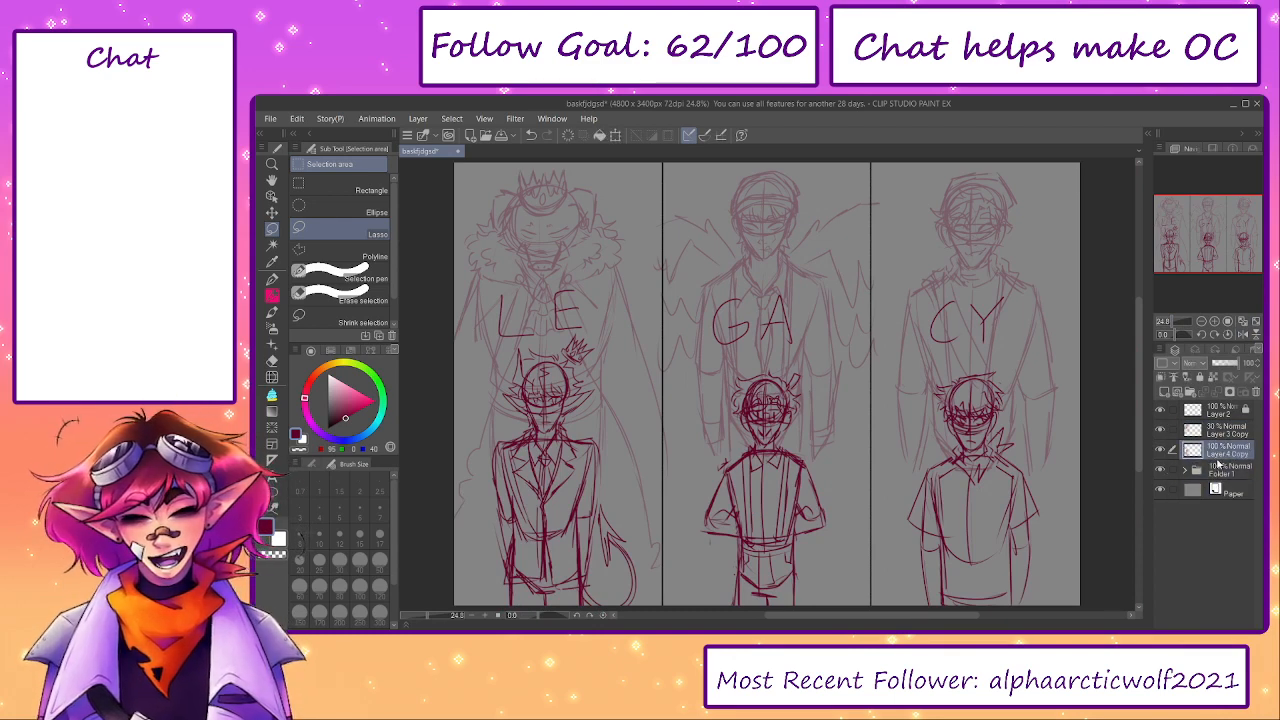
- Recolour the dark red sketch lines in Folder 1, Layer 3 Copy and Layer 4 Copy to black
click(1224, 491)
click(1208, 469)
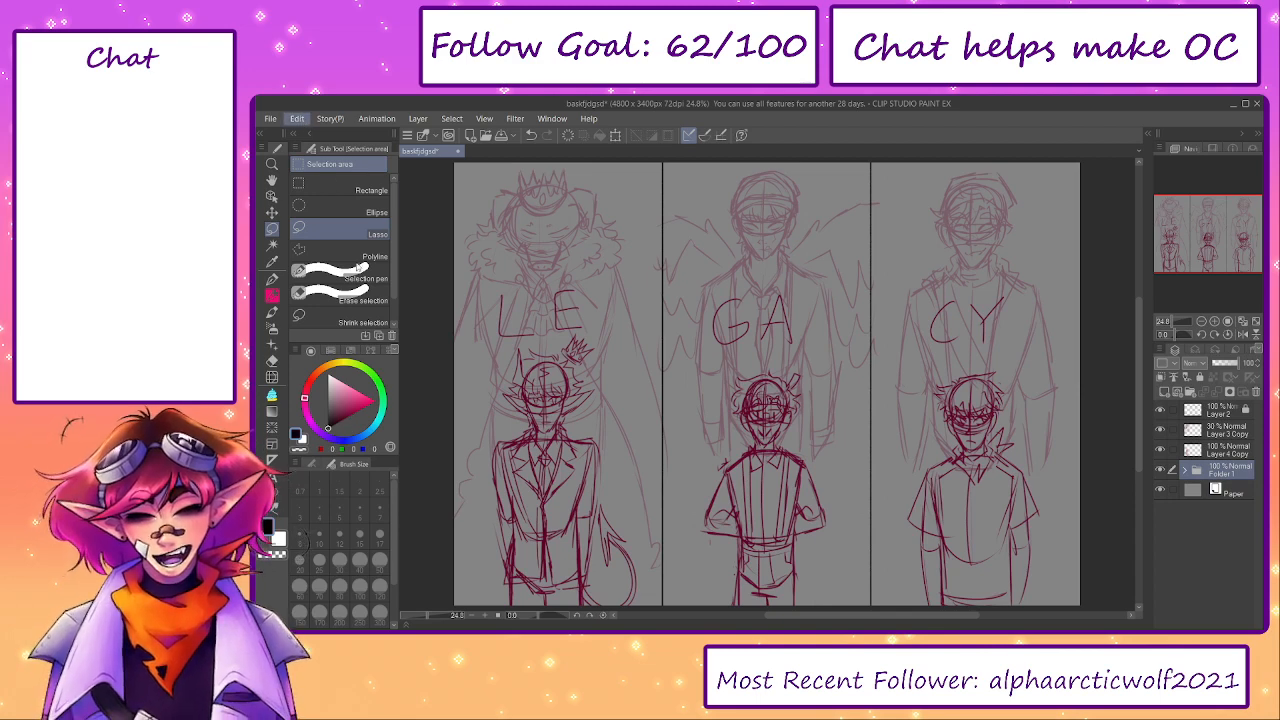
click(1222, 449)
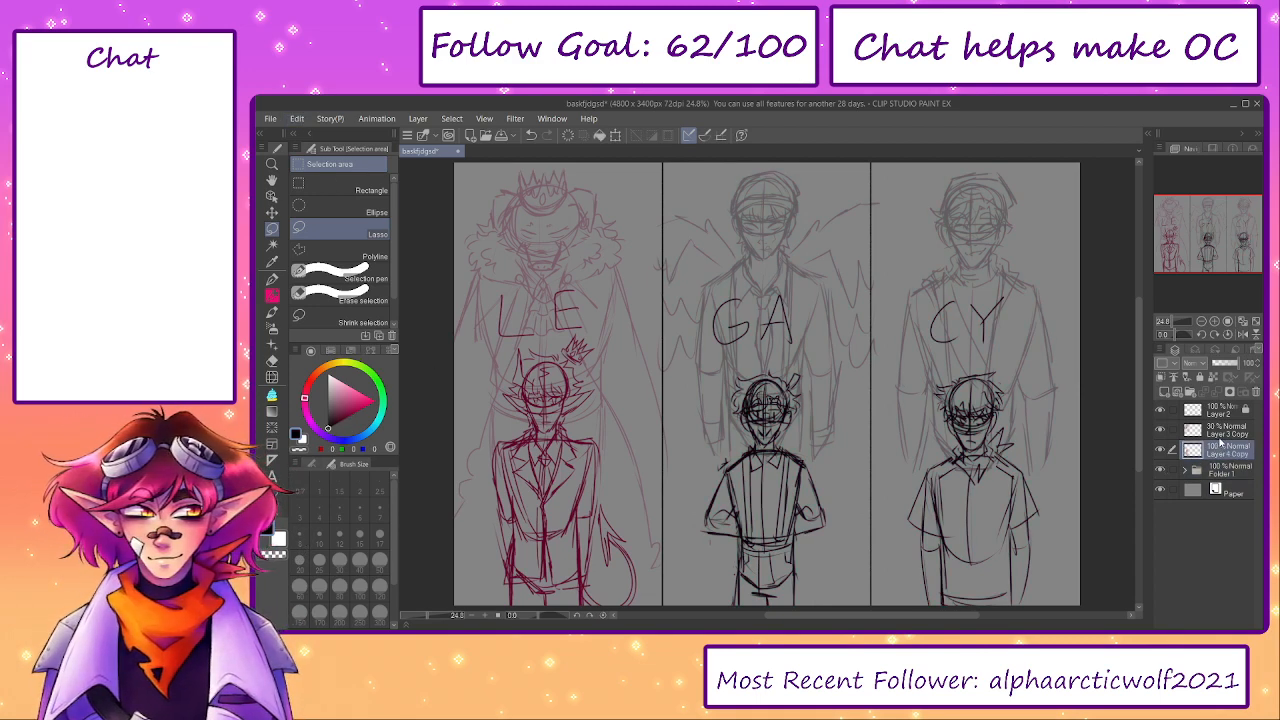
click(1222, 430)
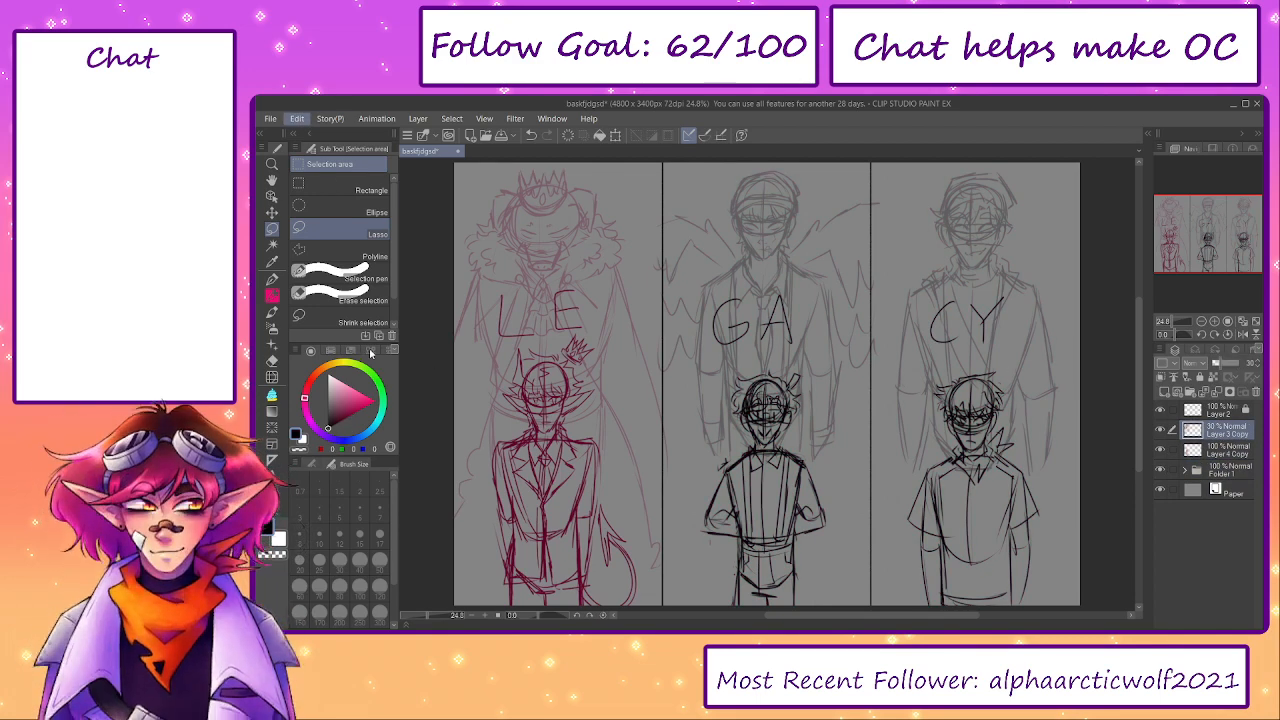
click(1205, 449)
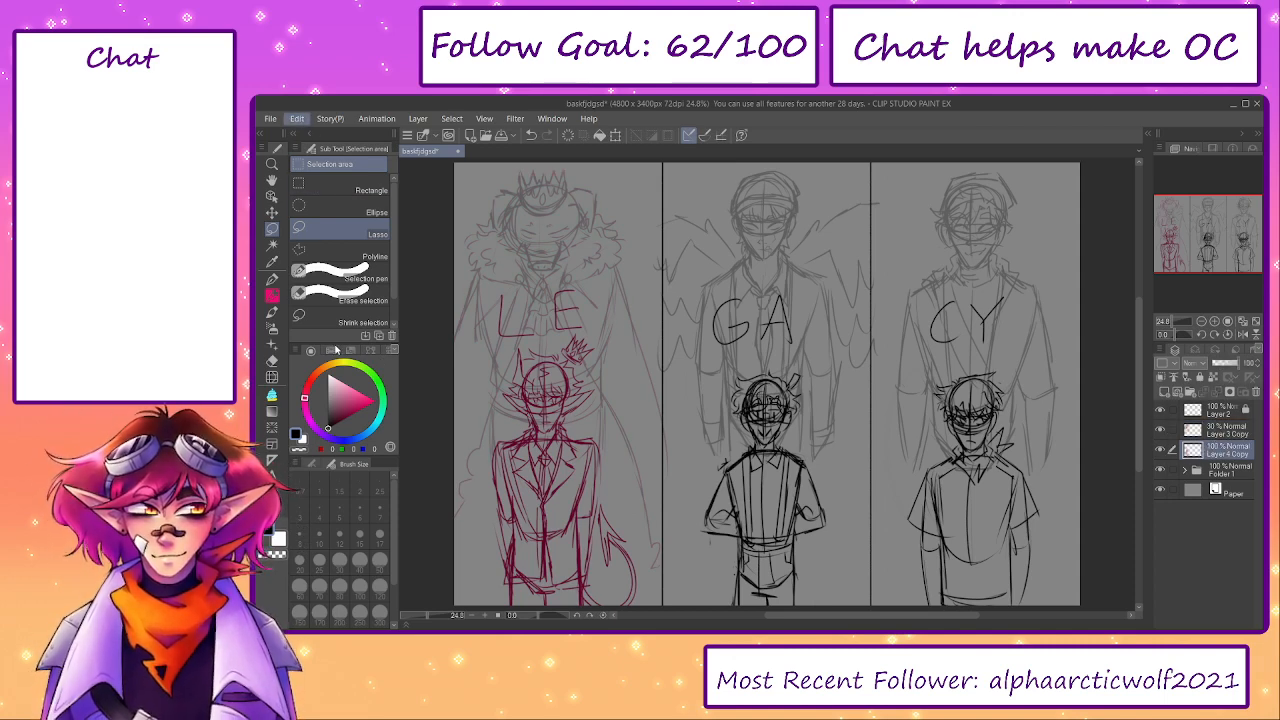
click(337, 350)
- Add a new layer directly above Paper and toggle Folder 1's visibility to check what it contains
click(1185, 470)
click(1215, 489)
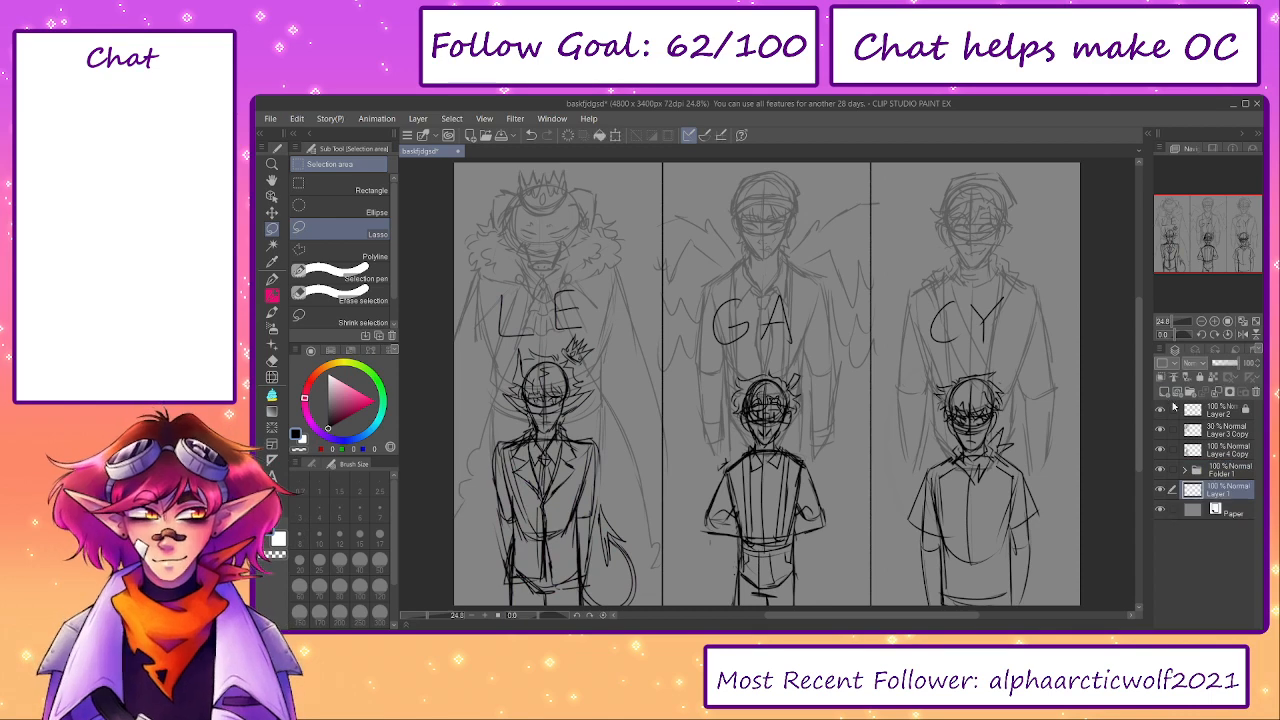
click(1161, 470)
click(1161, 470)
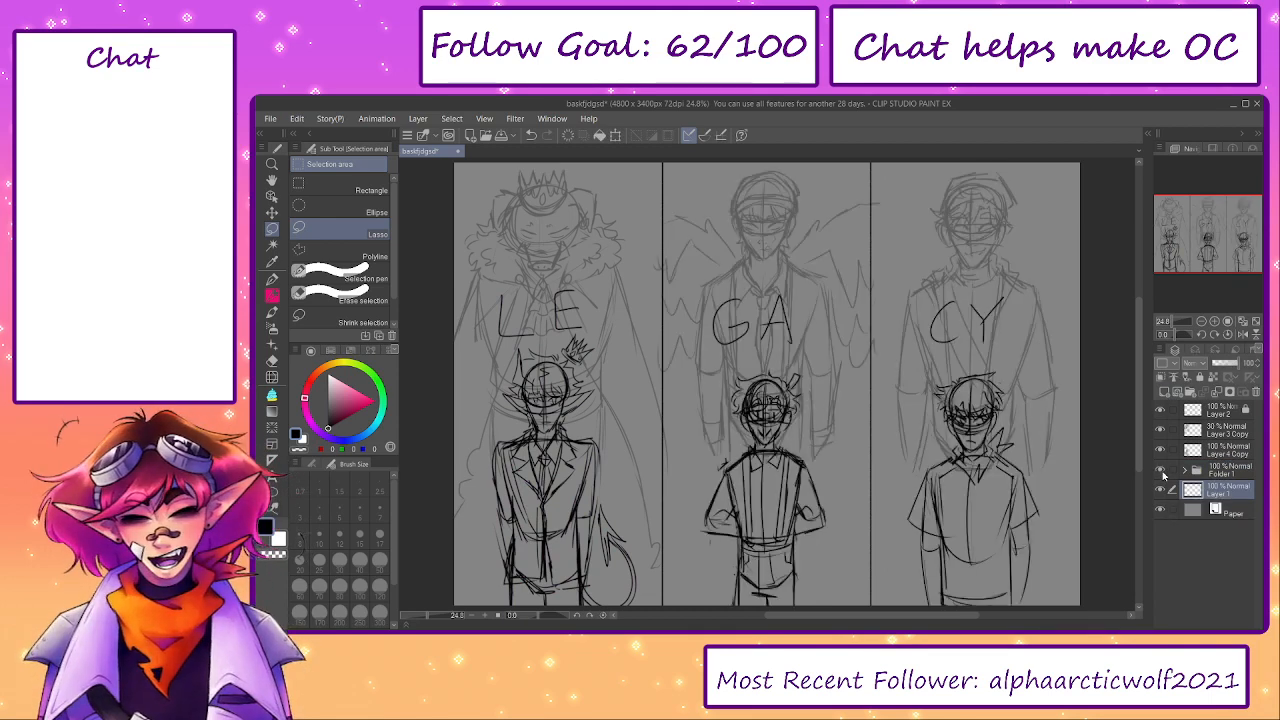
click(1161, 470)
click(1162, 471)
click(1162, 471)
click(1161, 470)
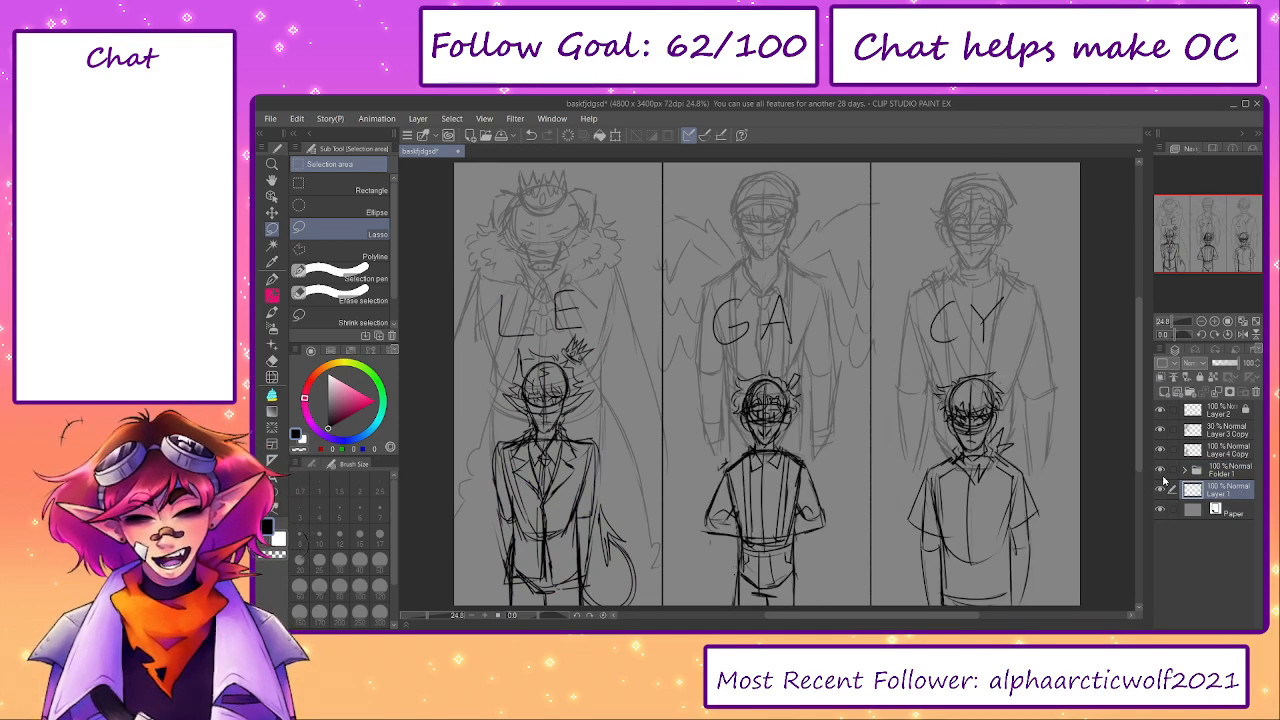
click(1161, 471)
click(1161, 471)
- Fill the new layer above Paper with dark grey and add another empty layer over it
drag(646, 453, 705, 462)
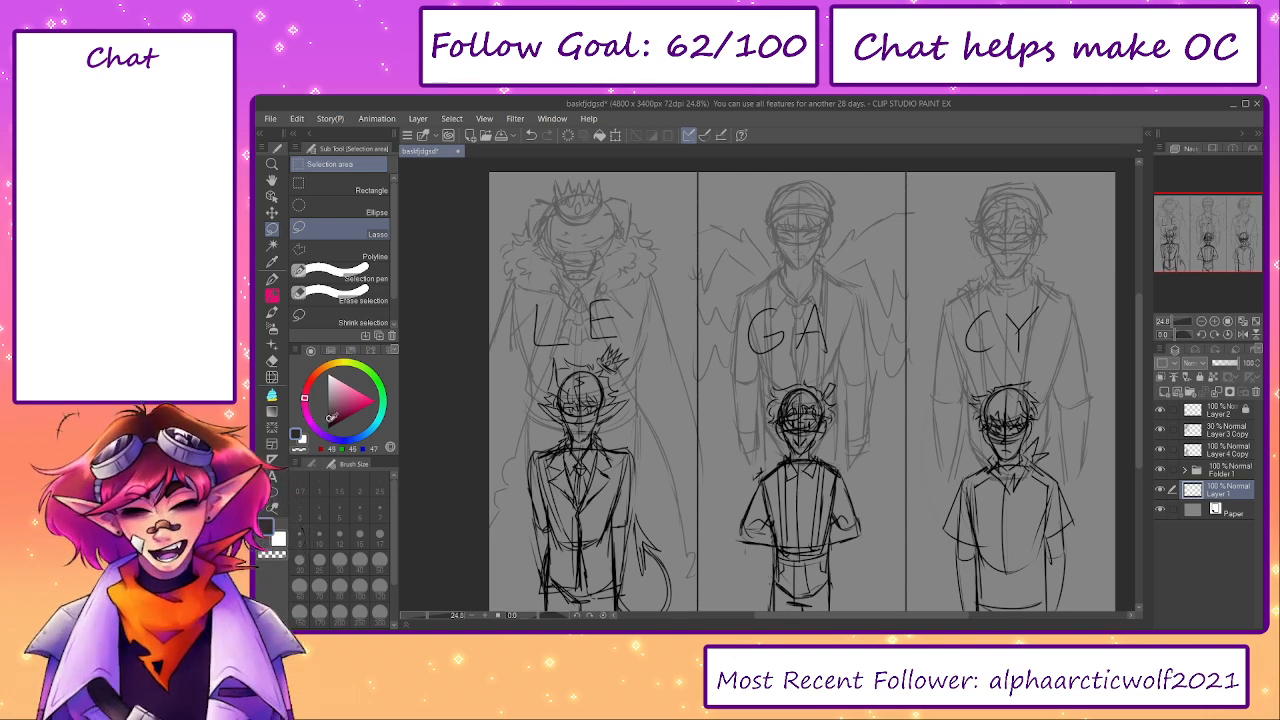
click(600, 136)
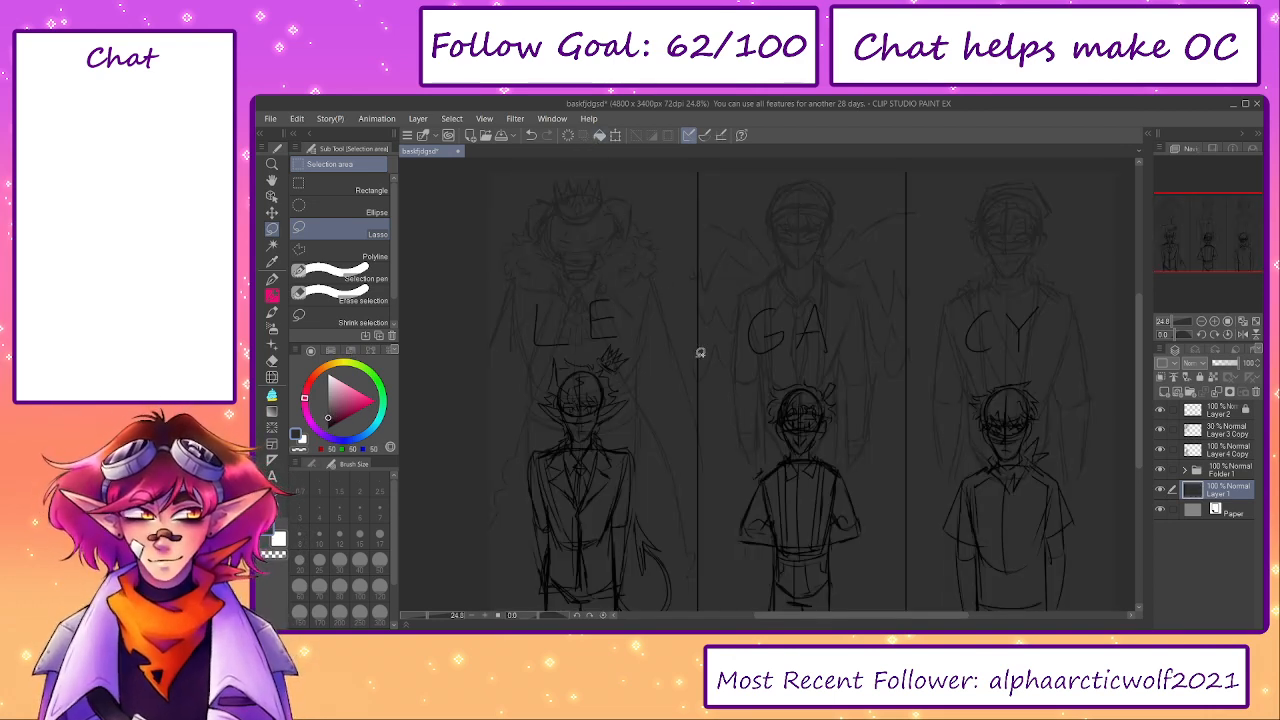
drag(700, 352, 664, 343)
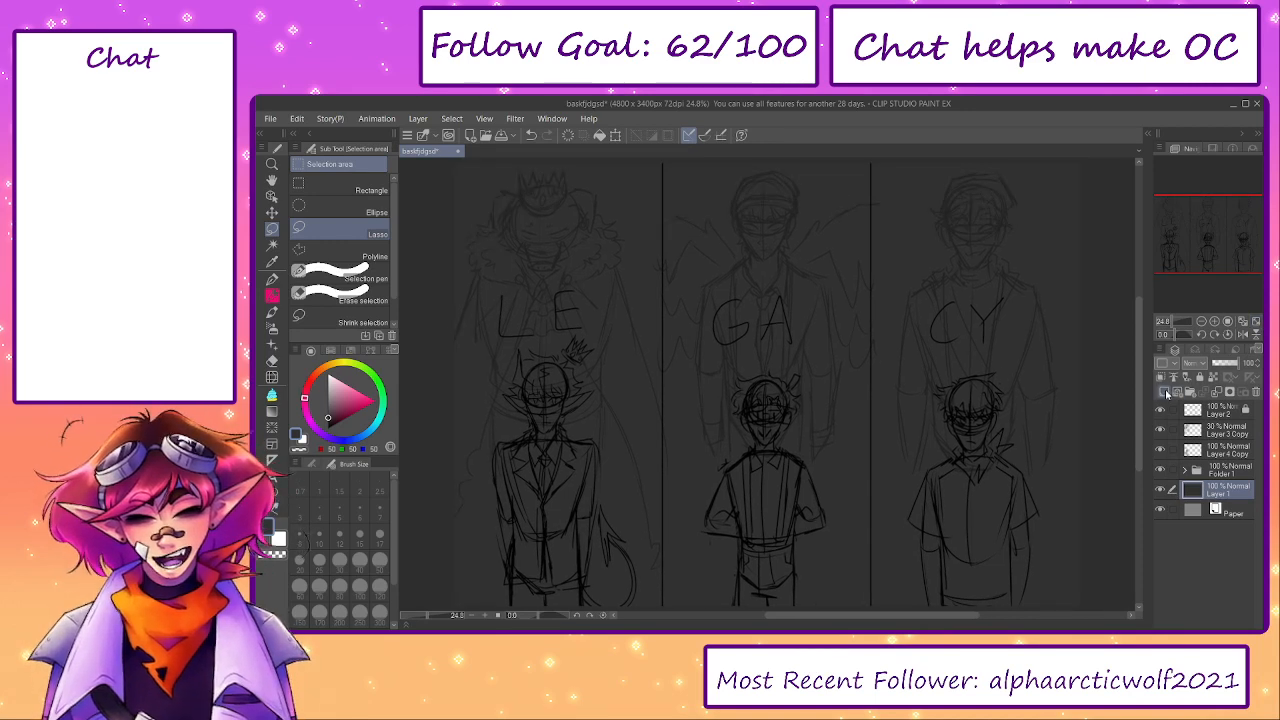
click(1165, 392)
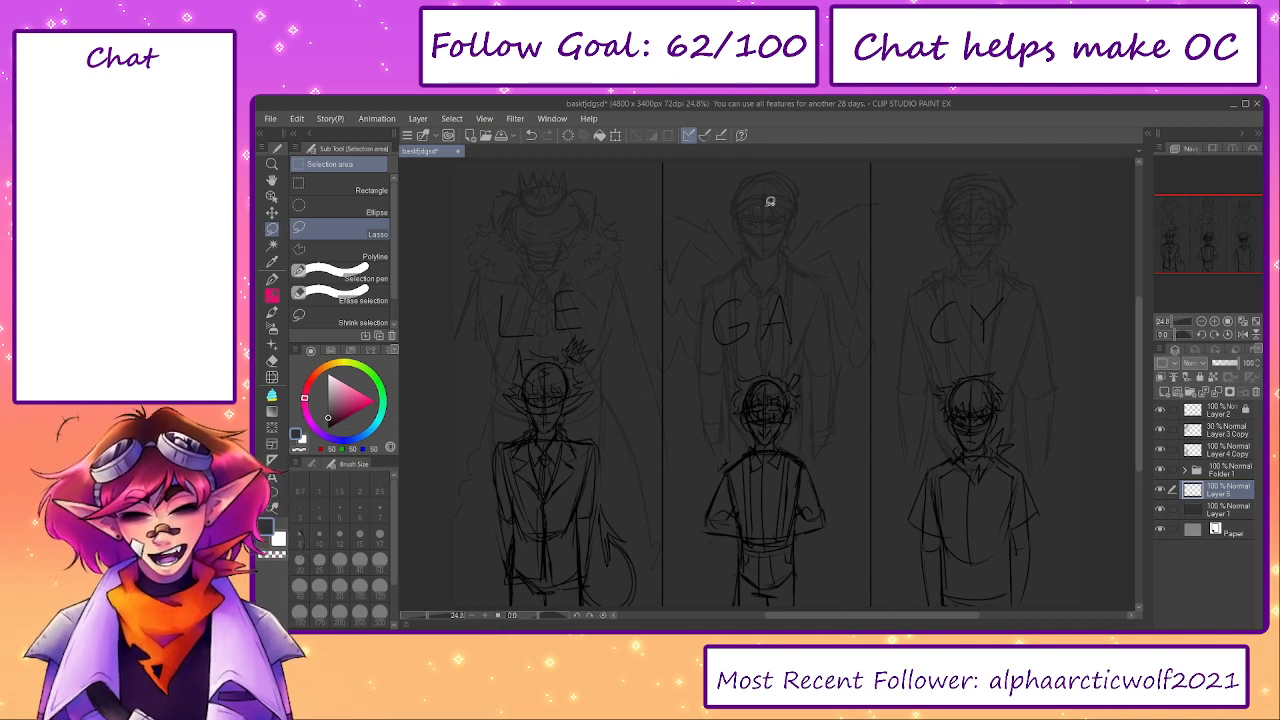
mouse_move(770, 201)
mouse_down()
mouse_move(751, 348)
mouse_move(698, 249)
mouse_move(816, 227)
mouse_move(776, 202)
mouse_up()
key(ctrl+z)
mouse_move(552, 216)
mouse_down()
mouse_move(547, 198)
mouse_move(489, 277)
mouse_move(505, 290)
mouse_up()
mouse_move(984, 205)
mouse_down()
mouse_move(999, 335)
mouse_move(916, 242)
mouse_move(1015, 257)
mouse_move(974, 289)
mouse_move(952, 266)
mouse_move(979, 252)
mouse_move(929, 318)
mouse_move(952, 230)
mouse_move(970, 282)
mouse_up()
key(ctrl+z)
key(ctrl+d)
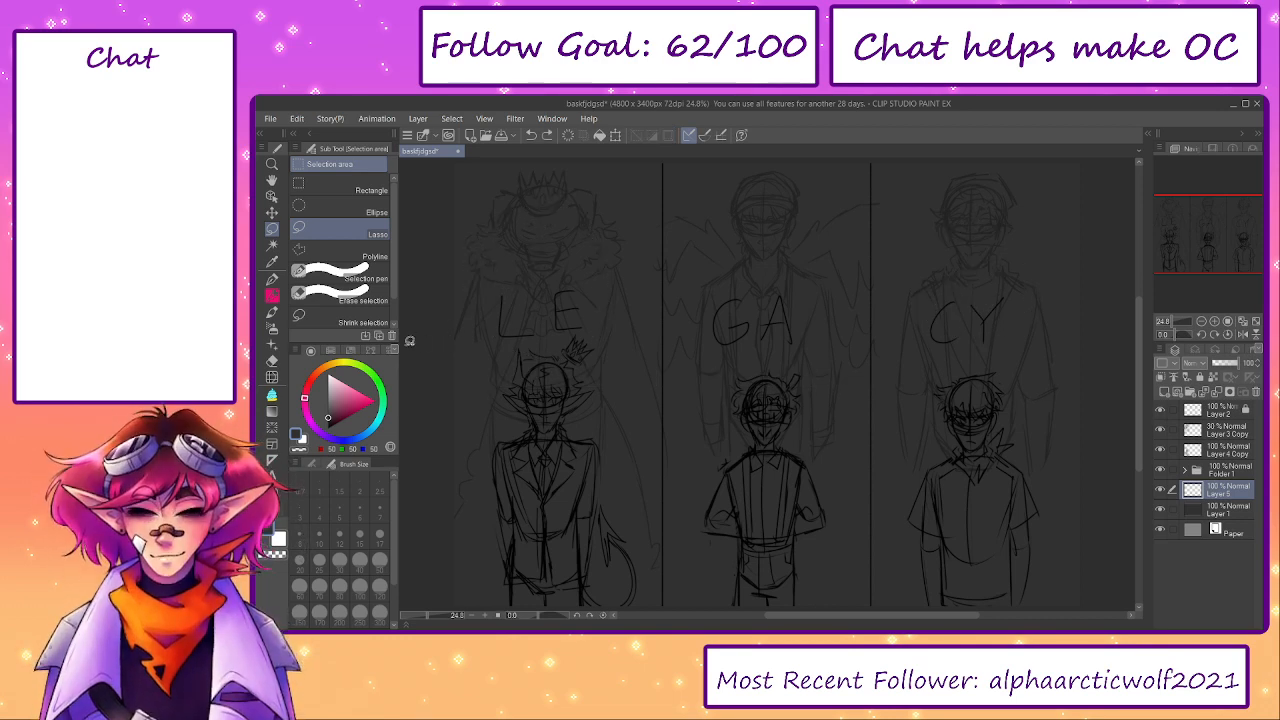
- Choose a dark red drawing colour and activate the Brush tool
click(322, 371)
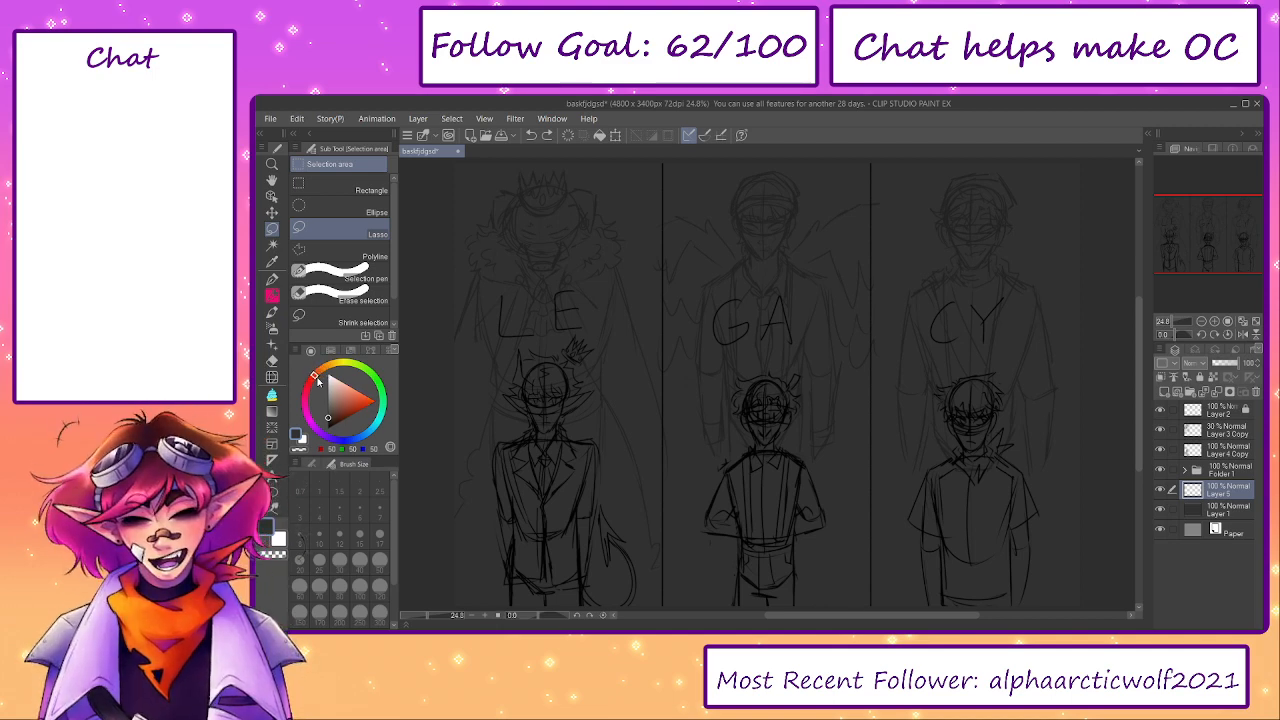
mouse_move(590, 317)
mouse_down()
mouse_move(660, 300)
mouse_move(690, 328)
mouse_up()
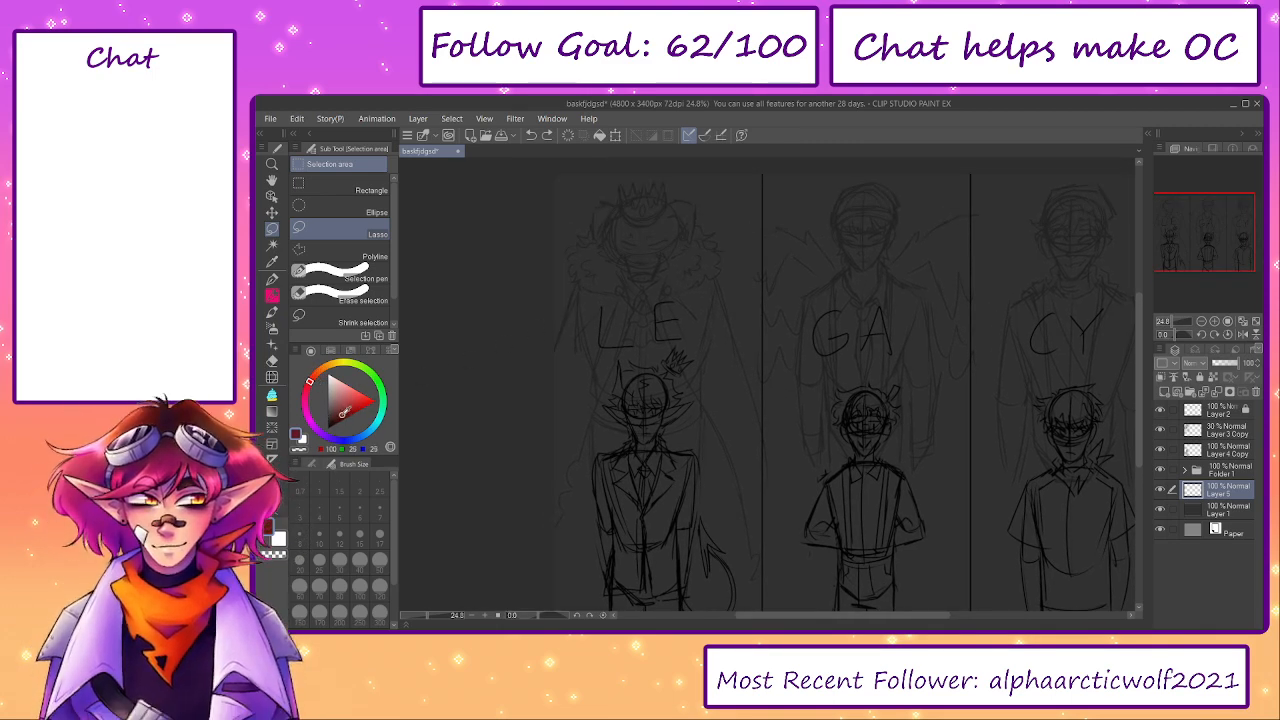
key(b)
drag(608, 423, 643, 391)
- Browse the Watercolor and Thick paint brushes and try a Thick oil paint stroke over the left figure
click(324, 169)
click(360, 181)
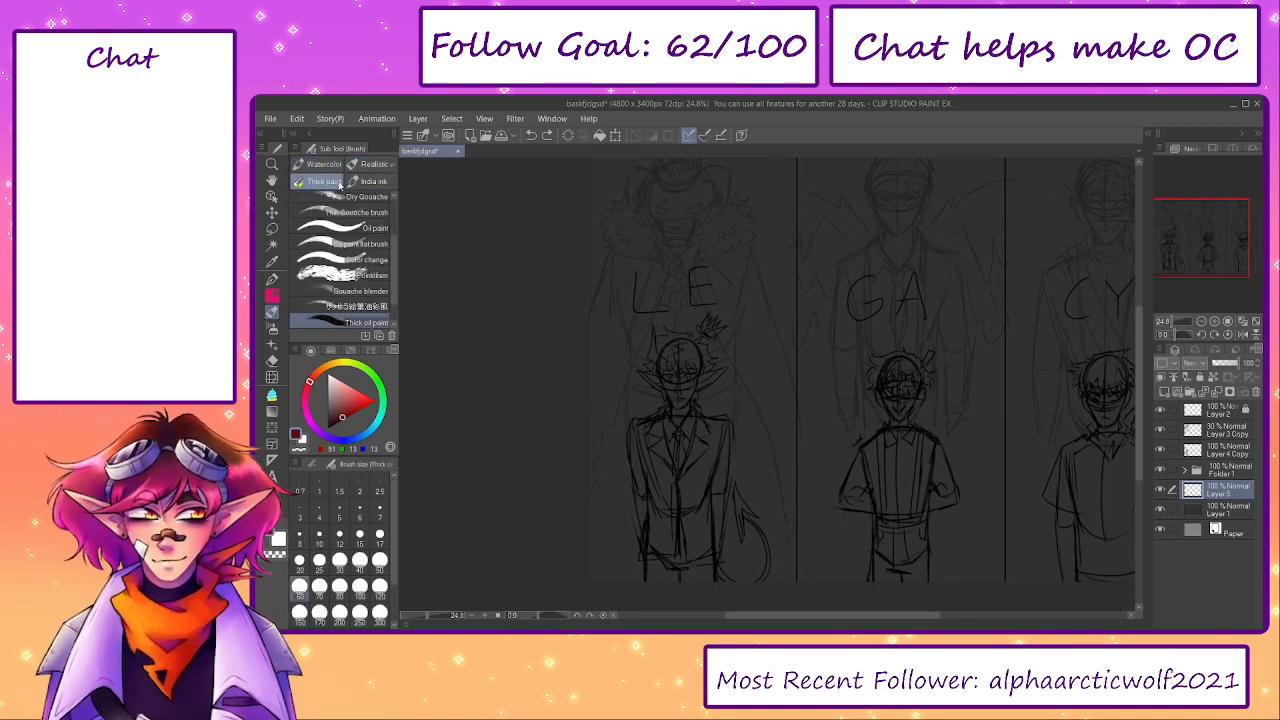
click(324, 181)
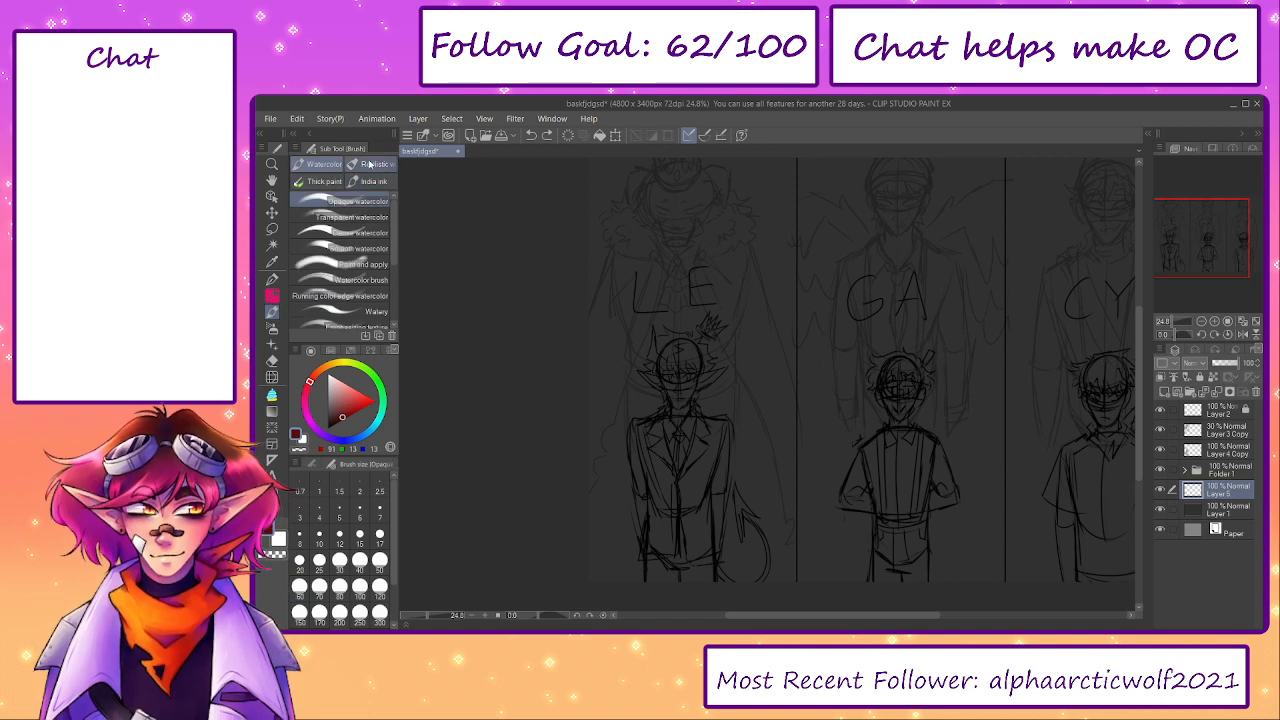
scroll(360, 220, up, 3)
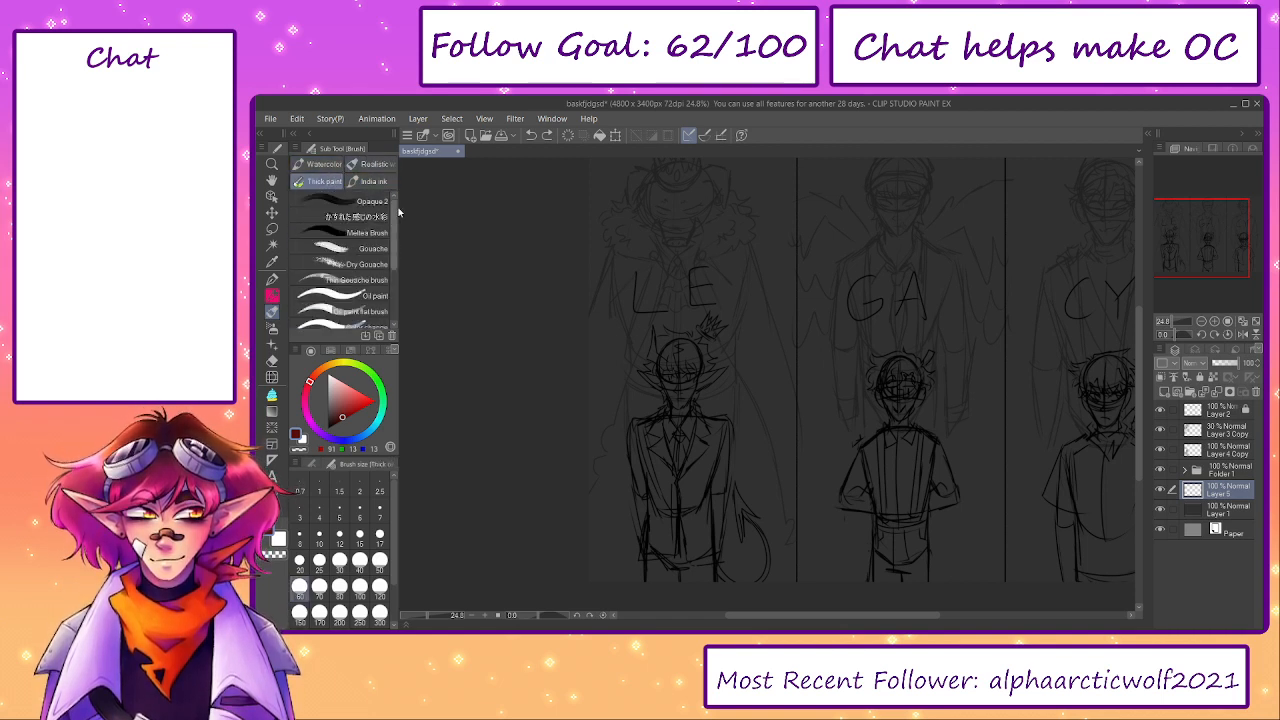
click(381, 218)
scroll(350, 260, down, 5)
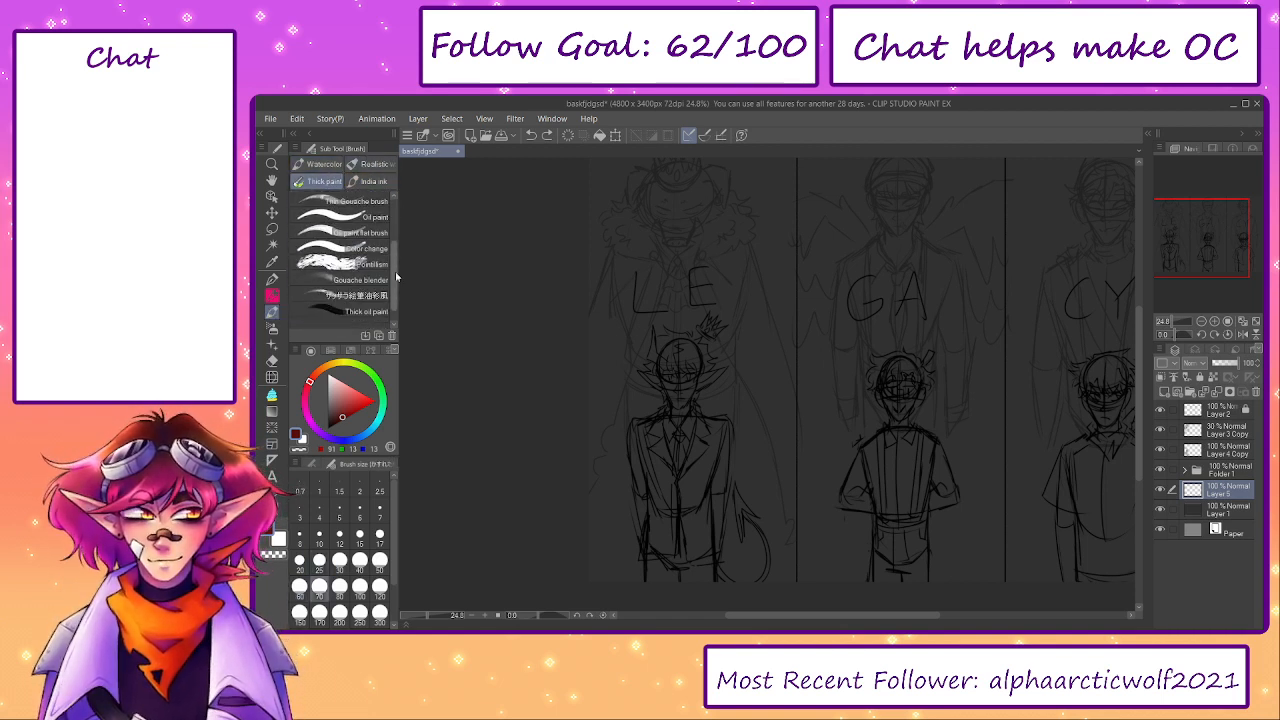
click(360, 311)
mouse_move(685, 232)
mouse_down()
mouse_move(718, 366)
mouse_move(687, 412)
mouse_up()
key(ctrl+z)
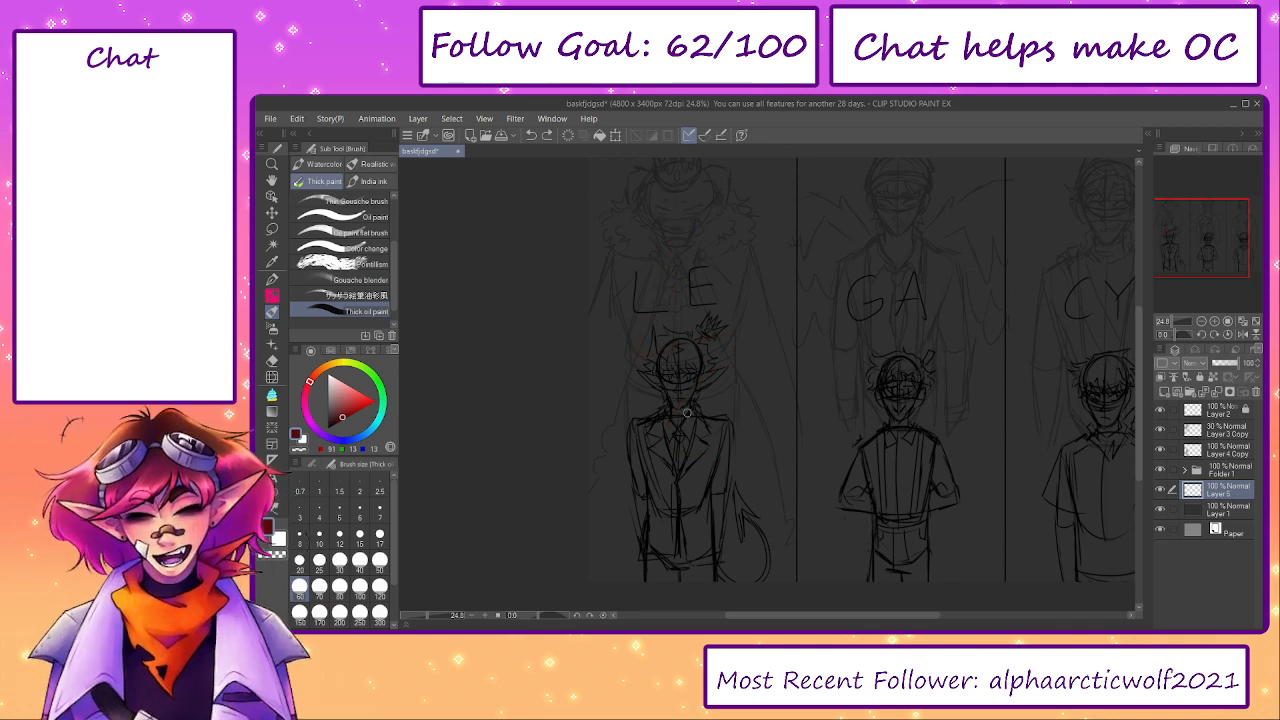
- Zoom in on the left figure and try wider Thick oil paint strokes across its head and shoulders
scroll(636, 389, up, 3)
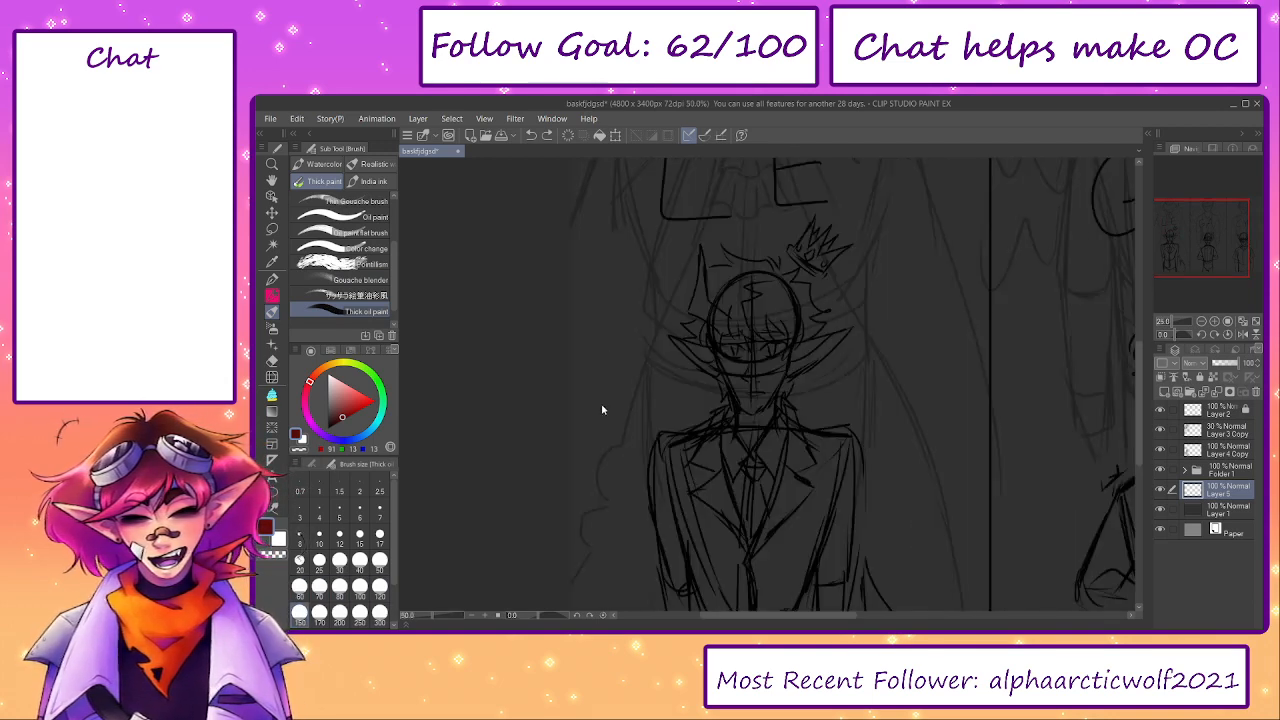
mouse_move(600, 409)
mouse_down()
mouse_move(608, 477)
mouse_move(637, 455)
mouse_move(589, 436)
mouse_move(616, 455)
mouse_move(658, 434)
mouse_move(749, 436)
mouse_move(807, 369)
mouse_move(854, 358)
mouse_move(882, 425)
mouse_up()
key(ctrl+z)
key(ctrl+z)
key(ctrl+z)
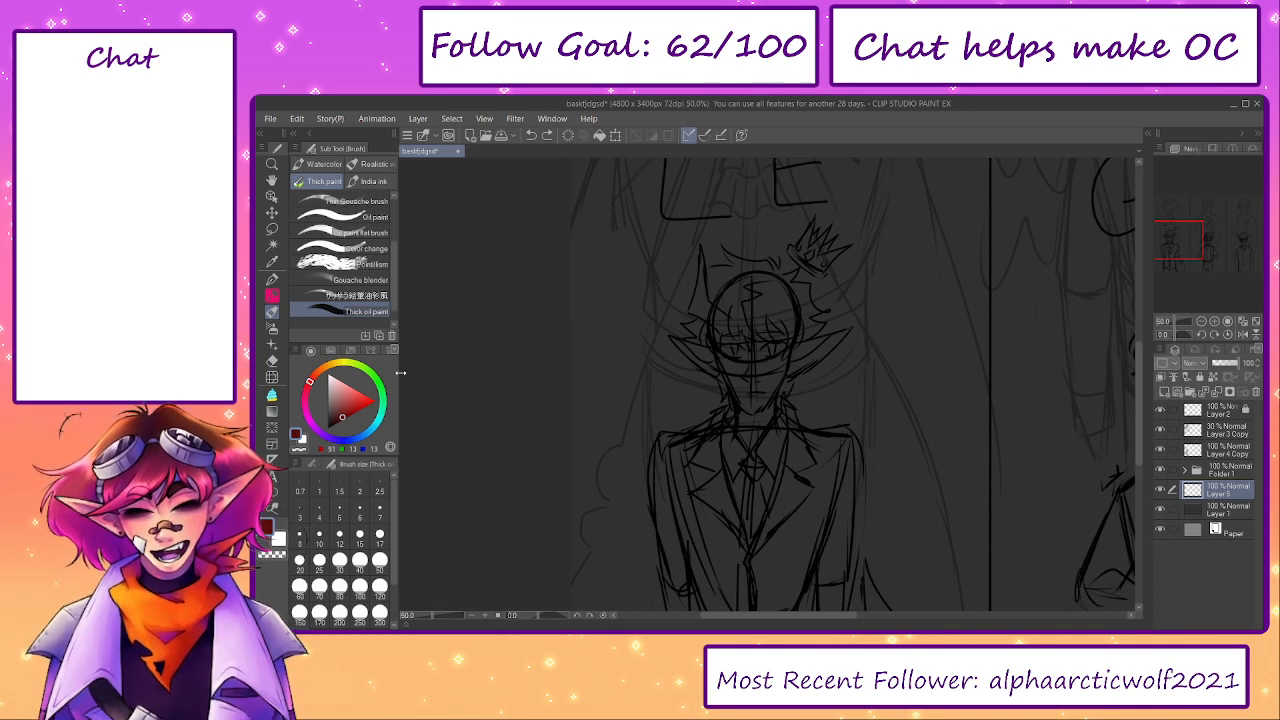
- Try the Opaque 2 thick paint brush at small and large sizes with dark red strokes beside the left figure's head
drag(531, 497, 491, 512)
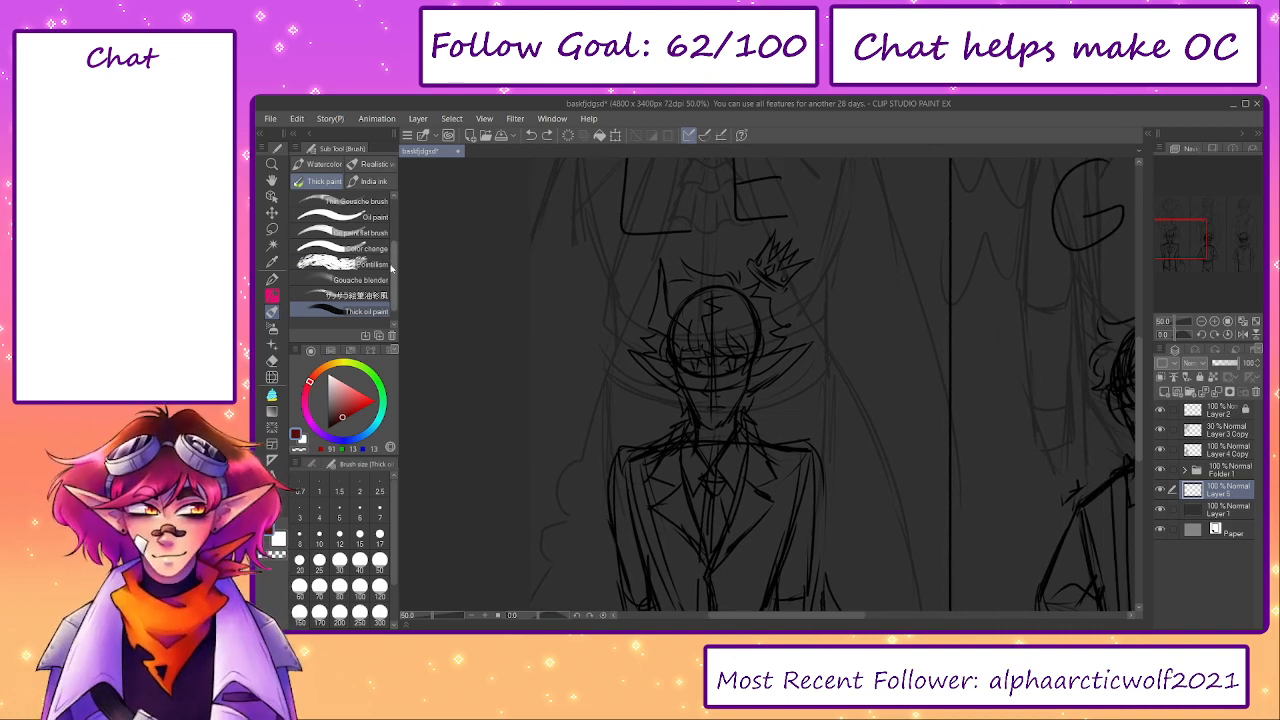
scroll(391, 268, up, 5)
click(340, 201)
mouse_move(634, 283)
mouse_down()
mouse_move(614, 325)
mouse_move(628, 383)
mouse_up()
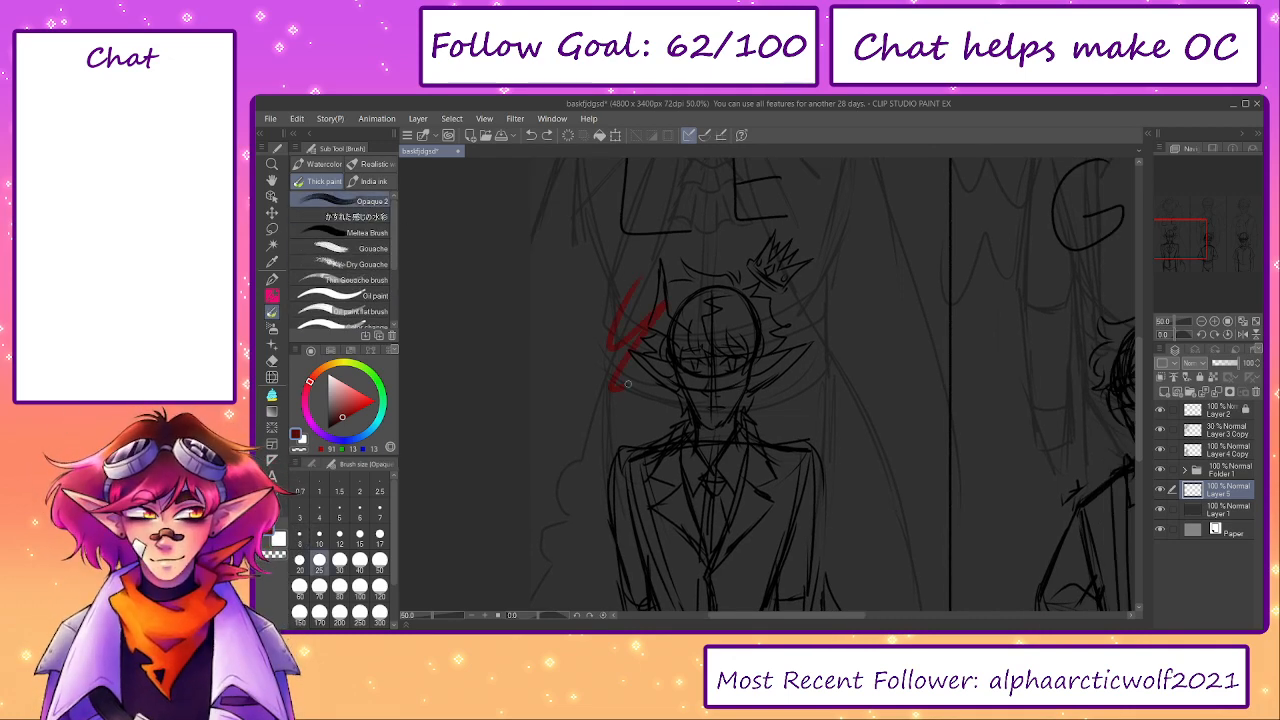
key(ctrl+z)
scroll(578, 346, up, 2)
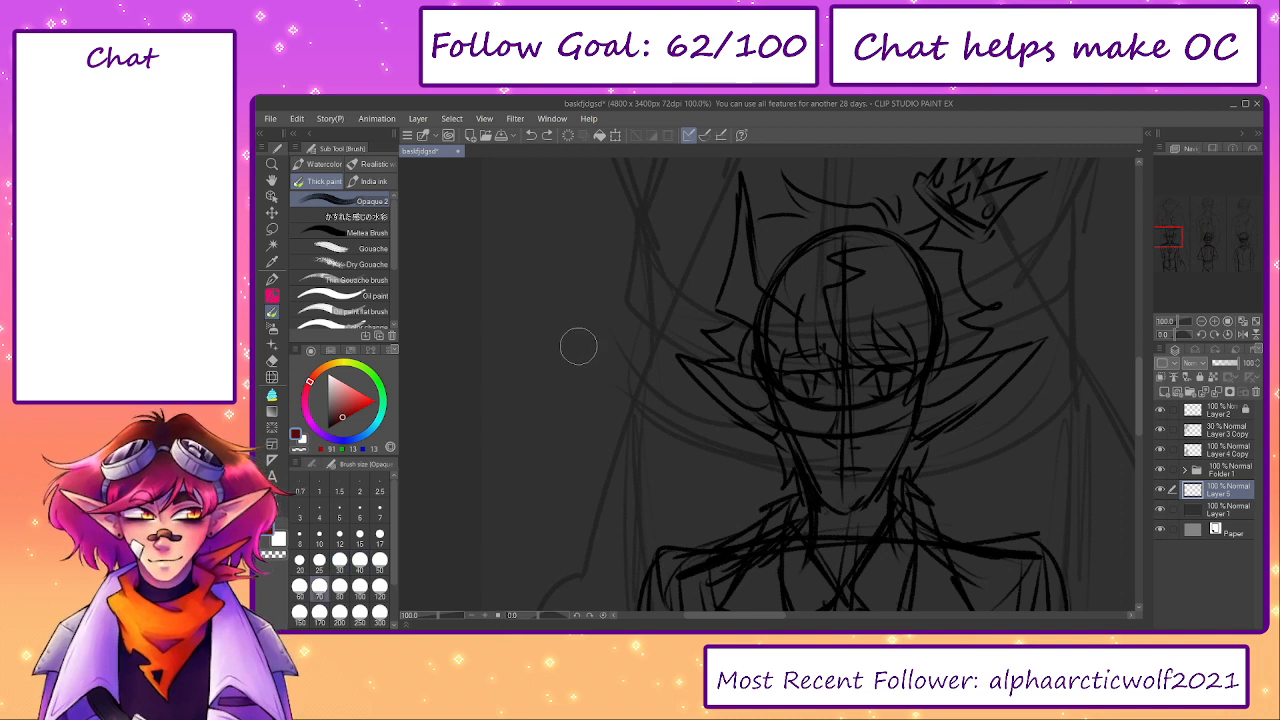
drag(594, 243, 560, 386)
drag(668, 312, 600, 462)
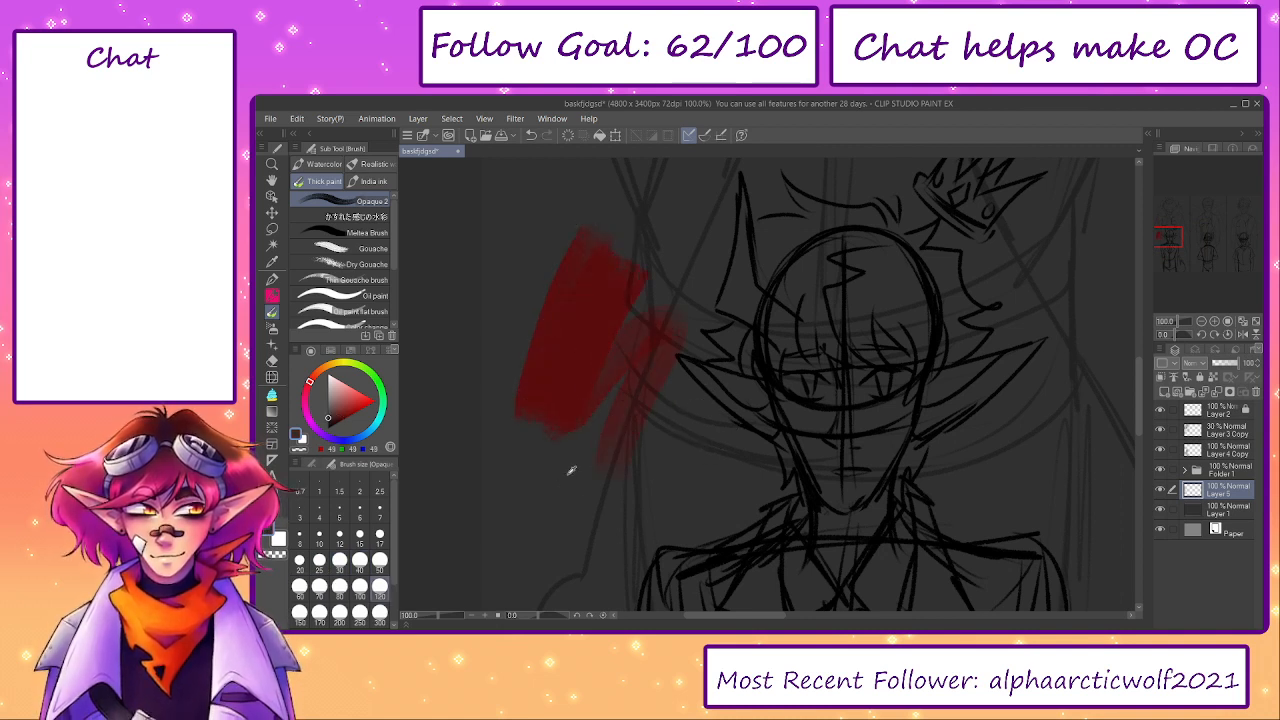
key(ctrl+z)
key(ctrl+z)
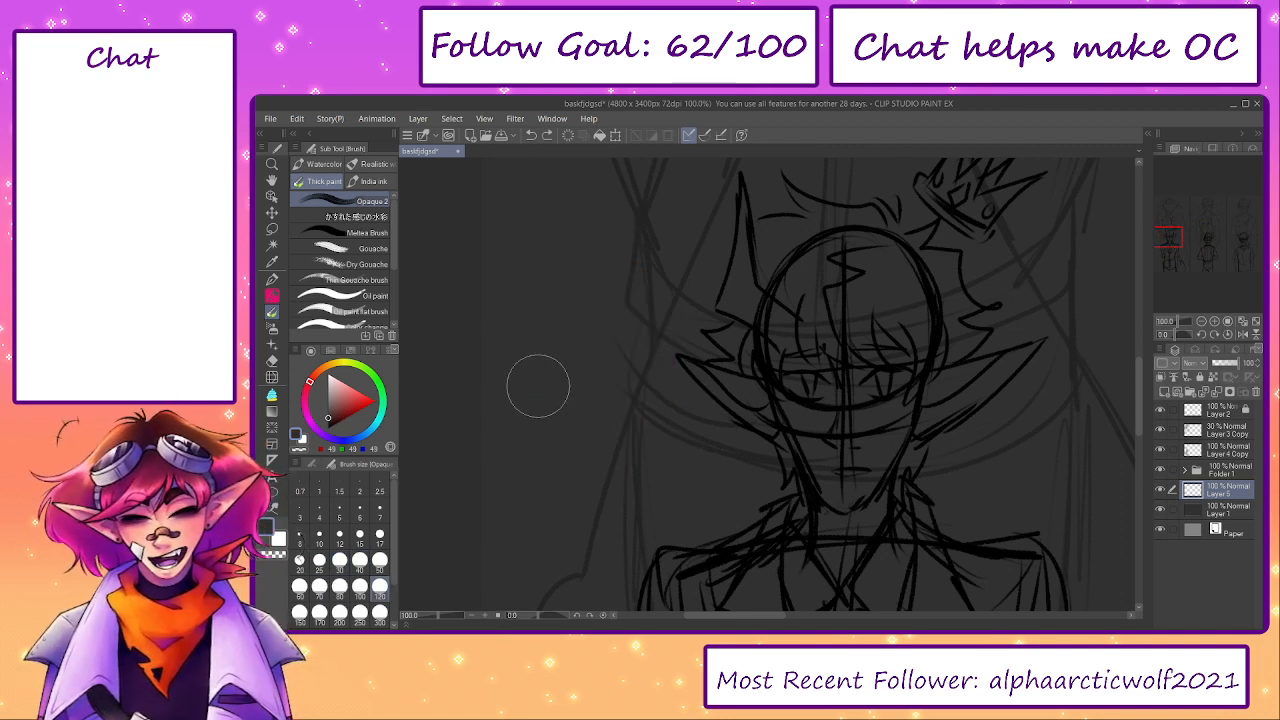
click(330, 350)
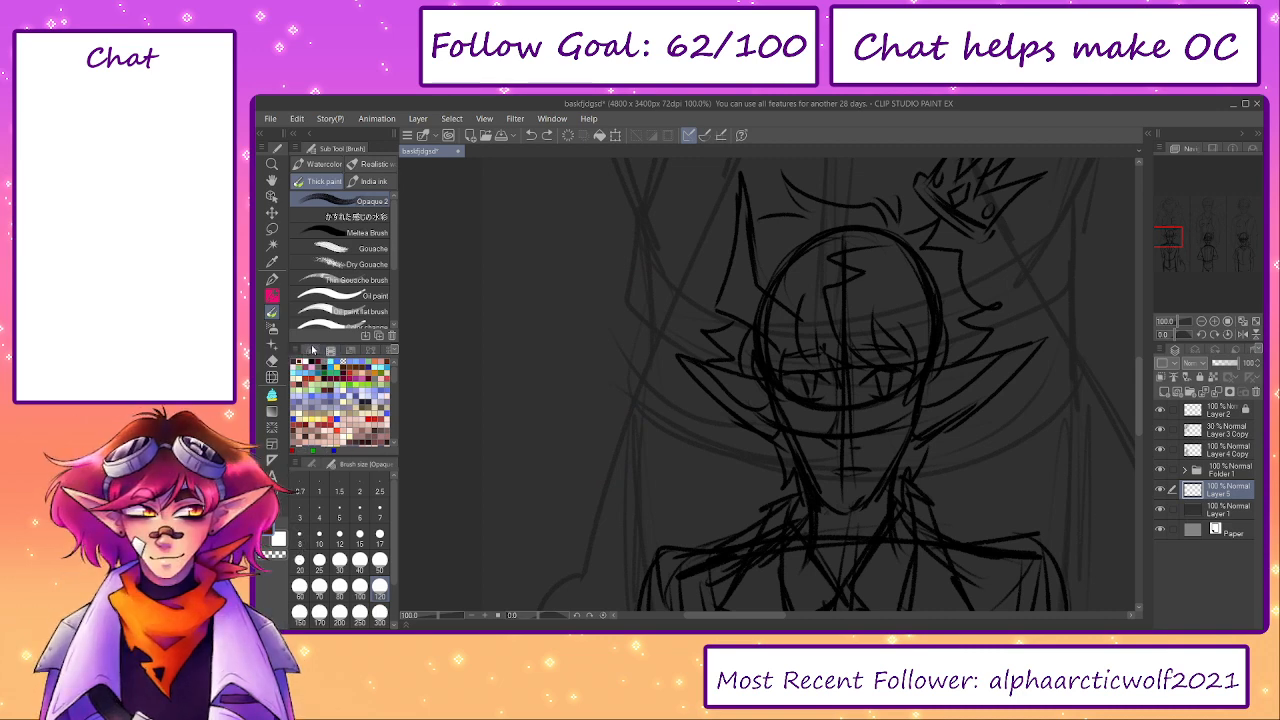
click(312, 350)
key(b)
key(b)
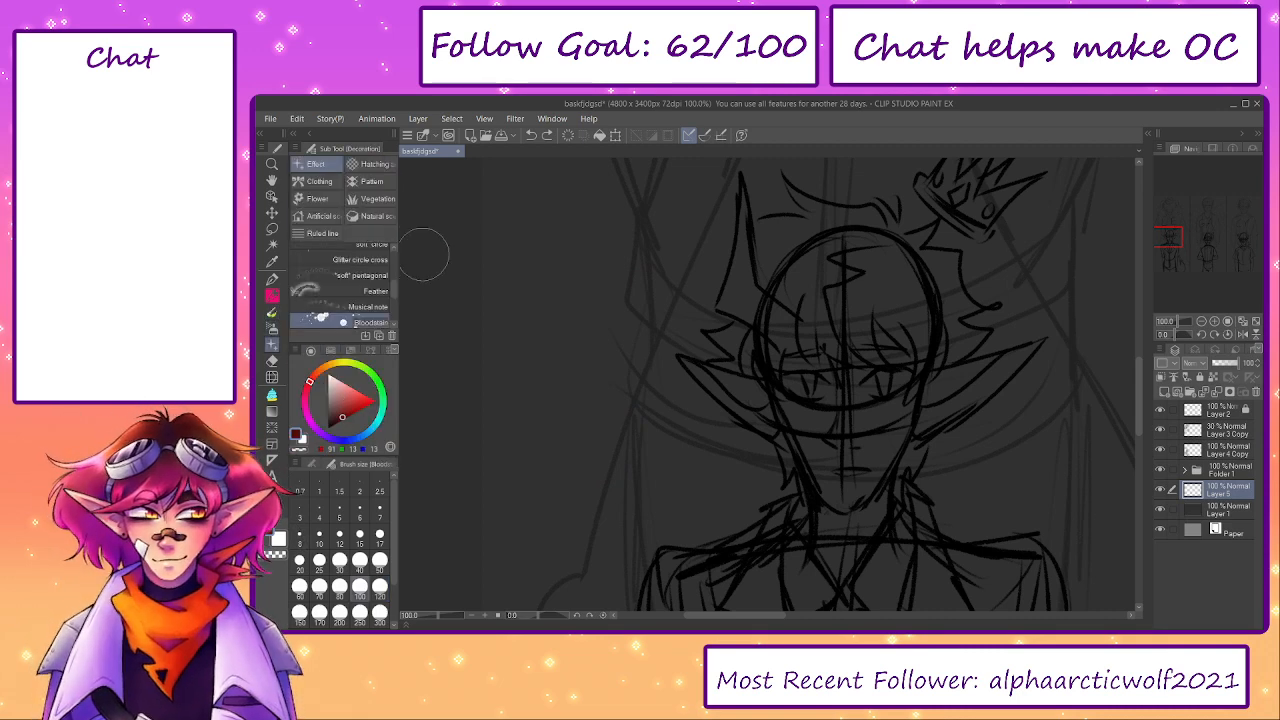
key(p)
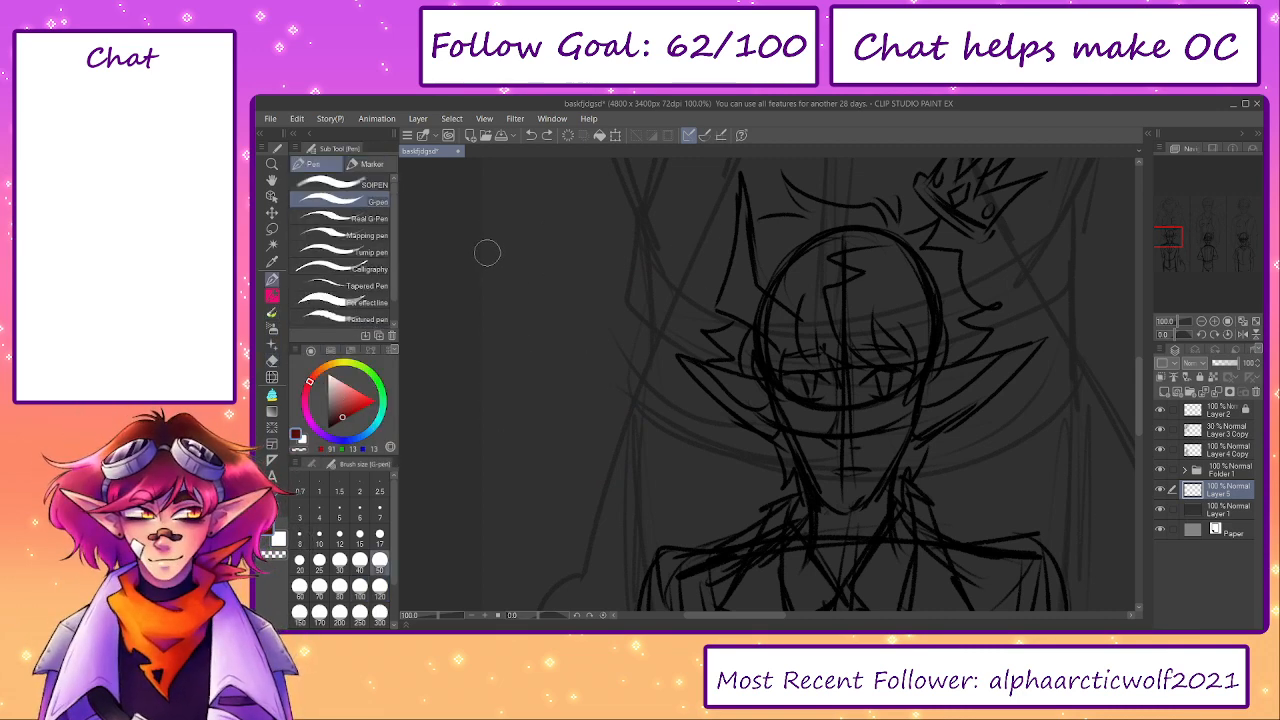
- Paint a dark red glow behind the left figure, over the lower part of its panel, with the Soft airbrush
scroll(714, 484, down, 6)
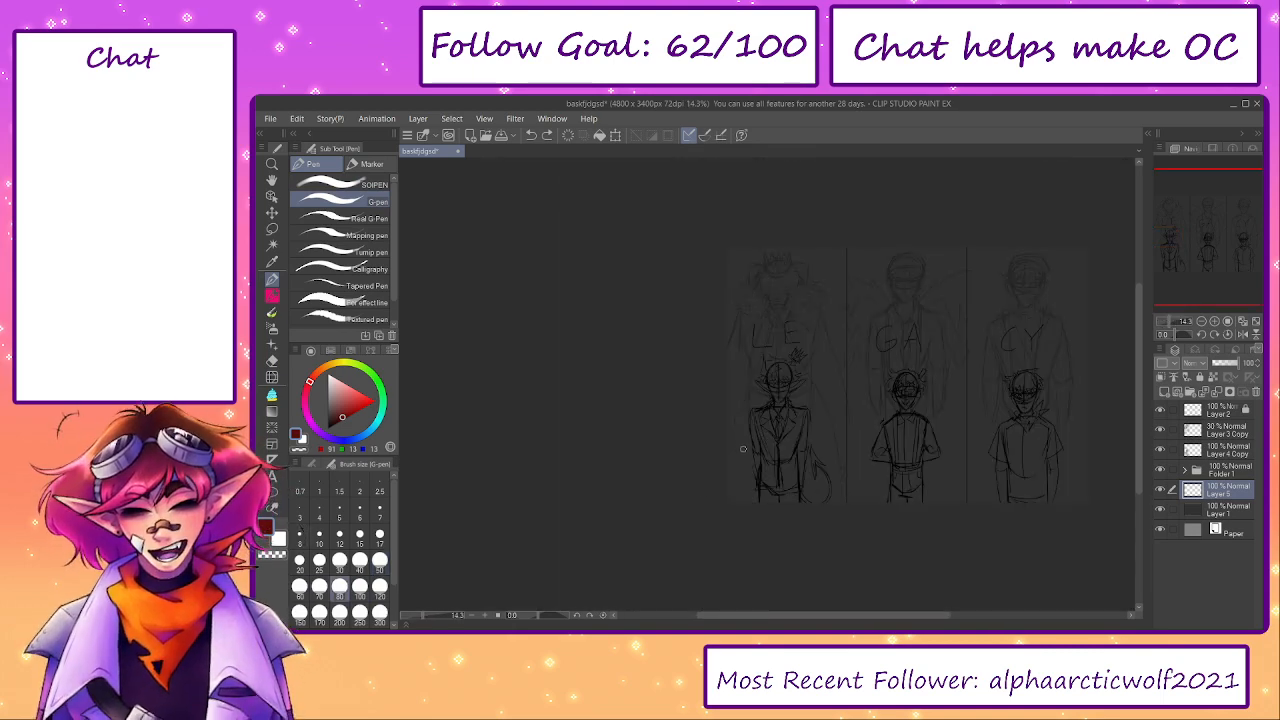
key(b)
key(b)
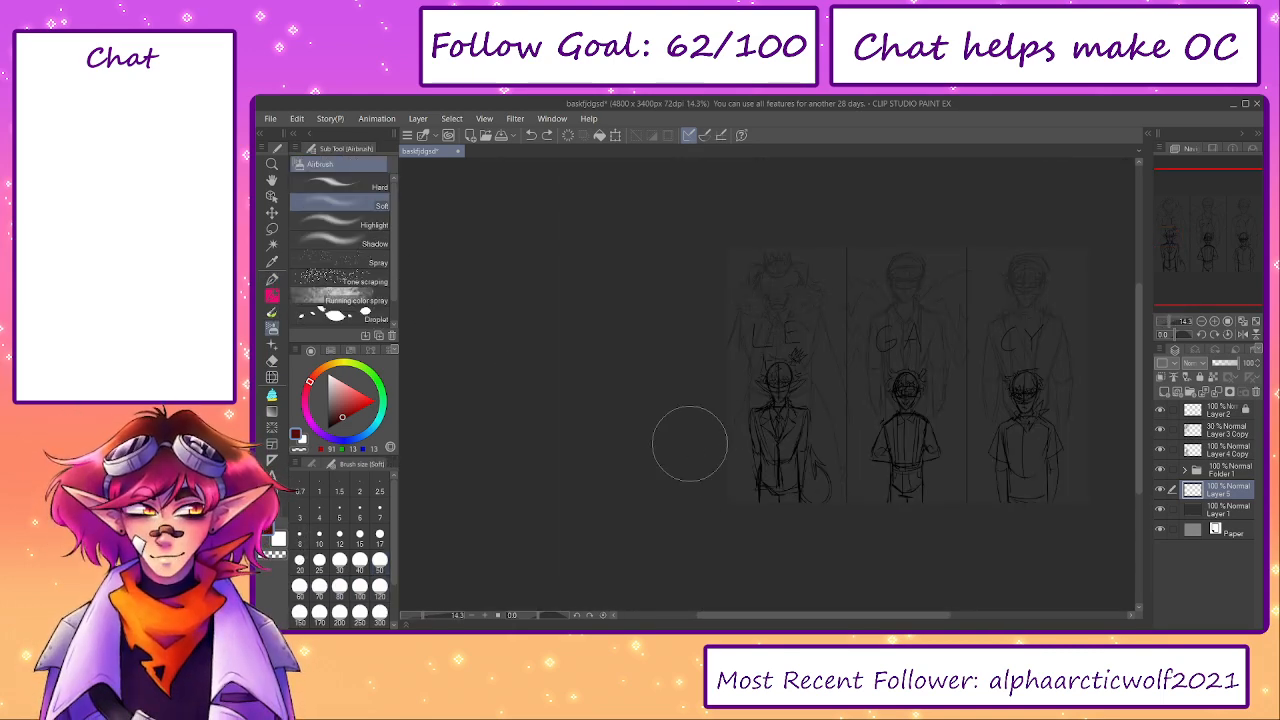
mouse_move(707, 445)
mouse_down()
mouse_move(817, 506)
mouse_move(839, 393)
mouse_move(738, 465)
mouse_move(761, 443)
mouse_move(717, 395)
mouse_move(755, 378)
mouse_move(797, 398)
mouse_move(780, 423)
mouse_move(796, 355)
mouse_move(792, 372)
mouse_move(777, 371)
mouse_move(817, 349)
mouse_move(770, 362)
mouse_move(799, 481)
mouse_move(831, 381)
mouse_move(770, 490)
mouse_up()
scroll(726, 414, up, 4)
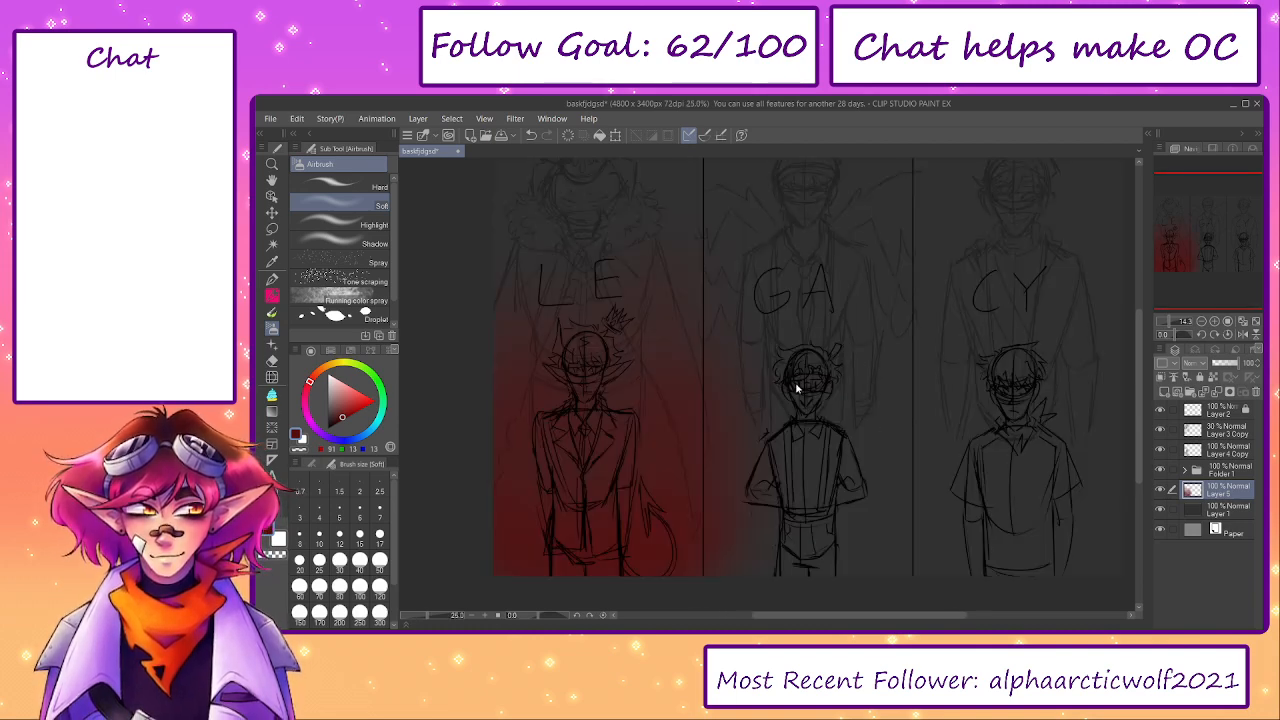
scroll(778, 408, down, 2)
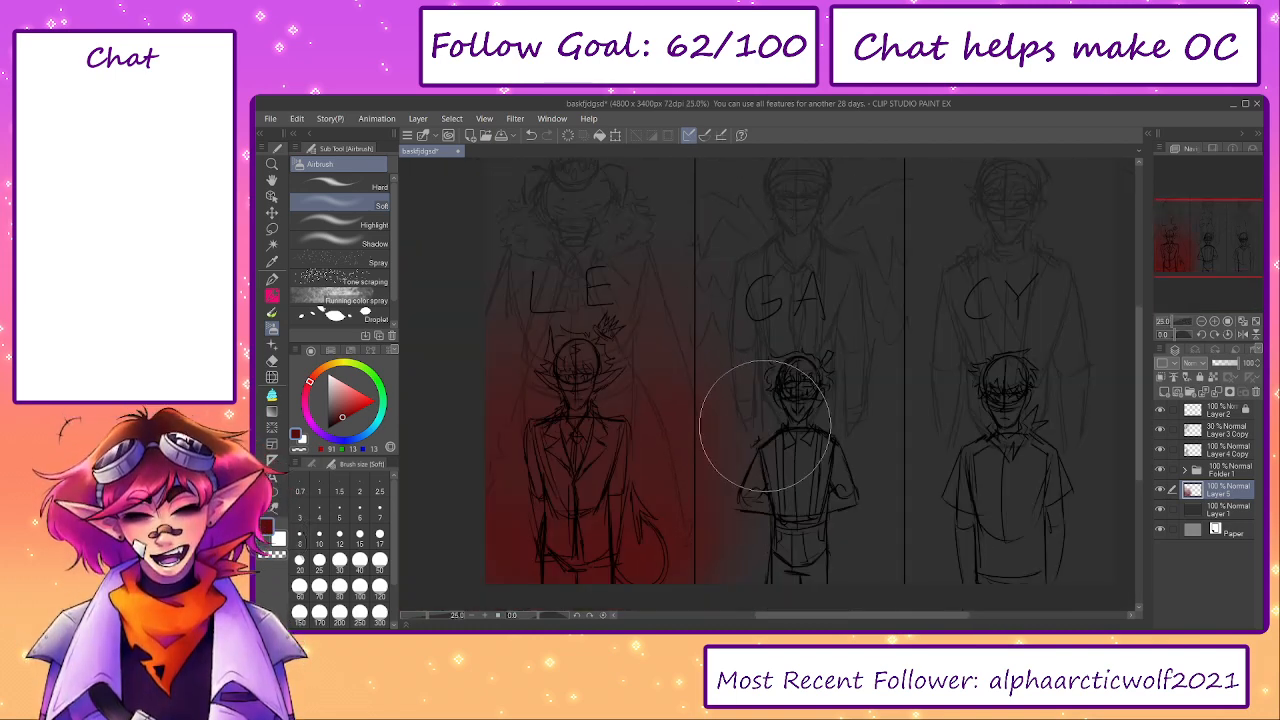
- Select the whole middle panel with a rectangular selection and clear the red overspill inside it
click(271, 228)
click(349, 205)
click(351, 188)
drag(637, 203, 615, 261)
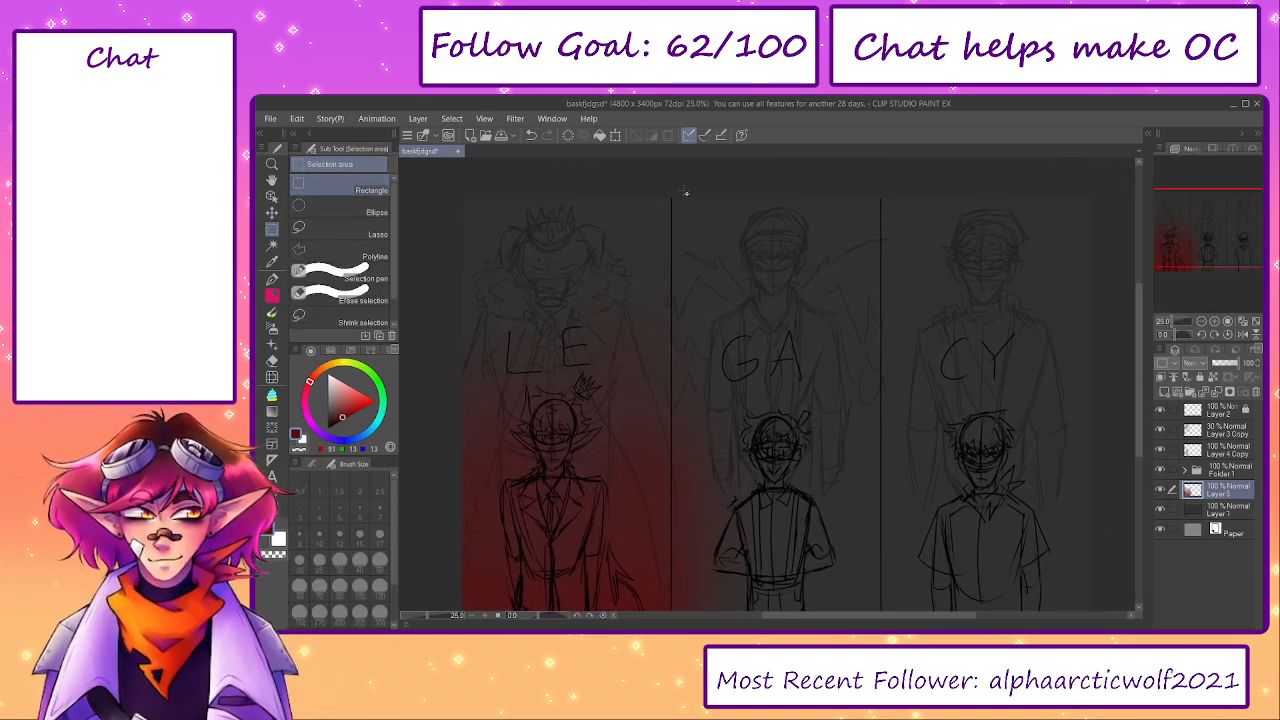
drag(672, 188, 884, 522)
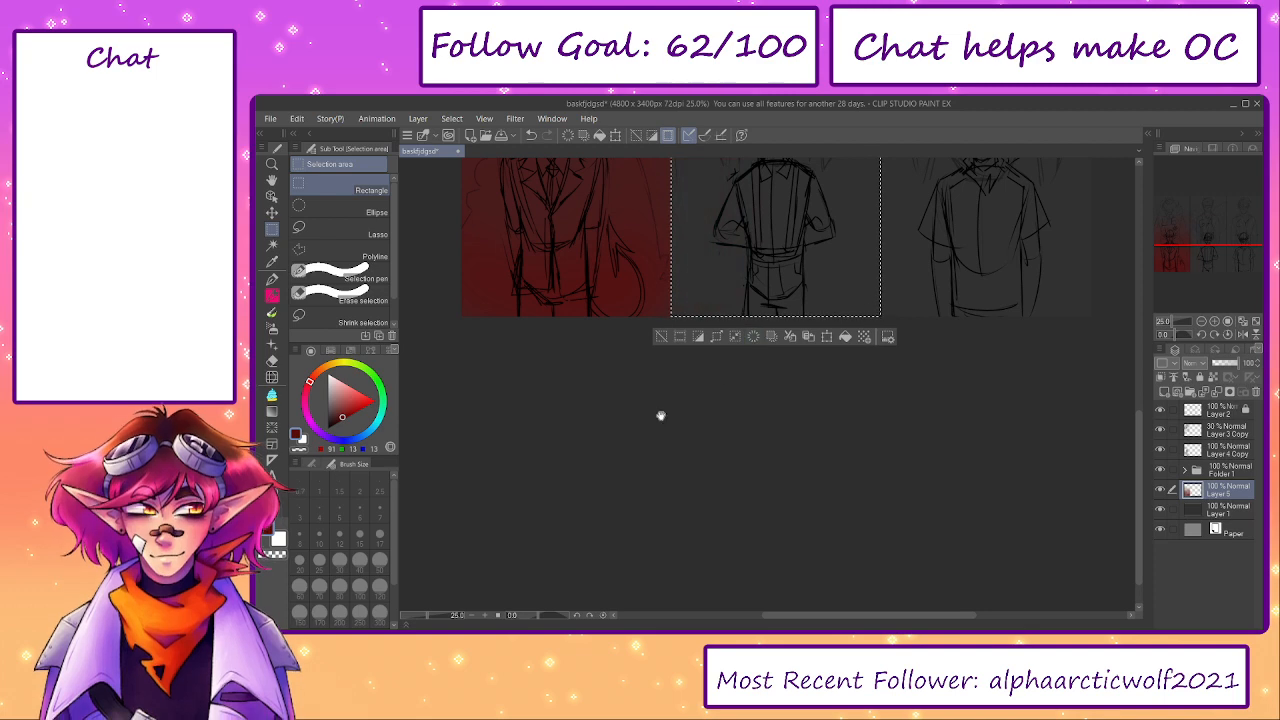
- Pick a dark green and paint a glow behind the middle figure, over the lower part of its selected panel, with the Soft airbrush
scroll(600, 449, up, 5)
click(380, 386)
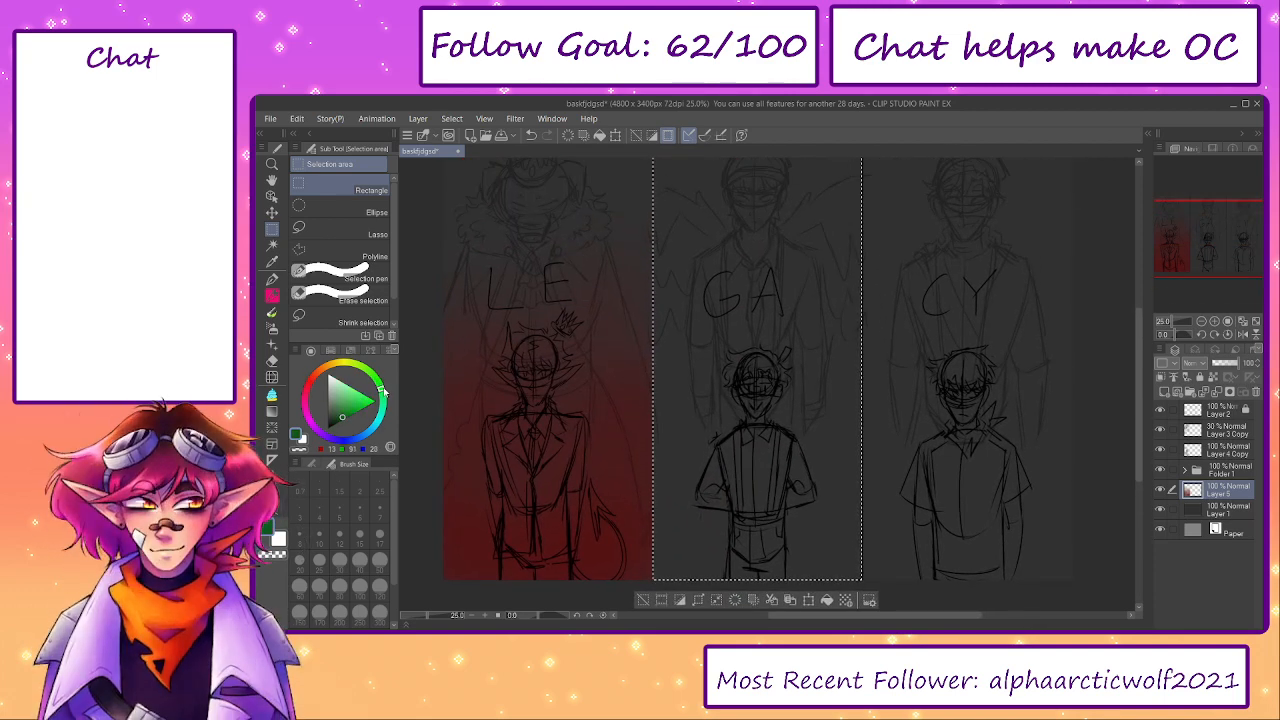
drag(537, 517, 477, 493)
key(b)
mouse_move(640, 525)
mouse_down()
mouse_move(614, 506)
mouse_move(725, 528)
mouse_move(700, 541)
mouse_move(643, 535)
mouse_move(657, 471)
mouse_move(586, 329)
mouse_move(609, 314)
mouse_move(788, 477)
mouse_move(751, 271)
mouse_move(560, 371)
mouse_move(694, 477)
mouse_move(631, 500)
mouse_move(674, 291)
mouse_move(760, 520)
mouse_up()
- Clear the middle panel's selection and select the whole right panel with a rectangular selection
click(272, 230)
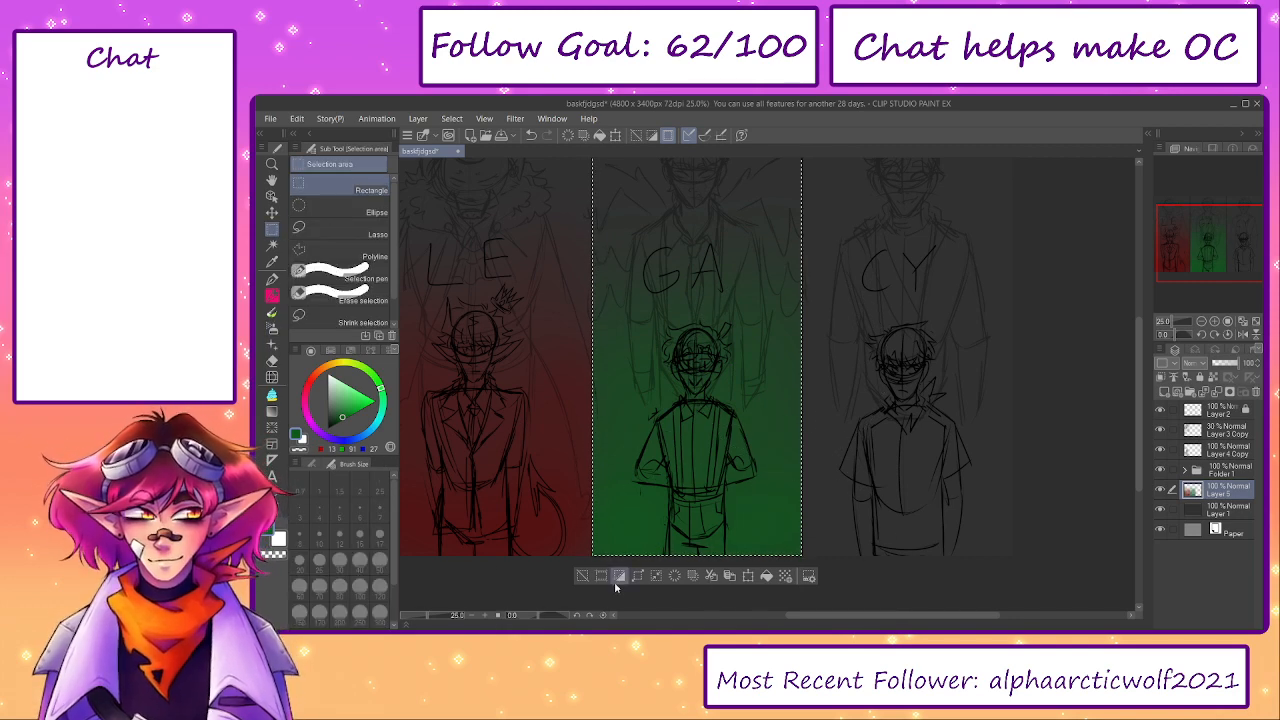
click(583, 575)
drag(704, 363, 592, 475)
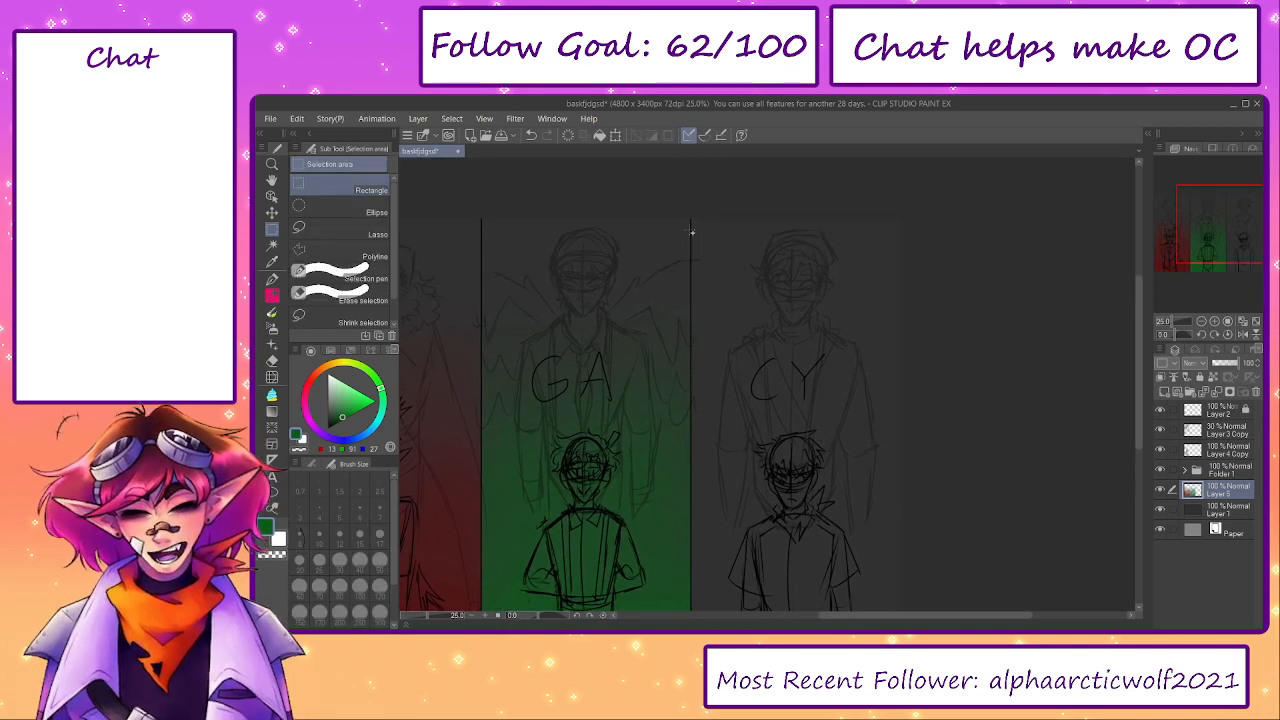
drag(692, 208, 901, 299)
scroll(552, 370, down, 1)
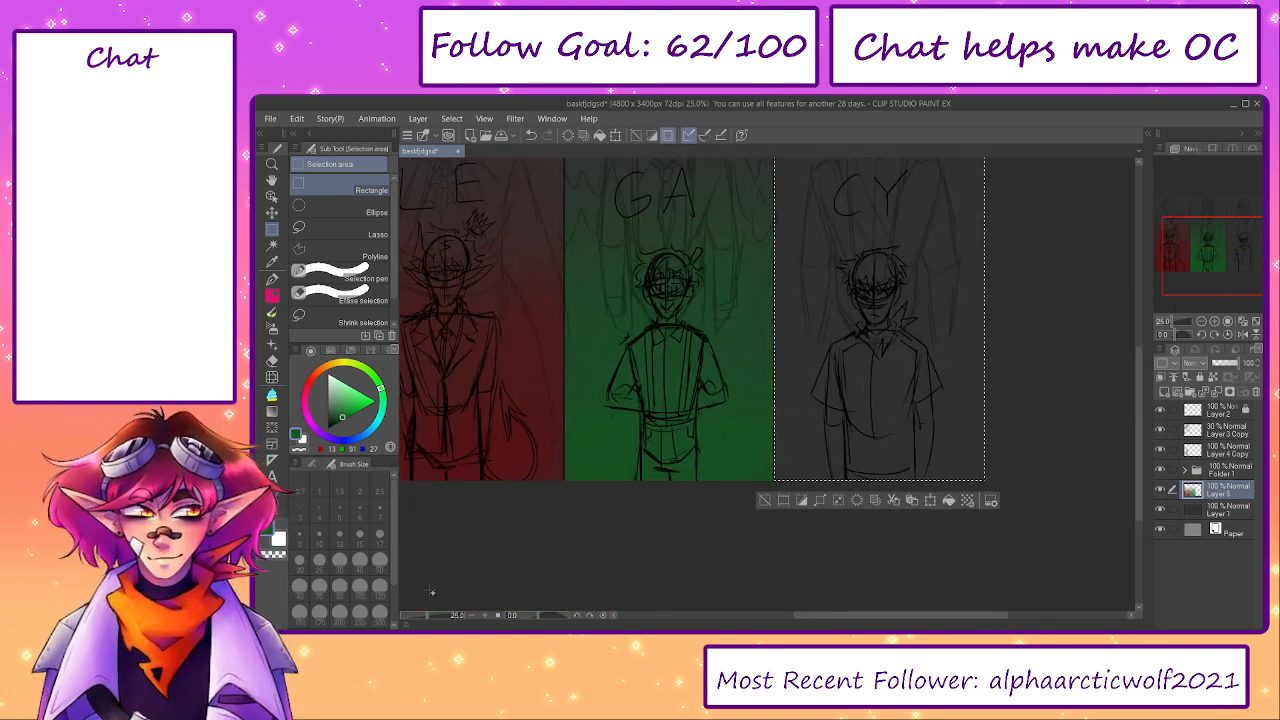
scroll(537, 477, down, 1)
scroll(612, 447, up, 2)
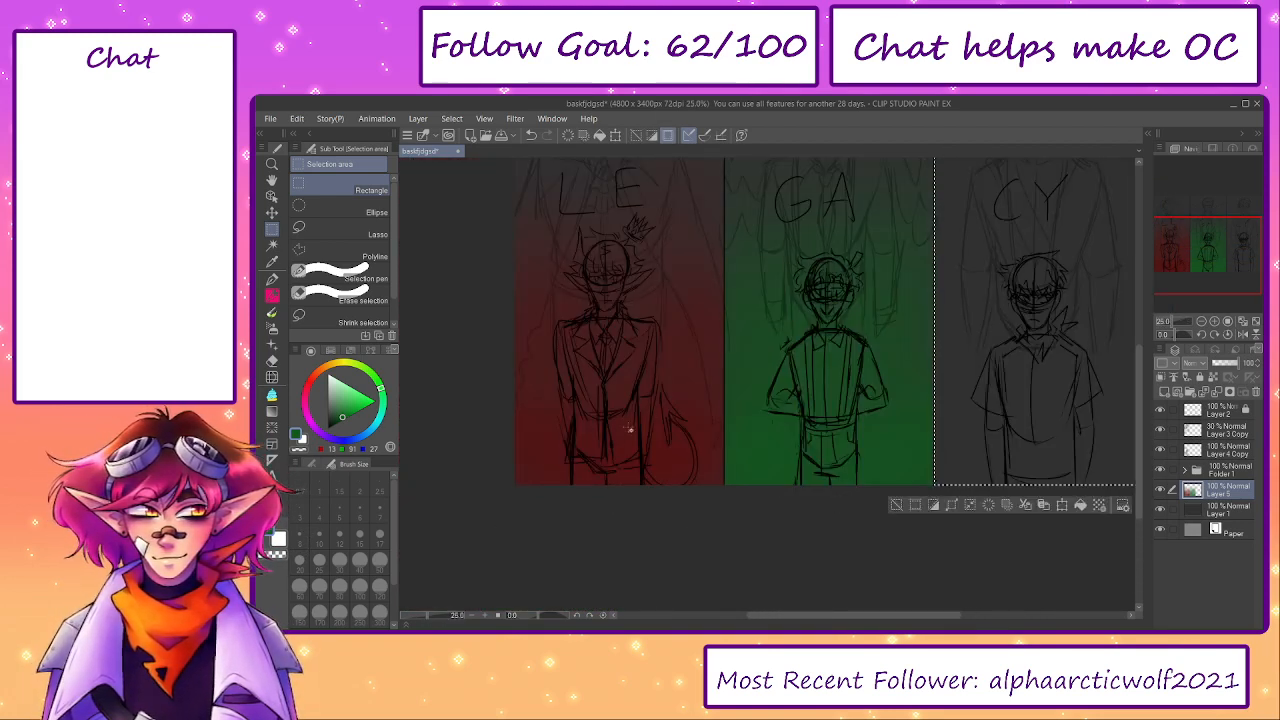
- Try a dark blue glow behind the right figure with the Soft airbrush inside the selected panel
click(349, 440)
drag(822, 402, 662, 442)
key(b)
key(b)
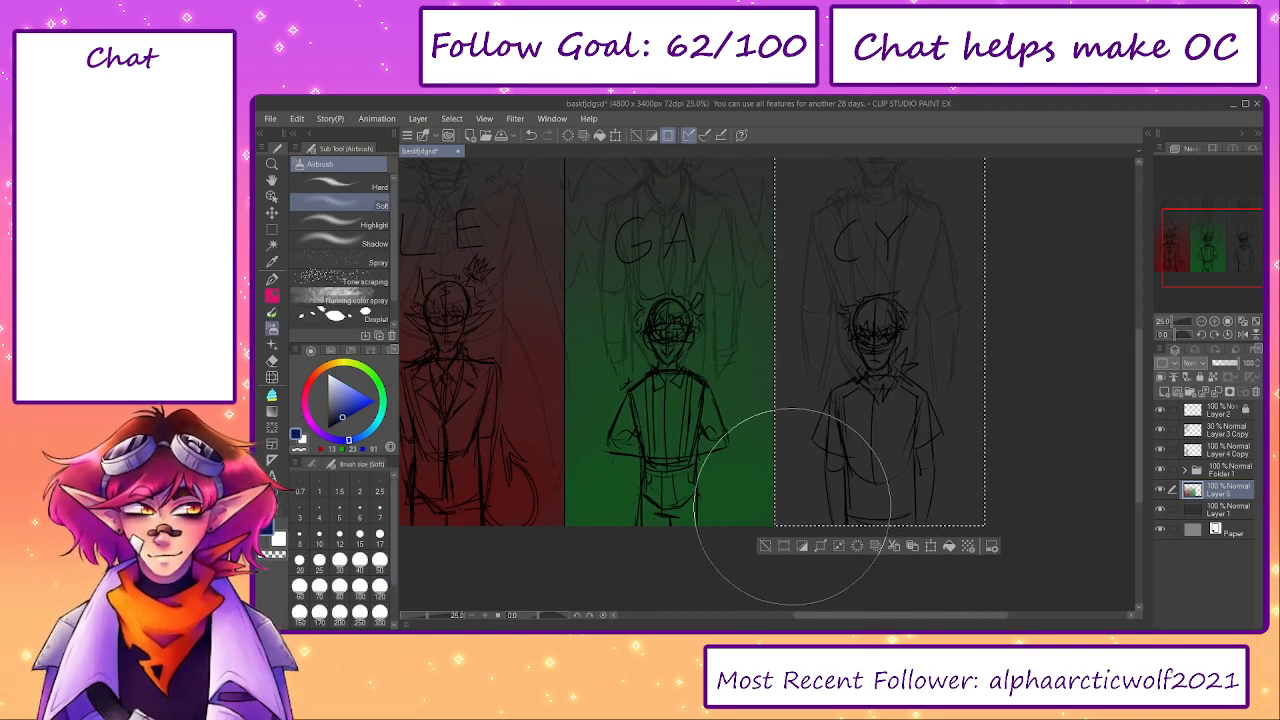
mouse_move(820, 546)
mouse_down()
mouse_move(1031, 529)
mouse_move(797, 421)
mouse_move(810, 291)
mouse_move(916, 340)
mouse_move(909, 279)
mouse_move(1040, 322)
mouse_move(954, 209)
mouse_move(907, 436)
mouse_up()
- Paint a dark orange-brown glow behind the right figure with the Soft airbrush and clear the selection
click(329, 366)
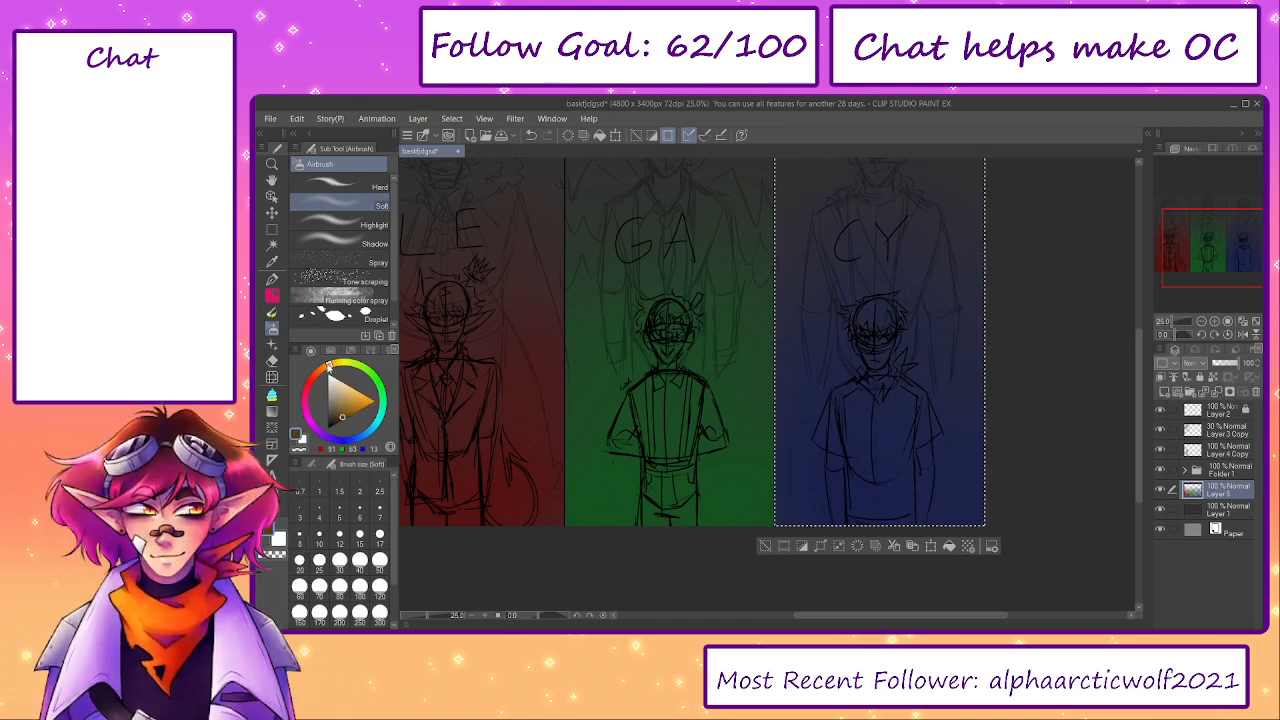
click(371, 340)
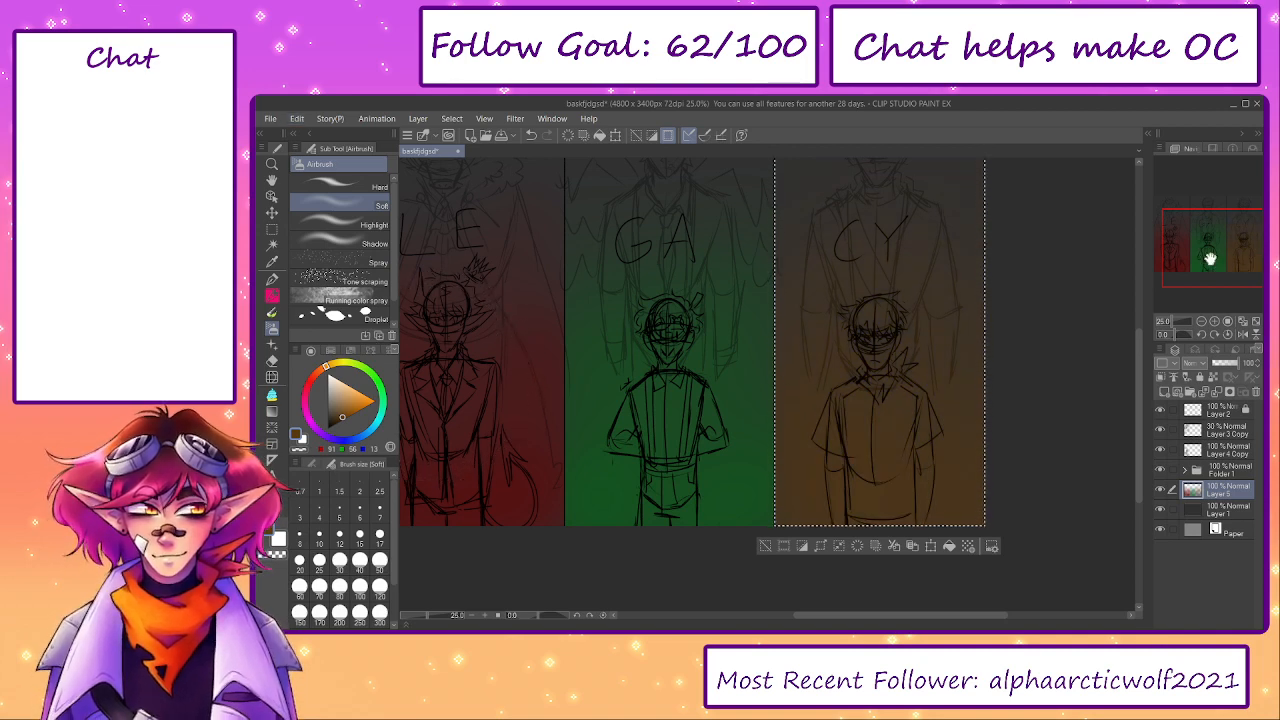
drag(1209, 257, 1192, 243)
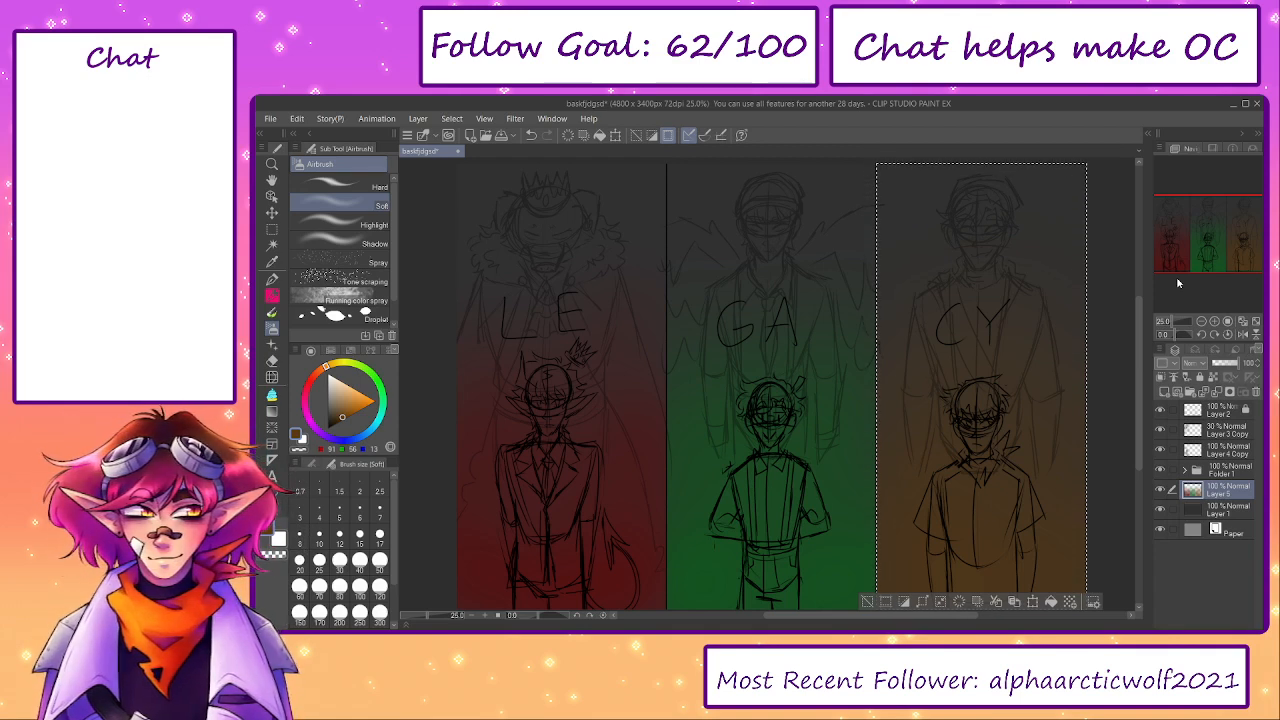
drag(942, 452, 943, 414)
scroll(943, 418, up, 4)
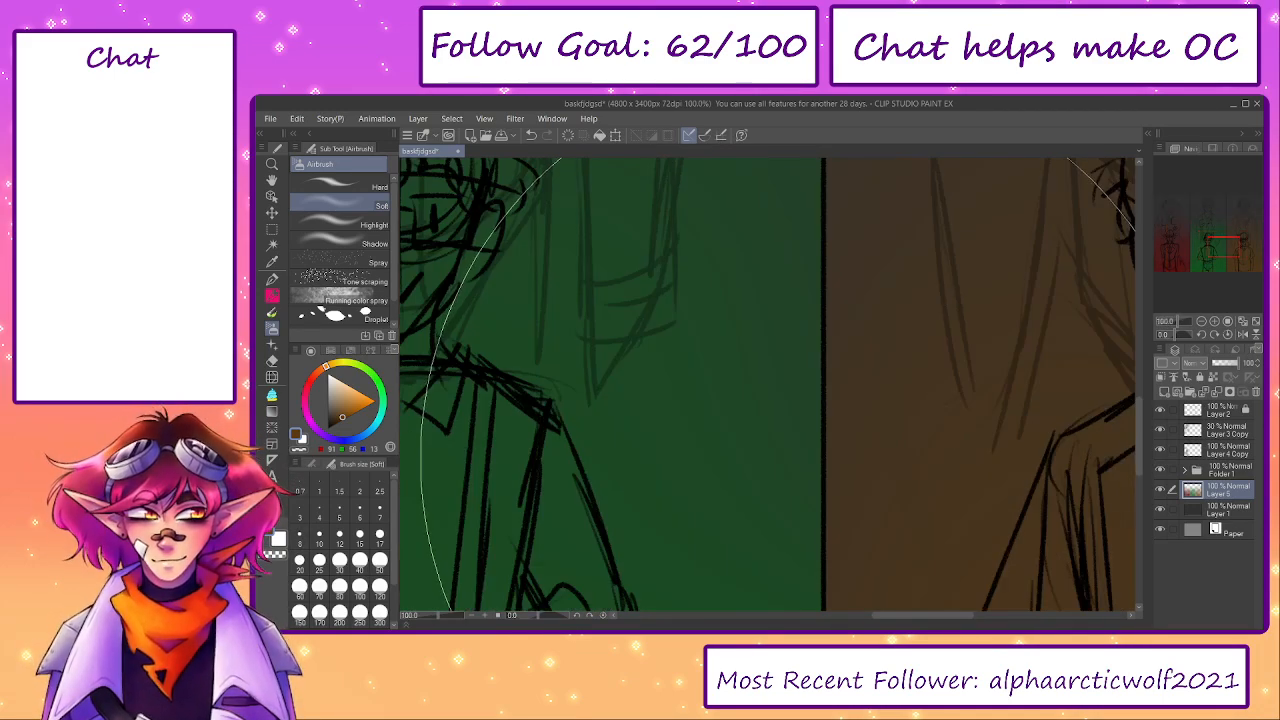
scroll(800, 425, down, 3)
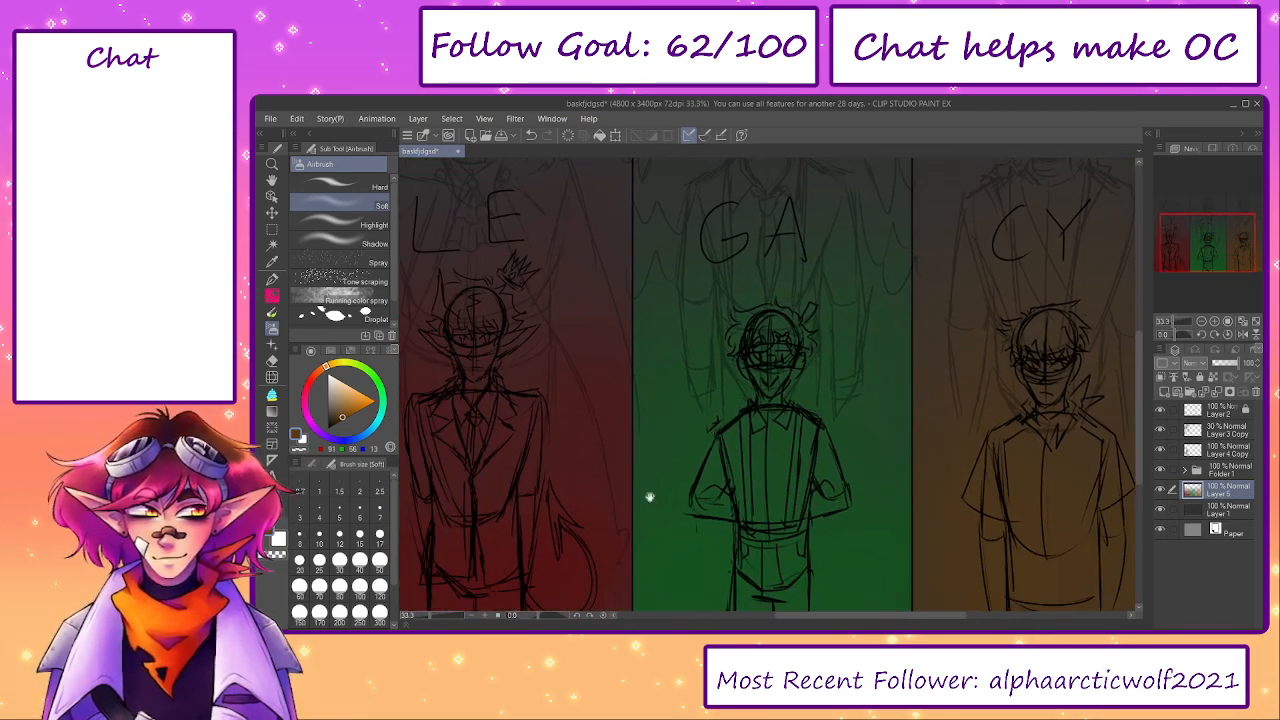
drag(433, 616, 427, 617)
drag(594, 476, 612, 531)
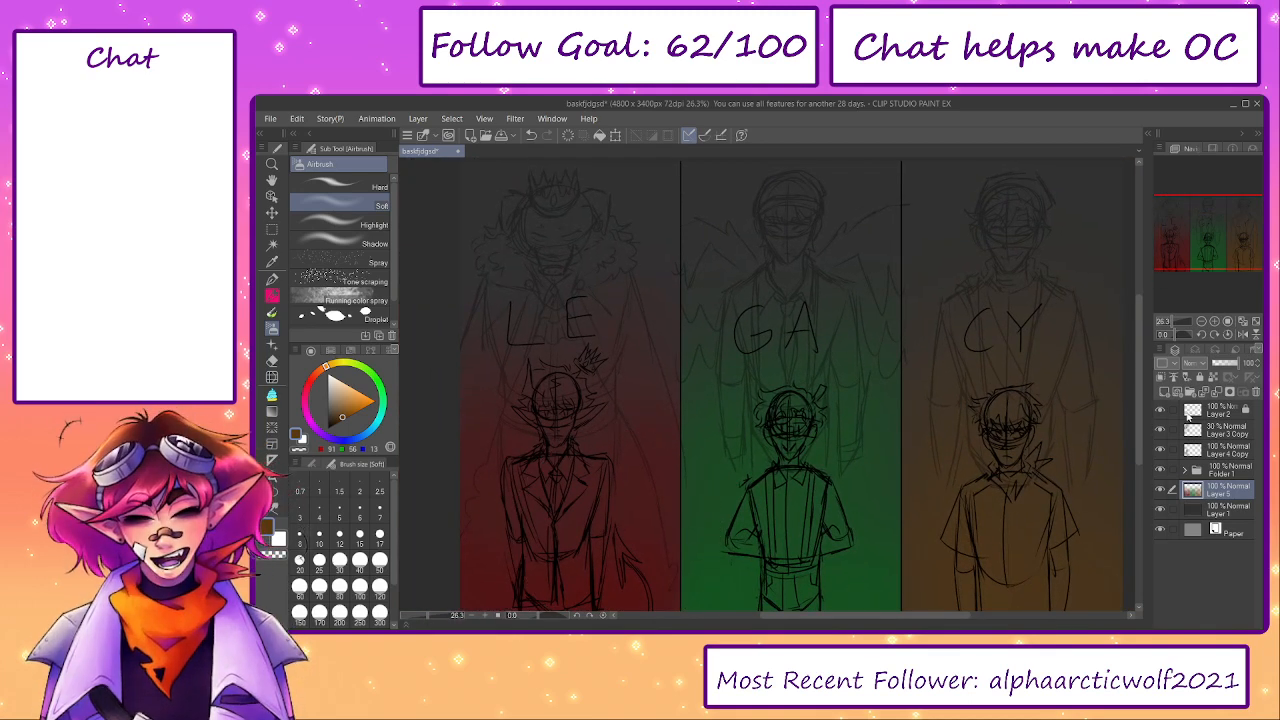
- Add a new layer above the coloured glows in Add (Glow) mode and choose the Spray airbrush with a brighter red
click(1163, 397)
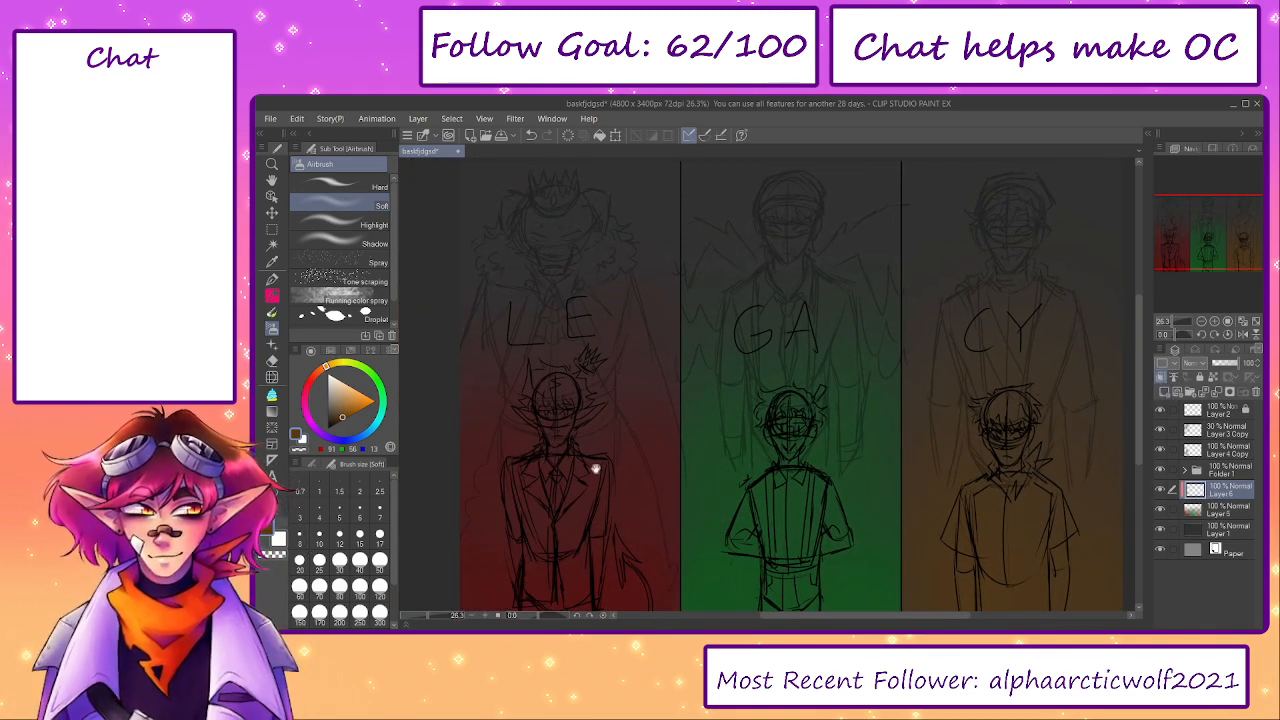
drag(596, 469, 684, 392)
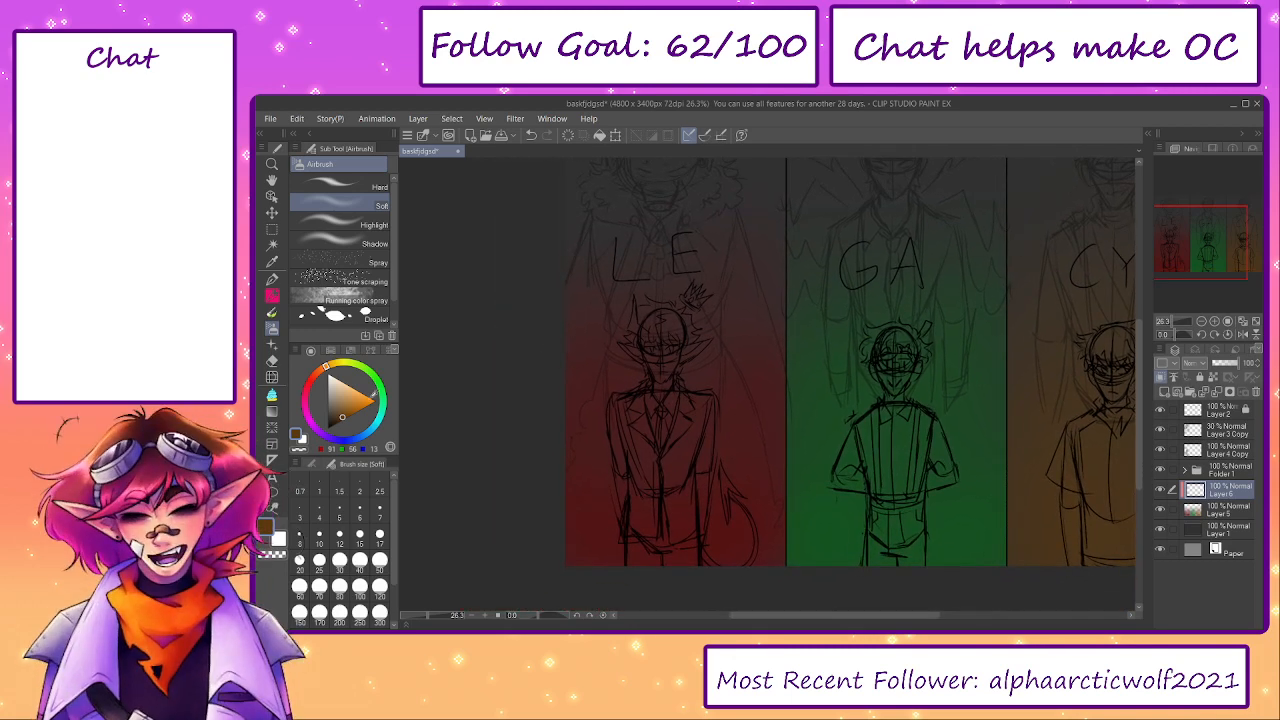
click(335, 262)
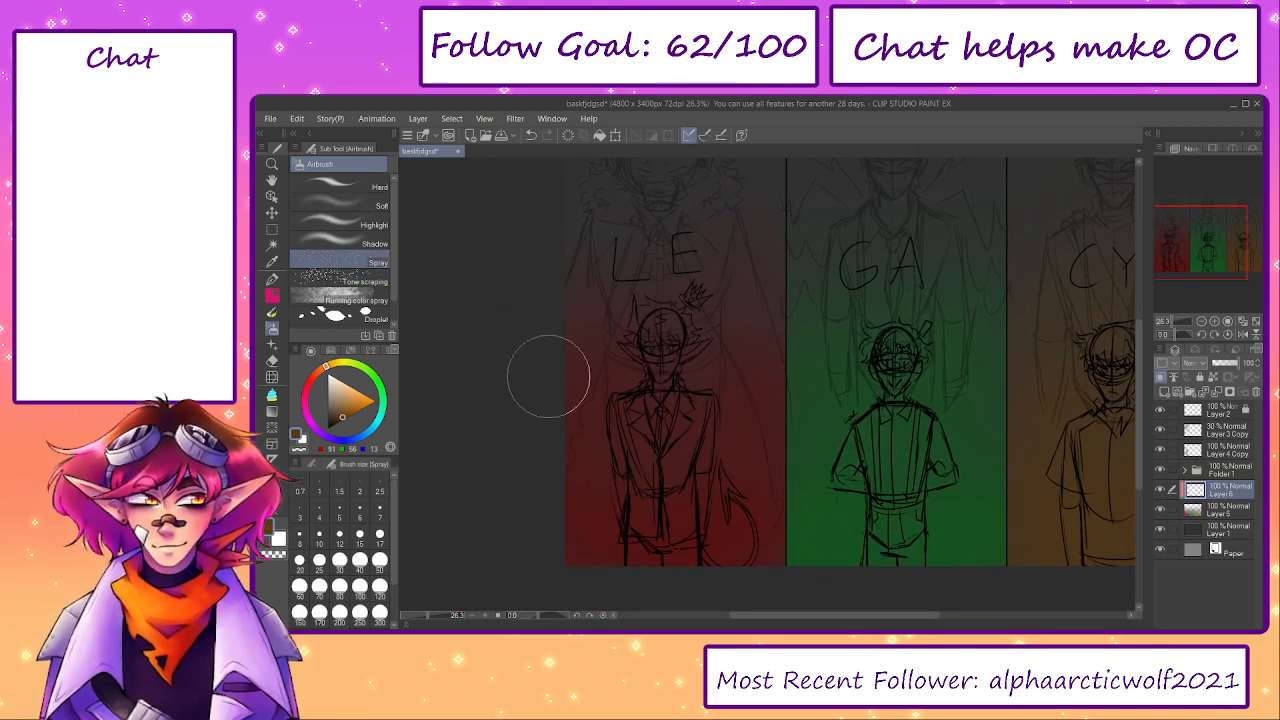
alt+click(583, 542)
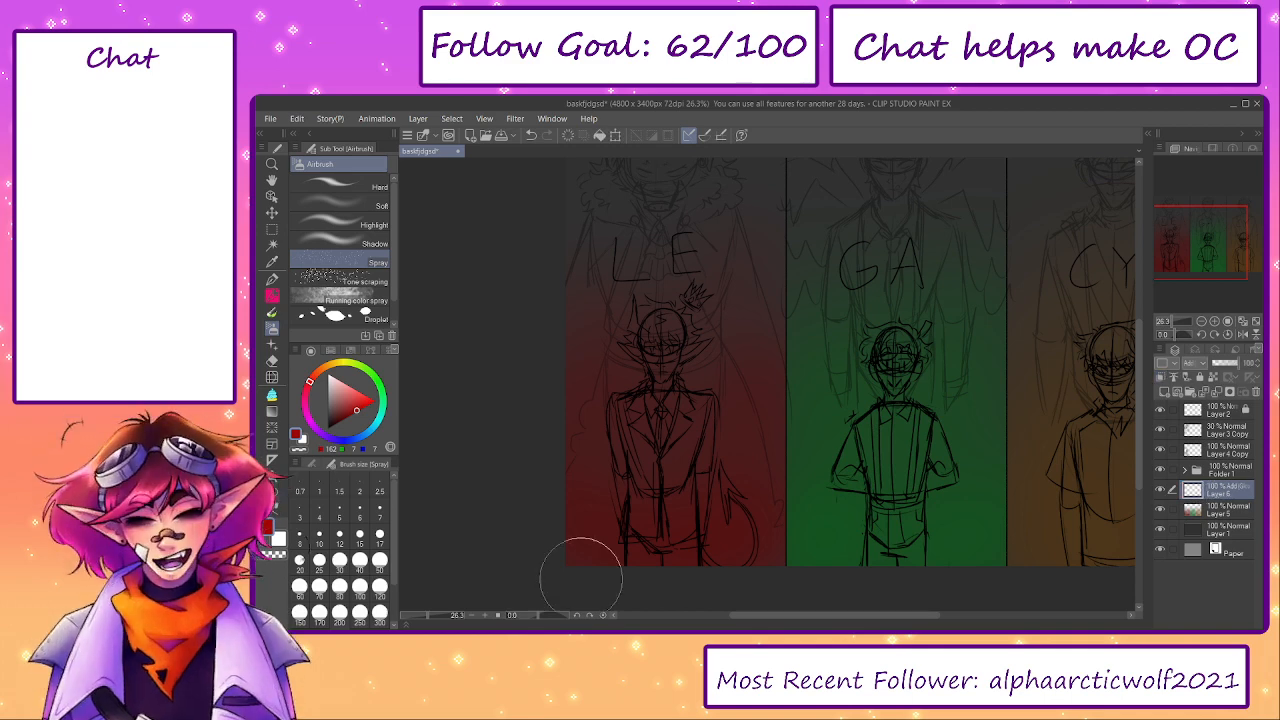
- Try an enlarged Spray airbrush stroke in red across the lower part of the left panel and undo it
key(])
key(])
key(])
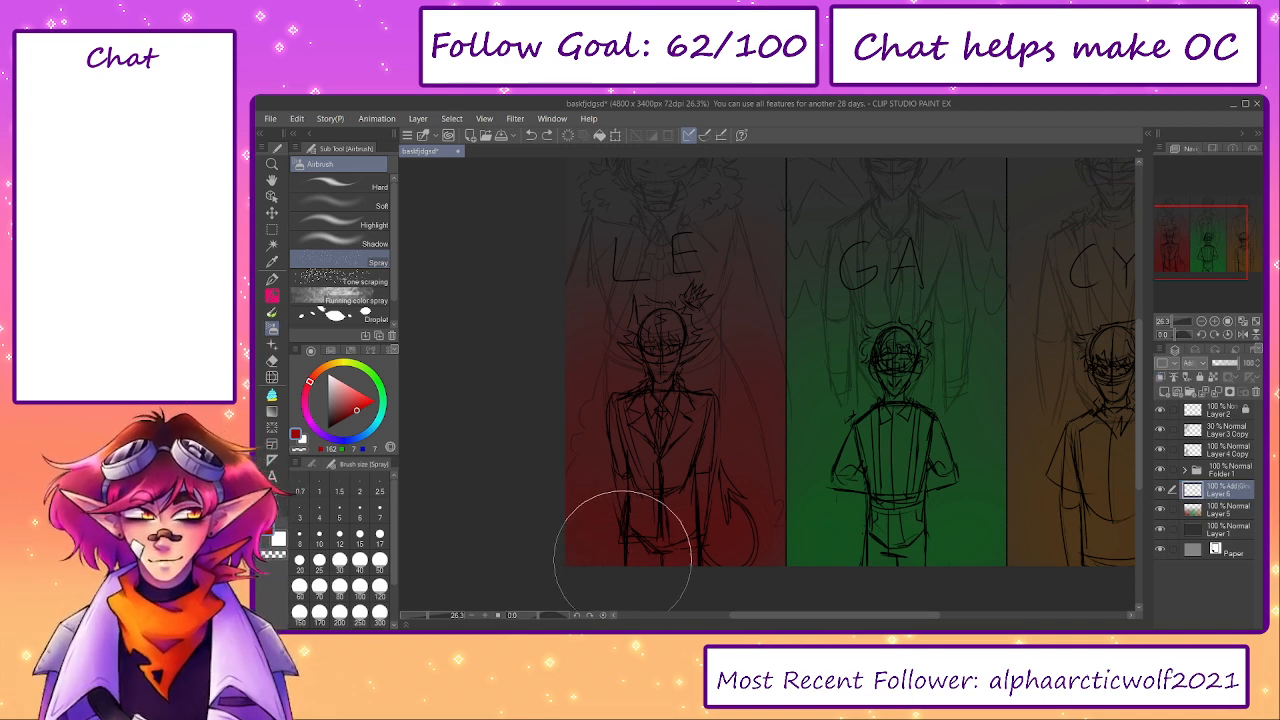
mouse_move(595, 558)
mouse_down()
mouse_move(571, 475)
mouse_move(656, 582)
mouse_move(705, 545)
mouse_up()
key(ctrl+z)
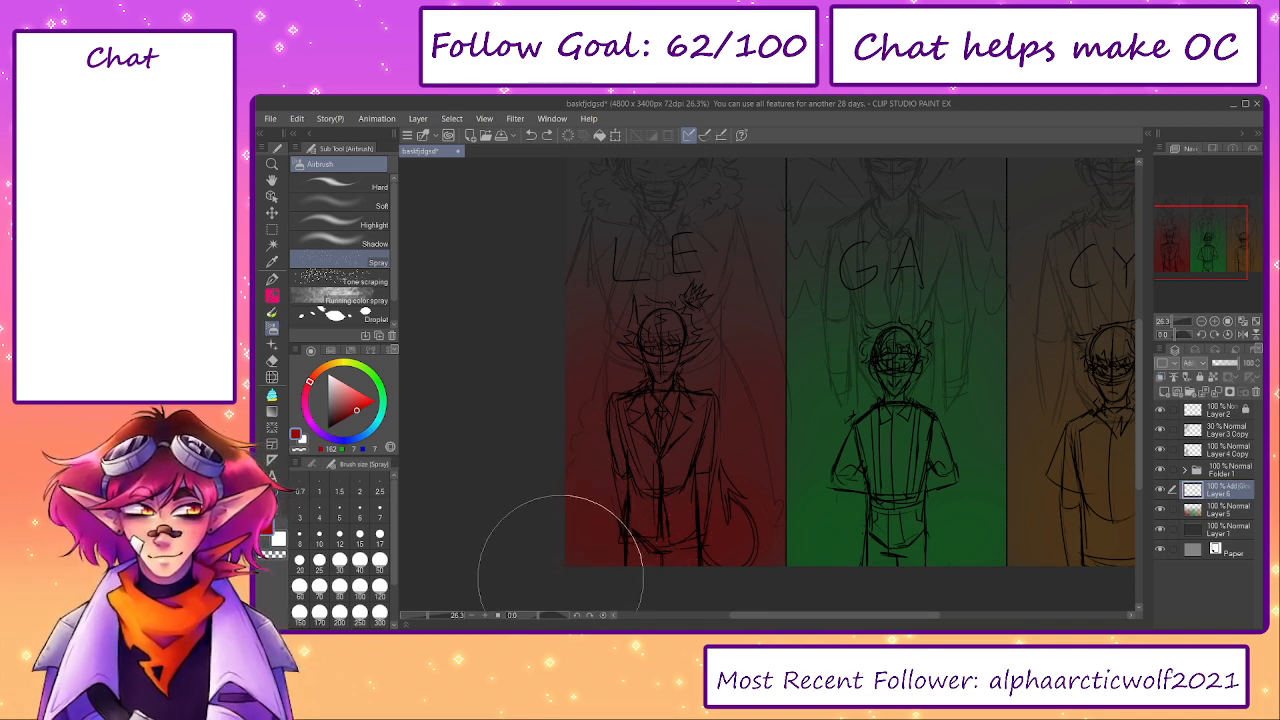
- Spray a mottled red texture over the lower part of the left panel with a large Running color spray airbrush
click(345, 299)
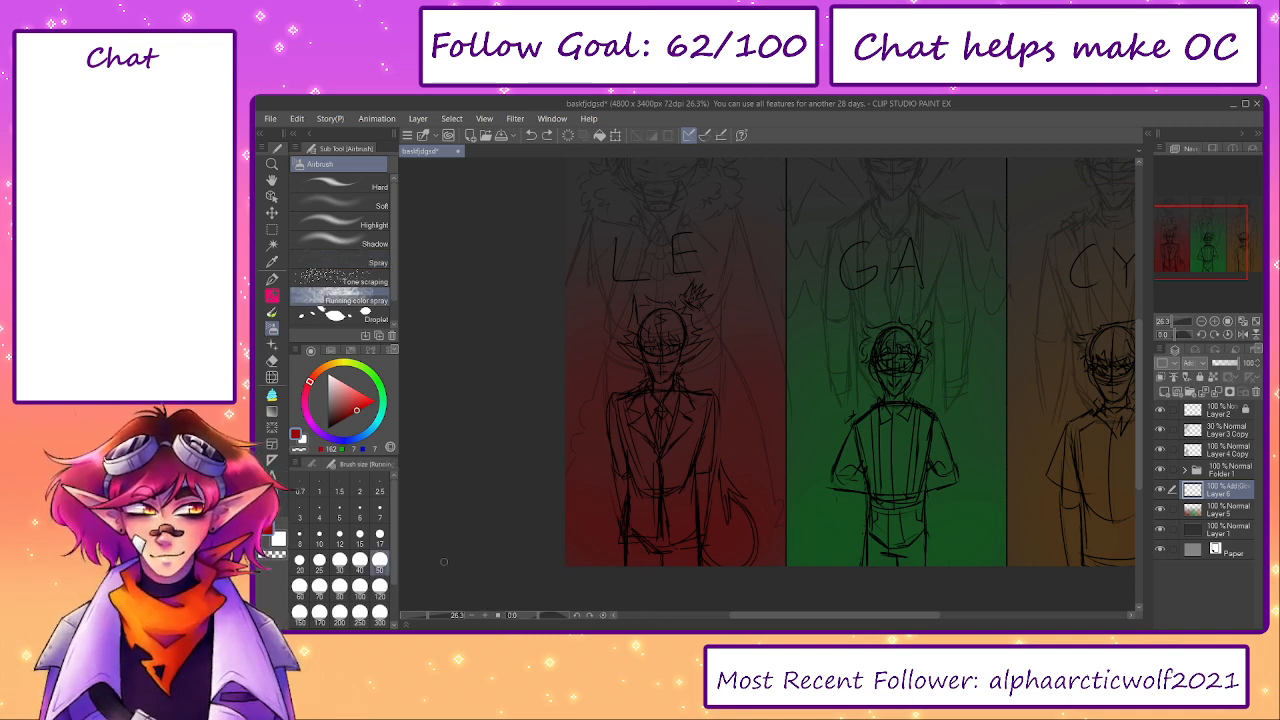
click(380, 613)
key(])
key(])
key(])
key(])
key(])
mouse_move(553, 501)
mouse_down()
mouse_move(631, 586)
mouse_move(583, 560)
mouse_move(704, 558)
mouse_move(705, 585)
mouse_move(748, 557)
mouse_move(778, 448)
mouse_move(639, 557)
mouse_move(595, 504)
mouse_move(616, 514)
mouse_move(624, 488)
mouse_move(740, 446)
mouse_move(699, 435)
mouse_move(701, 583)
mouse_up()
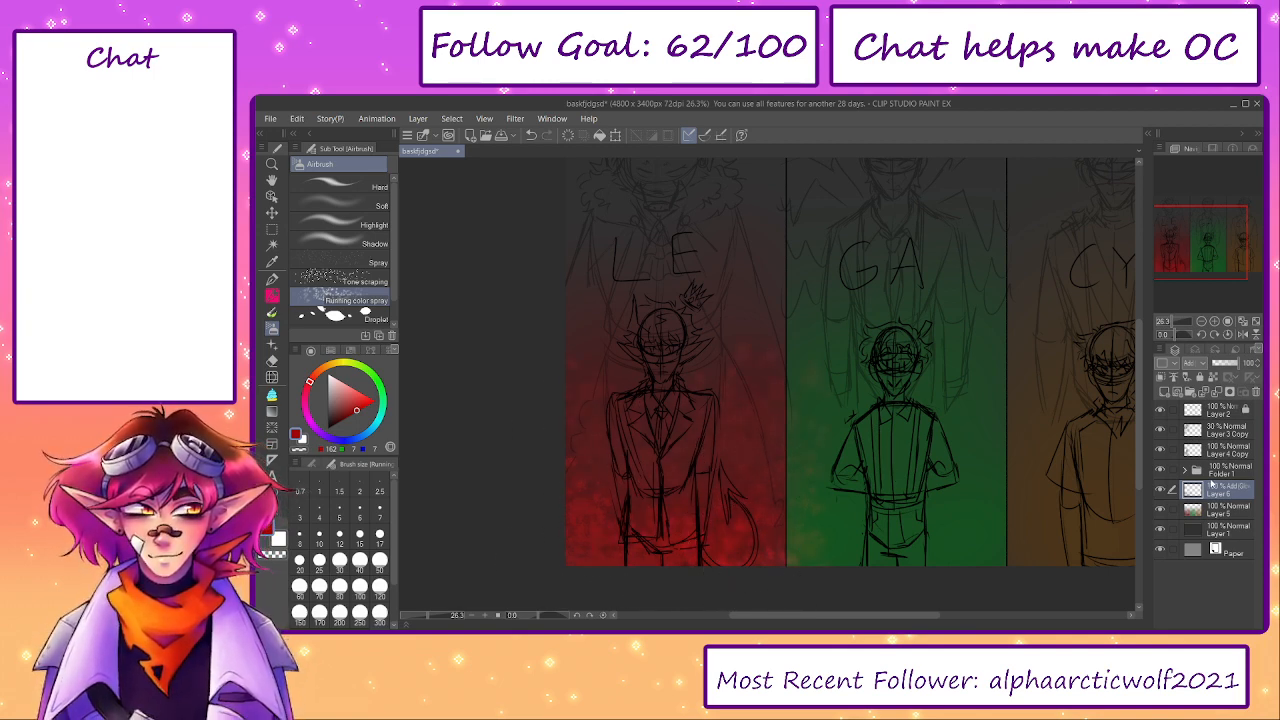
- Intensify the red spray texture by duplicating its layer with a lighter red and merging the copy down
key(ctrl+v)
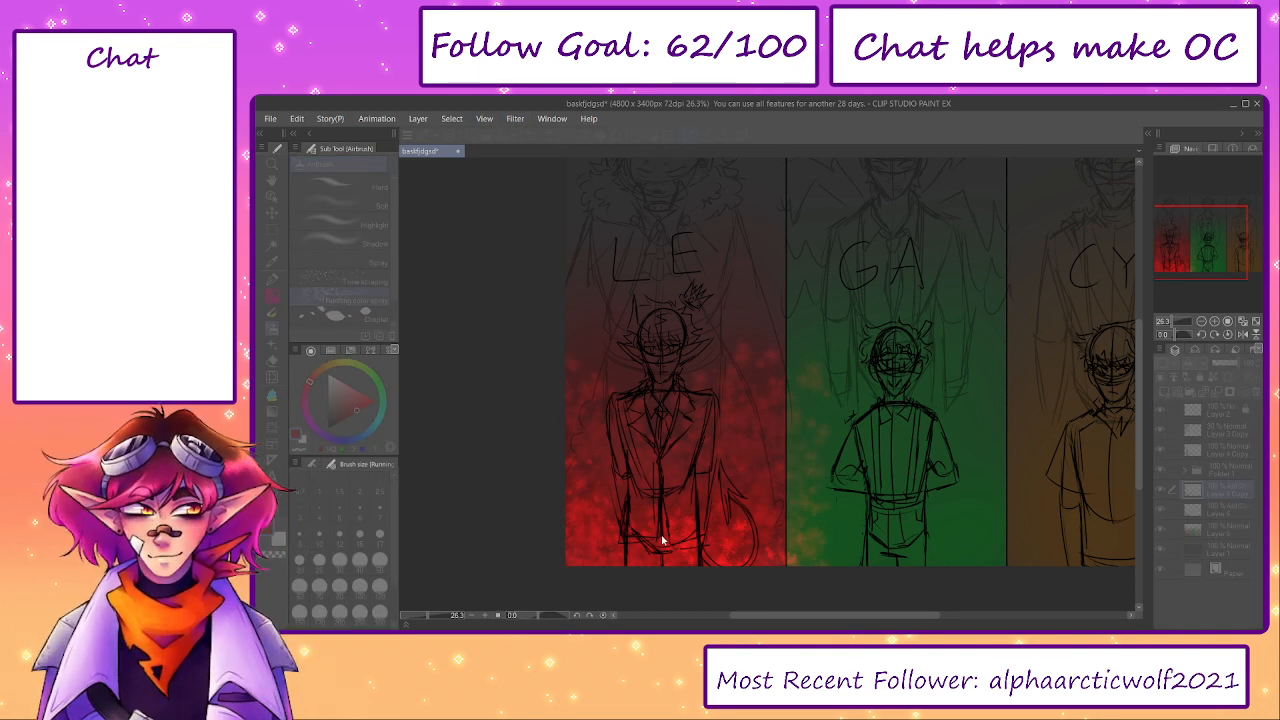
click(1103, 507)
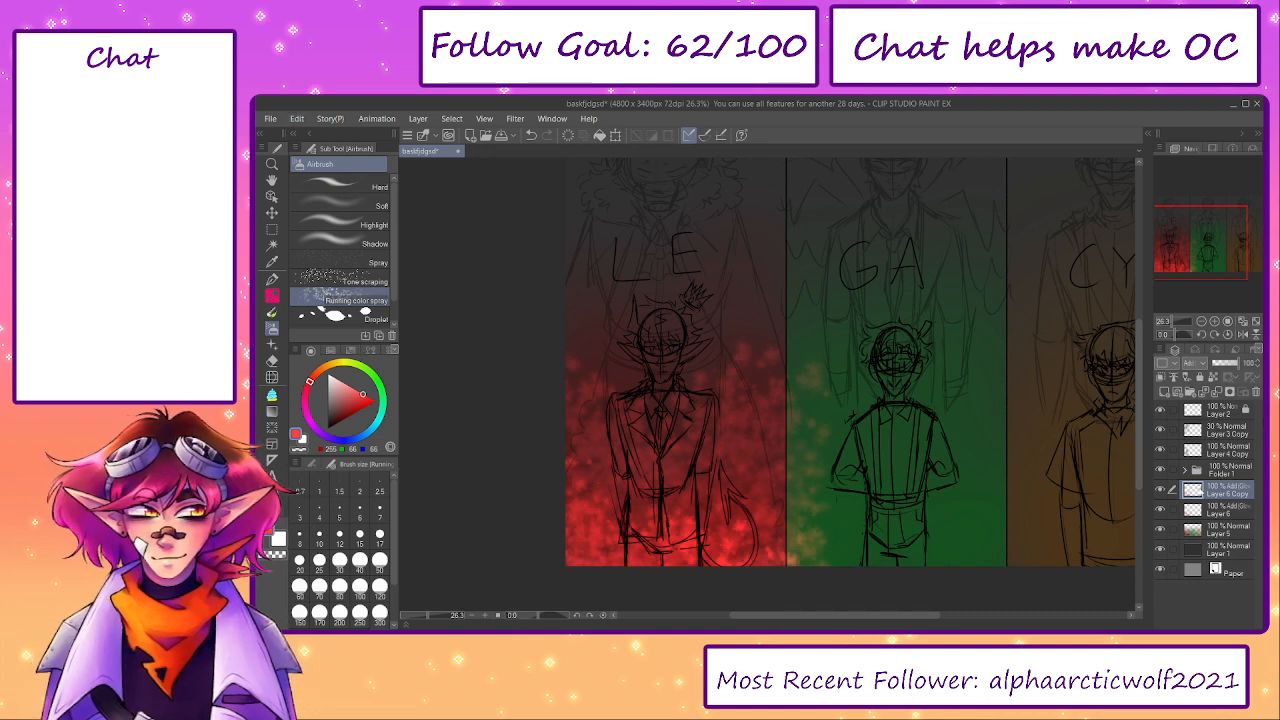
click(1158, 492)
click(1158, 492)
click(1217, 396)
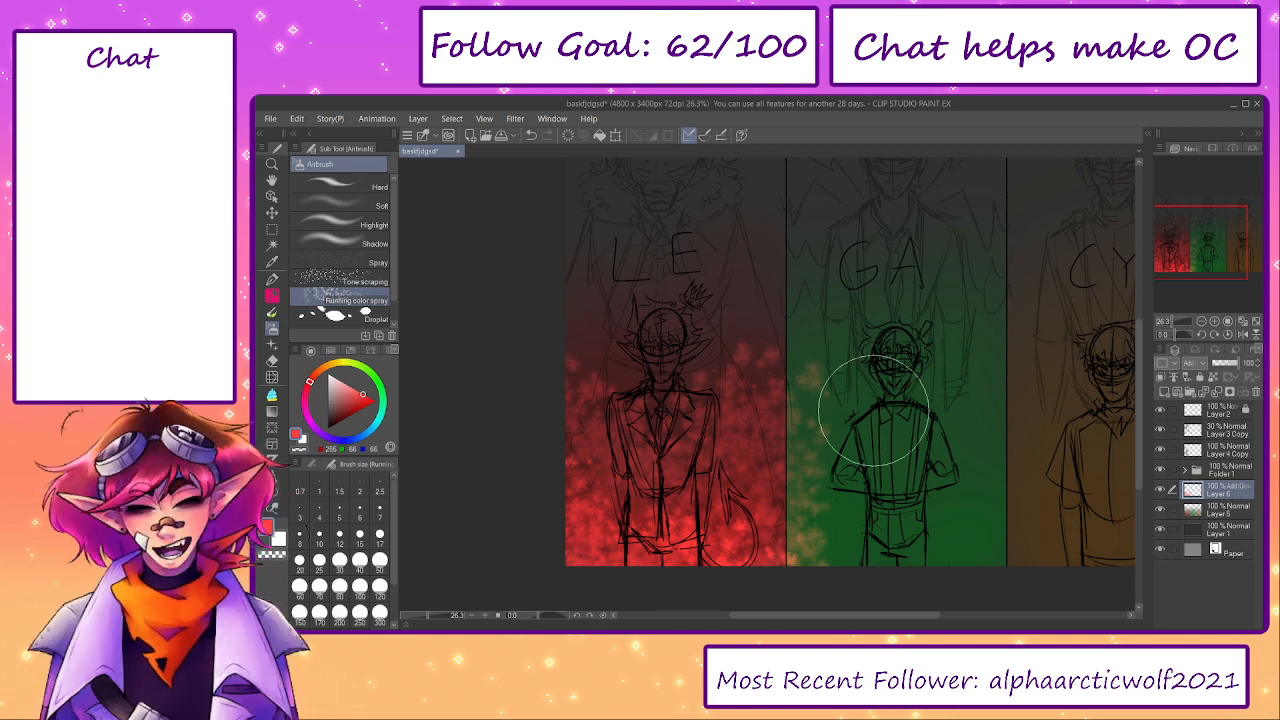
- Lower the opacity of the merged Add (Glow) spray texture layer to 40%
key(e)
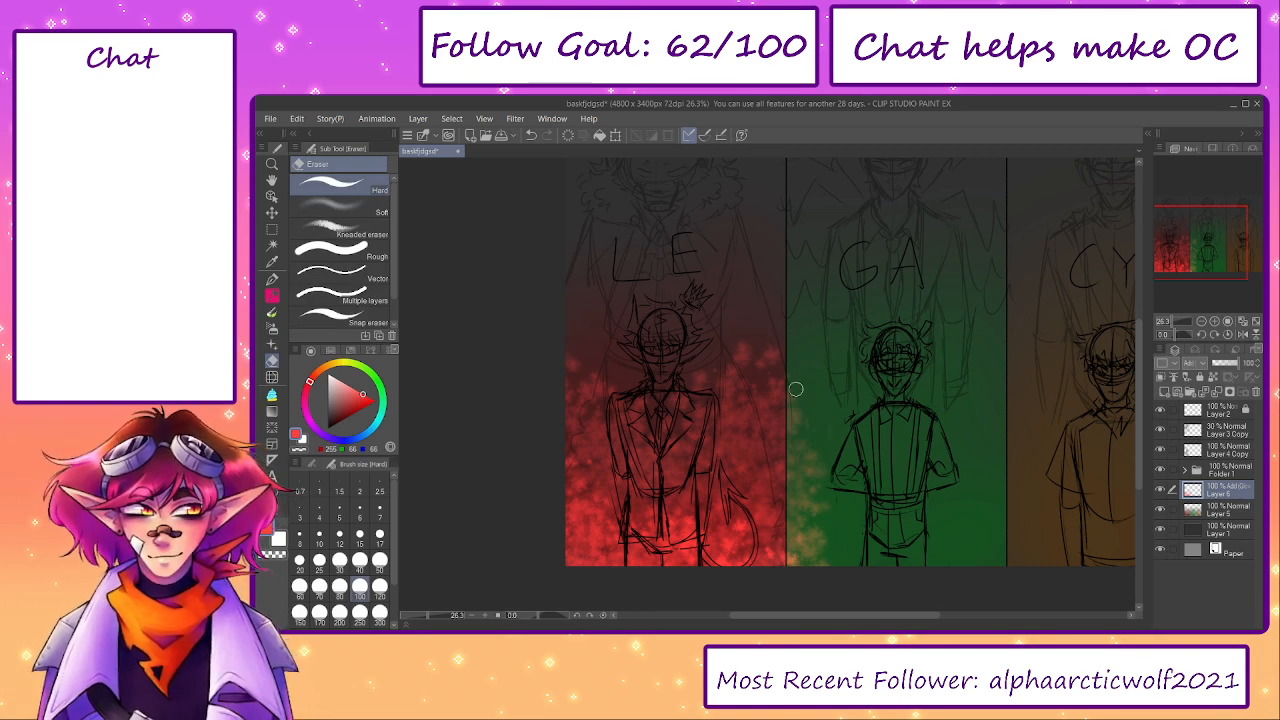
click(1161, 491)
click(1161, 491)
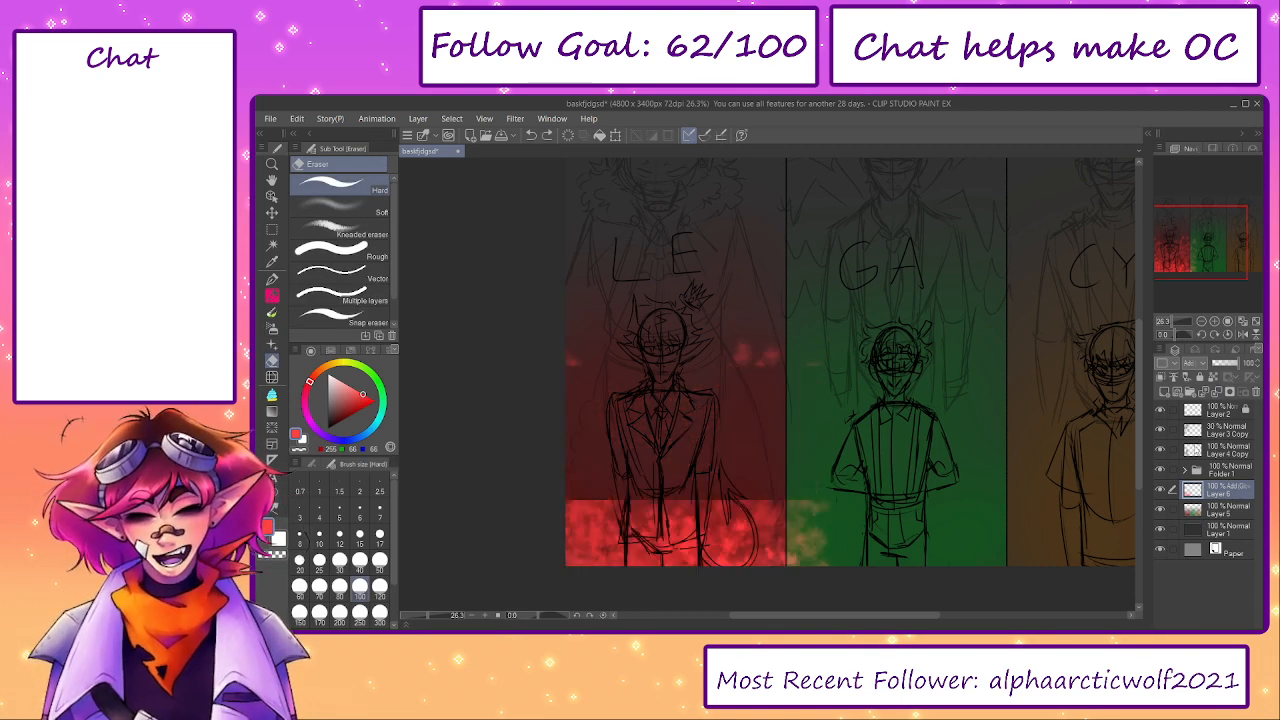
drag(1230, 365, 1223, 366)
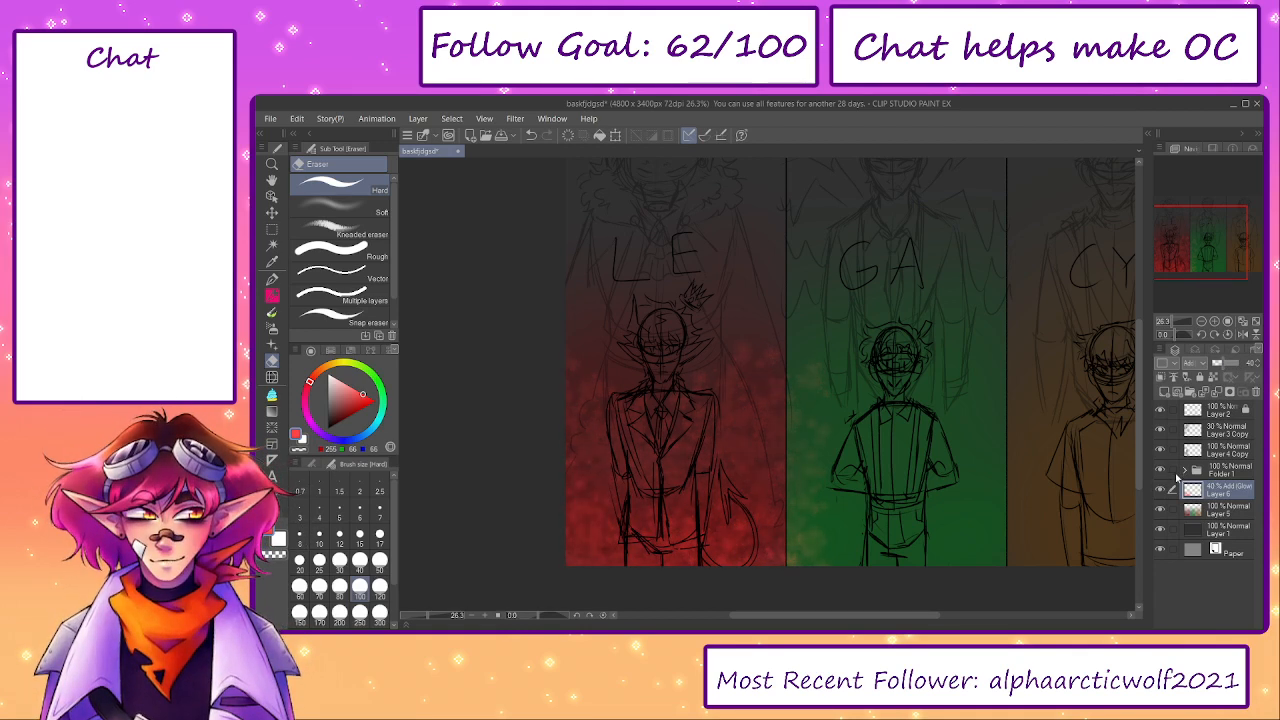
- Choose the Spray airbrush and add another layer in Add (Glow) mode above the spray texture layer
key(b)
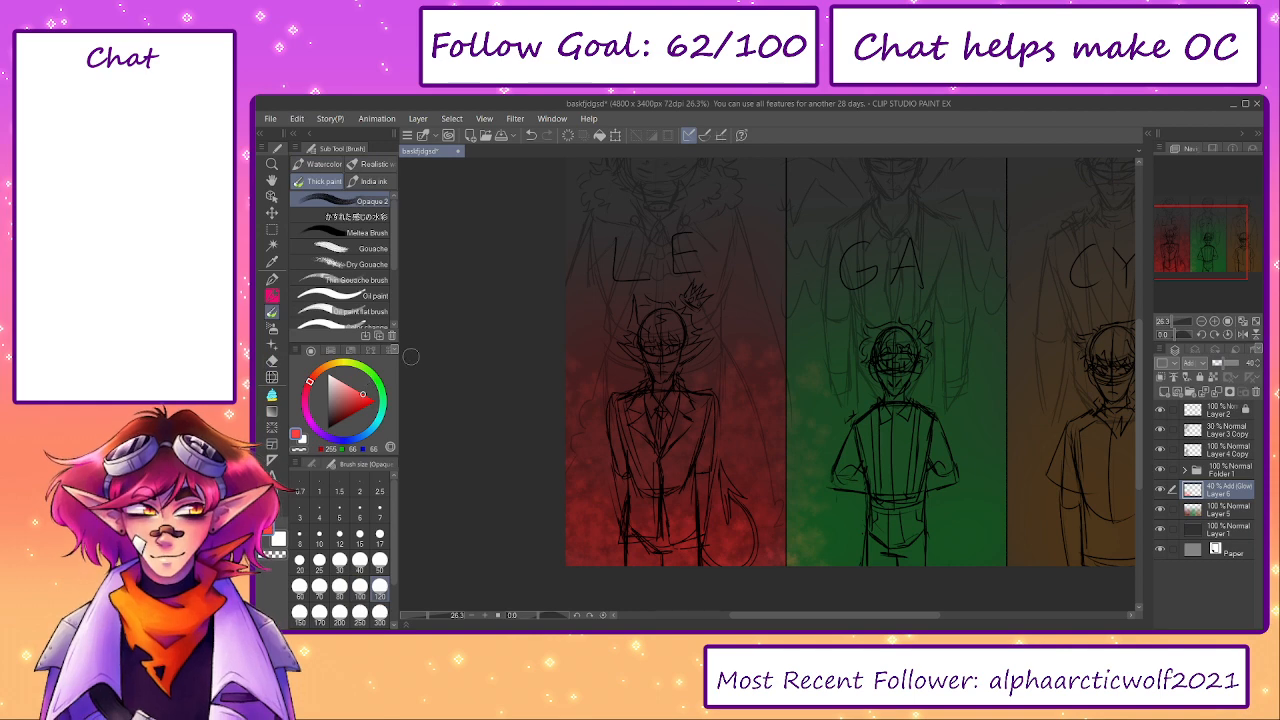
key(b)
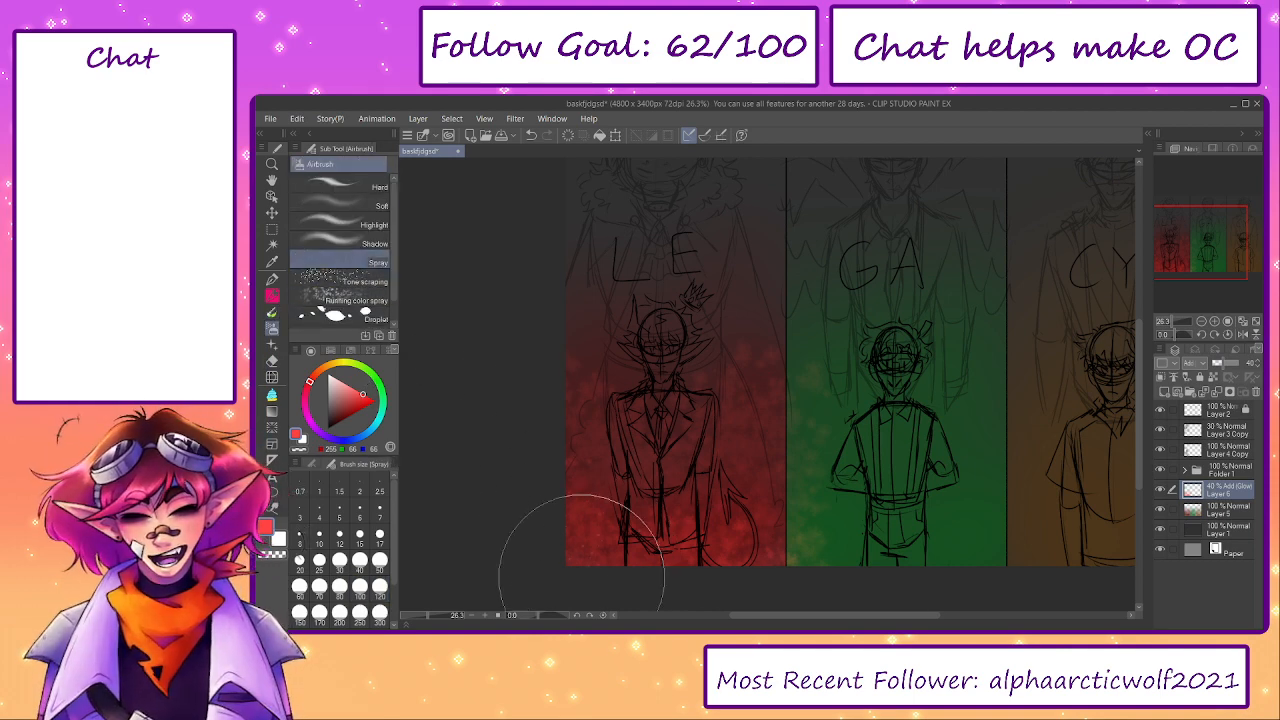
click(1164, 392)
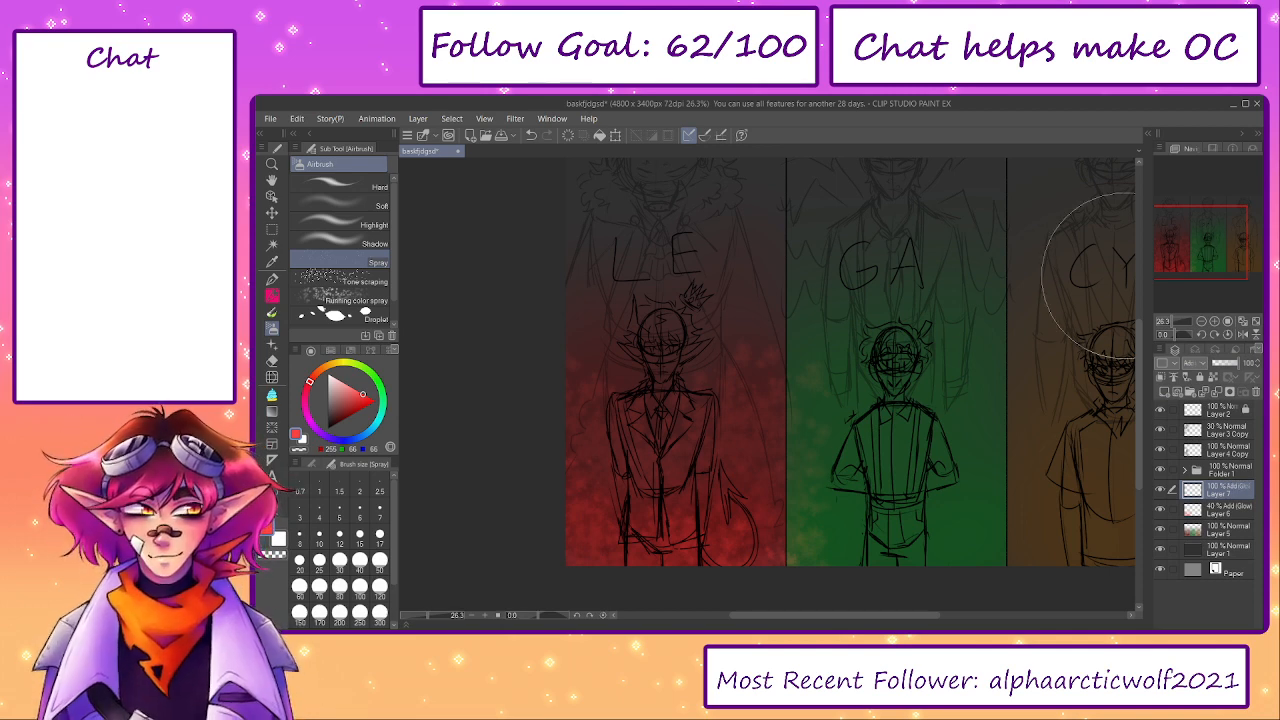
- Try fine light red Spray dots over the lower part of the left panel and clear them from the new layer
mouse_move(543, 529)
mouse_down()
mouse_move(689, 551)
mouse_move(623, 571)
mouse_move(682, 560)
mouse_move(729, 528)
mouse_move(620, 480)
mouse_move(700, 400)
mouse_up()
key(e)
click(340, 210)
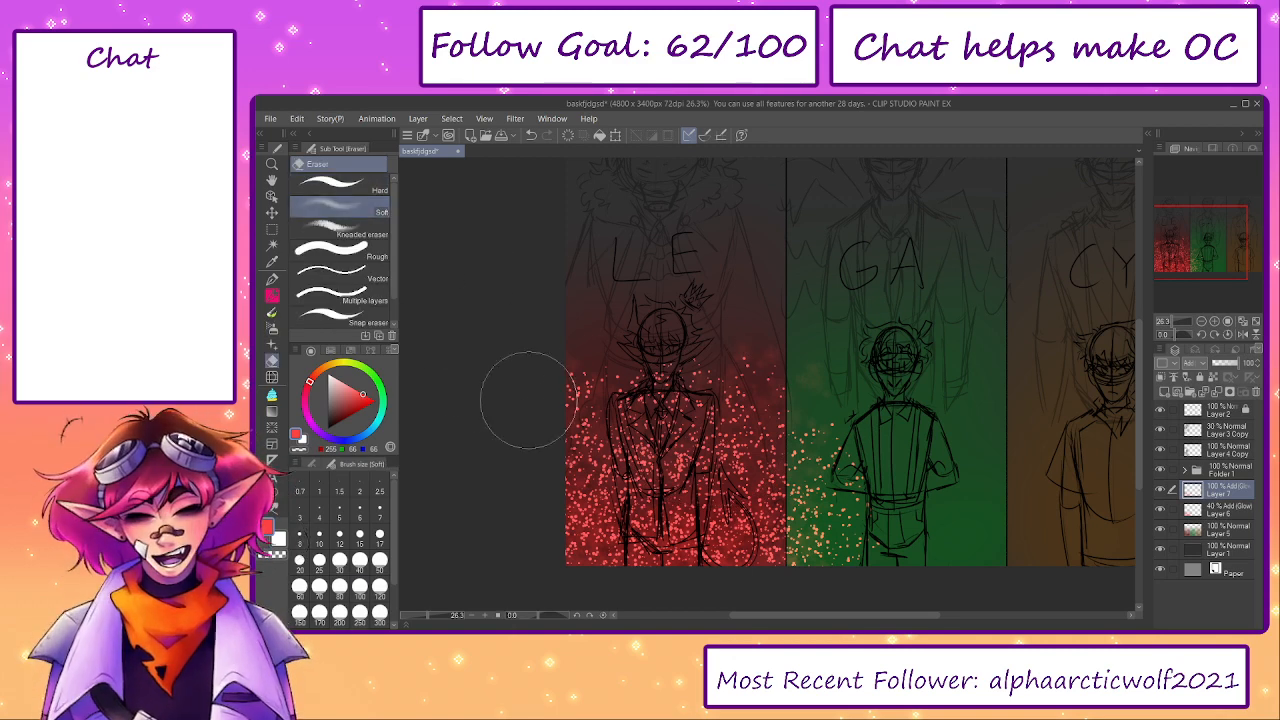
click(340, 185)
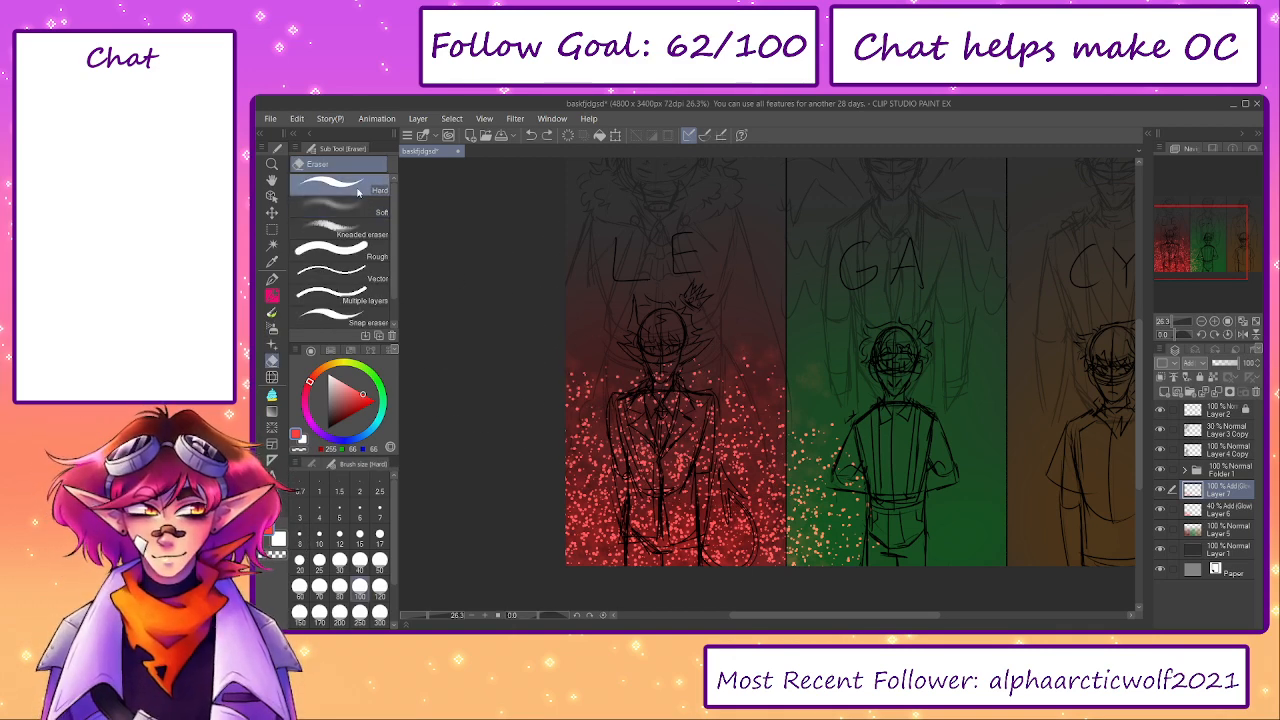
key(bracketright)
key(bracketright)
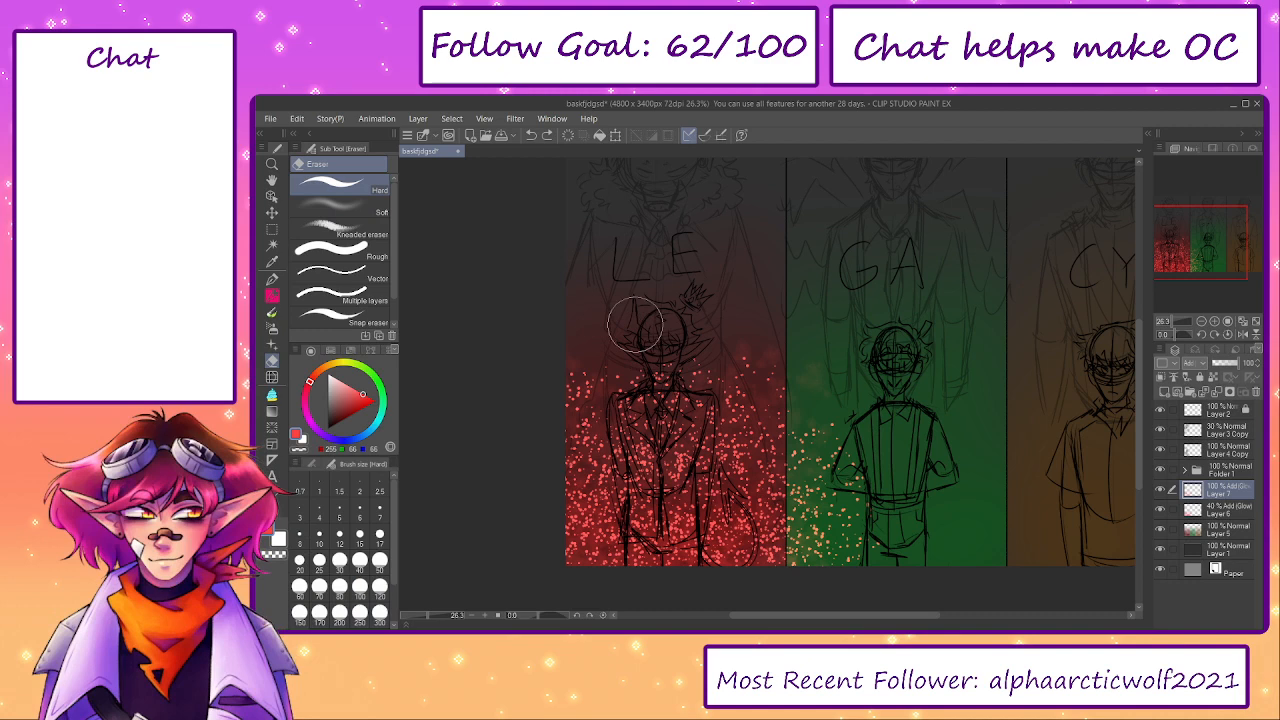
click(568, 136)
- Set the Spray airbrush's particle size to 46.4 and spray light red dots over the left panel's lower-left corner
click(272, 312)
key(b)
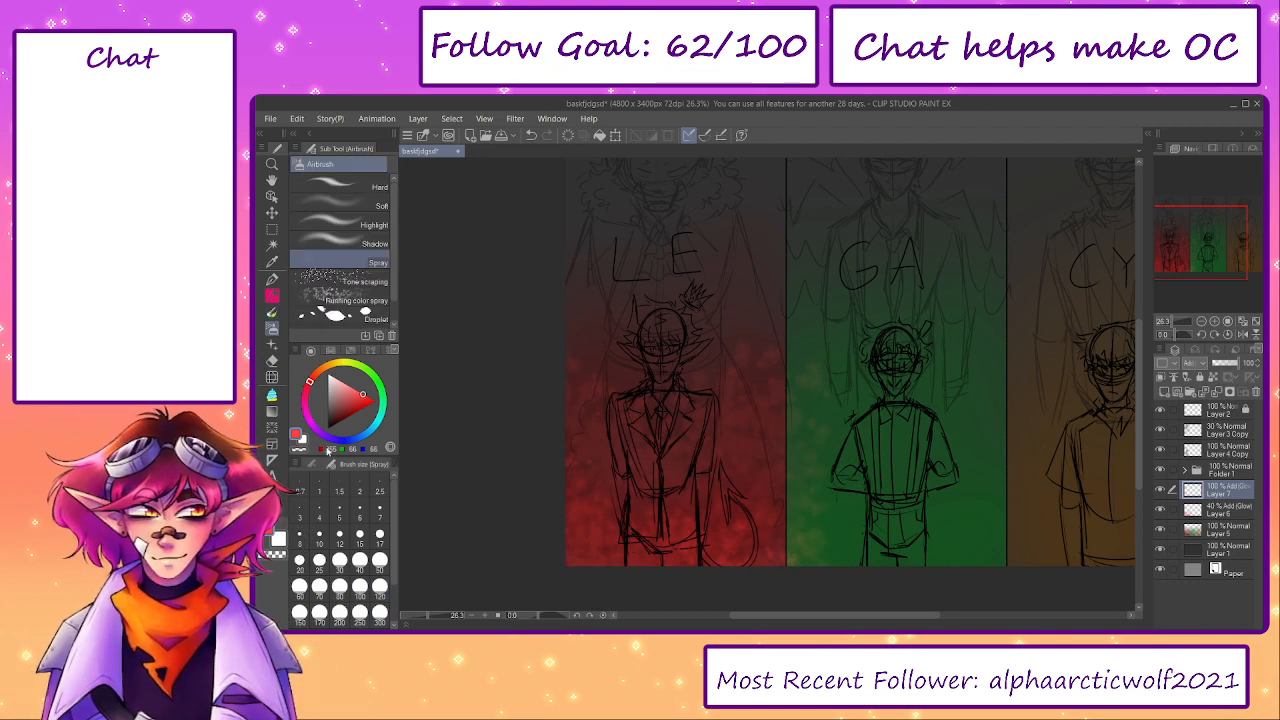
click(313, 465)
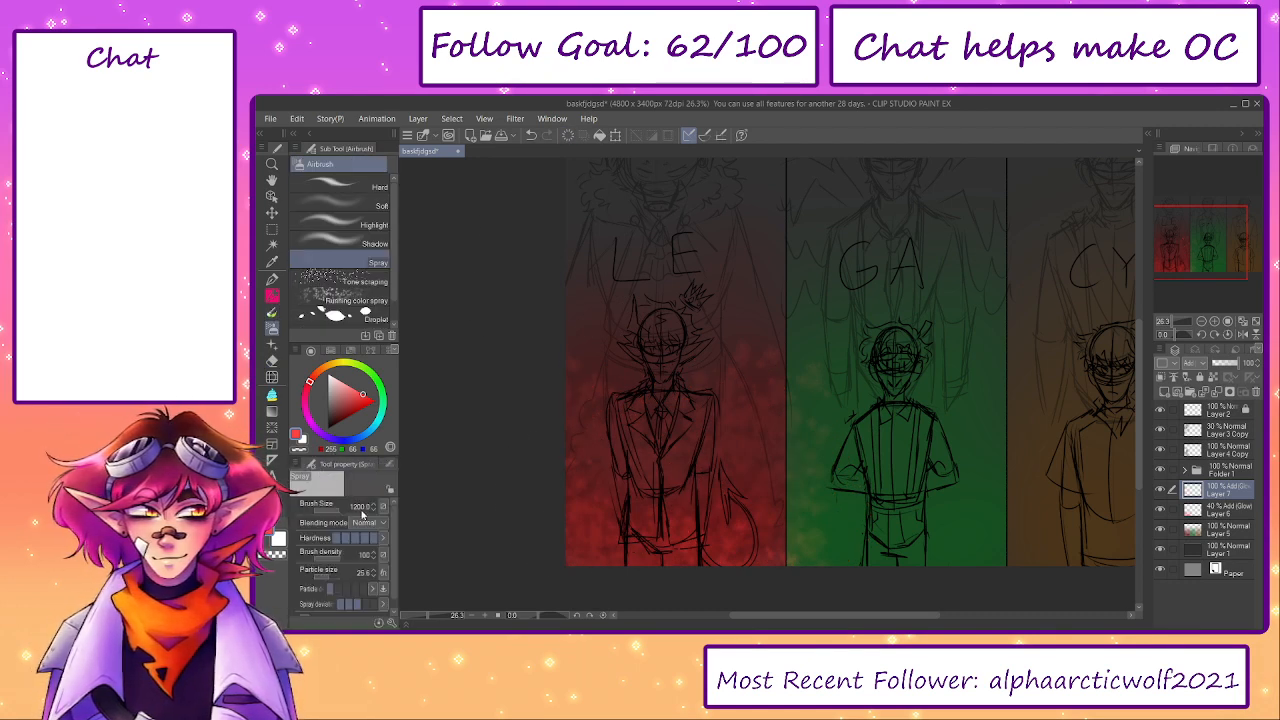
click(331, 578)
drag(606, 524, 584, 533)
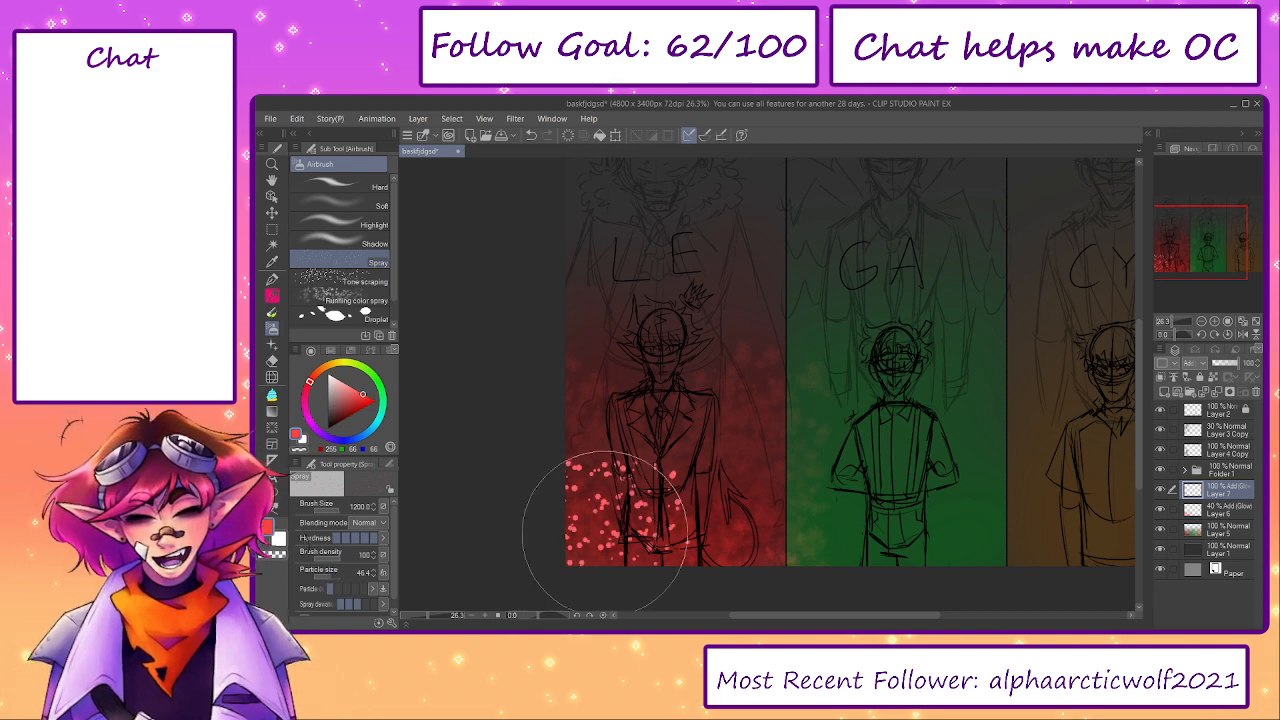
- Replace the coarse dots by setting the Spray particle size to 31.2 and testing red dots across the left panel's lower part
key(ctrl+z)
click(329, 578)
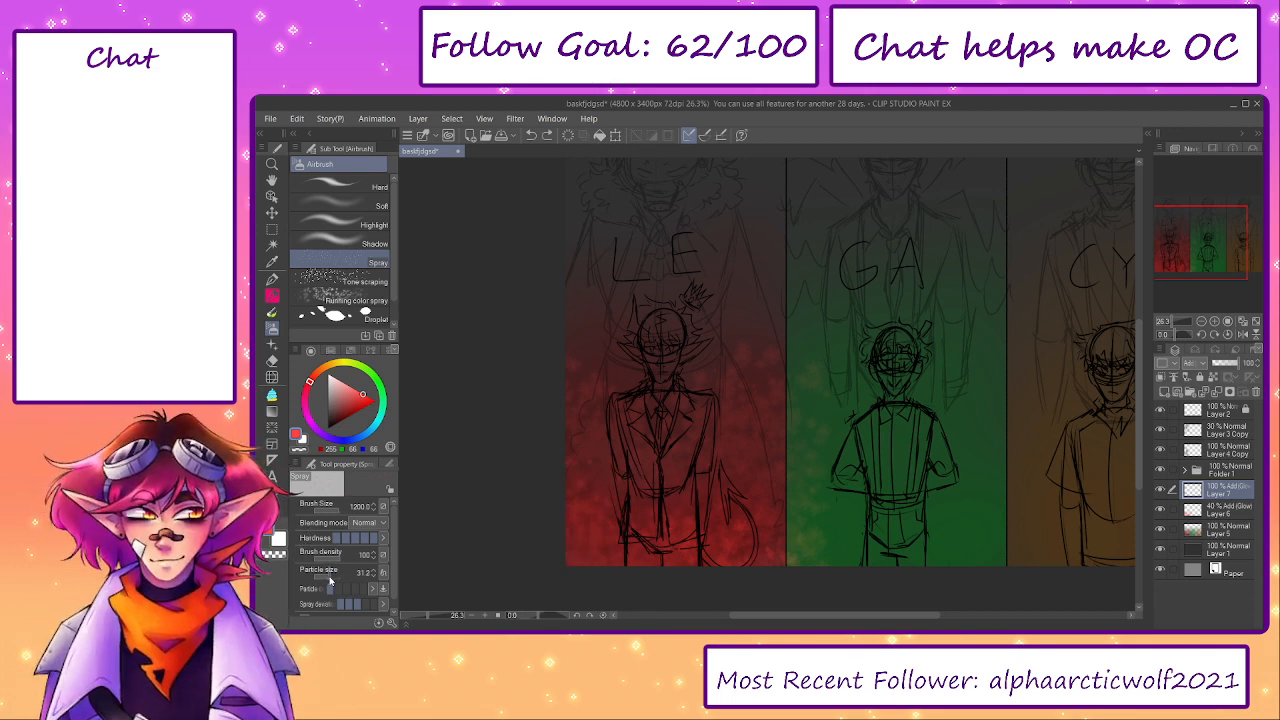
mouse_move(528, 557)
mouse_down()
mouse_move(514, 557)
mouse_move(735, 540)
mouse_up()
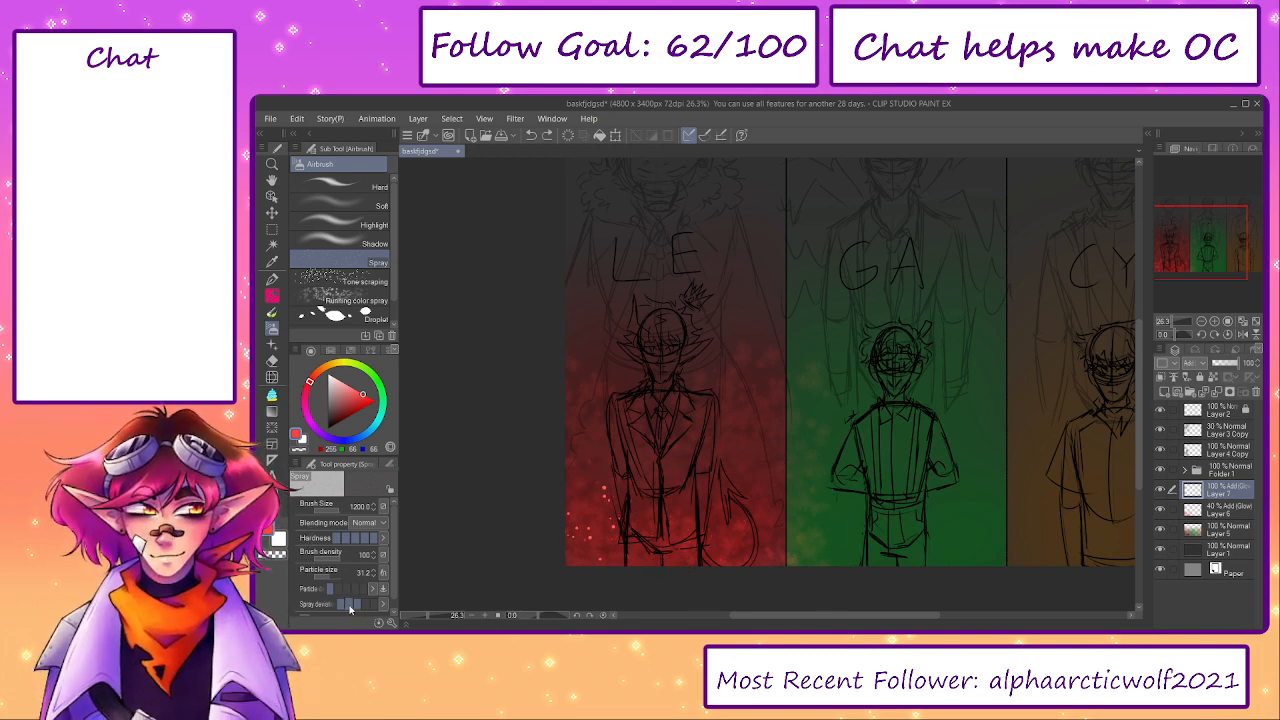
mouse_move(646, 470)
mouse_down()
mouse_move(687, 524)
mouse_move(768, 524)
mouse_up()
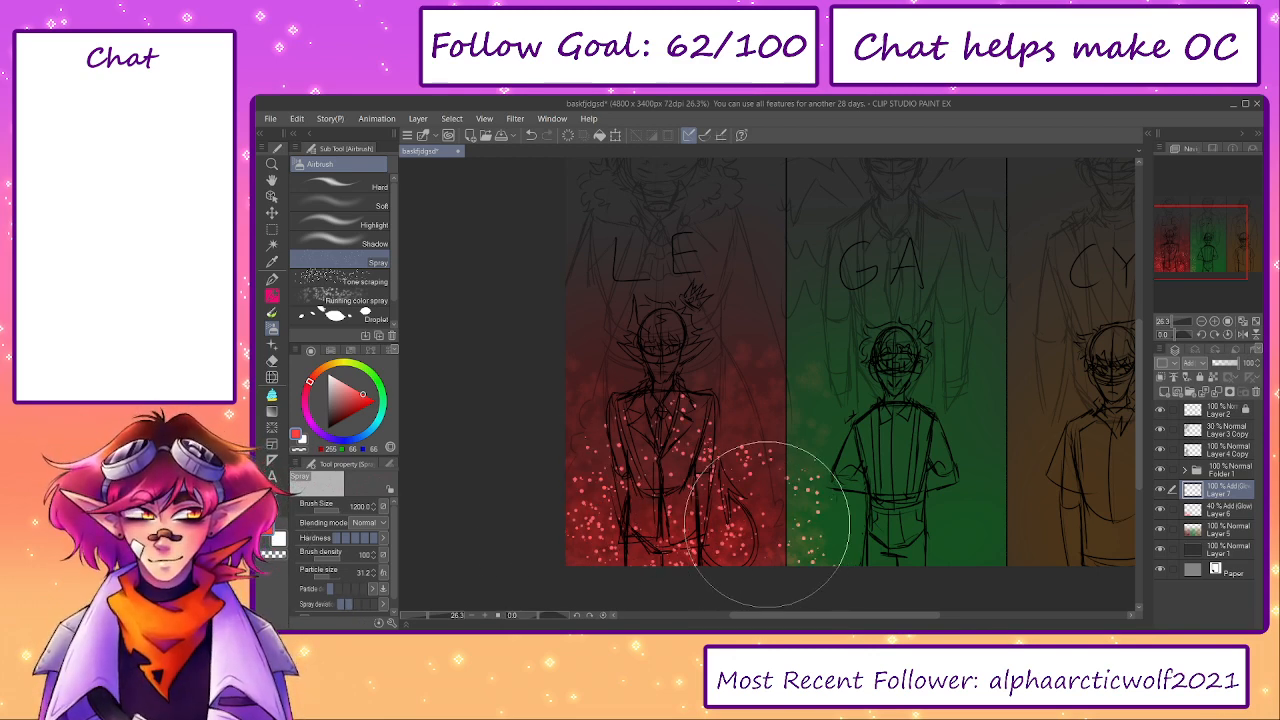
key(ctrl+z)
key(ctrl+z)
mouse_move(569, 519)
mouse_down()
mouse_move(615, 542)
mouse_move(525, 583)
mouse_move(727, 564)
mouse_move(712, 541)
mouse_move(762, 538)
mouse_move(781, 602)
mouse_move(825, 517)
mouse_move(769, 451)
mouse_move(682, 448)
mouse_move(874, 439)
mouse_move(868, 428)
mouse_move(616, 452)
mouse_up()
key(ctrl+z)
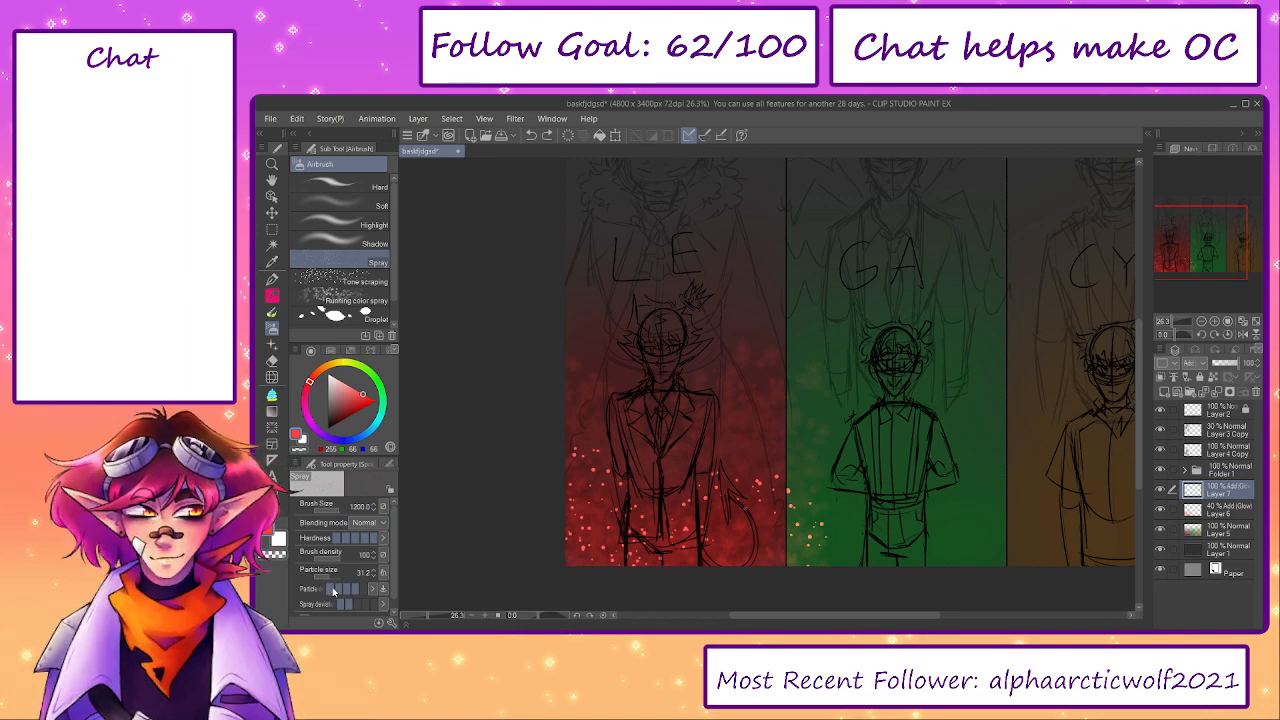
- Try spraying red dots in the left panel's lower-left corner with a reduced spray deviation and undo them
click(332, 590)
drag(394, 538, 394, 547)
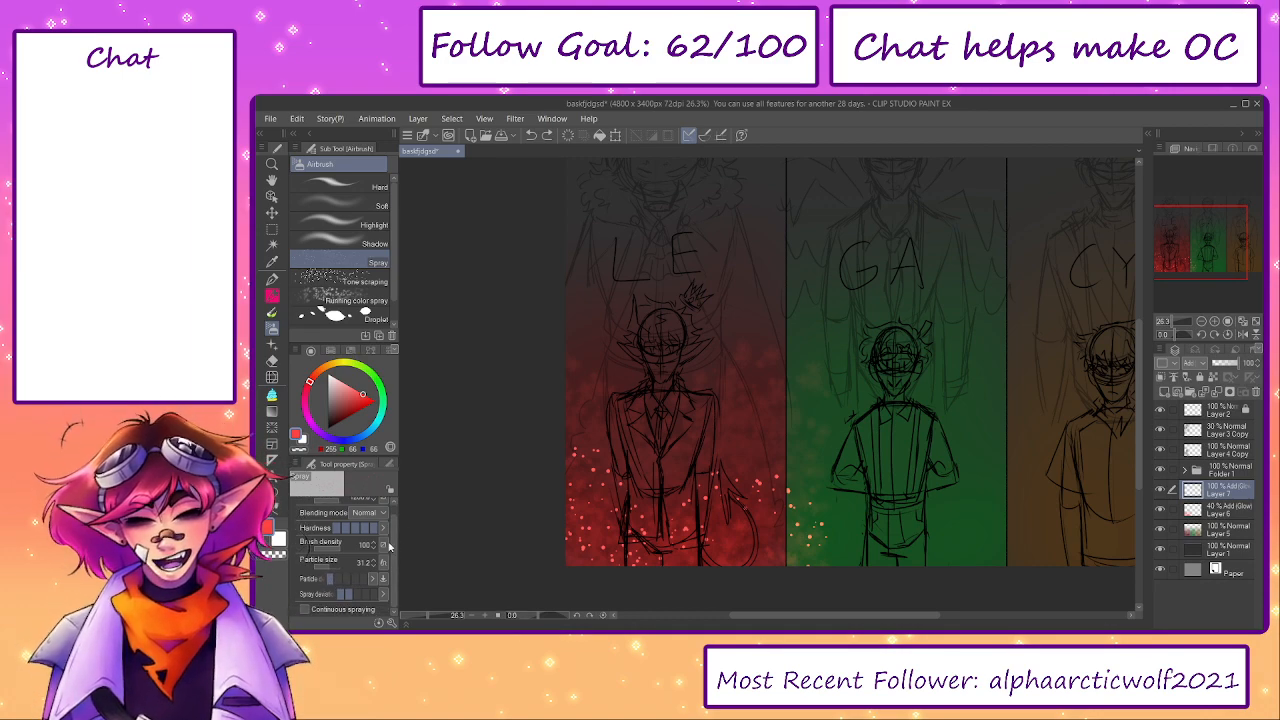
click(342, 596)
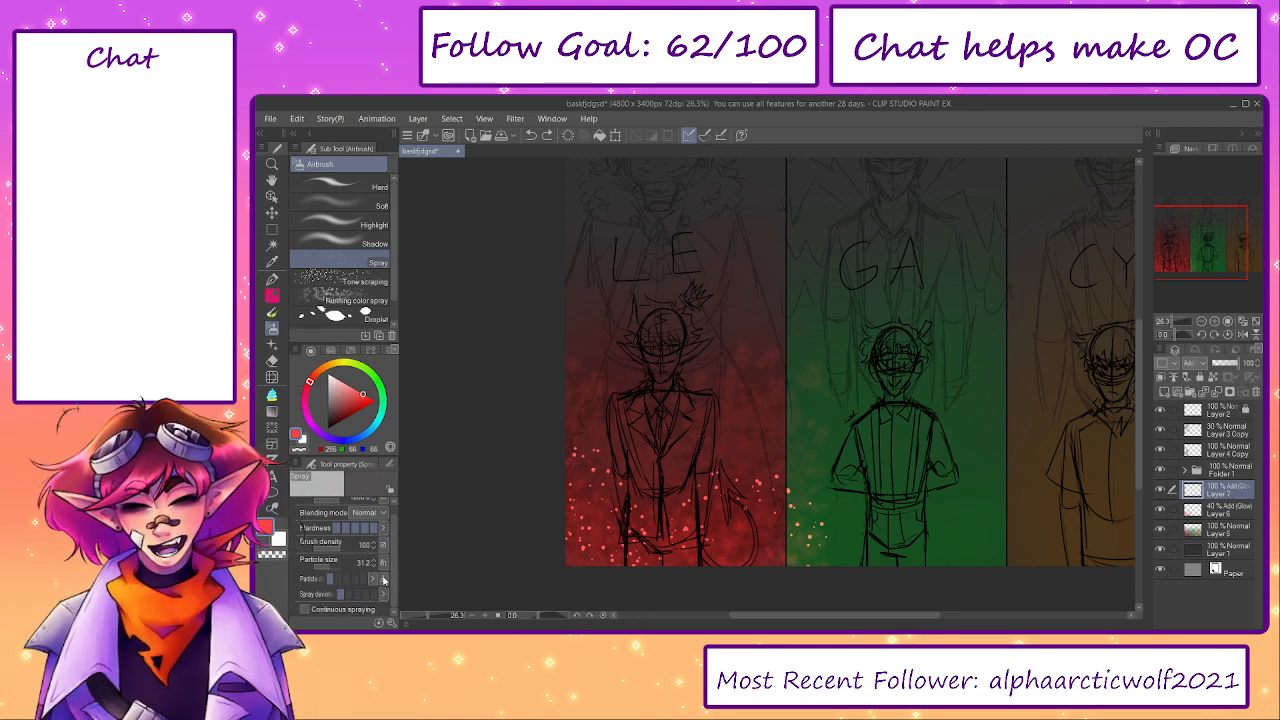
mouse_move(638, 420)
mouse_down()
mouse_move(727, 415)
mouse_move(845, 434)
mouse_move(955, 420)
mouse_up()
key(ctrl+z)
key(ctrl+z)
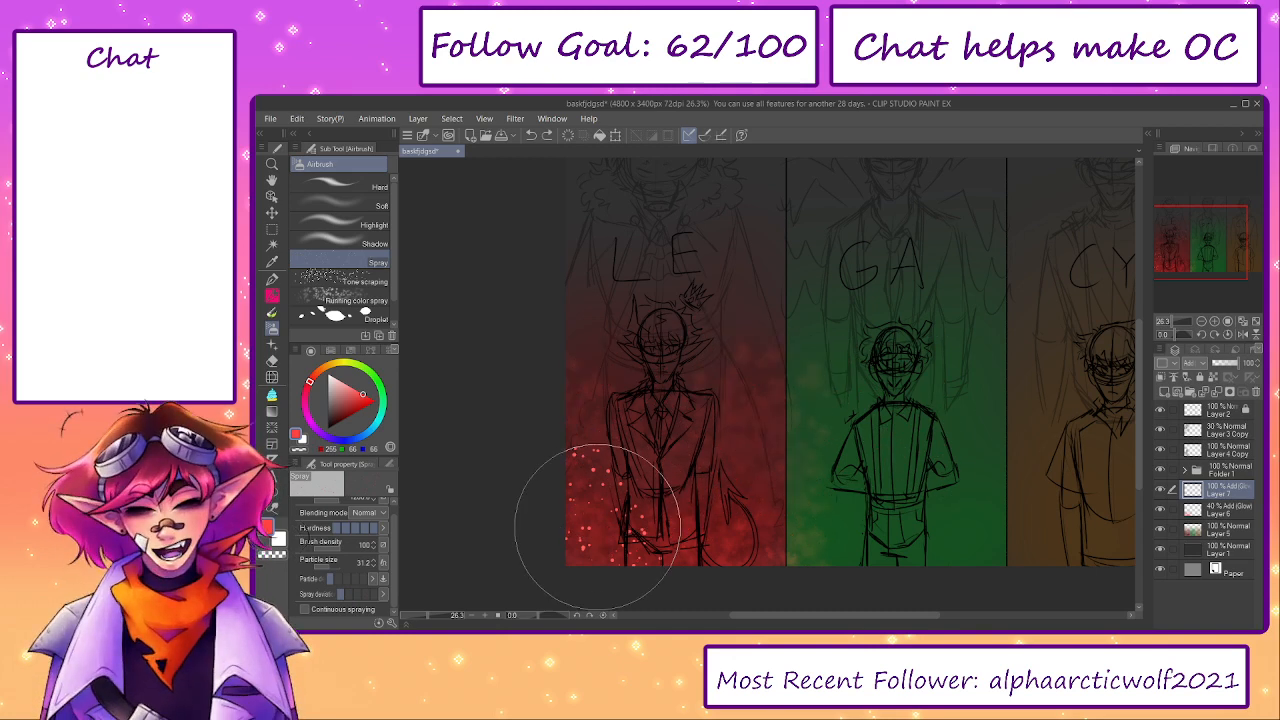
key(ctrl+z)
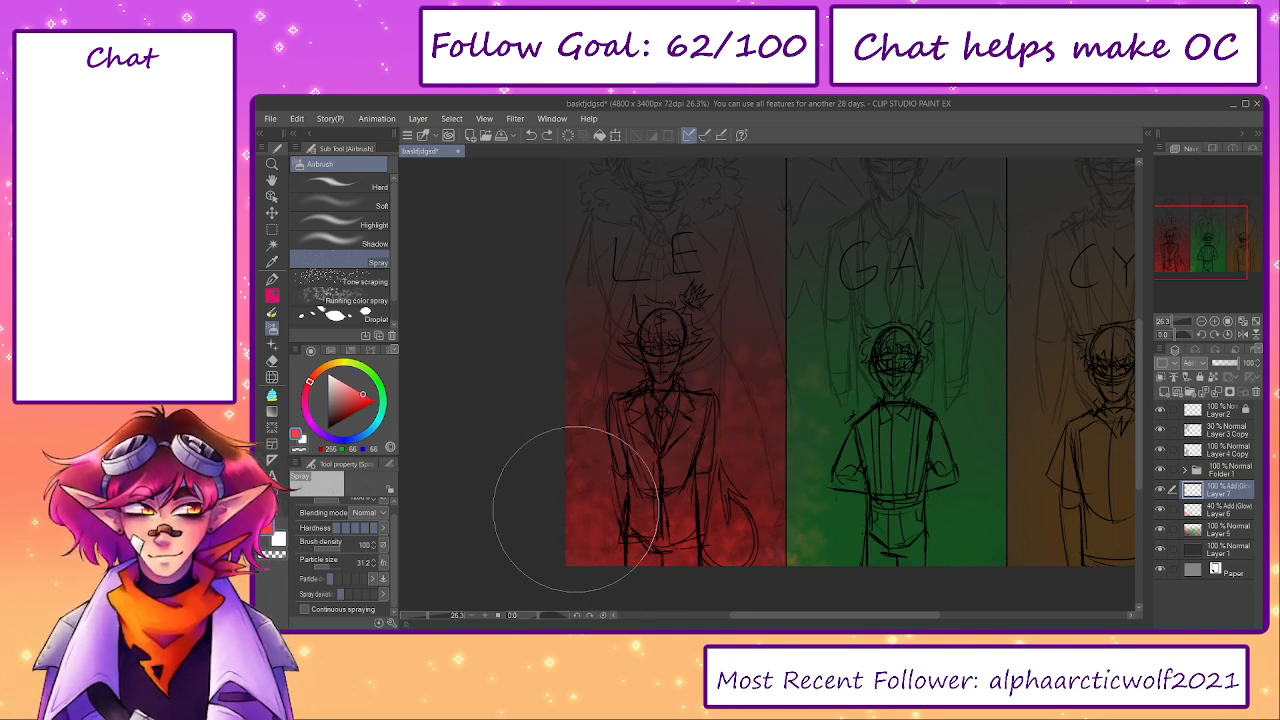
drag(576, 507, 654, 570)
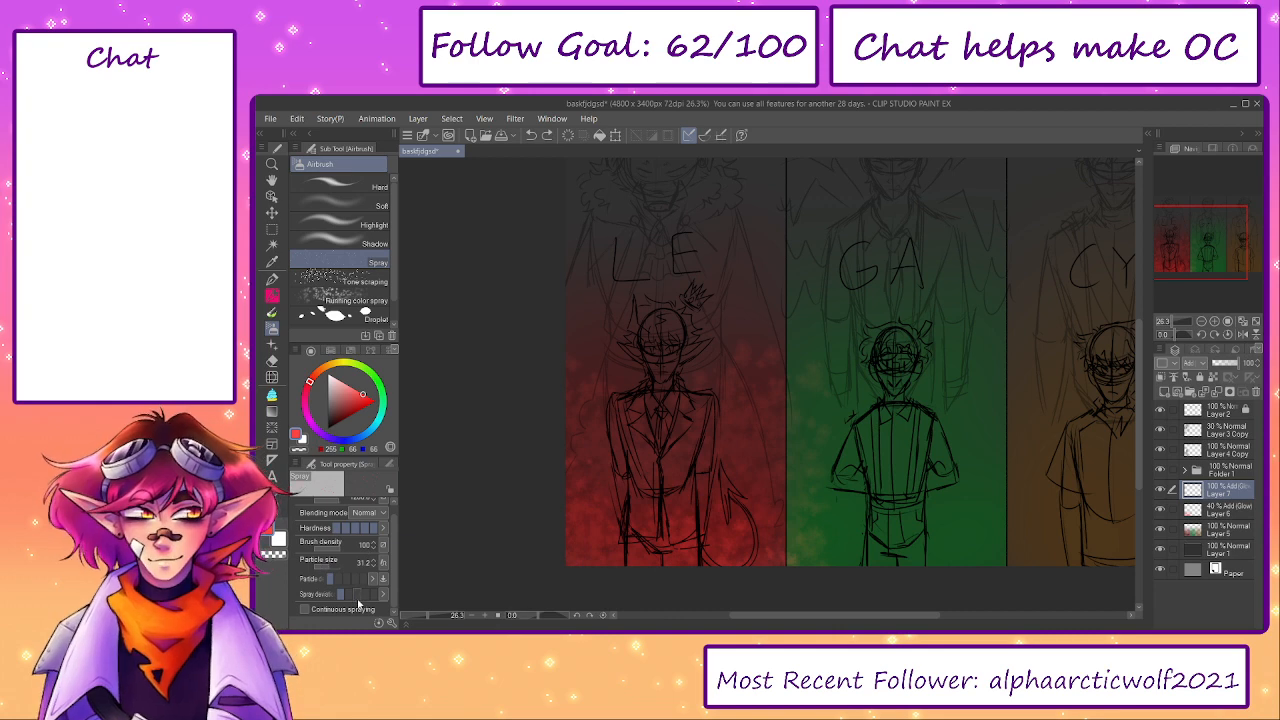
- Spray light red dots over the left panel with a higher spray deviation and fade the upper dots with the Soft eraser
click(357, 596)
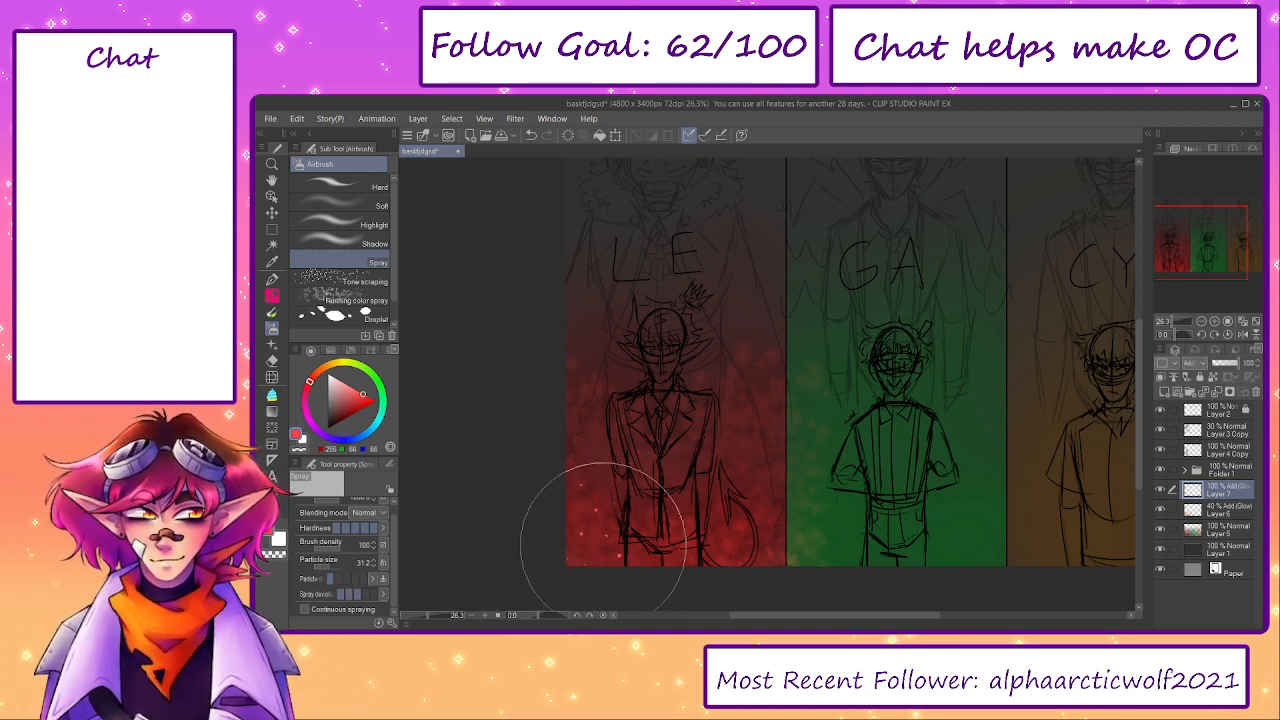
mouse_move(603, 537)
mouse_down()
mouse_move(755, 544)
mouse_move(734, 544)
mouse_move(768, 532)
mouse_move(730, 484)
mouse_move(759, 542)
mouse_move(792, 546)
mouse_move(741, 500)
mouse_move(603, 442)
mouse_move(606, 355)
mouse_move(763, 391)
mouse_move(611, 524)
mouse_move(576, 533)
mouse_move(531, 584)
mouse_move(528, 539)
mouse_move(584, 571)
mouse_move(787, 571)
mouse_move(821, 541)
mouse_move(778, 455)
mouse_move(786, 502)
mouse_move(766, 470)
mouse_move(746, 530)
mouse_move(769, 560)
mouse_move(539, 514)
mouse_move(594, 439)
mouse_move(561, 413)
mouse_move(690, 391)
mouse_move(751, 405)
mouse_move(682, 414)
mouse_move(694, 360)
mouse_move(787, 388)
mouse_up()
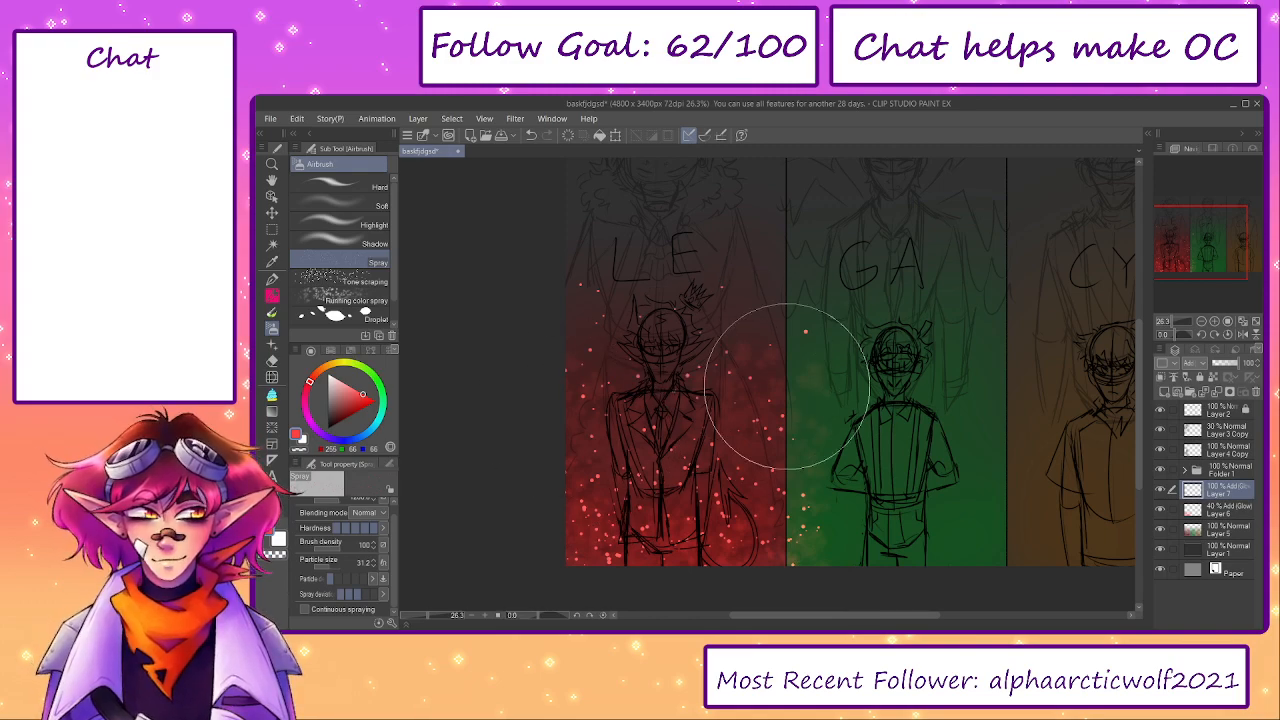
key(e)
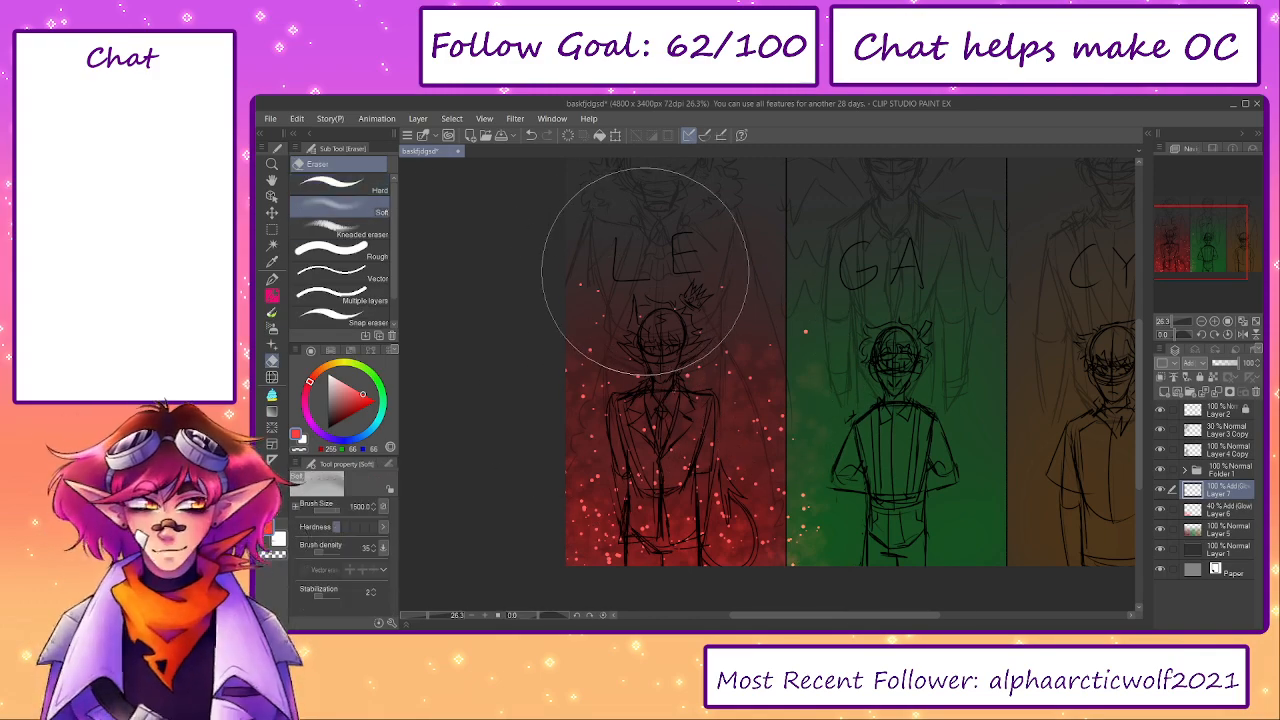
mouse_move(645, 270)
mouse_down()
mouse_move(598, 303)
mouse_move(720, 285)
mouse_move(688, 384)
mouse_move(603, 354)
mouse_move(711, 303)
mouse_move(677, 402)
mouse_move(641, 250)
mouse_move(732, 362)
mouse_move(671, 407)
mouse_move(653, 290)
mouse_move(778, 345)
mouse_move(788, 316)
mouse_move(722, 273)
mouse_move(639, 284)
mouse_move(605, 232)
mouse_move(651, 290)
mouse_move(637, 349)
mouse_move(693, 428)
mouse_move(705, 326)
mouse_move(592, 161)
mouse_move(630, 236)
mouse_move(627, 336)
mouse_move(651, 259)
mouse_move(672, 342)
mouse_move(614, 336)
mouse_move(680, 408)
mouse_move(690, 449)
mouse_move(796, 381)
mouse_move(802, 325)
mouse_move(908, 322)
mouse_up()
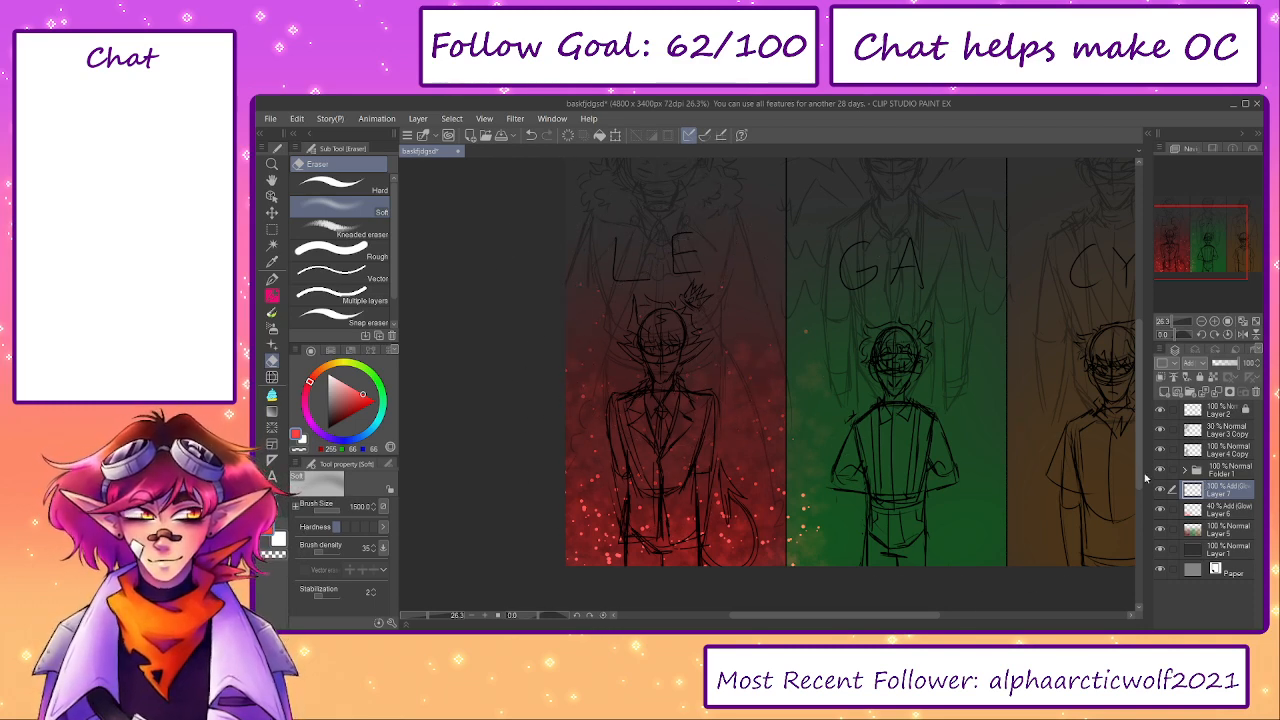
- Duplicate the red dots layer, blur the copy and lower its opacity to 46%
key(ctrl+v)
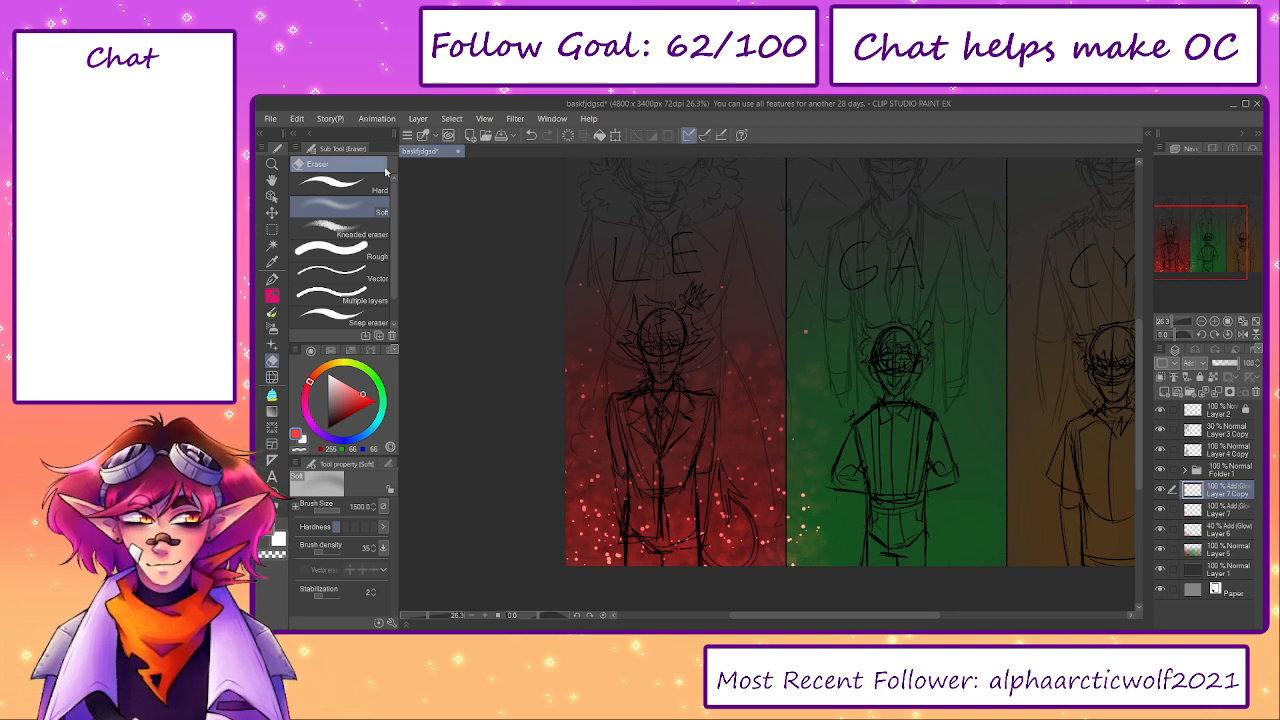
click(543, 137)
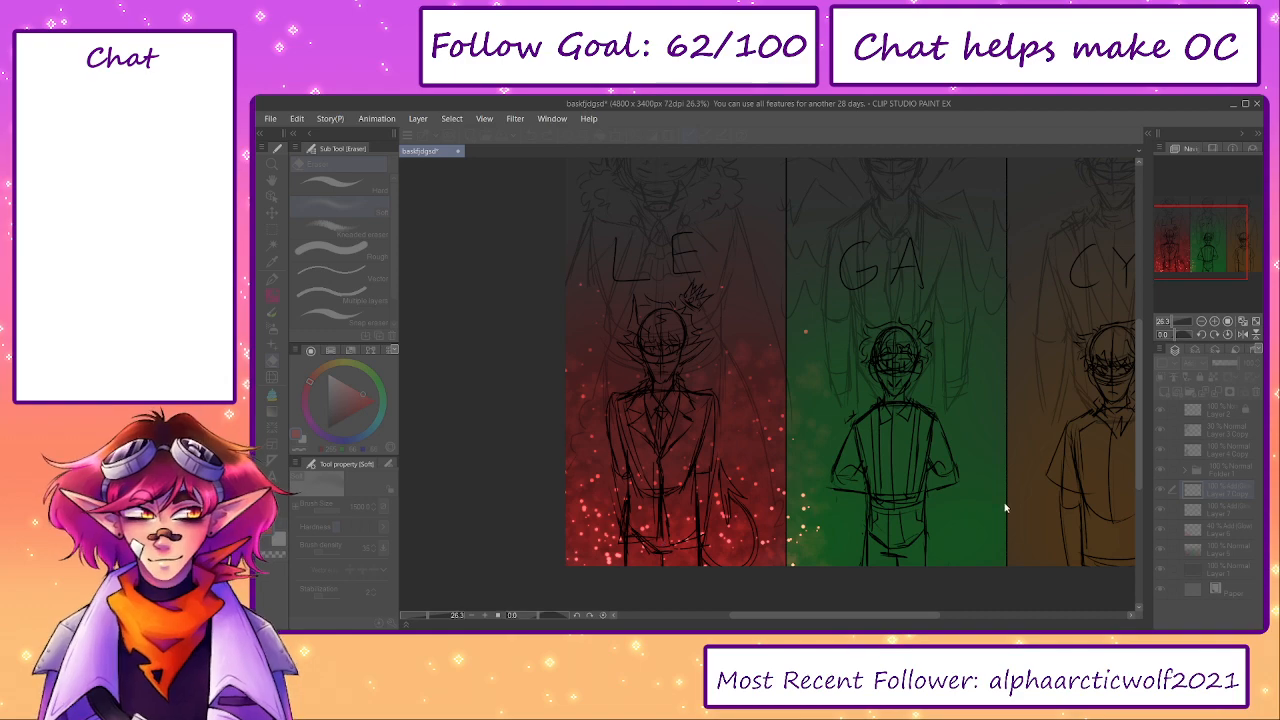
click(1005, 508)
click(1225, 363)
scroll(612, 556, up, 3)
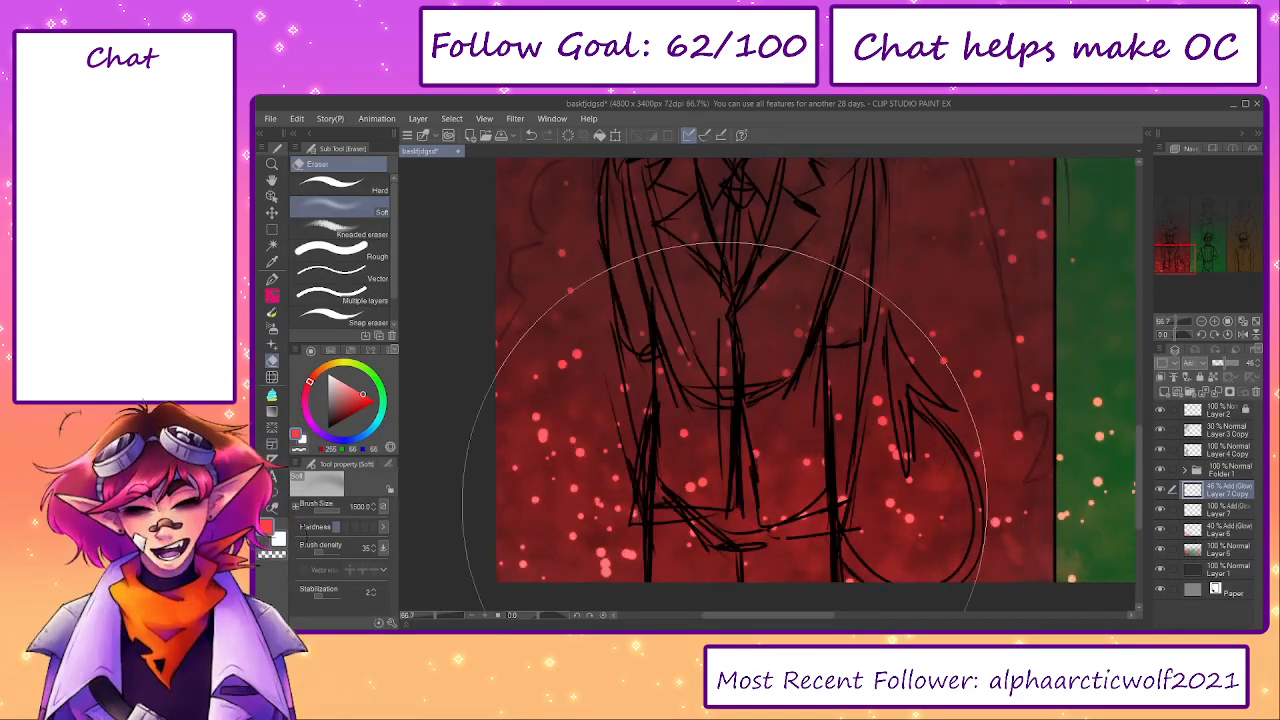
scroll(725, 430, down, 2)
- Merge the blurred copy into the red dots layer and set the merged layer's opacity to 20%
click(1216, 393)
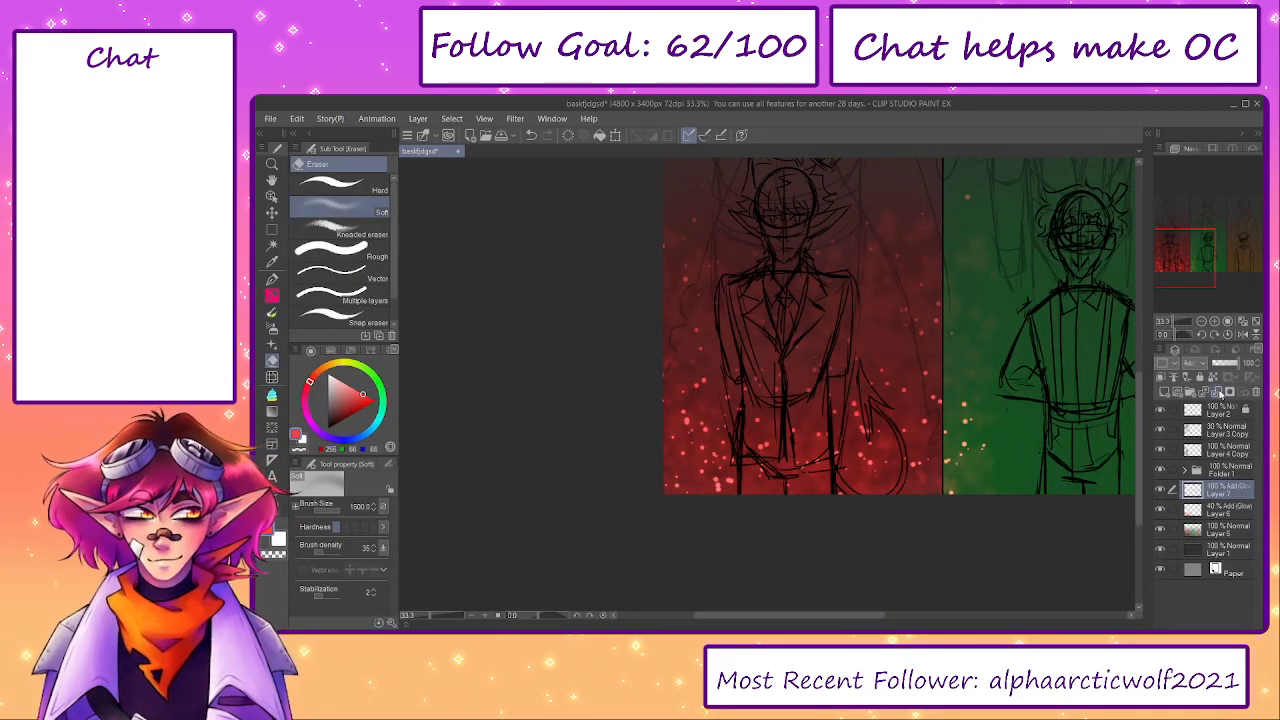
scroll(614, 557, up, 3)
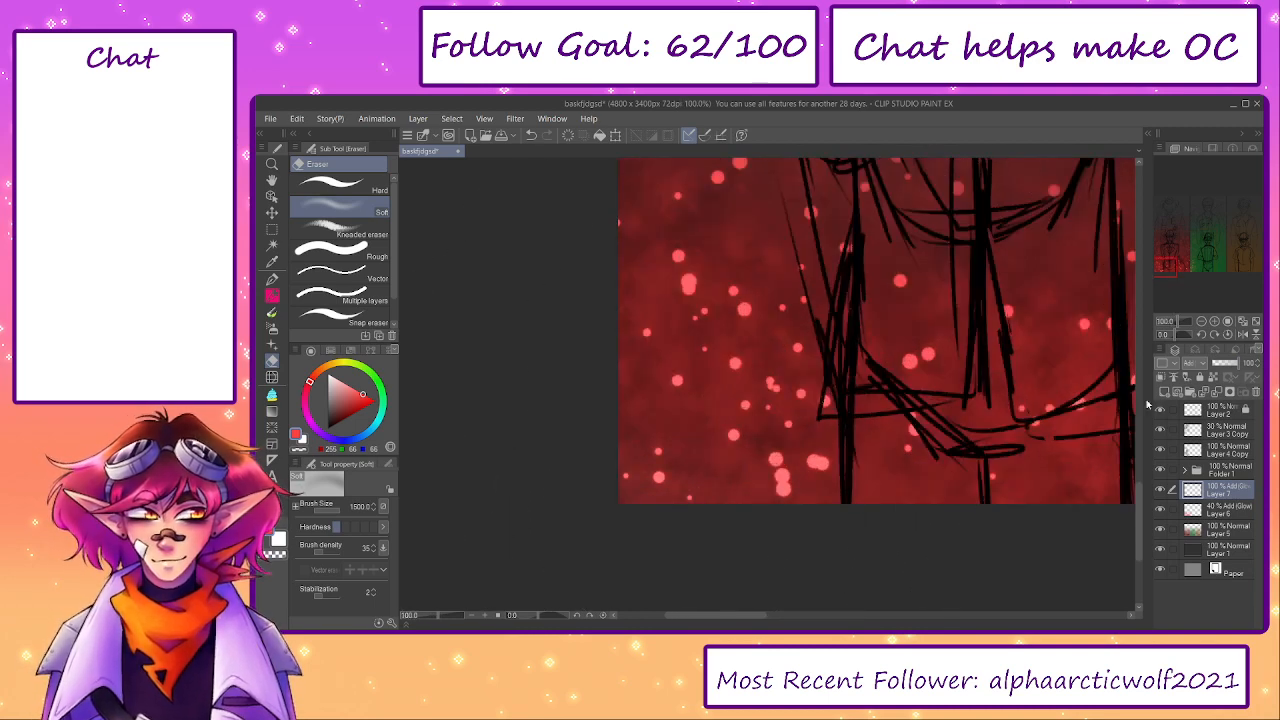
key(ctrl+z)
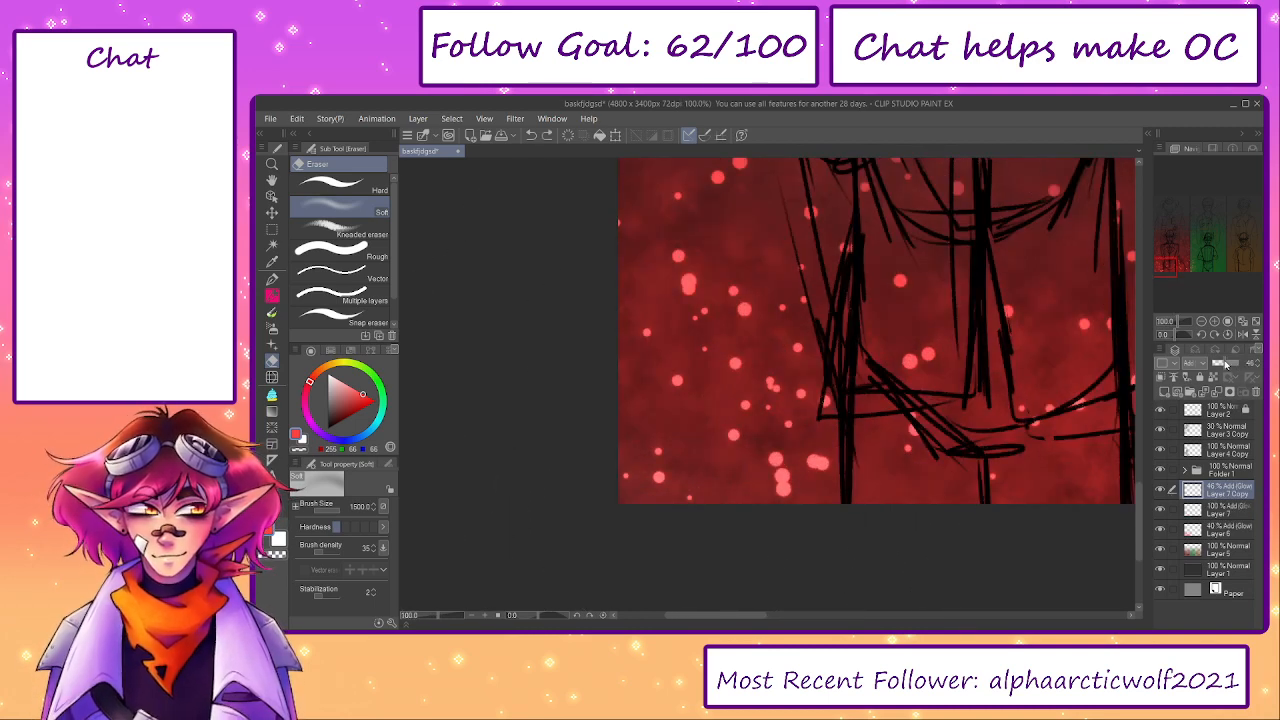
drag(1225, 364, 1262, 370)
click(1222, 391)
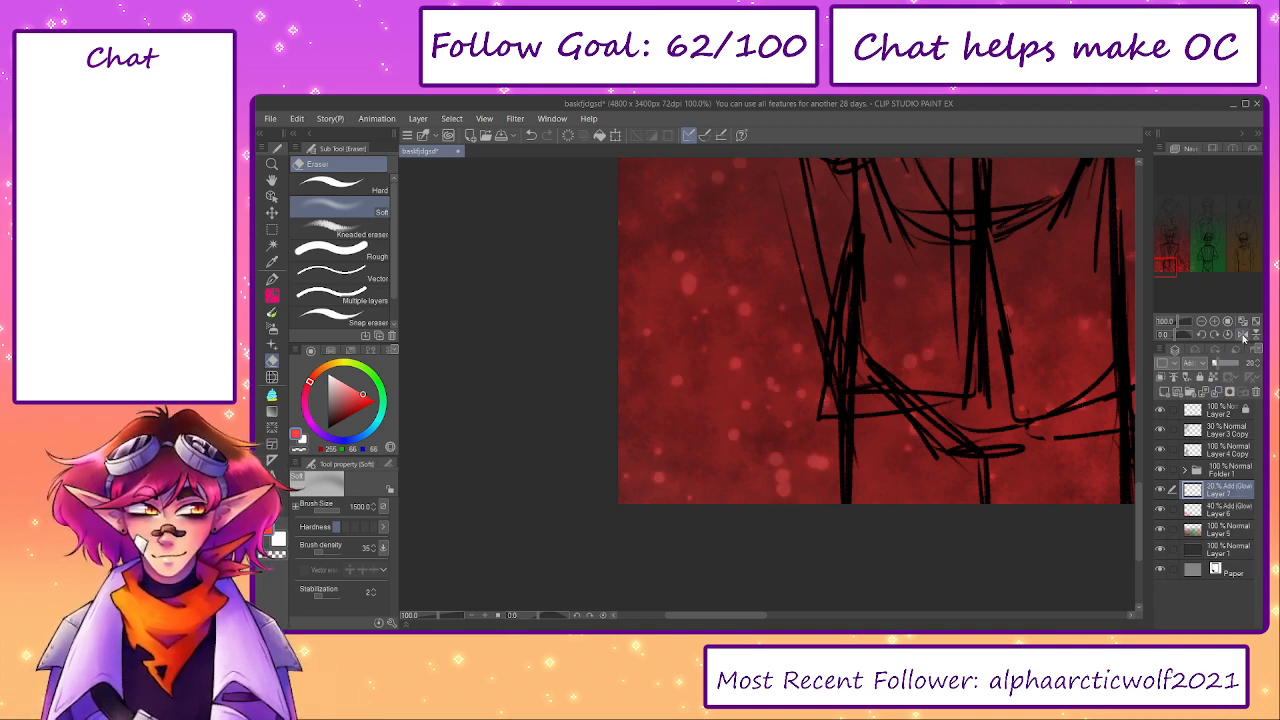
- Try merging the red dots layer into the spray texture layer below and undo the merge
click(1256, 324)
drag(797, 482, 873, 430)
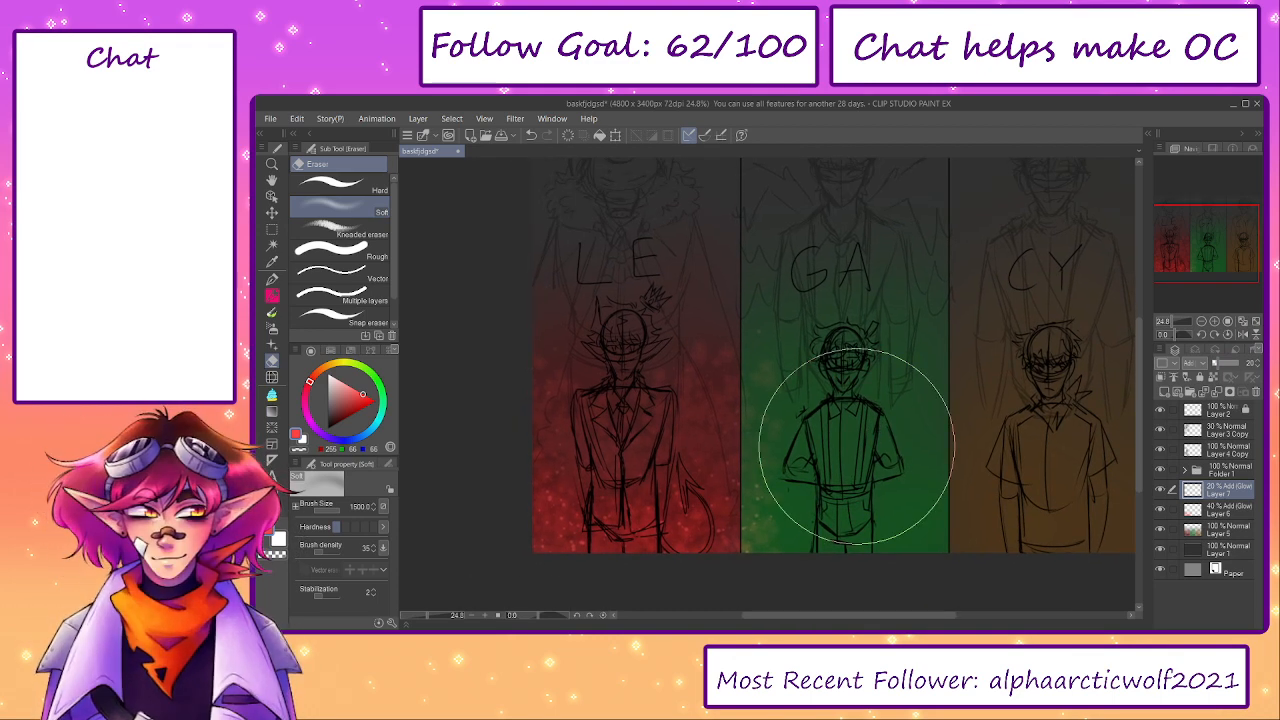
drag(942, 454, 910, 494)
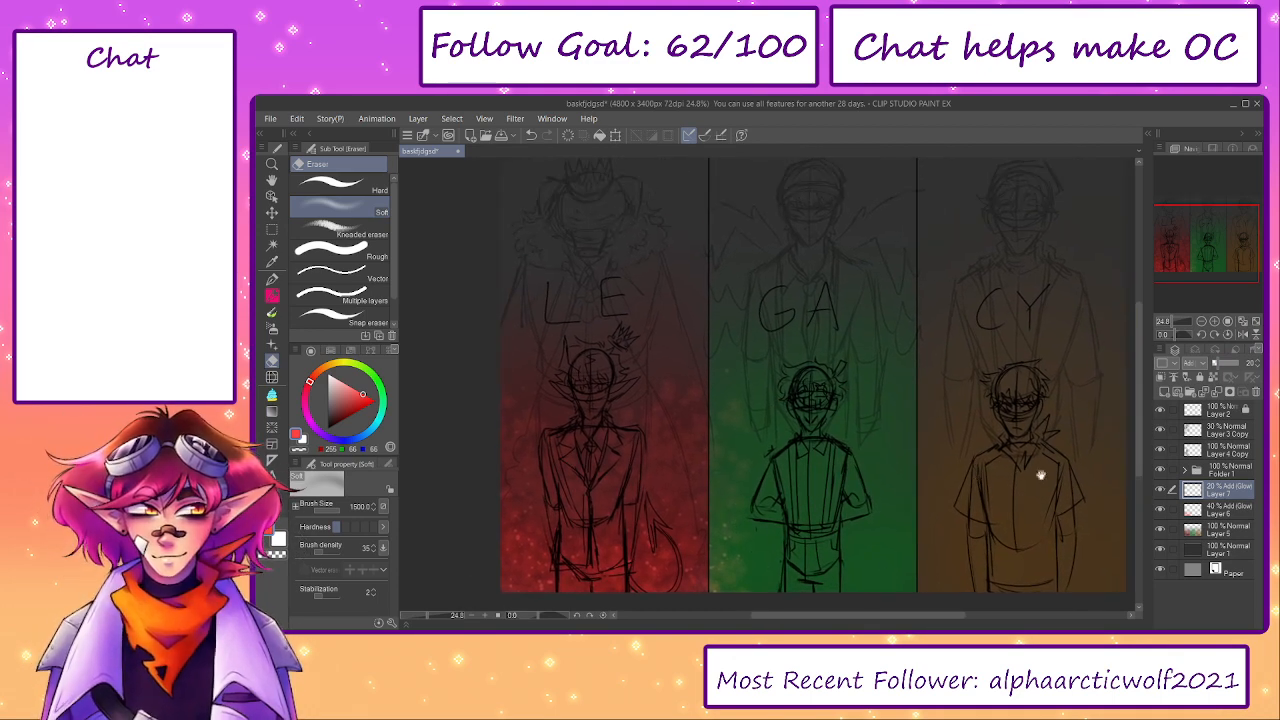
click(1218, 396)
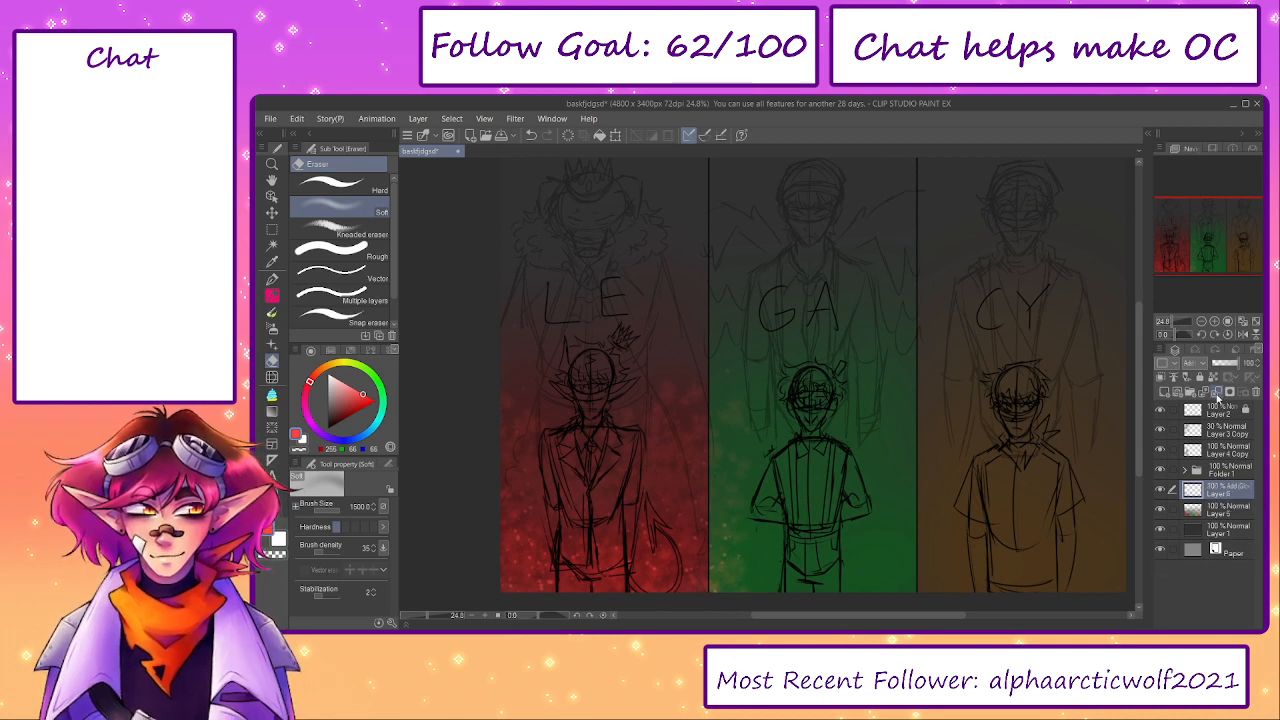
key(ctrl+z)
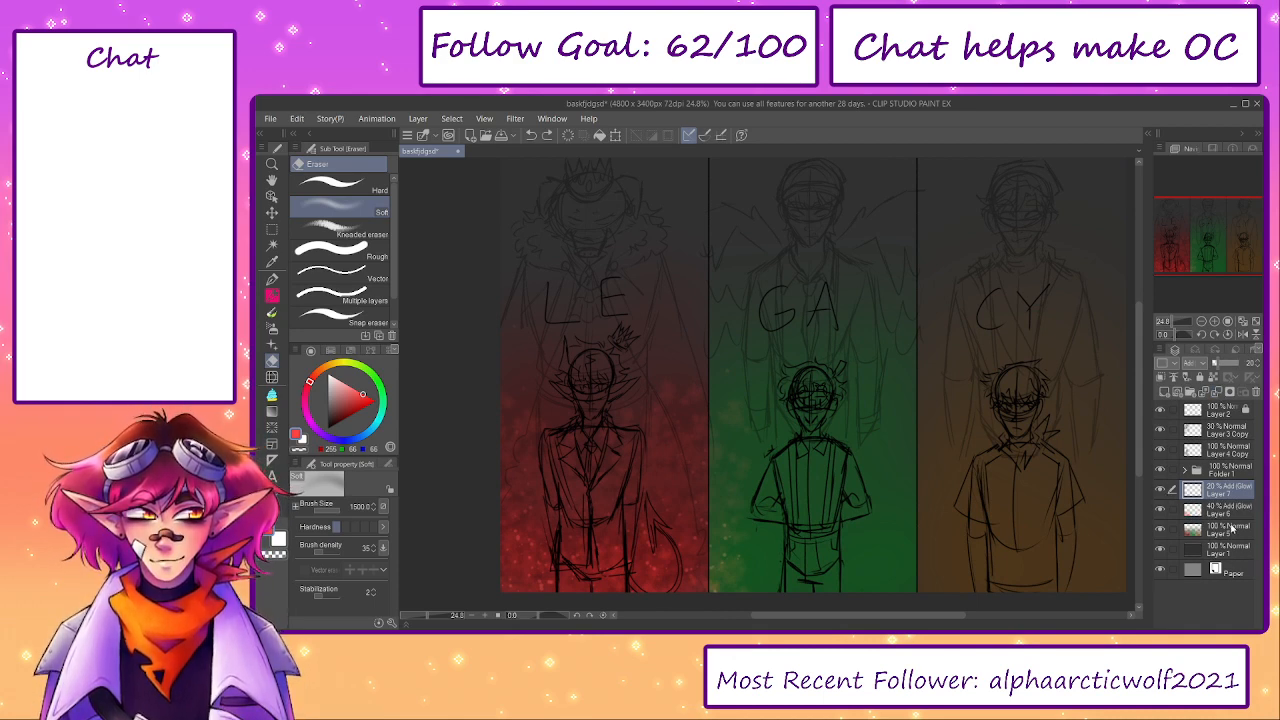
- Add a new layer above the red dots layer and merge the red dots layer into the spray texture layer below
click(1163, 391)
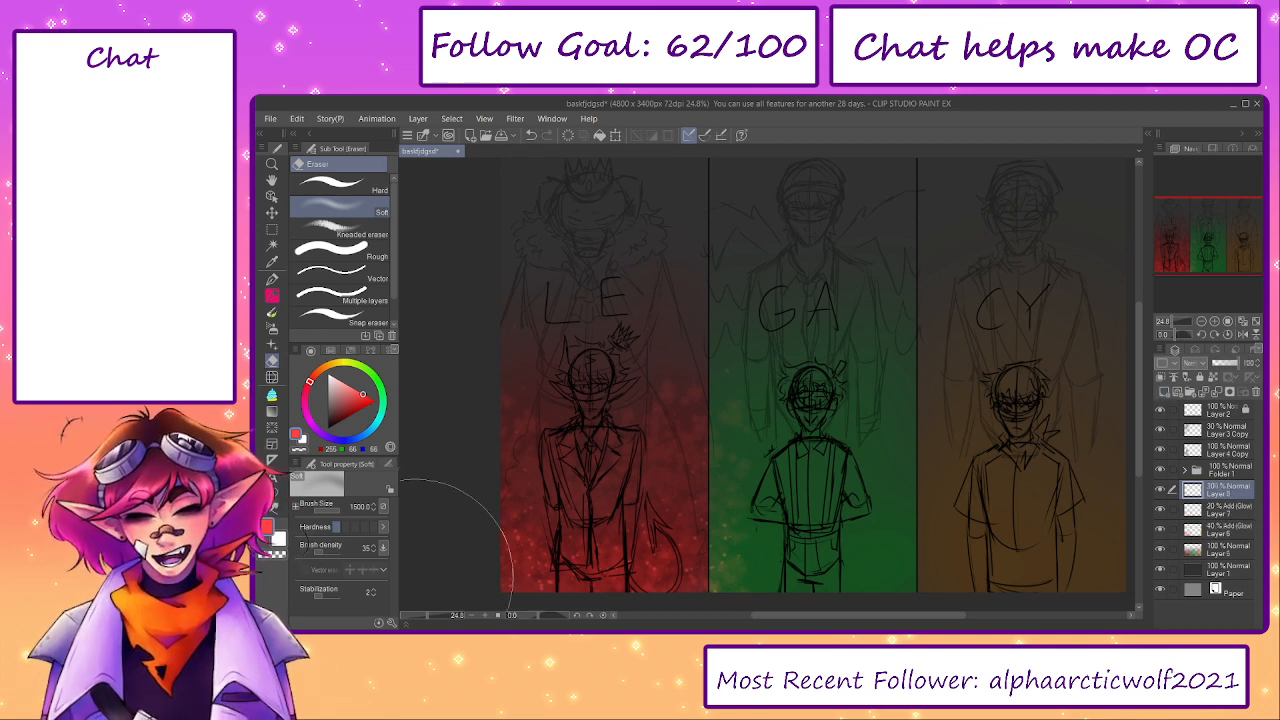
click(272, 230)
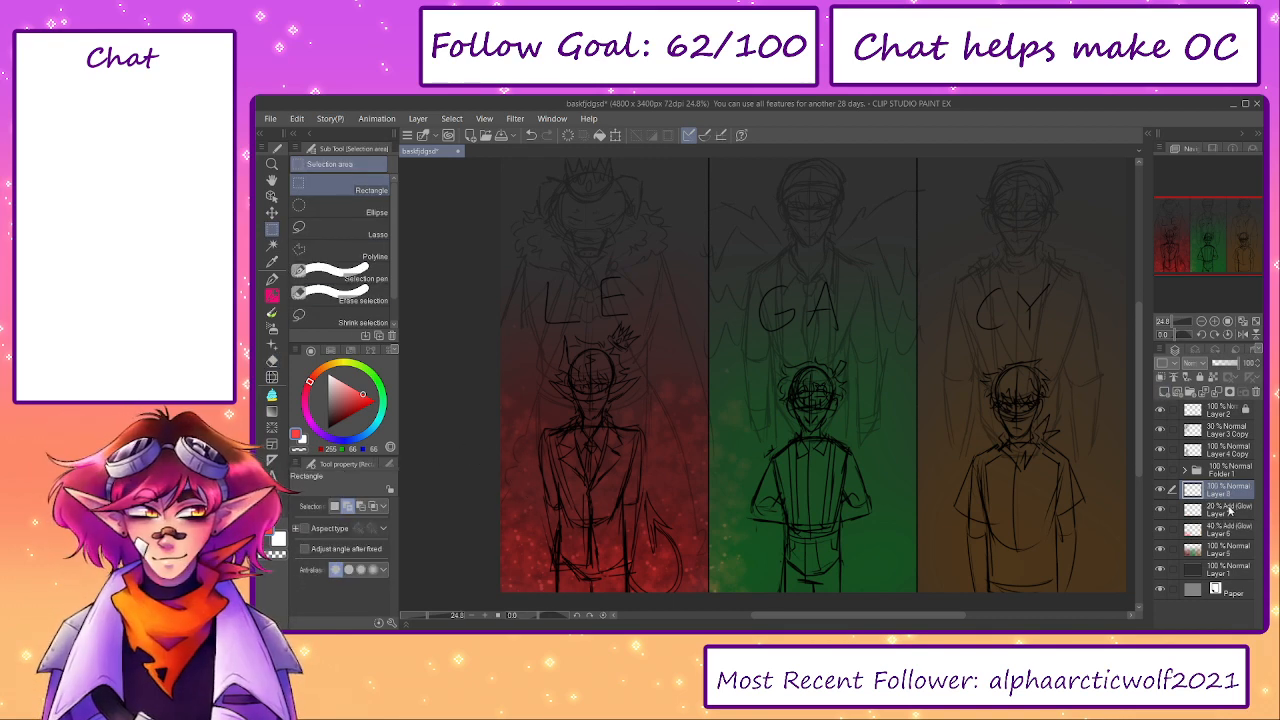
click(1227, 512)
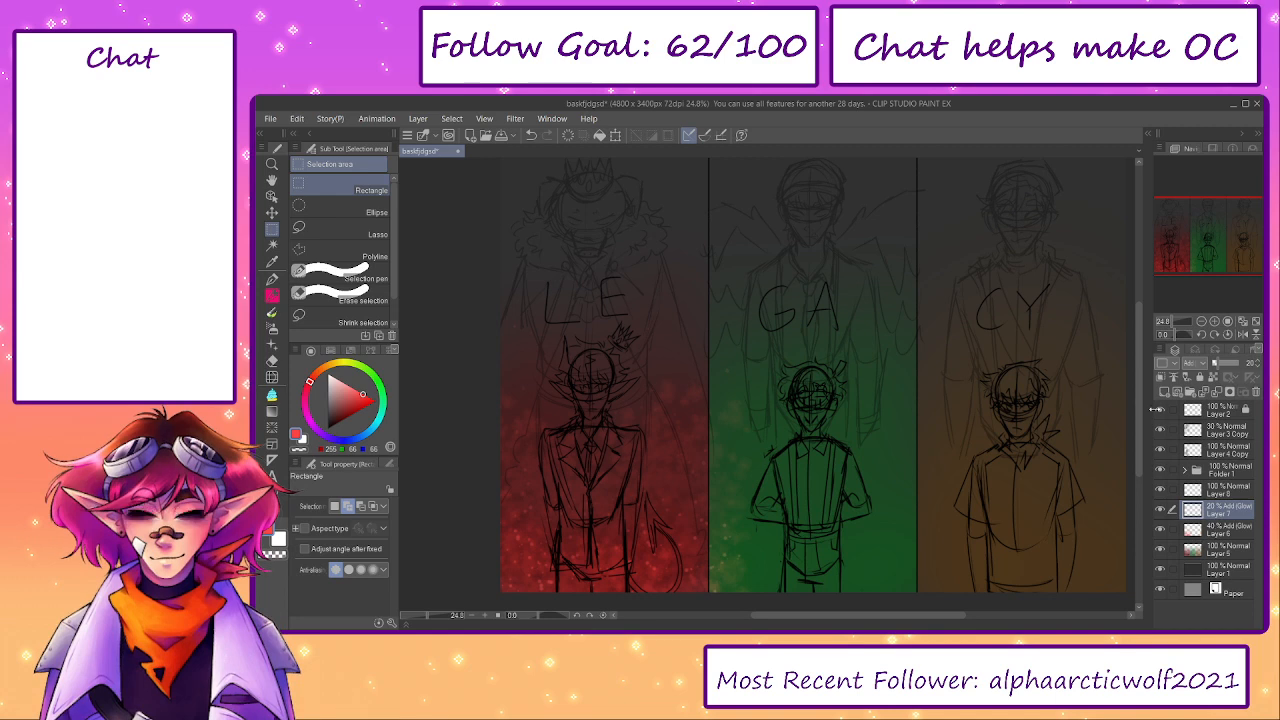
click(1216, 394)
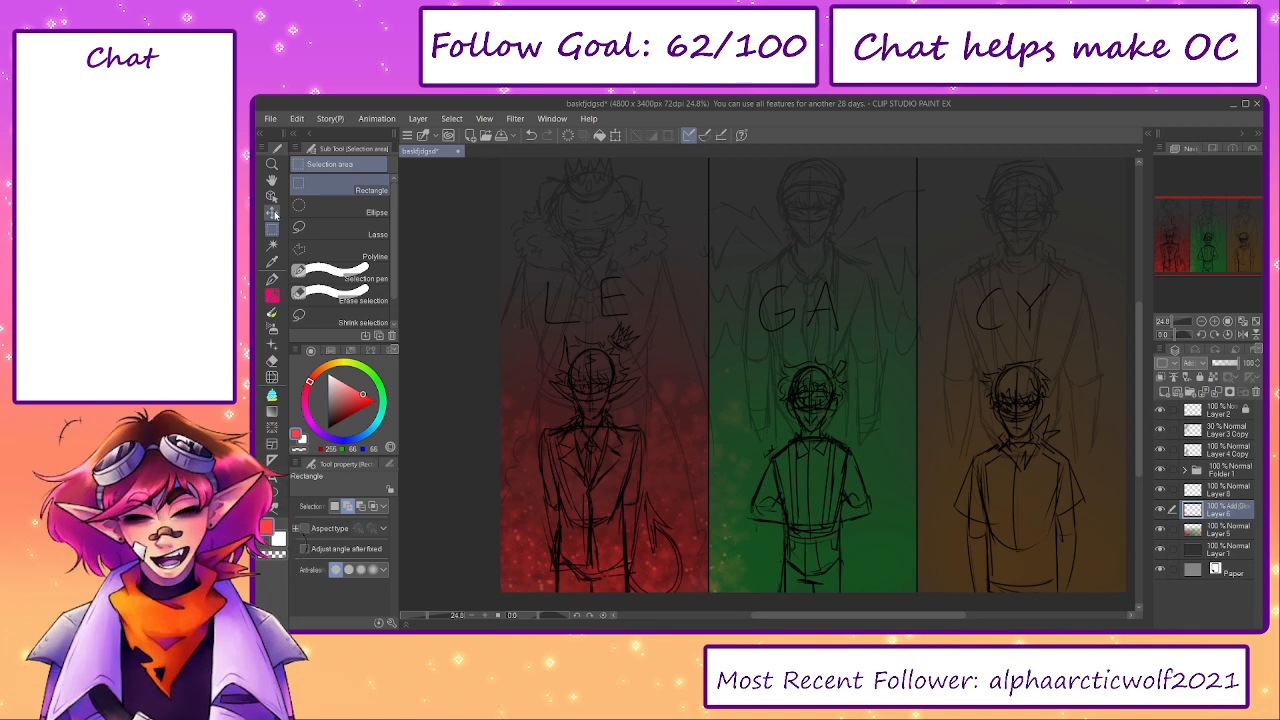
- Clear the spilled red particles from the green middle panel of the merged texture layer using a rectangular selection, leaving nothing selected
drag(715, 240, 913, 489)
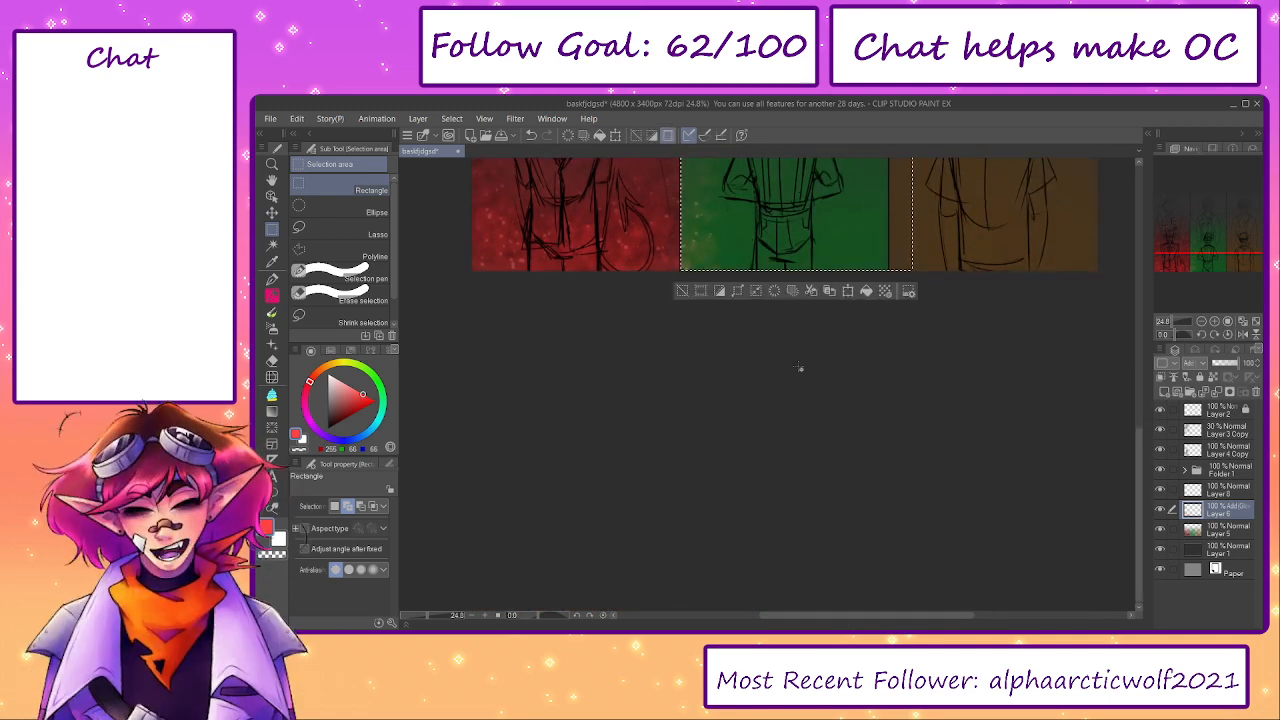
click(682, 291)
drag(671, 362, 701, 565)
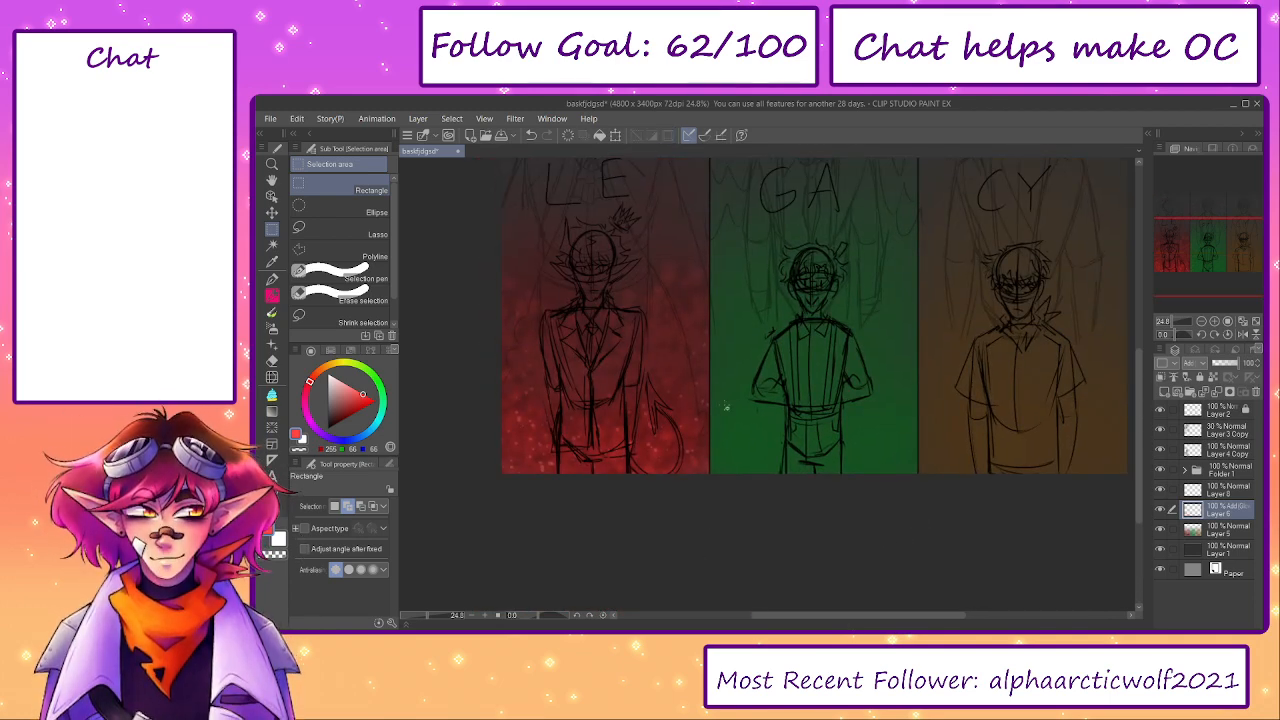
scroll(726, 406, up, 3)
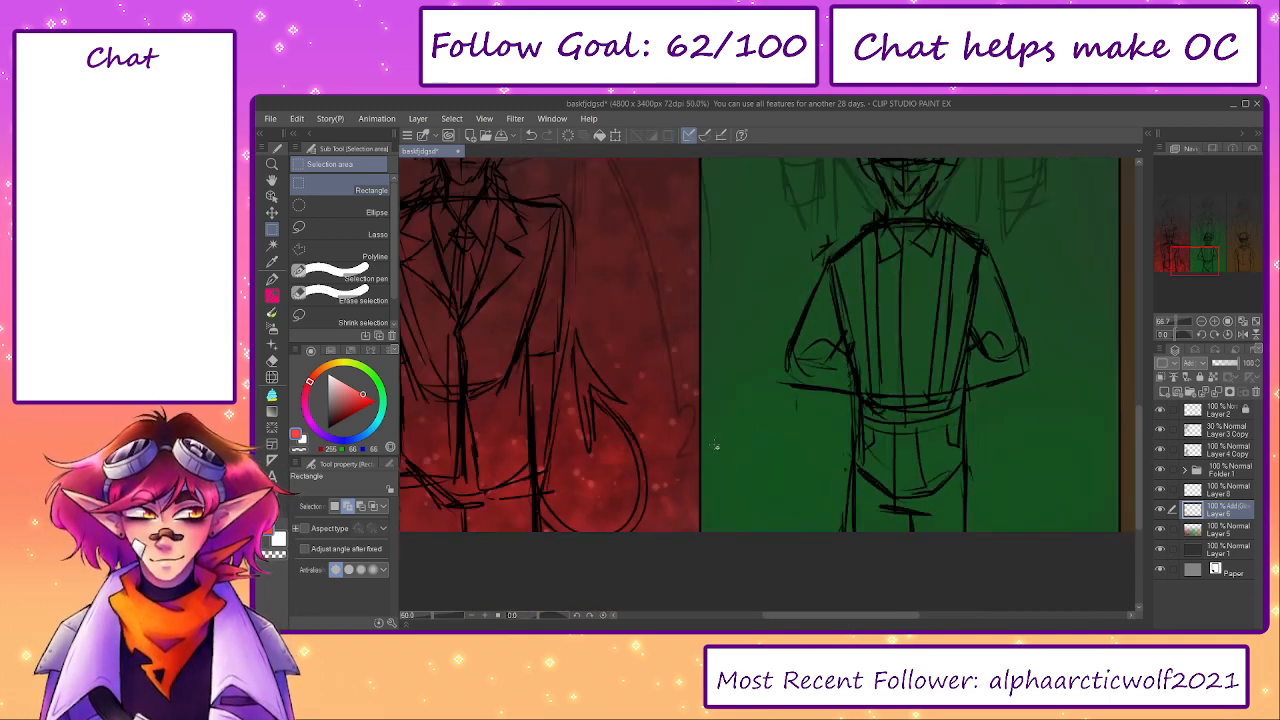
scroll(715, 446, down, 3)
drag(742, 388, 735, 514)
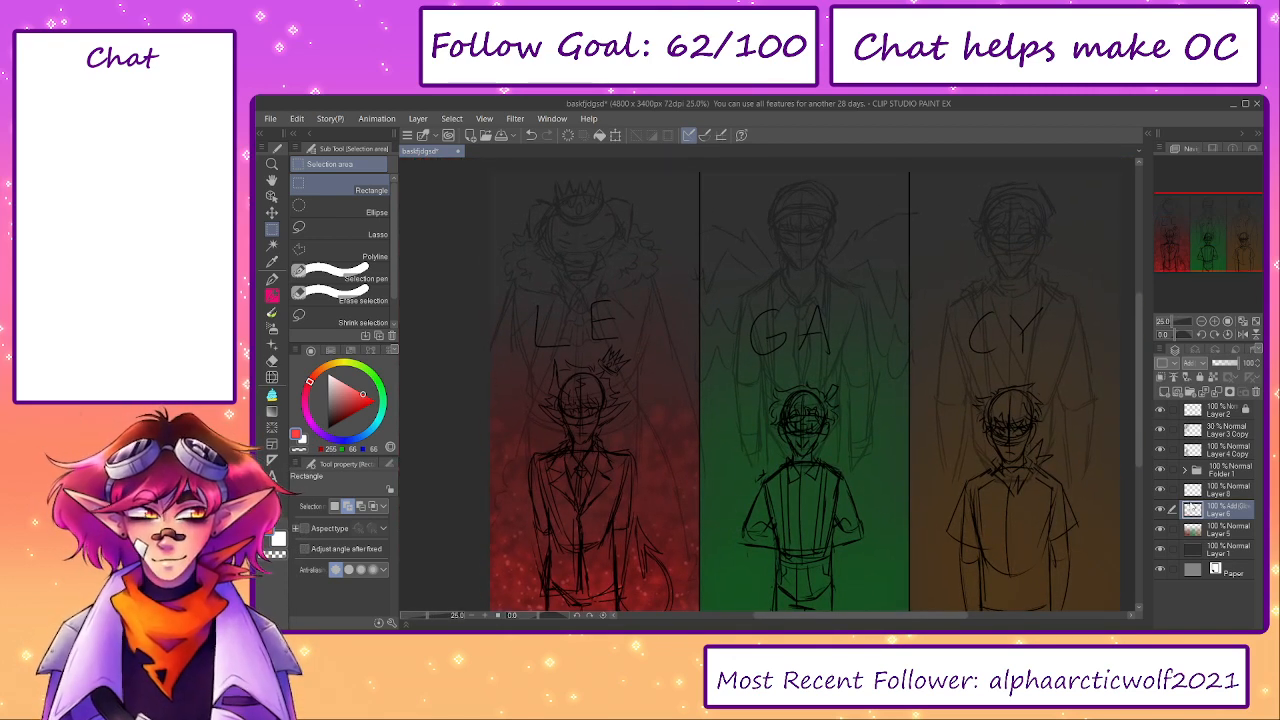
- Set the new empty layer to Add (Glow), sample green from the middle panel and switch to the Spray airbrush
click(1214, 490)
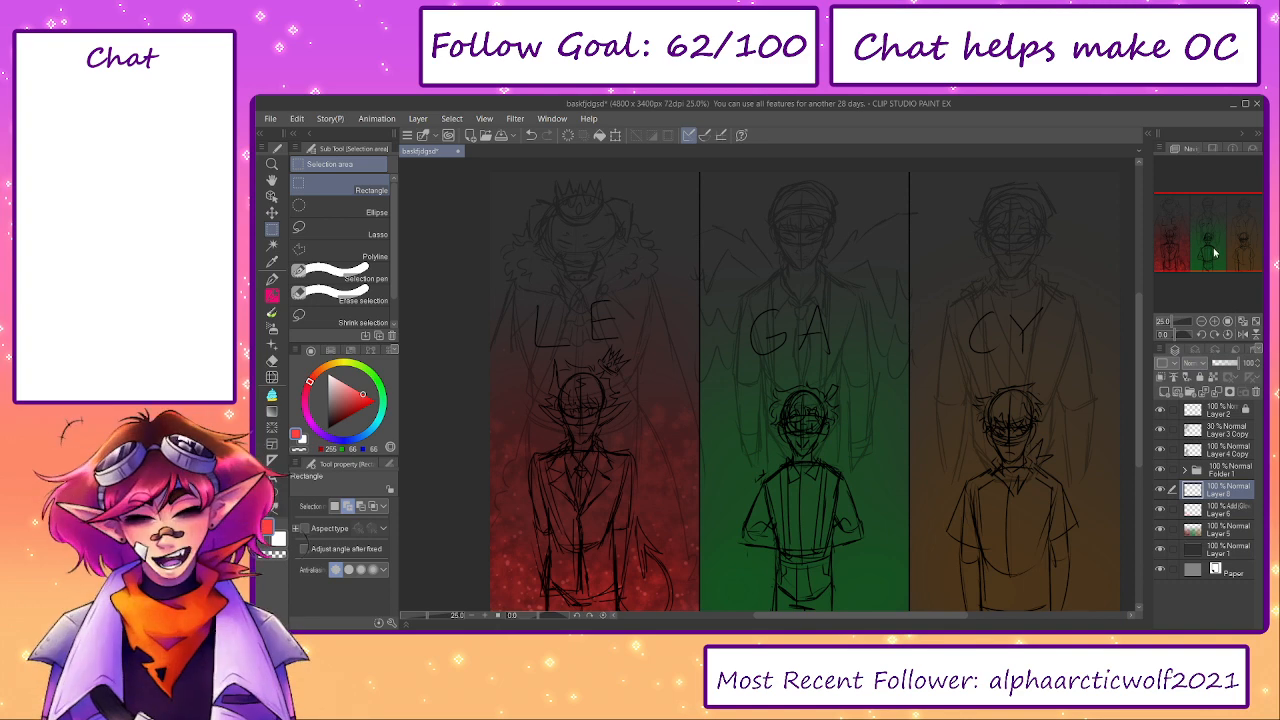
drag(806, 500, 777, 430)
right_click(703, 531)
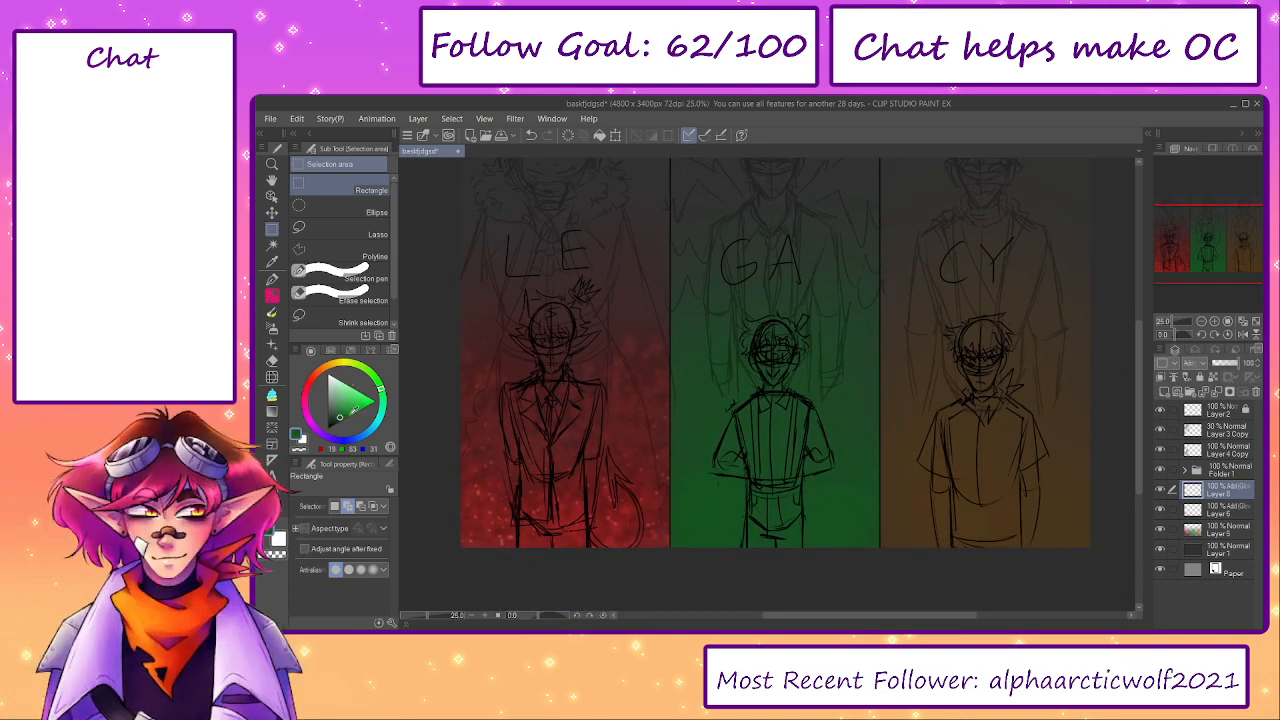
key(b)
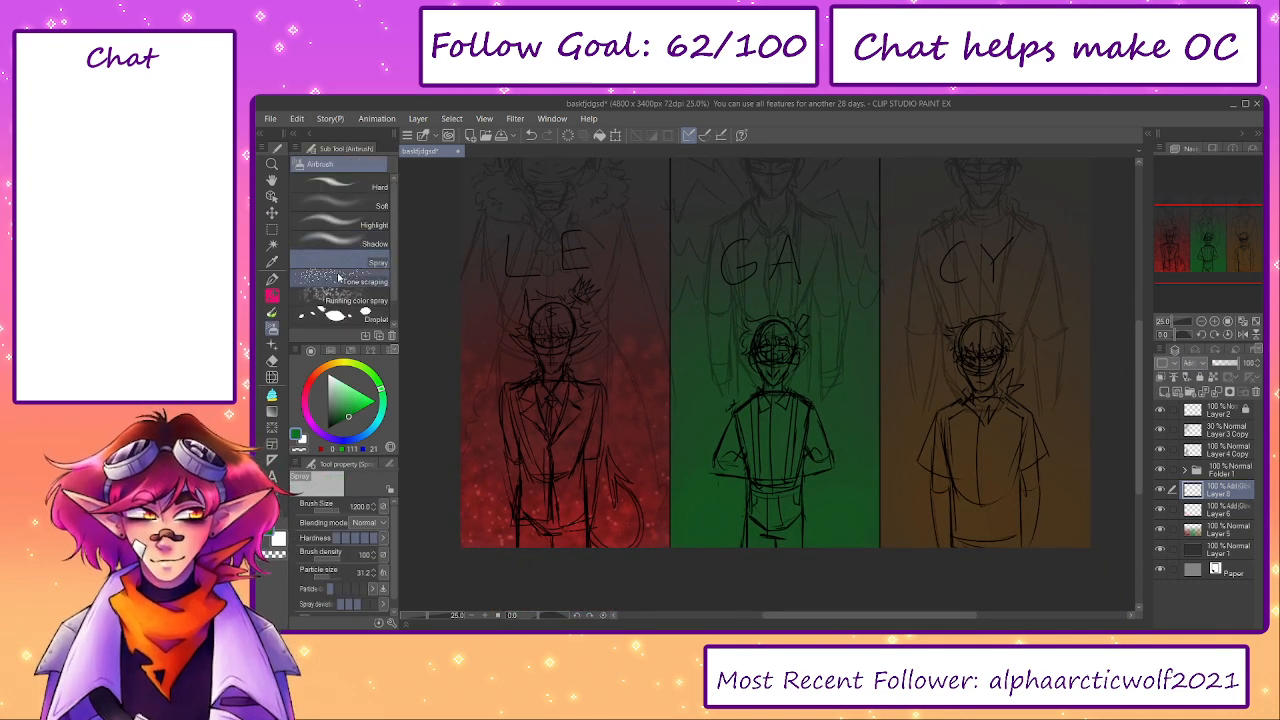
- Spray green texture across the lower GA panel with Running color spray, and add a blurred copy of its layer
click(345, 300)
mouse_move(766, 514)
mouse_down()
mouse_move(703, 543)
mouse_move(795, 556)
mouse_move(849, 527)
mouse_move(861, 476)
mouse_move(722, 461)
mouse_move(728, 487)
mouse_move(824, 531)
mouse_move(861, 517)
mouse_move(864, 442)
mouse_move(820, 406)
mouse_move(740, 472)
mouse_move(711, 464)
mouse_move(699, 314)
mouse_move(859, 409)
mouse_move(826, 401)
mouse_move(852, 447)
mouse_move(723, 537)
mouse_move(747, 521)
mouse_move(835, 545)
mouse_up()
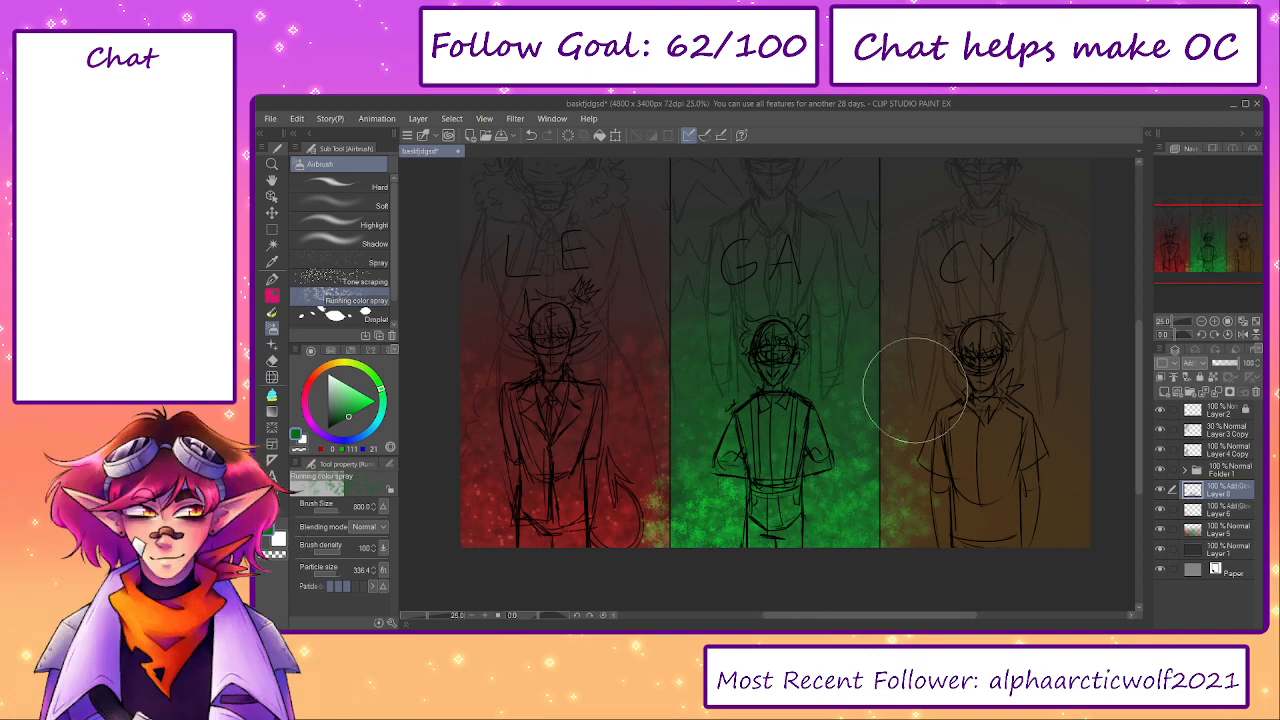
key(ctrl+v)
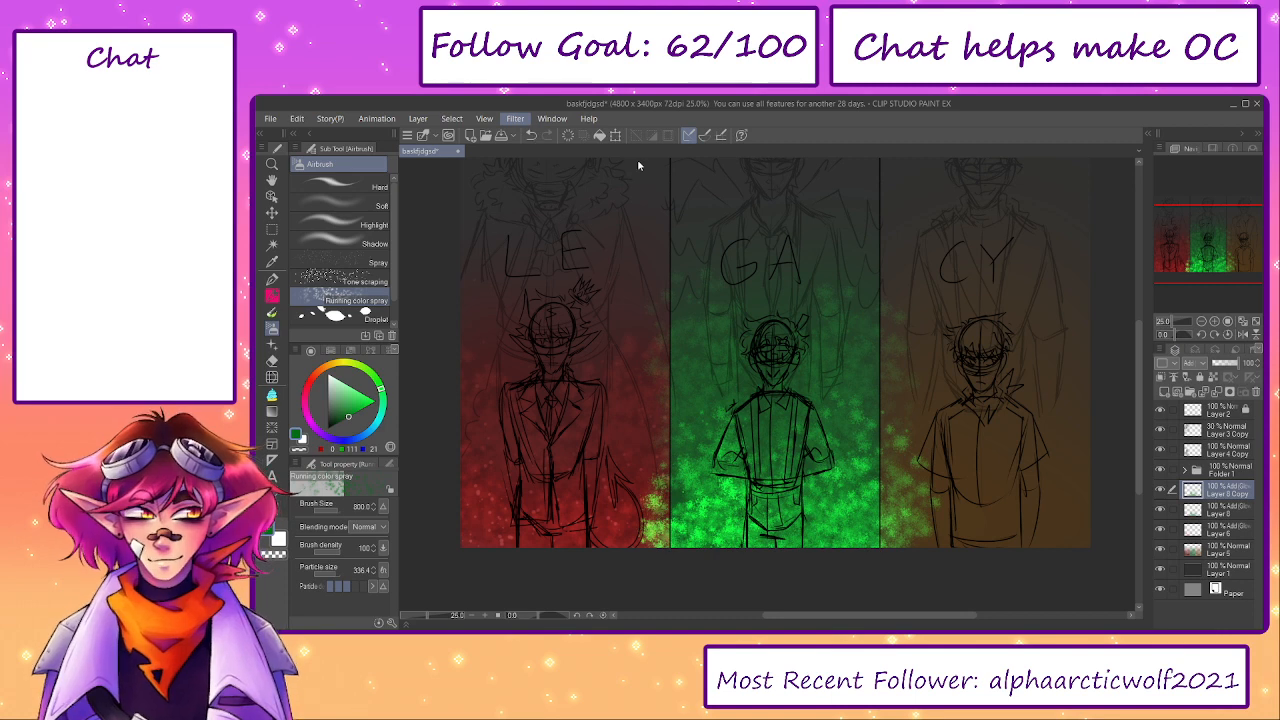
click(991, 518)
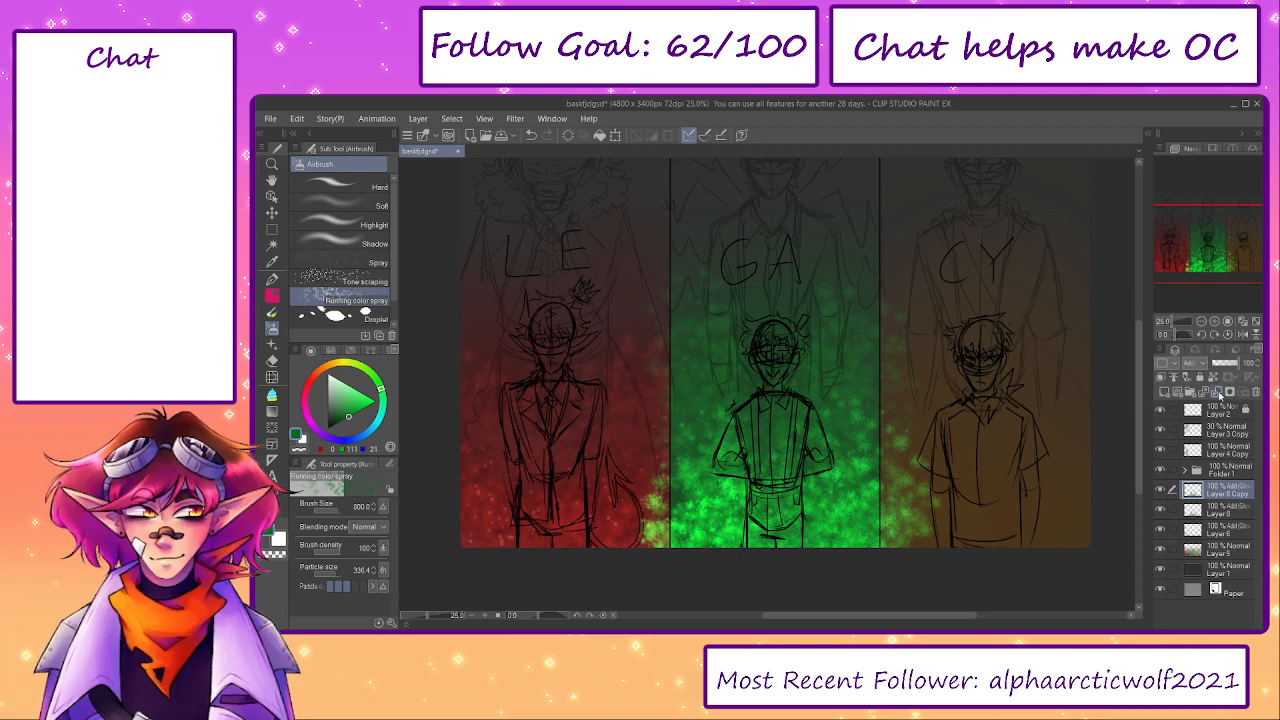
- Merge the blurred copy into the green texture layer at 40% opacity and soften its upper part with the Soft eraser
click(1227, 391)
click(1231, 366)
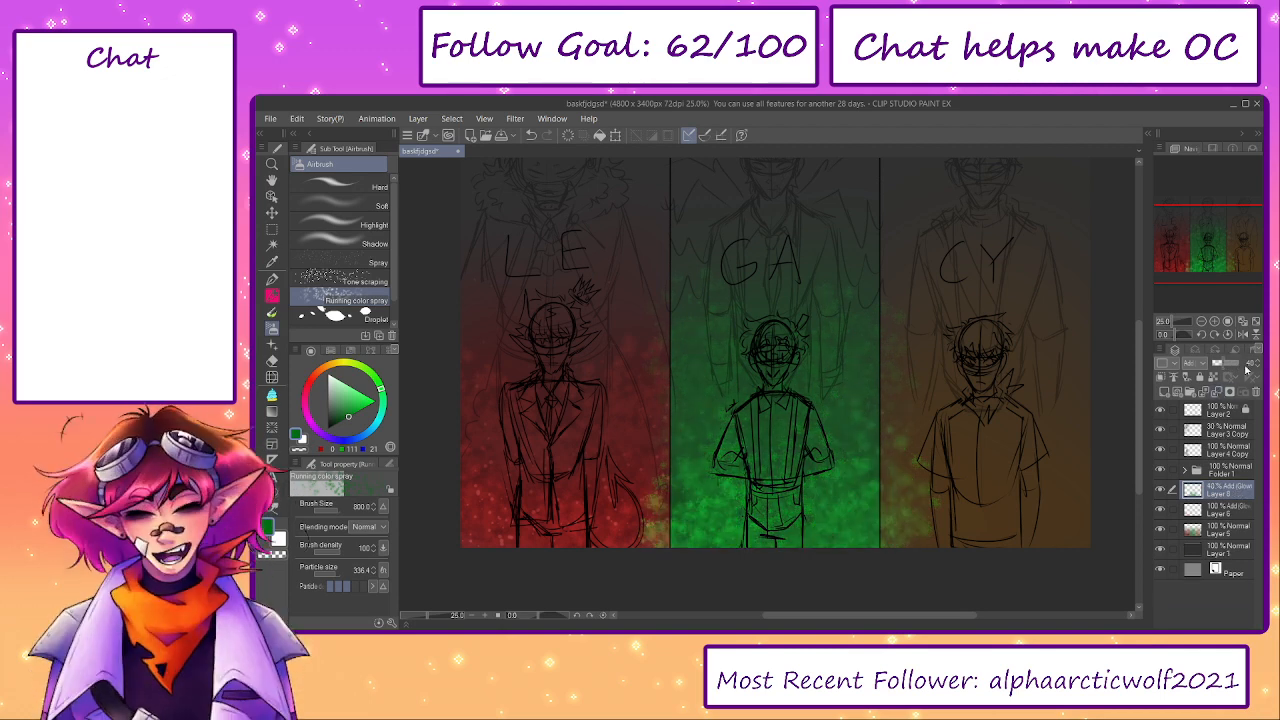
key(e)
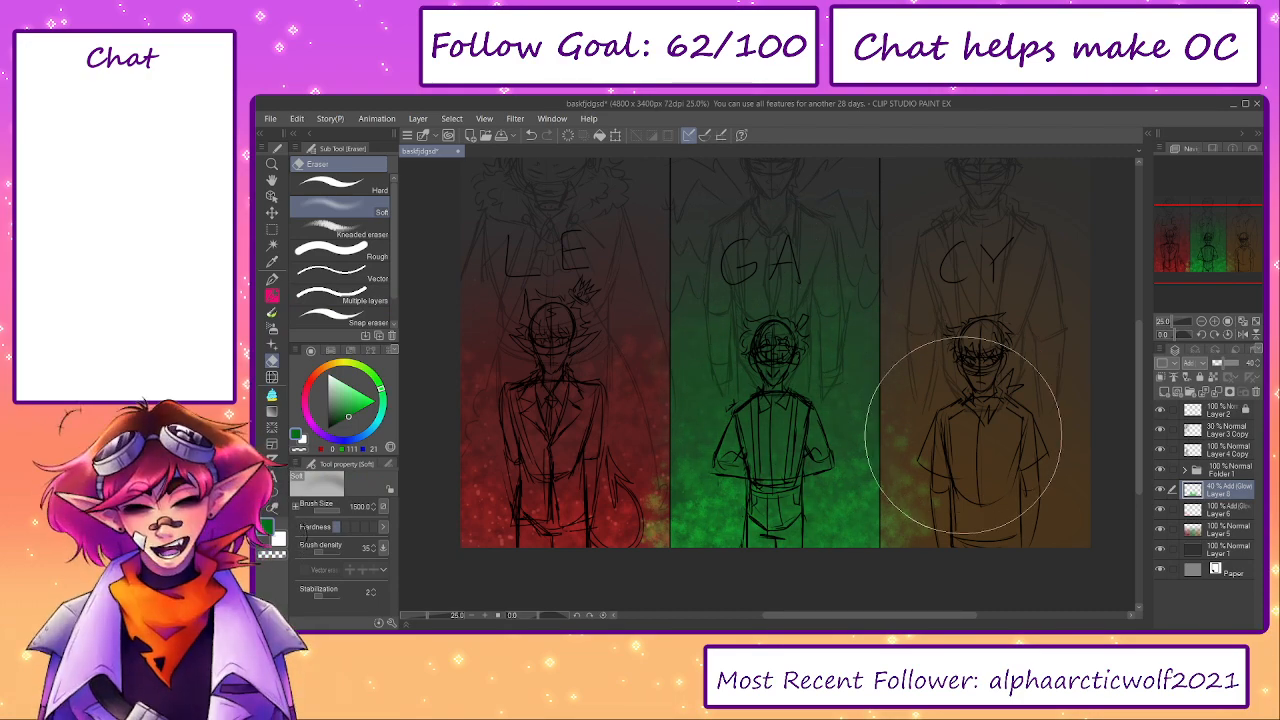
- Spray bright green dots over the GA panel on a new Add (Glow) layer, fading the upper dots with the Soft eraser
click(1163, 378)
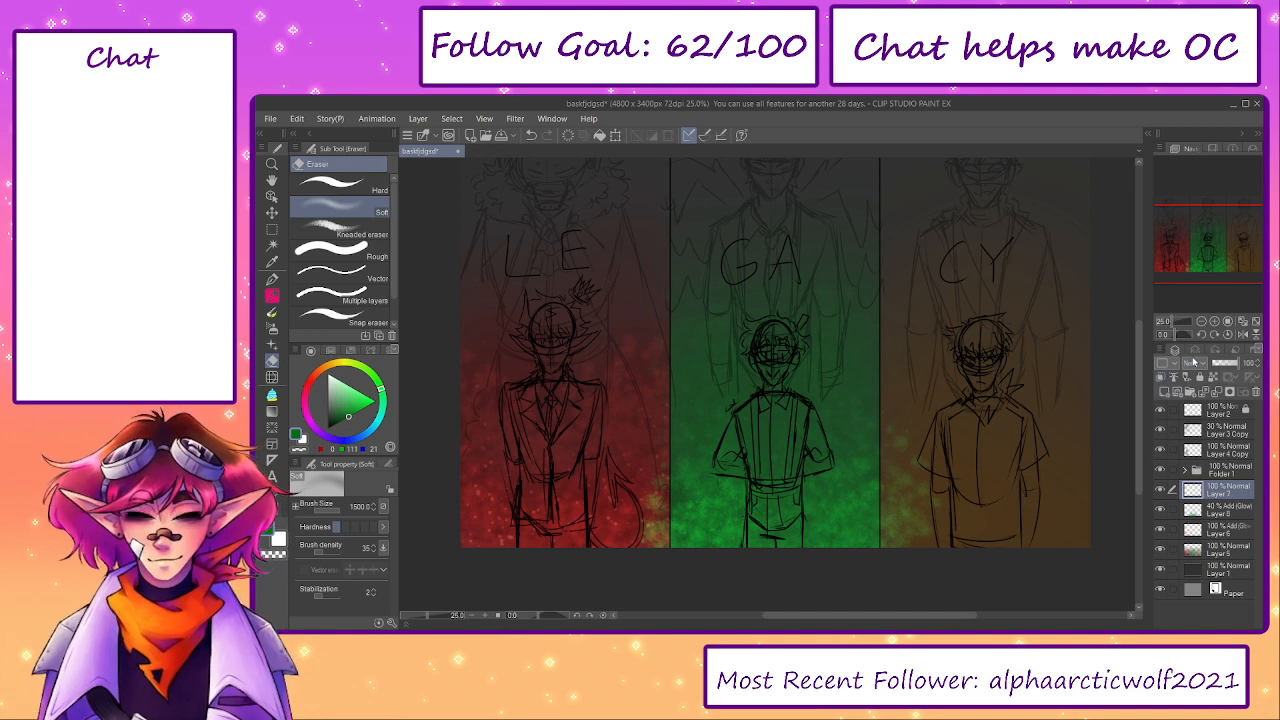
click(1204, 256)
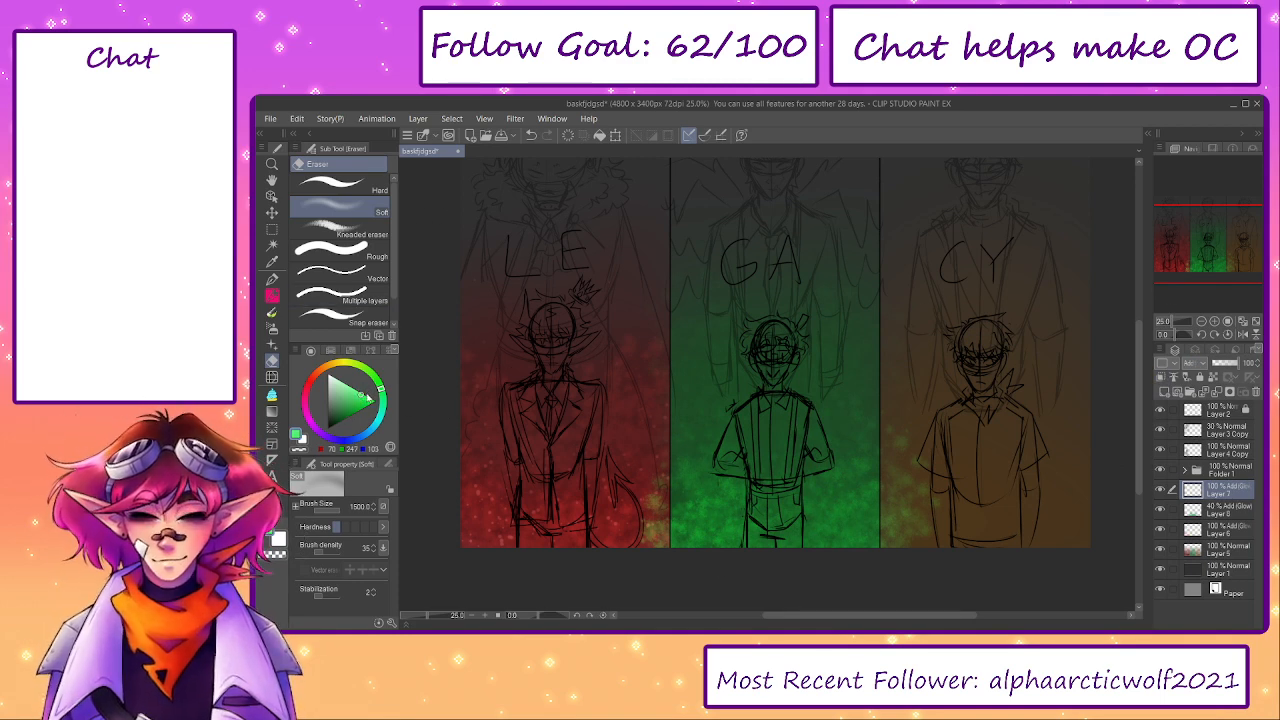
key(b)
key(b)
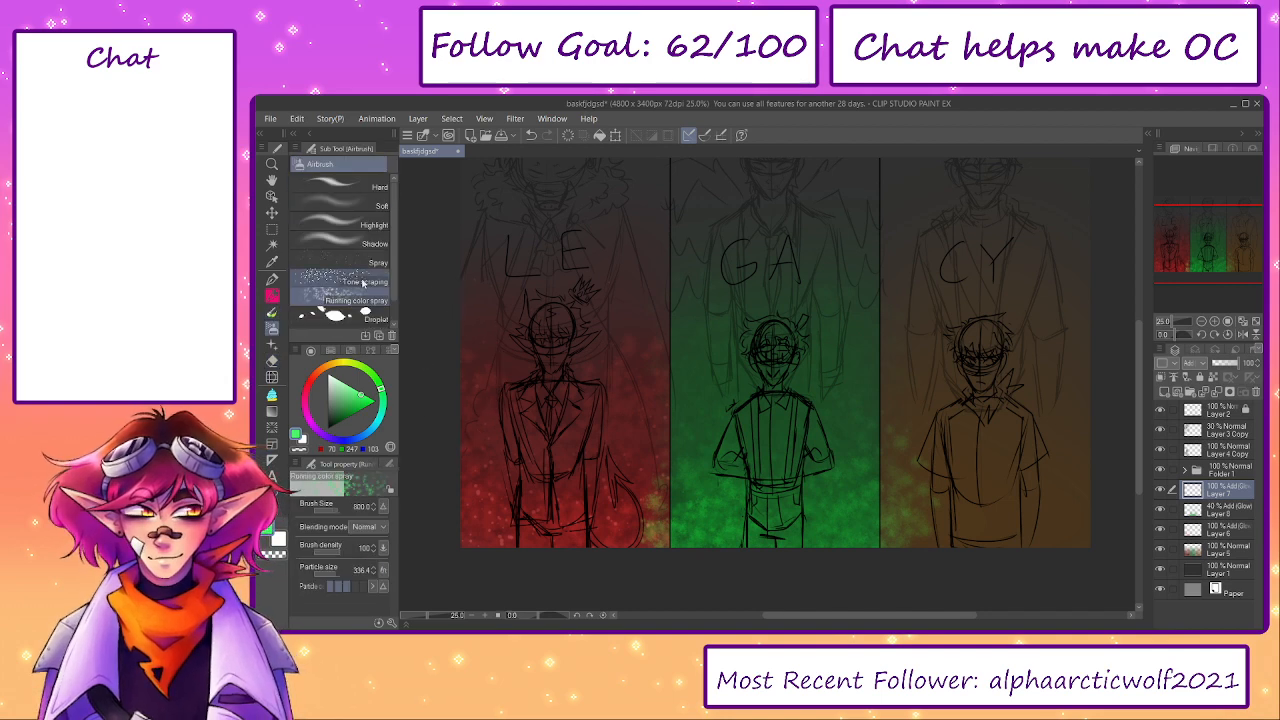
click(362, 282)
click(350, 262)
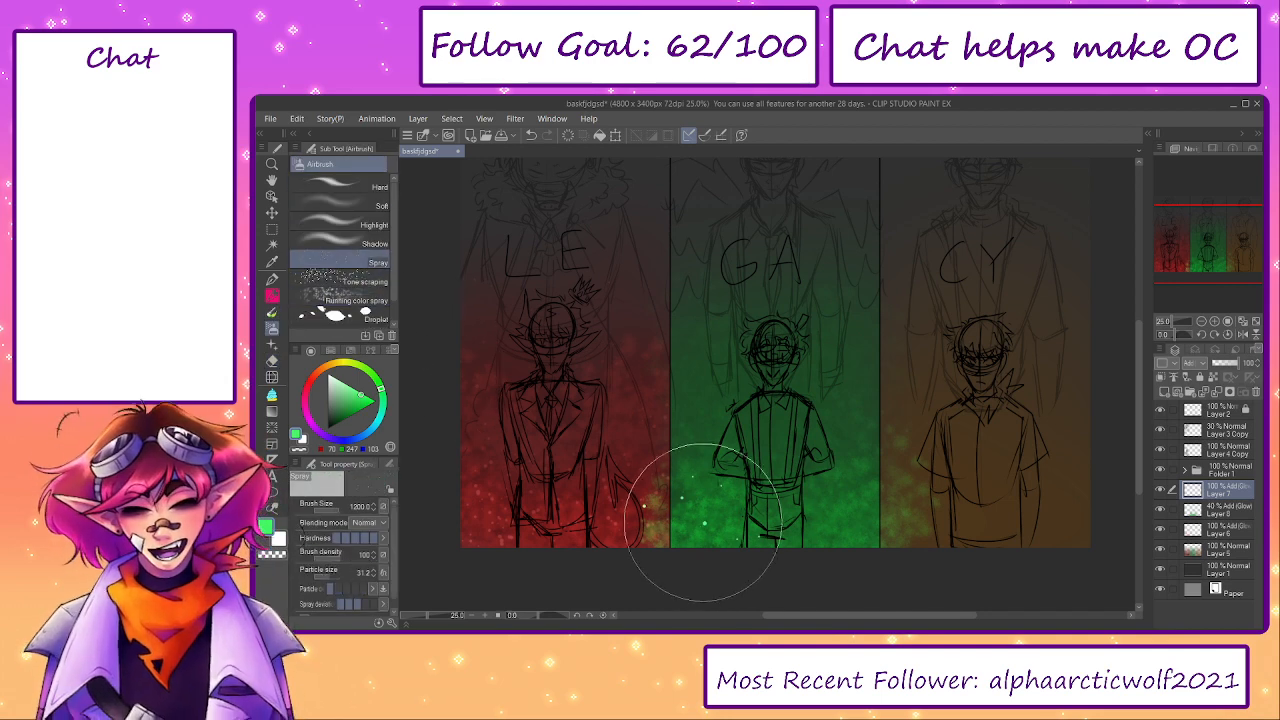
mouse_move(749, 543)
mouse_down()
mouse_move(800, 548)
mouse_move(855, 541)
mouse_move(842, 410)
mouse_move(715, 456)
mouse_move(702, 408)
mouse_move(797, 390)
mouse_move(720, 369)
mouse_move(811, 410)
mouse_move(816, 448)
mouse_move(860, 473)
mouse_move(712, 475)
mouse_up()
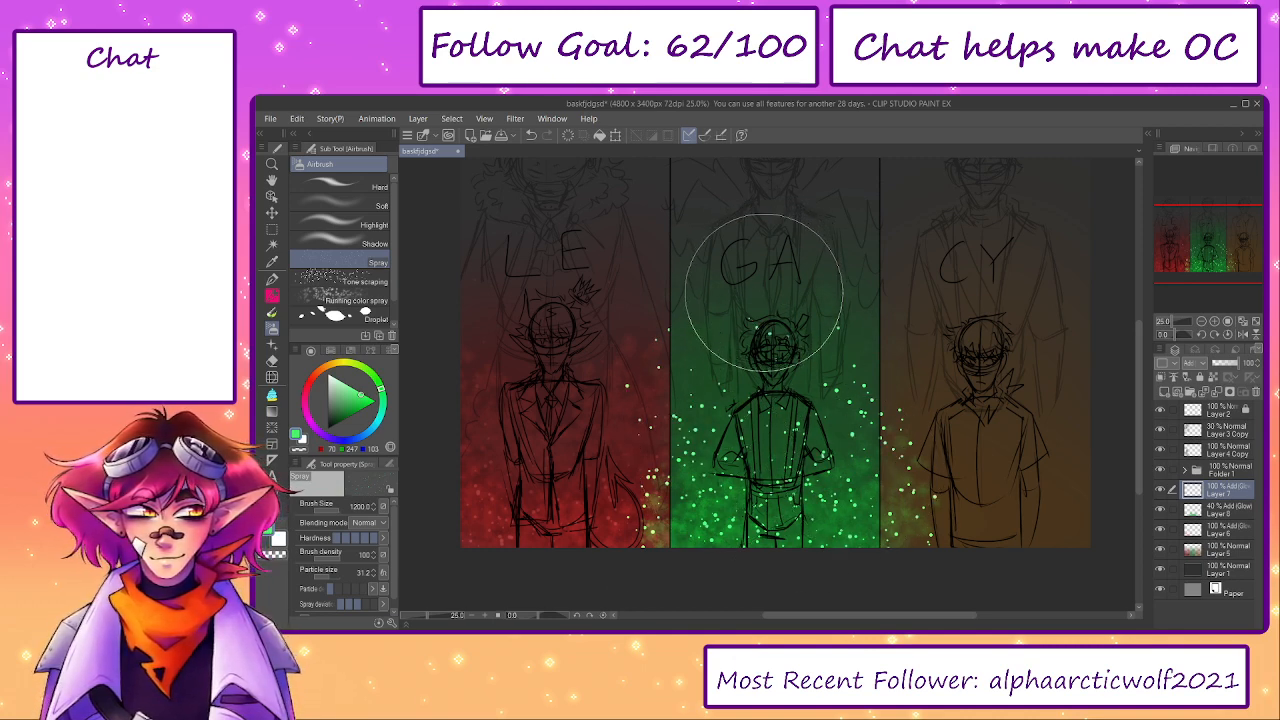
key(e)
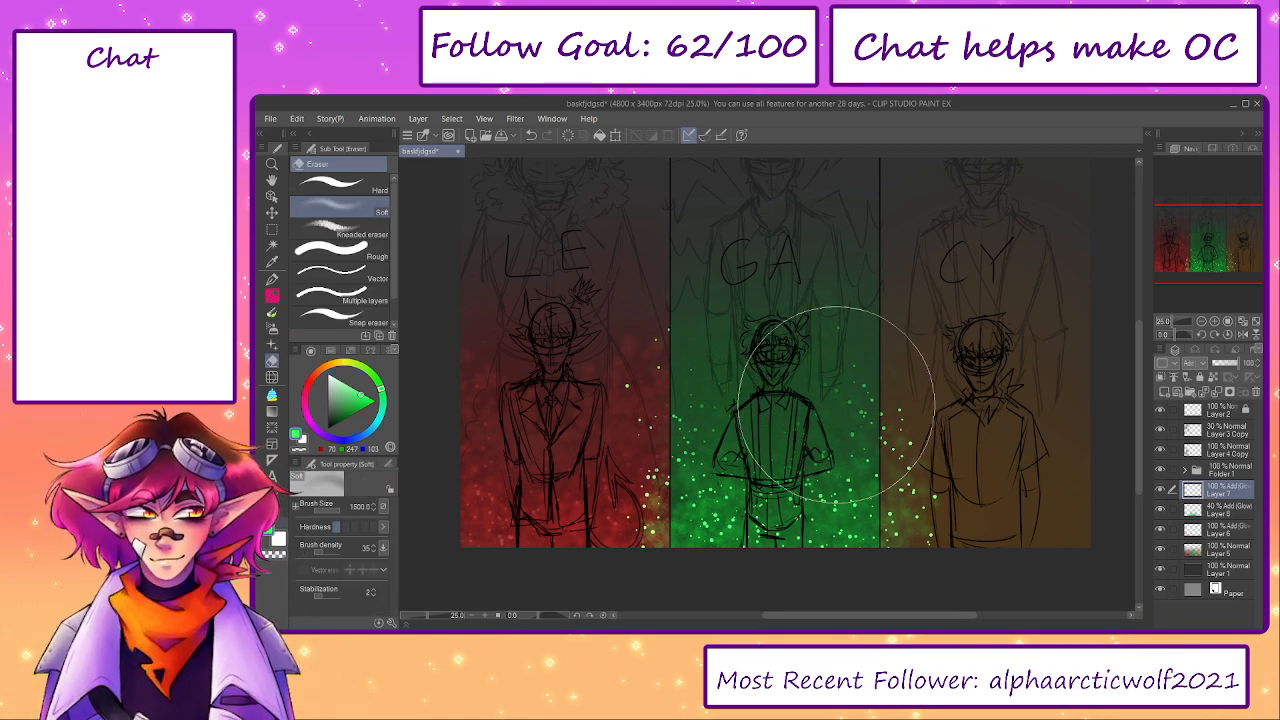
key(bracketleft)
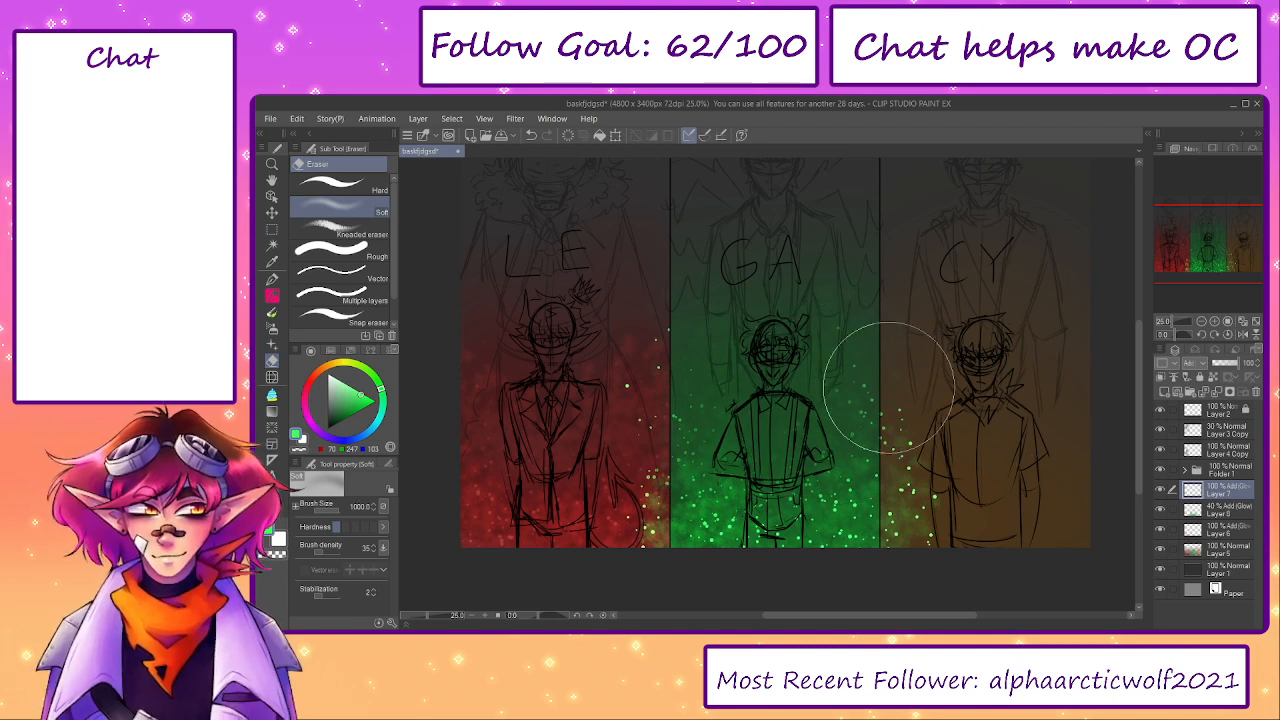
- Merge a blurred copy of the green dots into their layer and set the merged layer's opacity to 20%
key(ctrl+c)
key(ctrl+v)
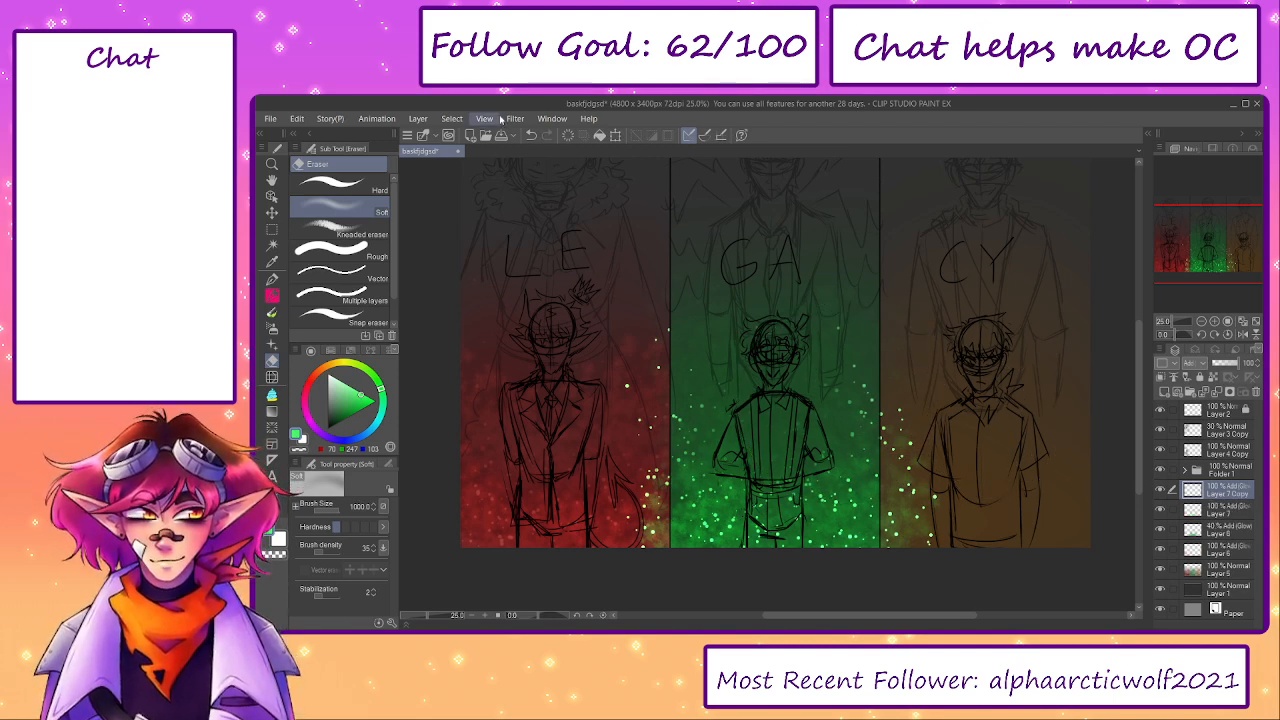
click(645, 172)
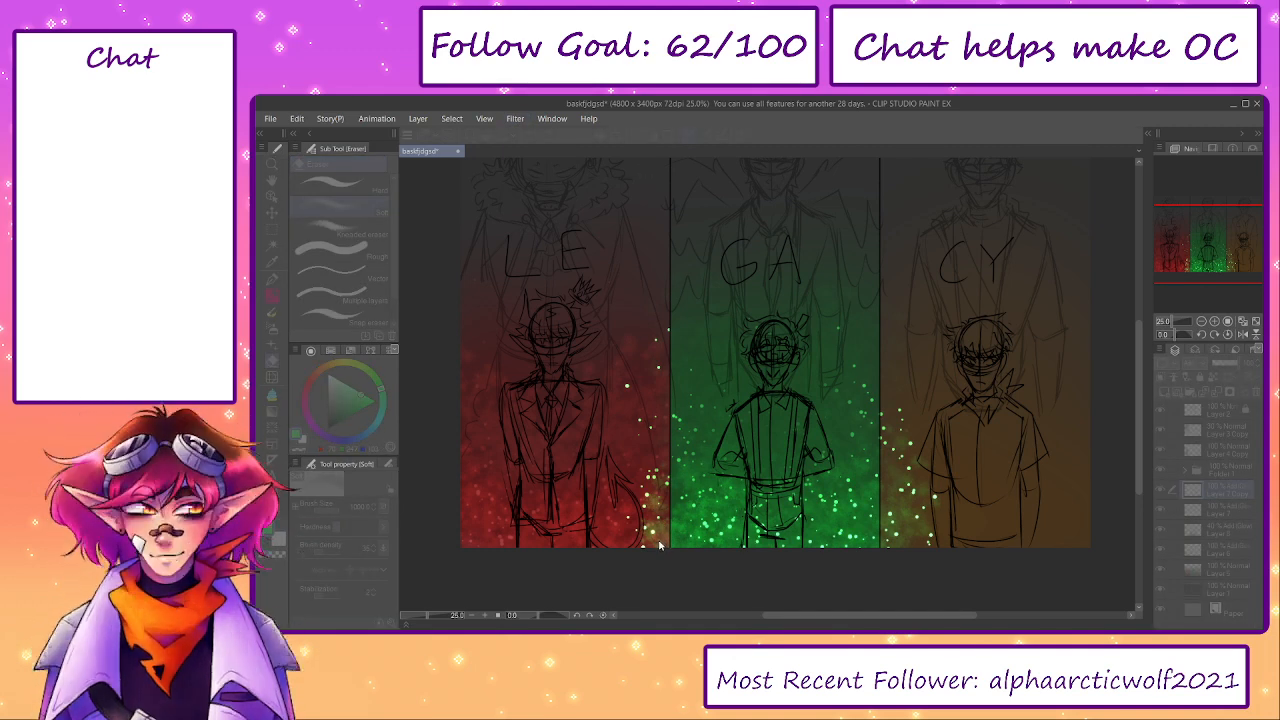
click(979, 520)
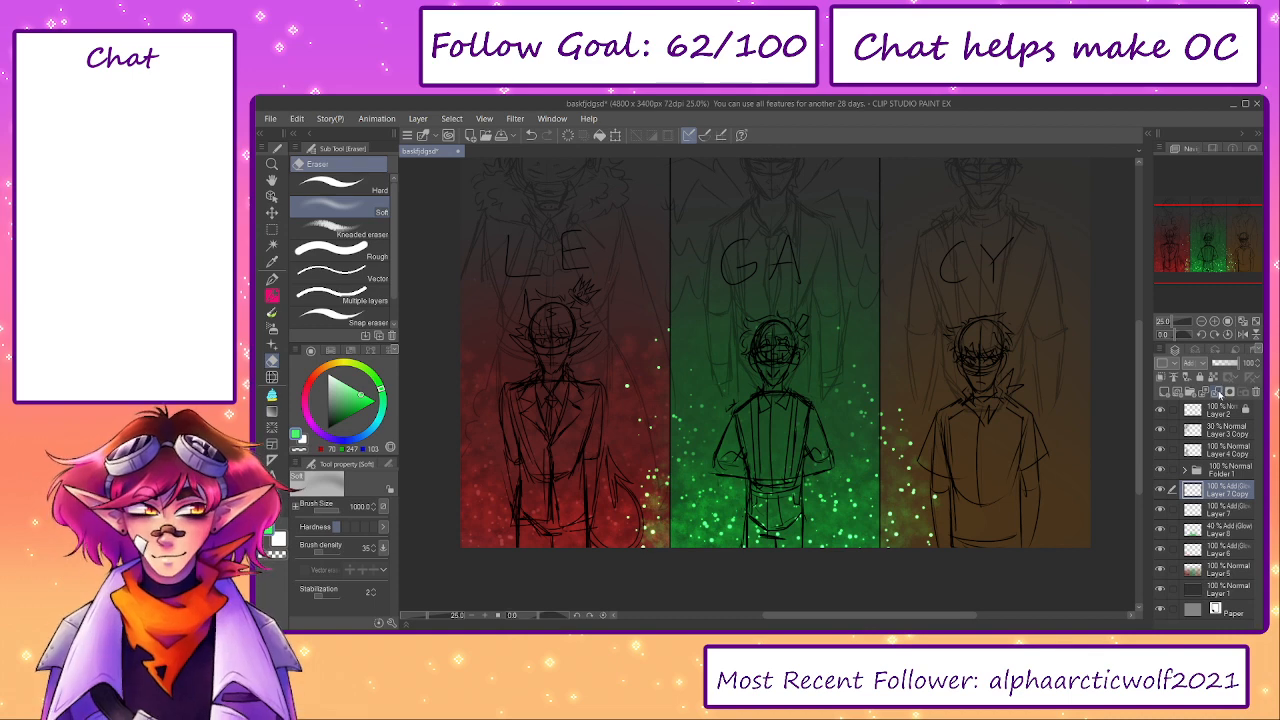
click(1219, 394)
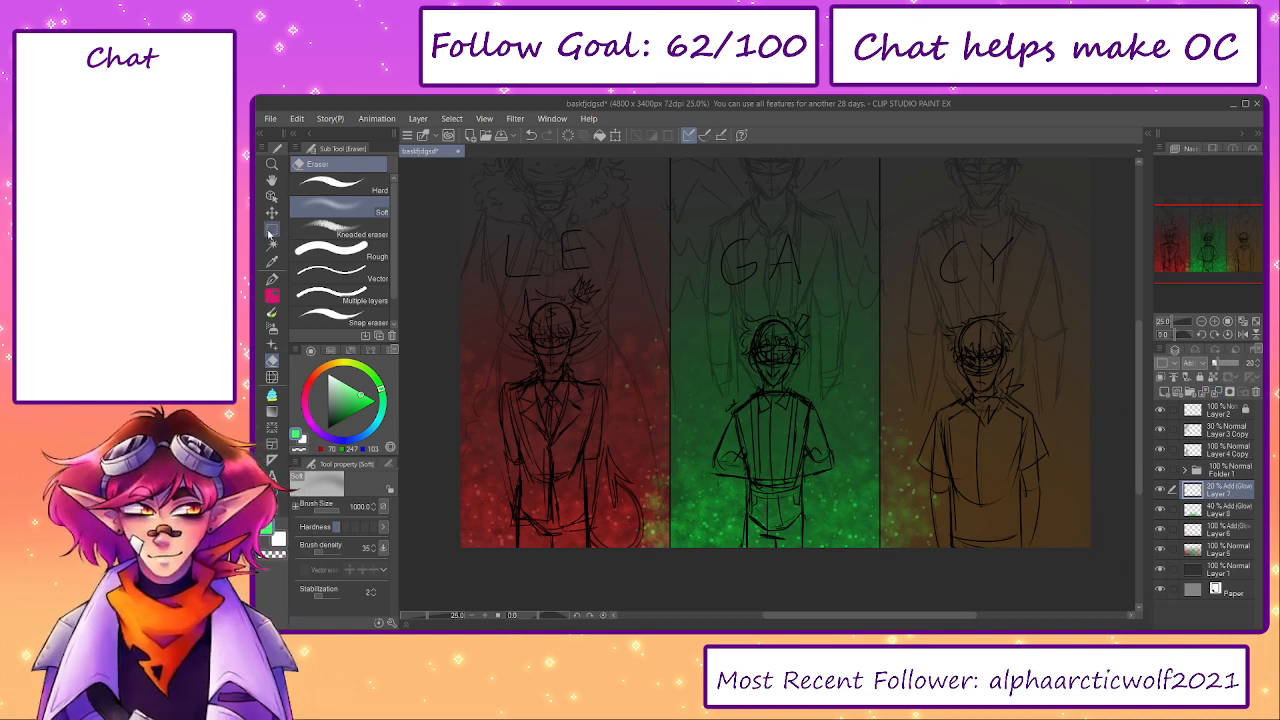
- Select the red LE and brown CY panels with rectangular selections and clear the spilled green dots from the dots layer
click(270, 232)
drag(583, 357, 647, 377)
click(426, 615)
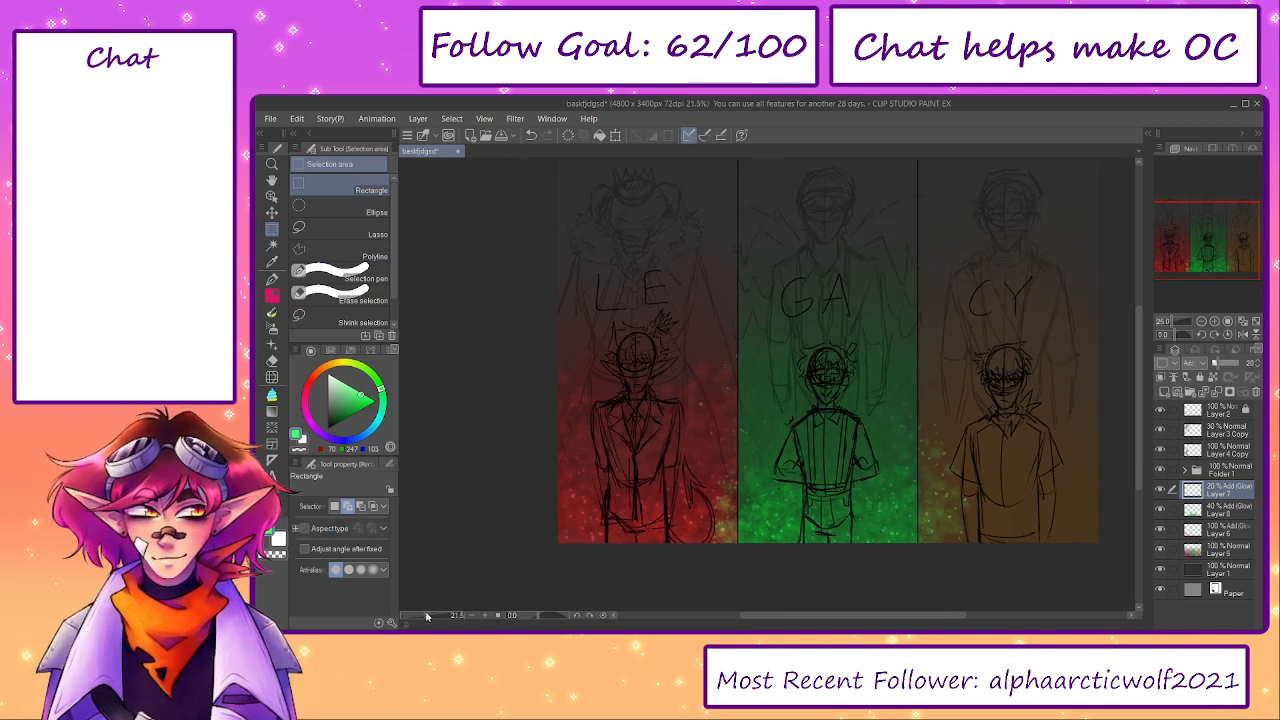
scroll(740, 548, up, 3)
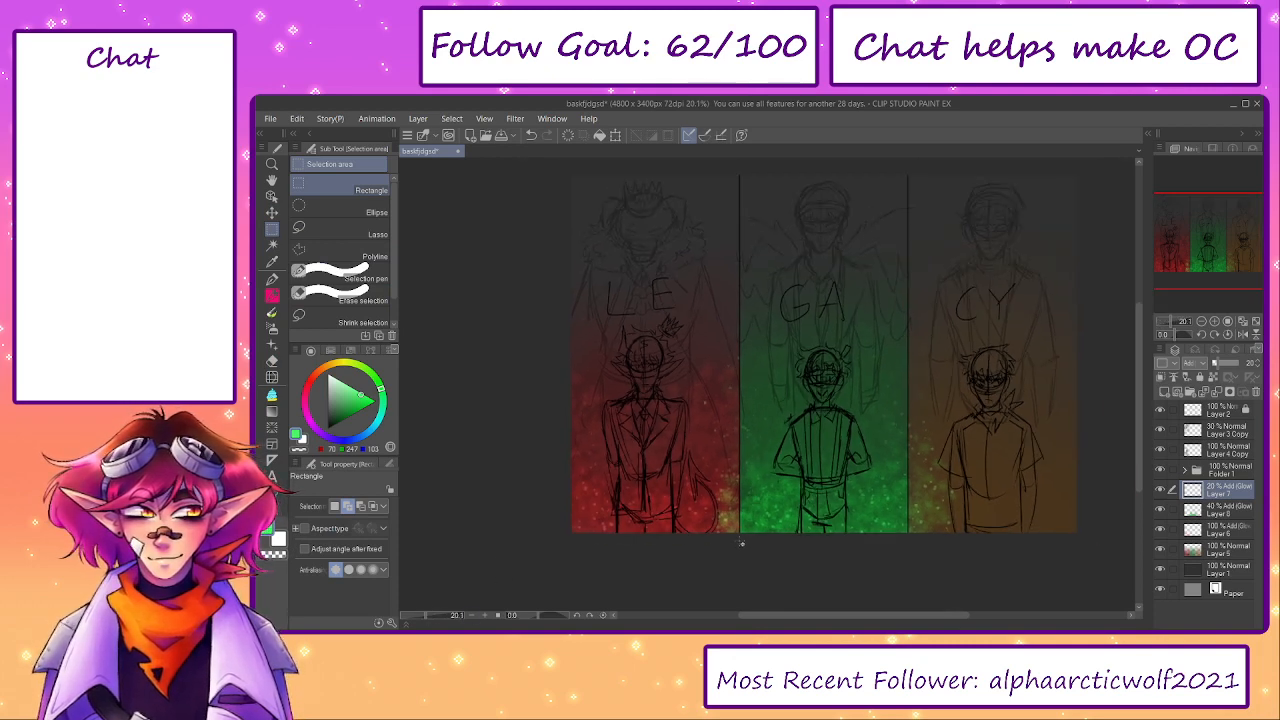
drag(738, 516, 400, 368)
drag(837, 473, 735, 200)
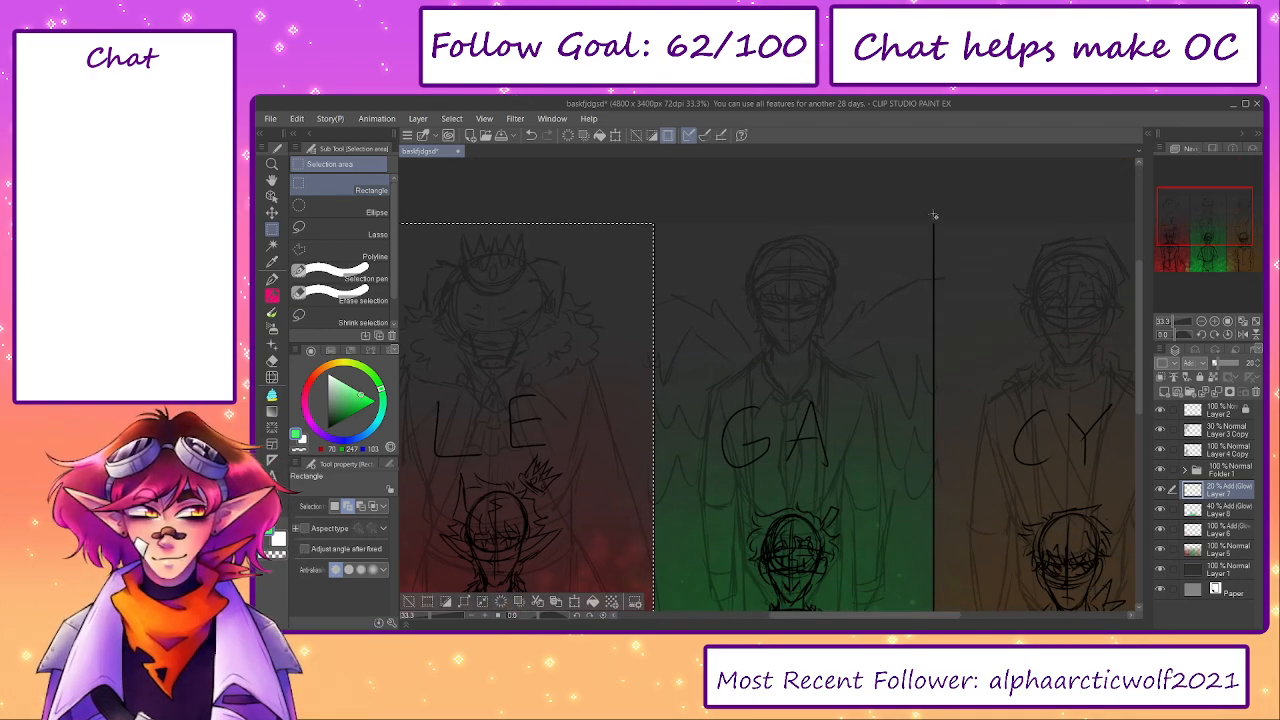
drag(933, 214, 1132, 528)
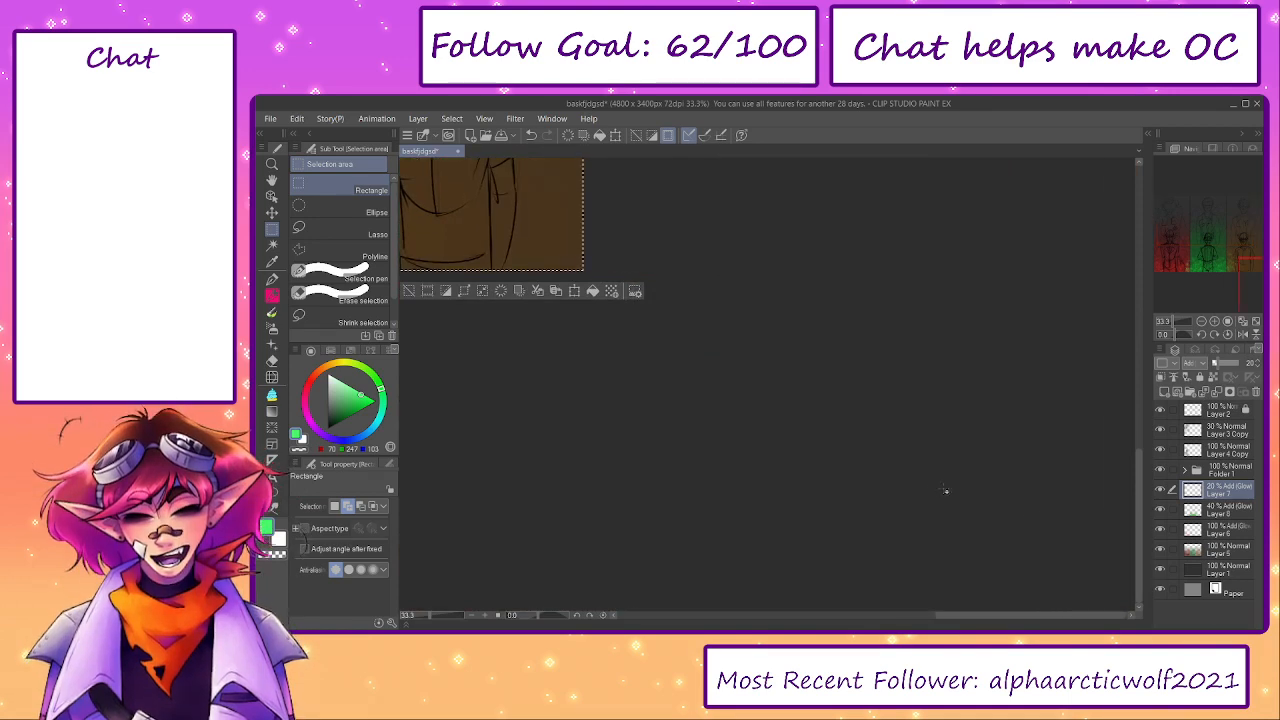
click(501, 291)
click(1256, 321)
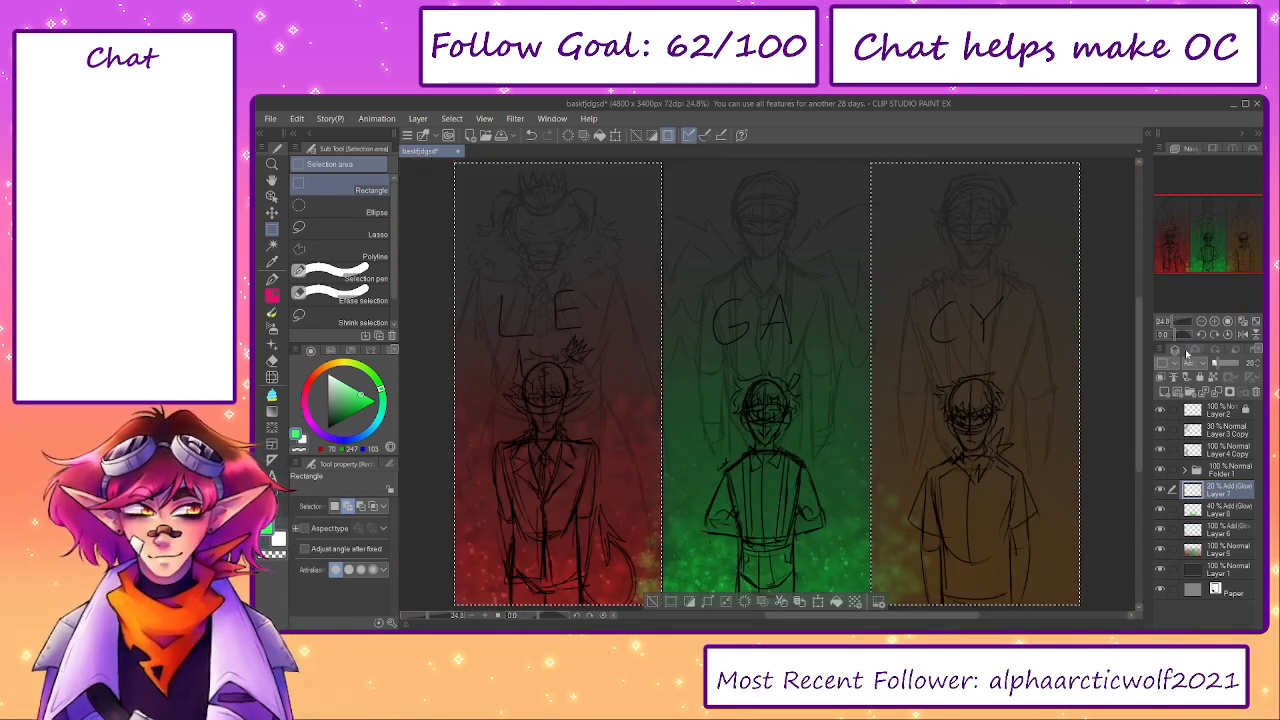
- Restore the selection of the two outer panels and clear the spilled green from the 40% texture layer below
click(657, 605)
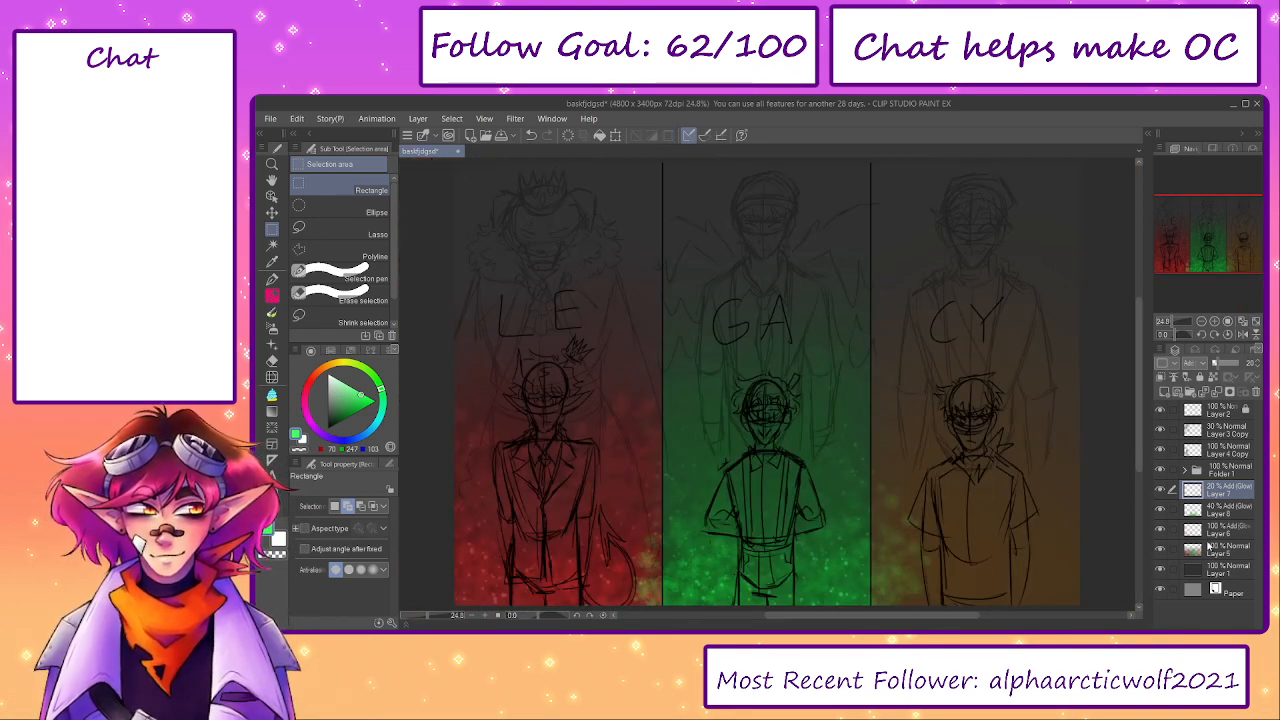
key(ctrl+z)
click(1215, 516)
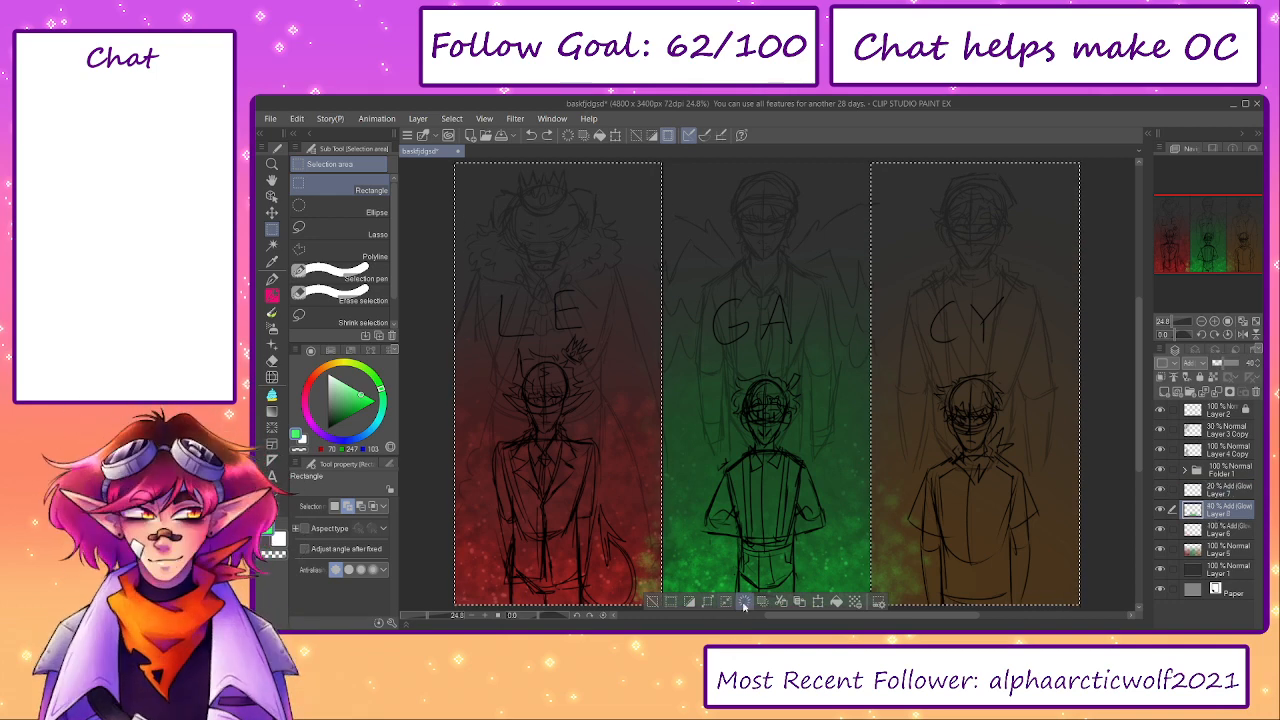
click(744, 604)
- Merge the green dots layer into the green texture layer below and leave nothing selected
click(1231, 488)
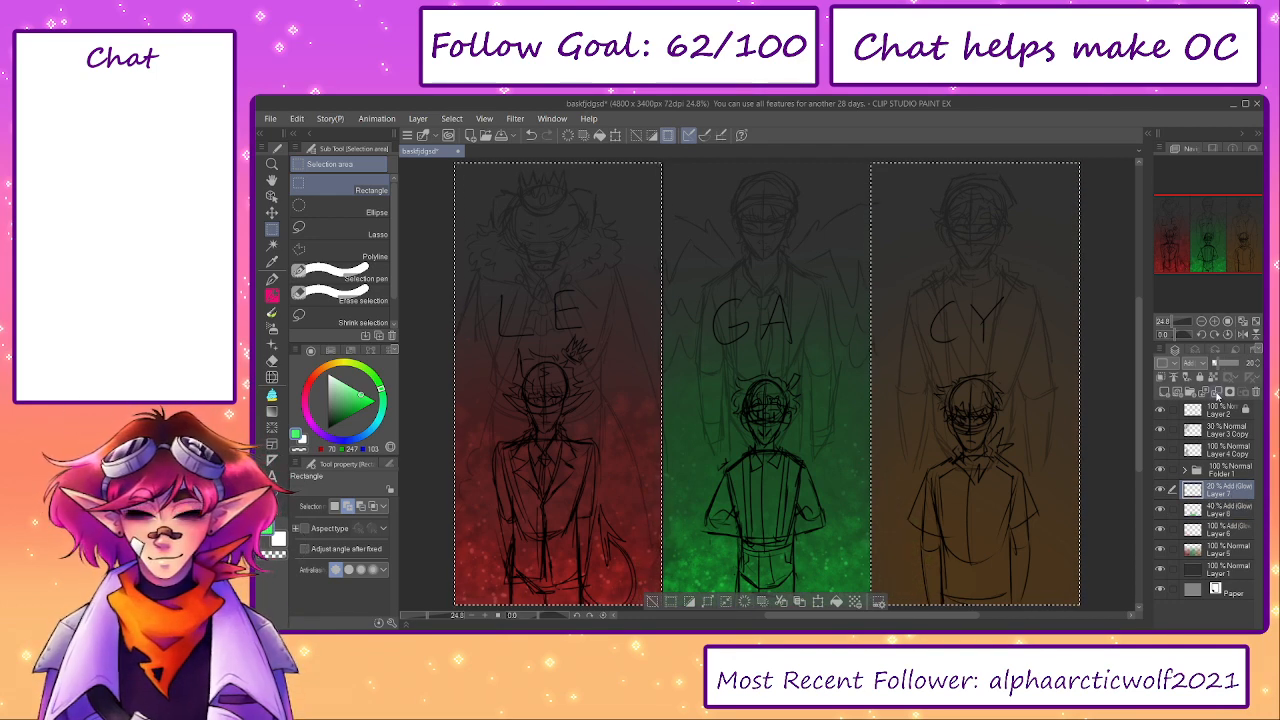
click(1217, 392)
key(ctrl+d)
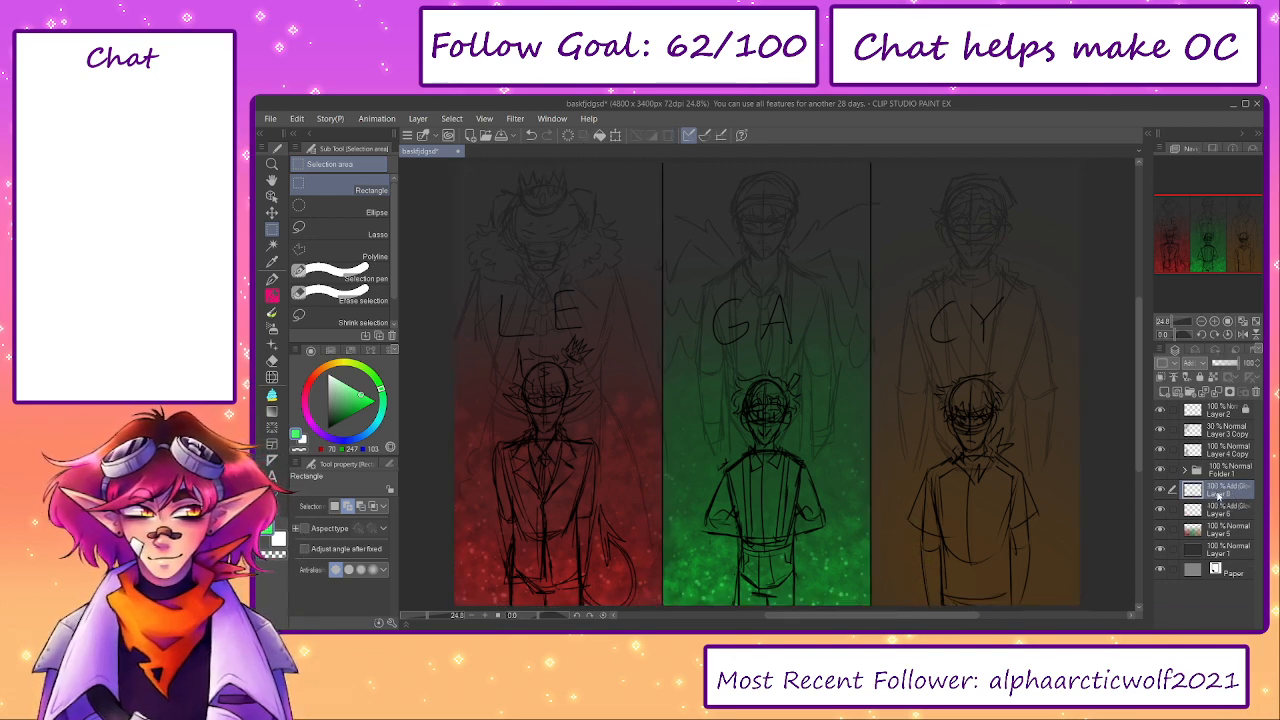
- Hide the sketch layers to examine the red and green particle backgrounds, and show the sketches again
click(1161, 470)
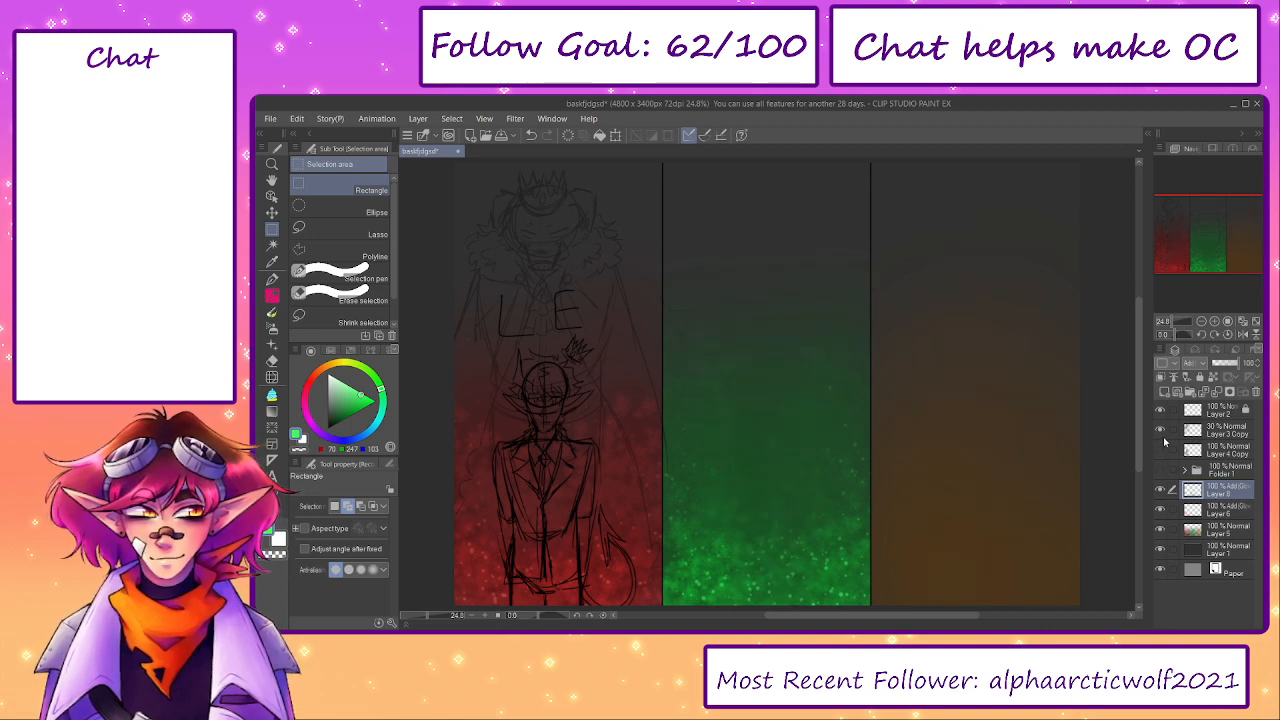
click(1160, 430)
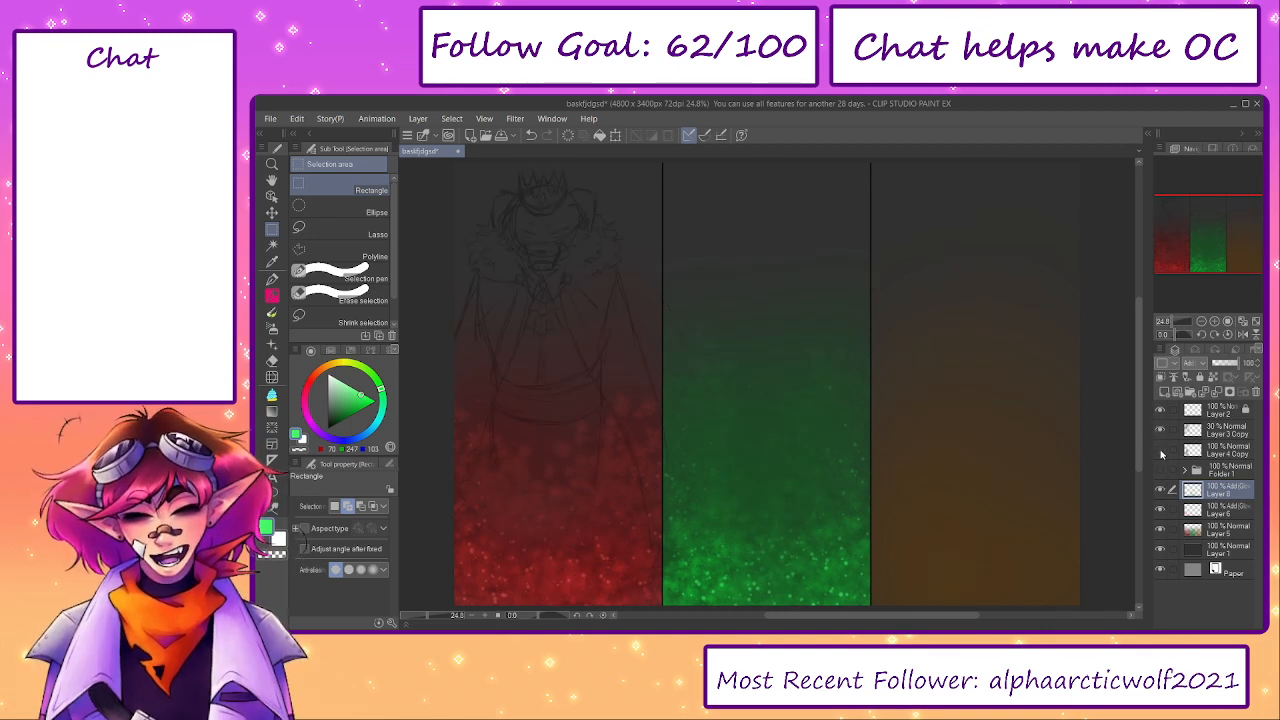
click(1160, 449)
click(1160, 470)
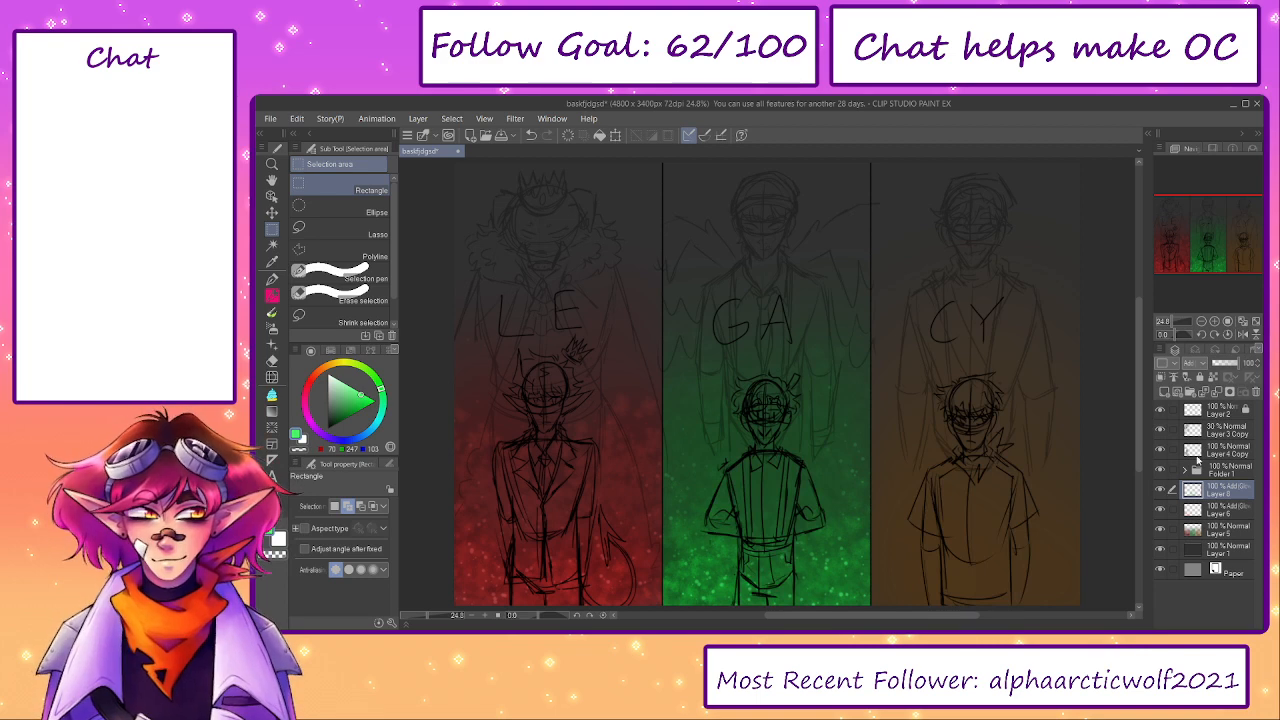
- Merge the green particle layer into the red particle layer below and toggle its visibility to compare the effect
click(1218, 393)
click(1160, 490)
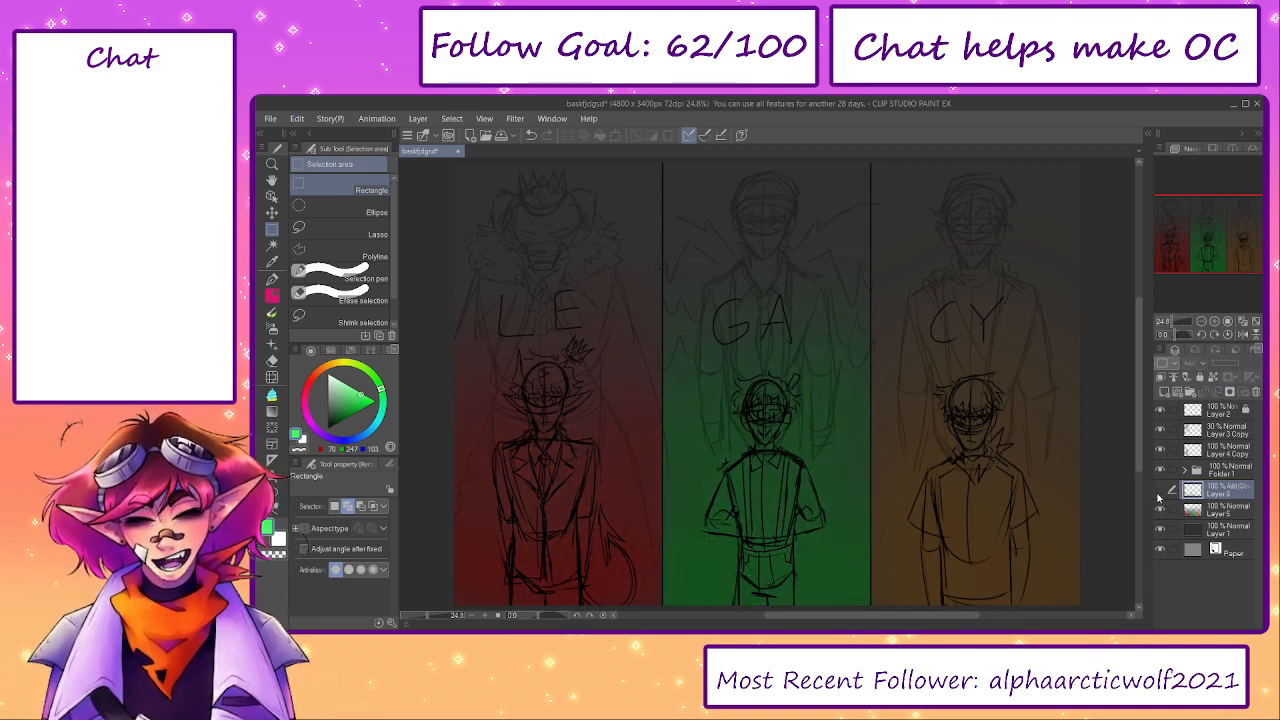
click(1160, 490)
click(1160, 490)
click(1160, 490)
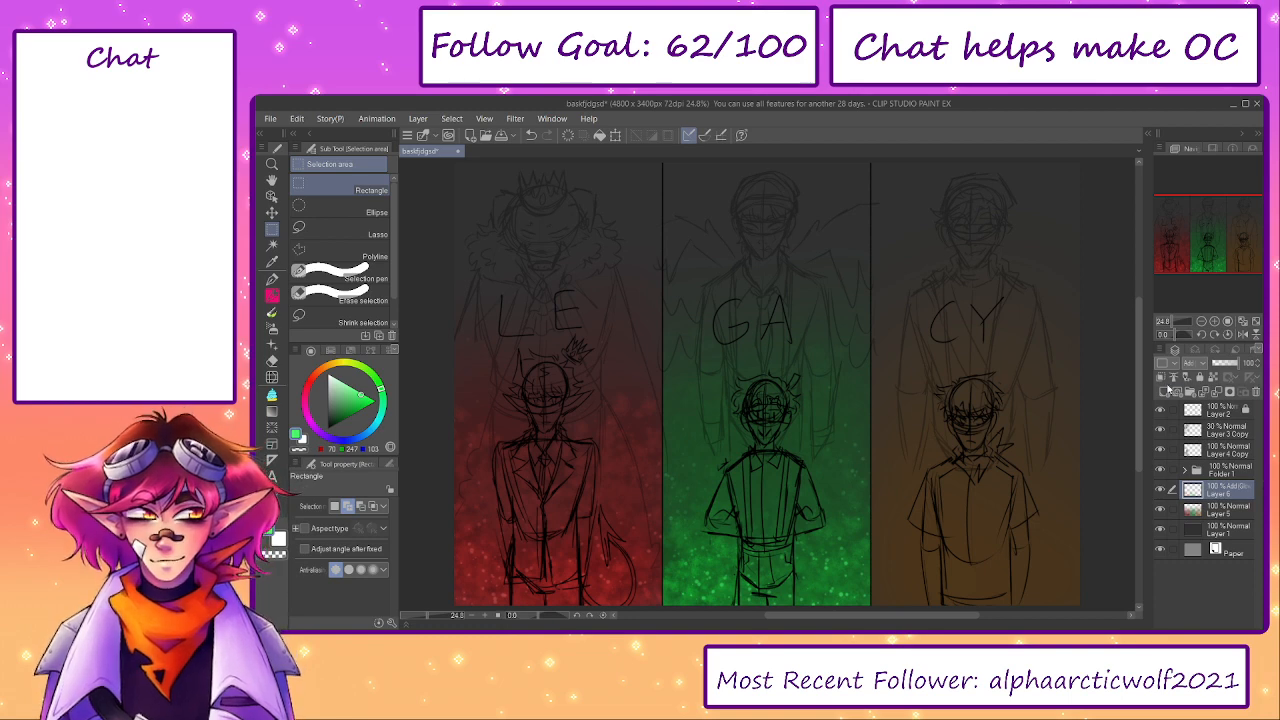
- Spray orange-brown texture over the CY panel on a new Add (Glow) layer, enlarging Running color spray to 1200 and fading the upper part with the Soft eraser
click(1166, 392)
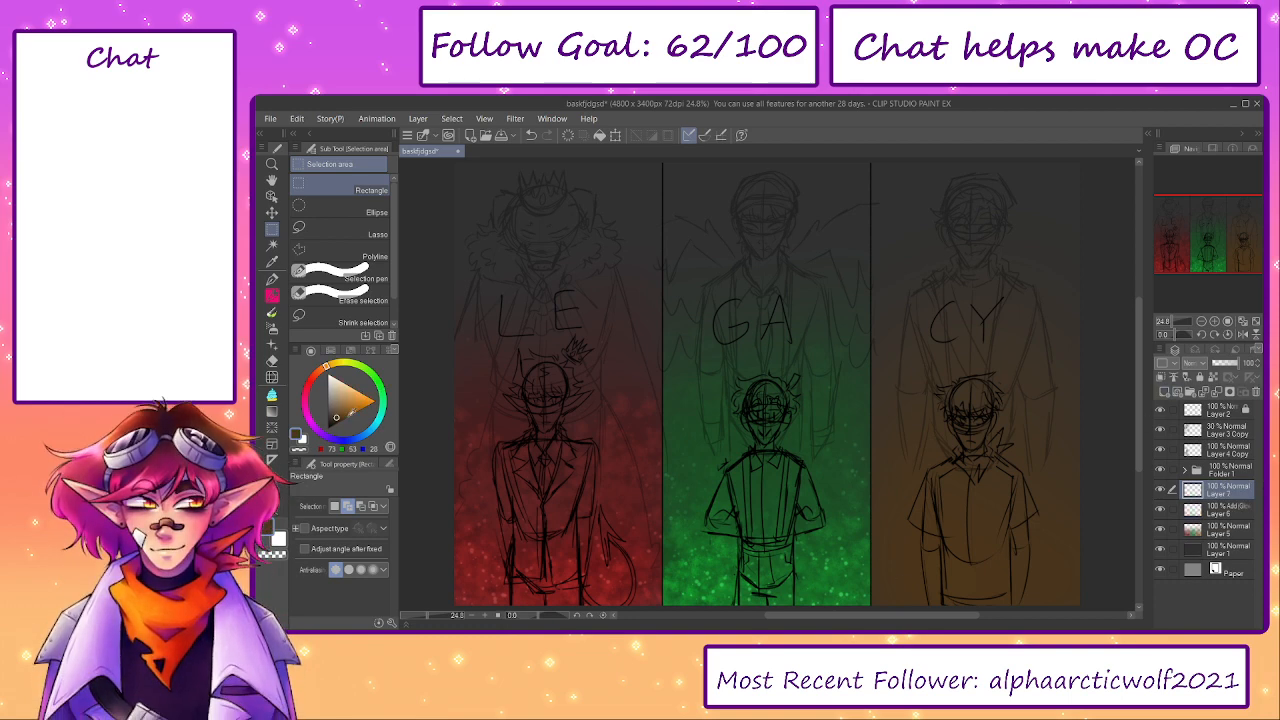
key(b)
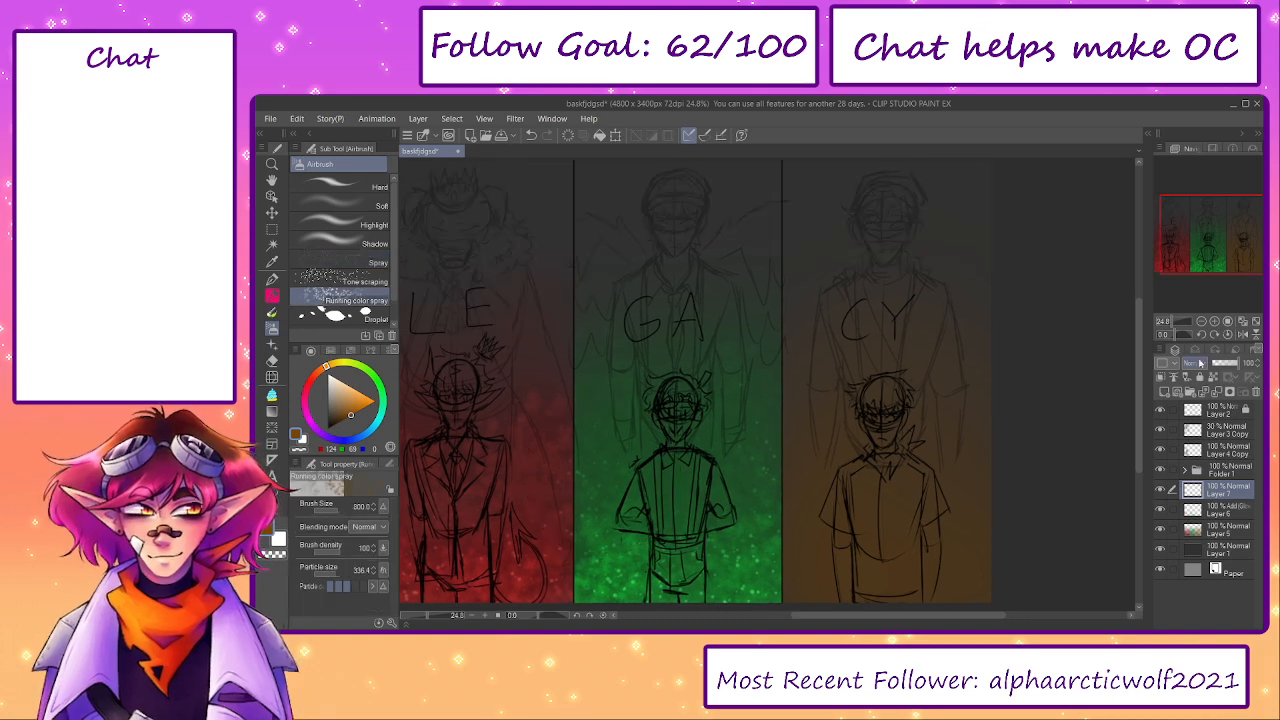
mouse_move(865, 562)
mouse_down()
mouse_move(812, 564)
mouse_move(838, 587)
mouse_move(946, 579)
mouse_move(875, 604)
mouse_move(813, 529)
mouse_move(824, 551)
mouse_move(831, 499)
mouse_move(954, 536)
mouse_up()
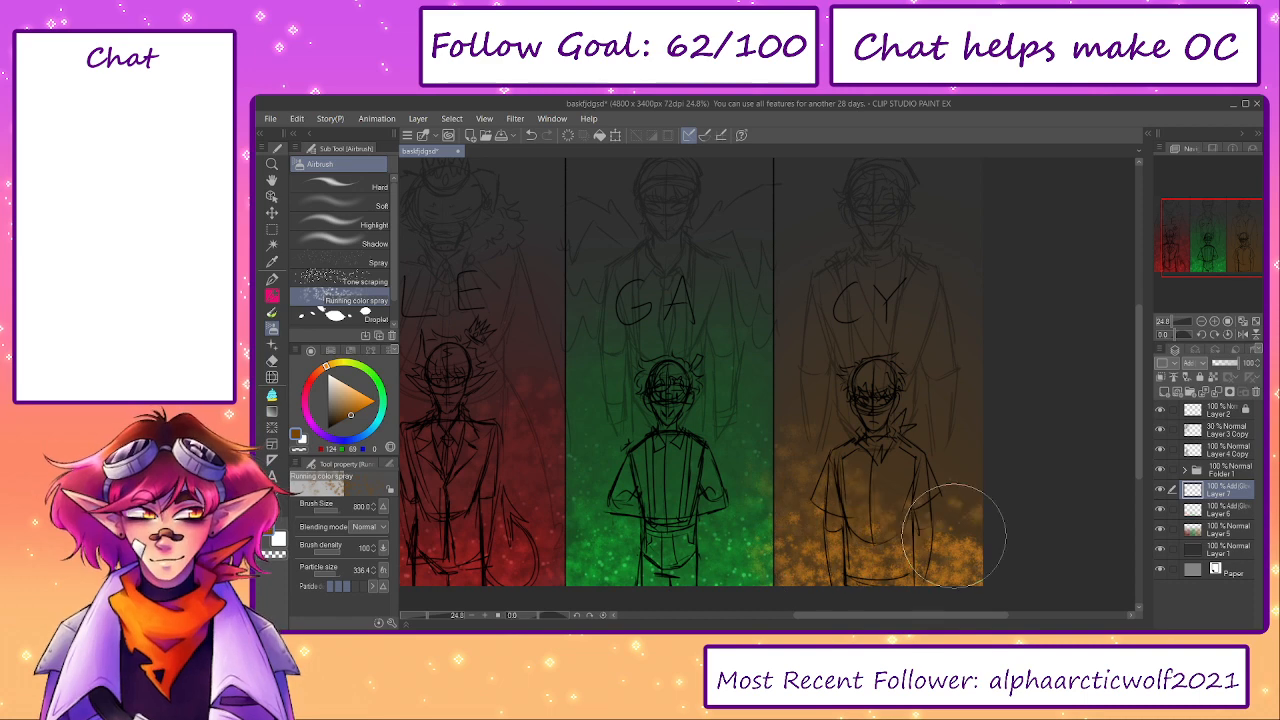
key(])
key(])
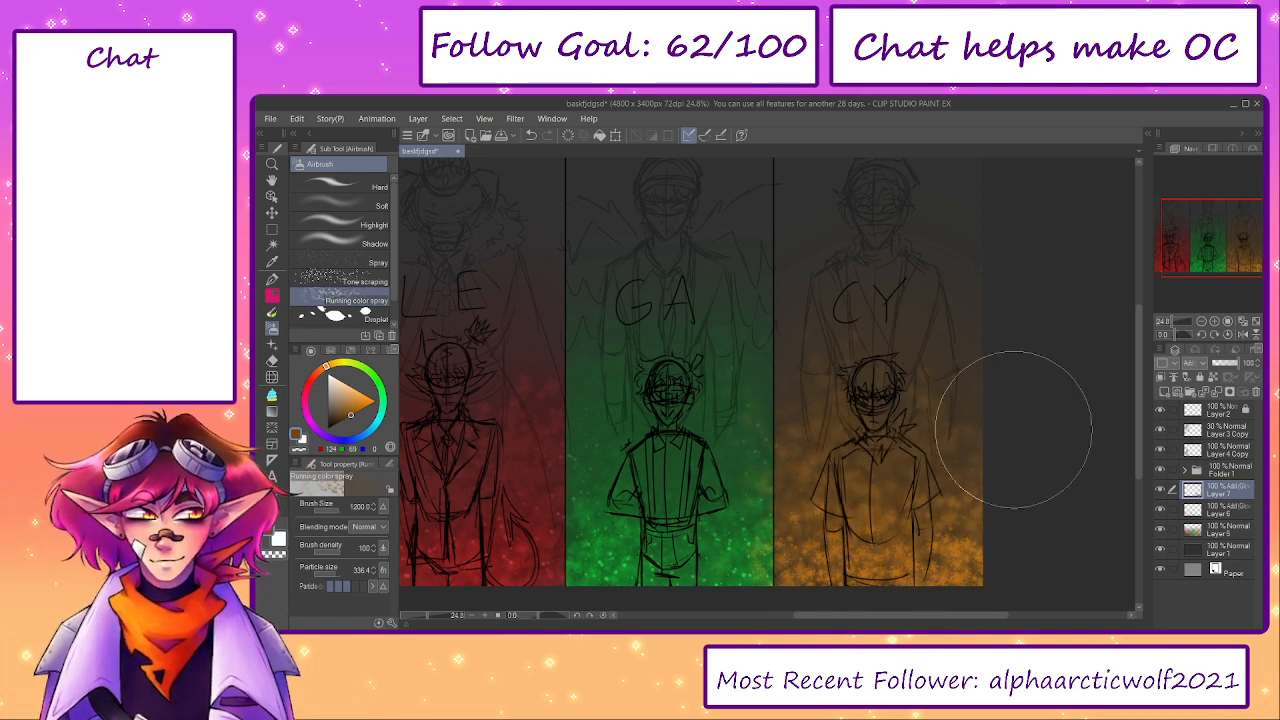
key(e)
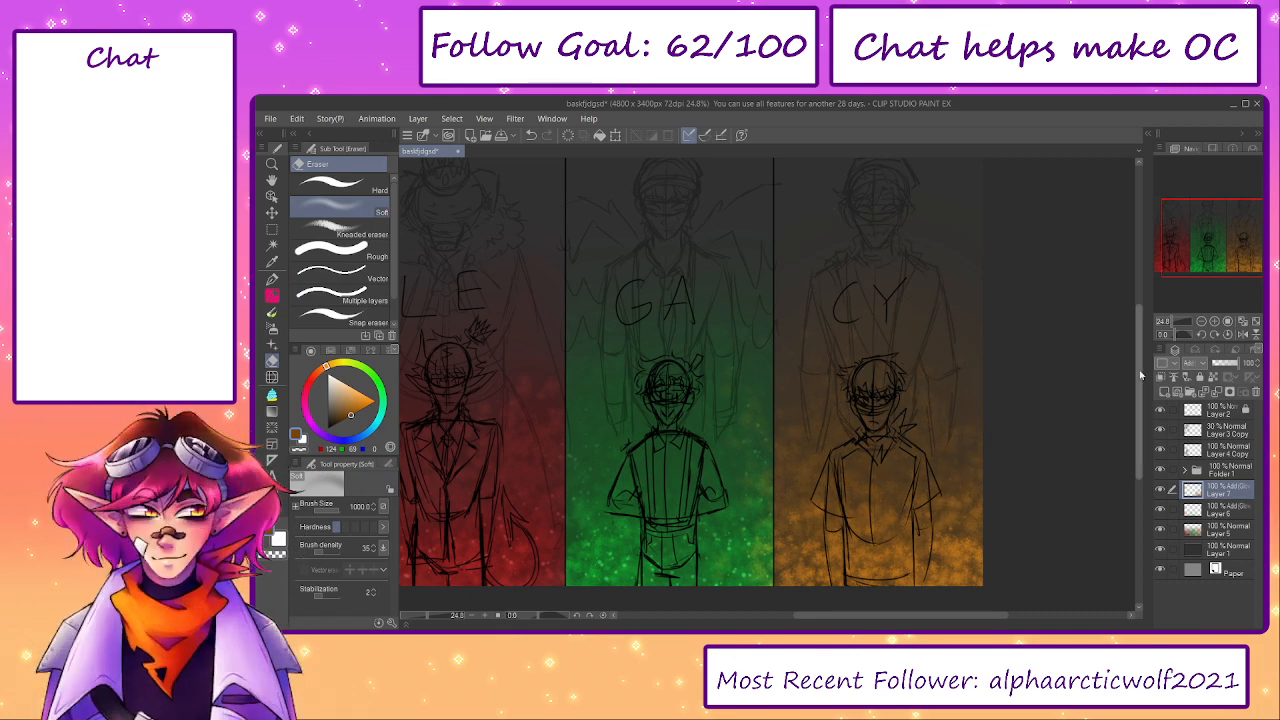
- Try a duplicate of the orange texture layer and set the original texture layer's opacity to 40%
key(ctrl+c)
key(ctrl+v)
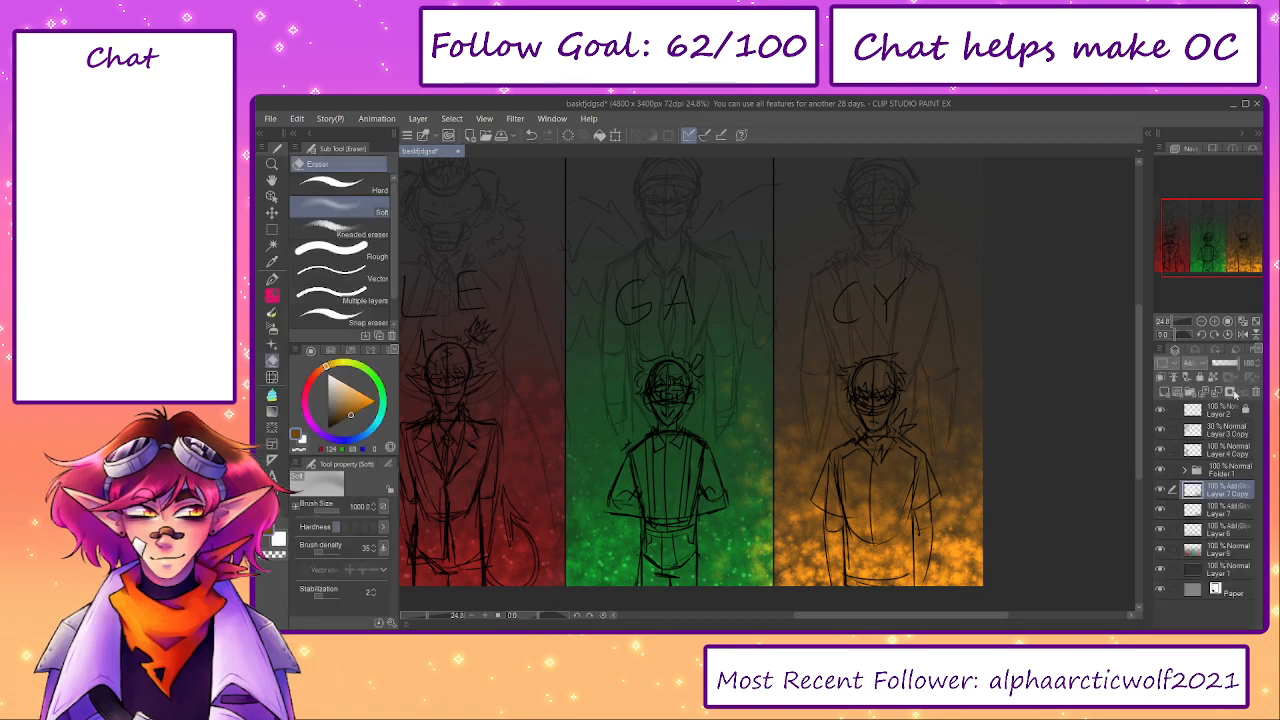
click(1222, 366)
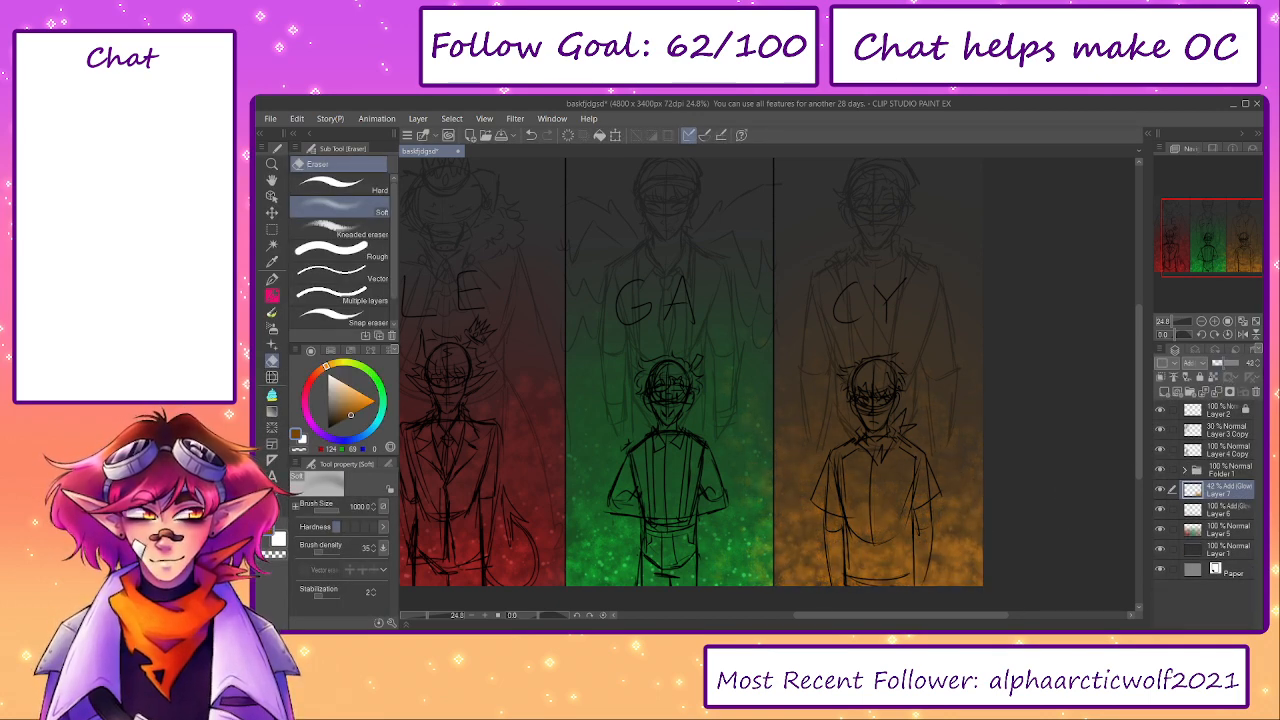
- Add an Add (Glow) layer above the orange texture and choose the Spray airbrush with a brighter orange
click(1160, 391)
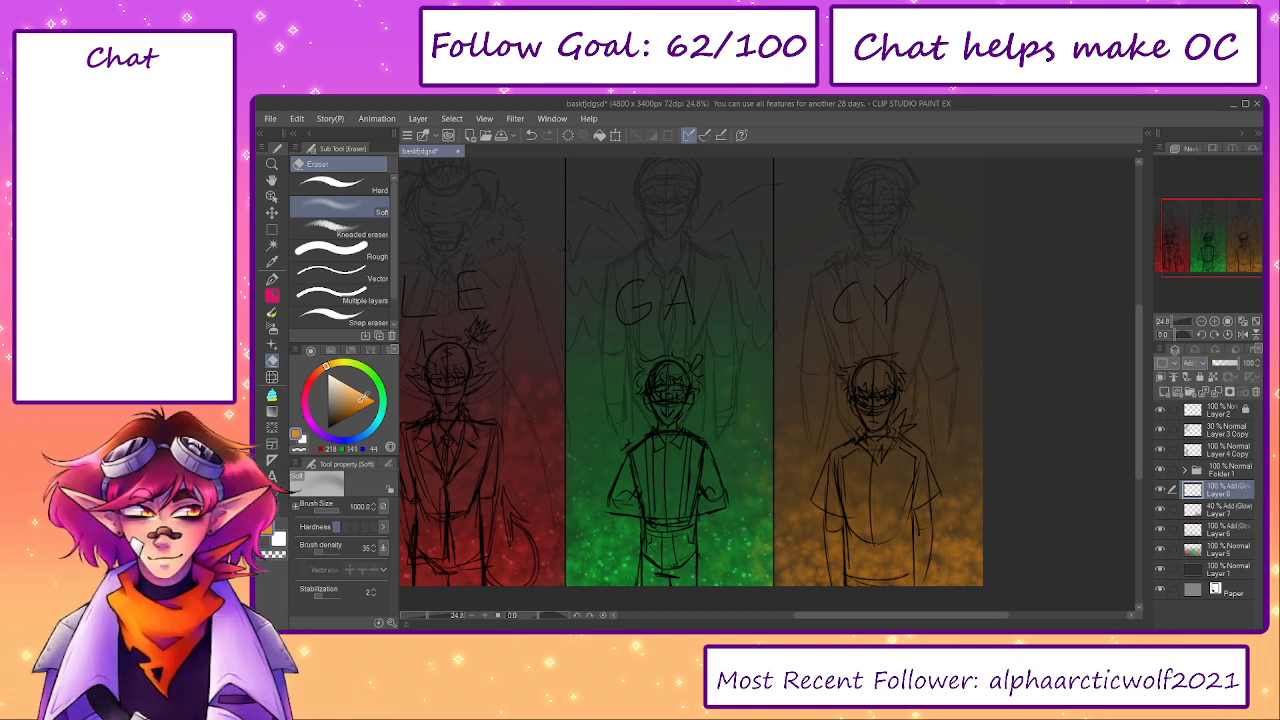
key(b)
key(b)
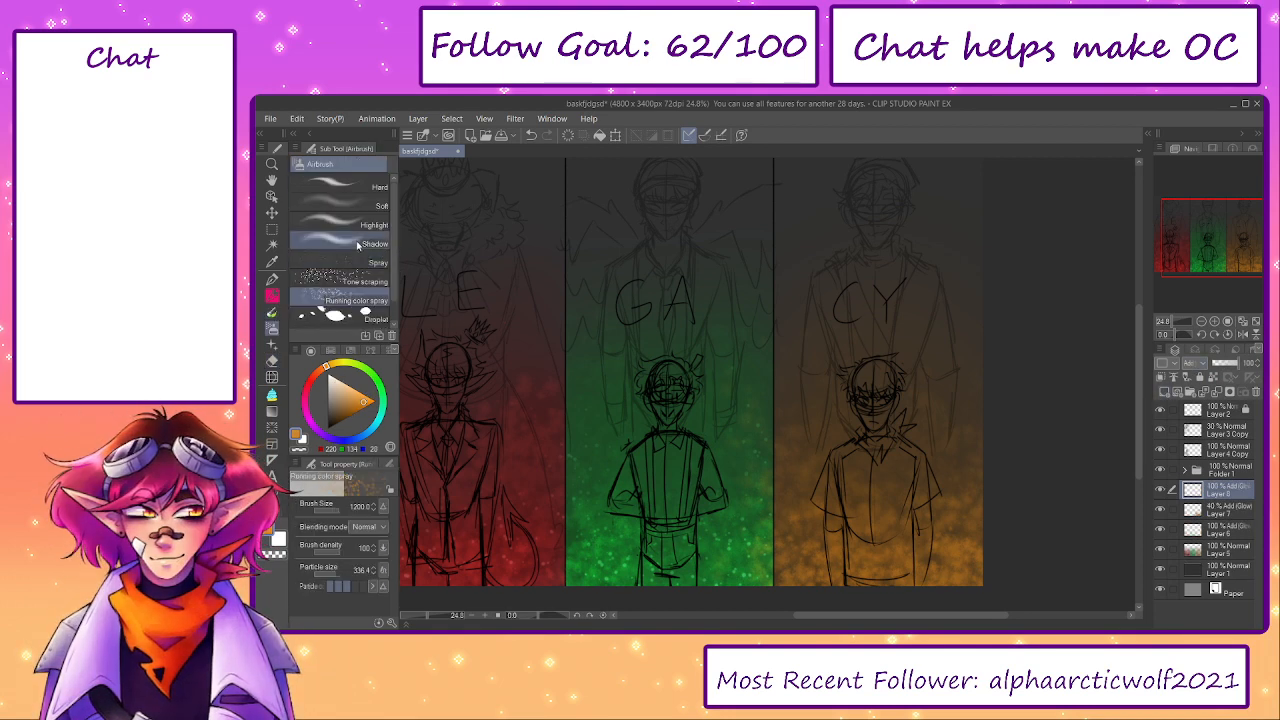
click(355, 260)
mouse_move(833, 598)
mouse_down()
mouse_move(791, 587)
mouse_move(971, 583)
mouse_move(954, 511)
mouse_move(938, 499)
mouse_move(818, 462)
mouse_up()
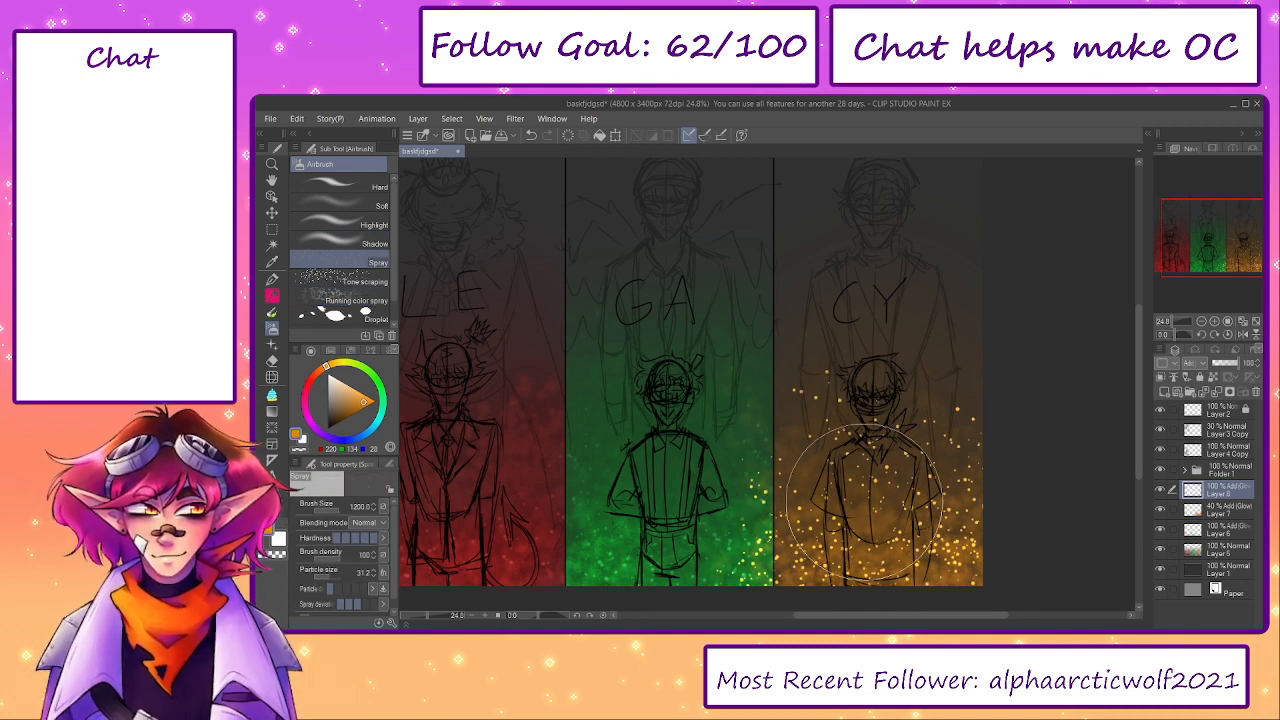
key(e)
mouse_move(880, 395)
mouse_down()
mouse_move(857, 391)
mouse_move(816, 511)
mouse_move(851, 400)
mouse_move(997, 467)
mouse_move(991, 451)
mouse_move(886, 452)
mouse_up()
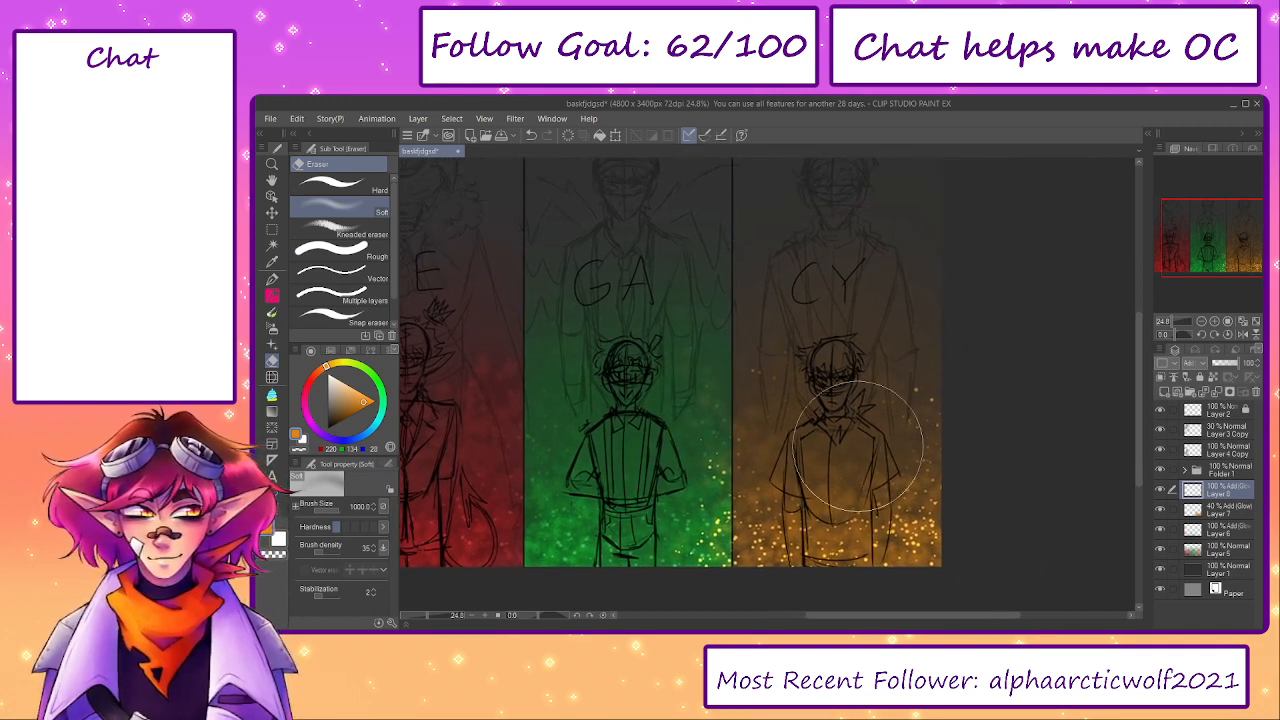
click(568, 135)
- Spray bright orange dots over the lower half of the CY panel and fade their upper part with the Soft eraser
key(b)
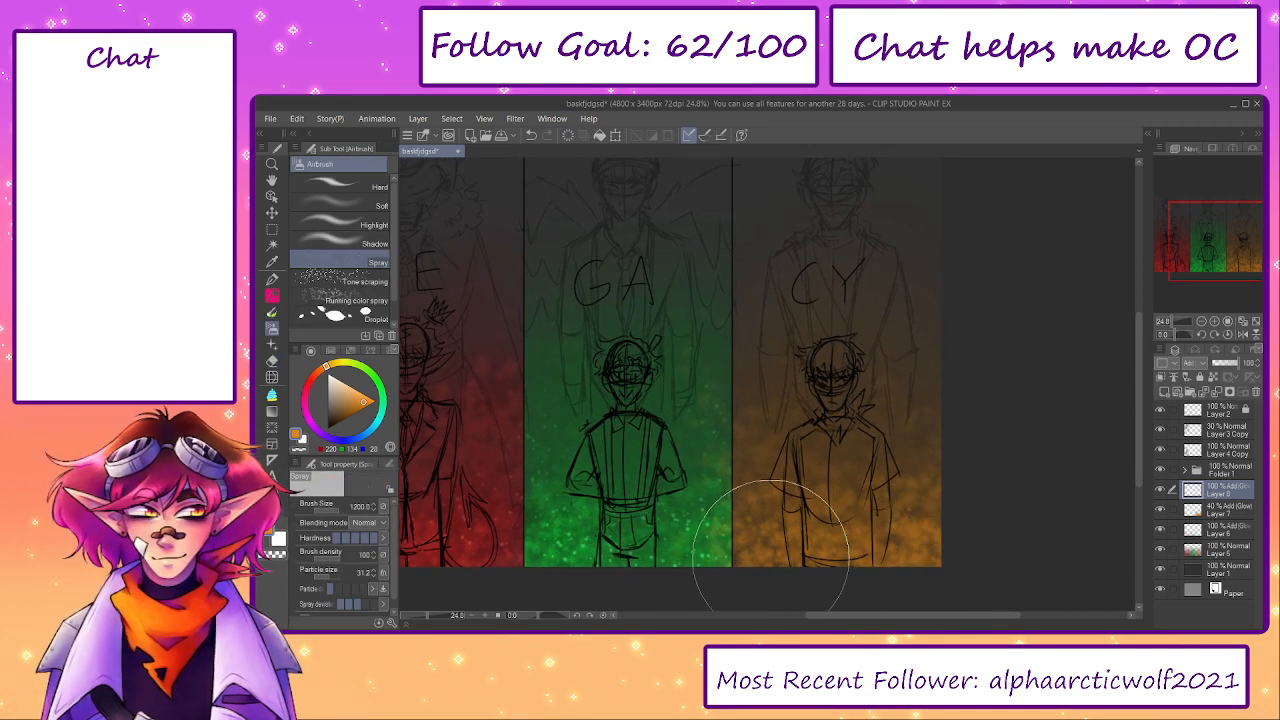
mouse_move(771, 543)
mouse_down()
mouse_move(863, 571)
mouse_move(919, 543)
mouse_up()
key(ctrl+z)
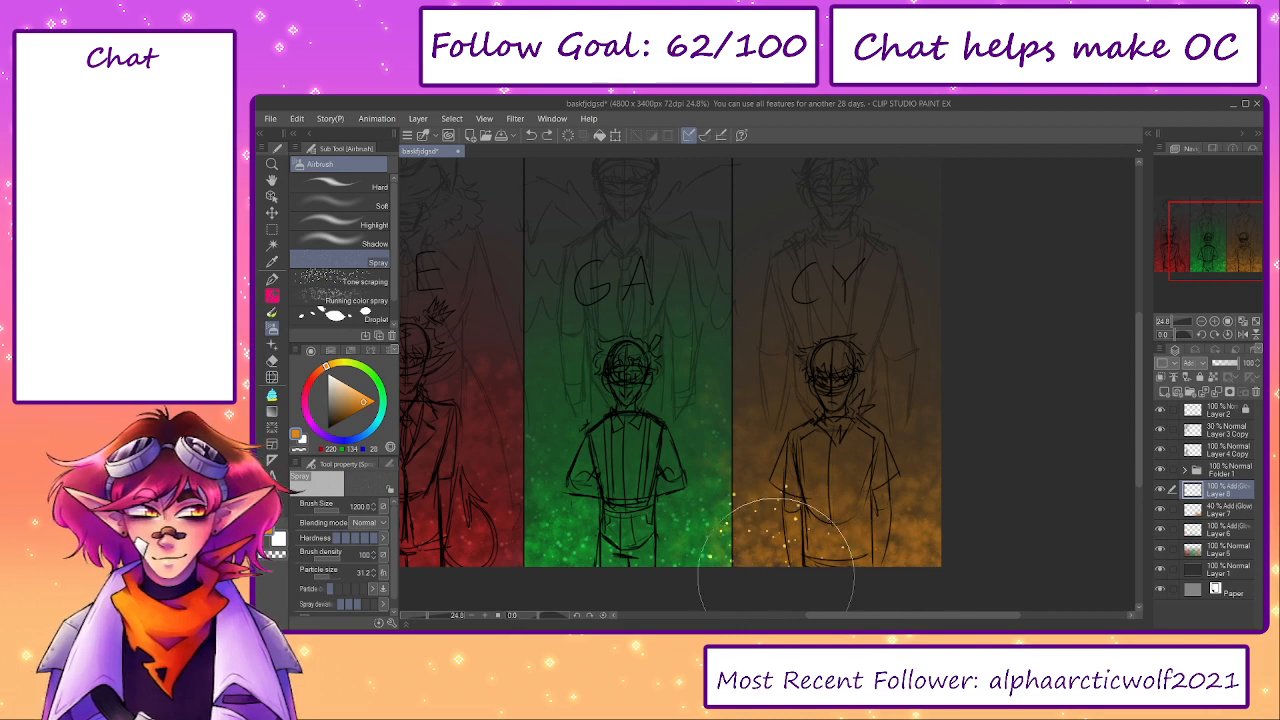
mouse_move(784, 566)
mouse_down()
mouse_move(911, 573)
mouse_move(786, 557)
mouse_move(923, 545)
mouse_move(945, 527)
mouse_move(892, 453)
mouse_move(849, 476)
mouse_move(787, 471)
mouse_move(766, 593)
mouse_move(840, 514)
mouse_move(777, 465)
mouse_move(775, 445)
mouse_move(928, 428)
mouse_up()
key(ctrl+z)
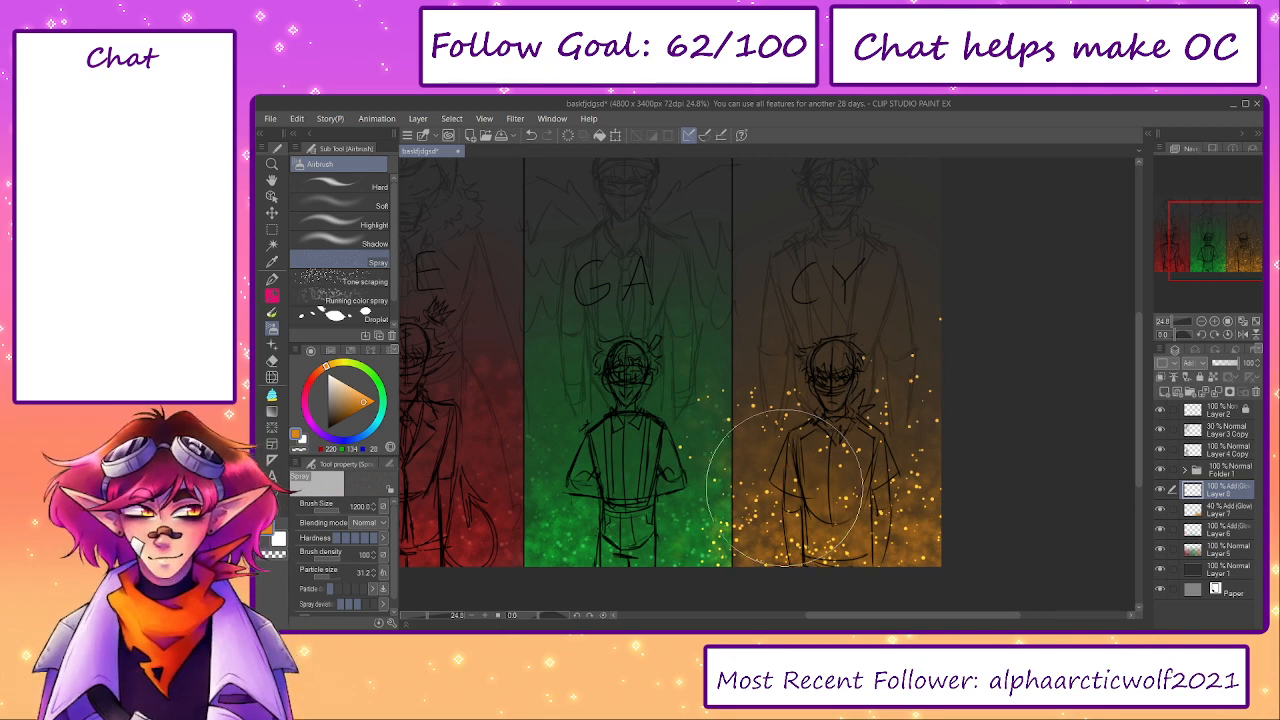
key(e)
mouse_move(916, 304)
mouse_down()
mouse_move(788, 376)
mouse_move(818, 448)
mouse_move(920, 456)
mouse_move(759, 467)
mouse_up()
- Duplicate the orange dots layer and lower the dots layer's opacity to 20%
key(ctrl+c)
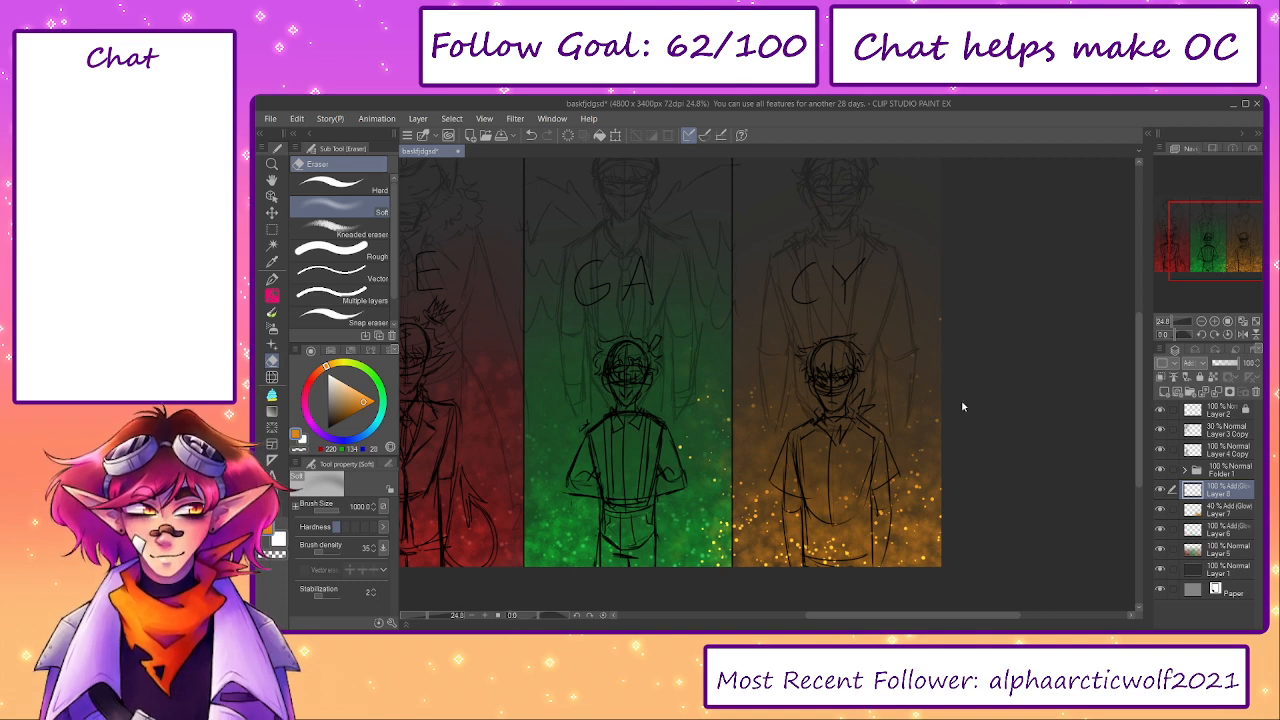
key(ctrl+v)
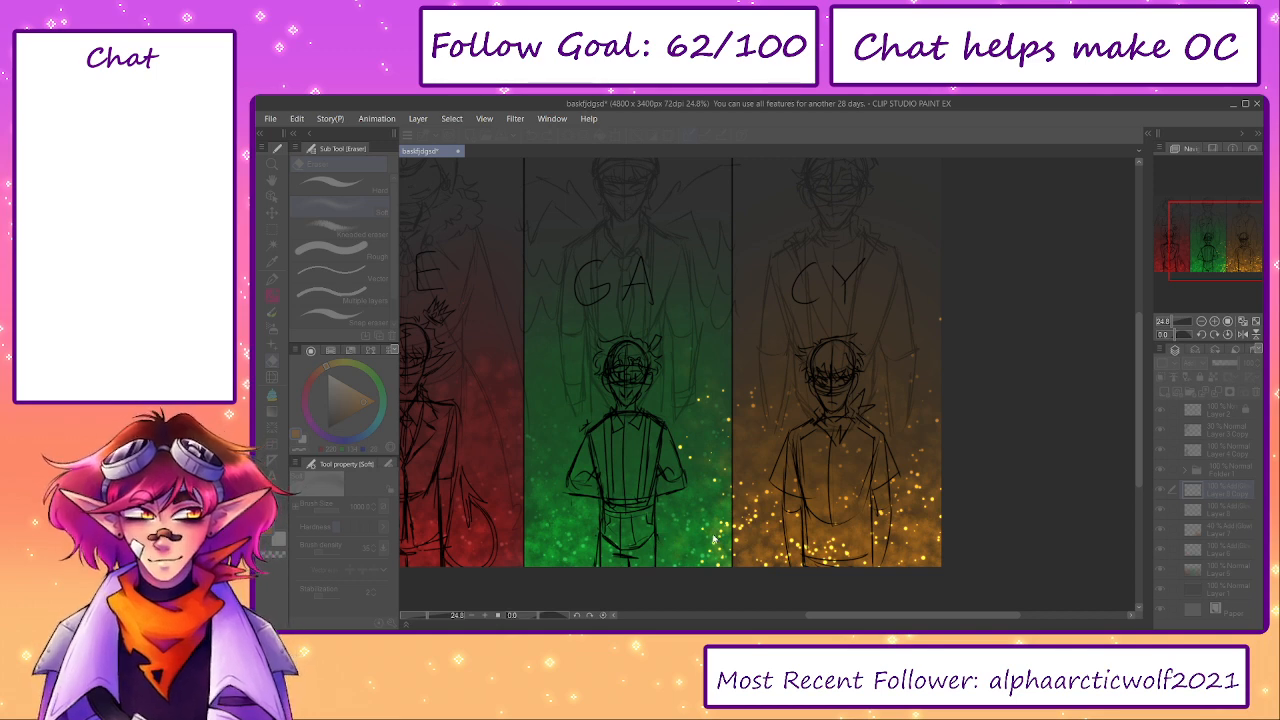
click(990, 519)
click(1229, 378)
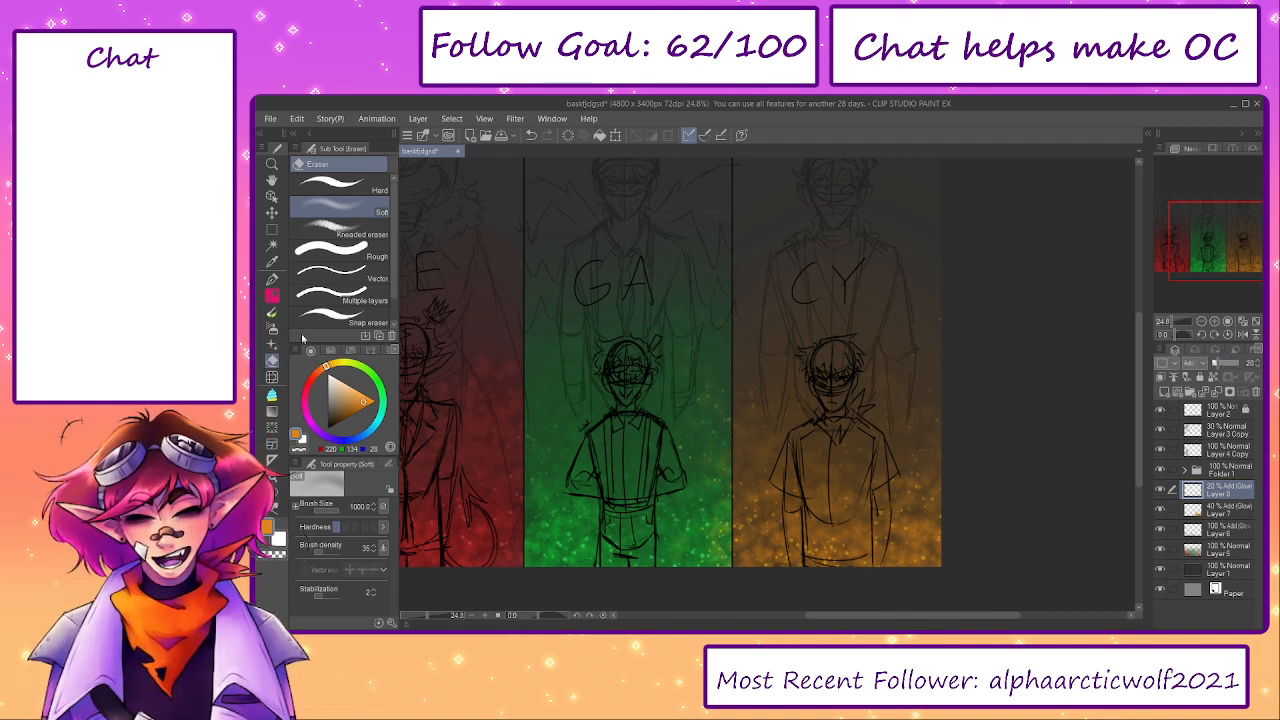
- Clear the orange dots and texture that spill onto the green and red panels from both orange layers using a rectangular selection
click(271, 229)
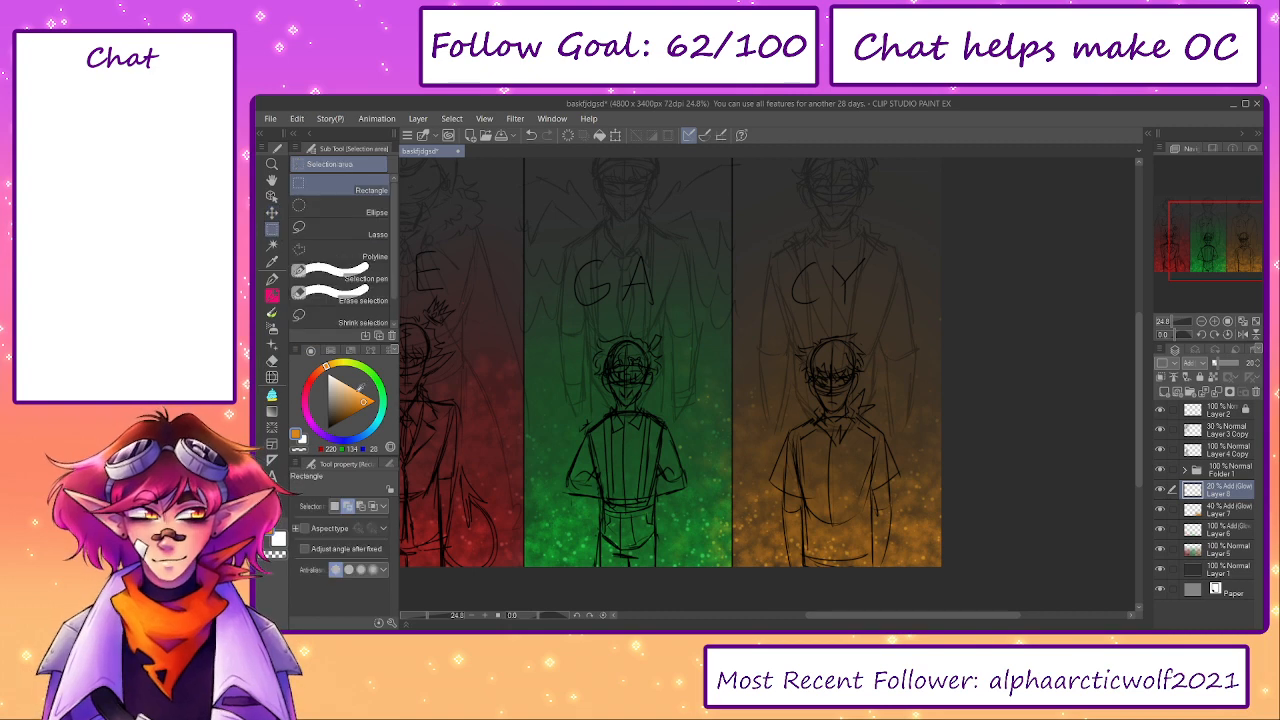
drag(433, 610, 420, 622)
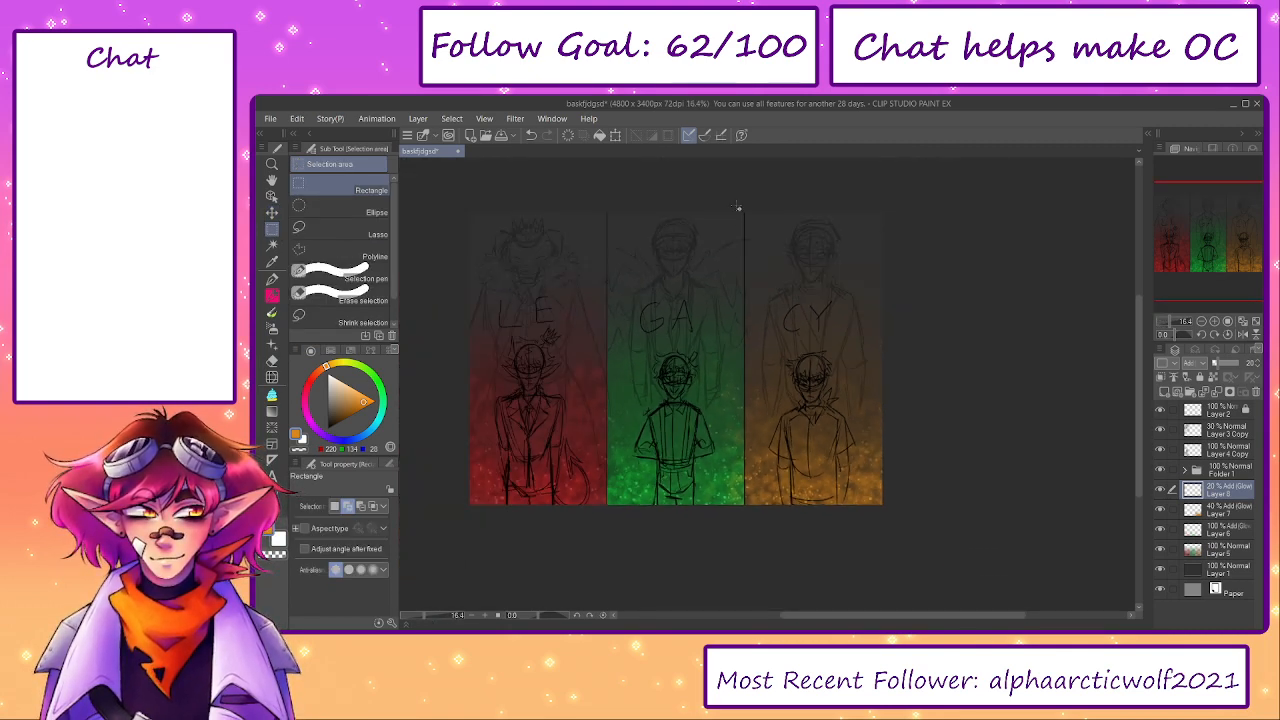
scroll(745, 212, up, 1)
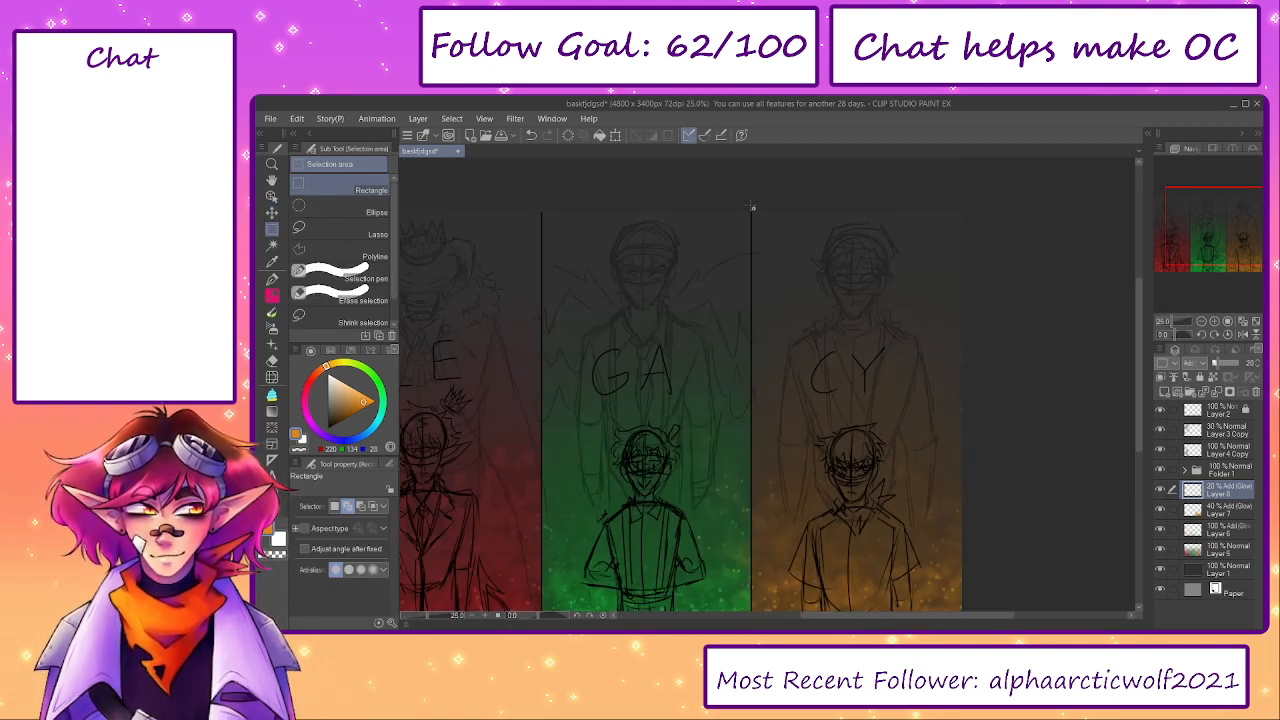
drag(750, 208, 447, 486)
click(483, 416)
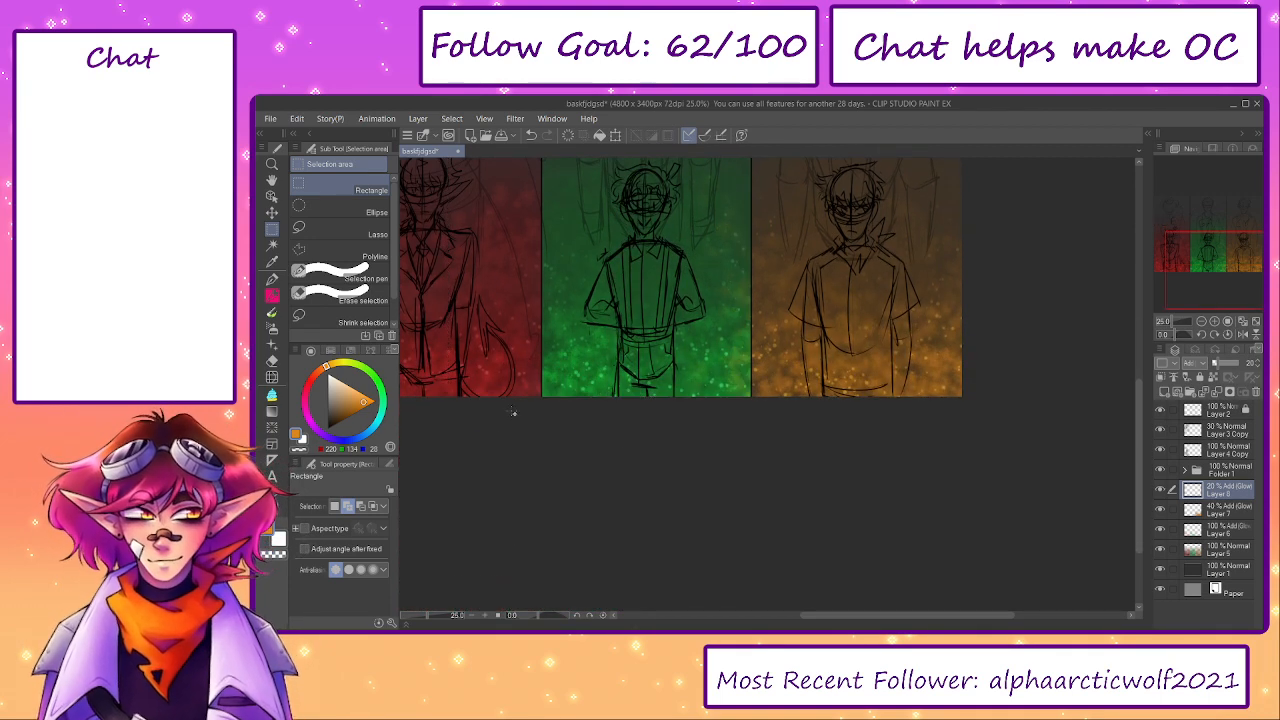
drag(735, 385, 768, 427)
key(ctrl+z)
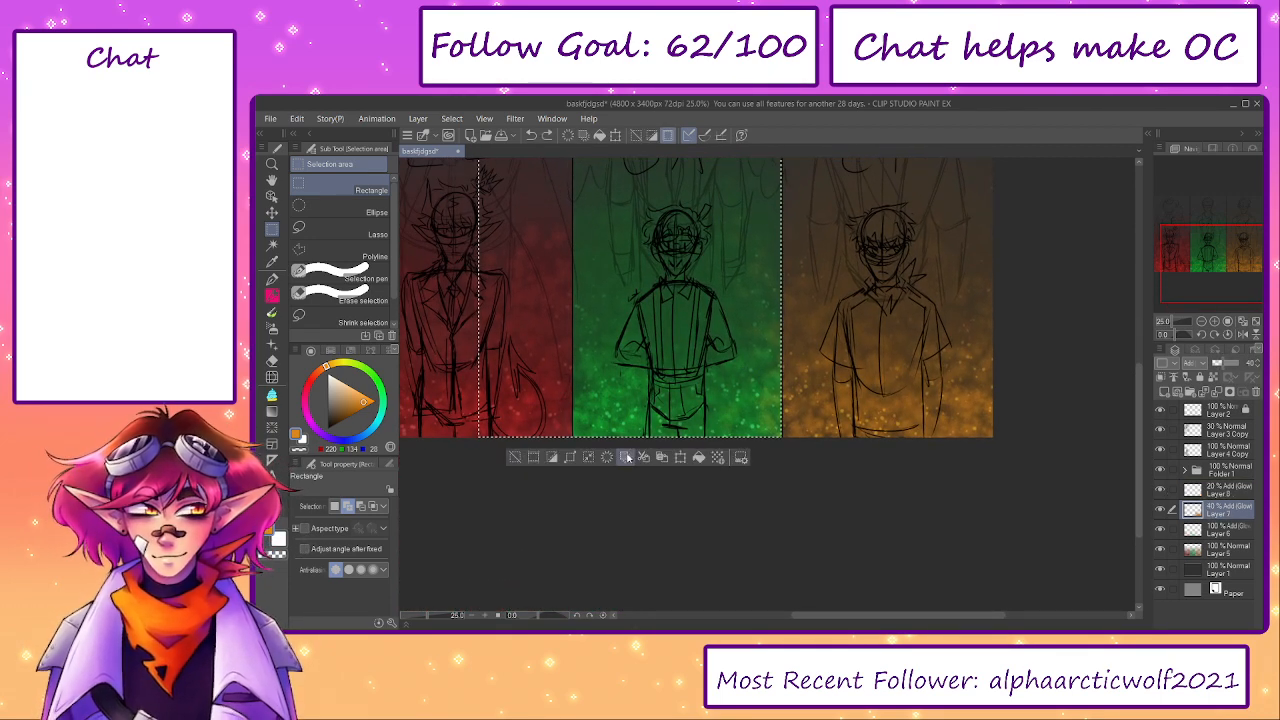
click(519, 460)
drag(819, 428, 910, 537)
- Merge the orange dots and orange texture layers down into the particle layer below them
click(1236, 492)
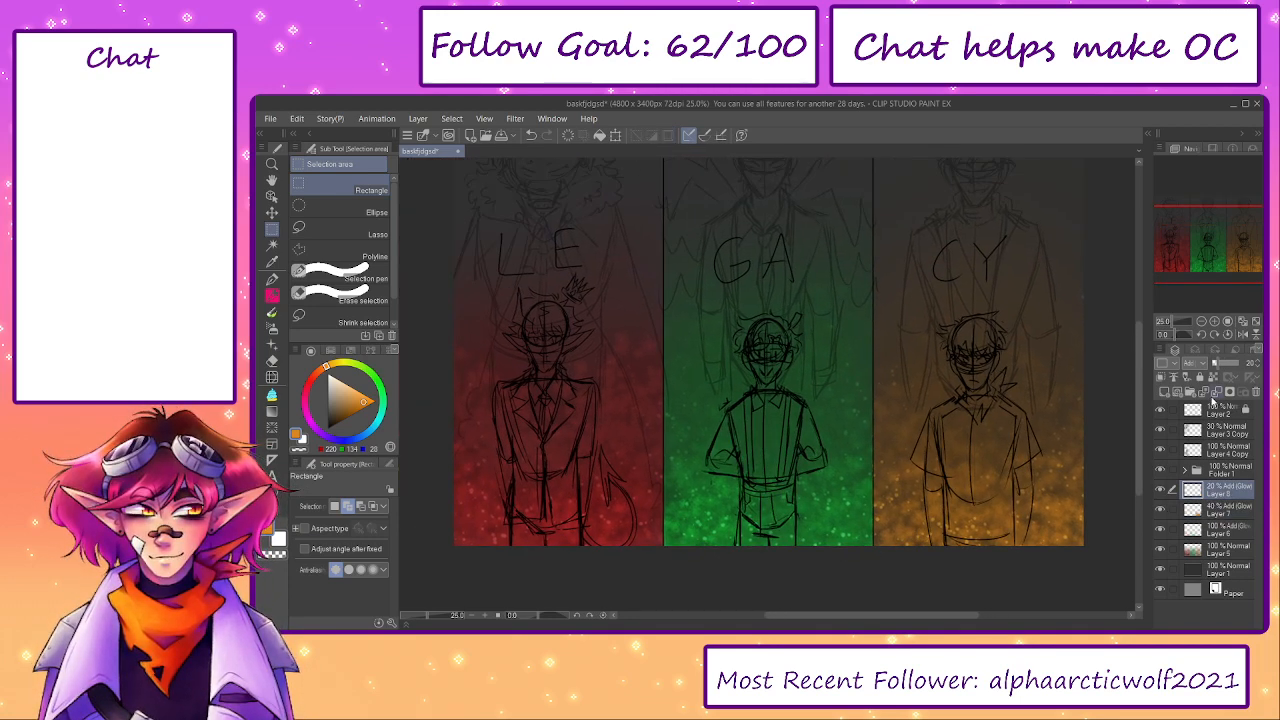
double_click(1216, 392)
drag(966, 429, 986, 514)
drag(994, 460, 942, 448)
alt+click(1027, 200)
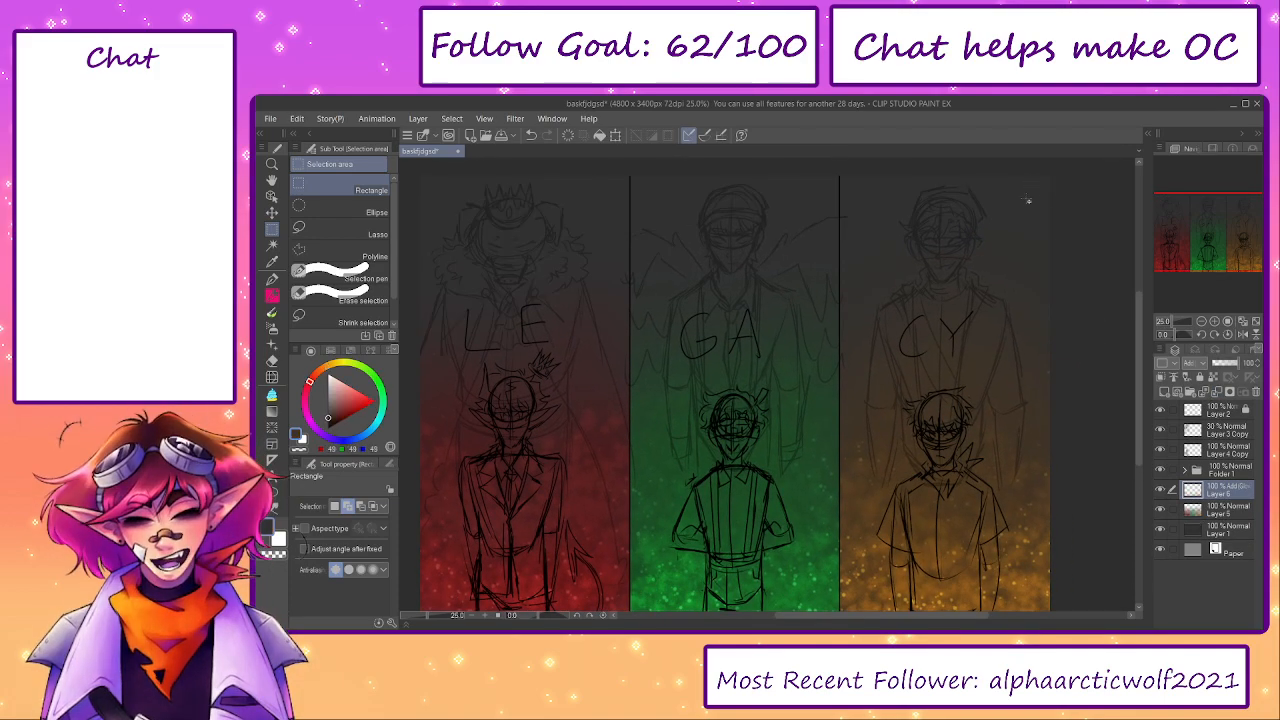
- Add a Multiply layer directly above the dark grey background layer and pick a dark red
click(1213, 530)
click(1164, 396)
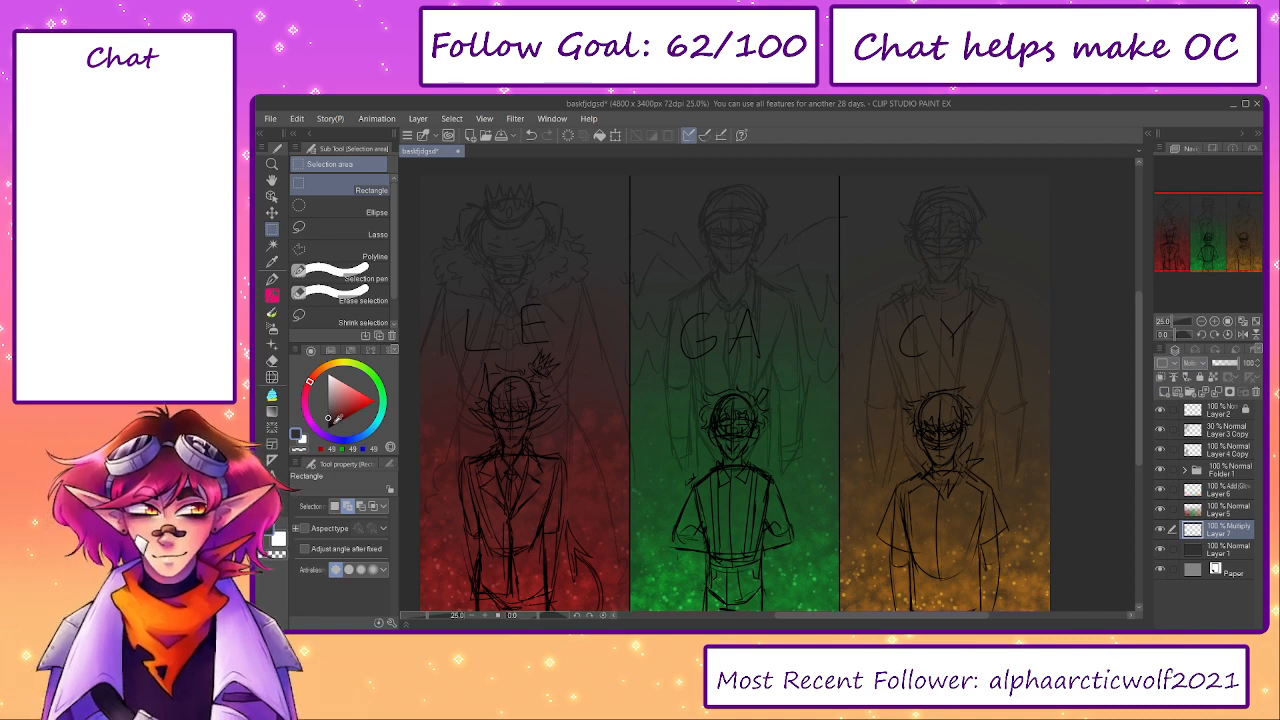
drag(598, 351, 738, 413)
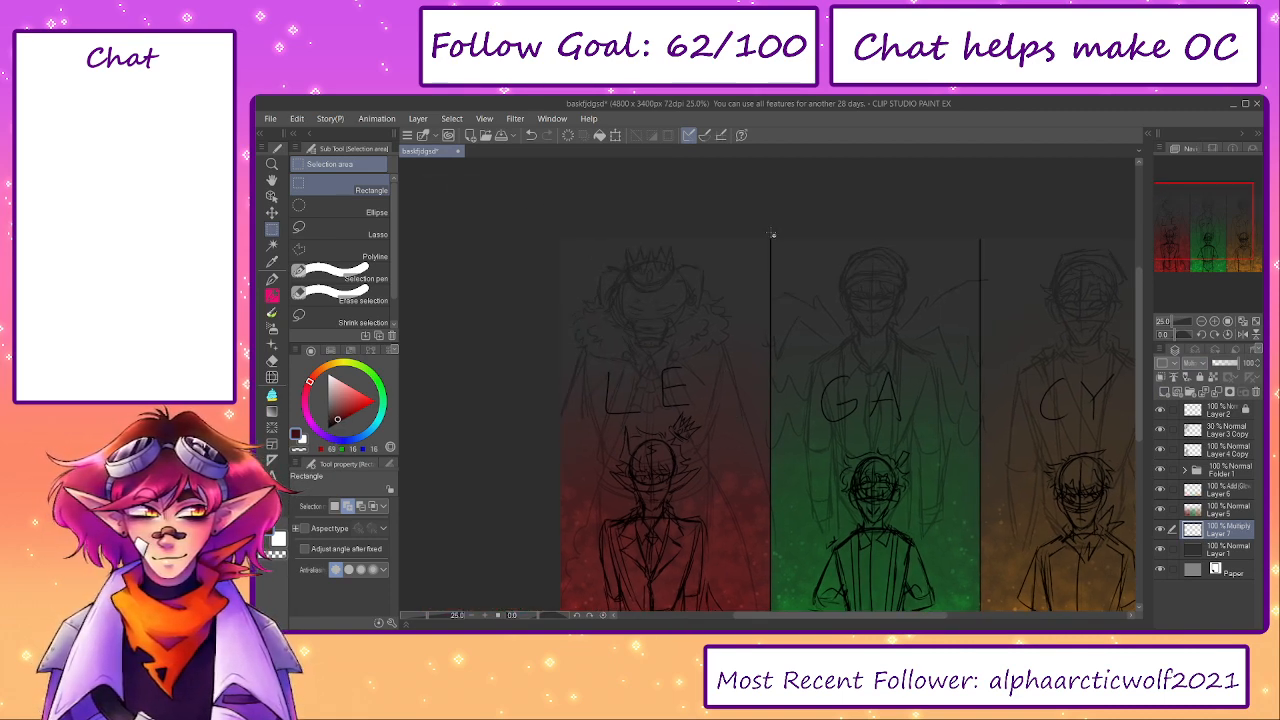
mouse_move(771, 235)
mouse_down()
mouse_move(640, 337)
mouse_move(400, 424)
mouse_up()
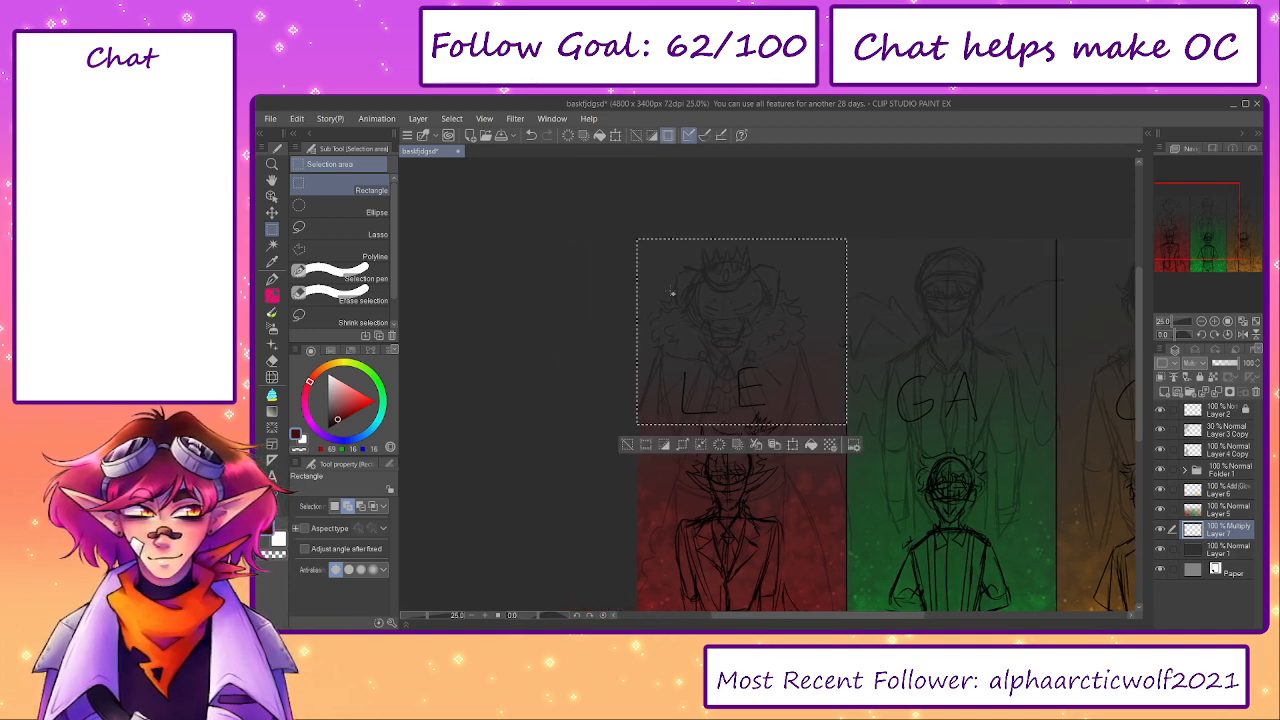
scroll(832, 243, up, 1)
scroll(890, 272, up, 3)
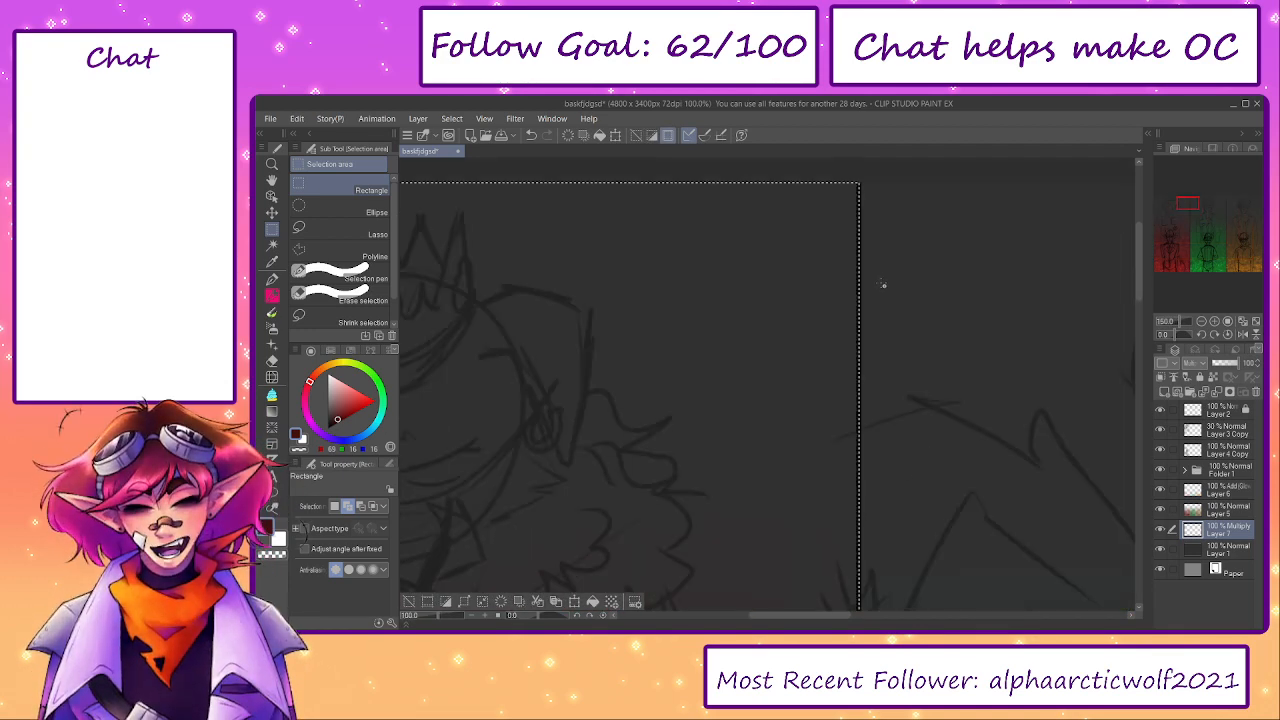
scroll(880, 285, down, 2)
scroll(882, 288, down, 2)
drag(883, 263, 610, 336)
drag(774, 236, 749, 486)
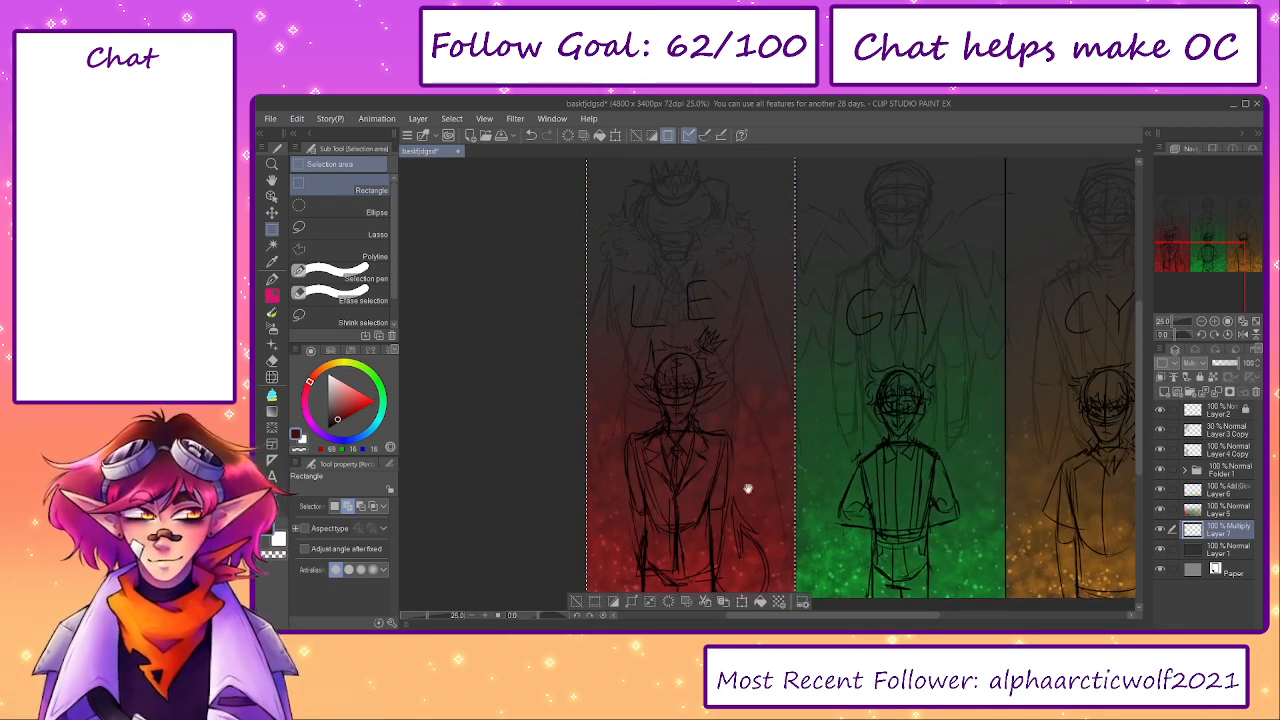
drag(680, 377, 674, 483)
drag(428, 615, 483, 620)
click(409, 602)
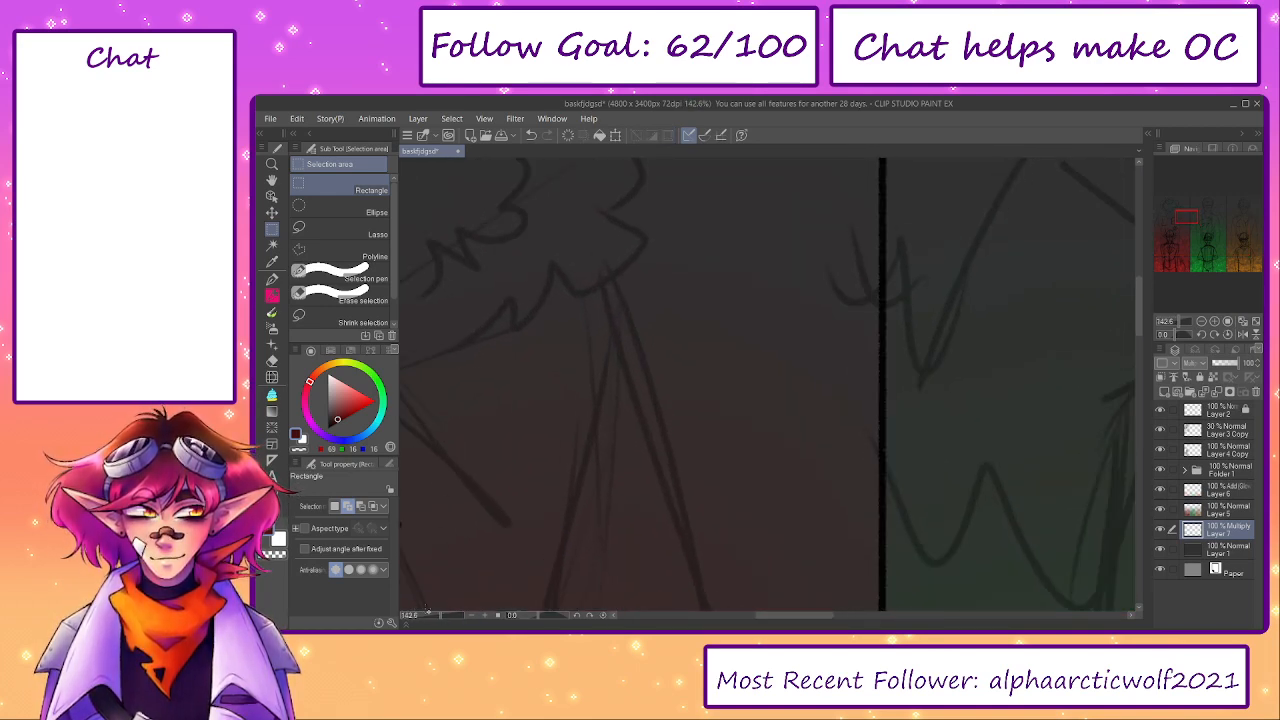
- Select the full height of the LE panel with a rectangle and choose the Soft airbrush
drag(443, 614, 423, 615)
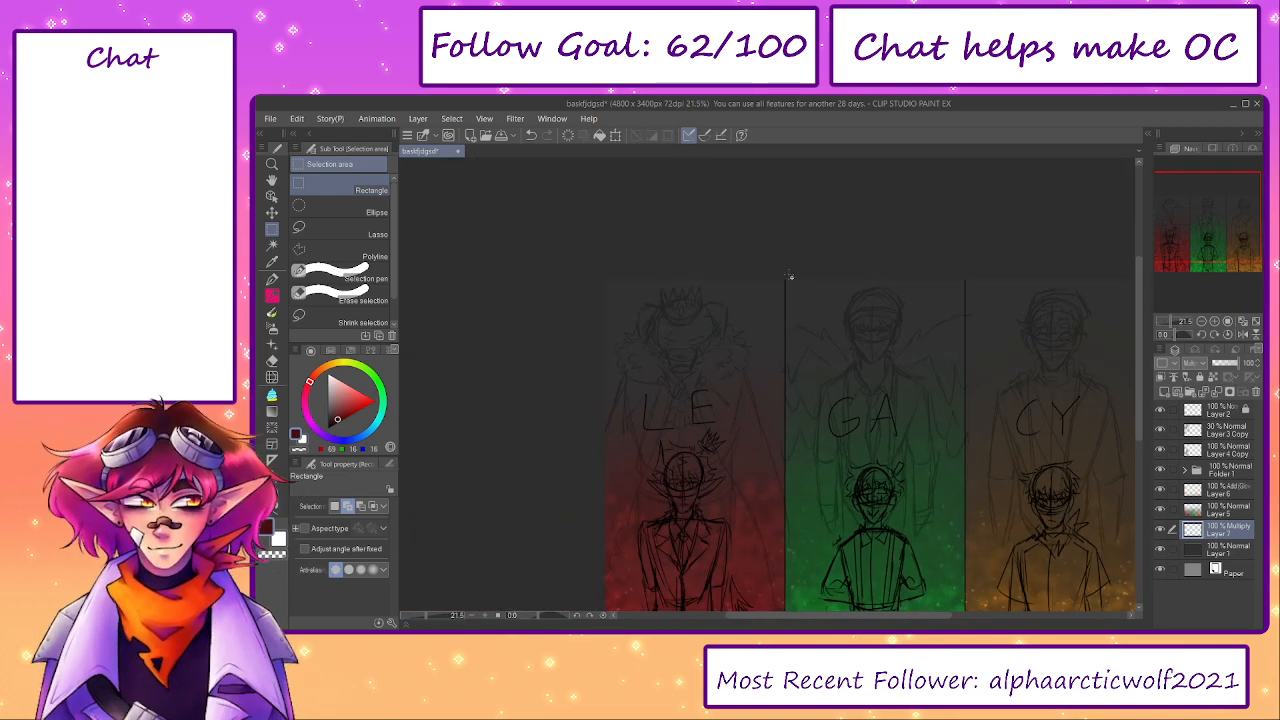
drag(572, 597, 538, 573)
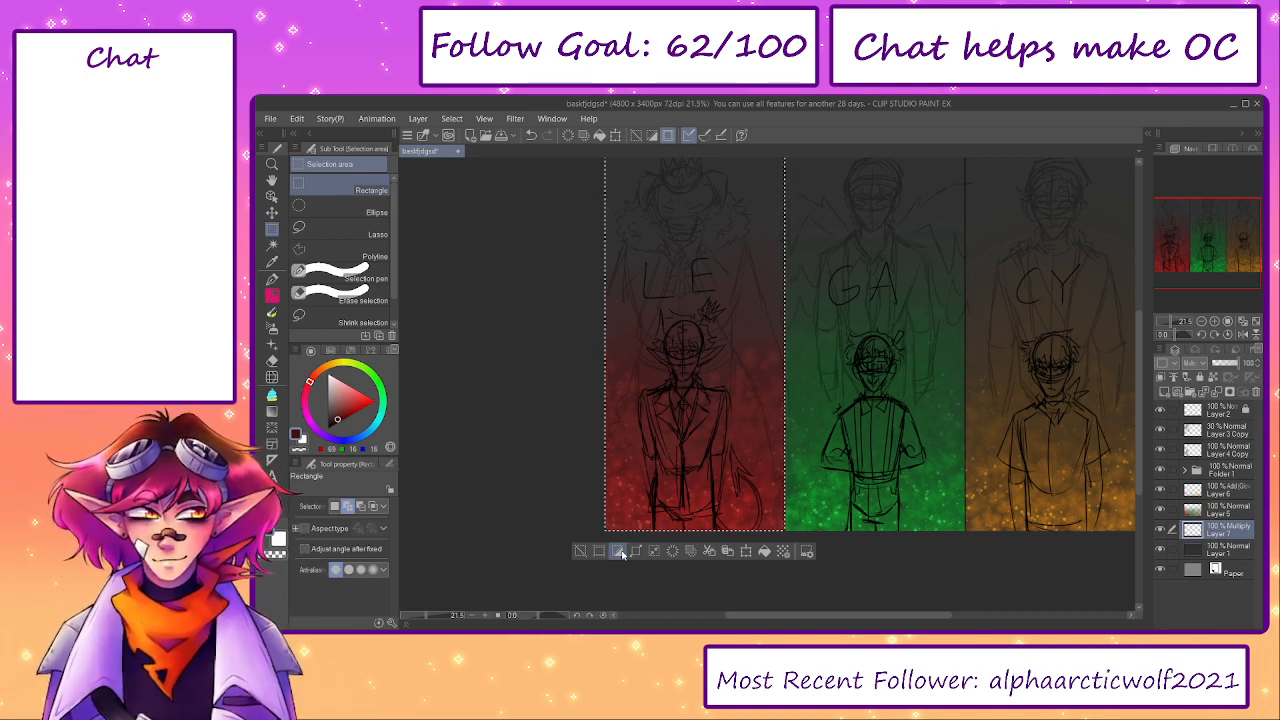
drag(525, 302, 543, 388)
key(b)
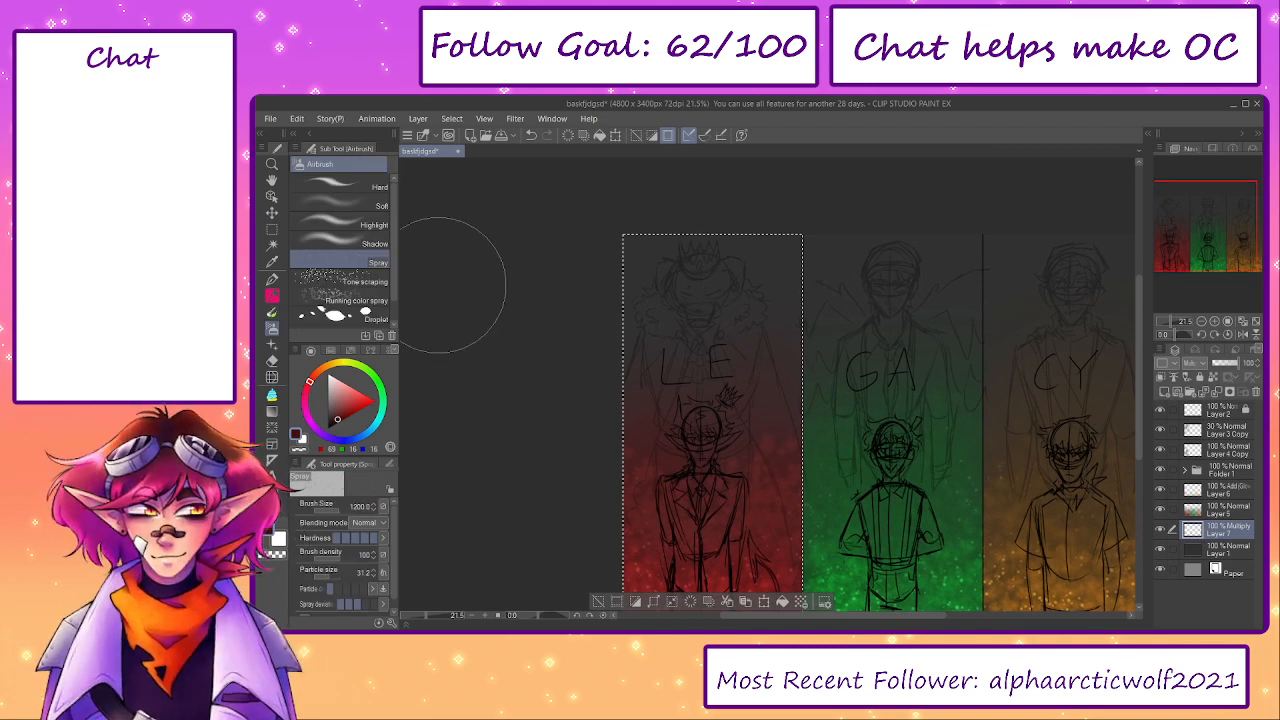
click(340, 205)
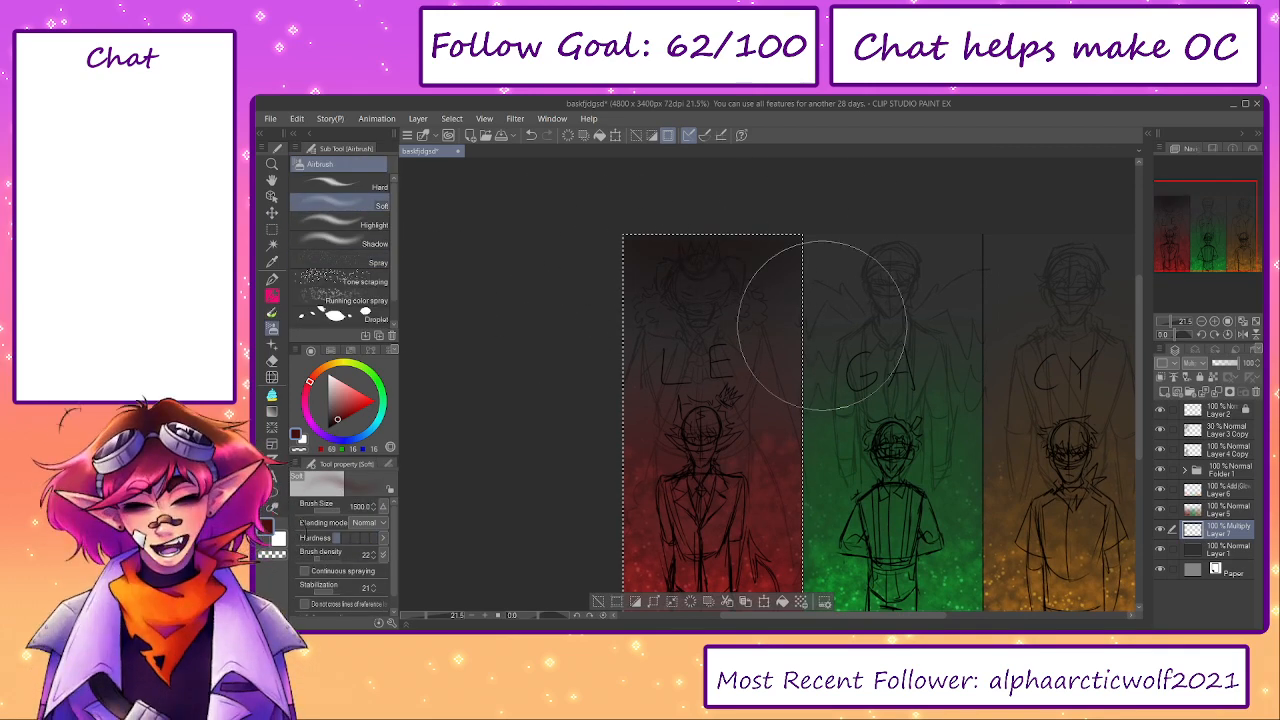
drag(745, 235, 757, 214)
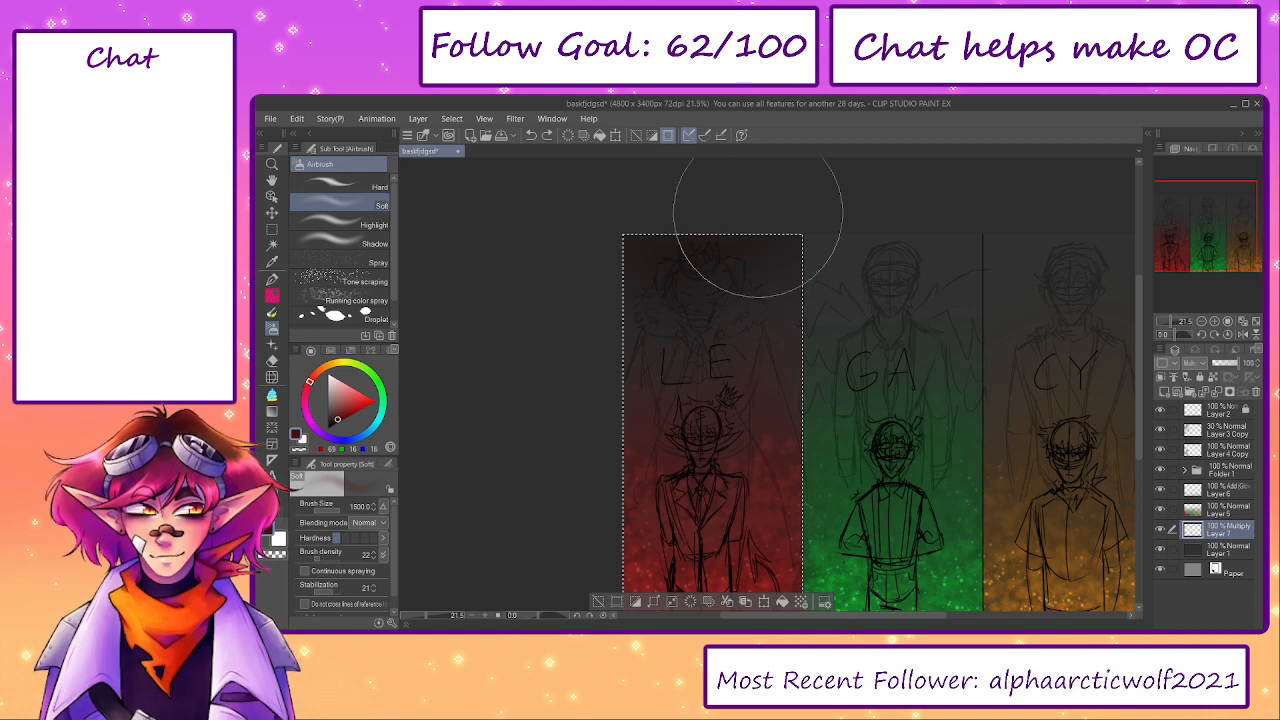
click(1225, 364)
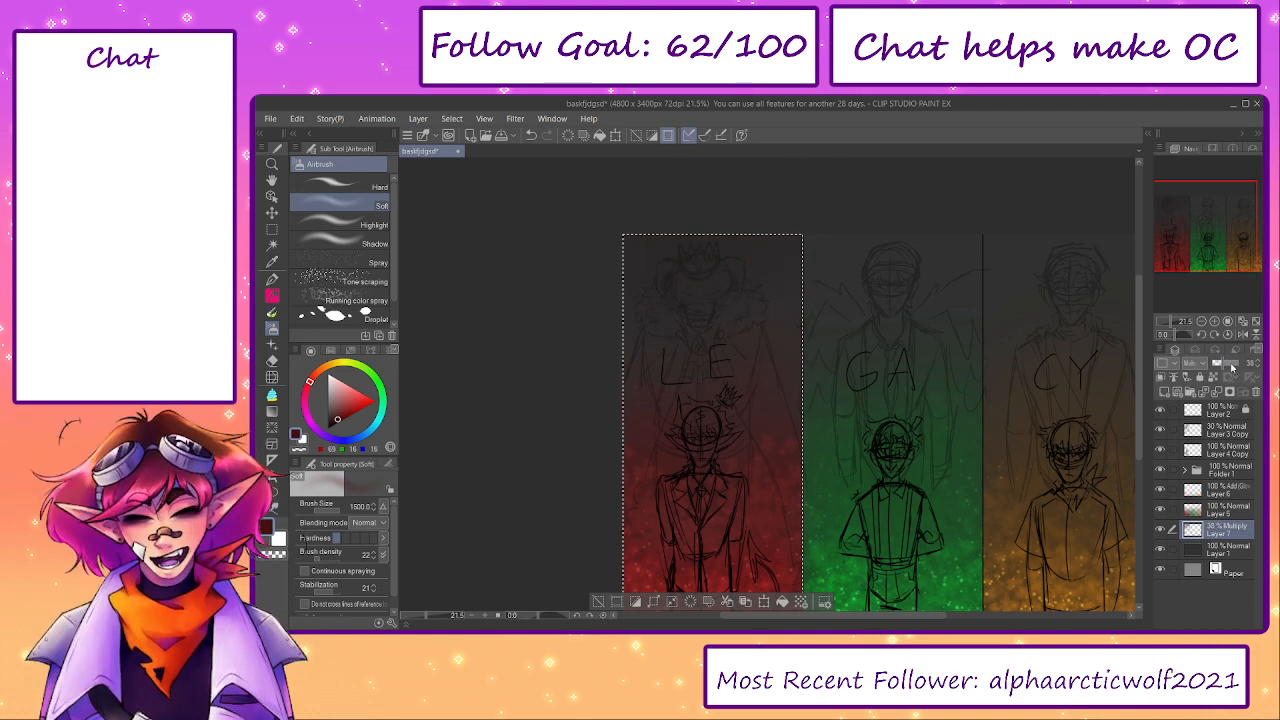
drag(1229, 366, 1242, 365)
click(569, 135)
- Shade the upper part of the LE panel with dark red using the Soft airbrush, and deselect the panel
drag(740, 235, 767, 305)
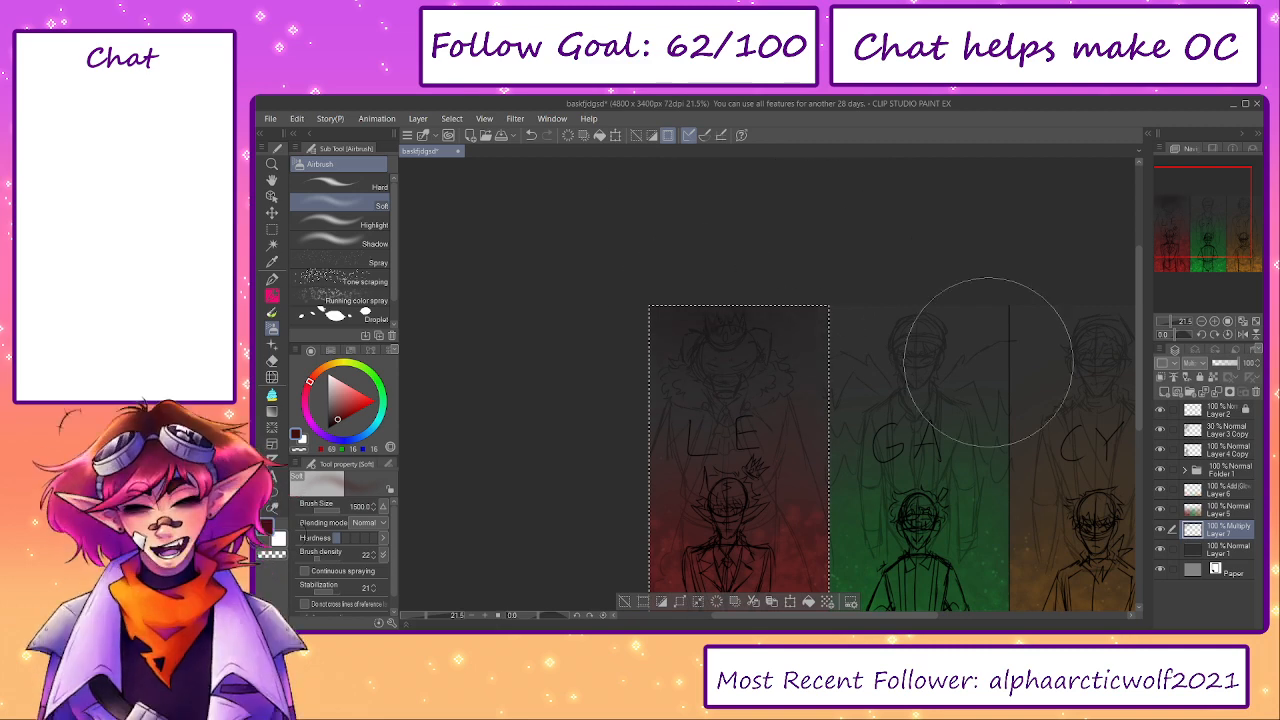
drag(926, 503, 703, 453)
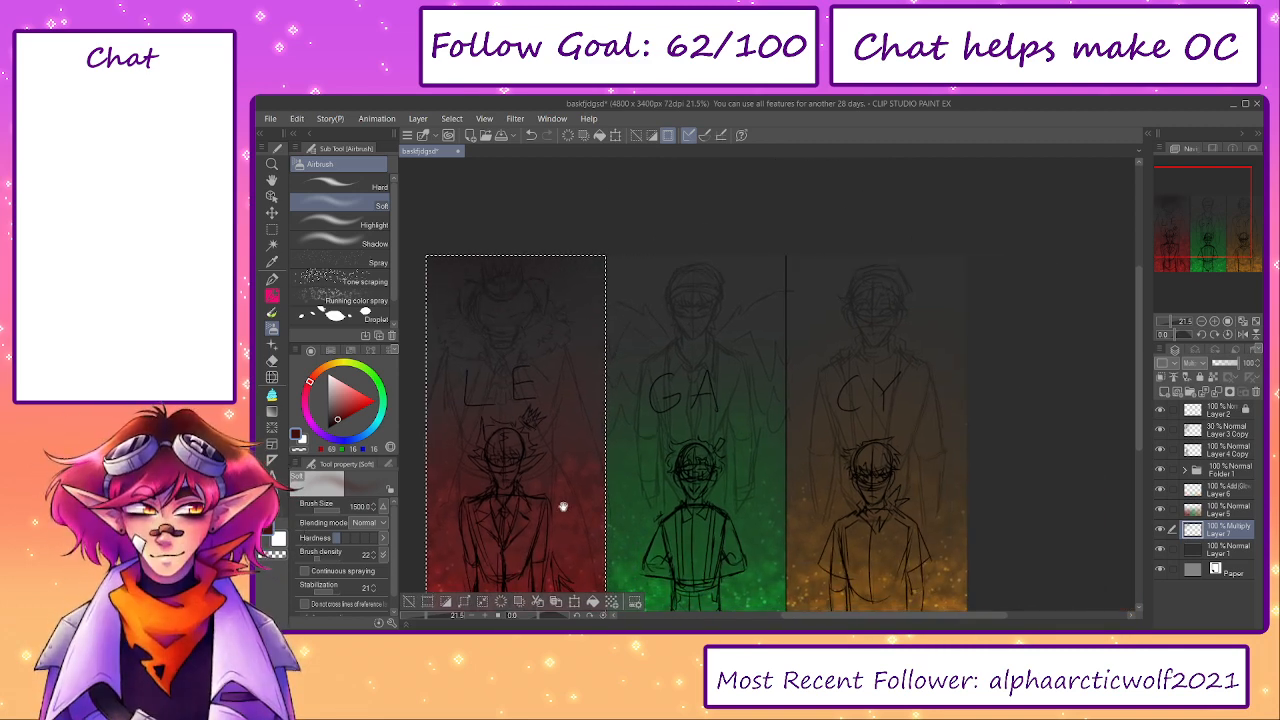
click(271, 229)
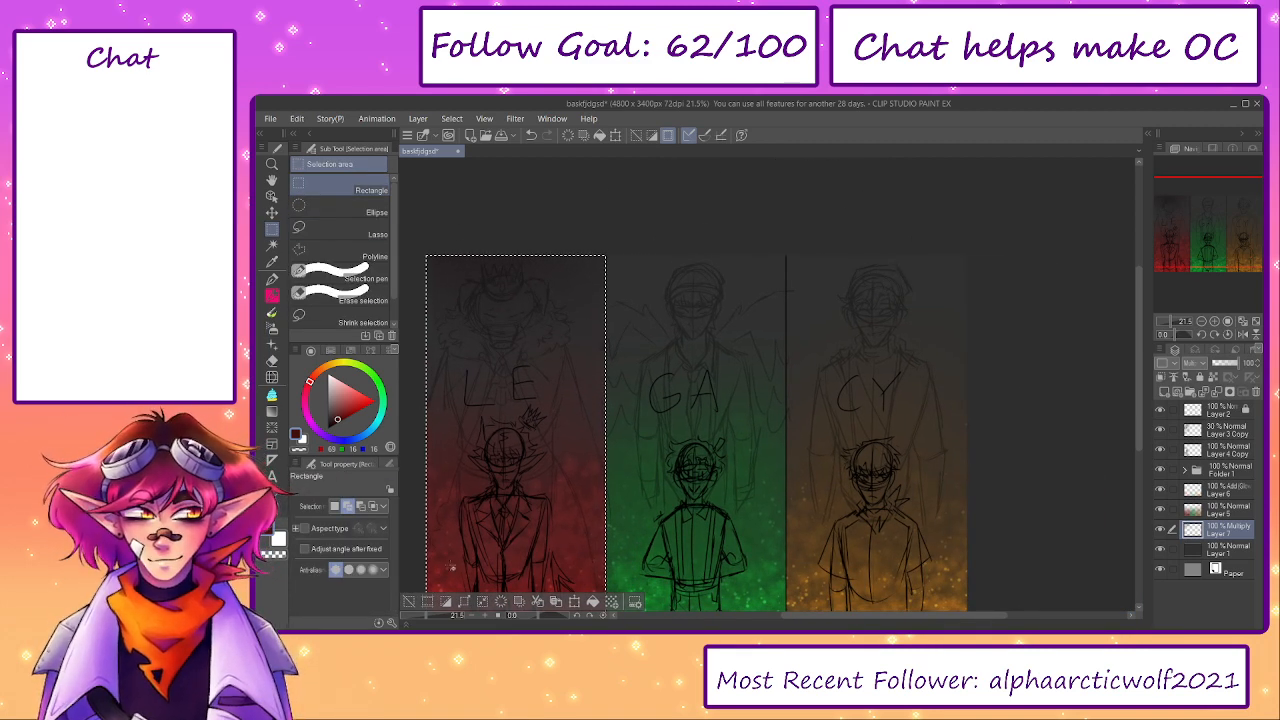
click(619, 237)
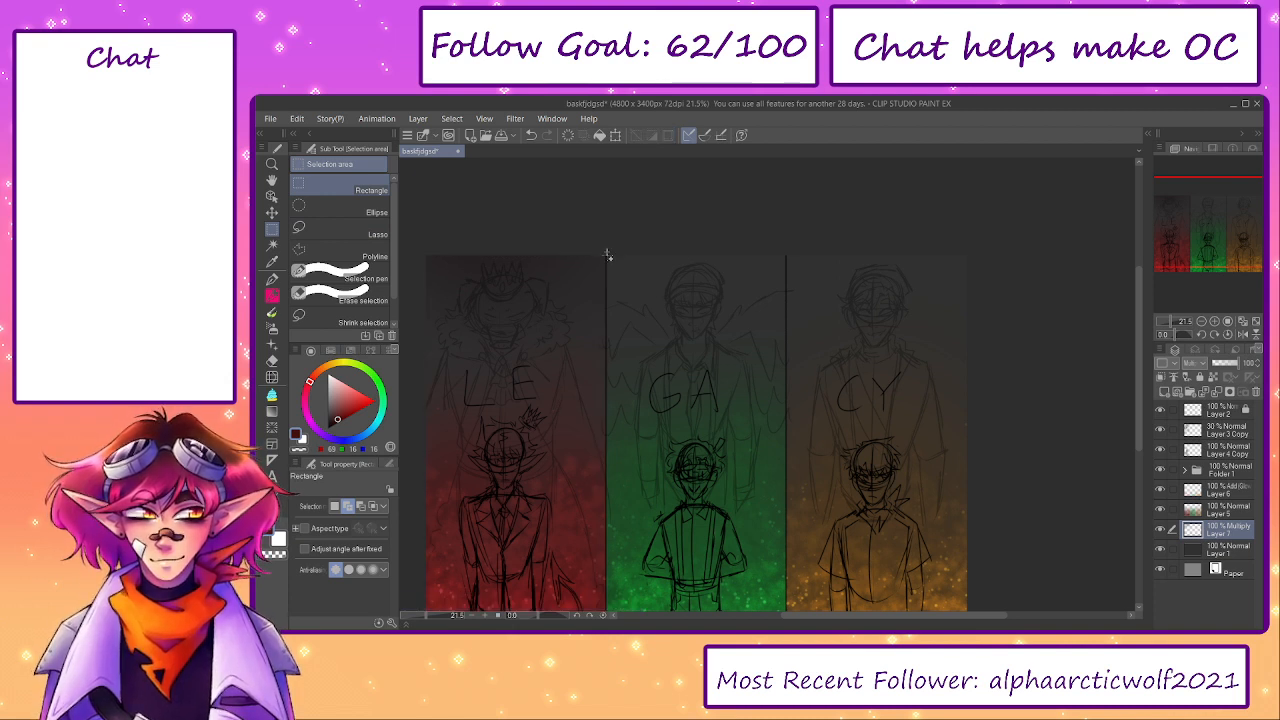
- Select the full height of the GA panel with a rectangle and check its edges against the panel borders
drag(610, 262, 804, 567)
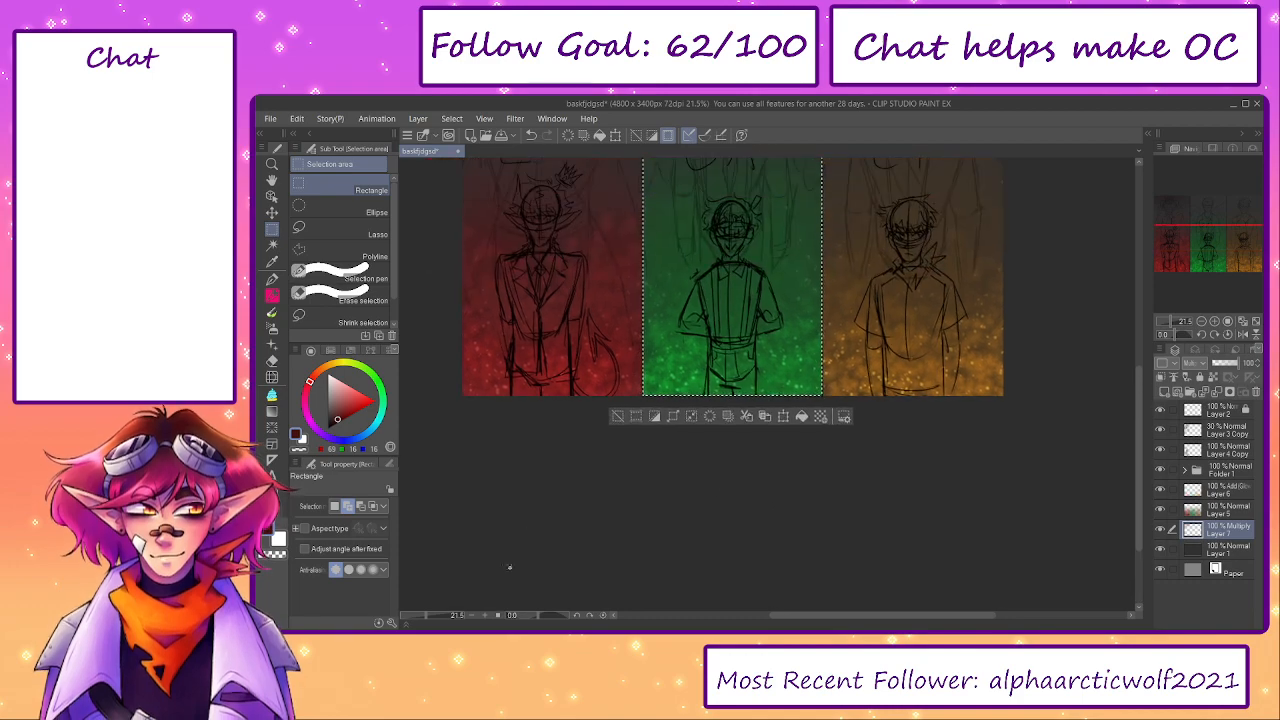
drag(425, 616, 440, 618)
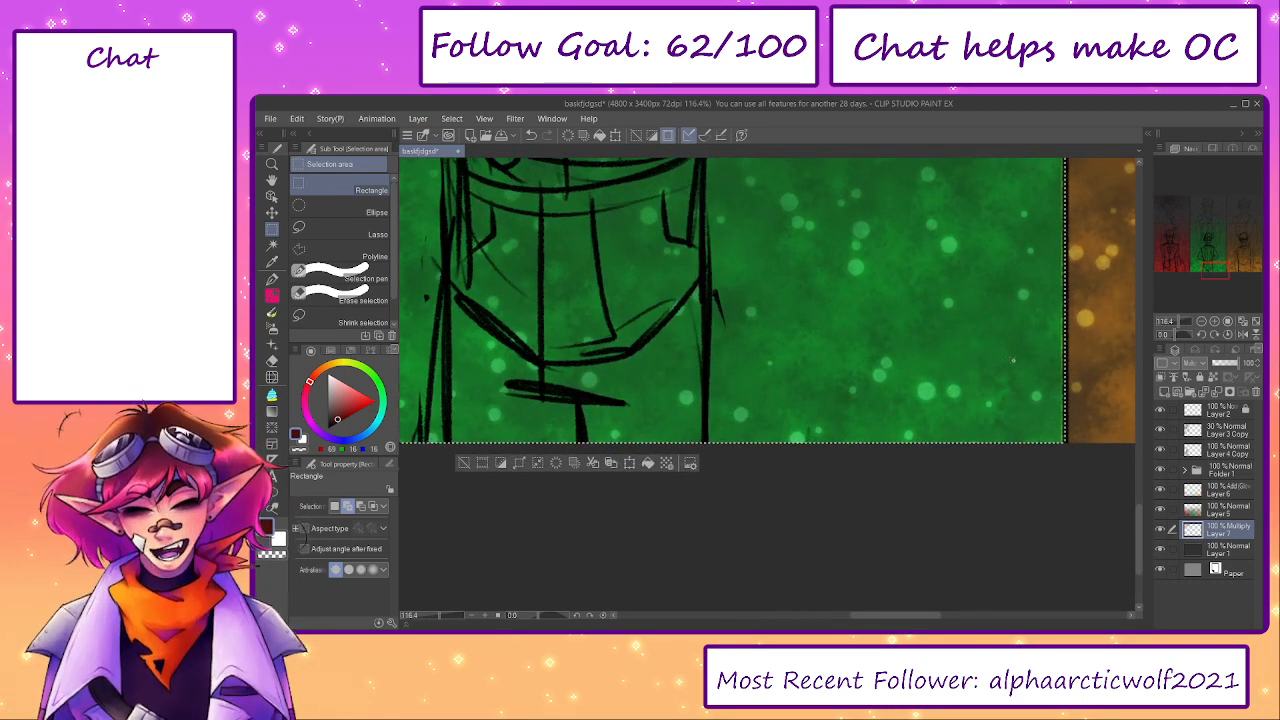
drag(1202, 273, 1186, 274)
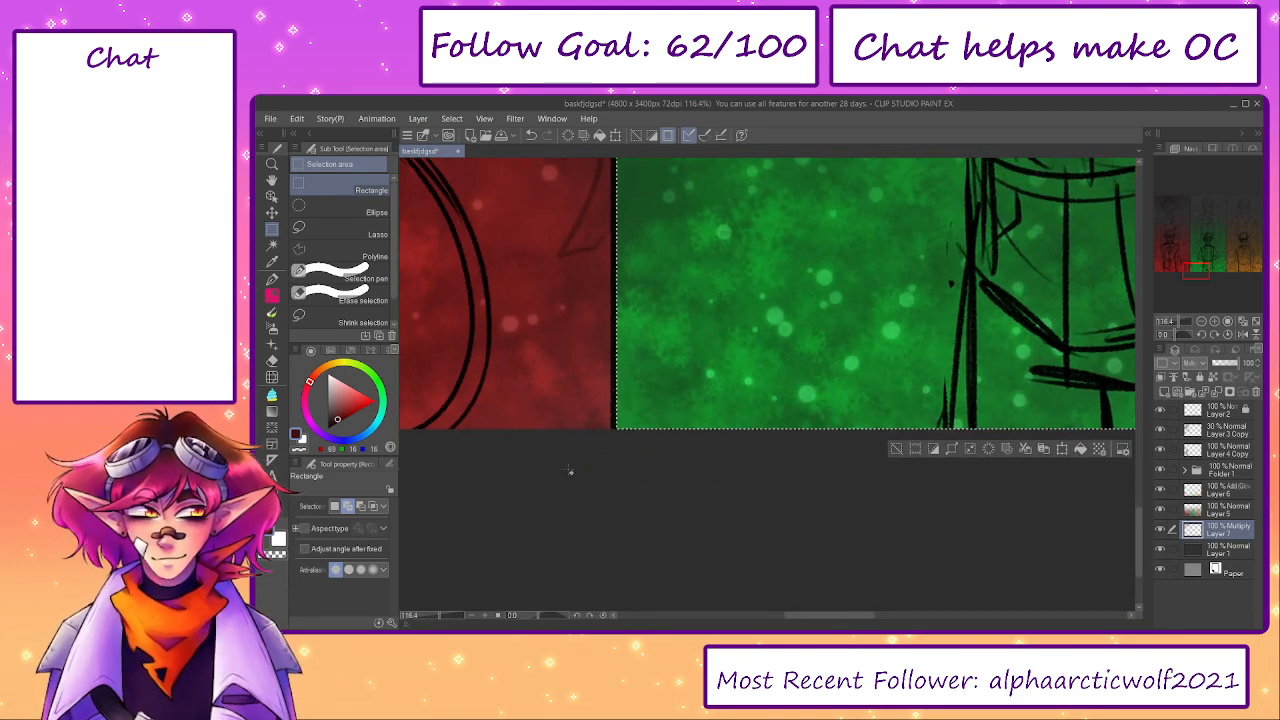
drag(637, 464, 620, 340)
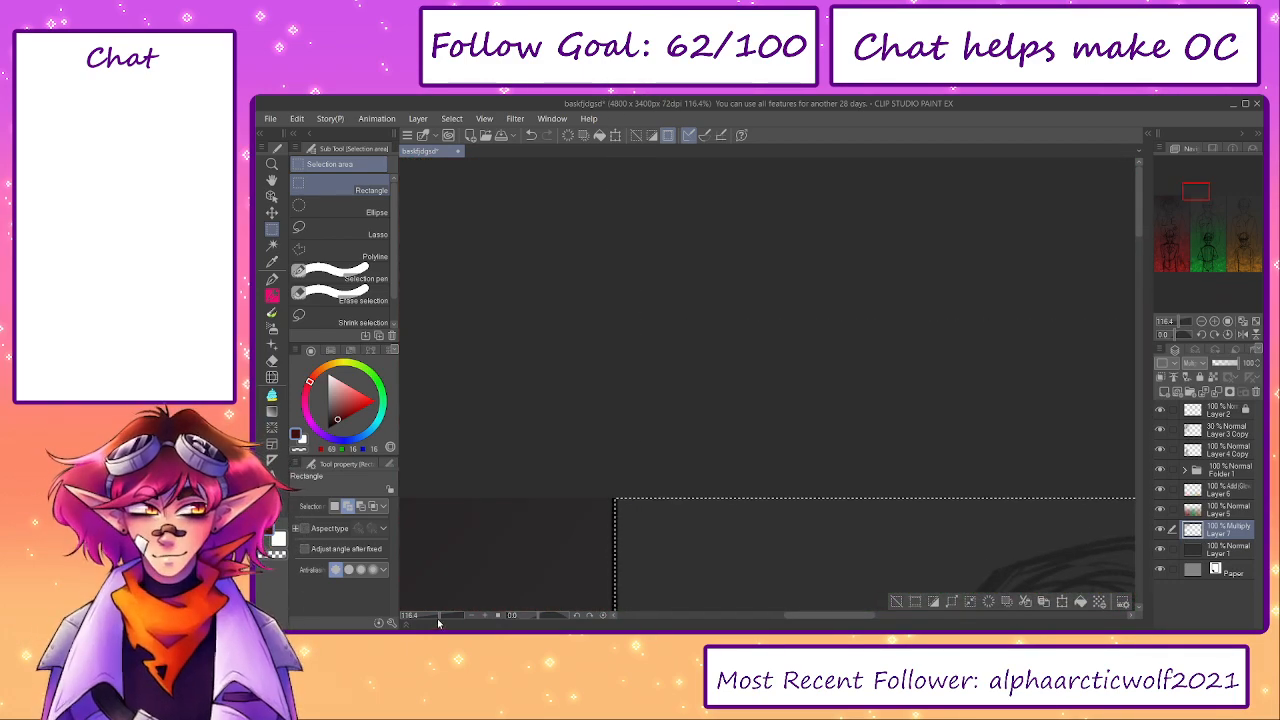
drag(437, 616, 427, 617)
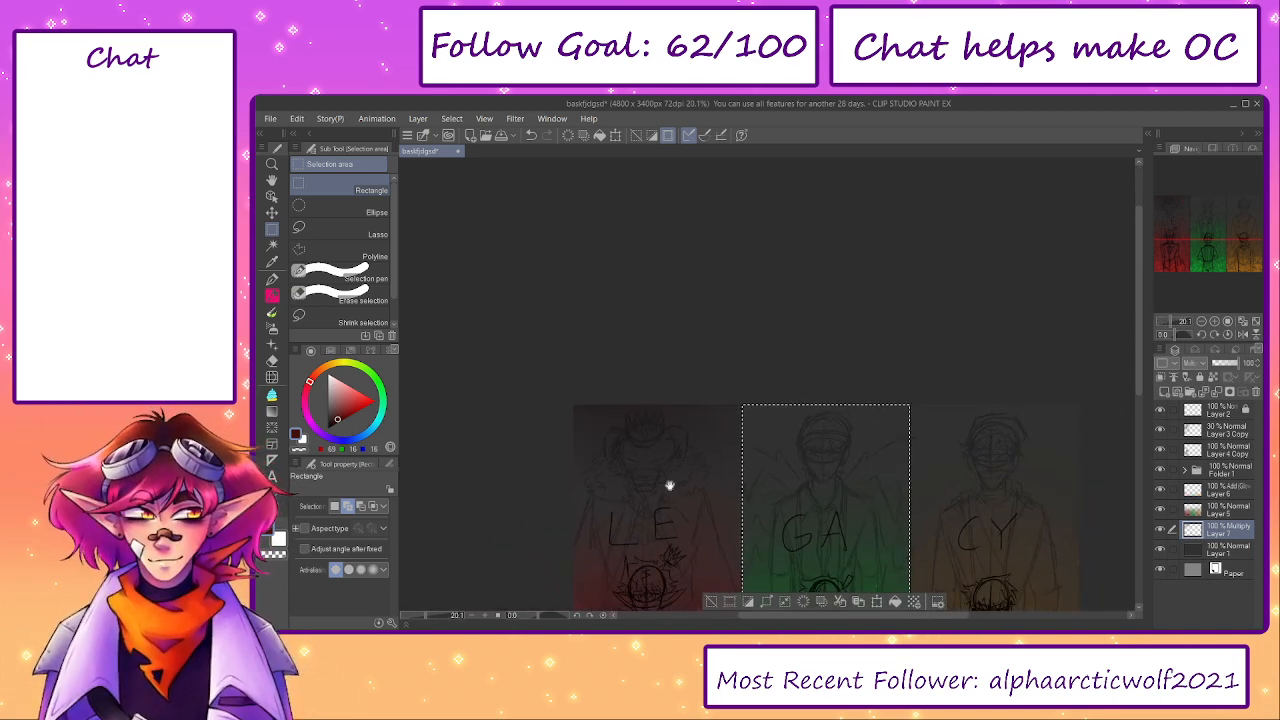
drag(669, 486, 543, 388)
- Shade the upper part of the GA panel with dark green using the Soft airbrush, and deselect the panel
click(372, 377)
key(b)
key(b)
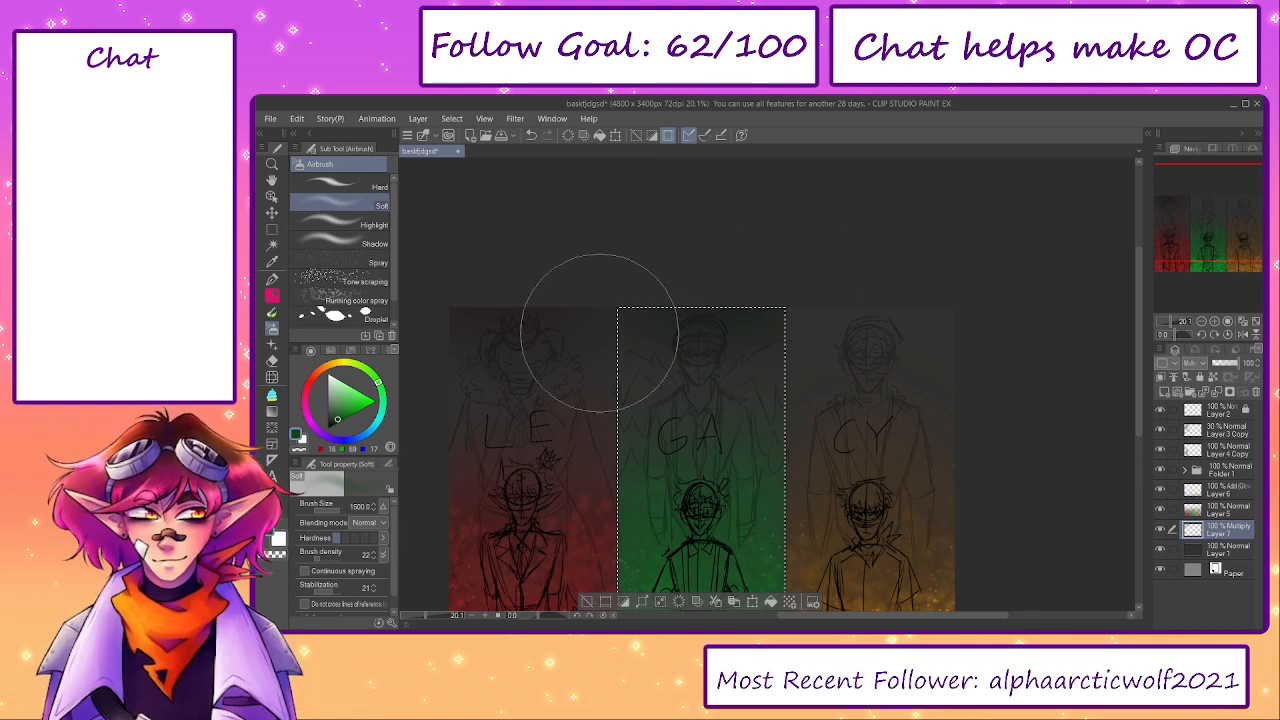
drag(818, 447, 748, 359)
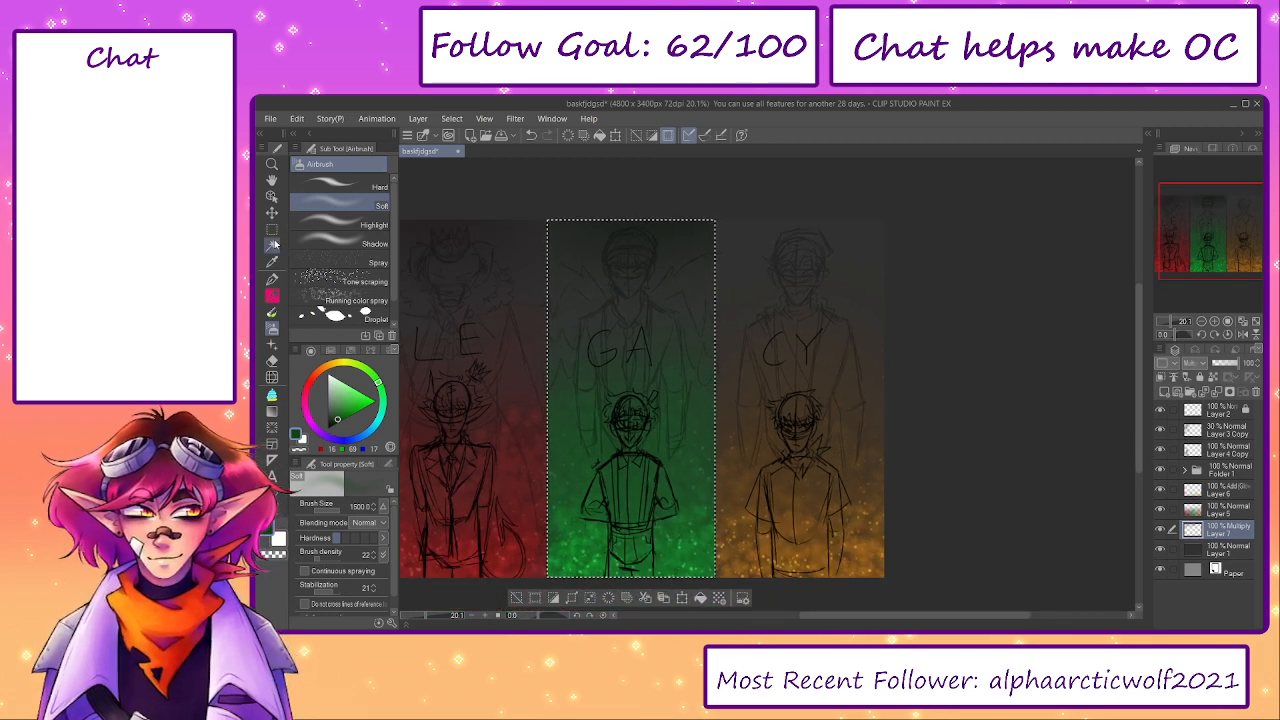
key(m)
click(732, 237)
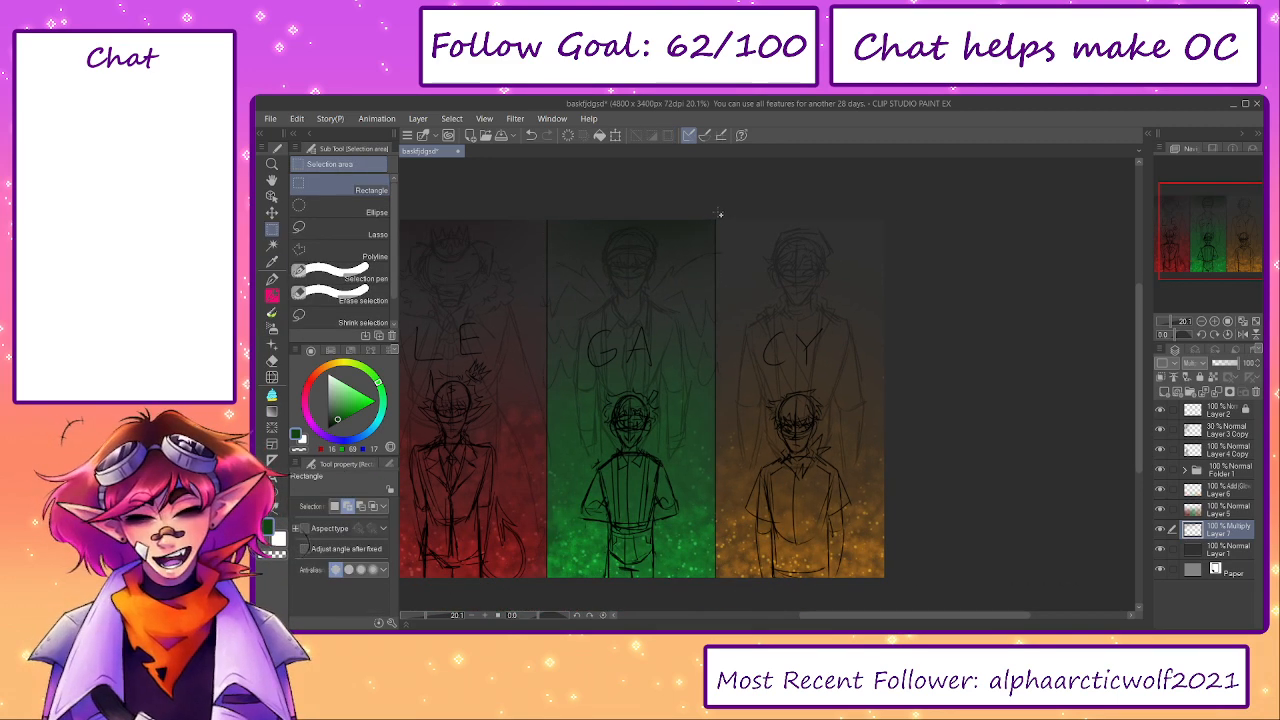
- Select the full height of the CY panel with a rectangle and check its edges up close
drag(716, 212, 963, 578)
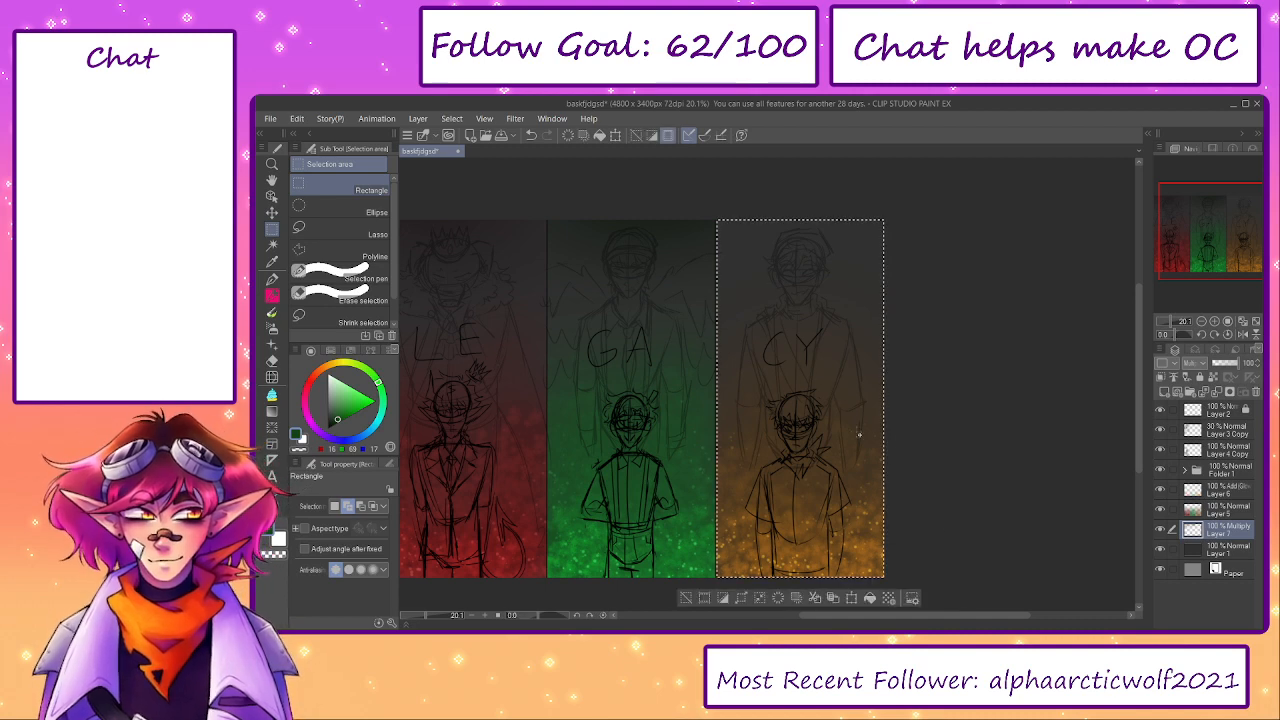
scroll(704, 204, up, 2)
scroll(704, 204, up, 3)
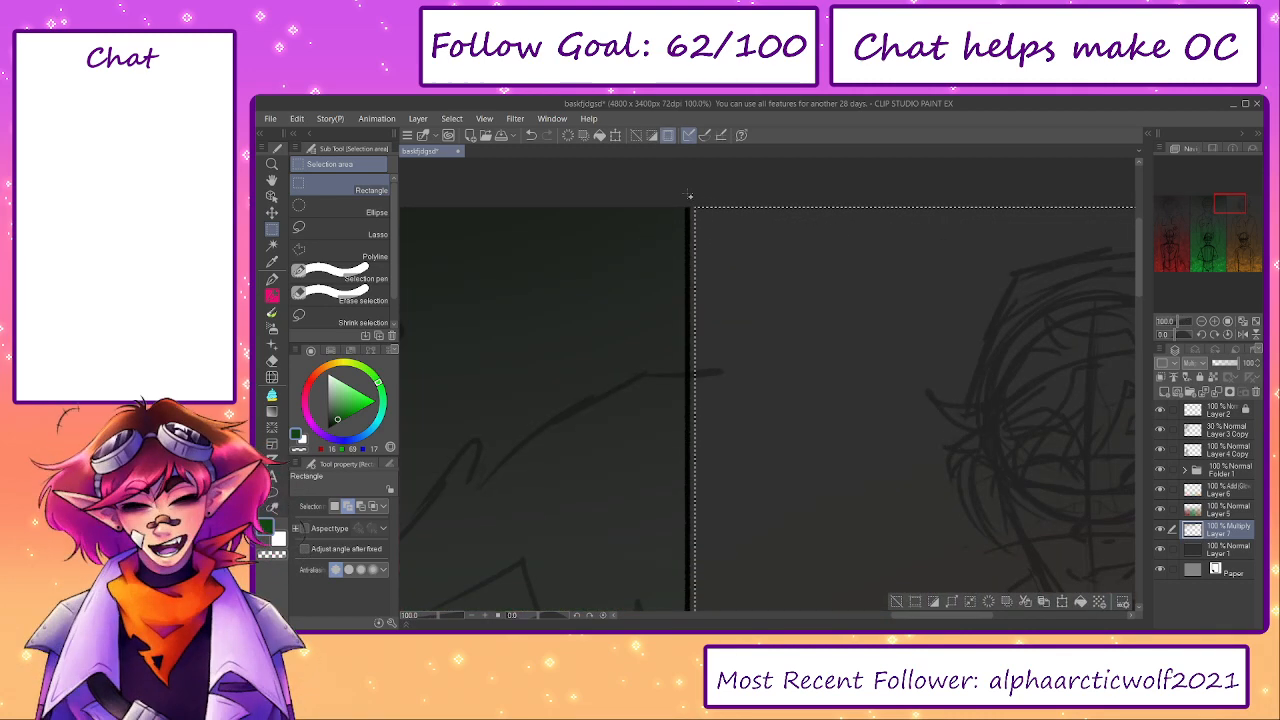
scroll(690, 220, down, 4)
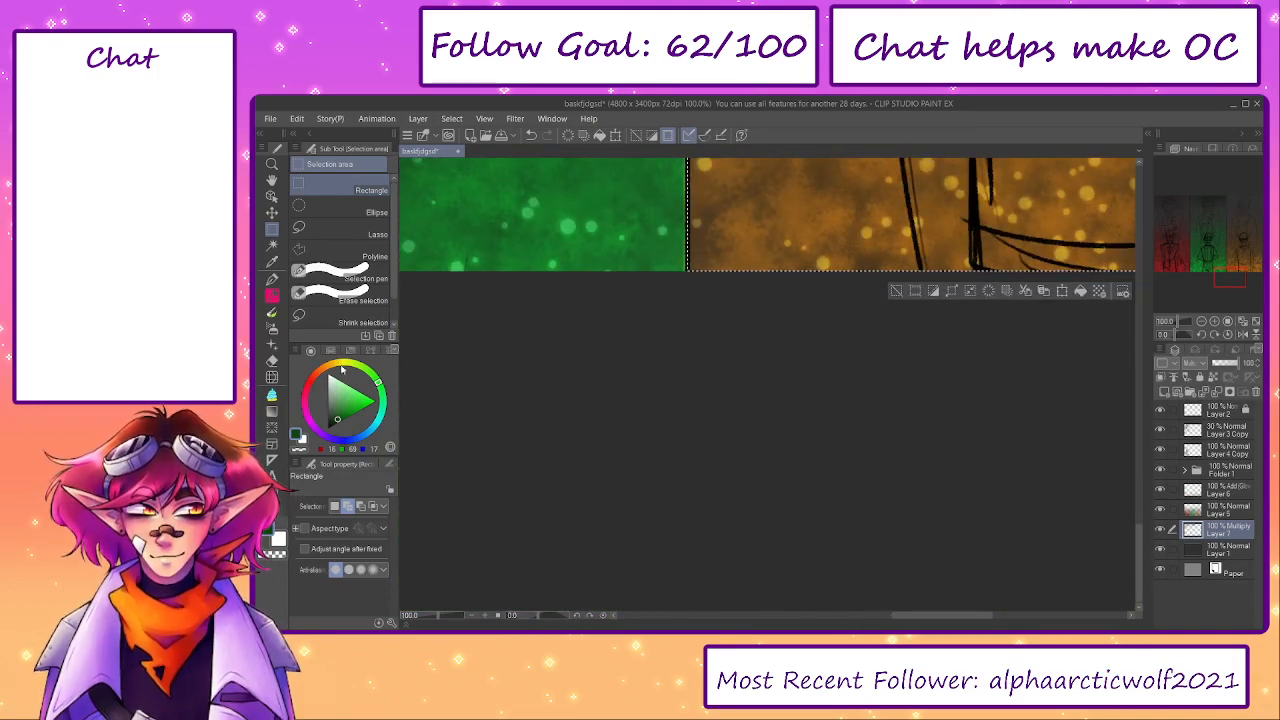
- Shade the upper part of the CY panel with dark orange using the Soft airbrush, and deselect the panel
click(321, 374)
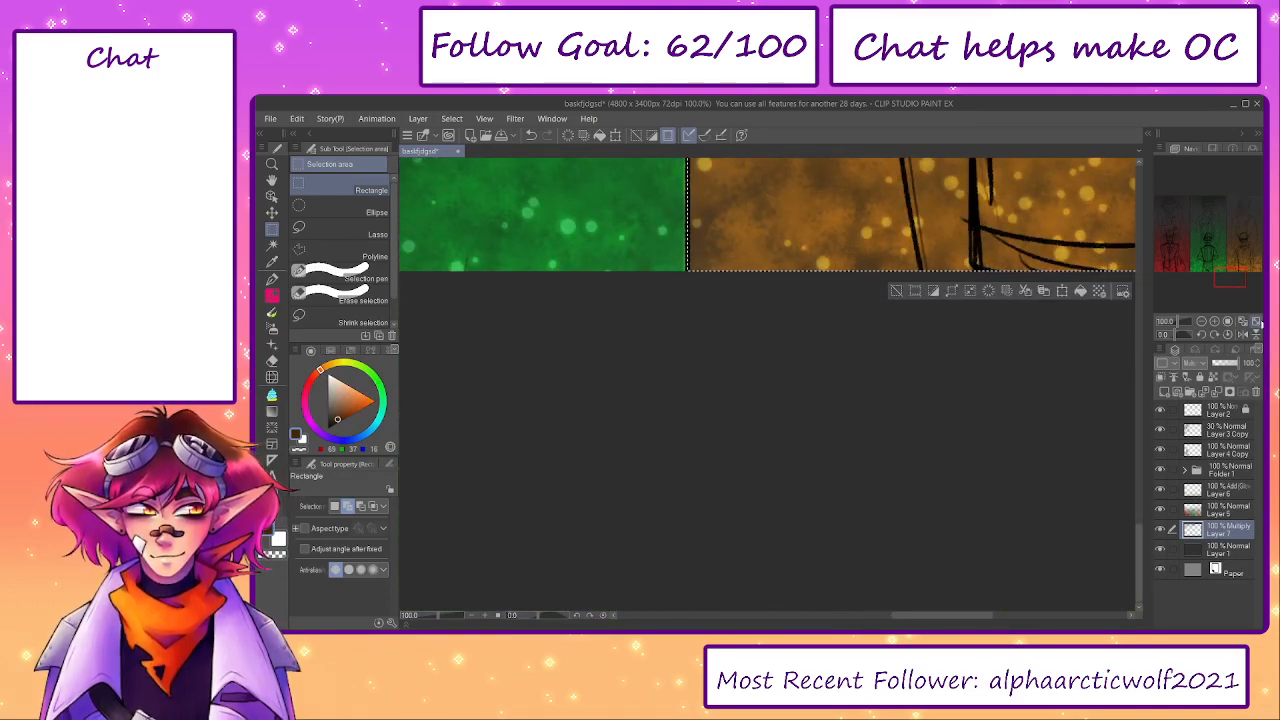
click(1257, 322)
key(b)
key(b)
drag(899, 243, 860, 309)
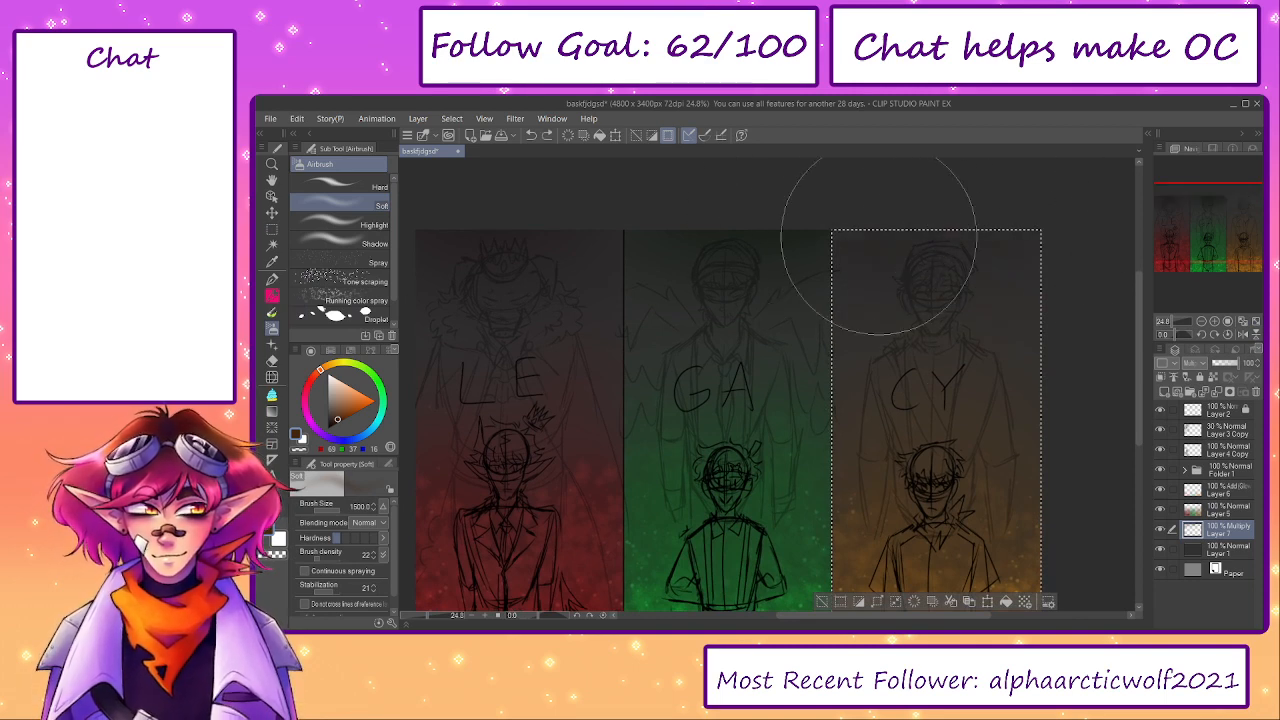
click(822, 601)
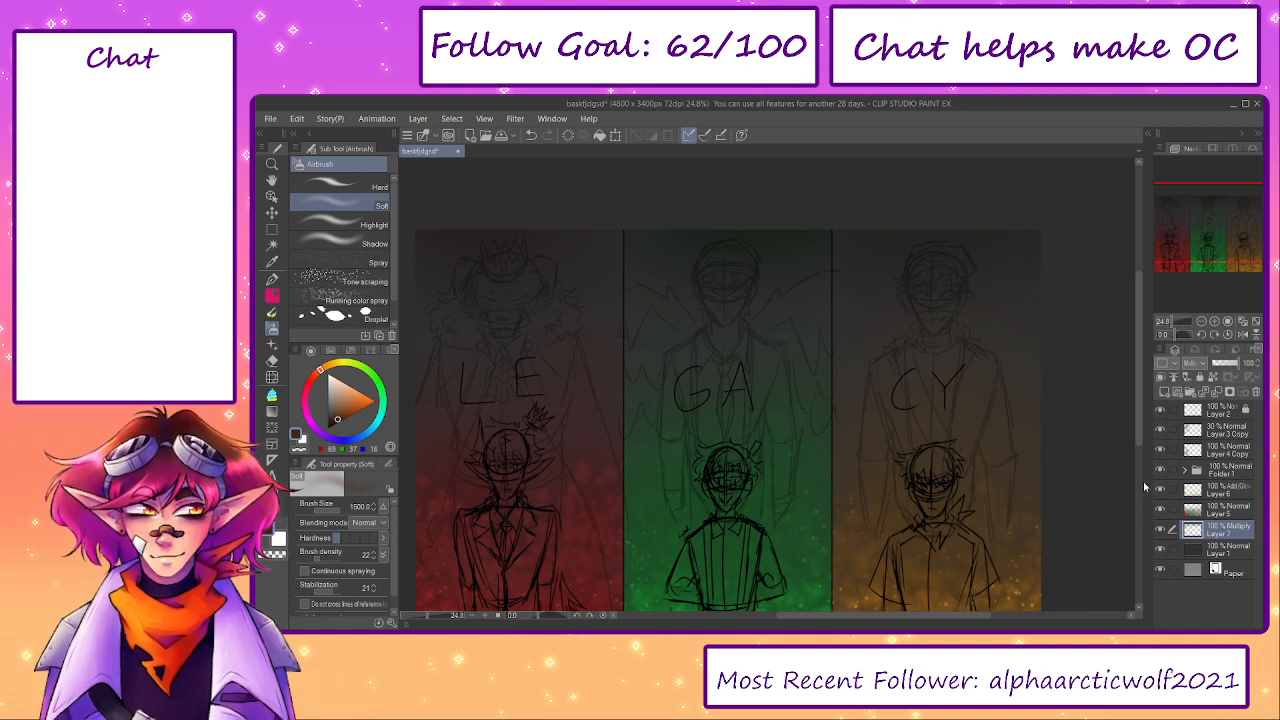
- Hide the sketch layers, lower the Multiply shading layer's opacity to about 58%, and show the sketches again
click(1161, 469)
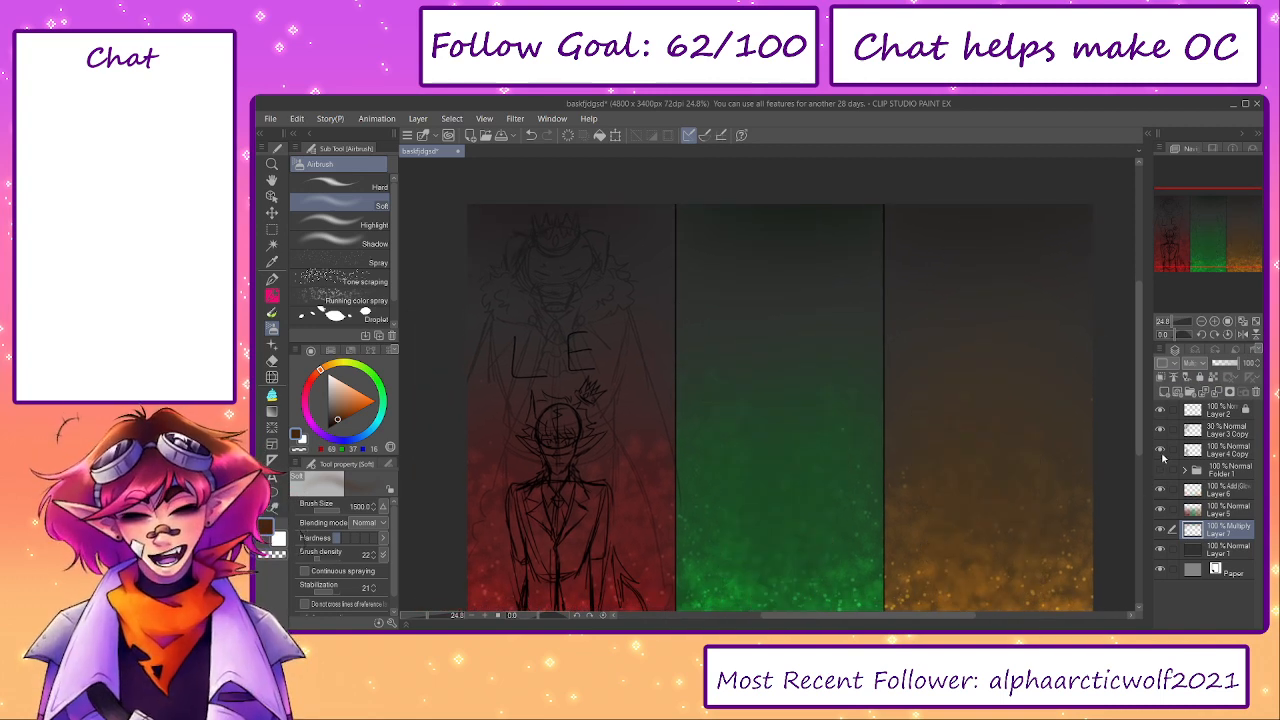
click(1160, 449)
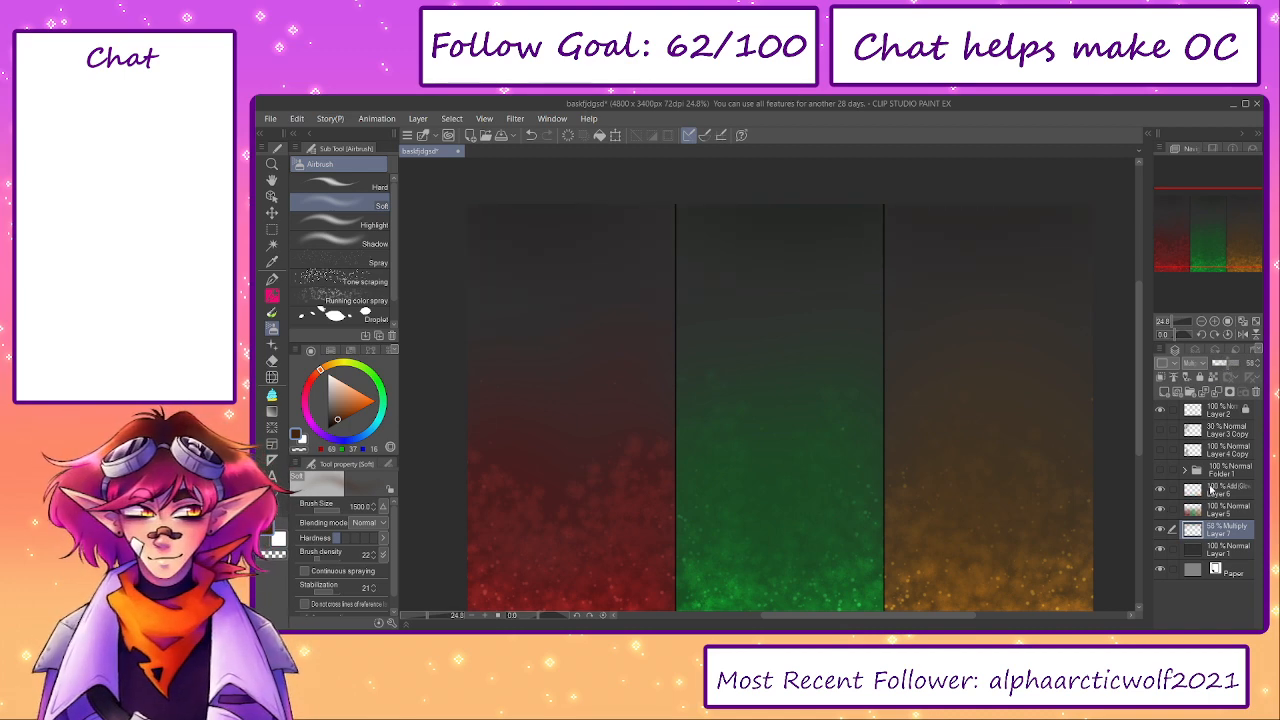
click(1212, 490)
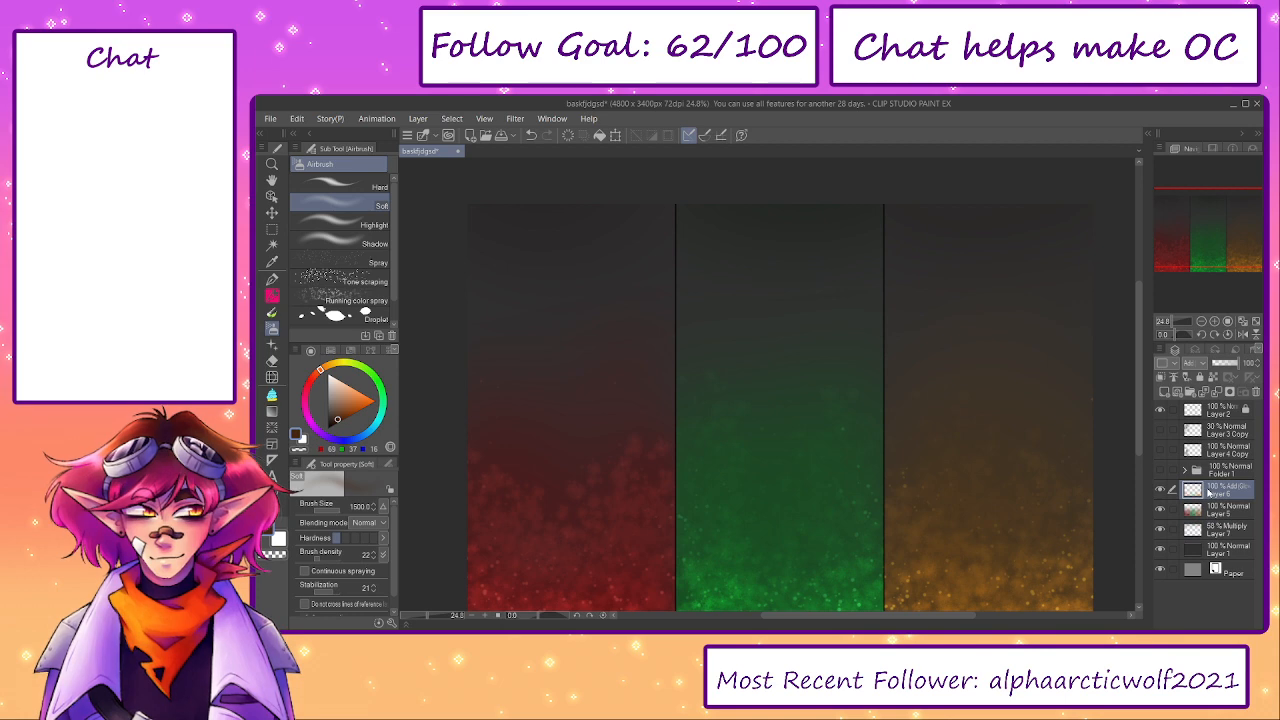
click(1161, 470)
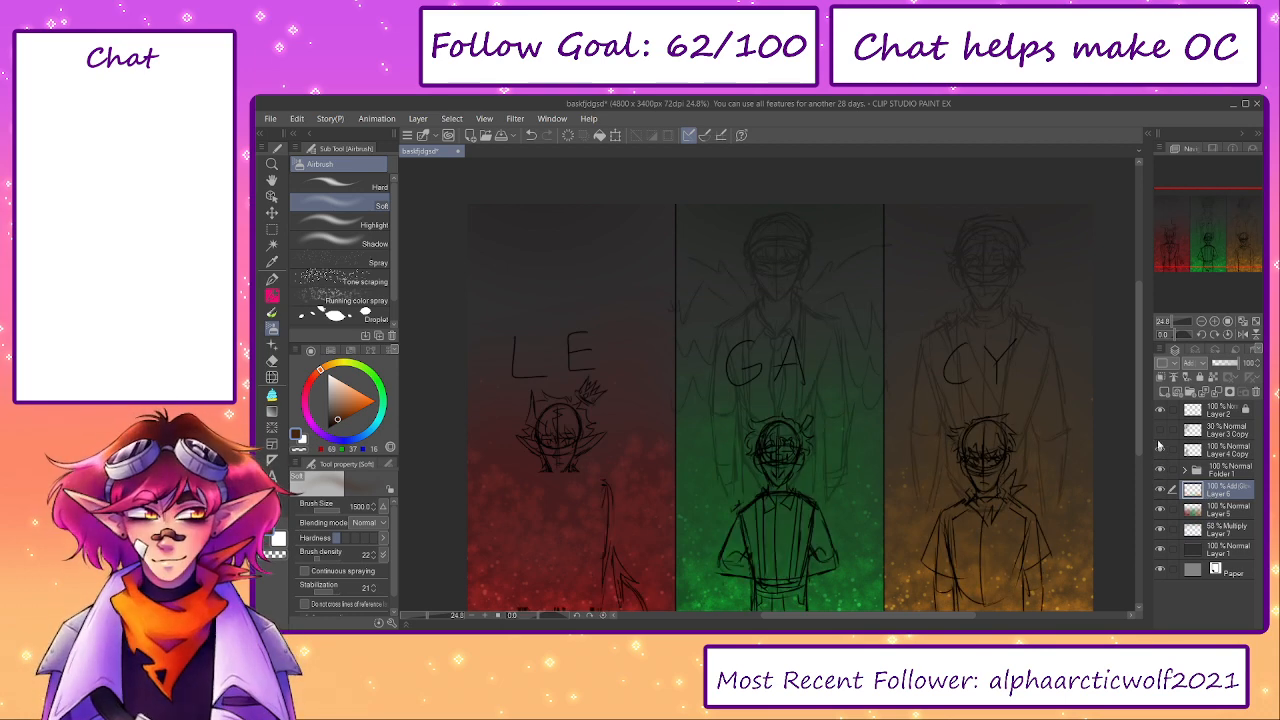
scroll(1062, 558, down, 2)
- Try the Add (Glow) blending mode on the particle layer, and undo it
click(1213, 510)
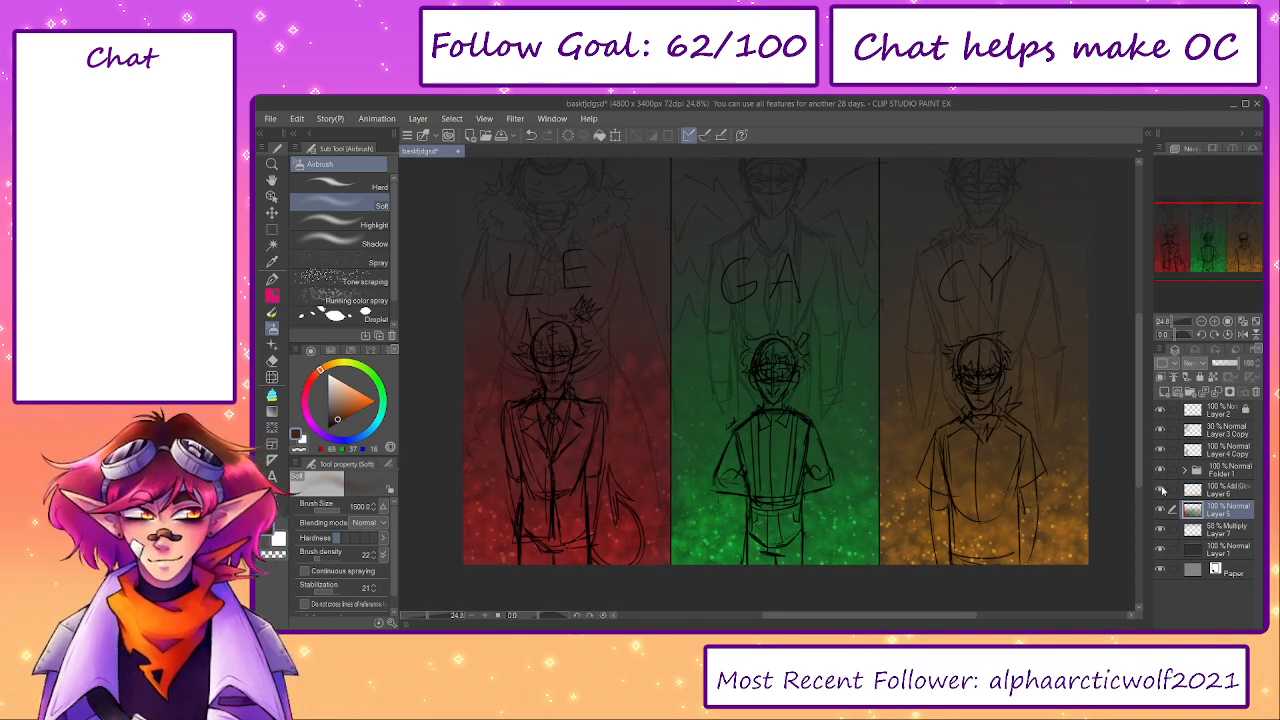
click(1161, 490)
click(1161, 490)
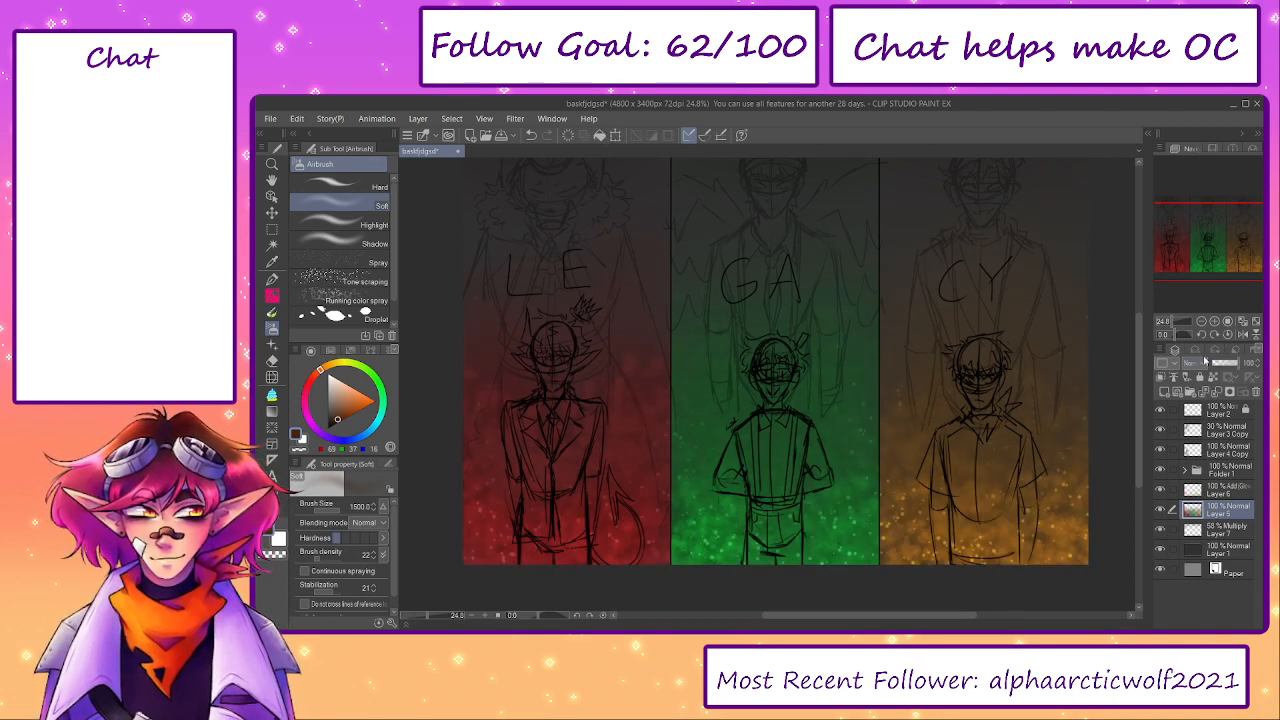
click(1210, 256)
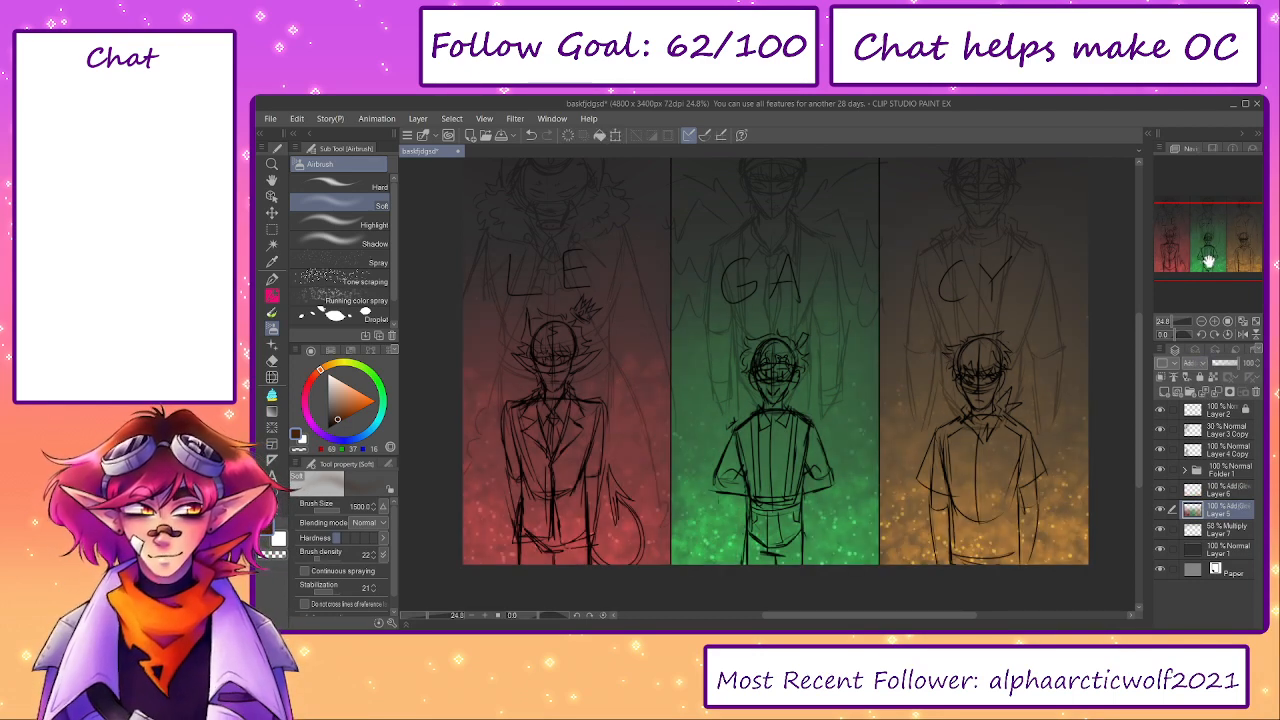
key(ctrl+z)
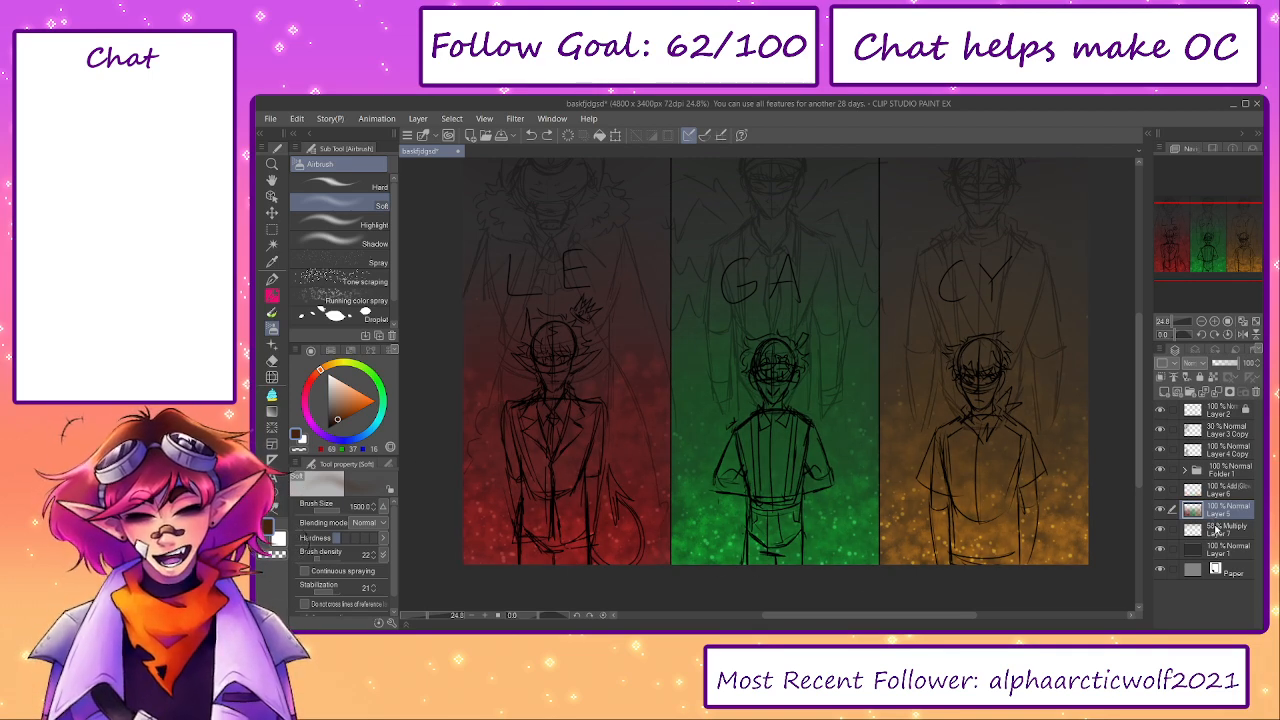
- Create a new Add (Glow) layer above the existing glow layer and airbrush bright red over the lower LE panel
click(1211, 492)
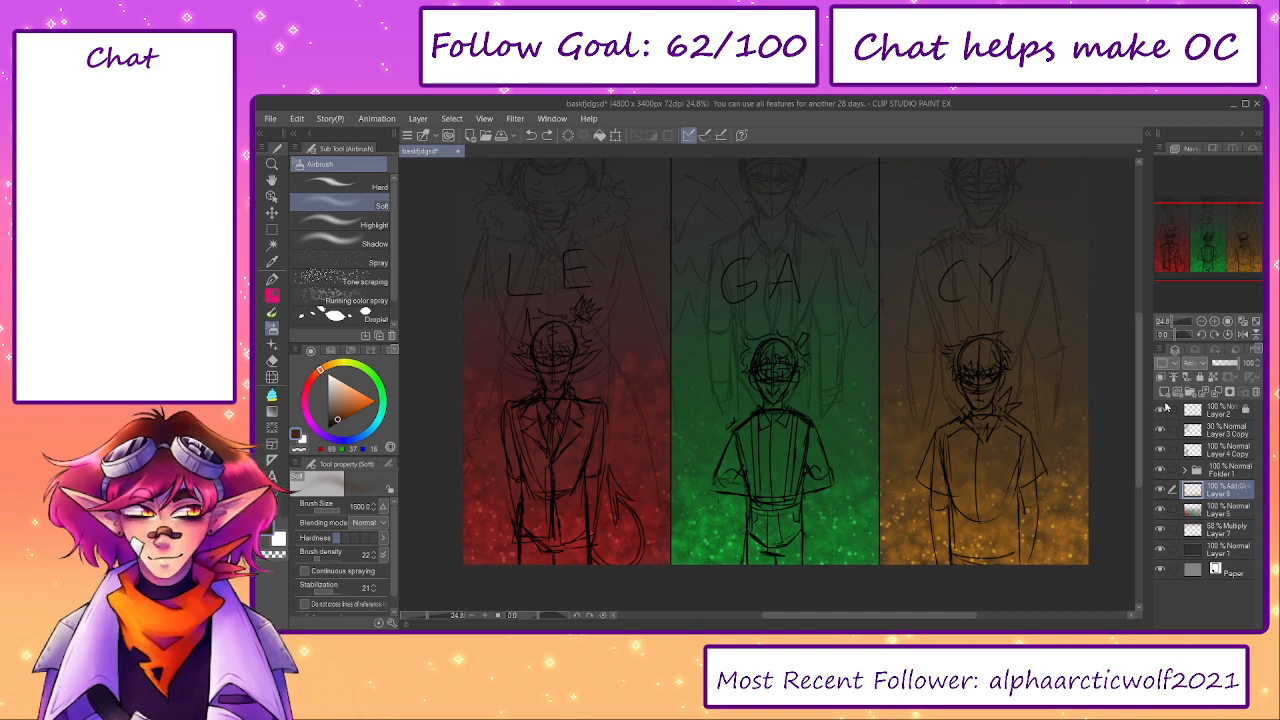
click(1160, 410)
click(1164, 392)
click(1160, 410)
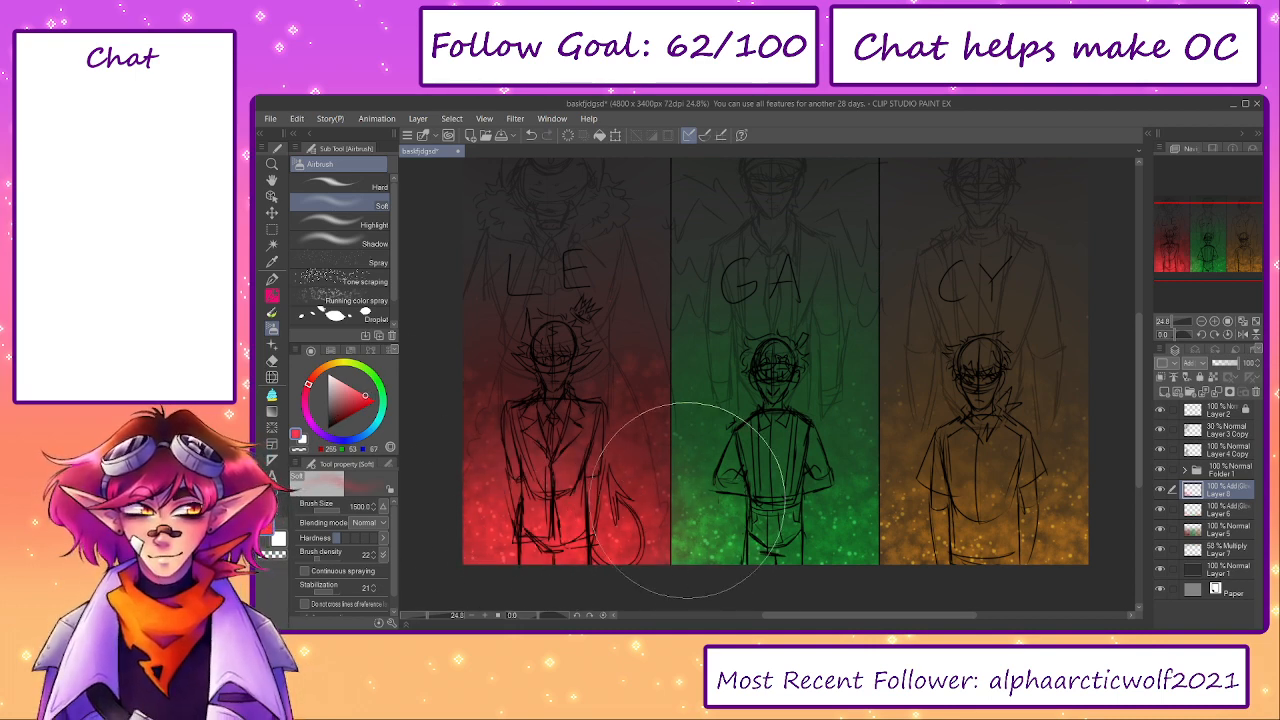
- Trim the red glow spilling past the LE panel's border with the Hard eraser, and open the eraser's brush sizes
key(e)
click(340, 182)
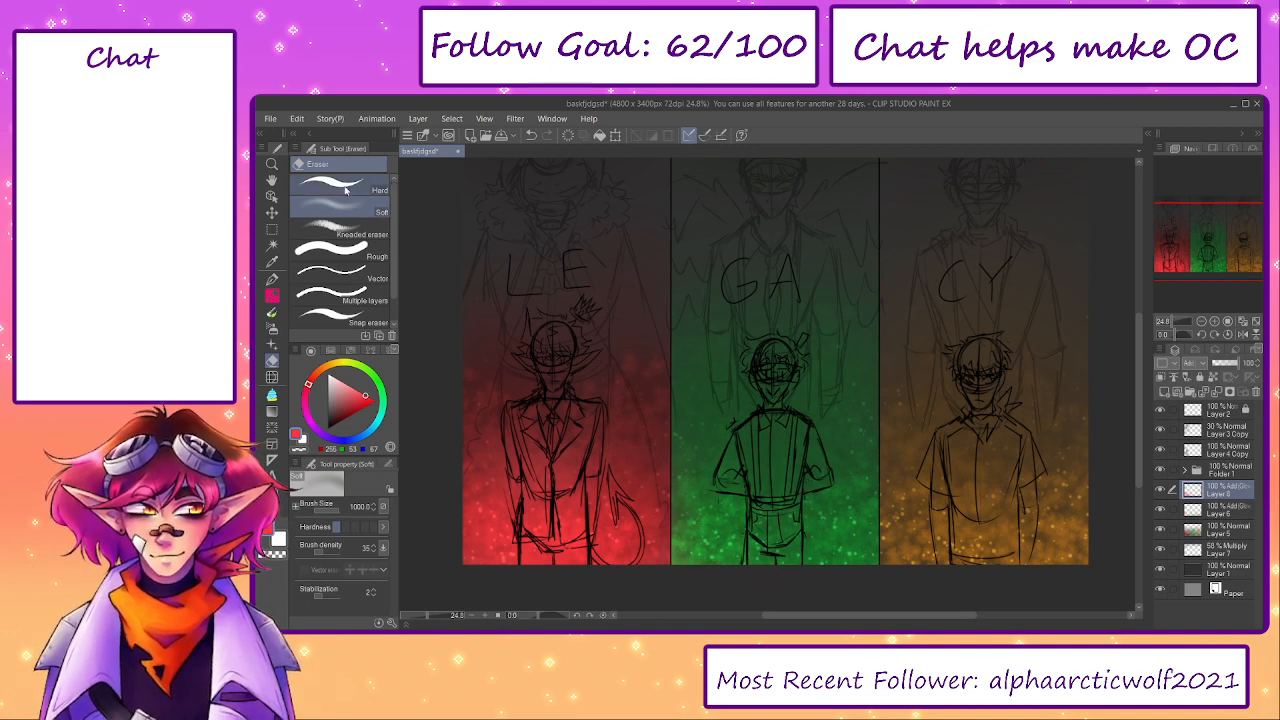
click(374, 466)
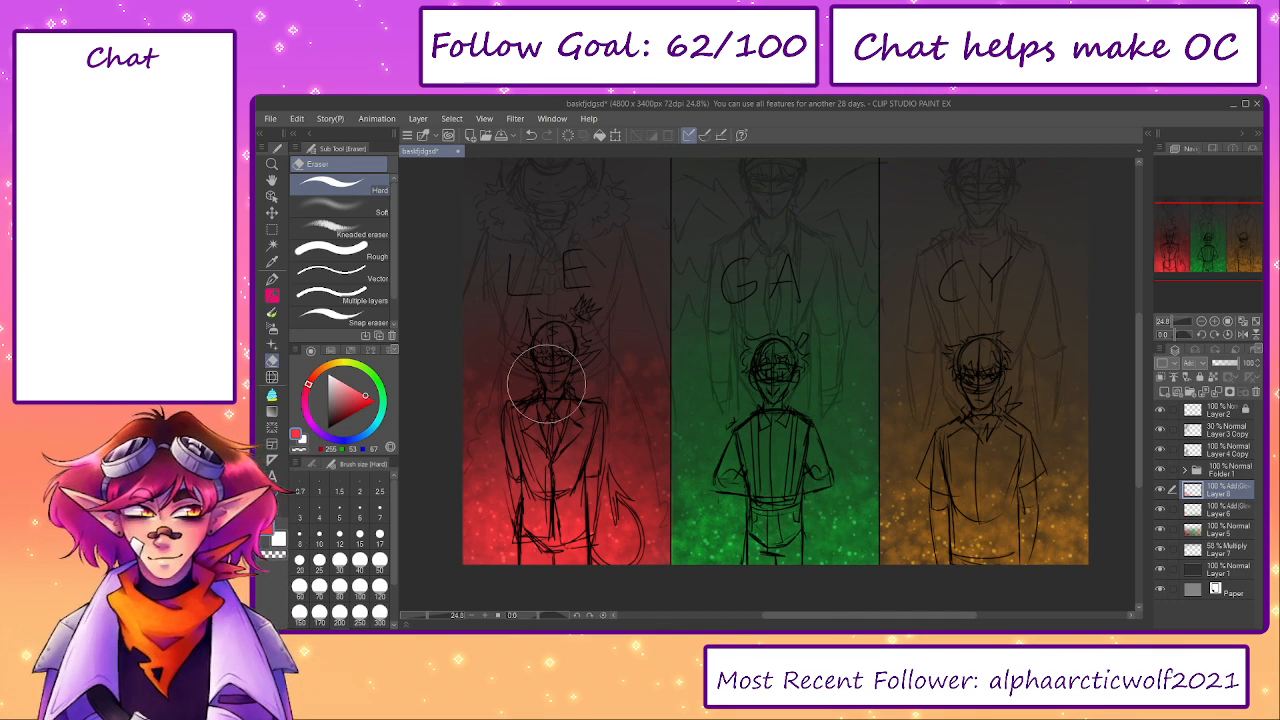
- Select the GA panel with a rectangle from near its top to its bottom edge, redrawing the first attempt to fit the borders
click(270, 229)
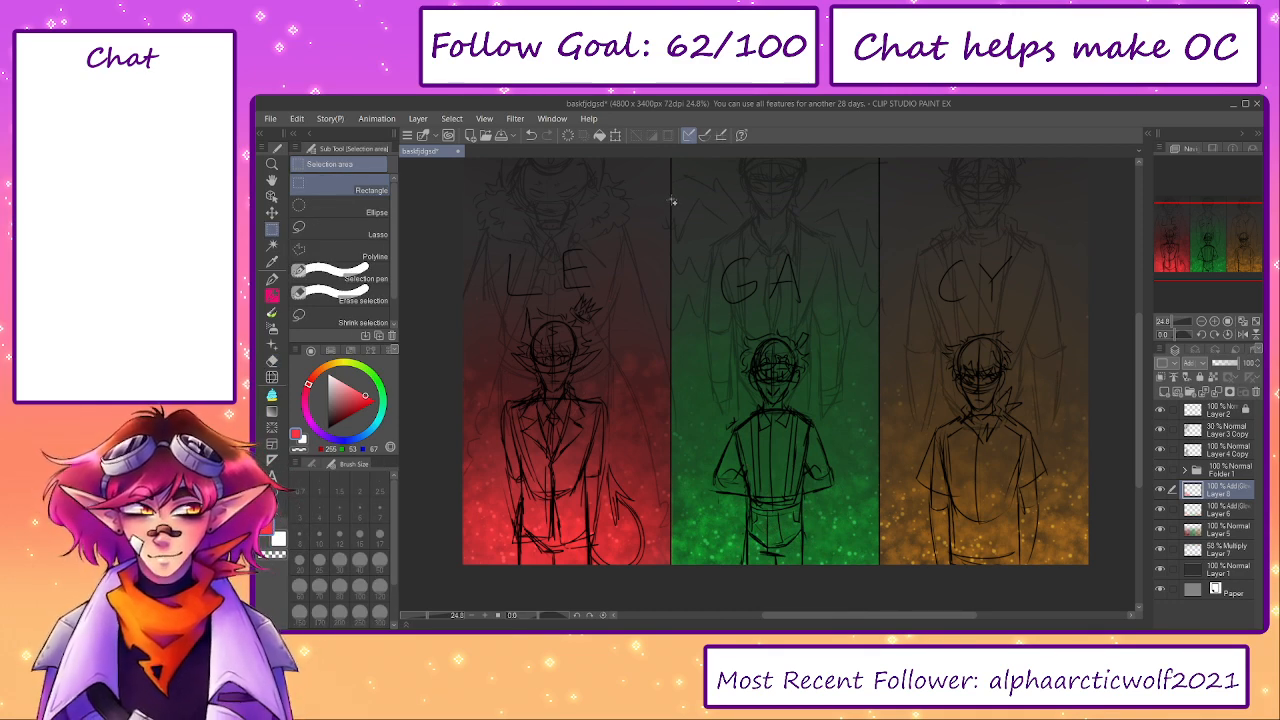
drag(672, 199, 881, 609)
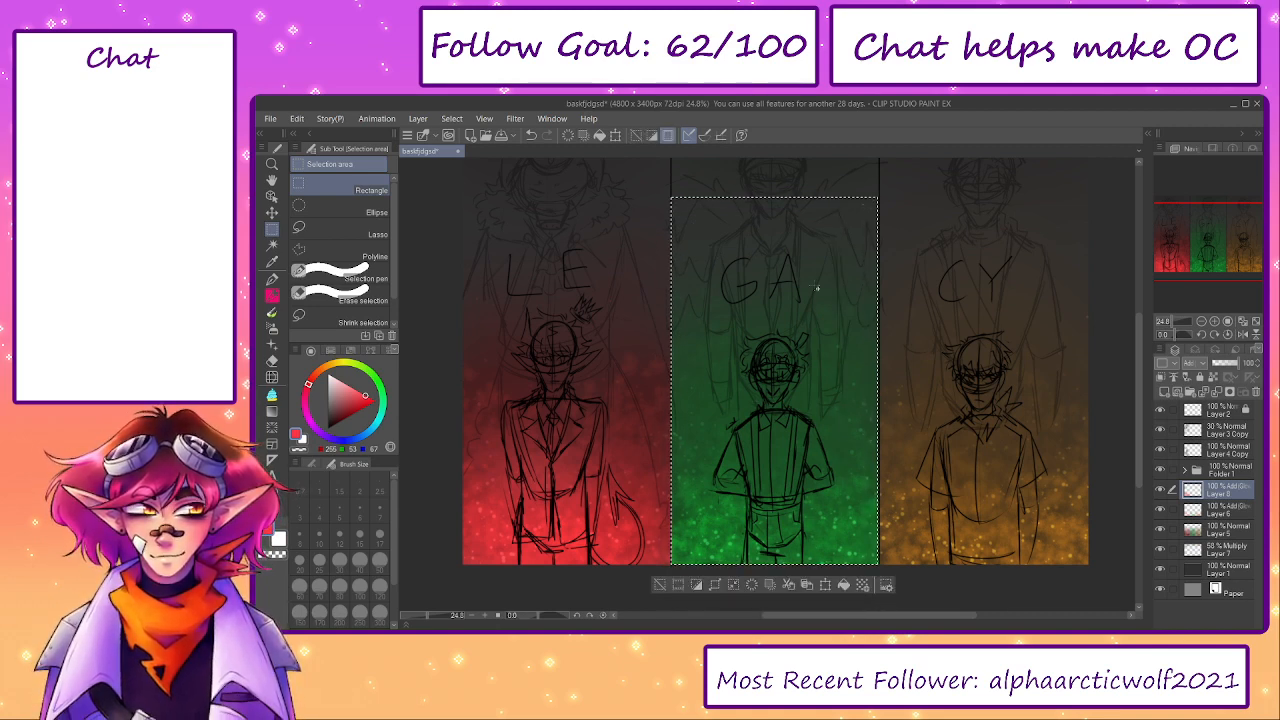
key(ctrl+z)
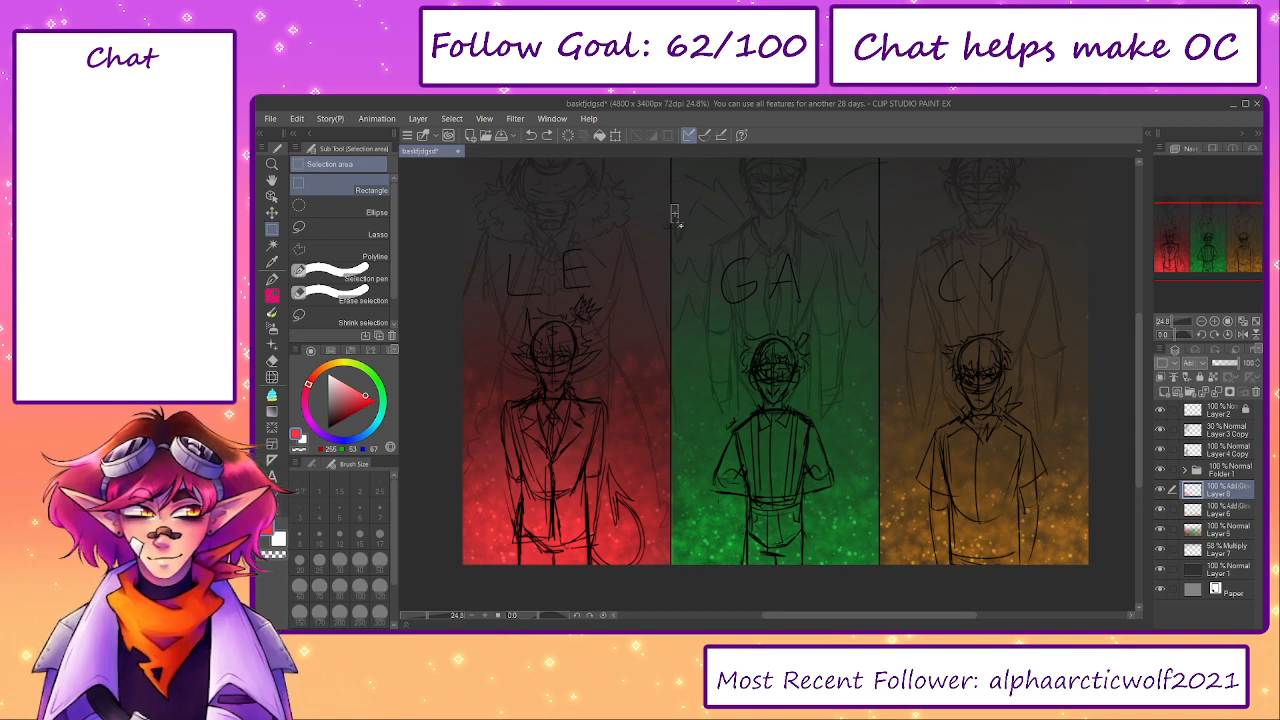
drag(674, 213, 881, 594)
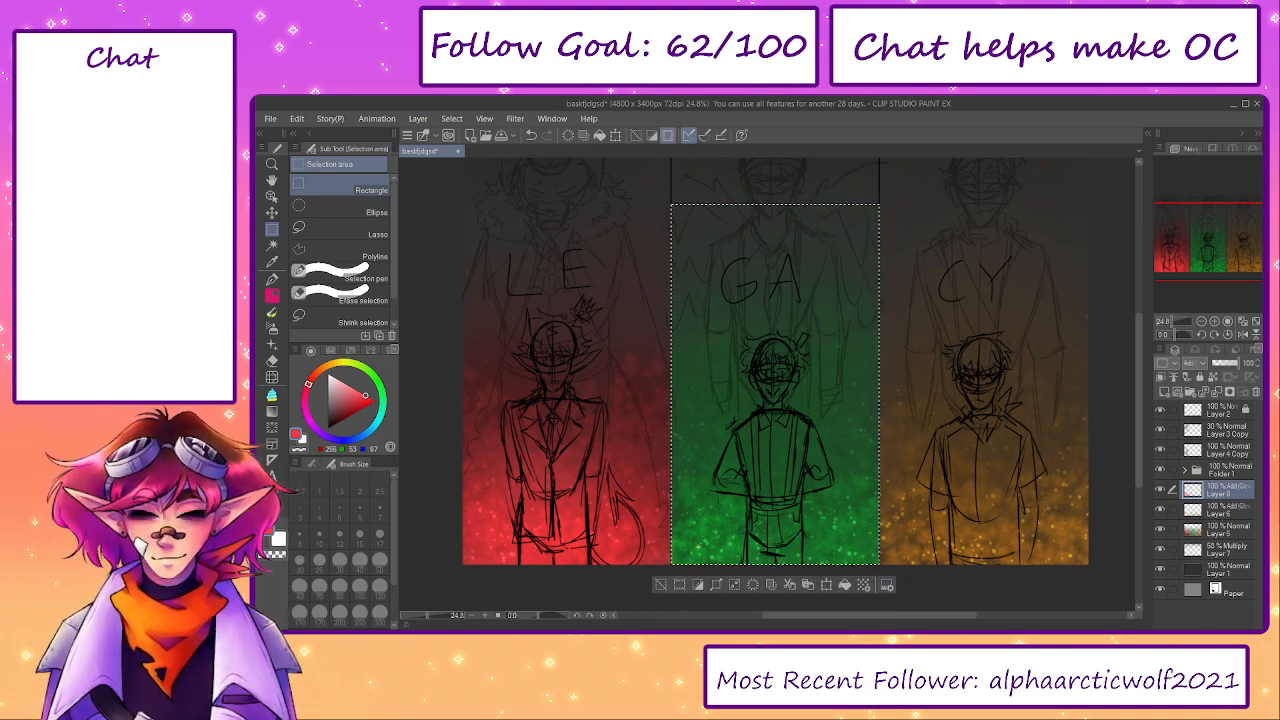
scroll(675, 555, up, 3)
mouse_move(1191, 270)
mouse_down()
mouse_move(1214, 271)
mouse_move(1203, 271)
mouse_move(1211, 255)
mouse_up()
- Airbrush a bright green glow over the lower part of the GA panel with the Soft airbrush, and deselect the panel
click(374, 393)
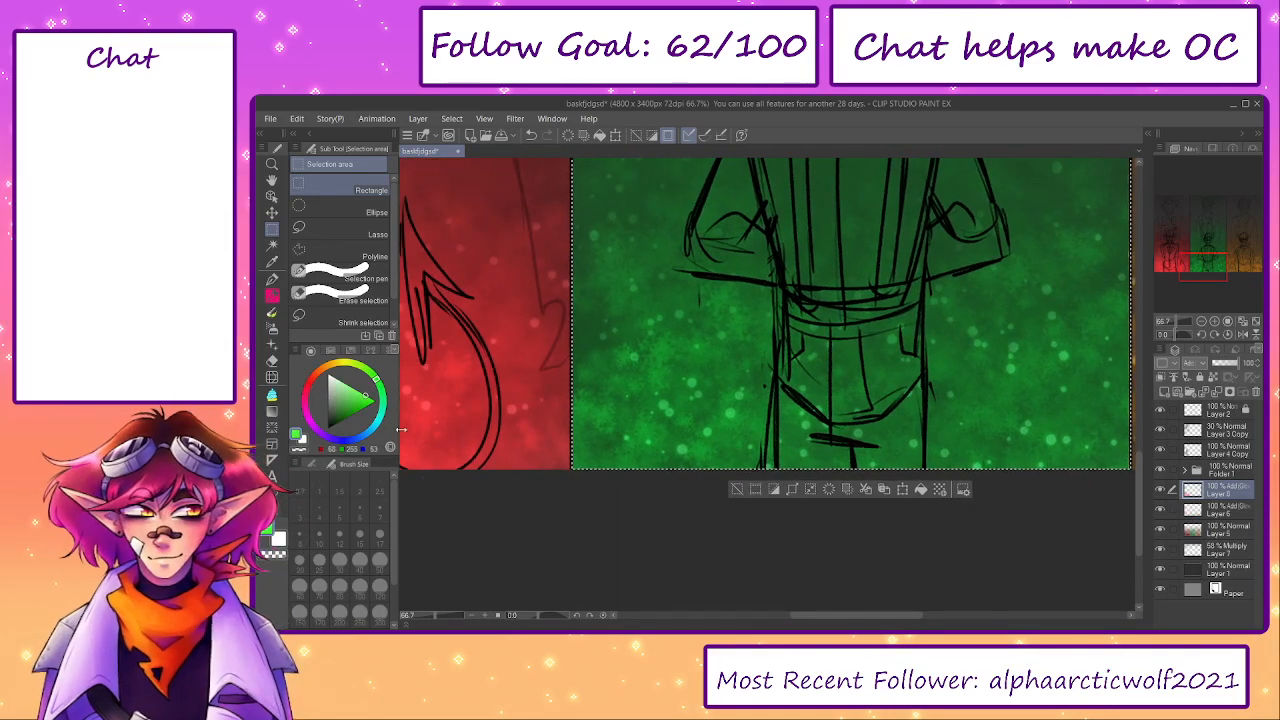
scroll(678, 422, down, 4)
drag(678, 422, 664, 505)
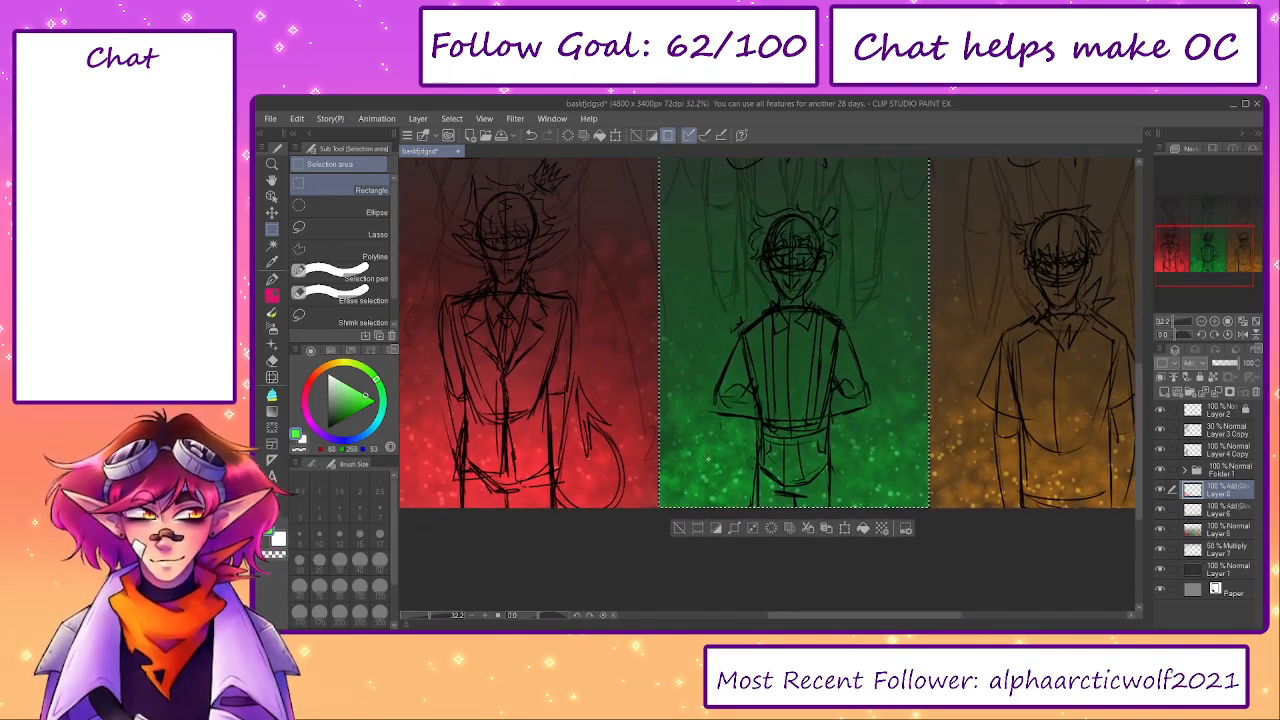
key(b)
key(b)
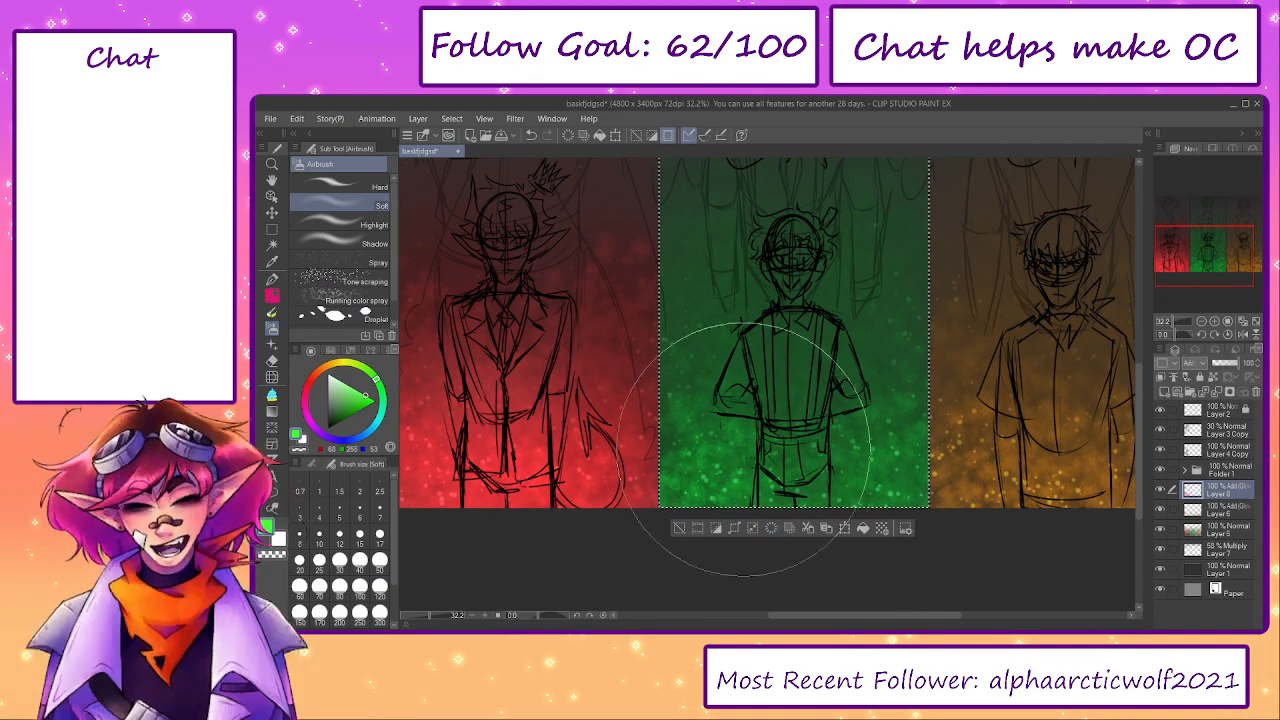
mouse_move(746, 452)
mouse_down()
mouse_move(828, 544)
mouse_move(710, 558)
mouse_move(784, 534)
mouse_up()
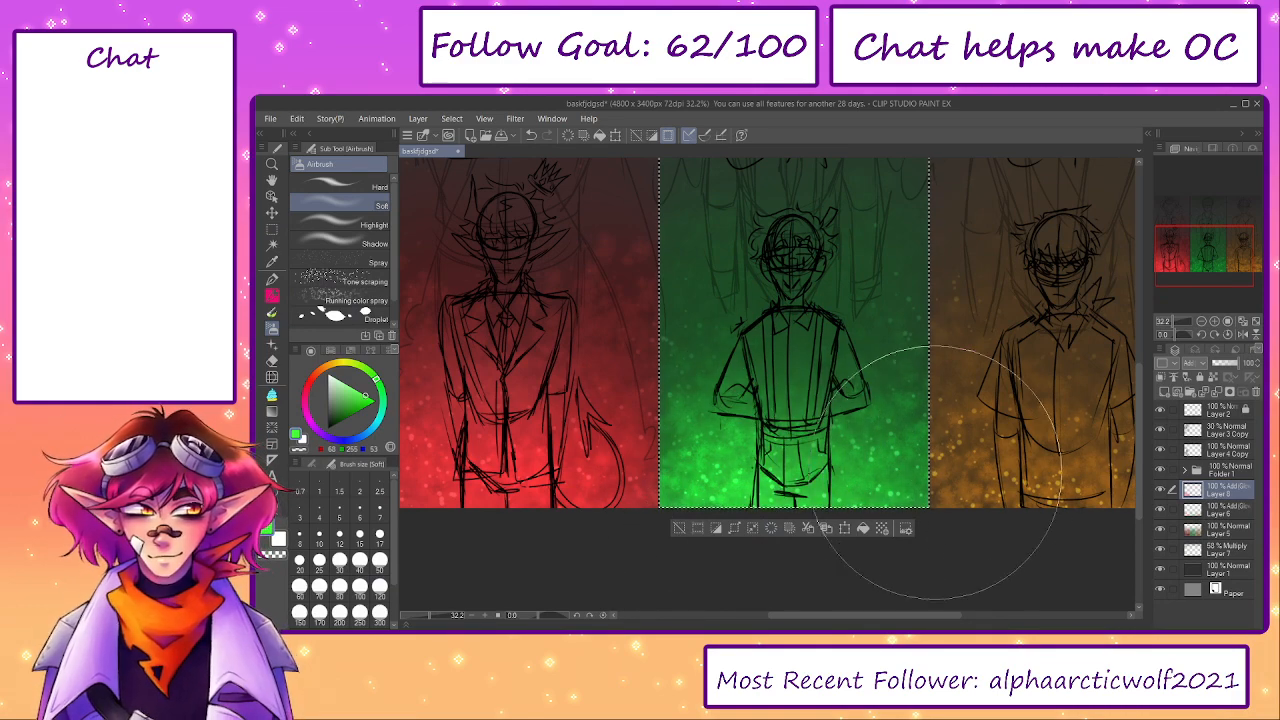
click(680, 530)
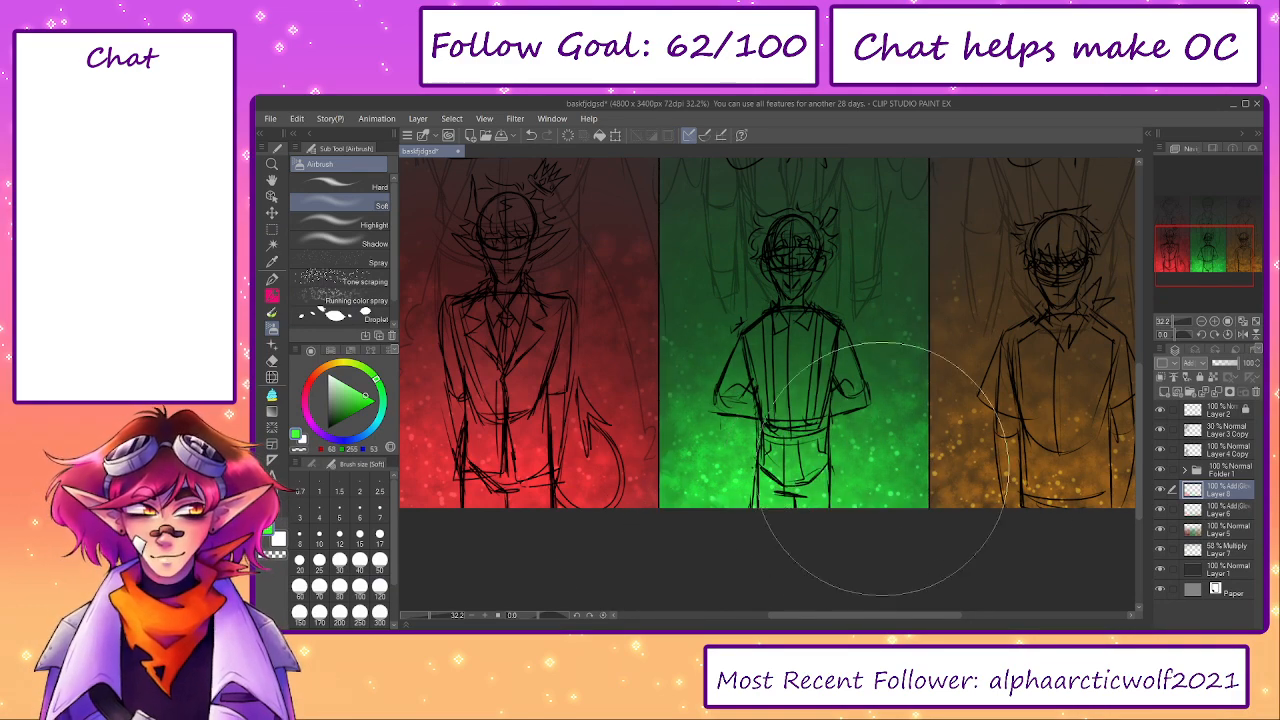
- Select the CY panel with a rectangle covering it from near its top to its bottom edge
drag(1004, 442, 658, 446)
click(271, 231)
drag(601, 251, 663, 299)
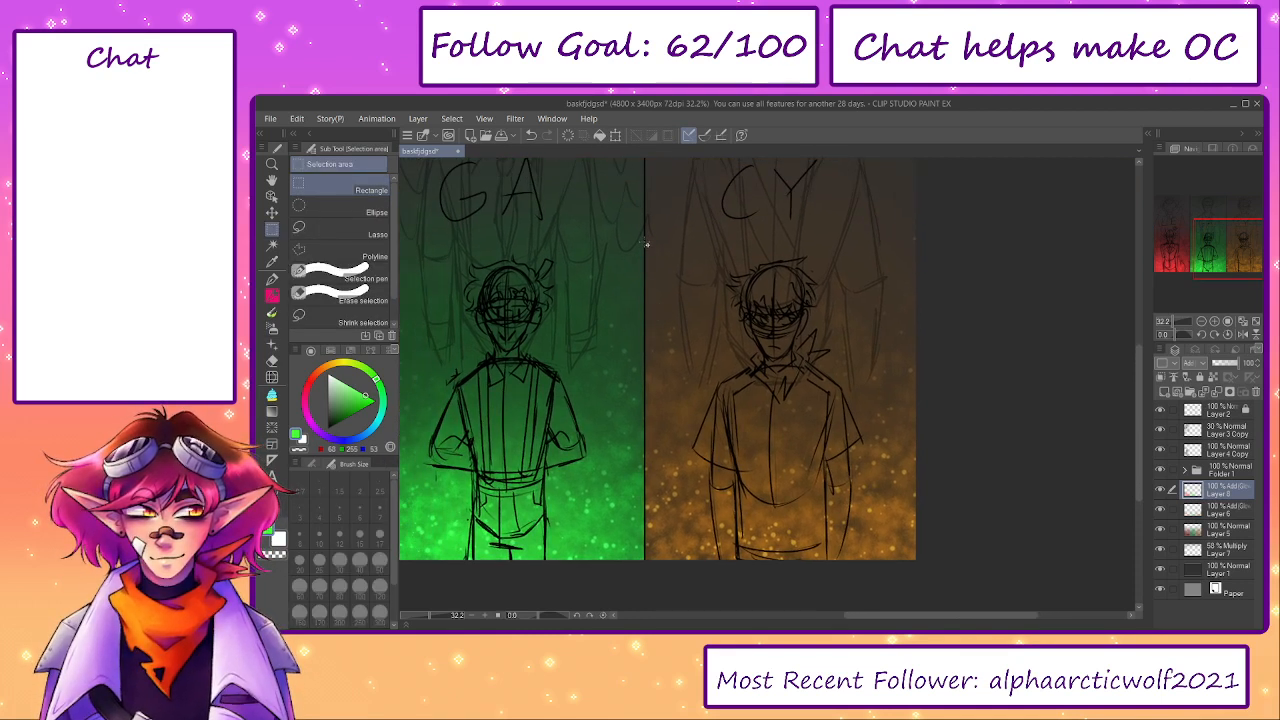
drag(648, 262, 951, 560)
scroll(780, 400, down, 1)
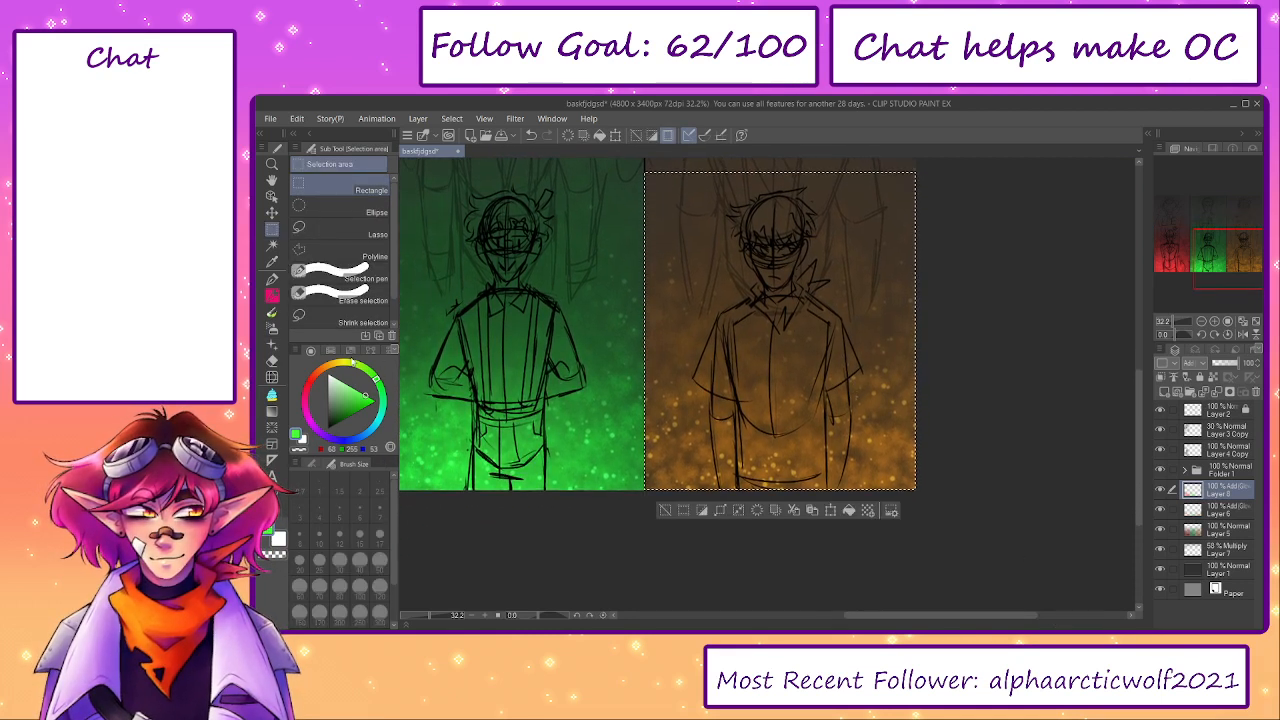
- Airbrush a bright orange glow over the lower CY panel, deselect it, and compare the drawing with the glow layer hidden and shown
click(327, 367)
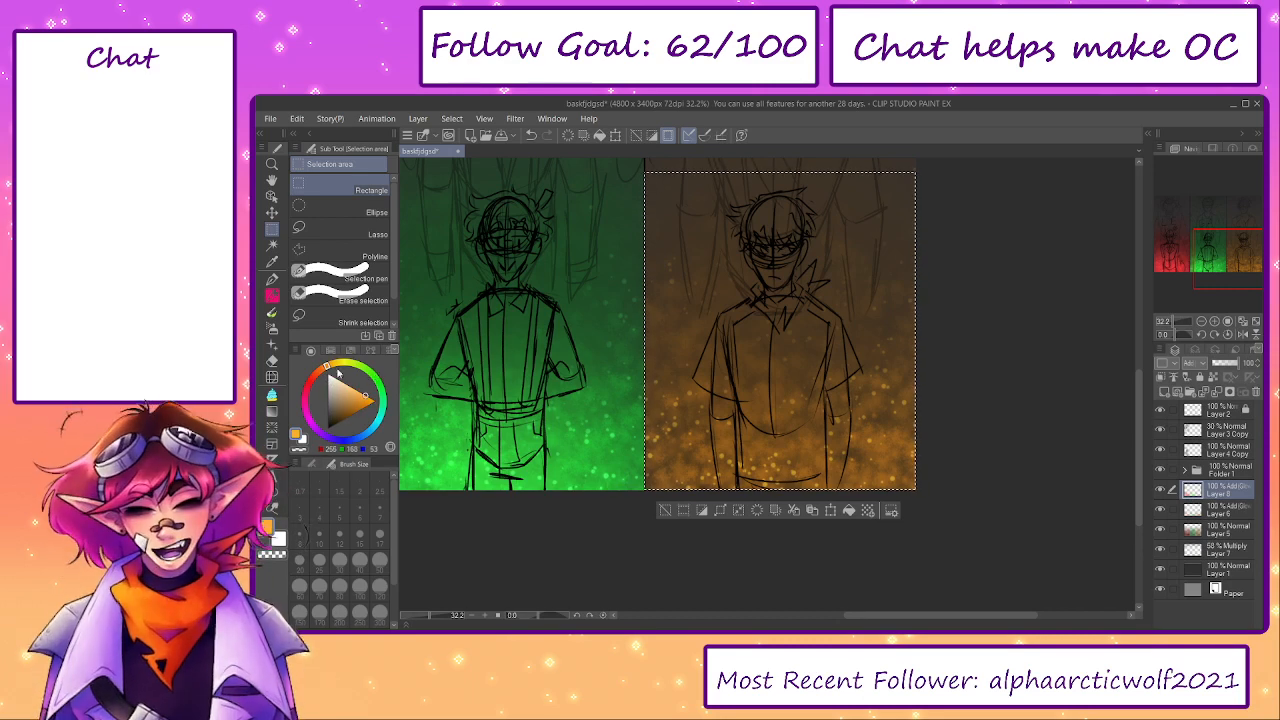
click(331, 367)
key(b)
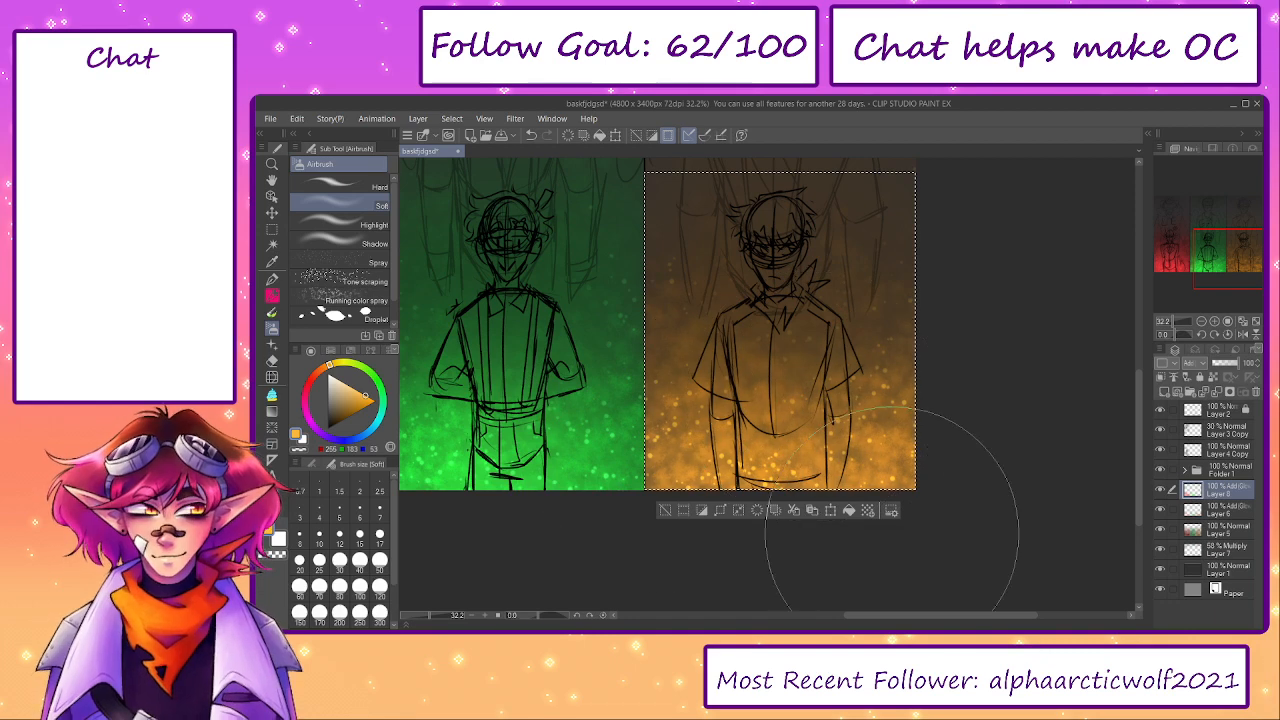
click(665, 510)
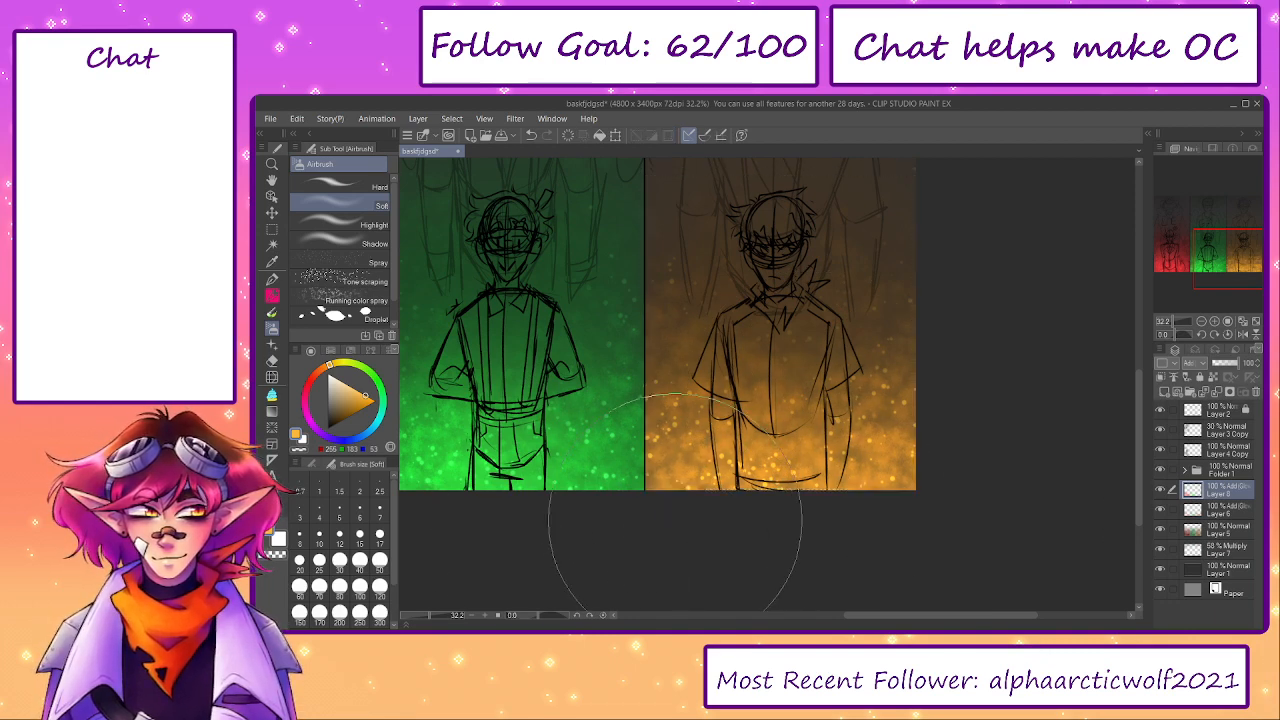
drag(433, 616, 418, 616)
drag(635, 464, 740, 503)
scroll(829, 370, up, 3)
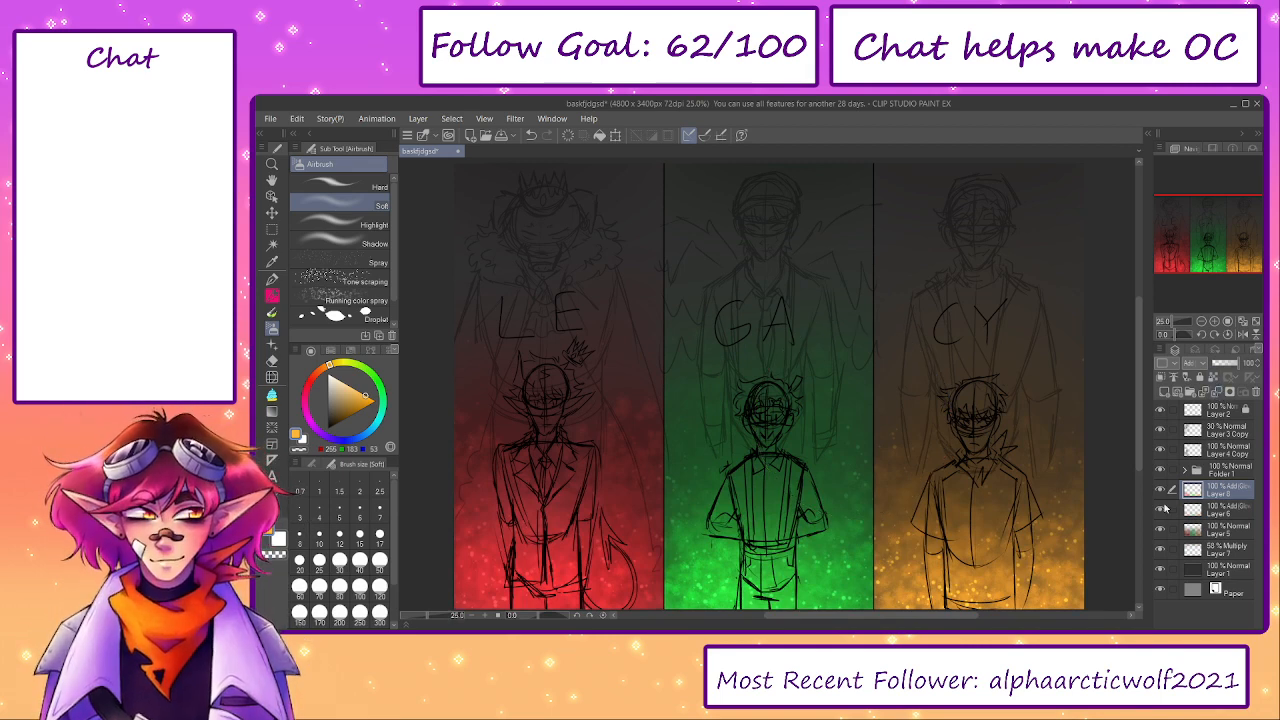
click(1162, 491)
click(1162, 491)
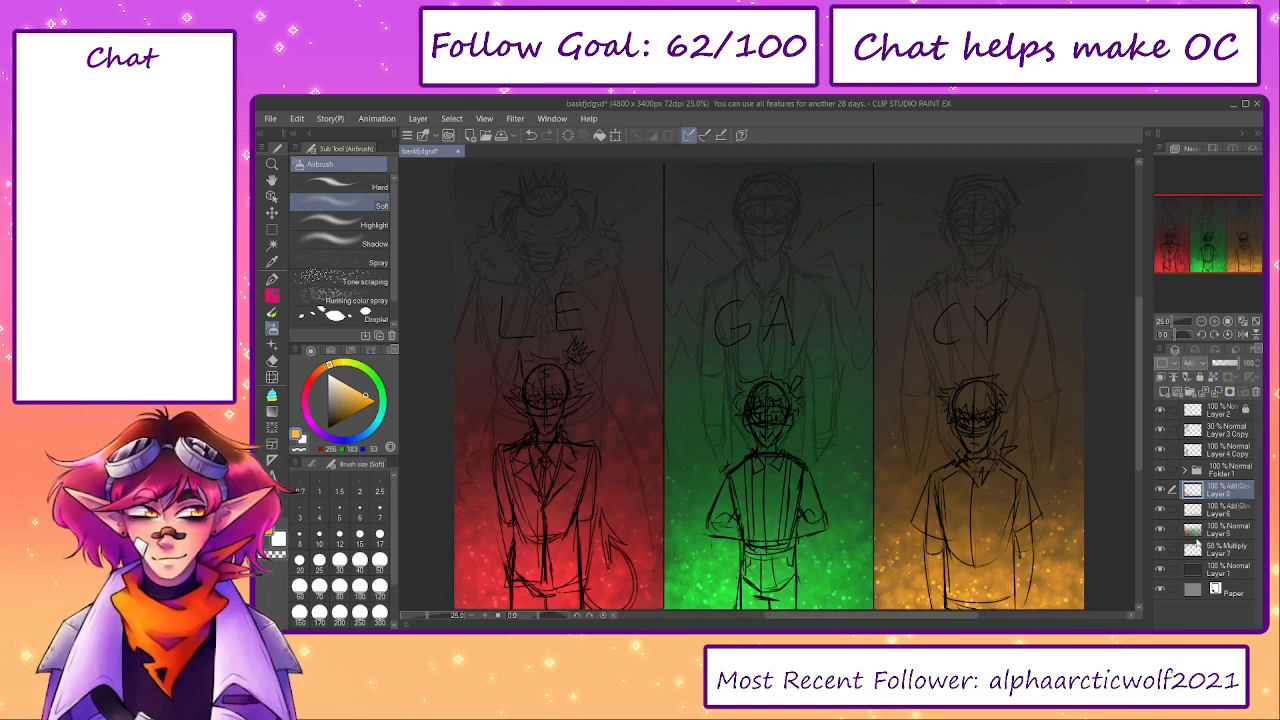
- Merge the Multiply shading layer into the dark base layer below it, and check Layer 5's contribution by toggling its visibility
click(1205, 550)
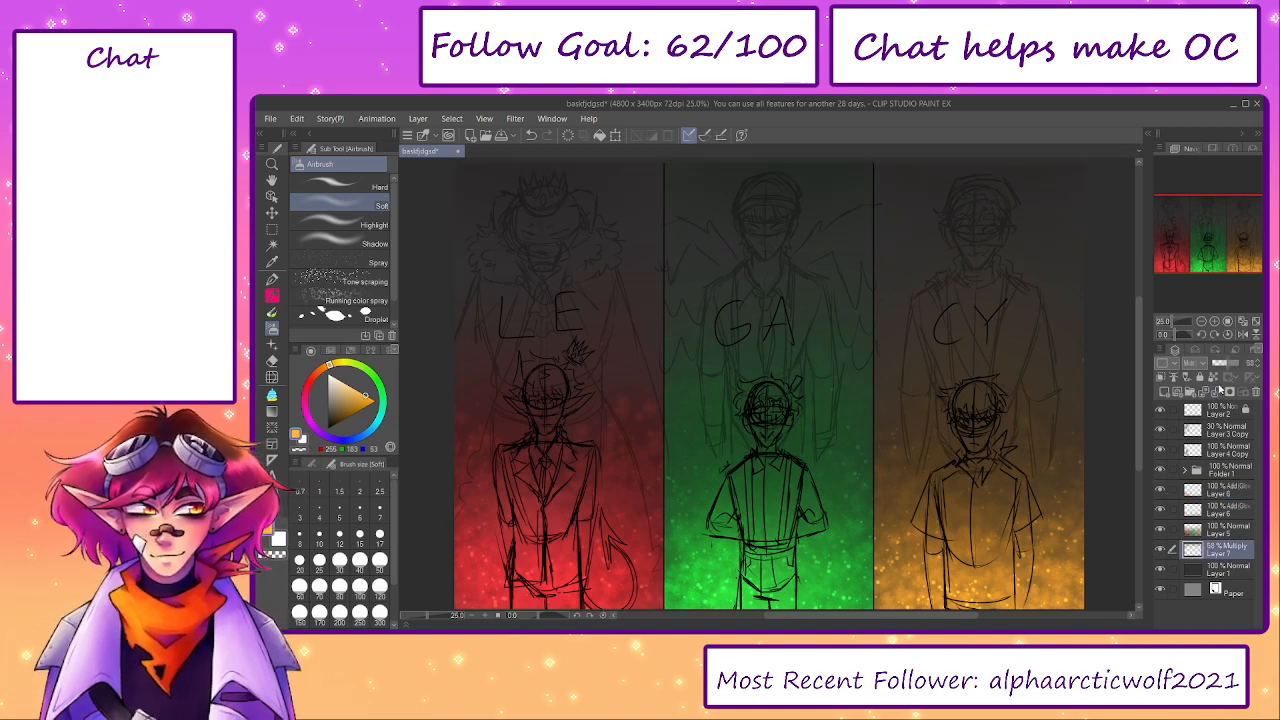
click(1219, 393)
click(1192, 535)
click(1161, 531)
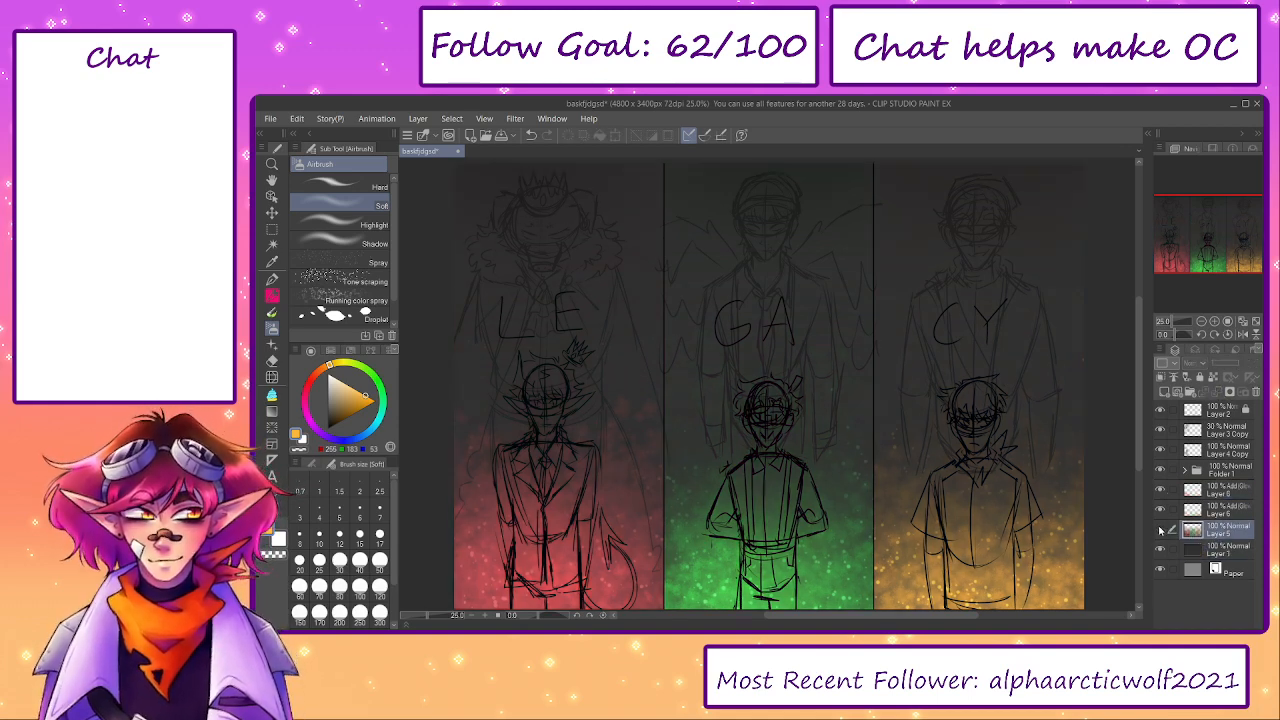
click(1161, 531)
click(1161, 491)
click(1161, 491)
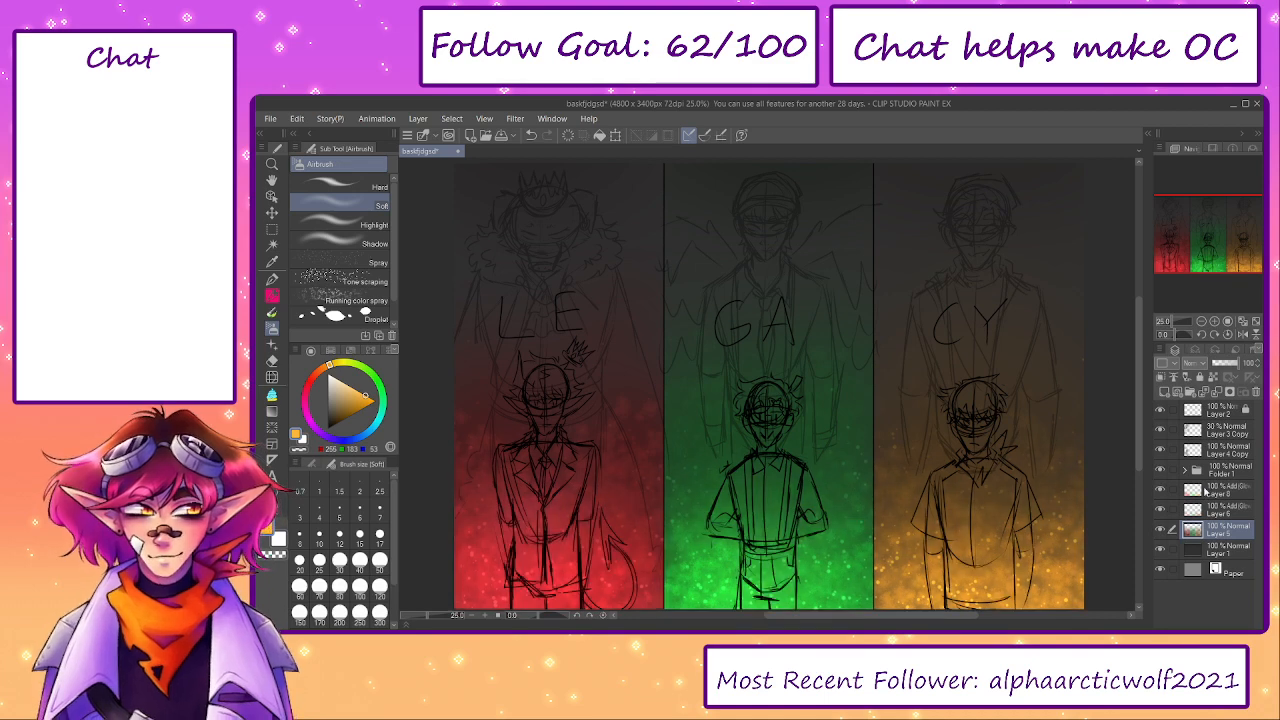
- Try the upper Add (Glow) layer beneath Layer 5, compare it hidden and shown, and return it to its previous place
drag(1216, 493, 1217, 537)
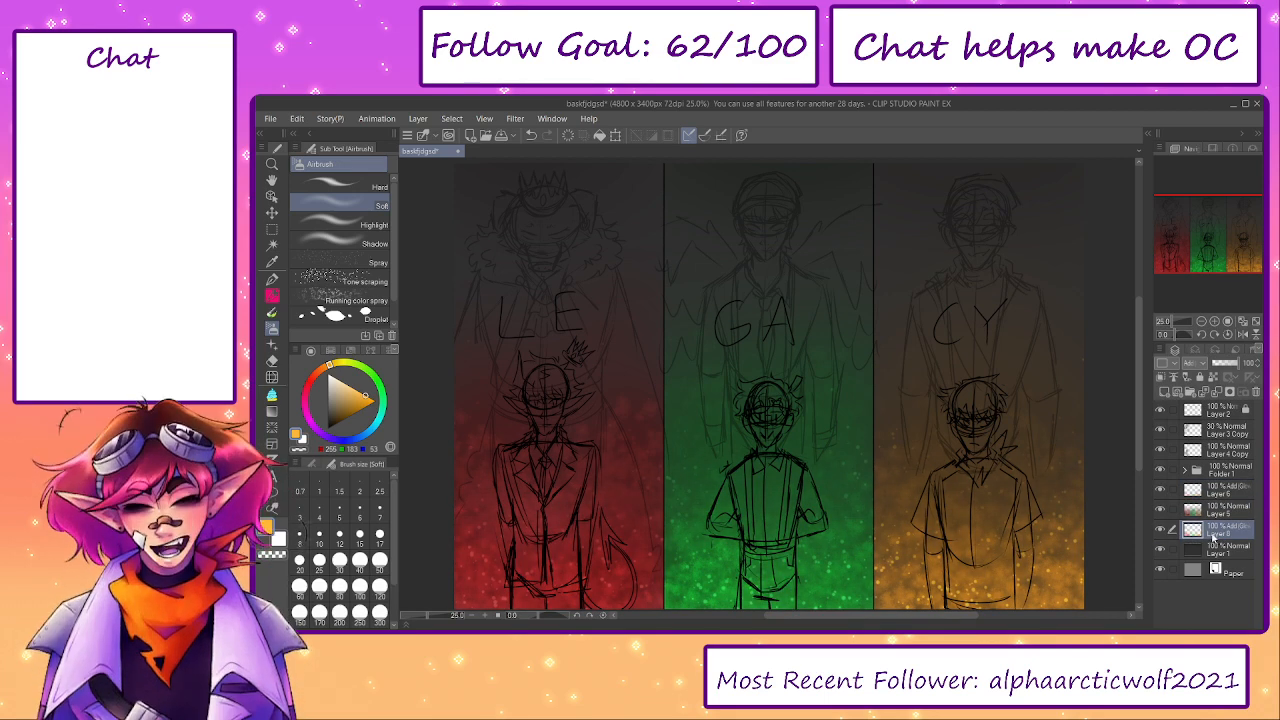
click(1160, 531)
click(1160, 531)
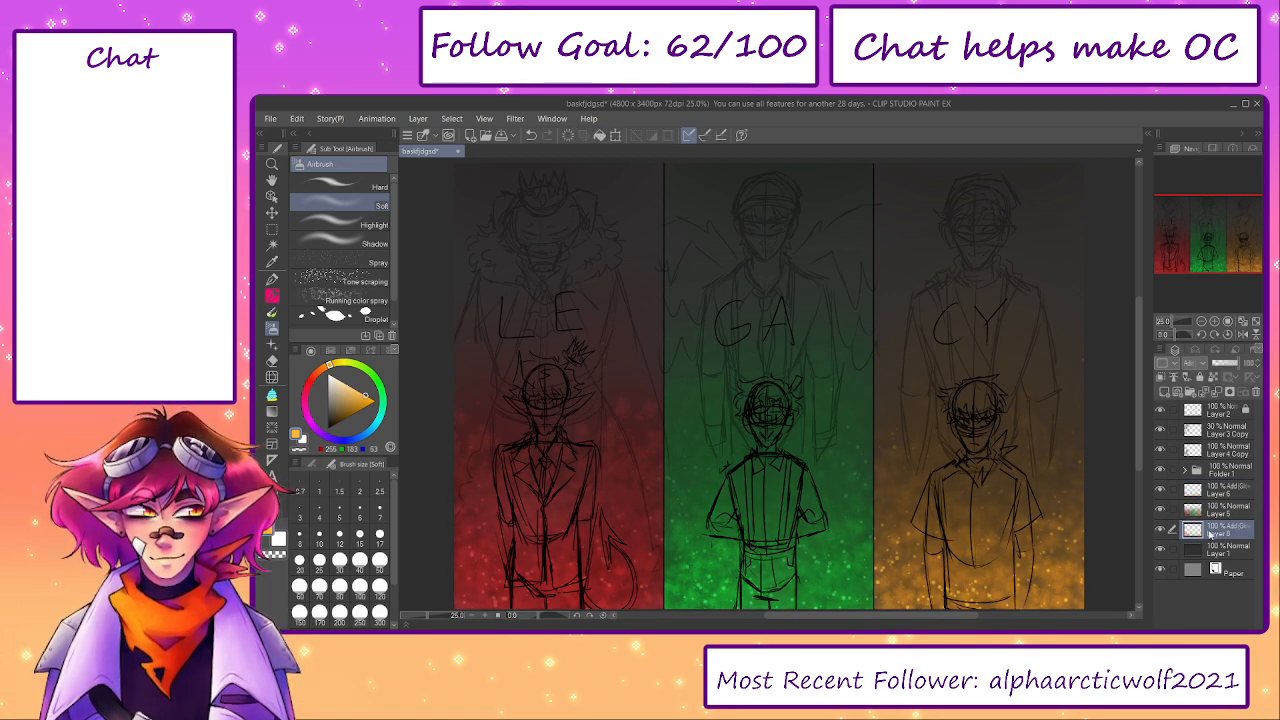
drag(1210, 488, 1210, 492)
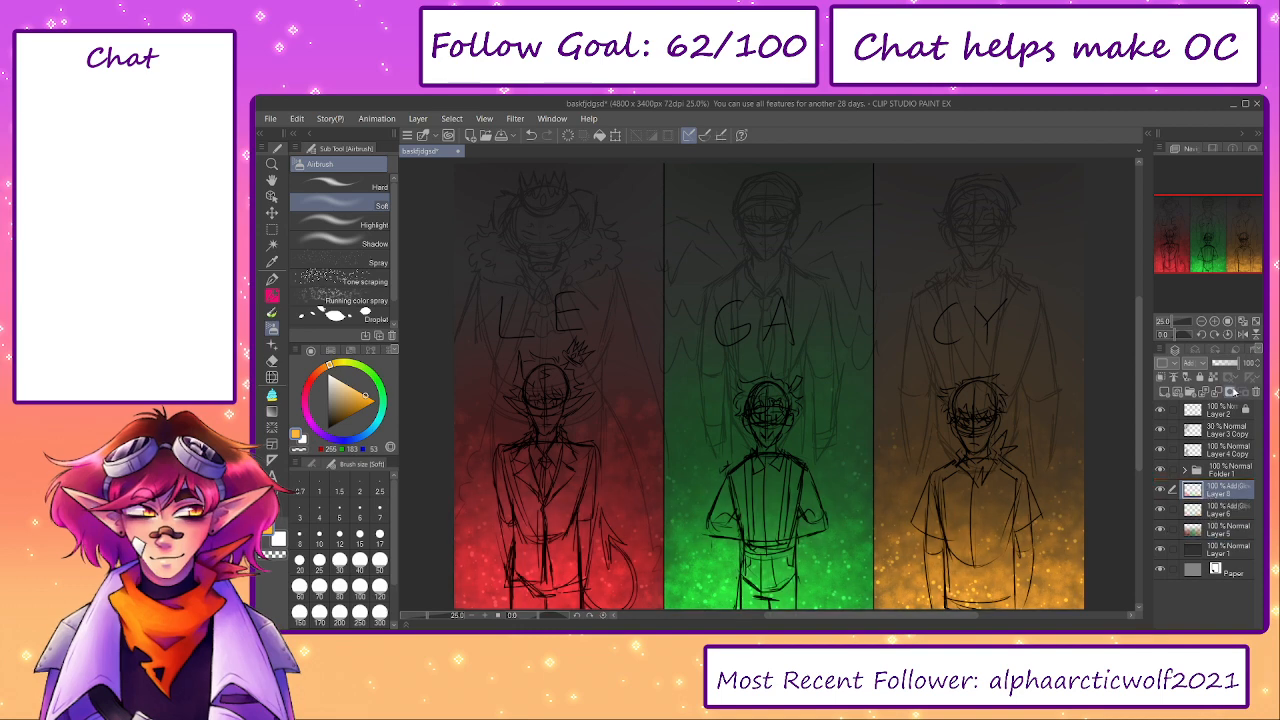
- Lower the upper Add (Glow) layer's opacity to 72% and compare the panels with it hidden and shown
mouse_move(1226, 368)
mouse_down()
mouse_move(1256, 364)
mouse_move(1232, 364)
mouse_up()
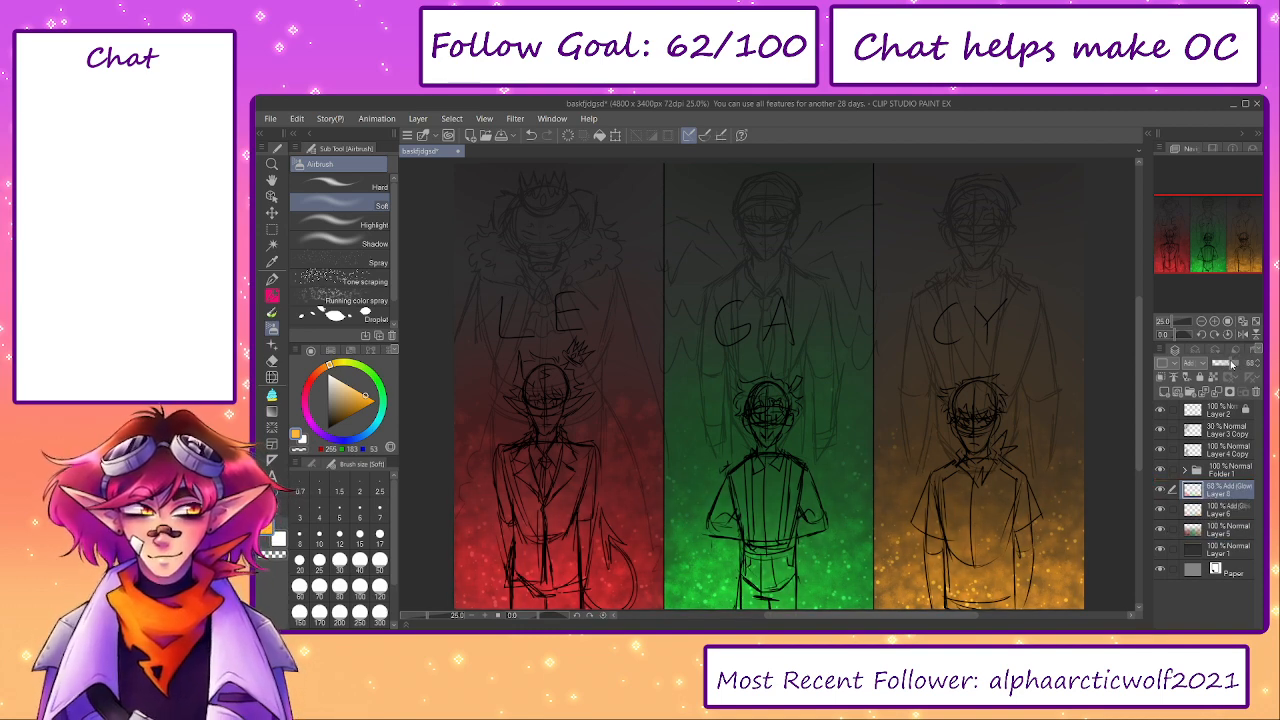
click(1160, 489)
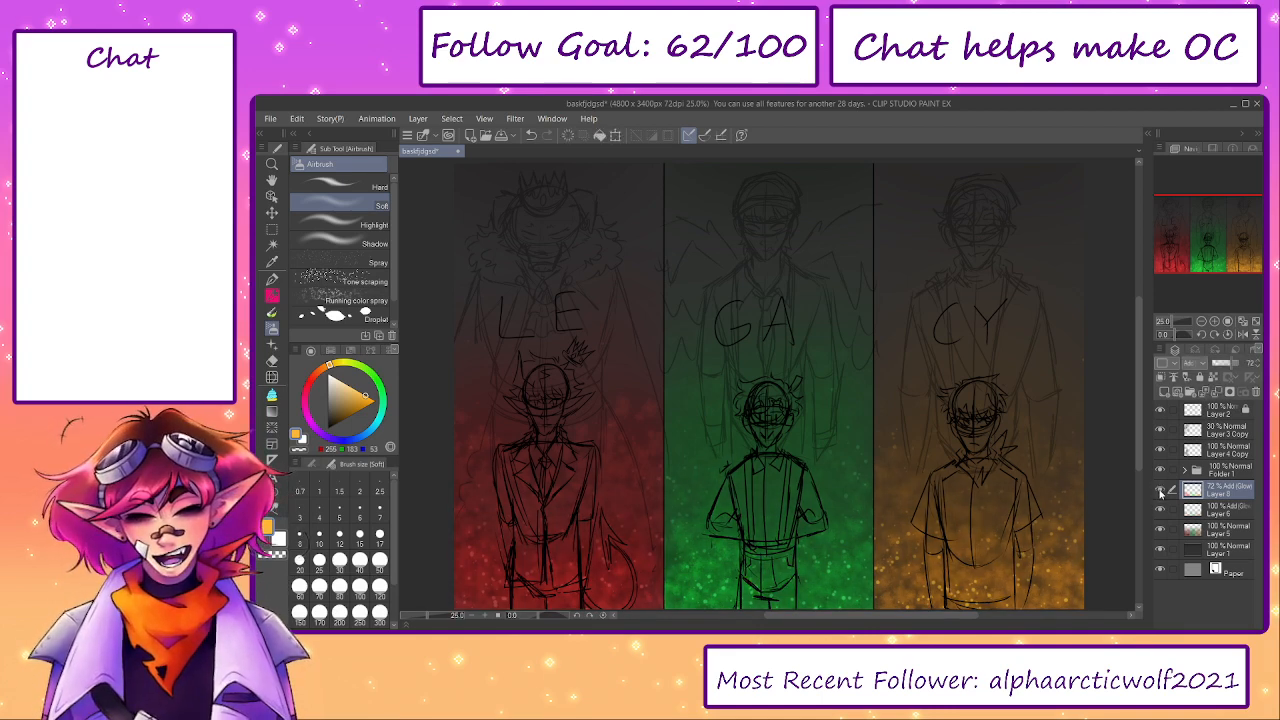
click(1160, 489)
click(1160, 489)
click(1160, 489)
click(1160, 489)
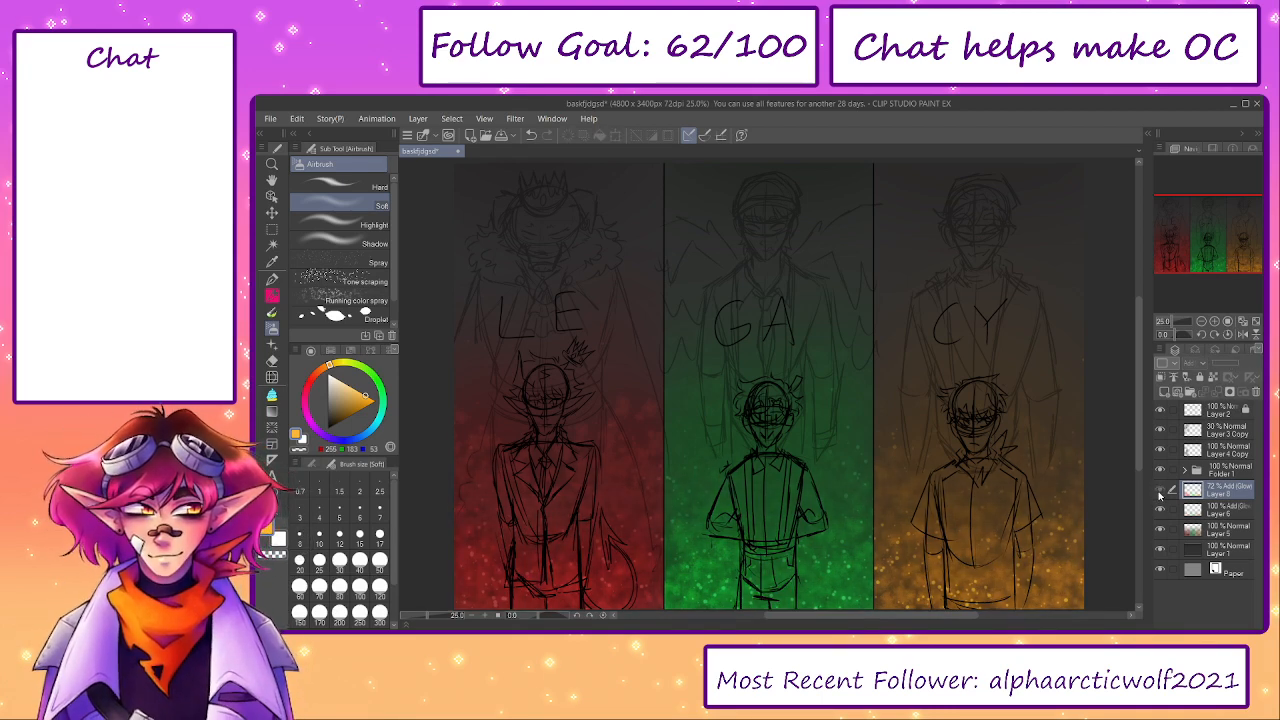
click(1160, 489)
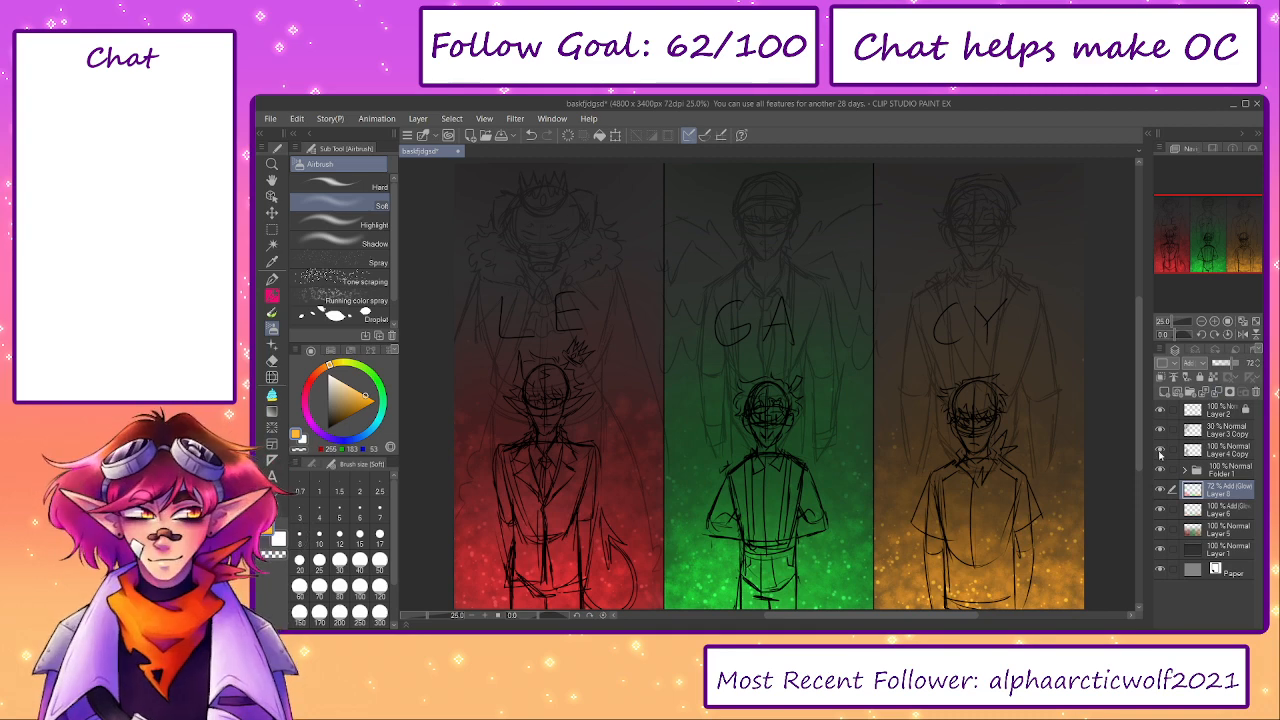
- Group Layers 8, 6, 5 and 1 into a new collapsed folder, and check both folders' contents by toggling their visibility
drag(982, 446, 1159, 469)
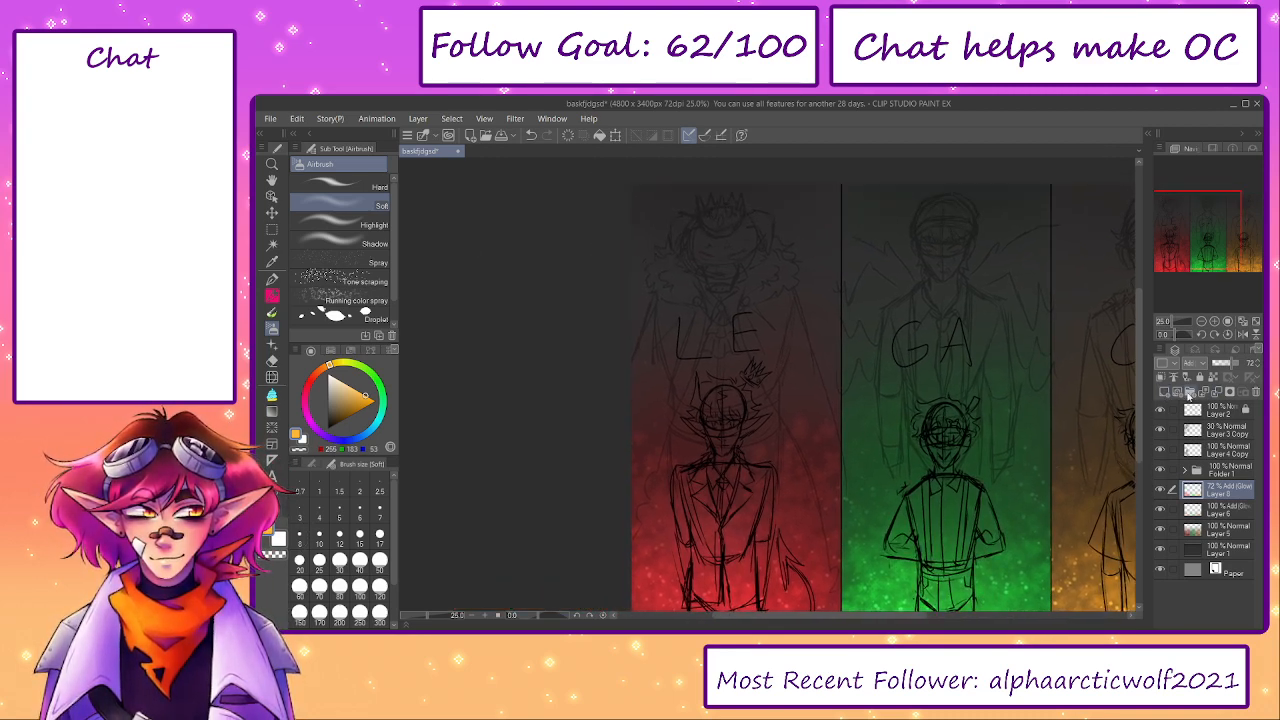
click(1190, 392)
click(1204, 512)
click(1175, 530)
click(1175, 550)
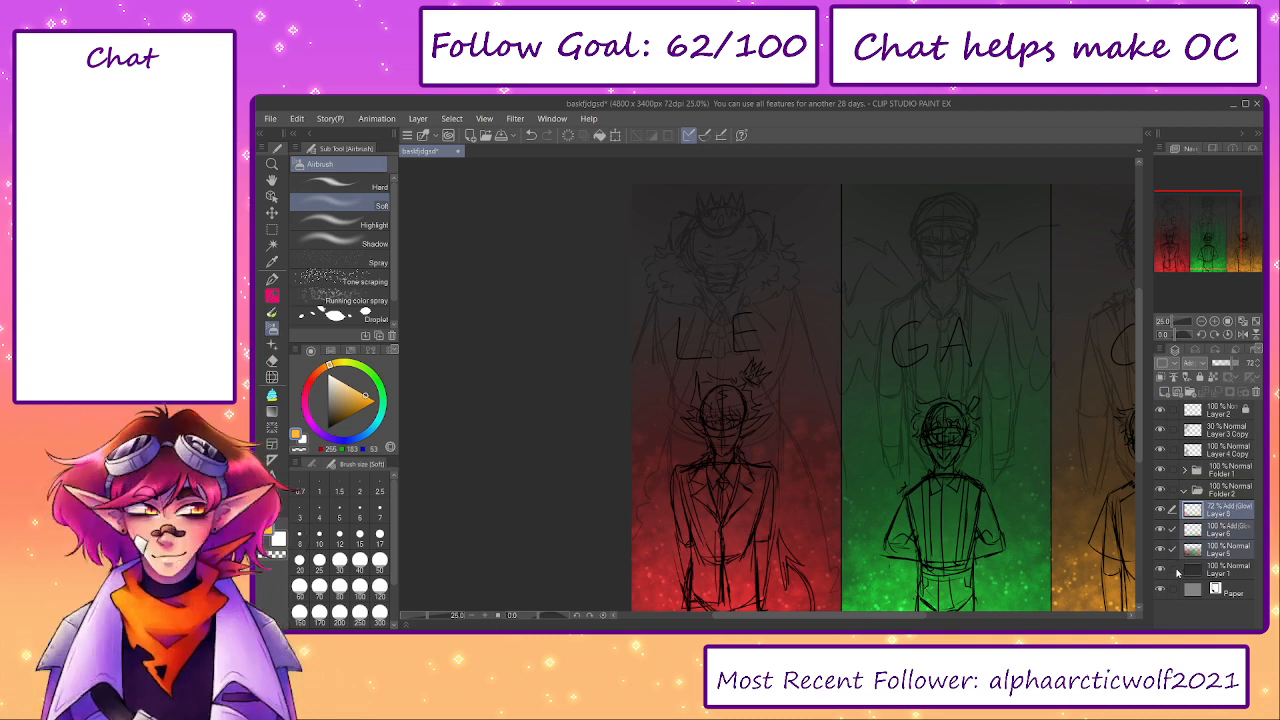
click(1176, 570)
drag(1212, 513, 1213, 502)
click(1184, 490)
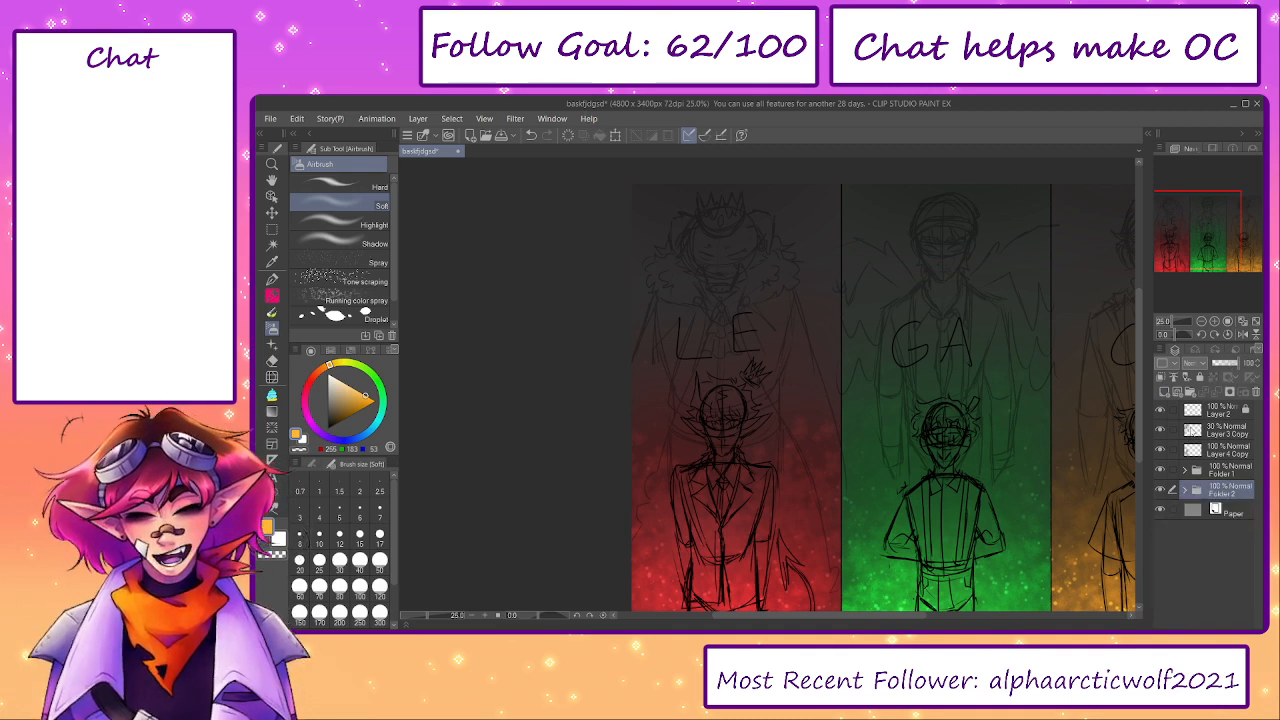
click(1160, 490)
click(1160, 490)
click(1161, 470)
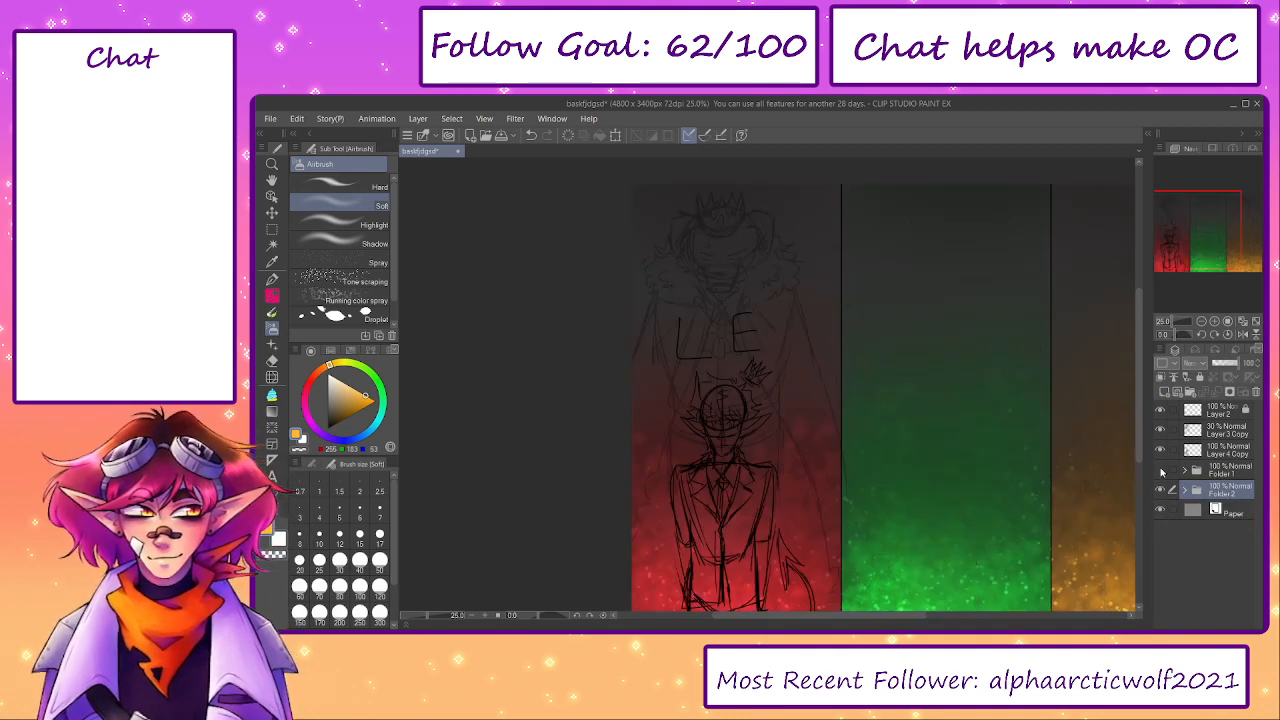
click(1161, 470)
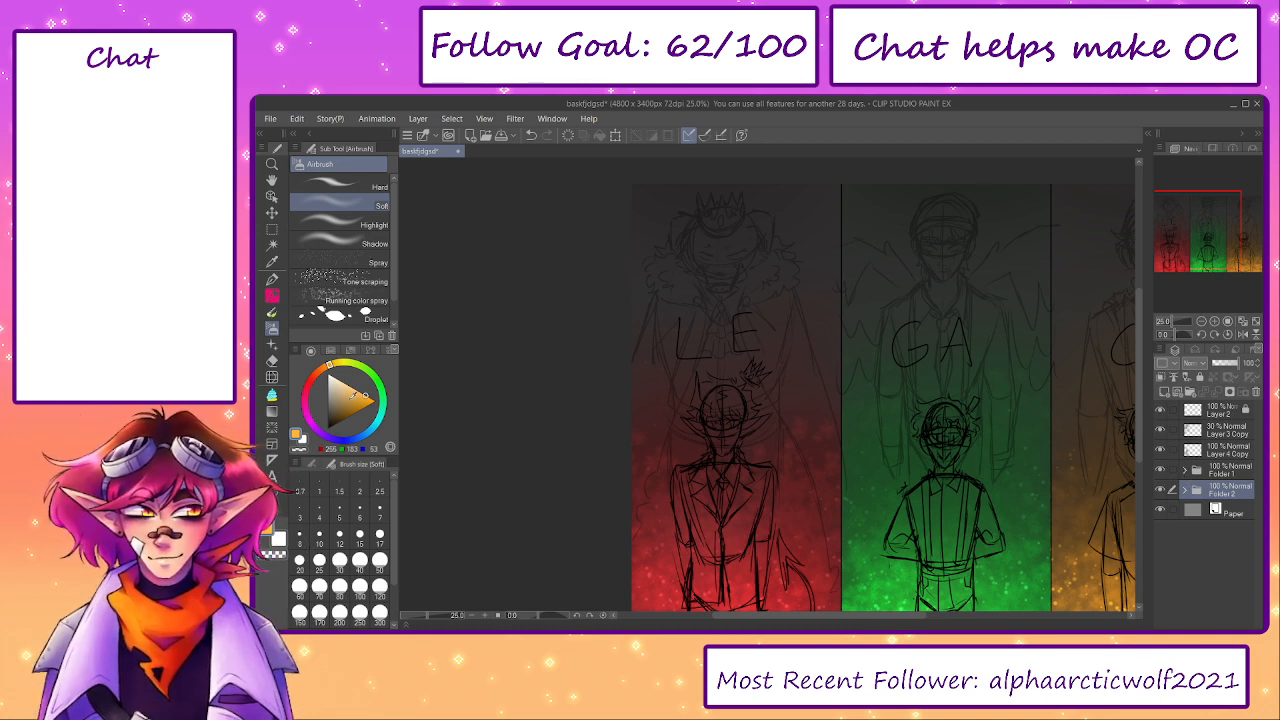
- Hide the Layer 4 Copy figure sketch and create a new layer above Layer 3 Copy for black pencil linework
key(p)
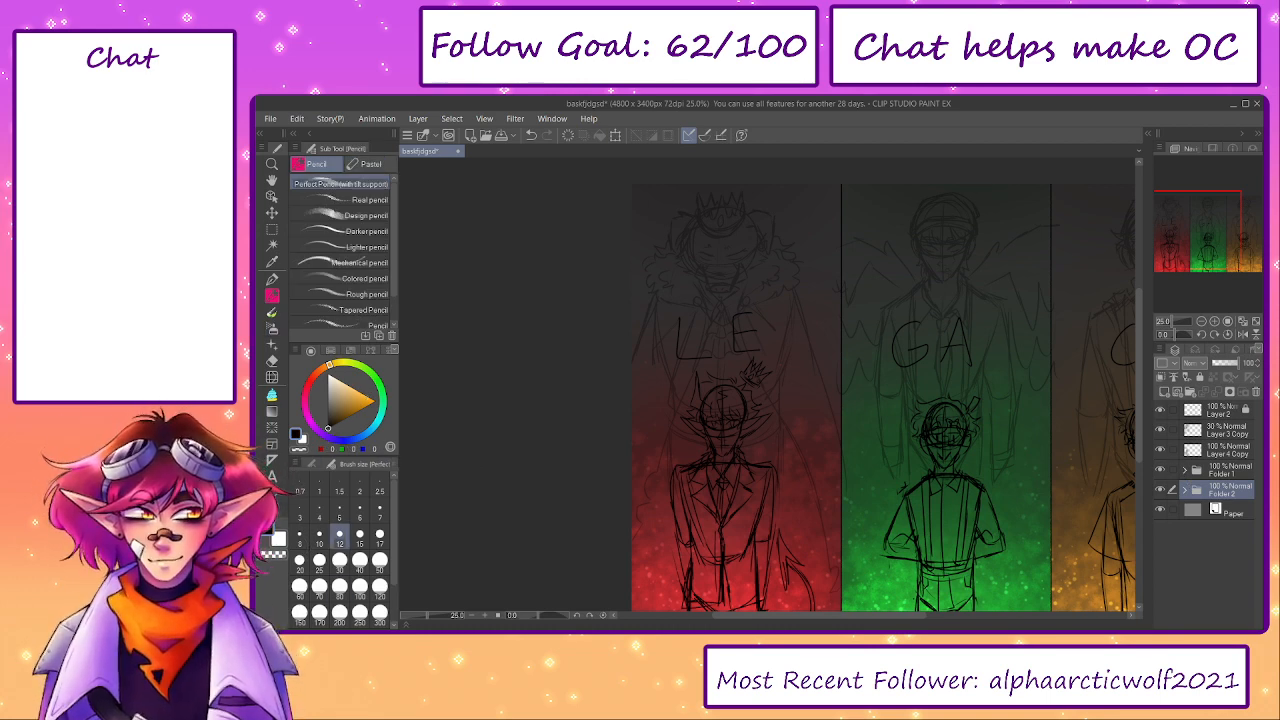
click(1160, 450)
drag(797, 348, 866, 394)
click(1195, 430)
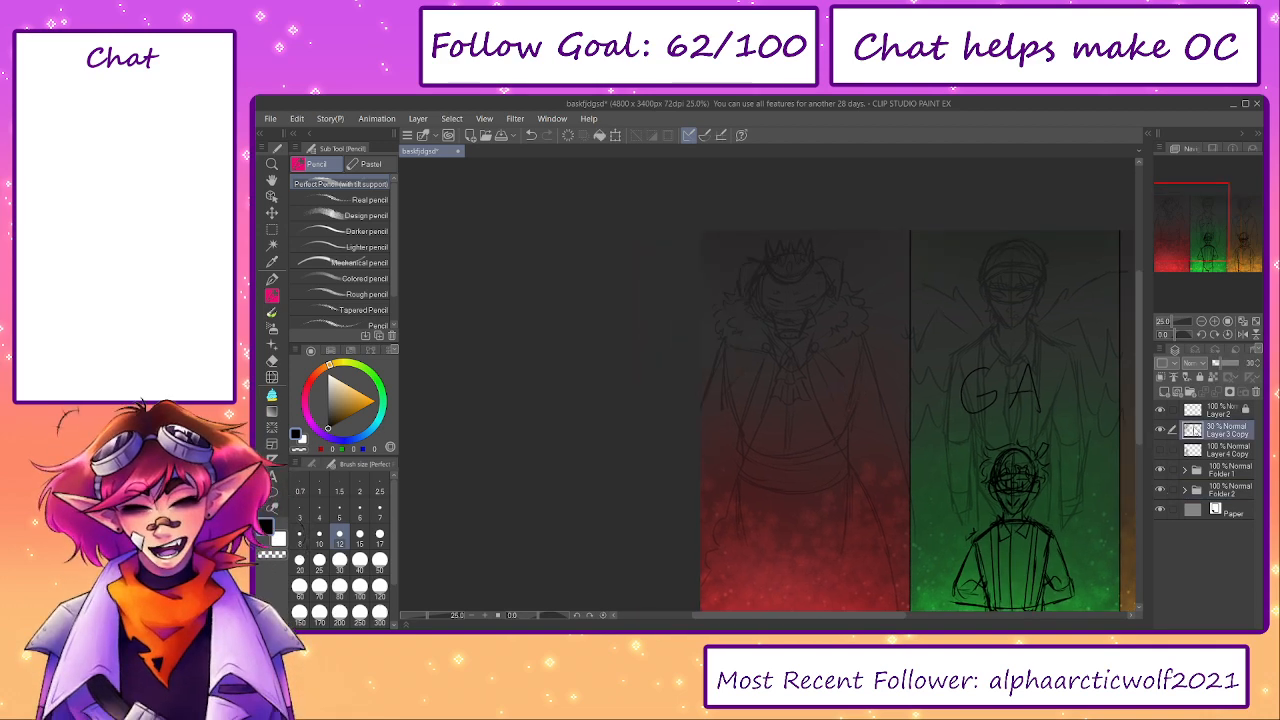
click(1178, 393)
scroll(800, 252, up, 5)
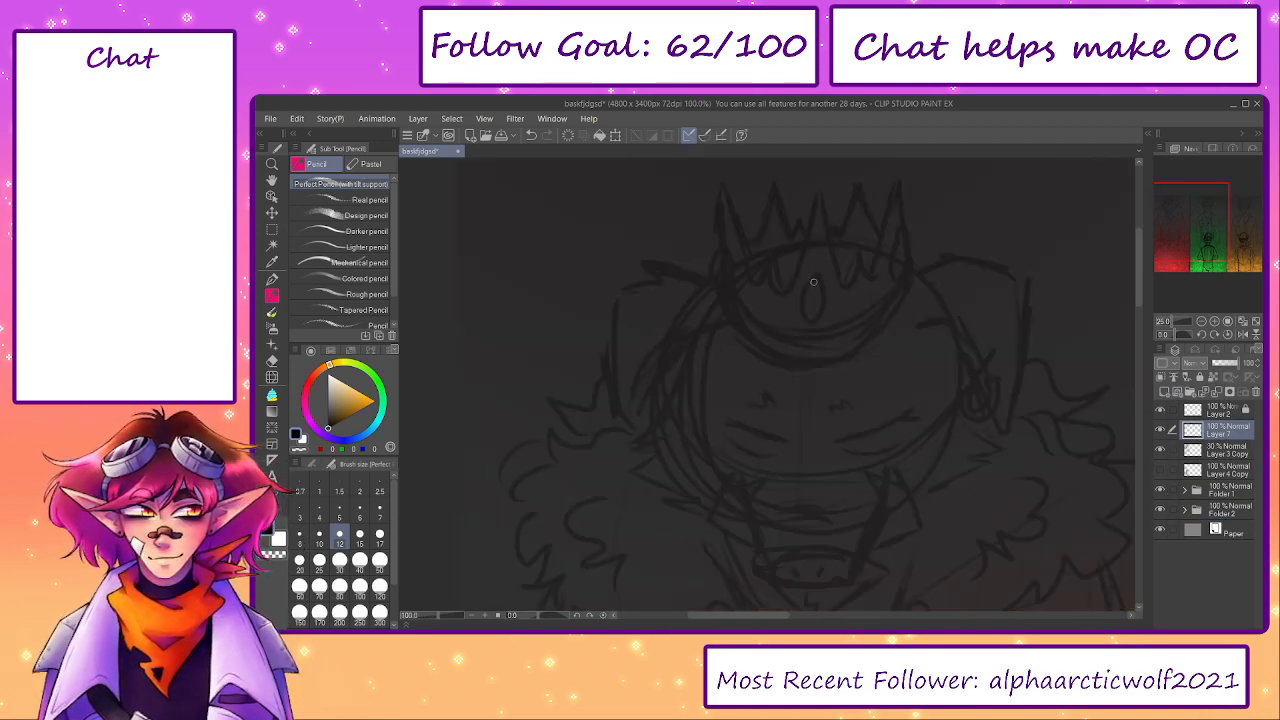
- Draw the jagged outer outline of the crowned LE figure's left-hand ear in black pencil, redoing strokes that miss the sketch
scroll(819, 290, down, 3)
scroll(820, 290, down, 1)
drag(1196, 219, 1253, 217)
scroll(789, 263, up, 4)
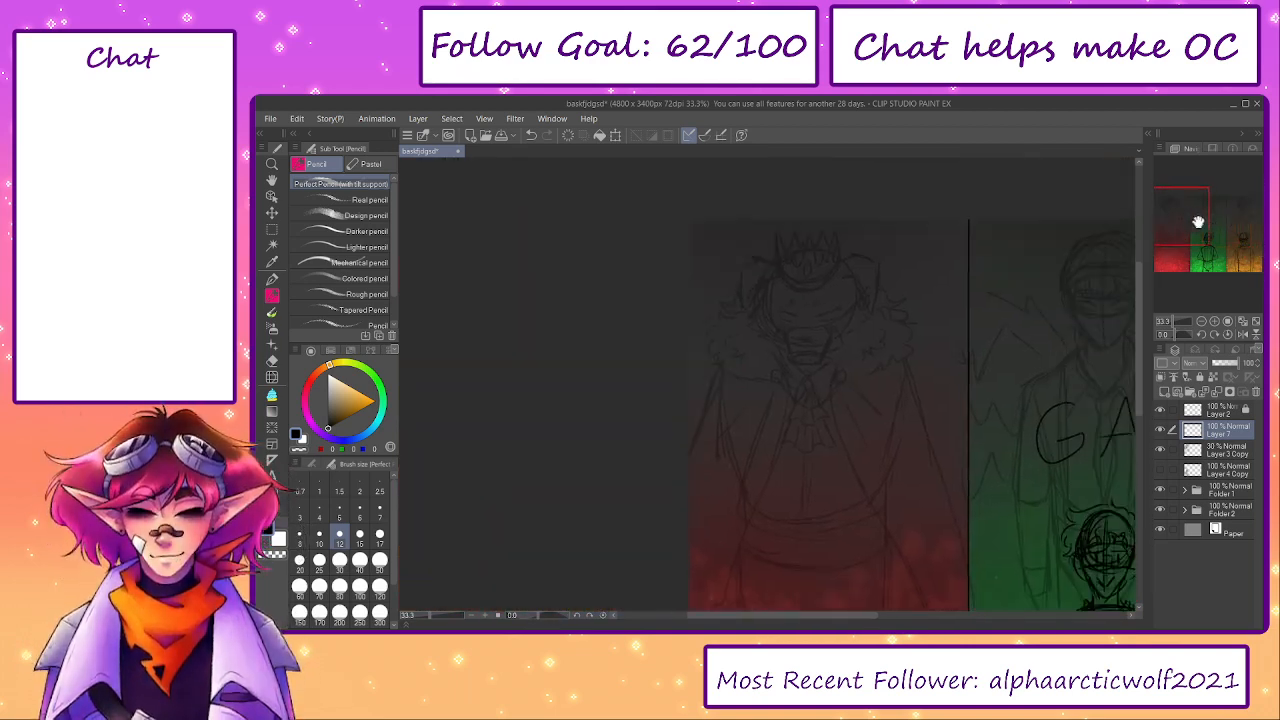
mouse_move(680, 228)
mouse_down()
mouse_move(703, 288)
mouse_move(626, 247)
mouse_move(638, 272)
mouse_move(613, 276)
mouse_move(591, 336)
mouse_move(622, 406)
mouse_up()
key(ctrl+z)
key(ctrl+z)
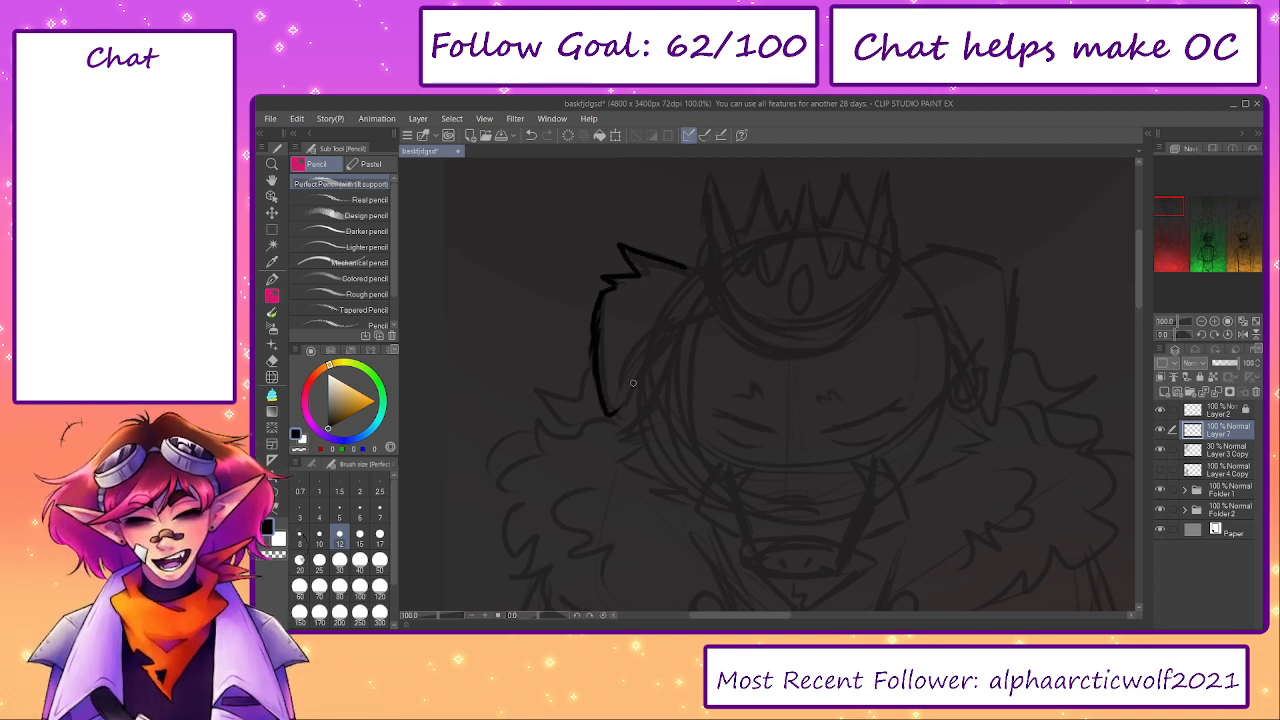
key(ctrl+z)
mouse_move(597, 358)
mouse_down()
mouse_move(608, 419)
mouse_move(640, 399)
mouse_up()
key(ctrl+z)
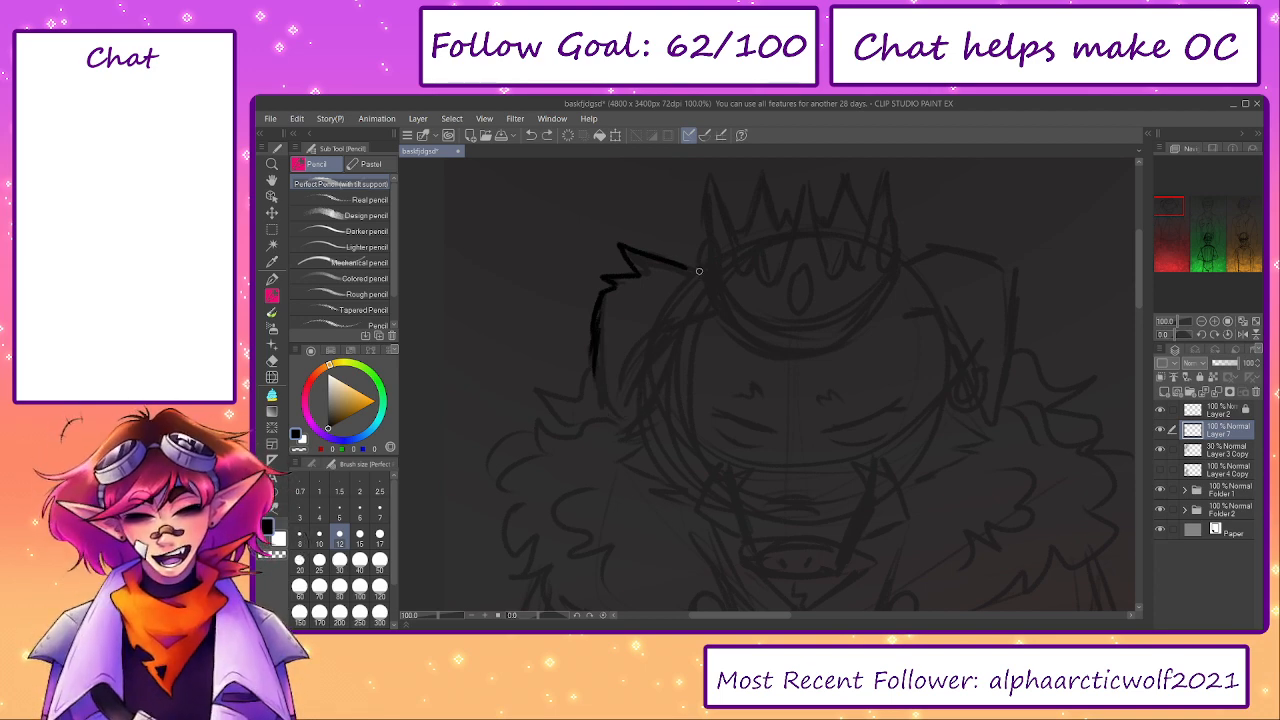
key(ctrl+z)
drag(699, 271, 671, 258)
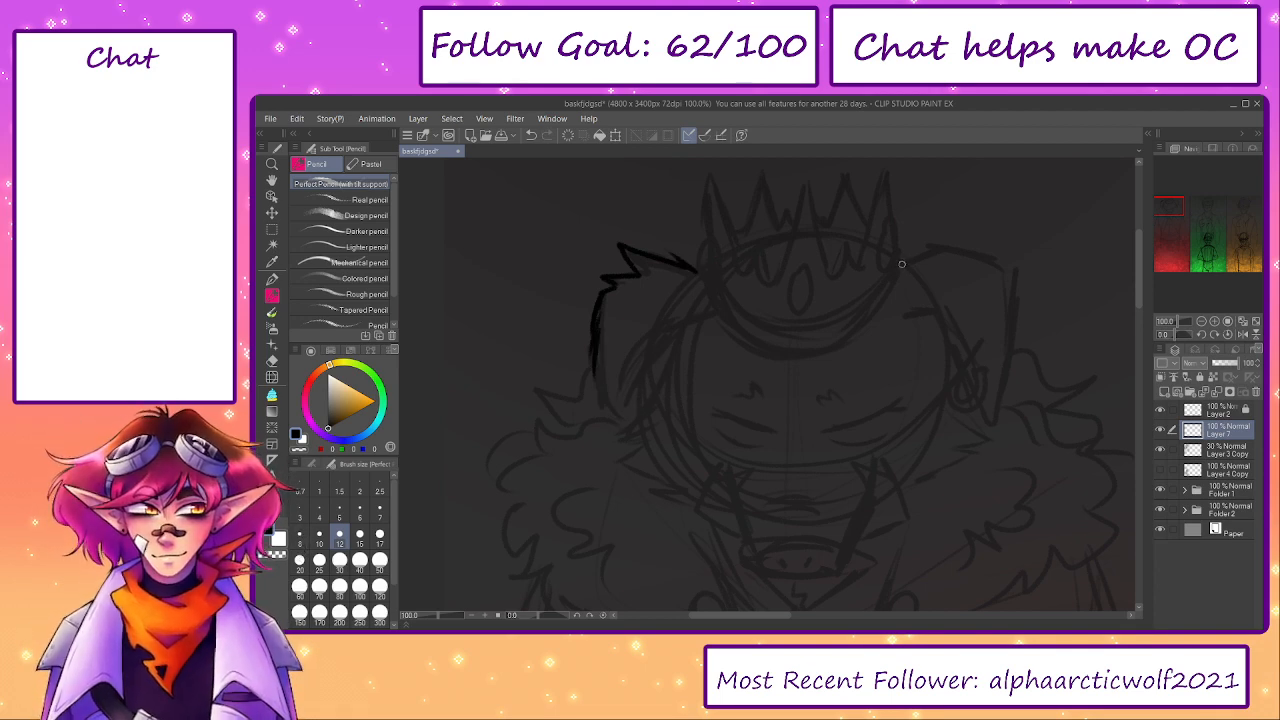
- Draw the curved top and outer edge of the crowned figure's right-hand ear down towards its tip
key(ctrl+z)
mouse_move(902, 264)
mouse_down()
mouse_move(963, 252)
mouse_move(1013, 286)
mouse_move(1006, 392)
mouse_up()
drag(1004, 332, 996, 422)
- Draw the right-hand ear's short inner stroke and its U-shaped earring, undoing unwanted strokes, and save the drawing
scroll(985, 350, up, 2)
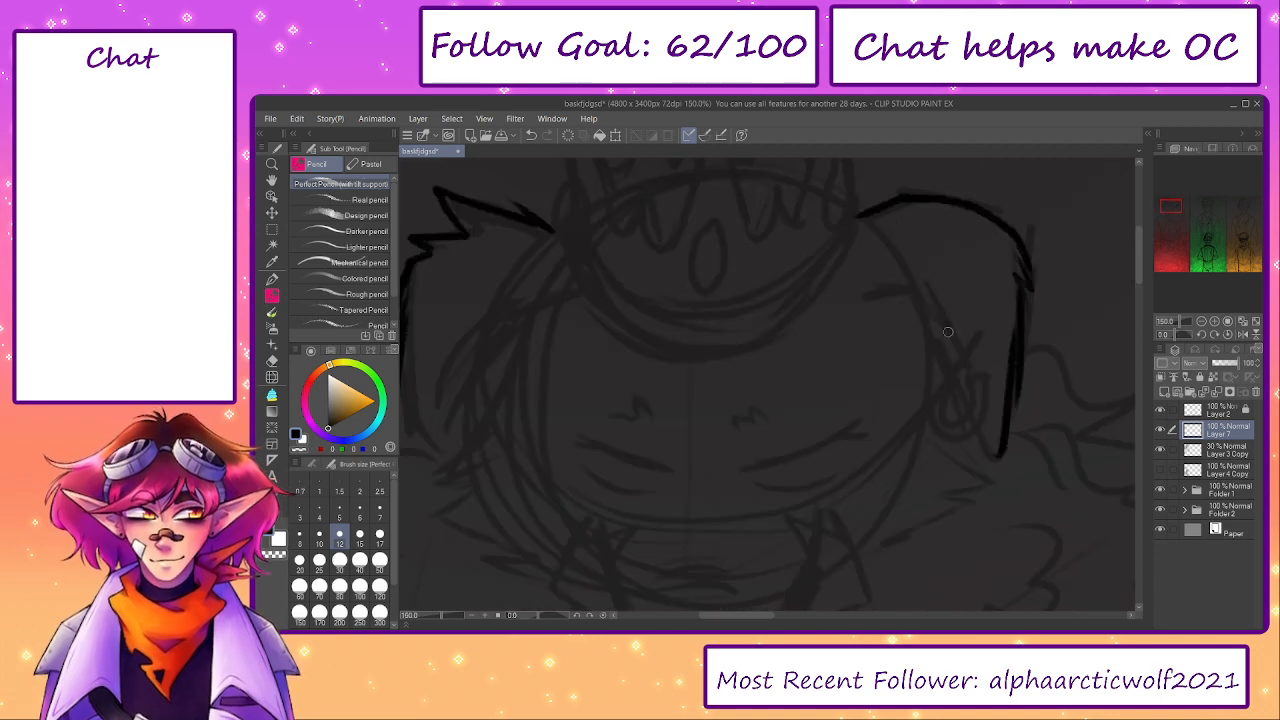
mouse_move(870, 298)
mouse_down()
mouse_move(932, 292)
mouse_move(935, 317)
mouse_up()
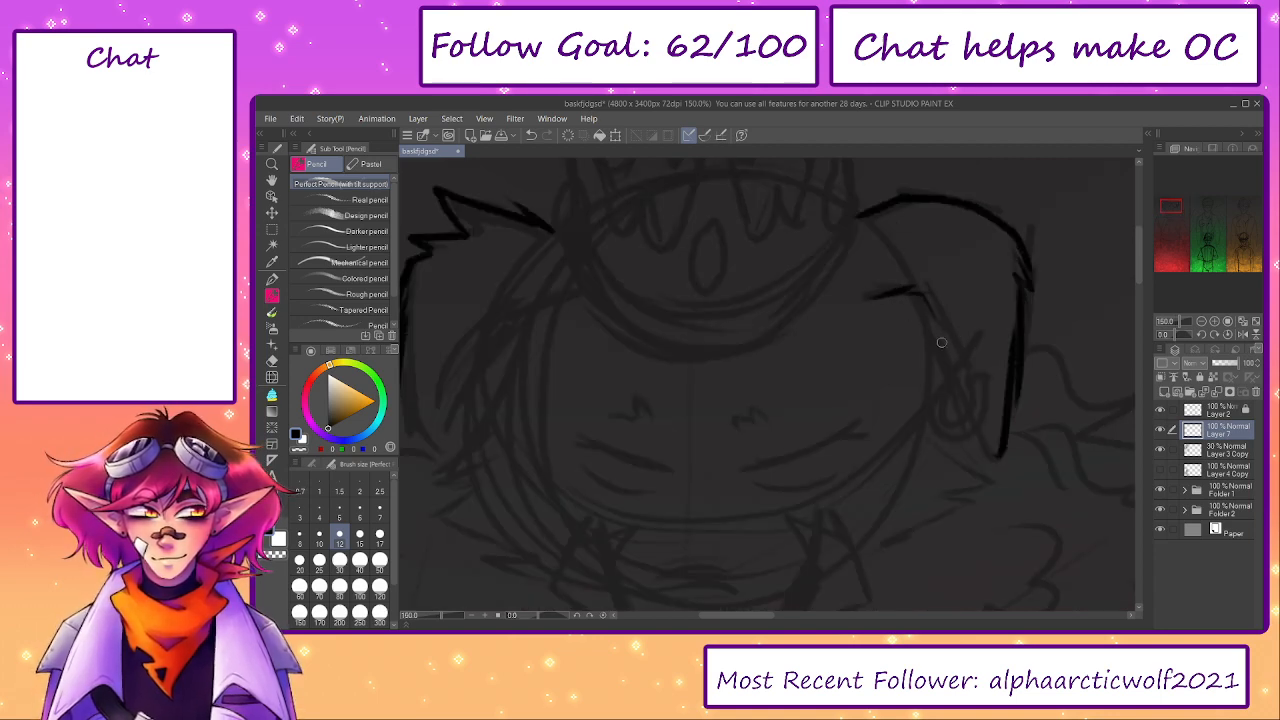
mouse_move(985, 374)
mouse_down()
mouse_move(960, 436)
mouse_move(946, 392)
mouse_move(927, 423)
mouse_move(955, 381)
mouse_move(935, 403)
mouse_move(976, 390)
mouse_move(969, 415)
mouse_move(972, 379)
mouse_move(990, 383)
mouse_move(984, 399)
mouse_move(980, 378)
mouse_move(974, 404)
mouse_move(976, 383)
mouse_move(971, 396)
mouse_move(989, 388)
mouse_move(969, 393)
mouse_move(964, 417)
mouse_move(939, 396)
mouse_move(968, 411)
mouse_move(956, 426)
mouse_move(931, 390)
mouse_up()
key(ctrl+z)
key(ctrl+z)
key(ctrl+z)
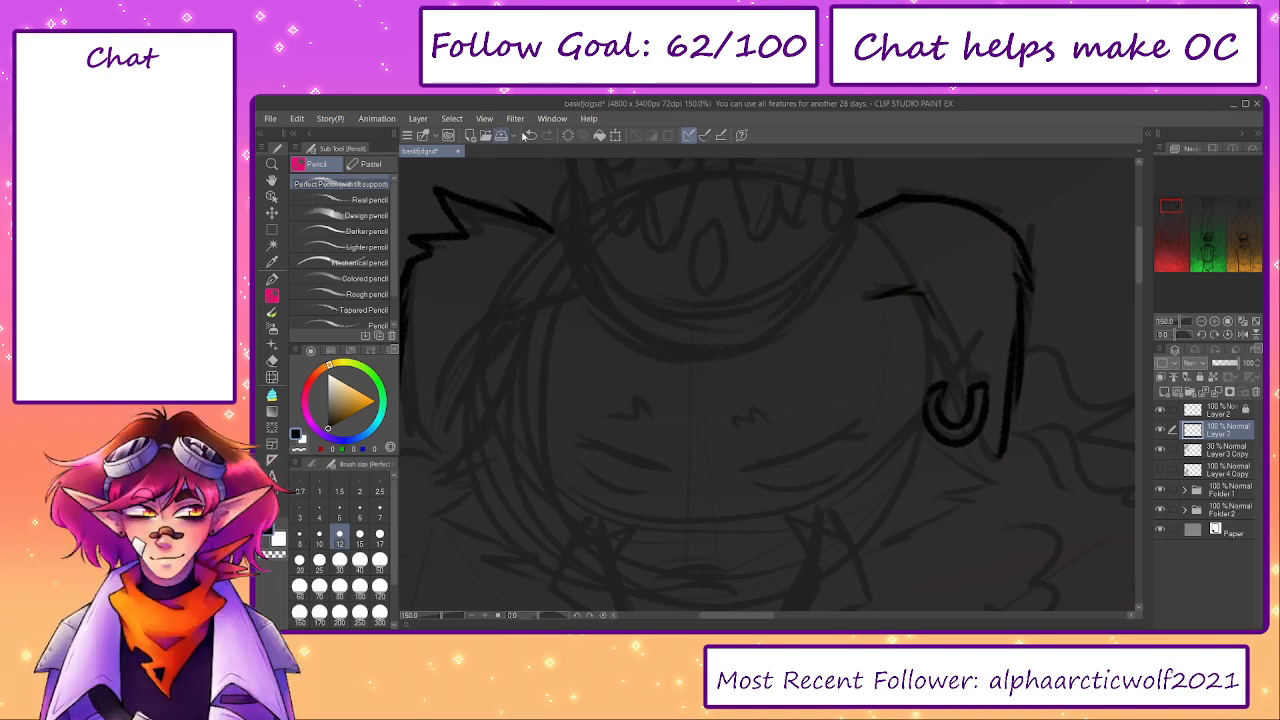
key(ctrl+s)
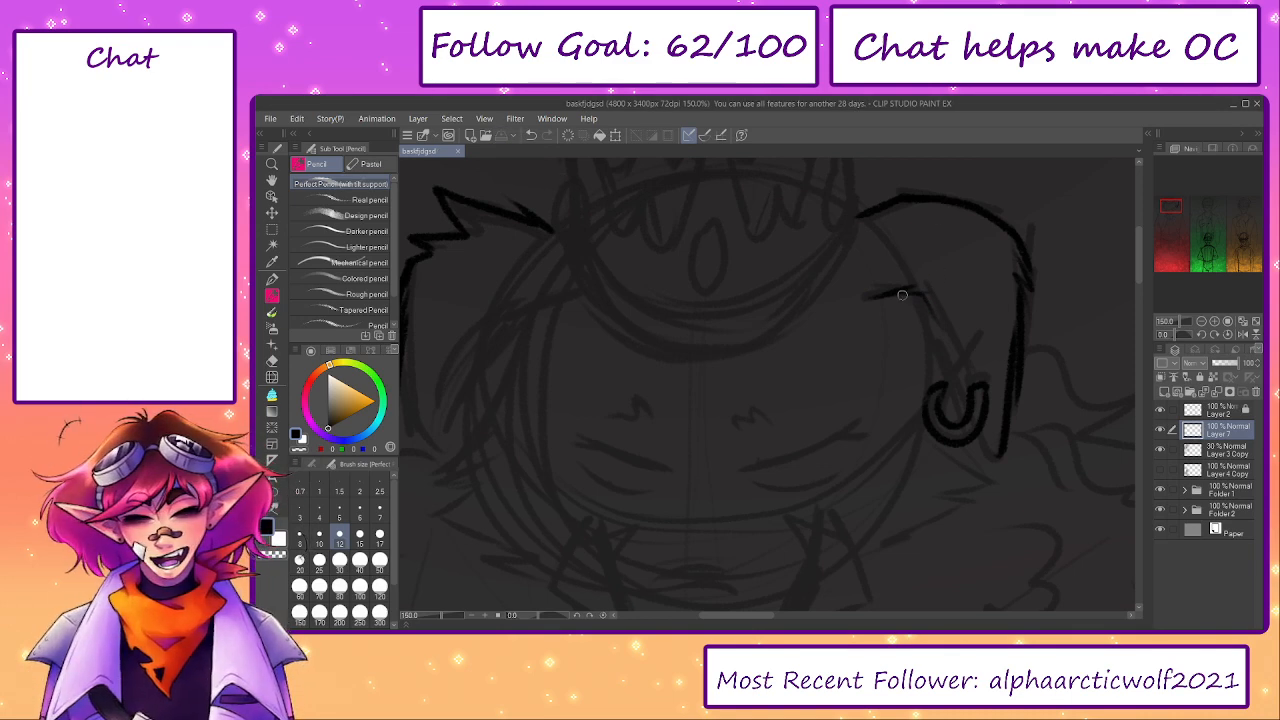
- Draw the right-hand ear's inner edge down through the earring and close its pointed tip, redoing unsatisfactory strokes
mouse_move(900, 293)
mouse_down()
mouse_move(939, 343)
mouse_move(906, 295)
mouse_move(938, 345)
mouse_move(956, 422)
mouse_move(1003, 478)
mouse_up()
key(ctrl+z)
key(ctrl+z)
key(ctrl+z)
mouse_move(966, 438)
mouse_down()
mouse_move(1008, 420)
mouse_move(1003, 449)
mouse_up()
key(ctrl+z)
- Draw the short inner stroke at the base of the crowned figure's left-hand ear, redoing strokes that miss the sketch
key(ctrl+z)
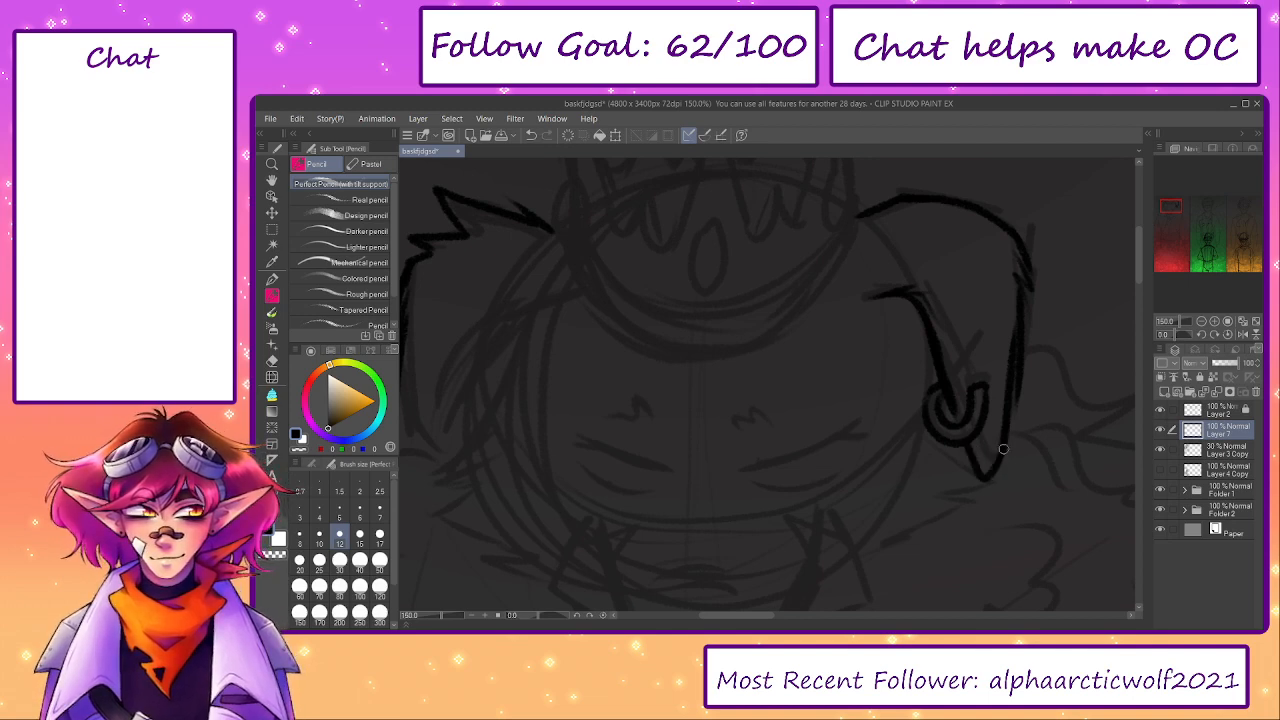
drag(718, 346, 853, 335)
mouse_move(675, 285)
mouse_down()
mouse_move(648, 292)
mouse_move(686, 297)
mouse_up()
key(ctrl+z)
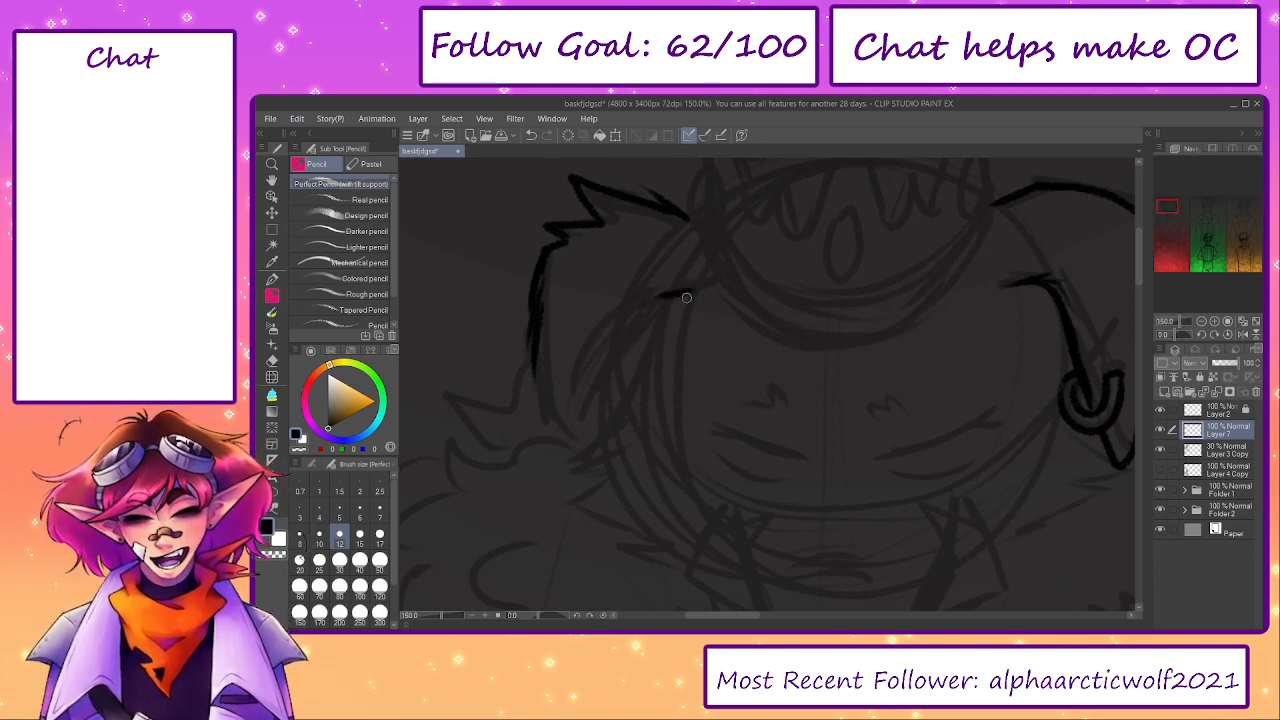
drag(680, 289, 652, 297)
key(ctrl+z)
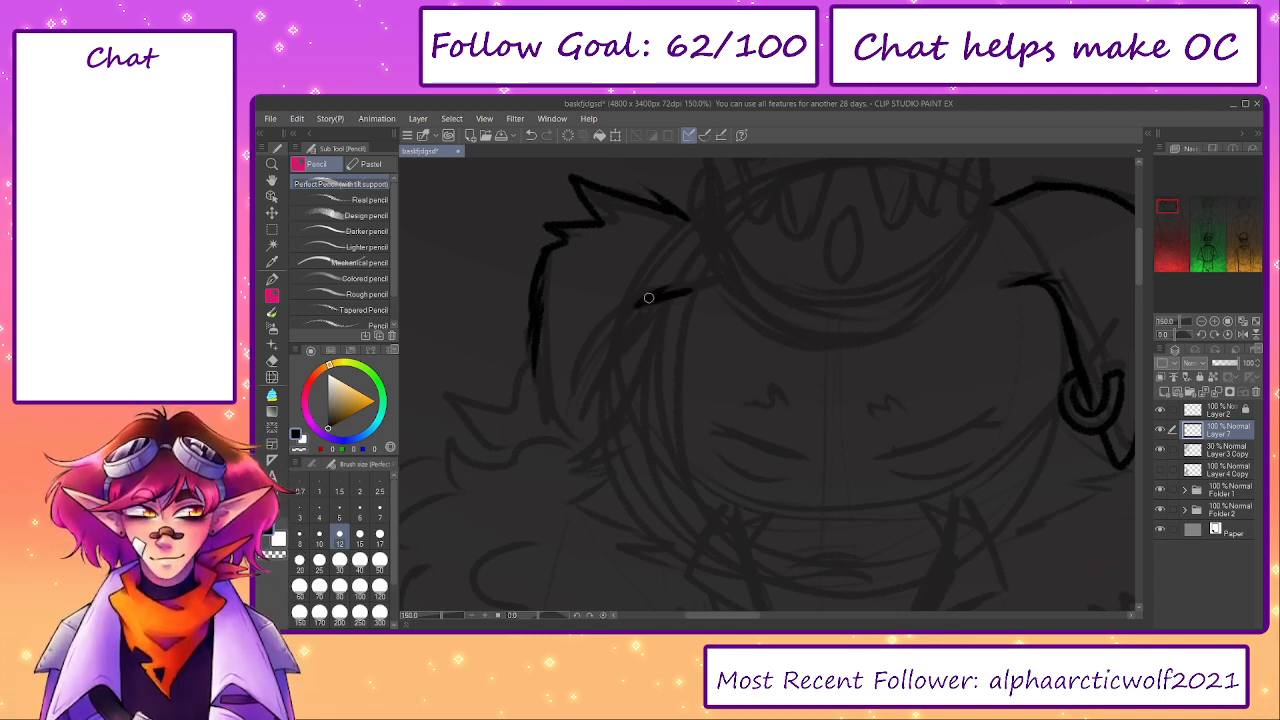
- Draw the left-hand ear's inner edge down to a closed pointed tip and double the line, undoing unsatisfactory strokes
drag(658, 293, 605, 381)
key(ctrl+z)
key(ctrl+z)
mouse_move(631, 332)
mouse_down()
mouse_move(600, 432)
mouse_move(584, 438)
mouse_up()
key(ctrl+z)
mouse_move(534, 346)
mouse_down()
mouse_move(550, 452)
mouse_move(610, 362)
mouse_move(581, 428)
mouse_up()
key(ctrl+z)
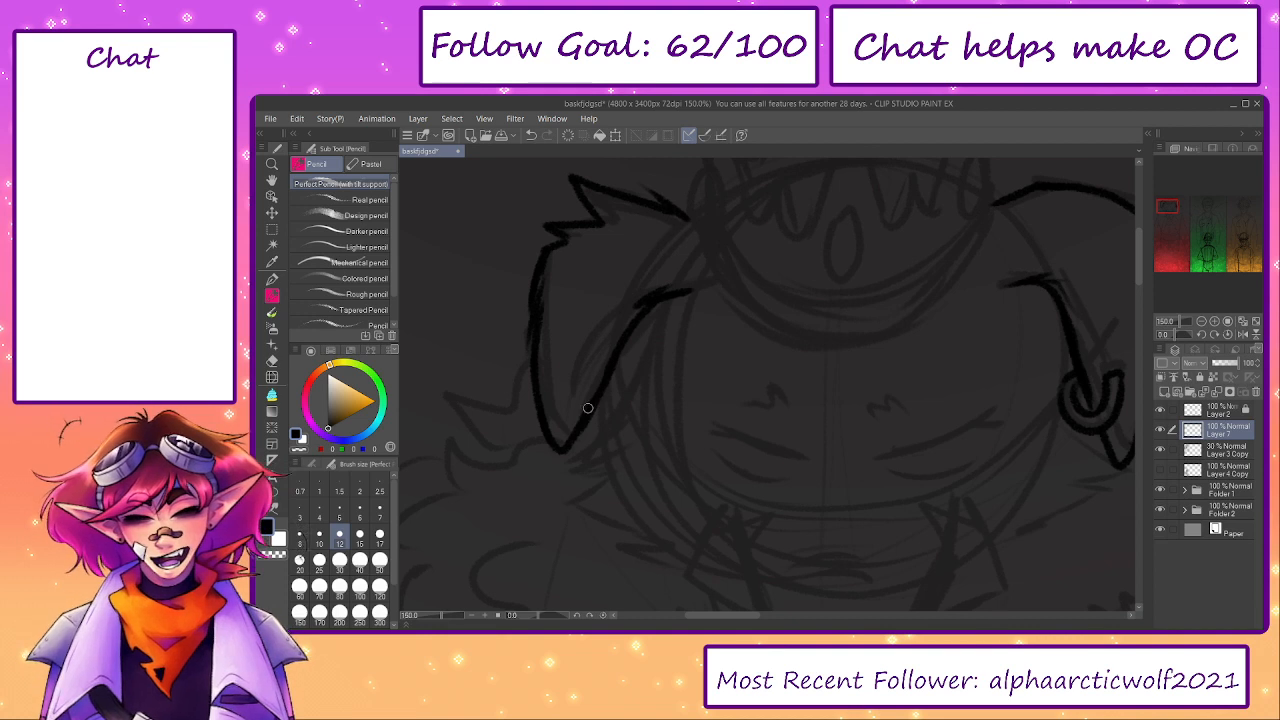
key(ctrl+z)
drag(618, 345, 579, 429)
drag(641, 304, 576, 418)
- Add a second line along the right-hand ear's inner edge down to the earring, redoing stray strokes
mouse_move(1070, 281)
mouse_down()
mouse_move(988, 284)
mouse_move(1016, 370)
mouse_up()
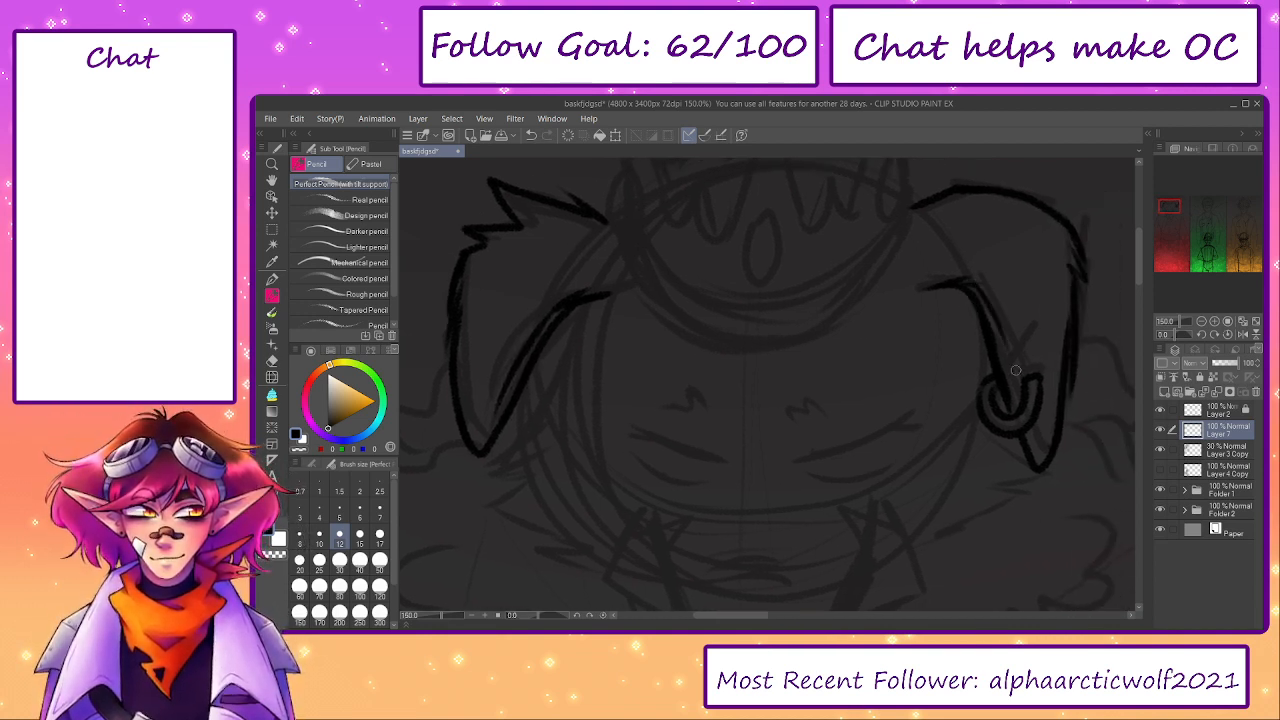
key(ctrl+z)
drag(971, 280, 1019, 379)
key(ctrl+z)
drag(974, 289, 1008, 360)
key(ctrl+z)
drag(988, 308, 1016, 362)
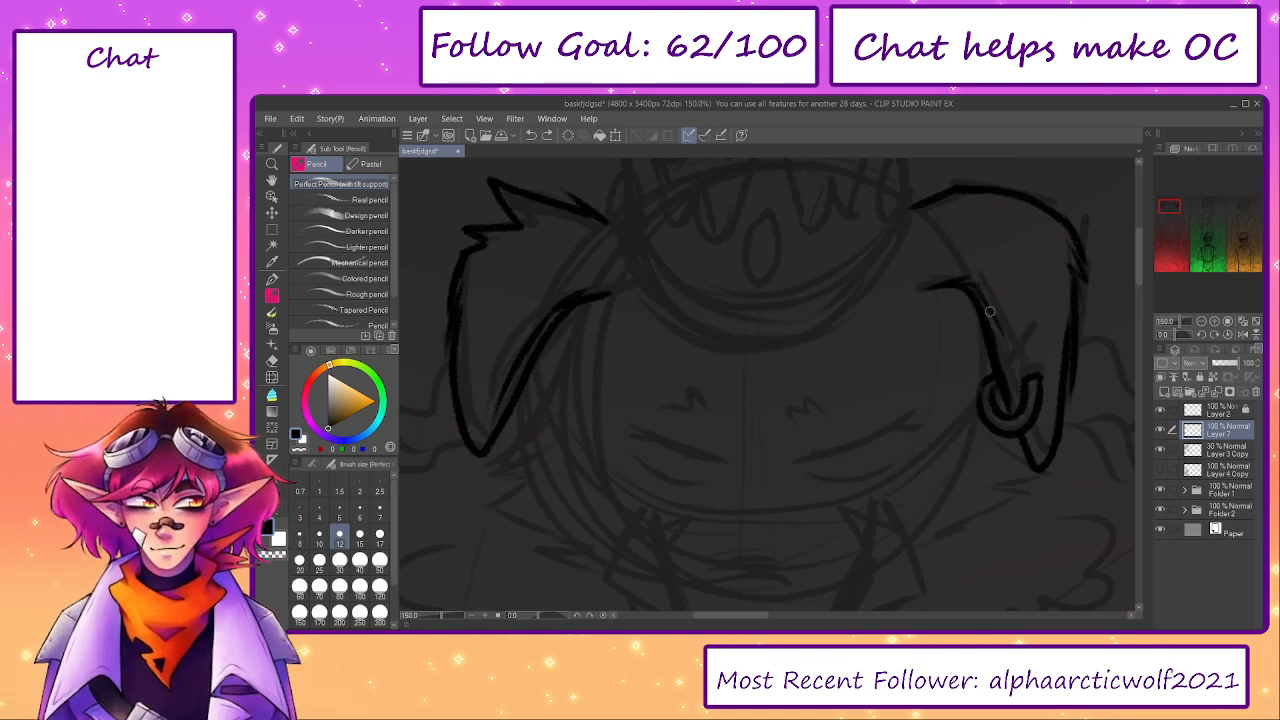
drag(989, 310, 1013, 372)
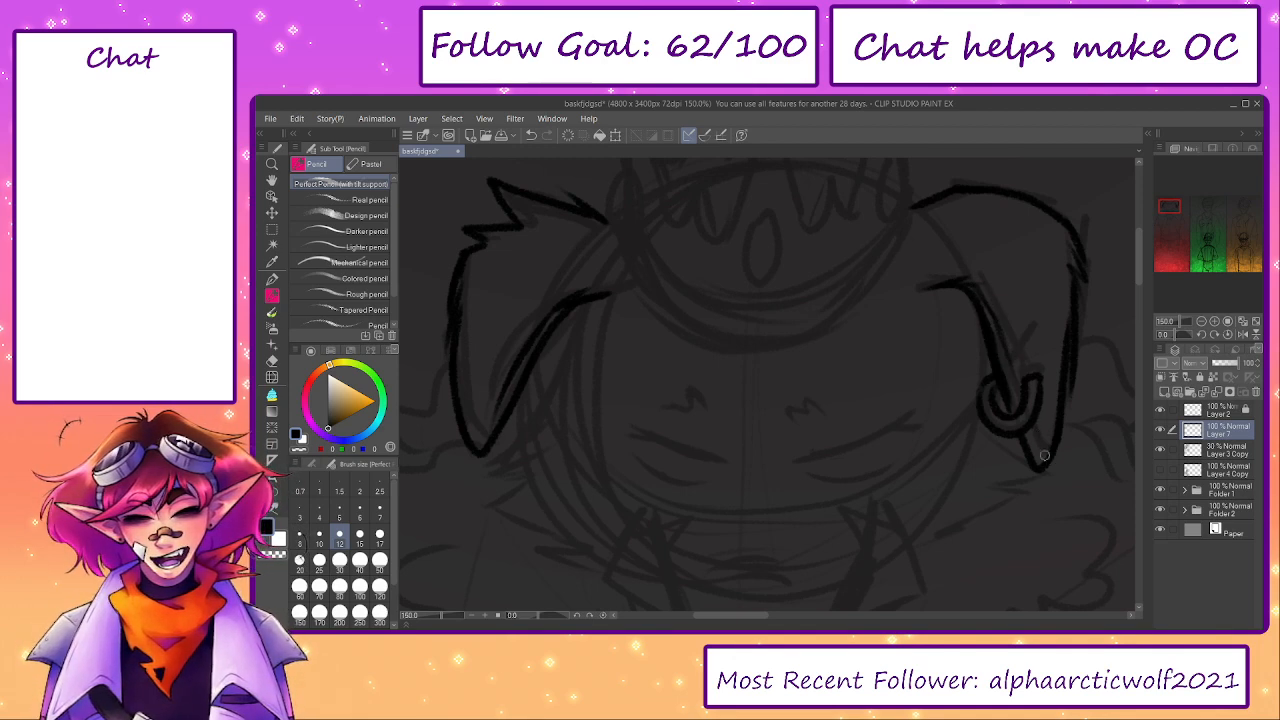
- Thicken the left-hand ear's inner edge and draw the spiky fur tuft just below its tip
mouse_move(561, 390)
mouse_down()
mouse_move(683, 354)
mouse_move(634, 340)
mouse_move(617, 318)
mouse_up()
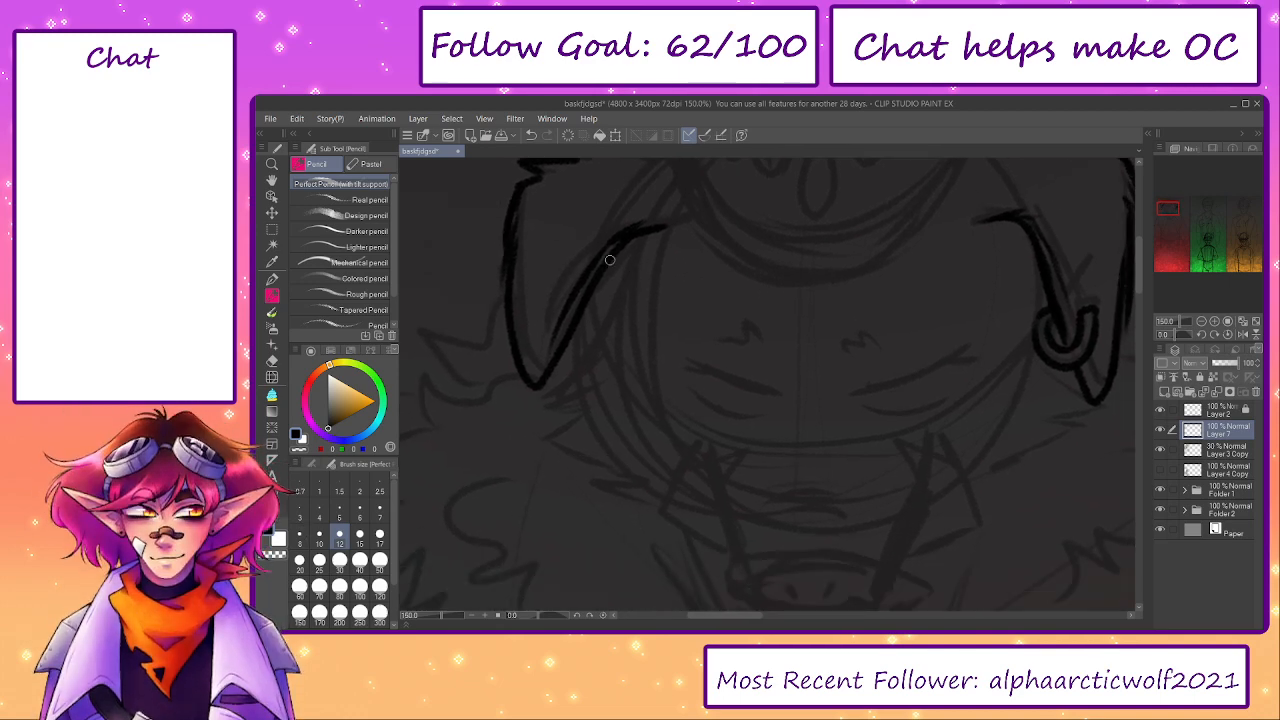
drag(609, 260, 560, 388)
key(ctrl+z)
mouse_move(604, 258)
mouse_down()
mouse_move(538, 407)
mouse_move(575, 367)
mouse_move(533, 399)
mouse_move(583, 393)
mouse_move(540, 412)
mouse_up()
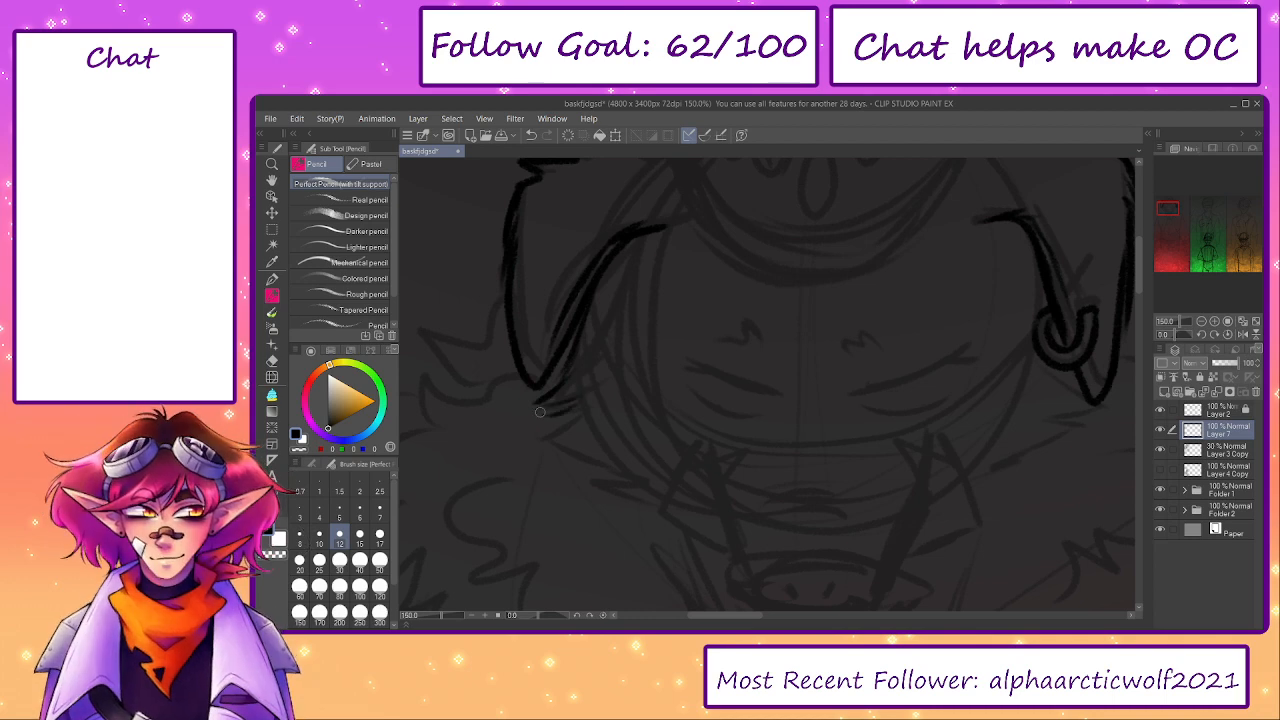
- Draw the fur tuft below the right-hand ear and the jagged cheek lines on both sides of the face, redoing unwanted strokes
mouse_move(662, 410)
mouse_down()
mouse_move(612, 428)
mouse_move(646, 480)
mouse_move(660, 480)
mouse_move(643, 428)
mouse_move(654, 336)
mouse_up()
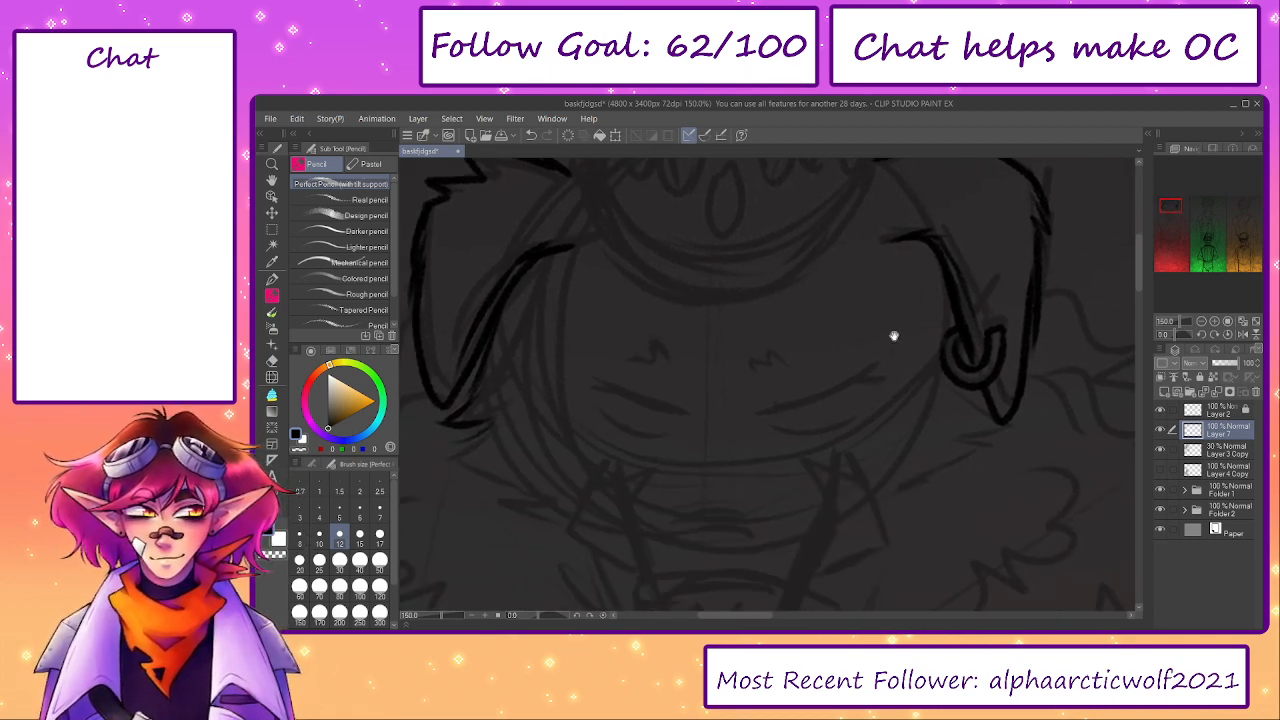
drag(894, 336, 891, 311)
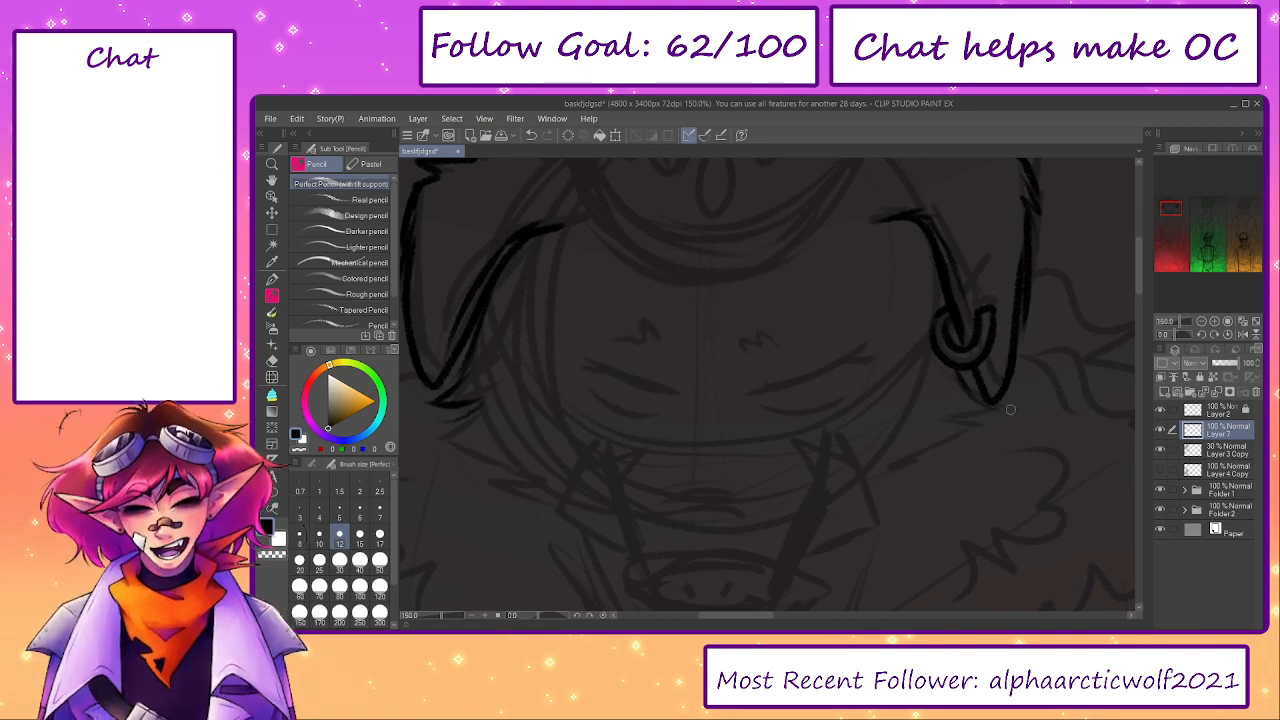
mouse_move(1010, 409)
mouse_down()
mouse_move(951, 404)
mouse_move(996, 417)
mouse_move(888, 460)
mouse_move(910, 462)
mouse_move(896, 471)
mouse_move(984, 427)
mouse_up()
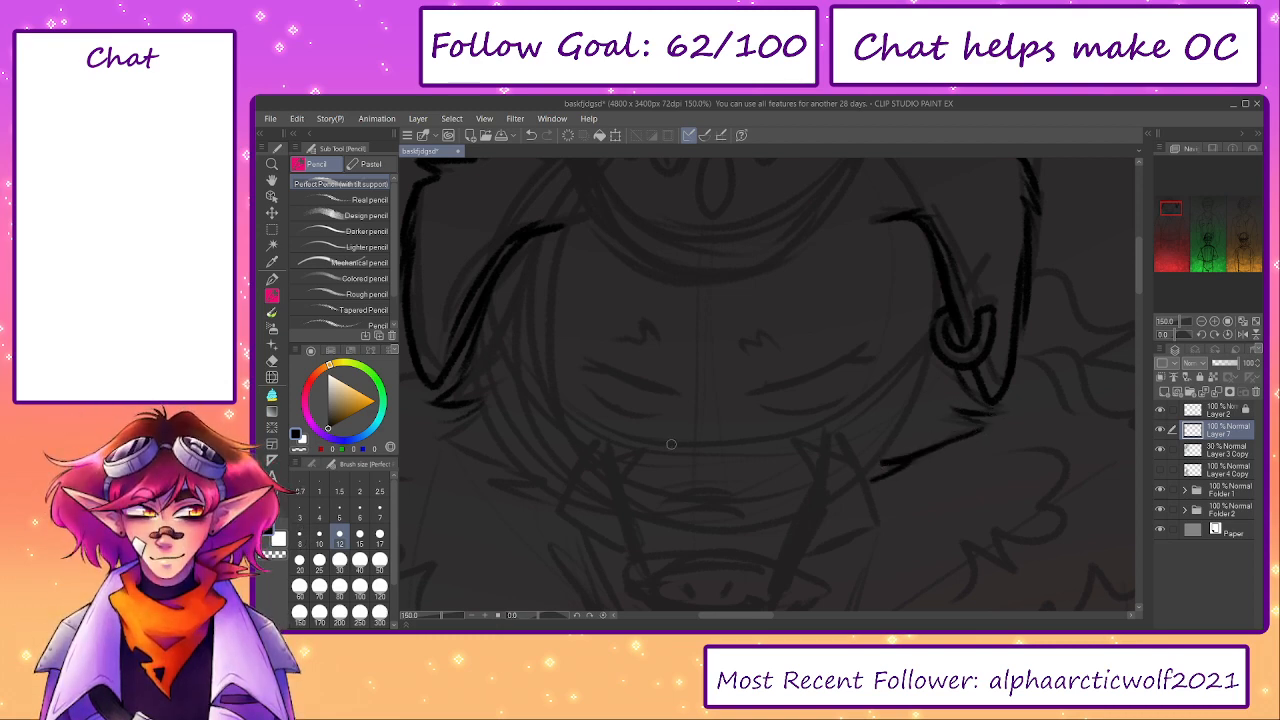
mouse_move(447, 417)
mouse_down()
mouse_move(505, 401)
mouse_move(525, 409)
mouse_move(505, 425)
mouse_move(531, 430)
mouse_move(527, 413)
mouse_move(548, 440)
mouse_move(598, 461)
mouse_move(546, 460)
mouse_move(622, 487)
mouse_up()
key(ctrl+z)
key(ctrl+z)
drag(553, 464, 596, 461)
- Draw the wide oval outline of the snout over the sketch, redoing the lower curve until it fits
mouse_move(940, 418)
mouse_down()
mouse_move(1000, 423)
mouse_move(874, 540)
mouse_move(812, 479)
mouse_move(793, 367)
mouse_up()
scroll(655, 356, up, 1)
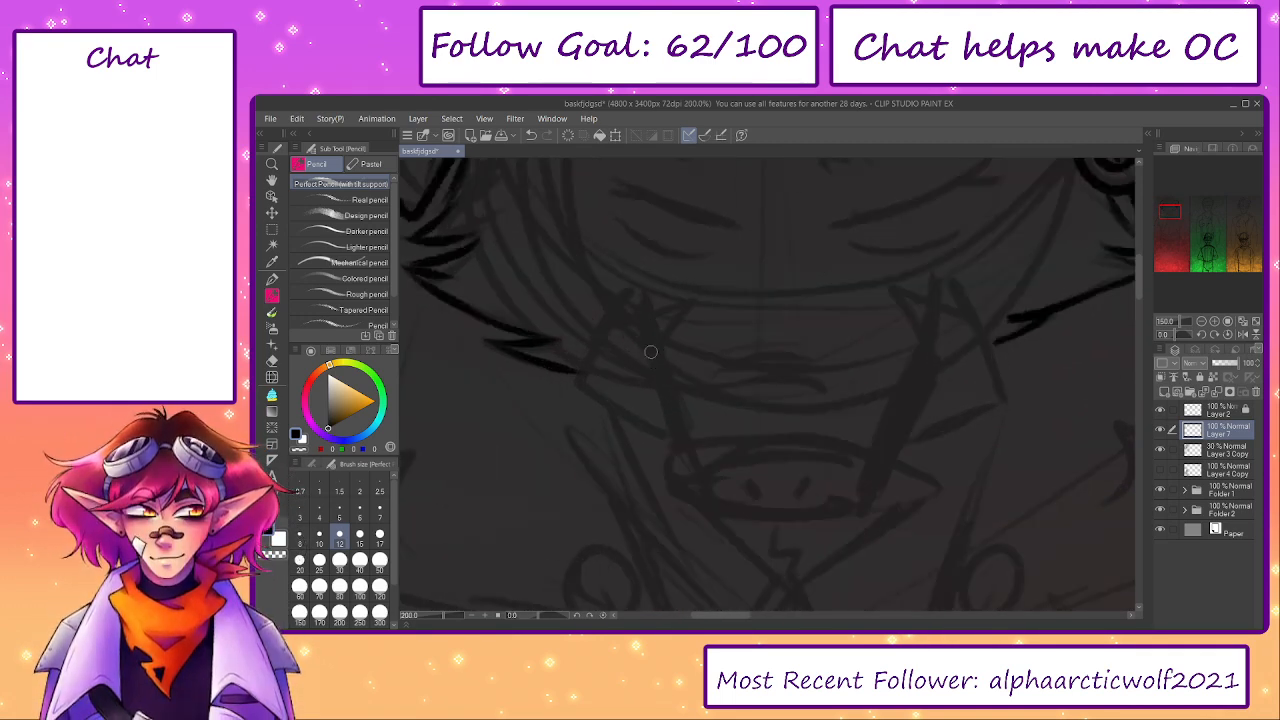
drag(688, 488, 872, 484)
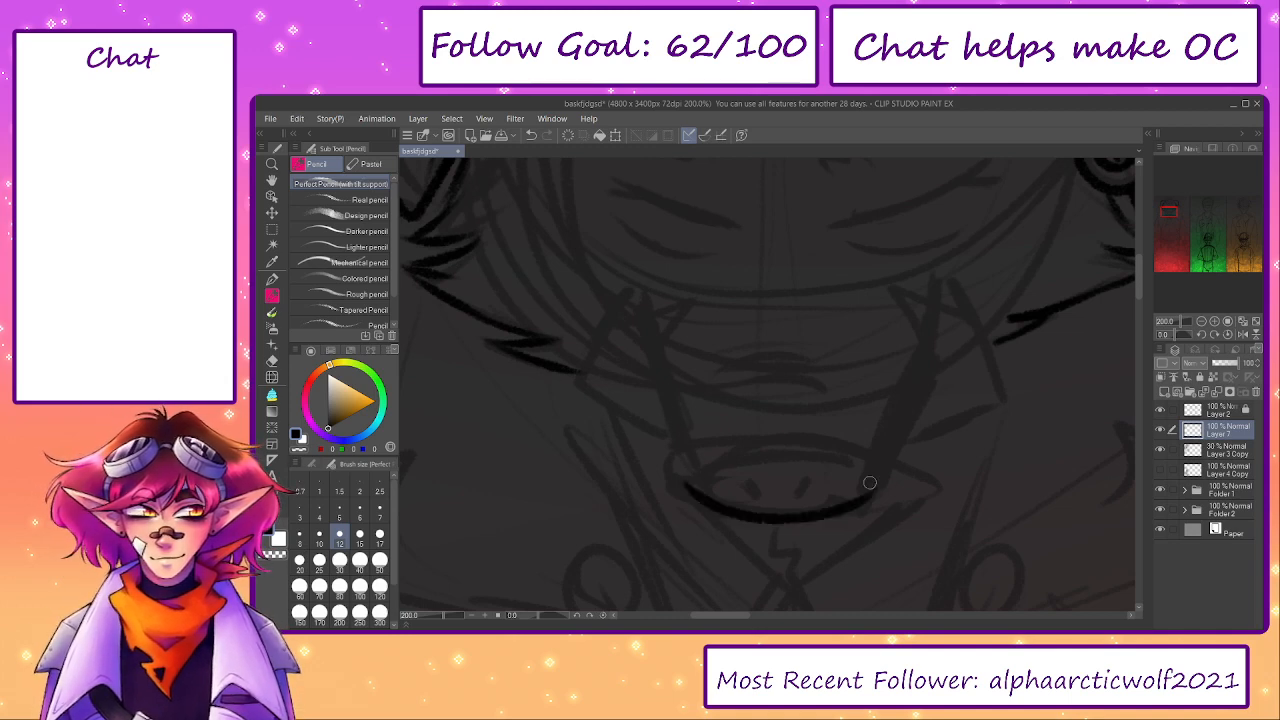
key(ctrl+z)
drag(688, 490, 876, 487)
key(ctrl+z)
mouse_move(690, 498)
mouse_down()
mouse_move(889, 502)
mouse_move(856, 510)
mouse_move(894, 478)
mouse_up()
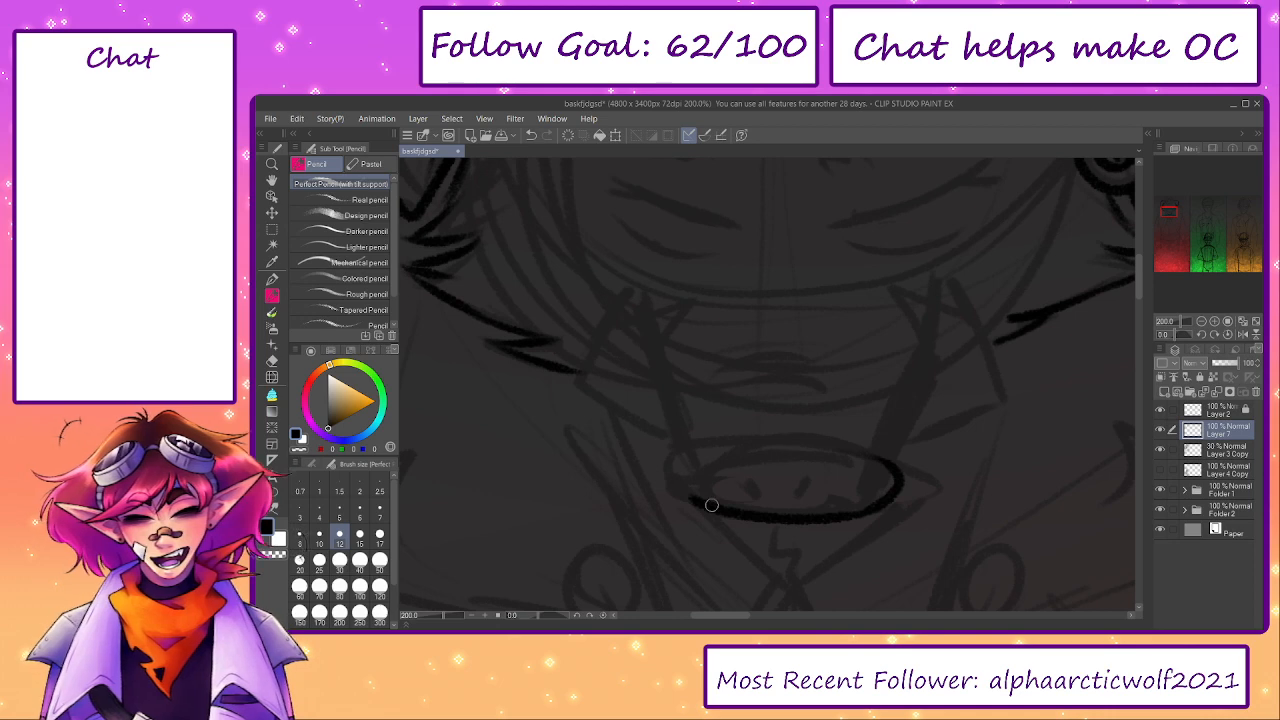
mouse_move(711, 505)
mouse_down()
mouse_move(712, 450)
mouse_move(771, 447)
mouse_up()
drag(678, 462, 770, 441)
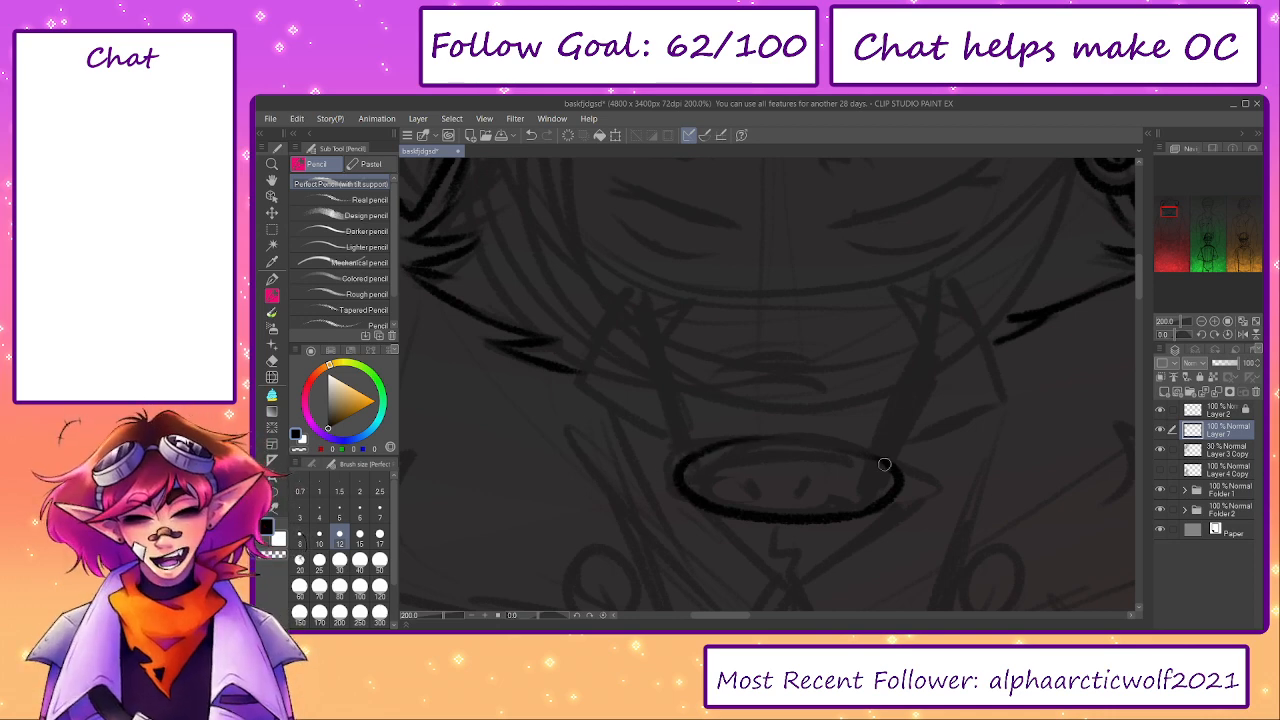
- Add two short slanted nostrils inside the snout and a second curved line along its upper rim
mouse_move(878, 460)
mouse_down()
mouse_move(784, 441)
mouse_move(755, 486)
mouse_move(803, 503)
mouse_up()
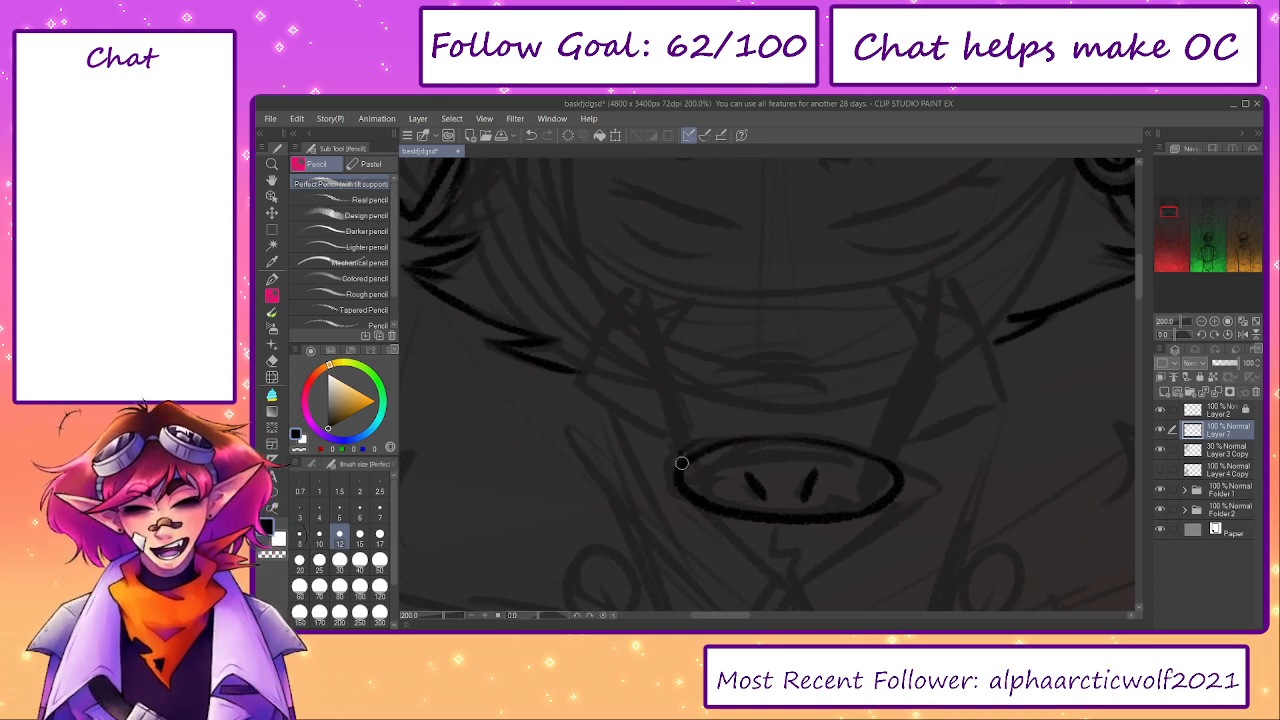
drag(692, 449, 814, 429)
mouse_move(903, 471)
mouse_down()
mouse_move(796, 425)
mouse_move(727, 431)
mouse_move(700, 454)
mouse_move(720, 433)
mouse_up()
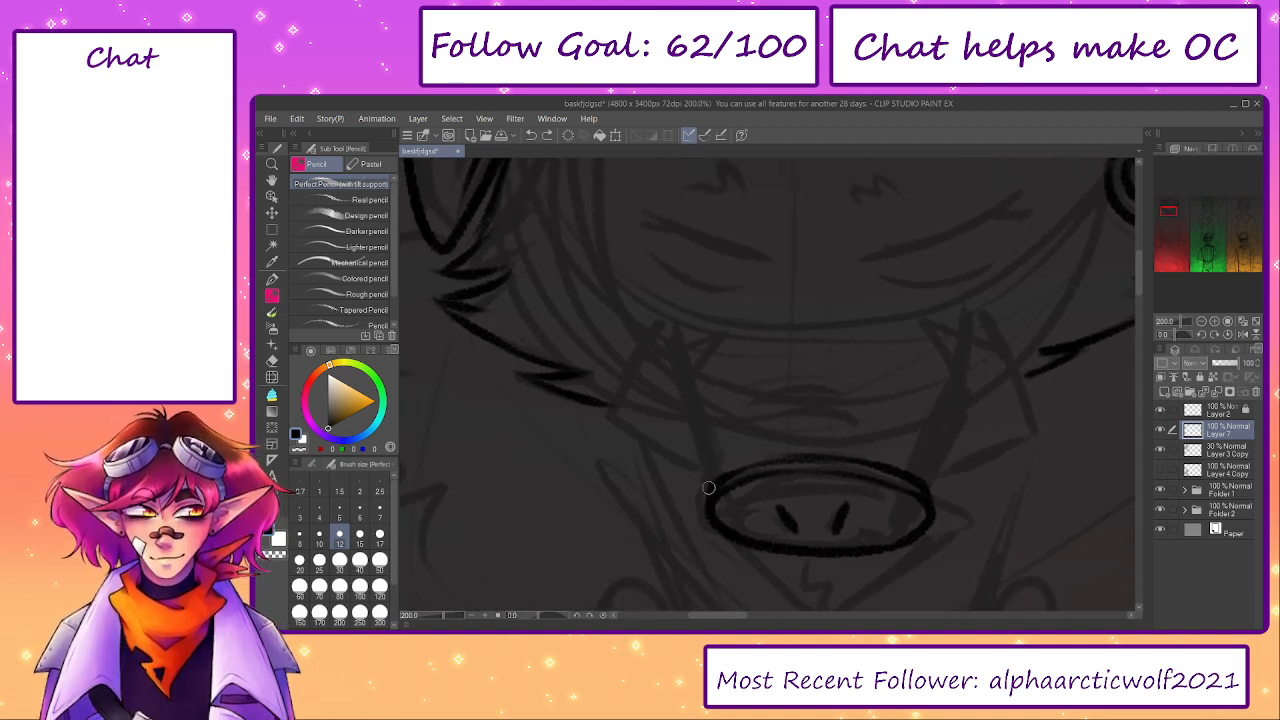
- Draw the wrinkles above the snout, both sides of the muzzle and the angular right-hand tusk
drag(708, 487, 701, 444)
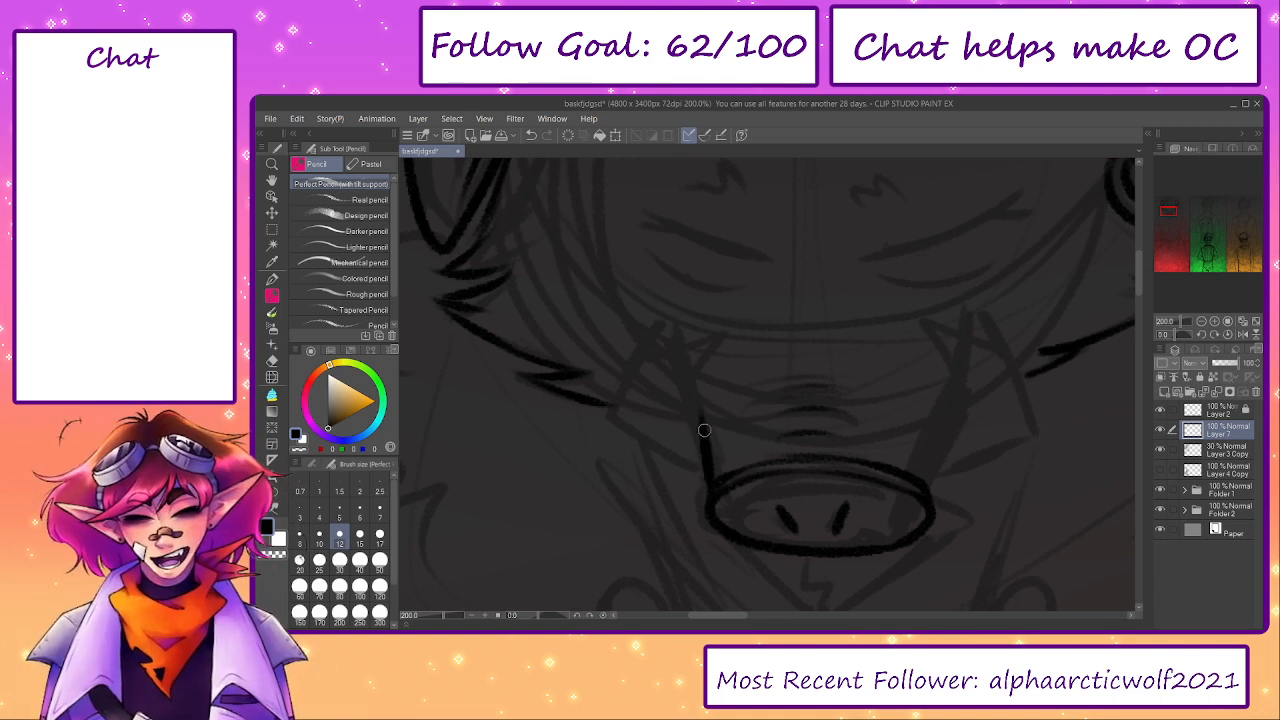
drag(692, 398, 710, 468)
drag(926, 491, 950, 400)
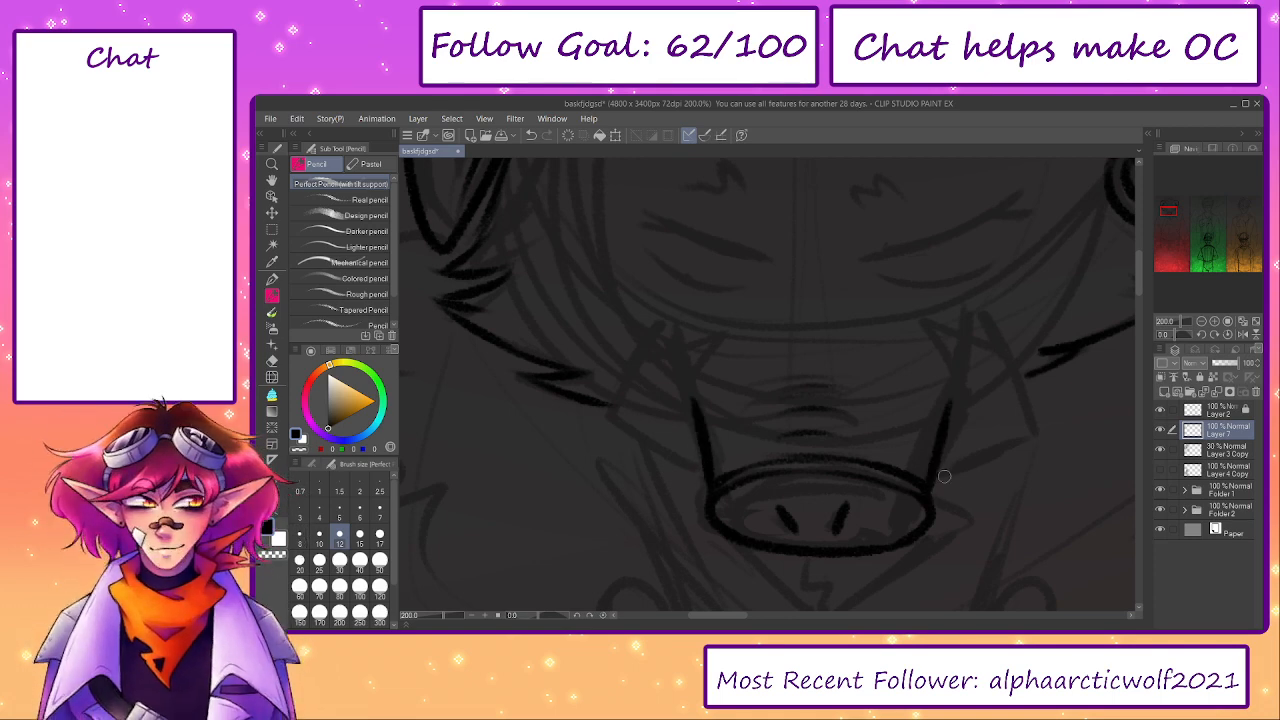
mouse_move(938, 481)
mouse_down()
mouse_move(1020, 440)
mouse_move(1006, 357)
mouse_move(929, 334)
mouse_move(967, 409)
mouse_up()
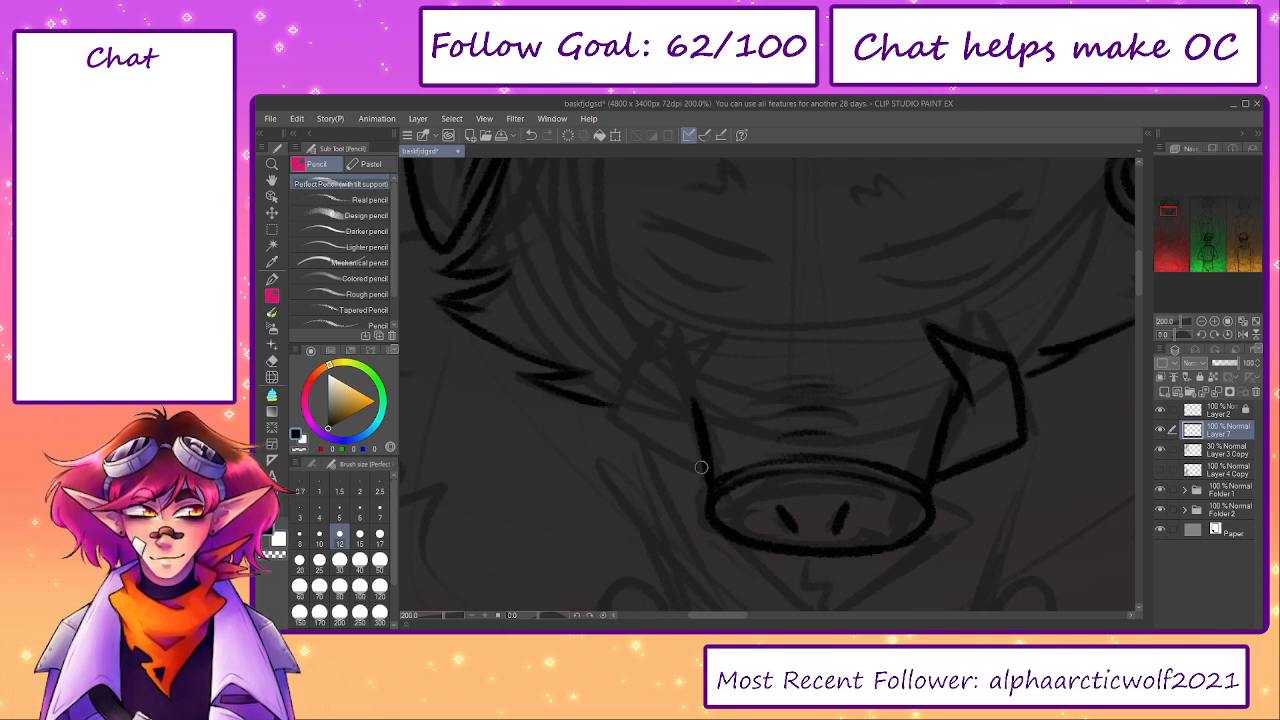
- Draw the angular left-hand tusk from the snout to its pointed tip, redoing misplaced strokes, and join the cheek lines to both tusks
drag(700, 466, 622, 421)
key(ctrl+z)
drag(706, 469, 628, 421)
key(ctrl+z)
drag(630, 425, 660, 357)
key(ctrl+z)
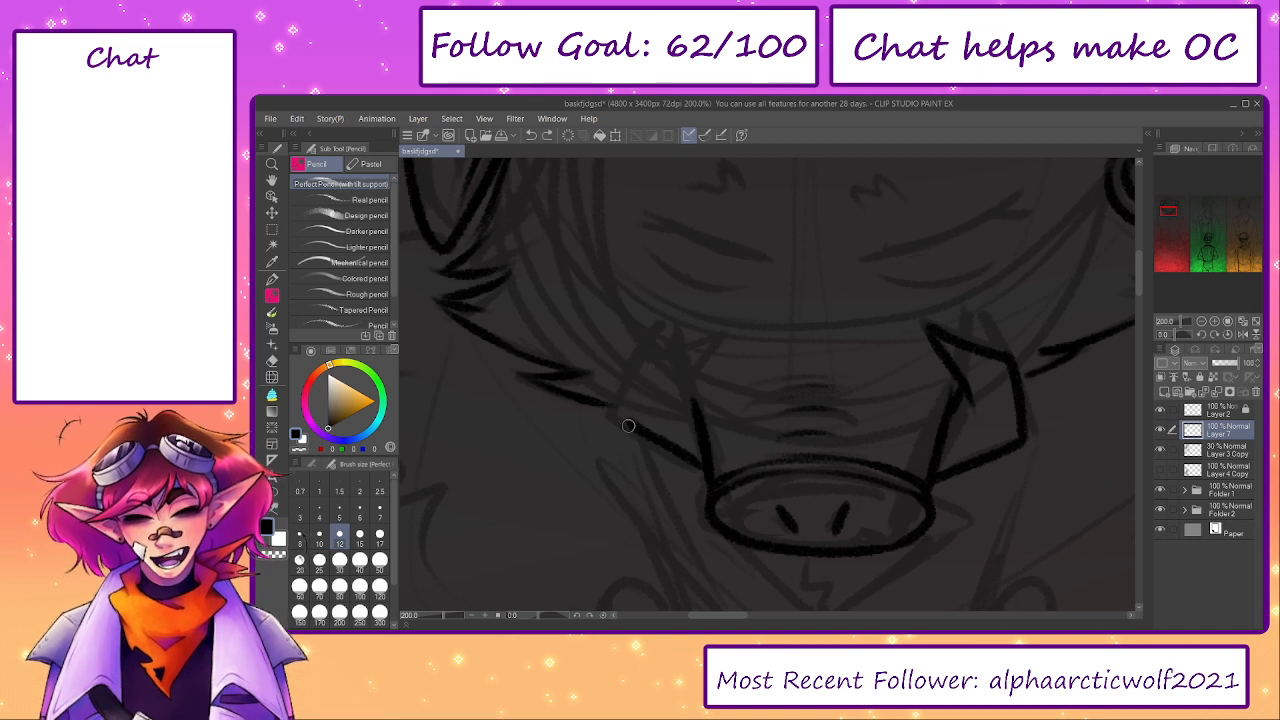
mouse_move(627, 425)
mouse_down()
mouse_move(641, 359)
mouse_move(702, 315)
mouse_up()
key(ctrl+z)
mouse_move(643, 356)
mouse_down()
mouse_move(718, 319)
mouse_move(675, 412)
mouse_move(696, 415)
mouse_move(632, 410)
mouse_up()
key(ctrl+z)
drag(1106, 393, 973, 396)
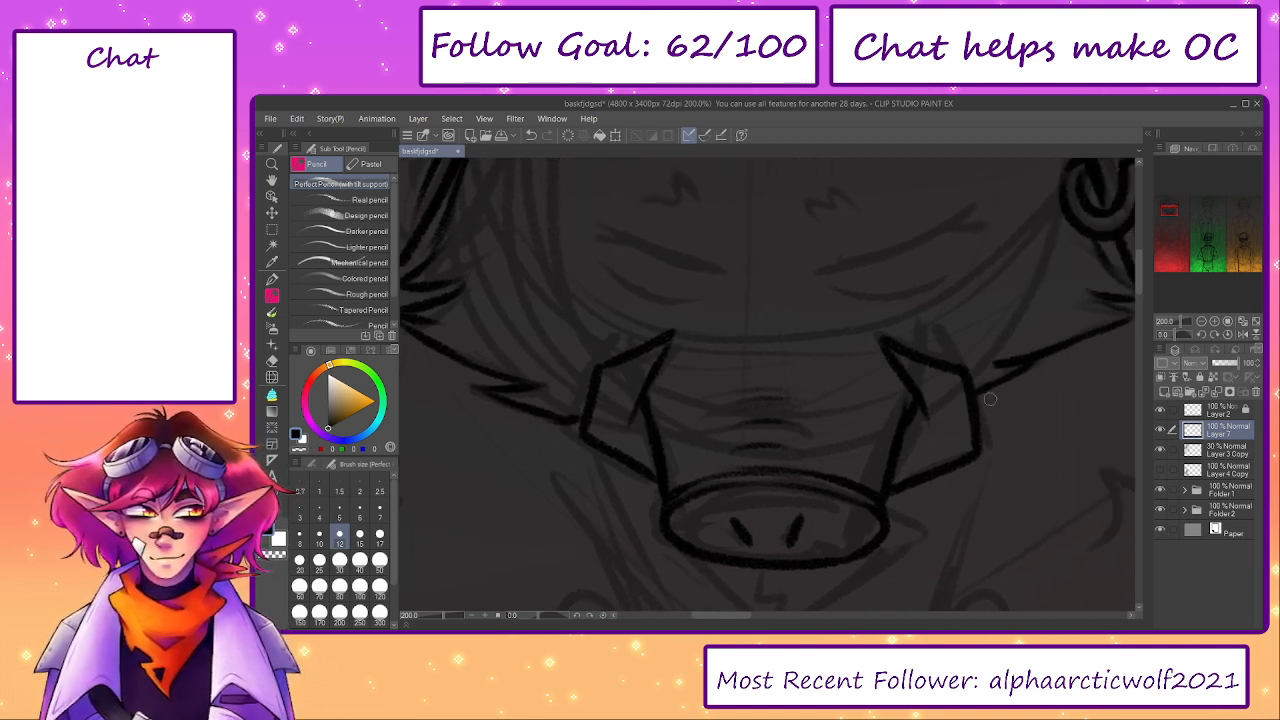
- Add short strokes above the tusks and a thin arc across the top of the muzzle, undoing an unwanted stroke
drag(768, 432, 786, 512)
mouse_move(664, 406)
mouse_down()
mouse_move(681, 426)
mouse_move(669, 447)
mouse_up()
drag(775, 417, 838, 415)
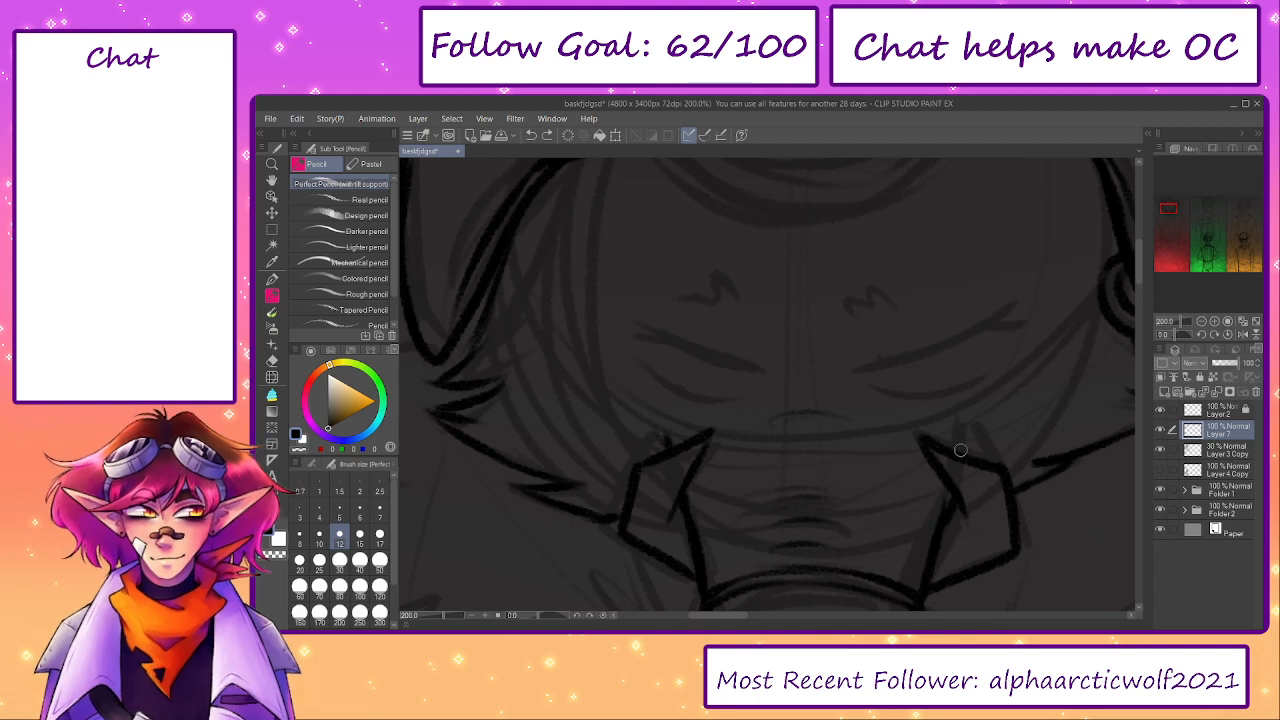
drag(963, 451, 788, 548)
key(ctrl+z)
- Hide the 30% sketch layer to examine the black linework of the head, and show the sketch again
click(1161, 453)
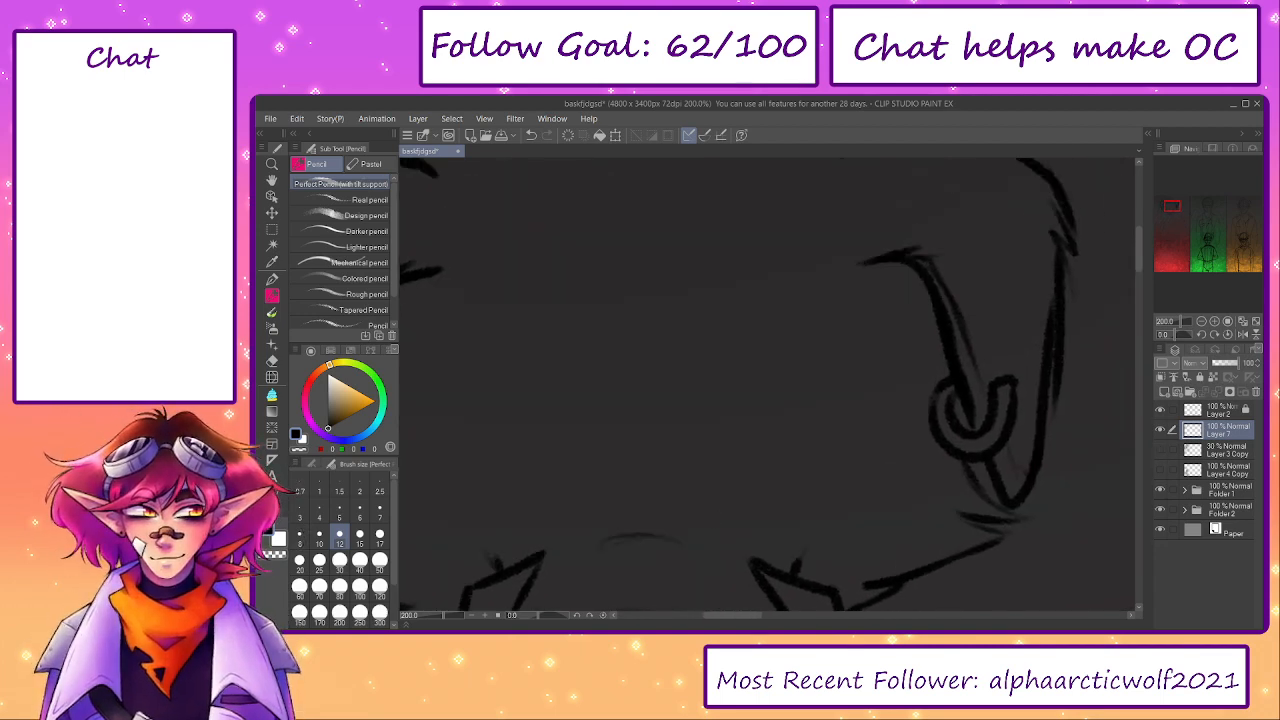
drag(440, 617, 440, 617)
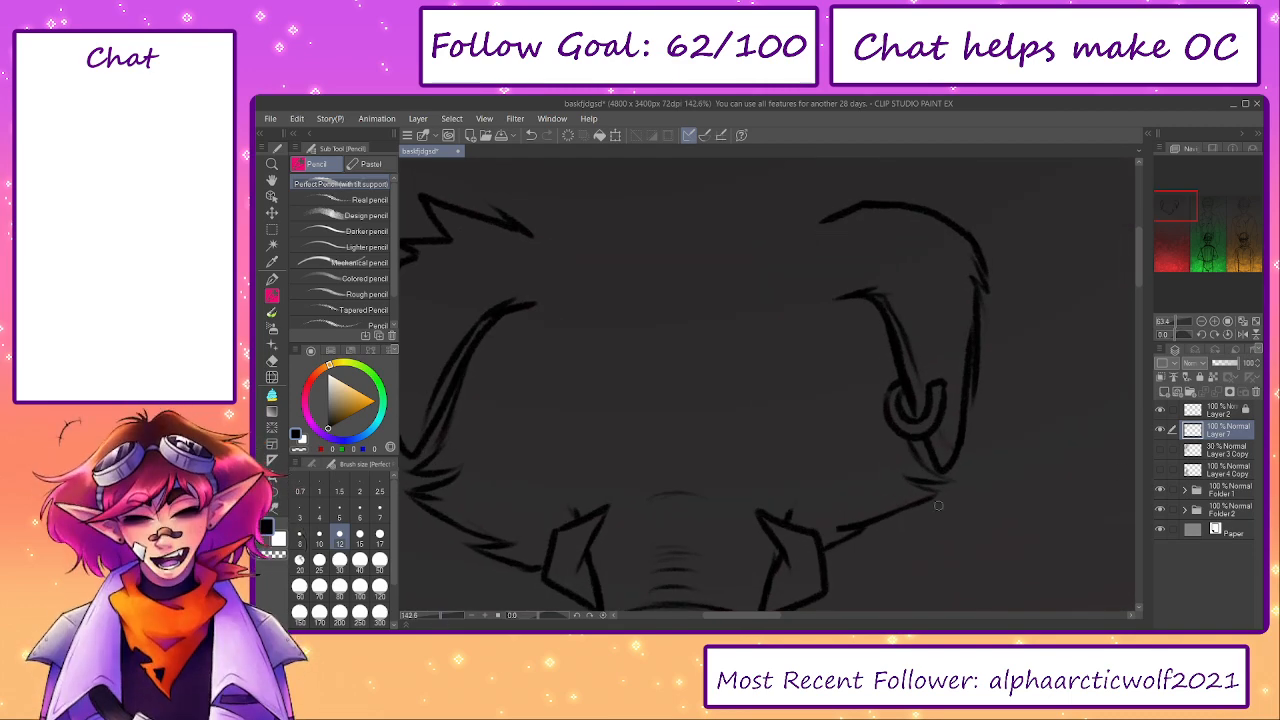
click(1161, 451)
drag(771, 361, 768, 298)
drag(747, 417, 735, 294)
mouse_move(656, 366)
mouse_down()
mouse_move(718, 566)
mouse_move(798, 326)
mouse_up()
key(ctrl+z)
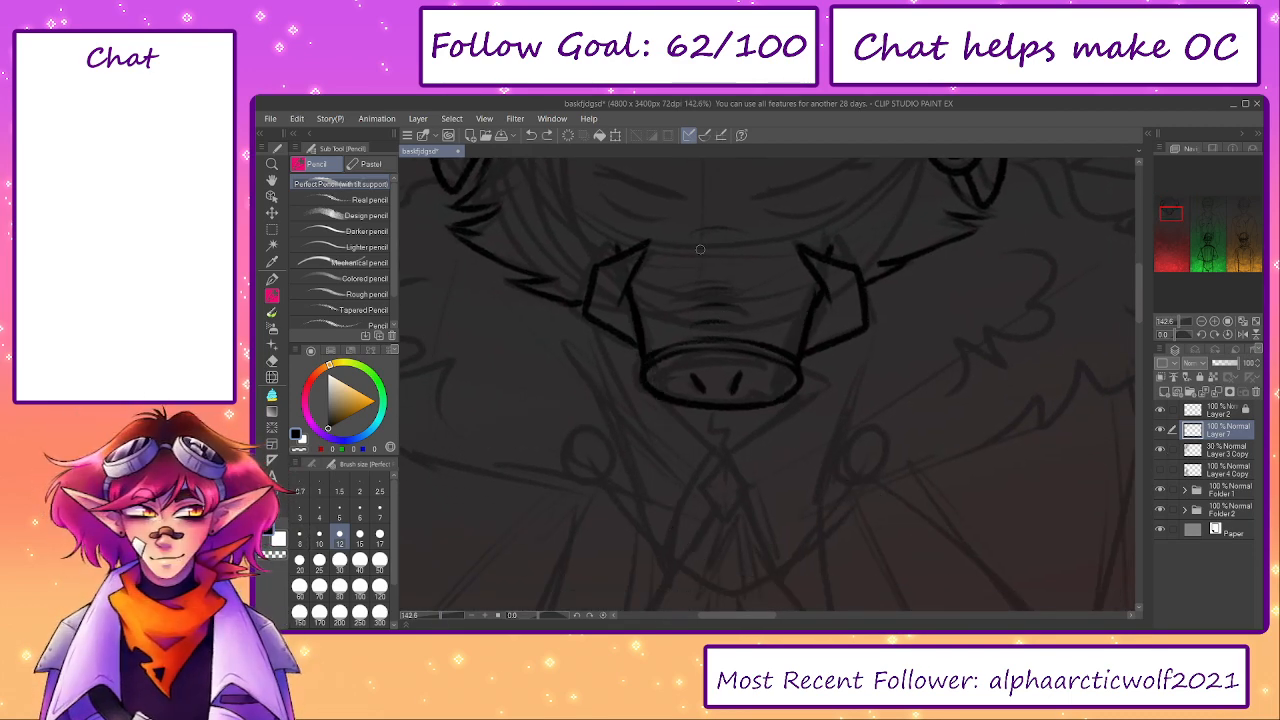
- Push the snout linework upward with an enlarged Liquify brush
drag(676, 232, 754, 397)
scroll(740, 401, up, 1)
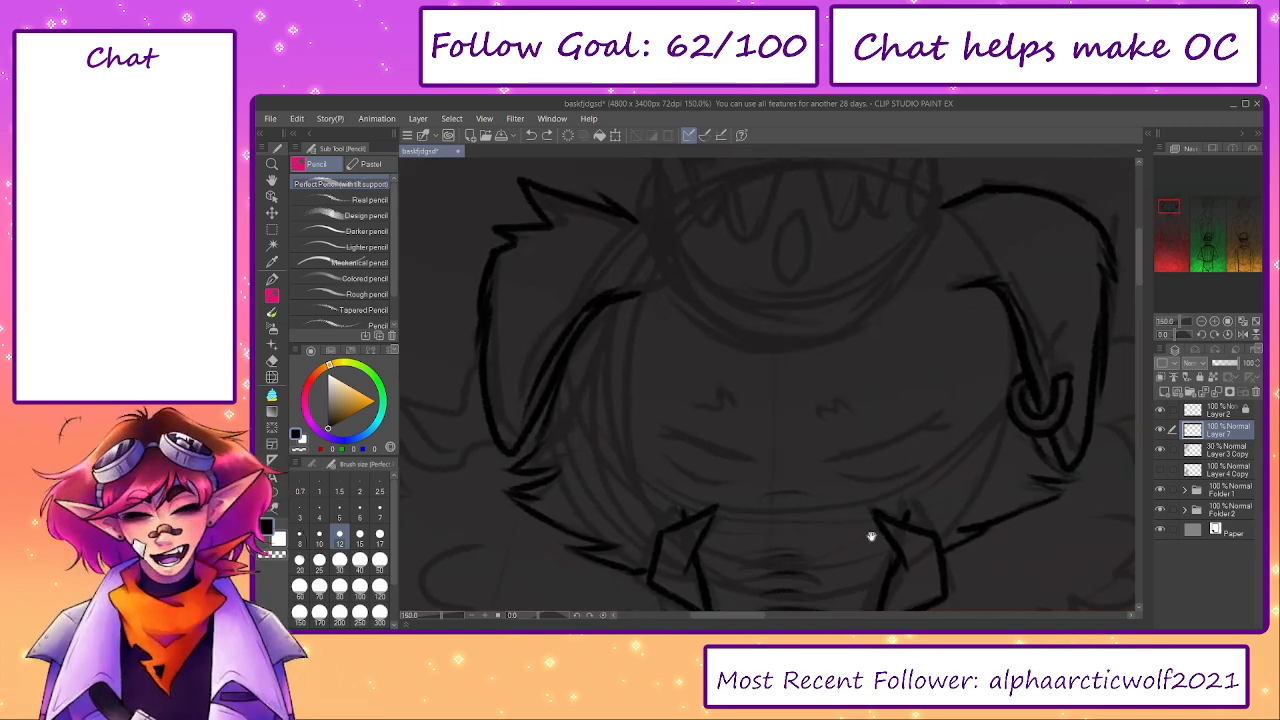
drag(801, 529, 715, 281)
key(j)
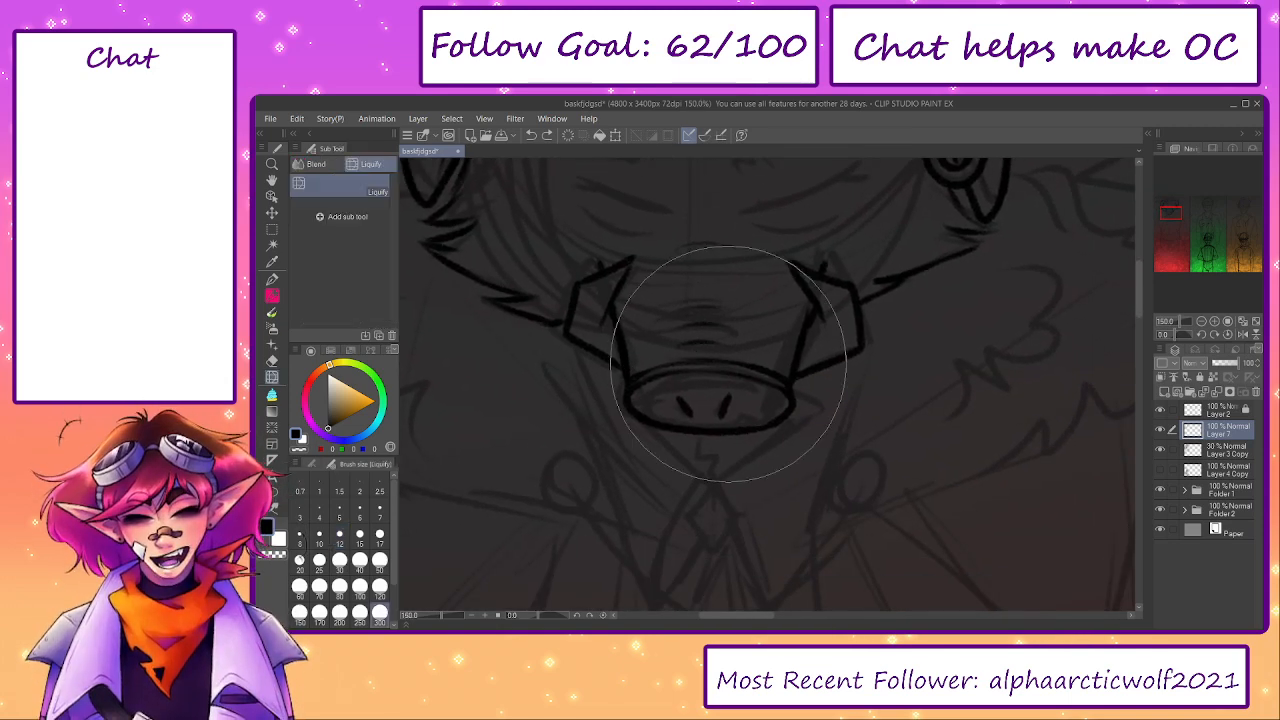
key(bracketright)
key(bracketright)
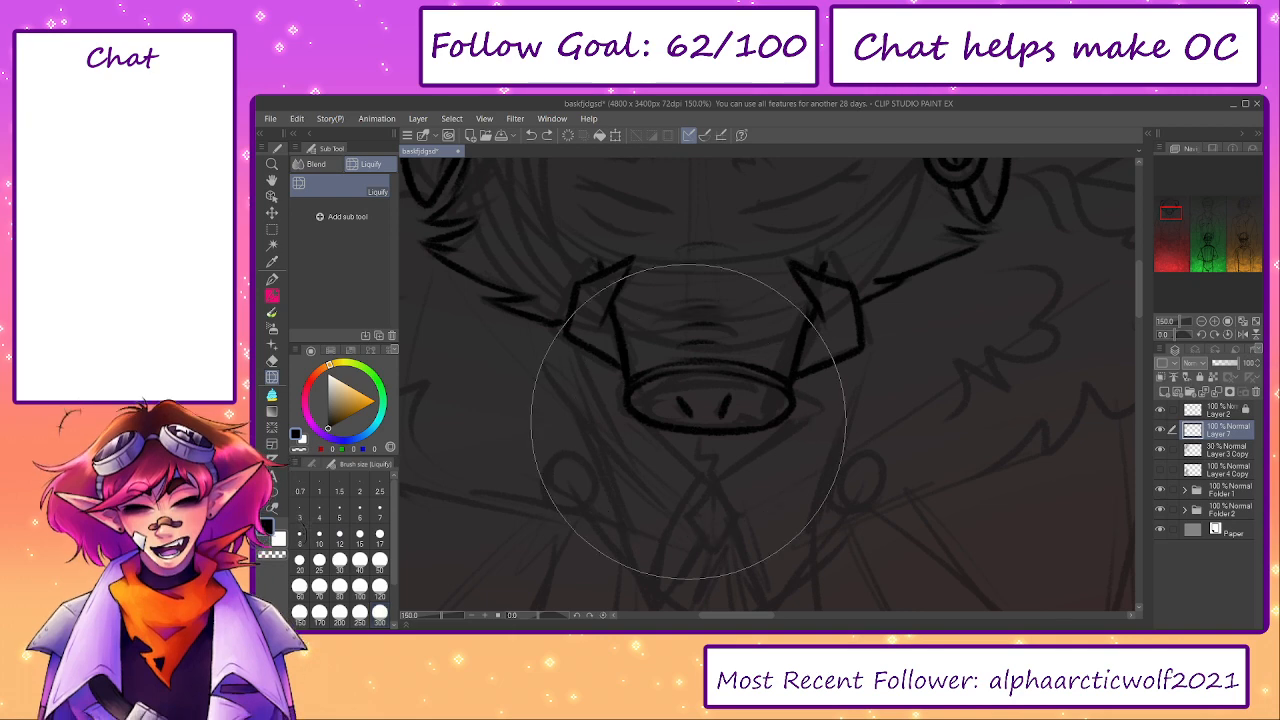
mouse_move(697, 424)
mouse_down()
mouse_move(712, 377)
mouse_move(784, 419)
mouse_up()
- Erase the snout's bulging lower corners with a size 50 hard eraser and redraw its sides slanting inwards in pencil
key(p)
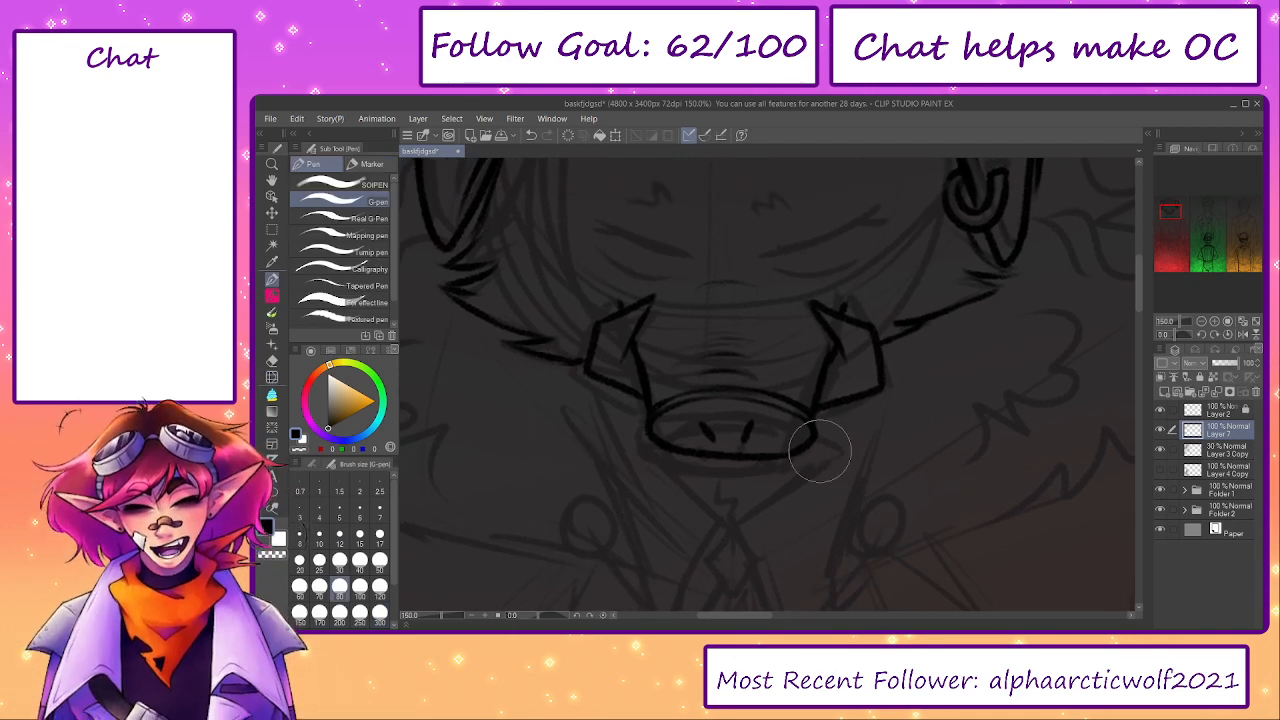
key(e)
click(379, 561)
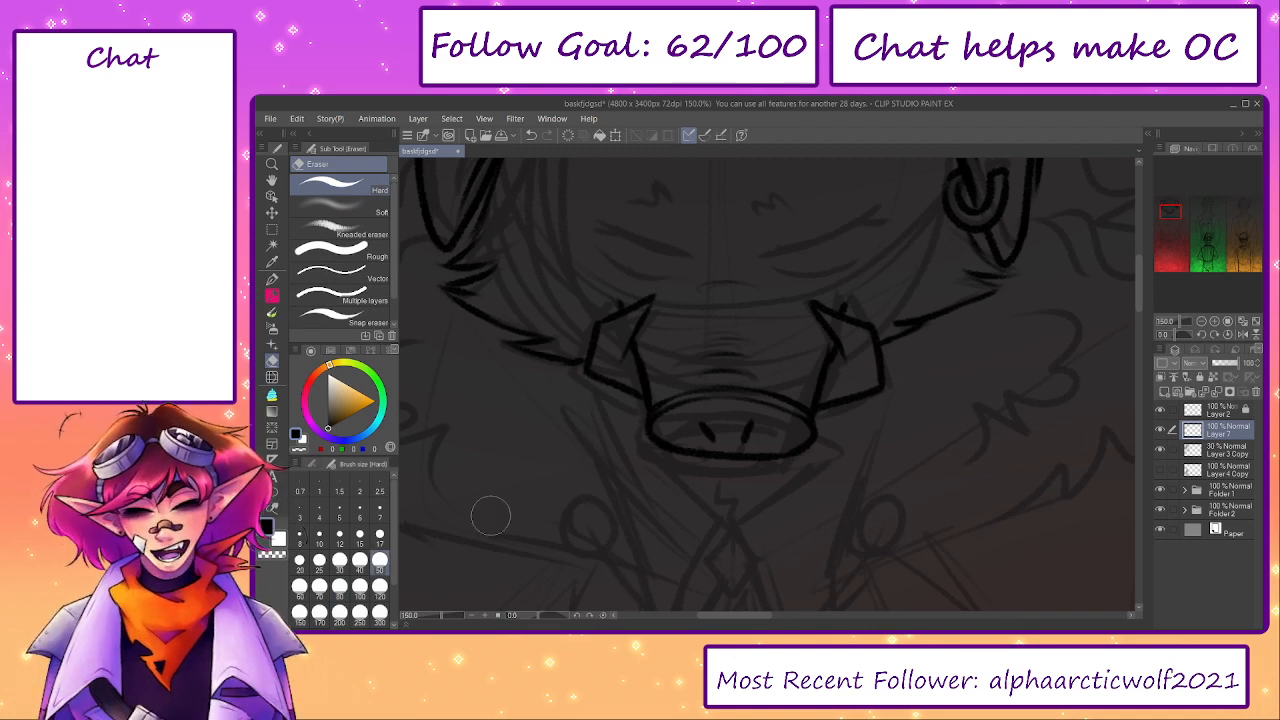
mouse_move(831, 428)
mouse_down()
mouse_move(786, 453)
mouse_move(814, 405)
mouse_up()
key(p)
key(ctrl+z)
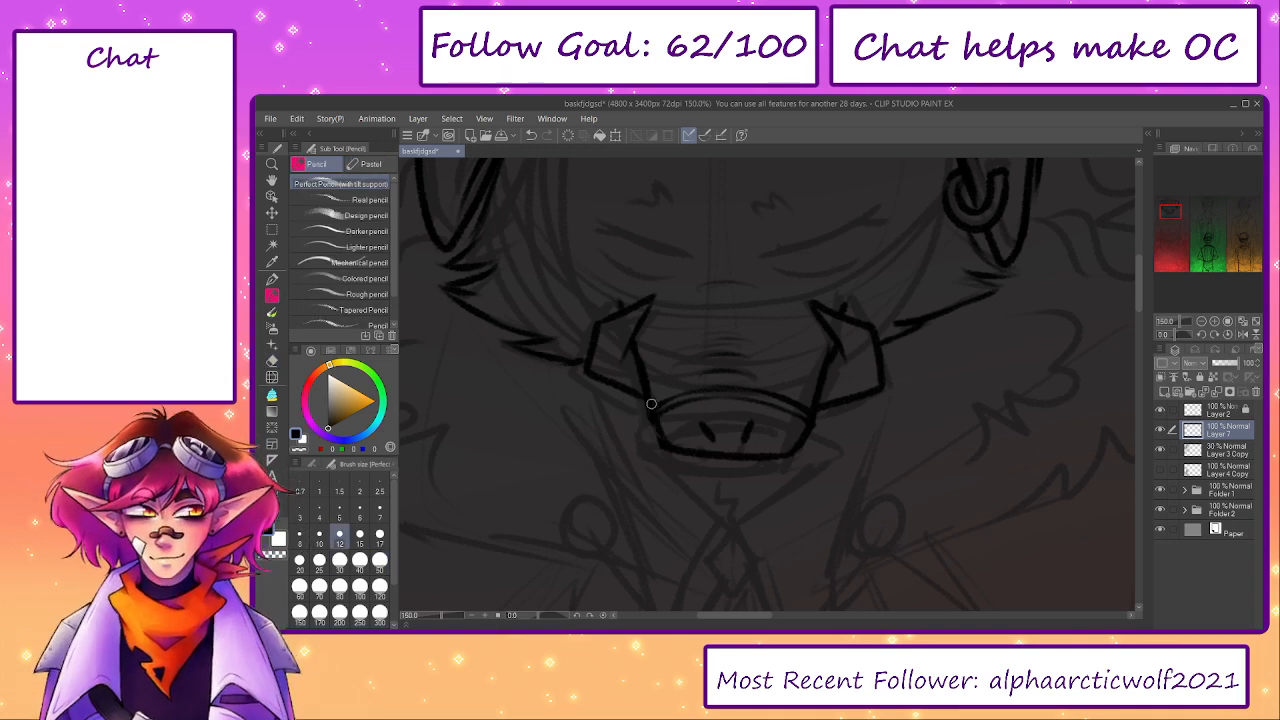
mouse_move(612, 424)
mouse_down()
mouse_move(636, 495)
mouse_move(698, 562)
mouse_up()
key(ctrl+z)
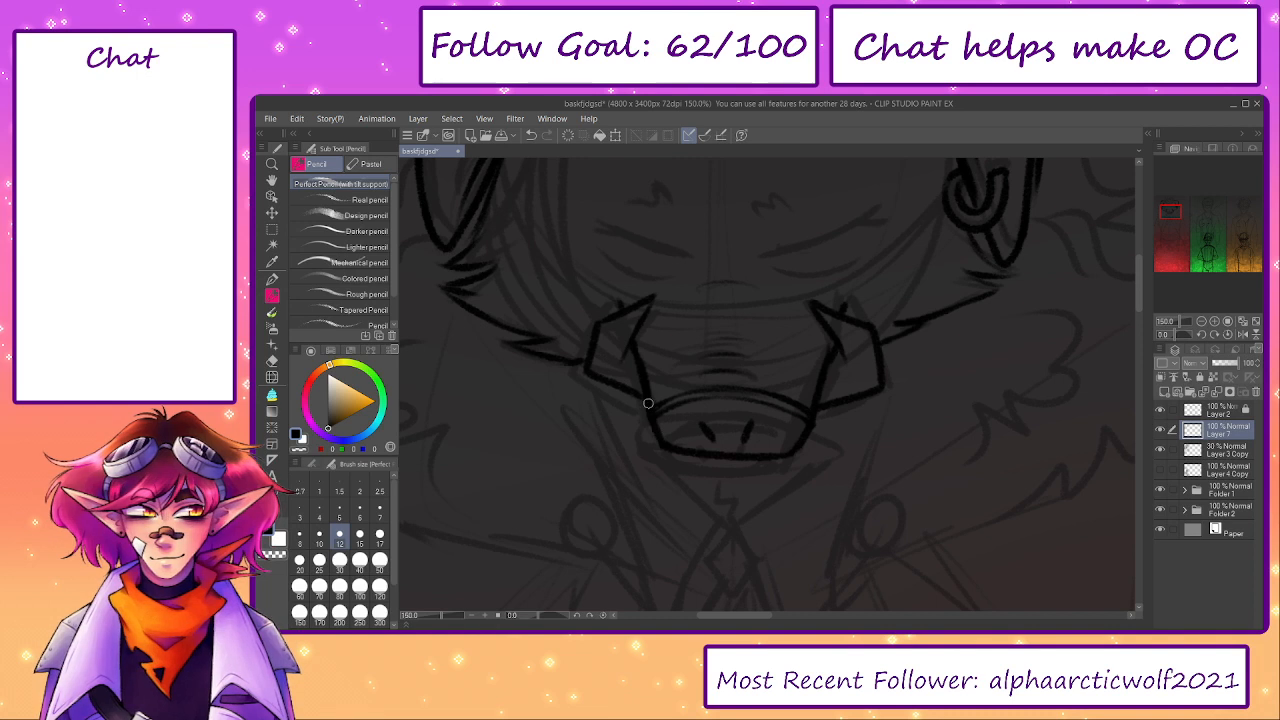
- Redraw the snout's lower edge as a rounded curve with slanted nostrils, erasing the old outline and the oval's upper rim
key(e)
mouse_move(680, 448)
mouse_down()
mouse_move(797, 451)
mouse_move(728, 452)
mouse_up()
key(p)
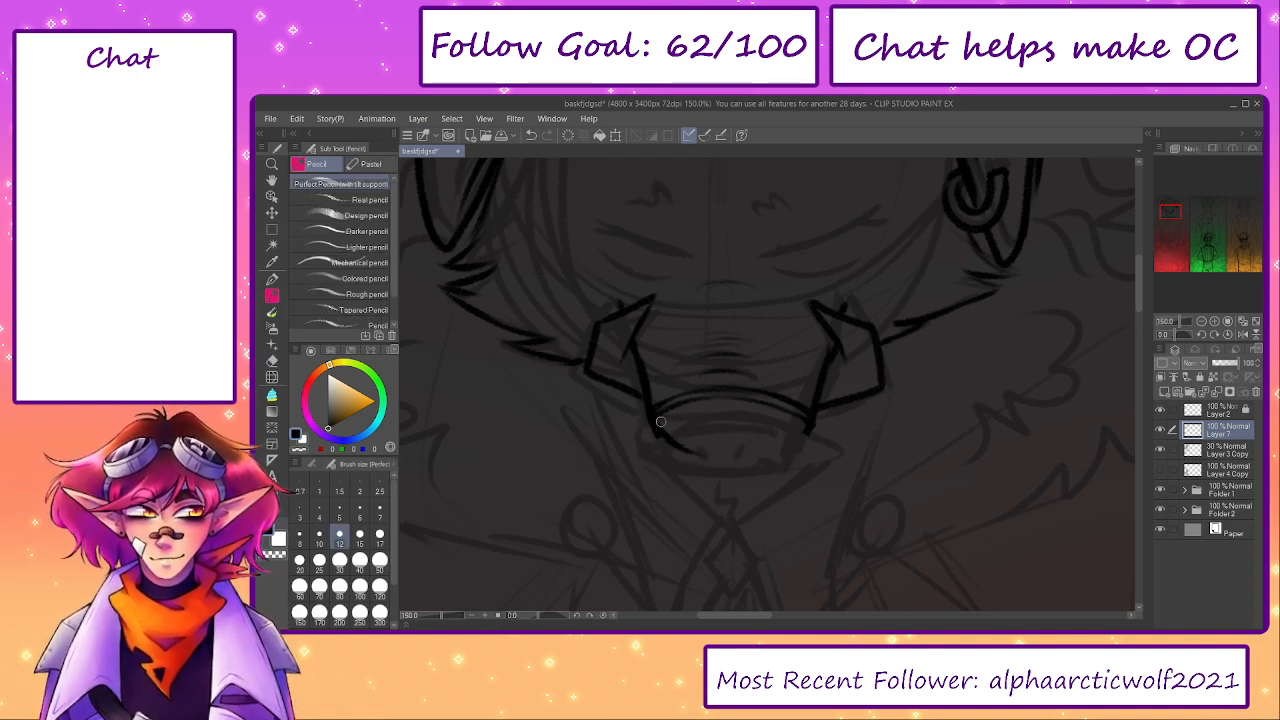
mouse_move(654, 414)
mouse_down()
mouse_move(733, 435)
mouse_move(659, 430)
mouse_move(721, 454)
mouse_move(812, 411)
mouse_move(743, 448)
mouse_move(767, 439)
mouse_move(697, 425)
mouse_move(713, 441)
mouse_move(745, 436)
mouse_up()
key(ctrl+z)
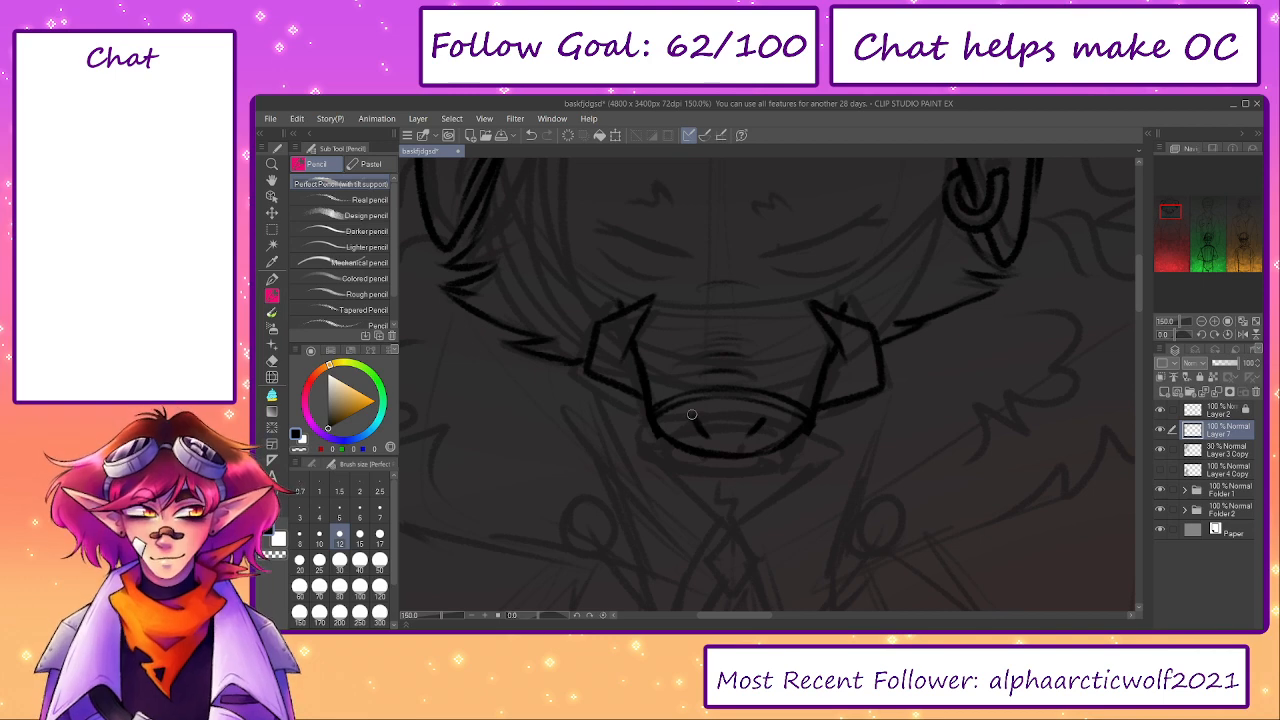
key(e)
mouse_move(673, 401)
mouse_down()
mouse_move(735, 392)
mouse_move(787, 407)
mouse_up()
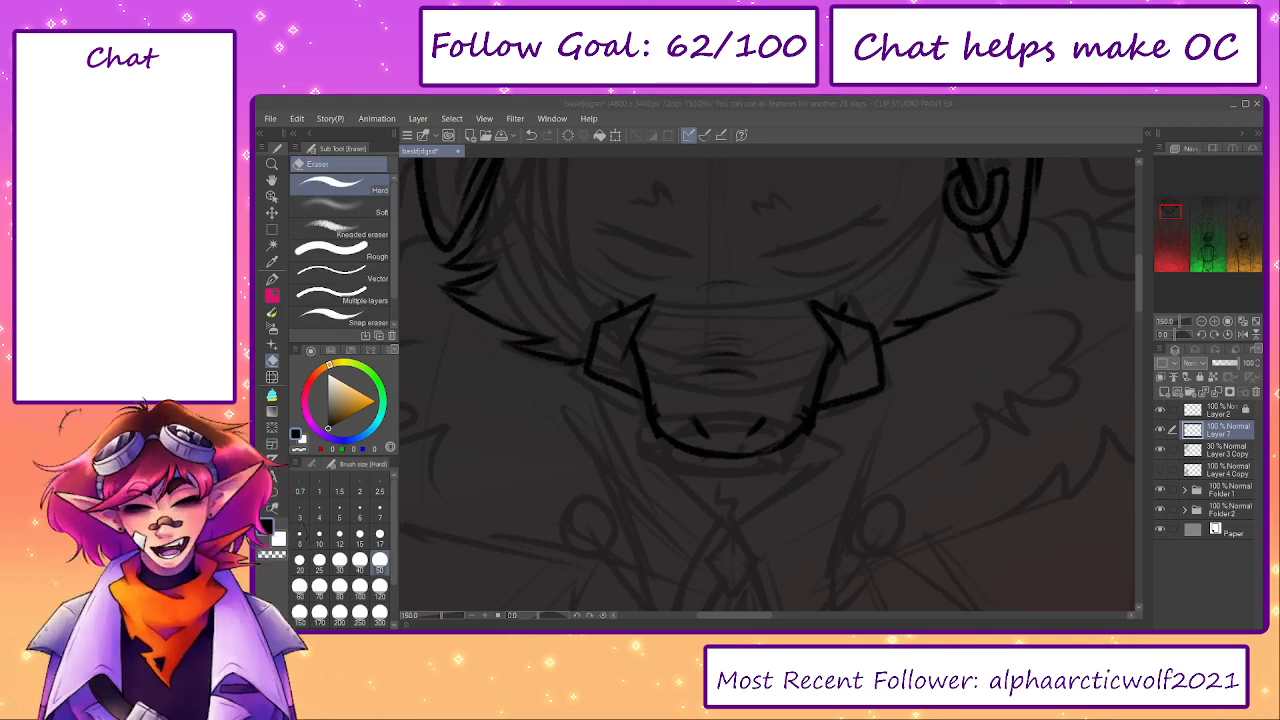
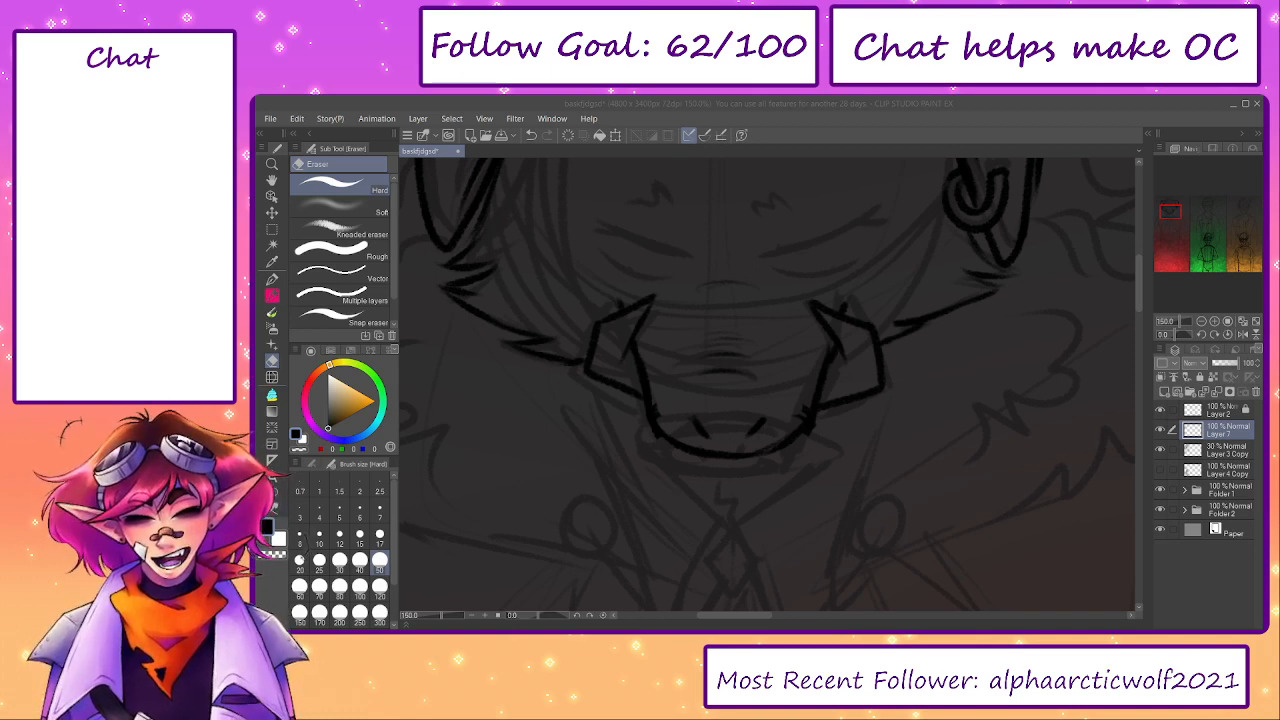
- Erase the middle of the snout's lower edge, redraw it with a small central notch, and pencil in the snout's curved upper rim
drag(713, 461, 729, 464)
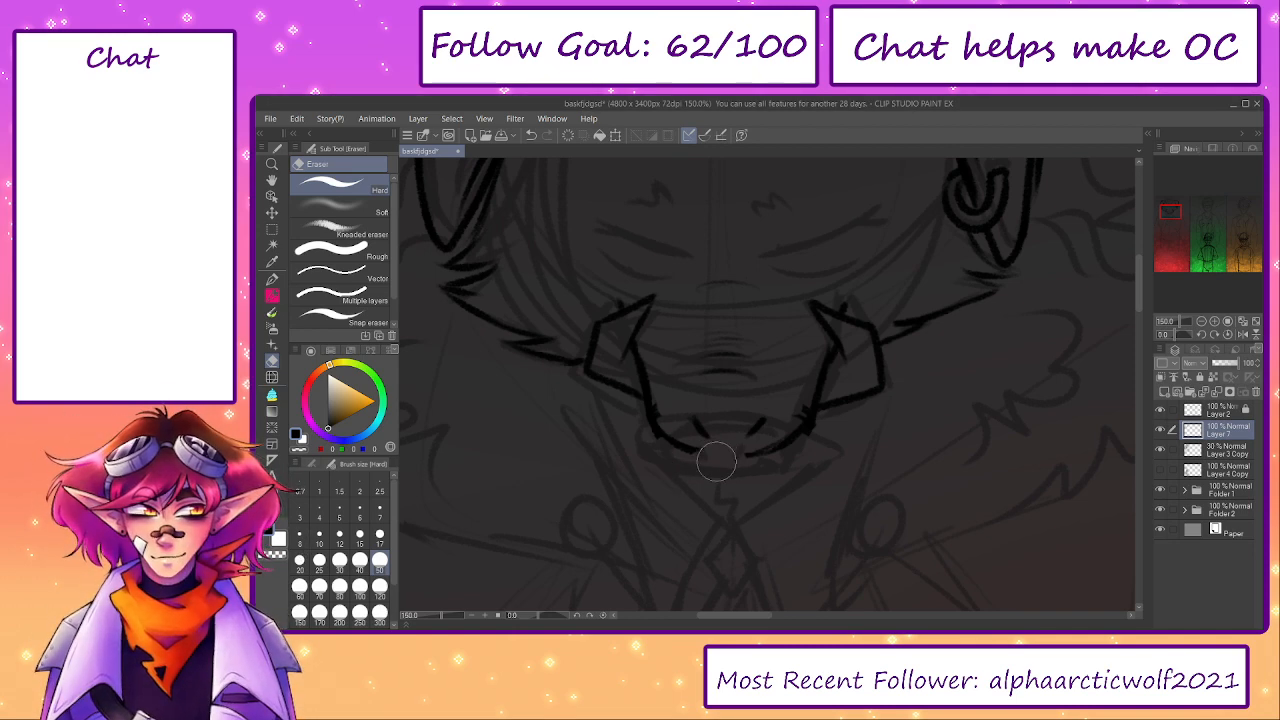
key(p)
mouse_move(656, 436)
mouse_down()
mouse_move(669, 408)
mouse_move(699, 401)
mouse_move(747, 399)
mouse_move(800, 420)
mouse_move(764, 448)
mouse_move(705, 451)
mouse_up()
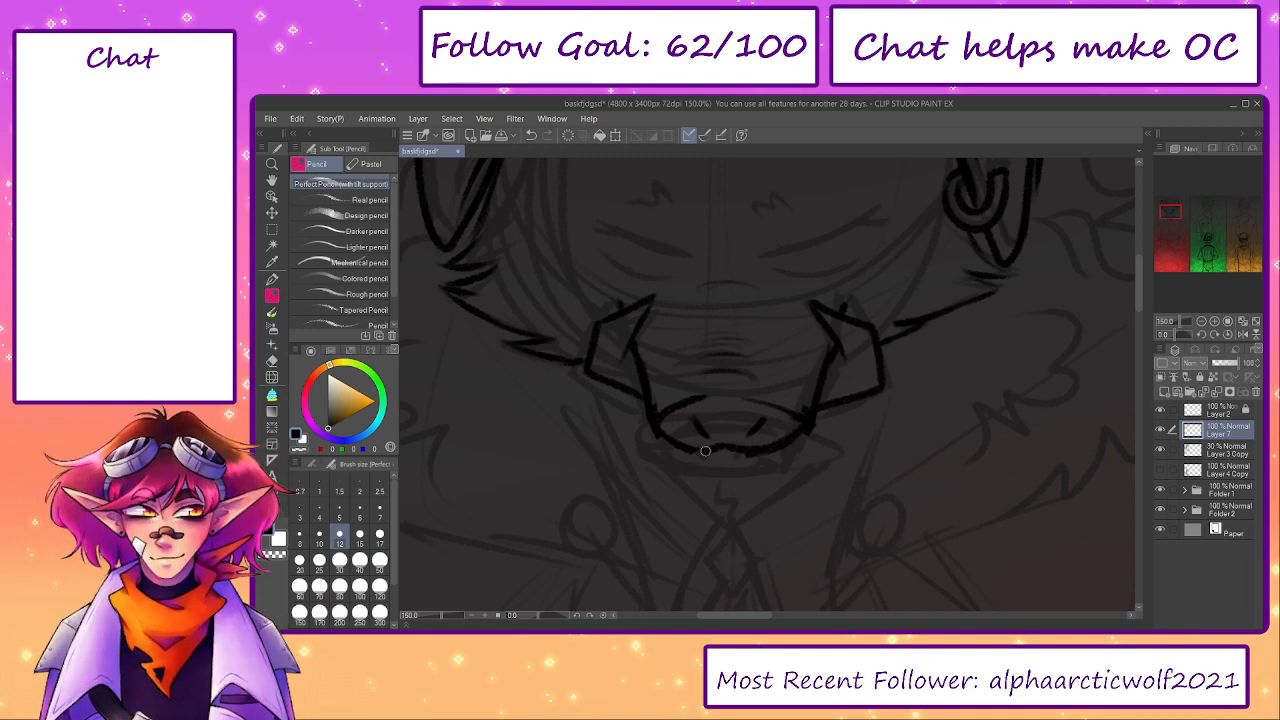
key(e)
key(p)
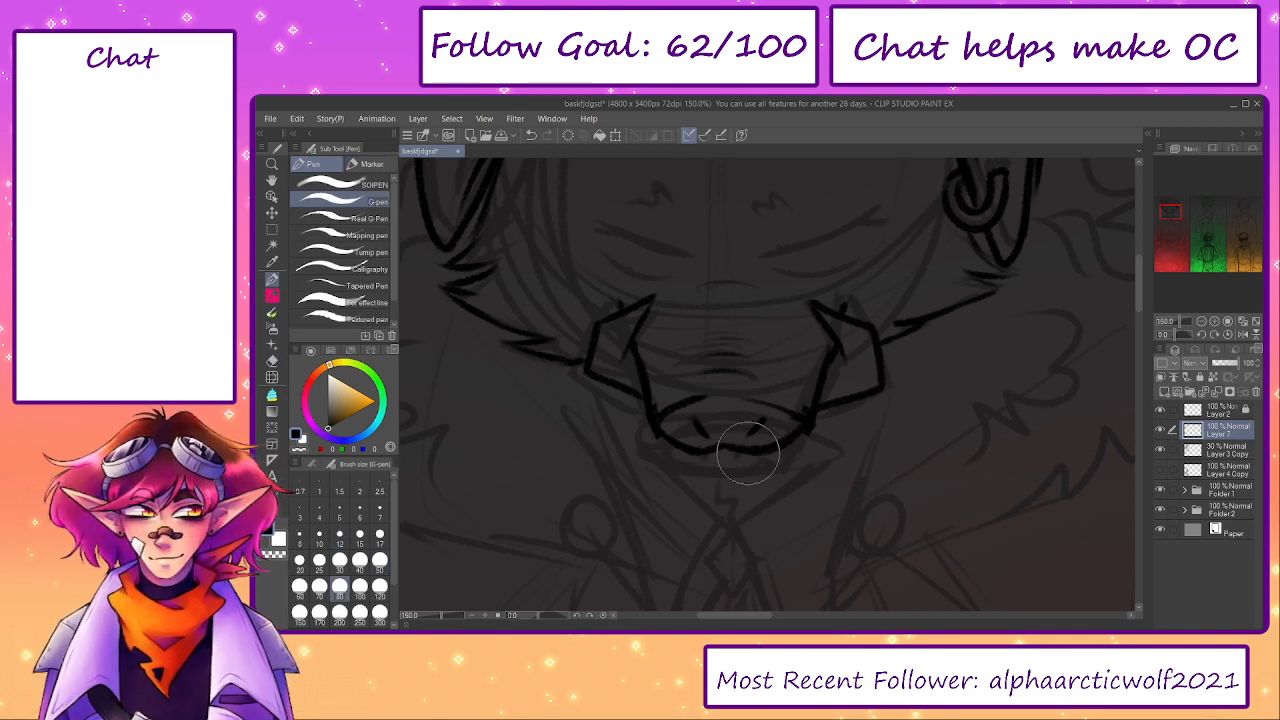
key(p)
drag(682, 406, 783, 407)
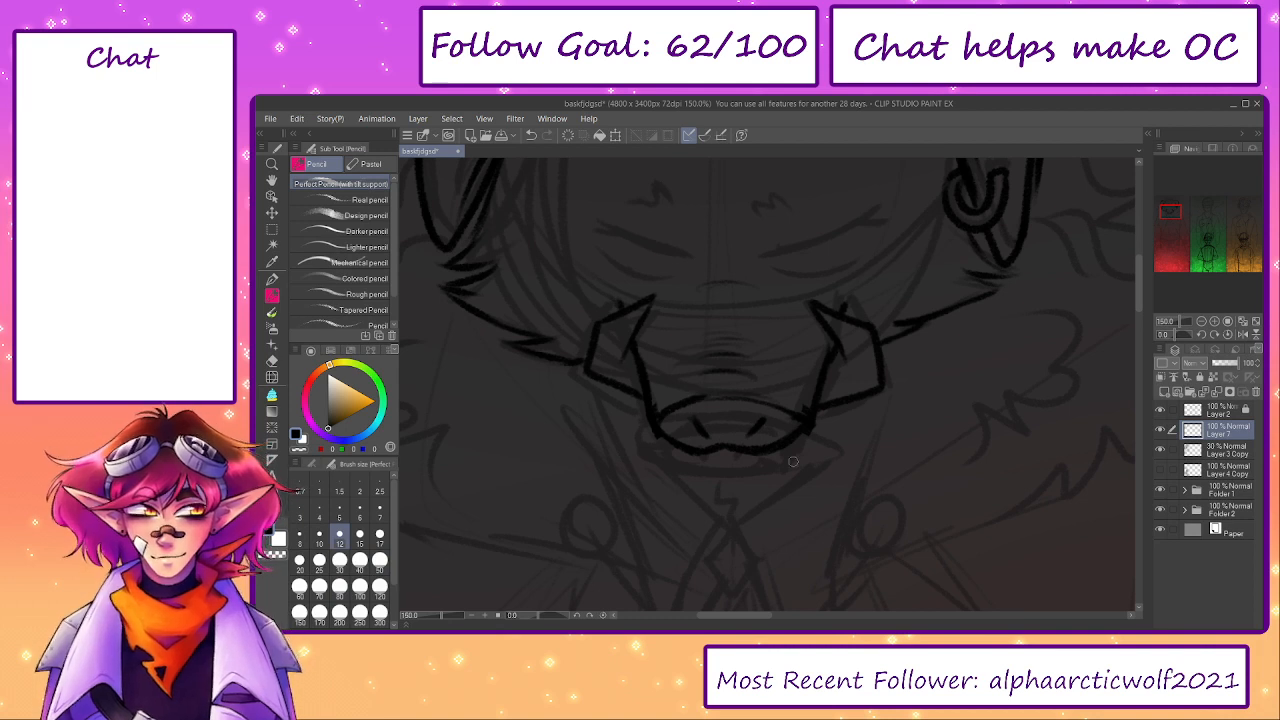
- Hide the 30% sketch layer and redraw the snout's nostrils as smaller slanted slits
click(1161, 451)
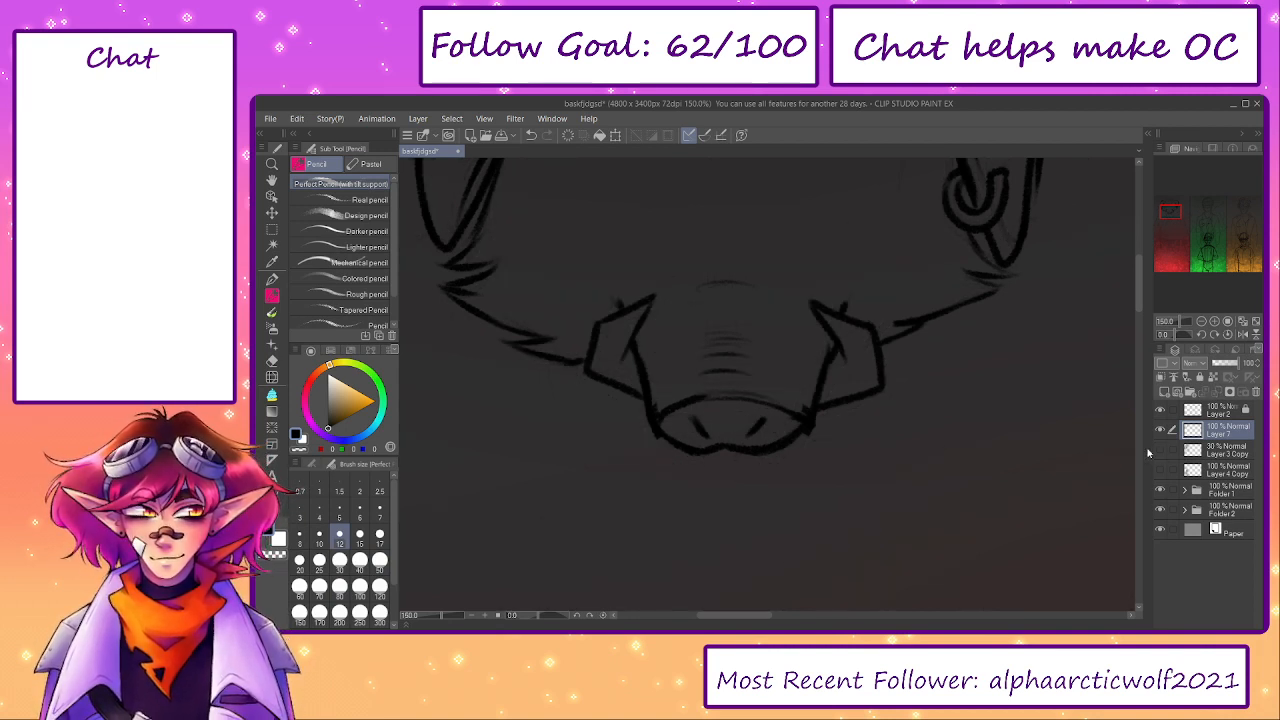
key(e)
drag(730, 426, 709, 433)
key(p)
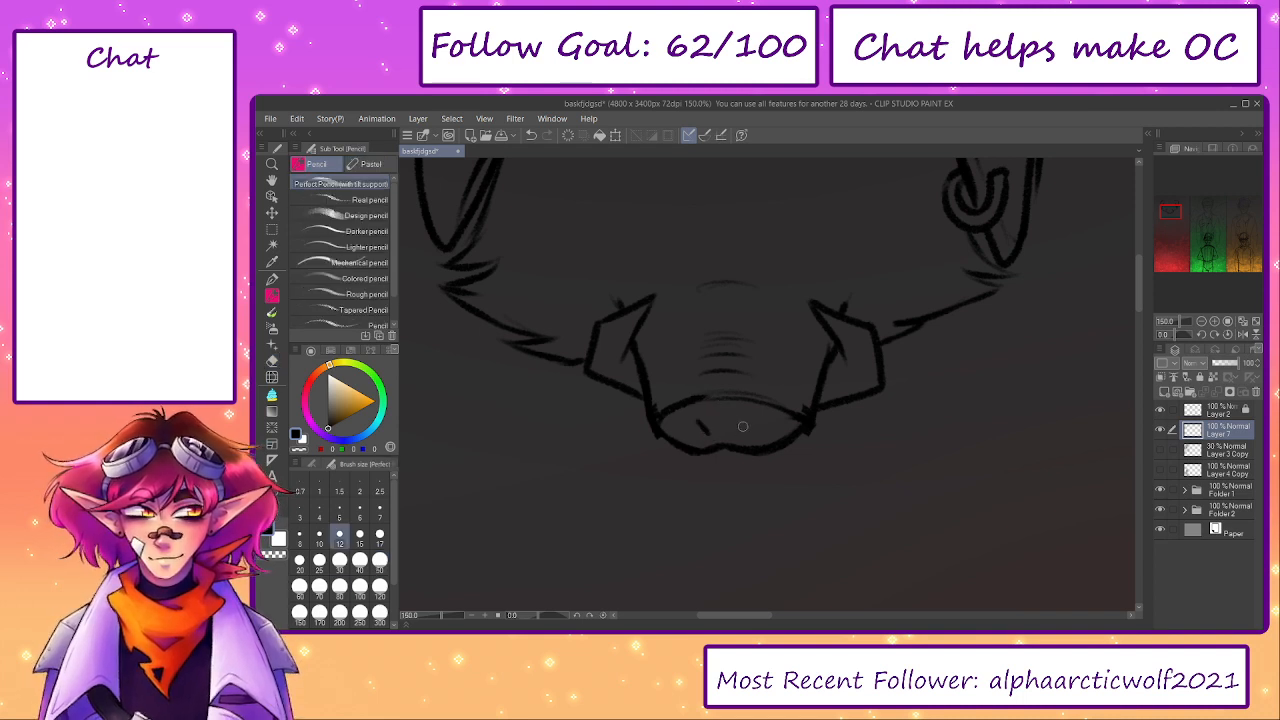
mouse_move(789, 451)
mouse_down()
mouse_move(786, 503)
mouse_move(808, 532)
mouse_up()
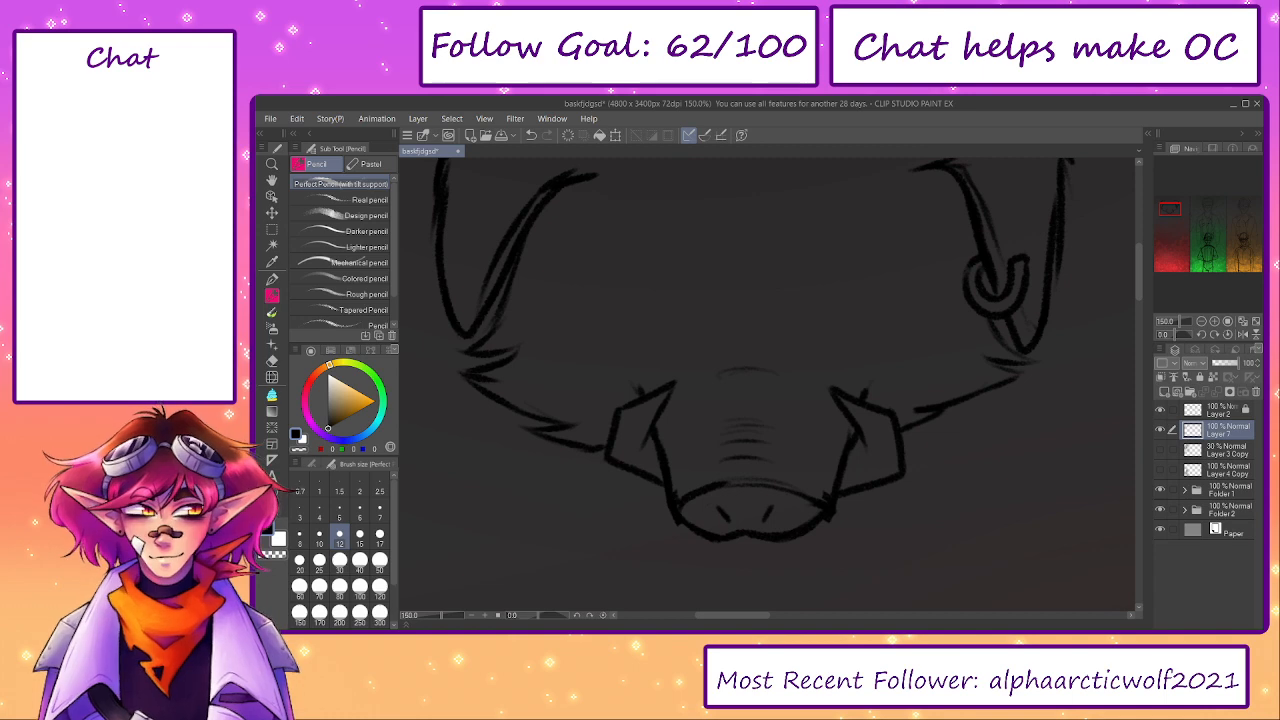
key(alt+Tab)
key(alt+Tab)
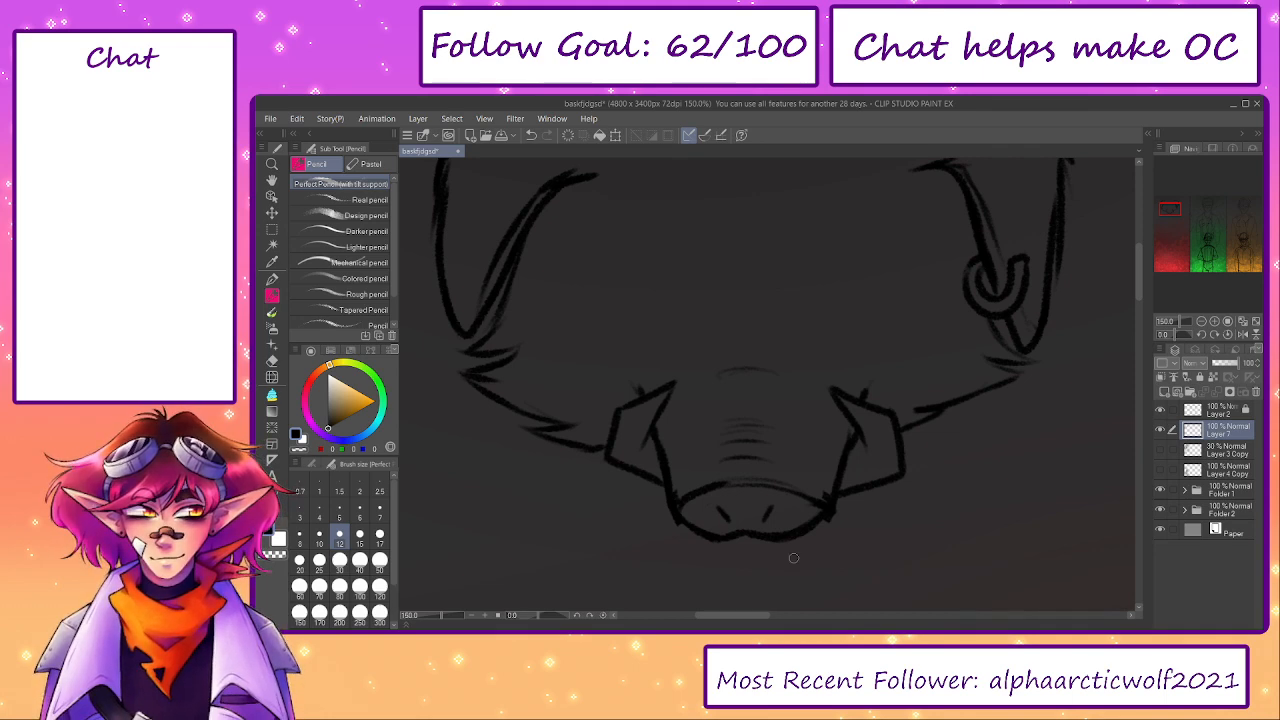
key(e)
key(p)
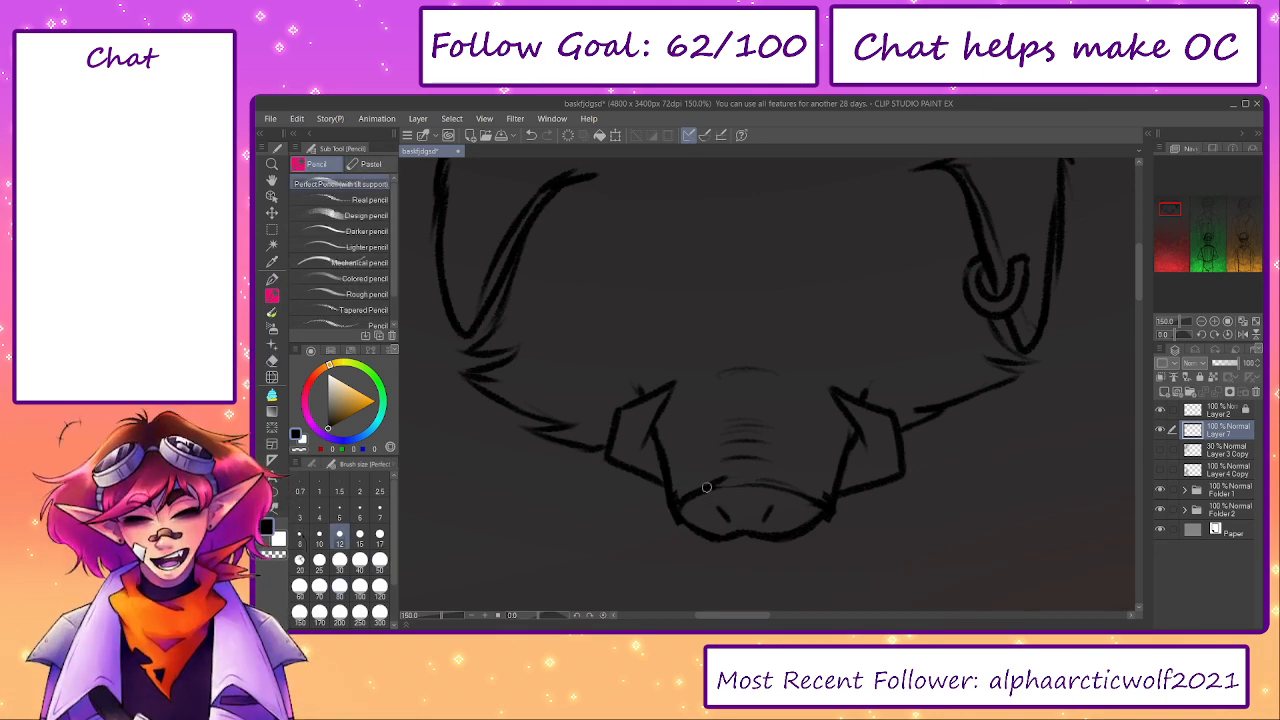
drag(967, 479, 771, 440)
drag(967, 408, 887, 408)
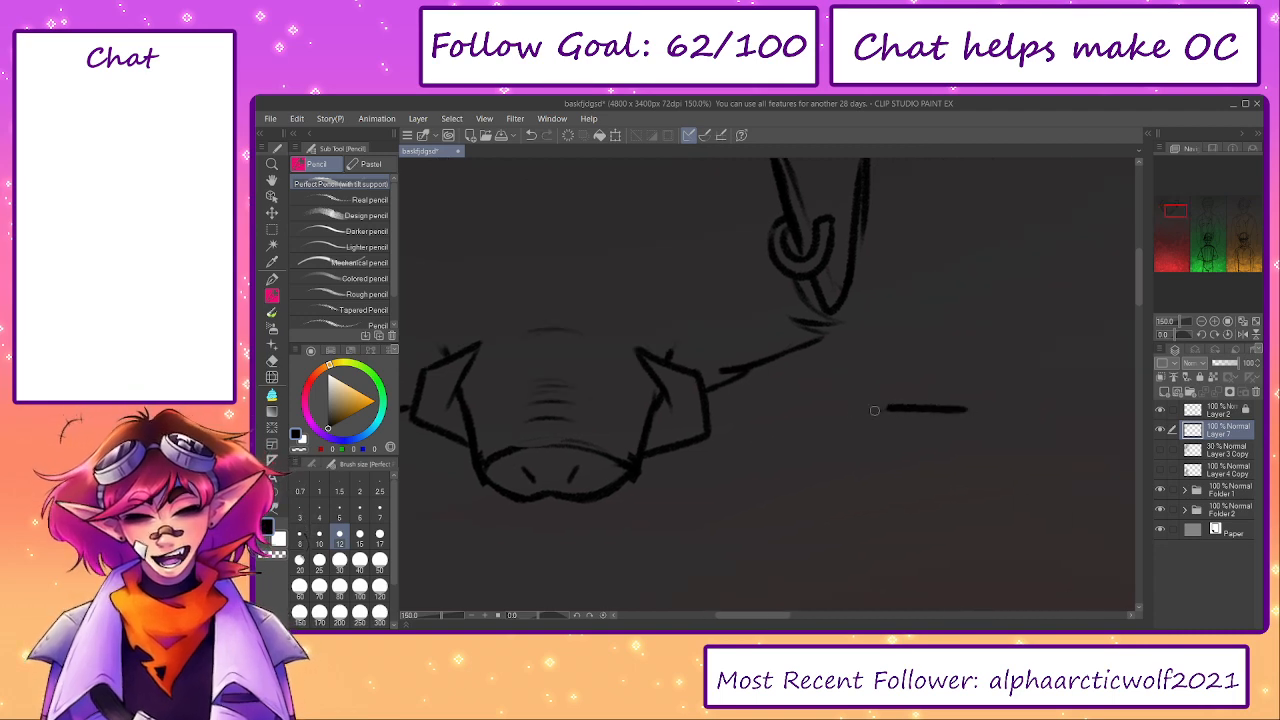
key(ctrl+z)
mouse_move(959, 389)
mouse_down()
mouse_move(898, 426)
mouse_move(926, 412)
mouse_move(863, 421)
mouse_move(905, 424)
mouse_move(856, 427)
mouse_move(888, 501)
mouse_move(907, 476)
mouse_move(977, 467)
mouse_up()
key(ctrl+z)
- Darken the snout's upper rim in pencil and erase the doodled shape beside the head
mouse_move(539, 466)
mouse_down()
mouse_move(680, 458)
mouse_move(722, 437)
mouse_move(753, 454)
mouse_up()
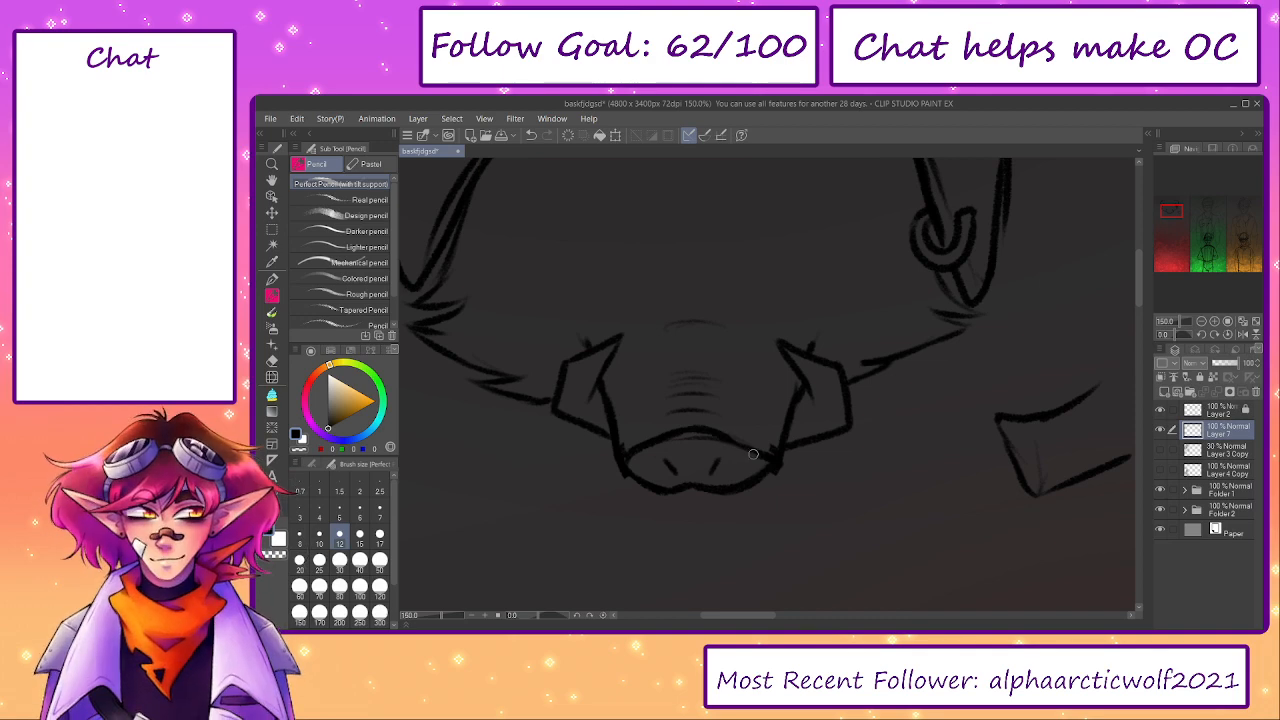
drag(923, 460, 768, 457)
key(e)
mouse_move(949, 400)
mouse_down()
mouse_move(898, 394)
mouse_move(961, 474)
mouse_up()
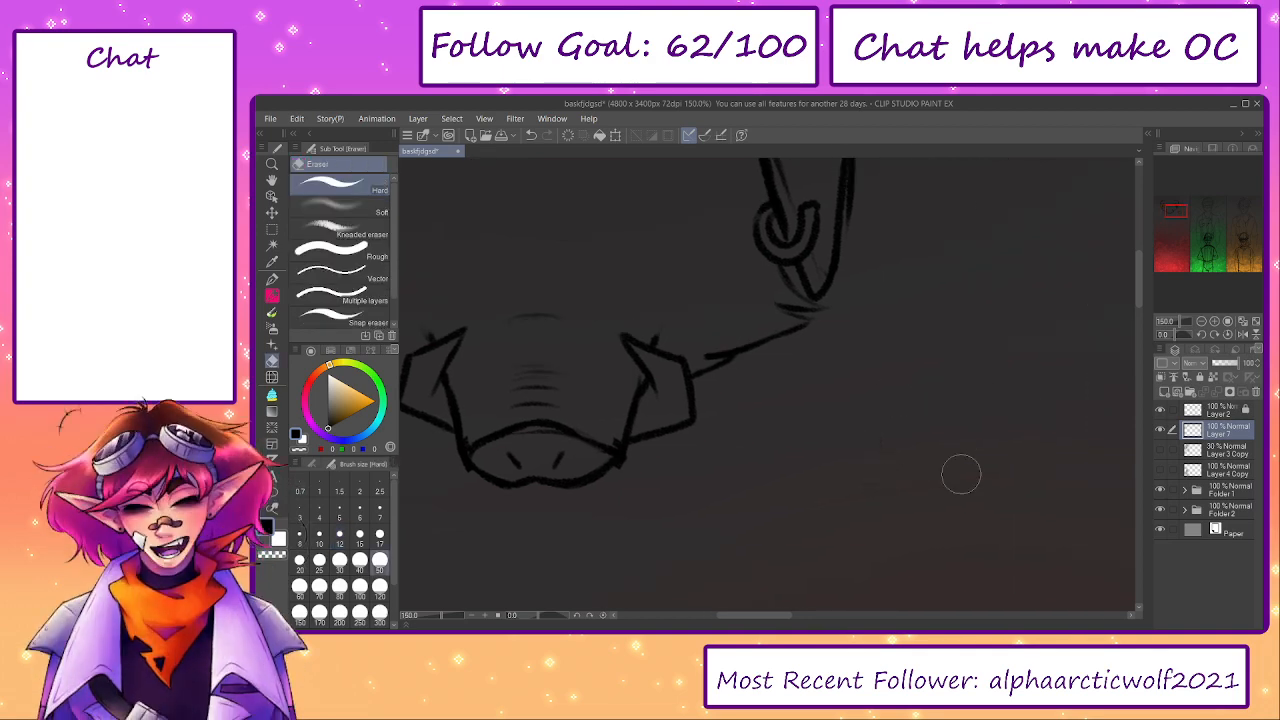
- Show the 30% sketch layer again and add a new layer above the head linework for penciling the crown
drag(786, 421, 943, 540)
drag(838, 430, 880, 543)
drag(898, 480, 905, 536)
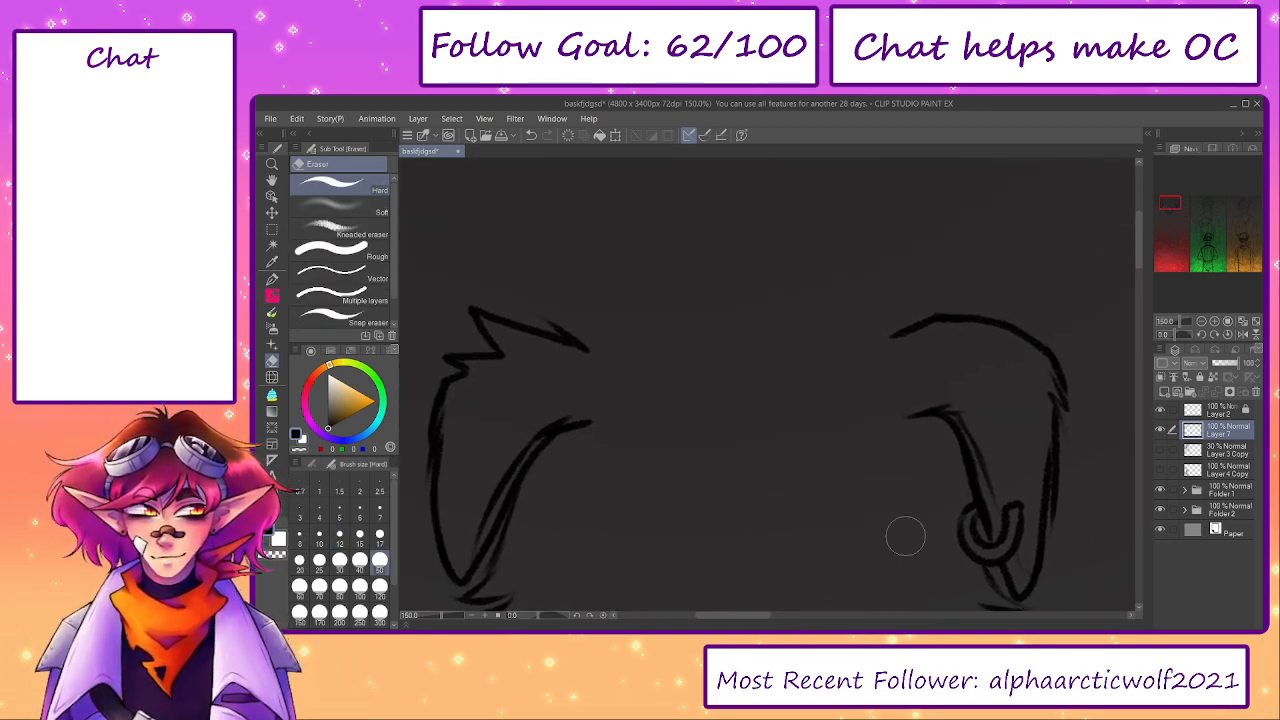
click(1161, 451)
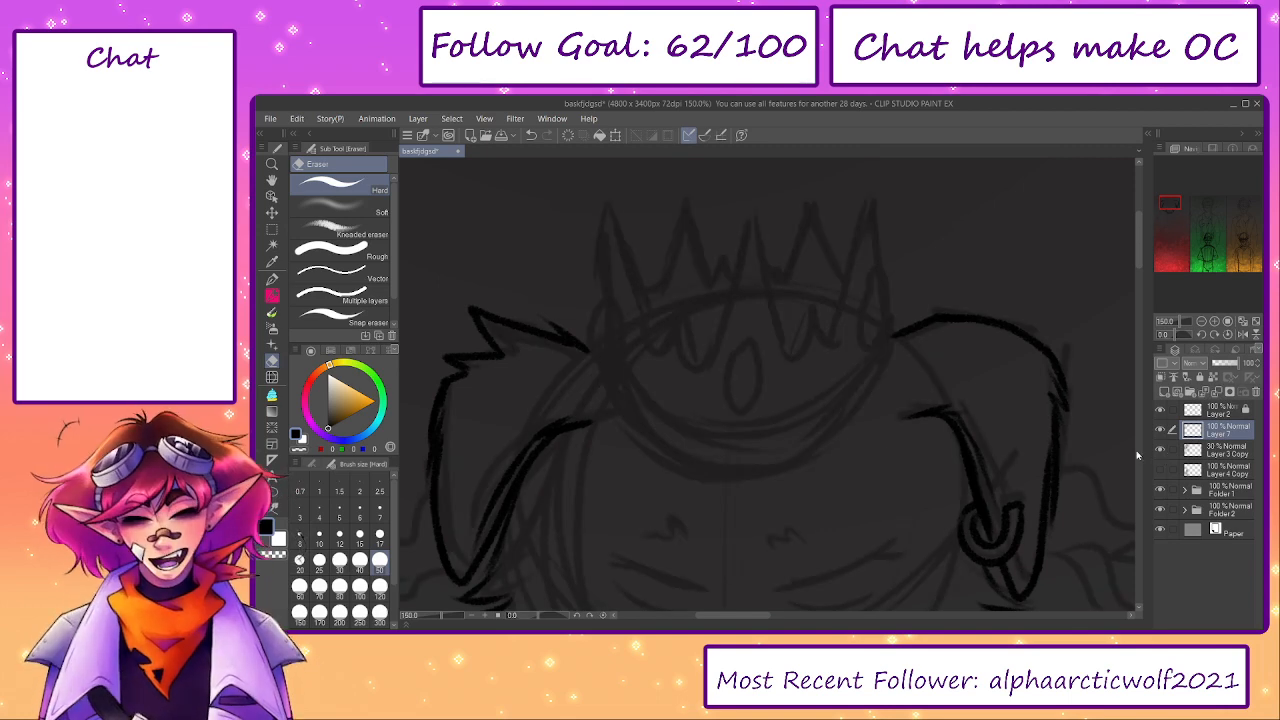
drag(694, 411, 717, 422)
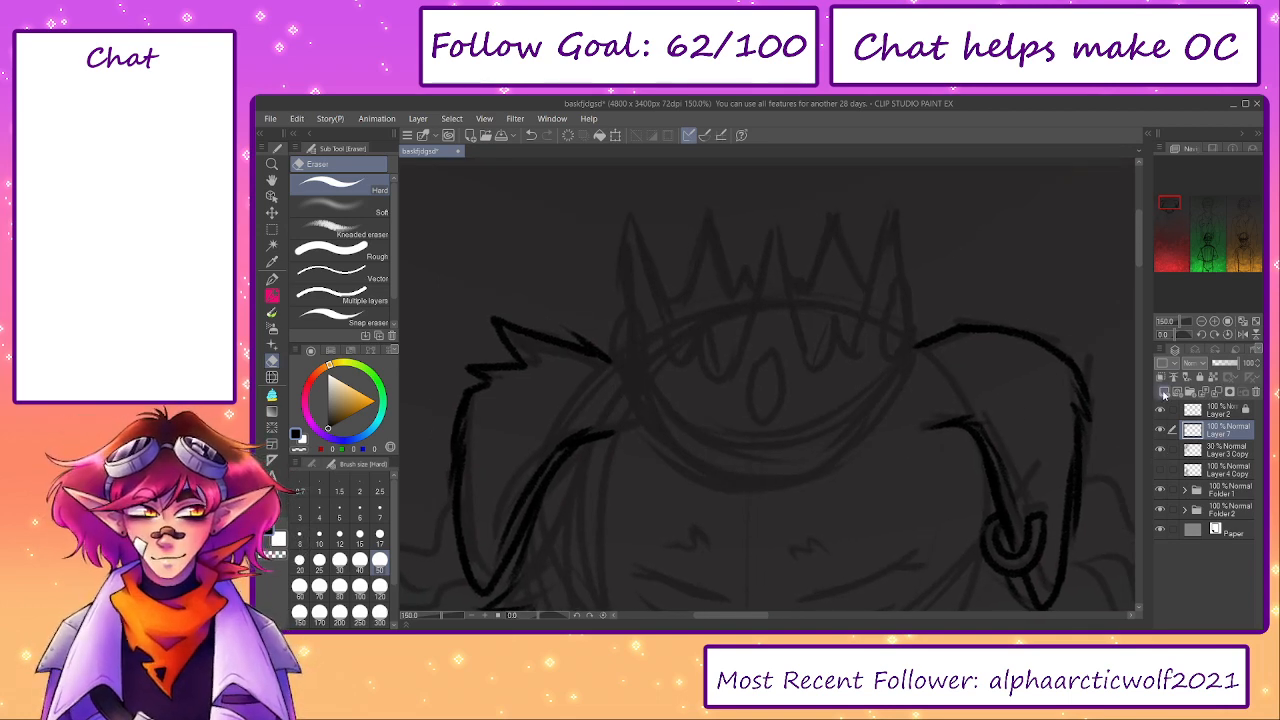
click(1164, 392)
key(p)
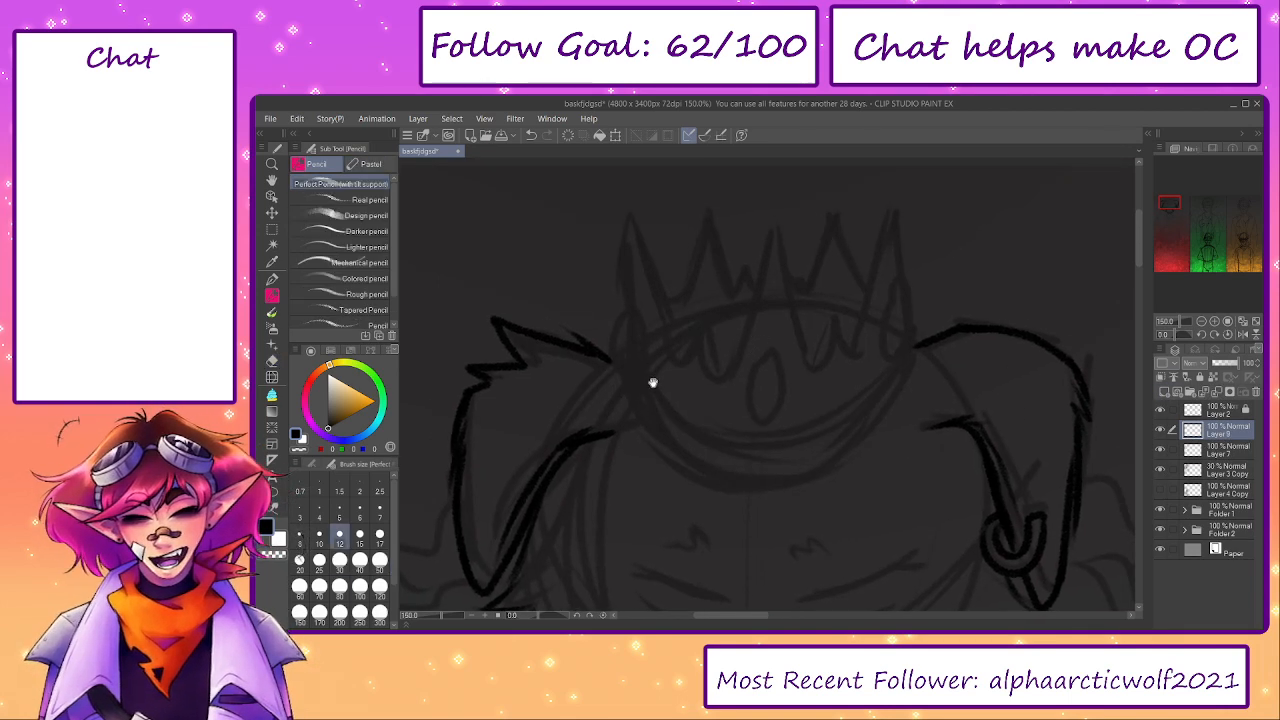
- Draw the crown's lower edge as one deep curve between the ears, undoing unsatisfactory strokes
drag(652, 382, 654, 392)
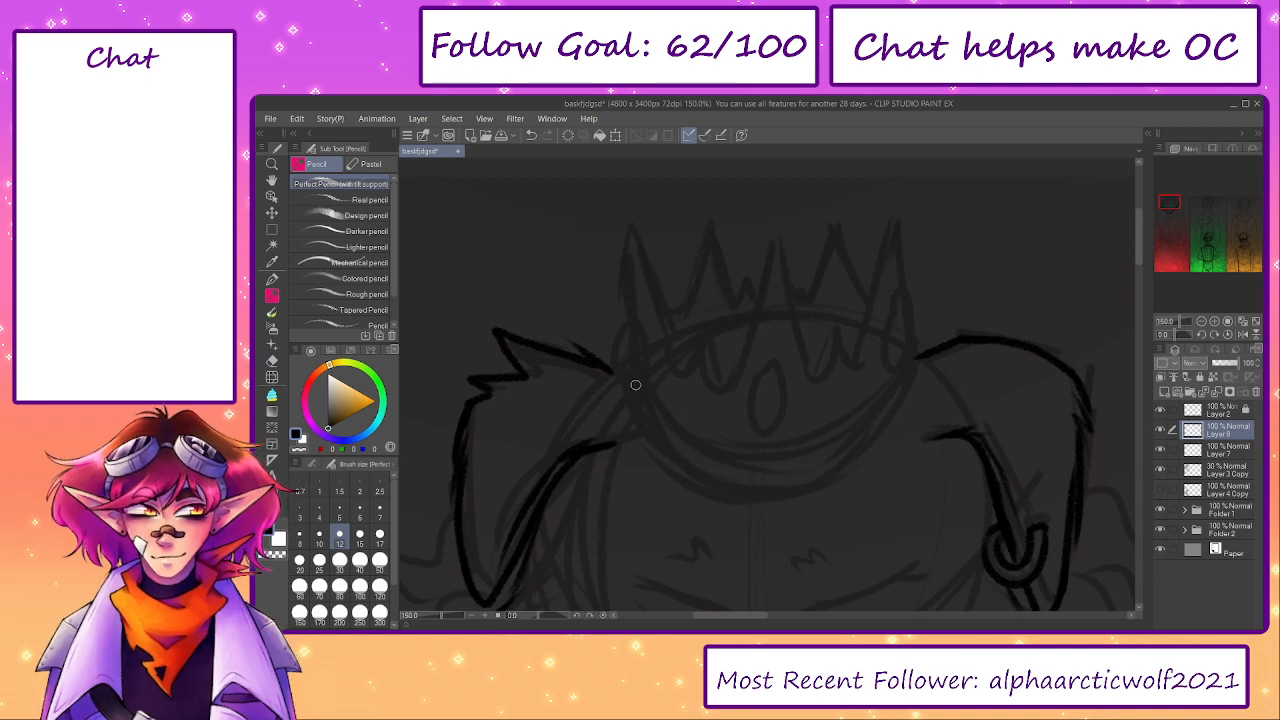
mouse_move(632, 372)
mouse_down()
mouse_move(845, 456)
mouse_move(911, 350)
mouse_move(832, 460)
mouse_move(861, 443)
mouse_up()
key(ctrl+z)
key(ctrl+z)
key(ctrl+z)
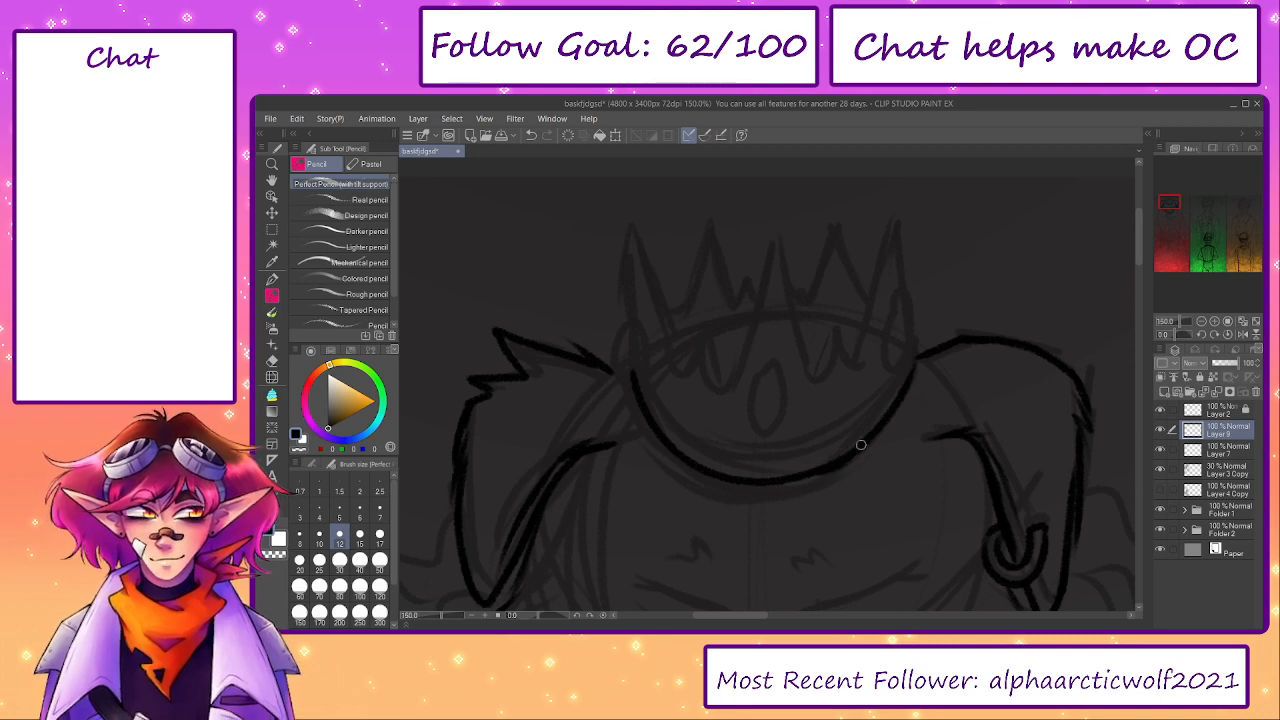
key(ctrl+z)
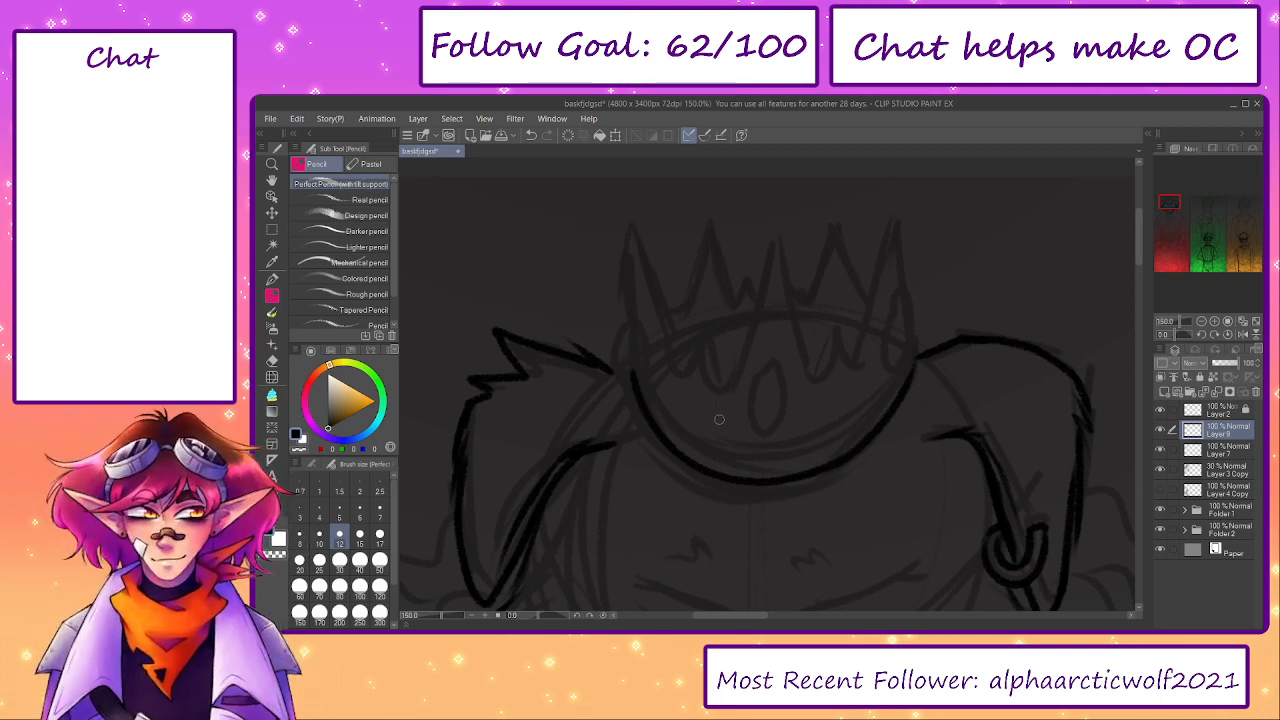
- Draw the crown's tall pointed centre spike and hide Folder 2 to remove the dark overlay
drag(716, 418, 760, 250)
key(ctrl+z)
mouse_move(714, 412)
mouse_down()
mouse_move(744, 368)
mouse_move(784, 255)
mouse_move(755, 299)
mouse_move(773, 240)
mouse_move(816, 390)
mouse_move(767, 232)
mouse_up()
key(ctrl+z)
key(ctrl+z)
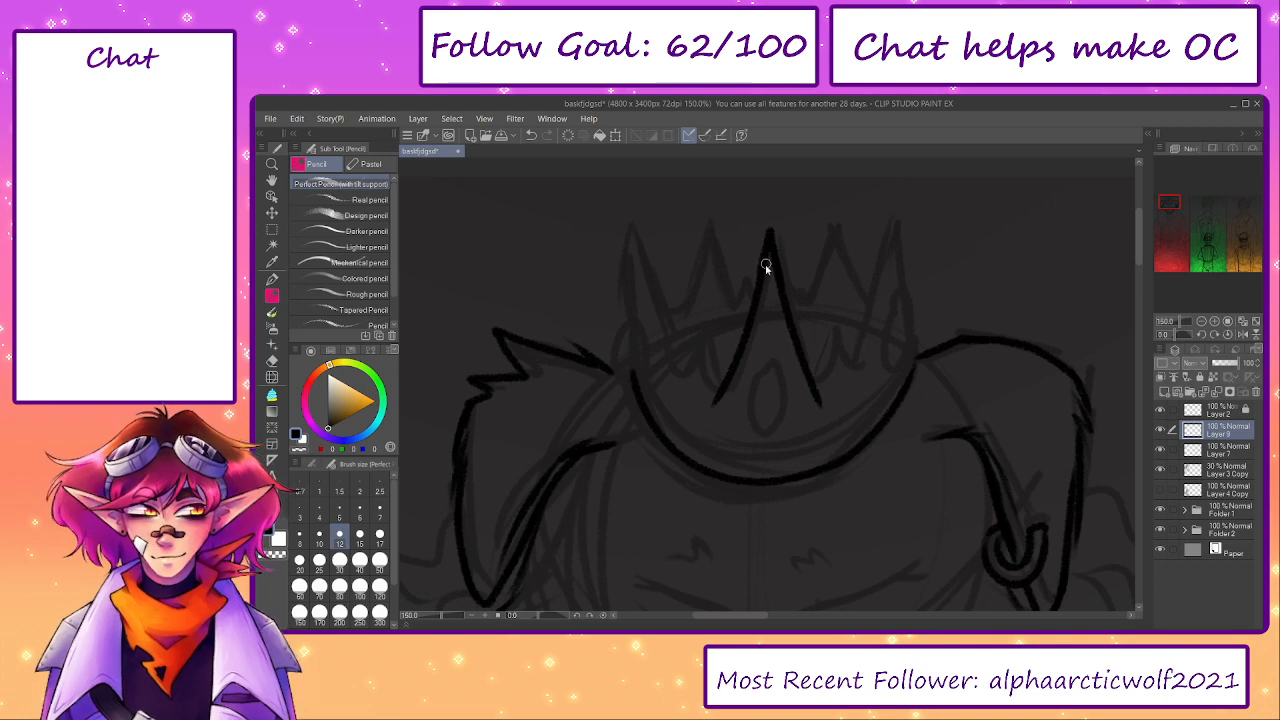
click(1161, 532)
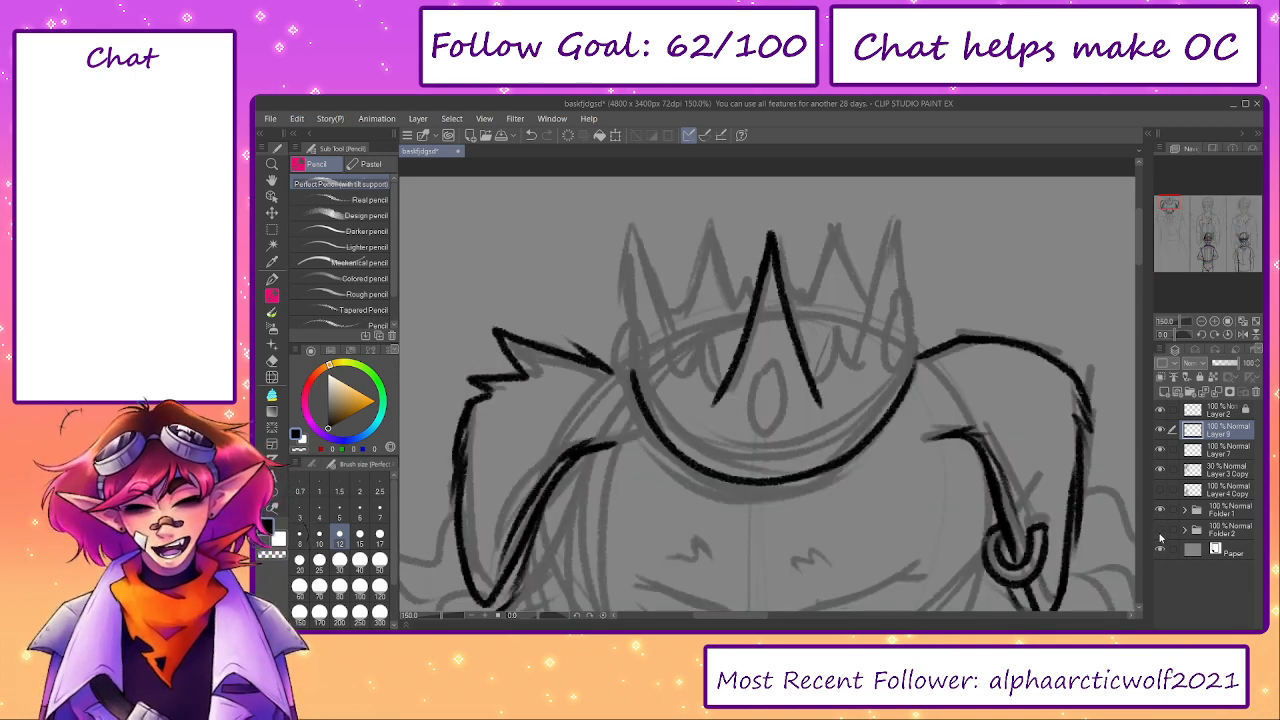
key(ctrl+z)
mouse_move(716, 399)
mouse_down()
mouse_move(697, 360)
mouse_move(684, 368)
mouse_move(617, 240)
mouse_up()
key(ctrl+z)
key(ctrl+z)
drag(636, 392, 613, 254)
key(ctrl+z)
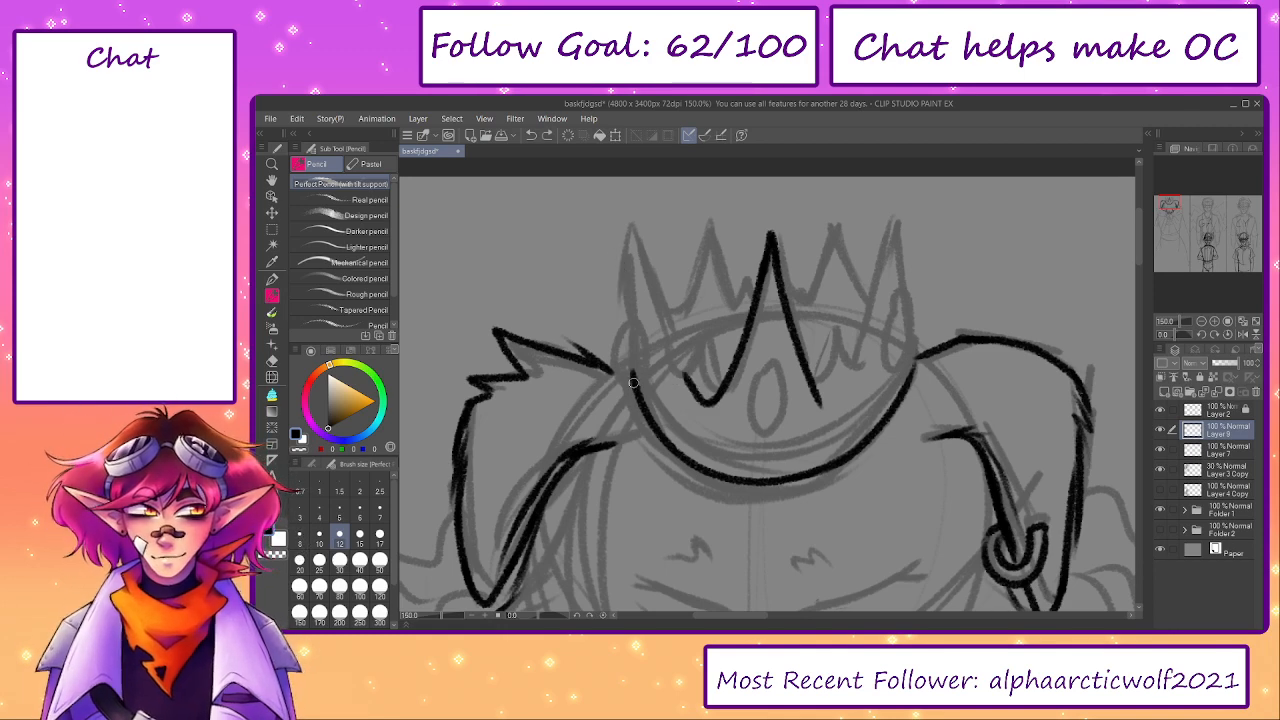
mouse_move(633, 382)
mouse_down()
mouse_move(622, 228)
mouse_move(672, 367)
mouse_move(706, 403)
mouse_up()
key(ctrl+z)
- Draw the crown's left outer spike and a small inner point, joining them to the centre spike with a rounded valley
key(e)
key(p)
key(p)
drag(622, 229, 639, 283)
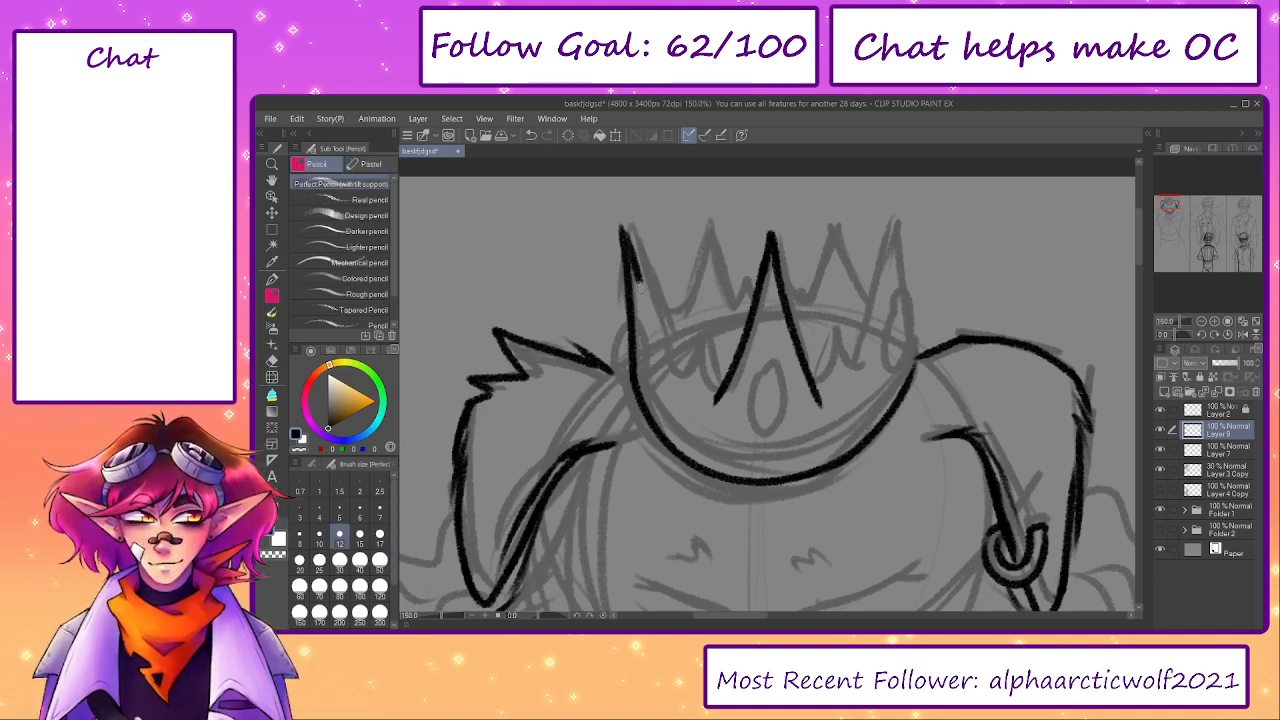
key(ctrl+z)
drag(622, 229, 714, 397)
key(ctrl+z)
key(ctrl+z)
key(ctrl+z)
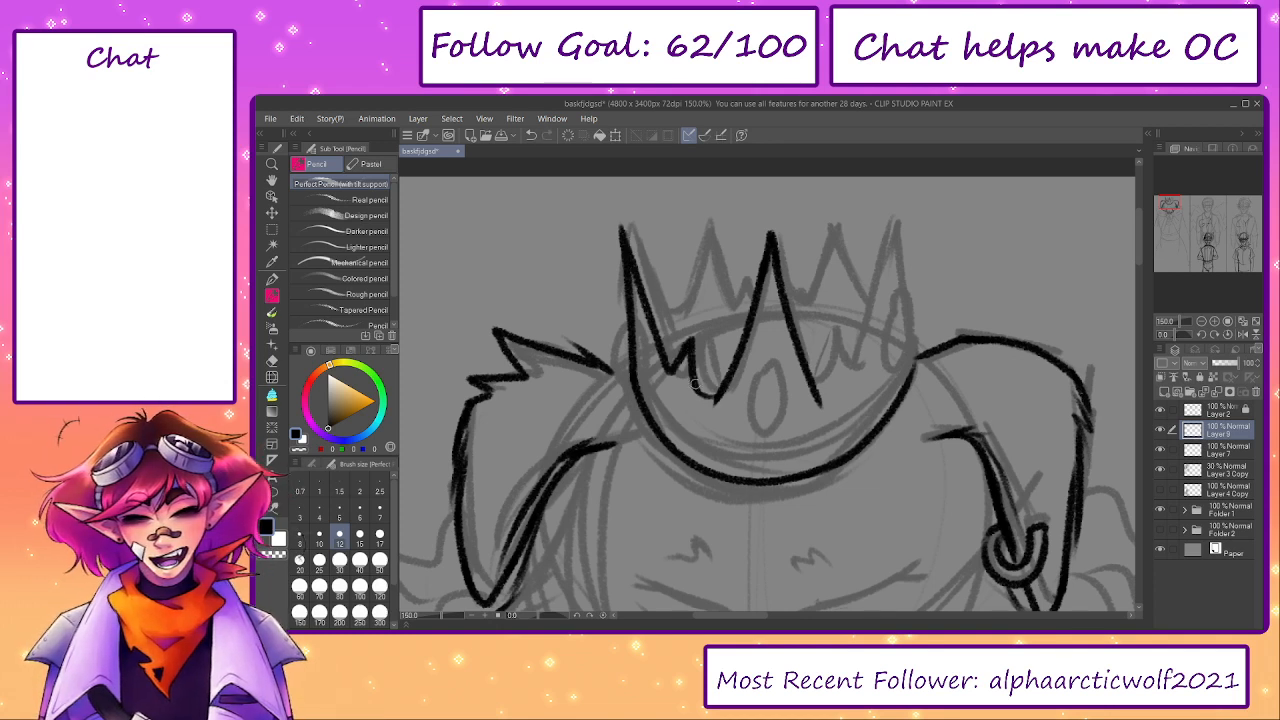
key(e)
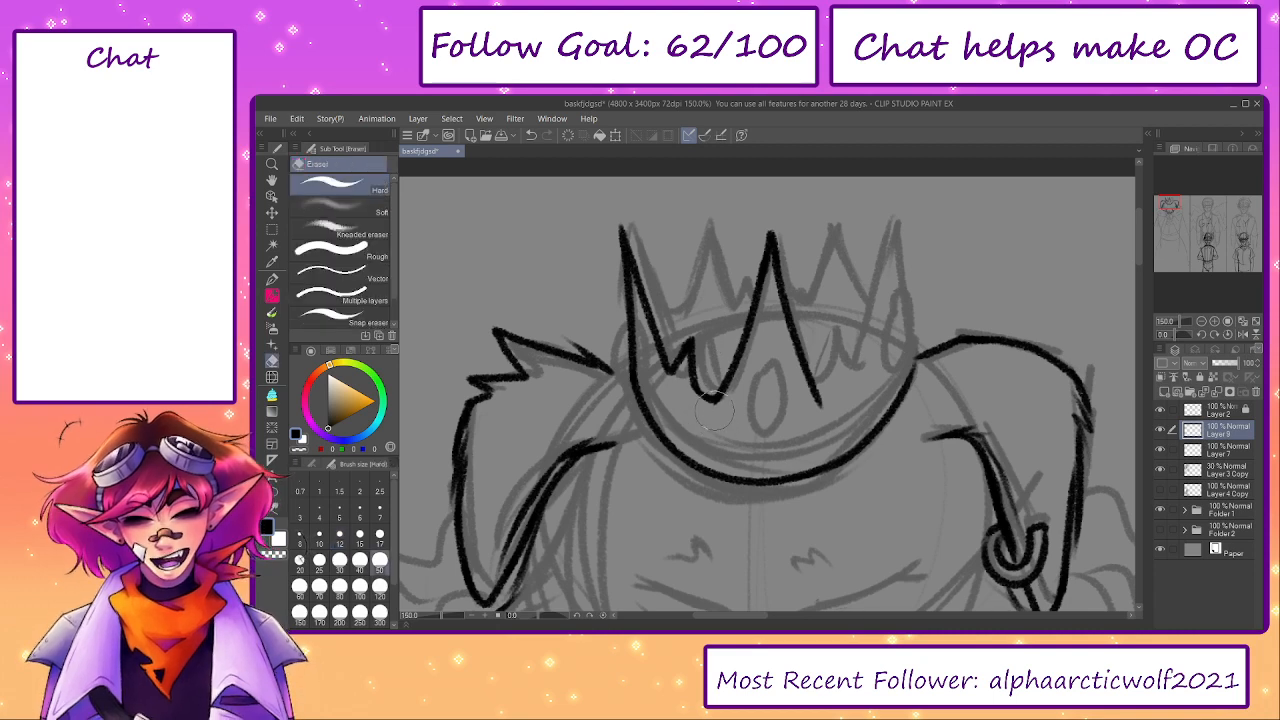
key(p)
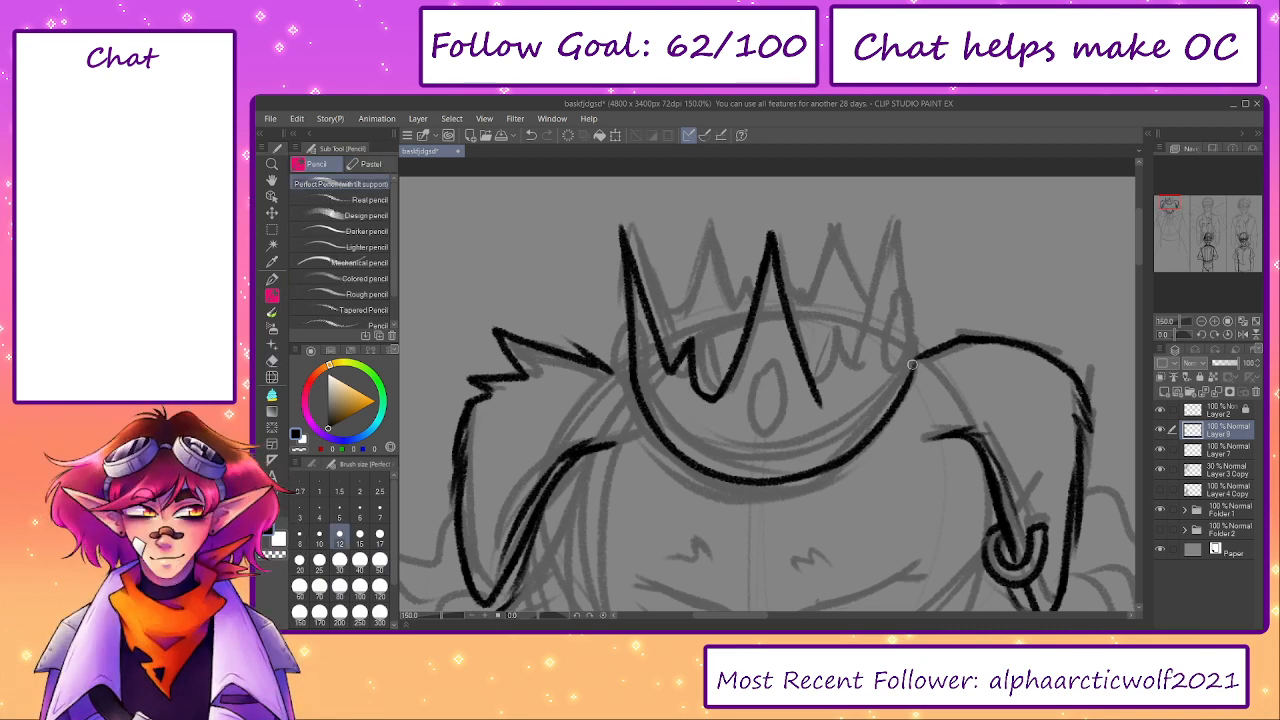
- Trim the right end of the crown's lower edge and draw the right outer spike and small inner point, joined to the centre spike
key(e)
mouse_move(912, 365)
mouse_down()
mouse_move(872, 440)
mouse_move(906, 388)
mouse_up()
key(p)
drag(904, 396, 914, 231)
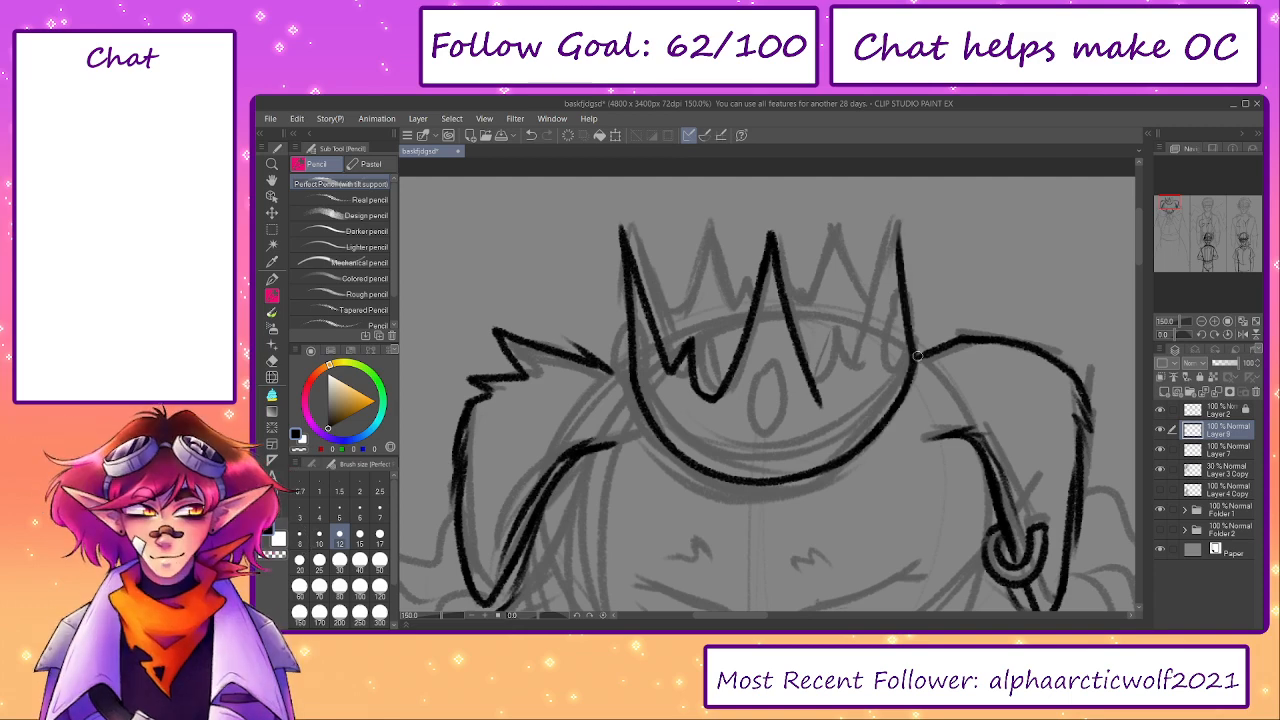
key(ctrl+z)
drag(906, 388, 911, 231)
key(ctrl+z)
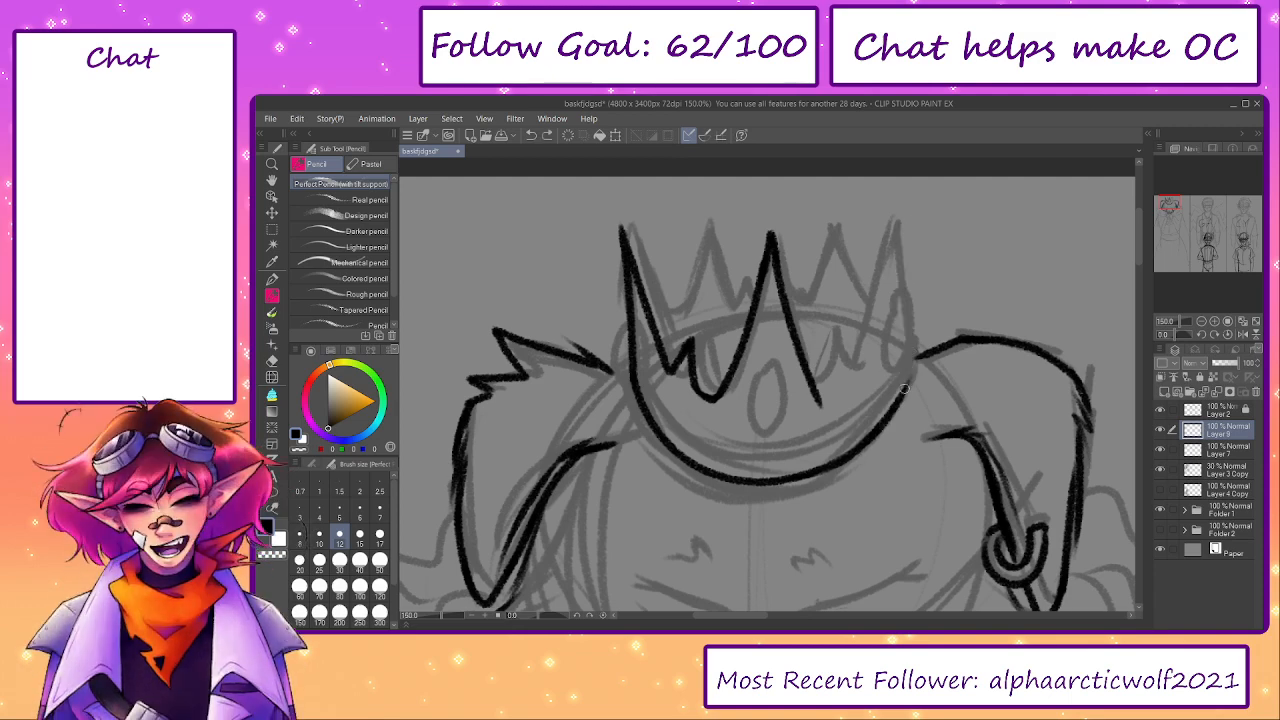
mouse_move(906, 395)
mouse_down()
mouse_move(904, 207)
mouse_move(869, 372)
mouse_up()
key(ctrl+z)
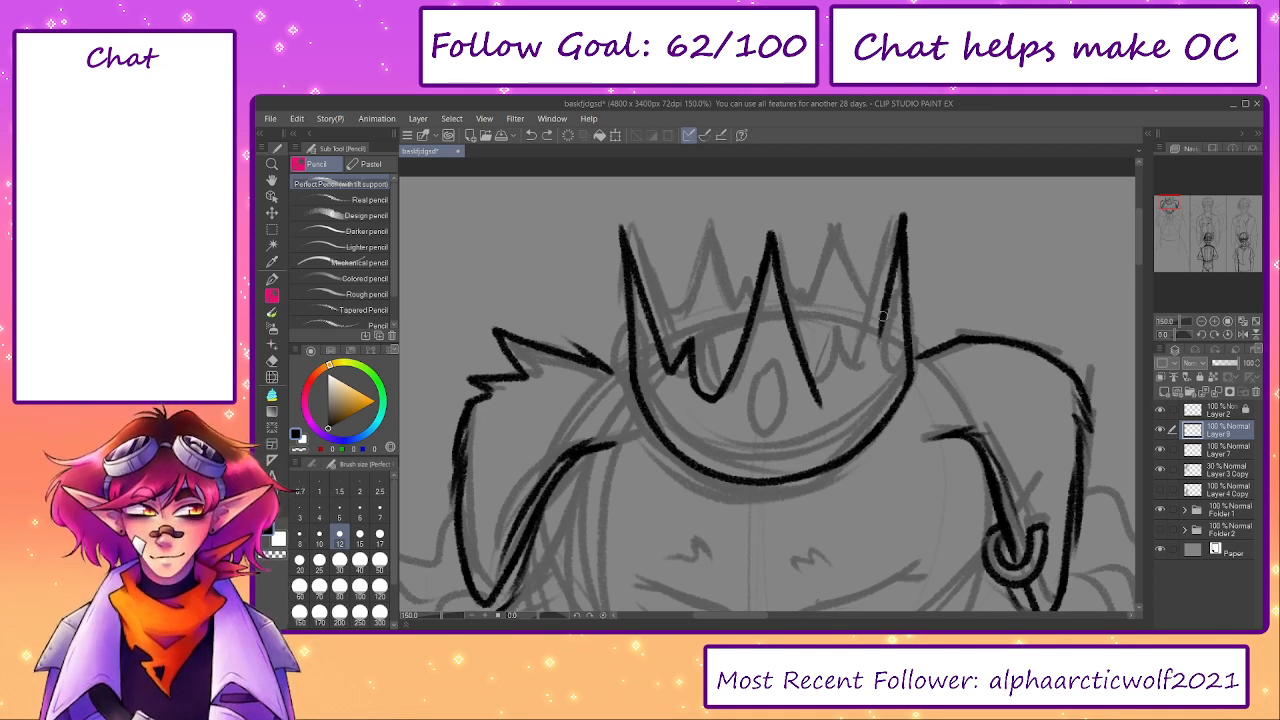
mouse_move(884, 316)
mouse_down()
mouse_move(869, 367)
mouse_move(842, 353)
mouse_move(839, 394)
mouse_move(844, 345)
mouse_move(866, 371)
mouse_move(879, 340)
mouse_up()
key(ctrl+z)
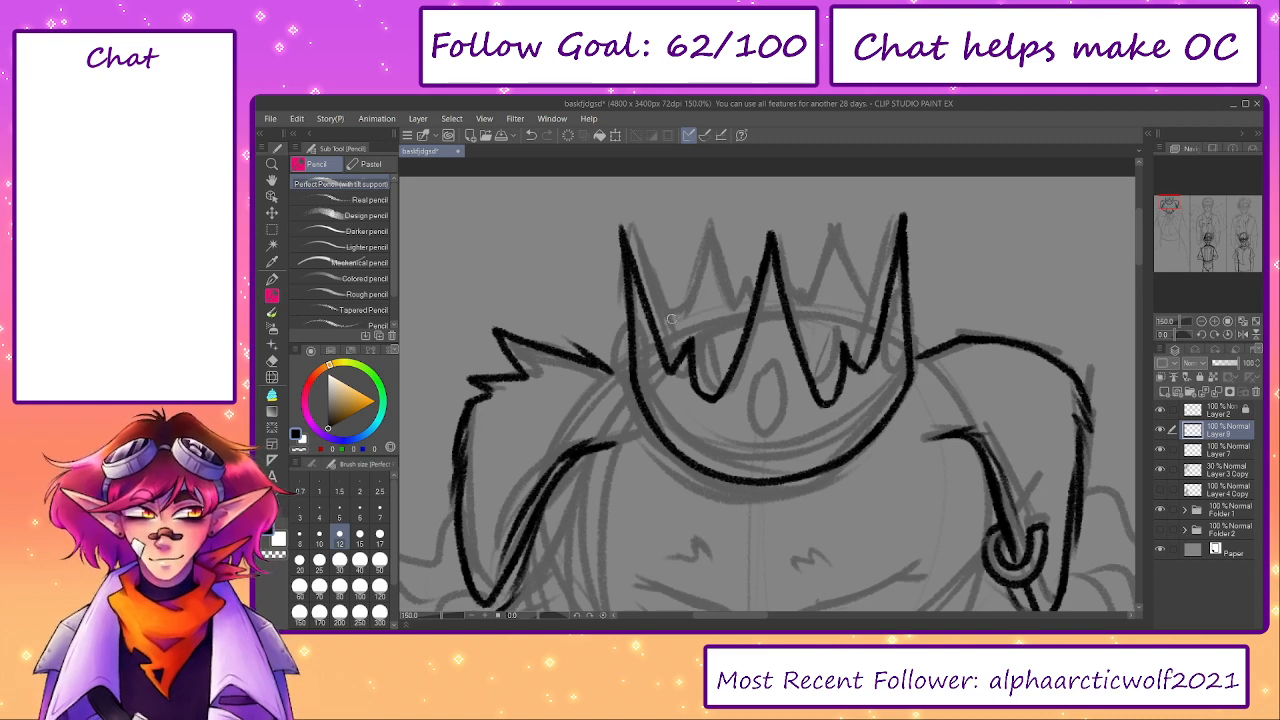
- Erase the bottom of the valley on the left of the crown's centre spike and redraw it shallower
key(e)
mouse_move(718, 395)
mouse_down()
mouse_move(695, 371)
mouse_move(730, 378)
mouse_move(693, 384)
mouse_move(706, 393)
mouse_move(737, 353)
mouse_move(695, 386)
mouse_move(711, 395)
mouse_move(743, 348)
mouse_move(714, 394)
mouse_up()
key(p)
key(p)
key(ctrl+z)
- Erase the bottom of the valley on the right of the crown's centre spike and redraw it shallower to match the left
key(ctrl+z)
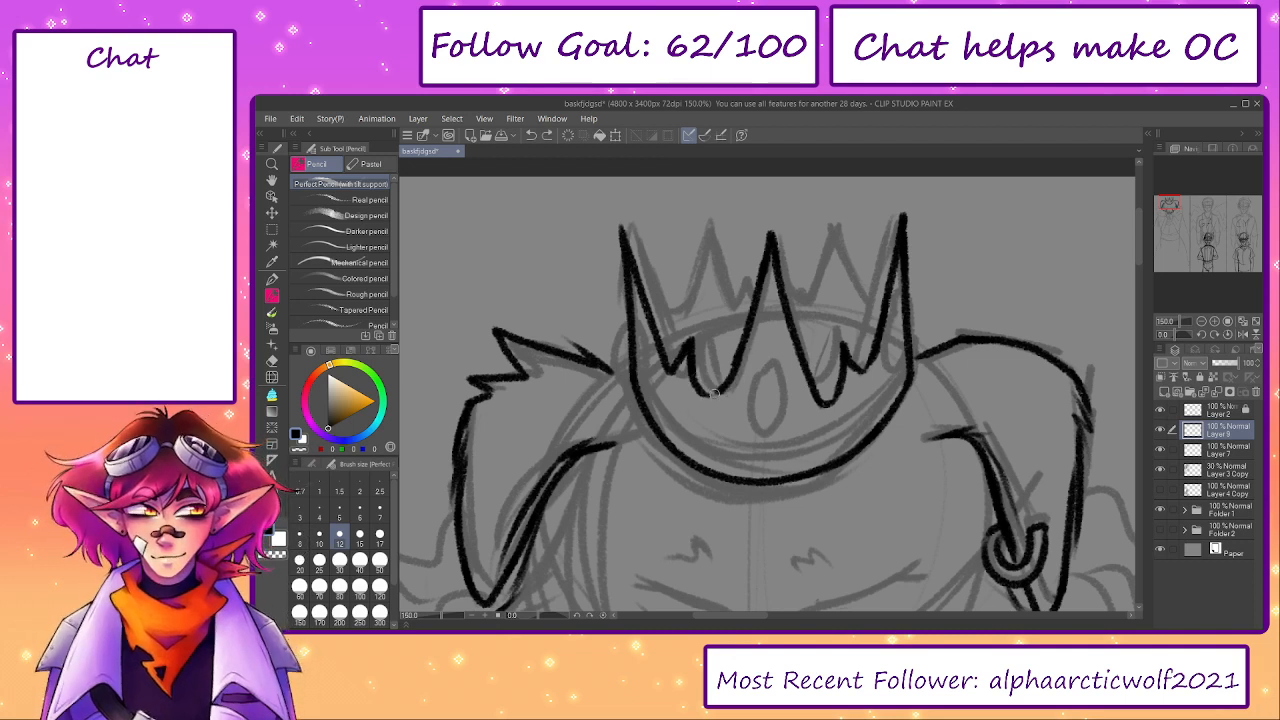
key(e)
mouse_move(841, 386)
mouse_down()
mouse_move(816, 396)
mouse_move(844, 371)
mouse_move(815, 386)
mouse_move(839, 378)
mouse_move(826, 386)
mouse_up()
key(p)
key(p)
key(ctrl+z)
key(ctrl+z)
- Erase the side of the crown's small left inner point and redraw its curve into the valley
key(ctrl+z)
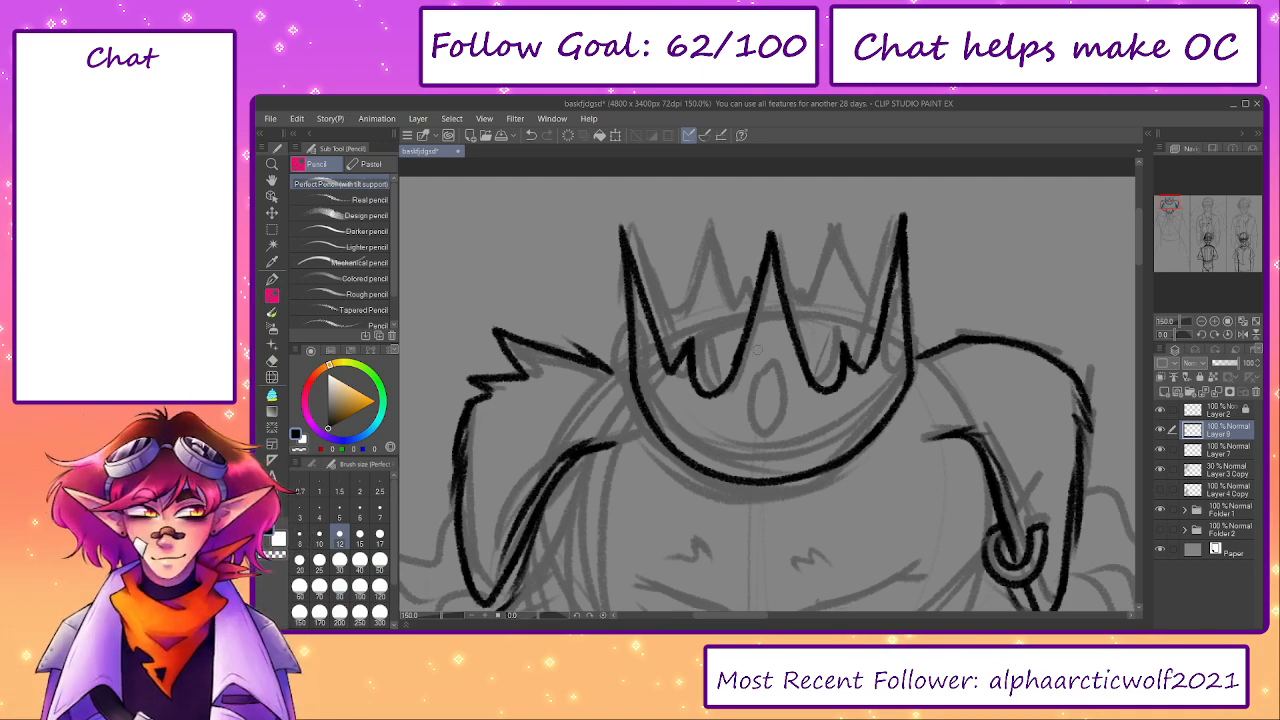
scroll(731, 334, up, 1)
key(e)
mouse_move(692, 374)
mouse_down()
mouse_move(688, 397)
mouse_move(686, 364)
mouse_move(680, 400)
mouse_move(692, 401)
mouse_up()
key(p)
key(p)
- Erase the side of the crown's small right inner point and redraw its curve into the valley
key(ctrl+z)
key(ctrl+z)
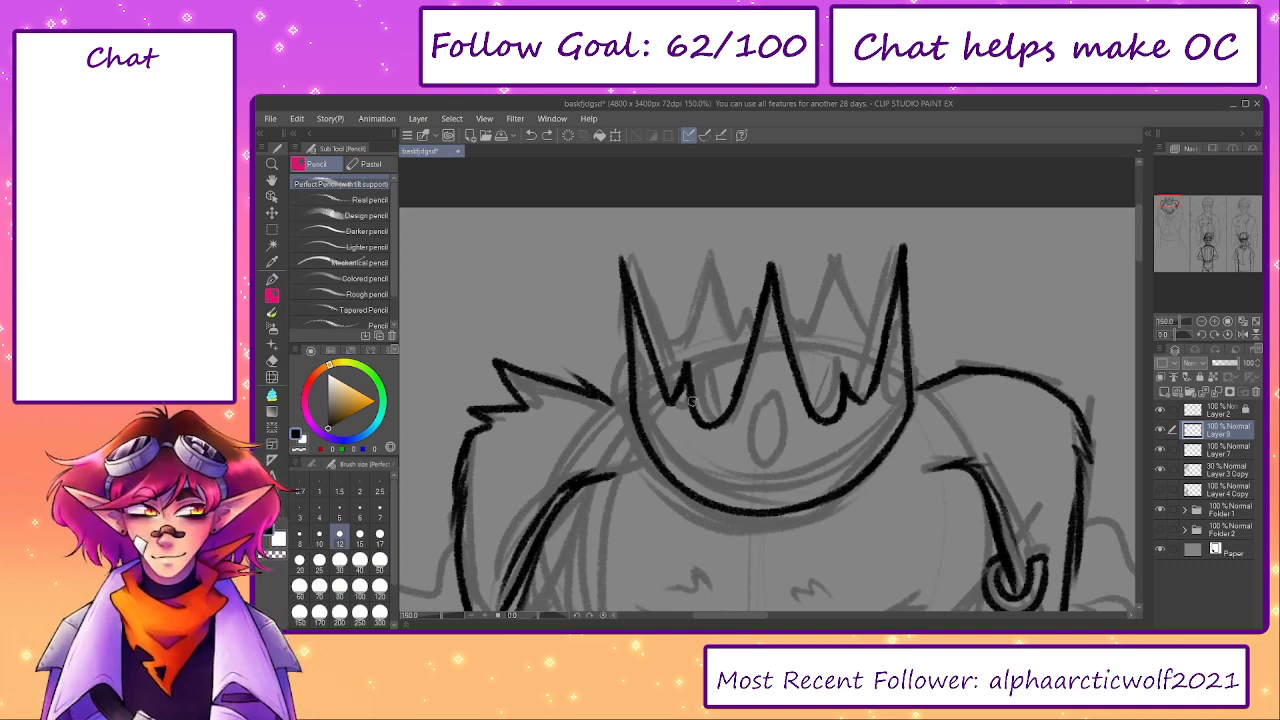
key(e)
mouse_move(848, 372)
mouse_down()
mouse_move(842, 392)
mouse_move(863, 402)
mouse_move(846, 364)
mouse_move(828, 418)
mouse_move(843, 390)
mouse_up()
key(p)
key(p)
key(ctrl+z)
key(e)
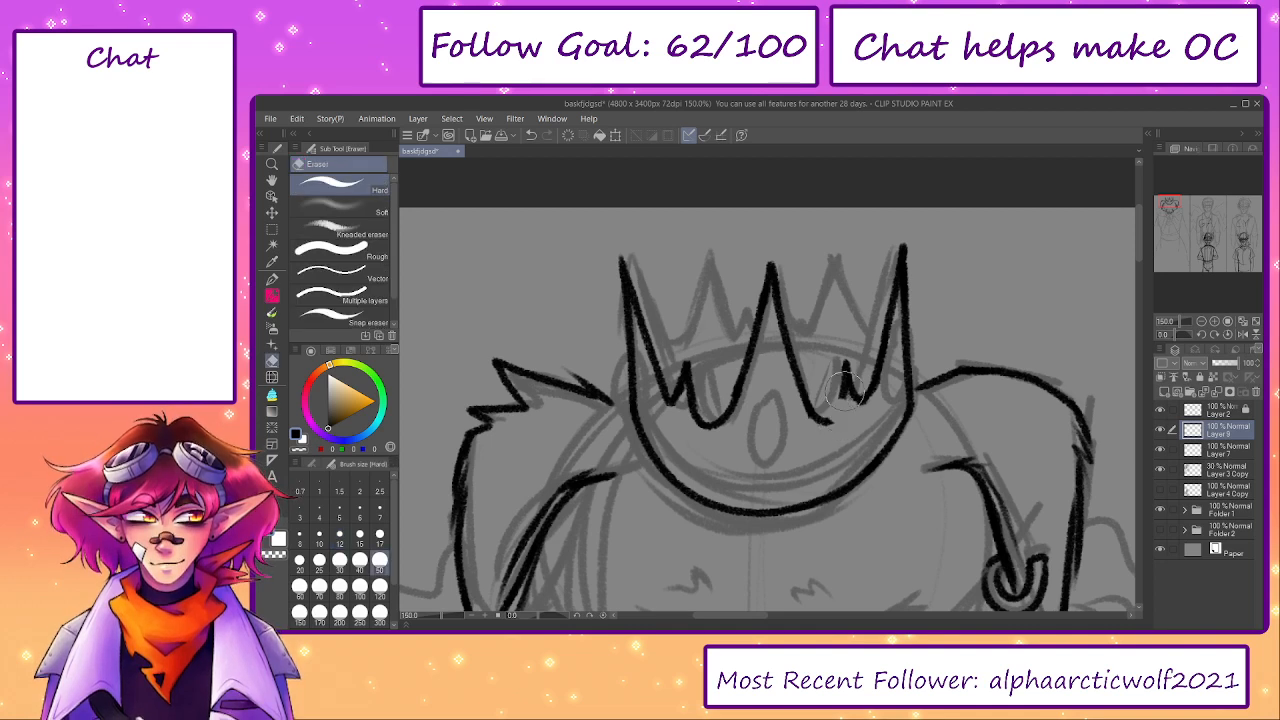
key(p)
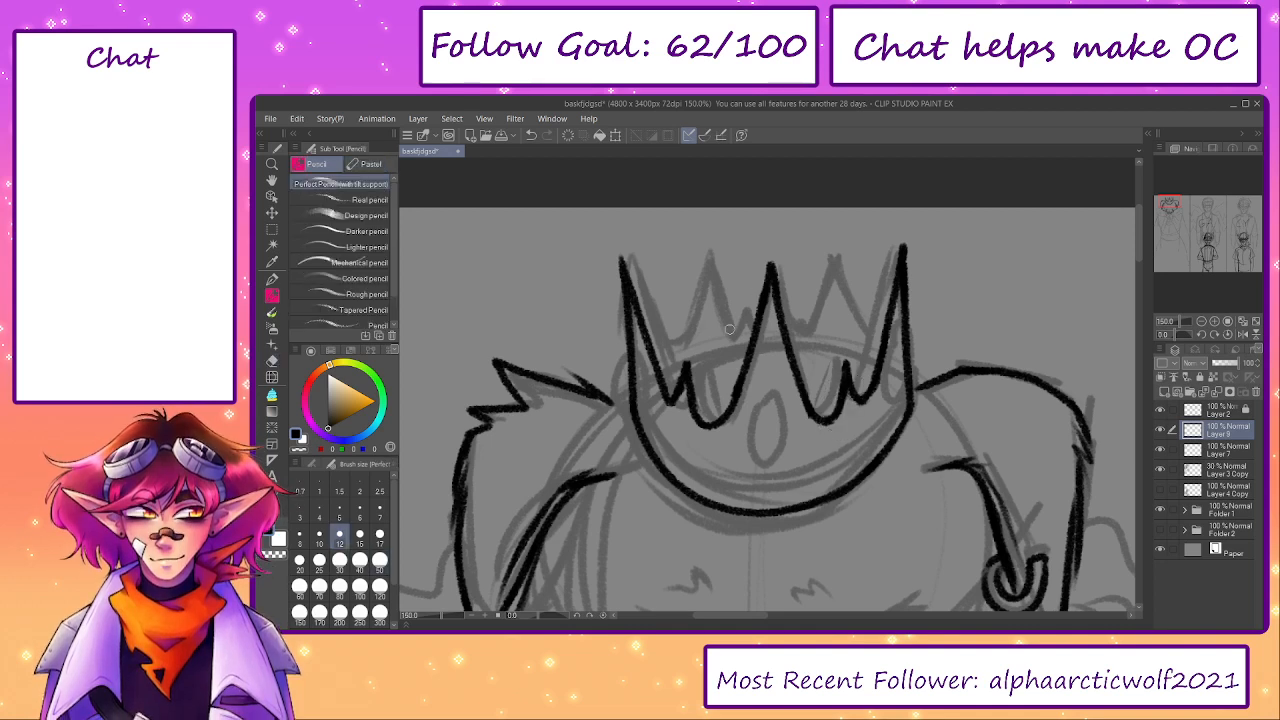
- Draw an upright oval gem on the crown's front, just below the centre spike
mouse_move(758, 422)
mouse_down()
mouse_move(753, 456)
mouse_move(748, 432)
mouse_move(781, 456)
mouse_move(773, 472)
mouse_up()
key(ctrl+z)
key(ctrl+z)
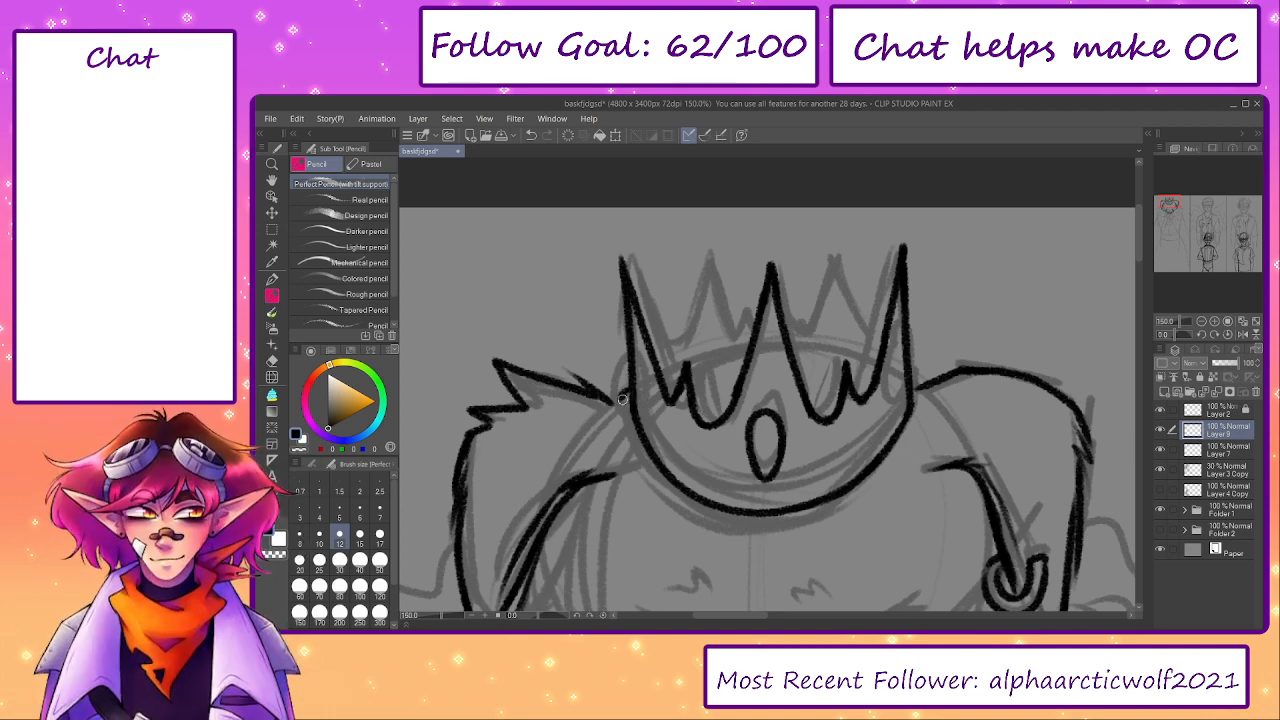
key(ctrl+z)
mouse_move(632, 376)
mouse_down()
mouse_move(624, 426)
mouse_move(676, 500)
mouse_up()
key(ctrl+z)
key(ctrl+z)
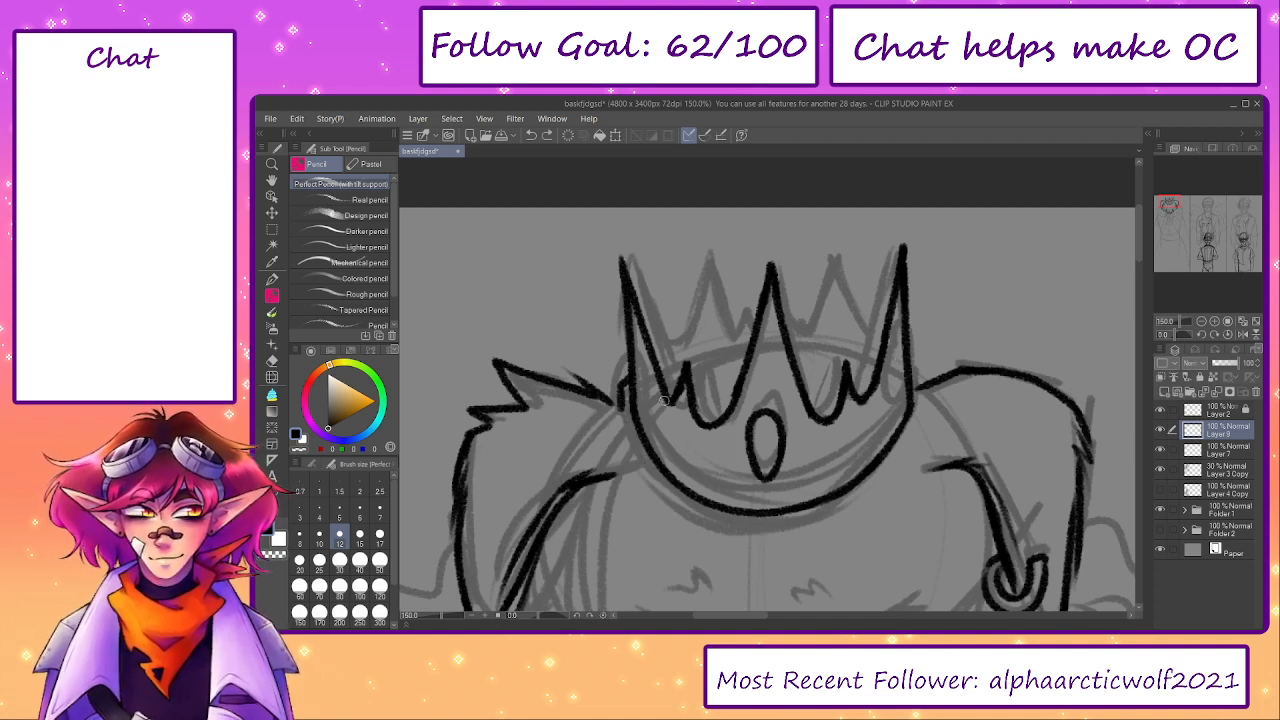
drag(616, 384, 621, 438)
key(ctrl+z)
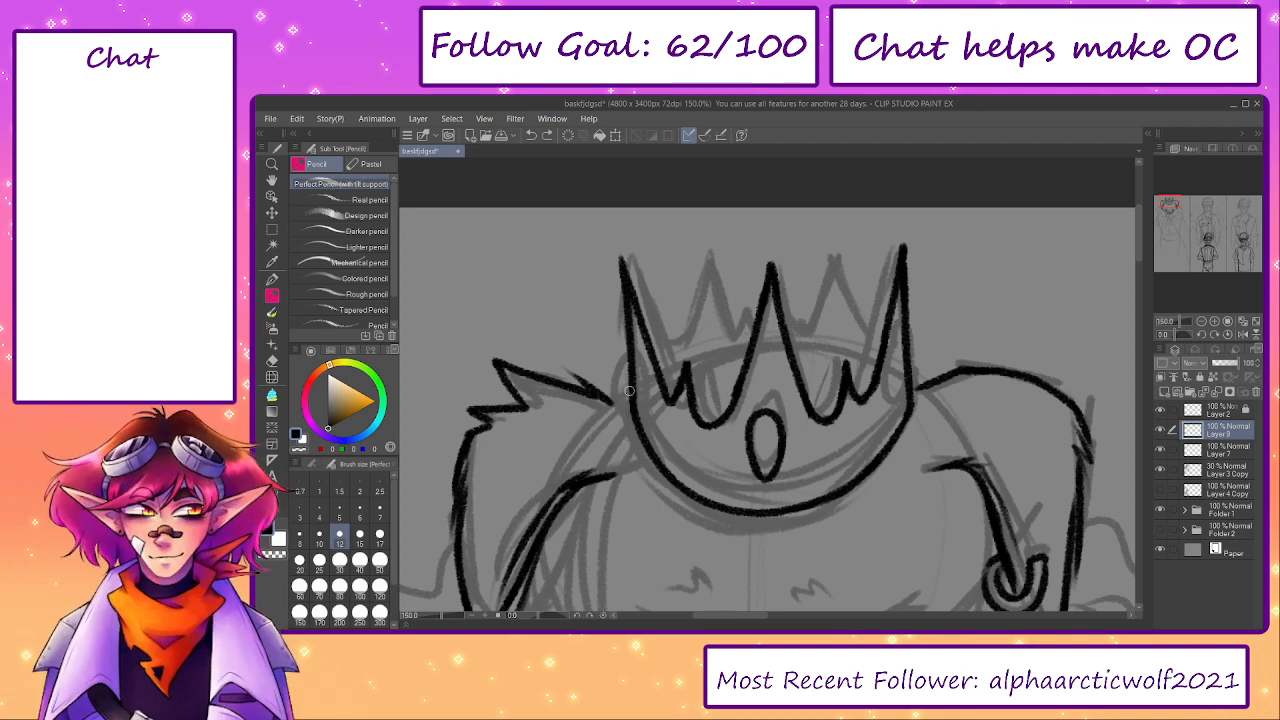
- Draw a second curved line under the crown's lower edge, from one side to the other, to form its rim
mouse_move(625, 409)
mouse_down()
mouse_move(726, 536)
mouse_move(888, 476)
mouse_move(912, 390)
mouse_move(916, 417)
mouse_move(869, 511)
mouse_up()
key(ctrl+z)
drag(916, 398, 872, 487)
mouse_move(899, 441)
mouse_down()
mouse_move(790, 529)
mouse_move(853, 504)
mouse_move(878, 475)
mouse_up()
key(ctrl+z)
key(ctrl+z)
mouse_move(791, 530)
mouse_down()
mouse_move(887, 472)
mouse_move(822, 521)
mouse_move(868, 503)
mouse_up()
key(ctrl+z)
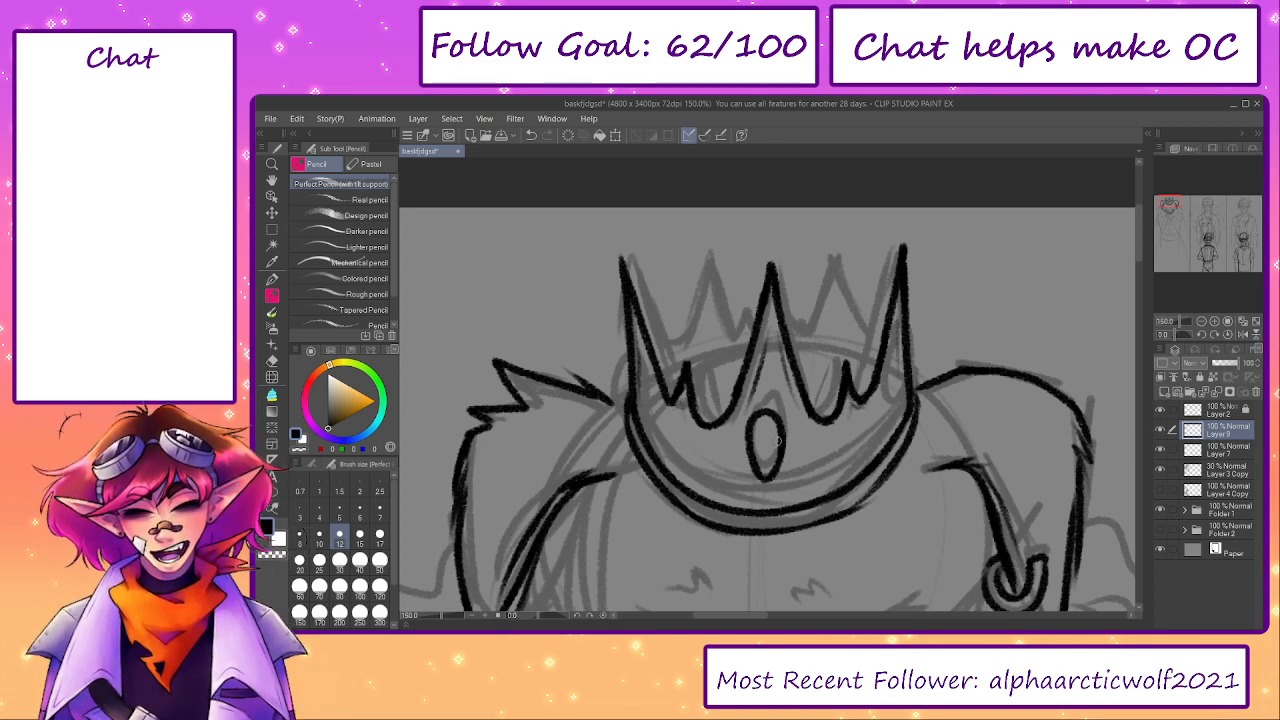
- Lasso the oval gem, move it slightly right to centre it under the middle spike, and deselect it
key(m)
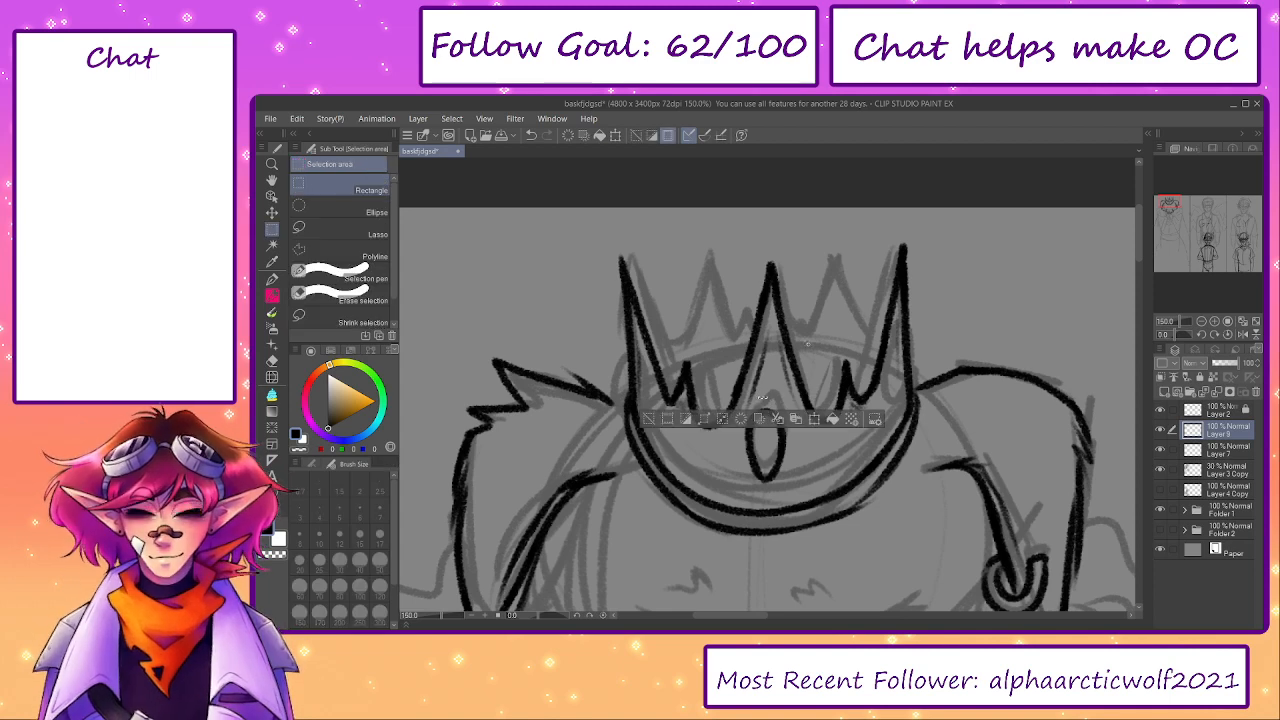
click(366, 227)
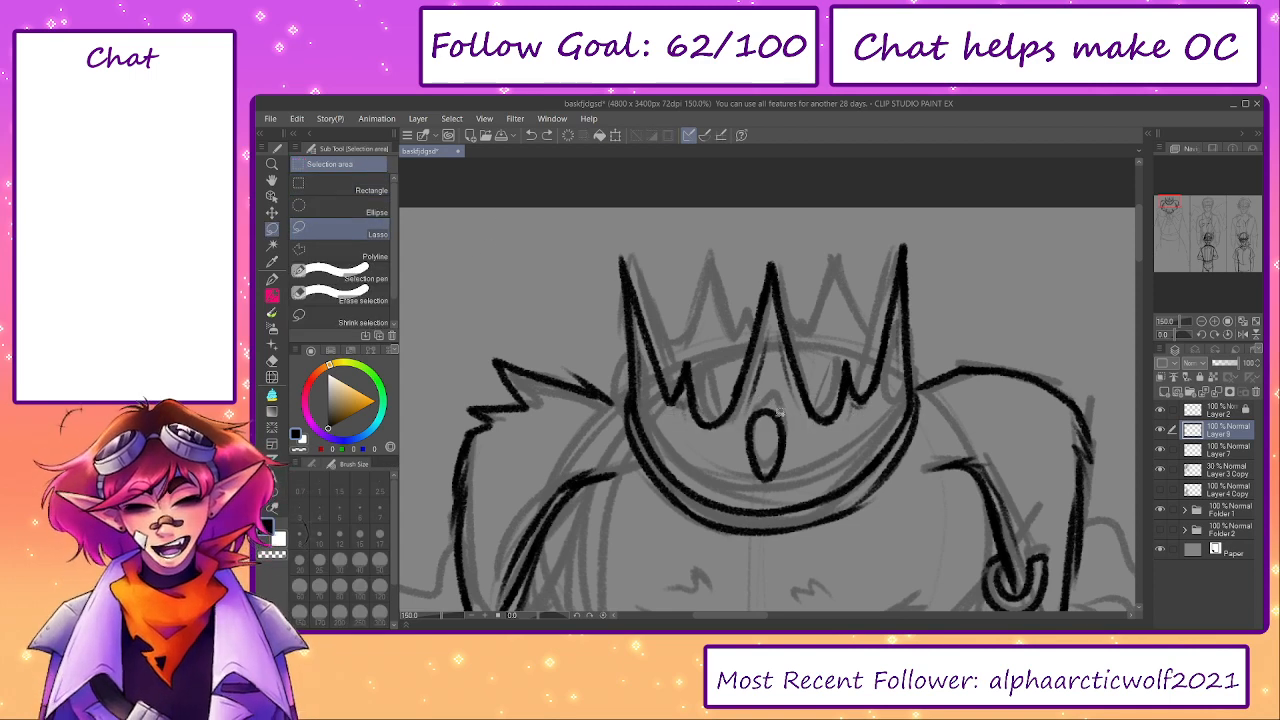
drag(797, 418, 799, 421)
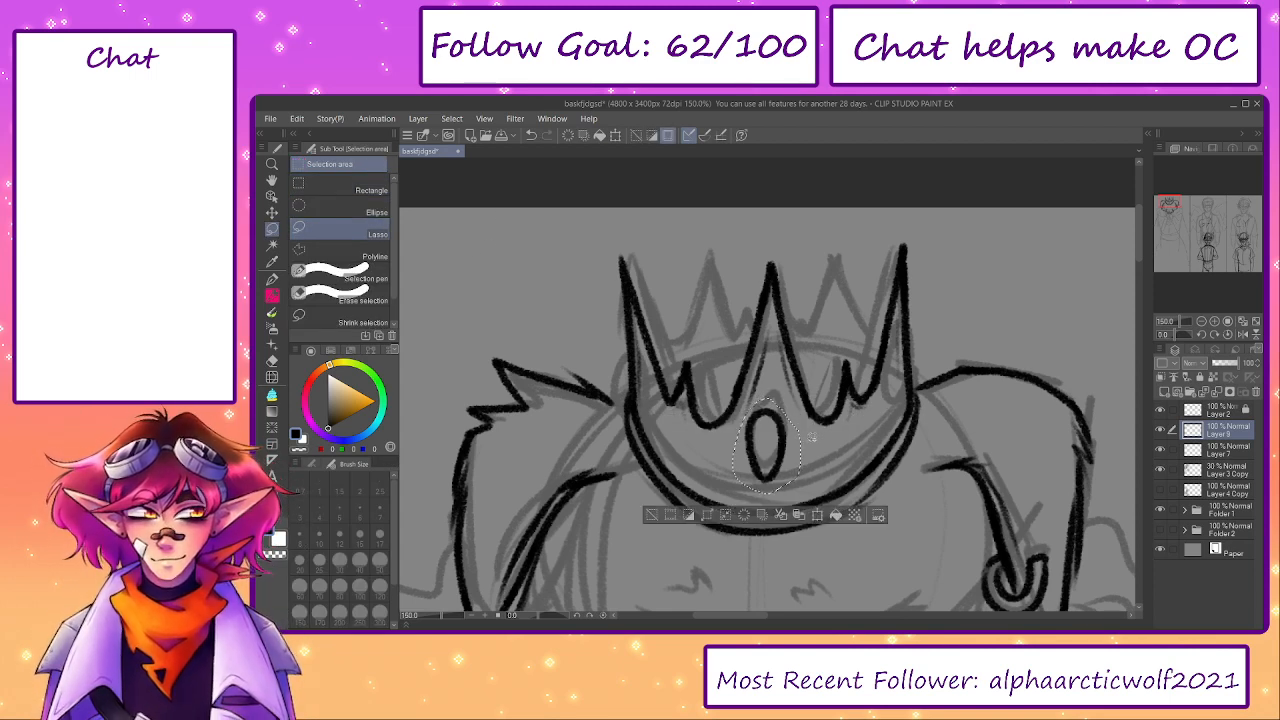
key(ctrl+t)
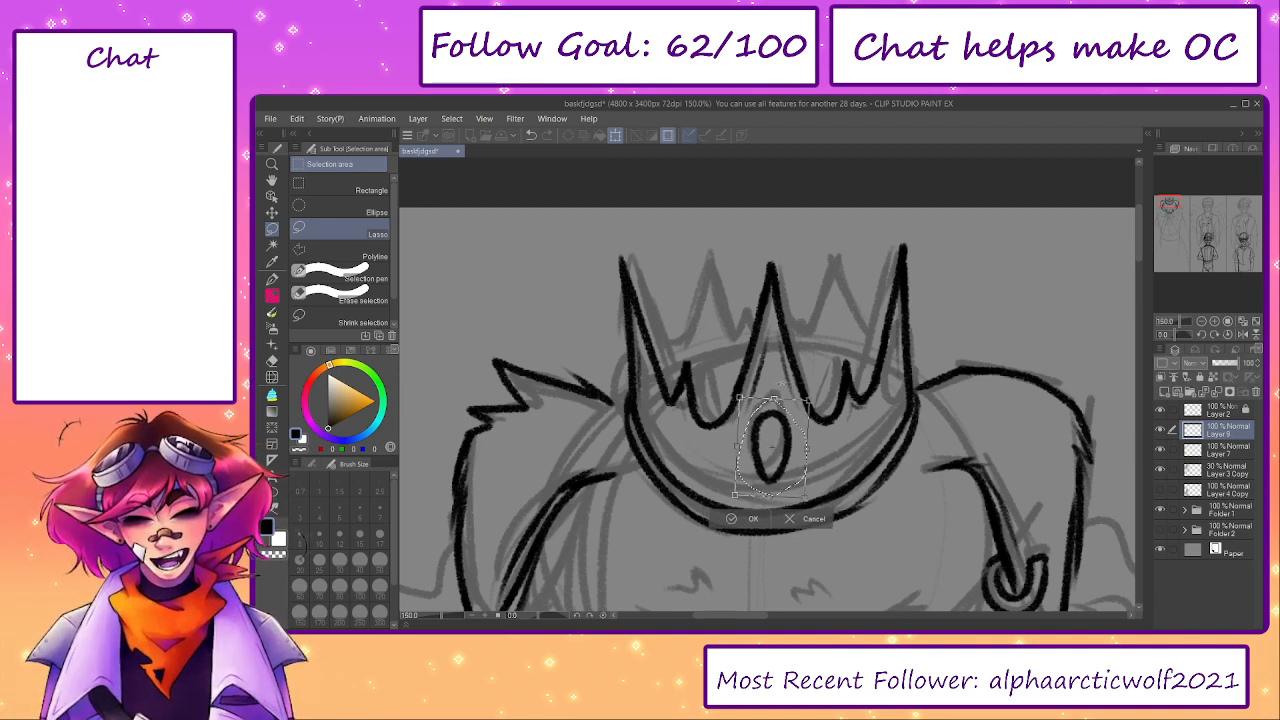
click(742, 519)
click(660, 519)
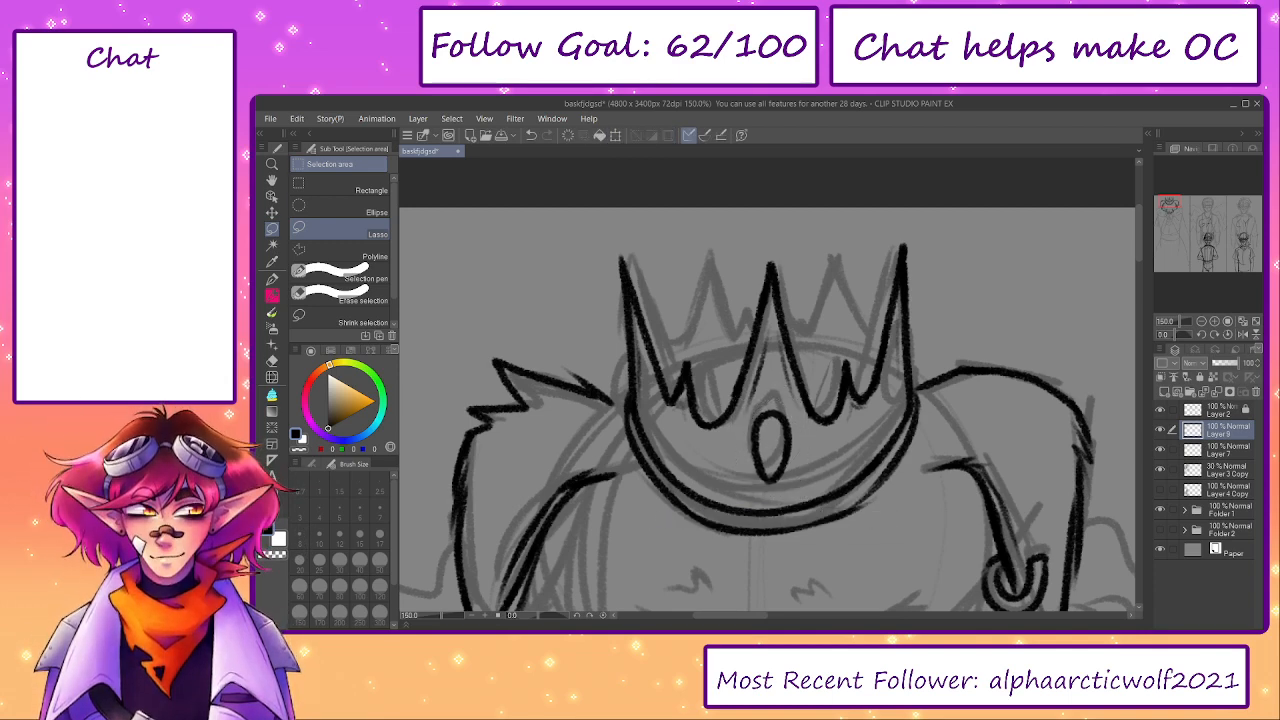
- Draw the crown's back left spike with a small point between it and the centre spike
key(p)
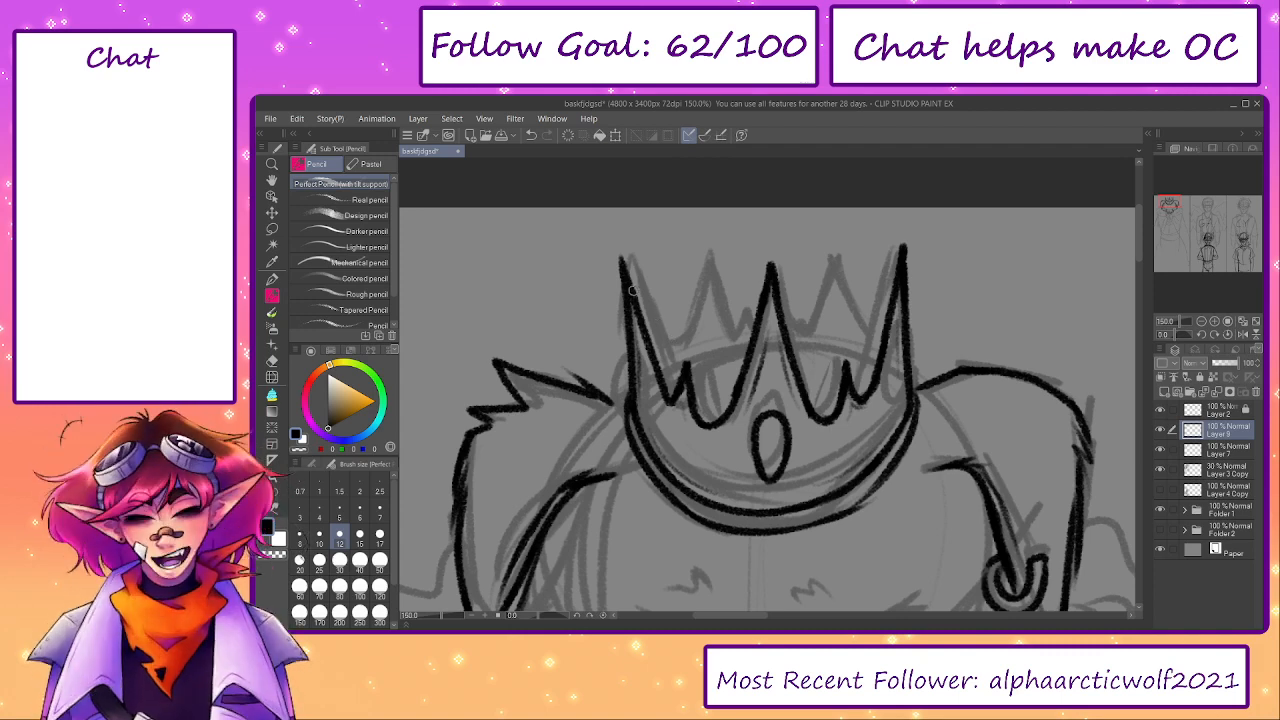
mouse_move(632, 290)
mouse_down()
mouse_move(665, 345)
mouse_move(704, 261)
mouse_up()
key(ctrl+z)
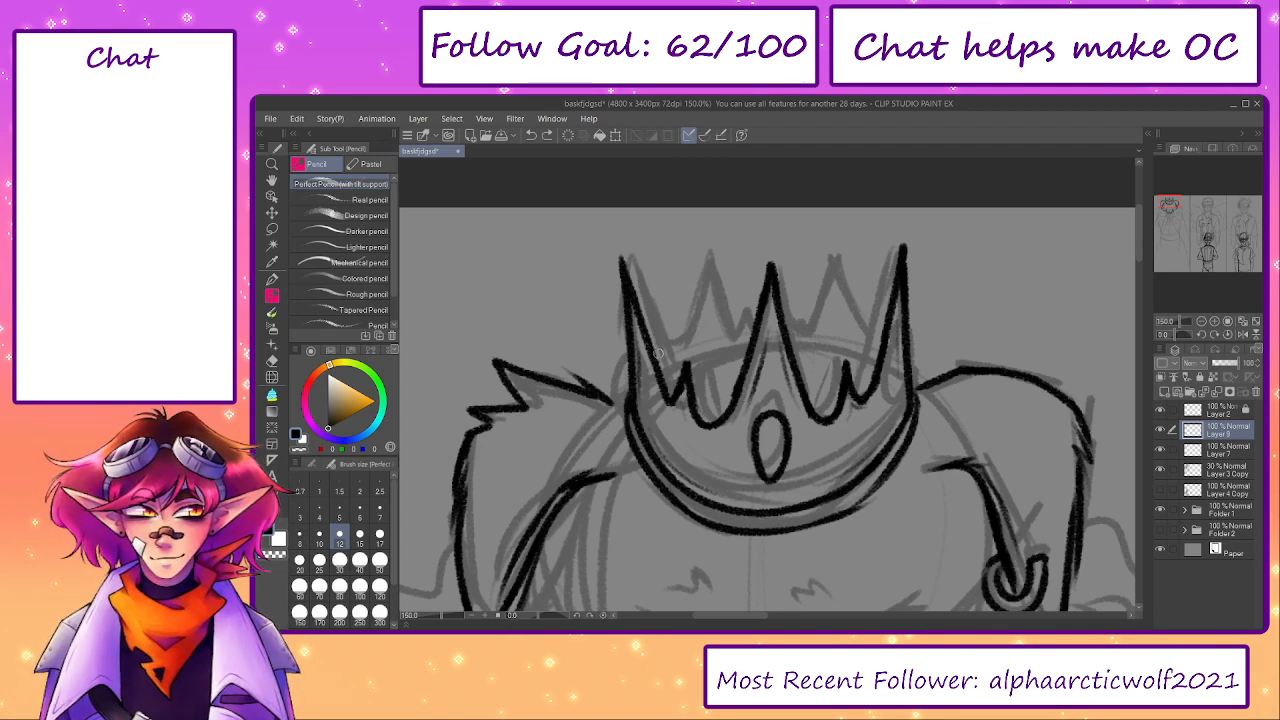
mouse_move(665, 348)
mouse_down()
mouse_move(701, 247)
mouse_move(727, 348)
mouse_up()
key(ctrl+z)
mouse_move(702, 252)
mouse_down()
mouse_move(722, 333)
mouse_move(746, 320)
mouse_move(666, 361)
mouse_up()
key(ctrl+z)
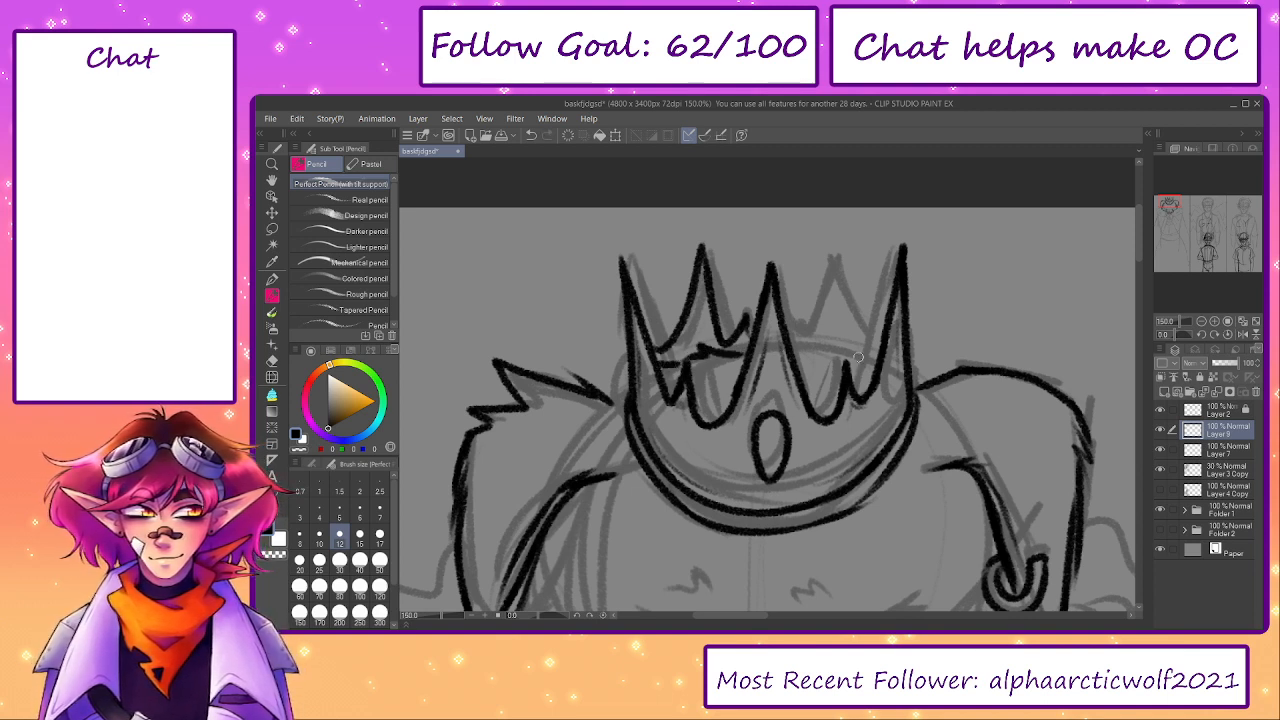
mouse_move(878, 366)
mouse_down()
mouse_move(798, 330)
mouse_move(796, 345)
mouse_up()
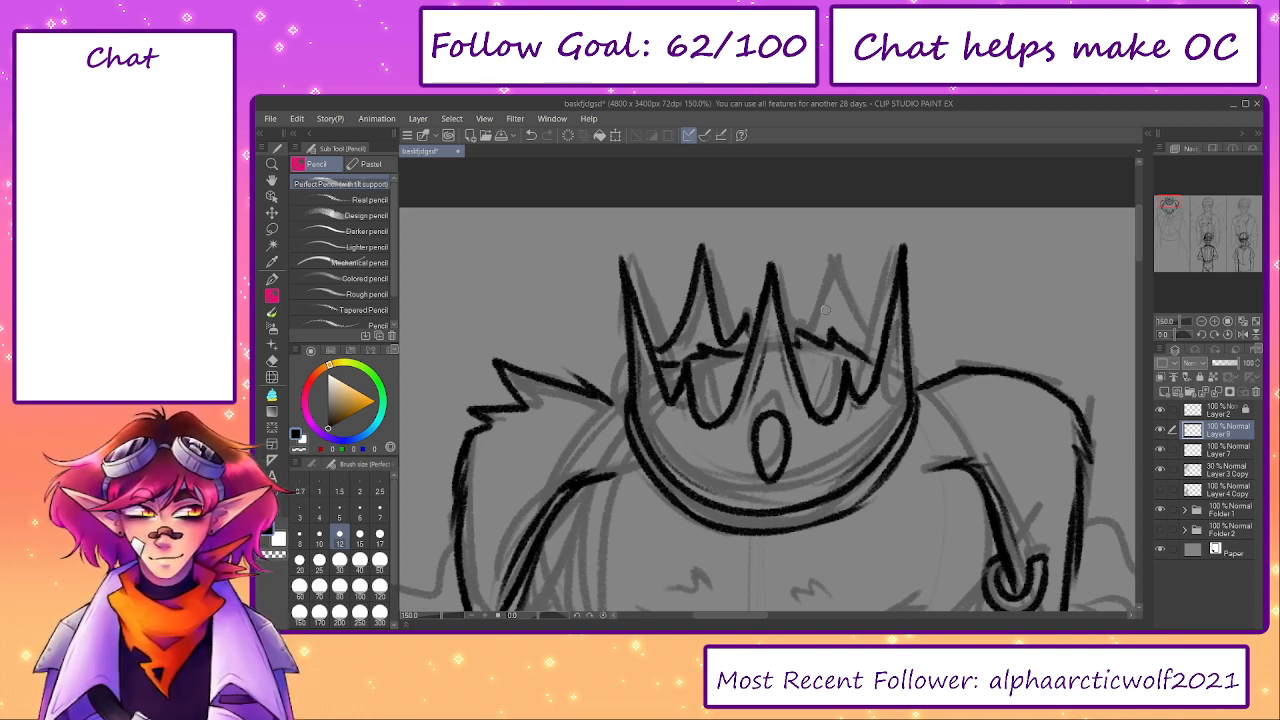
key(ctrl+z)
key(ctrl+z)
key(ctrl+z)
key(ctrl+z)
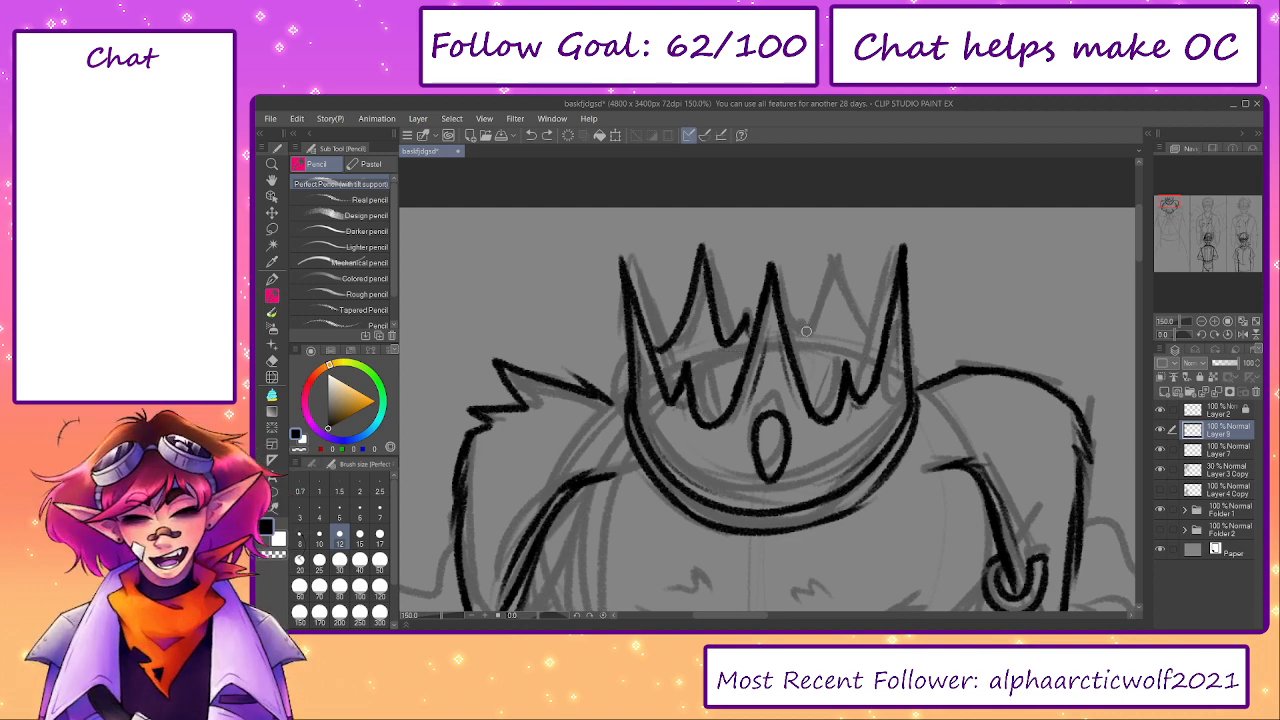
- Draw the right side of the crown's back right spike, from its tip down to the front right spike
drag(880, 353, 847, 266)
key(ctrl+z)
drag(879, 354, 848, 265)
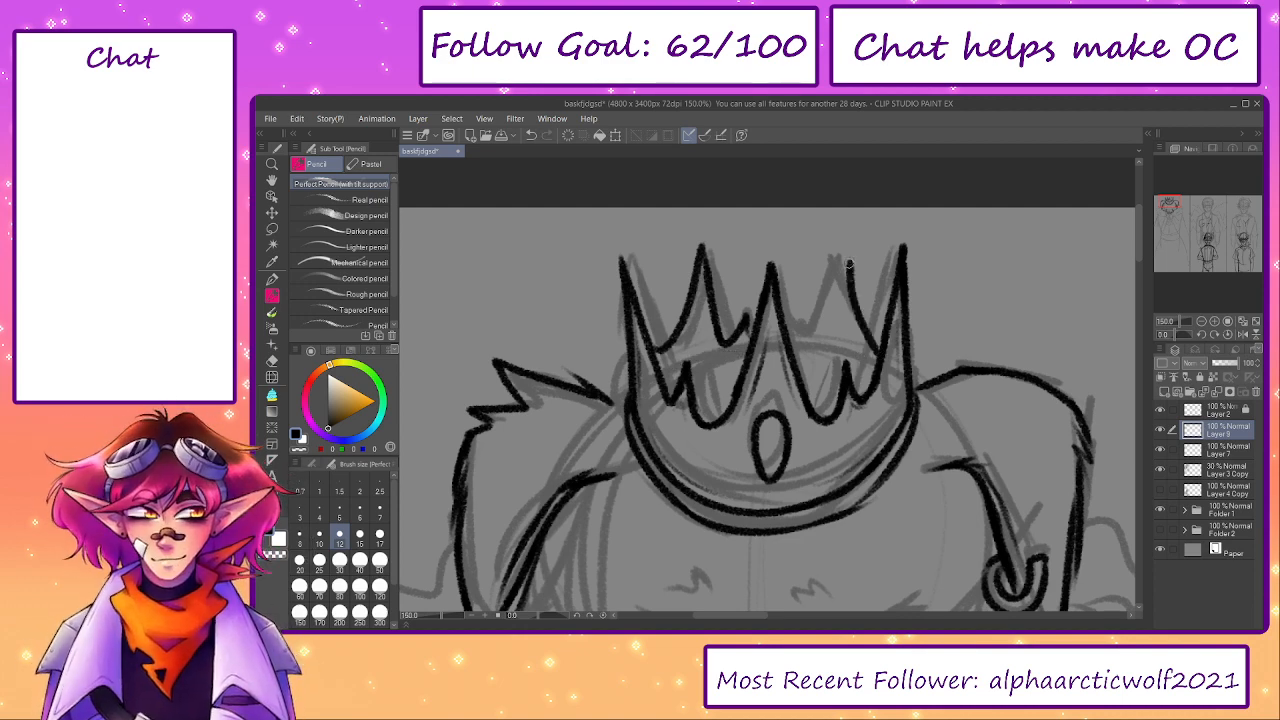
key(ctrl+z)
mouse_move(885, 347)
mouse_down()
mouse_move(847, 252)
mouse_move(790, 333)
mouse_up()
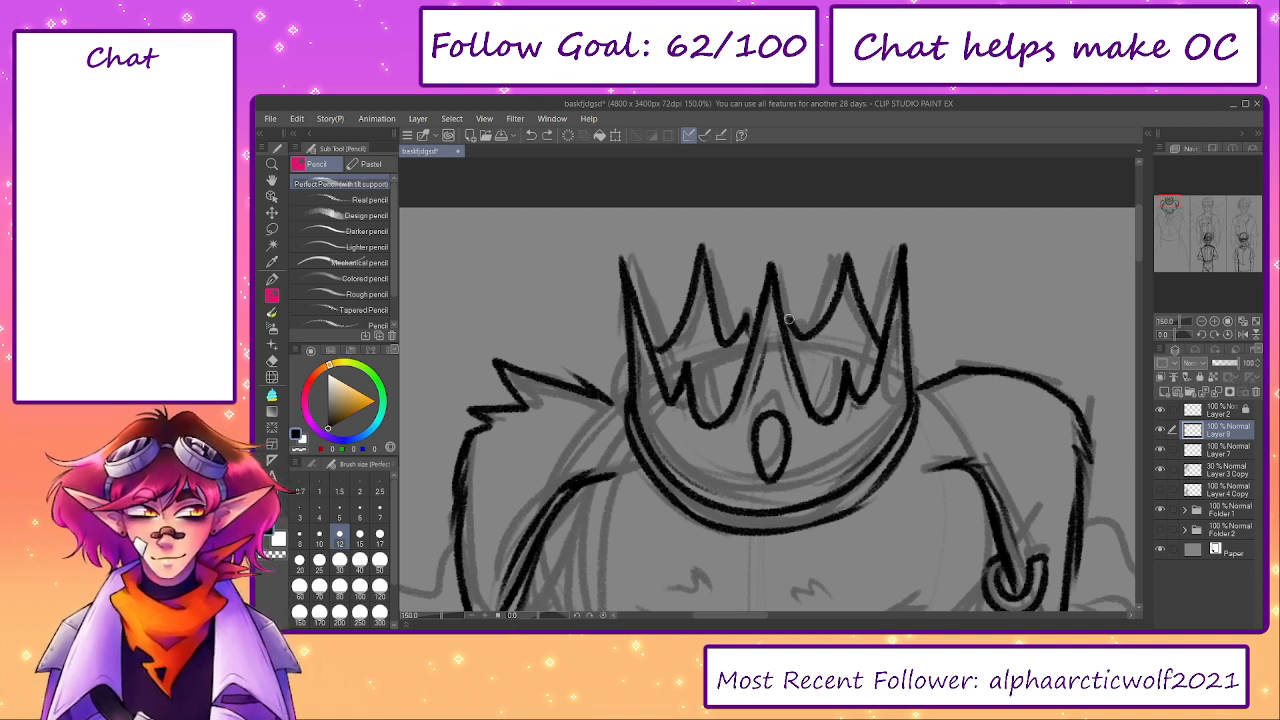
key(ctrl+z)
key(ctrl+z)
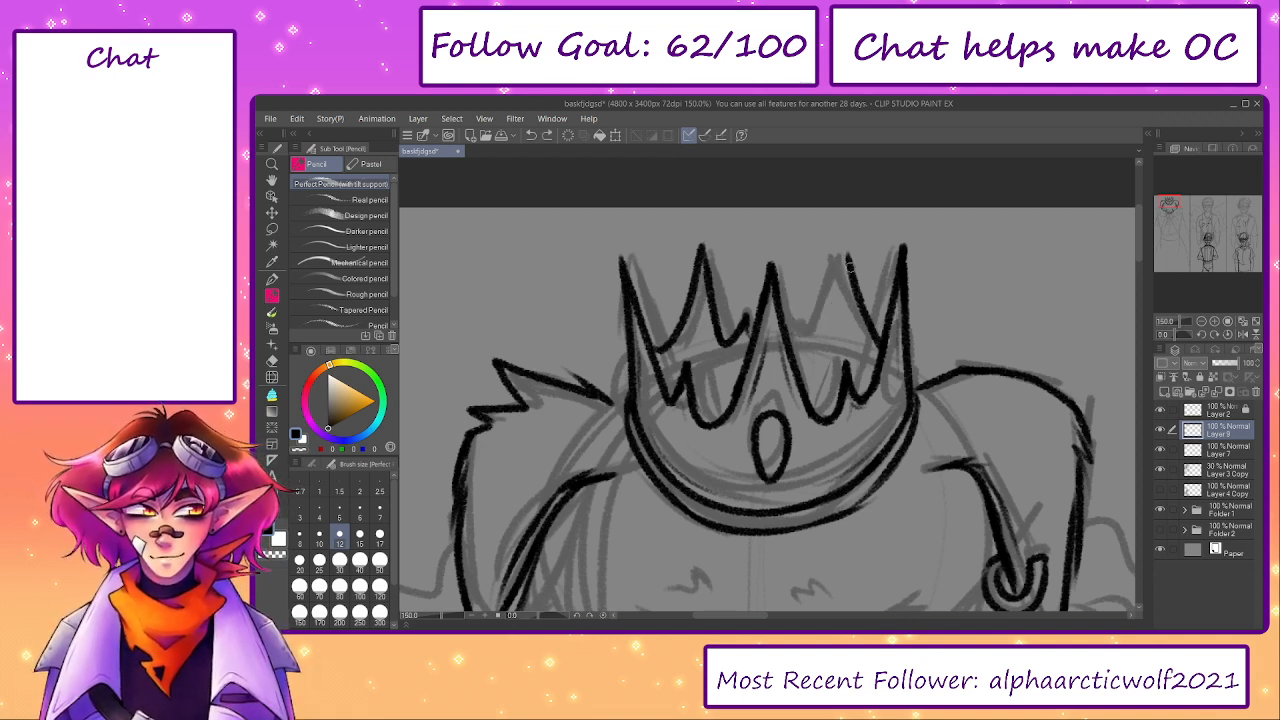
- Draw the left side of the back right spike and the small point beside the centre spike
mouse_move(847, 256)
mouse_down()
mouse_move(819, 333)
mouse_move(828, 323)
mouse_move(799, 329)
mouse_move(788, 307)
mouse_move(793, 323)
mouse_move(776, 238)
mouse_up()
key(ctrl+z)
mouse_move(785, 308)
mouse_down()
mouse_move(774, 242)
mouse_move(752, 302)
mouse_up()
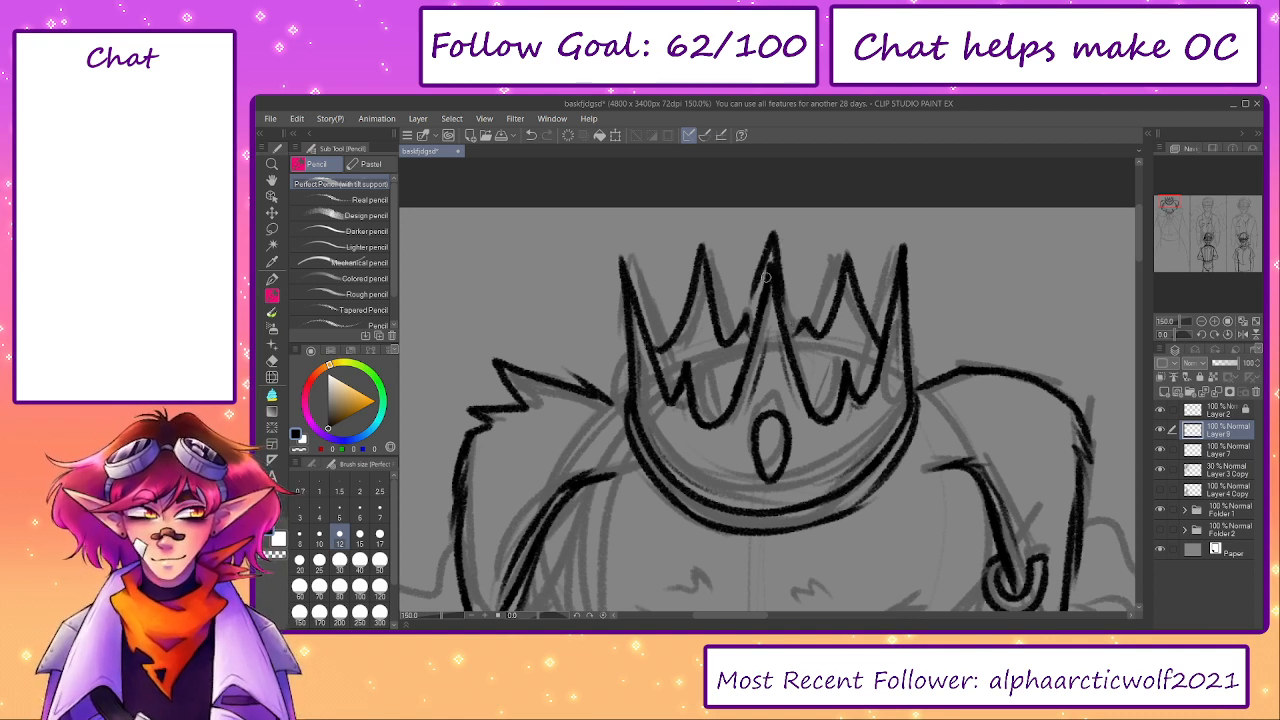
key(ctrl+z)
- Hide the 30% sketch layer and draw a curved line across the crown behind its front spikes on a new layer
click(1160, 470)
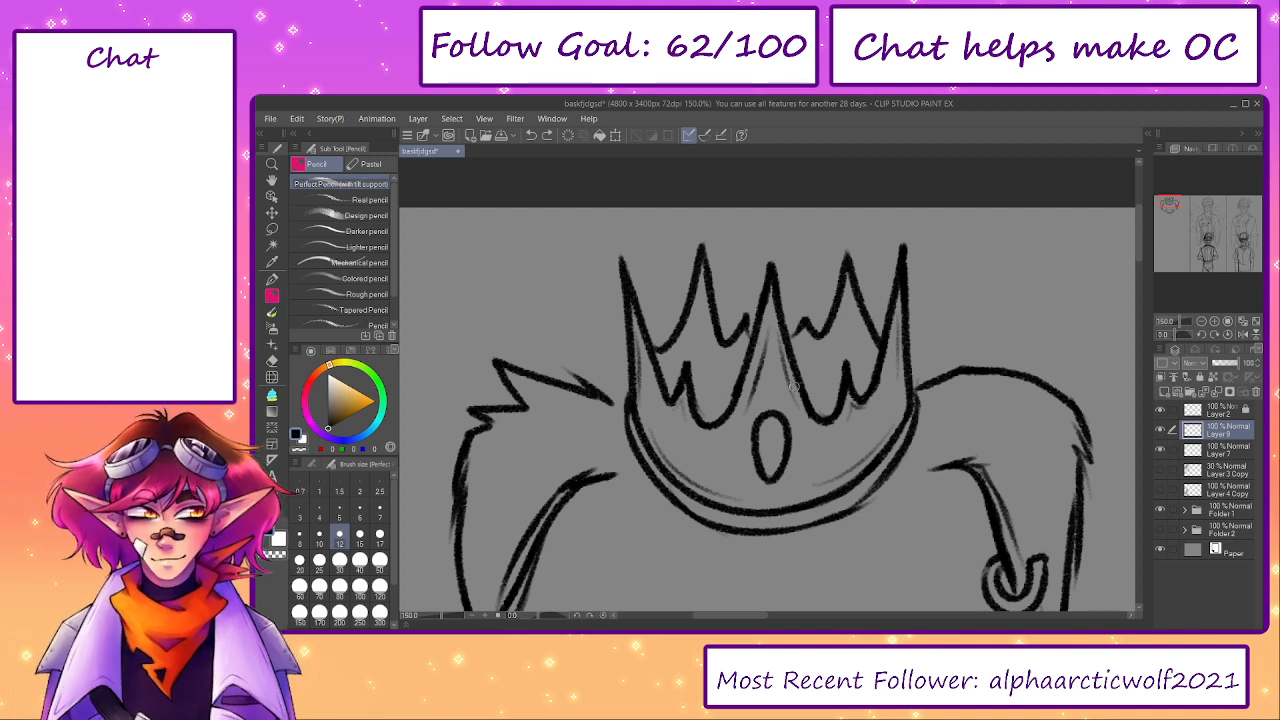
click(1164, 391)
mouse_move(868, 395)
mouse_down()
mouse_move(696, 376)
mouse_move(700, 390)
mouse_move(660, 390)
mouse_up()
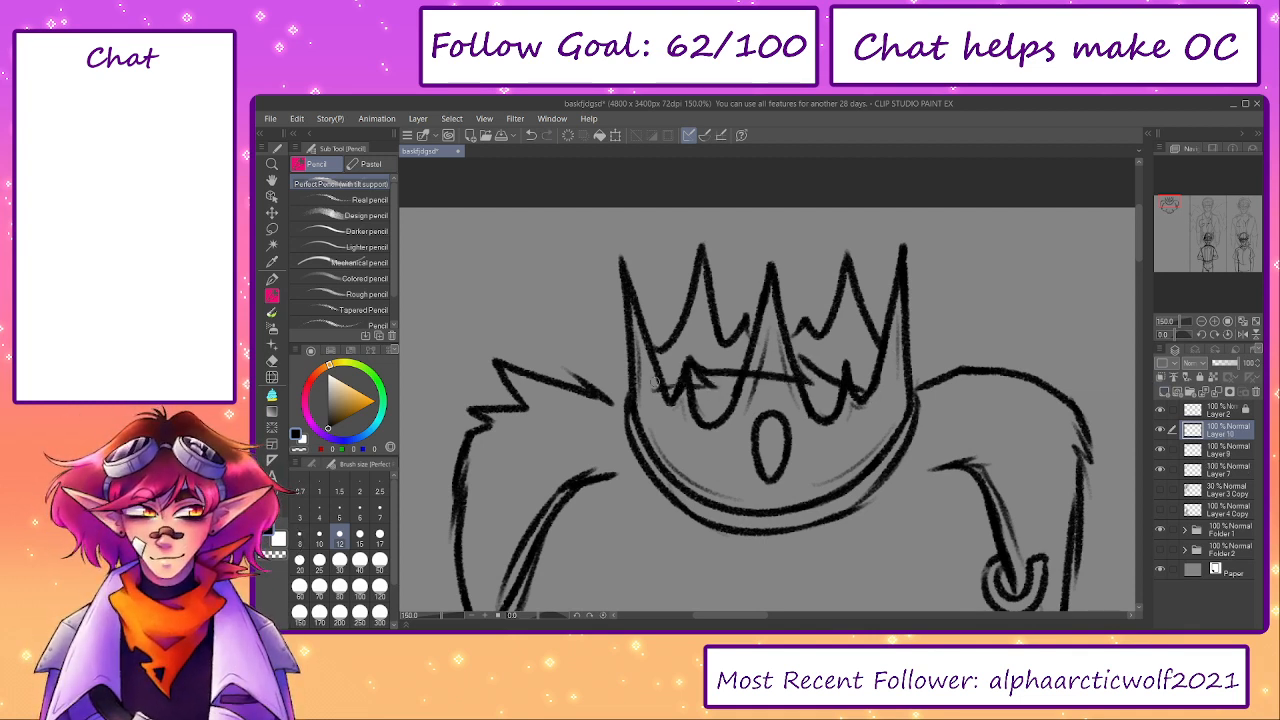
- Erase the part of the new curved line that crosses the crown's centre spike
key(e)
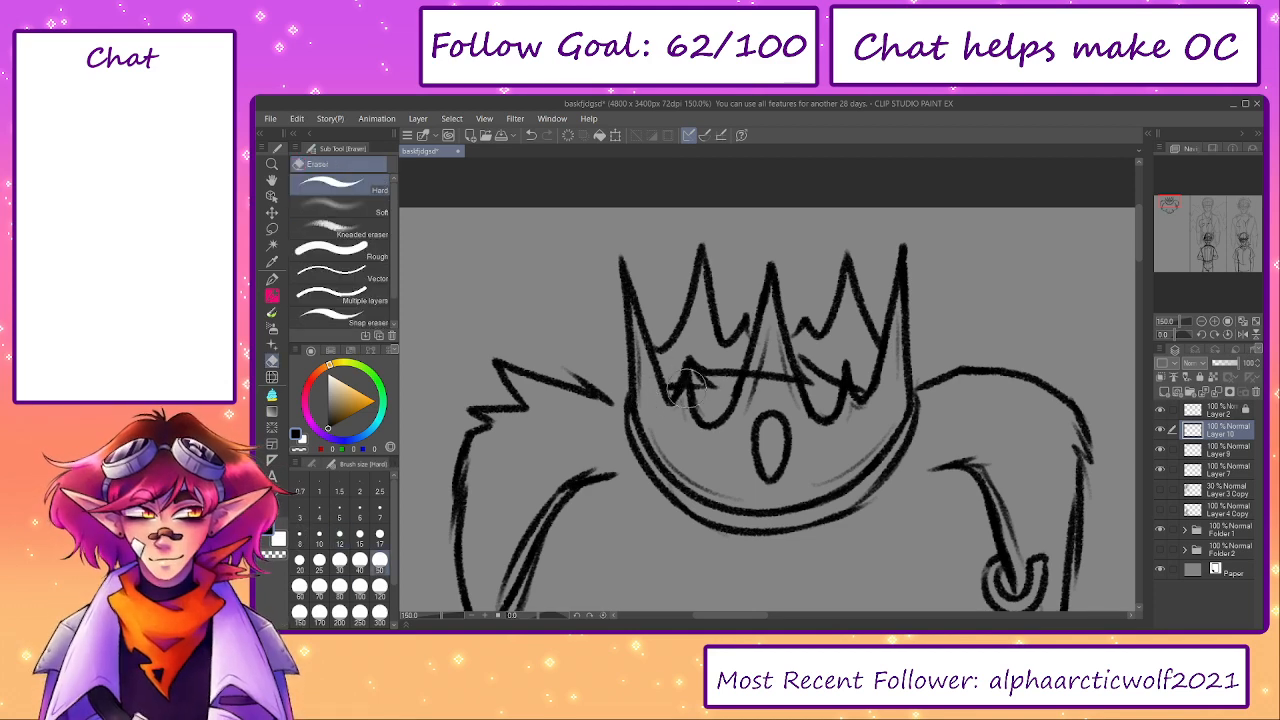
mouse_move(688, 385)
mouse_down()
mouse_move(830, 394)
mouse_move(789, 381)
mouse_move(809, 363)
mouse_move(799, 359)
mouse_move(847, 400)
mouse_up()
key(p)
key(e)
key(p)
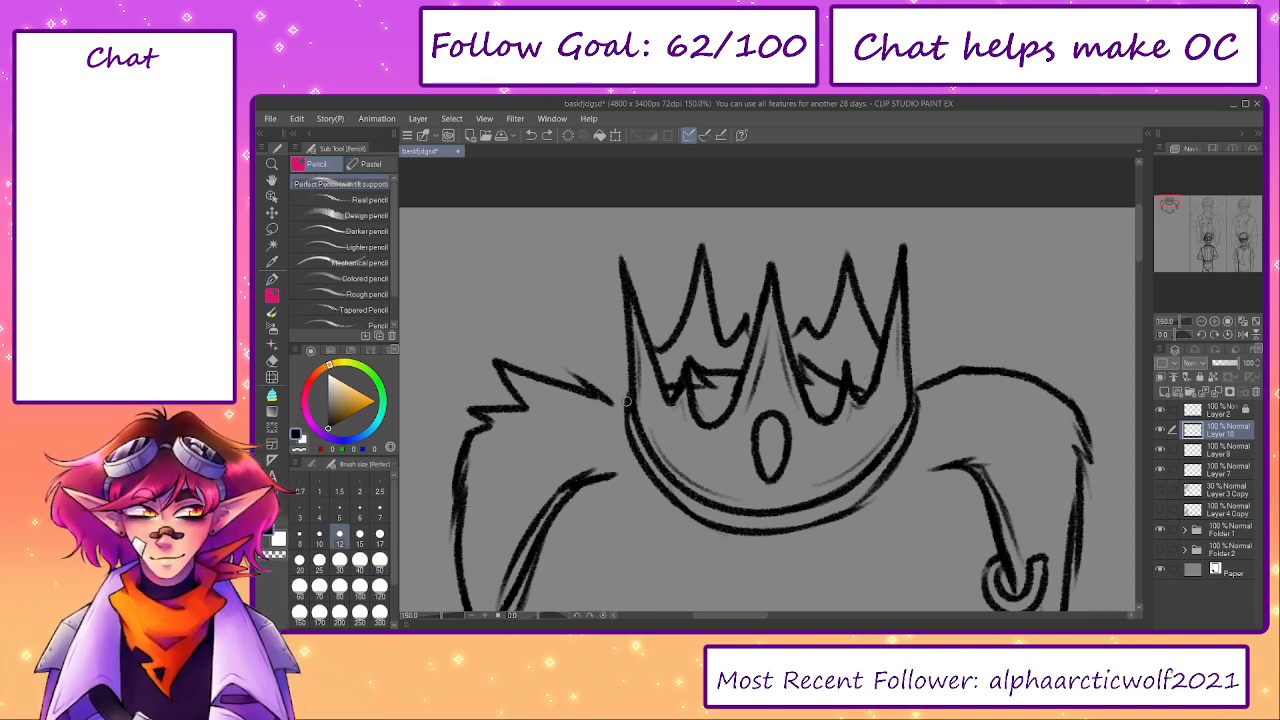
drag(680, 462, 745, 352)
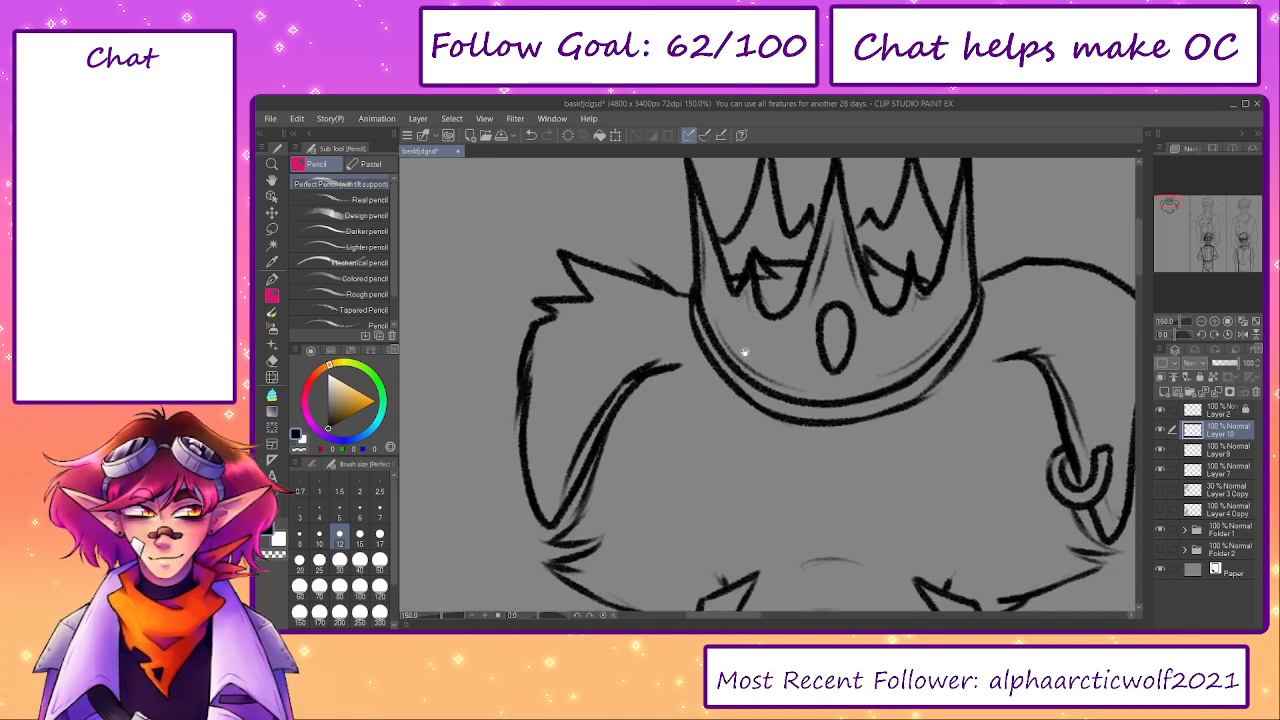
key(ctrl+z)
drag(660, 285, 692, 298)
key(ctrl+z)
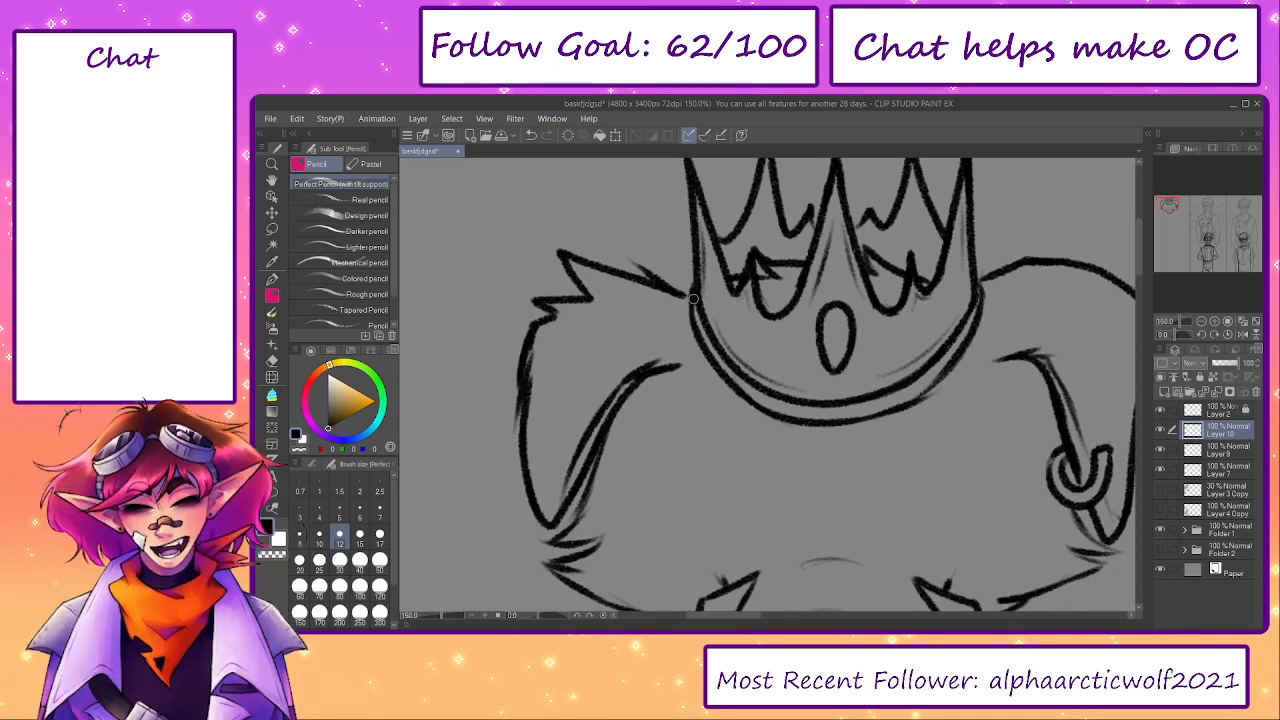
- Erase the two back spikes and their small points from the crown on Layer 9
drag(895, 490, 822, 382)
drag(438, 617, 432, 617)
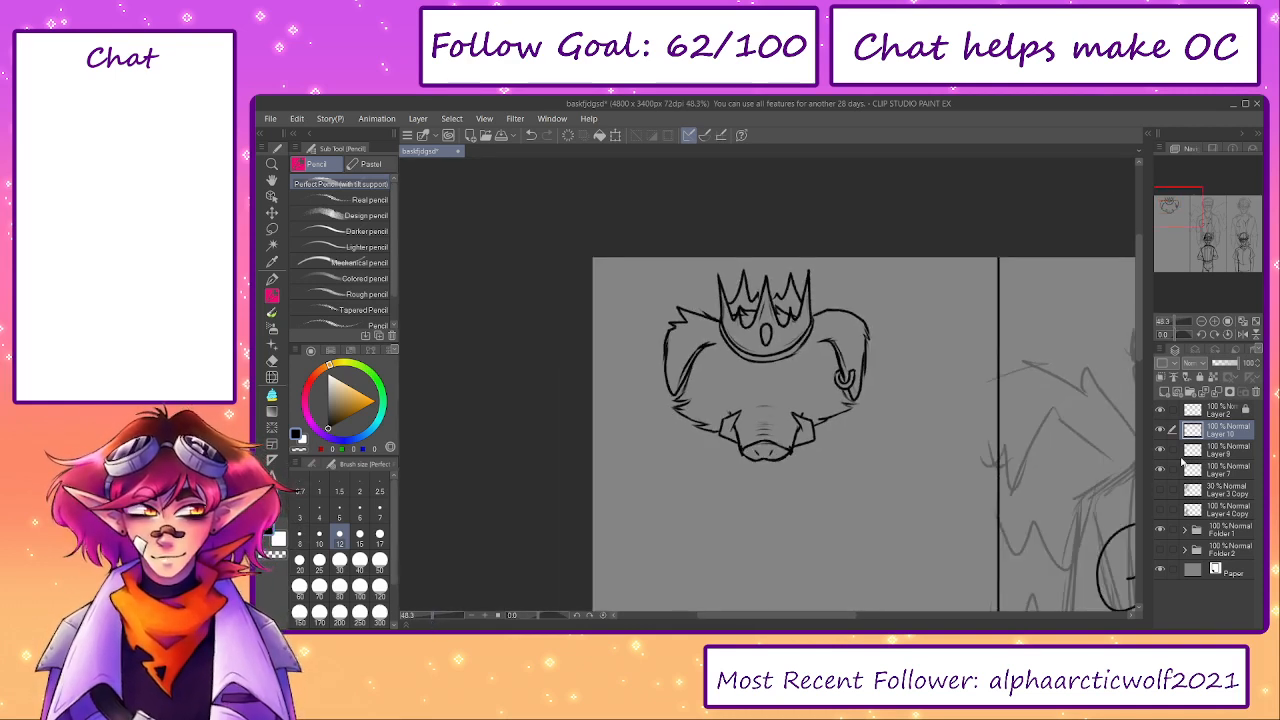
scroll(778, 300, up, 3)
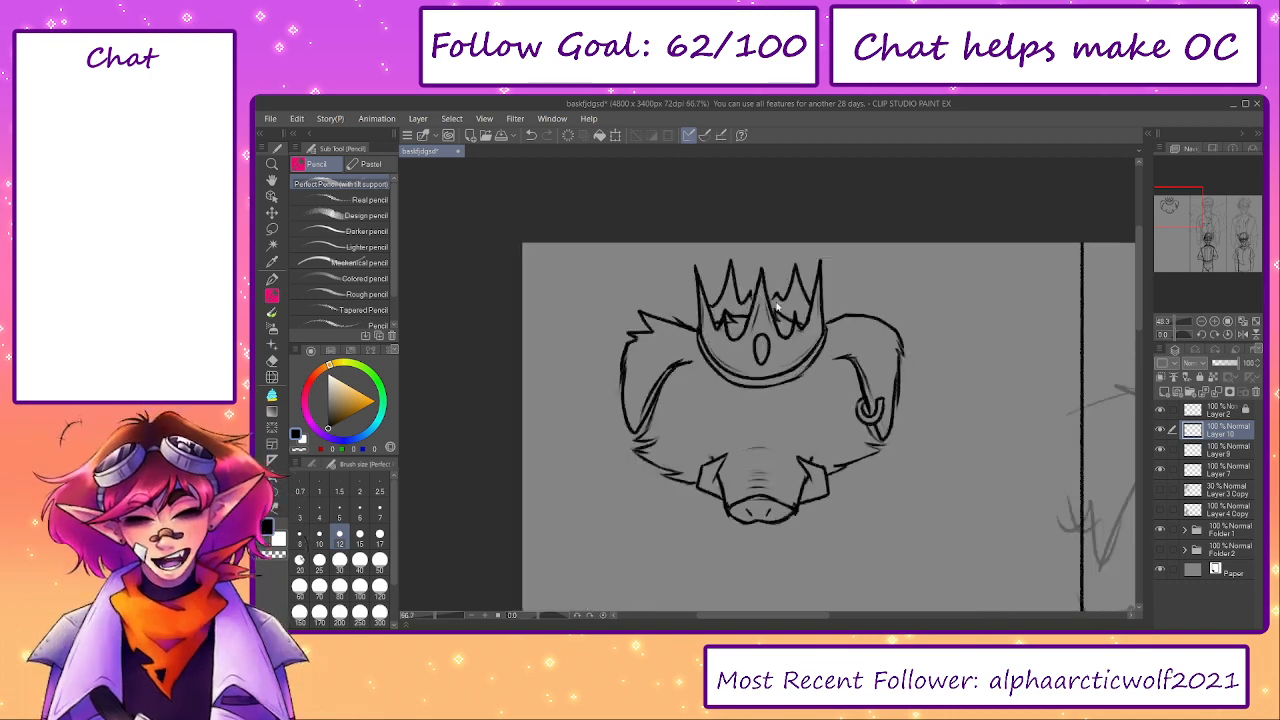
click(1220, 451)
key(e)
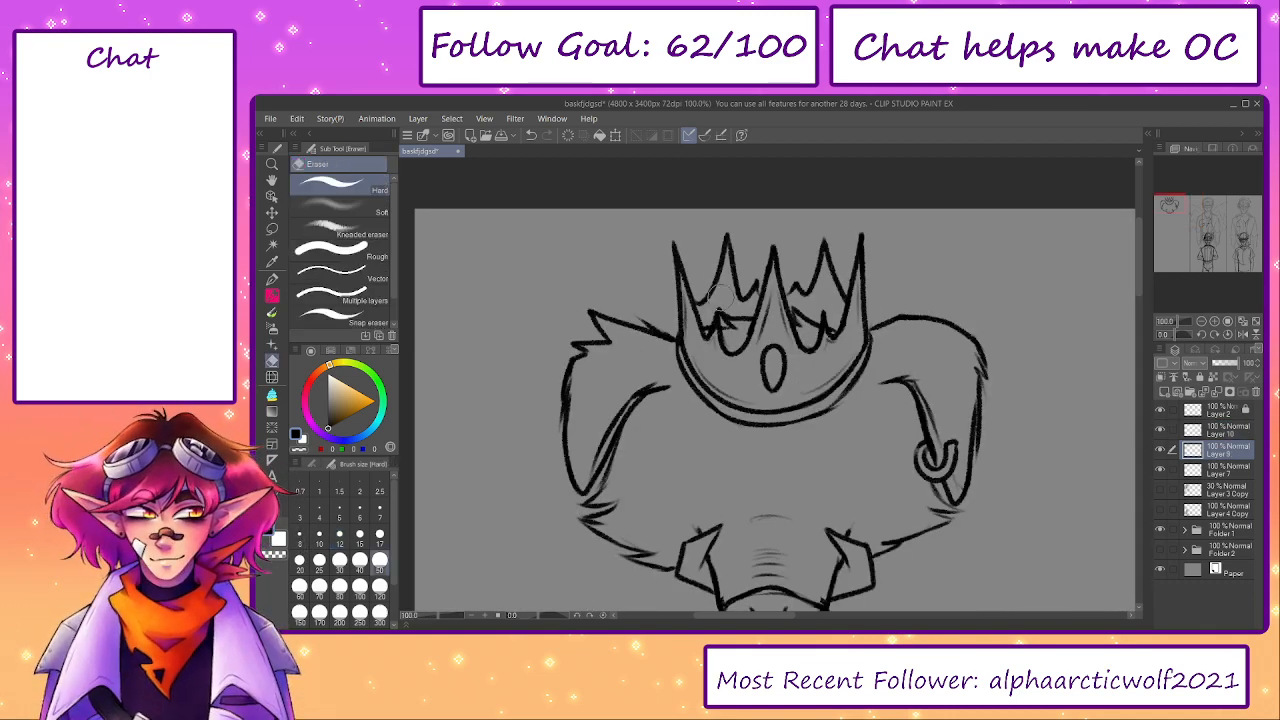
mouse_move(690, 312)
mouse_down()
mouse_move(727, 236)
mouse_move(733, 295)
mouse_move(706, 294)
mouse_move(718, 259)
mouse_move(739, 252)
mouse_move(743, 287)
mouse_move(809, 290)
mouse_move(826, 254)
mouse_move(832, 296)
mouse_up()
key(ctrl+z)
key(ctrl+z)
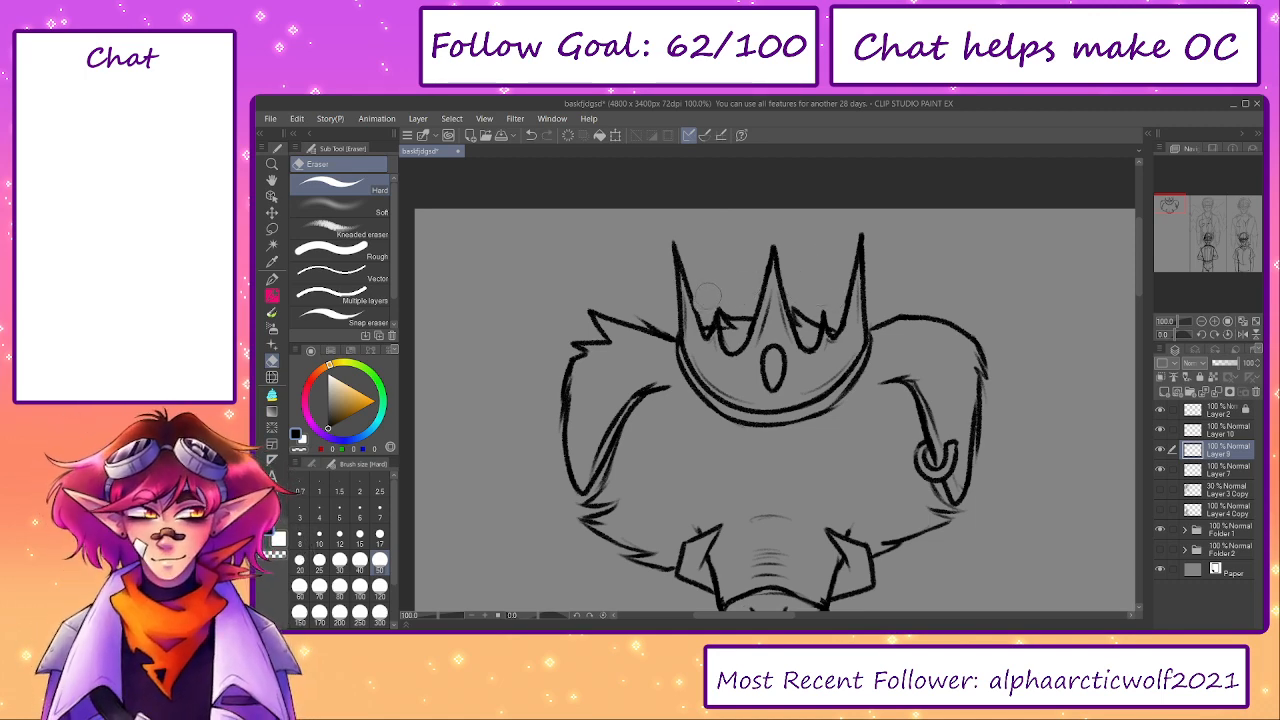
- Redraw the crown's back left spike on Layer 10, narrower and closer to the centre spike
key(p)
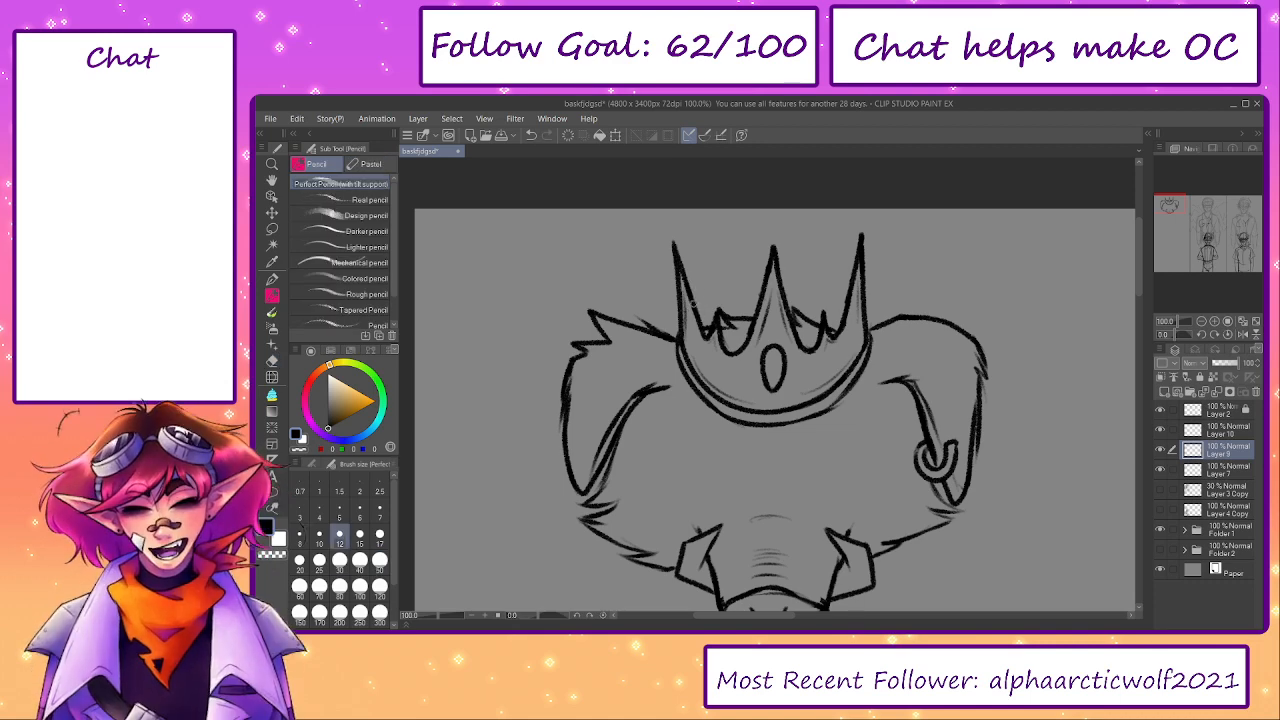
click(1212, 430)
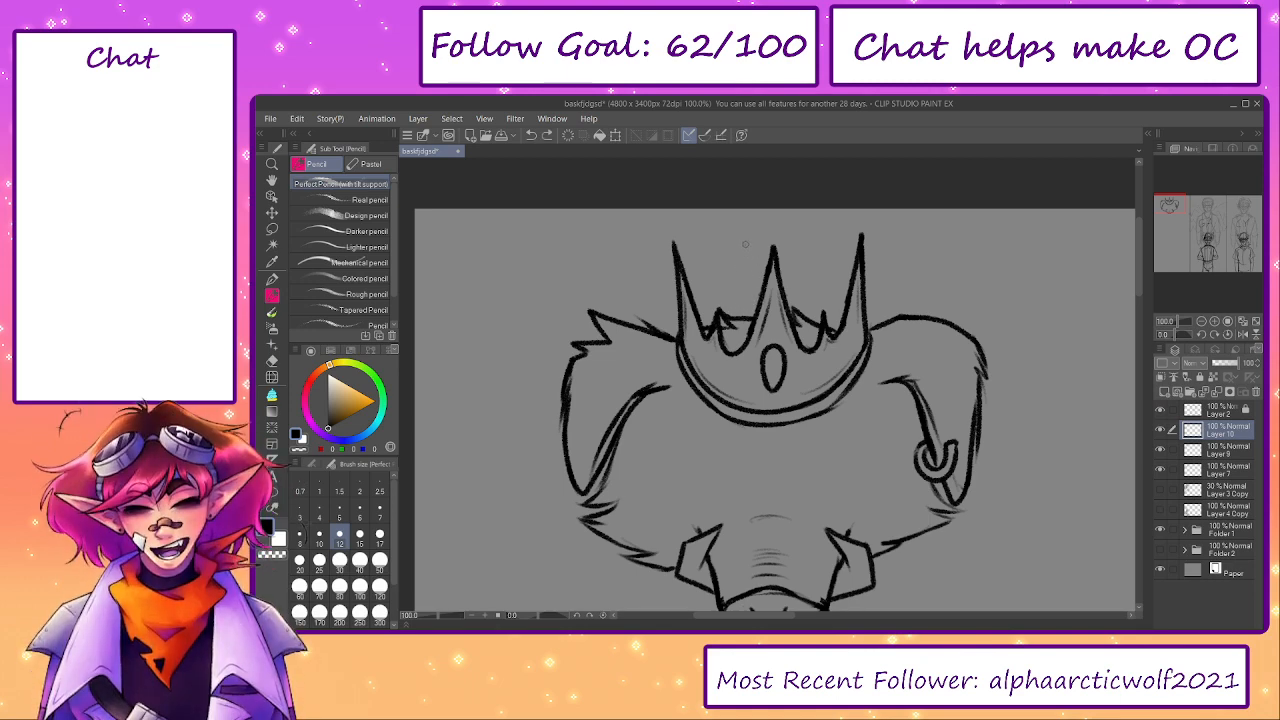
key(ctrl+z)
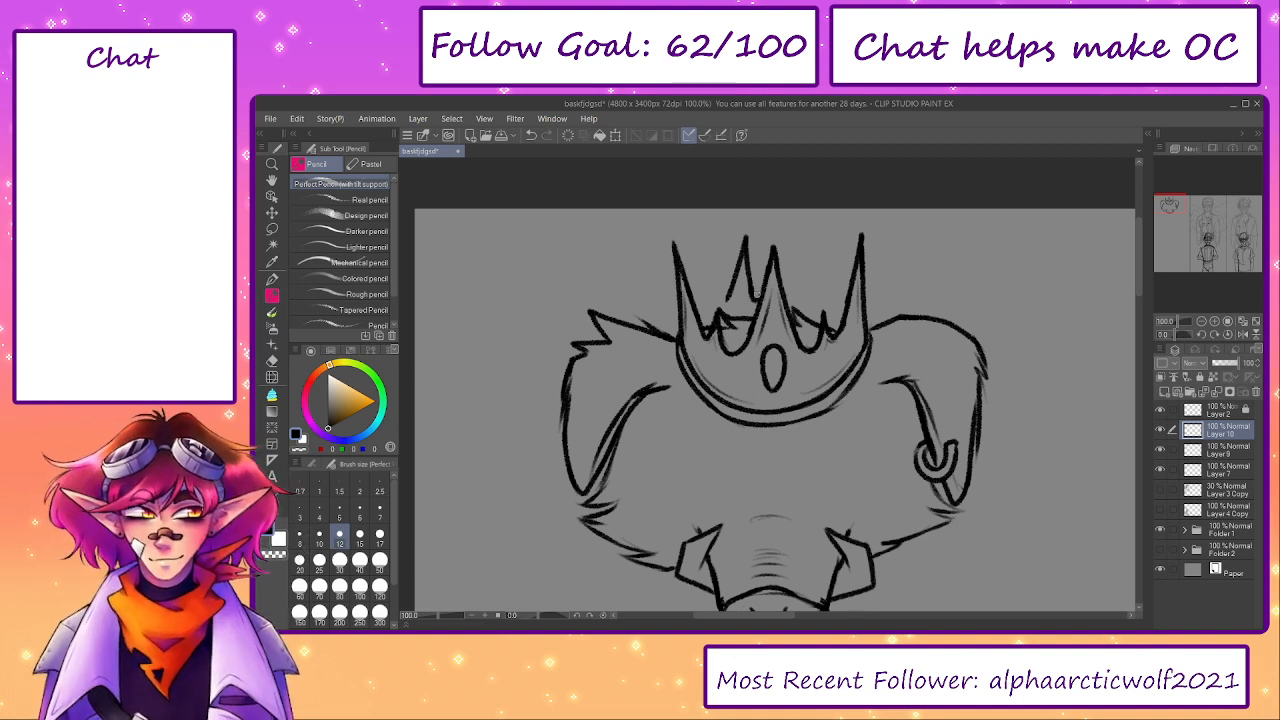
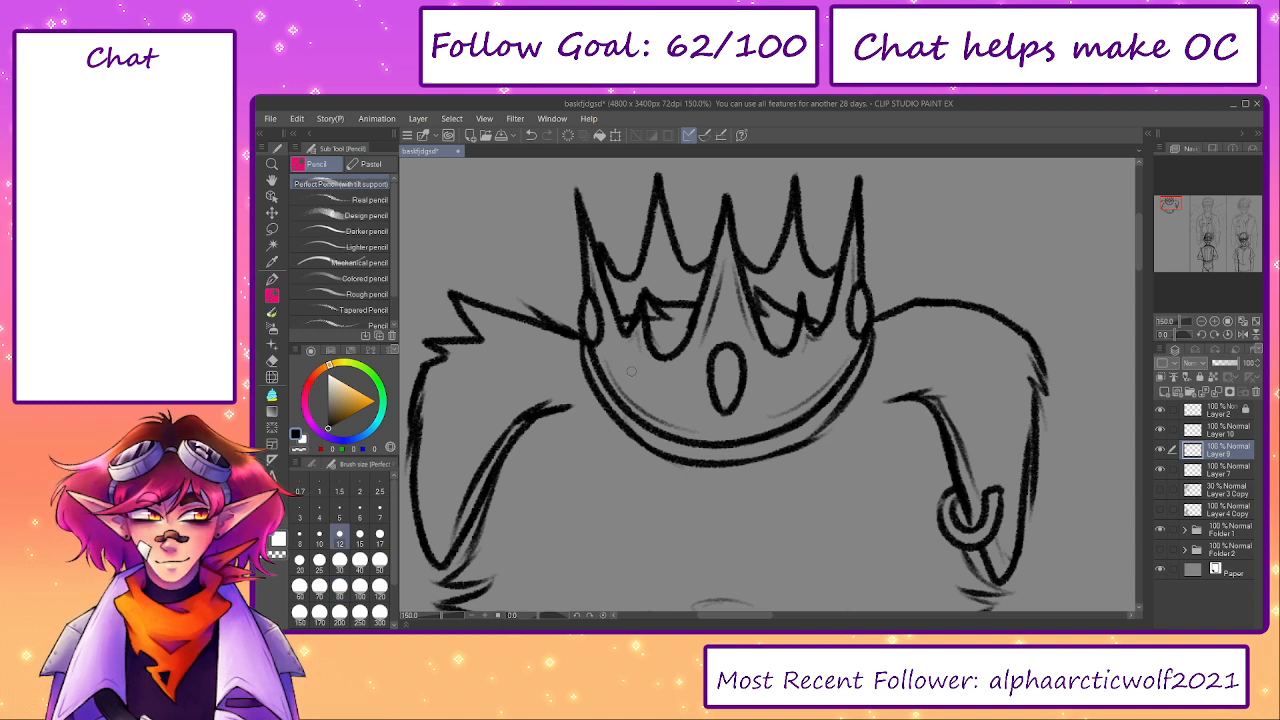
- Draw a small oval stud on each side of the crown's gem and merge Layers 10 and 9 down into Layer 7
drag(631, 371, 629, 368)
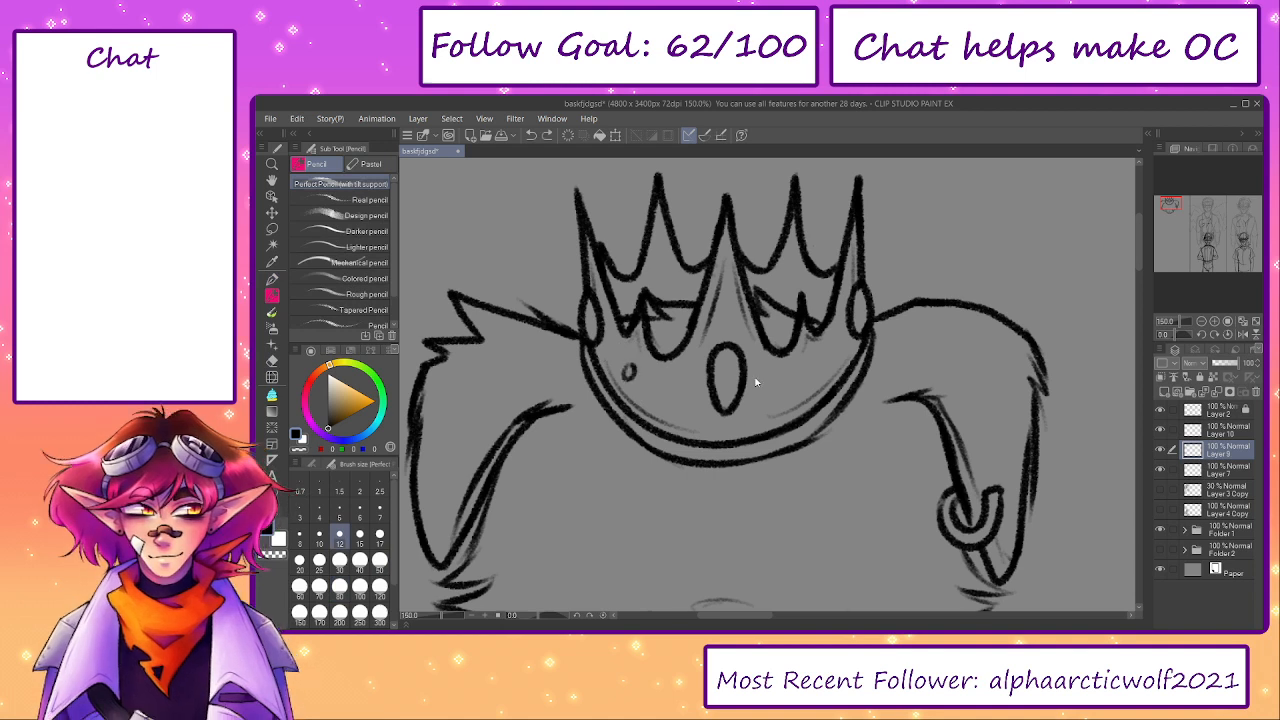
drag(809, 374, 807, 378)
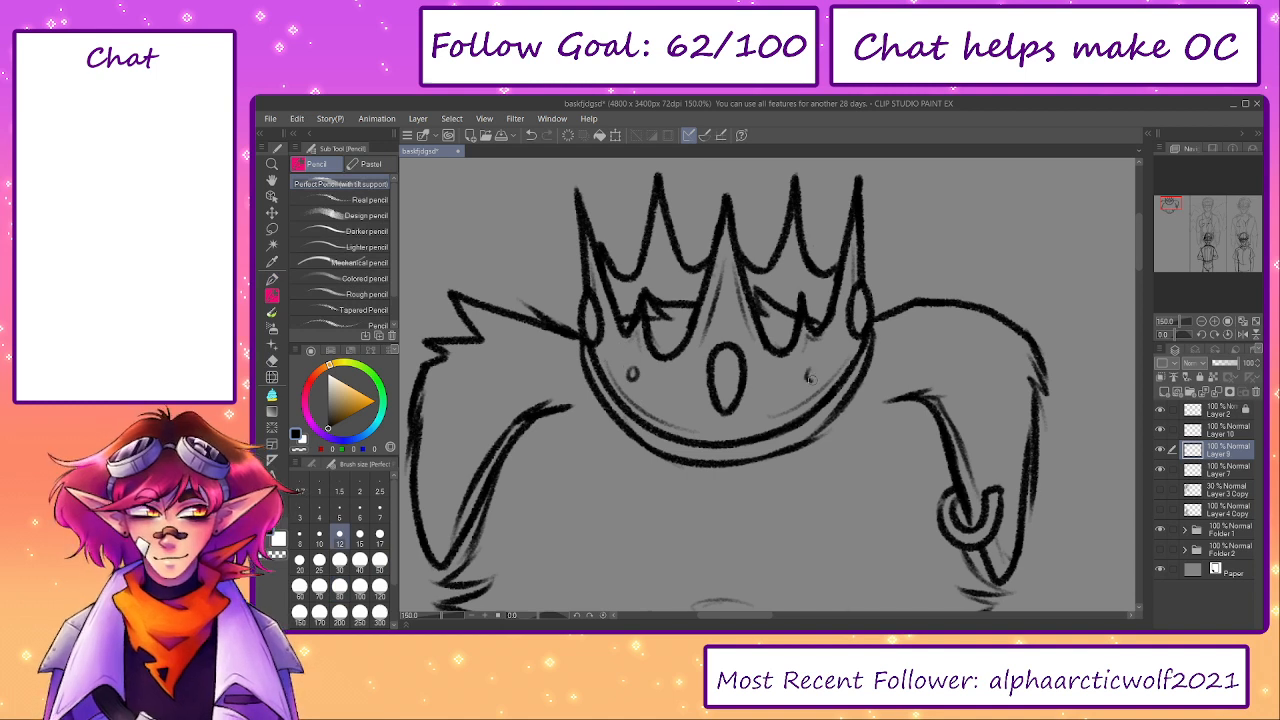
click(1224, 430)
click(1217, 392)
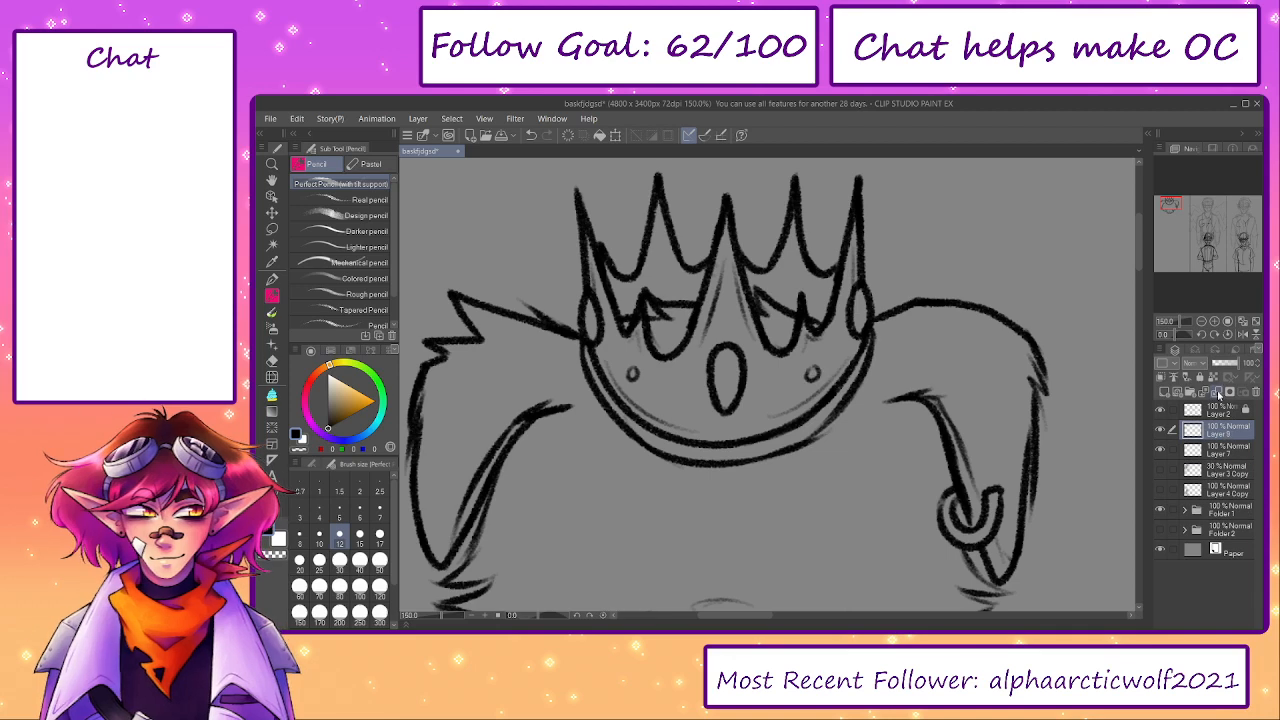
click(1161, 430)
click(1161, 430)
click(1217, 392)
click(1256, 321)
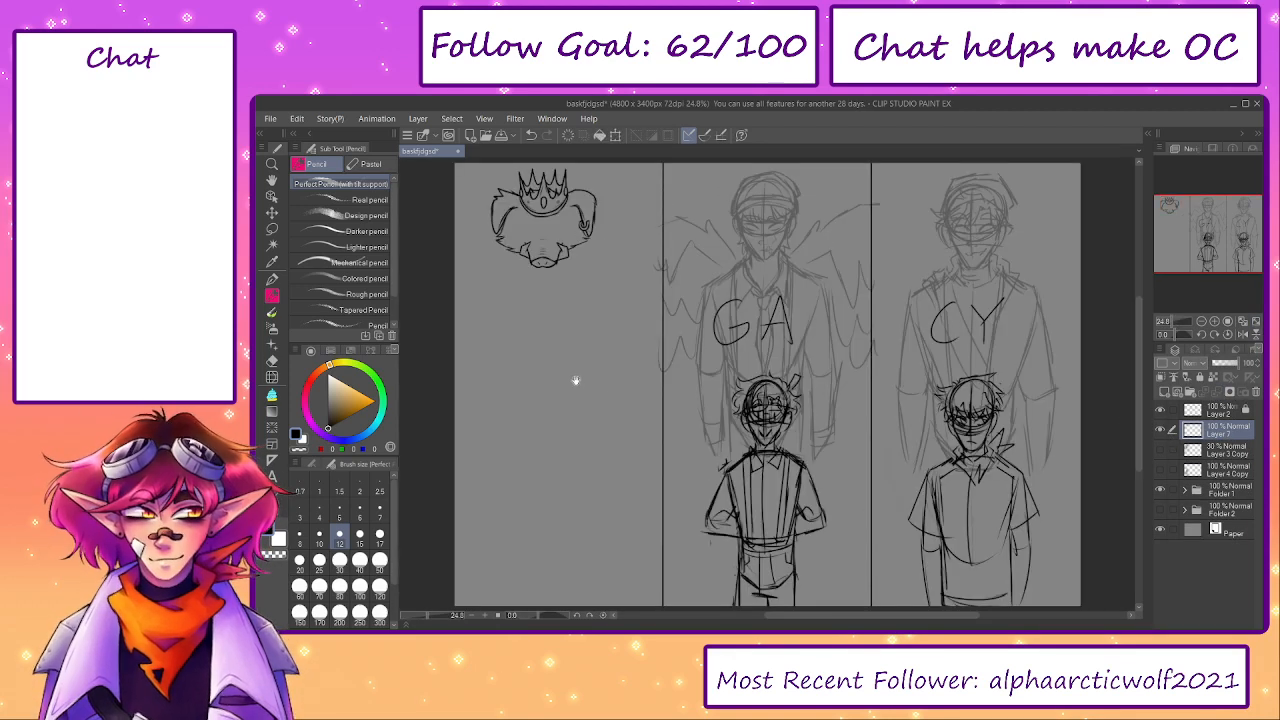
- Transform the head linework on Layer 7 against the shown 30% sketch, making it slightly narrower and stretching it slightly downward
drag(575, 380, 687, 483)
scroll(593, 342, up, 4)
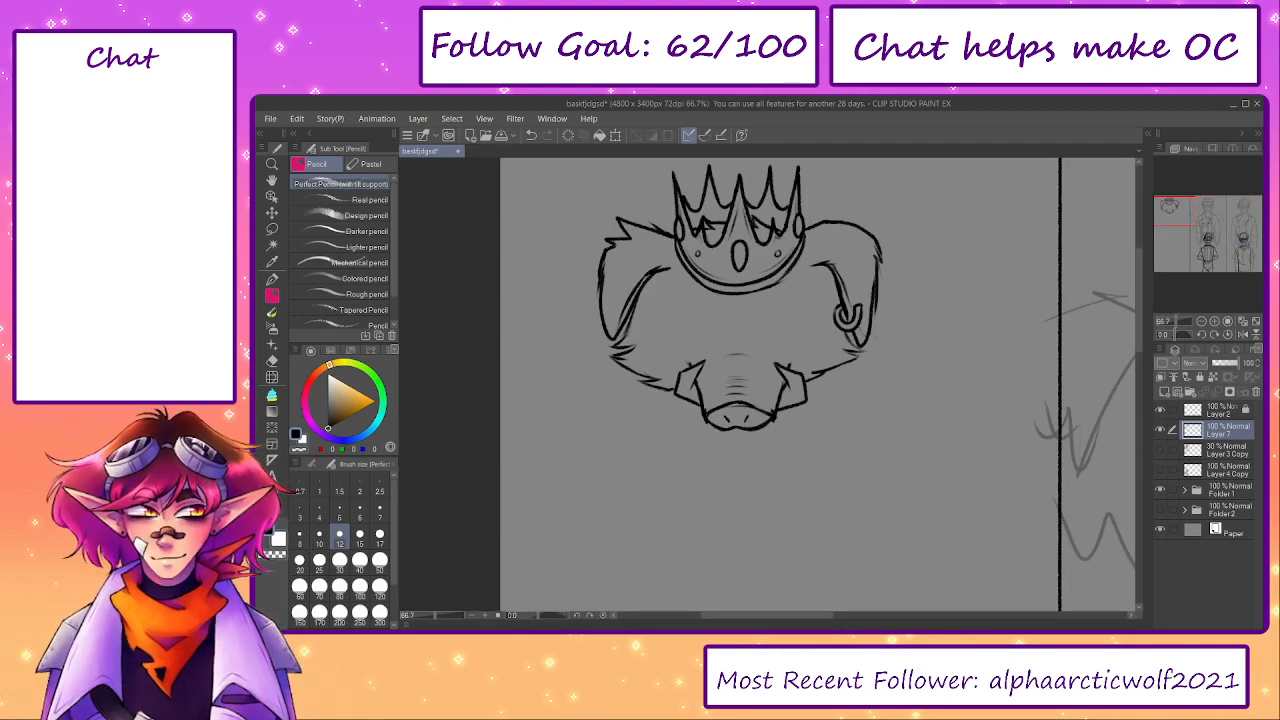
drag(888, 300, 868, 325)
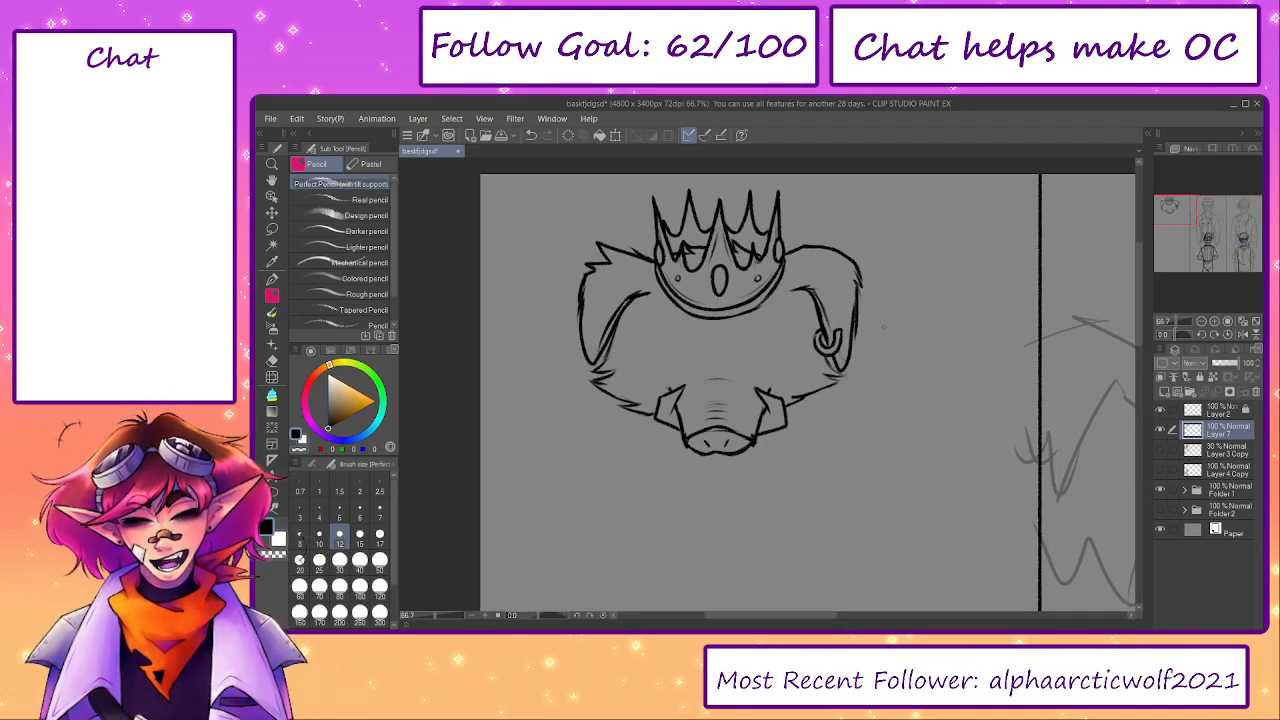
key(ctrl+t)
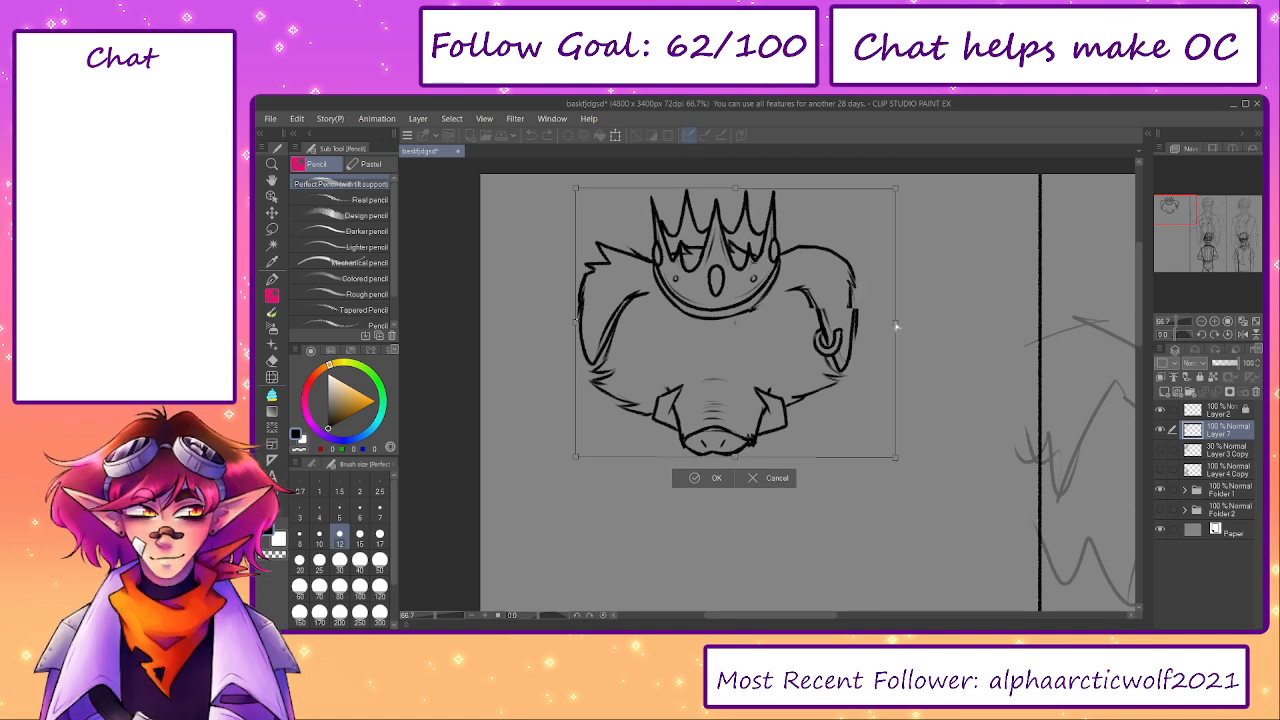
click(717, 479)
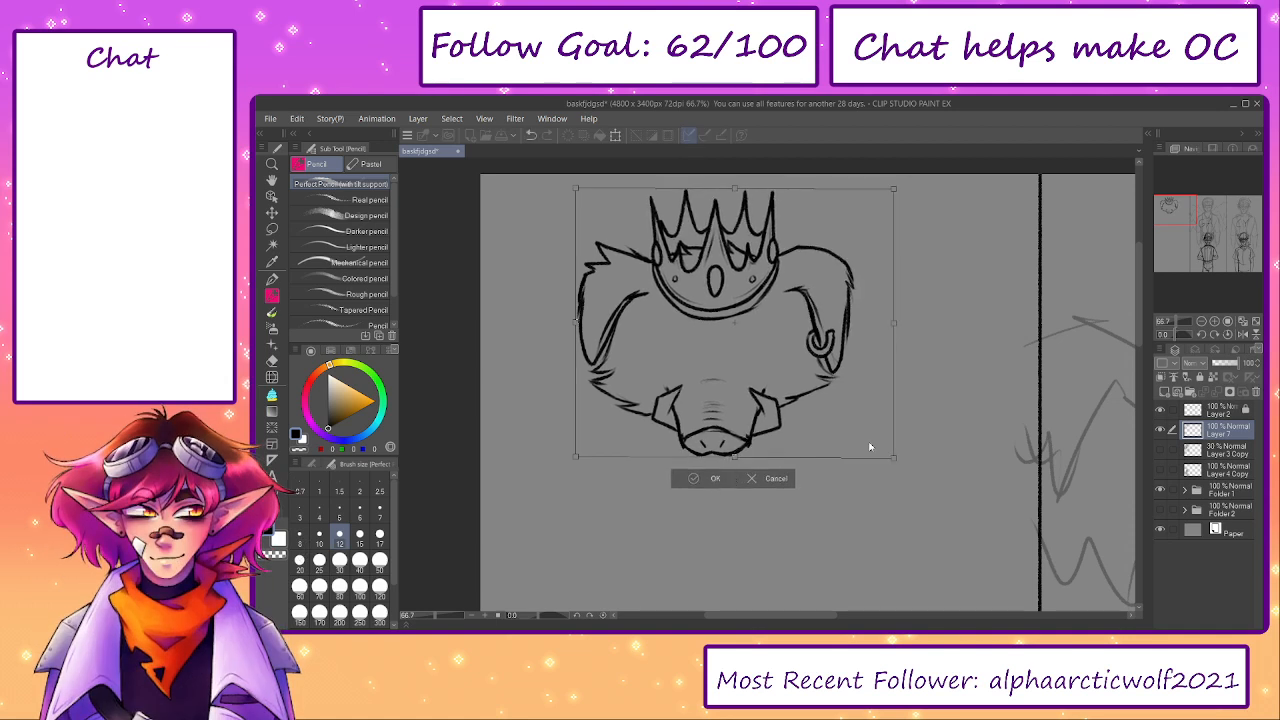
click(1160, 451)
key(ctrl+t)
drag(795, 396, 799, 397)
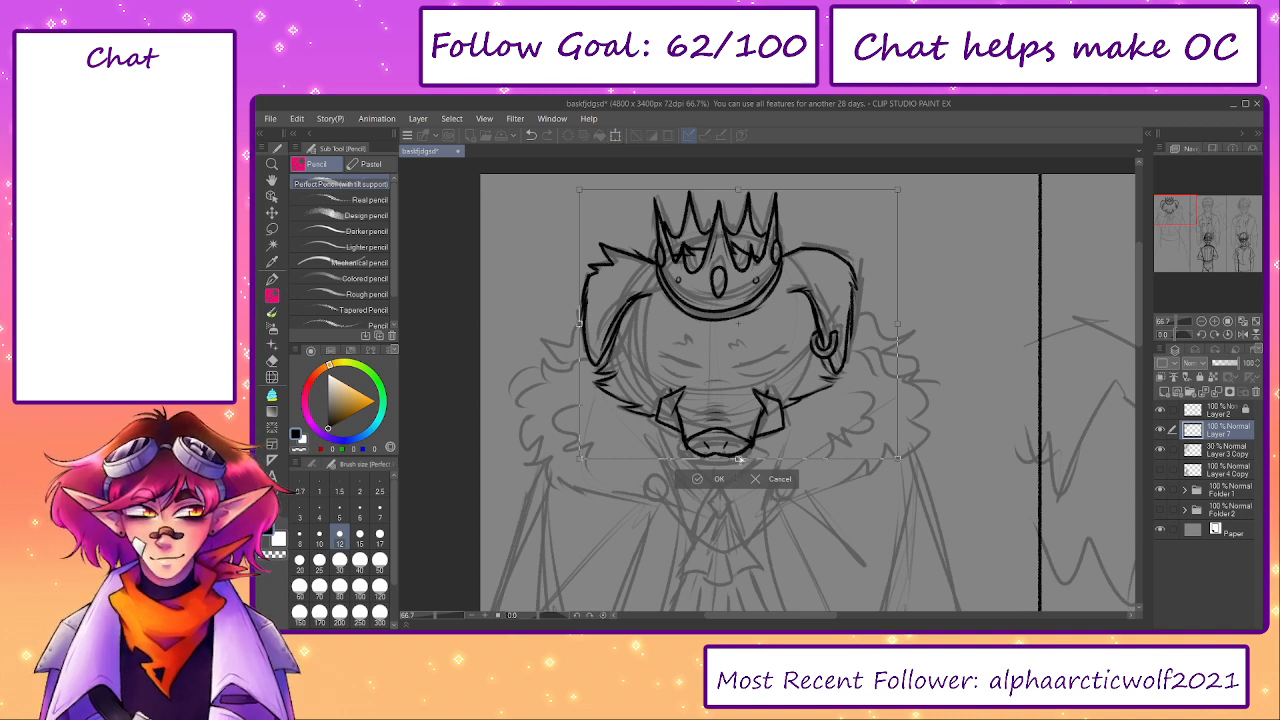
drag(740, 460, 740, 463)
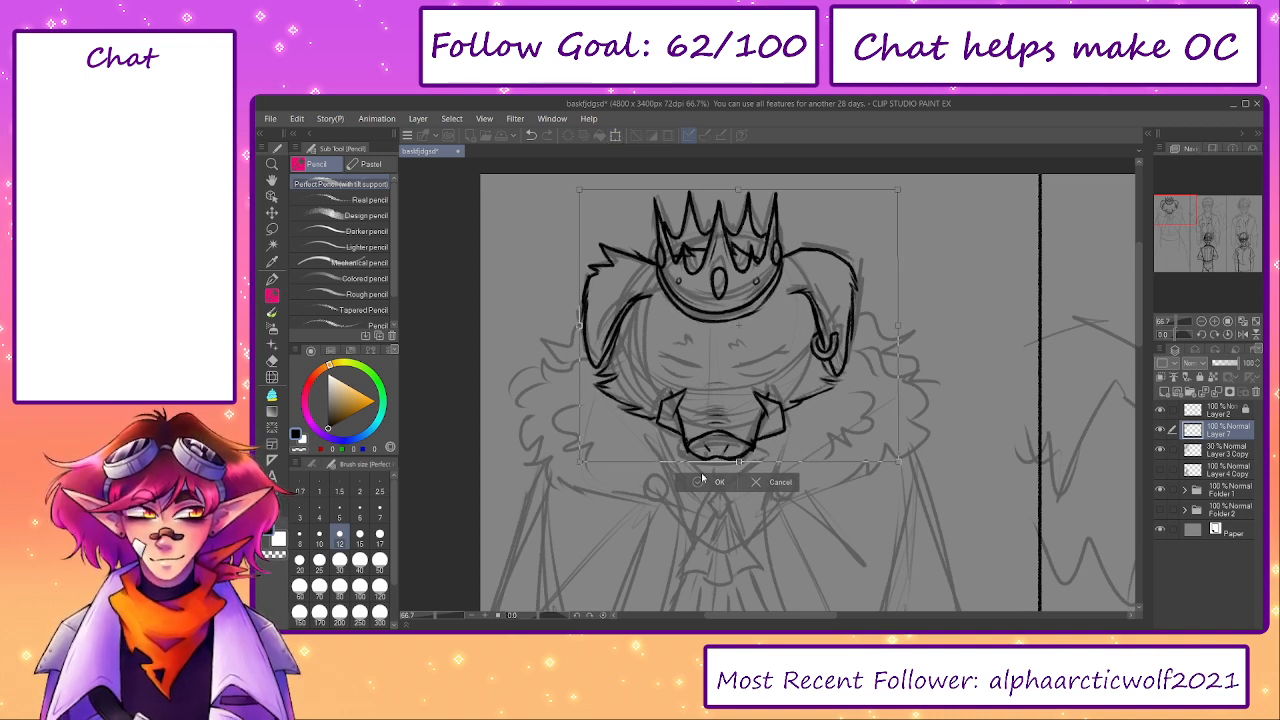
key(Return)
- Compare the head linework before and after the transform with the sketch hidden, and show the 30% sketch layer again
click(1160, 450)
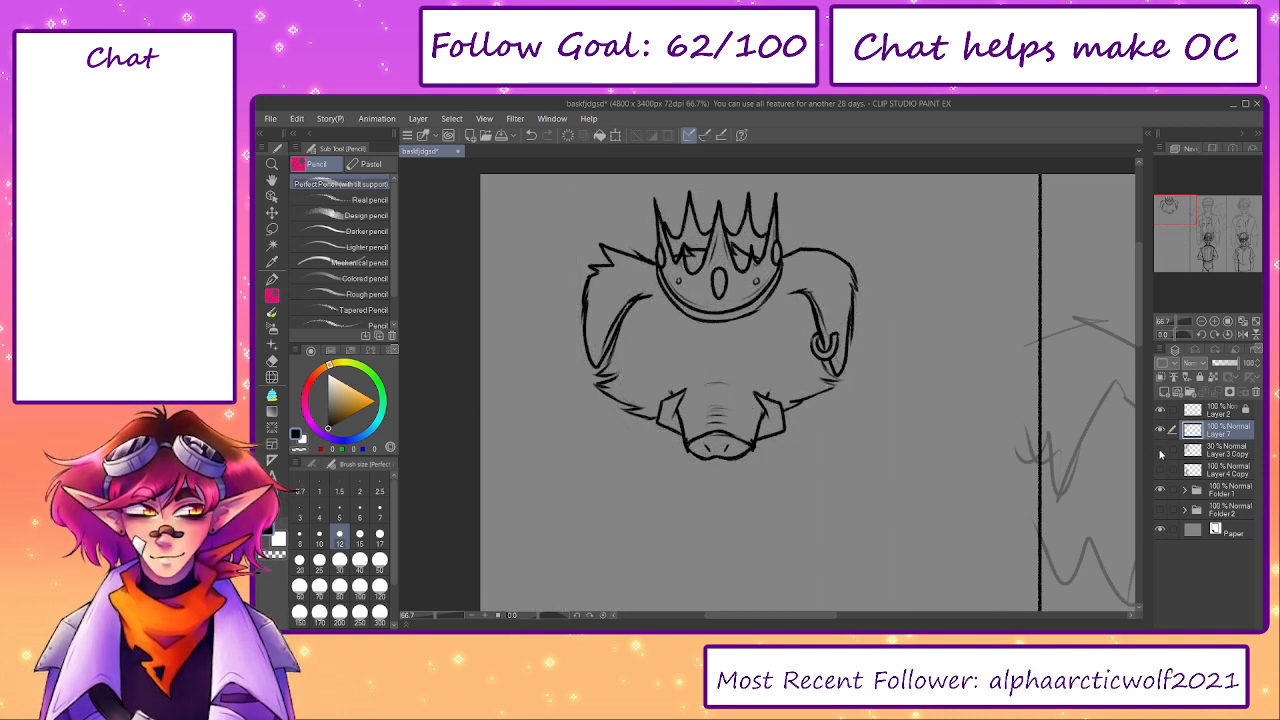
key(ctrl+z)
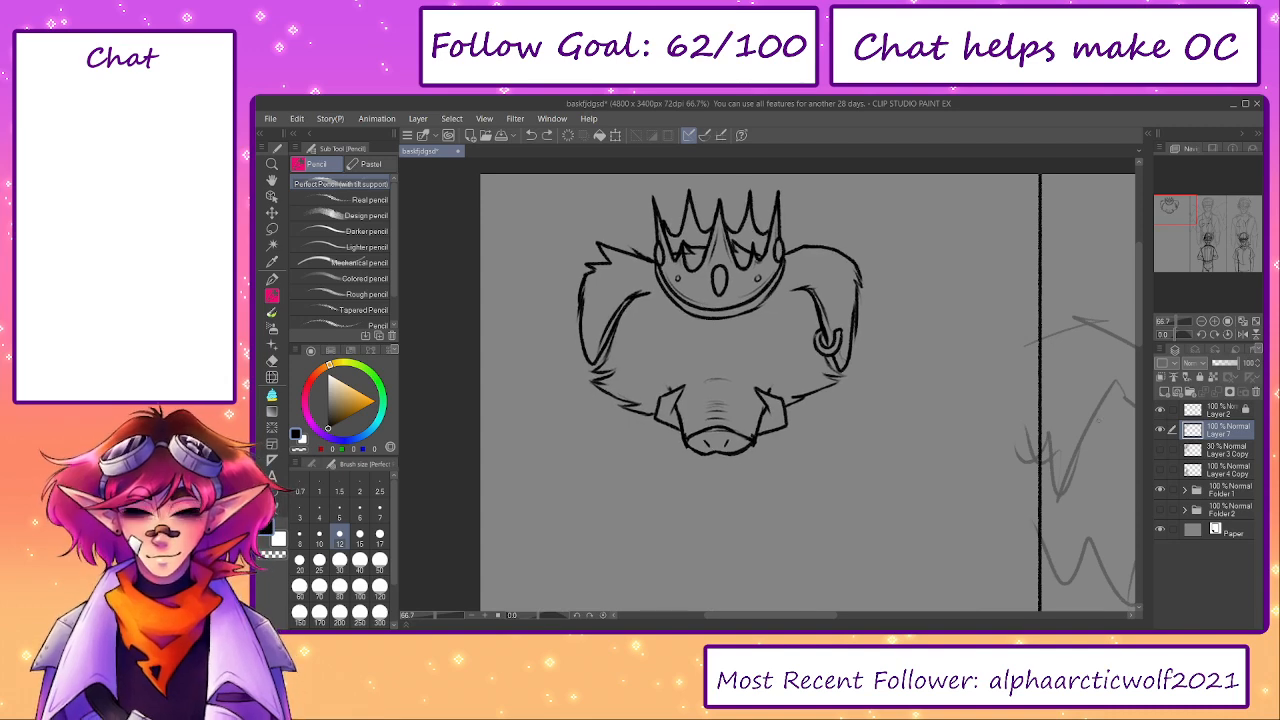
click(547, 137)
click(1161, 450)
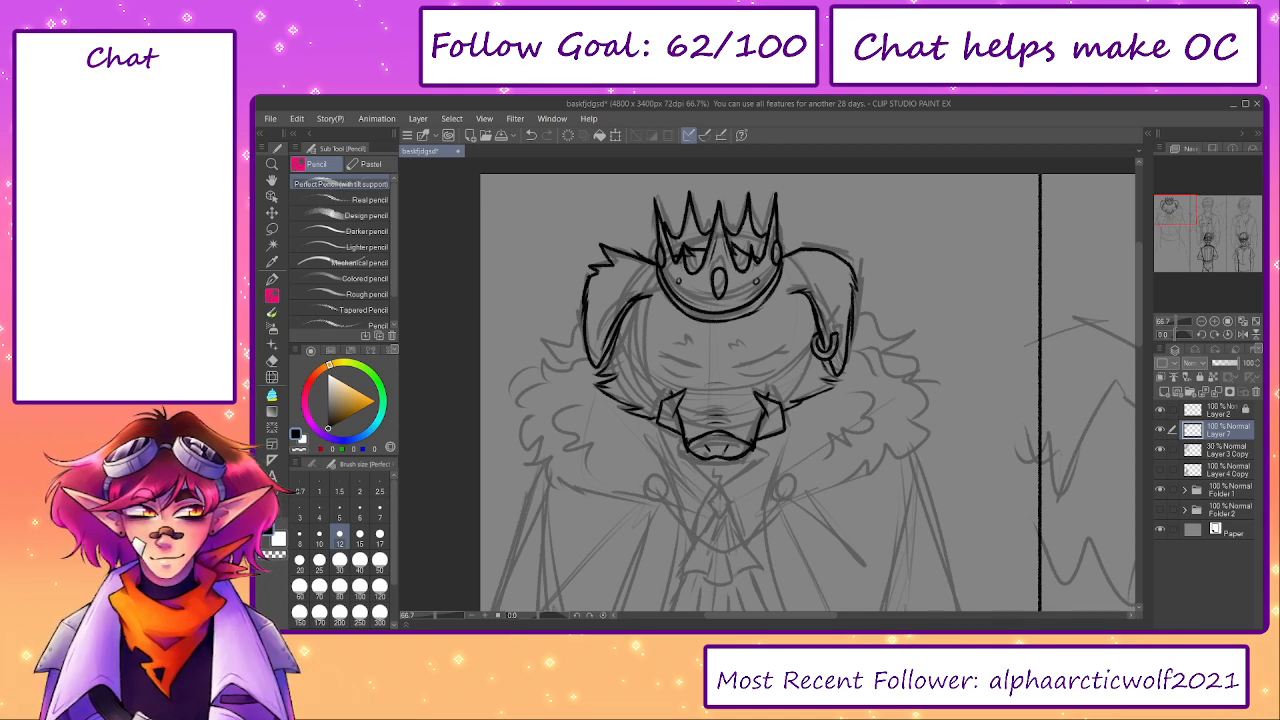
- Push both boar tusk tips slightly inward over the snout with Liquify at brush size 120
scroll(684, 396, up, 4)
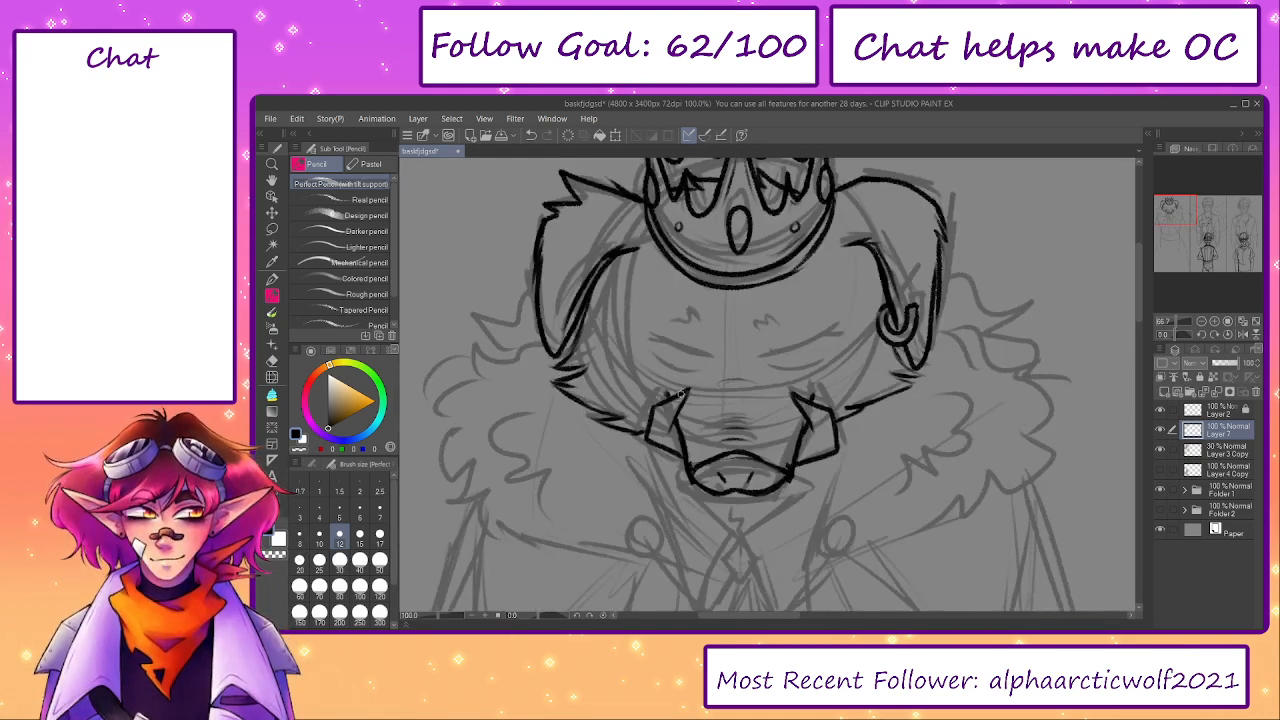
key(b)
key(j)
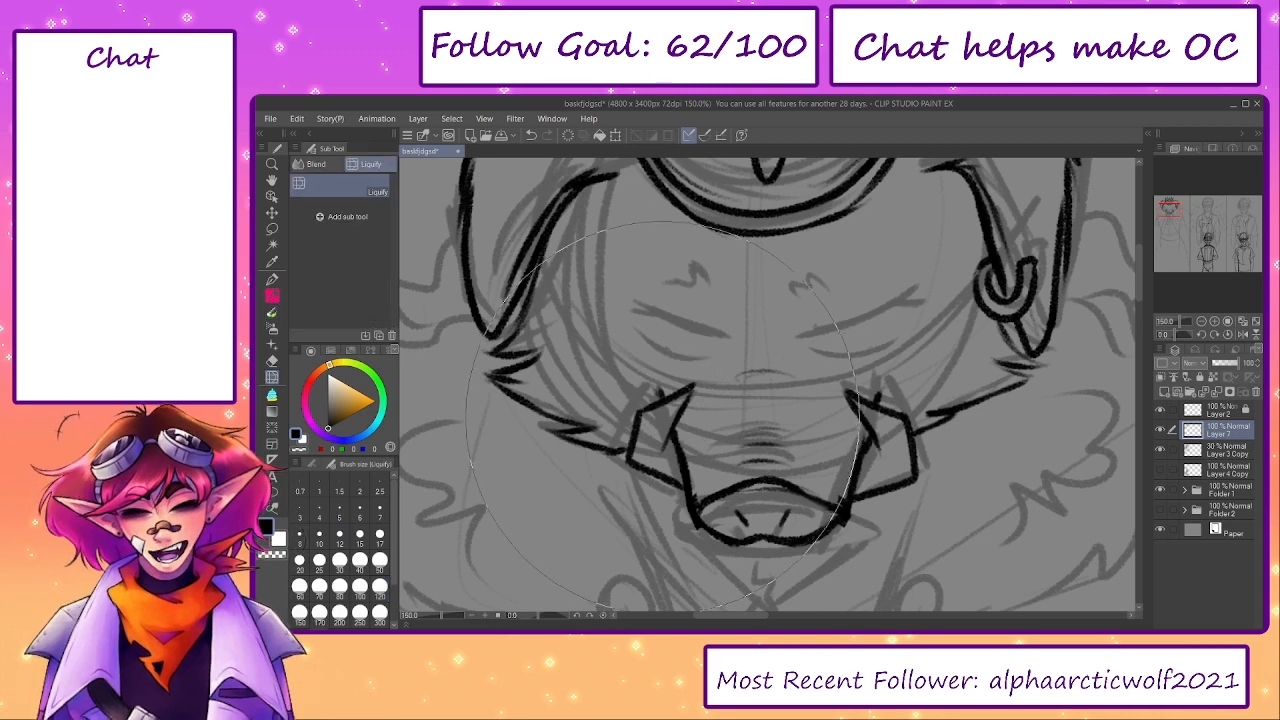
click(380, 585)
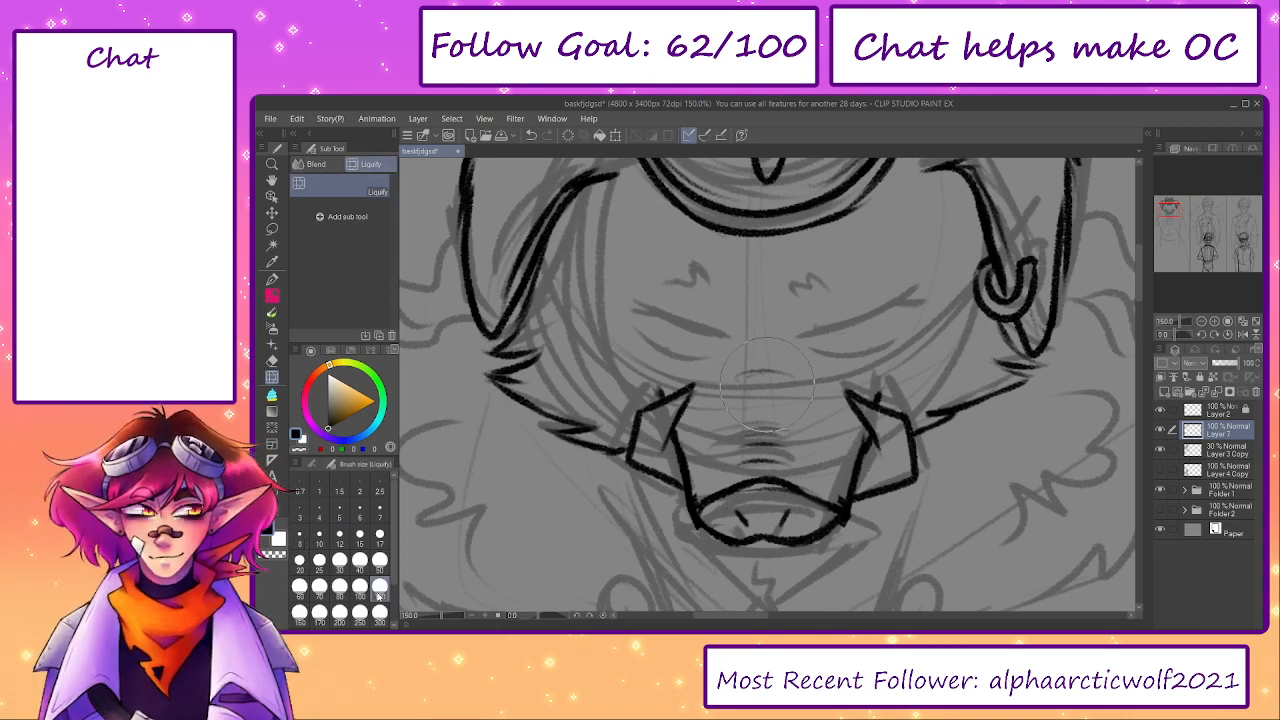
mouse_move(678, 406)
mouse_down()
mouse_move(664, 412)
mouse_move(694, 402)
mouse_up()
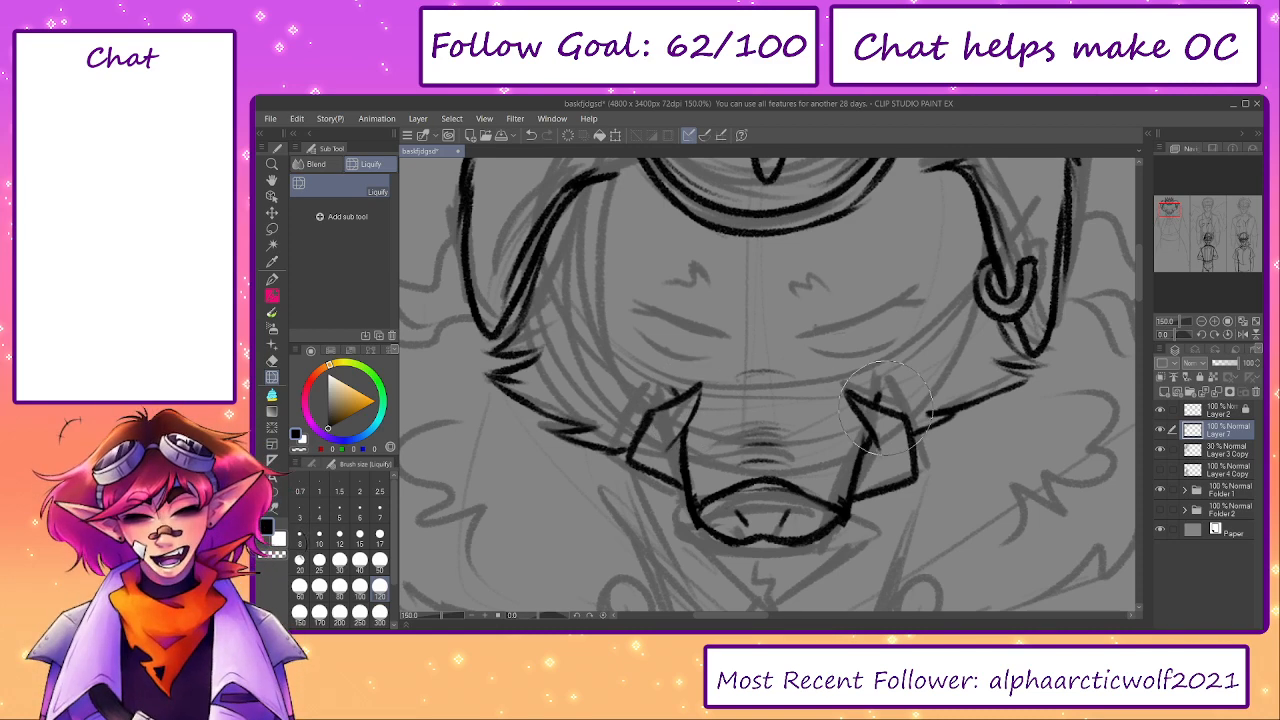
drag(866, 405, 866, 395)
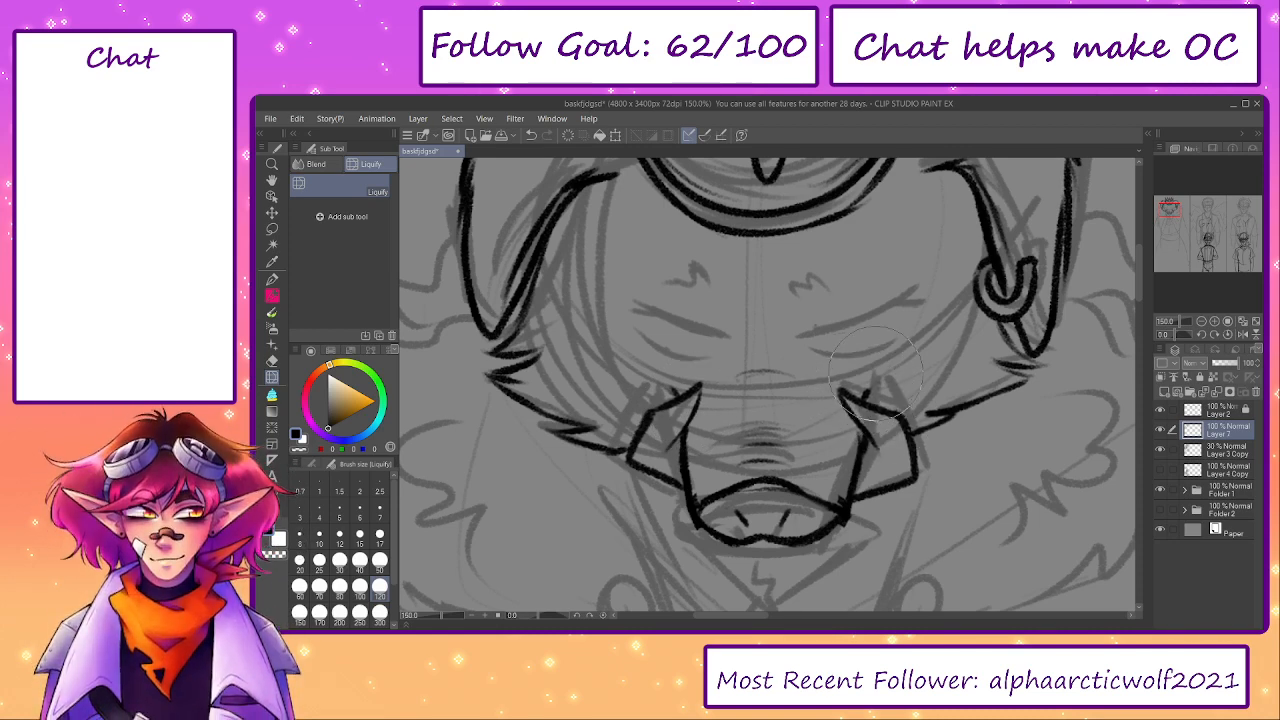
- Erase the right tusk's tip and redraw it in pencil as a clean sharp point
key(e)
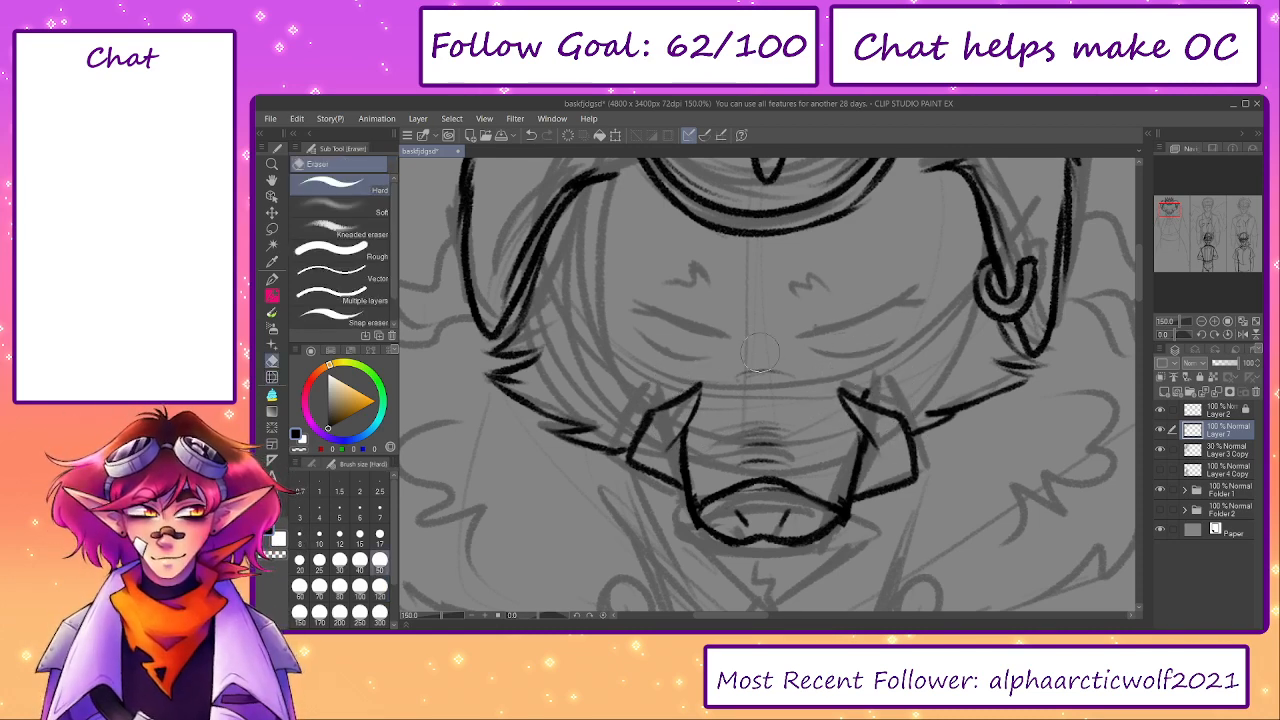
key(p)
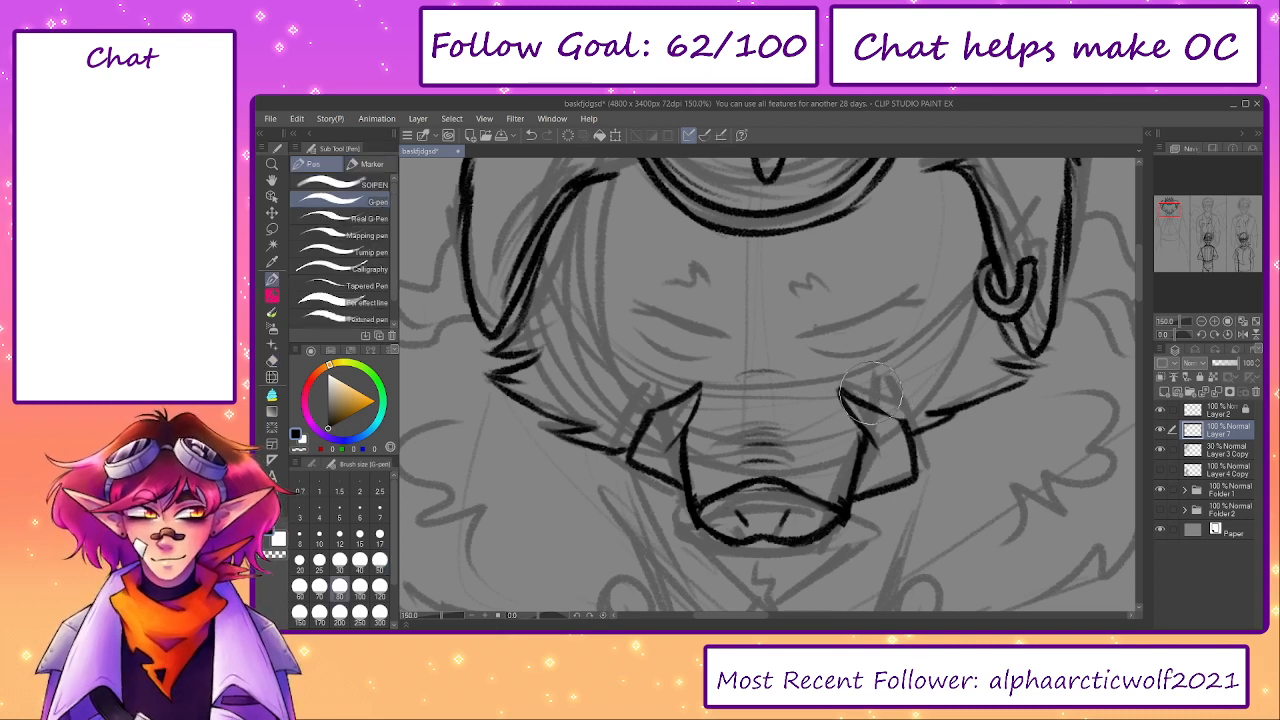
key(ctrl+z)
mouse_move(852, 390)
mouse_down()
mouse_move(879, 422)
mouse_move(895, 410)
mouse_move(856, 379)
mouse_up()
key(e)
key(p)
key(p)
mouse_move(856, 379)
mouse_down()
mouse_move(872, 438)
mouse_move(842, 387)
mouse_up()
key(ctrl+z)
key(ctrl+z)
drag(843, 388, 872, 441)
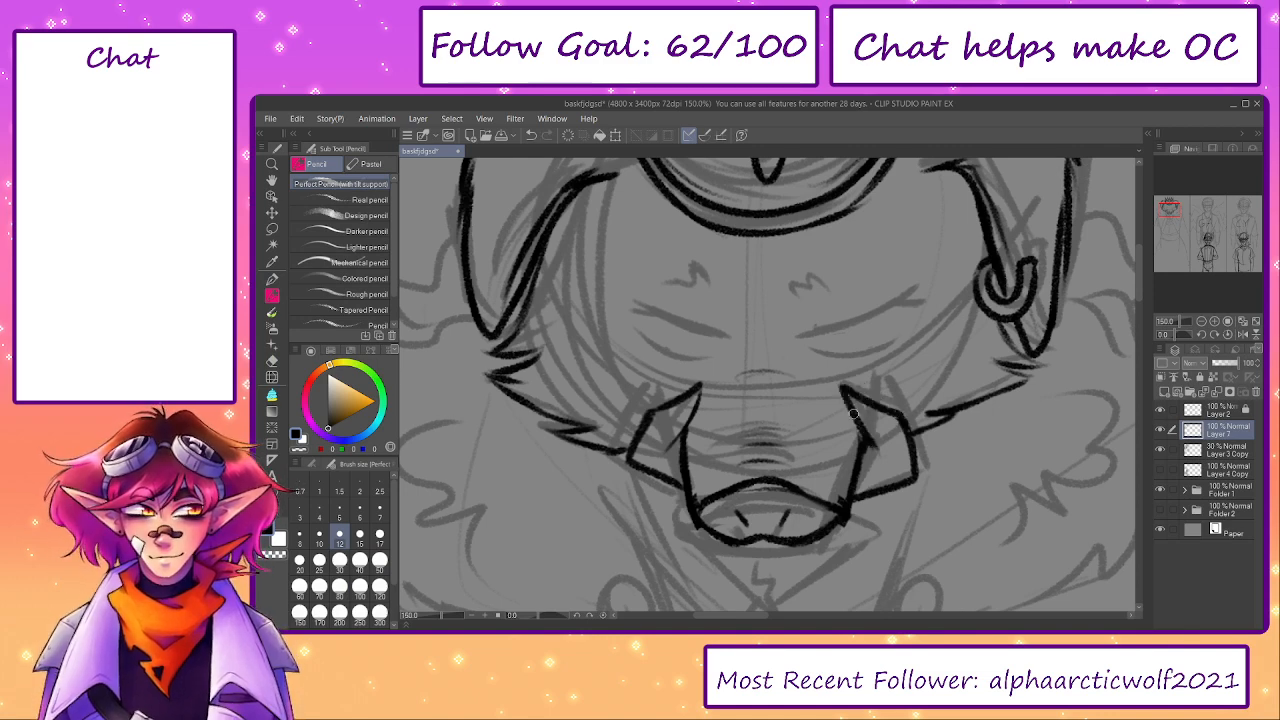
- Erase the left tusk's upper part and redraw it in pencil with a longer, sharper tip
key(e)
mouse_move(650, 411)
mouse_down()
mouse_move(697, 382)
mouse_move(664, 403)
mouse_move(692, 380)
mouse_move(671, 444)
mouse_move(672, 395)
mouse_up()
key(p)
key(p)
key(ctrl+z)
key(e)
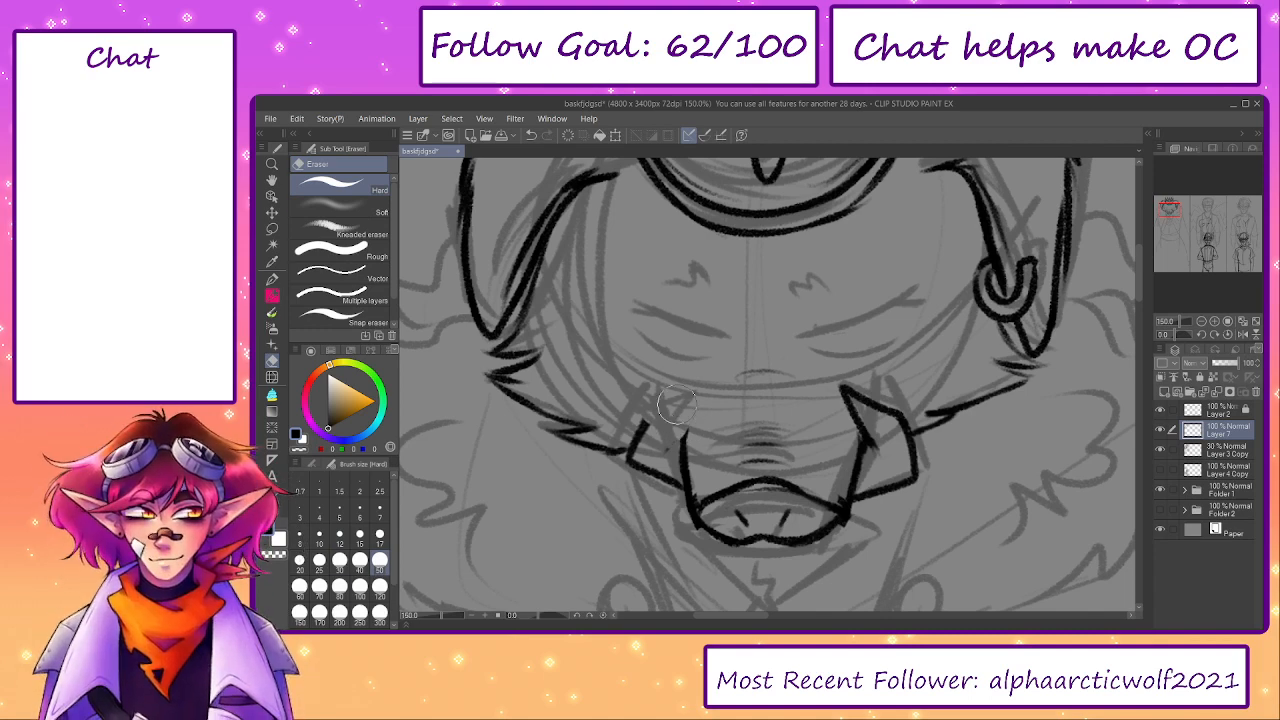
key(p)
mouse_move(630, 456)
mouse_down()
mouse_move(705, 378)
mouse_move(664, 458)
mouse_up()
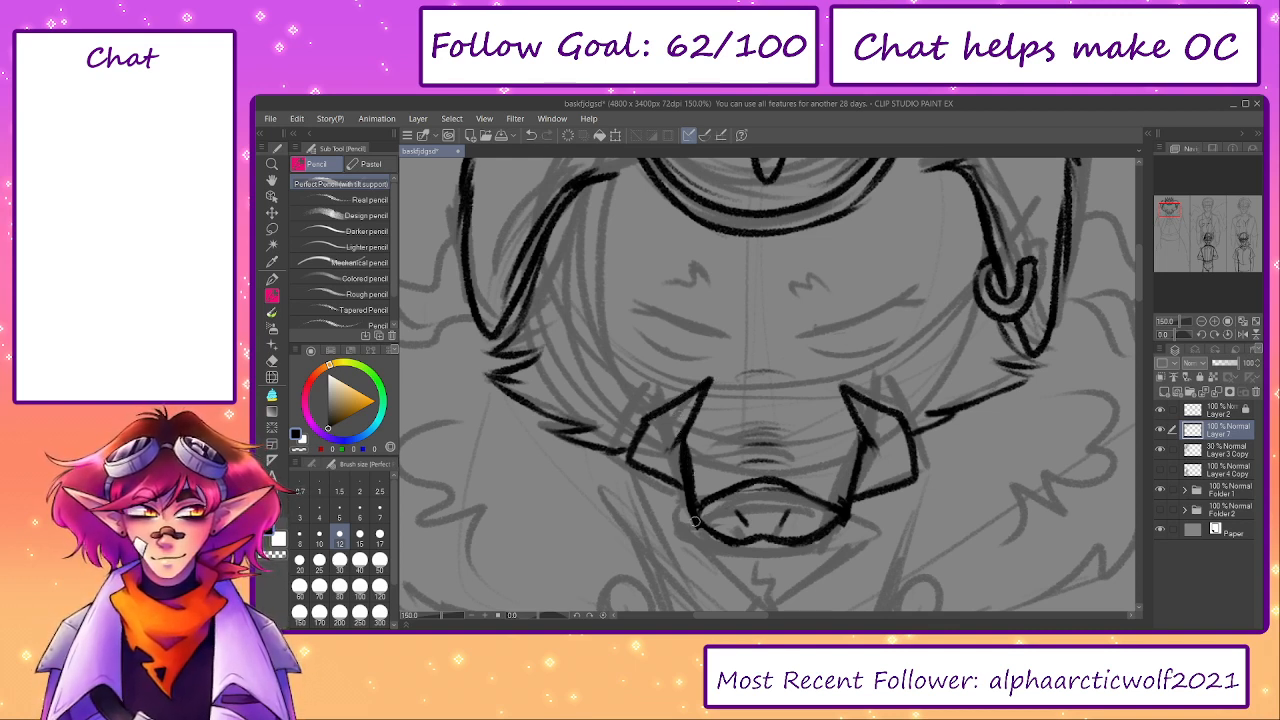
- Thicken the snout's right side line and clean up the linework where it meets the right tusk
drag(850, 465, 846, 498)
key(e)
mouse_move(834, 532)
mouse_down()
mouse_move(827, 501)
mouse_move(796, 487)
mouse_move(813, 540)
mouse_move(839, 510)
mouse_move(776, 539)
mouse_up()
key(p)
key(ctrl+z)
key(ctrl+z)
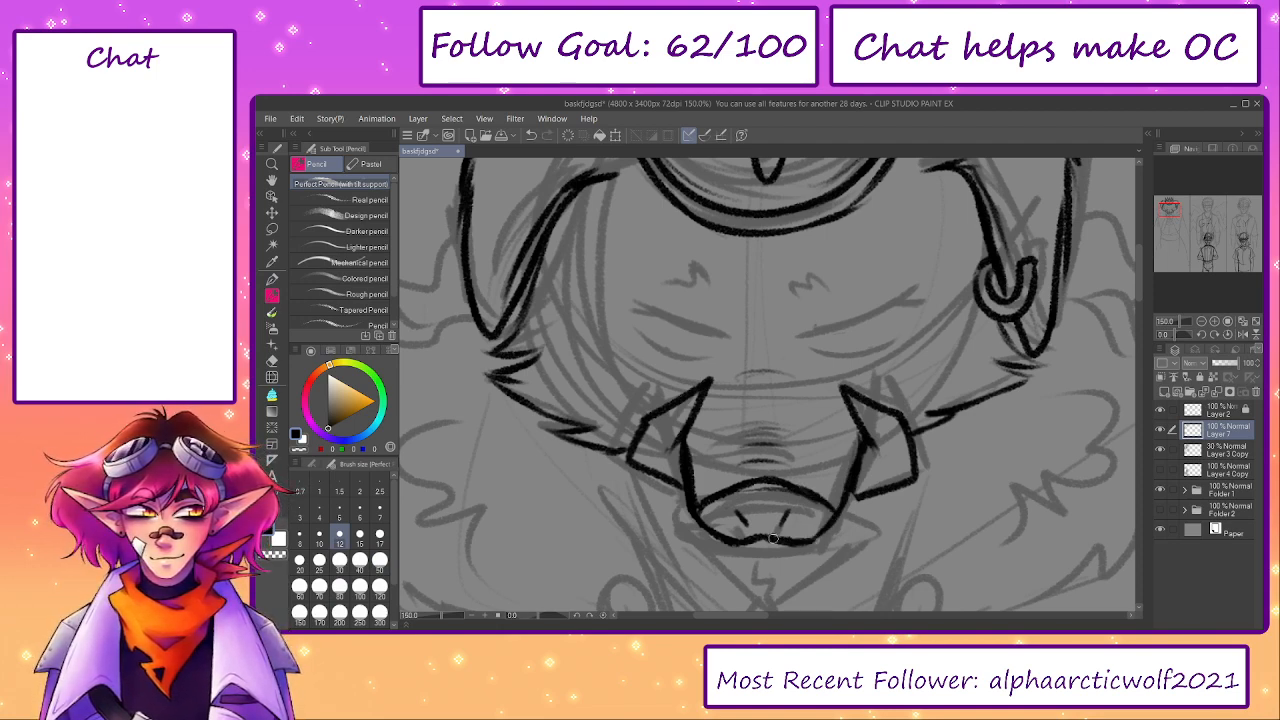
- Trace the upper tufts and outer curls of the fur collar's left side on a new layer
mouse_move(889, 516)
mouse_down()
mouse_move(840, 583)
mouse_move(966, 463)
mouse_move(1025, 481)
mouse_move(836, 491)
mouse_up()
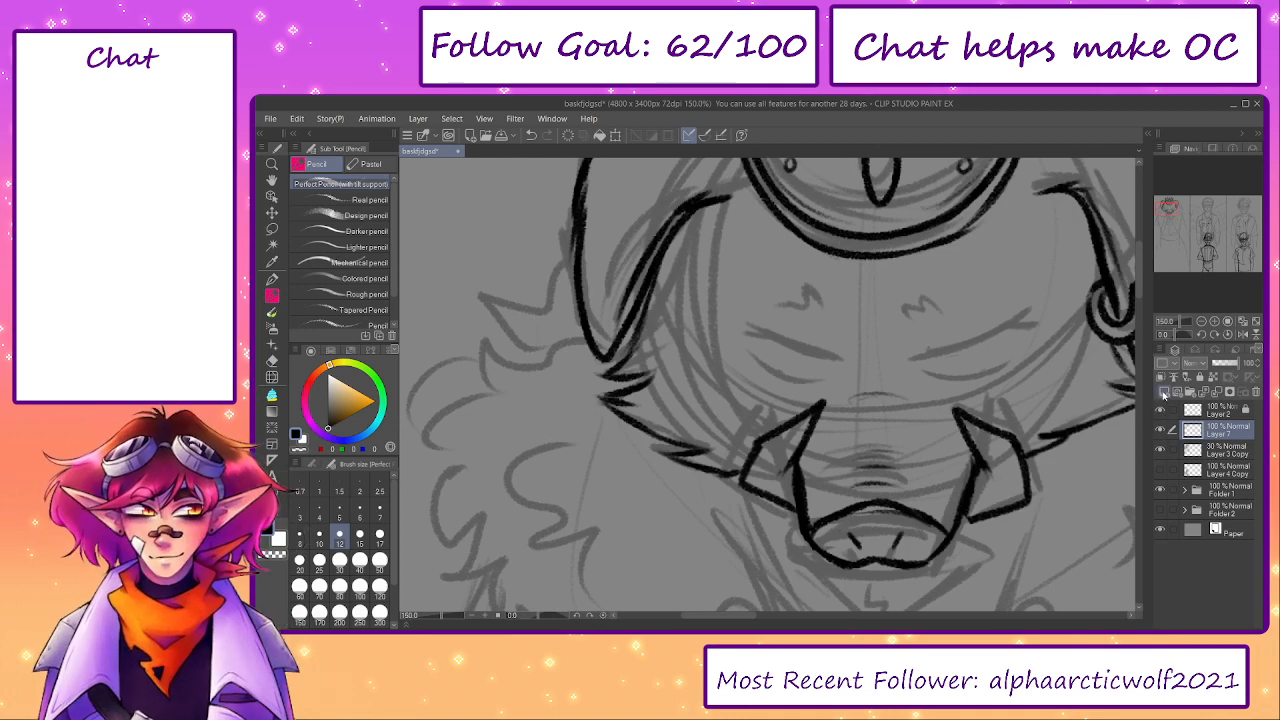
click(1166, 392)
mouse_move(696, 423)
mouse_down()
mouse_move(826, 382)
mouse_move(866, 398)
mouse_up()
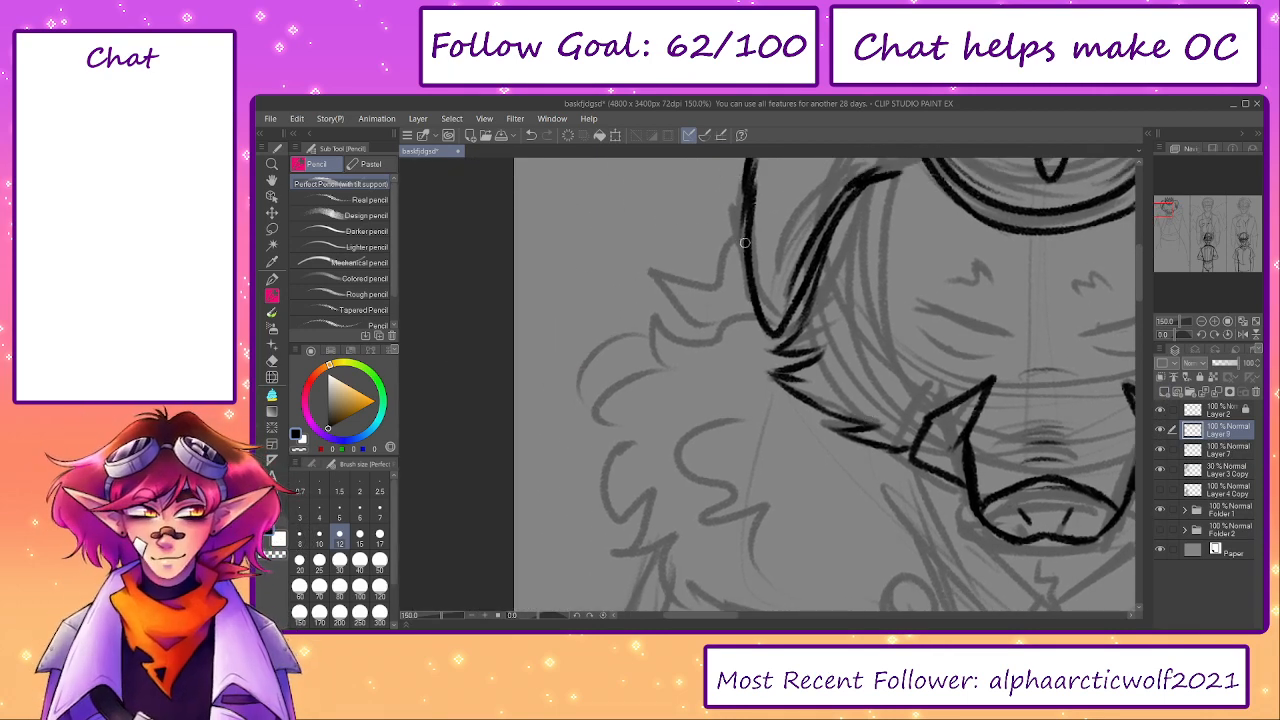
mouse_move(744, 246)
mouse_down()
mouse_move(675, 279)
mouse_move(730, 240)
mouse_move(698, 279)
mouse_move(647, 265)
mouse_move(683, 299)
mouse_up()
key(ctrl+z)
key(ctrl+z)
mouse_move(647, 251)
mouse_down()
mouse_move(721, 305)
mouse_move(680, 337)
mouse_move(648, 337)
mouse_move(662, 361)
mouse_move(599, 402)
mouse_move(621, 455)
mouse_move(593, 393)
mouse_move(554, 378)
mouse_up()
drag(583, 328, 576, 402)
- Trace the lower curls and pointed tufts of the collar's left side and touch up its upper tuft
key(ctrl+z)
key(ctrl+z)
drag(523, 345, 543, 369)
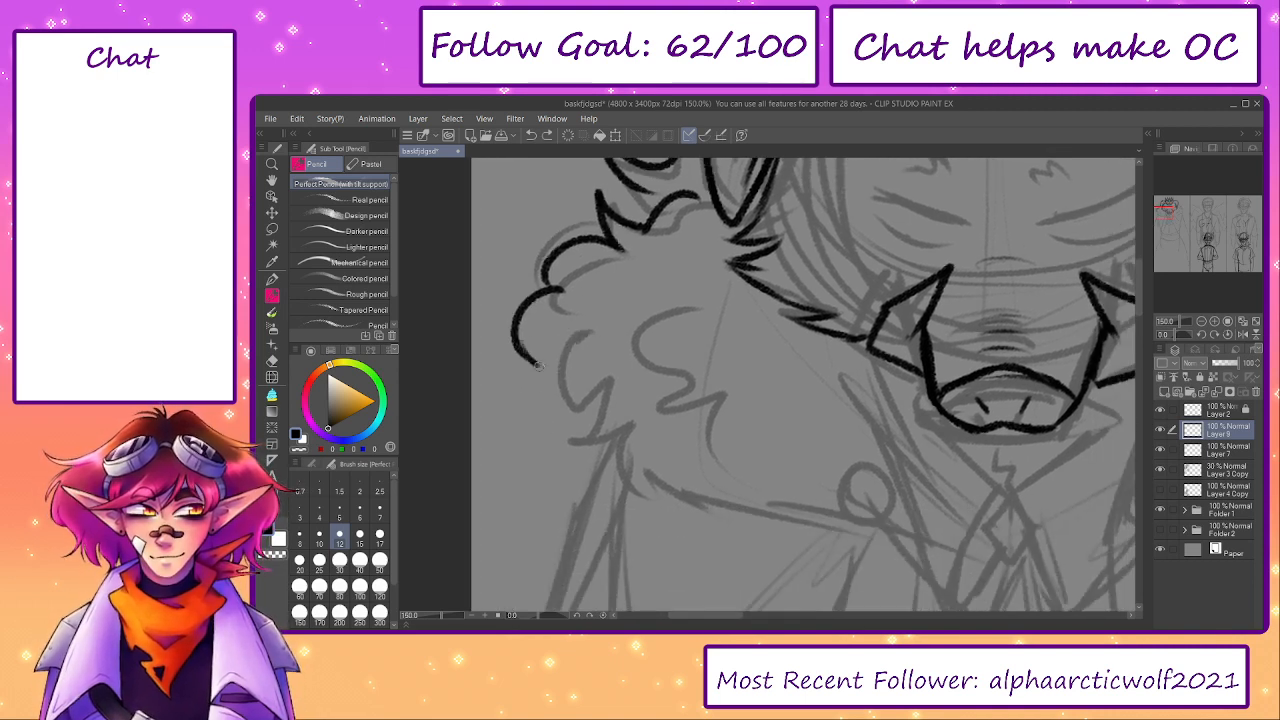
key(ctrl+z)
drag(572, 328, 592, 414)
mouse_move(608, 368)
mouse_down()
mouse_move(572, 438)
mouse_move(640, 495)
mouse_move(652, 463)
mouse_move(726, 512)
mouse_up()
drag(714, 367, 648, 391)
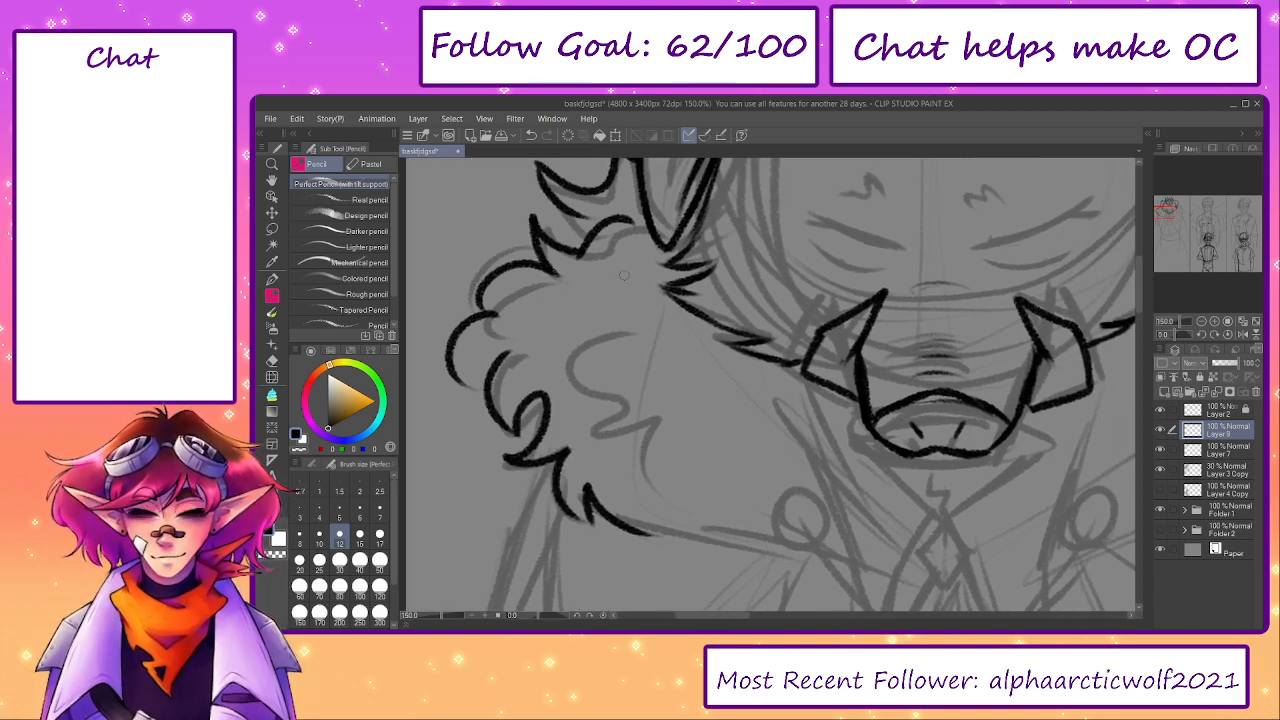
drag(572, 219, 591, 310)
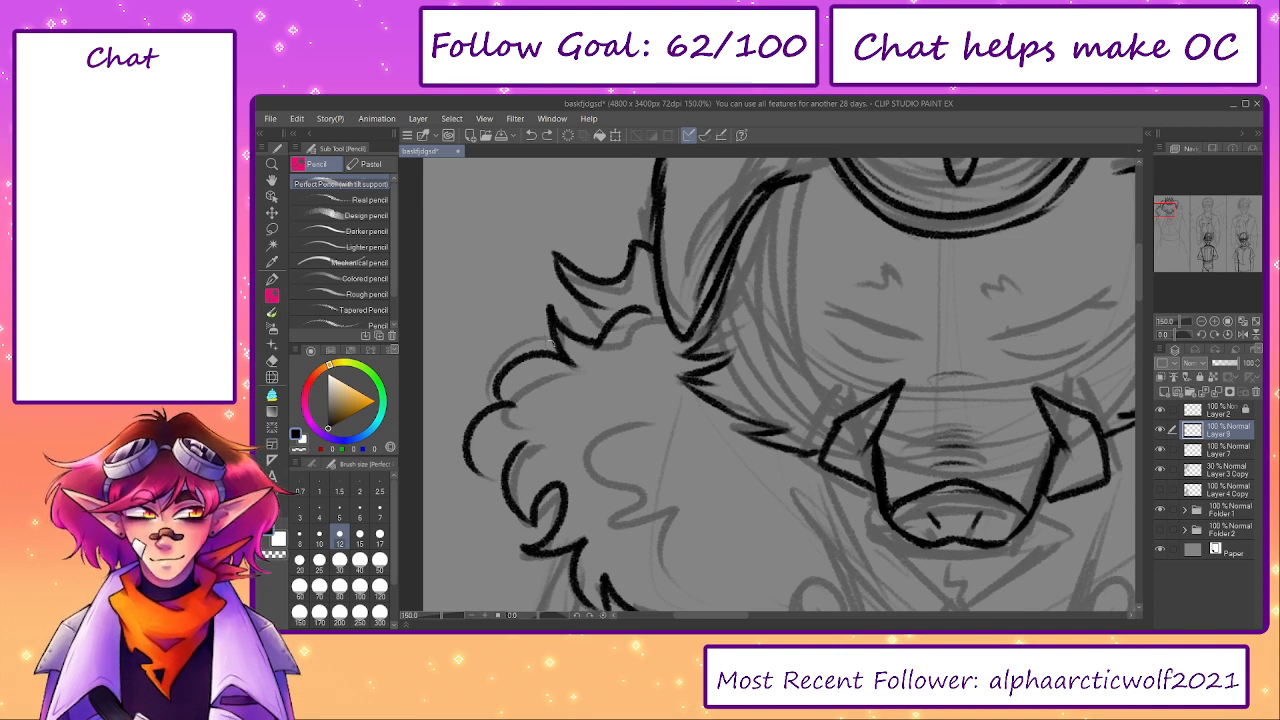
mouse_move(538, 331)
mouse_down()
mouse_move(503, 327)
mouse_move(476, 344)
mouse_move(493, 339)
mouse_move(471, 316)
mouse_up()
key(ctrl+z)
- Draw the inner curl and zigzag tufts of the left fur and extend its lower edge toward the round clasp
key(ctrl+z)
mouse_move(643, 503)
mouse_down()
mouse_move(566, 398)
mouse_move(554, 358)
mouse_up()
key(ctrl+z)
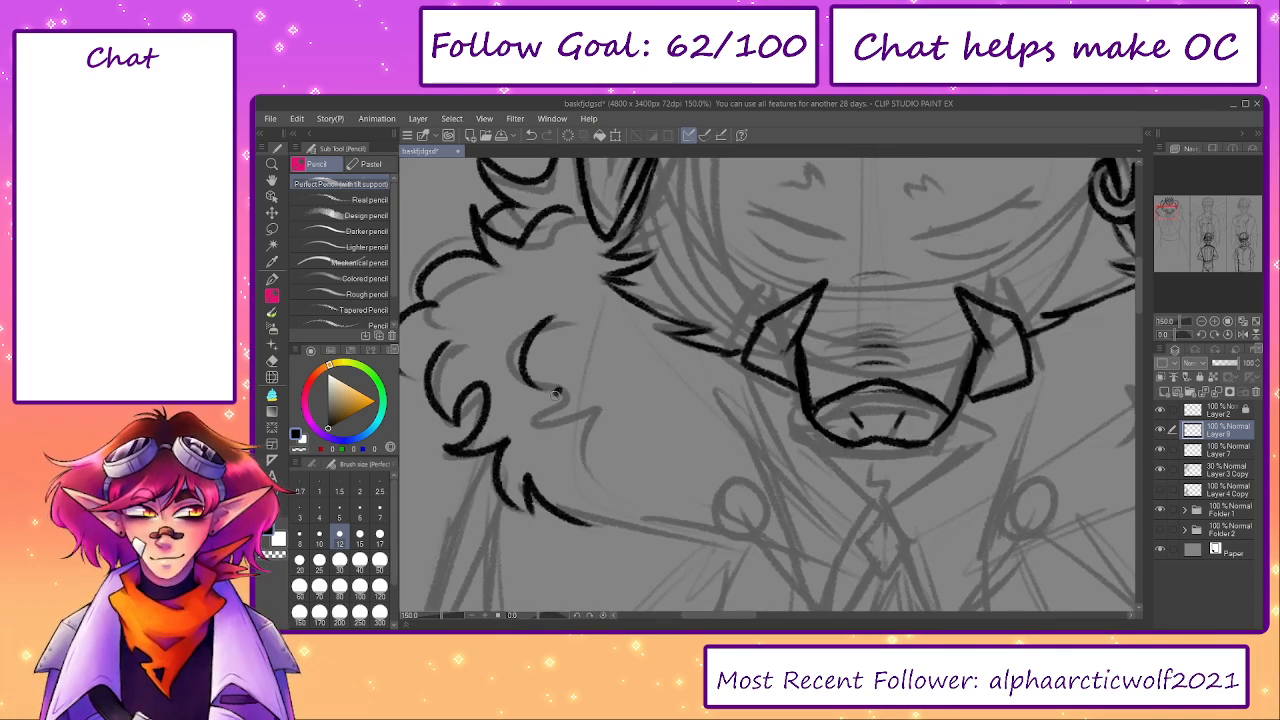
mouse_move(556, 394)
mouse_down()
mouse_move(611, 473)
mouse_move(672, 468)
mouse_up()
mouse_move(585, 507)
mouse_down()
mouse_move(545, 475)
mouse_move(694, 506)
mouse_up()
- Trace the upper tuft and first curl of the fur collar's right side beside the ear
mouse_move(729, 383)
mouse_down()
mouse_move(651, 346)
mouse_move(633, 301)
mouse_up()
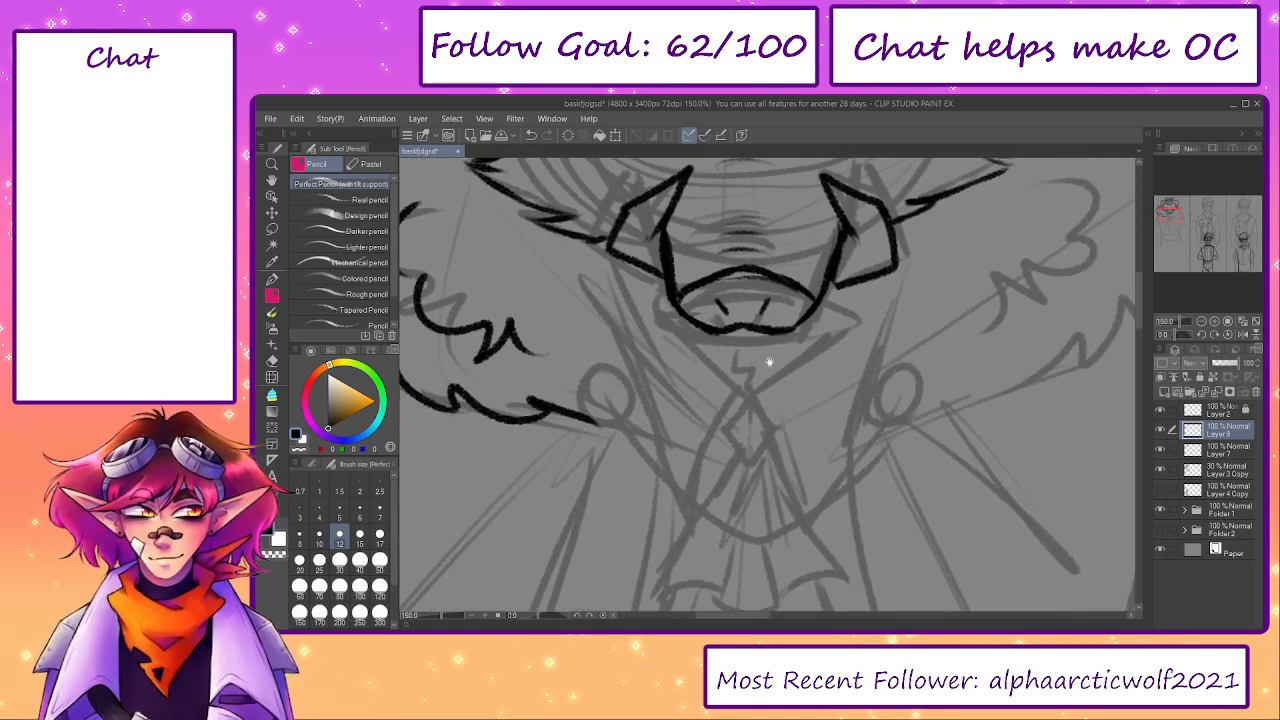
drag(770, 362, 569, 490)
drag(887, 230, 828, 338)
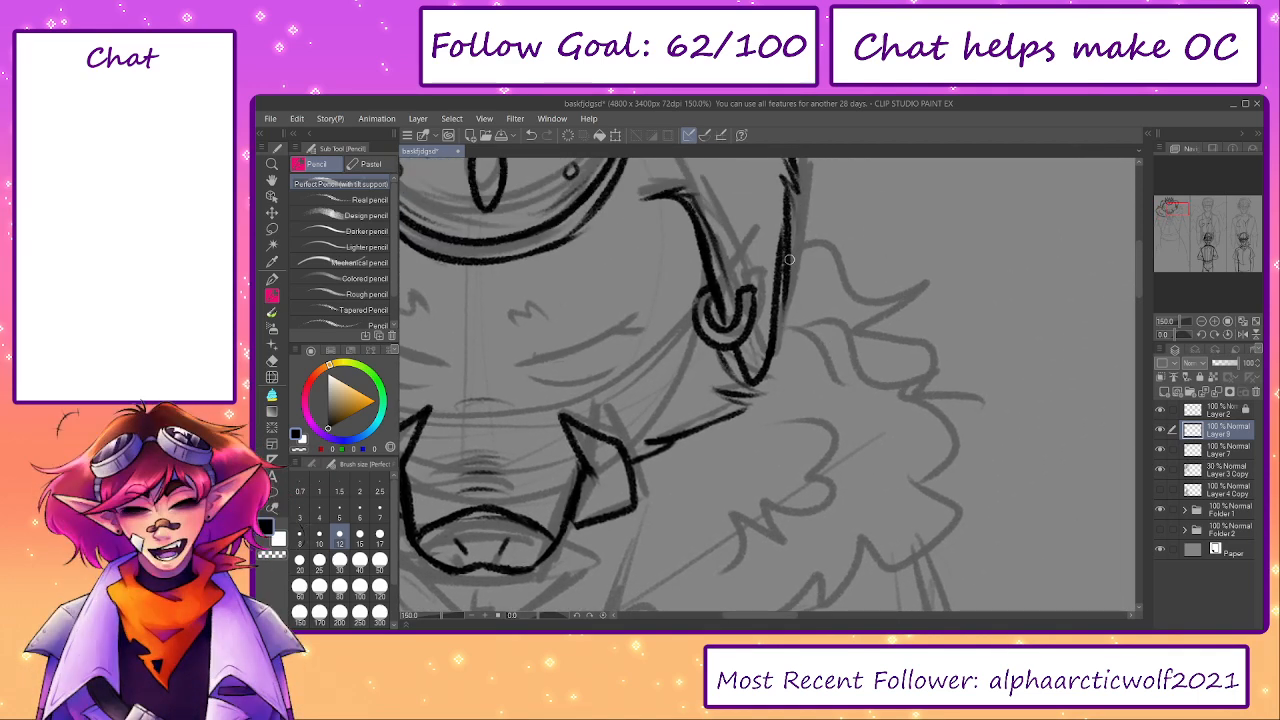
drag(789, 259, 932, 268)
drag(806, 320, 935, 382)
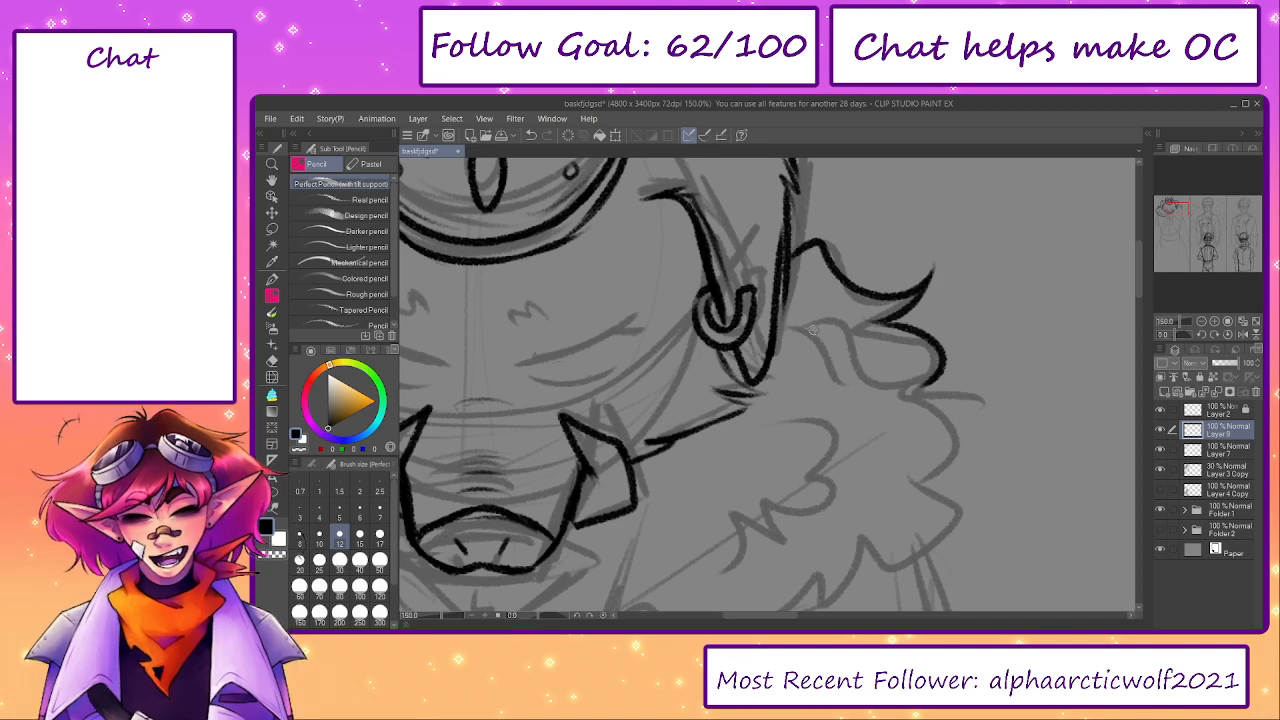
drag(857, 366, 907, 370)
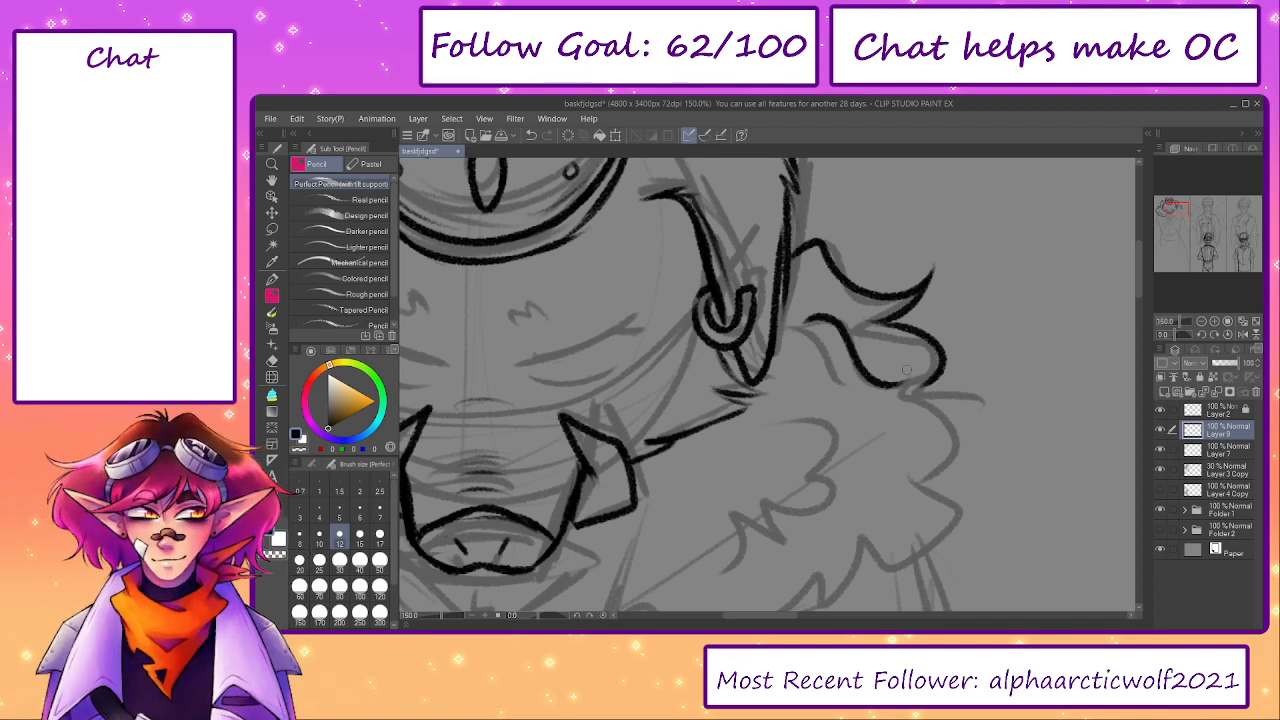
- Trace the outer curls and lower pointed tufts of the collar's right side, adding a short inner fur line near the ear
drag(789, 328, 830, 376)
drag(907, 380, 883, 290)
mouse_move(903, 299)
mouse_down()
mouse_move(943, 366)
mouse_move(970, 365)
mouse_move(933, 369)
mouse_move(914, 449)
mouse_move(844, 464)
mouse_move(789, 501)
mouse_move(819, 435)
mouse_move(741, 466)
mouse_up()
key(ctrl+z)
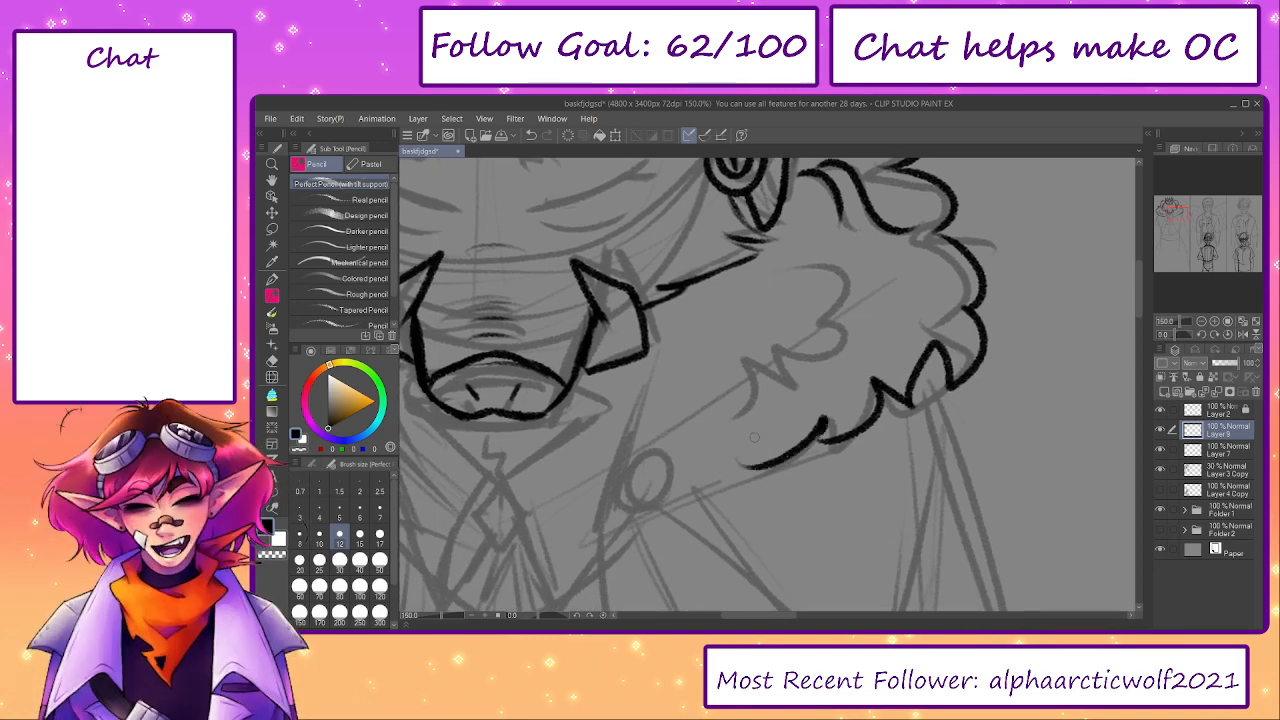
drag(811, 328, 870, 365)
key(ctrl+z)
mouse_move(863, 313)
mouse_down()
mouse_move(904, 330)
mouse_move(864, 398)
mouse_move(850, 389)
mouse_up()
mouse_move(856, 394)
mouse_down()
mouse_move(834, 442)
mouse_move(798, 436)
mouse_move(828, 454)
mouse_move(804, 440)
mouse_up()
key(ctrl+z)
key(ctrl+z)
key(ctrl+z)
drag(537, 617, 516, 617)
key(e)
drag(681, 316, 762, 293)
key(p)
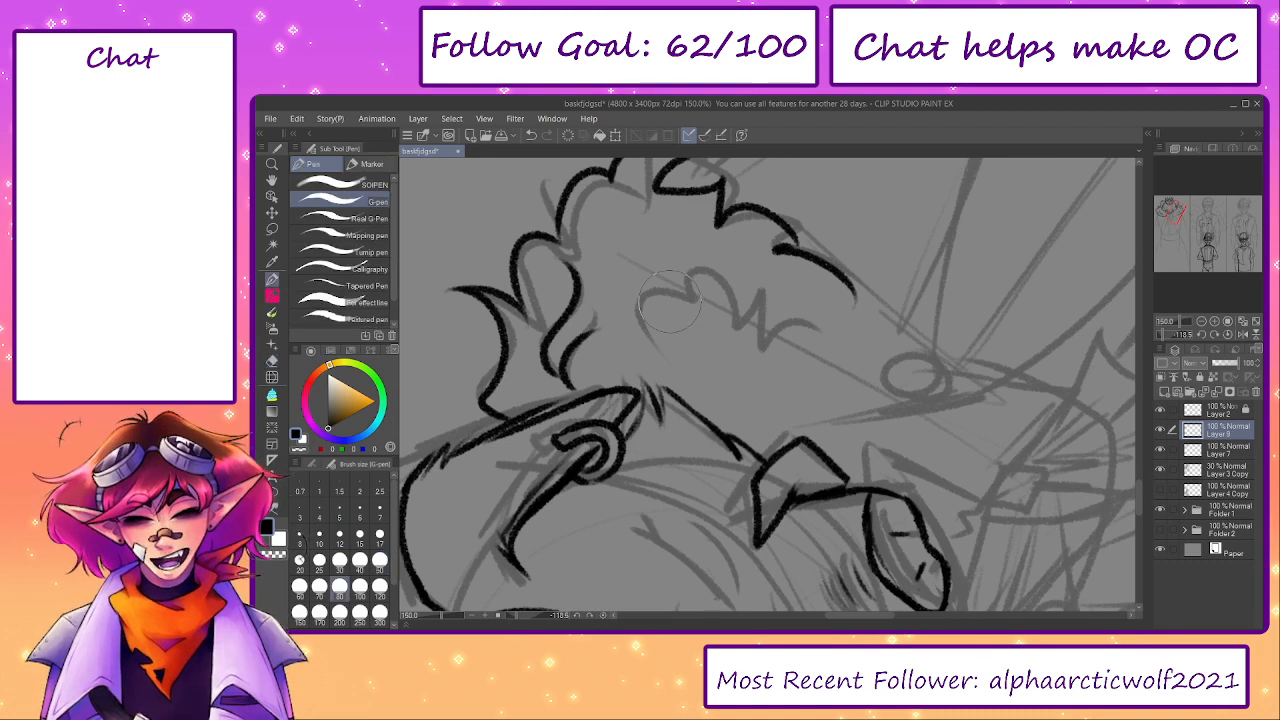
mouse_move(656, 316)
mouse_down()
mouse_move(662, 302)
mouse_move(796, 304)
mouse_up()
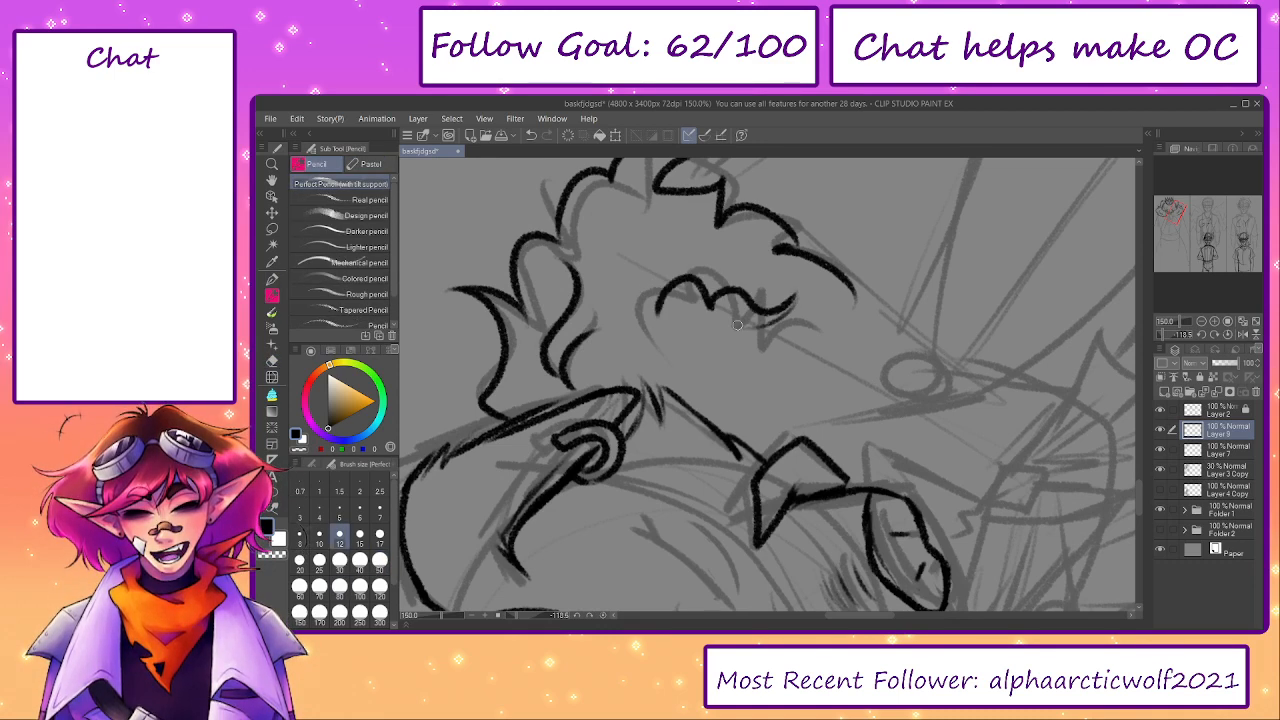
key(ctrl+z)
key(ctrl+z)
key(ctrl+z)
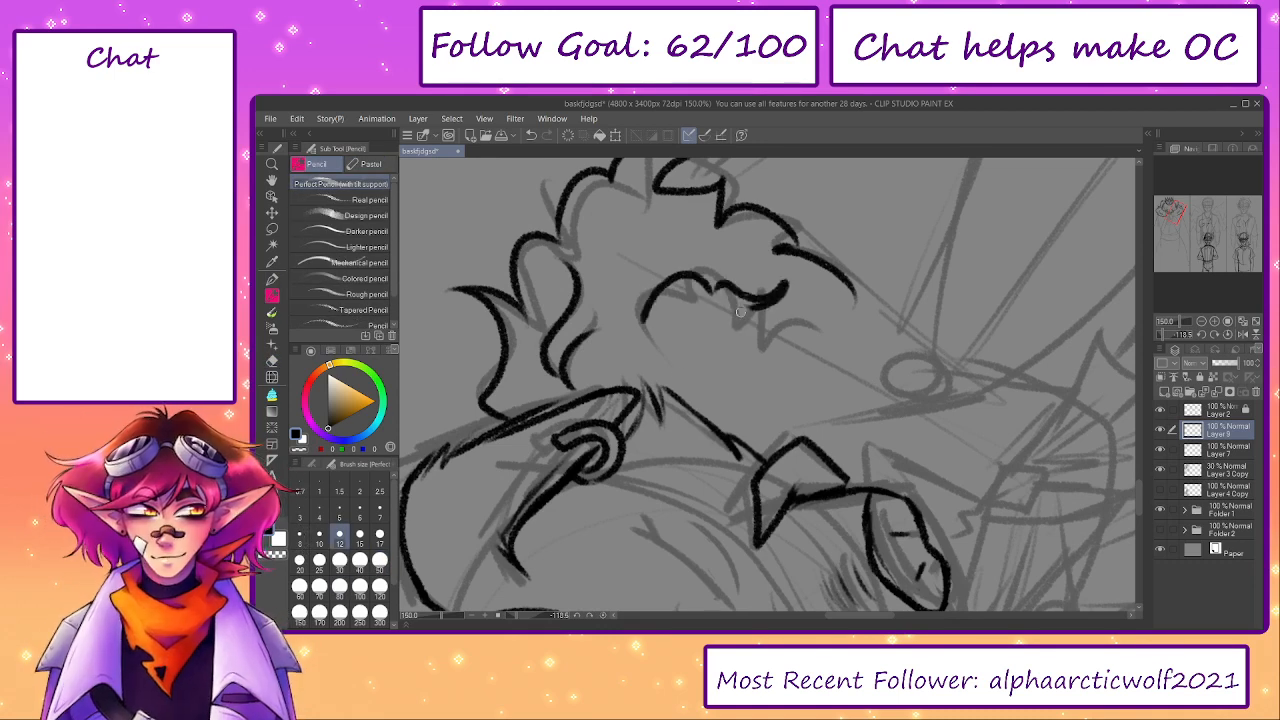
click(603, 617)
drag(869, 350, 945, 324)
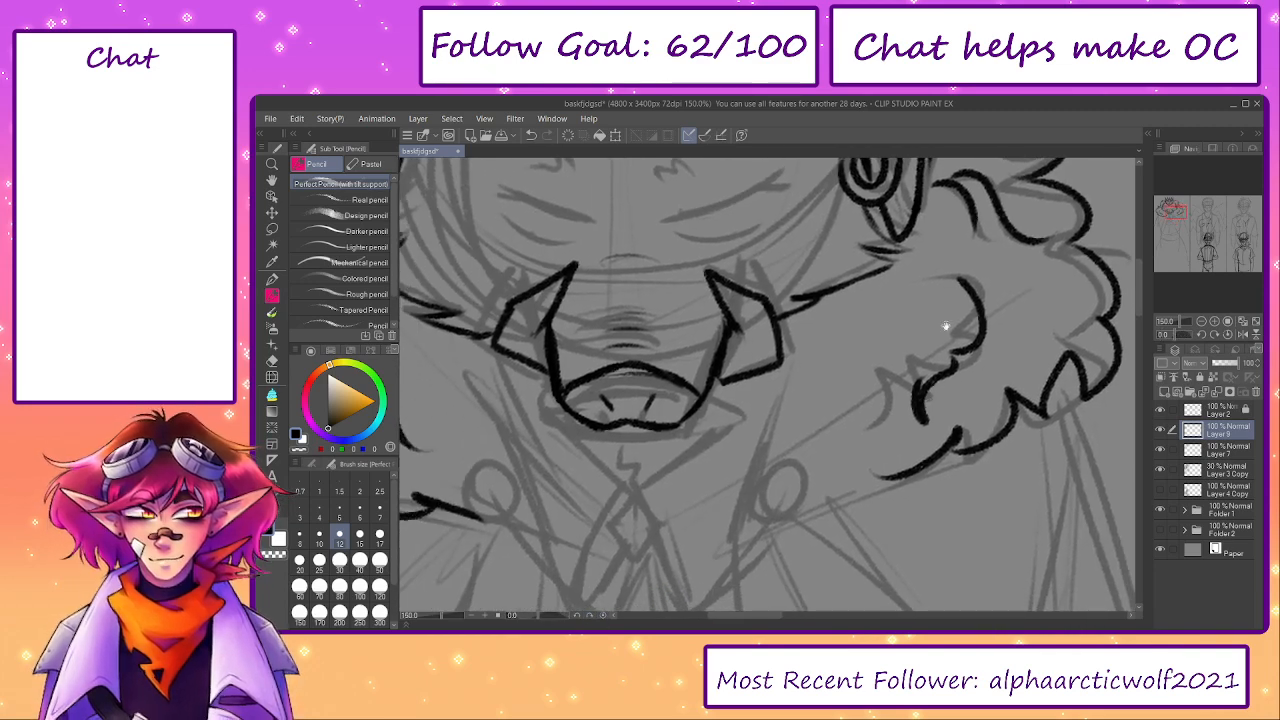
key(ctrl+z)
- Trace the right fur's inner curl and zigzag tufts, its lower and front edges with pointed tips, and its round clasp
key(ctrl+z)
mouse_move(795, 433)
mouse_down()
mouse_move(954, 406)
mouse_move(828, 430)
mouse_up()
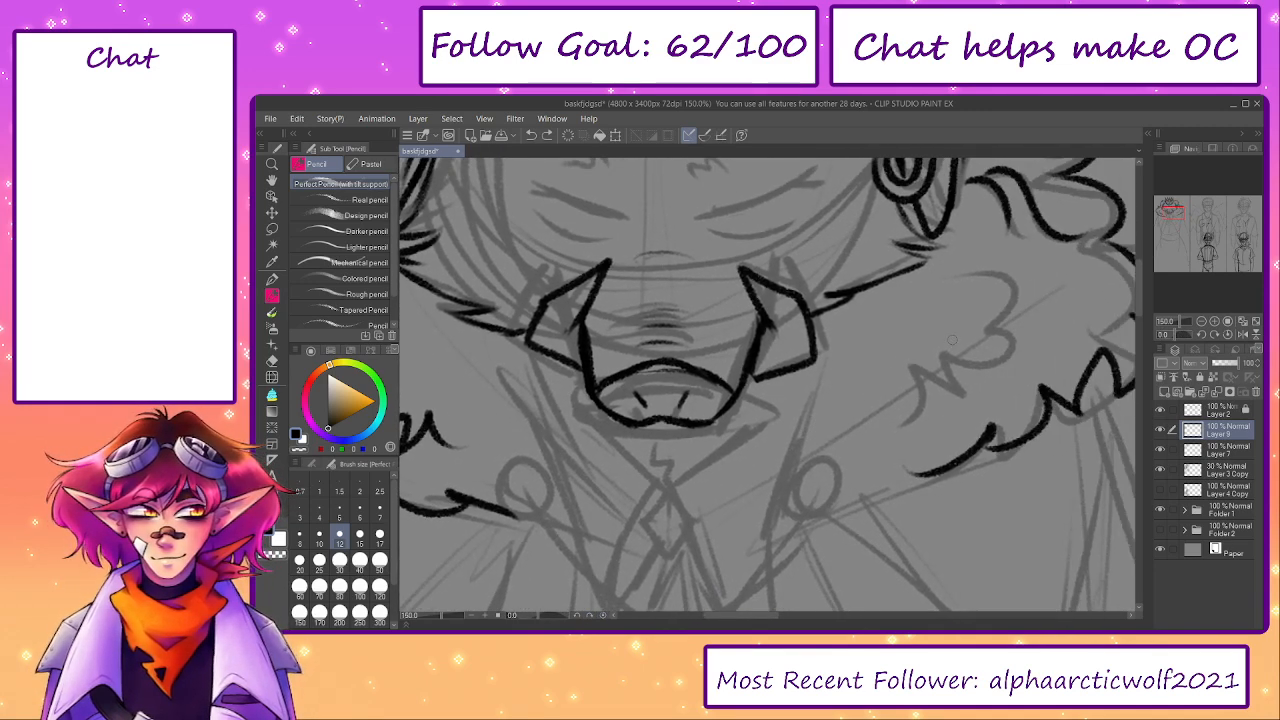
mouse_move(970, 282)
mouse_down()
mouse_move(1019, 302)
mouse_move(996, 336)
mouse_move(947, 360)
mouse_move(951, 406)
mouse_move(920, 382)
mouse_move(886, 425)
mouse_move(963, 432)
mouse_move(941, 416)
mouse_move(934, 479)
mouse_up()
key(ctrl+z)
mouse_move(944, 415)
mouse_down()
mouse_move(929, 478)
mouse_move(829, 479)
mouse_up()
mouse_move(849, 303)
mouse_down()
mouse_move(810, 376)
mouse_move(808, 484)
mouse_move(805, 460)
mouse_up()
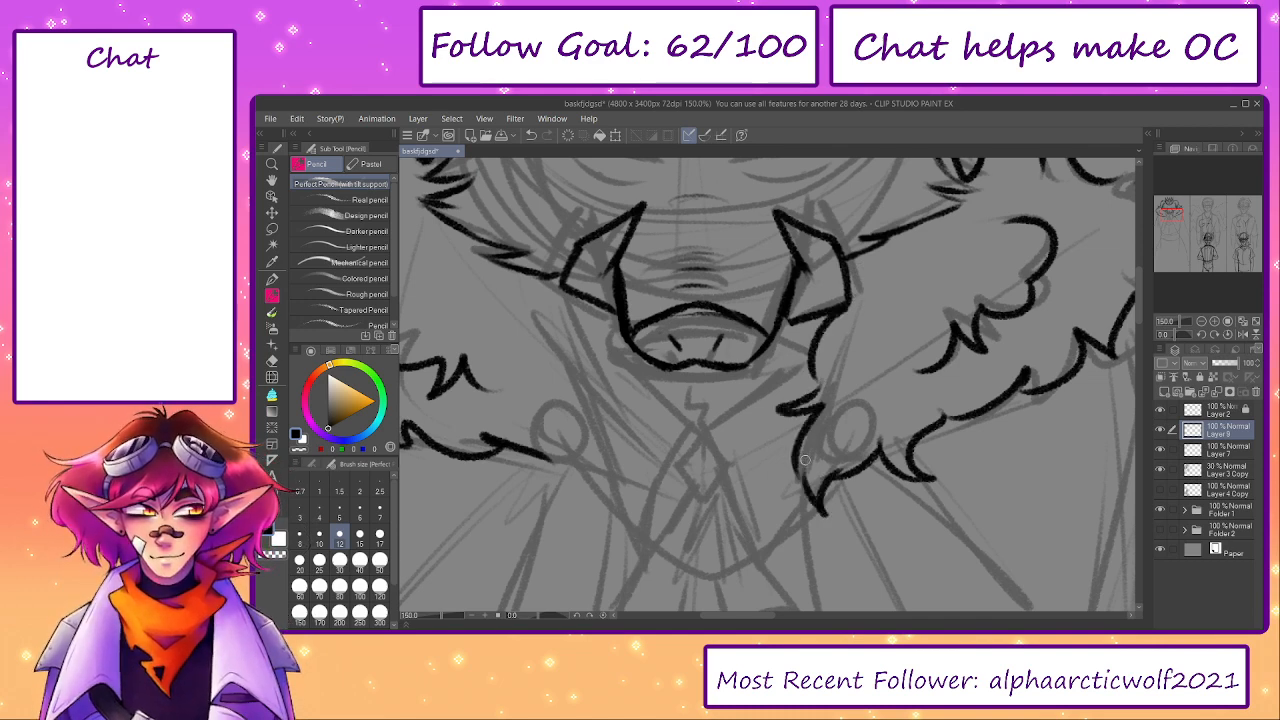
mouse_move(836, 418)
mouse_down()
mouse_move(855, 438)
mouse_move(834, 421)
mouse_up()
- Draw the left fur's front edge below the tusk and the round clasp beside it
mouse_move(599, 317)
mouse_down()
mouse_move(734, 284)
mouse_move(728, 370)
mouse_move(765, 402)
mouse_move(755, 484)
mouse_move(711, 434)
mouse_move(728, 439)
mouse_up()
key(ctrl+z)
key(ctrl+z)
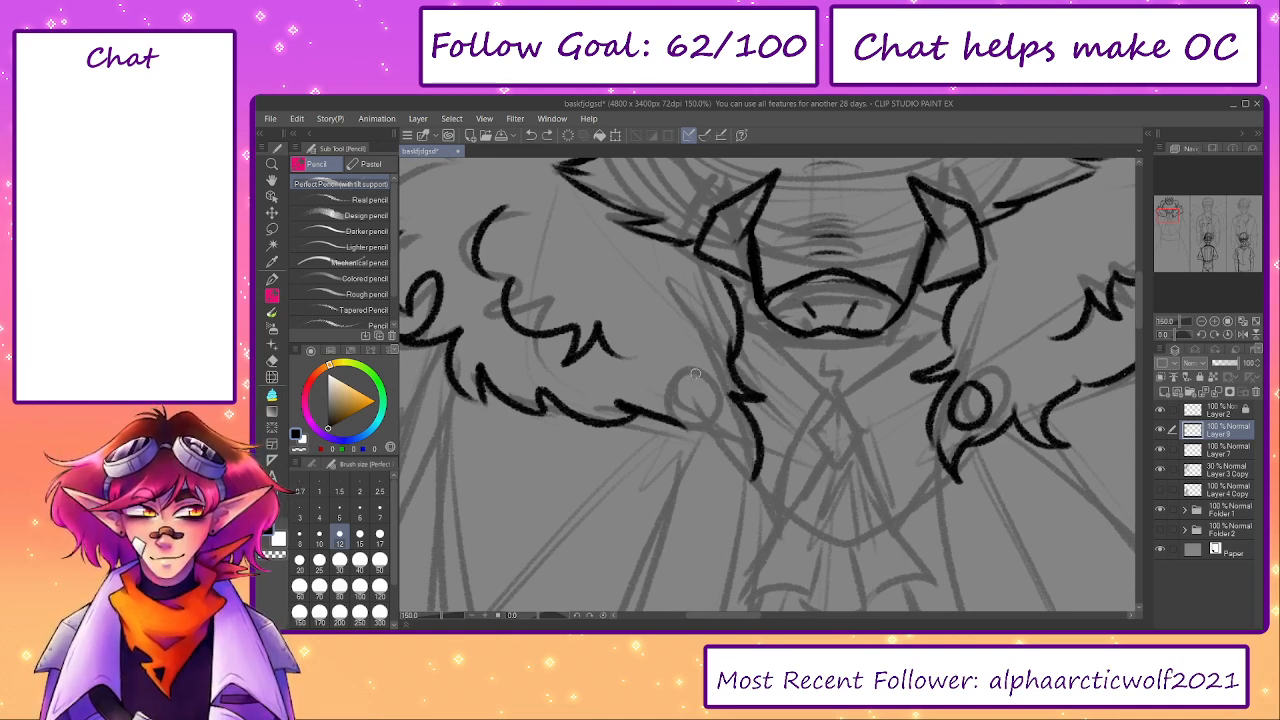
mouse_move(696, 374)
mouse_down()
mouse_move(705, 423)
mouse_move(693, 384)
mouse_move(681, 417)
mouse_move(684, 380)
mouse_up()
key(ctrl+z)
mouse_move(682, 425)
mouse_down()
mouse_move(709, 451)
mouse_move(721, 434)
mouse_move(735, 482)
mouse_move(756, 423)
mouse_move(747, 476)
mouse_move(684, 445)
mouse_up()
- Erase the left fur's lowest tip and redraw the pointed tufts beneath the clasp, joining them to the lower edge
key(ctrl+z)
key(e)
key(p)
key(p)
key(ctrl+z)
key(e)
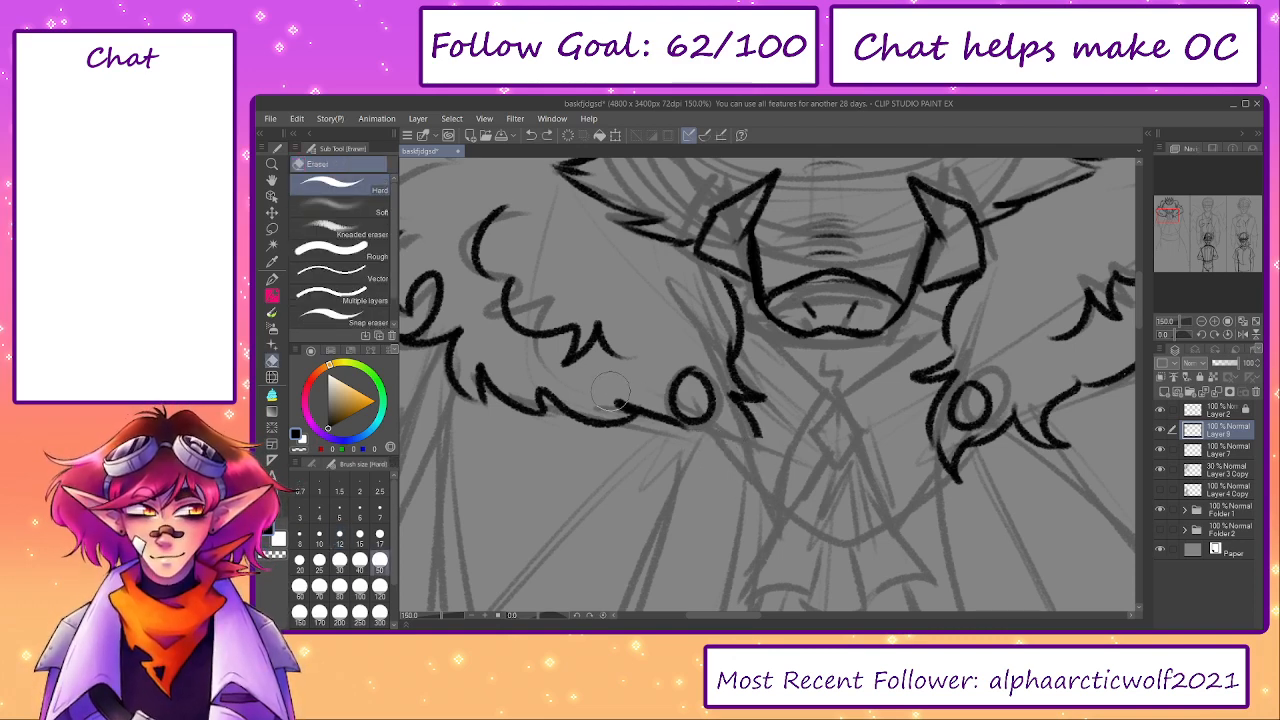
mouse_move(614, 392)
mouse_down()
mouse_move(667, 425)
mouse_move(682, 372)
mouse_move(704, 375)
mouse_move(622, 420)
mouse_move(645, 400)
mouse_move(741, 473)
mouse_up()
key(p)
key(ctrl+z)
key(ctrl+z)
mouse_move(742, 412)
mouse_down()
mouse_move(768, 487)
mouse_move(730, 437)
mouse_move(732, 480)
mouse_move(712, 443)
mouse_move(740, 490)
mouse_up()
key(ctrl+z)
key(ctrl+z)
key(ctrl+z)
key(ctrl+z)
key(e)
key(p)
mouse_move(762, 482)
mouse_down()
mouse_move(746, 411)
mouse_move(747, 484)
mouse_move(752, 422)
mouse_move(696, 380)
mouse_move(706, 393)
mouse_move(629, 381)
mouse_up()
key(ctrl+z)
key(ctrl+z)
drag(760, 411, 775, 536)
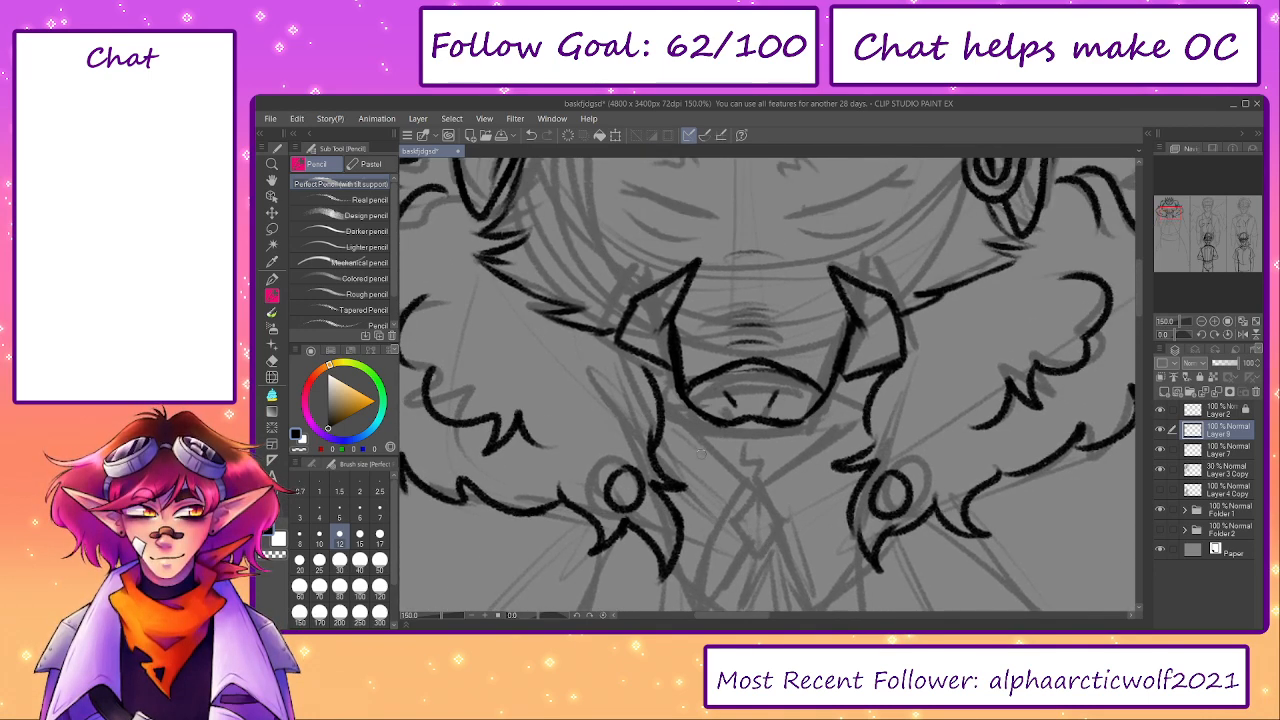
- Hide the Layer 3 Copy sketch to check the linework on its own and show it again
drag(438, 617, 432, 617)
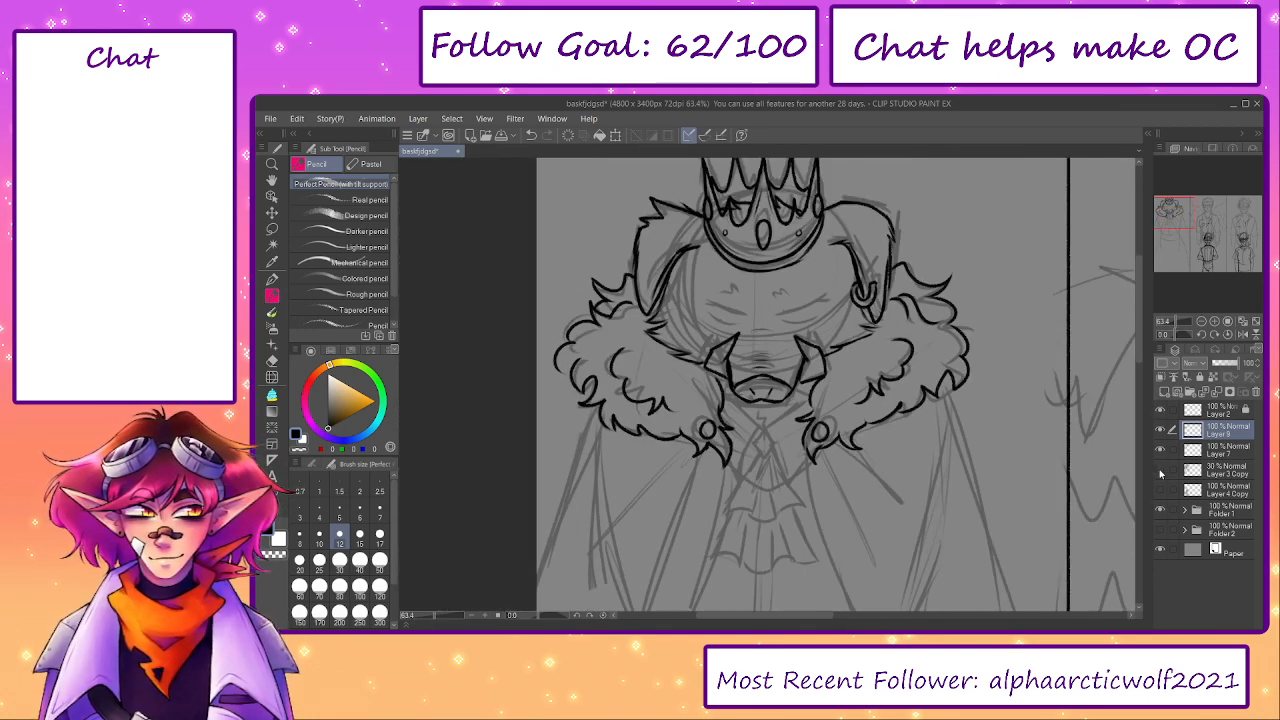
click(1160, 472)
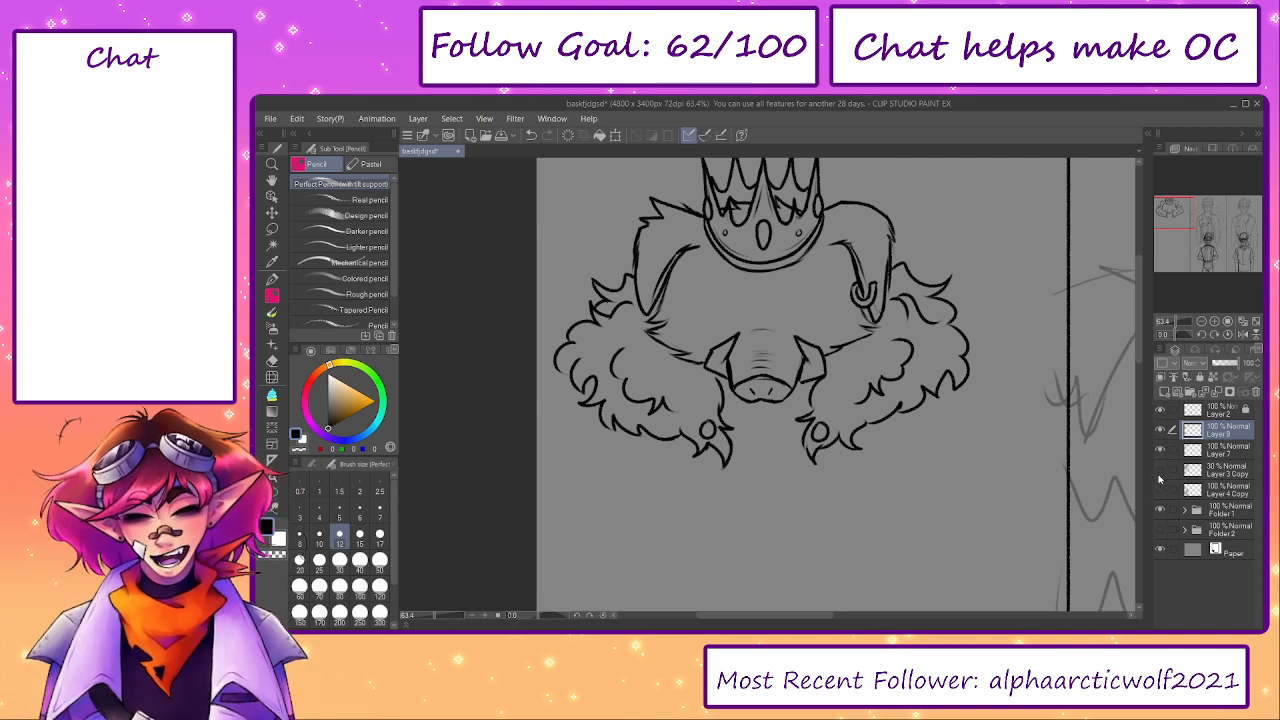
click(1160, 472)
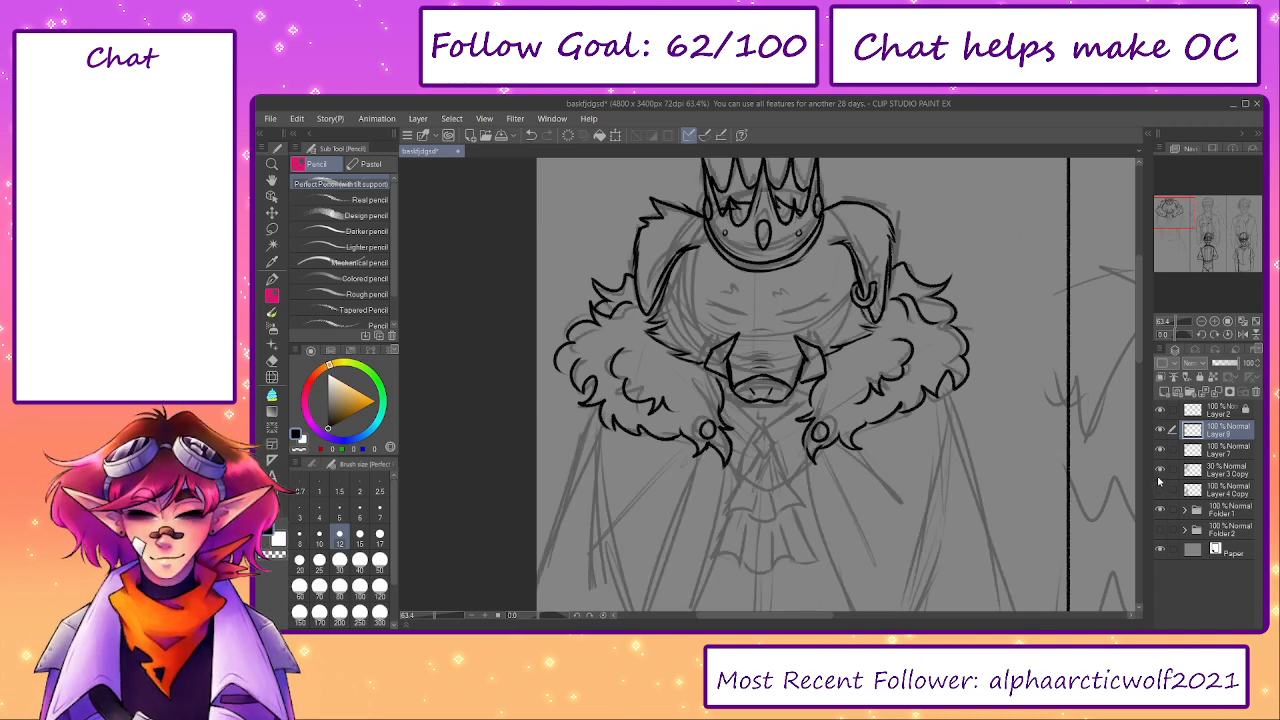
- Draw the cloak's long outer edges running diagonally down from both ends of the fur collar
scroll(885, 506, up, 3)
drag(535, 464, 680, 419)
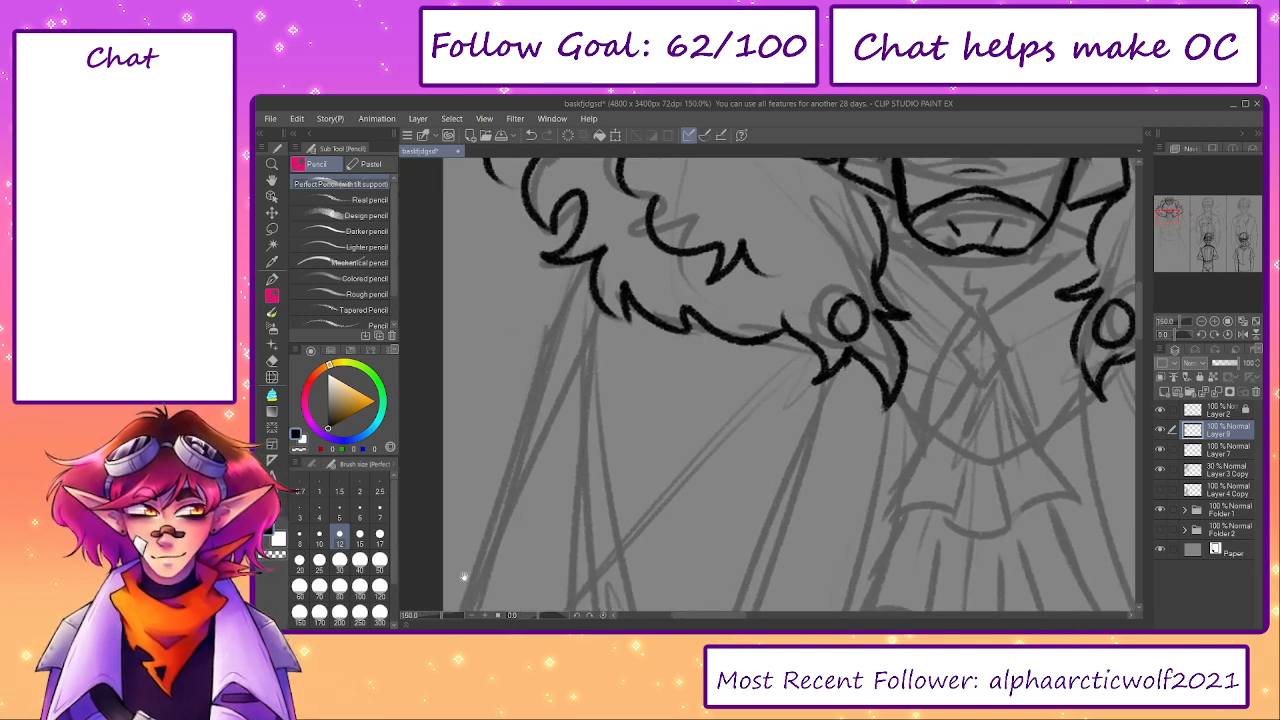
drag(436, 619, 406, 621)
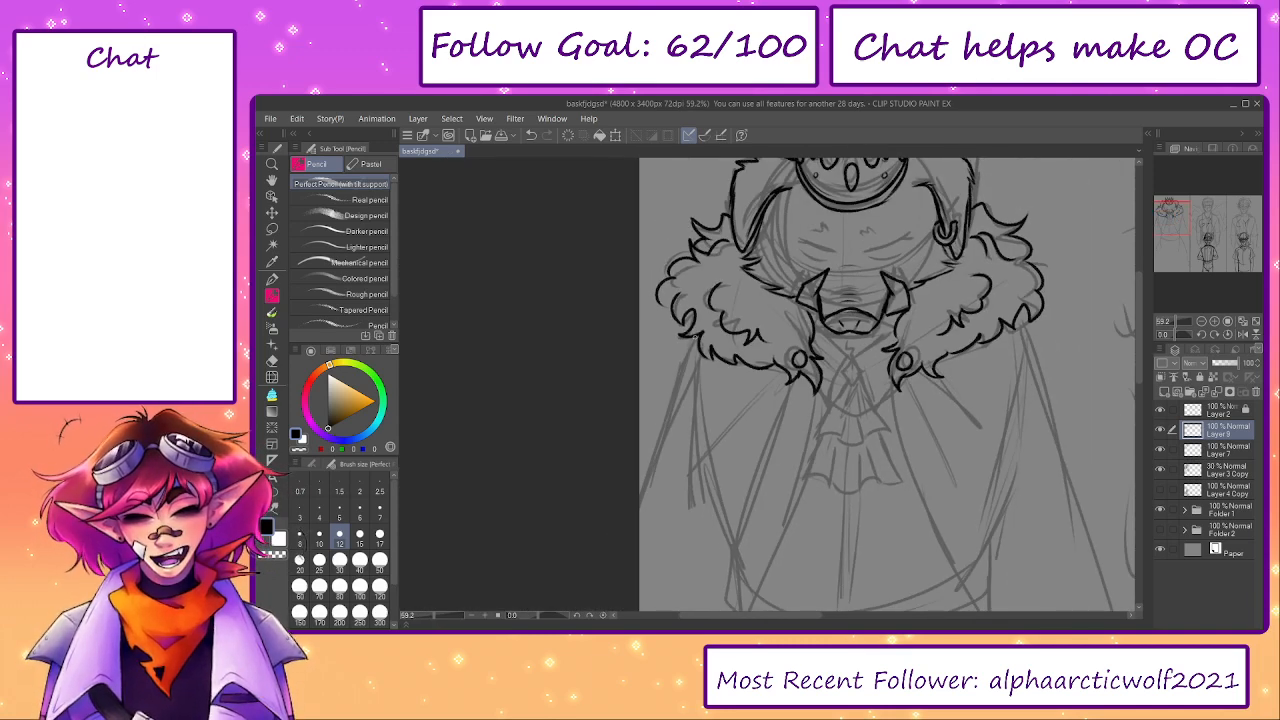
drag(697, 335, 639, 485)
mouse_move(955, 417)
mouse_down()
mouse_move(797, 334)
mouse_move(763, 296)
mouse_up()
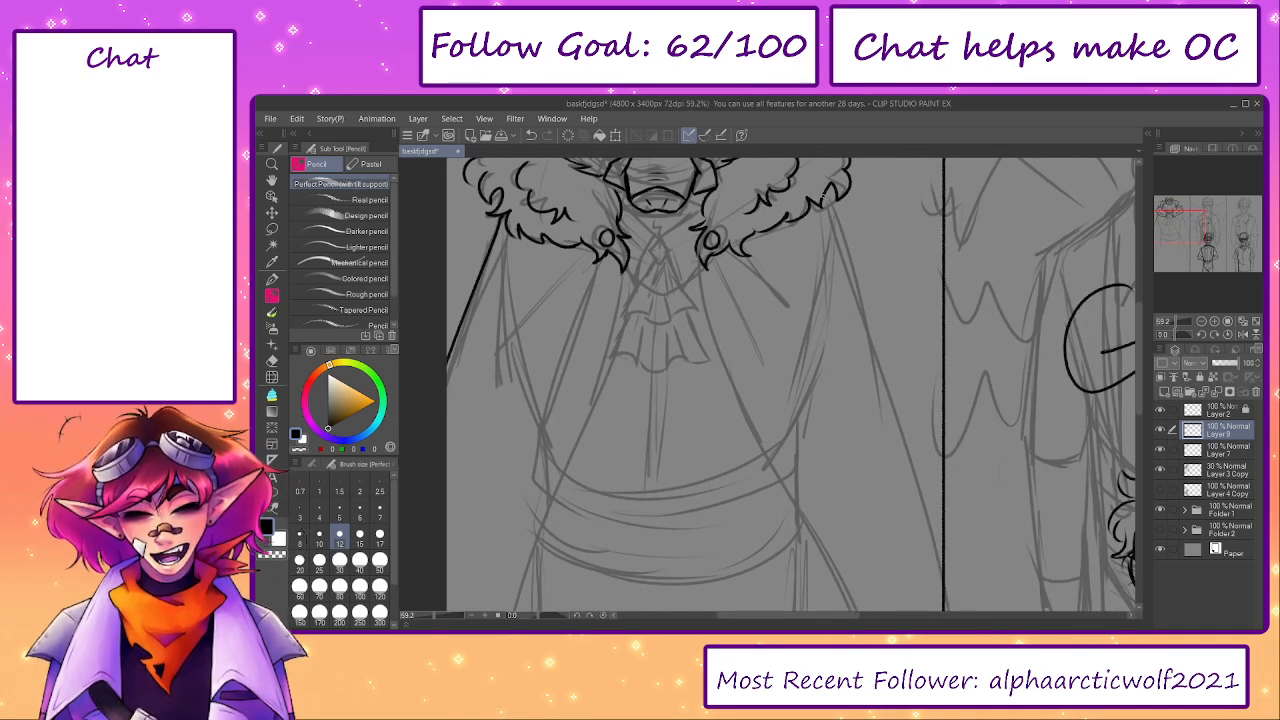
drag(826, 192, 942, 606)
drag(435, 617, 425, 617)
key(ctrl+z)
drag(800, 334, 875, 516)
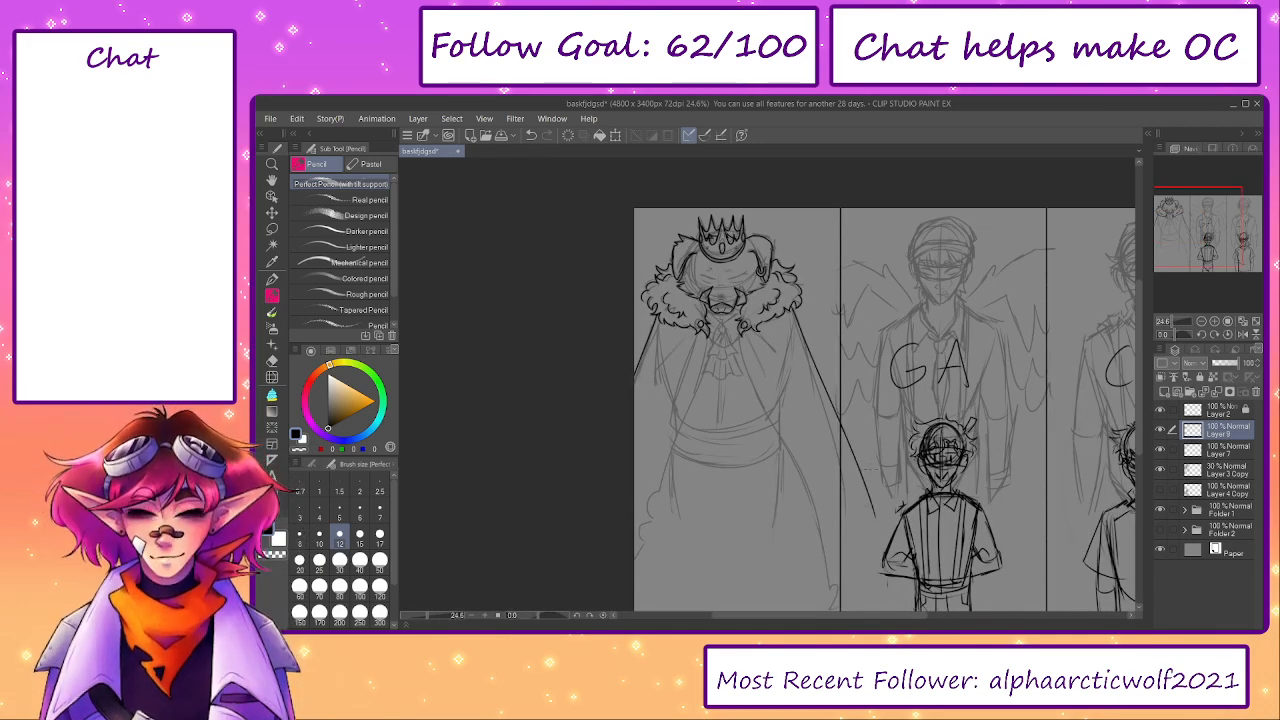
- Erase the part of the cloak's right outer edge that crosses the panel border
scroll(760, 321, up, 4)
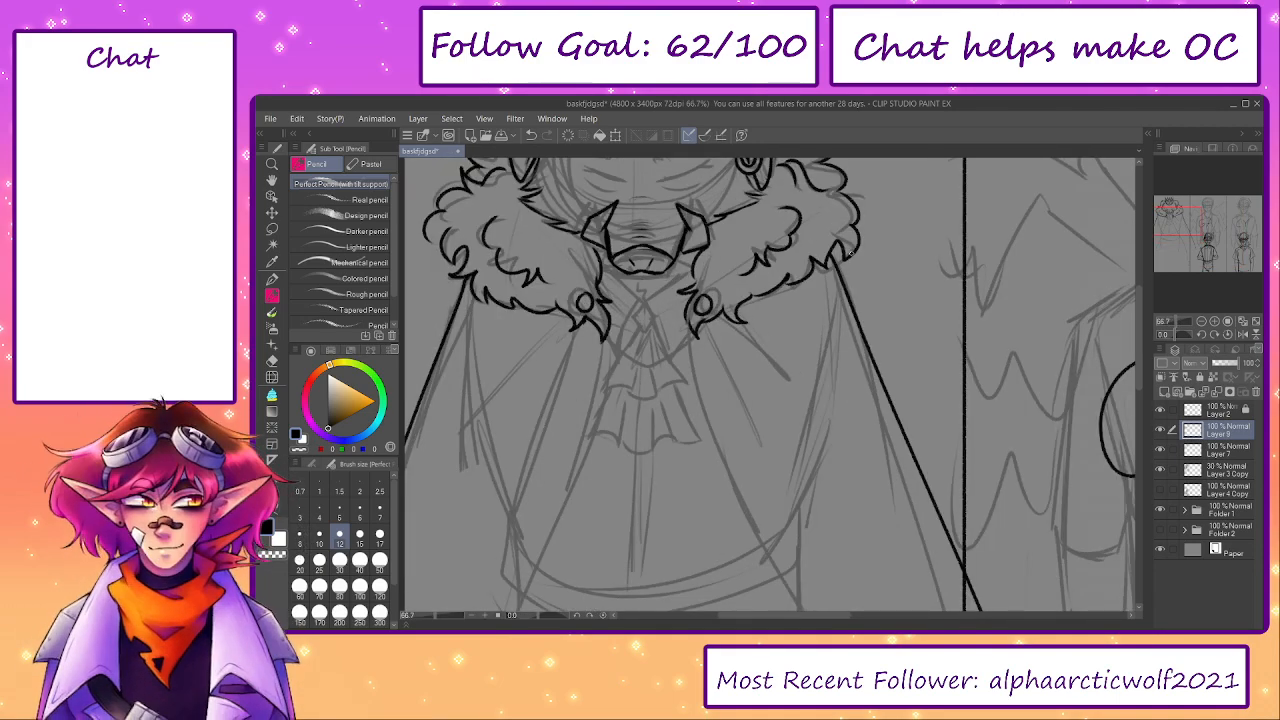
drag(829, 419, 761, 250)
key(e)
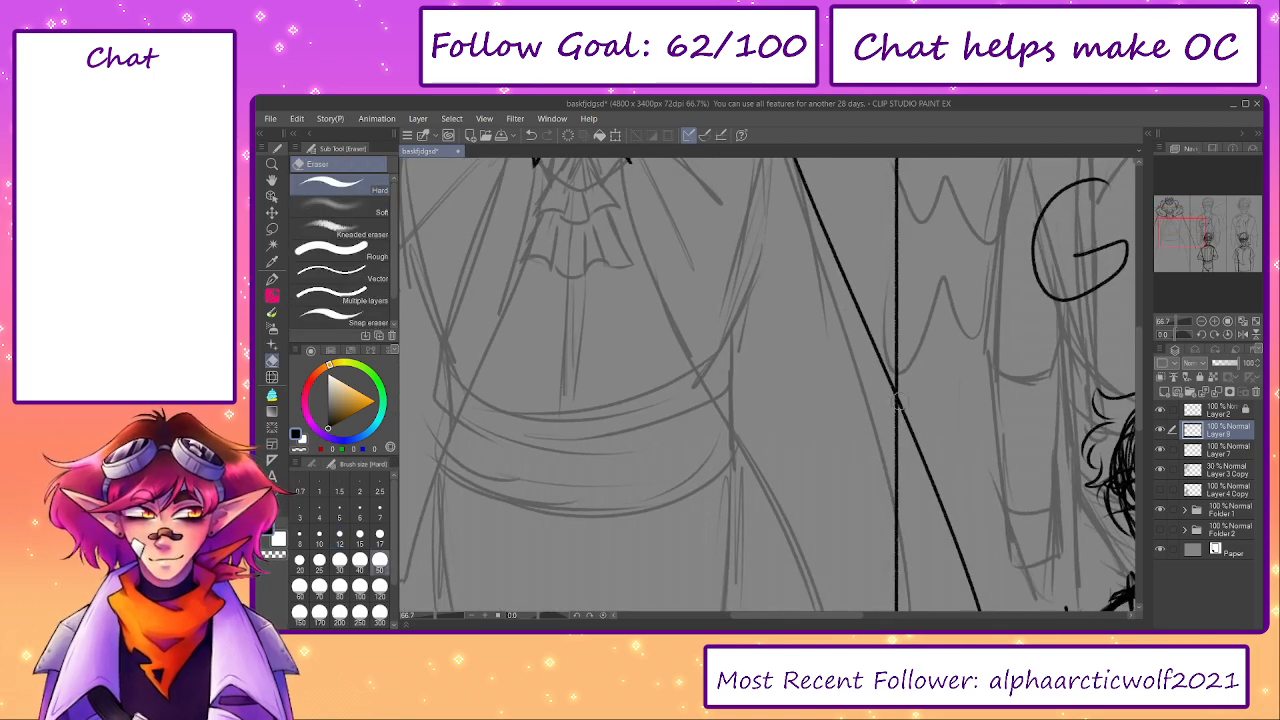
mouse_move(907, 401)
mouse_down()
mouse_move(952, 535)
mouse_move(873, 352)
mouse_up()
drag(889, 388, 928, 505)
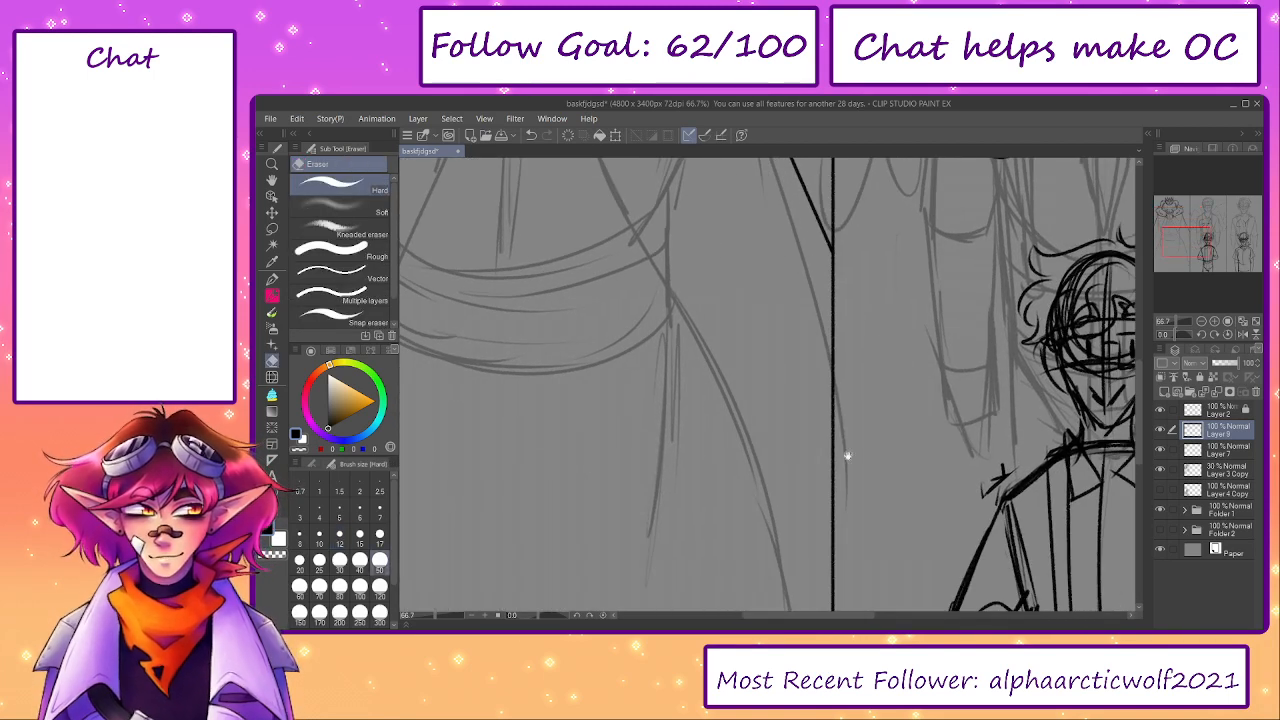
mouse_move(527, 218)
mouse_down()
mouse_move(700, 411)
mouse_move(717, 538)
mouse_up()
mouse_move(683, 460)
mouse_down()
mouse_move(700, 497)
mouse_move(721, 479)
mouse_up()
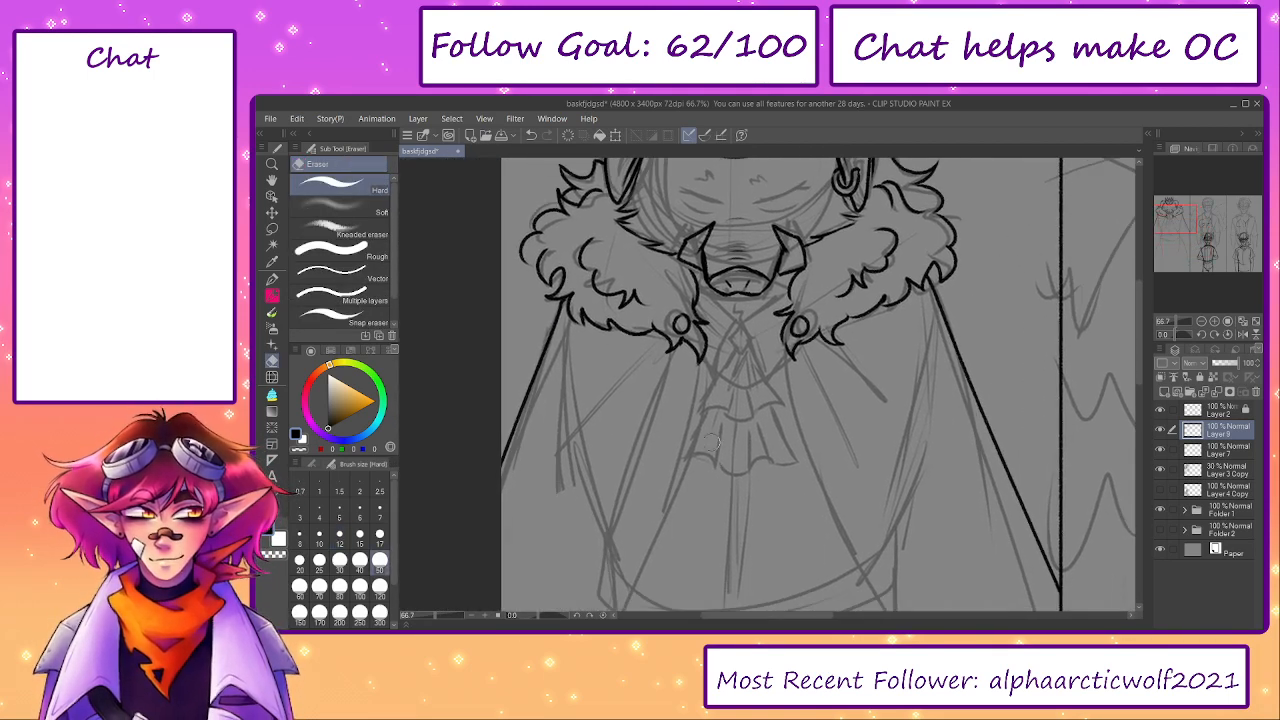
- Draw narrow fold lines on the cloak below the left and right clasps
key(p)
drag(684, 342, 641, 490)
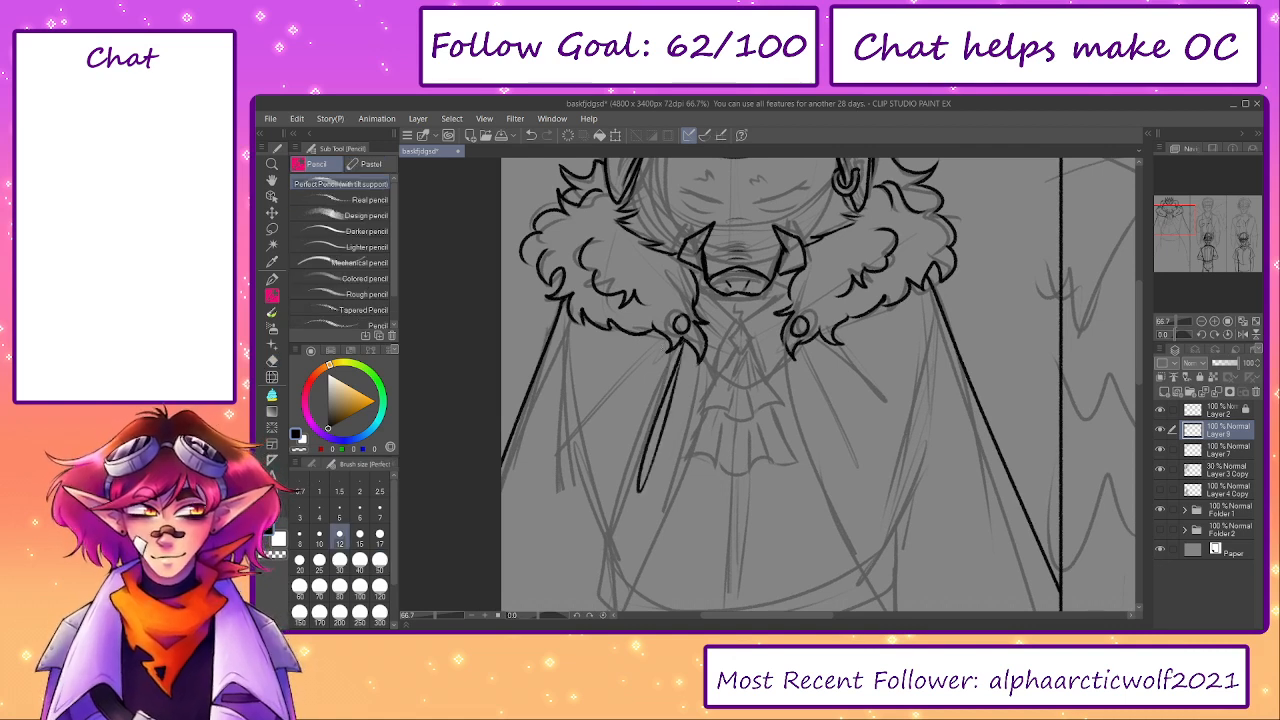
mouse_move(807, 348)
mouse_down()
mouse_move(847, 442)
mouse_move(809, 350)
mouse_move(881, 431)
mouse_up()
key(ctrl+z)
drag(822, 344, 867, 432)
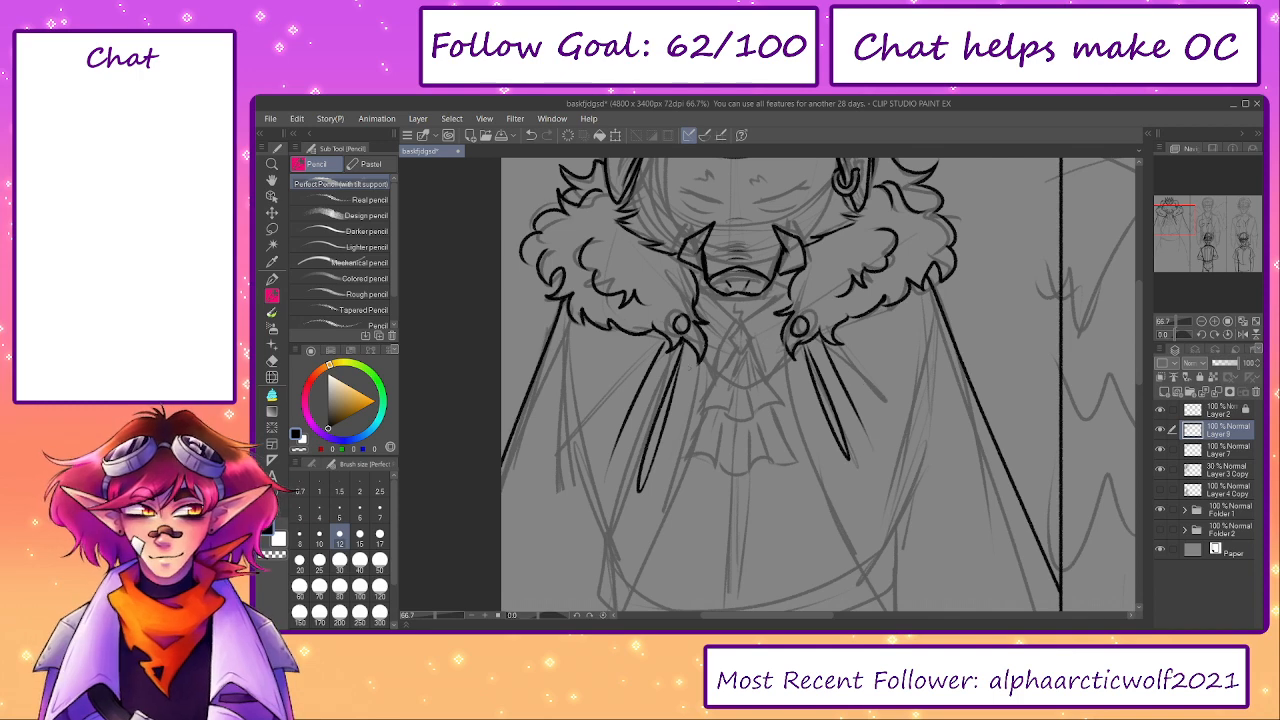
drag(704, 356, 636, 546)
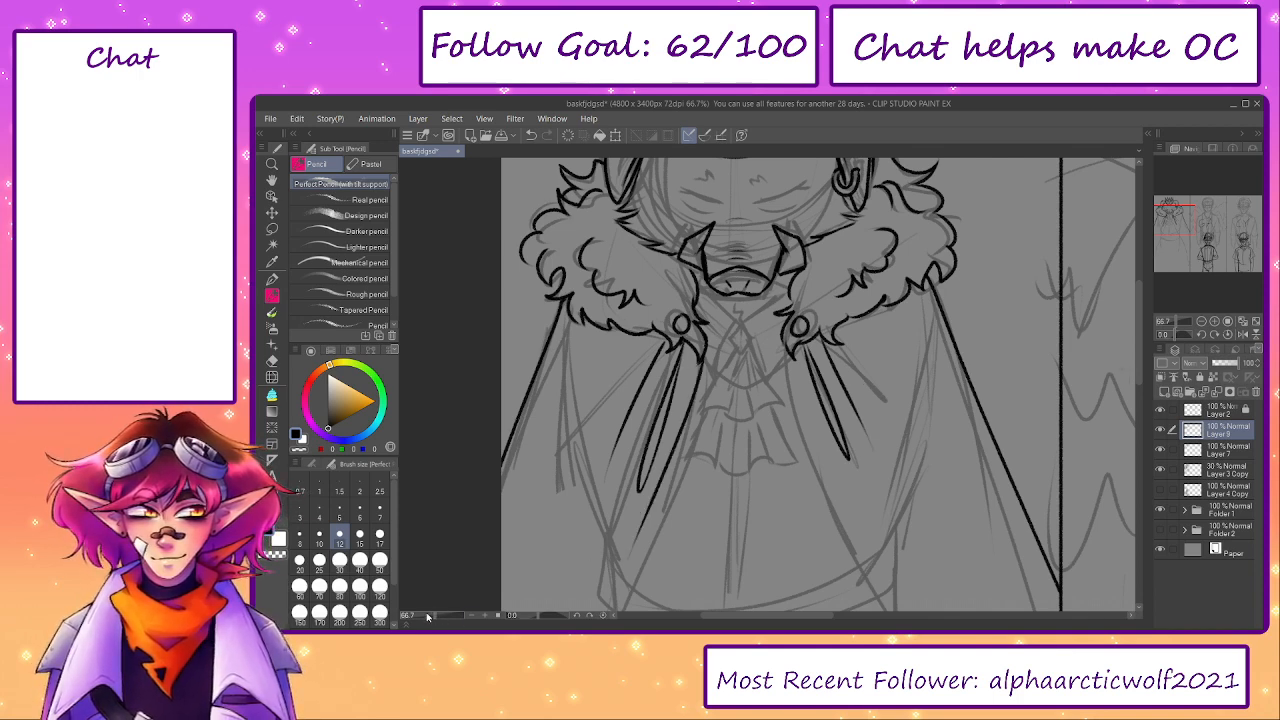
- Draw the cloak's long curved front edges from both clasps, flaring outward past the waist
click(427, 617)
drag(766, 446, 766, 392)
scroll(756, 331, up, 3)
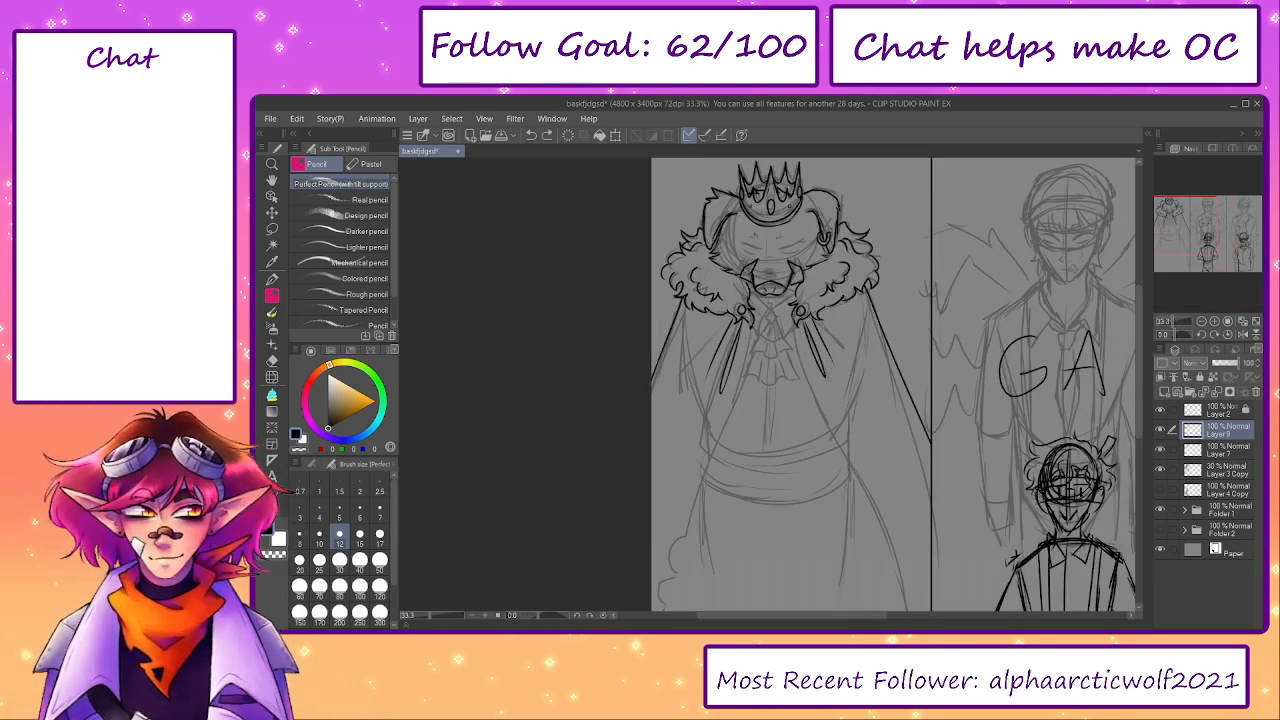
drag(742, 316, 724, 462)
key(ctrl+z)
drag(744, 310, 652, 594)
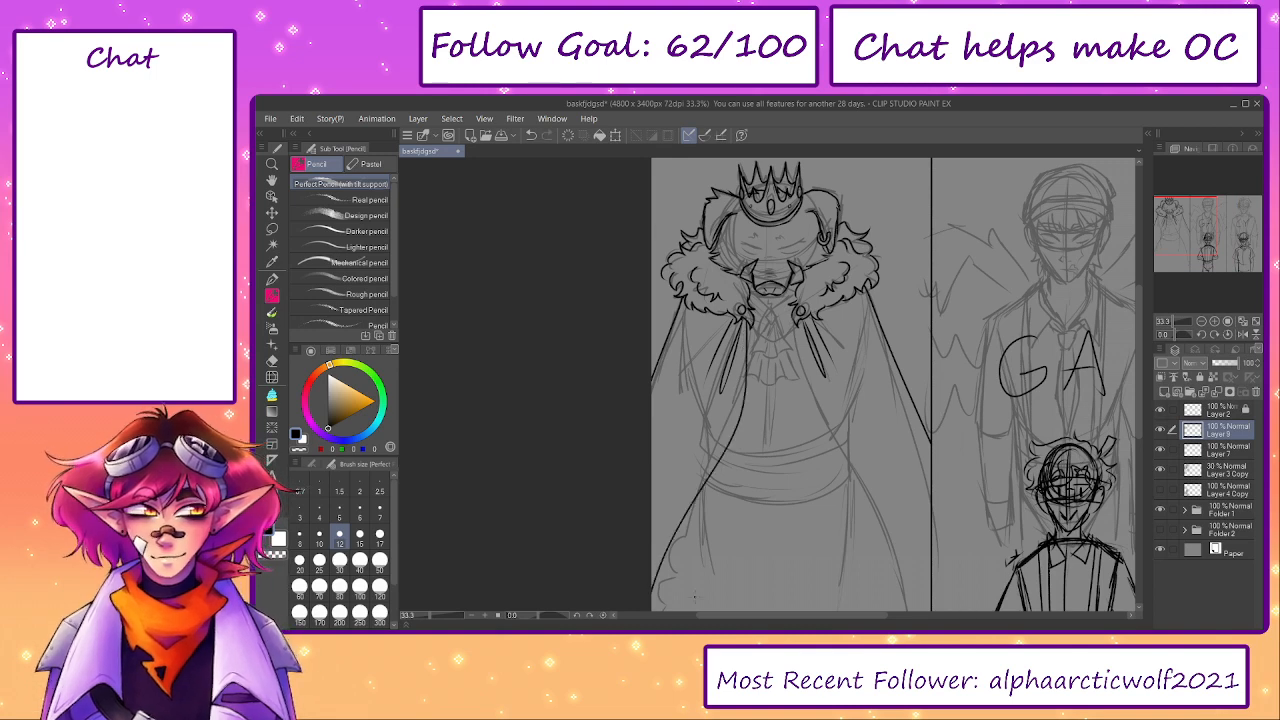
drag(801, 318, 974, 612)
- Erase the part of the cloak's right front edge that runs past the panel border
drag(838, 428, 840, 306)
key(e)
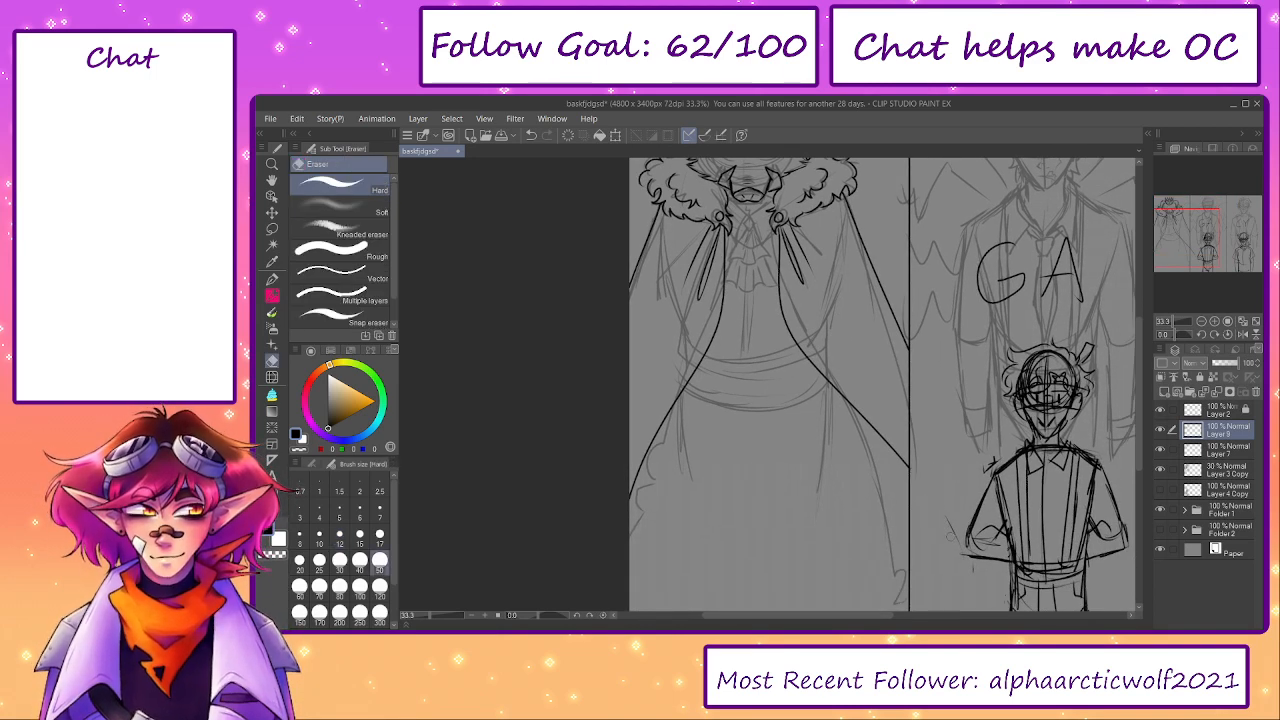
scroll(895, 450, up, 2)
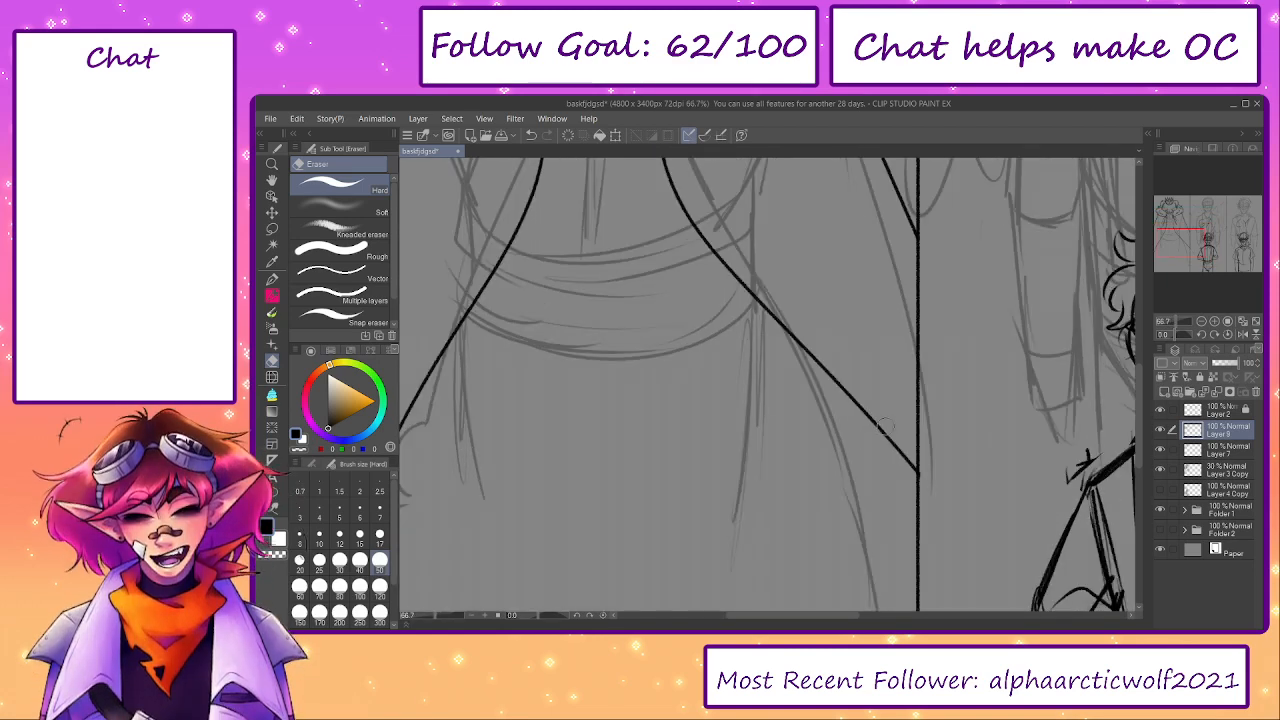
drag(893, 384, 941, 555)
drag(832, 427, 851, 560)
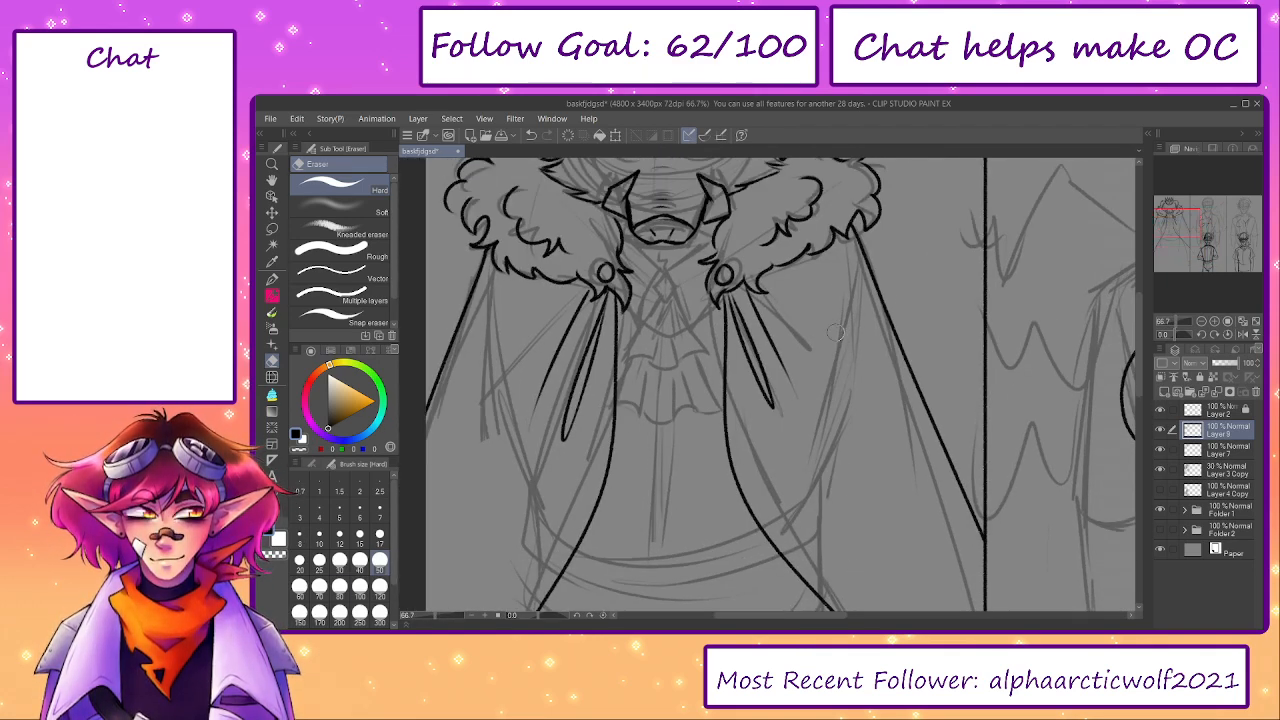
key(p)
key(p)
drag(883, 348, 925, 465)
key(ctrl+z)
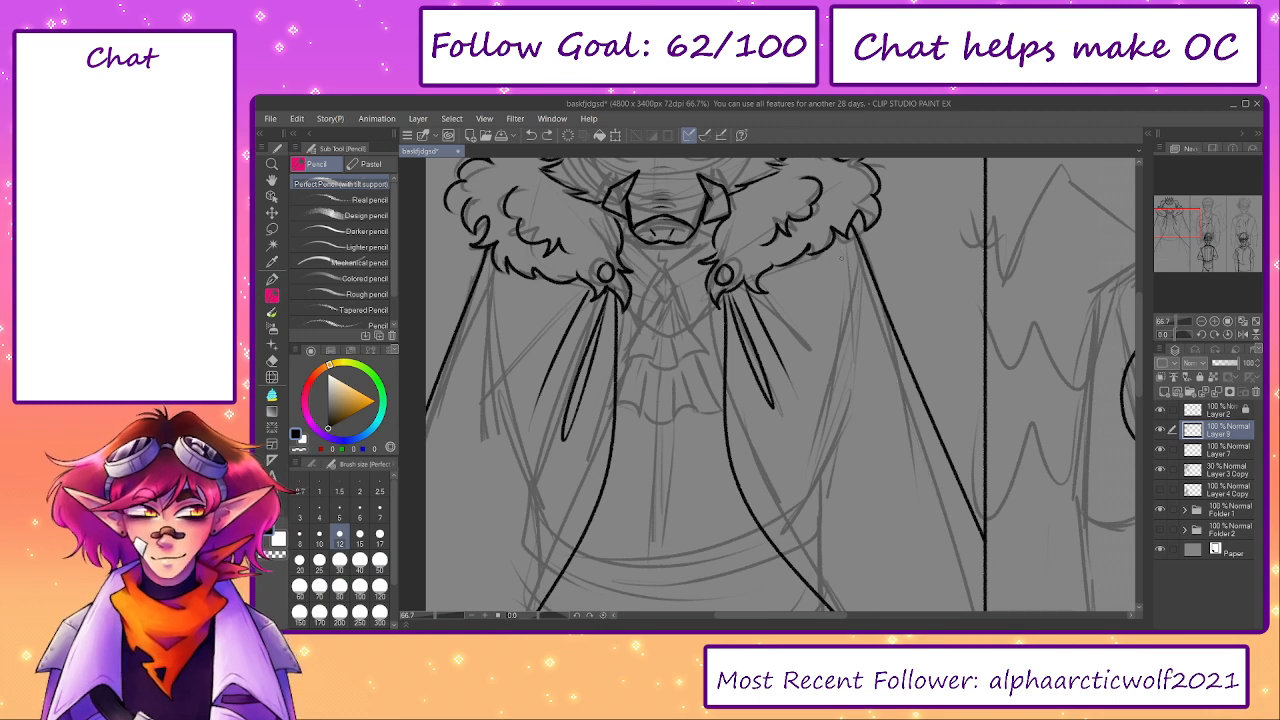
drag(889, 378, 969, 558)
drag(491, 285, 415, 488)
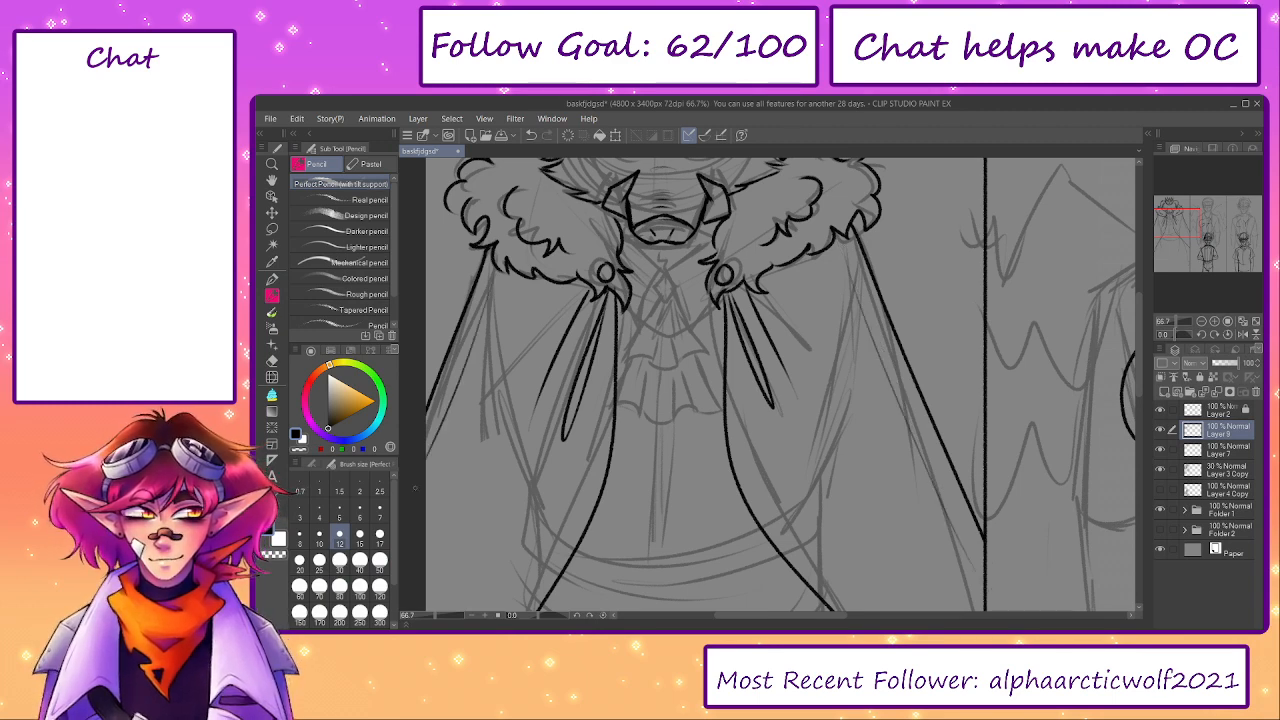
key(ctrl+z)
key(ctrl+z)
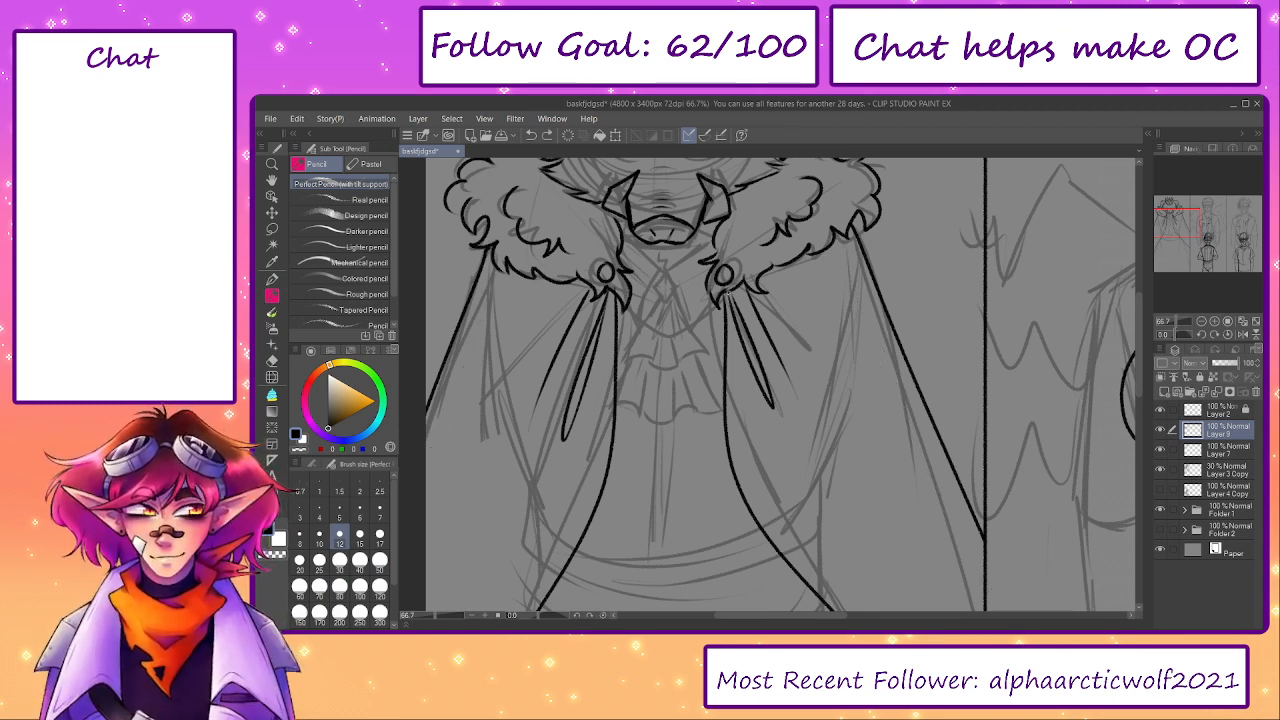
- Add a second line just inside each curved front edge of the cloak and erase the left one's overshoot at the waist
drag(731, 305, 750, 482)
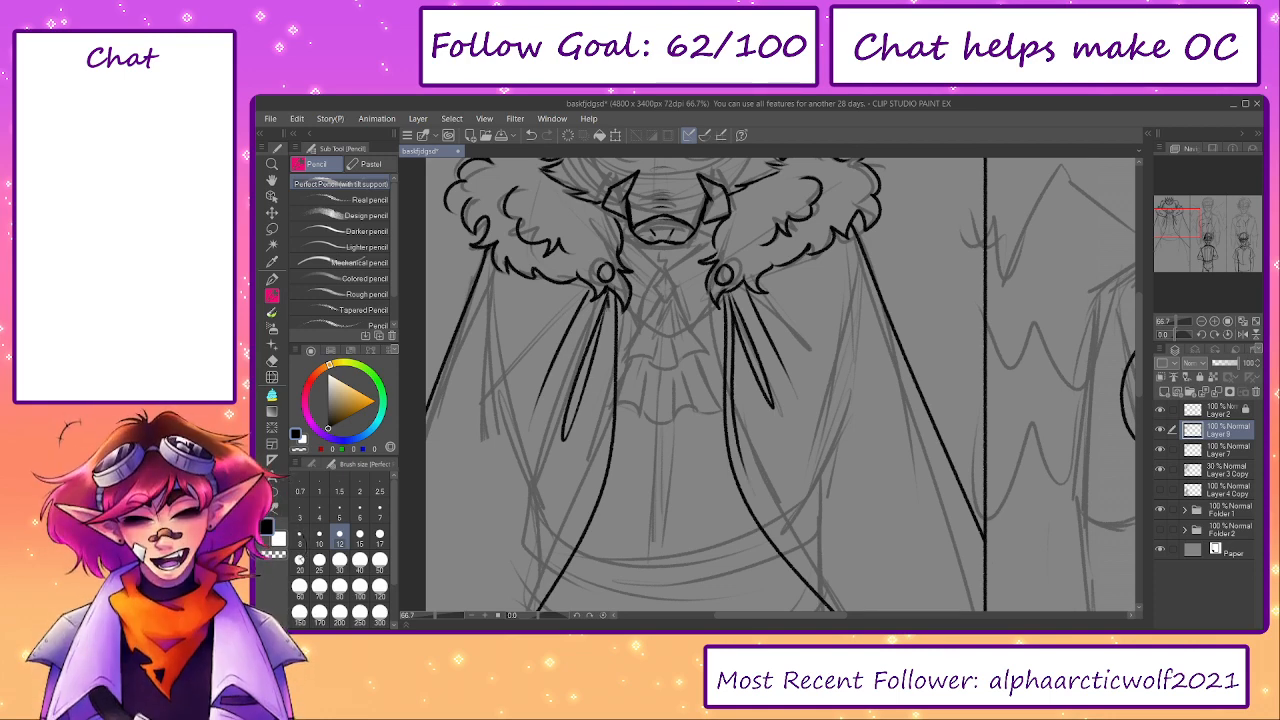
mouse_move(609, 304)
mouse_down()
mouse_move(607, 423)
mouse_move(590, 483)
mouse_move(636, 320)
mouse_move(598, 419)
mouse_up()
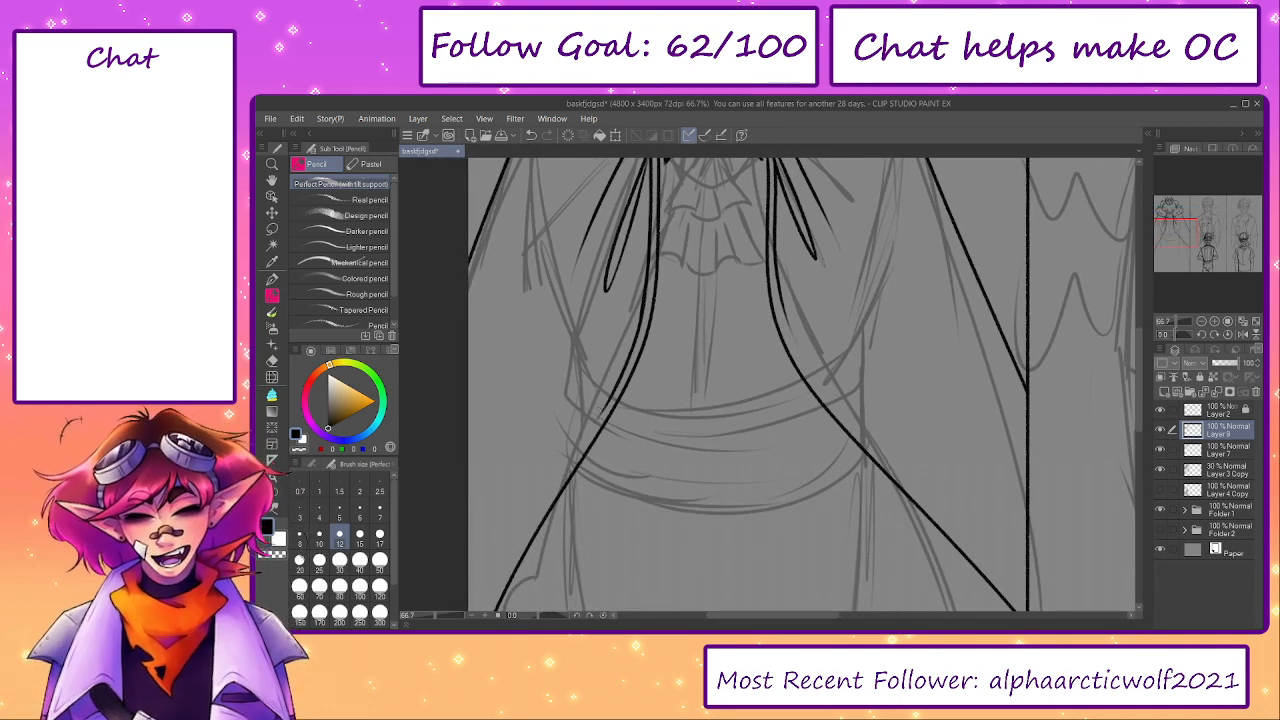
key(ctrl+z)
drag(640, 320, 603, 402)
key(ctrl+z)
mouse_move(642, 320)
mouse_down()
mouse_move(606, 410)
mouse_move(493, 580)
mouse_up()
drag(557, 454, 630, 338)
key(ctrl+z)
drag(686, 277, 613, 382)
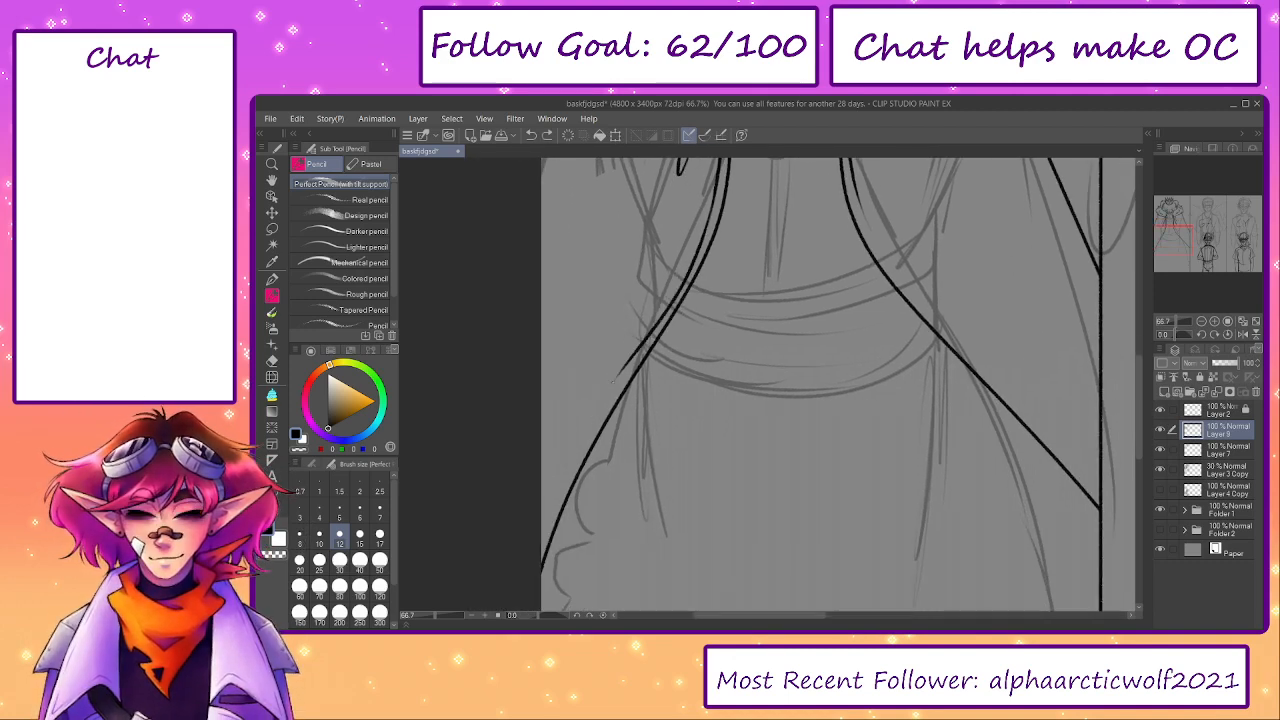
key(e)
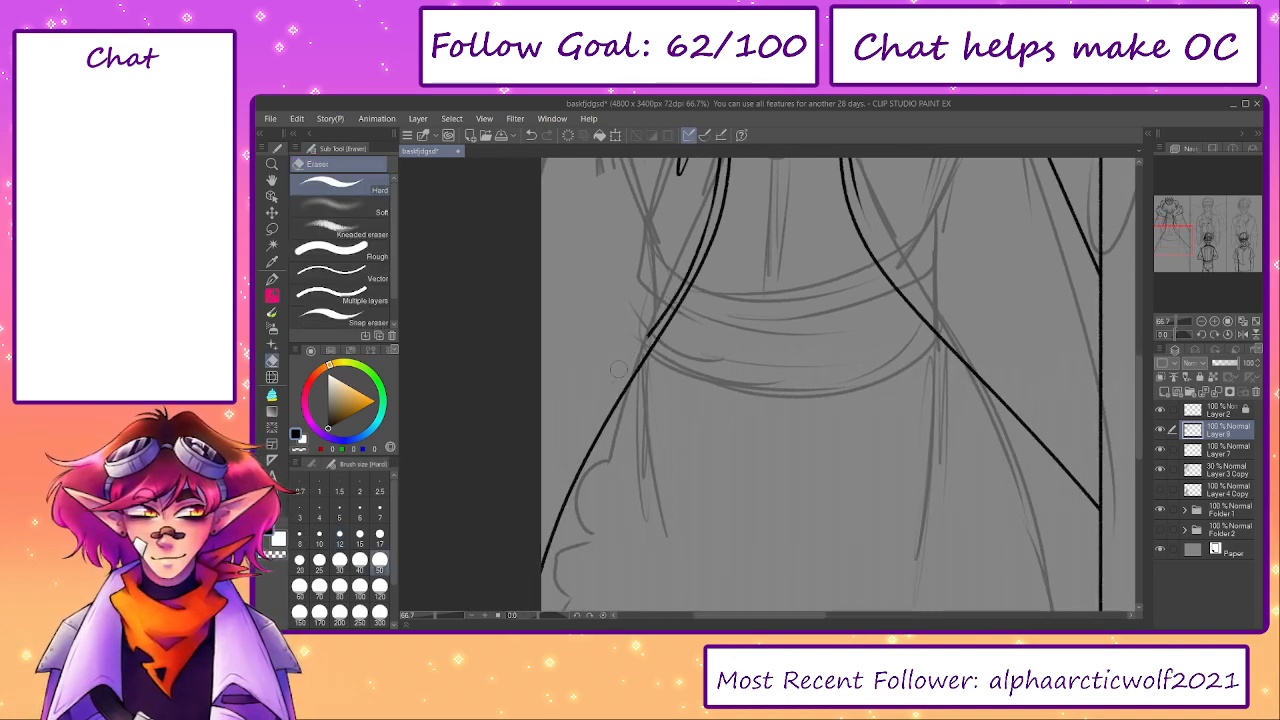
key(p)
drag(652, 330, 545, 525)
key(ctrl+z)
drag(646, 336, 541, 520)
key(ctrl+z)
drag(649, 333, 541, 528)
key(ctrl+z)
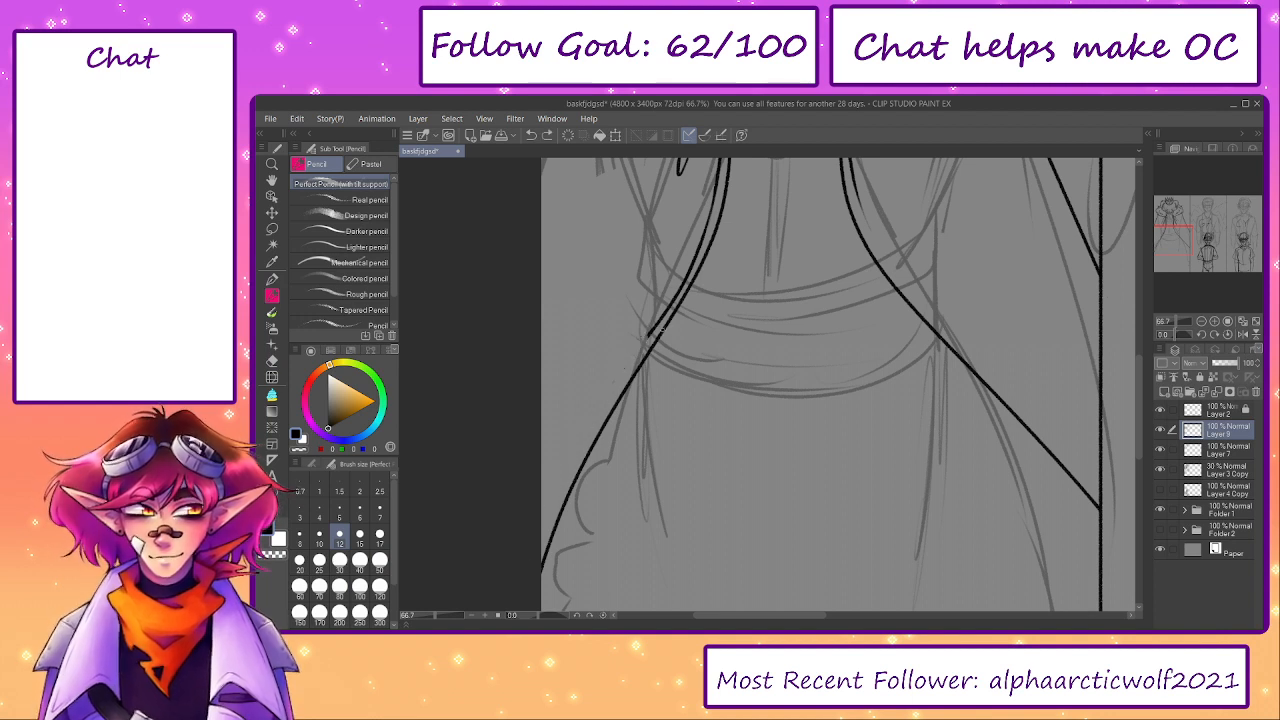
drag(648, 336, 550, 536)
key(ctrl+z)
drag(652, 330, 594, 432)
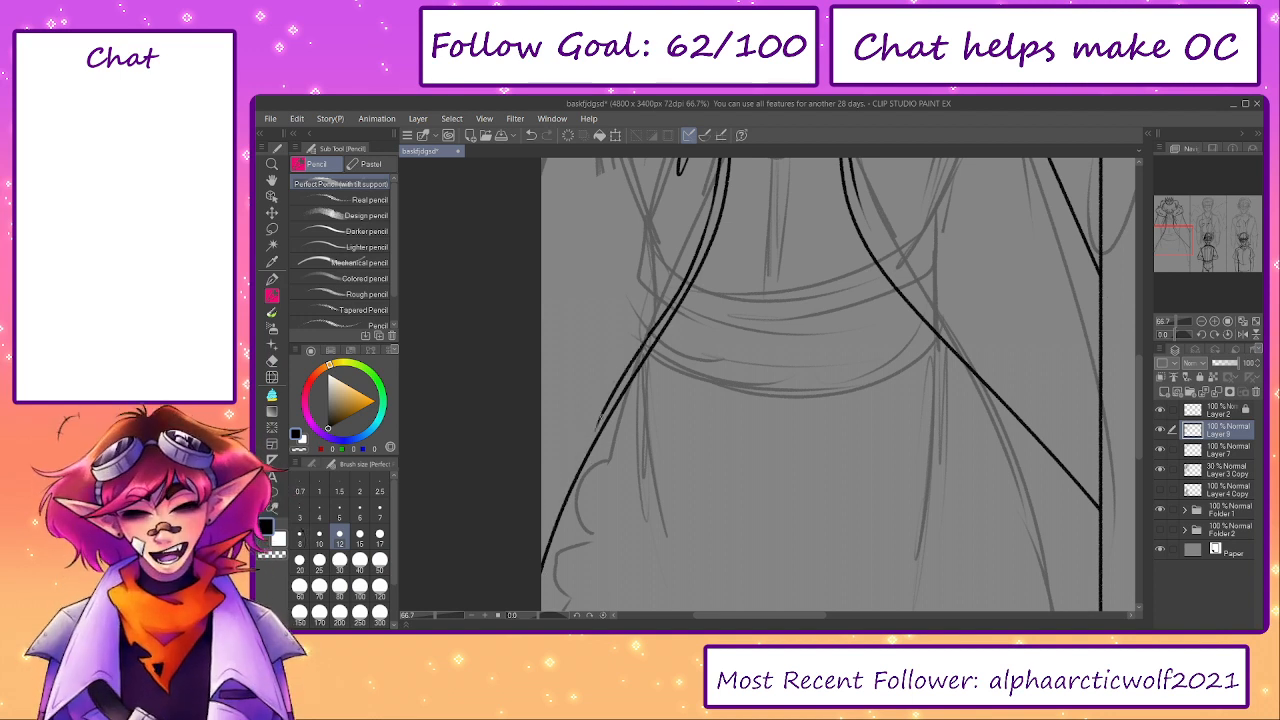
key(ctrl+z)
drag(652, 330, 582, 430)
key(ctrl+z)
mouse_move(656, 322)
mouse_down()
mouse_move(582, 430)
mouse_move(541, 544)
mouse_move(571, 460)
mouse_up()
key(ctrl+z)
- Draw the lower stretch of the second line beside the cloak's left front edge, starting from the canvas edge
key(ctrl+z)
key(ctrl+z)
drag(541, 541, 571, 450)
key(ctrl+z)
drag(541, 546, 576, 462)
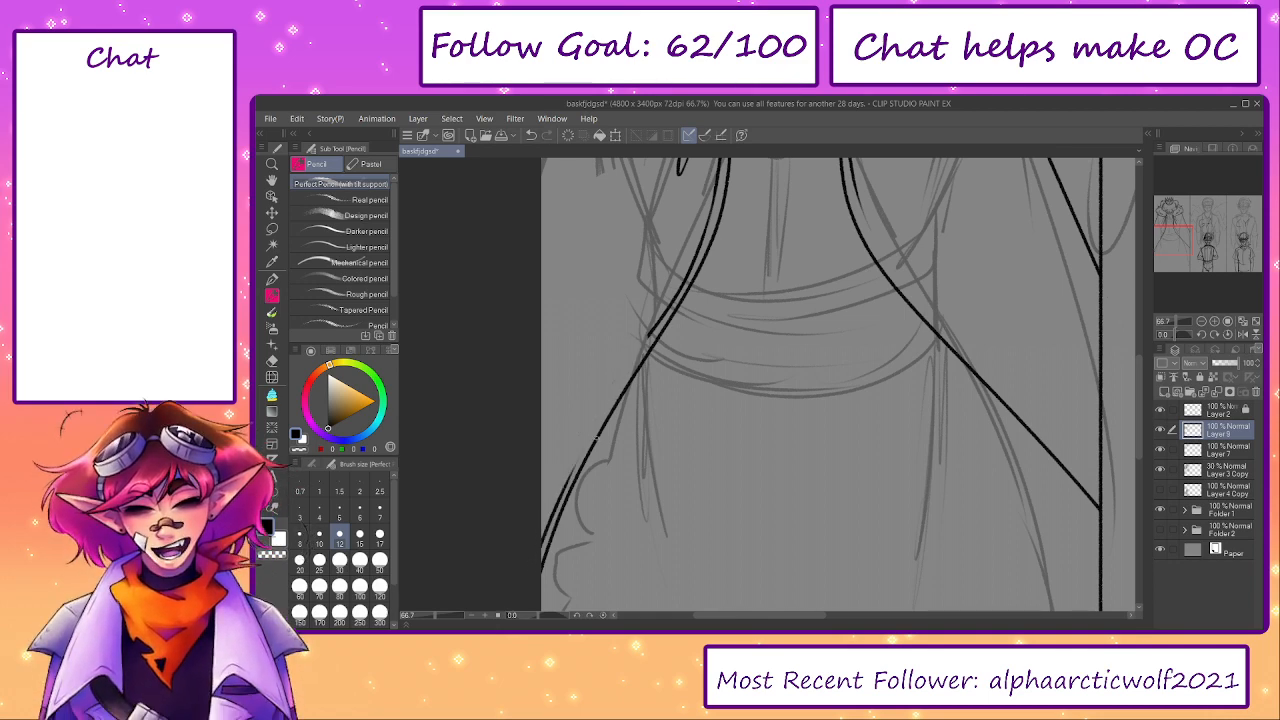
key(ctrl+z)
drag(541, 544, 570, 462)
key(ctrl+z)
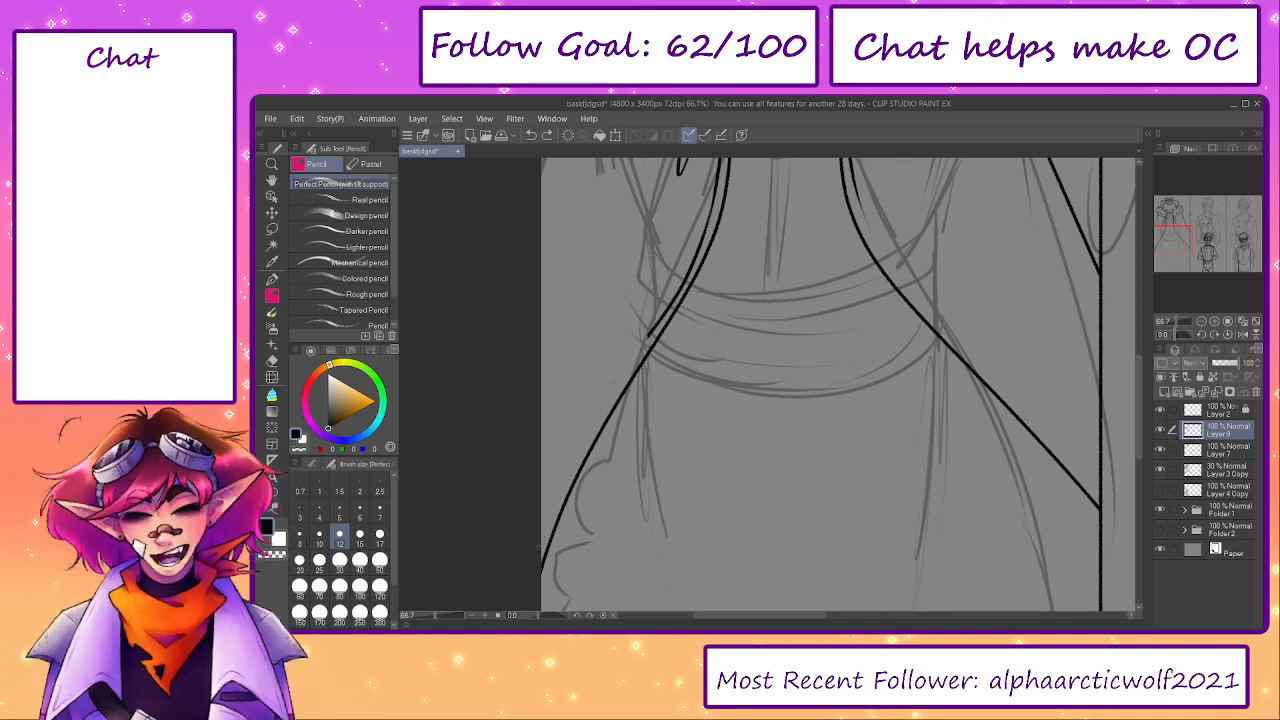
mouse_move(541, 547)
mouse_down()
mouse_move(574, 466)
mouse_move(687, 464)
mouse_up()
- Extend the second line of the cloak's left front edge from the waist down toward its lower stretch
scroll(687, 464, up, 2)
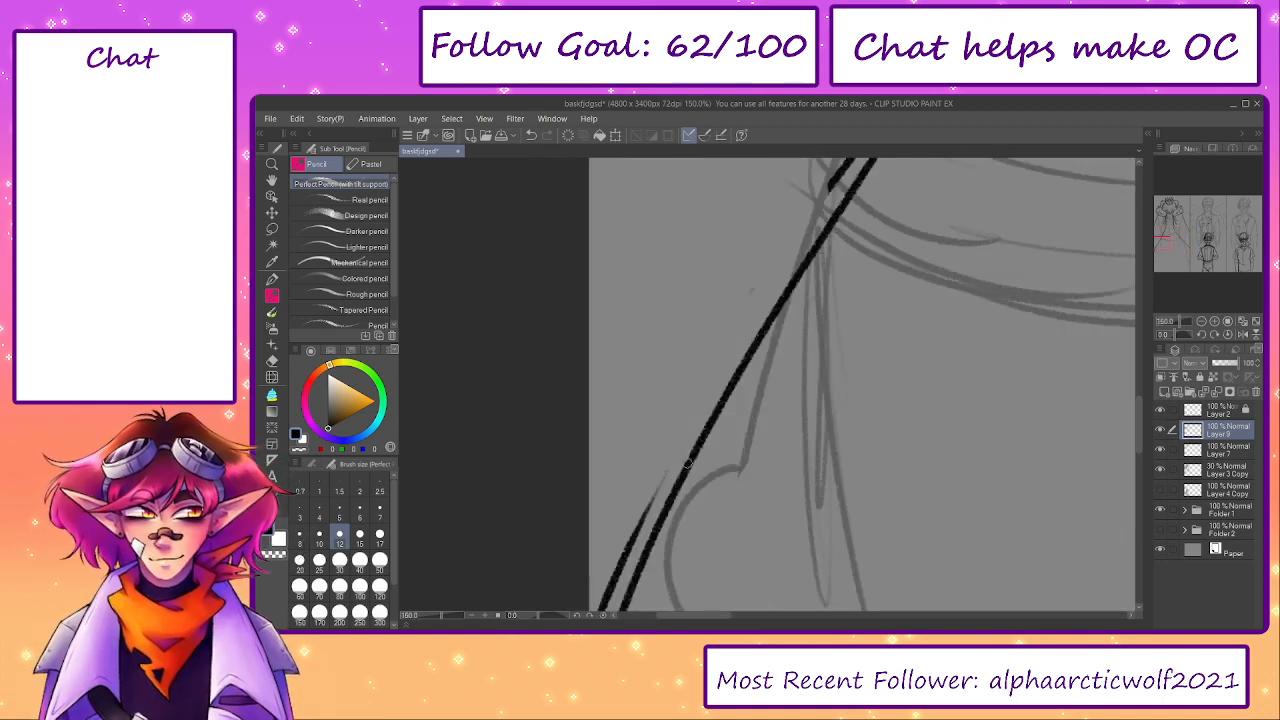
drag(615, 562, 724, 360)
key(ctrl+z)
mouse_move(686, 438)
mouse_down()
mouse_move(791, 254)
mouse_move(742, 348)
mouse_up()
key(ctrl+z)
mouse_move(632, 538)
mouse_down()
mouse_move(808, 243)
mouse_move(701, 410)
mouse_up()
key(ctrl+z)
key(ctrl+z)
drag(638, 522, 712, 369)
key(ctrl+z)
drag(633, 538, 723, 357)
- Bridge the remaining gap in the second line of the cloak's left front edge with a short stroke
key(ctrl+z)
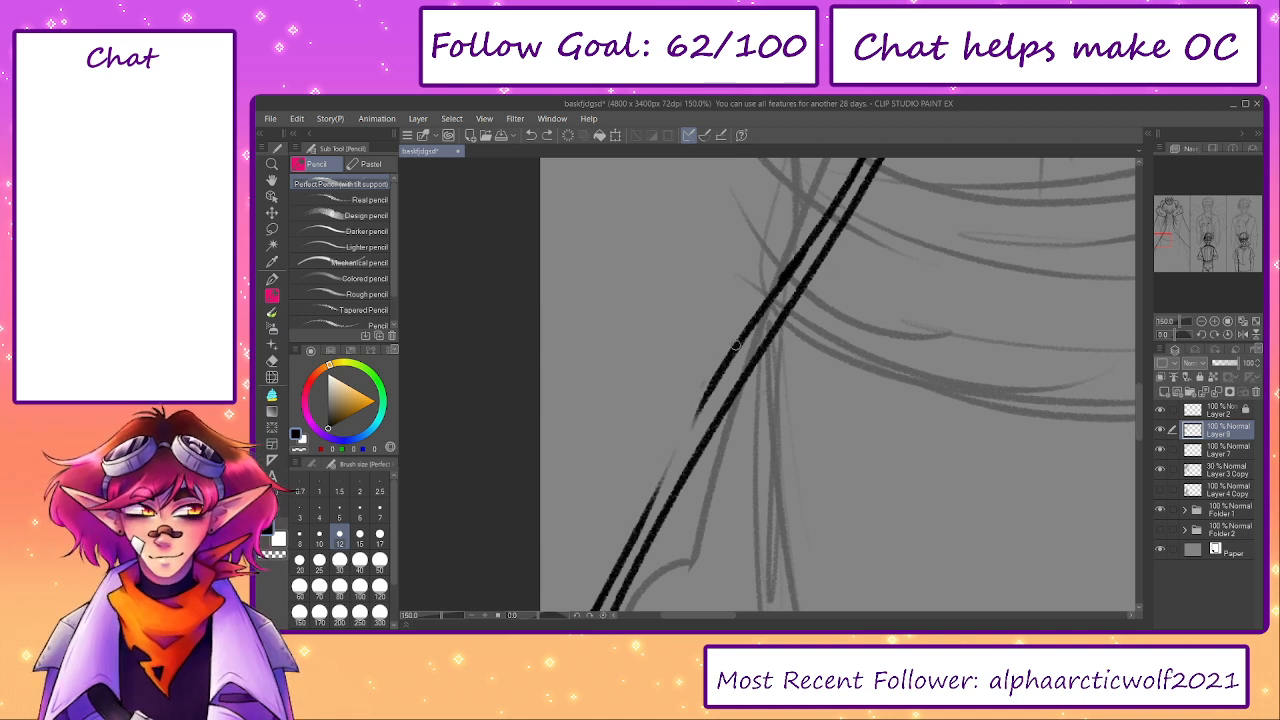
mouse_move(622, 546)
mouse_down()
mouse_move(726, 356)
mouse_move(673, 460)
mouse_move(683, 434)
mouse_up()
key(ctrl+z)
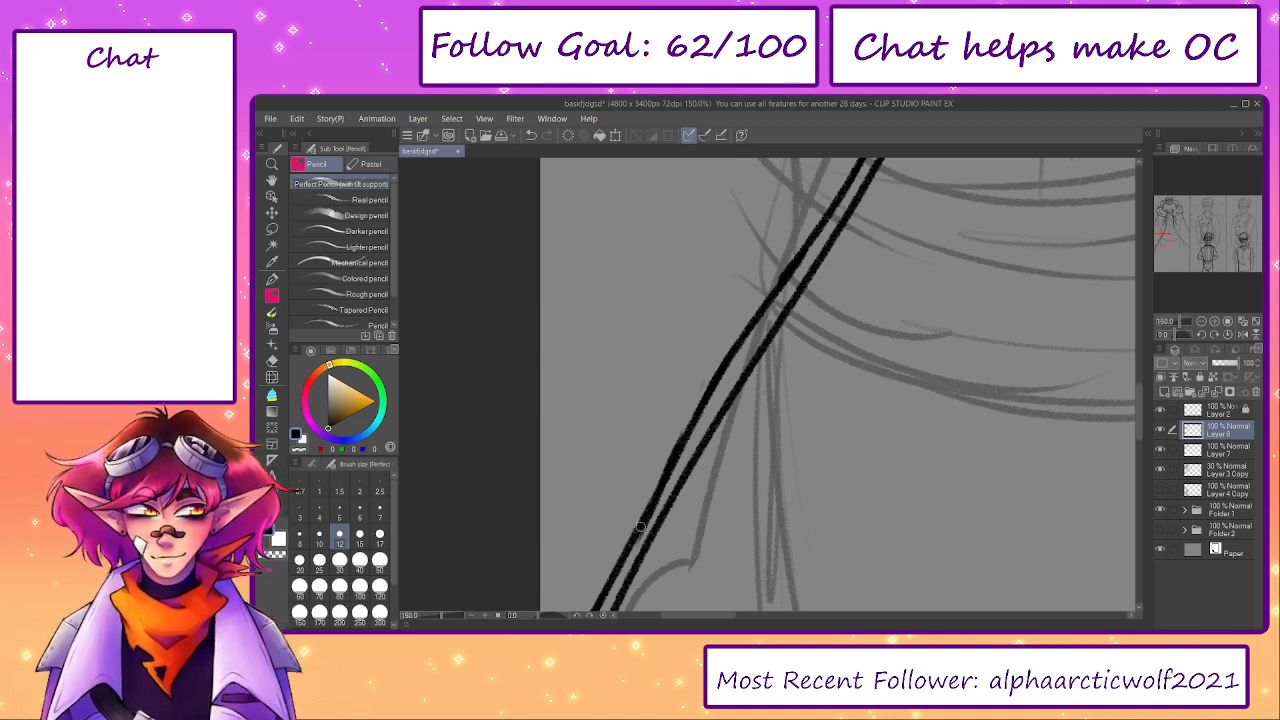
key(ctrl+z)
drag(634, 543, 675, 464)
key(ctrl+z)
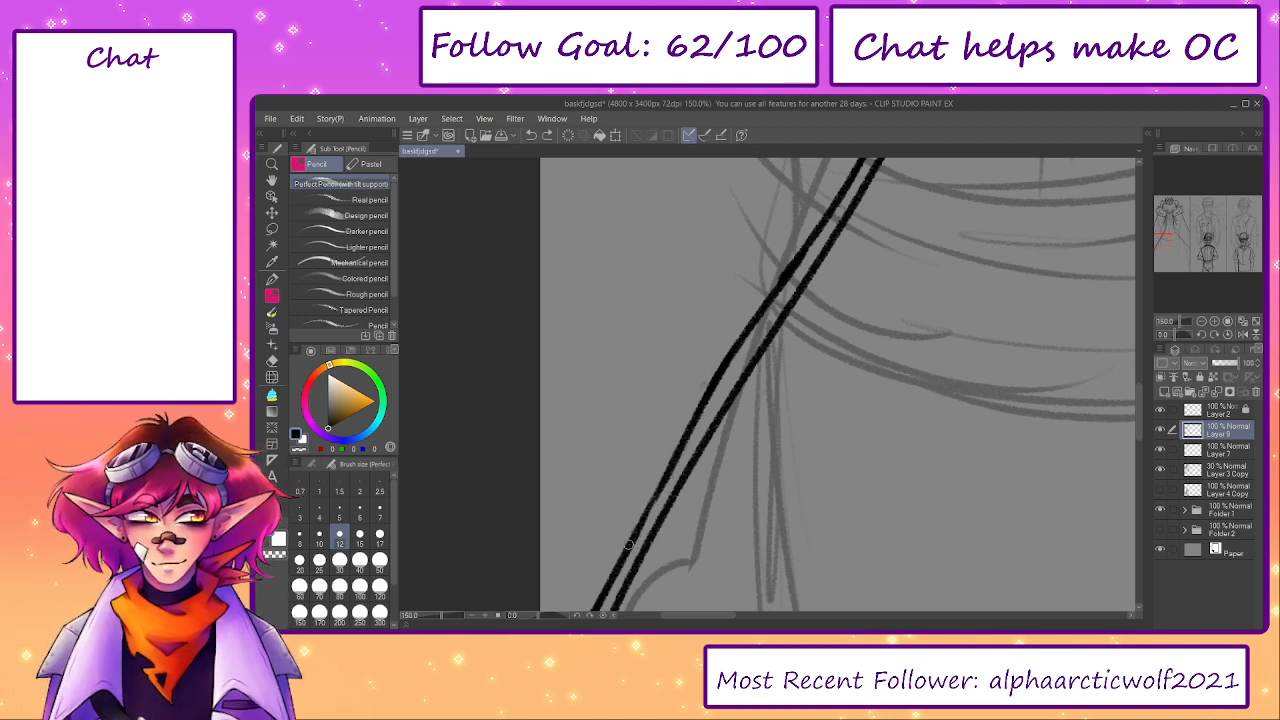
drag(676, 456, 640, 518)
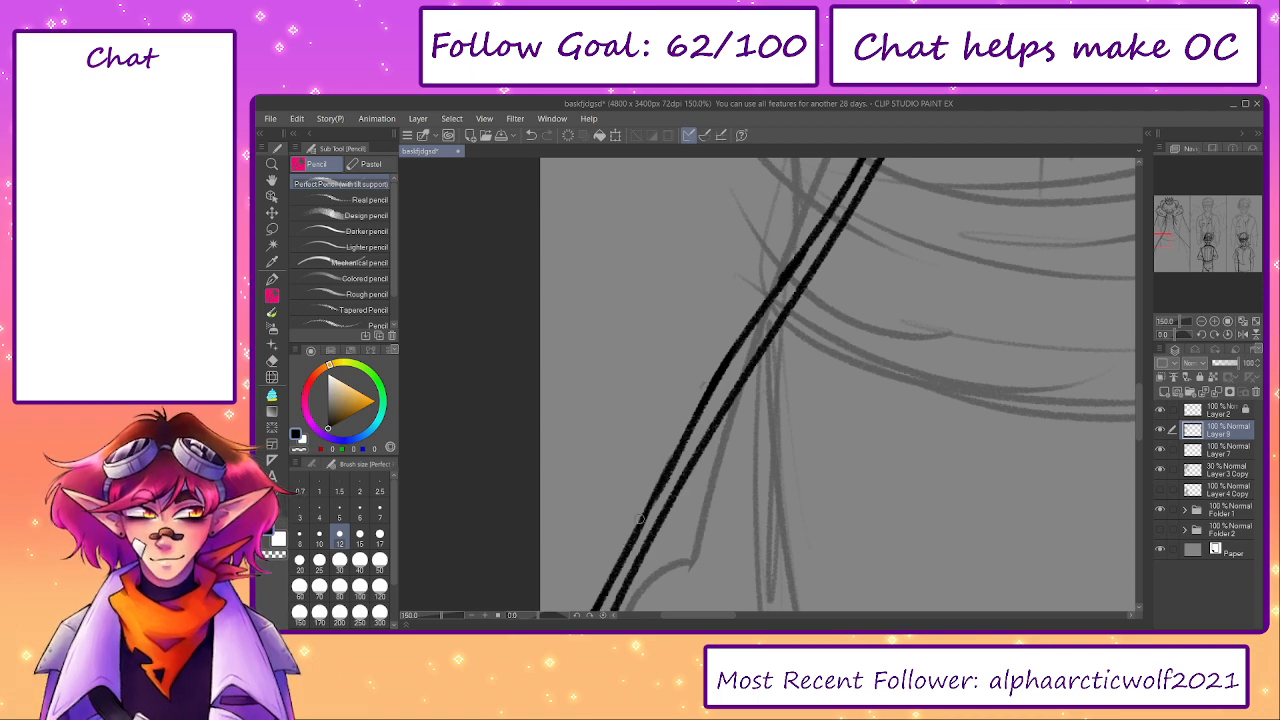
scroll(707, 445, down, 5)
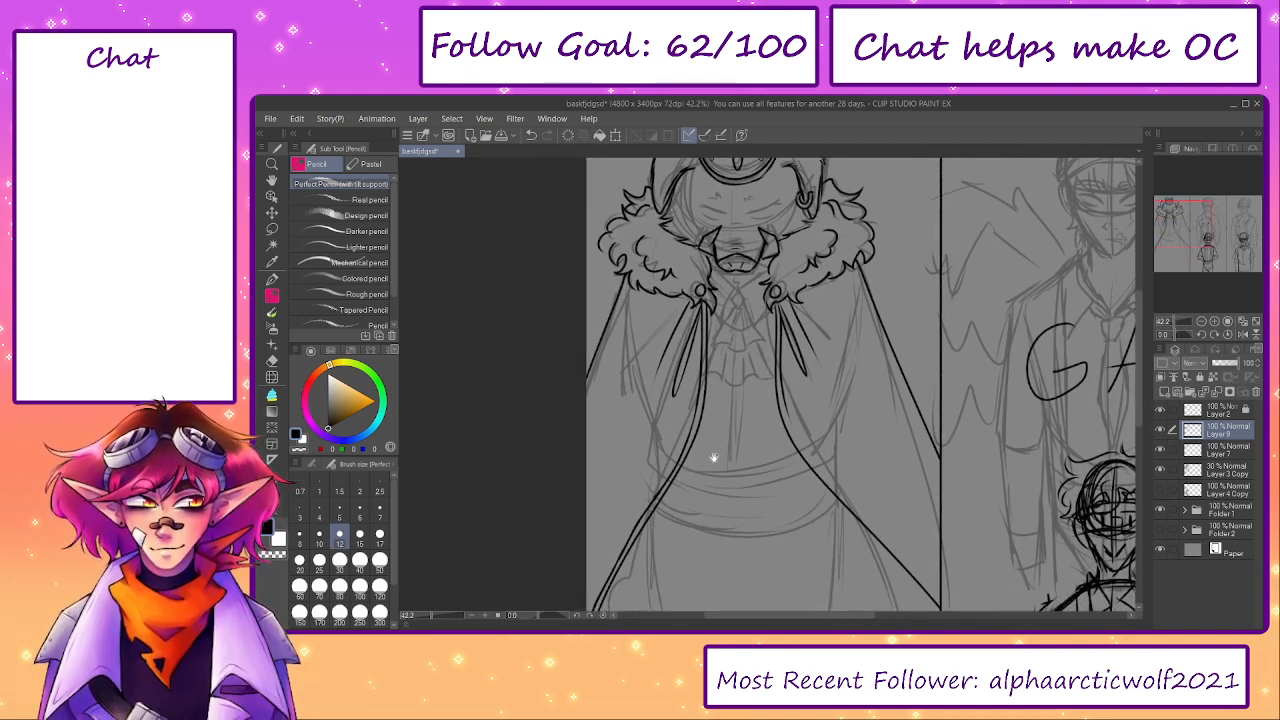
- Erase the uneven middle stretch of the left front edge's second line at the waist
scroll(693, 446, up, 3)
key(e)
drag(654, 468, 747, 329)
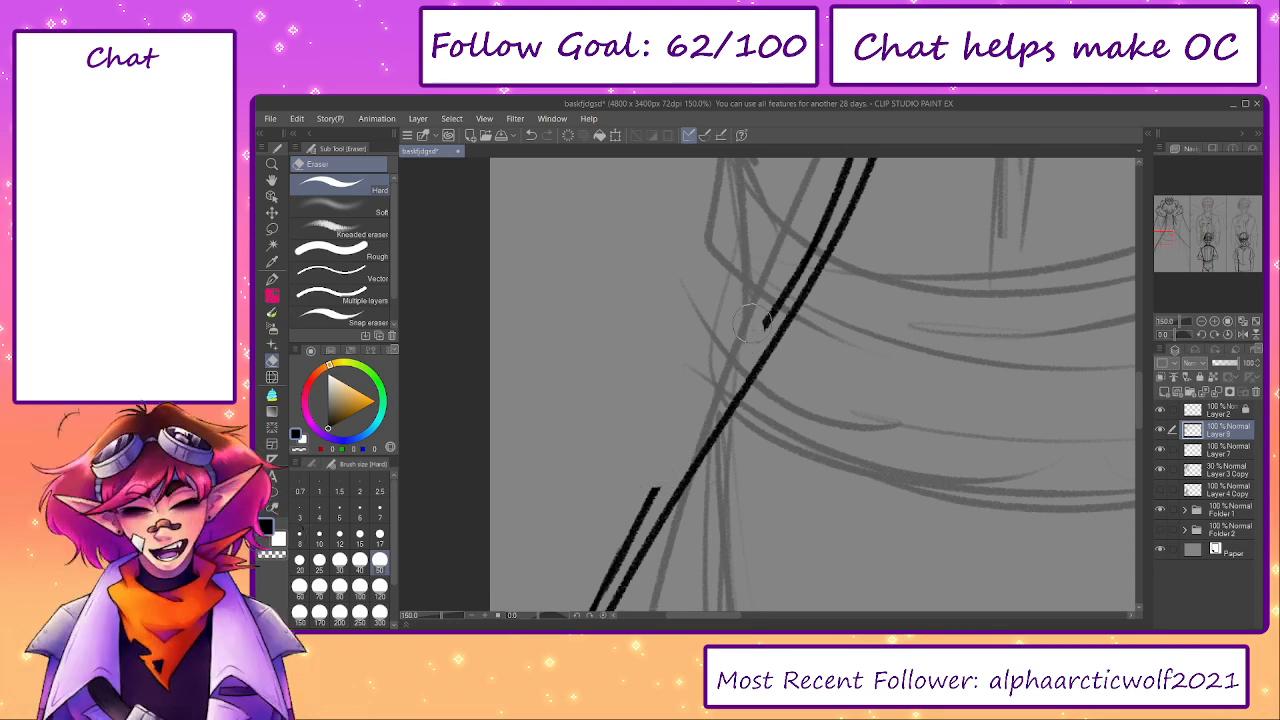
key(p)
drag(650, 508, 737, 391)
key(ctrl+z)
key(e)
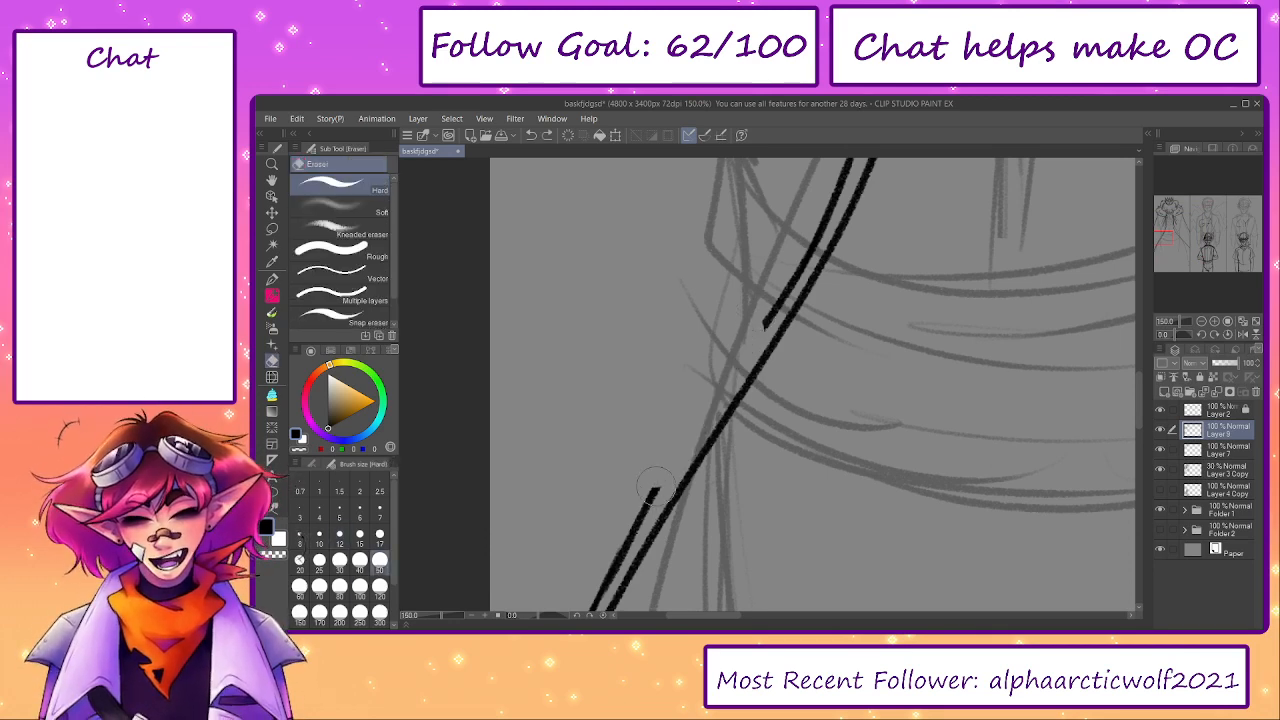
- Redraw the erased middle stretch as a smooth line parallel to the cloak's left front edge
key(p)
mouse_move(664, 476)
mouse_down()
mouse_move(650, 497)
mouse_move(722, 393)
mouse_up()
key(p)
key(ctrl+z)
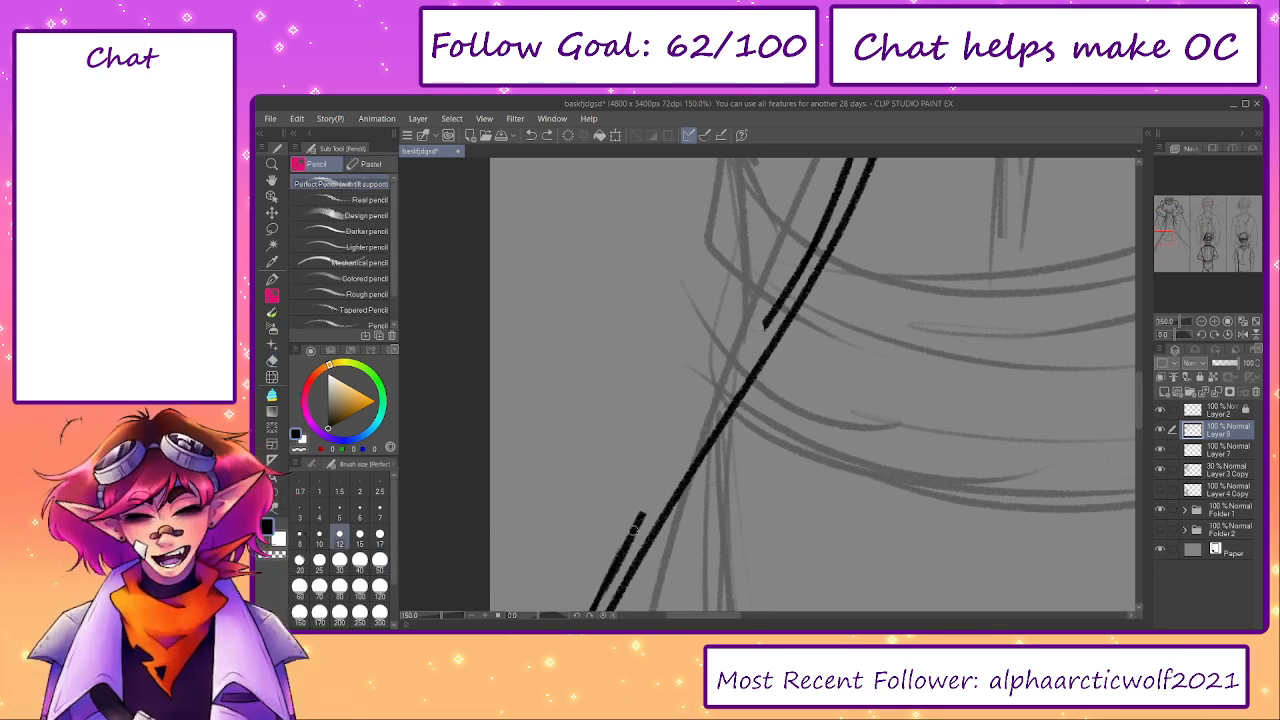
drag(642, 518, 704, 412)
mouse_move(676, 457)
mouse_down()
mouse_move(789, 296)
mouse_move(700, 418)
mouse_up()
key(ctrl+z)
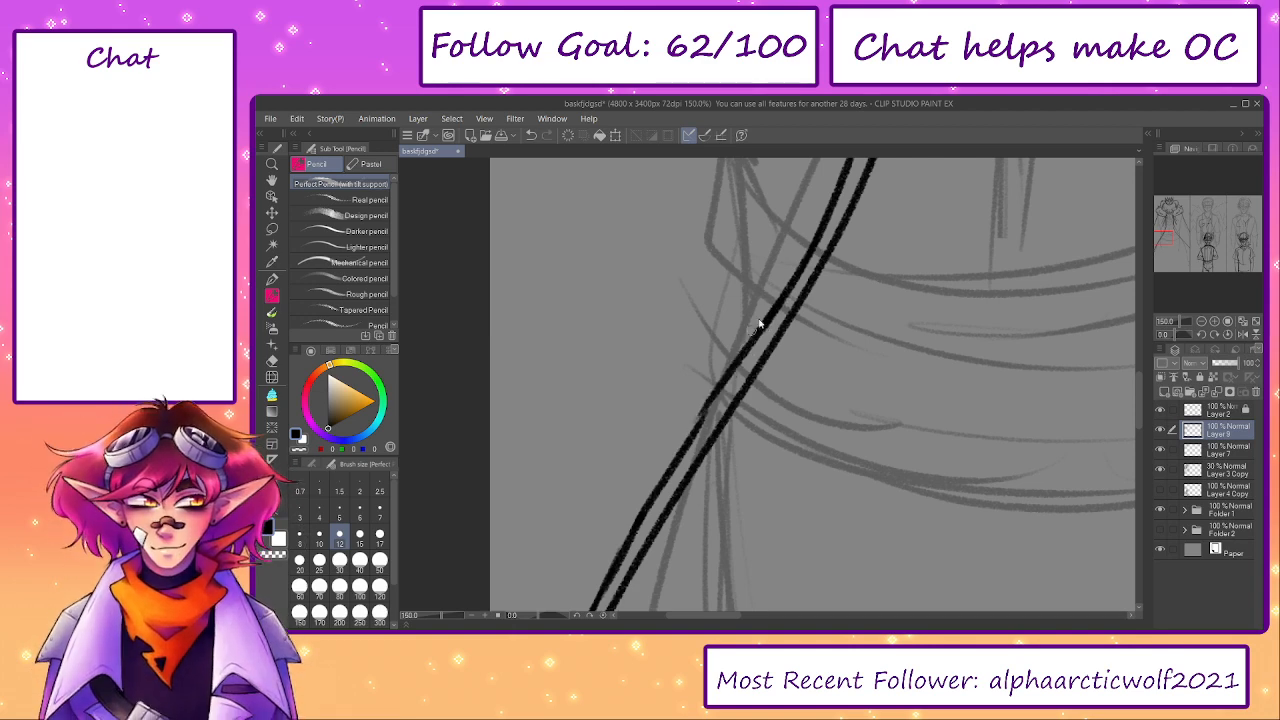
key(ctrl+z)
key(ctrl+z)
drag(777, 298, 699, 423)
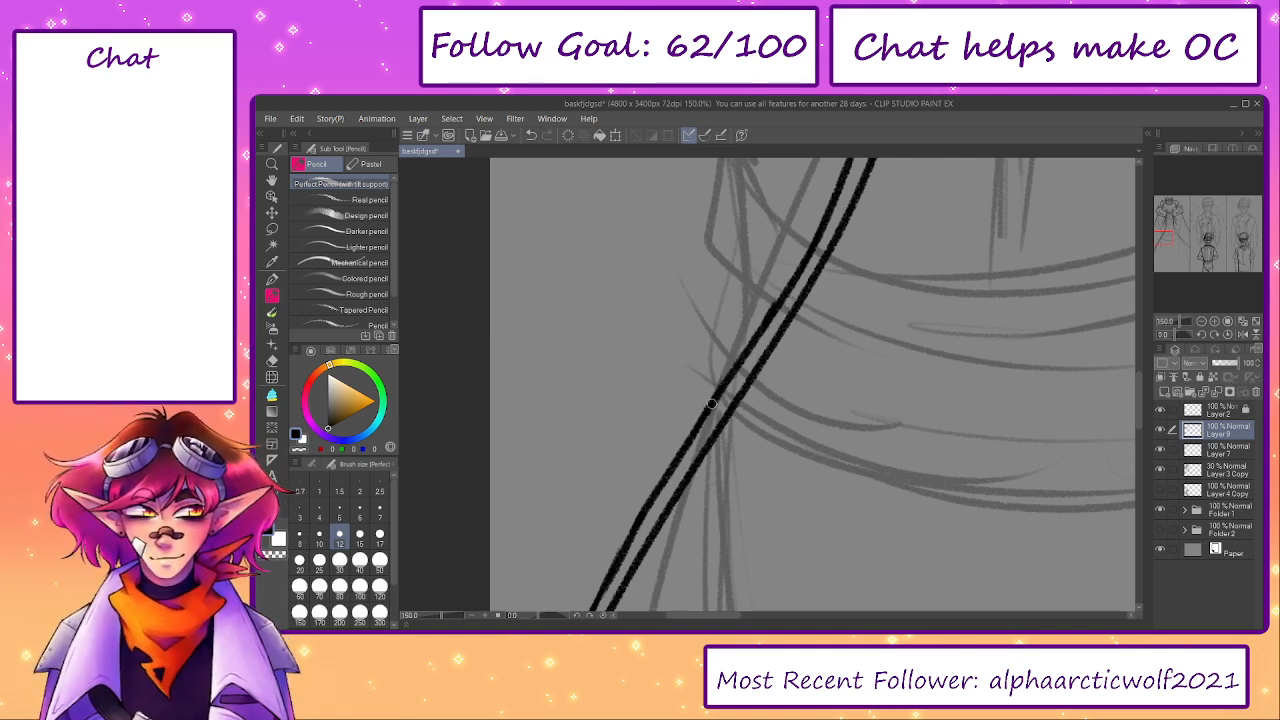
drag(826, 366, 702, 490)
scroll(802, 393, down, 3)
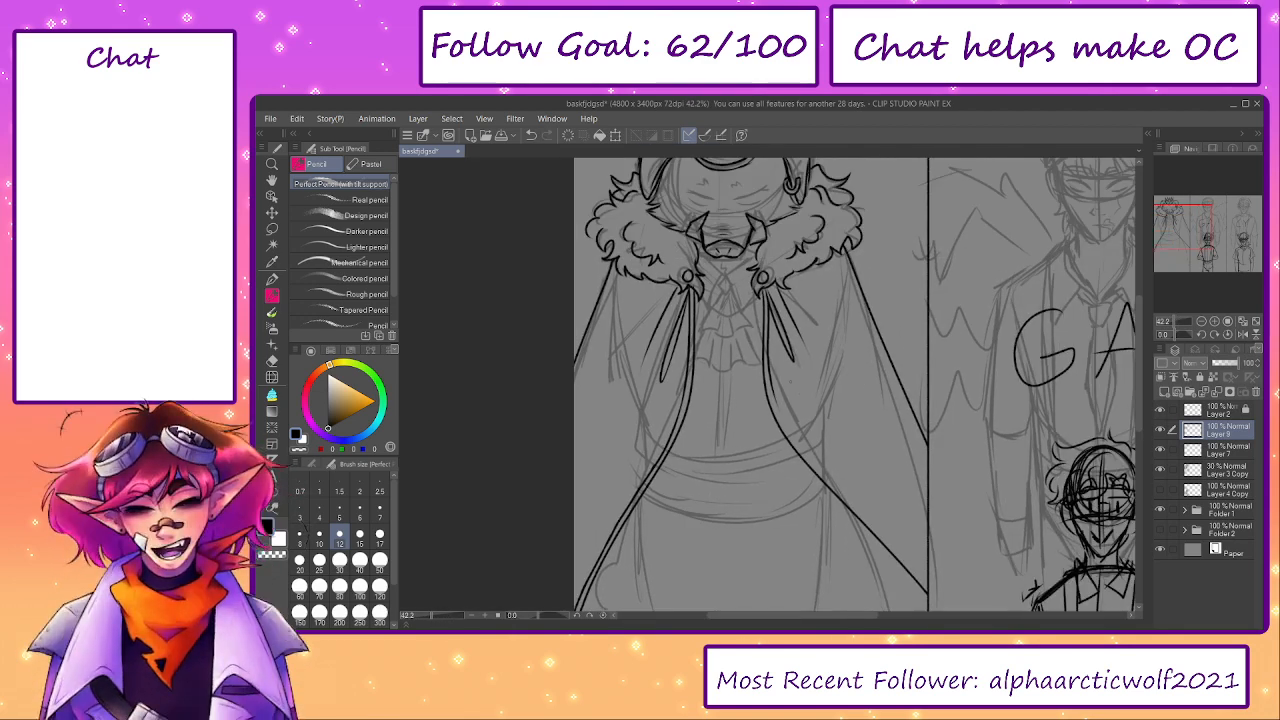
- Extend the second line of the cloak's right front edge down along the curve toward the waist
scroll(790, 418, up, 1)
mouse_move(832, 410)
mouse_down()
mouse_move(790, 418)
mouse_move(754, 366)
mouse_move(743, 302)
mouse_move(732, 350)
mouse_move(760, 470)
mouse_up()
scroll(789, 418, up, 1)
key(e)
scroll(740, 275, up, 1)
key(p)
key(ctrl+z)
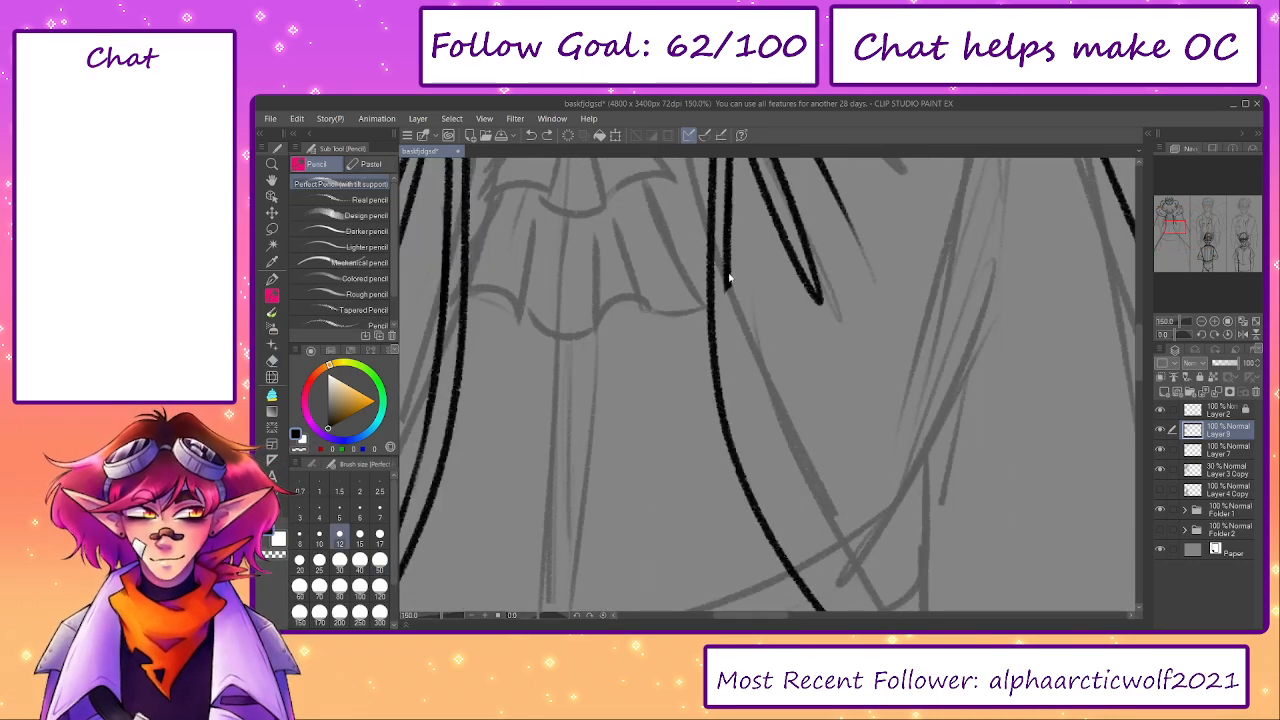
drag(727, 260, 747, 444)
drag(732, 365, 803, 555)
mouse_move(757, 522)
mouse_down()
mouse_move(649, 354)
mouse_move(789, 525)
mouse_up()
- Continue the right front edge's second line past the waist sash, keeping it parallel to the cloak's edge
drag(632, 562, 523, 546)
drag(438, 616, 441, 616)
drag(546, 616, 551, 615)
mouse_move(667, 400)
mouse_down()
mouse_move(723, 403)
mouse_move(774, 518)
mouse_up()
key(ctrl+z)
mouse_move(900, 260)
mouse_down()
mouse_move(783, 411)
mouse_move(702, 455)
mouse_move(764, 404)
mouse_up()
key(e)
key(p)
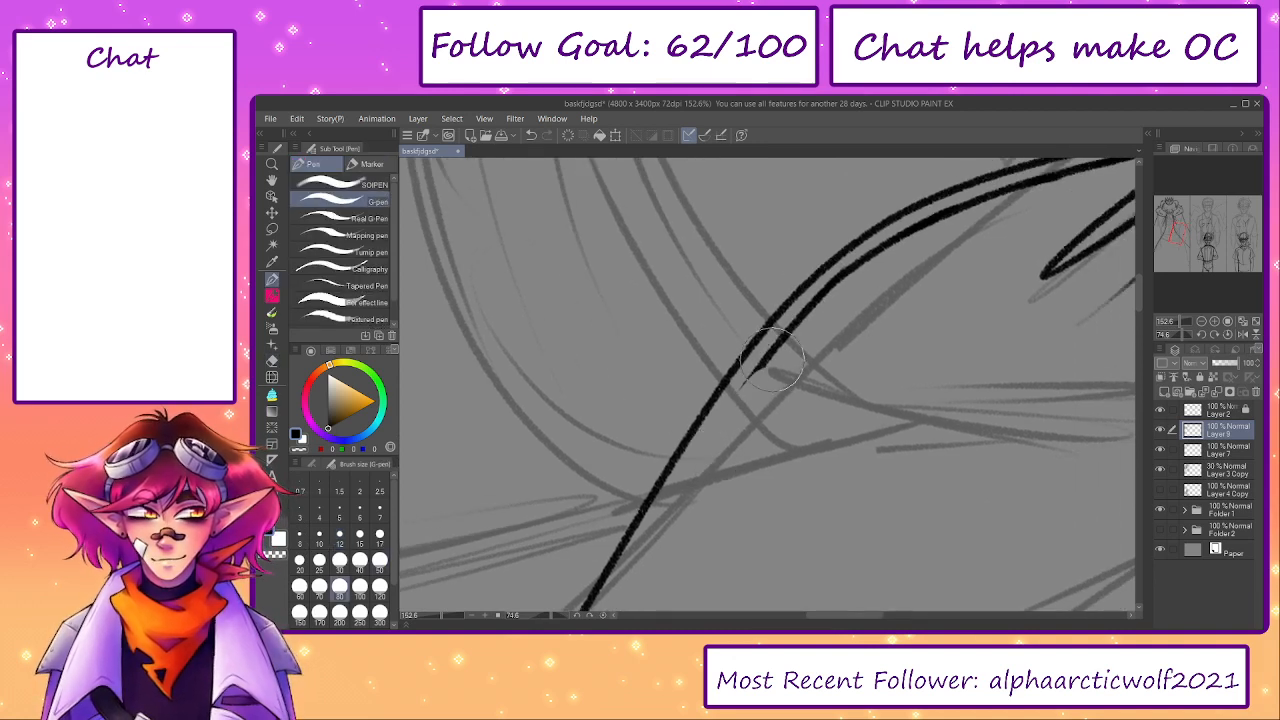
key(p)
drag(764, 360, 684, 496)
key(ctrl+z)
mouse_move(770, 354)
mouse_down()
mouse_move(665, 502)
mouse_move(728, 238)
mouse_move(634, 420)
mouse_move(665, 325)
mouse_move(570, 530)
mouse_move(668, 438)
mouse_up()
key(e)
key(p)
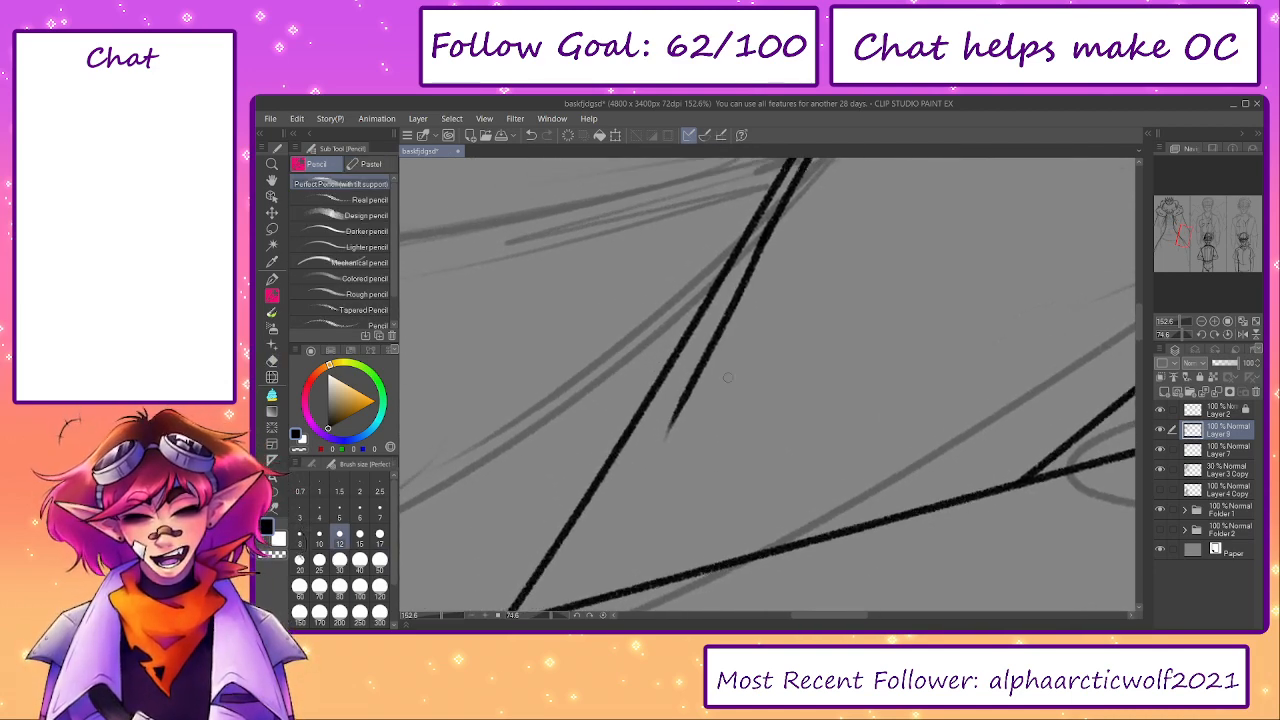
key(ctrl+z)
- Draw a row of roughly parallel practice strokes in the empty area beside the cloak's right front edge
drag(834, 229, 819, 532)
drag(849, 211, 837, 565)
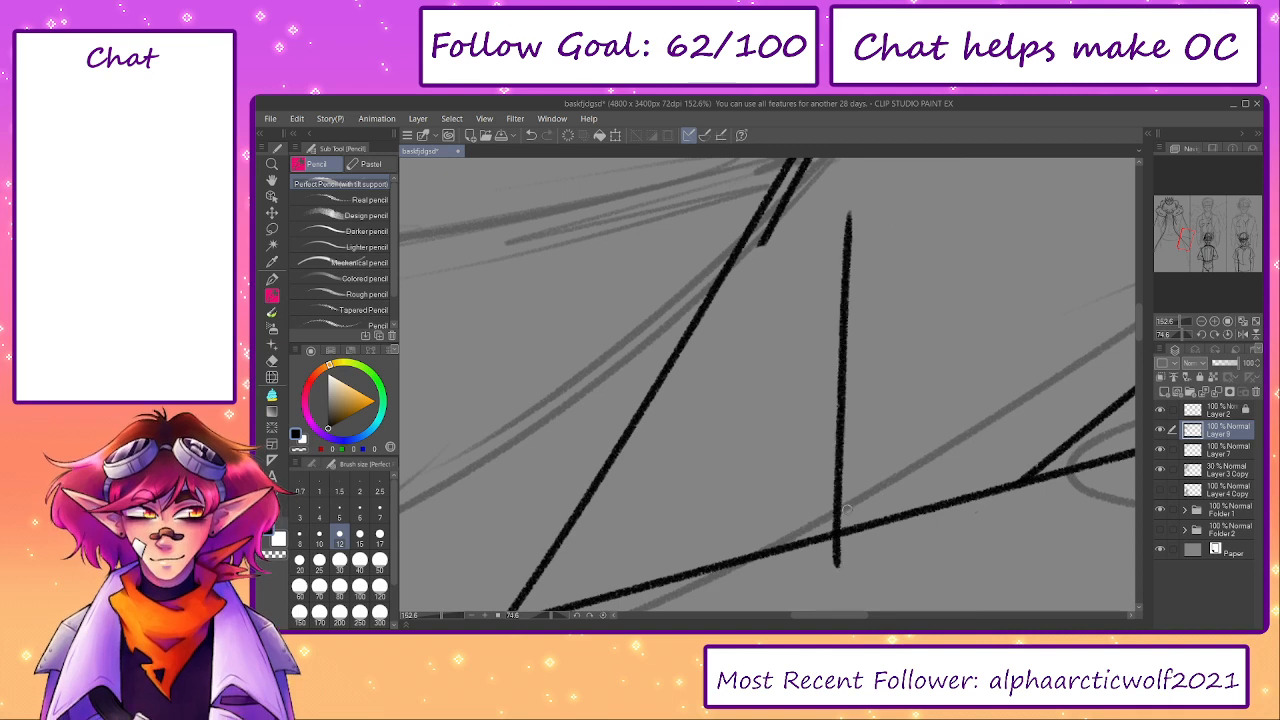
drag(878, 248, 875, 543)
drag(926, 270, 916, 565)
drag(974, 278, 966, 572)
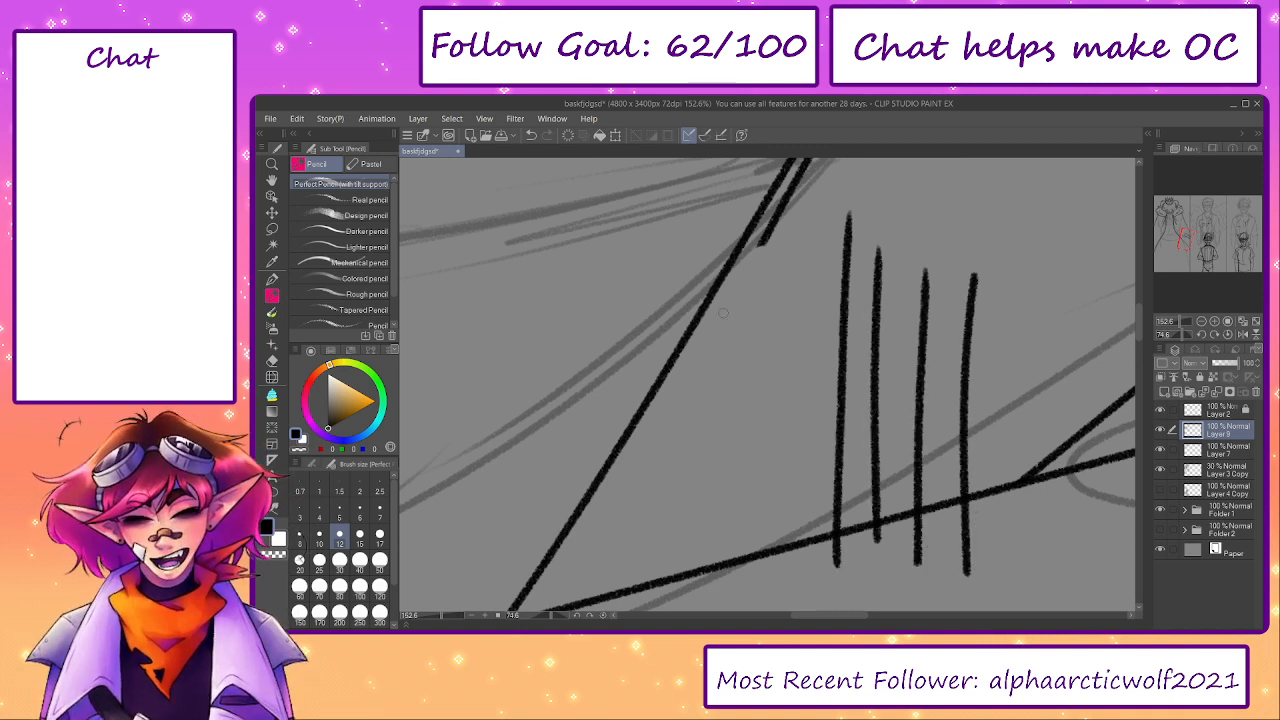
mouse_move(858, 388)
mouse_down()
mouse_move(853, 500)
mouse_move(873, 508)
mouse_up()
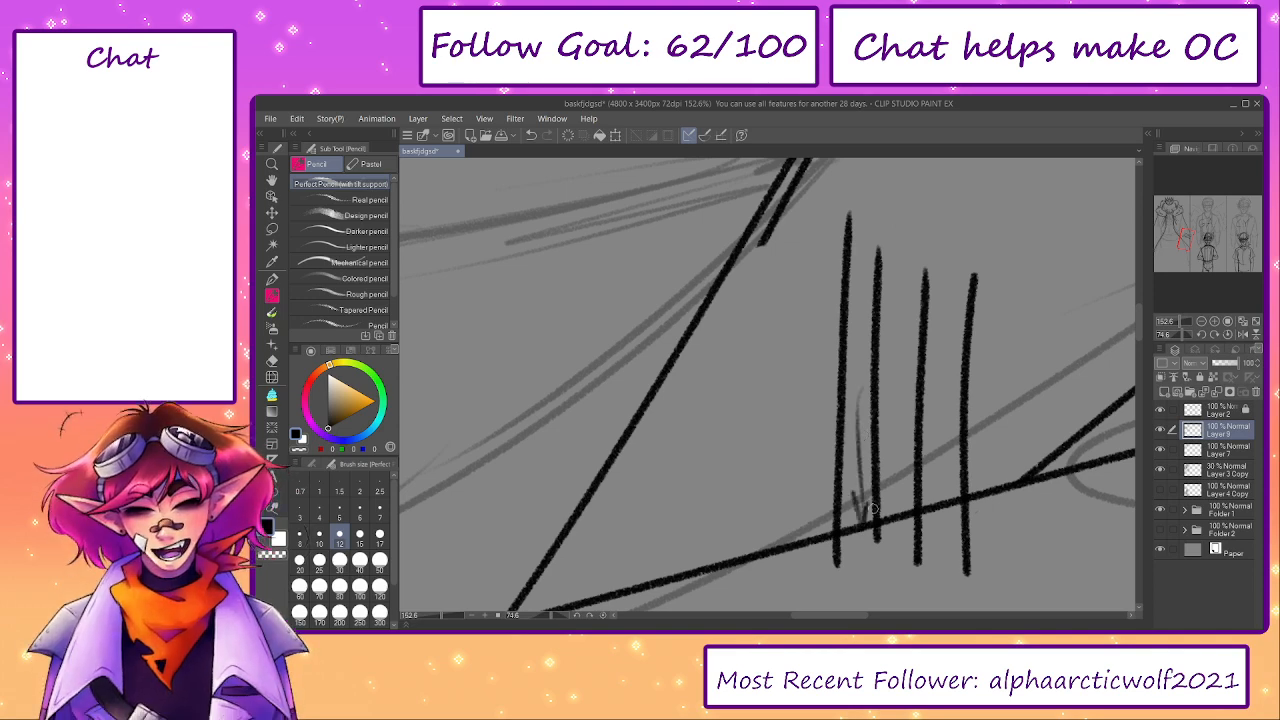
drag(945, 327, 928, 494)
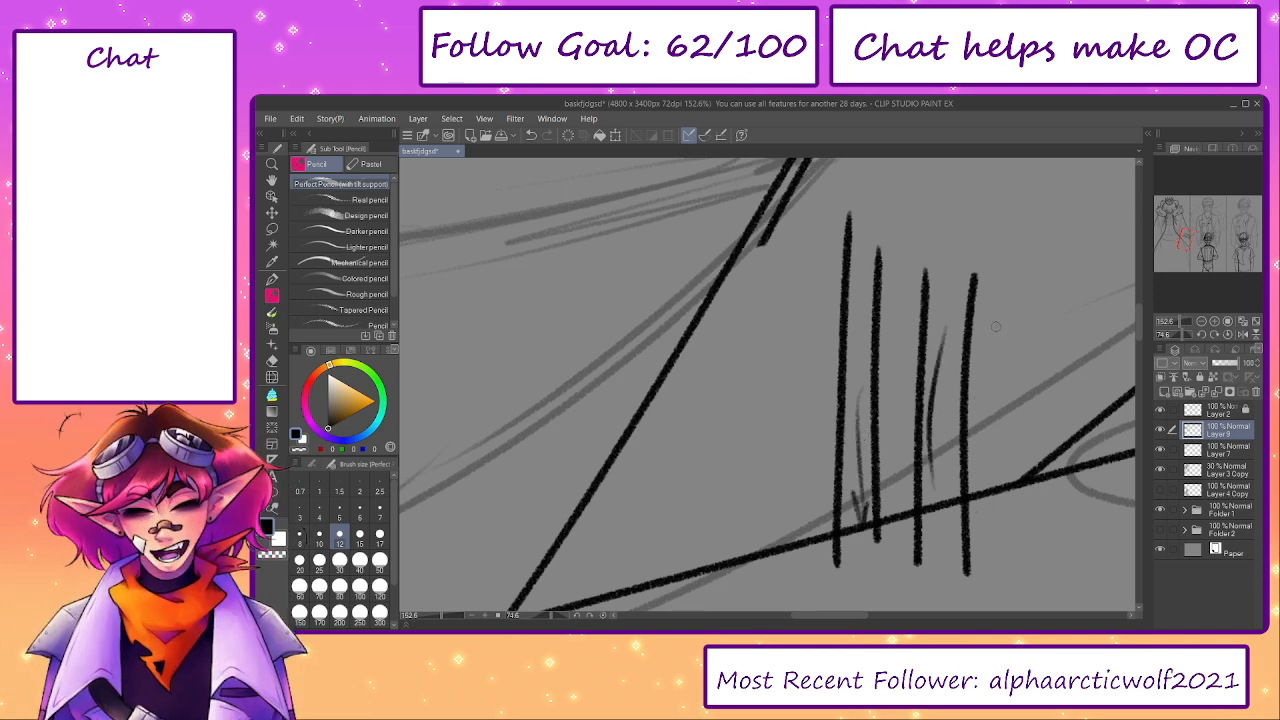
drag(995, 326, 985, 498)
drag(1042, 196, 1021, 556)
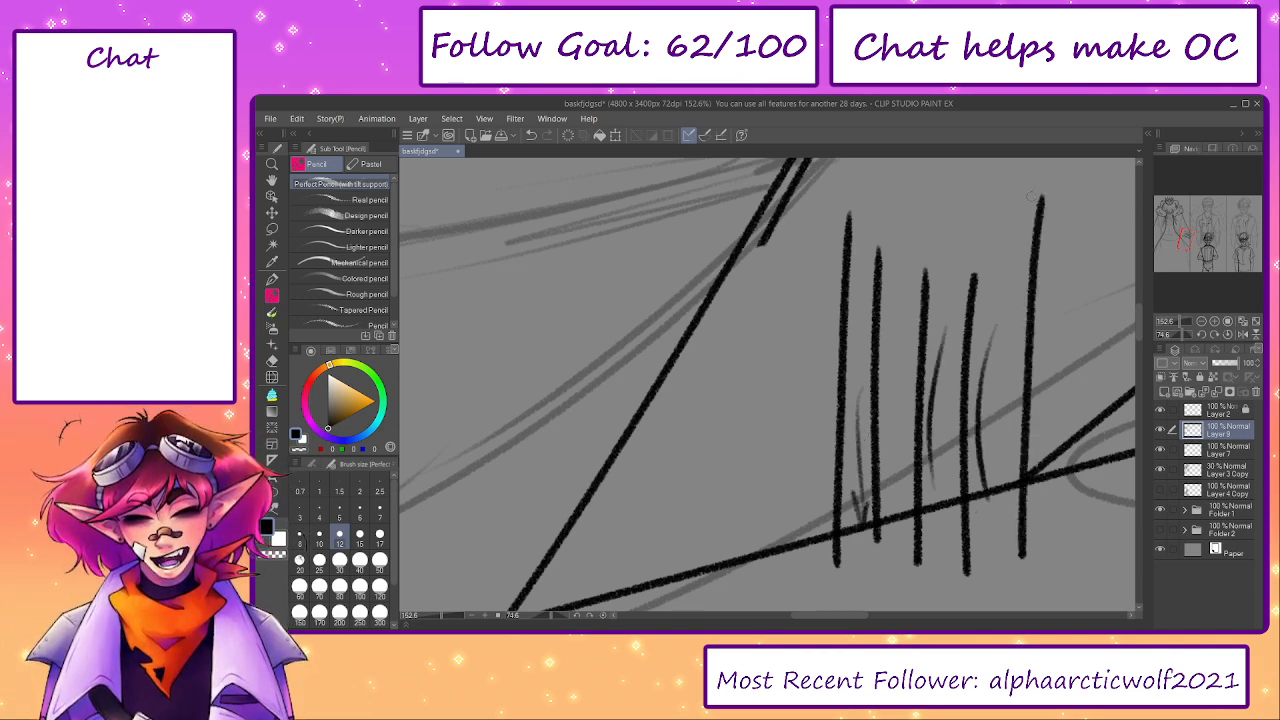
mouse_move(1032, 196)
mouse_down()
mouse_move(992, 304)
mouse_move(1018, 306)
mouse_up()
key(ctrl+z)
- Remove the practice strokes with the eraser and a lasso selection, and clear the selection
key(e)
mouse_move(1046, 192)
mouse_down()
mouse_move(1024, 550)
mouse_move(994, 427)
mouse_move(964, 577)
mouse_move(977, 282)
mouse_up()
key(ctrl+z)
mouse_move(1019, 562)
mouse_down()
mouse_move(1051, 226)
mouse_move(967, 522)
mouse_move(977, 294)
mouse_move(950, 474)
mouse_up()
key(m)
mouse_move(891, 187)
mouse_down()
mouse_move(833, 191)
mouse_move(756, 470)
mouse_move(960, 567)
mouse_move(972, 201)
mouse_move(995, 225)
mouse_up()
key(Delete)
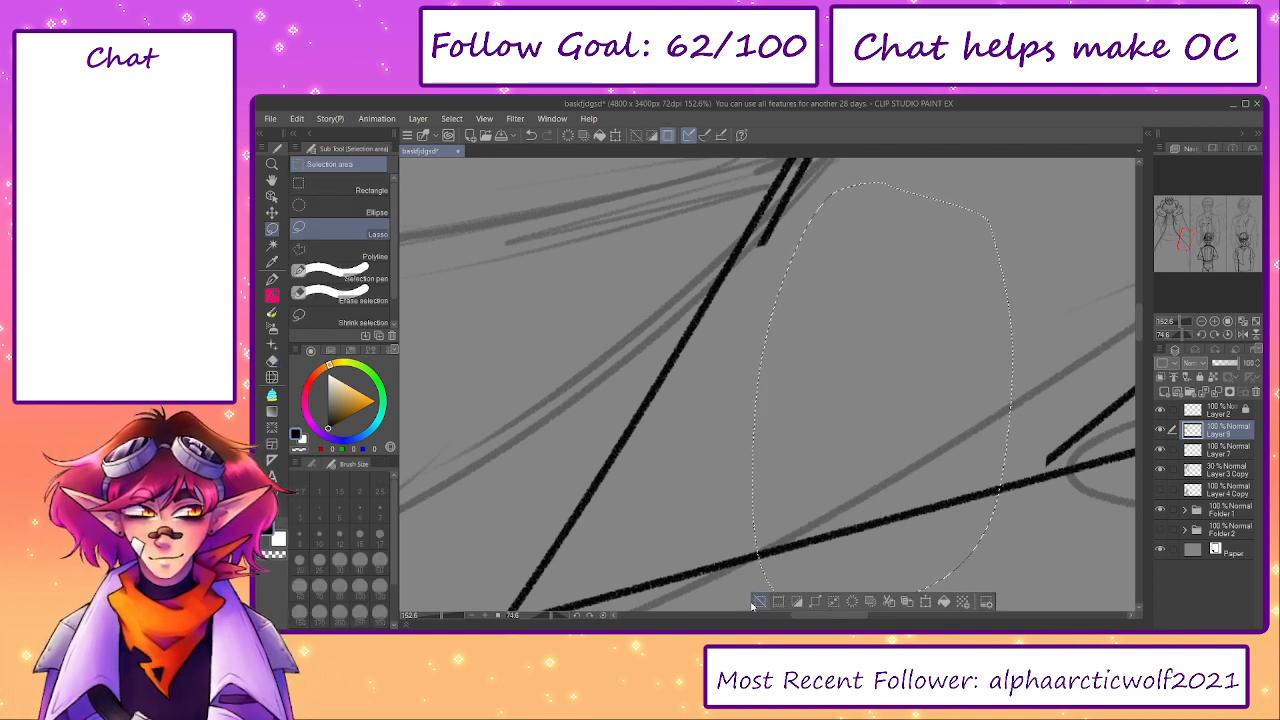
click(758, 602)
- Repair the end of the cloak's right outer line where it meets the panel border and trim the overshoot
key(p)
drag(1075, 435, 990, 528)
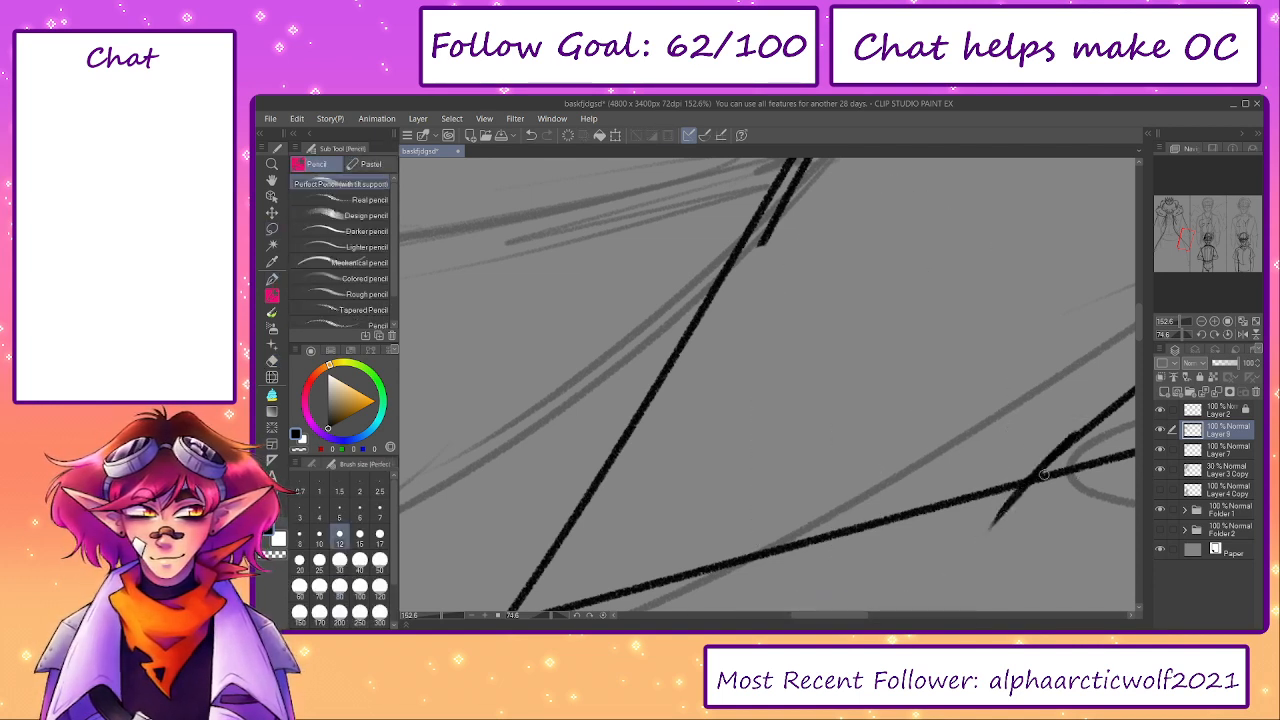
key(ctrl+z)
mouse_move(1078, 436)
mouse_down()
mouse_move(996, 539)
mouse_move(1020, 505)
mouse_up()
key(e)
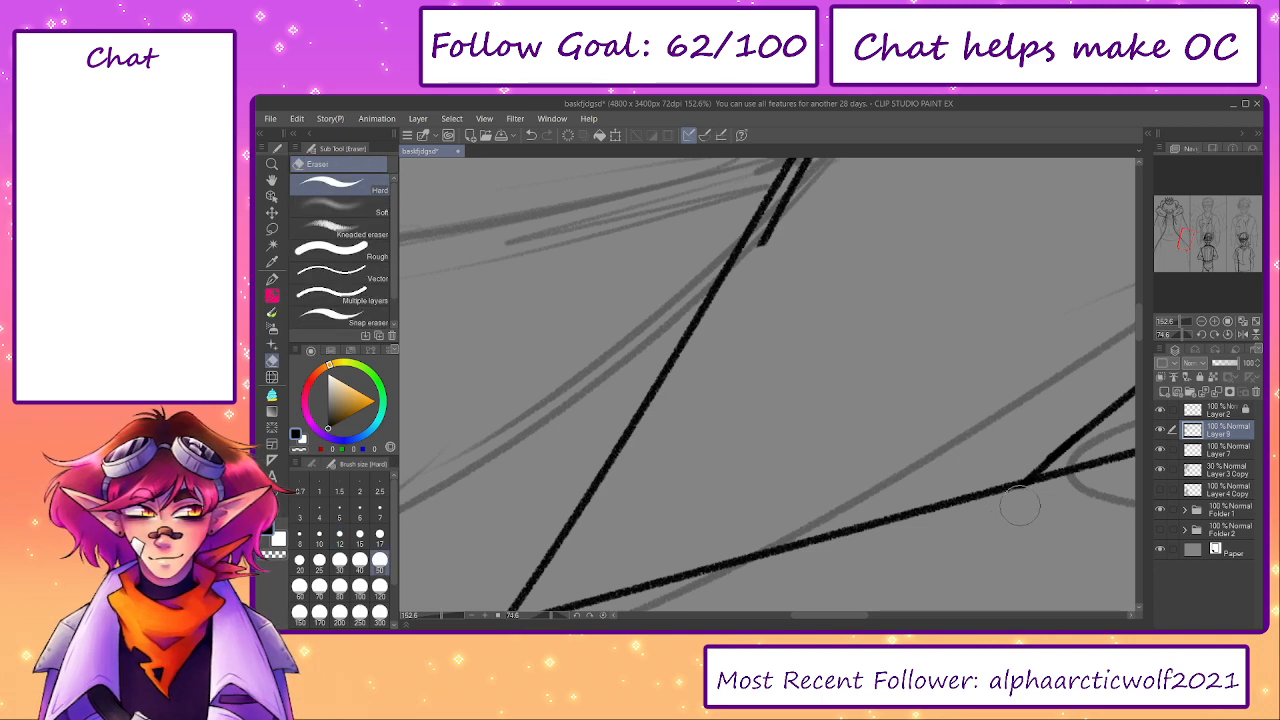
- Extend the second line of the cloak's right front edge down toward the panel border
key(p)
drag(766, 230, 668, 390)
drag(741, 295, 830, 269)
key(ctrl+z)
drag(858, 211, 762, 373)
drag(794, 315, 656, 563)
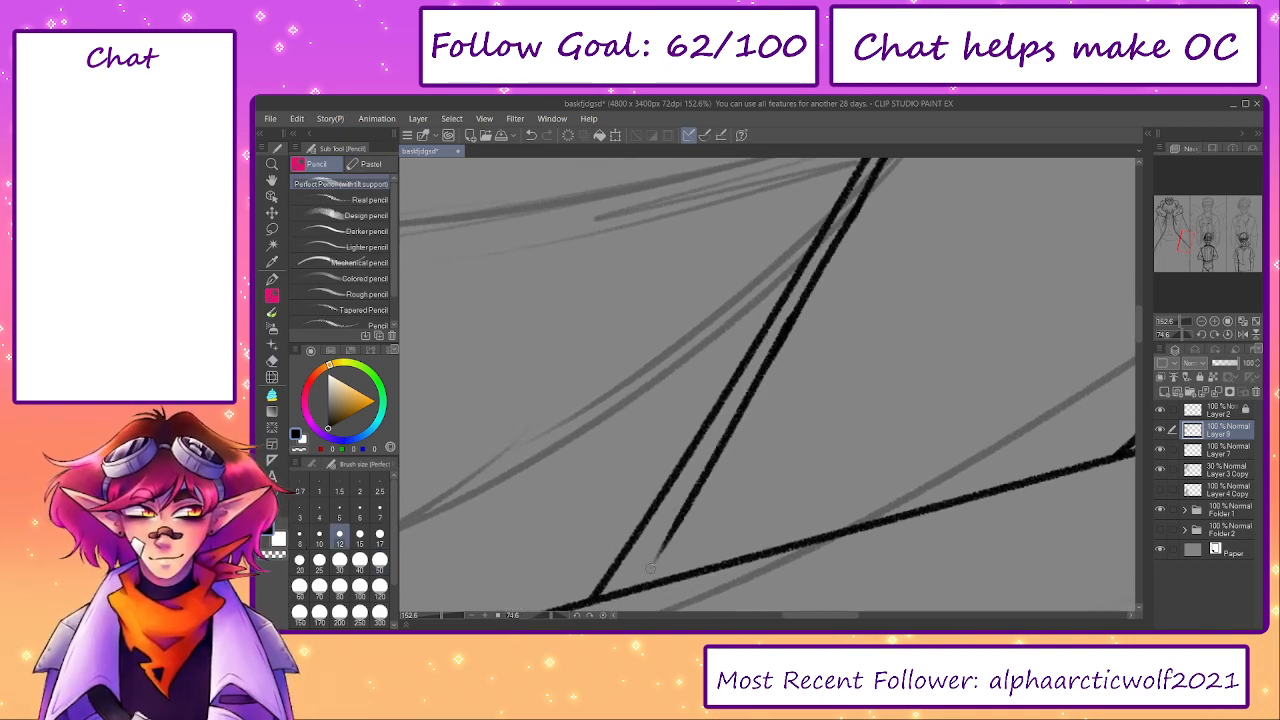
- Join the right front edge's second line to the panel border and erase what runs past it
mouse_move(702, 449)
mouse_down()
mouse_move(737, 377)
mouse_move(775, 421)
mouse_up()
key(ctrl+z)
mouse_move(873, 272)
mouse_down()
mouse_move(700, 580)
mouse_move(822, 433)
mouse_move(759, 470)
mouse_move(676, 574)
mouse_move(733, 535)
mouse_up()
key(e)
key(p)
key(e)
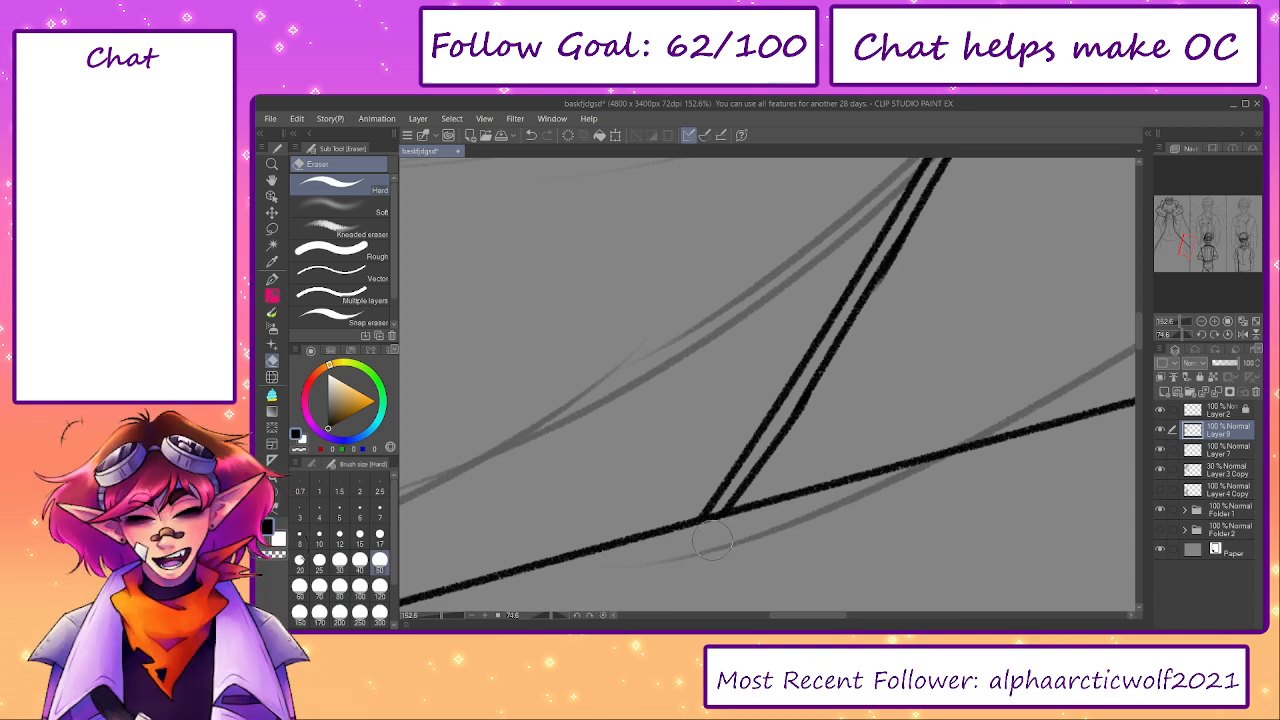
- Straighten the canvas and hide the sketch layer Layer 3 Copy to see the boar figure's linework alone
key(ctrl+alt+0)
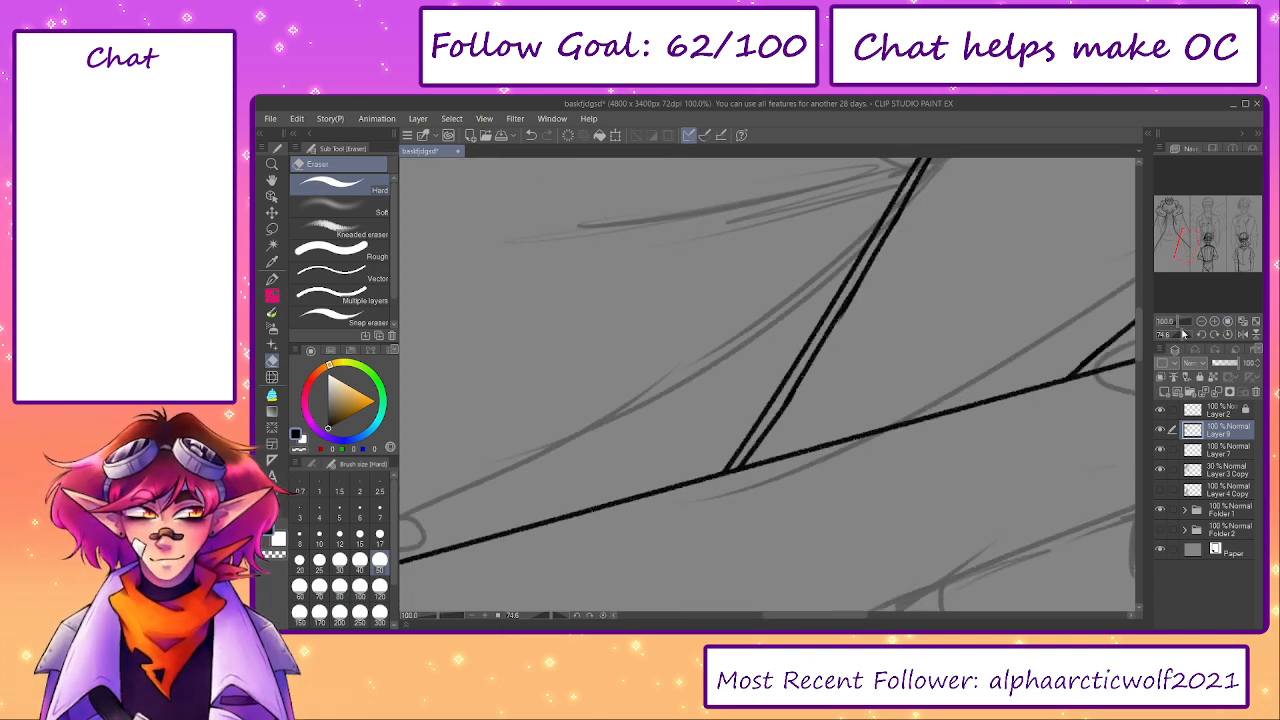
click(603, 617)
drag(1174, 248, 1174, 218)
drag(484, 603, 430, 610)
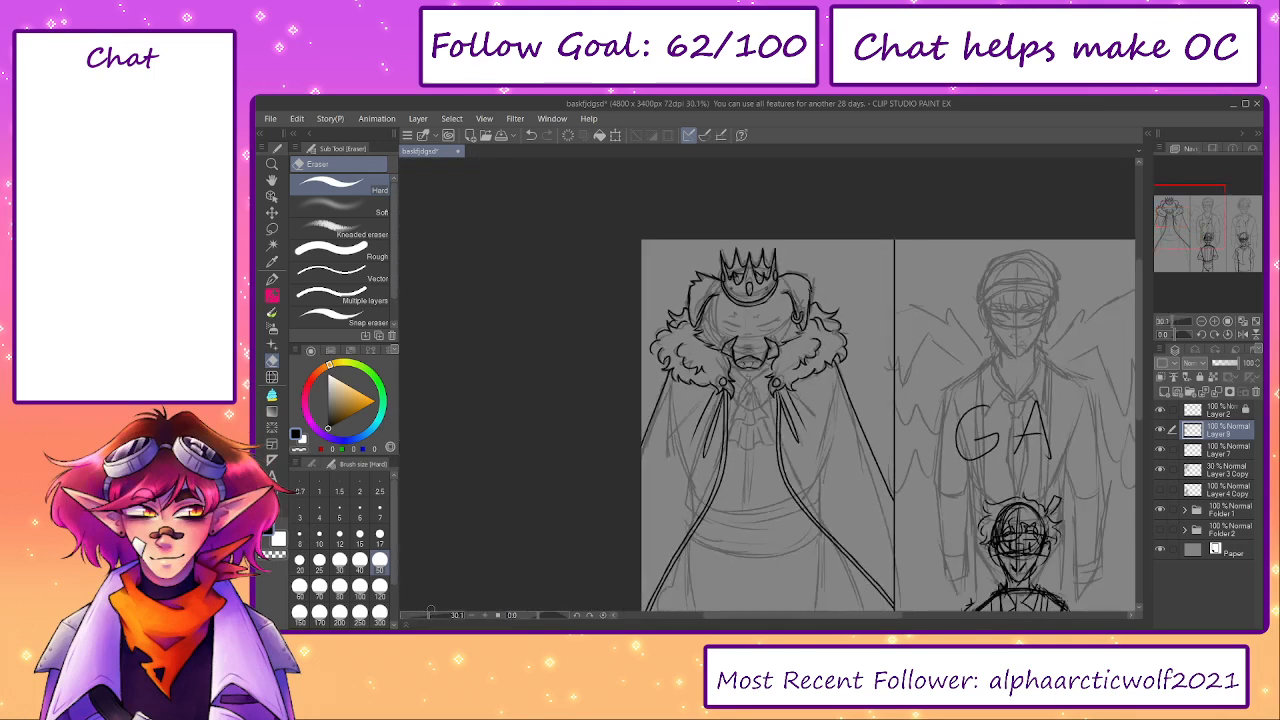
click(1159, 477)
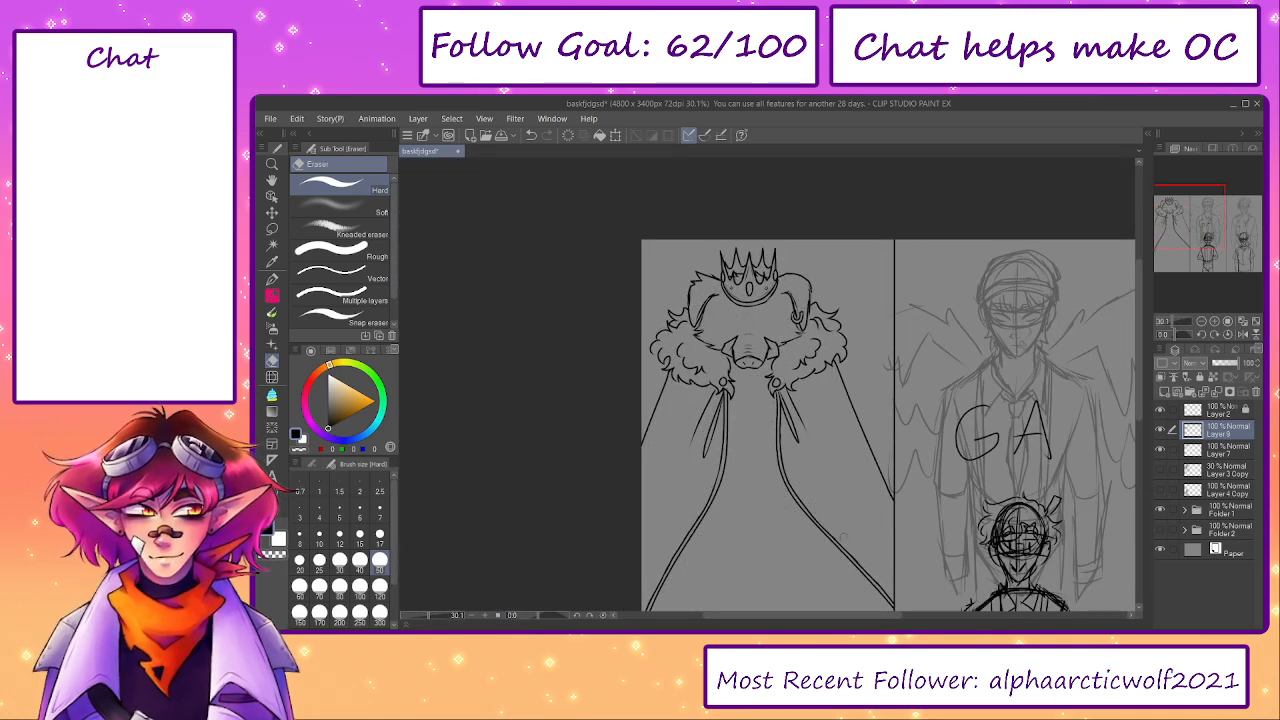
drag(839, 553, 829, 434)
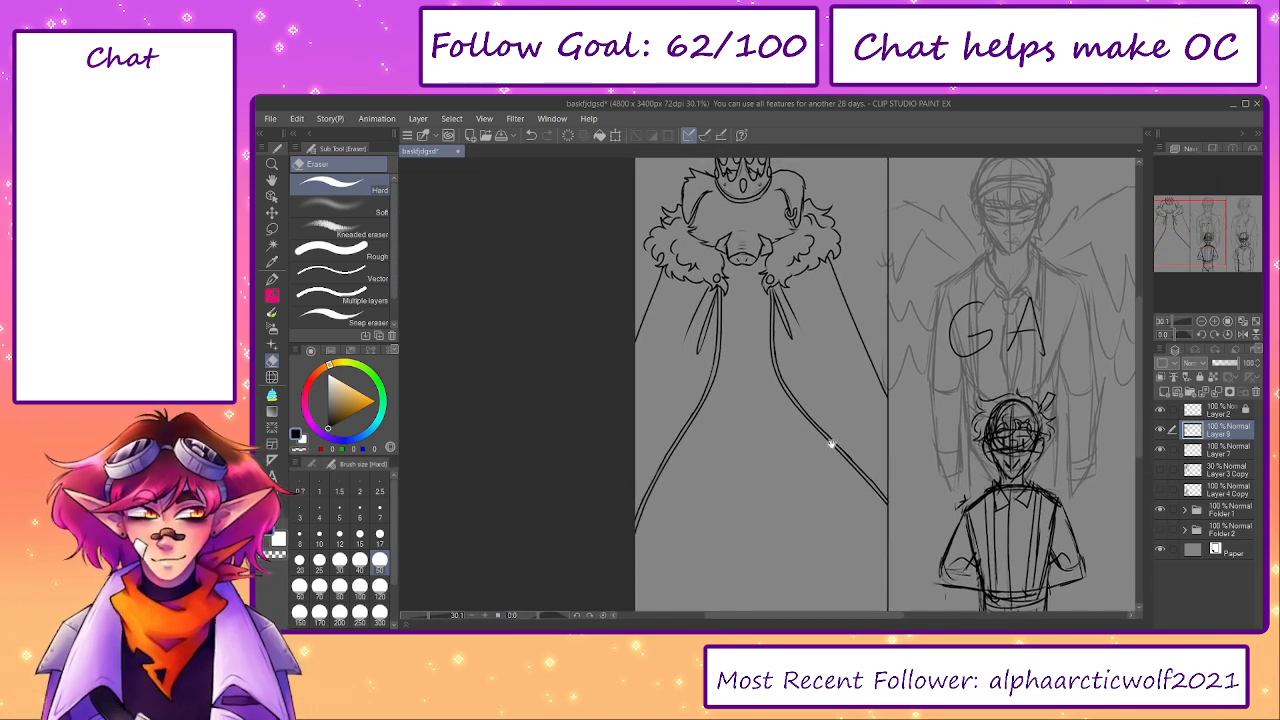
- Erase the cloak's straight left outer line below the fur collar, using a smaller eraser near the fur
scroll(667, 291, up, 5)
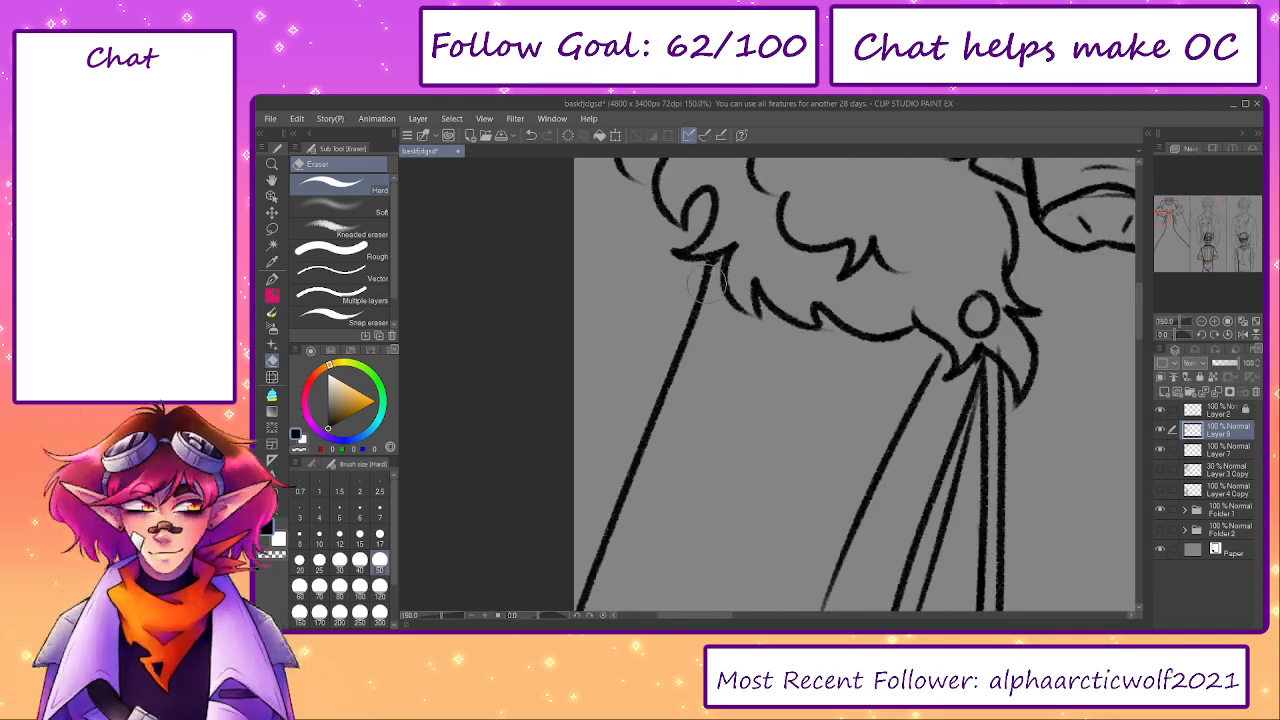
key(bracketleft)
key(bracketleft)
key(bracketleft)
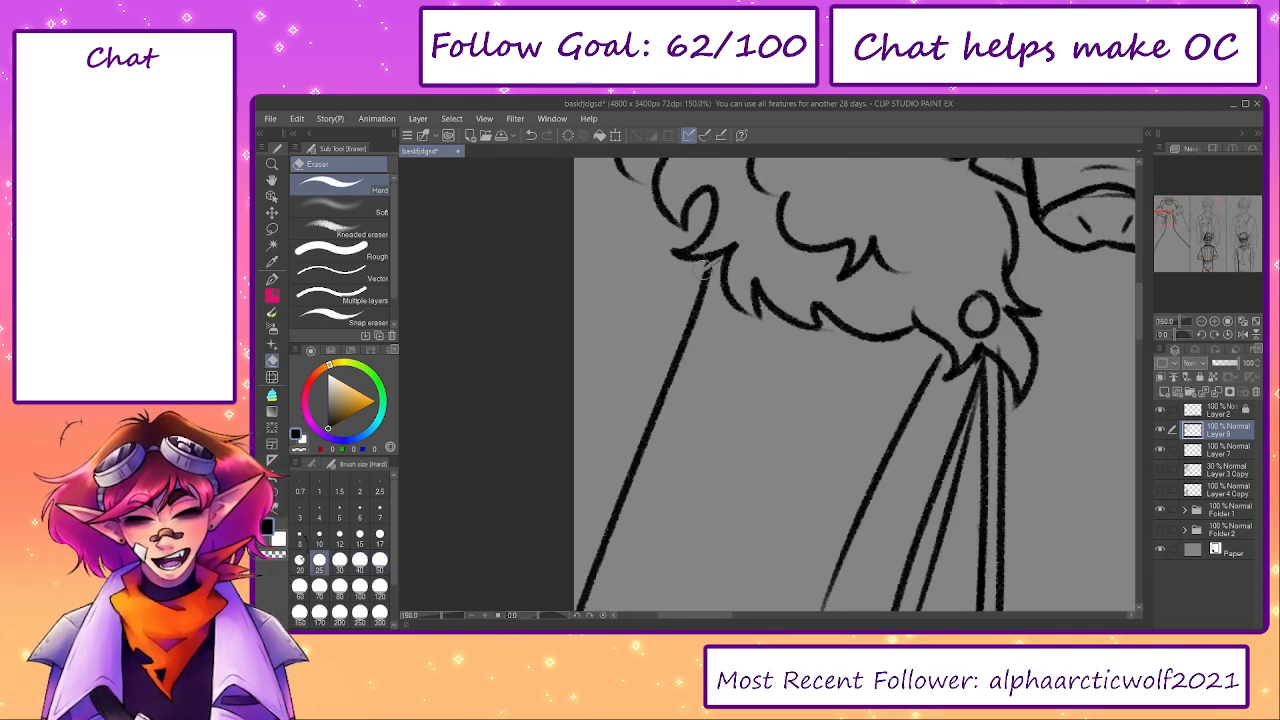
drag(711, 264, 583, 600)
drag(635, 485, 643, 427)
drag(595, 544, 583, 579)
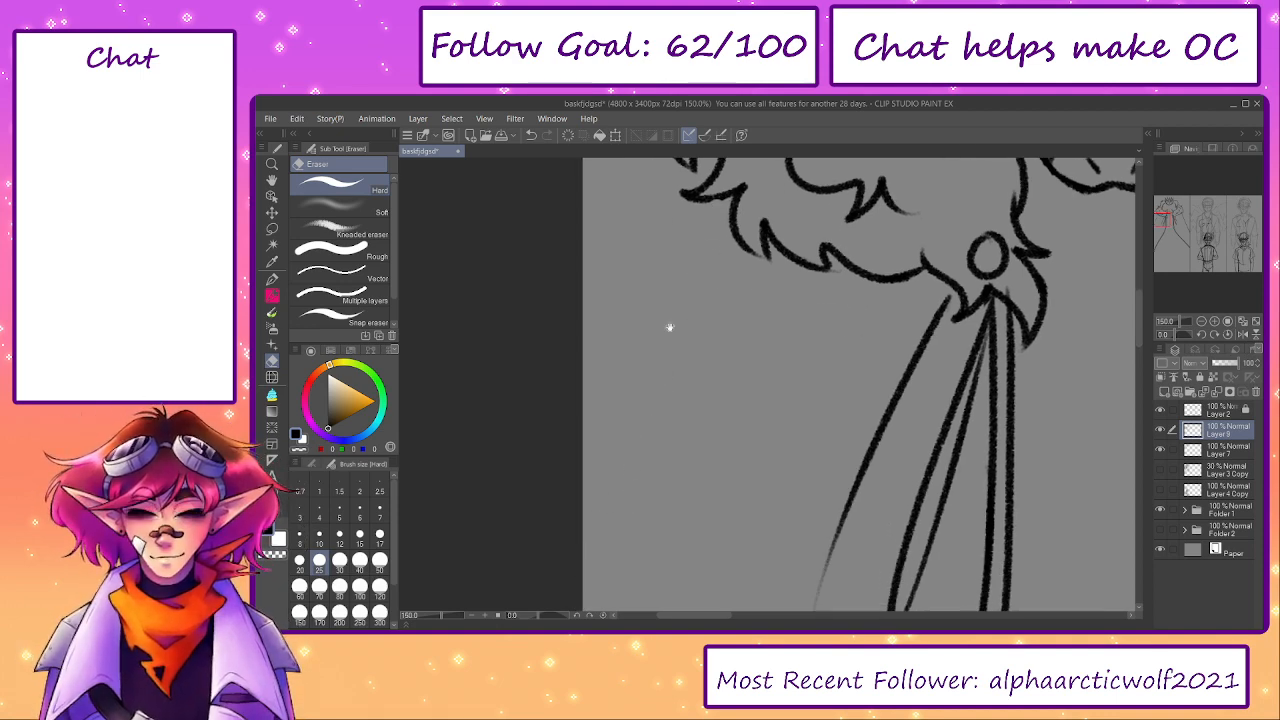
- Erase the cloak's straight right outer line from the fur collar down to the panel border
drag(671, 326, 649, 430)
key(p)
key(p)
drag(673, 296, 713, 300)
drag(991, 361, 409, 354)
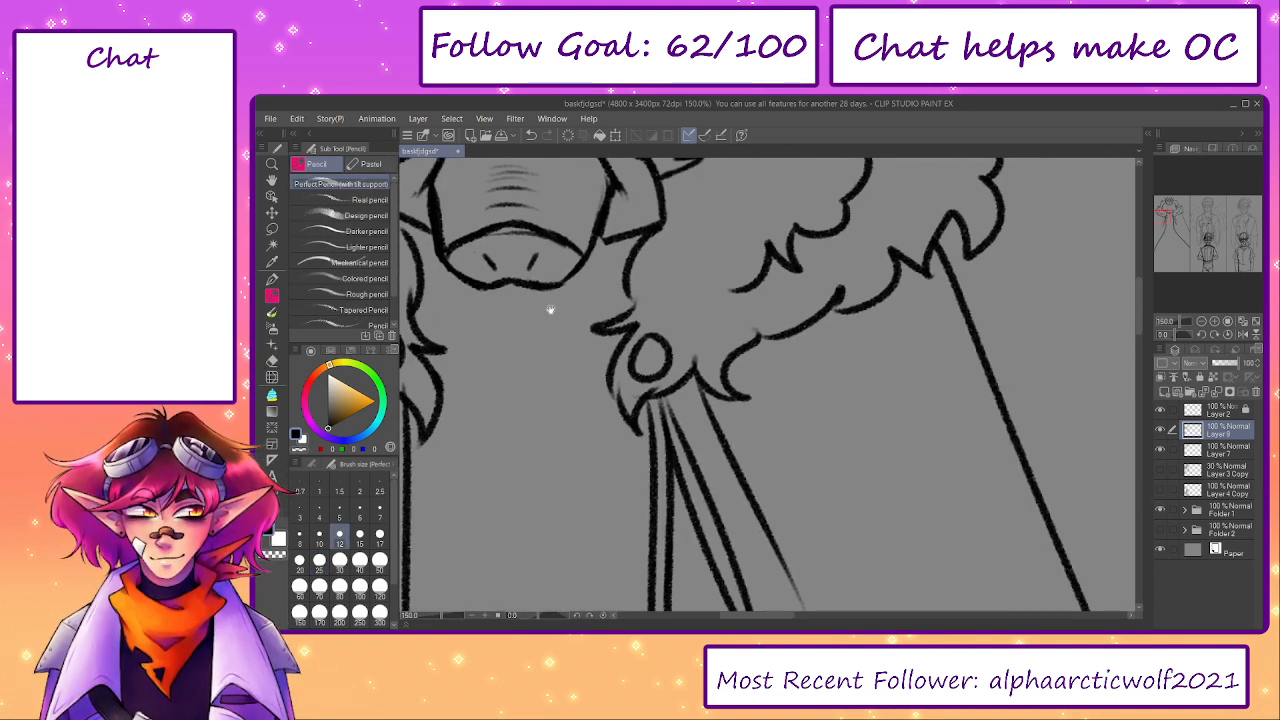
key(e)
mouse_move(943, 249)
mouse_down()
mouse_move(975, 354)
mouse_move(868, 308)
mouse_move(910, 456)
mouse_up()
drag(431, 617, 427, 617)
key(bracketright)
key(bracketright)
key(bracketright)
key(bracketright)
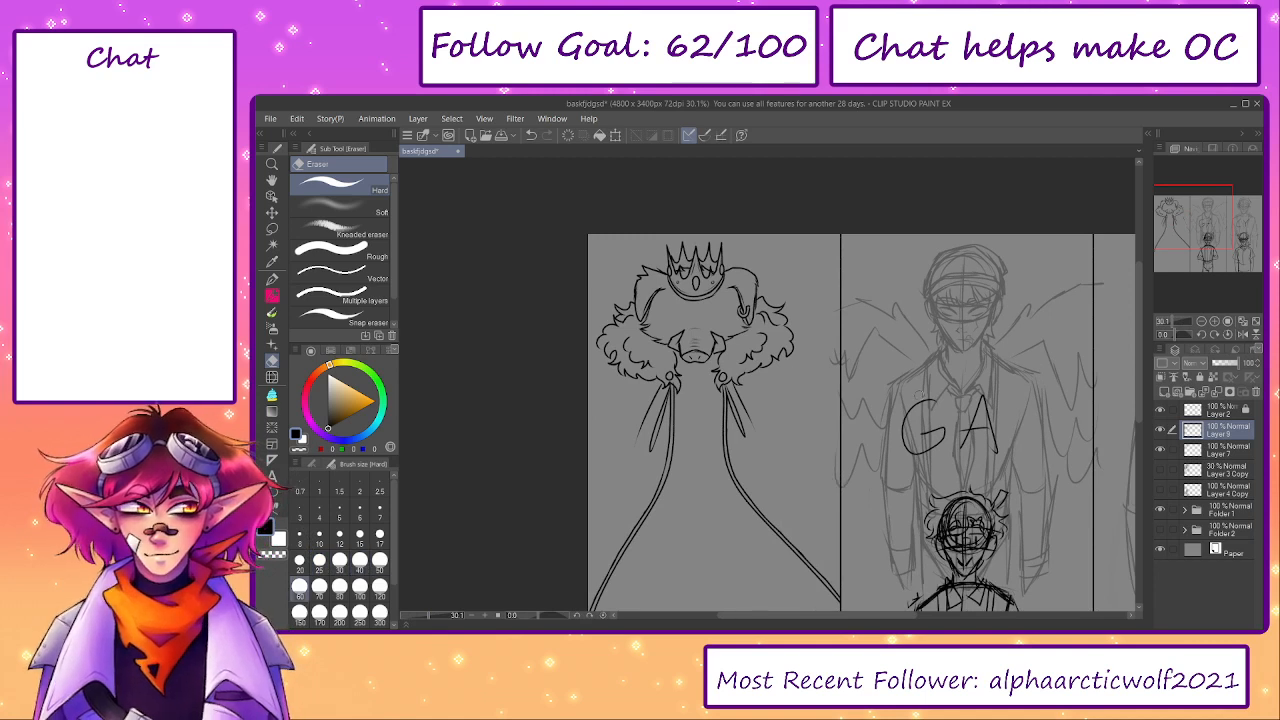
- Add a new layer above the cloak linework and show the sketch layer Layer 3 Copy as a guide
click(1164, 392)
key(p)
drag(604, 360, 588, 392)
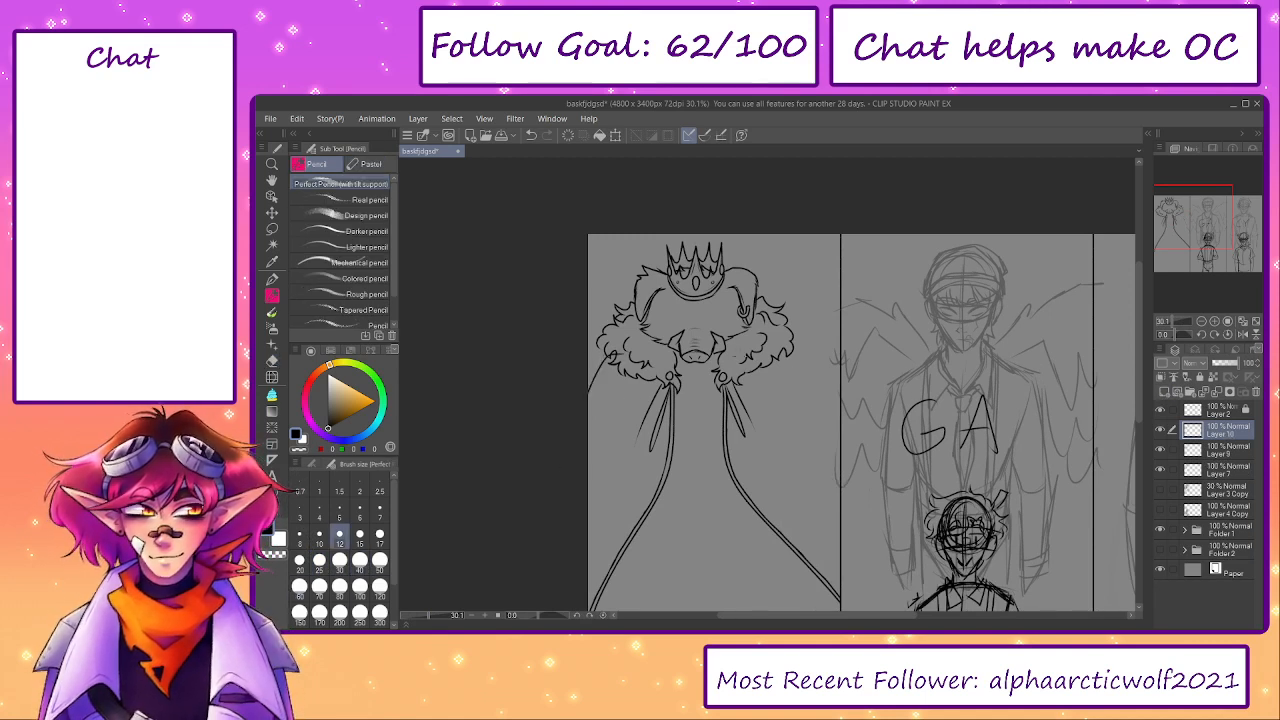
drag(774, 351, 840, 454)
drag(782, 409, 798, 360)
key(ctrl+z)
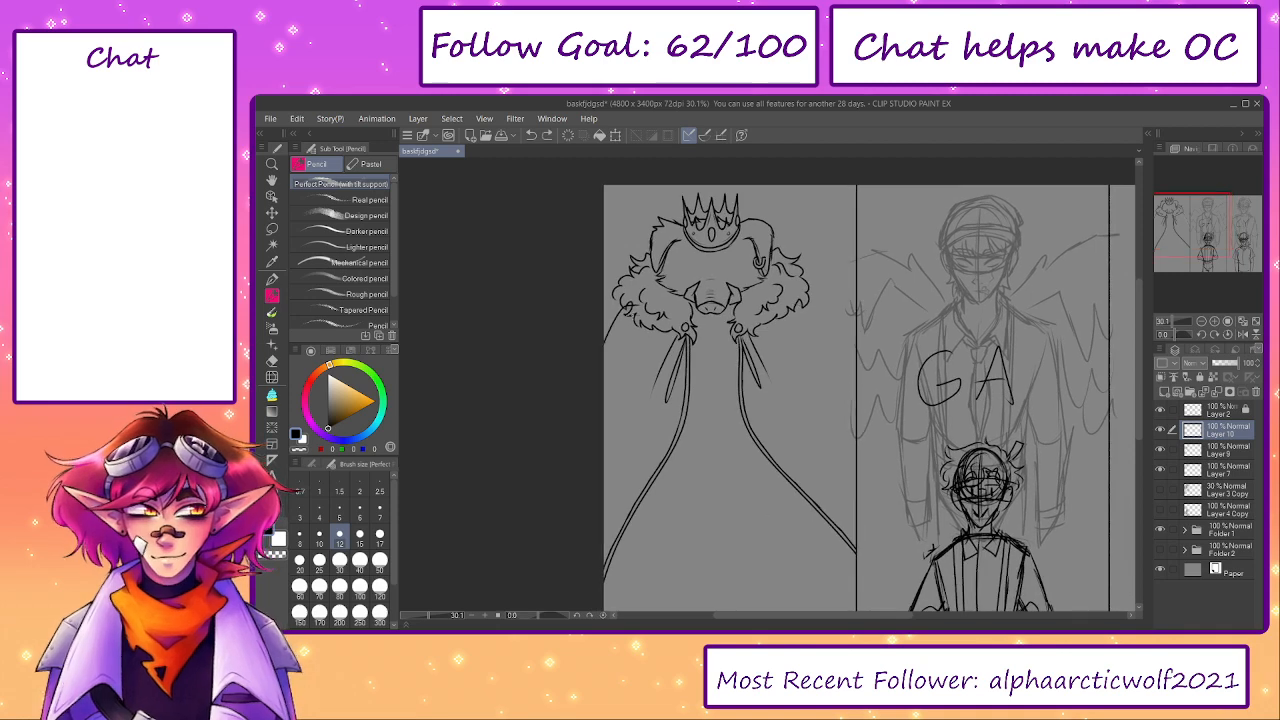
scroll(635, 336, up, 1)
click(1160, 490)
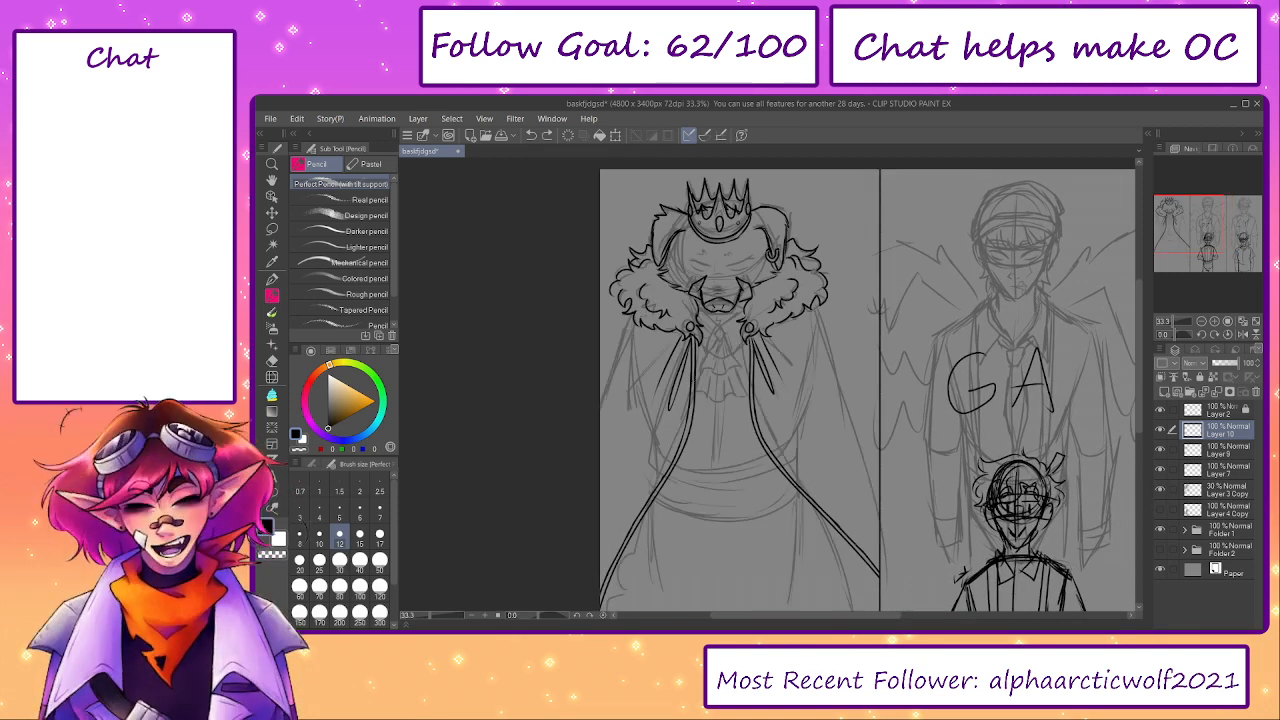
drag(636, 340, 658, 458)
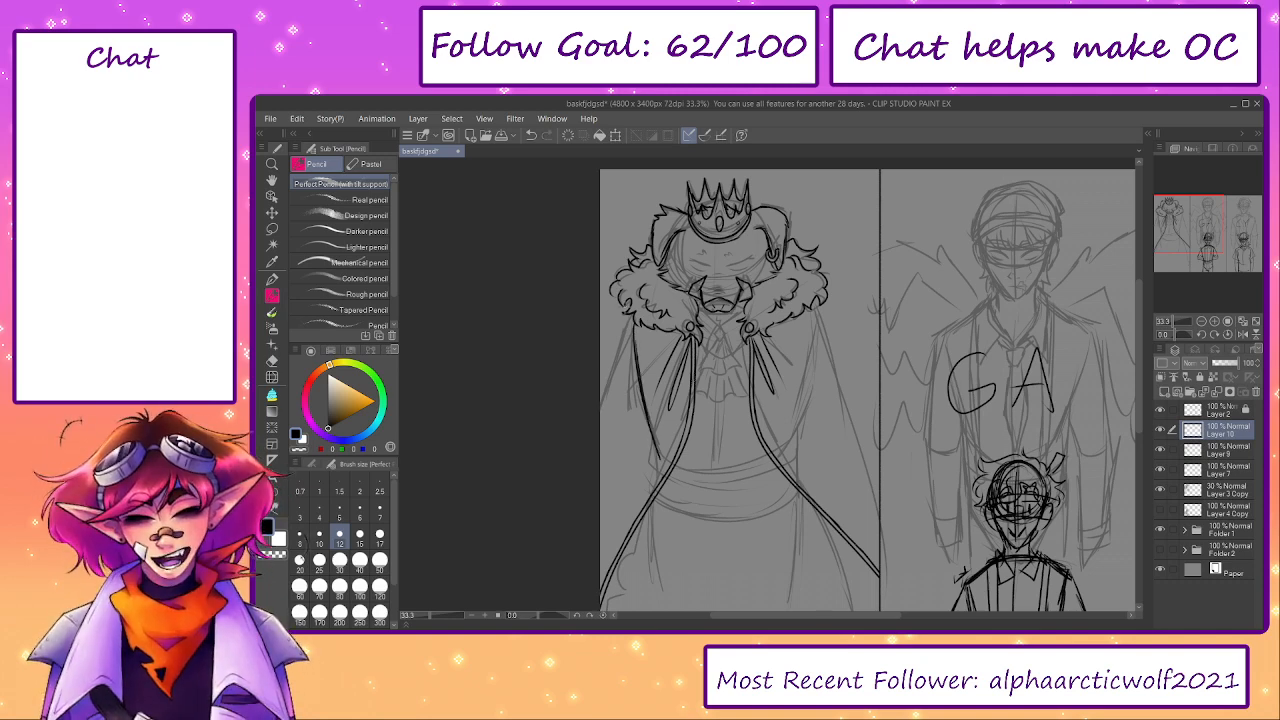
key(ctrl+z)
drag(617, 314, 598, 347)
key(ctrl+z)
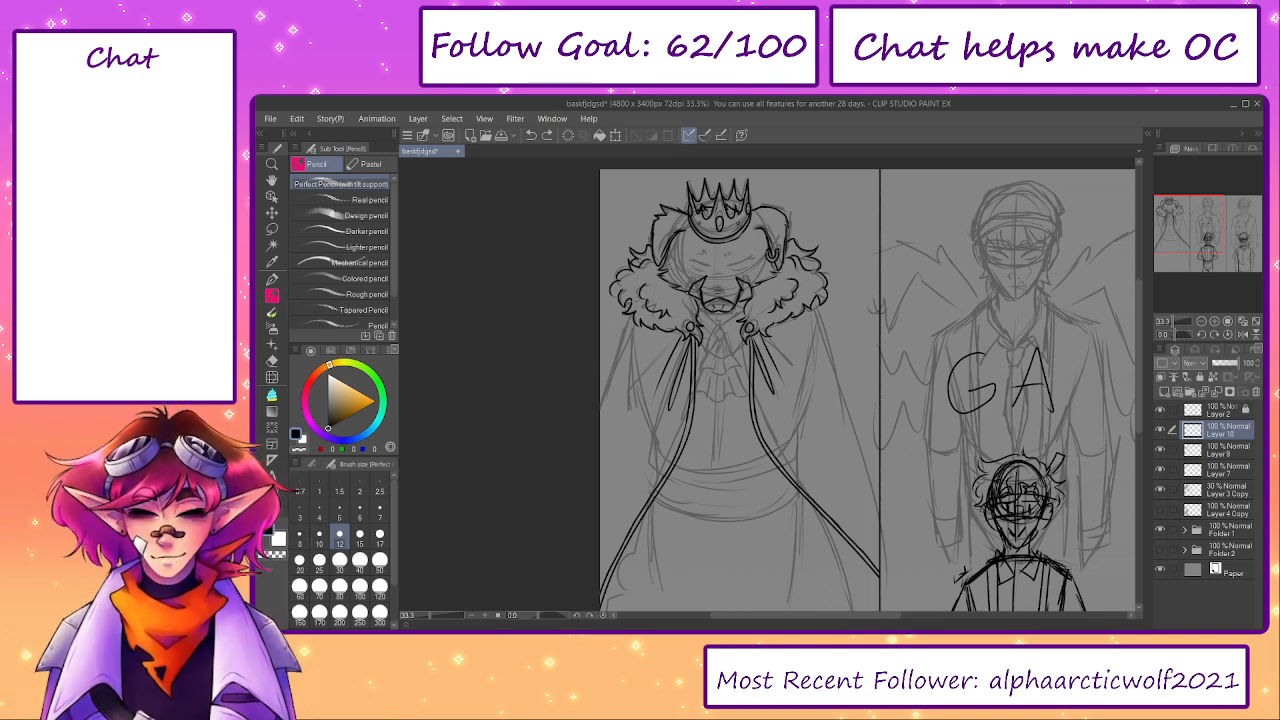
- Draw curved outer lines for both sides of the cloak, from the fur collar down past the panel edges
drag(634, 302, 574, 444)
drag(800, 302, 856, 414)
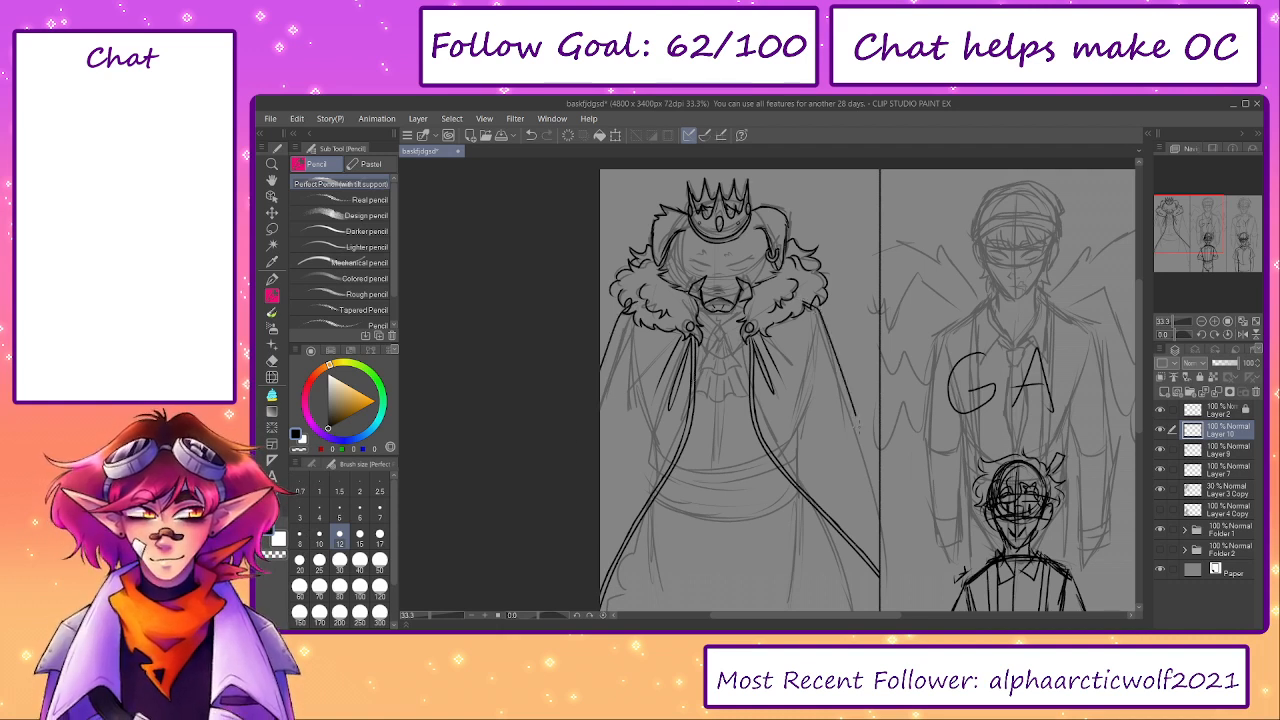
key(ctrl+z)
drag(835, 338, 902, 486)
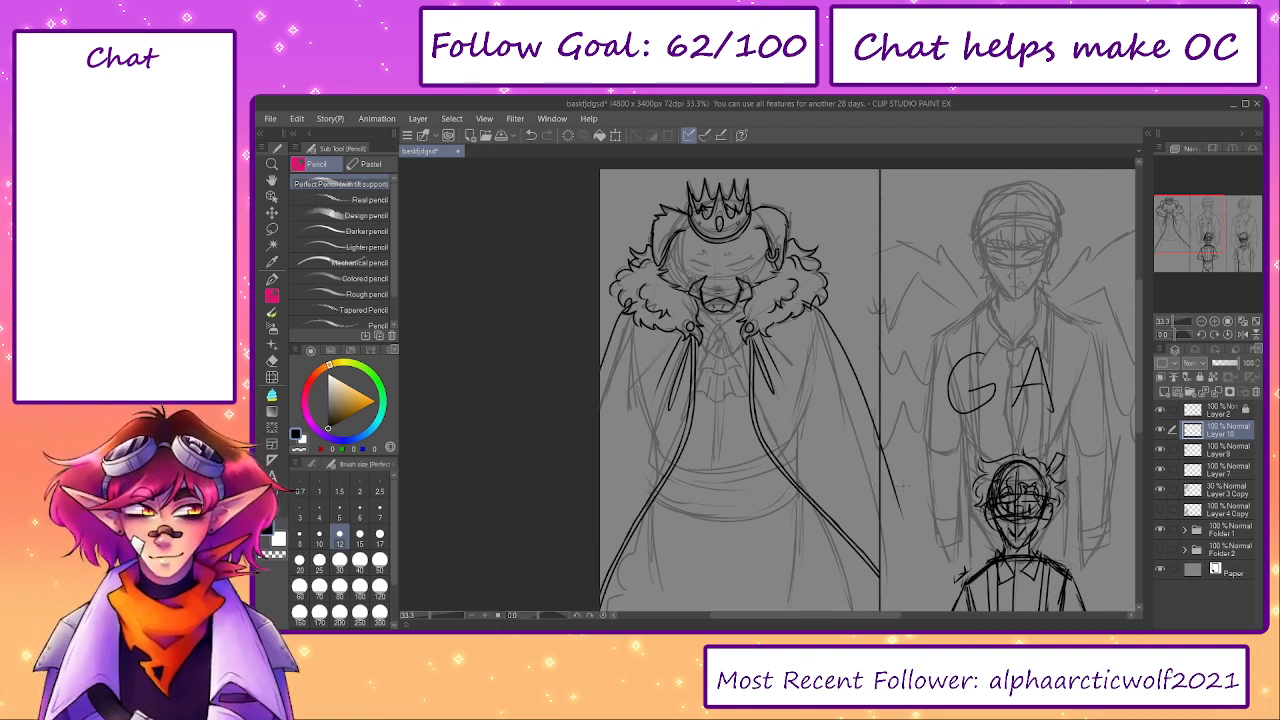
- Hide the sketch layer Layer 3 Copy and try a different left outer line for the cloak
click(1161, 491)
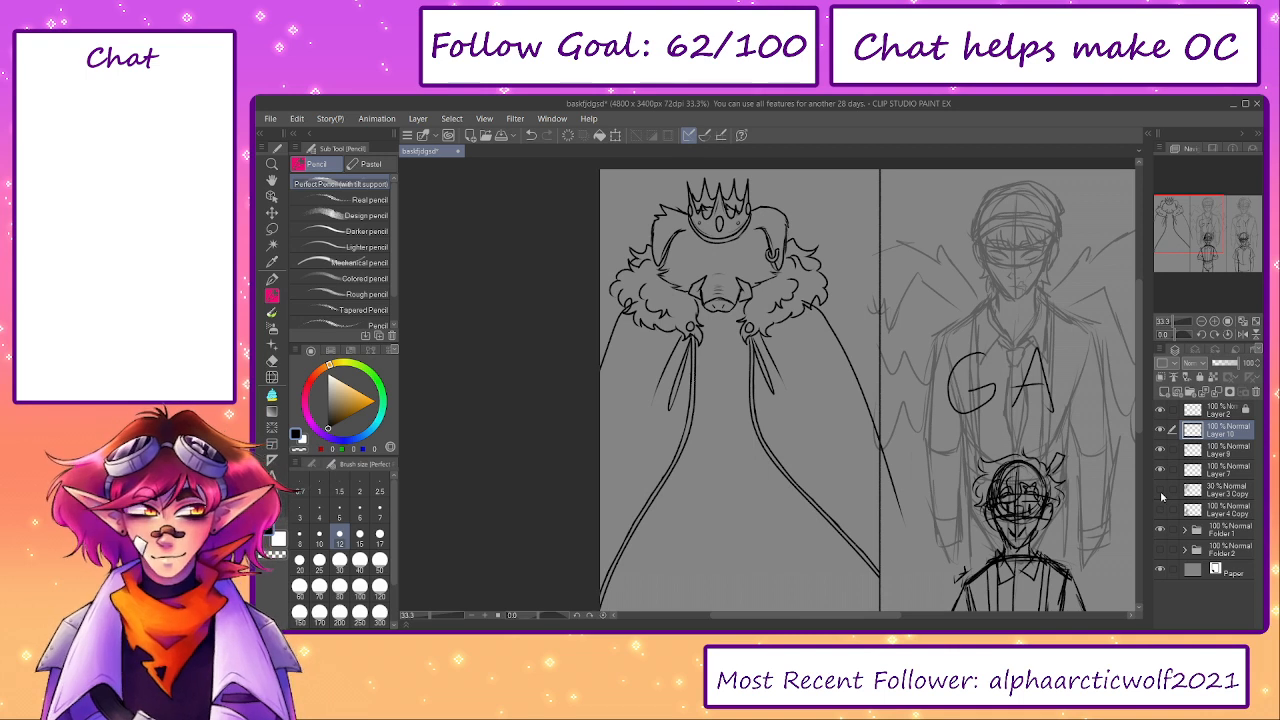
key(e)
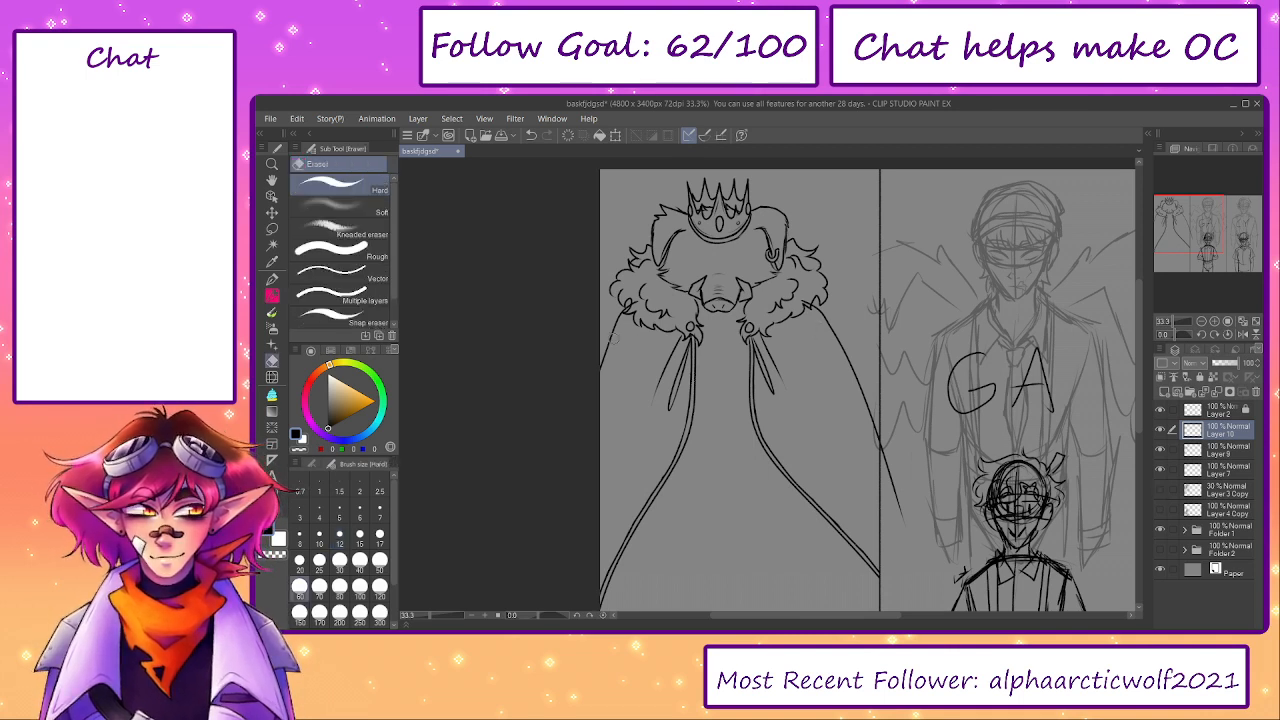
key(p)
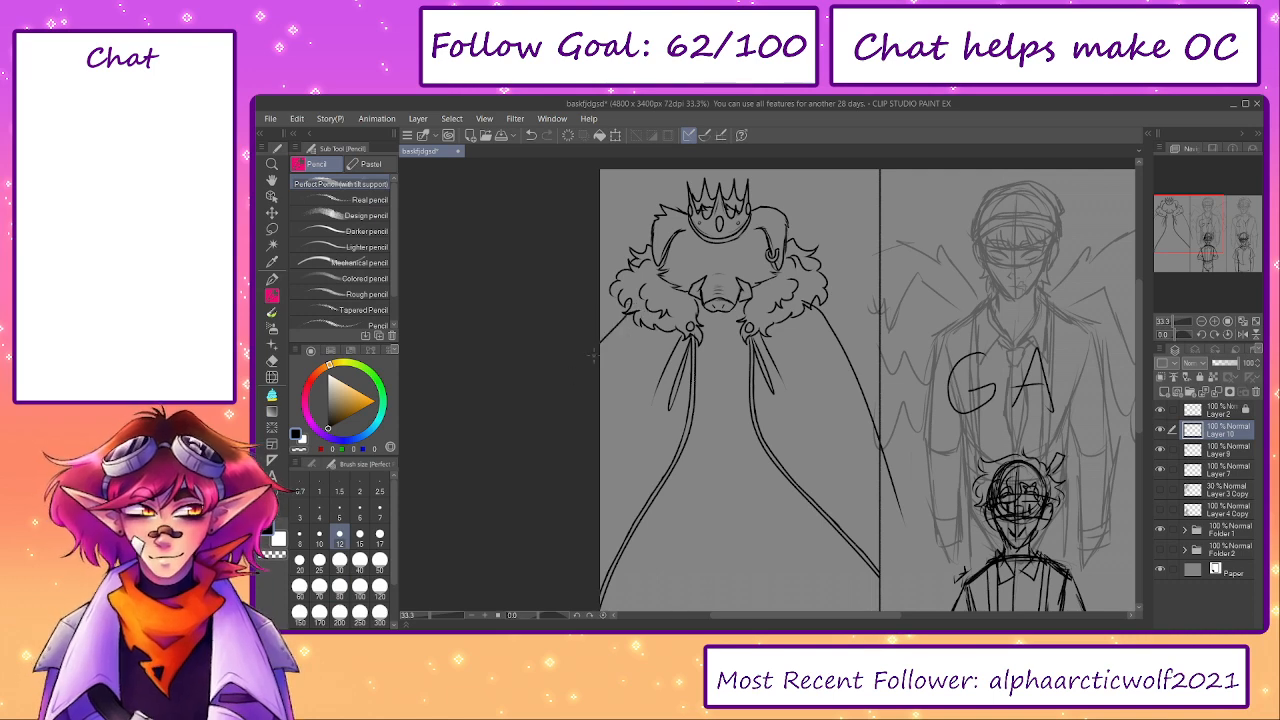
key(ctrl+z)
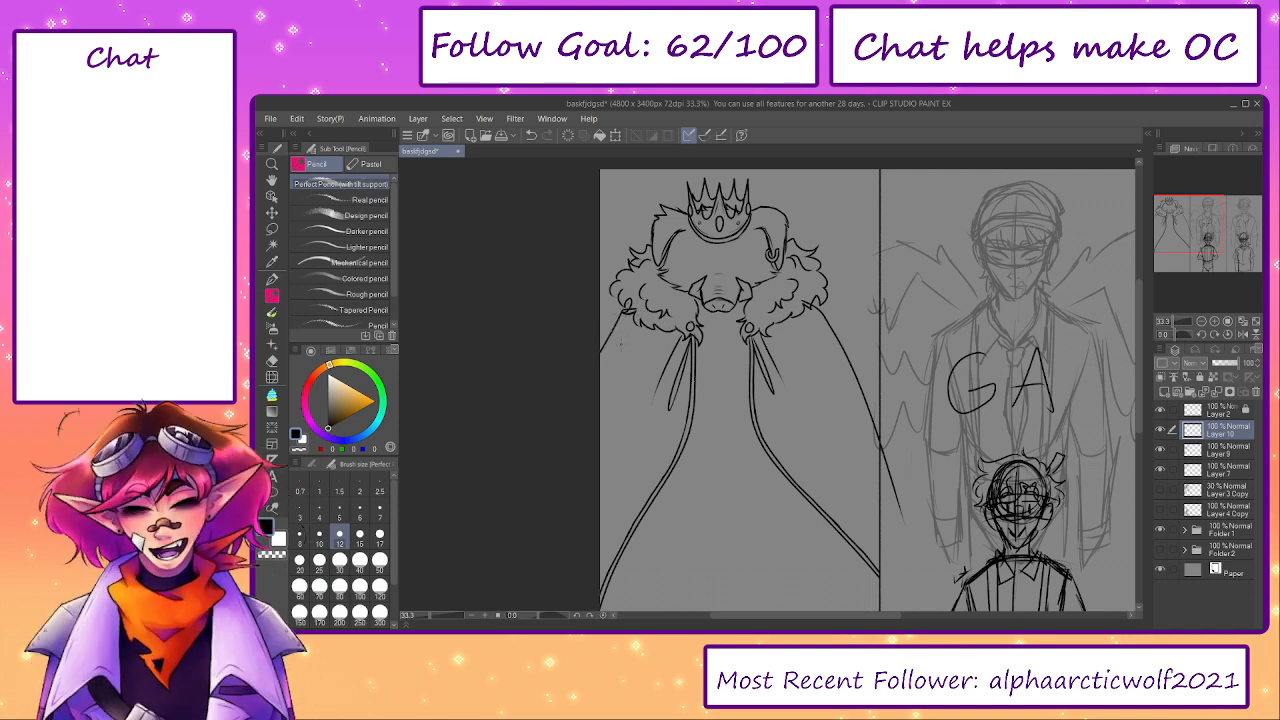
- Draw construction lines across the fur collar to match up the two shoulder points, and save the drawing
scroll(615, 330, up, 2)
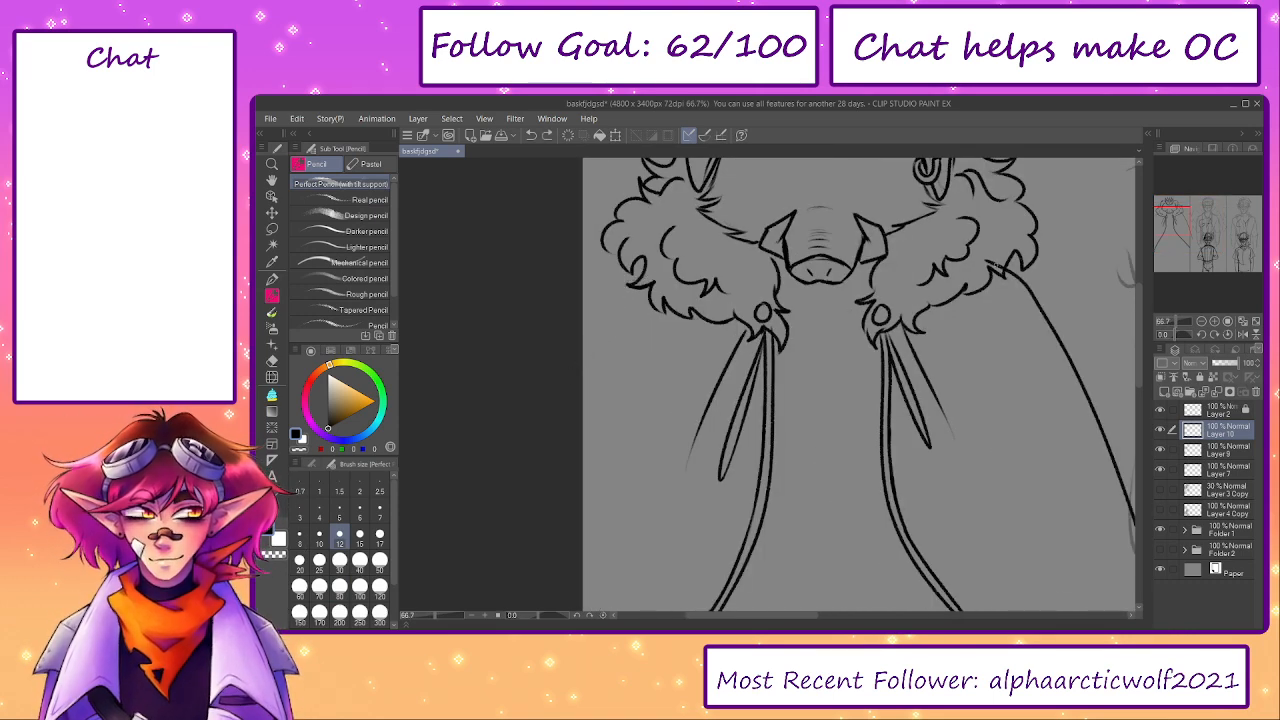
mouse_move(995, 265)
mouse_down()
mouse_move(677, 263)
mouse_move(743, 268)
mouse_move(748, 257)
mouse_up()
key(ctrl+z)
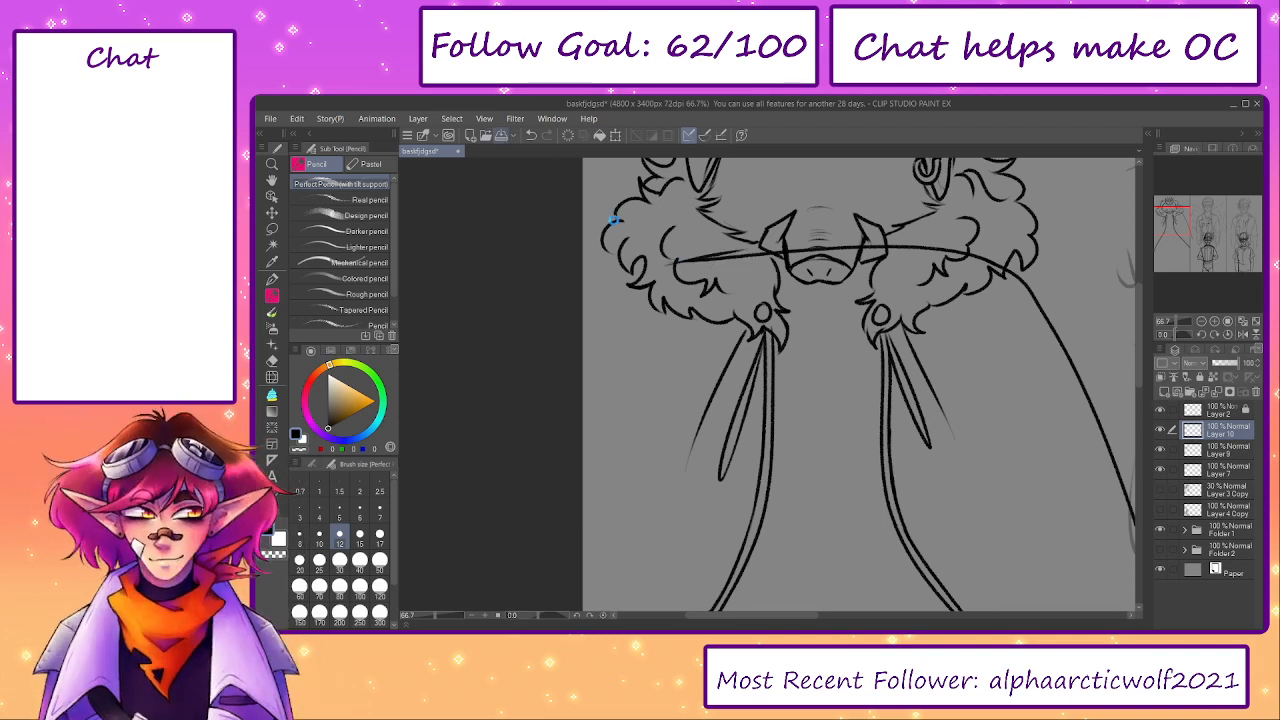
key(ctrl+s)
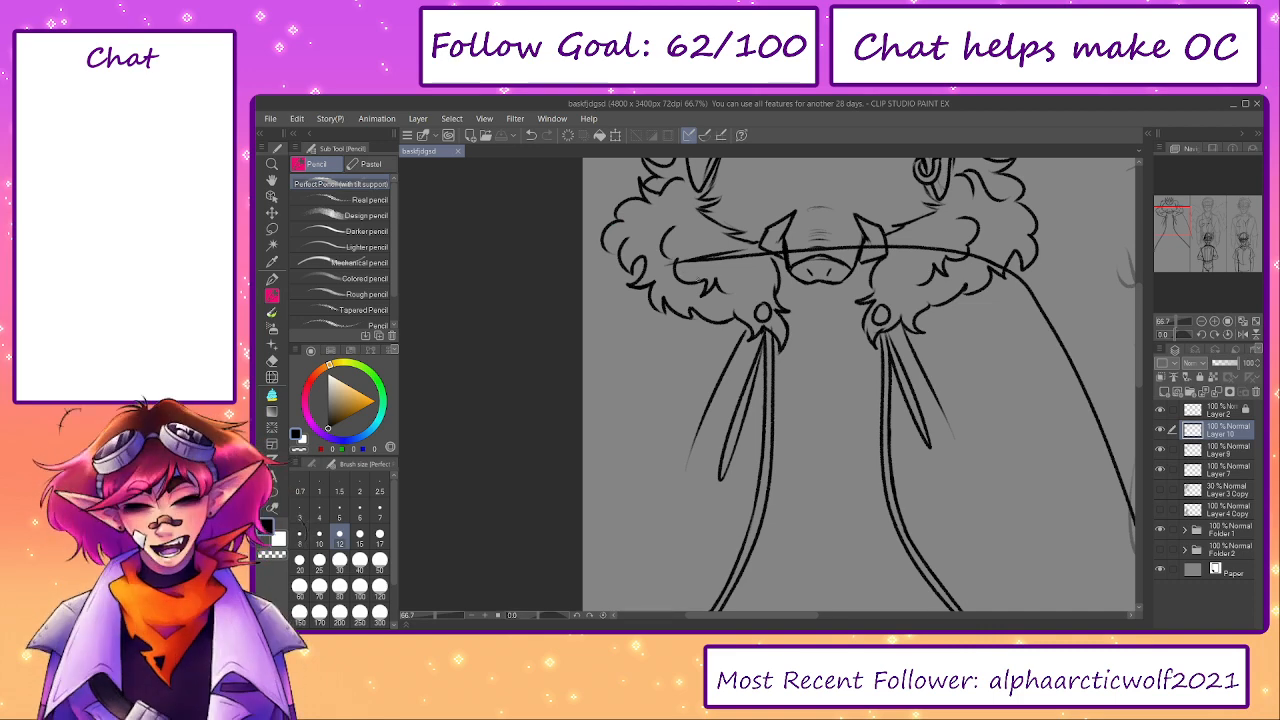
mouse_move(656, 282)
mouse_down()
mouse_move(820, 340)
mouse_move(988, 284)
mouse_move(816, 354)
mouse_up()
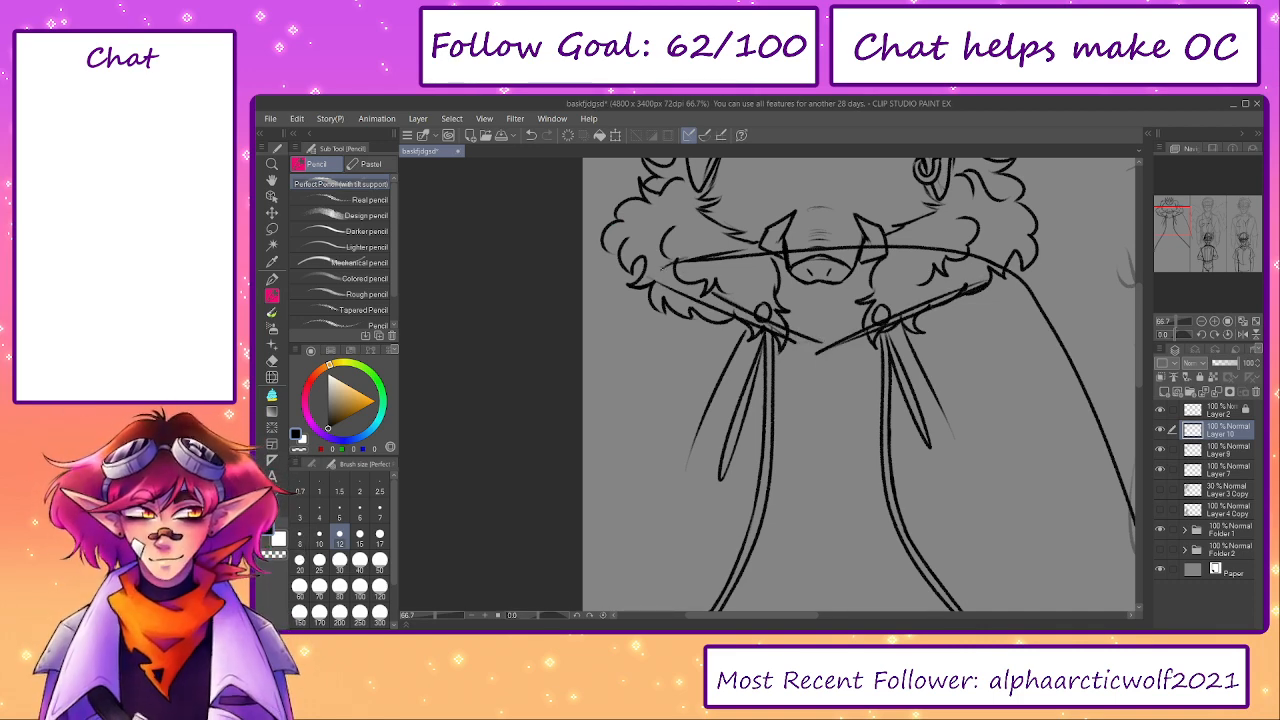
- Redraw the cloak's left outer line from the matching collar point down to the canvas edge
drag(690, 259, 587, 341)
key(ctrl+z)
drag(682, 261, 583, 373)
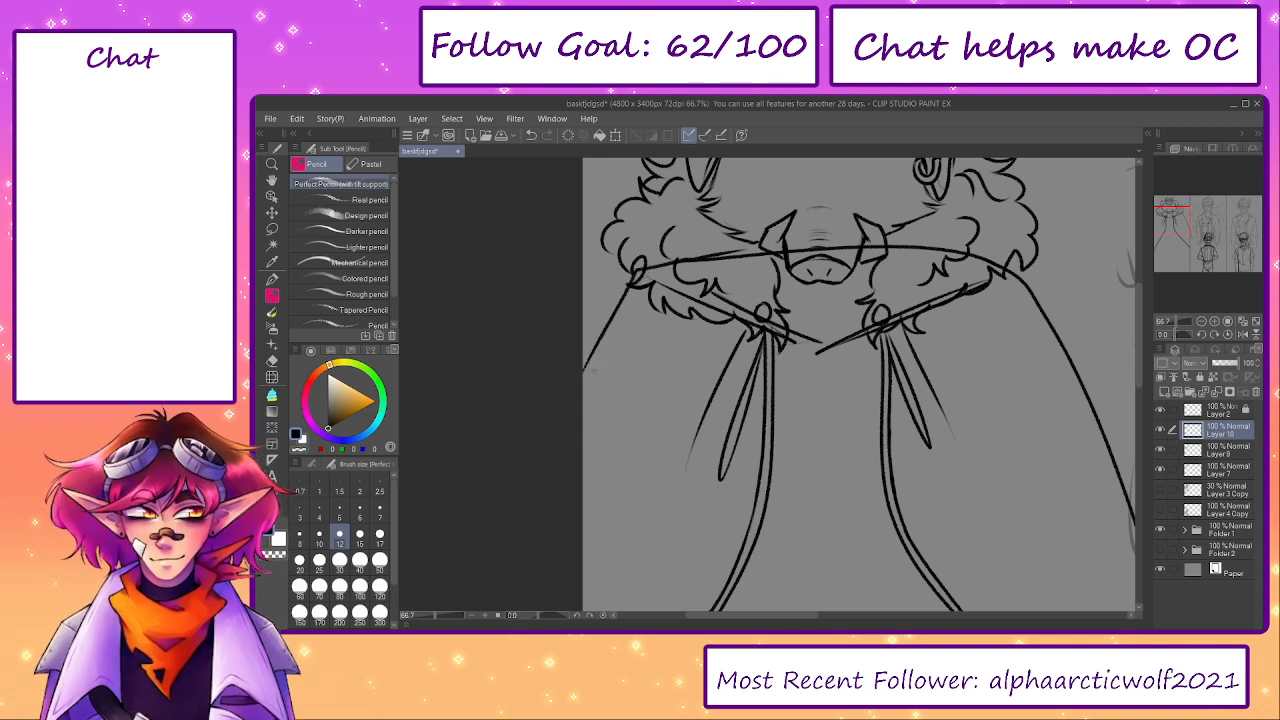
key(ctrl+z)
drag(688, 260, 617, 299)
key(ctrl+z)
mouse_move(690, 260)
mouse_down()
mouse_move(631, 280)
mouse_move(583, 353)
mouse_up()
- Erase the construction lines crossing the fur collar and the boar's snout
key(e)
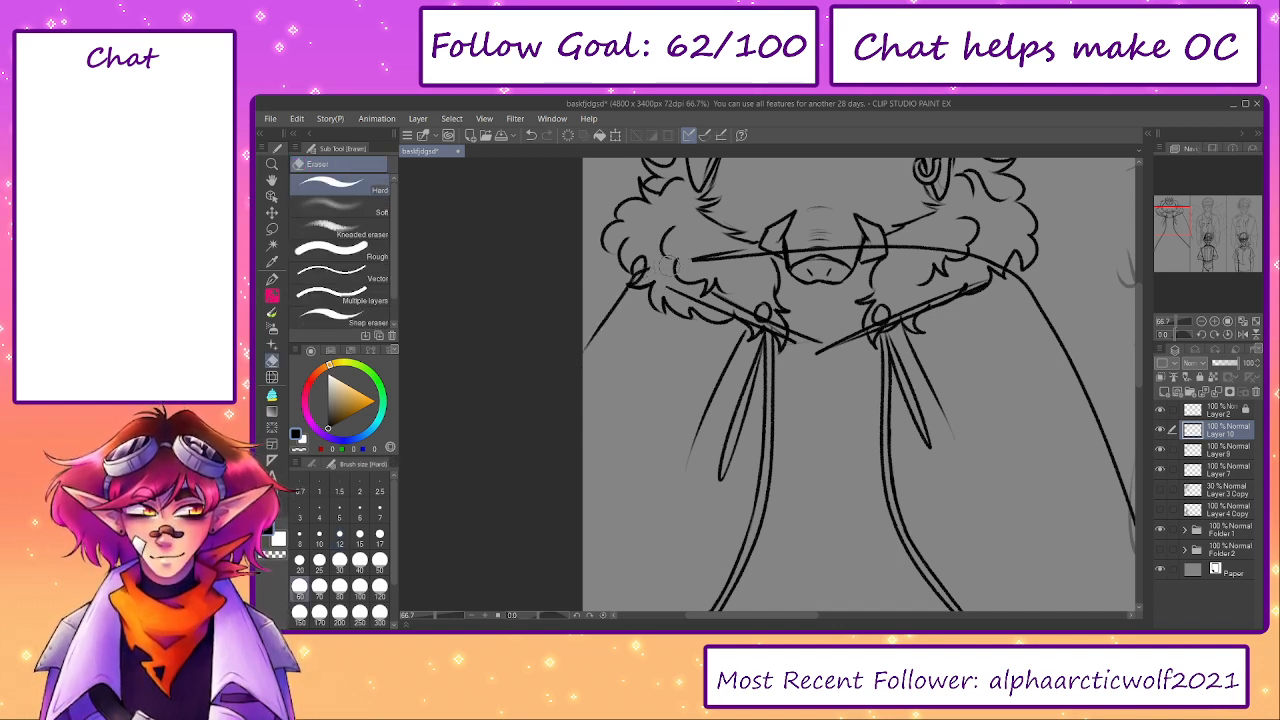
mouse_move(692, 260)
mouse_down()
mouse_move(812, 236)
mouse_move(987, 263)
mouse_move(970, 295)
mouse_move(785, 362)
mouse_move(660, 285)
mouse_up()
key(bracketright)
key(bracketright)
key(bracketright)
drag(435, 616, 428, 615)
key(p)
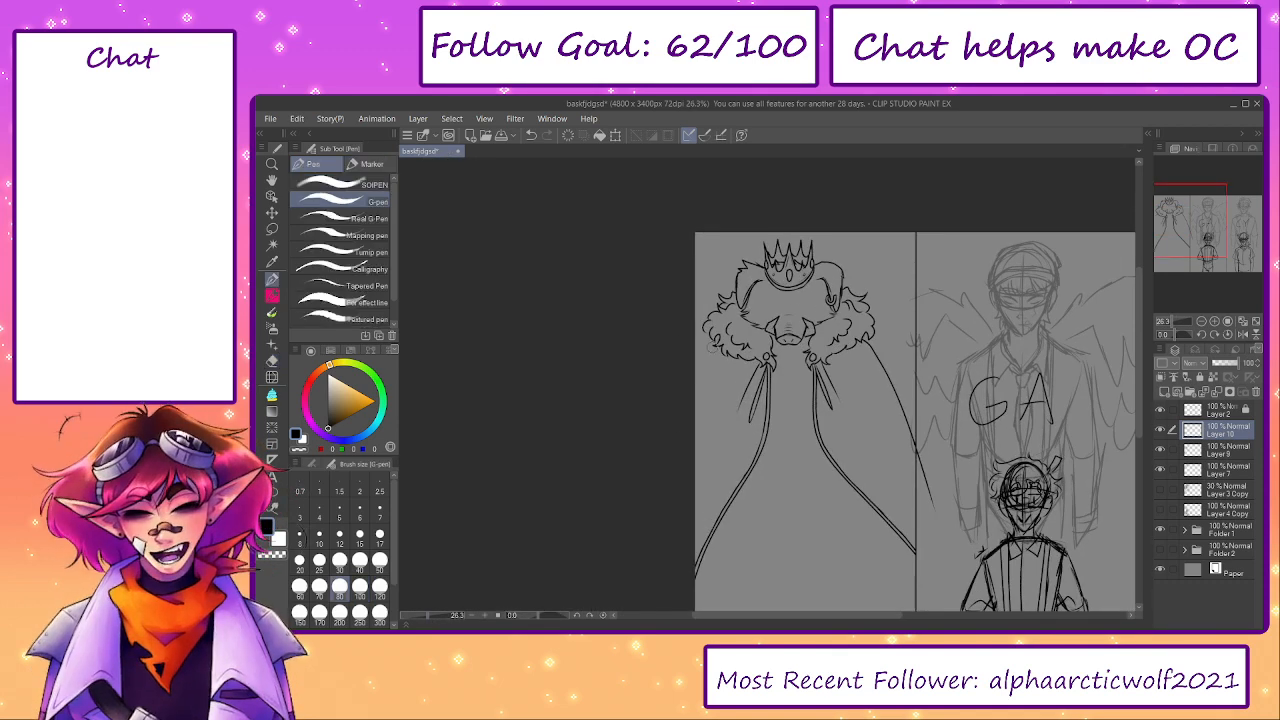
- Erase the part of the cloak's right outer line that runs past the panel border
key(e)
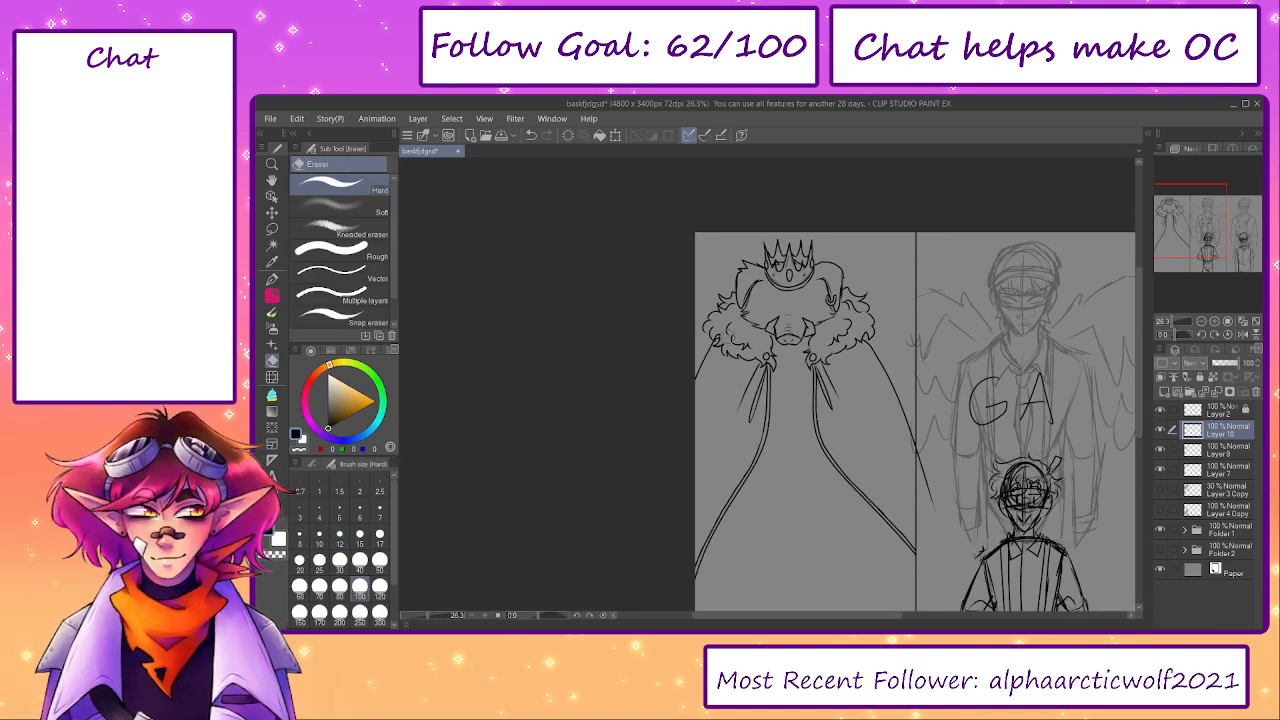
drag(890, 344, 877, 326)
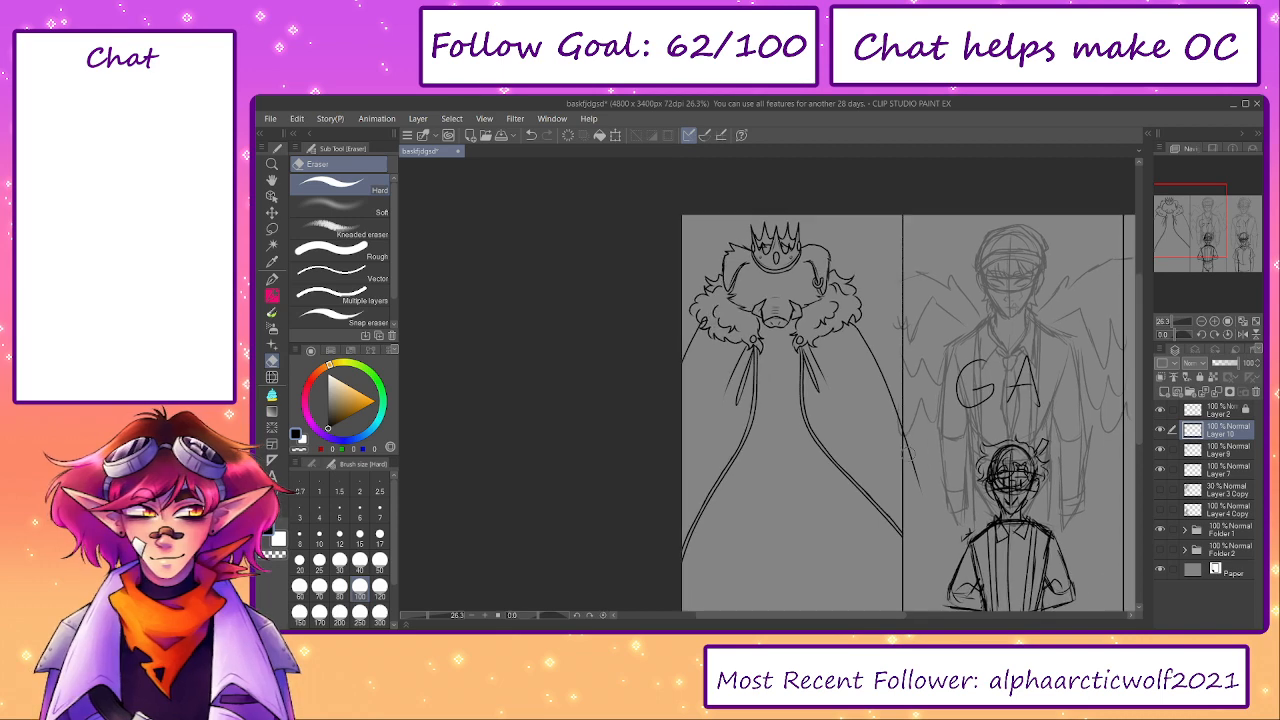
drag(936, 466, 908, 420)
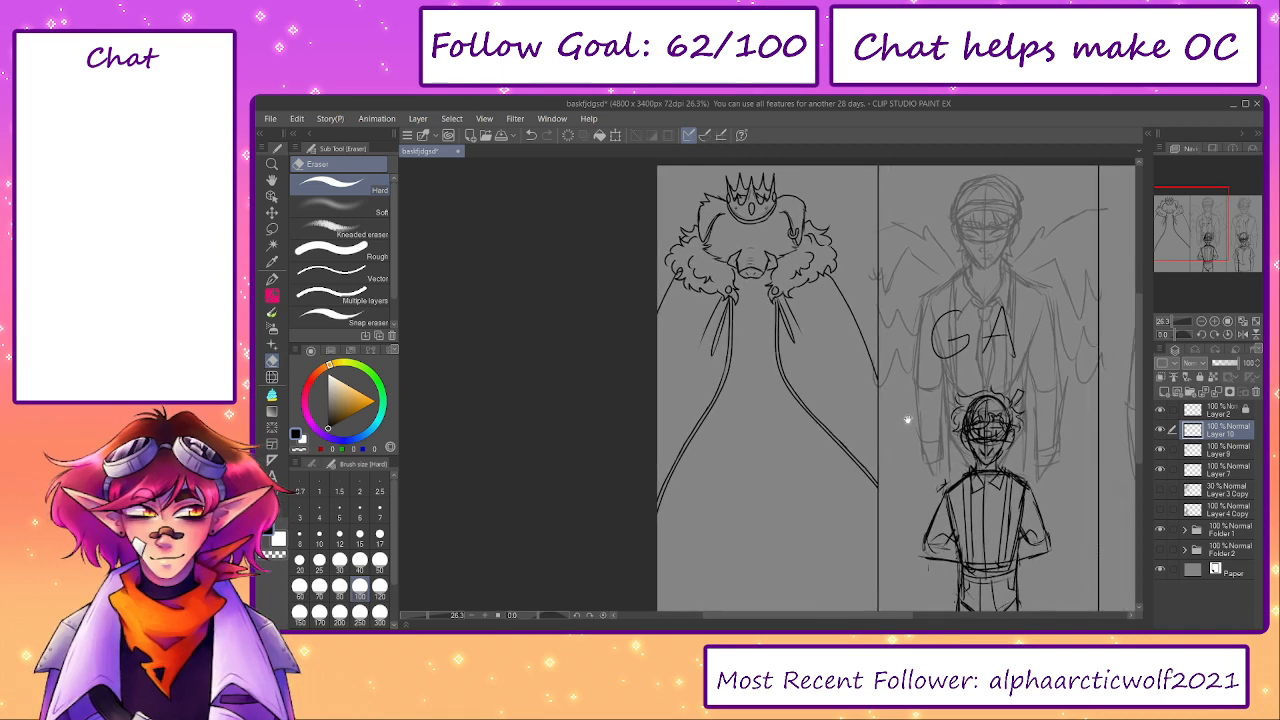
- Show the sketch layer Layer 3 Copy and merge Layer 10 into the cloak linework on Layer 9
click(1160, 488)
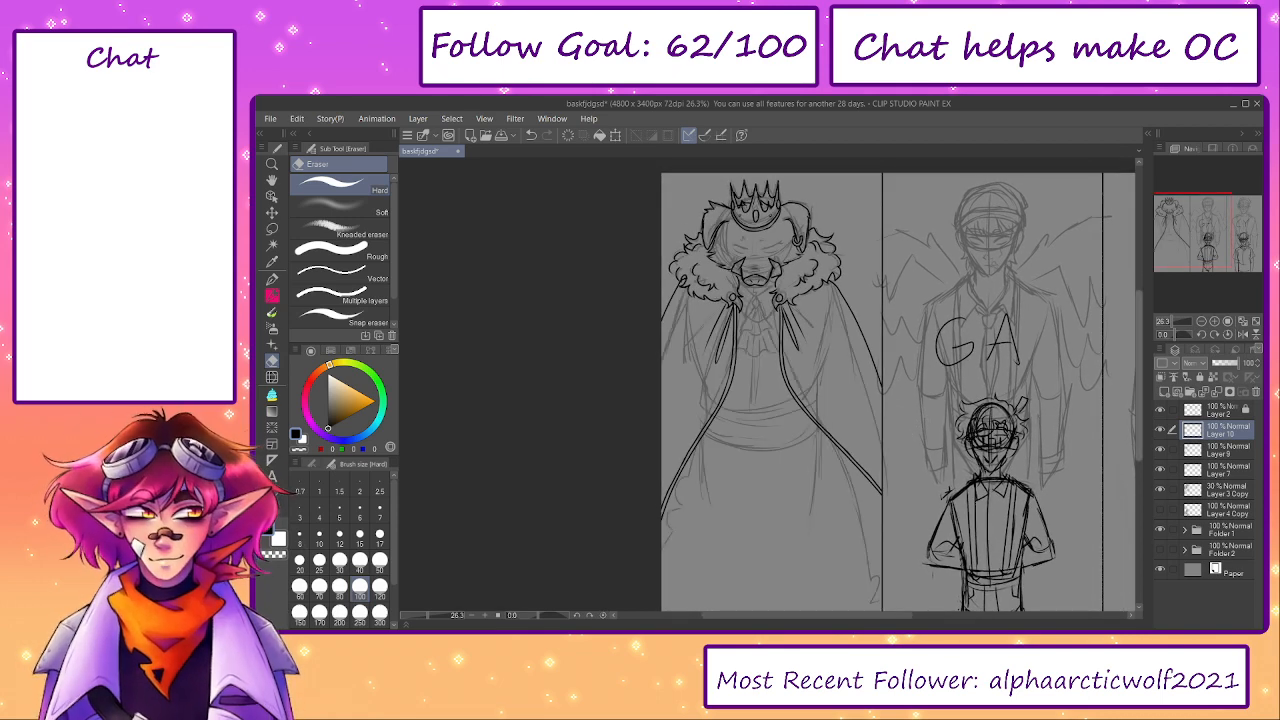
click(1162, 434)
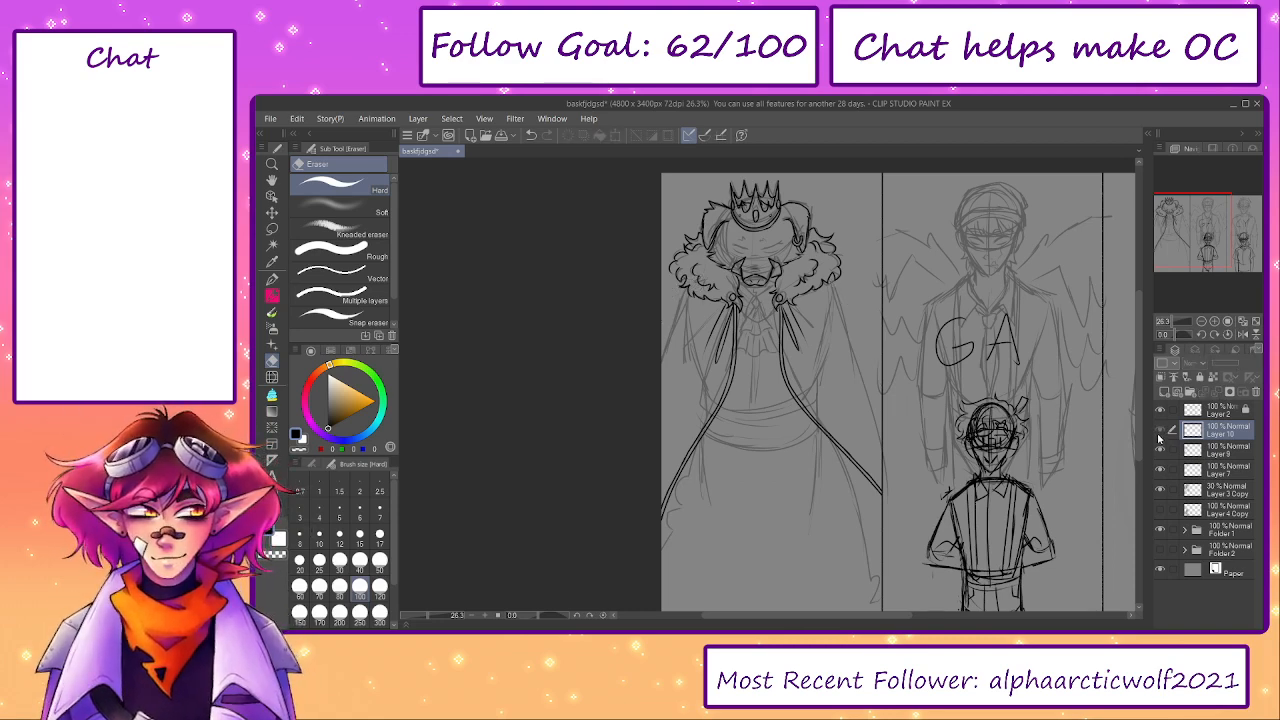
click(1162, 434)
click(1216, 392)
click(1162, 434)
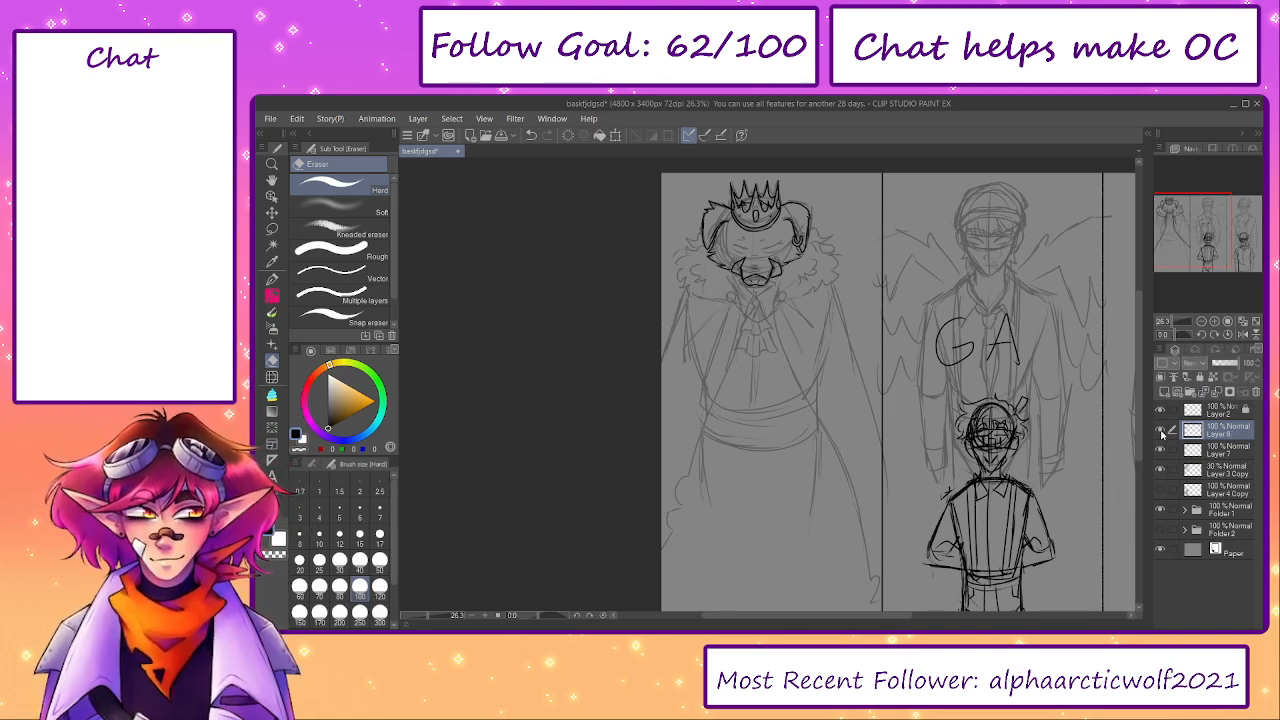
click(1162, 434)
- Add a new layer and ink the diamond-shaped brooch at the throat over the sketch
scroll(908, 296, up, 4)
click(1166, 393)
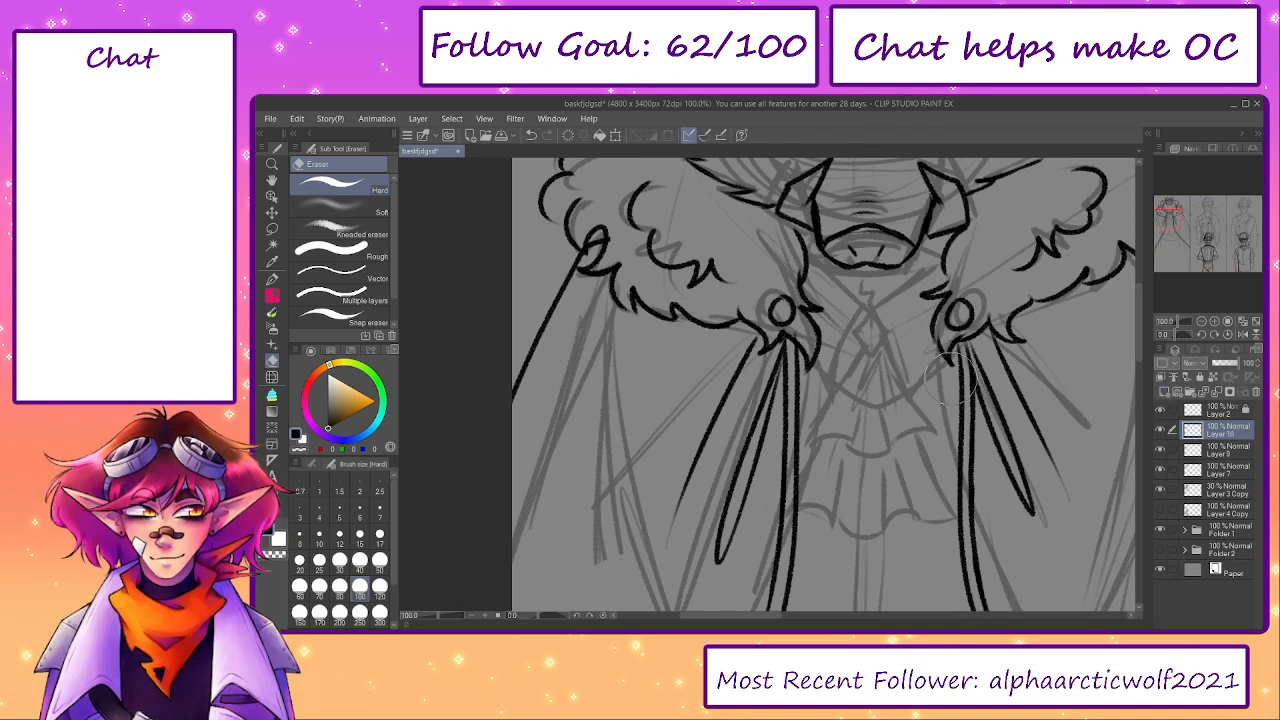
key(p)
scroll(925, 270, up, 2)
mouse_move(918, 306)
mouse_down()
mouse_move(839, 393)
mouse_move(845, 448)
mouse_up()
key(ctrl+z)
scroll(845, 395, up, 1)
key(ctrl+z)
mouse_move(846, 381)
mouse_down()
mouse_move(828, 403)
mouse_move(838, 457)
mouse_move(822, 404)
mouse_move(838, 457)
mouse_move(866, 400)
mouse_move(847, 375)
mouse_move(847, 400)
mouse_up()
key(ctrl+z)
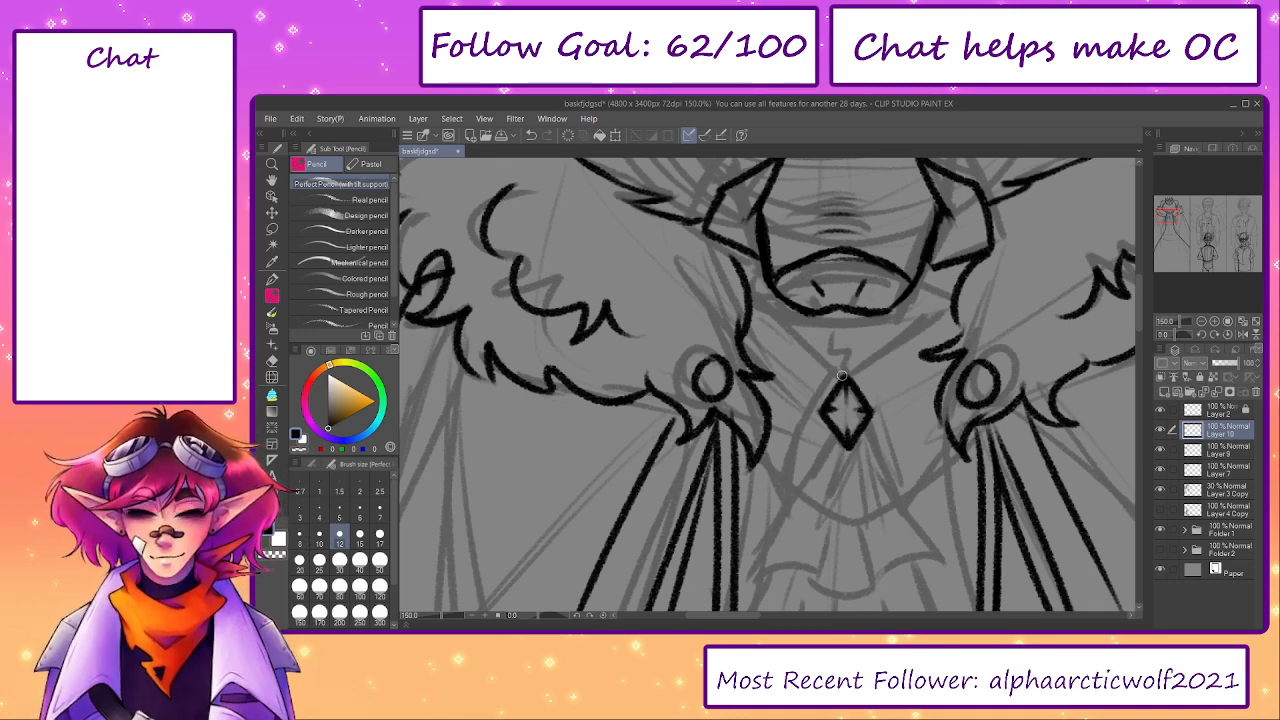
mouse_move(842, 376)
mouse_down()
mouse_move(747, 263)
mouse_move(831, 385)
mouse_move(757, 261)
mouse_move(820, 376)
mouse_up()
key(ctrl+z)
key(ctrl+z)
key(ctrl+z)
key(ctrl+z)
key(ctrl+z)
drag(744, 256, 750, 298)
key(ctrl+z)
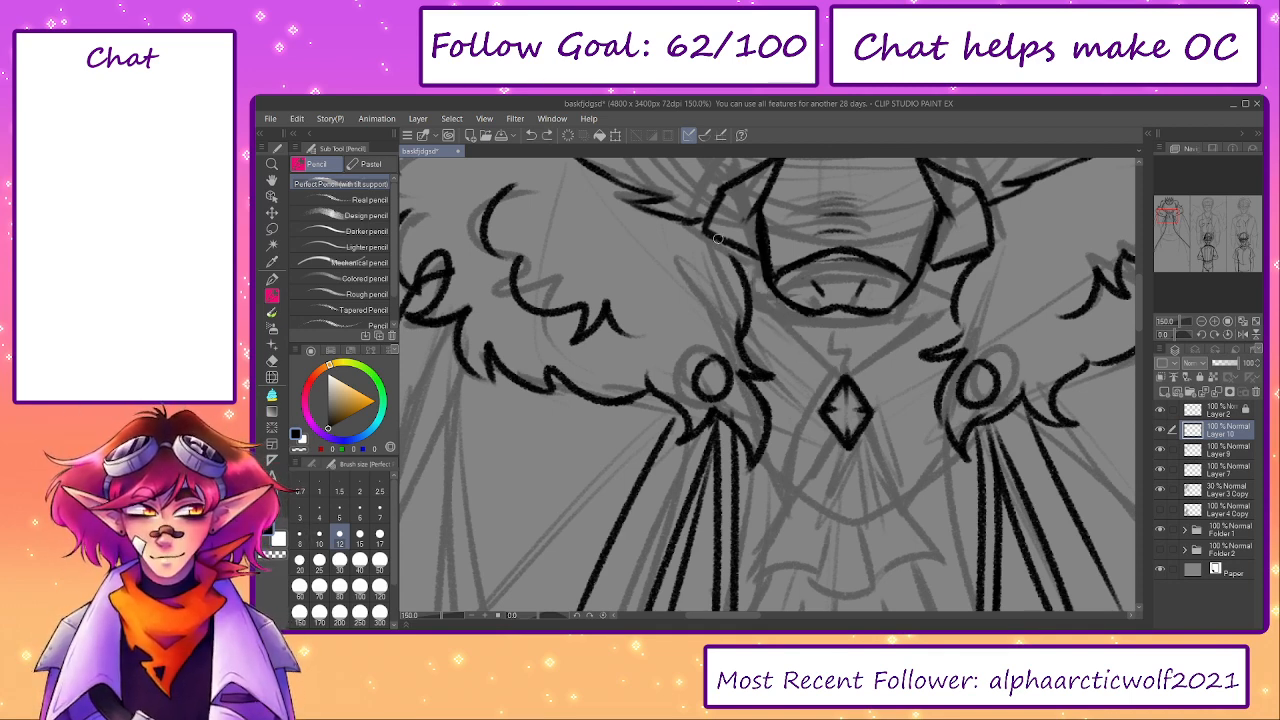
drag(717, 238, 747, 296)
- Draw the two collar lines running from the brooch's top corner up to the fur on either side
key(ctrl+z)
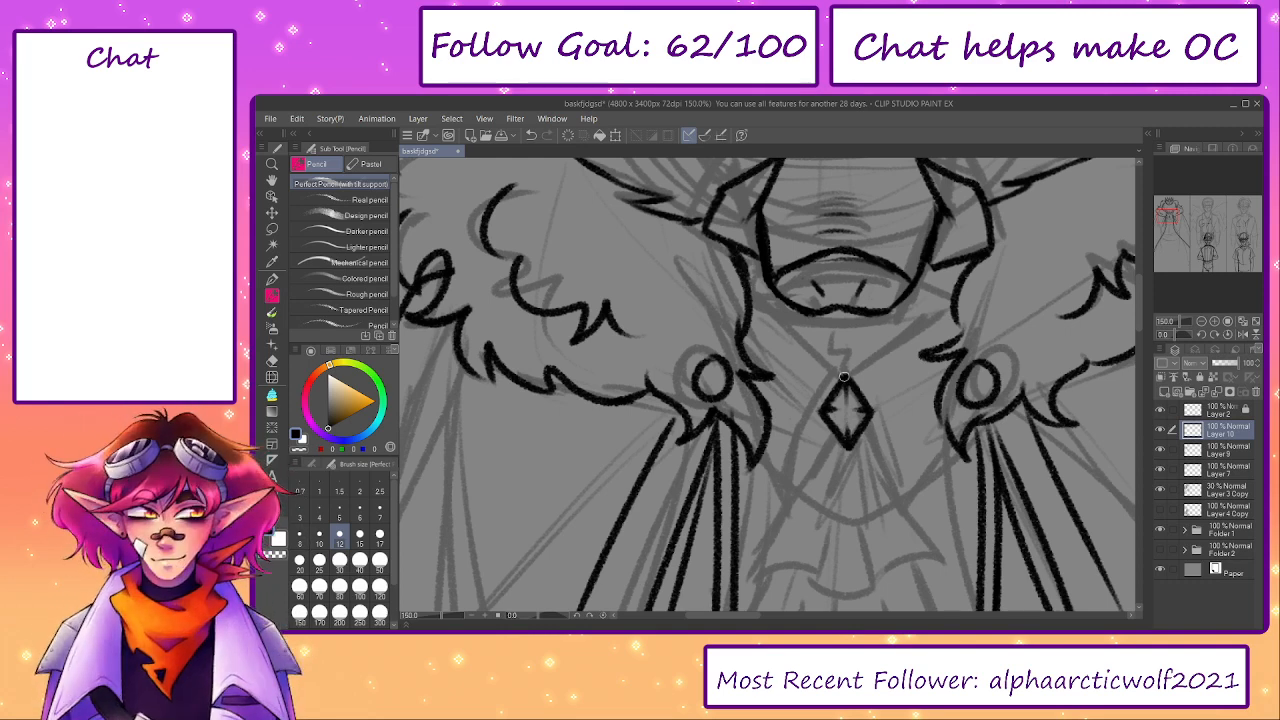
drag(844, 377, 757, 283)
key(ctrl+z)
drag(850, 382, 747, 287)
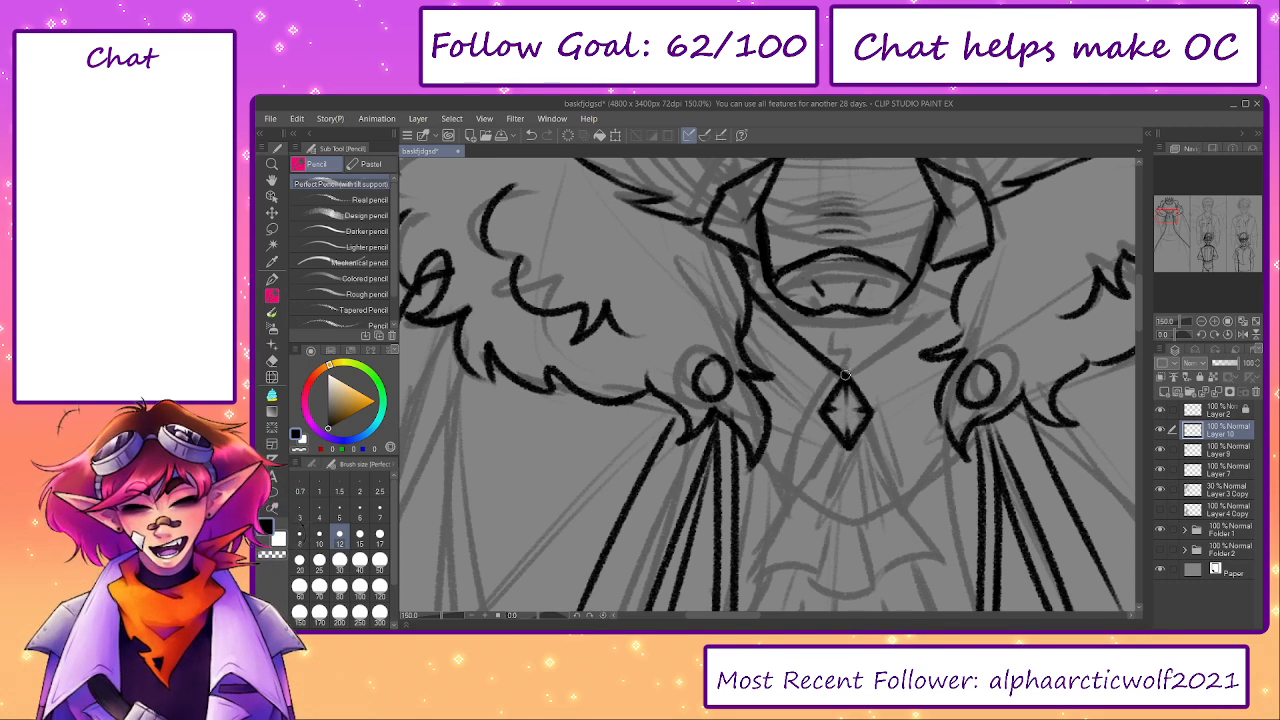
drag(845, 376, 949, 306)
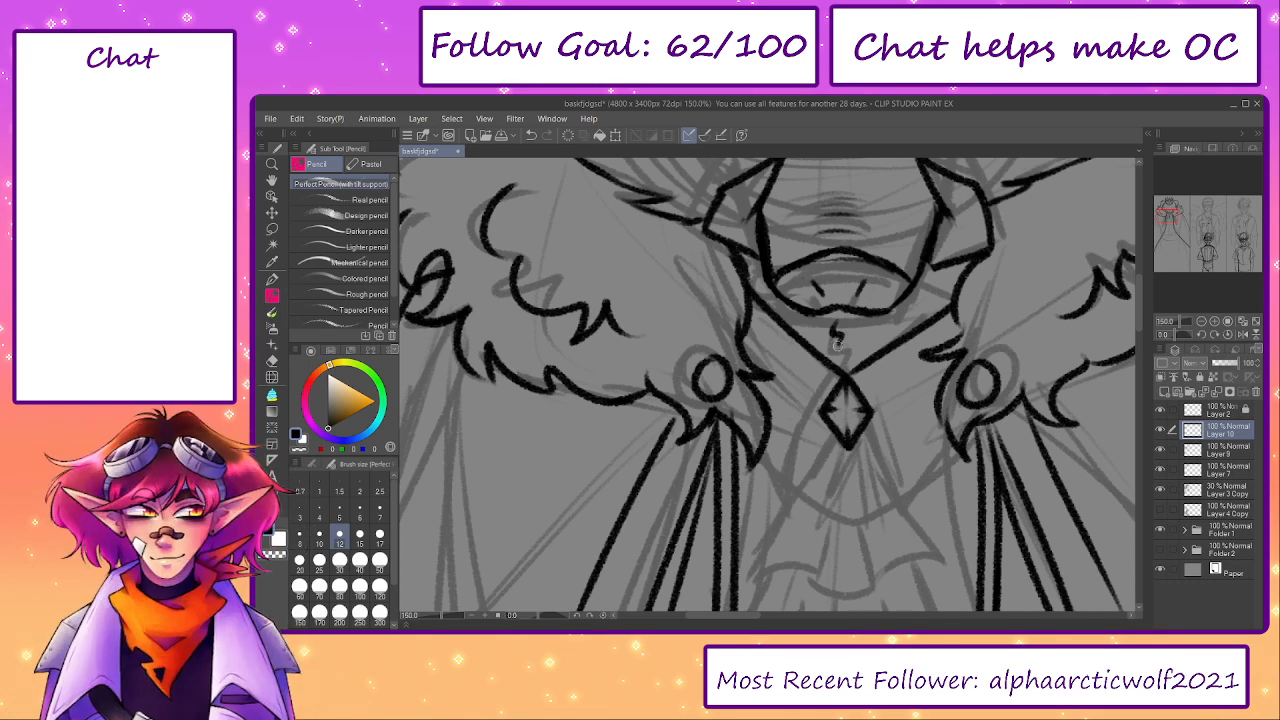
- Ink the left collar flap from the brooch's top corner down to a point and back up to the cloak fur
mouse_move(831, 412)
mouse_down()
mouse_move(795, 312)
mouse_move(745, 418)
mouse_up()
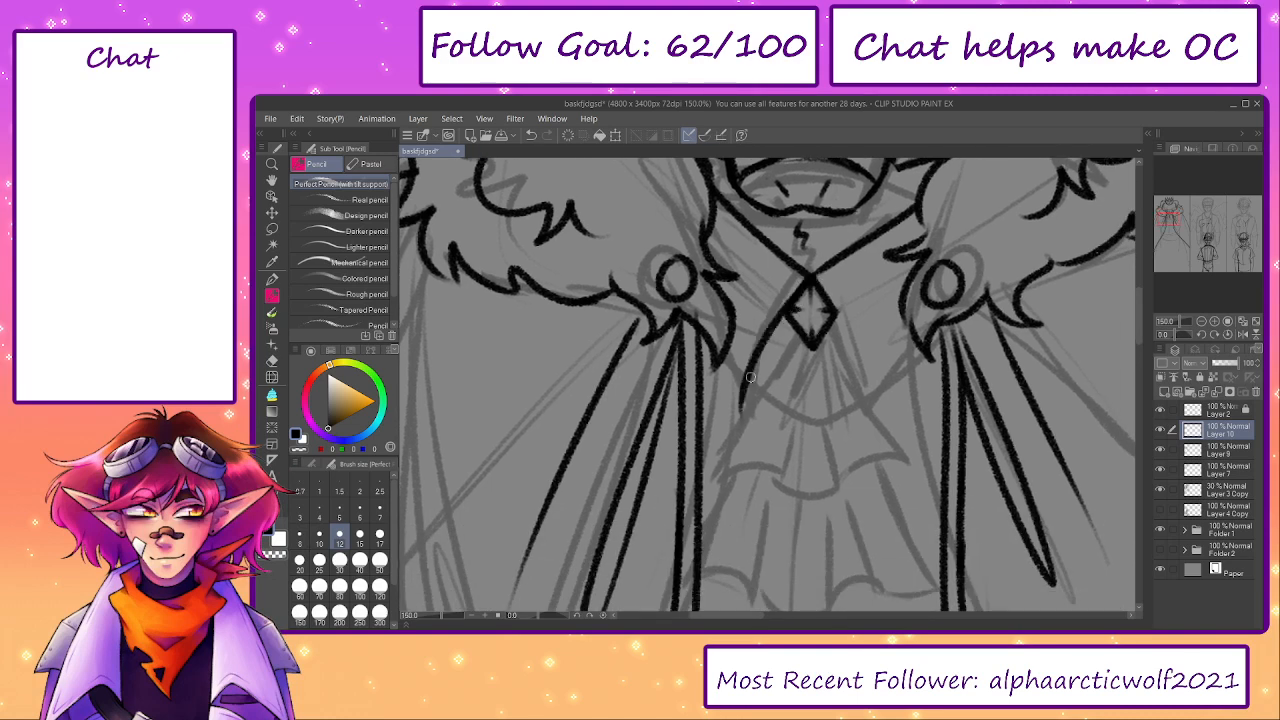
key(ctrl+z)
mouse_move(812, 274)
mouse_down()
mouse_move(746, 420)
mouse_move(729, 339)
mouse_up()
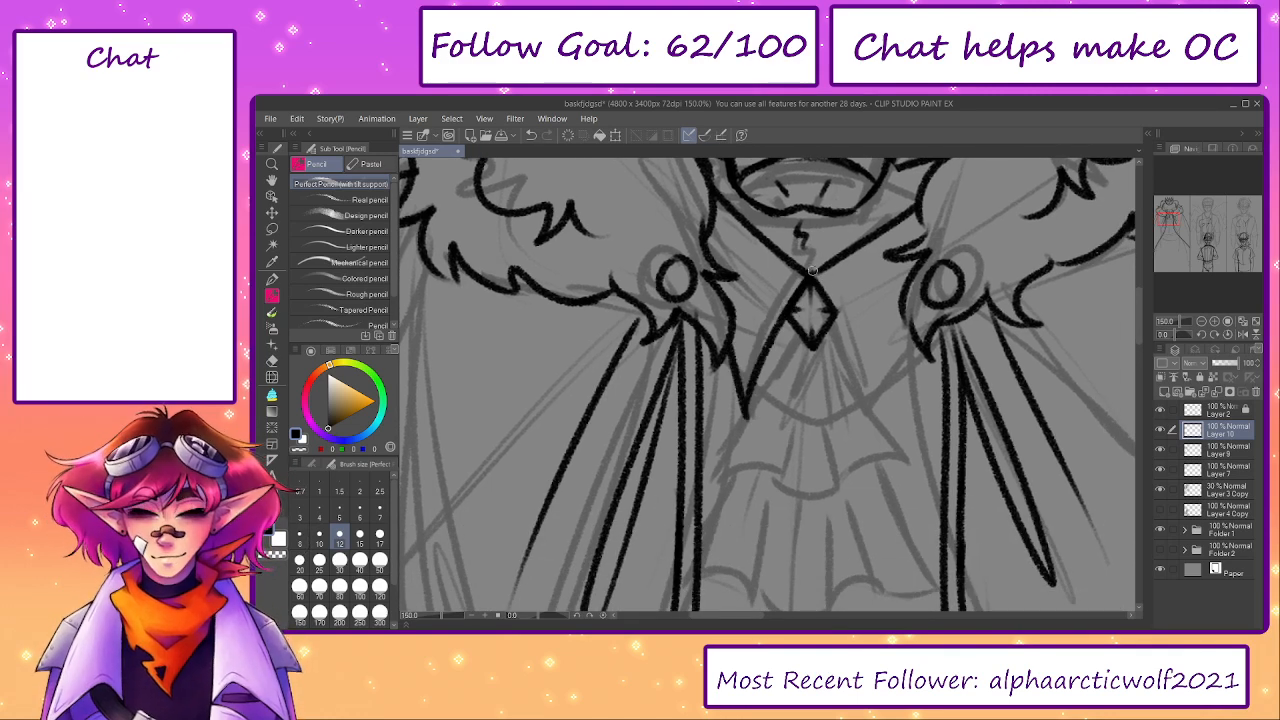
- Ink the matching right collar flap from the brooch's top corner down to a point and up to the cloak fur
mouse_move(812, 270)
mouse_down()
mouse_move(858, 422)
mouse_move(906, 338)
mouse_move(861, 417)
mouse_up()
key(ctrl+z)
key(ctrl+z)
key(ctrl+z)
key(ctrl+z)
key(ctrl+z)
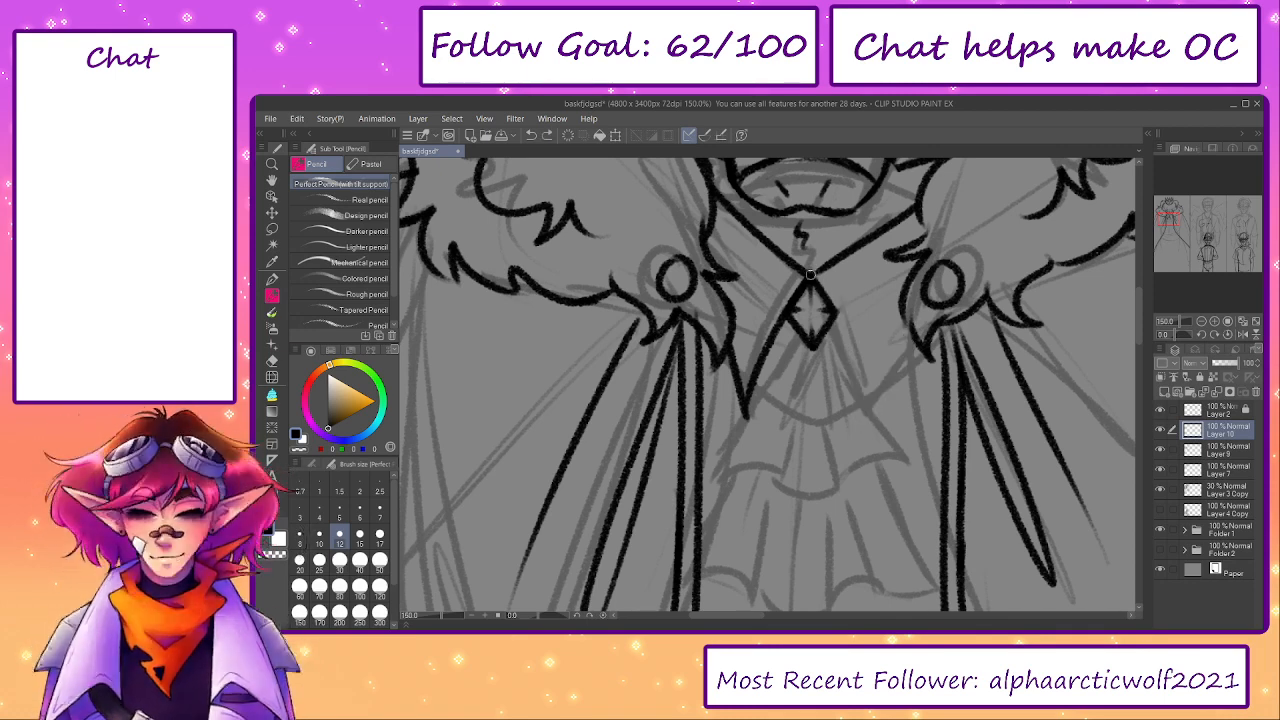
mouse_move(812, 276)
mouse_down()
mouse_move(859, 420)
mouse_move(912, 339)
mouse_up()
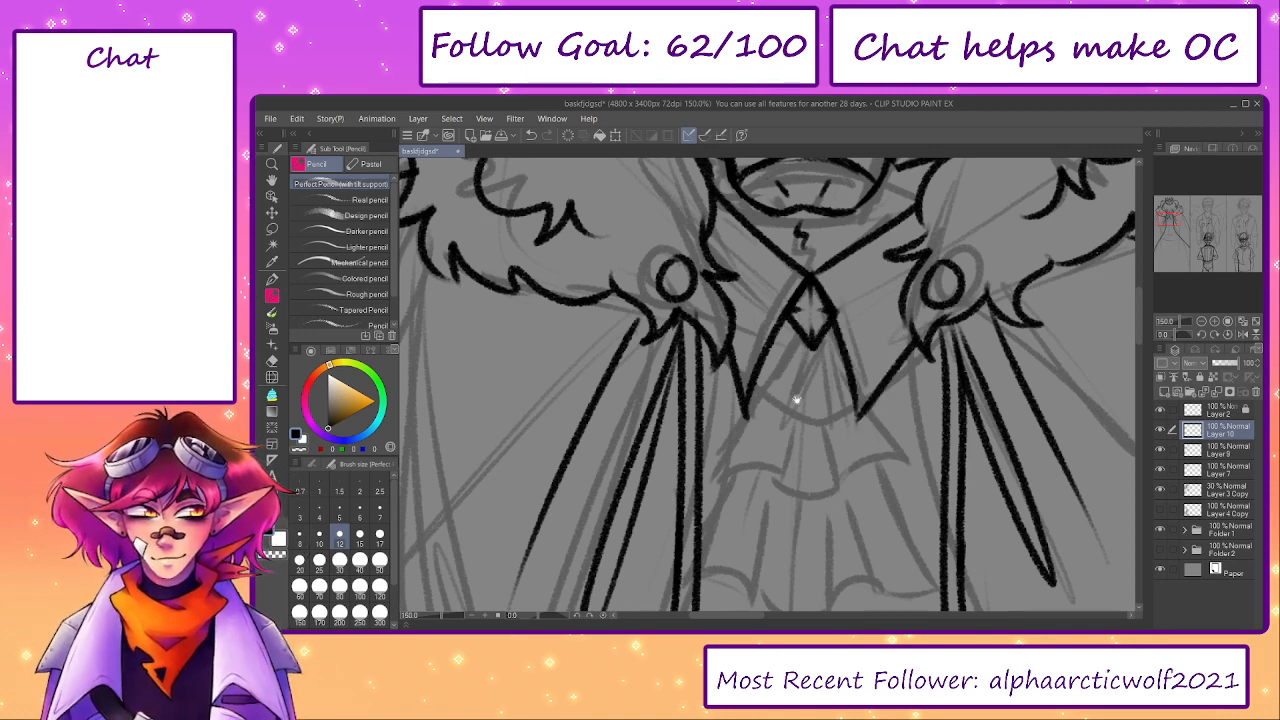
- Ink the upper cravat ruffle's flared sides and the curved hem sections on its left and right
mouse_move(797, 400)
mouse_down()
mouse_move(907, 328)
mouse_move(904, 280)
mouse_up()
key(ctrl+z)
drag(834, 369, 822, 373)
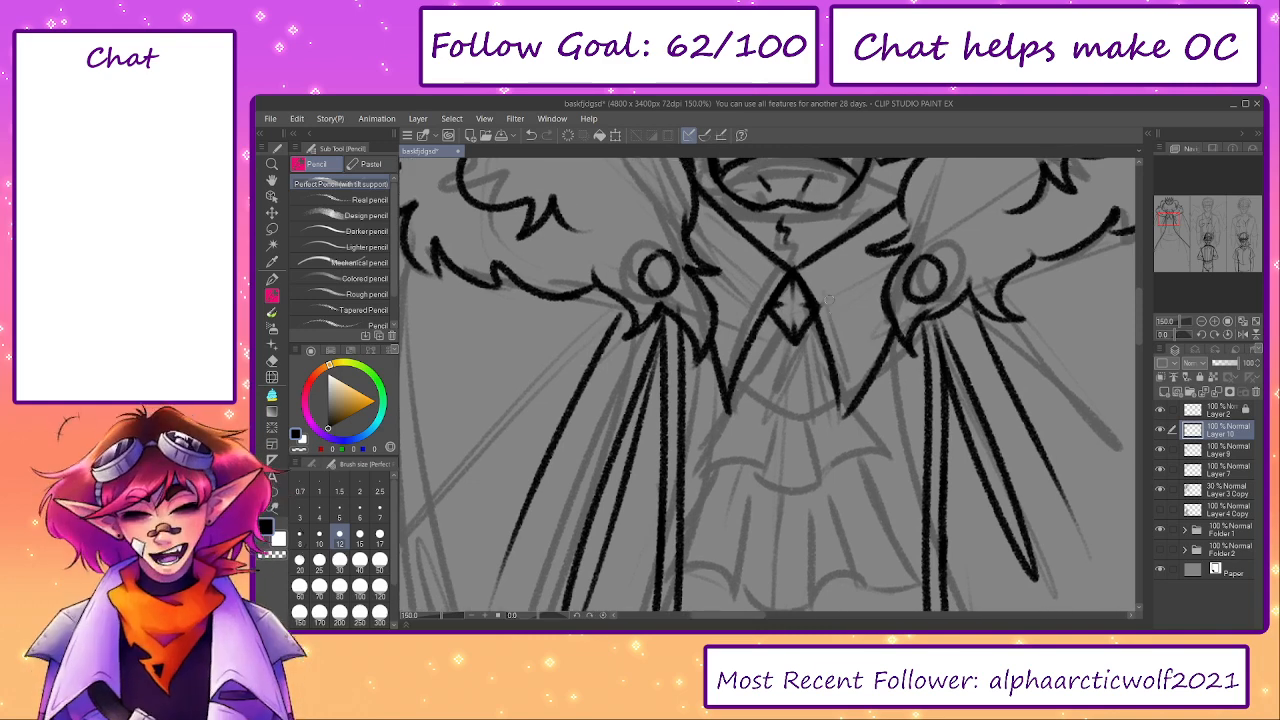
mouse_move(761, 284)
mouse_down()
mouse_move(734, 360)
mouse_move(761, 330)
mouse_move(767, 281)
mouse_move(731, 387)
mouse_move(713, 382)
mouse_move(737, 333)
mouse_move(697, 403)
mouse_move(881, 396)
mouse_up()
key(ctrl+z)
key(ctrl+z)
key(ctrl+z)
key(ctrl+z)
mouse_move(882, 400)
mouse_down()
mouse_move(853, 348)
mouse_move(877, 399)
mouse_up()
- Draw short tapering fold lines fanning out from beneath the brooch on the upper ruffle
key(ctrl+z)
key(ctrl+z)
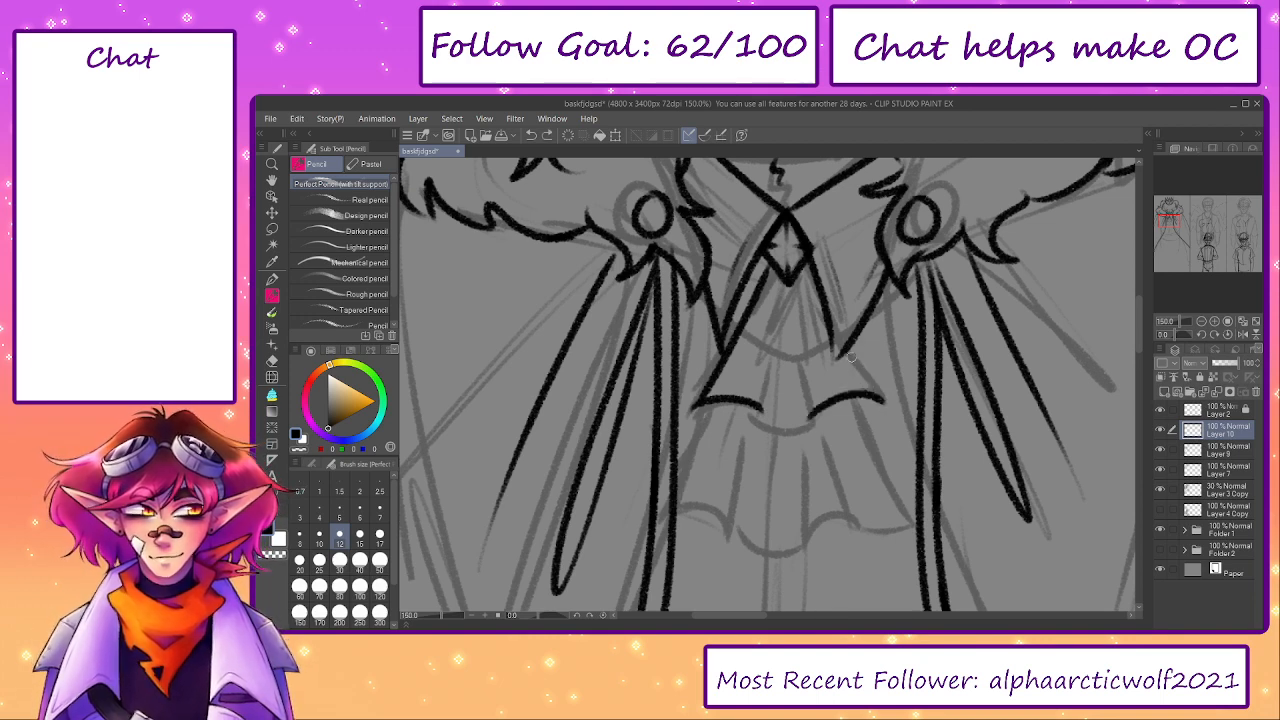
mouse_move(850, 346)
mouse_down()
mouse_move(884, 404)
mouse_move(849, 343)
mouse_move(837, 365)
mouse_up()
key(ctrl+z)
drag(780, 279, 759, 370)
key(ctrl+z)
mouse_move(782, 284)
mouse_down()
mouse_move(762, 338)
mouse_move(783, 290)
mouse_move(799, 361)
mouse_move(789, 346)
mouse_move(816, 350)
mouse_up()
- Ink the upper ruffle's two inner fold lines and the drooping scallop at the center of its hem
key(ctrl+z)
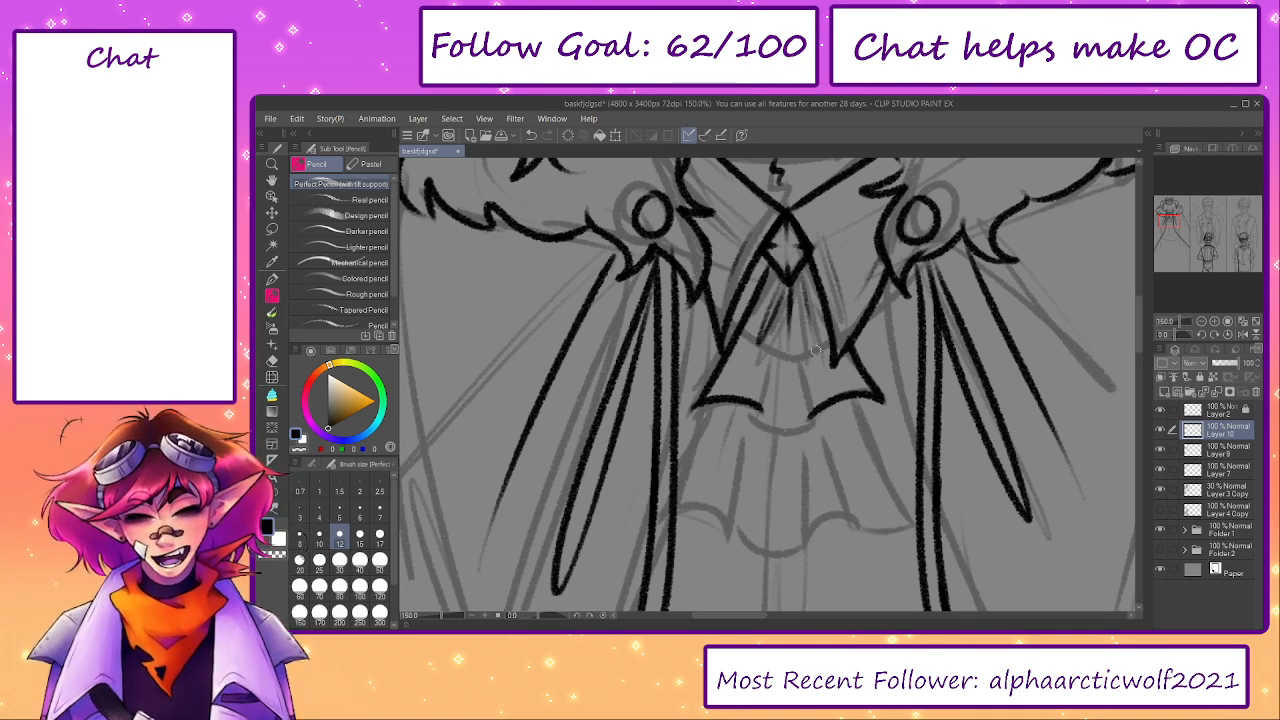
drag(811, 416, 800, 353)
key(ctrl+z)
drag(811, 416, 803, 353)
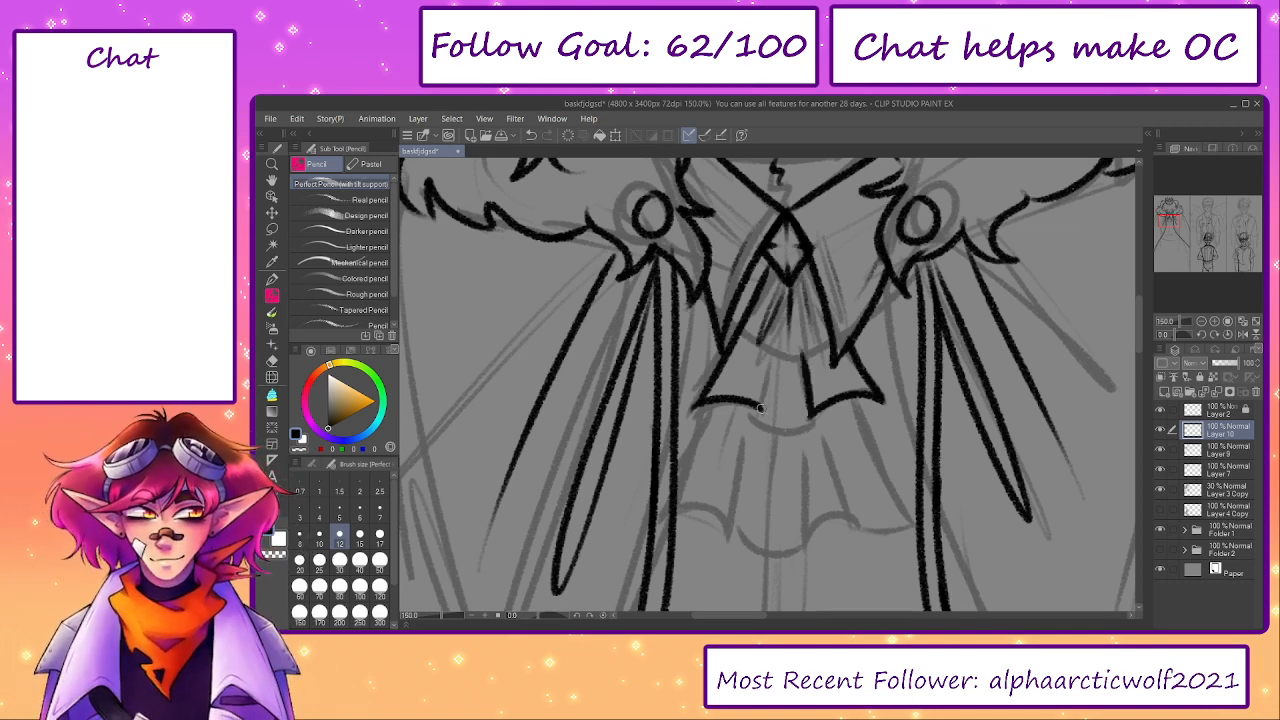
mouse_move(763, 411)
mouse_down()
mouse_move(769, 360)
mouse_move(820, 415)
mouse_up()
key(ctrl+z)
key(ctrl+z)
key(ctrl+z)
key(ctrl+z)
- Clean up the upper ruffle's hem so the center scallop joins smoothly with both side curves
key(ctrl+z)
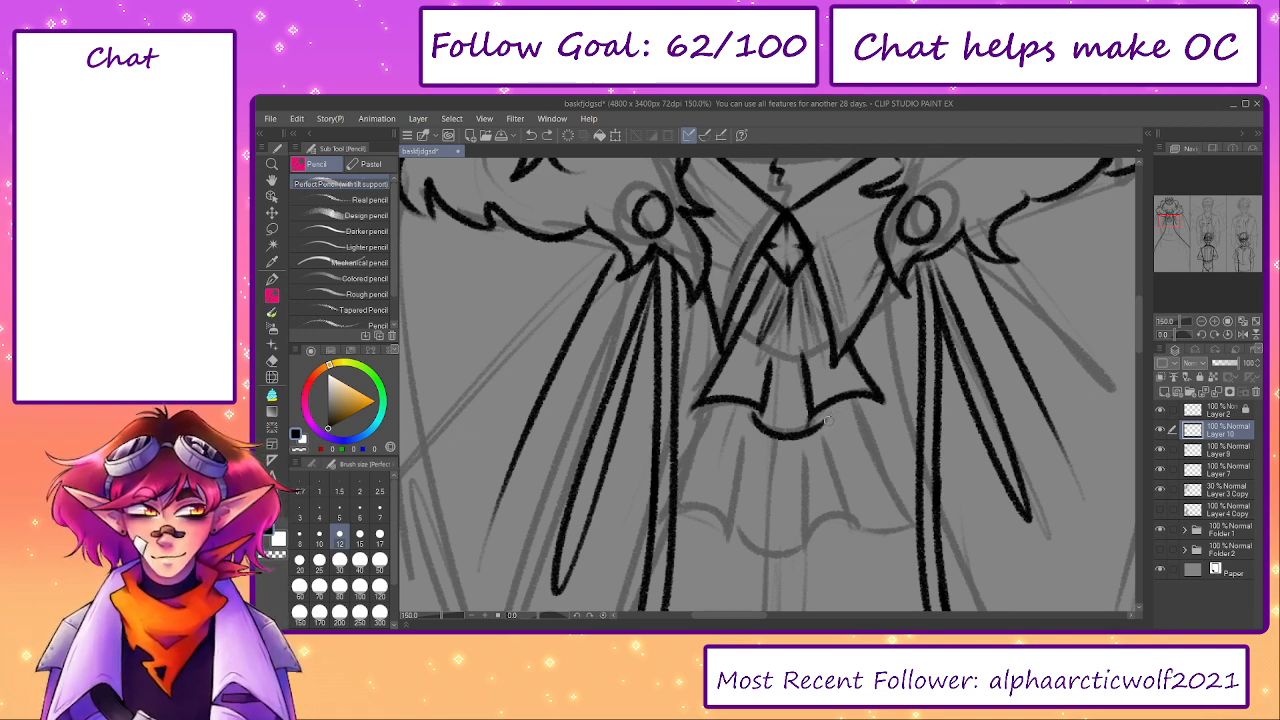
mouse_move(756, 410)
mouse_down()
mouse_move(785, 433)
mouse_move(811, 419)
mouse_move(723, 402)
mouse_up()
key(ctrl+z)
drag(812, 428, 838, 404)
key(ctrl+z)
key(ctrl+z)
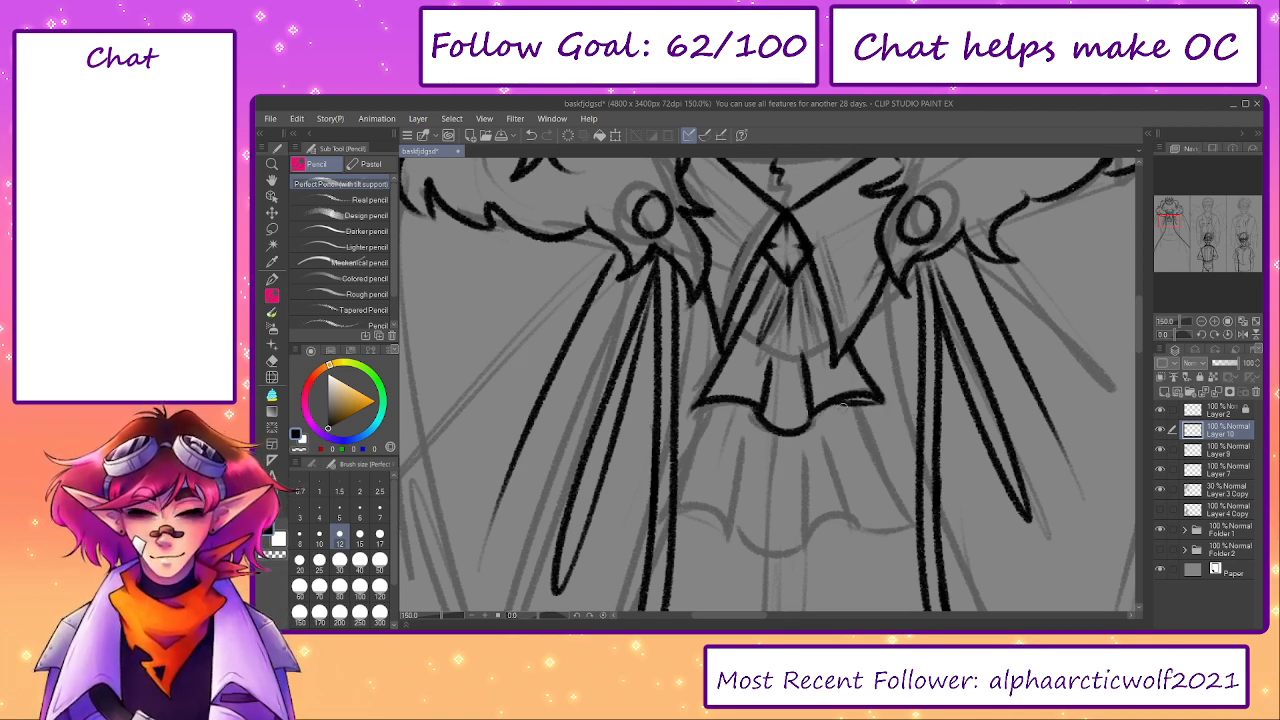
drag(694, 406, 748, 407)
key(ctrl+z)
key(ctrl+z)
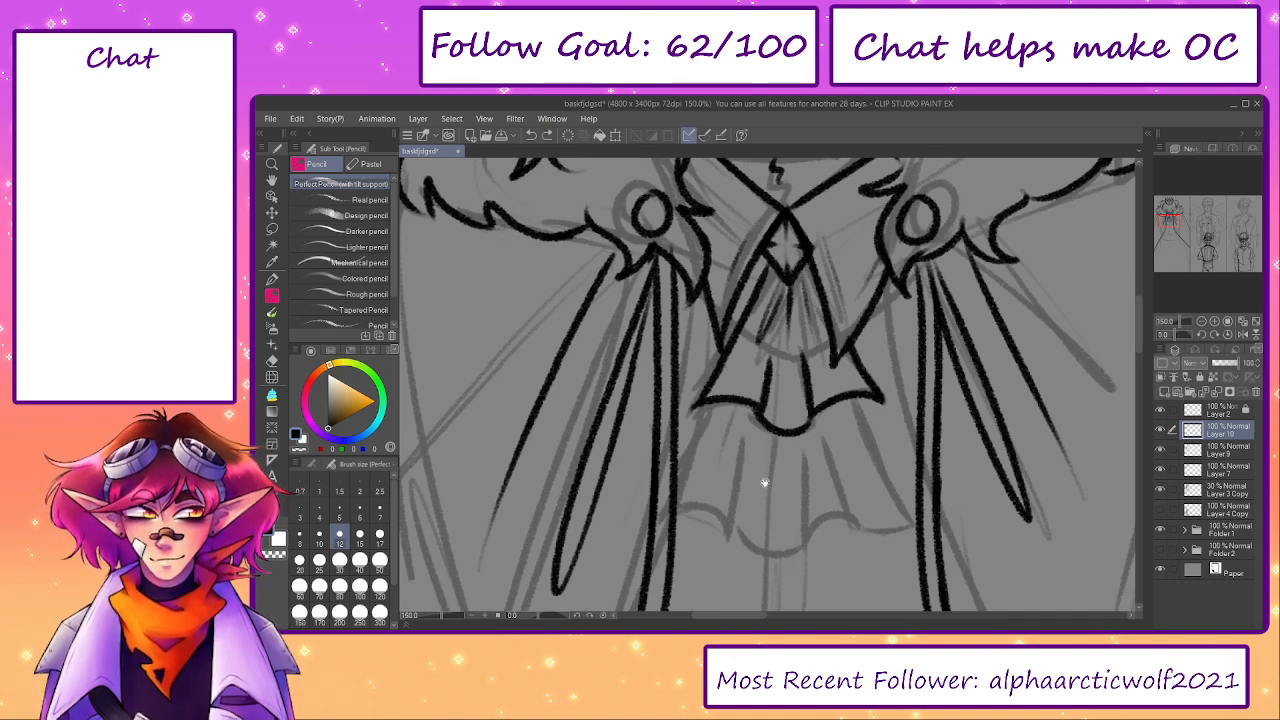
- Ink the lower ruffle's flared left edge and continue its wavy hem toward the center
drag(766, 481, 762, 384)
mouse_move(712, 311)
mouse_down()
mouse_move(650, 409)
mouse_move(731, 441)
mouse_up()
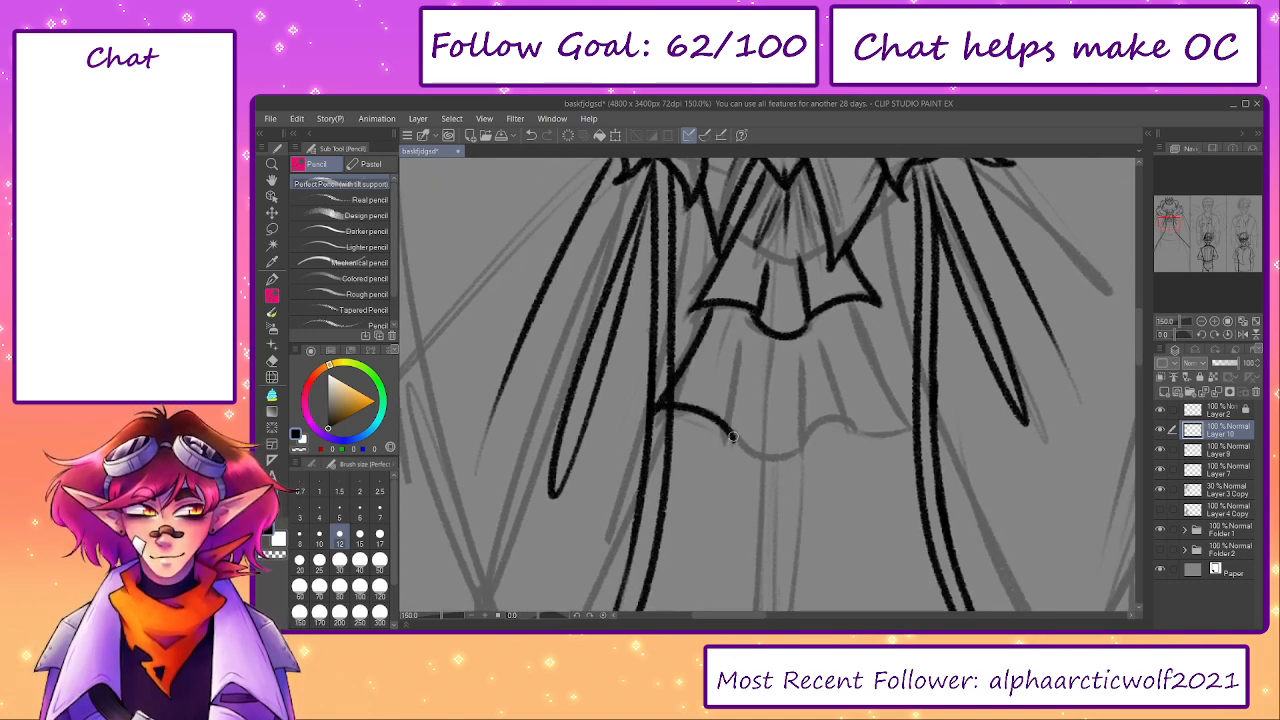
key(ctrl+z)
mouse_move(655, 418)
mouse_down()
mouse_move(728, 447)
mouse_move(739, 341)
mouse_up()
key(ctrl+z)
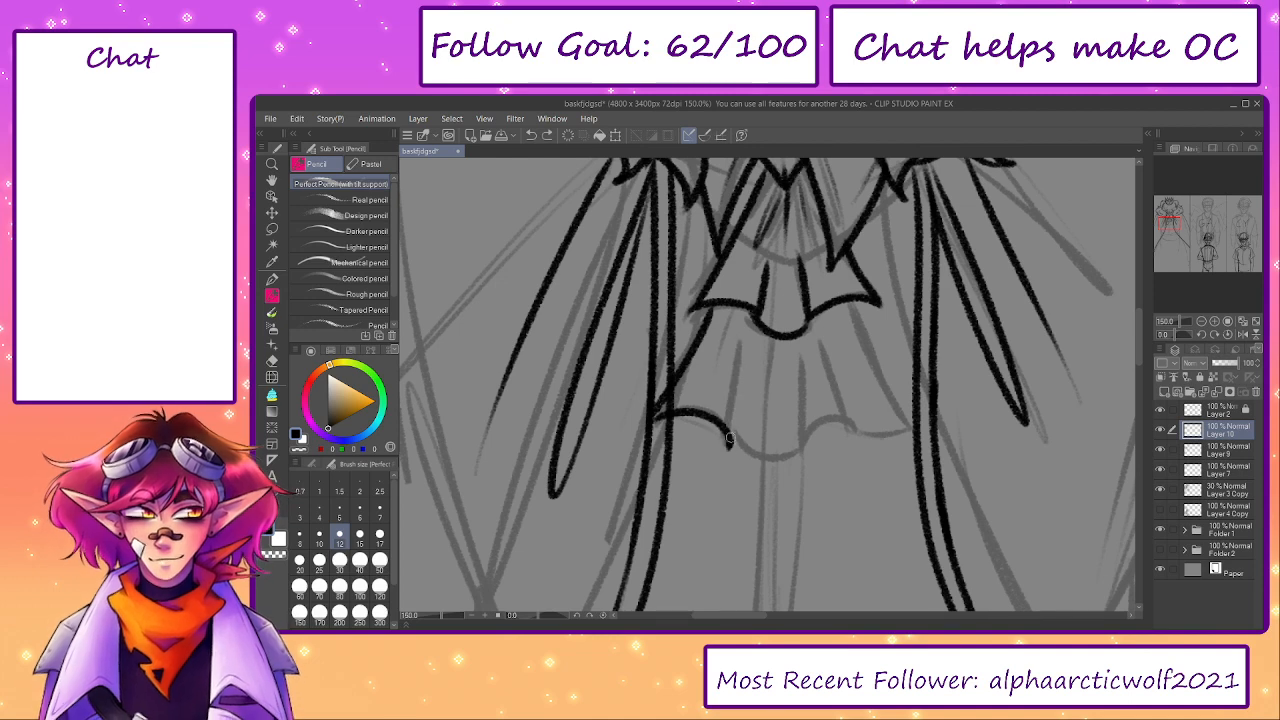
mouse_move(731, 443)
mouse_down()
mouse_move(746, 354)
mouse_move(722, 359)
mouse_up()
mouse_move(733, 435)
mouse_down()
mouse_move(758, 460)
mouse_move(866, 426)
mouse_up()
key(ctrl+z)
key(ctrl+z)
- Ink the lower ruffle's right edge and the remaining scallops of its hem over the sketch
mouse_move(857, 303)
mouse_down()
mouse_move(908, 426)
mouse_move(850, 434)
mouse_move(872, 414)
mouse_move(834, 434)
mouse_move(908, 430)
mouse_up()
key(ctrl+z)
key(ctrl+z)
key(ctrl+z)
key(ctrl+z)
key(ctrl+z)
mouse_move(853, 305)
mouse_down()
mouse_move(908, 428)
mouse_move(840, 440)
mouse_move(850, 444)
mouse_move(787, 439)
mouse_move(785, 459)
mouse_up()
key(ctrl+z)
key(ctrl+z)
key(ctrl+z)
key(ctrl+z)
key(ctrl+z)
- Add tapering vertical fold lines inside the lower ruffle, between the upper ruffle and its hem
mouse_move(731, 414)
mouse_down()
mouse_move(788, 447)
mouse_move(781, 455)
mouse_move(843, 436)
mouse_up()
mouse_move(818, 335)
mouse_down()
mouse_move(830, 422)
mouse_move(786, 368)
mouse_move(764, 410)
mouse_up()
drag(770, 279, 769, 290)
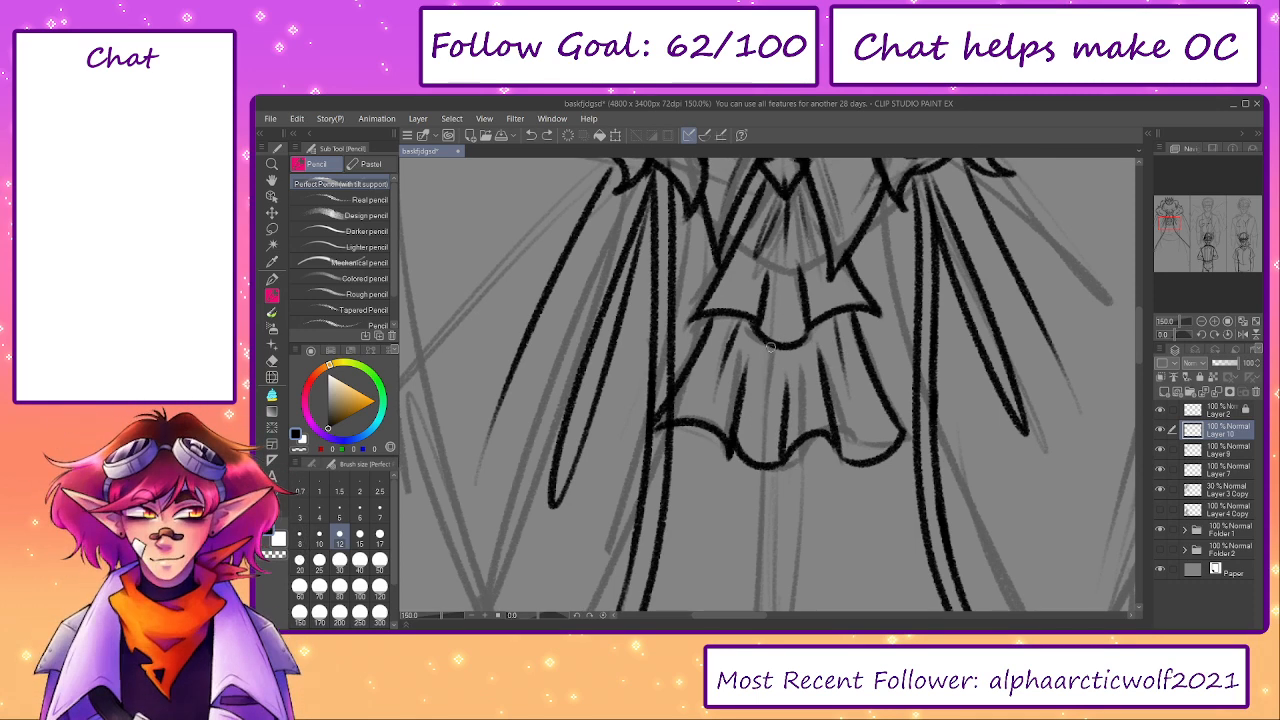
mouse_move(773, 347)
mouse_down()
mouse_move(767, 408)
mouse_move(781, 394)
mouse_up()
drag(786, 343, 780, 388)
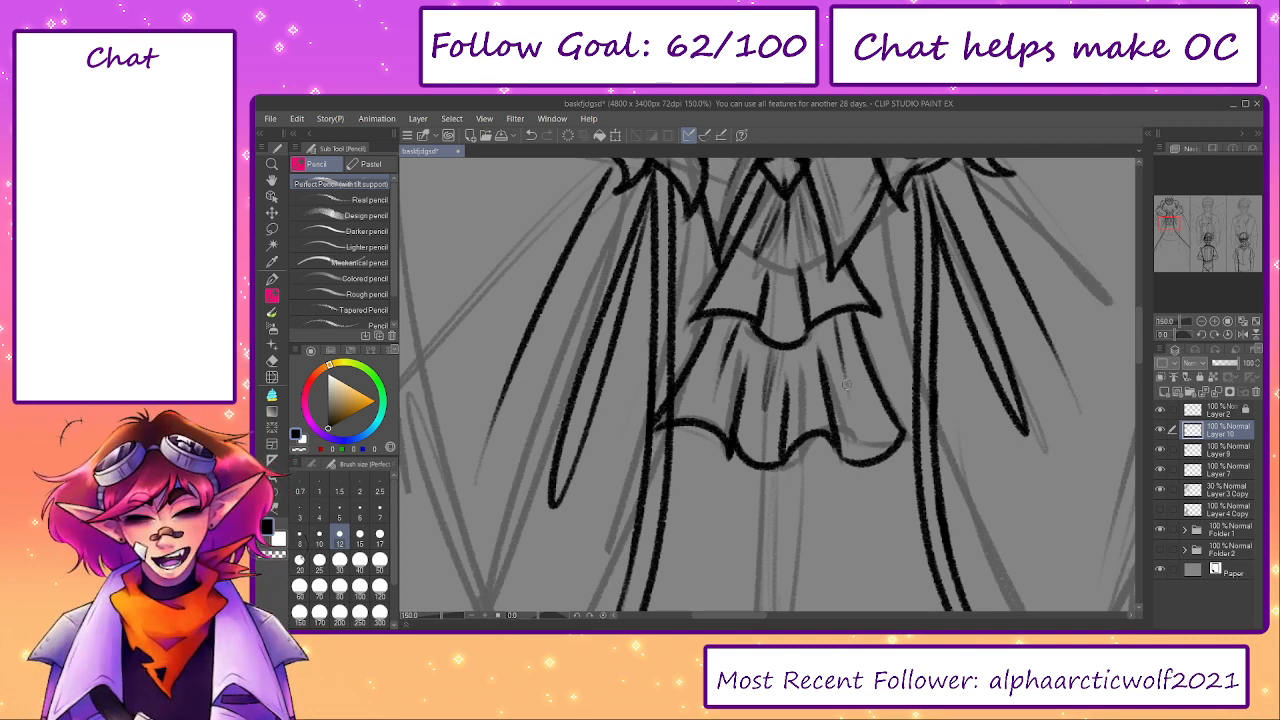
- Erase the lower ruffle's right edge and the last scallop of its hem
mouse_move(751, 440)
mouse_down()
mouse_move(754, 475)
mouse_move(703, 526)
mouse_move(646, 461)
mouse_up()
mouse_move(684, 525)
mouse_down()
mouse_move(720, 483)
mouse_move(742, 514)
mouse_up()
key(e)
mouse_move(848, 508)
mouse_down()
mouse_move(841, 516)
mouse_move(826, 459)
mouse_move(829, 418)
mouse_move(809, 393)
mouse_up()
key([)
key([)
key([)
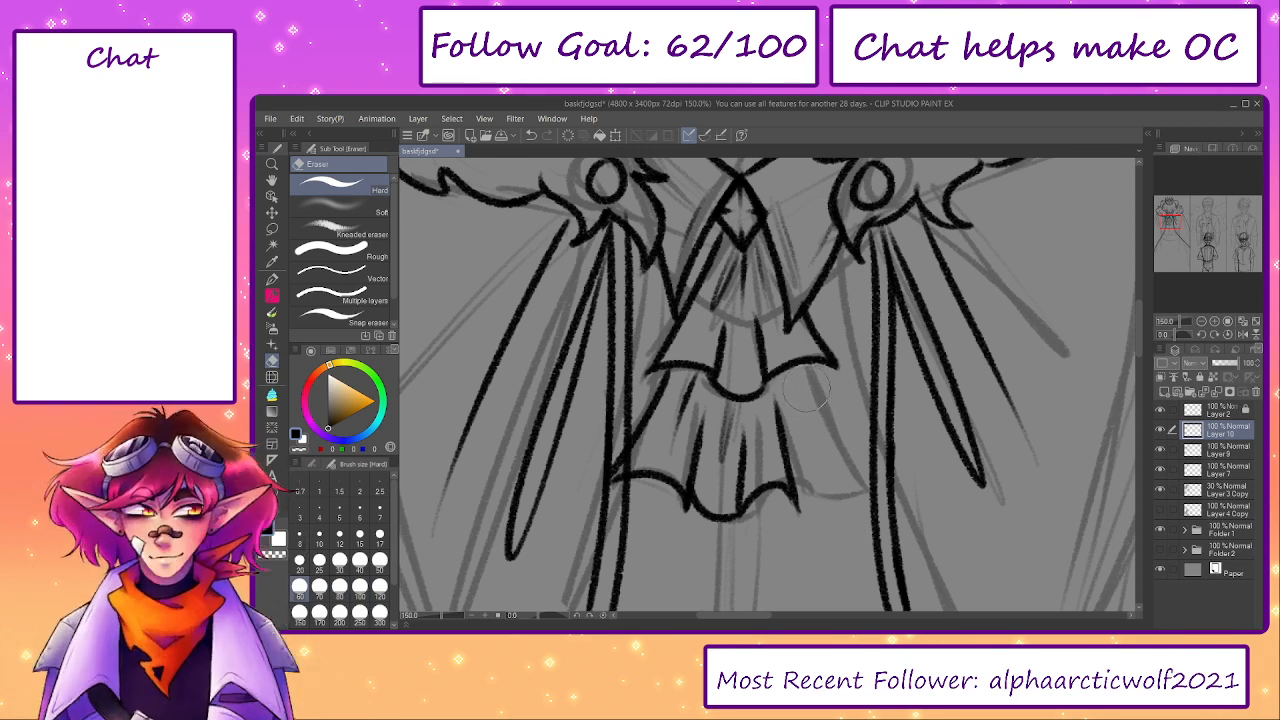
- Redraw the lower ruffle's right hem scallop and flared right edge up to the upper ruffle
key(p)
mouse_move(797, 502)
mouse_down()
mouse_move(852, 486)
mouse_move(814, 367)
mouse_move(867, 487)
mouse_move(838, 497)
mouse_move(866, 478)
mouse_move(800, 352)
mouse_move(869, 472)
mouse_up()
key(ctrl+z)
key(ctrl+z)
key(ctrl+z)
key(ctrl+z)
key(ctrl+z)
key(ctrl+z)
key(ctrl+z)
key(ctrl+z)
key(ctrl+z)
key(ctrl+z)
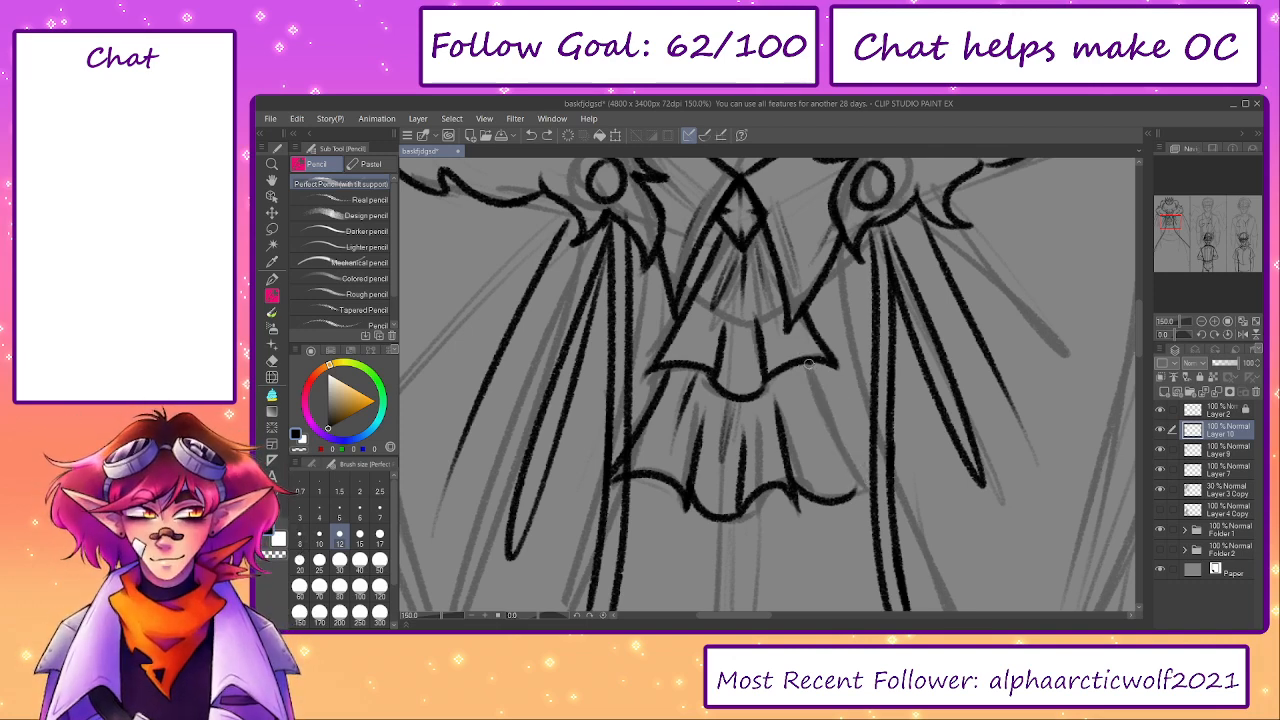
key(ctrl+z)
mouse_move(808, 362)
mouse_down()
mouse_move(869, 471)
mouse_move(796, 487)
mouse_move(825, 555)
mouse_up()
key(ctrl+z)
key(ctrl+z)
key(ctrl+z)
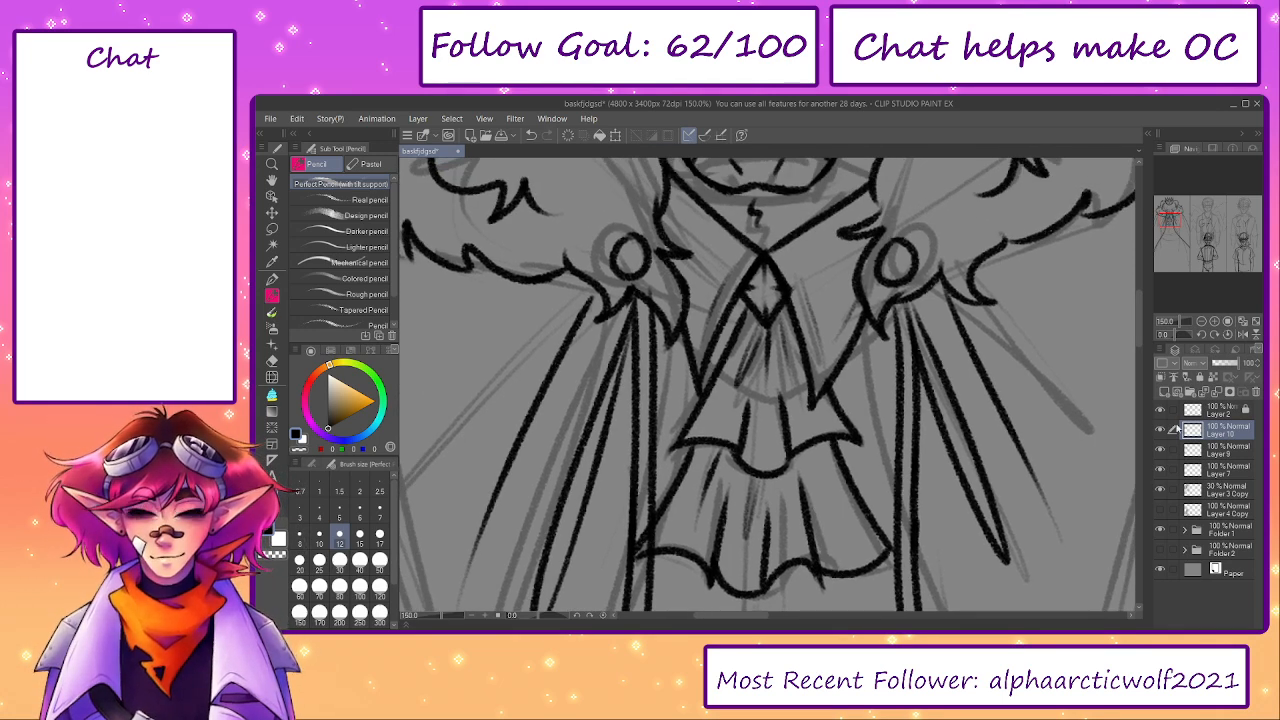
- Erase the cloak line on Layer 9 where it overlaps the lower ruffle's left edge, and hide the sketch layer Layer 3 Copy
click(1226, 451)
drag(999, 515, 1003, 467)
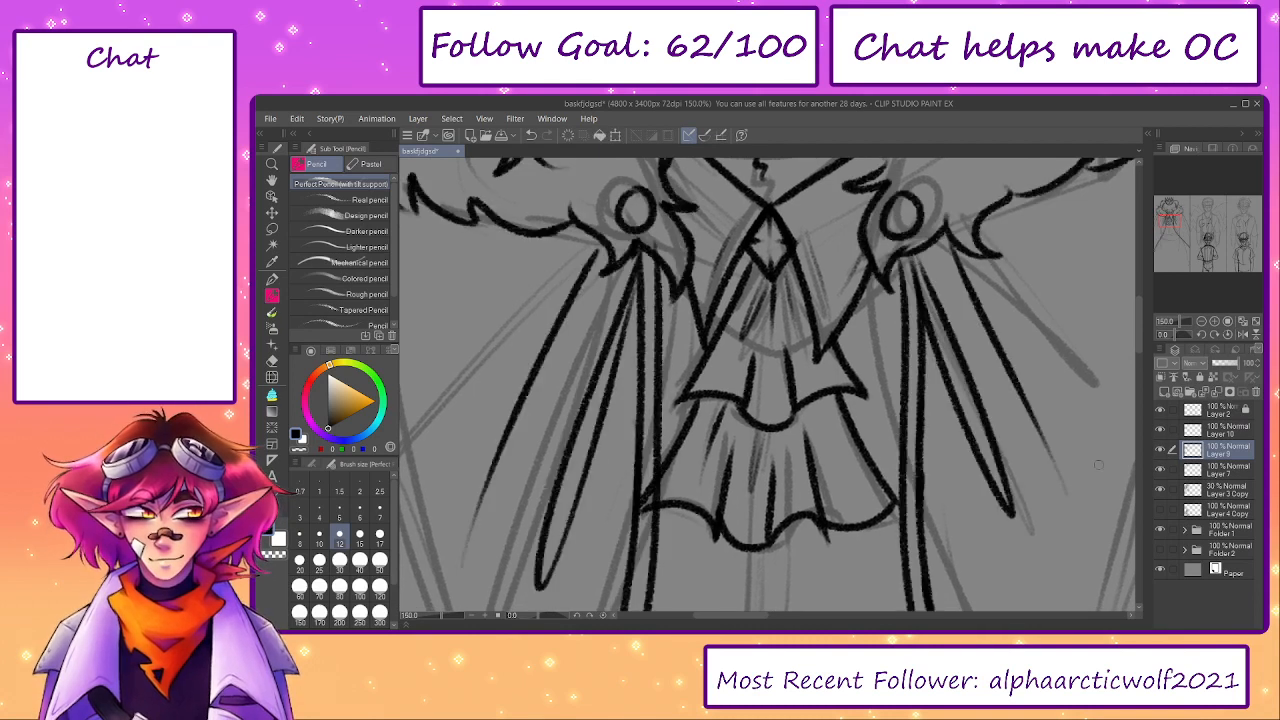
key(e)
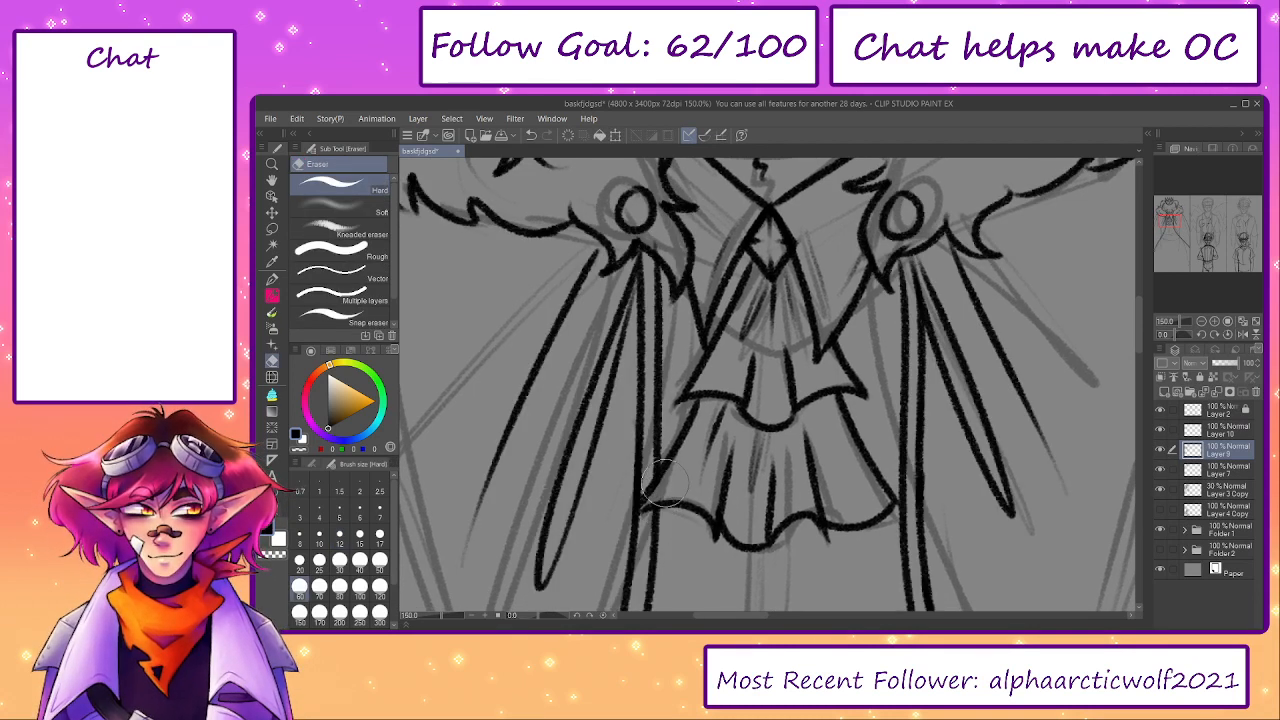
drag(665, 483, 679, 489)
click(1160, 490)
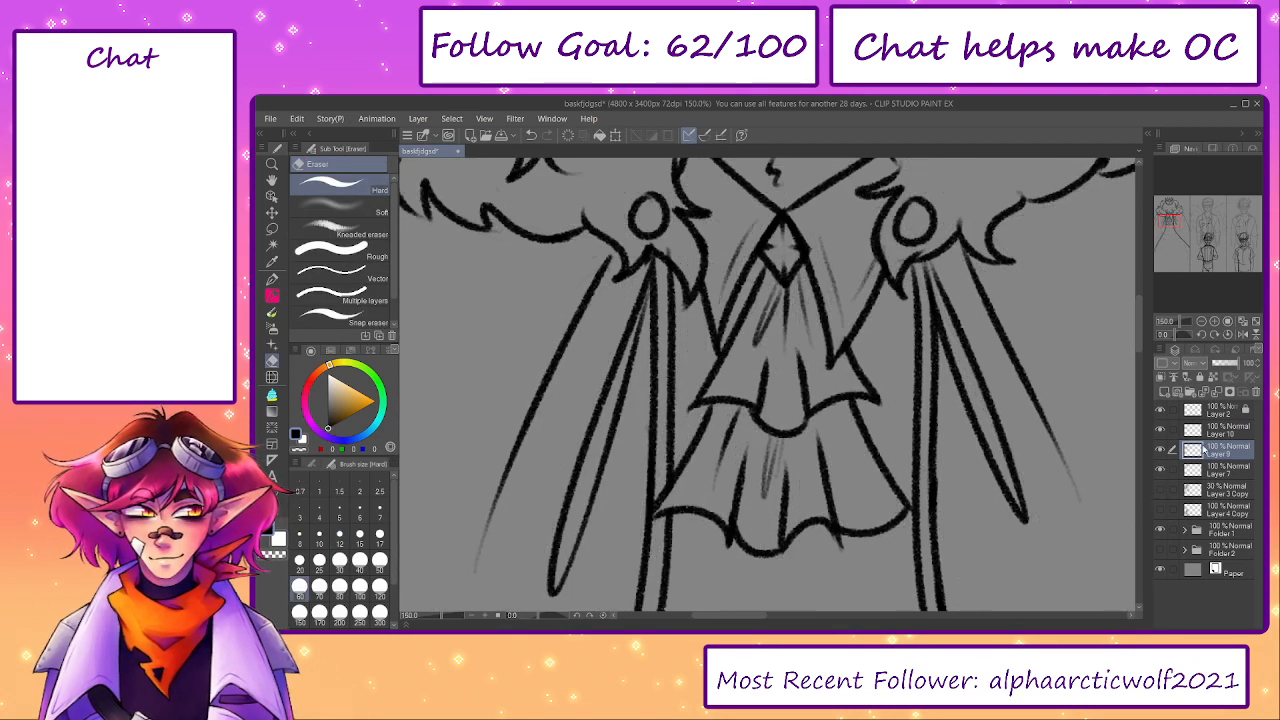
- Examine the inked collar, ruffles and cloak without the sketch, toggling Layer 9's visibility to check its lines
click(1227, 322)
mouse_move(1028, 399)
mouse_down()
mouse_move(1009, 509)
mouse_move(1018, 441)
mouse_up()
key(p)
key(p)
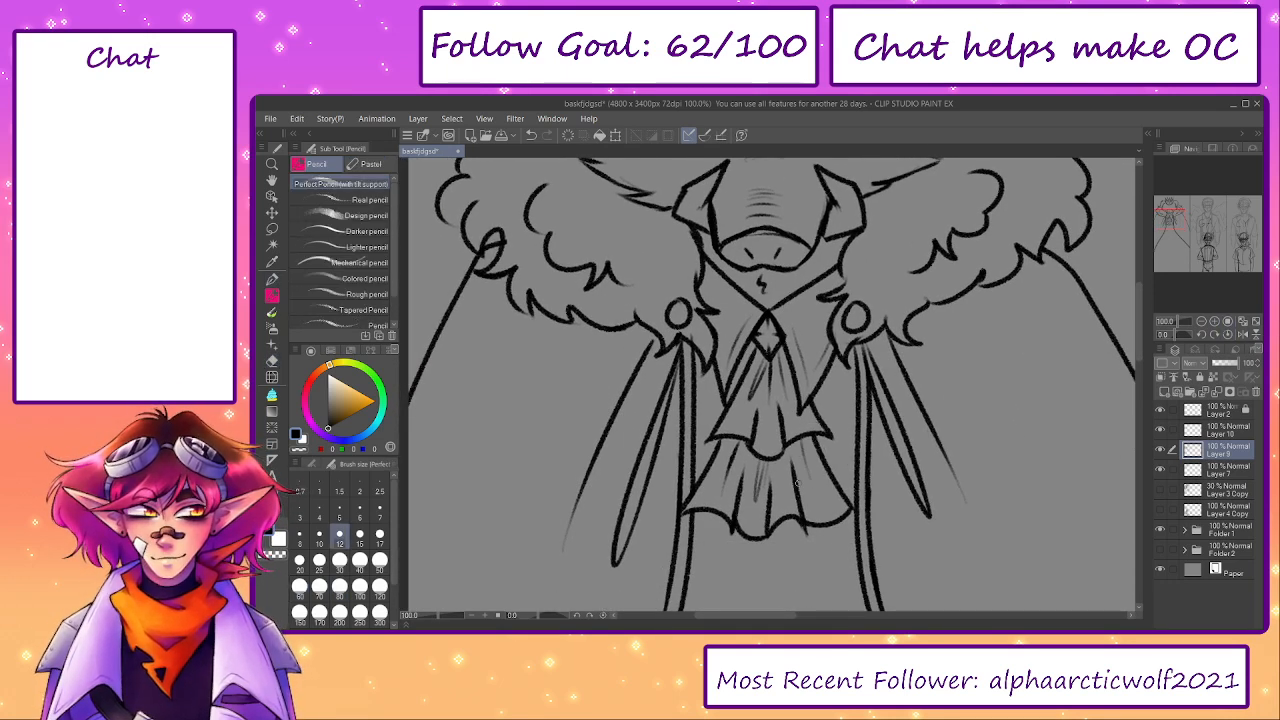
mouse_move(961, 529)
mouse_down()
mouse_move(960, 514)
mouse_move(963, 538)
mouse_up()
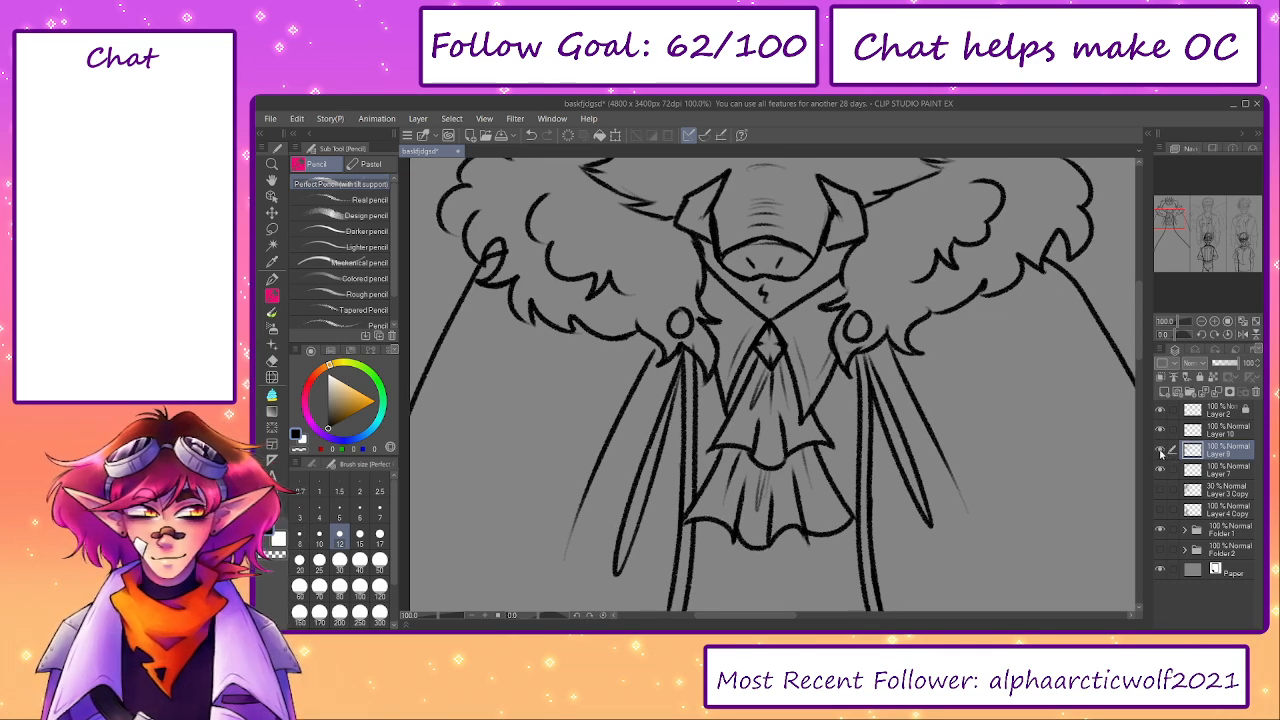
click(1160, 451)
click(1159, 452)
key(e)
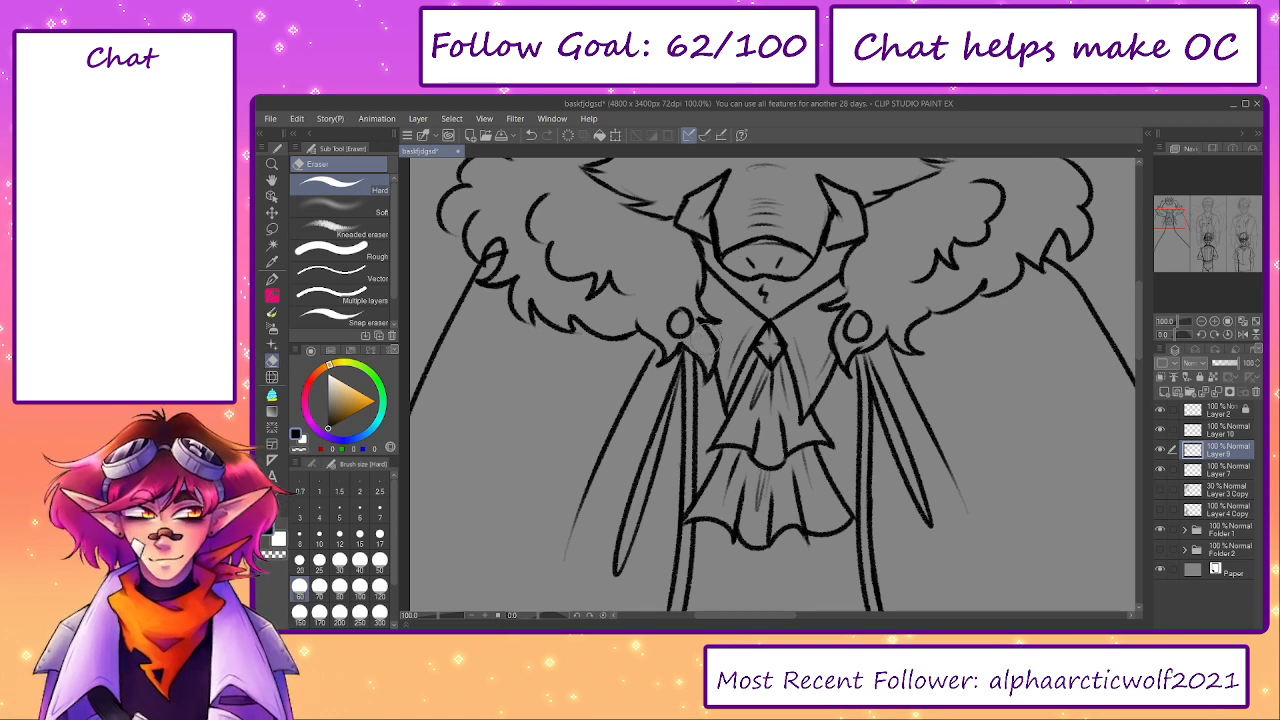
drag(705, 352, 804, 452)
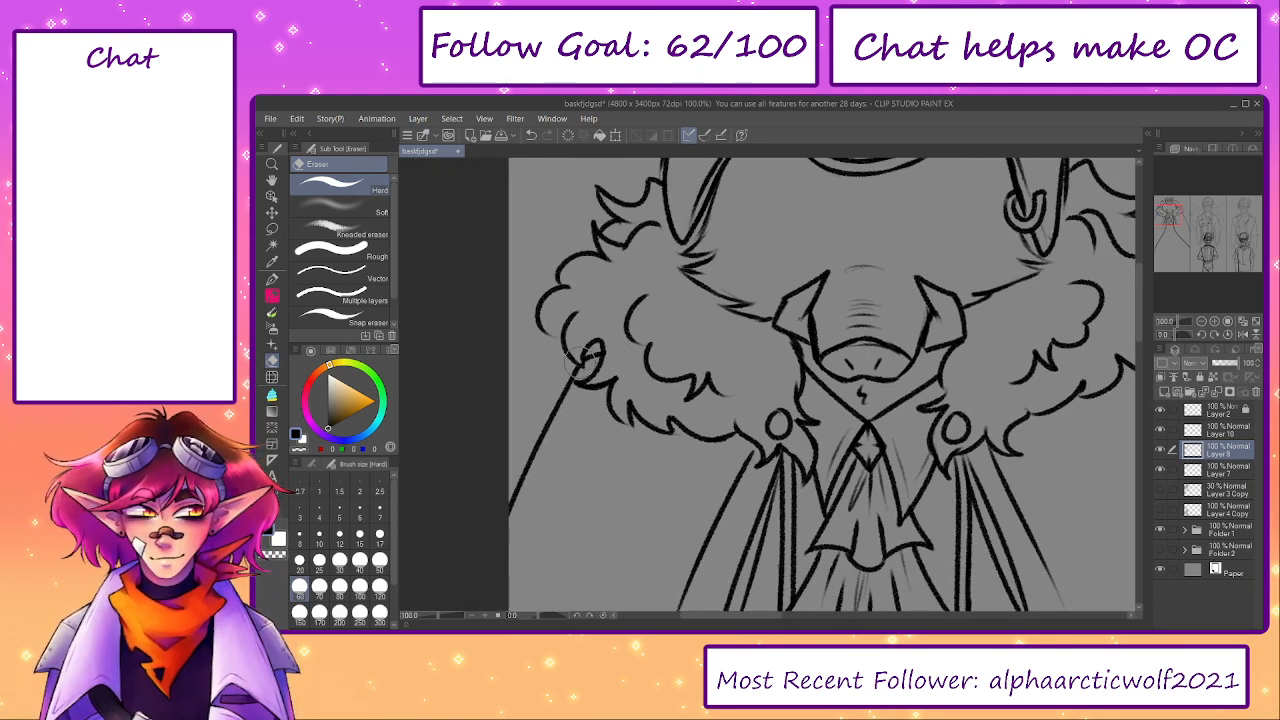
- Merge Layer 9 into Layer 7 and try drawing a linked chain between the two round cloak clasps
key(p)
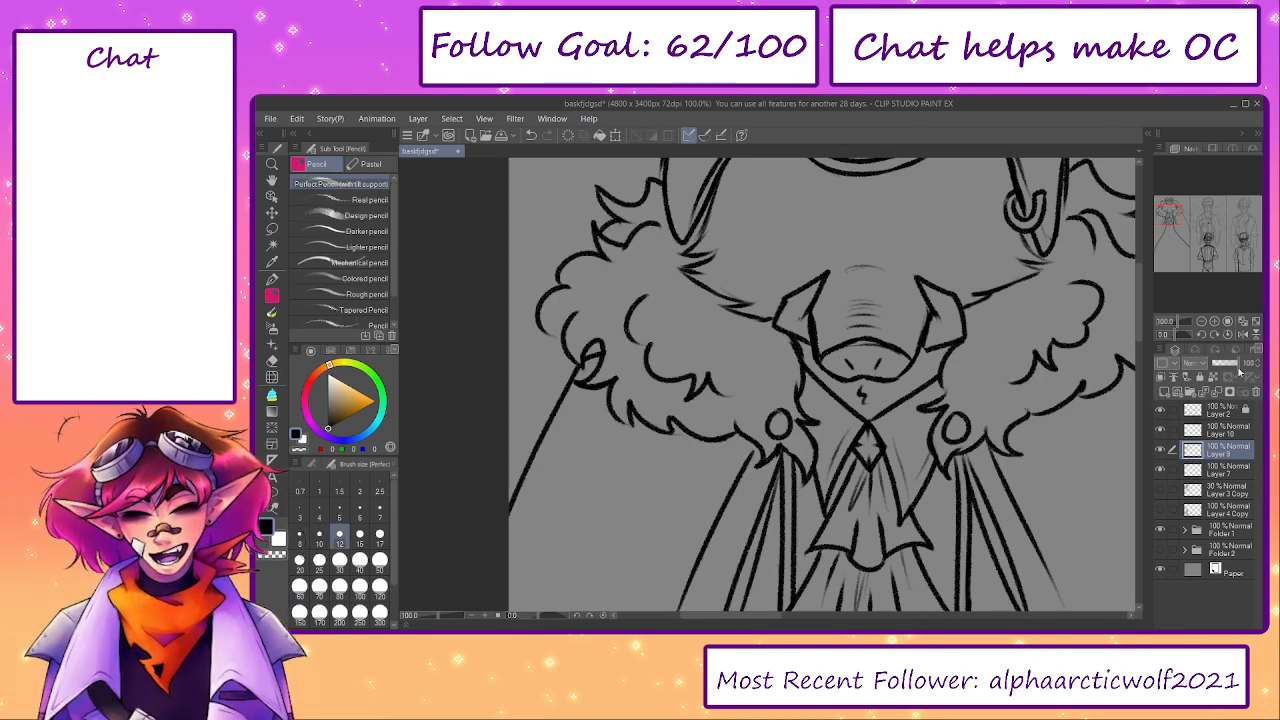
click(1229, 391)
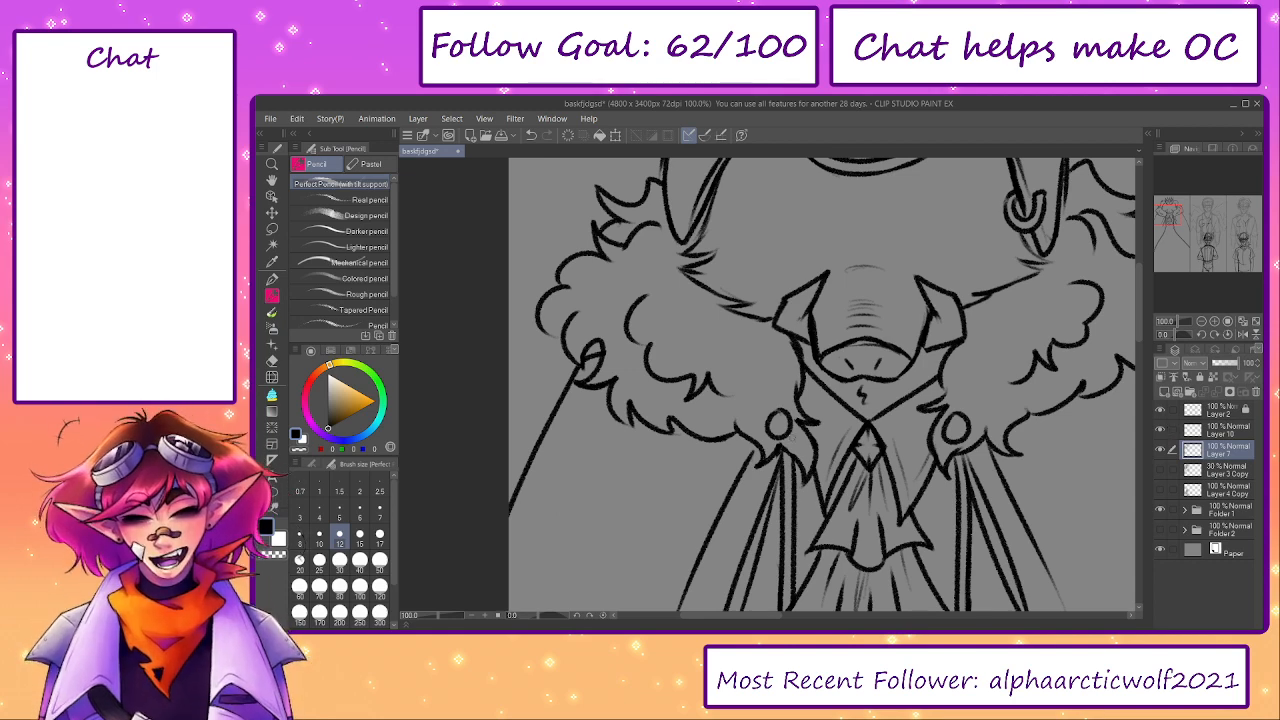
mouse_move(778, 428)
mouse_down()
mouse_move(843, 483)
mouse_move(958, 424)
mouse_up()
key(ctrl+z)
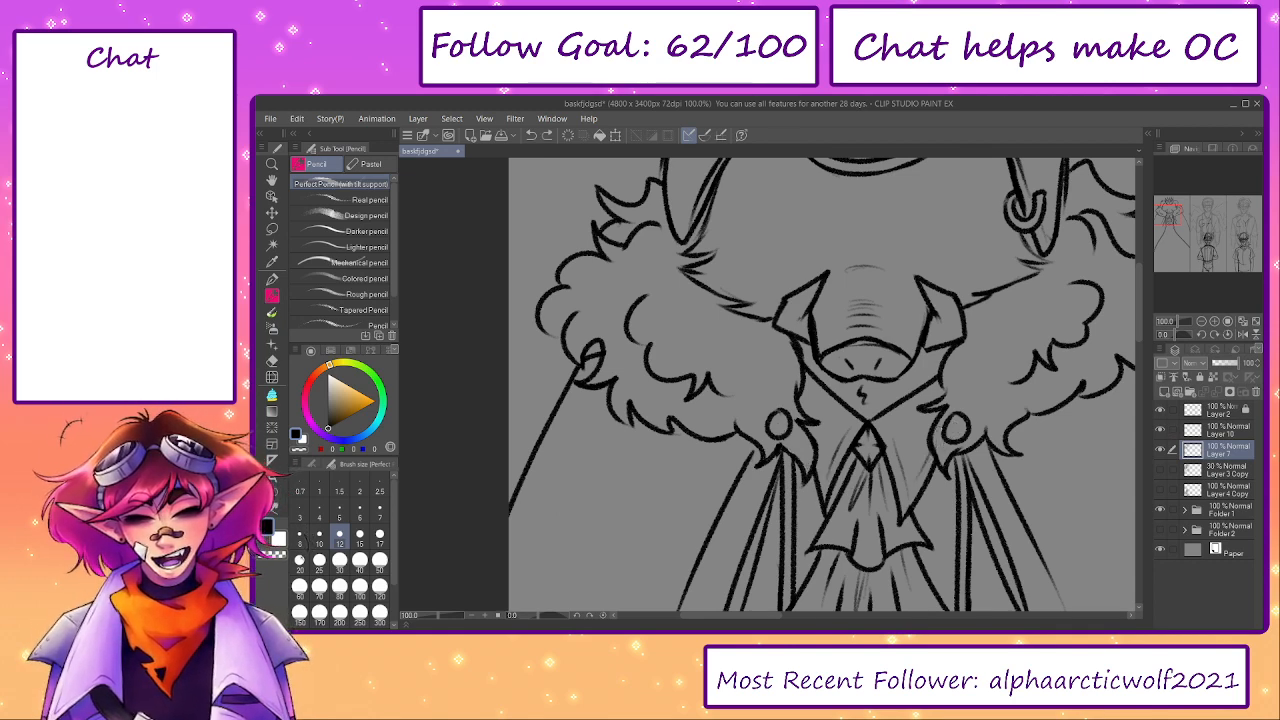
scroll(797, 460, up, 2)
mouse_move(783, 484)
mouse_down()
mouse_move(684, 365)
mouse_move(681, 382)
mouse_move(706, 400)
mouse_move(708, 373)
mouse_move(712, 396)
mouse_move(738, 409)
mouse_move(740, 393)
mouse_move(764, 412)
mouse_up()
mouse_move(985, 376)
mouse_down()
mouse_move(935, 410)
mouse_move(983, 405)
mouse_move(915, 418)
mouse_move(892, 438)
mouse_move(906, 420)
mouse_move(900, 430)
mouse_move(845, 416)
mouse_move(816, 440)
mouse_move(842, 423)
mouse_move(793, 424)
mouse_move(800, 412)
mouse_move(798, 438)
mouse_up()
key(ctrl+z)
key(ctrl+z)
mouse_move(798, 438)
mouse_down()
mouse_move(834, 442)
mouse_move(838, 416)
mouse_up()
mouse_move(806, 412)
mouse_down()
mouse_move(860, 425)
mouse_move(855, 441)
mouse_move(857, 419)
mouse_move(868, 428)
mouse_up()
key(ctrl+z)
key(ctrl+z)
key(ctrl+z)
- Try erasing the chain links around the clasps, and undo the erasing, the chain and the merge of Layer 9
mouse_move(441, 615)
mouse_down()
mouse_move(427, 616)
mouse_move(438, 617)
mouse_up()
key(e)
drag(686, 366, 914, 374)
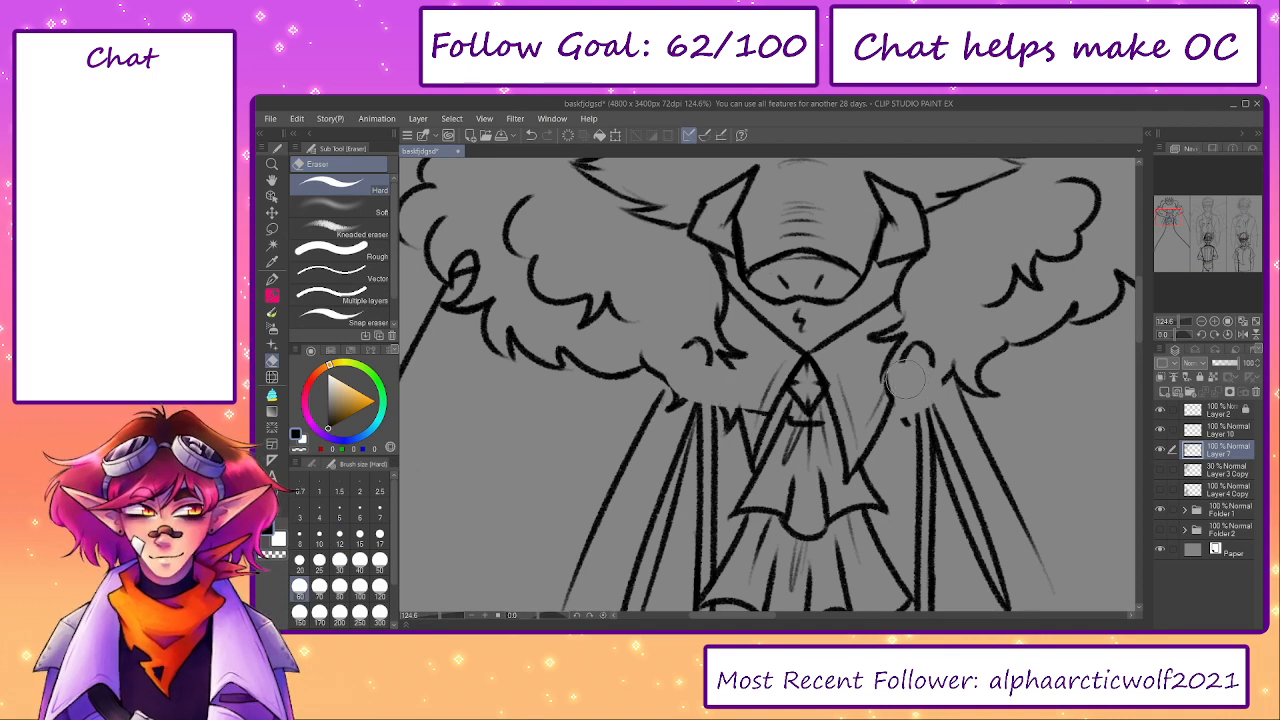
key(ctrl+z)
click(531, 137)
click(531, 137)
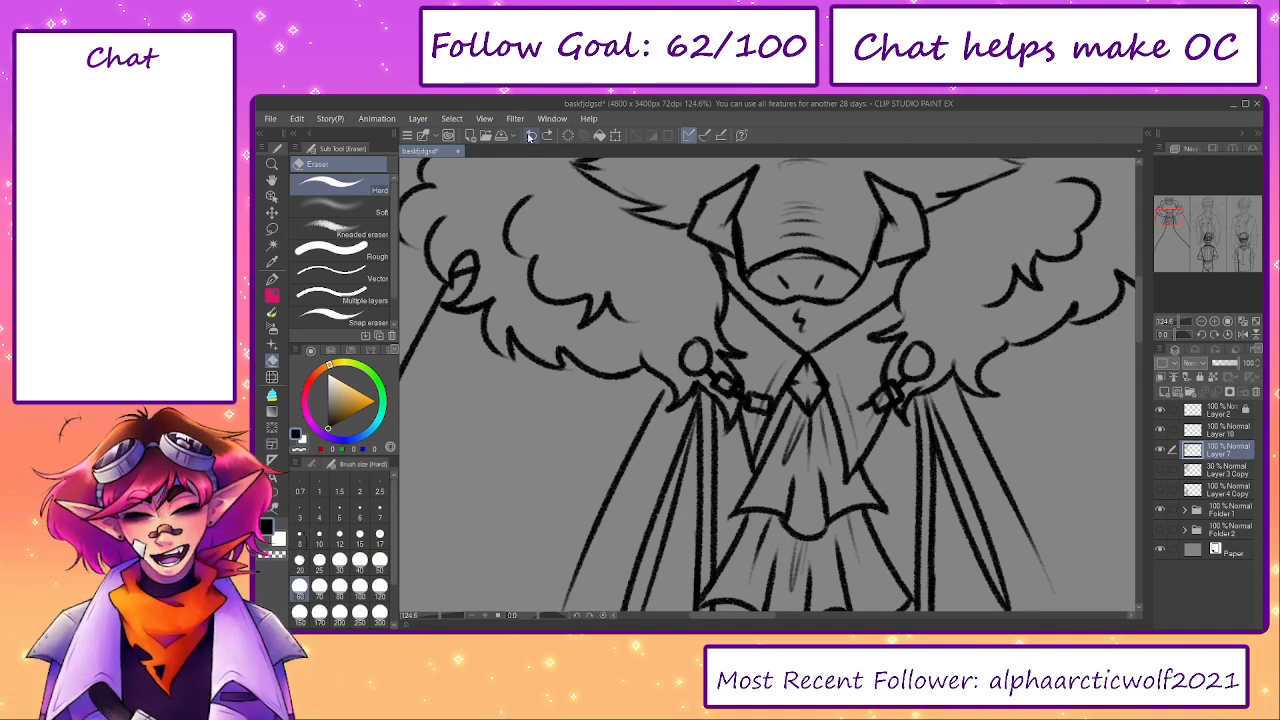
click(531, 137)
click(531, 137)
click(531, 137)
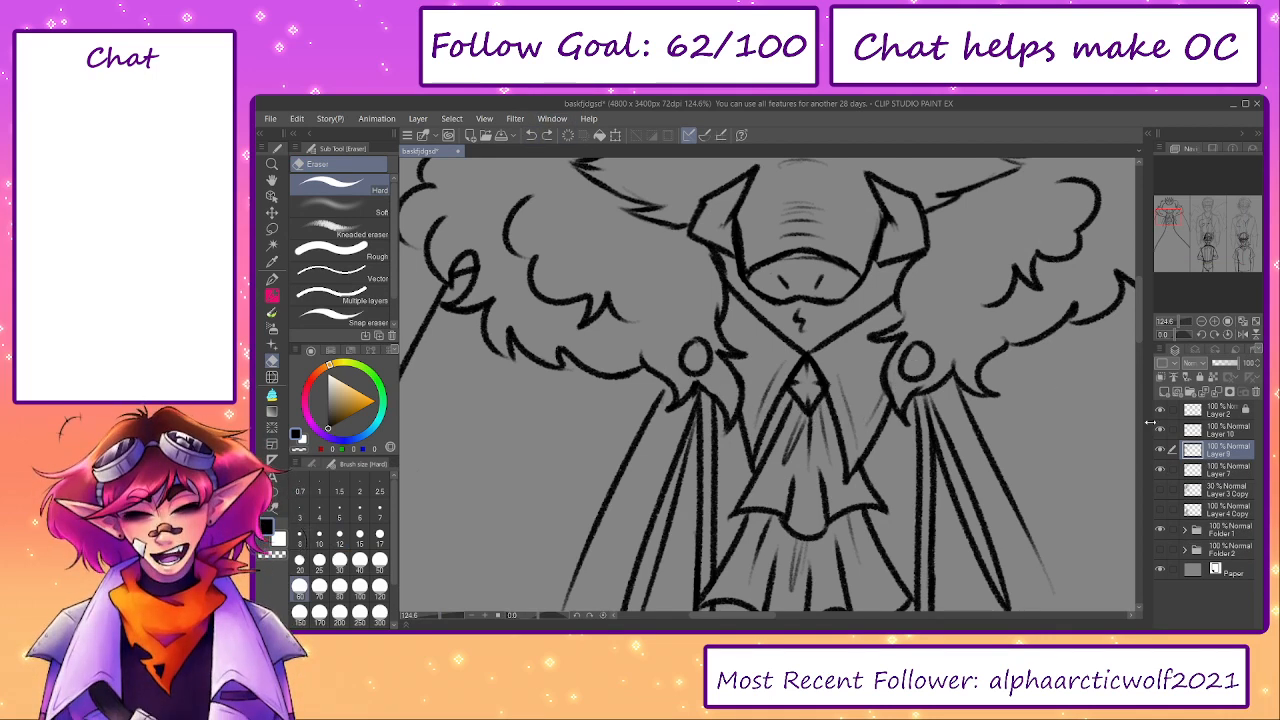
- Merge the ruffle linework on Layer 10 into Layer 9 and add a new layer above it
click(1218, 430)
click(1215, 393)
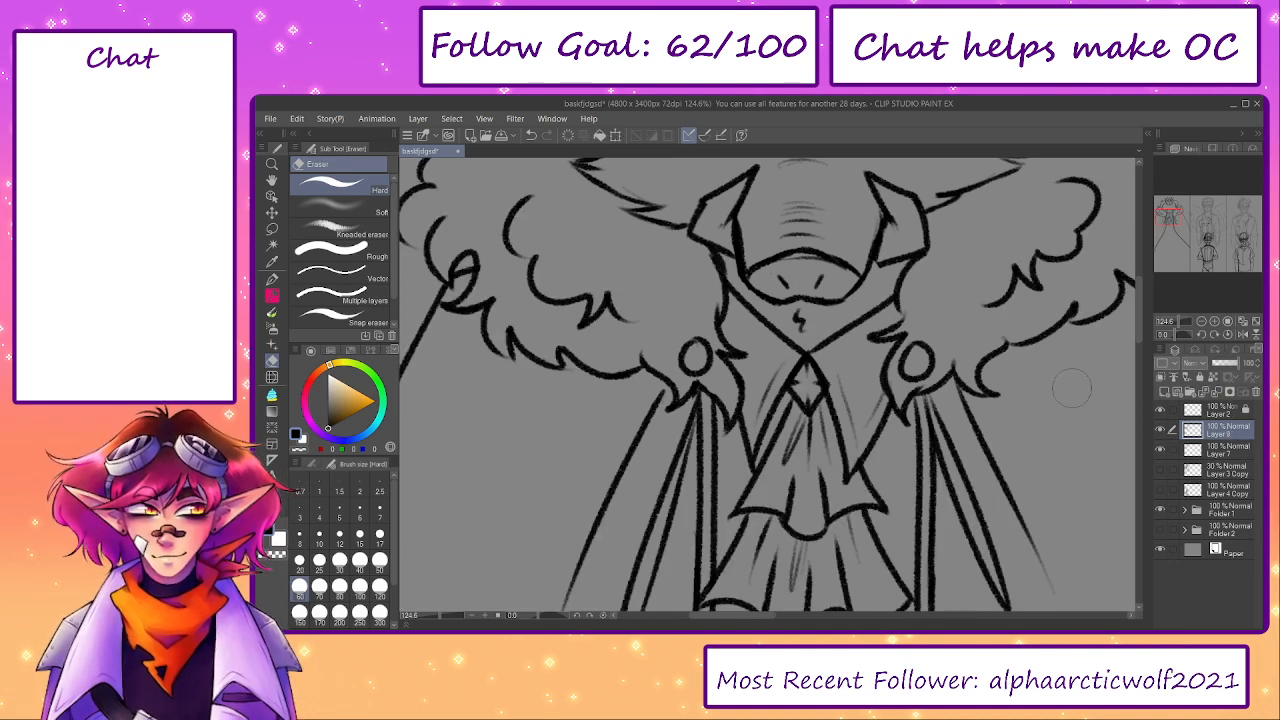
click(1165, 392)
- Draw a sagging beaded chain in black pencil between the two round cloak clasps, passing below the cravat's diamond brooch
scroll(789, 391, up, 2)
key(p)
key(p)
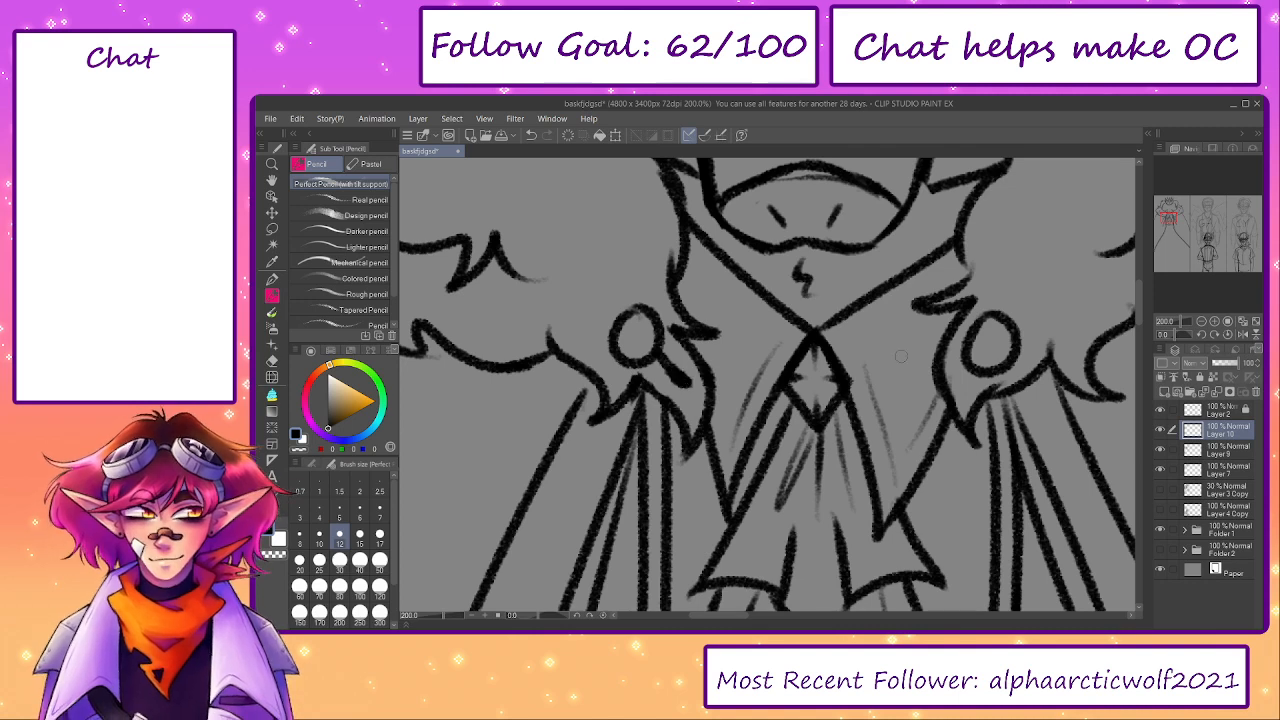
drag(670, 368, 680, 386)
drag(965, 368, 891, 410)
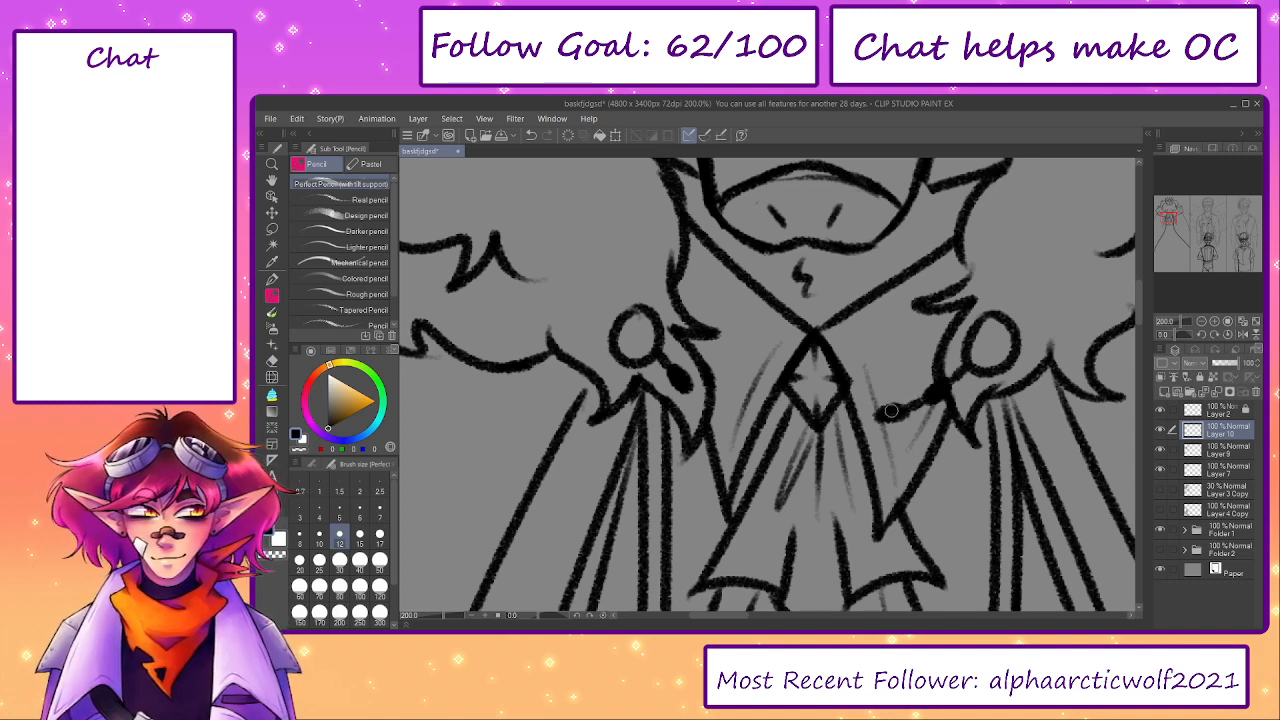
drag(690, 390, 791, 424)
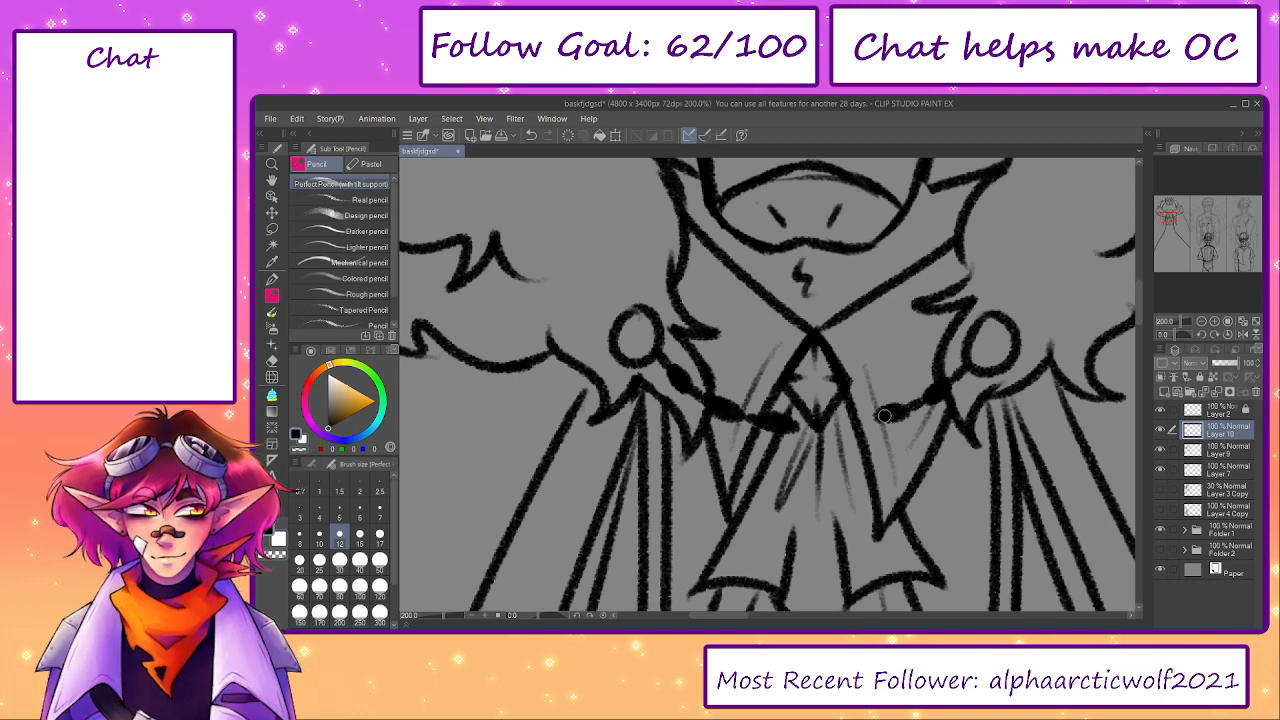
drag(884, 416, 805, 428)
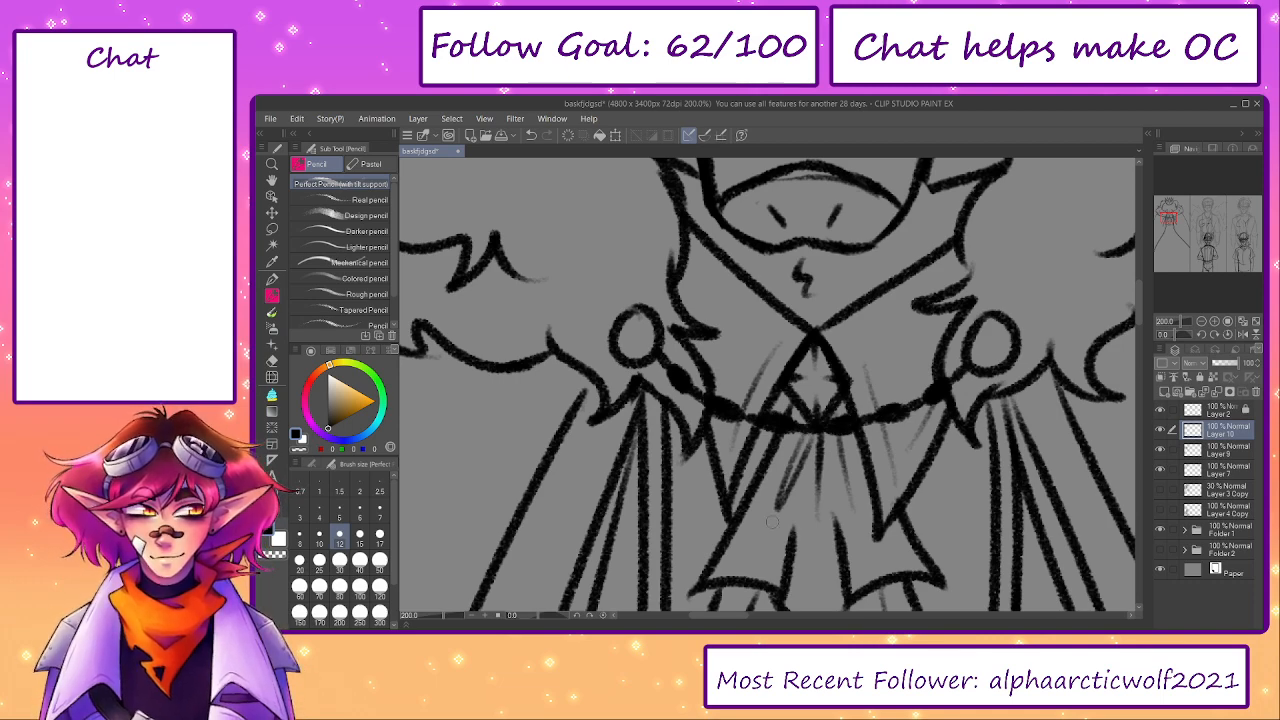
- Merge Layers 10 and 9 down into Layer 7, and add a new layer above it with the Layer 3 Copy sketch shown
mouse_move(441, 619)
mouse_down()
mouse_move(425, 619)
mouse_move(439, 622)
mouse_up()
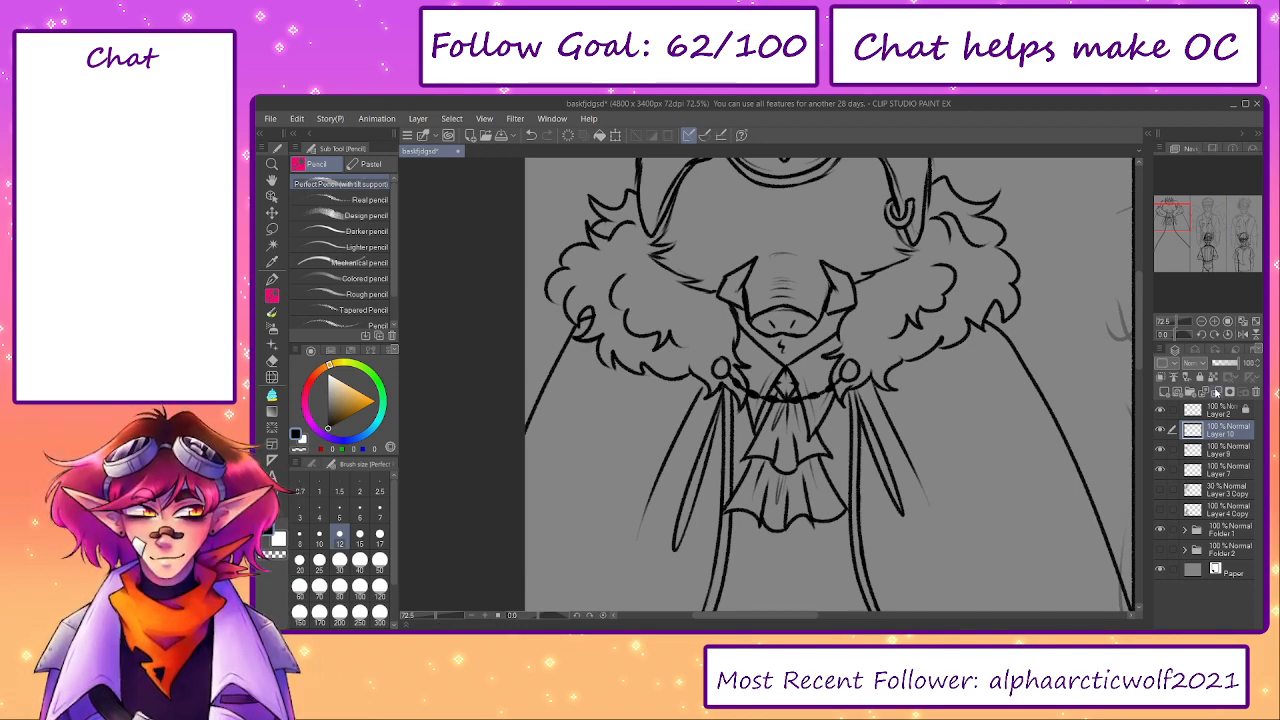
click(1217, 392)
click(1217, 392)
click(1243, 320)
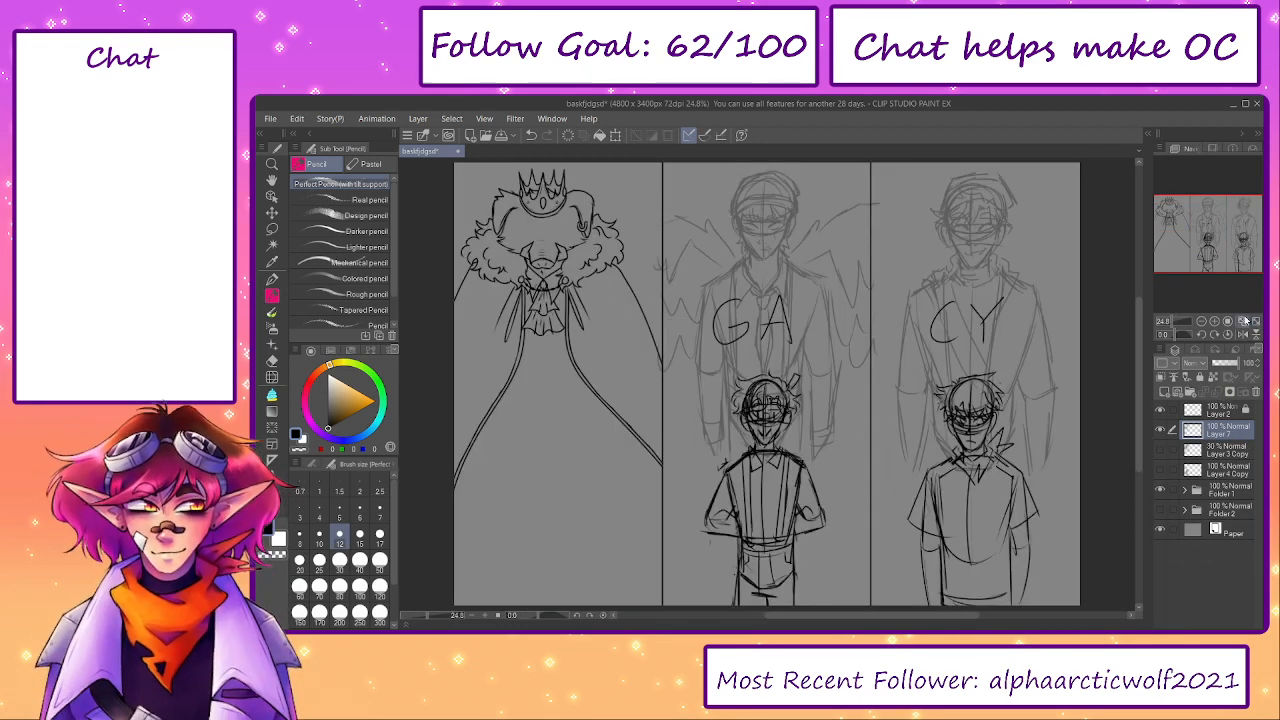
drag(914, 447, 1079, 459)
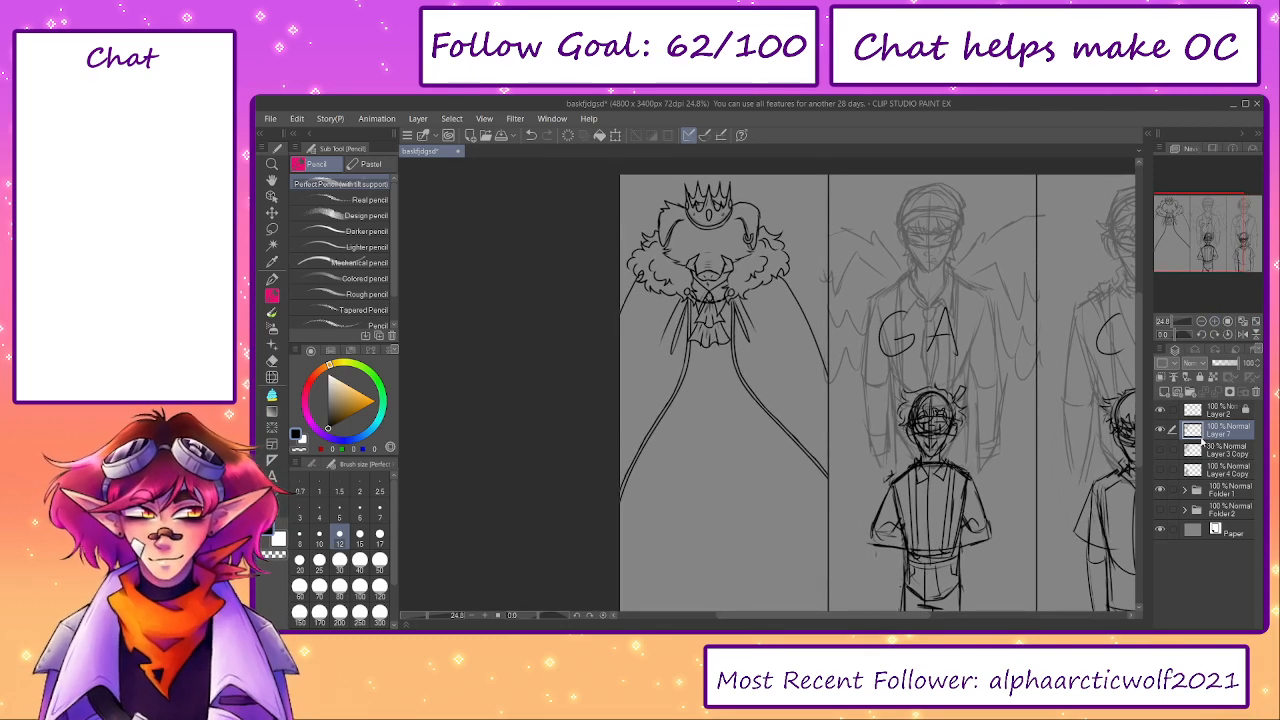
click(1161, 450)
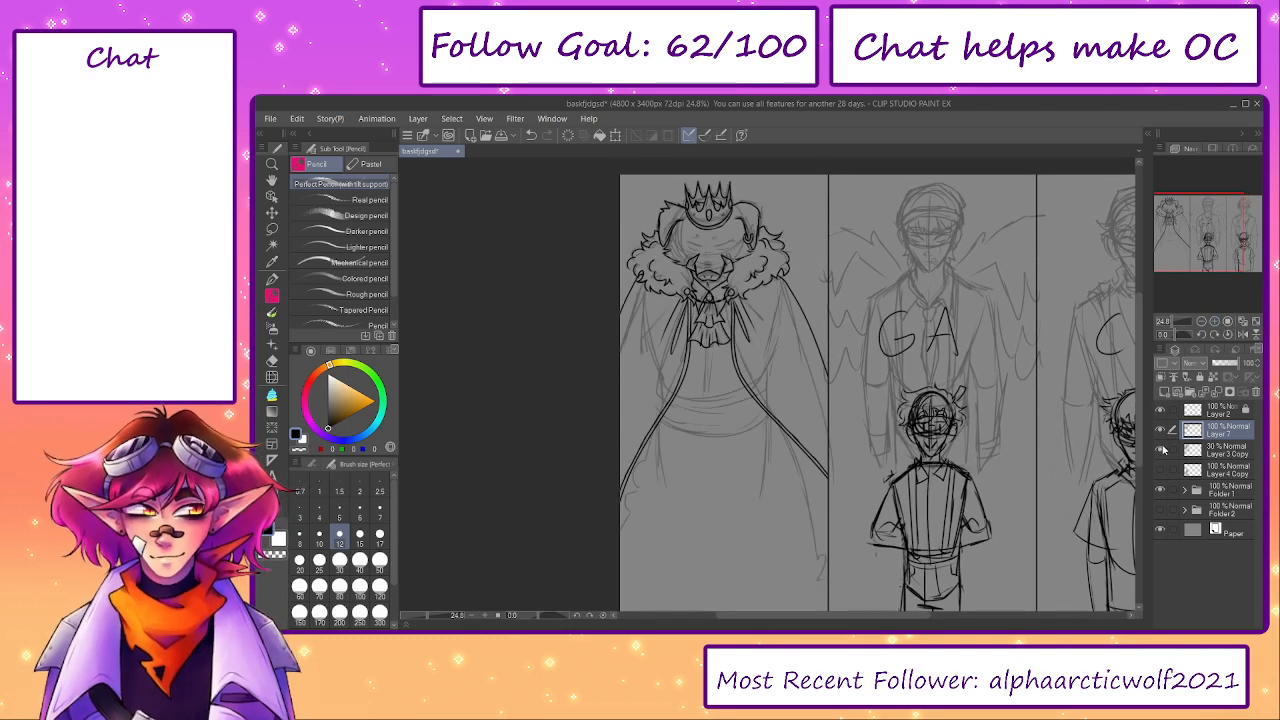
click(1163, 391)
- Ink the curved top edge of the waist sash across the torso, following the sketch and undoing unsatisfactory strokes
scroll(743, 395, up, 3)
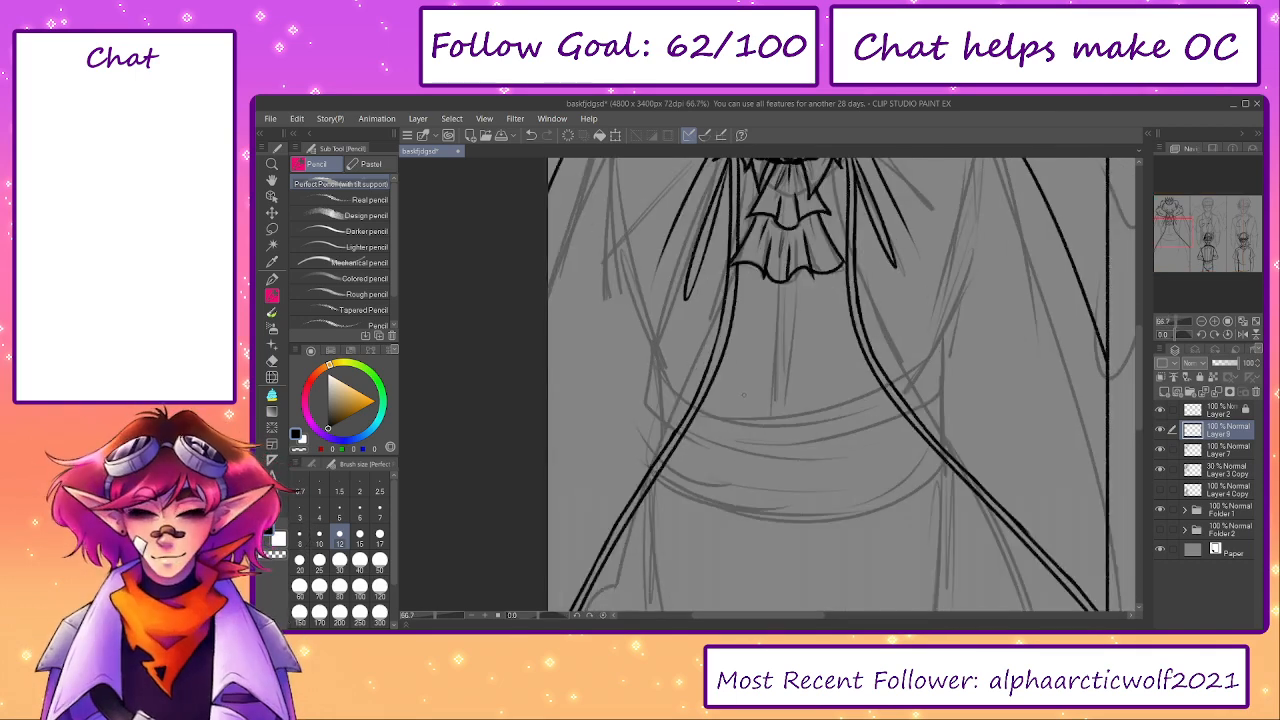
drag(686, 394, 928, 377)
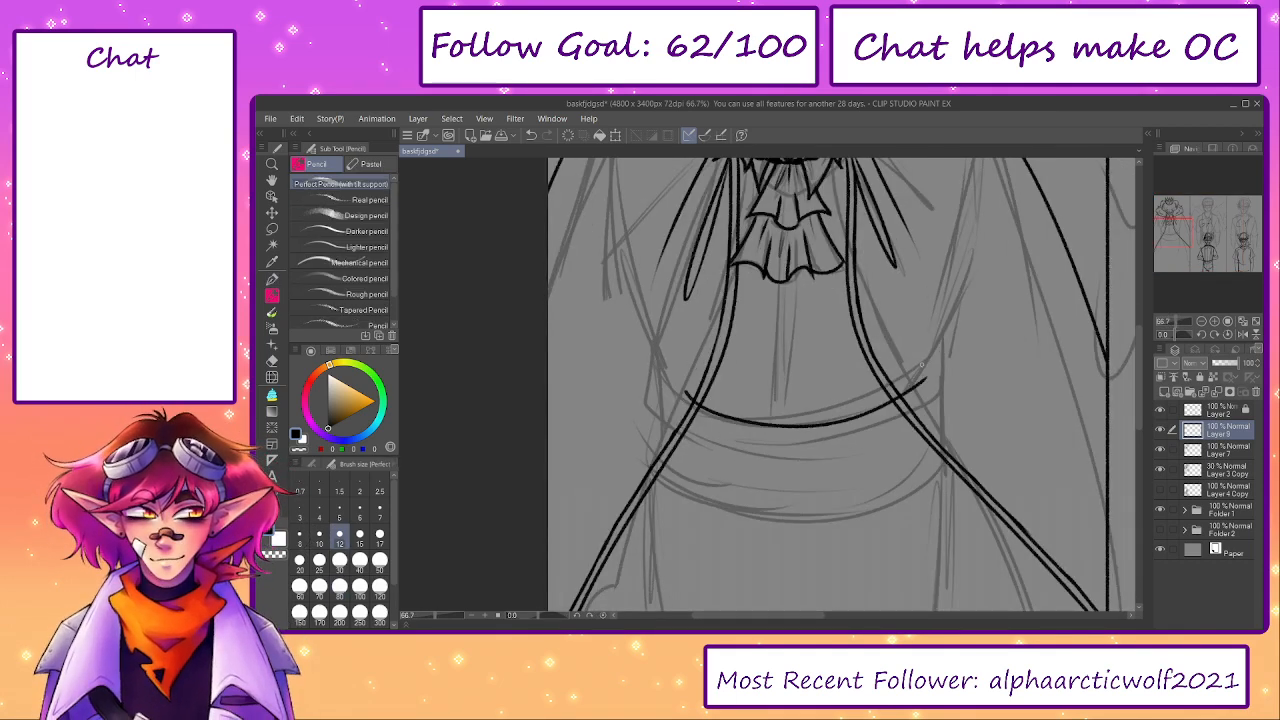
key(ctrl+z)
key(ctrl+y)
key(ctrl+z)
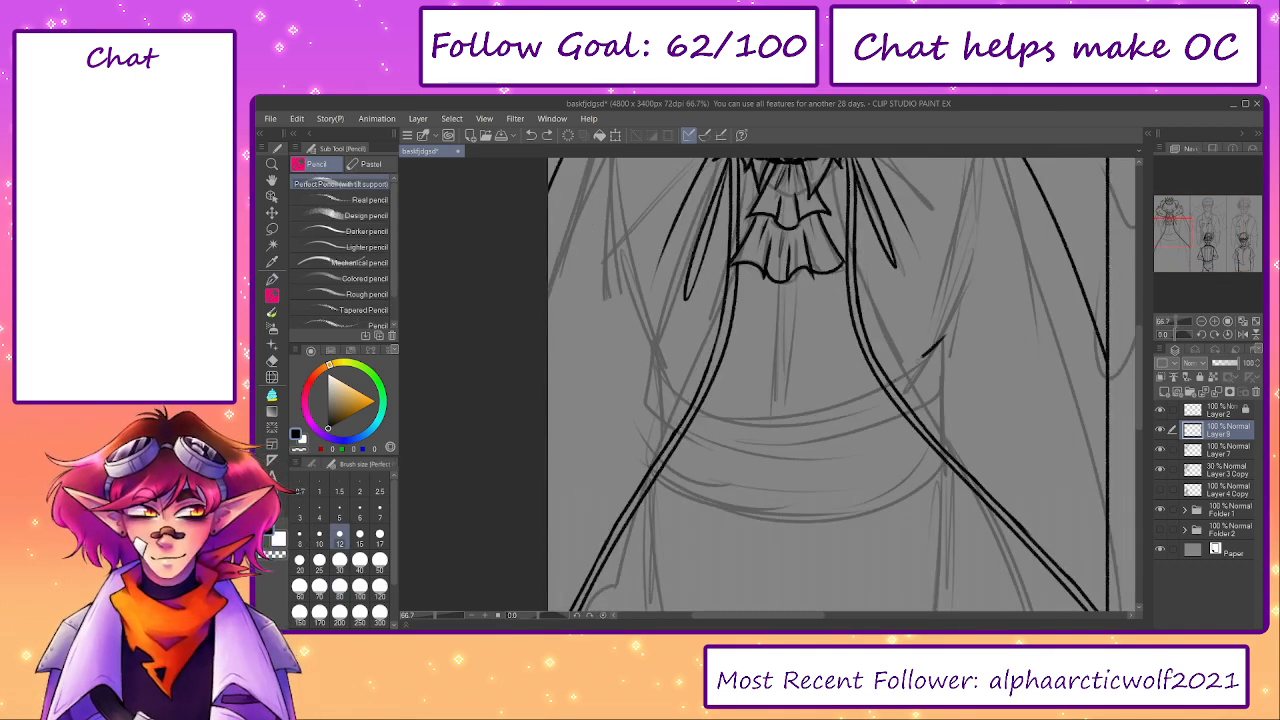
mouse_move(924, 345)
mouse_down()
mouse_move(624, 372)
mouse_move(684, 400)
mouse_move(845, 425)
mouse_move(915, 372)
mouse_up()
key(ctrl+z)
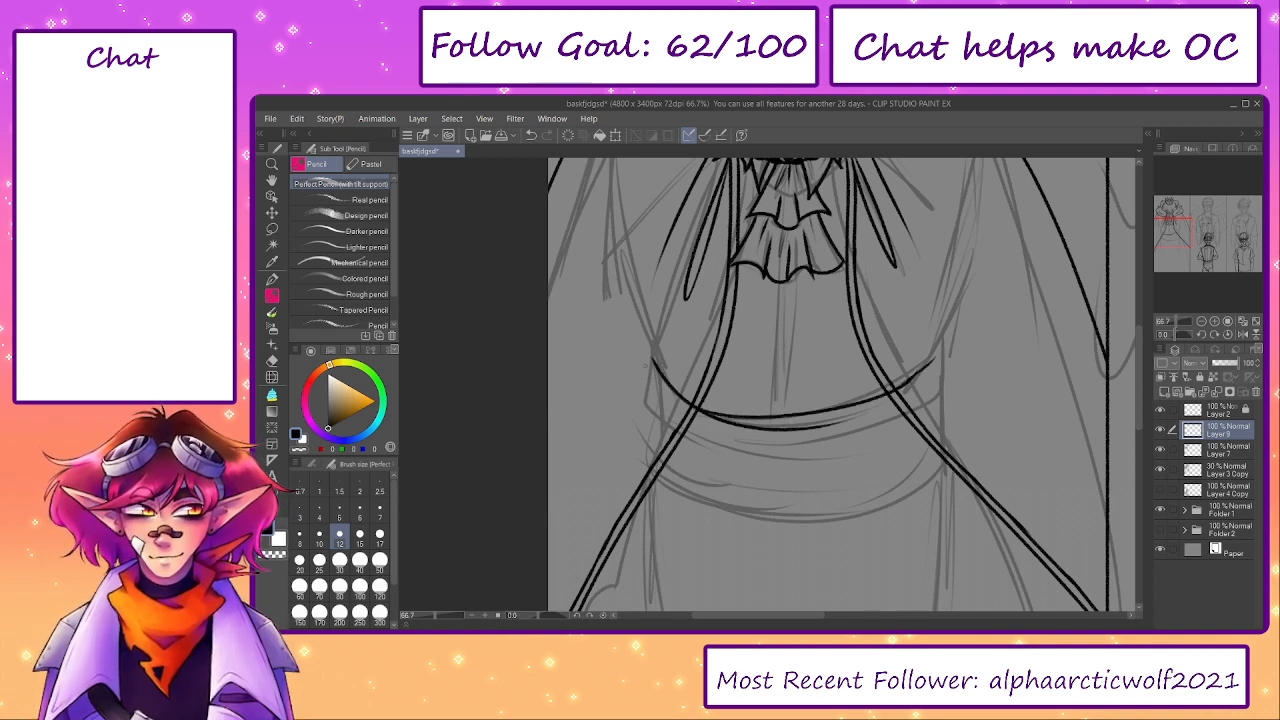
- Ink the sash's notched left edge, the short fold beside it and the start of its curved lower edge
scroll(648, 364, up, 1)
drag(652, 354, 768, 491)
mouse_move(674, 446)
mouse_down()
mouse_move(619, 343)
mouse_move(605, 368)
mouse_move(650, 455)
mouse_move(880, 485)
mouse_up()
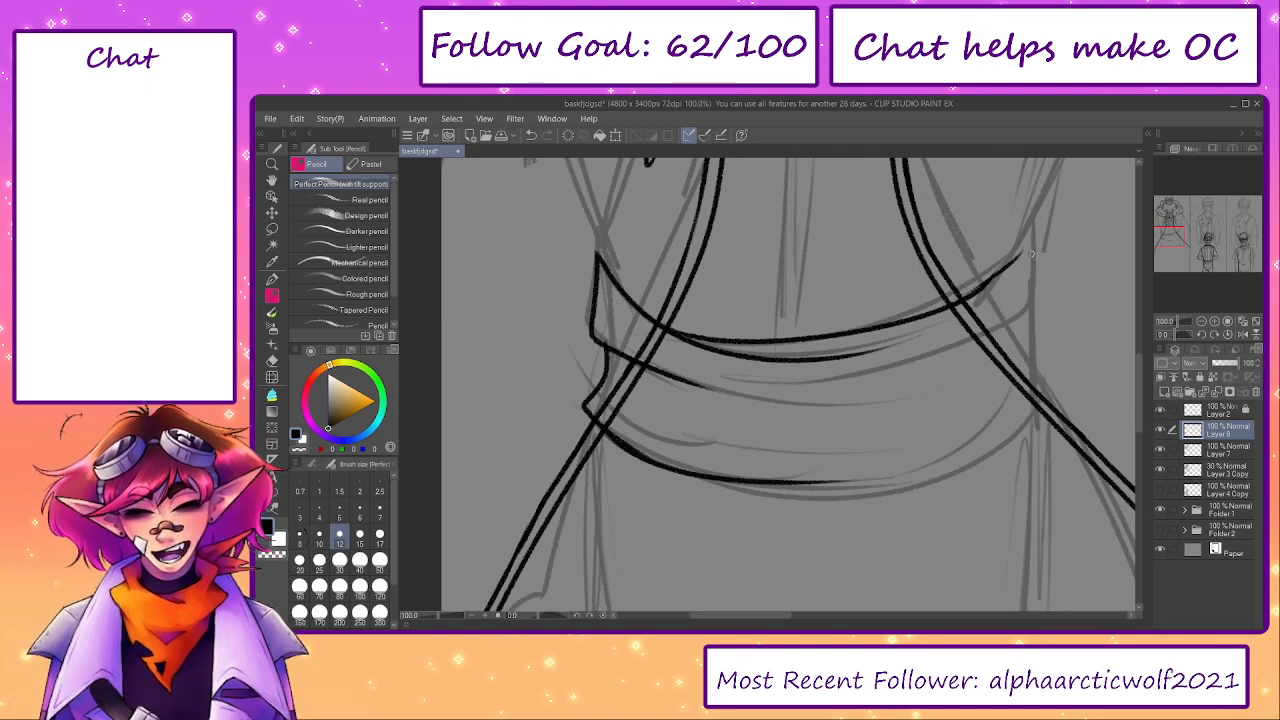
- Extend the sash's top edge to a pointed right corner and ink the upper right side with a looping middle fold
drag(1014, 260, 1045, 219)
key(ctrl+z)
drag(1000, 277, 1040, 221)
drag(1040, 219, 1045, 348)
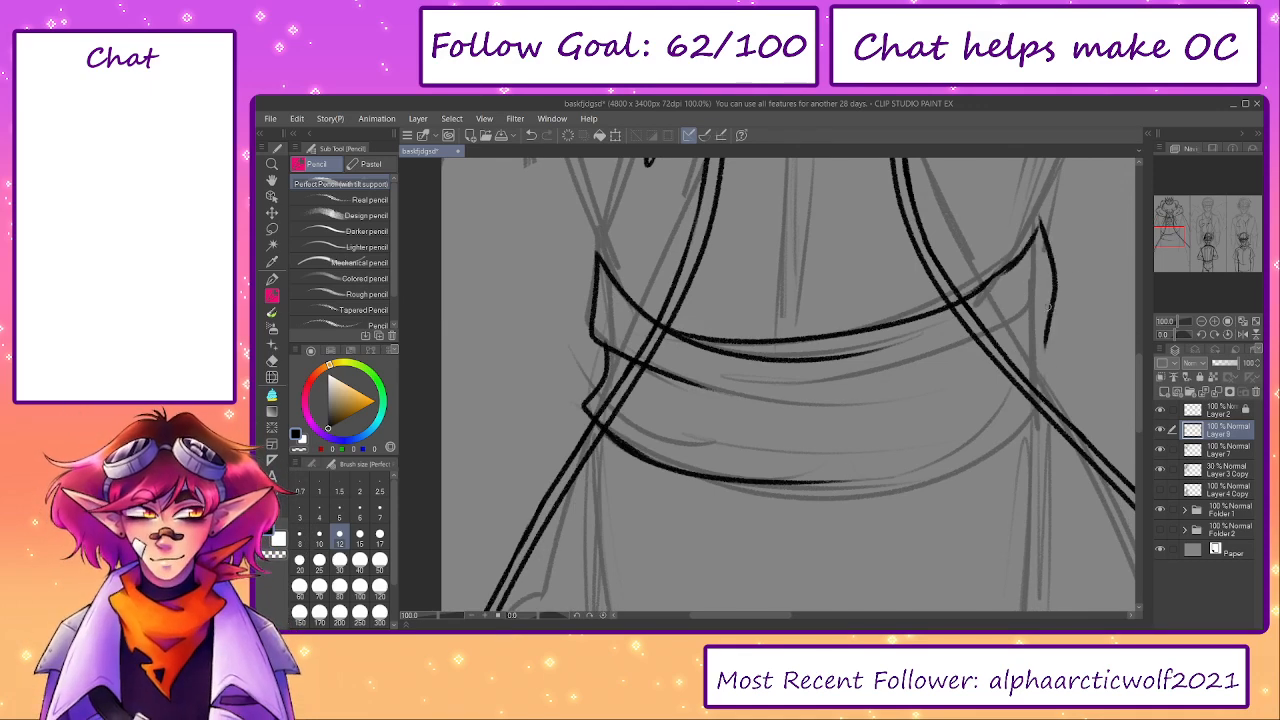
key(ctrl+z)
mouse_move(1042, 208)
mouse_down()
mouse_move(1052, 330)
mouse_move(820, 410)
mouse_up()
drag(960, 385, 855, 411)
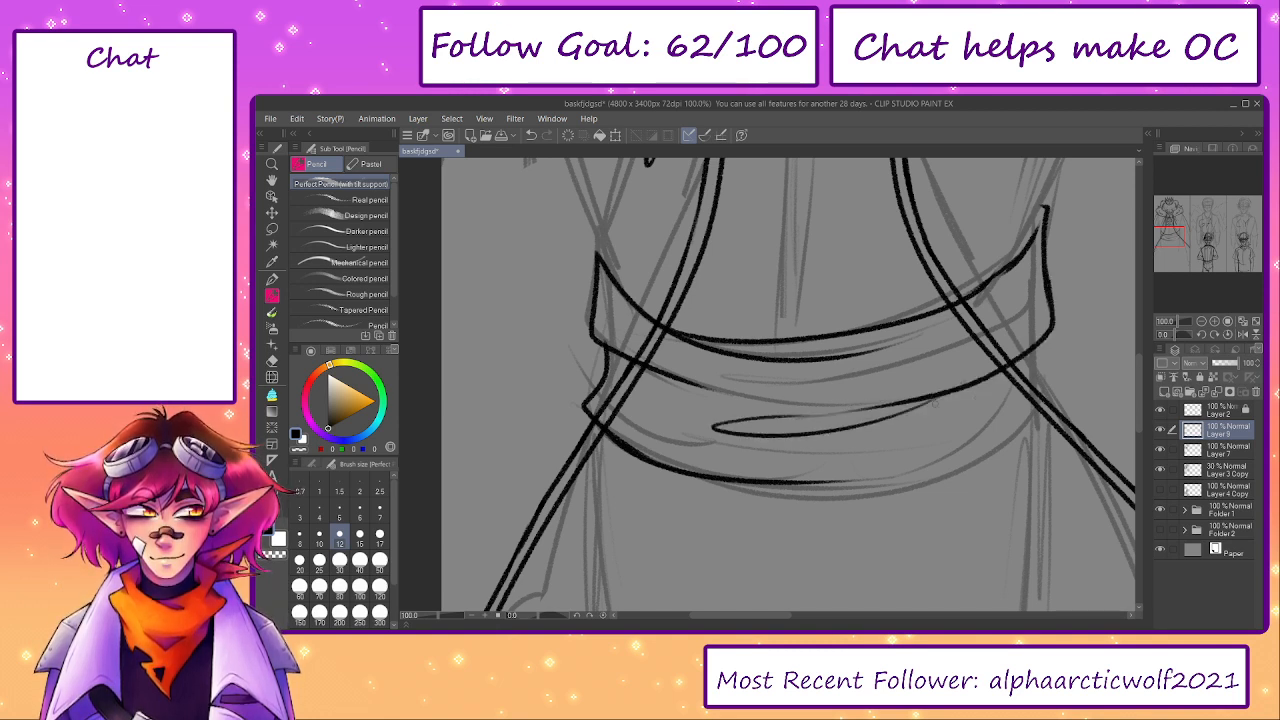
- Ink the lower right side of the sash and complete its curved bottom edge, undoing unsatisfactory strokes
mouse_move(1046, 336)
mouse_down()
mouse_move(1058, 405)
mouse_move(900, 478)
mouse_move(738, 485)
mouse_move(864, 488)
mouse_up()
key(ctrl+z)
mouse_move(977, 460)
mouse_down()
mouse_move(690, 475)
mouse_move(823, 484)
mouse_up()
key(ctrl+z)
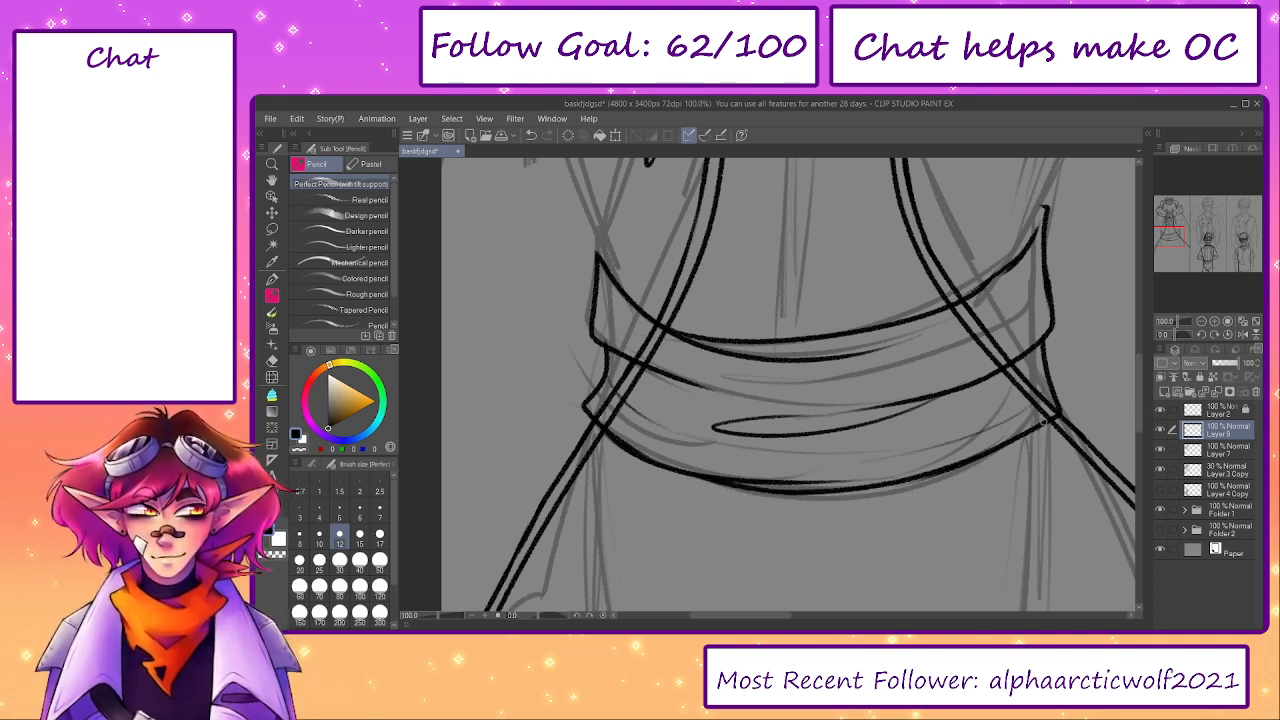
- Hide the Layer 3 Copy sketch and erase the sash ends that extend outside the cloak's inner edges
click(1160, 469)
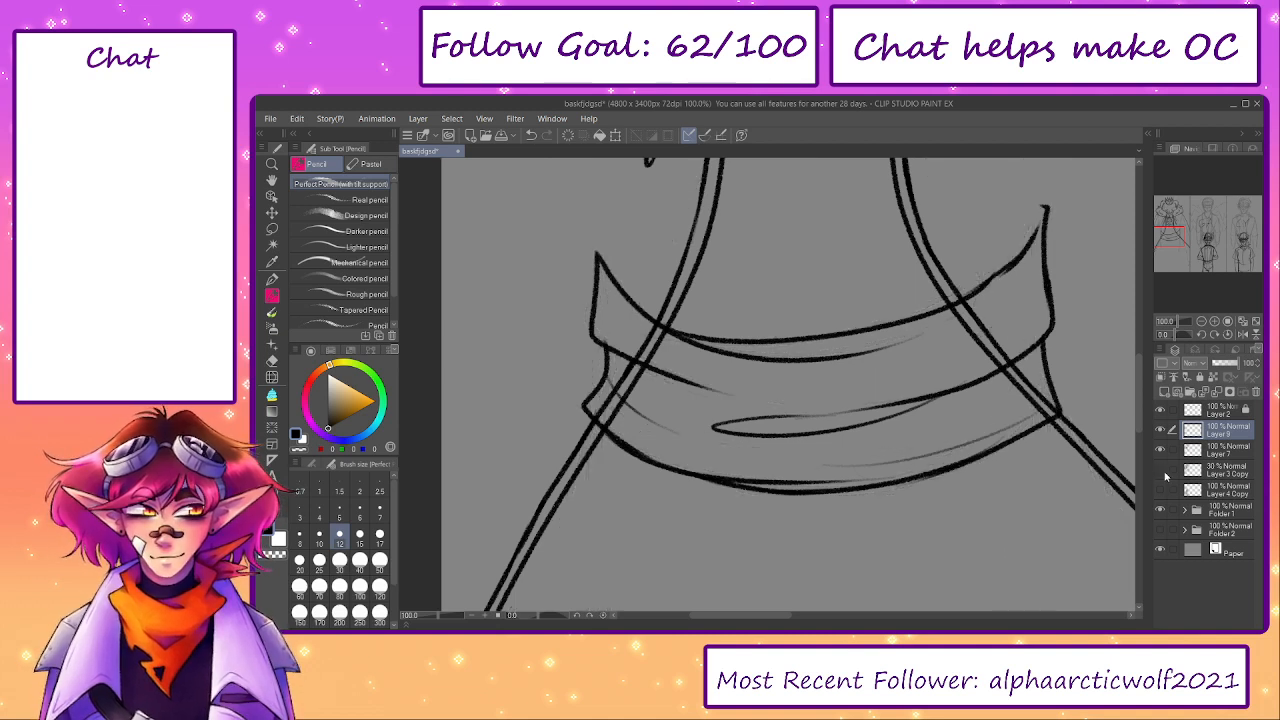
drag(970, 435, 886, 500)
key(e)
mouse_move(899, 343)
mouse_down()
mouse_move(890, 366)
mouse_move(930, 418)
mouse_up()
mouse_move(935, 428)
mouse_down()
mouse_move(986, 479)
mouse_move(945, 296)
mouse_move(911, 377)
mouse_up()
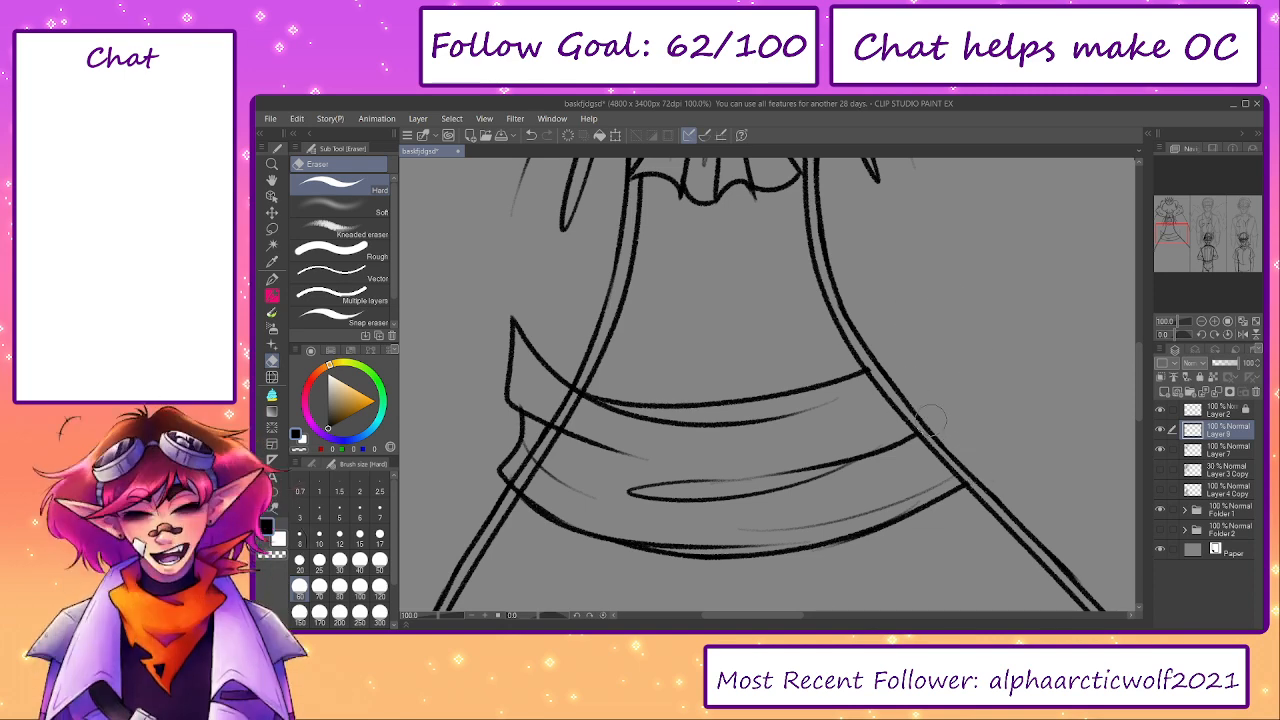
mouse_move(490, 462)
mouse_down()
mouse_move(510, 484)
mouse_move(556, 378)
mouse_move(512, 335)
mouse_move(520, 298)
mouse_up()
- Try inking a thin centre seam from the cravat's lower ruffle down to the sash, redoing the stroke several times
key(p)
drag(723, 200, 723, 382)
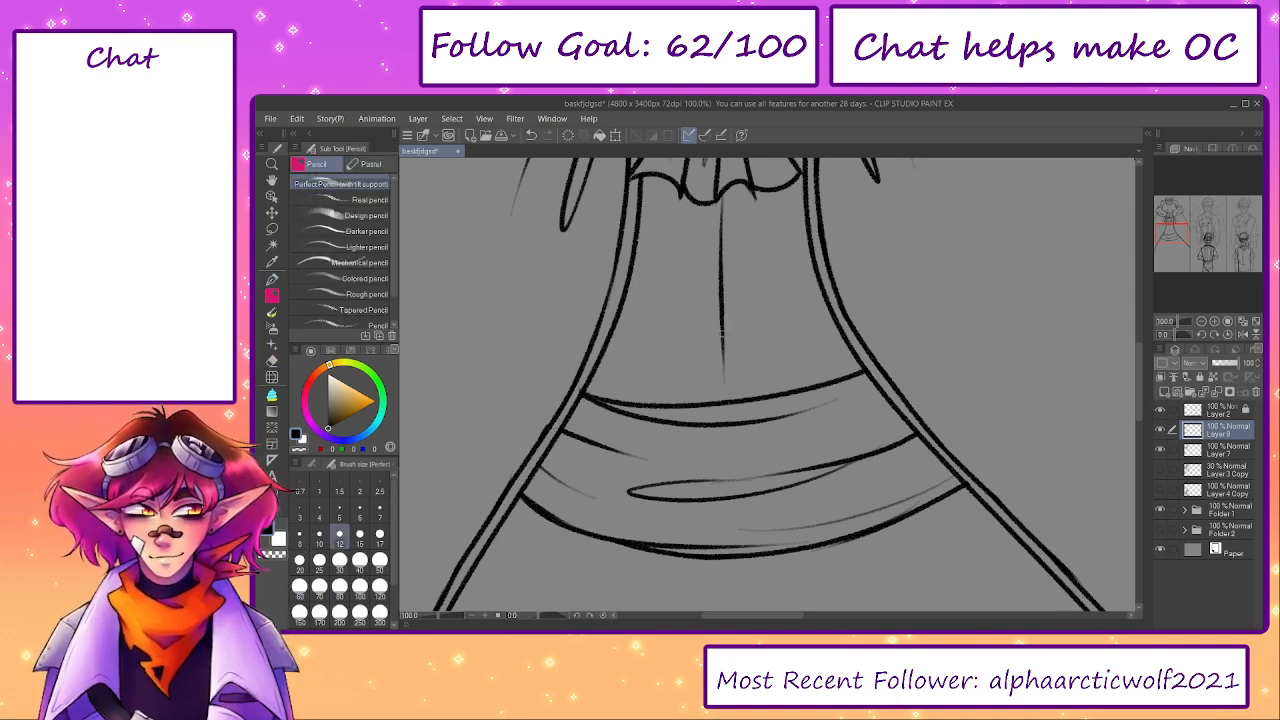
mouse_move(722, 238)
mouse_down()
mouse_move(744, 323)
mouse_move(750, 478)
mouse_up()
key(ctrl+z)
mouse_move(729, 392)
mouse_down()
mouse_move(731, 543)
mouse_move(737, 427)
mouse_up()
key(ctrl+z)
drag(743, 324, 750, 490)
drag(745, 374, 749, 519)
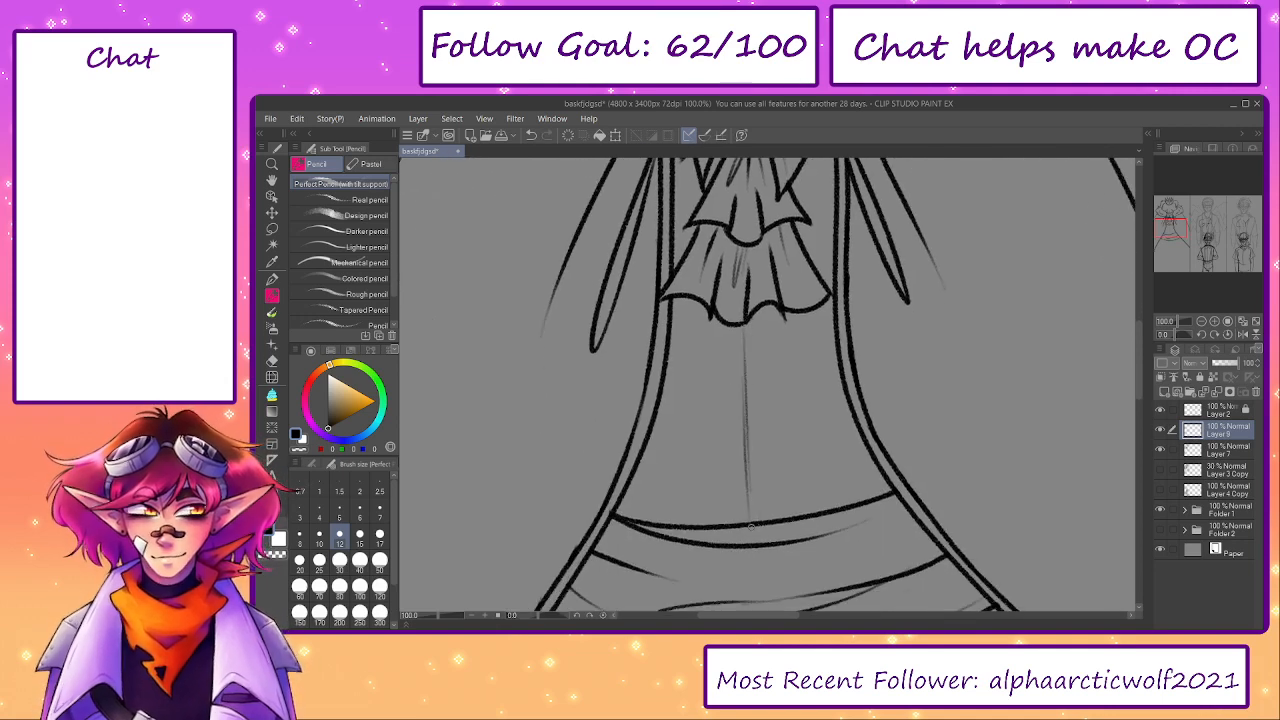
key(ctrl+z)
drag(746, 376, 756, 518)
drag(742, 328, 746, 395)
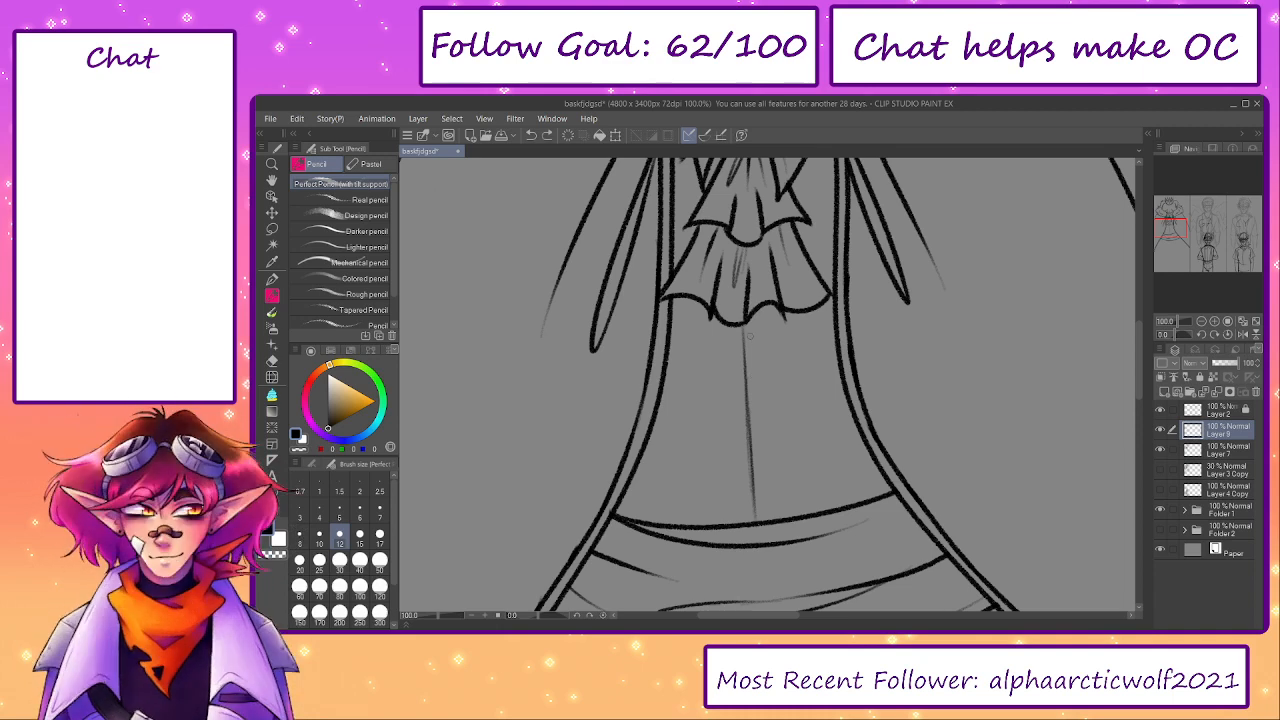
- Try adding small oval buttons beside the slanted centre seam, and erase the buttons together with the seam
drag(751, 337, 752, 349)
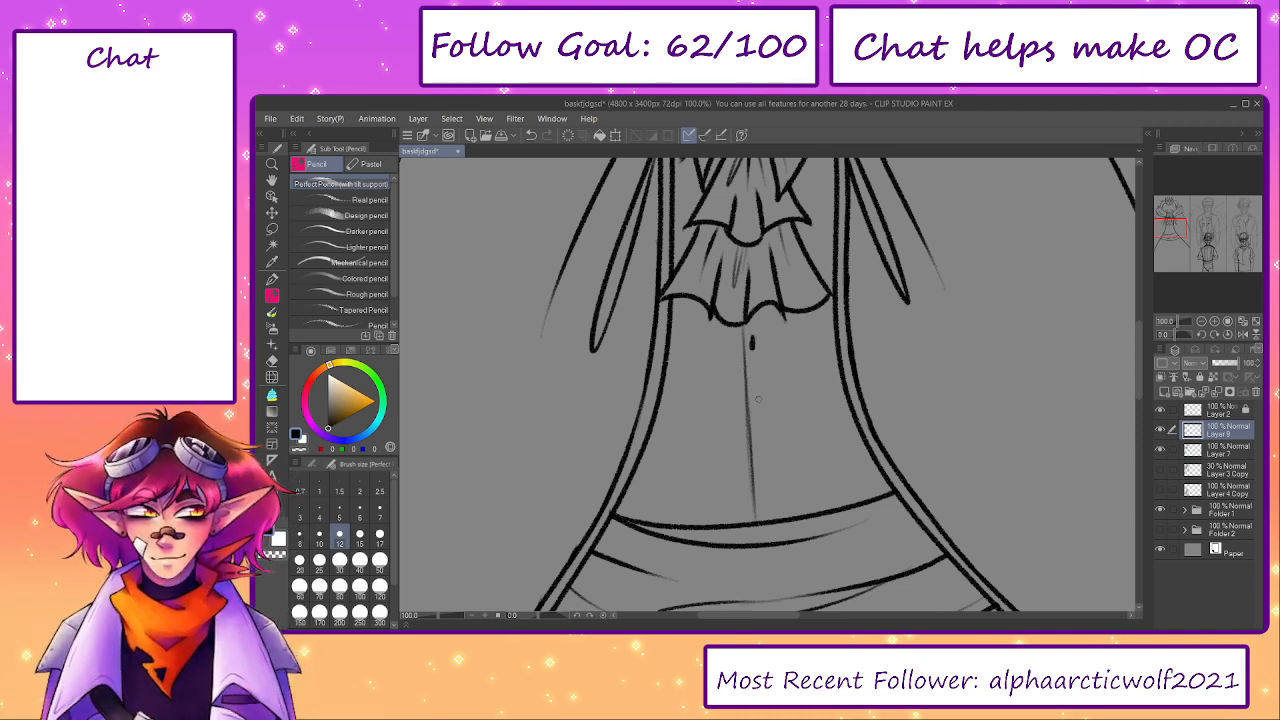
key(ctrl+z)
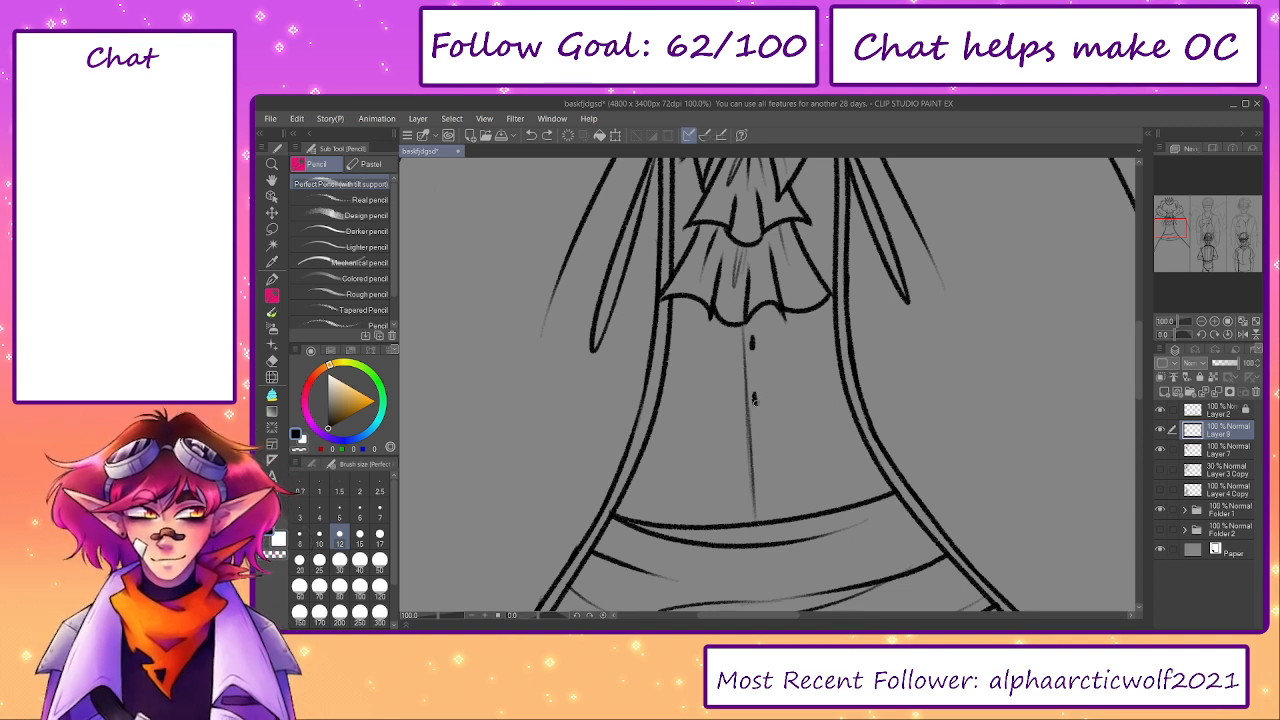
drag(754, 394, 756, 404)
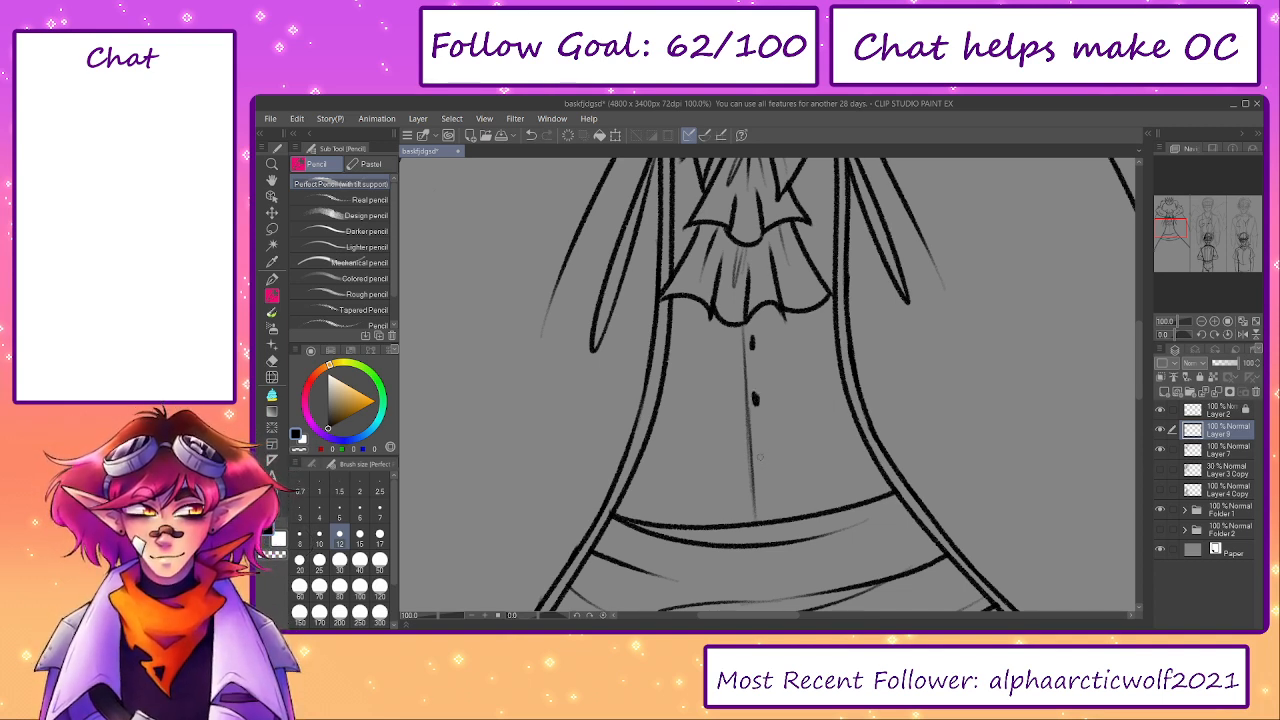
key(ctrl+z)
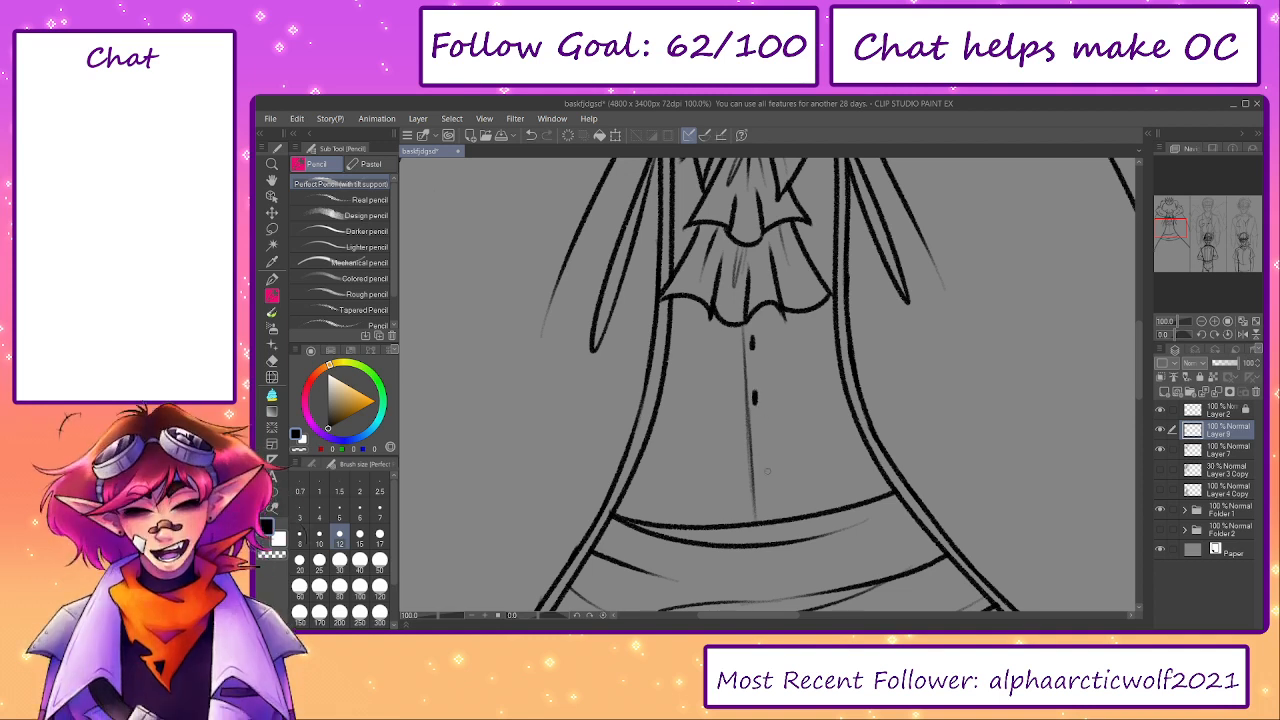
drag(758, 446, 759, 461)
key(ctrl+z)
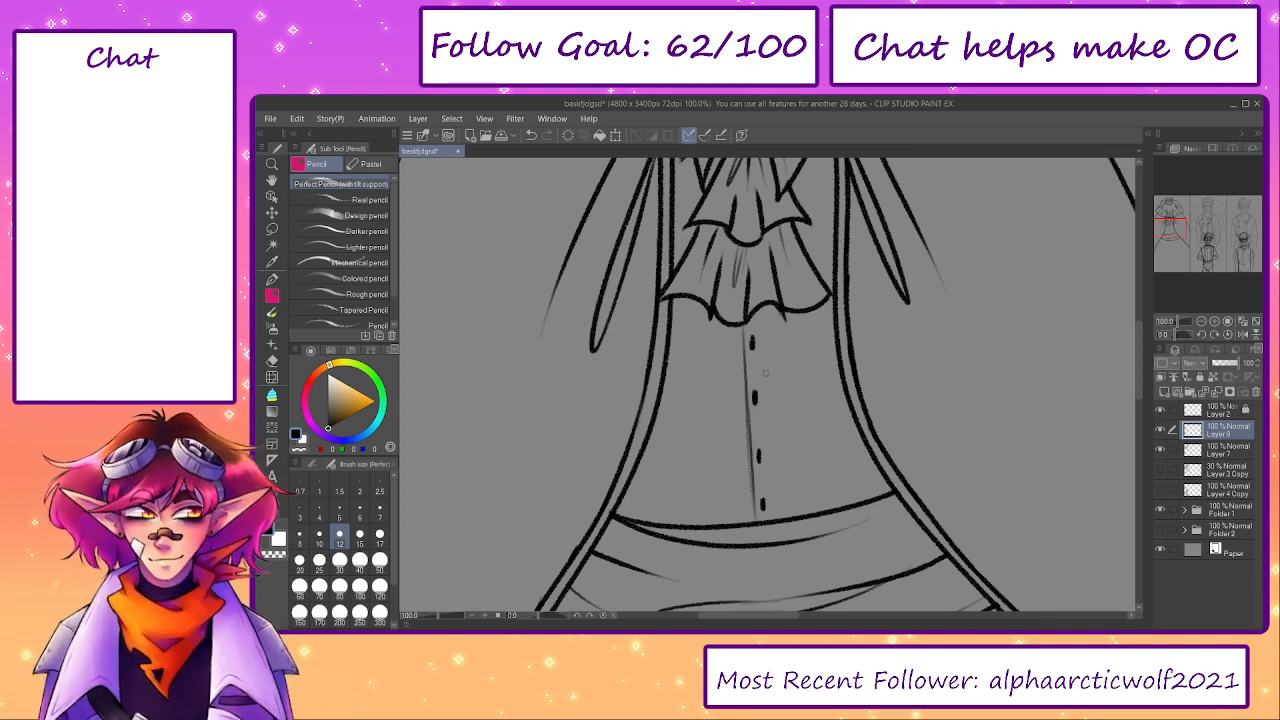
key(e)
drag(755, 340, 760, 500)
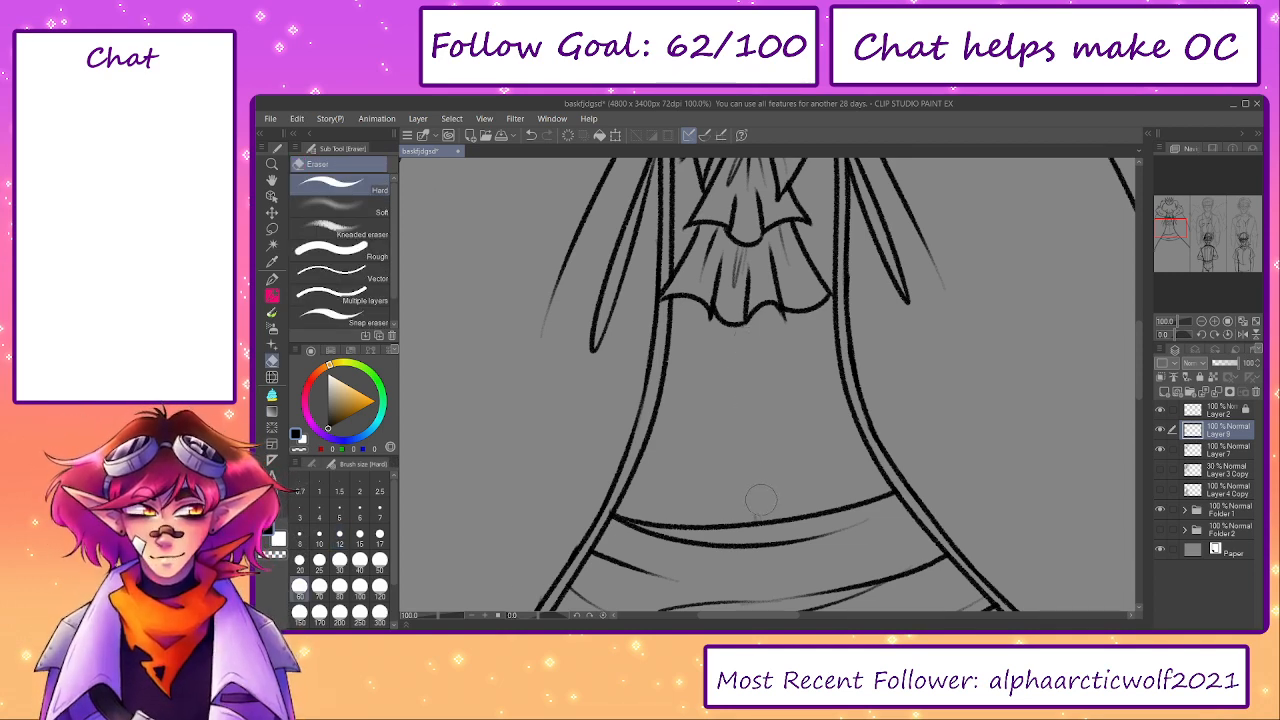
- Ink a straight, thin centre seam from the cravat to the sash with a row of small oval buttons beside it
key(p)
drag(745, 330, 747, 520)
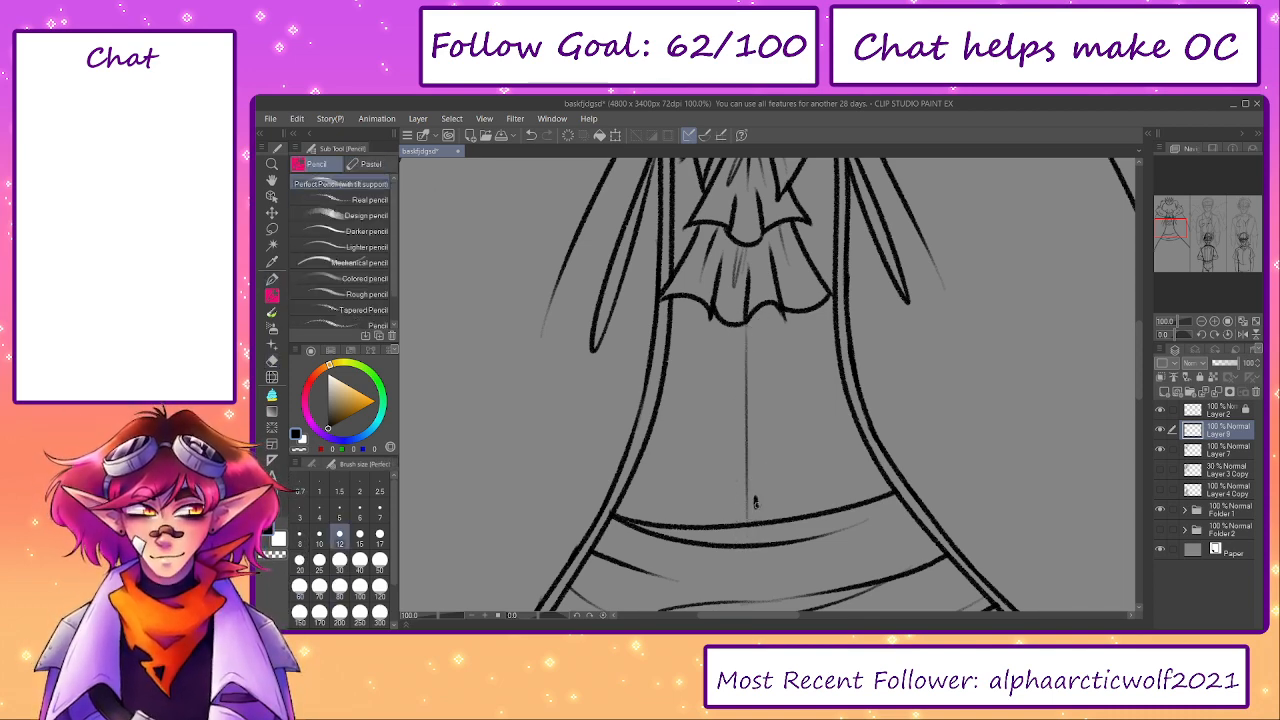
drag(755, 498, 756, 507)
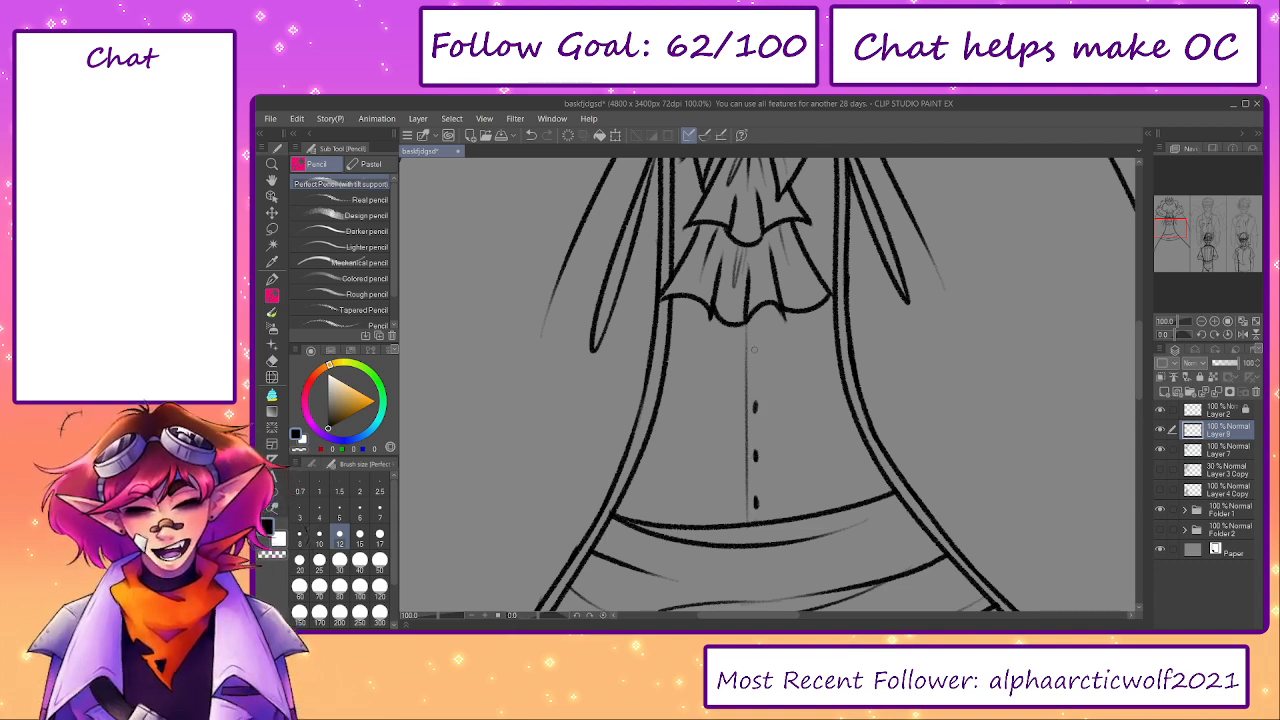
drag(755, 350, 756, 360)
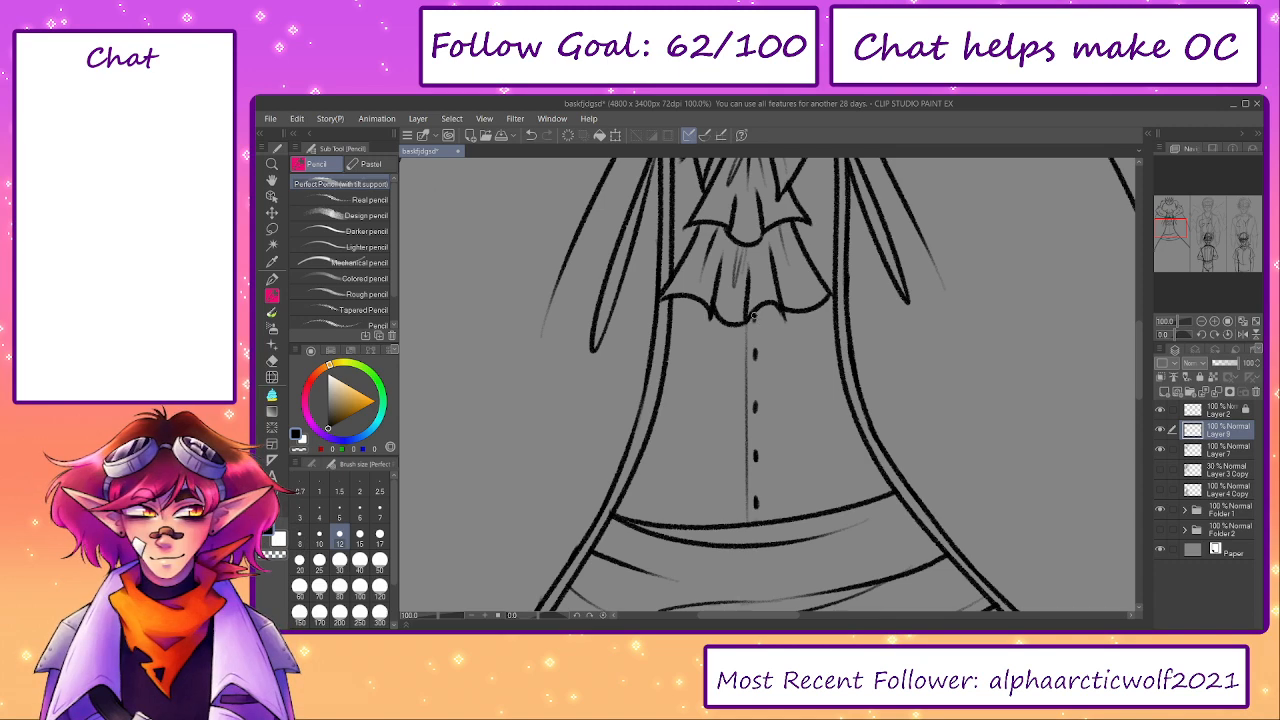
- Show the Layer 3 Copy and Layer 4 Copy sketches and ink the two near-vertical clothing side lines below the sash
drag(437, 617, 426, 618)
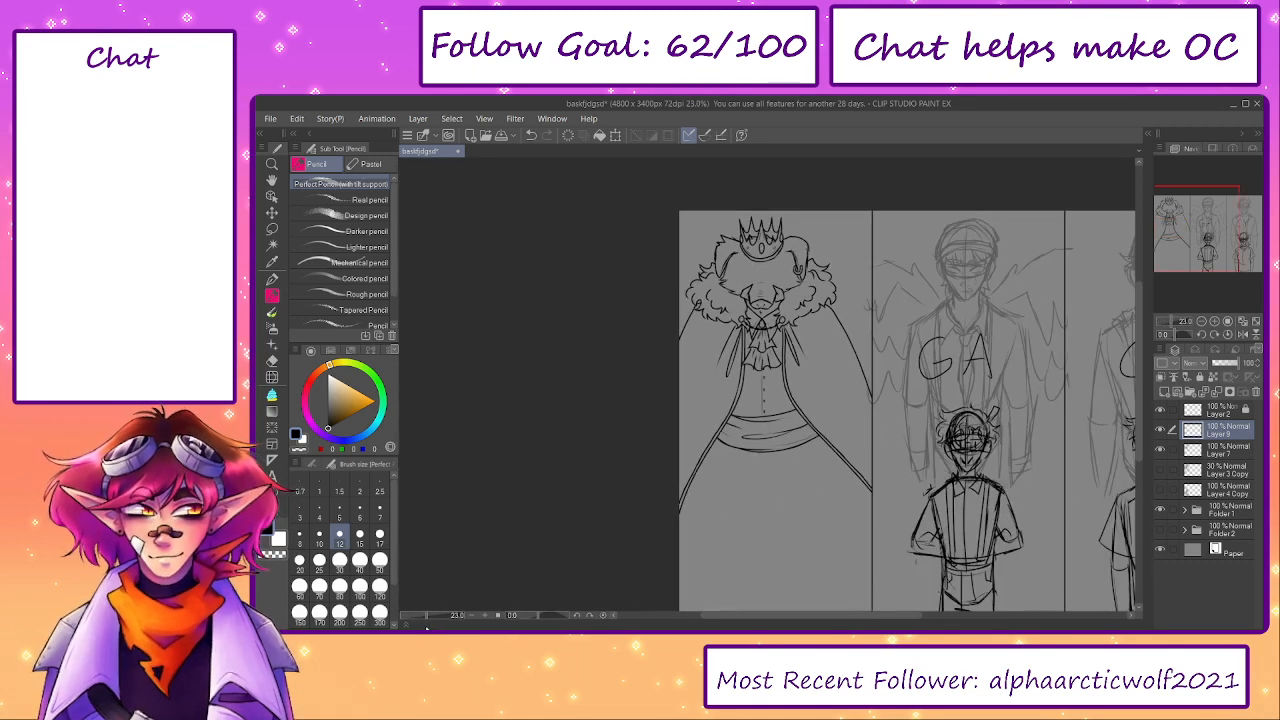
click(1160, 470)
click(1160, 490)
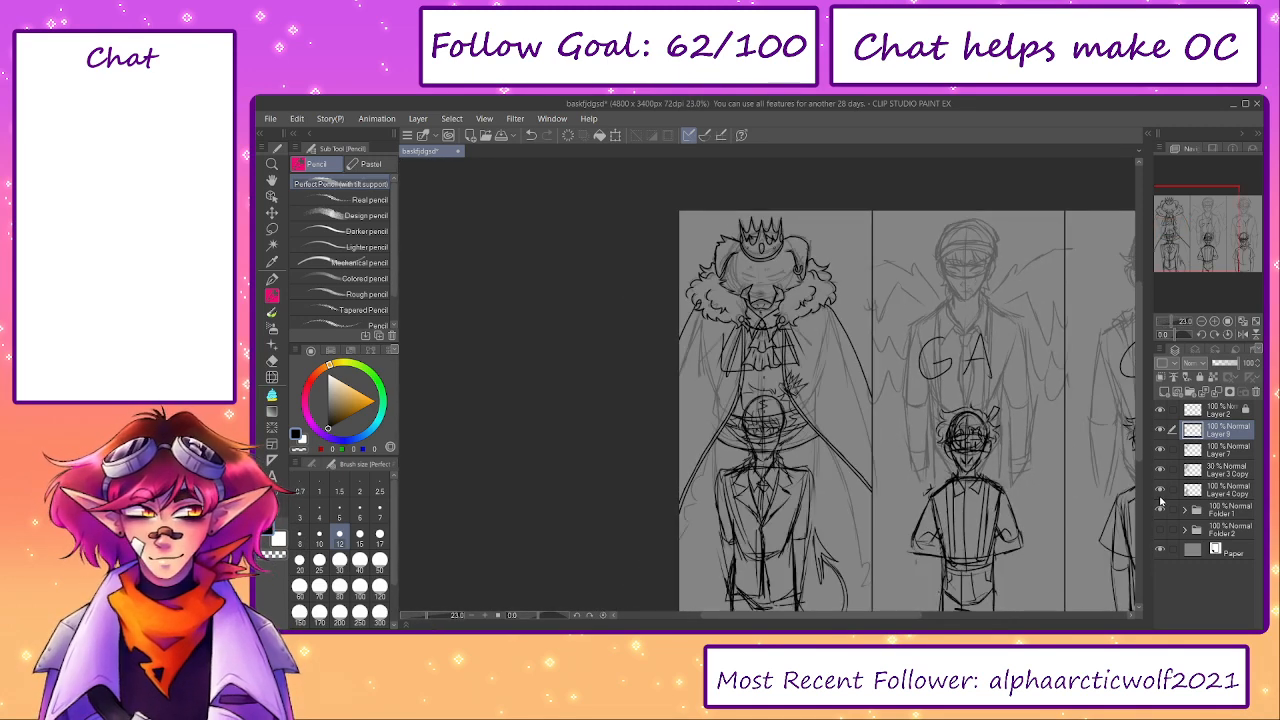
scroll(714, 429, up, 3)
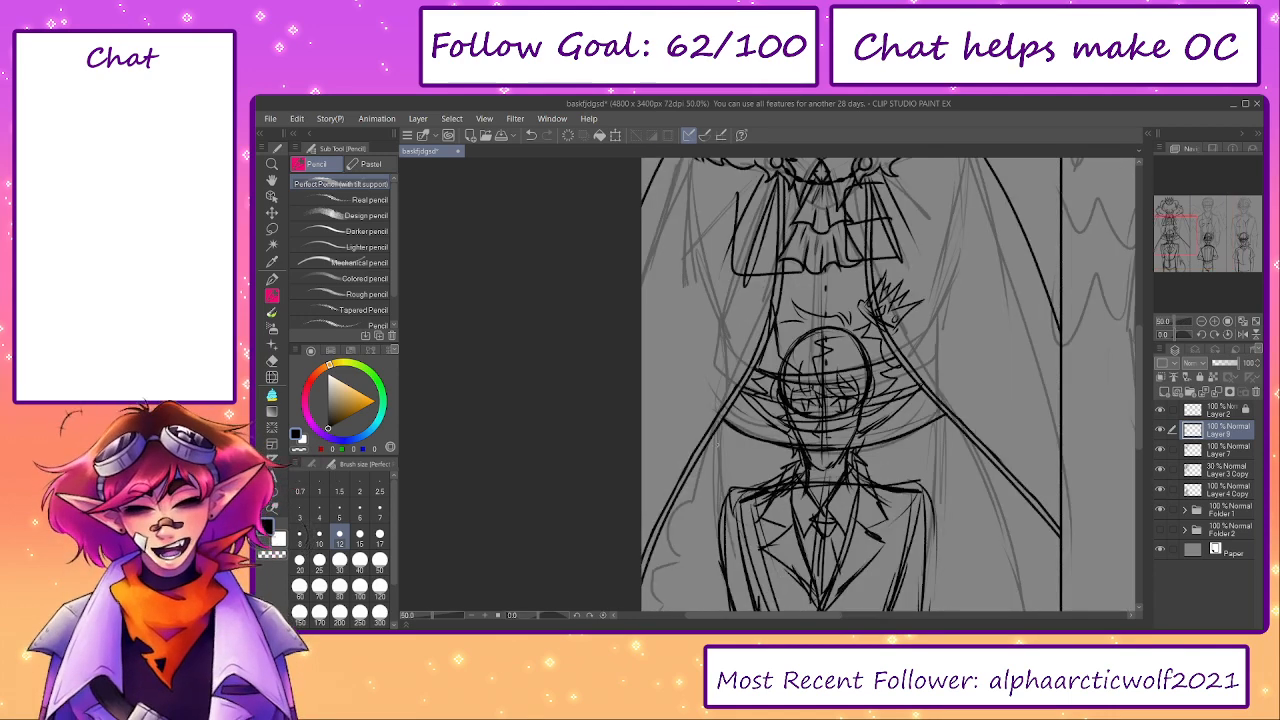
drag(715, 429, 718, 516)
key(ctrl+z)
drag(717, 426, 720, 549)
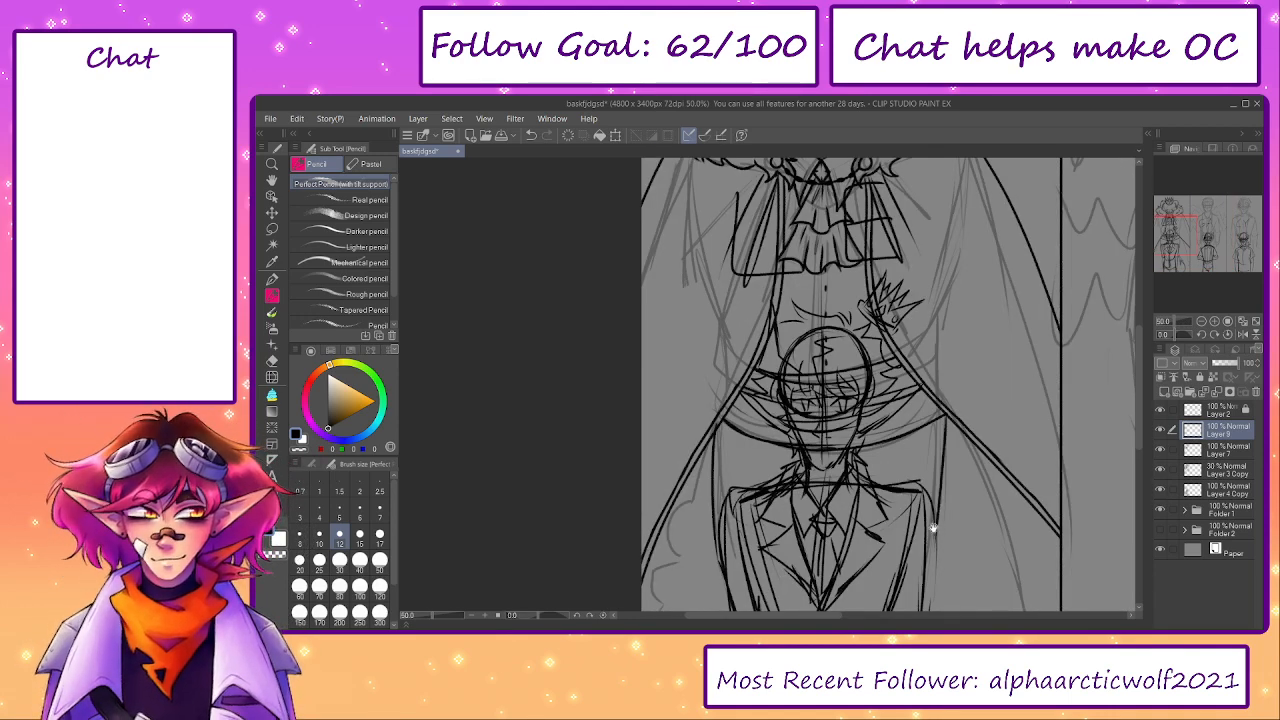
mouse_move(933, 515)
mouse_down()
mouse_move(888, 420)
mouse_move(897, 430)
mouse_up()
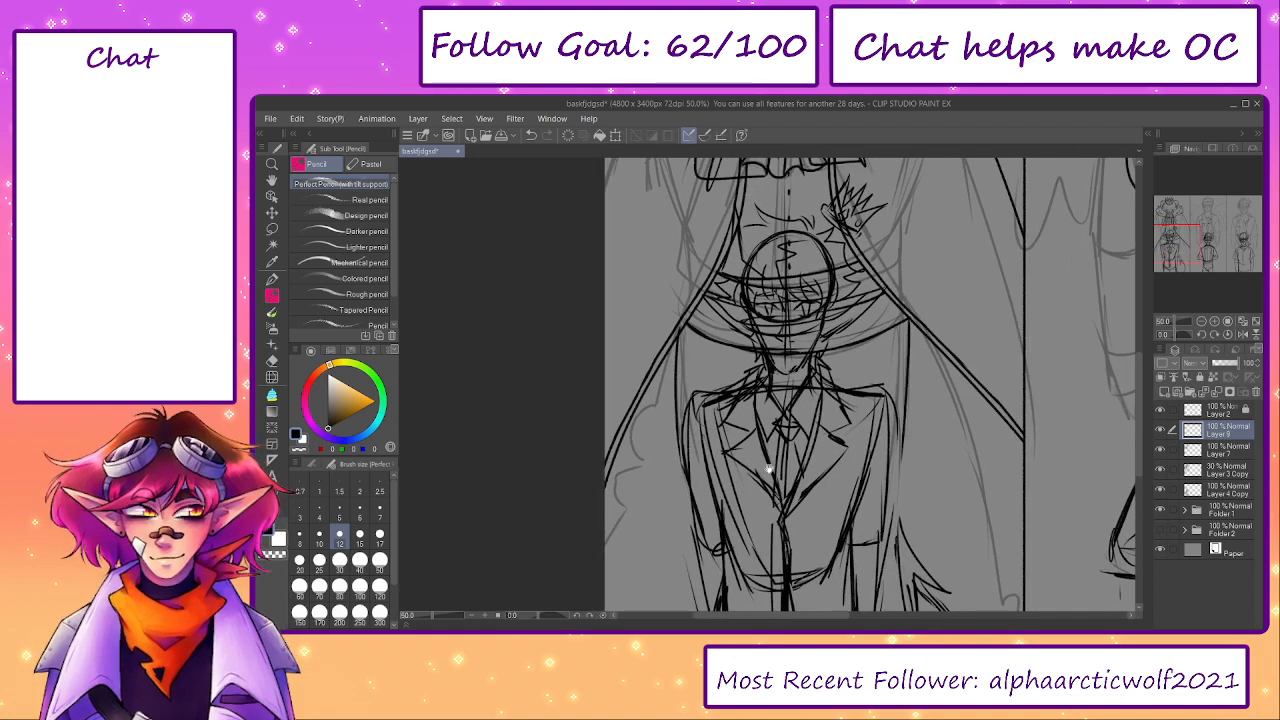
drag(769, 469, 749, 429)
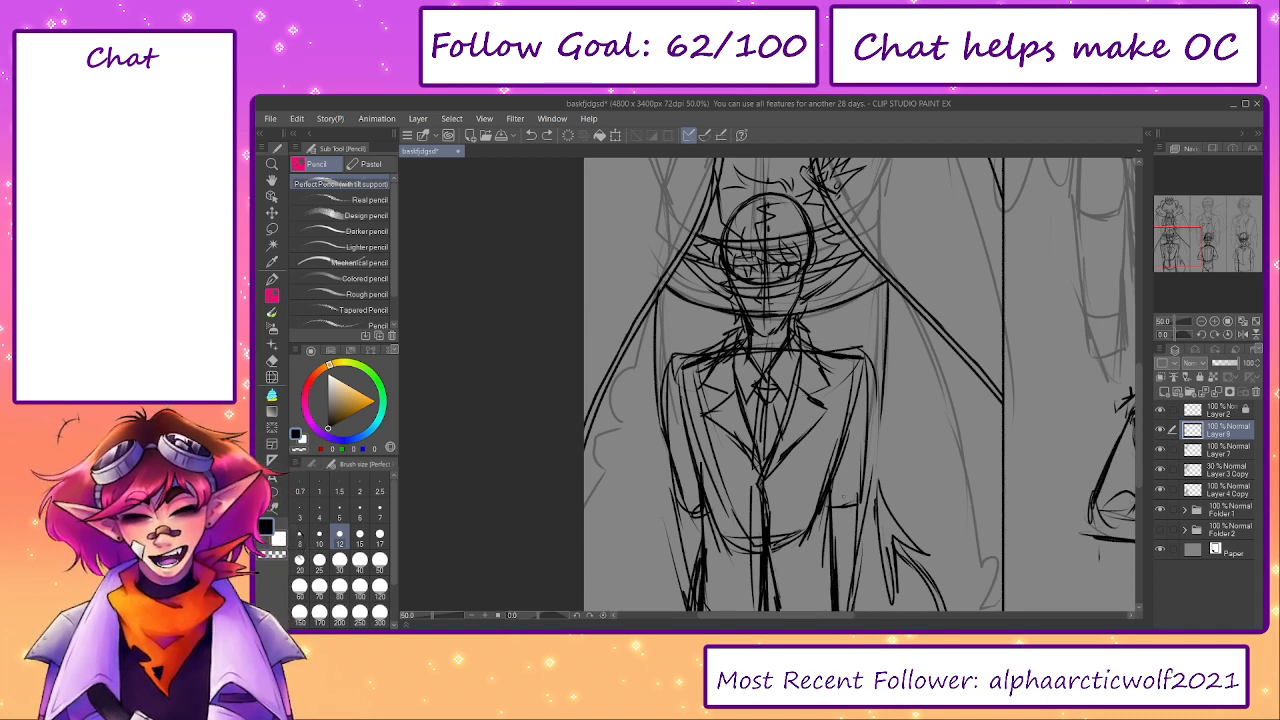
key(e)
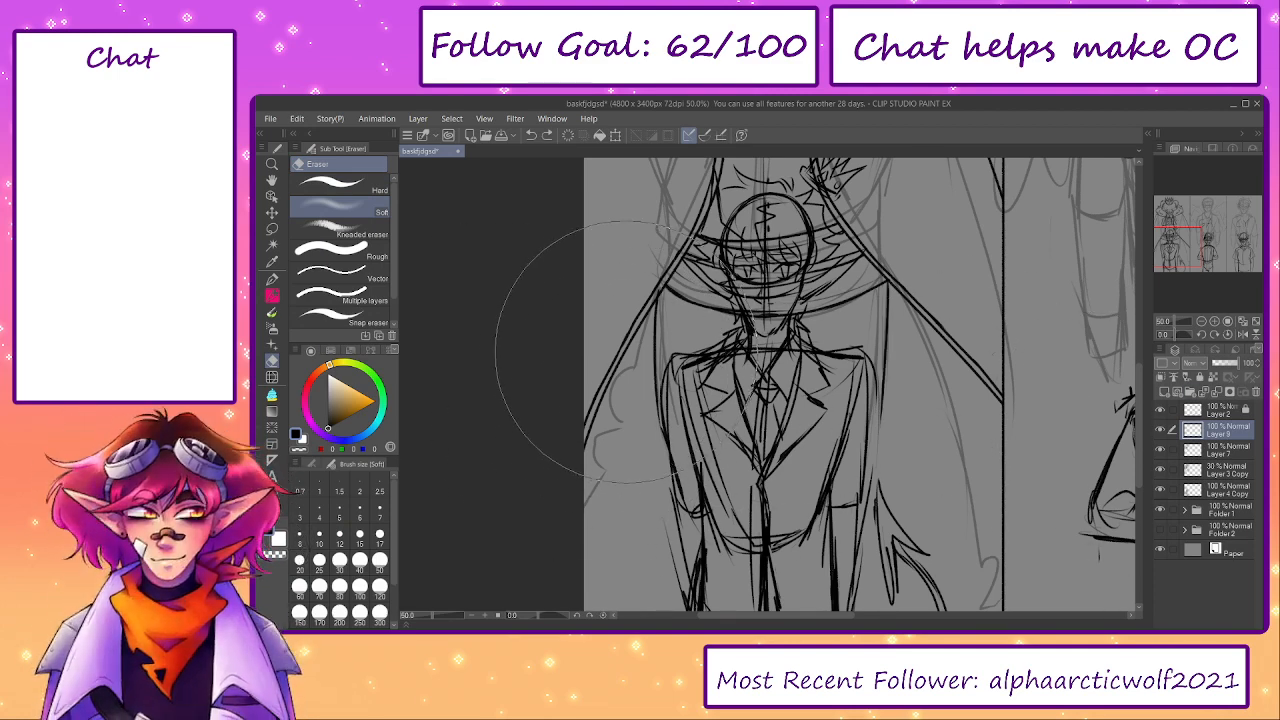
key(p)
drag(819, 323, 827, 412)
key(e)
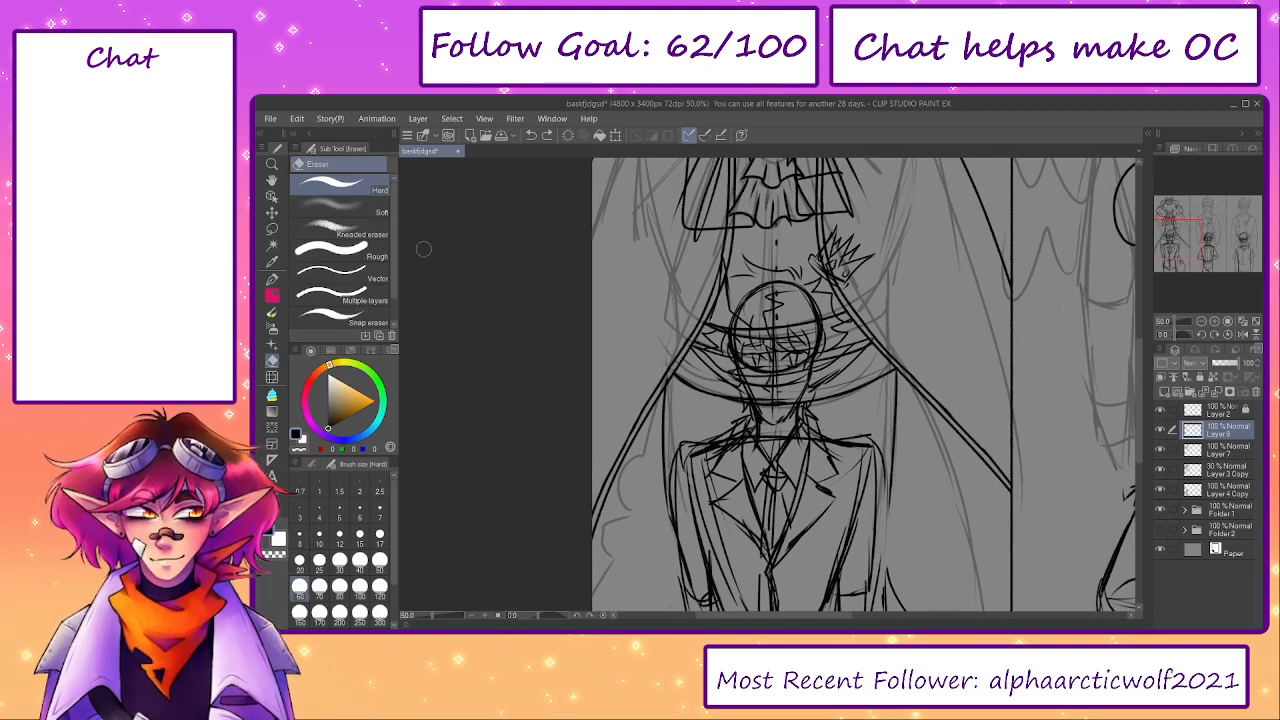
scroll(645, 340, up, 3)
drag(676, 428, 700, 394)
drag(930, 388, 832, 383)
drag(1057, 358, 1023, 497)
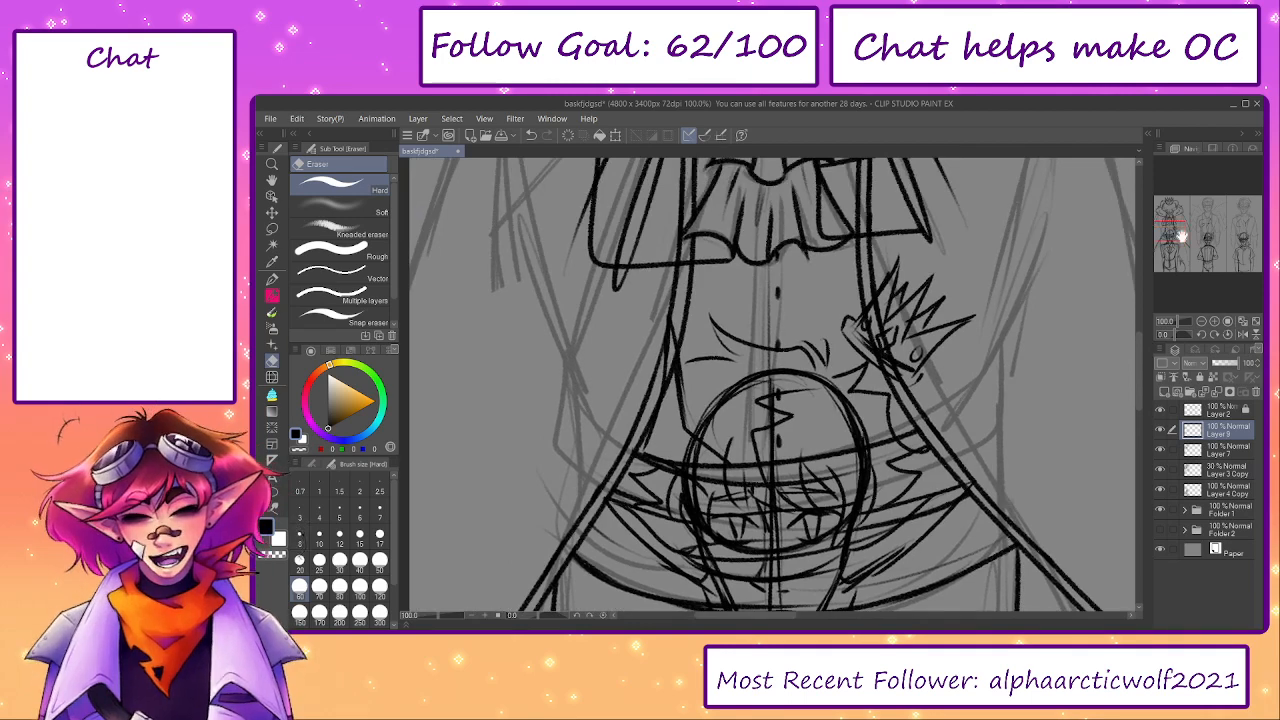
- Hide the Layer 4 Copy and Layer 3 Copy sketches and review the boar figure's clean linework
drag(1180, 235, 1170, 208)
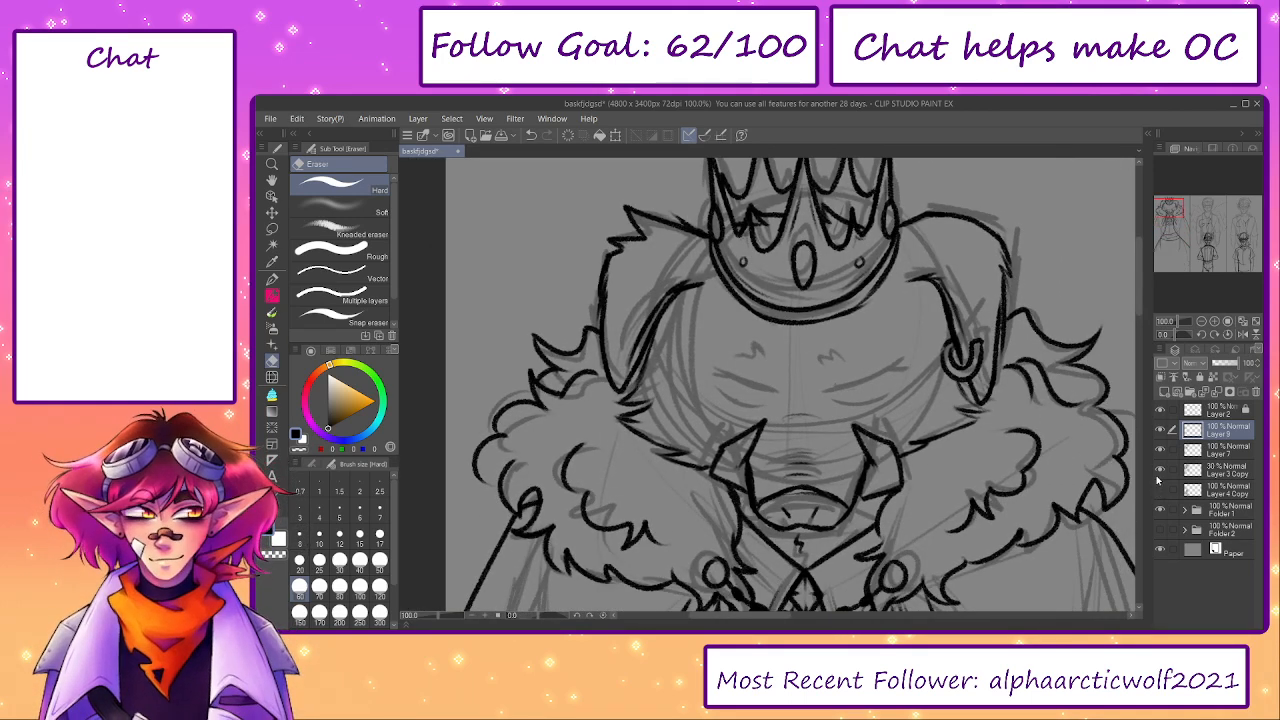
click(1159, 472)
drag(1195, 230, 1160, 228)
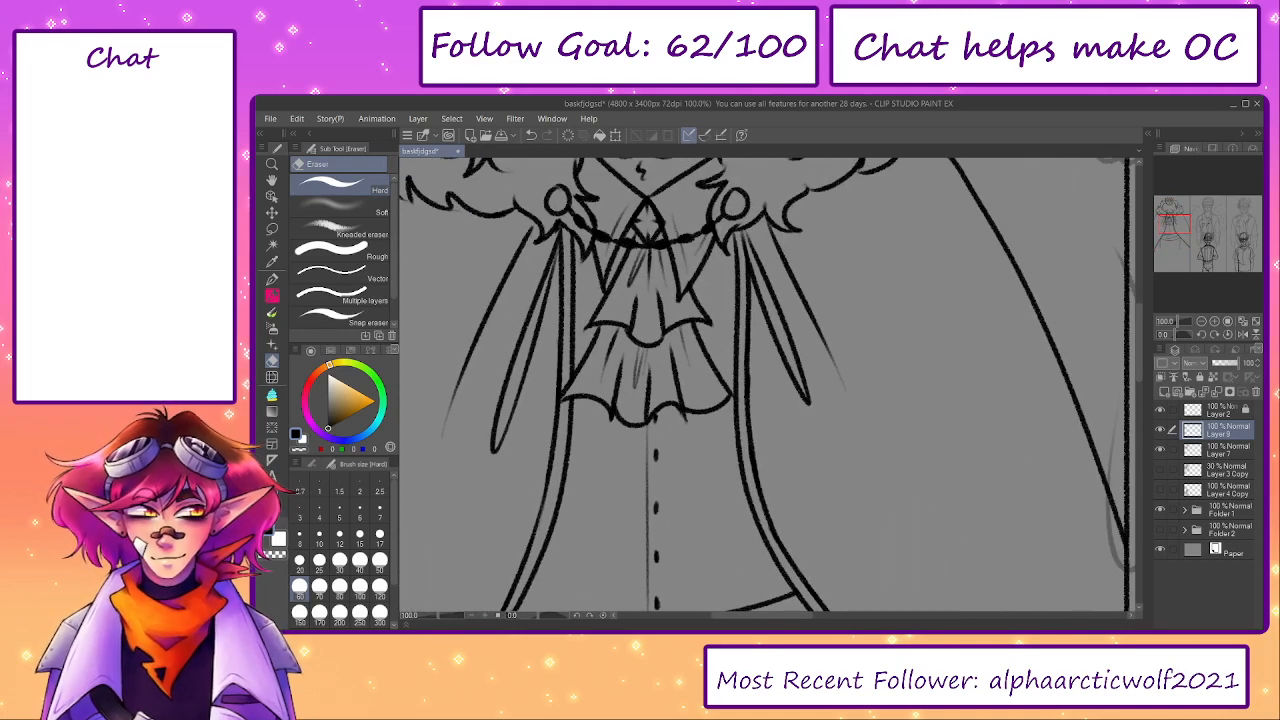
drag(440, 615, 430, 616)
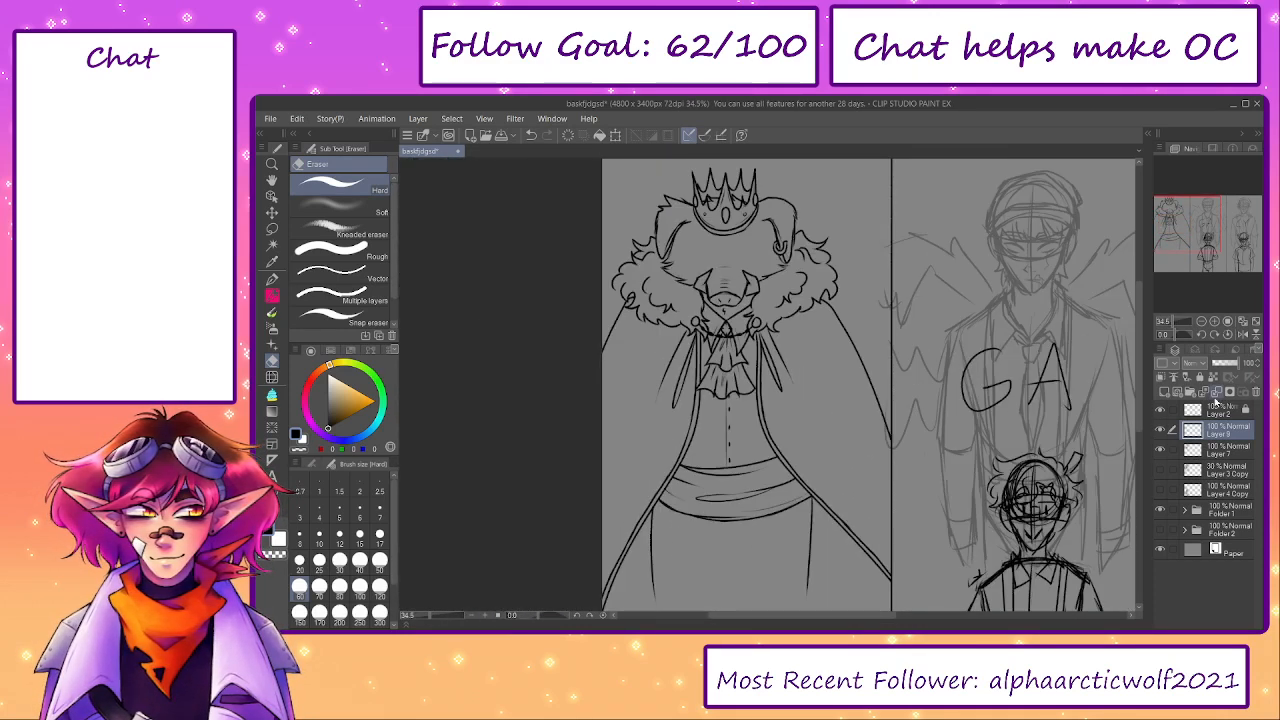
scroll(701, 251, up, 4)
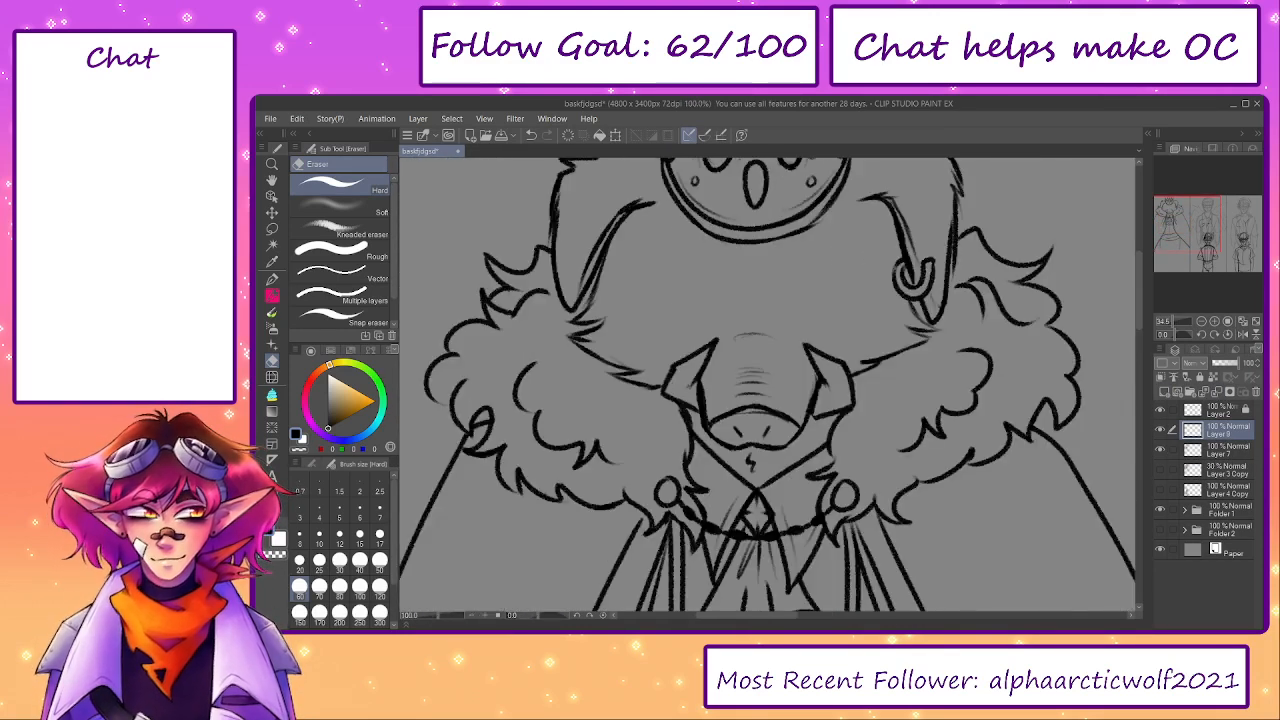
scroll(716, 334, up, 2)
- Show the Layer 3 Copy sketch and ink the slanted upper lid and curved lower lid of the boar's earring-side eye
key(p)
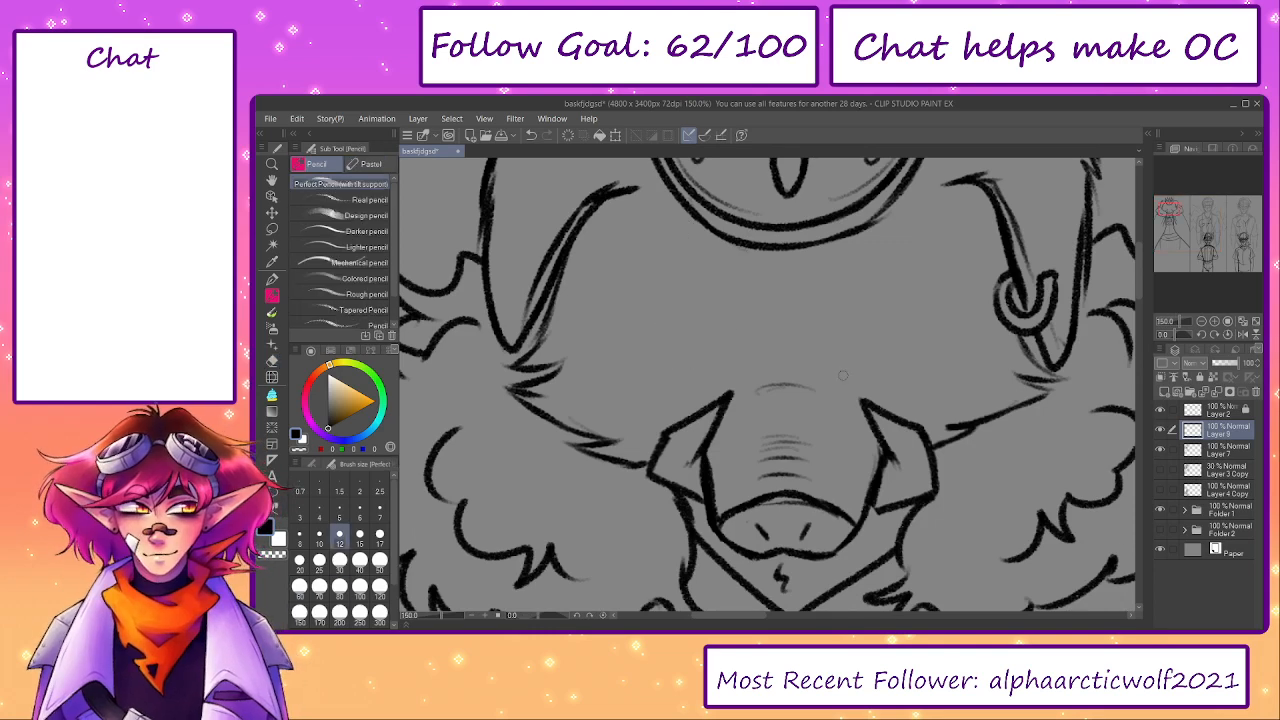
click(1160, 470)
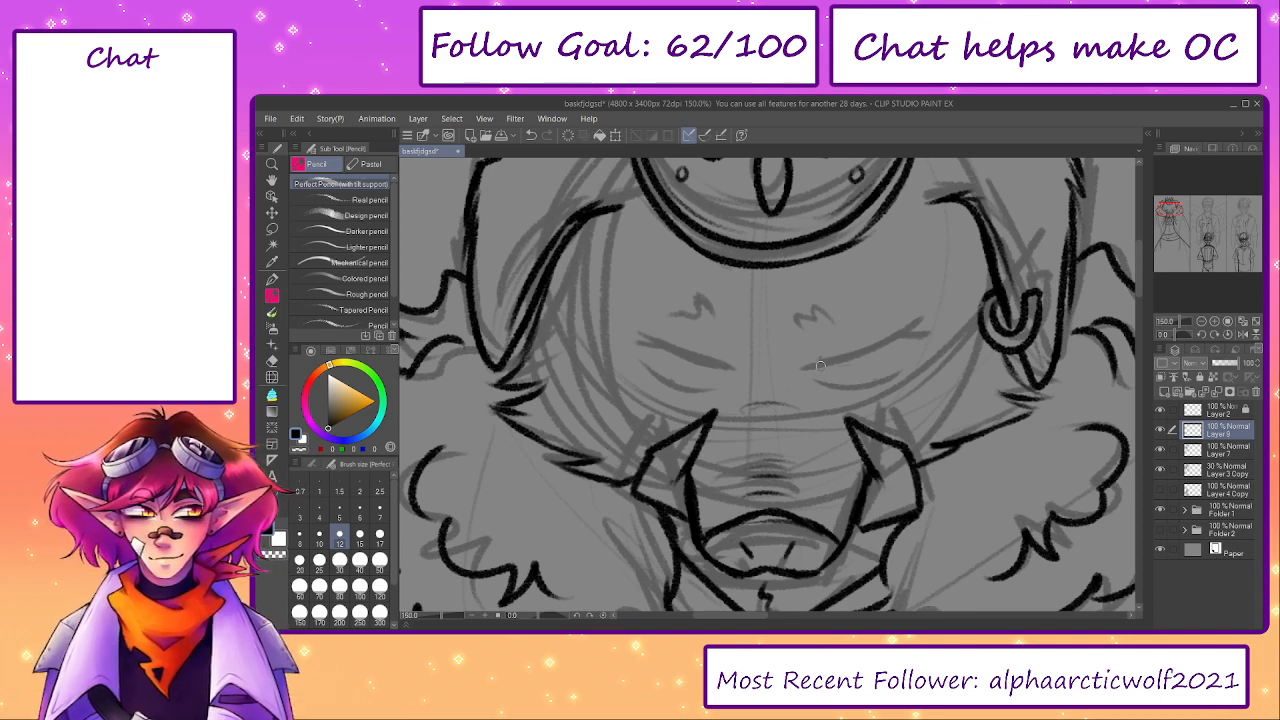
drag(810, 368, 935, 337)
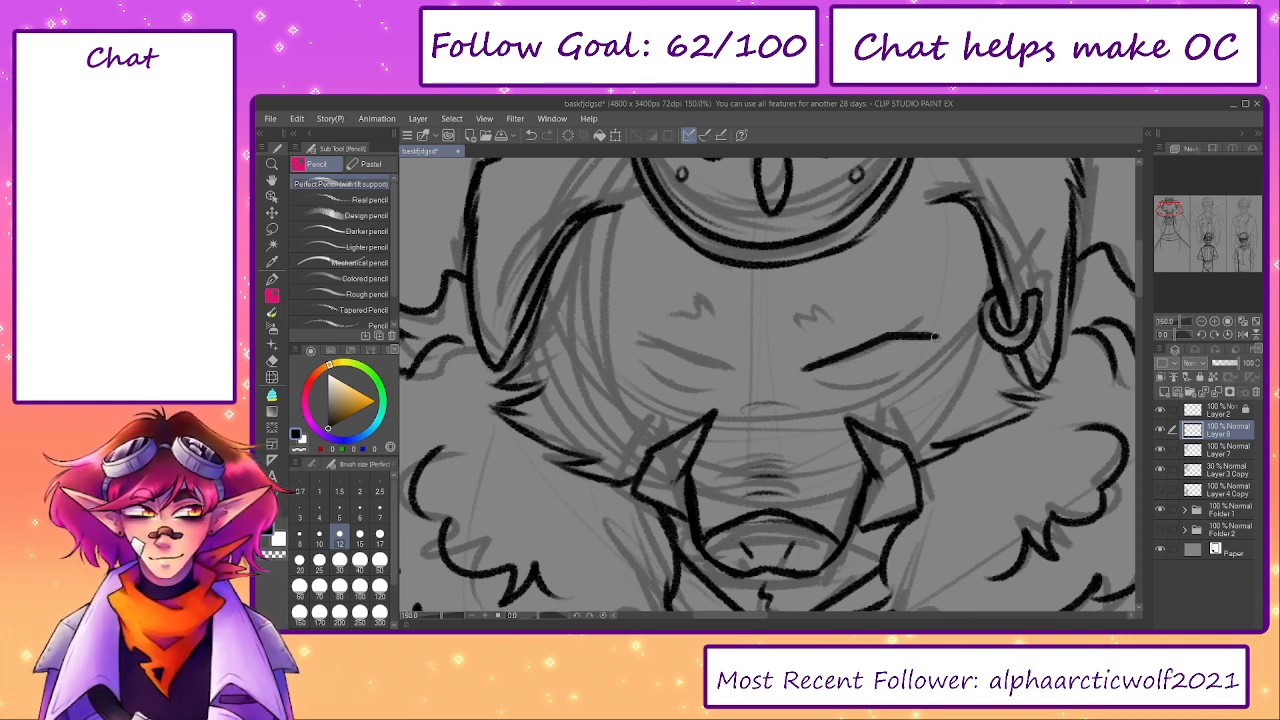
drag(816, 381, 904, 371)
key(ctrl+z)
drag(821, 382, 901, 373)
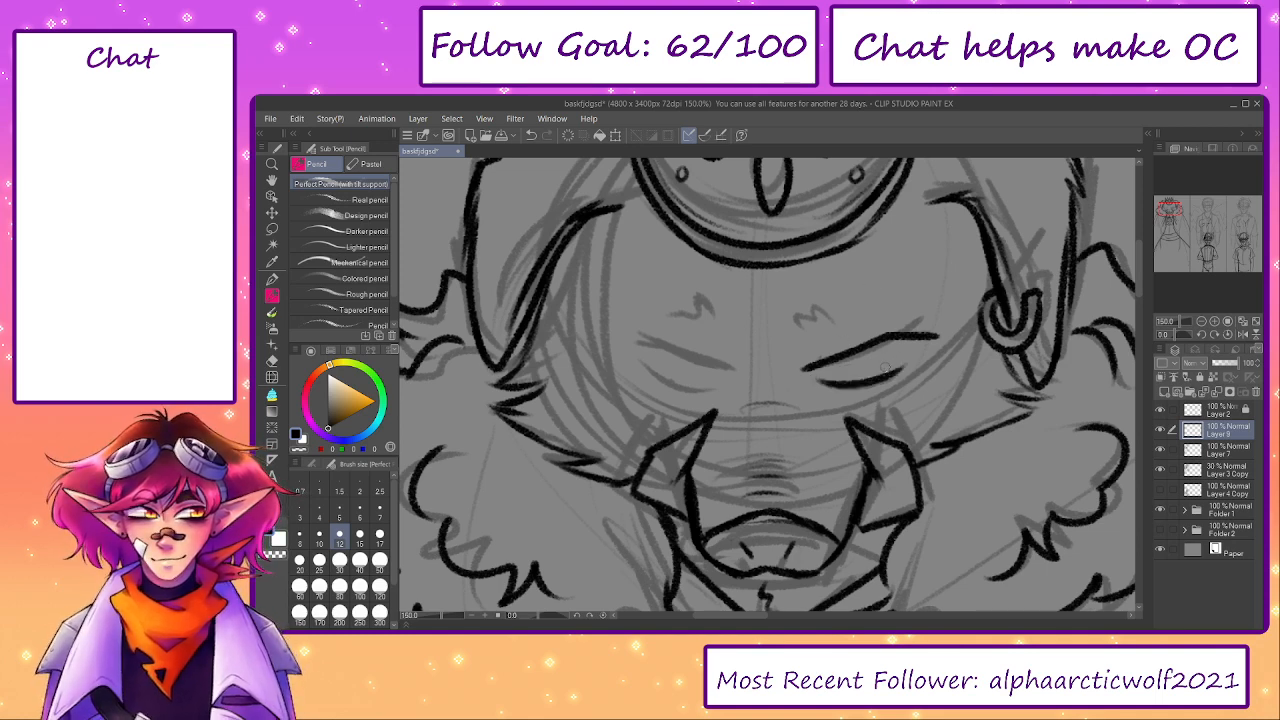
- Duplicate the inked eye's layer, save the file and mirror the copy horizontally onto the other side of the face
key(ctrl+v)
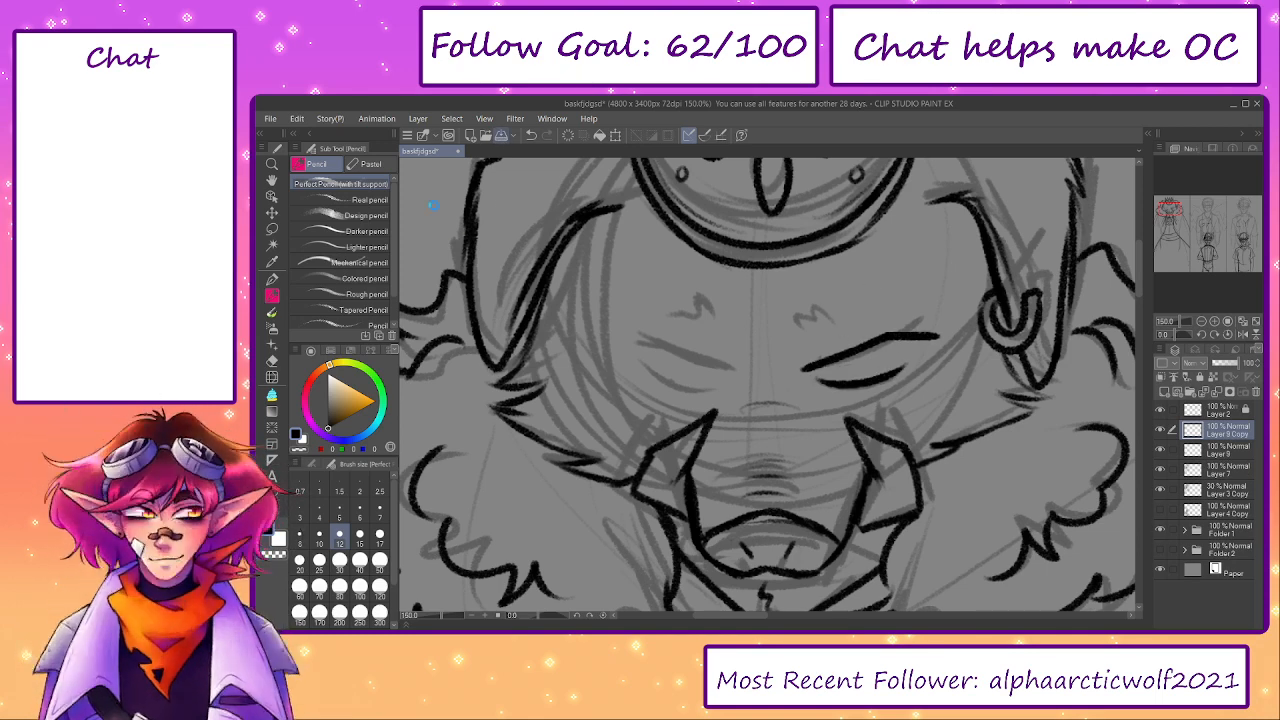
key(ctrl+s)
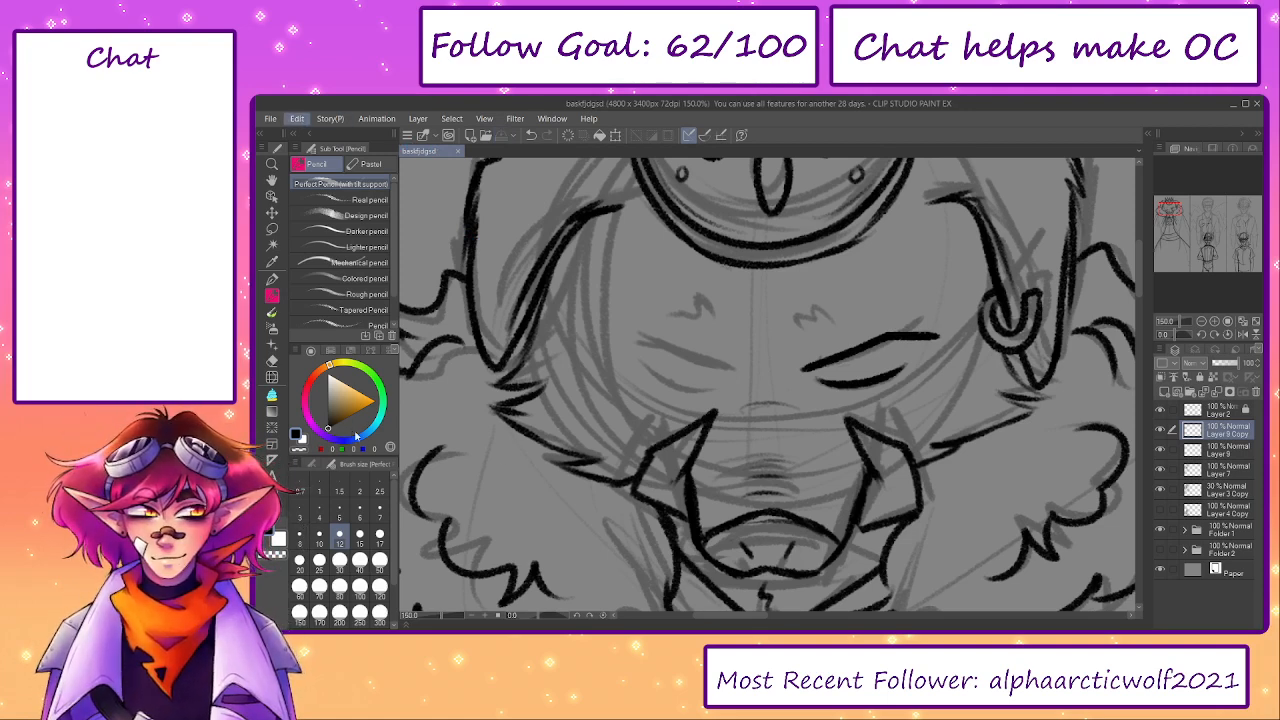
key(ctrl+t)
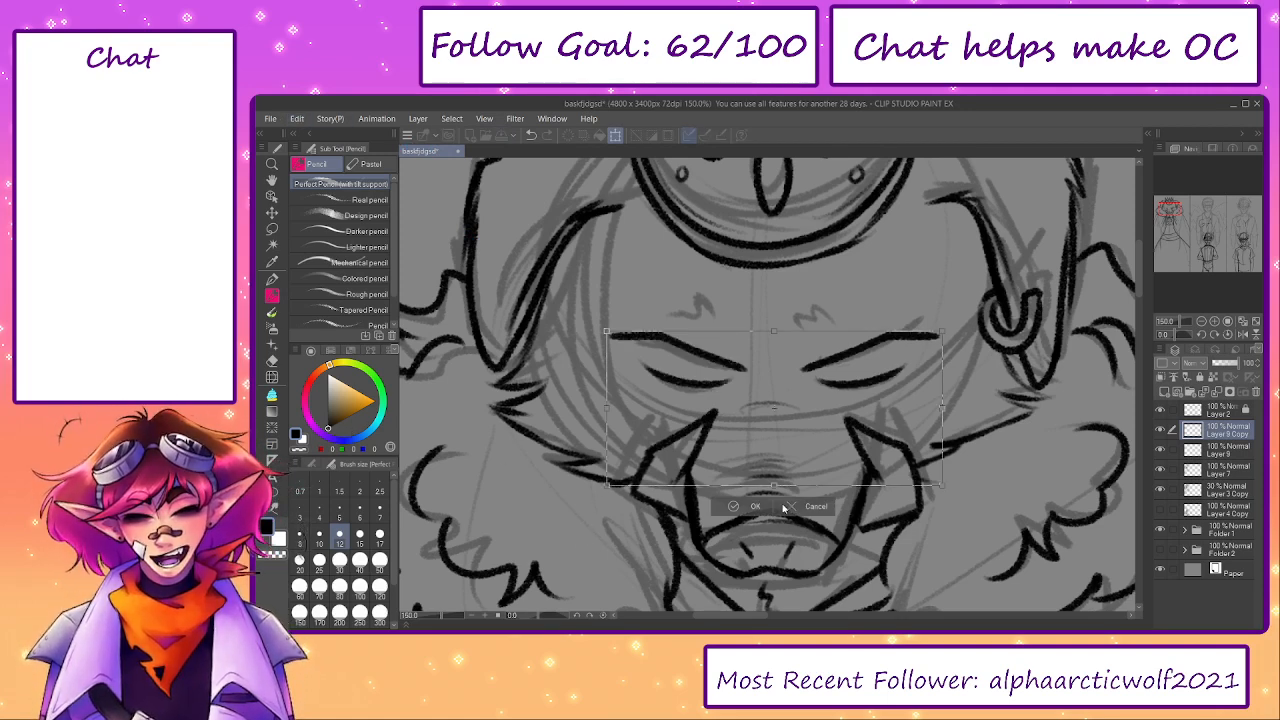
click(752, 506)
click(1161, 430)
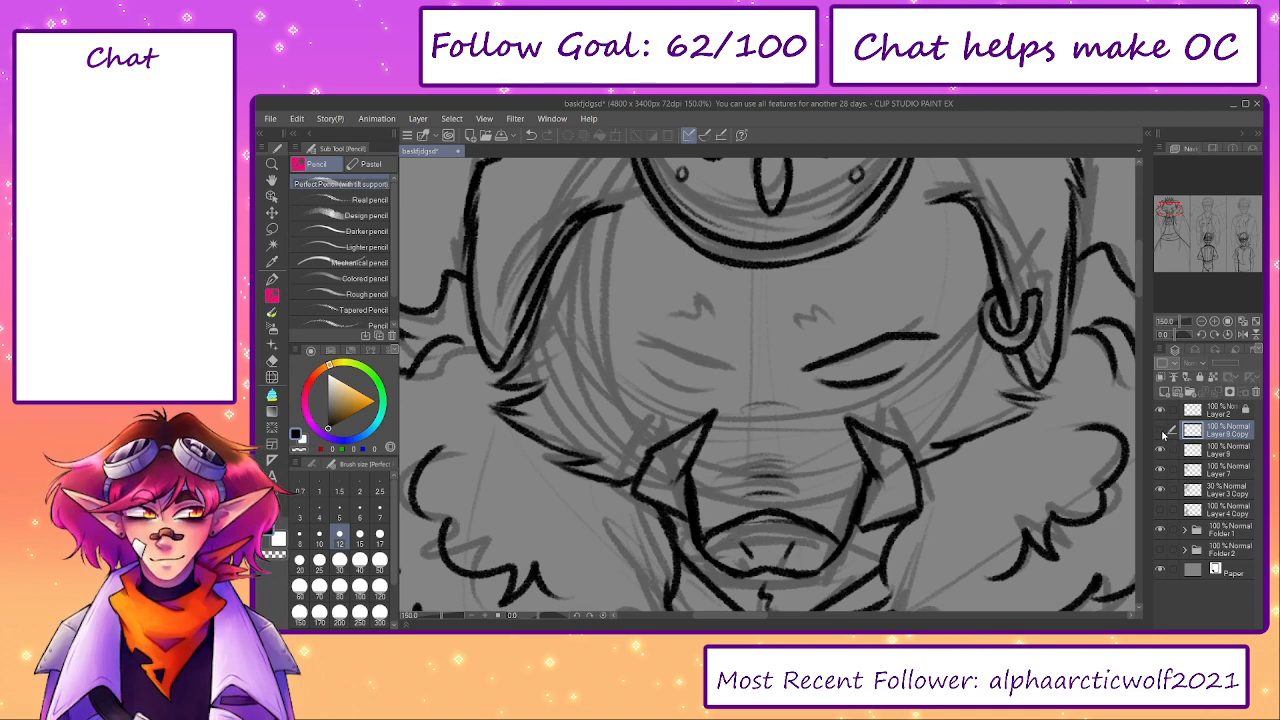
click(1161, 430)
- Merge the Layer 9 Copy with the mirrored eye down into Layer 9
key(e)
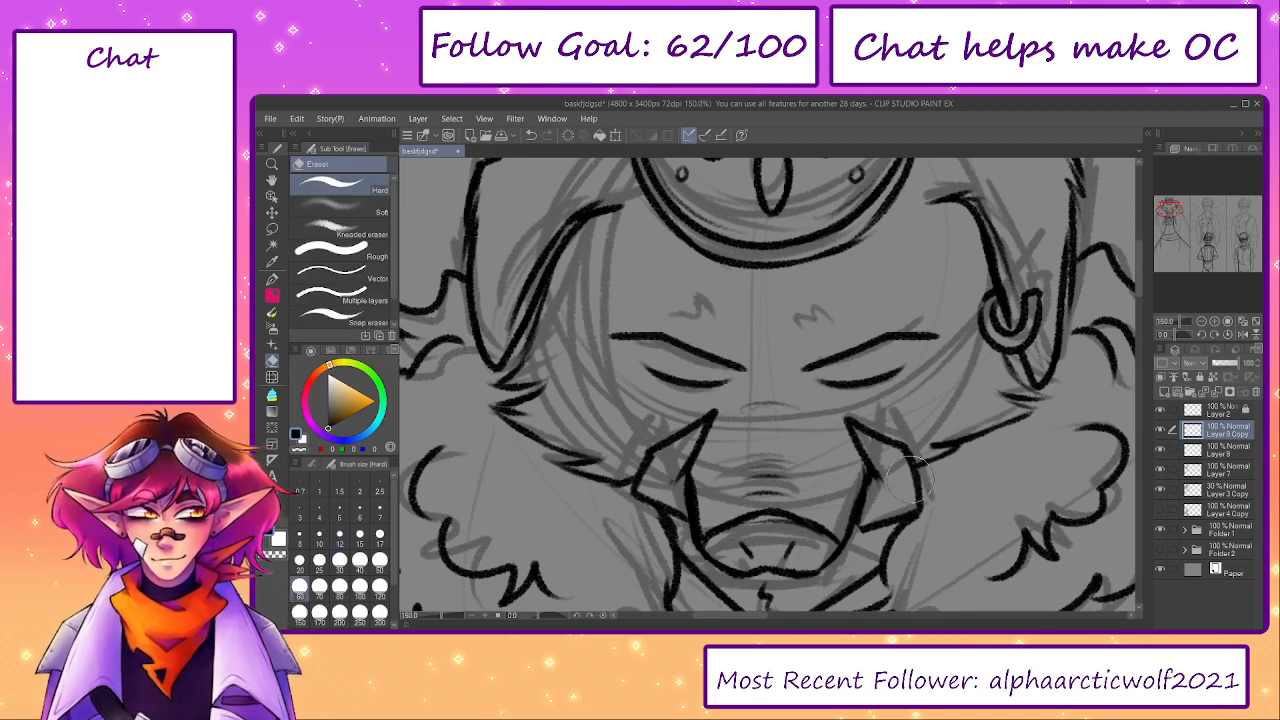
click(1161, 431)
click(1161, 431)
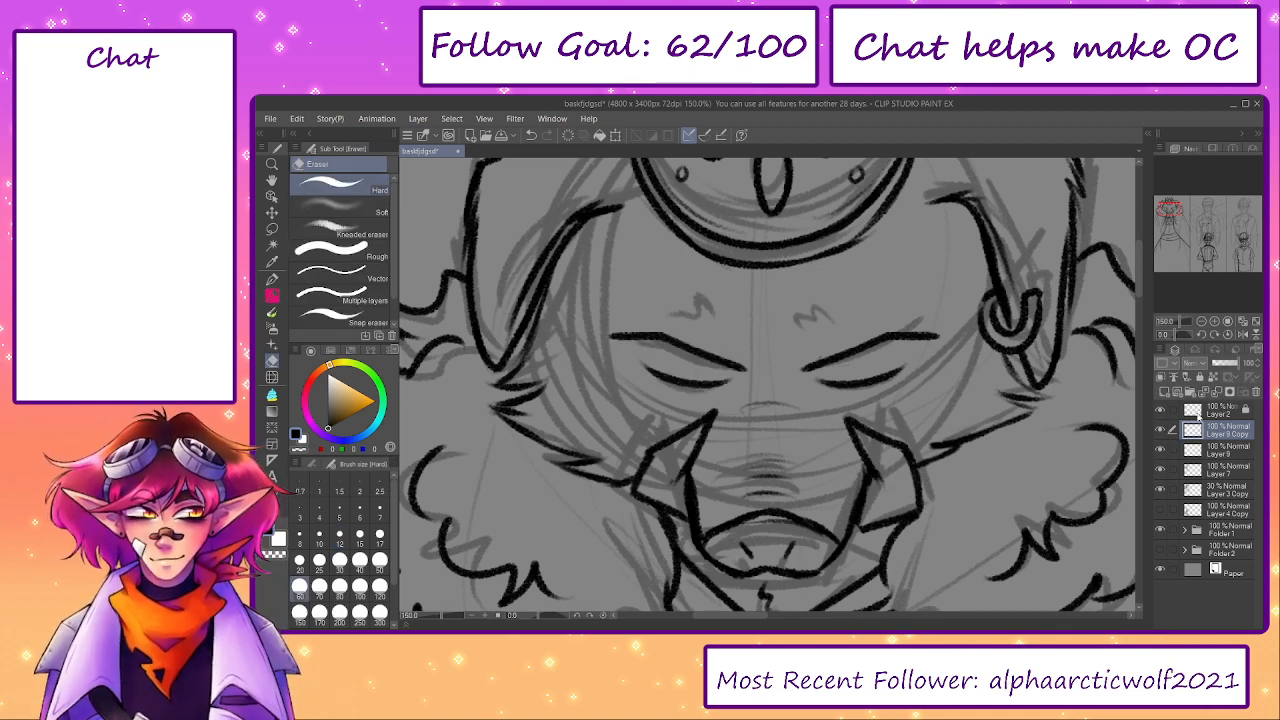
click(1215, 391)
click(1162, 430)
click(1162, 430)
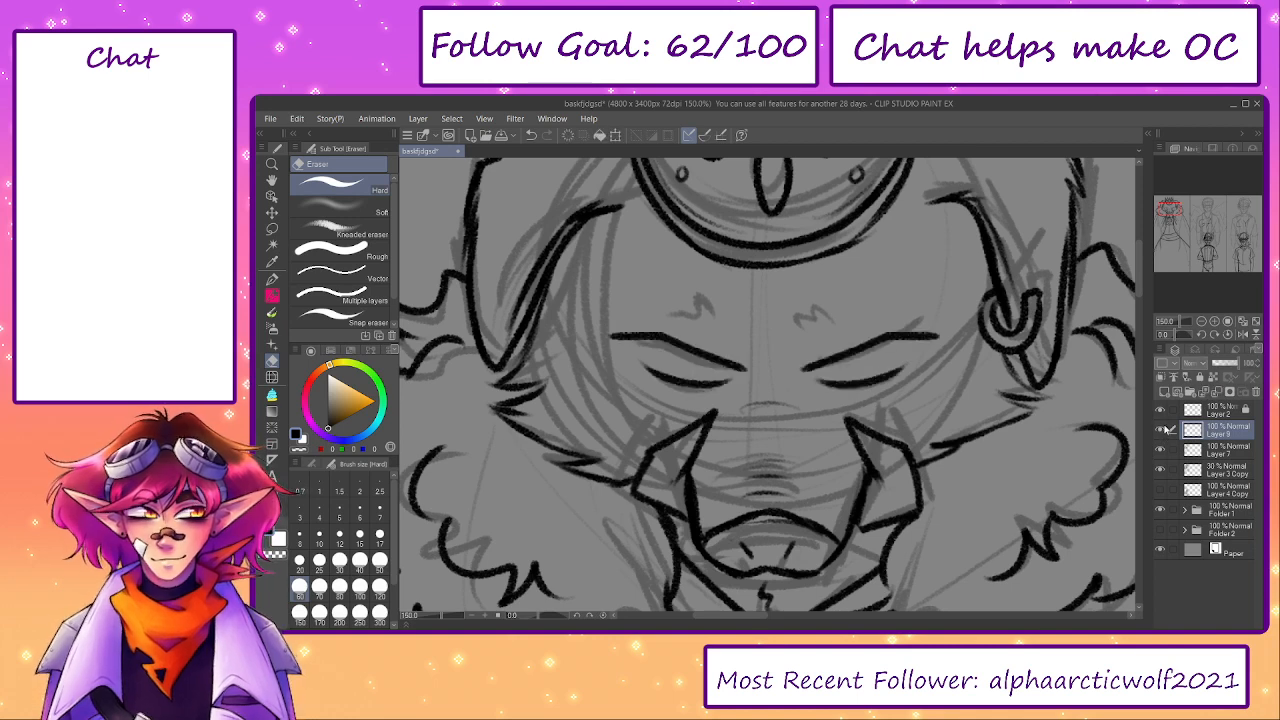
- Ink a small zigzag eyebrow mark above each of the boar's eyes and hide the Layer 3 Copy sketch
key(p)
drag(847, 306, 830, 325)
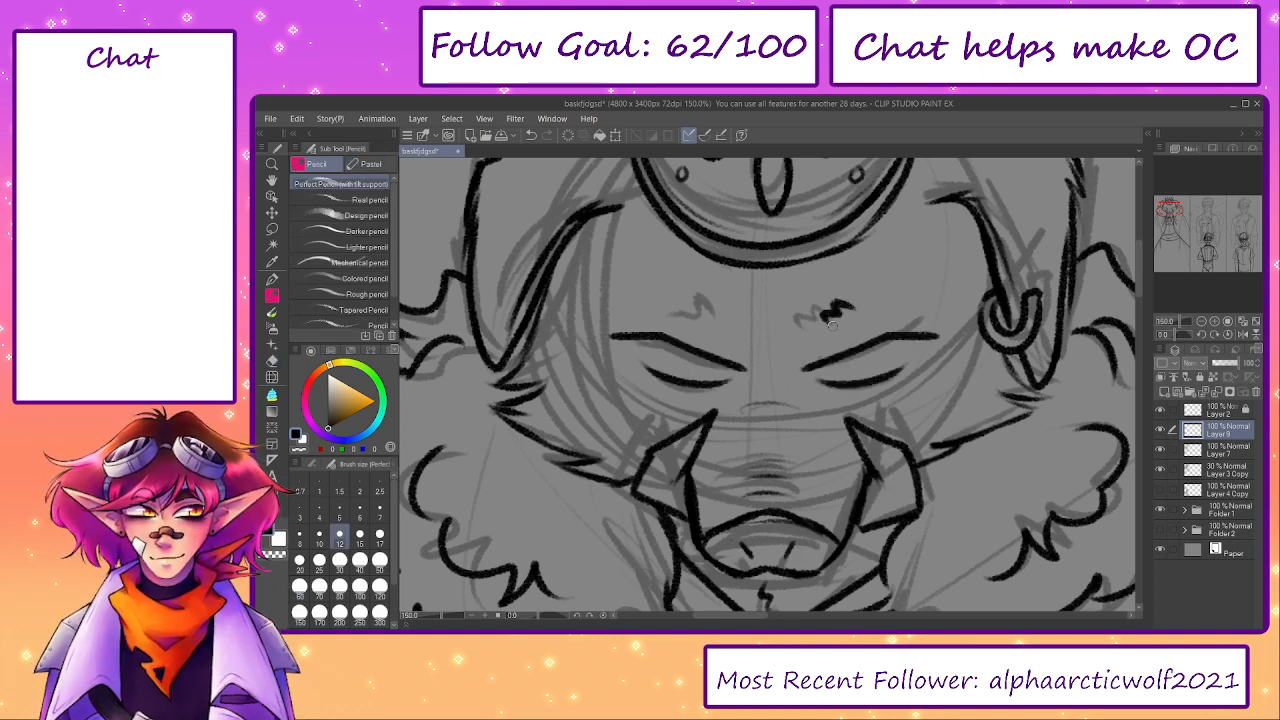
mouse_move(702, 310)
mouse_down()
mouse_move(684, 300)
mouse_move(672, 318)
mouse_up()
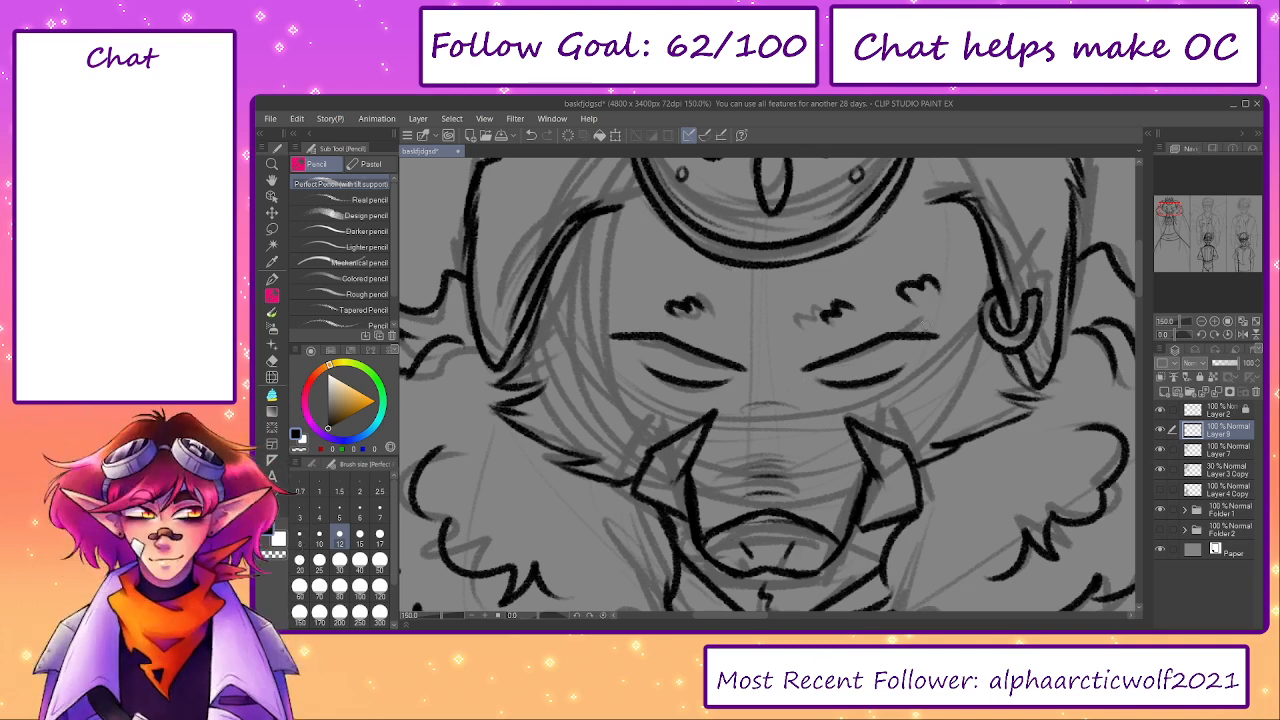
drag(888, 358, 876, 400)
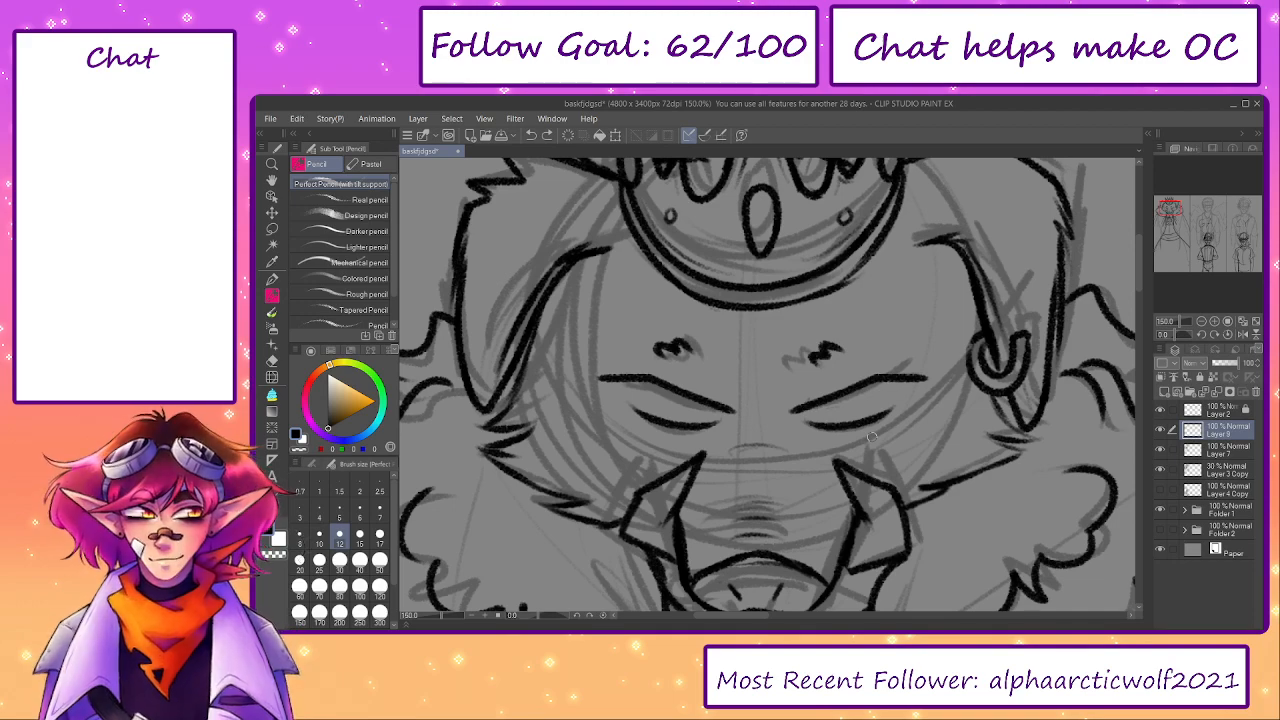
click(1163, 474)
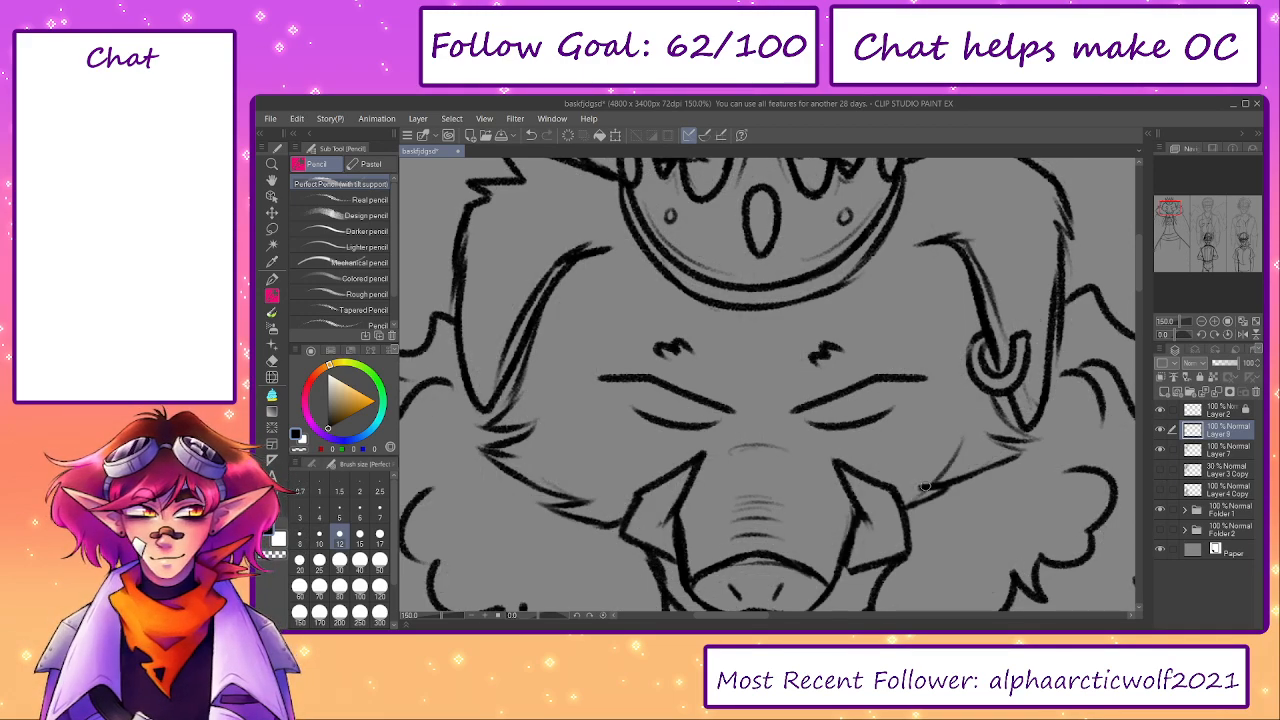
scroll(606, 466, down, 2)
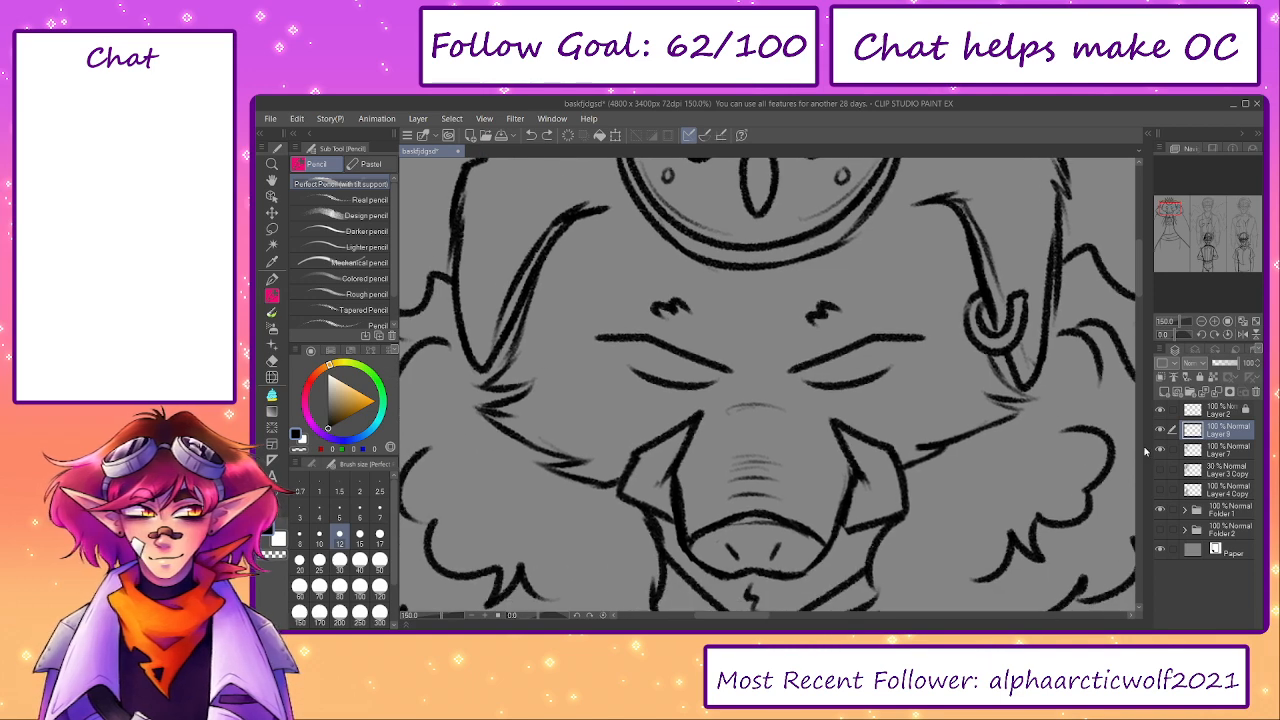
- Reshape the boar's cheek fur outline on Layer 7 with Liquify and toggle the layer's visibility to check it
click(1222, 450)
click(272, 345)
click(272, 377)
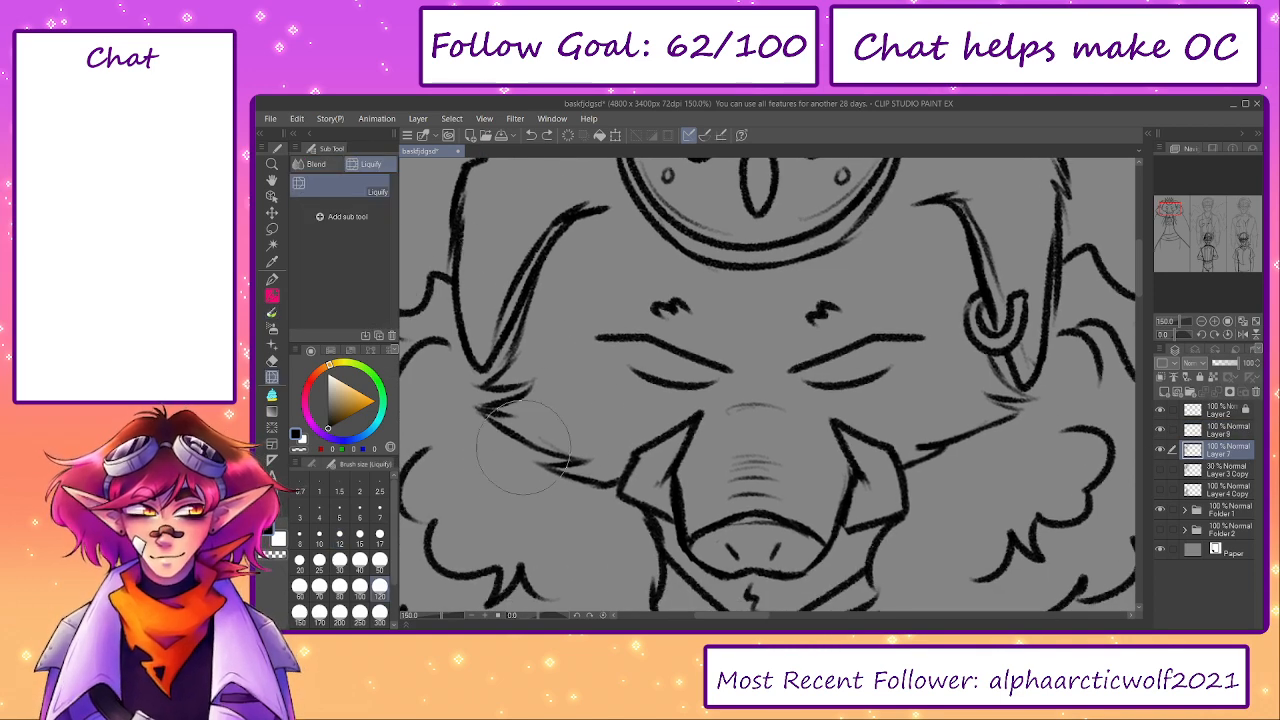
scroll(526, 468, down, 2)
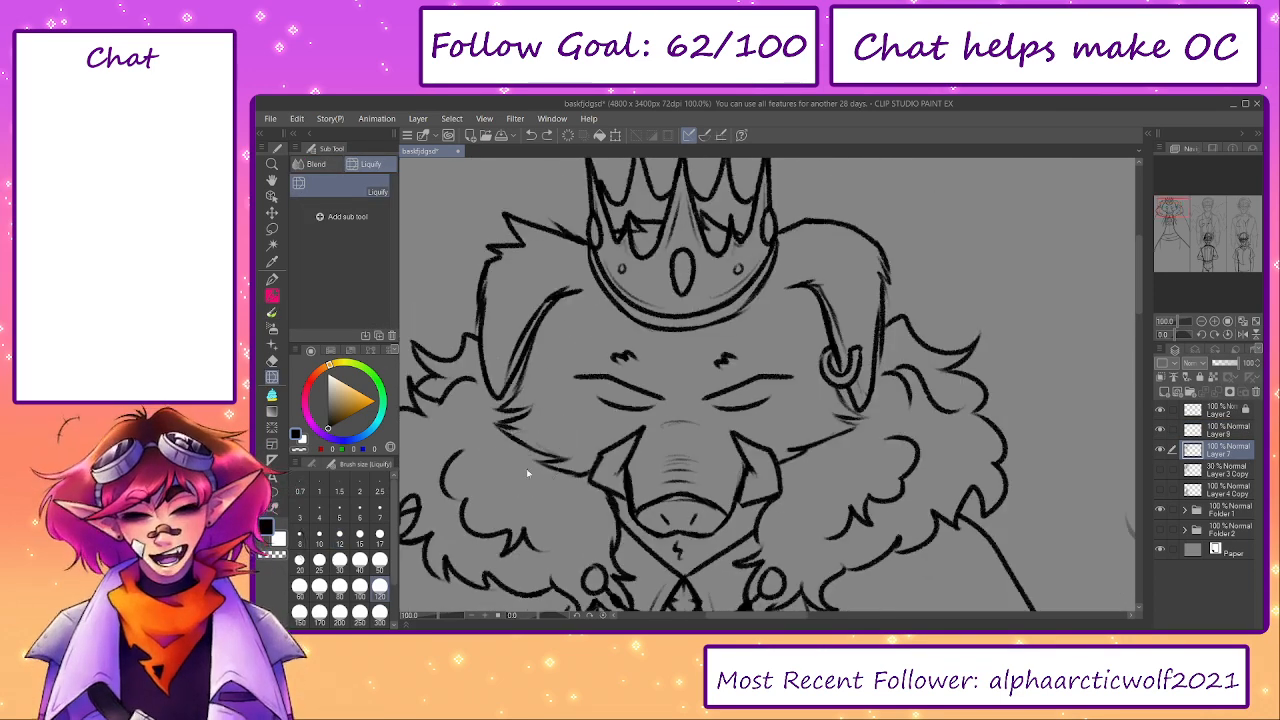
mouse_move(560, 440)
mouse_down()
mouse_move(518, 430)
mouse_move(535, 420)
mouse_up()
drag(677, 443, 752, 423)
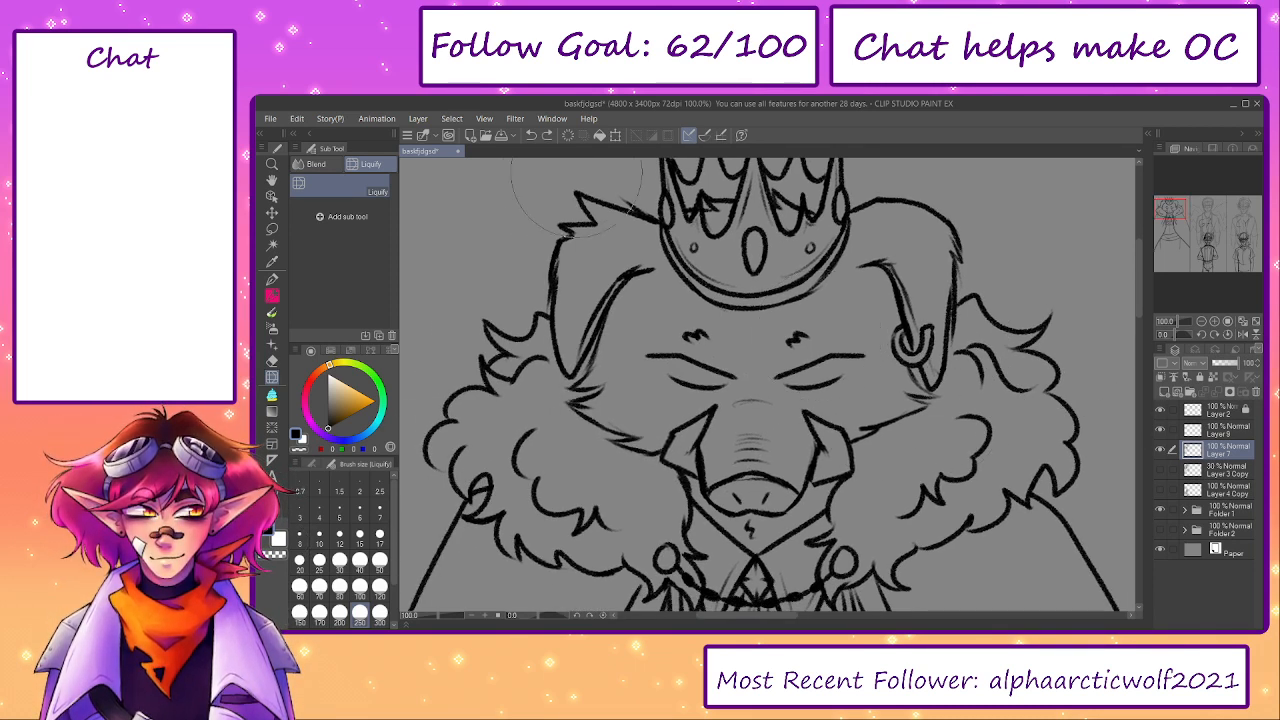
click(547, 137)
click(547, 138)
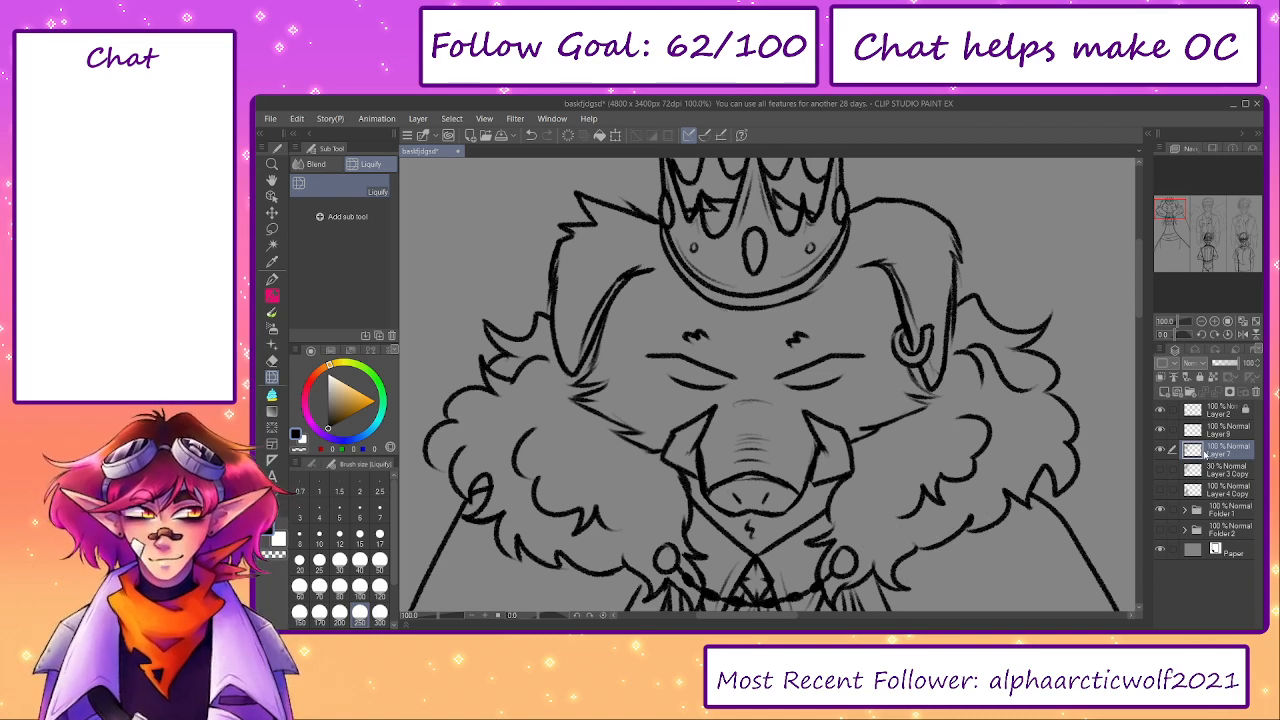
drag(918, 473, 909, 515)
click(1161, 450)
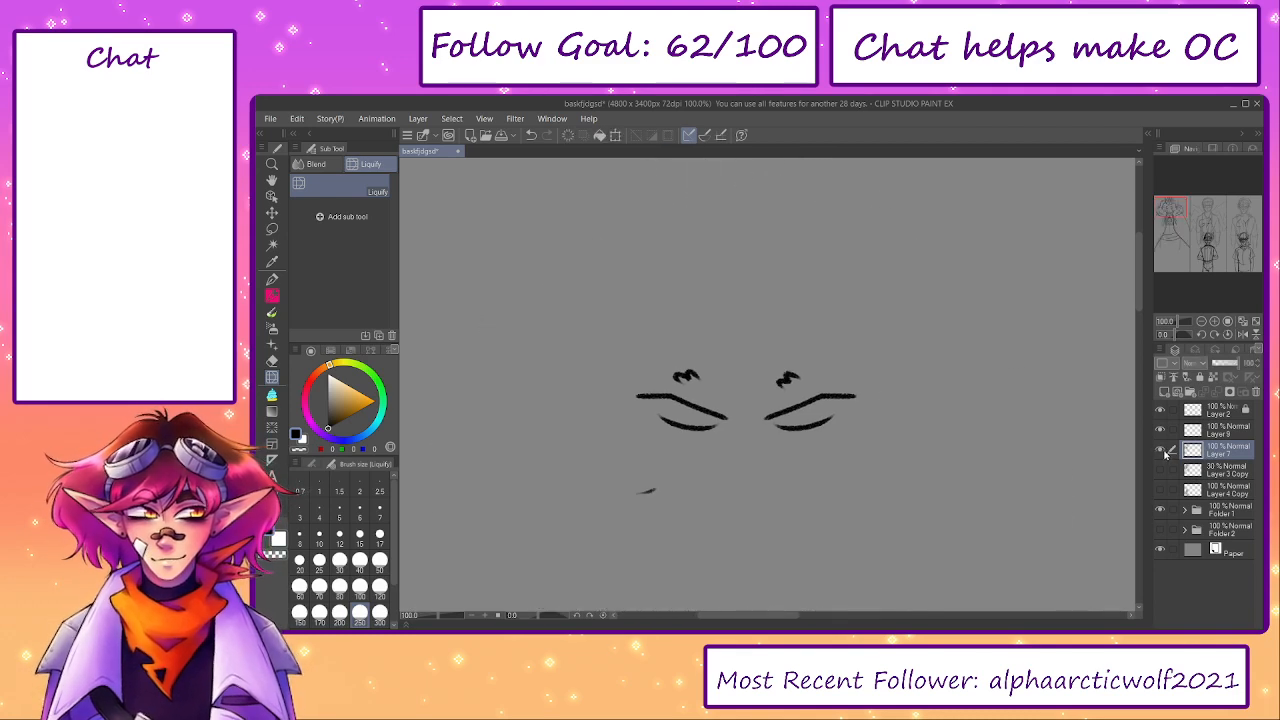
click(1161, 450)
- Lasso the boar's eyes and eyebrow marks on Layer 9, move them slightly upward and deselect
drag(438, 617, 429, 623)
scroll(780, 410, up, 5)
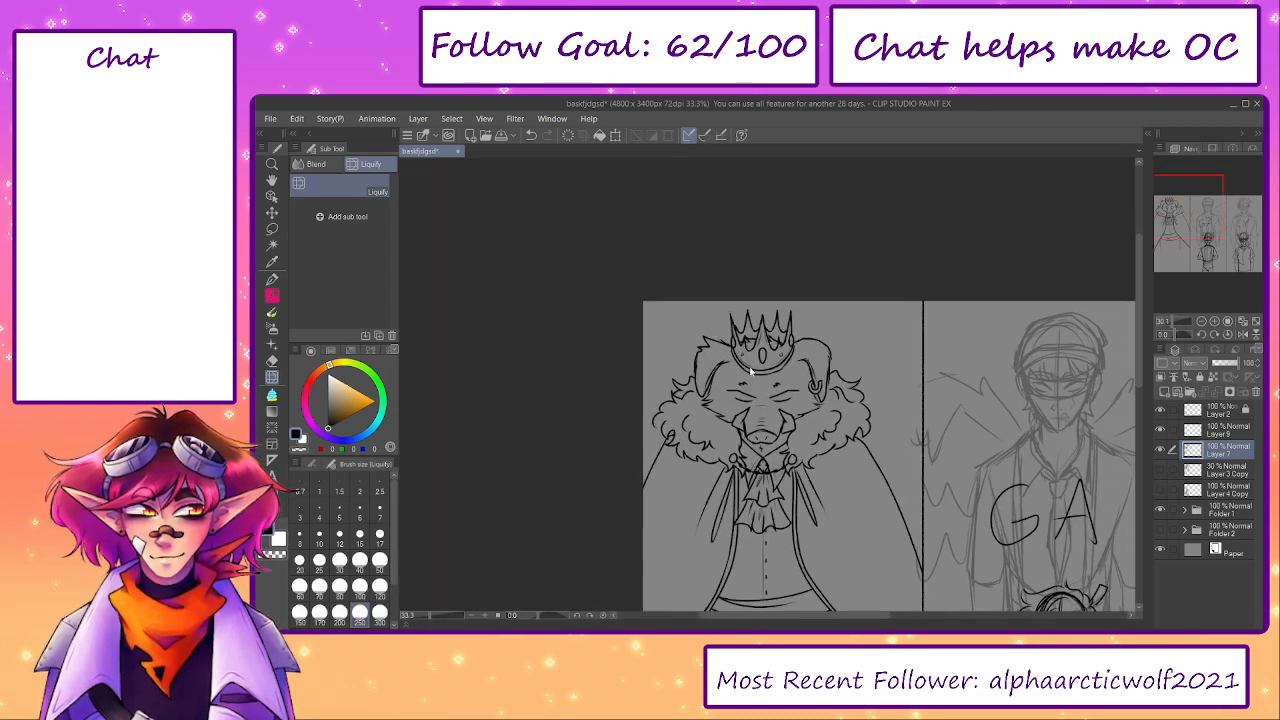
key(m)
mouse_move(705, 335)
mouse_down()
mouse_move(639, 383)
mouse_move(670, 416)
mouse_move(706, 412)
mouse_up()
key(ctrl+d)
click(1195, 431)
mouse_move(697, 333)
mouse_down()
mouse_move(670, 412)
mouse_move(865, 414)
mouse_move(757, 328)
mouse_move(703, 332)
mouse_up()
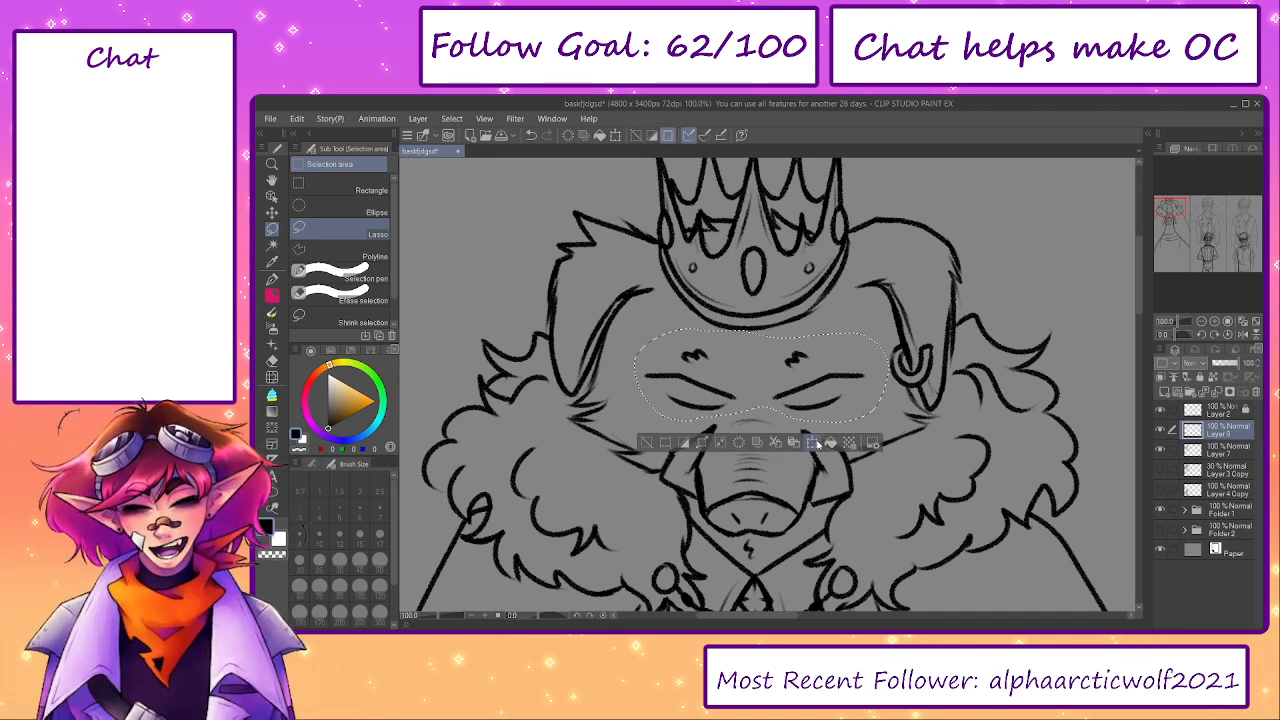
click(815, 444)
drag(824, 416, 823, 410)
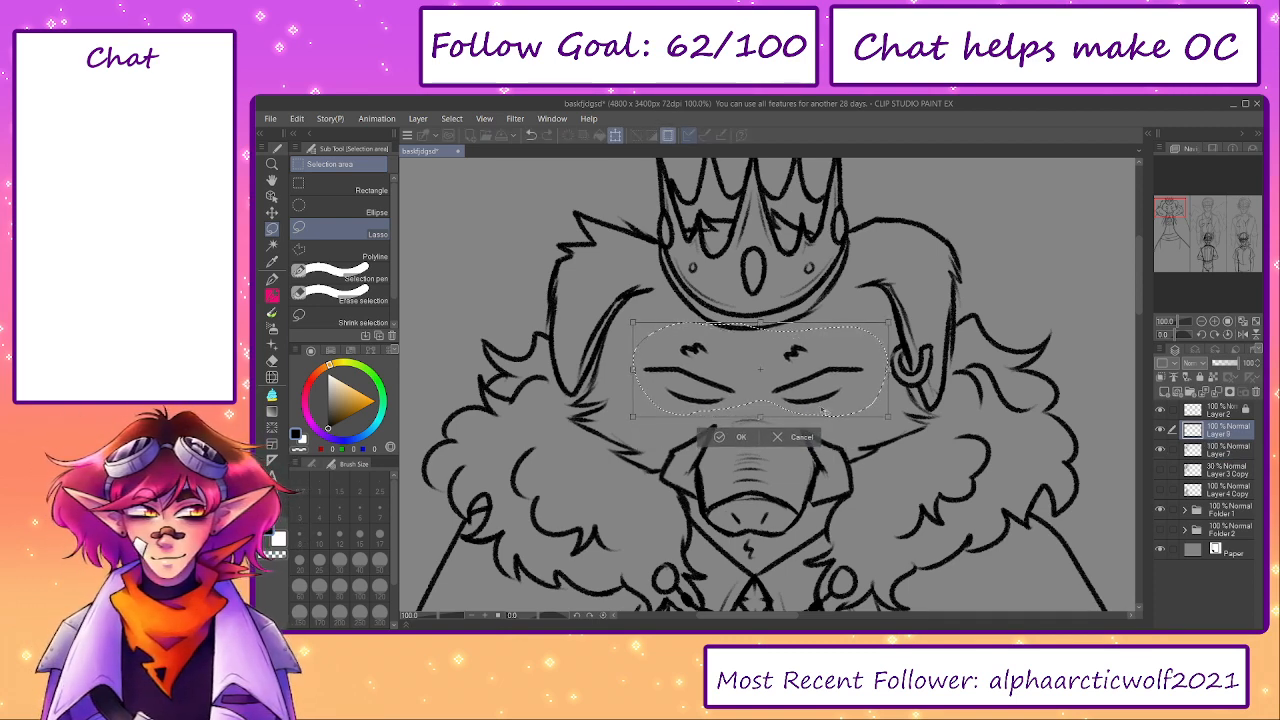
click(741, 437)
key(ctrl+d)
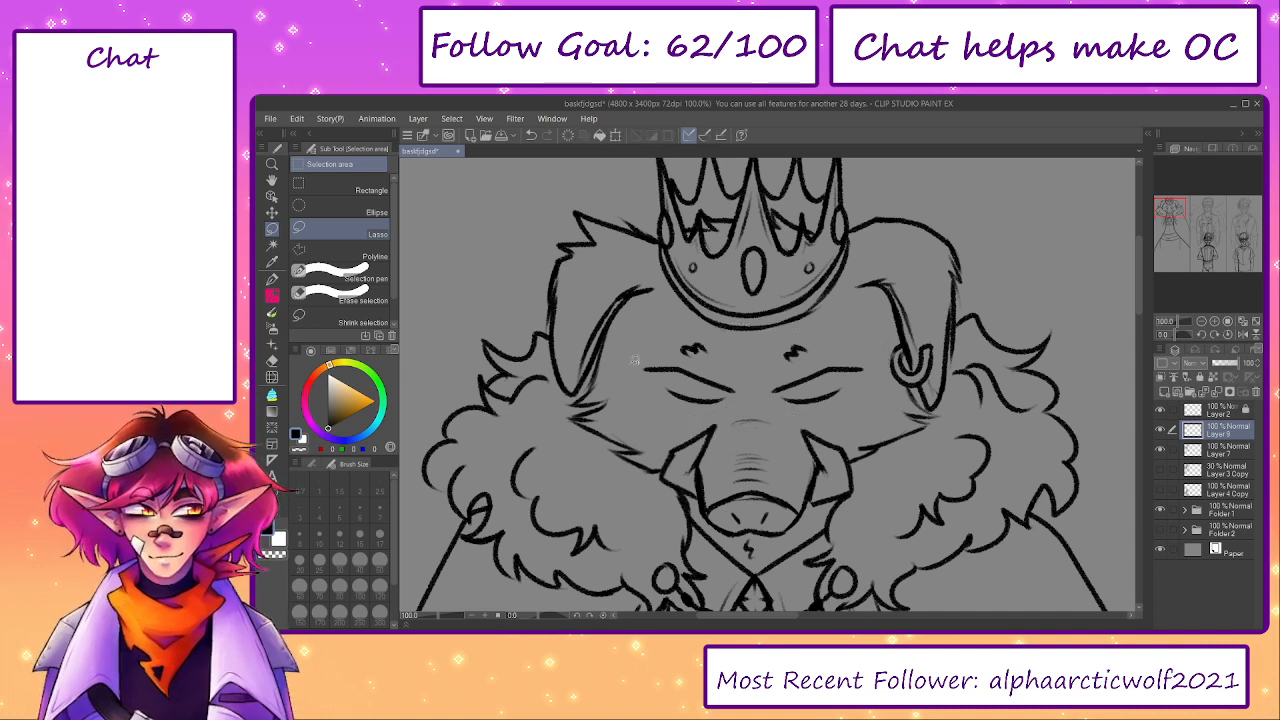
- Touch up the lines beside the boar's plain ear with a short pencil stroke and view the whole three-panel canvas
key(p)
key(ctrl+z)
drag(608, 361, 587, 391)
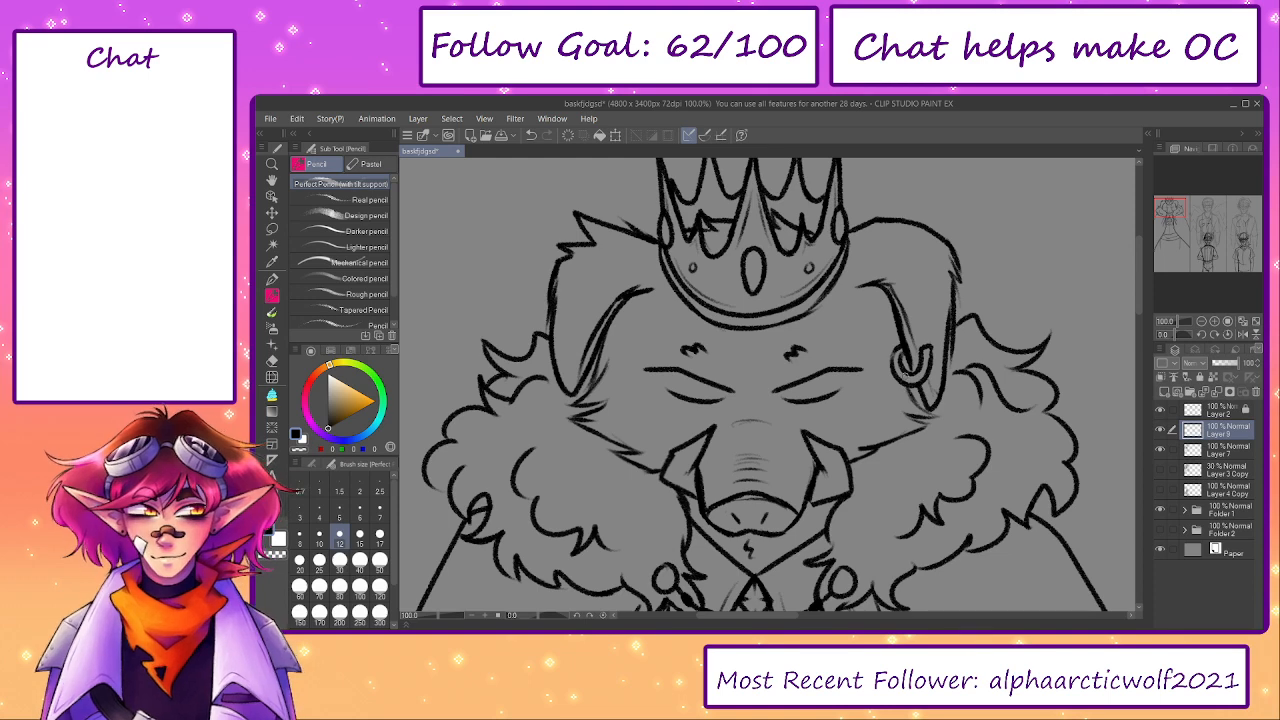
click(1255, 322)
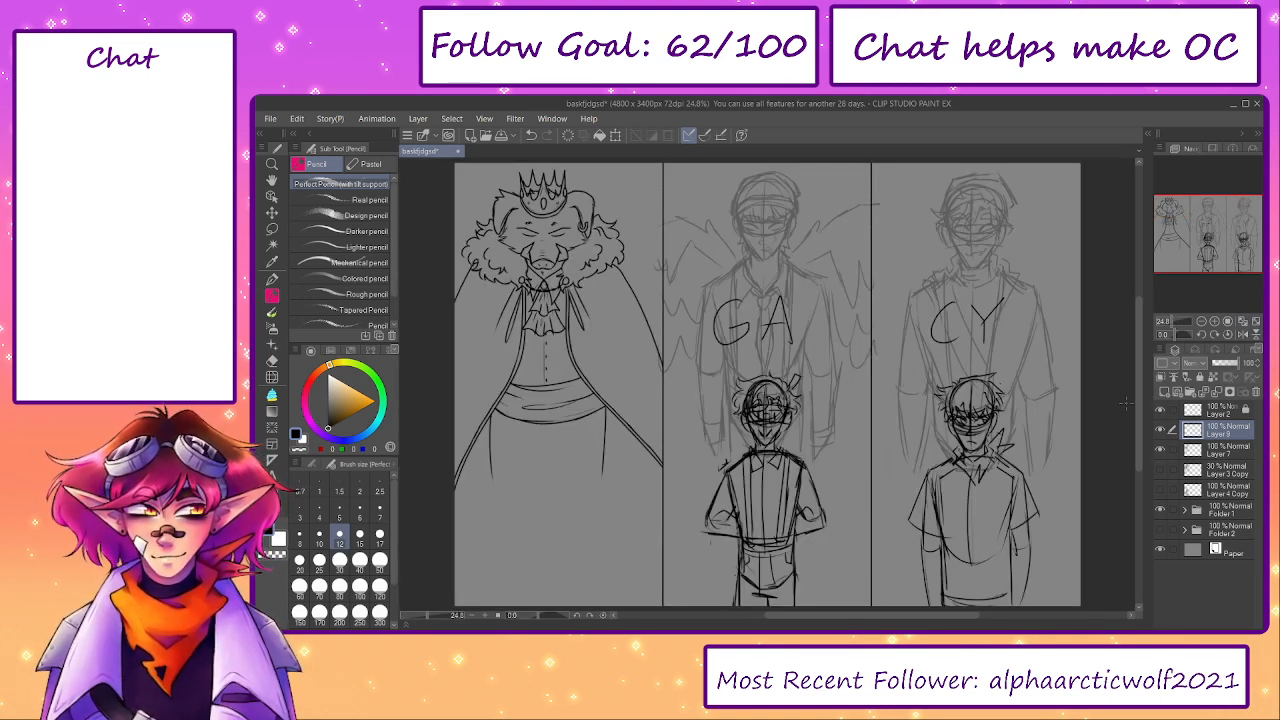
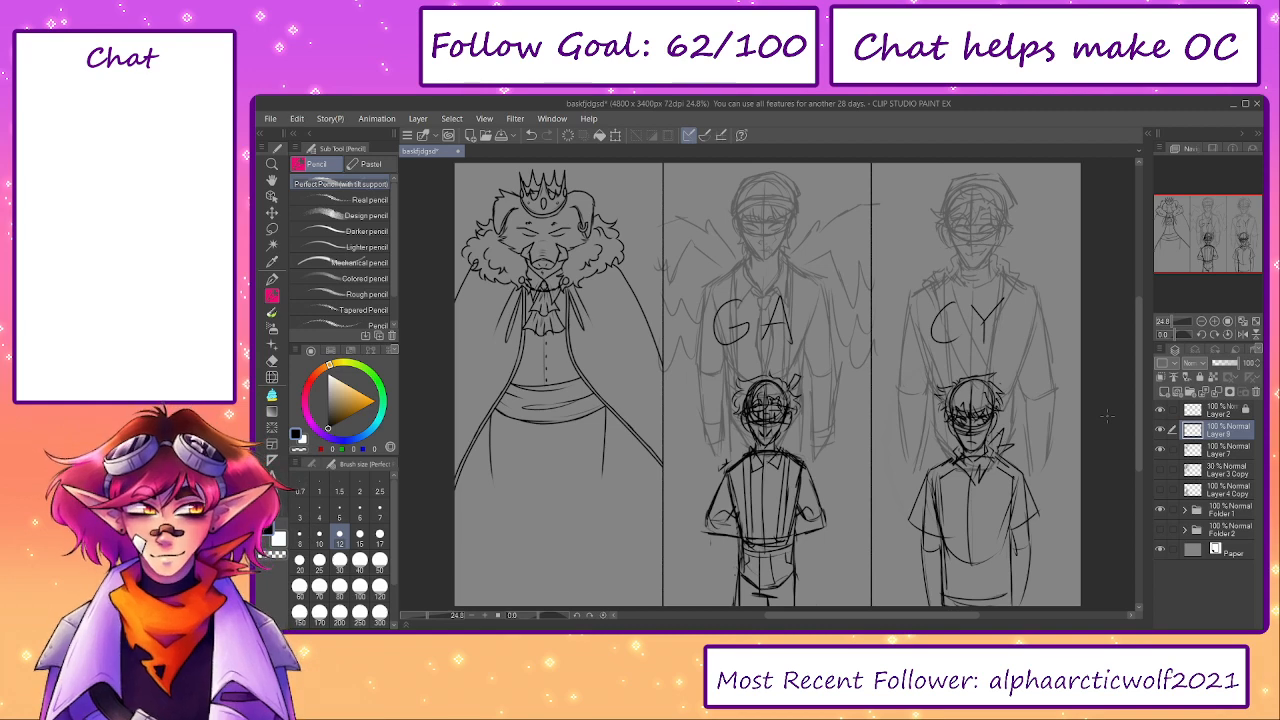
- Merge Layer 9 with the boar's facial details down into Layer 7, toggling the layer's visibility before and after as a check
drag(562, 366, 719, 391)
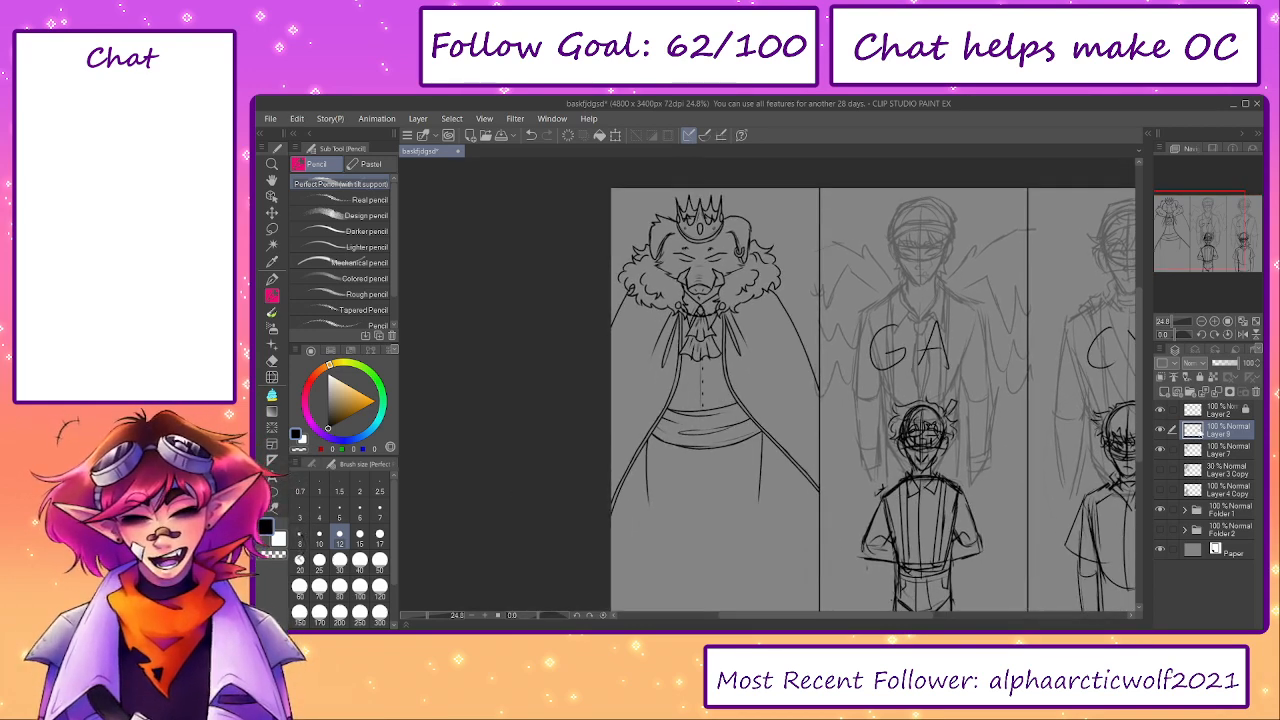
click(1162, 429)
click(1162, 429)
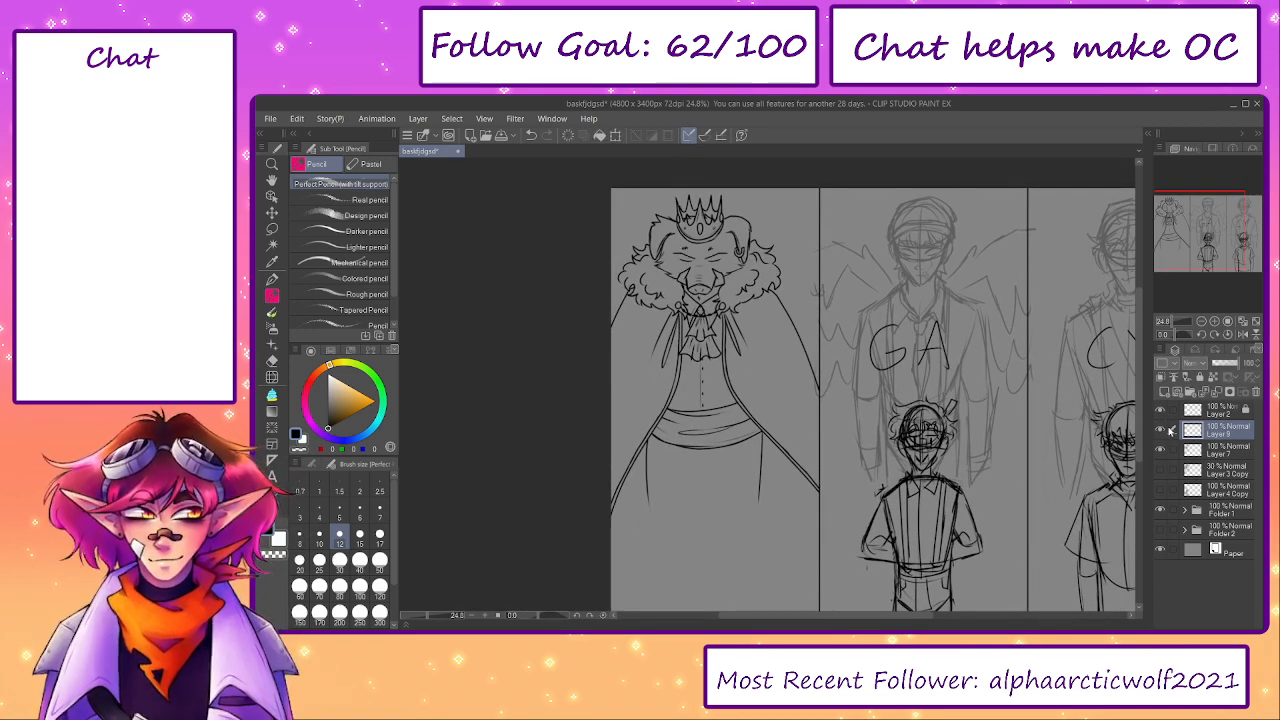
click(1215, 398)
click(1160, 431)
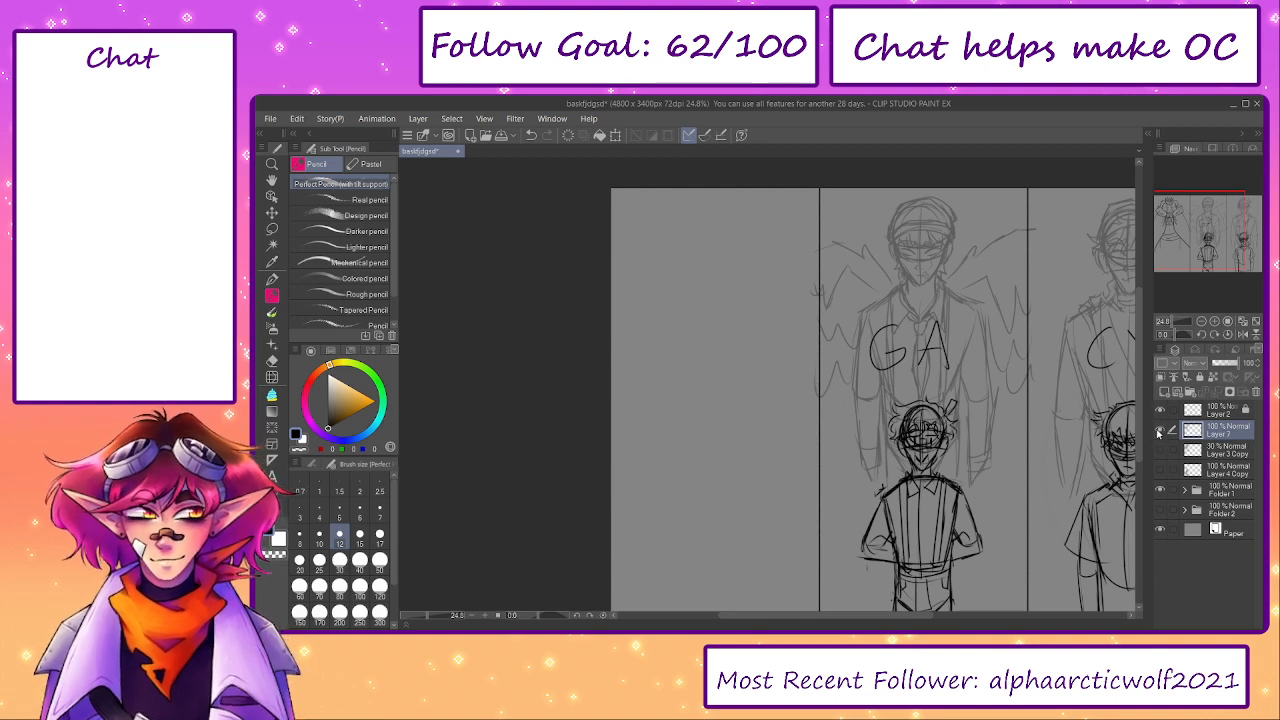
click(1160, 431)
- Lasso the boar's whole head with its crown on Layer 7, narrow it very slightly with a transform and deselect
key(m)
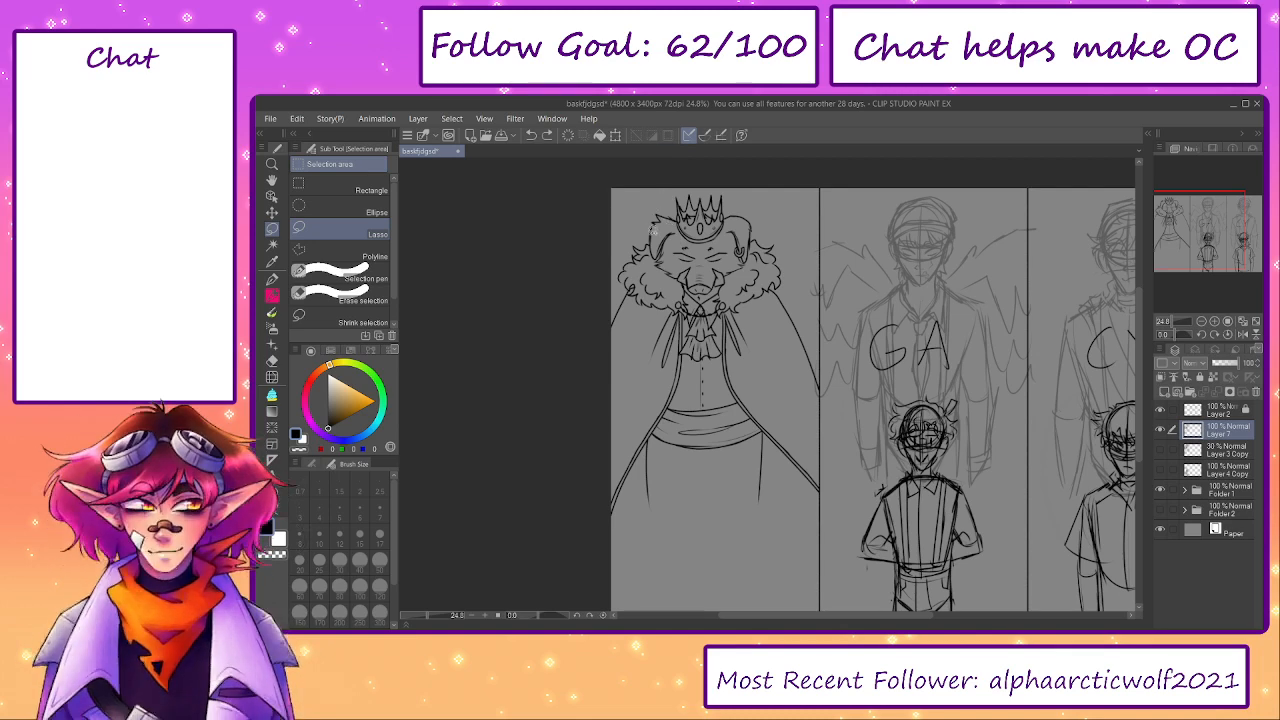
scroll(656, 228, up, 1)
scroll(684, 228, up, 1)
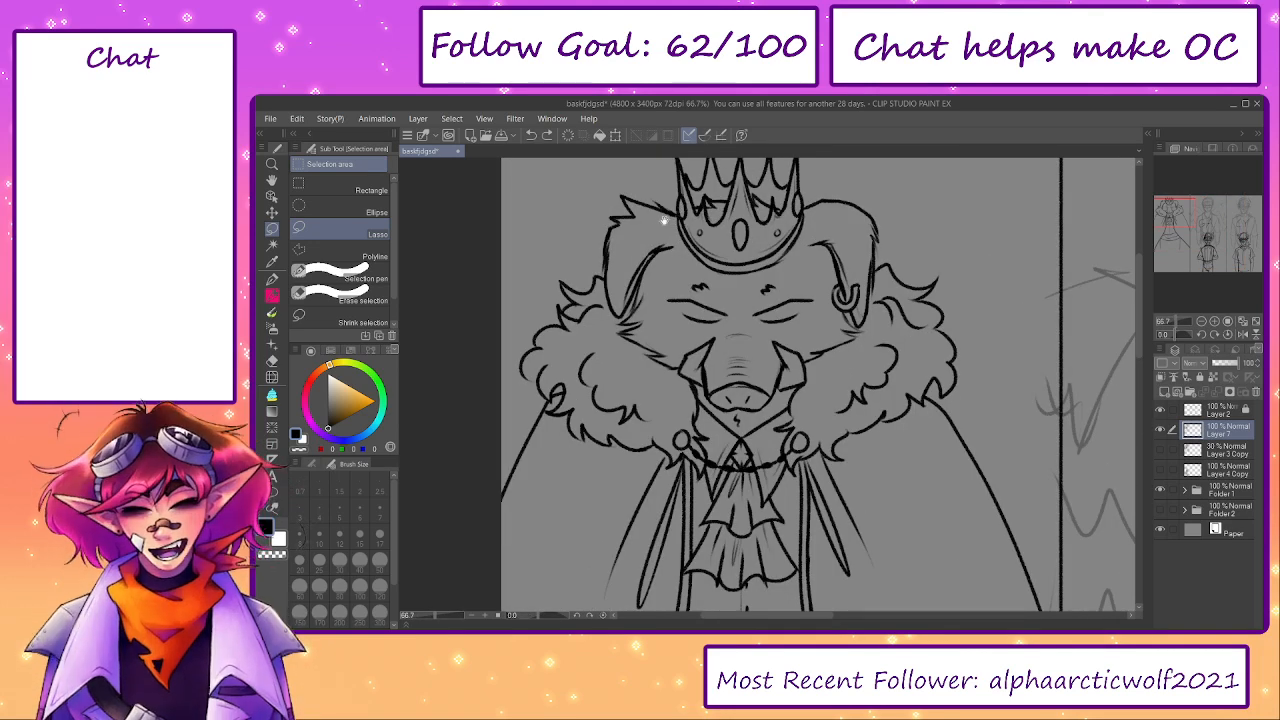
scroll(672, 214, up, 1)
mouse_move(612, 178)
mouse_down()
mouse_move(588, 286)
mouse_move(600, 352)
mouse_move(645, 422)
mouse_move(727, 457)
mouse_move(762, 454)
mouse_up()
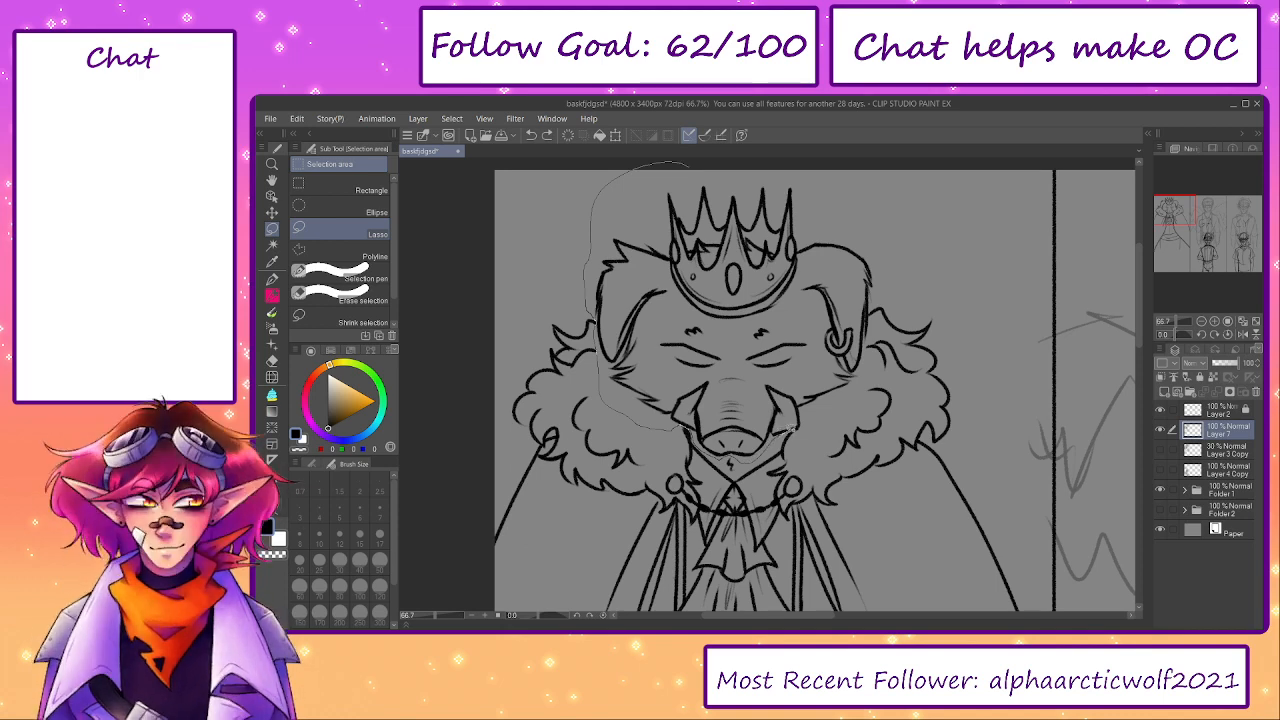
drag(871, 356, 872, 316)
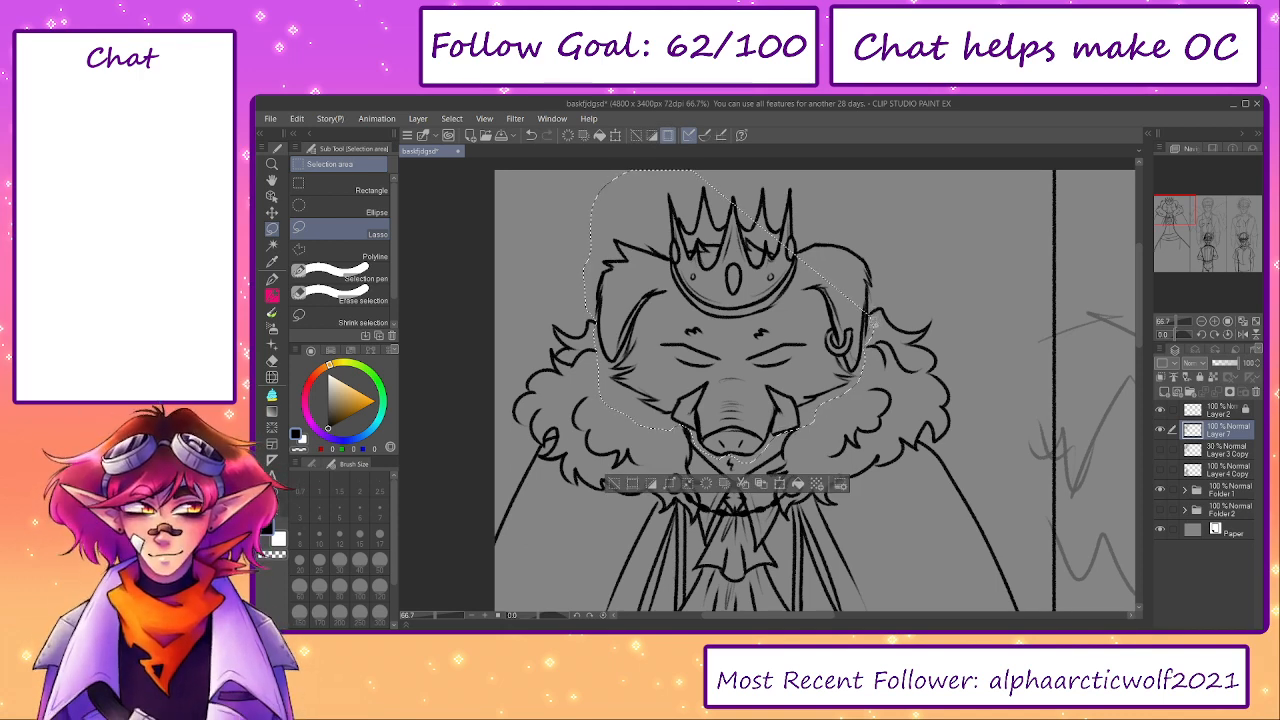
key(ctrl+t)
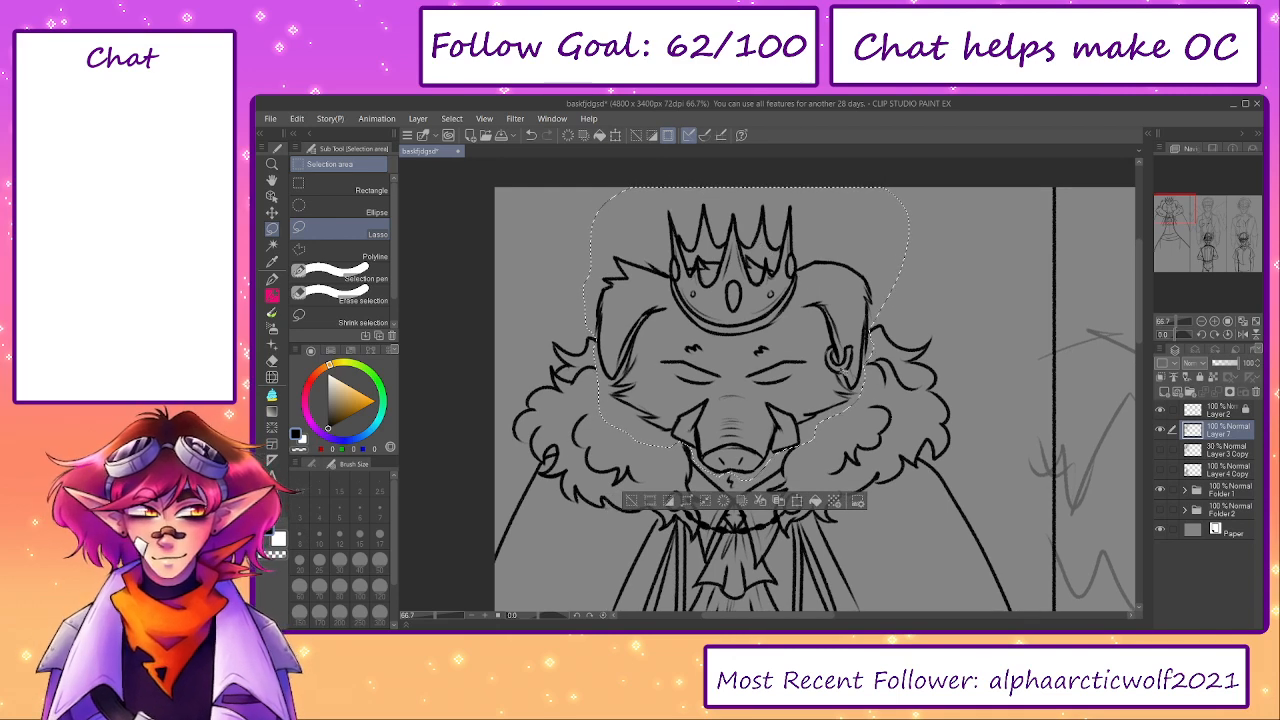
drag(585, 335, 587, 337)
drag(740, 370, 738, 370)
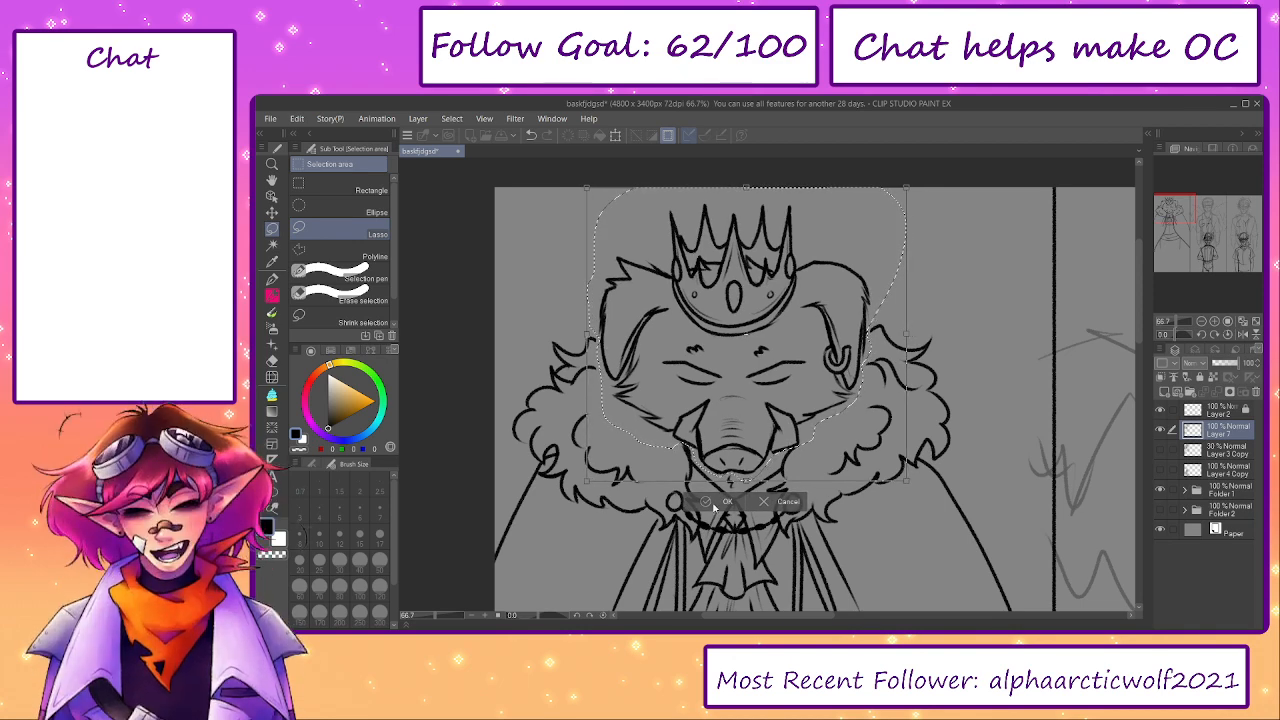
key(Return)
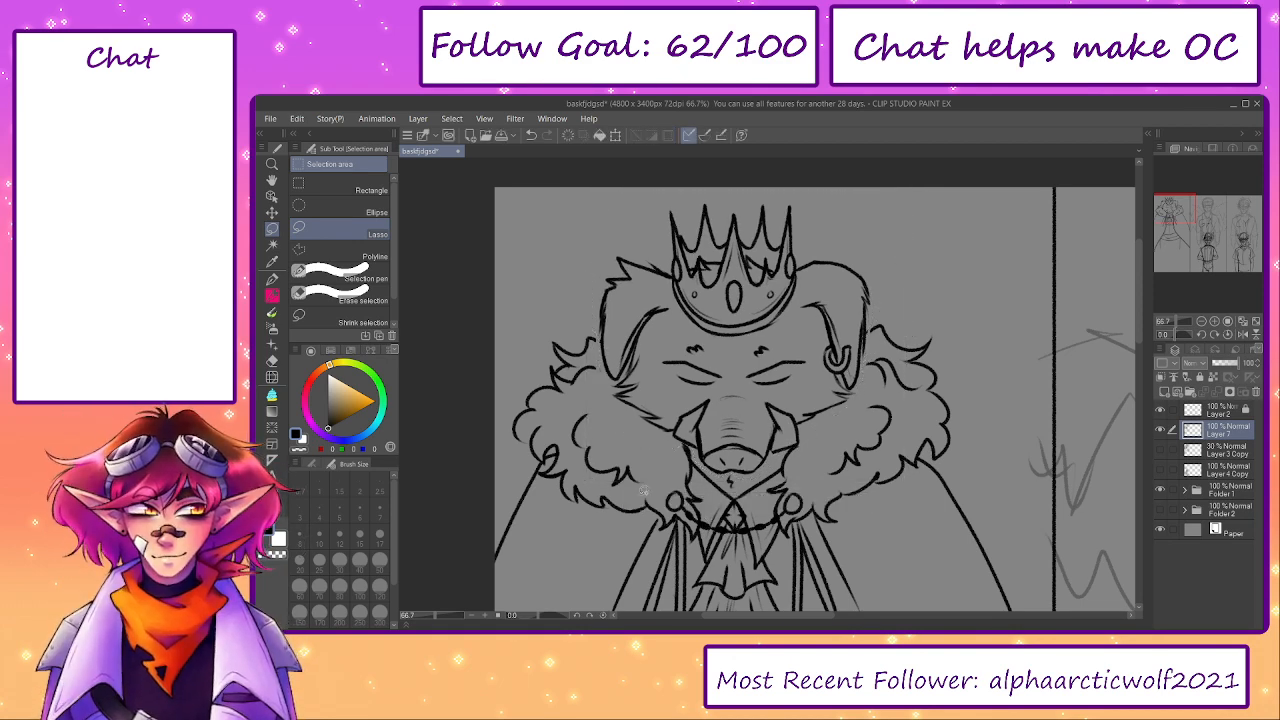
- Compare the inked boar figure with its Layer 3 Copy sketch by toggling the visibility of both layers
key(p)
key(p)
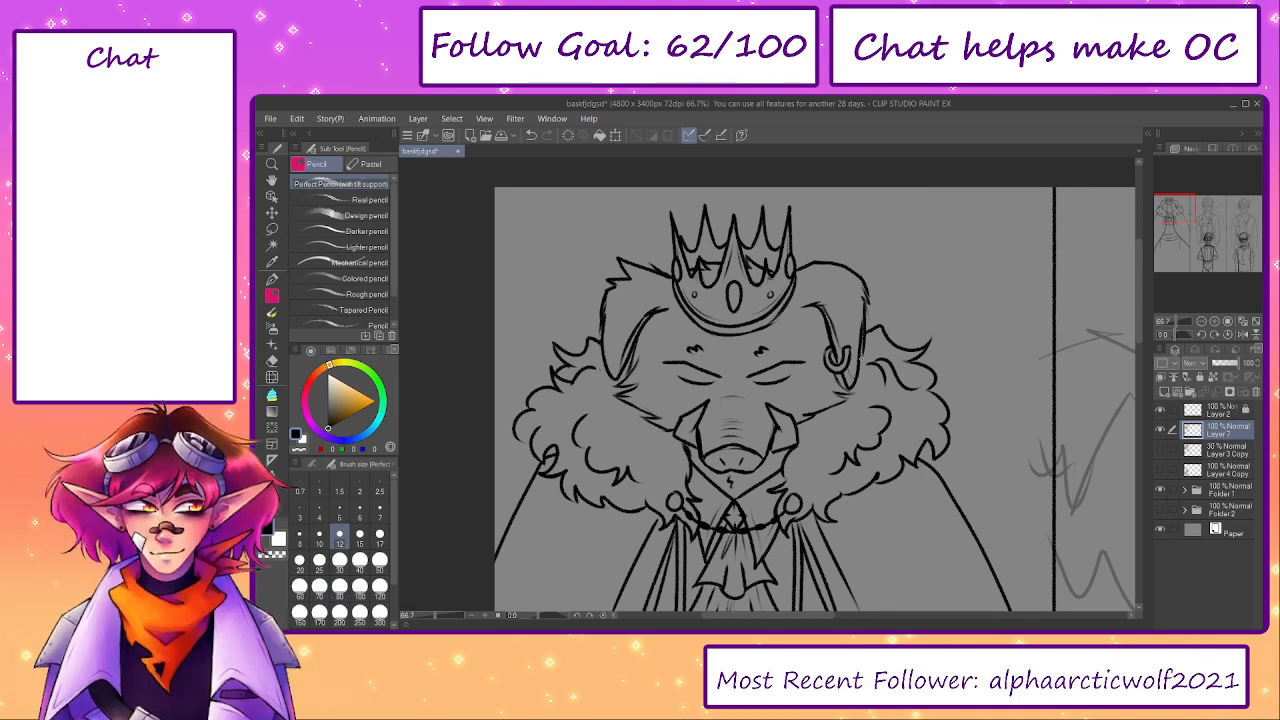
drag(627, 576, 606, 526)
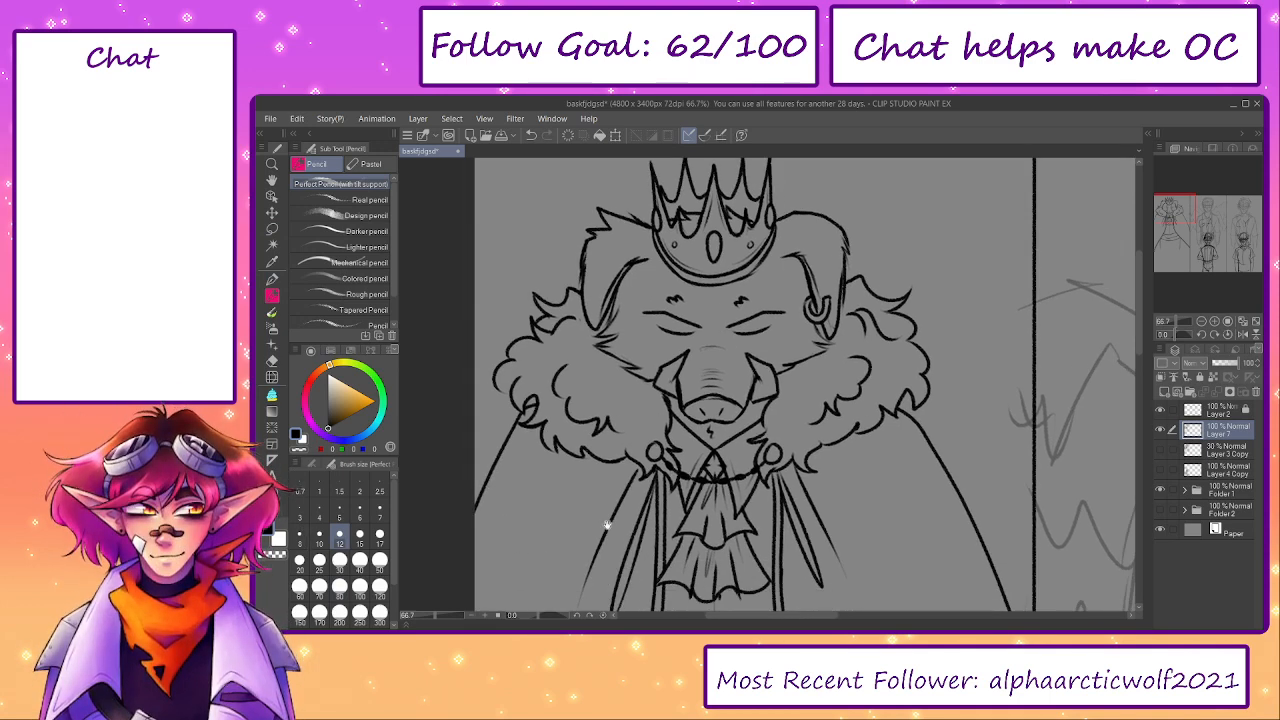
drag(437, 615, 434, 605)
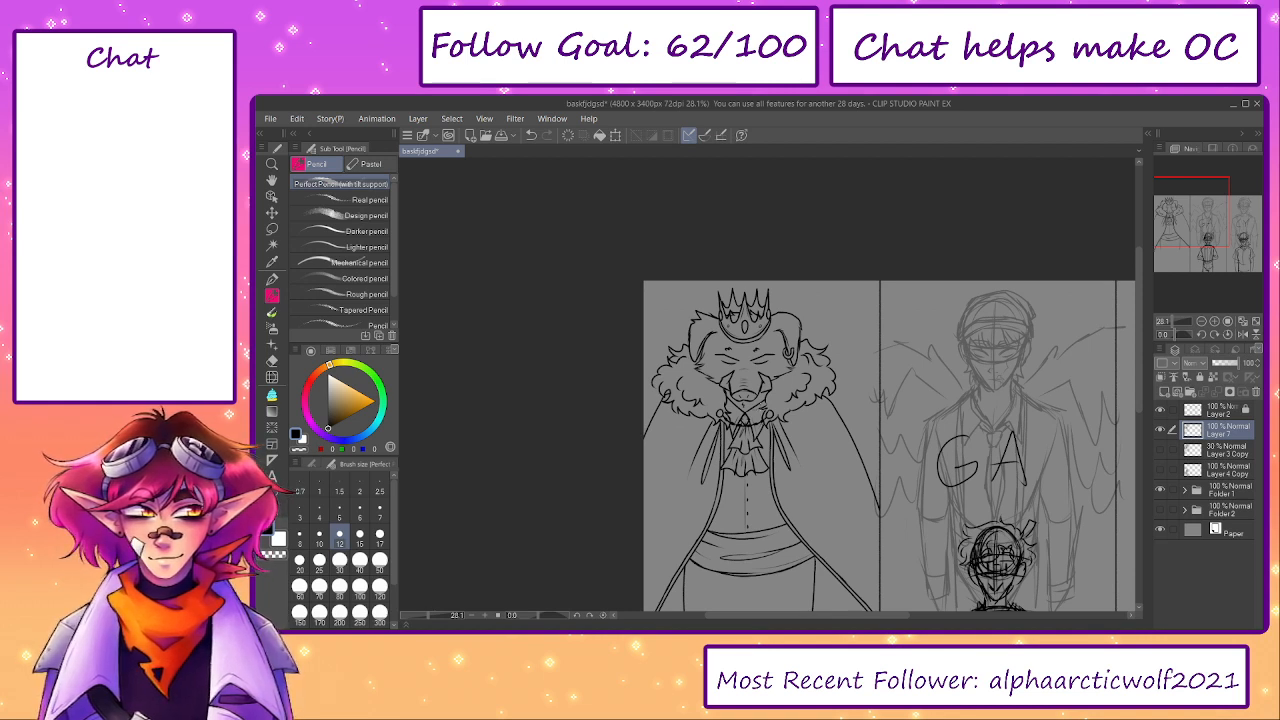
drag(795, 537, 761, 459)
click(1160, 433)
click(1160, 437)
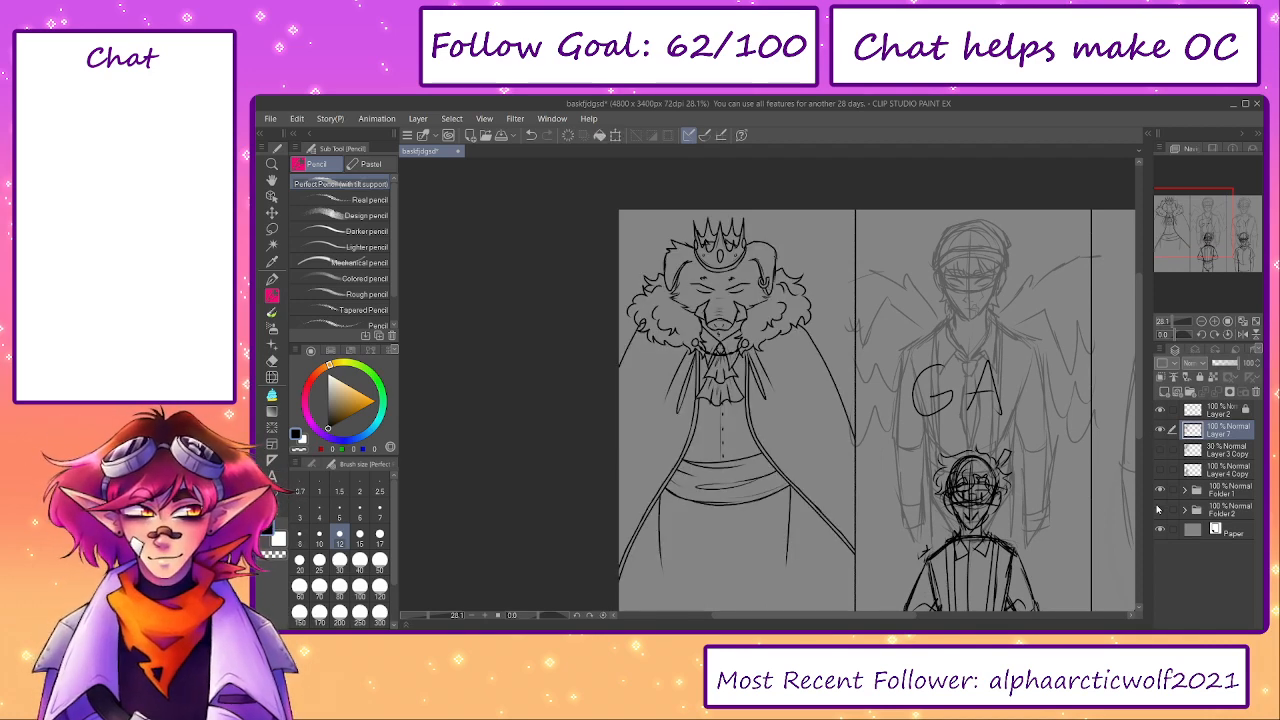
click(1160, 450)
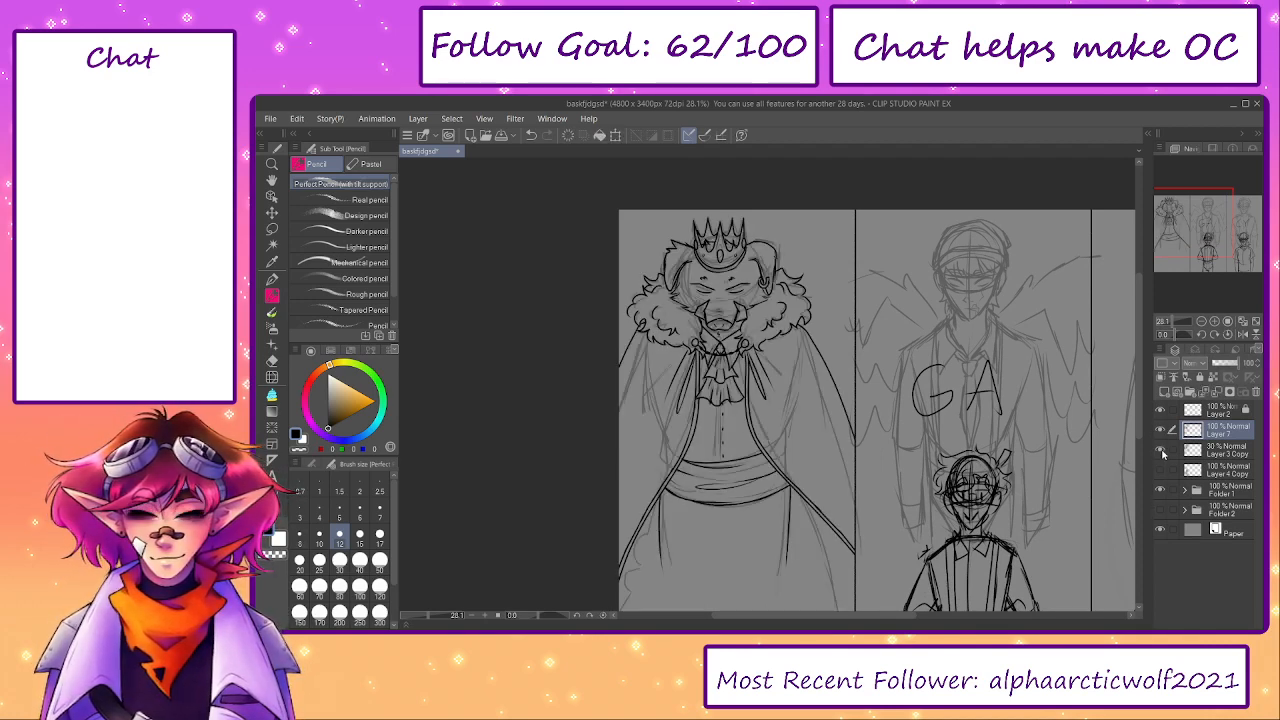
click(1161, 433)
click(1160, 450)
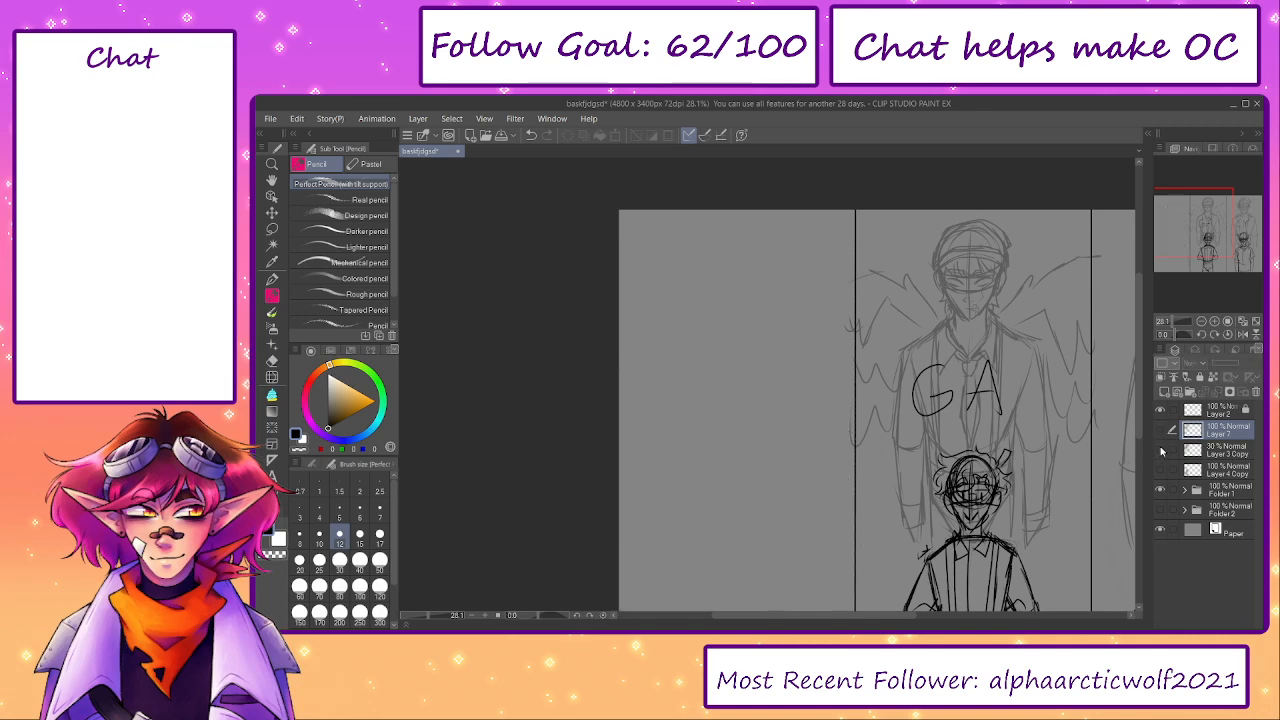
click(1160, 450)
click(1161, 433)
click(1161, 433)
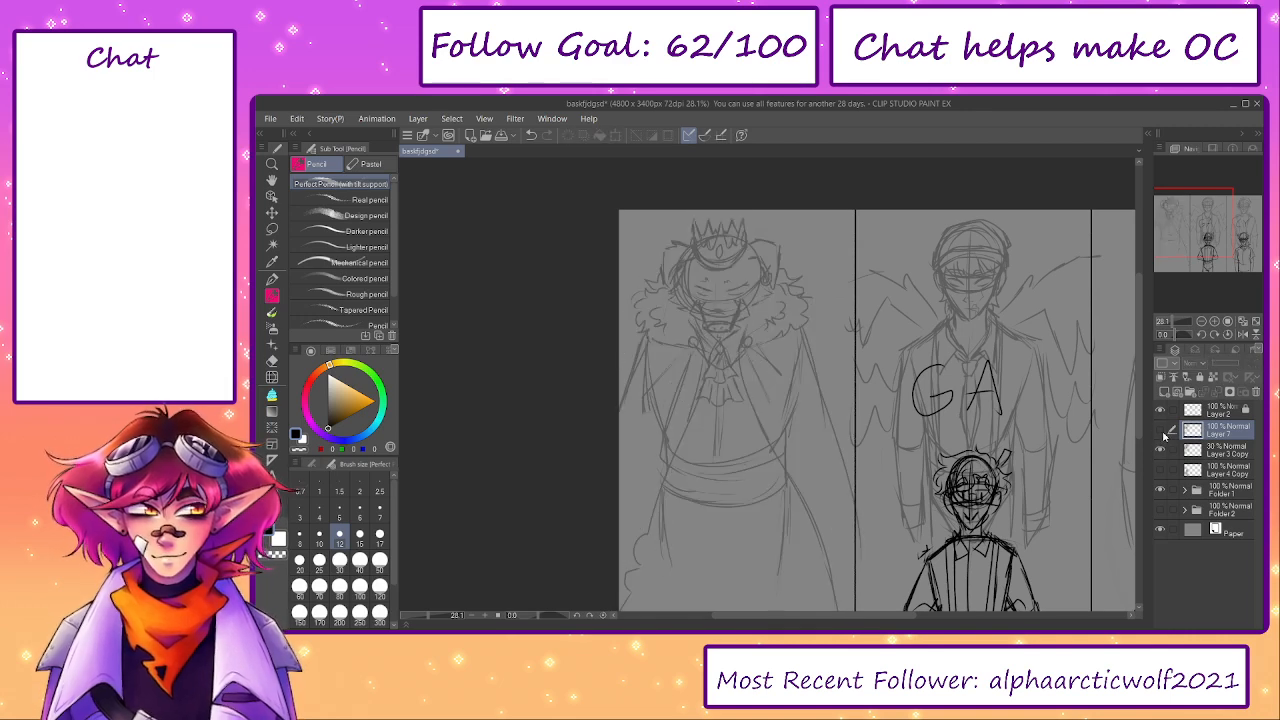
click(1161, 433)
click(1161, 433)
click(1161, 433)
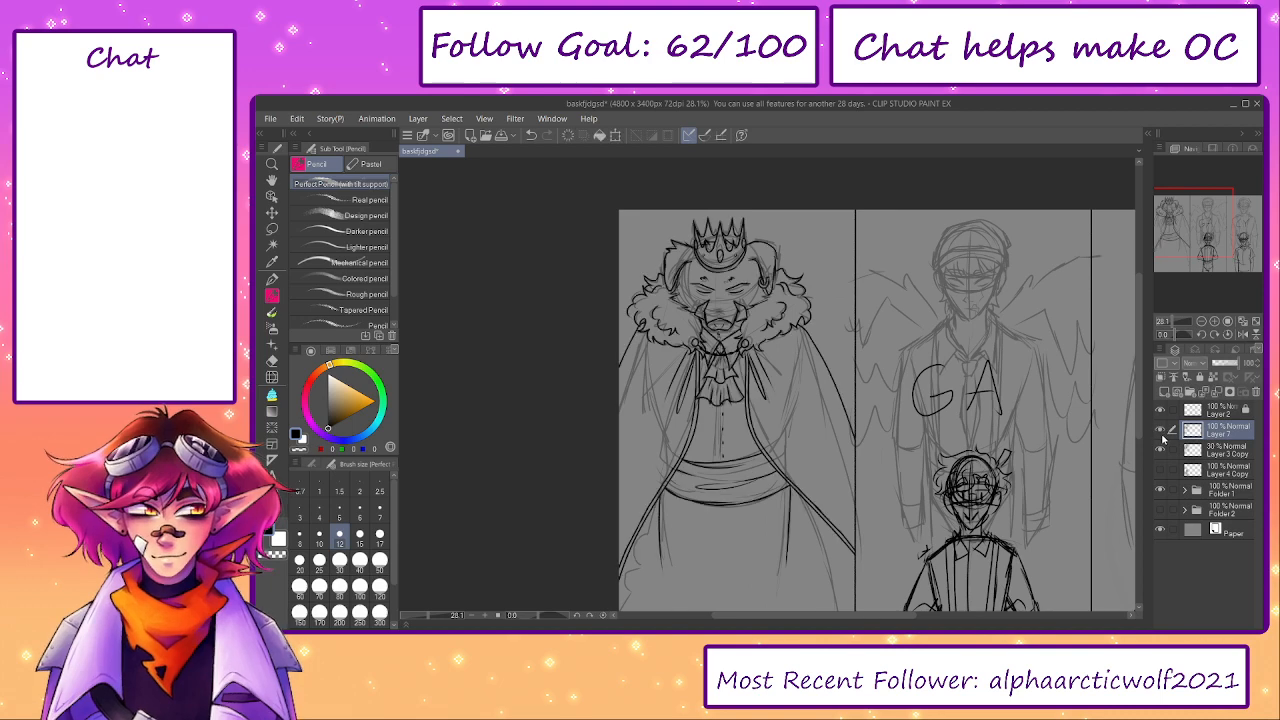
click(1161, 433)
click(1161, 433)
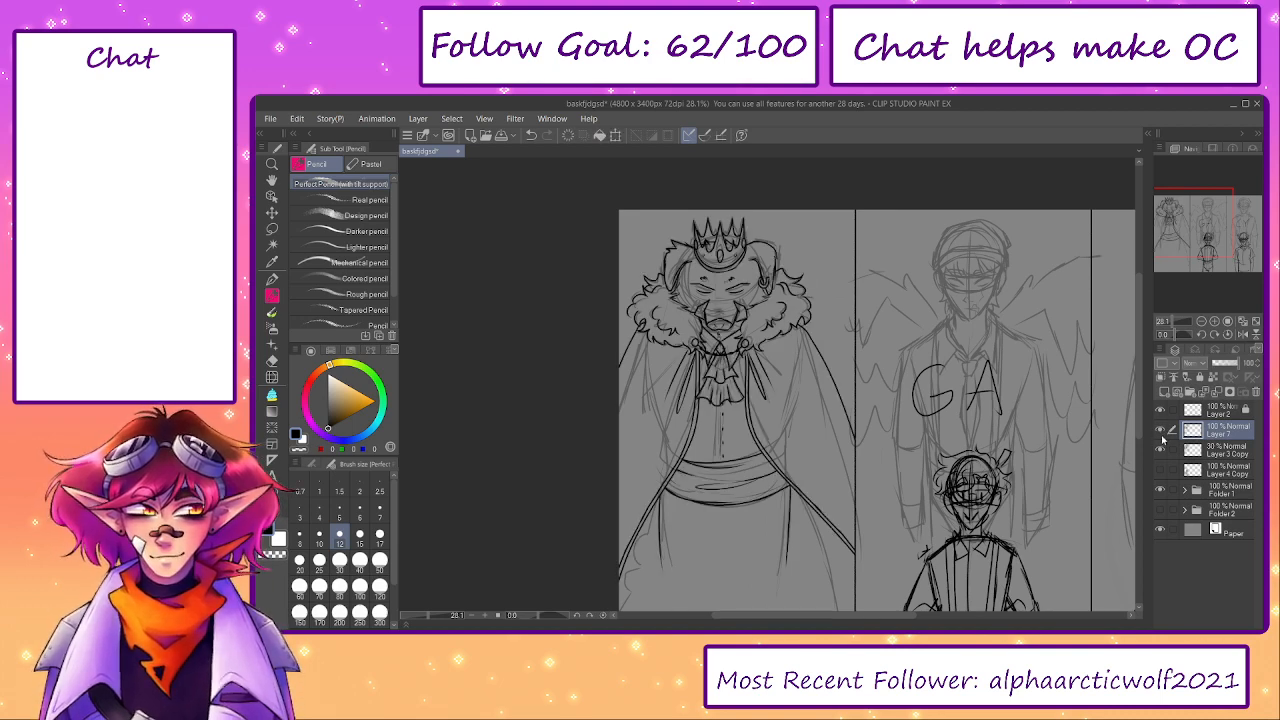
click(1160, 450)
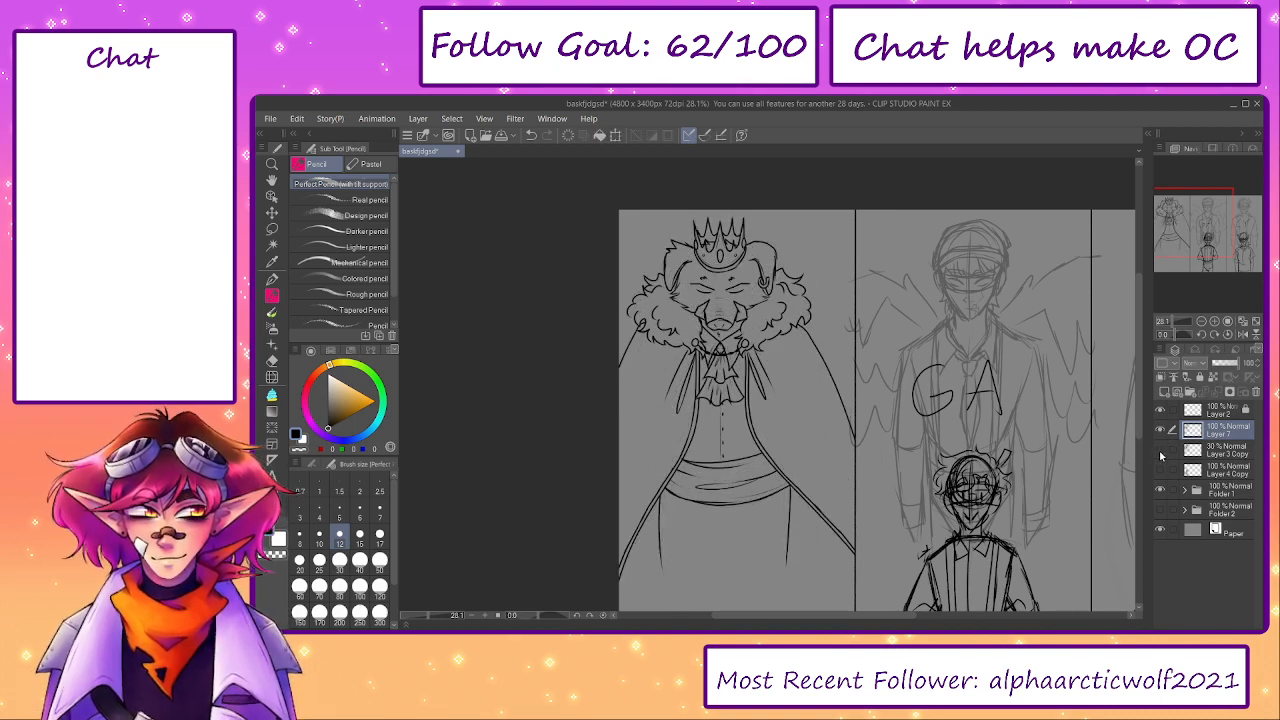
- Show the Layer 4 Copy sketch at 26% opacity and hide the inked Layer 7
click(1160, 470)
click(1218, 470)
drag(1227, 363, 1221, 366)
click(1160, 430)
- Lock Layer 7 and add a new raster layer directly above Layer 4 Copy for inking the elf-eared figure
click(1209, 452)
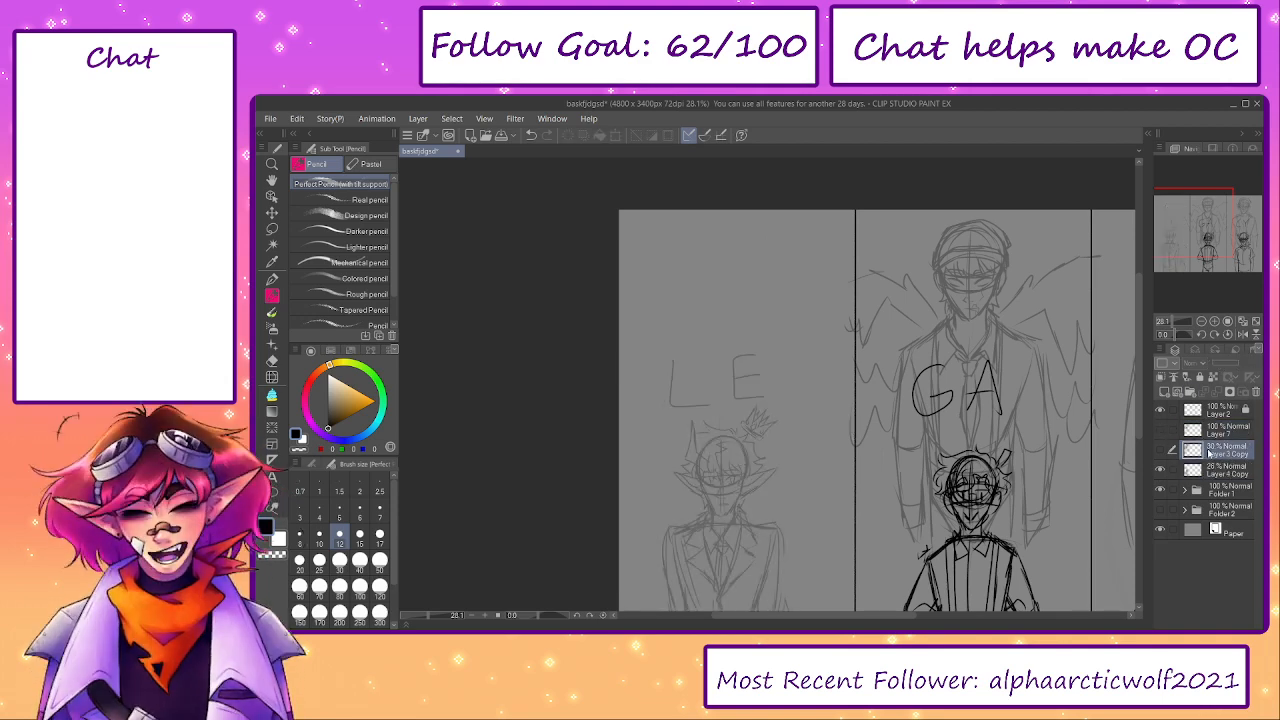
click(1205, 431)
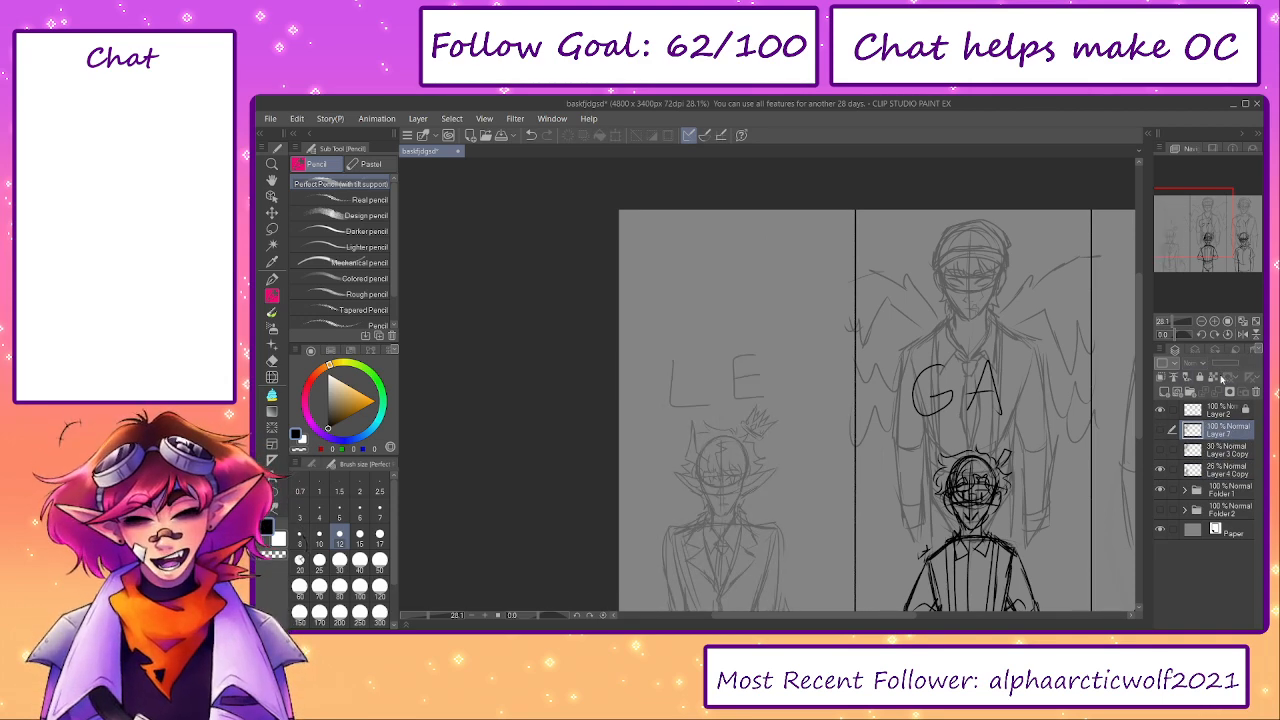
click(1209, 458)
click(1210, 474)
drag(735, 603, 754, 472)
scroll(729, 398, up, 3)
drag(979, 413, 991, 457)
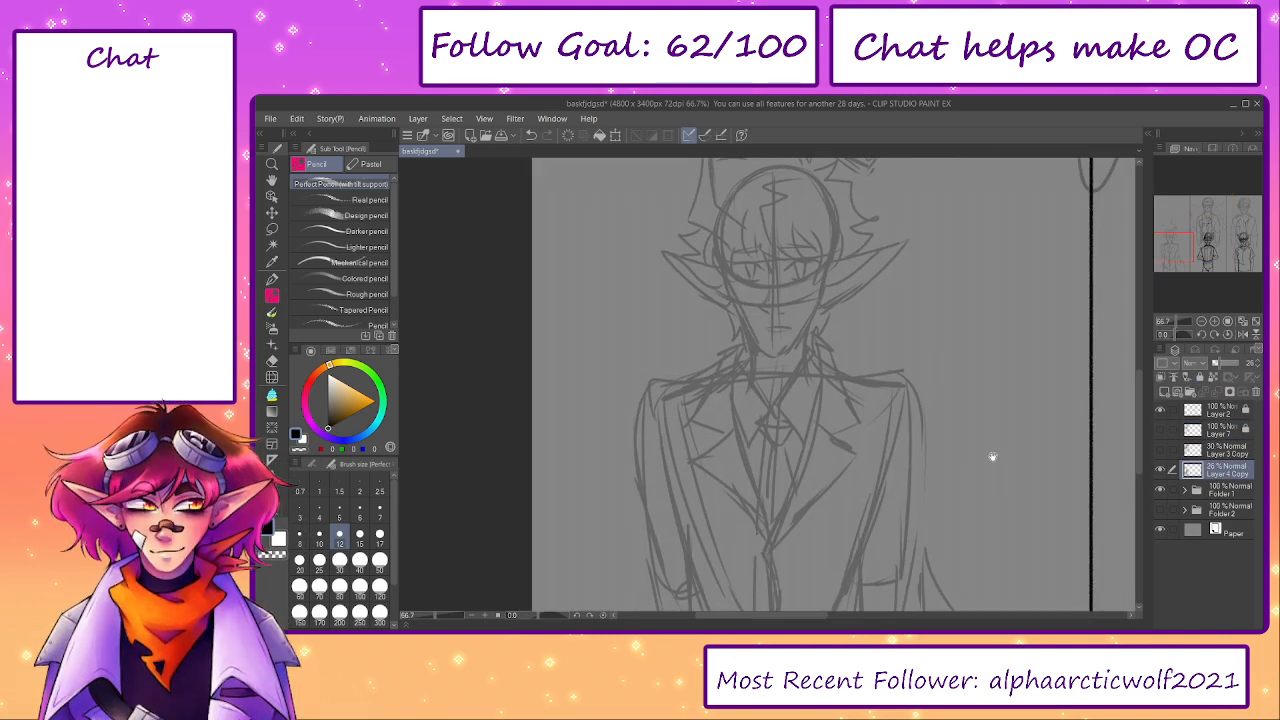
click(1165, 393)
- Ink the spiky tufts along the crown of the elf-eared figure's hair on the new layer, redrawing unsatisfying strokes
drag(994, 282, 998, 529)
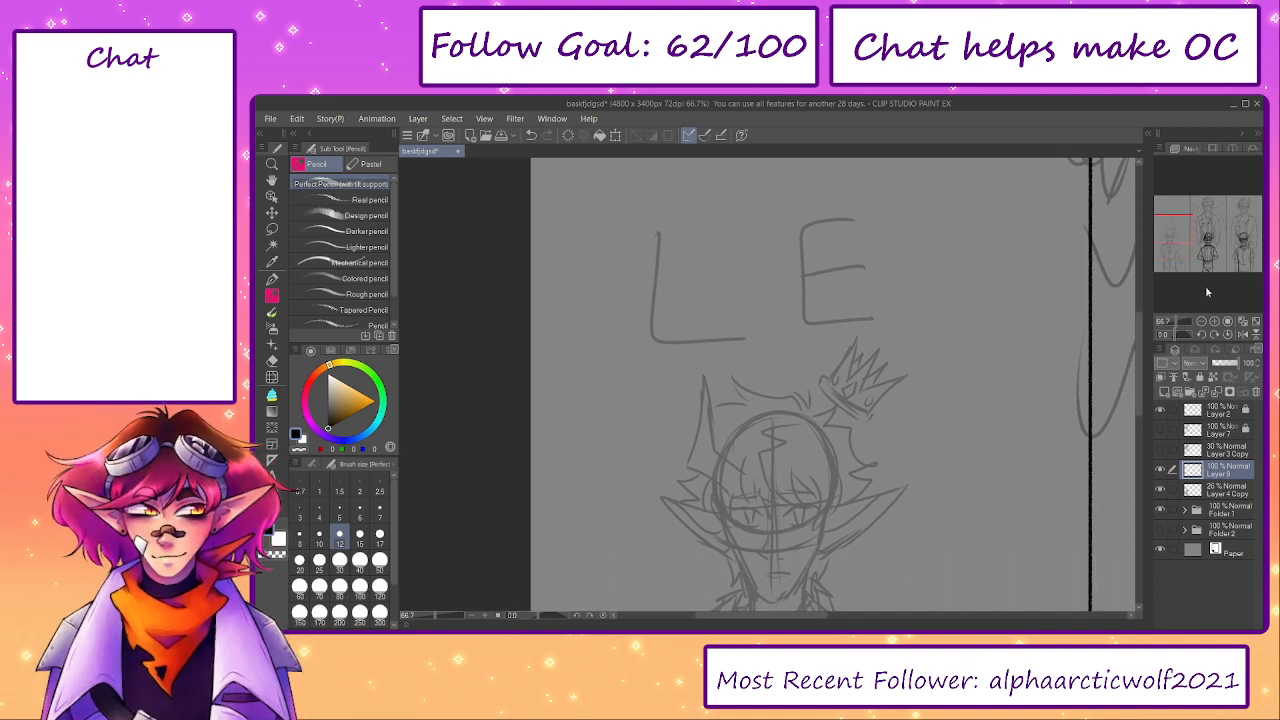
drag(946, 492, 939, 297)
drag(841, 428, 853, 359)
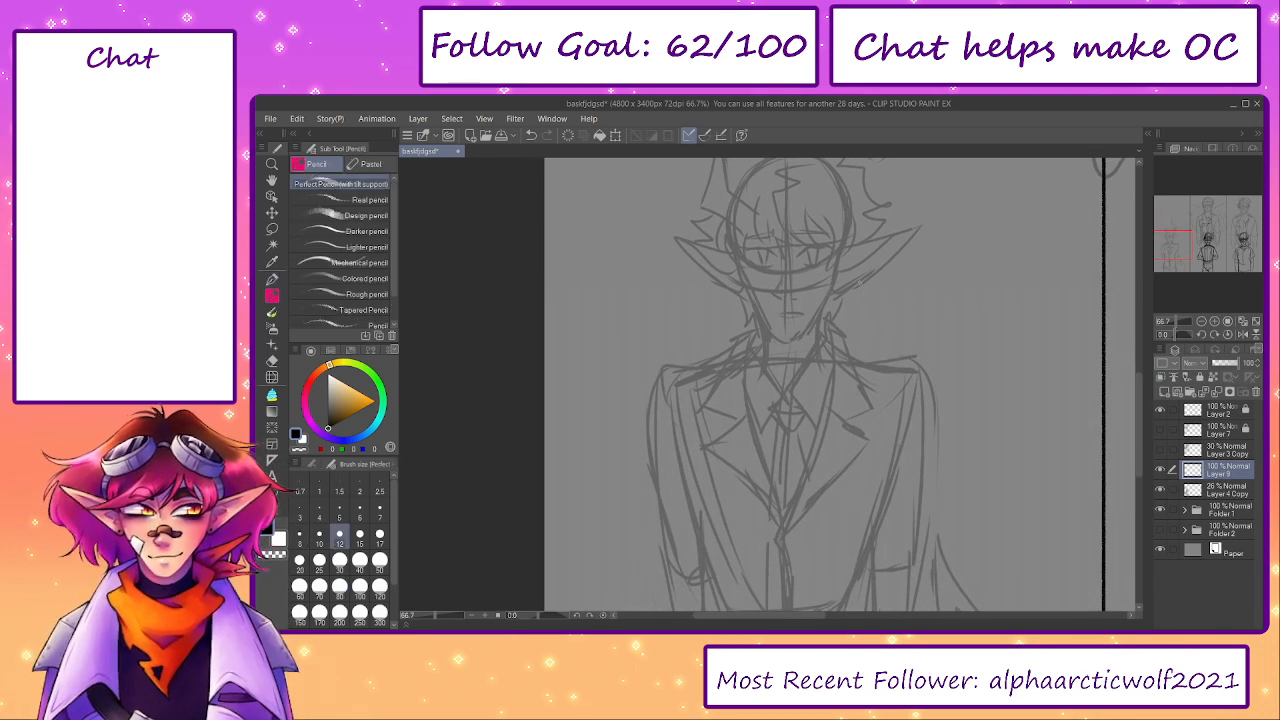
drag(840, 312, 818, 404)
scroll(780, 300, up, 3)
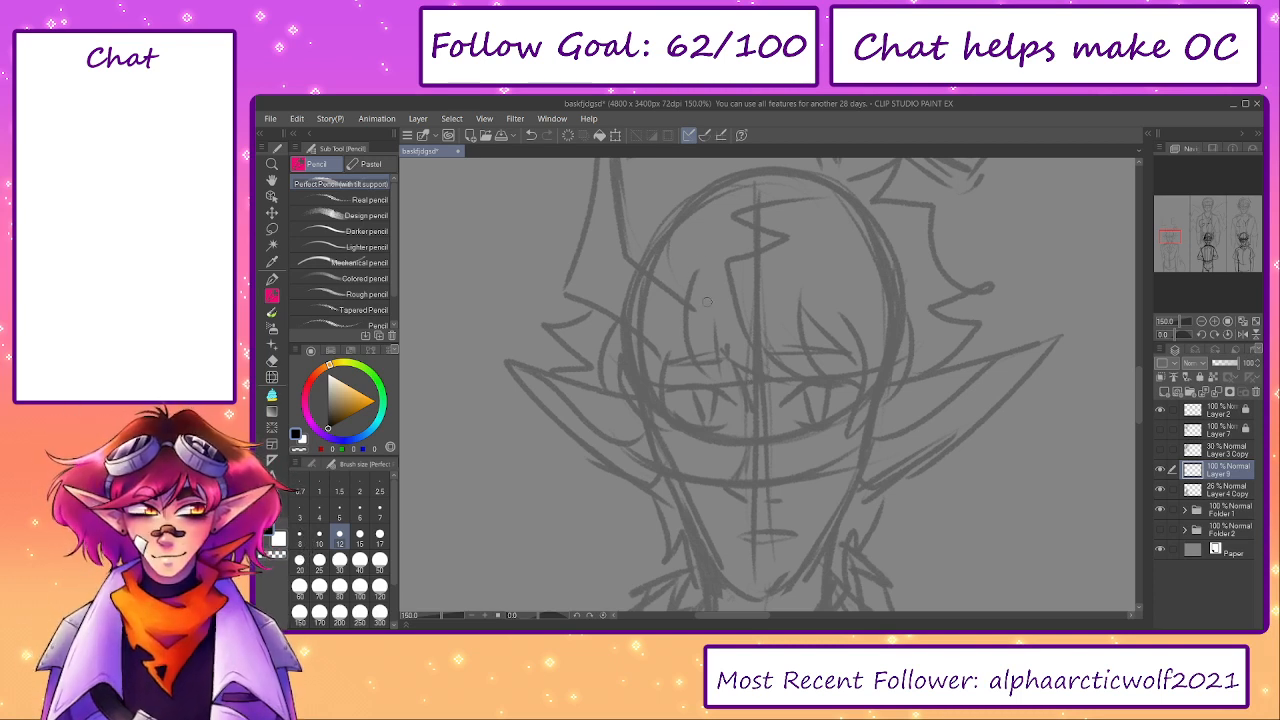
drag(827, 190, 831, 277)
mouse_move(828, 210)
mouse_down()
mouse_move(846, 254)
mouse_move(858, 252)
mouse_up()
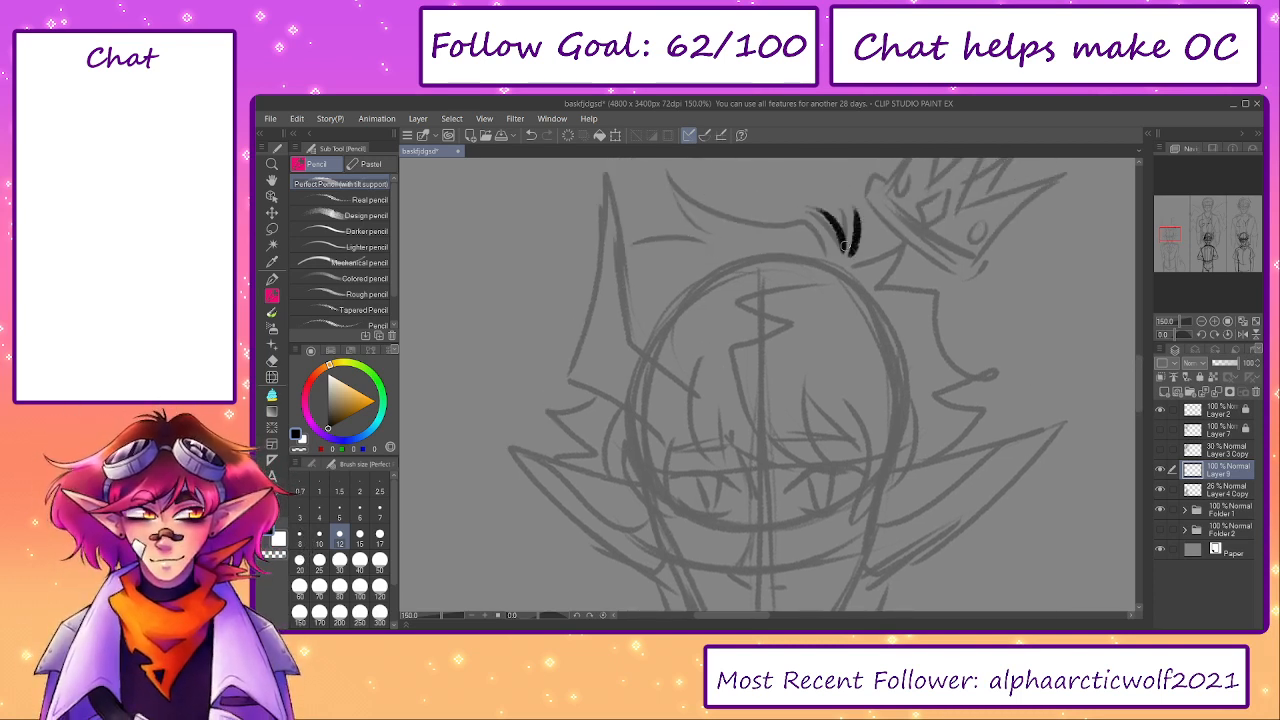
mouse_move(756, 214)
mouse_down()
mouse_move(832, 250)
mouse_move(673, 160)
mouse_up()
key(ctrl+z)
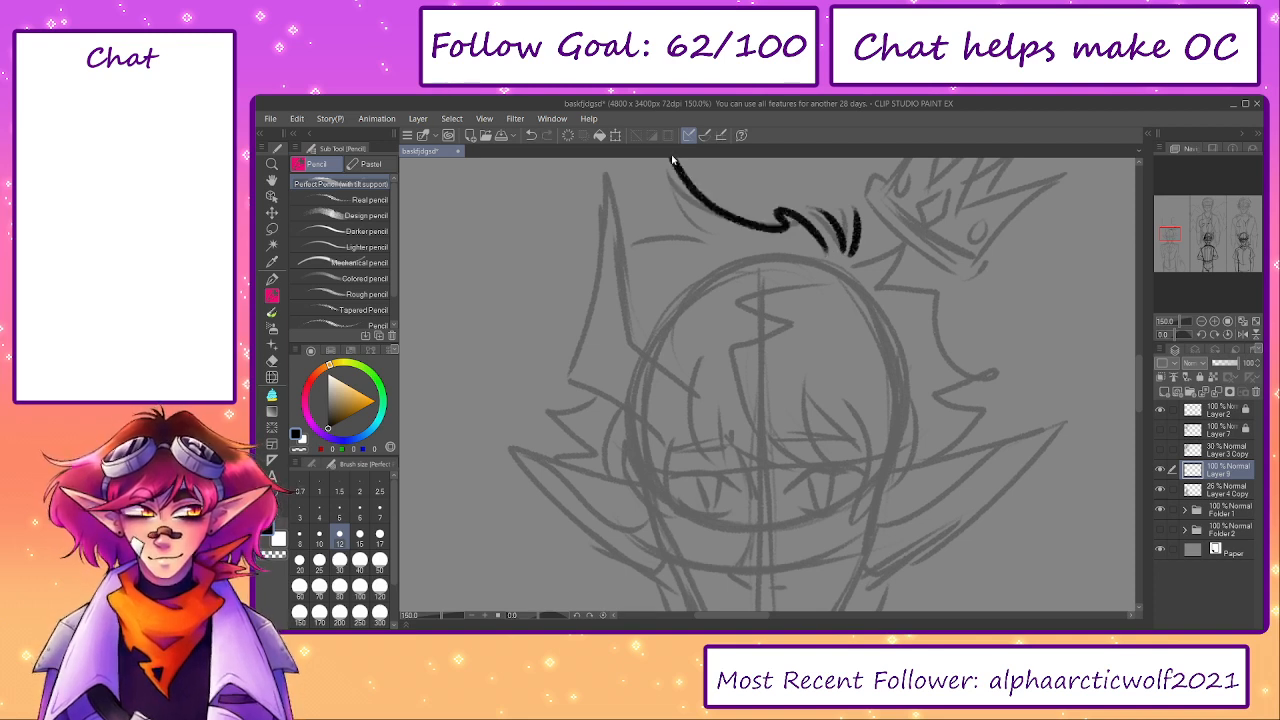
drag(711, 208, 737, 238)
key(ctrl+z)
mouse_move(848, 286)
mouse_down()
mouse_move(800, 240)
mouse_move(694, 190)
mouse_move(752, 262)
mouse_move(647, 281)
mouse_up()
key(ctrl+z)
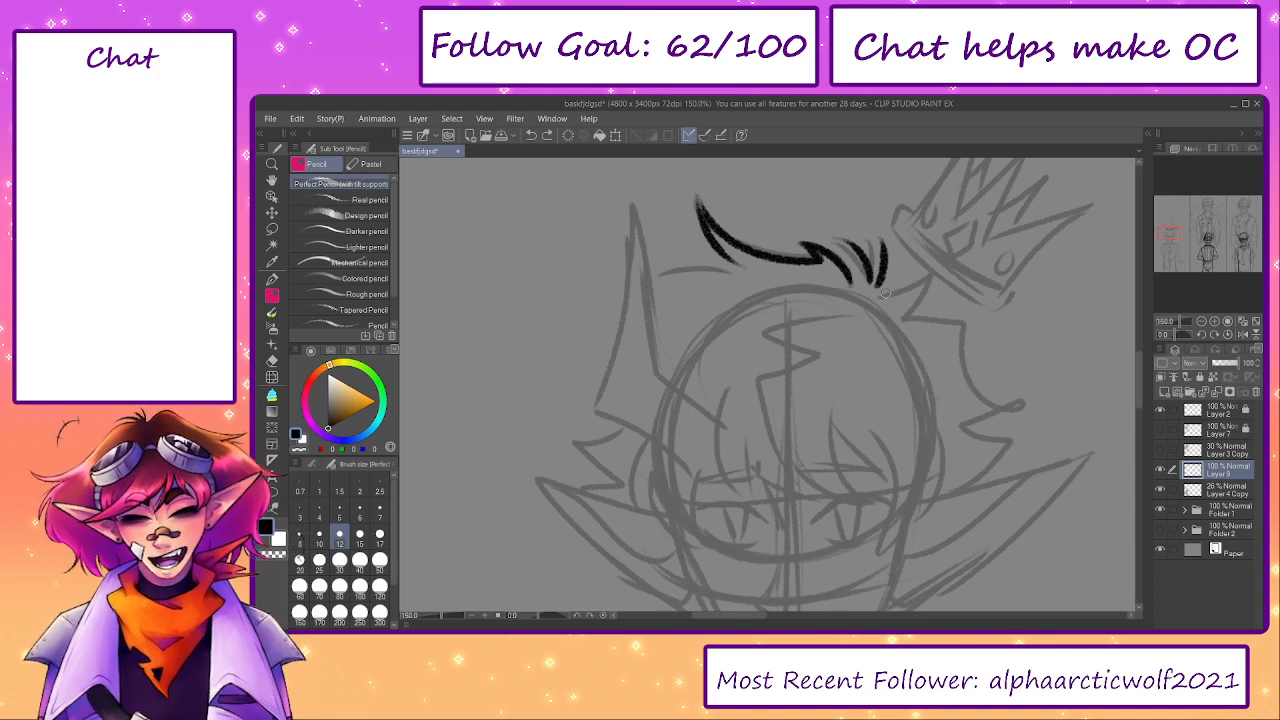
- Ink the jagged hair outline from beneath the tilted crown down to the ear on that side, redoing the lower spikes
mouse_move(880, 296)
mouse_down()
mouse_move(931, 290)
mouse_move(927, 277)
mouse_move(900, 318)
mouse_move(985, 338)
mouse_move(961, 332)
mouse_move(982, 386)
mouse_move(1018, 397)
mouse_move(964, 398)
mouse_move(1020, 449)
mouse_move(980, 478)
mouse_up()
key(ctrl+z)
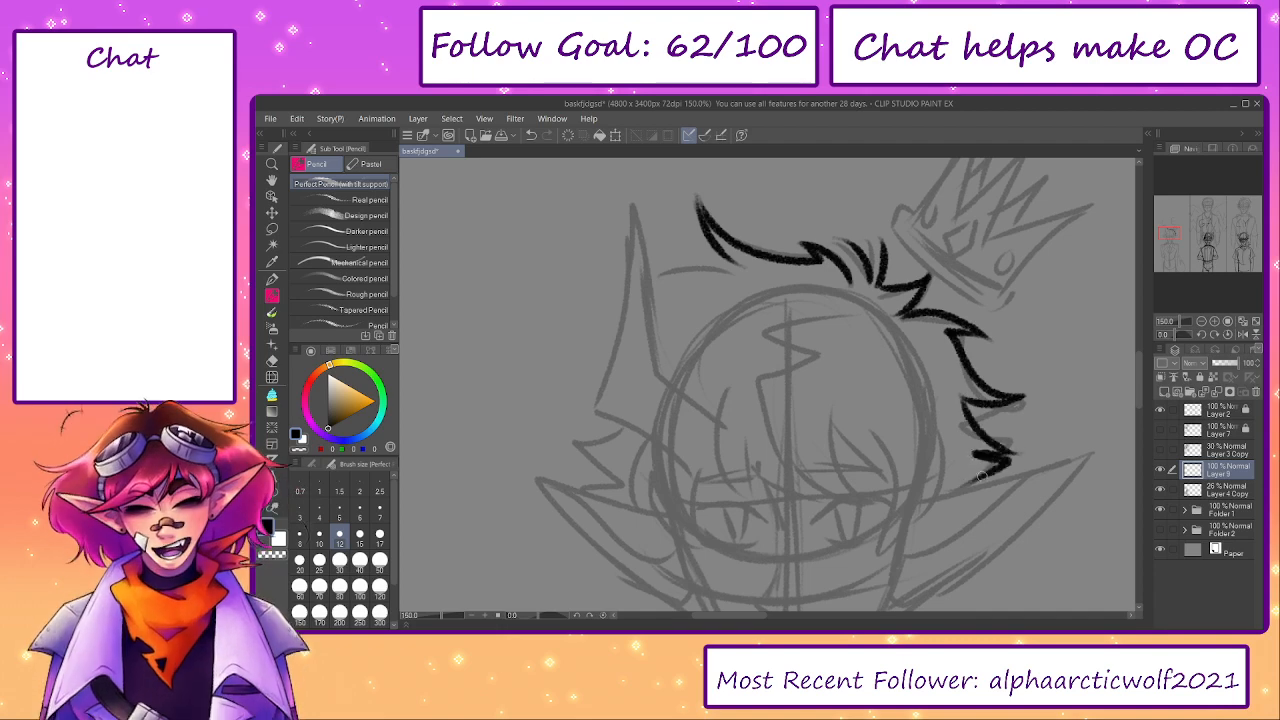
key(ctrl+z)
key(ctrl+z)
mouse_move(958, 402)
mouse_down()
mouse_move(1004, 438)
mouse_move(970, 458)
mouse_move(966, 484)
mouse_up()
- Ink the spiky hair outline on the side opposite the tilted crown down to the ear, undoing stray strokes
mouse_move(732, 272)
mouse_down()
mouse_move(635, 293)
mouse_move(676, 292)
mouse_move(661, 320)
mouse_move(585, 325)
mouse_move(644, 353)
mouse_move(617, 390)
mouse_move(554, 416)
mouse_move(612, 426)
mouse_up()
key(ctrl+z)
key(ctrl+z)
mouse_move(632, 366)
mouse_down()
mouse_move(585, 422)
mouse_move(613, 413)
mouse_move(559, 442)
mouse_move(604, 495)
mouse_up()
mouse_move(752, 457)
mouse_down()
mouse_move(752, 429)
mouse_move(741, 439)
mouse_move(758, 449)
mouse_up()
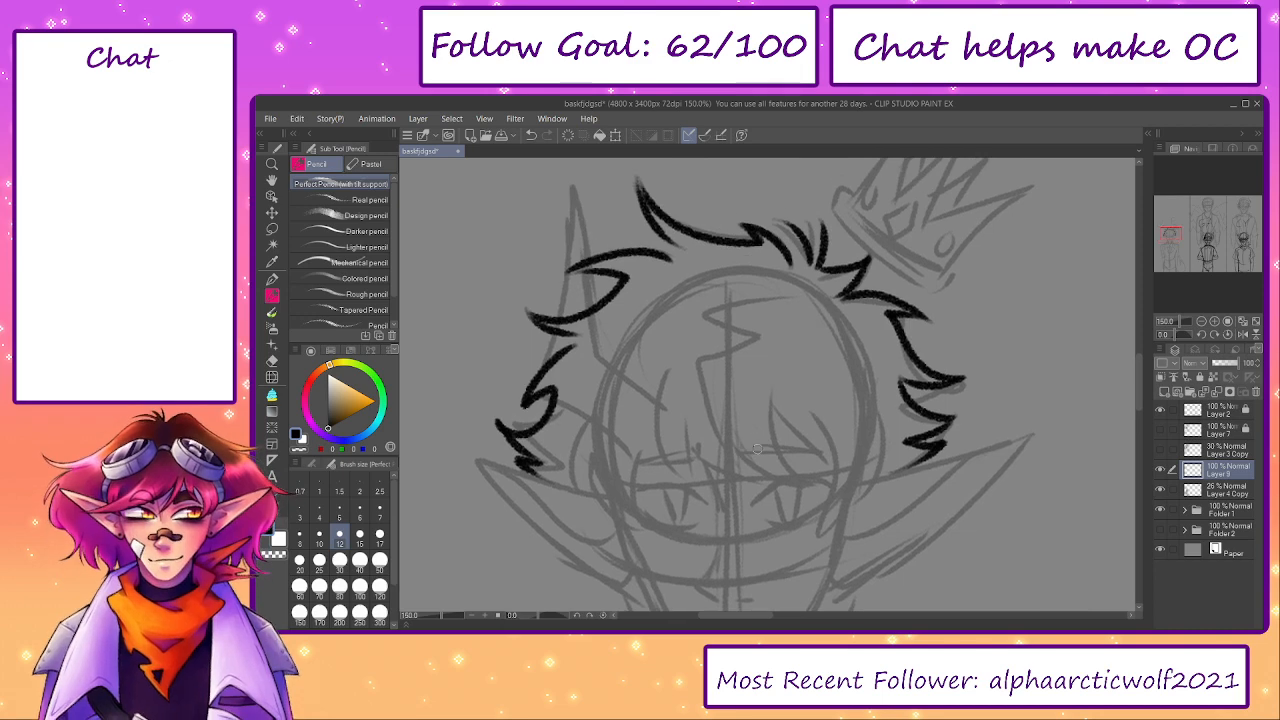
drag(530, 240, 441, 400)
drag(538, 210, 656, 296)
key(ctrl+z)
key(ctrl+z)
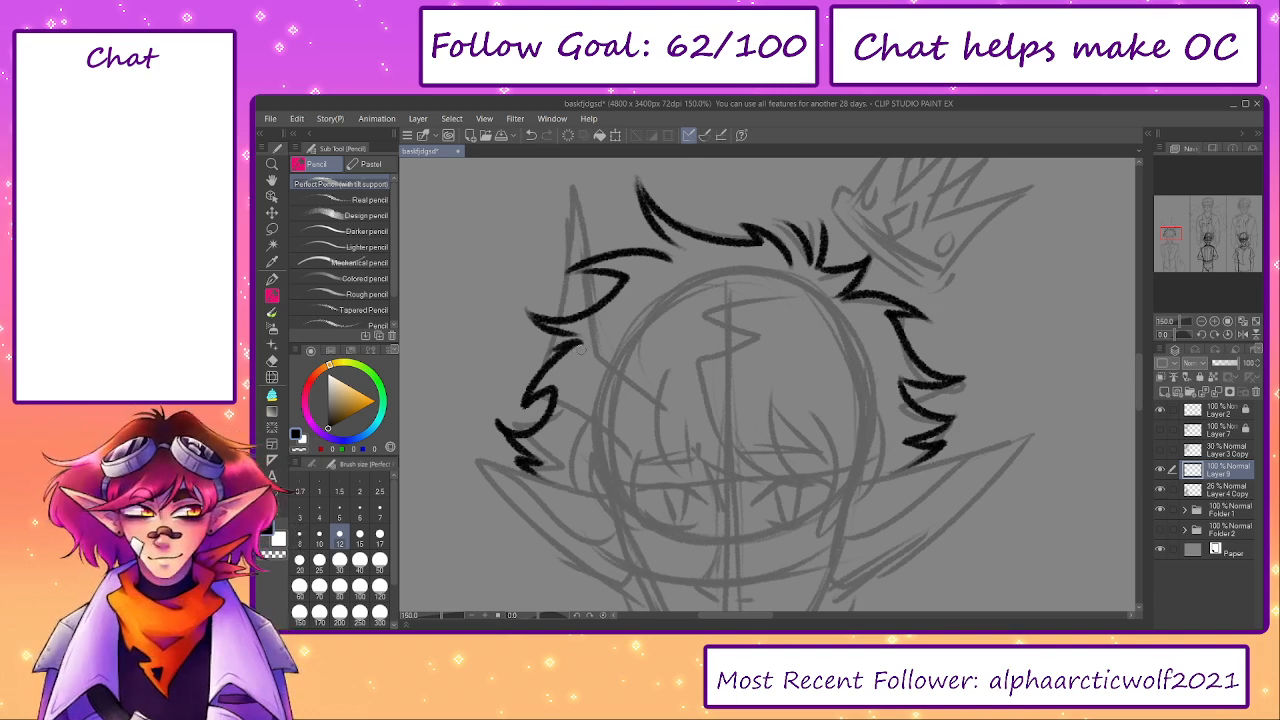
- Ink the first pointed bang locks at both ends of the elf-eared figure's forehead, redoing the outer curve on the crown side
drag(713, 425, 745, 373)
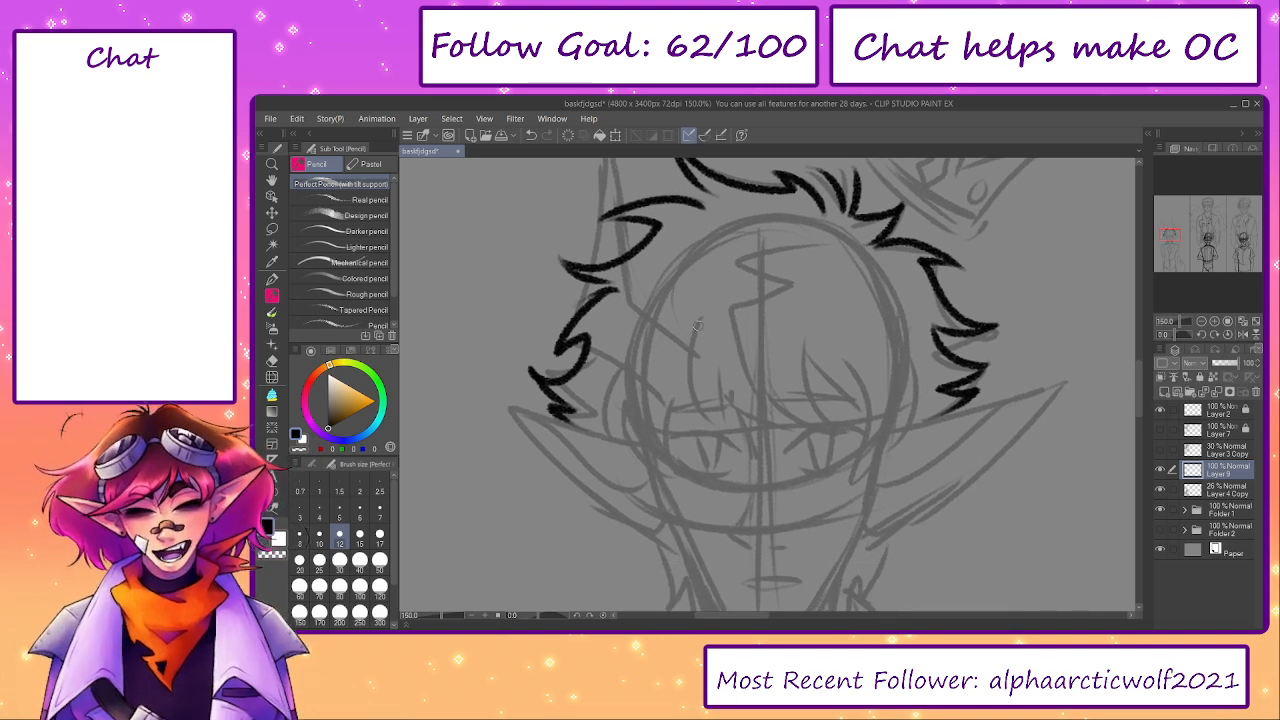
mouse_move(698, 326)
mouse_down()
mouse_move(685, 364)
mouse_move(730, 438)
mouse_move(711, 372)
mouse_move(795, 437)
mouse_up()
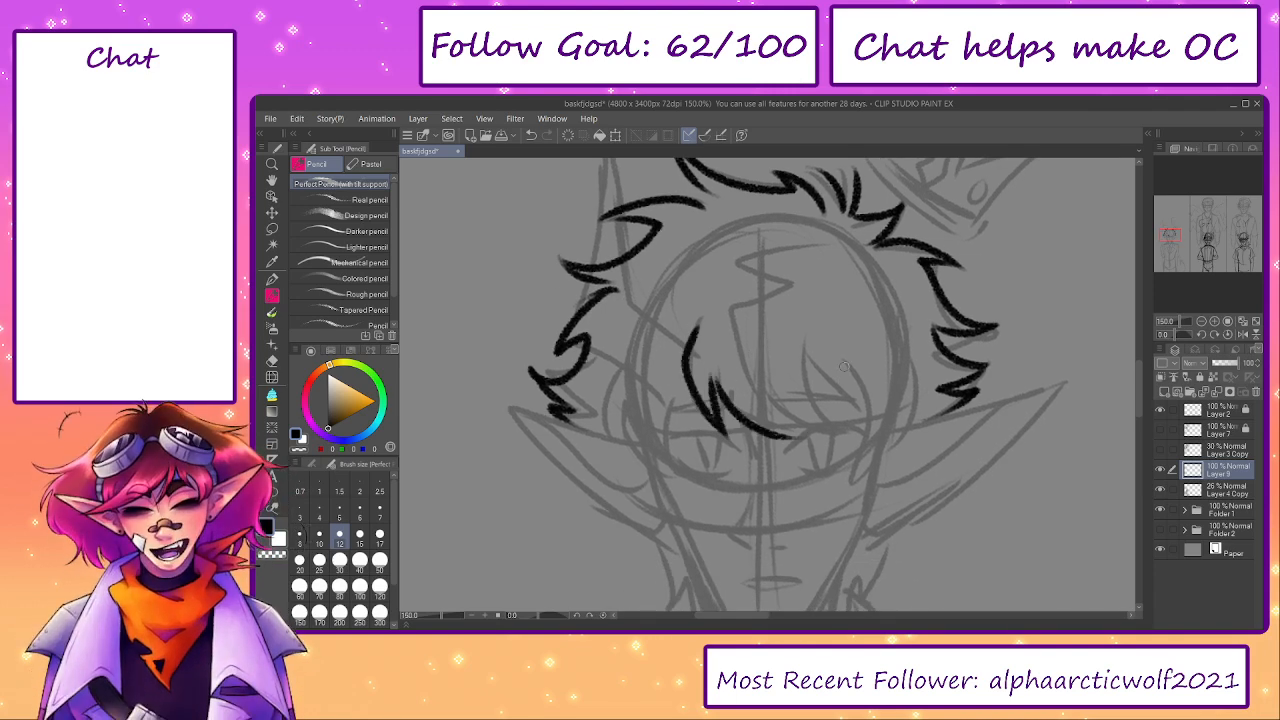
mouse_move(820, 352)
mouse_down()
mouse_move(854, 405)
mouse_move(854, 379)
mouse_move(854, 457)
mouse_move(905, 388)
mouse_up()
mouse_move(907, 342)
mouse_down()
mouse_move(919, 389)
mouse_move(906, 427)
mouse_up()
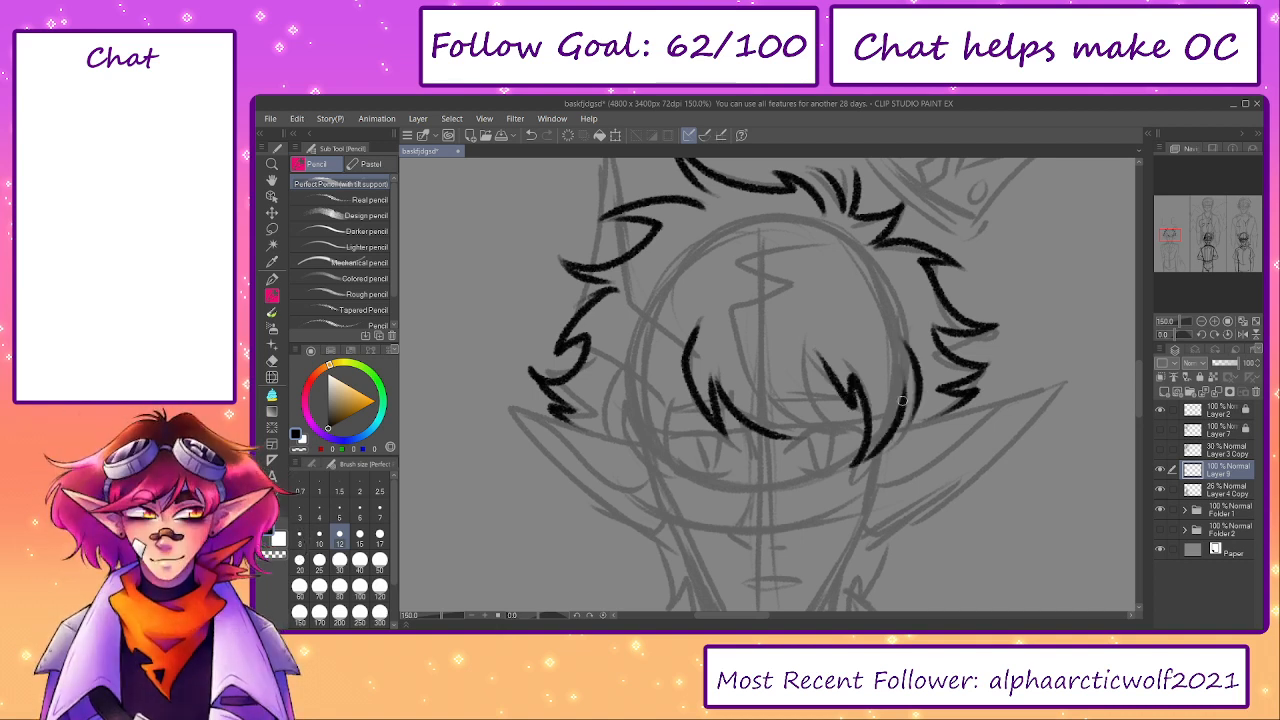
key(ctrl+z)
mouse_move(908, 342)
mouse_down()
mouse_move(916, 379)
mouse_move(880, 451)
mouse_move(904, 415)
mouse_move(892, 432)
mouse_move(917, 346)
mouse_up()
key(ctrl+z)
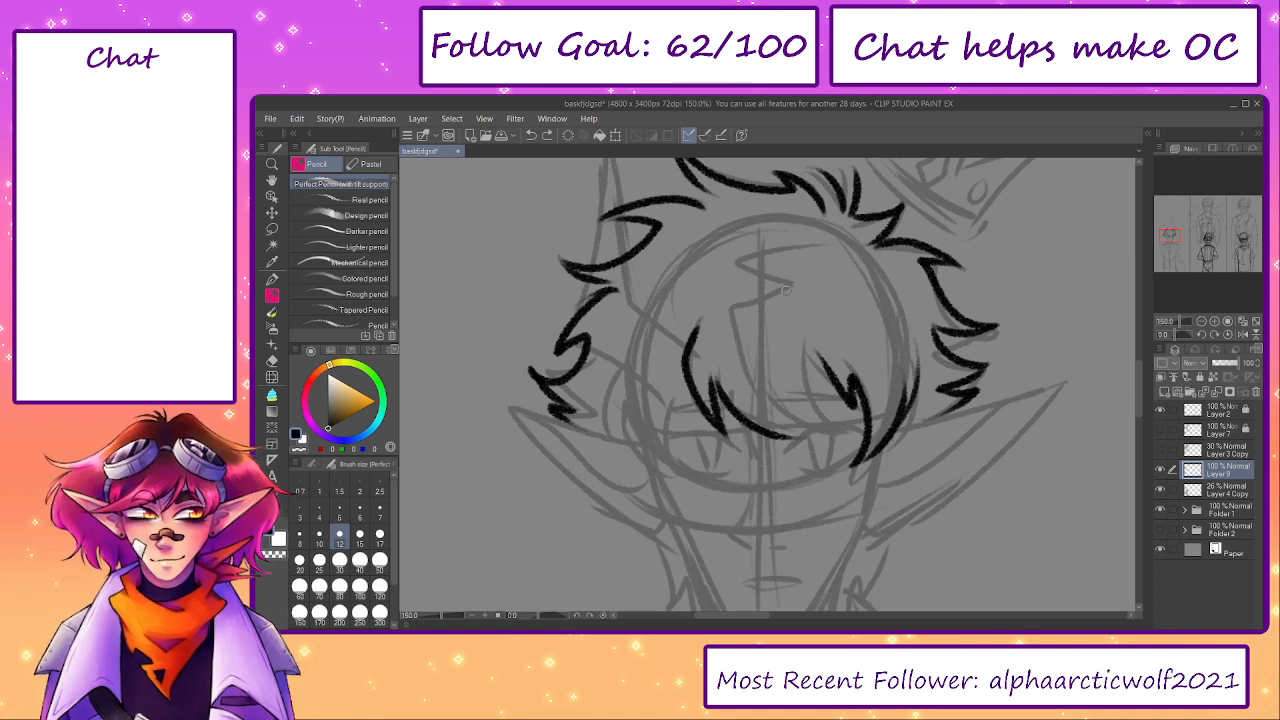
- Ink the curved central bang lock with its short inner strands and link its lower edge to the neighbouring lock, undoing stray strokes
mouse_move(811, 307)
mouse_down()
mouse_move(785, 374)
mouse_move(808, 420)
mouse_up()
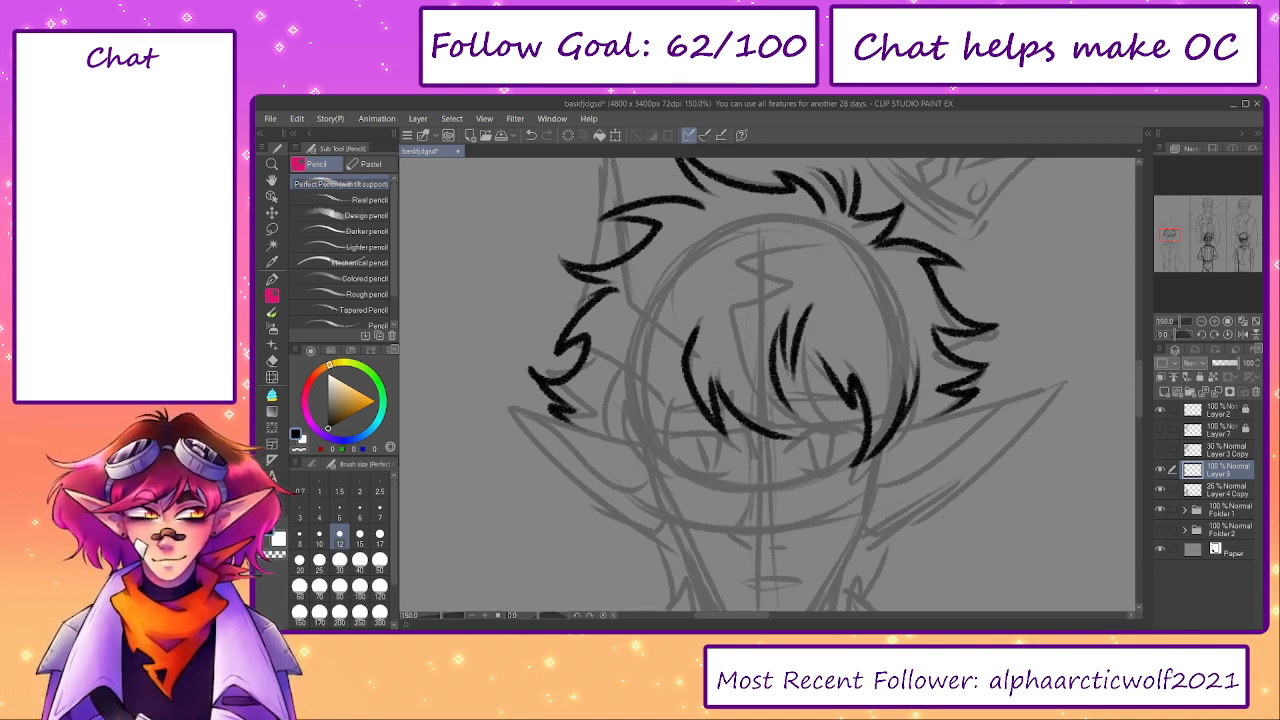
key(ctrl+z)
mouse_move(783, 336)
mouse_down()
mouse_move(777, 392)
mouse_move(827, 426)
mouse_up()
mouse_move(816, 430)
mouse_down()
mouse_move(739, 388)
mouse_move(829, 427)
mouse_move(738, 387)
mouse_move(794, 437)
mouse_move(832, 421)
mouse_up()
key(ctrl+z)
key(ctrl+z)
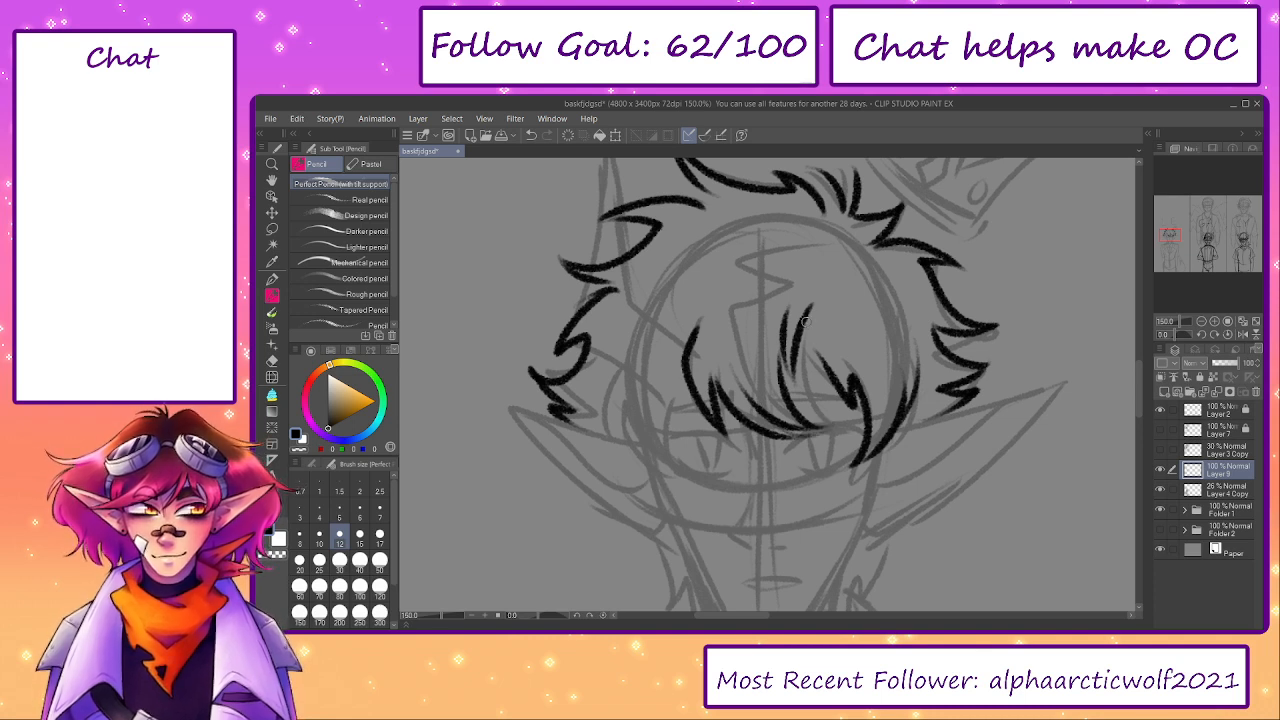
drag(805, 320, 838, 388)
key(ctrl+z)
drag(811, 308, 811, 400)
key(ctrl+z)
key(ctrl+z)
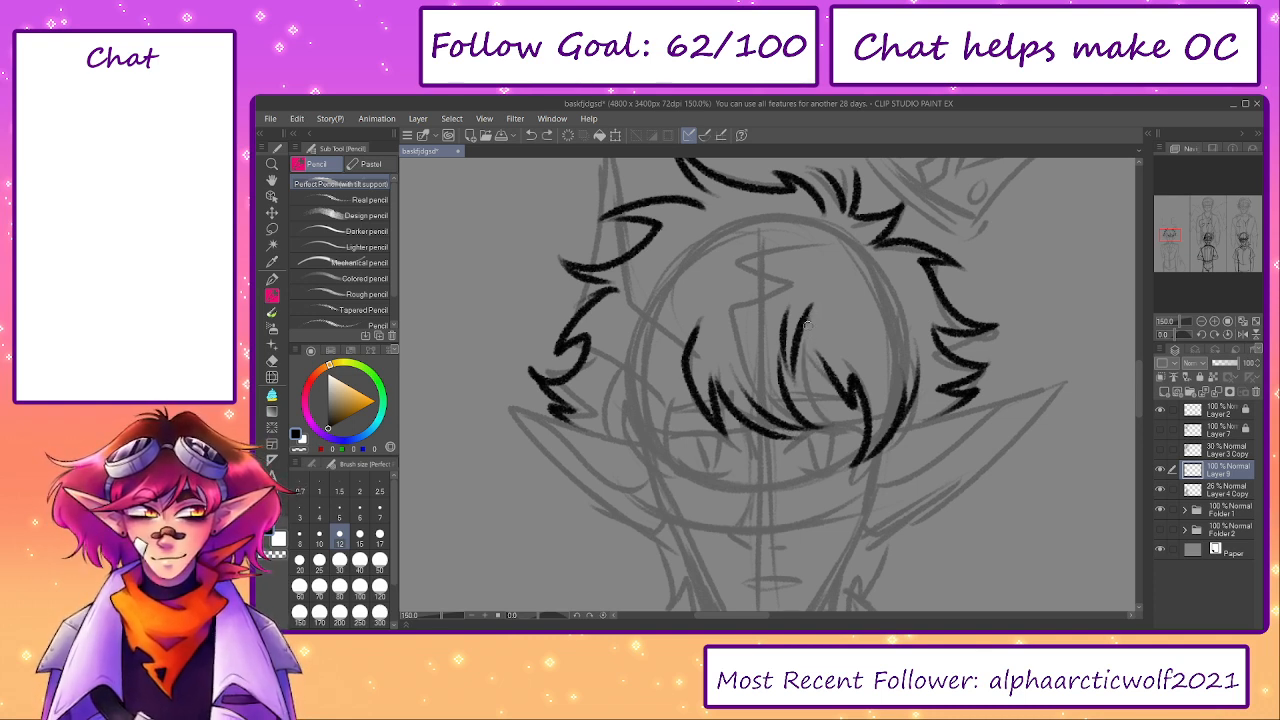
drag(808, 324, 826, 402)
drag(827, 402, 825, 339)
key(ctrl+z)
key(ctrl+z)
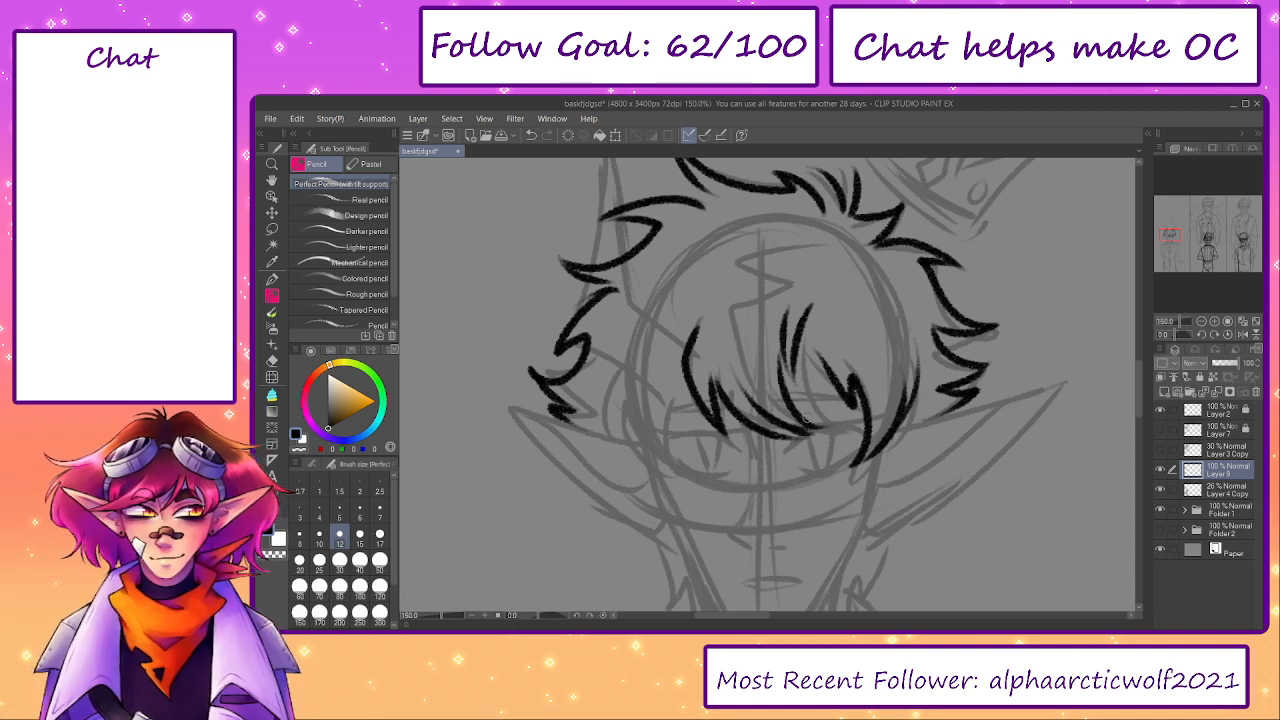
- Redraw the lower sweep of the bangs where the central lock's tip ends
key(ctrl+z)
key(ctrl+z)
drag(777, 423, 821, 431)
key(ctrl+z)
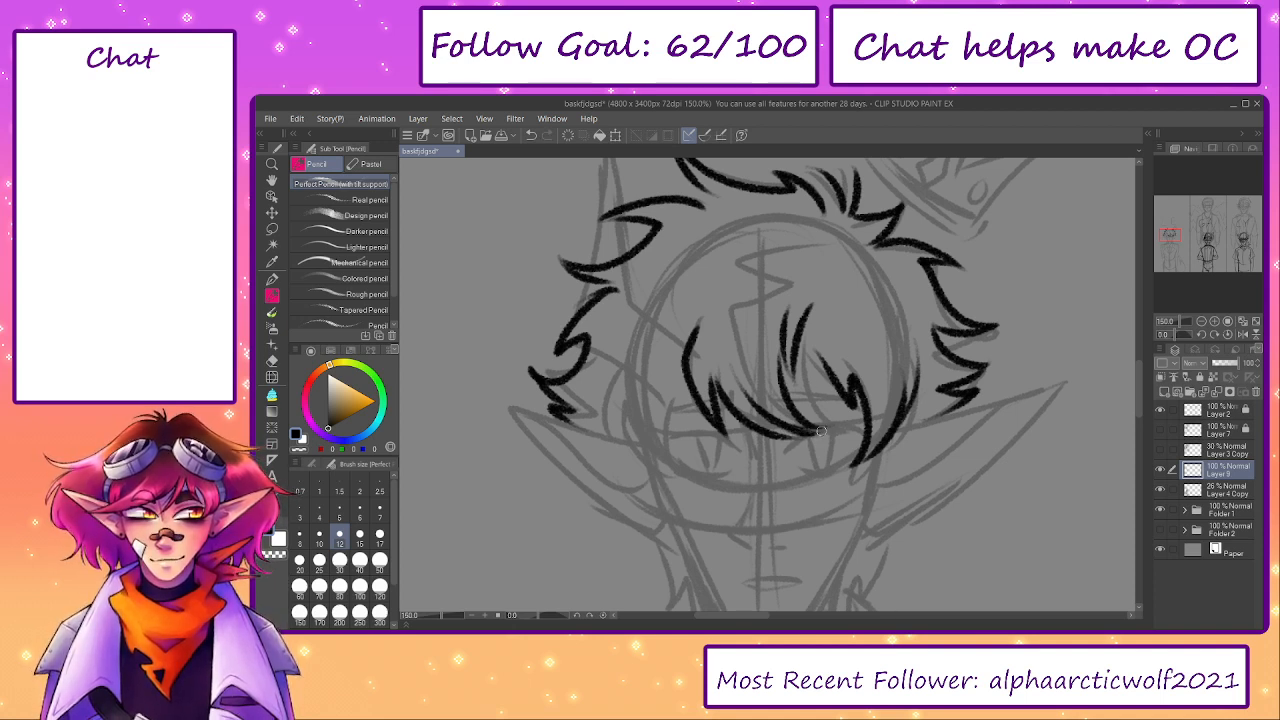
scroll(786, 408, up, 1)
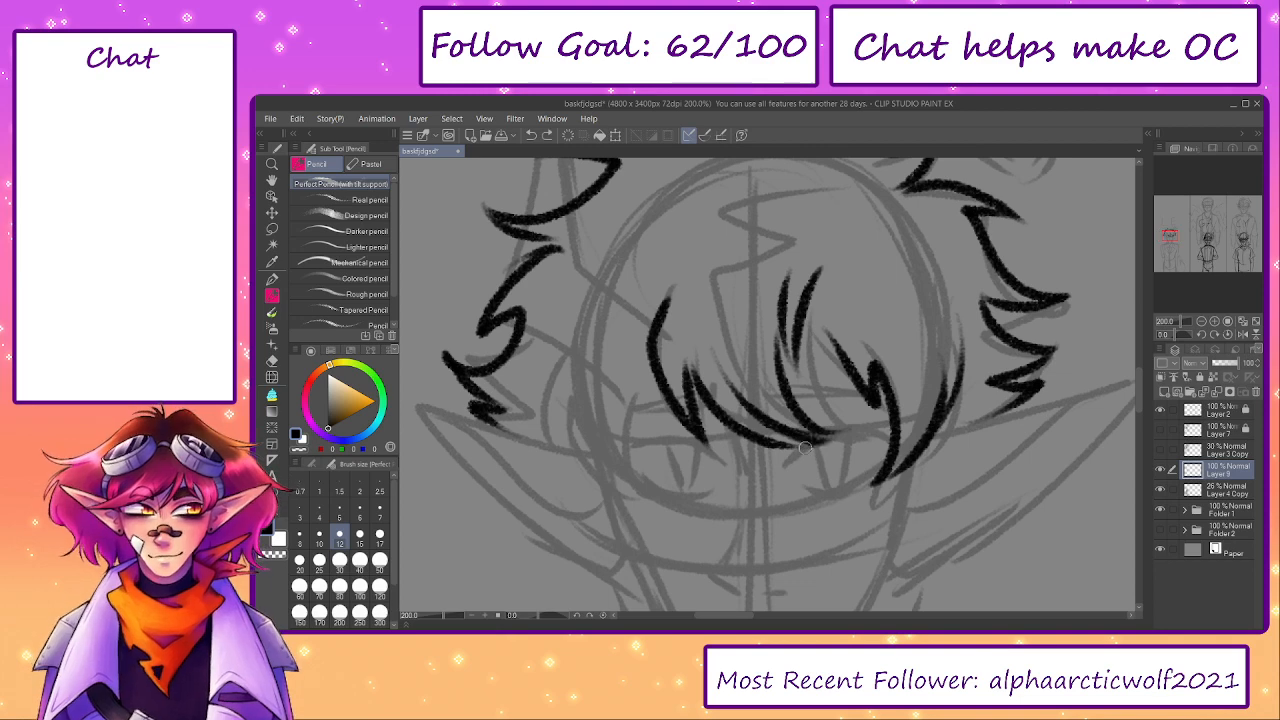
key(ctrl+z)
- Ink jagged strands joining the central bangs to the crown-side lock, and add a pointed lock by the opposite ear
drag(813, 303, 835, 381)
drag(830, 327, 850, 370)
key(ctrl+z)
drag(783, 331, 797, 371)
mouse_move(677, 381)
mouse_down()
mouse_move(769, 371)
mouse_move(789, 394)
mouse_move(789, 431)
mouse_move(748, 385)
mouse_move(752, 464)
mouse_move(690, 372)
mouse_move(700, 427)
mouse_up()
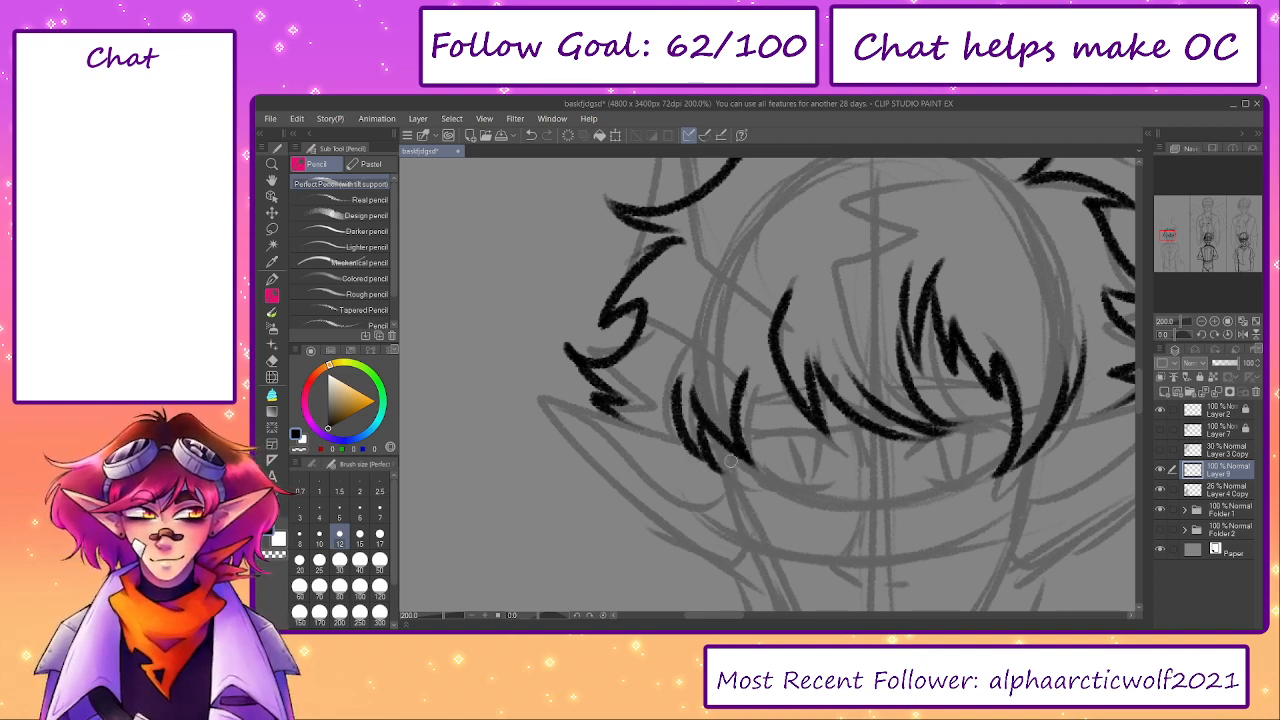
- Add short accent strokes beneath the crown tufts and along the inner hair, undoing the long trial stroke across the forehead
mouse_move(851, 329)
mouse_down()
mouse_move(791, 377)
mouse_move(765, 462)
mouse_up()
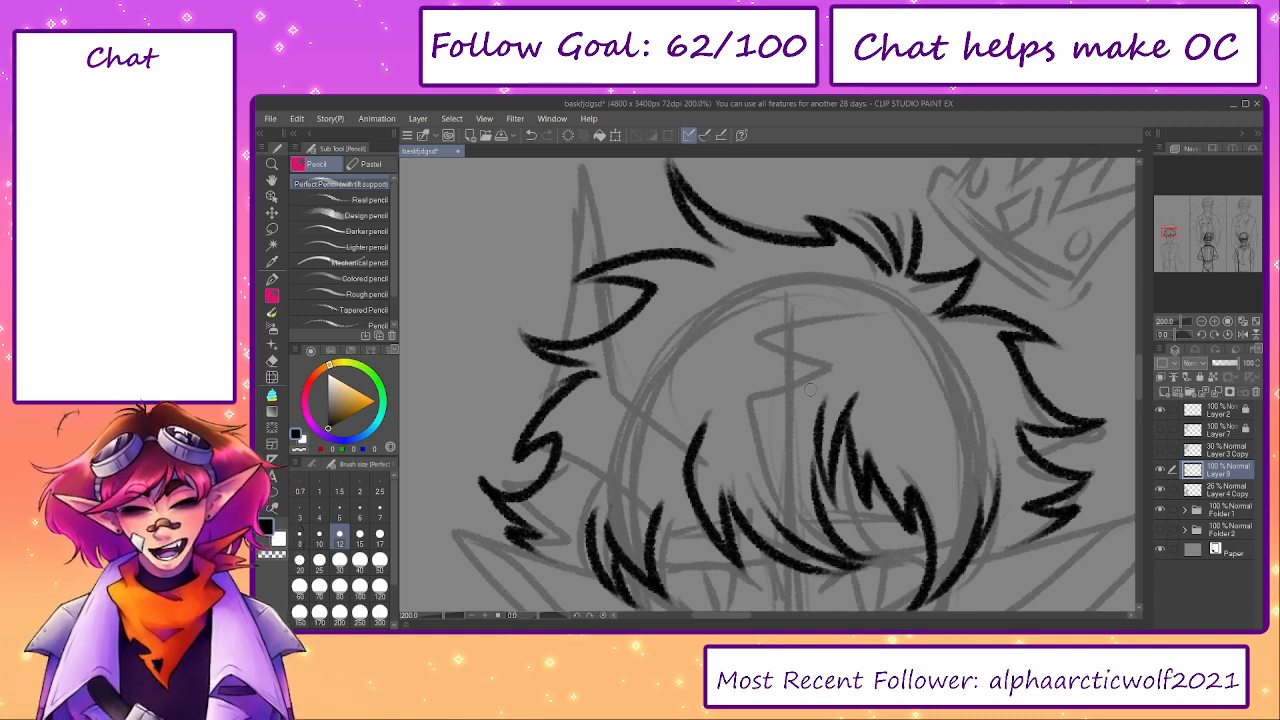
mouse_move(770, 412)
mouse_down()
mouse_move(777, 369)
mouse_move(774, 383)
mouse_up()
drag(831, 287, 739, 324)
key(ctrl+z)
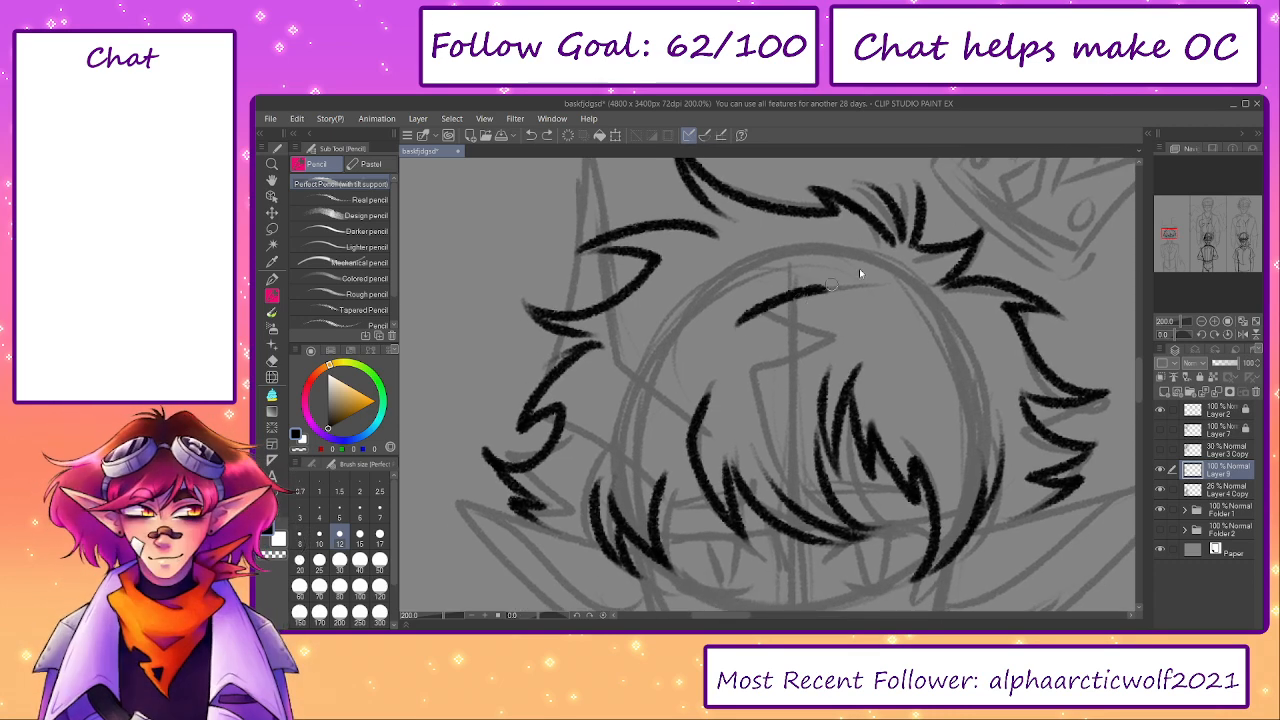
mouse_move(873, 253)
mouse_down()
mouse_move(820, 269)
mouse_move(840, 243)
mouse_up()
key(ctrl+z)
key(ctrl+z)
drag(870, 252, 829, 250)
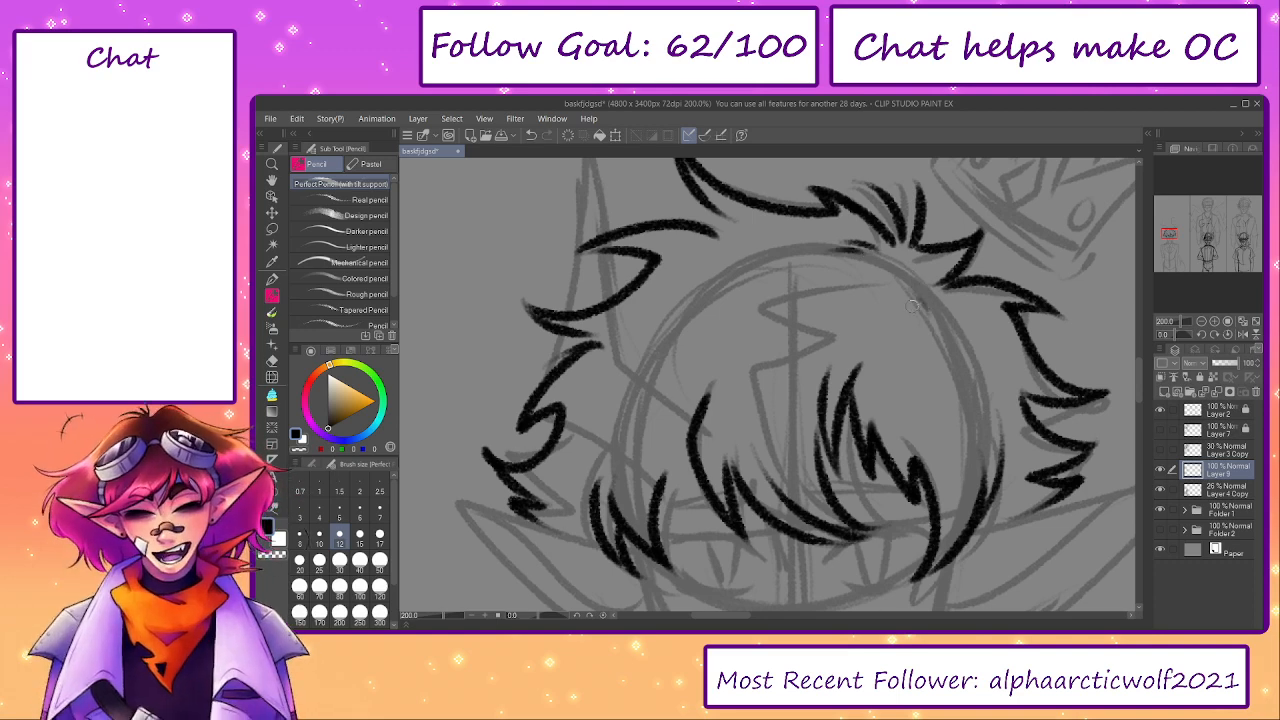
drag(968, 511, 954, 483)
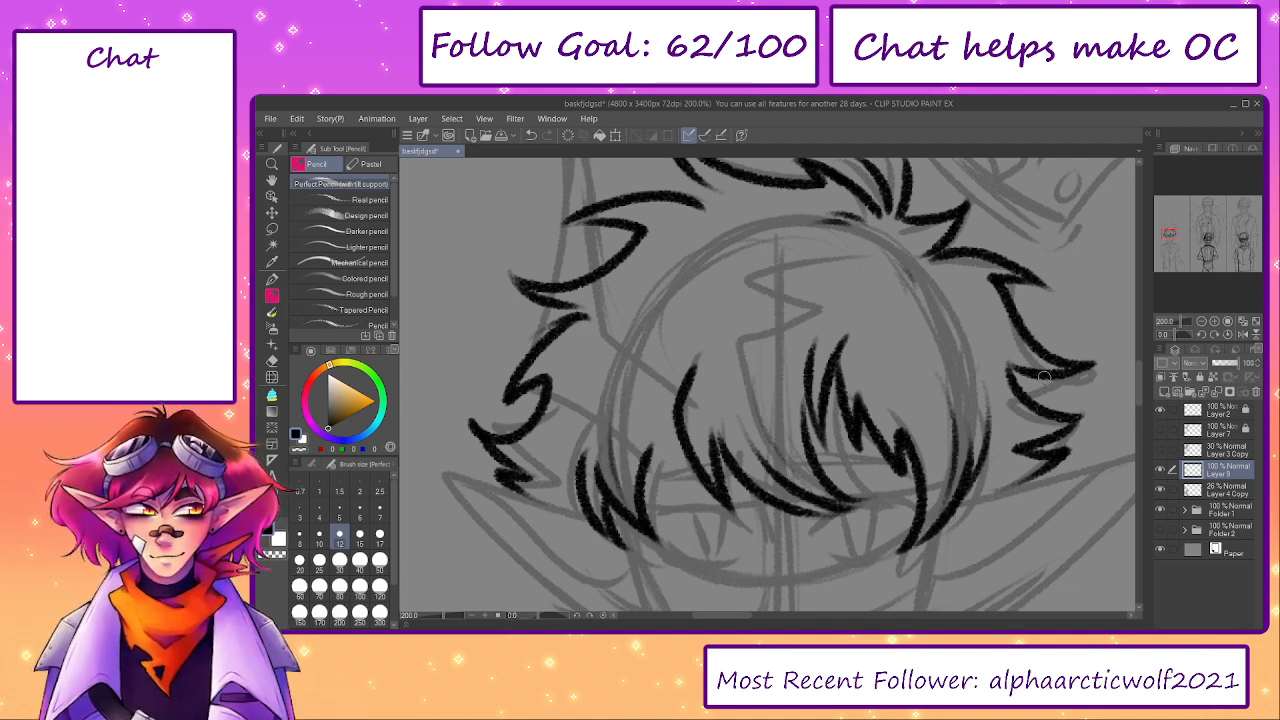
- Ink inner strand lines rising from the side spikes beneath the tilted crown, redoing them until they follow the hair's curve
drag(1038, 379, 978, 344)
key(ctrl+z)
key(ctrl+z)
mouse_move(1015, 382)
mouse_down()
mouse_move(977, 320)
mouse_move(990, 315)
mouse_move(984, 296)
mouse_up()
key(ctrl+z)
key(ctrl+z)
drag(1016, 386, 993, 322)
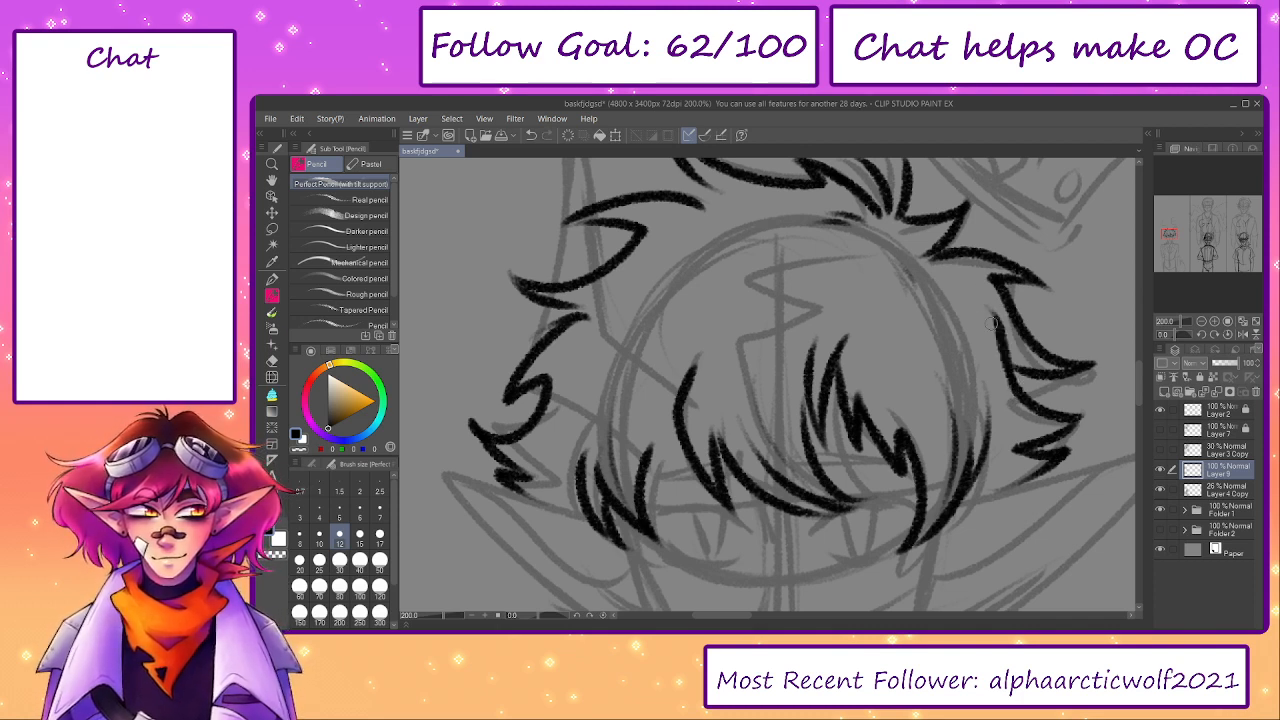
key(ctrl+z)
mouse_move(1017, 389)
mouse_down()
mouse_move(992, 313)
mouse_move(970, 298)
mouse_up()
drag(1000, 338, 968, 290)
drag(1008, 433, 964, 379)
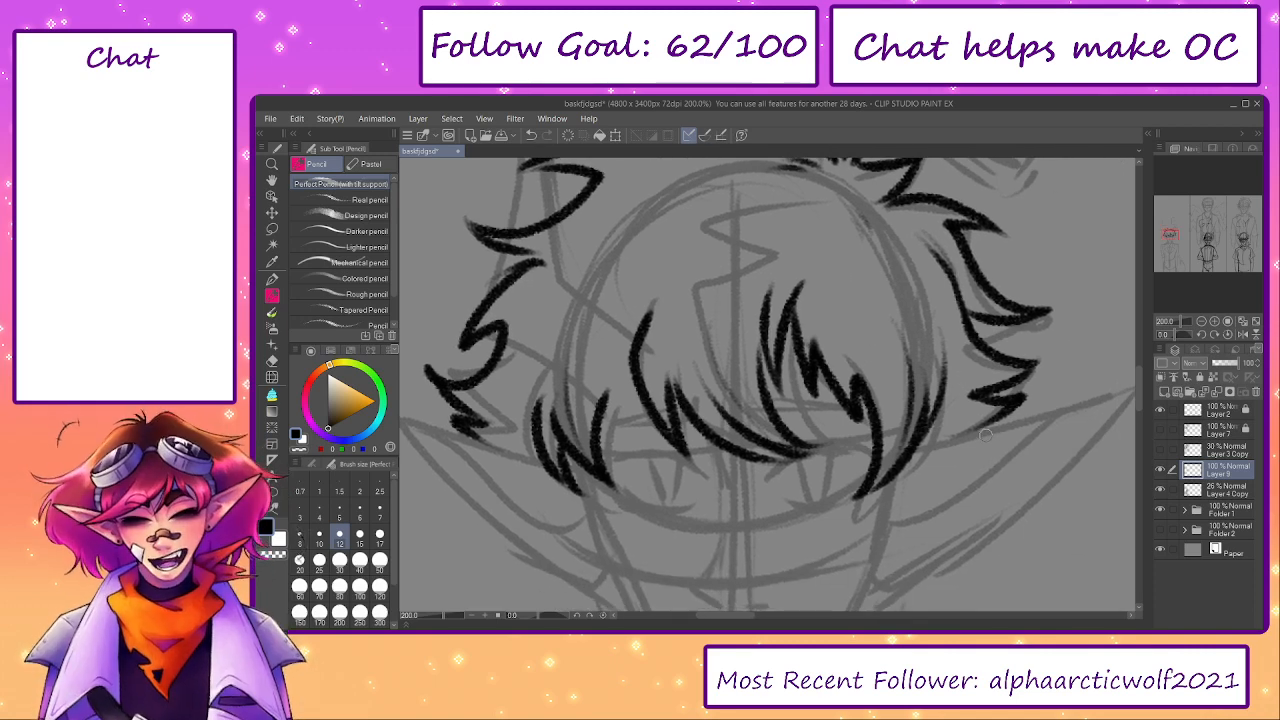
- Extend the side spike opposite the crown inward, hiding the Layer 4 Copy sketch temporarily to refine the strands, and show it again
drag(815, 397, 925, 452)
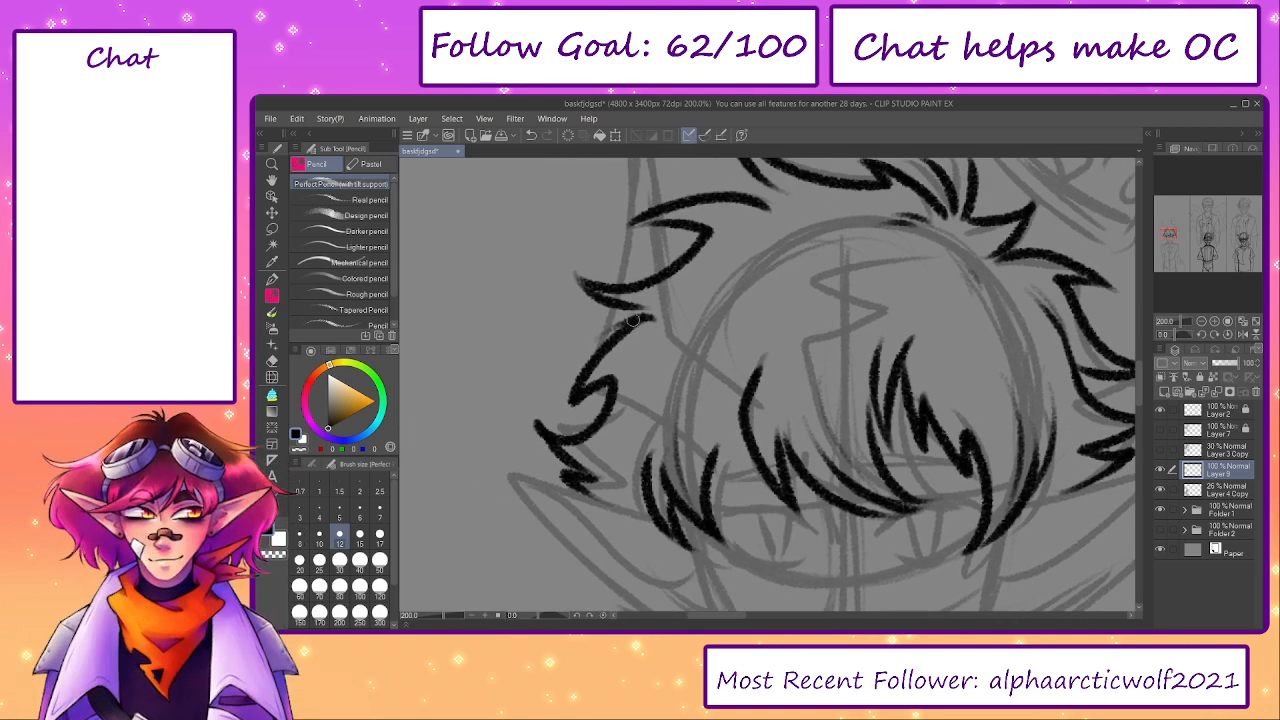
mouse_move(644, 315)
mouse_down()
mouse_move(690, 292)
mouse_move(722, 316)
mouse_up()
key(ctrl+z)
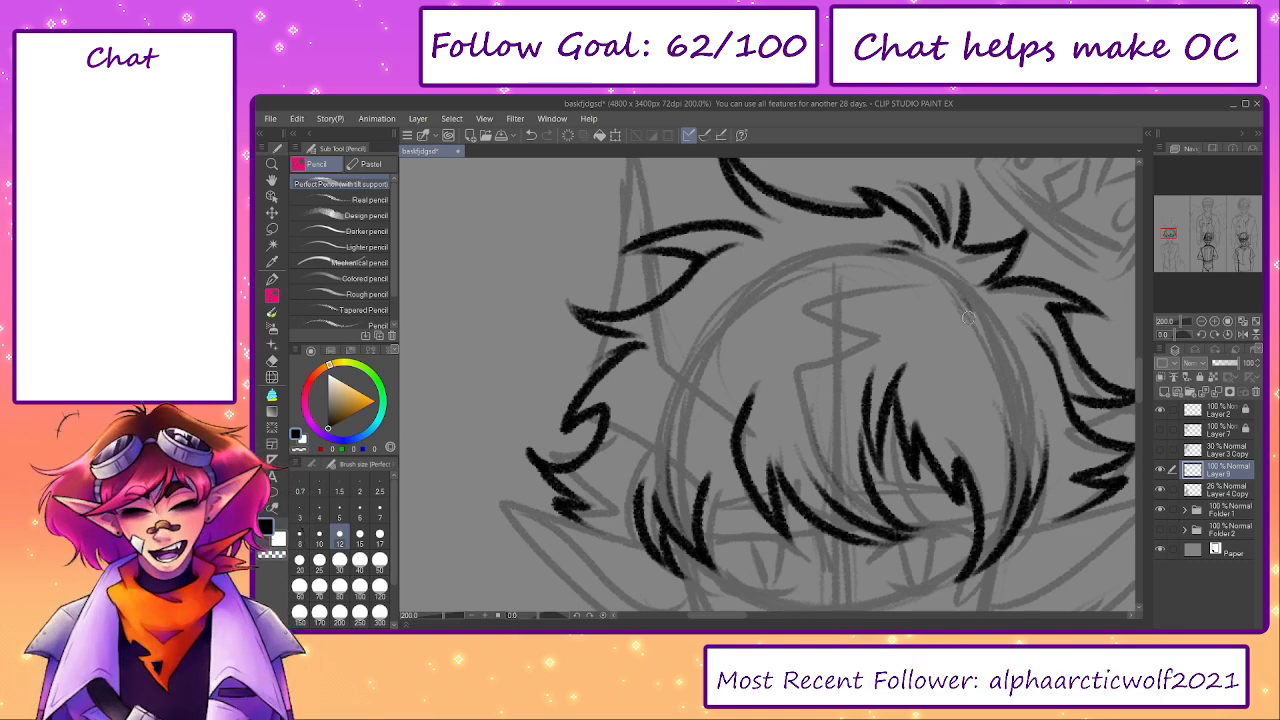
click(1160, 490)
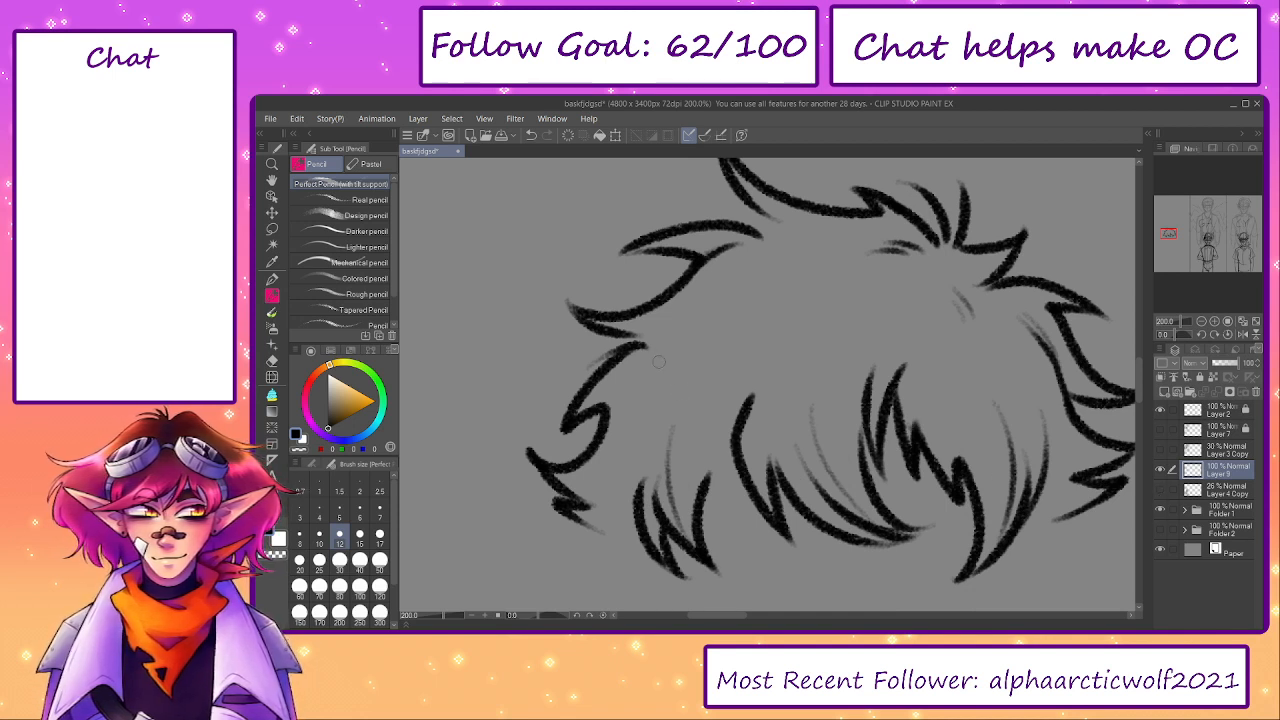
mouse_move(650, 346)
mouse_down()
mouse_move(591, 351)
mouse_move(644, 348)
mouse_move(619, 451)
mouse_move(660, 332)
mouse_move(615, 330)
mouse_move(686, 317)
mouse_move(622, 334)
mouse_move(678, 334)
mouse_move(706, 317)
mouse_up()
key(ctrl+z)
key(ctrl+z)
key(ctrl+z)
key(ctrl+z)
mouse_move(1021, 505)
mouse_down()
mouse_move(946, 477)
mouse_move(922, 495)
mouse_move(989, 437)
mouse_move(1025, 453)
mouse_up()
click(1160, 491)
- Add a new raster layer above Layer 9 and ink the lower edge of the tall horn's base beside the bangs
click(1167, 391)
drag(786, 382, 854, 418)
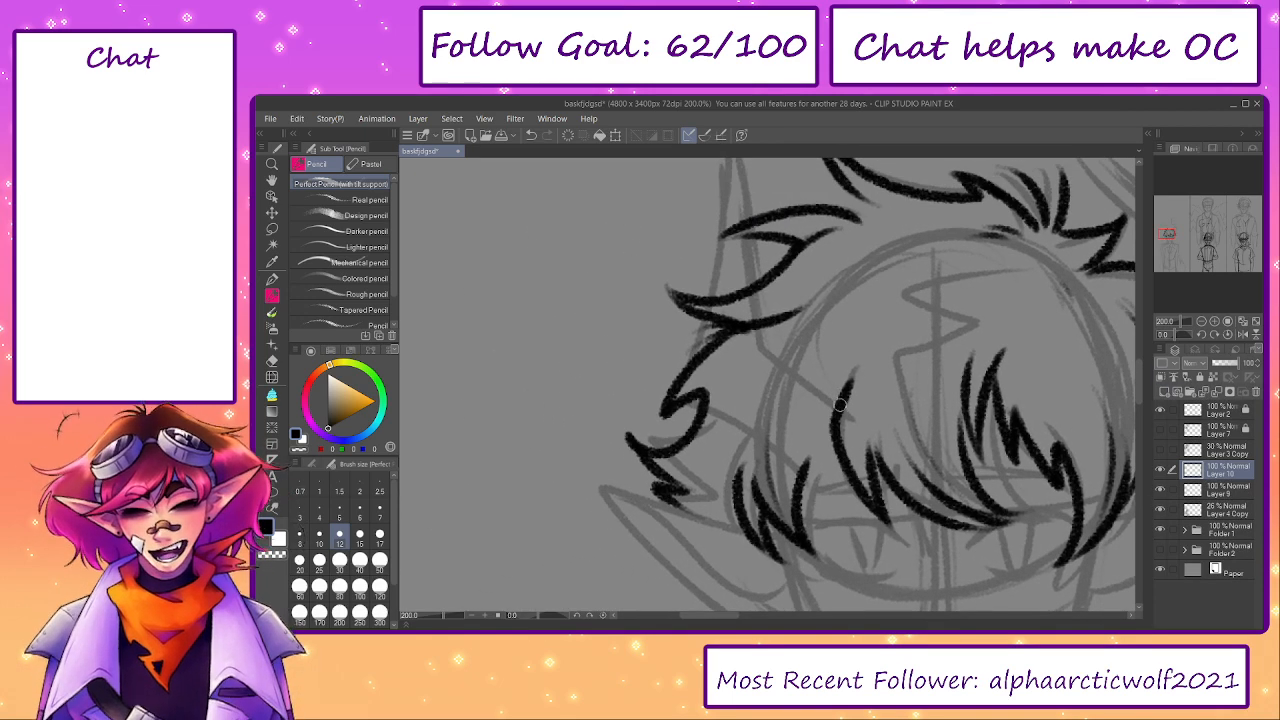
mouse_move(813, 494)
mouse_down()
mouse_move(702, 404)
mouse_move(668, 396)
mouse_move(792, 459)
mouse_move(720, 423)
mouse_move(720, 206)
mouse_up()
key(ctrl+z)
drag(722, 212, 712, 274)
key(ctrl+z)
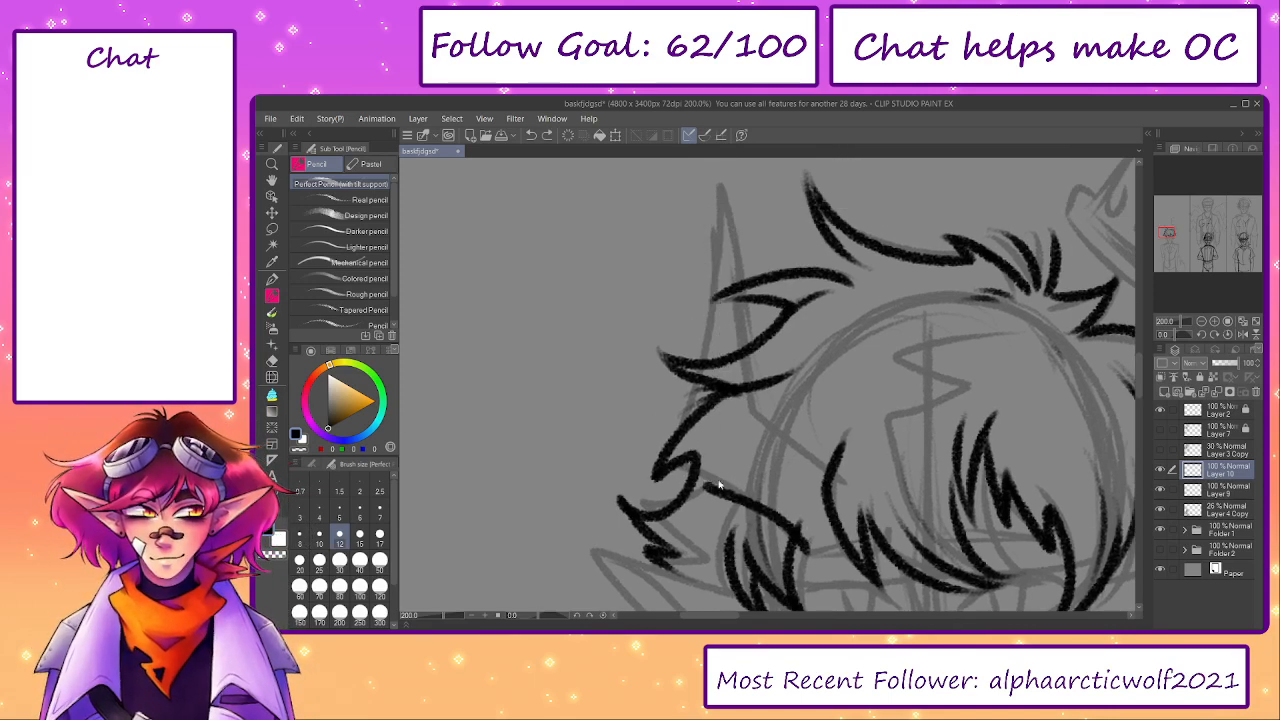
- Ink the horn's two long sides from its tip down to the base and the bangs, redrawing unsatisfying lines
drag(708, 488, 710, 260)
key(ctrl+z)
mouse_move(710, 482)
mouse_down()
mouse_move(713, 270)
mouse_move(699, 216)
mouse_move(774, 360)
mouse_up()
key(ctrl+z)
drag(708, 240, 790, 430)
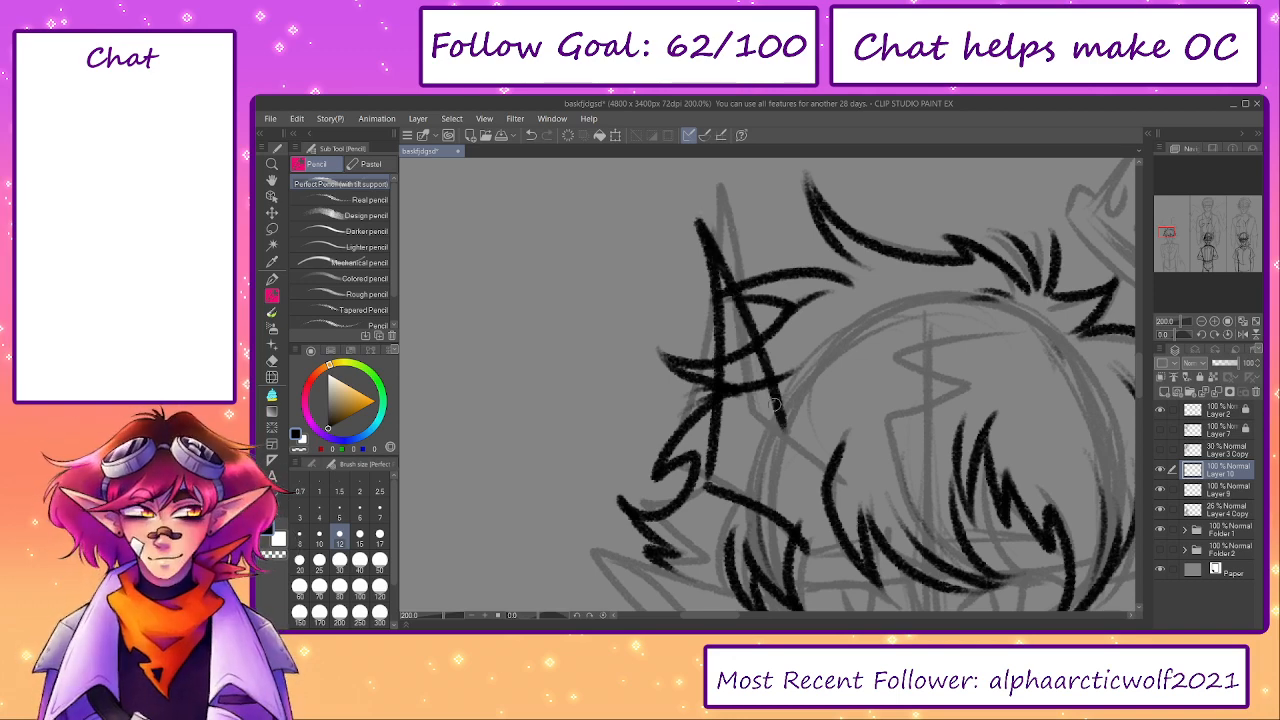
key(ctrl+z)
mouse_move(704, 234)
mouse_down()
mouse_move(771, 430)
mouse_move(828, 466)
mouse_up()
key(ctrl+z)
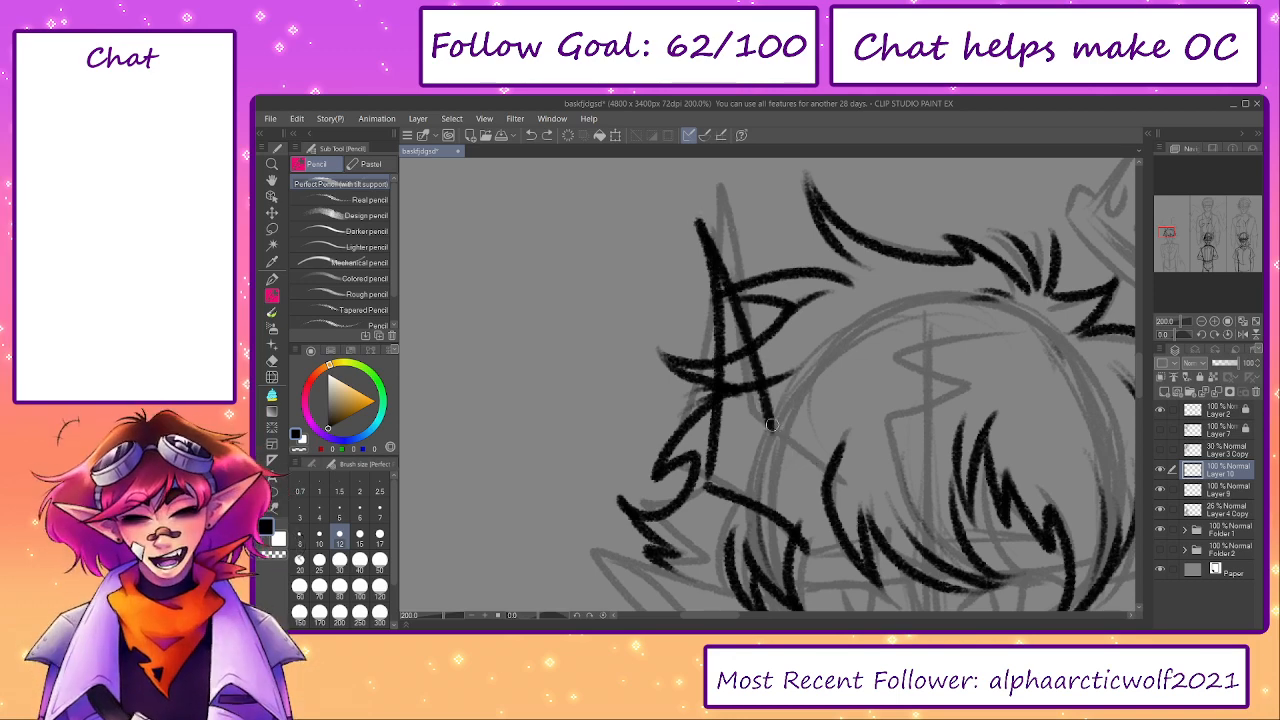
mouse_move(770, 422)
mouse_down()
mouse_move(839, 470)
mouse_move(770, 422)
mouse_move(840, 463)
mouse_move(774, 455)
mouse_move(763, 415)
mouse_up()
key(ctrl+z)
key(ctrl+z)
- Erase the Layer 9 hair lines that cross inside the horn while the Layer 4 Copy sketch is hidden, and show the sketch again
click(1160, 511)
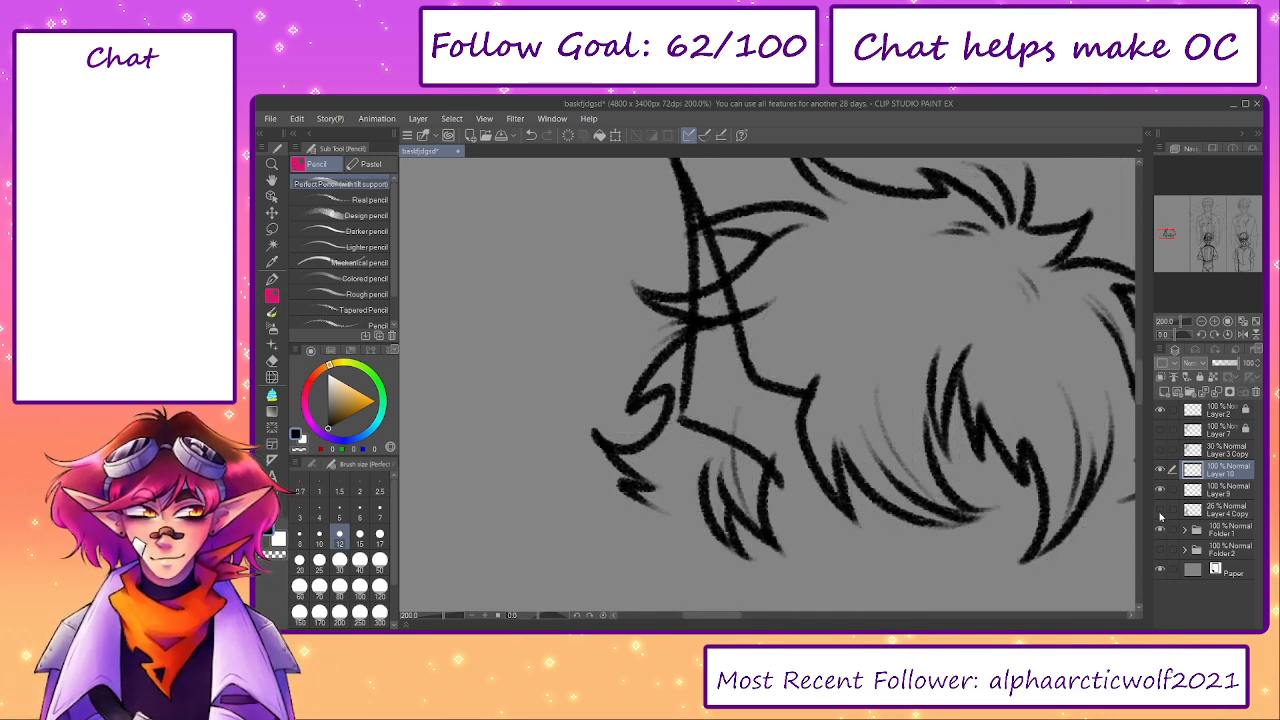
click(1210, 490)
key(e)
mouse_move(690, 335)
mouse_down()
mouse_move(707, 275)
mouse_move(727, 350)
mouse_move(710, 270)
mouse_move(716, 325)
mouse_up()
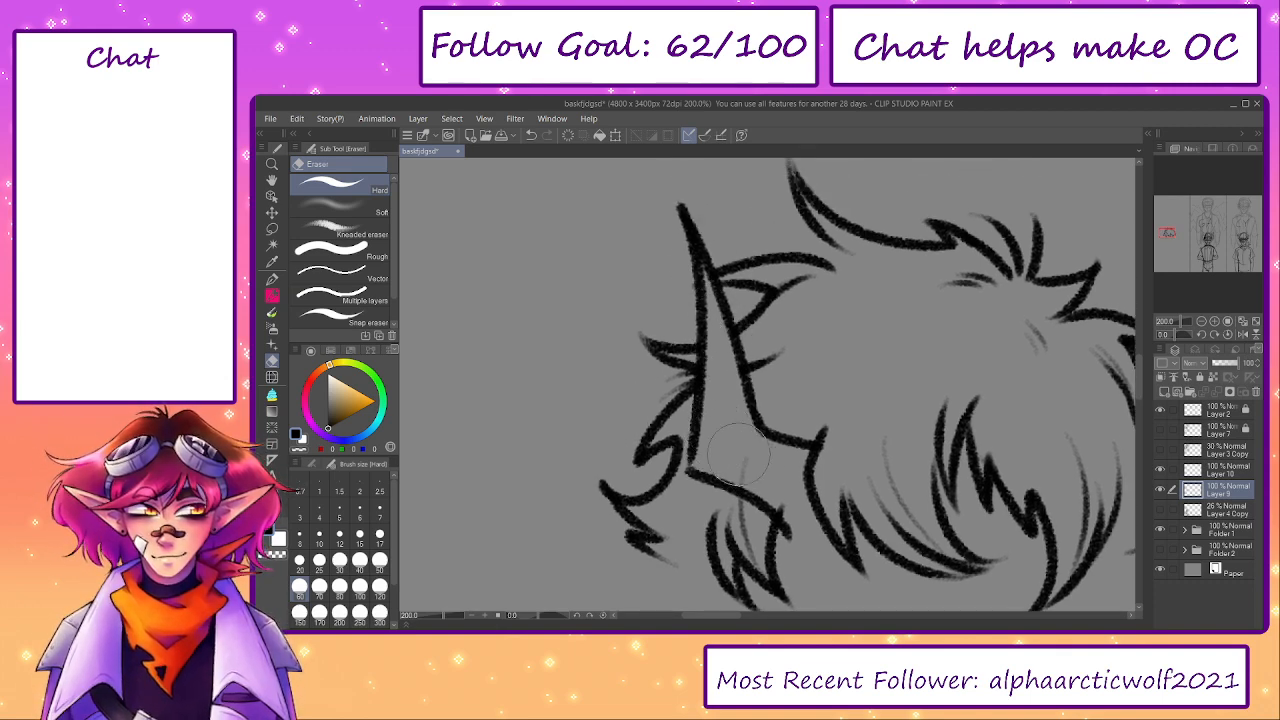
key(p)
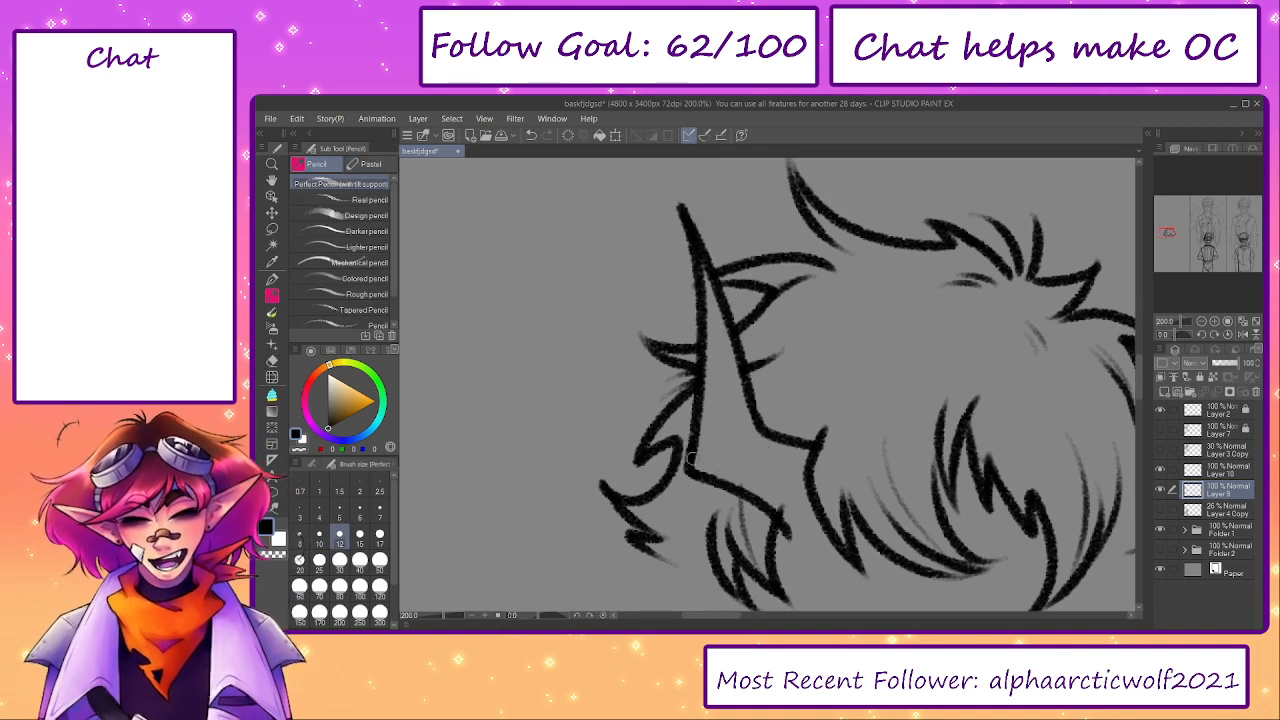
mouse_move(910, 487)
mouse_down()
mouse_move(767, 522)
mouse_move(760, 432)
mouse_up()
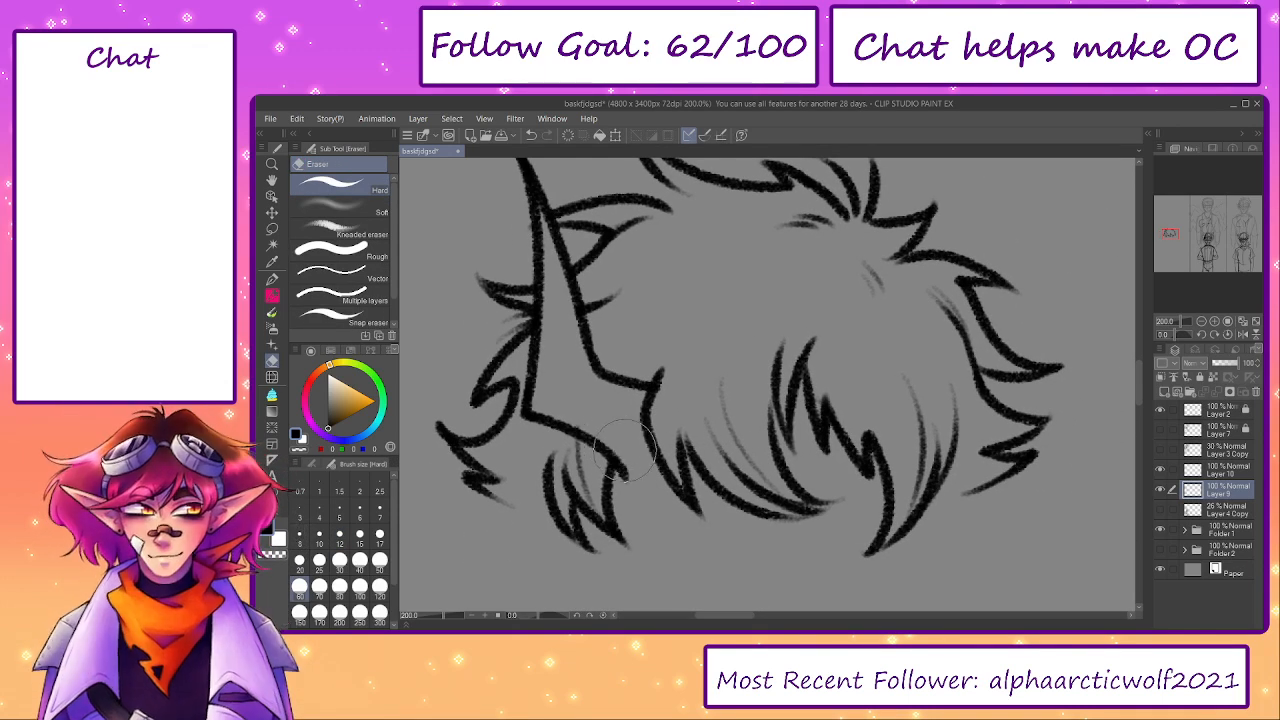
click(1160, 509)
- Ink the first tall spike of the tilted crown, redoing the line that runs down into the adjoining notch
drag(1054, 371, 871, 460)
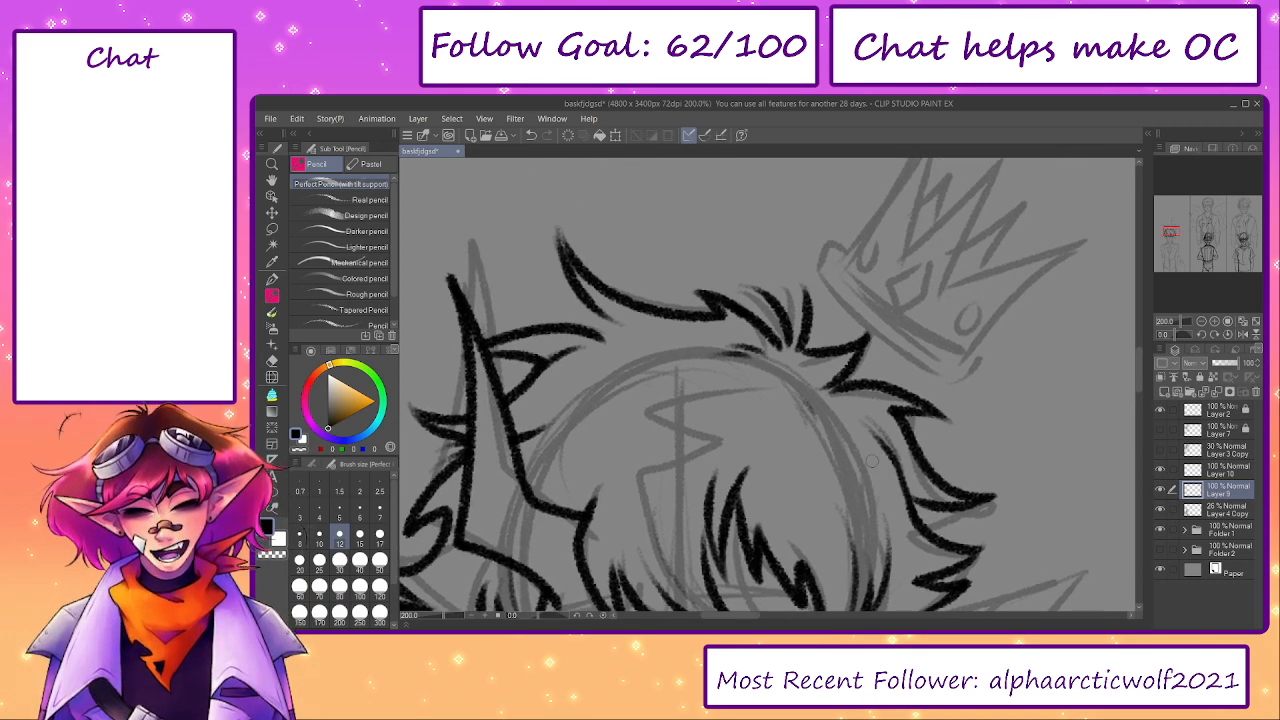
mouse_move(855, 270)
mouse_down()
mouse_move(827, 313)
mouse_move(871, 226)
mouse_move(866, 293)
mouse_up()
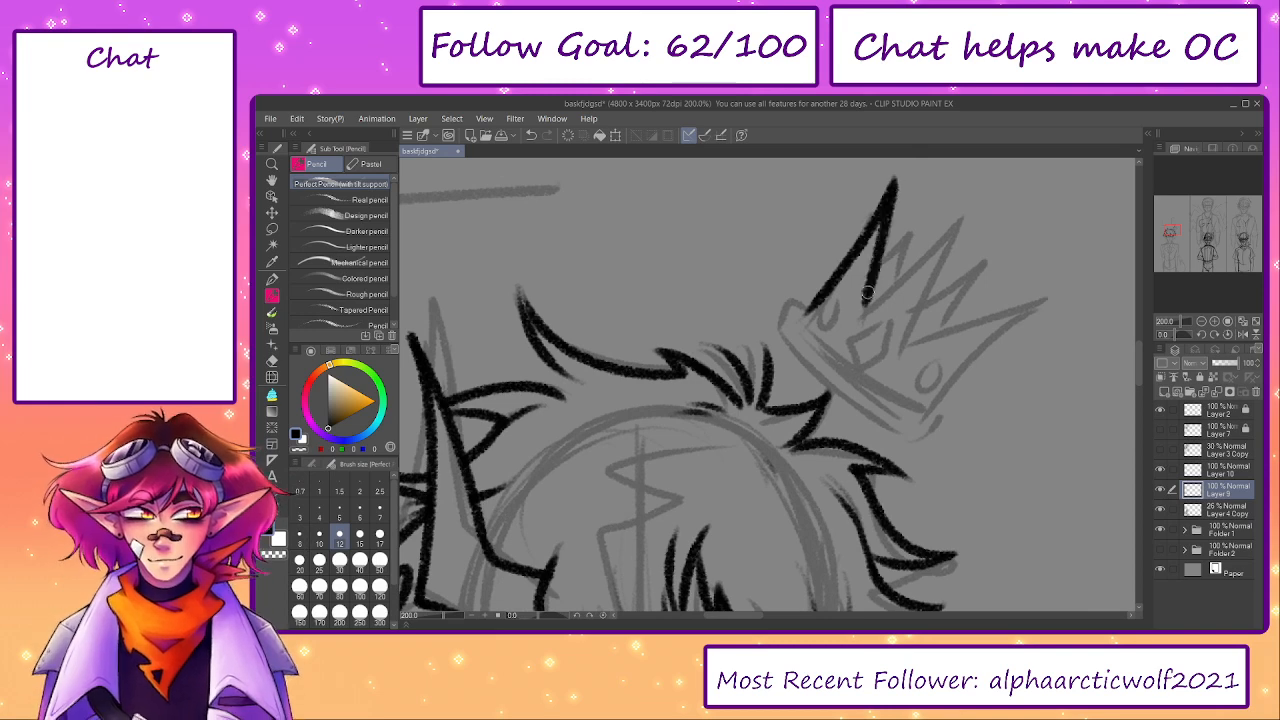
key(ctrl+z)
mouse_move(893, 180)
mouse_down()
mouse_move(855, 324)
mouse_move(920, 282)
mouse_up()
key(ctrl+z)
mouse_move(850, 324)
mouse_down()
mouse_move(917, 272)
mouse_move(878, 348)
mouse_up()
key(ctrl+z)
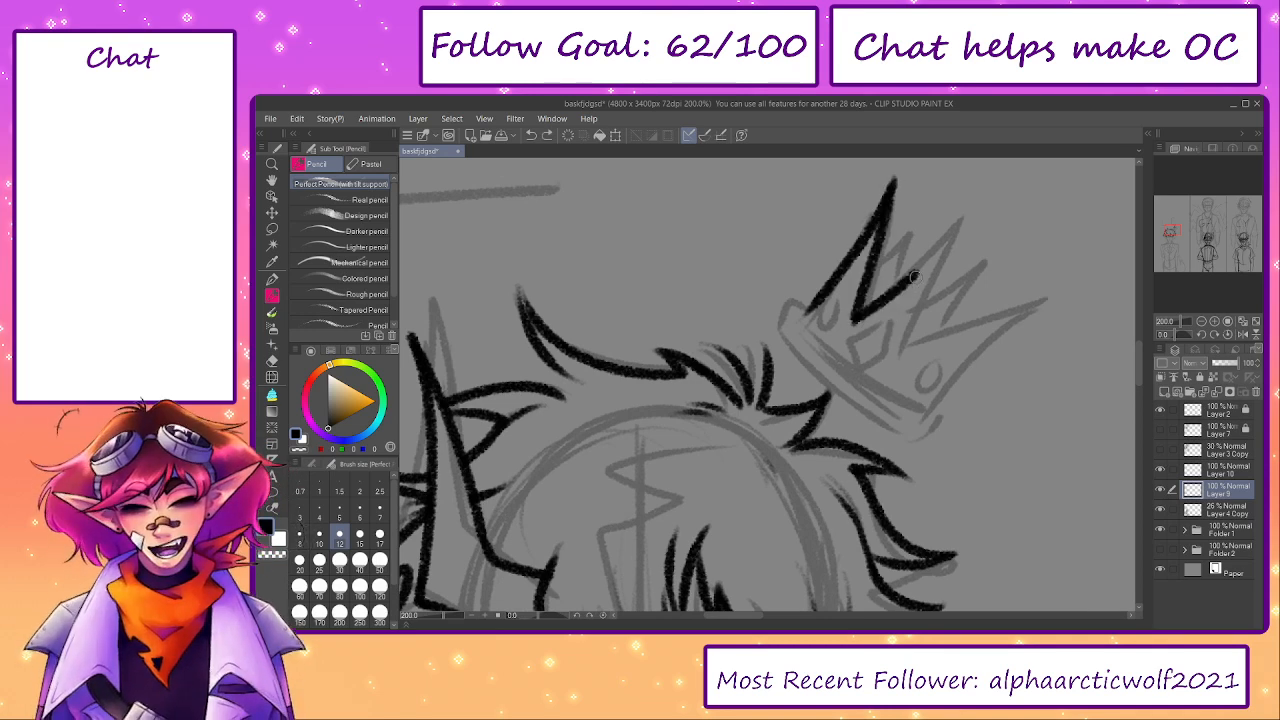
drag(916, 272, 908, 318)
mouse_move(919, 419)
mouse_down()
mouse_move(1047, 296)
mouse_move(890, 357)
mouse_up()
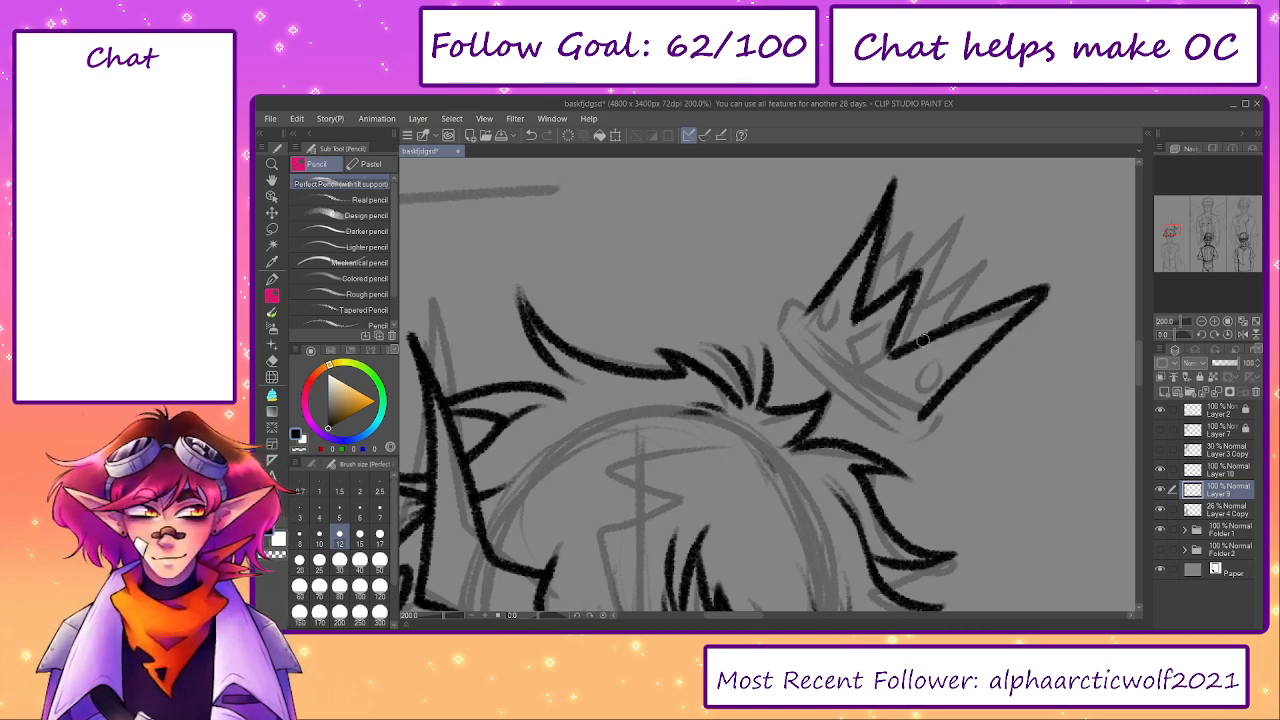
key(ctrl+z)
key(ctrl+z)
key(ctrl+z)
- Ink the long outer spike at the far end of the tilted crown, redoing its edges and tip
key(ctrl+z)
mouse_move(921, 410)
mouse_down()
mouse_move(1041, 299)
mouse_move(893, 350)
mouse_up()
key(ctrl+z)
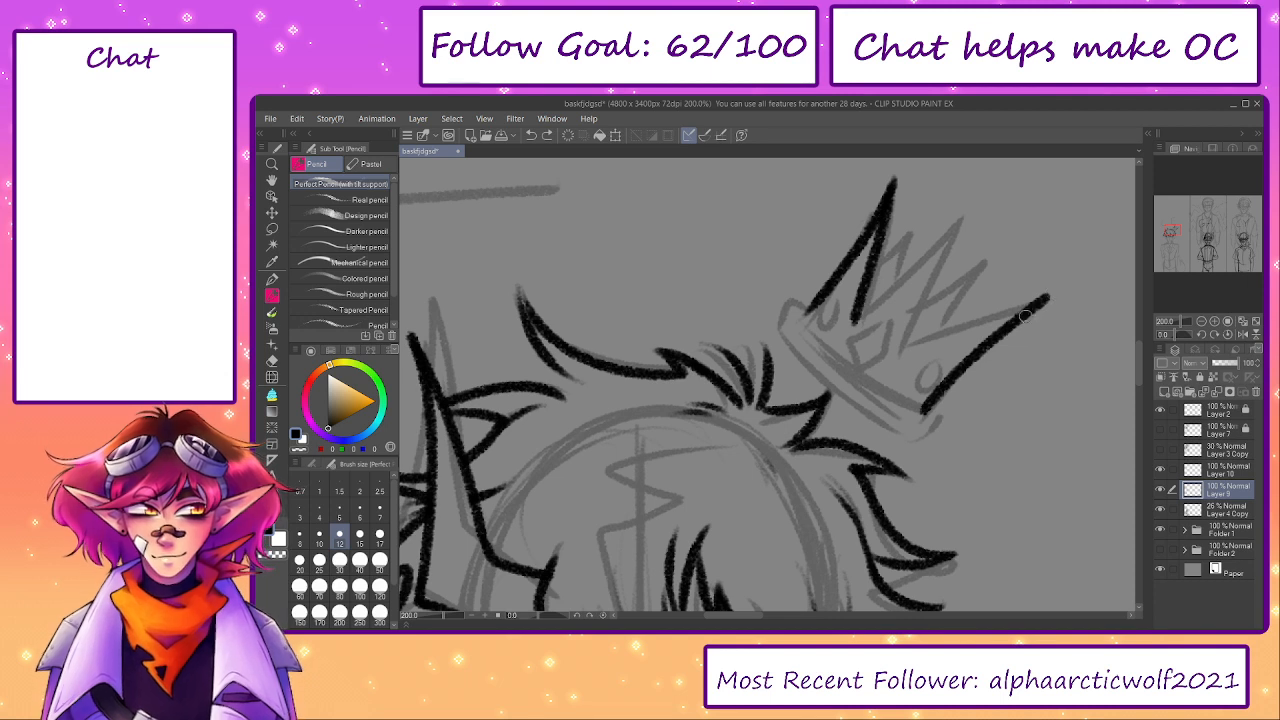
mouse_move(1025, 316)
mouse_down()
mouse_move(1002, 309)
mouse_move(1067, 282)
mouse_move(905, 346)
mouse_move(946, 263)
mouse_up()
- Ink the two shorter spikes between the crown's tall end spikes, undoing and redrawing their zigzag edges
key(ctrl+z)
key(ctrl+z)
mouse_move(905, 347)
mouse_down()
mouse_move(968, 240)
mouse_move(855, 322)
mouse_move(937, 266)
mouse_move(903, 346)
mouse_move(949, 257)
mouse_move(902, 290)
mouse_move(897, 341)
mouse_move(907, 337)
mouse_up()
key(ctrl+z)
key(ctrl+z)
key(ctrl+z)
key(ctrl+z)
key(ctrl+z)
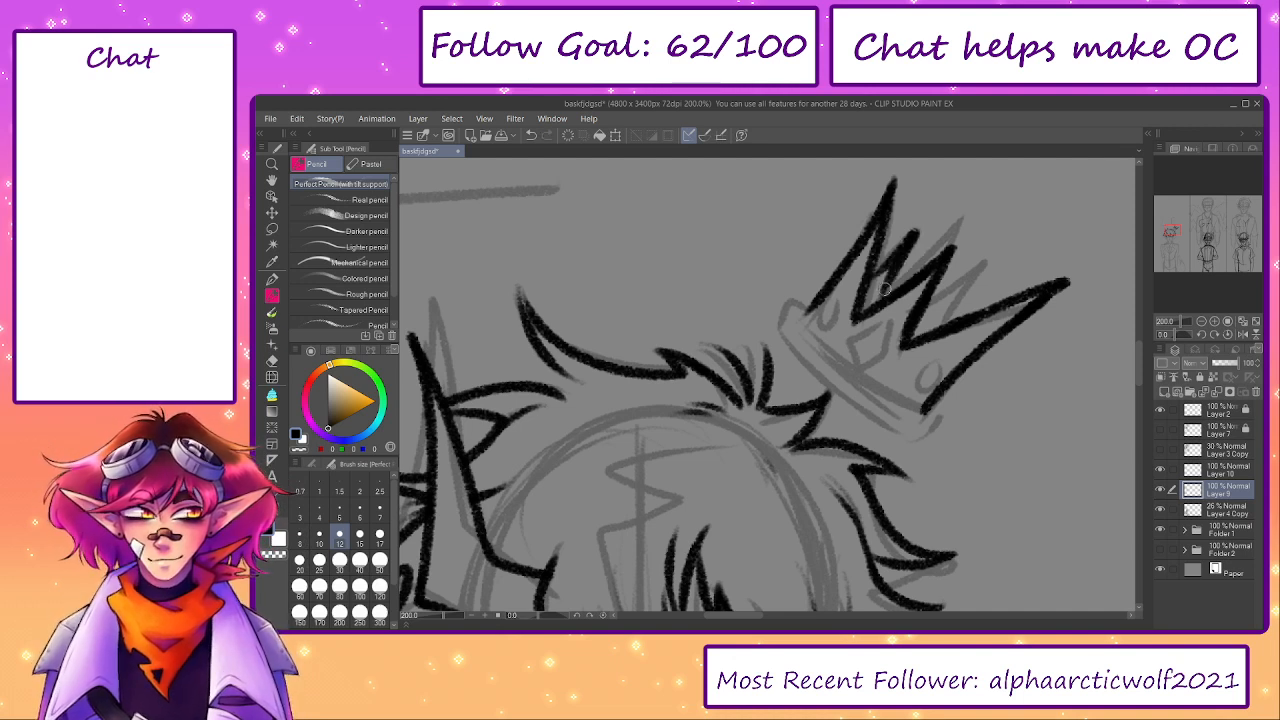
drag(865, 283, 897, 288)
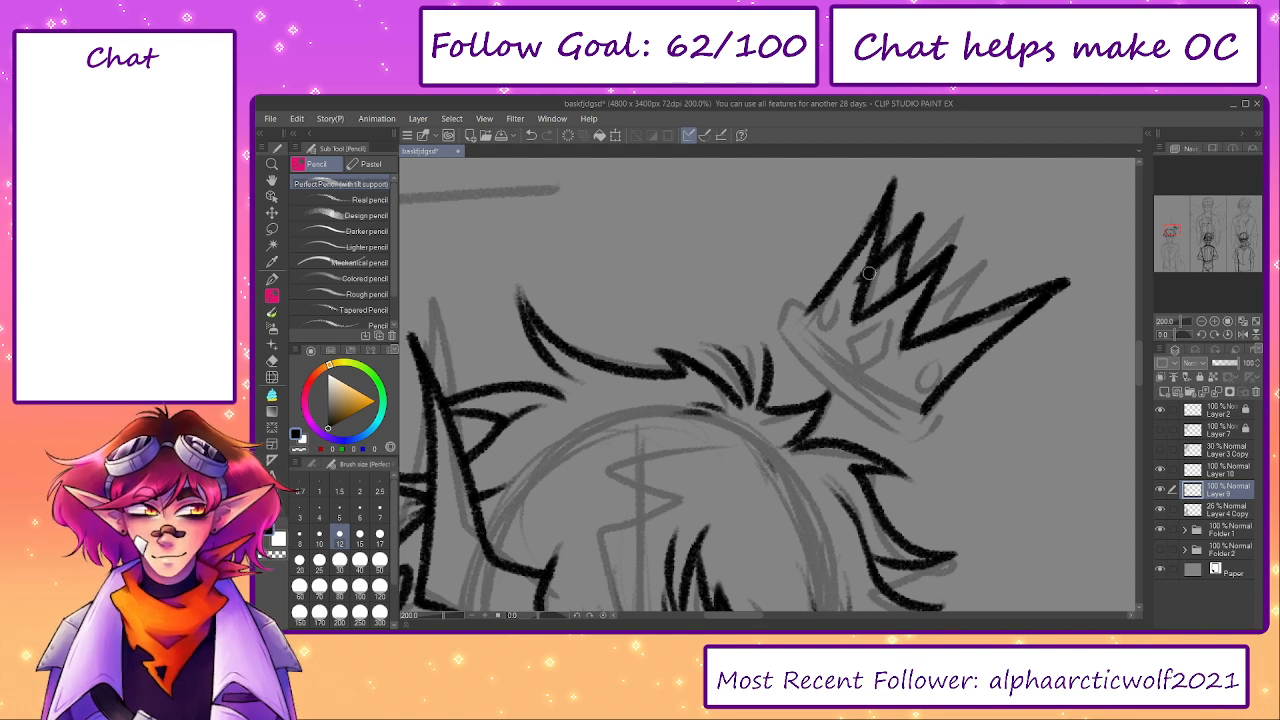
- Undo the two shorter spikes and ink one wider middle spike between the crown's tall end spikes
key(ctrl+z)
mouse_move(869, 272)
mouse_down()
mouse_move(936, 214)
mouse_move(887, 279)
mouse_up()
mouse_move(972, 315)
mouse_down()
mouse_move(953, 294)
mouse_move(931, 305)
mouse_up()
drag(933, 377, 897, 417)
key(ctrl+z)
key(ctrl+z)
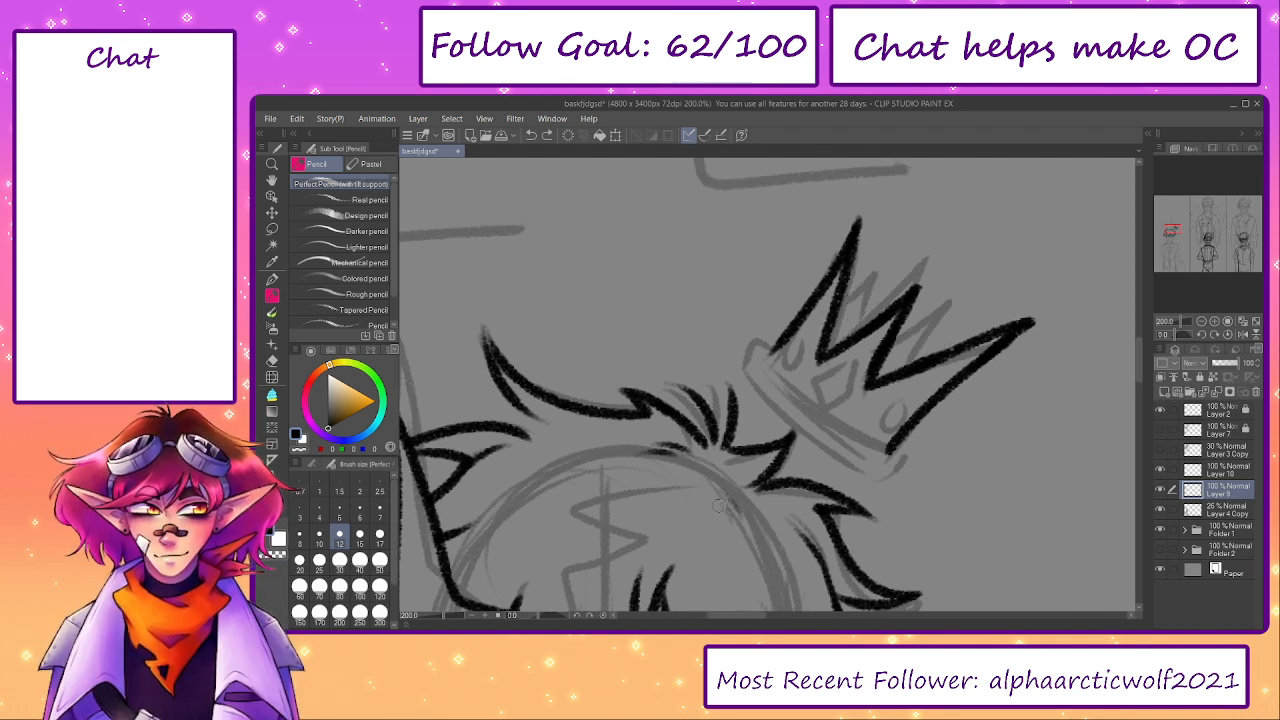
- Hide the Layer 4 Copy sketch and ink the narrow back spikes showing between the crown's front points, with the canvas rotated upright
click(1160, 508)
drag(543, 617, 524, 618)
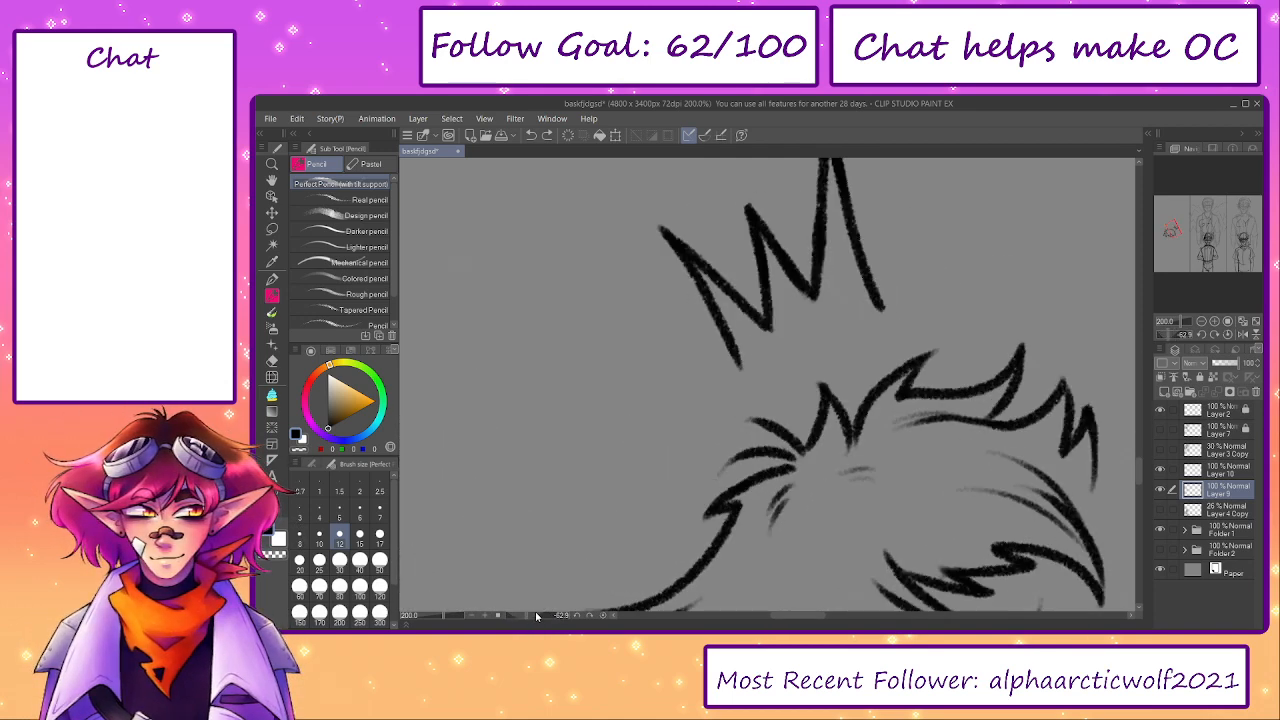
mouse_move(742, 203)
mouse_down()
mouse_move(746, 284)
mouse_move(771, 319)
mouse_up()
key(ctrl+z)
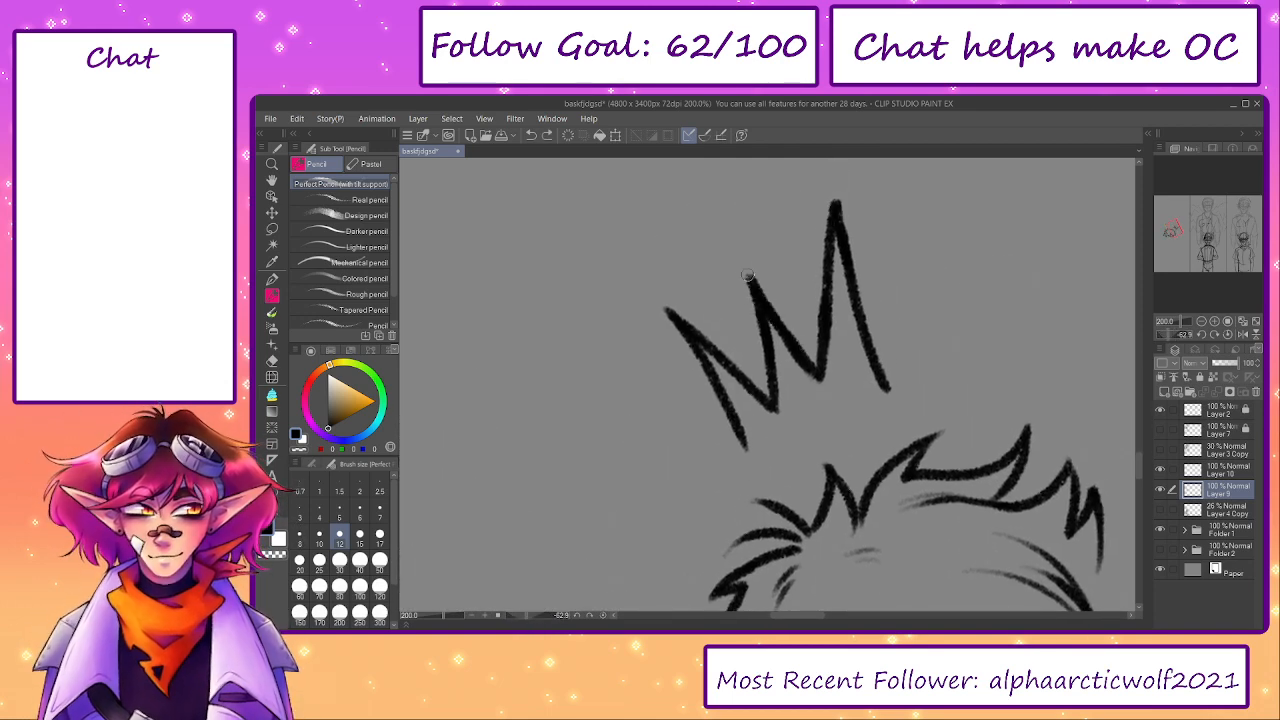
mouse_move(743, 262)
mouse_down()
mouse_move(768, 328)
mouse_move(721, 322)
mouse_move(757, 360)
mouse_move(721, 300)
mouse_move(767, 360)
mouse_move(815, 325)
mouse_move(792, 321)
mouse_move(816, 315)
mouse_up()
key(ctrl+z)
- Ink the curved lower edge joining both sides of the crown, undoing and redrawing the stroke
key(ctrl+z)
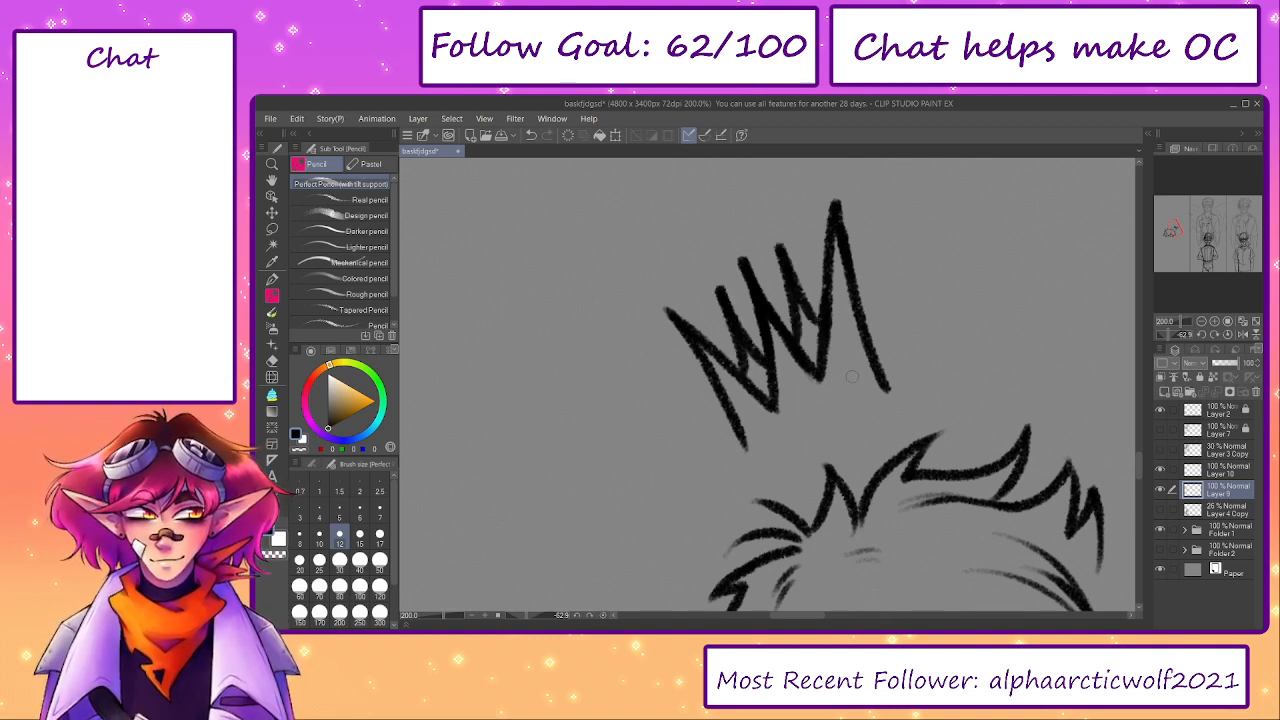
key(ctrl+z)
mouse_move(750, 447)
mouse_down()
mouse_move(892, 400)
mouse_move(884, 386)
mouse_move(745, 452)
mouse_up()
key(ctrl+z)
key(ctrl+z)
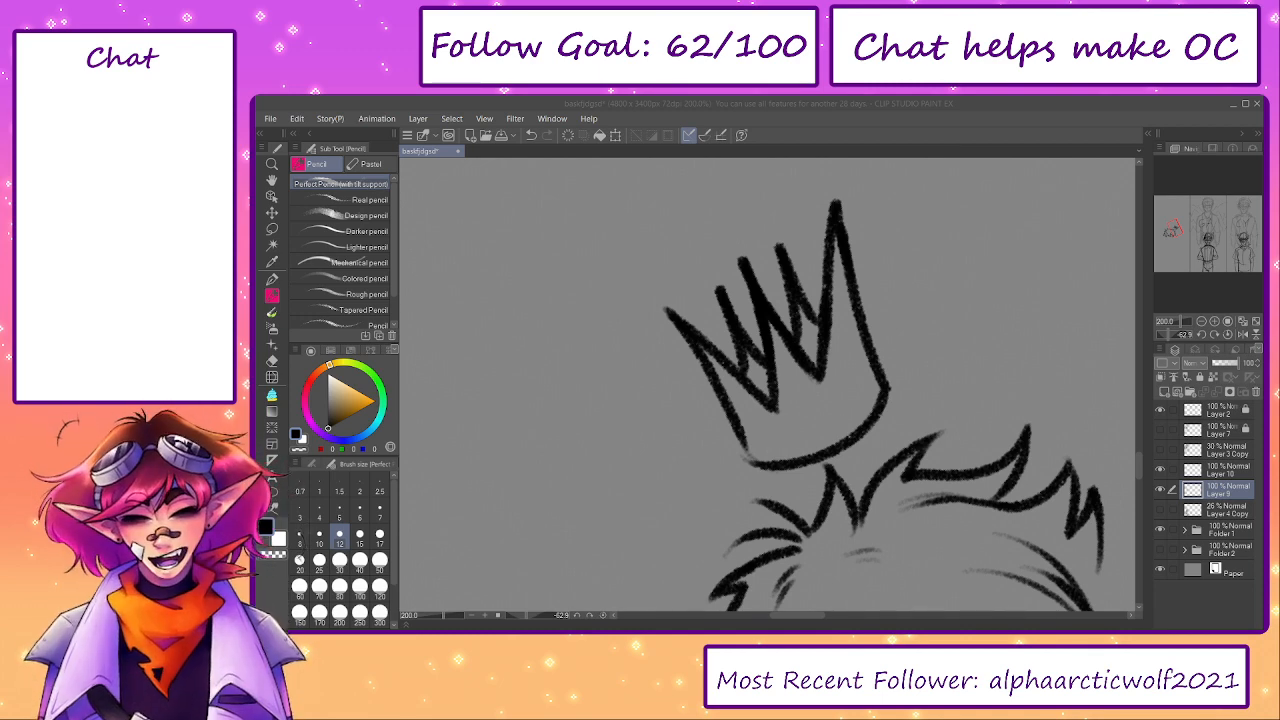
click(998, 209)
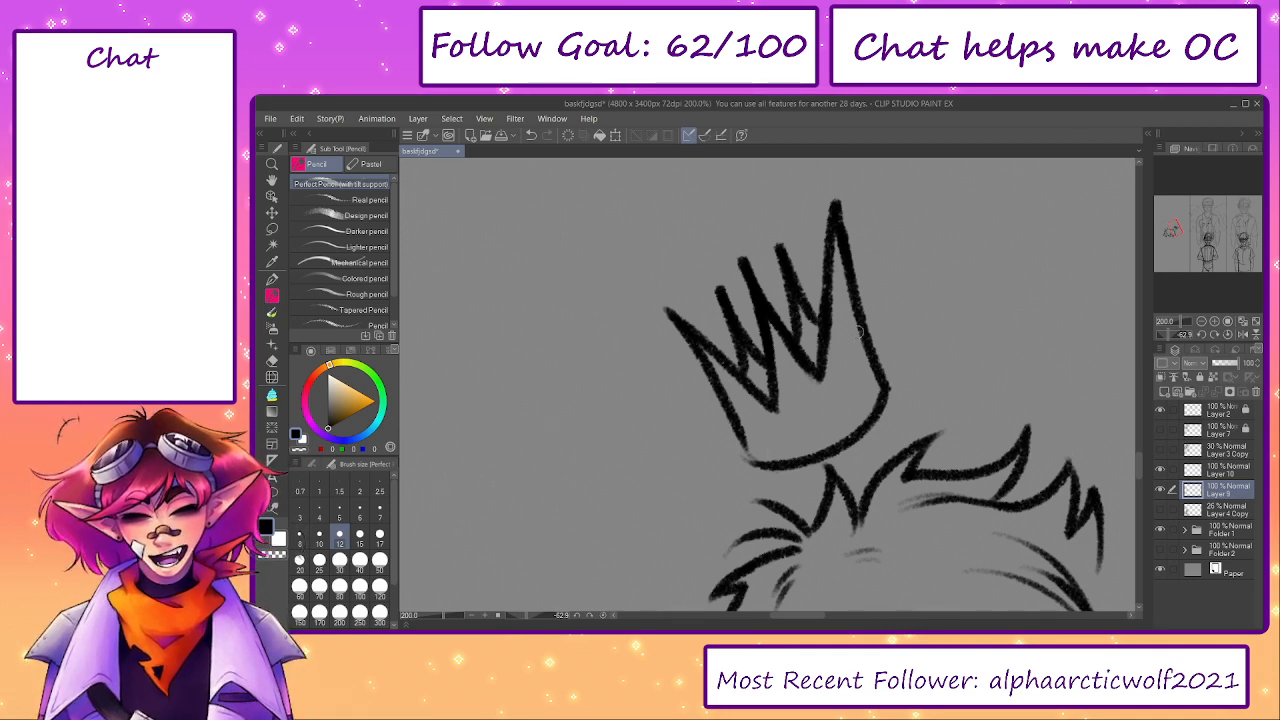
drag(820, 382, 766, 400)
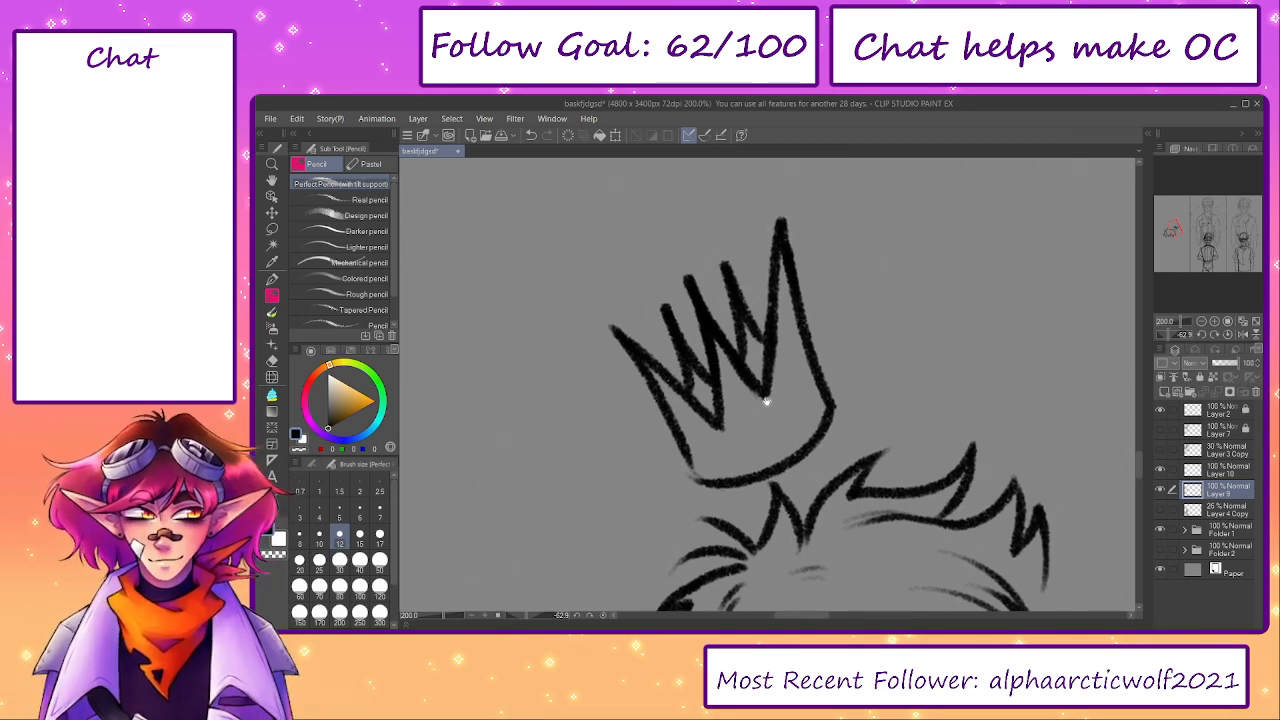
- Ink a rounded rim band along the crown's base, redoing its ends and lower curve
key(ctrl+z)
mouse_move(685, 448)
mouse_down()
mouse_move(685, 475)
mouse_move(713, 503)
mouse_move(687, 470)
mouse_move(698, 498)
mouse_move(806, 464)
mouse_up()
key(ctrl+z)
key(ctrl+z)
mouse_move(826, 390)
mouse_down()
mouse_move(848, 420)
mouse_move(751, 513)
mouse_move(705, 505)
mouse_move(767, 494)
mouse_move(812, 468)
mouse_up()
key(ctrl+z)
key(ctrl+z)
drag(848, 420, 802, 476)
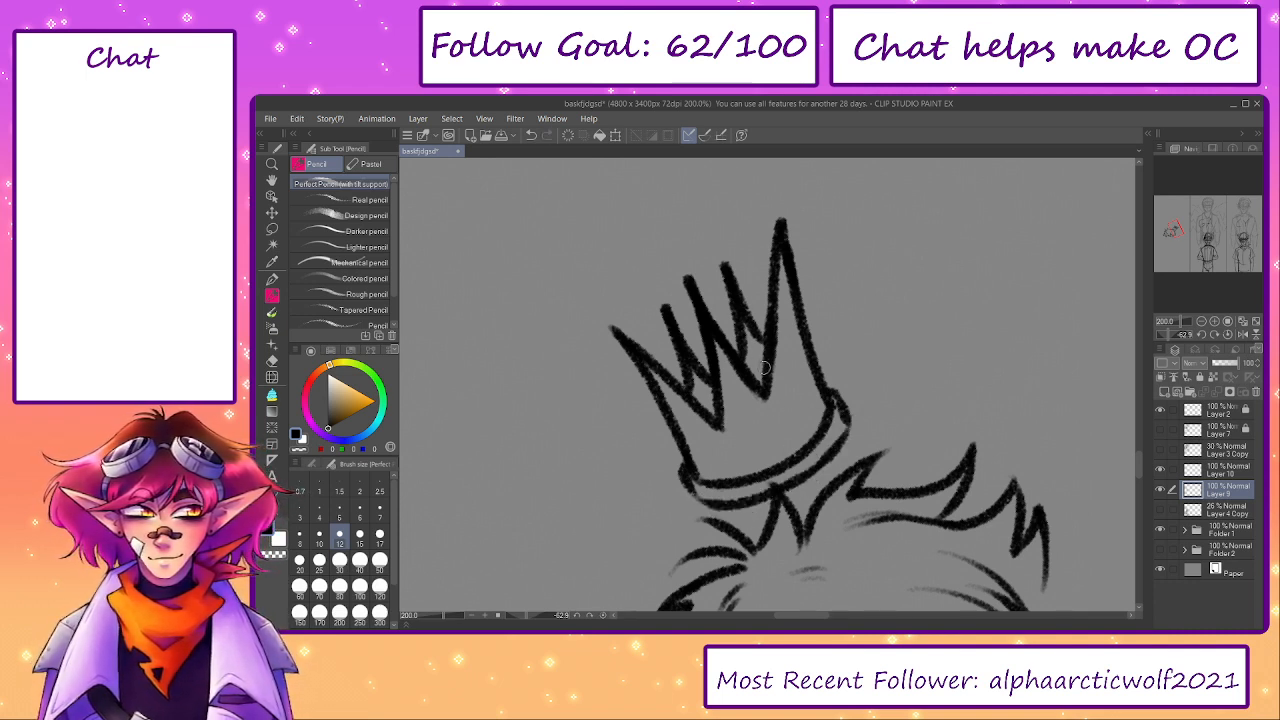
- Draw a diamond gem at the crown's centre flanked by two small oval gems, linked by a thin curved line
mouse_move(748, 414)
mouse_down()
mouse_move(742, 448)
mouse_move(764, 428)
mouse_move(744, 414)
mouse_move(741, 439)
mouse_up()
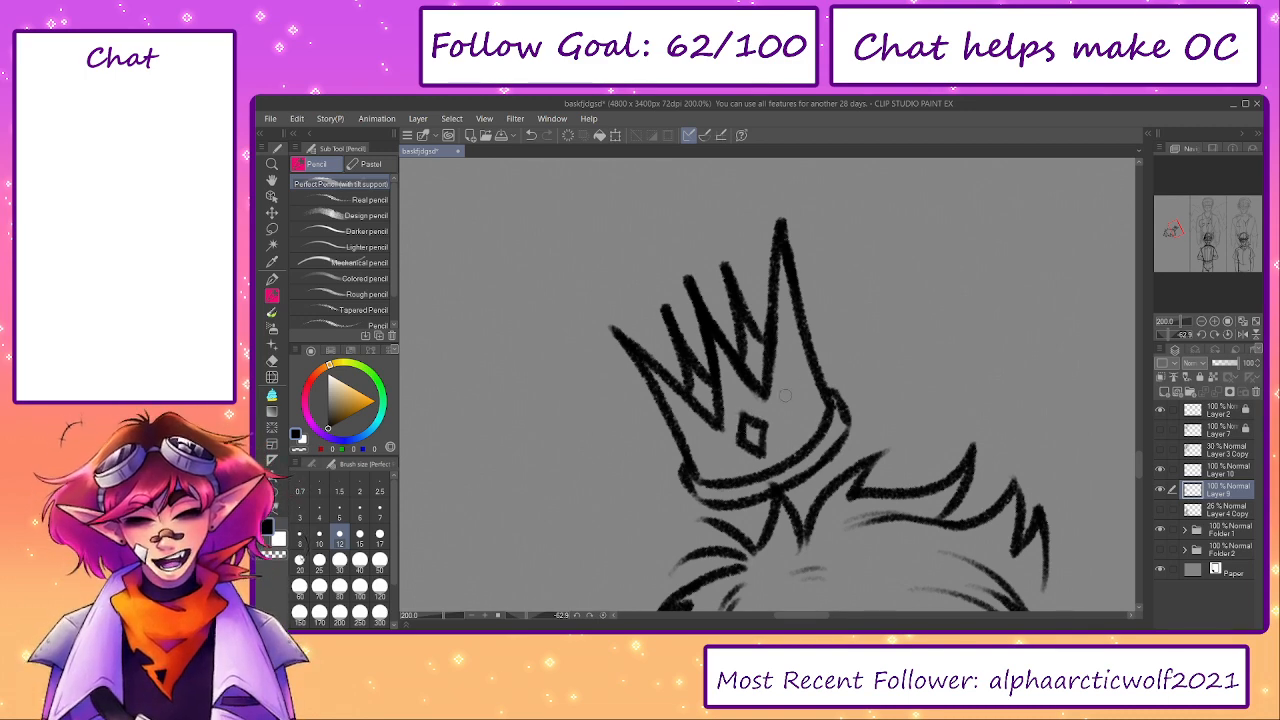
drag(802, 390, 806, 404)
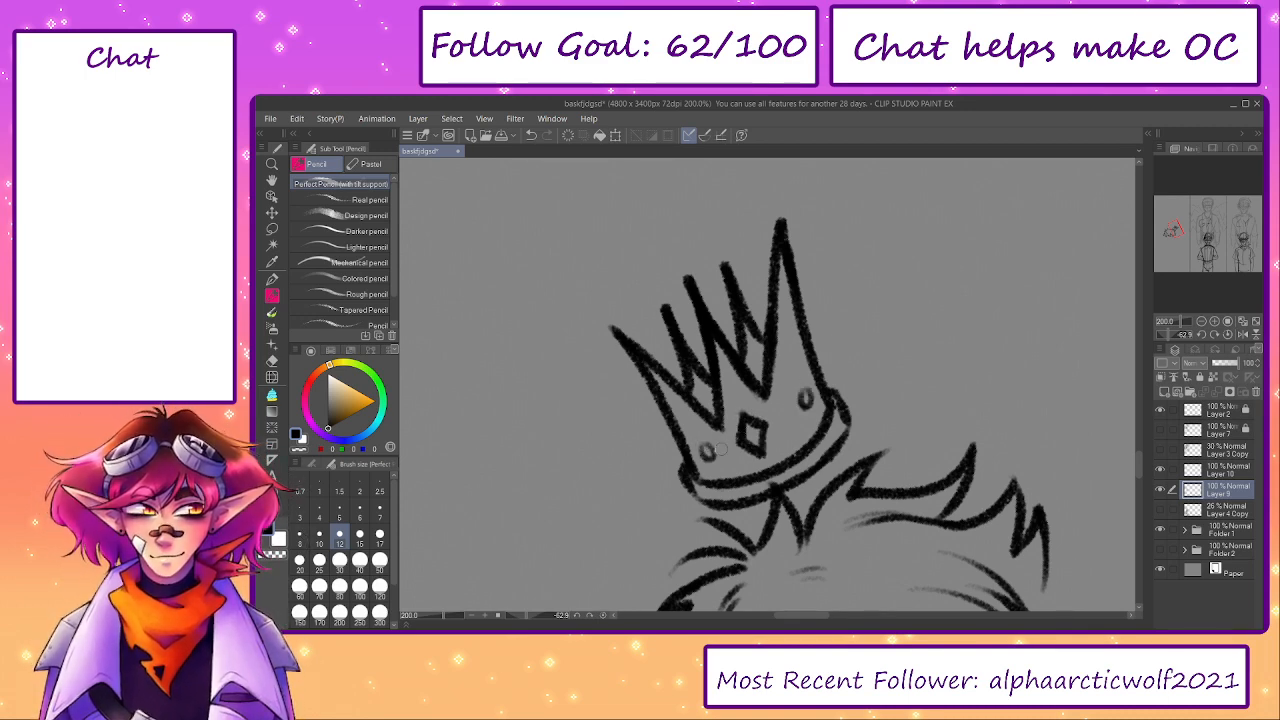
drag(798, 405, 768, 426)
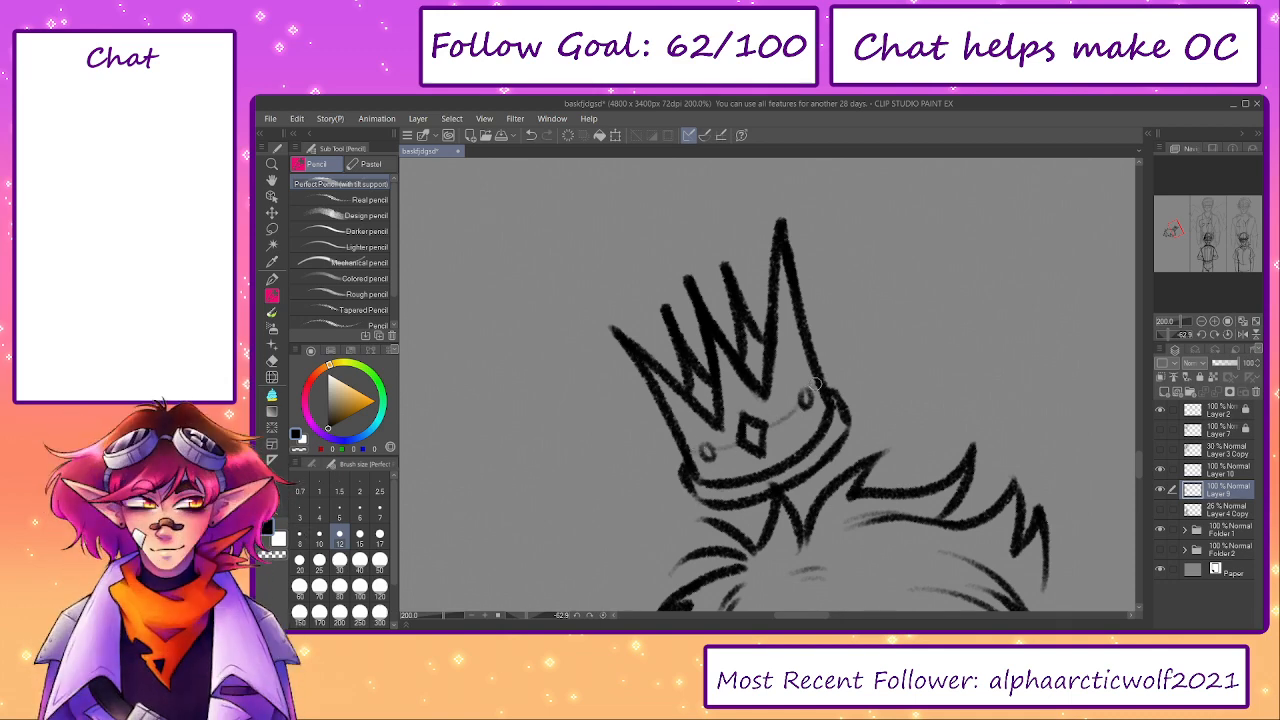
- Add faint crease lines inside the crown's front spikes and reset the canvas rotation
drag(783, 268, 786, 350)
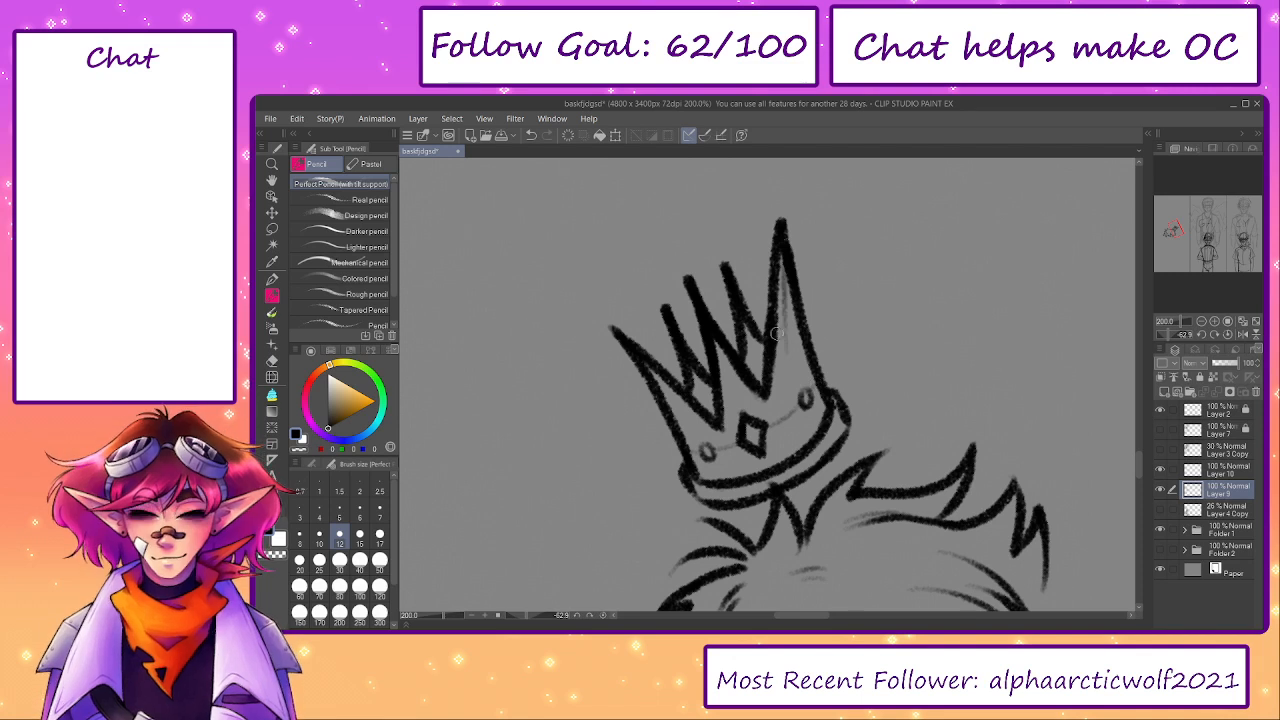
drag(708, 330, 731, 396)
drag(633, 350, 684, 421)
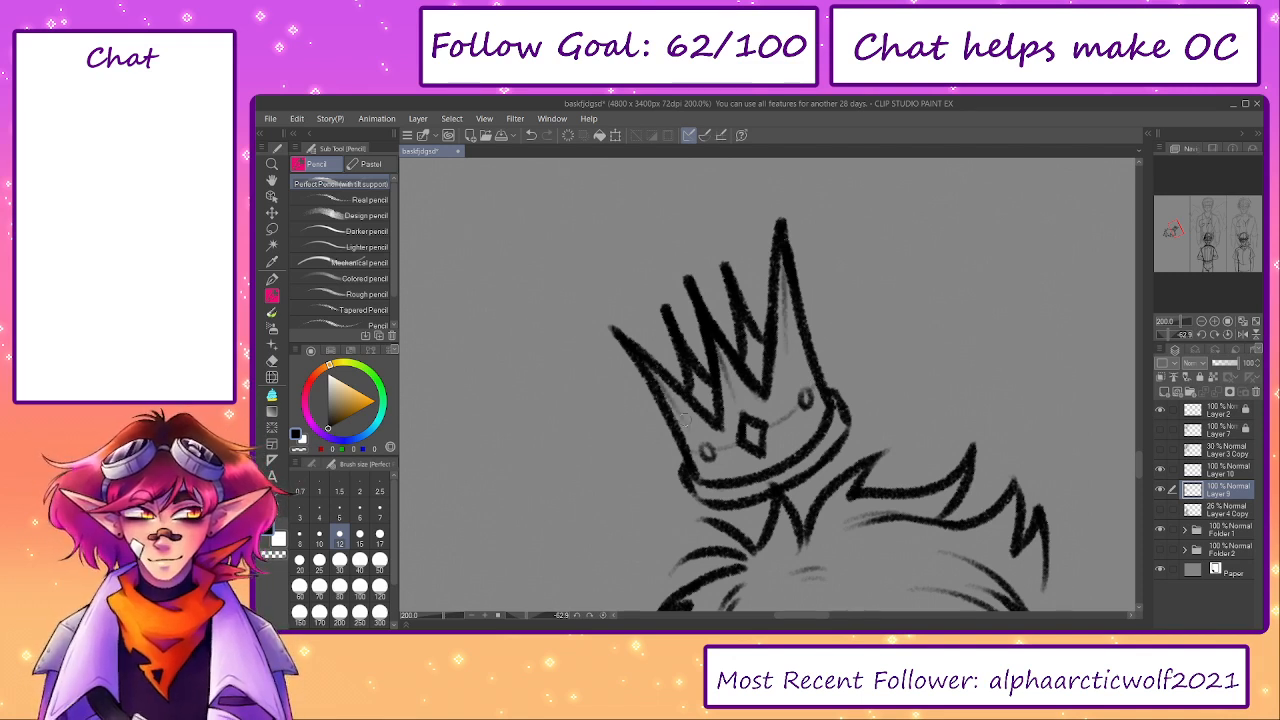
click(603, 616)
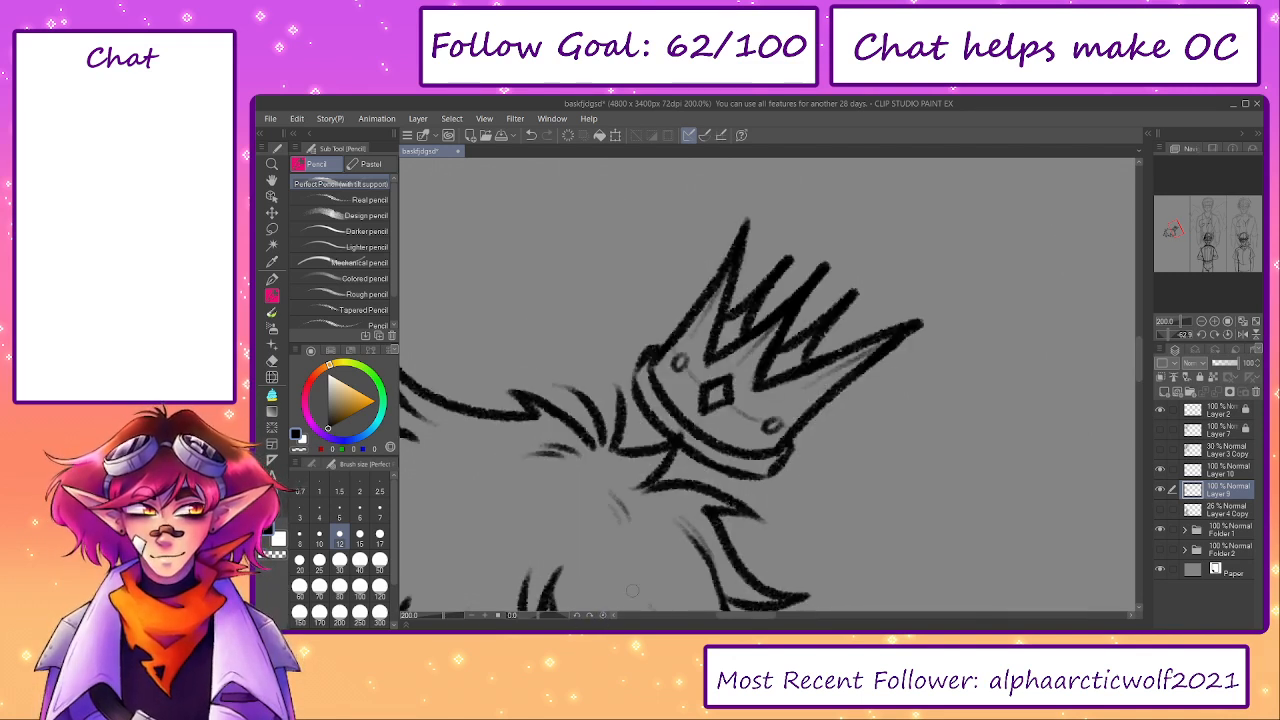
mouse_move(677, 519)
mouse_down()
mouse_move(854, 444)
mouse_move(699, 509)
mouse_up()
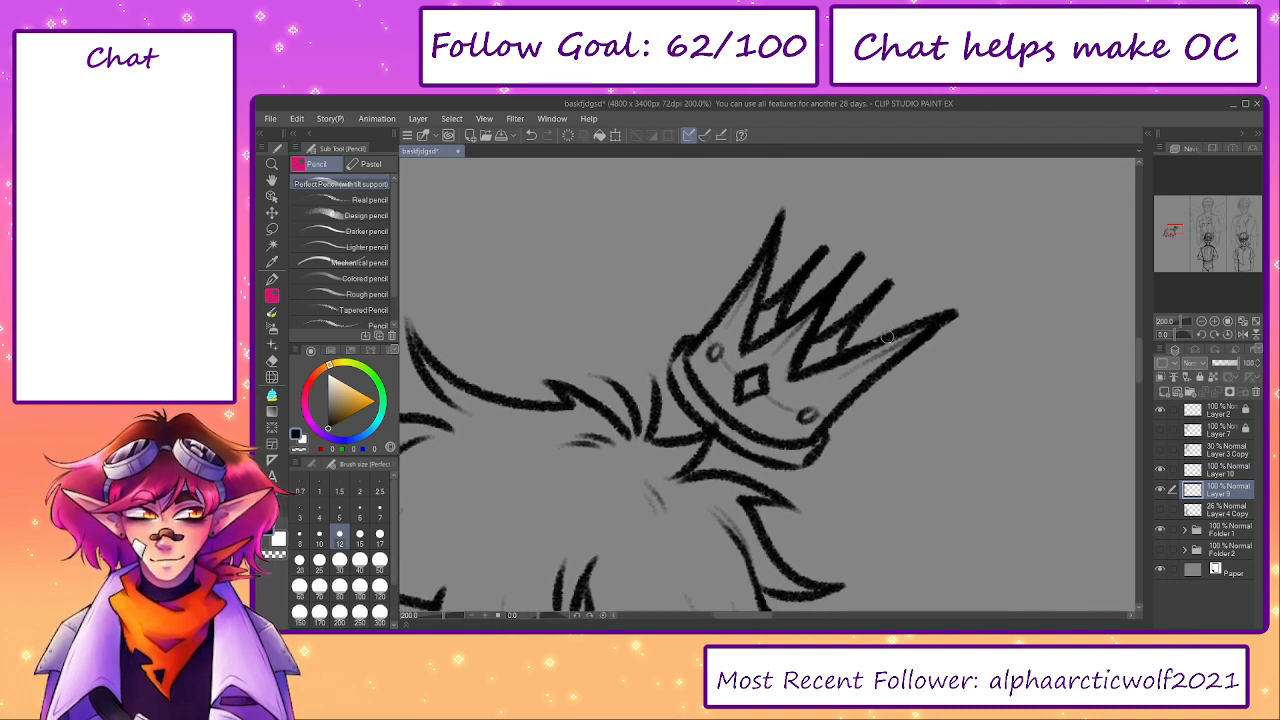
- Nudge the tip of the crown's long outer spike inward with Liquify, and return to the pencil
key(j)
mouse_move(929, 360)
mouse_down()
mouse_move(918, 352)
mouse_move(939, 345)
mouse_up()
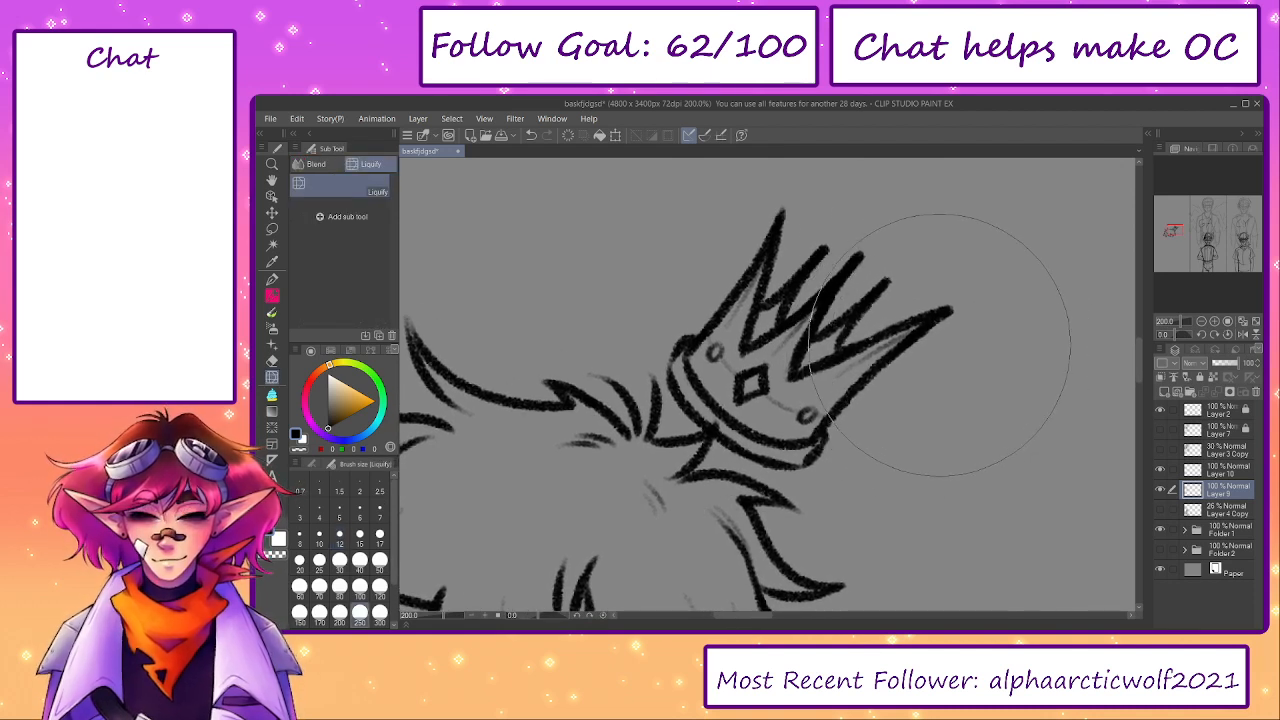
drag(1062, 343, 1042, 300)
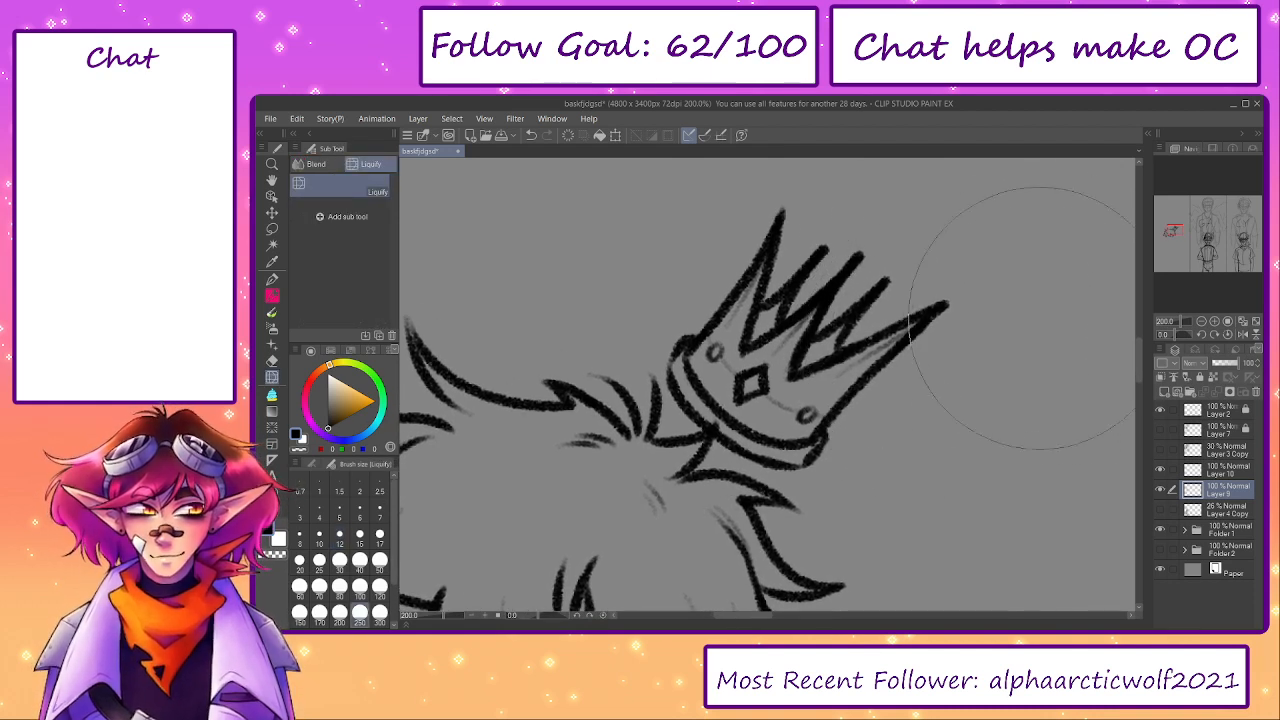
key(p)
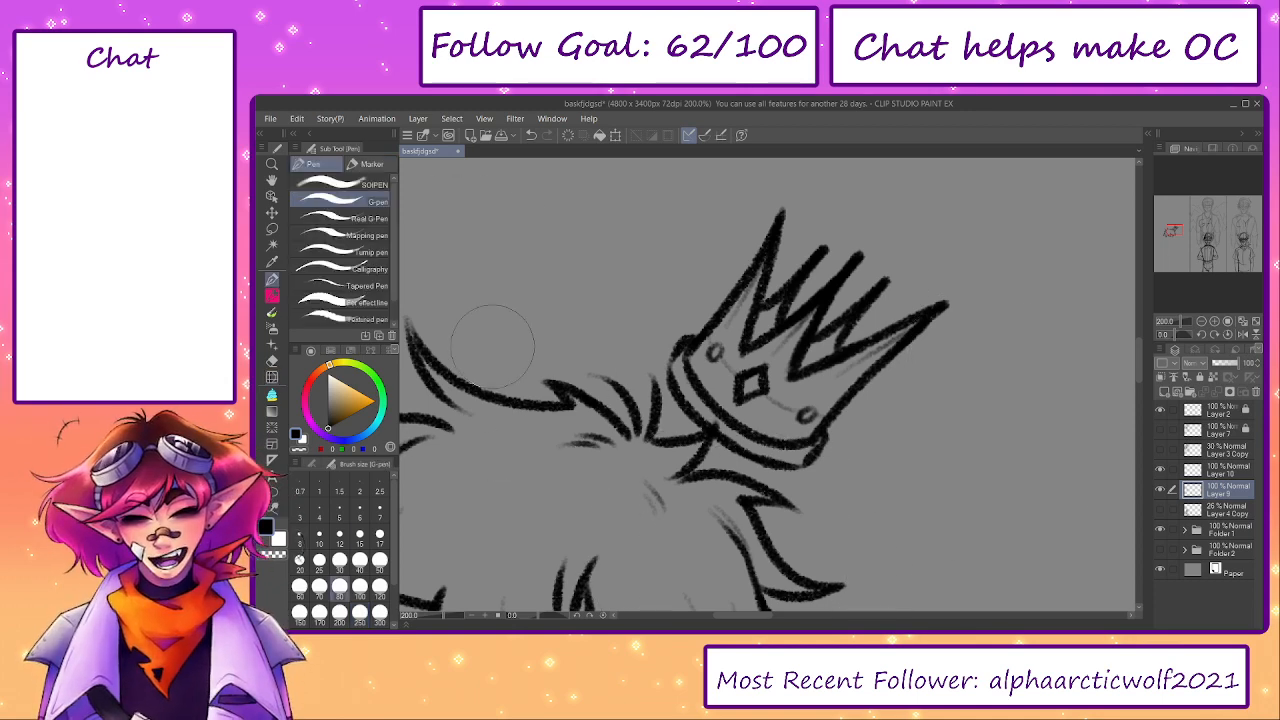
key(p)
- Toggle Layer 9's visibility and examine the crown and hair linework as a whole
click(1160, 490)
click(1160, 490)
click(1160, 490)
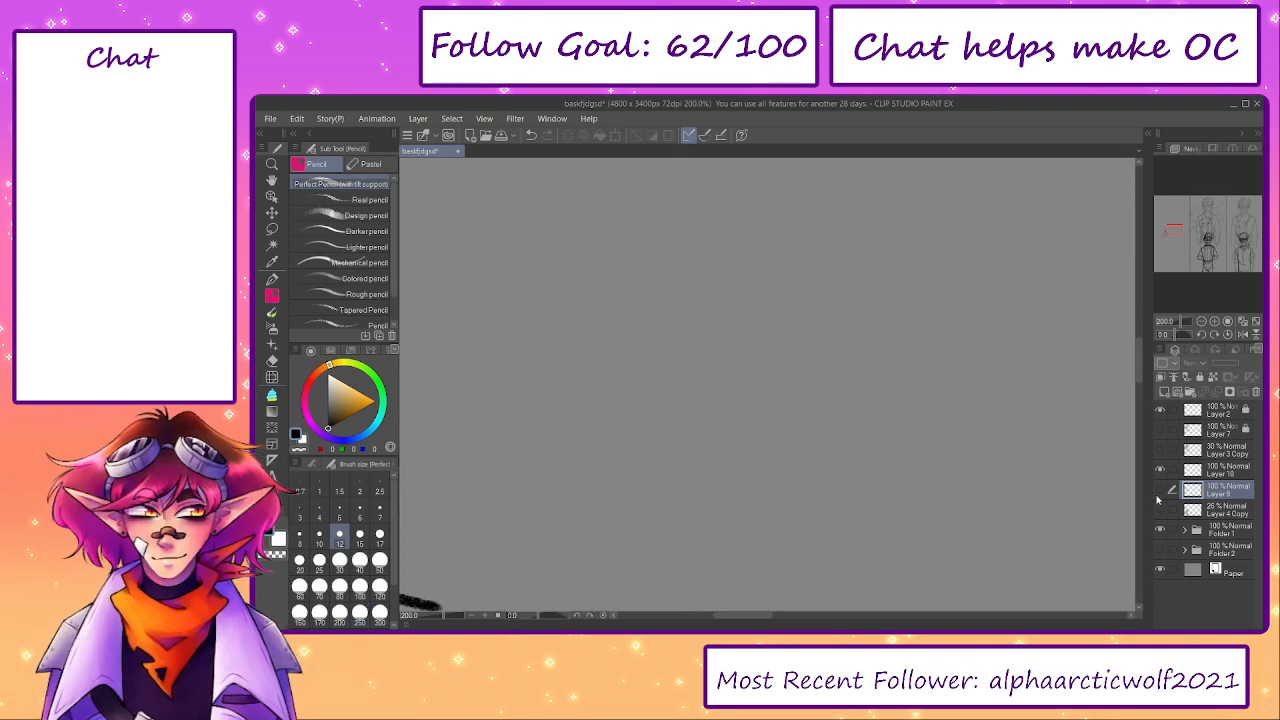
click(1160, 490)
drag(447, 617, 437, 617)
click(1160, 490)
click(1160, 490)
key(ctrl+plus)
key(ctrl+plus)
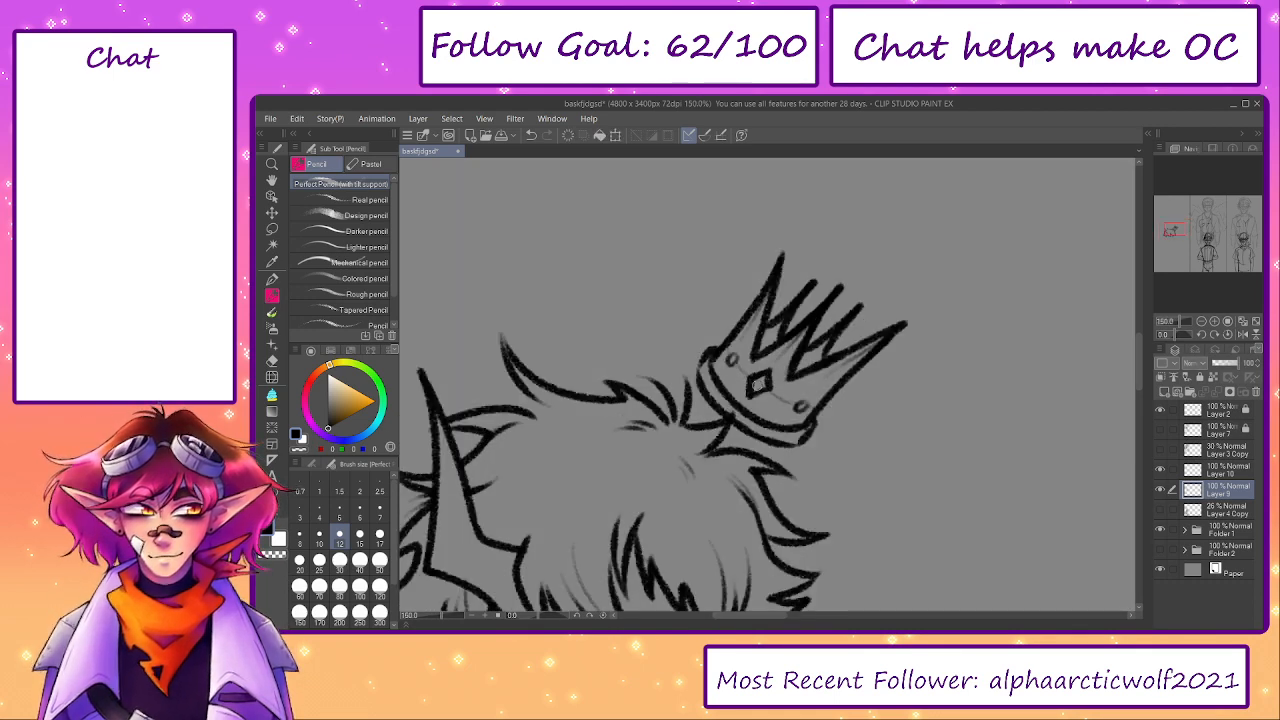
- Lasso the crown around the overlapping hair tip, move it clear of the hair and rotate it upright
key(m)
drag(698, 295, 671, 333)
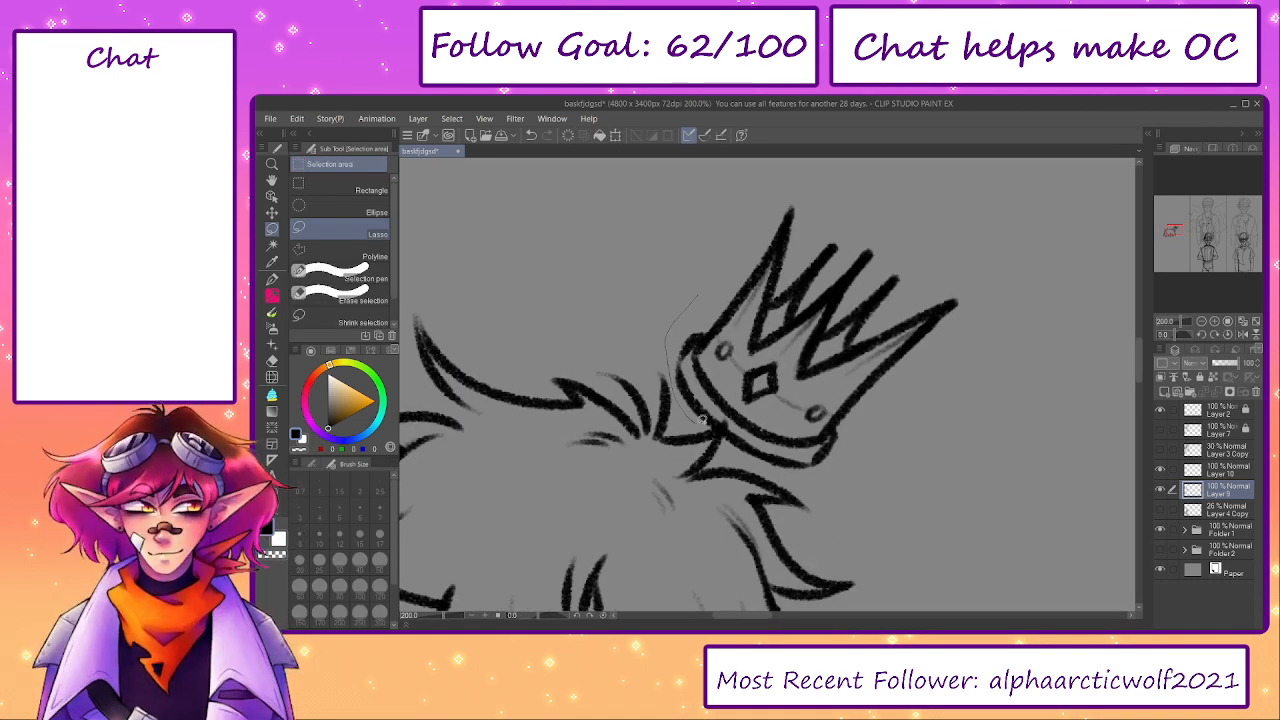
drag(713, 425, 731, 427)
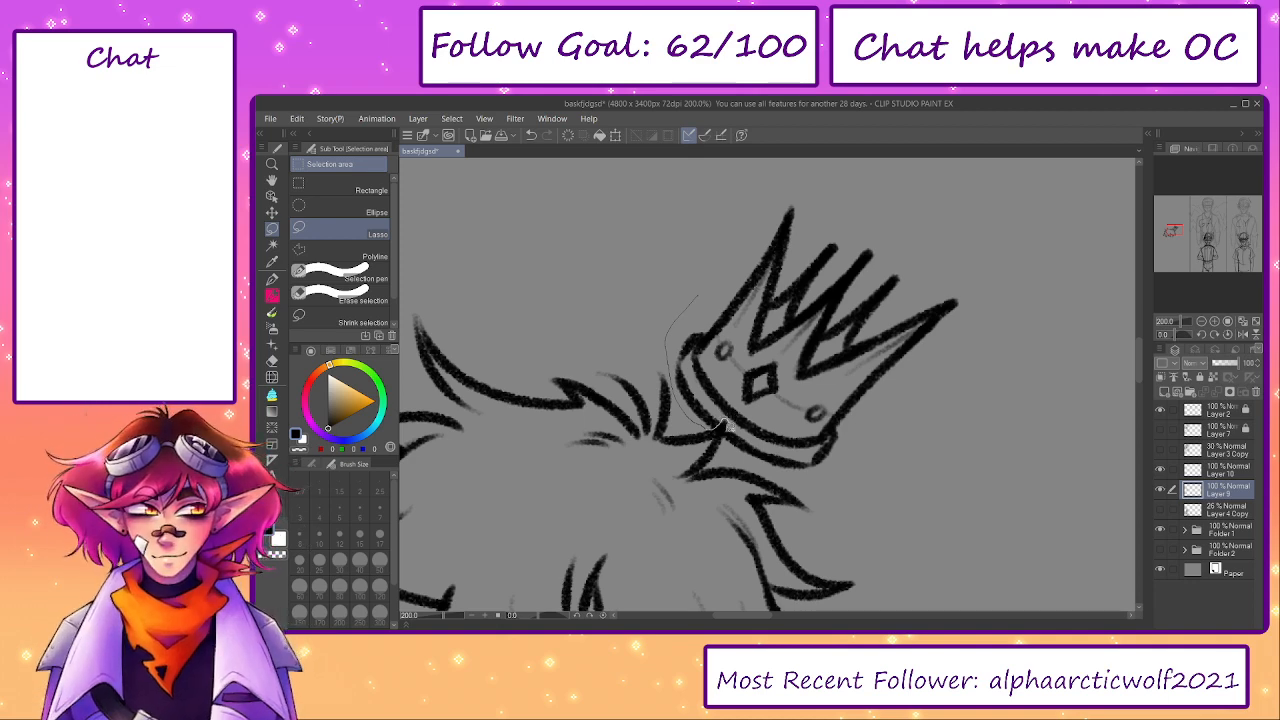
mouse_move(836, 481)
mouse_down()
mouse_move(723, 220)
mouse_move(699, 300)
mouse_up()
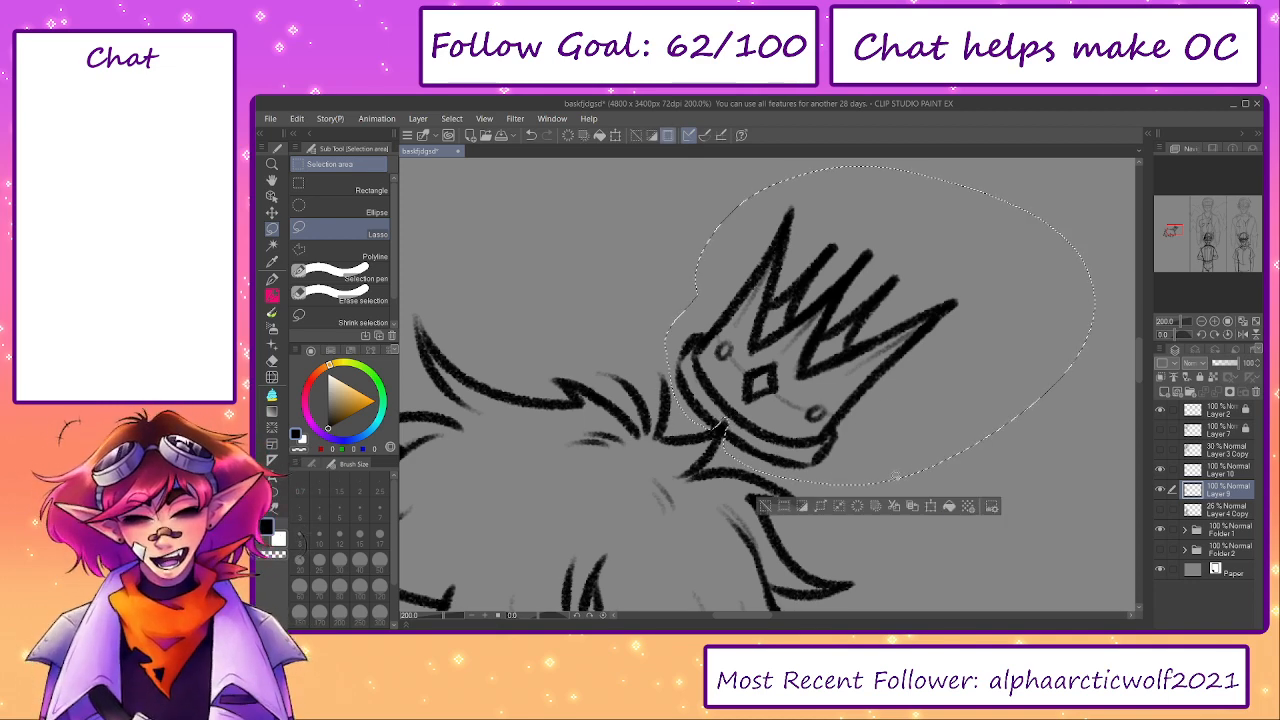
click(931, 507)
mouse_move(922, 337)
mouse_down()
mouse_move(906, 367)
mouse_move(908, 302)
mouse_move(896, 359)
mouse_up()
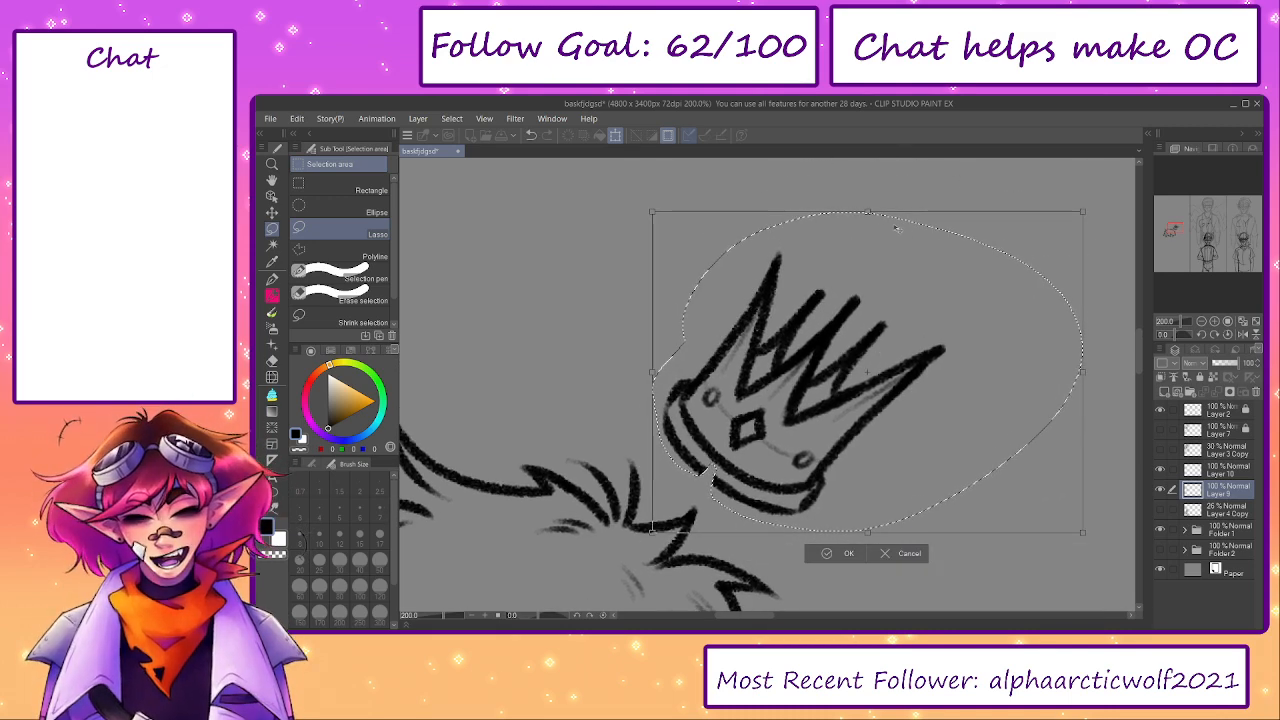
drag(911, 172, 771, 192)
key(Return)
drag(932, 459, 906, 421)
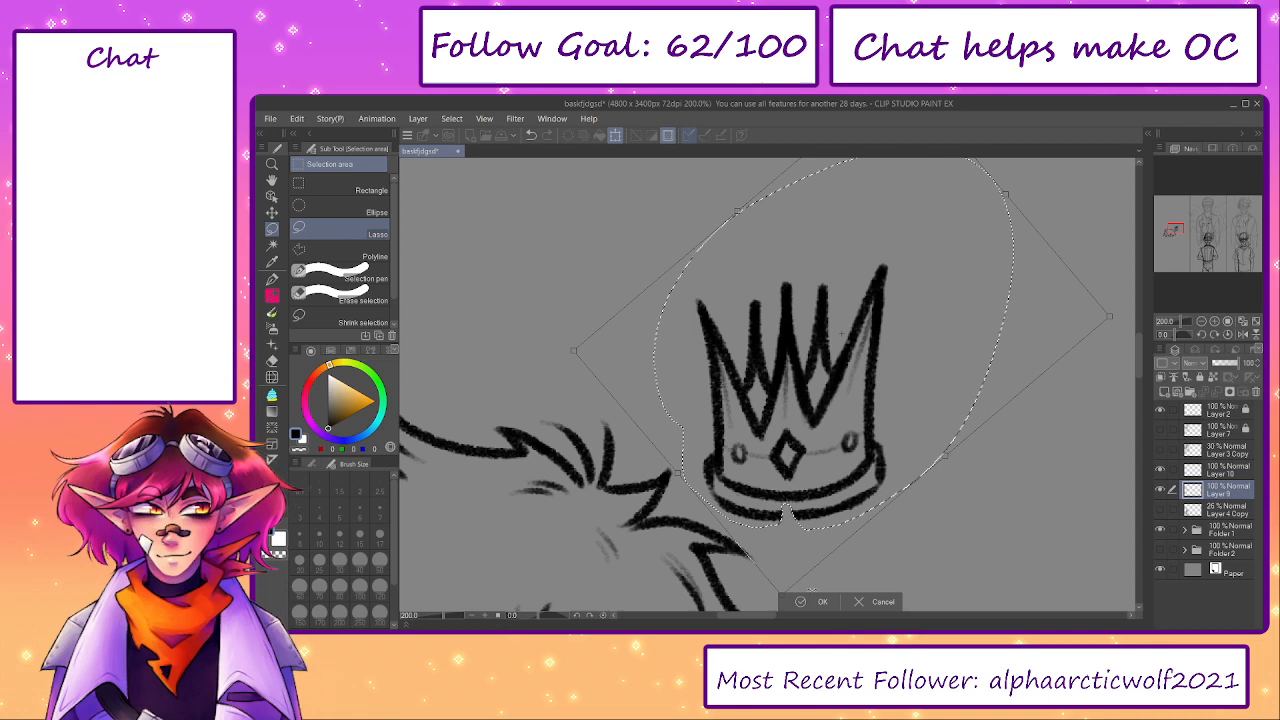
click(814, 603)
- Transform the selected crown again to make it slightly smaller
key(ctrl+t)
drag(804, 272, 796, 347)
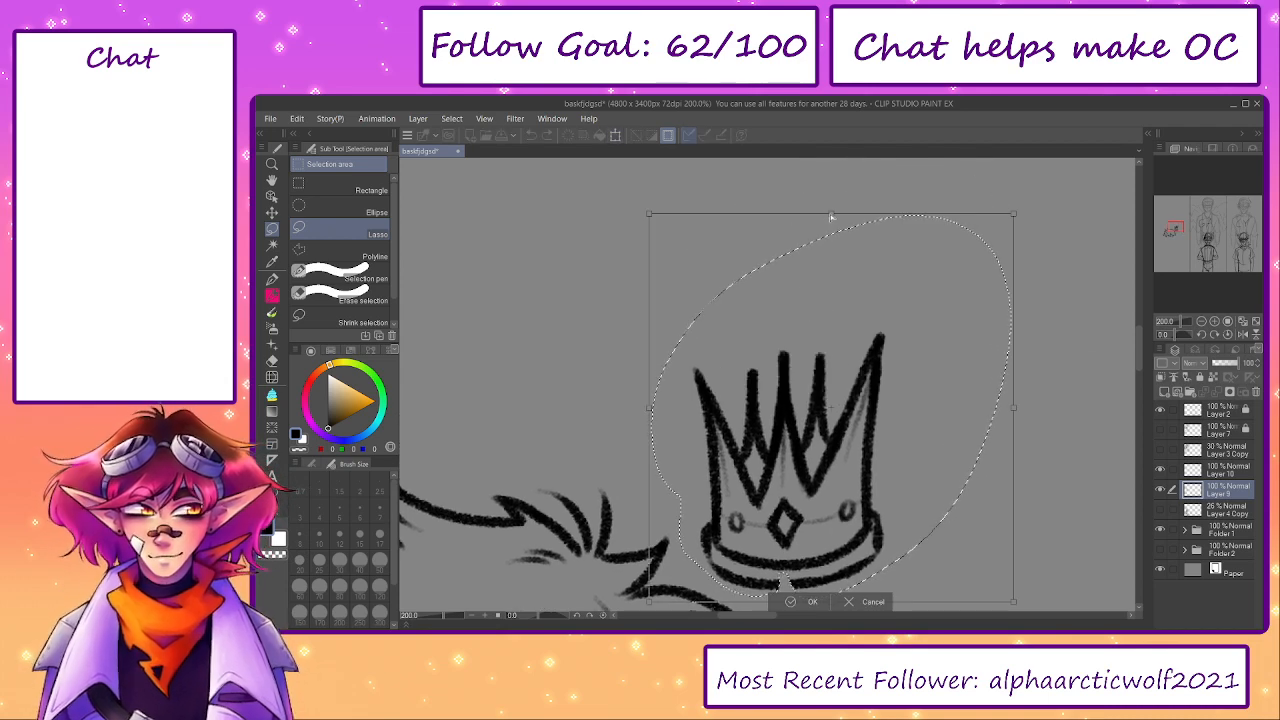
drag(1006, 222, 997, 233)
key(Return)
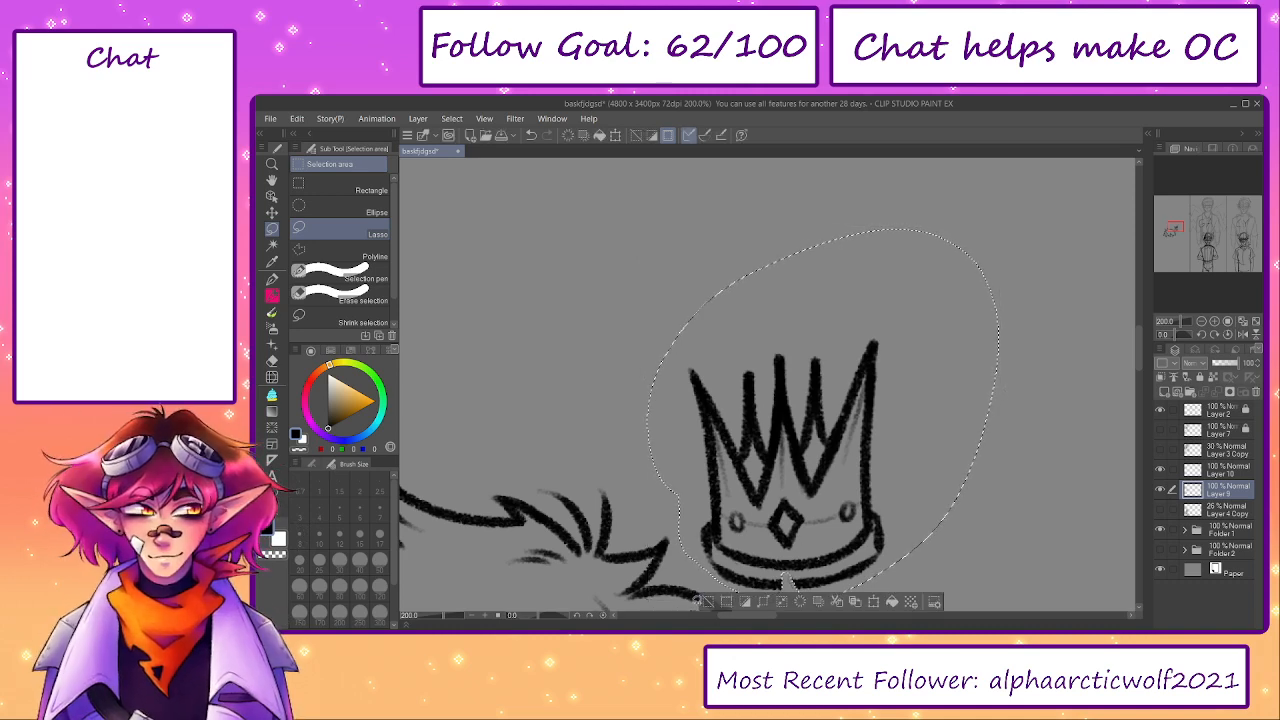
- Deselect the crown and pencil in the gap left in the lower edge of its rim band
key(ctrl+d)
key(p)
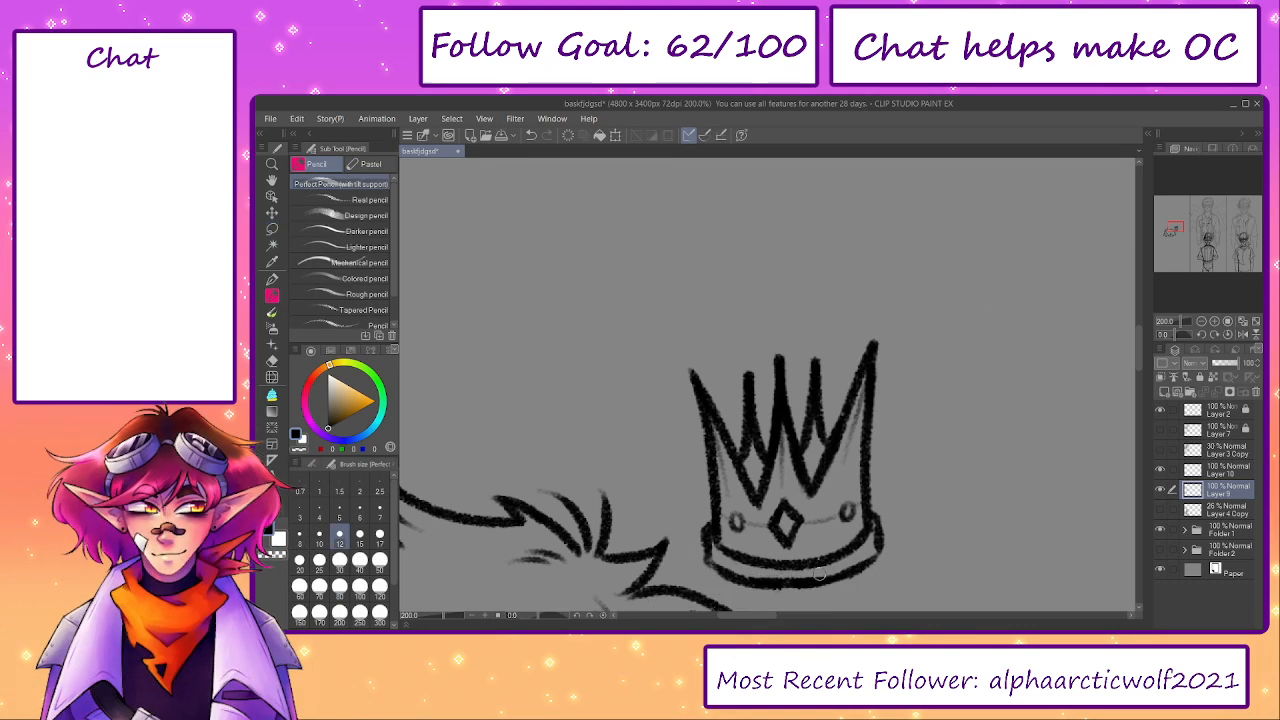
drag(819, 574, 873, 490)
- Lasso the whole repaired crown, rotate it back to its tilt and place it beside the top of the hair
key(m)
drag(763, 227, 729, 396)
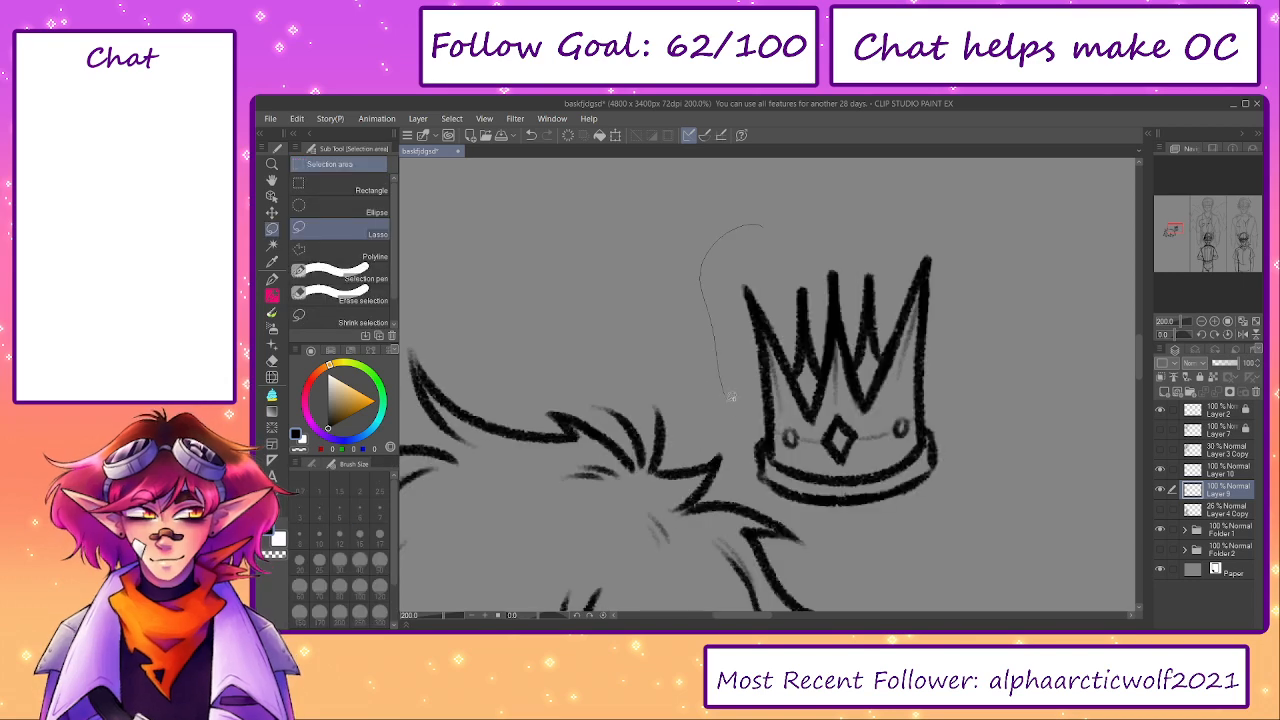
mouse_move(750, 482)
mouse_down()
mouse_move(950, 534)
mouse_move(764, 224)
mouse_up()
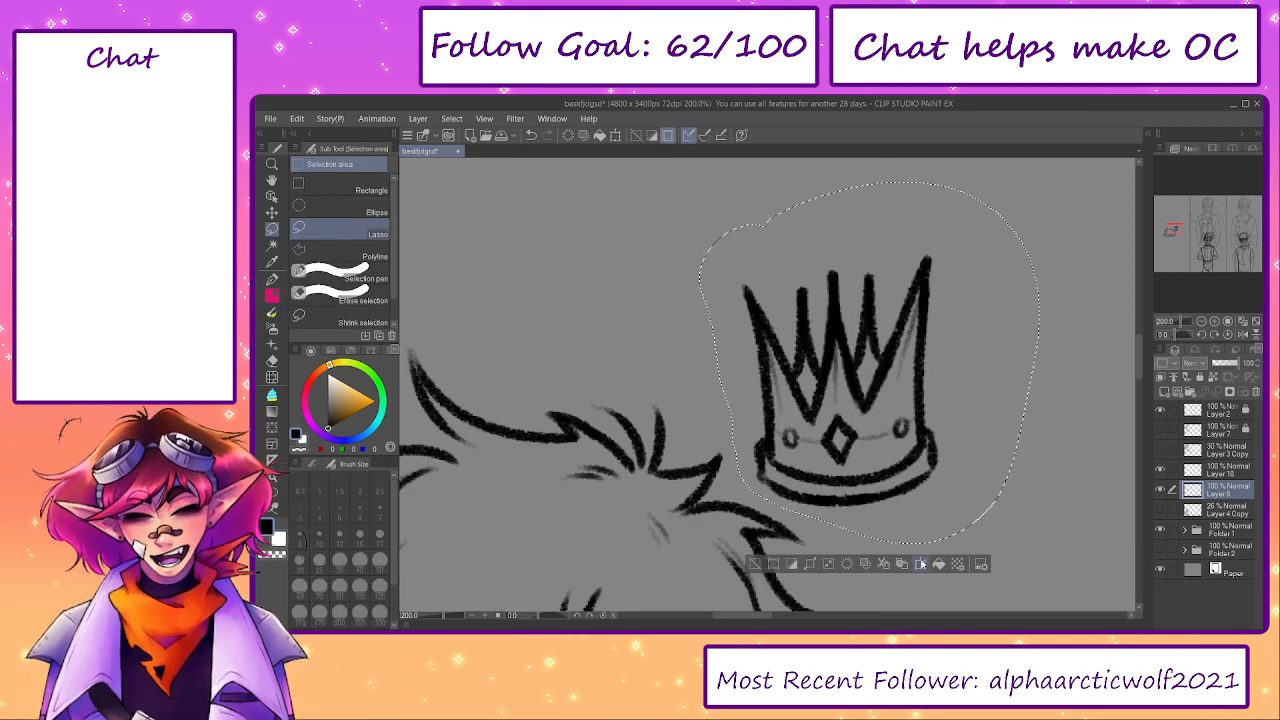
drag(957, 461, 920, 371)
drag(890, 430, 693, 461)
drag(900, 320, 896, 394)
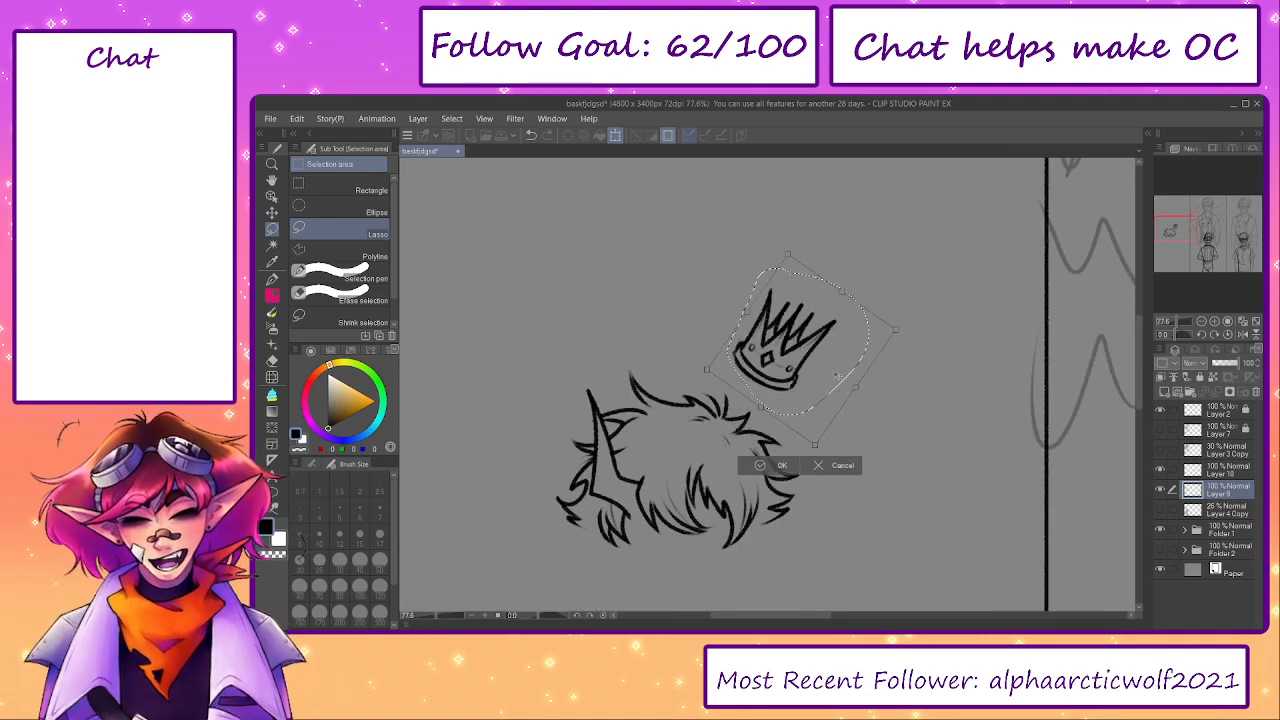
drag(822, 355, 906, 408)
drag(830, 388, 830, 393)
drag(792, 456, 783, 453)
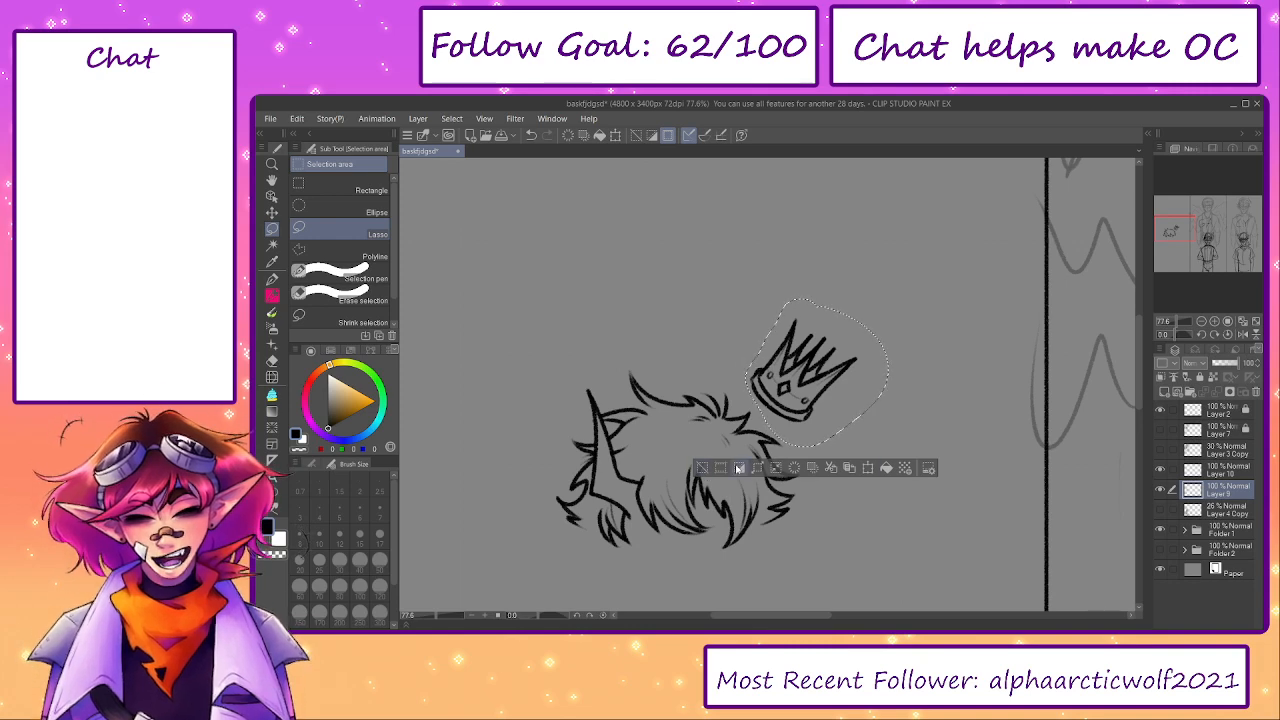
- Show the Layer 4 Copy sketch, reselect the crown and shift it slightly down toward the hair
click(739, 467)
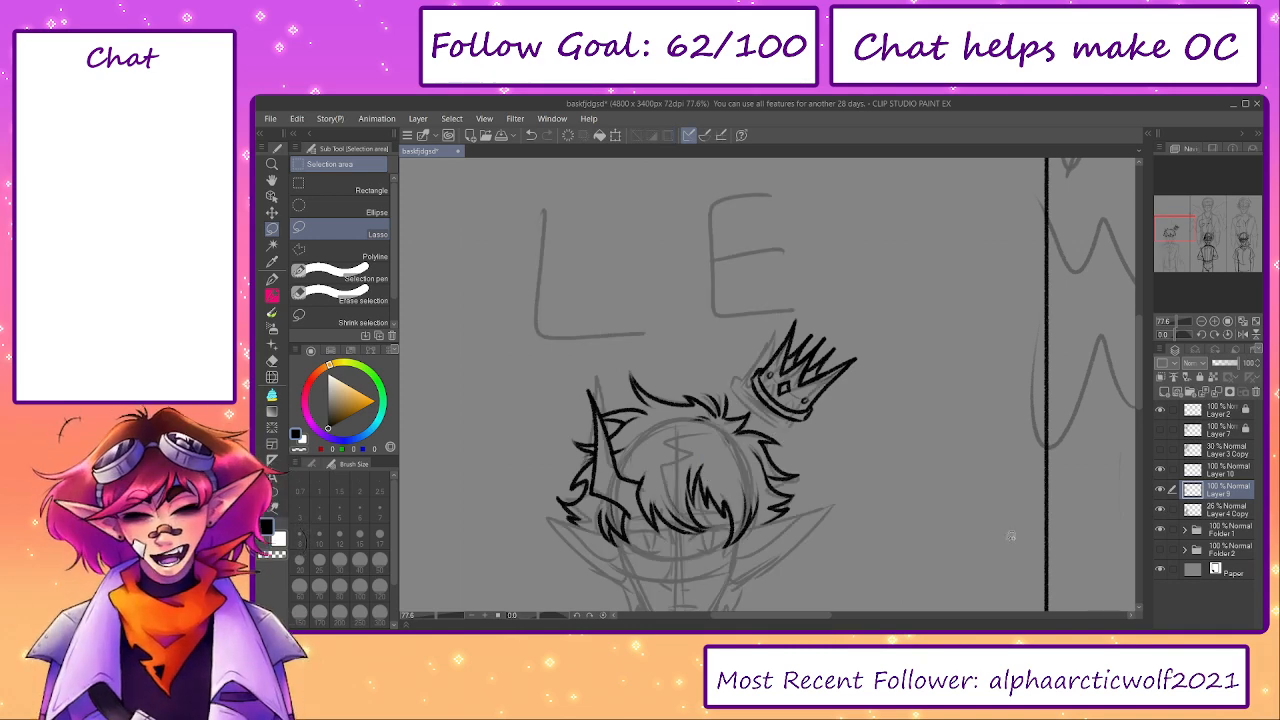
mouse_move(835, 506)
mouse_down()
mouse_move(900, 408)
mouse_move(905, 430)
mouse_up()
mouse_move(894, 229)
mouse_down()
mouse_move(818, 303)
mouse_move(957, 235)
mouse_up()
key(ctrl+t)
drag(920, 341, 919, 352)
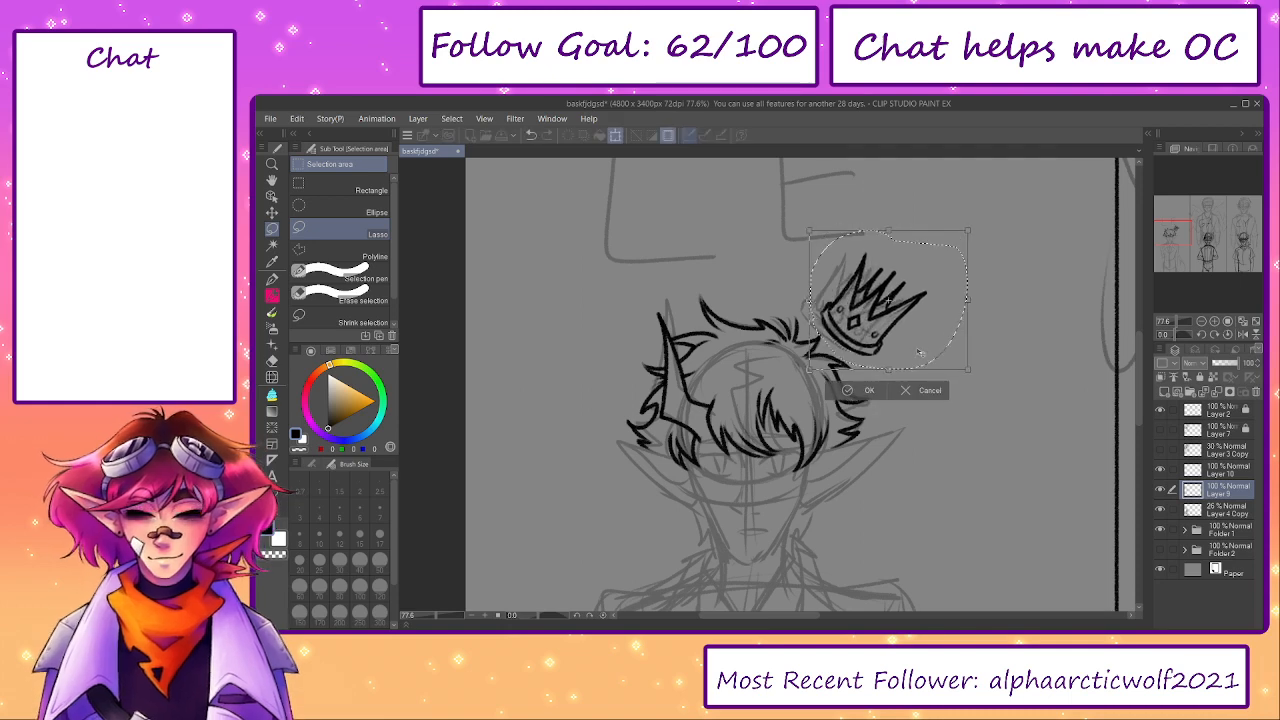
click(851, 390)
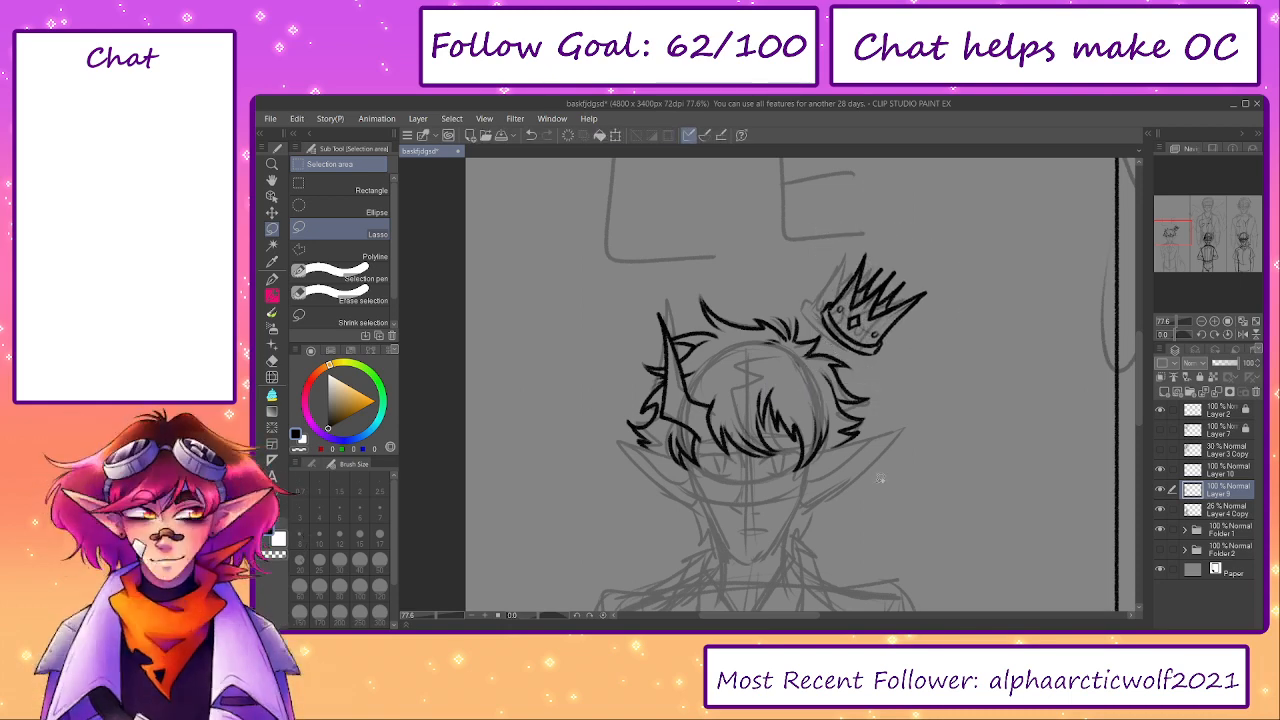
- Add a new layer directly above Layer 9 for the face linework, with the pencil ready at the sketched face
drag(770, 462, 790, 372)
scroll(790, 372, up, 3)
key(p)
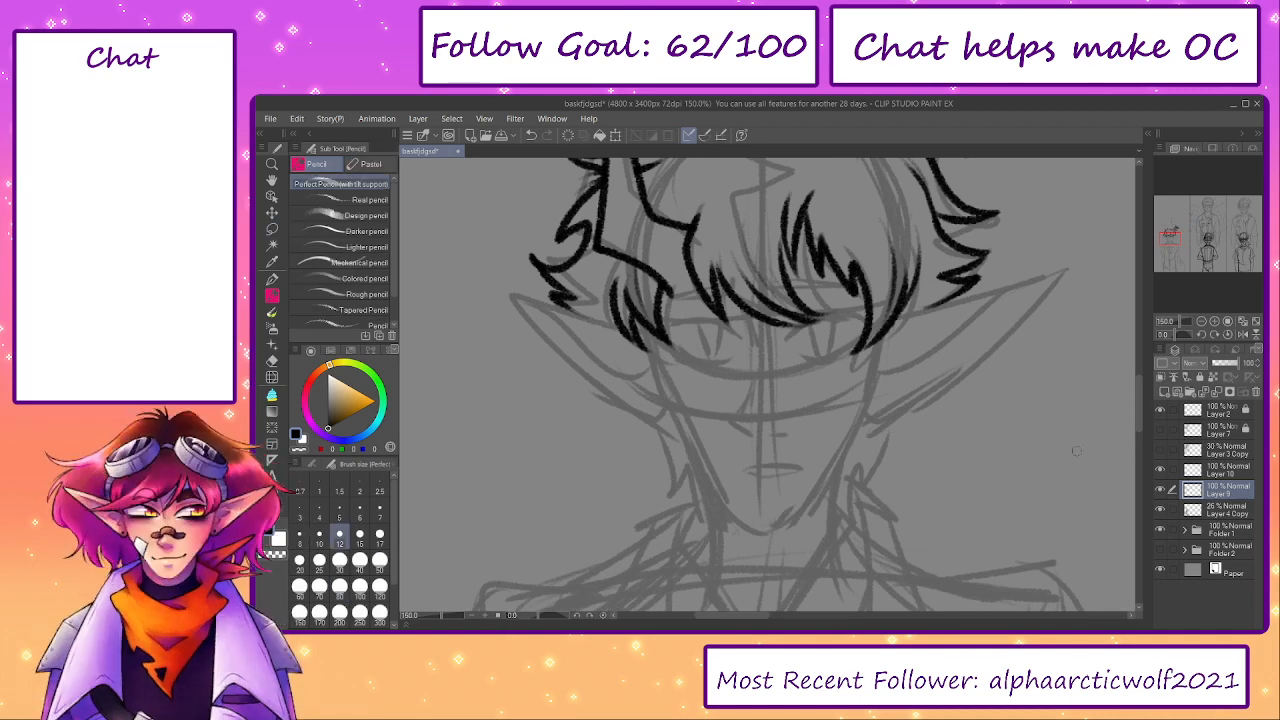
click(1164, 391)
click(1160, 509)
click(1161, 510)
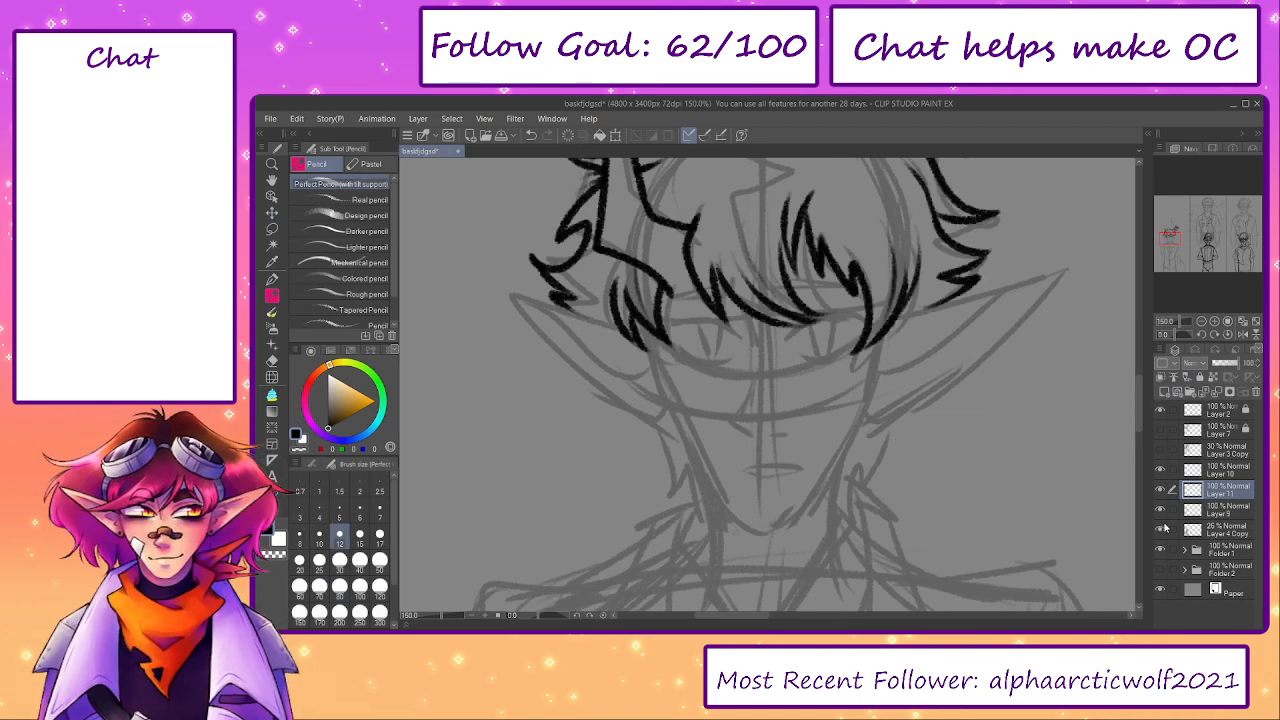
- Move crown Layer 10 below Layer 11, merge it into Layer 9, and hide the Layer 4 Copy sketch
click(1188, 511)
drag(1213, 470, 1222, 498)
click(1216, 392)
click(1161, 508)
drag(1023, 439, 1037, 546)
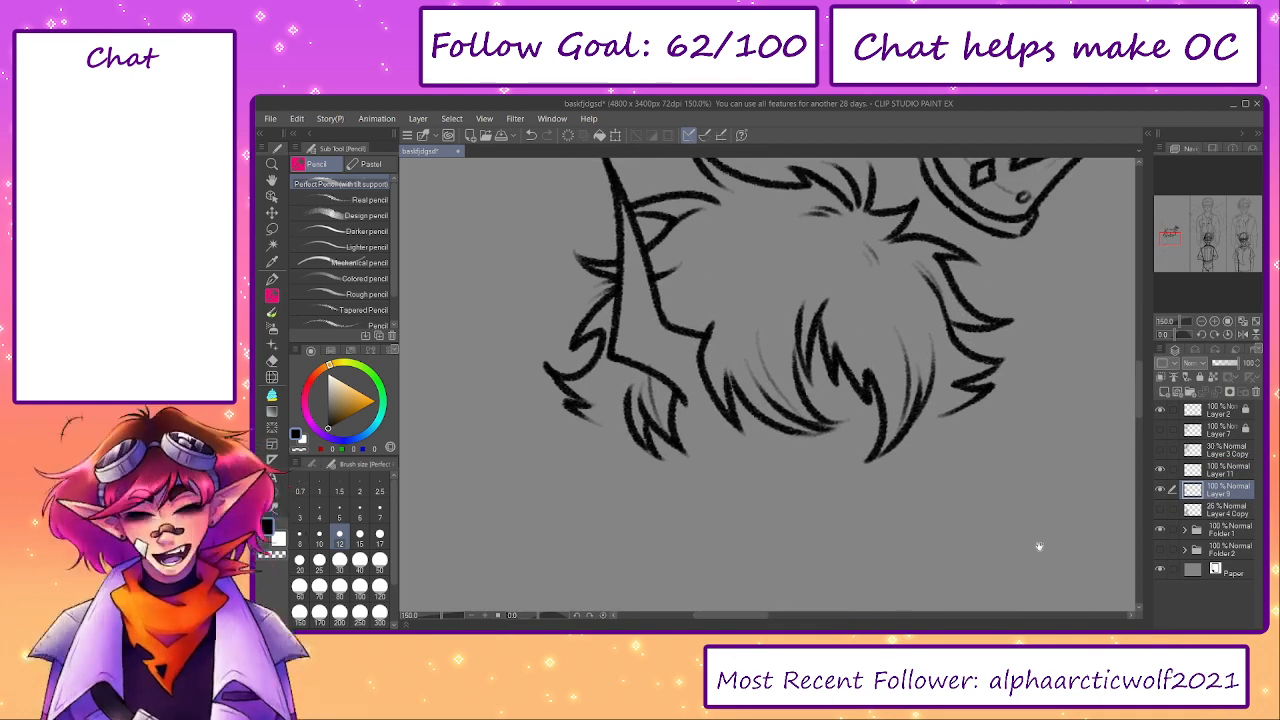
drag(1056, 475, 1058, 511)
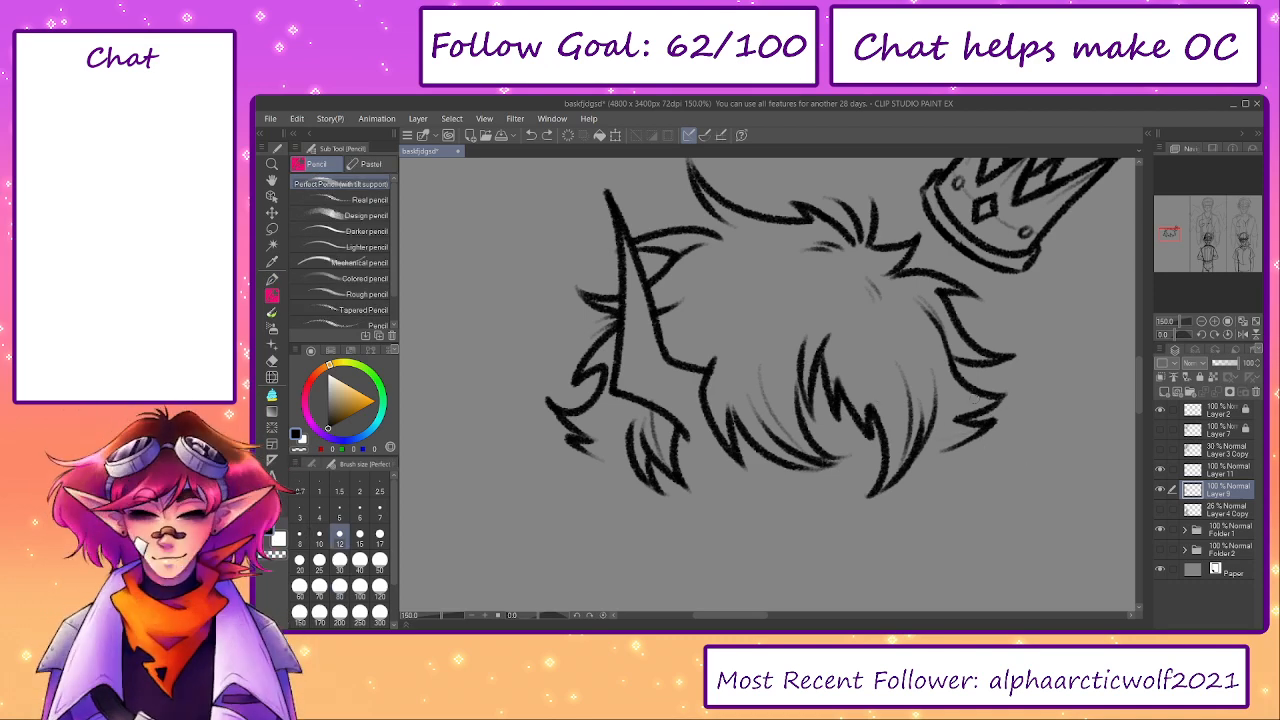
- Show the Layer 4 Copy sketch and, on Layer 11, ink the left side of the face from the hair down around the chin
click(1160, 510)
drag(880, 476, 874, 378)
drag(662, 391, 632, 357)
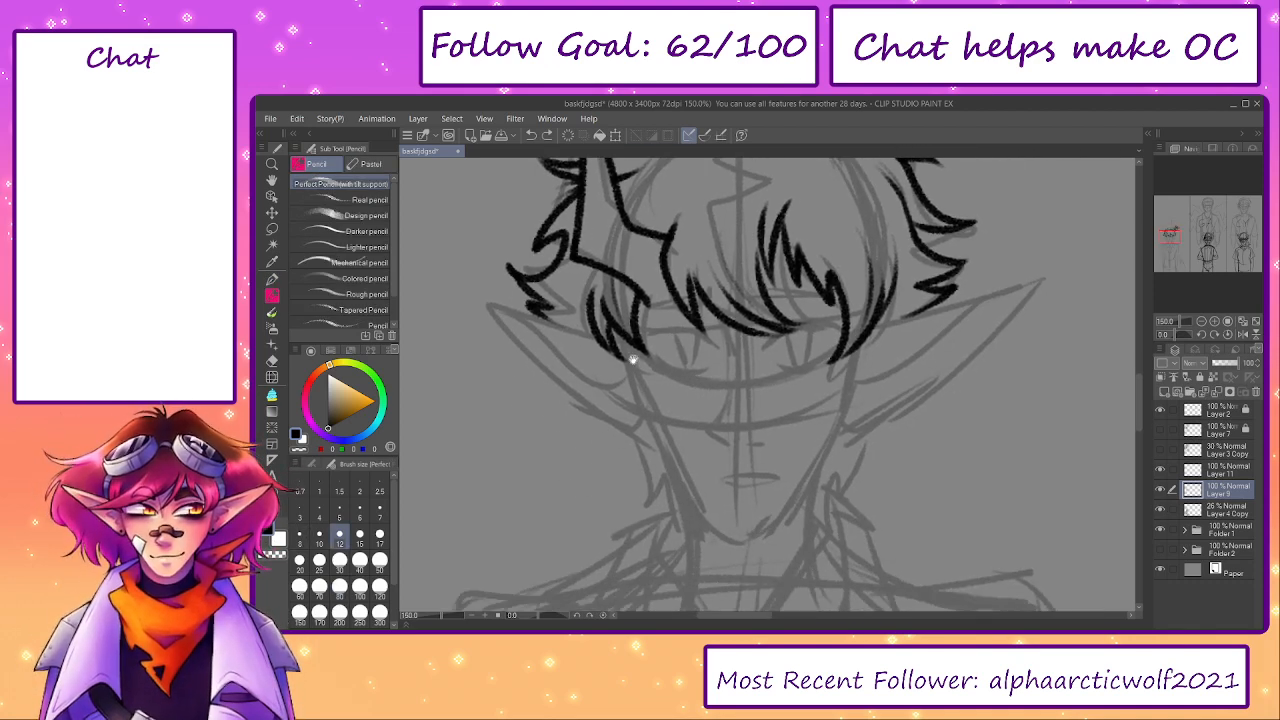
click(1205, 470)
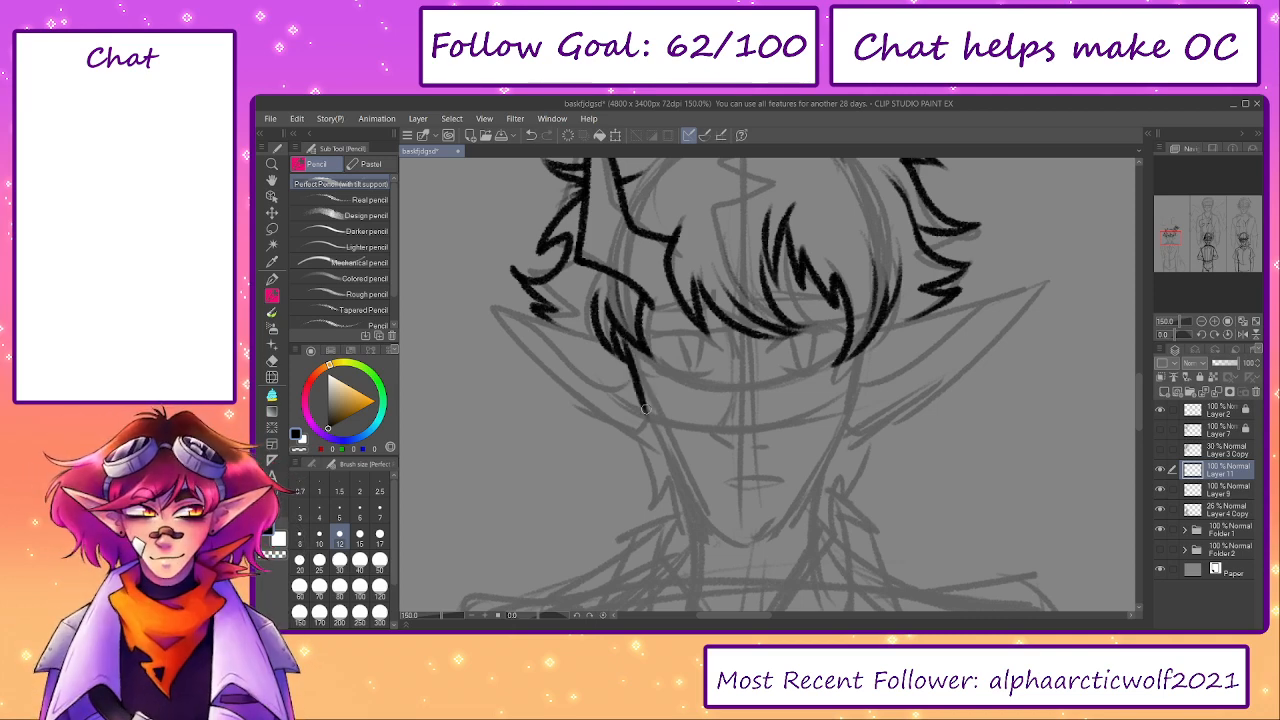
mouse_move(628, 353)
mouse_down()
mouse_move(713, 492)
mouse_move(700, 358)
mouse_move(662, 295)
mouse_move(697, 428)
mouse_up()
key(ctrl+z)
drag(661, 323, 699, 430)
key(ctrl+z)
drag(661, 323, 703, 436)
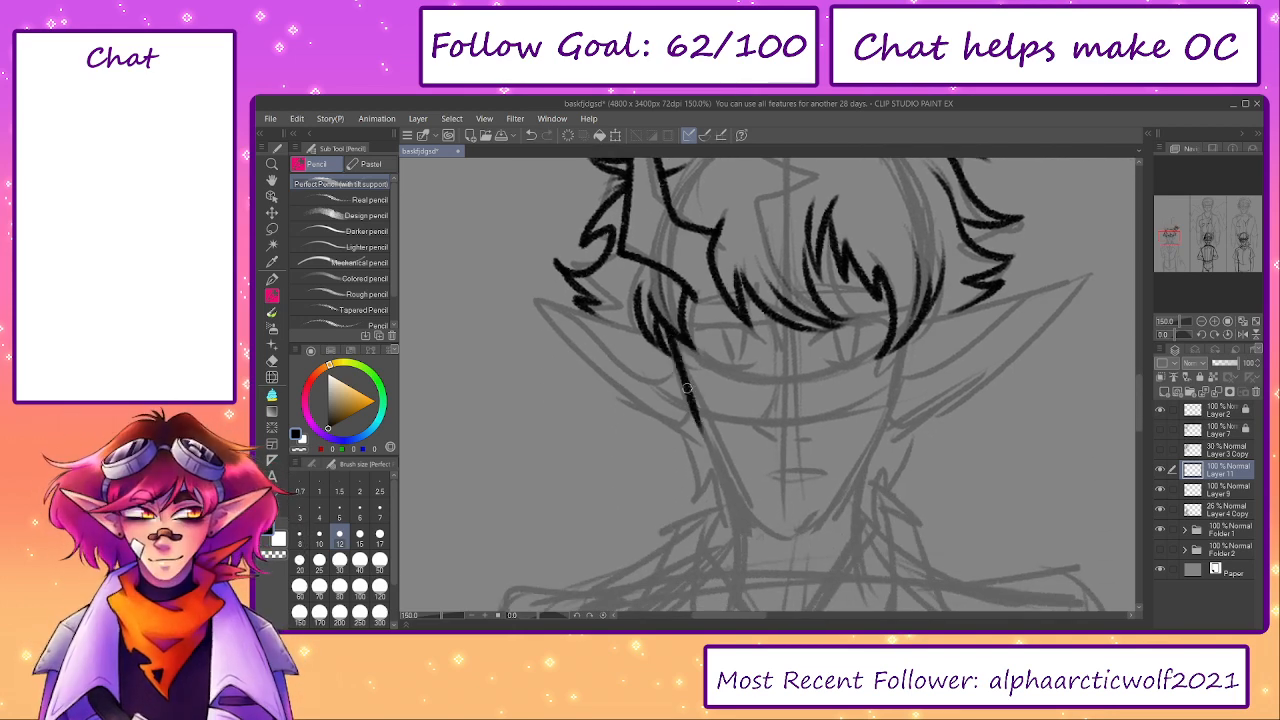
drag(687, 389, 763, 542)
key(ctrl+z)
mouse_move(692, 398)
mouse_down()
mouse_move(765, 537)
mouse_move(829, 519)
mouse_up()
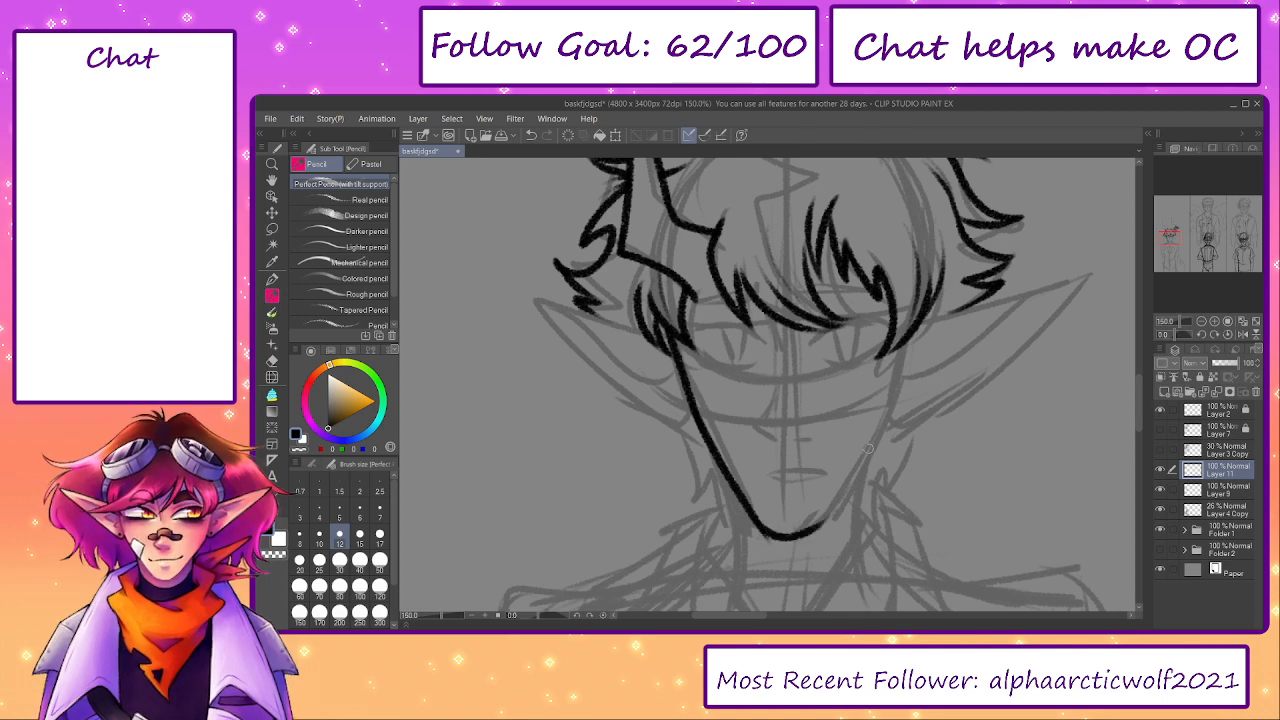
- Ink the right side of the face from the bangs down toward the jaw, redoing strokes that stray from the sketch
mouse_move(908, 337)
mouse_down()
mouse_move(887, 427)
mouse_move(830, 507)
mouse_move(875, 443)
mouse_up()
key(ctrl+z)
key(ctrl+z)
key(ctrl+z)
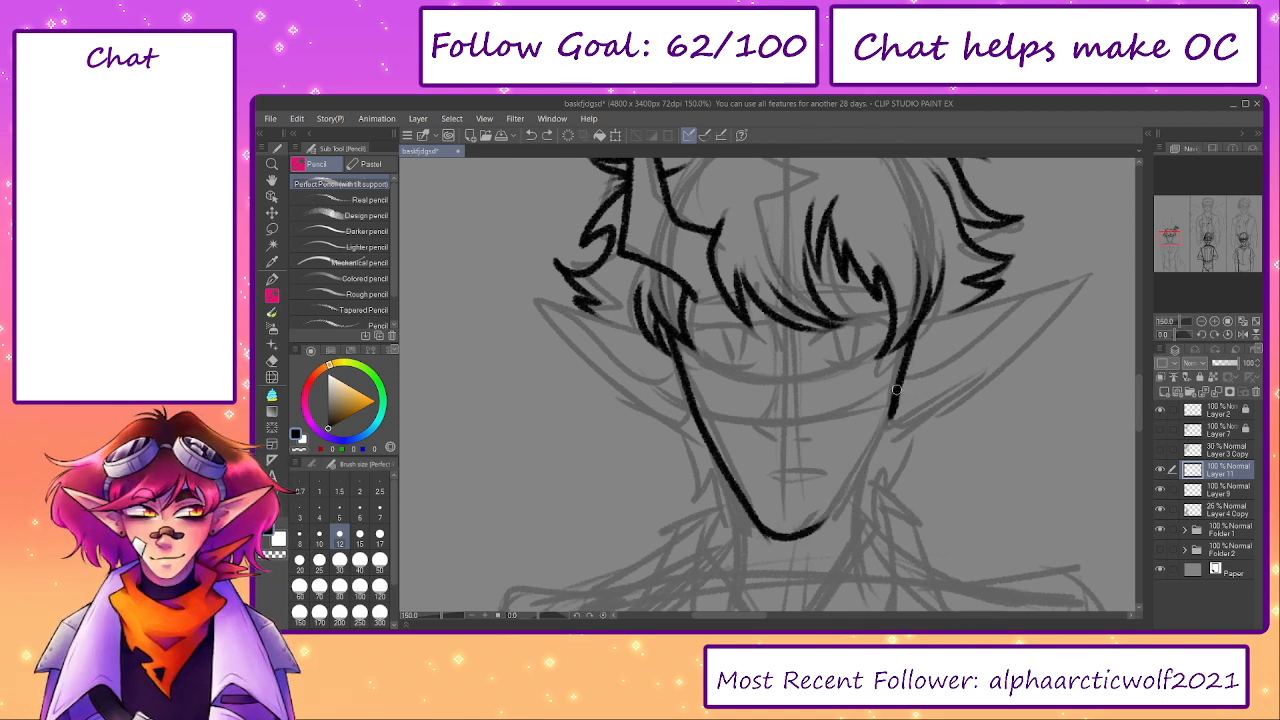
drag(896, 390, 831, 514)
key(ctrl+z)
mouse_move(896, 394)
mouse_down()
mouse_move(883, 438)
mouse_move(891, 414)
mouse_move(816, 522)
mouse_up()
key(ctrl+z)
key(ctrl+z)
mouse_move(888, 421)
mouse_down()
mouse_move(838, 508)
mouse_move(794, 531)
mouse_move(826, 524)
mouse_move(850, 489)
mouse_move(791, 516)
mouse_move(819, 512)
mouse_move(855, 458)
mouse_move(824, 502)
mouse_move(787, 516)
mouse_up()
key(ctrl+z)
key(e)
key(p)
key(p)
key(ctrl+z)
key(ctrl+z)
key(ctrl+z)
key(ctrl+z)
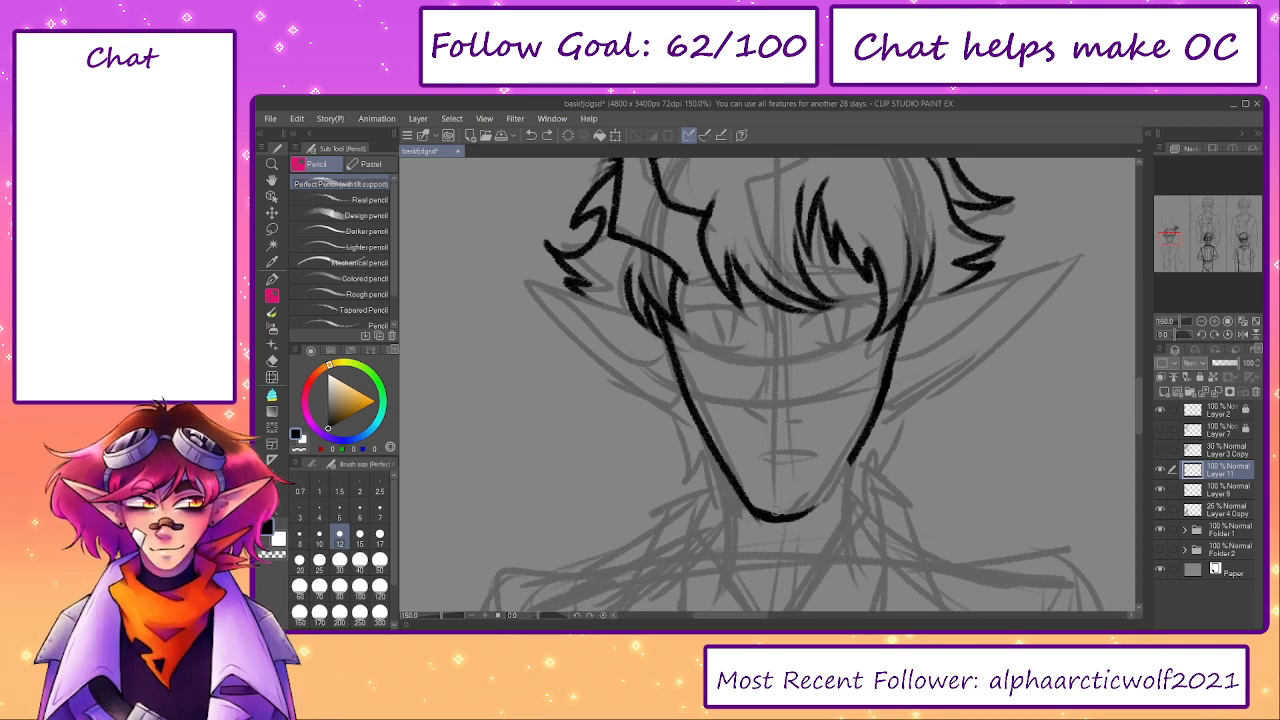
- Clean up the chin curve and join it to the right jaw line so the lower face is closed
key(e)
key(p)
mouse_move(750, 506)
mouse_down()
mouse_move(816, 502)
mouse_move(850, 460)
mouse_up()
key(ctrl+z)
mouse_move(790, 516)
mouse_down()
mouse_move(838, 491)
mouse_move(867, 437)
mouse_move(824, 502)
mouse_move(802, 512)
mouse_move(790, 487)
mouse_move(778, 493)
mouse_up()
key(ctrl+z)
key(ctrl+z)
key(e)
key(p)
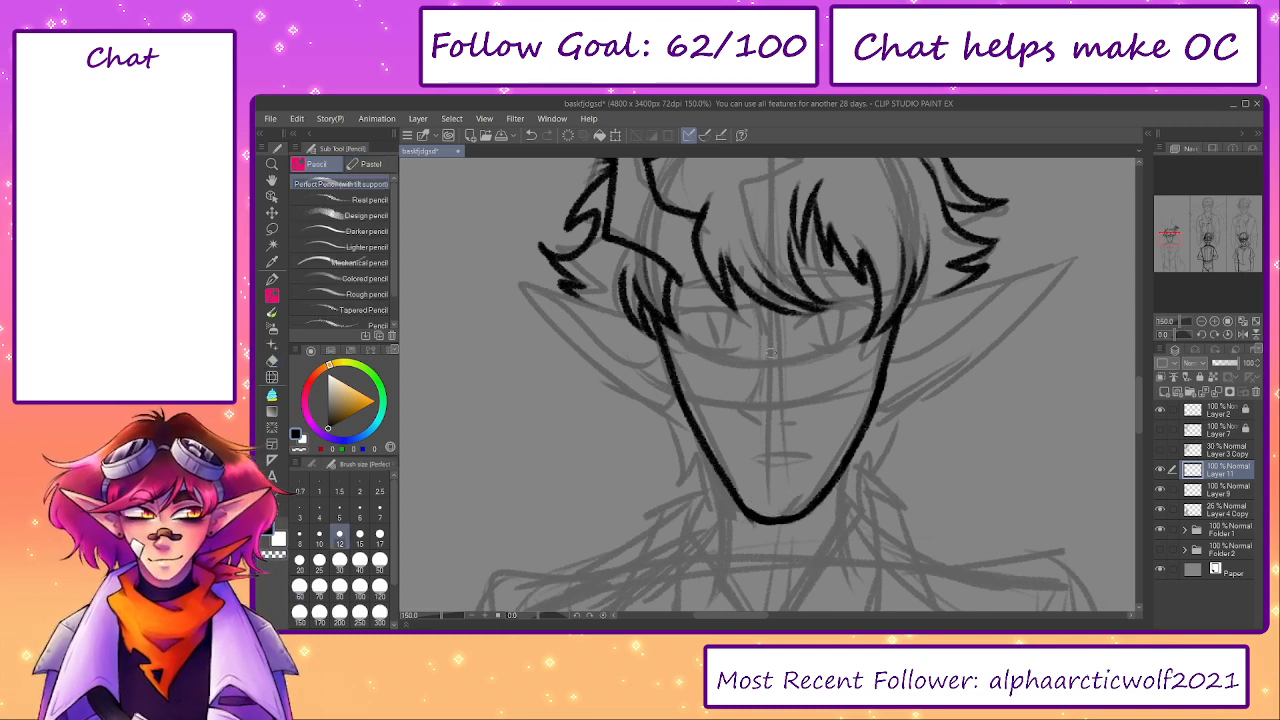
- Redraw the upper part of the right cheek line so it runs smoothly up to the bangs
drag(909, 374, 915, 392)
key(e)
mouse_move(909, 340)
mouse_down()
mouse_move(895, 421)
mouse_move(874, 446)
mouse_move(902, 338)
mouse_up()
key(p)
key(p)
key(ctrl+z)
drag(876, 432, 900, 336)
key(ctrl+z)
drag(871, 444, 944, 273)
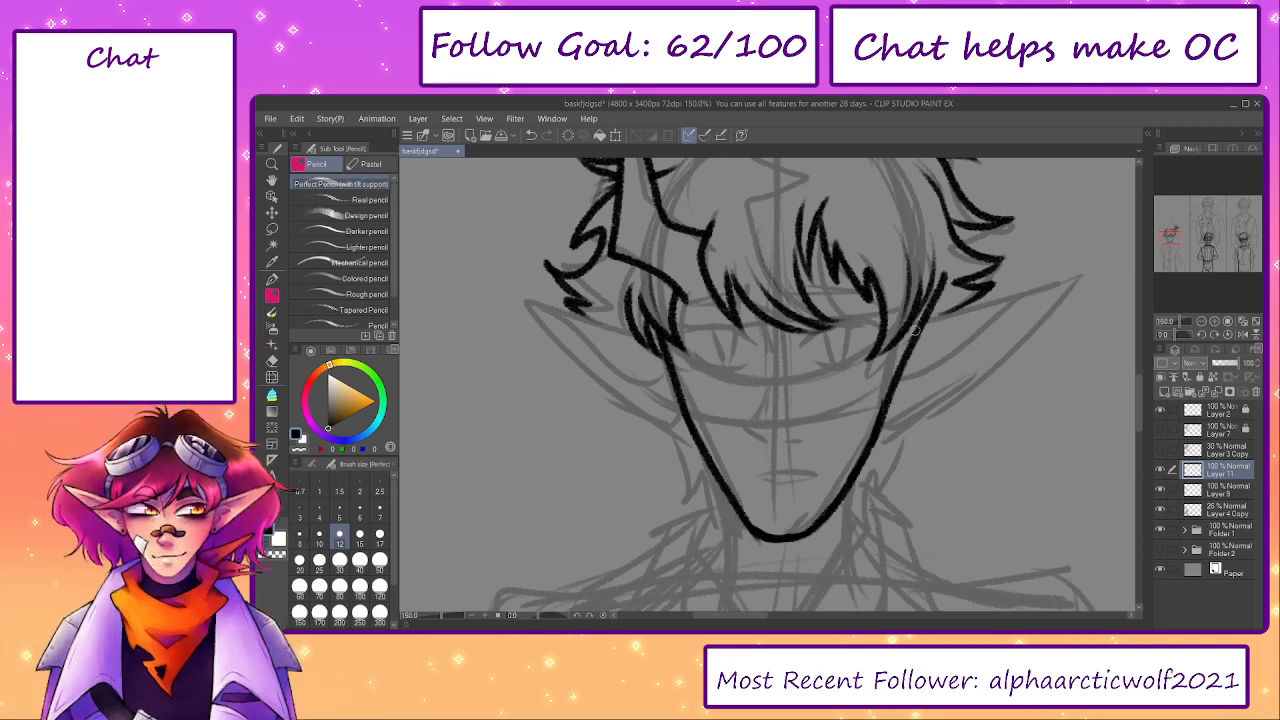
key(ctrl+z)
key(ctrl+z)
mouse_move(874, 435)
mouse_down()
mouse_move(900, 332)
mouse_move(877, 418)
mouse_up()
key(ctrl+z)
mouse_move(904, 306)
mouse_down()
mouse_move(878, 438)
mouse_move(898, 362)
mouse_up()
key(ctrl+z)
drag(876, 438, 898, 345)
key(e)
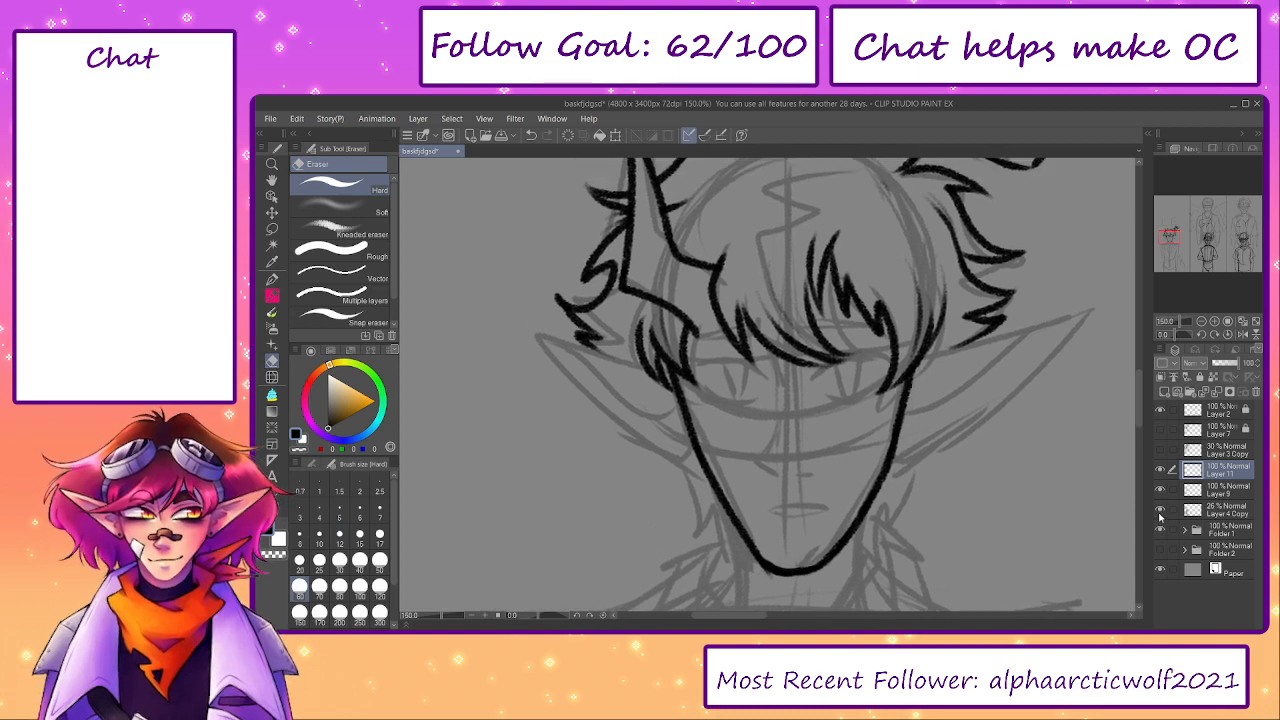
- Ink the pointed right ear's upper and lower edges from the sketch and add its inner fold line
click(1160, 509)
click(1160, 509)
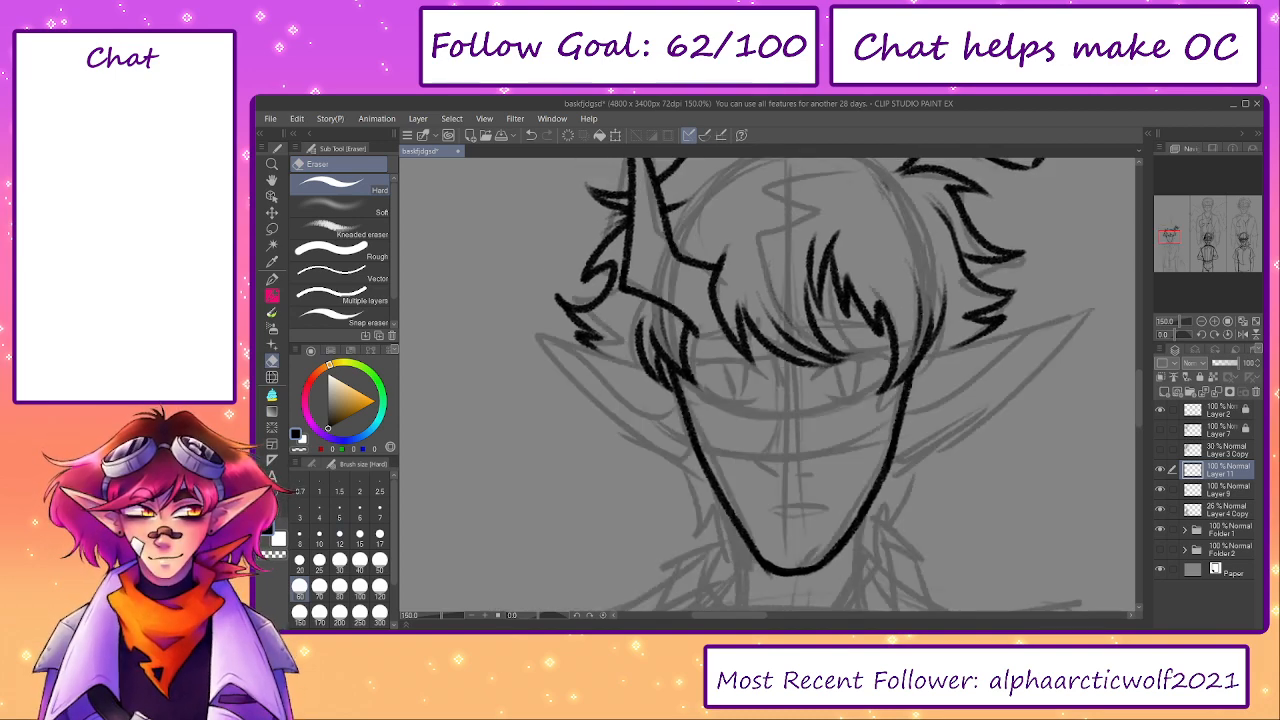
key(p)
mouse_move(910, 362)
mouse_down()
mouse_move(1089, 321)
mouse_move(1059, 317)
mouse_move(899, 474)
mouse_move(960, 423)
mouse_up()
key(ctrl+z)
key(ctrl+z)
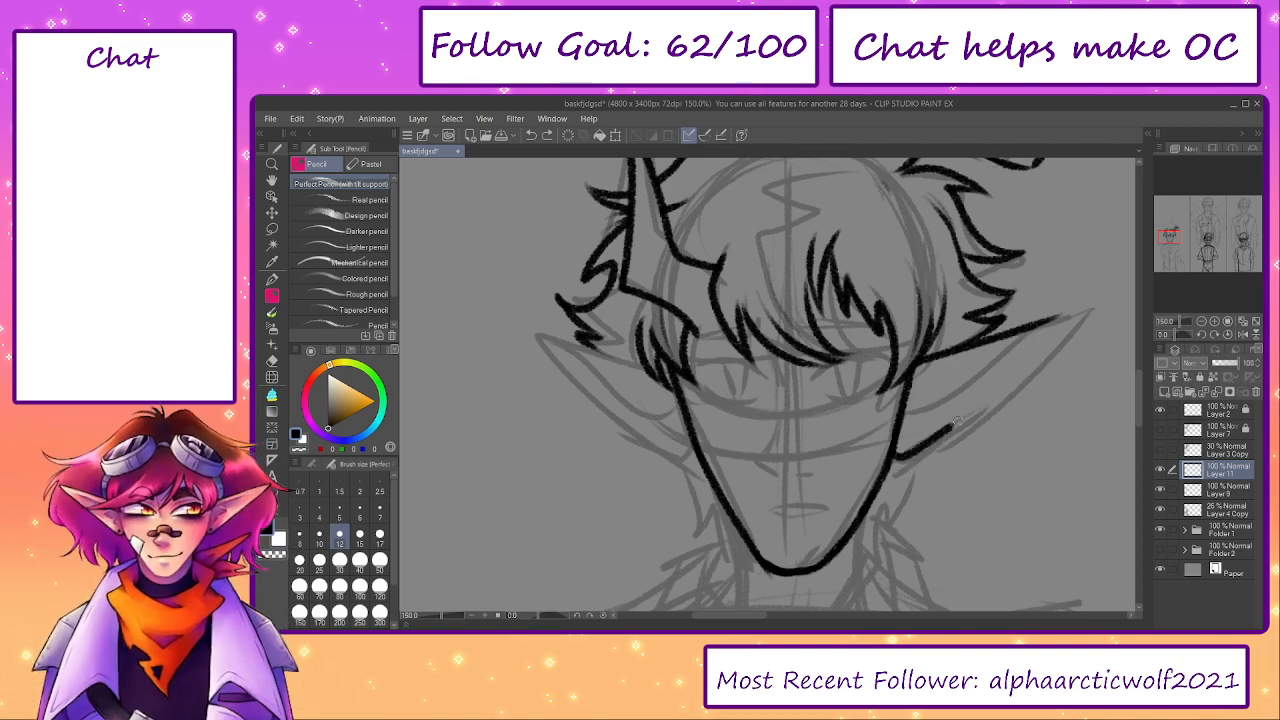
key(ctrl+z)
key(ctrl+z)
mouse_move(912, 360)
mouse_down()
mouse_move(1069, 324)
mouse_move(930, 452)
mouse_move(1074, 334)
mouse_move(896, 448)
mouse_up()
key(ctrl+z)
key(ctrl+z)
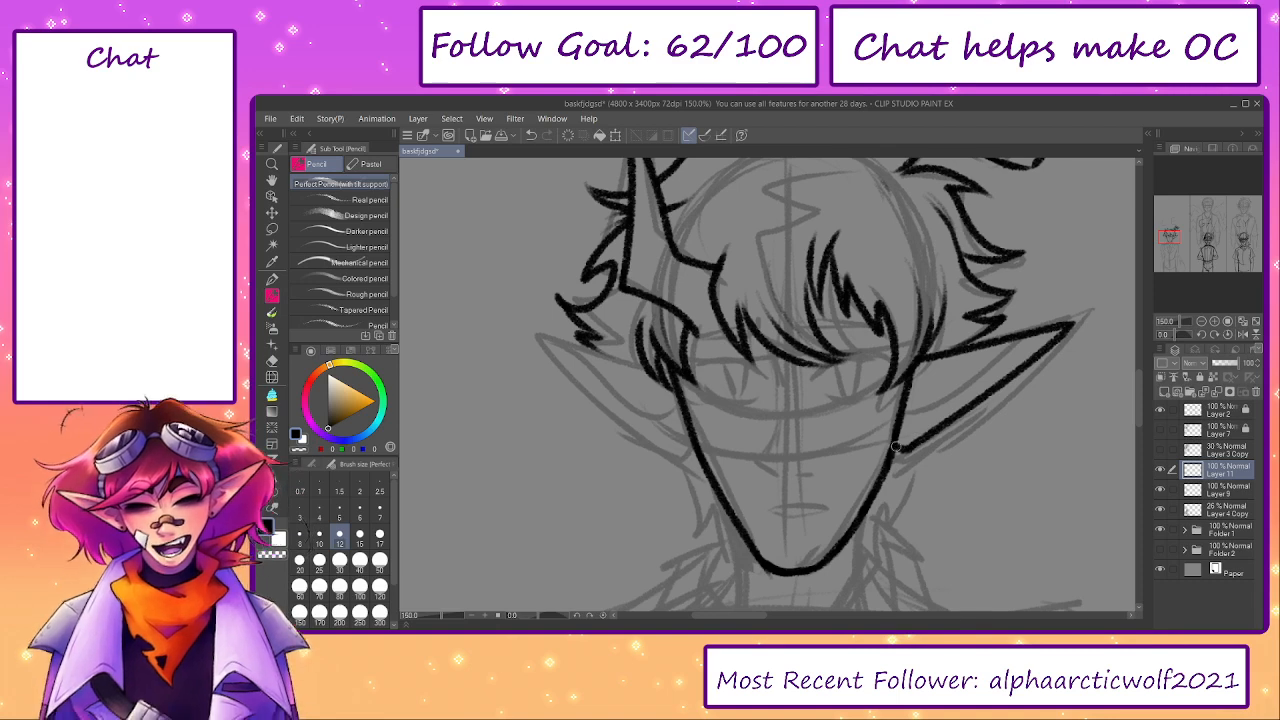
drag(915, 395, 1036, 335)
drag(690, 376, 735, 408)
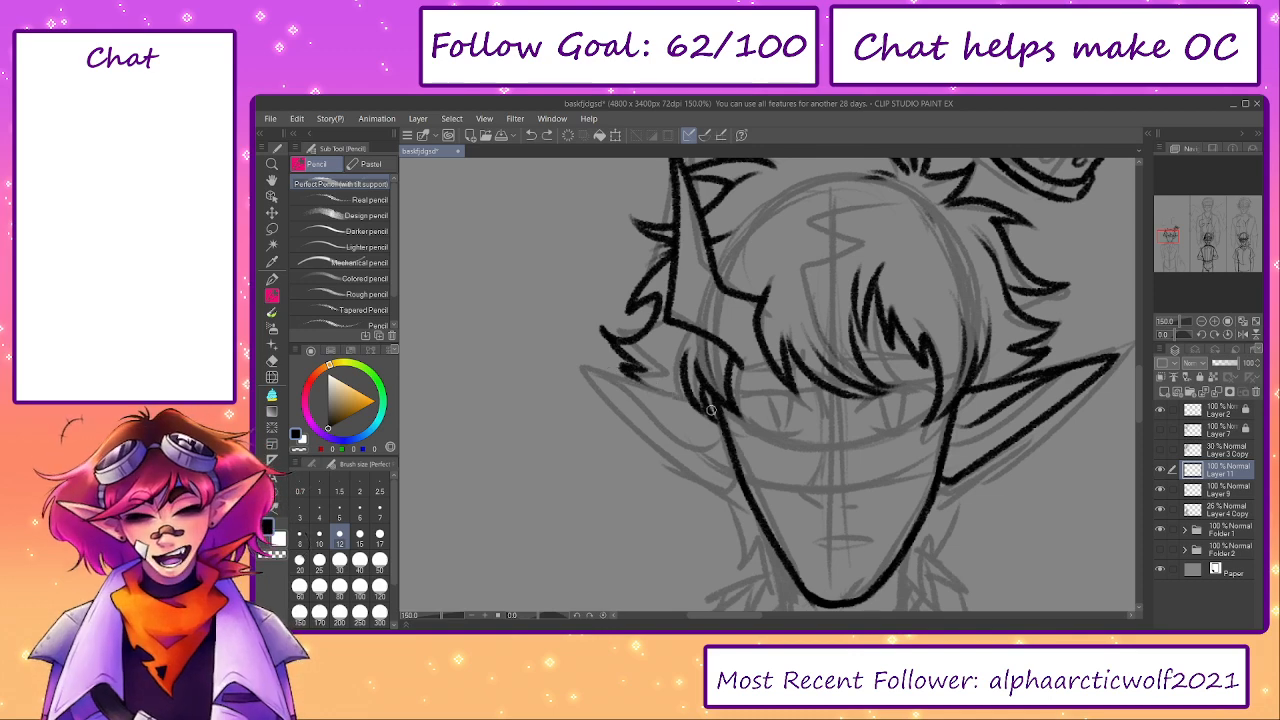
- Ink the pointed left ear's outline from the hair out to the tip and back to the cheek
drag(714, 409, 574, 358)
key(ctrl+z)
mouse_move(718, 412)
mouse_down()
mouse_move(573, 358)
mouse_move(736, 490)
mouse_up()
key(ctrl+z)
drag(574, 363, 732, 490)
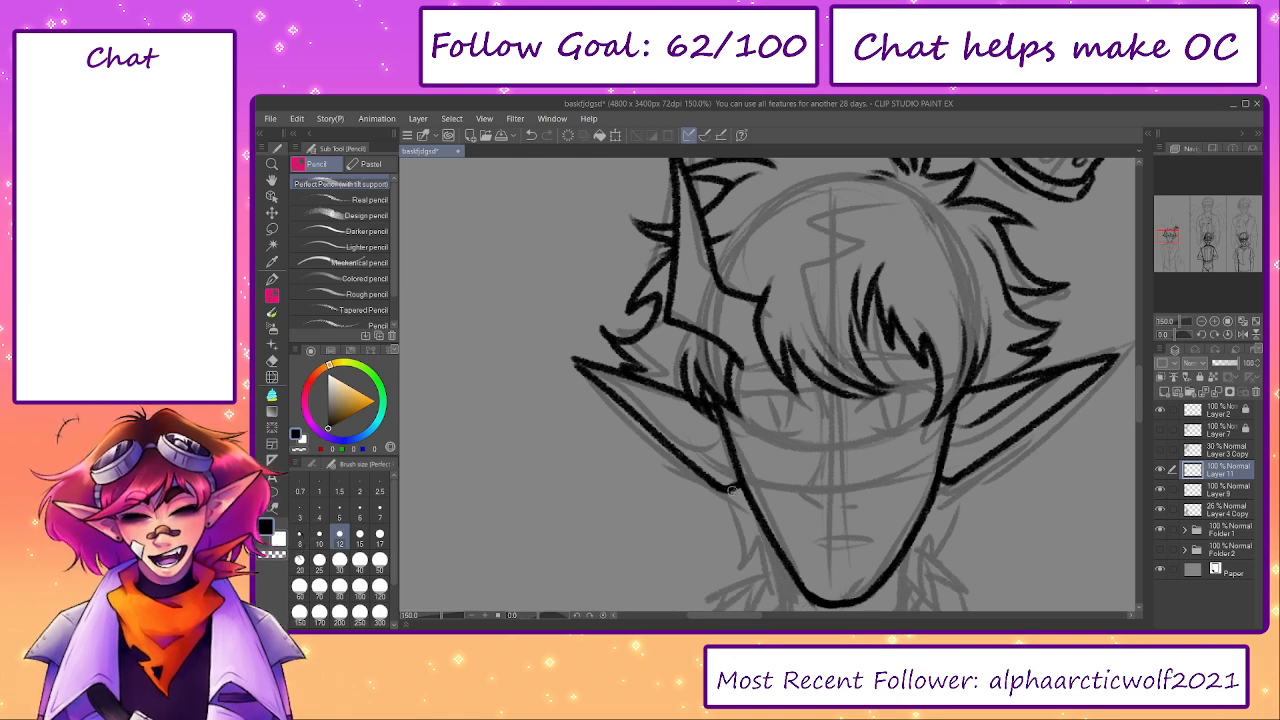
- Add the inner fold line to the left ear and erase the stray ends where it meets the hair
drag(714, 424, 598, 376)
key(ctrl+z)
mouse_move(714, 428)
mouse_down()
mouse_move(688, 428)
mouse_move(604, 378)
mouse_up()
key(ctrl+z)
drag(716, 431, 612, 376)
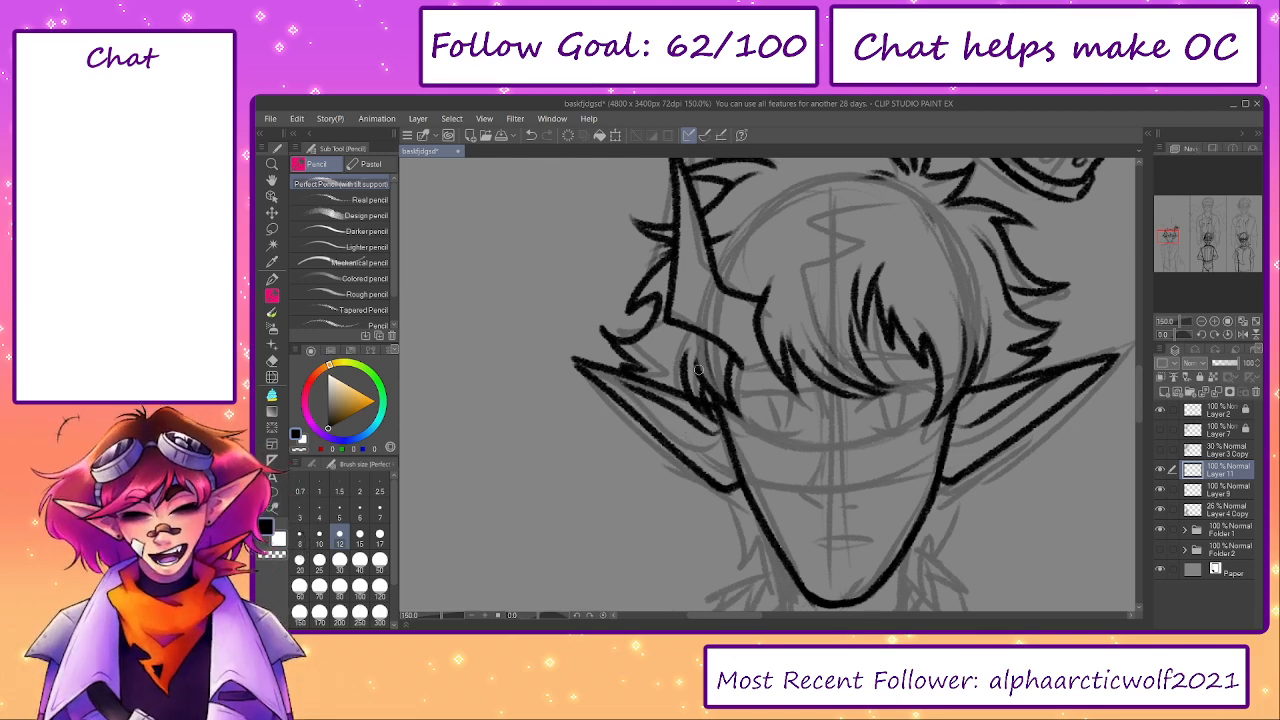
key(ctrl+z)
drag(716, 422, 598, 366)
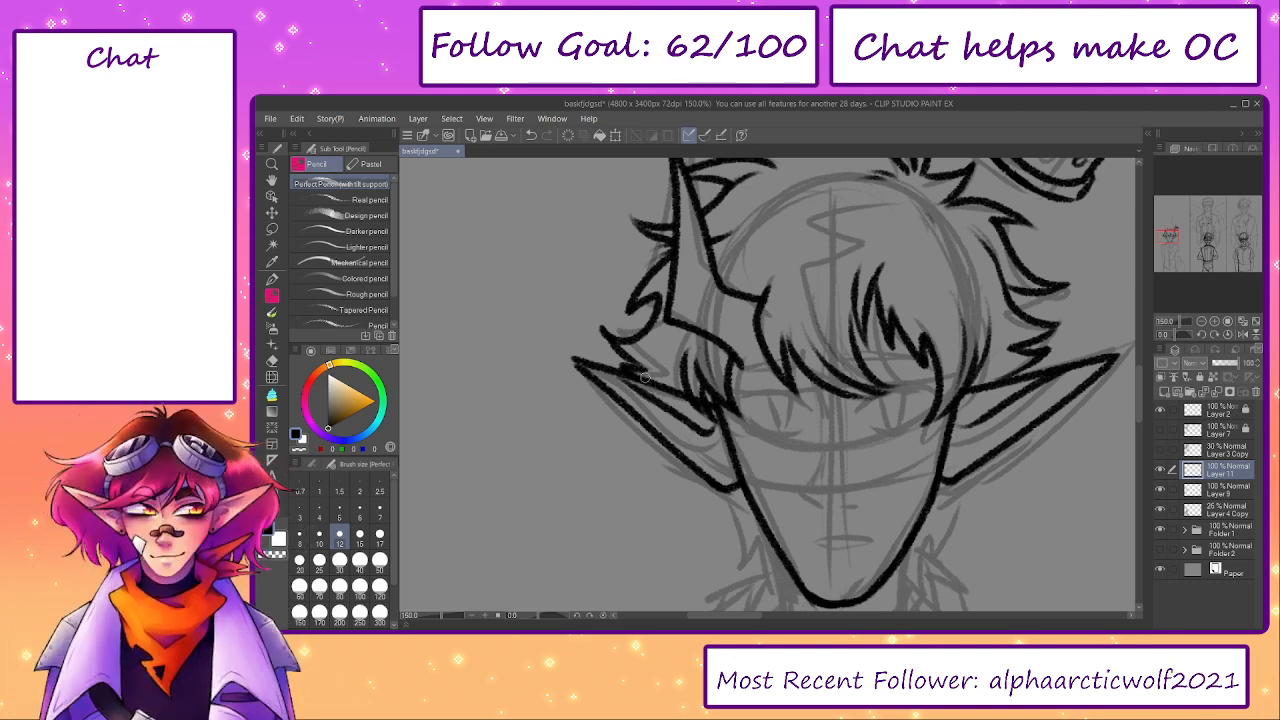
drag(662, 378, 634, 351)
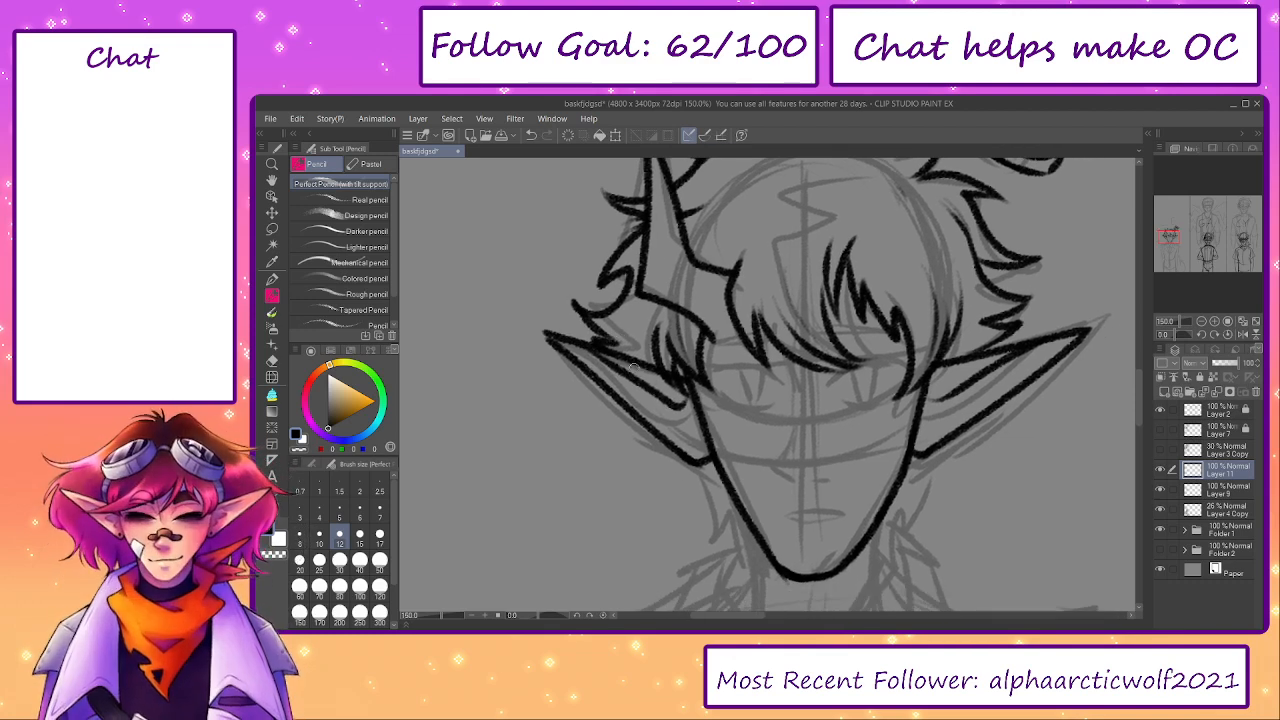
key(e)
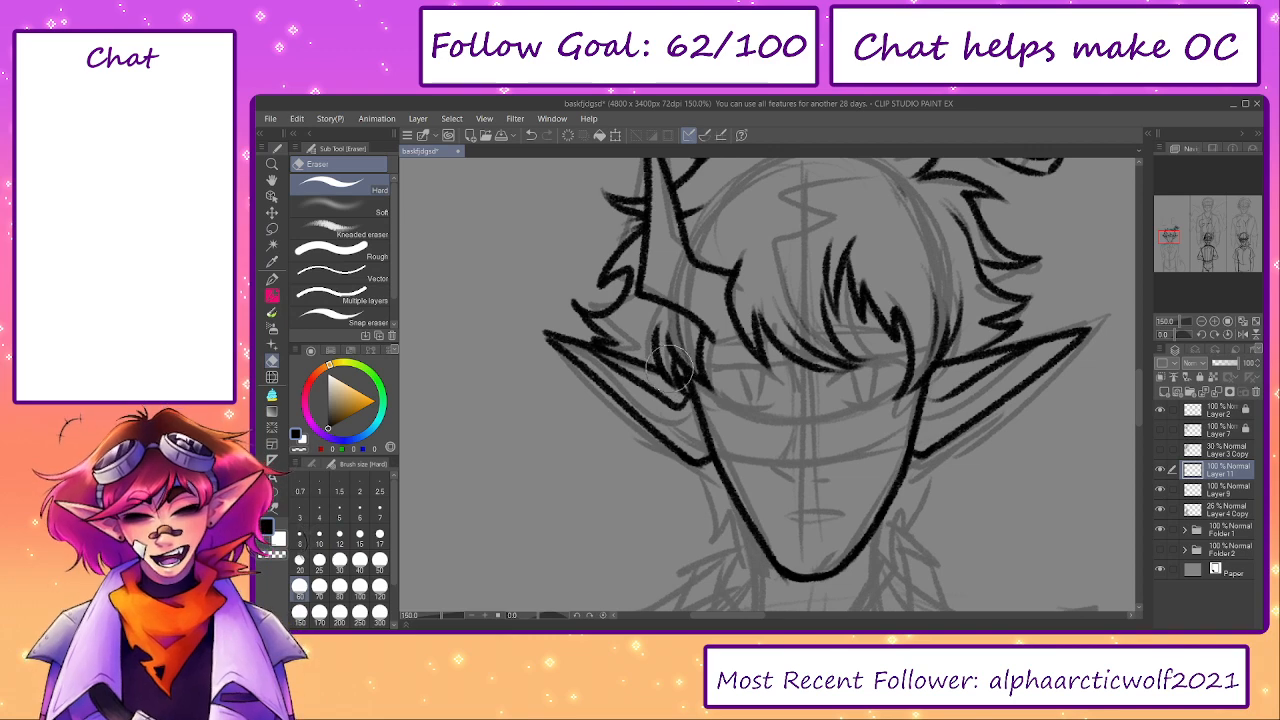
drag(704, 383, 679, 365)
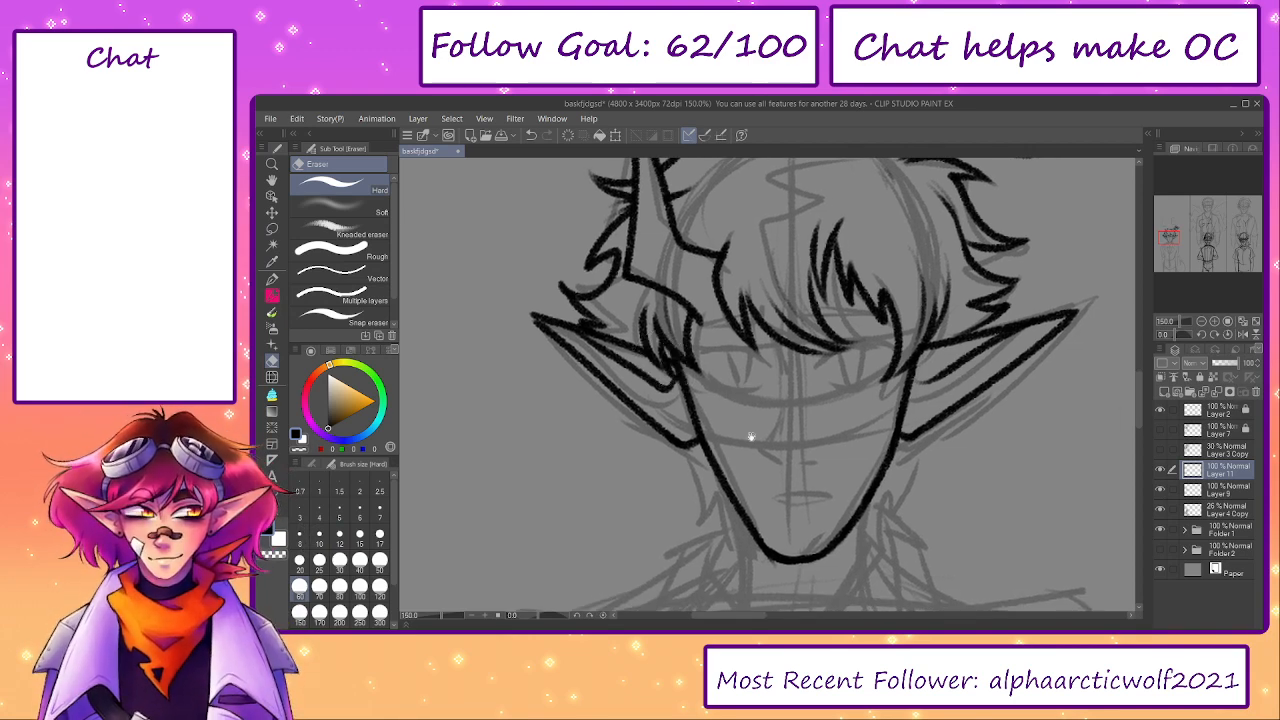
- Toggle the hair and sketch layers to check the face and ear linework, leaving the Layer 4 Copy sketch hidden
drag(752, 439, 722, 453)
click(1159, 491)
click(1160, 491)
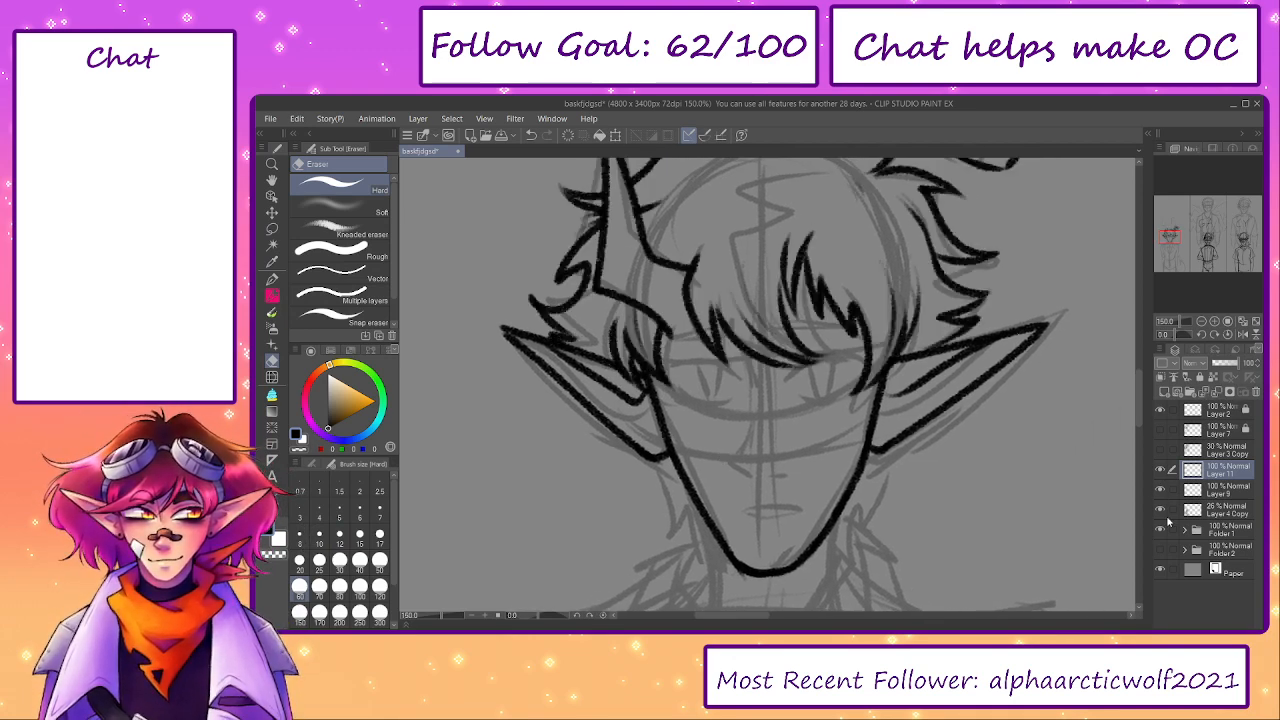
click(1161, 510)
click(1161, 511)
click(1161, 511)
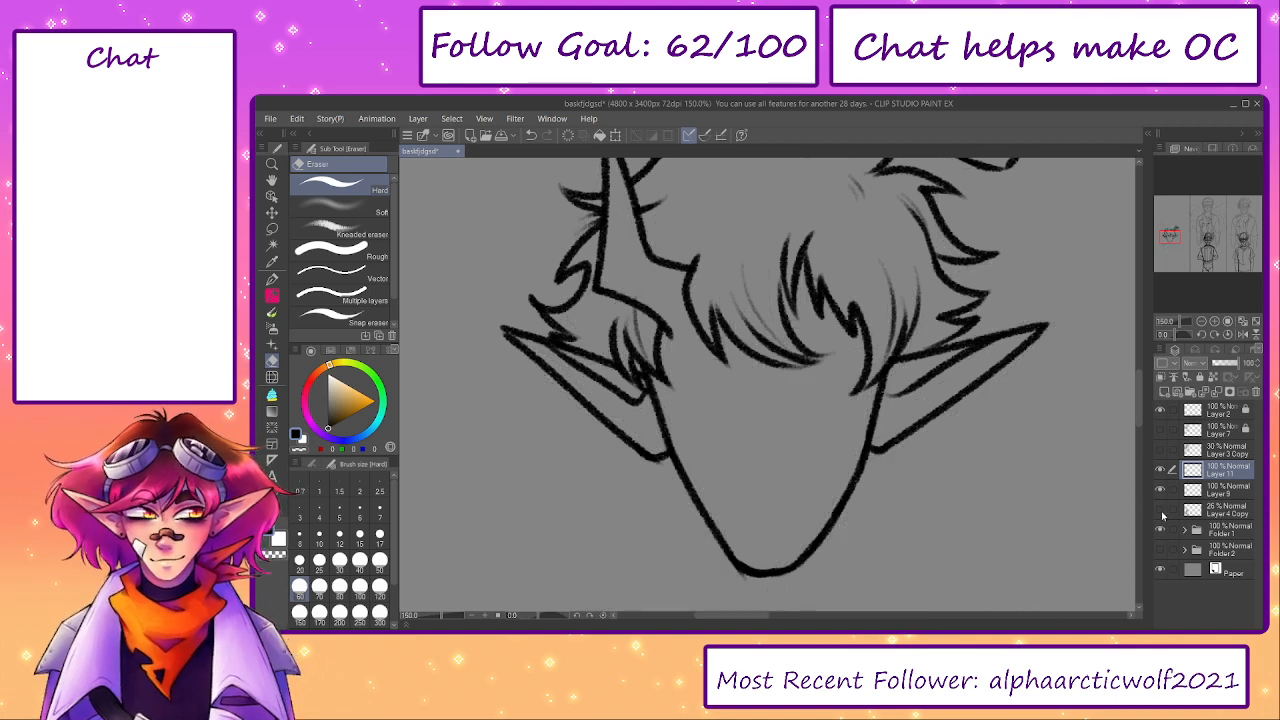
click(1162, 514)
drag(836, 525, 810, 526)
click(1161, 491)
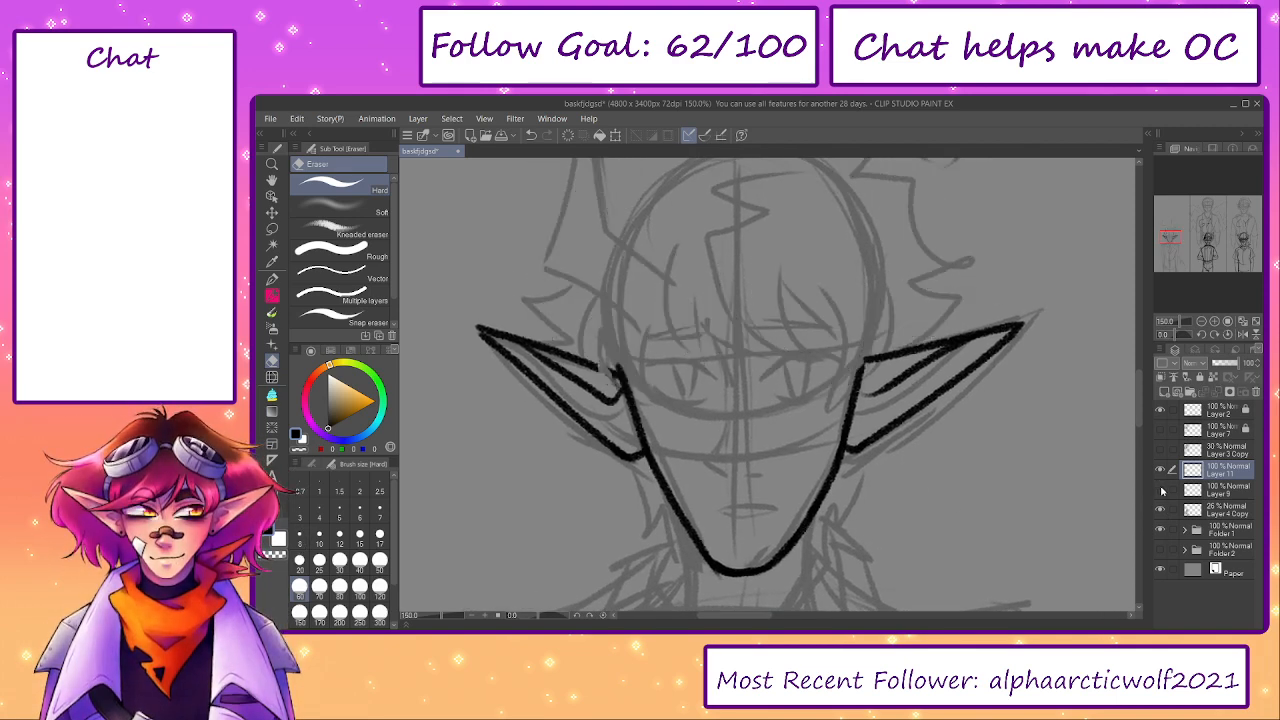
click(1161, 491)
click(1161, 511)
- Transform the face and ear linework on Layer 11, rotating it slightly clockwise and nudging it into place under the hair
drag(1029, 541, 1027, 526)
key(ctrl+t)
drag(768, 281, 771, 279)
drag(745, 415, 740, 417)
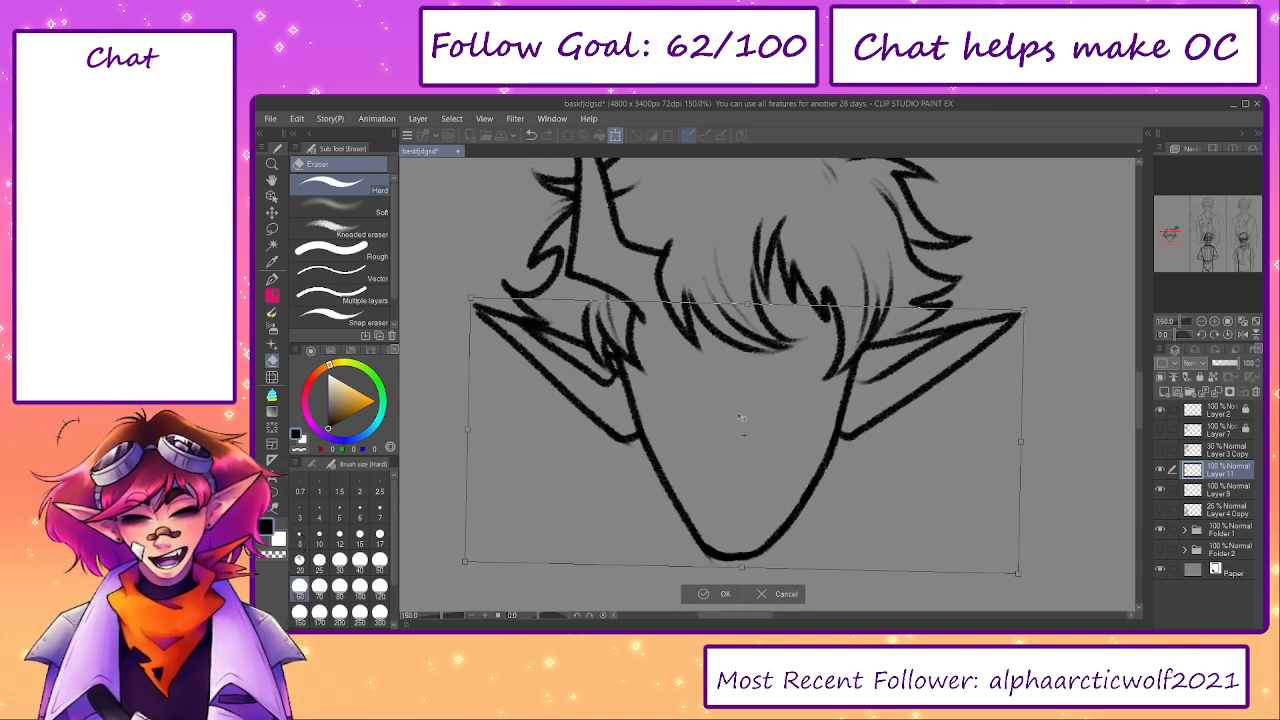
click(716, 593)
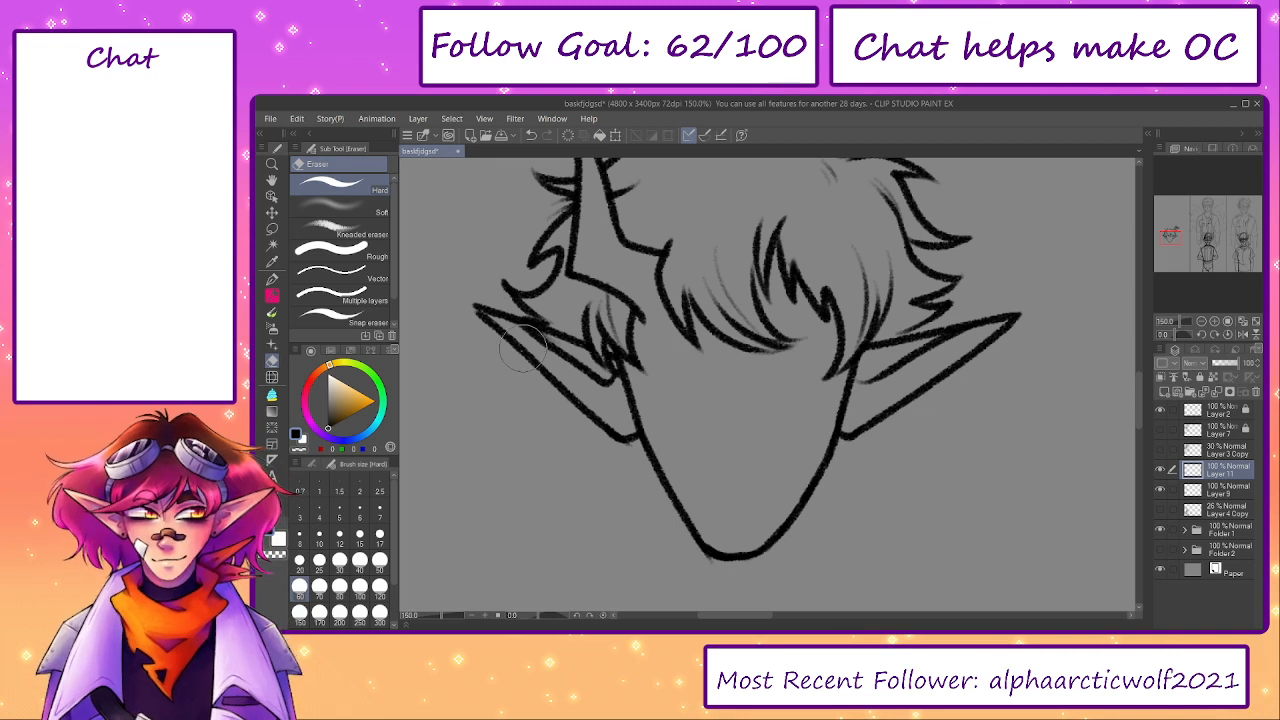
- Try to pencil strands and a jagged parting line across the upper part of the hair
click(1215, 489)
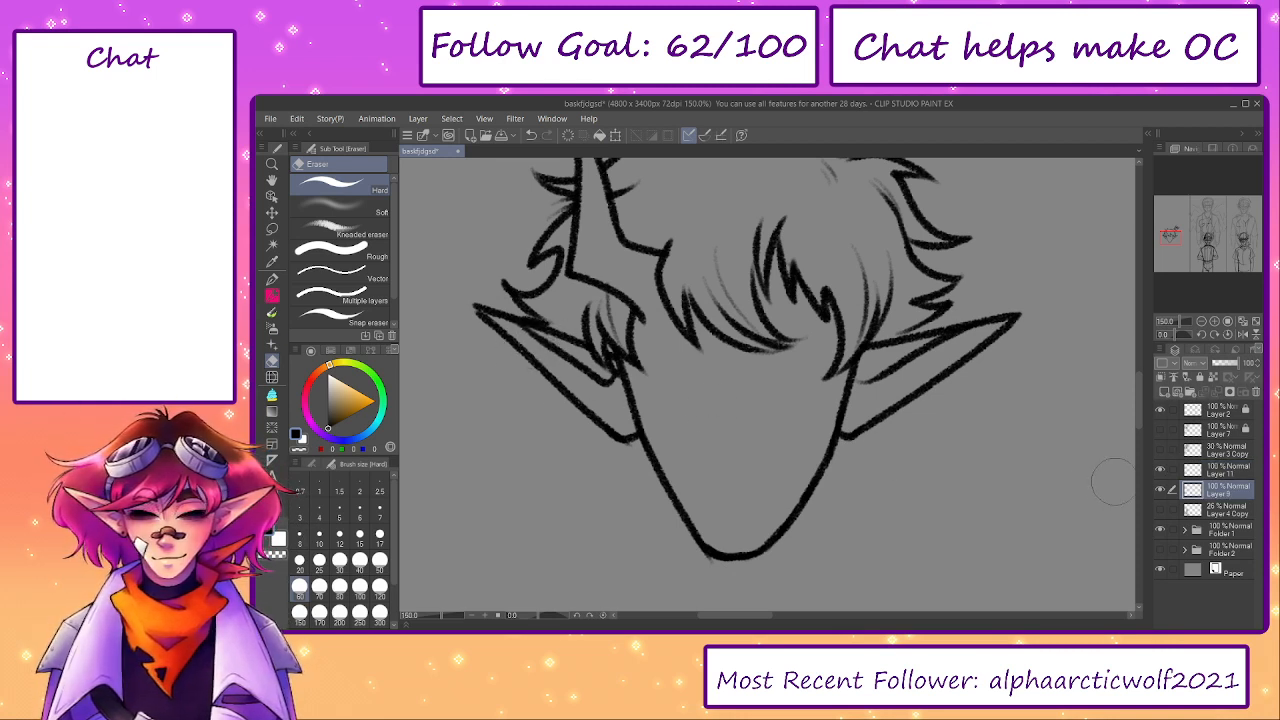
click(1215, 469)
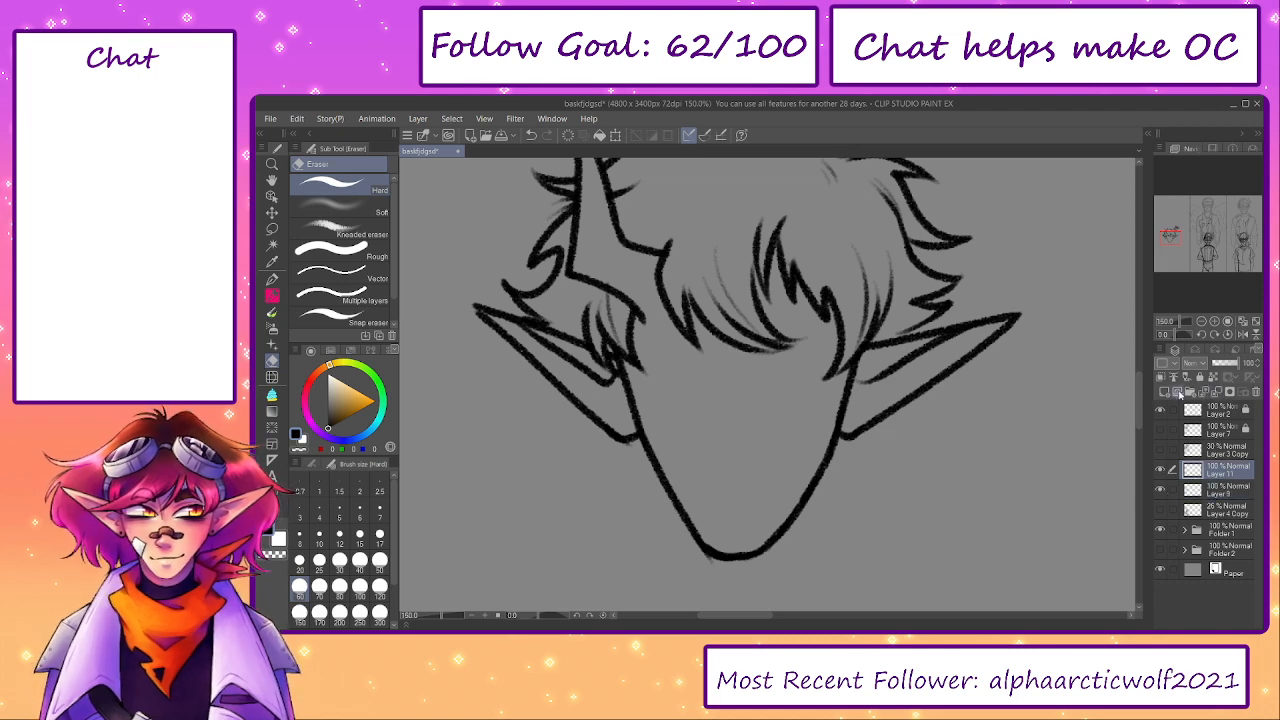
drag(1006, 425, 1035, 533)
key(p)
drag(836, 237, 738, 292)
drag(810, 267, 738, 337)
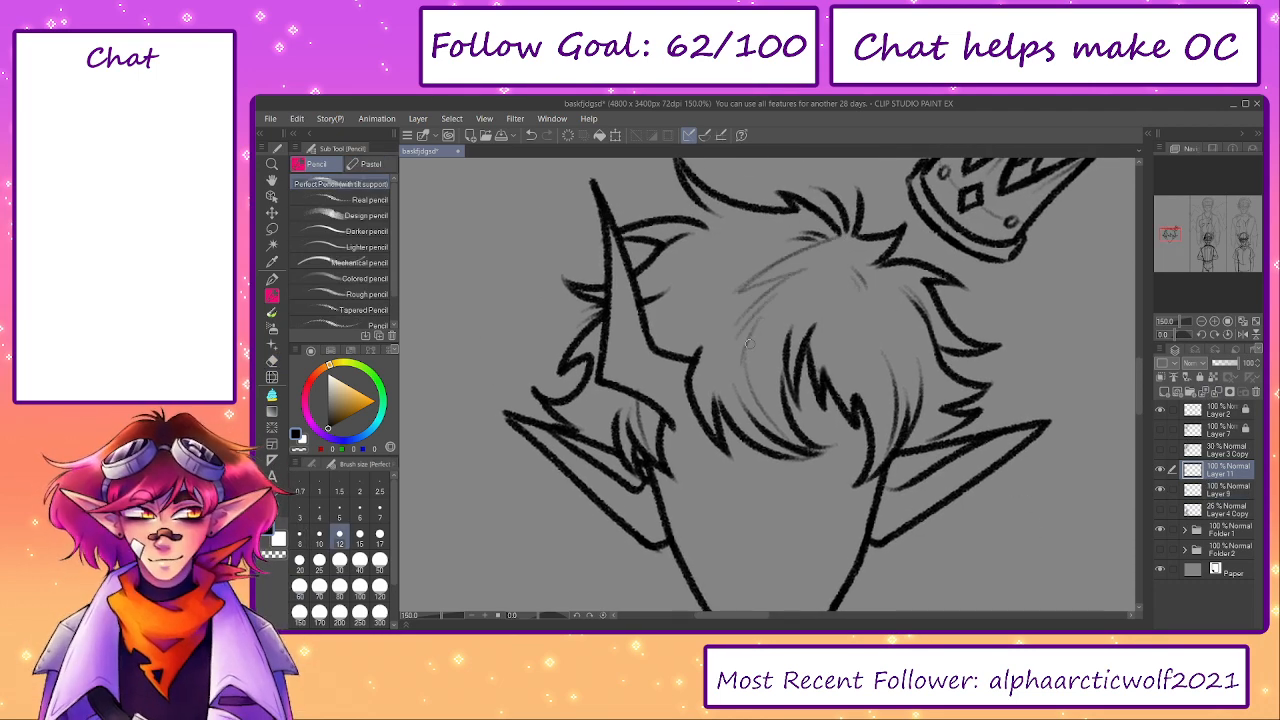
key(ctrl+z)
key(ctrl+z)
key(ctrl+z)
key(ctrl+z)
key(ctrl+z)
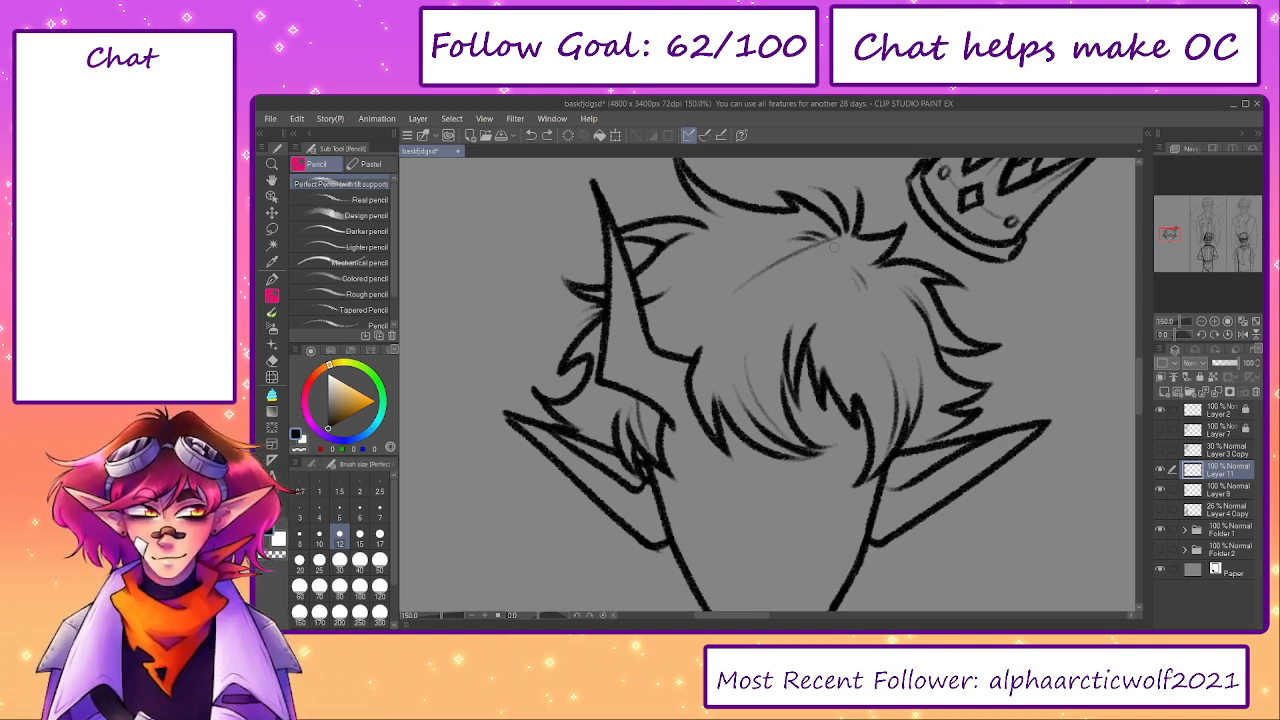
mouse_move(828, 256)
mouse_down()
mouse_move(766, 272)
mouse_move(725, 354)
mouse_up()
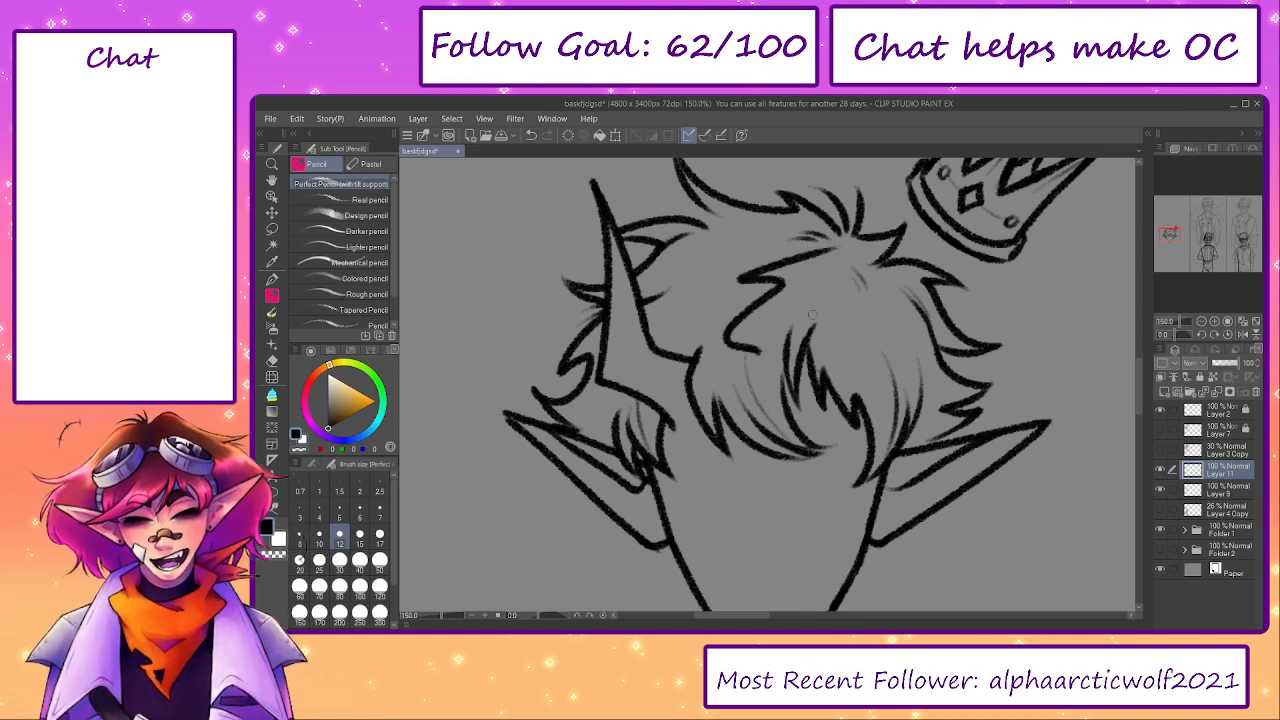
key(ctrl+z)
- Show the Layer 4 Copy sketch again and ink the left side of the neck down from the jaw
drag(909, 577, 916, 381)
click(1160, 510)
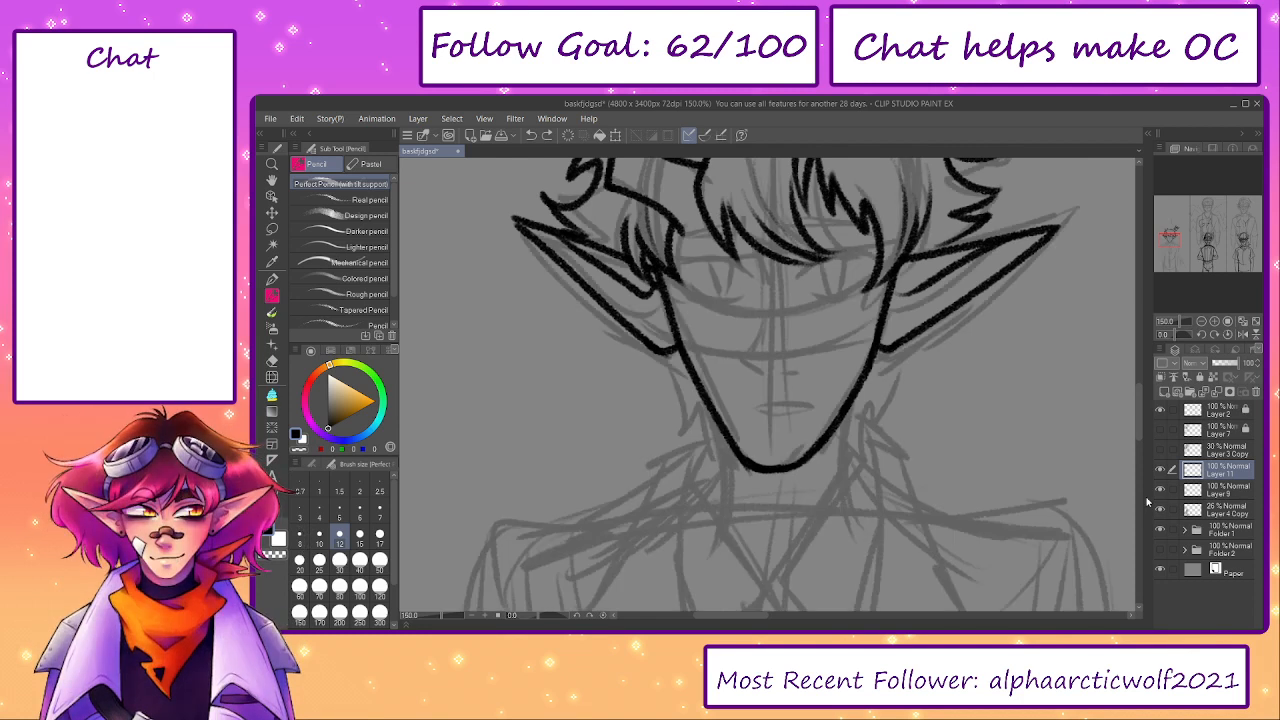
drag(706, 406, 725, 504)
key(ctrl+z)
drag(704, 398, 717, 508)
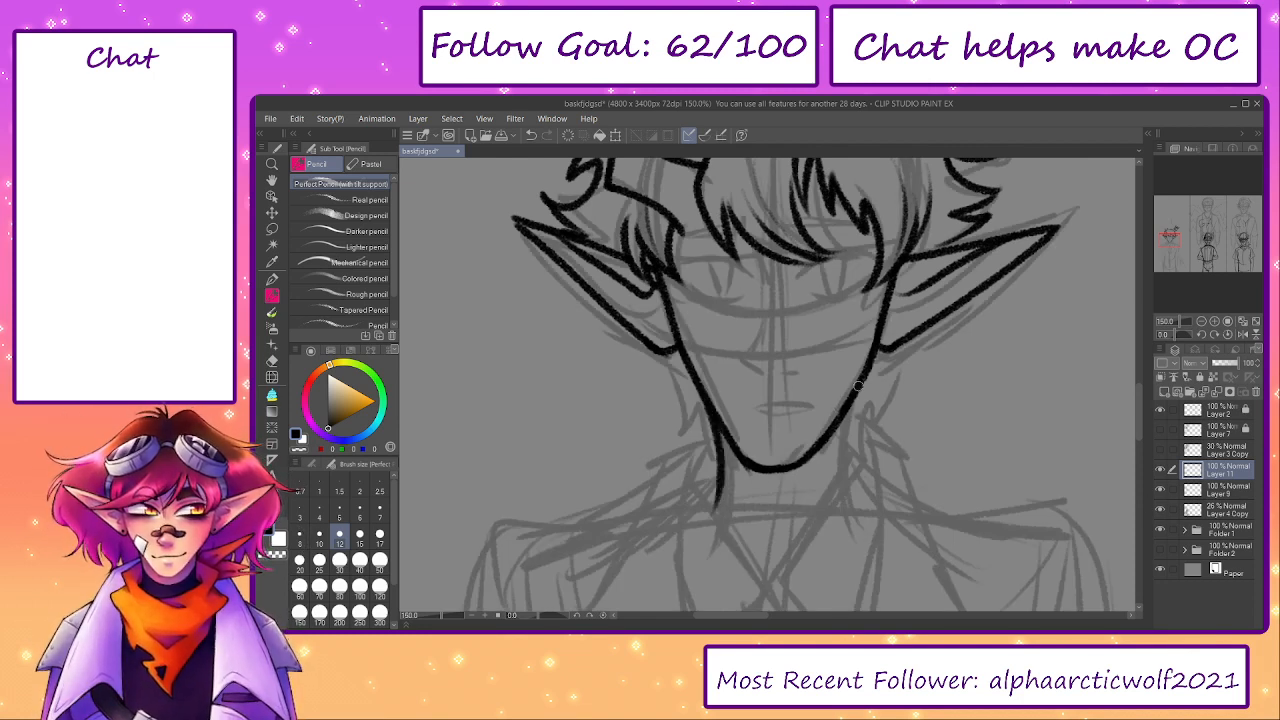
- Ink the right side of the neck and the jagged hair tufts below both ears beside the jaw
drag(858, 385, 852, 488)
mouse_move(668, 352)
mouse_down()
mouse_move(700, 446)
mouse_move(712, 413)
mouse_up()
drag(892, 358, 857, 428)
key(ctrl+z)
drag(905, 340, 858, 430)
mouse_move(698, 456)
mouse_down()
mouse_move(686, 337)
mouse_move(698, 304)
mouse_move(686, 340)
mouse_up()
key(ctrl+z)
key(ctrl+z)
- Remove the stray collar strokes at the neck base, redraw the neck's right line and check Layer 11 against the sketch
drag(852, 292, 858, 350)
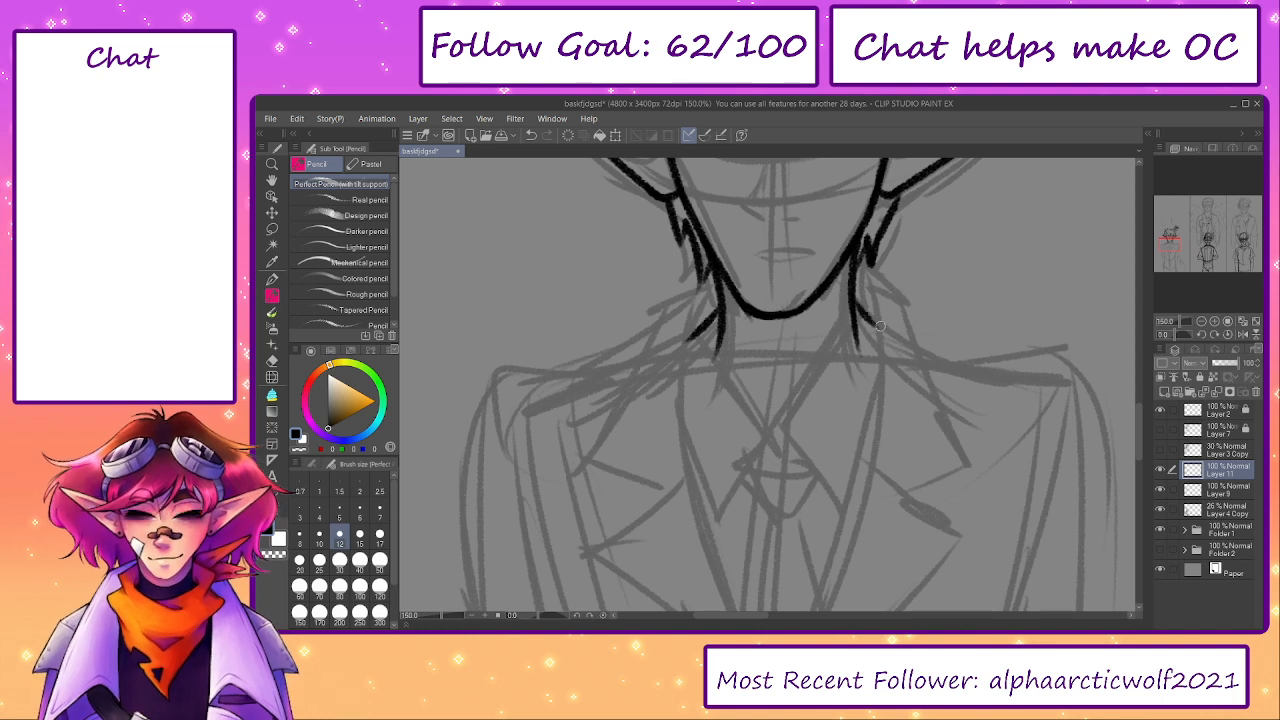
drag(727, 365, 726, 335)
key(ctrl+z)
key(ctrl+z)
key(ctrl+z)
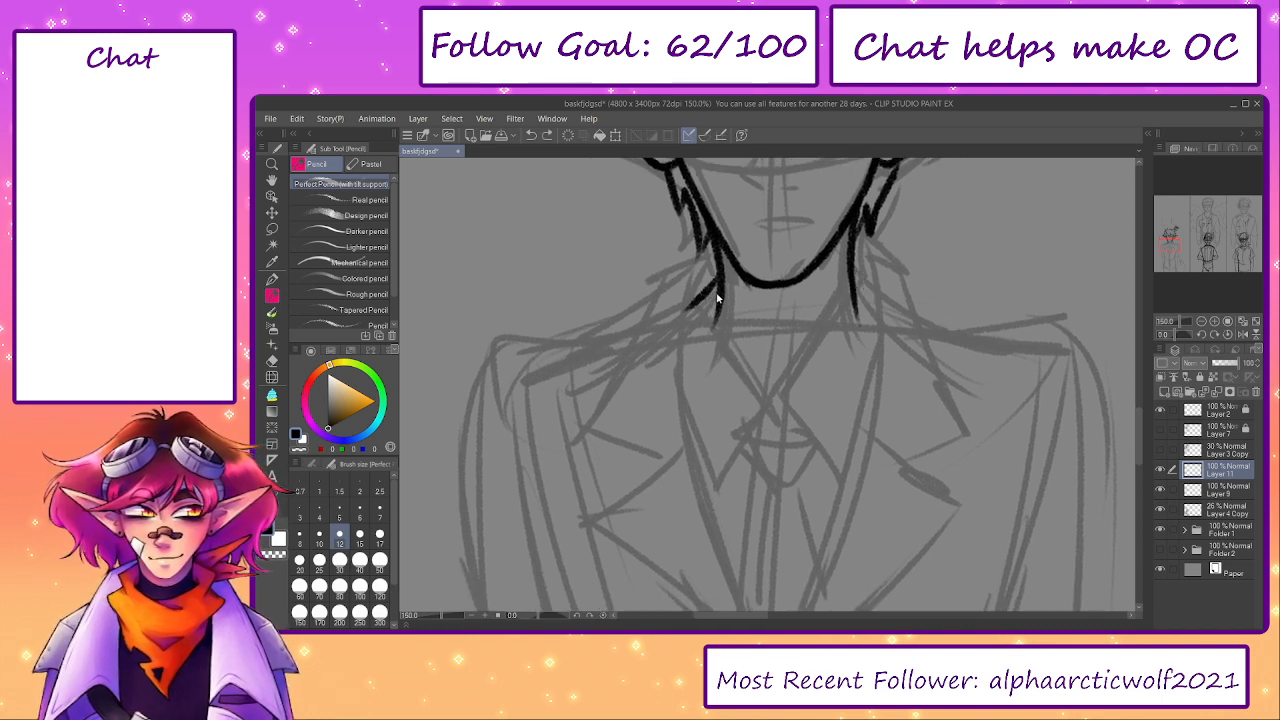
drag(848, 268, 854, 294)
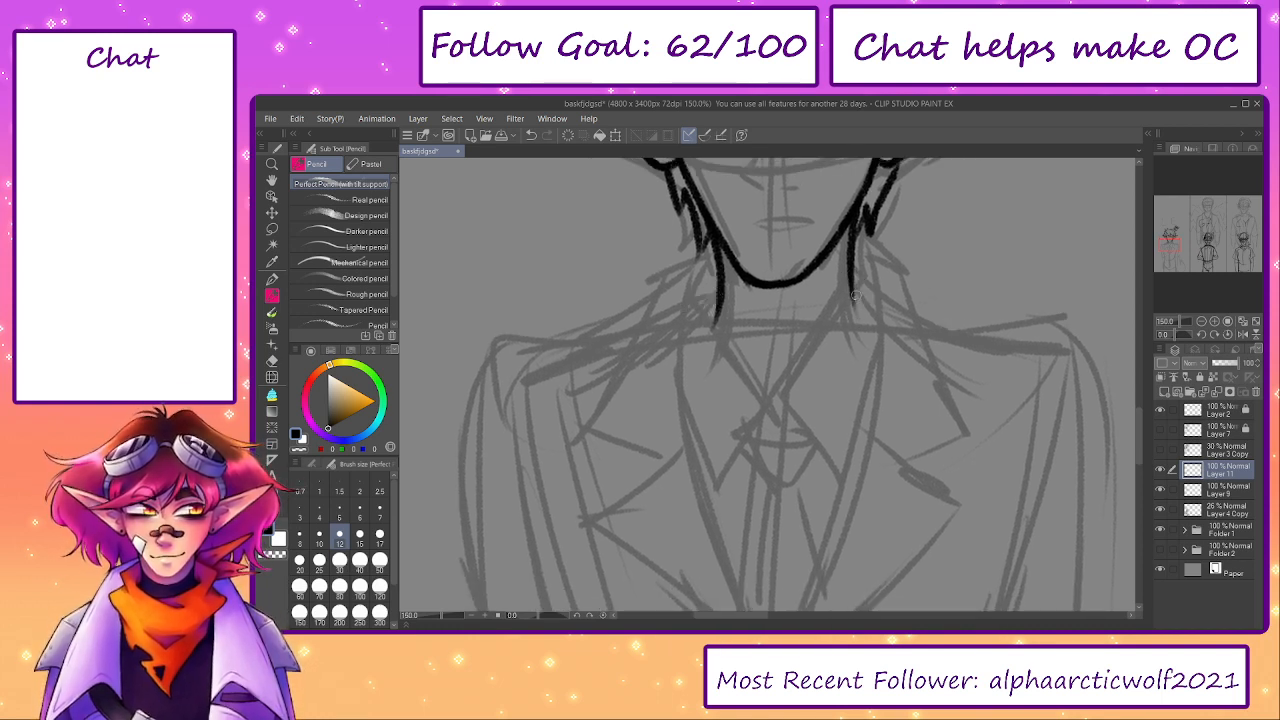
click(1161, 470)
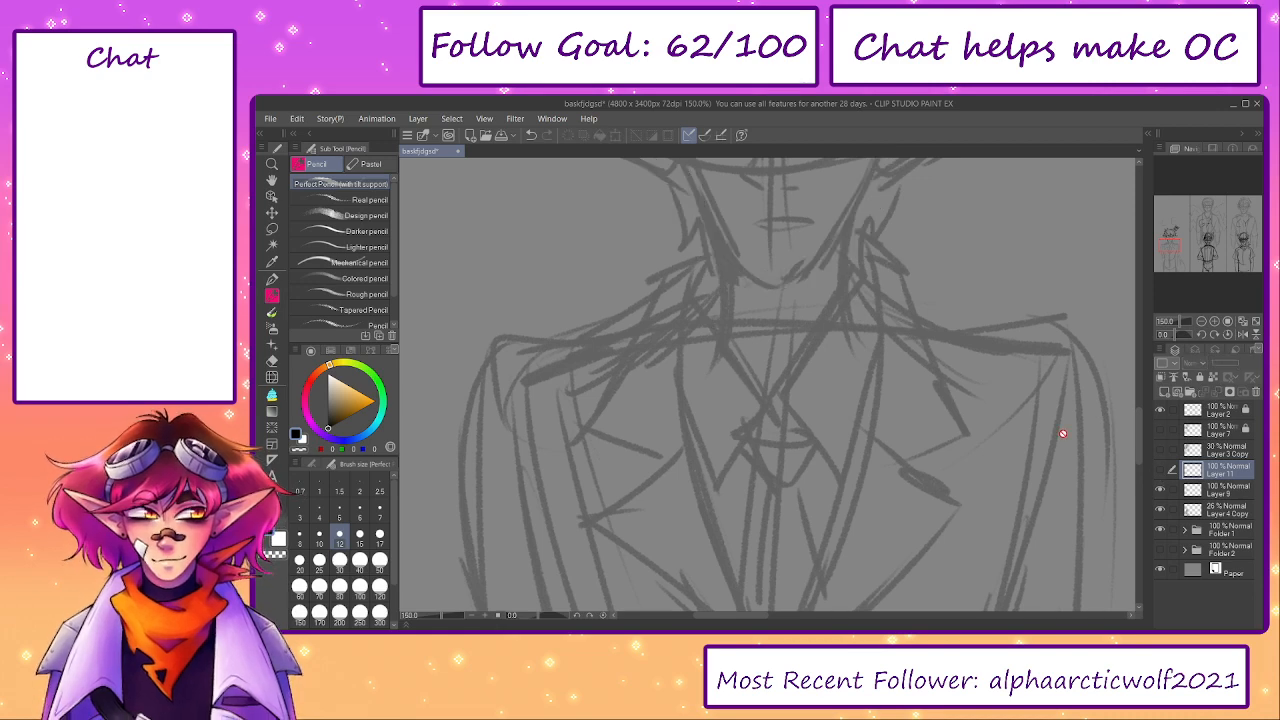
click(1160, 474)
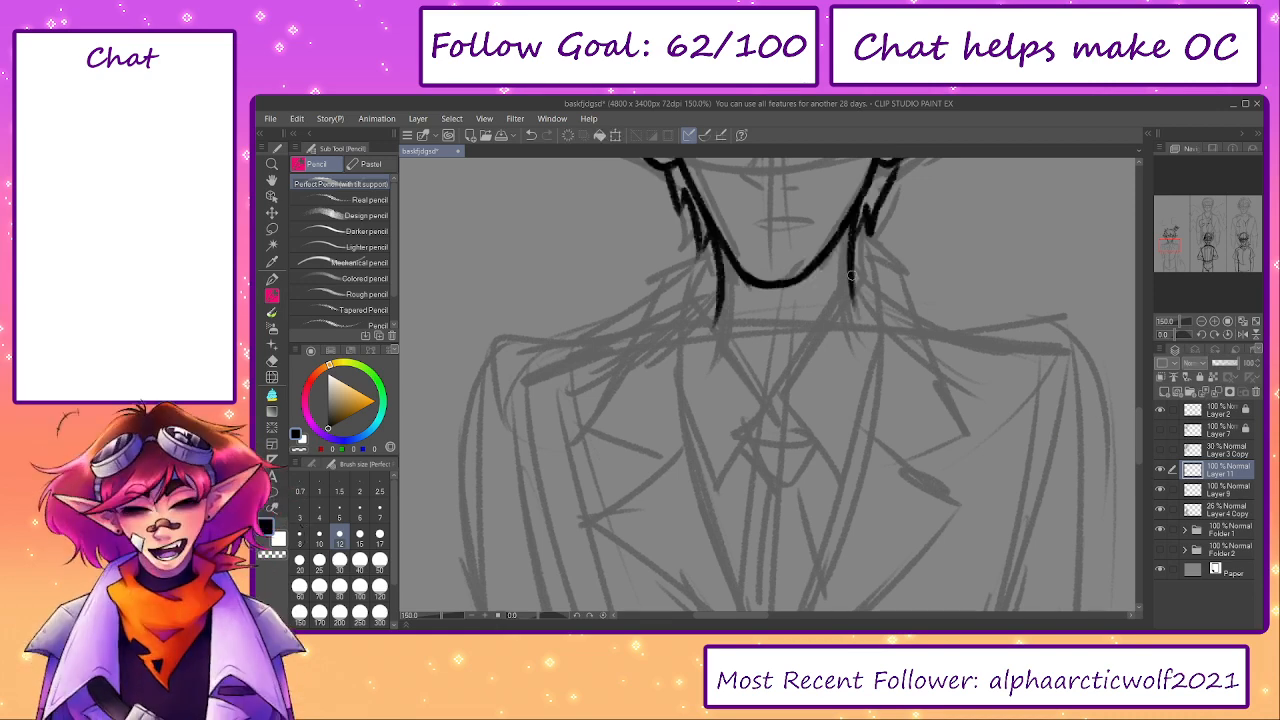
drag(851, 275, 858, 322)
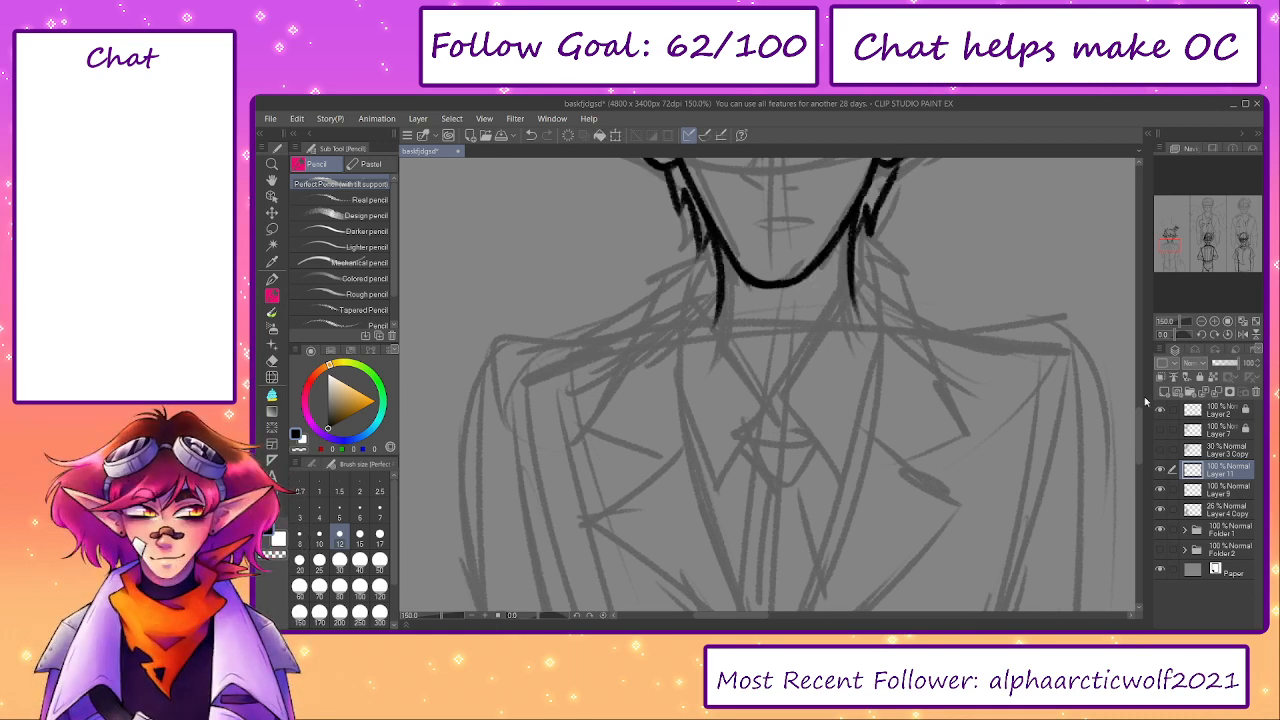
- Add a new layer above Layer 11 and ink the tie knot with the shirt collar's inner flap edges
click(1164, 393)
mouse_move(715, 290)
mouse_down()
mouse_move(772, 408)
mouse_move(710, 478)
mouse_up()
key(ctrl+z)
mouse_move(750, 415)
mouse_down()
mouse_move(798, 415)
mouse_move(788, 410)
mouse_move(768, 470)
mouse_move(800, 468)
mouse_move(808, 425)
mouse_move(797, 412)
mouse_move(826, 460)
mouse_up()
key(ctrl+z)
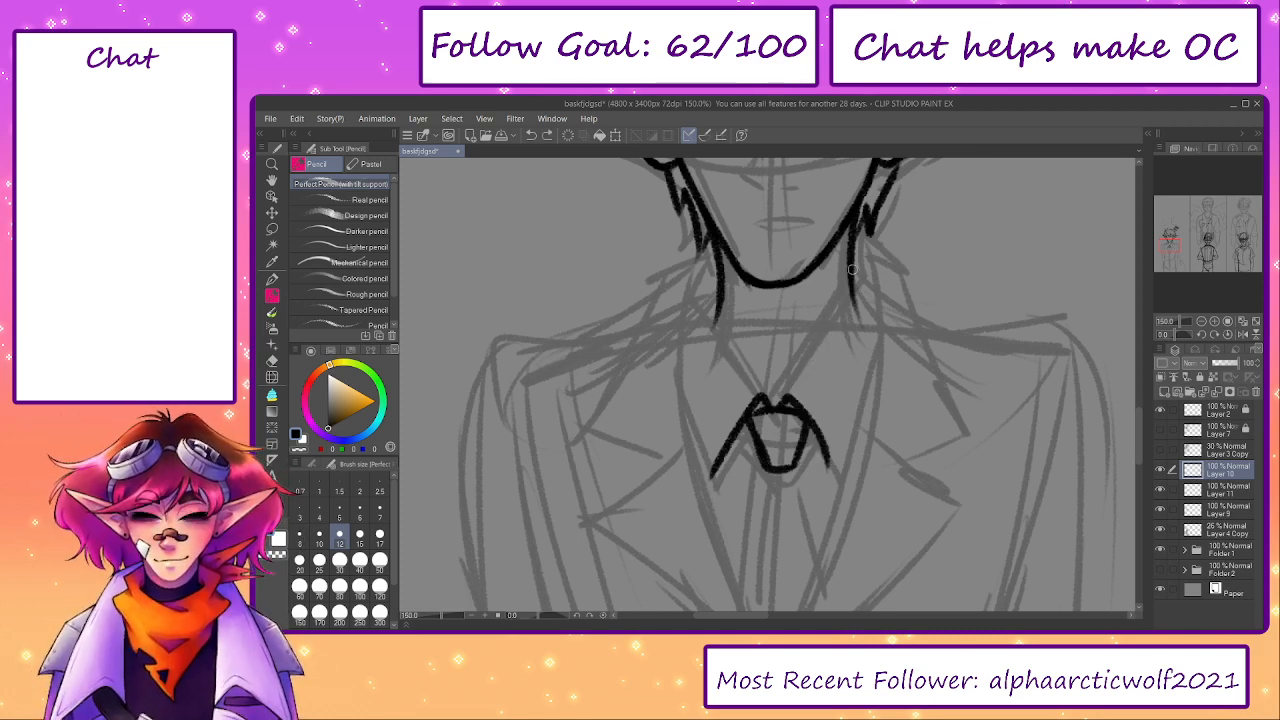
- Ink both shirt collar edges curving down from the neck to meet at the tie knot
mouse_move(853, 266)
mouse_down()
mouse_move(820, 376)
mouse_move(776, 401)
mouse_up()
key(ctrl+z)
drag(828, 348, 790, 393)
key(ctrl+z)
mouse_move(838, 342)
mouse_down()
mouse_move(790, 395)
mouse_move(714, 282)
mouse_move(729, 342)
mouse_up()
key(ctrl+z)
mouse_move(722, 322)
mouse_down()
mouse_move(768, 399)
mouse_move(718, 304)
mouse_move(768, 400)
mouse_up()
key(ctrl+z)
key(ctrl+z)
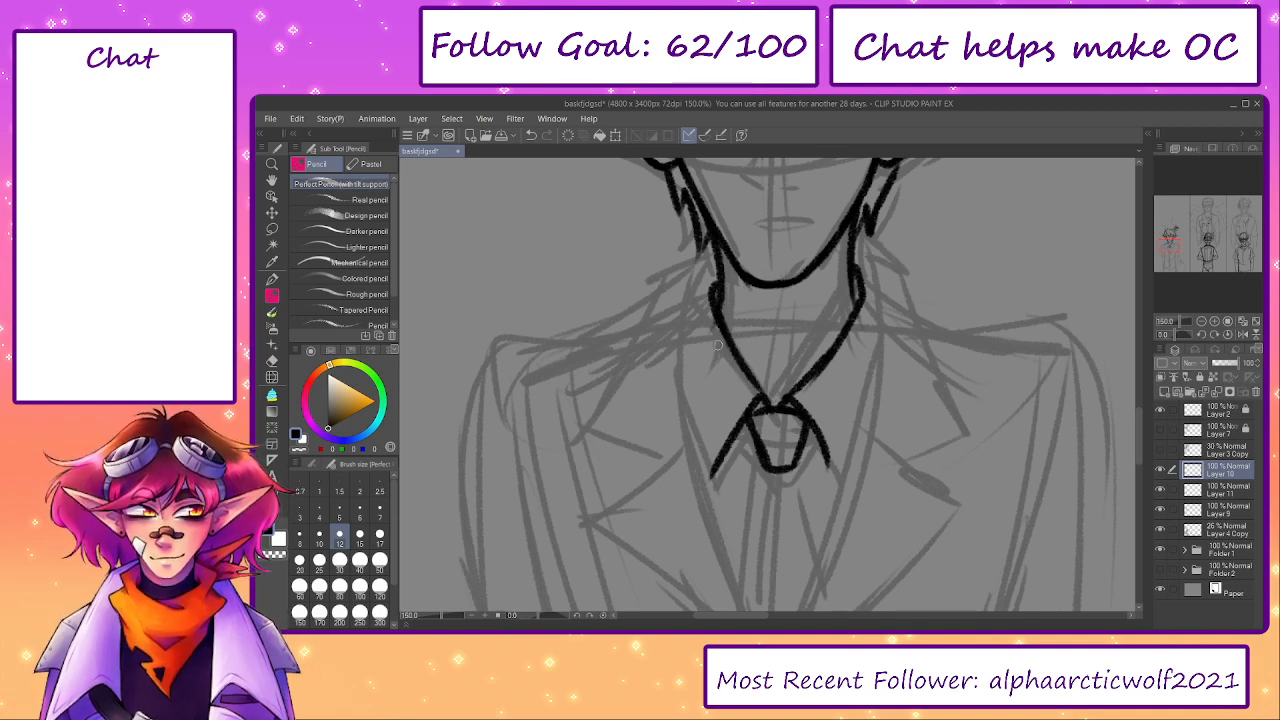
drag(700, 334, 710, 267)
key(ctrl+z)
- Ink the left lapel's long inner edge from beside the neck down towards the middle of the chest
mouse_move(723, 207)
mouse_down()
mouse_move(698, 245)
mouse_move(699, 233)
mouse_up()
mouse_move(709, 207)
mouse_down()
mouse_move(688, 297)
mouse_move(692, 239)
mouse_move(796, 592)
mouse_up()
key(ctrl+z)
drag(737, 503, 707, 439)
drag(441, 616, 434, 616)
key(ctrl+z)
drag(723, 287, 769, 493)
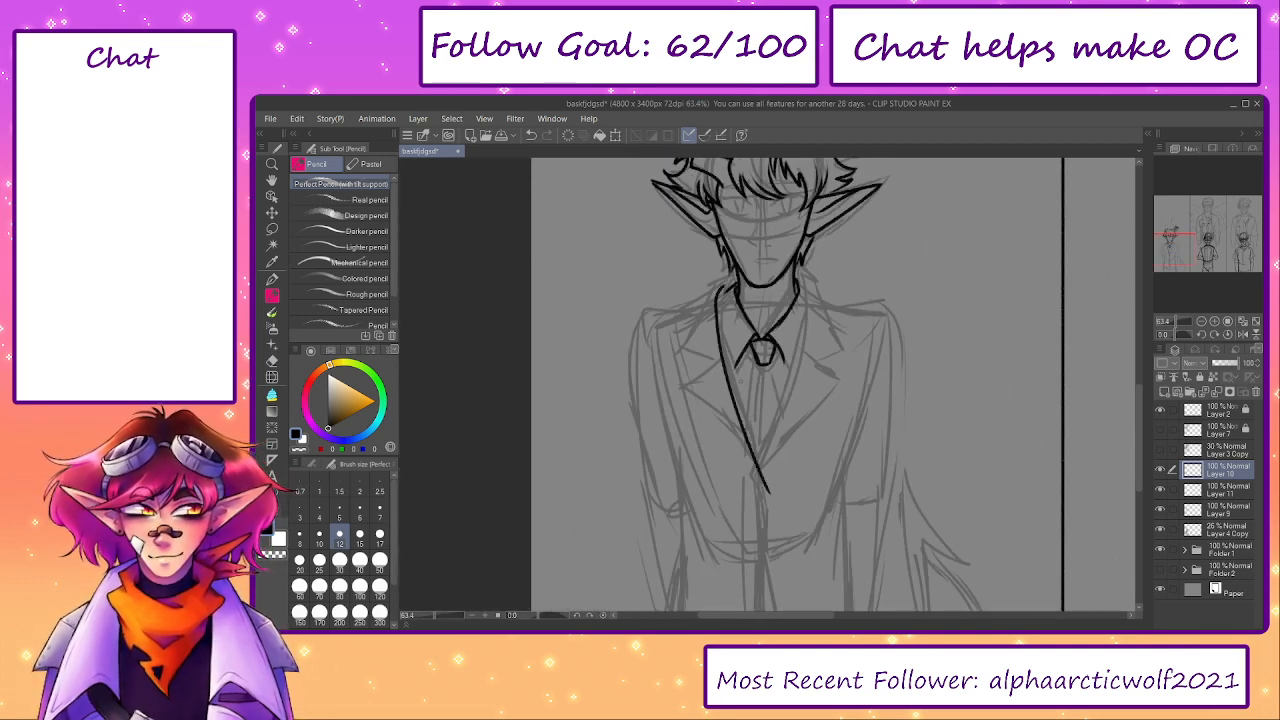
key(ctrl+z)
drag(720, 288, 755, 482)
scroll(727, 291, up, 3)
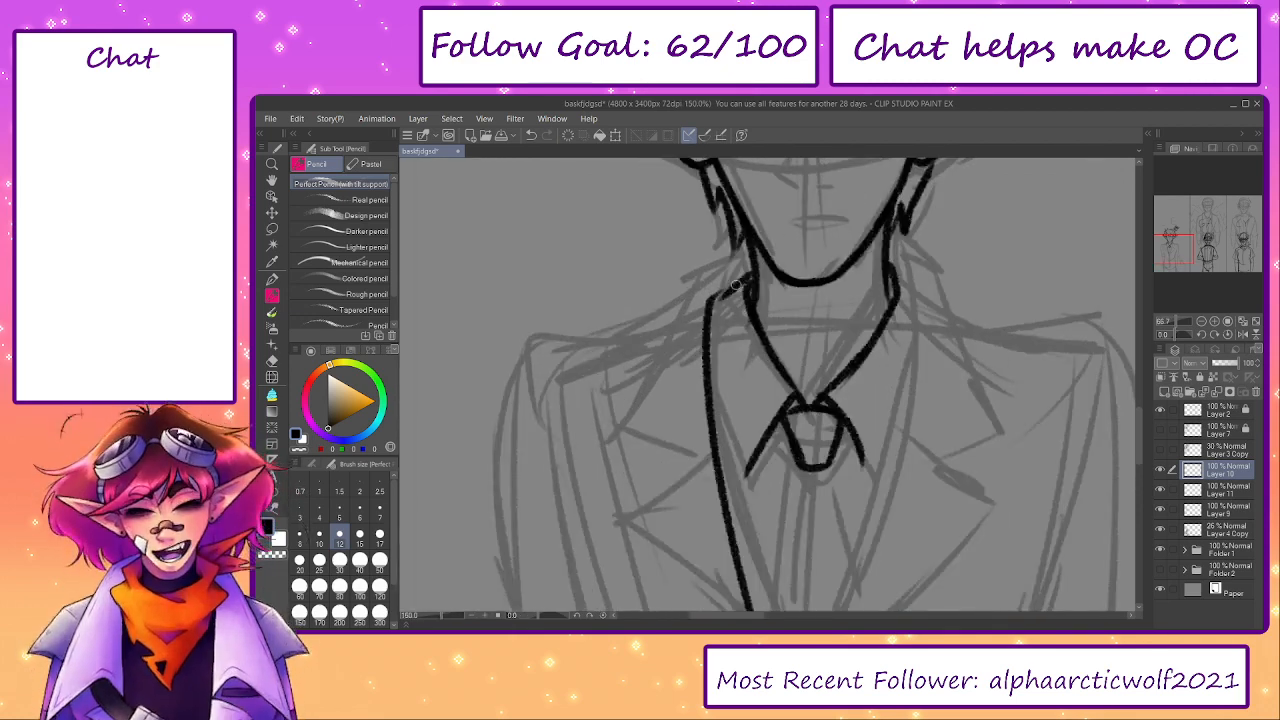
- Ink the left jacket collar's fold at the neck, its outer edge and its pointed lower corner
drag(742, 262, 692, 286)
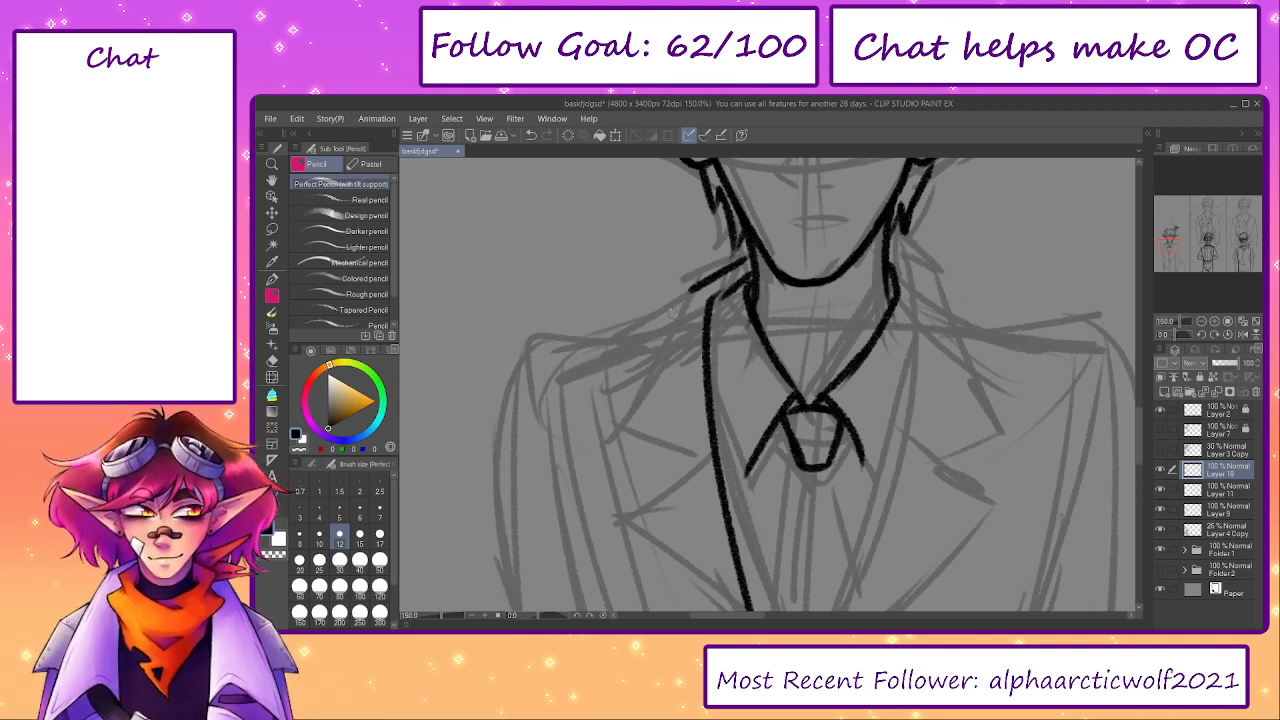
key(ctrl+z)
key(ctrl+z)
mouse_move(747, 259)
mouse_down()
mouse_move(686, 286)
mouse_move(698, 277)
mouse_move(621, 408)
mouse_up()
key(ctrl+z)
mouse_move(698, 283)
mouse_down()
mouse_move(567, 420)
mouse_move(697, 462)
mouse_up()
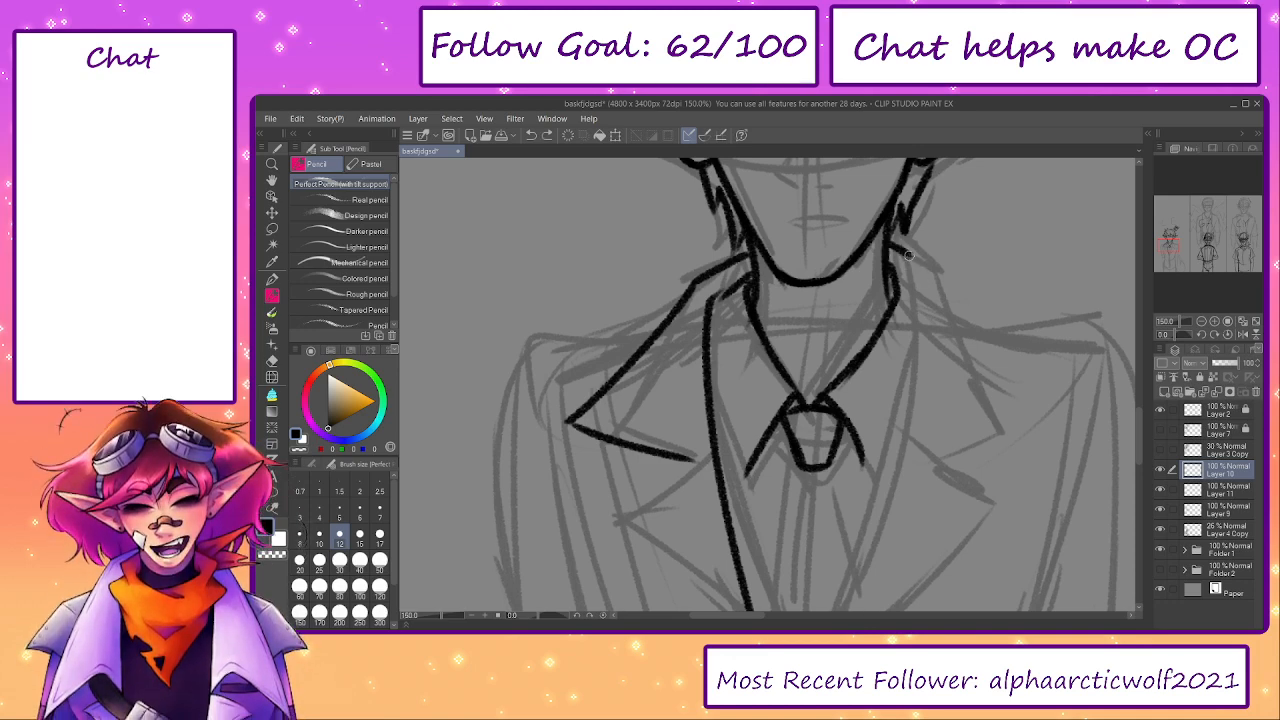
- Ink the left shirt collar point beside the tie and a short collar stroke right of the neck
drag(909, 256, 984, 371)
key(ctrl+z)
mouse_move(892, 291)
mouse_down()
mouse_move(858, 224)
mouse_move(874, 238)
mouse_up()
key(ctrl+z)
drag(712, 405, 679, 284)
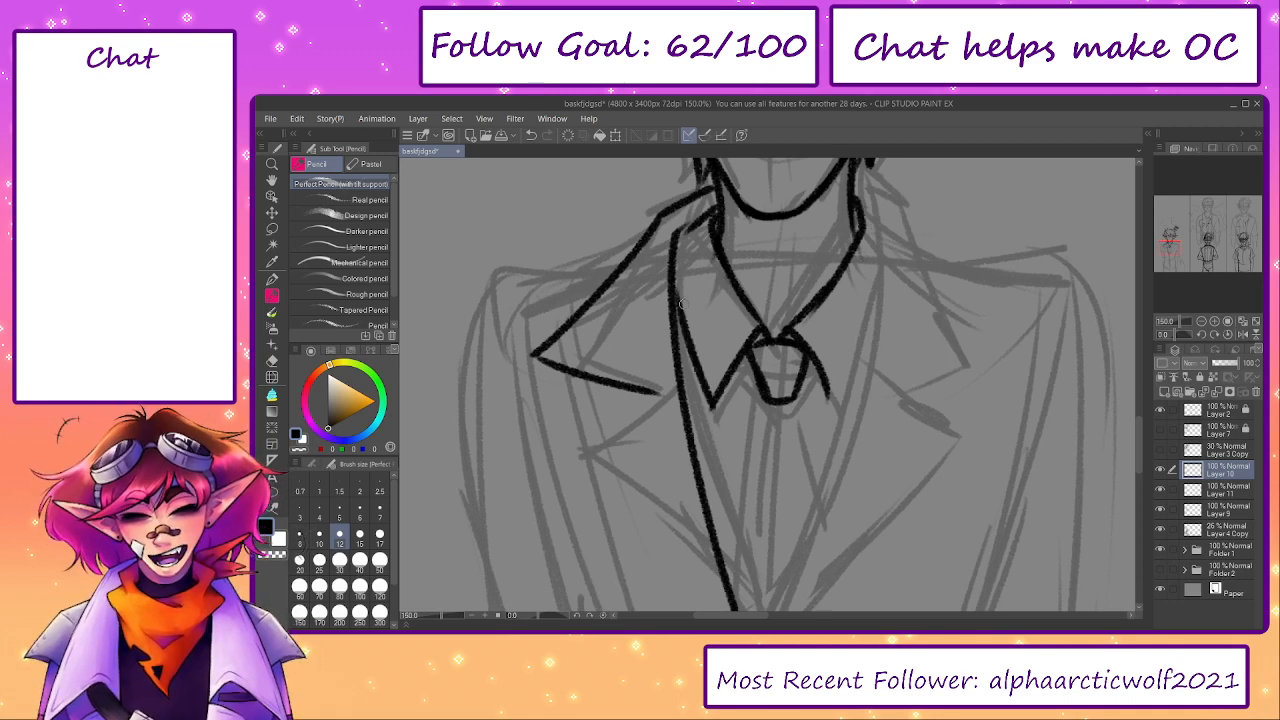
drag(832, 405, 878, 270)
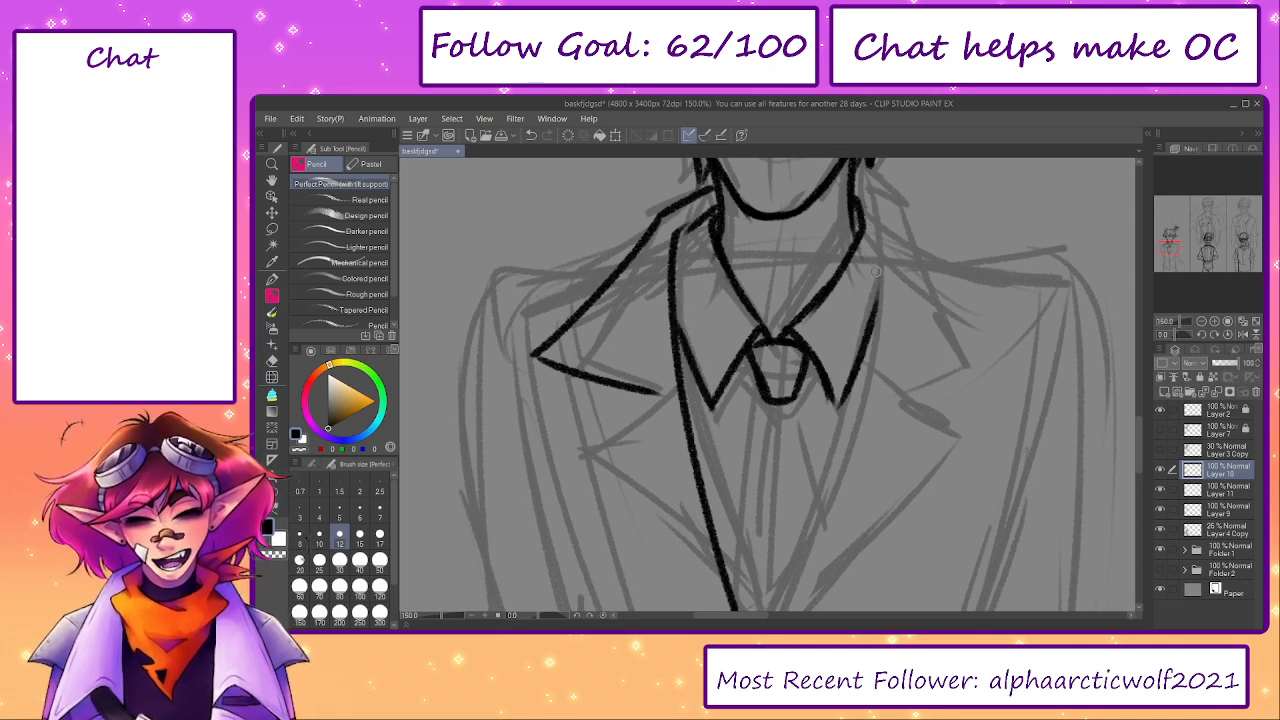
key(ctrl+z)
drag(856, 195, 881, 221)
key(ctrl+z)
key(ctrl+z)
key(ctrl+z)
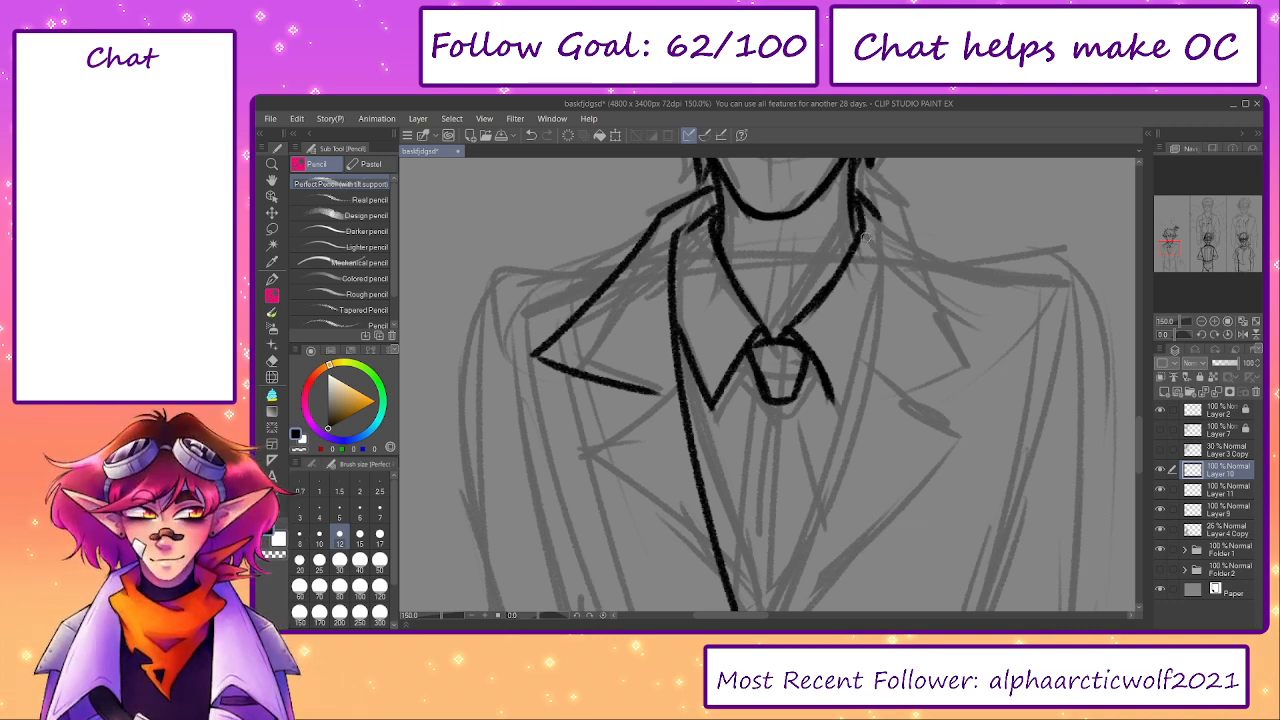
drag(1178, 247, 1171, 237)
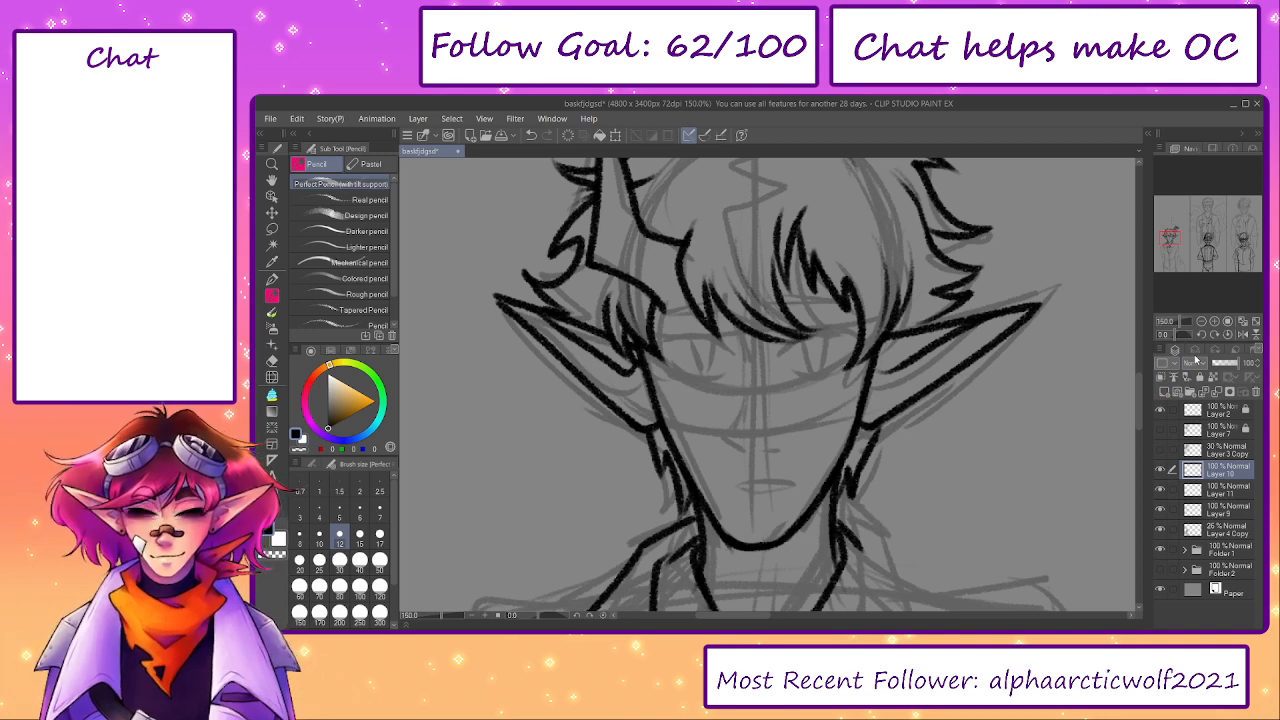
- Erase part of the left jacket collar and redraw its outer edge and point down to the lapel
scroll(750, 420, down, 5)
mouse_move(852, 232)
mouse_down()
mouse_move(890, 257)
mouse_move(948, 358)
mouse_up()
key(ctrl+z)
key(e)
mouse_move(655, 275)
mouse_down()
mouse_move(569, 397)
mouse_move(527, 434)
mouse_move(640, 460)
mouse_up()
key(p)
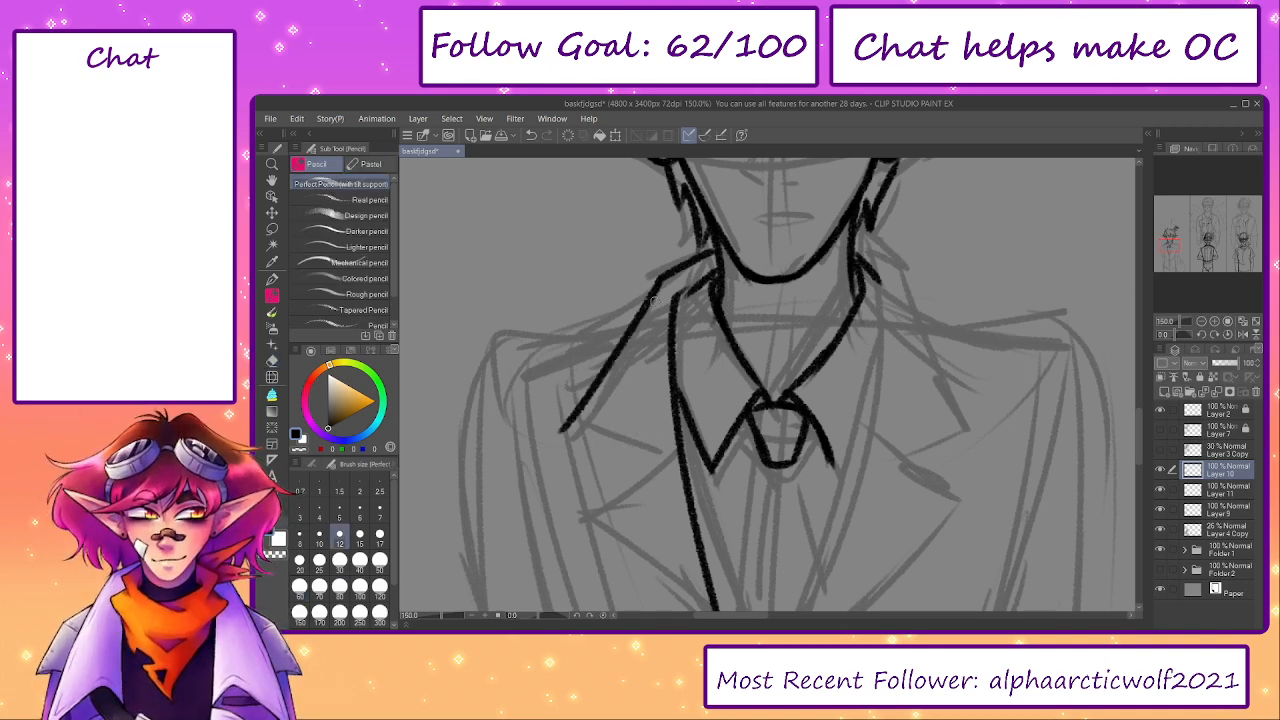
drag(660, 313, 514, 340)
key(ctrl+z)
mouse_move(661, 282)
mouse_down()
mouse_move(574, 432)
mouse_move(615, 346)
mouse_move(555, 418)
mouse_move(640, 318)
mouse_move(540, 435)
mouse_move(673, 470)
mouse_up()
key(ctrl+z)
- Ink the right jacket collar's outer edge from the neck down to the shoulder, plus the right shirt collar point
key(ctrl+z)
drag(857, 236, 912, 282)
key(ctrl+z)
key(ctrl+z)
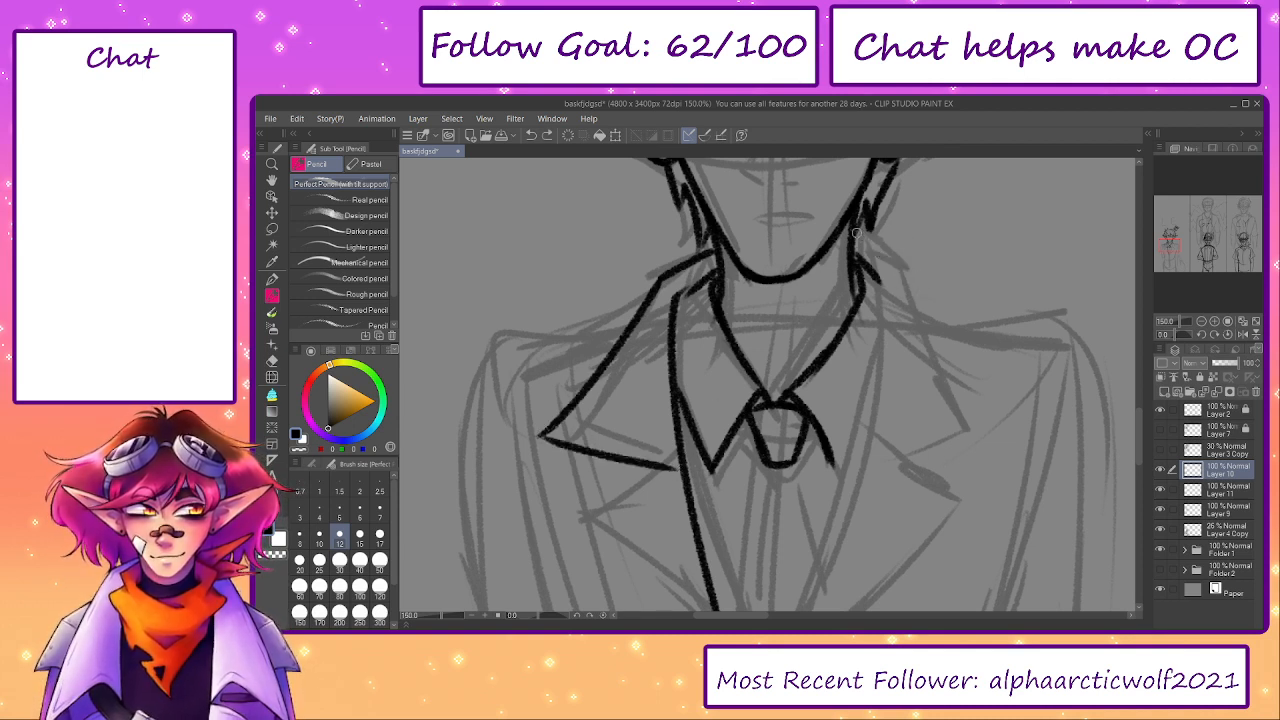
mouse_move(857, 237)
mouse_down()
mouse_move(900, 268)
mouse_move(978, 400)
mouse_up()
key(ctrl+z)
mouse_move(901, 268)
mouse_down()
mouse_move(979, 402)
mouse_move(858, 472)
mouse_up()
drag(888, 354, 878, 303)
key(ctrl+z)
drag(861, 220, 795, 533)
mouse_move(794, 468)
mouse_down()
mouse_move(797, 320)
mouse_move(749, 434)
mouse_up()
drag(438, 614, 434, 614)
key(ctrl+z)
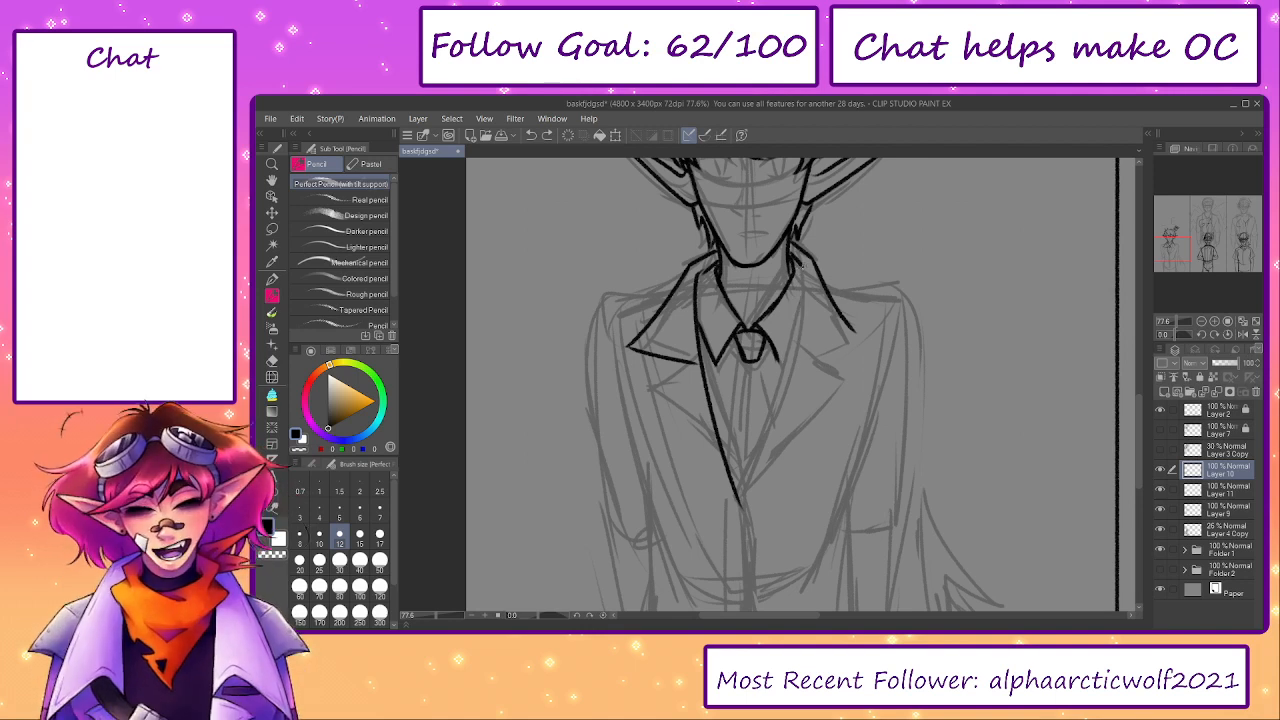
- Ink the right lapel's inner edge down to the V point and close the right jacket collar's pointed corner
key(e)
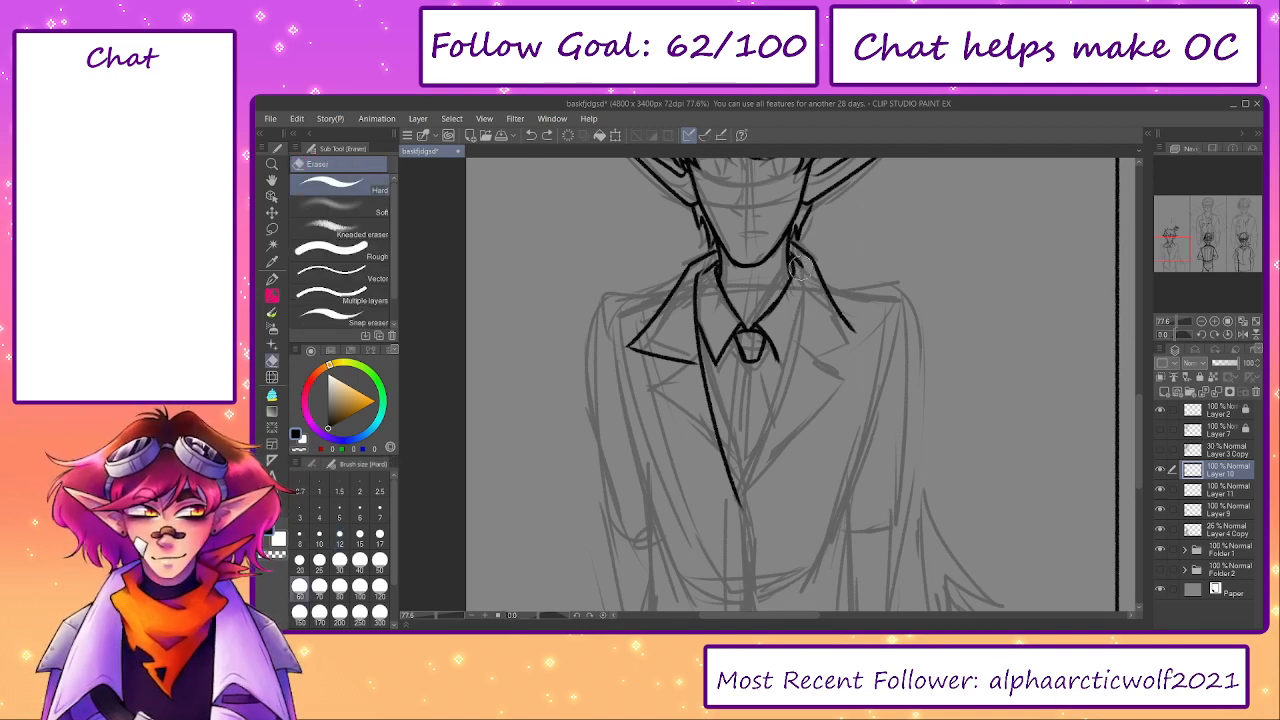
key(p)
mouse_move(799, 260)
mouse_down()
mouse_move(794, 418)
mouse_move(805, 292)
mouse_move(741, 512)
mouse_up()
key(ctrl+z)
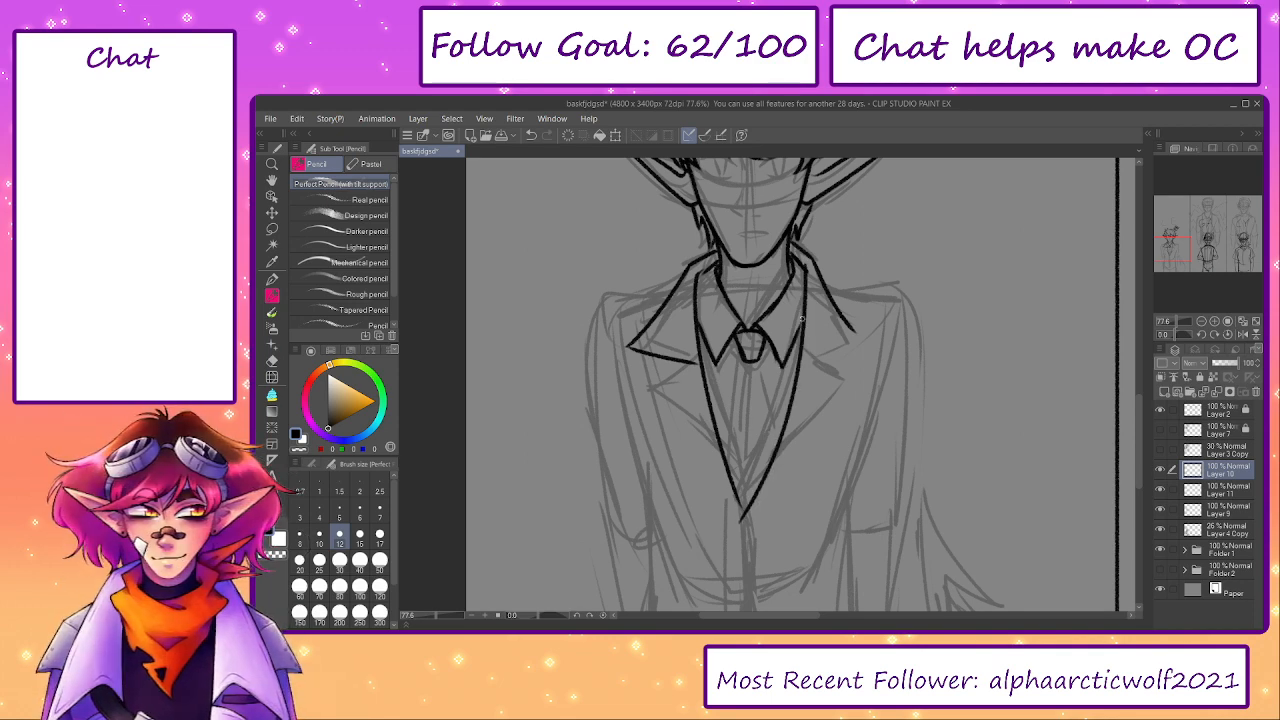
mouse_move(839, 313)
mouse_down()
mouse_move(862, 344)
mouse_move(806, 366)
mouse_up()
key(ctrl+z)
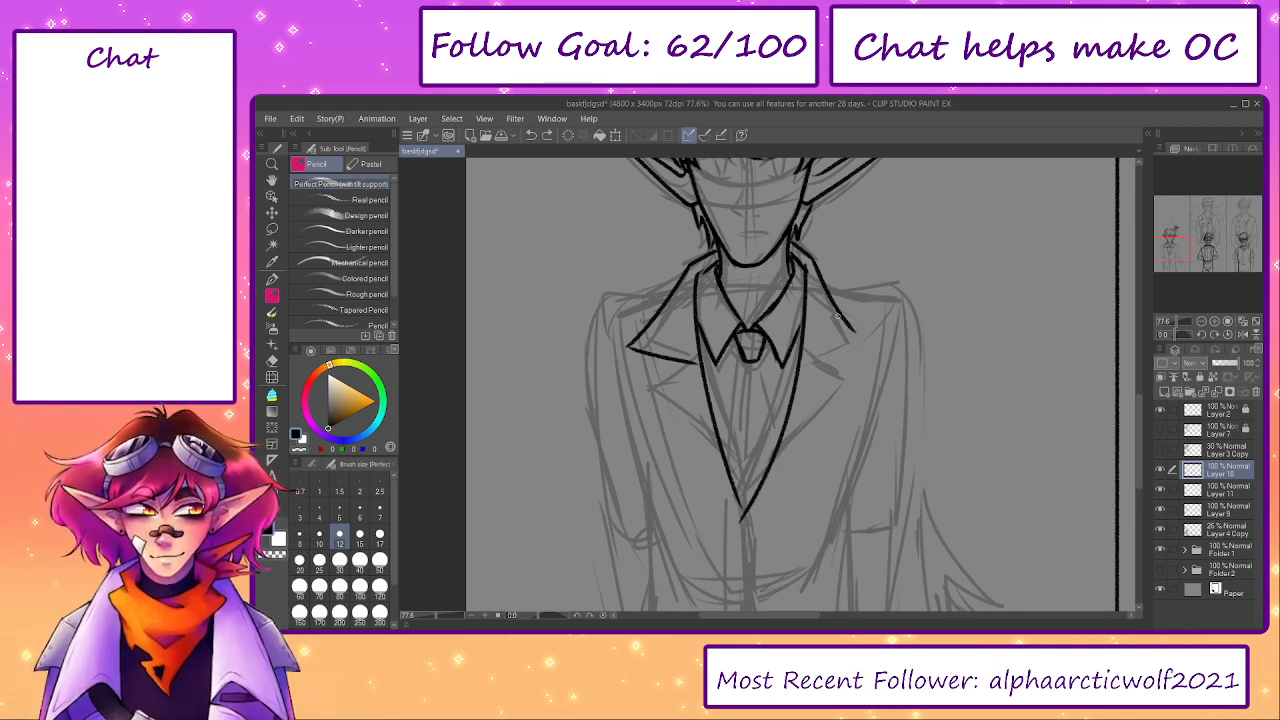
mouse_move(832, 299)
mouse_down()
mouse_move(857, 345)
mouse_move(806, 361)
mouse_up()
key(ctrl+z)
mouse_move(841, 314)
mouse_down()
mouse_move(824, 356)
mouse_move(806, 361)
mouse_up()
- Ink the left lapel's lower flap from the collar notch out to its point and down to the V
mouse_move(698, 362)
mouse_down()
mouse_move(648, 402)
mouse_move(679, 384)
mouse_move(738, 488)
mouse_move(690, 360)
mouse_move(672, 420)
mouse_move(728, 474)
mouse_move(652, 398)
mouse_up()
key(ctrl+z)
key(ctrl+z)
key(ctrl+z)
key(ctrl+z)
drag(700, 360, 650, 398)
key(ctrl+z)
key(ctrl+z)
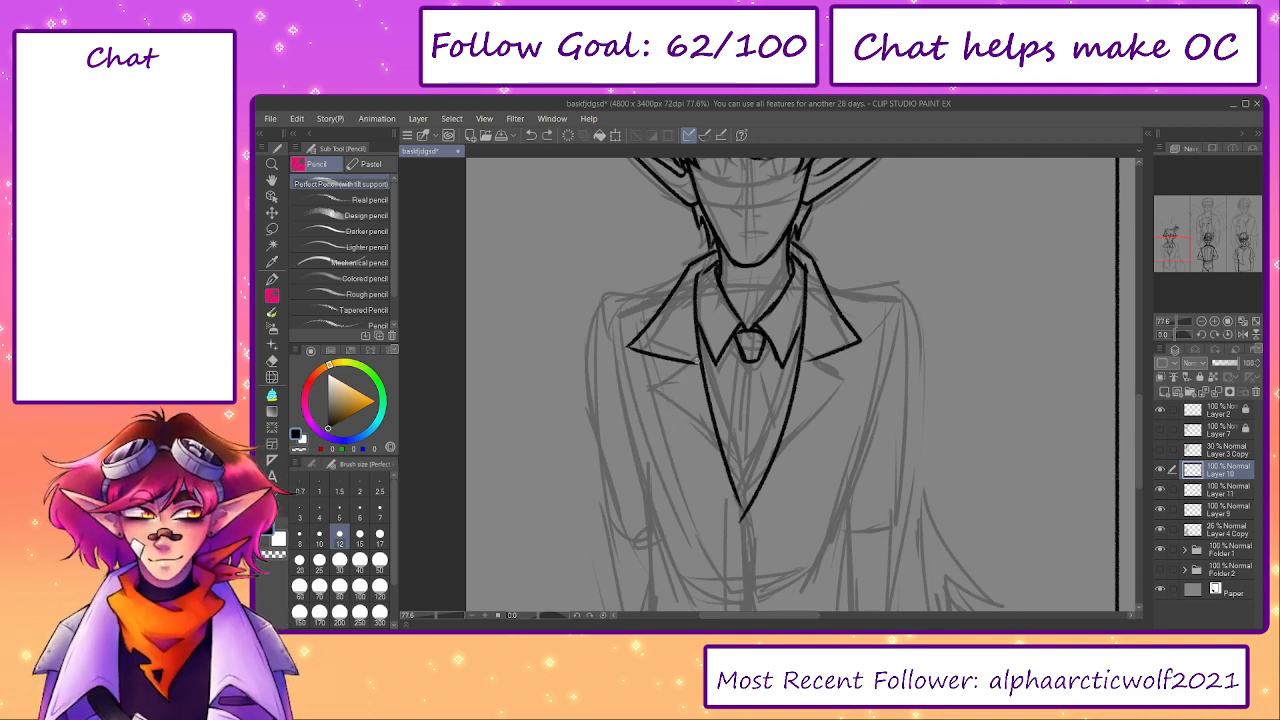
mouse_move(698, 362)
mouse_down()
mouse_move(649, 399)
mouse_move(728, 474)
mouse_up()
key(ctrl+z)
key(ctrl+z)
drag(700, 362, 664, 418)
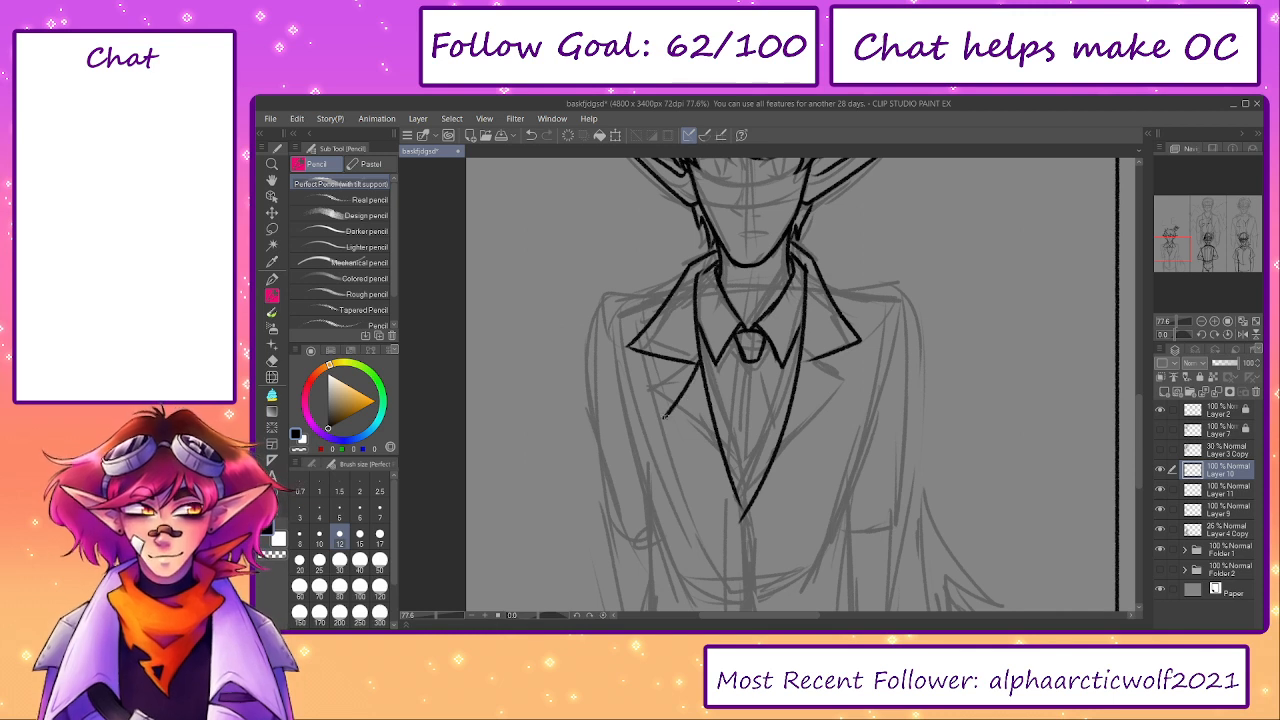
key(ctrl+z)
drag(700, 360, 647, 408)
mouse_move(647, 408)
mouse_down()
mouse_move(738, 487)
mouse_move(656, 410)
mouse_up()
key(ctrl+z)
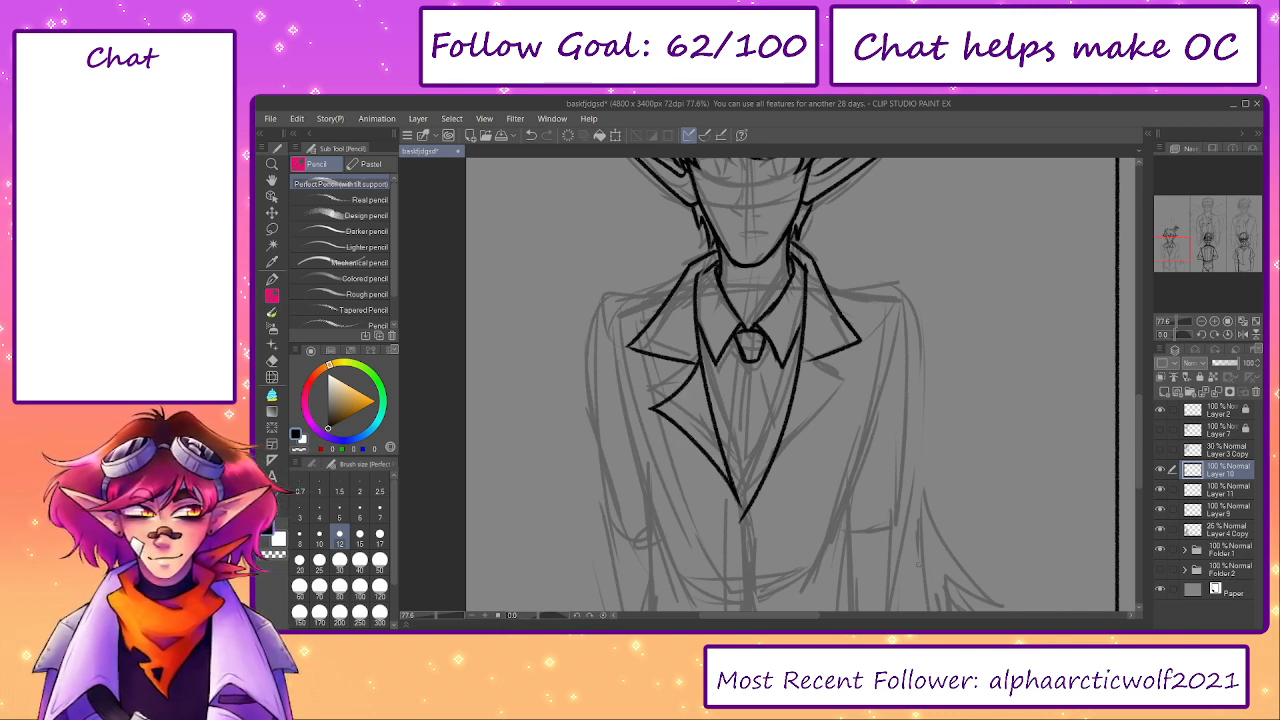
- Ink the right lapel's lower flap from the notch to its point and down to the V tip
mouse_move(804, 360)
mouse_down()
mouse_move(850, 394)
mouse_move(836, 385)
mouse_move(848, 385)
mouse_move(742, 514)
mouse_up()
key(ctrl+z)
key(ctrl+z)
mouse_move(846, 384)
mouse_down()
mouse_move(756, 509)
mouse_move(849, 374)
mouse_move(832, 378)
mouse_move(853, 387)
mouse_move(750, 498)
mouse_up()
key(ctrl+z)
key(ctrl+z)
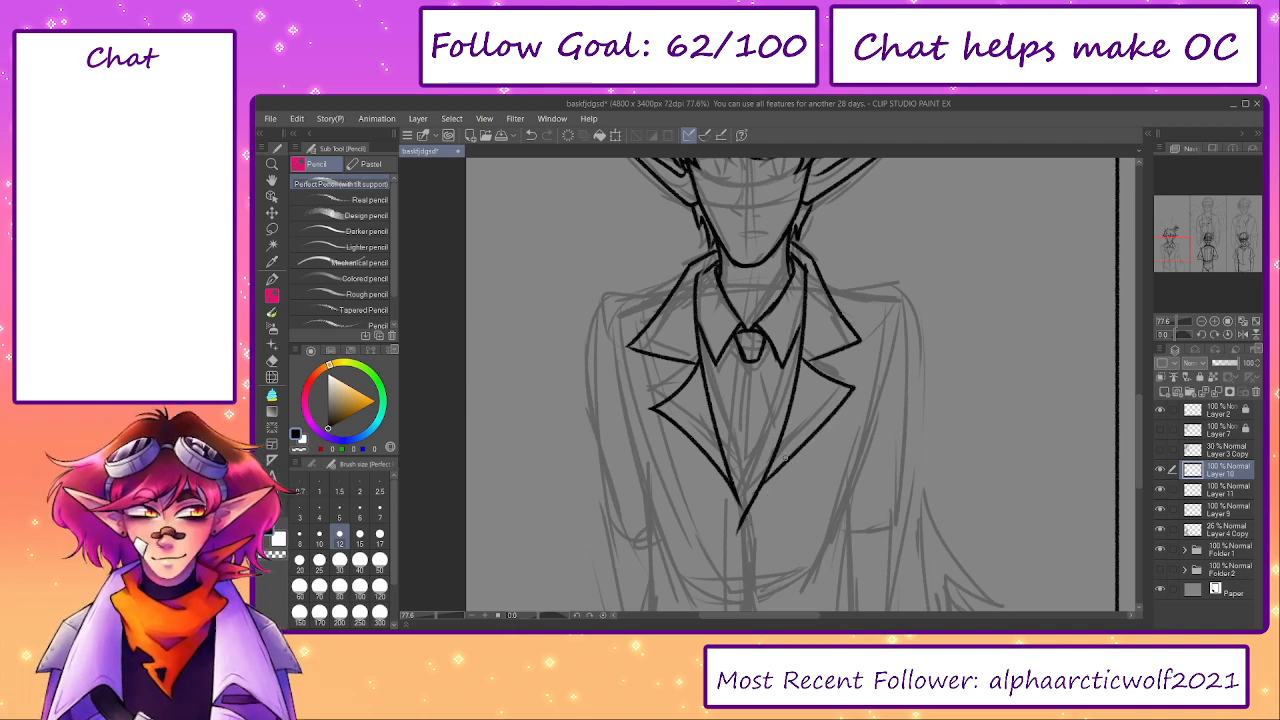
key(ctrl+z)
mouse_move(838, 382)
mouse_down()
mouse_move(832, 415)
mouse_move(753, 504)
mouse_move(787, 475)
mouse_up()
key(ctrl+z)
- Erase the overlapping lines inside the jacket opening and ink the tie's left edge below the knot
key(ctrl+z)
drag(739, 527, 754, 507)
scroll(749, 449, up, 1)
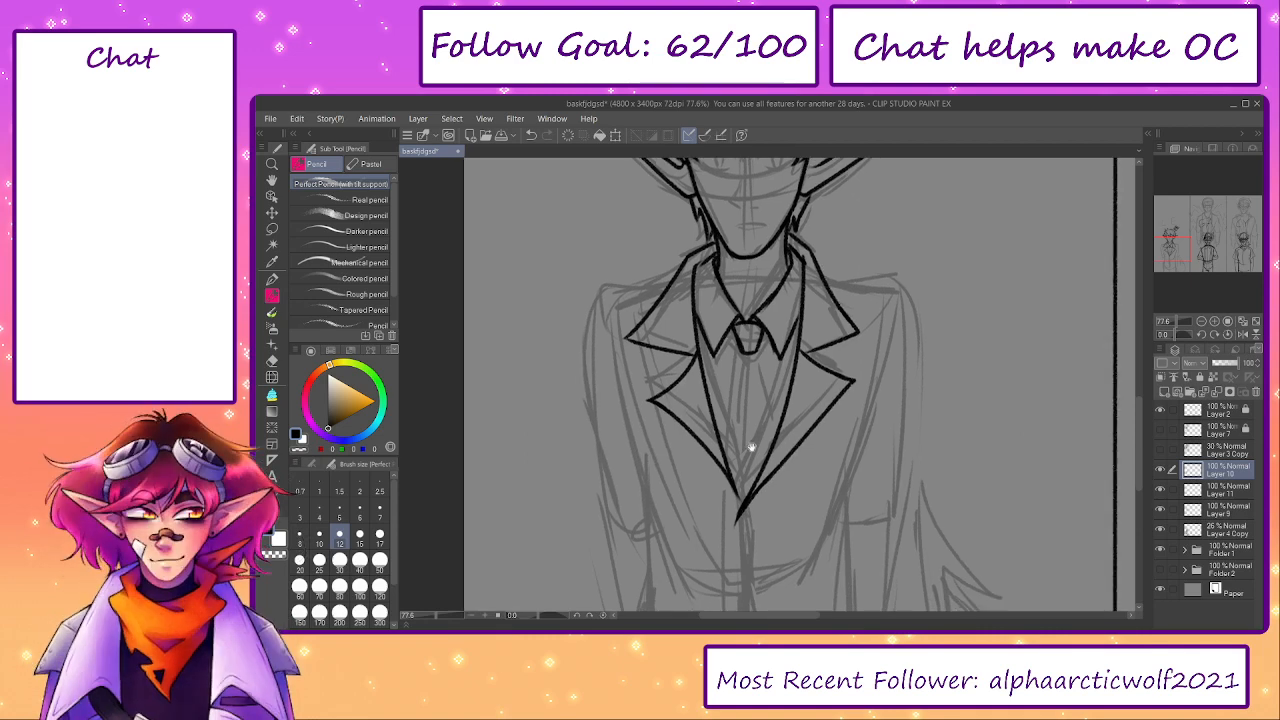
scroll(742, 325, up, 3)
key(e)
mouse_move(765, 353)
mouse_down()
mouse_move(726, 305)
mouse_move(740, 361)
mouse_up()
key(p)
key(p)
key(ctrl+z)
mouse_move(718, 300)
mouse_down()
mouse_move(735, 348)
mouse_move(747, 325)
mouse_move(726, 311)
mouse_move(740, 356)
mouse_up()
key(ctrl+z)
key(e)
mouse_move(724, 310)
mouse_down()
mouse_move(738, 354)
mouse_move(776, 334)
mouse_move(706, 495)
mouse_up()
key(p)
mouse_move(720, 440)
mouse_down()
mouse_move(710, 359)
mouse_move(691, 442)
mouse_up()
- Ink the tie's right edge from the knot down to the right lapel
key(ctrl+z)
drag(707, 346, 690, 441)
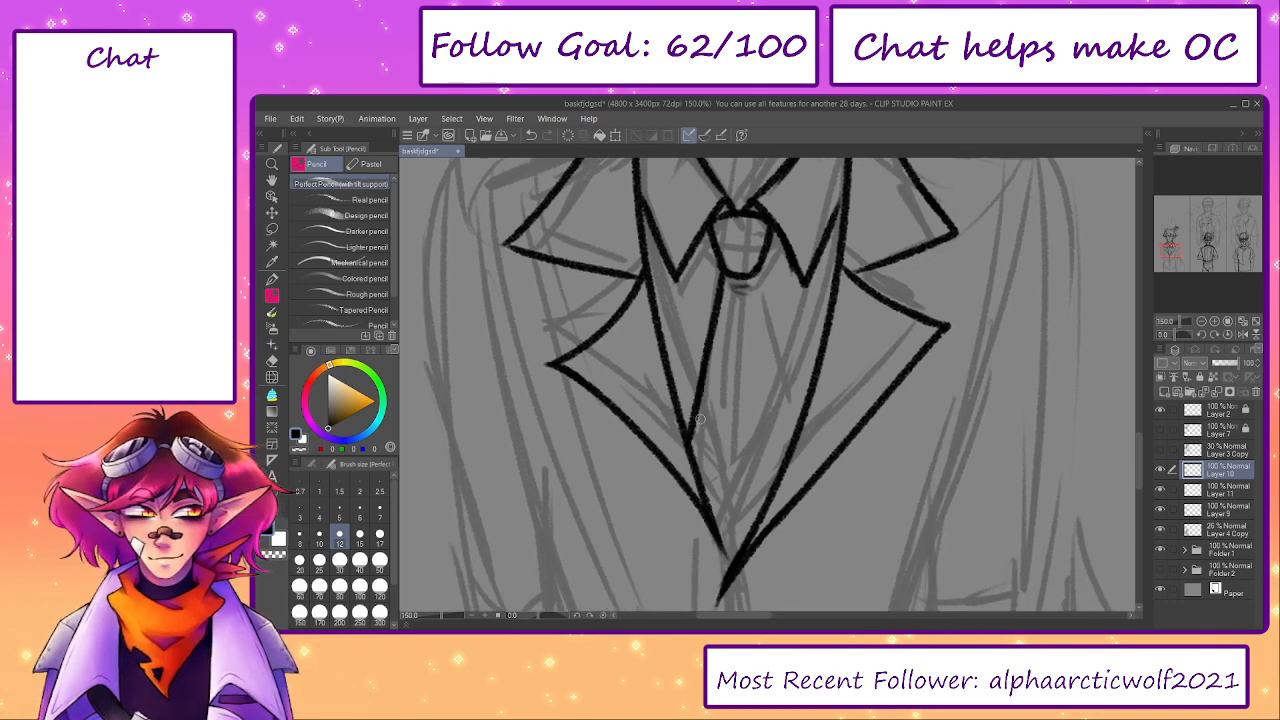
mouse_move(756, 279)
mouse_down()
mouse_move(778, 450)
mouse_move(782, 386)
mouse_move(793, 437)
mouse_up()
key(ctrl+z)
drag(697, 420, 712, 512)
key(ctrl+z)
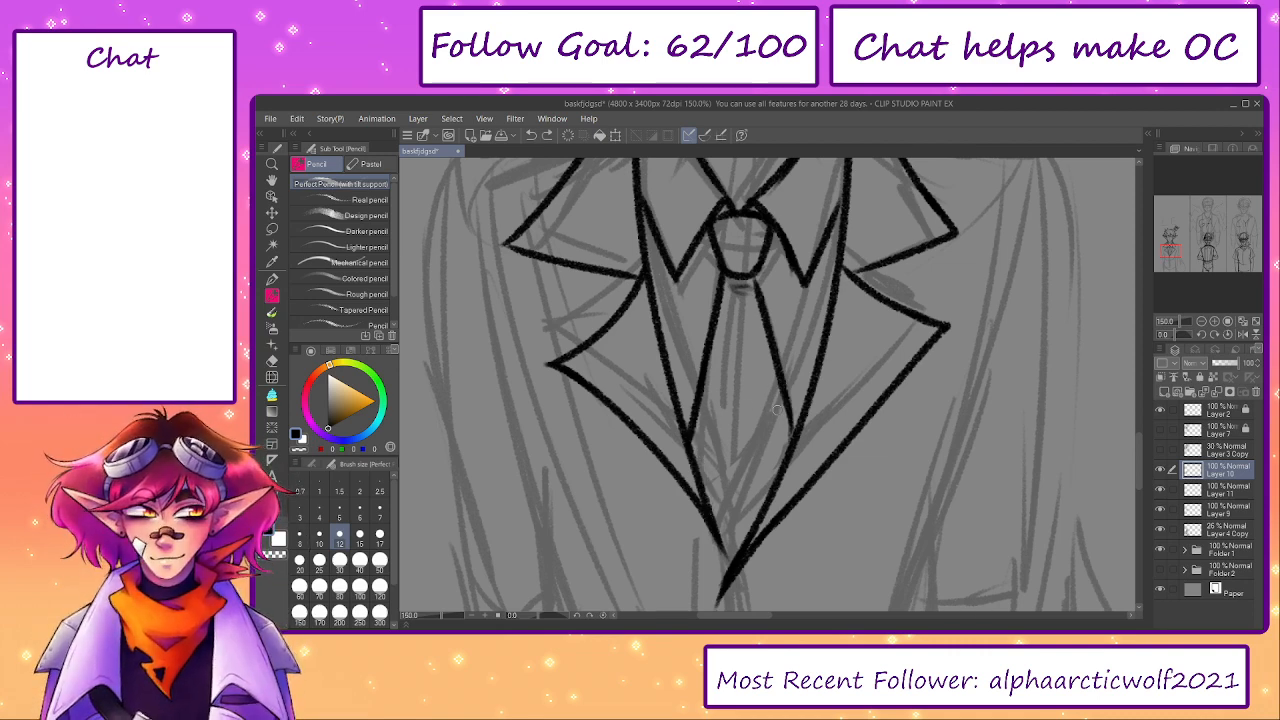
key(ctrl+z)
mouse_move(782, 394)
mouse_down()
mouse_move(792, 435)
mouse_move(755, 501)
mouse_up()
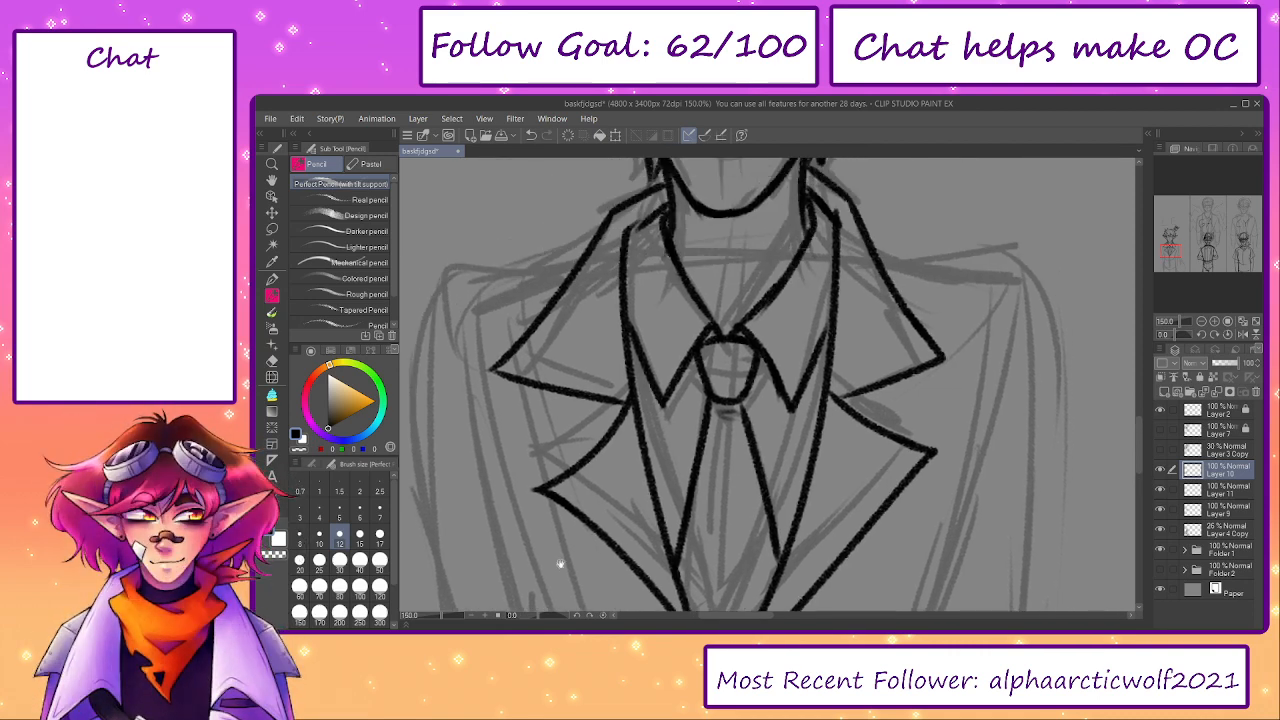
- Ink the jacket's left side seam from below the shoulder down toward the waist
click(438, 618)
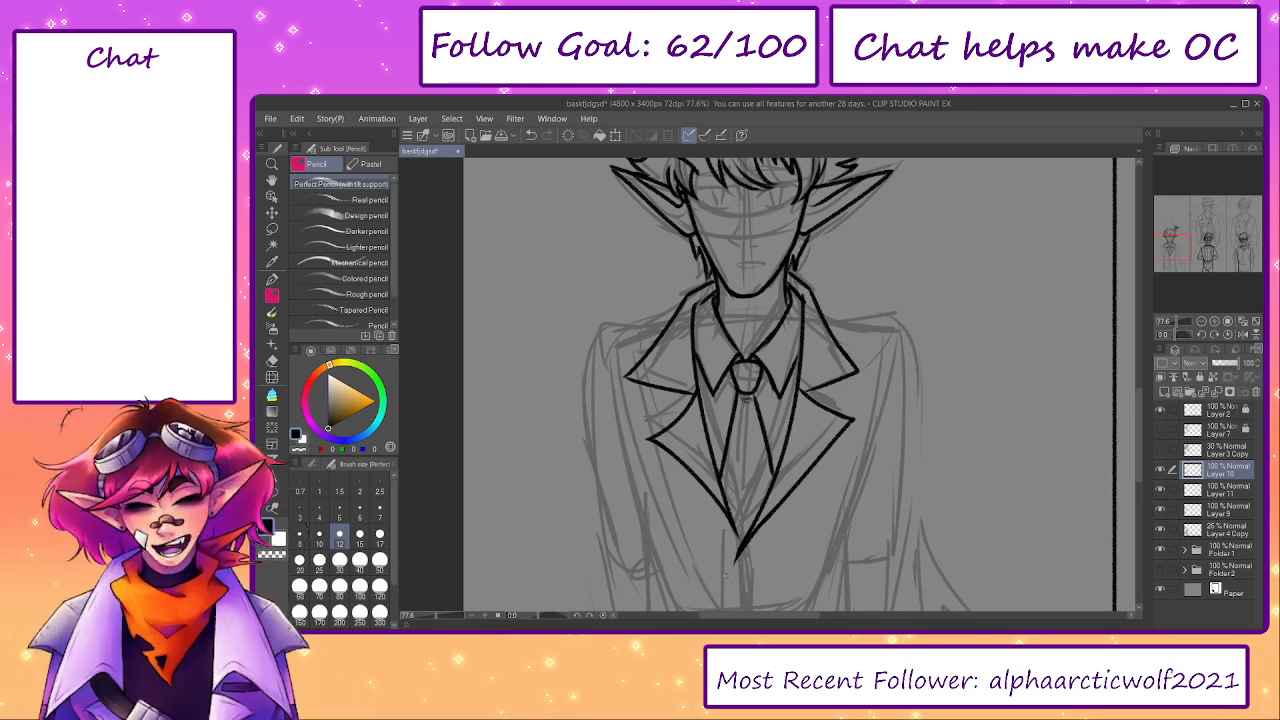
drag(827, 473, 830, 453)
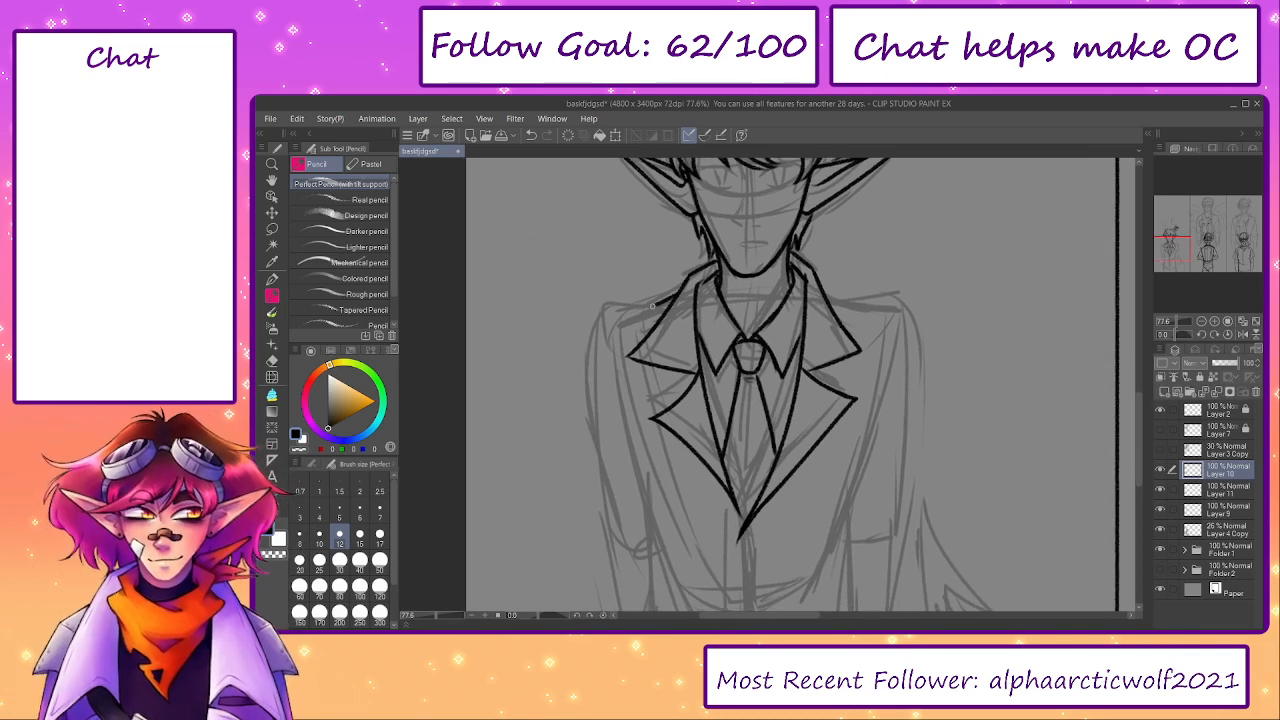
mouse_move(676, 294)
mouse_down()
mouse_move(584, 337)
mouse_move(648, 506)
mouse_up()
key(ctrl+z)
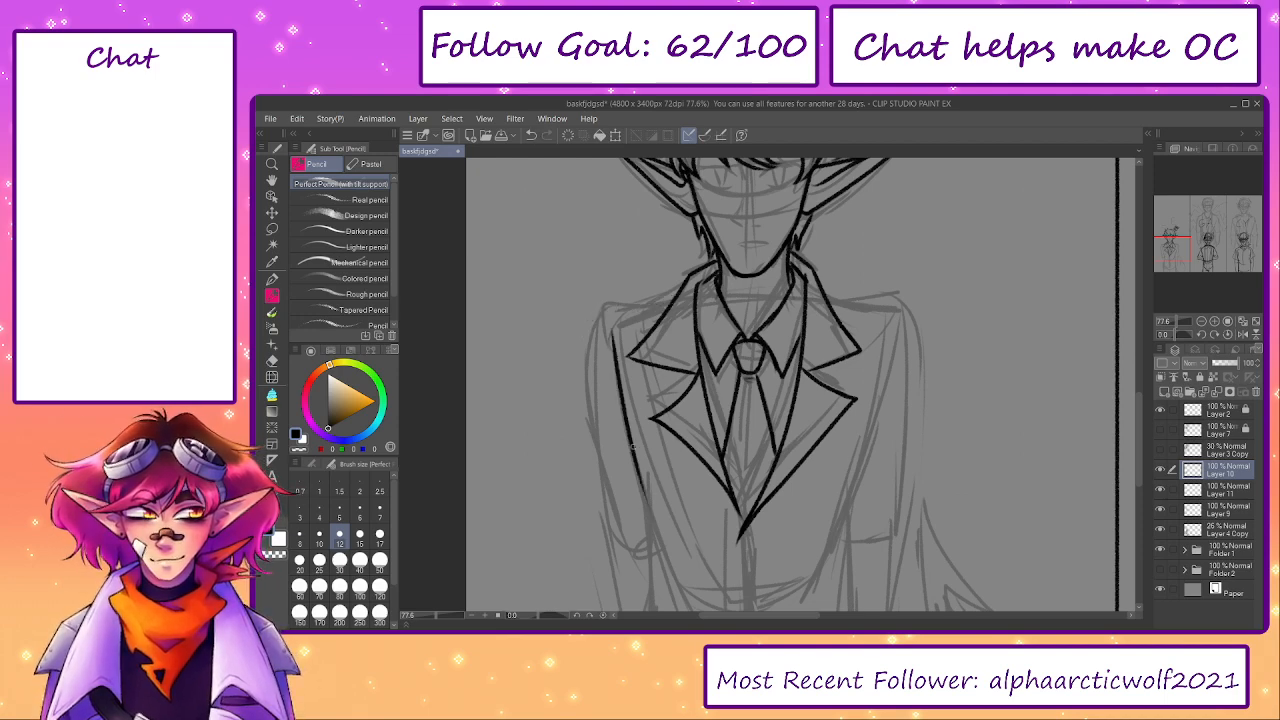
key(ctrl+z)
drag(618, 346, 662, 529)
drag(630, 439, 604, 347)
key(ctrl+z)
- Extend the jacket's left side seam down to the waist with a smooth tapering stroke
drag(588, 256, 621, 421)
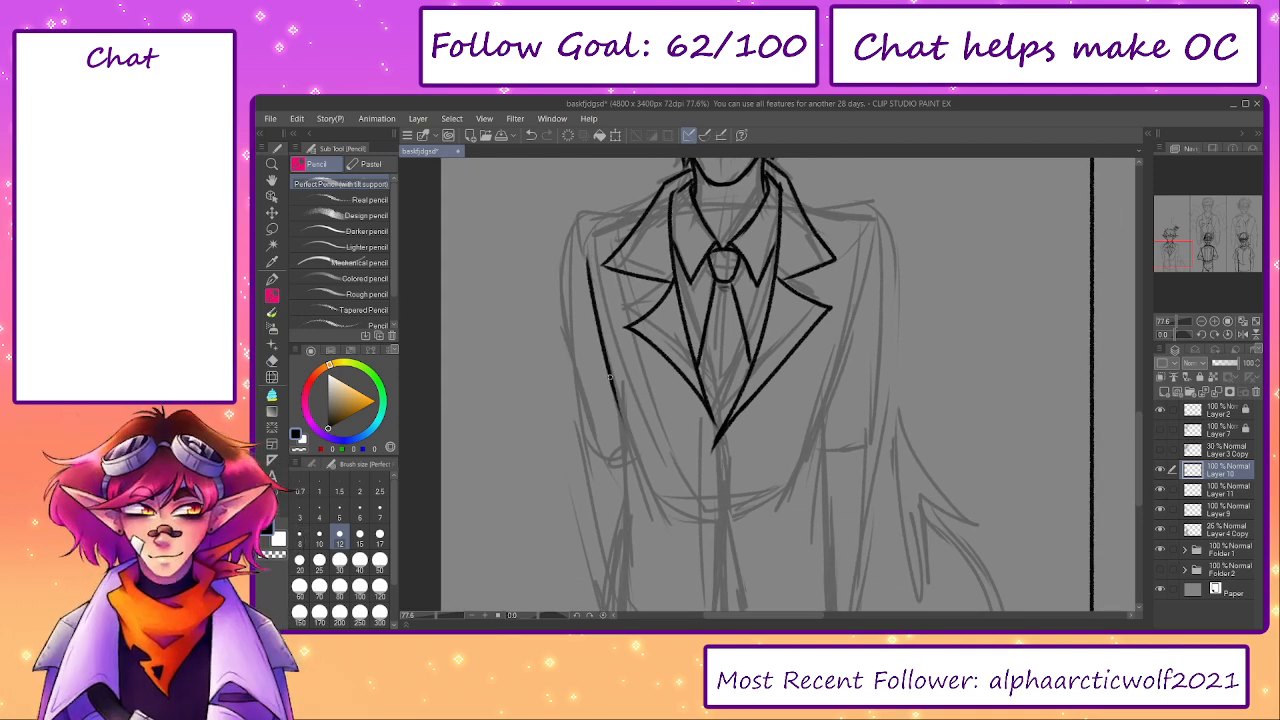
drag(597, 328, 627, 442)
key(ctrl+z)
drag(611, 378, 630, 437)
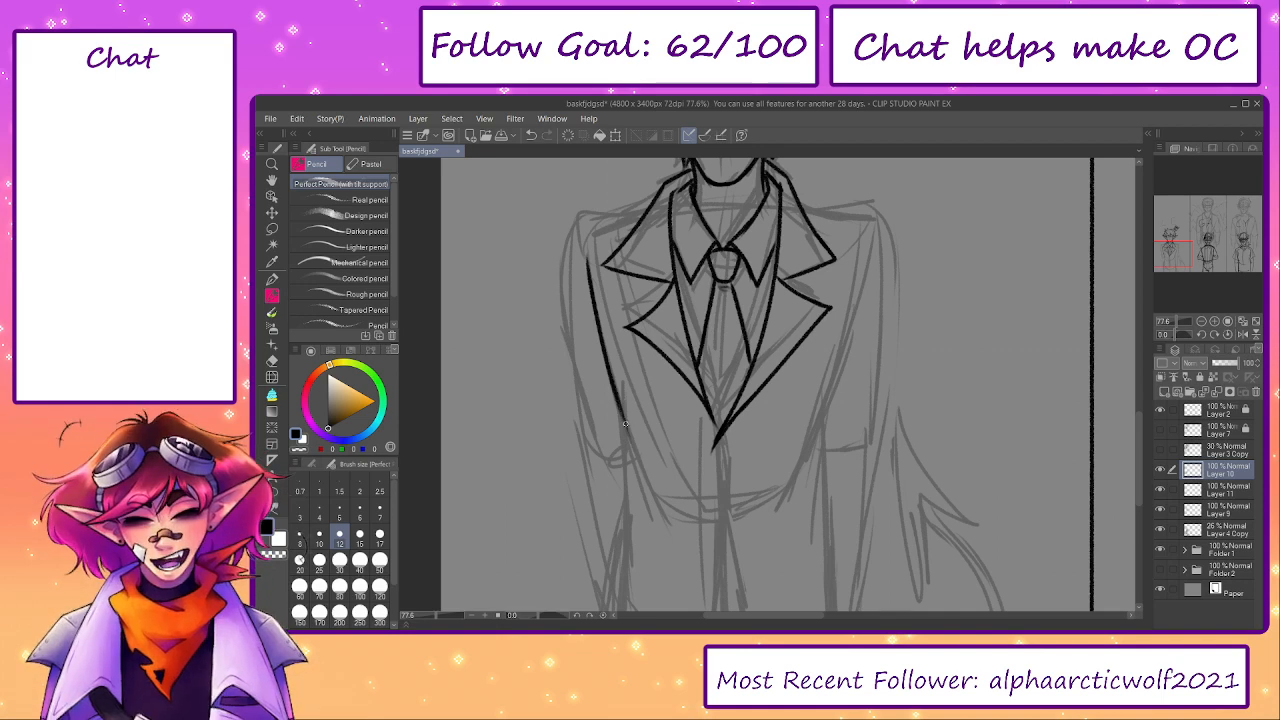
key(ctrl+z)
drag(612, 378, 630, 442)
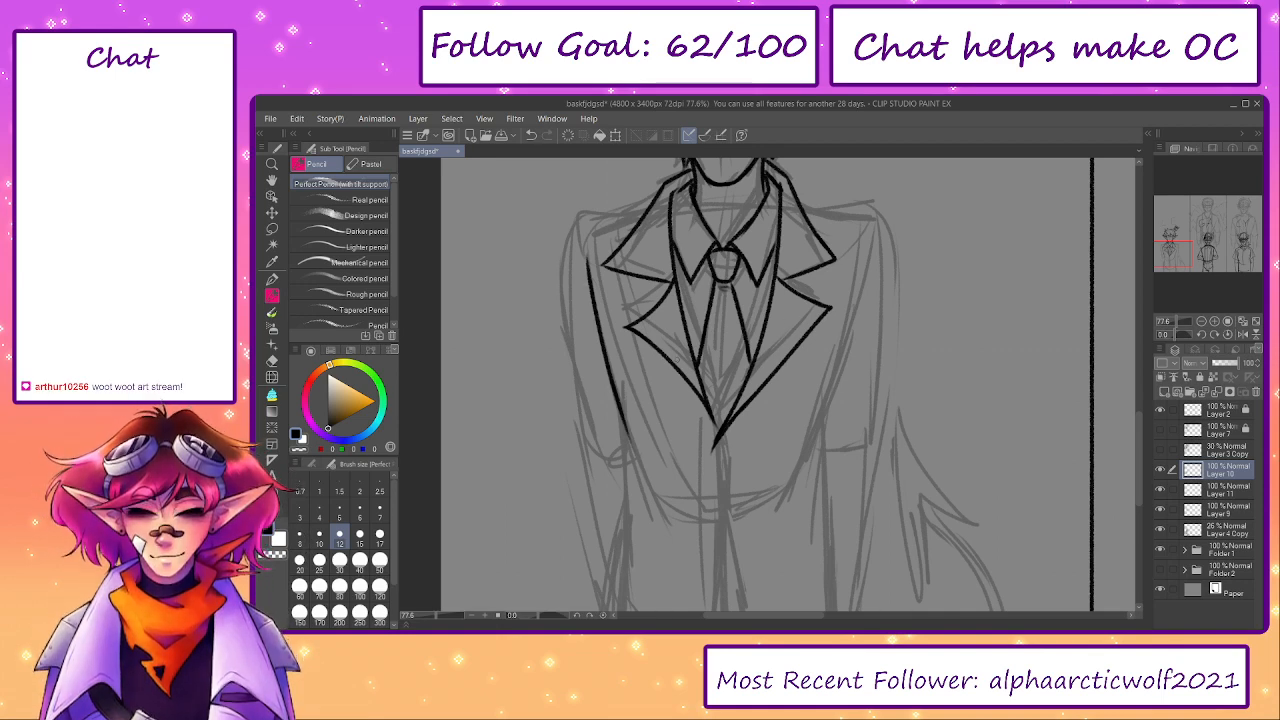
- Ink the jacket's right side seam from below the shoulder down to the waist
drag(866, 240, 816, 414)
key(ctrl+z)
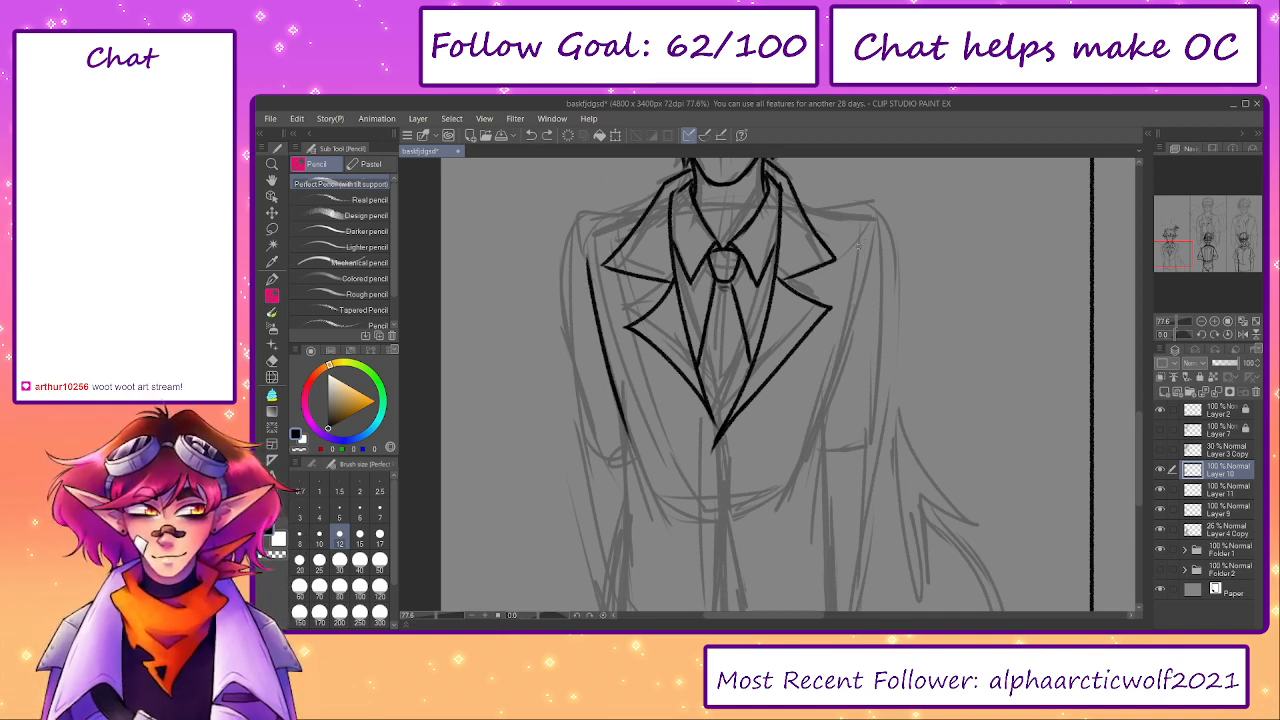
drag(864, 242, 824, 418)
mouse_move(838, 362)
mouse_down()
mouse_move(808, 453)
mouse_move(831, 392)
mouse_up()
key(ctrl+z)
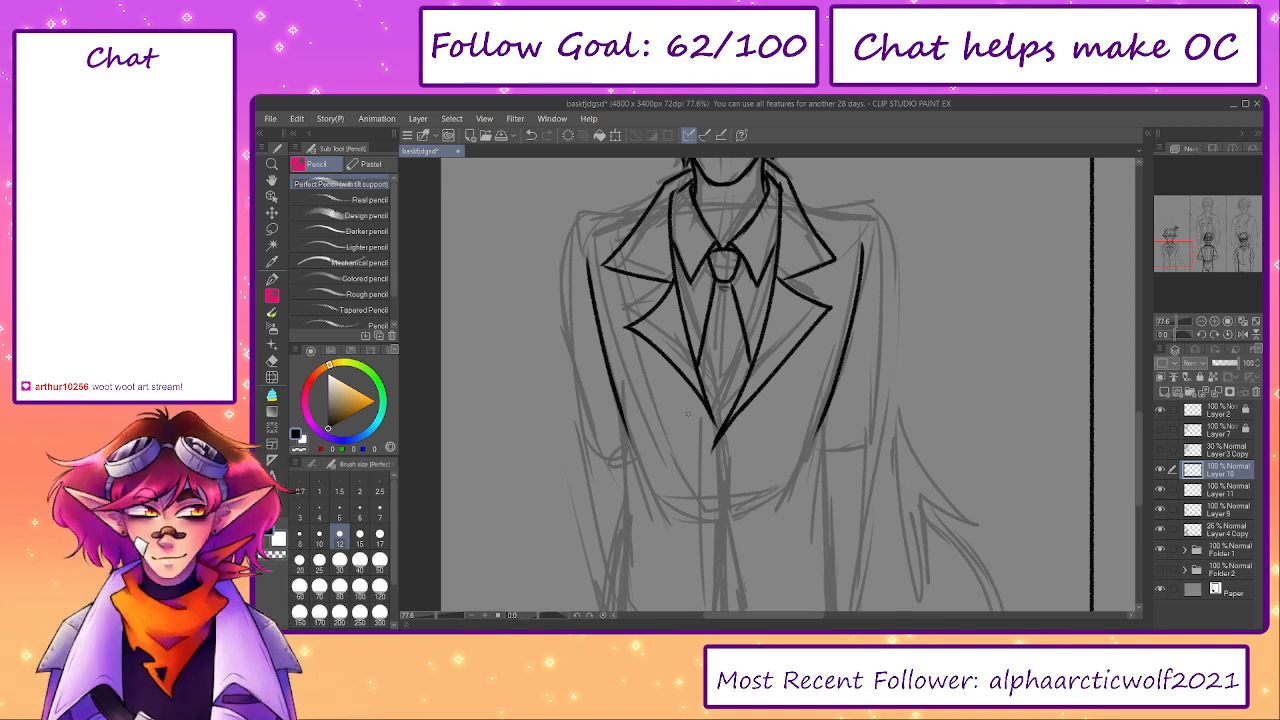
key(ctrl+z)
- Ink small fabric folds at the waist where the left and right side seams end
drag(617, 407, 621, 450)
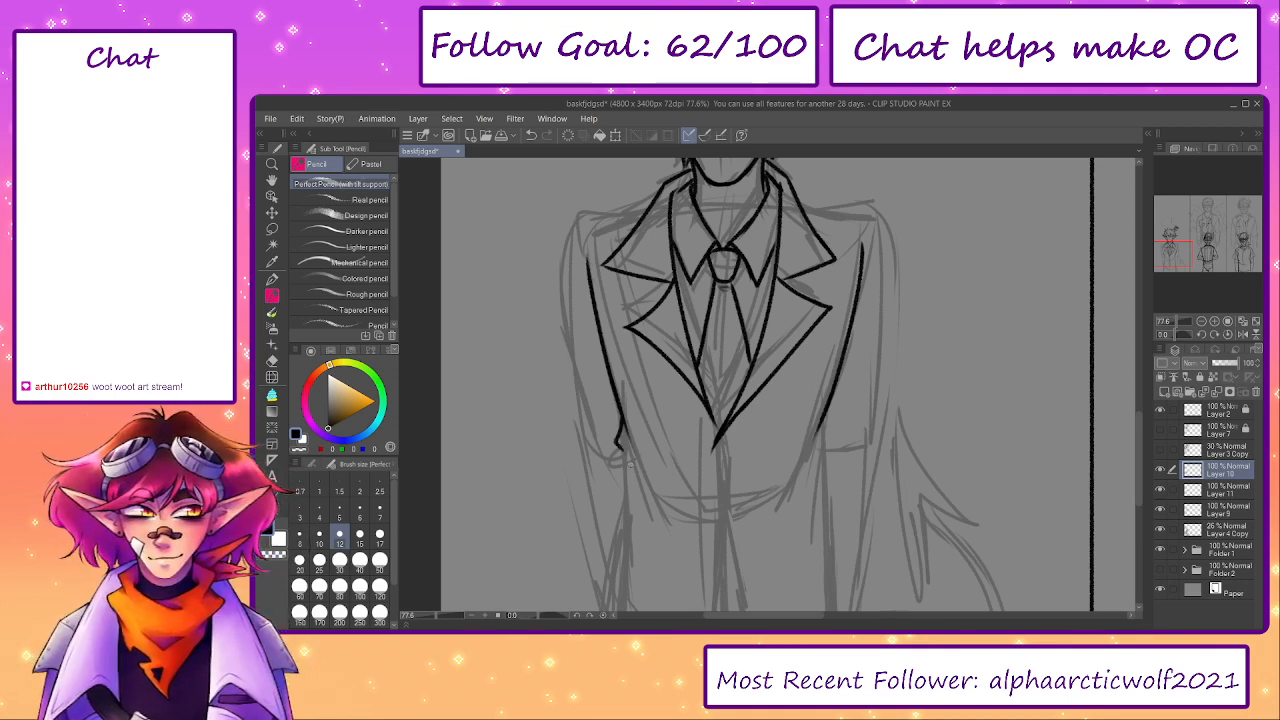
drag(616, 392, 630, 457)
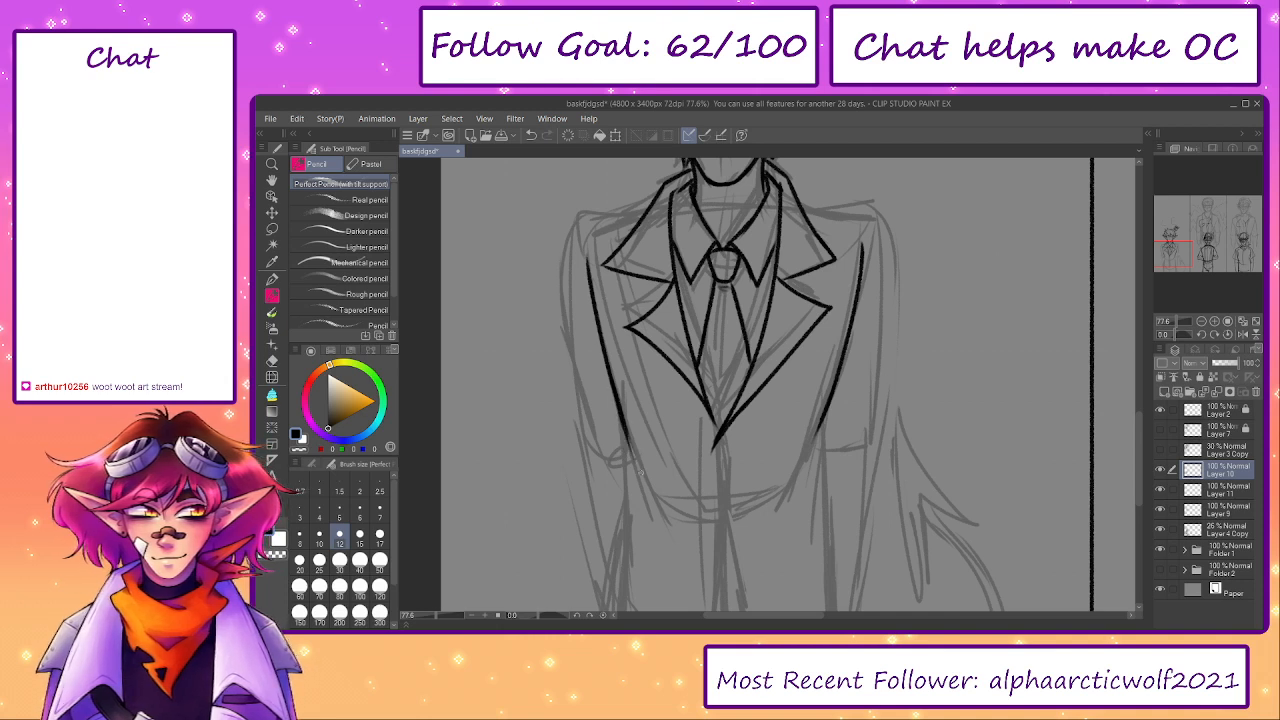
drag(830, 404, 809, 455)
key(ctrl+z)
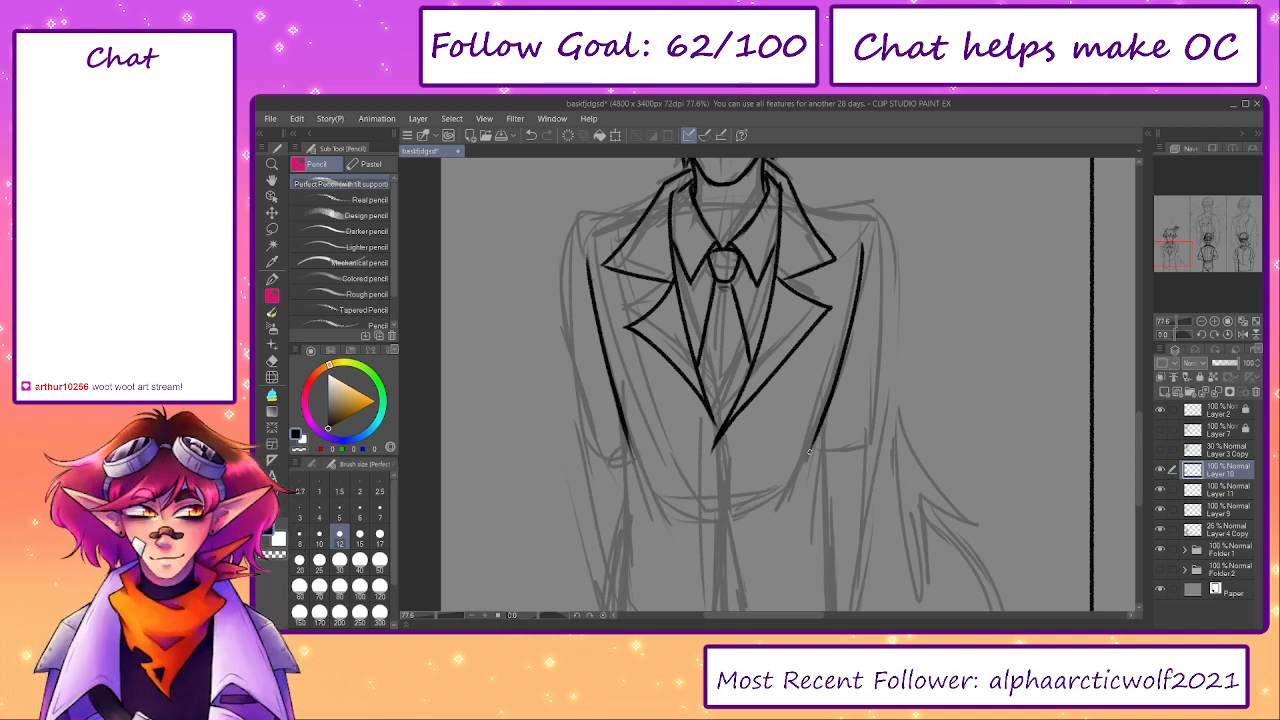
key(ctrl+z)
mouse_move(828, 409)
mouse_down()
mouse_move(815, 453)
mouse_move(825, 449)
mouse_up()
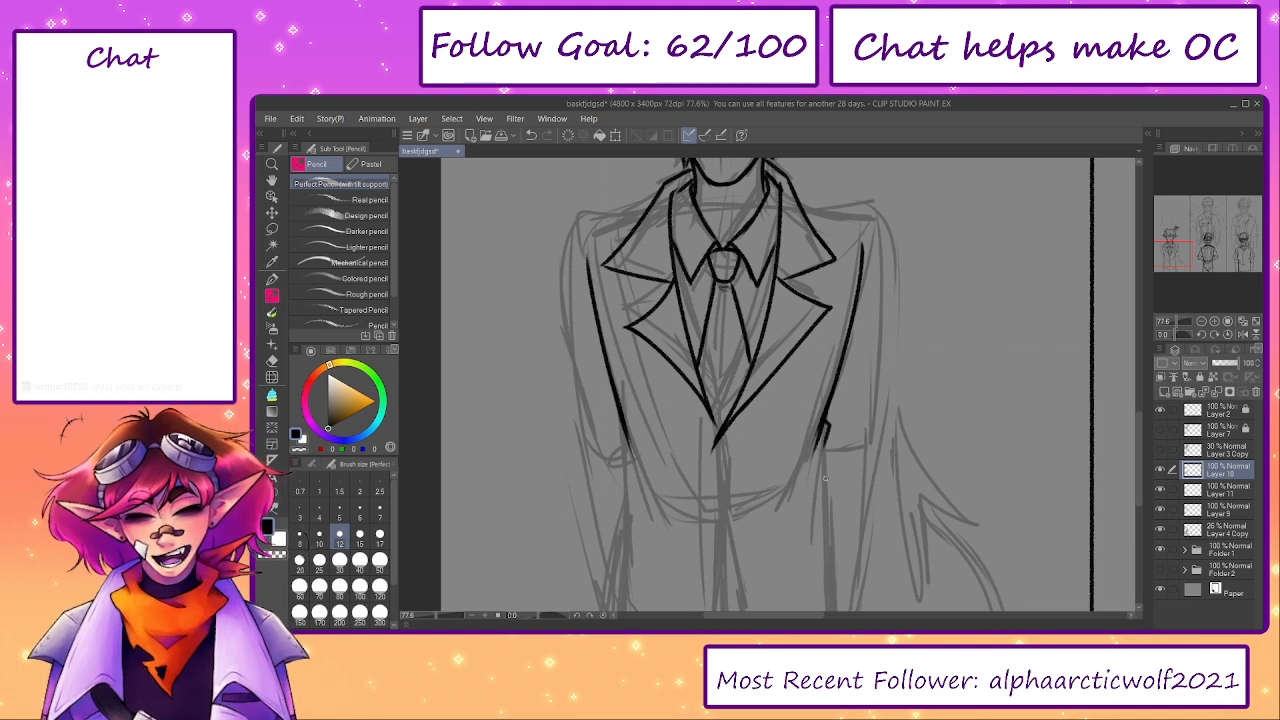
mouse_move(644, 430)
mouse_down()
mouse_move(631, 351)
mouse_move(618, 382)
mouse_up()
key(ctrl+z)
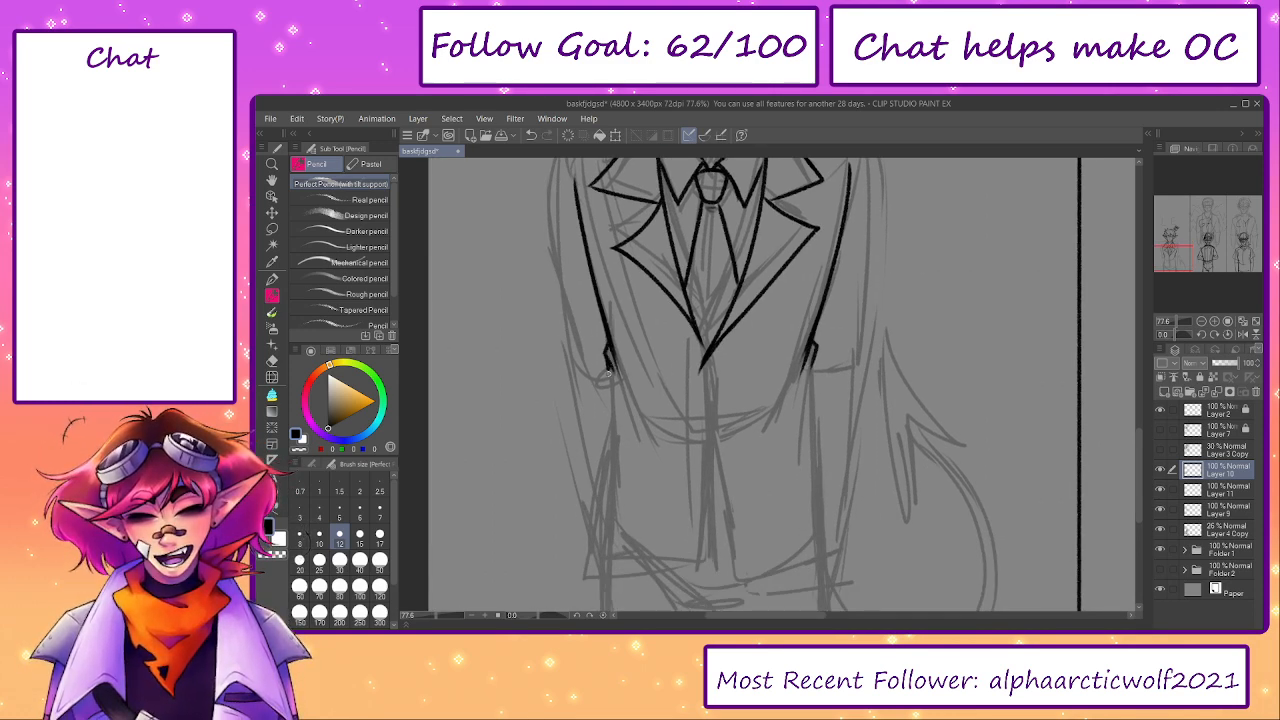
- Ink the jacket's lower left and right side edges from the waist folds down to the hem
drag(618, 388, 620, 344)
mouse_move(613, 322)
mouse_down()
mouse_move(594, 538)
mouse_move(607, 550)
mouse_up()
drag(815, 316, 848, 548)
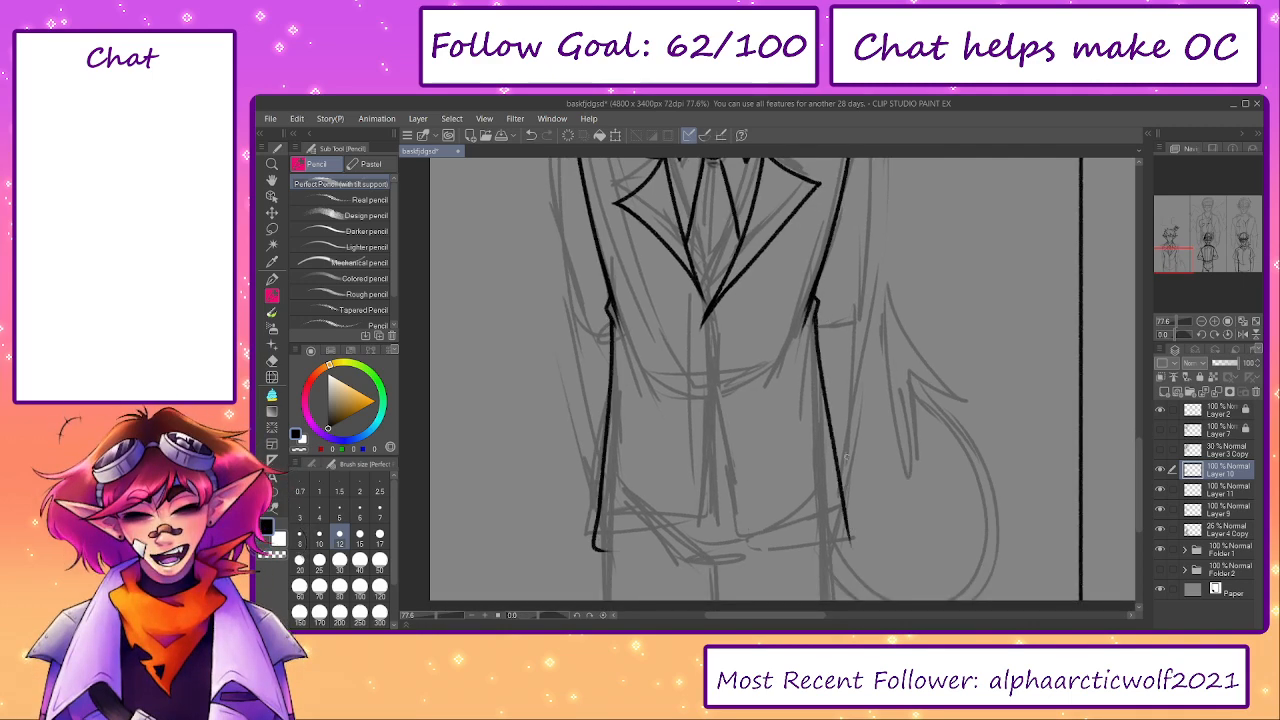
key(ctrl+z)
drag(812, 306, 840, 540)
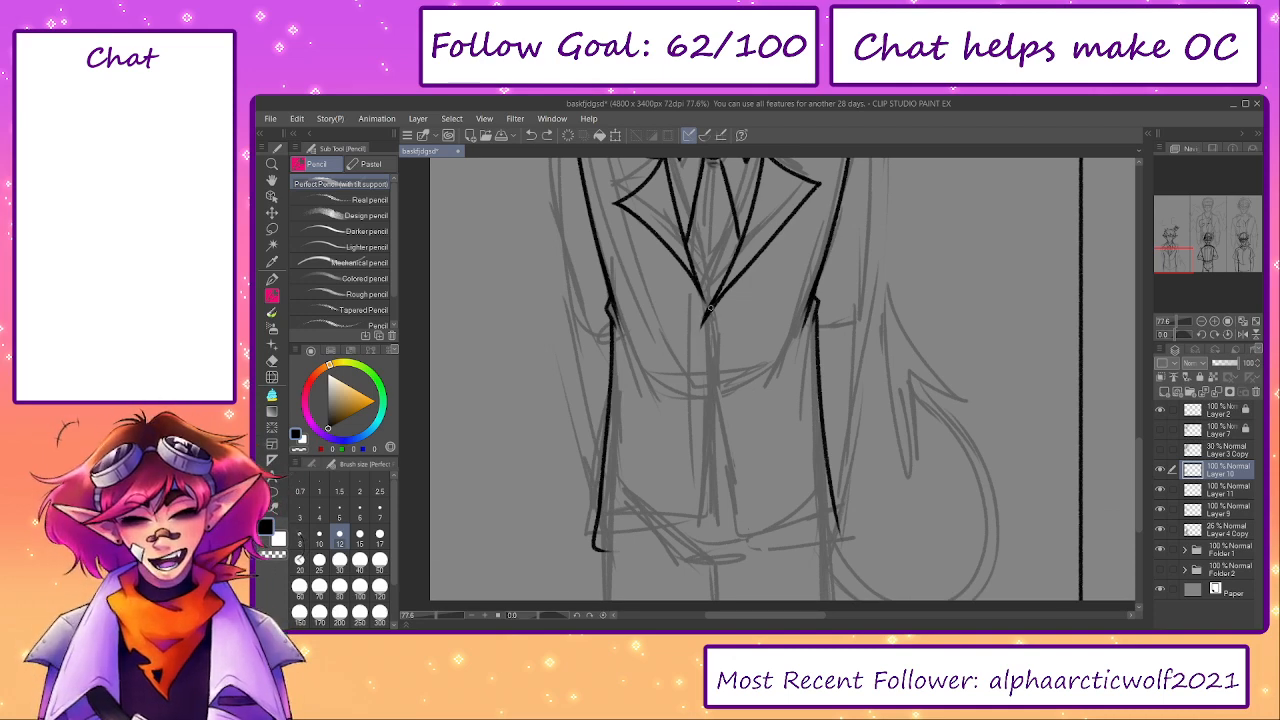
- Ink the right panel's front edge from the lapel V down to the hem, and its bottom hem
drag(710, 308, 719, 411)
drag(708, 351, 733, 521)
key(ctrl+z)
drag(710, 375, 746, 520)
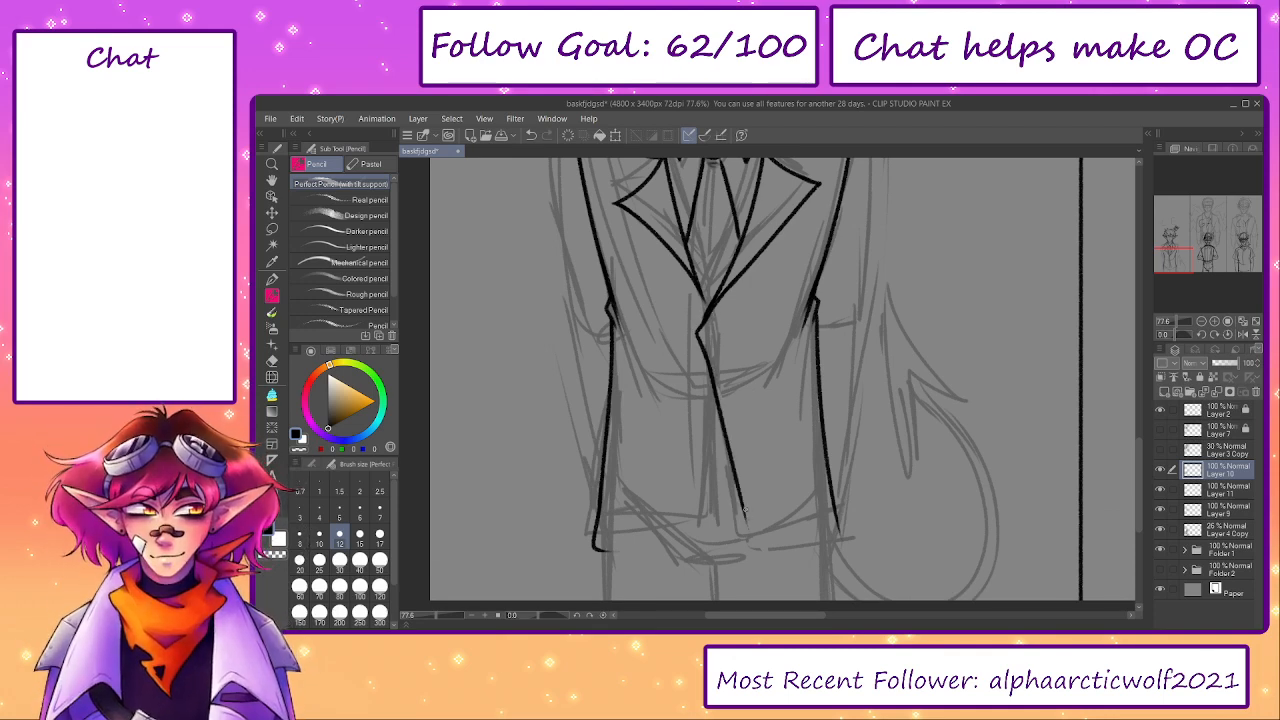
key(ctrl+z)
mouse_move(710, 374)
mouse_down()
mouse_move(747, 546)
mouse_move(846, 528)
mouse_move(747, 546)
mouse_up()
key(ctrl+z)
mouse_move(713, 378)
mouse_down()
mouse_move(708, 526)
mouse_move(604, 546)
mouse_up()
key(ctrl+z)
mouse_move(710, 500)
mouse_down()
mouse_move(707, 540)
mouse_move(602, 548)
mouse_up()
key(ctrl+z)
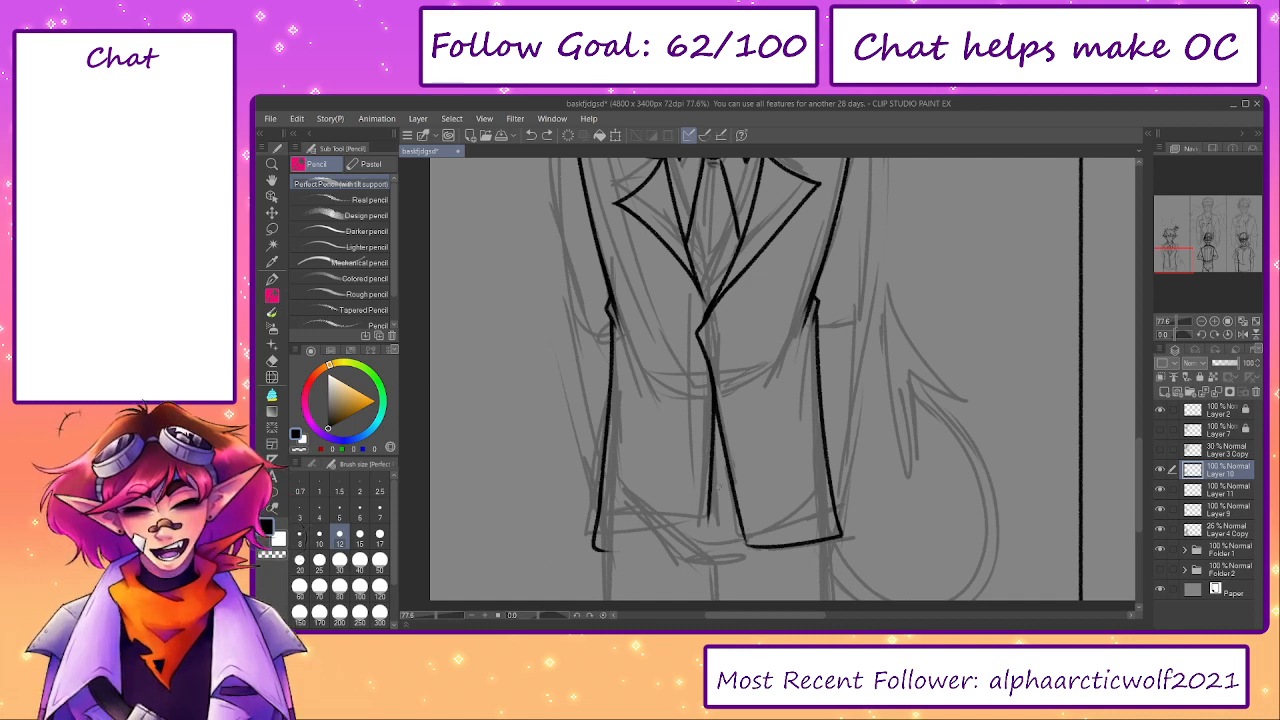
drag(707, 502, 708, 534)
key(ctrl+z)
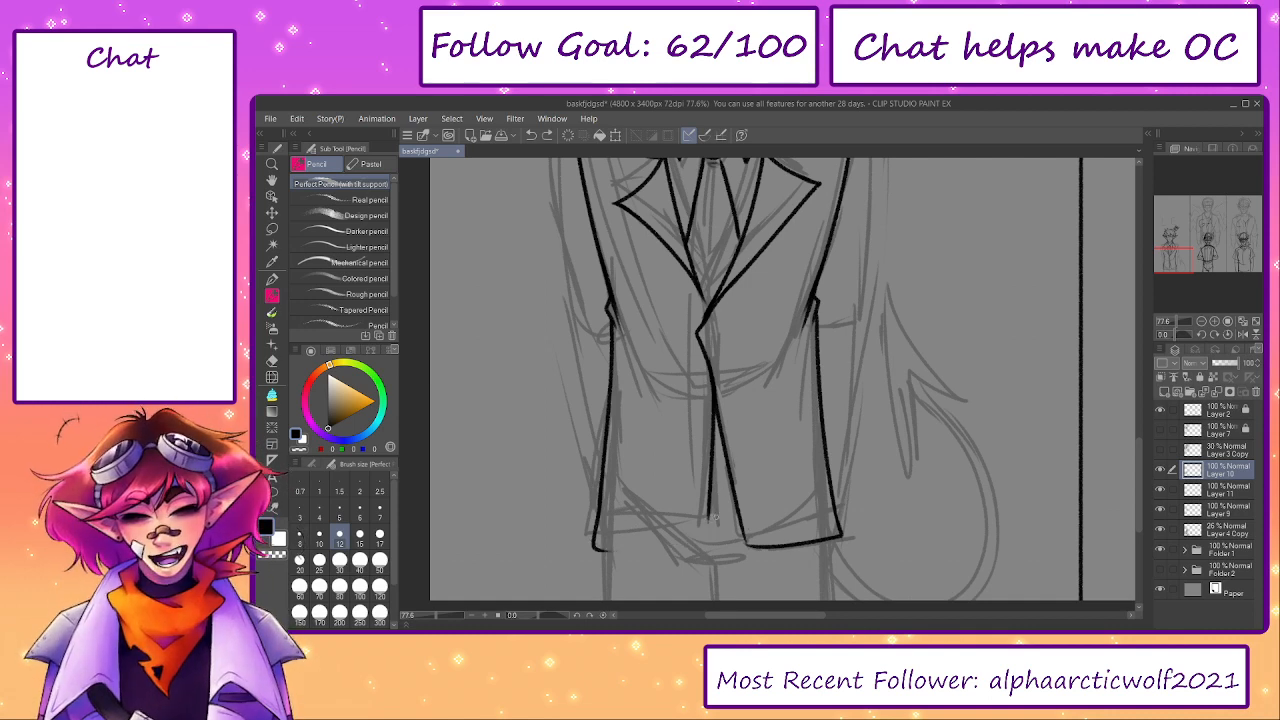
key(ctrl+z)
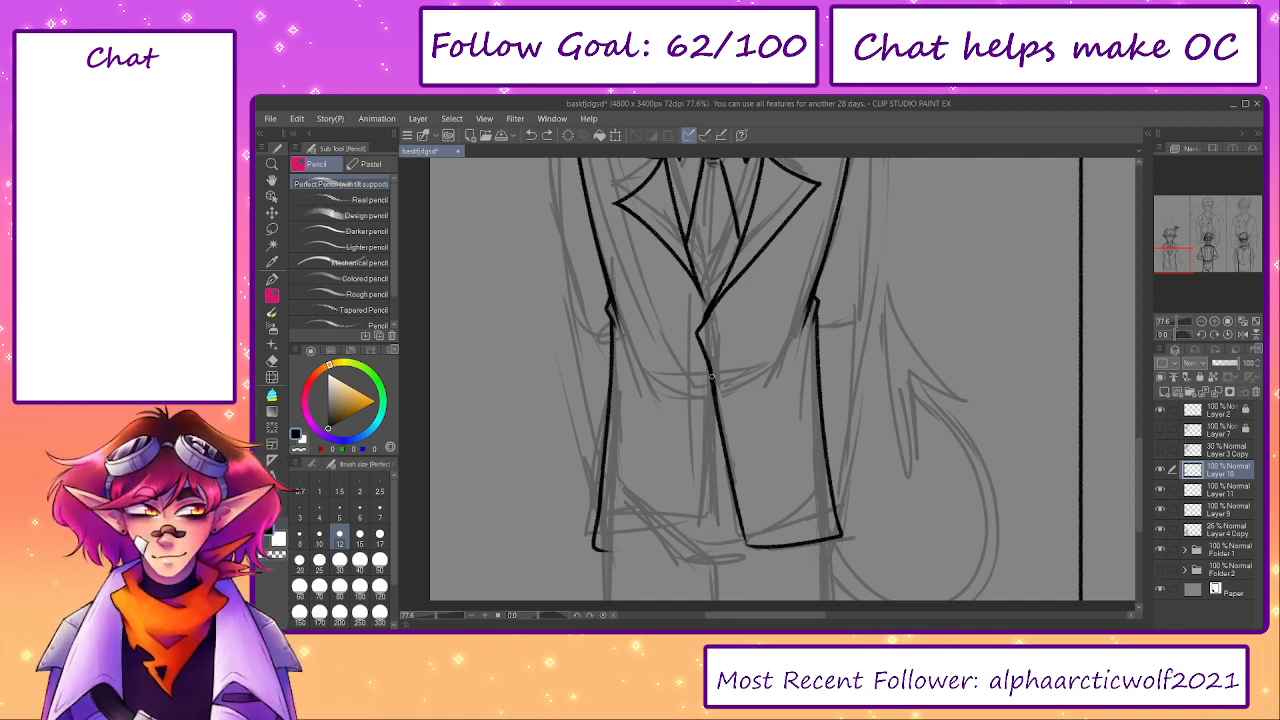
- Ink the left panel's front edge and bottom hem, and erase the overshoot at the outer hem corner
mouse_move(711, 378)
mouse_down()
mouse_move(699, 516)
mouse_move(592, 542)
mouse_up()
key(ctrl+z)
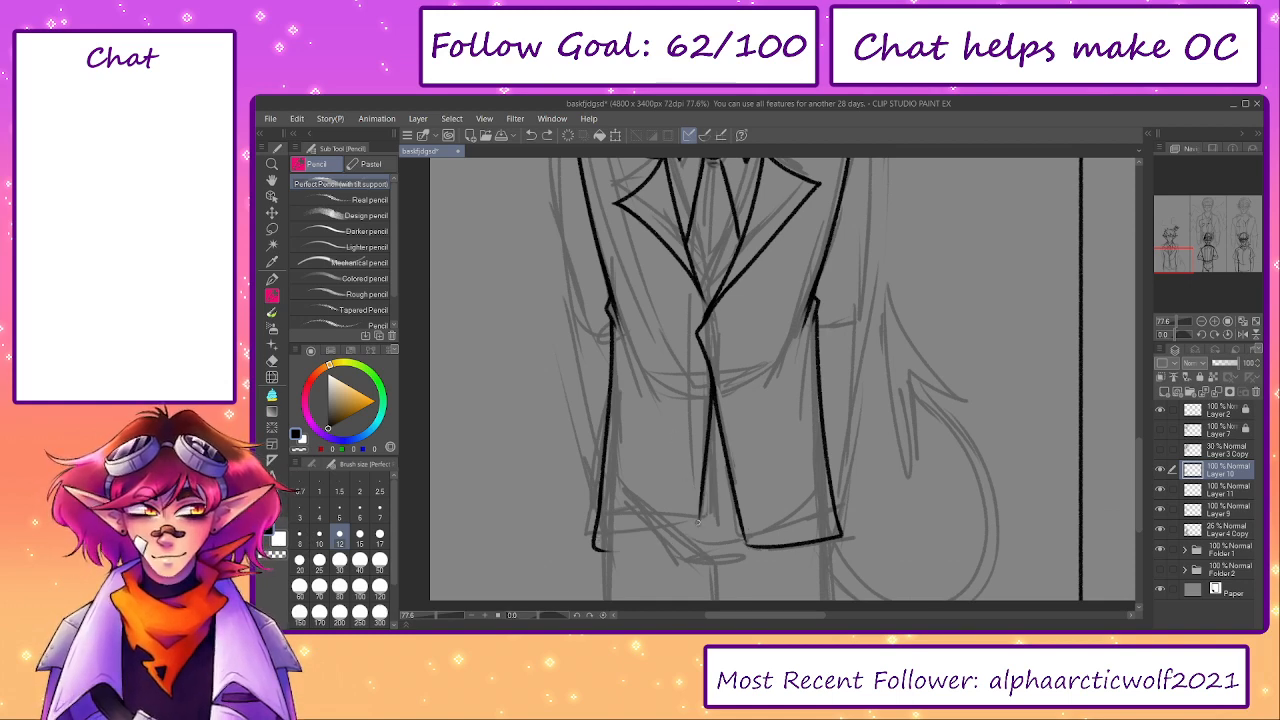
drag(698, 522, 578, 545)
key(e)
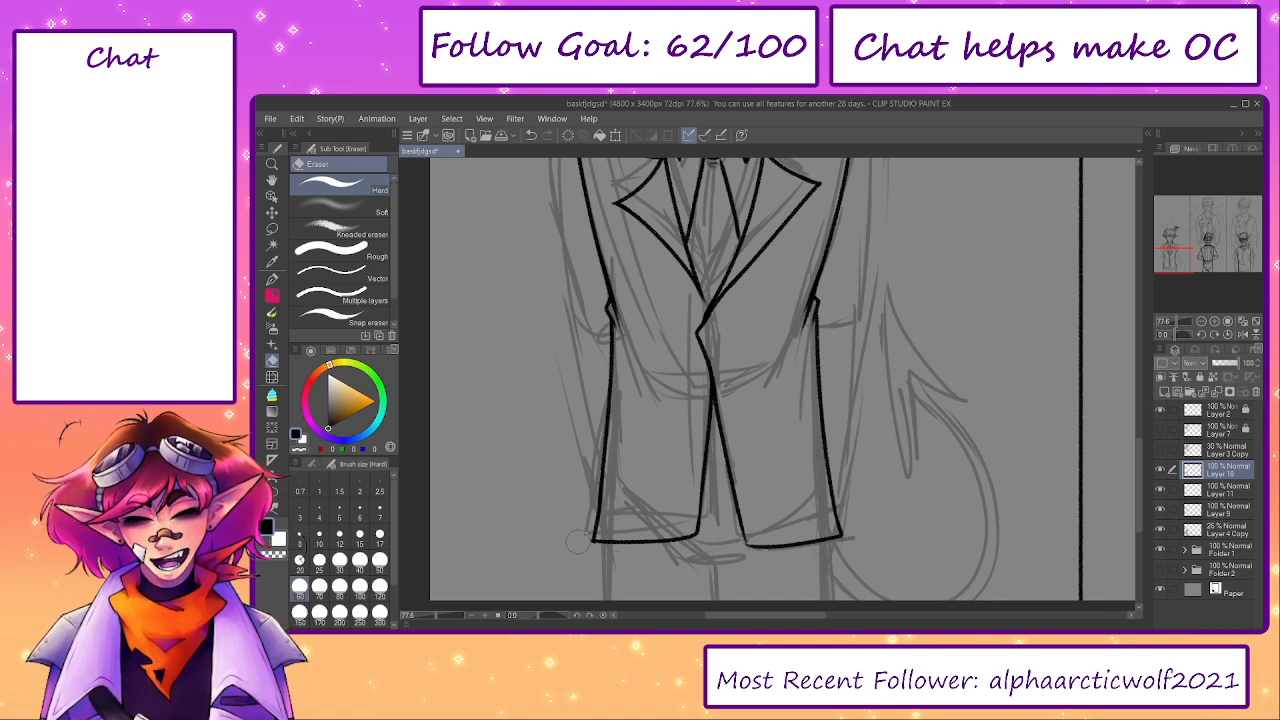
key(p)
- Ink a small oval button beside the front opening just below the lapel V
scroll(595, 556, up, 1)
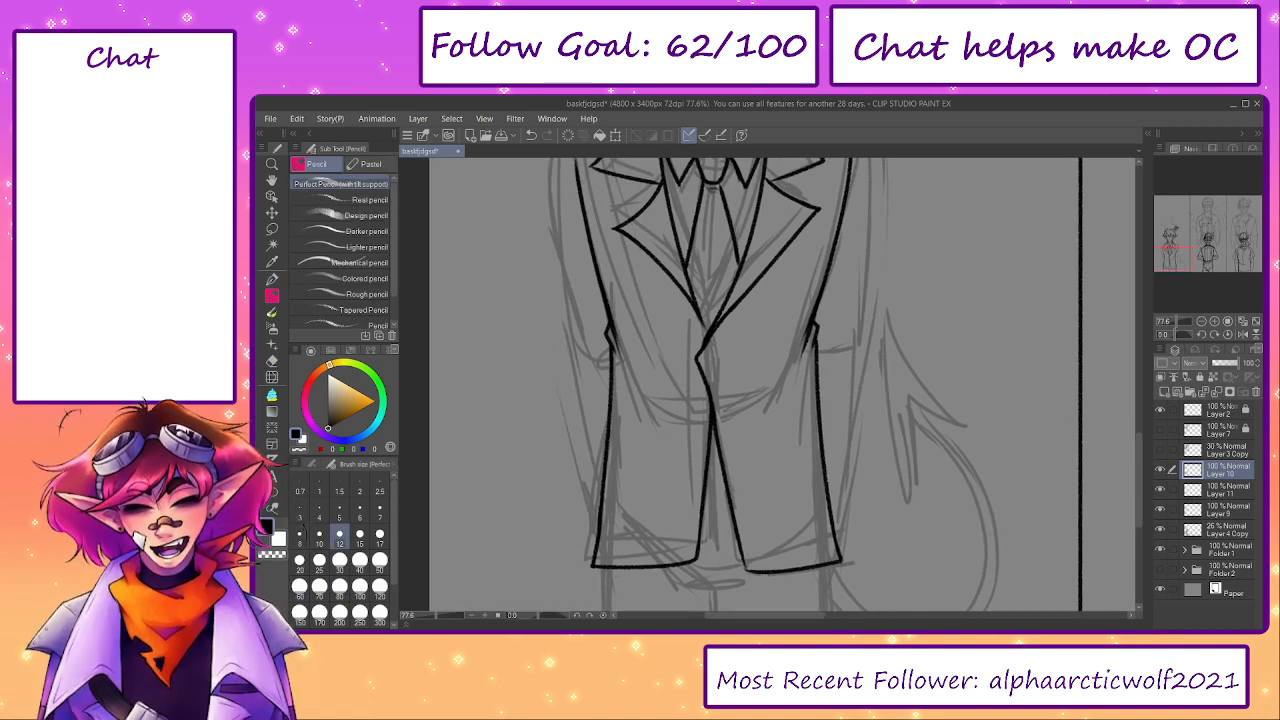
drag(706, 357, 713, 359)
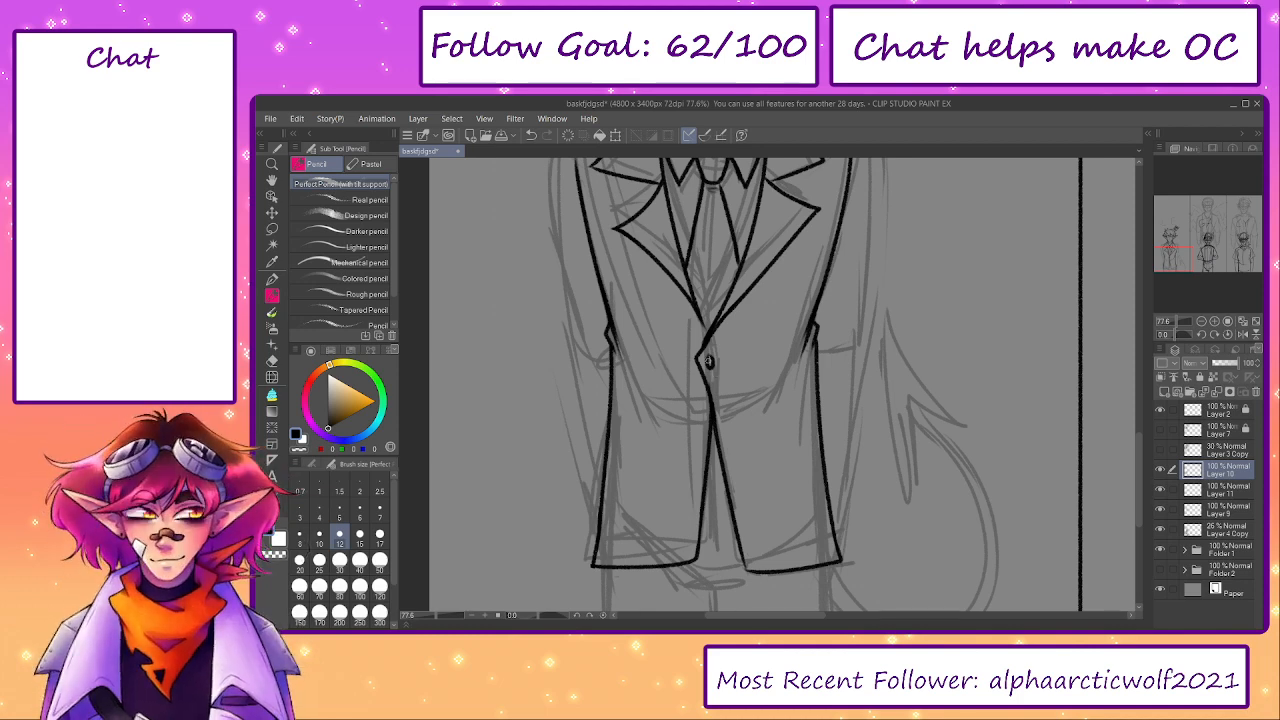
drag(722, 400, 727, 402)
key(ctrl+z)
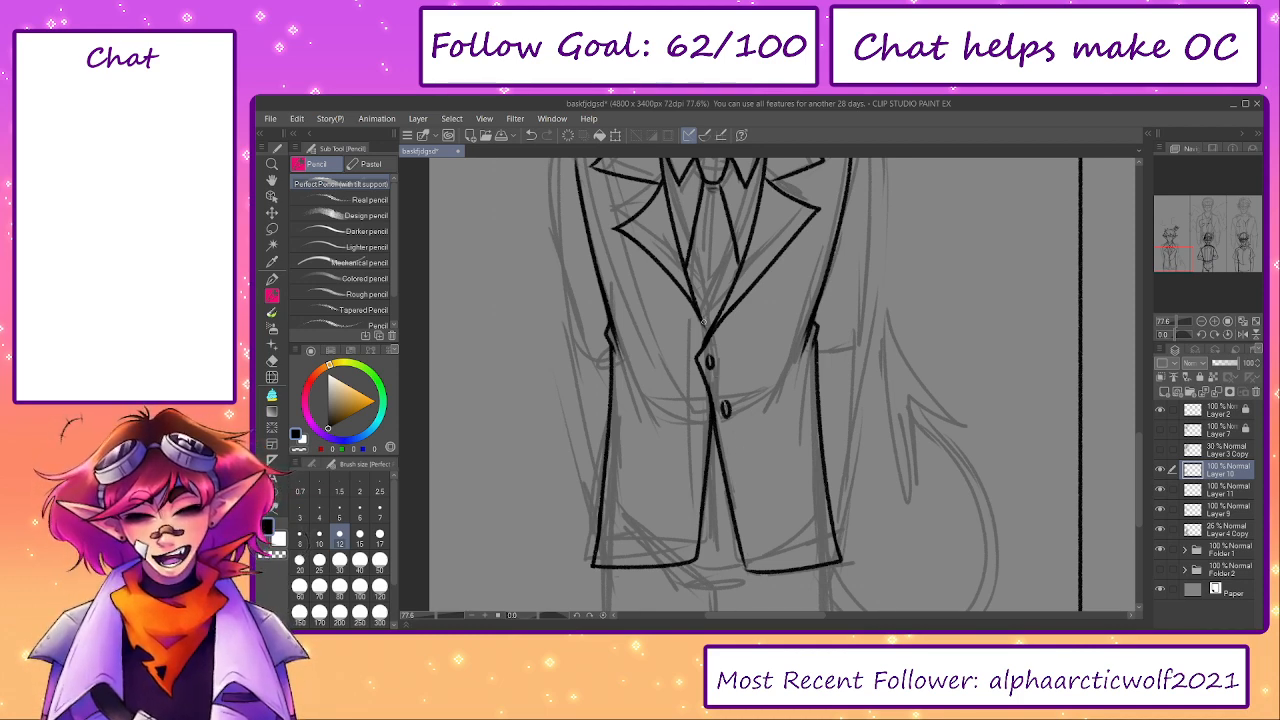
key(ctrl+z)
mouse_move(723, 402)
mouse_down()
mouse_move(726, 415)
mouse_move(725, 402)
mouse_up()
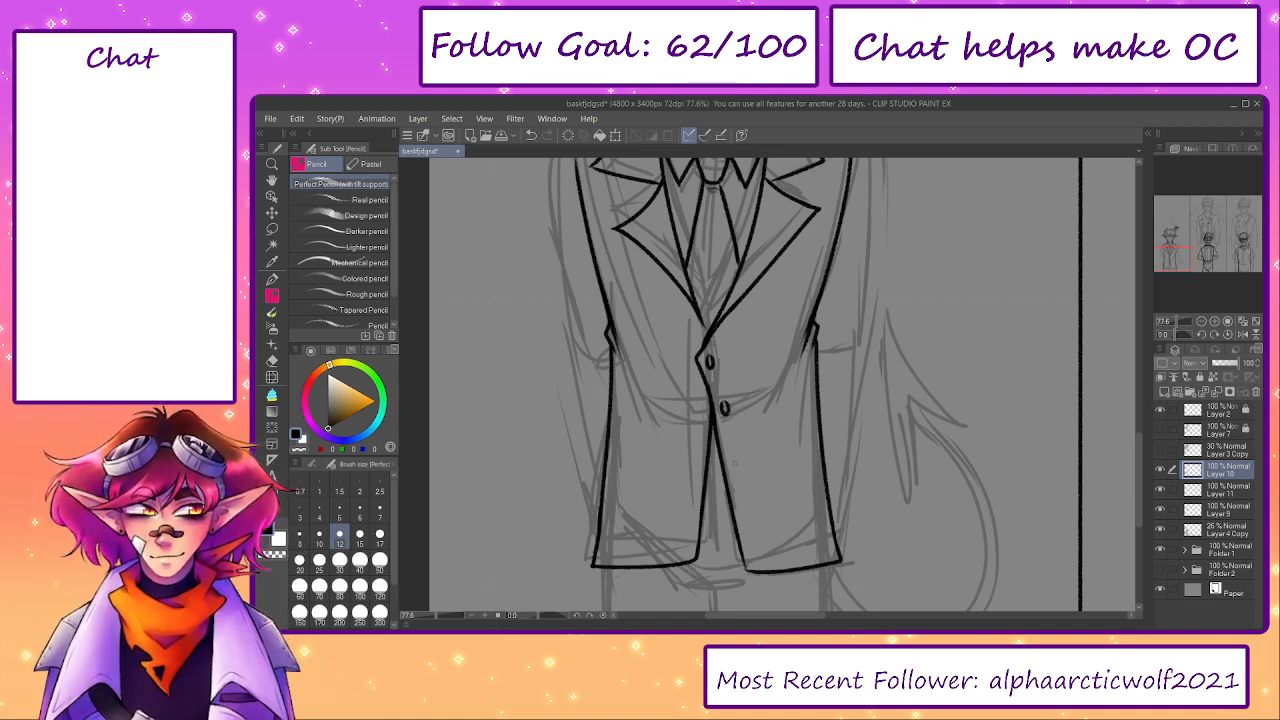
drag(741, 505, 744, 507)
key(ctrl+z)
key(ctrl+z)
key(ctrl+z)
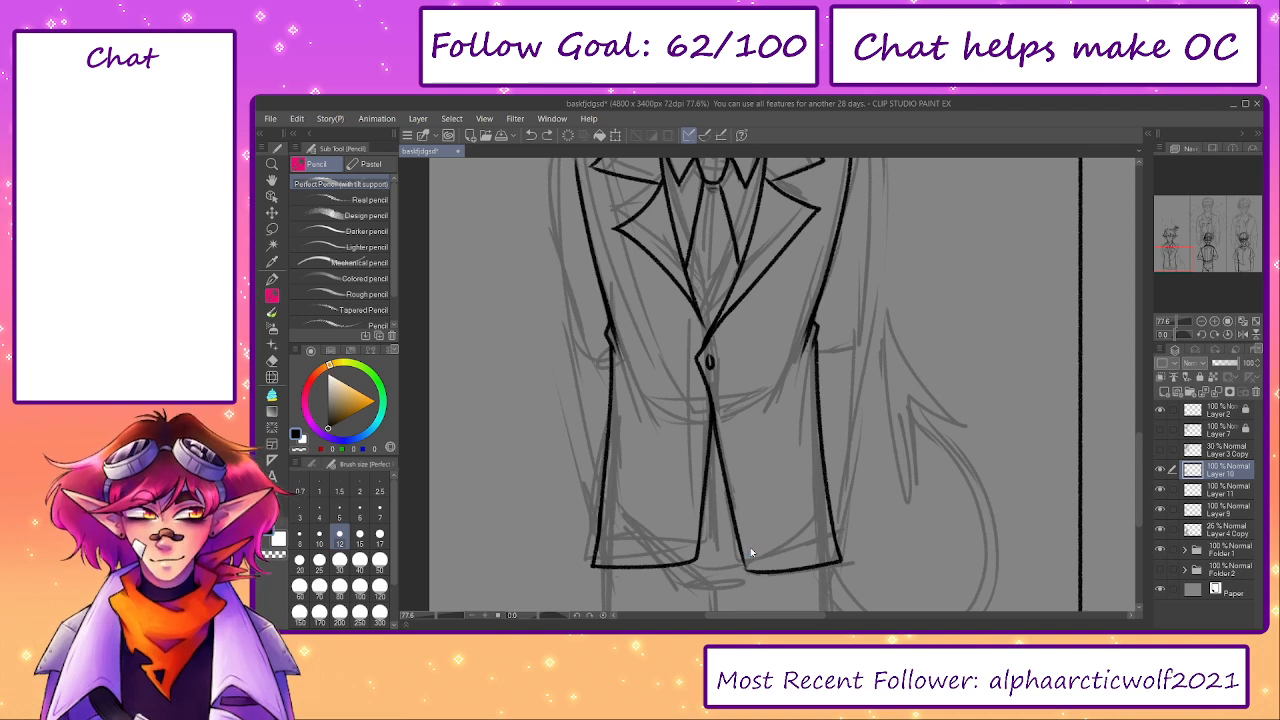
- Ink a second oval button on the left panel, below the first one
drag(701, 403, 701, 418)
key(ctrl+z)
key(ctrl+z)
key(ctrl+z)
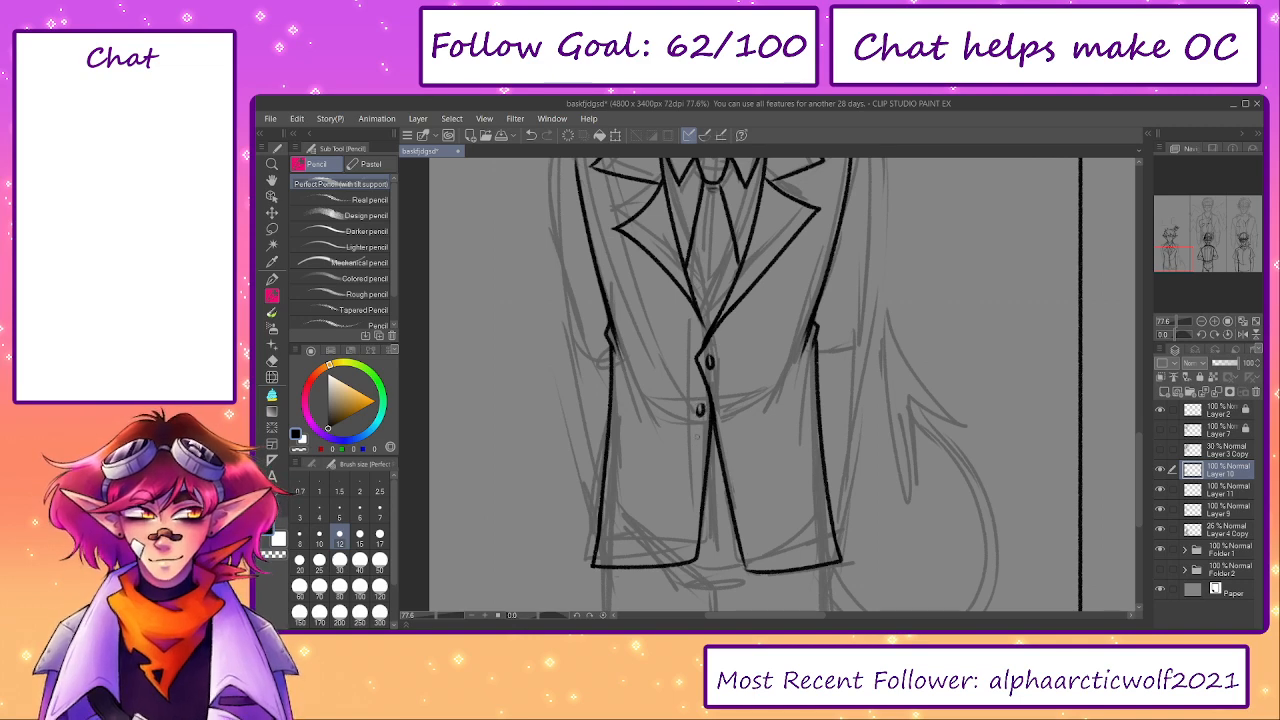
- Erase the tie's lower edges and redraw them curving inward toward the lapel V
drag(727, 376, 755, 511)
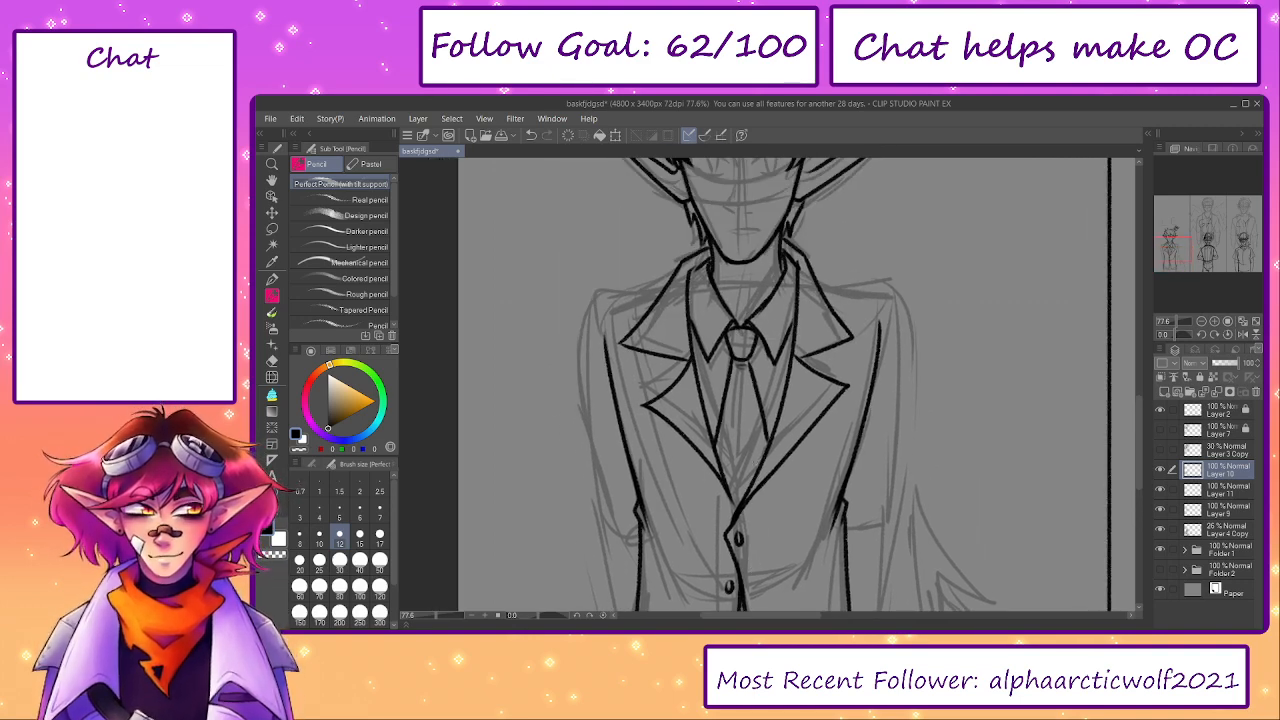
key(e)
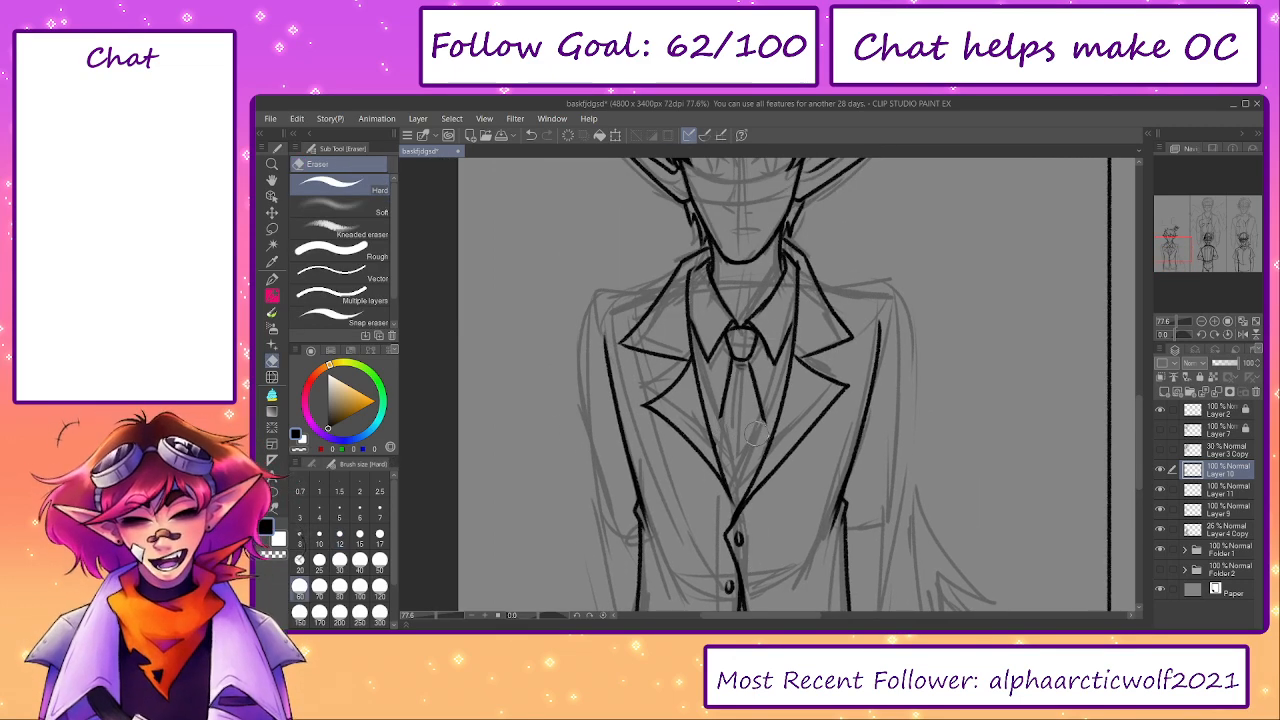
key(p)
drag(721, 414, 724, 481)
key(ctrl+z)
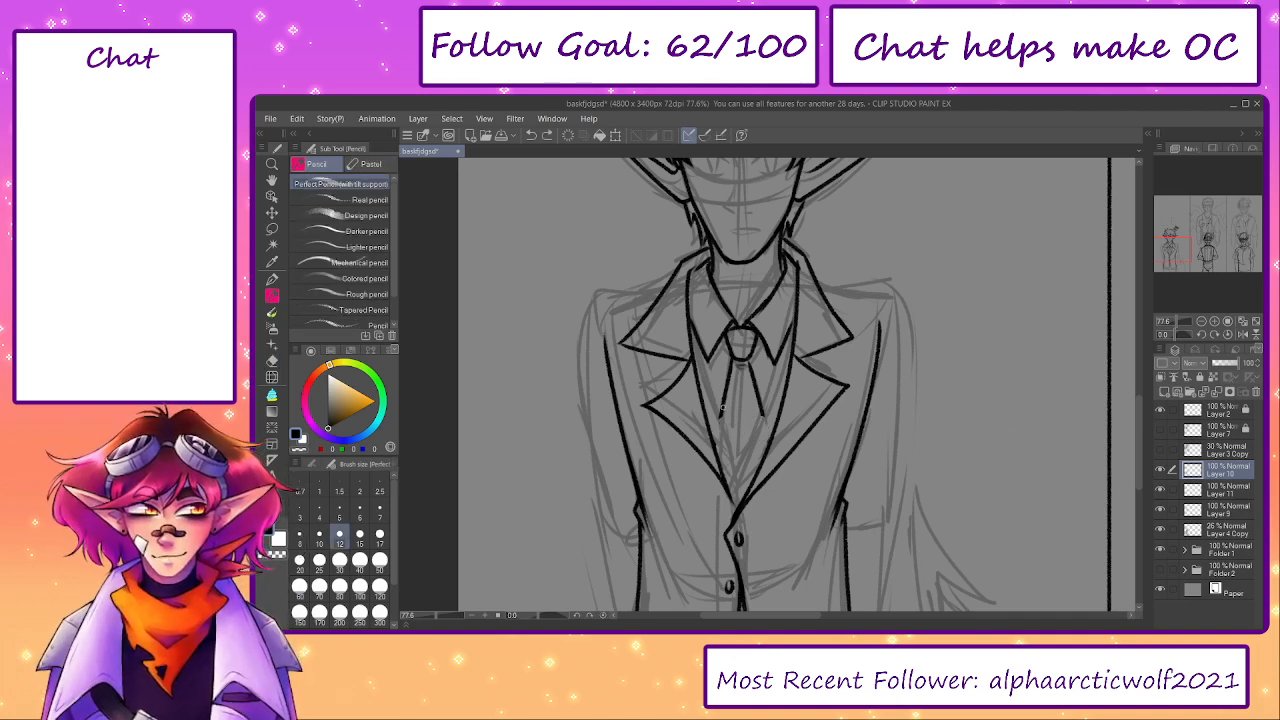
drag(721, 412, 723, 482)
drag(759, 401, 763, 460)
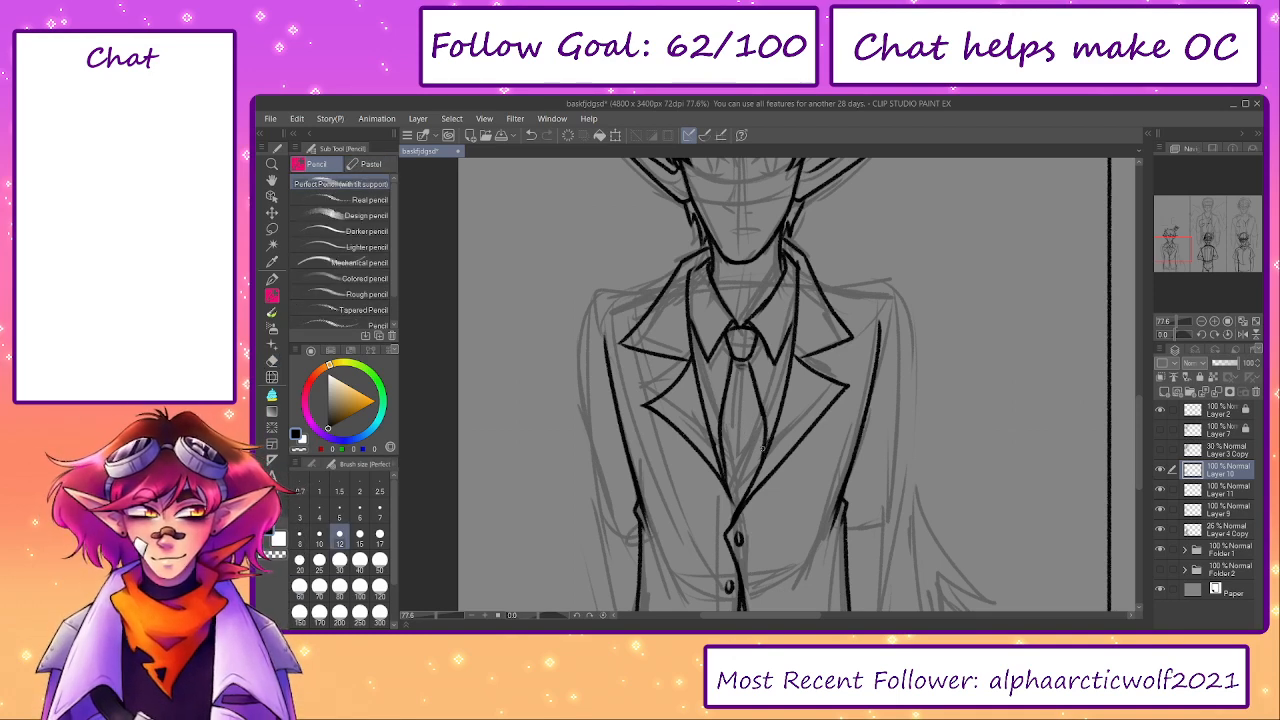
- Ink three more buttons down the left panel and add a seam line just above each panel's hem
drag(763, 527, 751, 487)
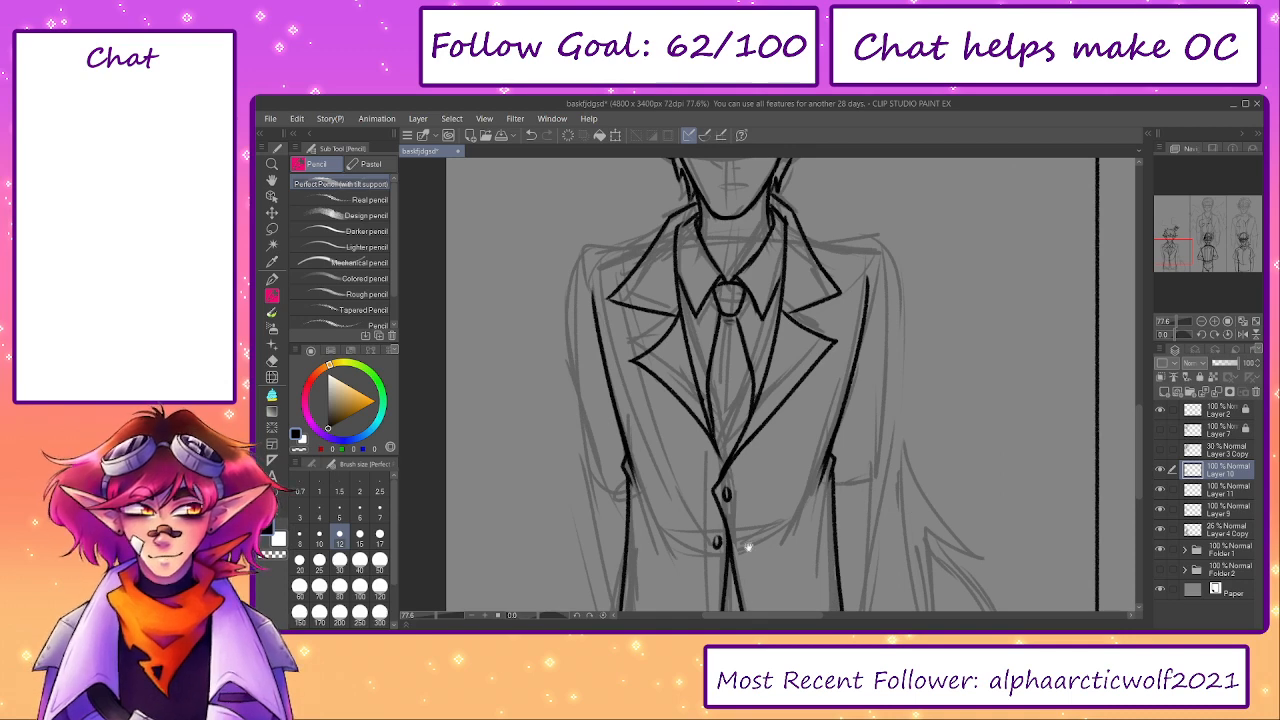
drag(748, 547, 752, 400)
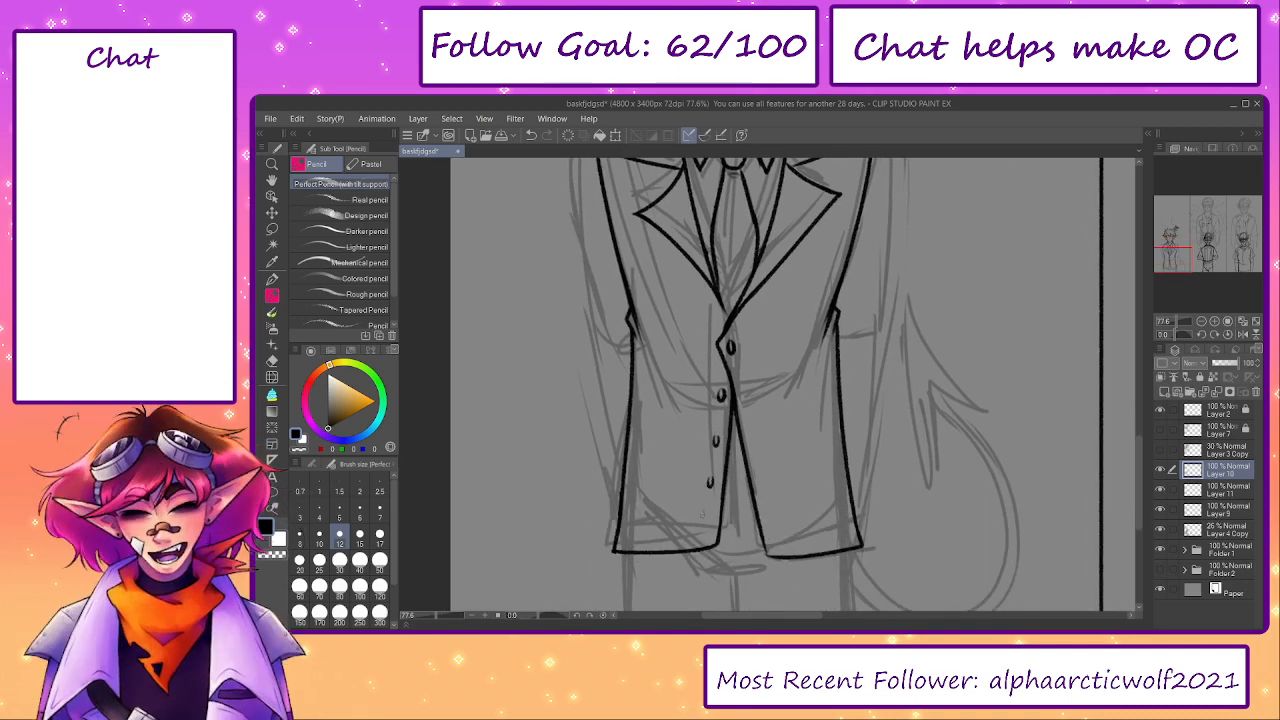
drag(857, 533, 800, 550)
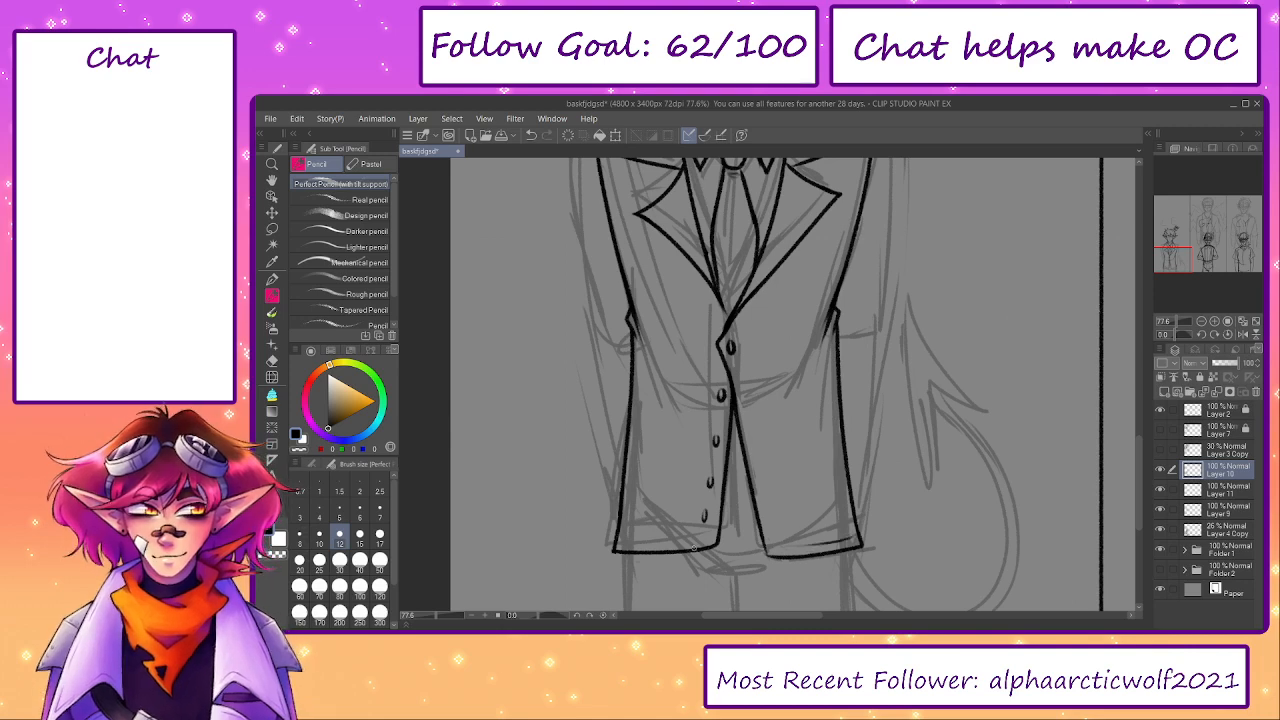
drag(616, 540, 692, 538)
scroll(750, 350, up, 3)
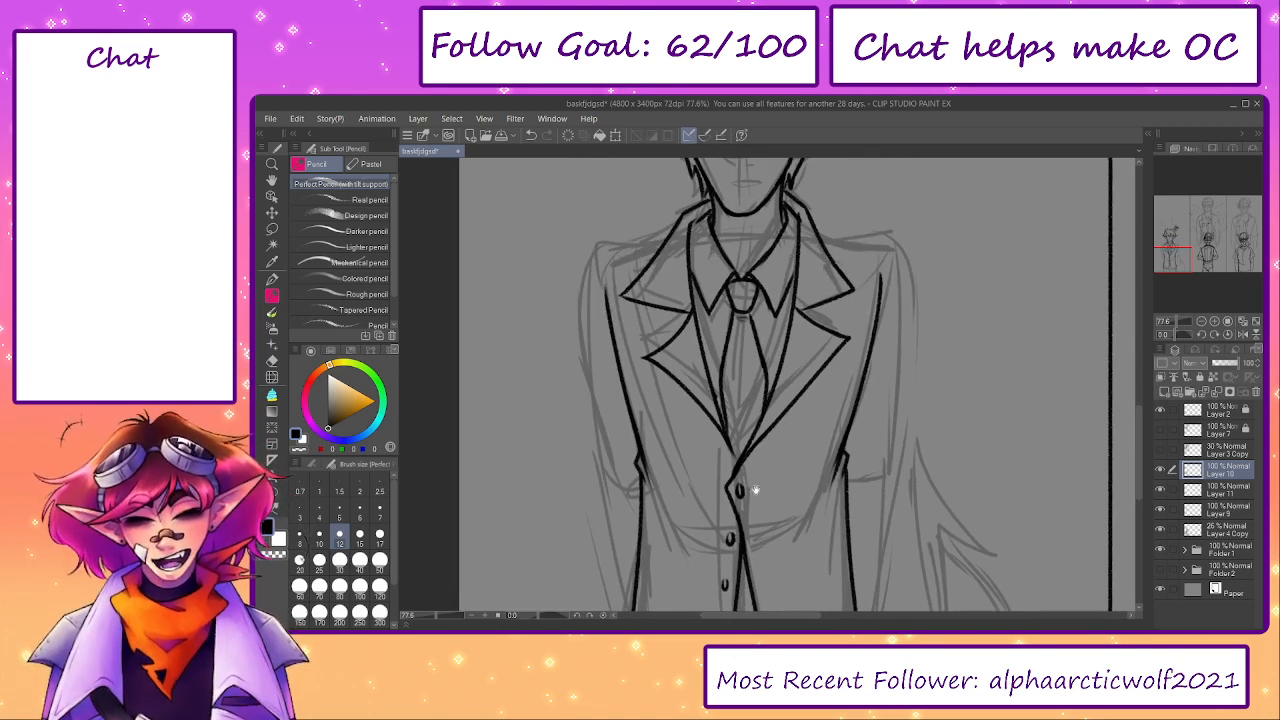
- Ink the short crotch crease just below the jacket opening and the centre line separating the legs
scroll(816, 316, up, 1)
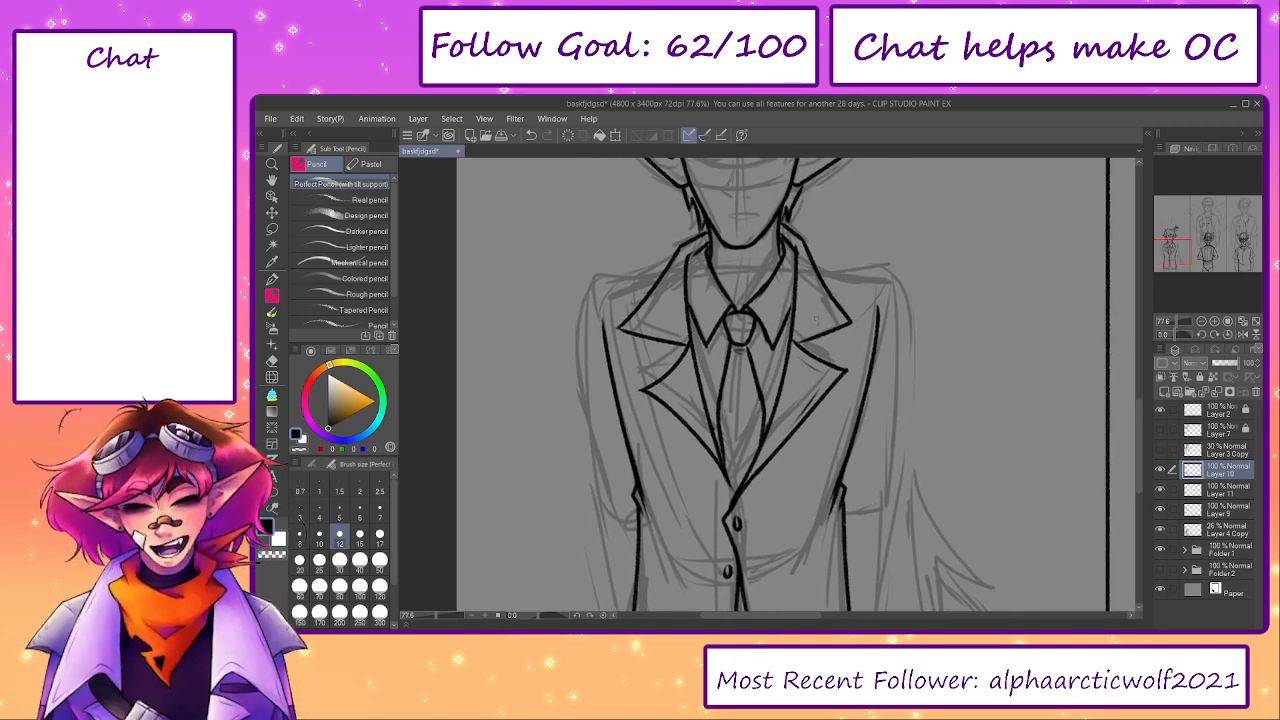
drag(632, 325, 662, 332)
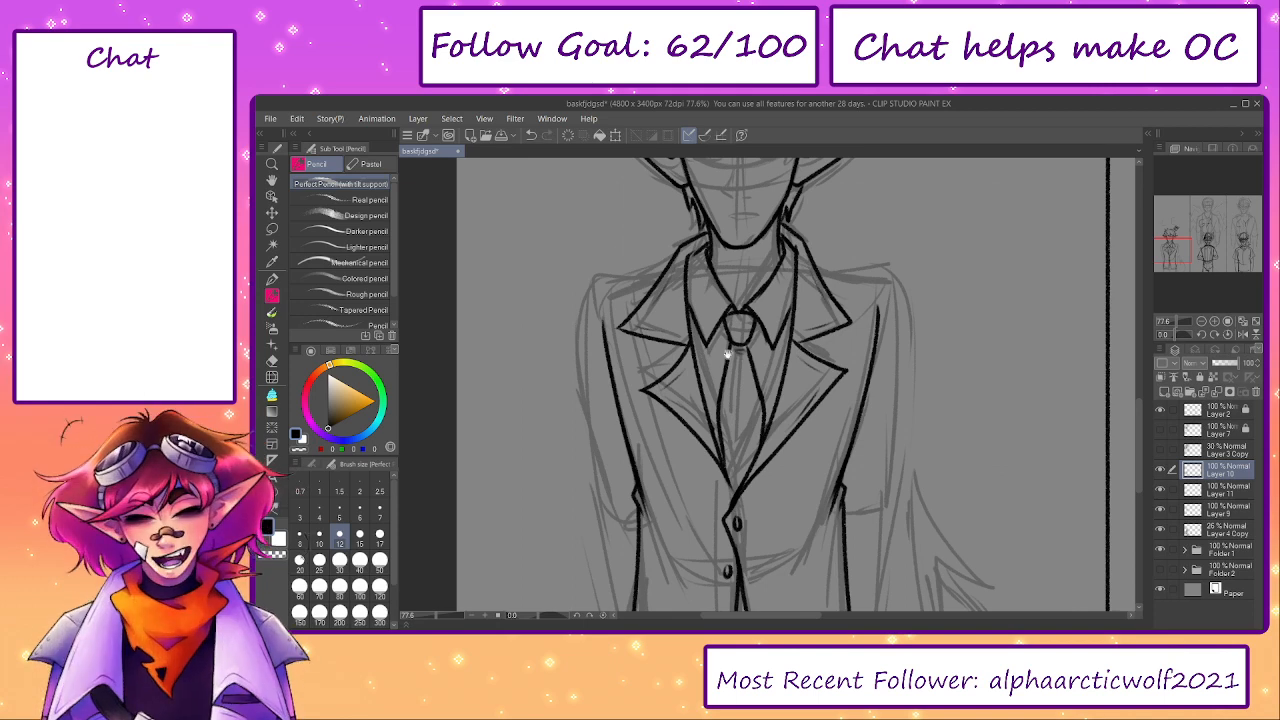
drag(728, 352, 752, 408)
mouse_move(753, 600)
mouse_down()
mouse_move(723, 377)
mouse_move(729, 395)
mouse_up()
mouse_move(702, 486)
mouse_down()
mouse_move(773, 499)
mouse_move(740, 496)
mouse_up()
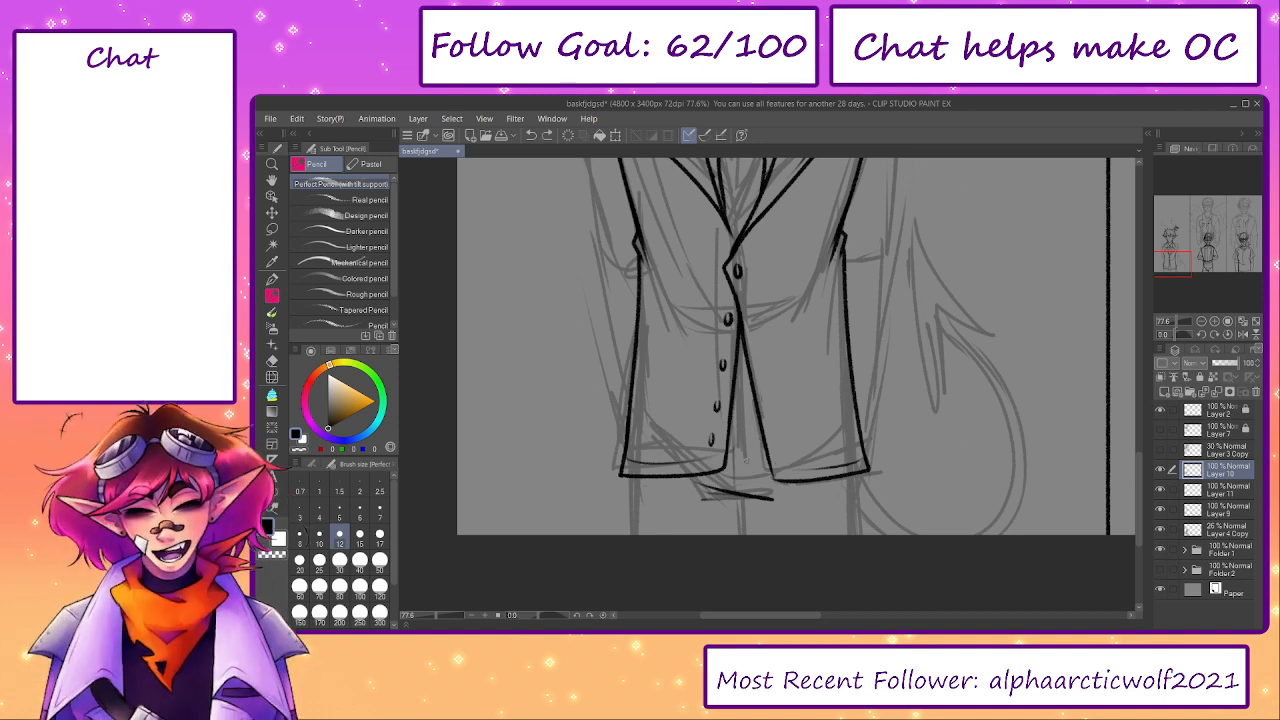
drag(743, 508, 745, 552)
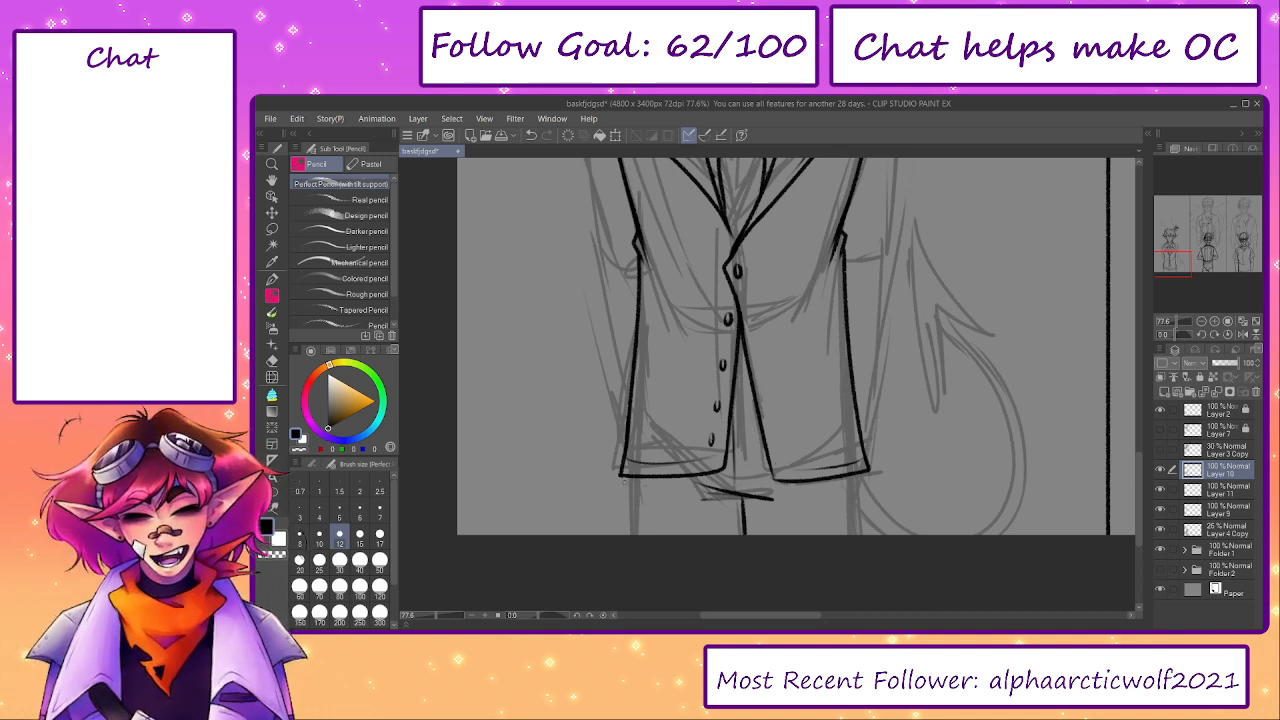
- Ink the outer edges of both legs from the jacket hem down to the canvas edge
drag(632, 478, 636, 580)
key(ctrl+z)
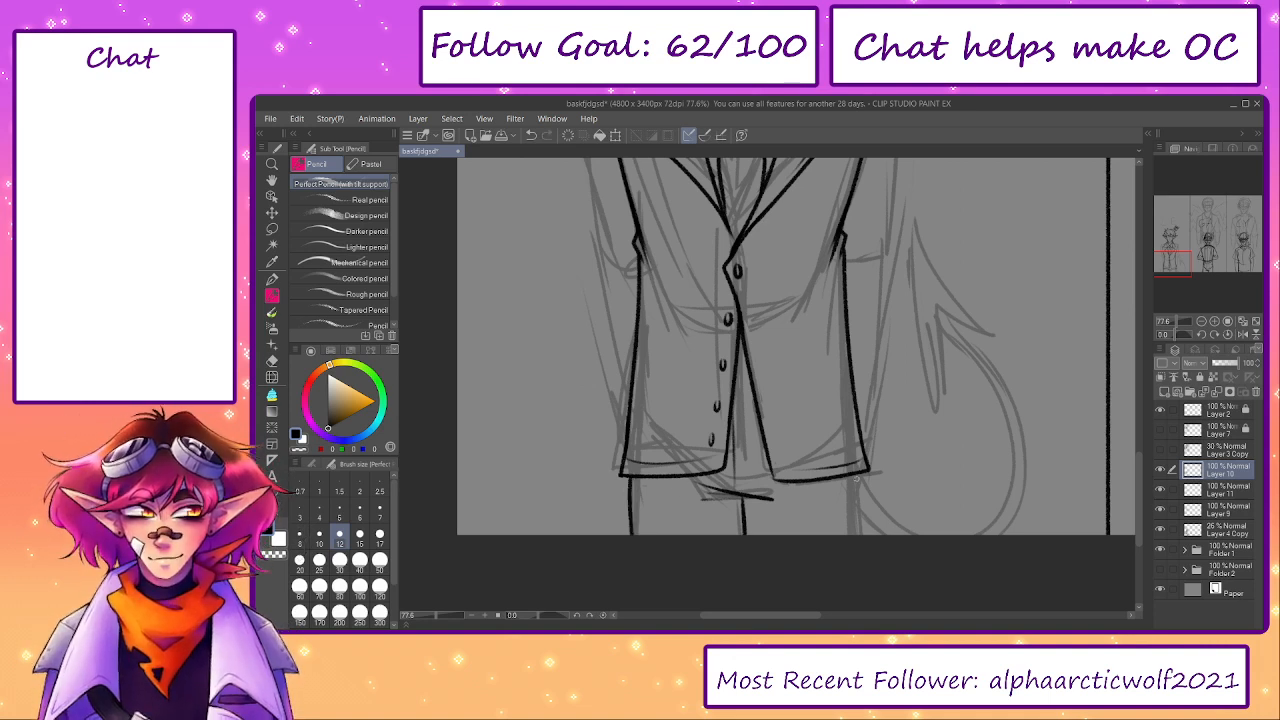
key(ctrl+z)
drag(630, 476, 631, 583)
drag(855, 474, 850, 521)
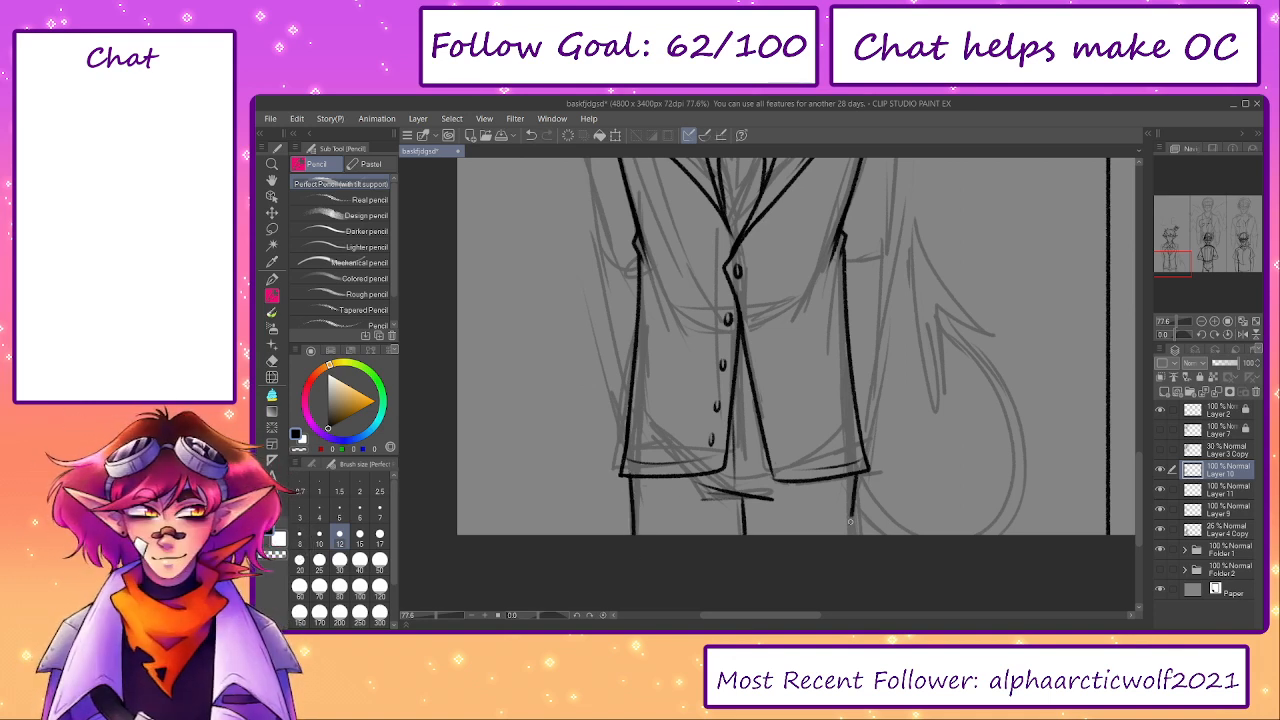
key(ctrl+z)
drag(856, 476, 857, 552)
key(ctrl+z)
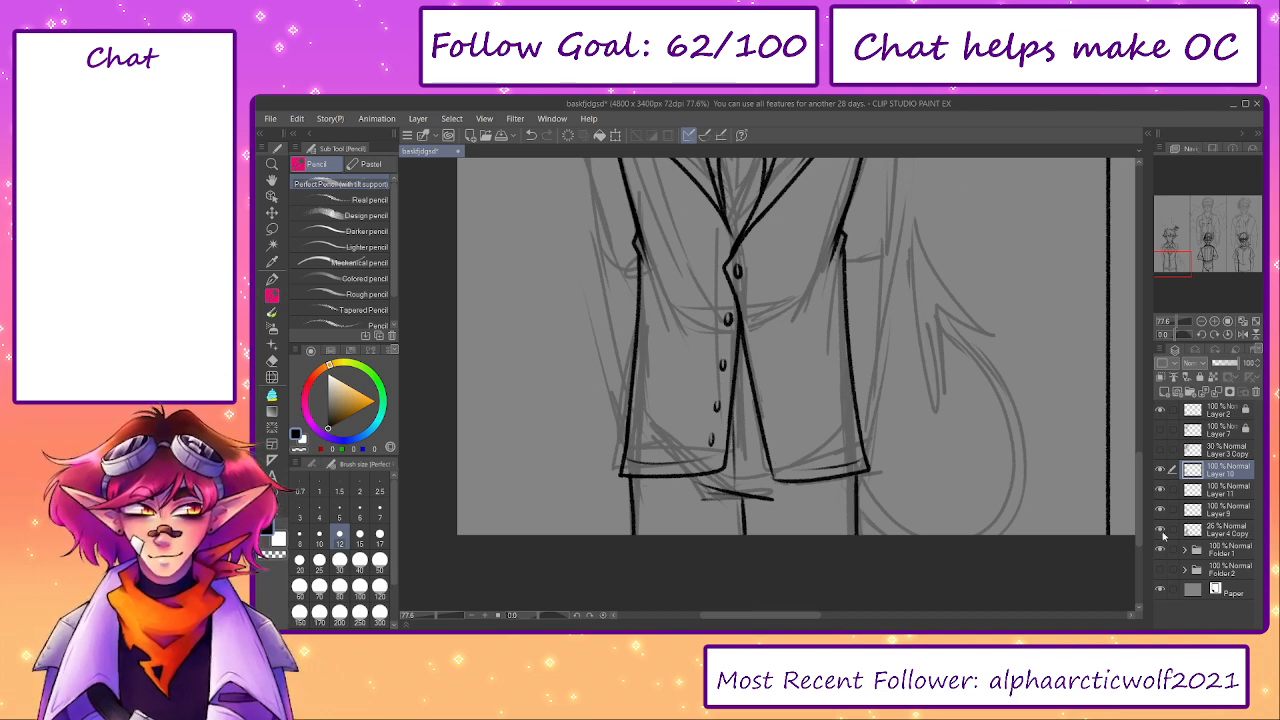
- Hide the rough sketch on Layer 4 Copy and check the whole first-panel figure's linework
click(1161, 531)
drag(1171, 258, 1174, 243)
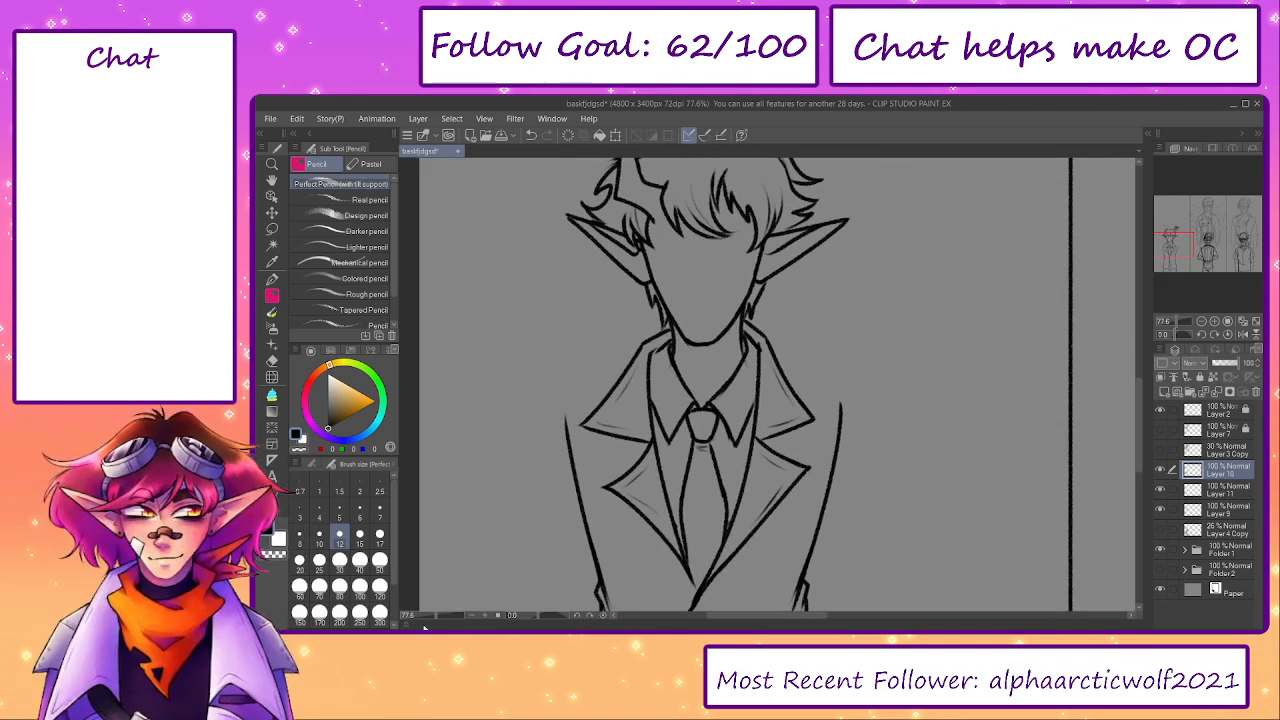
click(432, 615)
drag(793, 466, 810, 429)
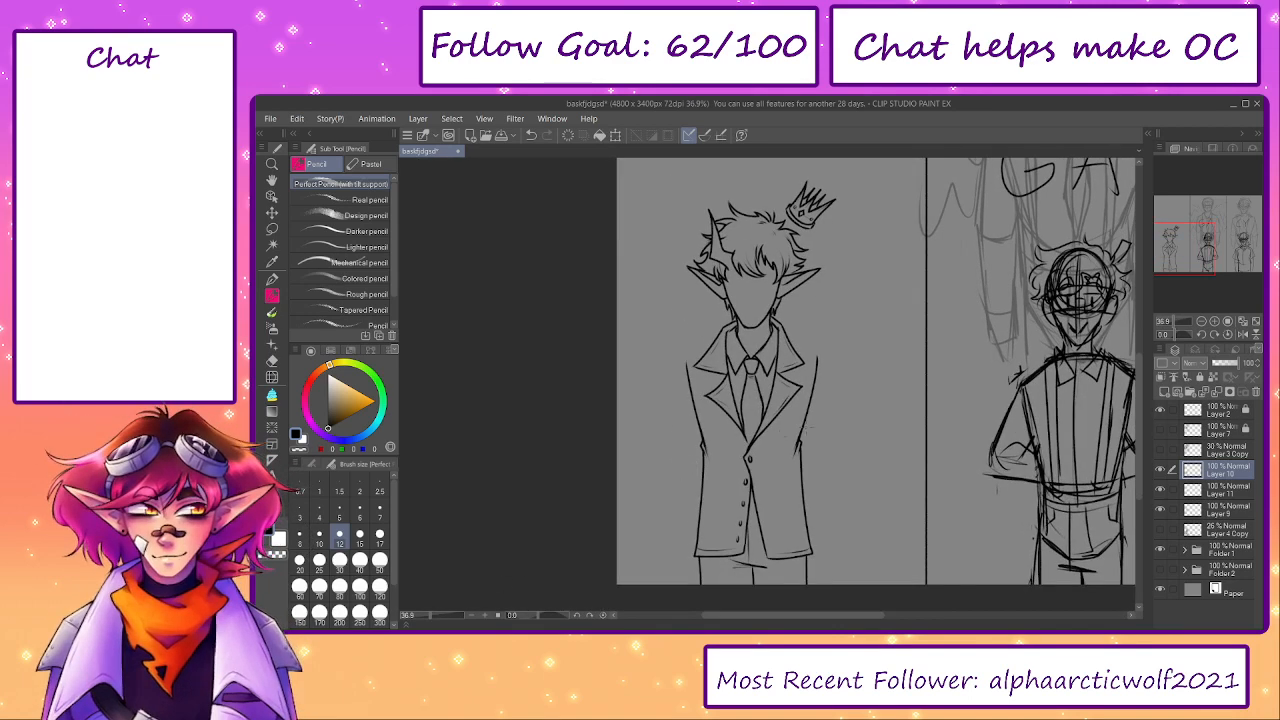
- Erase the jacket's front opening edges and the lower buttons, leaving the top button and the hem corners
scroll(750, 520, up, 3)
key(e)
drag(744, 404, 741, 550)
drag(738, 514, 711, 424)
drag(703, 382, 696, 434)
drag(689, 478, 705, 491)
drag(740, 388, 744, 402)
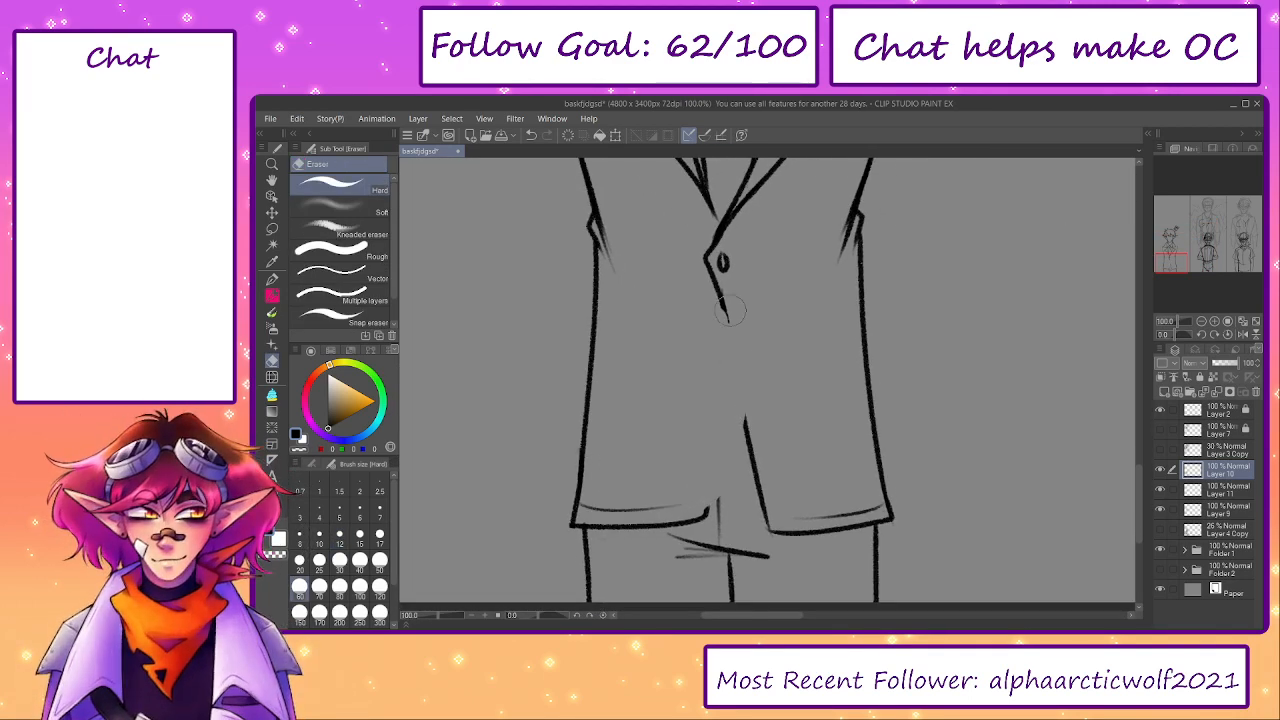
mouse_move(730, 320)
mouse_down()
mouse_move(719, 286)
mouse_move(759, 482)
mouse_up()
key(p)
key(ctrl+z)
key(e)
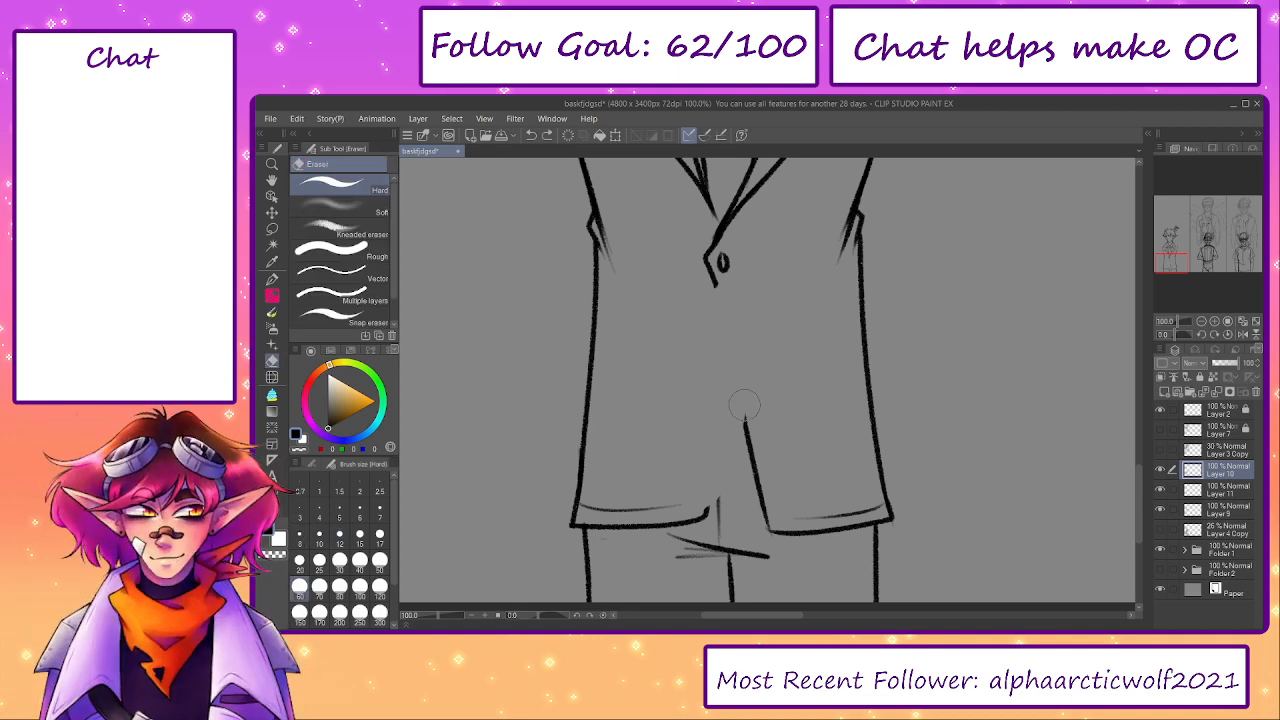
- Trim the right panel's lower front edge and redraw the left panel's inner edge slanting up from the hem
key(p)
mouse_move(746, 403)
mouse_down()
mouse_move(754, 482)
mouse_move(719, 431)
mouse_move(706, 511)
mouse_move(728, 402)
mouse_up()
key(p)
key(ctrl+z)
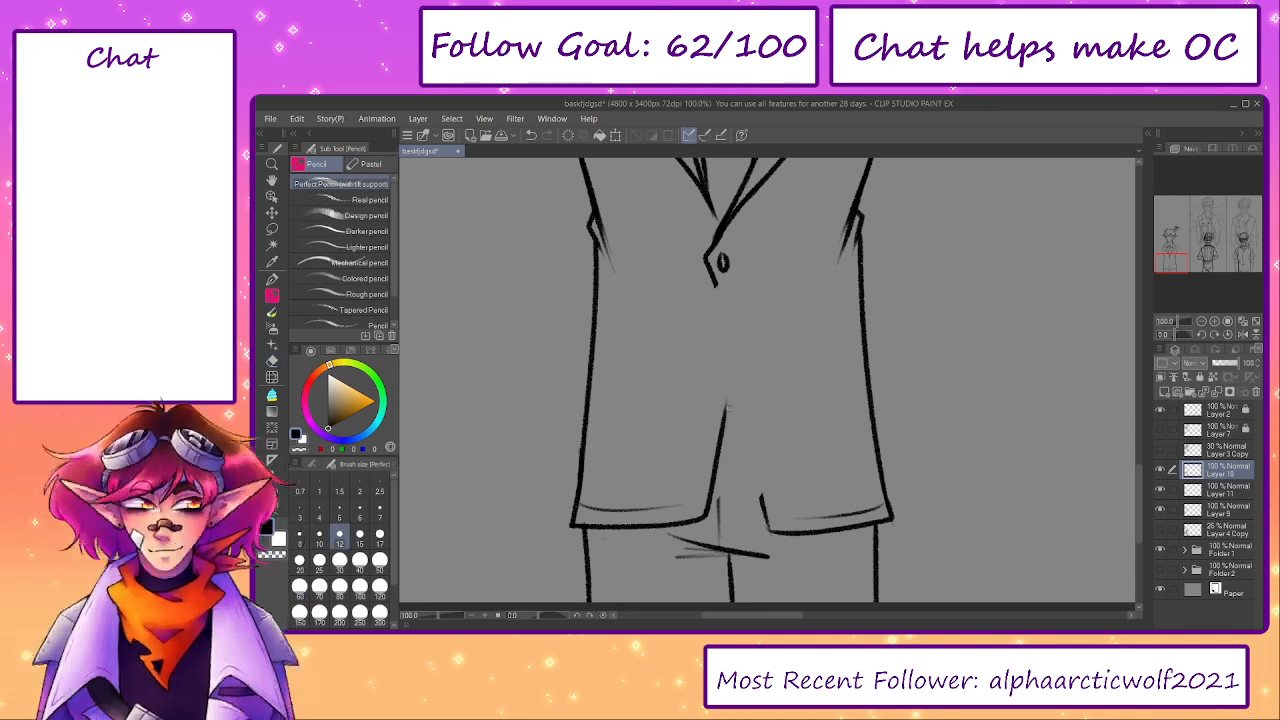
drag(765, 520, 720, 388)
key(ctrl+z)
drag(766, 512, 712, 344)
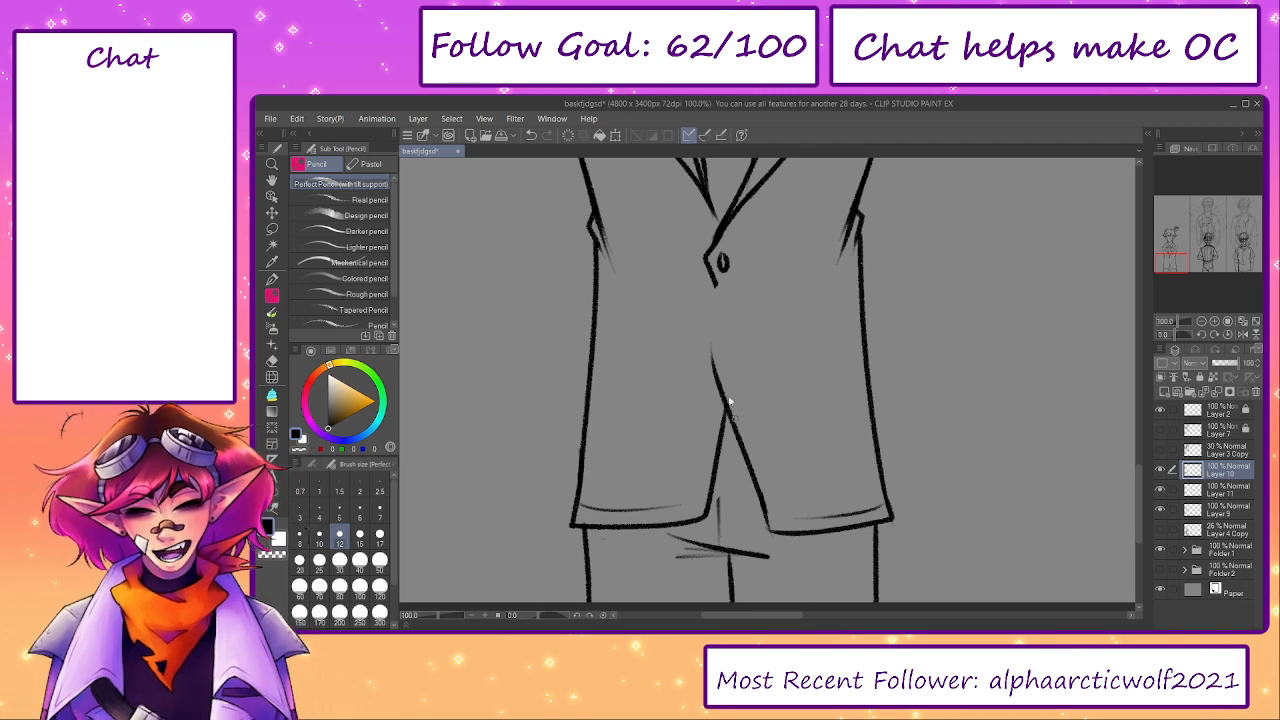
key(ctrl+z)
- Erase the top button and remaining front edge, then ink one straight front edge from the lapel V past the left panel's edge
key(e)
mouse_move(722, 262)
mouse_down()
mouse_move(720, 290)
mouse_move(711, 277)
mouse_move(748, 458)
mouse_up()
key(p)
key(ctrl+z)
drag(703, 257, 750, 470)
key(ctrl+z)
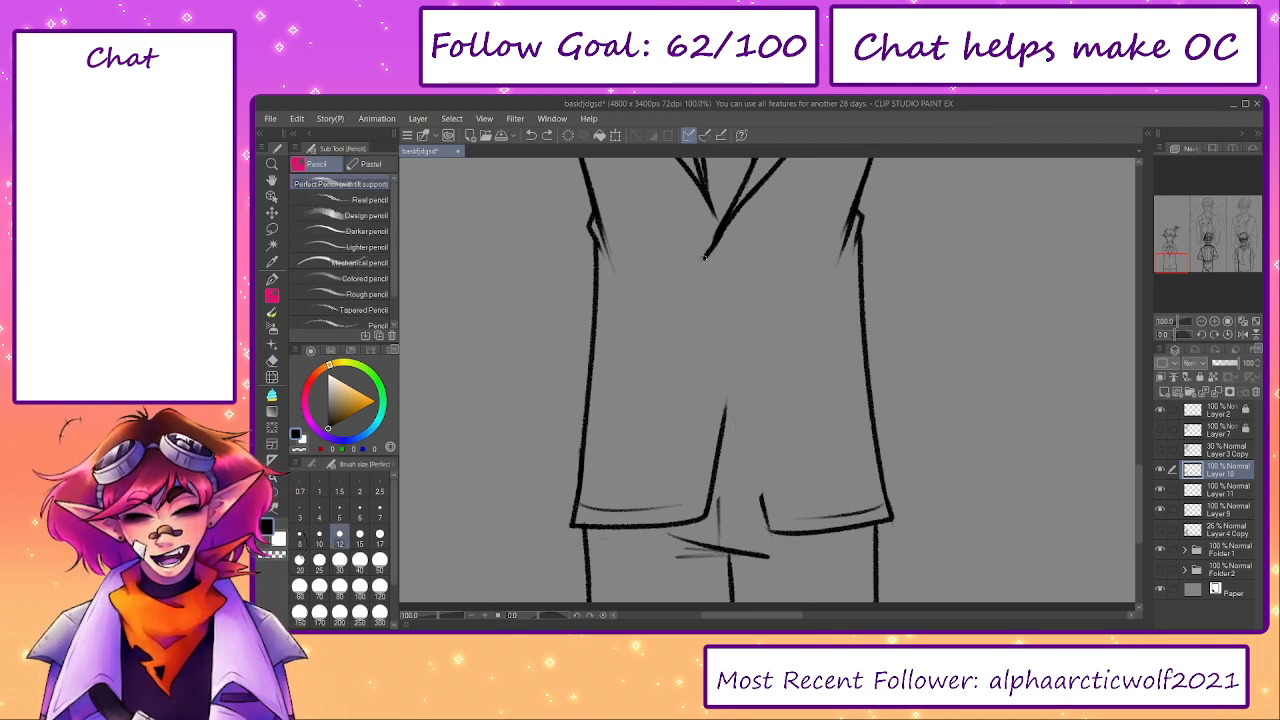
drag(706, 262, 760, 490)
key(ctrl+z)
drag(703, 258, 746, 470)
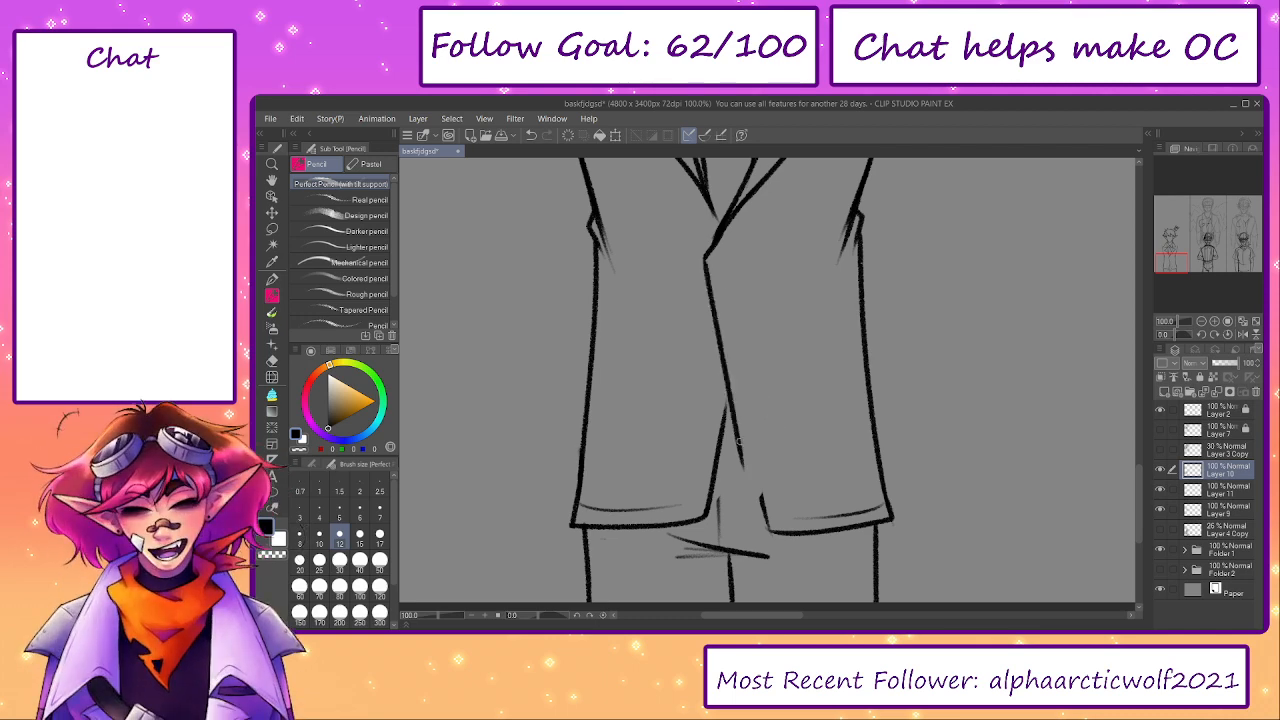
- Erase the old corner stub on the right panel and extend the new front edge down to join its hem
mouse_move(726, 390)
mouse_down()
mouse_move(760, 512)
mouse_move(763, 494)
mouse_up()
key(ctrl+z)
key(e)
key(p)
key(p)
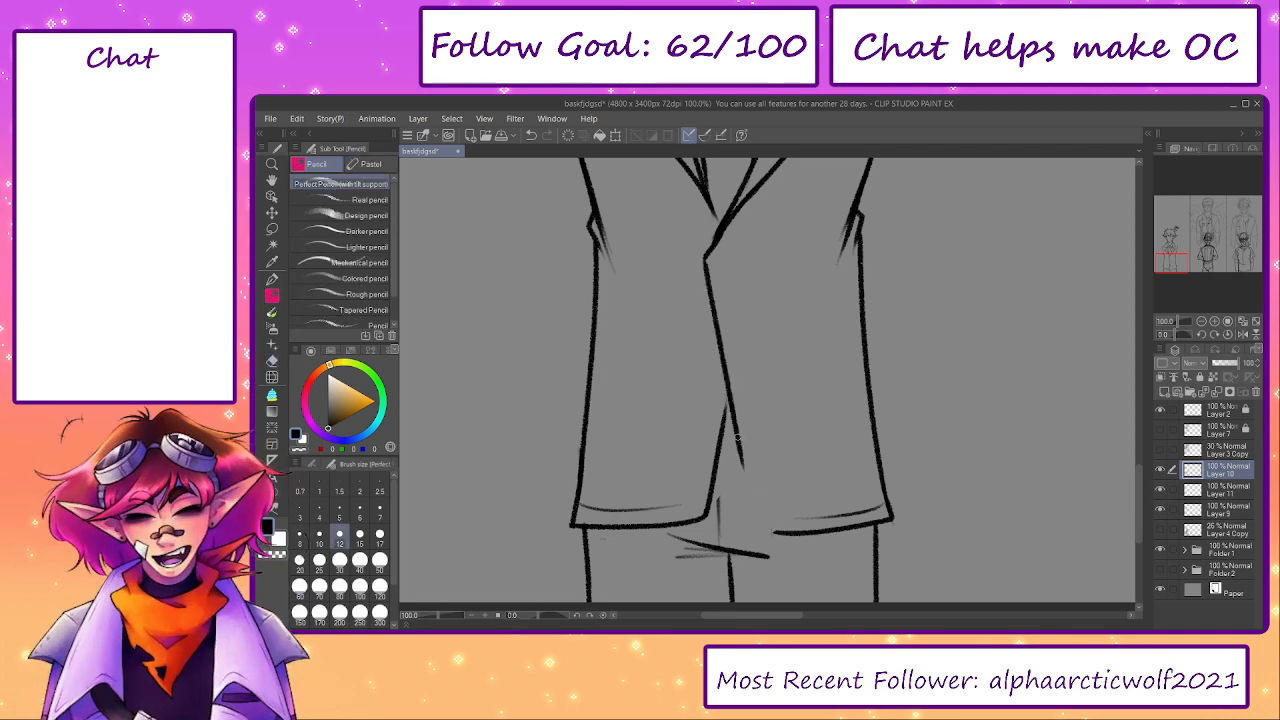
drag(735, 432, 770, 530)
mouse_move(729, 388)
mouse_down()
mouse_move(718, 514)
mouse_move(755, 508)
mouse_up()
- Ink a column of small oval buttons down the jacket front, starting just below the lapel V
scroll(711, 351, up, 1)
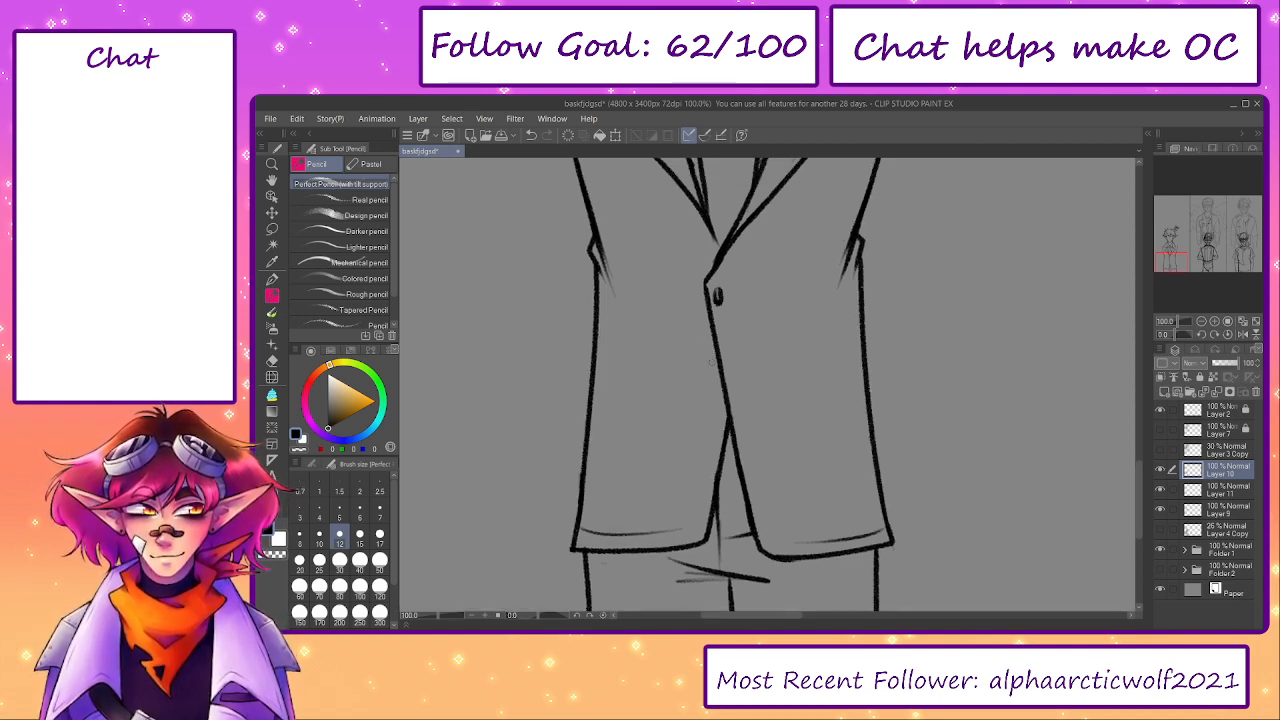
drag(716, 393, 797, 516)
key(ctrl+z)
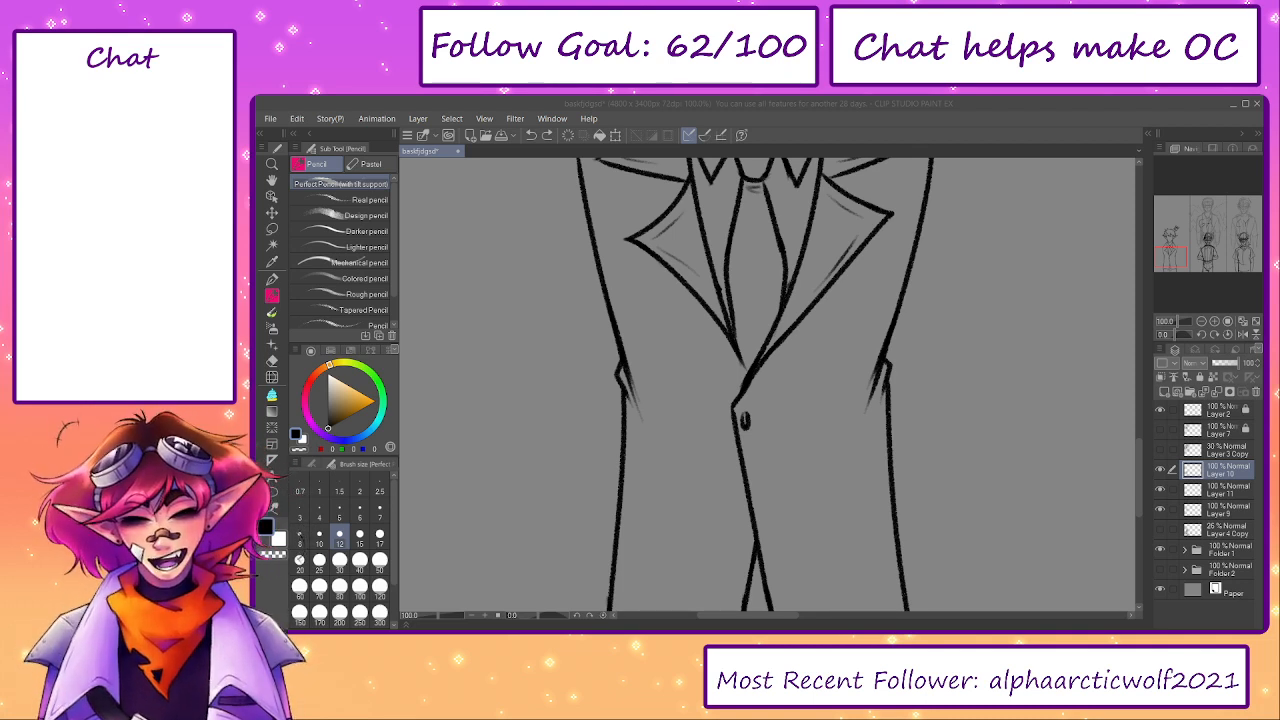
click(770, 580)
drag(712, 407, 714, 409)
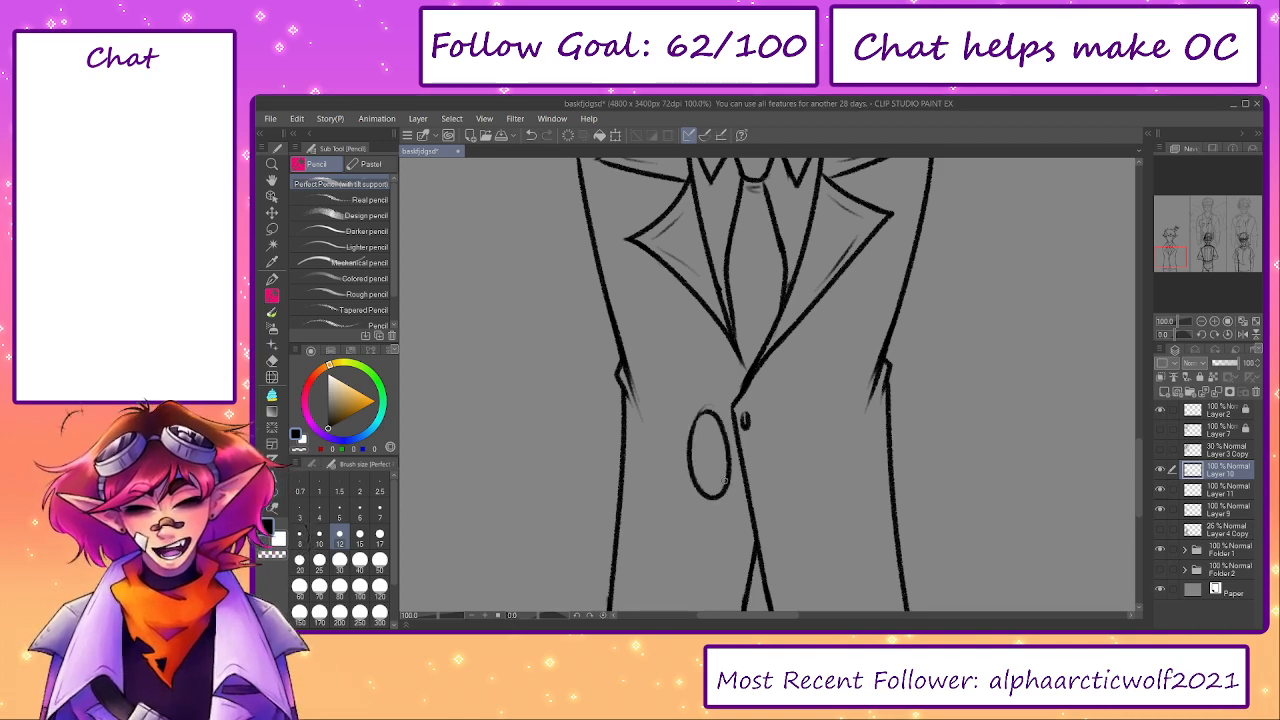
key(ctrl+z)
mouse_move(737, 478)
mouse_down()
mouse_move(707, 387)
mouse_move(727, 390)
mouse_up()
drag(711, 436, 714, 448)
mouse_move(702, 484)
mouse_down()
mouse_move(701, 434)
mouse_move(697, 455)
mouse_up()
drag(701, 441, 692, 493)
drag(719, 424, 727, 563)
- Check the whole figure and toggle Layer 9's visibility to see which lines it holds
click(434, 616)
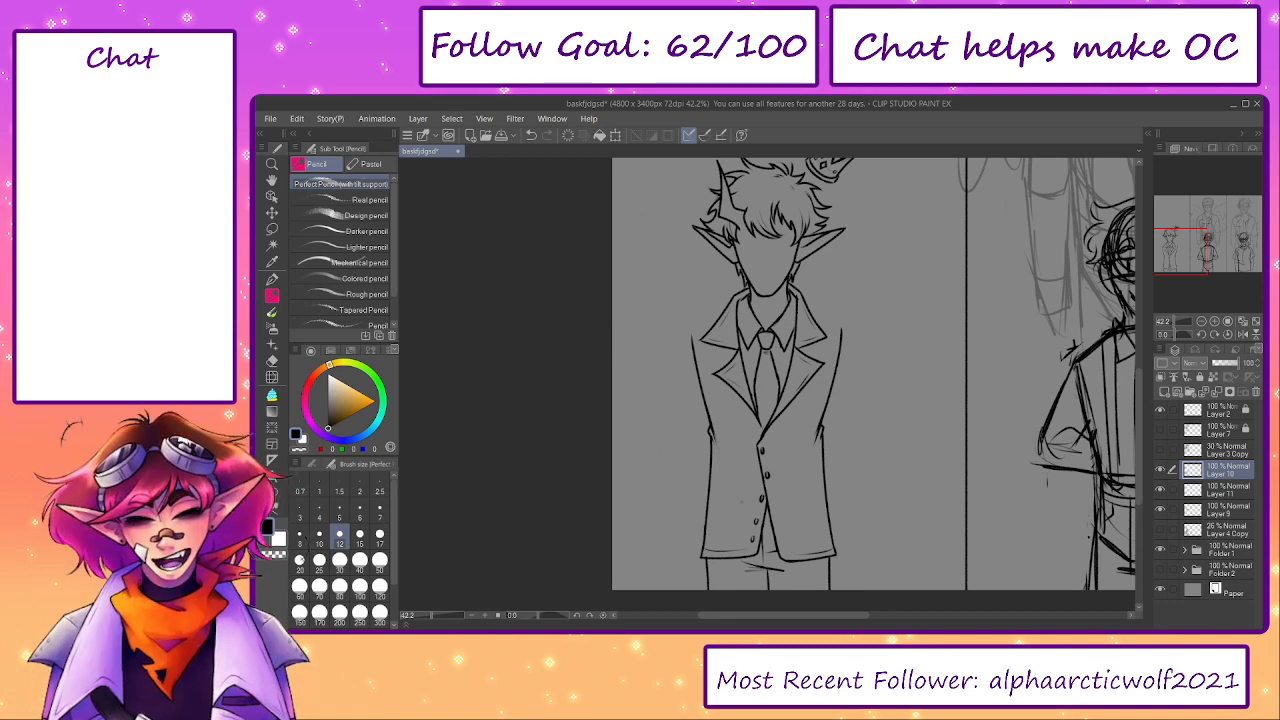
click(1160, 509)
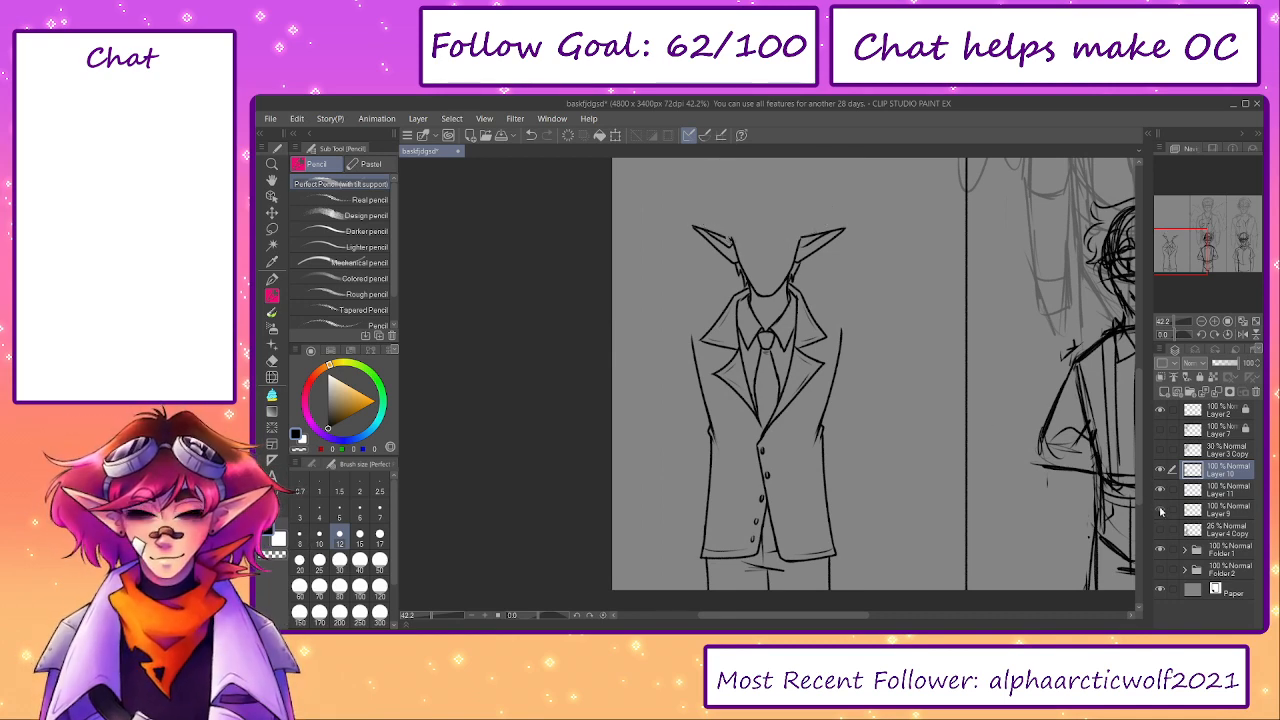
click(1160, 509)
drag(908, 421, 915, 480)
scroll(773, 342, up, 5)
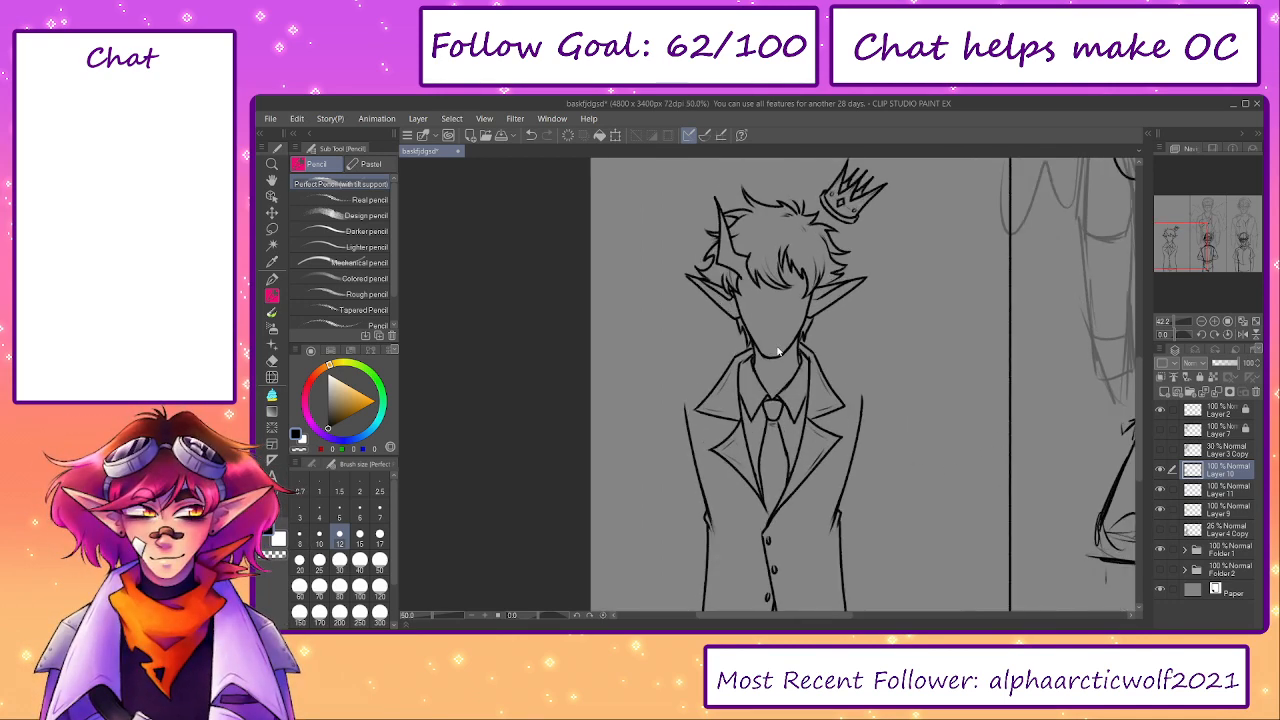
key(e)
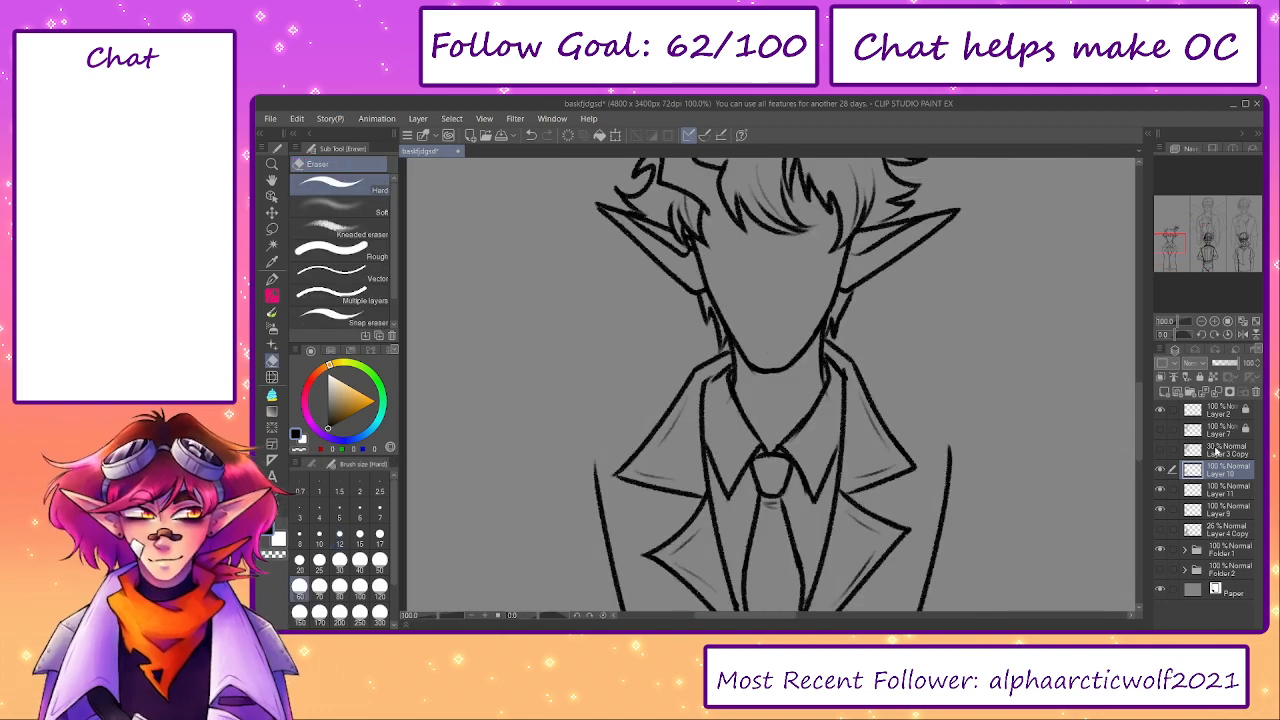
click(1217, 392)
click(1217, 392)
click(1161, 469)
click(1161, 469)
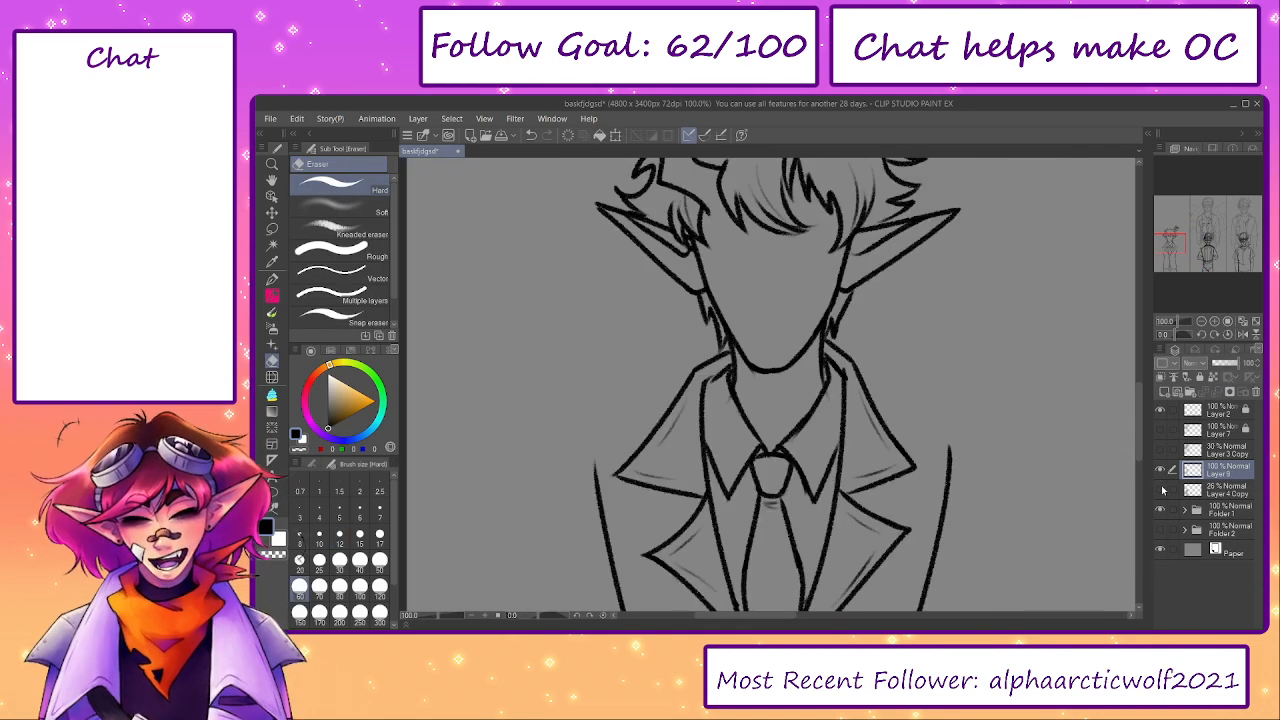
key(ctrl+z)
click(1160, 471)
click(1160, 471)
key(ctrl+z)
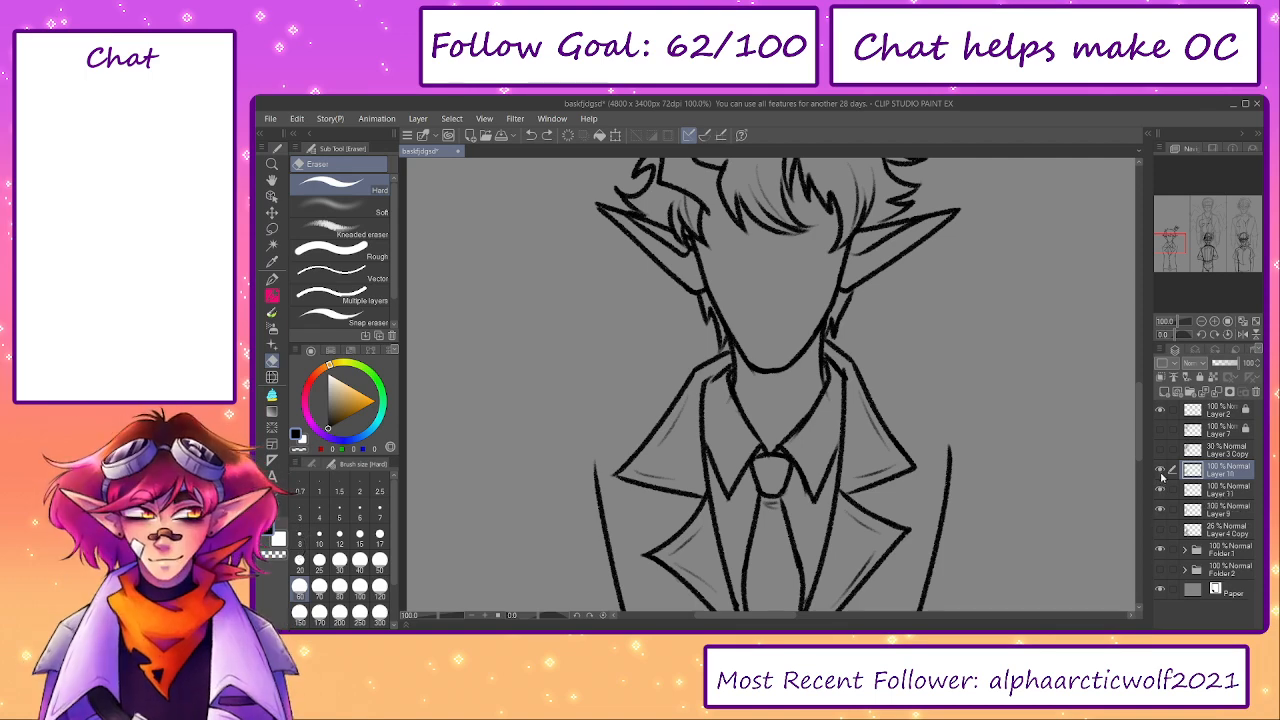
click(1161, 476)
click(1161, 476)
click(1160, 476)
click(1160, 476)
- Merge Layer 11 down into Layer 9, check what Layer 10 holds, and make Layer 10 active
click(1210, 490)
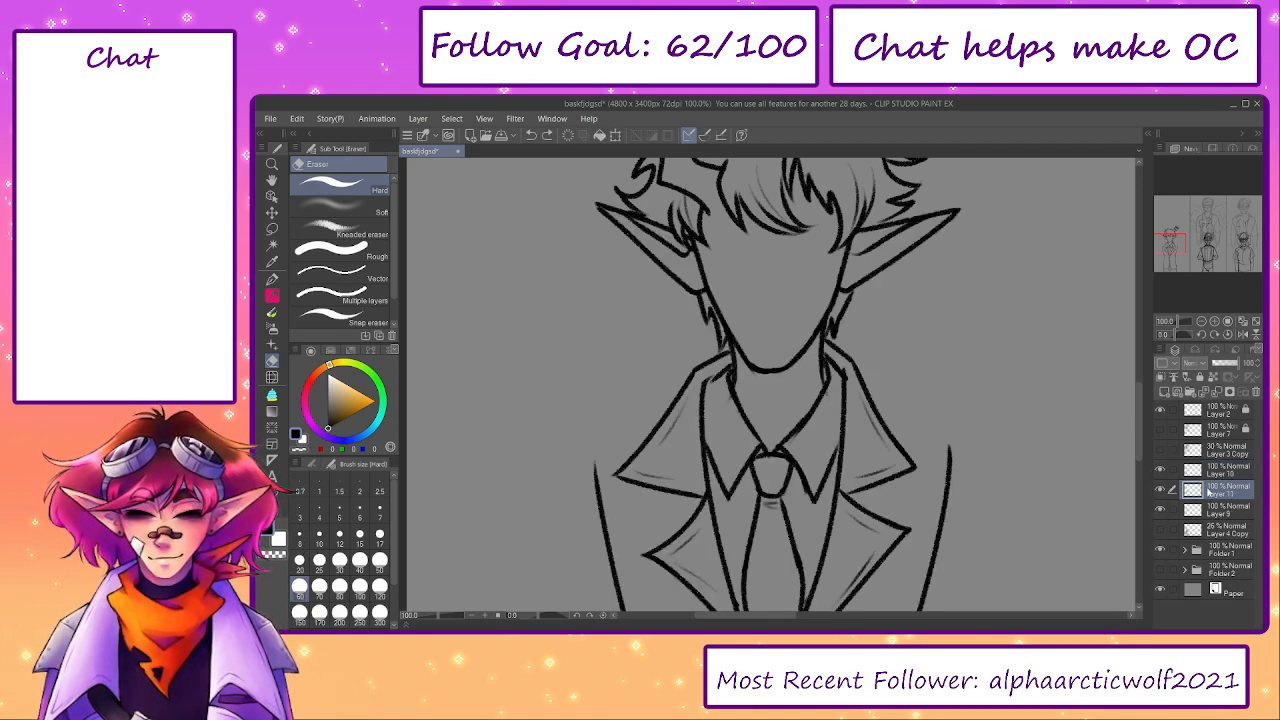
click(1217, 394)
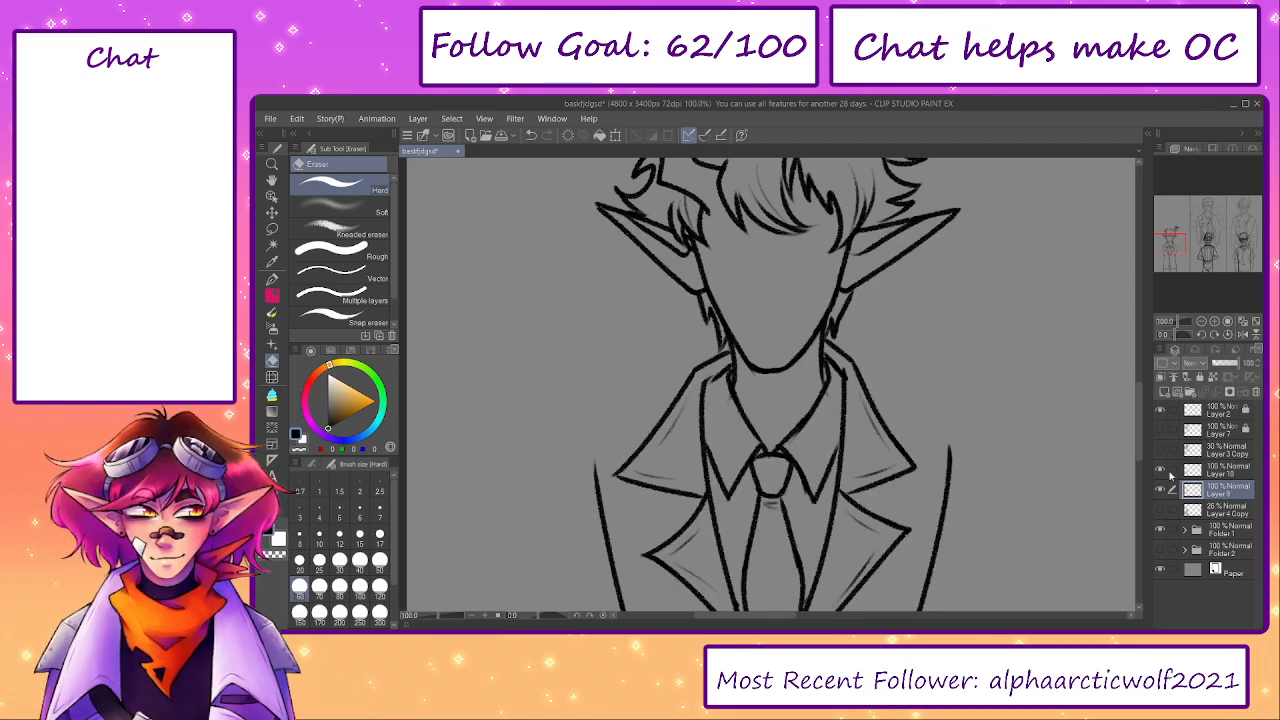
click(1160, 476)
click(1161, 476)
click(1210, 470)
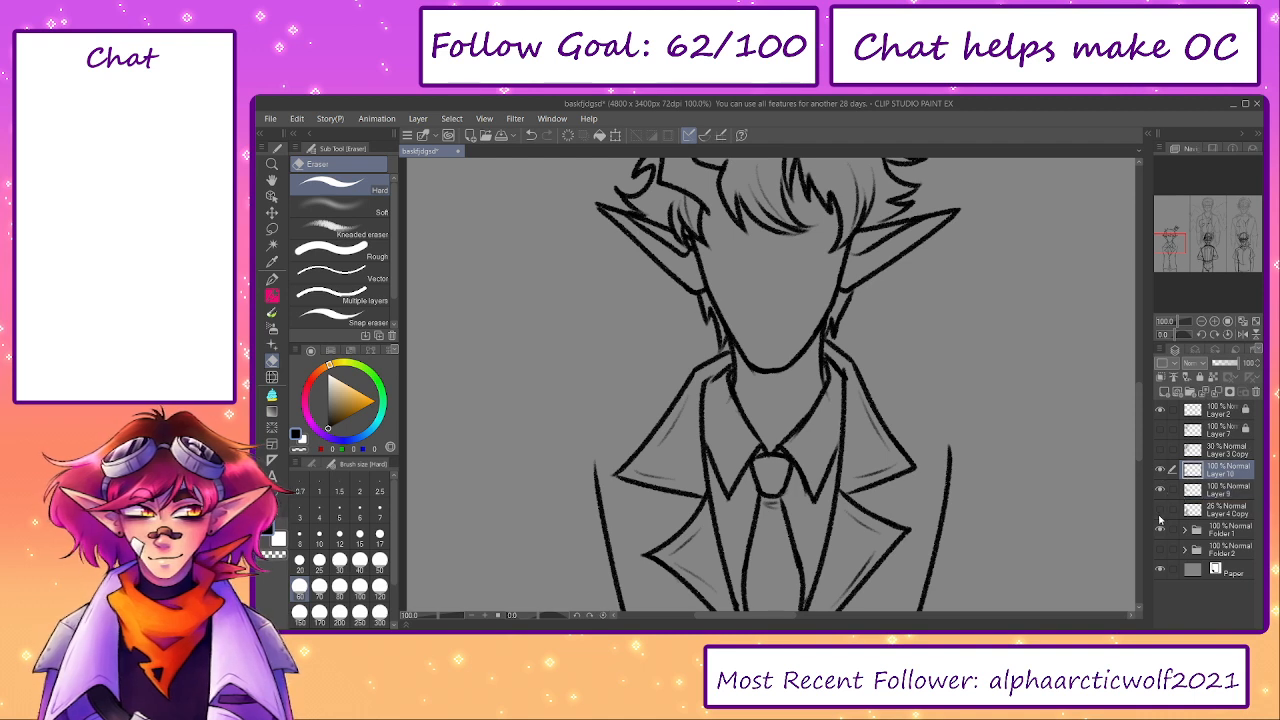
- Show the Layer 4 Copy sketch again and add a new raster layer above Layer 10 for pencil inking
click(1160, 509)
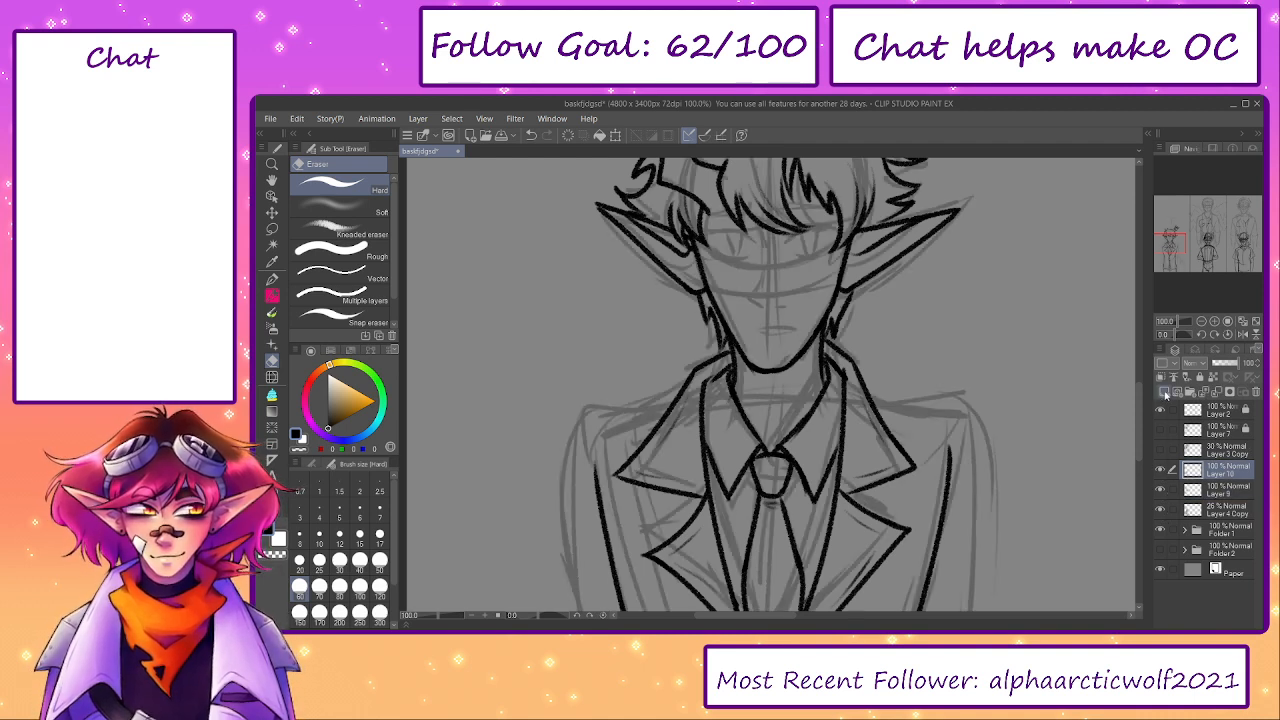
click(1164, 392)
key(p)
key(p)
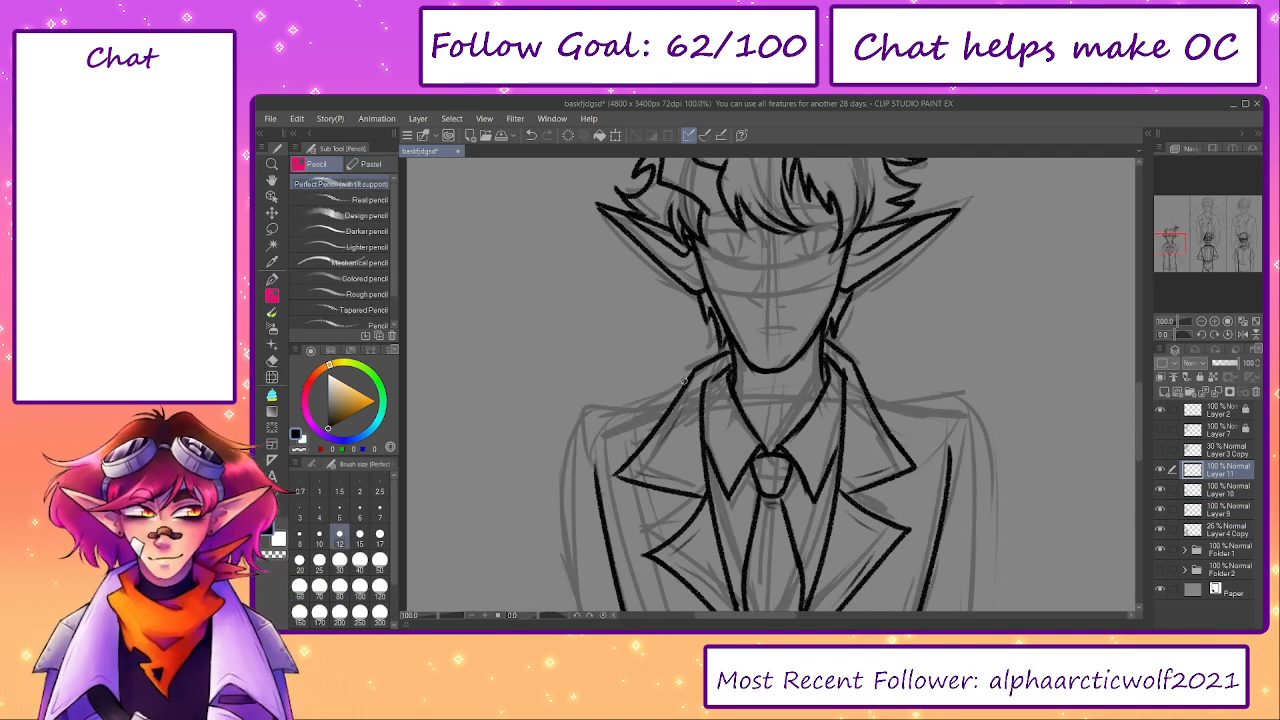
- Ink both shoulder lines sloping outward from the collar and curving down into the sleeves
mouse_move(676, 395)
mouse_down()
mouse_move(620, 408)
mouse_move(550, 470)
mouse_up()
mouse_move(860, 382)
mouse_down()
mouse_move(890, 403)
mouse_move(966, 414)
mouse_move(982, 470)
mouse_up()
scroll(604, 303, down, 3)
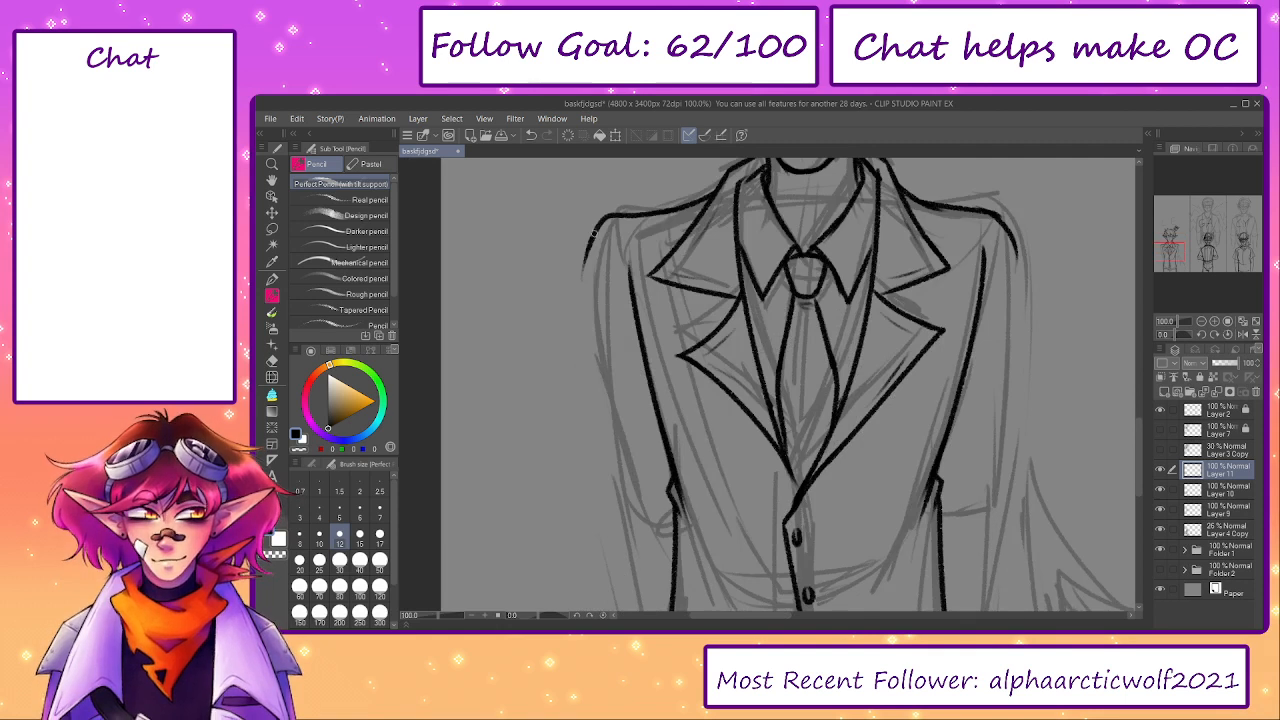
- Ink the outer edges of both upper sleeves, with an angled bend below each shoulder and a taper toward the elbow
drag(592, 232, 623, 497)
key(ctrl+z)
key(ctrl+z)
drag(584, 314, 622, 492)
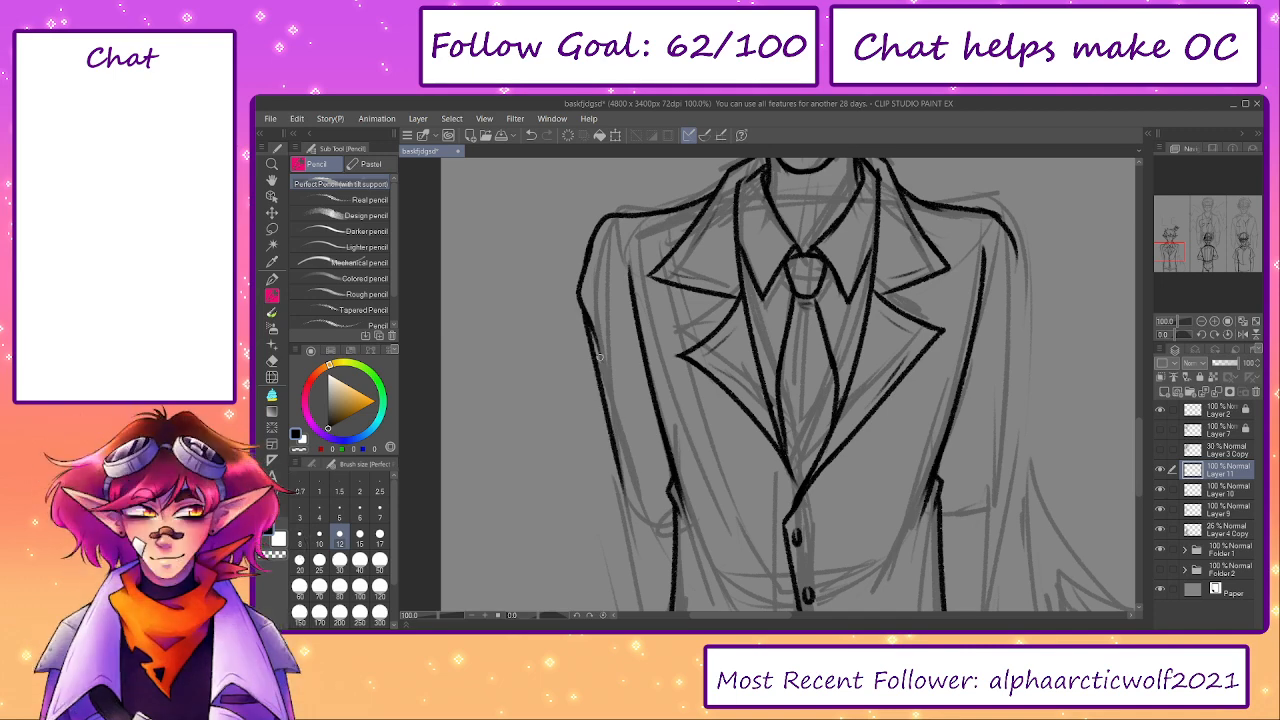
mouse_move(1013, 237)
mouse_down()
mouse_move(1024, 299)
mouse_move(990, 480)
mouse_up()
key(ctrl+z)
- Extend the left sleeve's outer edge past the elbow, slanting inward to the jacket's side
key(ctrl+z)
drag(1020, 308, 990, 495)
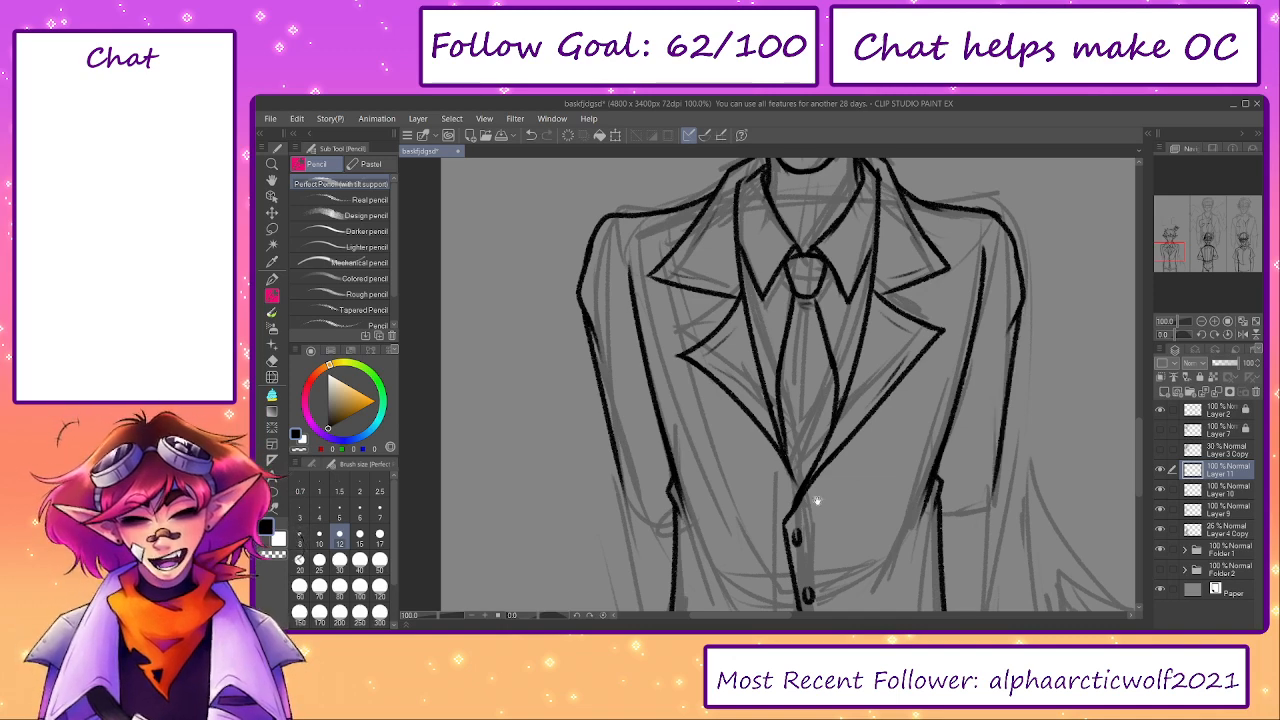
drag(817, 500, 799, 356)
key(ctrl+z)
drag(600, 290, 612, 372)
key(ctrl+z)
key(ctrl+z)
drag(598, 305, 611, 366)
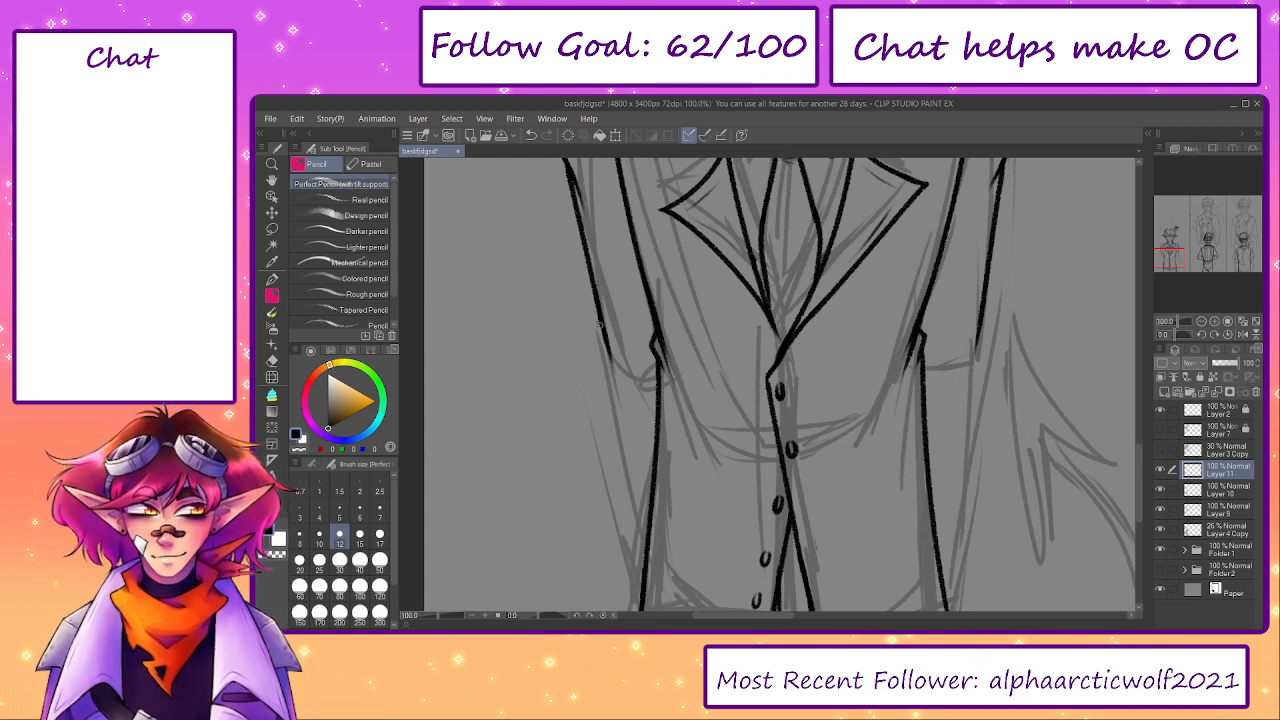
key(ctrl+z)
drag(600, 322, 644, 514)
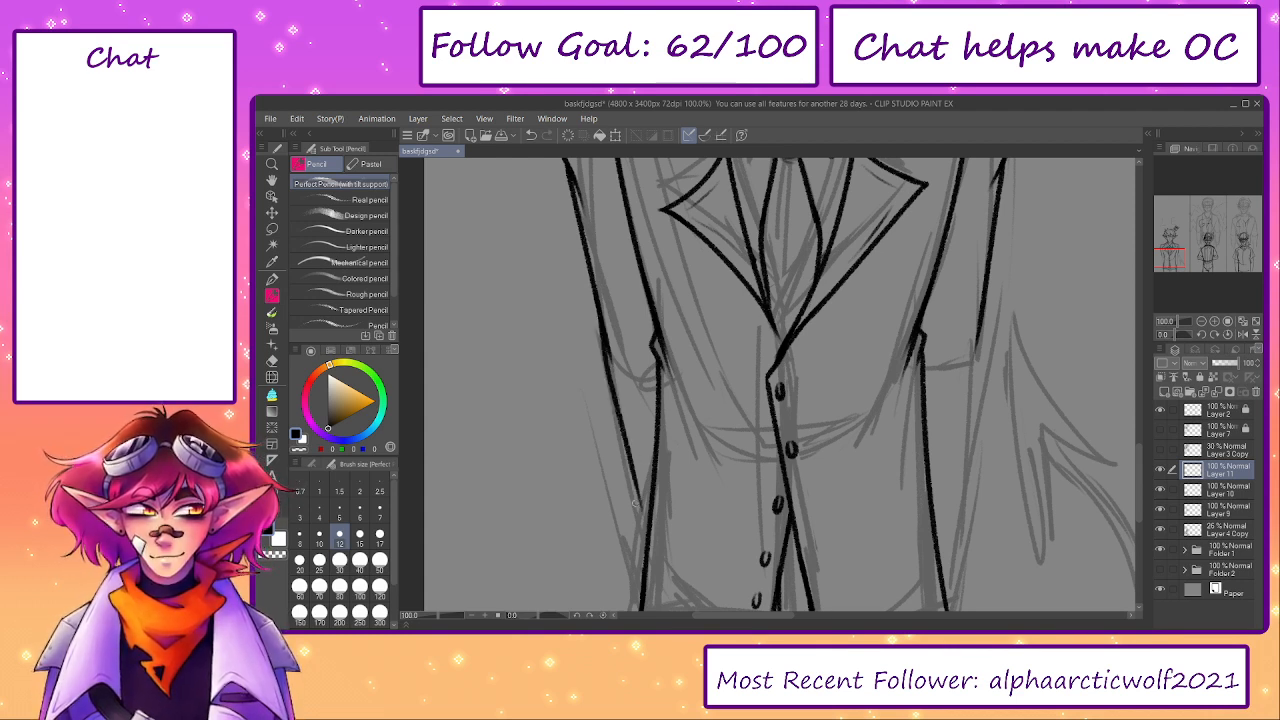
- Ink the right sleeve's outer edge past the elbow, slanting inward to the jacket's side, and extend the left sleeve's edge
drag(627, 452, 649, 512)
drag(980, 328, 944, 527)
key(ctrl+z)
drag(972, 403, 953, 333)
key(ctrl+z)
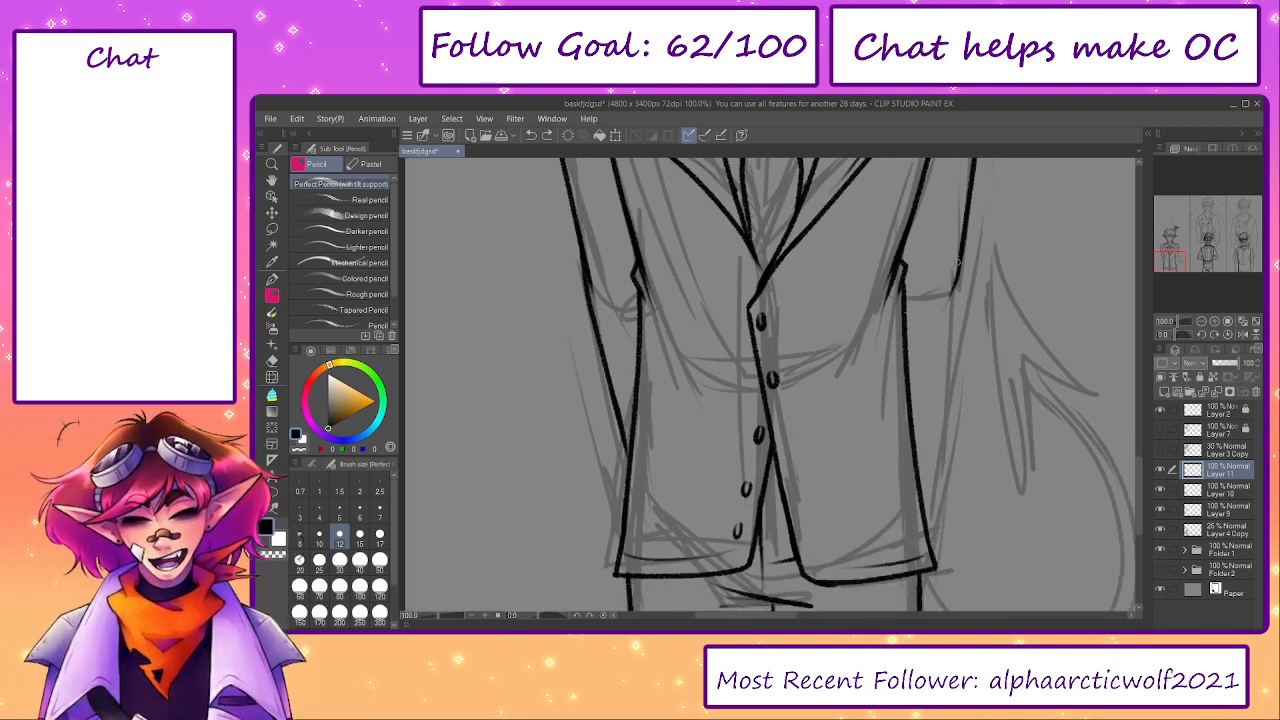
drag(961, 262, 926, 457)
key(ctrl+z)
mouse_move(943, 382)
mouse_down()
mouse_move(919, 489)
mouse_move(943, 385)
mouse_up()
key(ctrl+z)
key(ctrl+z)
drag(963, 262, 925, 518)
mouse_move(620, 430)
mouse_down()
mouse_move(627, 464)
mouse_move(612, 353)
mouse_move(642, 477)
mouse_up()
- Hide the Layer 4 Copy sketch, nudge the left shoulder inward with Liquify and merge Layer 11 down into Layer 10
click(430, 616)
drag(430, 618, 432, 618)
drag(758, 457, 734, 528)
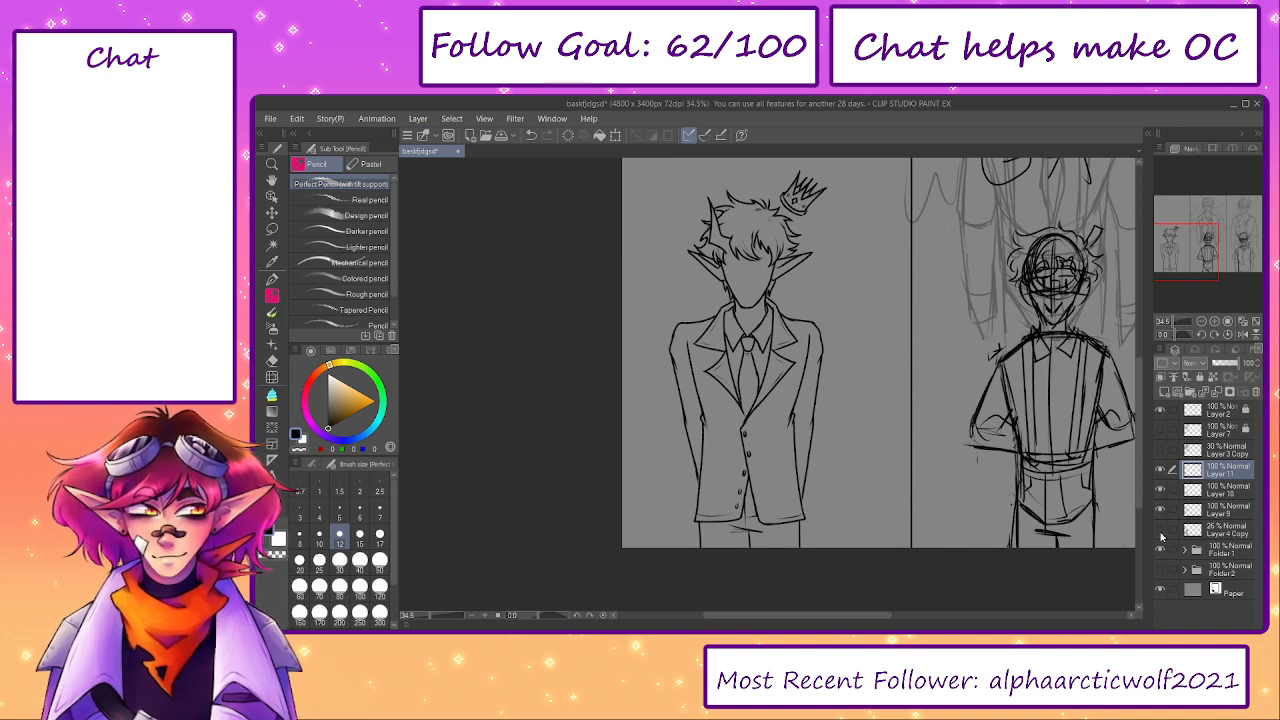
key(j)
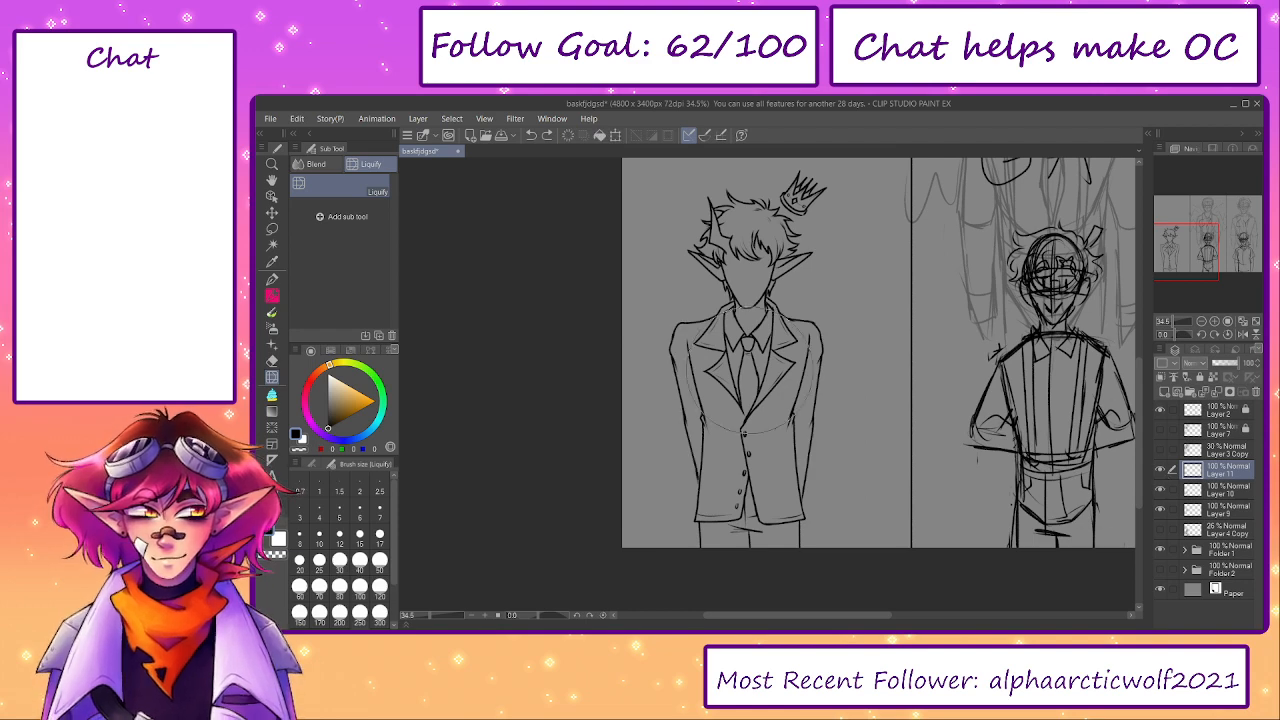
click(1219, 393)
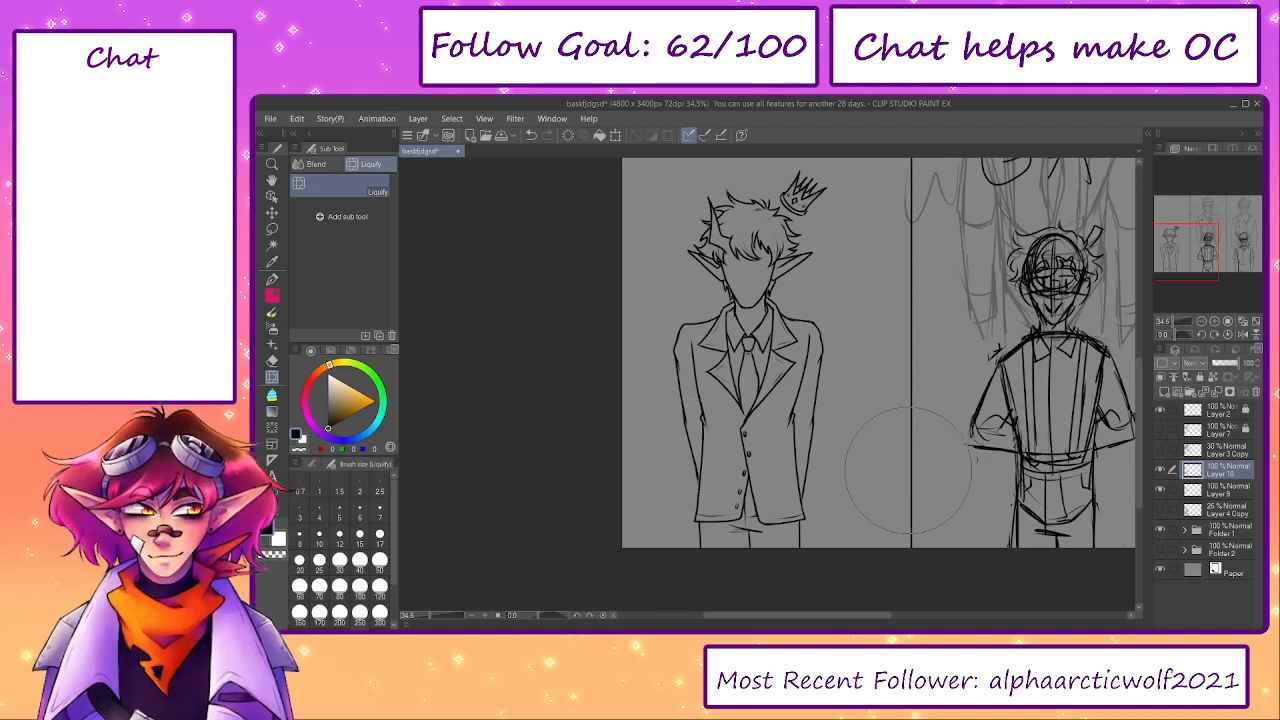
click(1161, 471)
click(1161, 471)
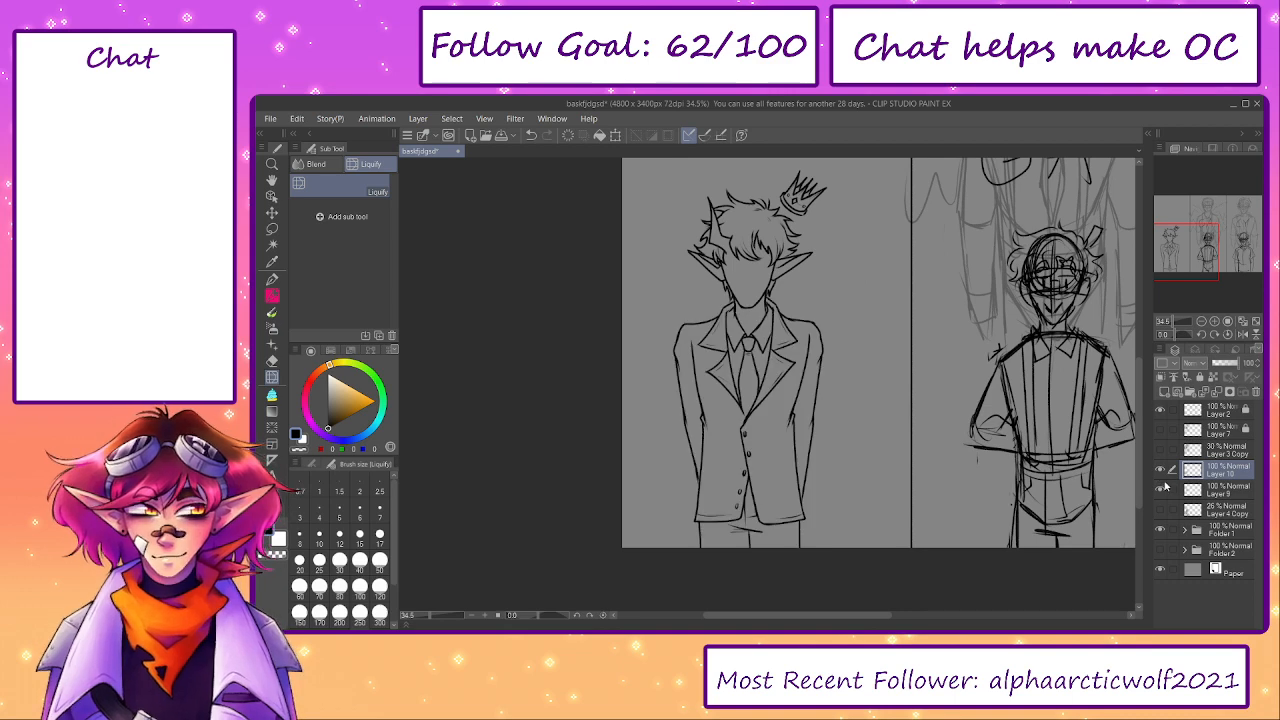
- Clean up the left lower lapel and redraw its edges down to the point where the jacket closes
key(e)
scroll(728, 374, up, 5)
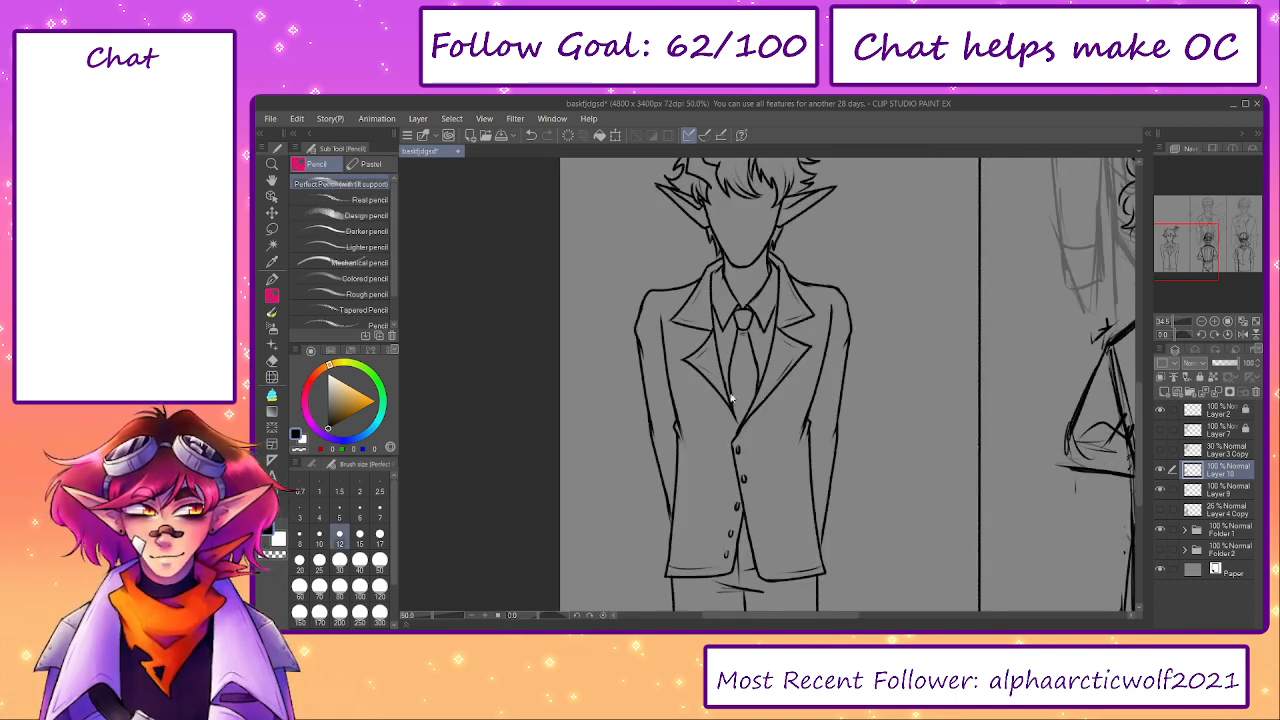
mouse_move(728, 374)
mouse_down()
mouse_move(744, 440)
mouse_move(736, 380)
mouse_up()
key(p)
drag(714, 318, 746, 438)
drag(722, 364, 754, 450)
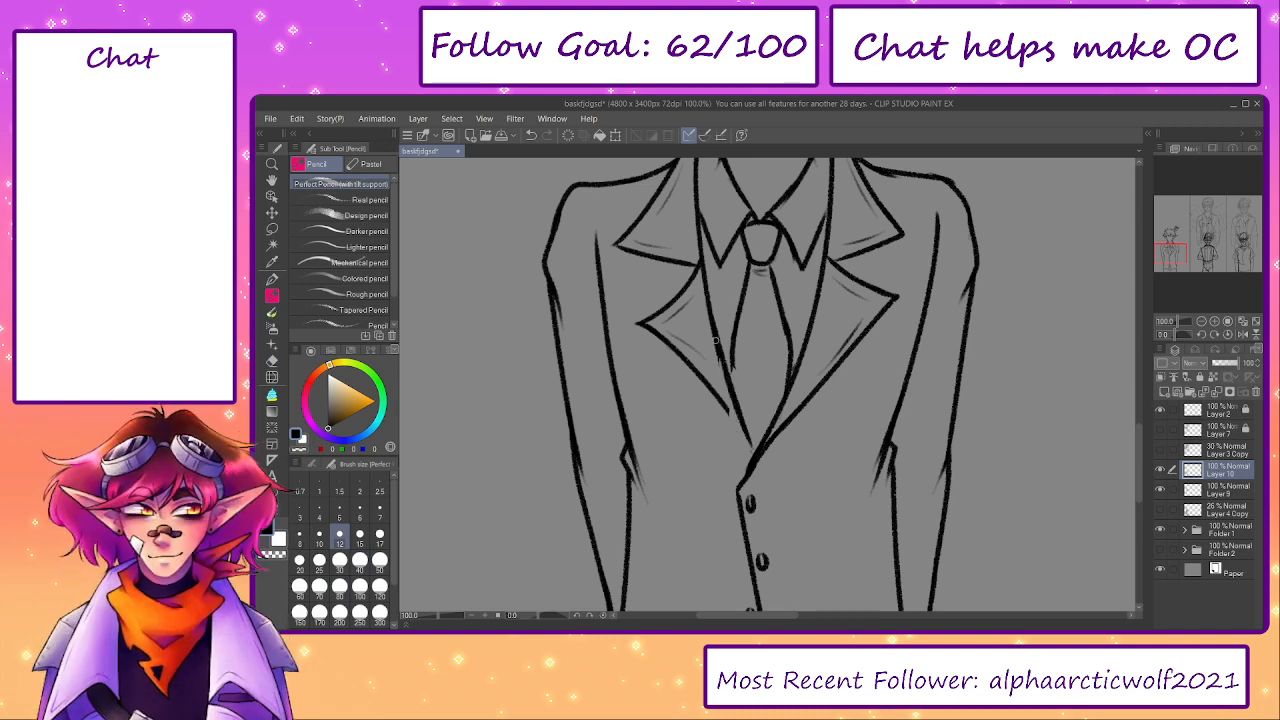
key(ctrl+z)
drag(732, 346, 748, 438)
drag(716, 390, 750, 446)
drag(804, 276, 797, 538)
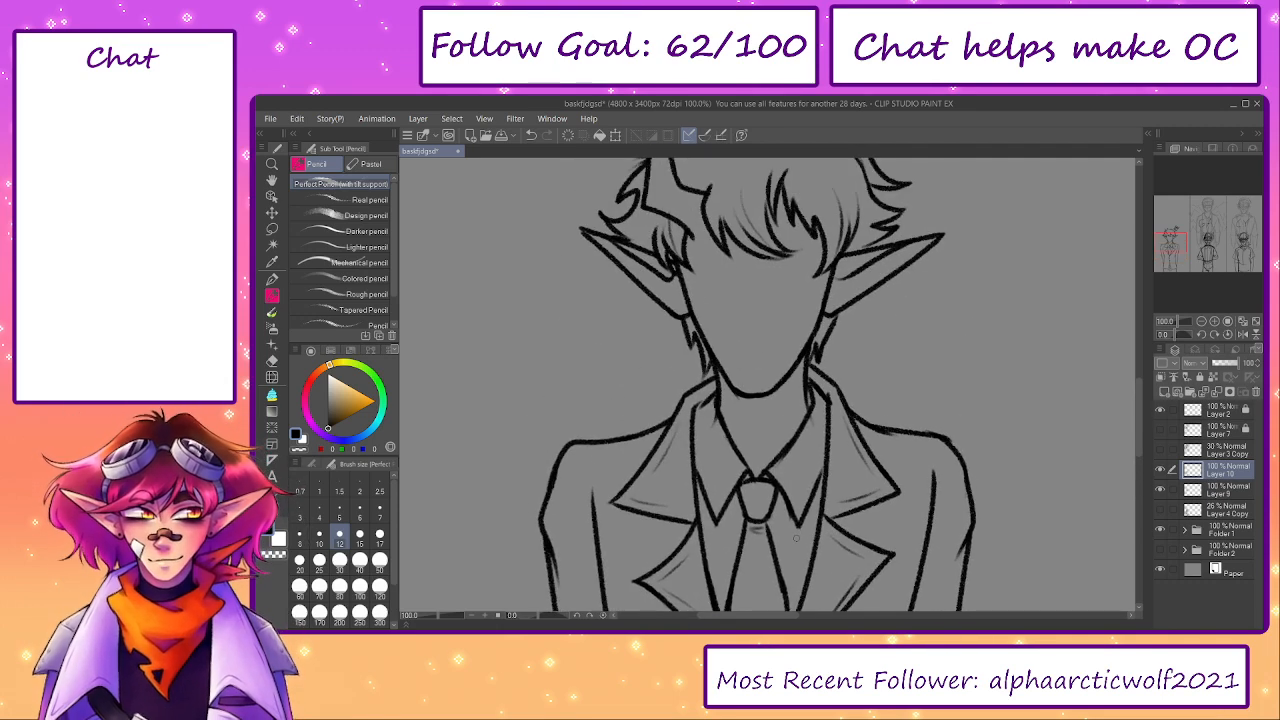
drag(848, 427, 842, 397)
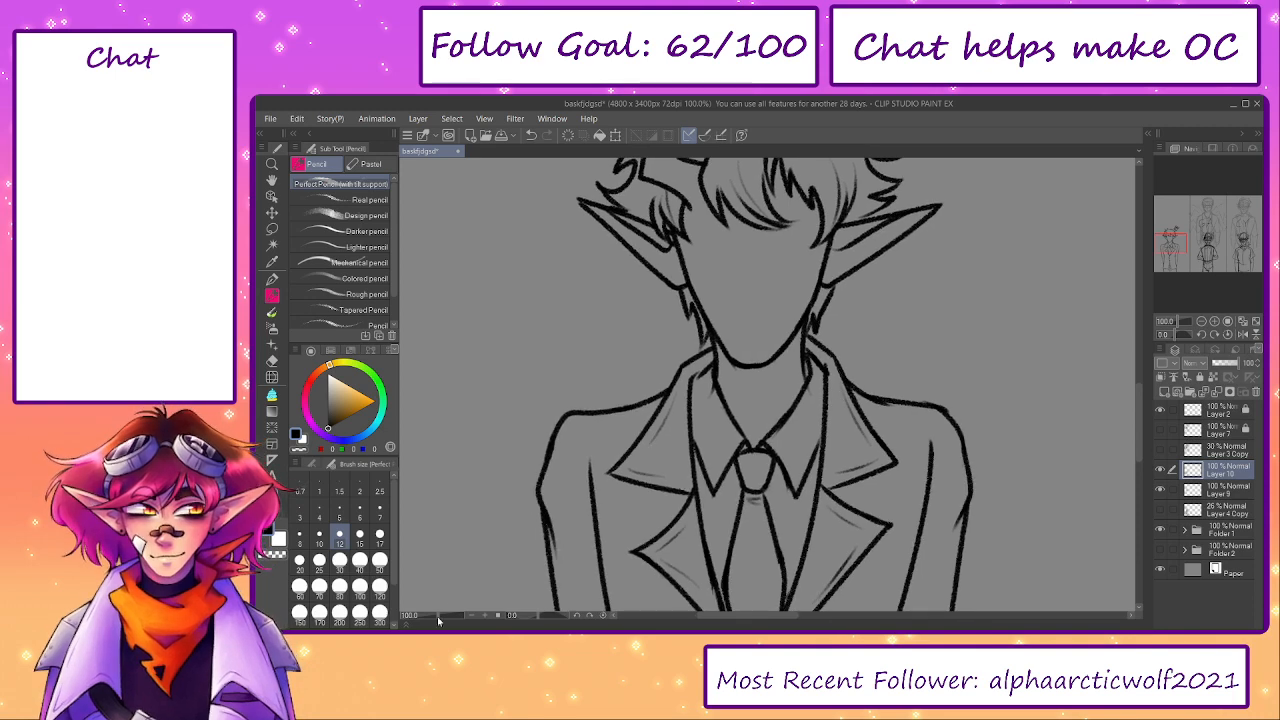
- Show the Layer 4 Copy sketch and ink the tail's inner curve from the jacket hem around and up toward the tuft
click(431, 616)
drag(735, 524, 718, 476)
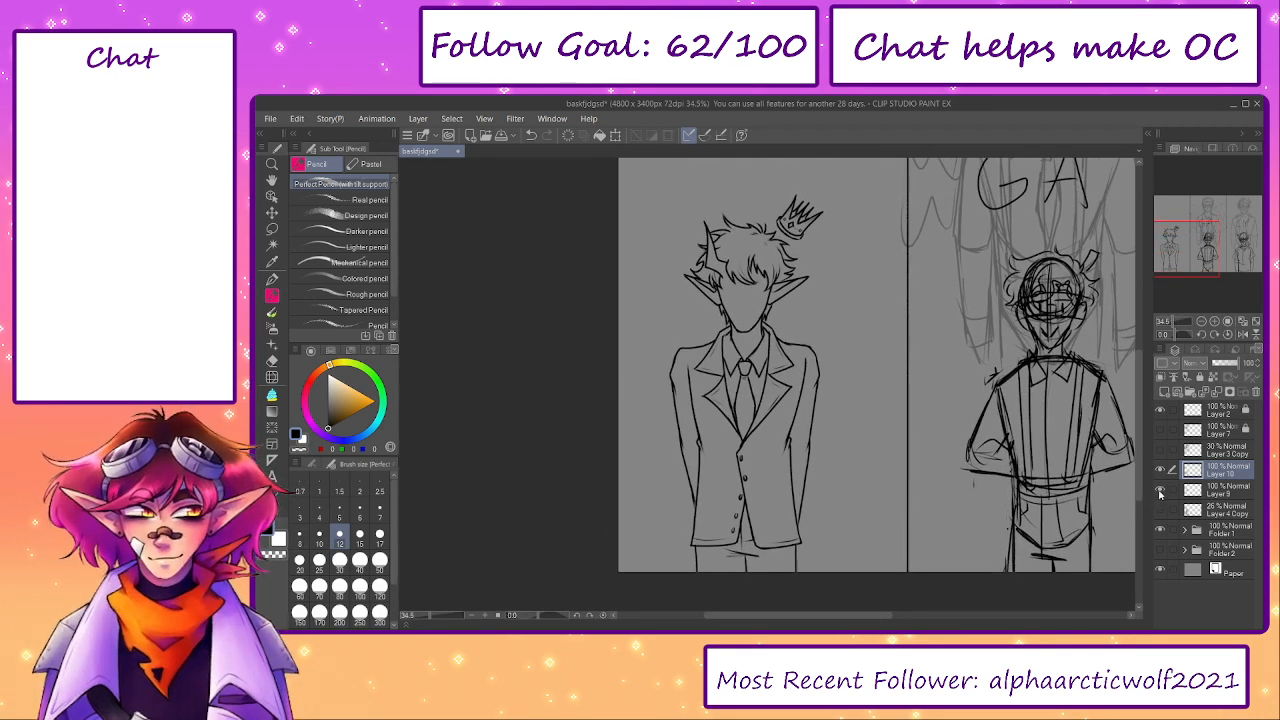
click(1160, 510)
scroll(842, 578, up, 4)
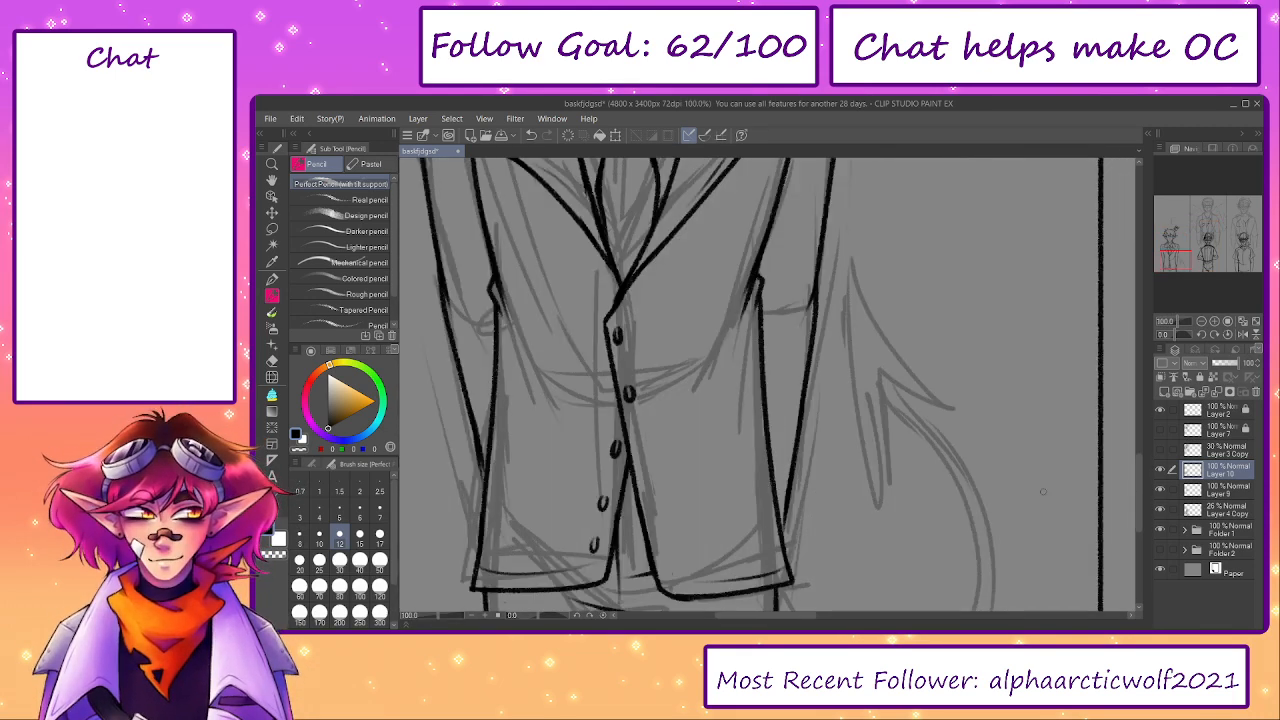
mouse_move(702, 464)
mouse_down()
mouse_move(730, 505)
mouse_move(840, 292)
mouse_up()
key(ctrl+z)
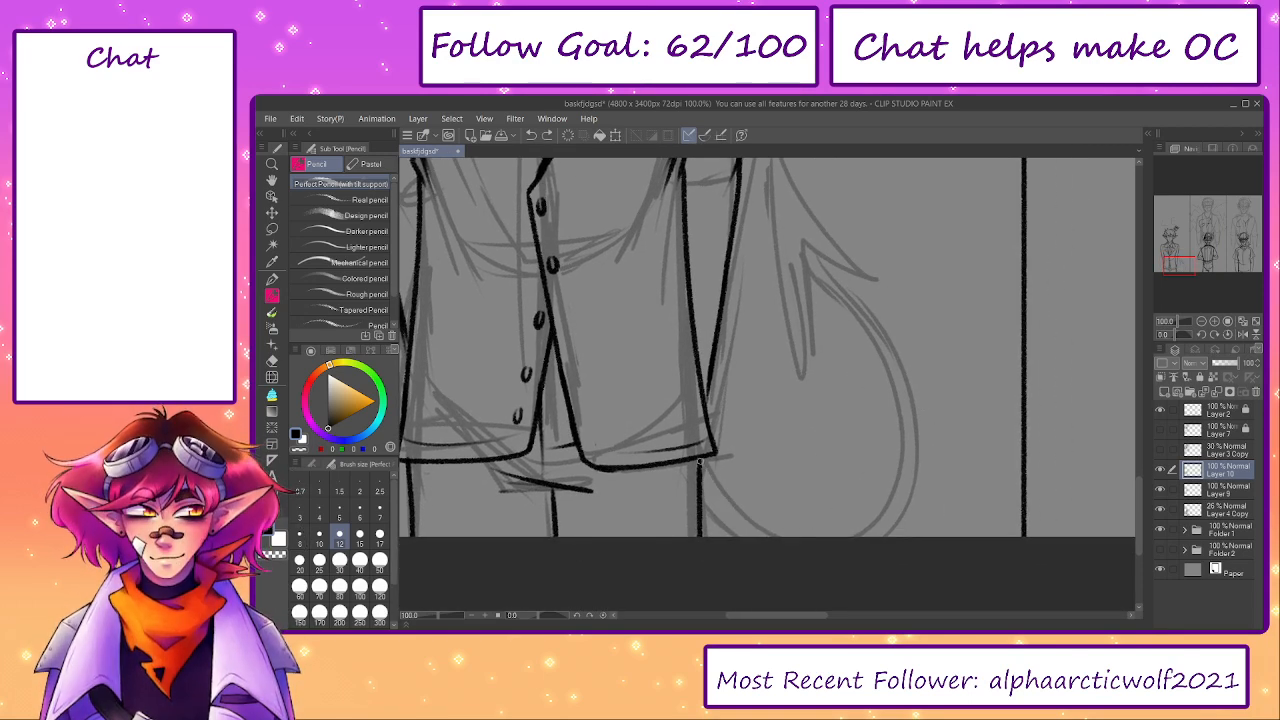
mouse_move(700, 462)
mouse_down()
mouse_move(815, 266)
mouse_move(857, 384)
mouse_move(828, 311)
mouse_move(788, 337)
mouse_move(802, 394)
mouse_up()
key(ctrl+z)
drag(786, 298, 834, 474)
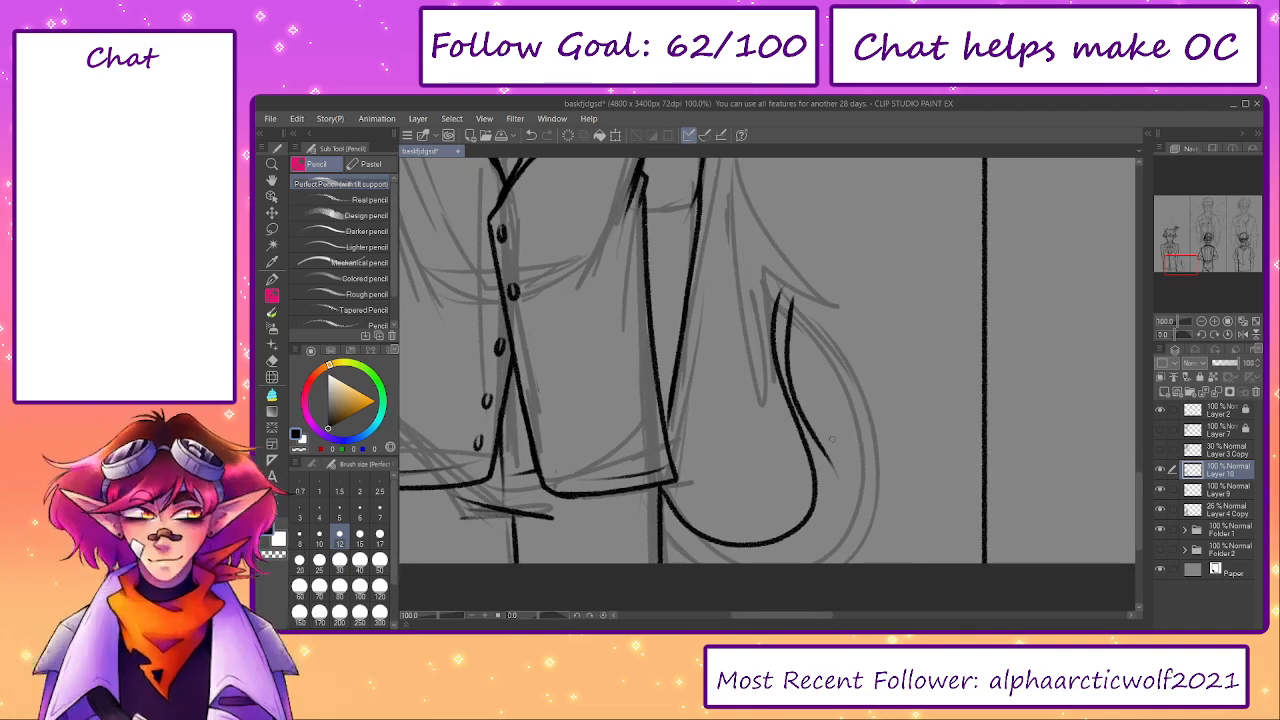
- Ink the tail's outer curve parallel to the first line, from the tuft down around the bend to the jacket hem
key(ctrl+z)
drag(786, 294, 793, 402)
key(ctrl+z)
mouse_move(787, 295)
mouse_down()
mouse_move(791, 355)
mouse_move(786, 342)
mouse_move(825, 477)
mouse_move(719, 564)
mouse_up()
key(ctrl+z)
key(ctrl+z)
drag(663, 519, 801, 557)
key(ctrl+z)
drag(829, 491, 794, 562)
key(ctrl+z)
key(ctrl+z)
mouse_move(829, 494)
mouse_down()
mouse_move(748, 540)
mouse_move(682, 542)
mouse_move(715, 558)
mouse_up()
scroll(903, 318, down, 8)
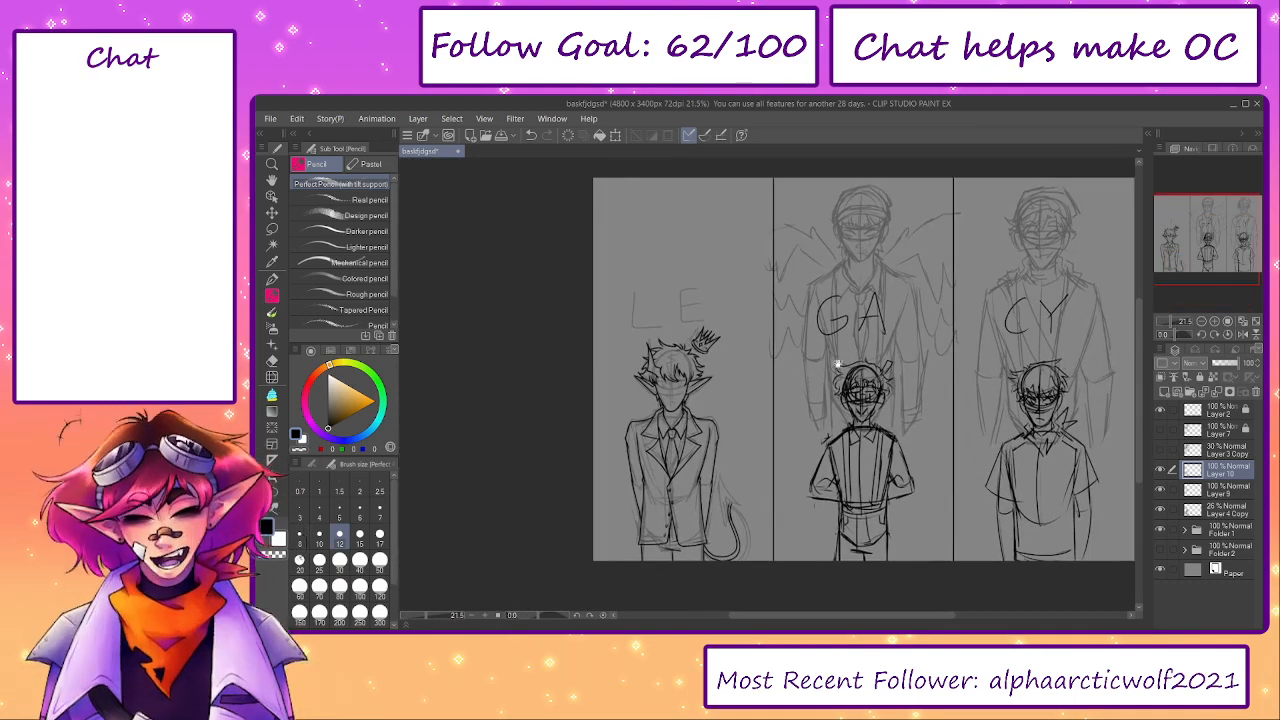
drag(838, 364, 781, 374)
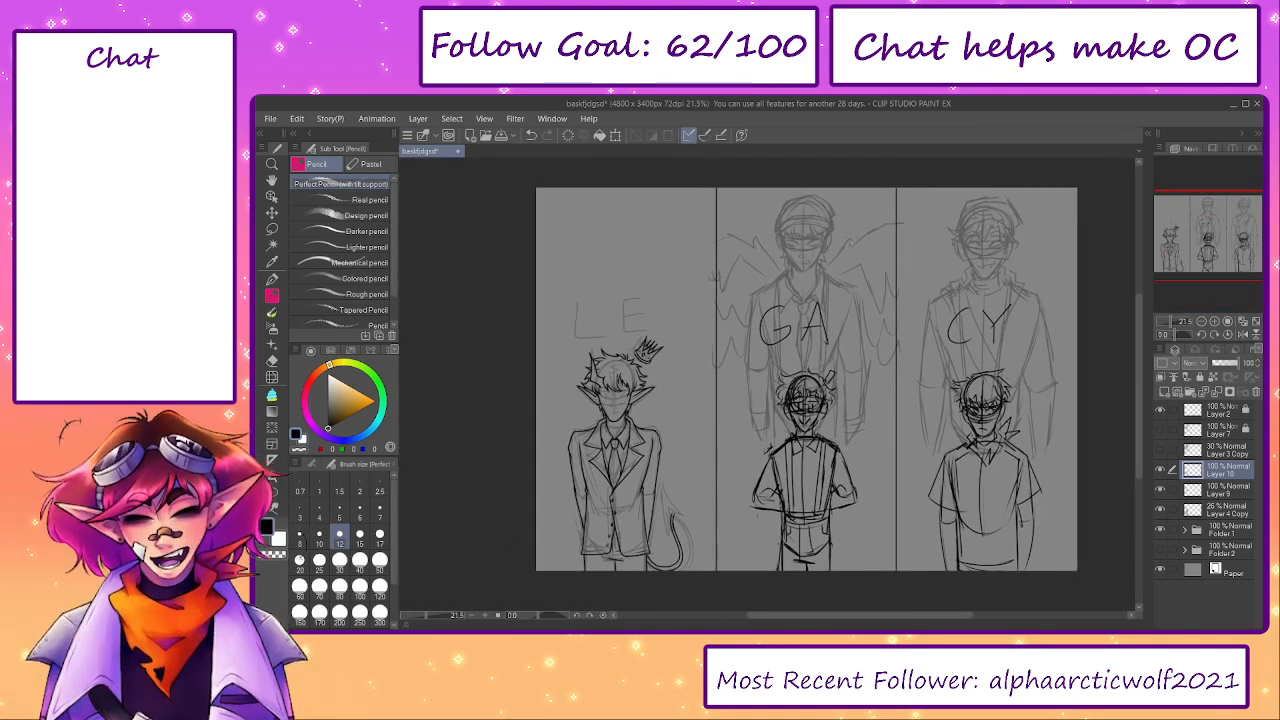
scroll(780, 418, up, 10)
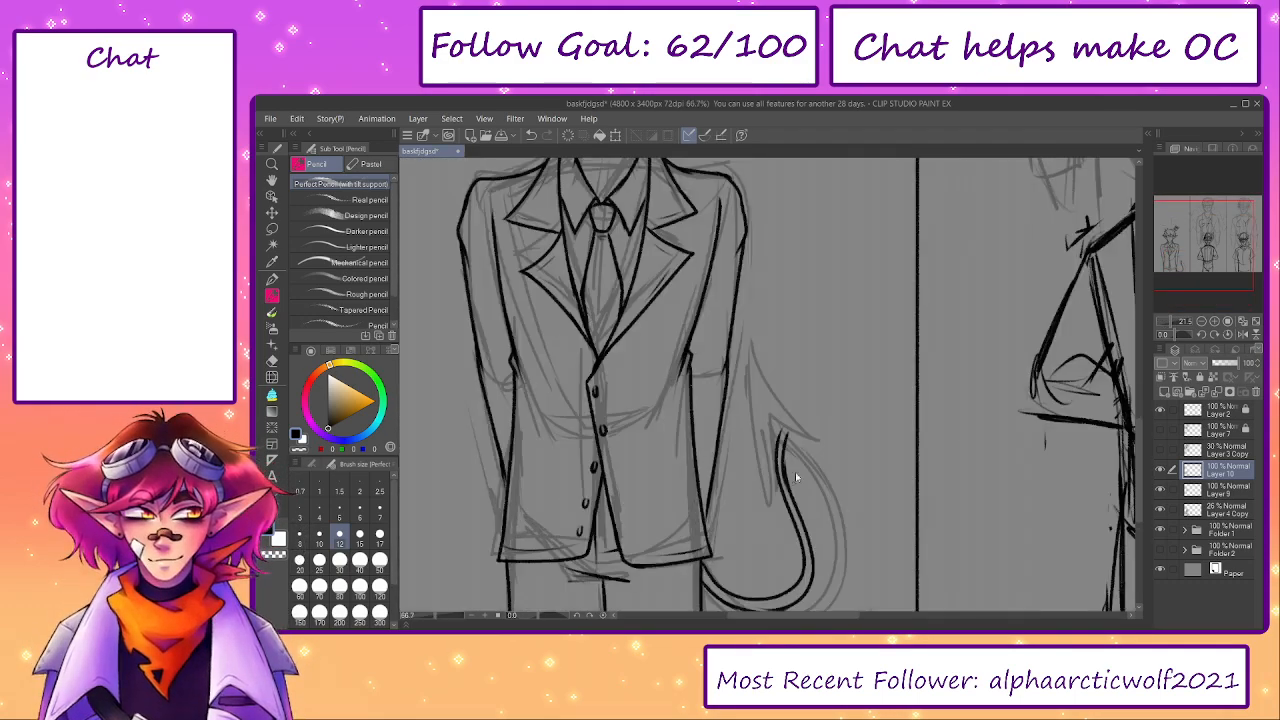
mouse_move(767, 387)
mouse_down()
mouse_move(757, 341)
mouse_move(767, 424)
mouse_up()
key(ctrl+z)
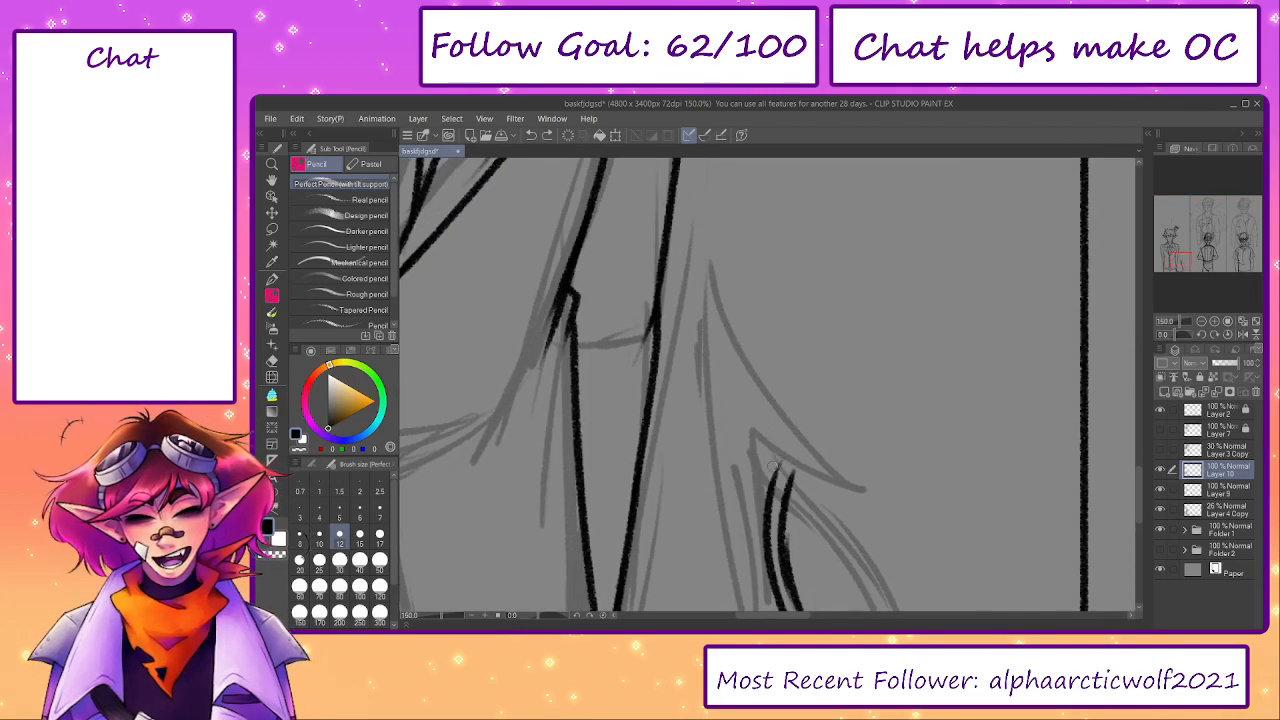
mouse_move(776, 474)
mouse_down()
mouse_move(775, 425)
mouse_move(838, 236)
mouse_up()
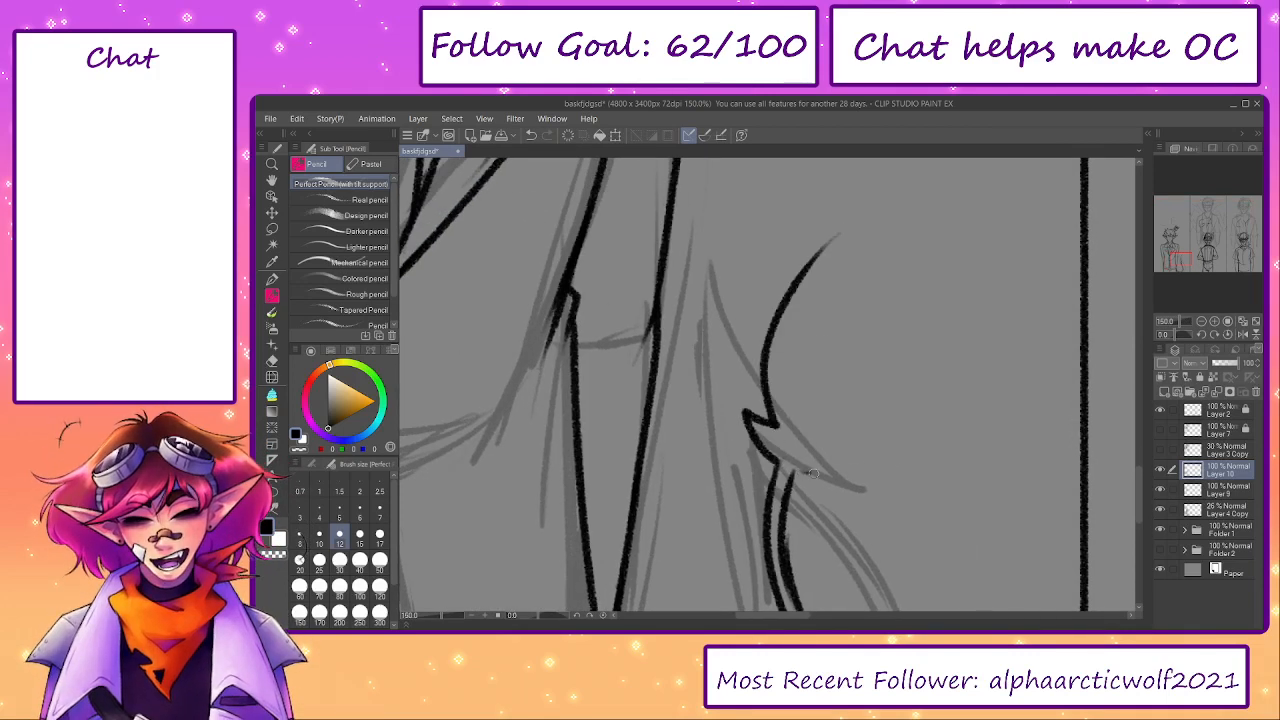
mouse_move(813, 473)
mouse_down()
mouse_move(902, 413)
mouse_move(855, 333)
mouse_move(963, 216)
mouse_up()
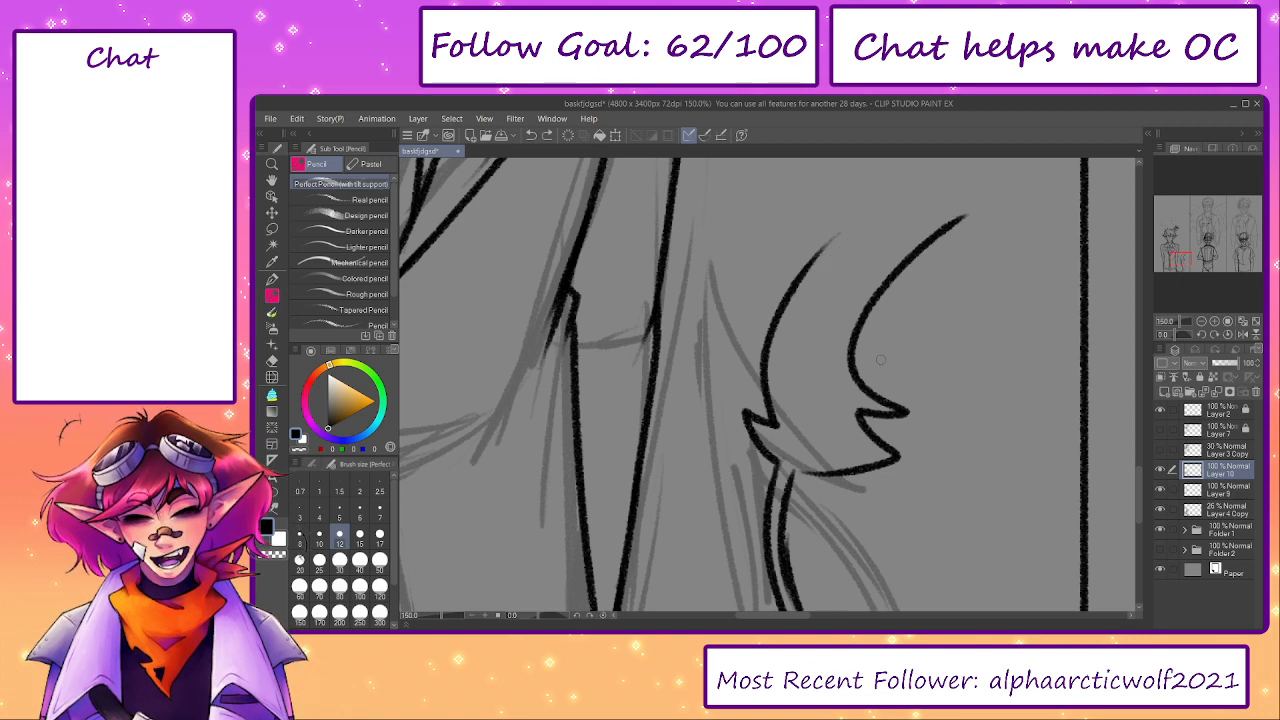
key(ctrl+z)
- Ink the base of the tail tuft with a pointed notch on its left and a curved lower edge to the right
key(ctrl+z)
mouse_move(776, 468)
mouse_down()
mouse_move(762, 406)
mouse_move(783, 290)
mouse_move(912, 254)
mouse_up()
key(ctrl+z)
mouse_move(782, 425)
mouse_down()
mouse_move(764, 362)
mouse_move(932, 260)
mouse_up()
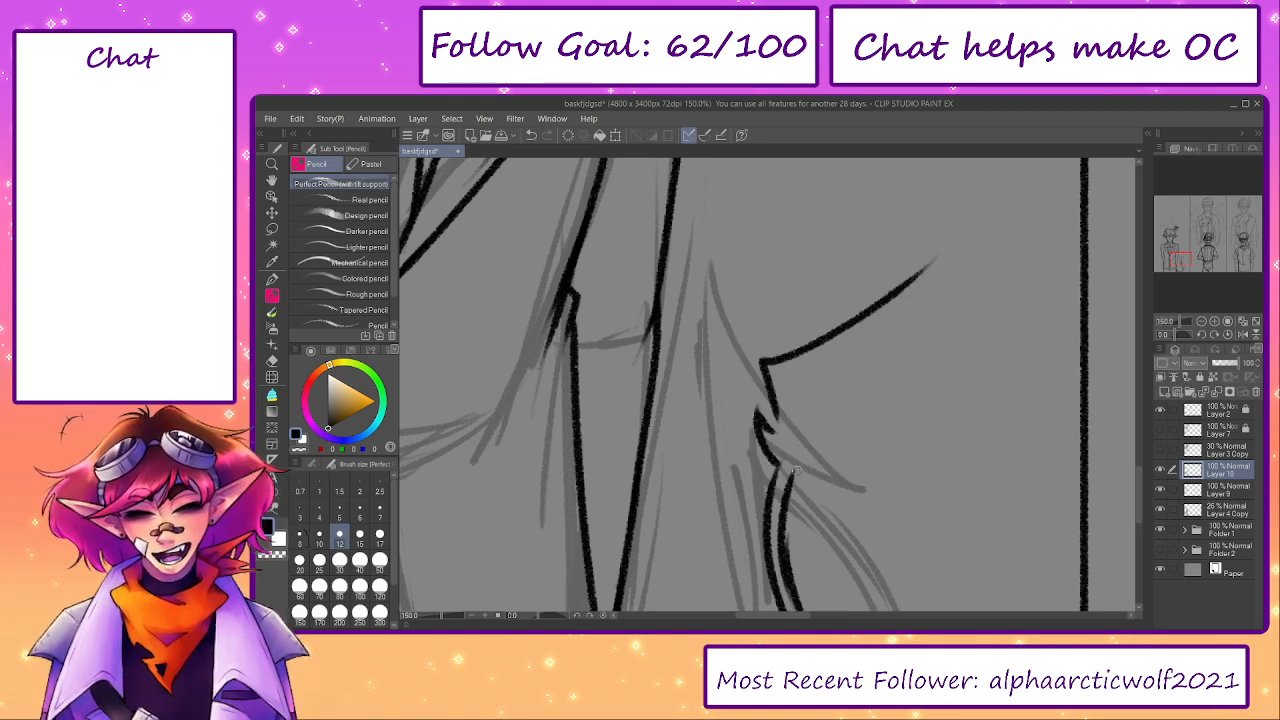
drag(794, 474, 885, 432)
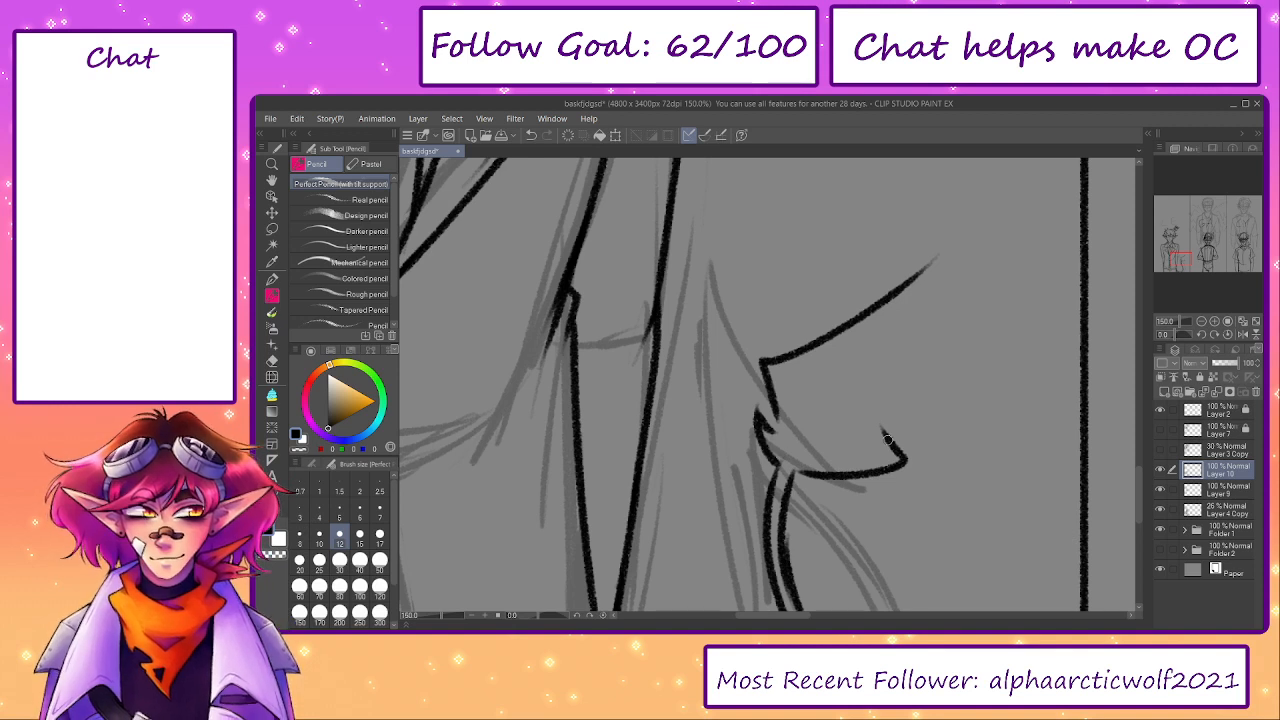
mouse_move(883, 422)
mouse_down()
mouse_move(980, 246)
mouse_move(880, 291)
mouse_up()
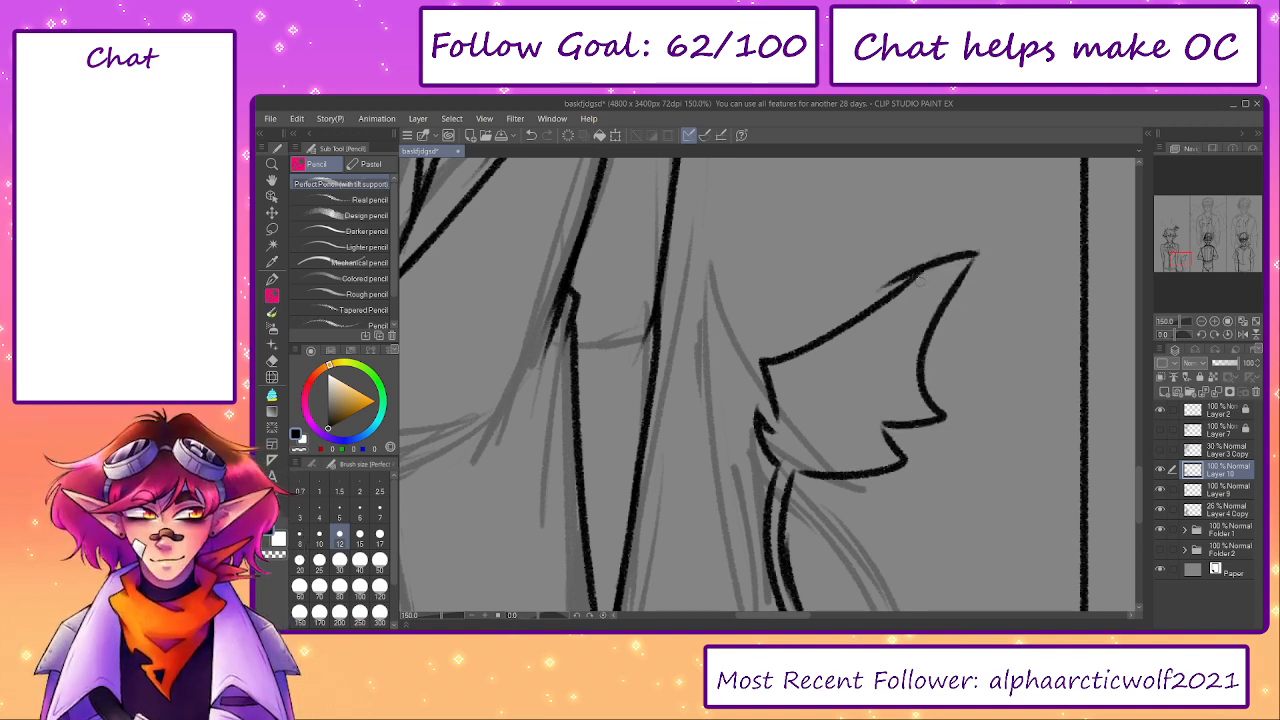
key(ctrl+z)
key(ctrl+z)
mouse_move(883, 422)
mouse_down()
mouse_move(920, 407)
mouse_move(968, 256)
mouse_move(860, 305)
mouse_up()
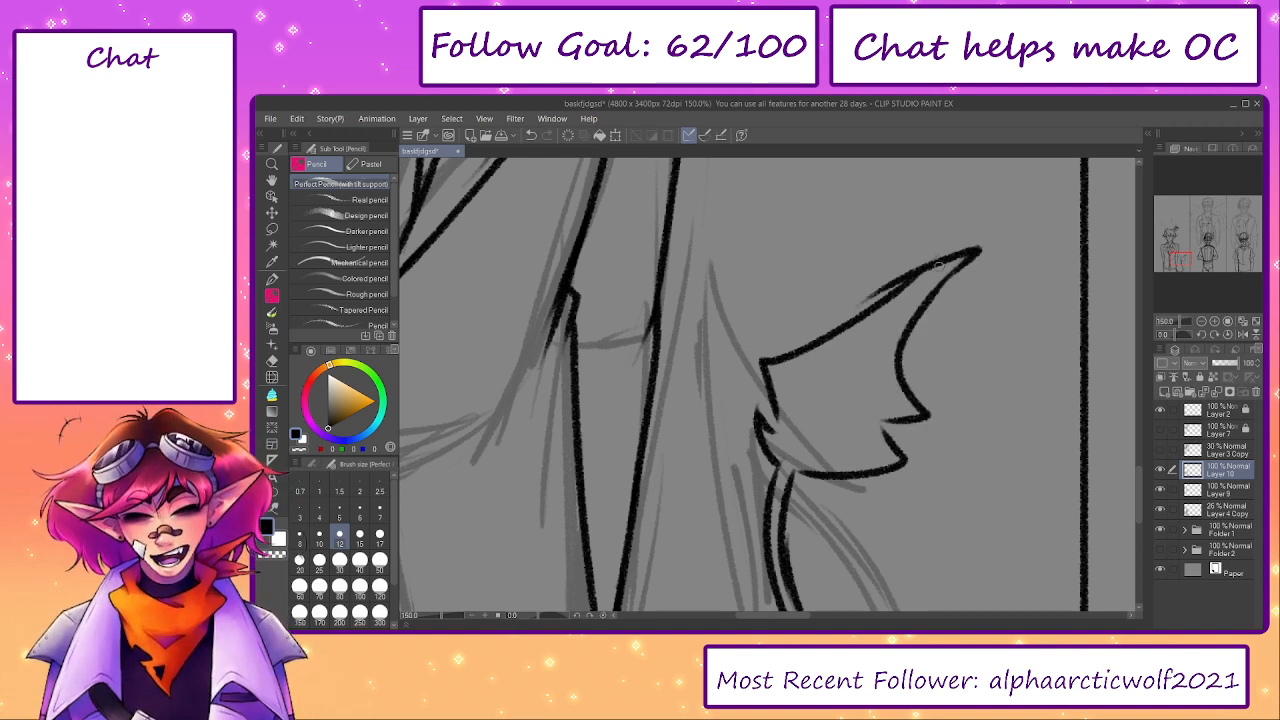
key(ctrl+z)
key(ctrl+z)
- Erase the tuft's upper left side above the notch
key(e)
mouse_move(795, 415)
mouse_down()
mouse_move(770, 380)
mouse_move(880, 310)
mouse_move(880, 289)
mouse_up()
key(p)
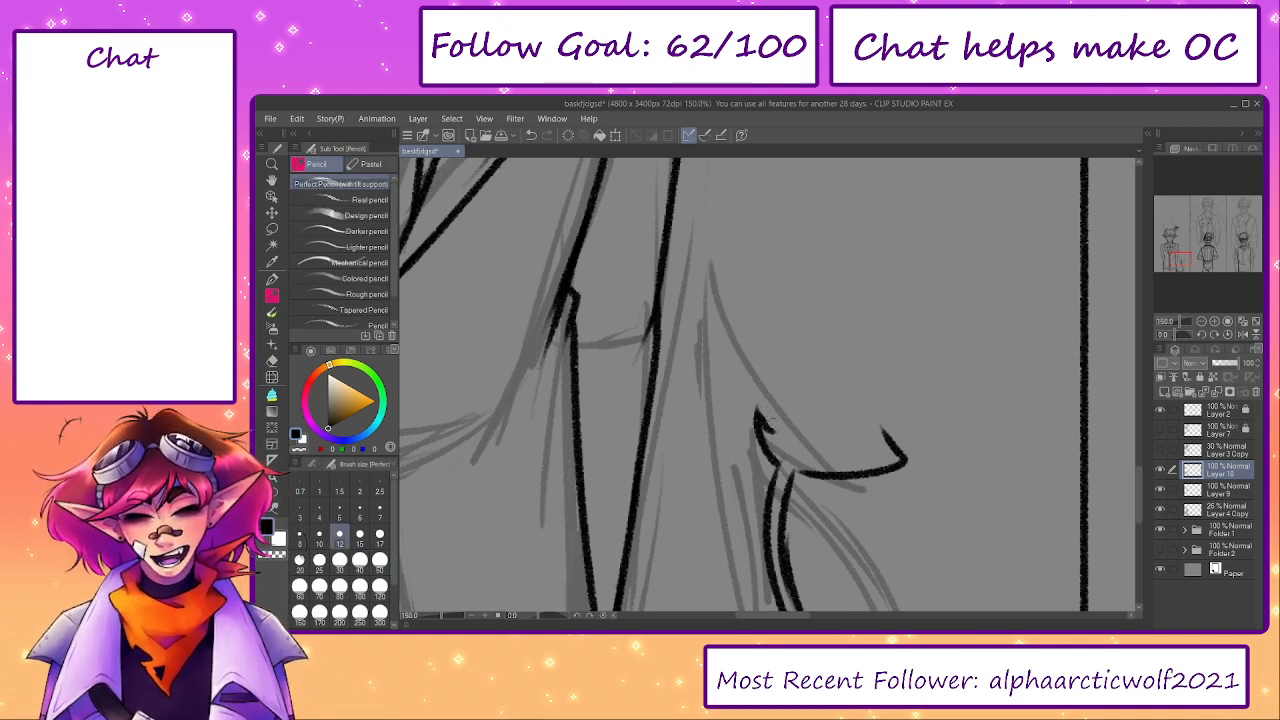
mouse_move(765, 425)
mouse_down()
mouse_move(758, 362)
mouse_move(955, 340)
mouse_up()
key(ctrl+z)
mouse_move(883, 425)
mouse_down()
mouse_move(912, 415)
mouse_move(910, 351)
mouse_move(1002, 293)
mouse_up()
drag(1004, 288, 755, 386)
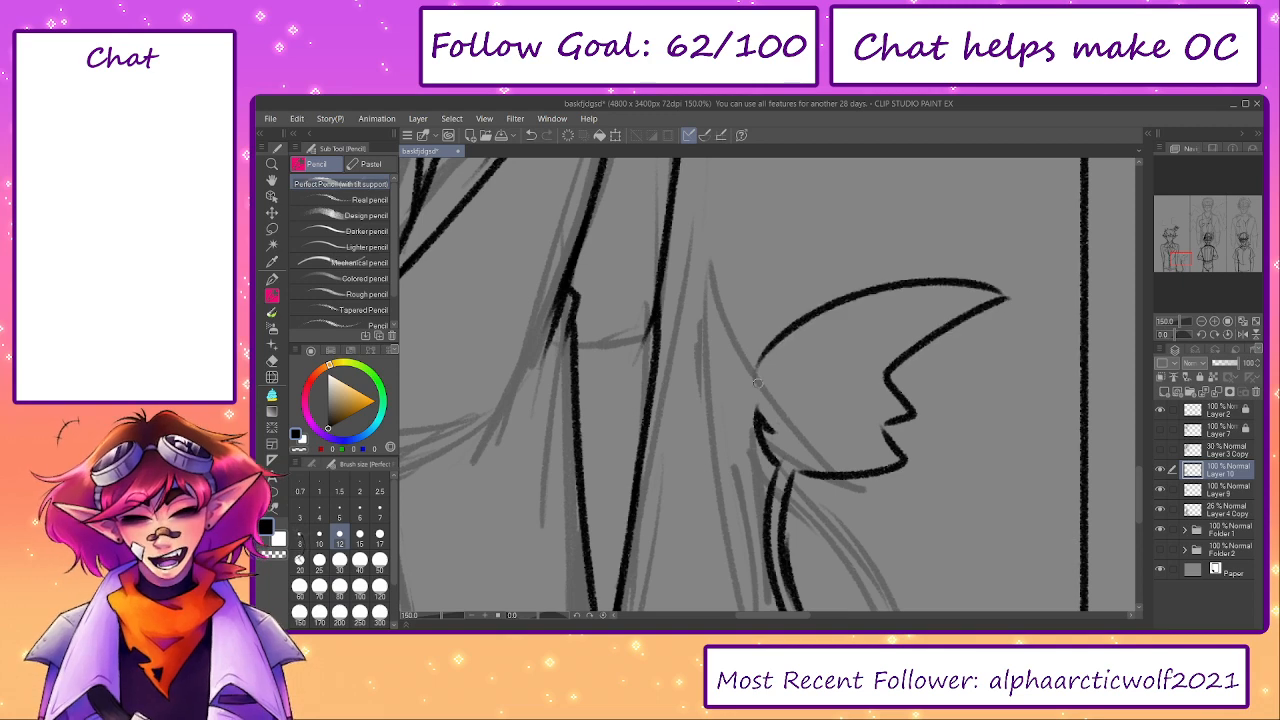
key(ctrl+z)
key(ctrl+z)
- Ink both tuft sides sweeping to a hooked tip on the rotated canvas, reset the rotation and hide the Layer 4 Copy sketch
mouse_move(543, 622)
mouse_down()
mouse_move(583, 600)
mouse_move(651, 600)
mouse_up()
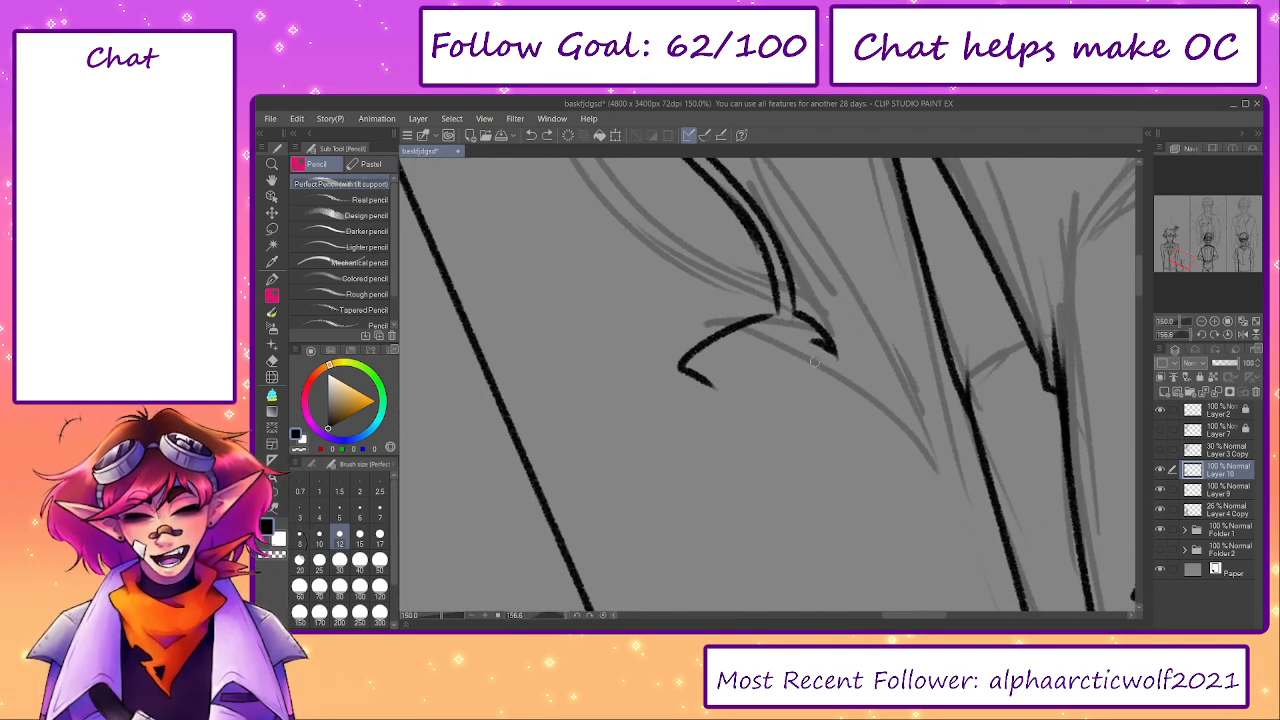
mouse_move(811, 347)
mouse_down()
mouse_move(858, 384)
mouse_move(710, 524)
mouse_move(849, 436)
mouse_move(672, 538)
mouse_up()
key(ctrl+z)
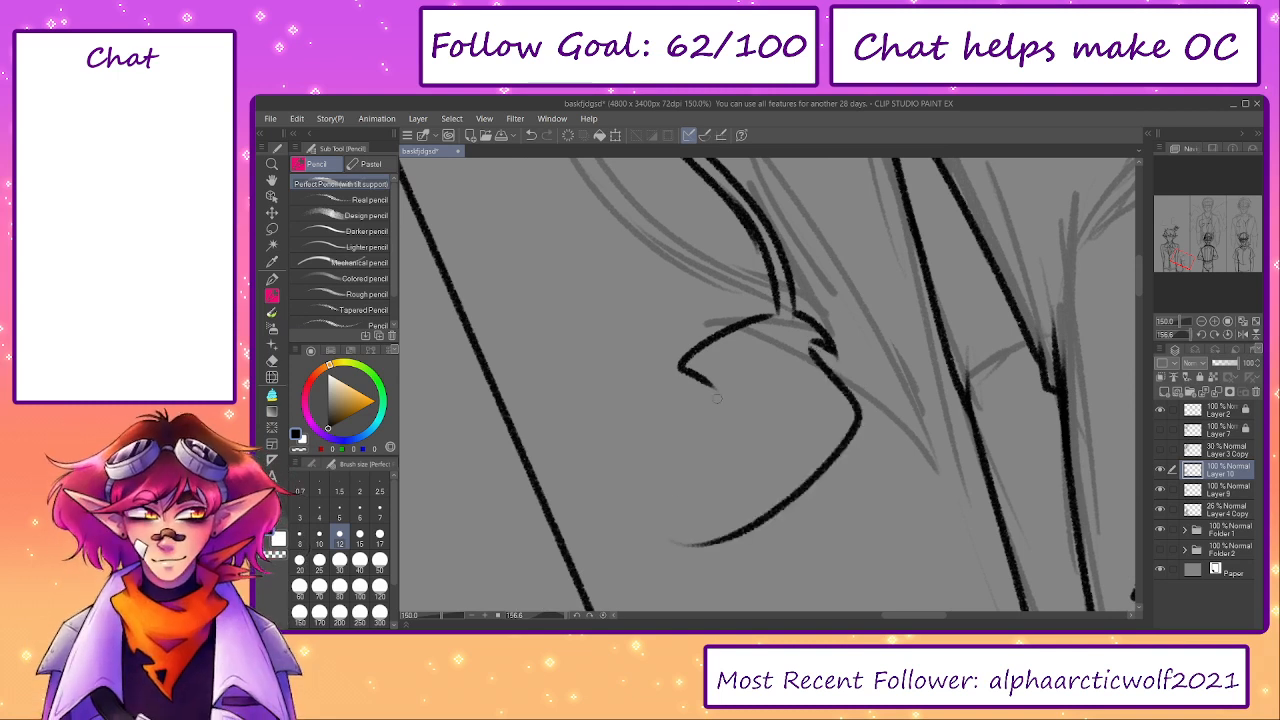
mouse_move(697, 394)
mouse_down()
mouse_move(745, 440)
mouse_move(686, 520)
mouse_move(703, 533)
mouse_move(736, 514)
mouse_up()
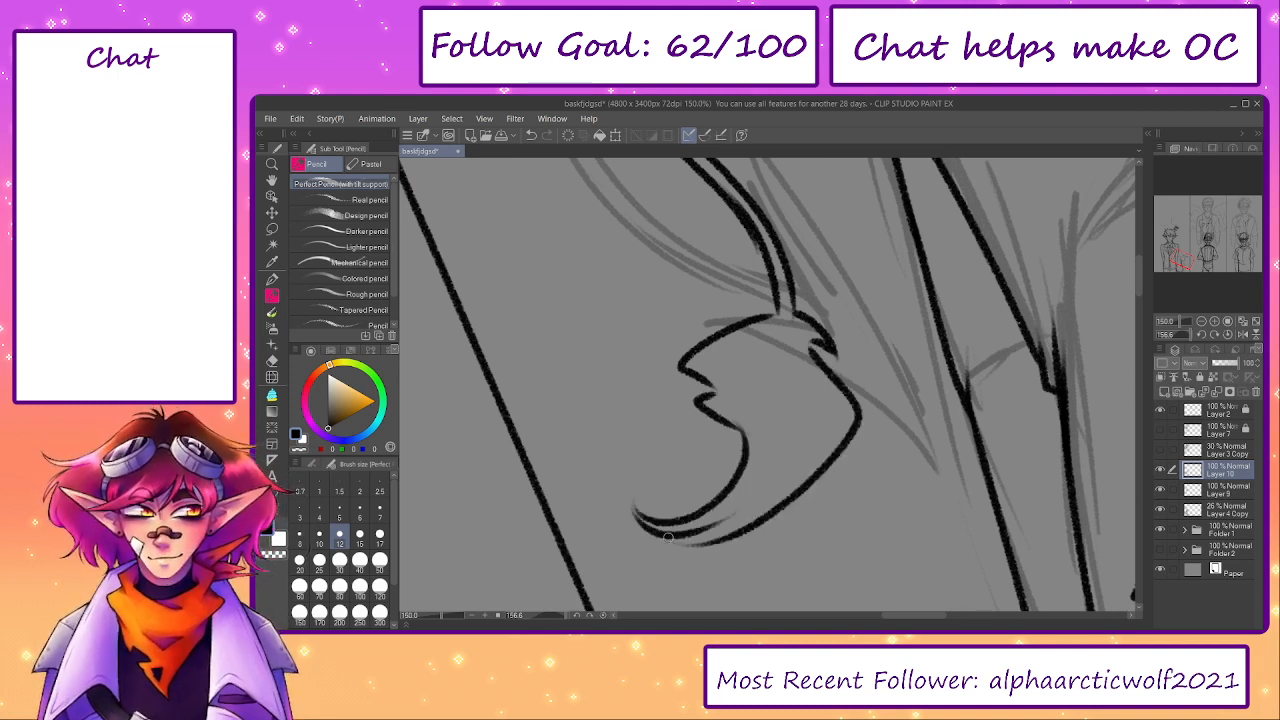
click(603, 615)
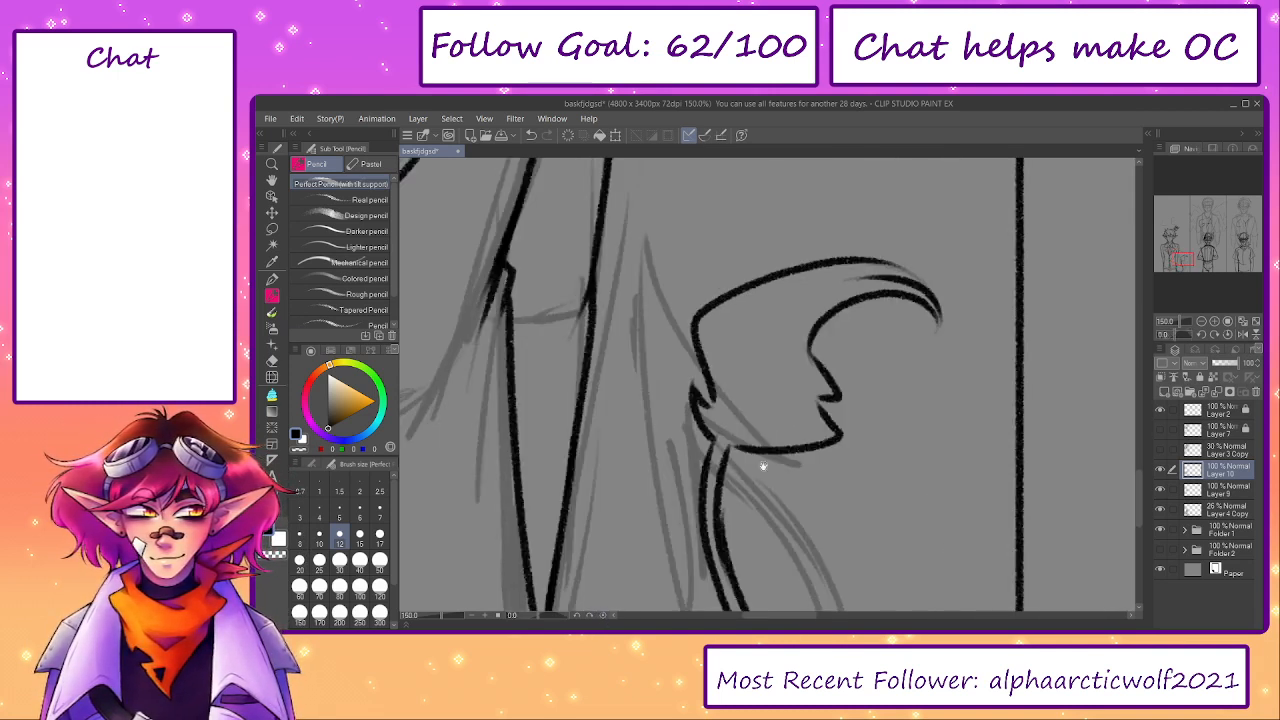
drag(781, 432, 801, 460)
mouse_move(856, 305)
mouse_down()
mouse_move(778, 347)
mouse_move(788, 407)
mouse_move(747, 478)
mouse_move(759, 470)
mouse_move(683, 543)
mouse_move(788, 552)
mouse_up()
key(ctrl+z)
click(432, 615)
click(1160, 510)
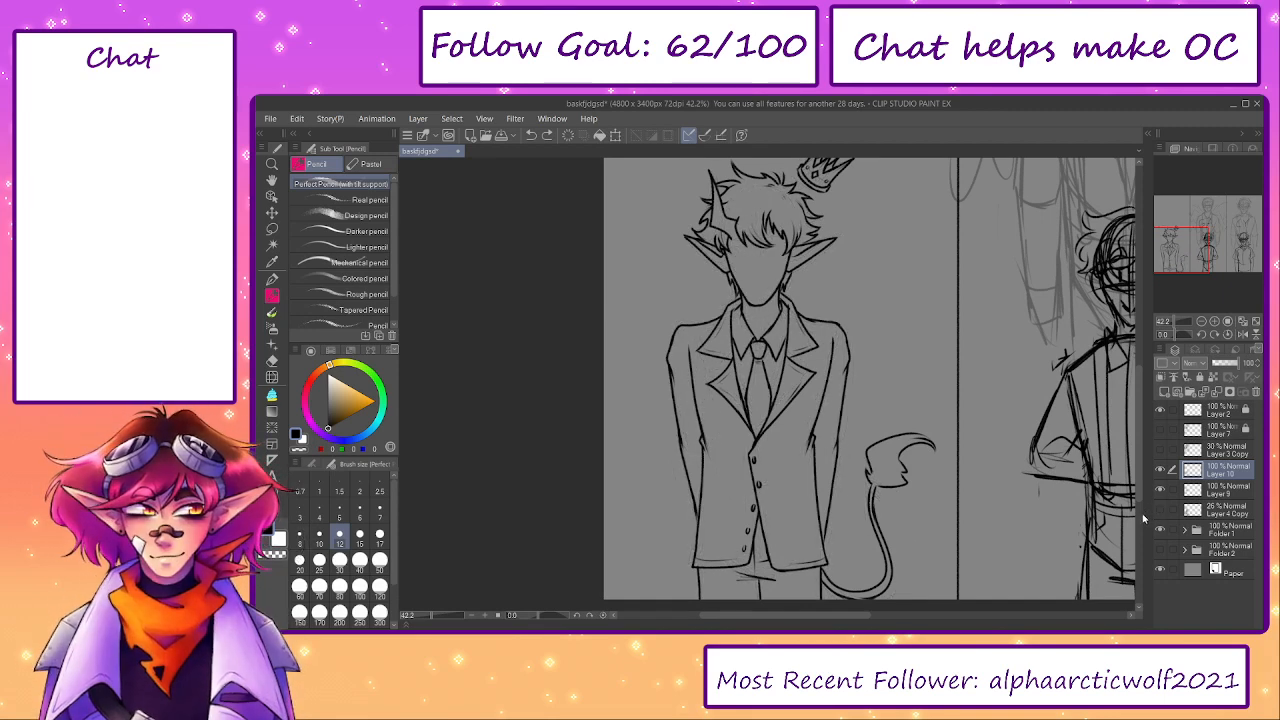
- Erase the lower end of the left sleeve's outer edge and redraw it to meet the jacket's side slightly lower
scroll(703, 509, up, 4)
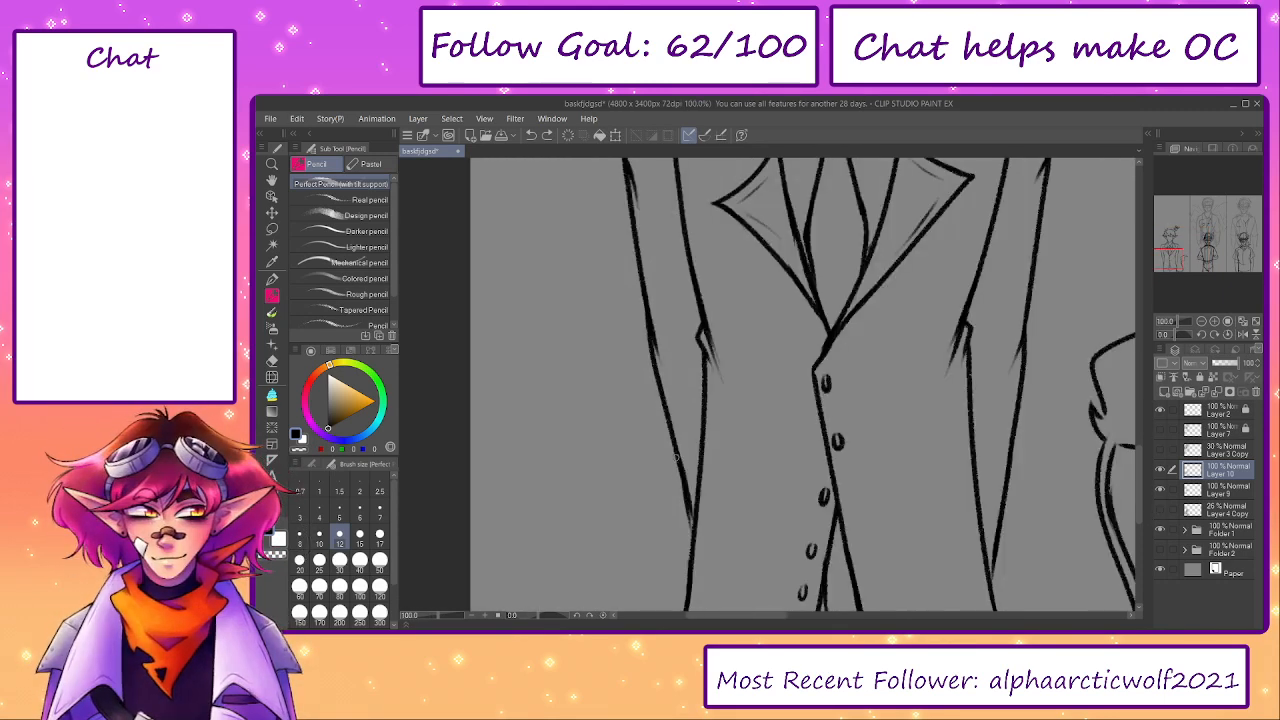
key(e)
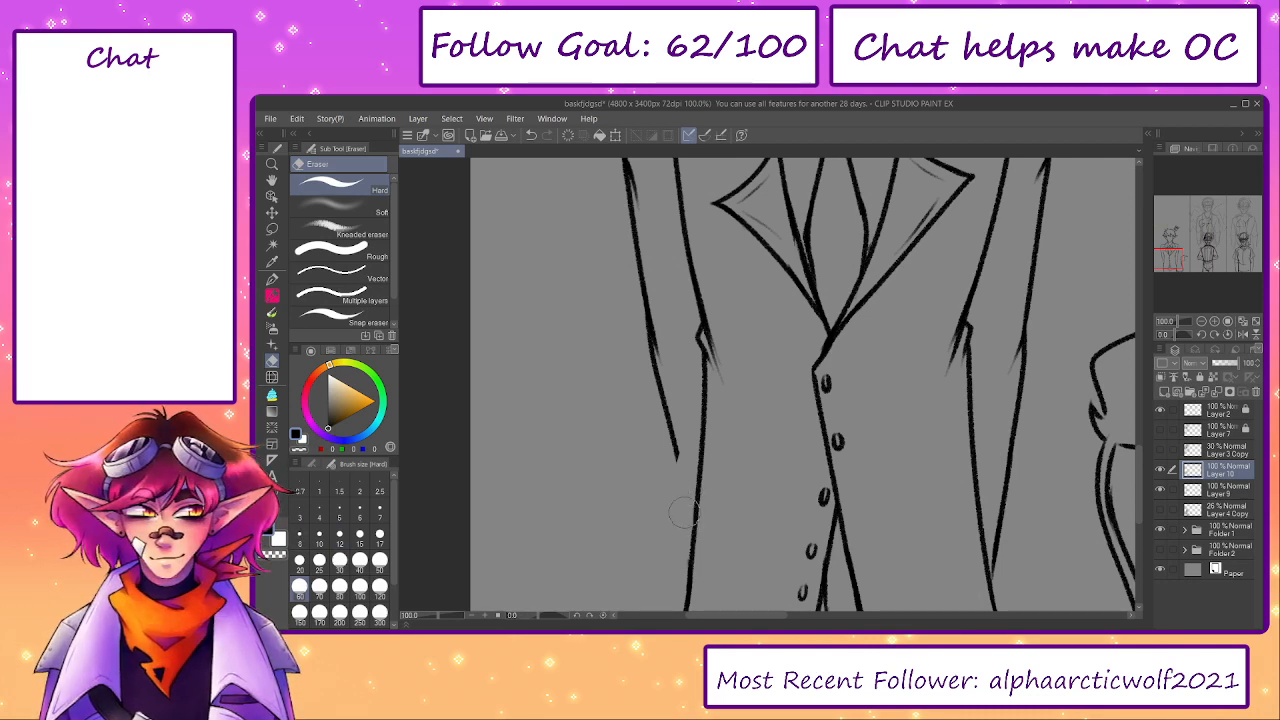
key(p)
drag(664, 390, 684, 513)
key(ctrl+z)
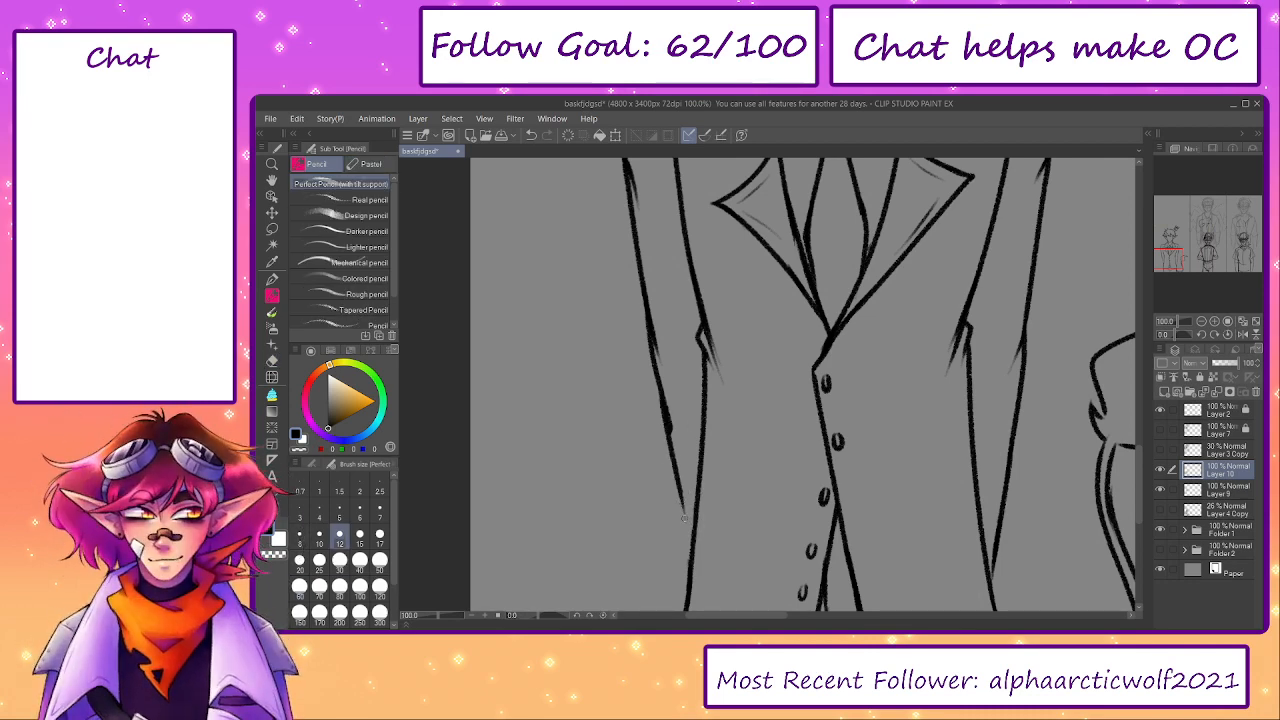
key(ctrl+z)
drag(657, 386, 684, 516)
drag(664, 418, 690, 544)
key(ctrl+z)
drag(678, 488, 692, 554)
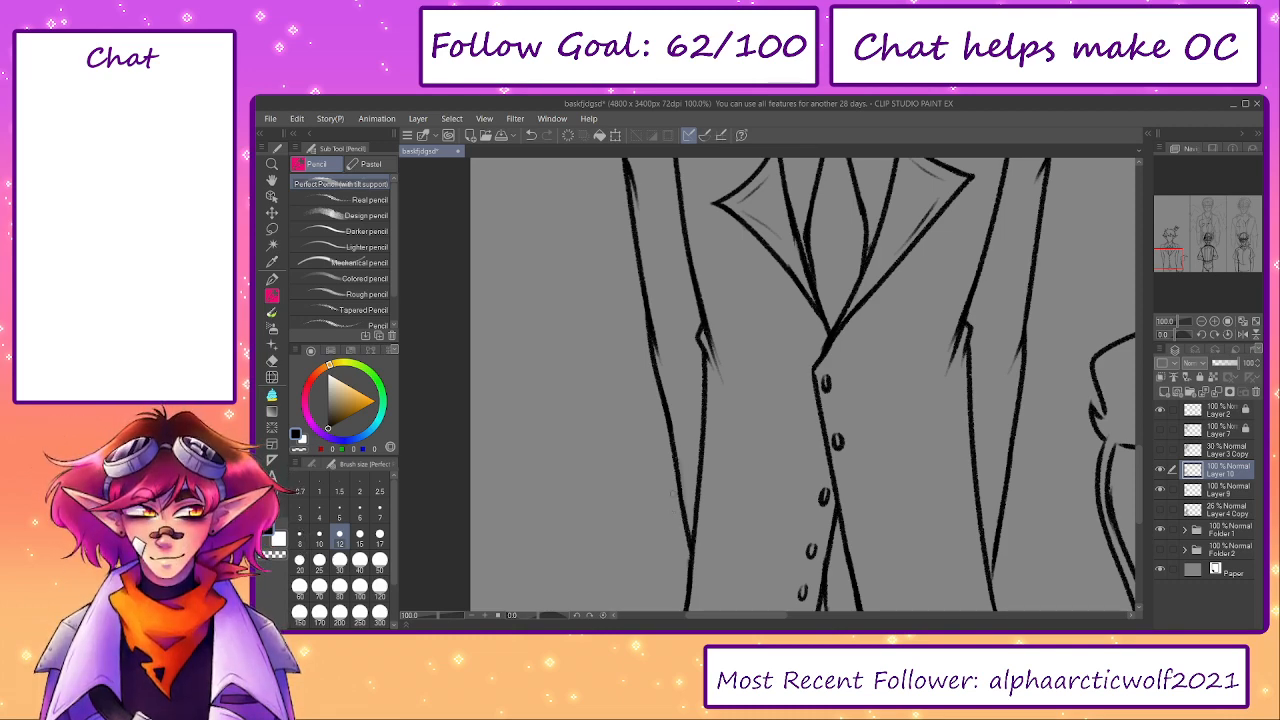
drag(443, 616, 430, 616)
drag(657, 469, 590, 574)
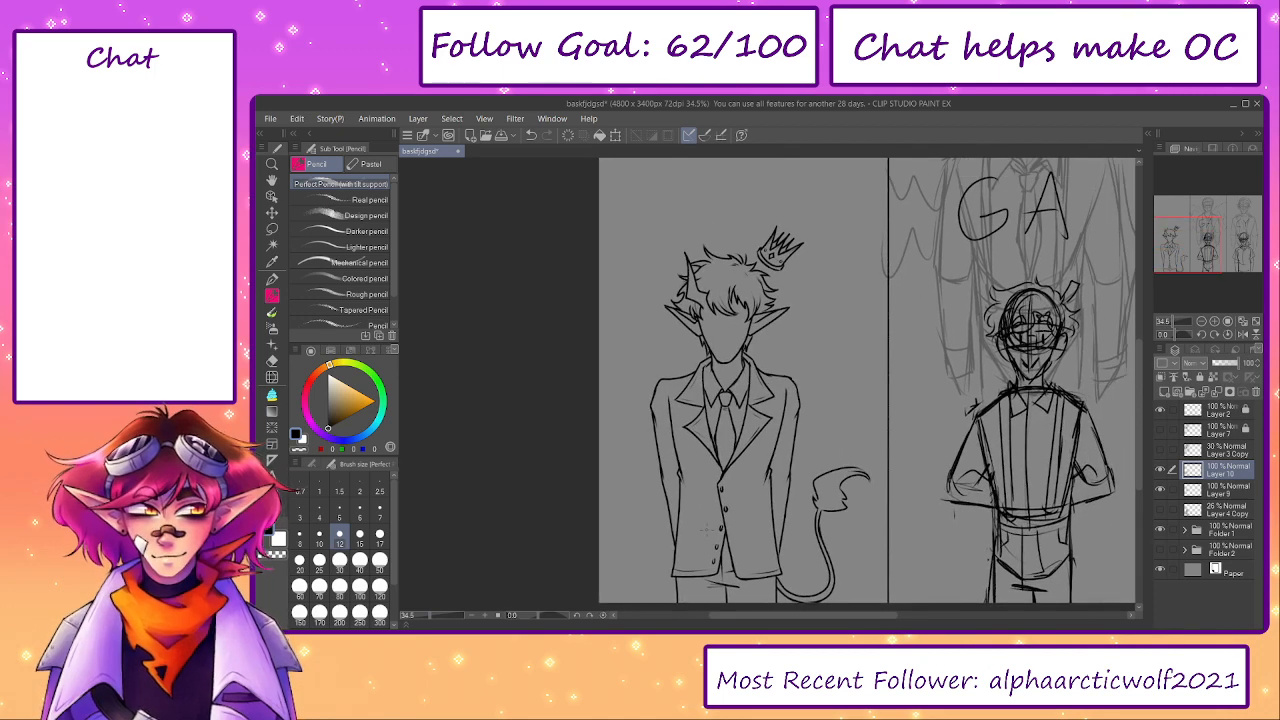
- On Layer 9, erase the stray ends of the neck lines where they overlap both sides of the shirt collar
scroll(691, 425, up, 3)
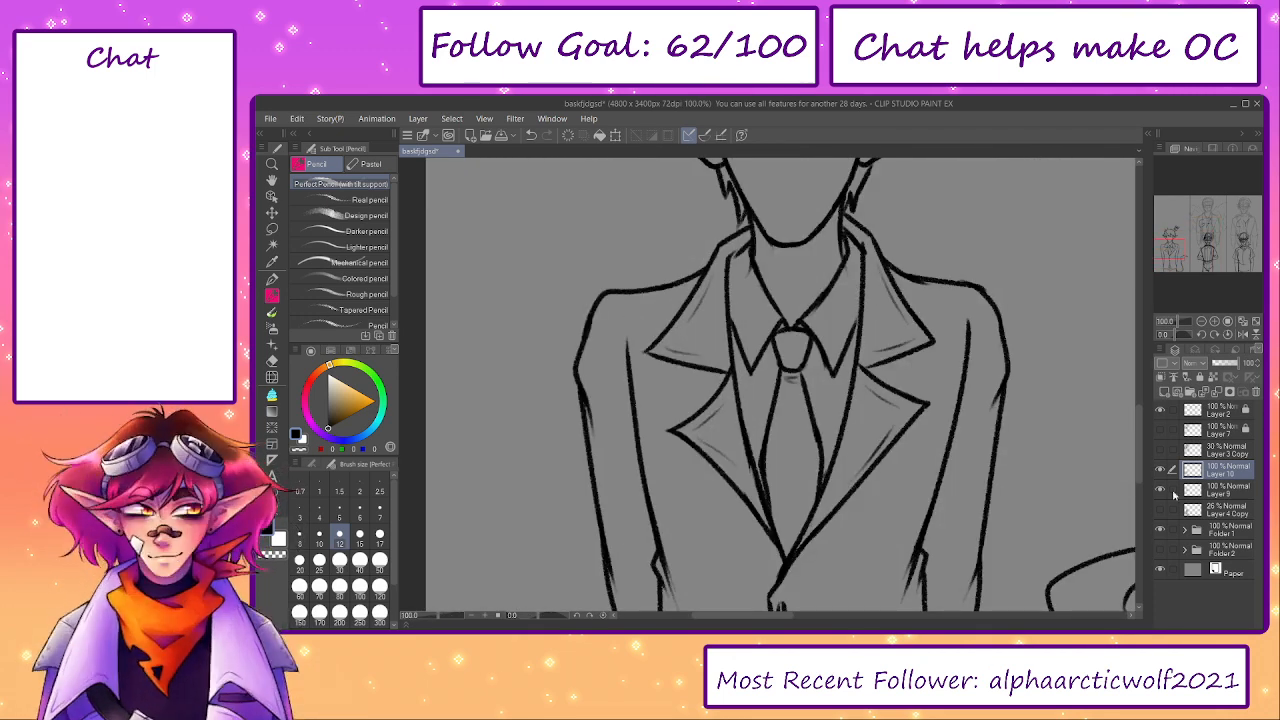
click(1173, 492)
click(1160, 471)
click(1160, 471)
drag(897, 382, 903, 537)
key(e)
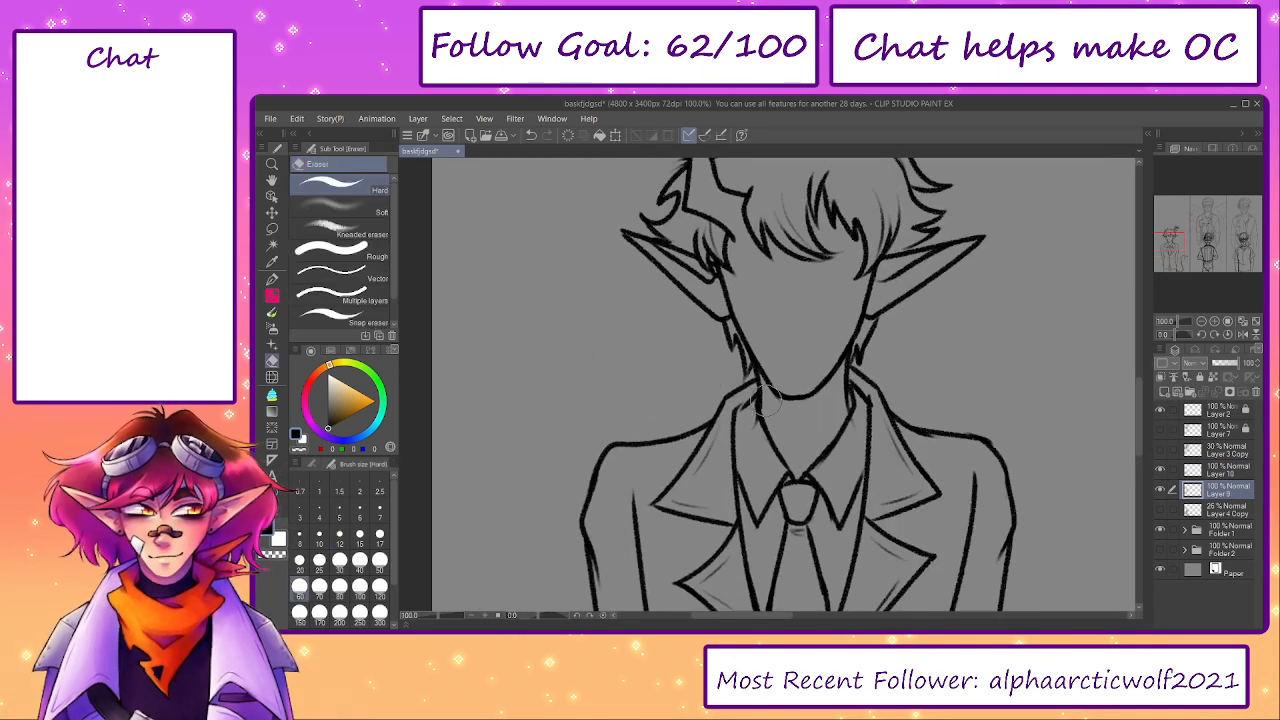
drag(784, 408, 770, 408)
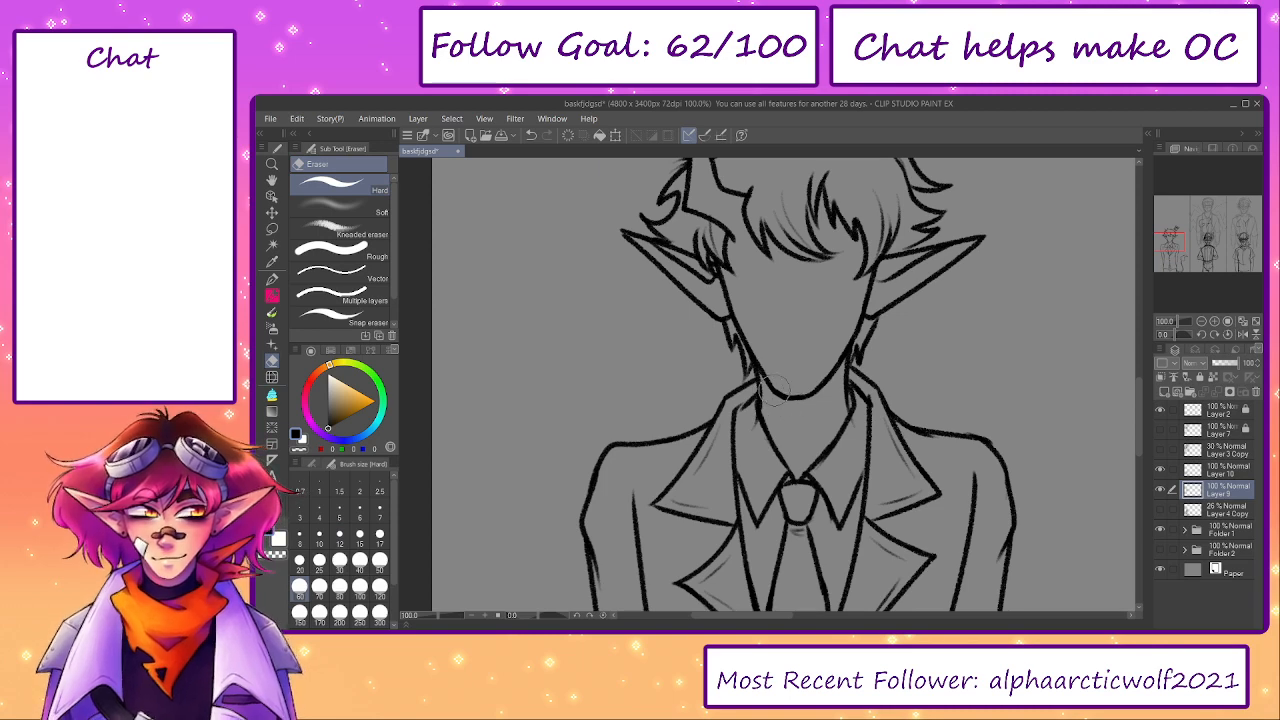
key(p)
key(p)
key(e)
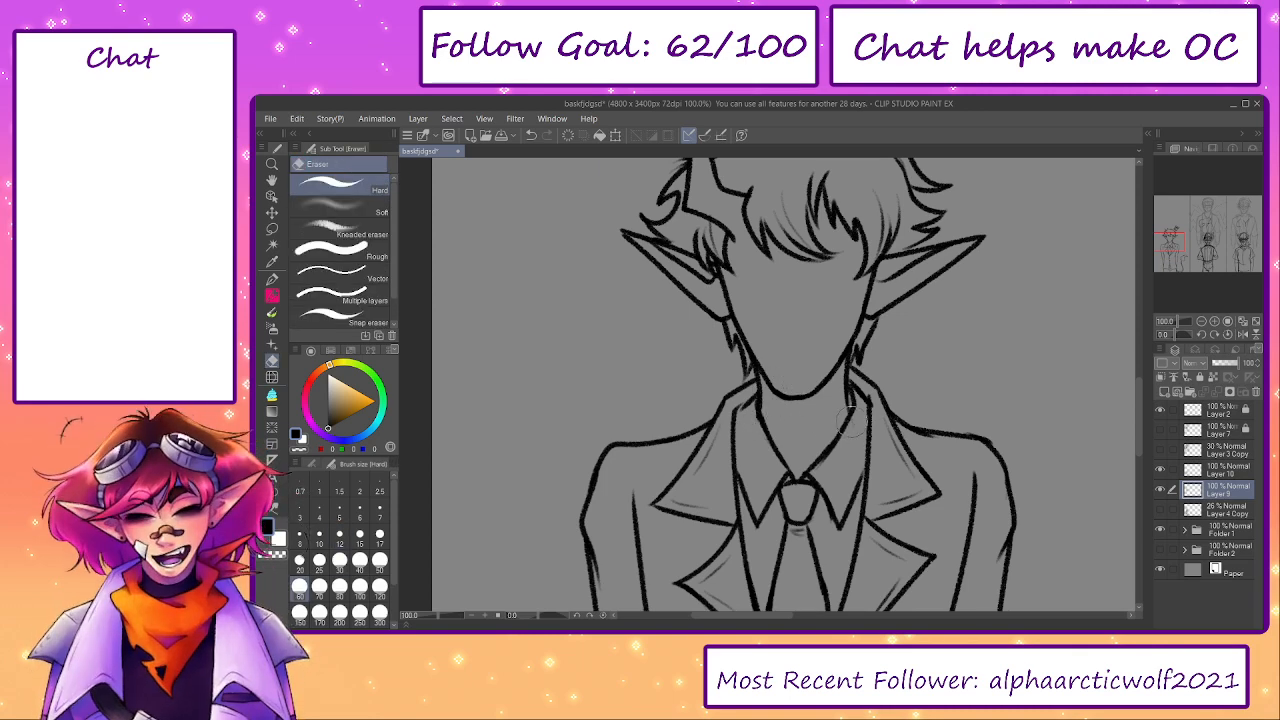
drag(852, 426, 822, 464)
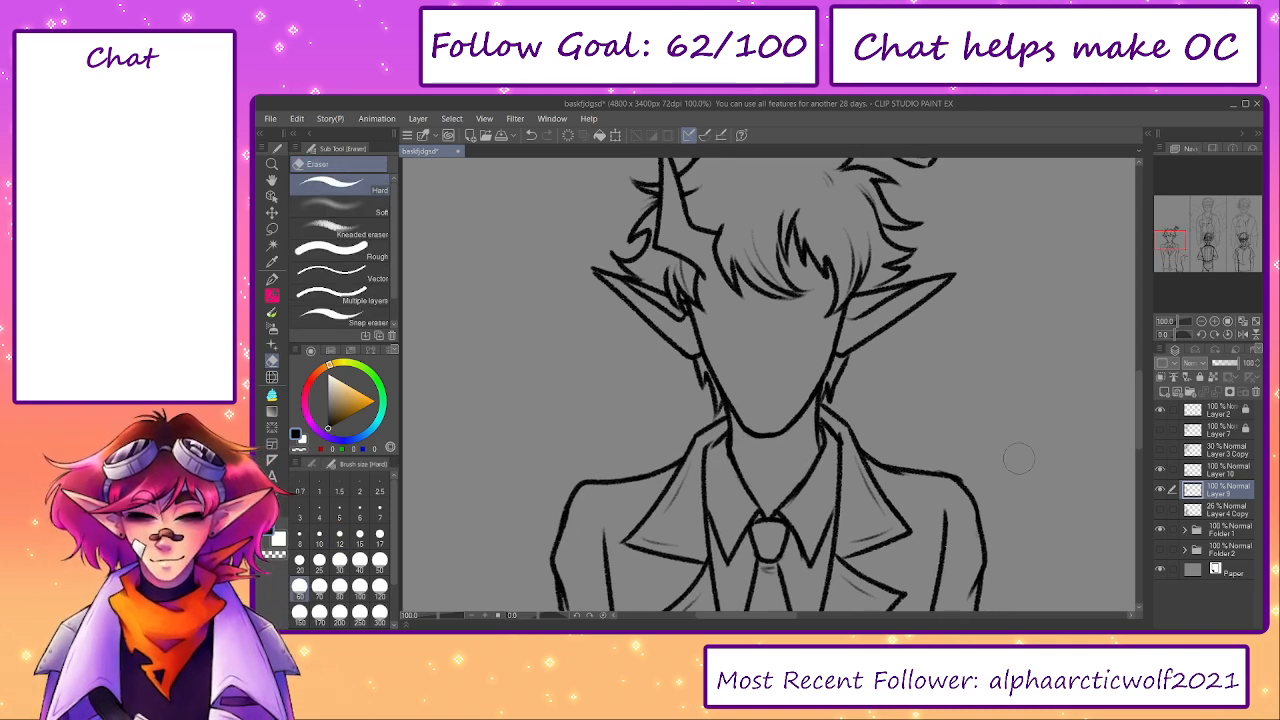
- On Layer 10, erase the left shirt collar's inner edge with a smaller eraser and redraw it from the neck to the tie knot
click(1226, 470)
key(bracketleft)
key(bracketleft)
drag(754, 498, 735, 446)
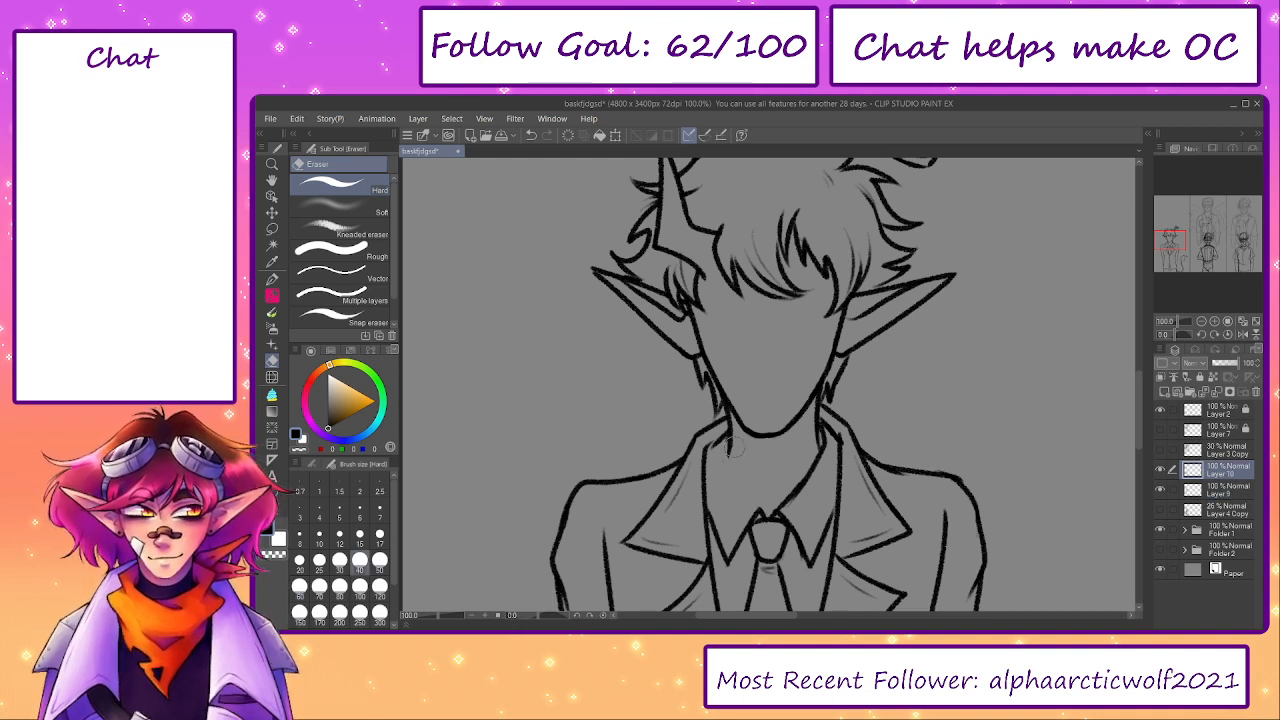
key(p)
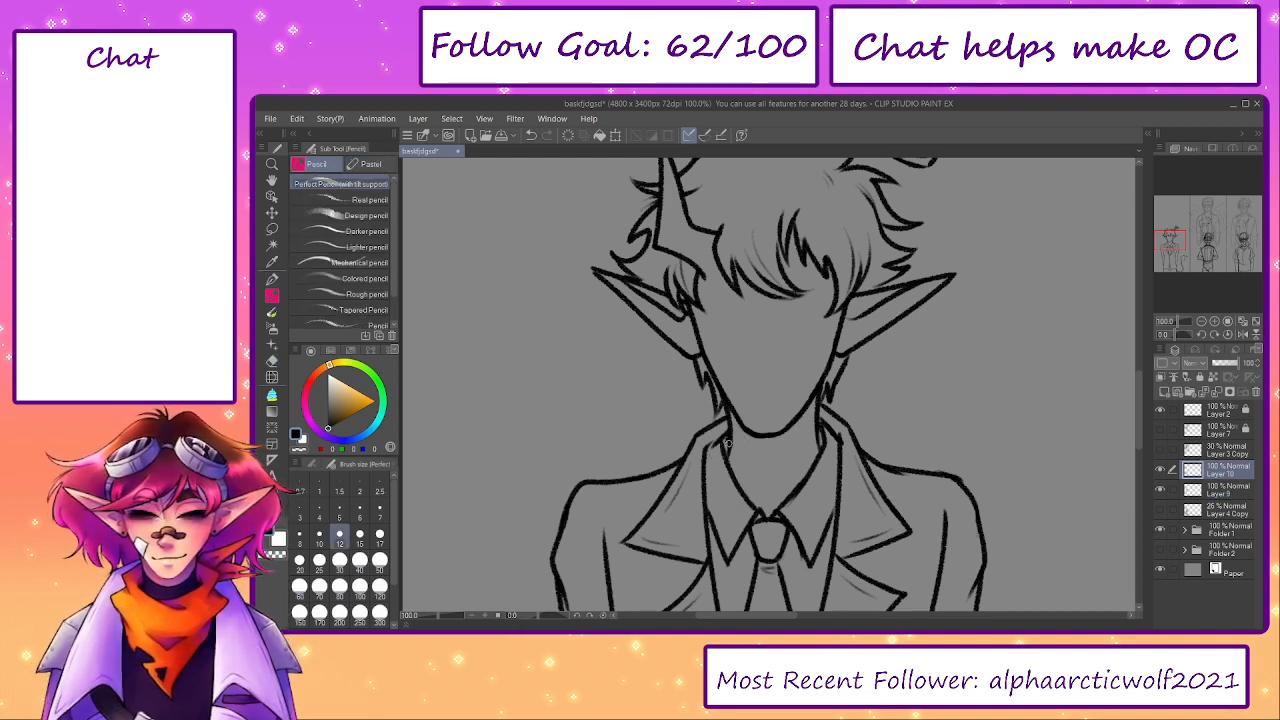
drag(724, 438, 770, 522)
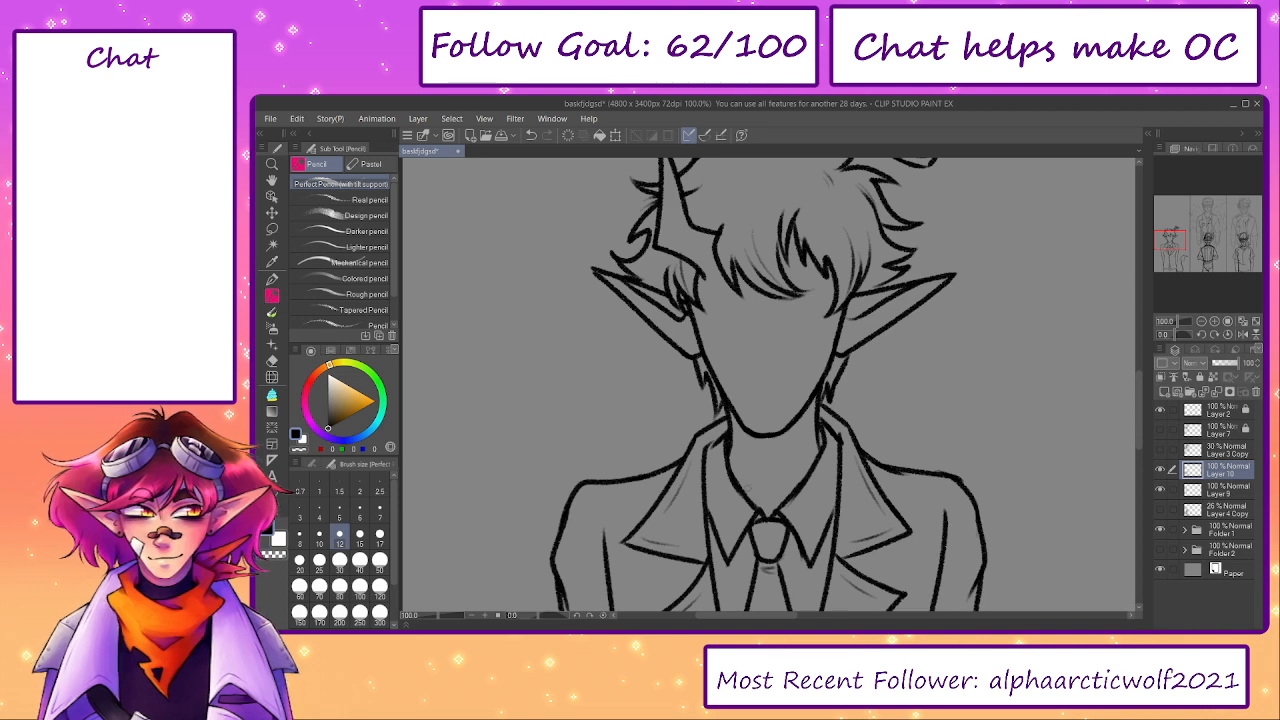
- Add a new layer above Layer 10 and draw a vertical centre guideline through the face from the hair to the neck
drag(764, 412, 756, 487)
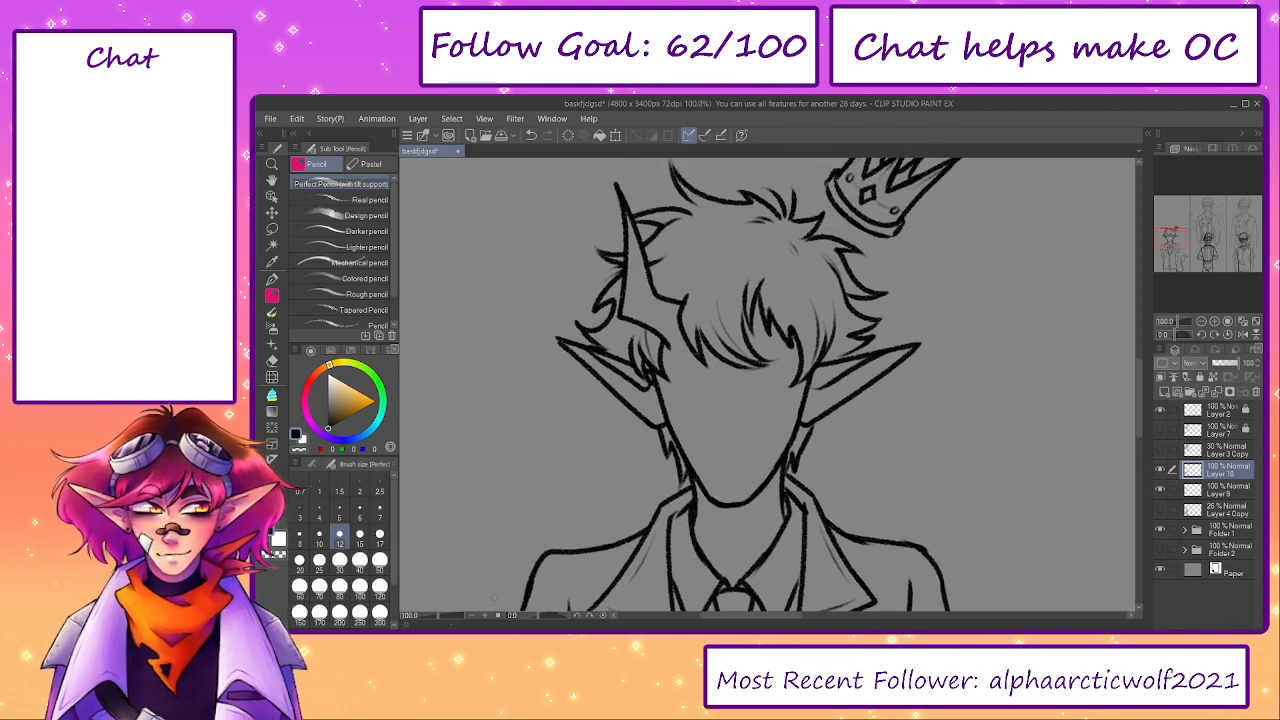
click(435, 616)
drag(673, 524, 660, 449)
drag(767, 505, 757, 515)
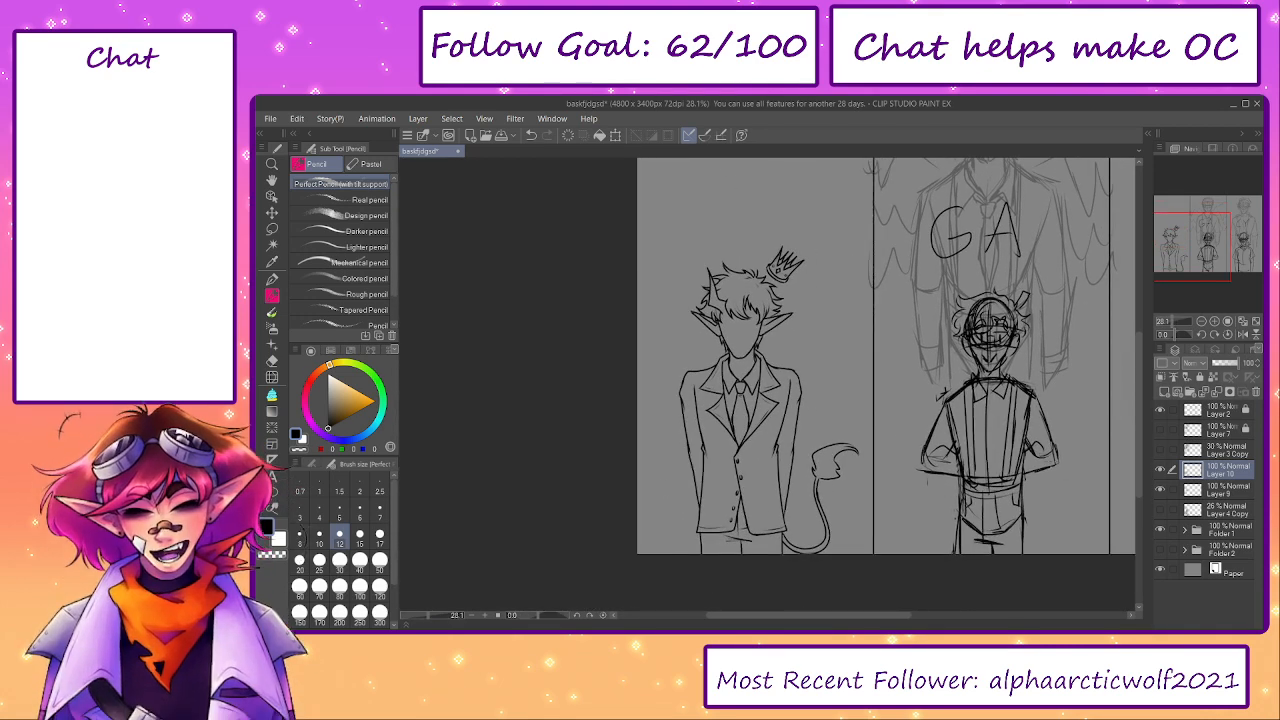
scroll(722, 334, up, 4)
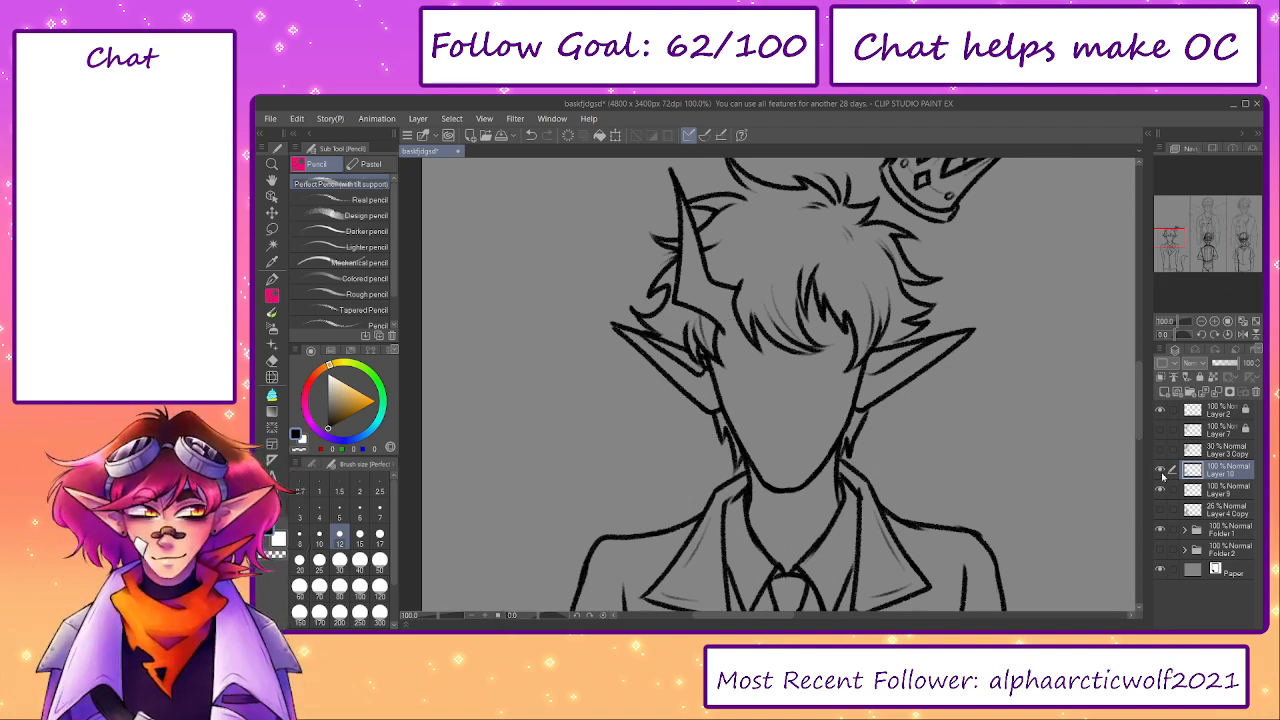
click(1164, 393)
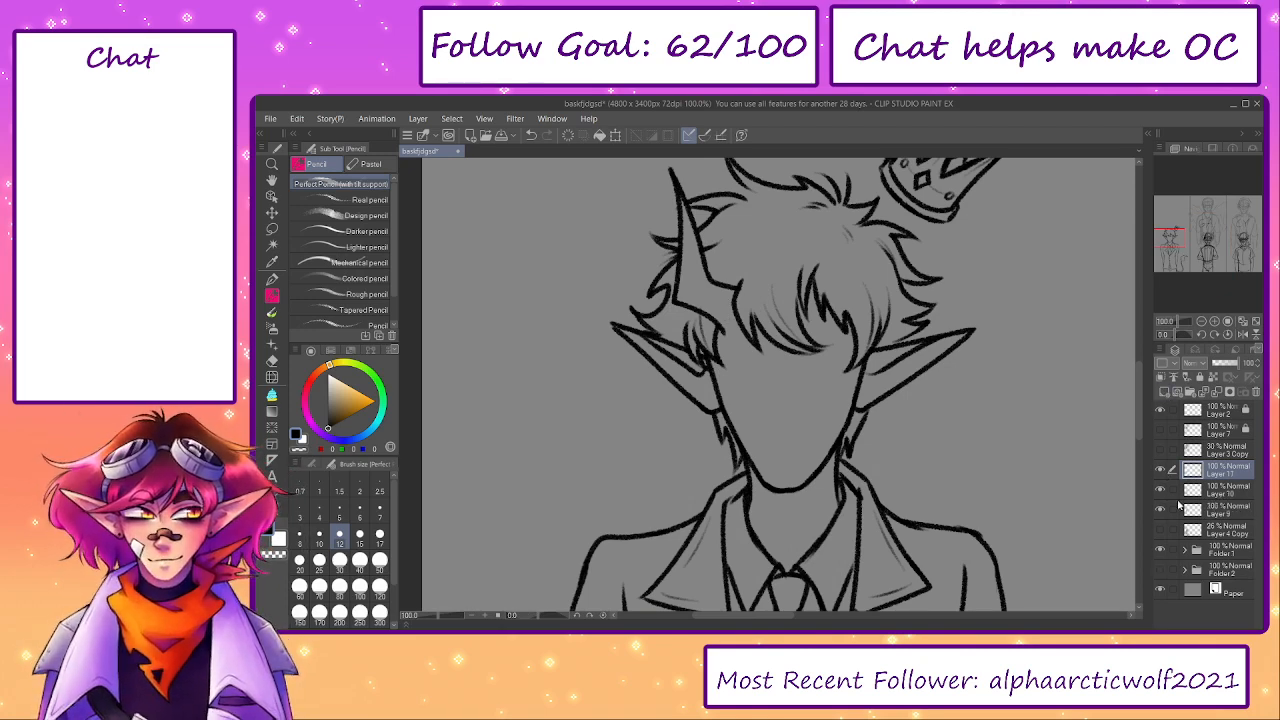
click(1162, 531)
click(1162, 531)
drag(752, 340, 743, 349)
drag(775, 236, 778, 548)
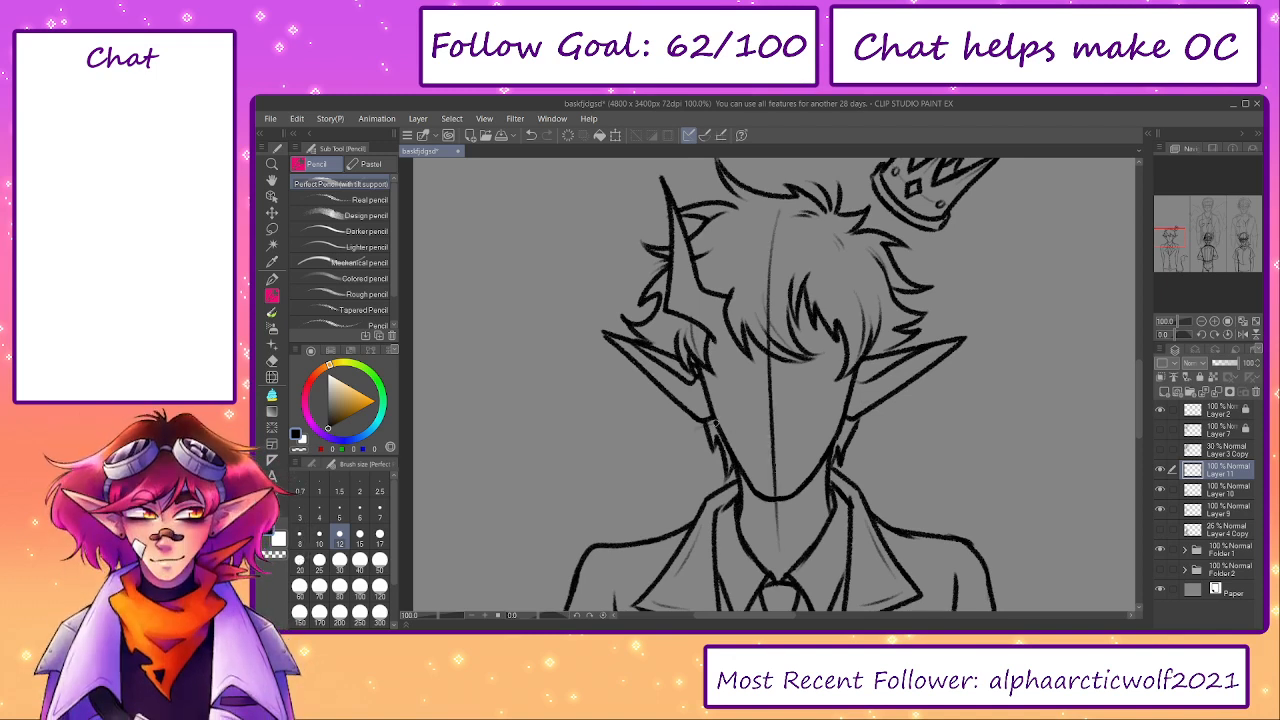
- Draw two horizontal guidelines across the face, one just below the fringe and one lower down, and set the guide layer's opacity to 14%
drag(716, 424, 860, 430)
key(ctrl+z)
key(ctrl+z)
mouse_move(716, 423)
mouse_down()
mouse_move(923, 419)
mouse_move(767, 427)
mouse_move(894, 431)
mouse_up()
drag(708, 358, 890, 368)
key(ctrl+z)
drag(1216, 366, 1218, 370)
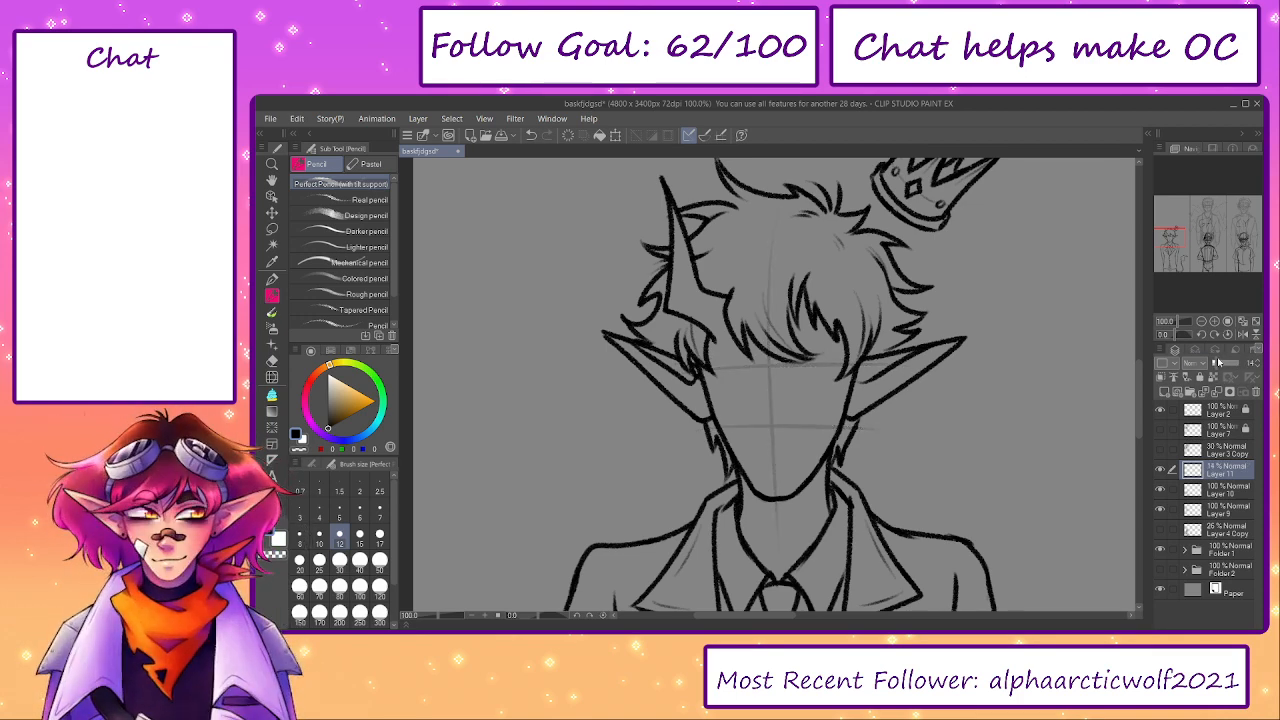
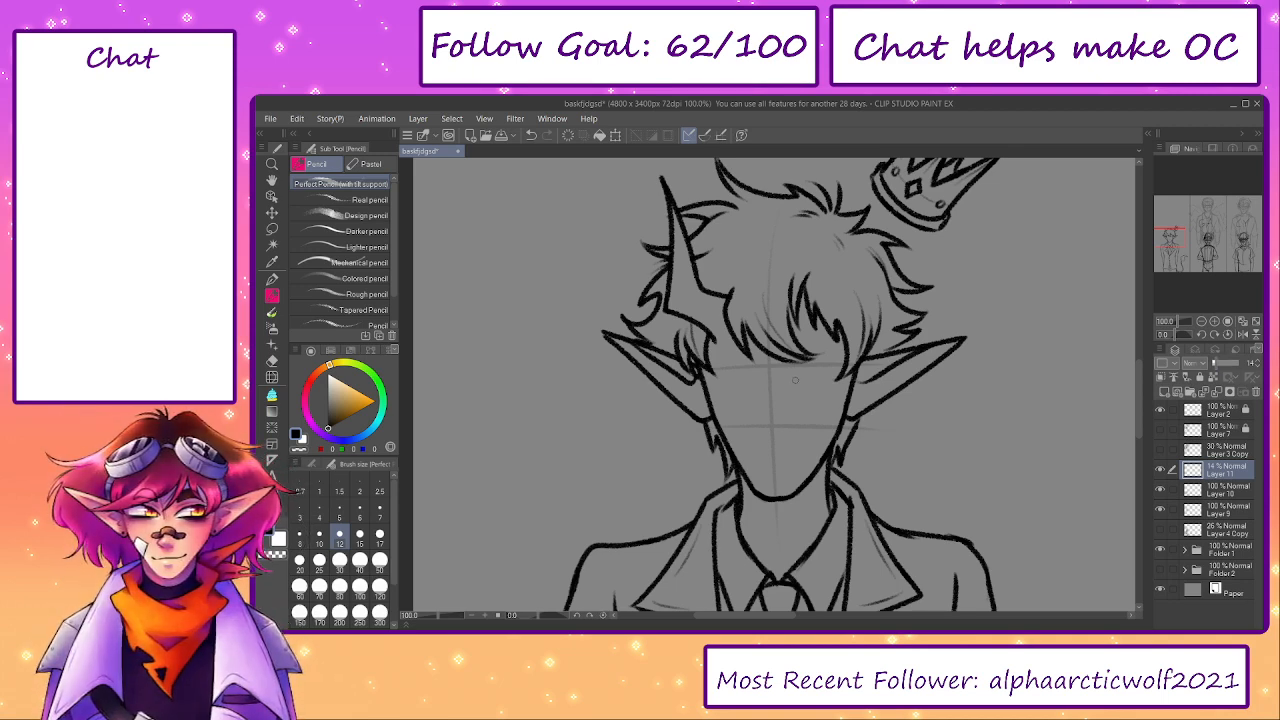
- On a new layer above the faint face guides, sketch the nose and a small closed mouth along the centre line
scroll(774, 403, up, 1)
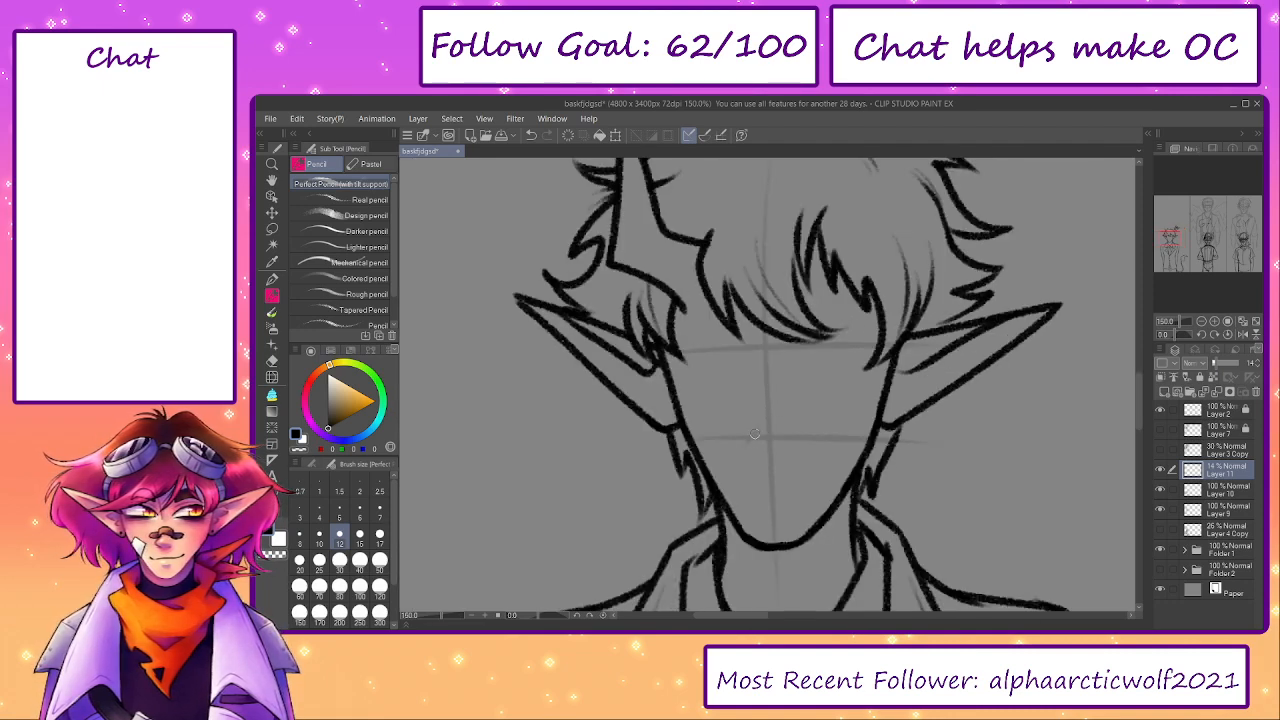
key(ctrl+shift+n)
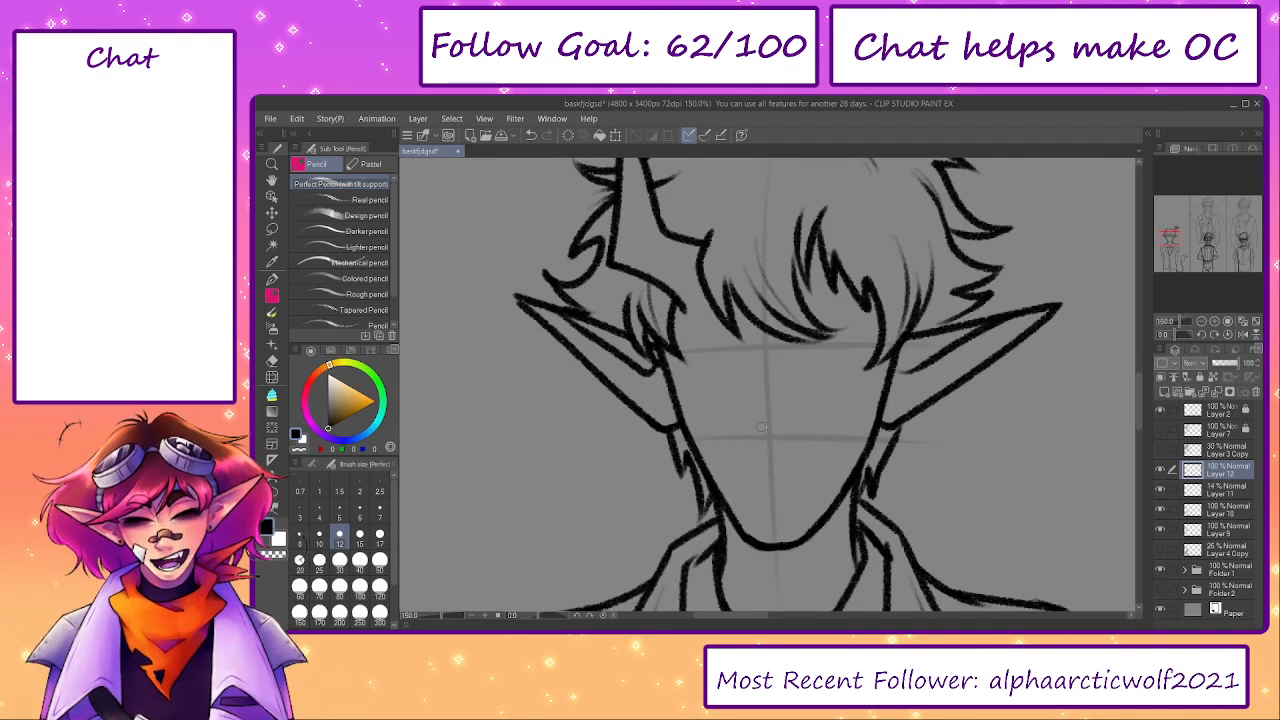
mouse_move(764, 425)
mouse_down()
mouse_move(741, 447)
mouse_move(796, 455)
mouse_up()
key(ctrl+z)
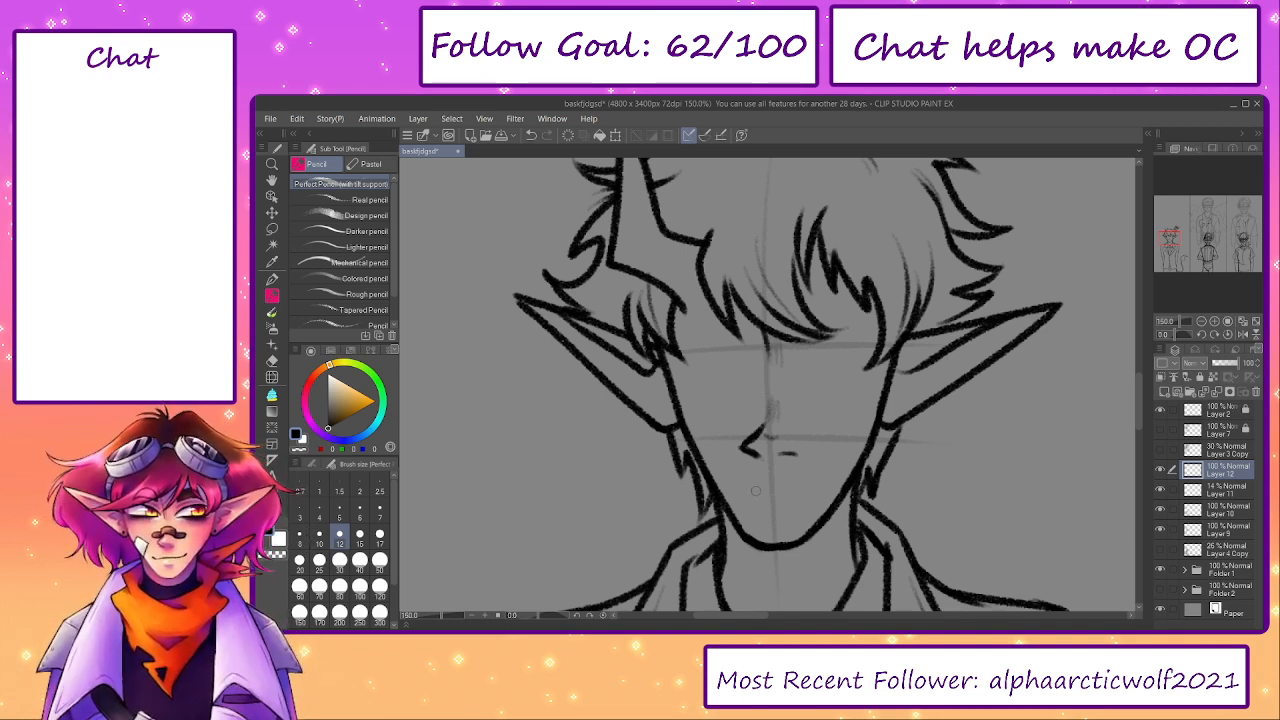
mouse_move(752, 490)
mouse_down()
mouse_move(810, 488)
mouse_move(769, 494)
mouse_move(800, 490)
mouse_move(797, 468)
mouse_up()
key(e)
key(p)
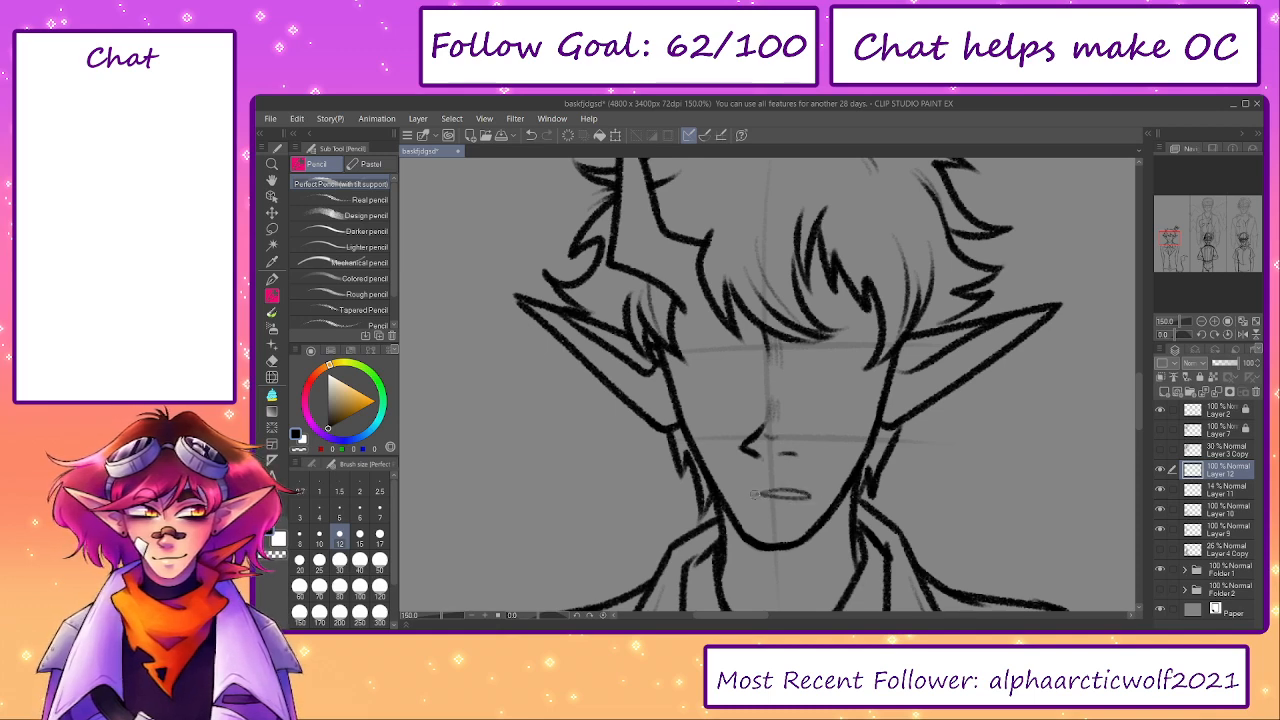
- Lasso the mouth, duplicate it, merge the copy back into the nose and mouth layer, and clear the selection
key(m)
mouse_move(778, 466)
mouse_down()
mouse_move(790, 514)
mouse_move(778, 470)
mouse_up()
mouse_move(861, 491)
mouse_down()
mouse_move(808, 508)
mouse_move(822, 480)
mouse_move(777, 514)
mouse_move(822, 478)
mouse_up()
click(740, 540)
click(668, 538)
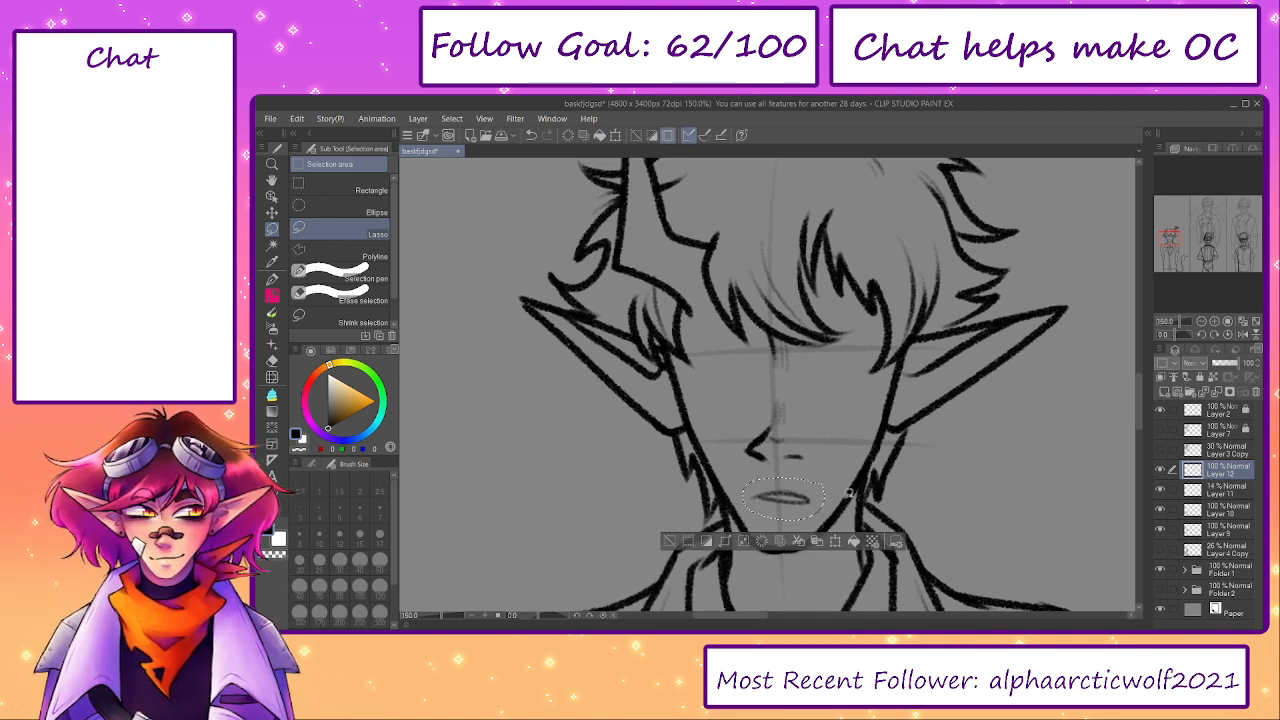
key(ctrl+c)
key(ctrl+v)
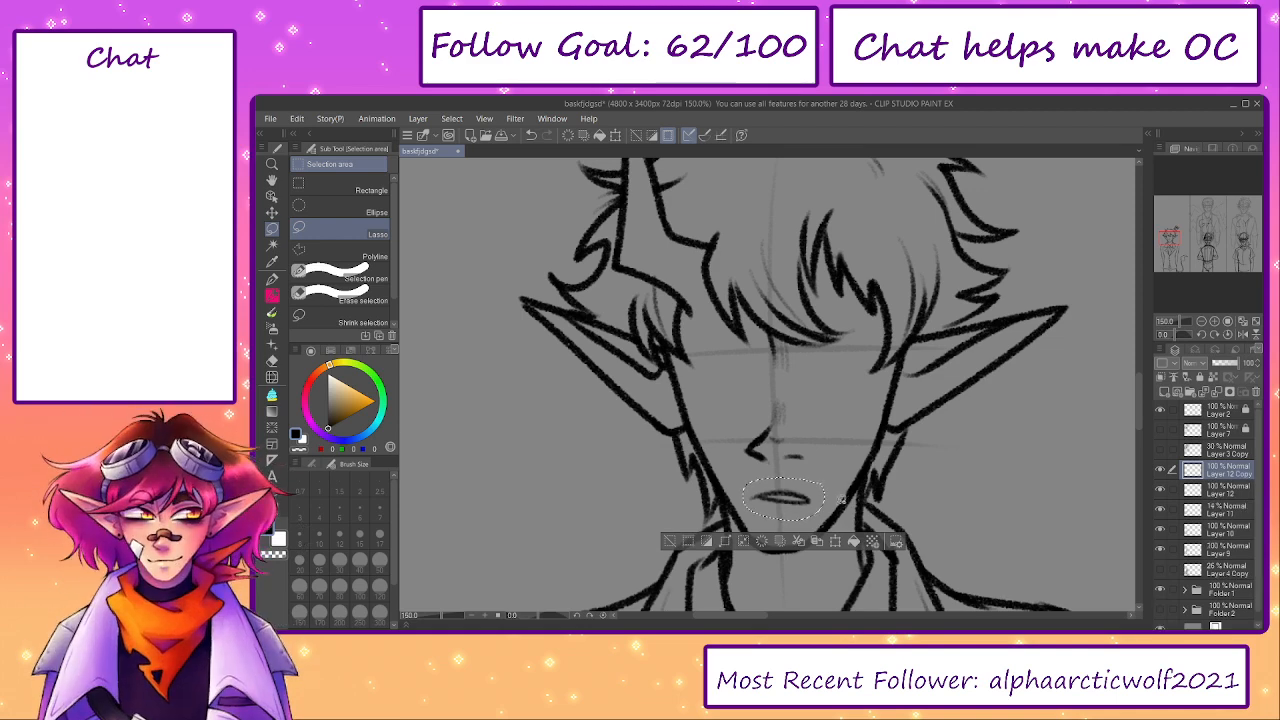
click(1216, 392)
click(668, 540)
- On another new layer, pencil the upper and lower lid of the eye on the crown's side of the face
key(p)
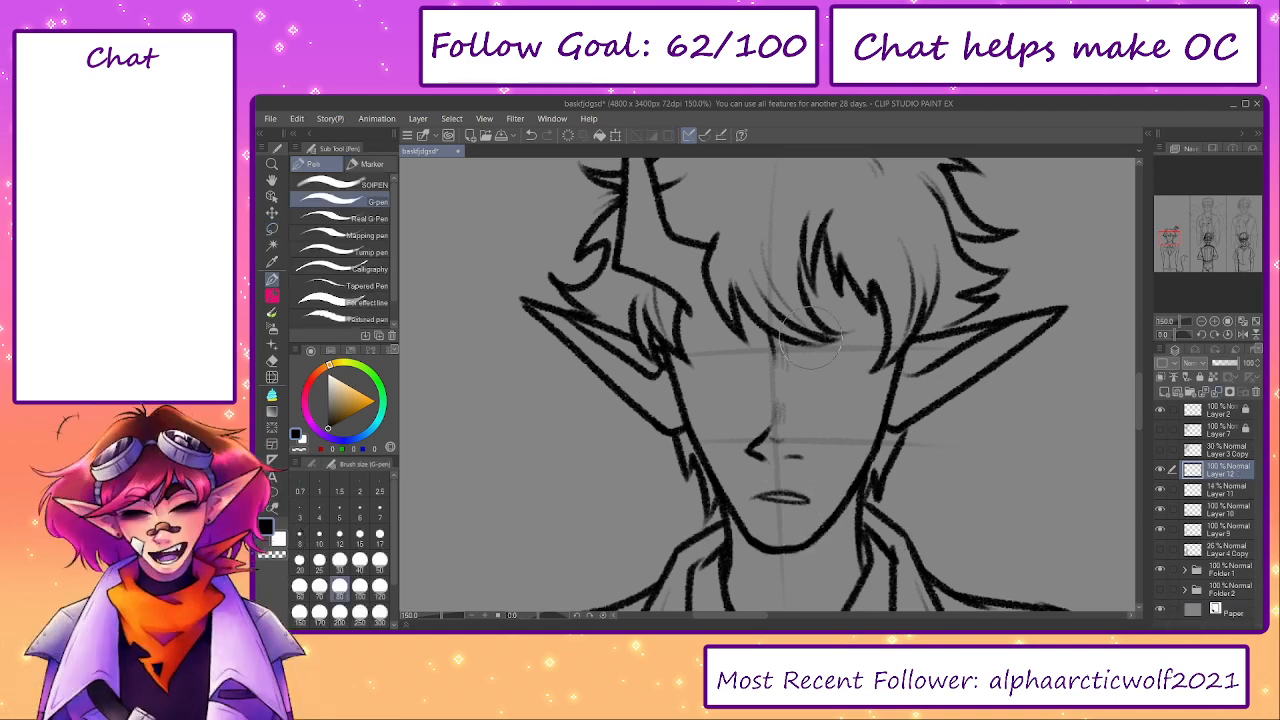
click(1163, 393)
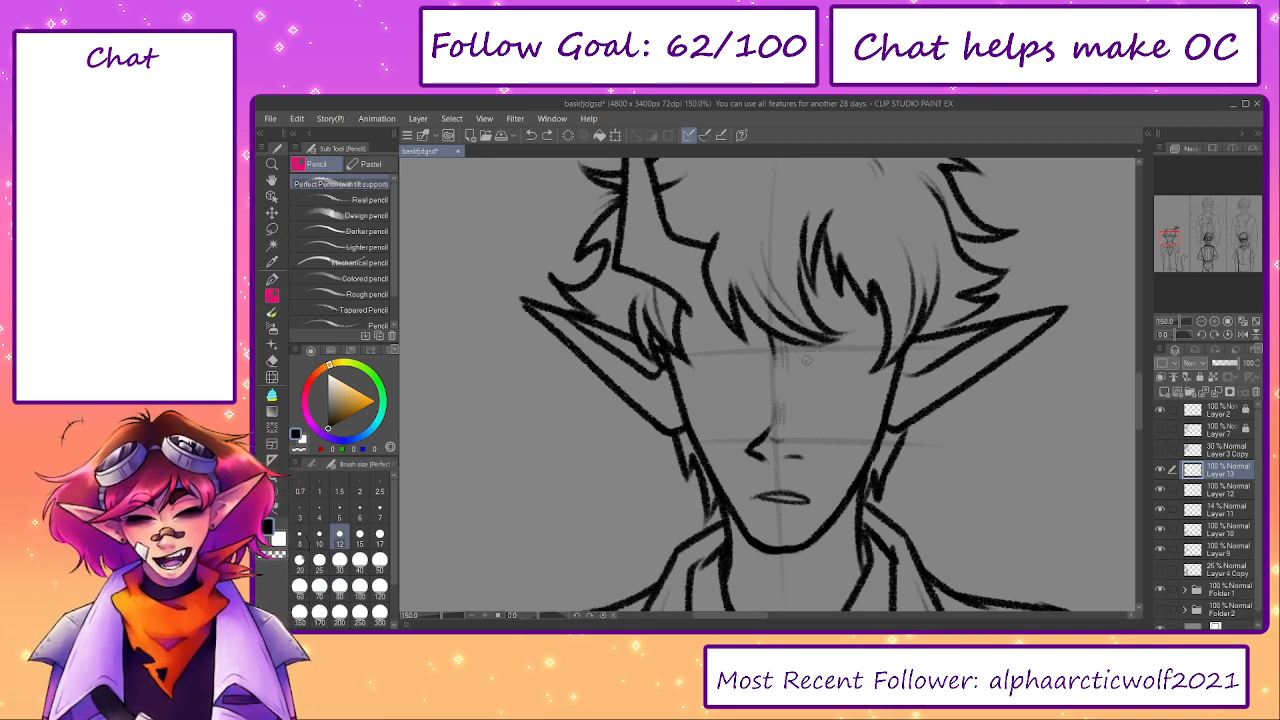
drag(812, 344, 878, 332)
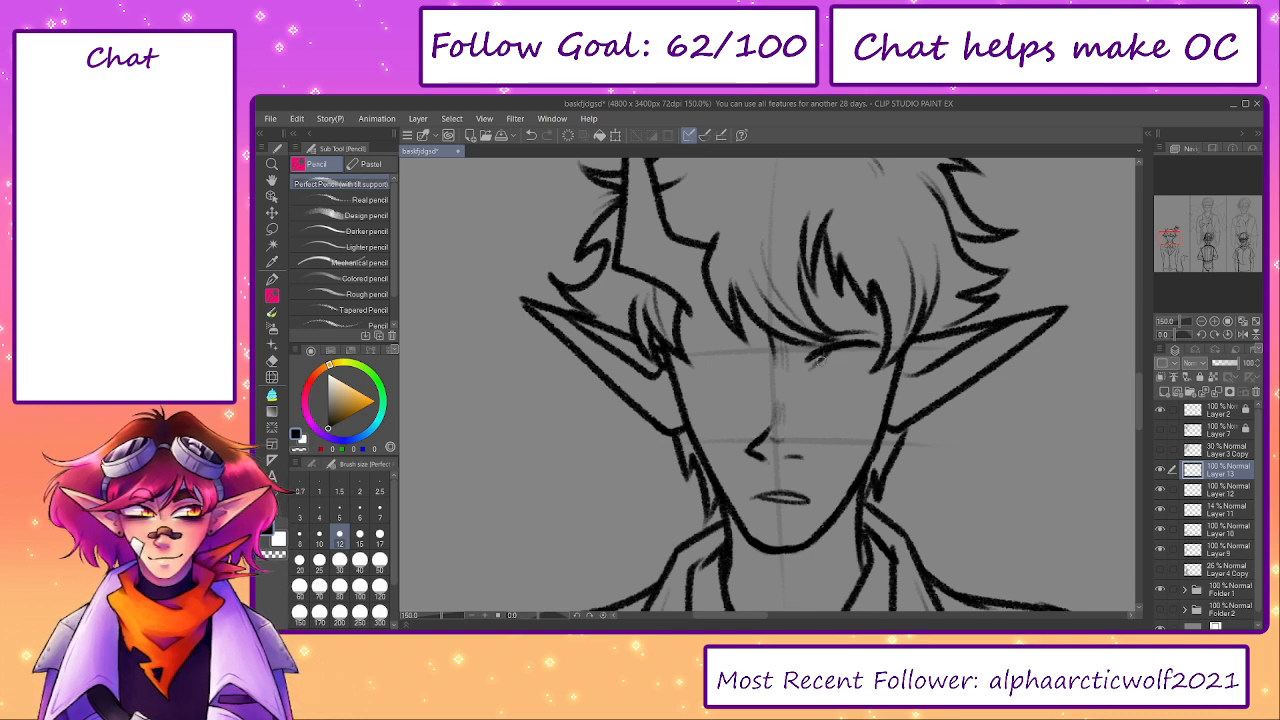
mouse_move(835, 343)
mouse_down()
mouse_move(801, 373)
mouse_move(866, 377)
mouse_up()
key(ctrl+z)
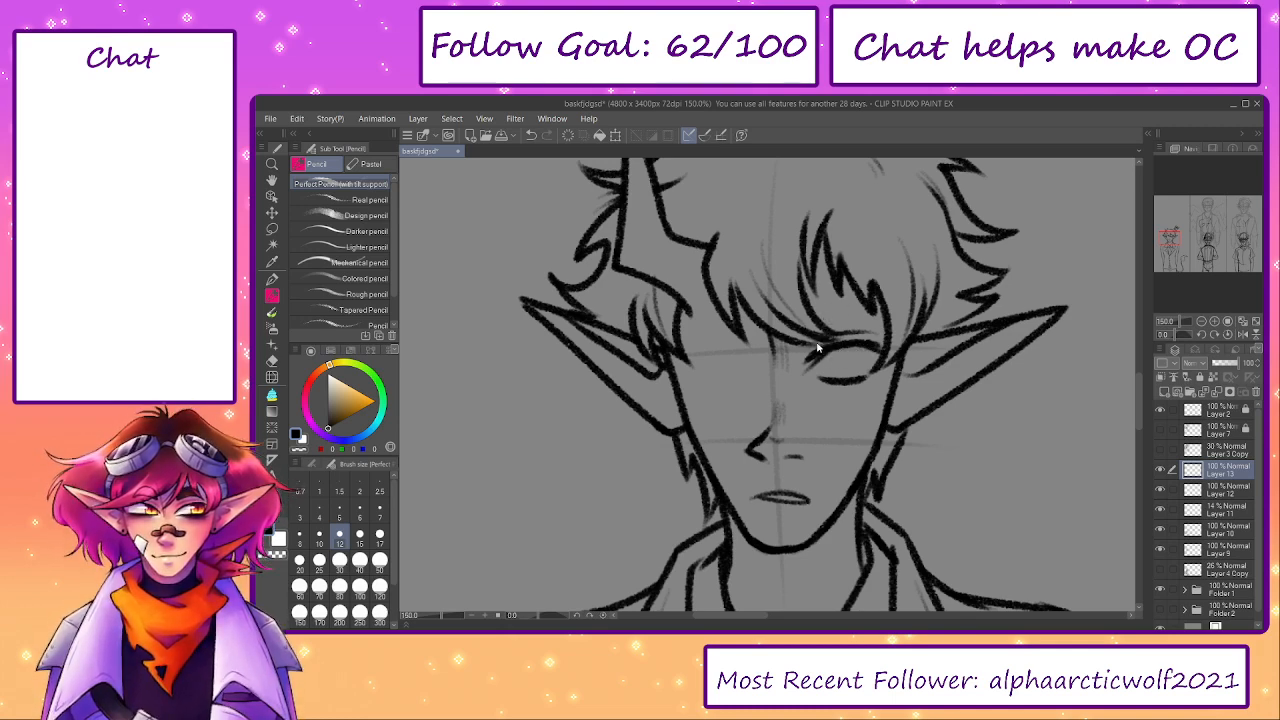
key(ctrl+z)
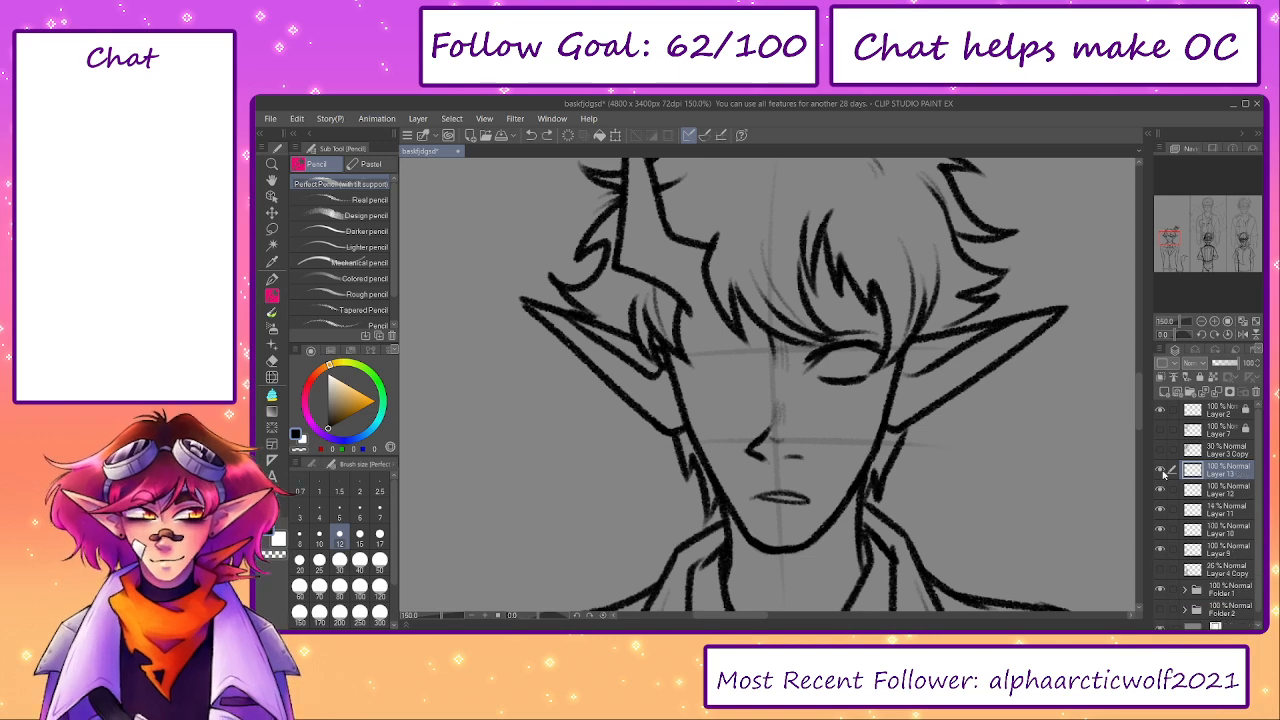
click(1162, 471)
click(1162, 471)
- Duplicate the eye layer, mirror the copy into place on the other side of the nose, and merge it down
key(ctrl+c)
key(ctrl+v)
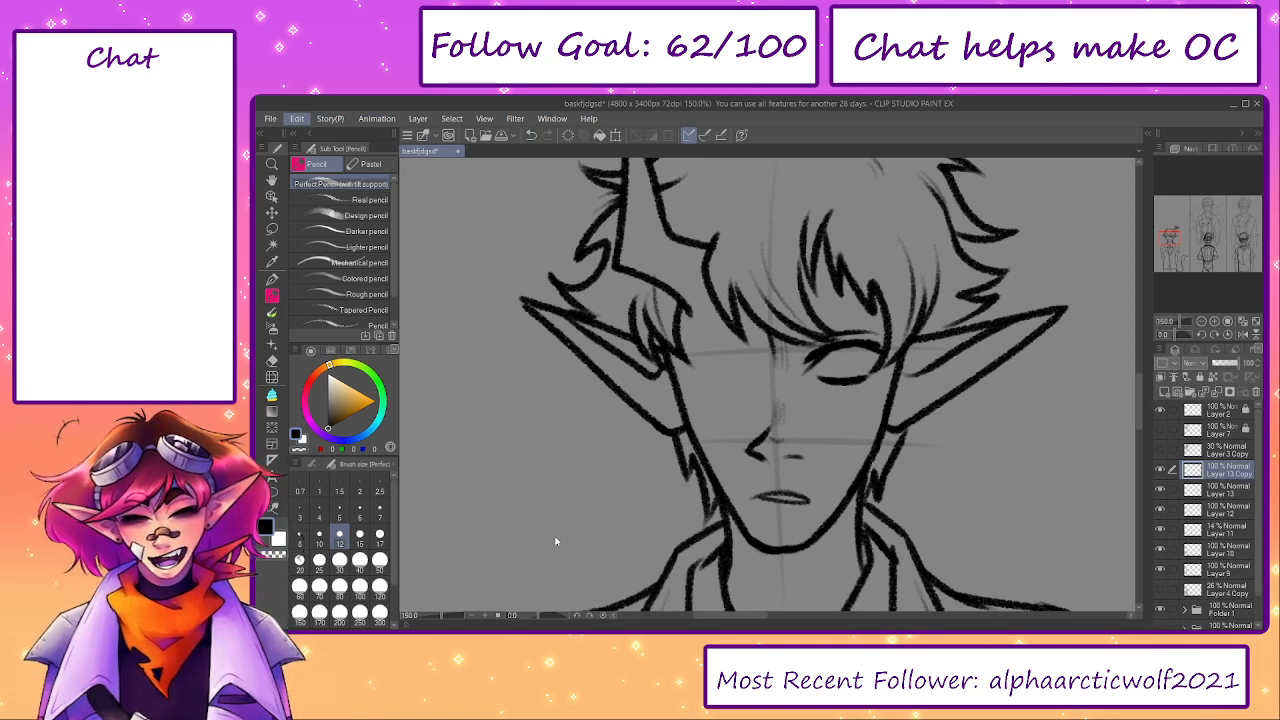
key(ctrl+t)
drag(850, 377, 731, 380)
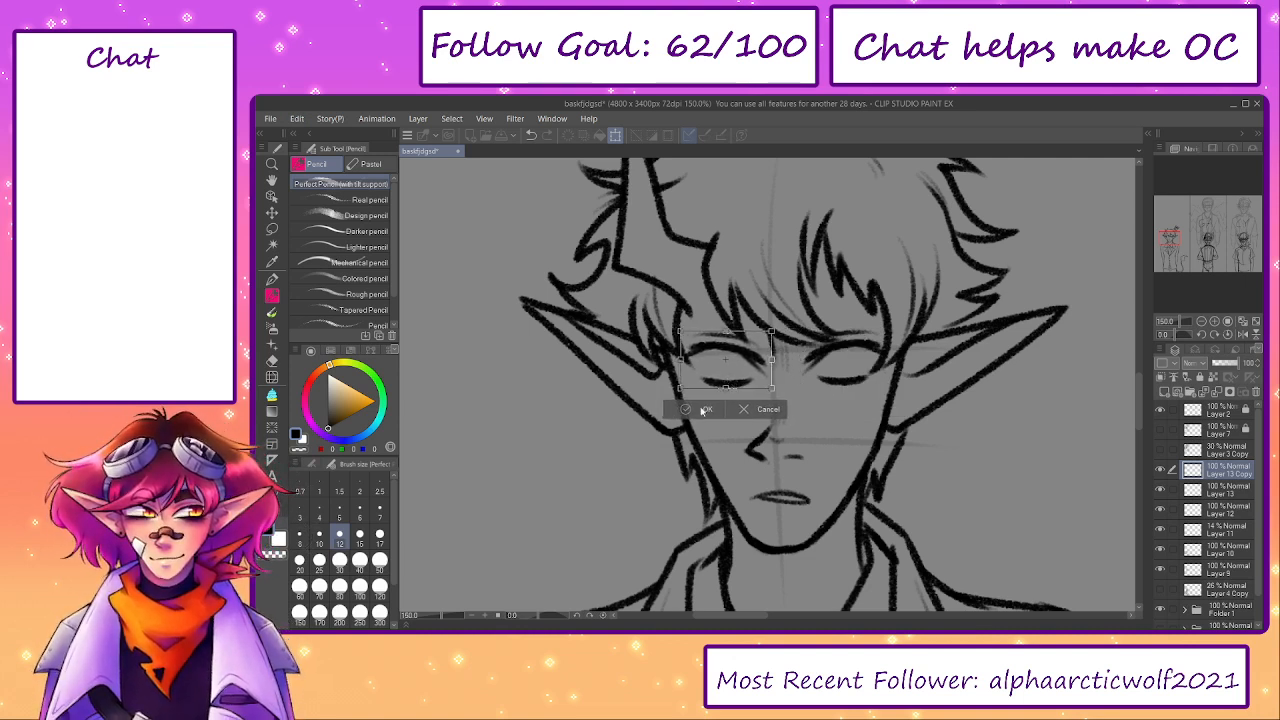
click(705, 410)
key(ctrl+e)
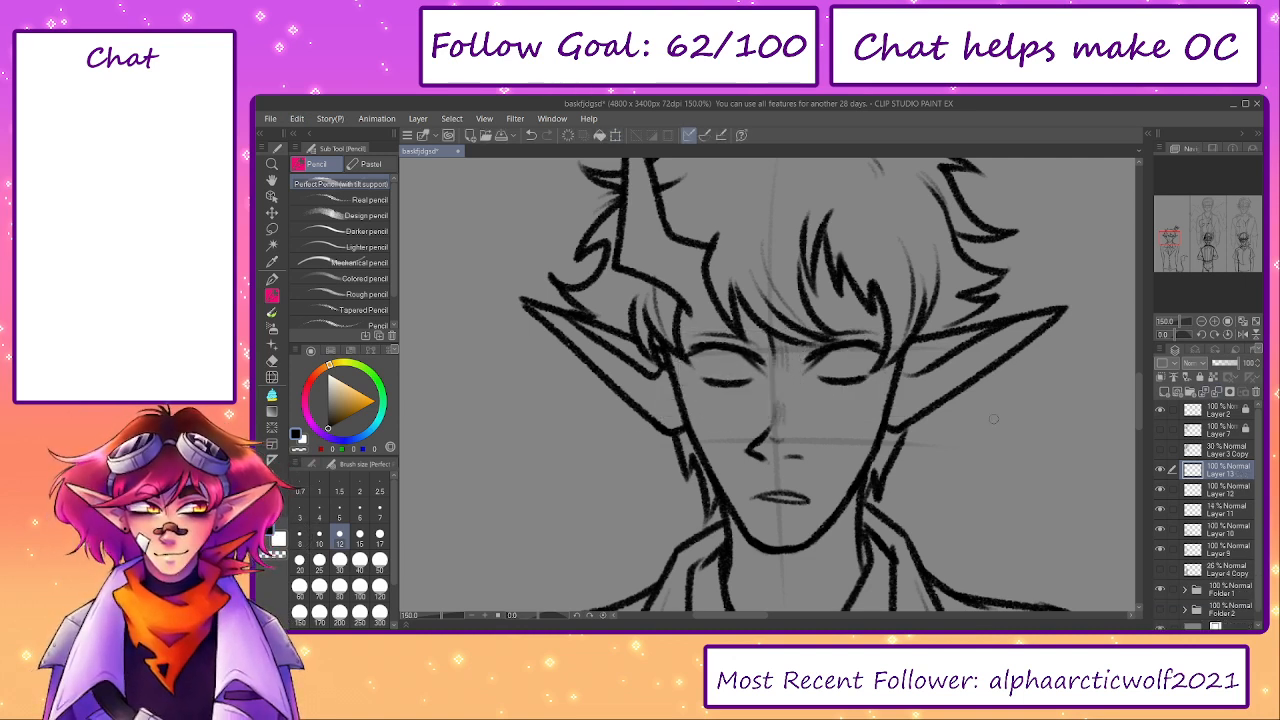
- Fine-tune the placement of the eyes with Transform, including a lasso selection of the eye on the crown's side
click(1161, 472)
drag(966, 428, 959, 438)
key(ctrl+t)
click(736, 418)
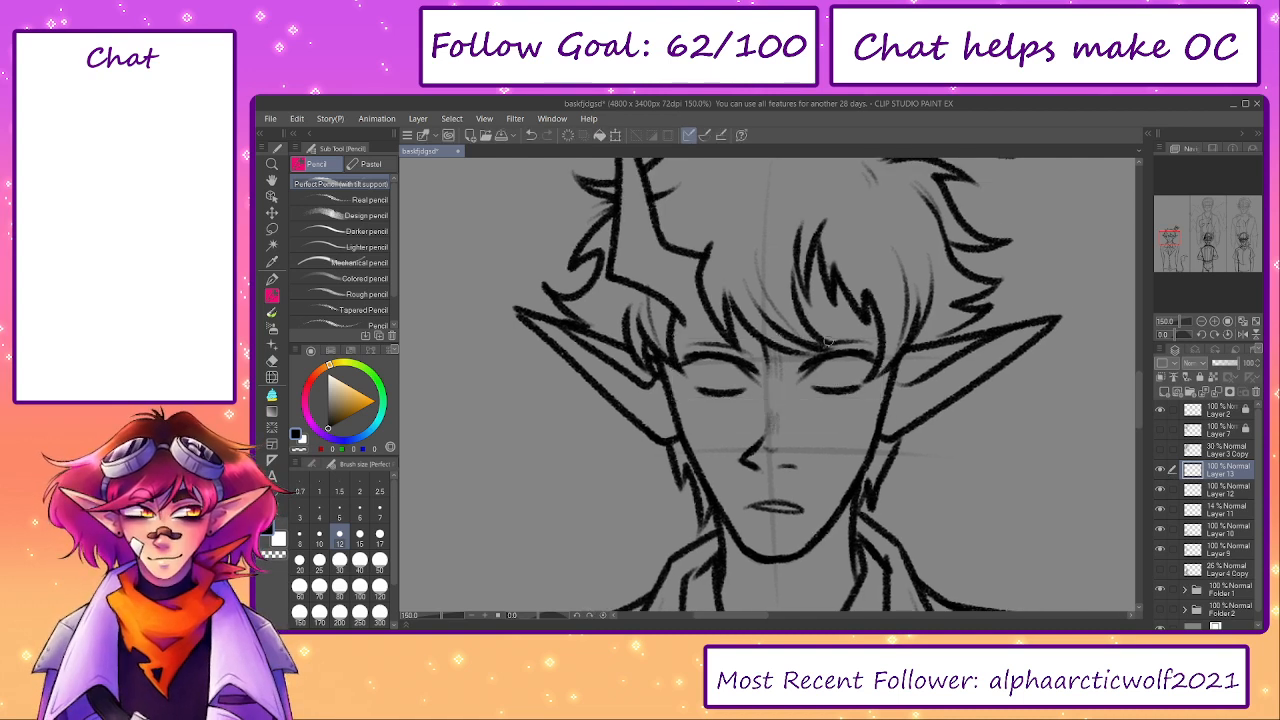
key(m)
drag(790, 377, 786, 385)
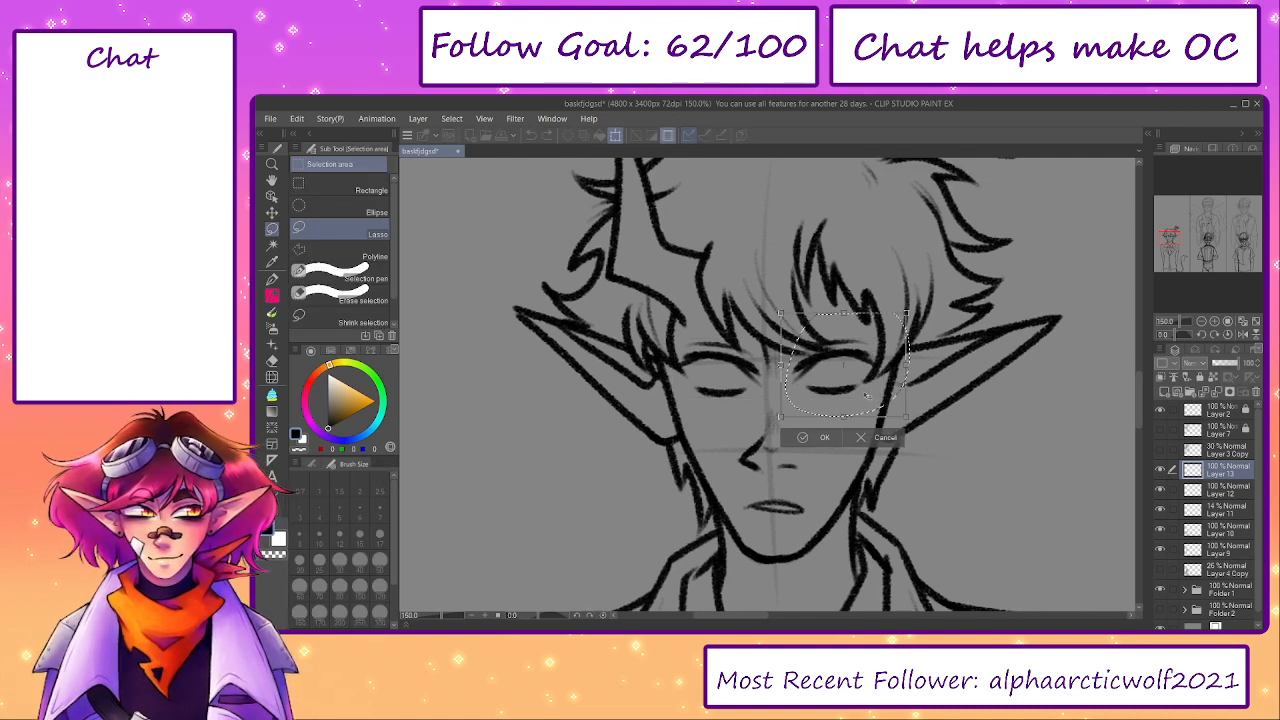
click(767, 439)
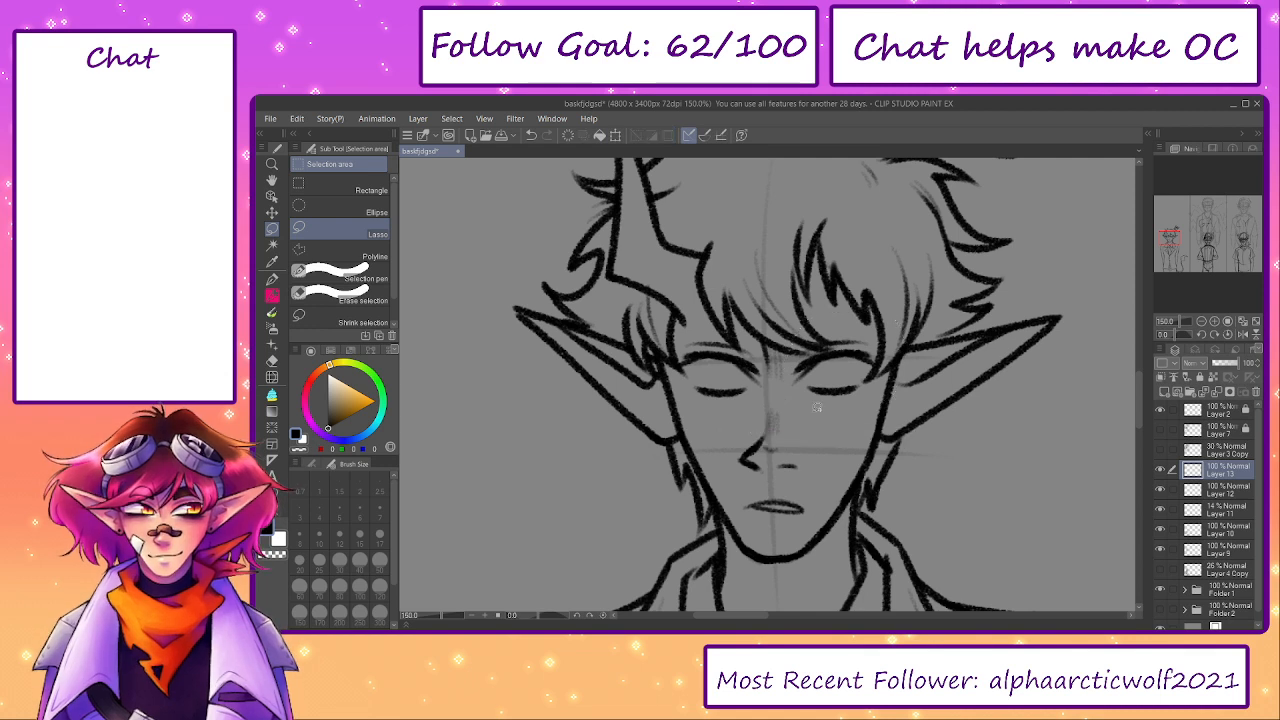
key(ctrl+t)
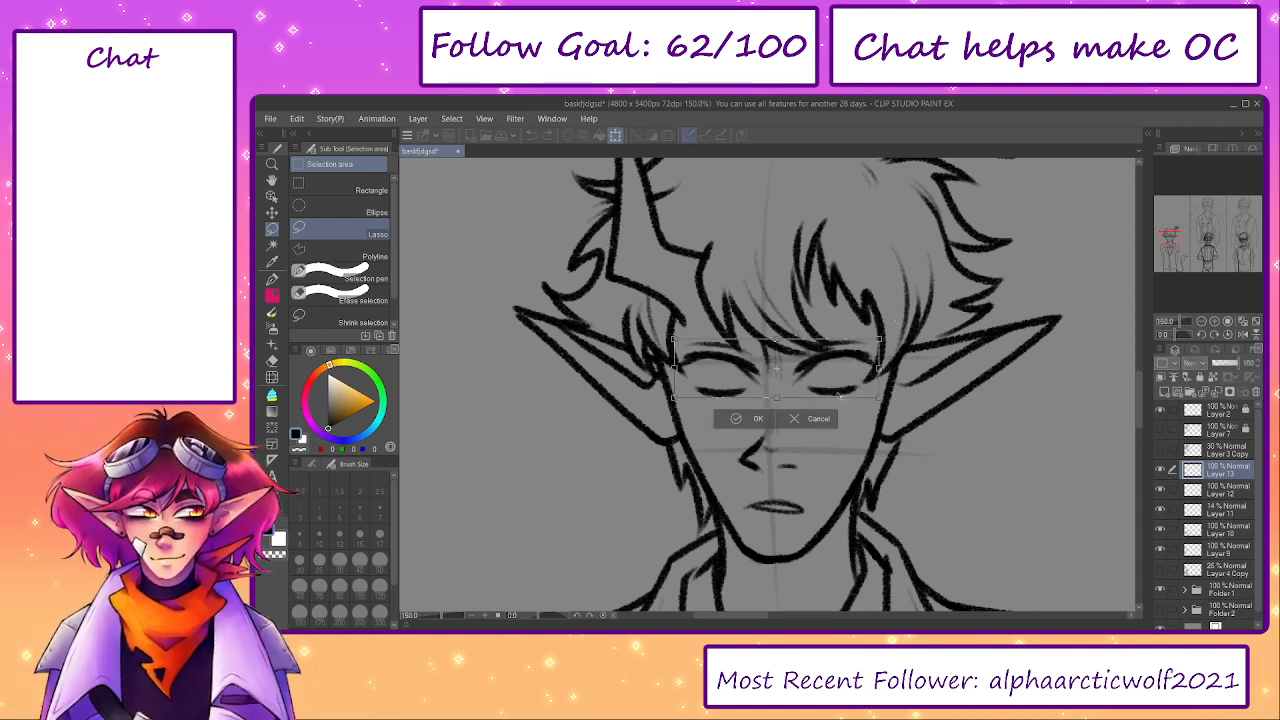
click(741, 422)
- Pencil straight, low eyebrows above both eyes and add two empty layers above the eye layer
key(p)
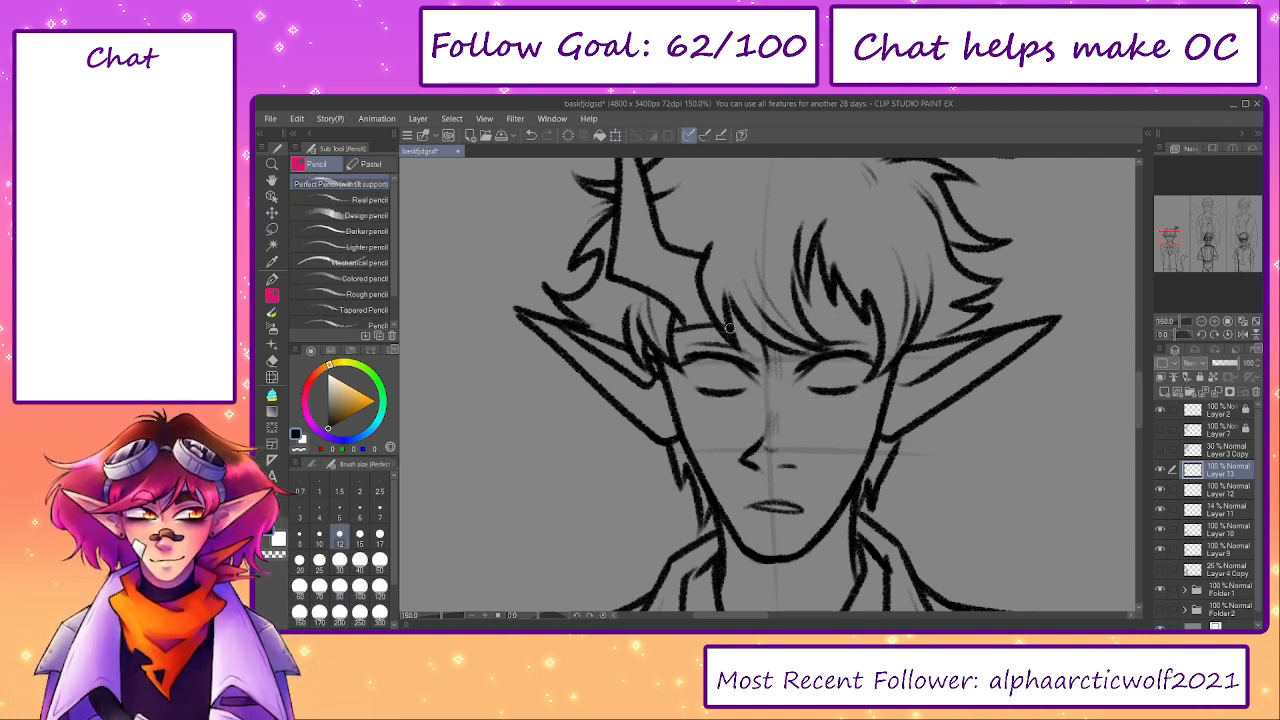
mouse_move(672, 326)
mouse_down()
mouse_move(750, 342)
mouse_move(876, 330)
mouse_move(800, 337)
mouse_move(862, 331)
mouse_up()
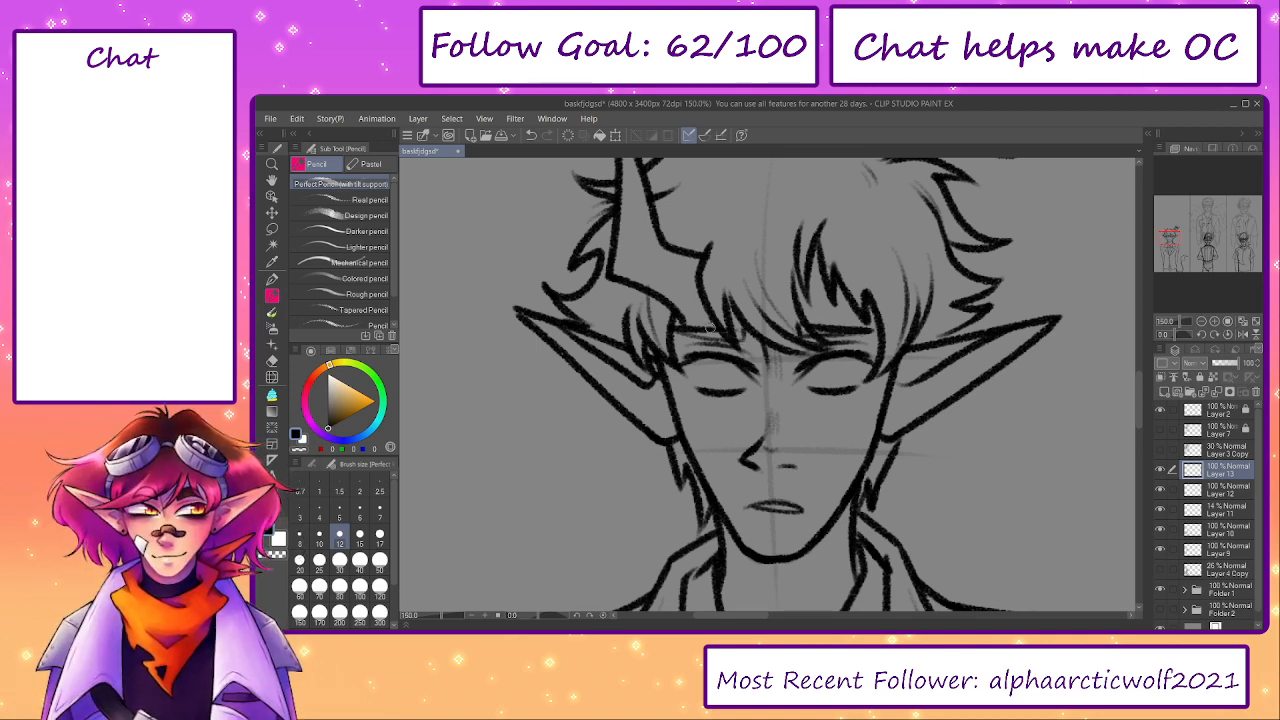
mouse_move(725, 328)
mouse_down()
mouse_move(670, 324)
mouse_move(728, 339)
mouse_up()
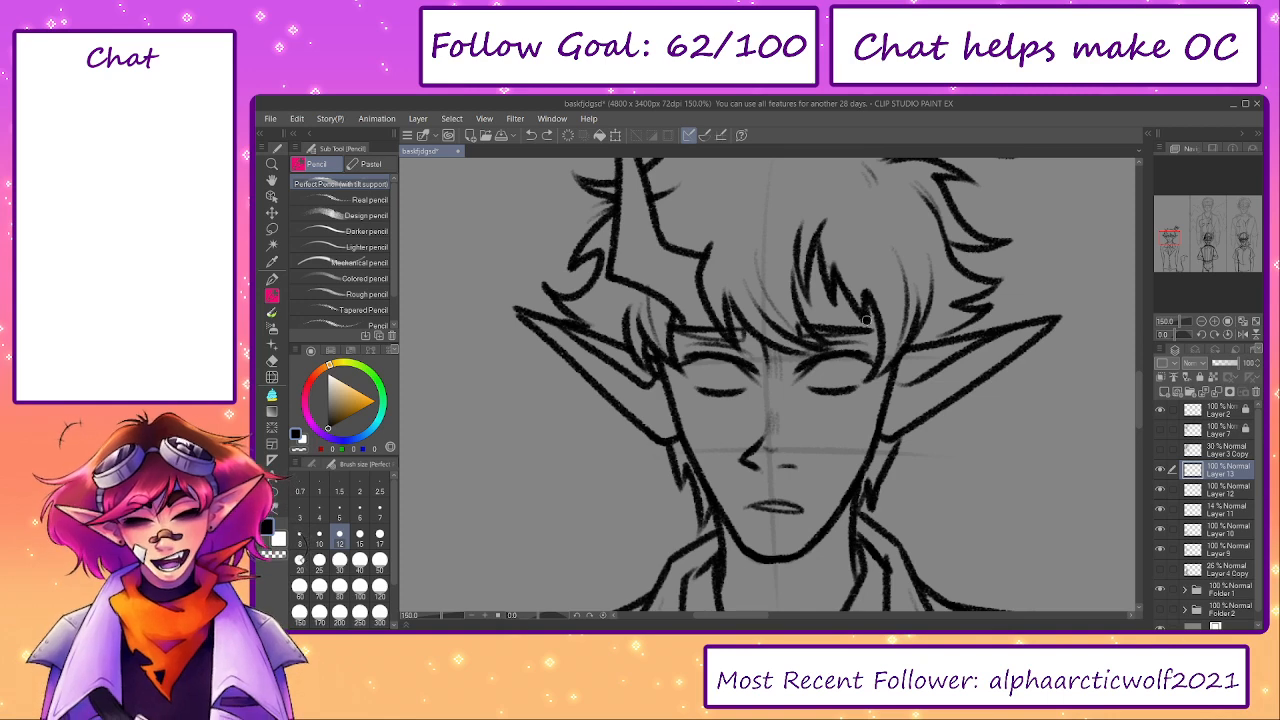
click(1160, 469)
click(1160, 469)
key(e)
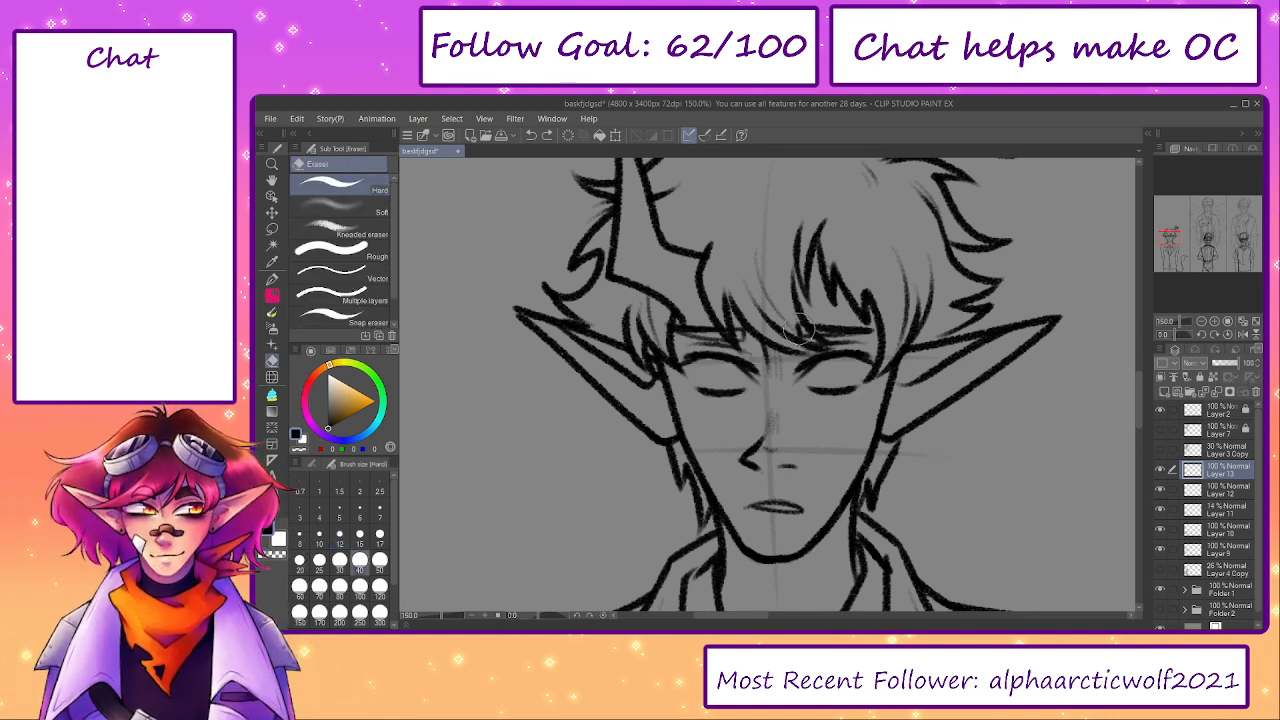
double_click(1164, 392)
- Sketch a trial pair of eyes with upper and lower lids in the blank area beside the head
key(p)
drag(989, 381, 774, 335)
drag(910, 389, 824, 416)
drag(976, 386, 1074, 408)
drag(988, 424, 1052, 440)
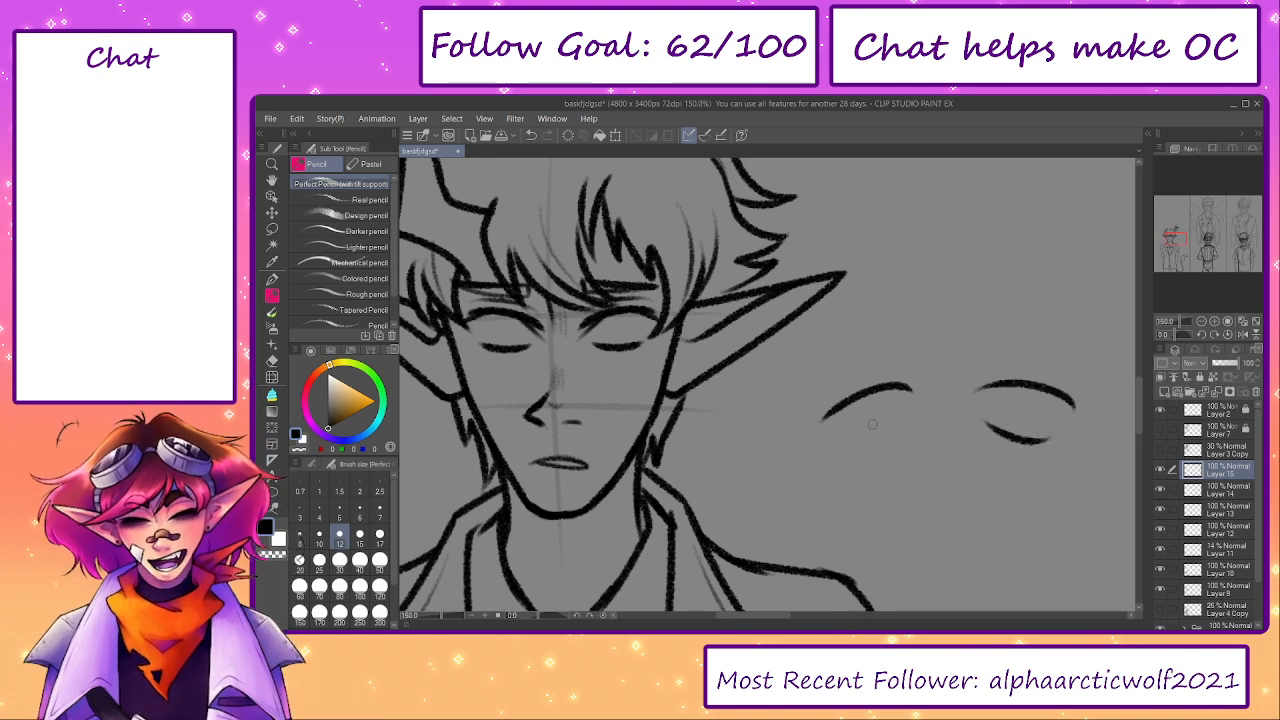
drag(838, 436, 893, 429)
- Try inward-slanting angry eyebrows over the trial eyes and undo them
mouse_move(976, 378)
mouse_down()
mouse_move(871, 363)
mouse_move(933, 340)
mouse_move(878, 368)
mouse_up()
mouse_move(817, 340)
mouse_down()
mouse_move(737, 318)
mouse_move(765, 368)
mouse_up()
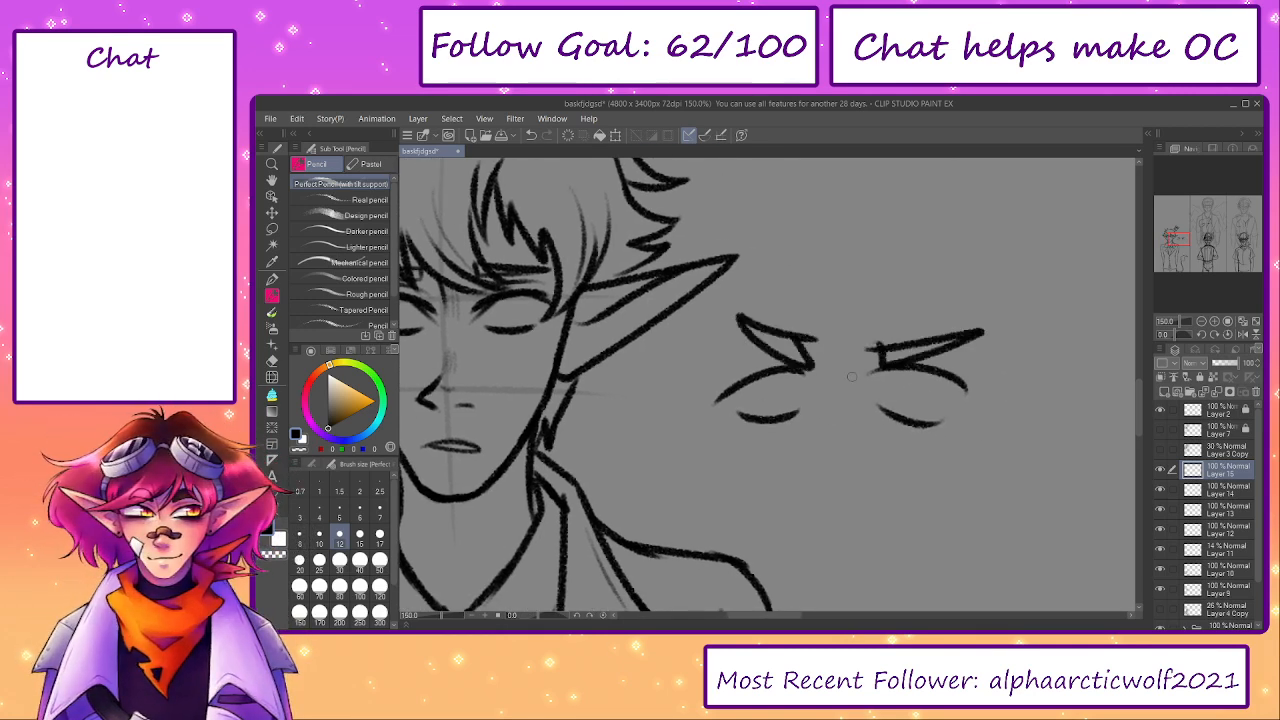
key(ctrl+z)
key(ctrl+z)
key(ctrl+z)
key(ctrl+z)
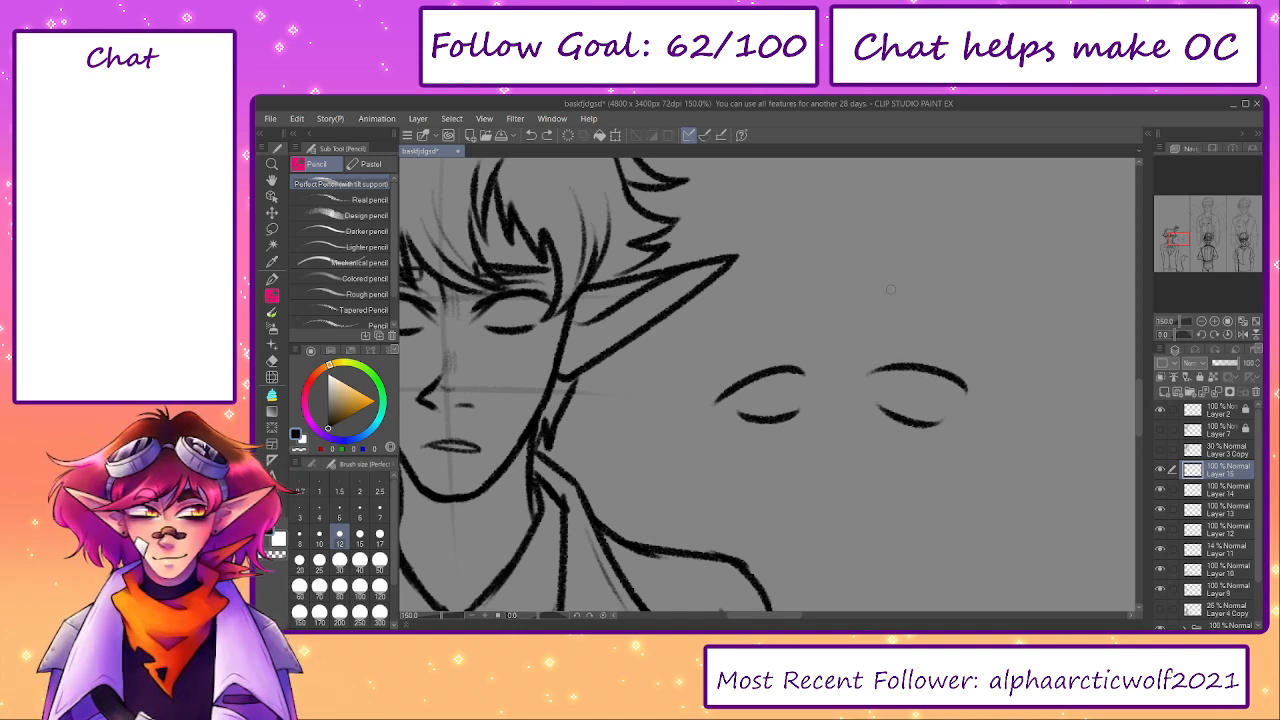
- Try downturned and arched eyebrow shapes over the trial eyes, erasing part of the sketch nearest the ear
mouse_move(890, 313)
mouse_down()
mouse_move(915, 338)
mouse_move(996, 364)
mouse_up()
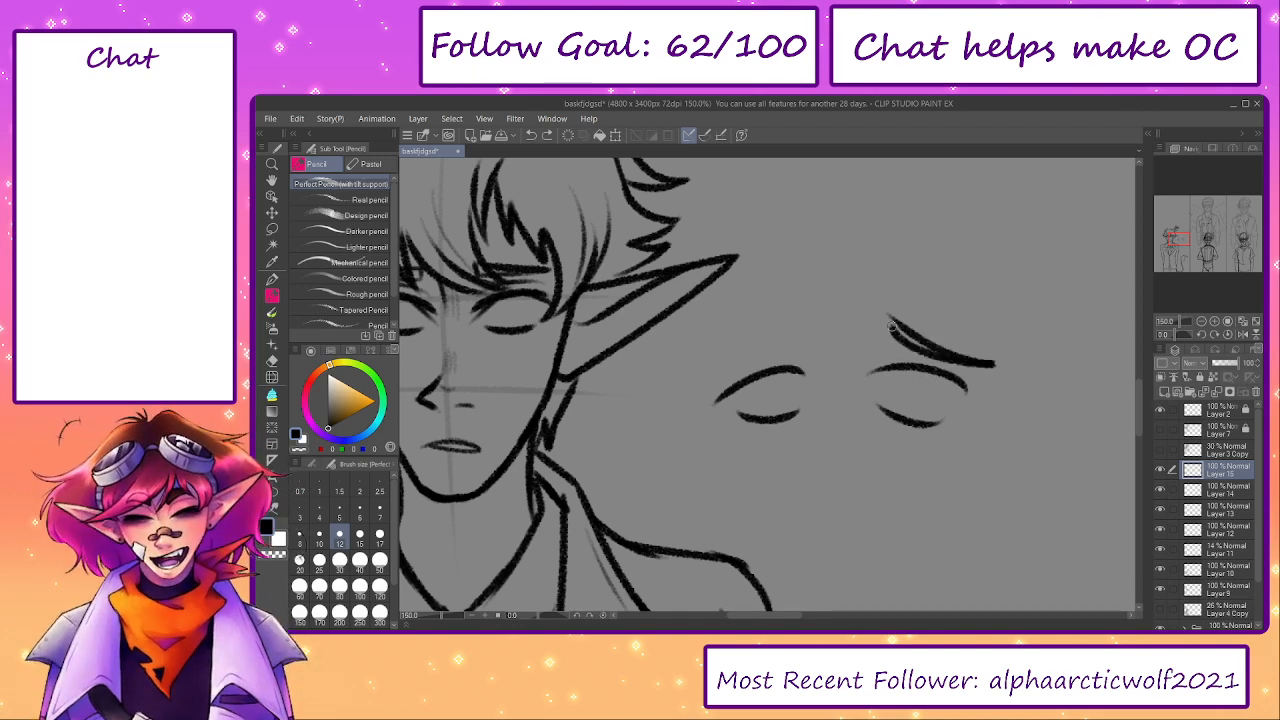
drag(784, 324, 786, 328)
key(ctrl+z)
key(ctrl+z)
mouse_move(868, 310)
mouse_down()
mouse_move(972, 296)
mouse_move(994, 346)
mouse_up()
drag(784, 311, 806, 328)
mouse_move(998, 348)
mouse_down()
mouse_move(869, 325)
mouse_move(905, 300)
mouse_up()
key(e)
mouse_move(766, 308)
mouse_down()
mouse_move(780, 291)
mouse_move(837, 333)
mouse_move(762, 376)
mouse_up()
- Lasso the whole trial eye sketch beside the head, delete it, and clear the selection
key(m)
mouse_move(885, 260)
mouse_down()
mouse_move(755, 284)
mouse_move(870, 262)
mouse_up()
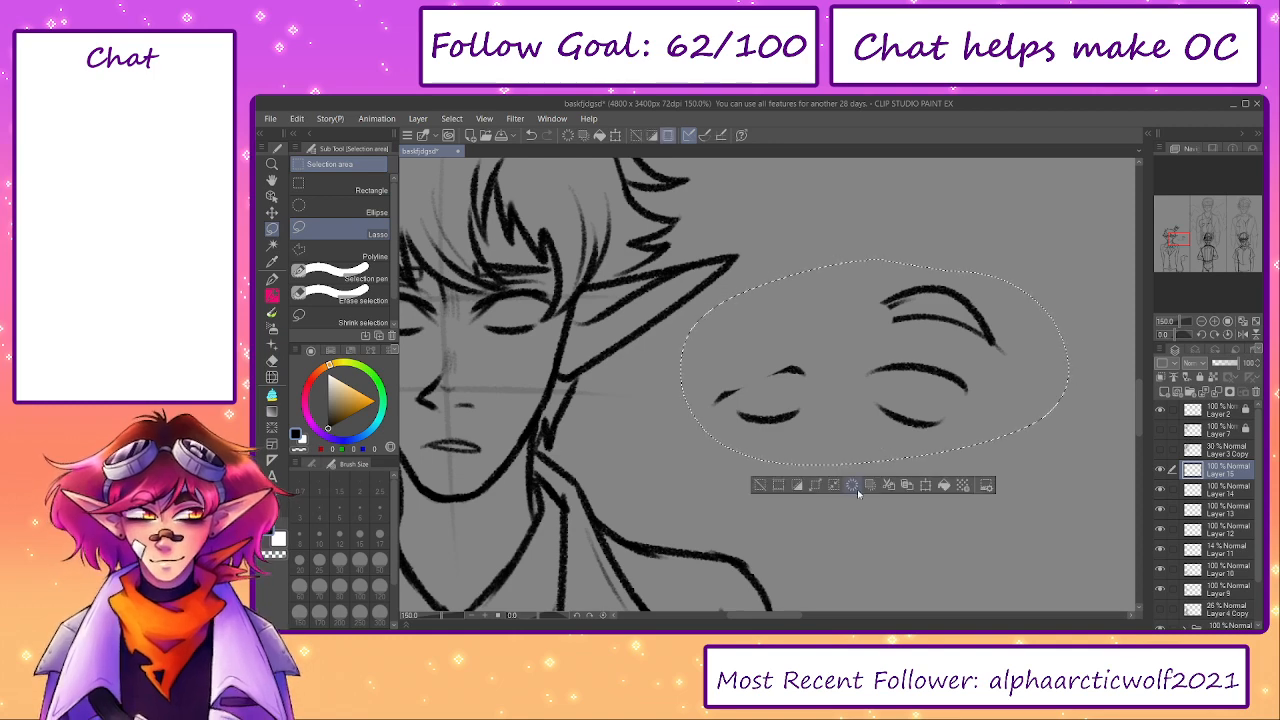
click(857, 489)
click(764, 488)
- Pencil the iris outlines between the lids of both eyes and add faint creases beneath the eyes
drag(590, 398, 895, 424)
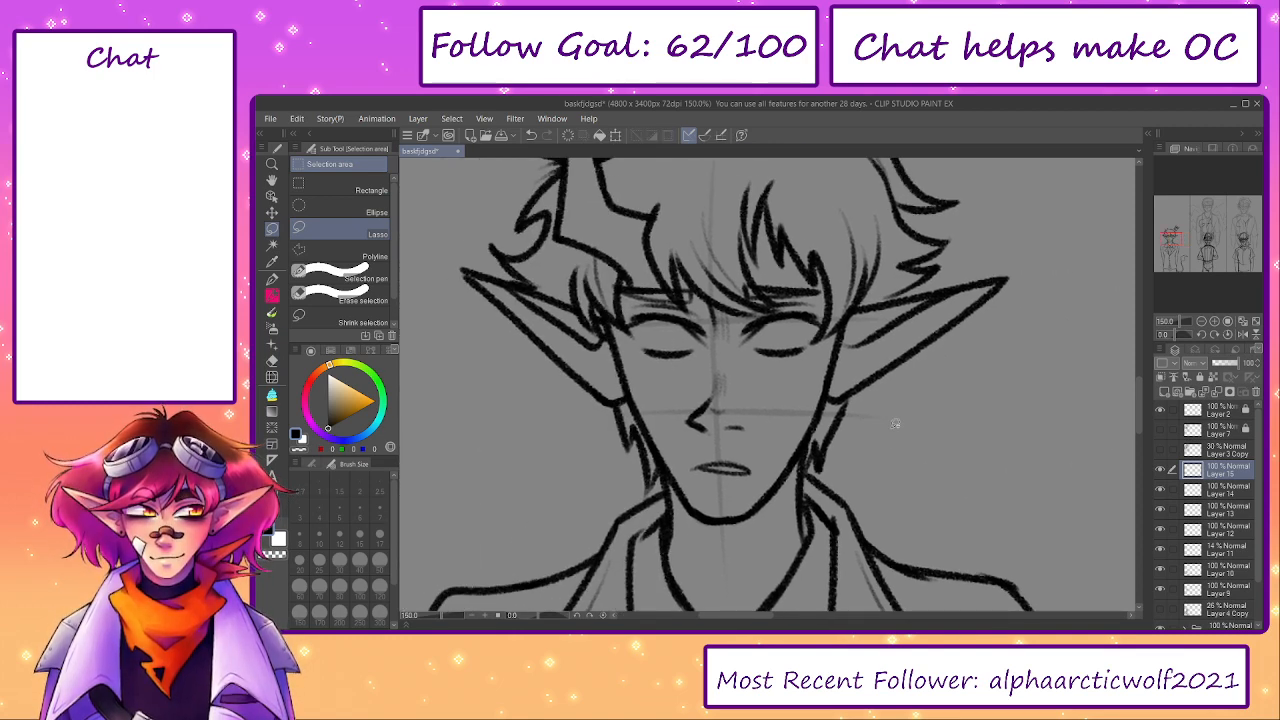
key(p)
drag(758, 326, 787, 321)
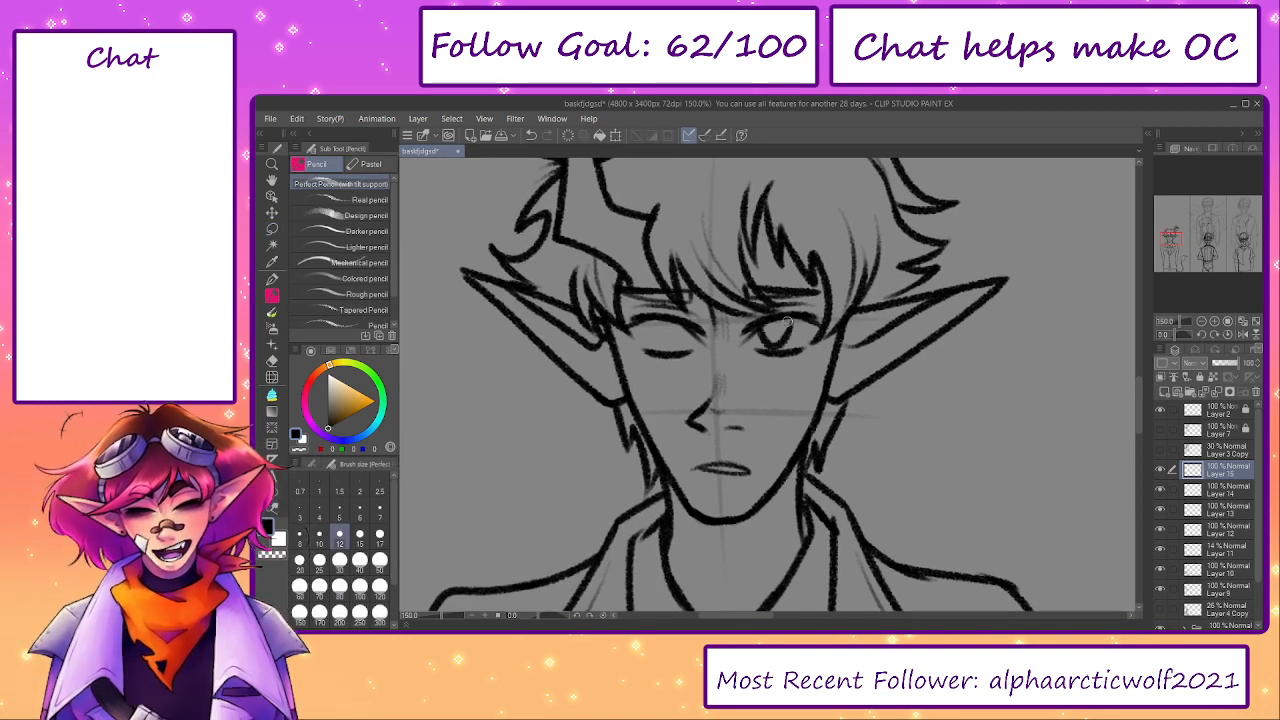
key(ctrl+z)
key(ctrl+z)
mouse_move(663, 321)
mouse_down()
mouse_move(671, 352)
mouse_move(686, 348)
mouse_move(686, 326)
mouse_move(675, 355)
mouse_move(686, 320)
mouse_up()
key(ctrl+z)
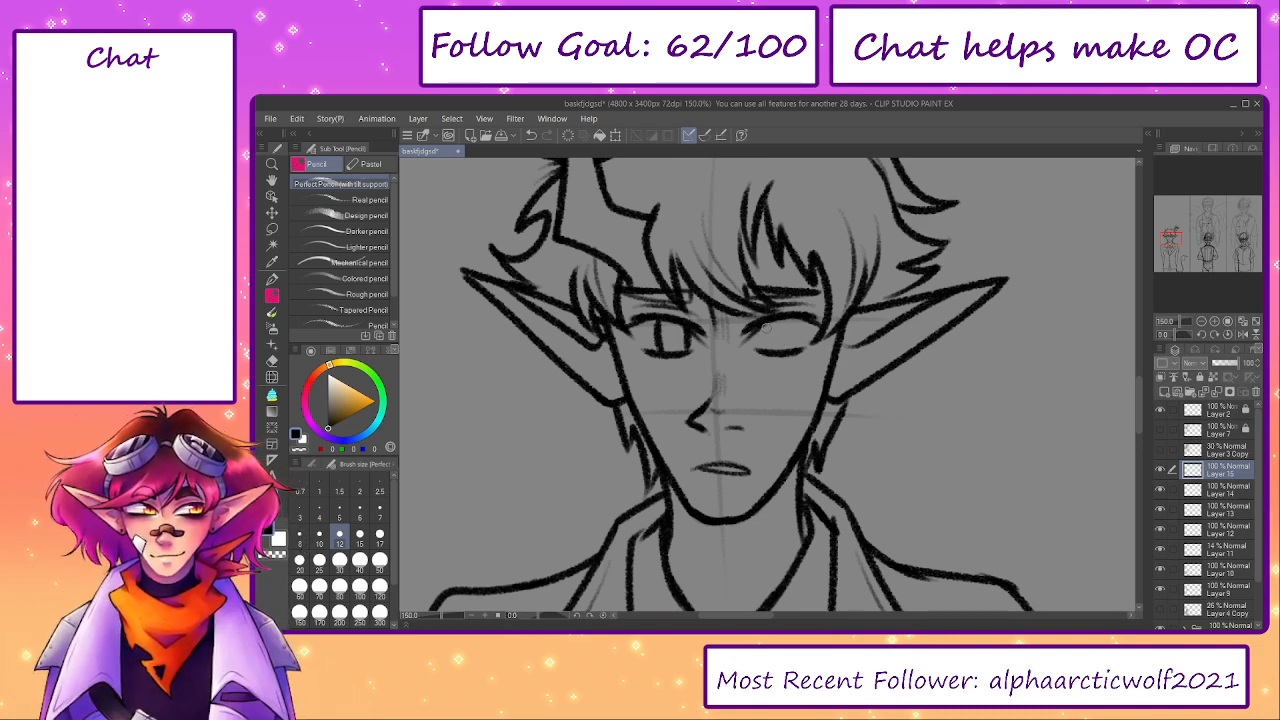
mouse_move(767, 321)
mouse_down()
mouse_move(768, 349)
mouse_move(794, 318)
mouse_move(792, 348)
mouse_up()
key(ctrl+z)
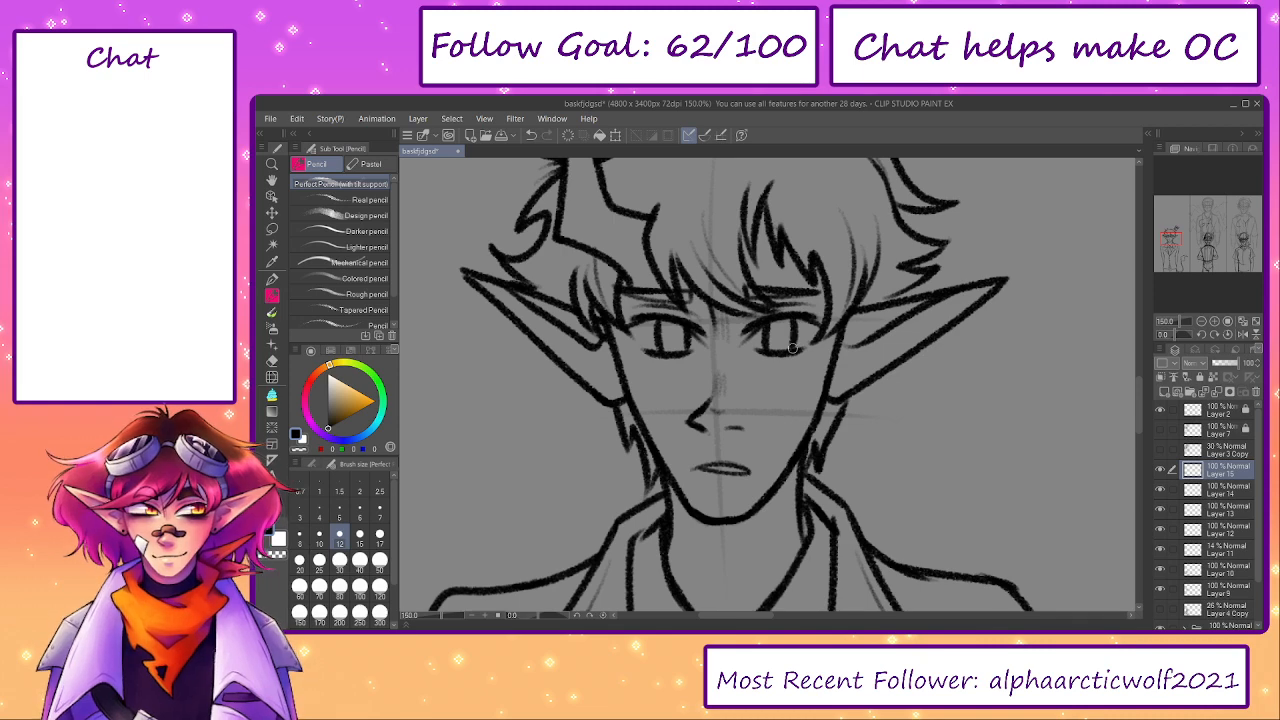
drag(813, 421, 845, 482)
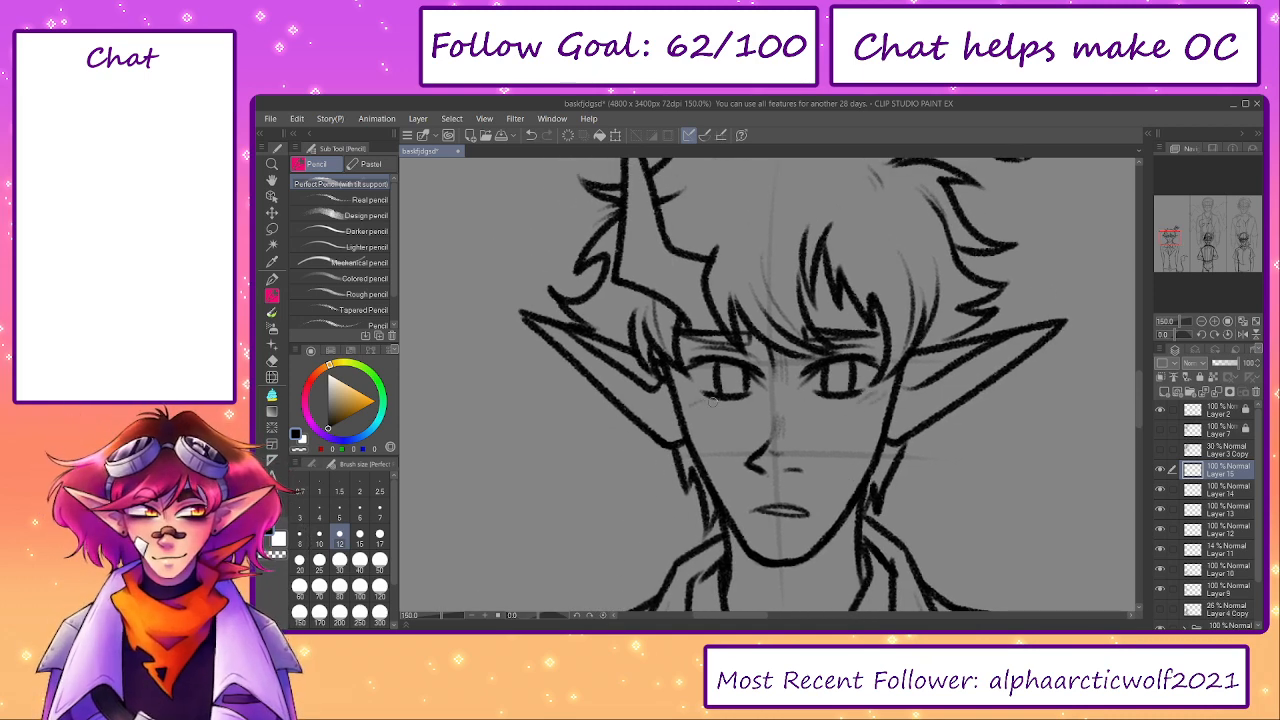
- Merge the iris layer down into the empty layer below it and toggle its visibility to check the eyes
drag(1177, 322, 1179, 322)
click(1243, 322)
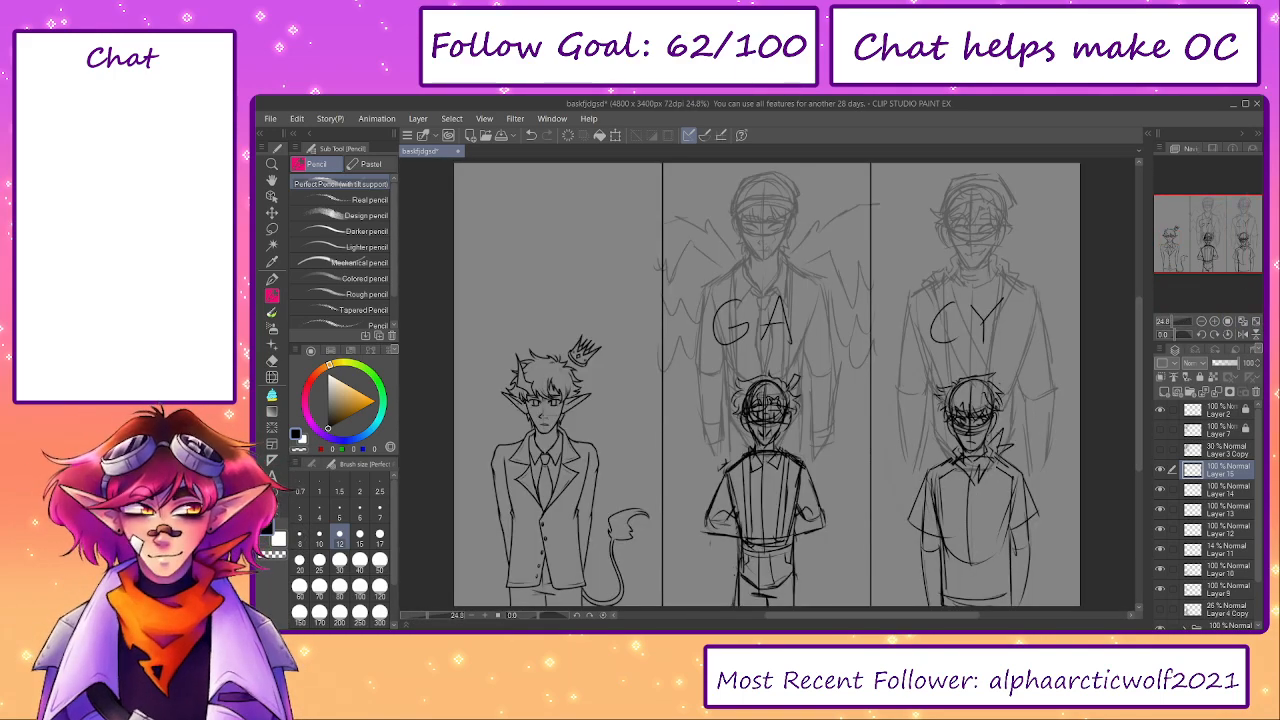
scroll(492, 404, up, 5)
drag(866, 432, 893, 439)
click(1161, 470)
click(1161, 470)
click(1217, 392)
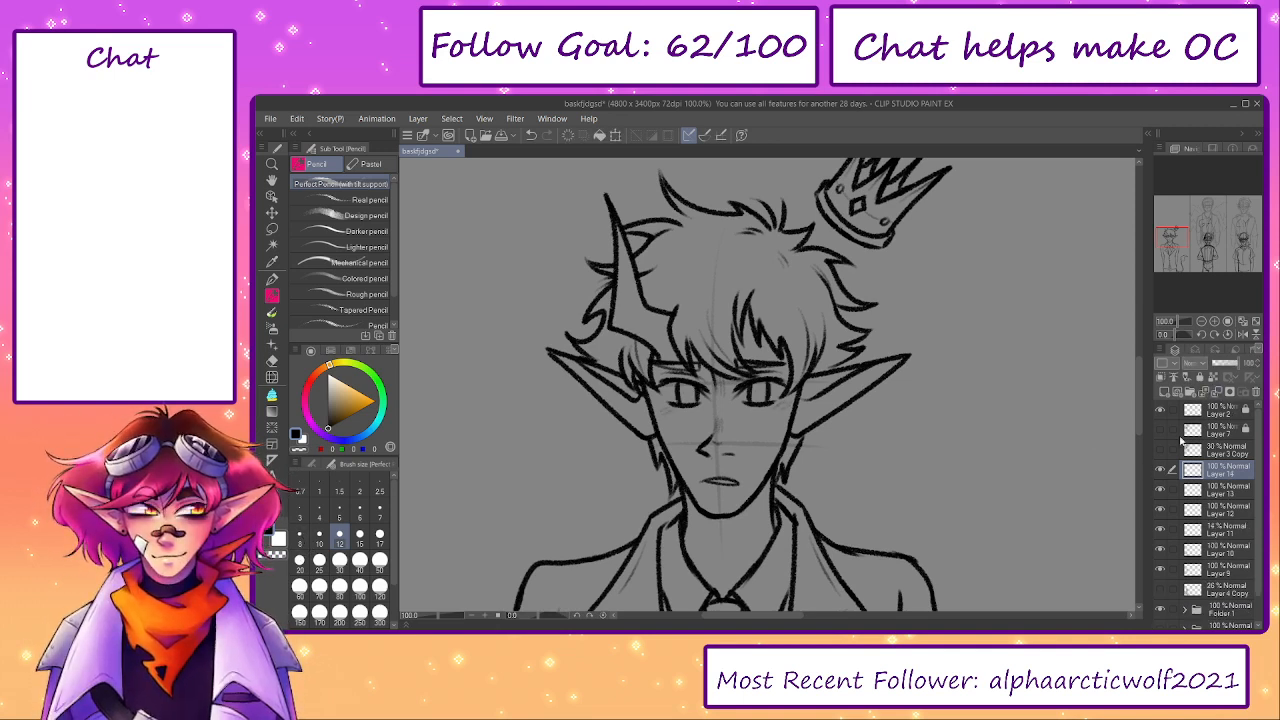
click(1161, 470)
click(1161, 470)
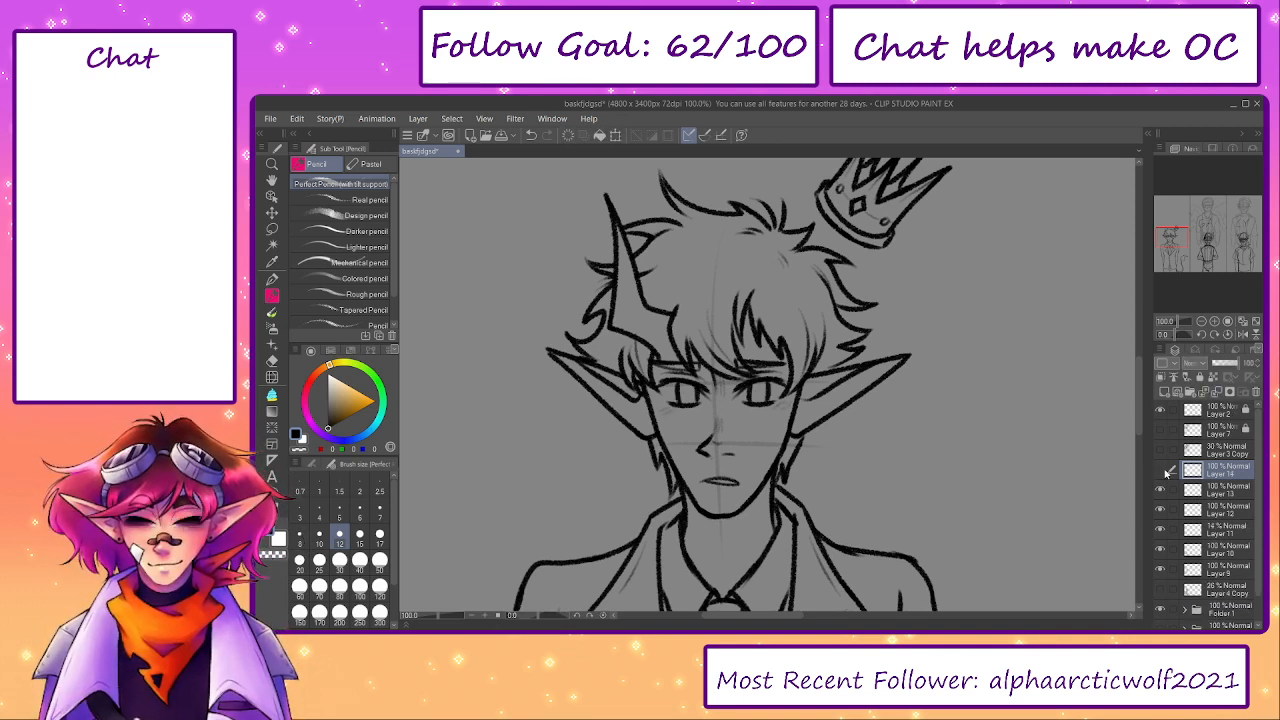
- Merge the eye layer down into Layer 13 and transform the eyes to sit slightly higher on the face
click(1217, 392)
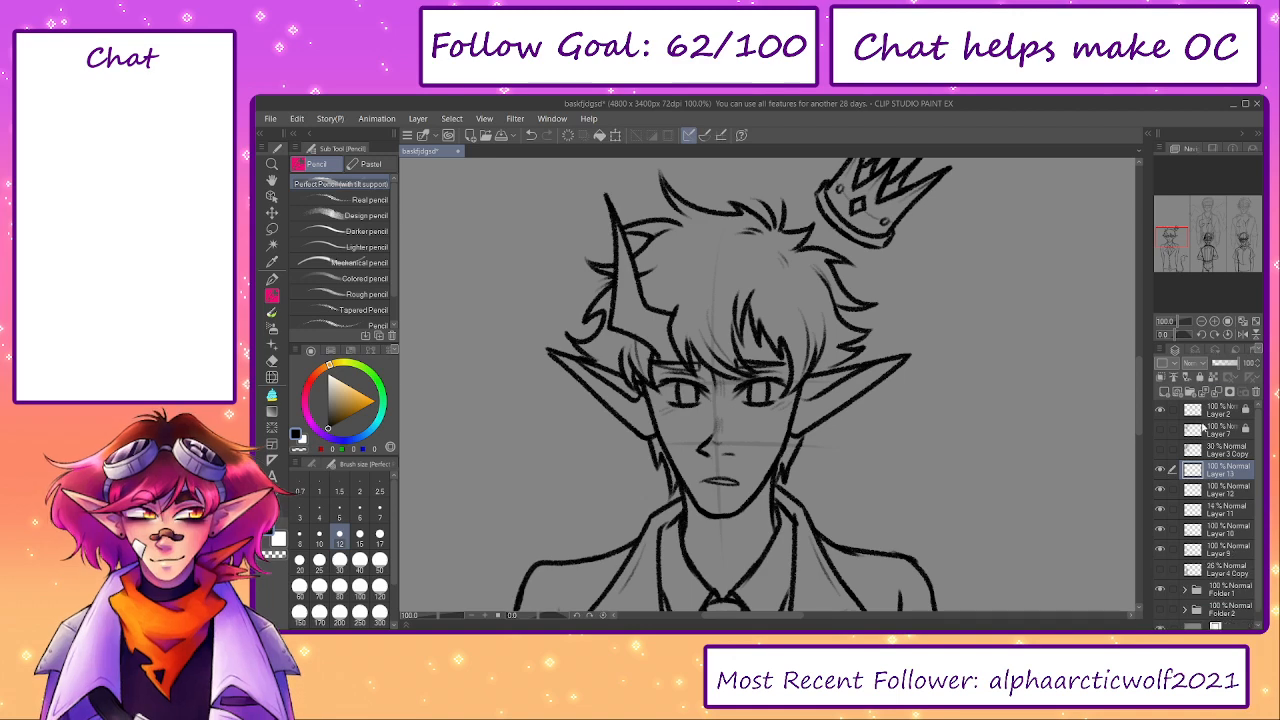
click(1161, 471)
click(1161, 471)
key(ctrl+t)
drag(745, 403, 744, 398)
click(690, 432)
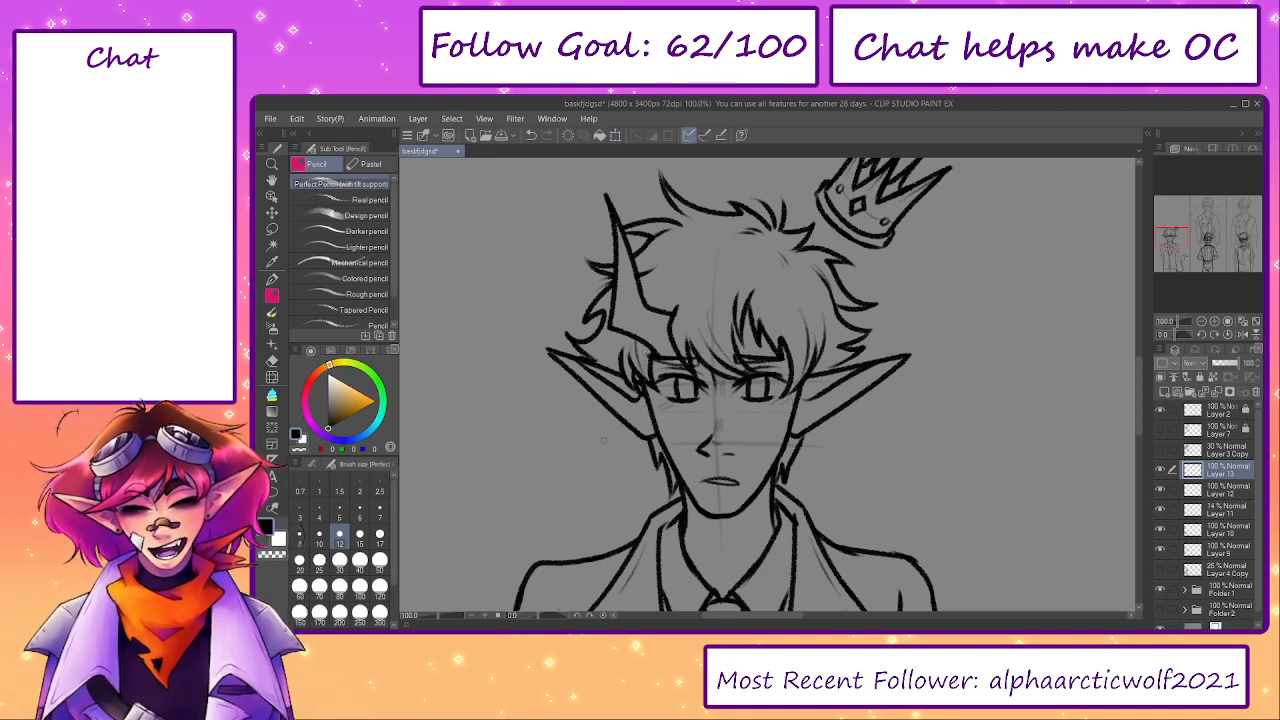
drag(435, 616, 432, 616)
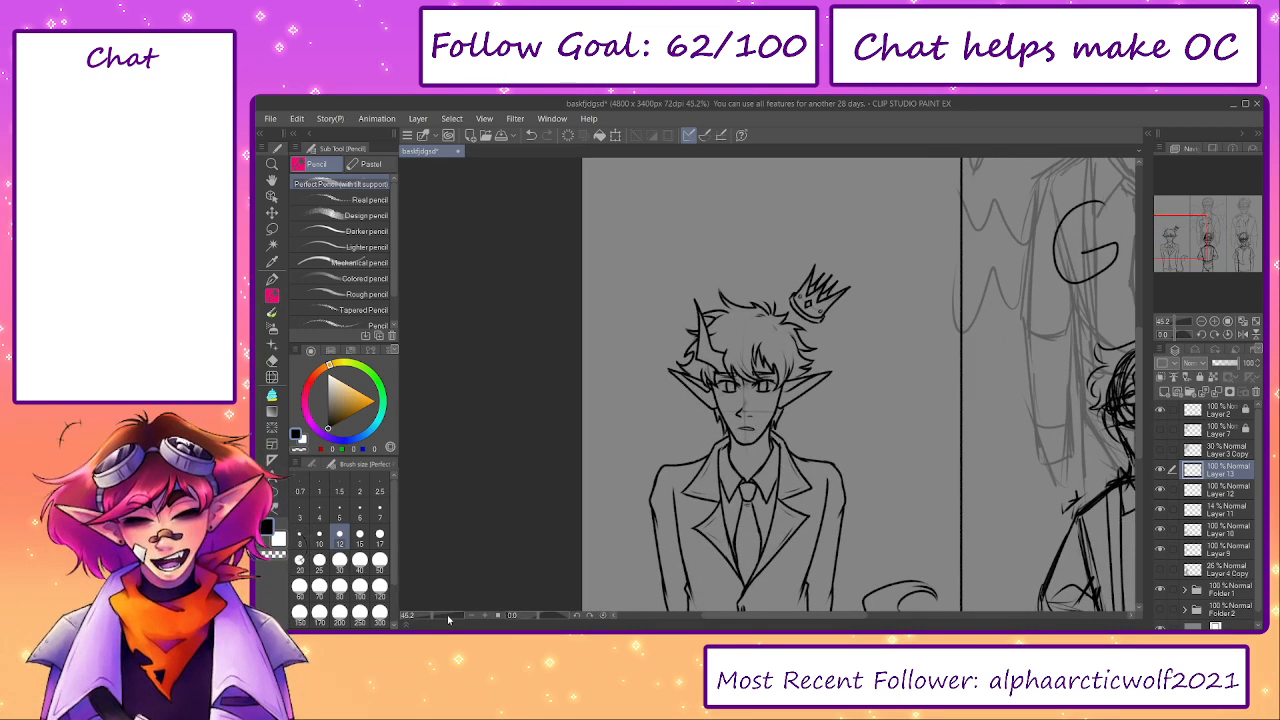
- Lasso the nose and mouth on Layer 12 and adjust their placement on the face with a transform
click(1215, 489)
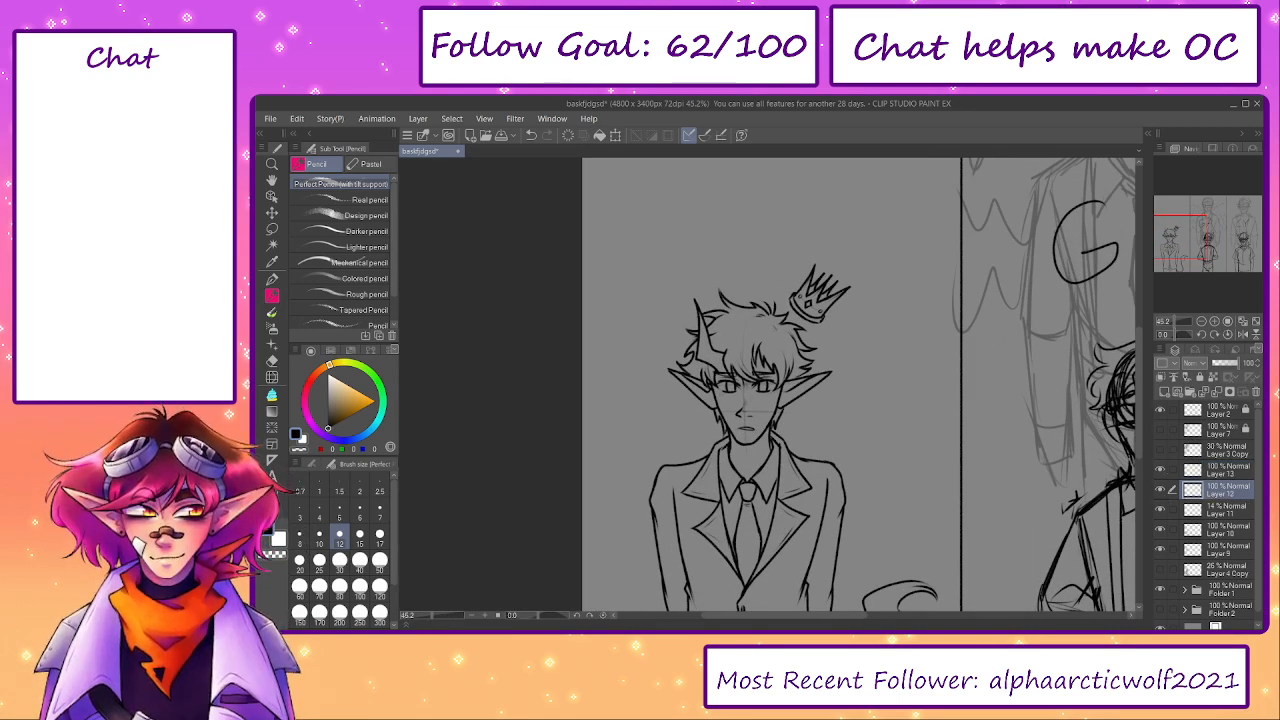
key(m)
drag(766, 404, 768, 417)
click(780, 461)
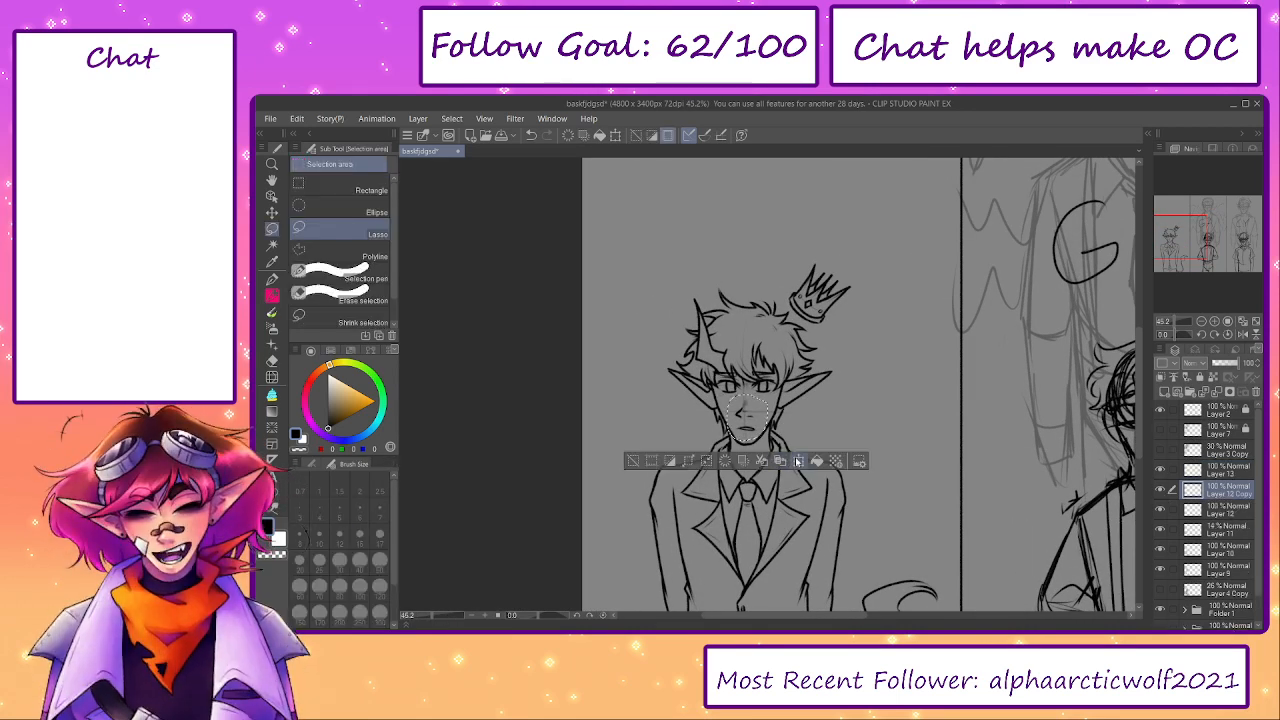
click(798, 461)
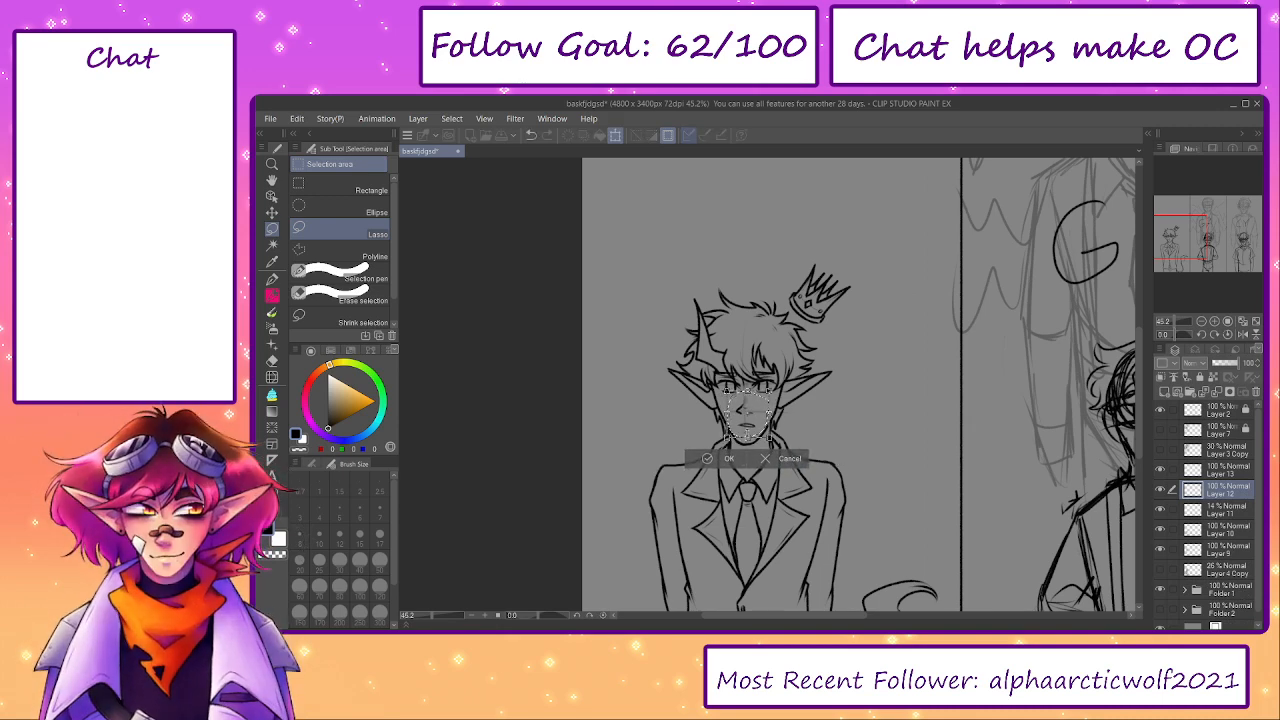
click(710, 462)
- Lasso only the mouth and fine-tune its placement below the nose with a transform
scroll(757, 412, up, 5)
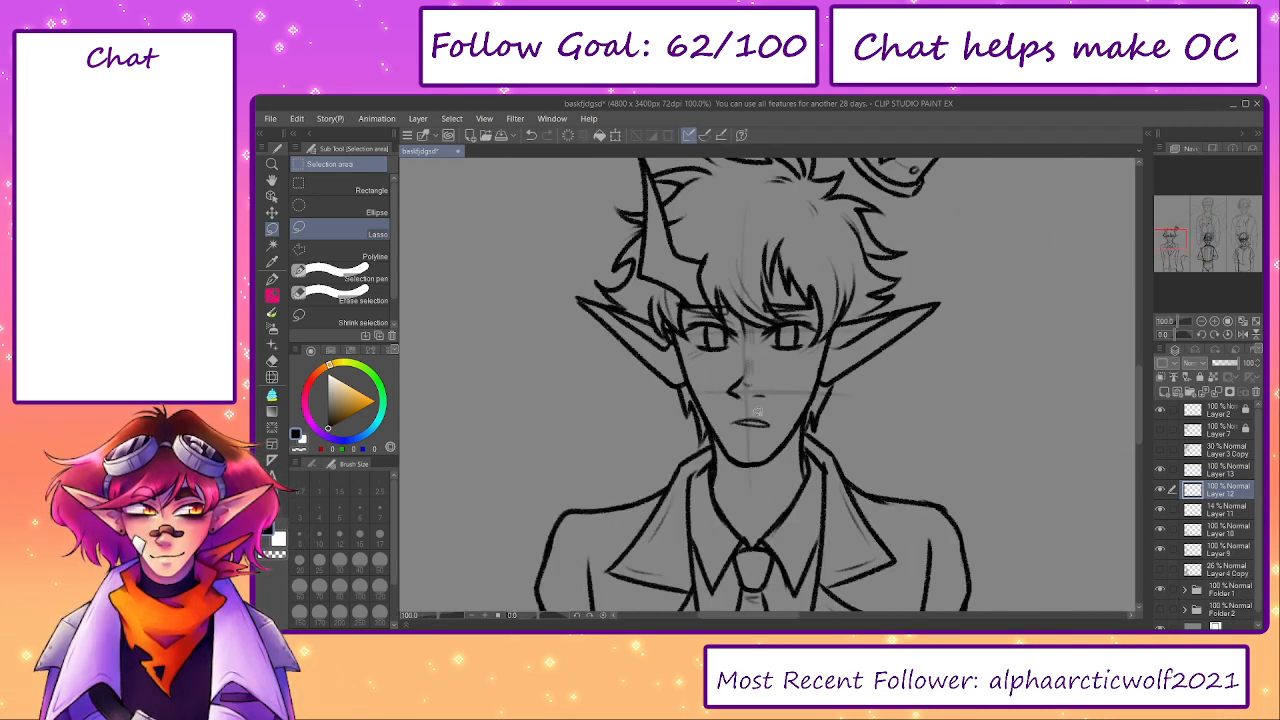
mouse_move(737, 435)
mouse_down()
mouse_move(762, 409)
mouse_move(771, 425)
mouse_up()
click(805, 462)
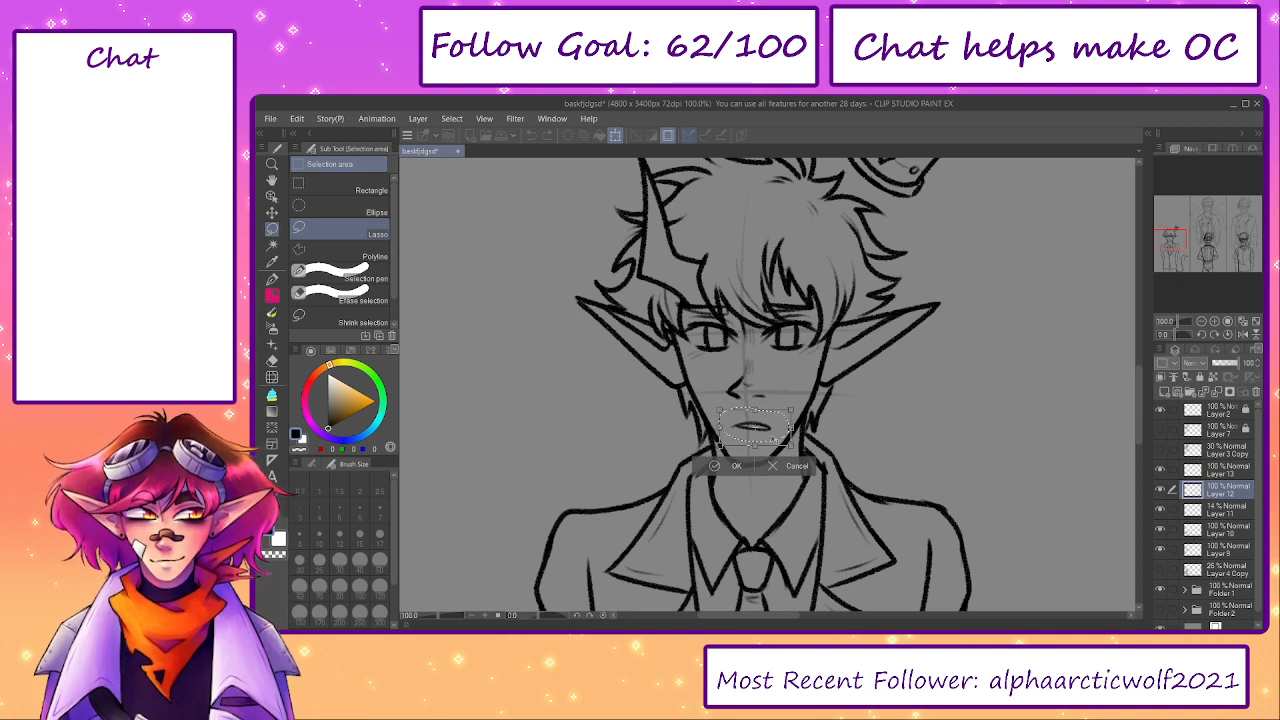
click(710, 466)
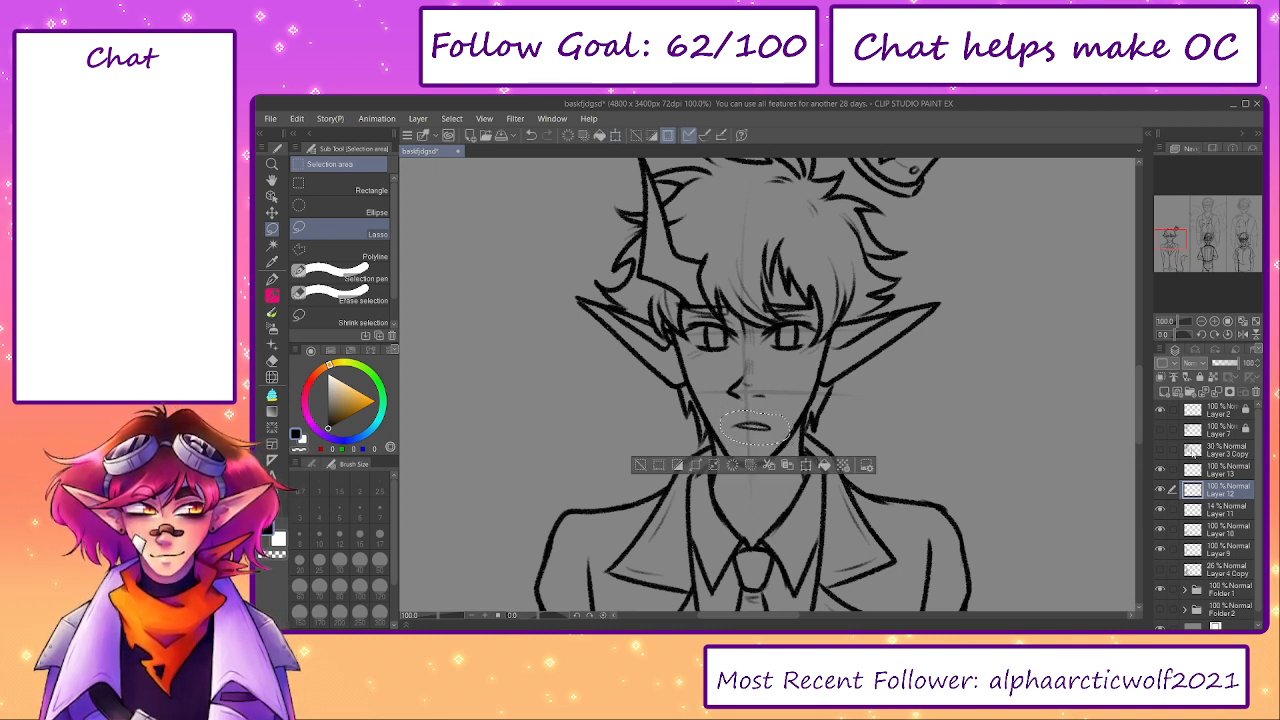
- Delete the 14% opacity face guideline layer, Layer 11, and clear the mouth selection
click(1170, 511)
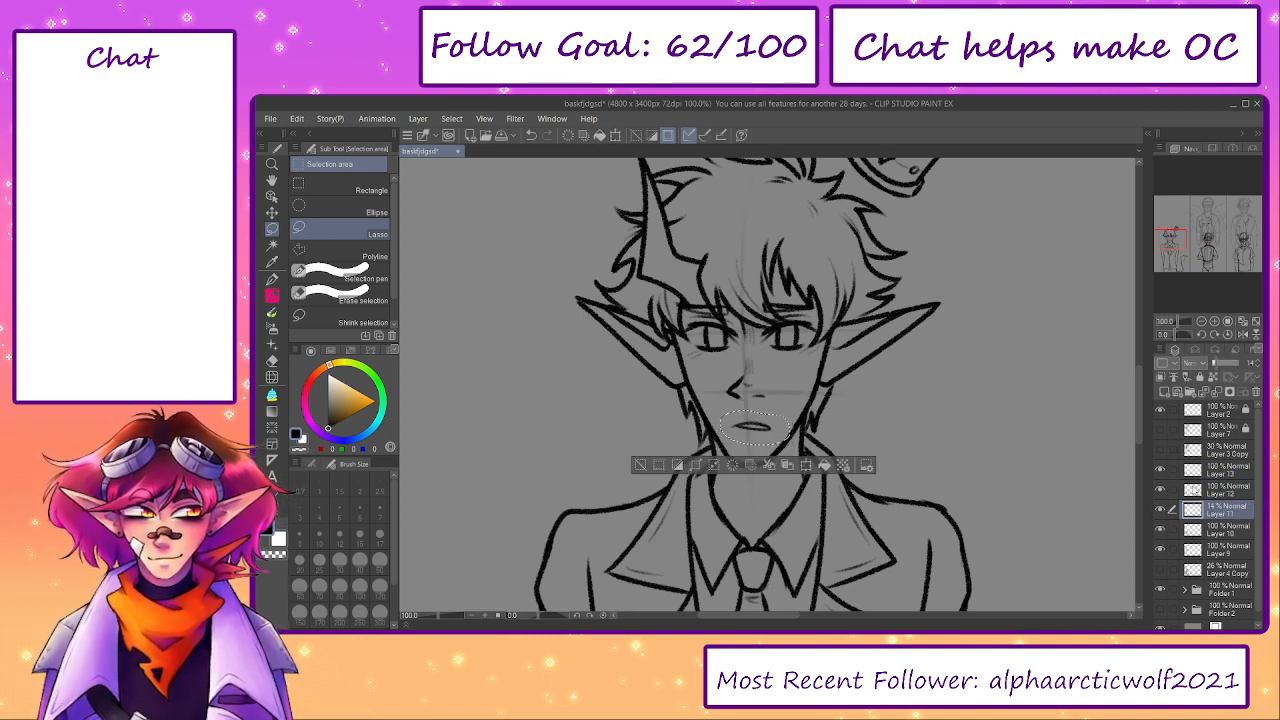
click(1257, 391)
click(641, 466)
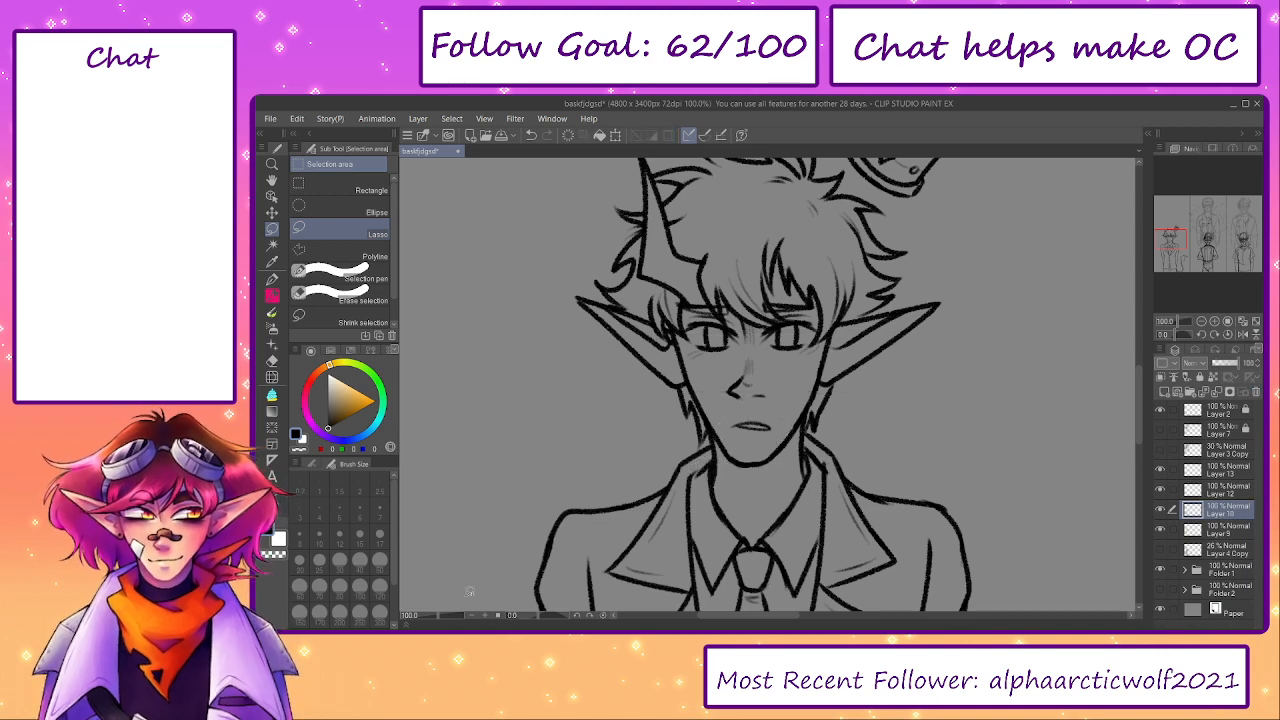
click(436, 618)
scroll(459, 575, down, 4)
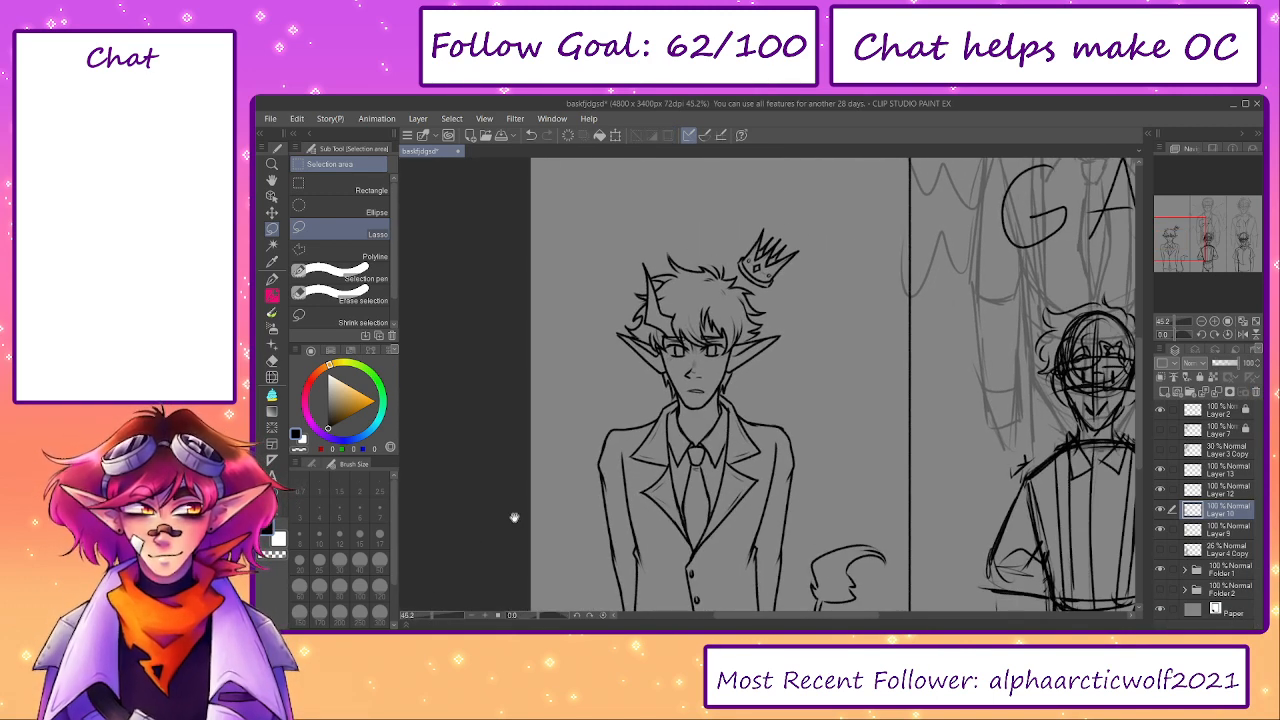
scroll(833, 404, up, 3)
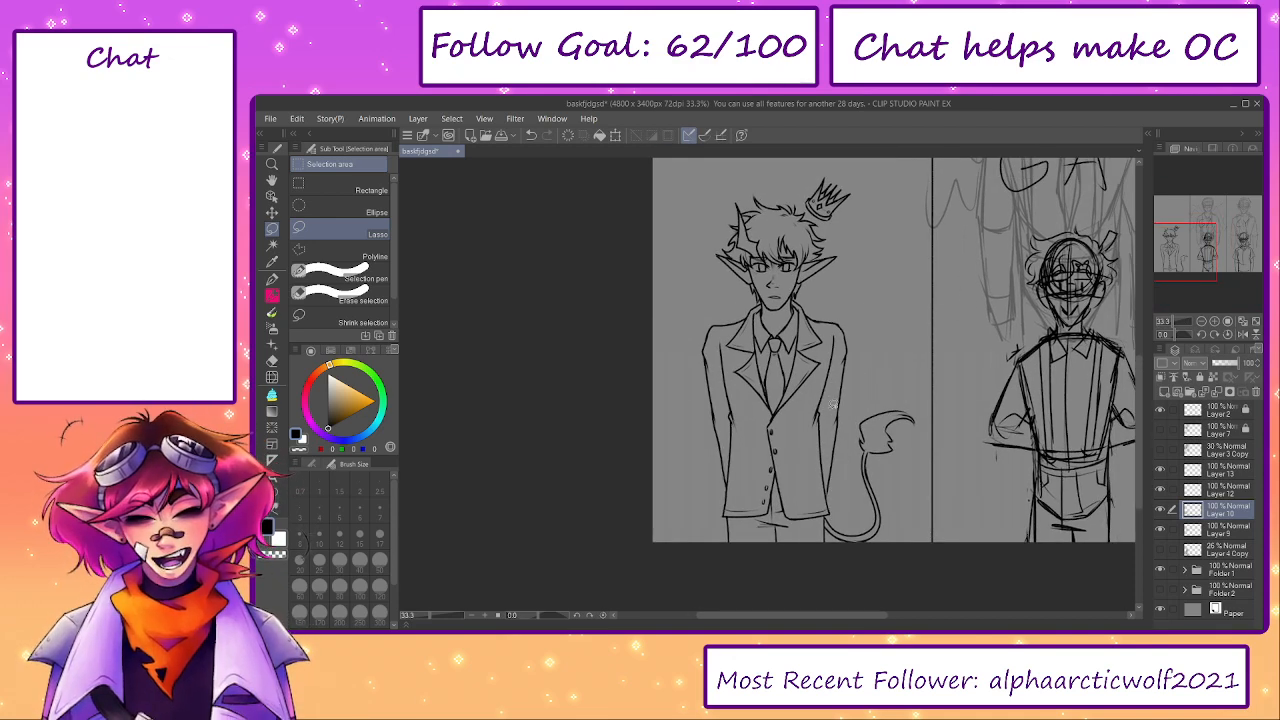
- Merge the eye, nose and mouth layers into the head on Layer 9, keeping Layer 10 above it
click(1162, 509)
click(1162, 509)
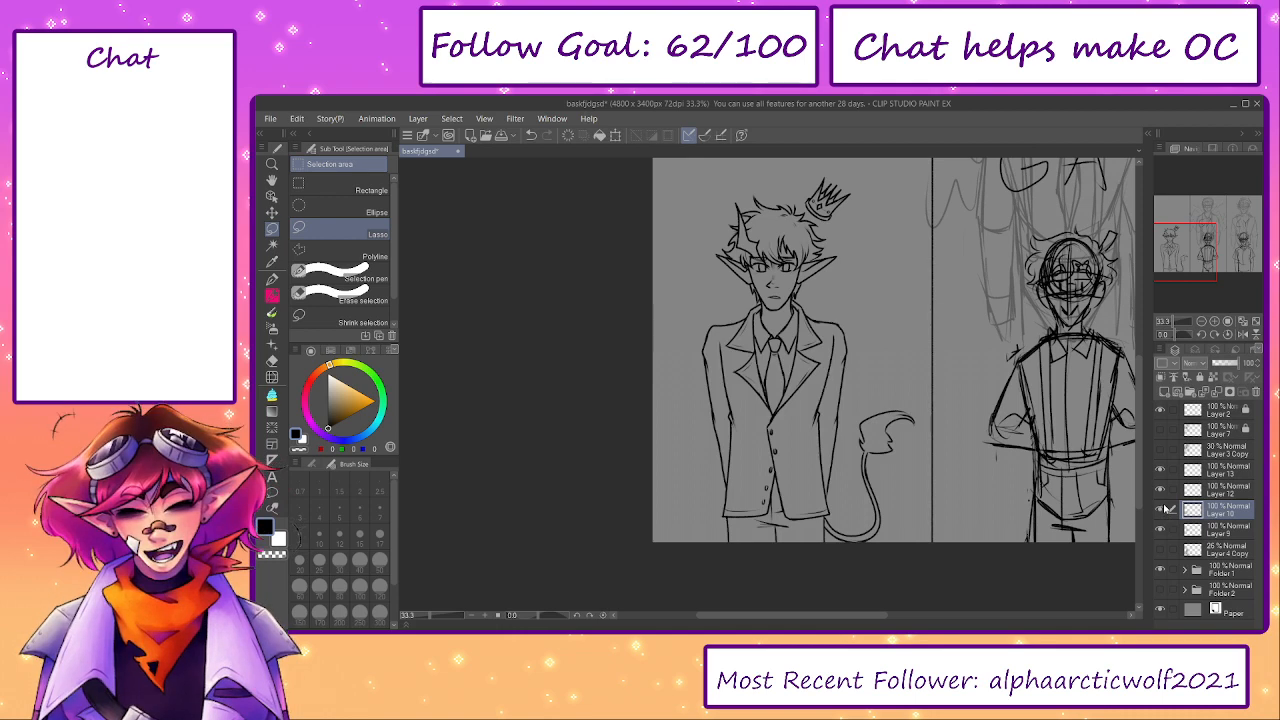
click(1219, 466)
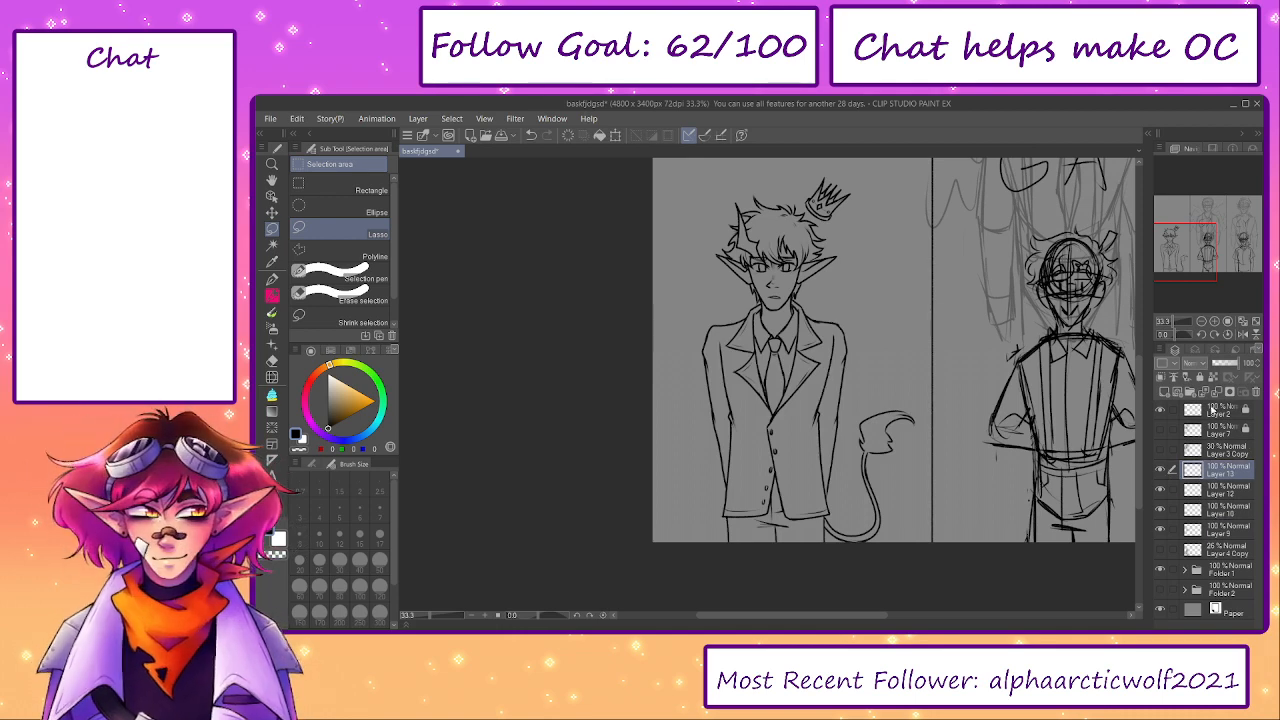
click(1216, 392)
click(1216, 392)
click(1161, 470)
click(1161, 470)
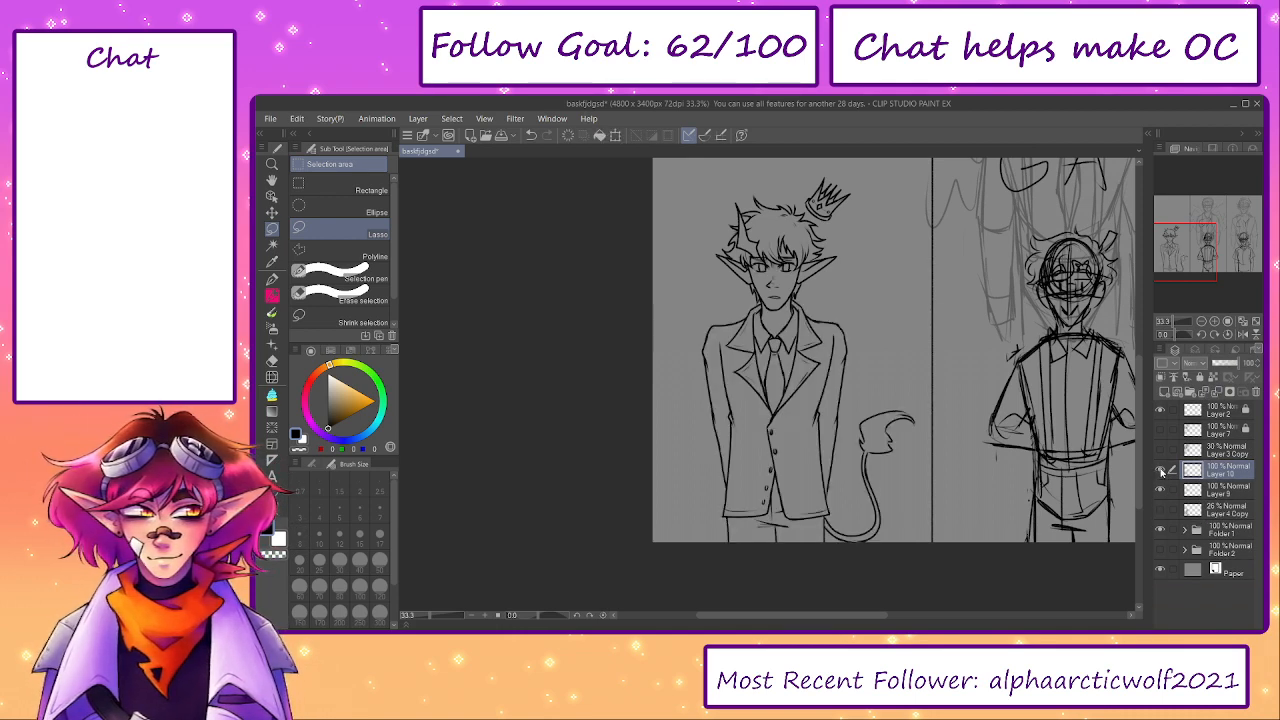
key(ctrl+z)
click(1207, 492)
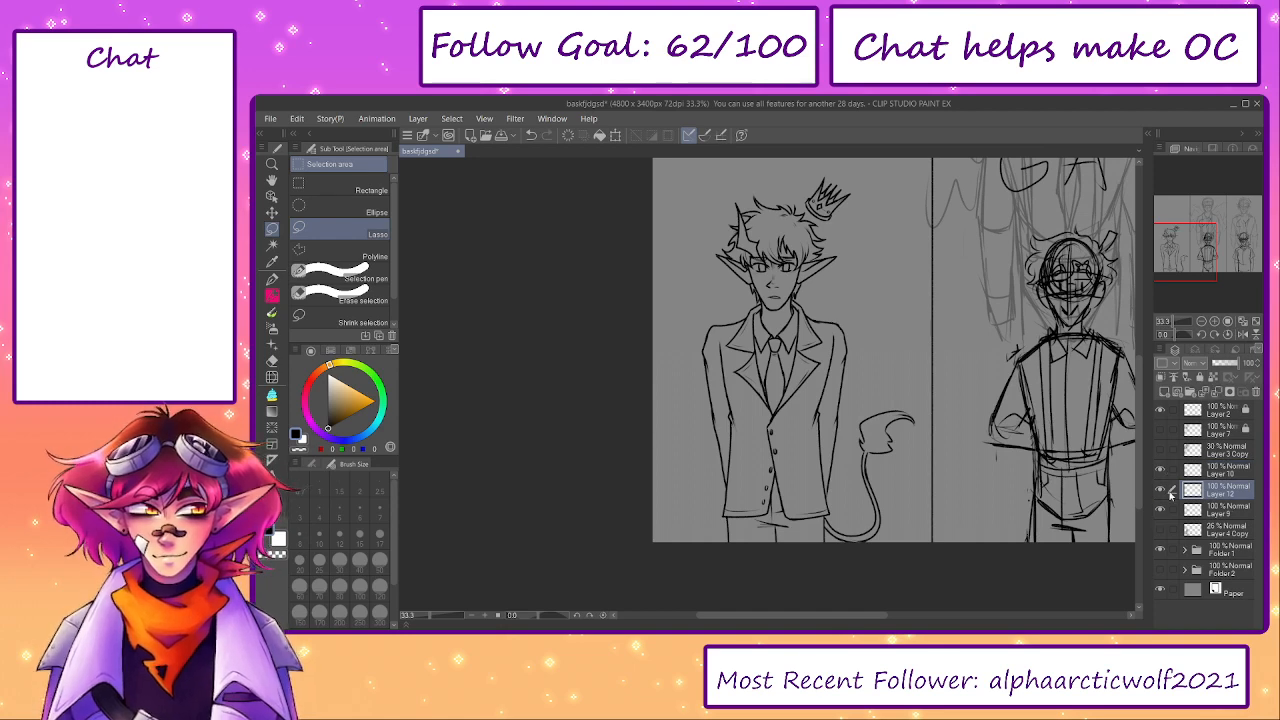
click(1229, 391)
click(1161, 490)
click(1161, 490)
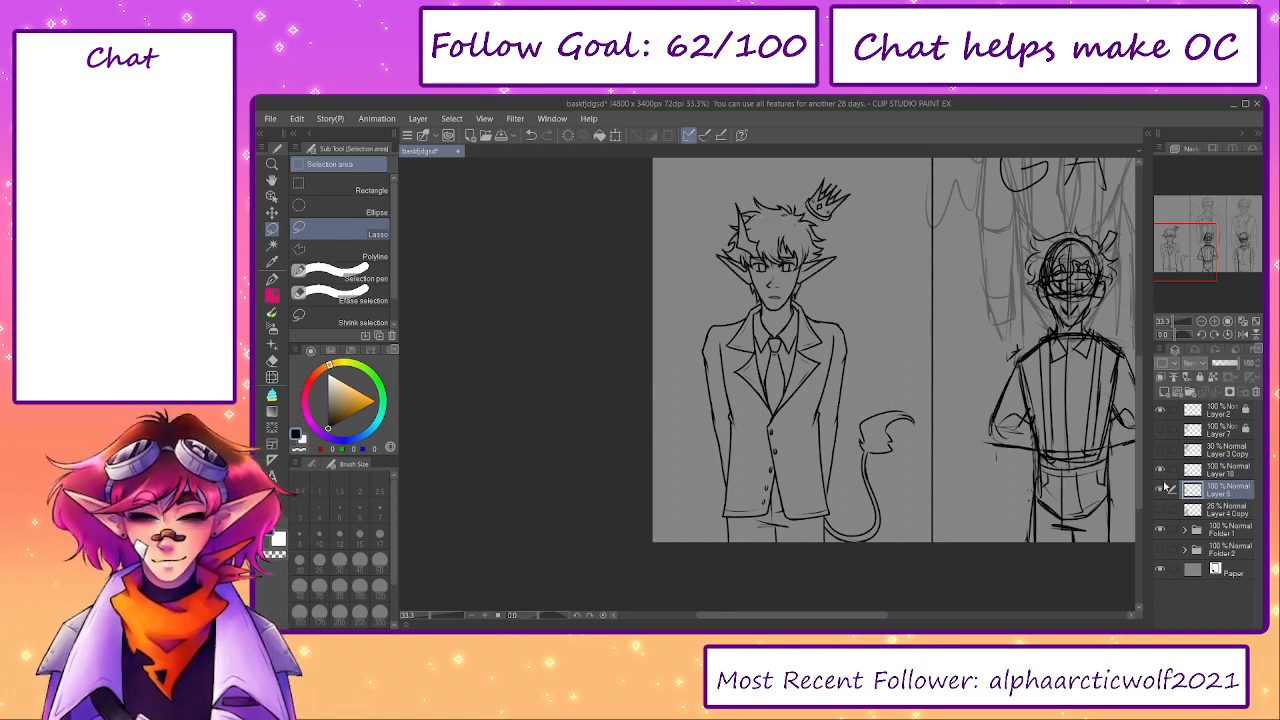
- Transform the horned character's whole head and crown on Layer 9 to be slightly smaller
key(ctrl+t)
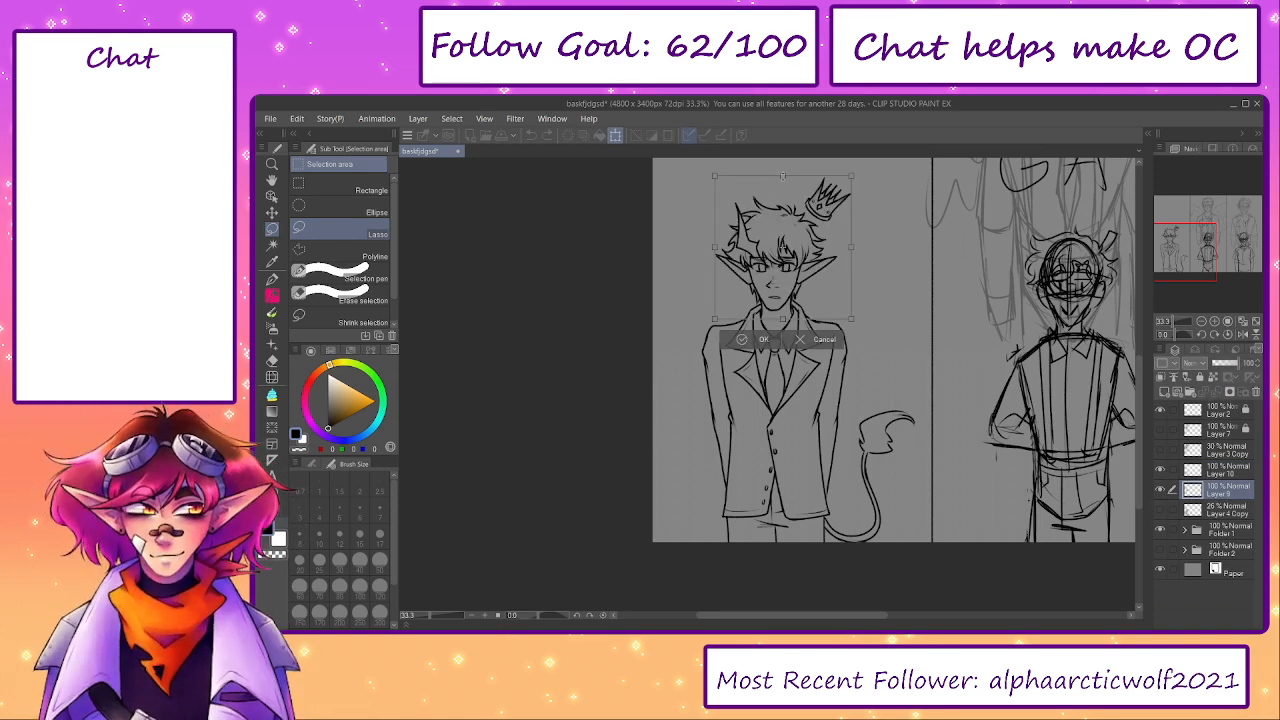
drag(783, 176, 783, 183)
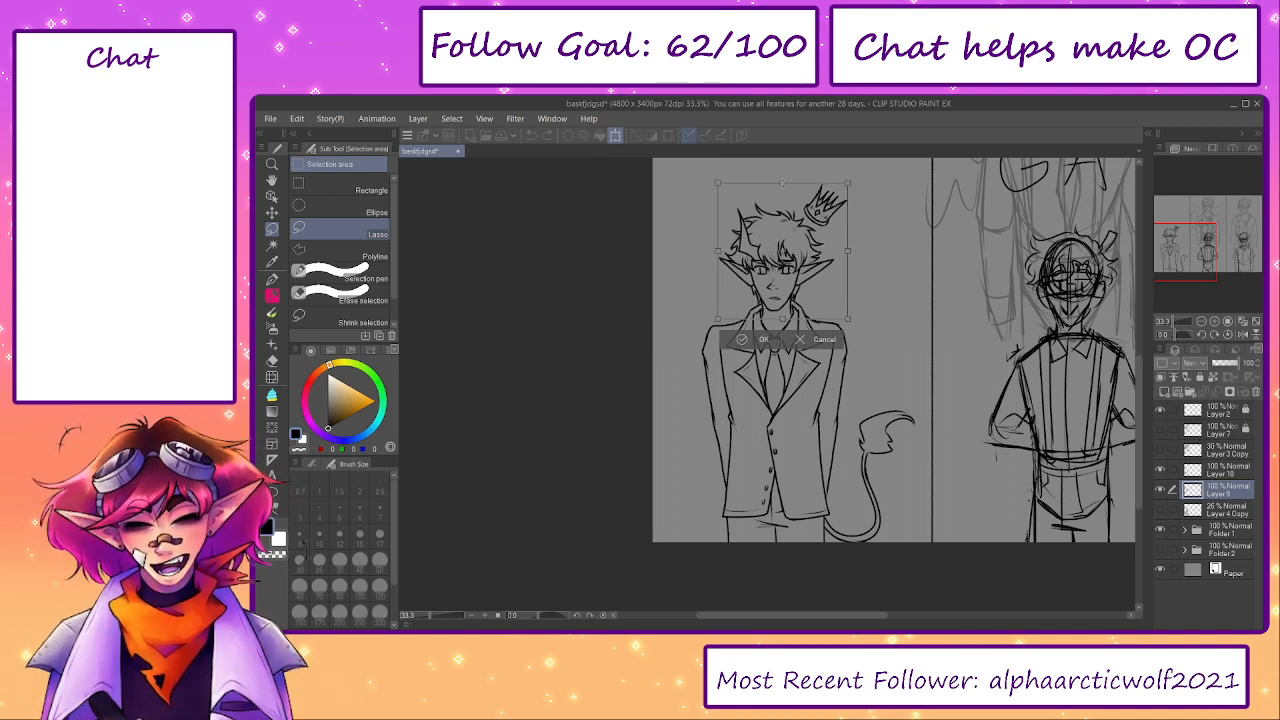
click(742, 343)
scroll(1057, 462, up, 2)
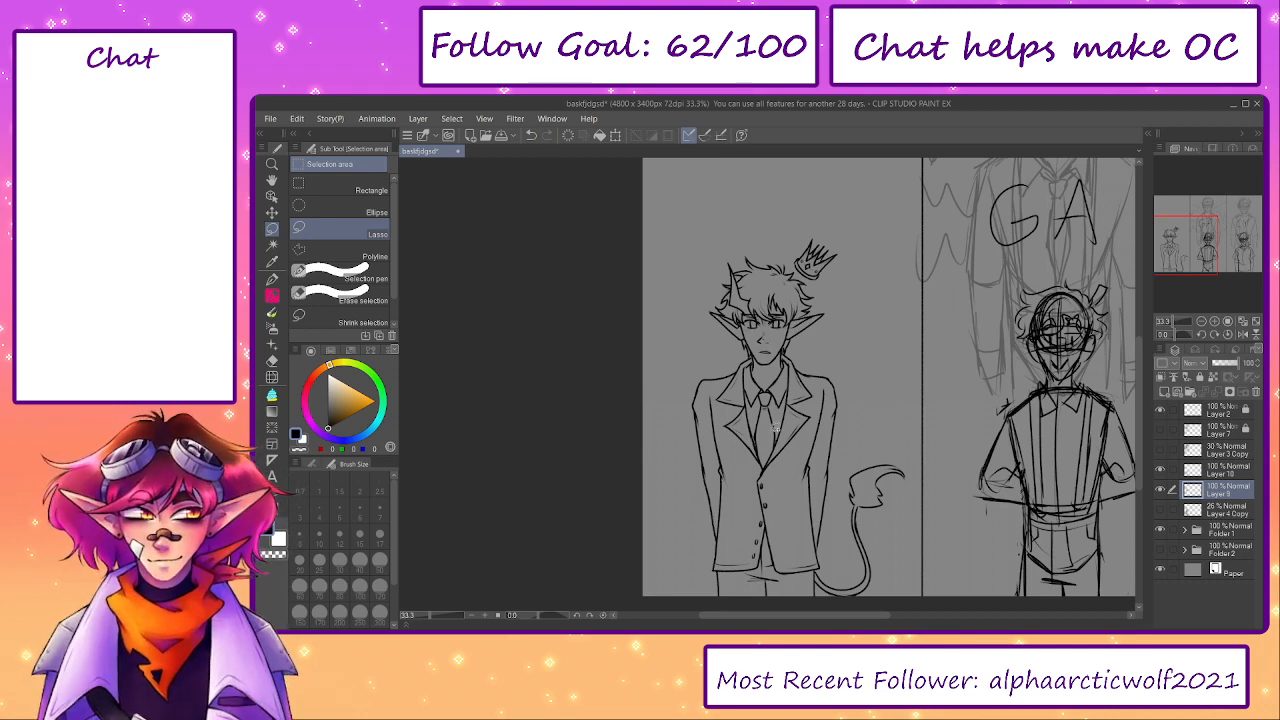
- Show the crowned boar king's line art on Layer 7, hide the Layer 3 Copy sketch, and check Layer 9 by toggling it
click(1161, 451)
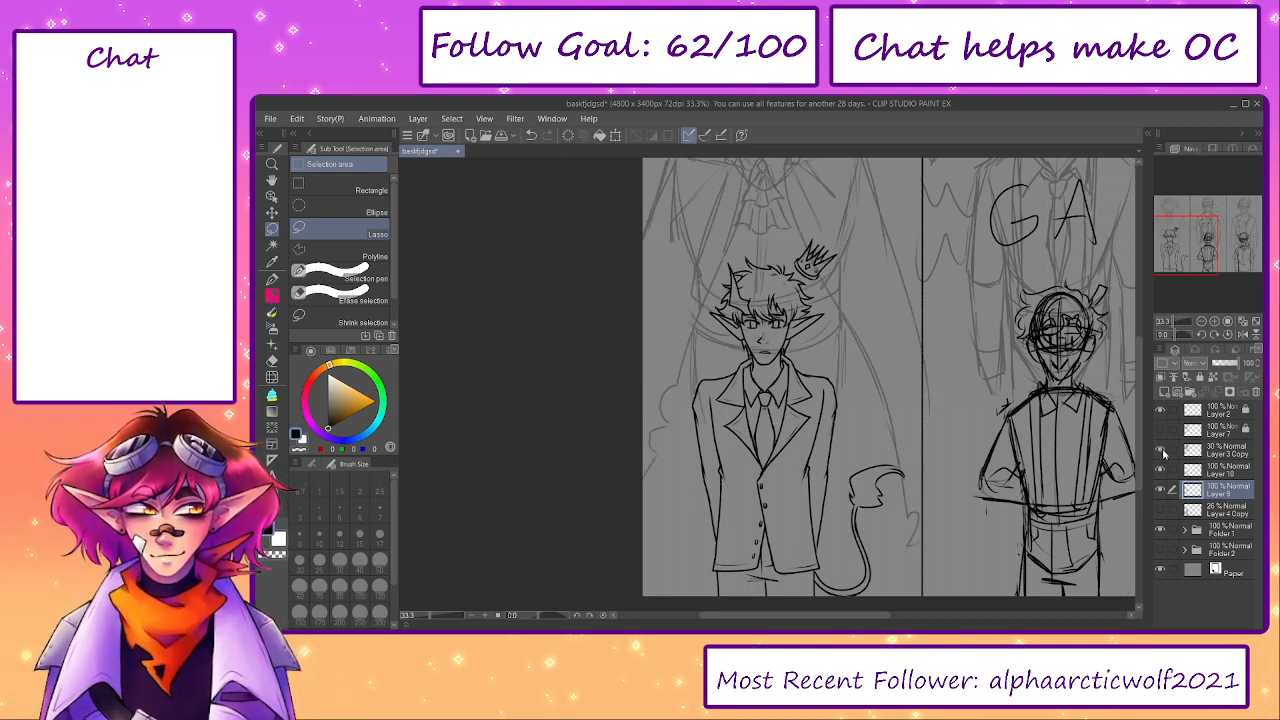
click(1161, 451)
click(1161, 431)
mouse_move(1058, 410)
mouse_down()
mouse_move(1072, 542)
mouse_move(1058, 523)
mouse_up()
click(1161, 454)
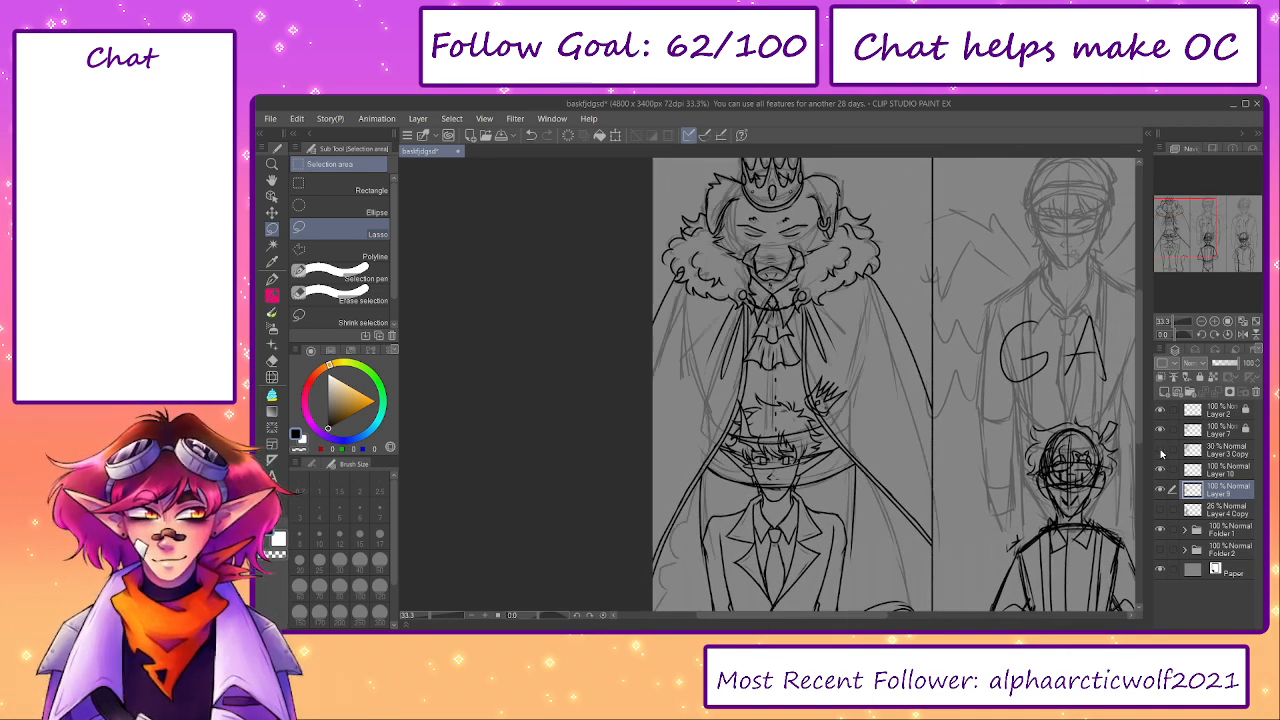
click(1161, 454)
click(1161, 455)
click(1161, 455)
click(1161, 489)
click(1161, 489)
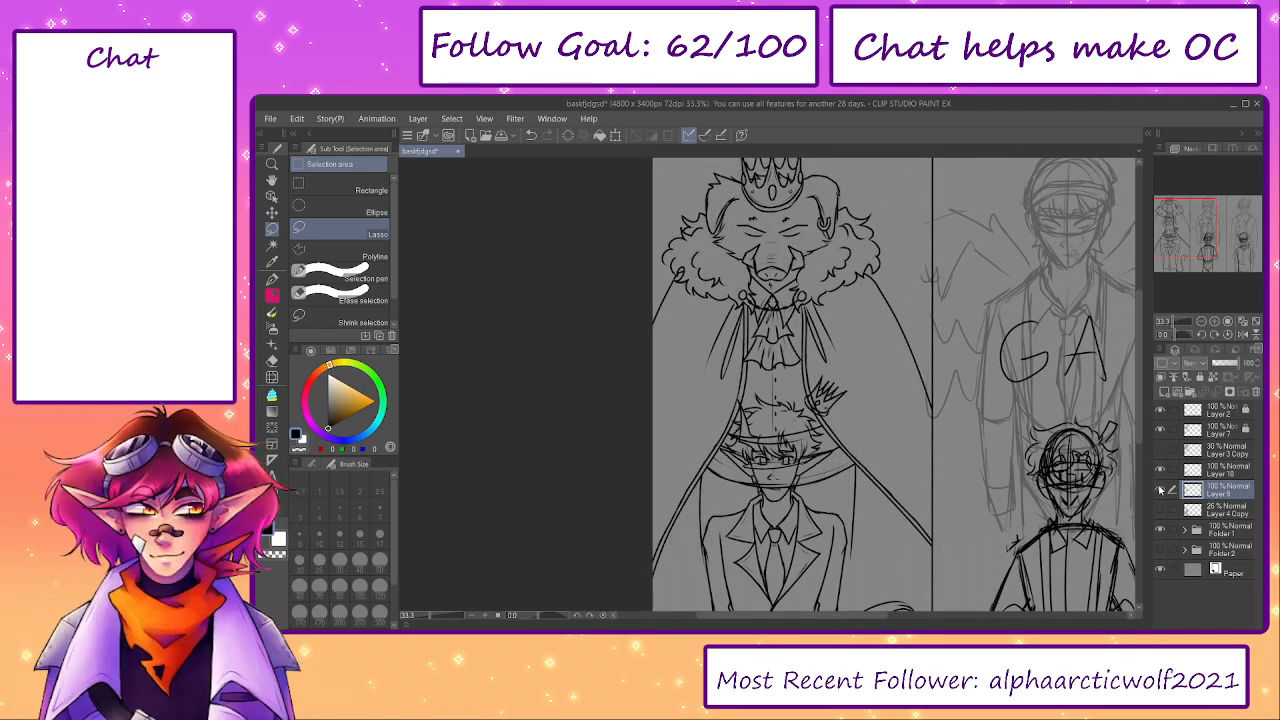
- Merge Layer 10 down into Layer 9 and move the combined layer above Layer 3 Copy
click(1210, 472)
click(1216, 392)
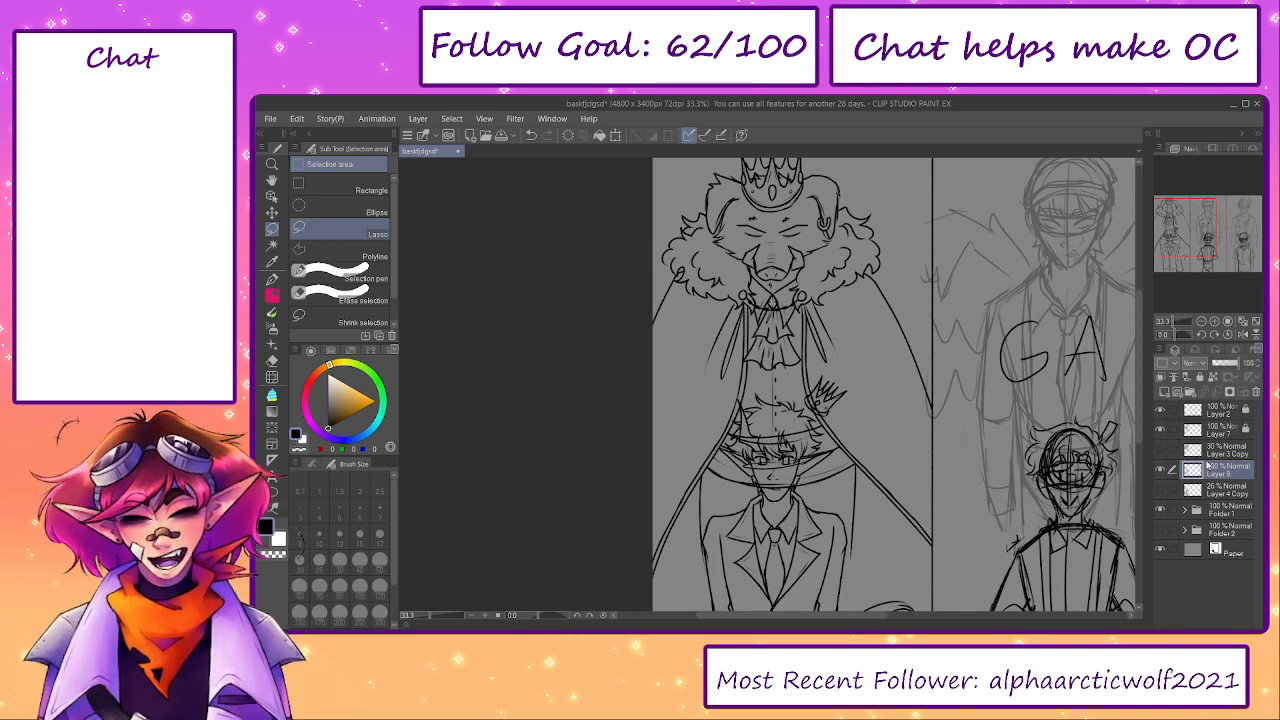
drag(1207, 465, 1209, 446)
- Group Layer 3 Copy and Layer 4 Copy into a new folder, collapse it, and hide both the folder and Layer 9
click(1214, 470)
click(1161, 470)
click(1161, 470)
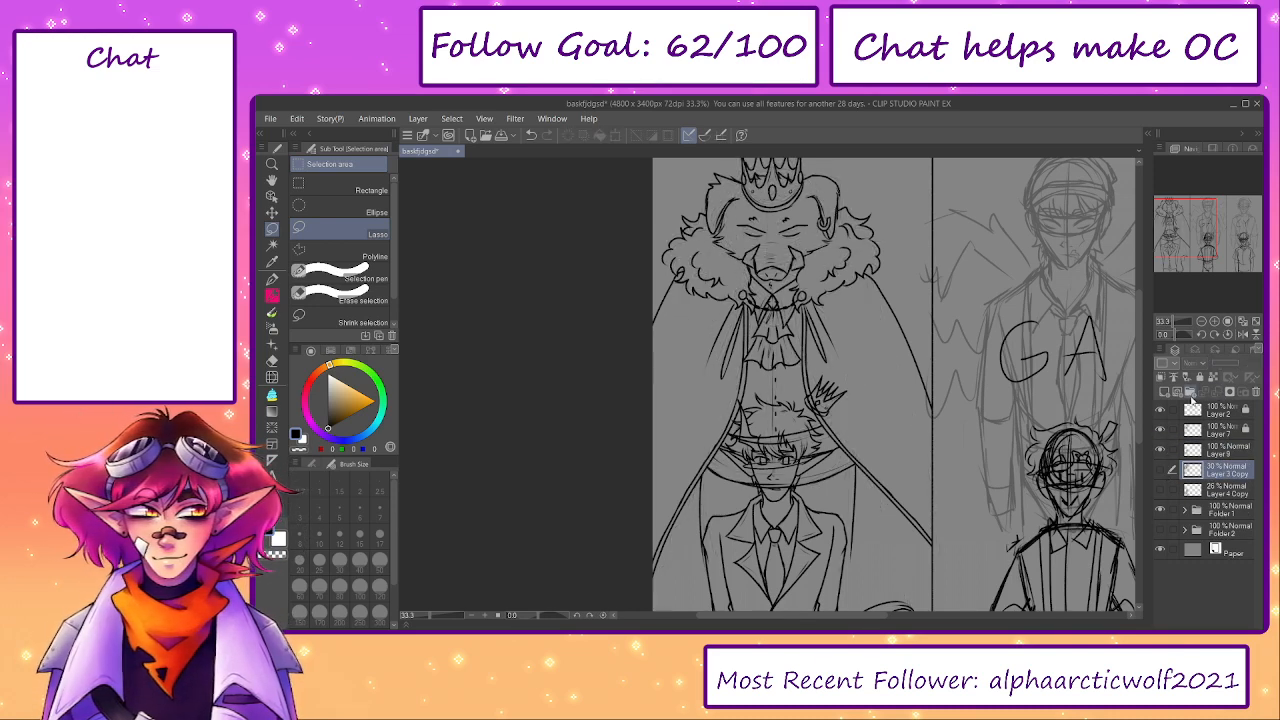
click(1191, 395)
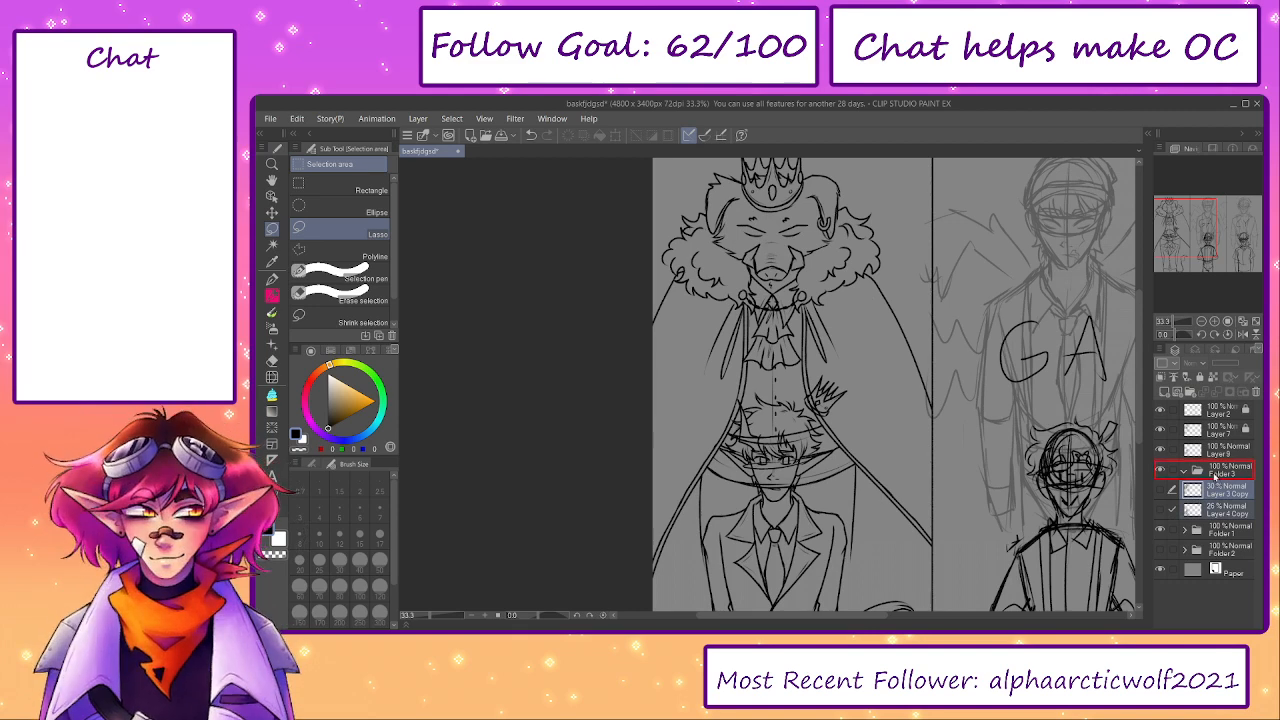
click(1184, 470)
click(1161, 468)
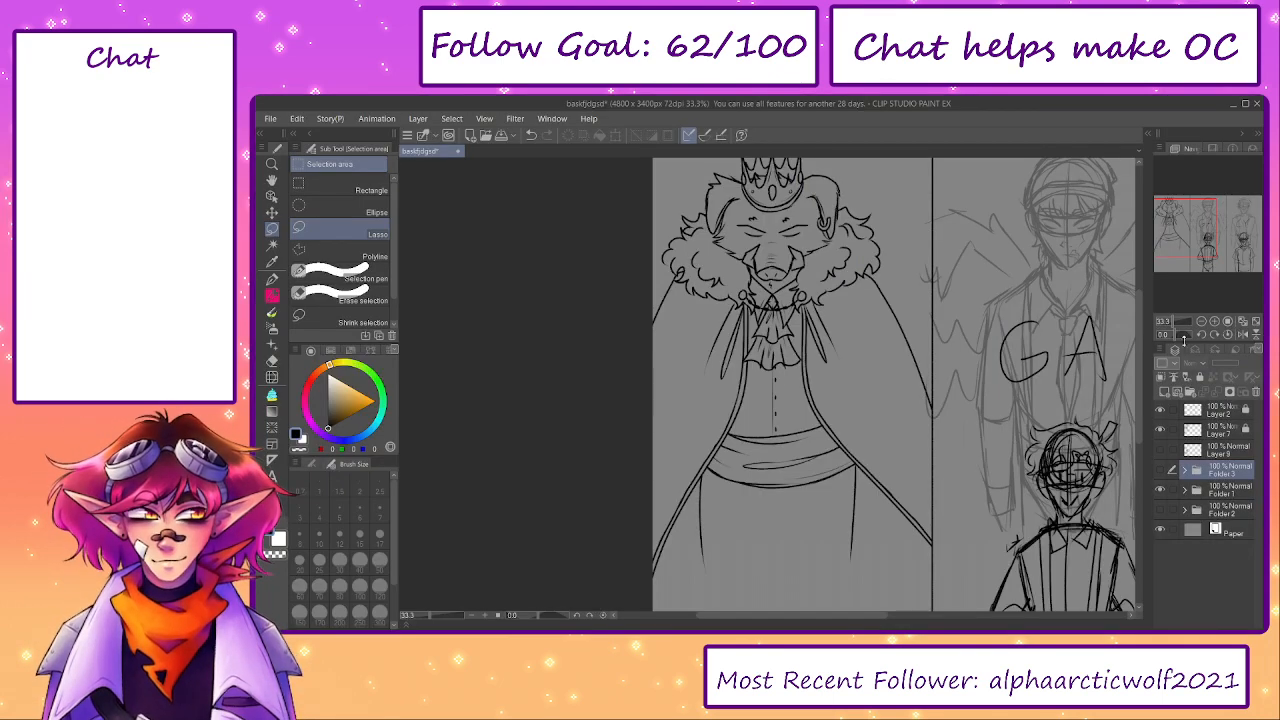
- Add a new layer above Layer 9 and set up the G-pen with a light pink colour
click(1207, 448)
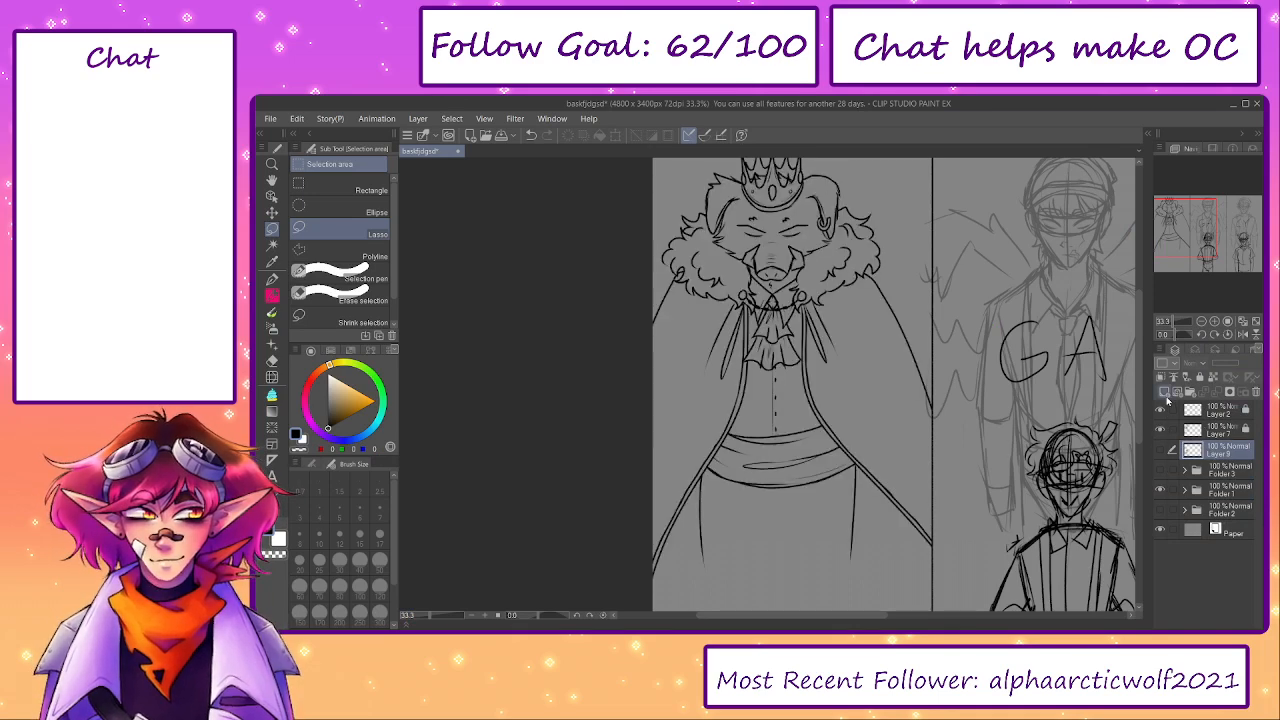
click(1165, 394)
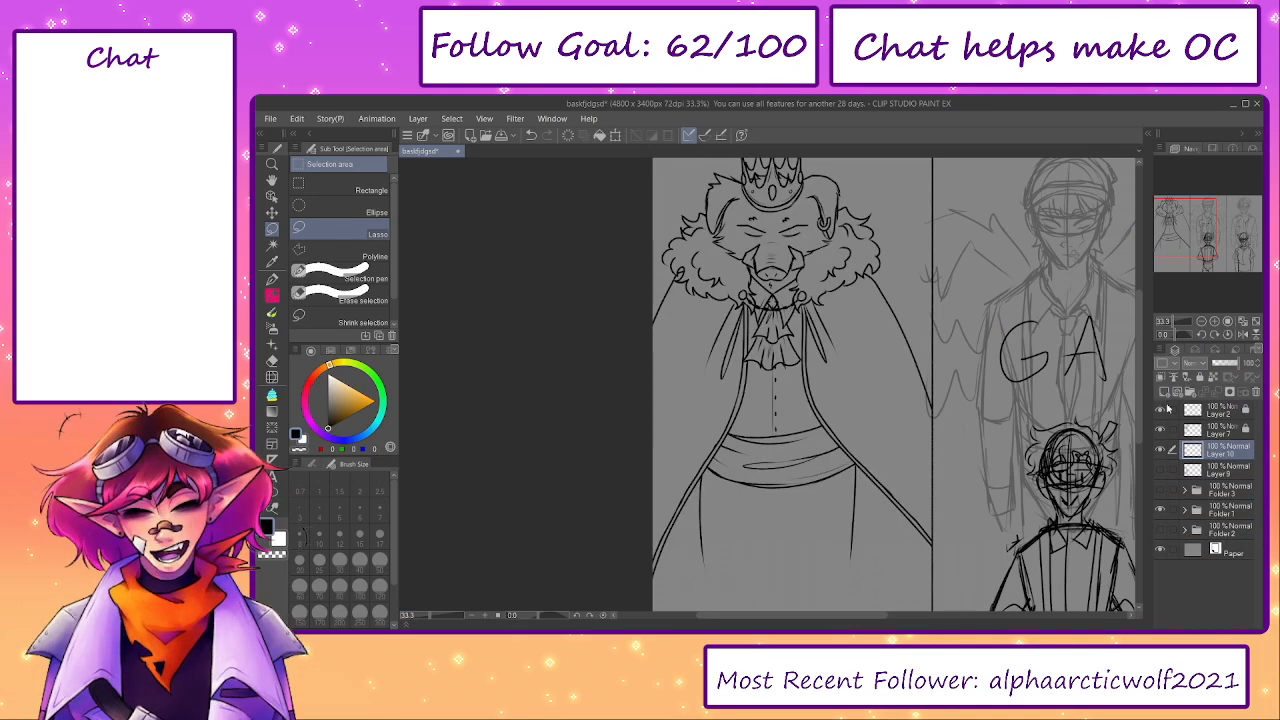
click(305, 400)
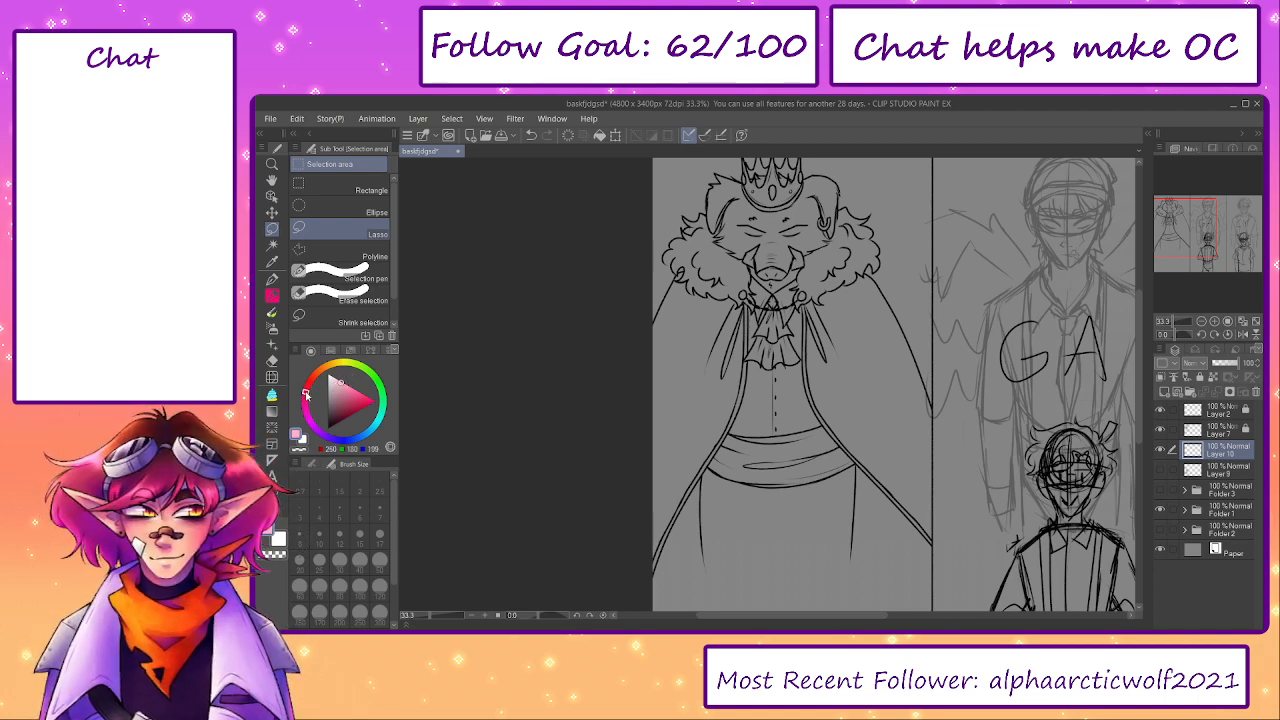
key(p)
- Try light pink G-pen strokes over the boar king's cape and vest, adjust the hue, and undo the test strokes
drag(699, 322, 655, 404)
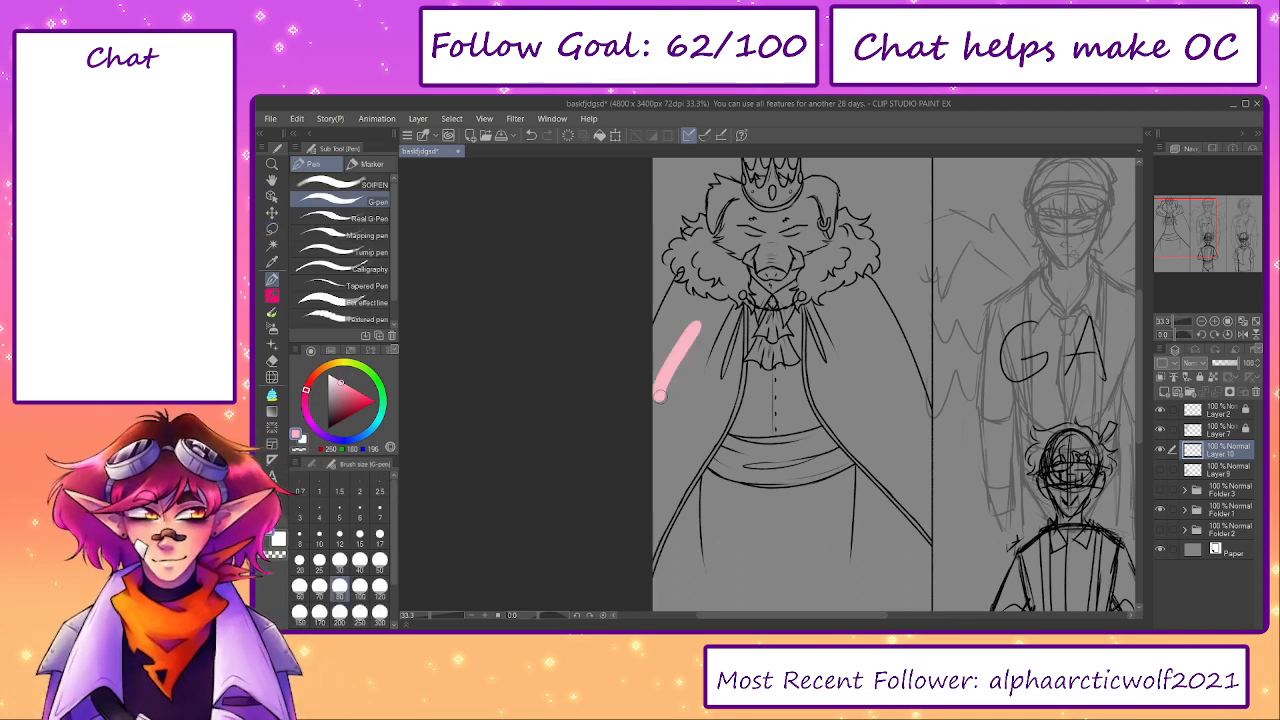
drag(700, 345, 720, 430)
scroll(705, 339, up, 2)
key(ctrl+z)
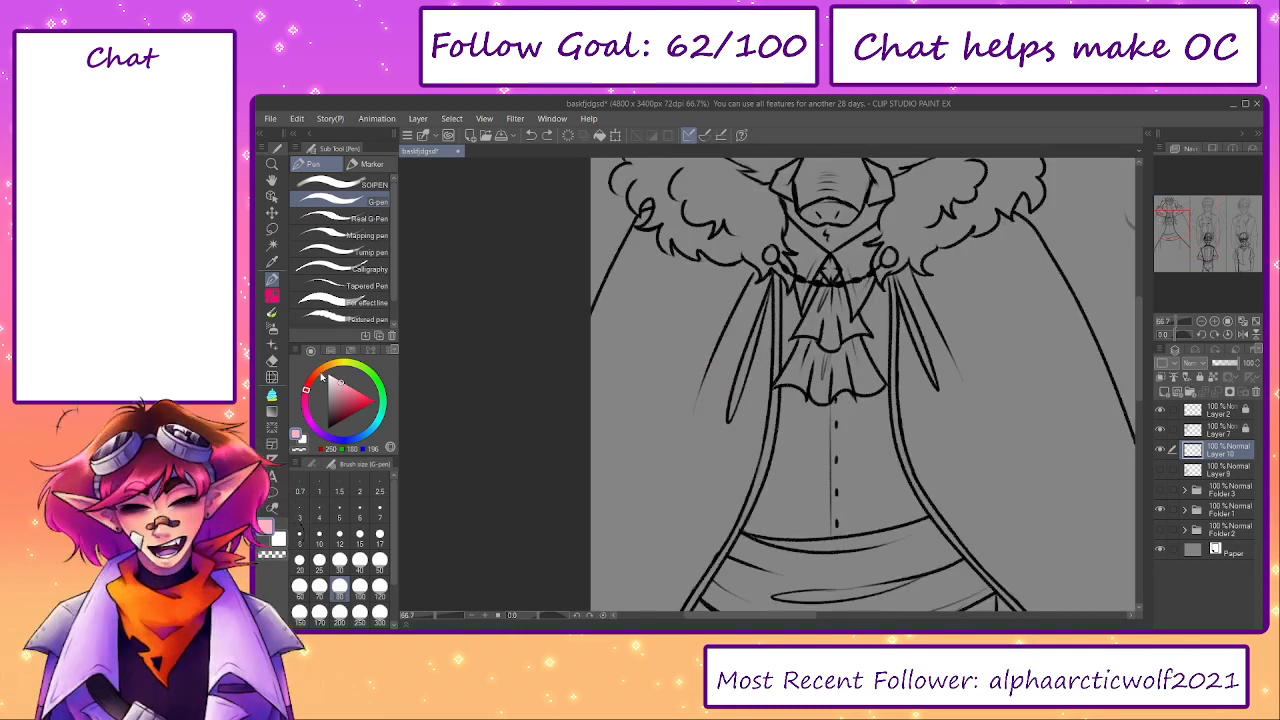
mouse_move(690, 308)
mouse_down()
mouse_move(720, 430)
mouse_move(870, 530)
mouse_up()
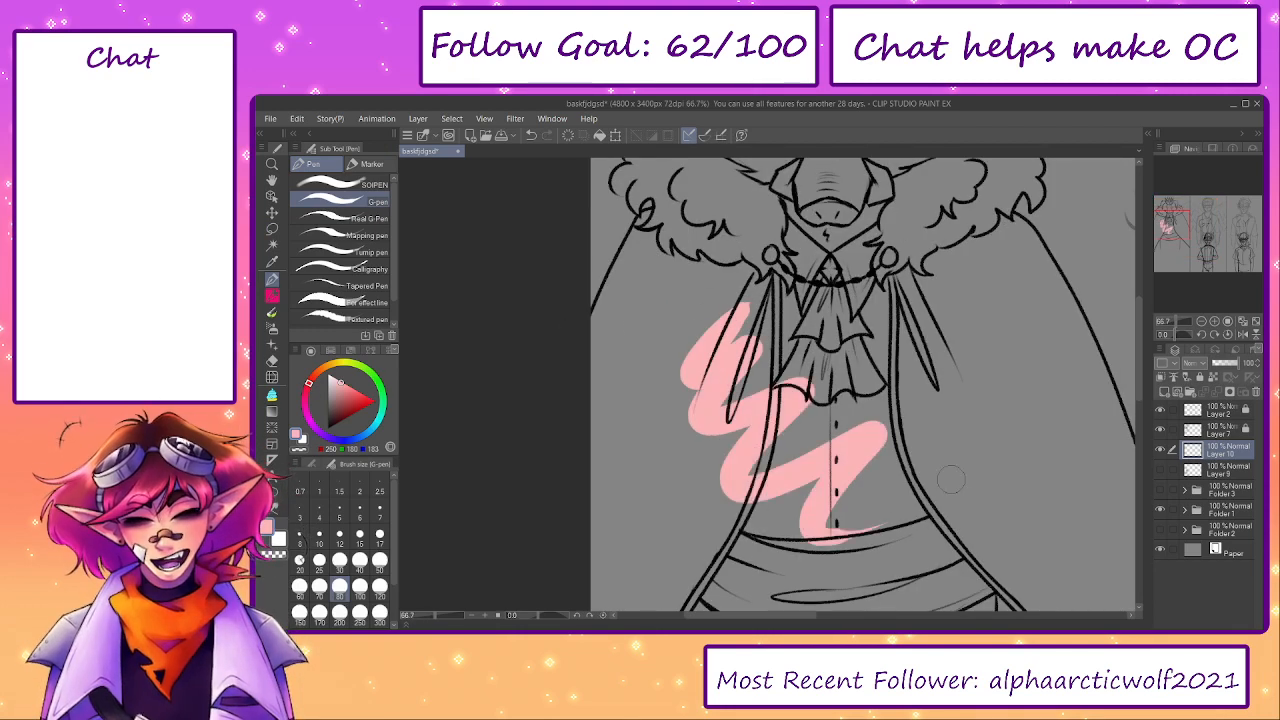
key(ctrl+z)
- Paint light pink G-pen strokes over the left side of the boar king's face and the adjoining fur collar
drag(766, 225, 683, 407)
mouse_move(650, 313)
mouse_down()
mouse_move(685, 305)
mouse_move(675, 350)
mouse_move(712, 418)
mouse_up()
key(bracketright)
key(bracketright)
key(bracketright)
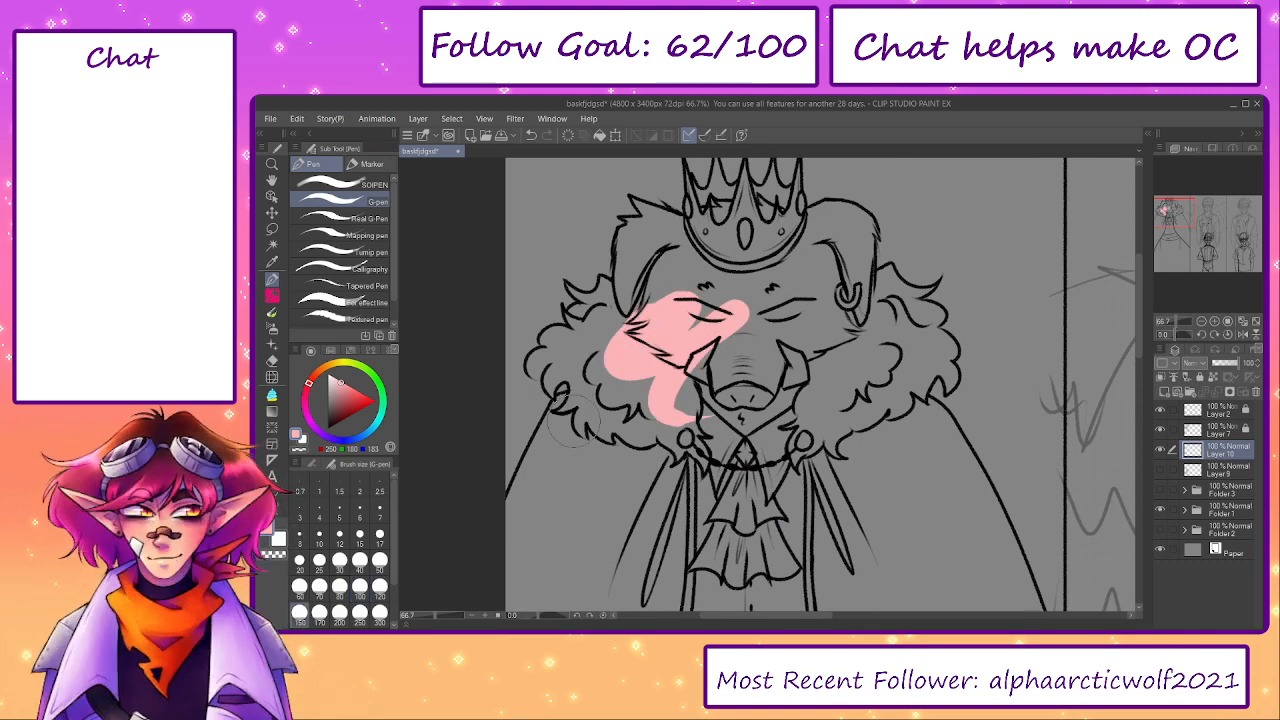
mouse_move(573, 411)
mouse_down()
mouse_move(578, 421)
mouse_move(603, 381)
mouse_move(582, 325)
mouse_move(630, 280)
mouse_move(592, 245)
mouse_up()
key(e)
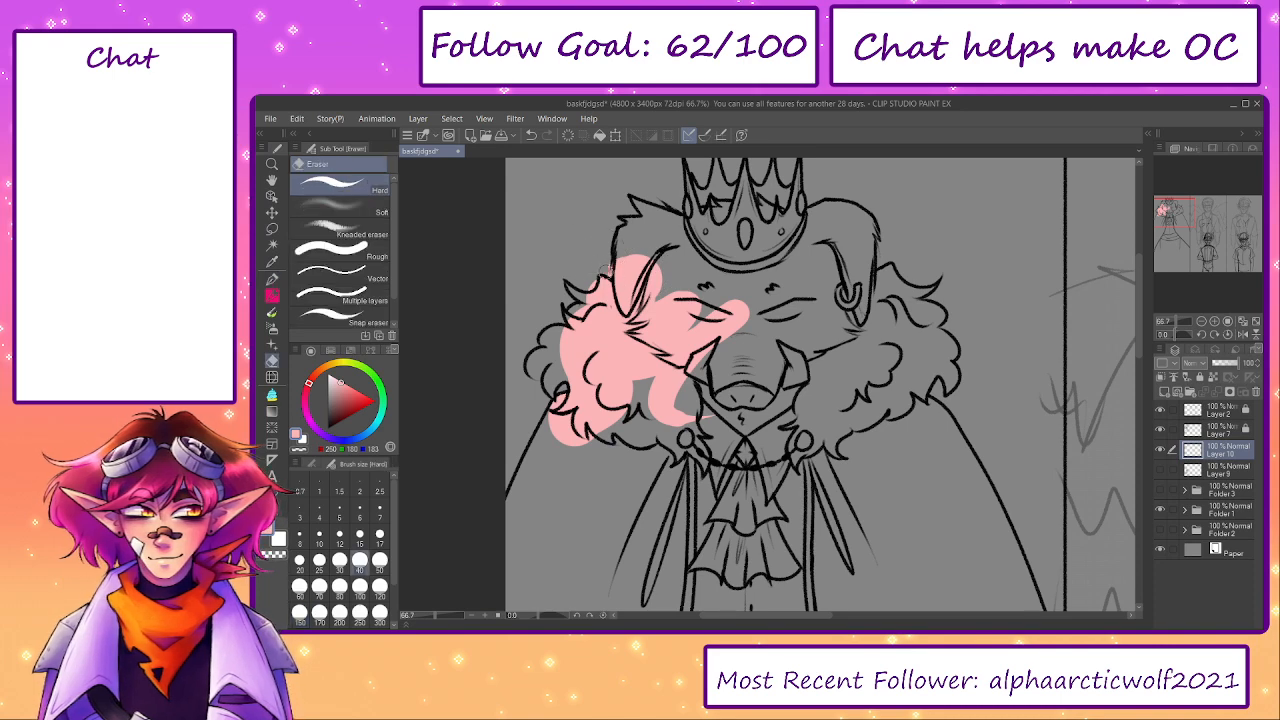
- Briefly show and rehide Folder 2, and fill the left fur collar's outer curls with light pink using the G-pen
click(1159, 529)
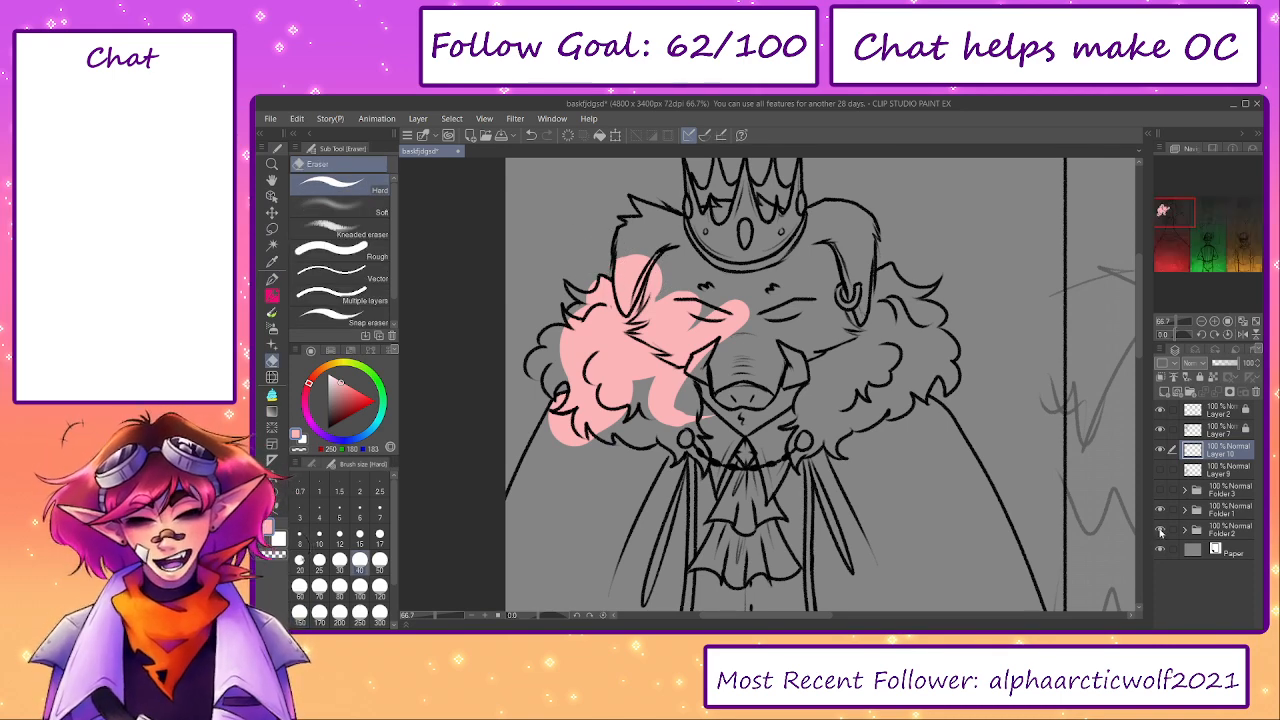
click(1159, 529)
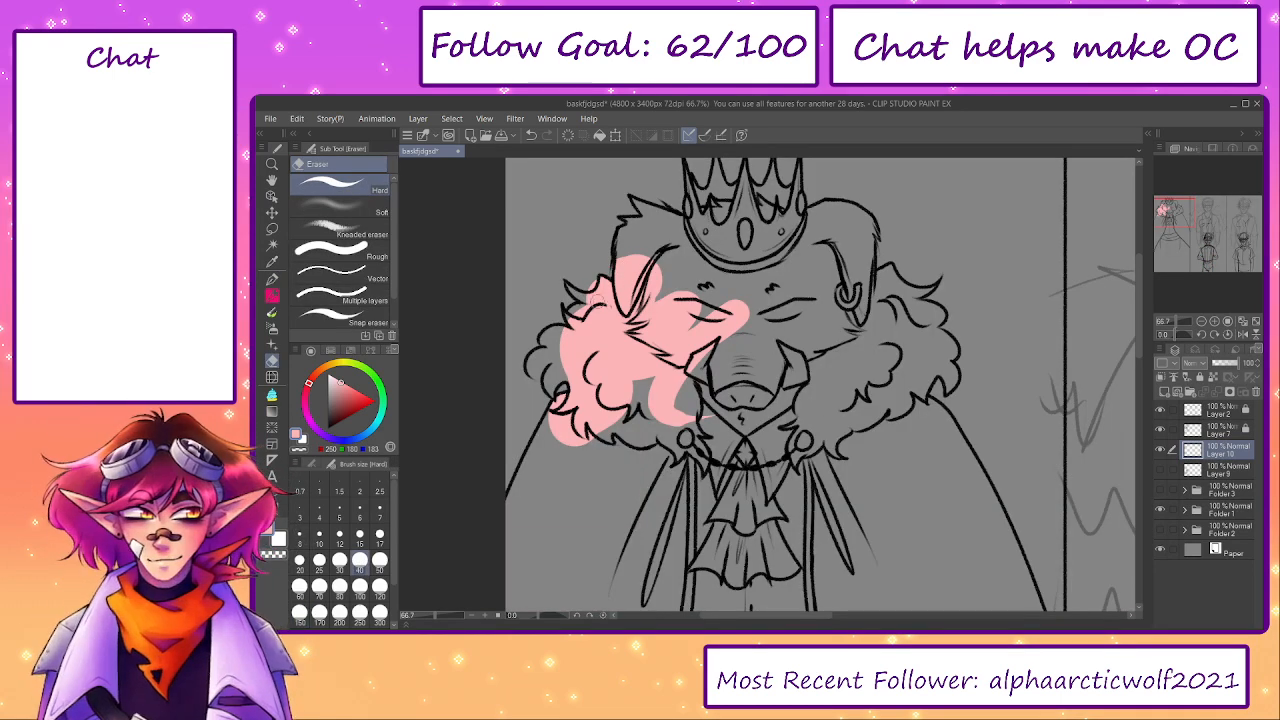
key(p)
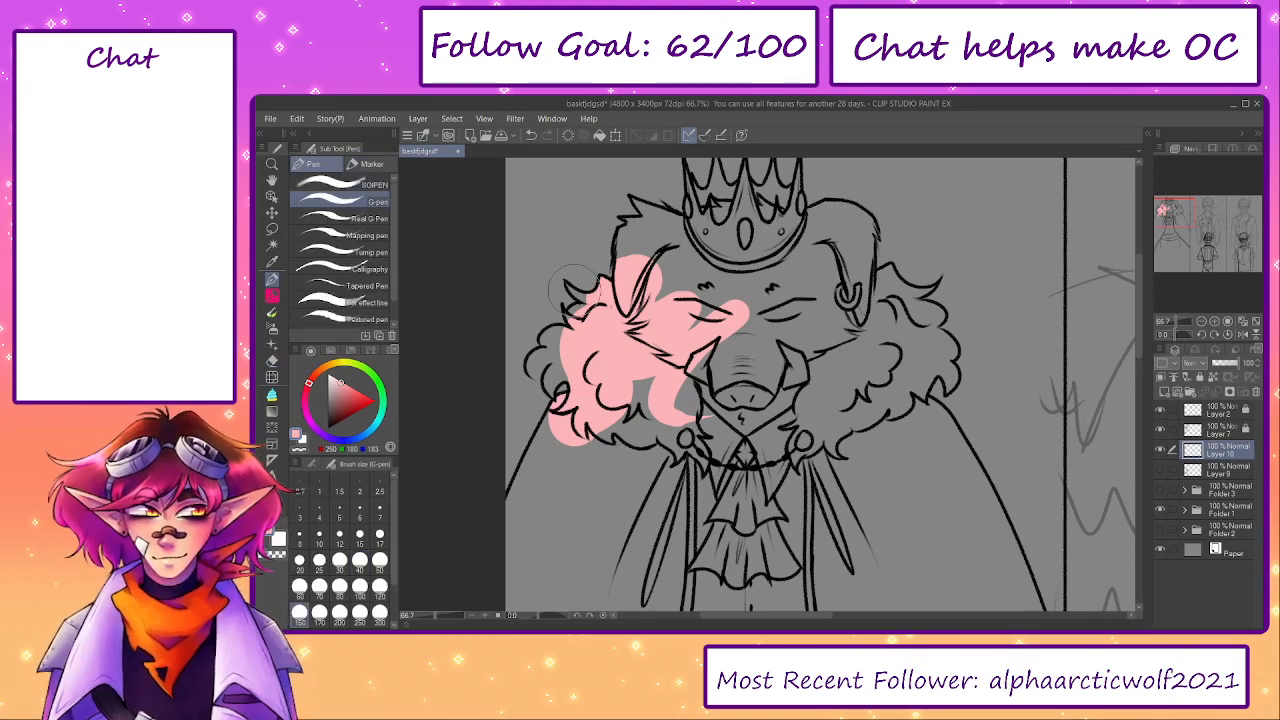
scroll(572, 290, up, 3)
key([)
key([)
key([)
key([)
key([)
key([)
key([)
key([)
key([)
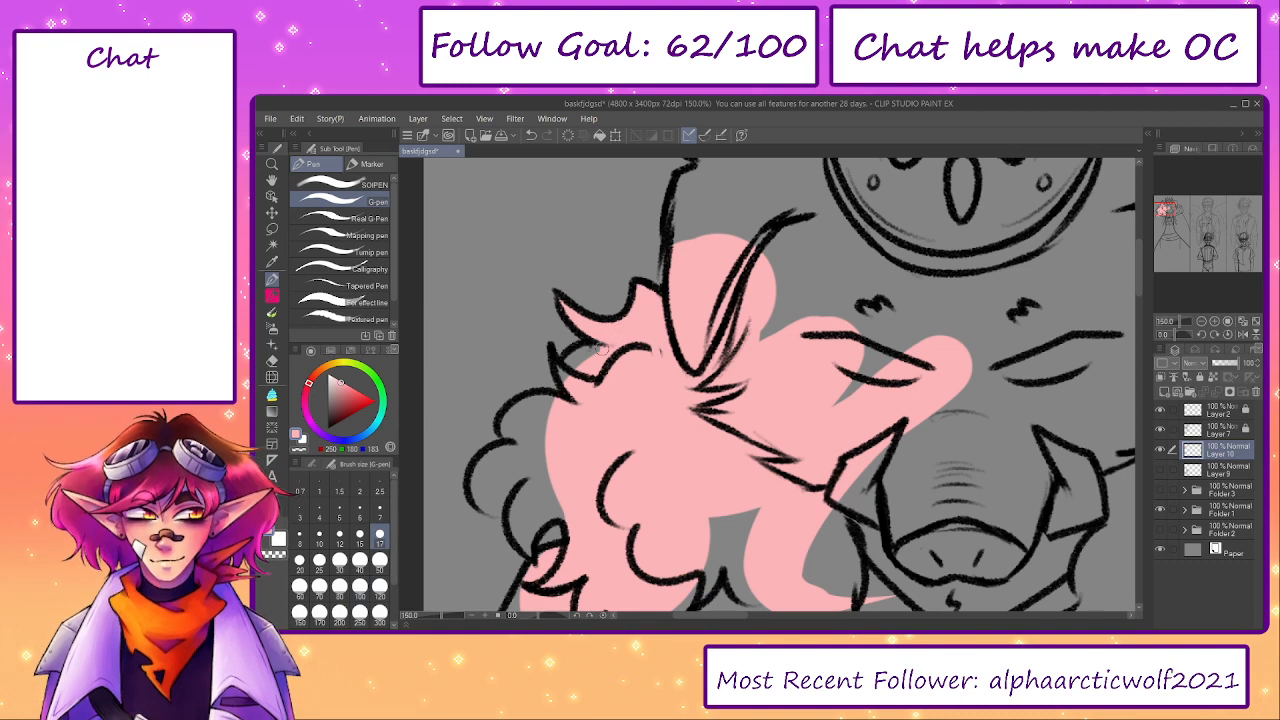
key(])
key(])
key(bracketright)
key(bracketright)
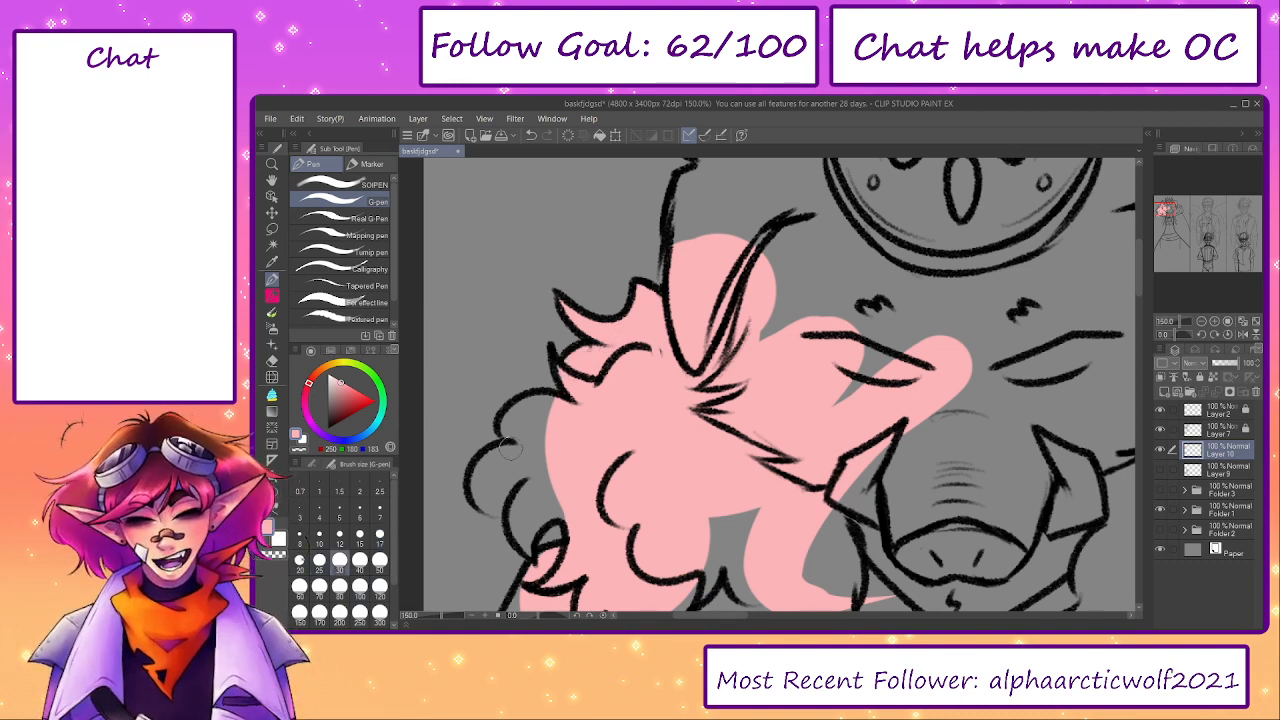
mouse_move(535, 437)
mouse_down()
mouse_move(487, 476)
mouse_move(490, 495)
mouse_move(532, 488)
mouse_move(516, 530)
mouse_move(526, 550)
mouse_move(520, 522)
mouse_move(576, 504)
mouse_move(550, 507)
mouse_up()
scroll(548, 505, down, 3)
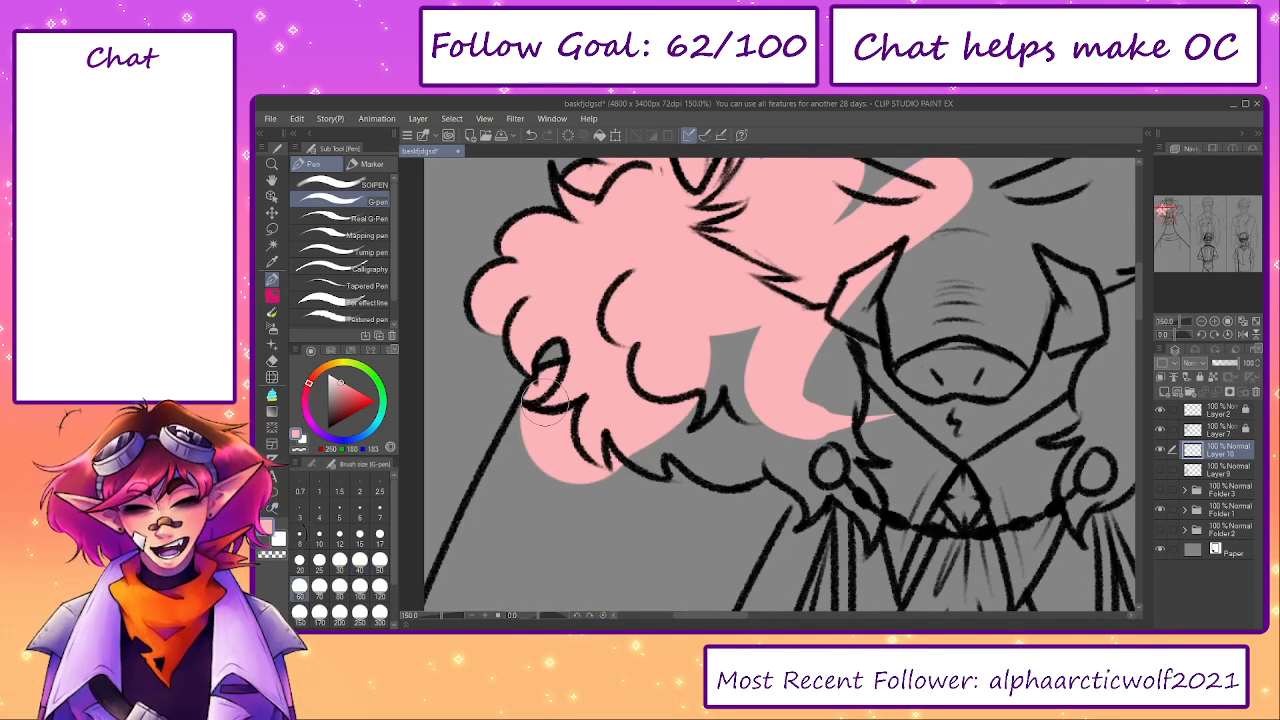
- Fill the left shoulder and upper edge of the cape with light pink, enlarging the G-pen for the inner area
drag(448, 620, 435, 617)
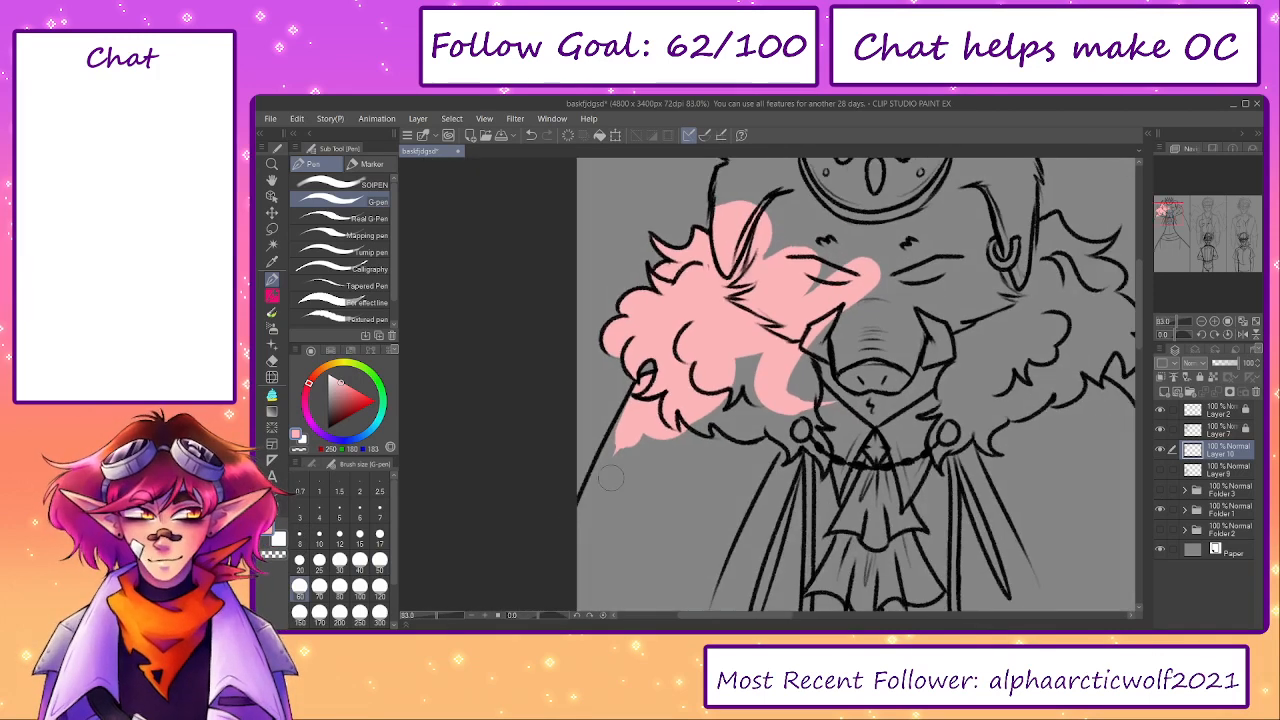
mouse_move(600, 475)
mouse_down()
mouse_move(588, 530)
mouse_move(628, 472)
mouse_up()
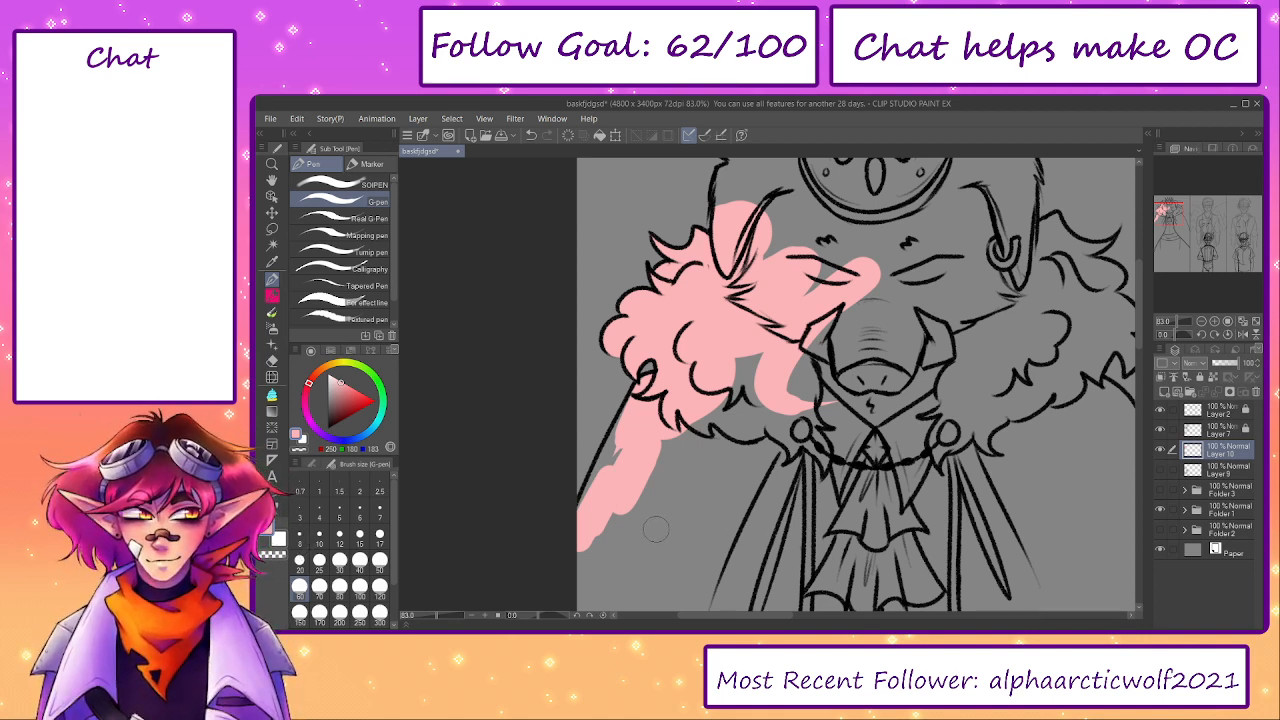
scroll(656, 529, down, 2)
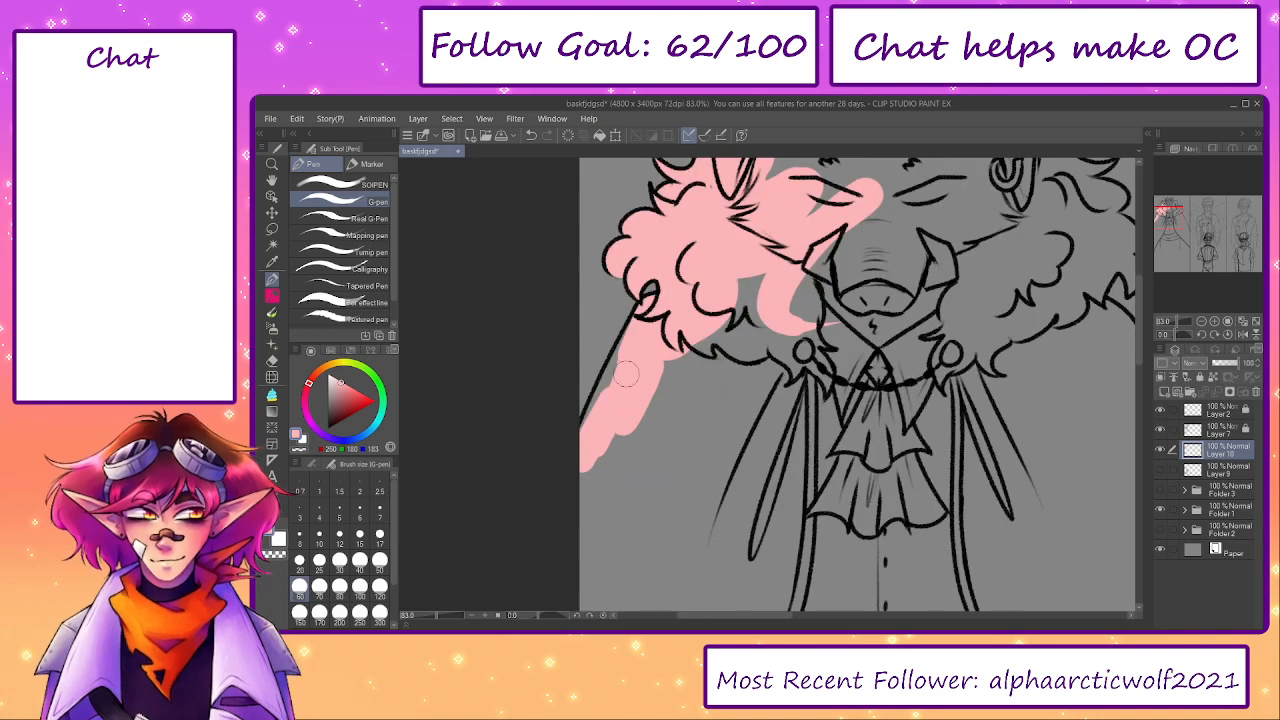
mouse_move(630, 343)
mouse_down()
mouse_move(589, 449)
mouse_move(684, 369)
mouse_up()
key(])
key(])
mouse_move(578, 500)
mouse_down()
mouse_move(680, 424)
mouse_move(766, 277)
mouse_move(721, 483)
mouse_up()
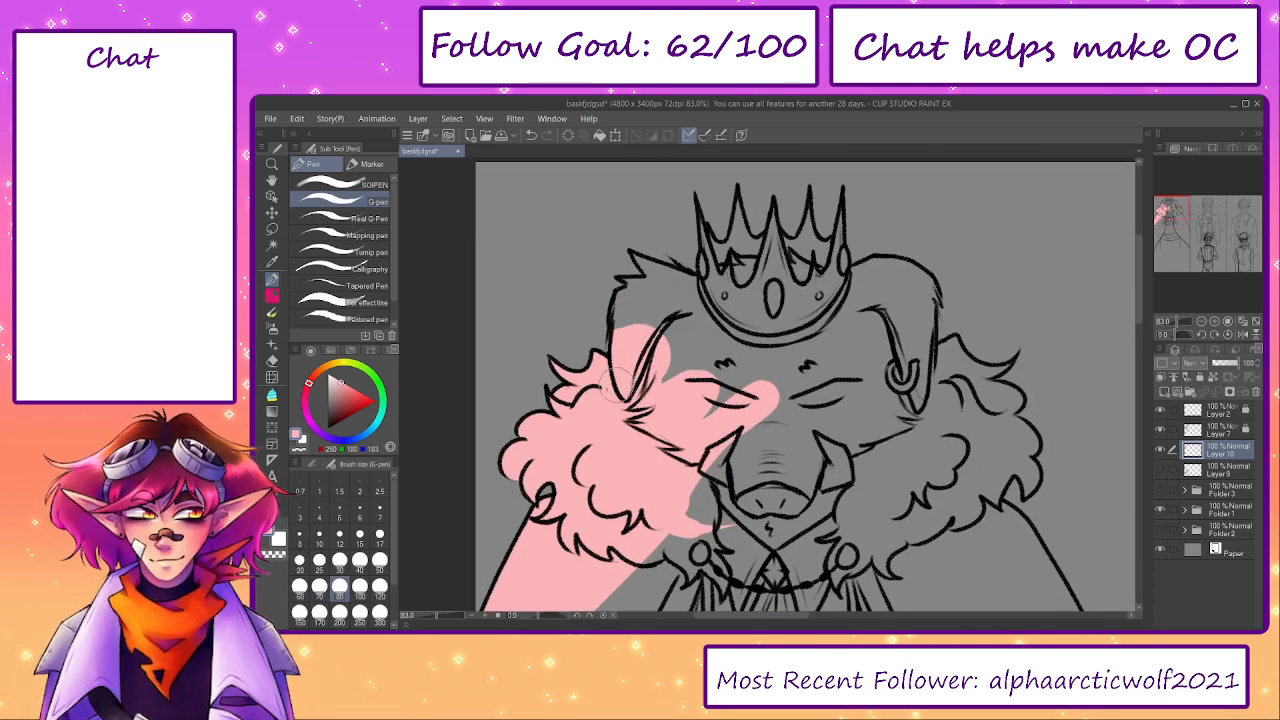
- Fill the boar king's left ear and the left edge of the crown with light pink, tidying the outline with the eraser
mouse_move(622, 386)
mouse_down()
mouse_move(658, 328)
mouse_move(631, 318)
mouse_move(647, 293)
mouse_move(634, 285)
mouse_move(682, 288)
mouse_move(660, 277)
mouse_move(658, 240)
mouse_move(635, 240)
mouse_move(682, 260)
mouse_move(658, 236)
mouse_up()
key(e)
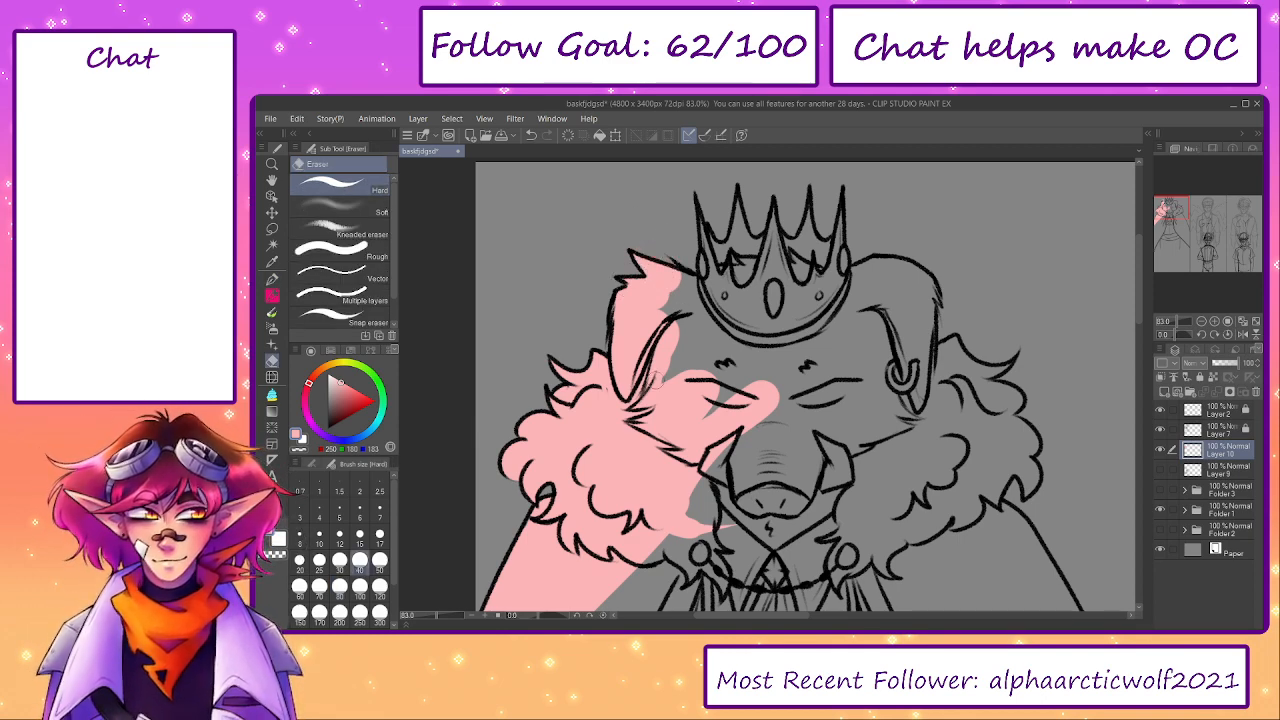
key(p)
mouse_move(660, 355)
mouse_down()
mouse_move(700, 280)
mouse_move(730, 270)
mouse_move(697, 228)
mouse_up()
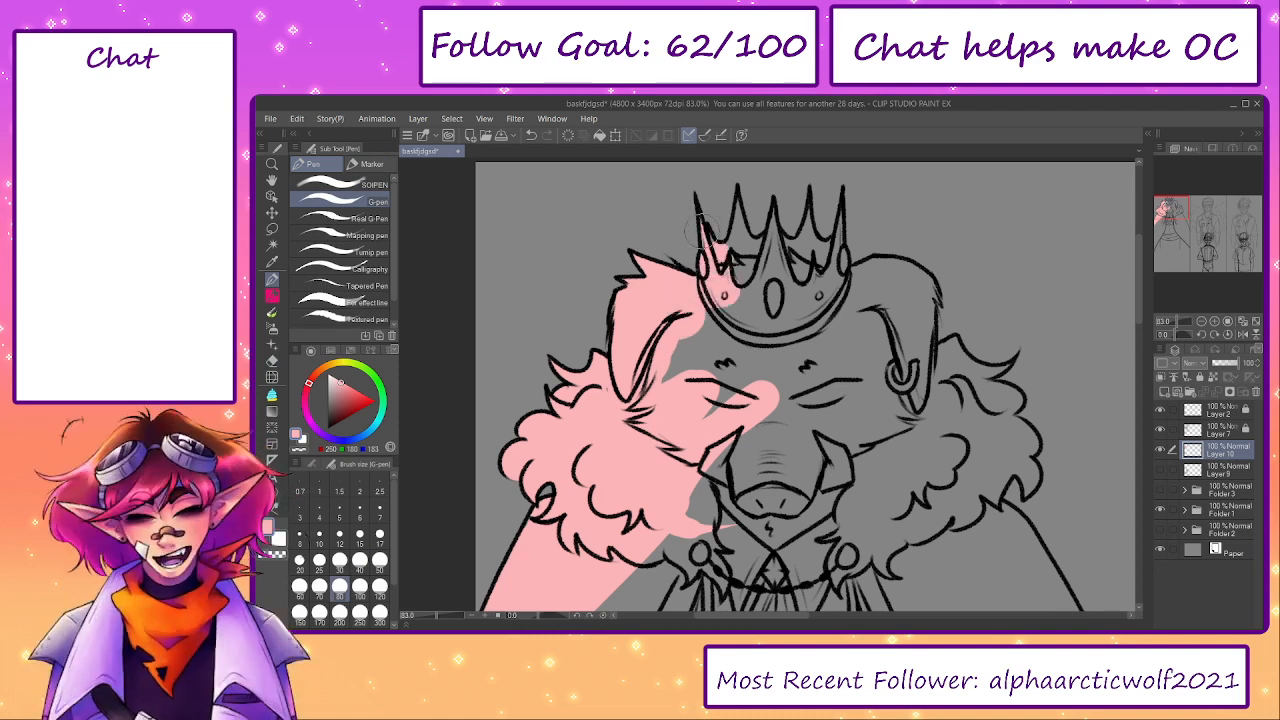
- Fill the crown's spikes and band with light pink, erasing any spill outside its outline
mouse_move(706, 250)
mouse_down()
mouse_move(745, 250)
mouse_move(745, 231)
mouse_up()
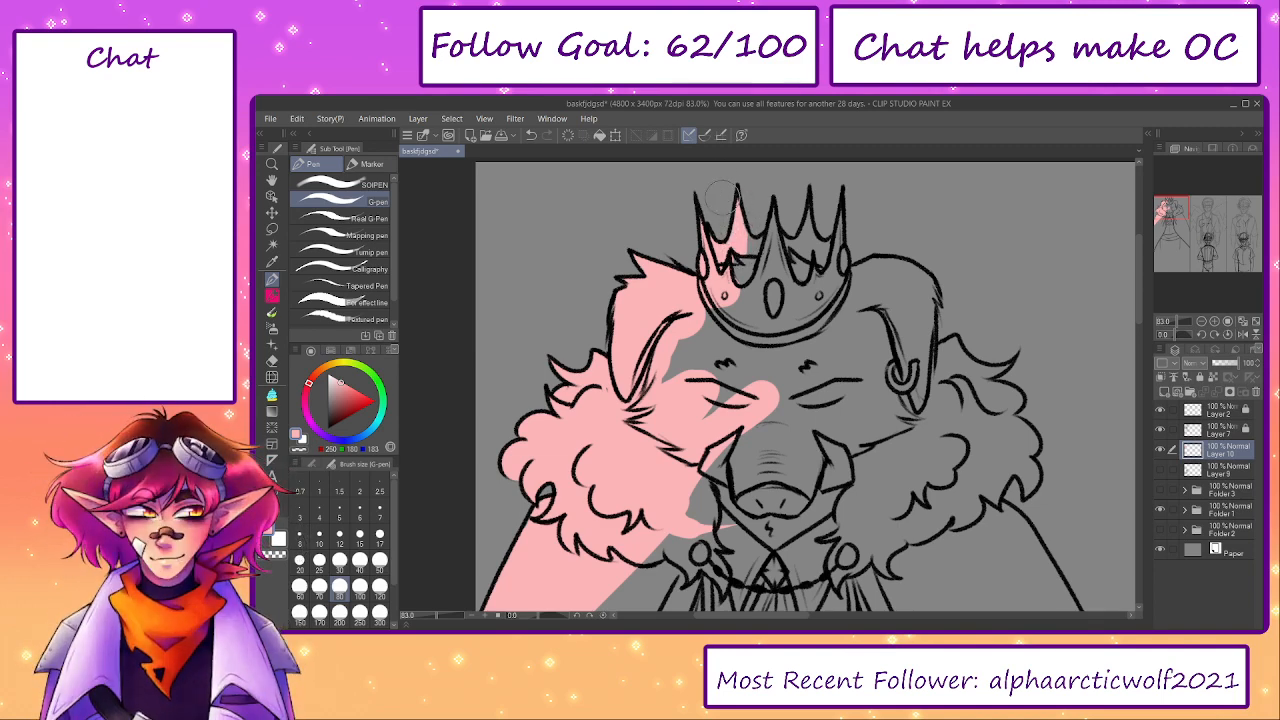
key(e)
key(p)
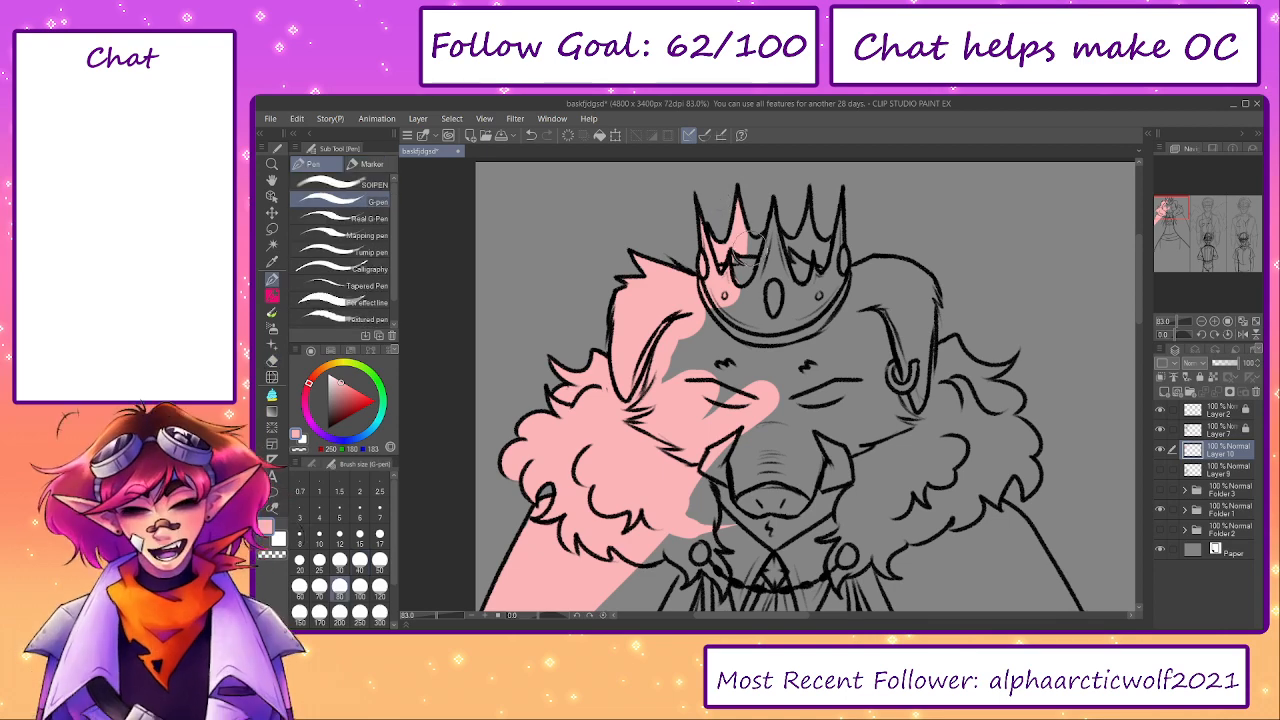
mouse_move(748, 246)
mouse_down()
mouse_move(755, 260)
mouse_move(770, 250)
mouse_move(773, 229)
mouse_move(795, 252)
mouse_move(815, 240)
mouse_move(805, 228)
mouse_up()
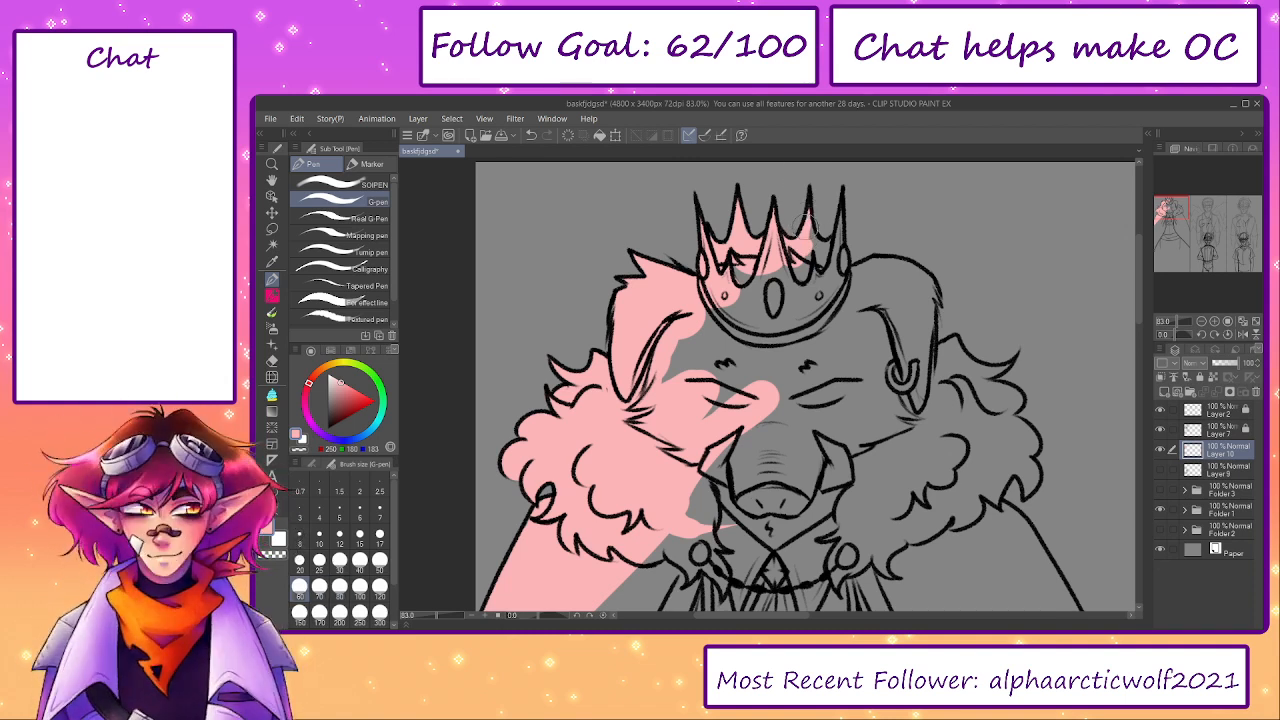
mouse_move(809, 242)
mouse_down()
mouse_move(851, 234)
mouse_move(827, 243)
mouse_move(844, 232)
mouse_move(844, 205)
mouse_move(837, 250)
mouse_up()
key(e)
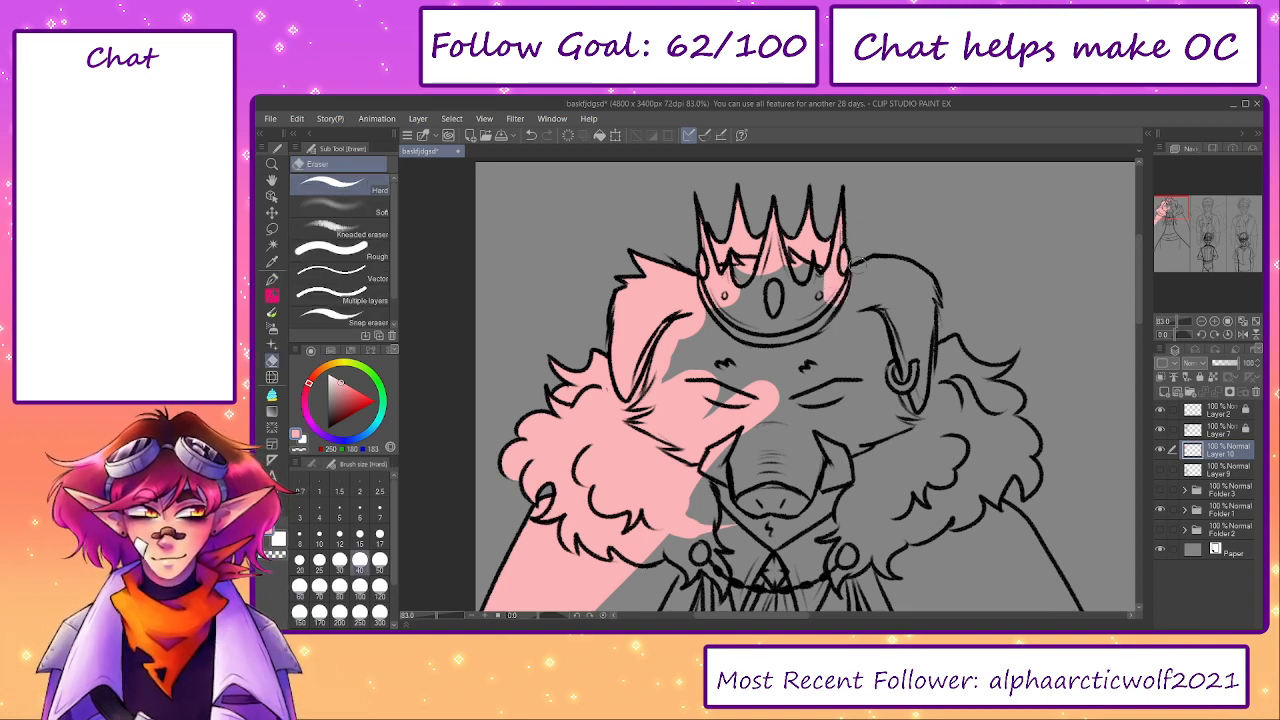
key(p)
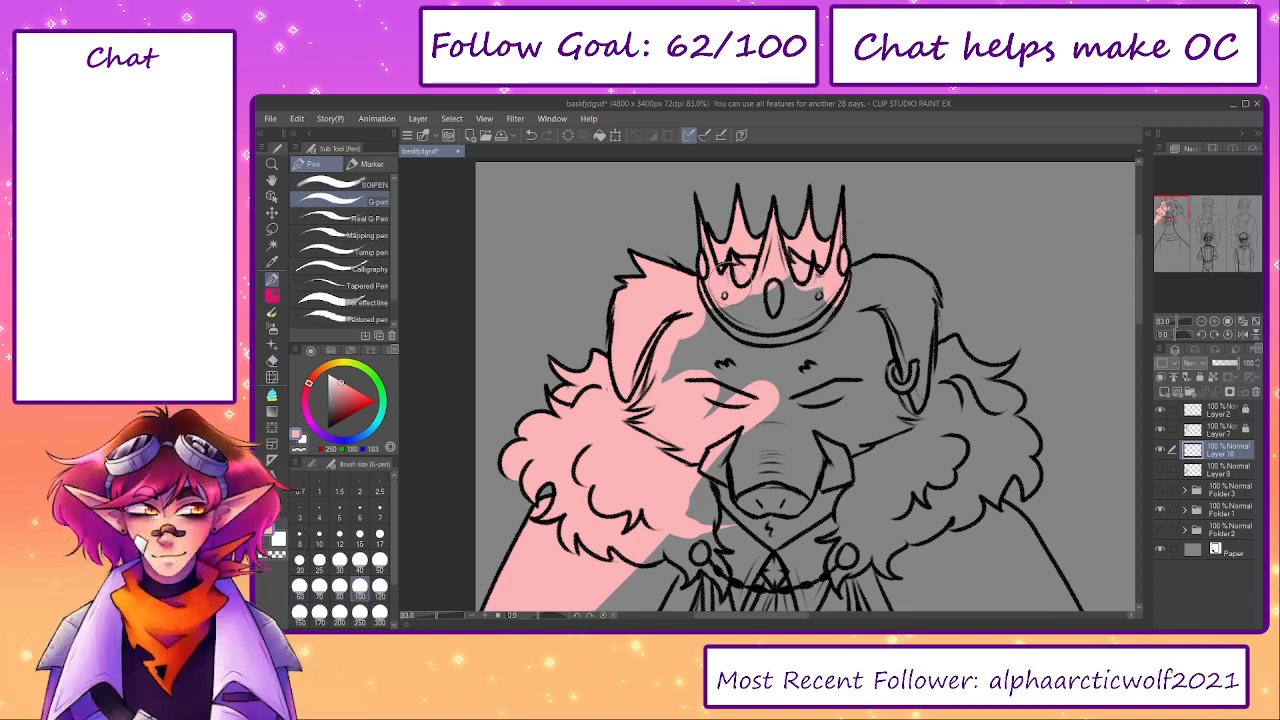
drag(796, 298, 817, 291)
- Enlarge the G-pen to 120 and block in the forehead and eye area with light pink
mouse_move(704, 343)
mouse_down()
mouse_move(692, 382)
mouse_move(812, 343)
mouse_up()
key(bracketright)
key(bracketright)
key(bracketright)
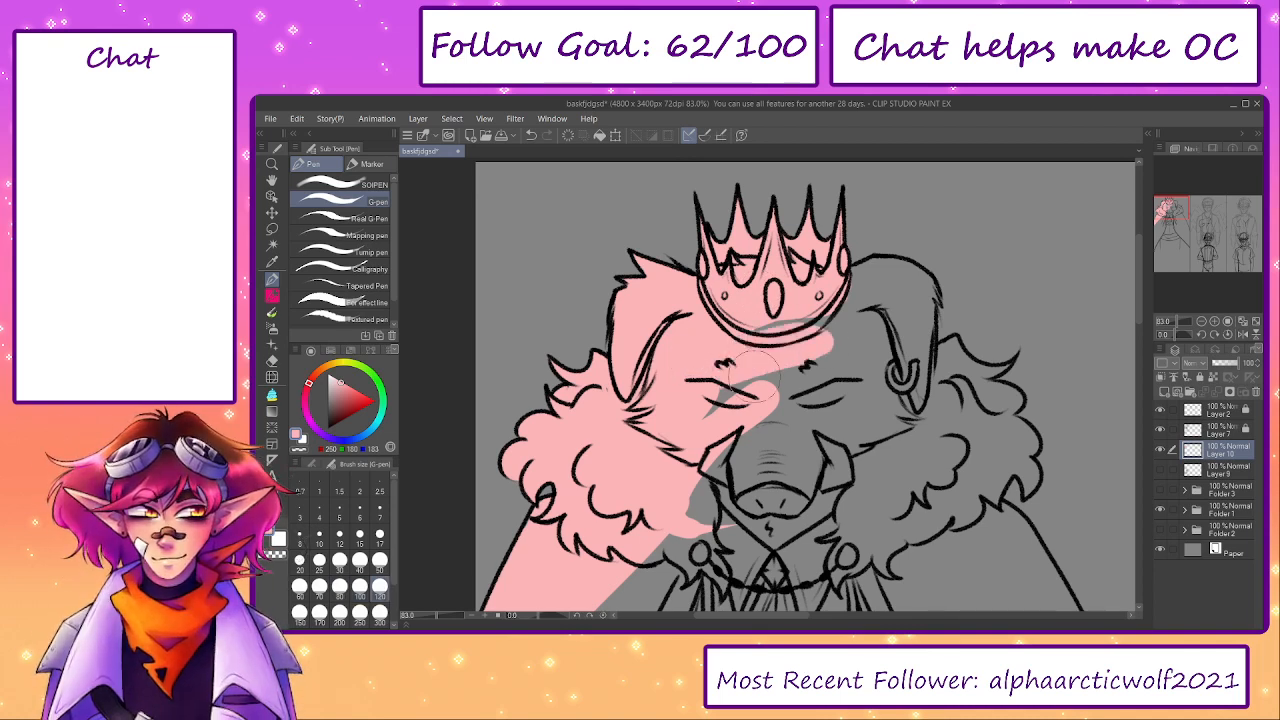
mouse_move(739, 395)
mouse_down()
mouse_move(777, 356)
mouse_move(884, 291)
mouse_move(951, 304)
mouse_move(961, 326)
mouse_move(901, 314)
mouse_move(895, 413)
mouse_move(830, 386)
mouse_move(835, 420)
mouse_up()
- Fill the right ear and the right fur collar's outer curls with light pink, cleaning the edges with the hard eraser
key(e)
key(p)
mouse_move(950, 360)
mouse_down()
mouse_move(889, 335)
mouse_move(915, 318)
mouse_move(925, 370)
mouse_move(965, 356)
mouse_move(935, 405)
mouse_move(968, 428)
mouse_move(924, 398)
mouse_move(951, 424)
mouse_move(956, 460)
mouse_move(962, 446)
mouse_up()
key(bracketleft)
key(bracketleft)
key(bracketleft)
key(bracketleft)
key(e)
key(p)
key(e)
key(p)
key(e)
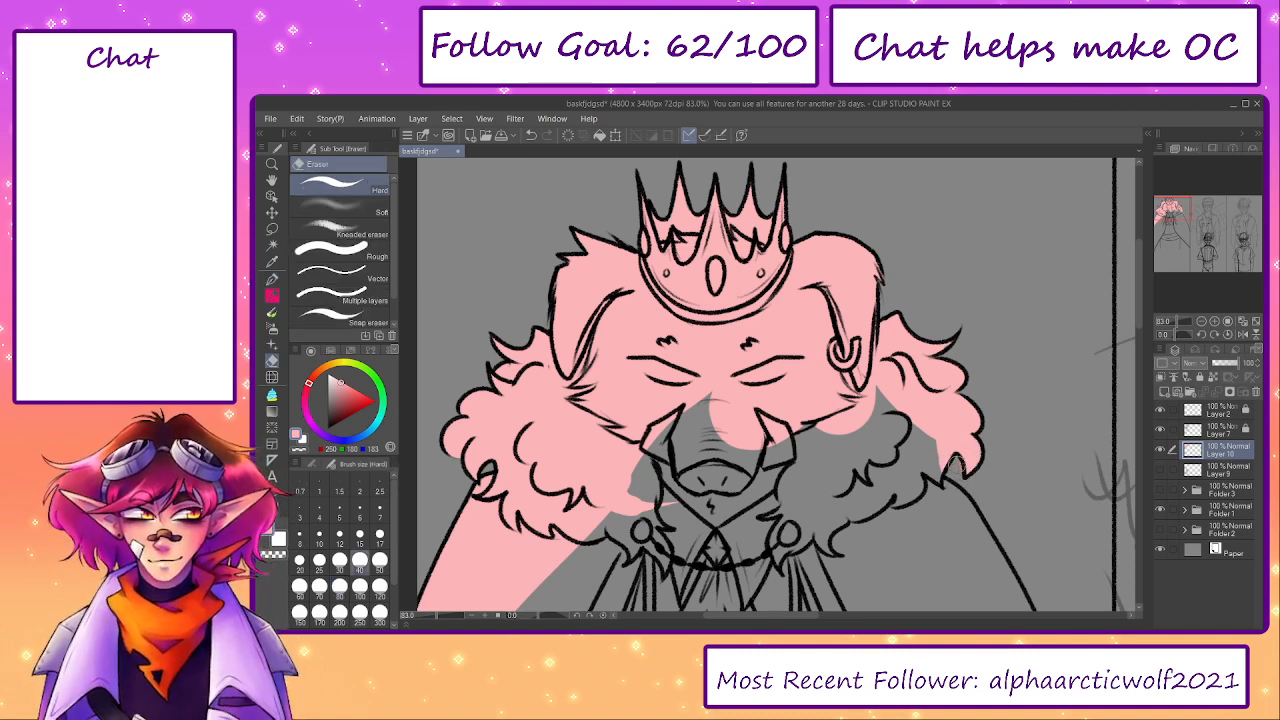
- Fill the snout, lower face and rest of the right fur collar with light pink, continuing onto the cape's shoulder
key(p)
mouse_move(930, 455)
mouse_down()
mouse_move(920, 410)
mouse_move(908, 445)
mouse_move(885, 407)
mouse_move(707, 435)
mouse_move(702, 425)
mouse_move(742, 380)
mouse_move(772, 467)
mouse_move(869, 480)
mouse_move(877, 500)
mouse_move(694, 433)
mouse_move(745, 459)
mouse_up()
key(bracketright)
key(bracketright)
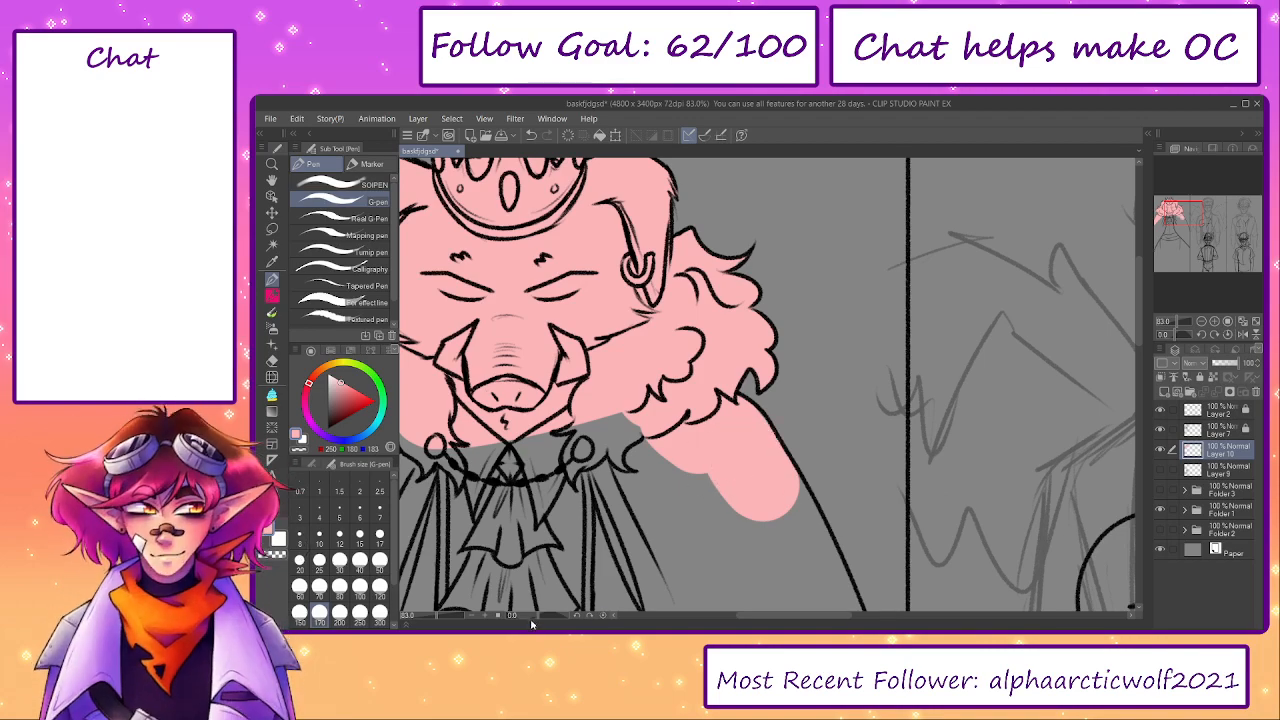
- Rotate the canvas, paint light pink along the cape's right outer edge with the size 170 G-pen, and reset the rotation
drag(534, 616, 526, 616)
mouse_move(868, 422)
mouse_down()
mouse_move(734, 420)
mouse_move(736, 443)
mouse_move(745, 424)
mouse_move(986, 444)
mouse_up()
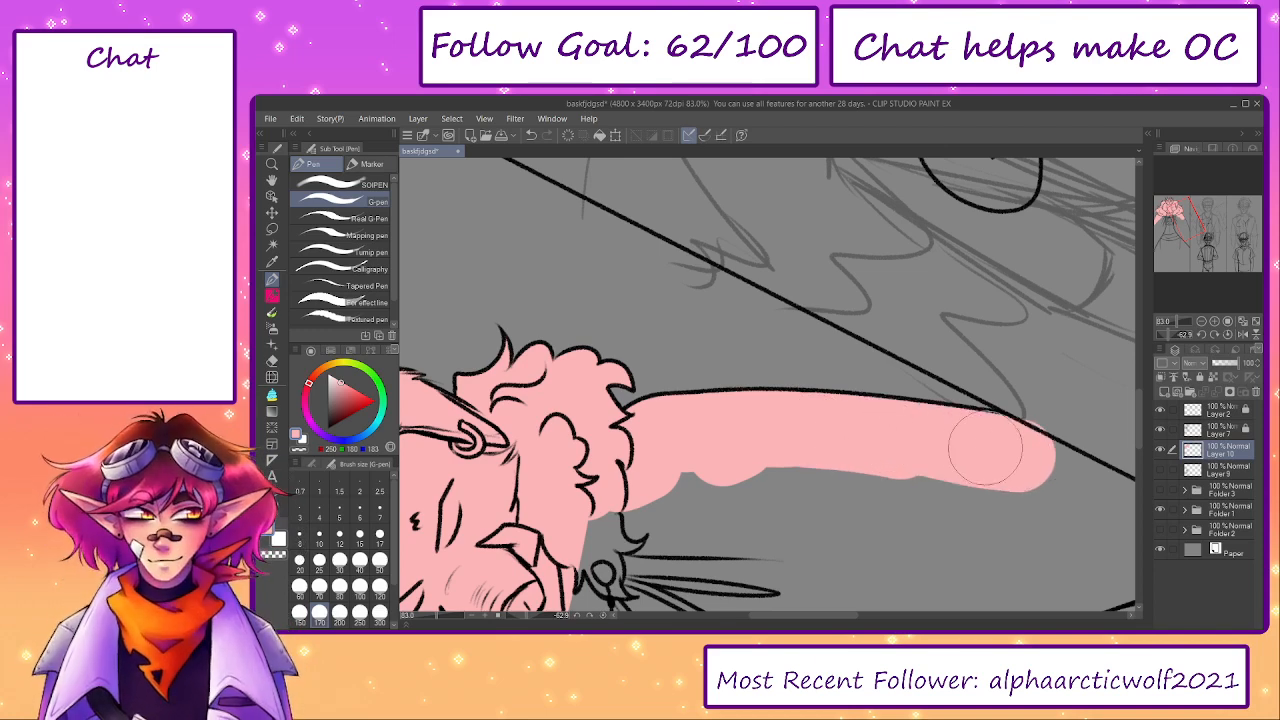
drag(924, 476, 791, 466)
key(e)
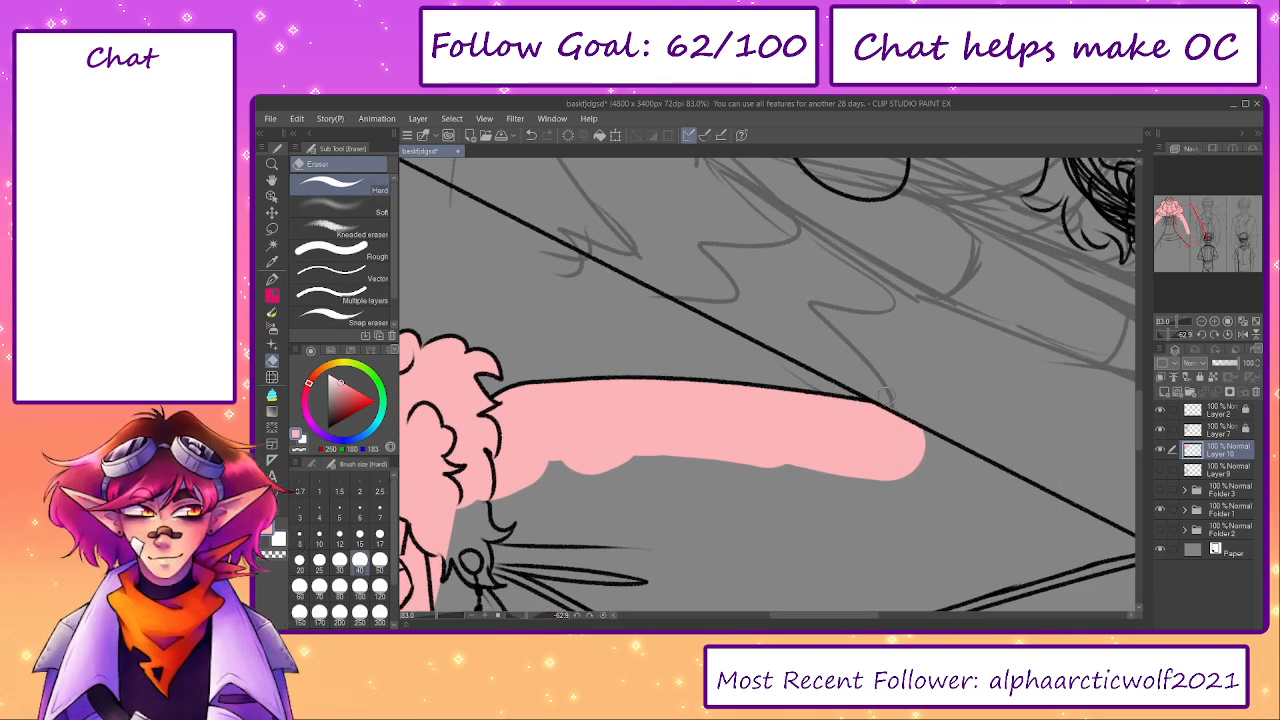
click(603, 616)
scroll(760, 370, down, 7)
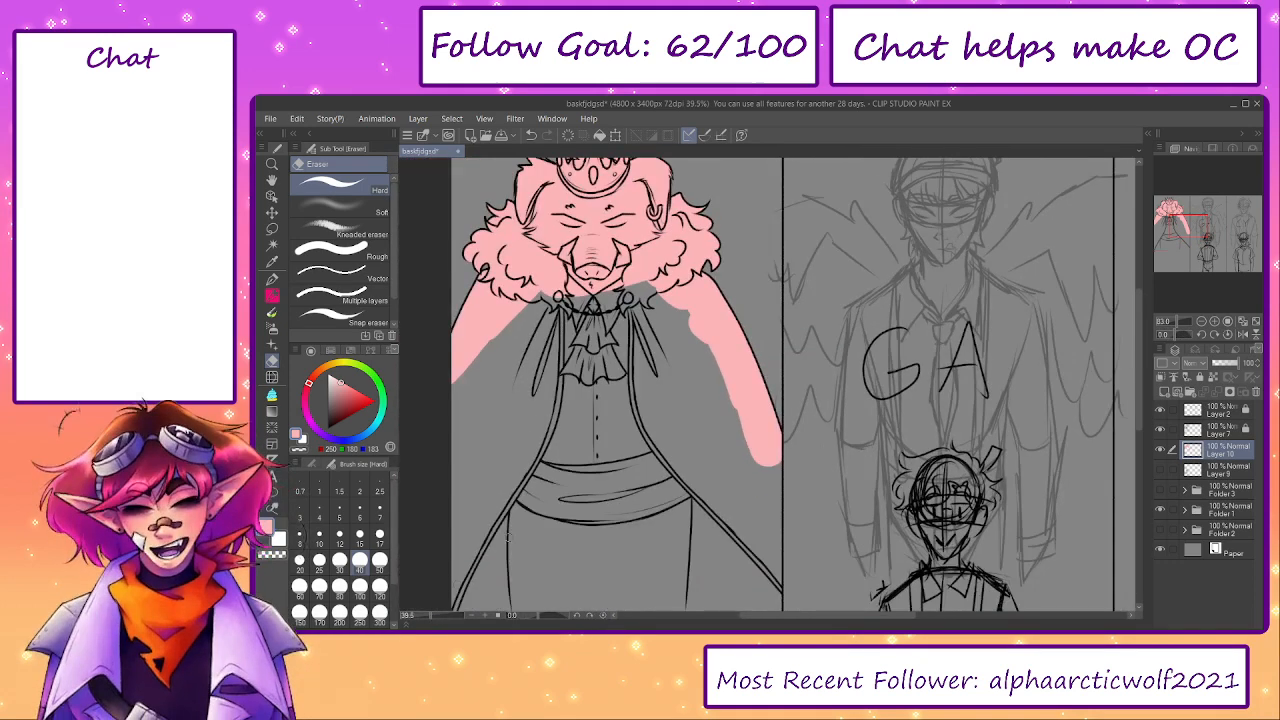
- Enlarge the G-pen to 300 and fill the inner cape, cravat, vest and upper sash with light pink
drag(541, 352, 687, 295)
key(bracketright)
key(b)
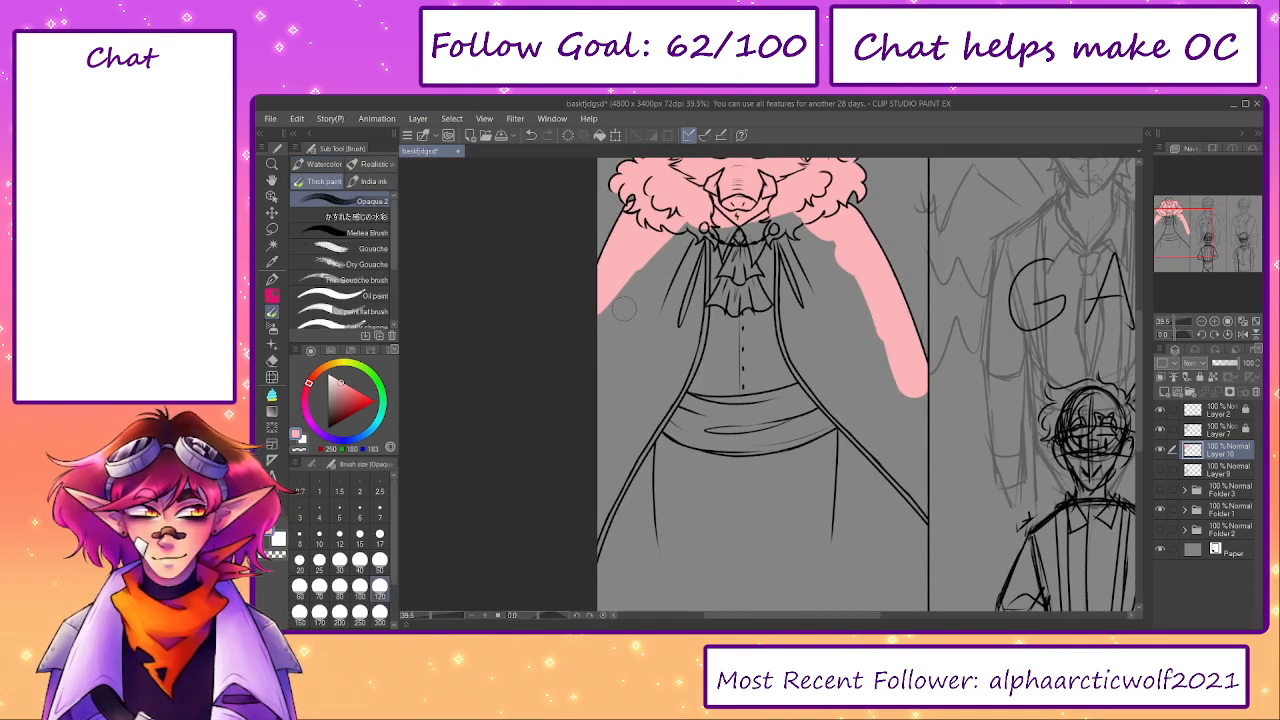
key(p)
key(bracketright)
key(bracketright)
key(bracketright)
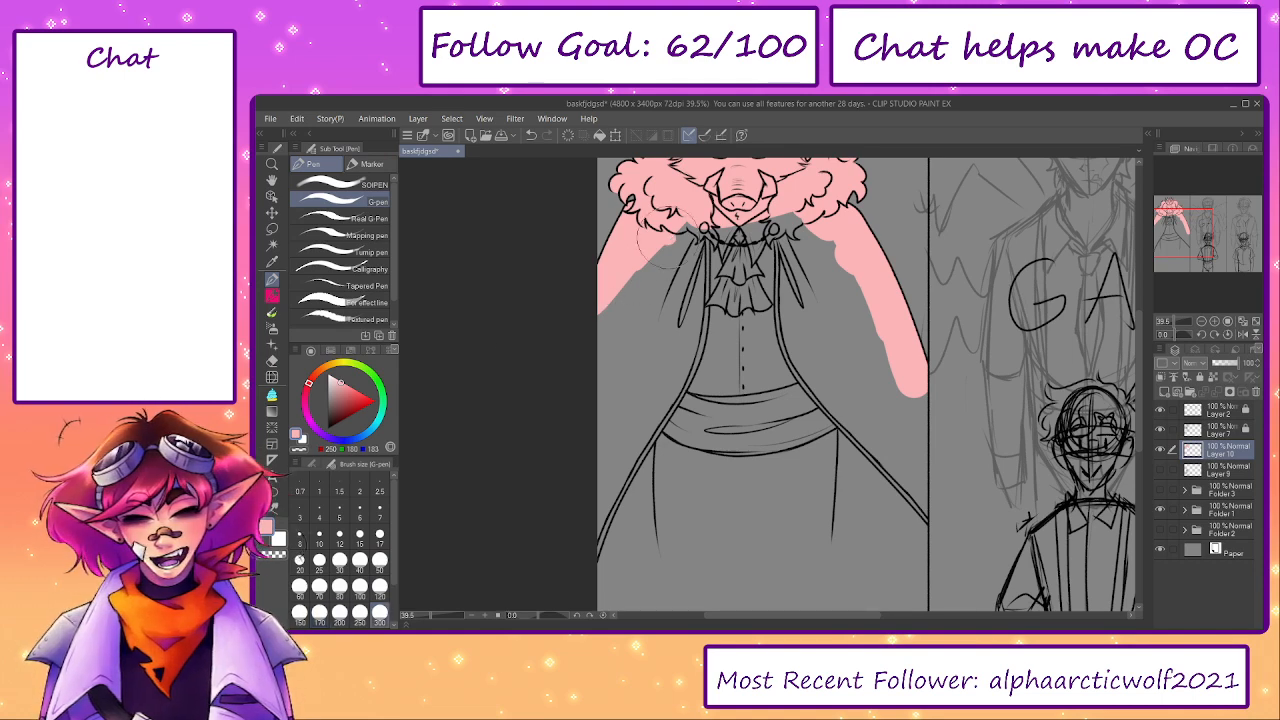
mouse_move(642, 261)
mouse_down()
mouse_move(625, 325)
mouse_move(705, 200)
mouse_move(825, 258)
mouse_move(895, 397)
mouse_move(760, 300)
mouse_move(680, 335)
mouse_move(613, 418)
mouse_move(632, 357)
mouse_move(737, 337)
mouse_move(782, 345)
mouse_move(803, 390)
mouse_move(849, 390)
mouse_move(868, 418)
mouse_move(896, 405)
mouse_move(898, 520)
mouse_up()
- Extend the light pink fill down over the lower sash, skirt and cape corners, erasing spill past the panel border
key(e)
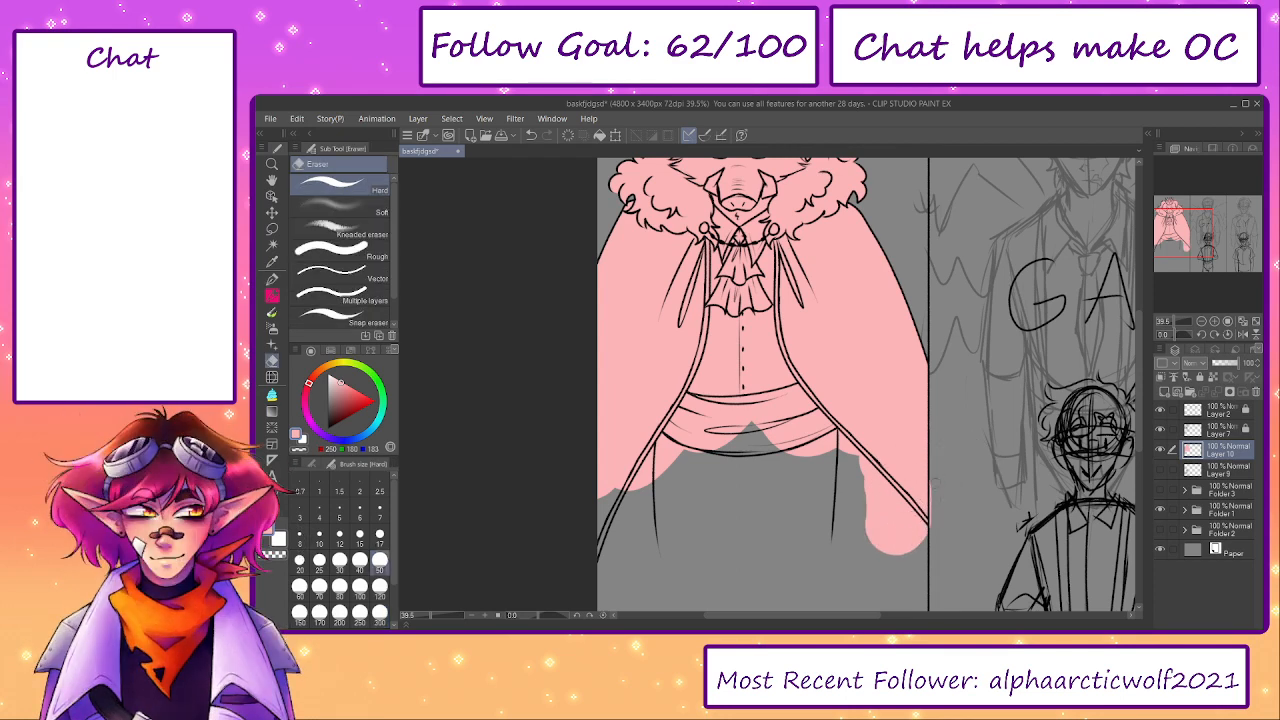
key(p)
mouse_move(891, 507)
mouse_down()
mouse_move(650, 450)
mouse_move(583, 534)
mouse_move(773, 533)
mouse_move(776, 487)
mouse_move(822, 532)
mouse_move(898, 543)
mouse_move(900, 451)
mouse_up()
key(e)
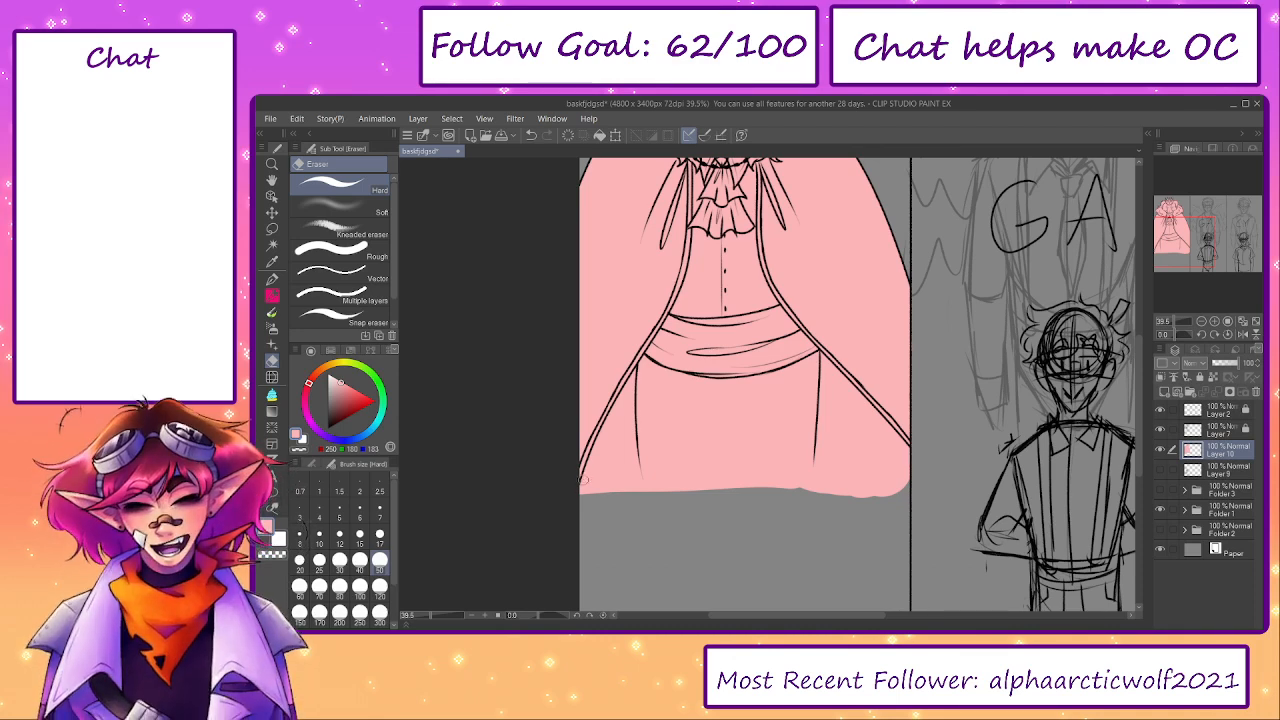
- Extend the pink base's lower edge below the cape and skirt using the Opaque 2 brush and the size 300 G-pen
key(b)
mouse_move(584, 482)
mouse_down()
mouse_move(706, 490)
mouse_move(628, 485)
mouse_up()
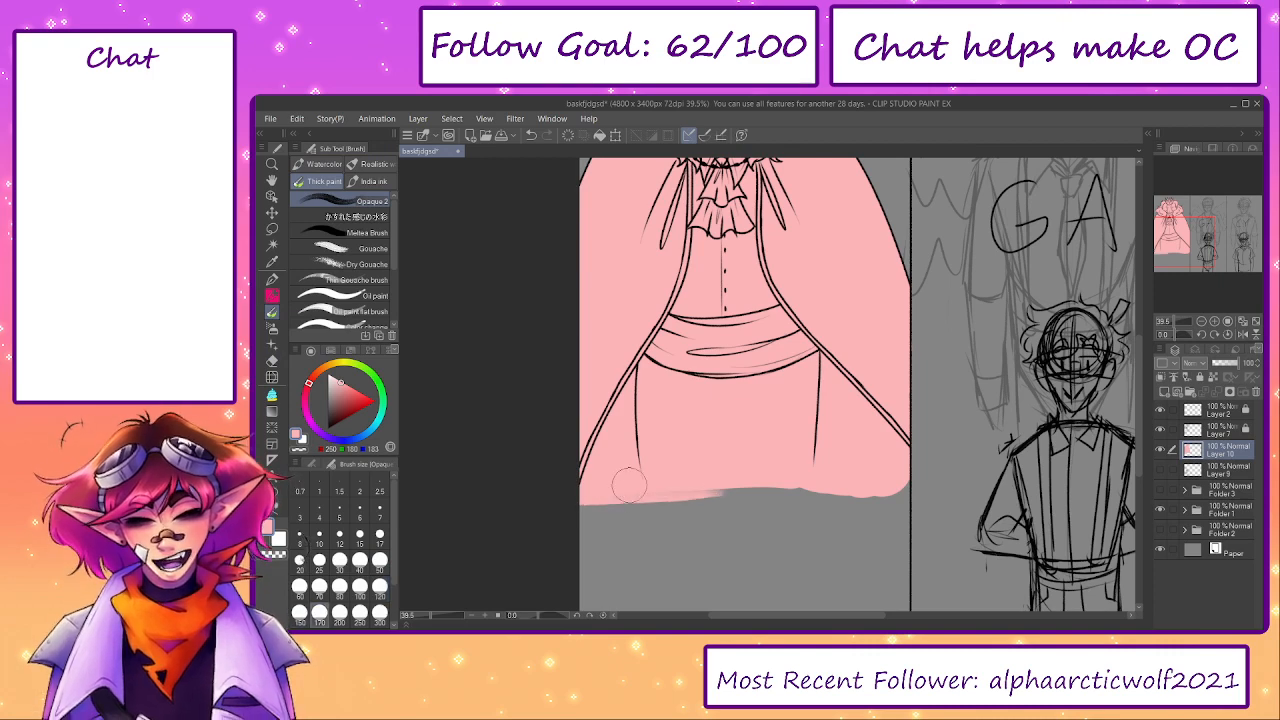
key(b)
key(e)
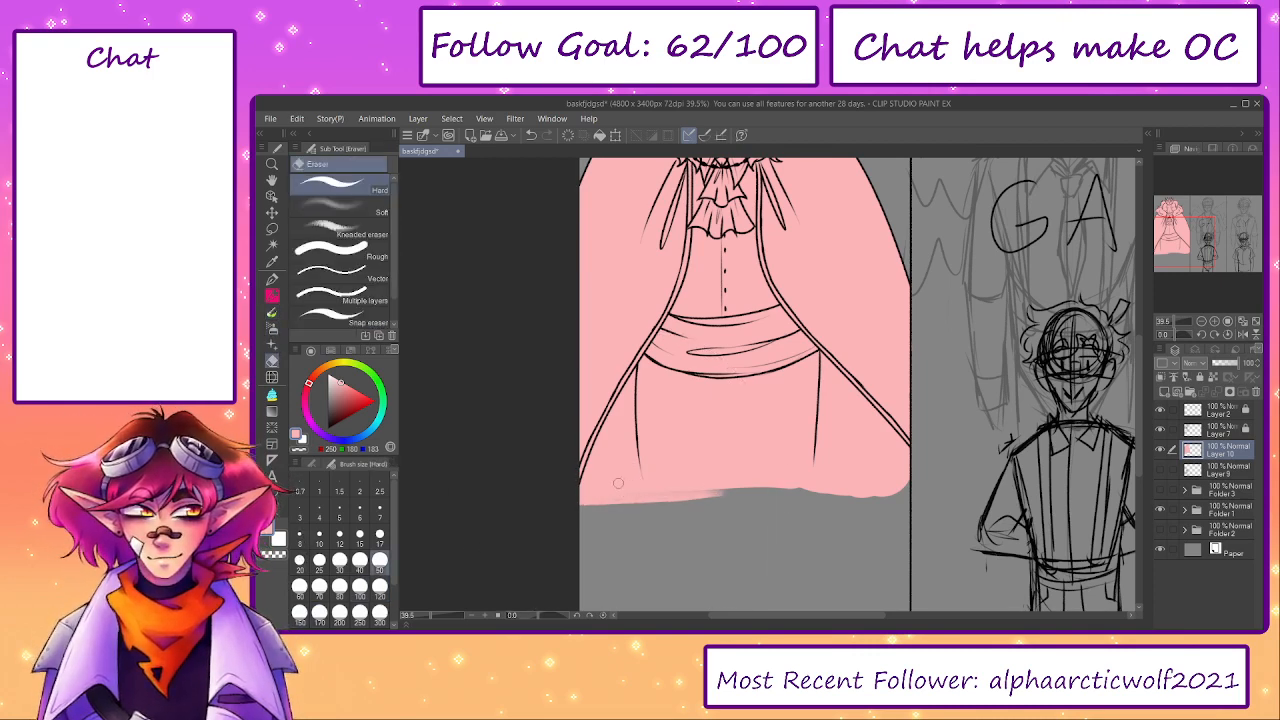
key(p)
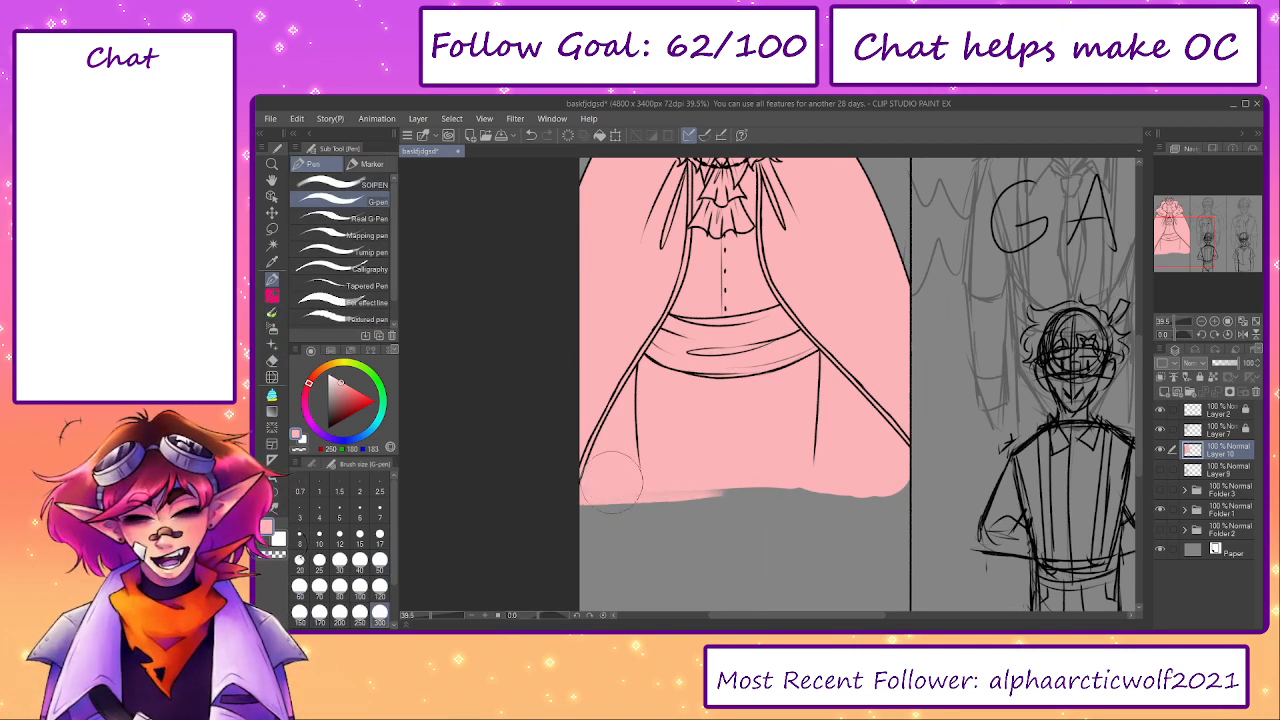
mouse_move(612, 482)
mouse_down()
mouse_move(671, 494)
mouse_move(880, 480)
mouse_up()
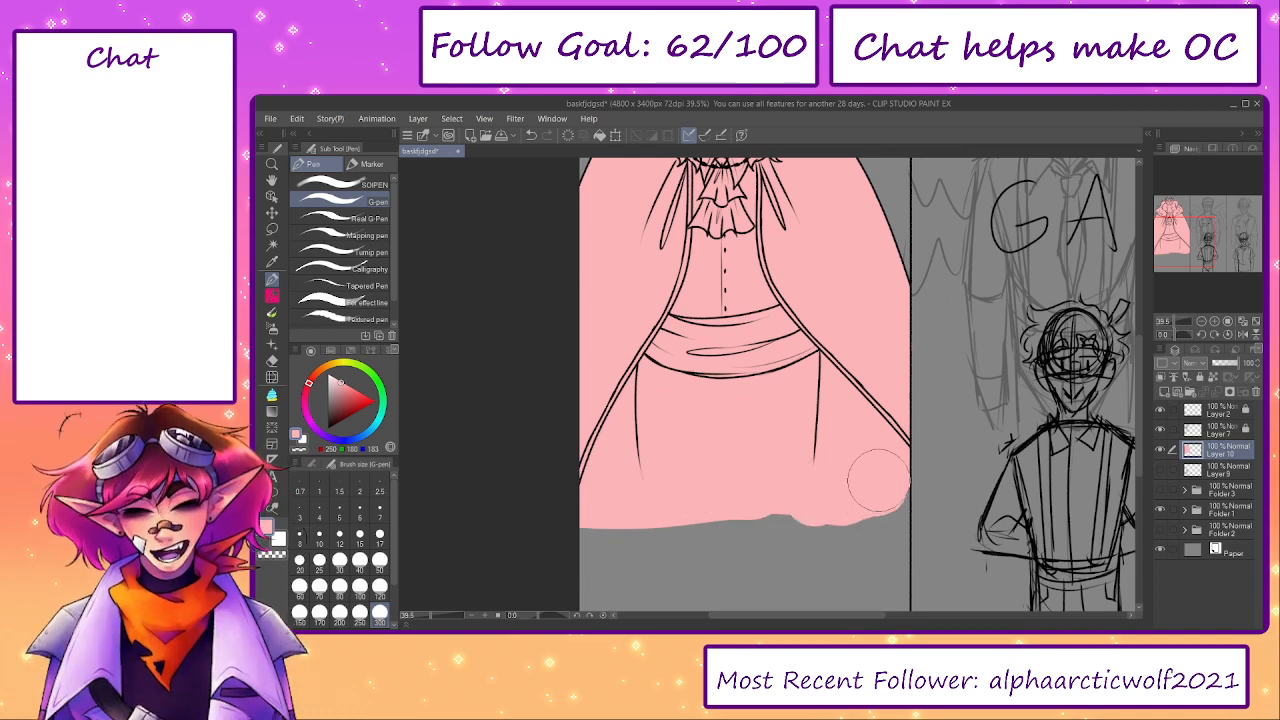
- Inspect the pink base around the boar king's head and shoulders by toggling Layer 10's visibility
drag(777, 346, 795, 577)
scroll(750, 285, up, 2)
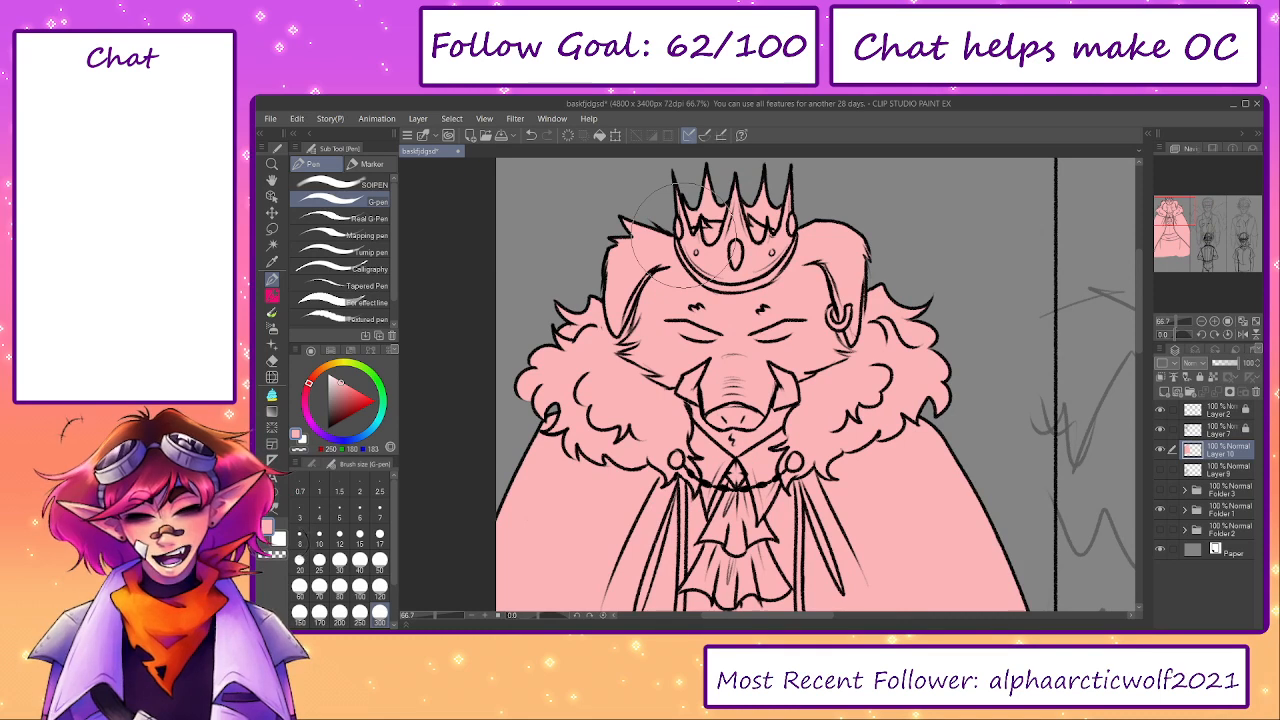
click(1160, 451)
click(1160, 451)
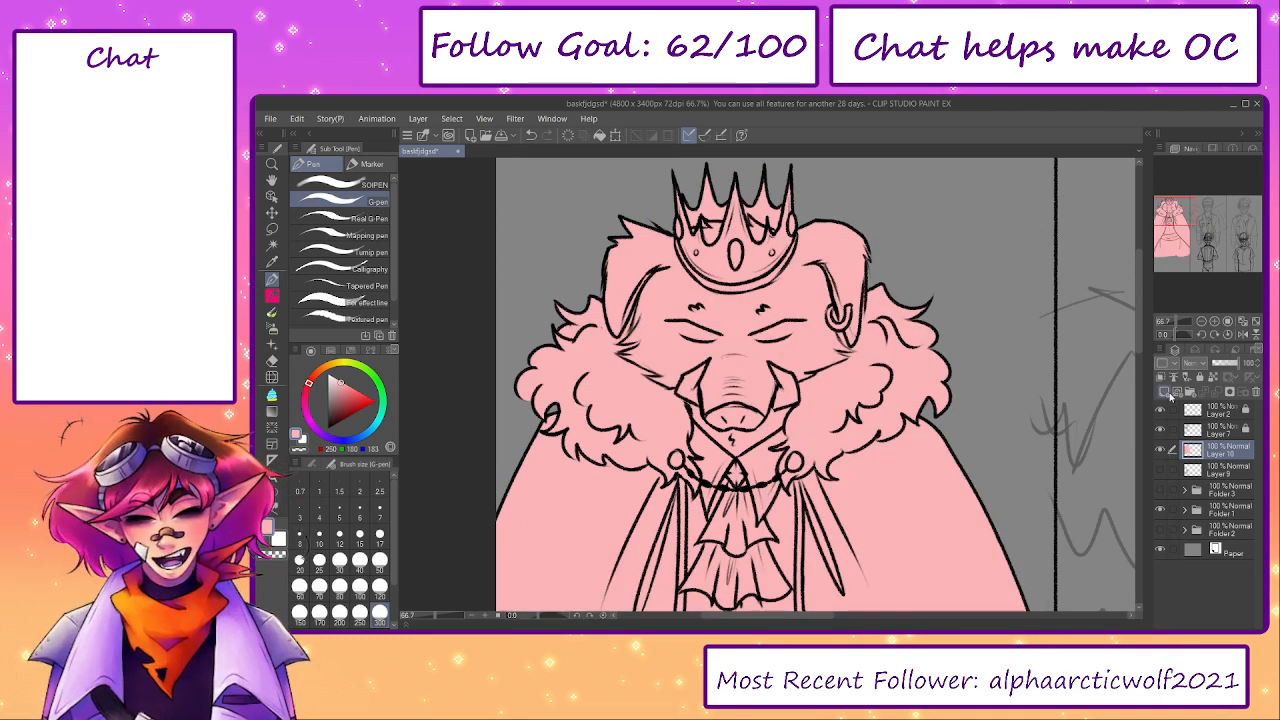
- Create a new layer clipped to the pink base and start painting the cape's left shoulder dark red with the size 300 G-pen
click(1164, 392)
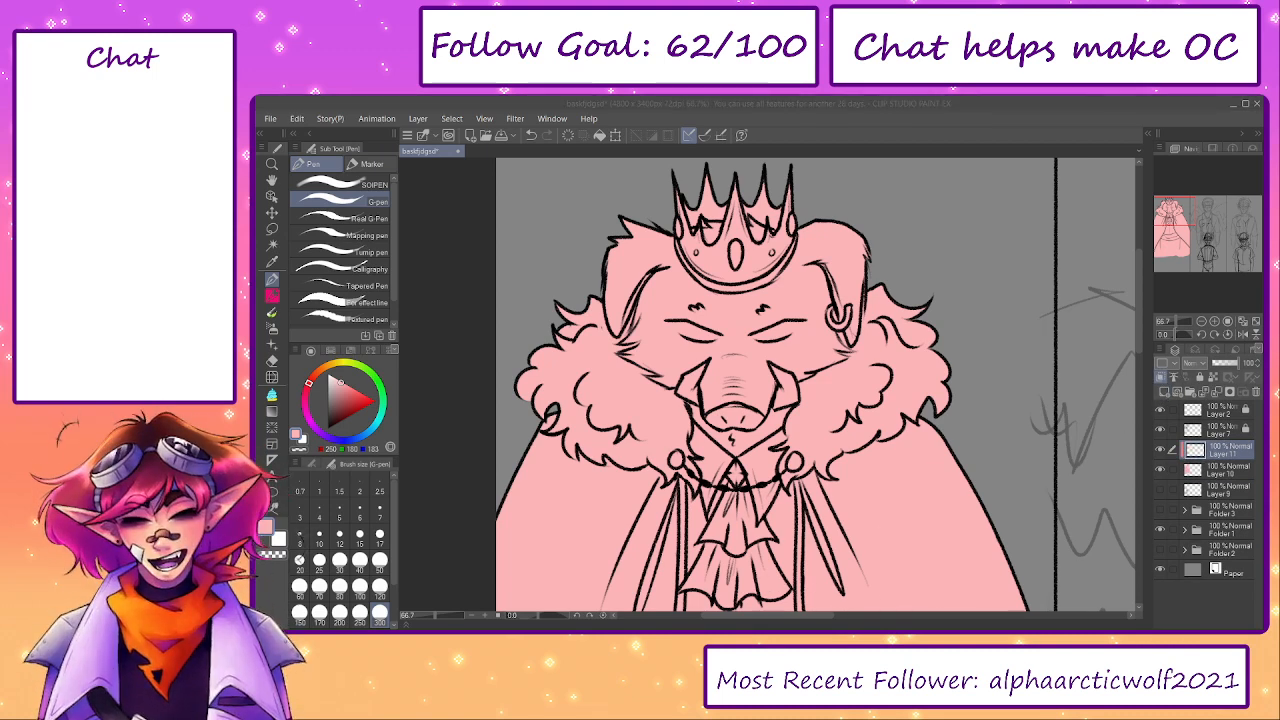
drag(310, 383, 351, 409)
click(311, 379)
drag(527, 501, 523, 529)
drag(533, 512, 499, 369)
mouse_move(500, 385)
mouse_down()
mouse_move(518, 368)
mouse_move(507, 337)
mouse_move(517, 326)
mouse_up()
drag(520, 324, 558, 388)
drag(558, 376, 563, 361)
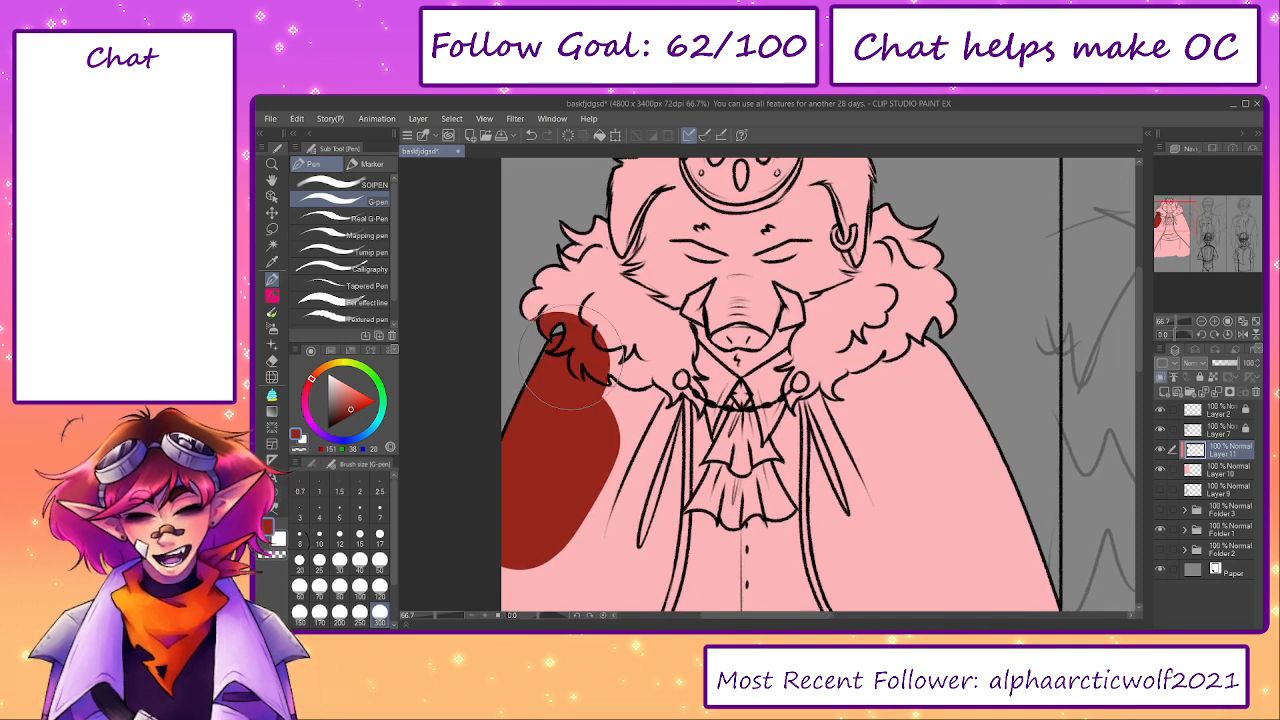
- Erase the dark red spill from the left side of the fur collar with the Hard eraser
key(e)
mouse_move(542, 312)
mouse_down()
mouse_move(547, 323)
mouse_move(567, 311)
mouse_move(573, 335)
mouse_up()
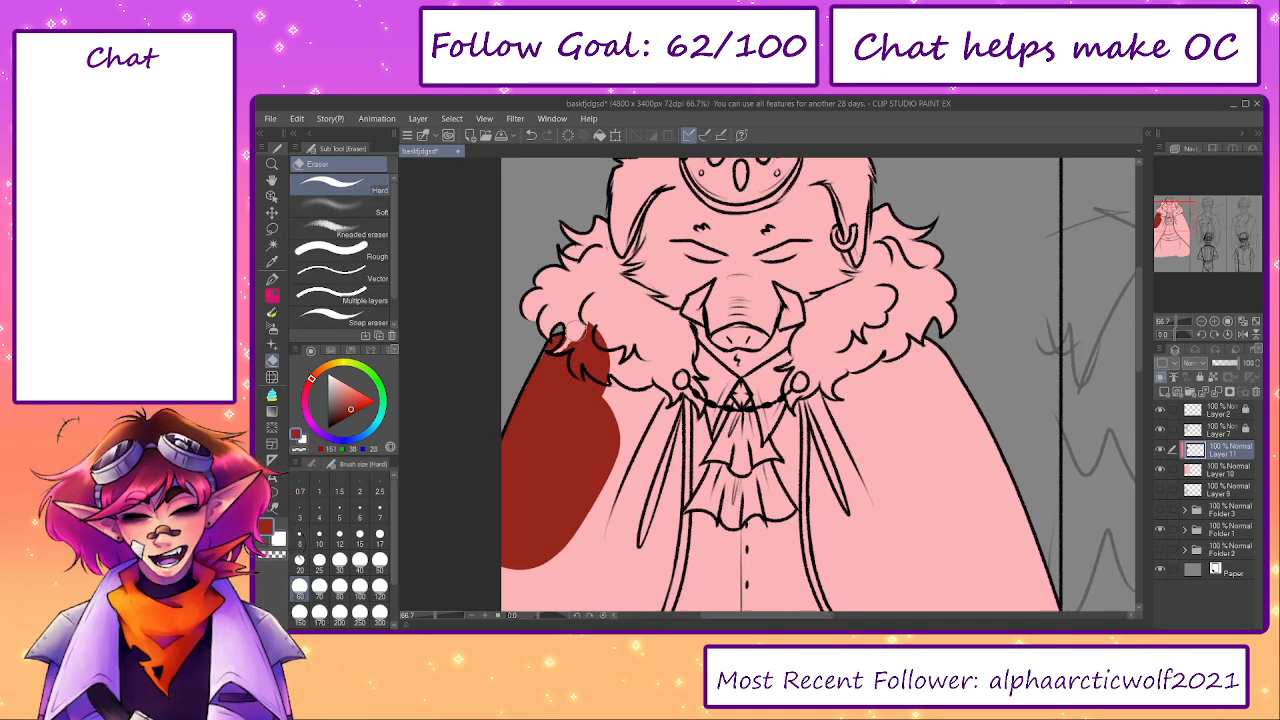
mouse_move(573, 335)
mouse_down()
mouse_move(578, 370)
mouse_move(587, 346)
mouse_move(604, 371)
mouse_move(590, 310)
mouse_up()
scroll(595, 361, up, 1)
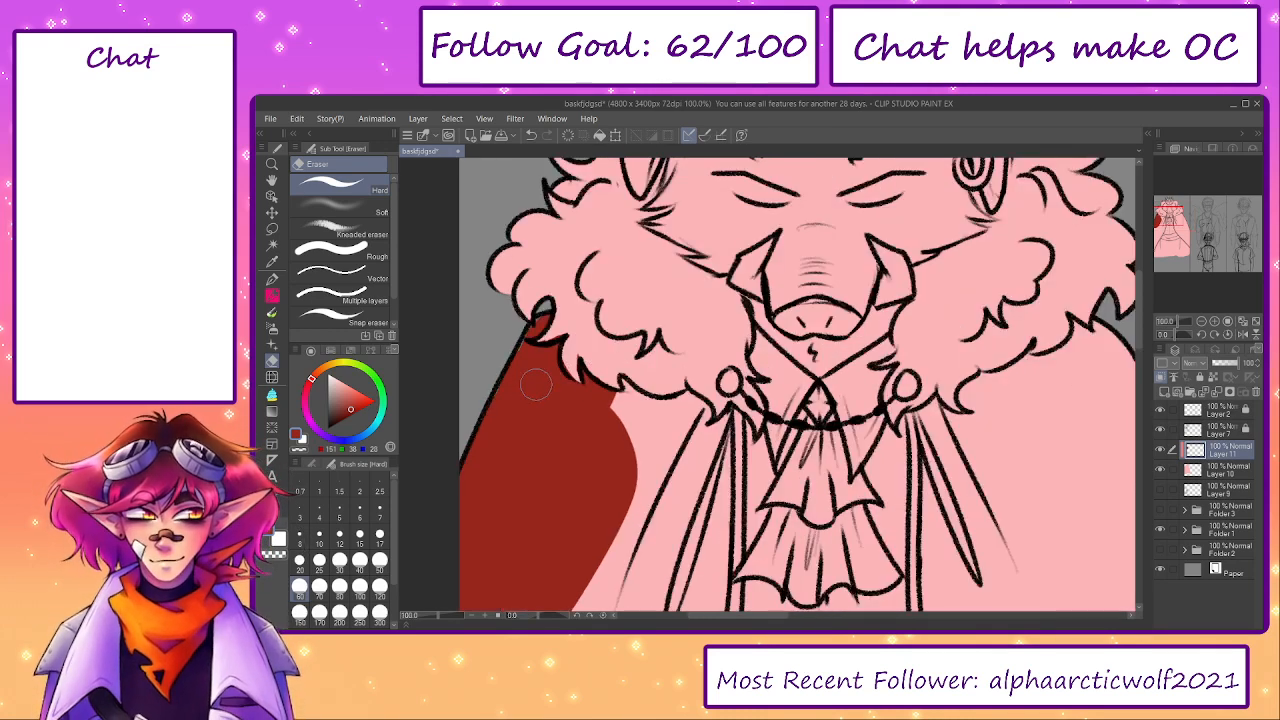
- Paint dark red along the left collar's lower edge and into the cape folds using a smaller G-pen, undoing the last stray stroke
key(p)
key(bracketleft)
key(bracketleft)
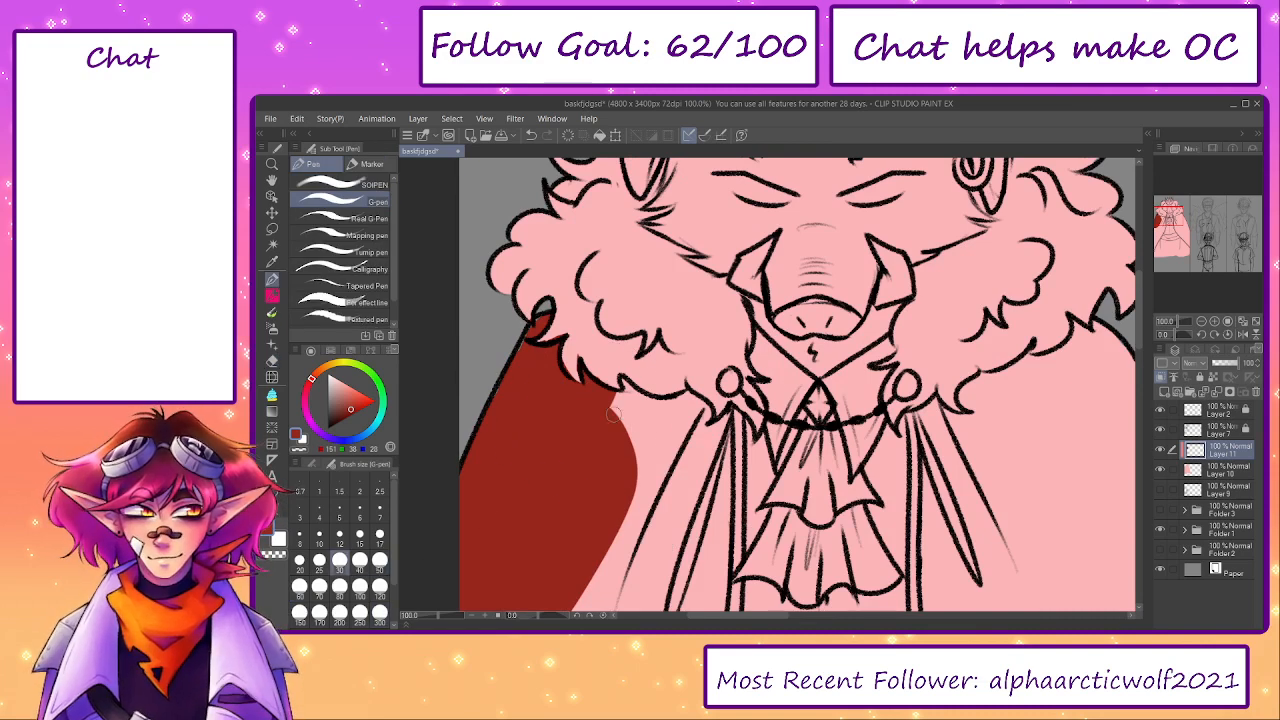
mouse_move(625, 383)
mouse_down()
mouse_move(693, 405)
mouse_move(690, 432)
mouse_move(714, 430)
mouse_move(725, 488)
mouse_move(705, 440)
mouse_move(660, 425)
mouse_move(672, 452)
mouse_move(634, 518)
mouse_up()
mouse_move(925, 430)
mouse_down()
mouse_move(797, 428)
mouse_move(797, 450)
mouse_up()
key(bracketleft)
key(bracketleft)
key(ctrl+z)
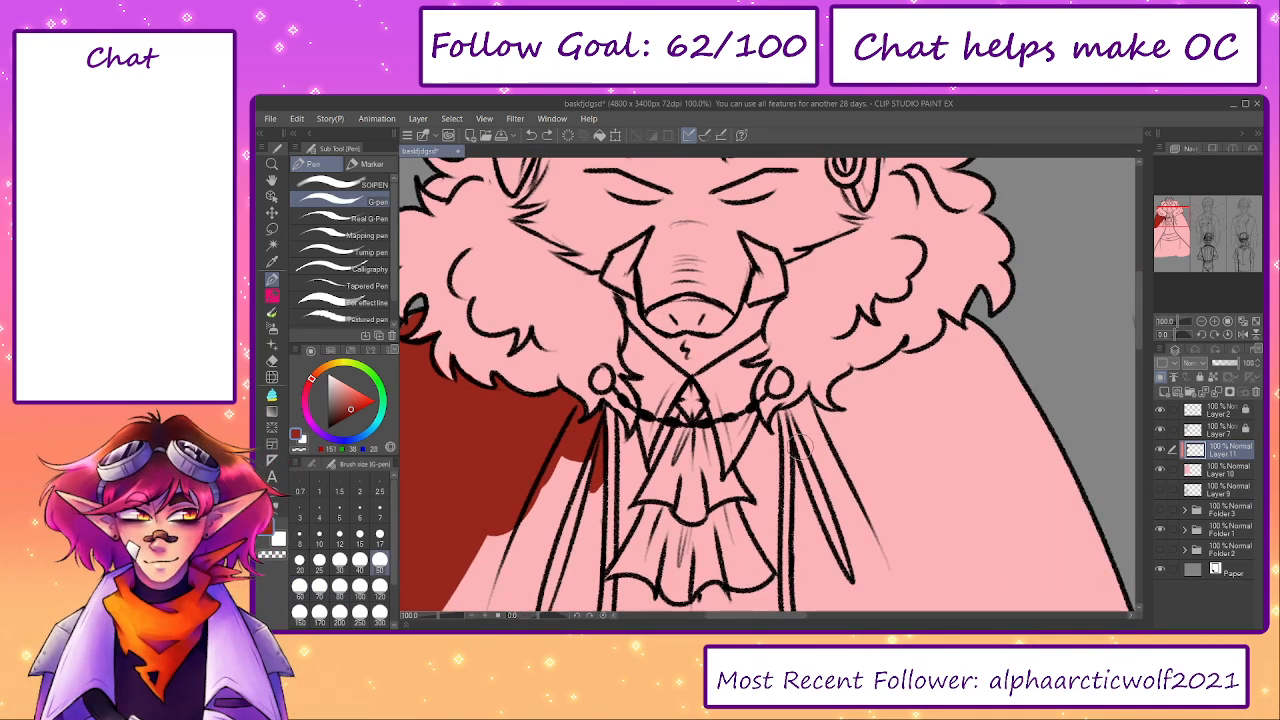
- Paint dark red under the right side of the fur collar and down the cape's right outer edge with an enlarged G-pen
mouse_move(800, 447)
mouse_down()
mouse_move(803, 407)
mouse_move(850, 426)
mouse_move(864, 405)
mouse_move(842, 393)
mouse_move(854, 381)
mouse_move(956, 341)
mouse_move(946, 292)
mouse_move(927, 313)
mouse_move(942, 290)
mouse_move(967, 303)
mouse_move(903, 330)
mouse_move(977, 339)
mouse_move(977, 327)
mouse_move(1025, 430)
mouse_up()
key(e)
key(p)
key(])
key(])
key(])
key(])
mouse_move(990, 363)
mouse_down()
mouse_move(930, 374)
mouse_move(1008, 388)
mouse_move(875, 297)
mouse_move(1004, 582)
mouse_move(893, 412)
mouse_move(864, 480)
mouse_up()
drag(843, 500, 822, 308)
scroll(828, 455, down, 4)
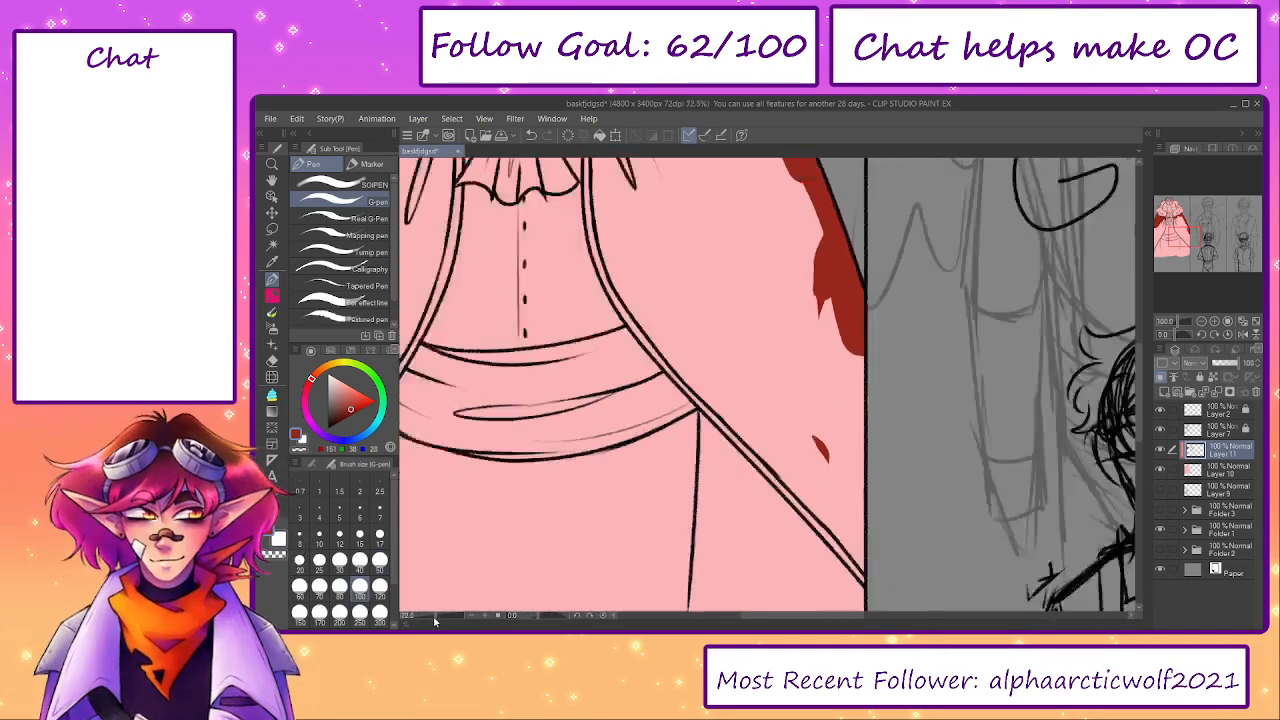
- Fill the right cape half and the cape's lower left part with dark red, keeping the vest, sash and skirt pink
key(])
mouse_move(742, 392)
mouse_down()
mouse_move(735, 578)
mouse_move(760, 410)
mouse_move(739, 555)
mouse_move(745, 493)
mouse_move(770, 524)
mouse_move(769, 580)
mouse_move(782, 408)
mouse_move(797, 580)
mouse_move(802, 335)
mouse_move(789, 367)
mouse_move(757, 355)
mouse_move(748, 369)
mouse_move(710, 323)
mouse_move(702, 256)
mouse_move(683, 273)
mouse_move(687, 233)
mouse_move(719, 208)
mouse_move(757, 266)
mouse_up()
key(])
key(])
key(])
key([)
key([)
key([)
mouse_move(582, 264)
mouse_down()
mouse_move(695, 281)
mouse_move(692, 250)
mouse_move(678, 362)
mouse_move(636, 440)
mouse_move(642, 409)
mouse_move(650, 590)
mouse_move(640, 480)
mouse_up()
key(e)
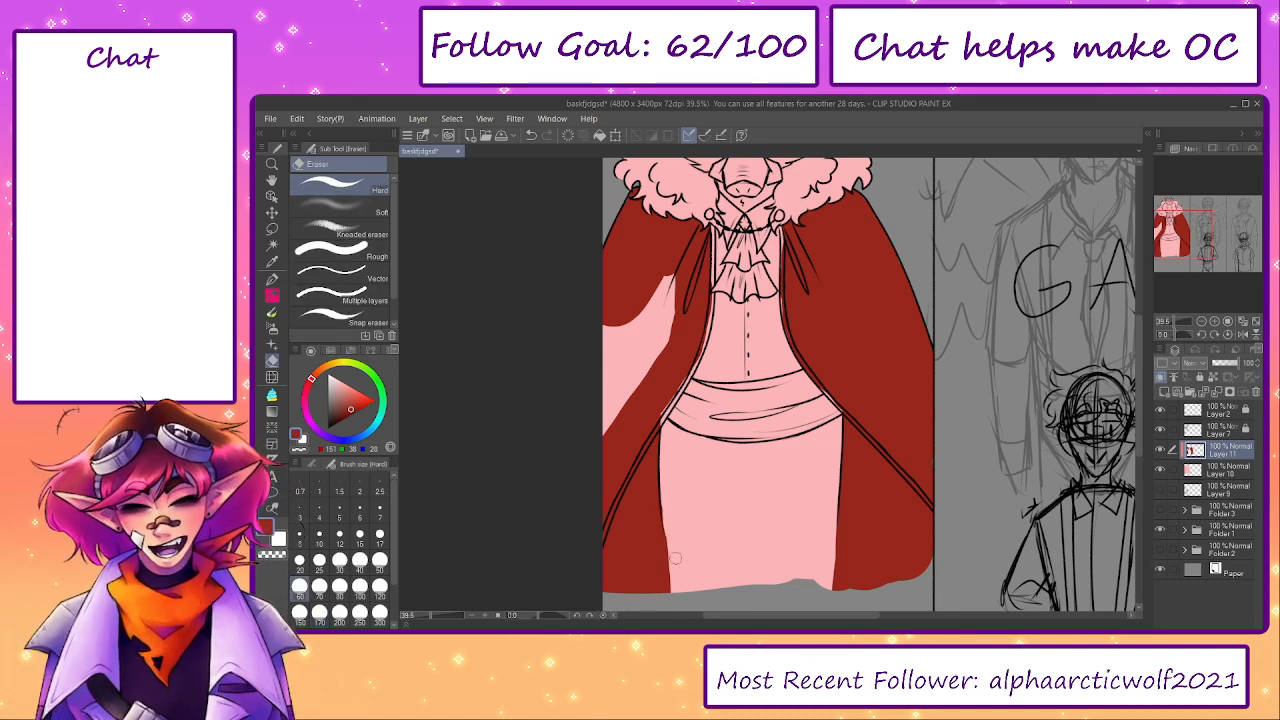
- Move Layer 9 above Layer 11, hide it, and make Layer 11 the active layer again
click(1160, 491)
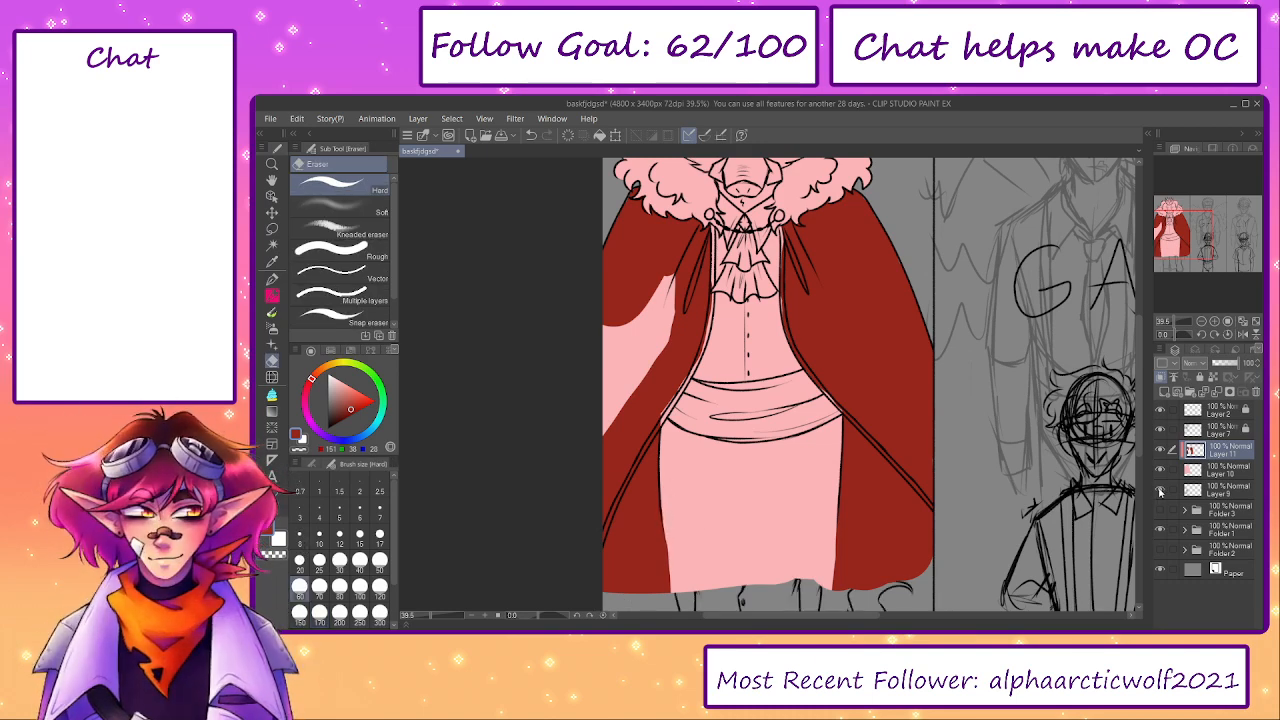
click(1160, 491)
click(1160, 491)
click(1215, 490)
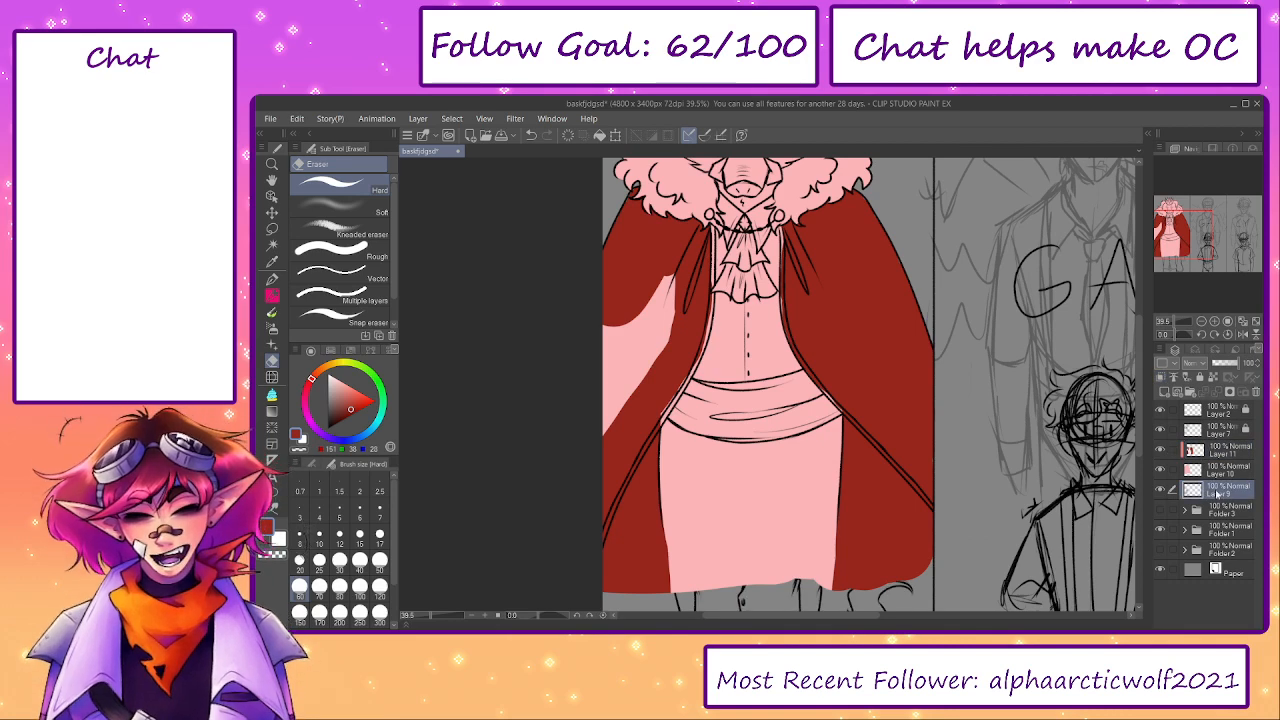
drag(1215, 448, 1214, 449)
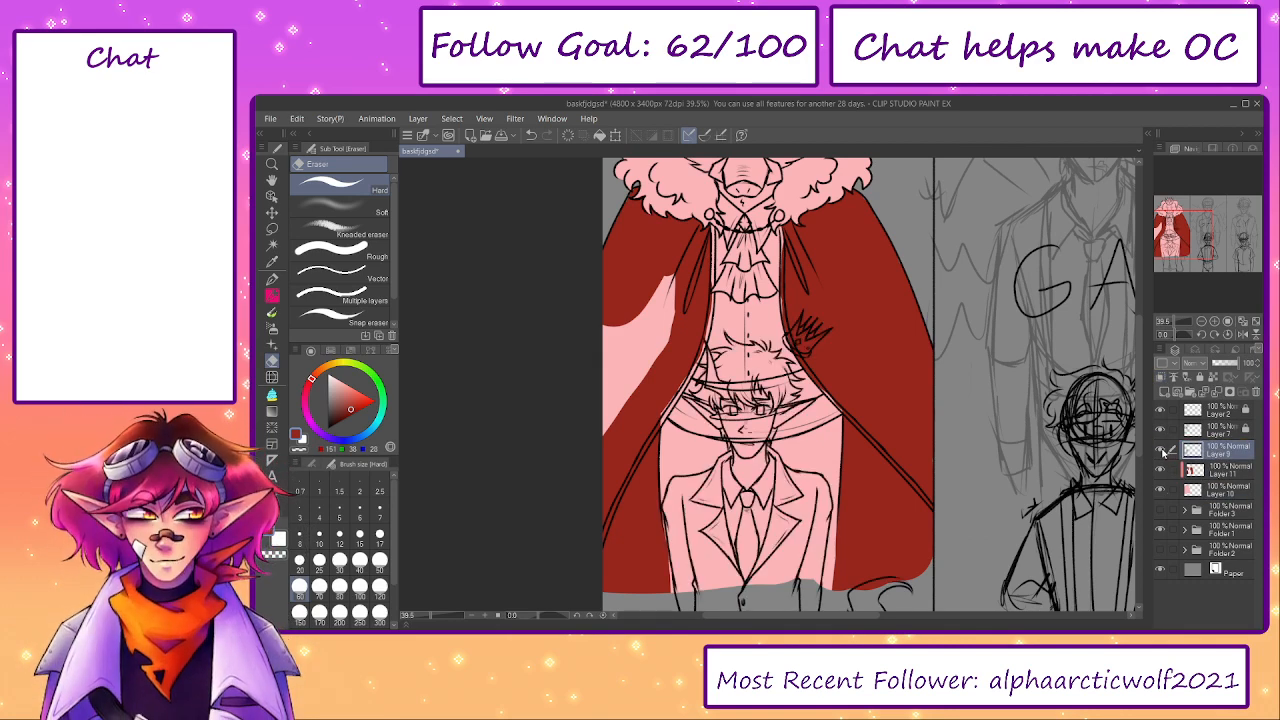
click(1161, 452)
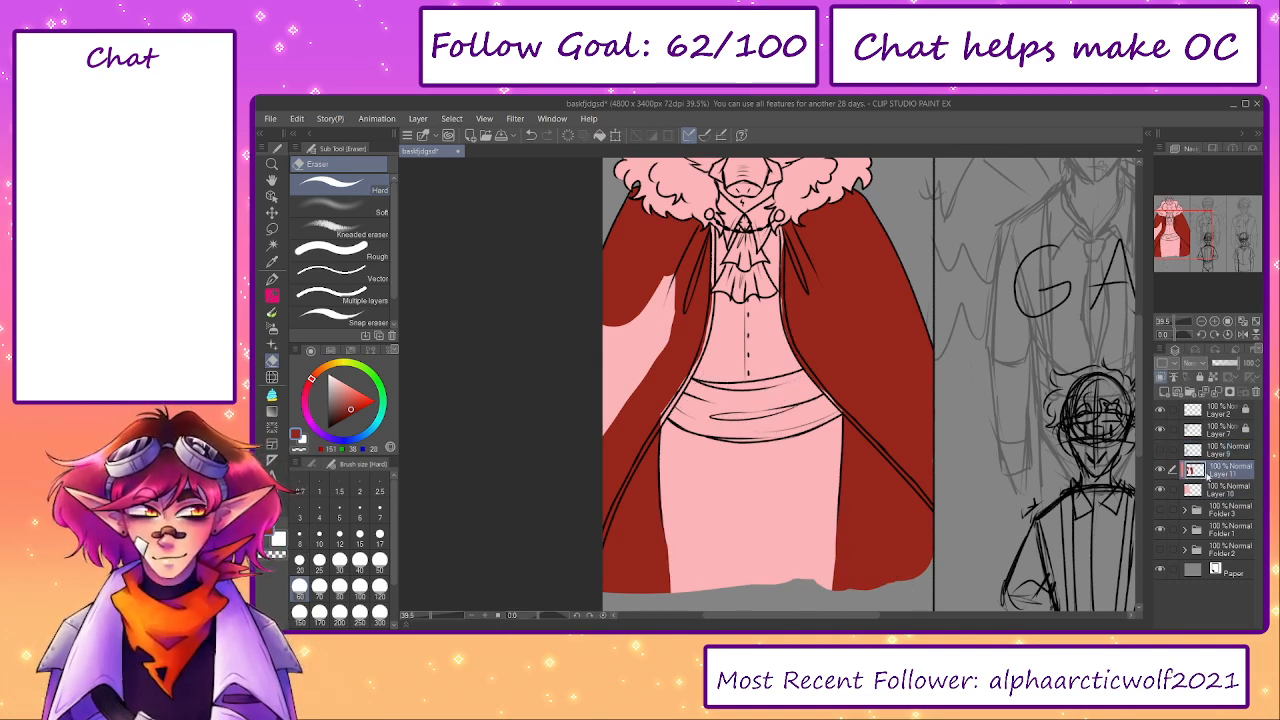
click(1207, 472)
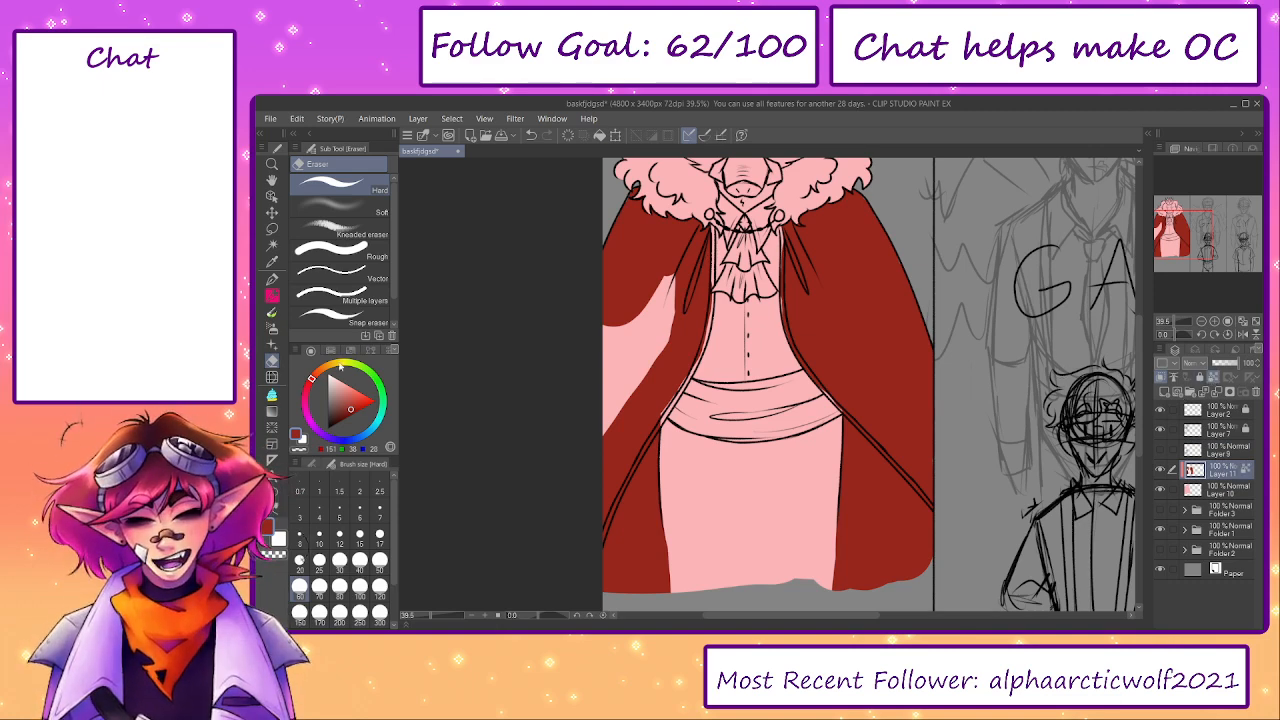
- Reduce the brush size to 17 and try a golden yellow on the cape's left inner trim
click(334, 364)
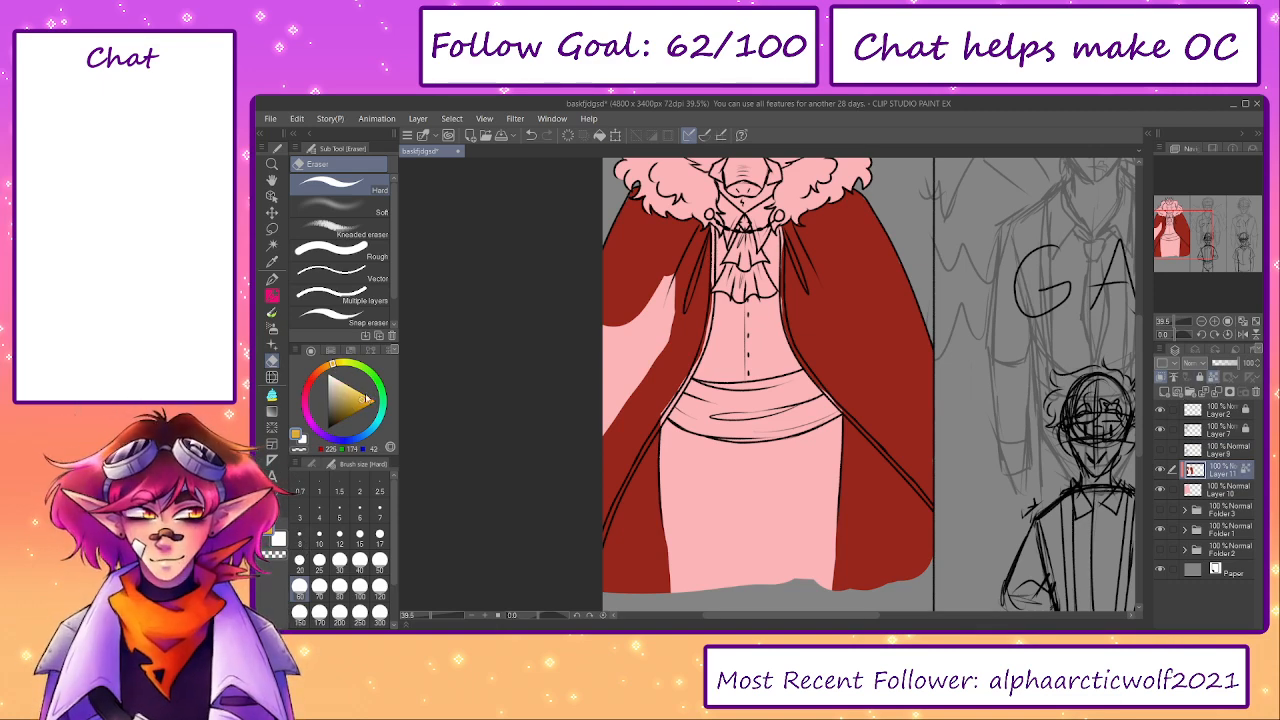
scroll(791, 300, up, 4)
key(bracketleft)
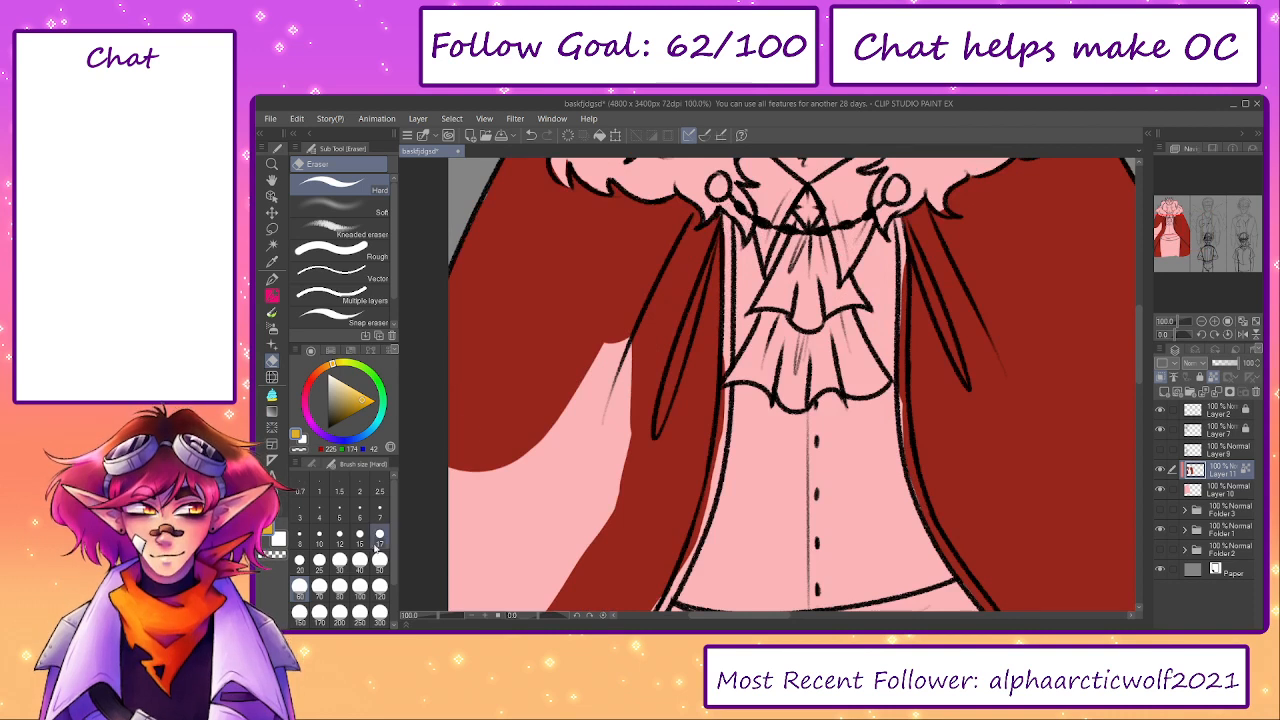
key(bracketleft)
key(bracketleft)
key(bracketleft)
key(bracketleft)
key(bracketleft)
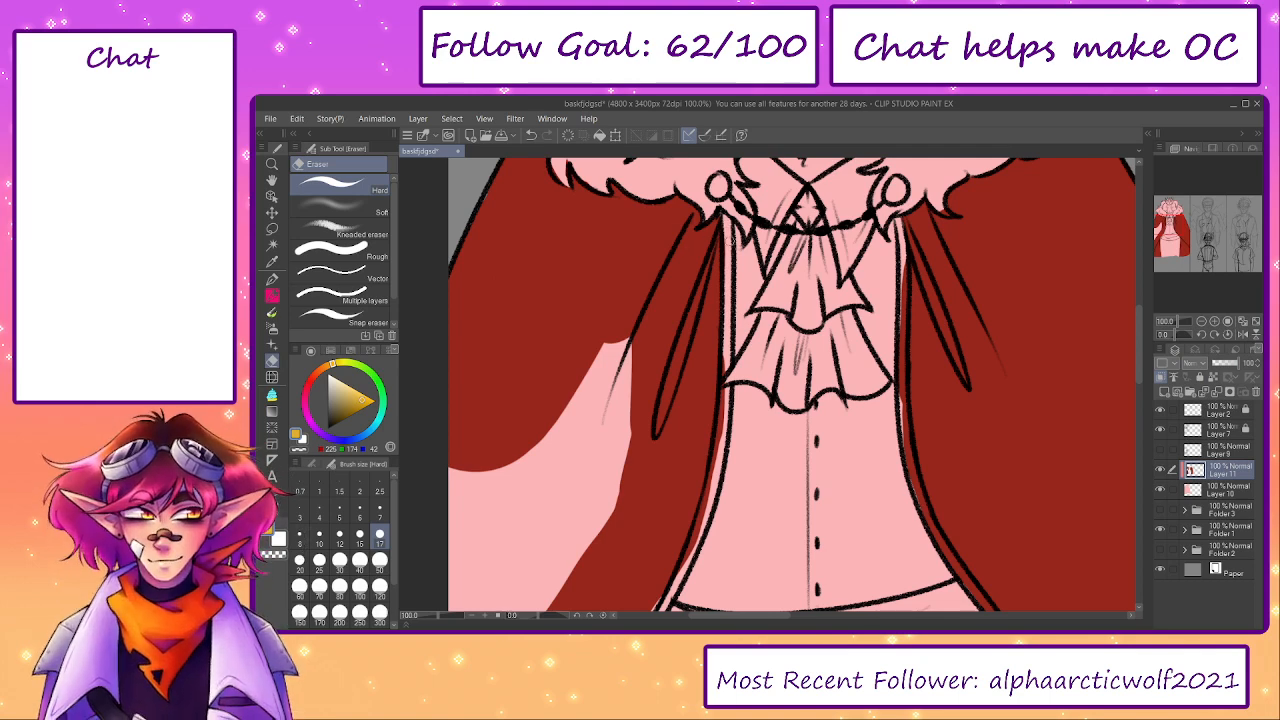
click(1161, 469)
click(1161, 469)
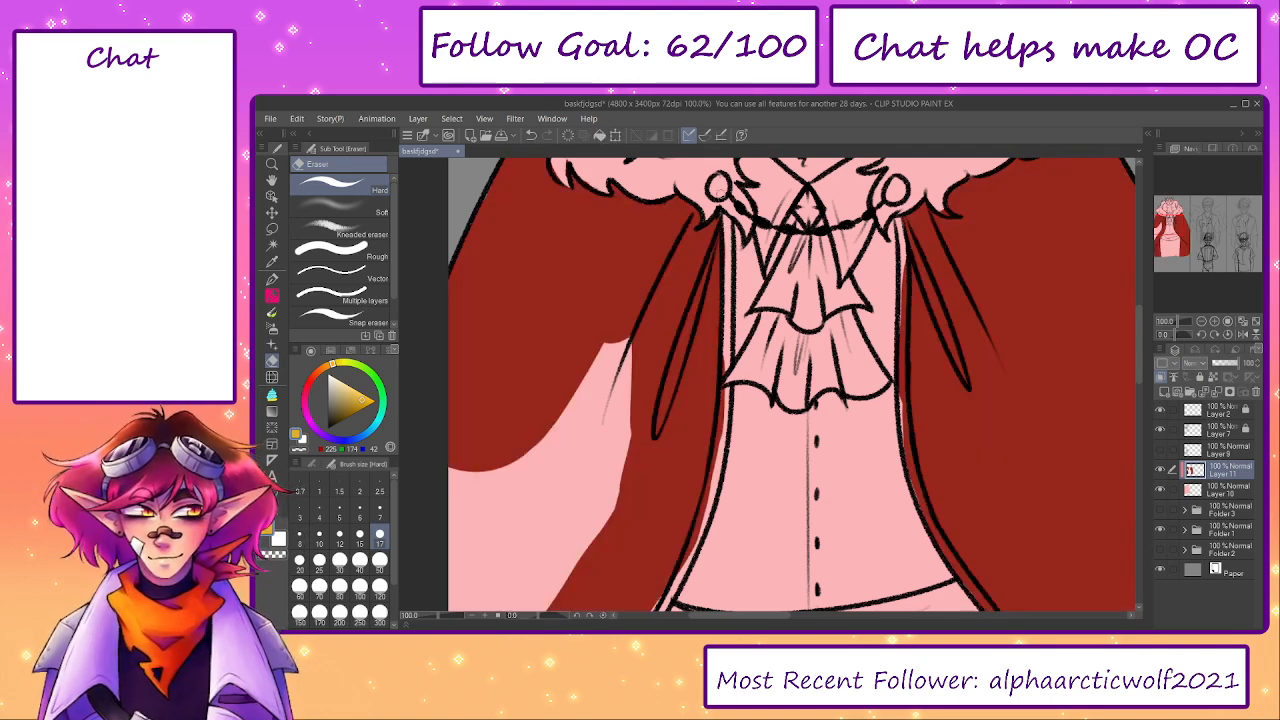
key(p)
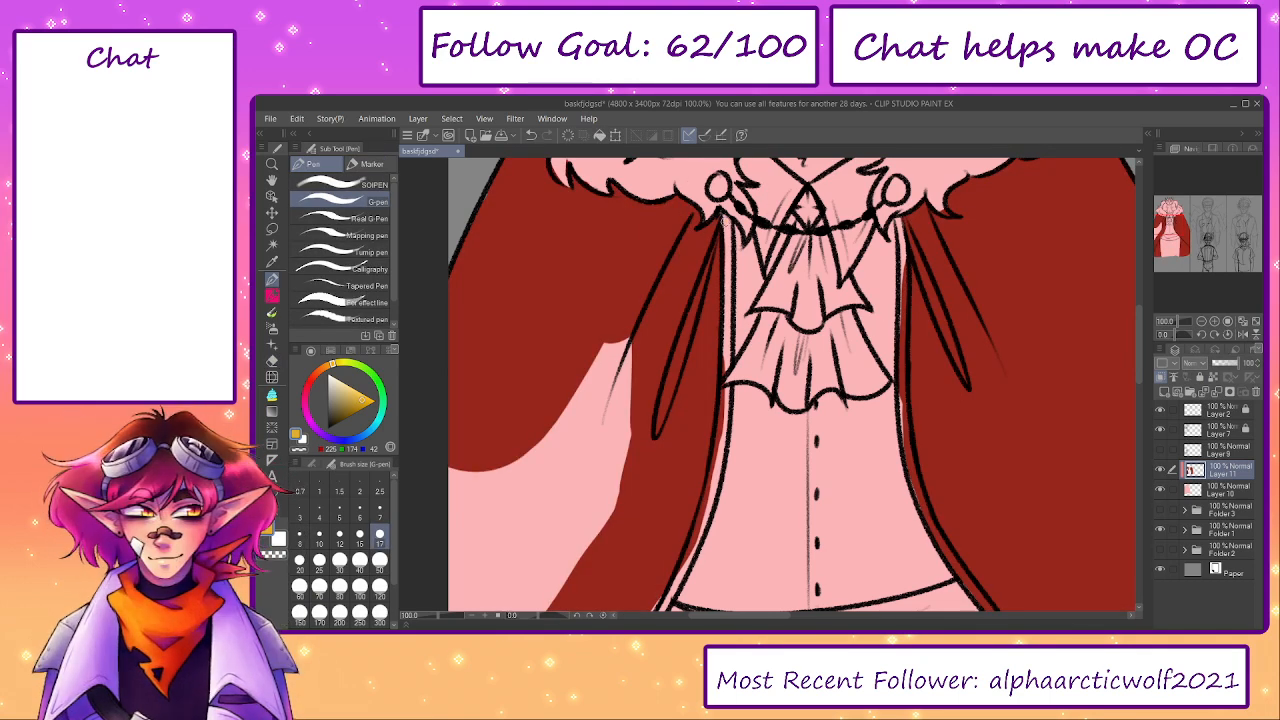
key(ctrl+z)
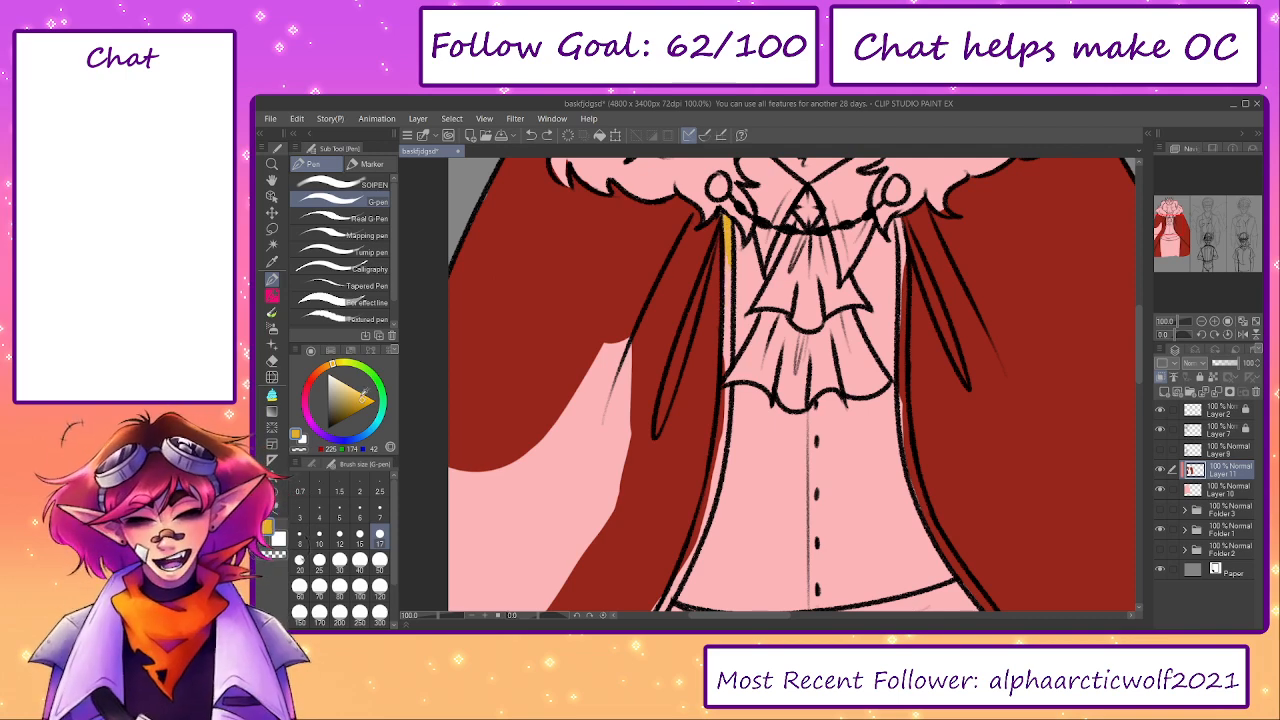
key(ctrl+z)
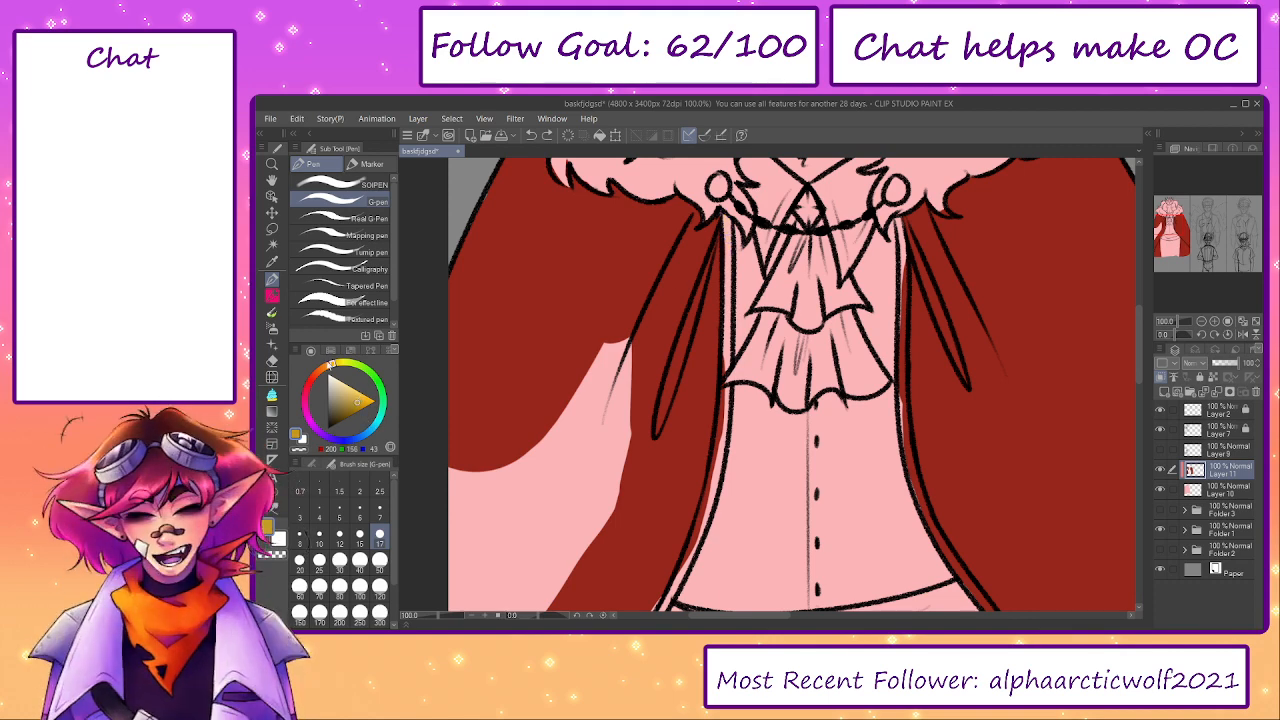
- Shift the gold to a warmer orange tone and paint the cape's left inner trim beside the cravat
drag(330, 363, 328, 366)
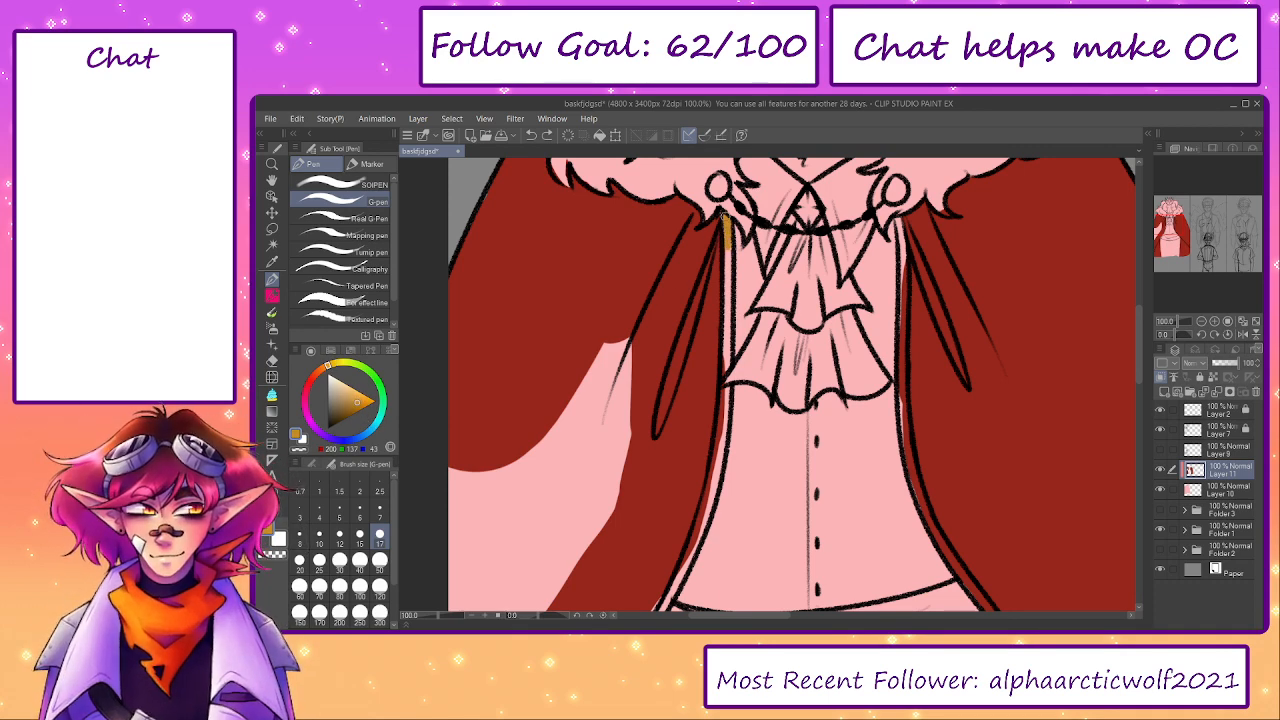
drag(725, 218, 727, 325)
scroll(716, 213, up, 2)
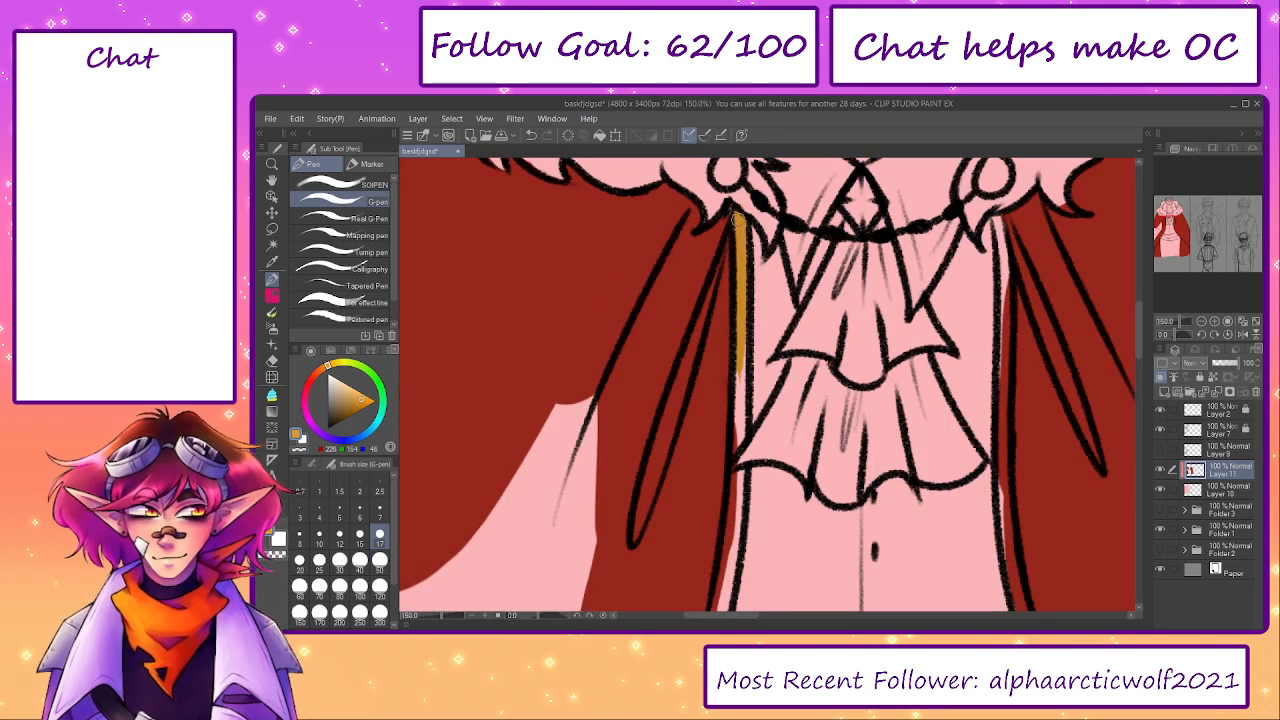
drag(738, 220, 737, 436)
- Paint the cape's right inner trim orange-gold from the collar clasp down past the sash to the cape's outer edge
drag(980, 353, 893, 382)
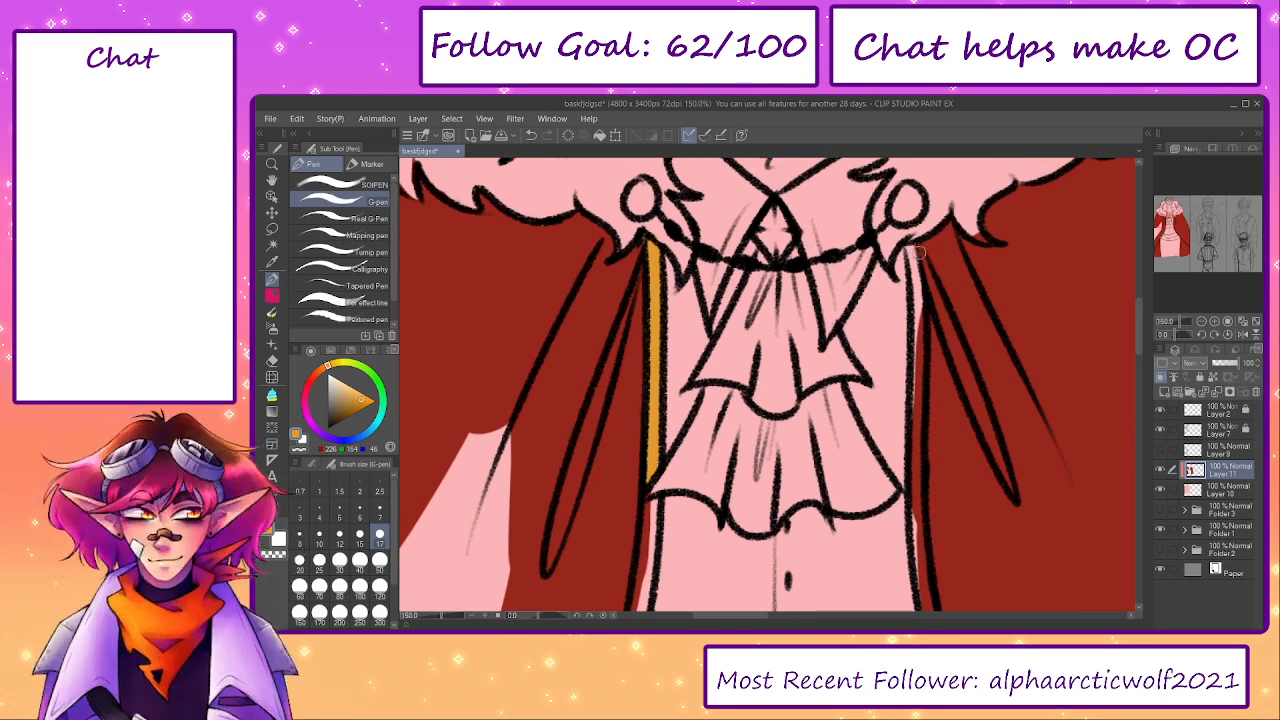
drag(912, 256, 912, 474)
drag(688, 507, 617, 402)
drag(436, 617, 435, 616)
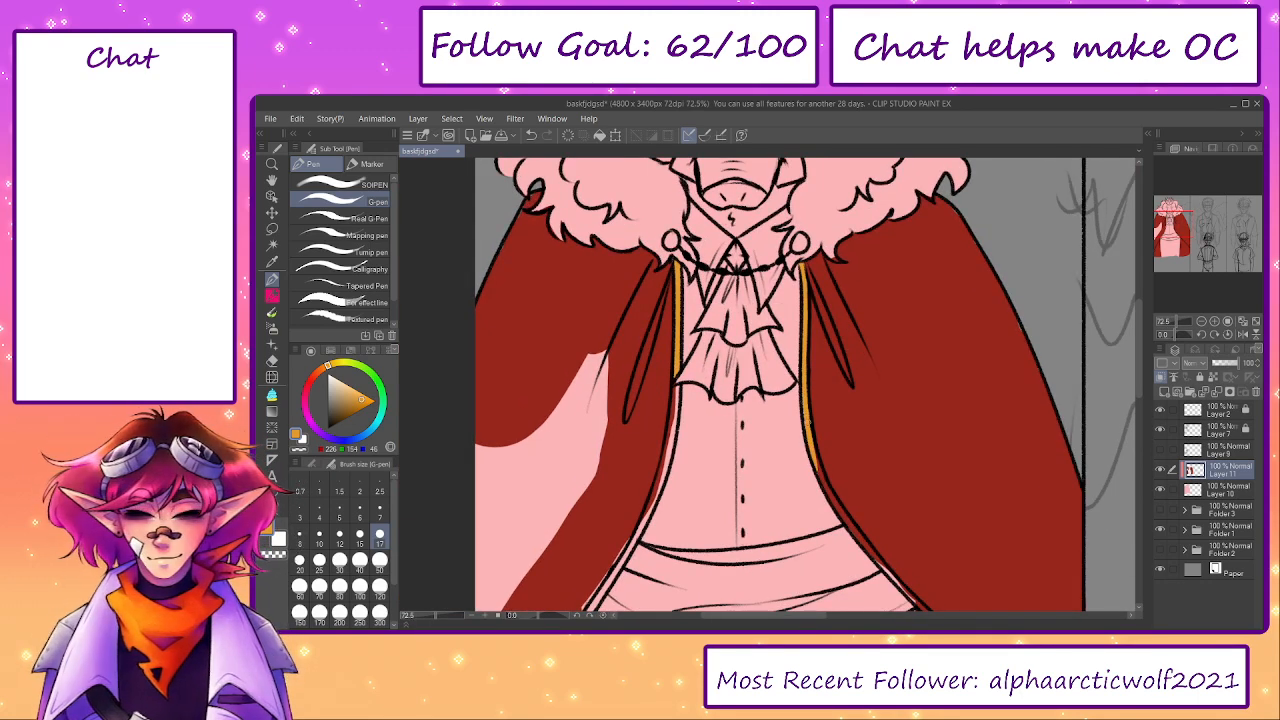
scroll(800, 430, up, 2)
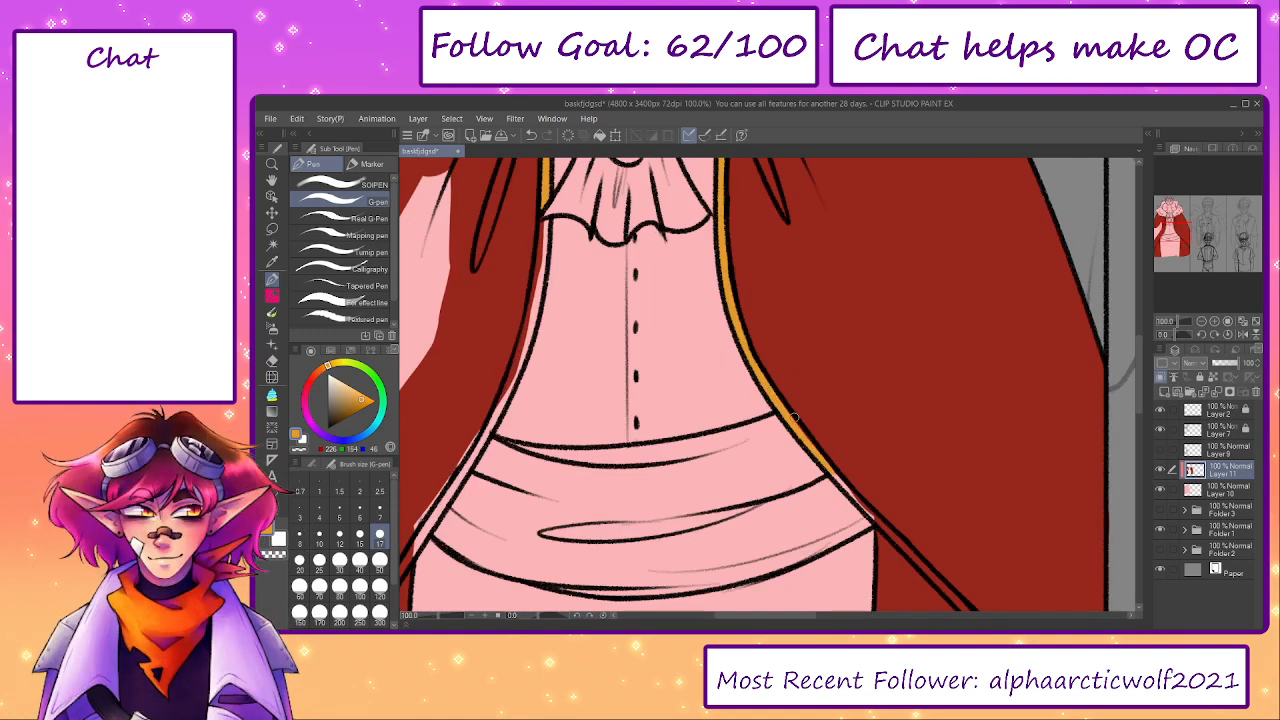
drag(531, 618, 534, 617)
mouse_move(878, 365)
mouse_down()
mouse_move(782, 428)
mouse_move(878, 400)
mouse_up()
drag(789, 425, 979, 370)
key(ctrl+z)
drag(849, 402, 1087, 340)
- Paint the lower left cape trim orange-gold from the cape's outer edge up to the sash
drag(663, 517, 795, 482)
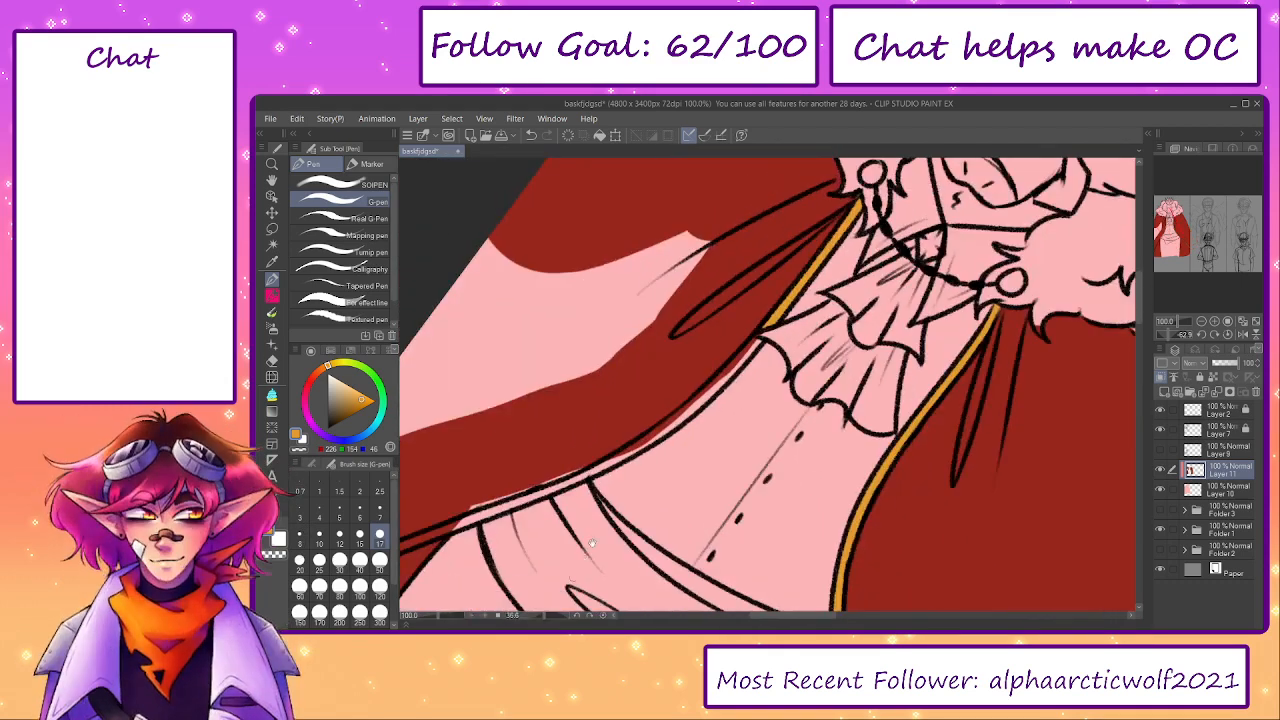
drag(640, 482, 1010, 350)
drag(556, 487, 665, 418)
drag(575, 465, 842, 340)
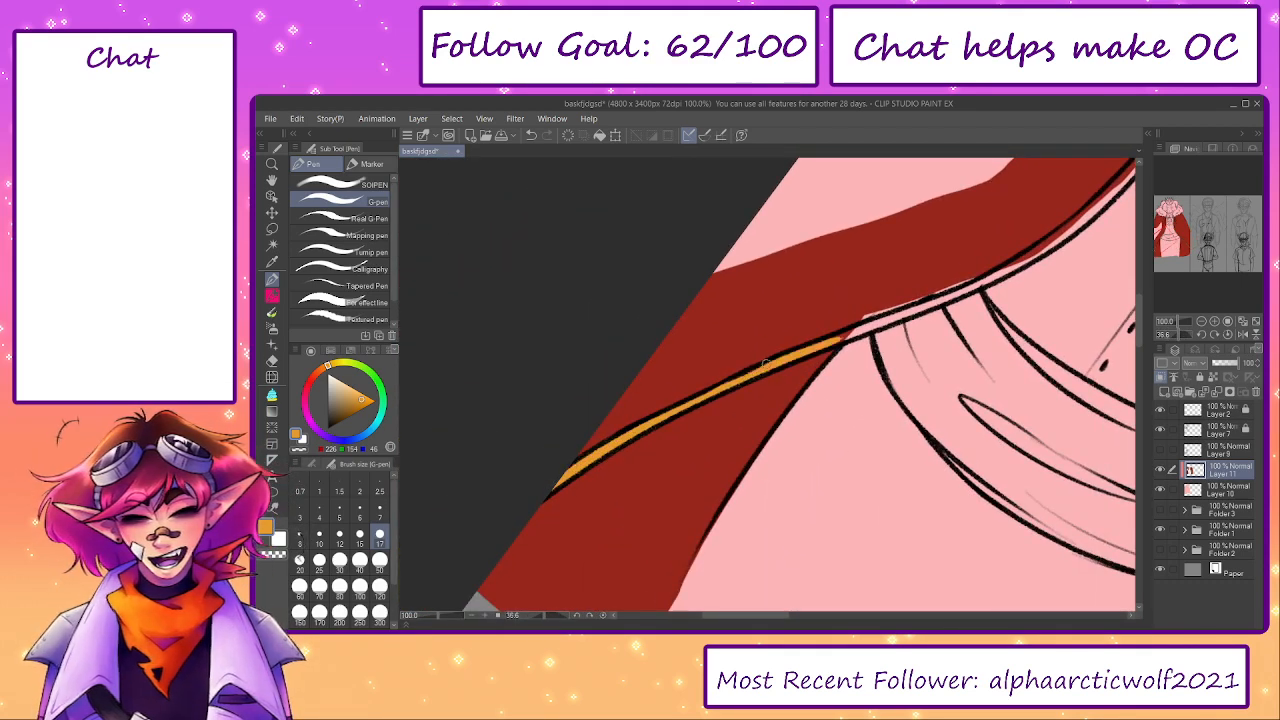
drag(930, 303, 658, 430)
- Sample the cape's red and the trim's gold, and complete the left trim between the sash and the cravat
alt+click(648, 410)
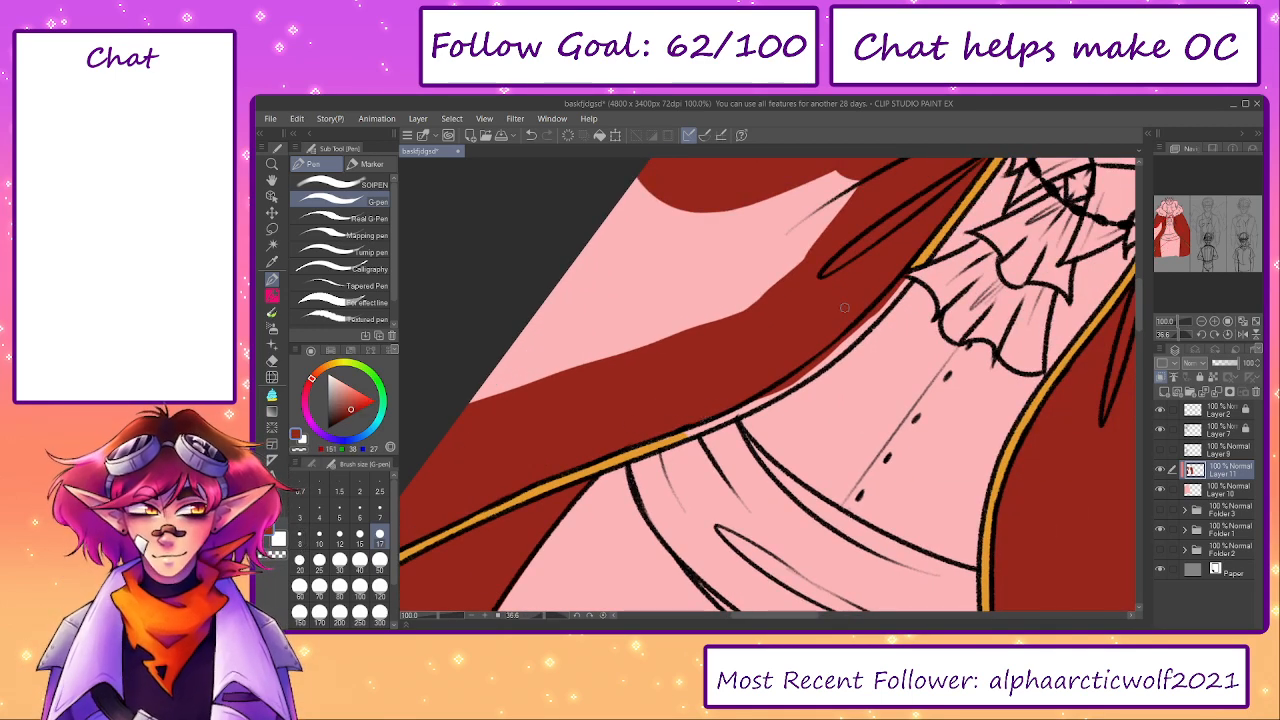
alt+click(960, 203)
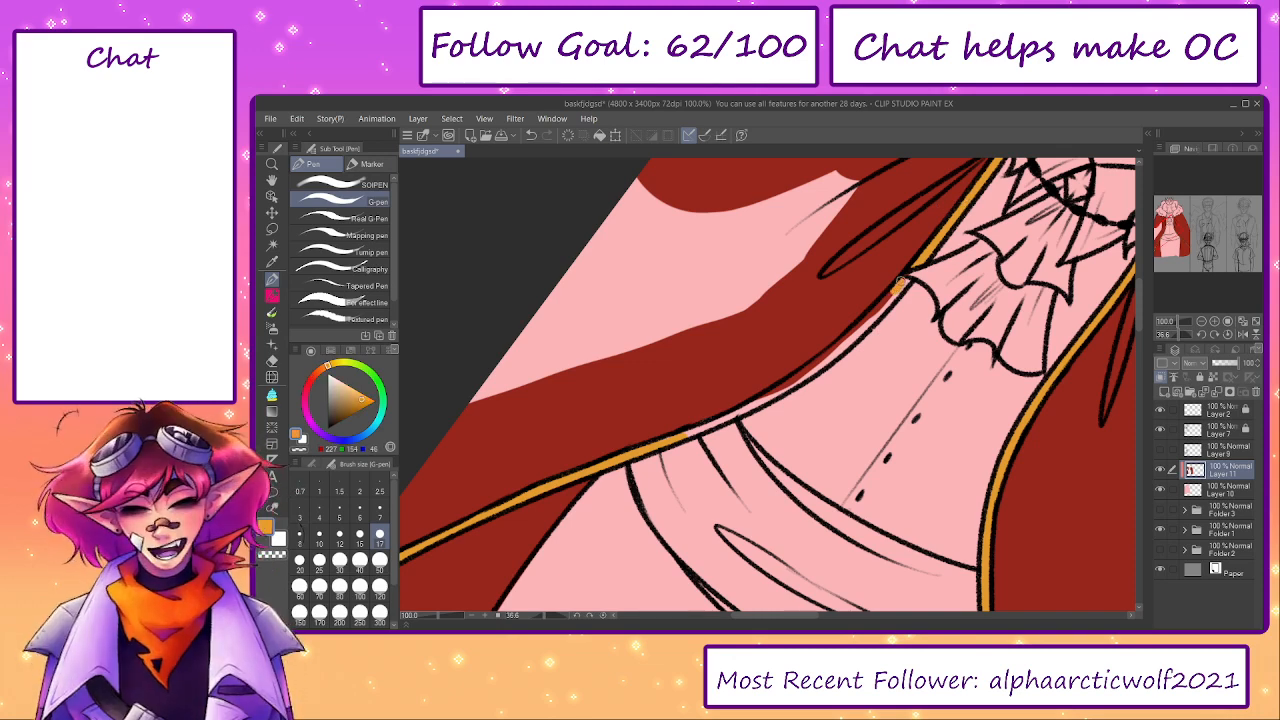
drag(898, 288, 818, 360)
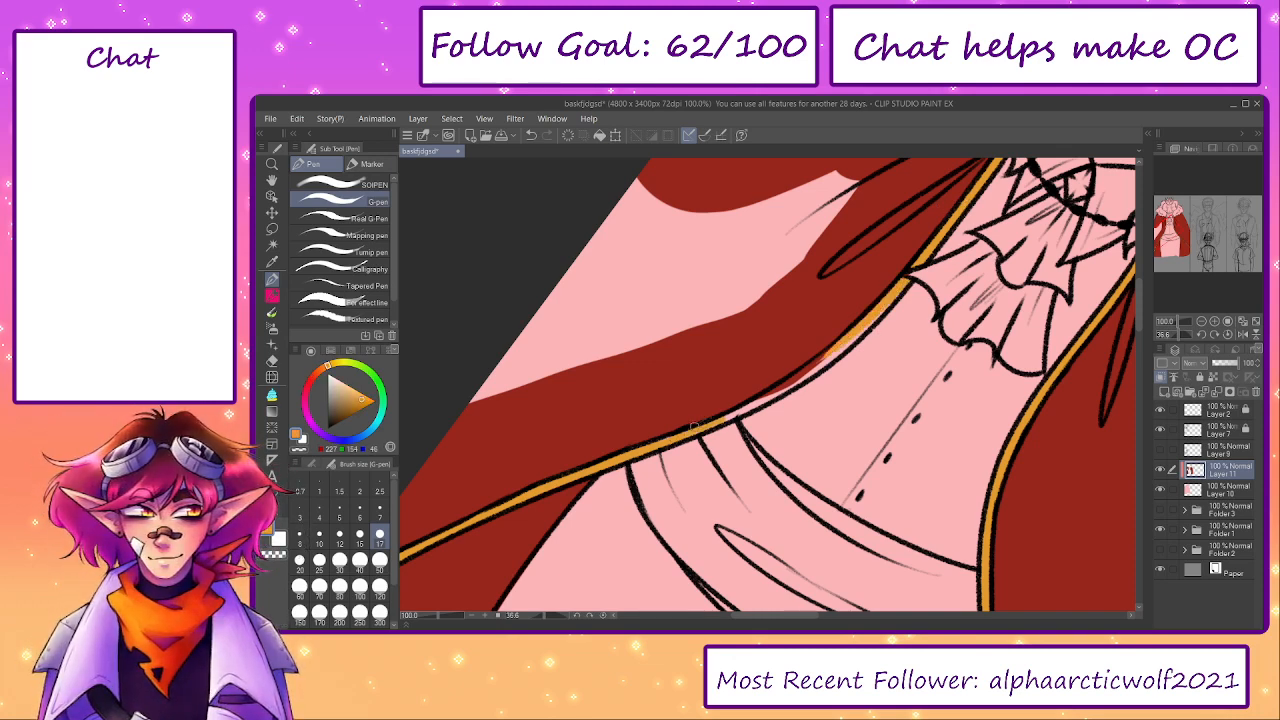
mouse_move(697, 427)
mouse_down()
mouse_move(727, 421)
mouse_move(841, 347)
mouse_move(818, 369)
mouse_move(892, 304)
mouse_move(831, 372)
mouse_move(780, 361)
mouse_move(792, 405)
mouse_up()
- Sample the cape's dark red and fill the remaining pink gap on the left cape half with the size 120 G-pen
alt+click(777, 404)
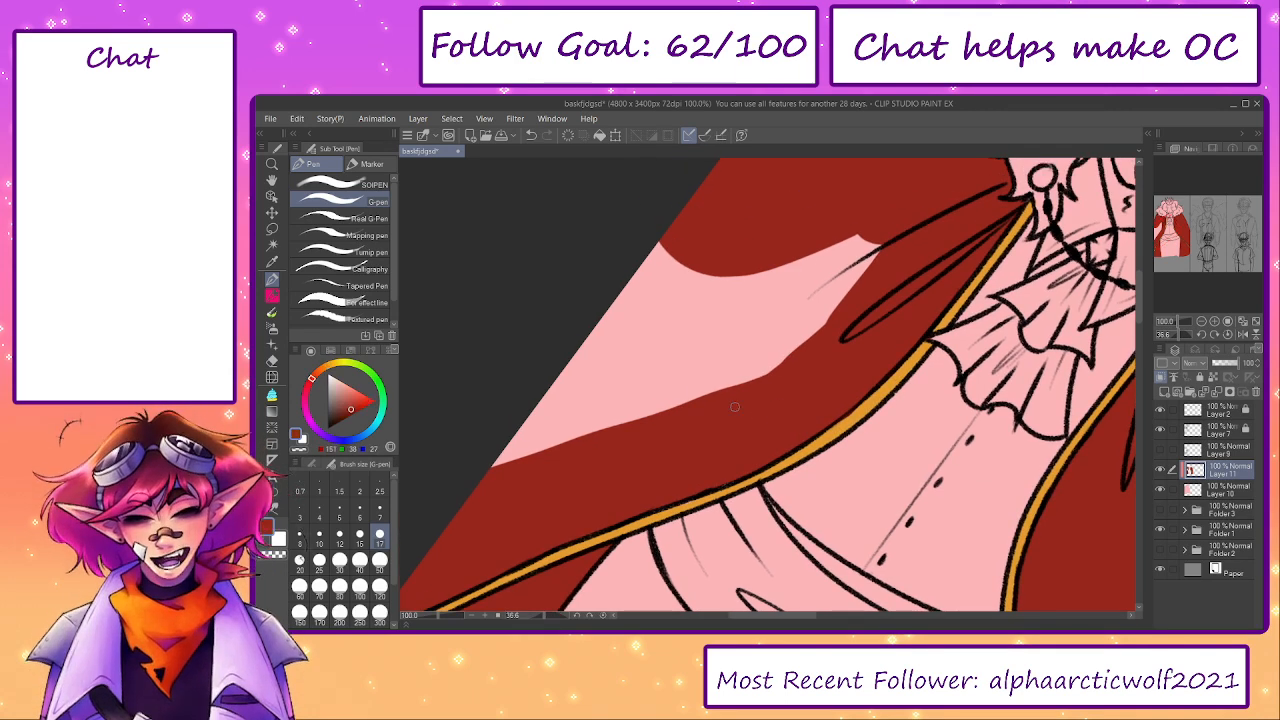
click(380, 584)
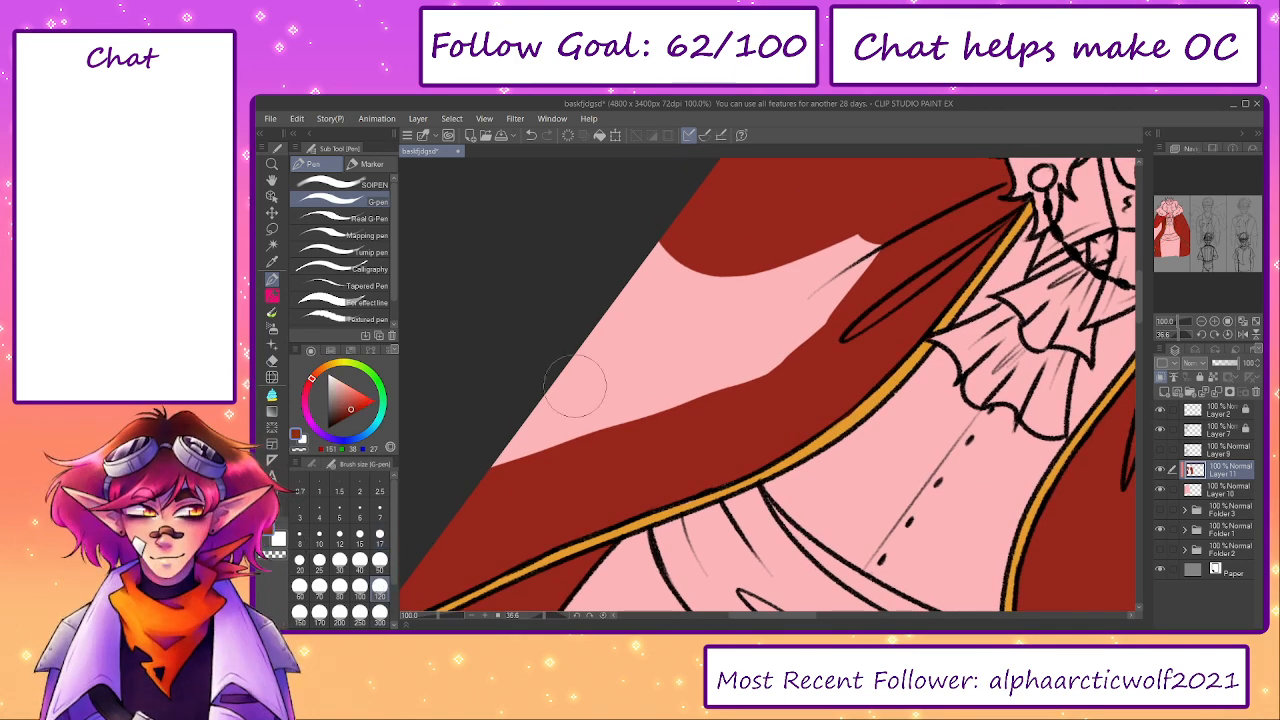
mouse_move(645, 372)
mouse_down()
mouse_move(600, 400)
mouse_move(709, 375)
mouse_move(867, 245)
mouse_move(706, 251)
mouse_move(700, 223)
mouse_move(701, 237)
mouse_up()
- Add a new clipped layer above the pink base and mix a pale cream from the sampled pink
click(1212, 489)
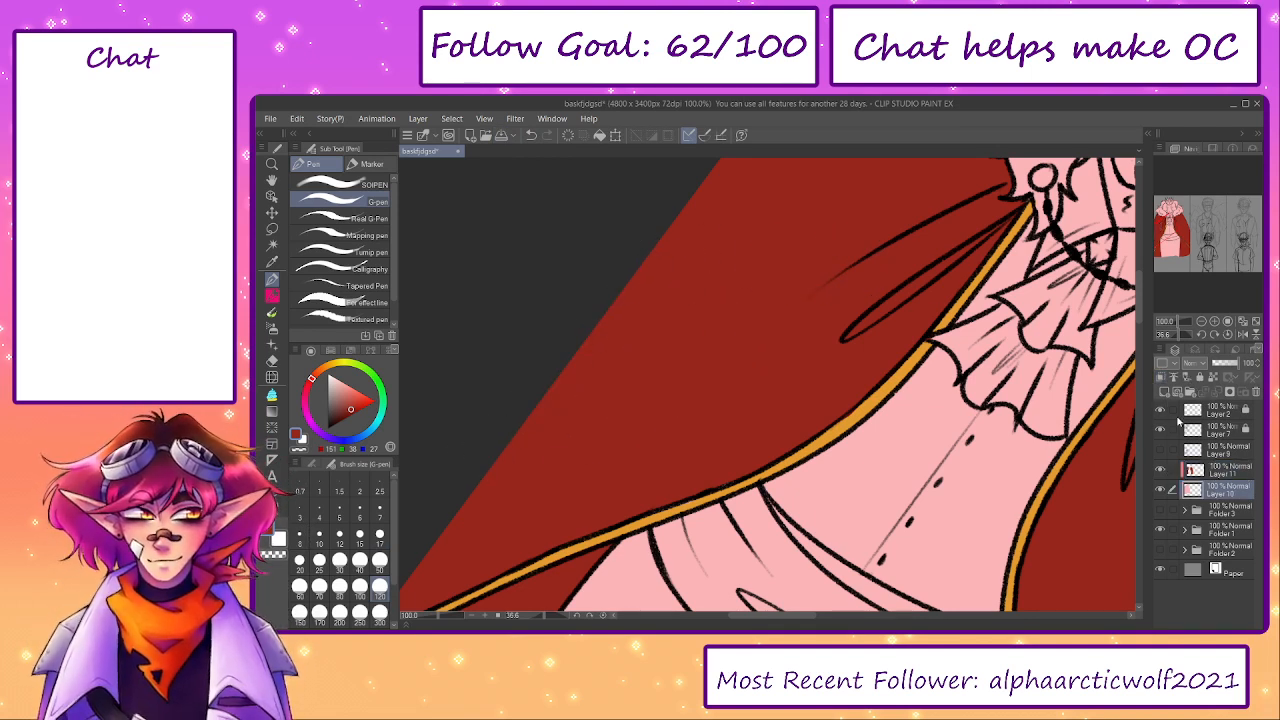
click(1164, 391)
alt+click(960, 474)
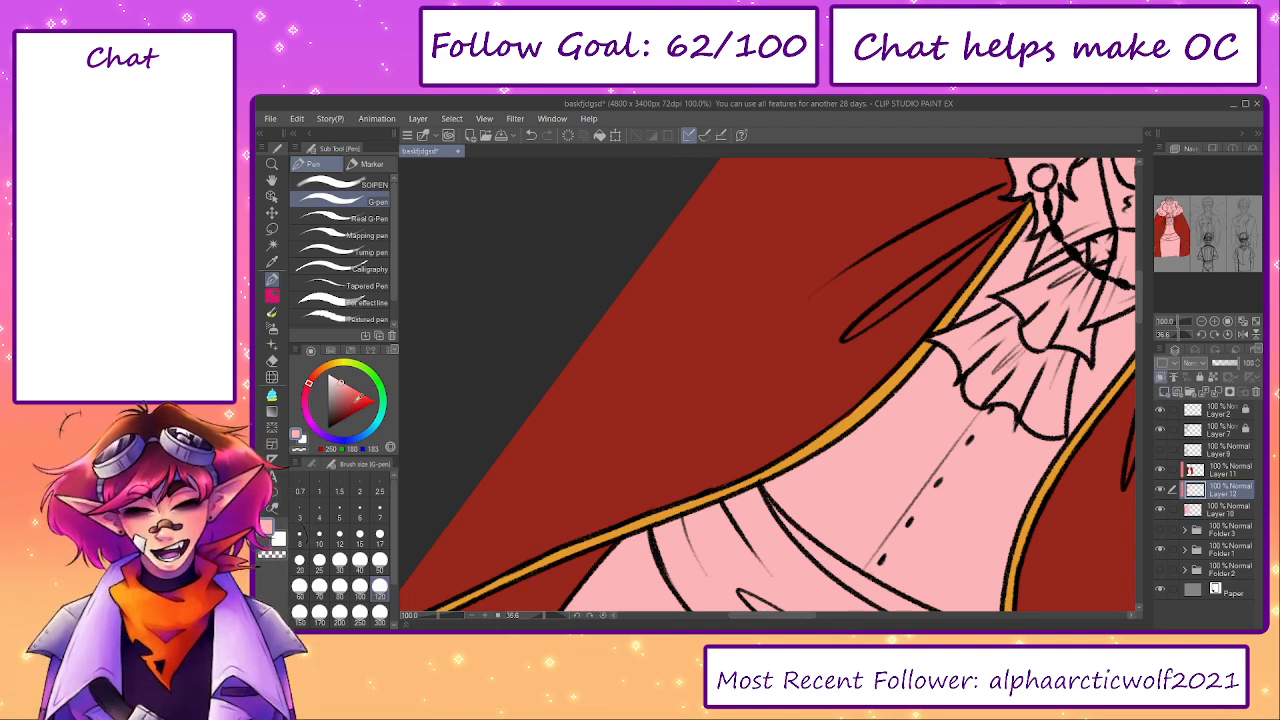
click(330, 366)
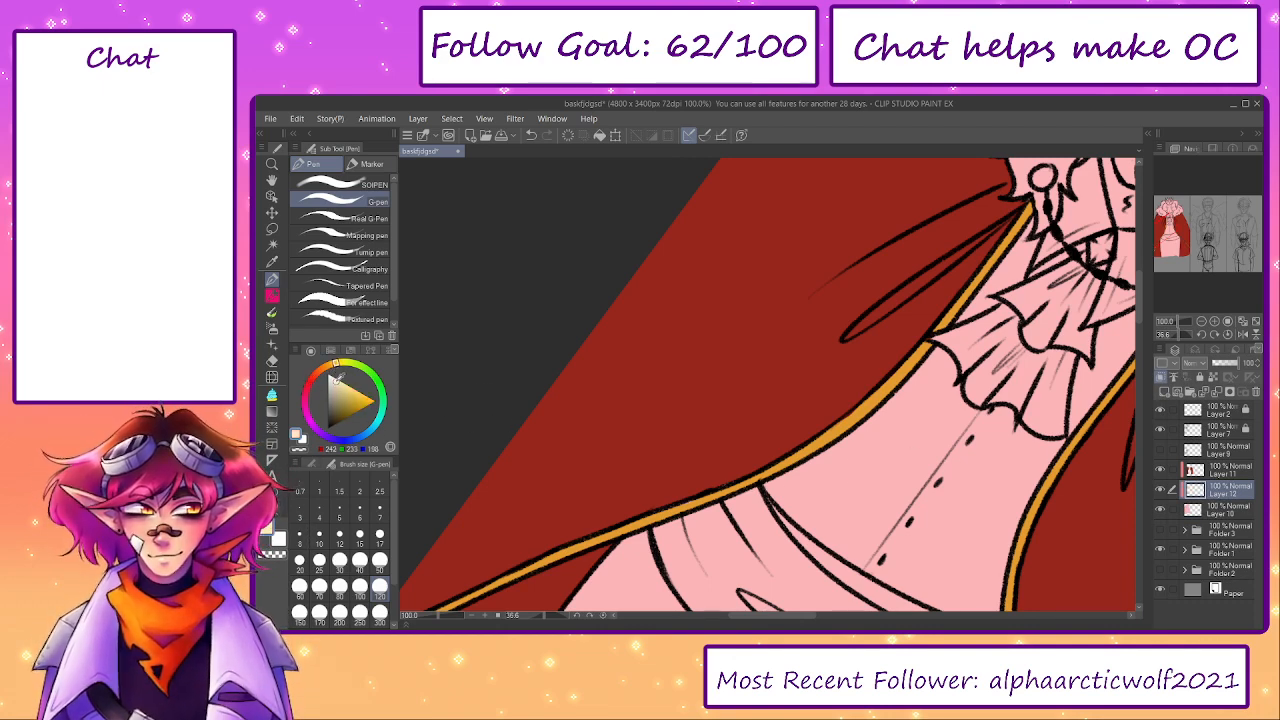
- Paint the shirt, the cravat and the fur collar's right half cream, and reset the canvas rotation to 0
mouse_move(903, 463)
mouse_down()
mouse_move(651, 409)
mouse_move(619, 428)
mouse_move(630, 425)
mouse_move(543, 429)
mouse_move(620, 495)
mouse_move(760, 545)
mouse_move(785, 470)
mouse_move(772, 432)
mouse_move(694, 416)
mouse_move(724, 328)
mouse_move(694, 500)
mouse_move(772, 502)
mouse_up()
key(])
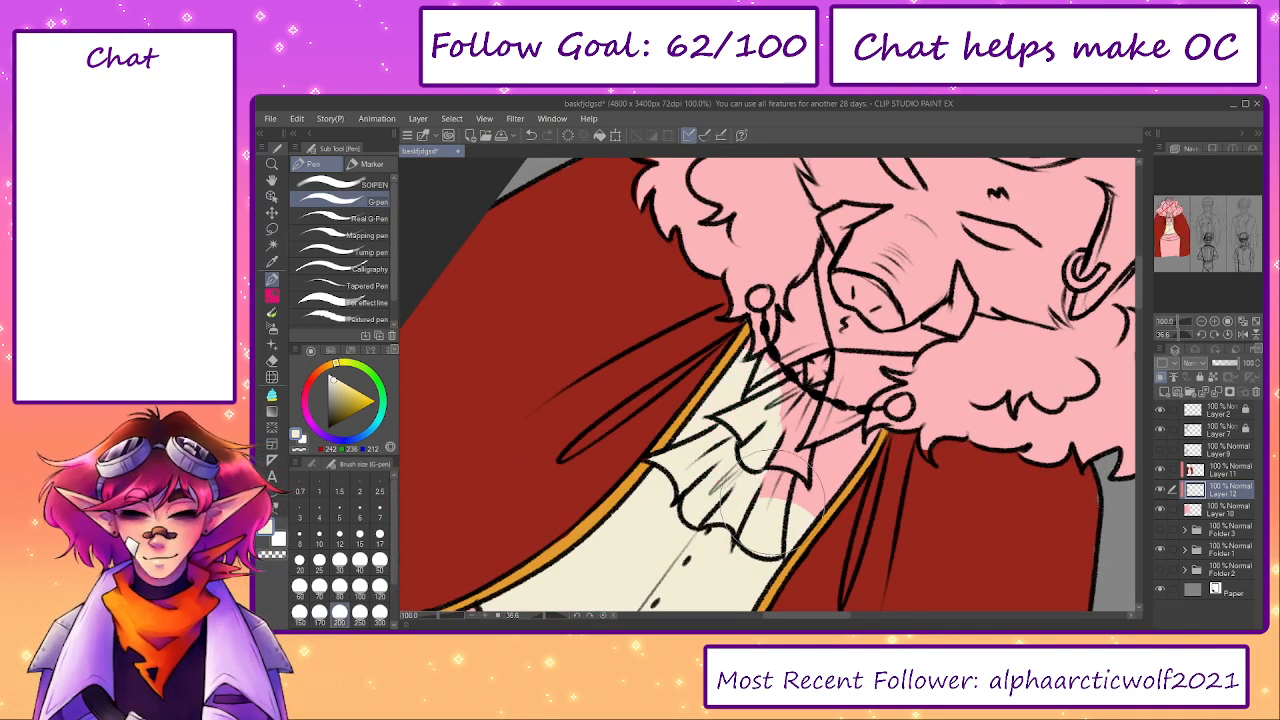
click(613, 616)
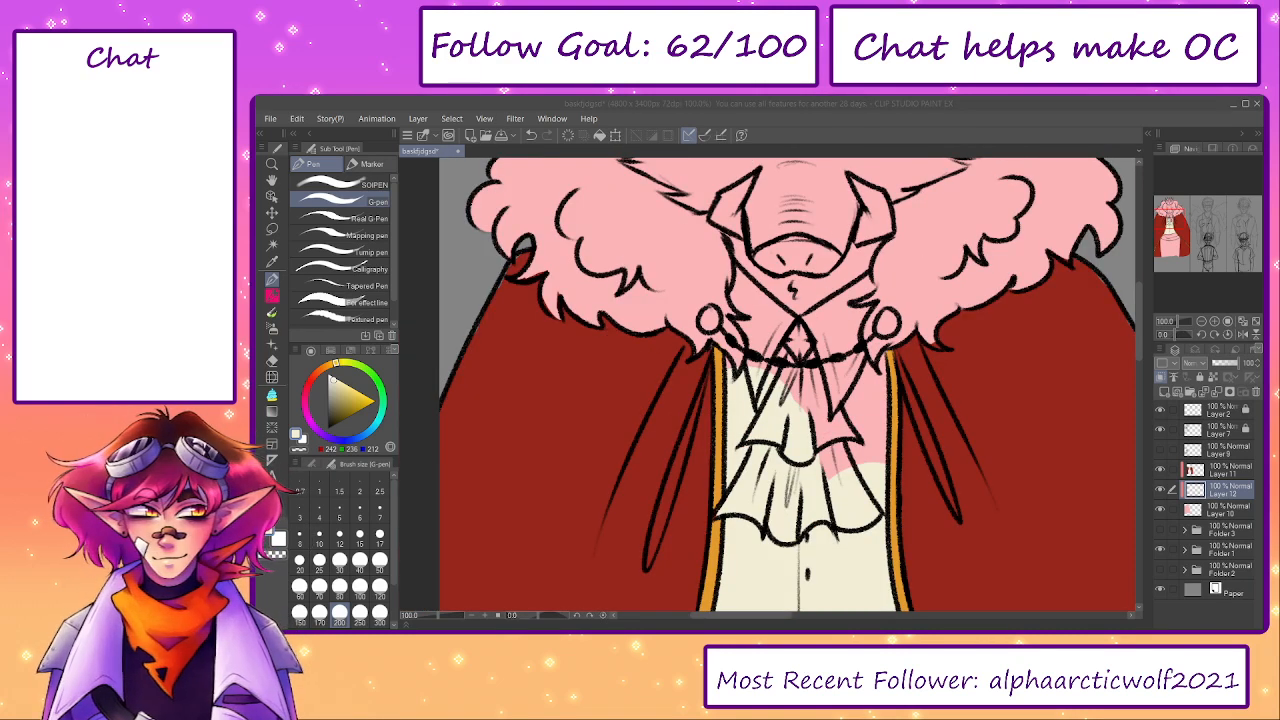
mouse_move(880, 470)
mouse_down()
mouse_move(845, 450)
mouse_move(800, 385)
mouse_move(870, 335)
mouse_up()
mouse_move(858, 340)
mouse_down()
mouse_move(963, 267)
mouse_move(898, 426)
mouse_up()
mouse_move(896, 482)
mouse_down()
mouse_move(970, 420)
mouse_move(1030, 338)
mouse_move(1002, 244)
mouse_move(980, 226)
mouse_move(978, 300)
mouse_move(986, 240)
mouse_move(958, 330)
mouse_move(894, 414)
mouse_move(830, 412)
mouse_move(858, 395)
mouse_move(838, 440)
mouse_move(873, 385)
mouse_move(851, 393)
mouse_move(843, 370)
mouse_move(799, 388)
mouse_move(816, 383)
mouse_move(800, 348)
mouse_up()
- Reduce the G-pen to size 40 and paint the boar's tusks cream
key([)
key([)
key([)
key([)
key([)
key([)
key([)
key([)
key([)
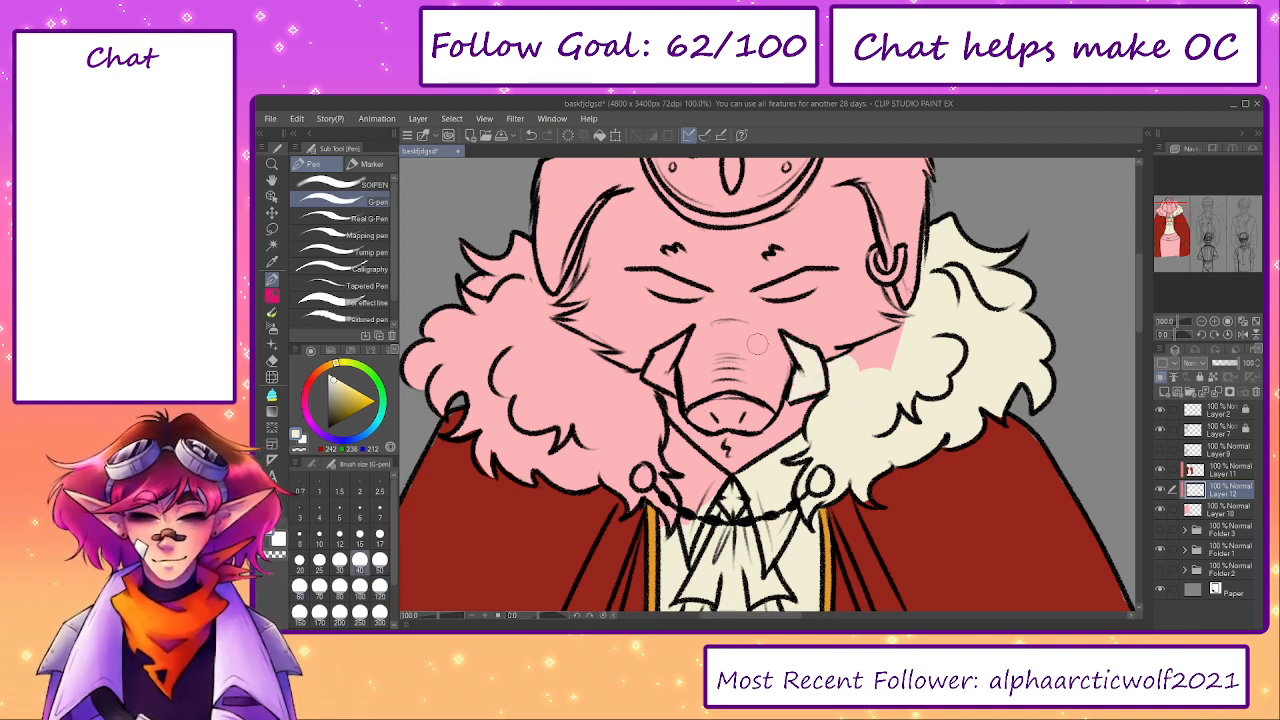
mouse_move(662, 371)
mouse_down()
mouse_move(673, 394)
mouse_move(680, 343)
mouse_move(659, 377)
mouse_up()
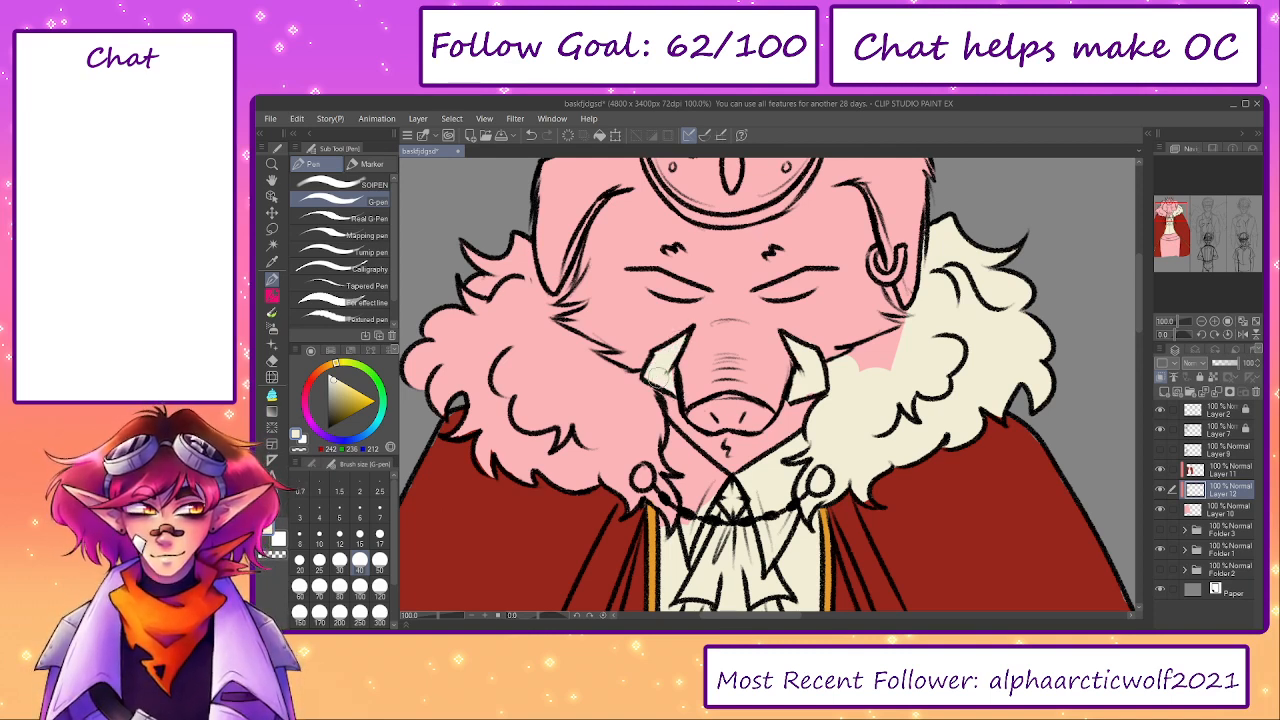
- Fill the boar's left eye with cream and erase the overspill around it with the Hard eraser
mouse_move(655, 277)
mouse_down()
mouse_move(640, 280)
mouse_move(711, 291)
mouse_up()
key(e)
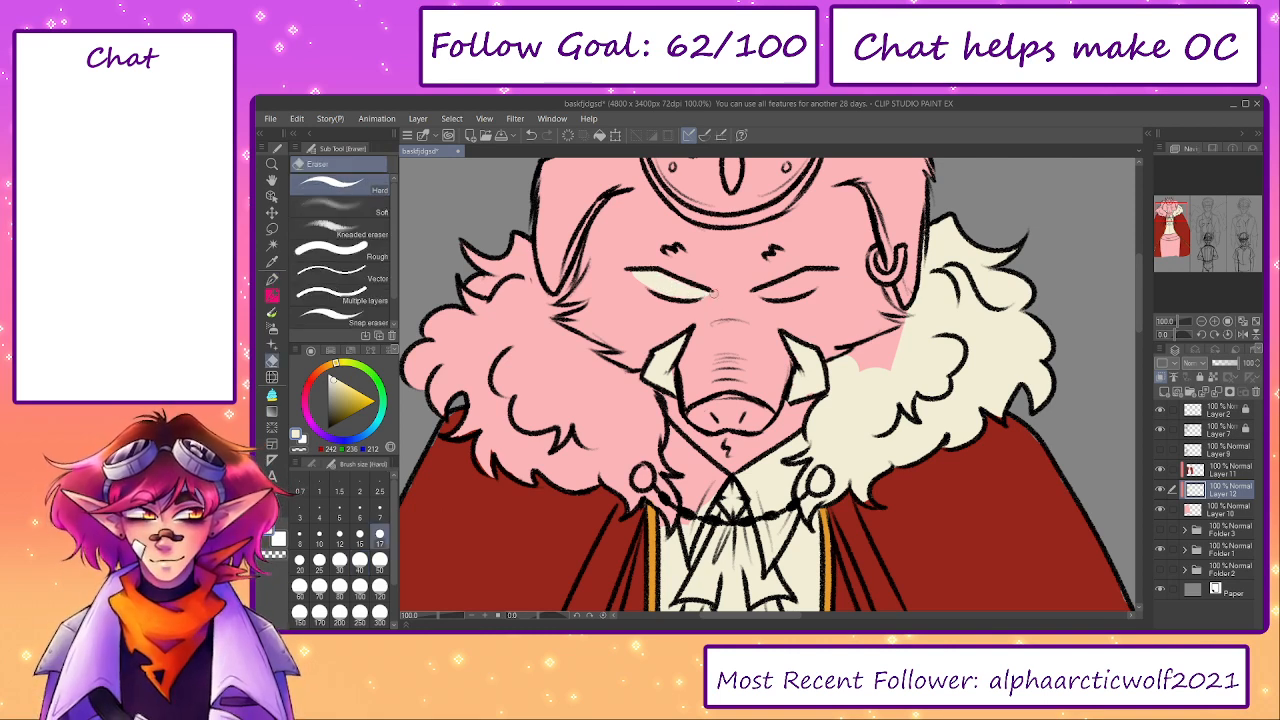
key(p)
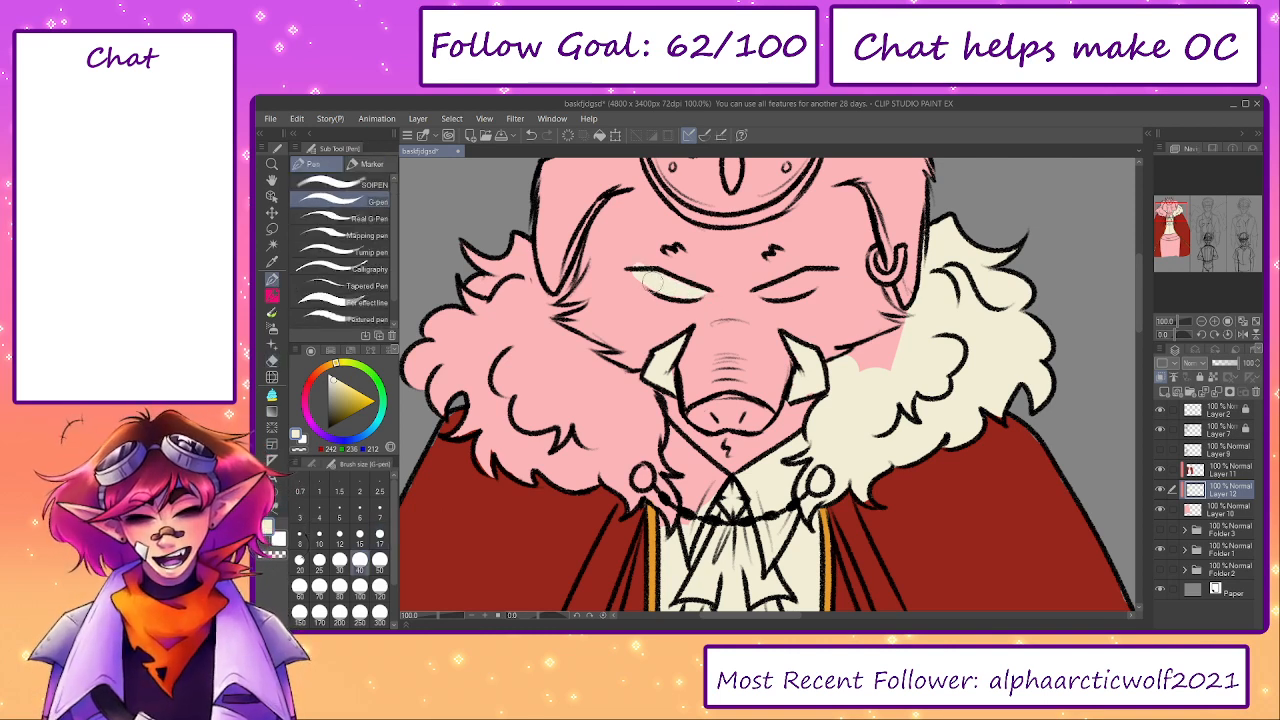
key(e)
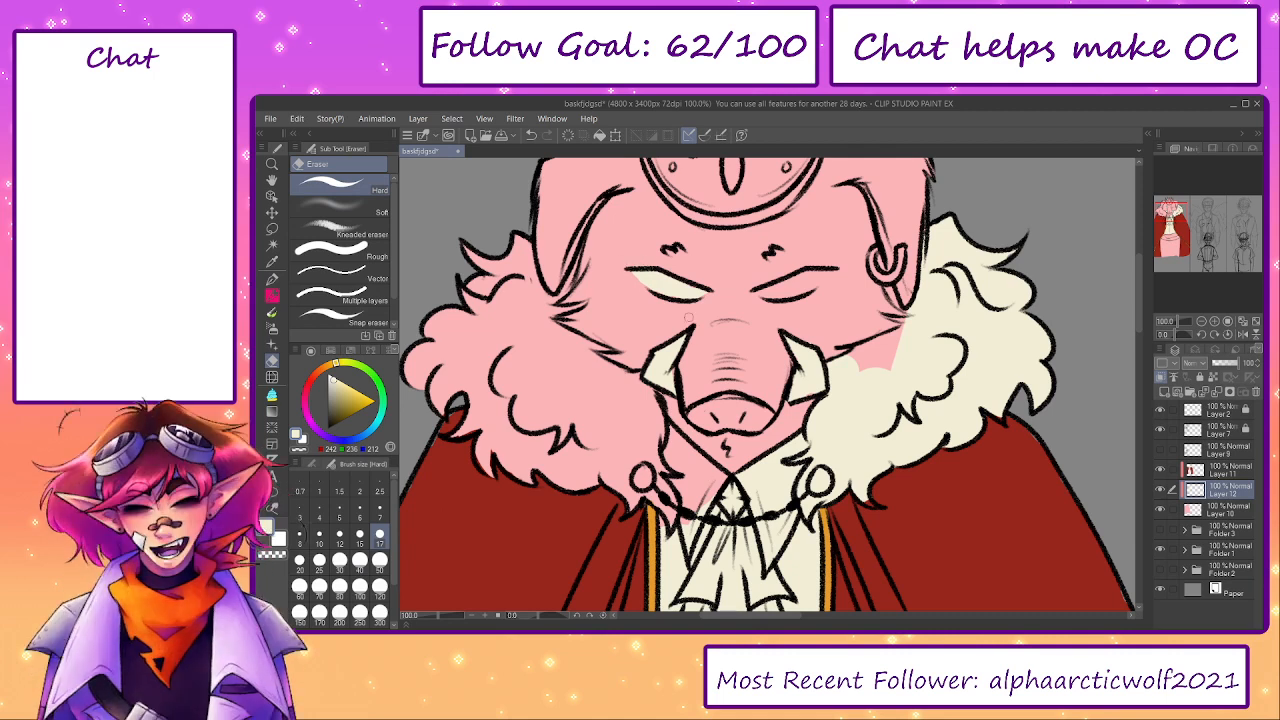
key(p)
- Fill the boar's right eye with cream and erase the overspill around it with the Hard eraser
drag(770, 290, 815, 278)
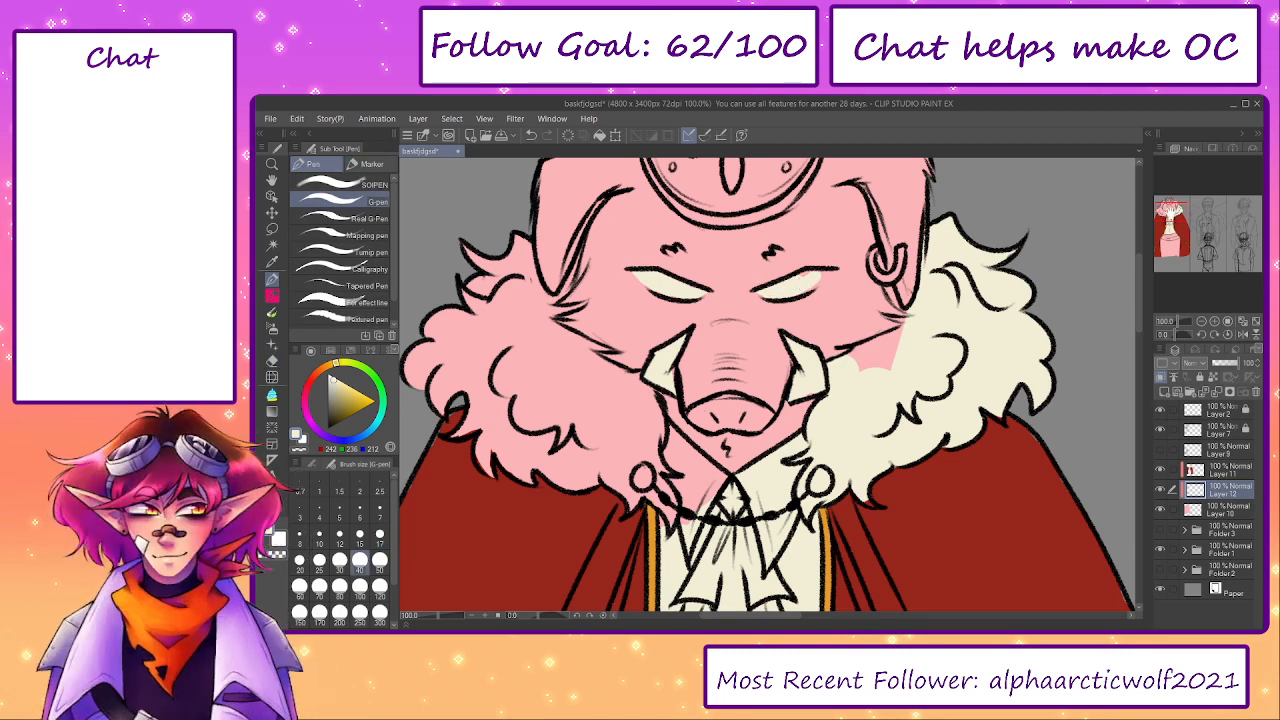
mouse_move(1173, 210)
mouse_down()
mouse_move(1248, 211)
mouse_move(1166, 212)
mouse_up()
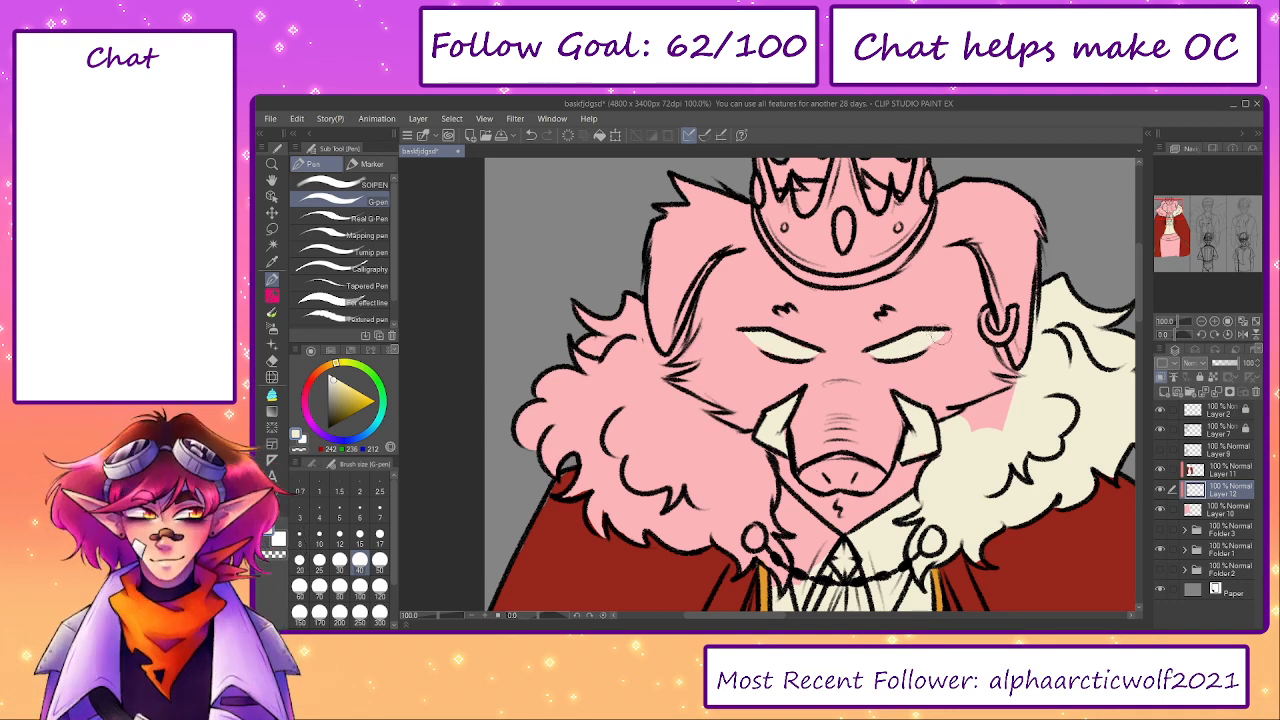
key(e)
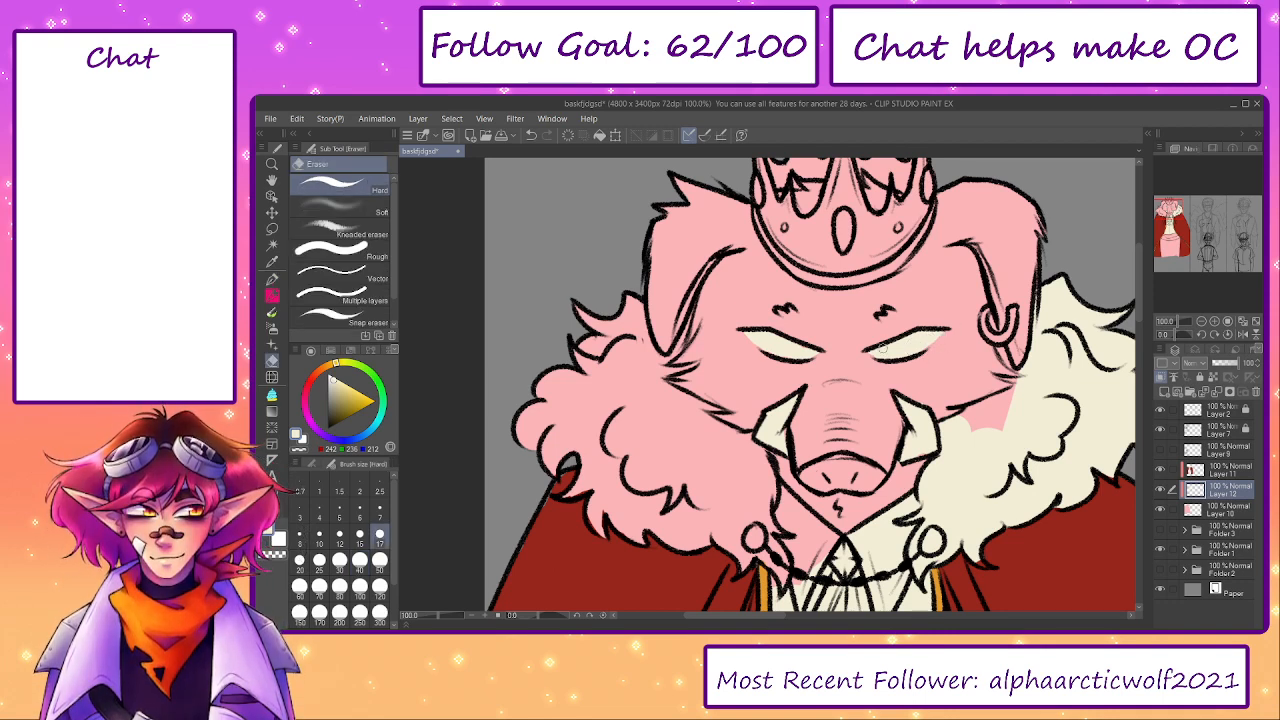
key(p)
key(e)
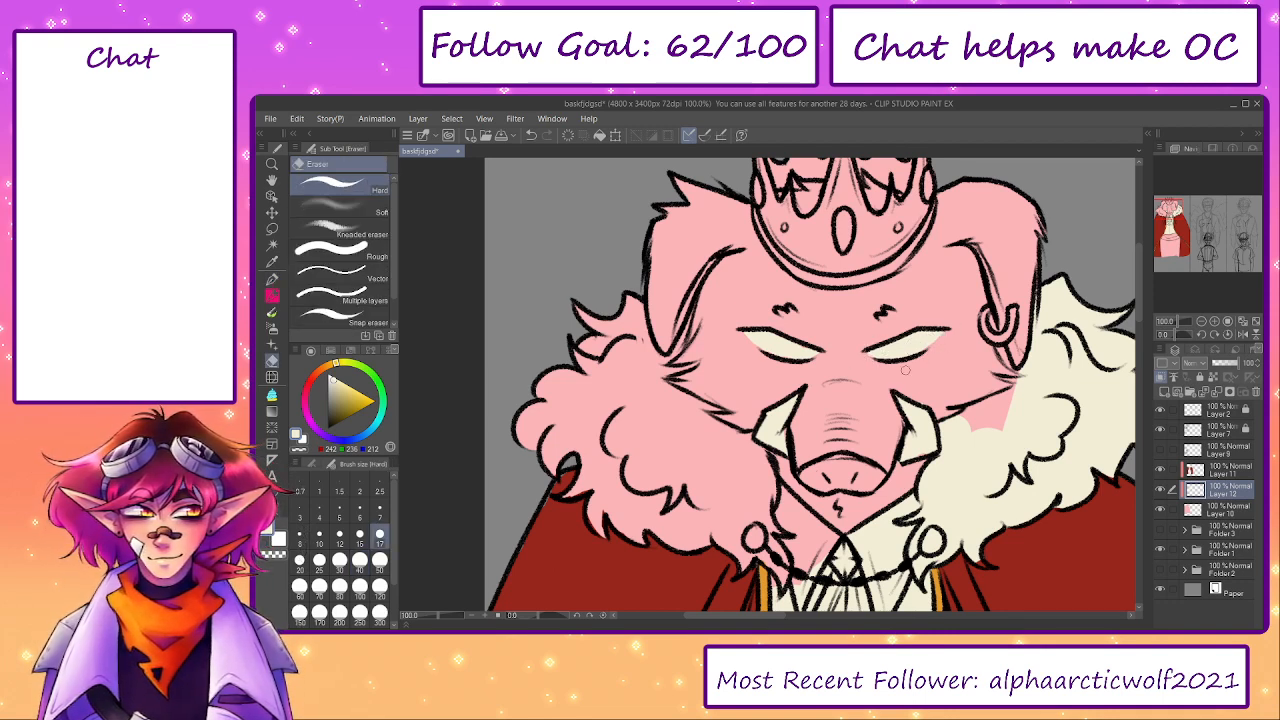
- Paint the outer part of the fur collar's left half cream with a larger G-pen
drag(956, 318, 914, 296)
key(p)
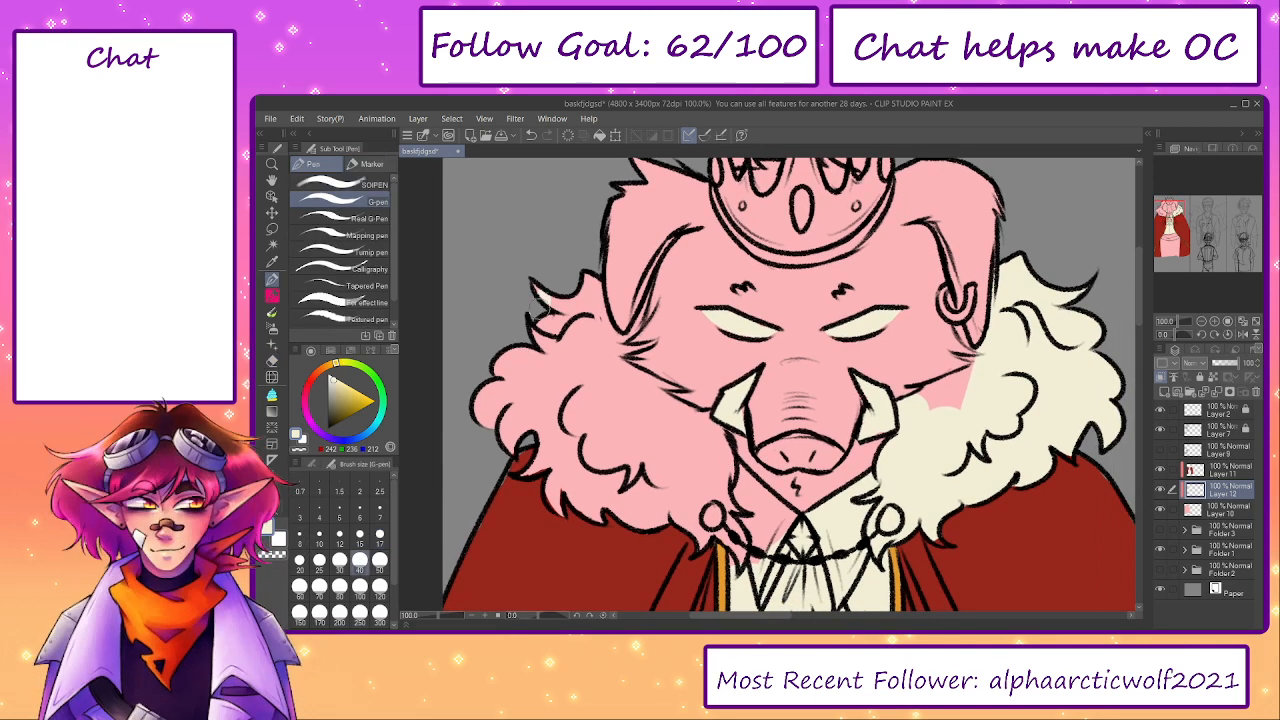
key(bracketright)
key(bracketright)
mouse_move(568, 306)
mouse_down()
mouse_move(556, 356)
mouse_move(572, 326)
mouse_move(599, 335)
mouse_move(594, 320)
mouse_move(579, 359)
mouse_move(591, 393)
mouse_move(552, 336)
mouse_move(514, 353)
mouse_move(534, 358)
mouse_move(540, 341)
mouse_move(529, 443)
mouse_move(554, 455)
mouse_move(597, 342)
mouse_up()
- Paint the left fur collar's inner edge cream along the cheek down to the shirt collar with the size 50 G-pen
key(bracketright)
key(bracketleft)
key(bracketleft)
key(bracketleft)
key(bracketleft)
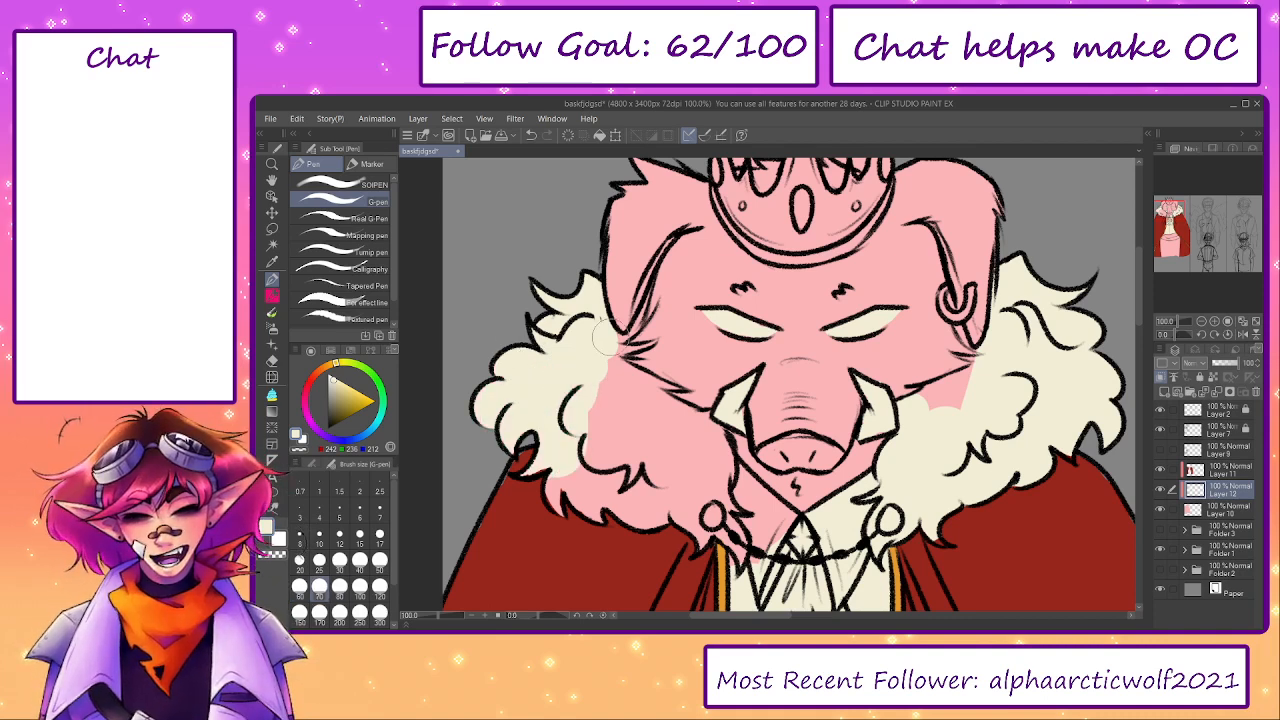
key(bracketleft)
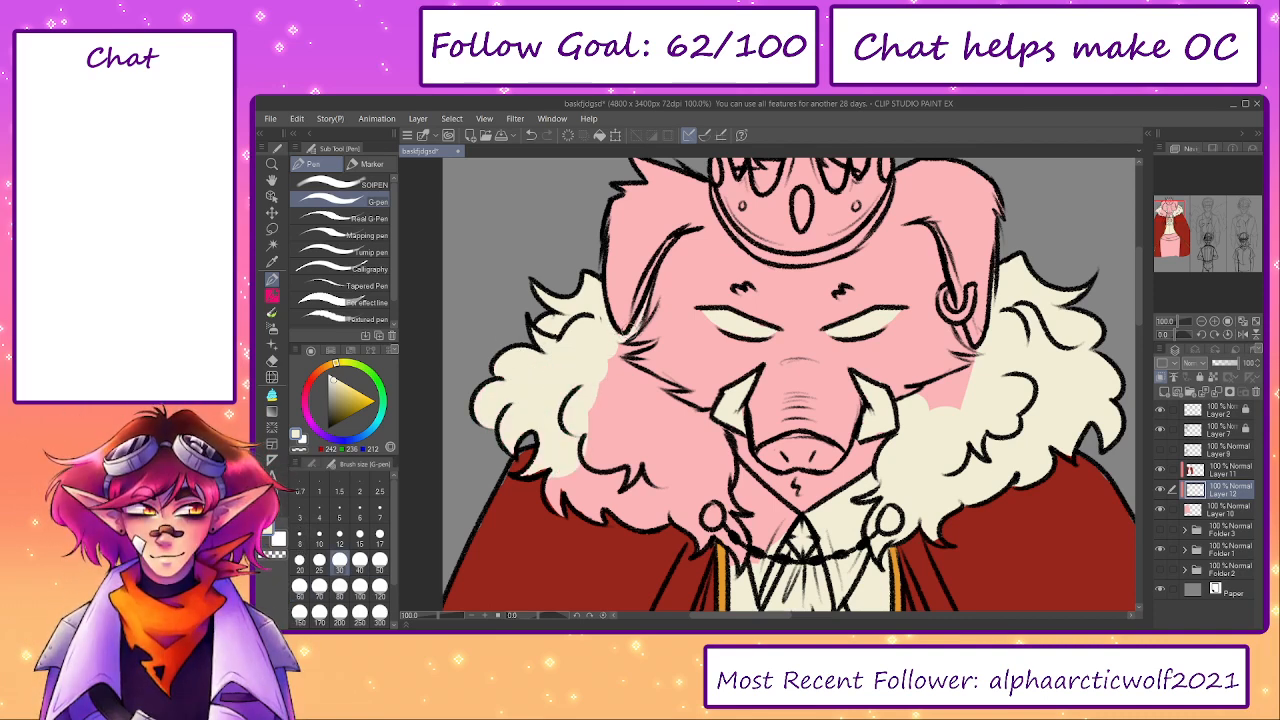
key(bracketright)
key(bracketright)
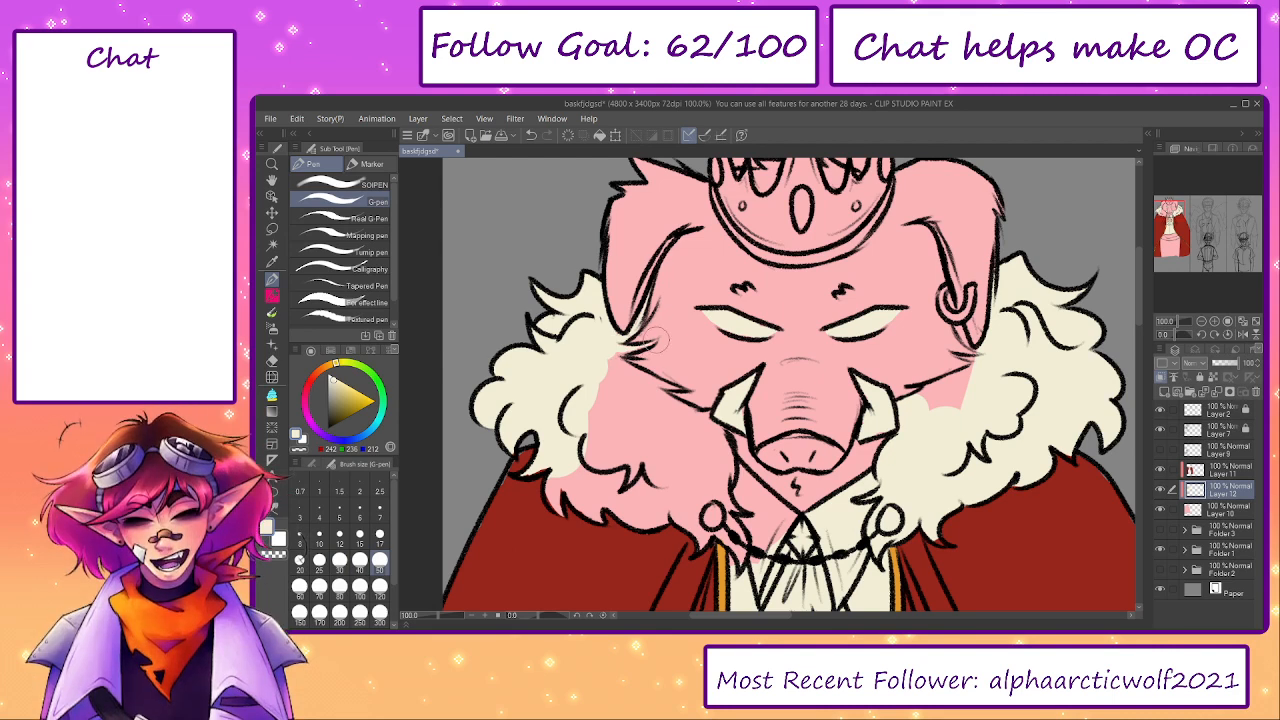
mouse_move(655, 340)
mouse_down()
mouse_move(610, 355)
mouse_move(638, 385)
mouse_move(654, 389)
mouse_move(621, 368)
mouse_move(678, 383)
mouse_move(648, 385)
mouse_move(645, 403)
mouse_move(708, 424)
mouse_move(716, 462)
mouse_move(715, 421)
mouse_move(716, 469)
mouse_move(753, 538)
mouse_move(767, 532)
mouse_move(734, 481)
mouse_move(781, 519)
mouse_up()
- Fill the remaining pink gaps in both halves of the fur collar with cream at brush size 100
key(bracketright)
key(bracketright)
key(bracketright)
key(bracketright)
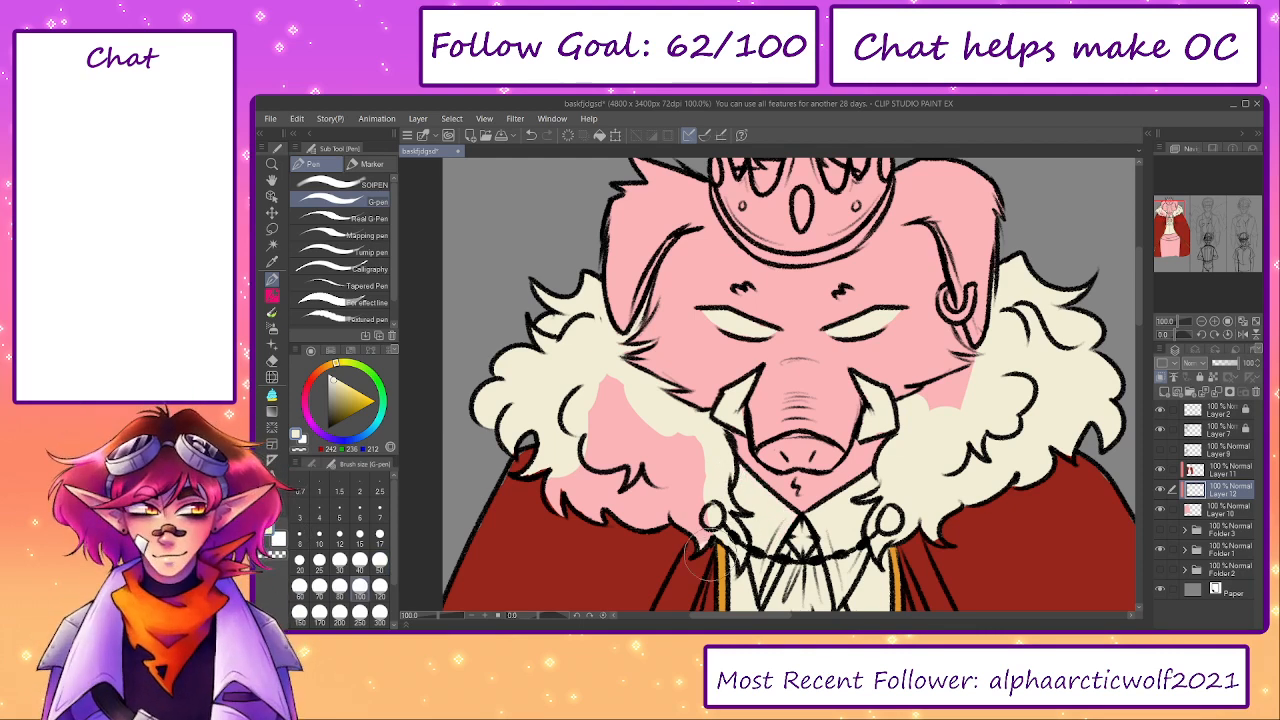
mouse_move(710, 560)
mouse_down()
mouse_move(662, 436)
mouse_move(601, 385)
mouse_move(665, 511)
mouse_move(609, 445)
mouse_move(612, 543)
mouse_up()
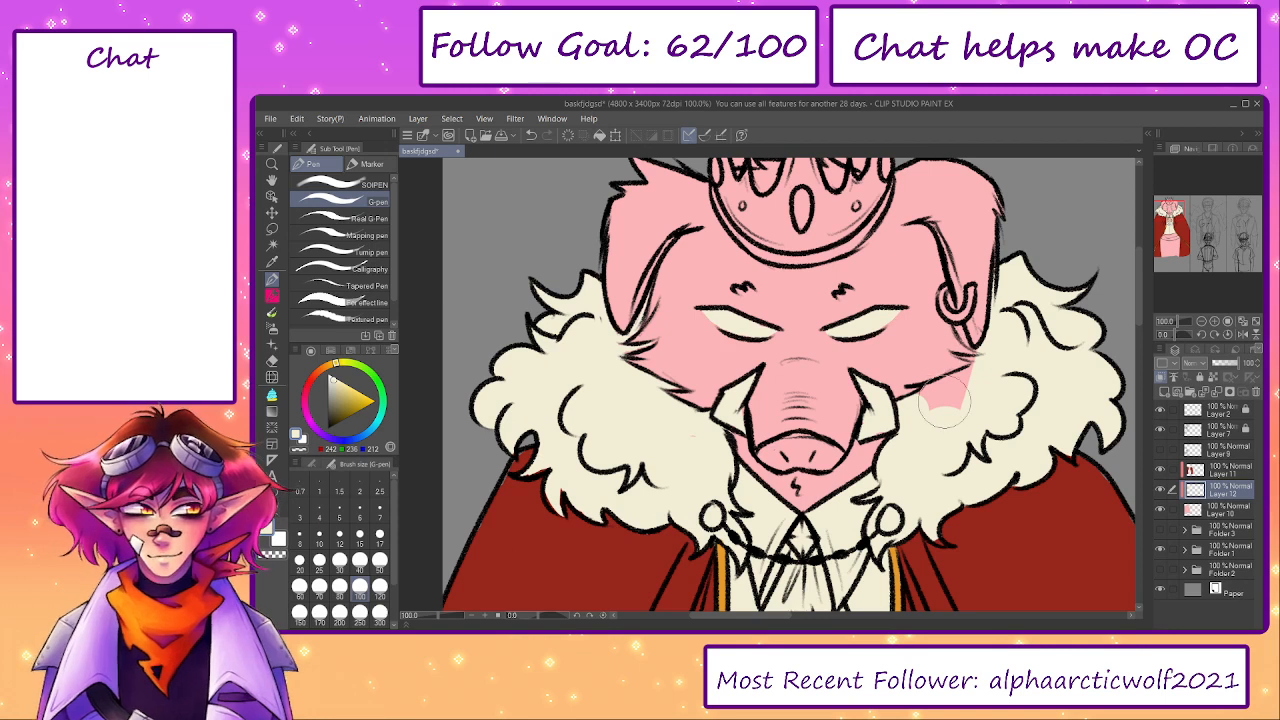
mouse_move(945, 405)
mouse_down()
mouse_move(929, 414)
mouse_move(1015, 365)
mouse_up()
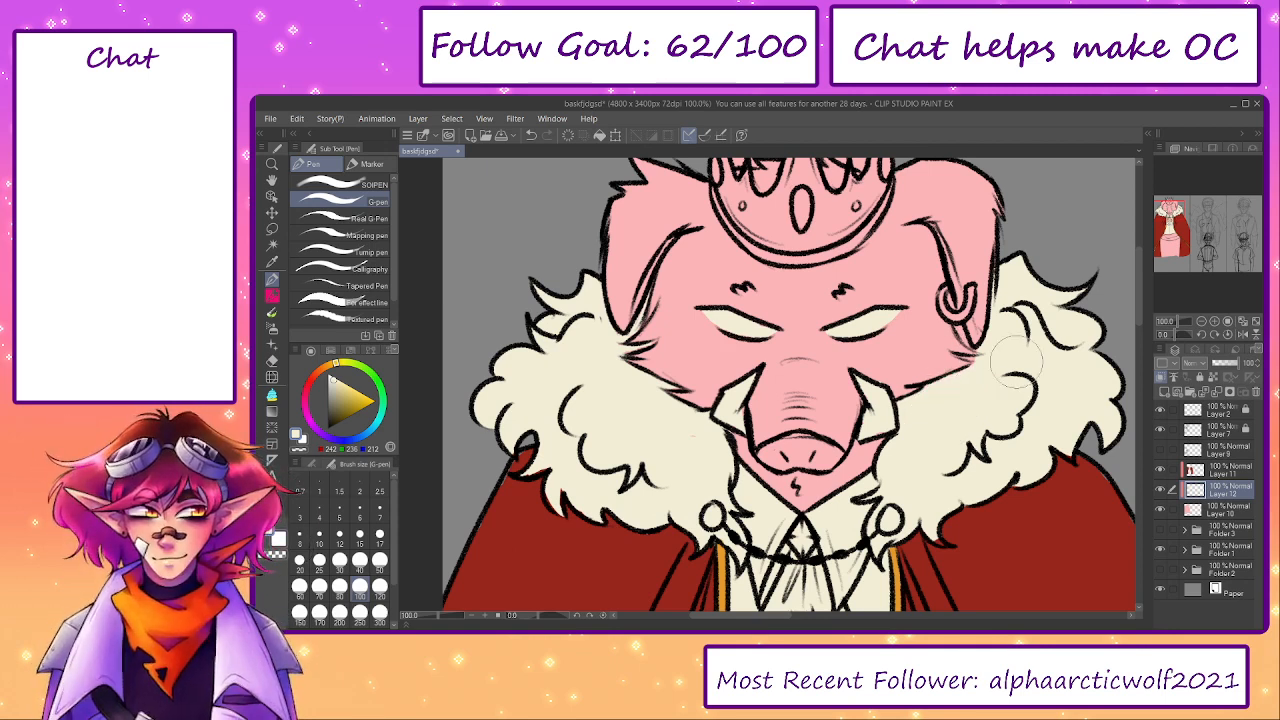
- Sample the cape trim's gold and paint the right cape clasp with a small G-pen
click(379, 528)
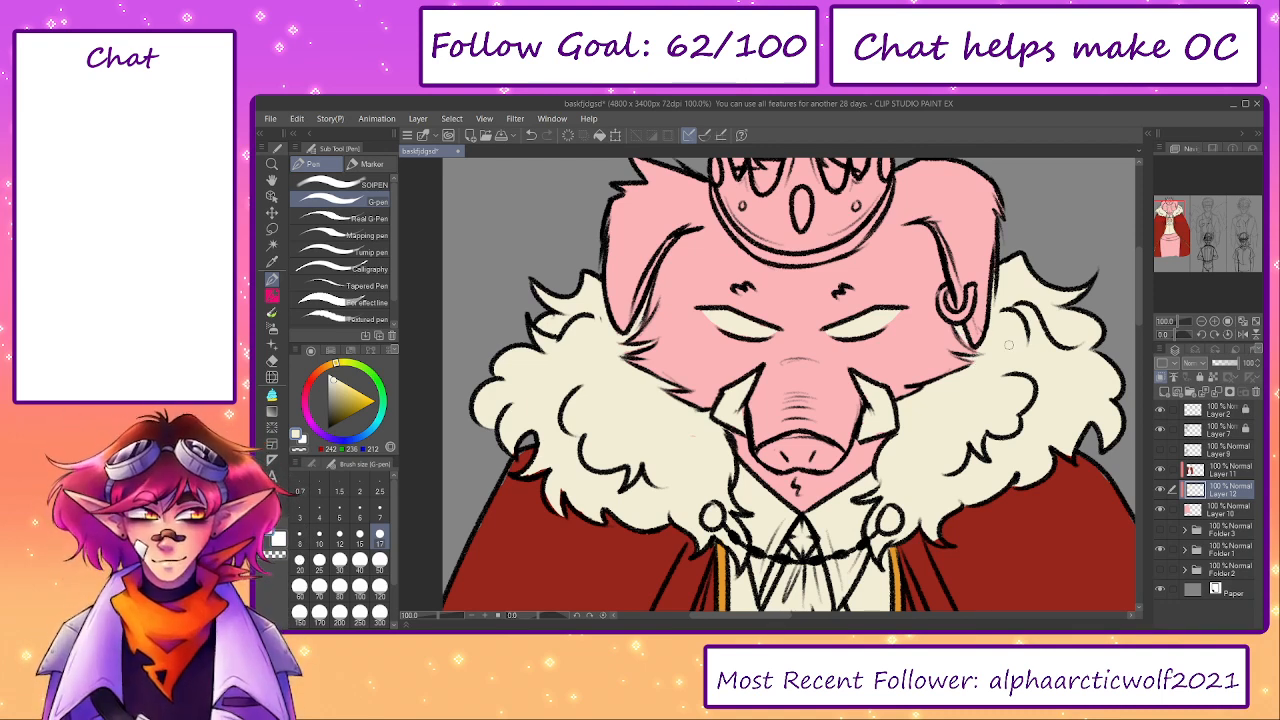
drag(925, 557, 903, 459)
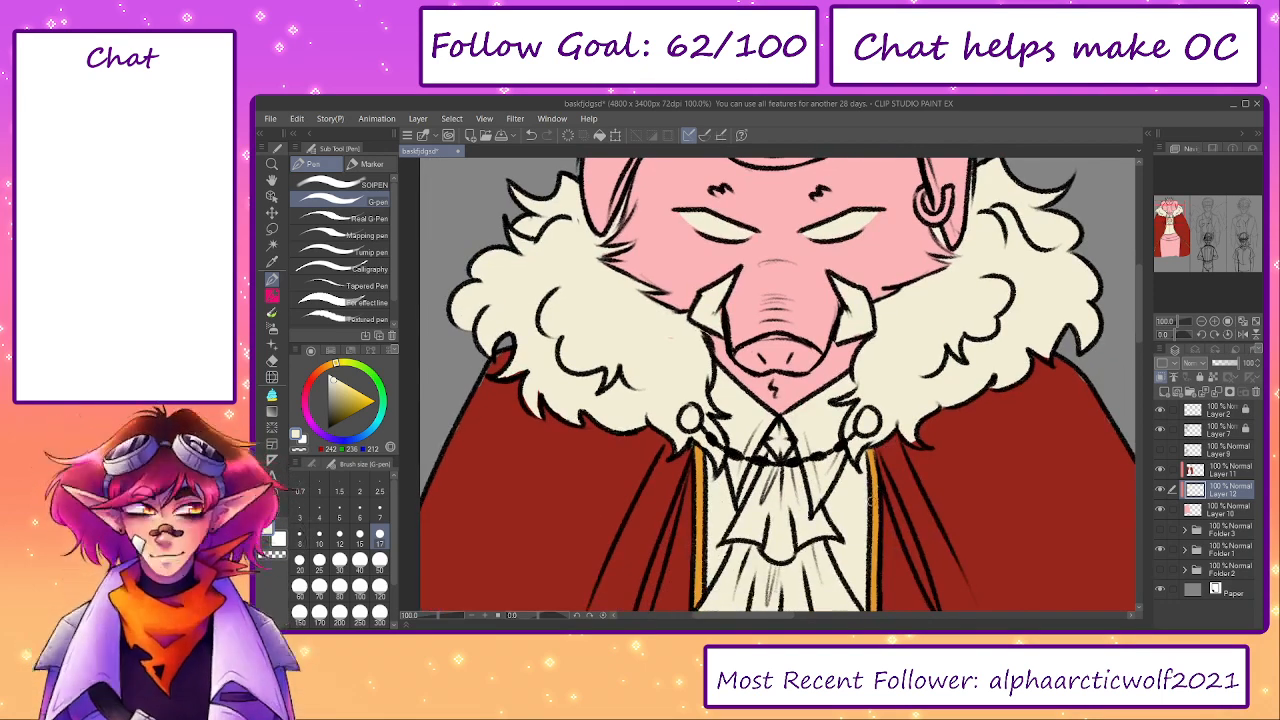
alt+click(876, 497)
drag(866, 412, 870, 424)
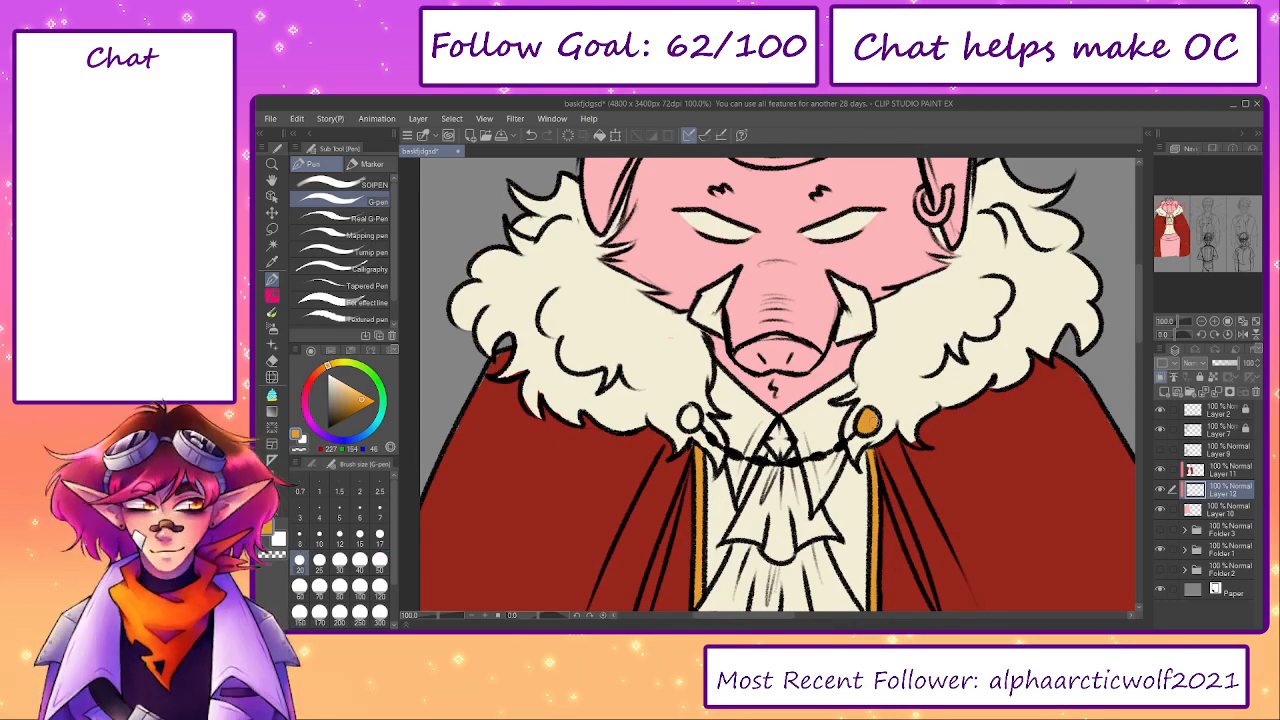
- Paint the ear ring and the left cape clasp gold
key(bracketleft)
key(bracketleft)
mouse_move(921, 192)
mouse_down()
mouse_move(926, 219)
mouse_move(938, 213)
mouse_up()
key(bracketright)
key(bracketright)
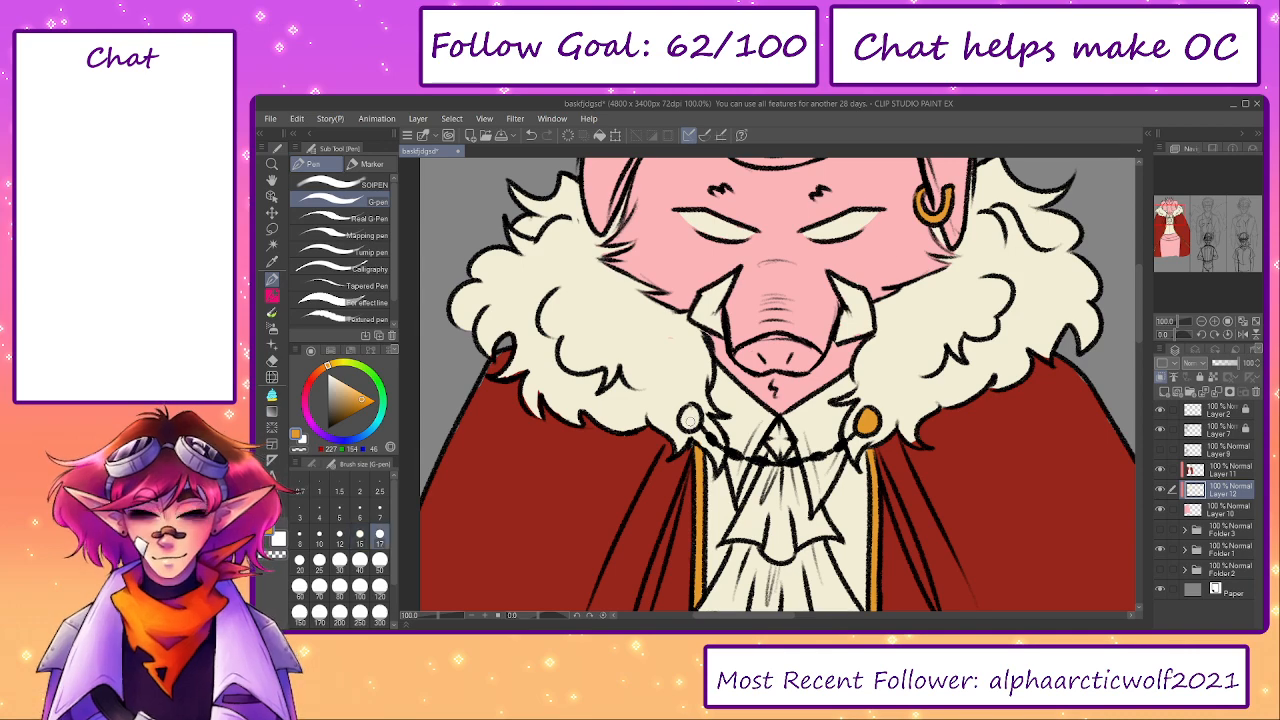
drag(680, 410, 688, 418)
- Paint the crown's spikes and the upper part of its band gold
drag(730, 371, 749, 565)
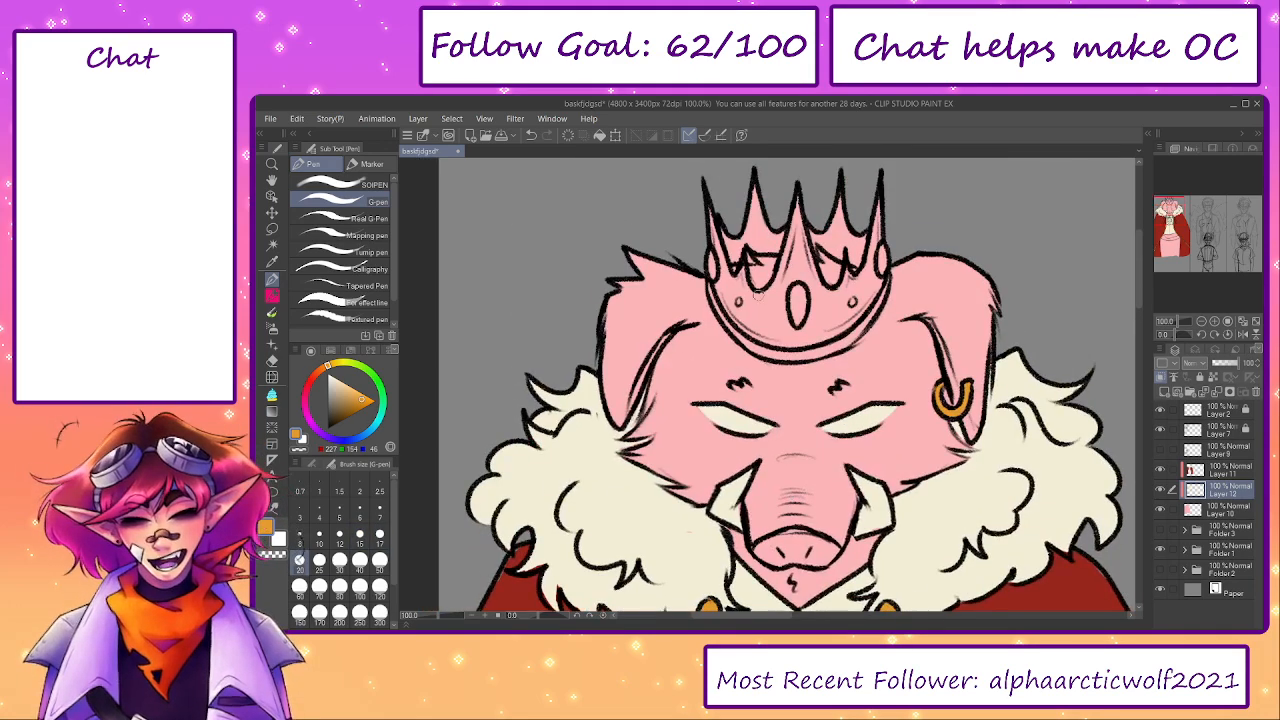
key(bracketright)
key(bracketright)
key(bracketright)
mouse_move(711, 206)
mouse_down()
mouse_move(722, 250)
mouse_move(749, 257)
mouse_move(722, 214)
mouse_move(760, 241)
mouse_move(782, 212)
mouse_move(762, 226)
mouse_move(739, 214)
mouse_move(826, 210)
mouse_move(819, 228)
mouse_move(806, 188)
mouse_move(841, 240)
mouse_move(855, 180)
mouse_move(869, 228)
mouse_move(856, 248)
mouse_move(876, 255)
mouse_move(881, 188)
mouse_move(878, 258)
mouse_move(842, 304)
mouse_up()
key(bracketright)
key(bracketright)
key(bracketleft)
key(bracketleft)
key(bracketright)
mouse_move(712, 250)
mouse_down()
mouse_move(735, 295)
mouse_move(750, 265)
mouse_move(769, 309)
mouse_move(757, 298)
mouse_move(797, 262)
mouse_move(848, 300)
mouse_up()
key(bracketleft)
key(bracketleft)
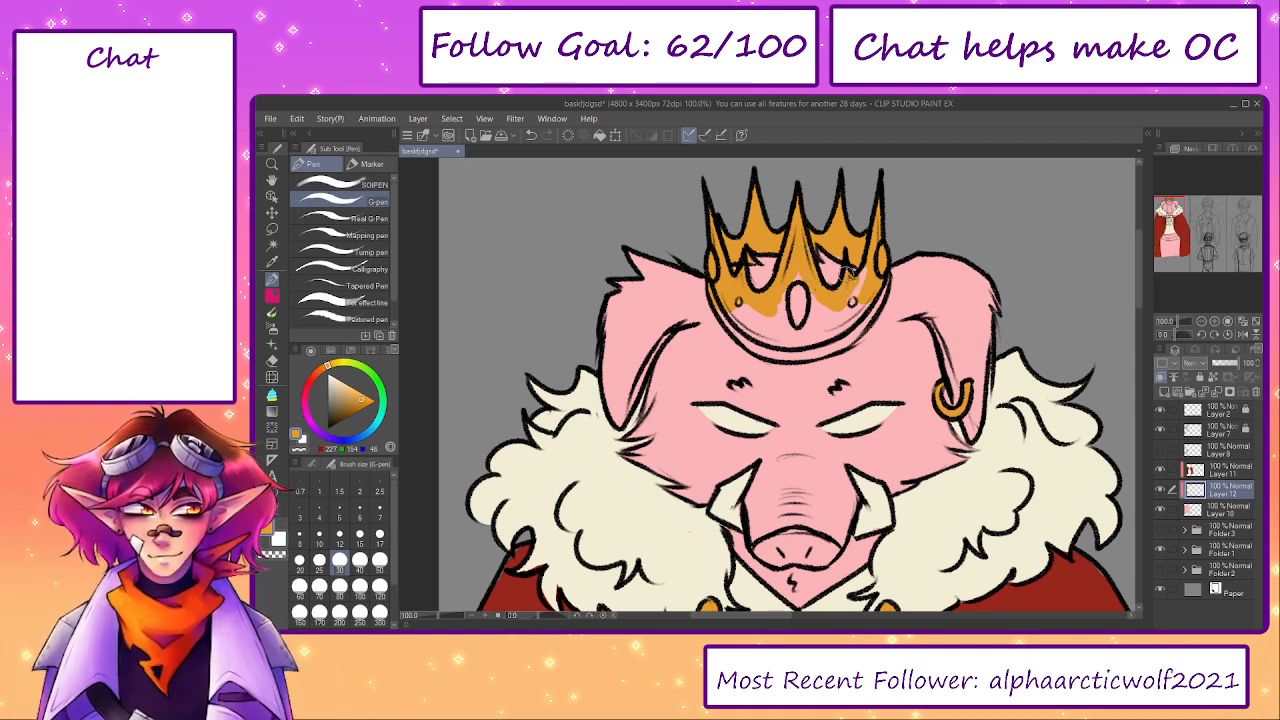
- Fill the remaining pink areas of the crown's front with gold down to its lower rim
mouse_move(846, 256)
mouse_down()
mouse_move(877, 292)
mouse_move(838, 334)
mouse_move(755, 345)
mouse_move(740, 304)
mouse_move(775, 320)
mouse_move(810, 302)
mouse_move(840, 316)
mouse_move(840, 305)
mouse_up()
key(bracketright)
key(bracketright)
- Sample the cape's dark red and paint the crown's central oval gem and its two side gems
drag(1033, 575, 984, 469)
alt+click(1020, 512)
drag(839, 373, 838, 457)
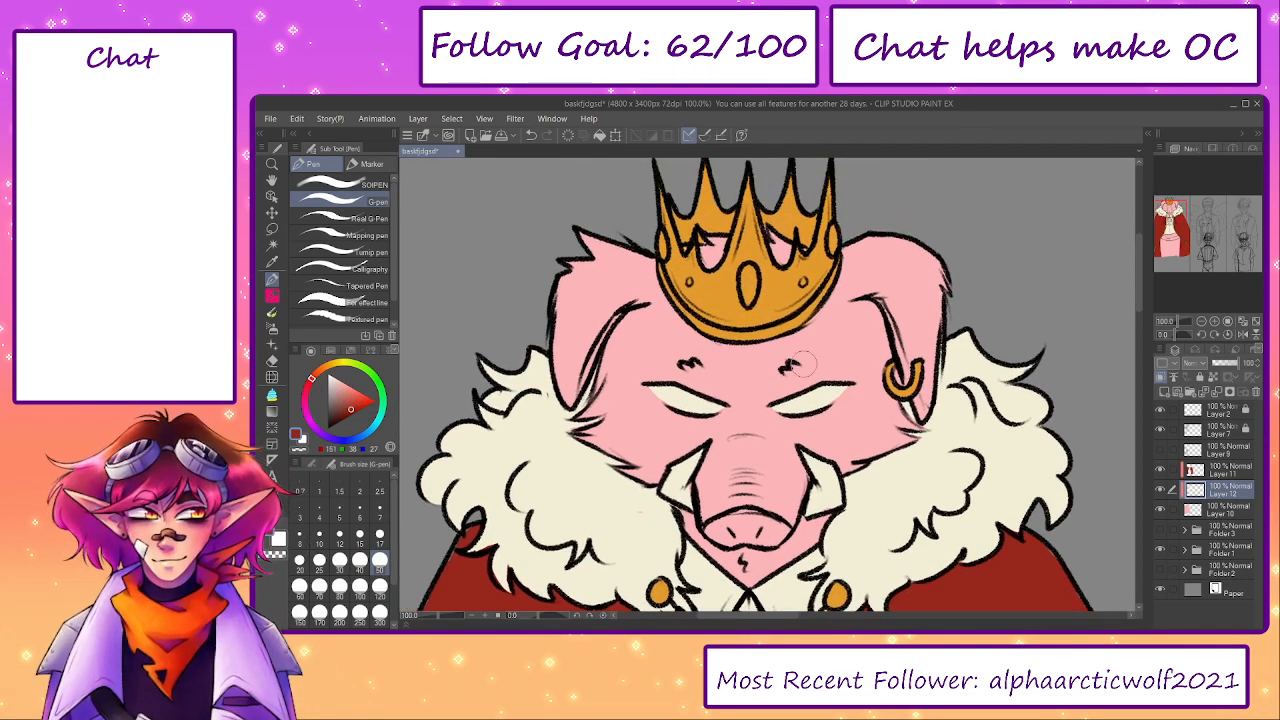
key(bracketleft)
key(bracketleft)
drag(748, 266, 748, 292)
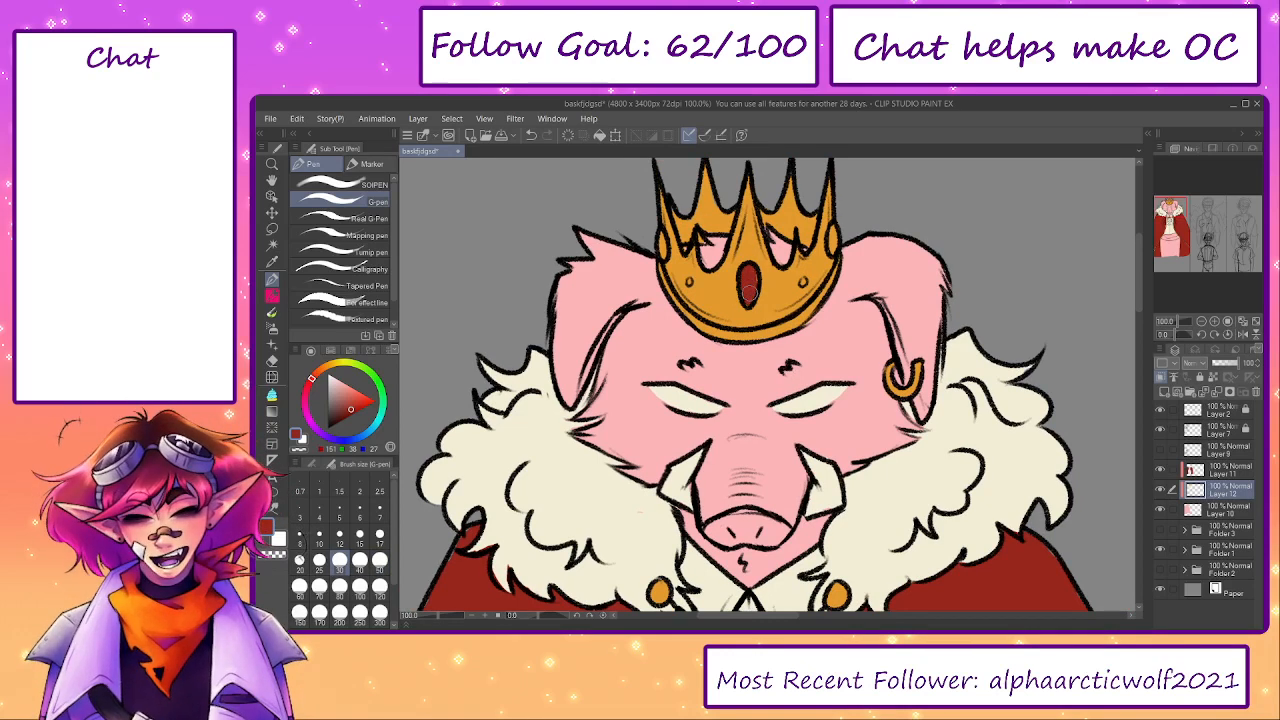
key(bracketleft)
drag(832, 233, 832, 240)
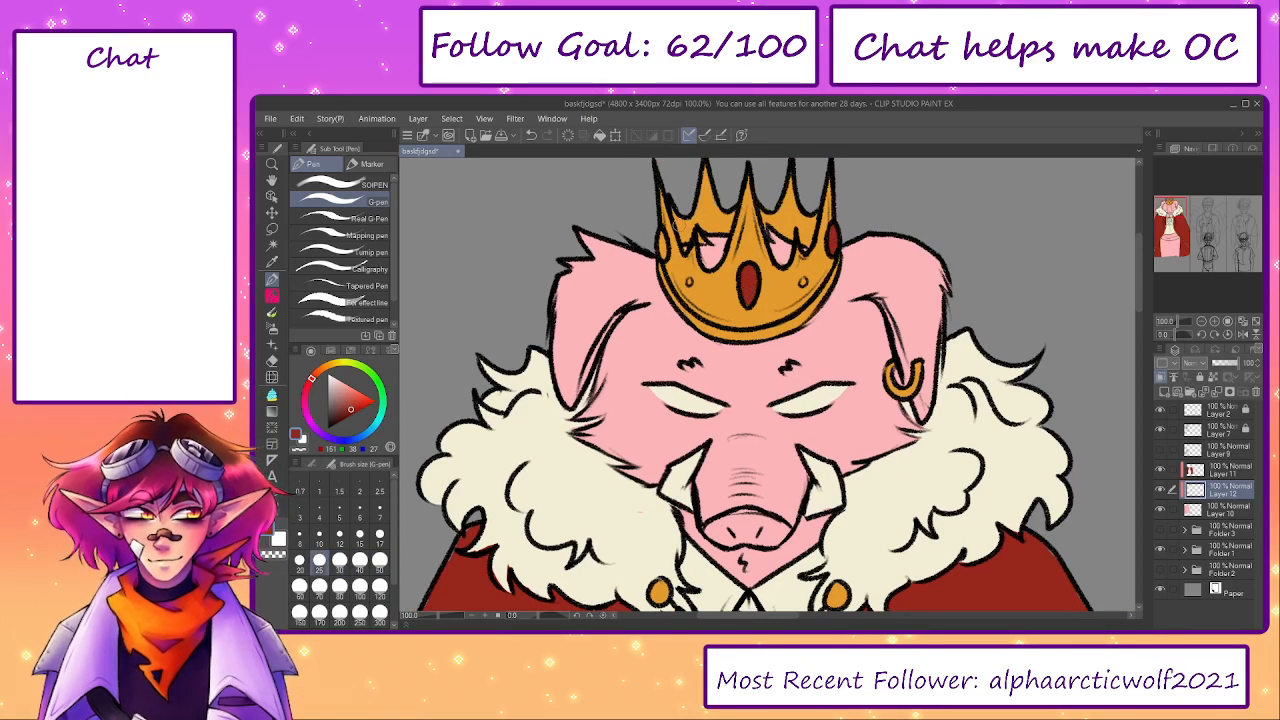
drag(660, 243, 660, 250)
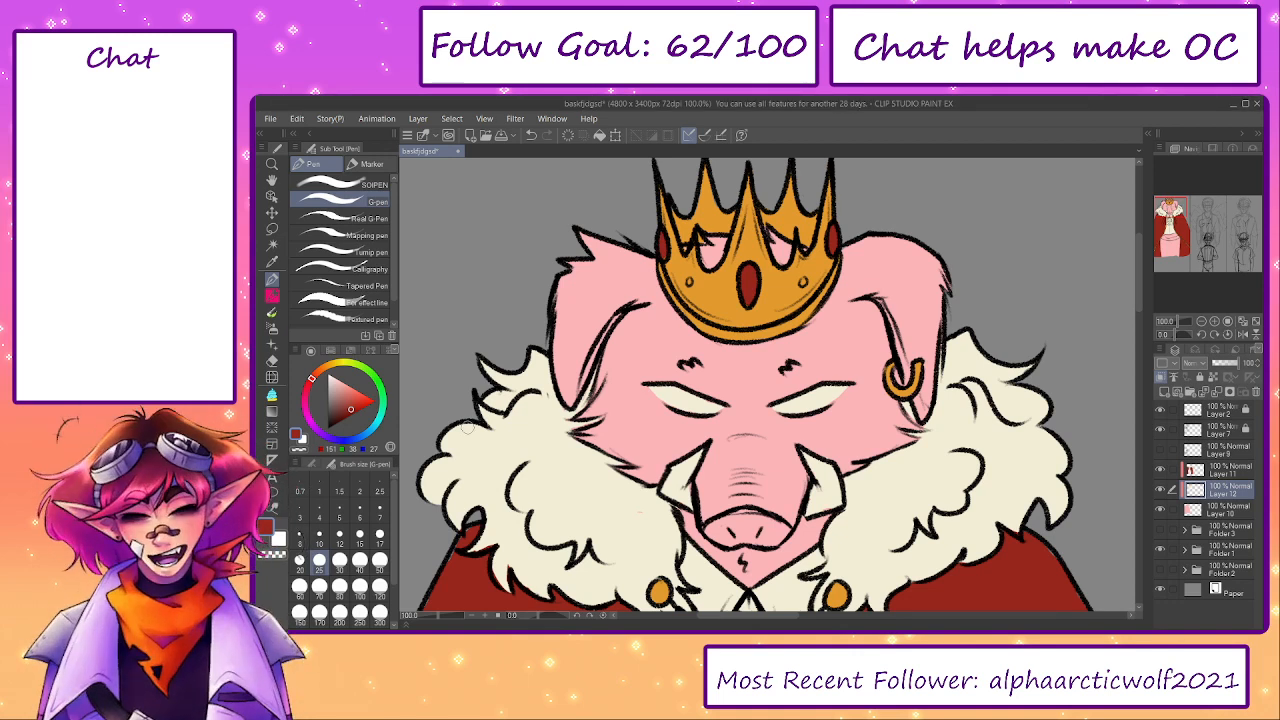
- Switch to a dark blue and fill the crown's two small round gems with a smaller brush
click(348, 442)
key(bracketleft)
key(bracketleft)
key(bracketleft)
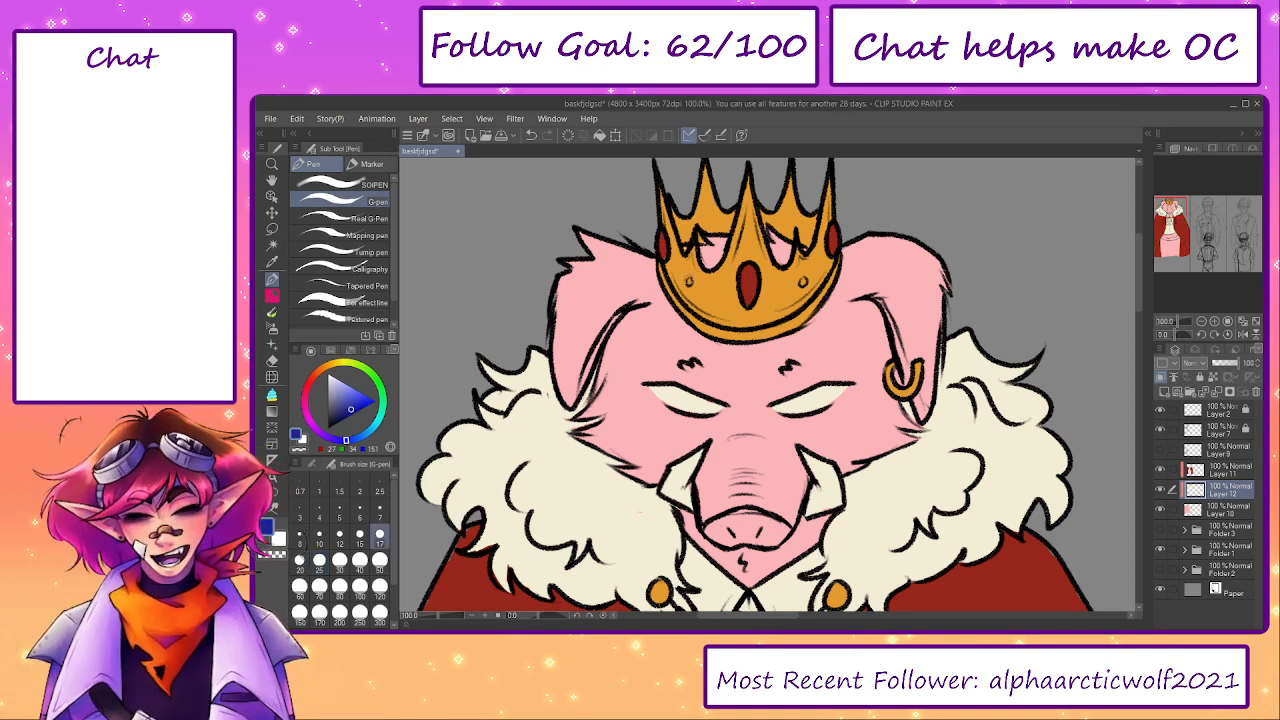
click(802, 282)
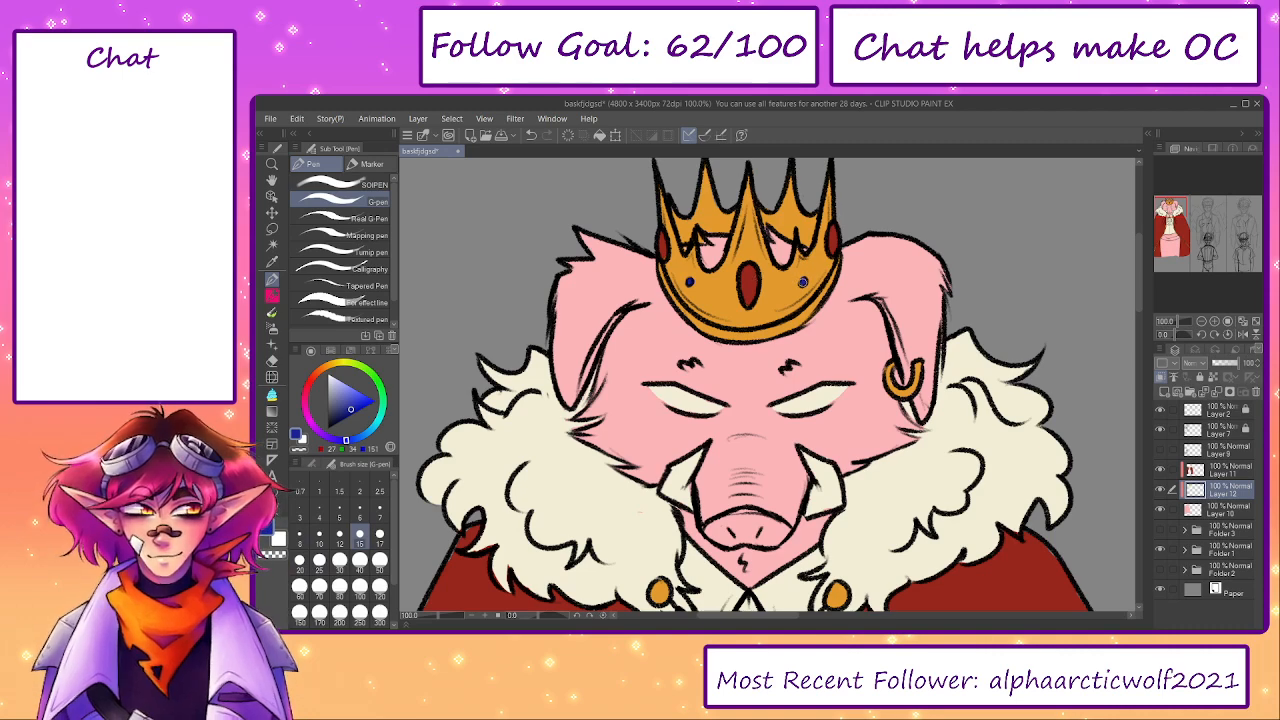
- Switch to a green and fill the diamond-shaped gem at the top of the cravat at brush size 20
scroll(790, 310, down, 5)
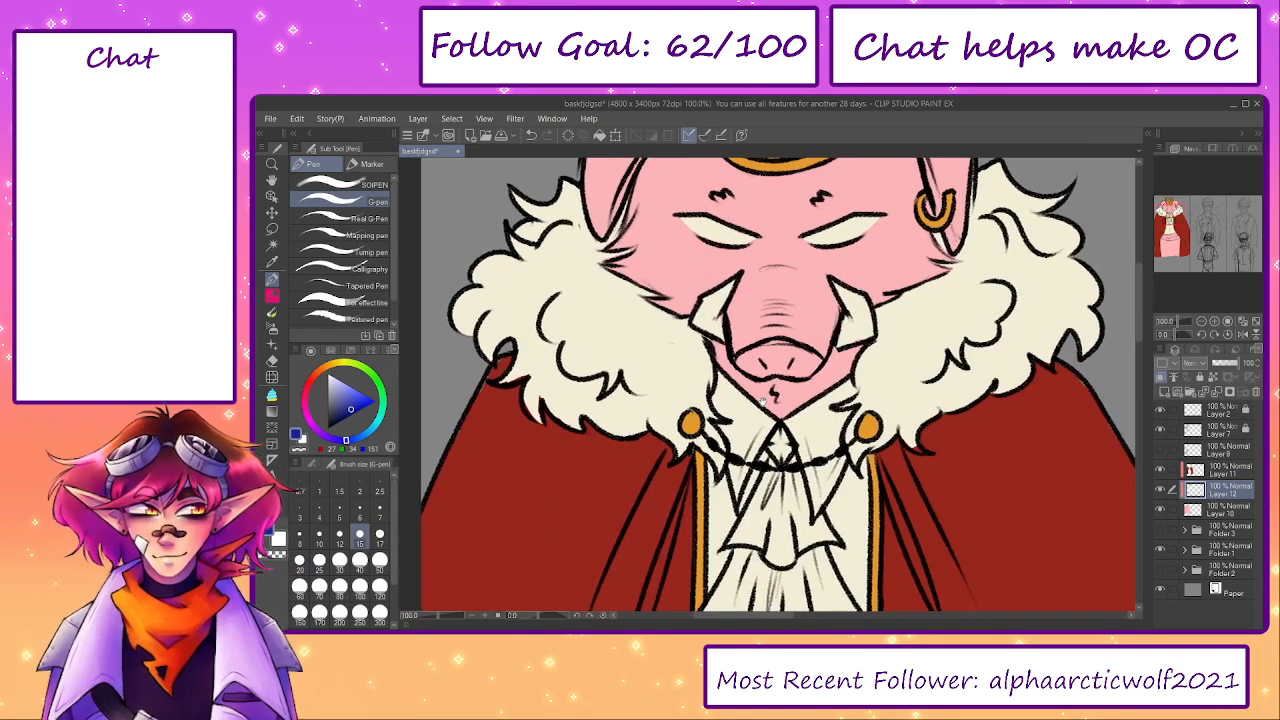
mouse_move(772, 338)
mouse_down()
mouse_move(758, 346)
mouse_move(764, 395)
mouse_up()
click(376, 382)
key(bracketright)
key(bracketright)
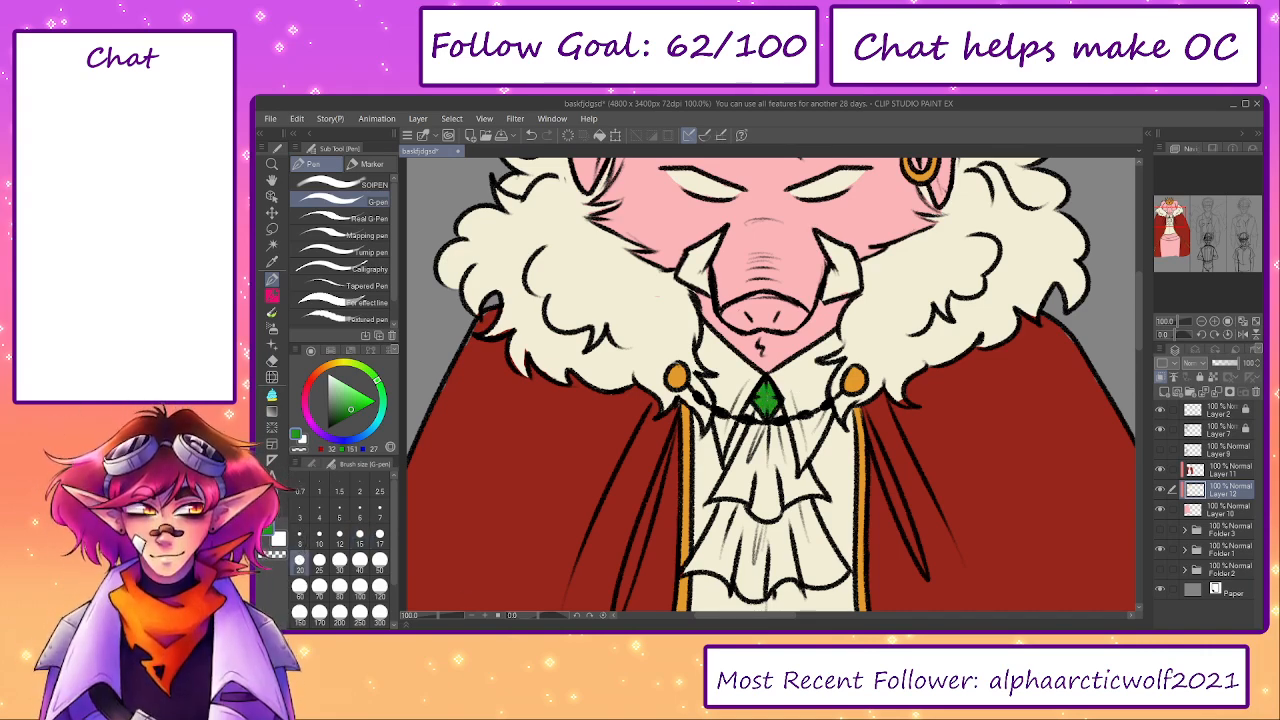
- Add a clipped layer above the king's base layer and fill the trousers with a dark brown-grey using a large brush
click(434, 616)
drag(658, 511, 628, 377)
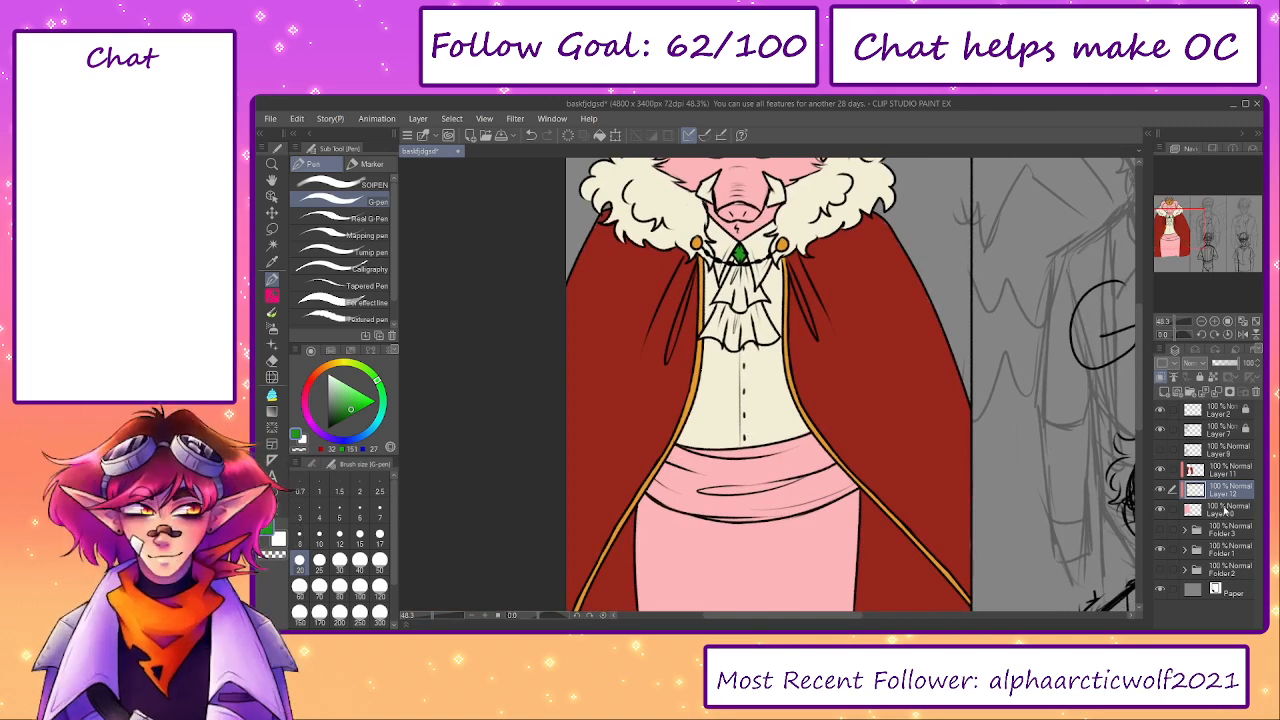
click(1226, 511)
click(1163, 392)
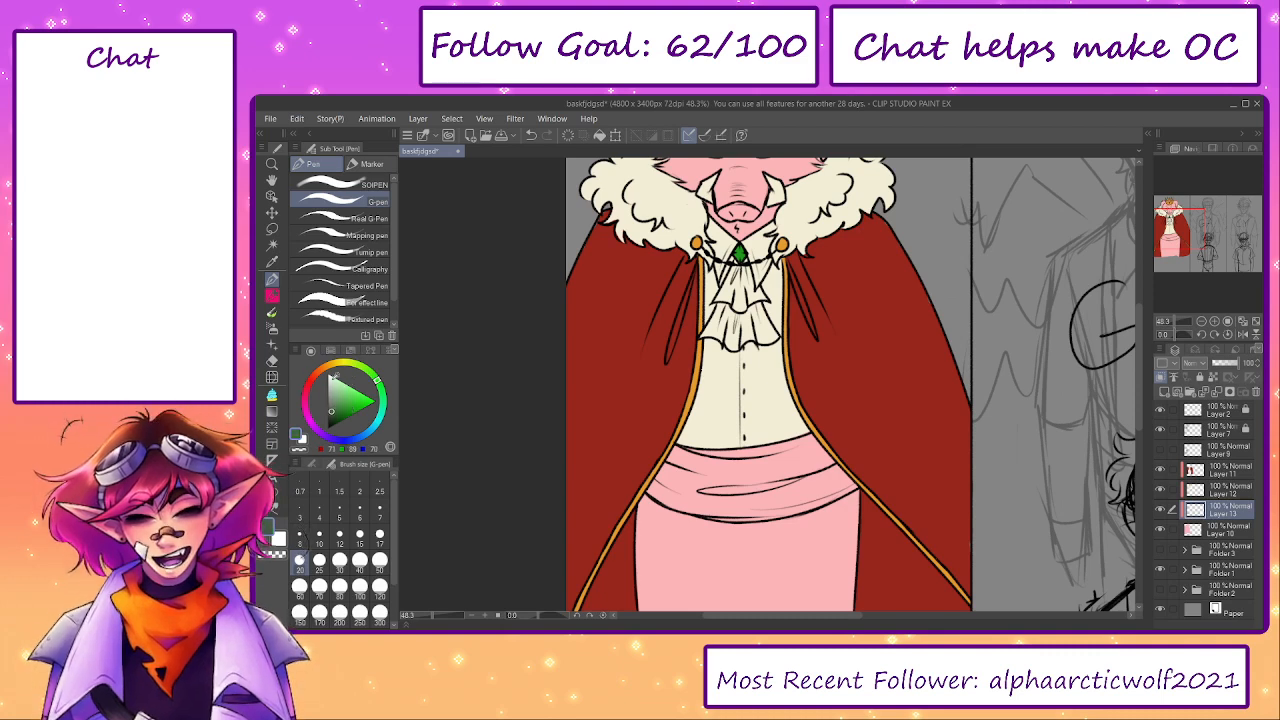
click(310, 383)
drag(555, 476, 528, 341)
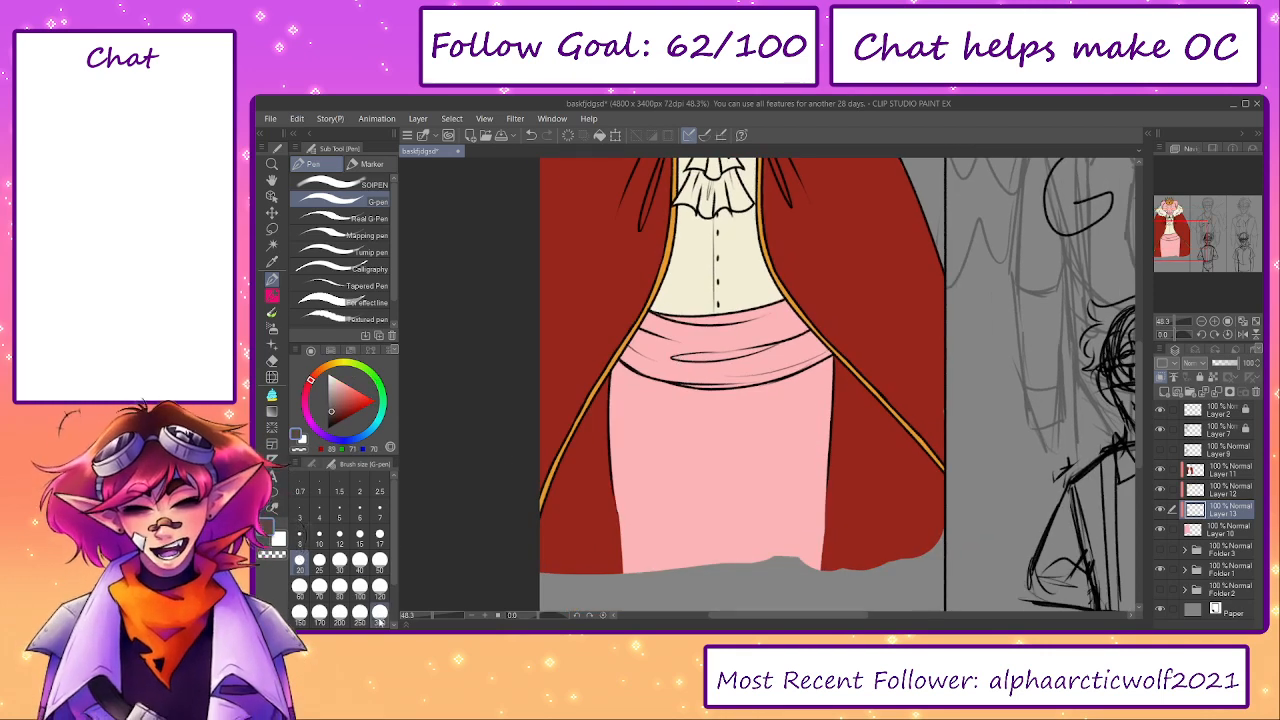
mouse_move(585, 418)
mouse_down()
mouse_move(640, 430)
mouse_move(668, 457)
mouse_move(785, 445)
mouse_move(794, 423)
mouse_move(868, 400)
mouse_move(797, 437)
mouse_move(863, 519)
mouse_move(698, 517)
mouse_up()
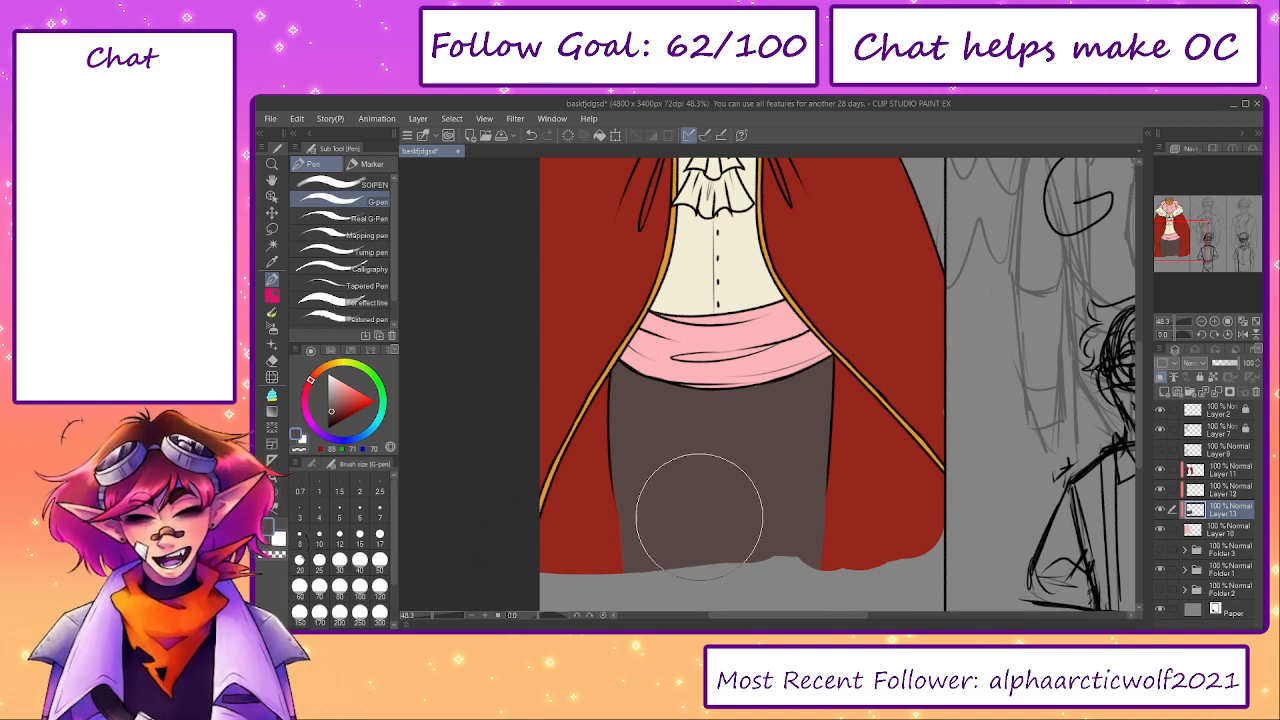
- Add another clipped layer directly above the base layer and paint the waist sash in a darker brown-grey
drag(851, 493, 897, 606)
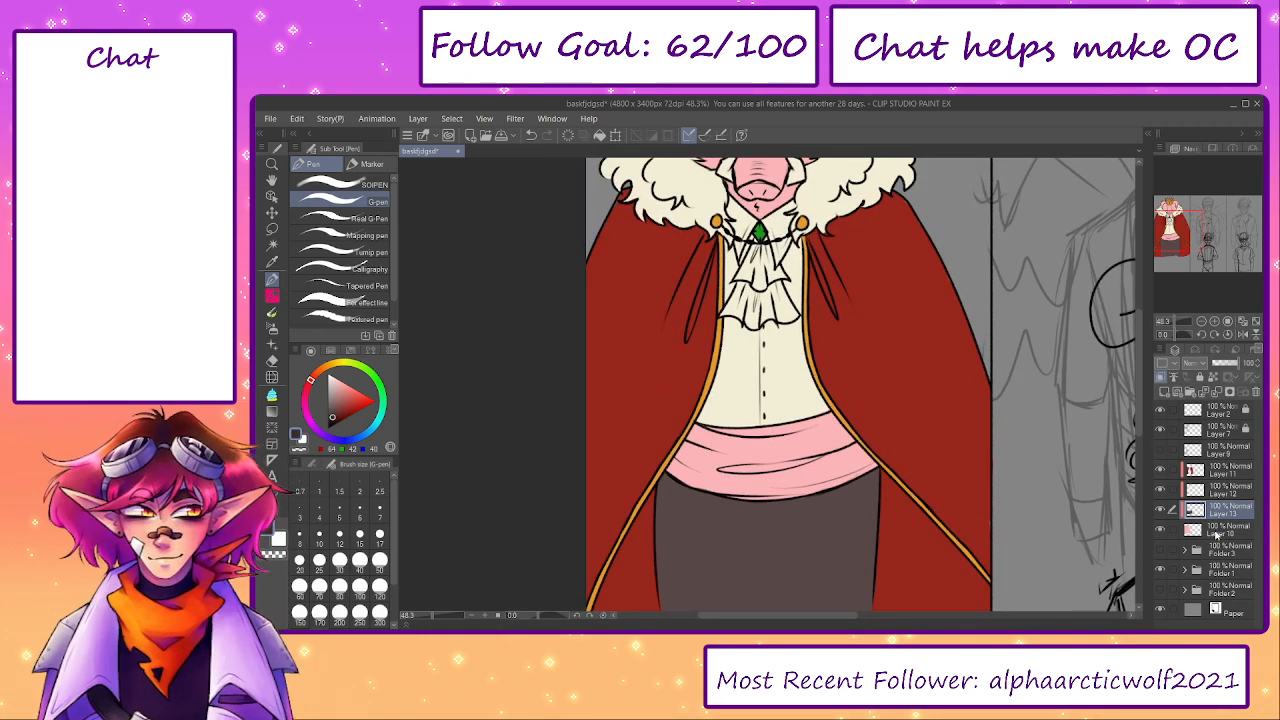
click(1216, 533)
click(1165, 392)
drag(846, 446, 672, 450)
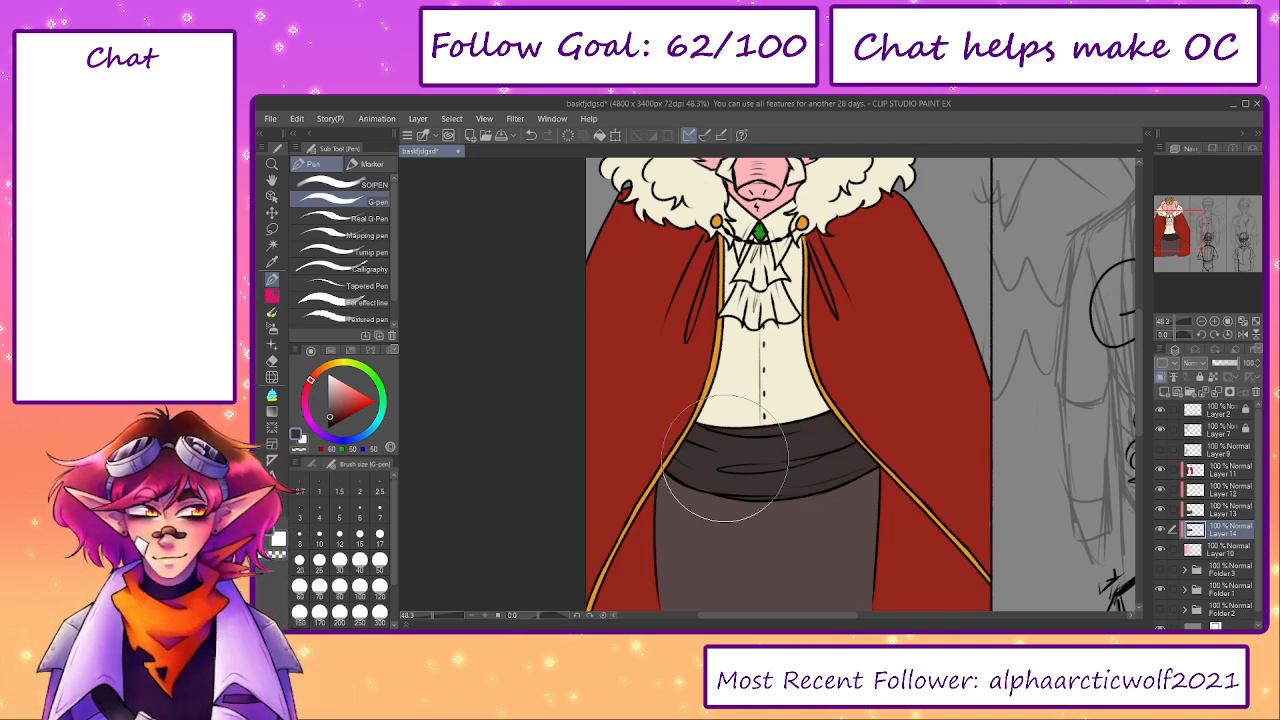
- Return to Layer 12, sample the cream colour and touch up the fur collar with the G-pen at size 50
click(1225, 510)
key(e)
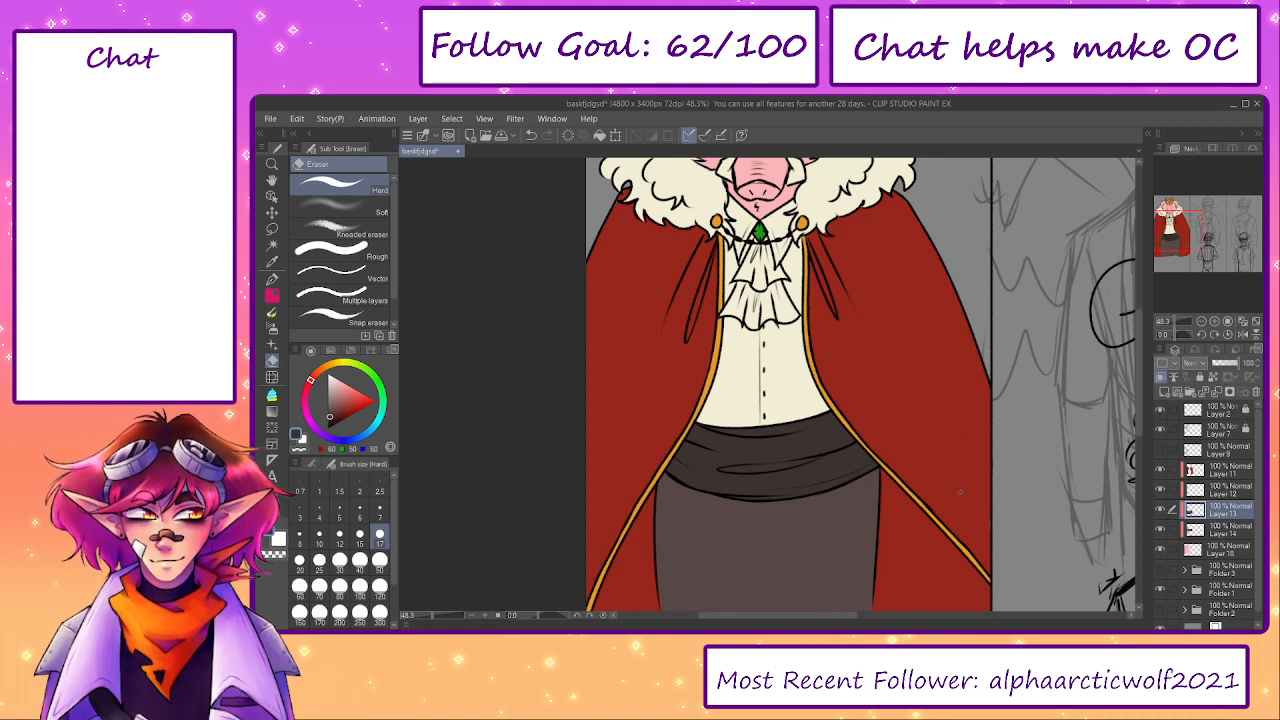
scroll(902, 583, up, 3)
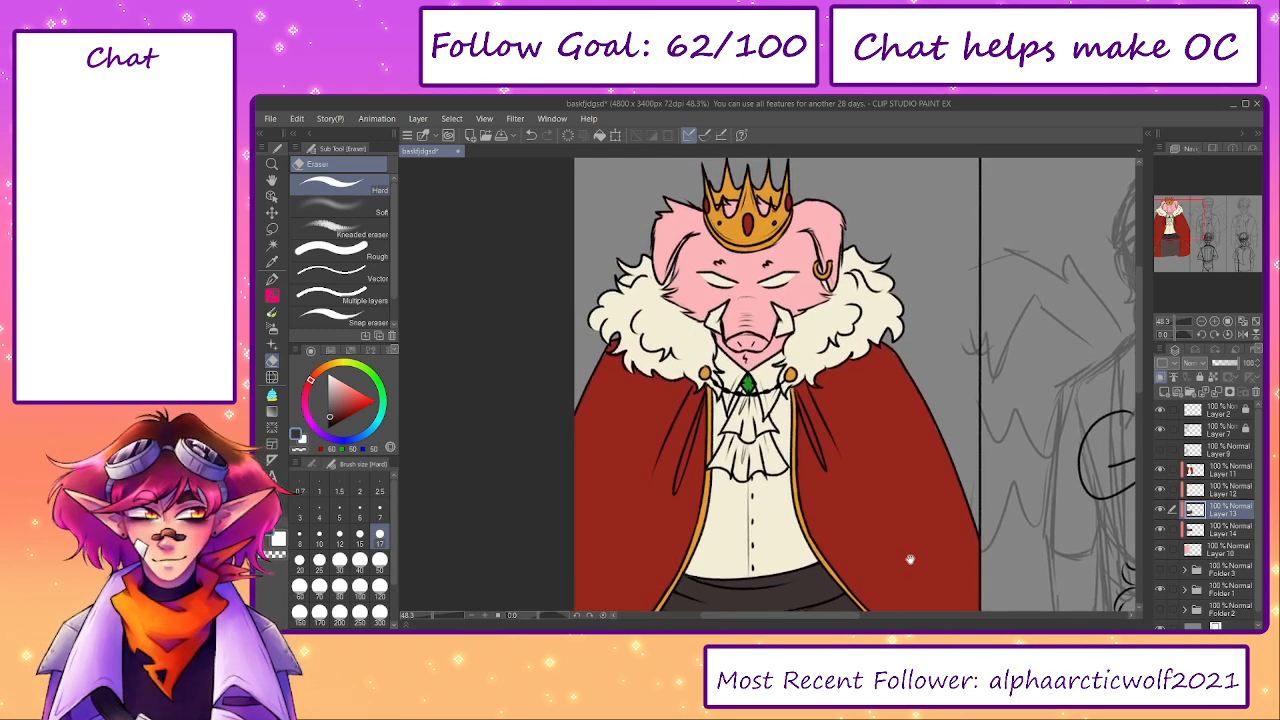
scroll(910, 559, up, 2)
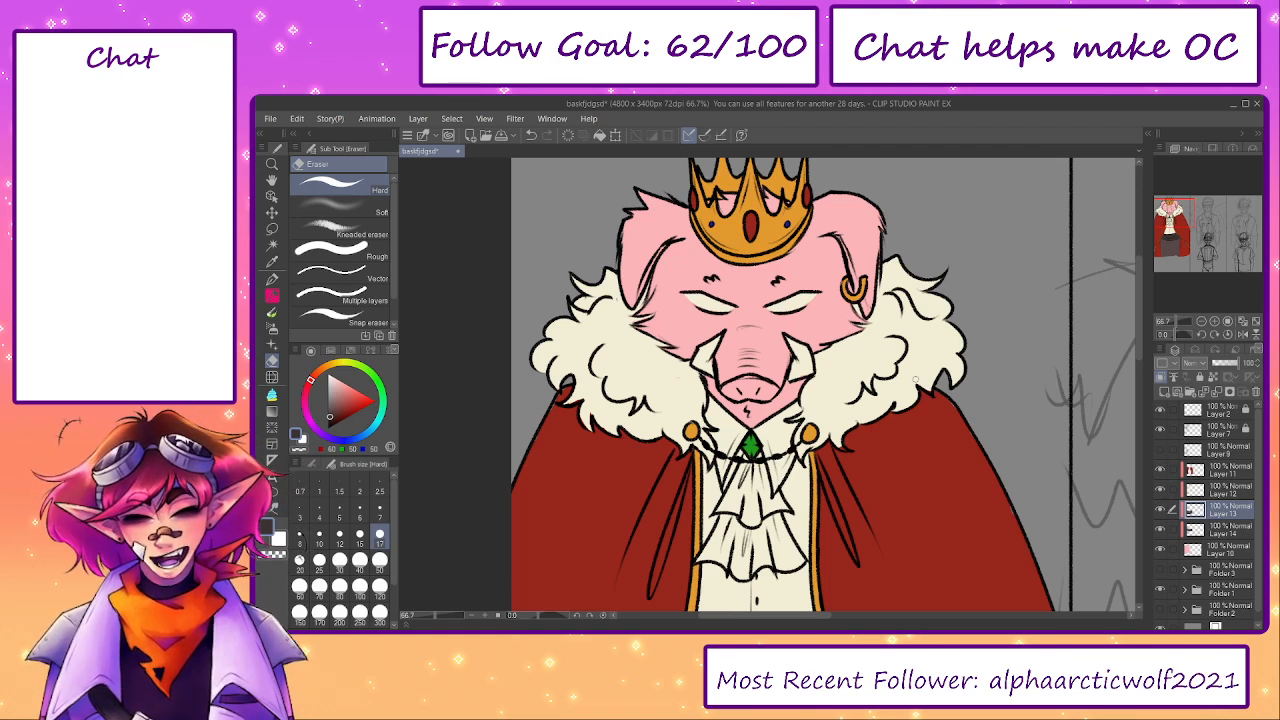
click(1166, 490)
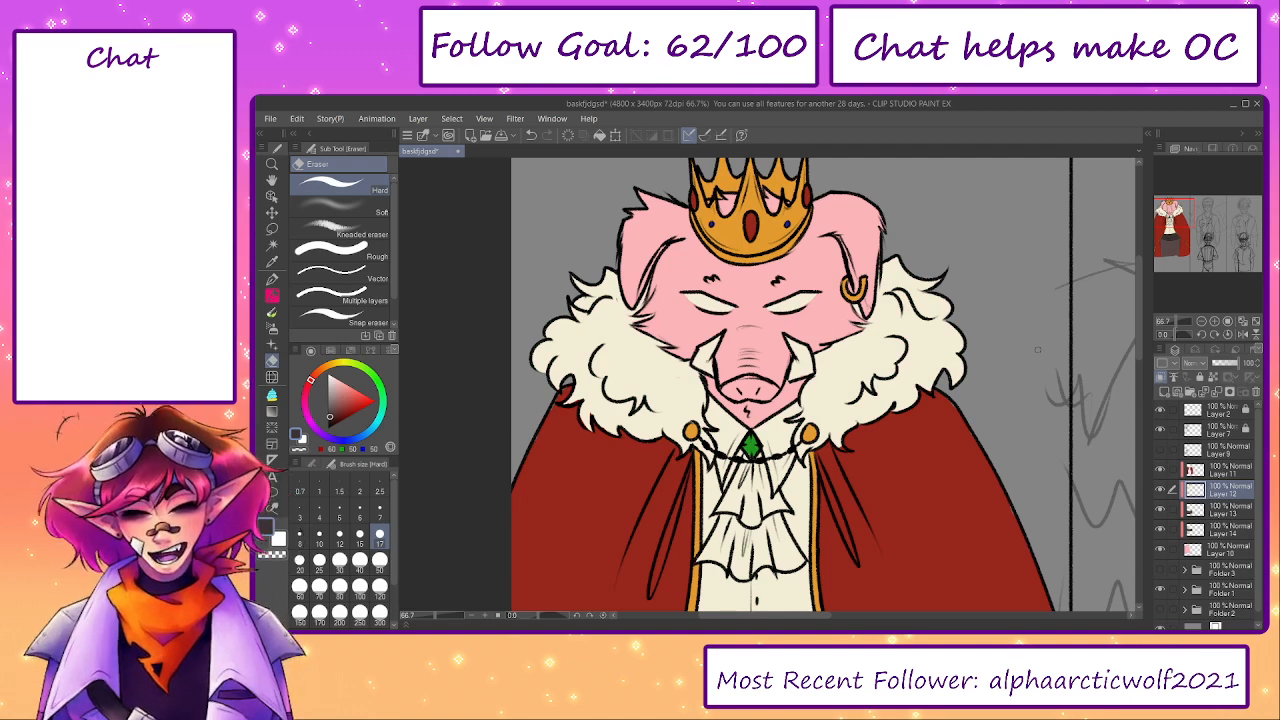
scroll(744, 362, up, 2)
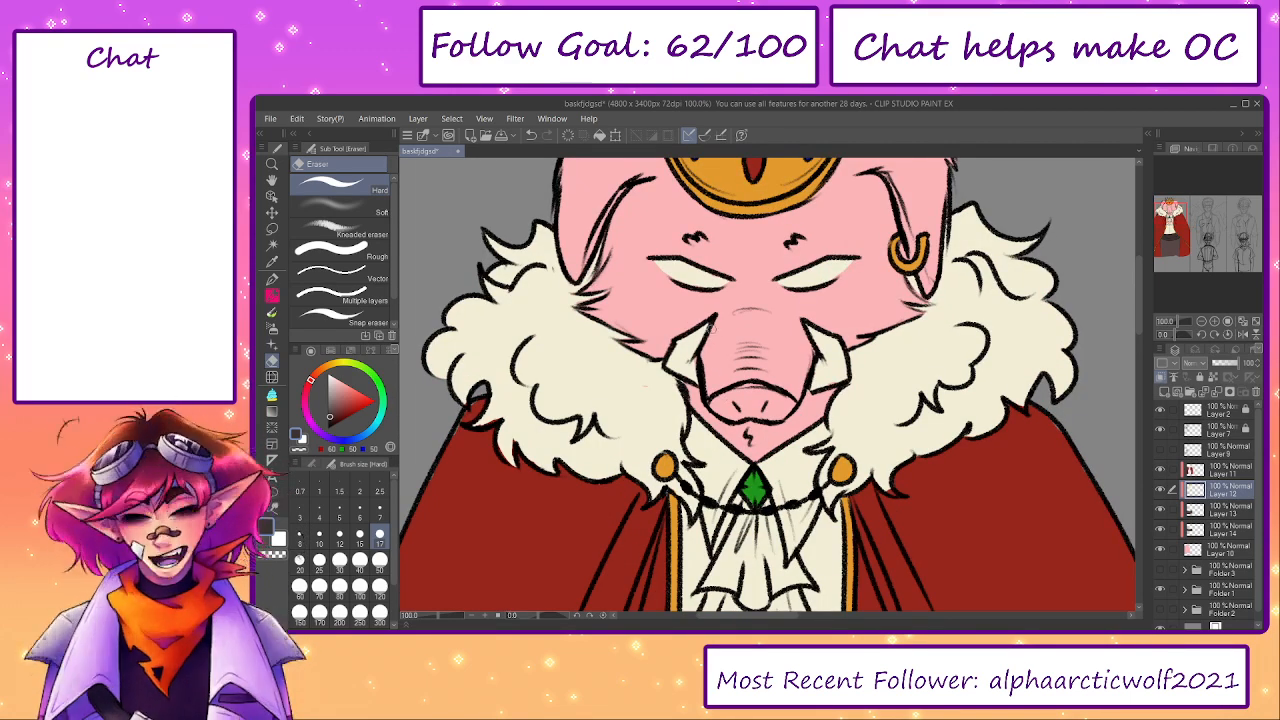
alt+click(687, 345)
key(p)
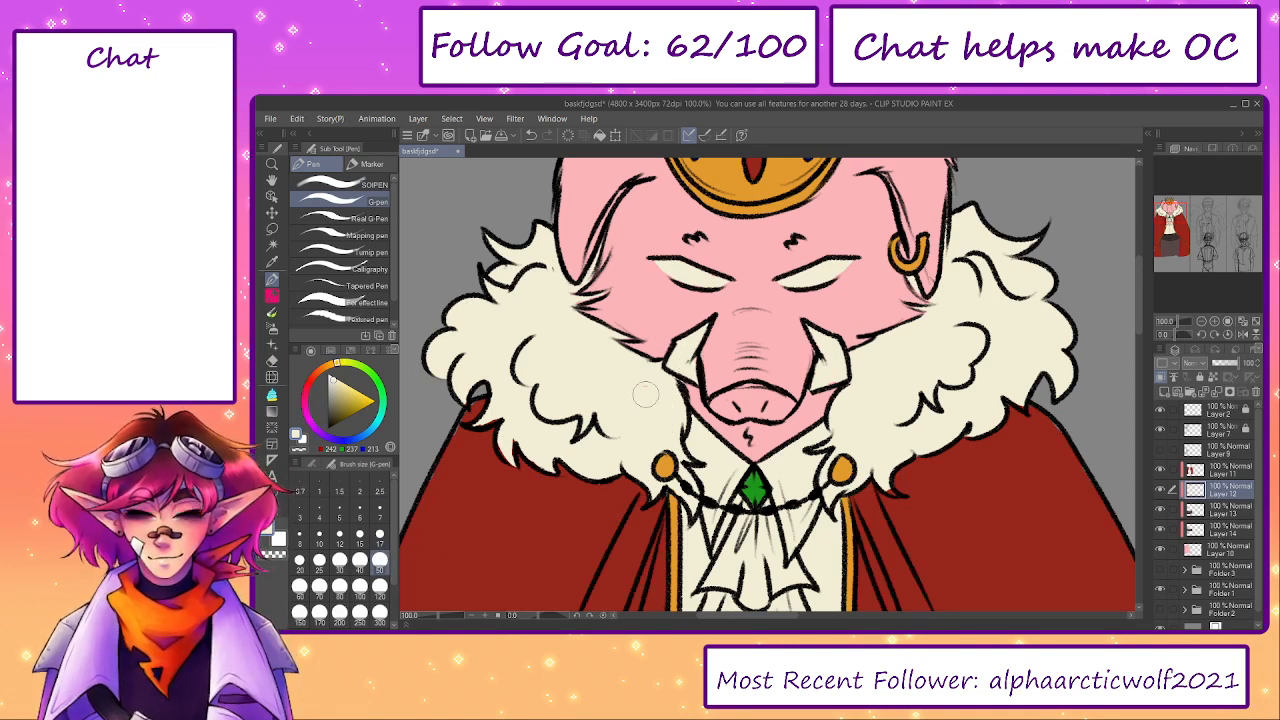
drag(920, 342, 888, 440)
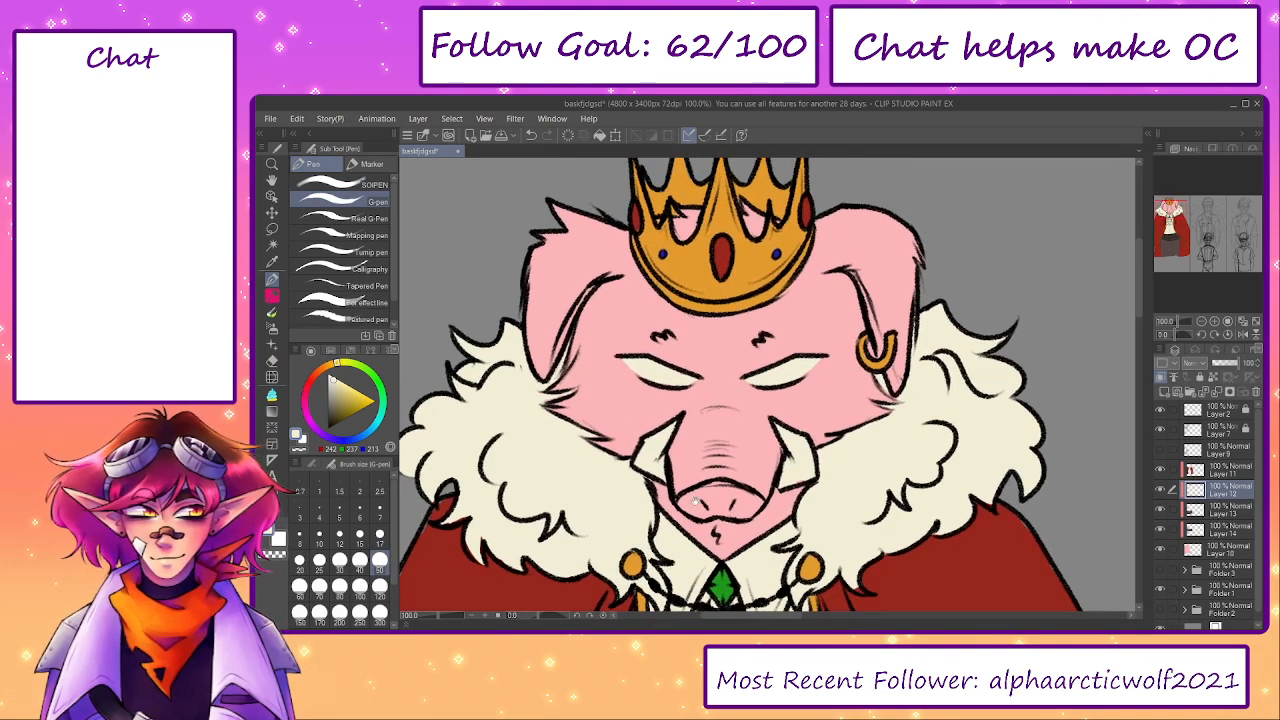
- Merge the king's clipped colour layers down into Layer 10 and toggle its visibility to check the merged colours
click(1256, 323)
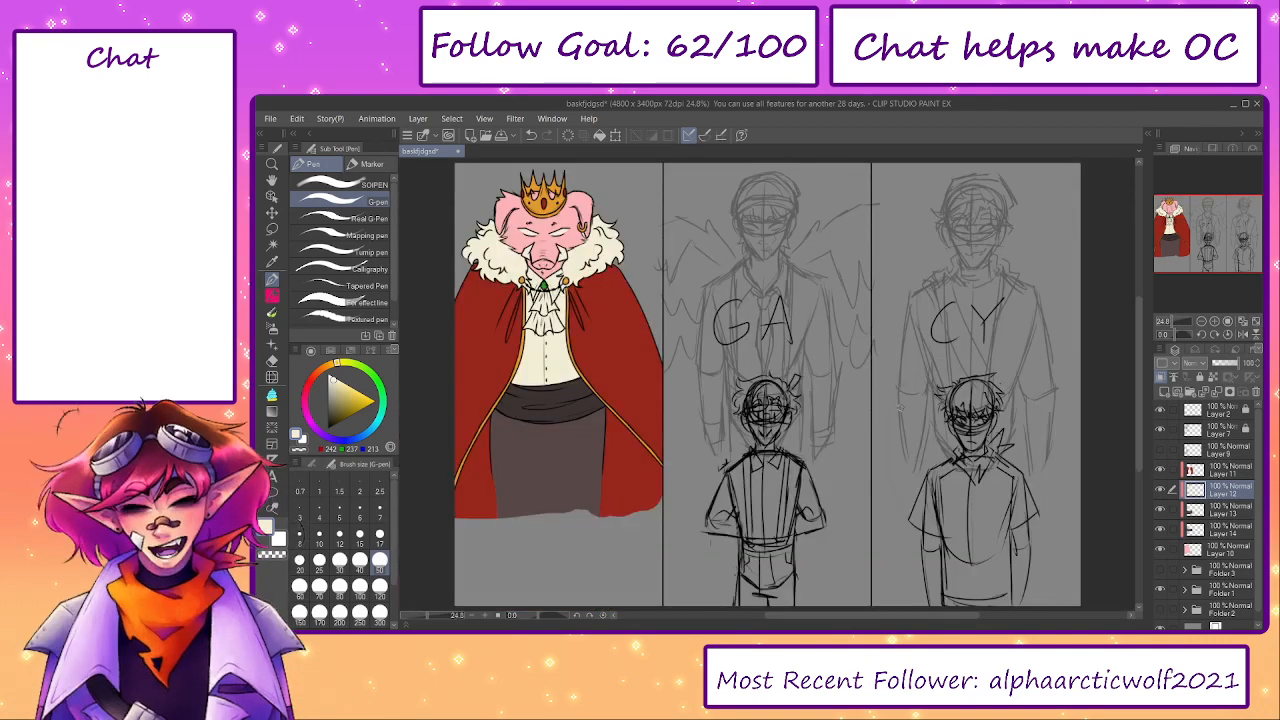
click(1204, 474)
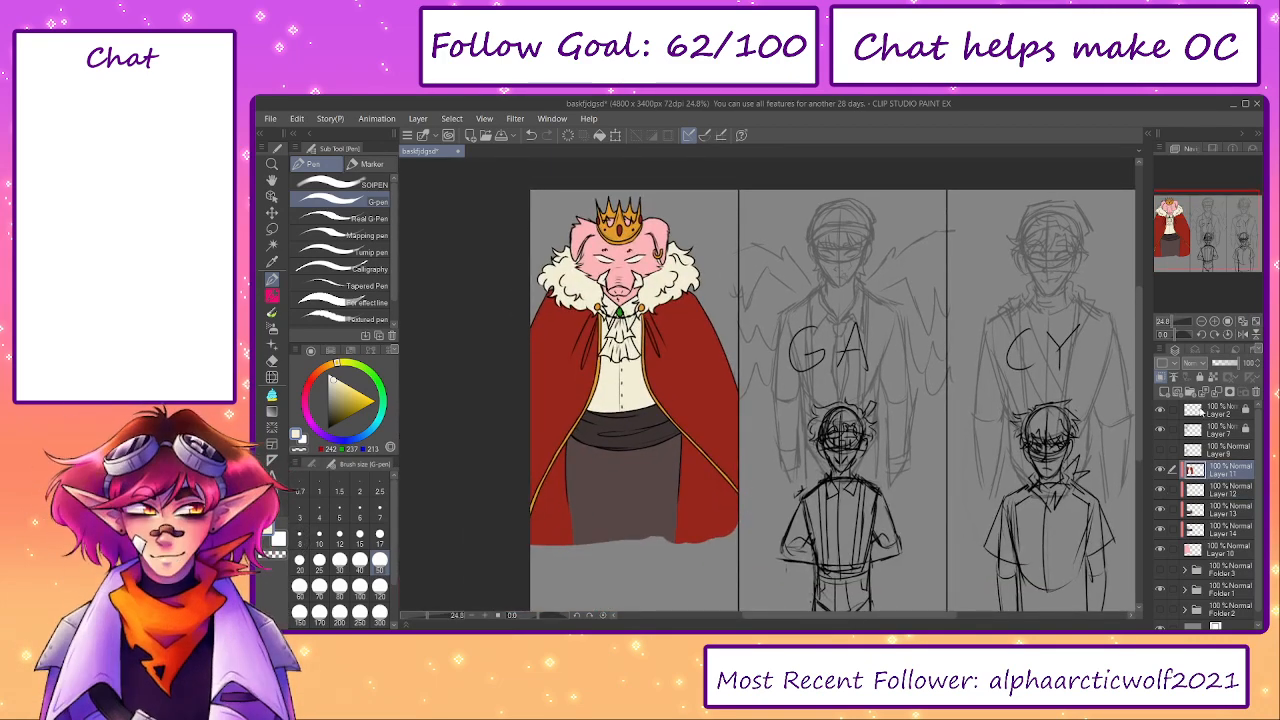
click(1217, 392)
click(1217, 392)
click(1217, 392)
click(1217, 392)
click(1161, 470)
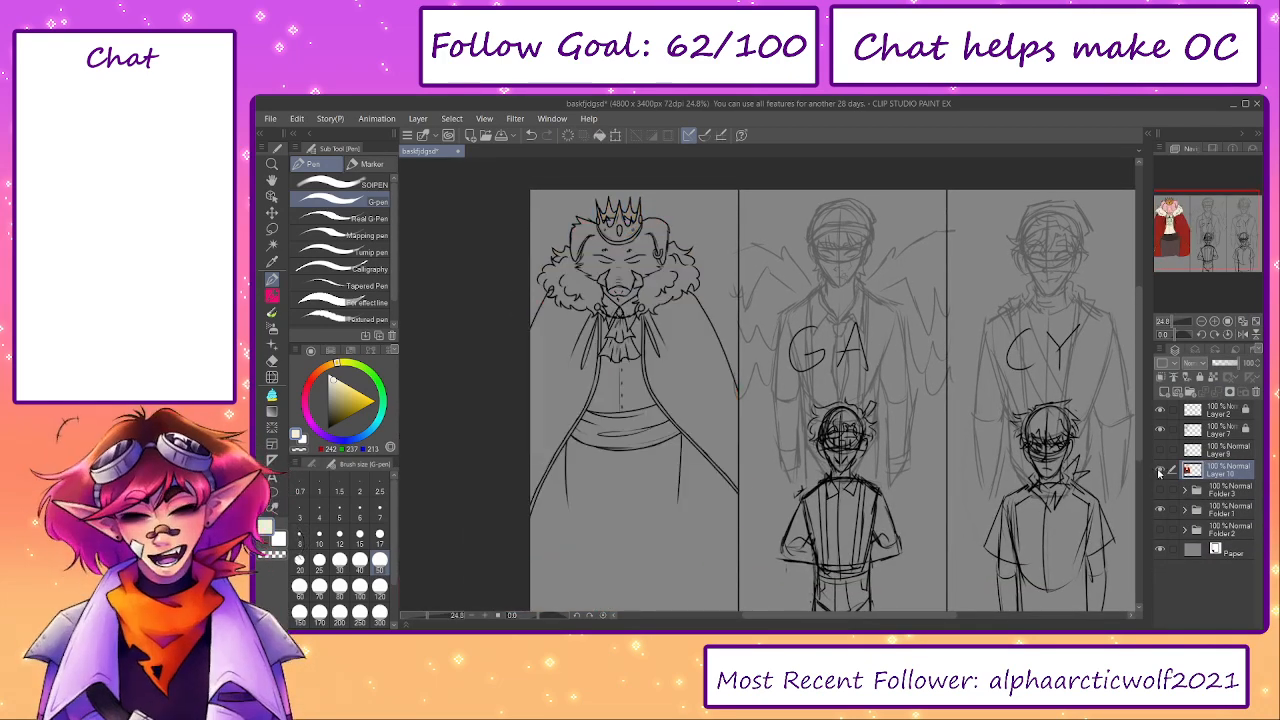
click(1161, 470)
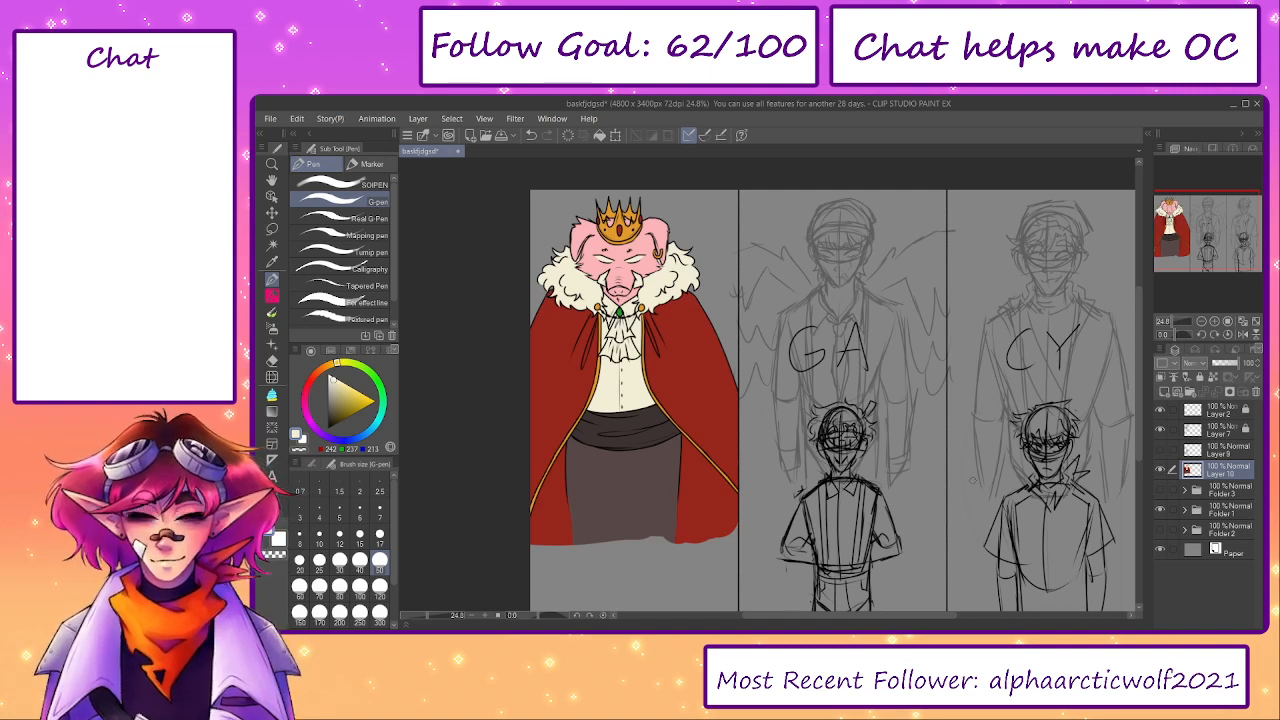
- Show the horned suited character's lineart and add a new layer above the king's merged colour layer
click(1207, 490)
click(1161, 451)
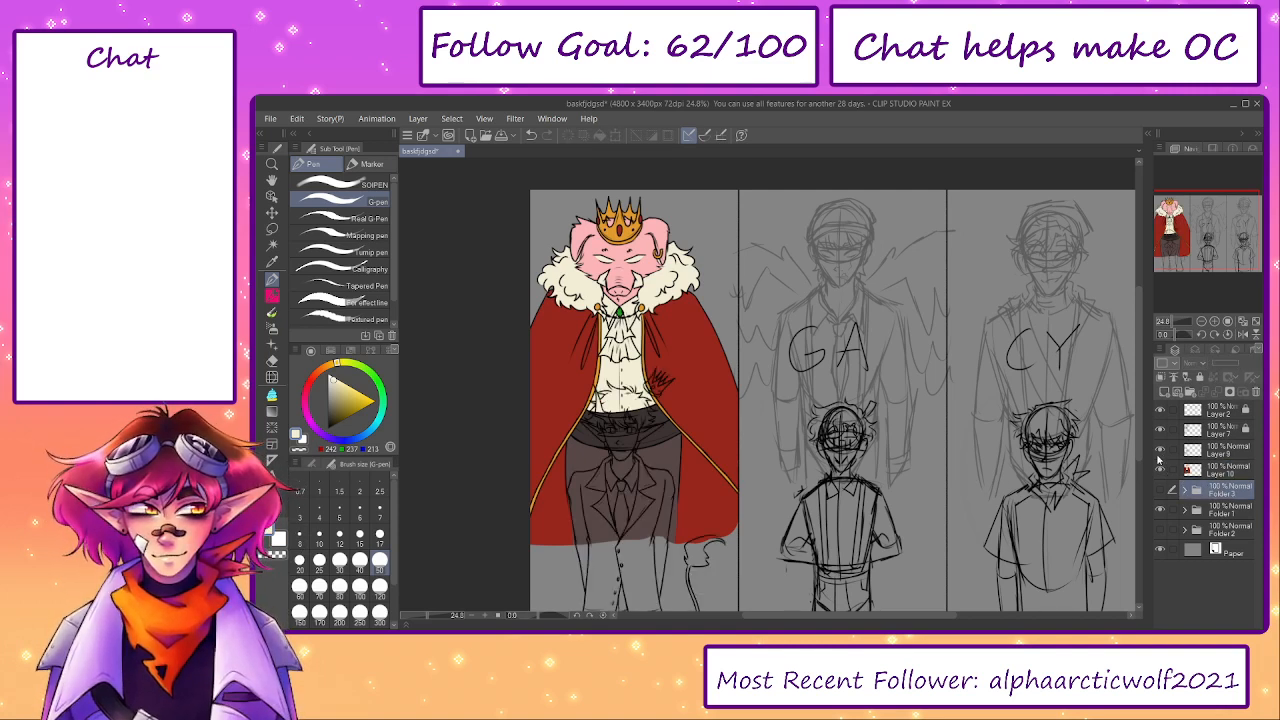
click(1206, 477)
click(1163, 392)
scroll(719, 430, up, 4)
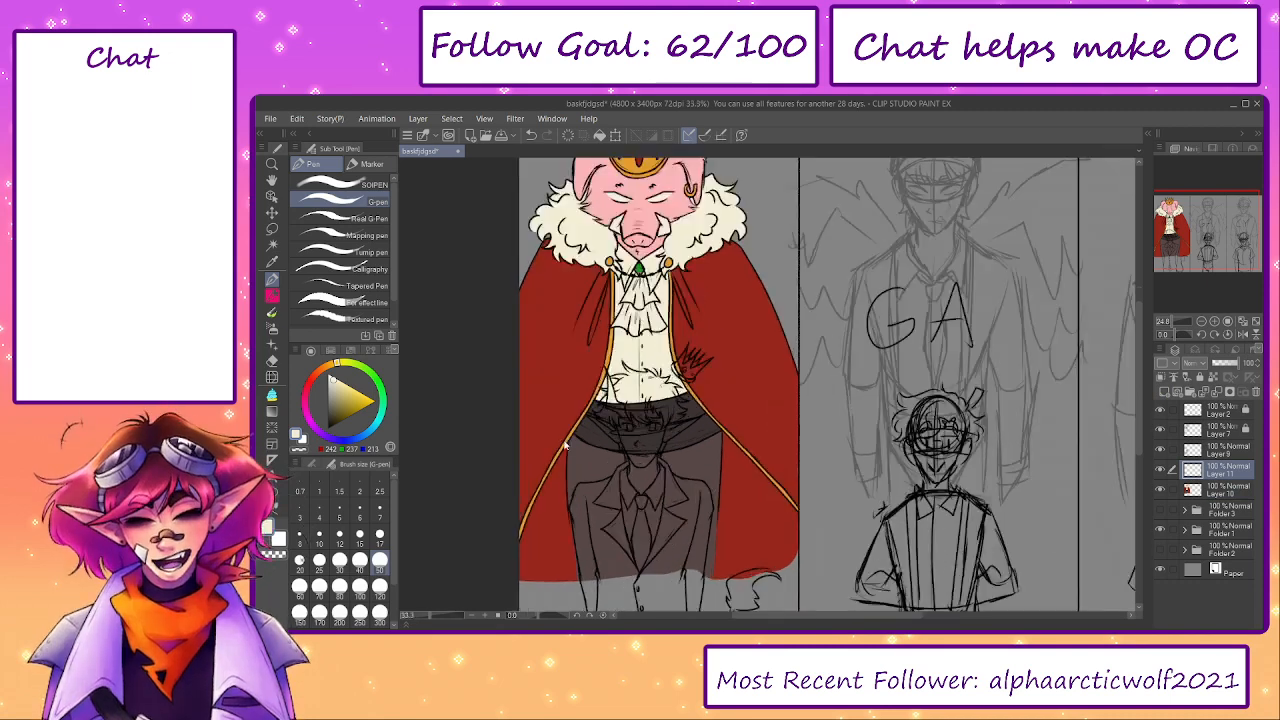
drag(719, 430, 712, 415)
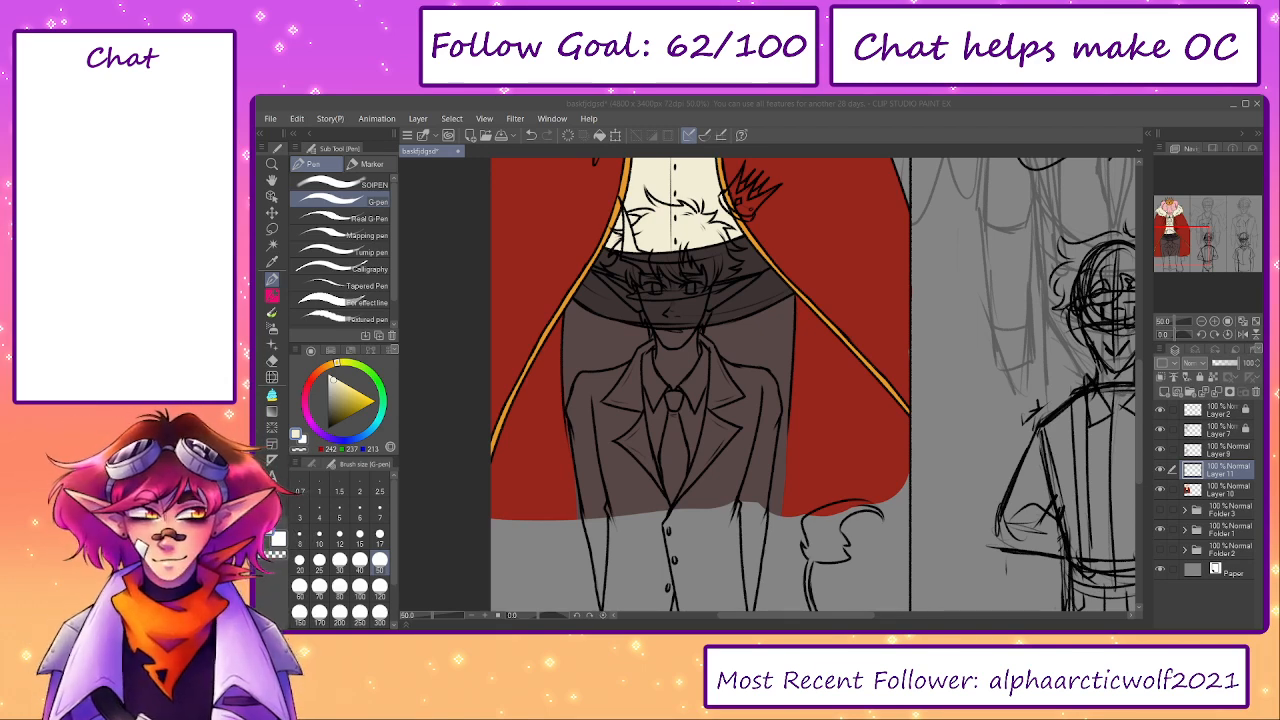
- In the starry reference drawing, reveal the flat colours, sample the dark brown of the face's dark half, and return to the character sheet
click(1262, 450)
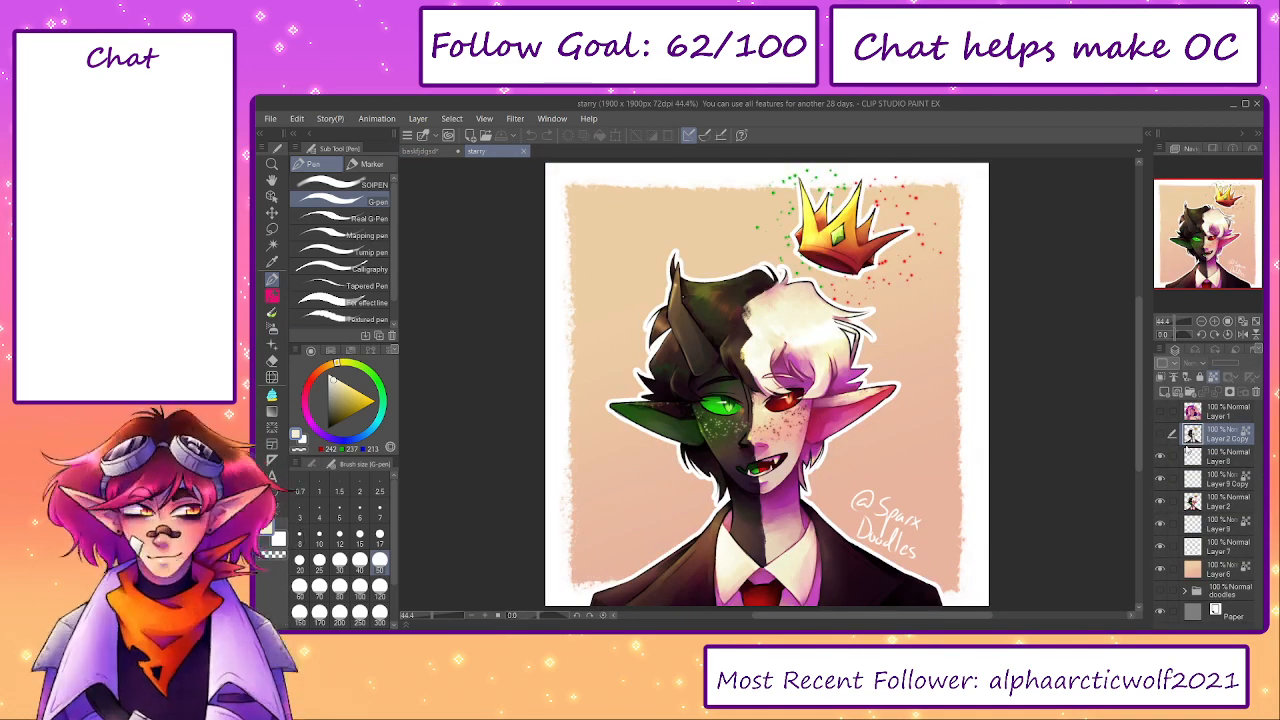
click(1161, 435)
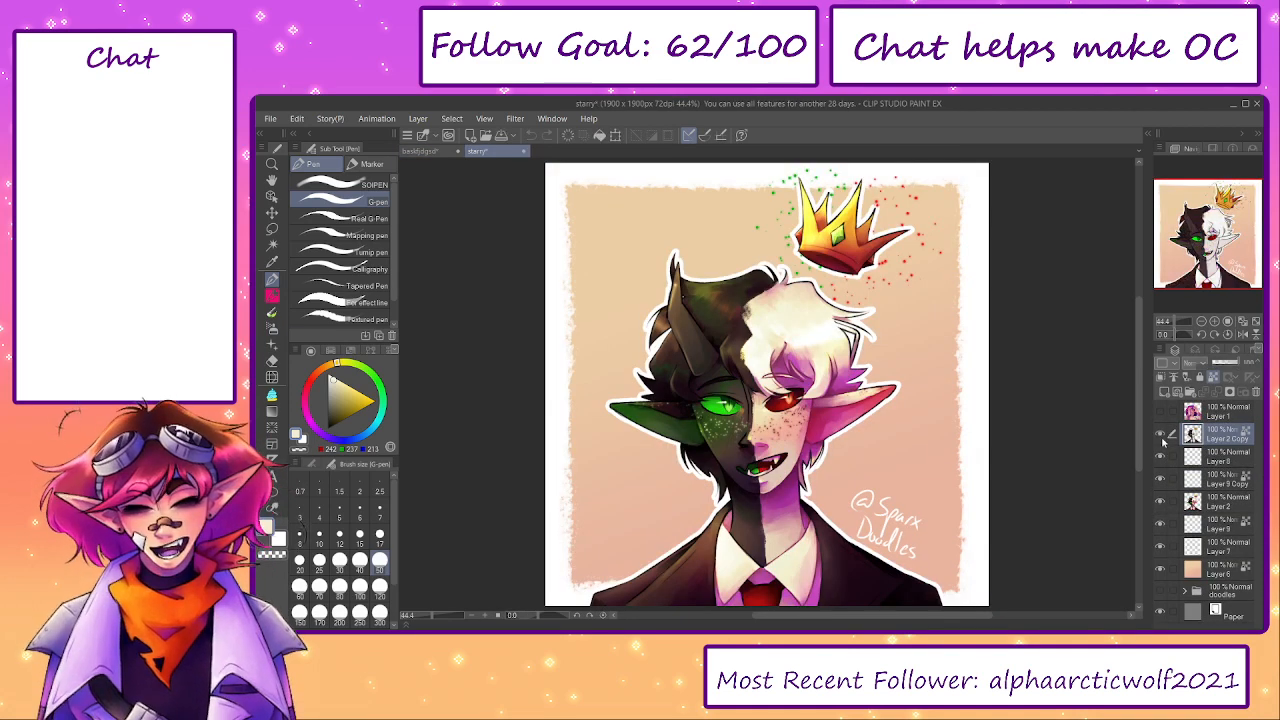
alt+click(718, 421)
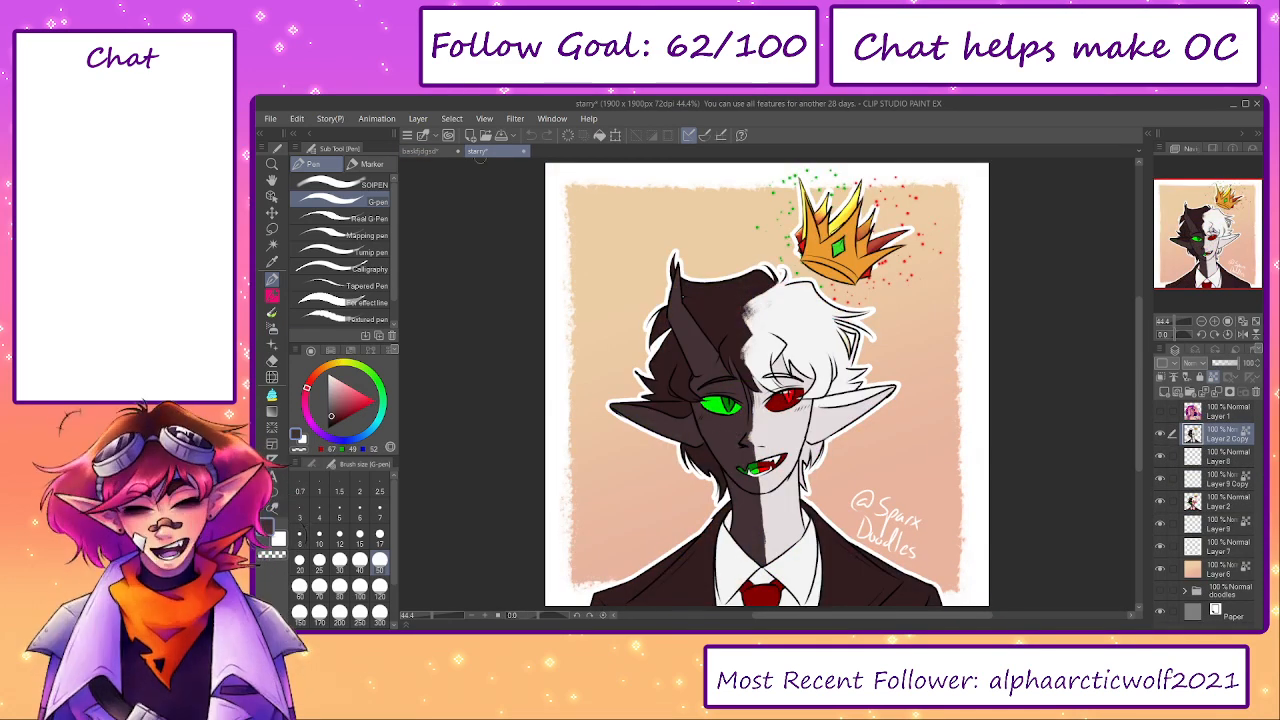
click(420, 151)
- Hide the king's colours and paint dark brown along the sleeve top and shoulder of the suit jacket at brush size 70
drag(717, 473, 812, 426)
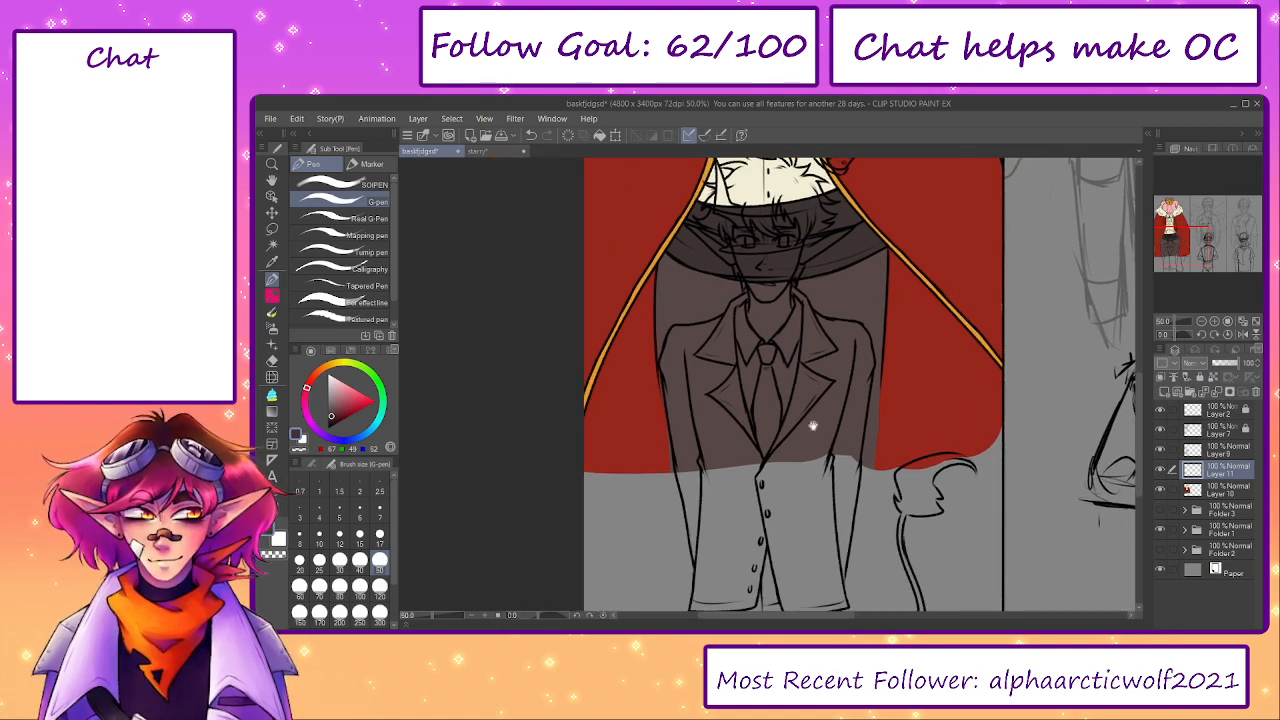
click(1160, 489)
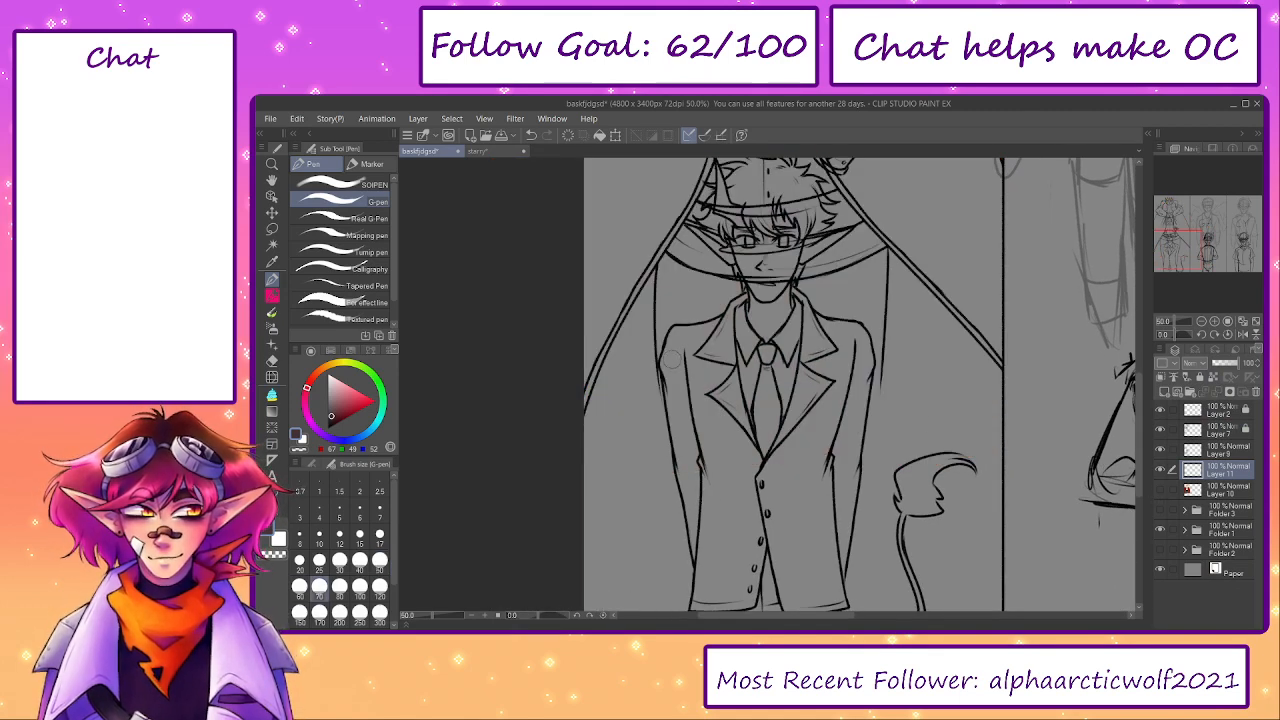
click(671, 363)
scroll(672, 361, up, 2)
mouse_move(666, 365)
mouse_down()
mouse_move(682, 308)
mouse_move(677, 325)
mouse_move(683, 308)
mouse_move(775, 294)
mouse_move(685, 305)
mouse_move(796, 278)
mouse_up()
- Move the locked Layer 7 below Layer 11 and reselect Layer 11 for painting
click(1218, 432)
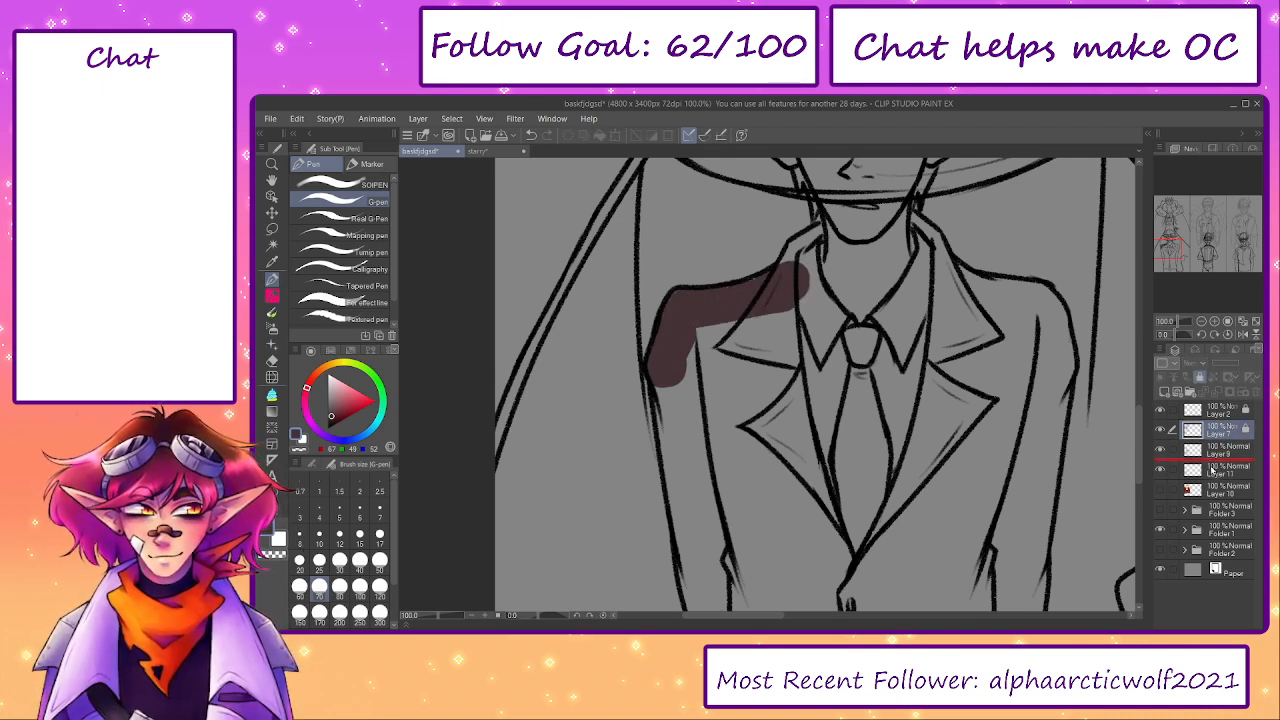
drag(1211, 469, 1214, 483)
drag(681, 311, 685, 355)
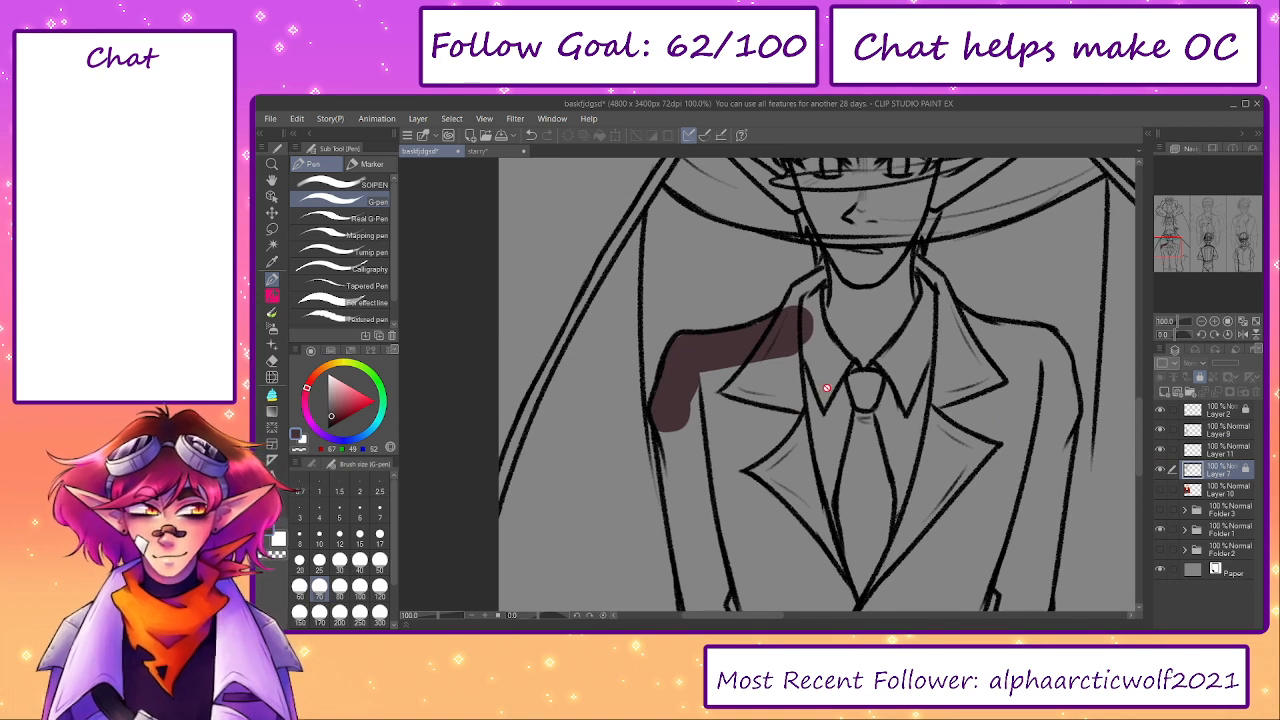
click(1212, 450)
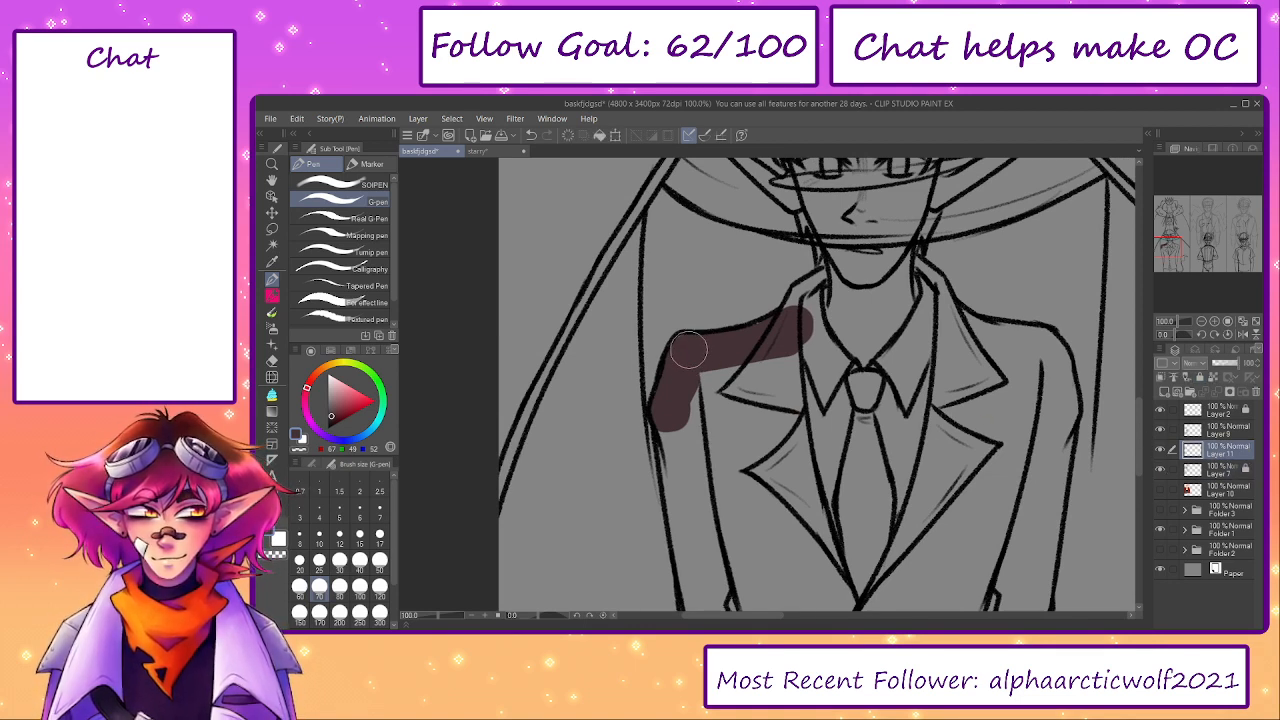
- Extend the dark brown up the jacket's collar and along the side of the jaw and cheek, reducing the brush size
drag(766, 340, 840, 278)
drag(795, 316, 765, 433)
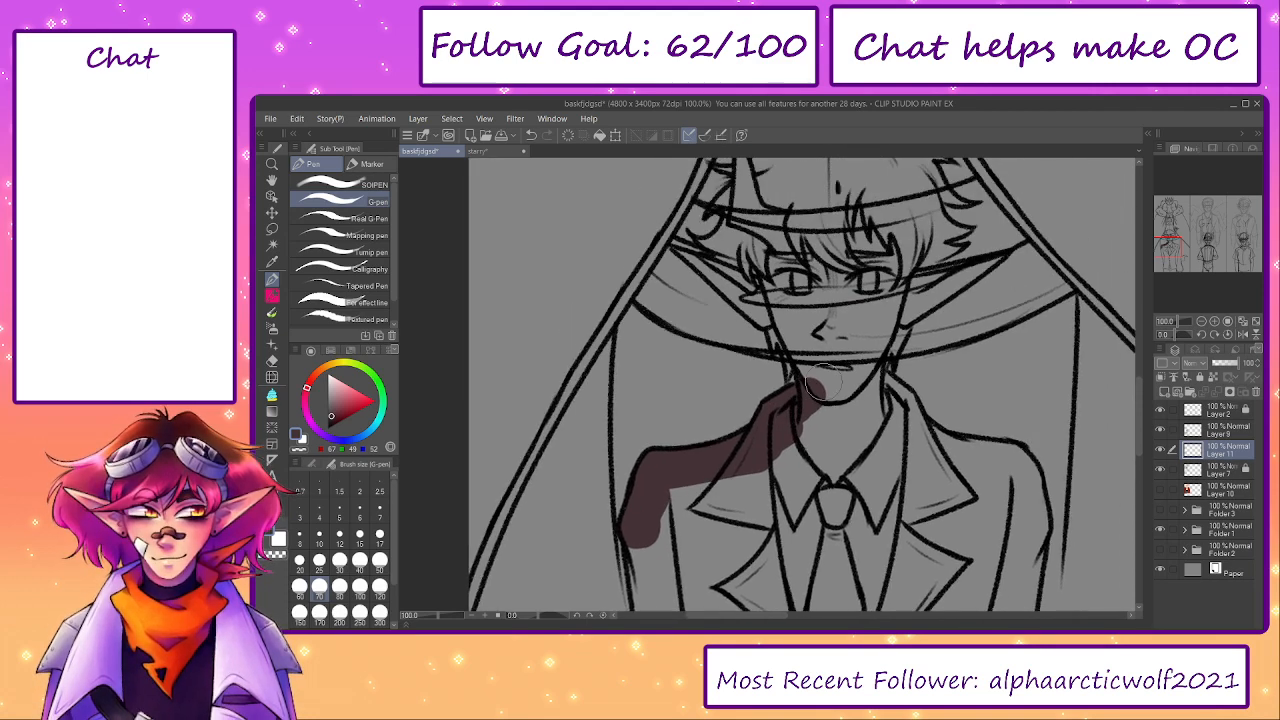
key([)
key([)
mouse_move(818, 390)
mouse_down()
mouse_move(791, 331)
mouse_move(787, 376)
mouse_move(772, 304)
mouse_move(769, 318)
mouse_move(744, 284)
mouse_move(756, 336)
mouse_move(694, 311)
mouse_move(759, 365)
mouse_up()
- Fill the lower part of the pointed ear with dark brown at brush size 25, undoing the last stroke
key([)
key([)
key([)
key(])
key(])
key([)
key([)
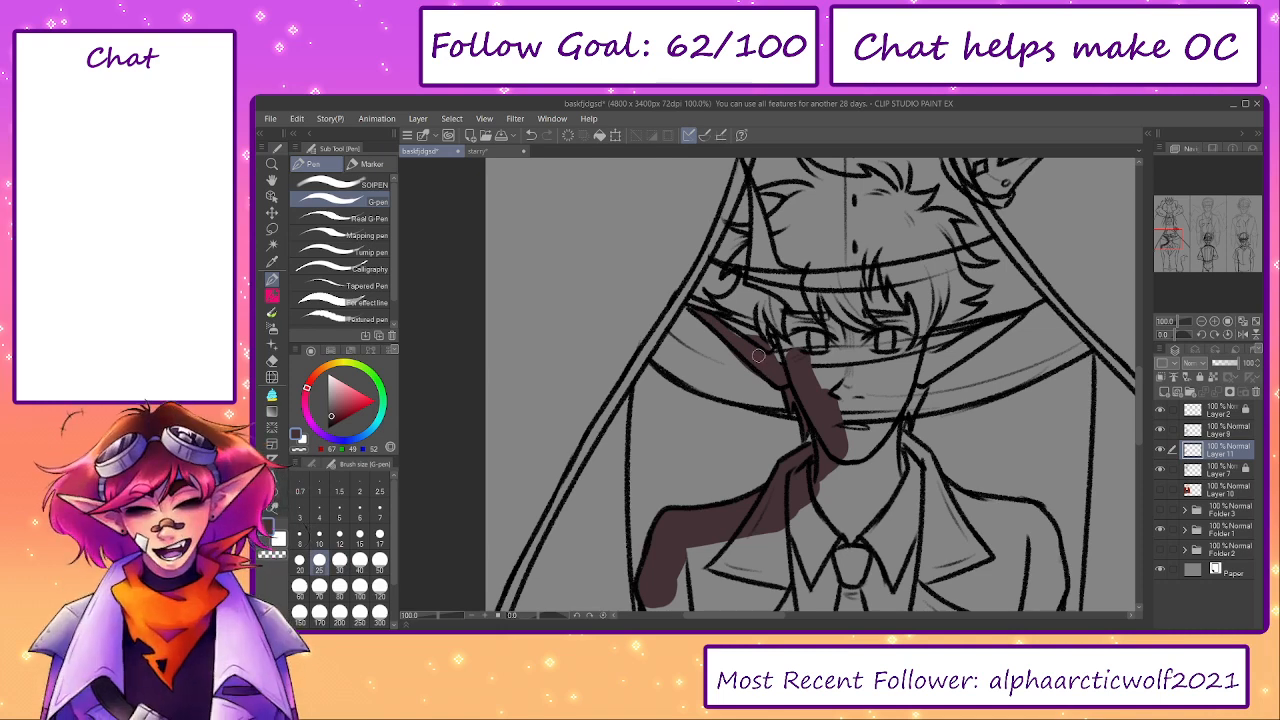
key(ctrl+z)
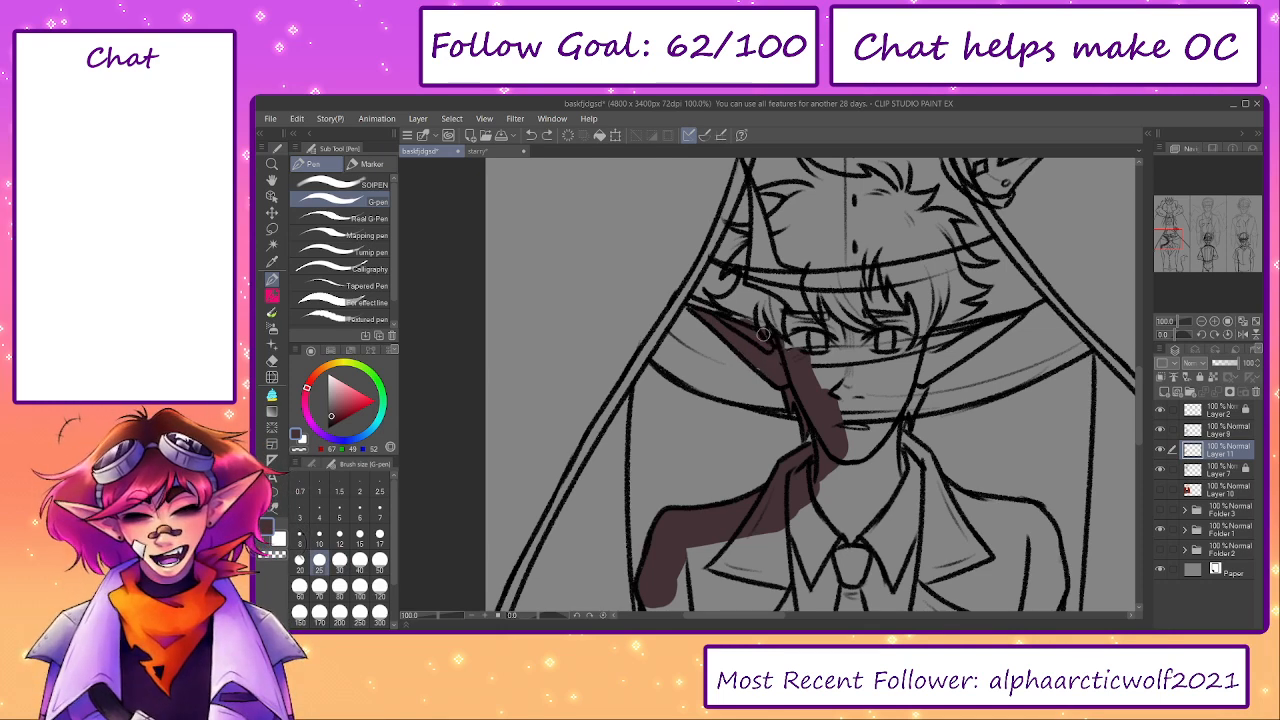
- Paint dark brown over the hair beside the pointed ear and up into the horn at brush size 40
key(])
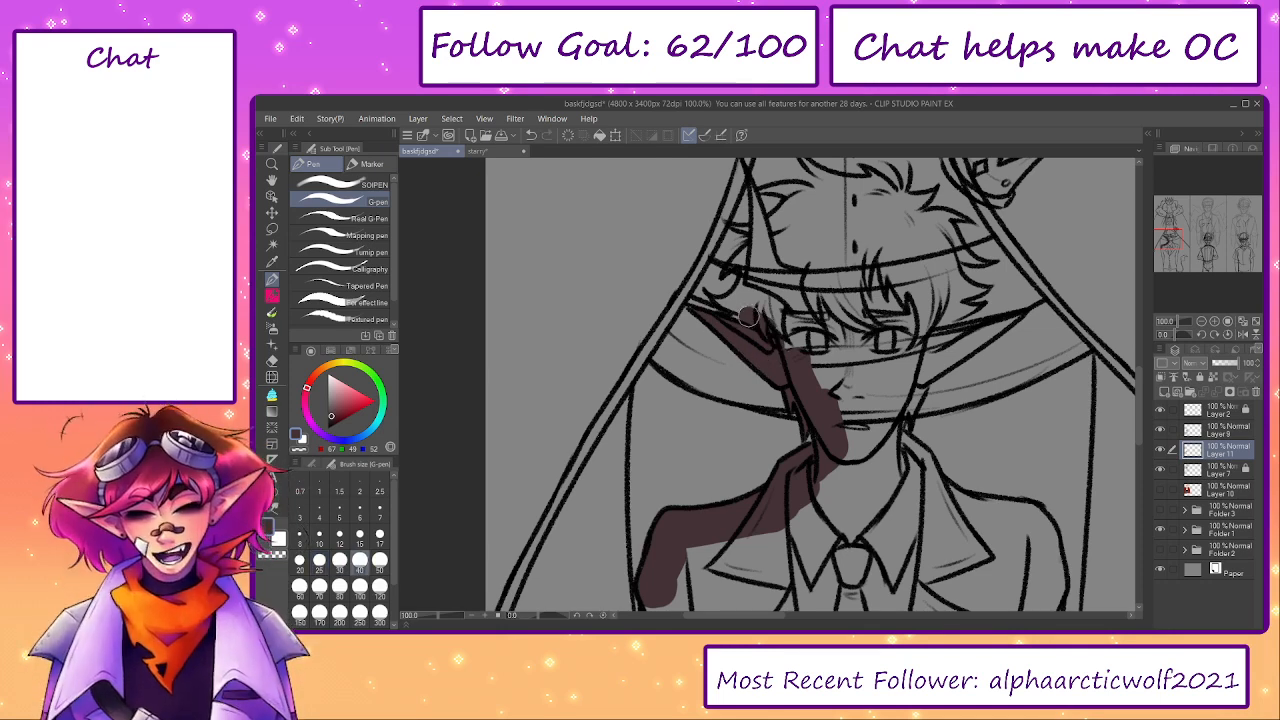
mouse_move(716, 300)
mouse_down()
mouse_move(750, 285)
mouse_move(760, 260)
mouse_move(776, 323)
mouse_up()
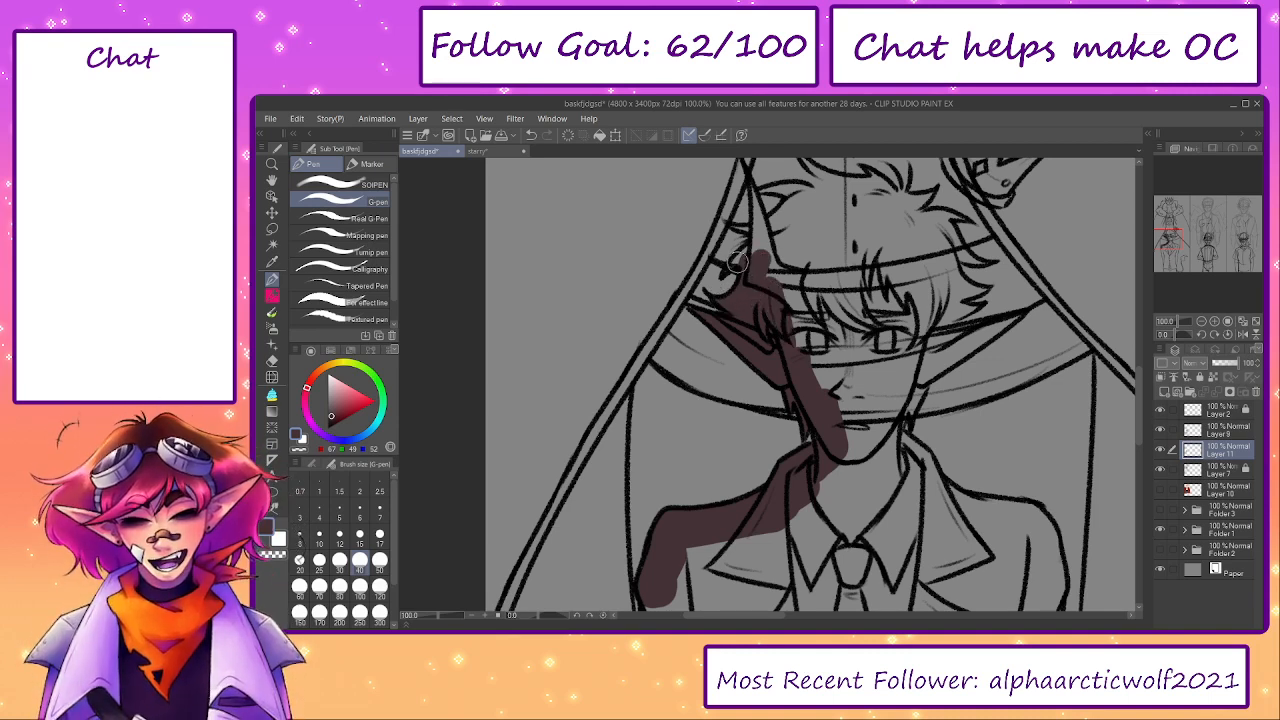
mouse_move(745, 255)
mouse_down()
mouse_move(798, 228)
mouse_move(756, 208)
mouse_up()
scroll(758, 230, up, 2)
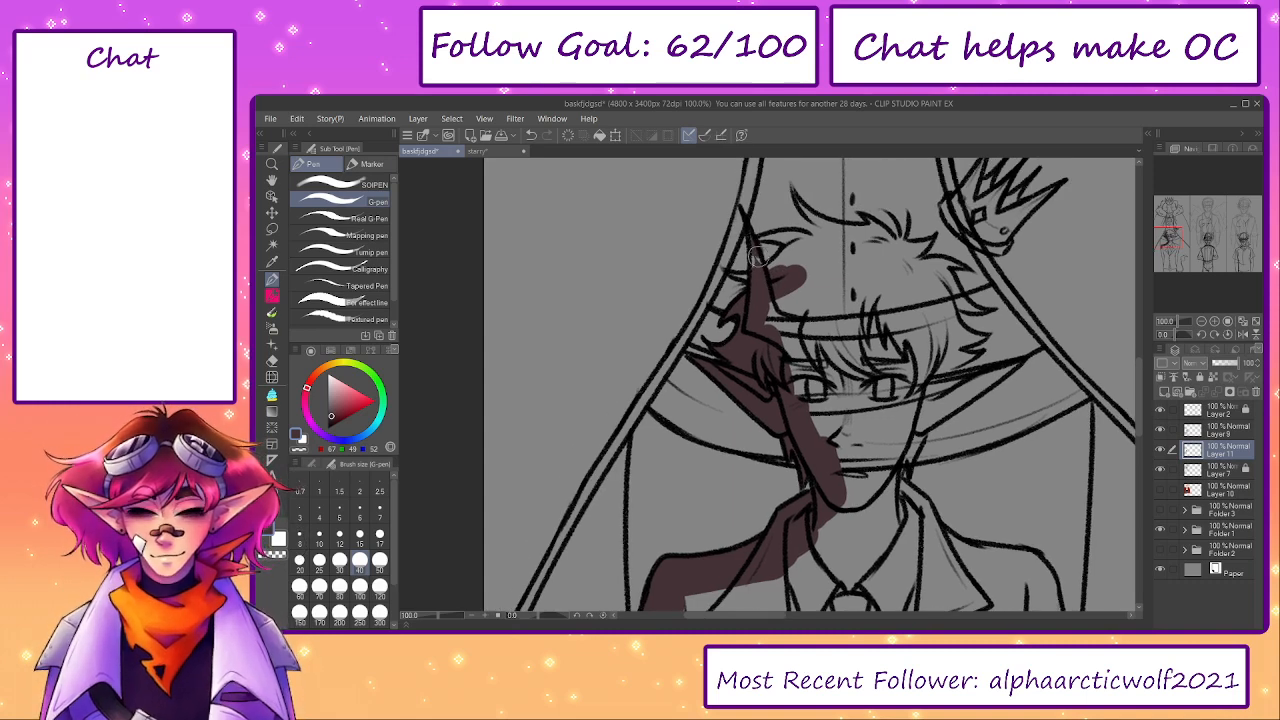
- Extend the dark brown from the horn along the whole top edge of the hair
key(e)
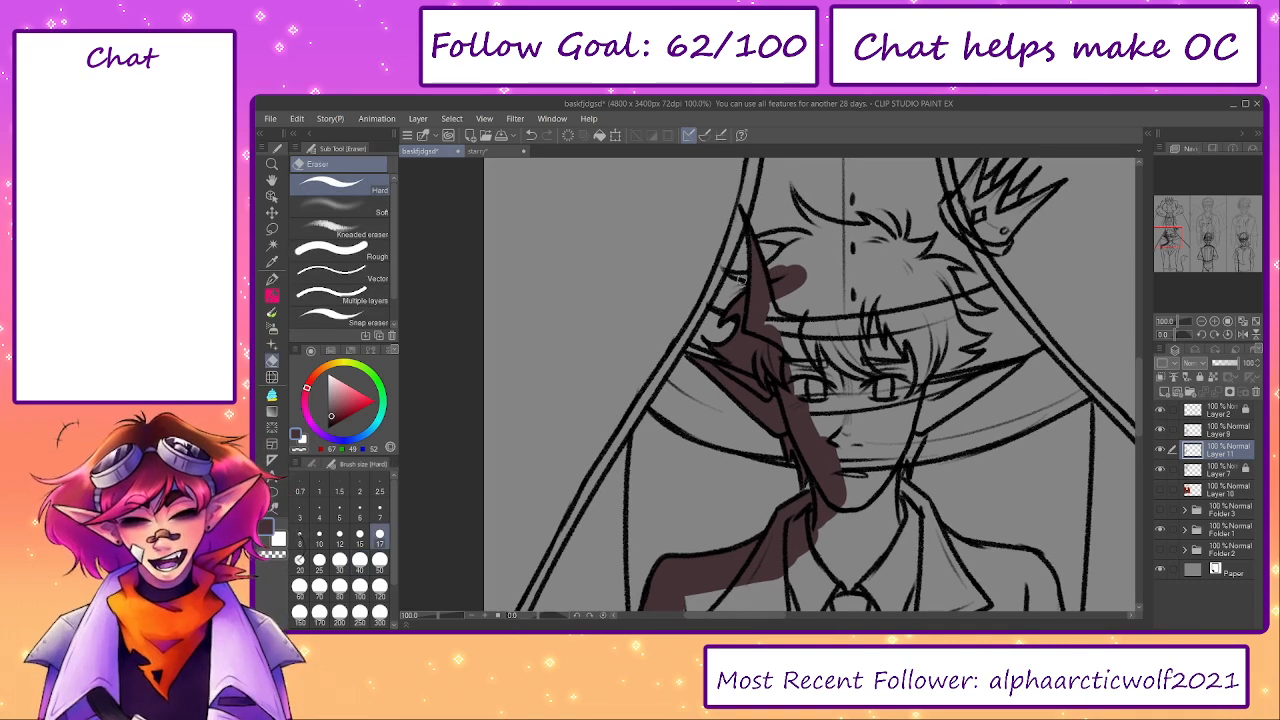
key(p)
drag(773, 270, 803, 242)
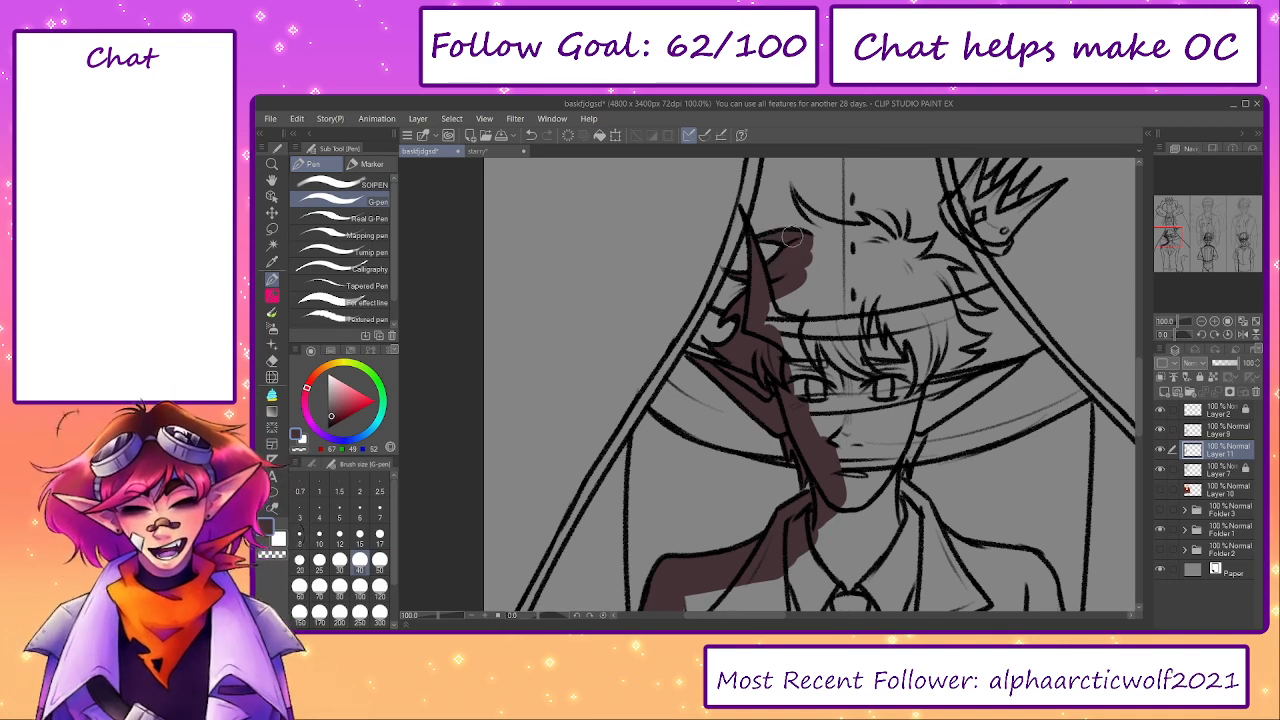
mouse_move(801, 238)
mouse_down()
mouse_move(797, 172)
mouse_move(796, 193)
mouse_move(828, 231)
mouse_move(800, 175)
mouse_move(845, 233)
mouse_move(787, 236)
mouse_move(877, 230)
mouse_up()
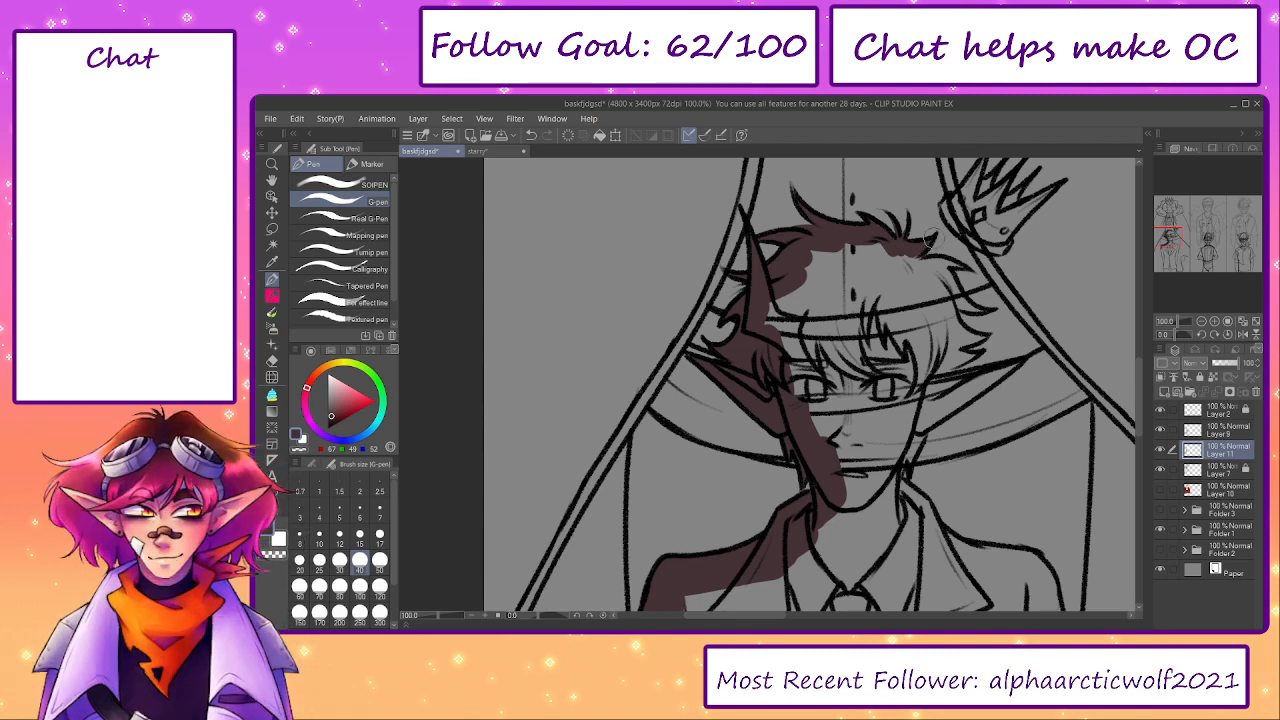
mouse_move(928, 240)
mouse_down()
mouse_move(918, 264)
mouse_move(905, 262)
mouse_move(930, 260)
mouse_up()
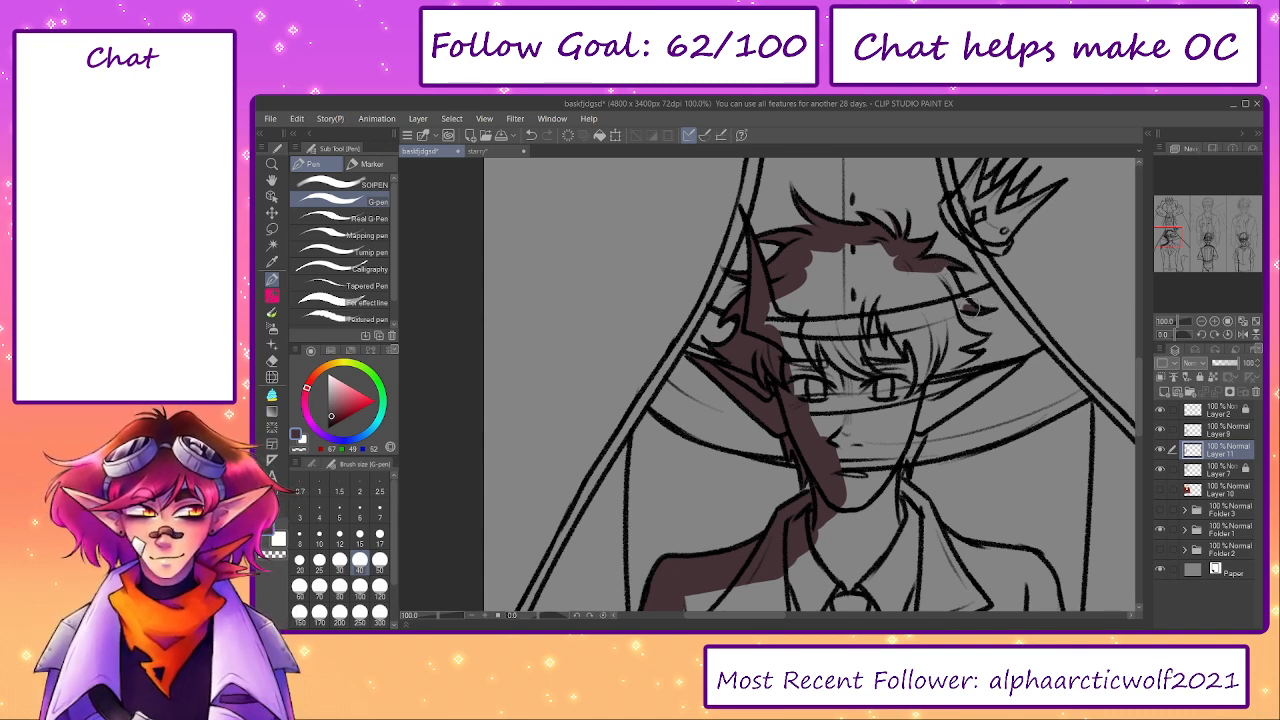
- Fill the rest of the hair, the face and the second ear with dark brown, enlarging the brush to 70
mouse_move(958, 303)
mouse_down()
mouse_move(935, 268)
mouse_move(952, 326)
mouse_move(984, 335)
mouse_move(950, 343)
mouse_move(964, 360)
mouse_move(937, 341)
mouse_move(942, 321)
mouse_move(932, 347)
mouse_move(917, 286)
mouse_move(834, 250)
mouse_move(789, 300)
mouse_move(780, 338)
mouse_move(834, 315)
mouse_move(799, 371)
mouse_move(822, 297)
mouse_move(881, 297)
mouse_move(896, 336)
mouse_move(886, 372)
mouse_move(861, 397)
mouse_move(835, 378)
mouse_move(847, 494)
mouse_move(850, 456)
mouse_move(874, 470)
mouse_move(872, 506)
mouse_move(882, 481)
mouse_move(912, 509)
mouse_move(882, 471)
mouse_move(892, 445)
mouse_move(886, 469)
mouse_move(915, 438)
mouse_move(902, 428)
mouse_move(860, 442)
mouse_move(918, 390)
mouse_move(998, 370)
mouse_move(945, 410)
mouse_move(985, 383)
mouse_up()
key(bracketright)
key(bracketright)
key(bracketright)
key(bracketright)
key(bracketright)
key(bracketright)
key(bracketleft)
key(bracketleft)
key(bracketleft)
drag(903, 414, 897, 406)
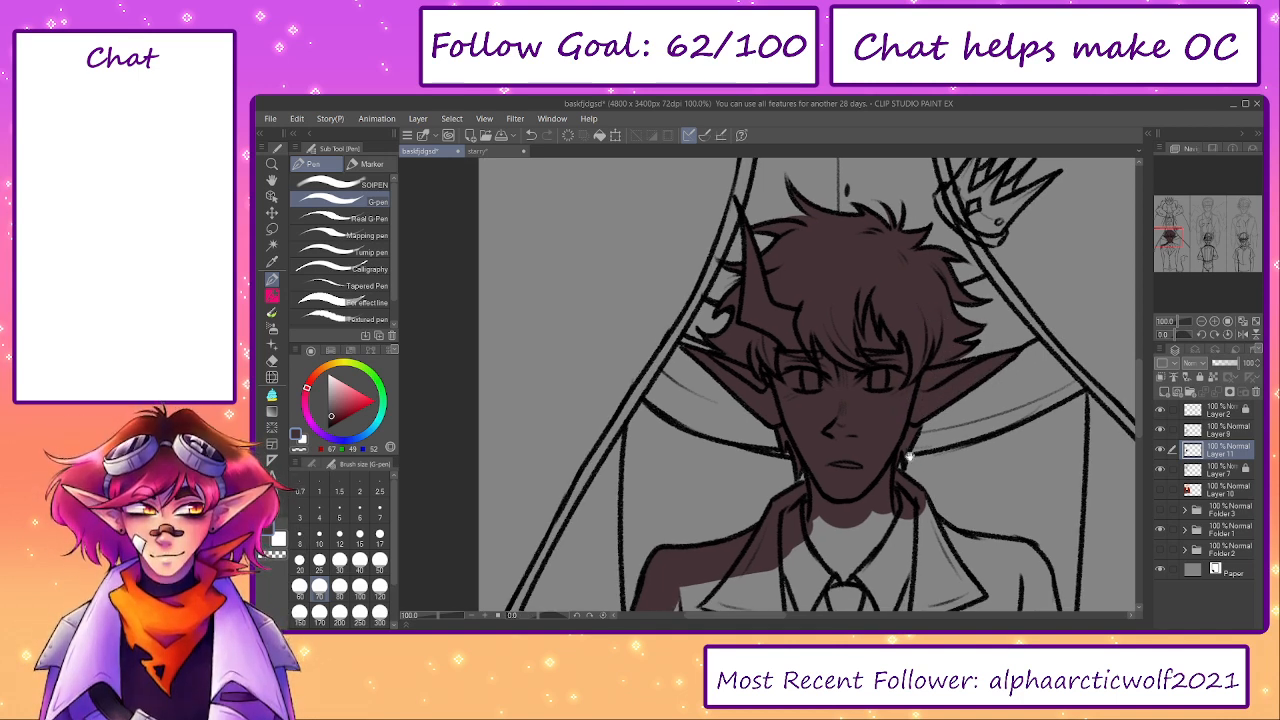
- Paint dark brown along the hornless side's collar, shoulder and sleeve at brush size 100
drag(911, 457, 863, 318)
key(bracketright)
key(bracketright)
mouse_move(859, 374)
mouse_down()
mouse_move(883, 419)
mouse_move(875, 404)
mouse_move(969, 427)
mouse_move(986, 481)
mouse_move(975, 550)
mouse_up()
drag(963, 506, 932, 326)
drag(932, 326, 915, 560)
- Block in the curved upper part of the tail tuft with dark brown, undoing a stray stroke
key(e)
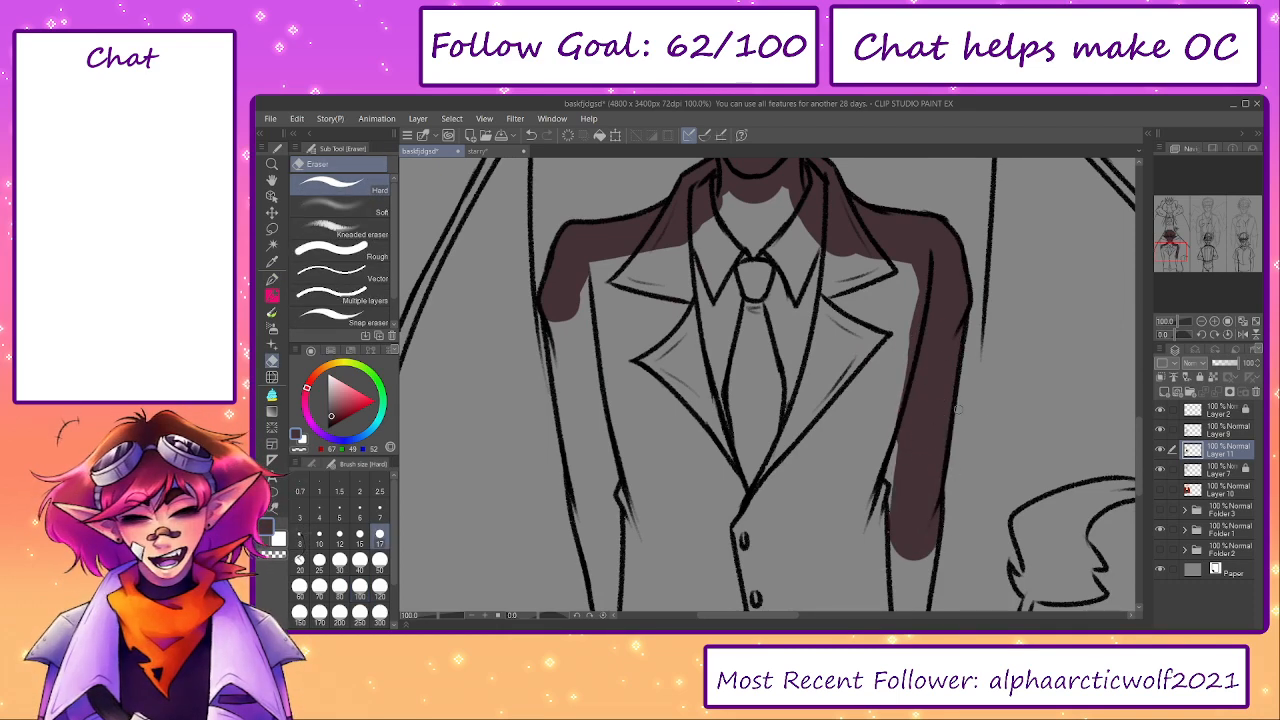
drag(1036, 451, 877, 371)
key(p)
click(875, 493)
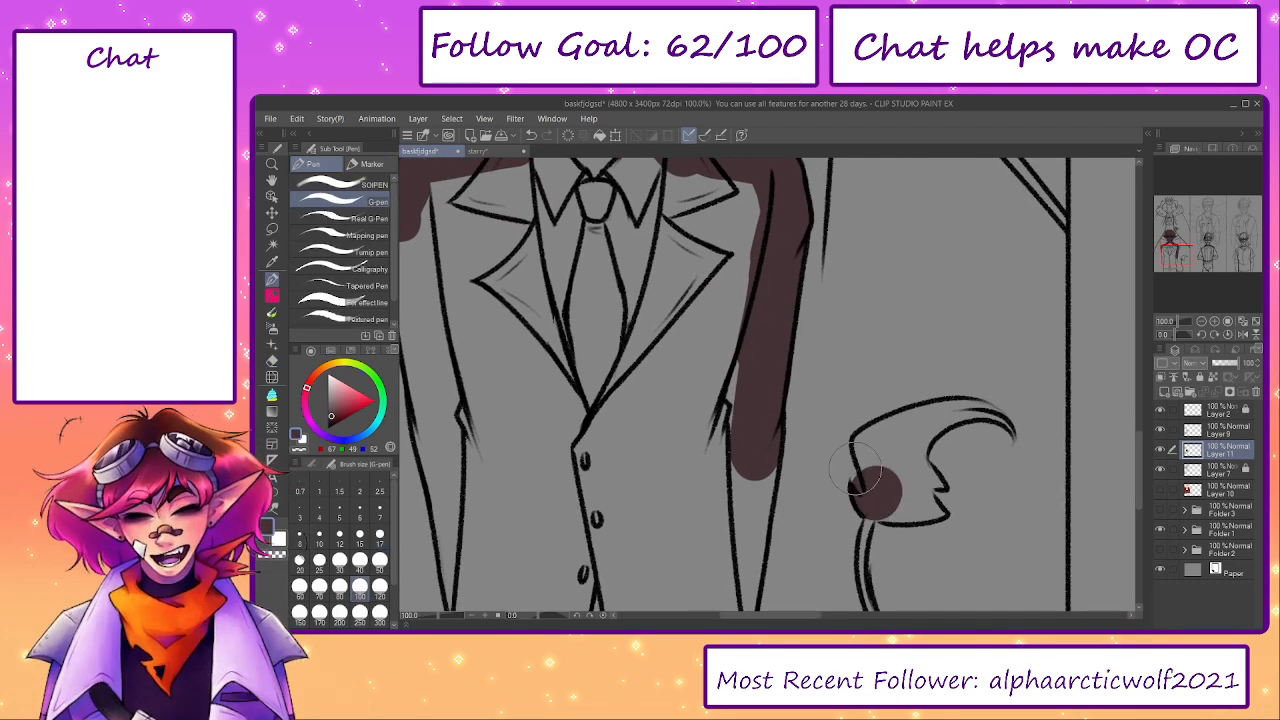
key(e)
key(p)
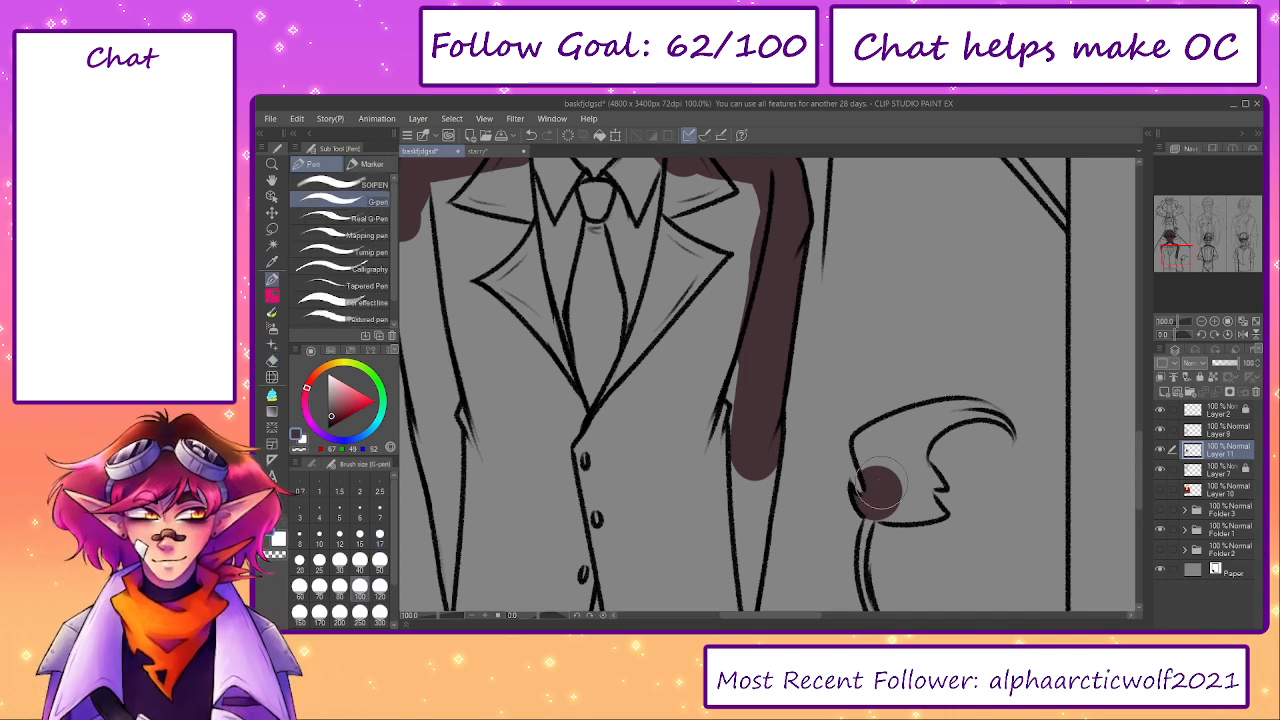
mouse_move(881, 483)
mouse_down()
mouse_move(882, 453)
mouse_move(889, 461)
mouse_move(877, 450)
mouse_move(914, 435)
mouse_move(959, 425)
mouse_move(987, 438)
mouse_move(940, 408)
mouse_up()
key(ctrl+z)
key(e)
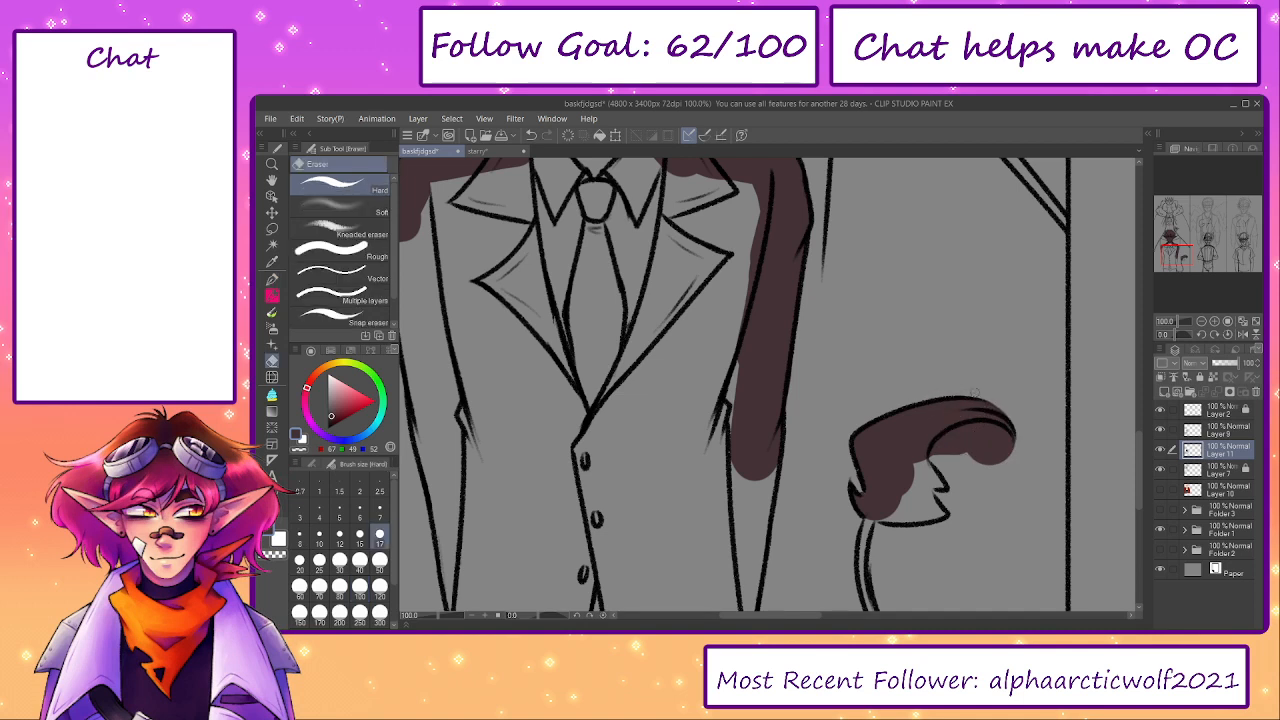
- Complete the tail tuft's dark brown fill and trim the overspill around its outline with the hard eraser at size 30
key(bracketright)
key(bracketright)
key(bracketright)
mouse_move(938, 456)
mouse_down()
mouse_move(985, 430)
mouse_move(1009, 453)
mouse_move(979, 441)
mouse_move(894, 473)
mouse_move(913, 459)
mouse_move(918, 491)
mouse_move(953, 505)
mouse_move(920, 498)
mouse_move(946, 498)
mouse_move(918, 506)
mouse_move(917, 522)
mouse_move(957, 522)
mouse_move(886, 527)
mouse_move(955, 536)
mouse_move(915, 537)
mouse_up()
key(p)
key(e)
key(p)
key(e)
key(p)
key(e)
drag(902, 495, 869, 377)
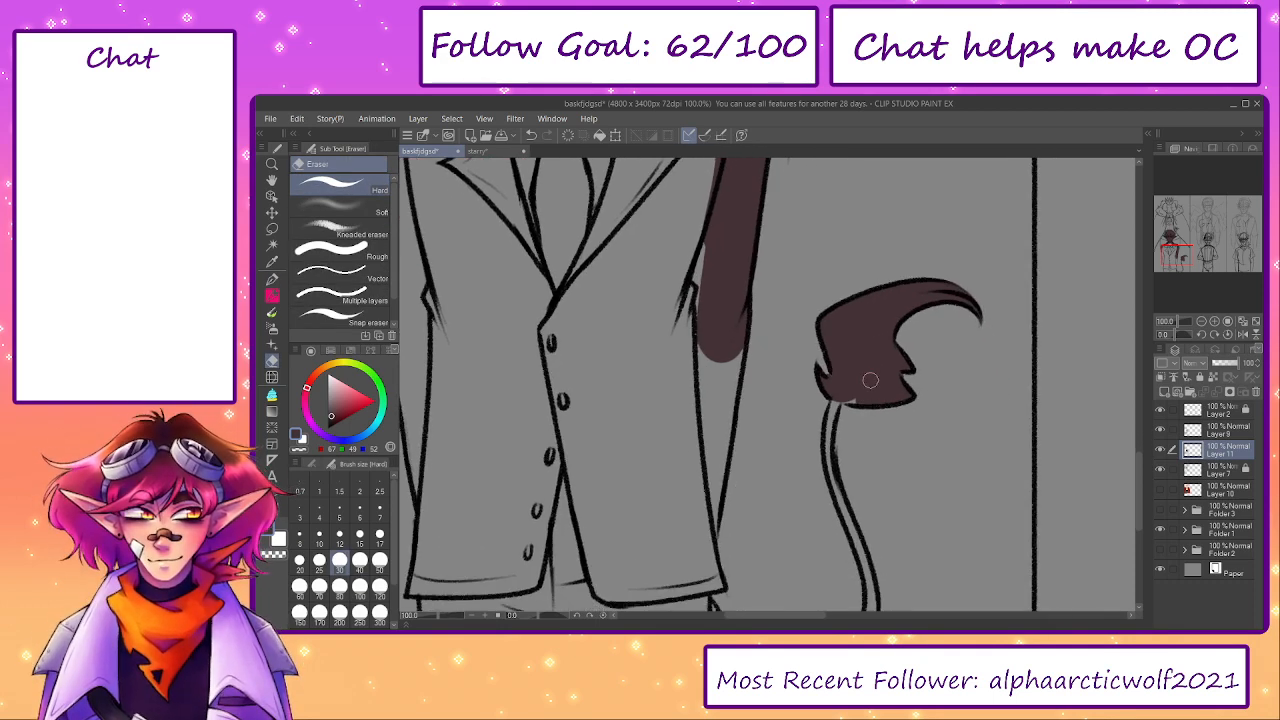
- Paint the thin tail dark brown from the base of the tuft down to the hip, reducing the brush to 30
key(p)
key(bracketleft)
key(bracketleft)
key(bracketleft)
key(bracketleft)
key(bracketleft)
key(bracketleft)
key(bracketleft)
key(bracketleft)
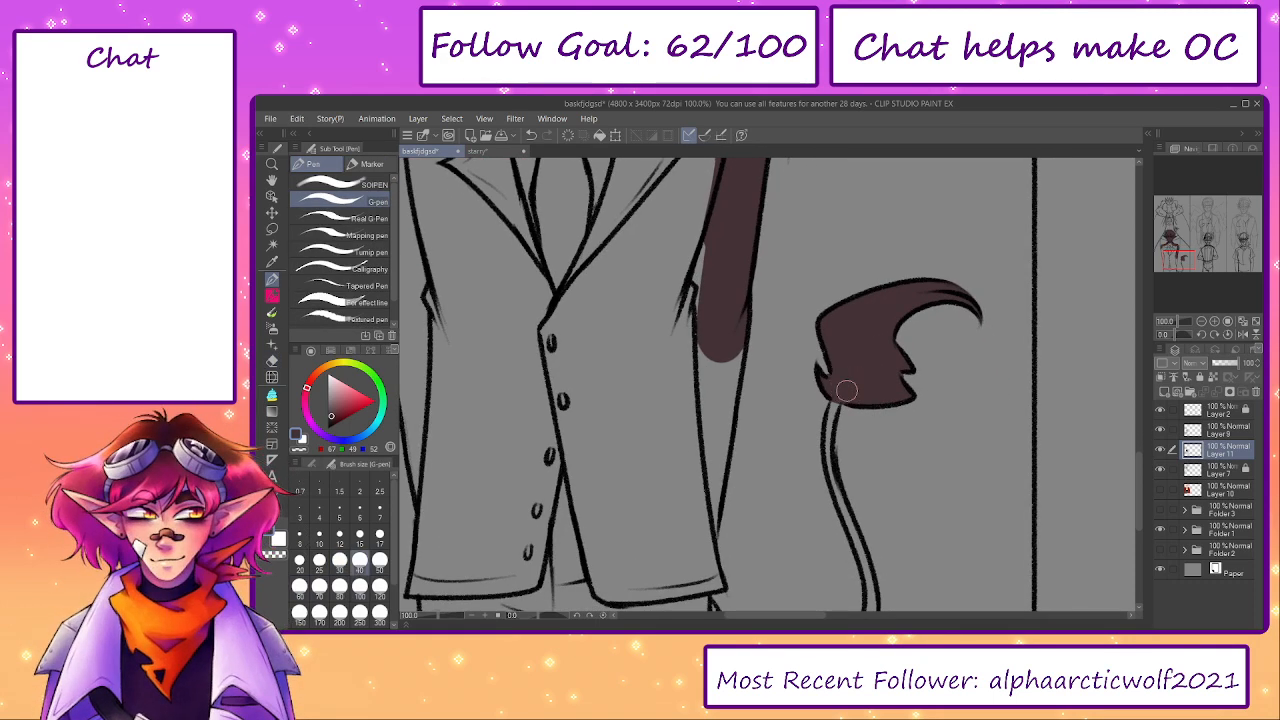
mouse_move(829, 460)
mouse_down()
mouse_move(815, 337)
mouse_move(851, 469)
mouse_move(839, 435)
mouse_up()
drag(856, 517, 896, 481)
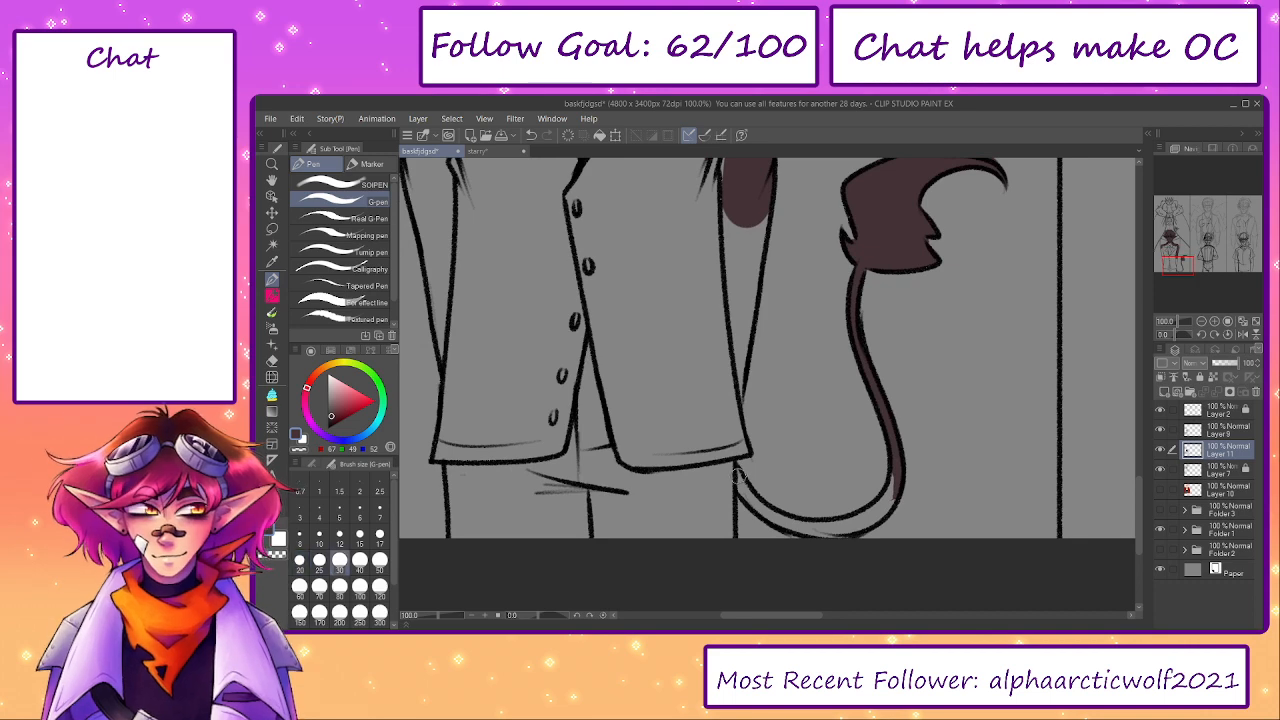
mouse_move(735, 470)
mouse_down()
mouse_move(750, 505)
mouse_move(789, 527)
mouse_move(869, 519)
mouse_move(995, 470)
mouse_up()
mouse_move(830, 440)
mouse_down()
mouse_move(826, 532)
mouse_move(835, 435)
mouse_move(845, 442)
mouse_move(830, 382)
mouse_move(832, 394)
mouse_move(836, 373)
mouse_move(845, 390)
mouse_move(863, 245)
mouse_move(866, 280)
mouse_up()
- Paint dark brown along the inner edges of the trousers, the jacket's lower sides and both sleeves
scroll(834, 392, up, 1)
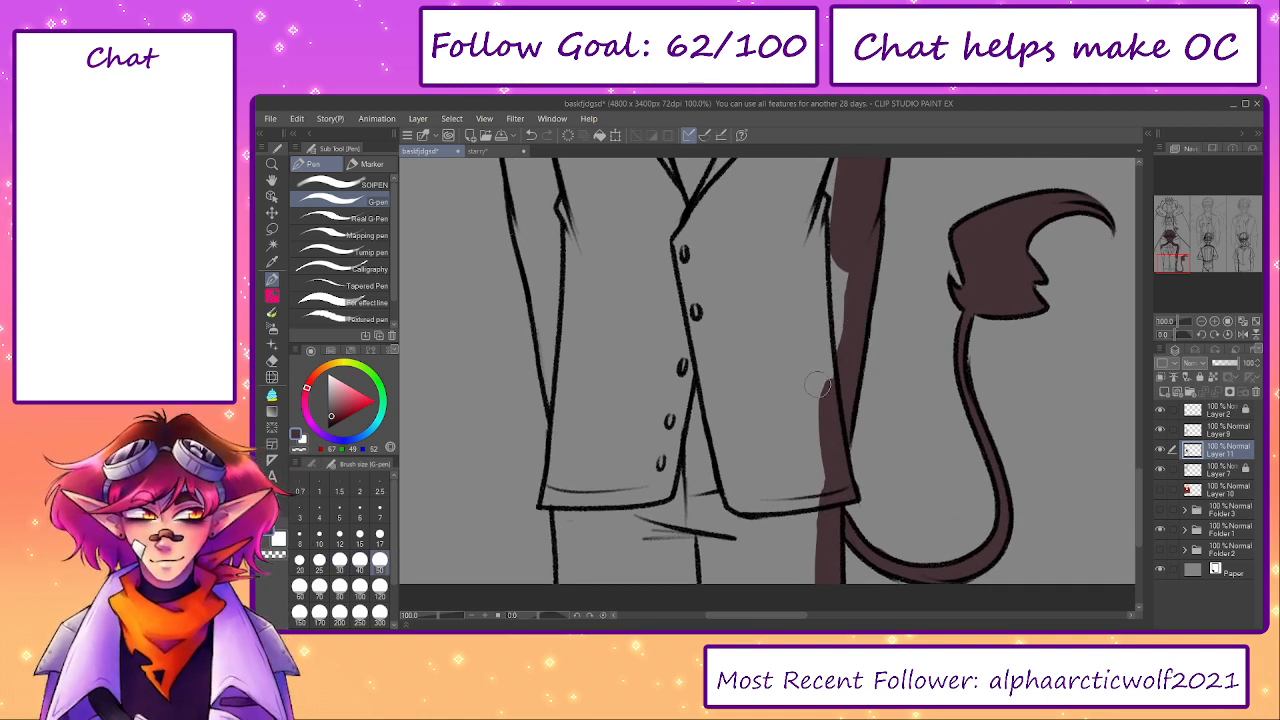
drag(818, 384, 854, 362)
mouse_move(598, 472)
mouse_down()
mouse_move(608, 550)
mouse_move(849, 558)
mouse_move(740, 548)
mouse_move(590, 475)
mouse_move(598, 395)
mouse_move(704, 493)
mouse_move(686, 455)
mouse_move(680, 471)
mouse_move(657, 324)
mouse_up()
key(e)
key(p)
drag(657, 324, 670, 384)
drag(671, 402, 654, 311)
drag(654, 296, 667, 396)
drag(668, 418, 642, 255)
- Lasso the unpainted interior of the suit and trousers, fill it with dark brown, and deselect
key(g)
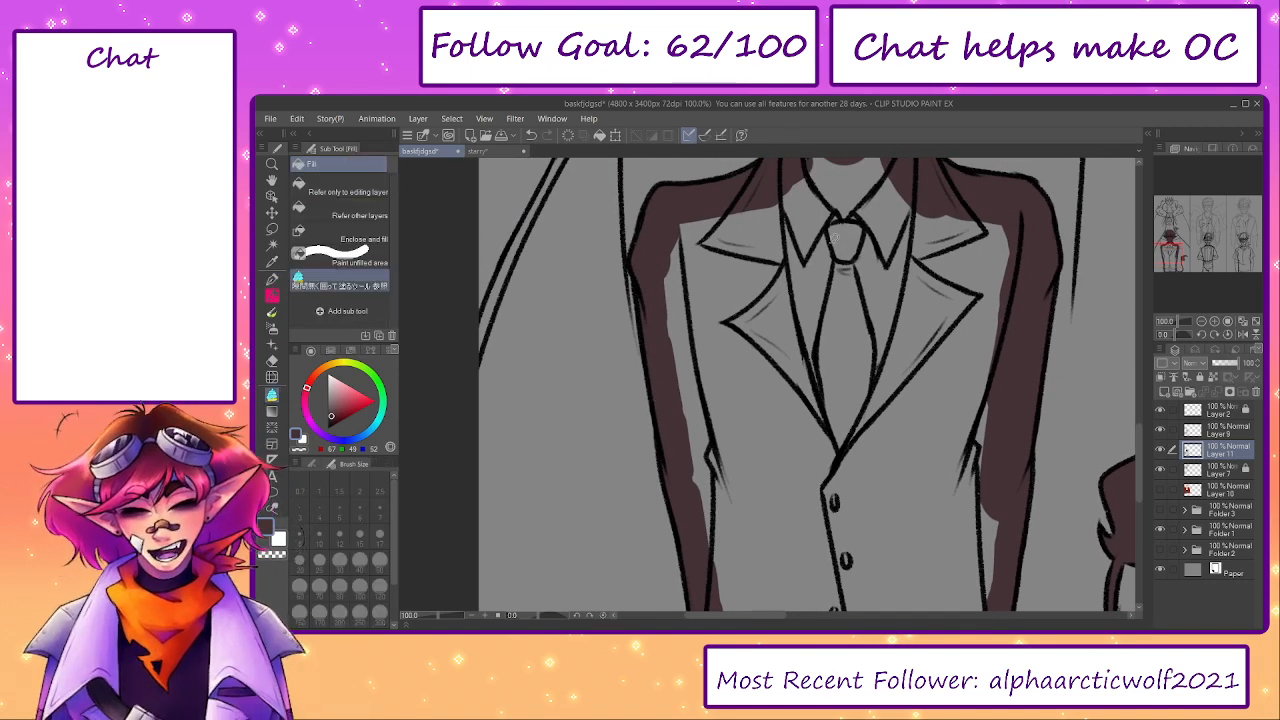
click(436, 616)
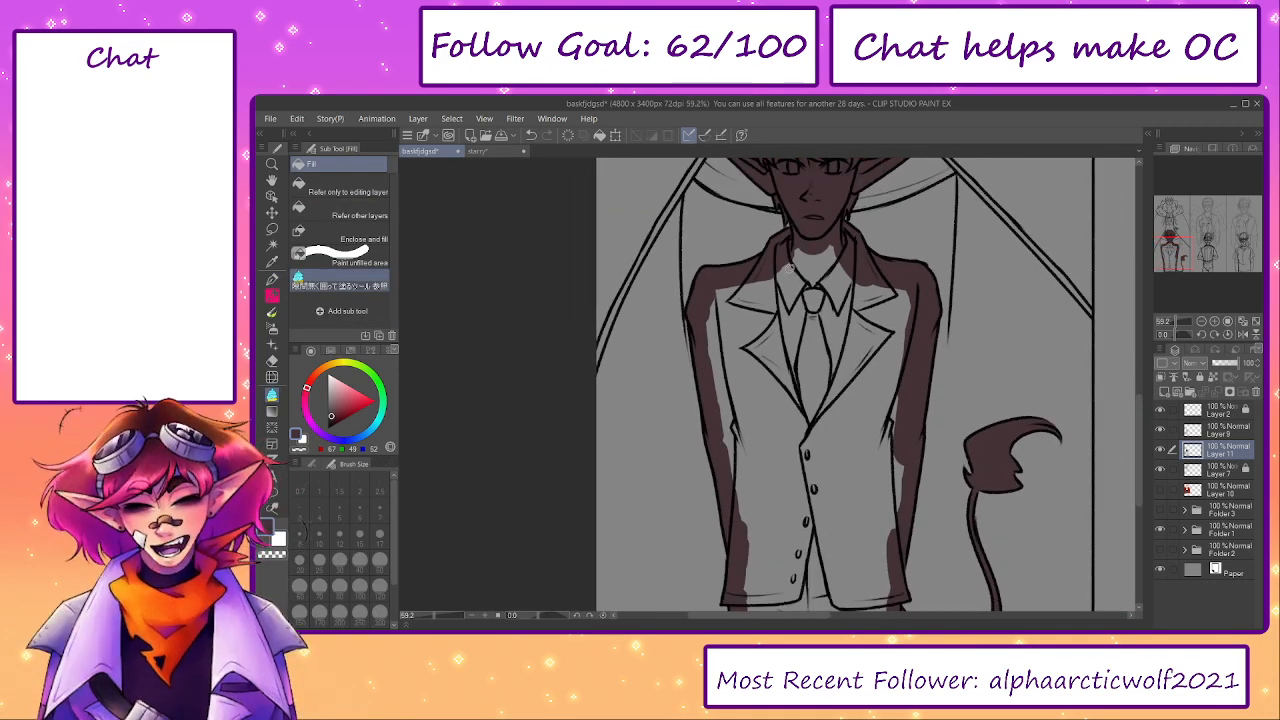
key(p)
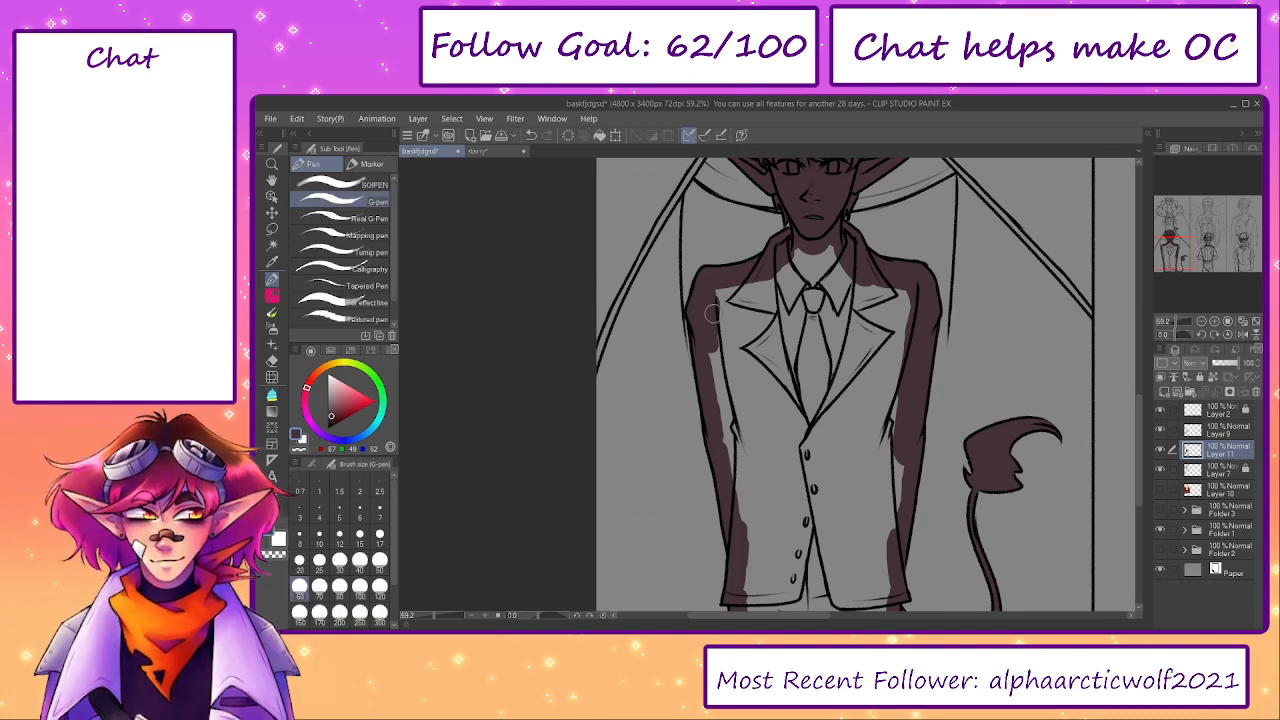
key(m)
drag(776, 252, 823, 226)
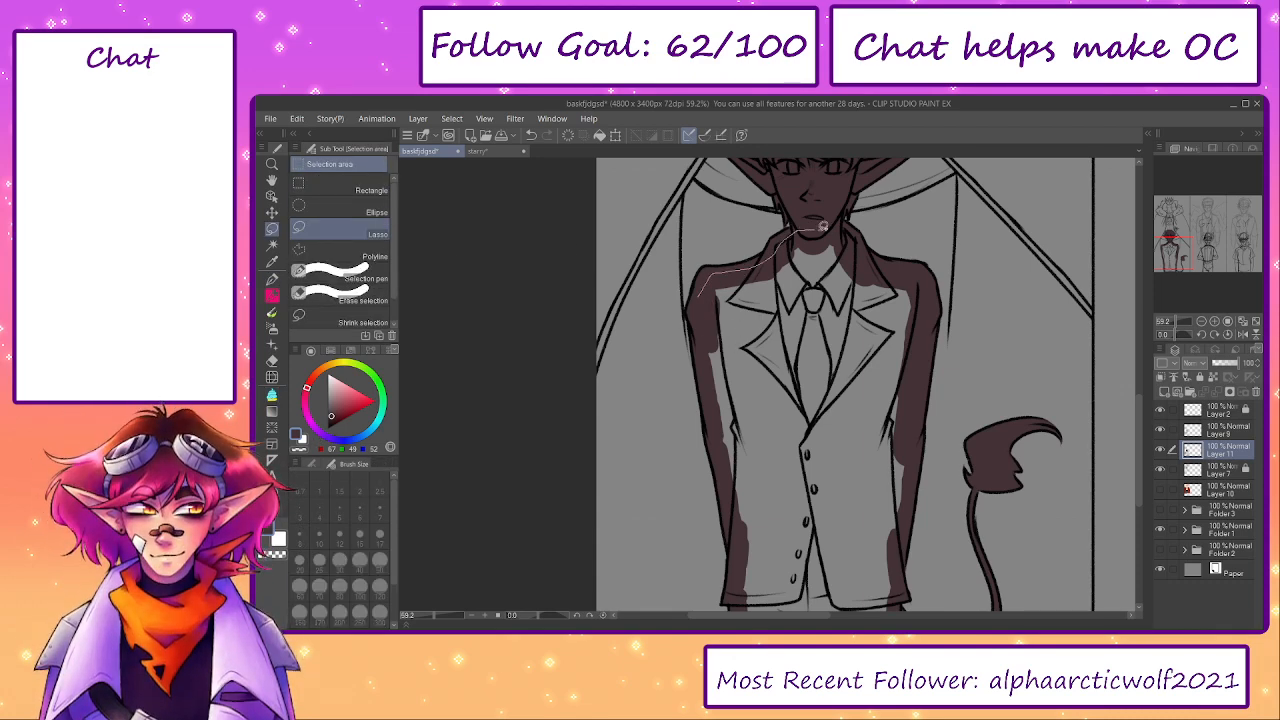
mouse_move(928, 342)
mouse_down()
mouse_move(912, 482)
mouse_move(782, 570)
mouse_move(722, 504)
mouse_move(701, 300)
mouse_up()
drag(797, 504, 748, 358)
mouse_move(688, 382)
mouse_down()
mouse_move(689, 423)
mouse_move(826, 509)
mouse_move(853, 450)
mouse_move(866, 310)
mouse_up()
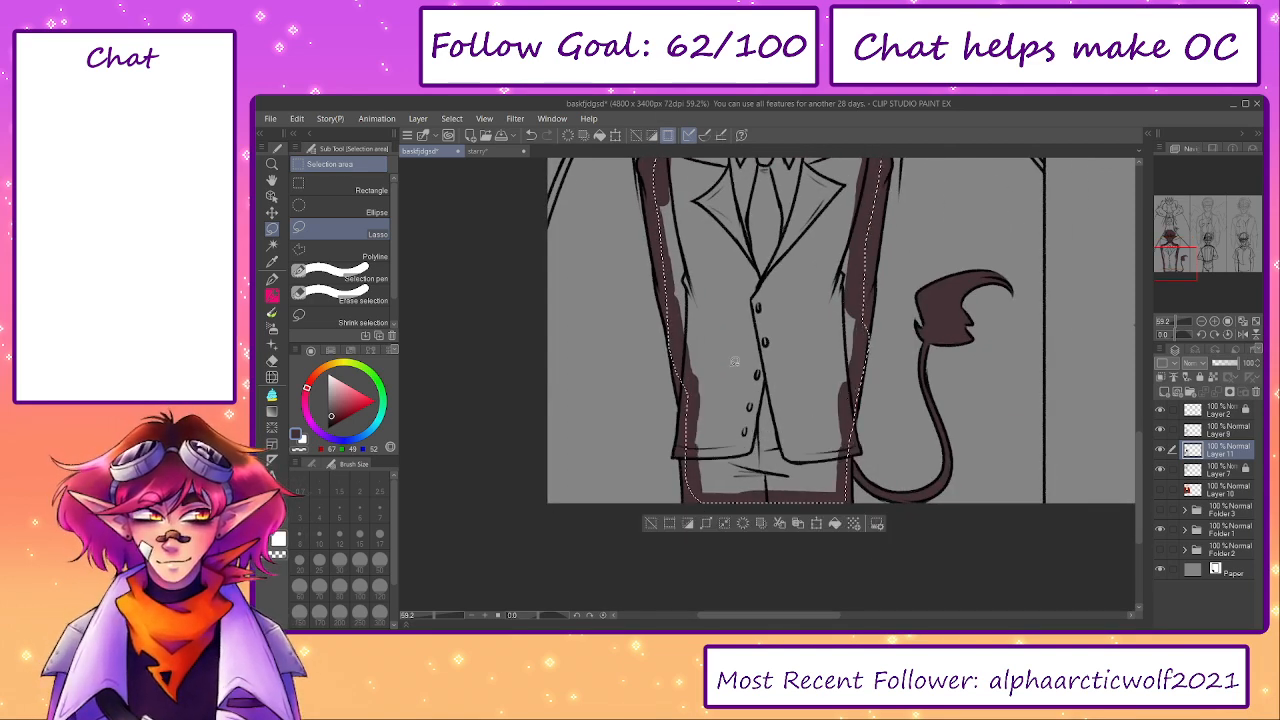
click(834, 523)
click(648, 529)
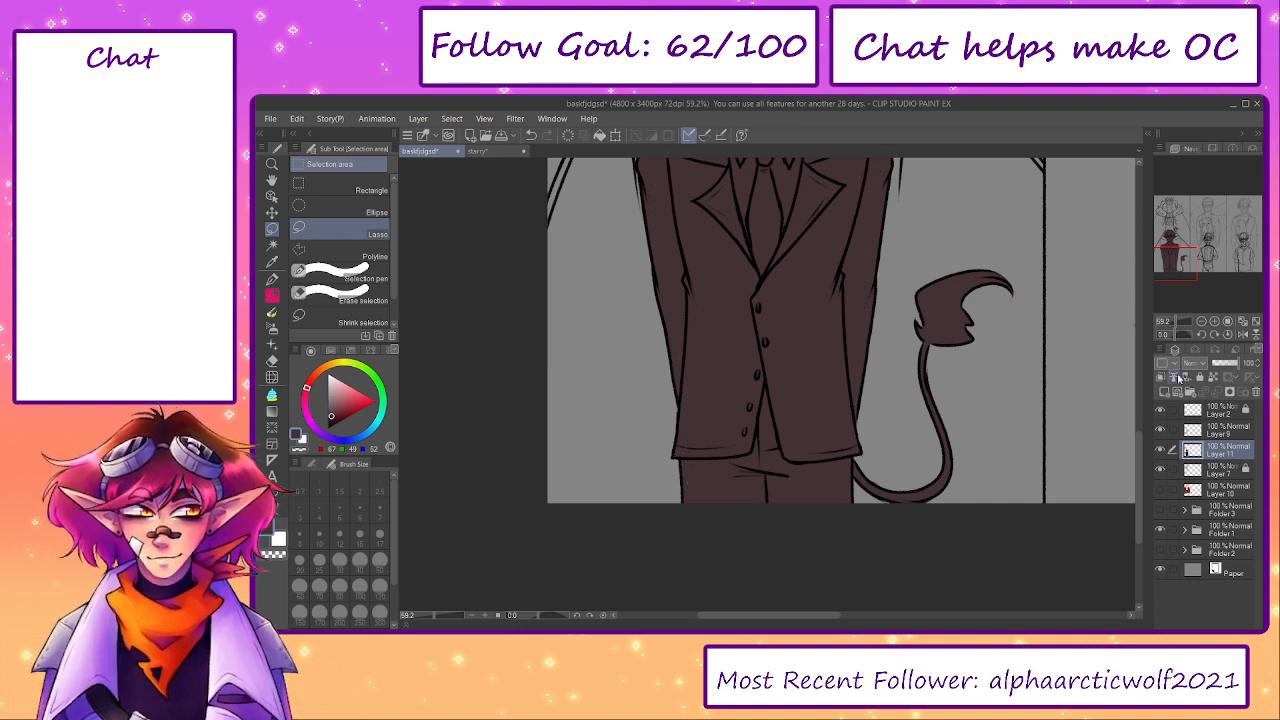
- Add a layer clipped to Layer 11 and sample light grey (227, 220, 222) from the starry reference drawing
click(1166, 393)
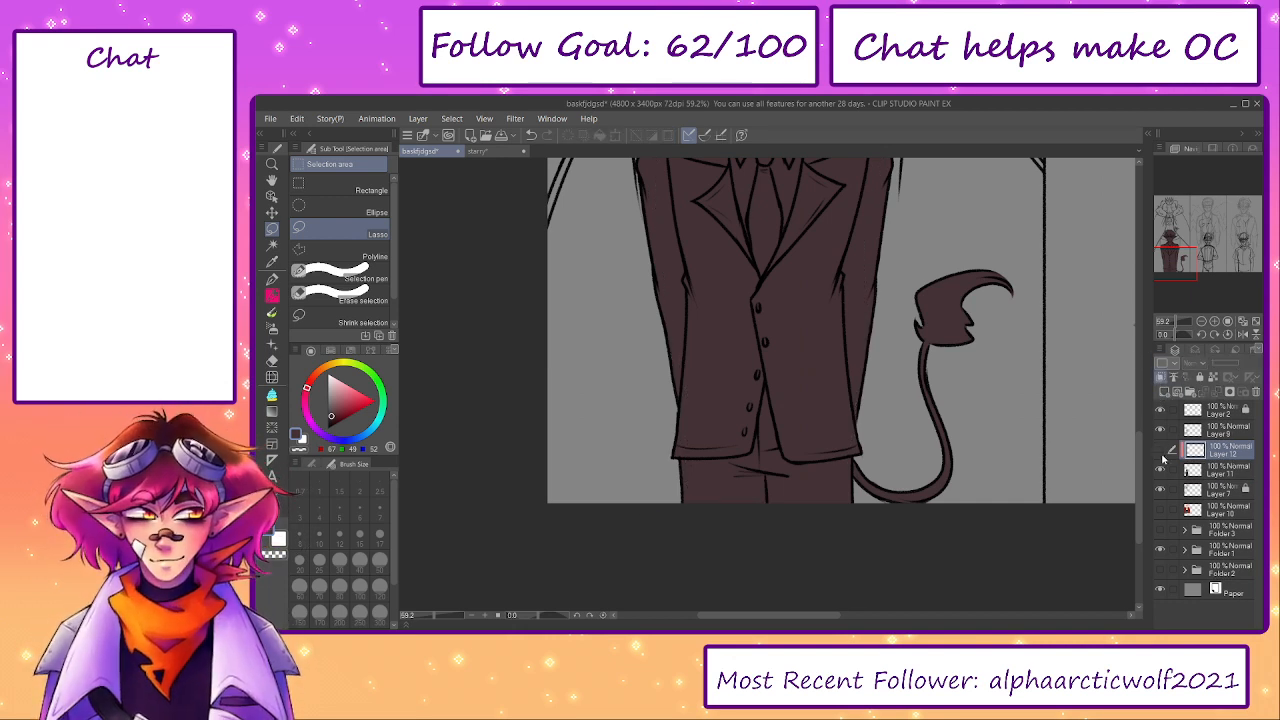
click(509, 153)
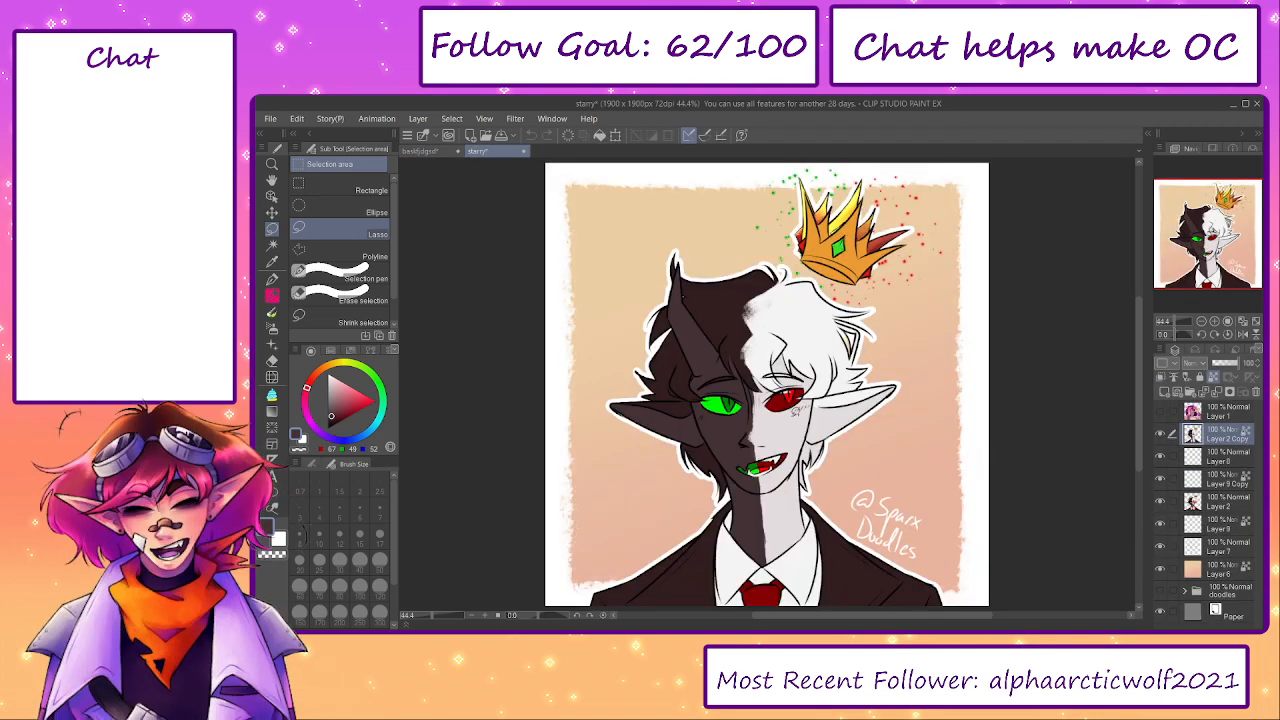
click(436, 152)
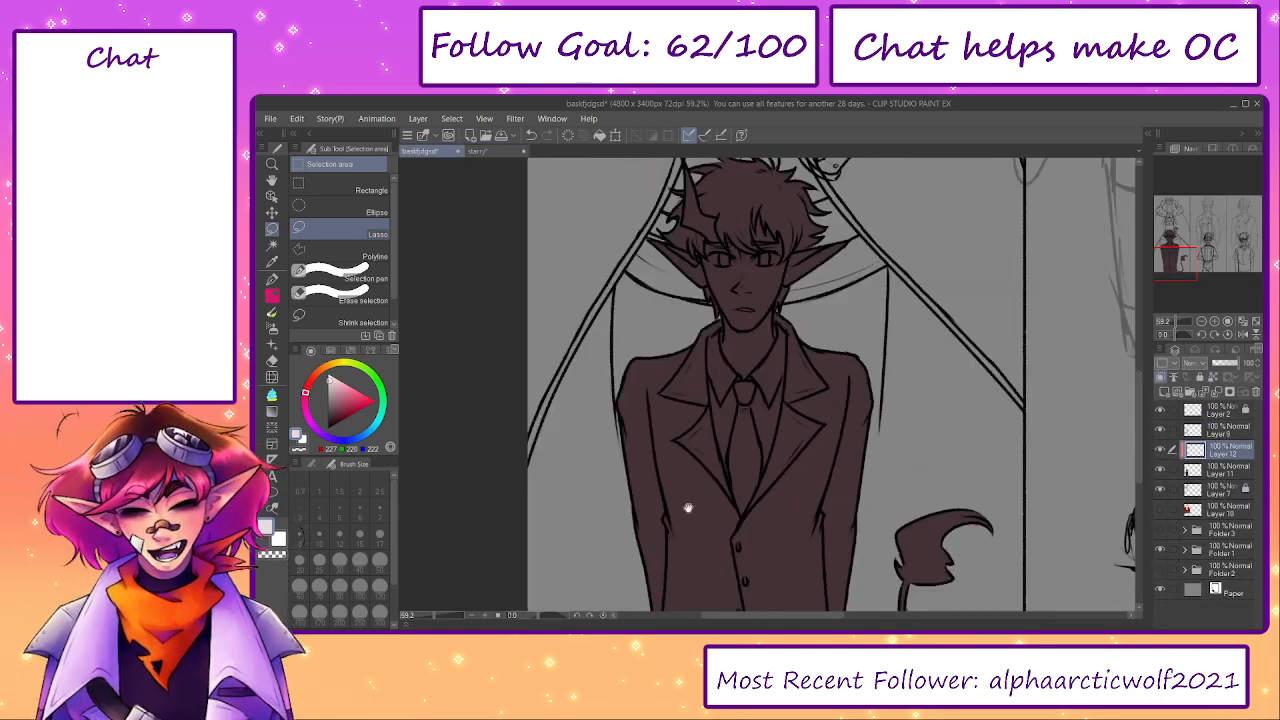
- Paint the forehead gap between the bangs and the area around the eyebrow light grey with the G-pen at size 60
key(p)
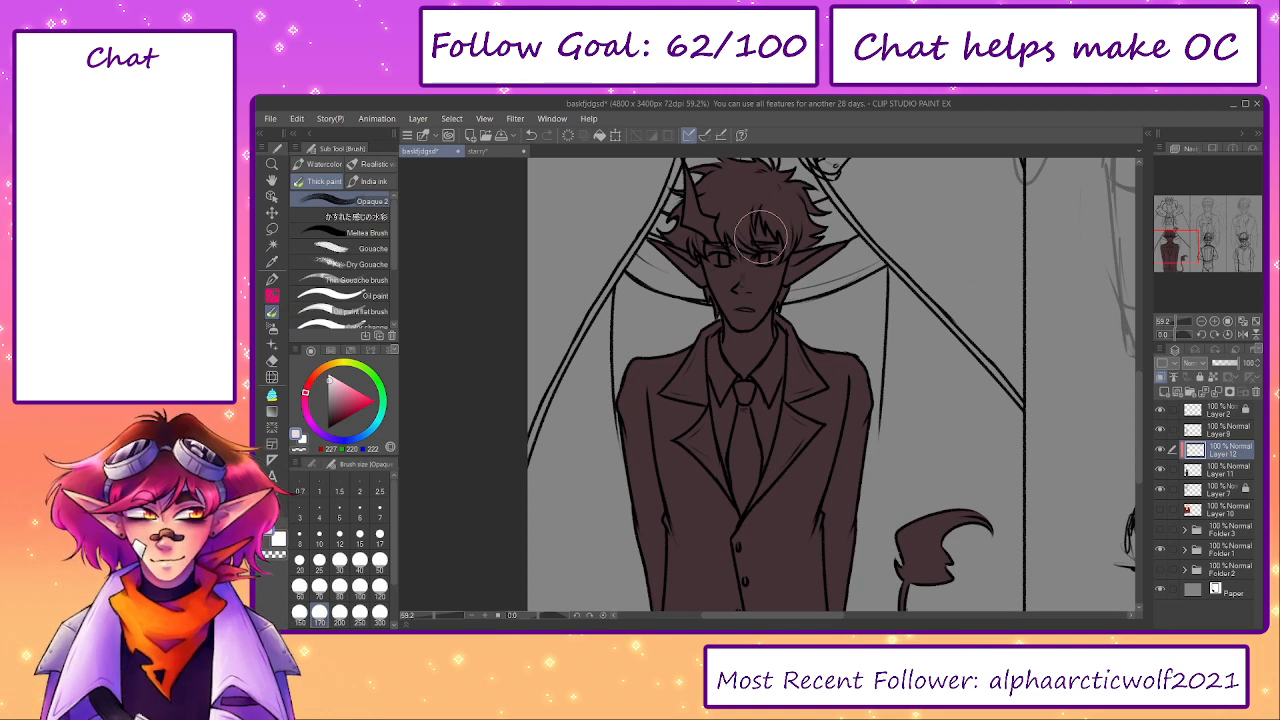
scroll(760, 242, up, 1)
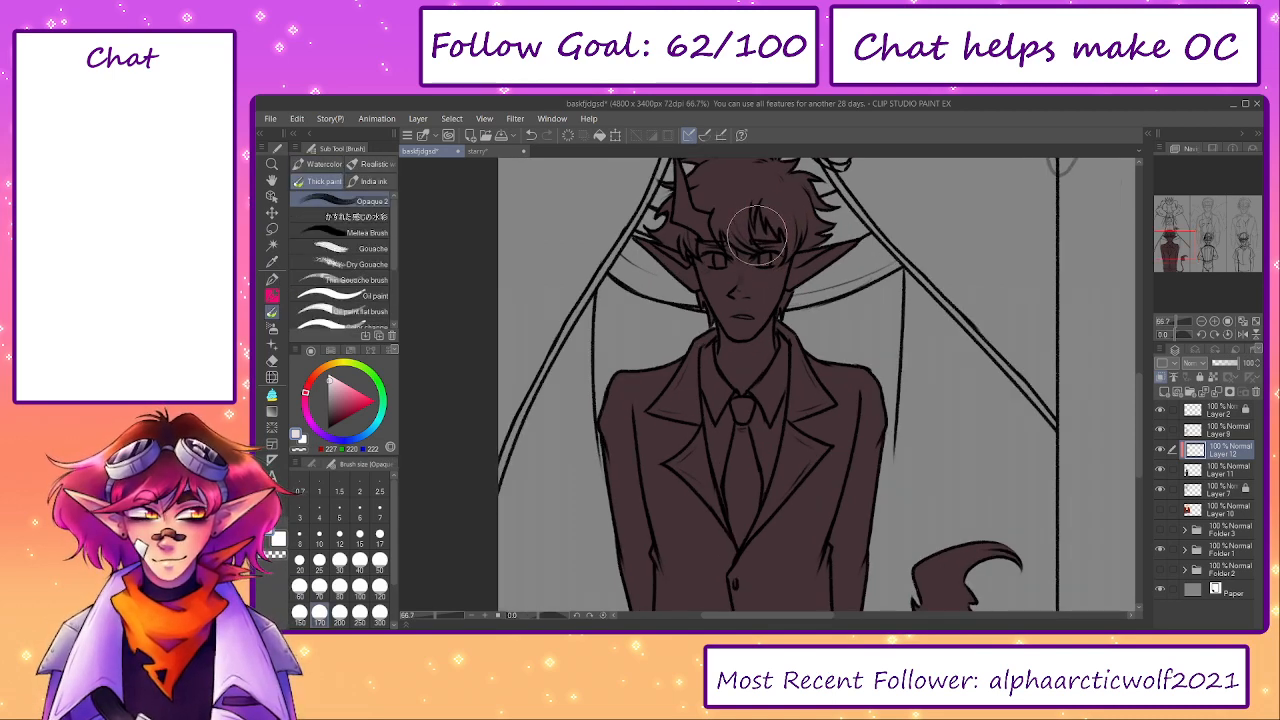
drag(756, 227, 784, 348)
scroll(766, 277, up, 1)
key(ctrl+z)
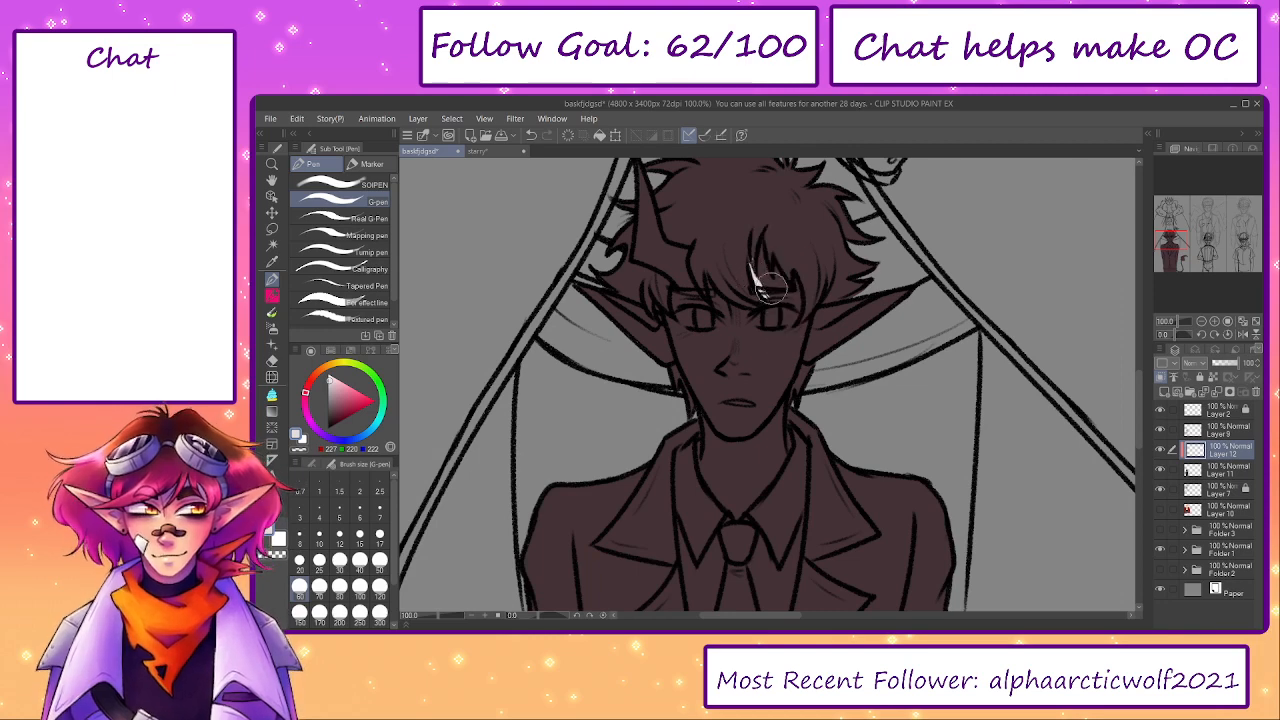
key(e)
key(p)
drag(760, 282, 764, 238)
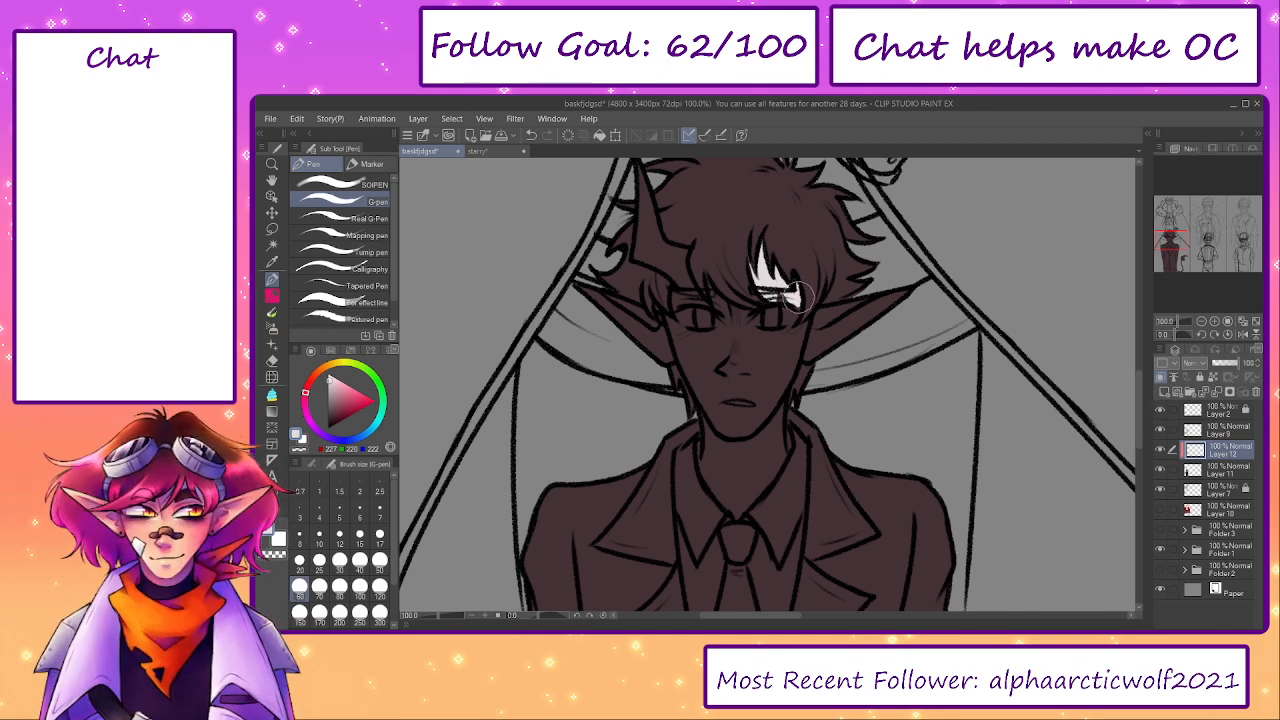
mouse_move(799, 297)
mouse_down()
mouse_move(786, 338)
mouse_move(800, 330)
mouse_up()
- Fill the pointed ear on the hornless side with light grey
key(e)
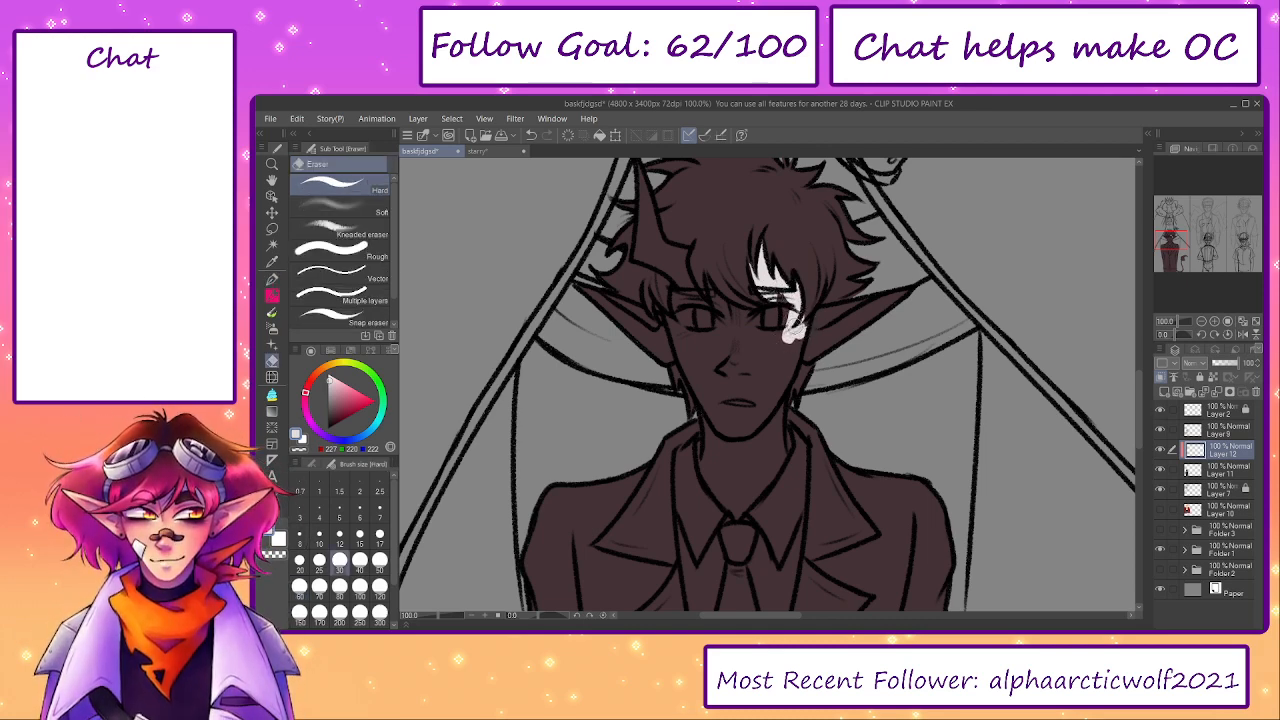
key(p)
mouse_move(820, 325)
mouse_down()
mouse_move(902, 310)
mouse_move(808, 347)
mouse_move(868, 314)
mouse_move(797, 334)
mouse_up()
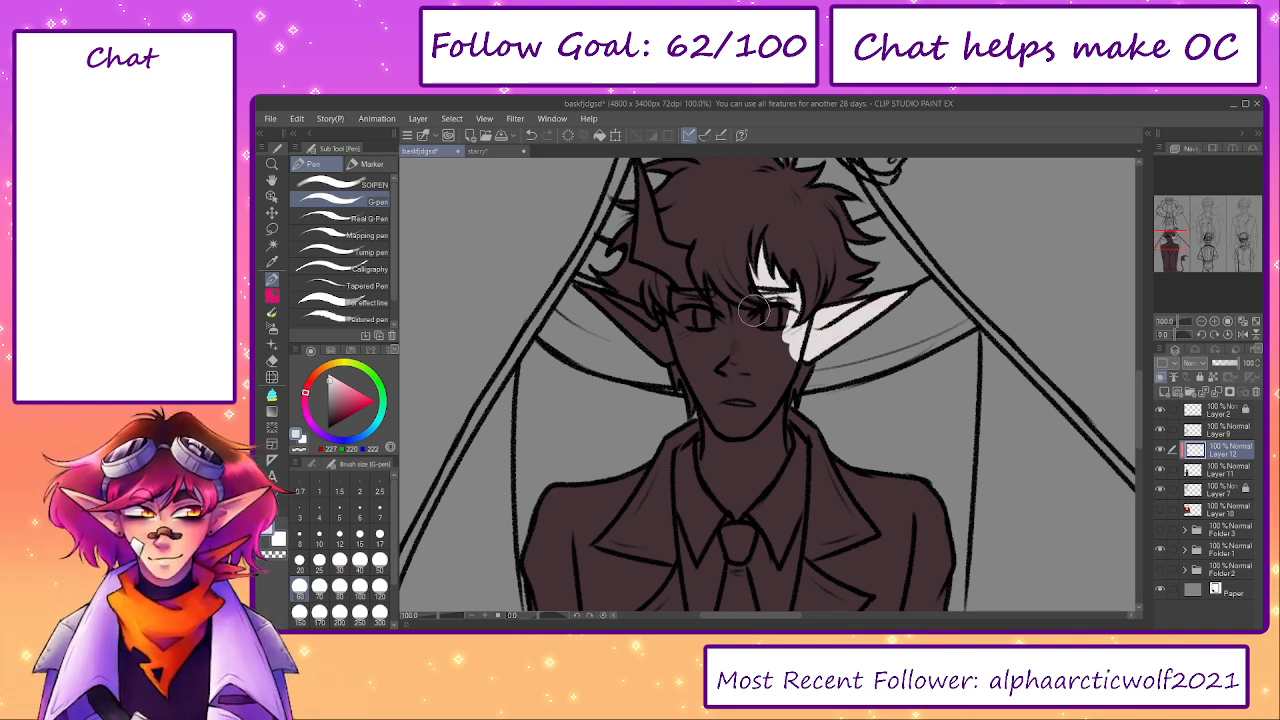
- Fill the hornless half of the face, its eye and the neck with light grey up to the centre line
key(b)
key(bracketleft)
key(bracketleft)
key(bracketleft)
key(bracketleft)
key(bracketleft)
key(bracketleft)
key(bracketleft)
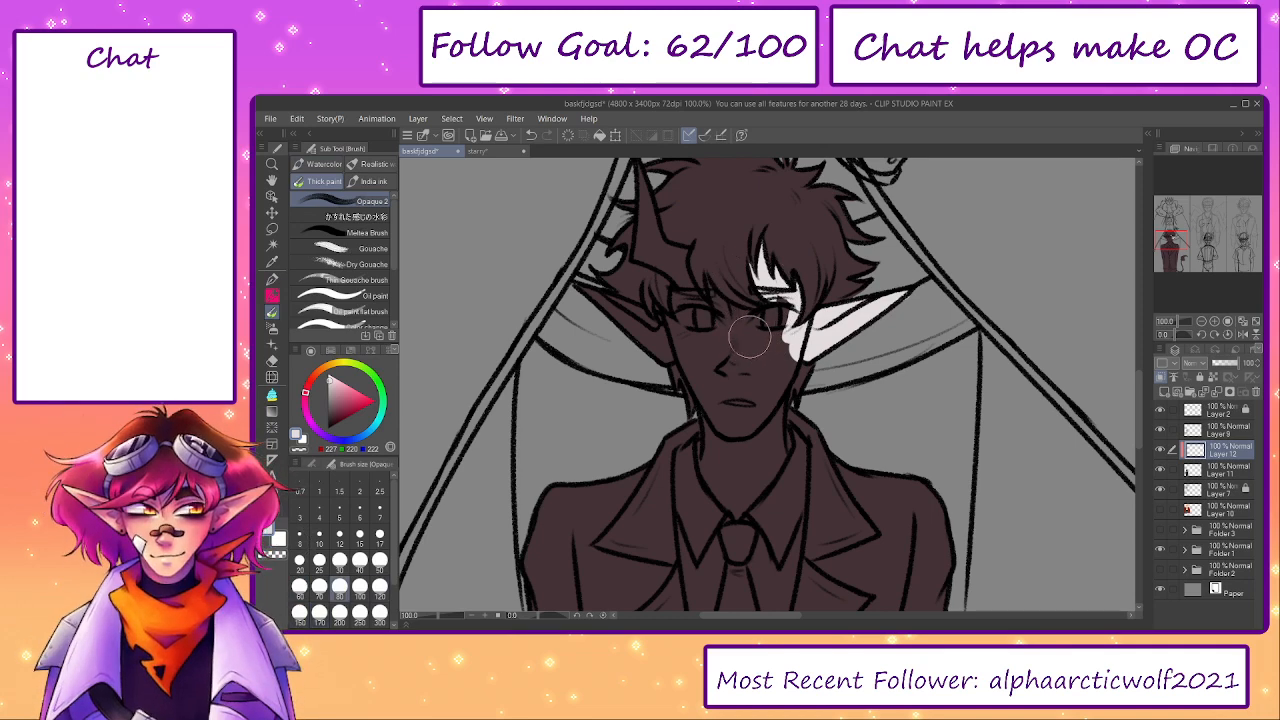
mouse_move(750, 343)
mouse_down()
mouse_move(753, 374)
mouse_move(741, 382)
mouse_move(746, 500)
mouse_move(746, 355)
mouse_move(750, 506)
mouse_move(776, 438)
mouse_move(755, 406)
mouse_move(760, 332)
mouse_up()
key(ctrl+z)
key(p)
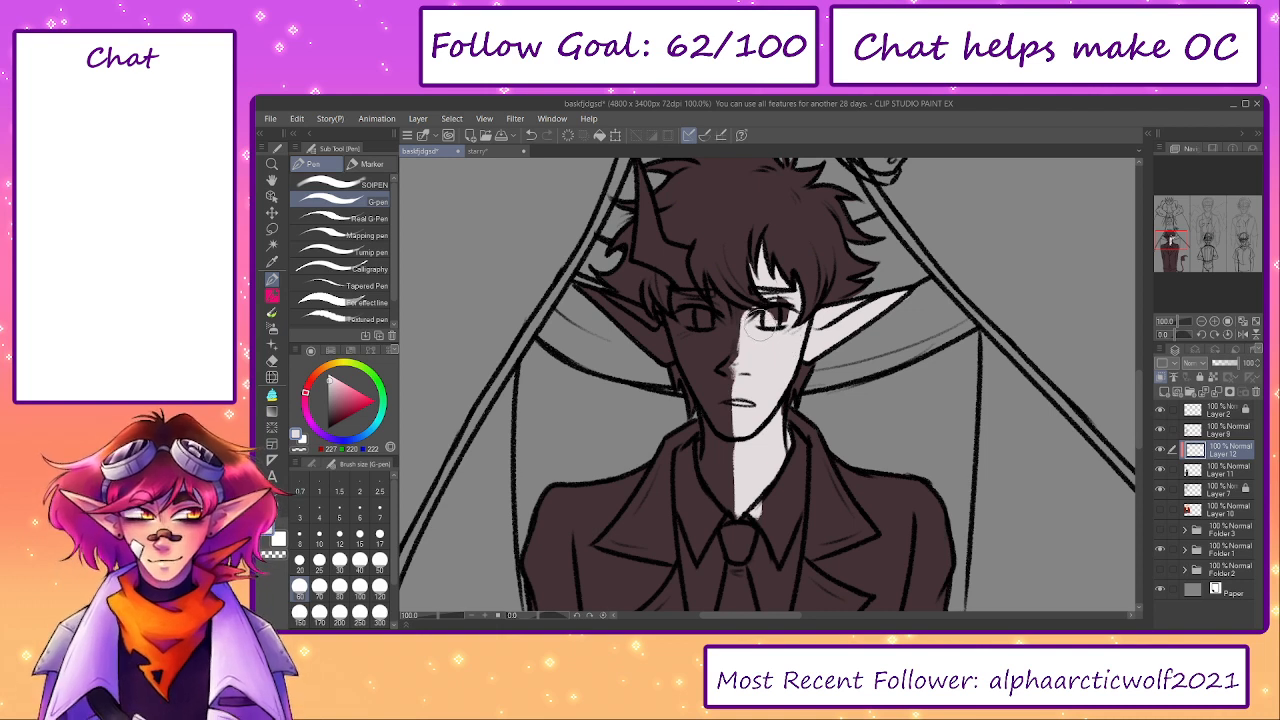
key(e)
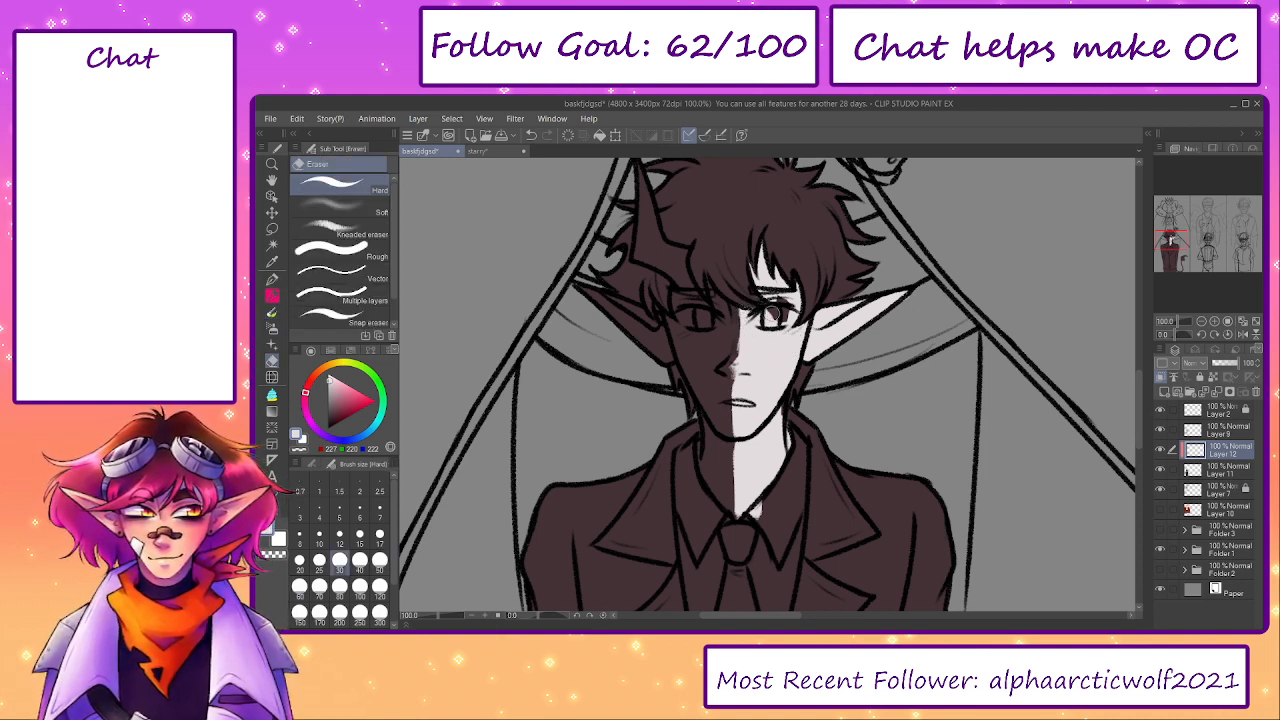
key(p)
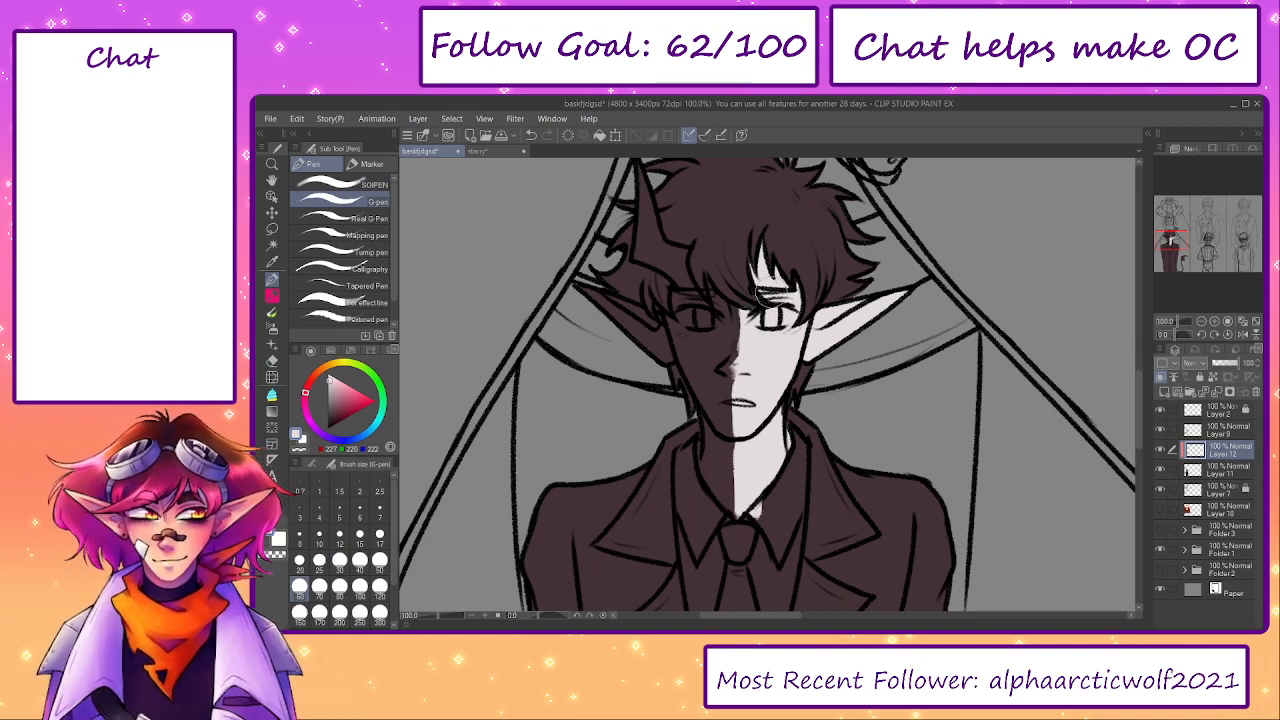
- Paint the inner curve and lower half of the tail tuft light grey with the Opaque thick-paint brush at size 50
drag(831, 470, 768, 301)
drag(971, 558, 776, 280)
key(b)
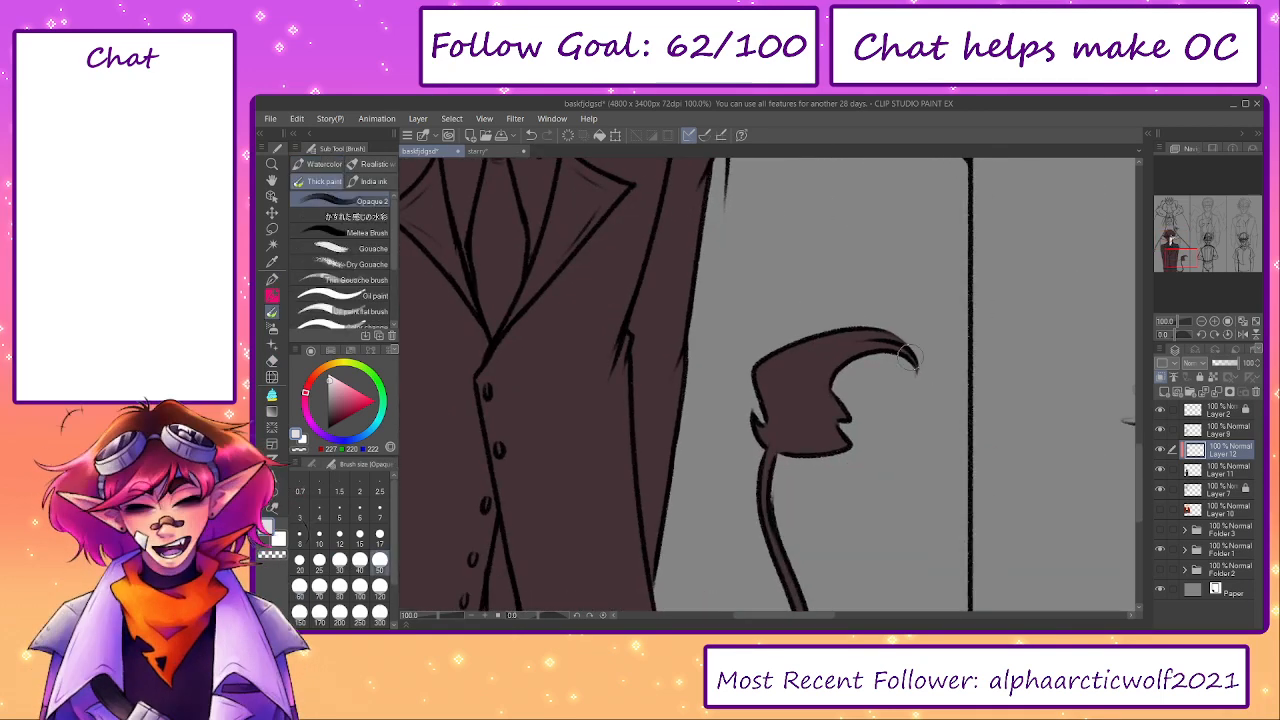
mouse_move(908, 360)
mouse_down()
mouse_move(835, 361)
mouse_move(838, 387)
mouse_move(811, 406)
mouse_move(791, 456)
mouse_move(845, 411)
mouse_up()
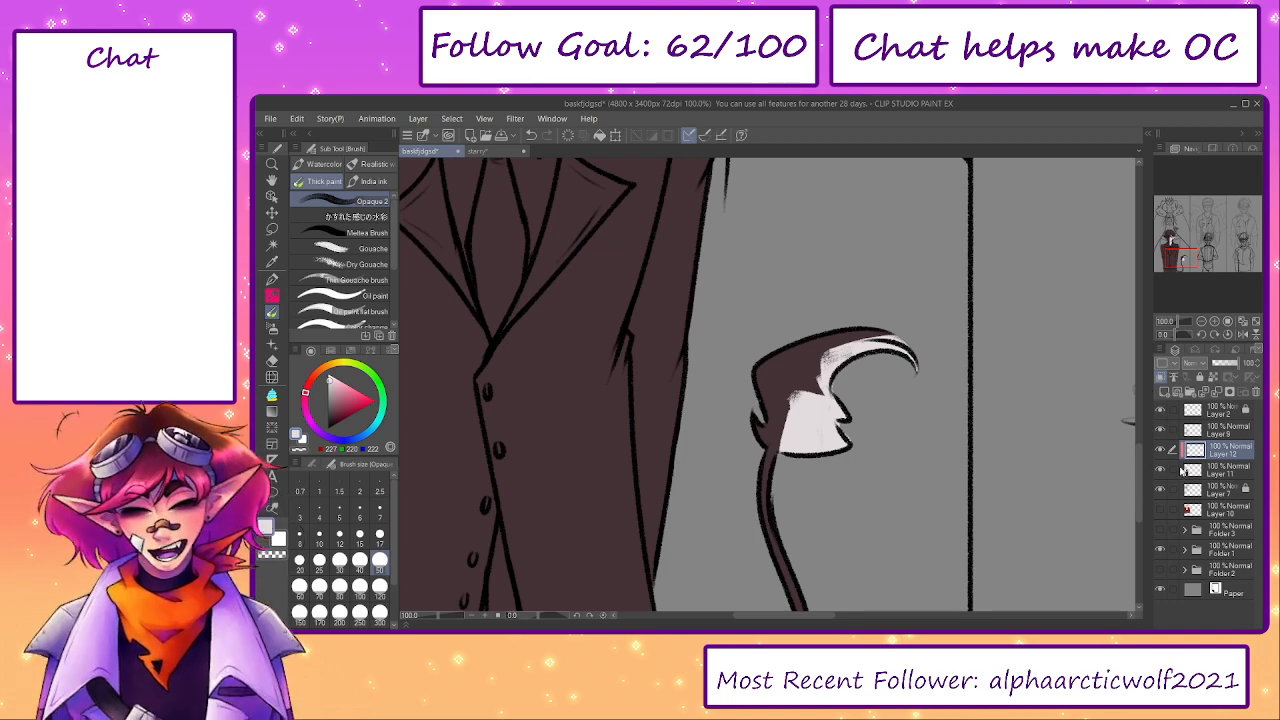
click(1183, 470)
key(e)
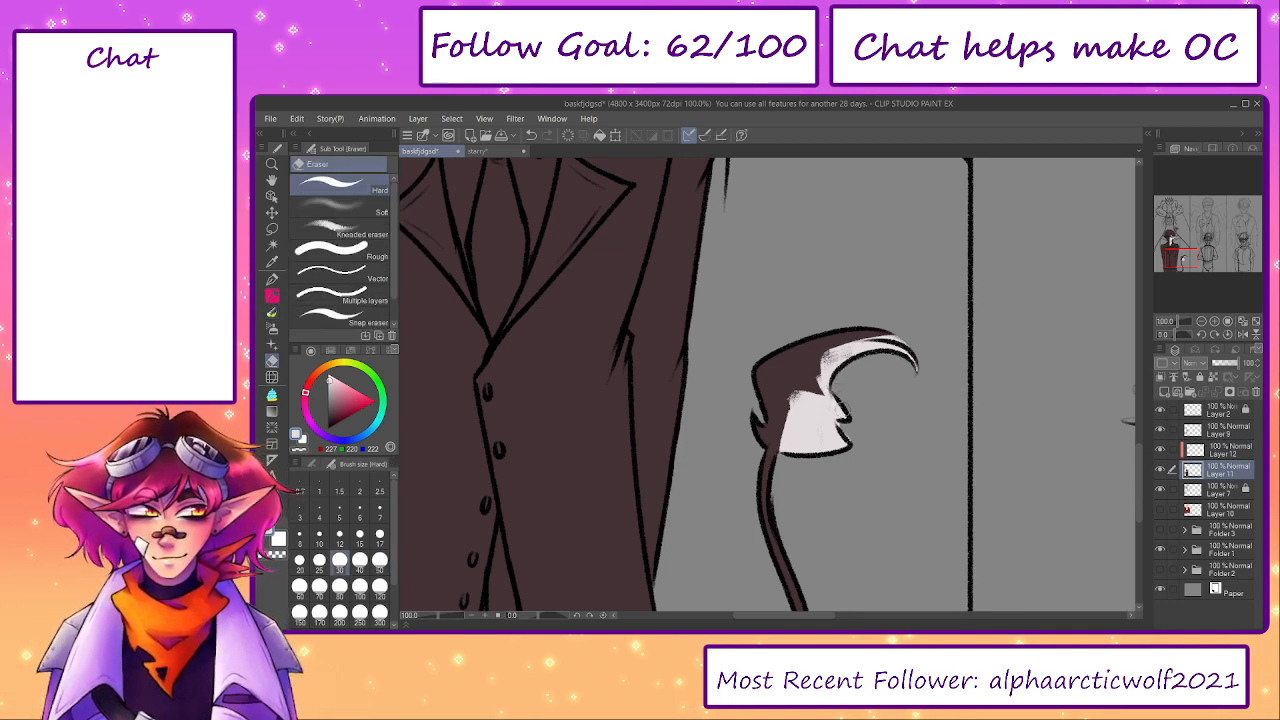
drag(1175, 262, 1173, 240)
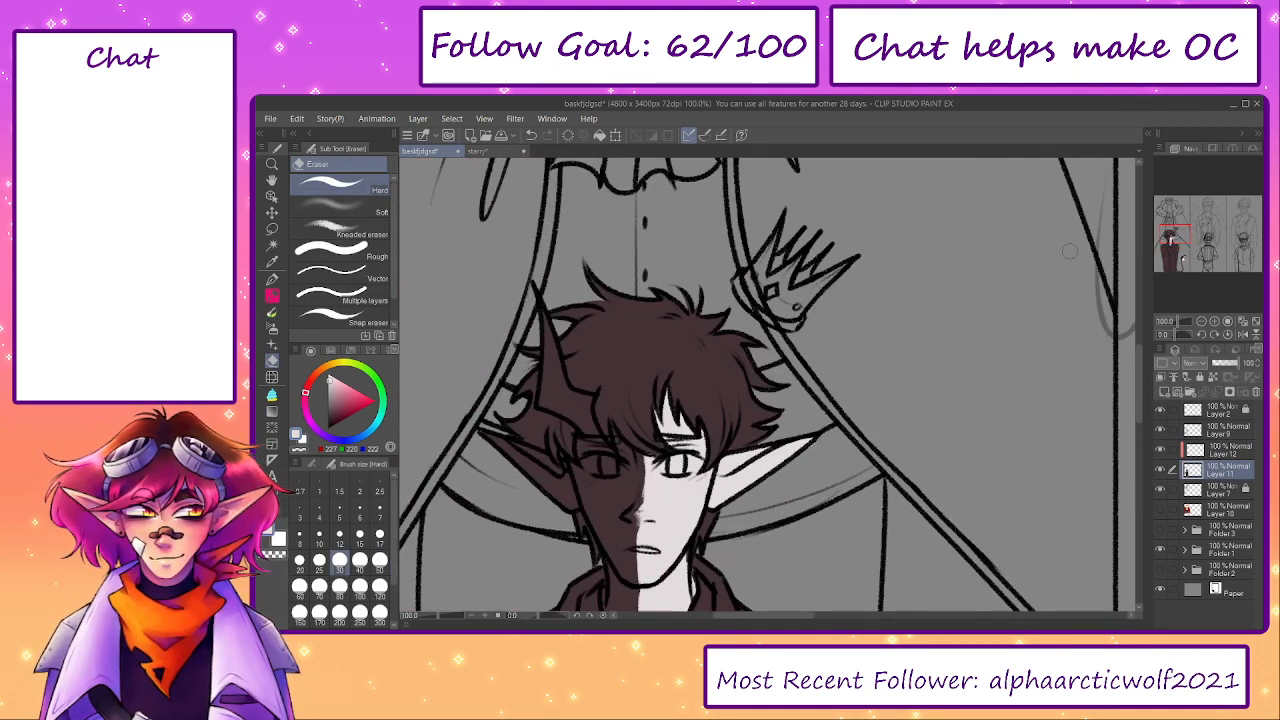
click(1195, 450)
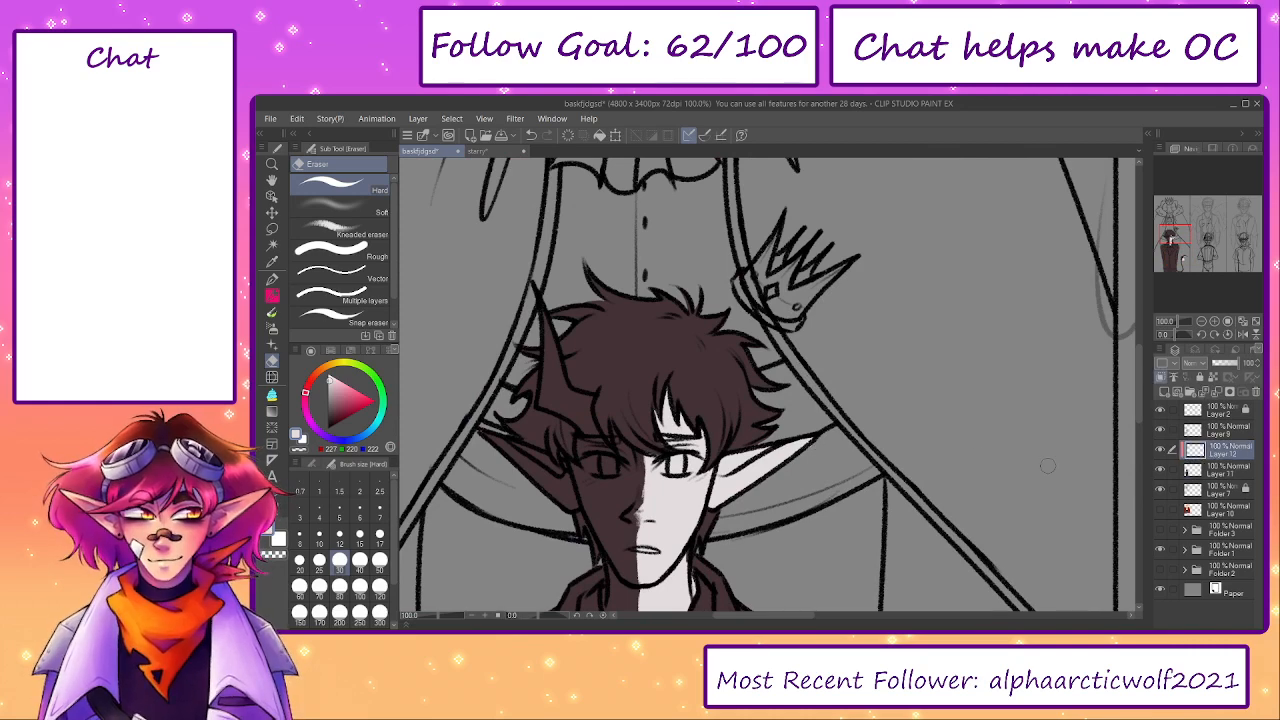
scroll(503, 551, down, 5)
click(431, 616)
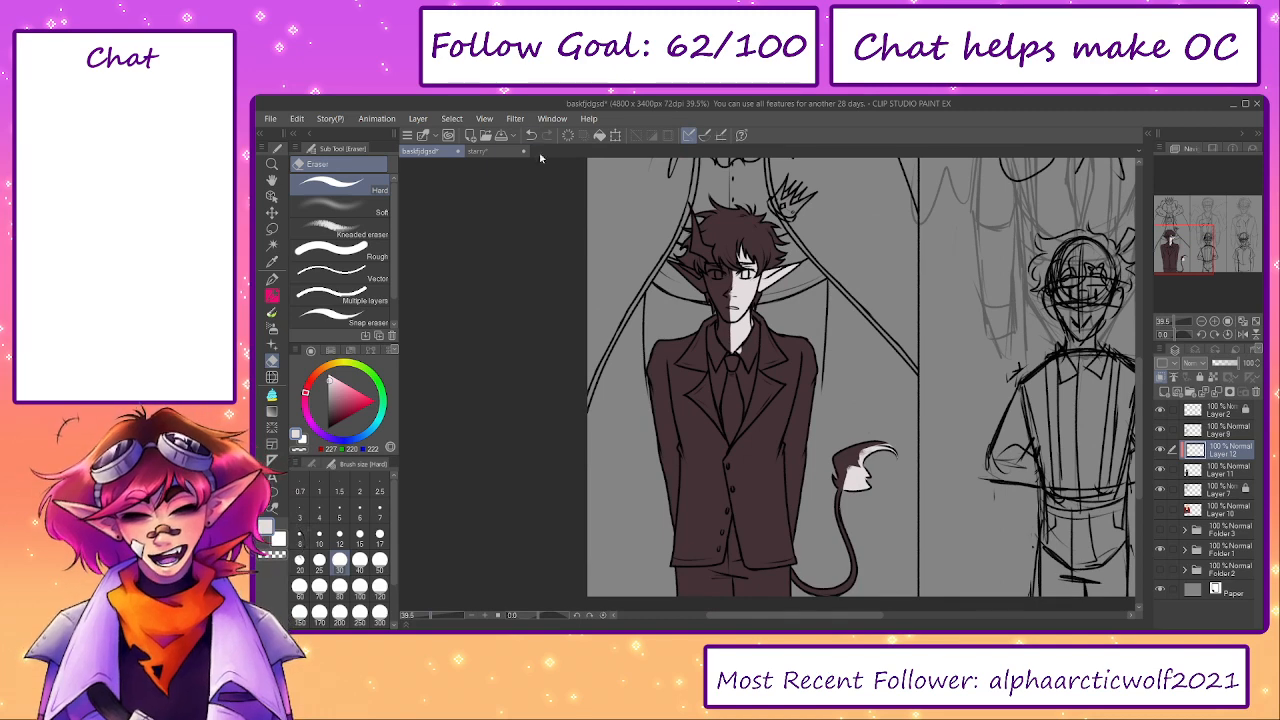
- Sample off-white (243, 243, 244) from the starry reference drawing and add a new layer clipped directly above Layer 11
click(482, 151)
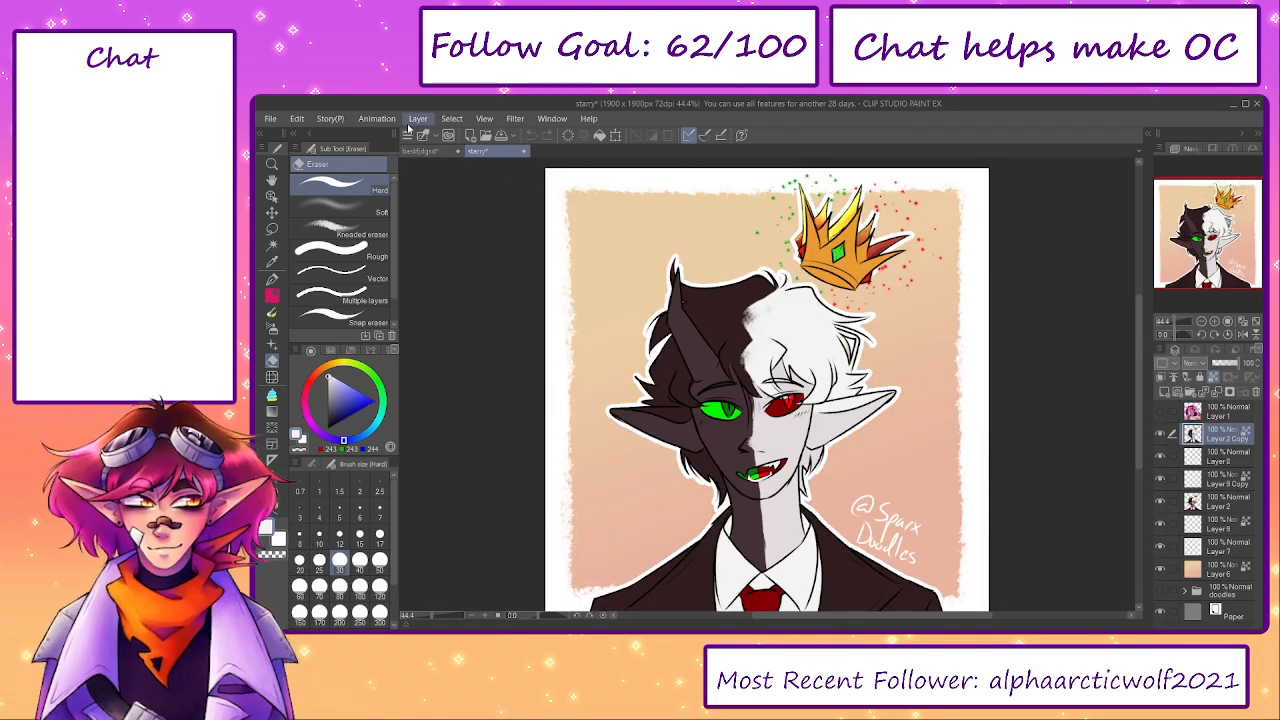
click(424, 151)
click(1200, 469)
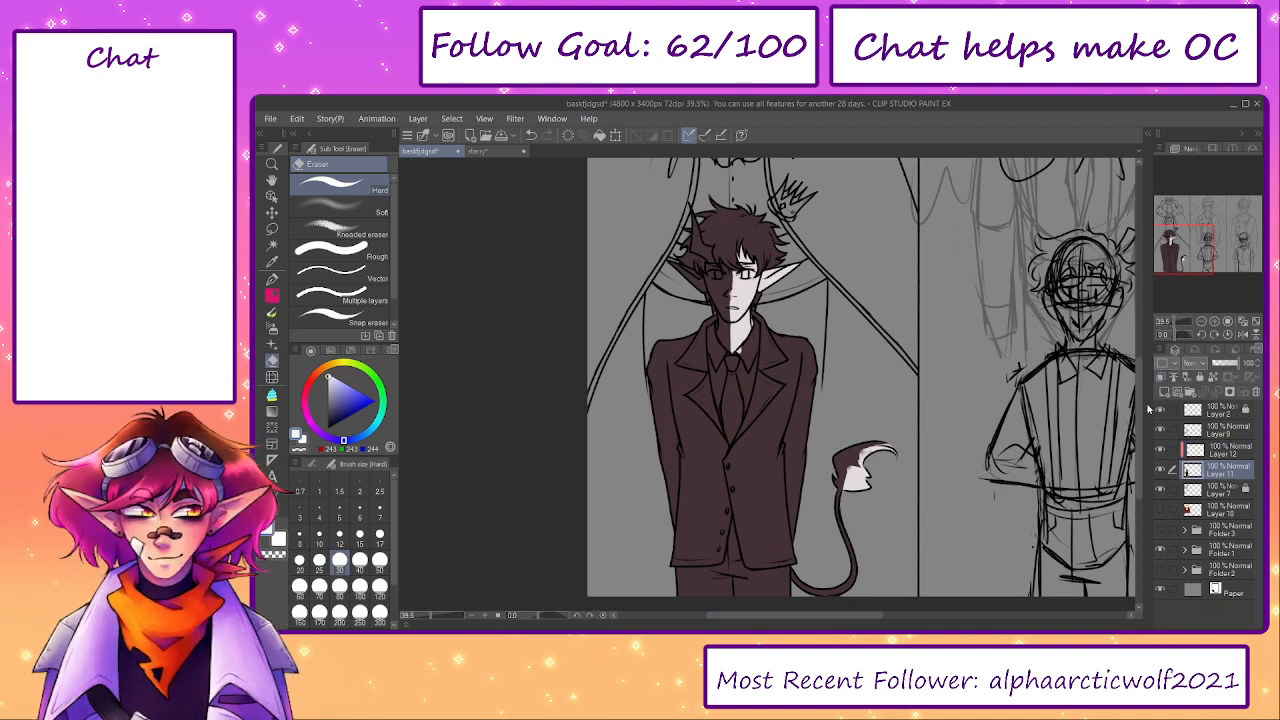
click(1163, 395)
- Paint the shirt collar and the shirt front beside the tie off-white with the G-pen
scroll(721, 349, up, 3)
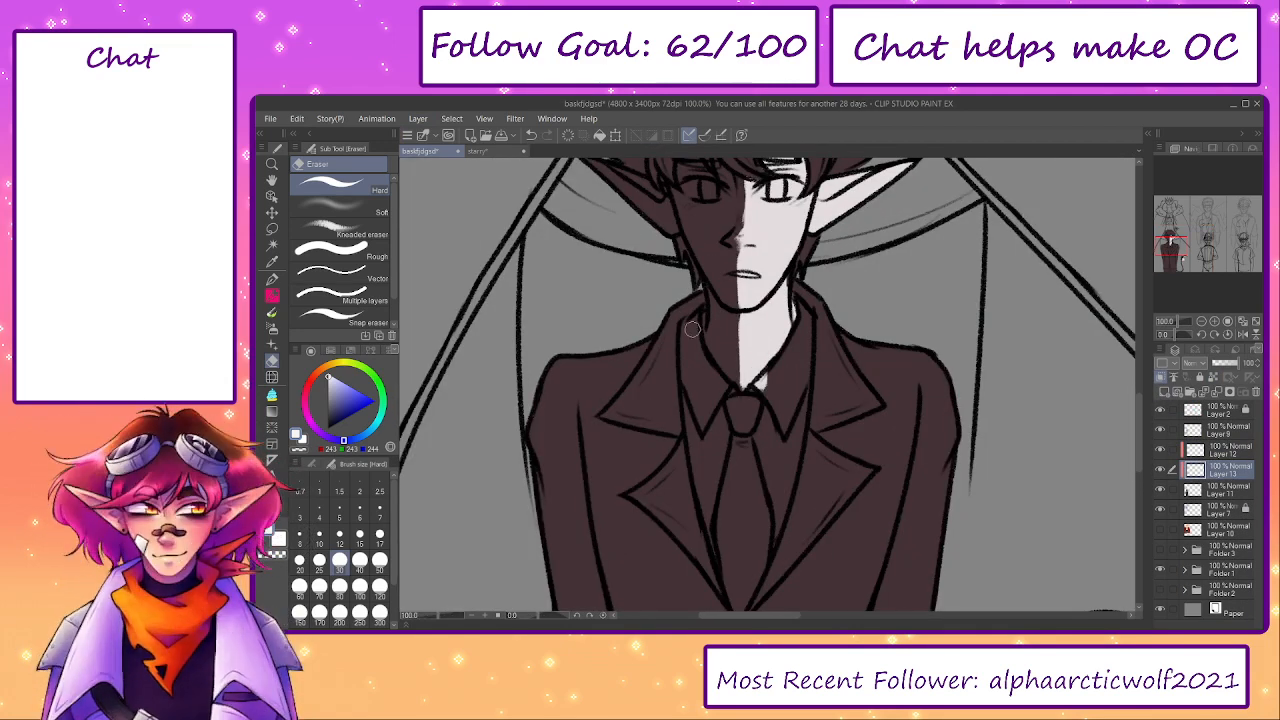
key(p)
mouse_move(692, 318)
mouse_down()
mouse_move(725, 550)
mouse_move(755, 545)
mouse_move(768, 525)
mouse_move(795, 375)
mouse_move(790, 440)
mouse_move(755, 405)
mouse_move(775, 380)
mouse_up()
- Erase the light grey skin colour that spills onto the shirt collar on Layer 12
click(1220, 490)
key(e)
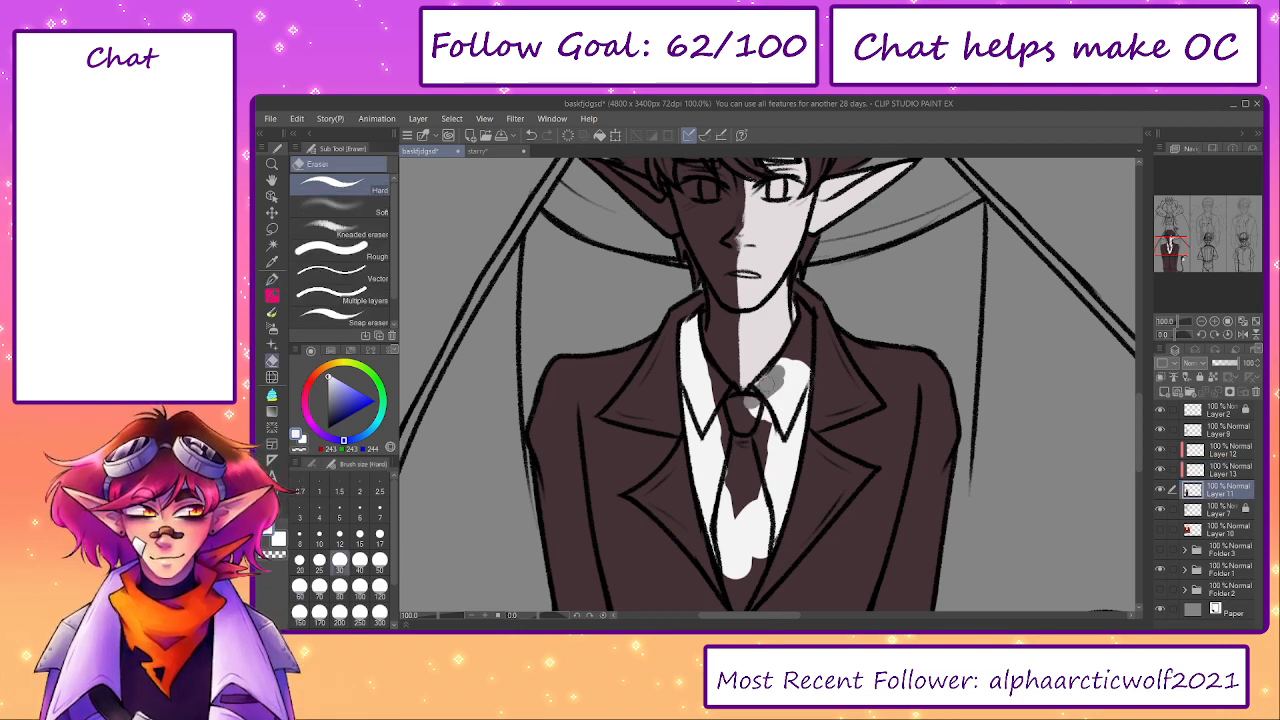
click(1222, 468)
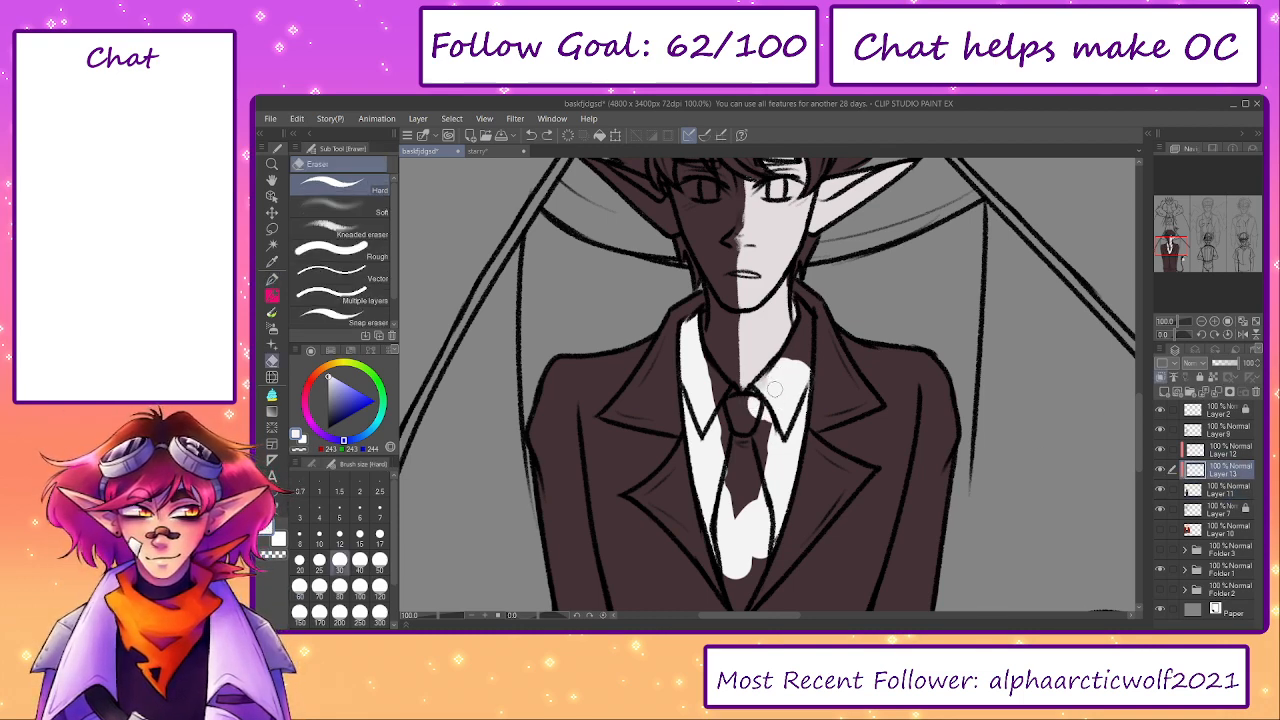
key(alt+bracketright)
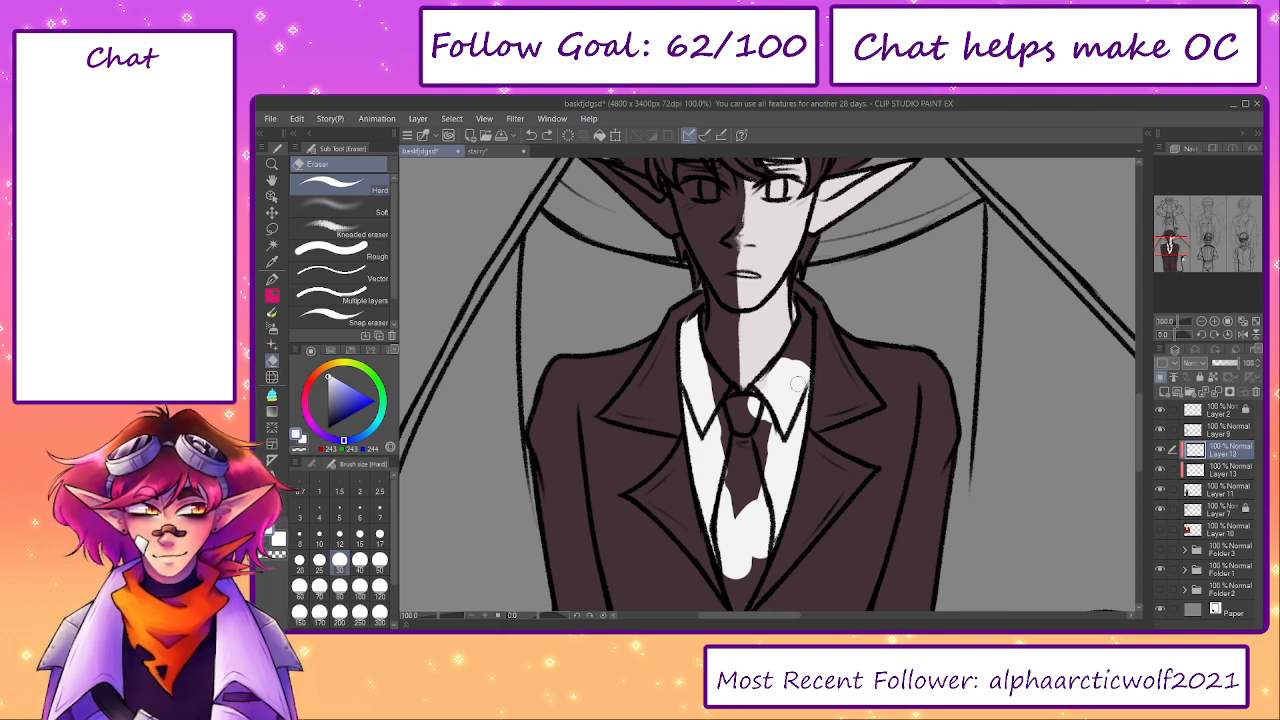
click(1180, 469)
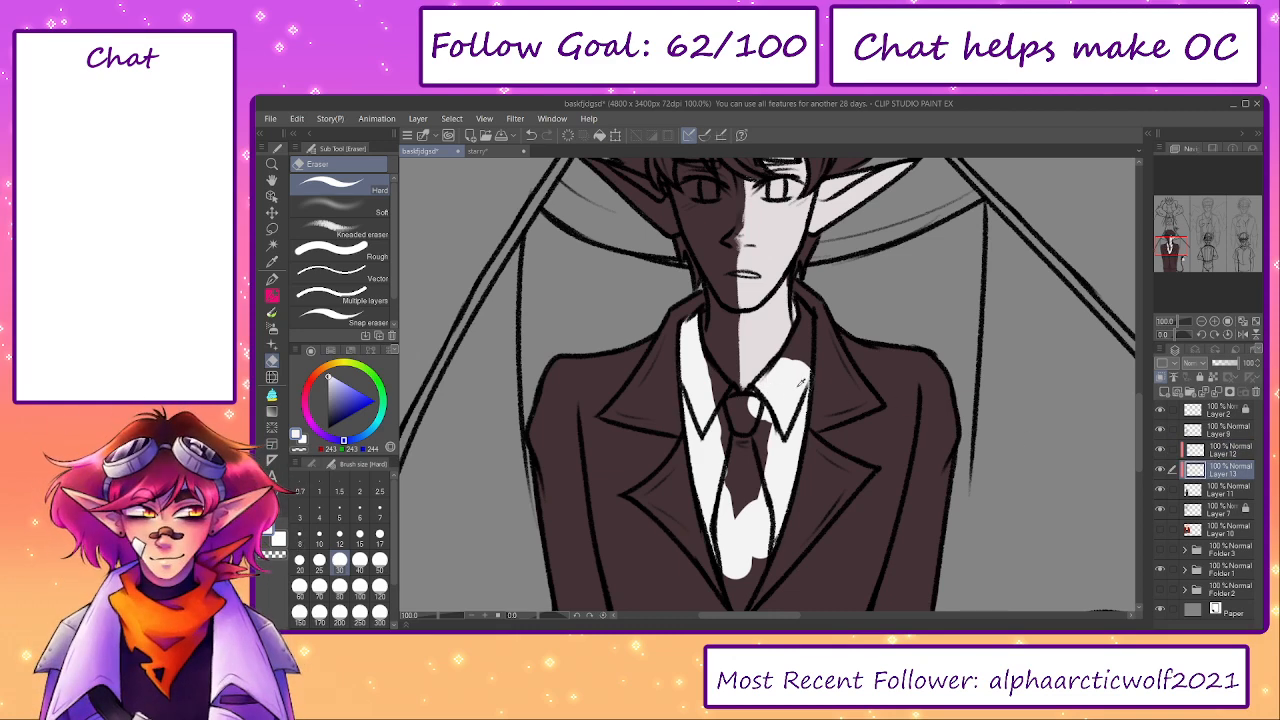
- Fill the remaining gaps in the collar, shirt front and tie area with off-white on Layer 13
key(p)
mouse_move(756, 414)
mouse_down()
mouse_move(707, 386)
mouse_move(723, 402)
mouse_up()
mouse_move(794, 361)
mouse_down()
mouse_move(789, 307)
mouse_move(797, 380)
mouse_move(755, 495)
mouse_move(730, 470)
mouse_move(737, 537)
mouse_move(727, 465)
mouse_move(748, 484)
mouse_up()
drag(715, 381, 697, 478)
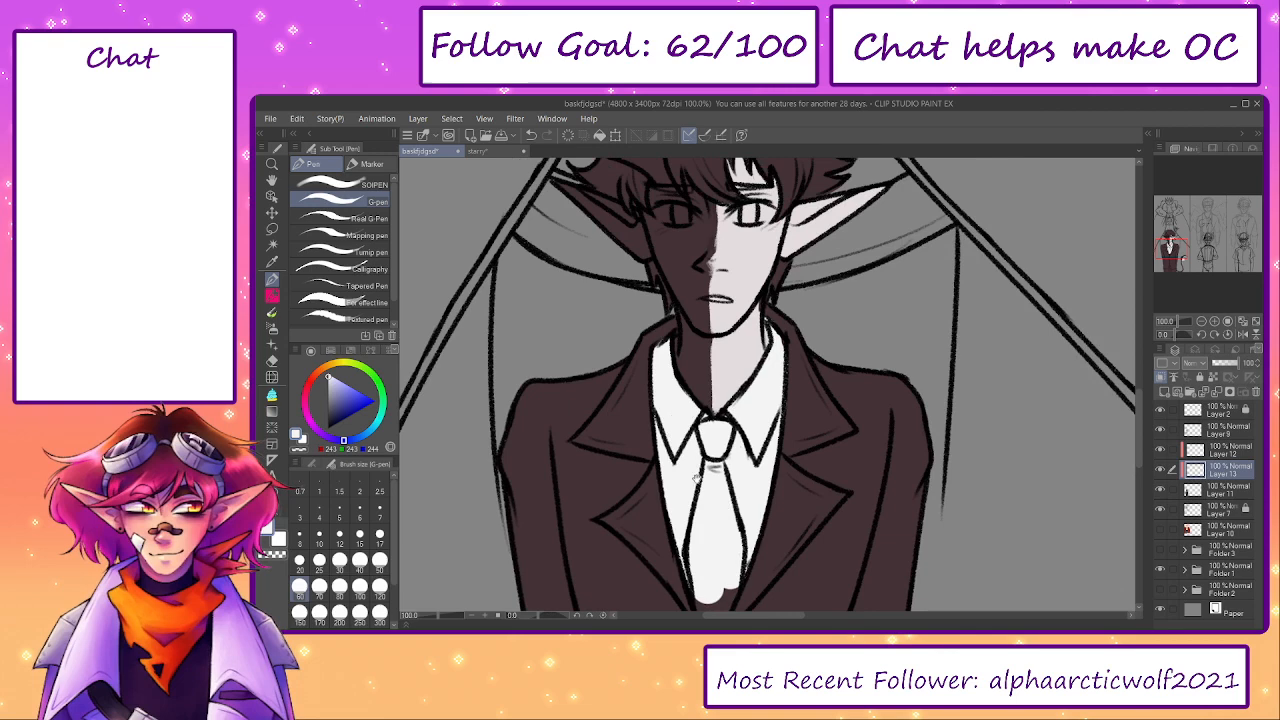
- Sample dark red (133, 0, 0) from the starry reference and fill the tie's knot and blade with the G-pen at size 25
click(478, 151)
click(420, 151)
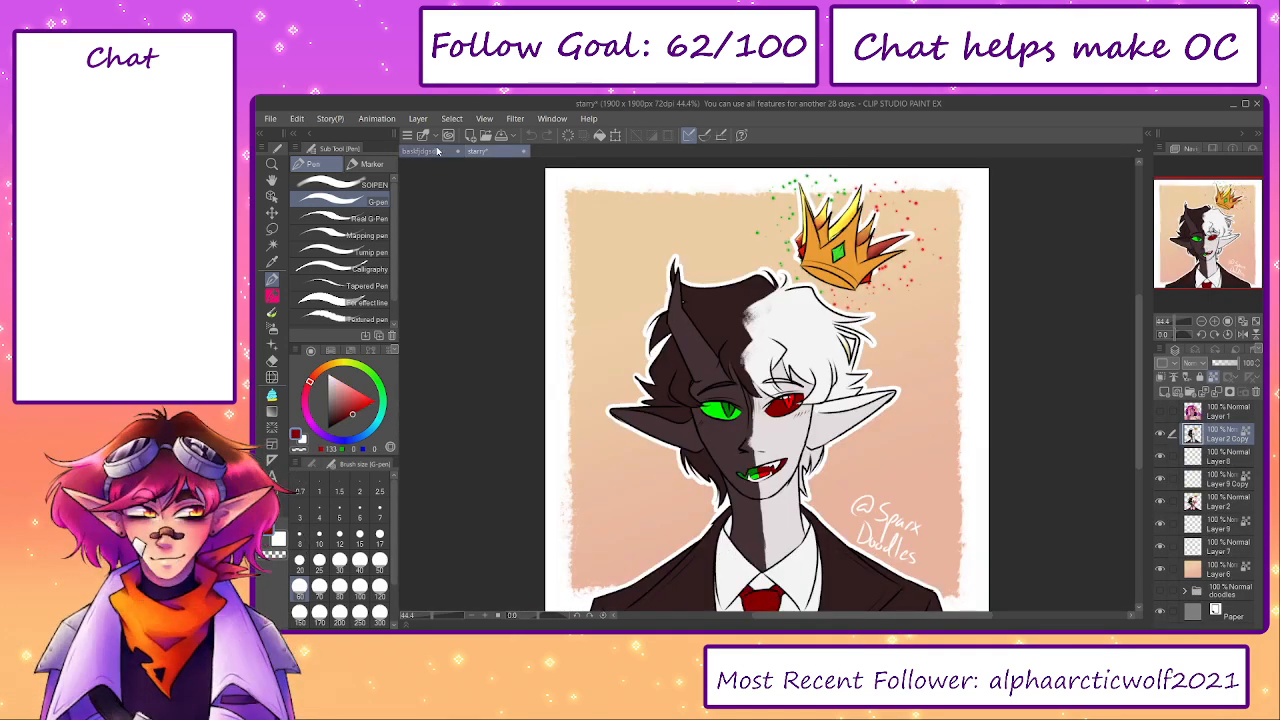
key([)
key([)
key([)
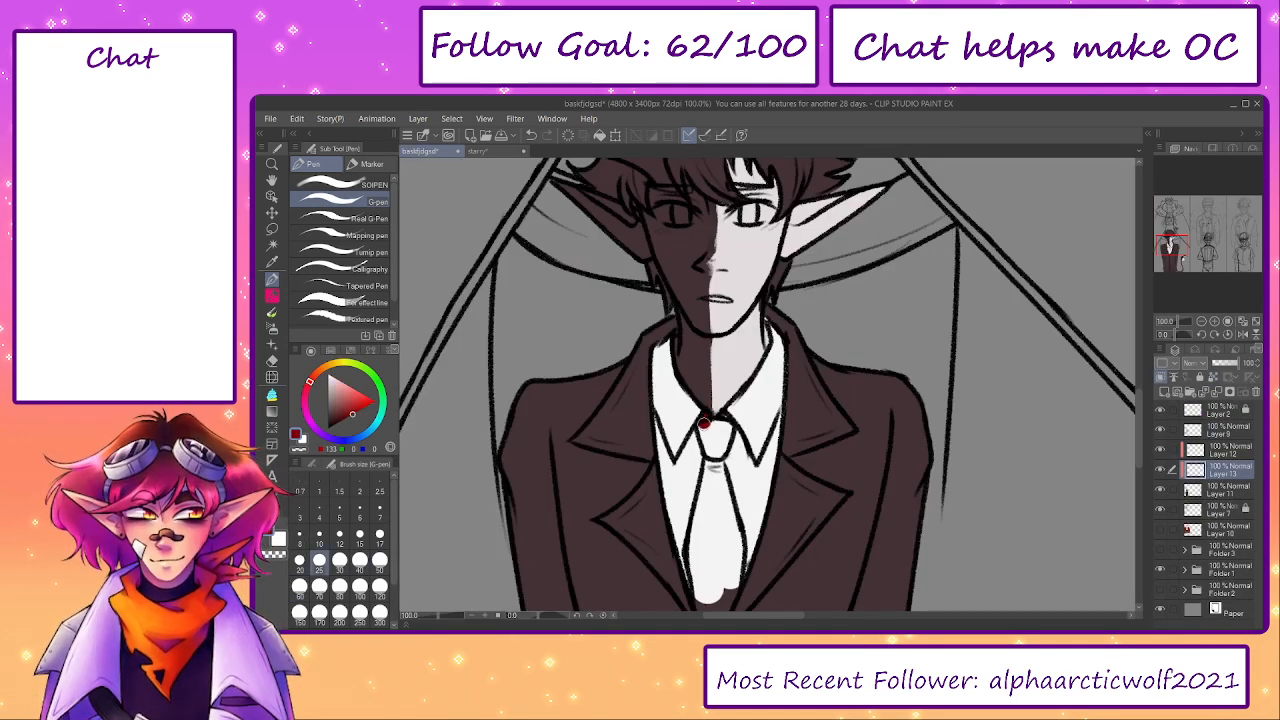
mouse_move(704, 424)
mouse_down()
mouse_move(710, 450)
mouse_move(724, 436)
mouse_move(706, 530)
mouse_up()
scroll(706, 520, down, 3)
mouse_move(705, 405)
mouse_down()
mouse_move(695, 486)
mouse_move(692, 461)
mouse_move(704, 556)
mouse_move(726, 477)
mouse_move(716, 393)
mouse_move(704, 500)
mouse_up()
- Clean up the tie's edge with the hard eraser and repaint the shirt beside it off-white with the G-pen
key(e)
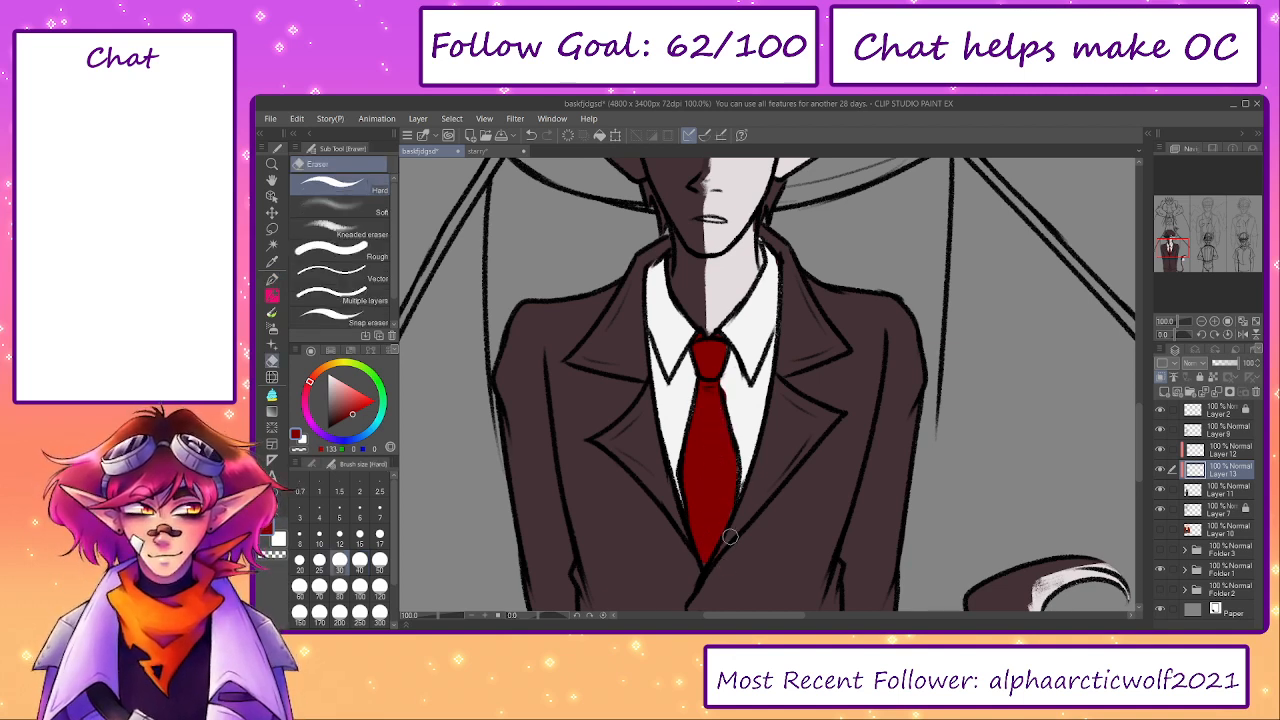
alt+click(741, 396)
key(p)
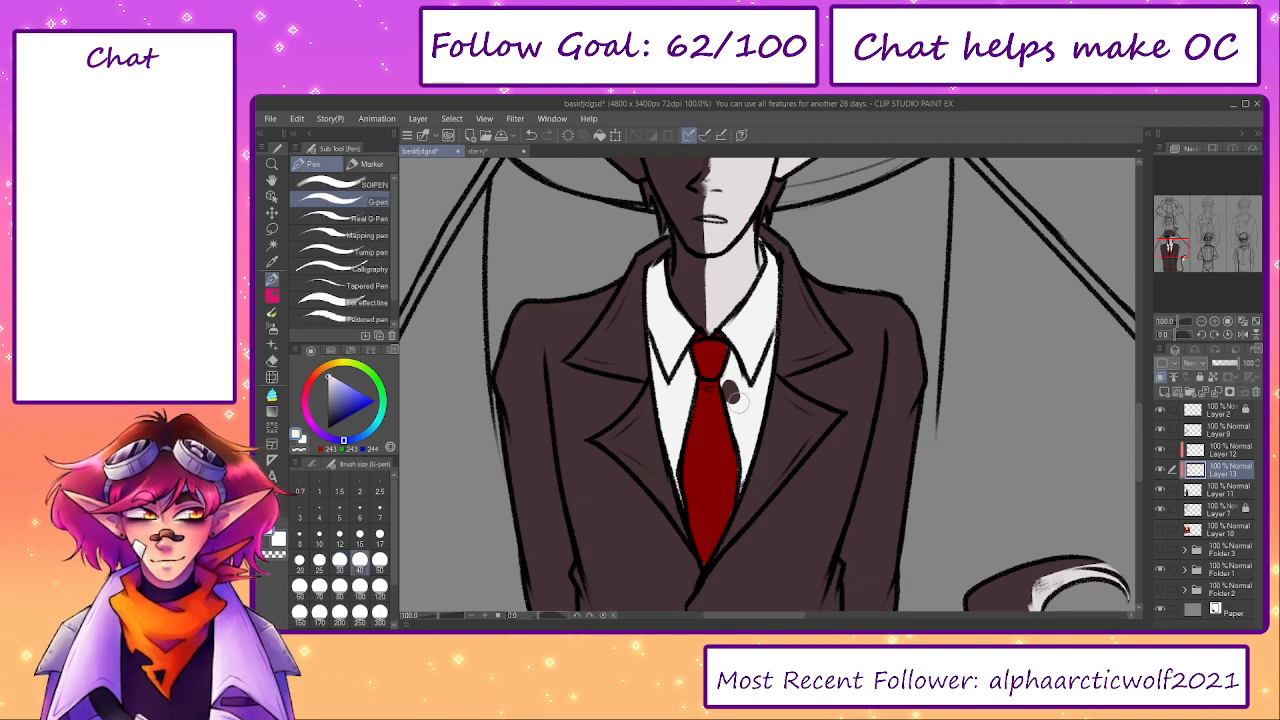
mouse_move(734, 390)
mouse_down()
mouse_move(813, 474)
mouse_move(752, 480)
mouse_move(805, 558)
mouse_up()
- Check the hair colours in the starry reference drawing and add another clipped layer directly above Layer 11
click(1208, 488)
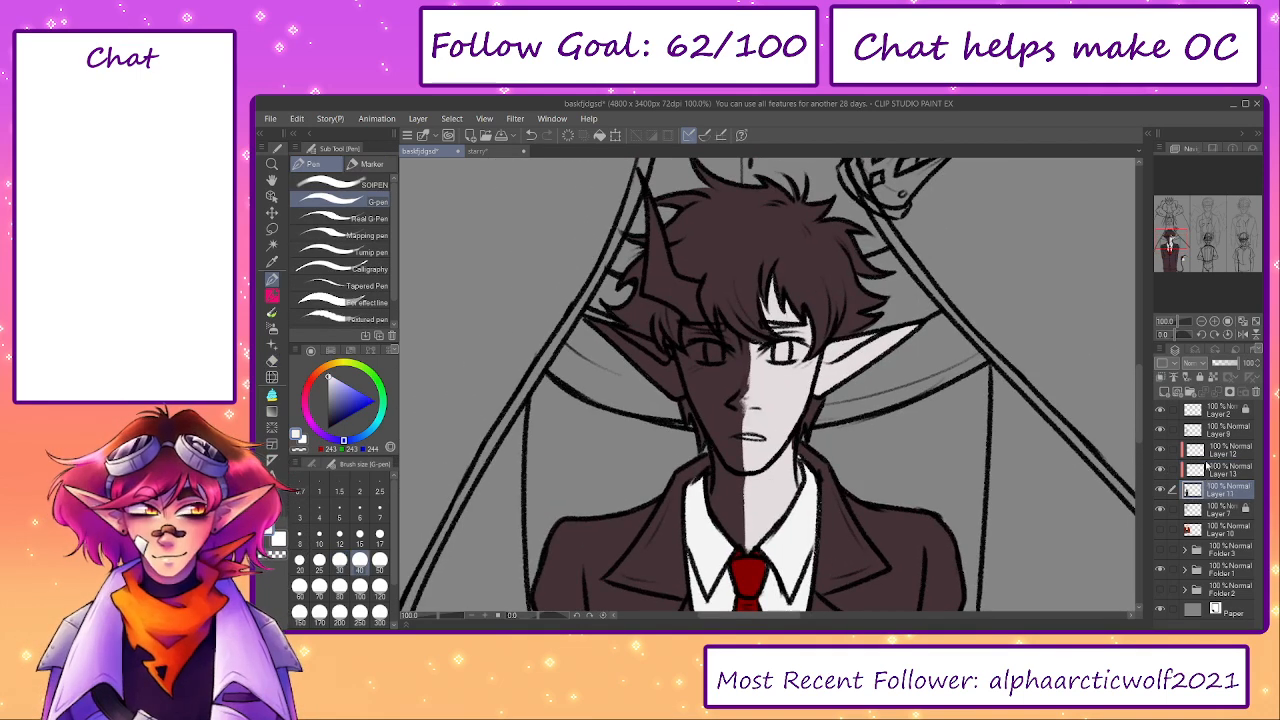
click(478, 151)
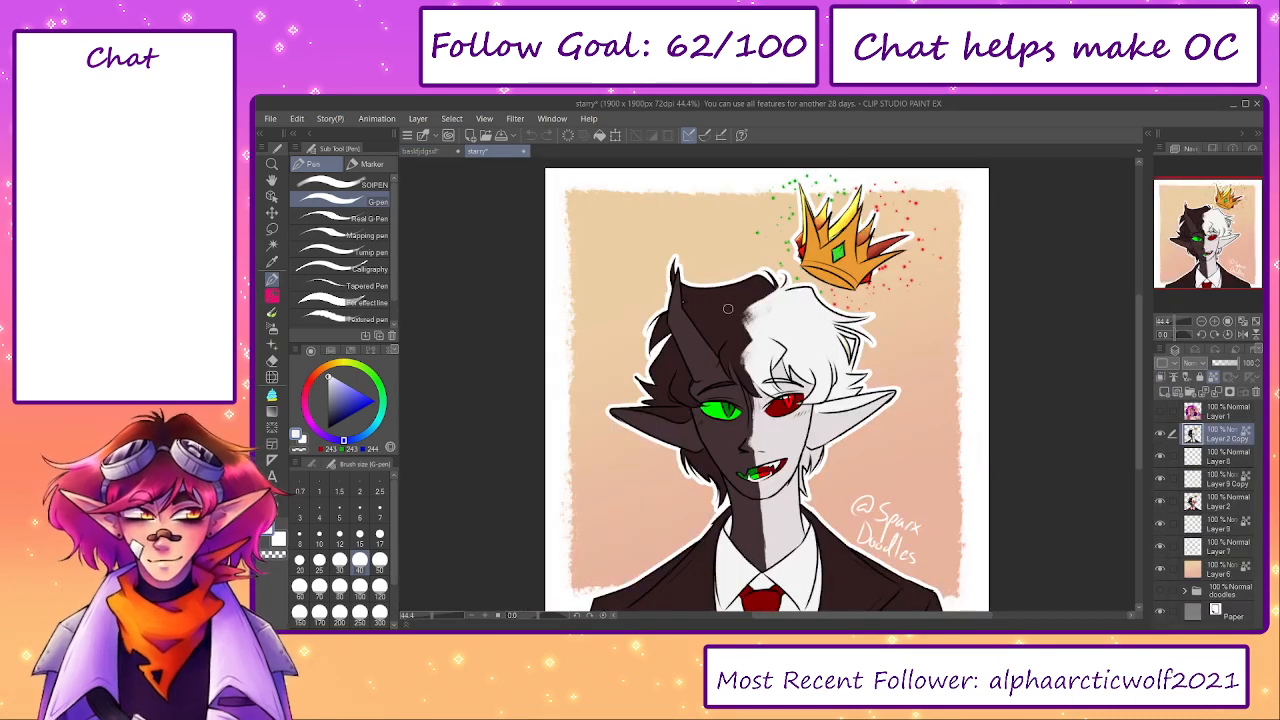
click(420, 151)
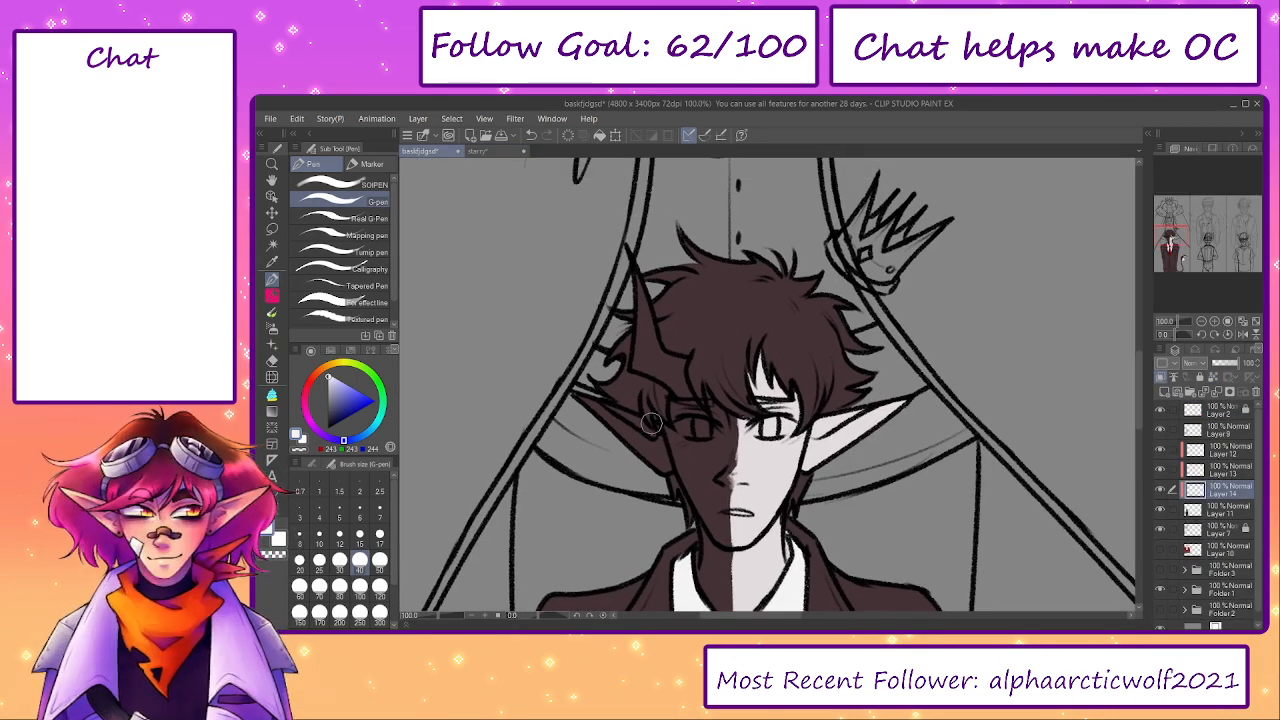
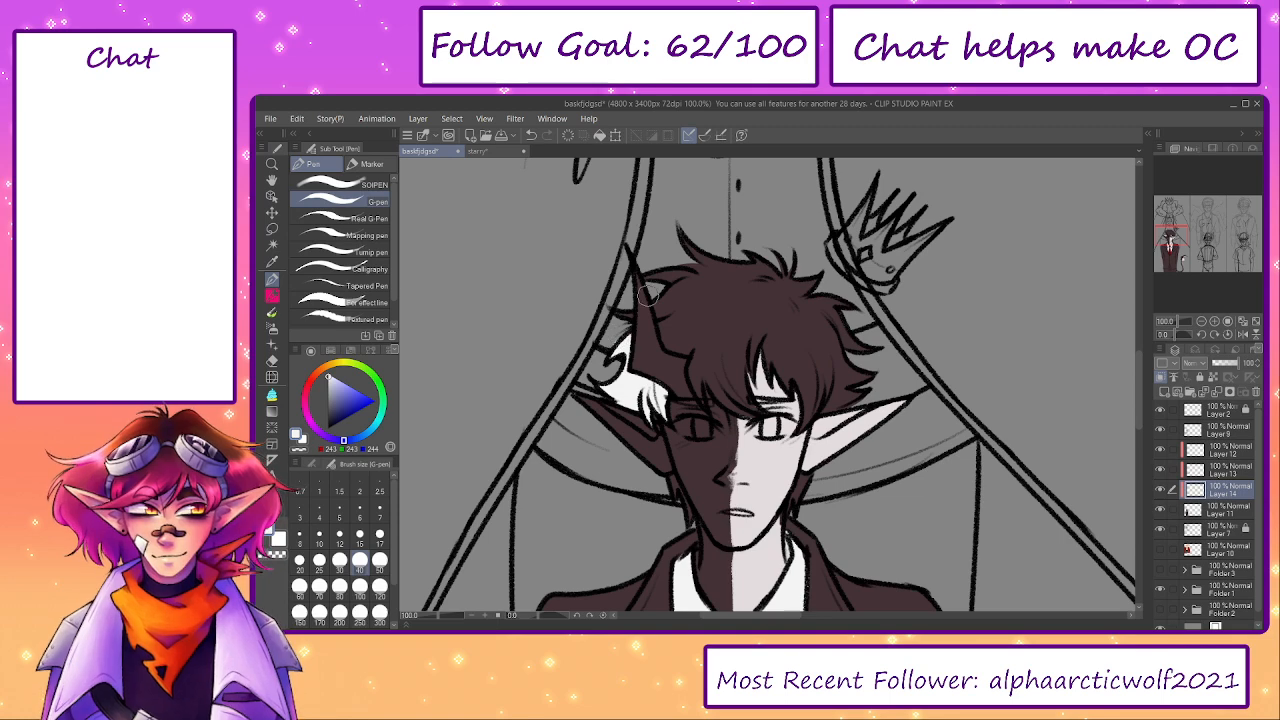
- Paint the crown and outer locks of the hair off-white (243, 243, 244) on Layer 14 with the G-pen
key(])
key(])
mouse_move(662, 274)
mouse_down()
mouse_move(676, 334)
mouse_move(696, 337)
mouse_move(690, 262)
mouse_move(820, 306)
mouse_move(861, 356)
mouse_move(848, 384)
mouse_move(829, 390)
mouse_move(800, 312)
mouse_move(798, 334)
mouse_up()
key(])
key(])
key([)
- Fill the remaining fringe and the hair strands beside the neck with the same off-white
key([)
key([)
key([)
key([)
key([)
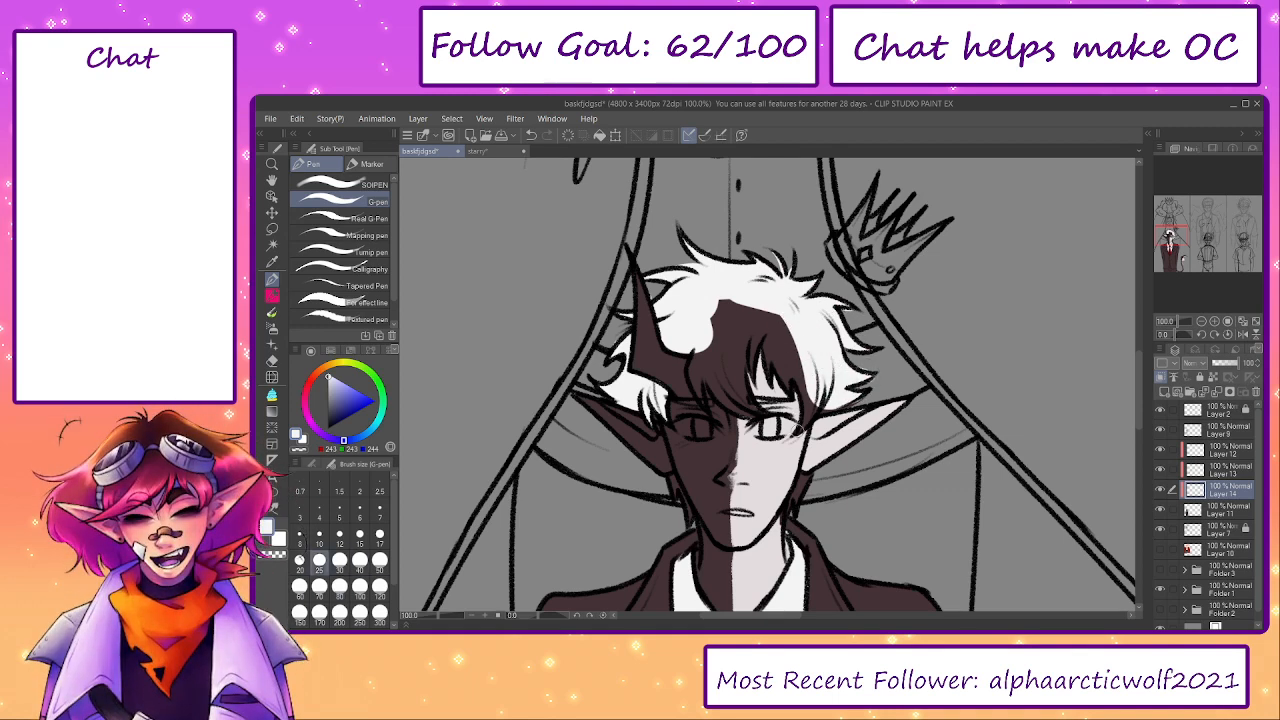
drag(800, 396, 766, 330)
key(])
key(])
key(])
mouse_move(805, 395)
mouse_down()
mouse_move(778, 320)
mouse_move(755, 302)
mouse_move(720, 302)
mouse_move(708, 347)
mouse_up()
key([)
key([)
key([)
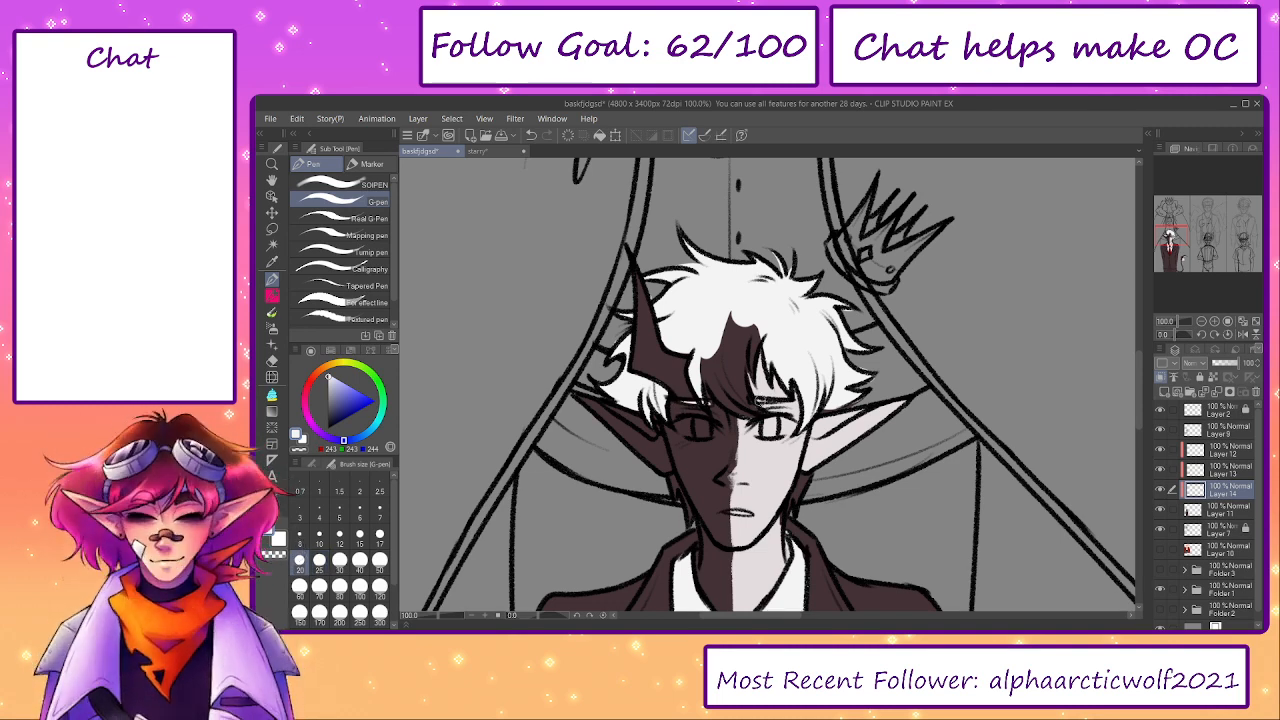
mouse_move(752, 372)
mouse_down()
mouse_move(713, 365)
mouse_move(725, 397)
mouse_move(701, 362)
mouse_move(722, 383)
mouse_move(704, 399)
mouse_move(725, 375)
mouse_move(760, 414)
mouse_move(727, 378)
mouse_up()
key(])
key(])
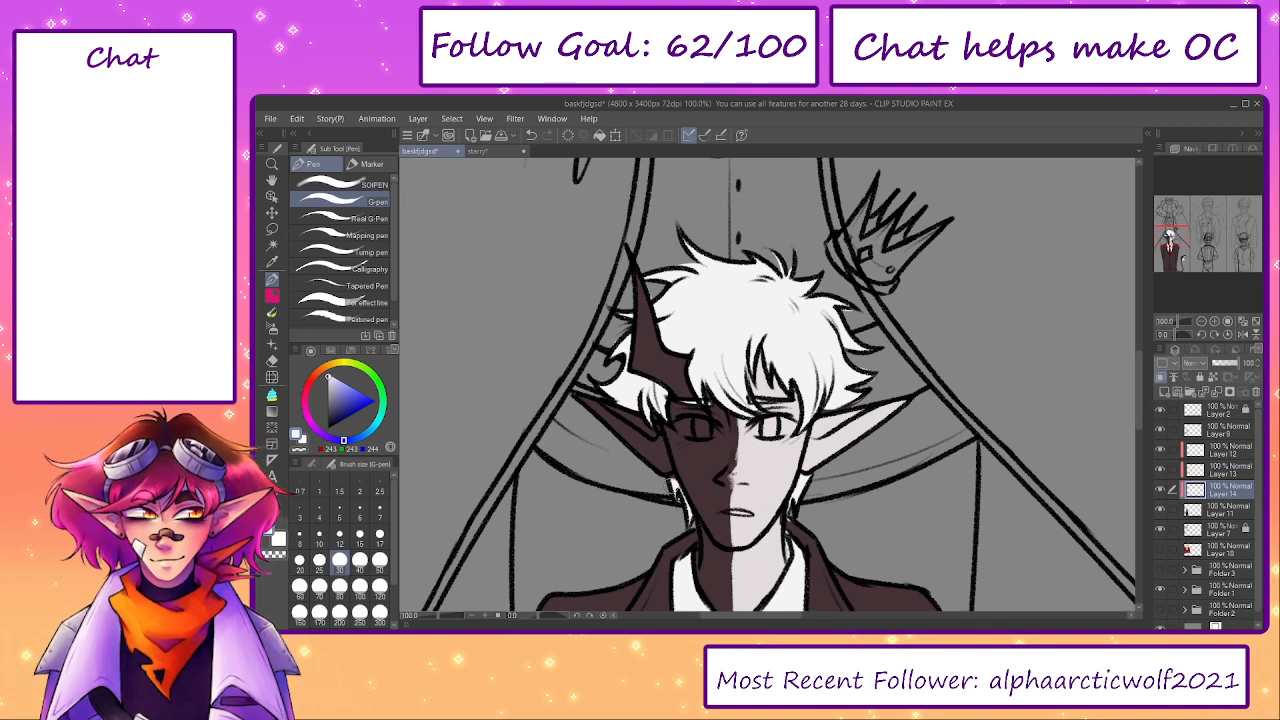
drag(924, 493, 965, 463)
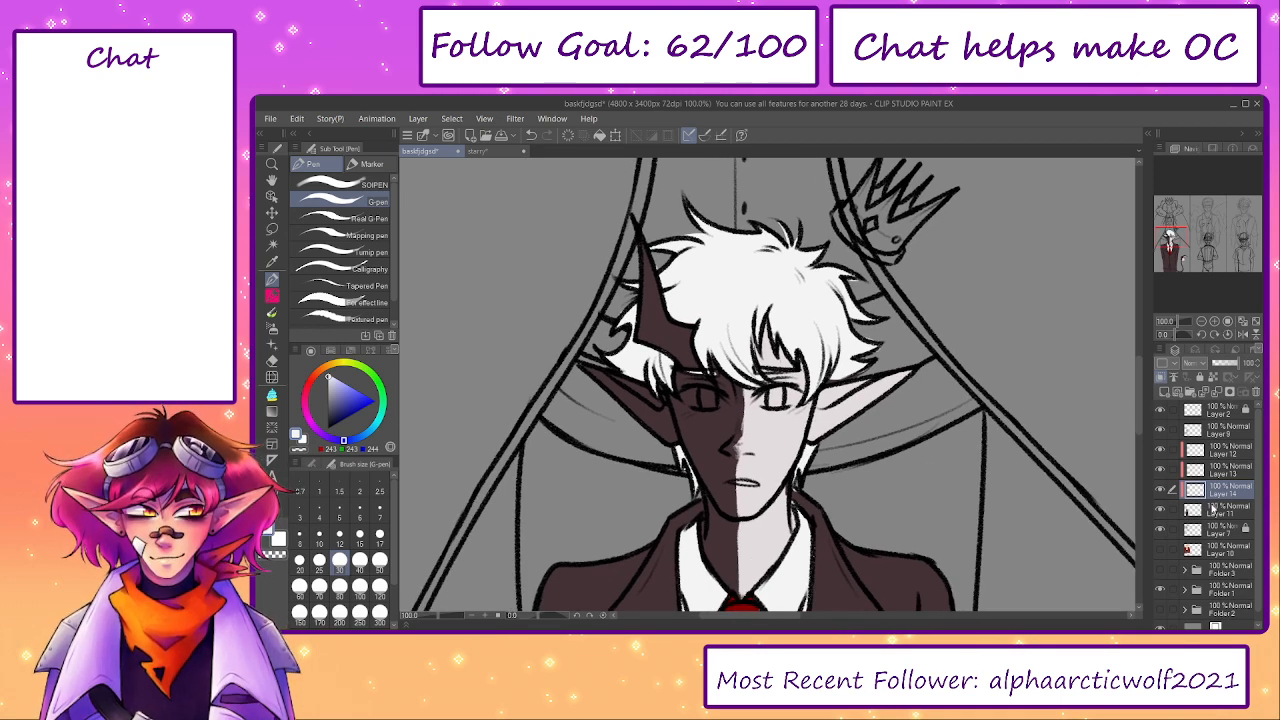
- Lock Layer 14's transparent pixels and sample the dark hair brown (50, 29, 31) from the starry reference
click(1222, 452)
alt+click(775, 518)
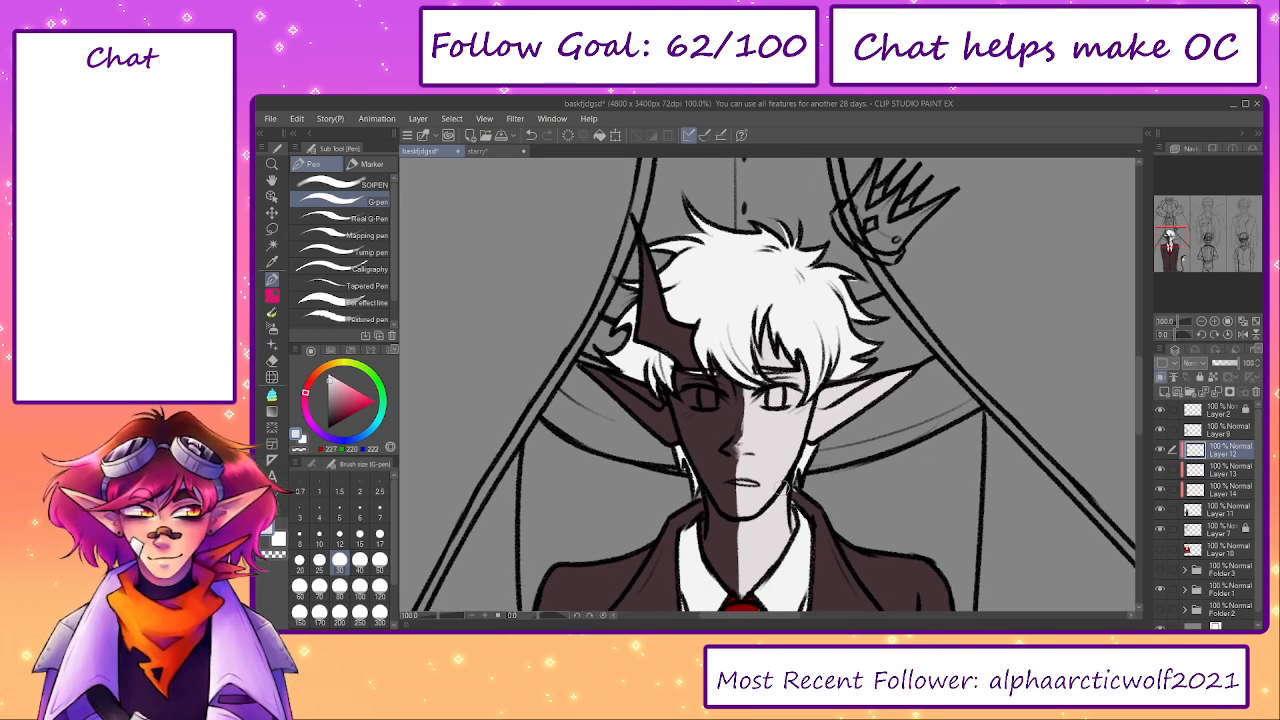
click(1204, 487)
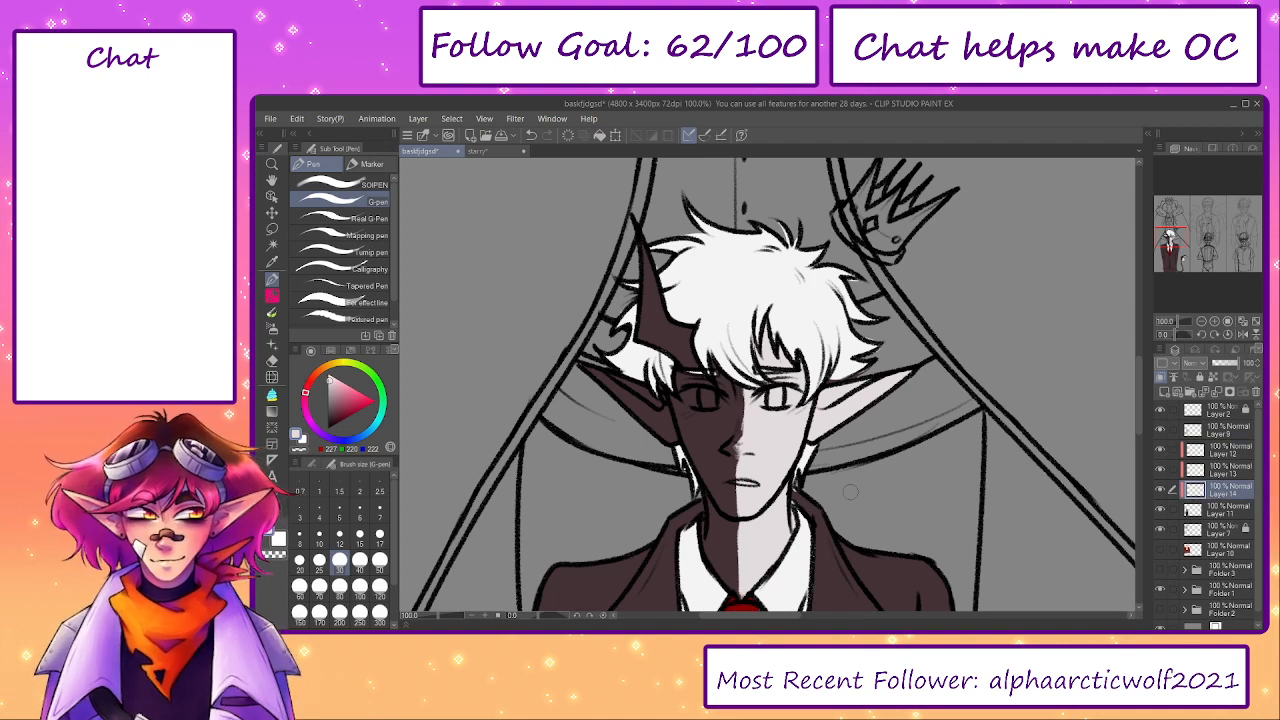
key(e)
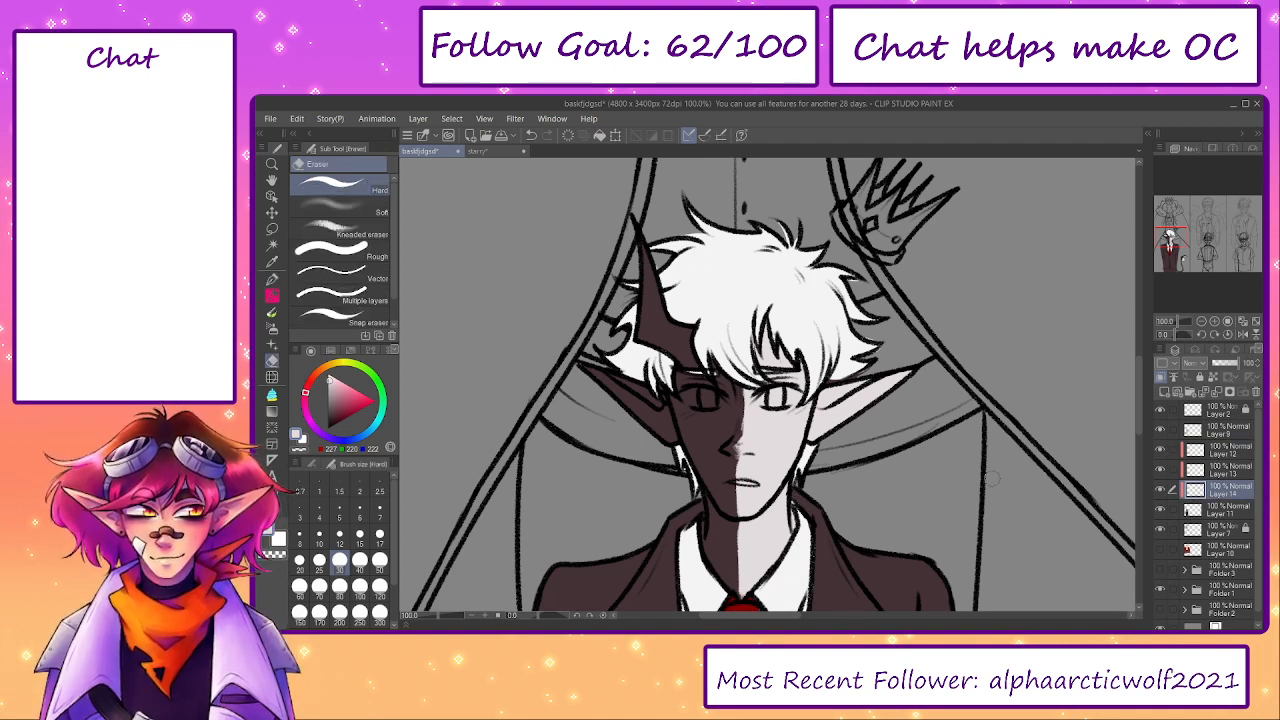
click(478, 151)
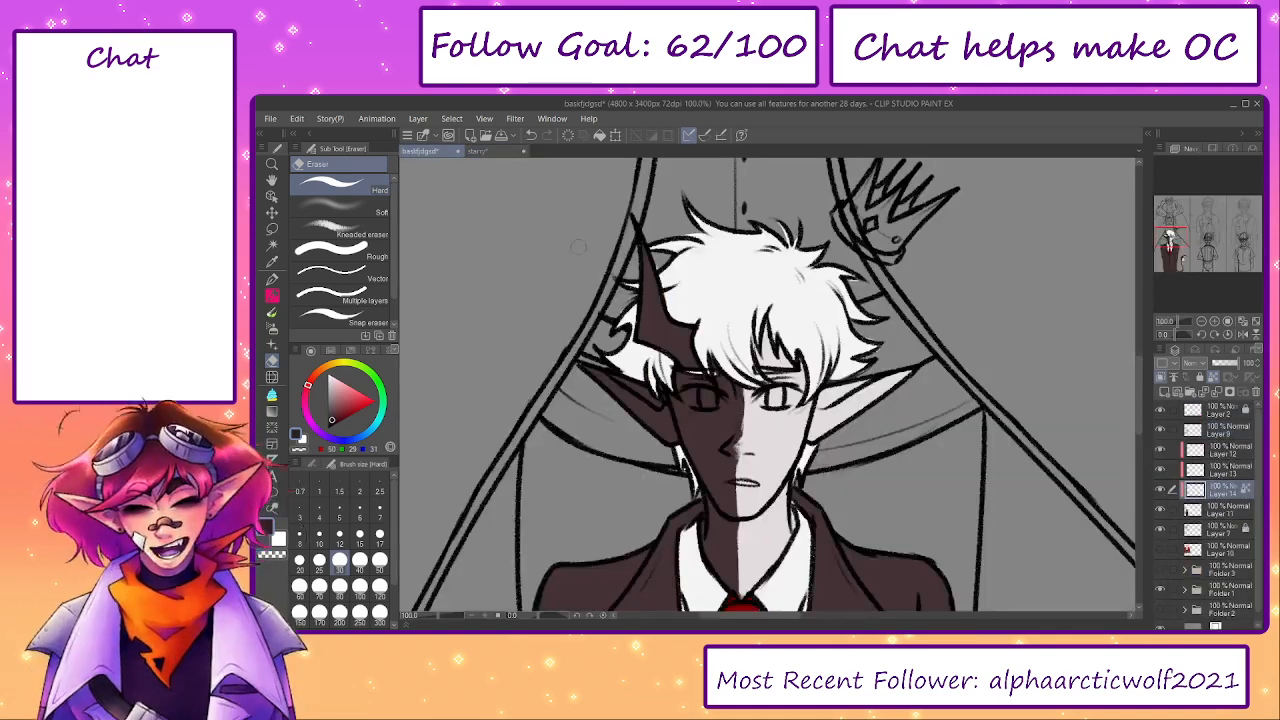
click(420, 151)
- Recolour the horned half of the hair dark brown, using the Opaque brush along the parting and the G-pen for the rest
key(b)
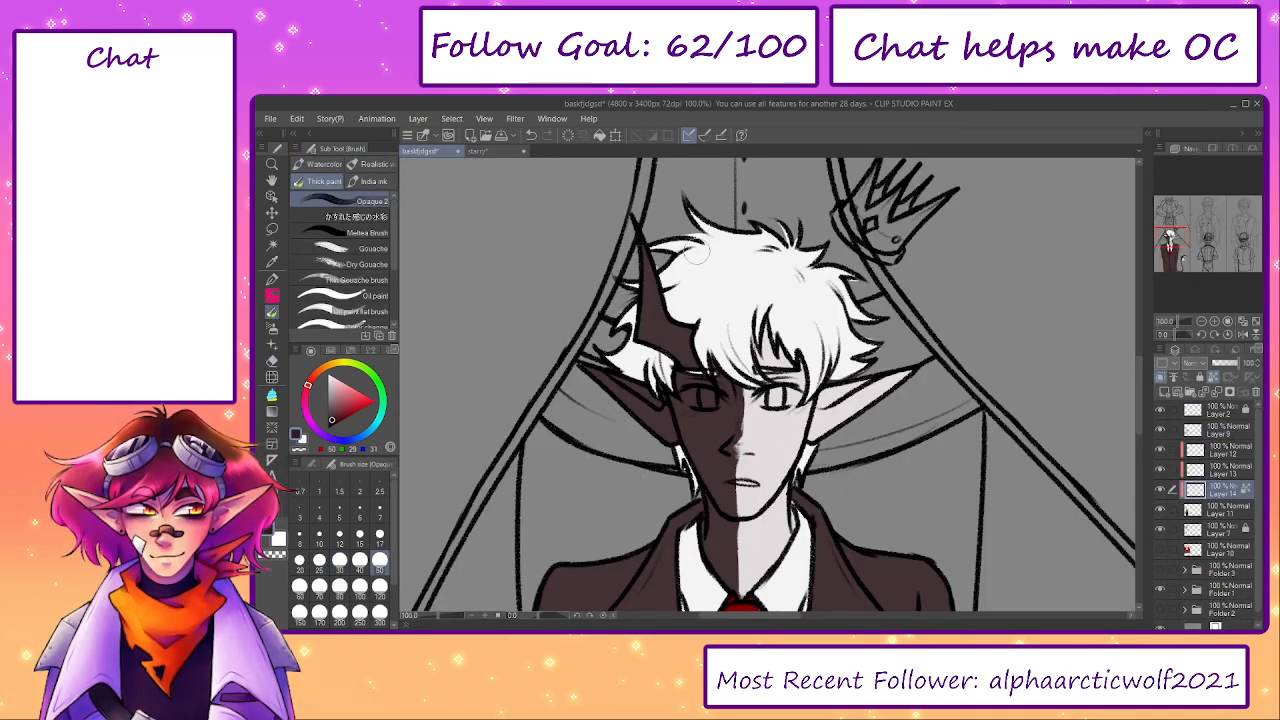
mouse_move(785, 232)
mouse_down()
mouse_move(689, 285)
mouse_move(719, 301)
mouse_move(708, 355)
mouse_move(745, 385)
mouse_up()
key(p)
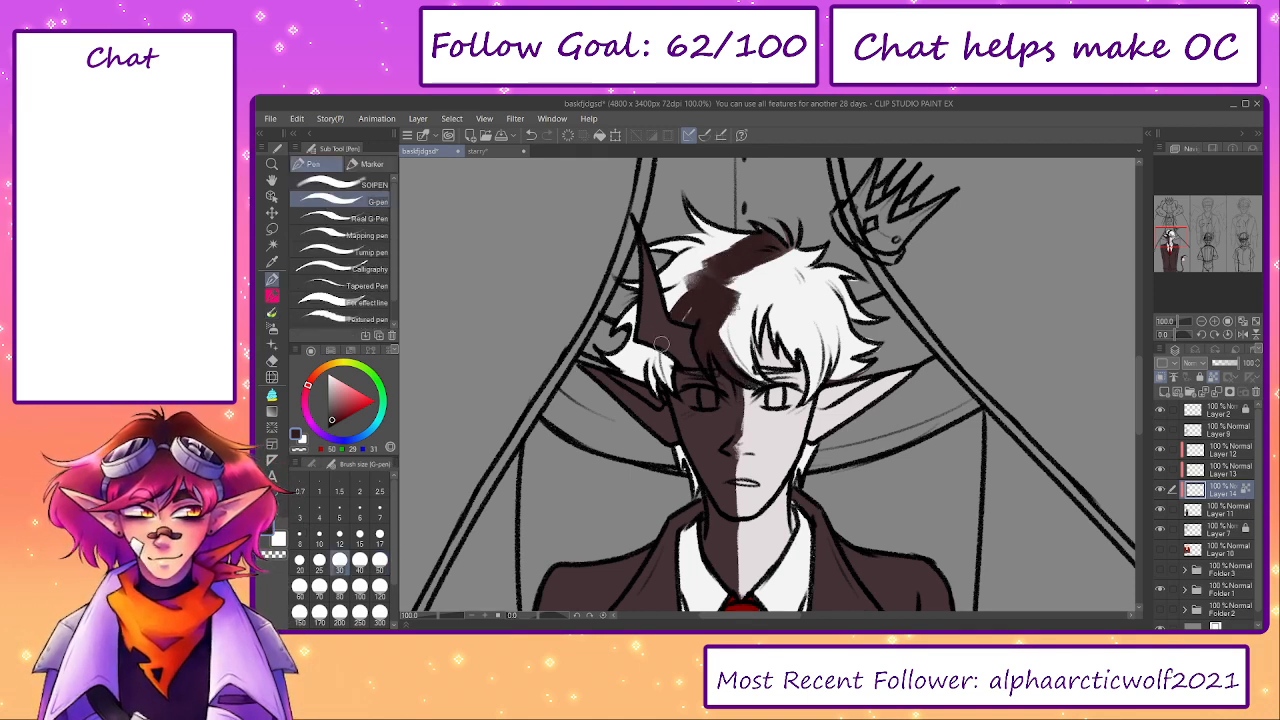
key(bracketright)
key(bracketright)
mouse_move(686, 314)
mouse_down()
mouse_move(672, 300)
mouse_move(630, 330)
mouse_move(685, 262)
mouse_move(726, 240)
mouse_move(688, 276)
mouse_move(713, 210)
mouse_up()
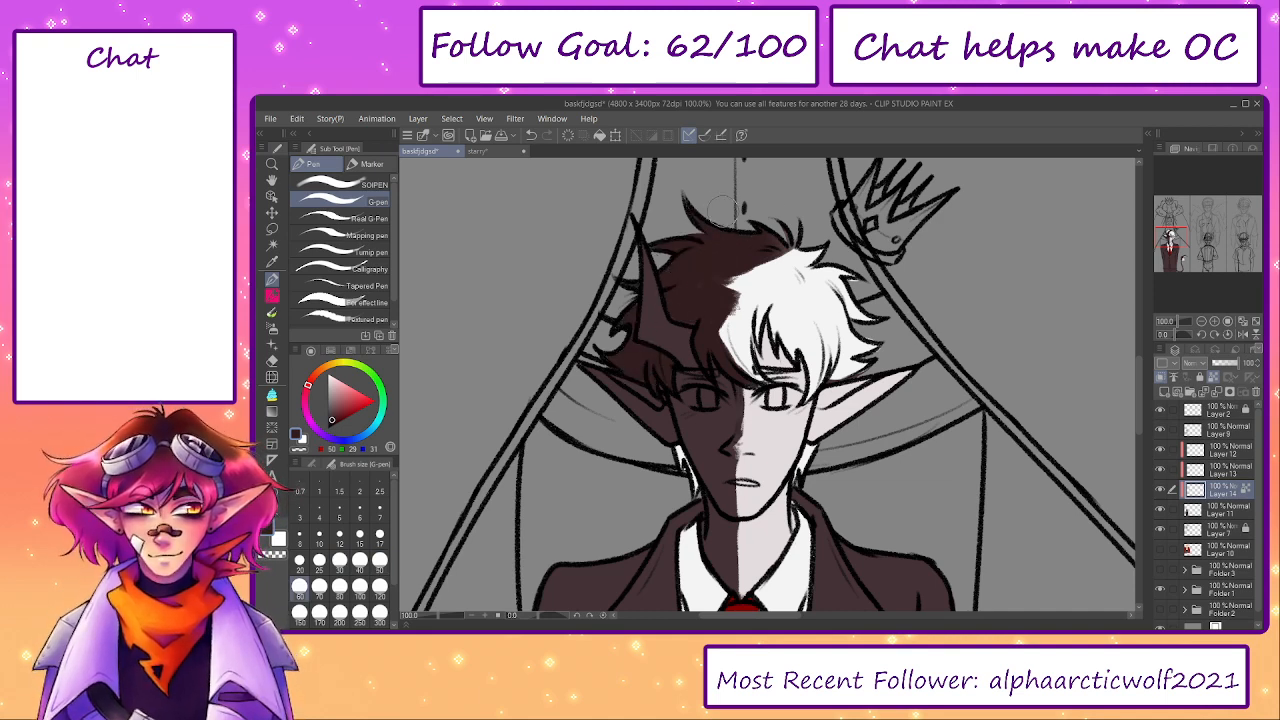
- Sample the off-white hair colour and refine the top of the parting and its small tuft with the Opaque brush
drag(791, 328, 808, 386)
alt+click(808, 341)
key(b)
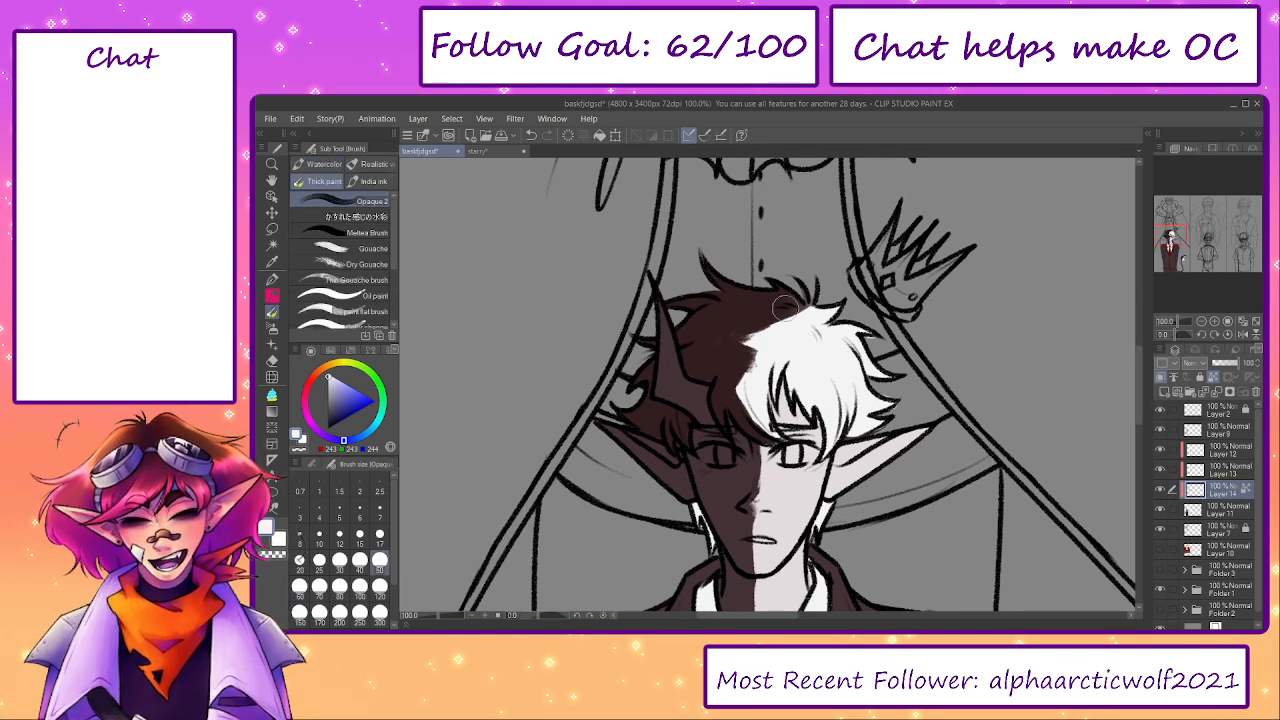
mouse_move(816, 320)
mouse_down()
mouse_move(772, 318)
mouse_move(792, 322)
mouse_up()
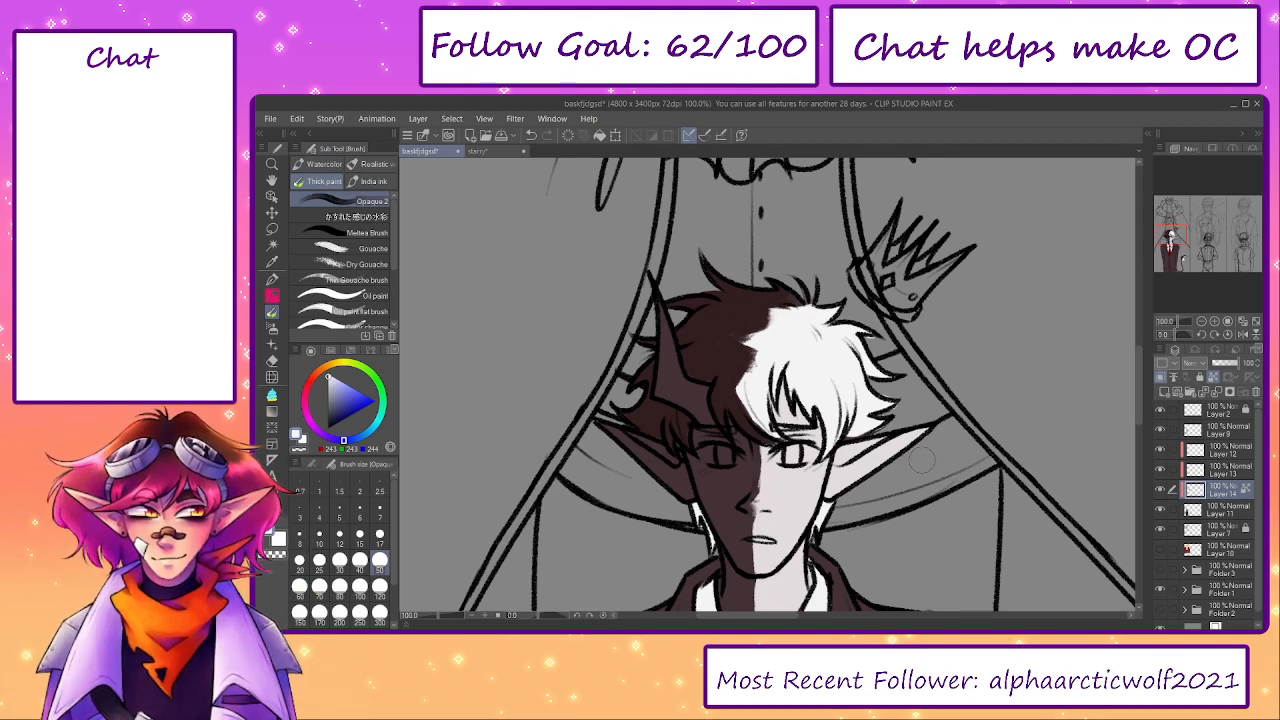
mouse_move(814, 313)
mouse_down()
mouse_move(824, 320)
mouse_move(823, 304)
mouse_up()
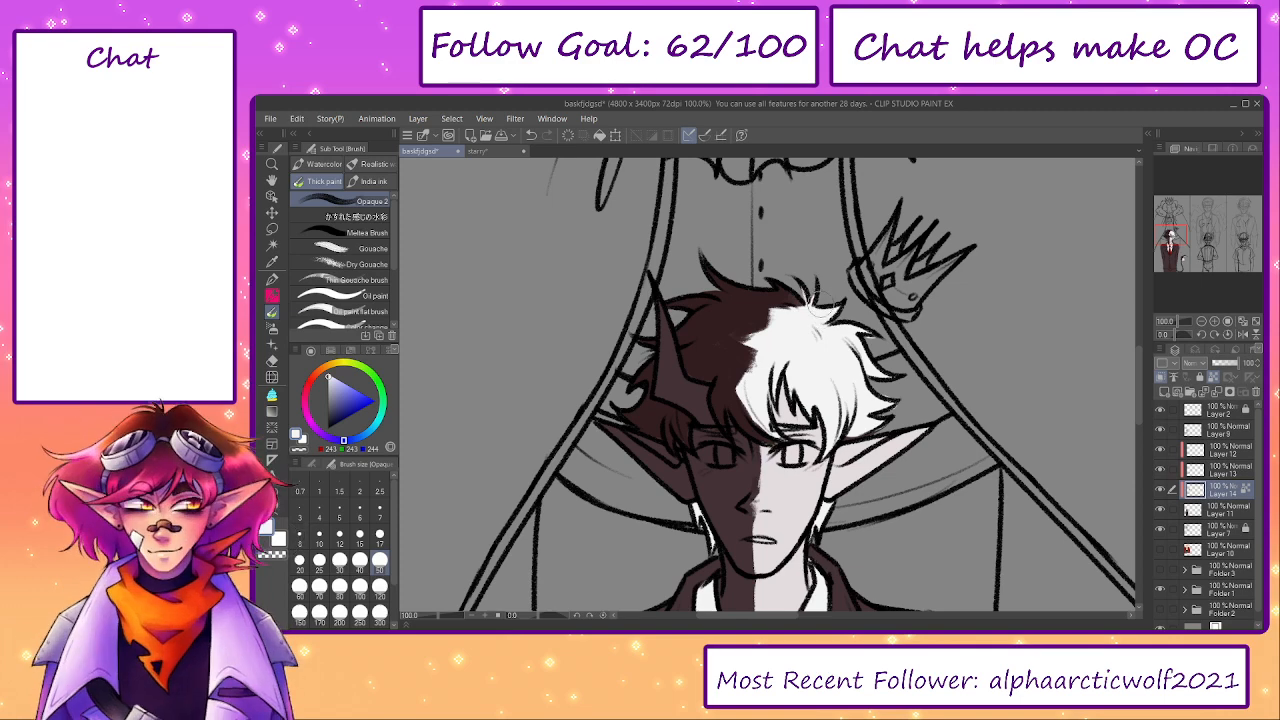
drag(772, 352, 745, 383)
key(ctrl+z)
scroll(800, 395, down, 3)
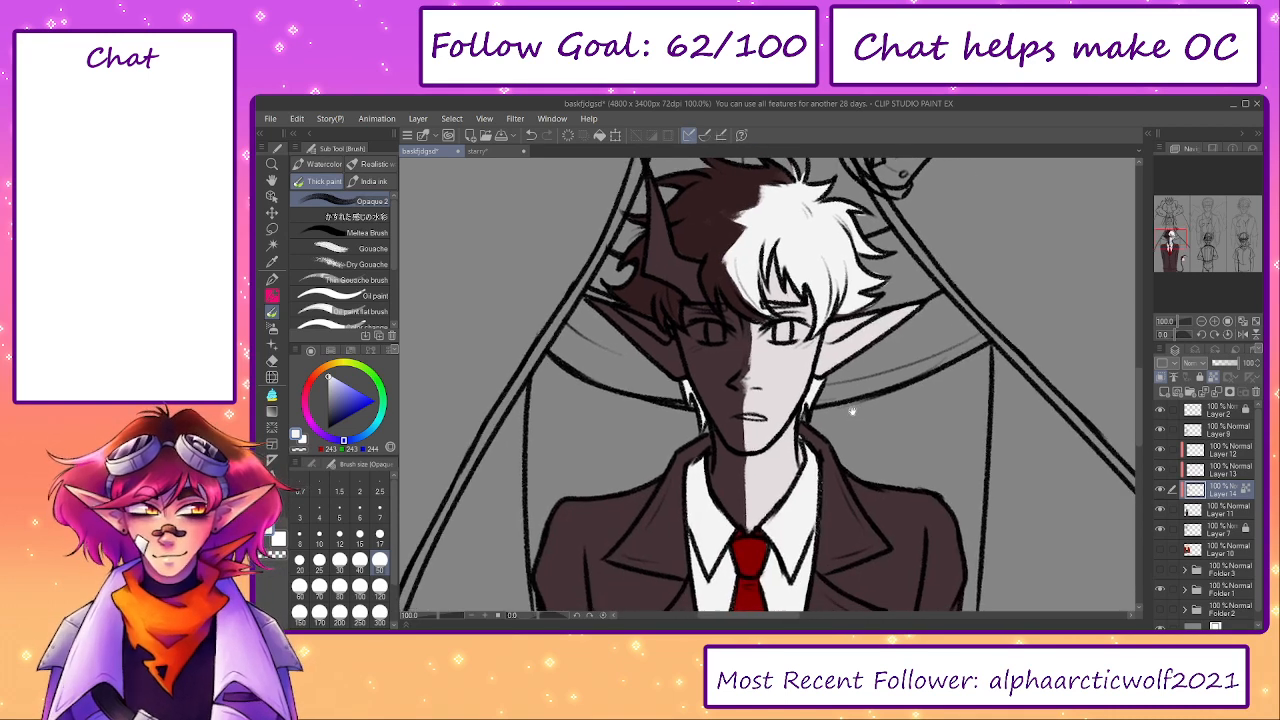
scroll(847, 408, up, 2)
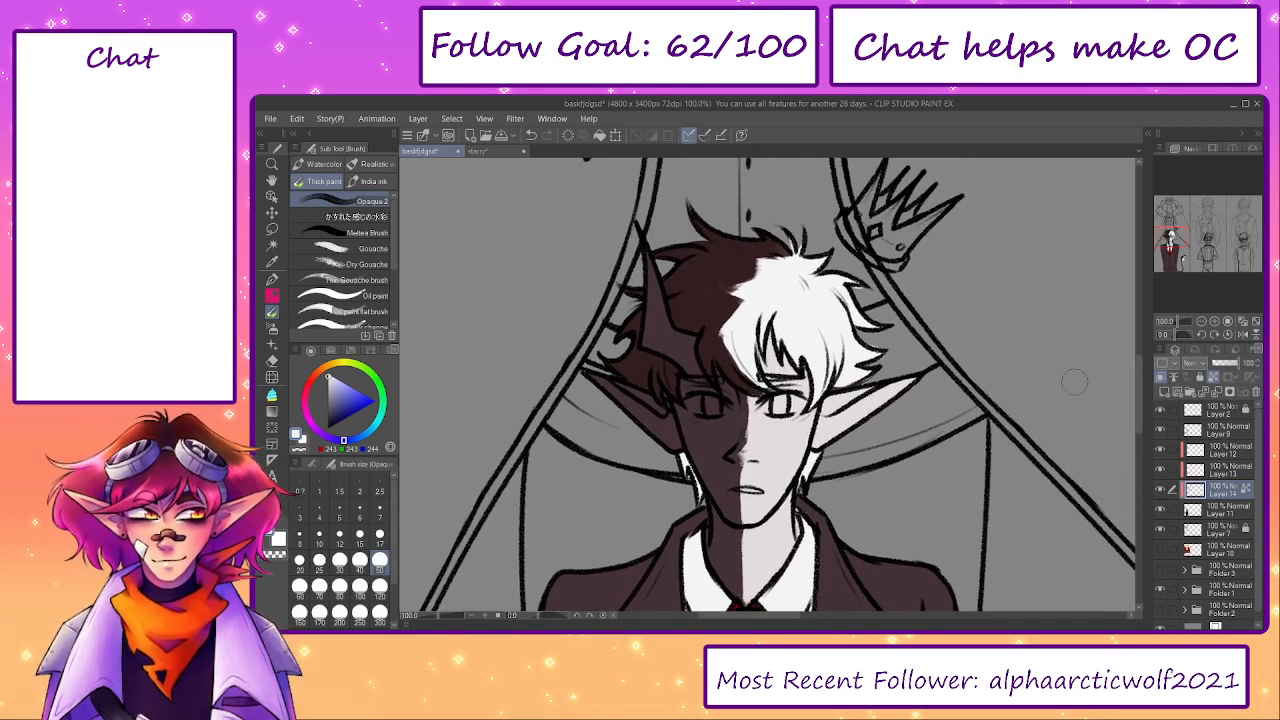
- Add a clipped layer directly above Layer 11 and sample the dark brown (50, 29, 31) from the hair
key(e)
click(1210, 511)
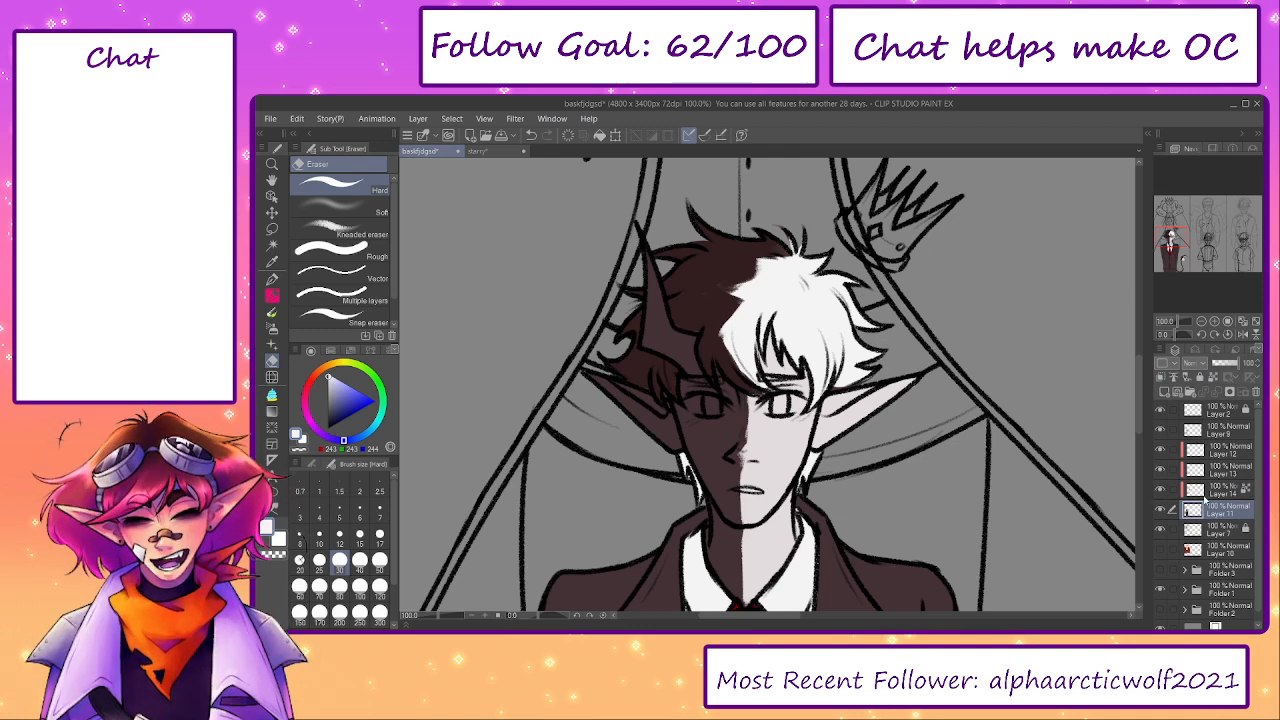
click(1164, 394)
alt+click(695, 273)
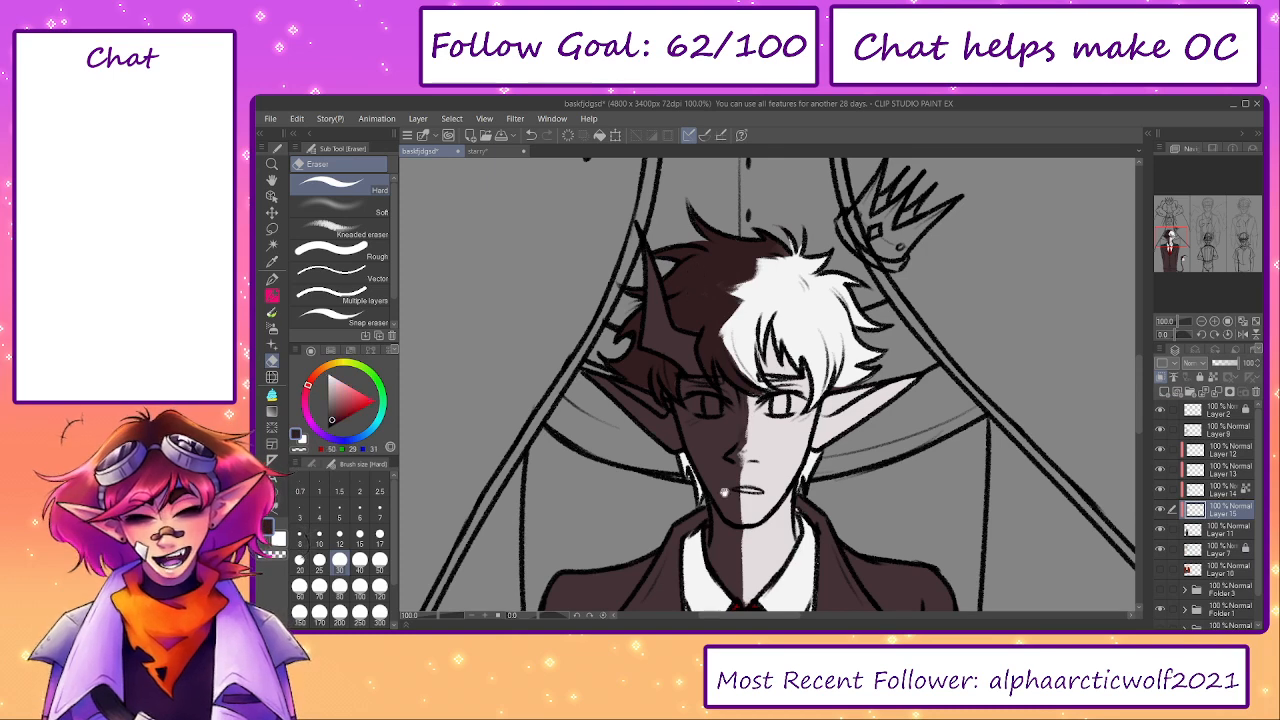
drag(726, 493, 705, 287)
- Fill the suit jacket's shoulders, lapels and sleeves with dark brown on Layer 15, enlarging the G-pen up to size 200
key(p)
mouse_move(643, 358)
mouse_down()
mouse_move(673, 315)
mouse_move(643, 424)
mouse_move(646, 513)
mouse_up()
key(bracketright)
key(bracketright)
key(bracketright)
key(bracketright)
mouse_move(637, 393)
mouse_down()
mouse_move(605, 340)
mouse_move(574, 457)
mouse_move(548, 460)
mouse_move(618, 538)
mouse_move(697, 527)
mouse_up()
mouse_move(813, 384)
mouse_down()
mouse_move(823, 355)
mouse_move(805, 295)
mouse_move(832, 454)
mouse_move(925, 515)
mouse_up()
key(bracketright)
key(bracketright)
mouse_move(650, 510)
mouse_down()
mouse_move(660, 575)
mouse_move(763, 574)
mouse_move(748, 441)
mouse_up()
drag(806, 289, 784, 428)
- Fill the rest of the lower jacket and the trousers with the same dark brown
scroll(790, 440, down, 3)
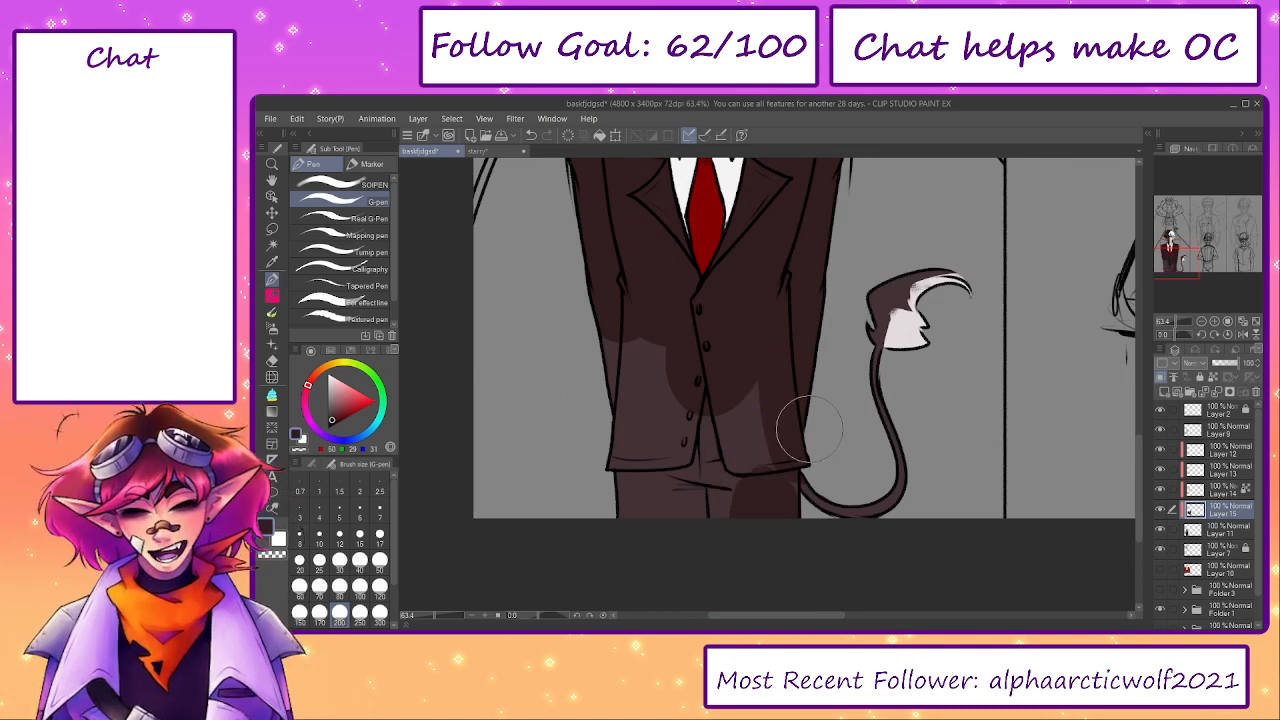
key(e)
key(p)
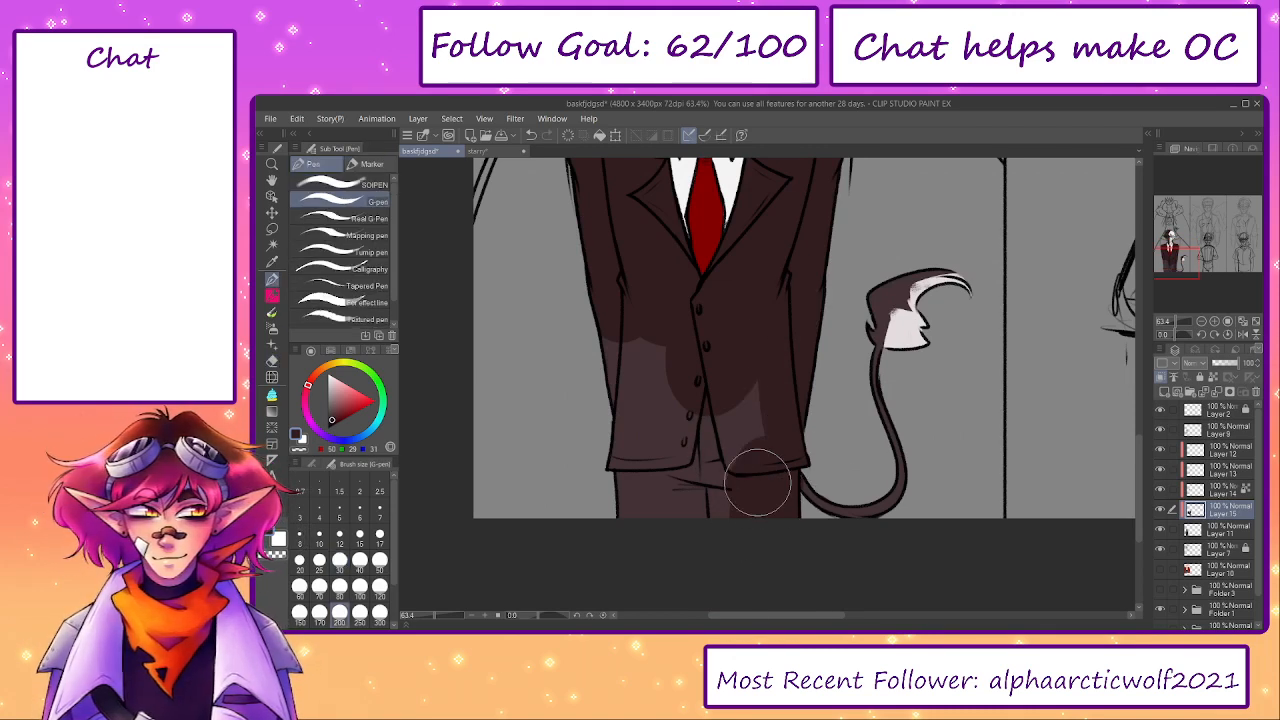
mouse_move(757, 471)
mouse_down()
mouse_move(721, 477)
mouse_move(637, 357)
mouse_move(648, 545)
mouse_up()
scroll(626, 395, up, 6)
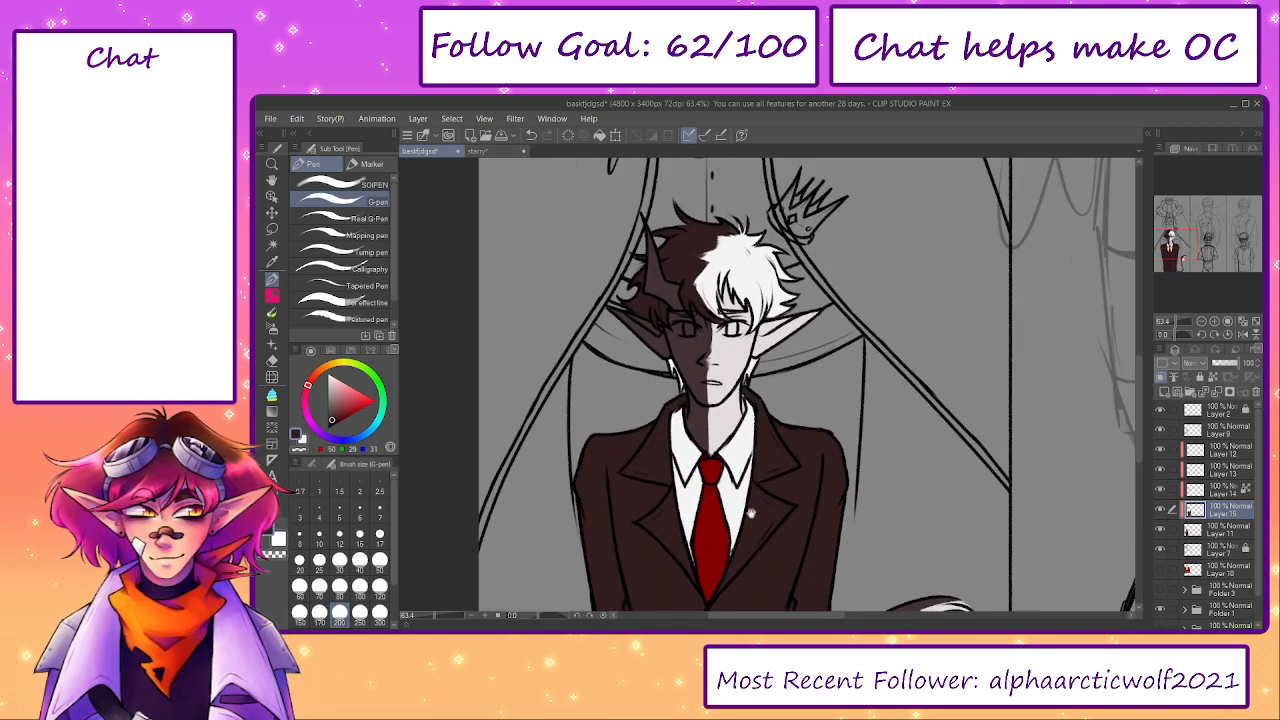
scroll(690, 240, up, 2)
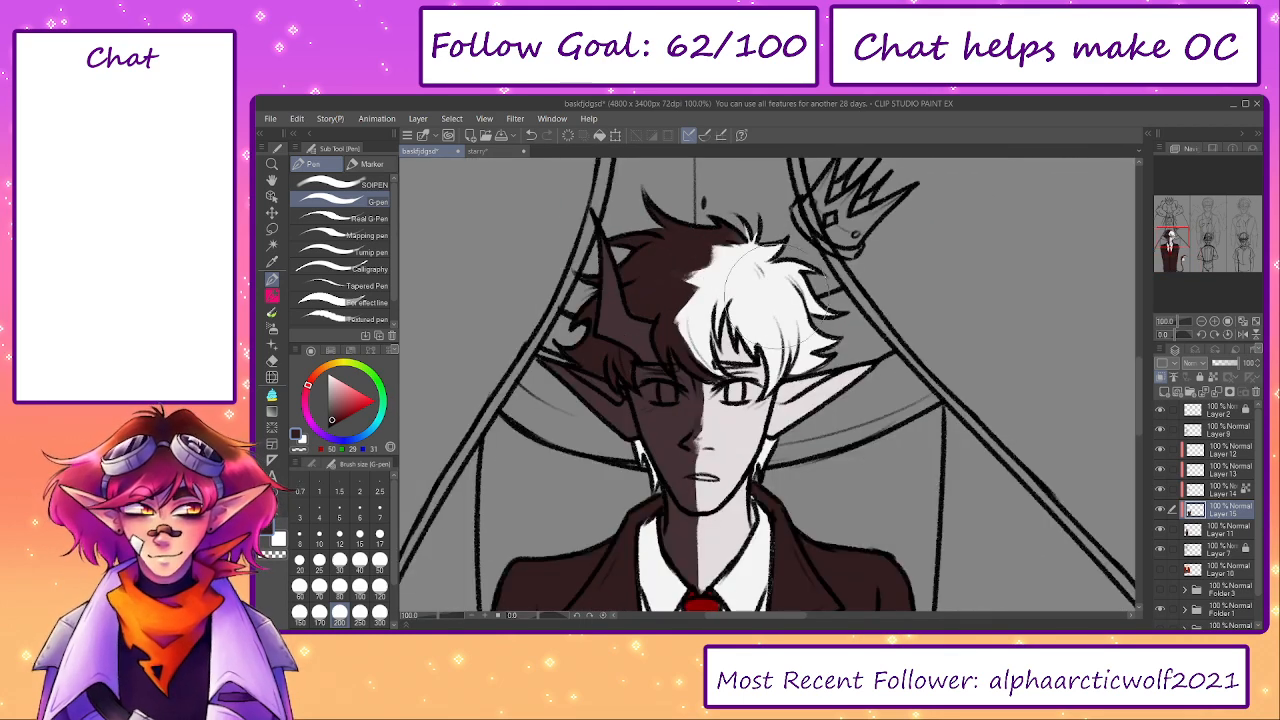
- Sample the crown's orange from the starry reference and fill the floating crown on Layer 11 with a reduced G-pen
click(1210, 530)
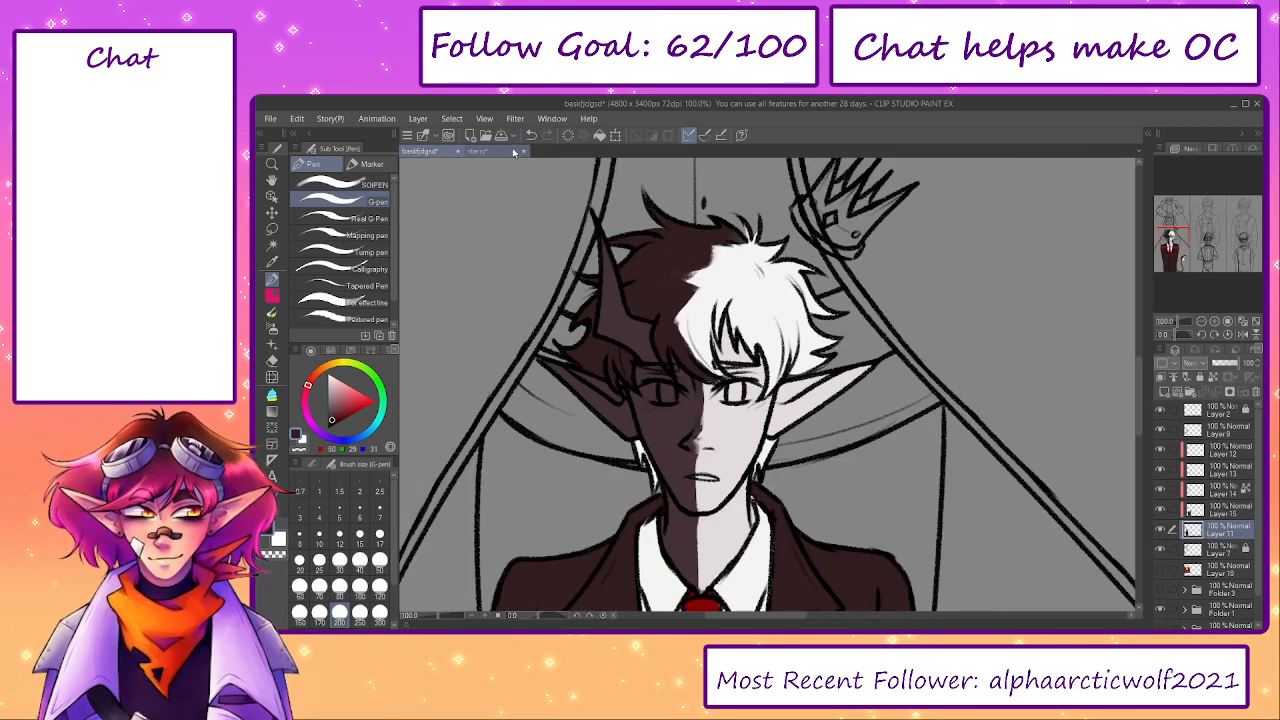
click(480, 151)
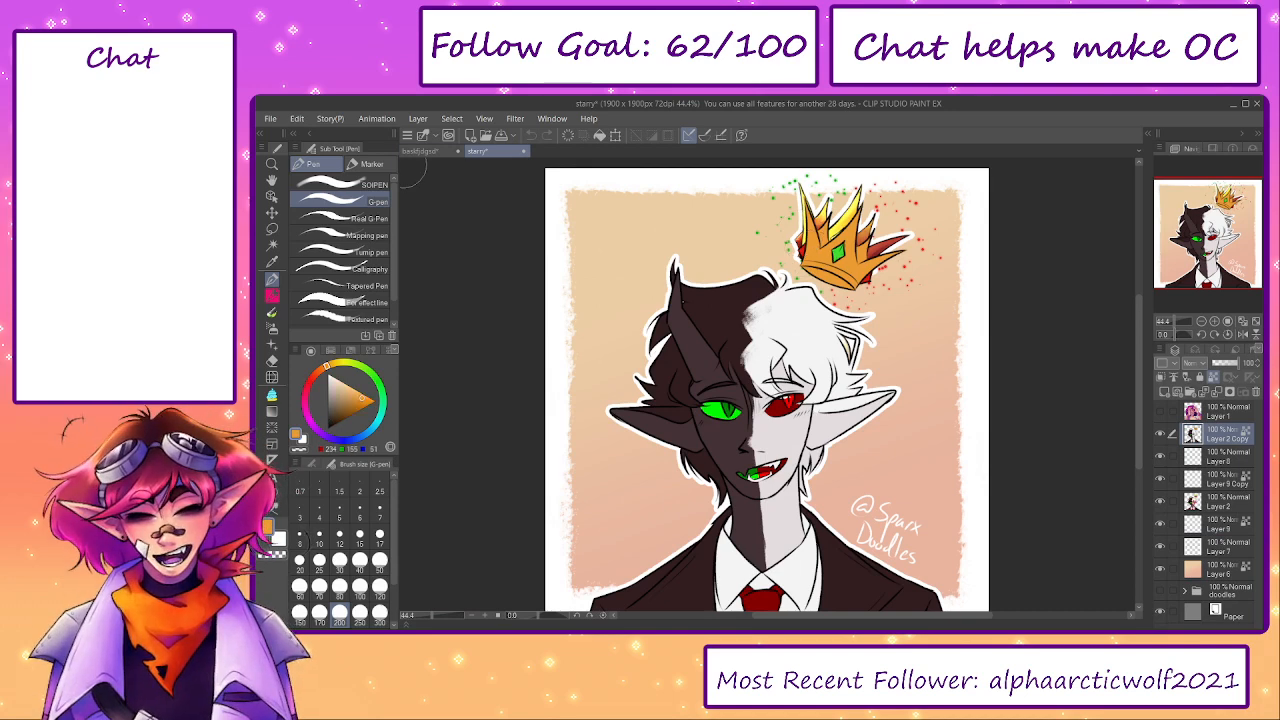
click(420, 151)
scroll(822, 206, up, 2)
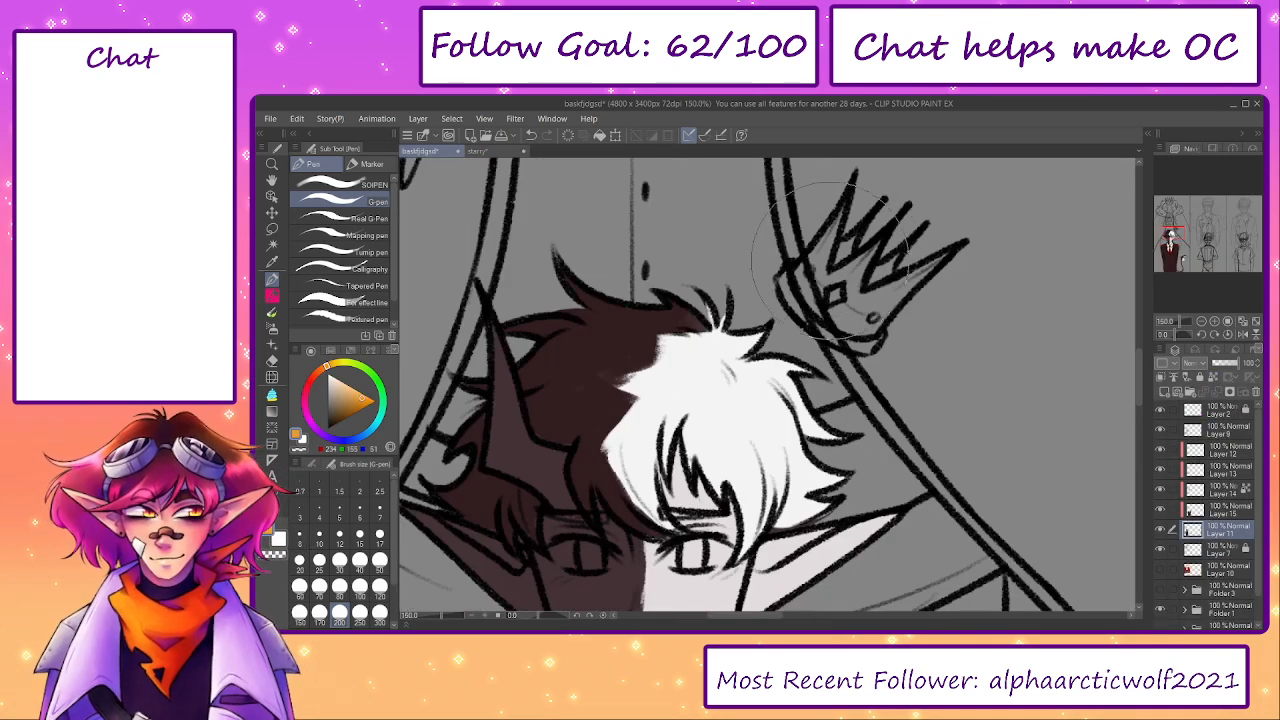
key(bracketleft)
mouse_move(800, 285)
mouse_down()
mouse_move(832, 313)
mouse_move(812, 318)
mouse_move(864, 322)
mouse_move(863, 337)
mouse_move(932, 262)
mouse_up()
key(bracketleft)
key(bracketleft)
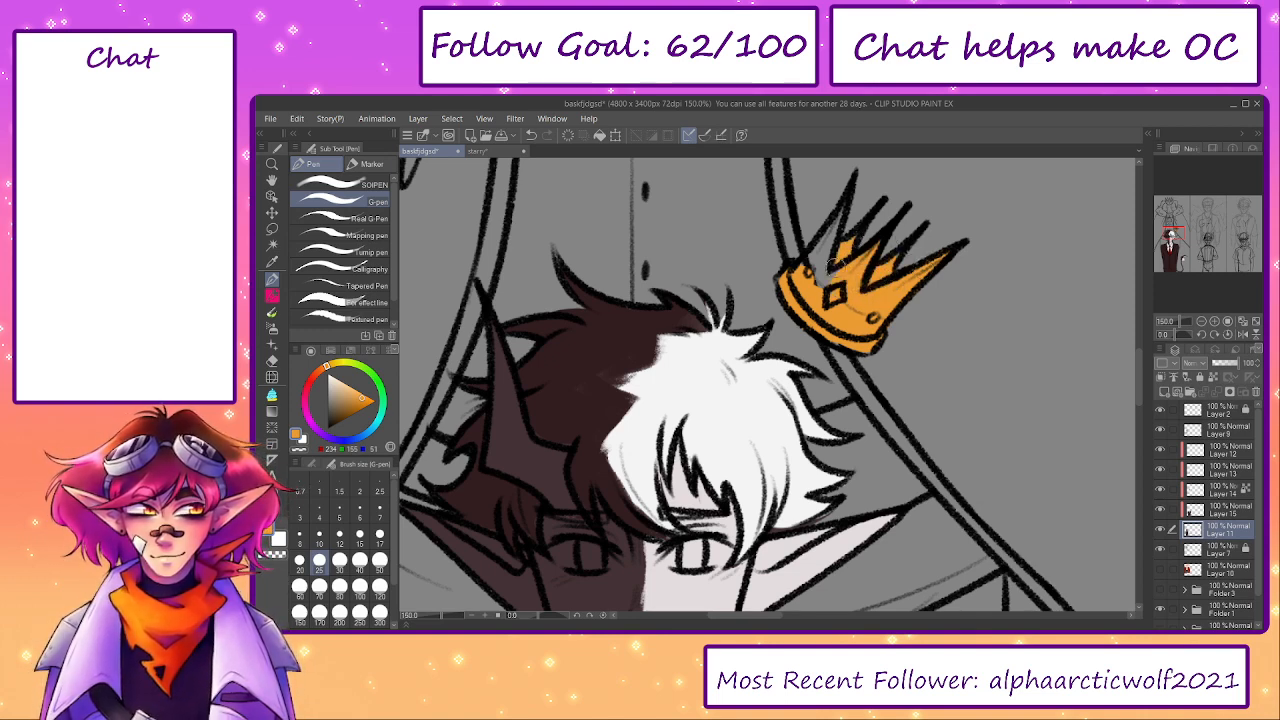
mouse_move(852, 240)
mouse_down()
mouse_move(833, 268)
mouse_move(830, 232)
mouse_up()
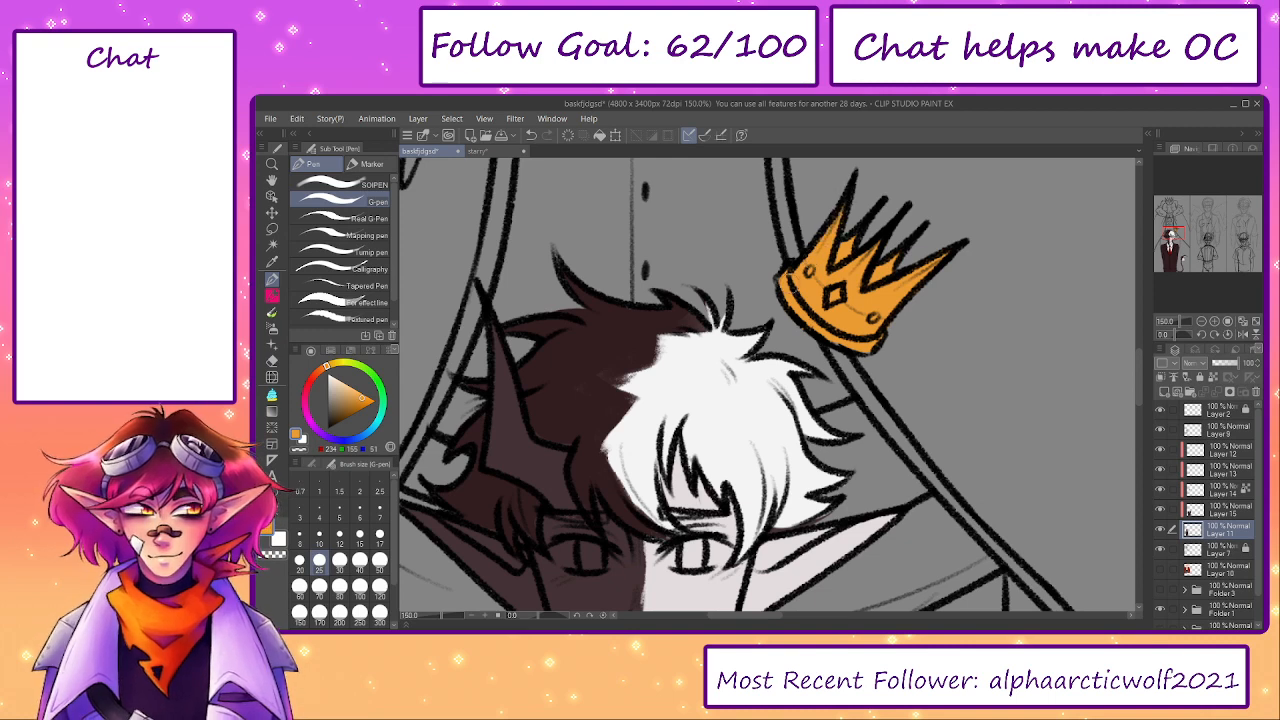
- Colour the crown's diamond gem green (63, 224, 46) and its two round gems red, sampling both colours from the starry reference
click(478, 151)
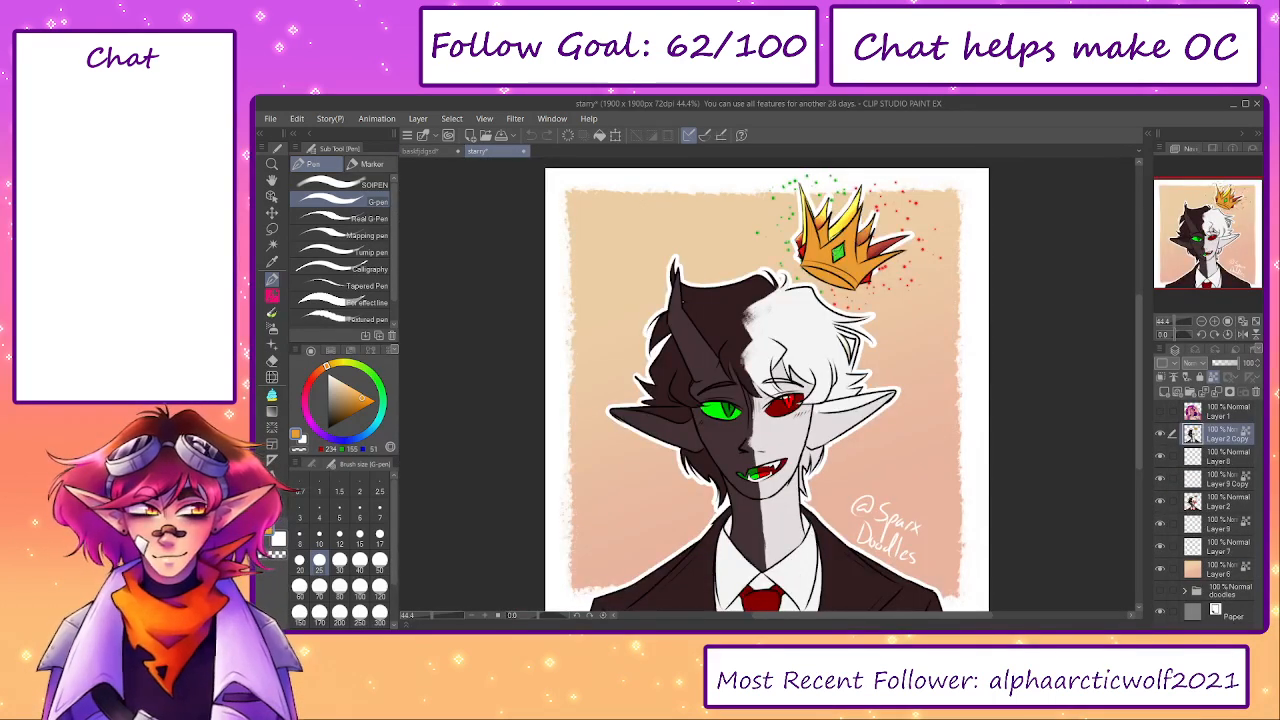
click(420, 151)
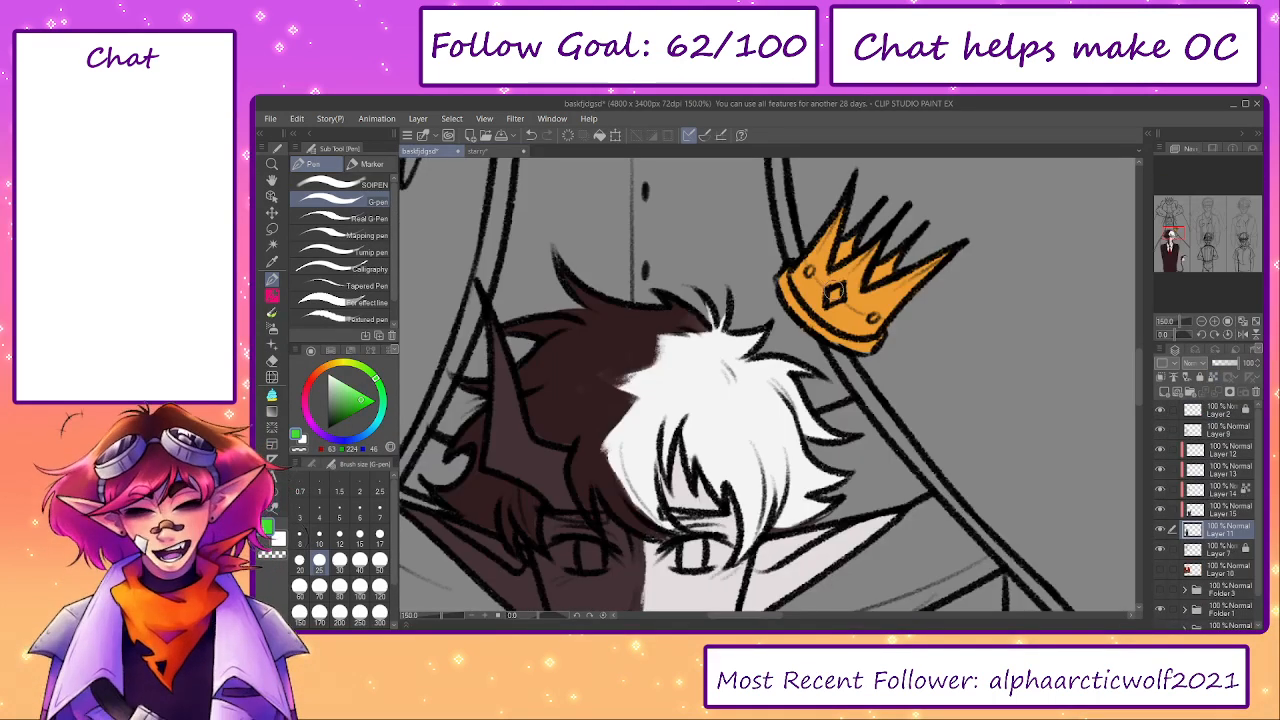
drag(836, 289, 839, 294)
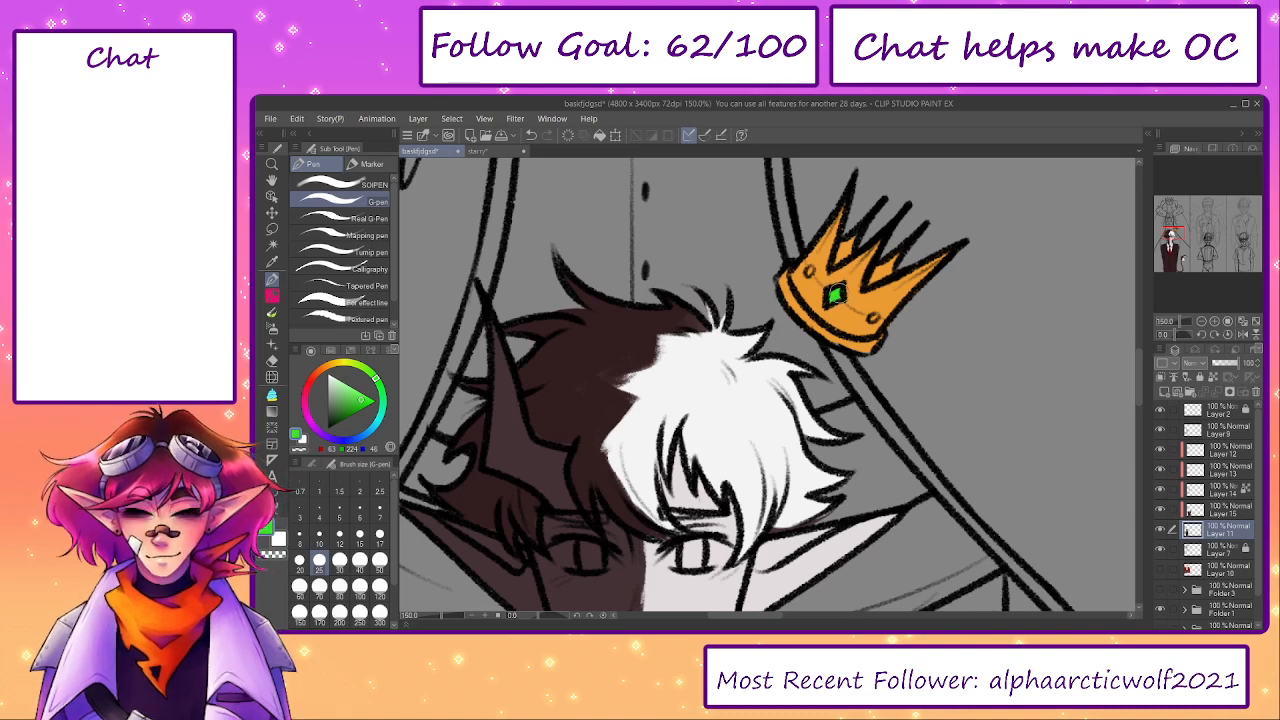
click(486, 152)
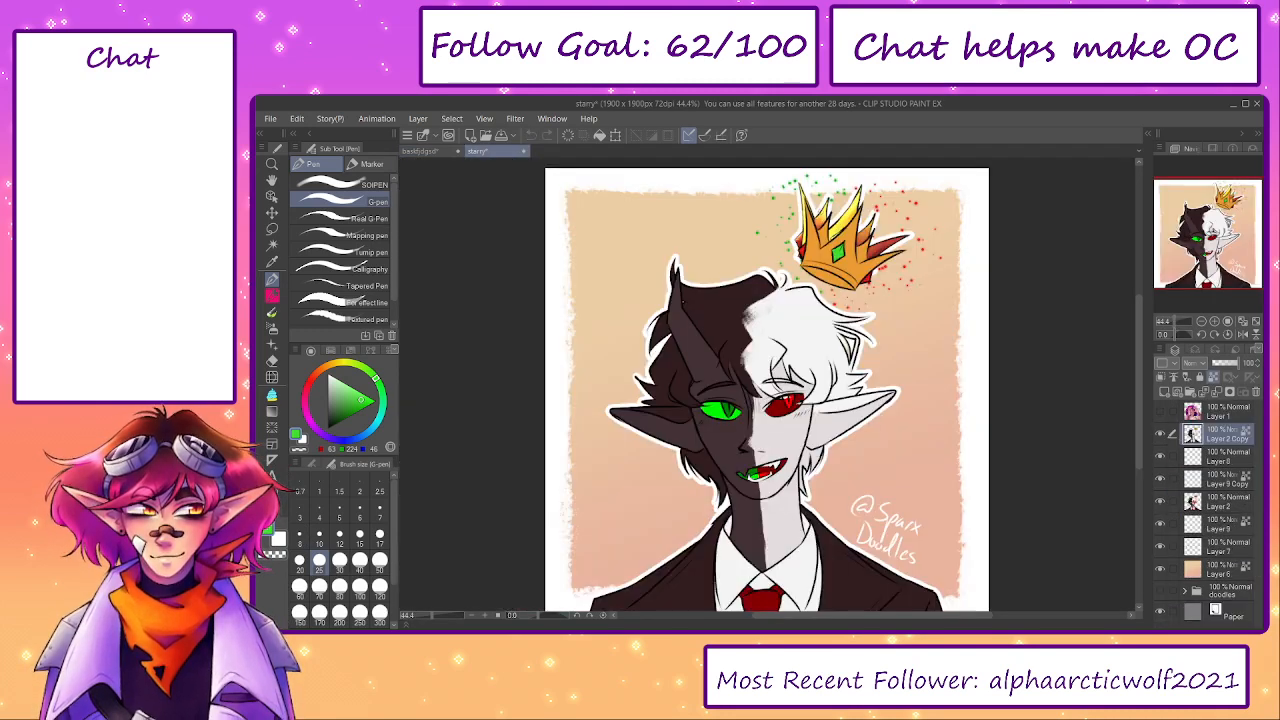
click(420, 151)
drag(811, 268, 817, 275)
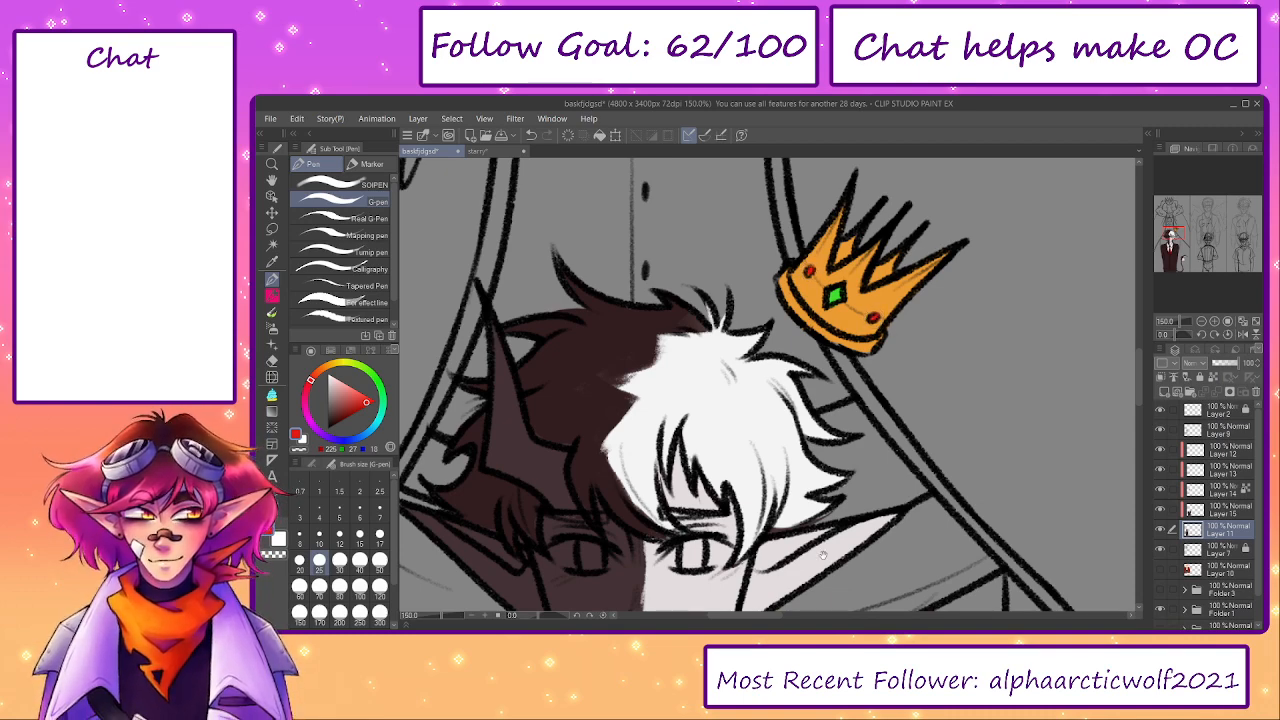
- Add a layer above Layer 15 and fill the eye on the face's dark half with bright green sampled from the starry reference
drag(823, 555, 920, 337)
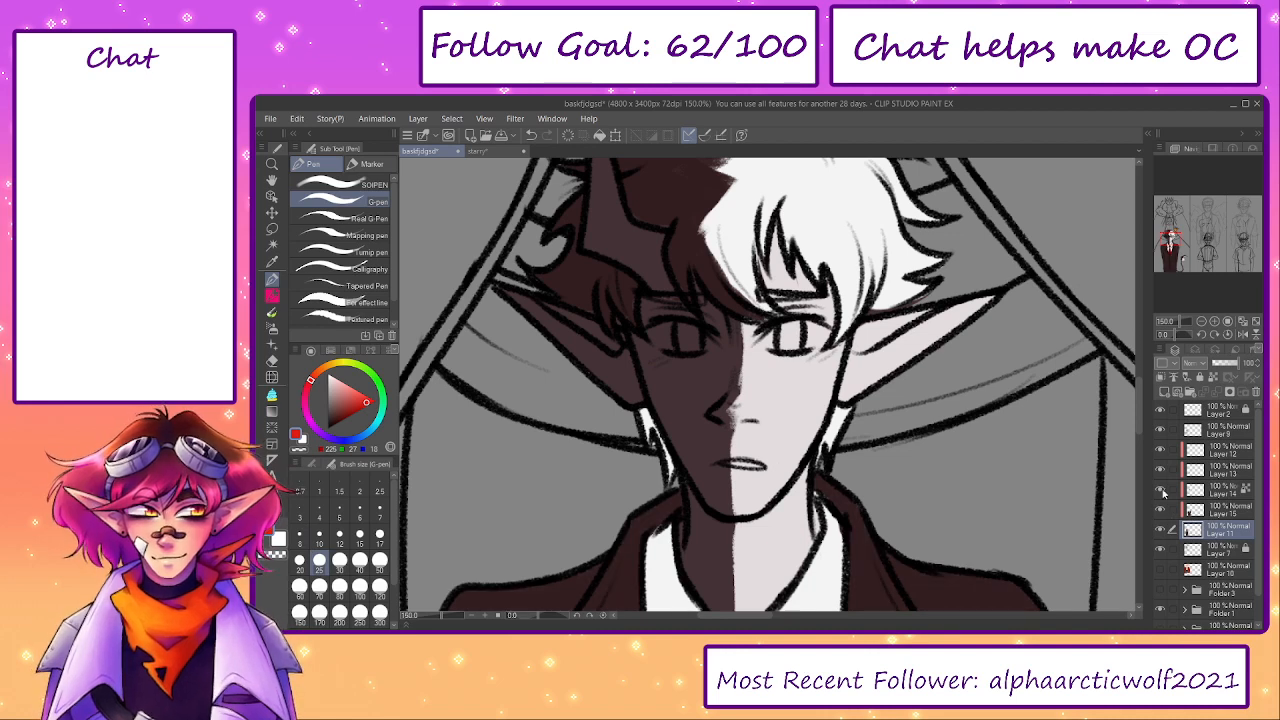
click(1162, 491)
click(1163, 491)
click(1214, 513)
click(1163, 392)
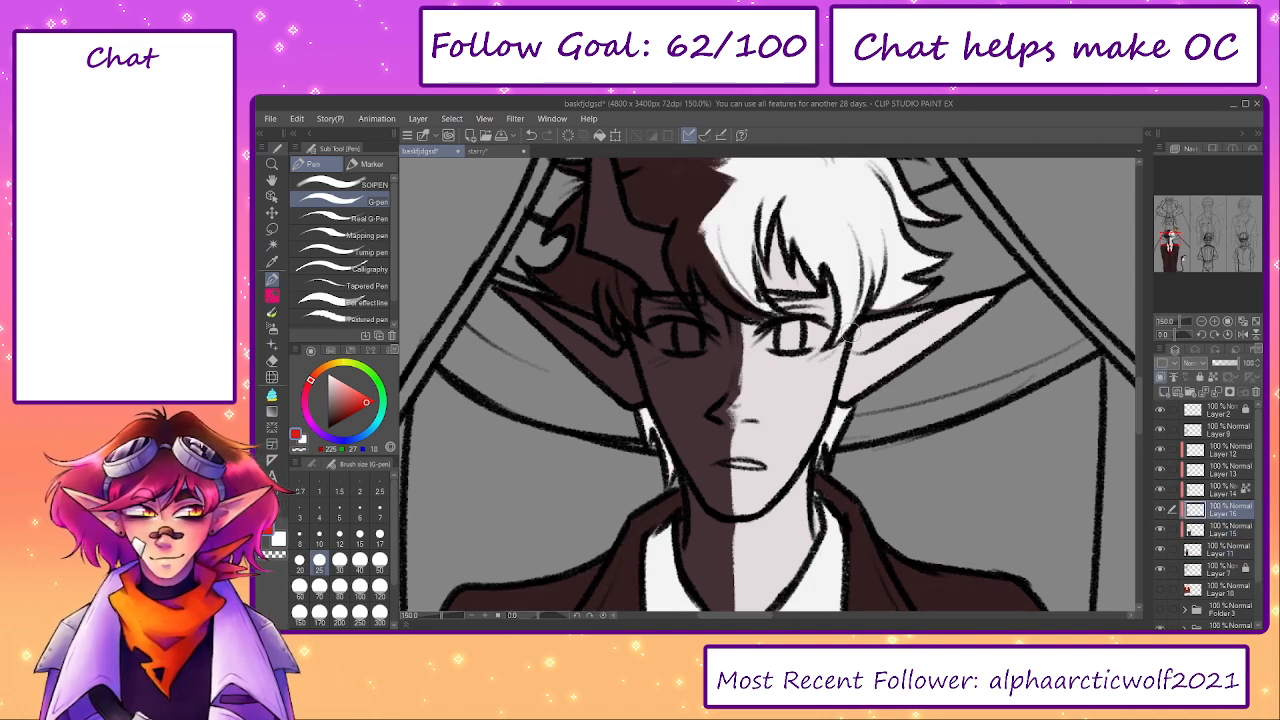
click(478, 151)
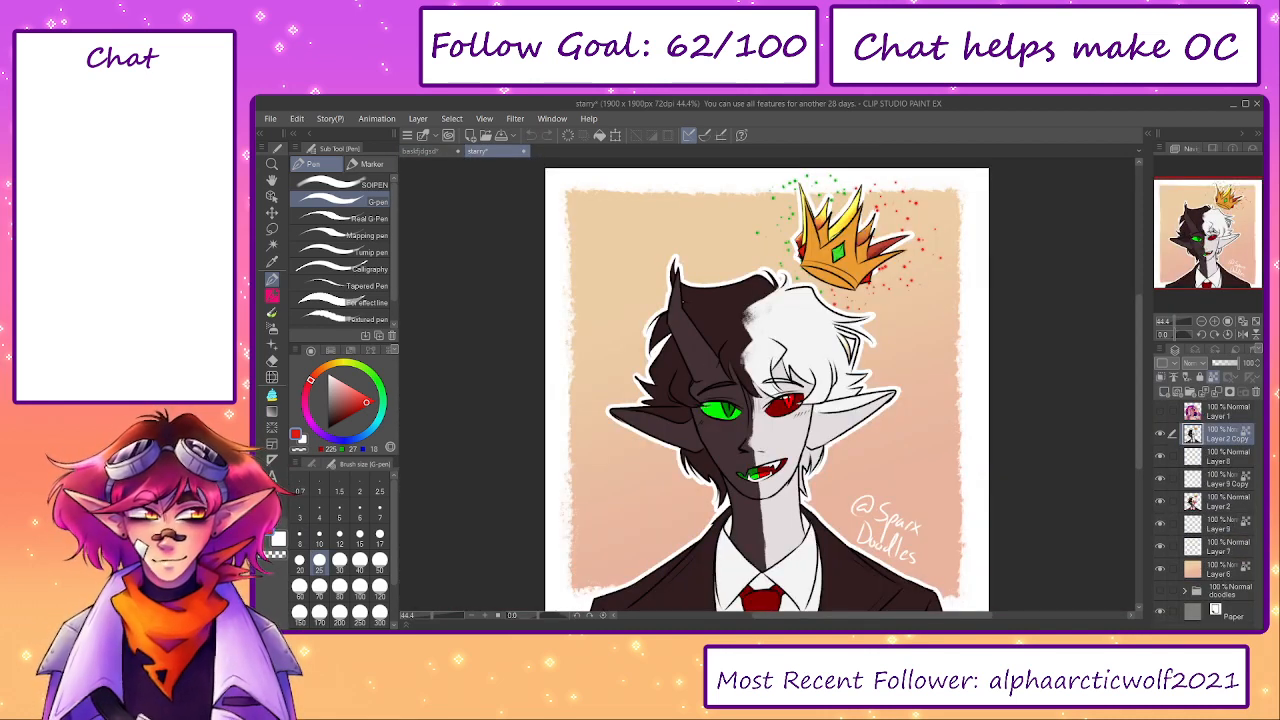
click(419, 151)
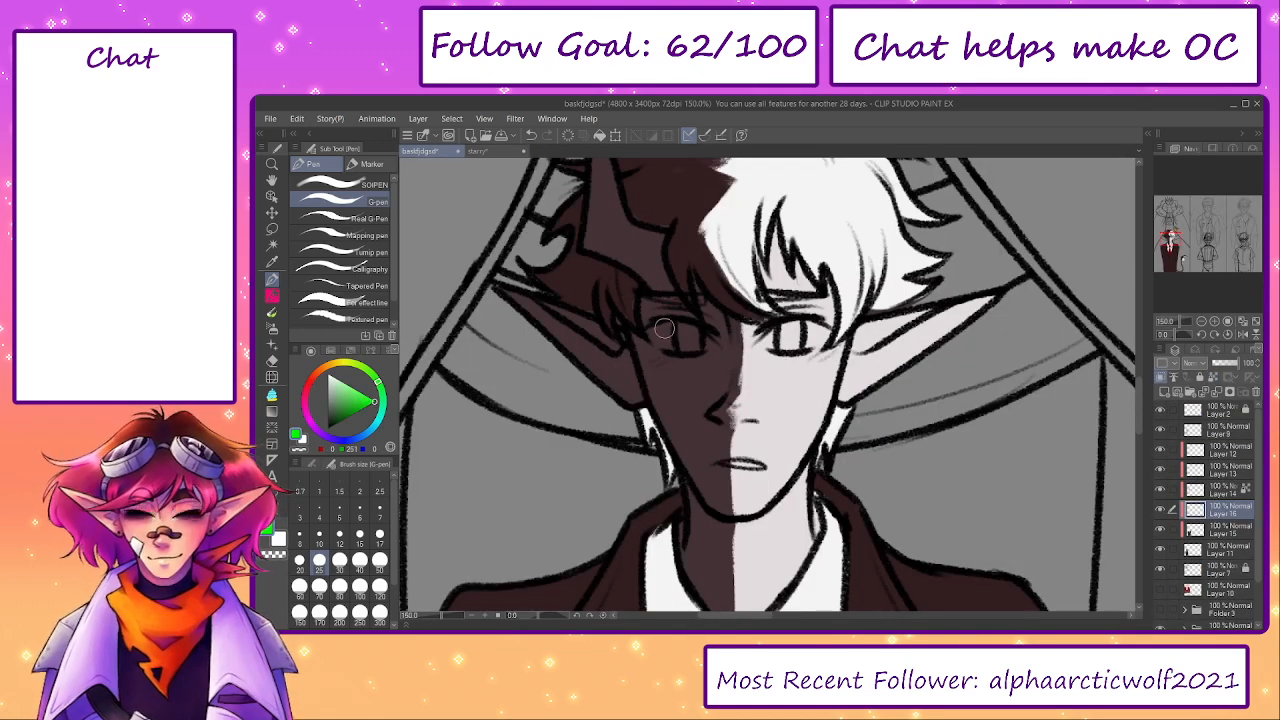
mouse_move(658, 336)
mouse_down()
mouse_move(712, 344)
mouse_move(659, 335)
mouse_up()
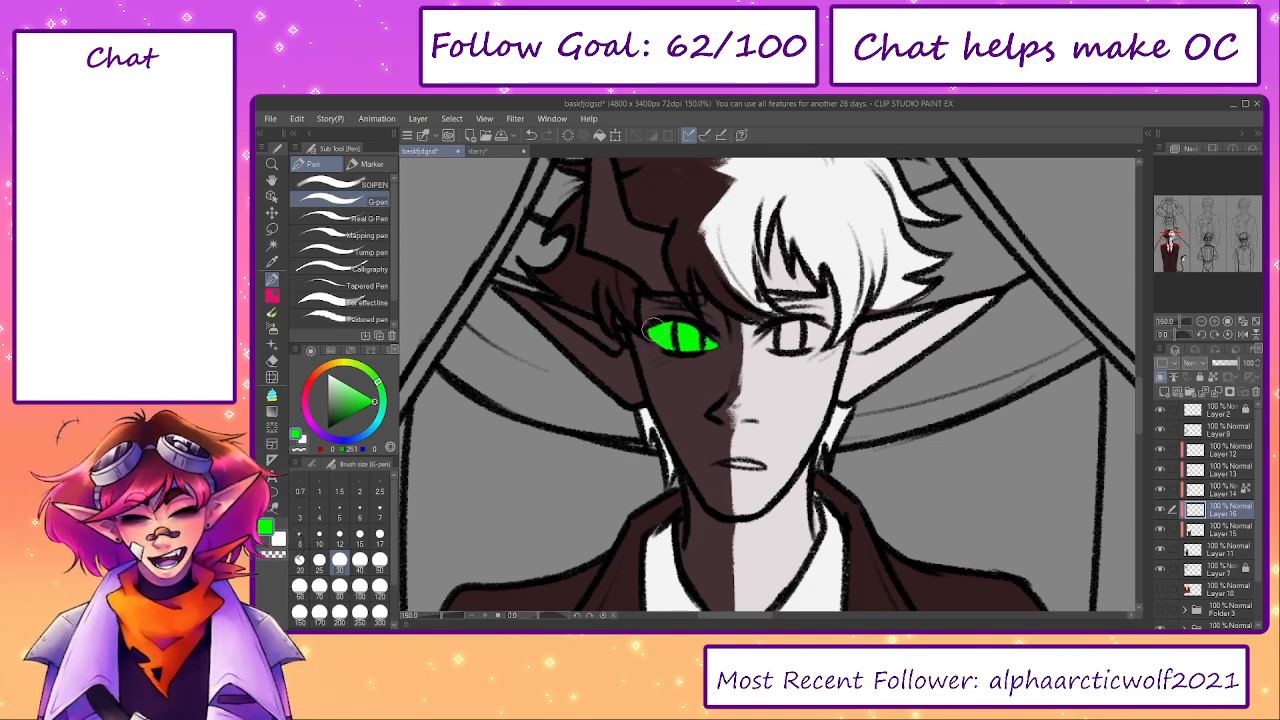
- Sample the dark red of the eye in the starry reference for the G-pen and return to the character sheet
click(478, 151)
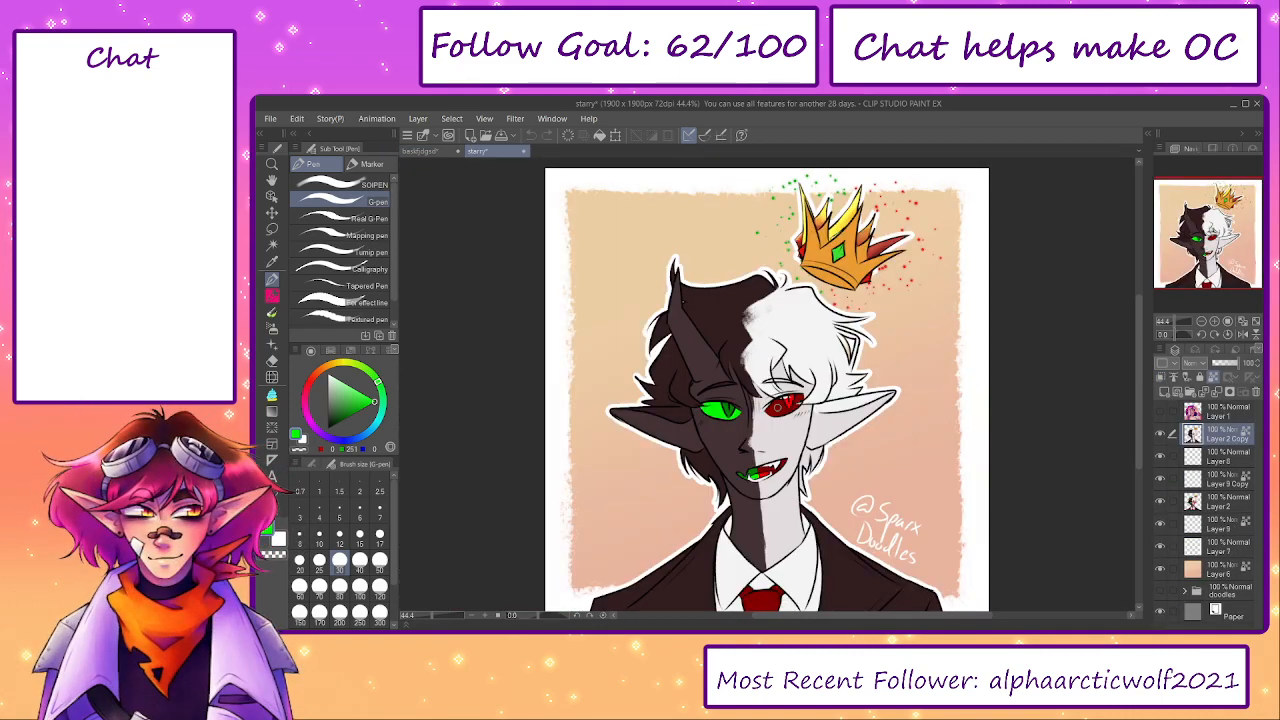
click(420, 151)
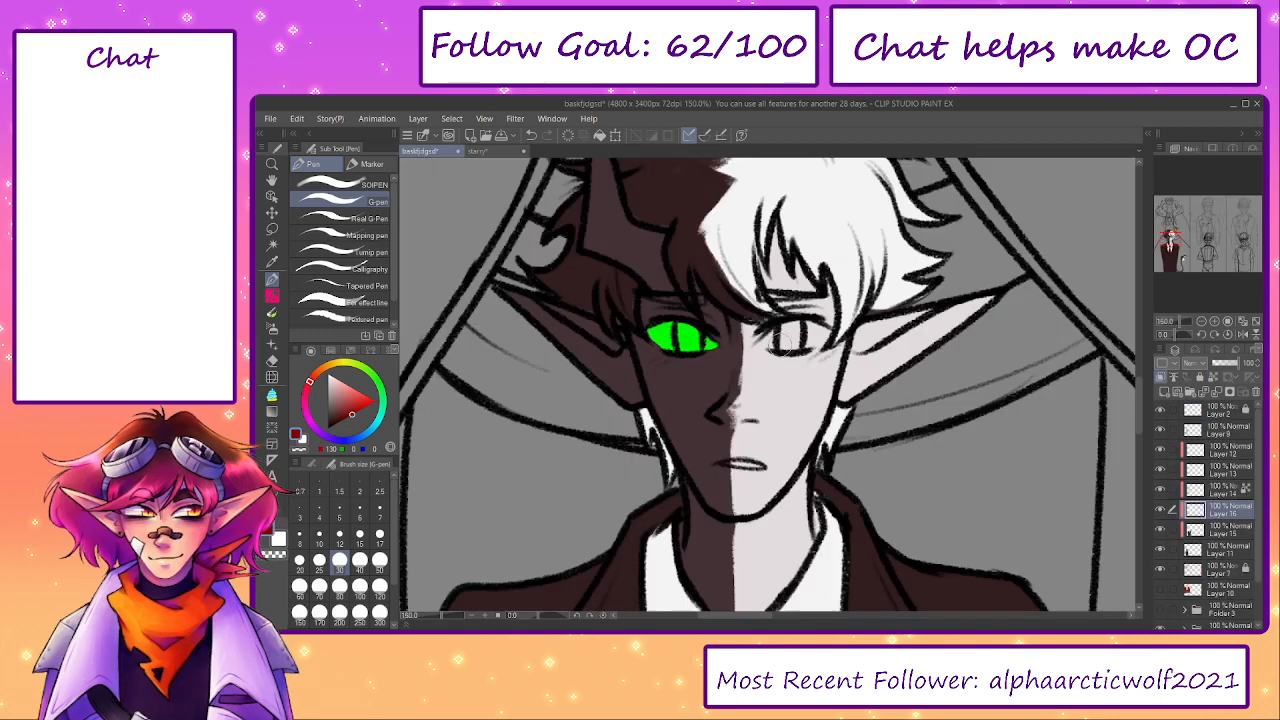
key(p)
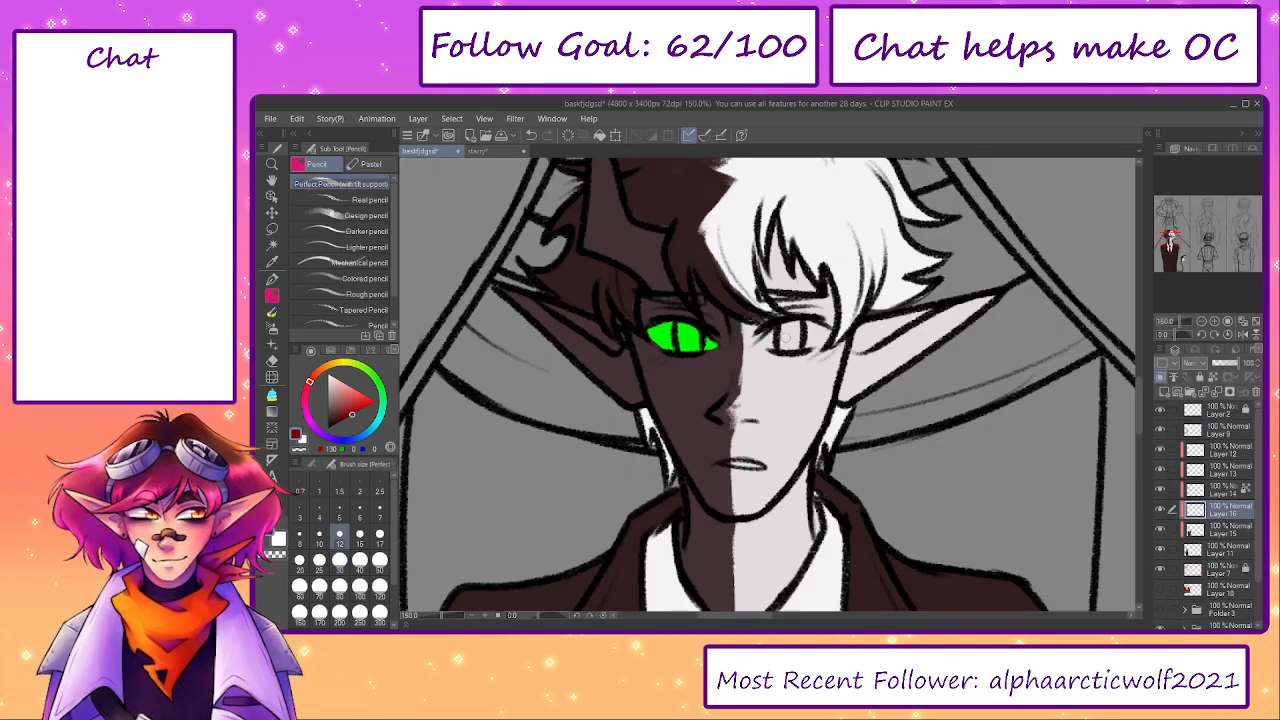
key(p)
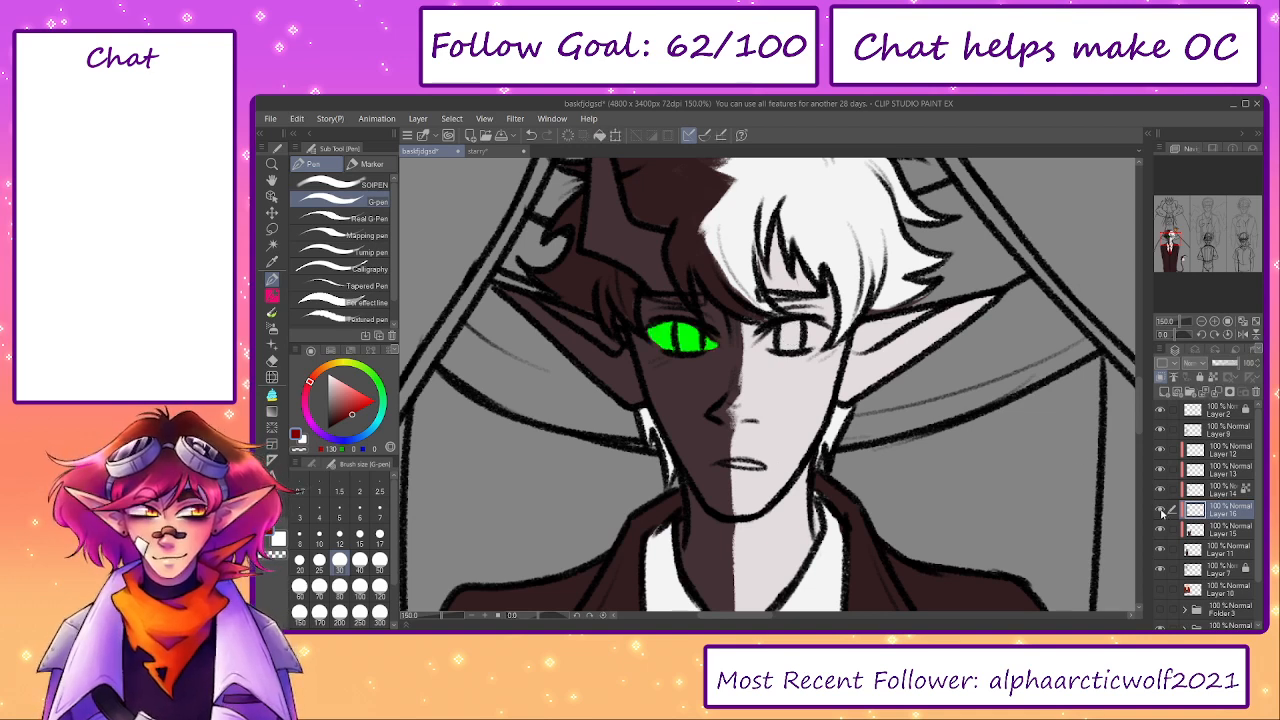
click(478, 151)
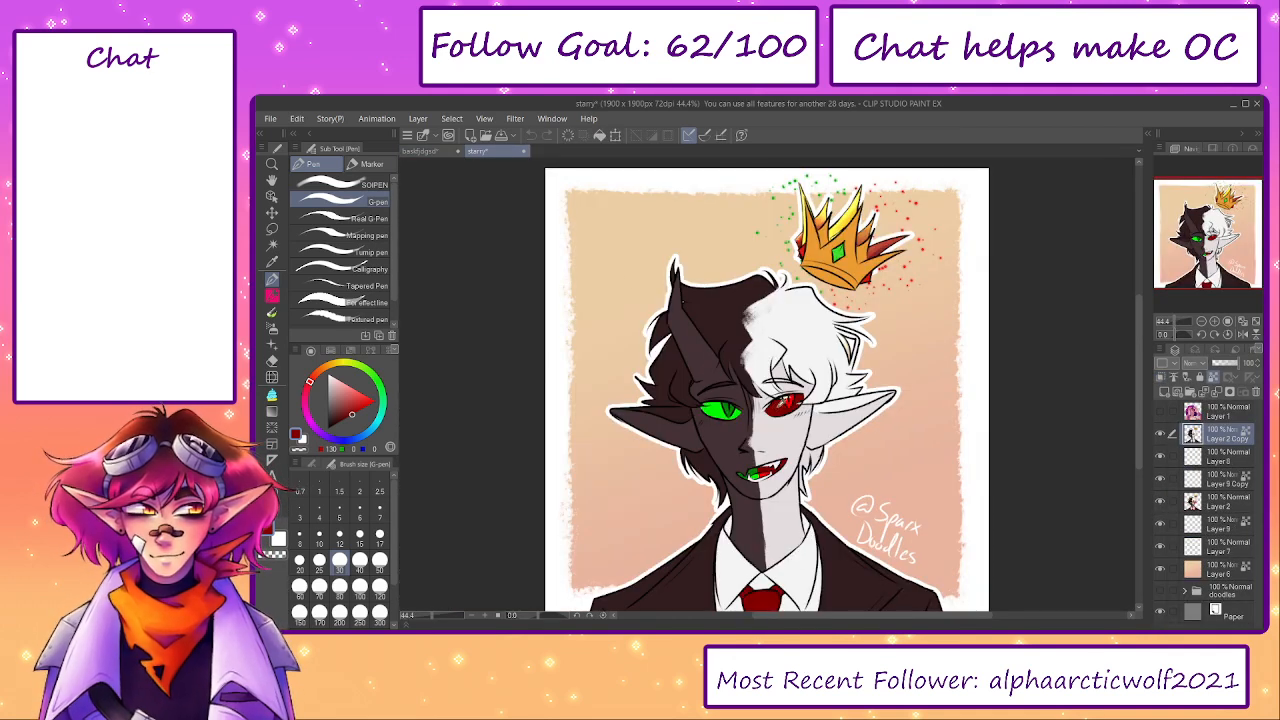
key(ctrl+Tab)
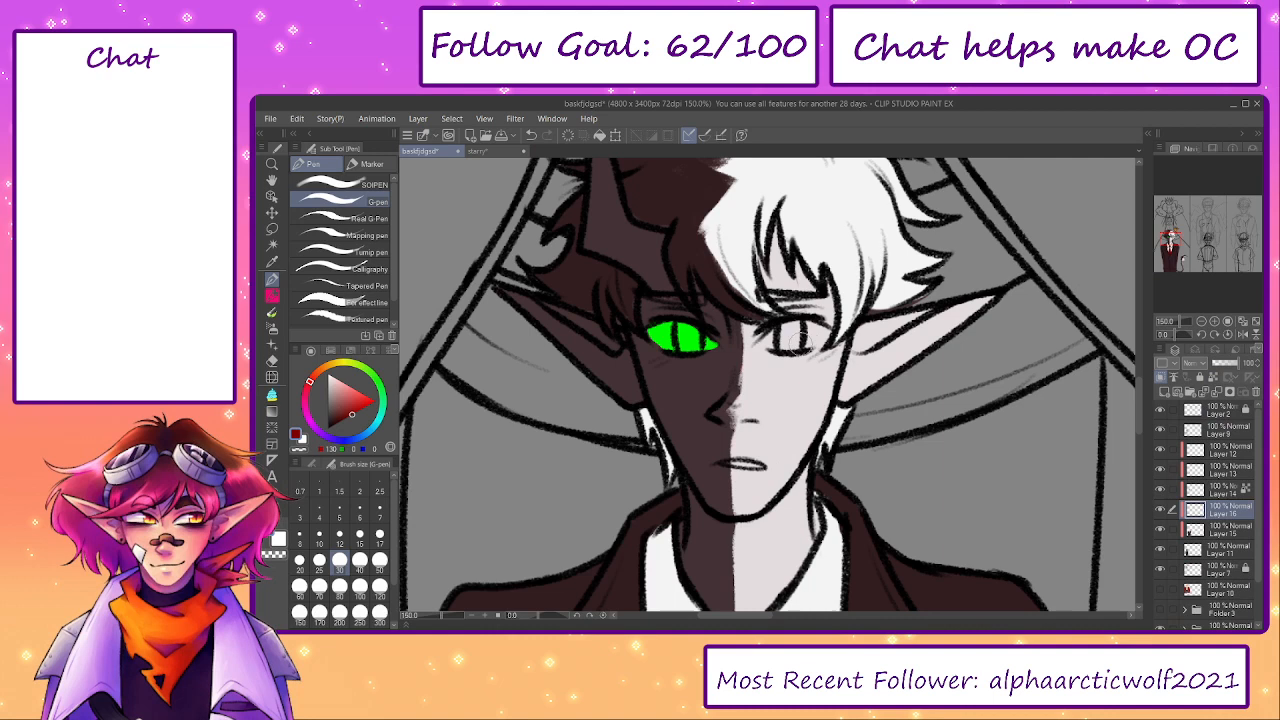
- Add a layer above Layer 12 and fill the eye on the face's pale half with the dark red
click(1161, 509)
click(1161, 509)
click(1161, 490)
click(1161, 491)
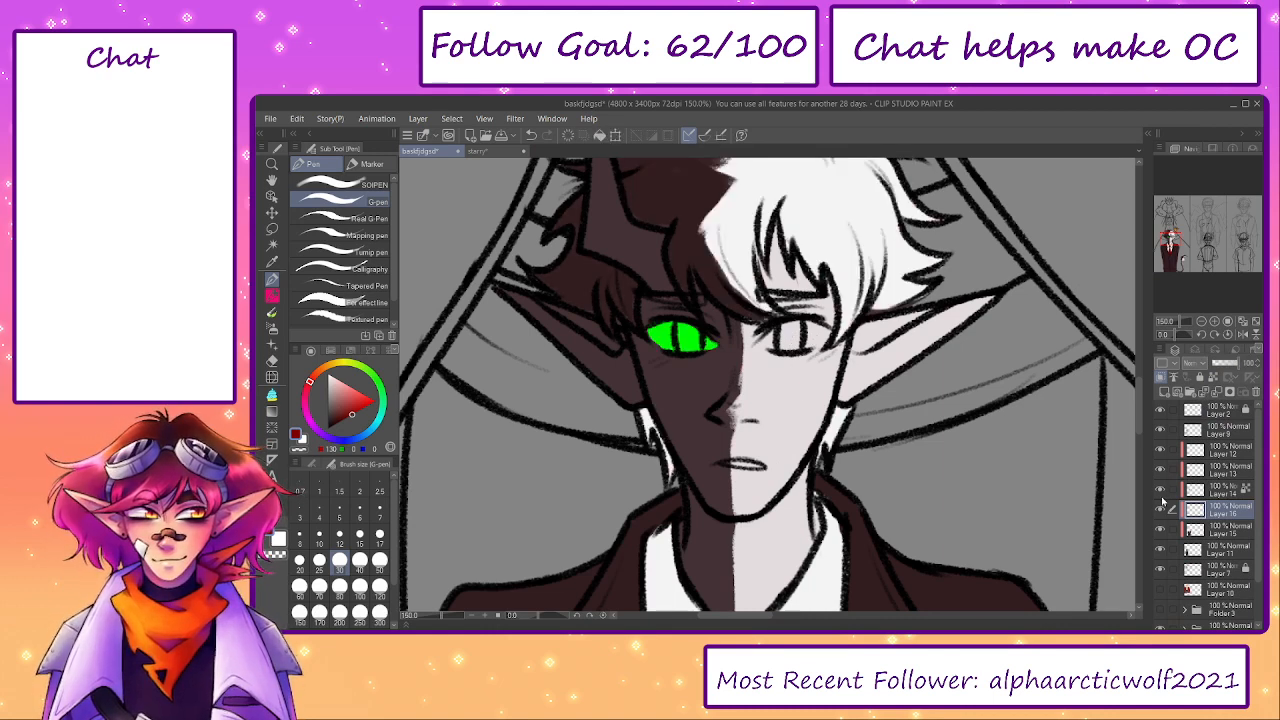
click(1213, 455)
click(1163, 393)
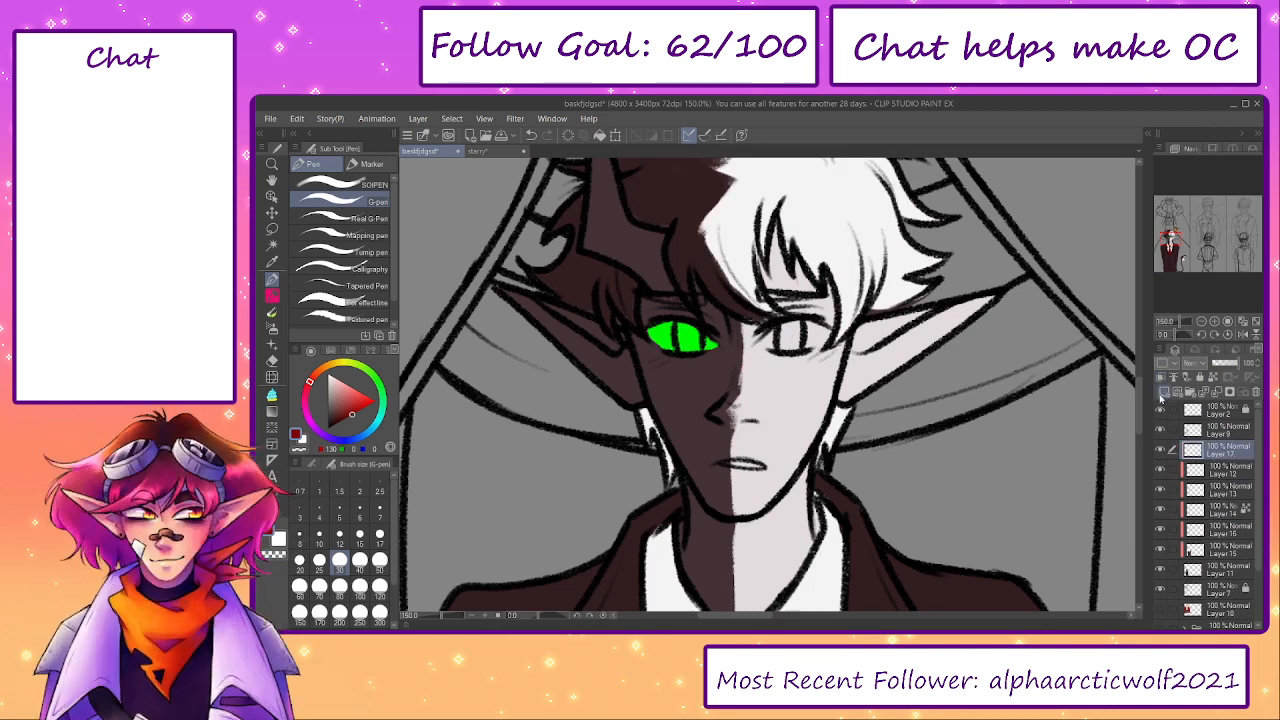
mouse_move(778, 334)
mouse_down()
mouse_move(759, 343)
mouse_move(826, 334)
mouse_move(758, 344)
mouse_move(818, 334)
mouse_move(787, 330)
mouse_up()
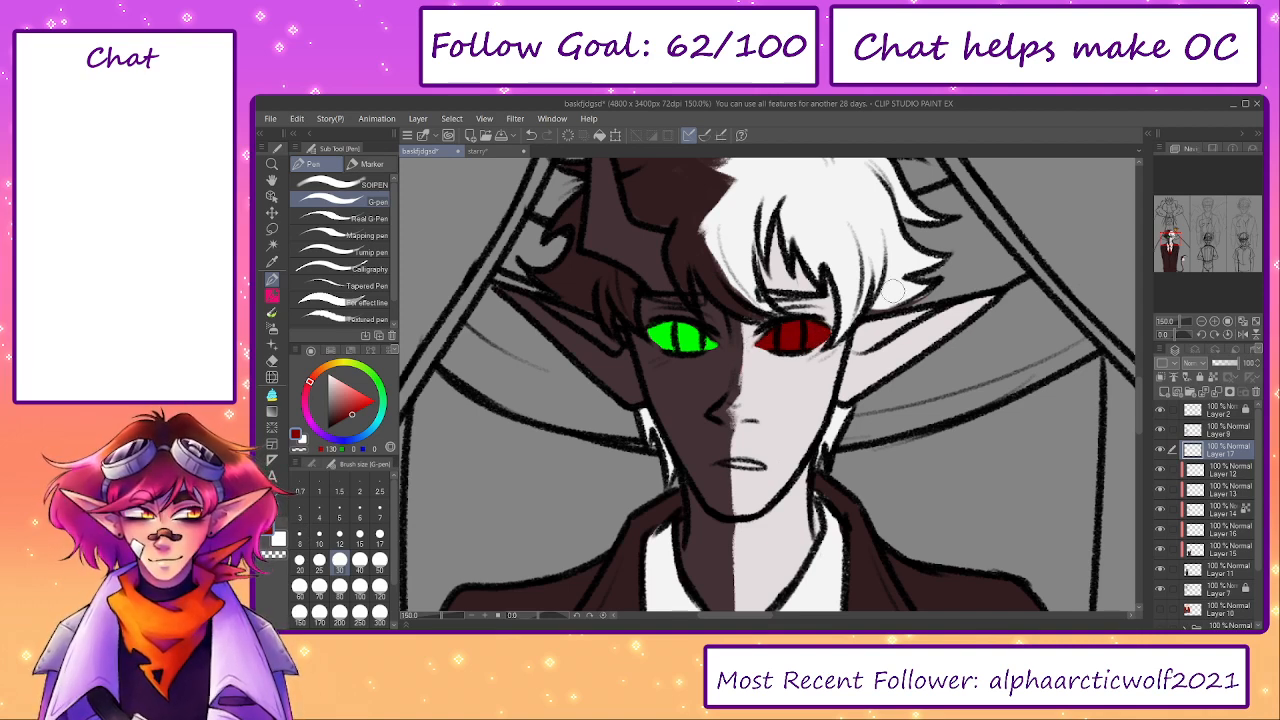
- Paint the irises' accents in bright red and dark green sampled from the starry reference, and match the eyebrows to each half's hair colour
click(478, 151)
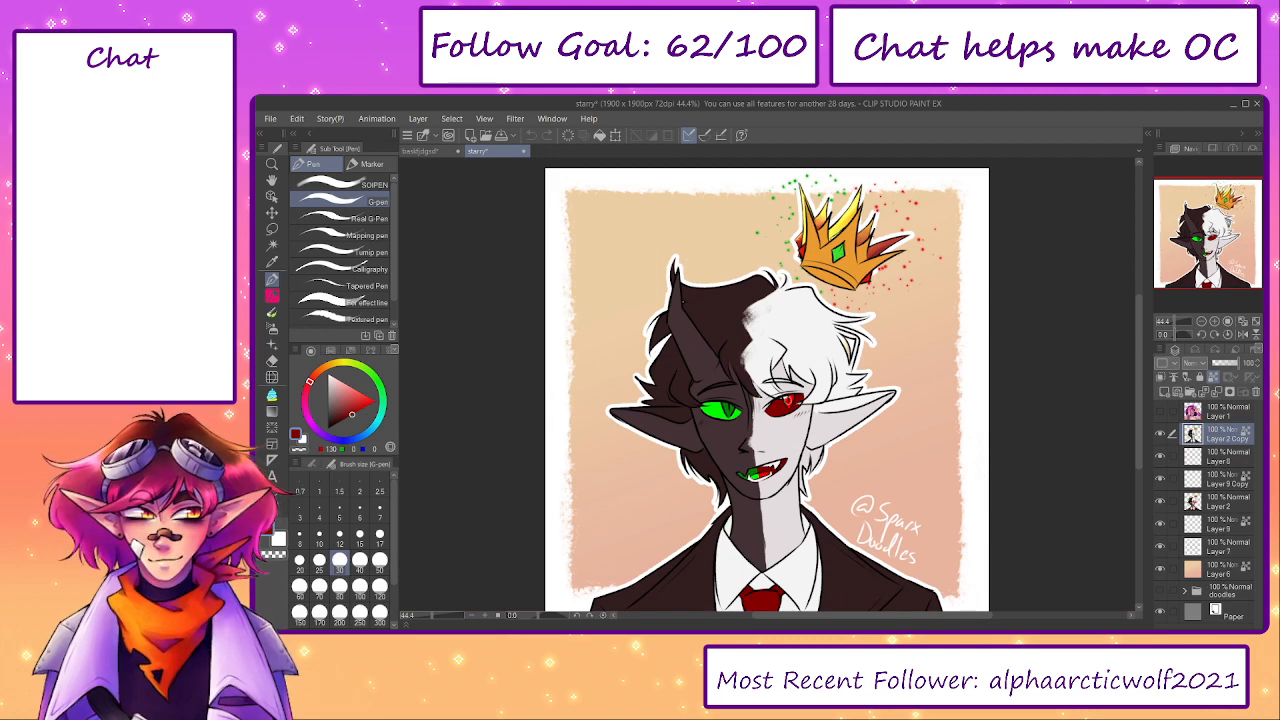
click(432, 151)
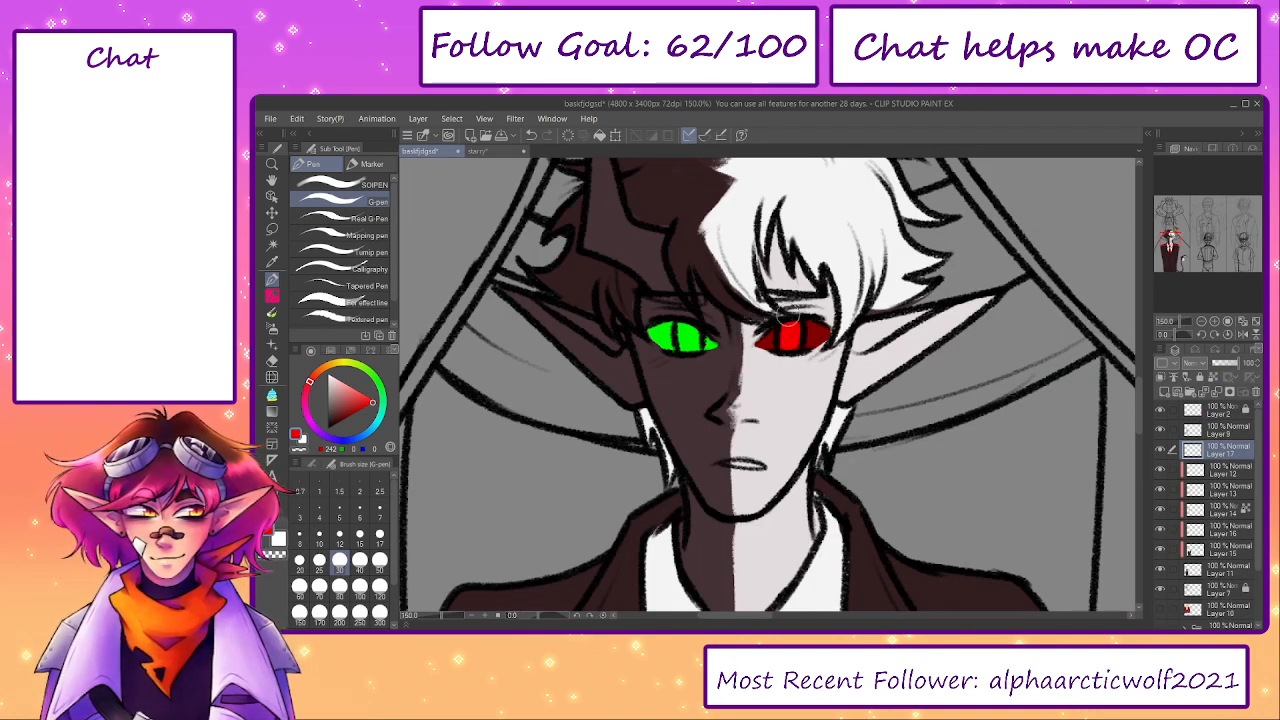
click(478, 151)
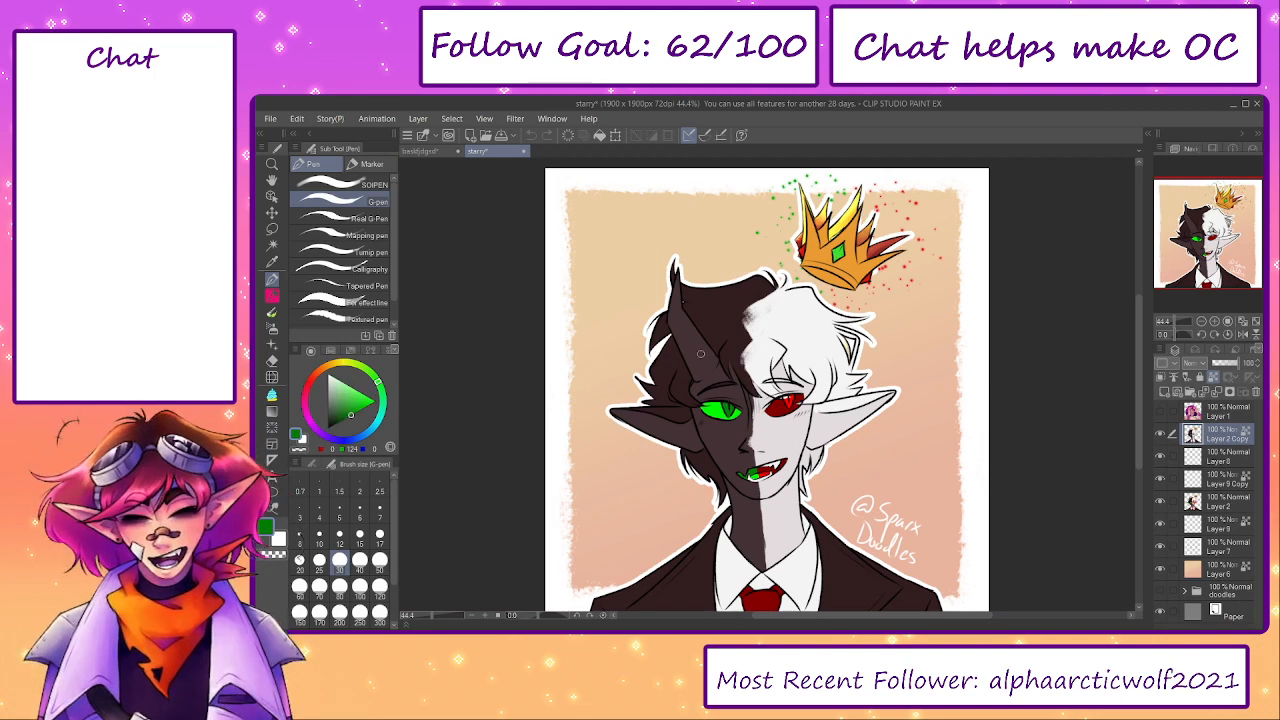
click(432, 151)
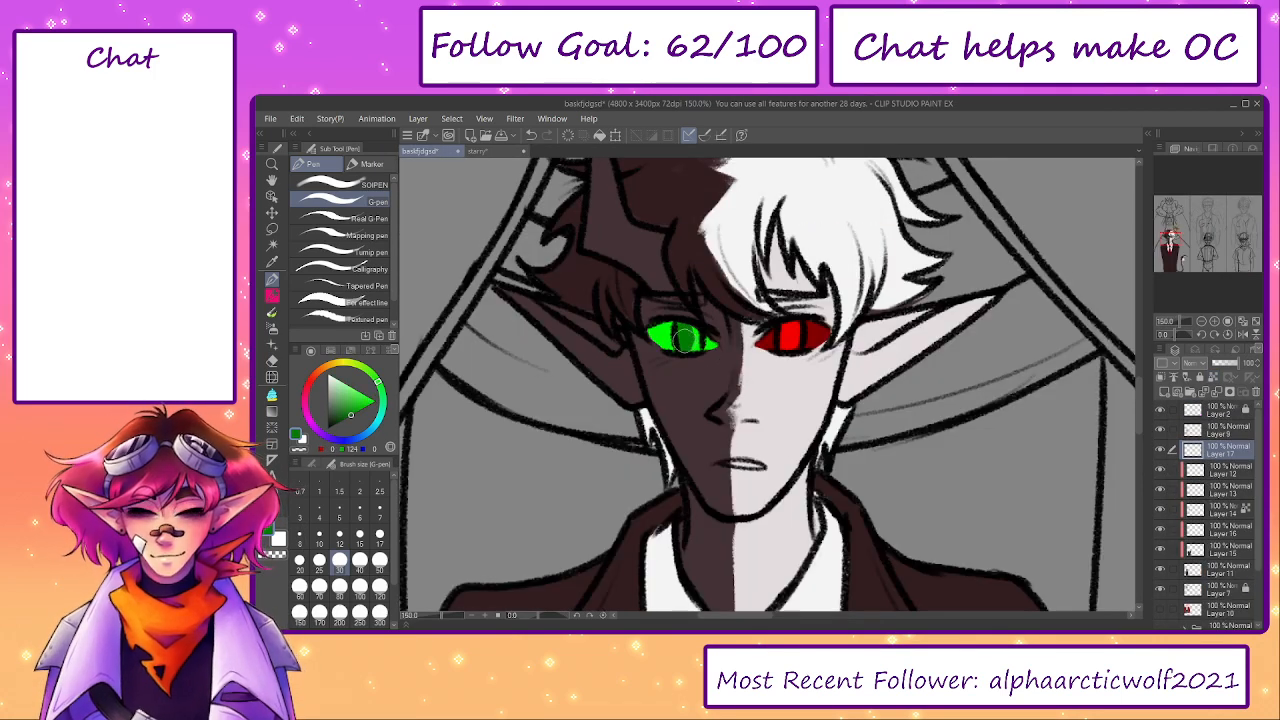
alt+click(682, 262)
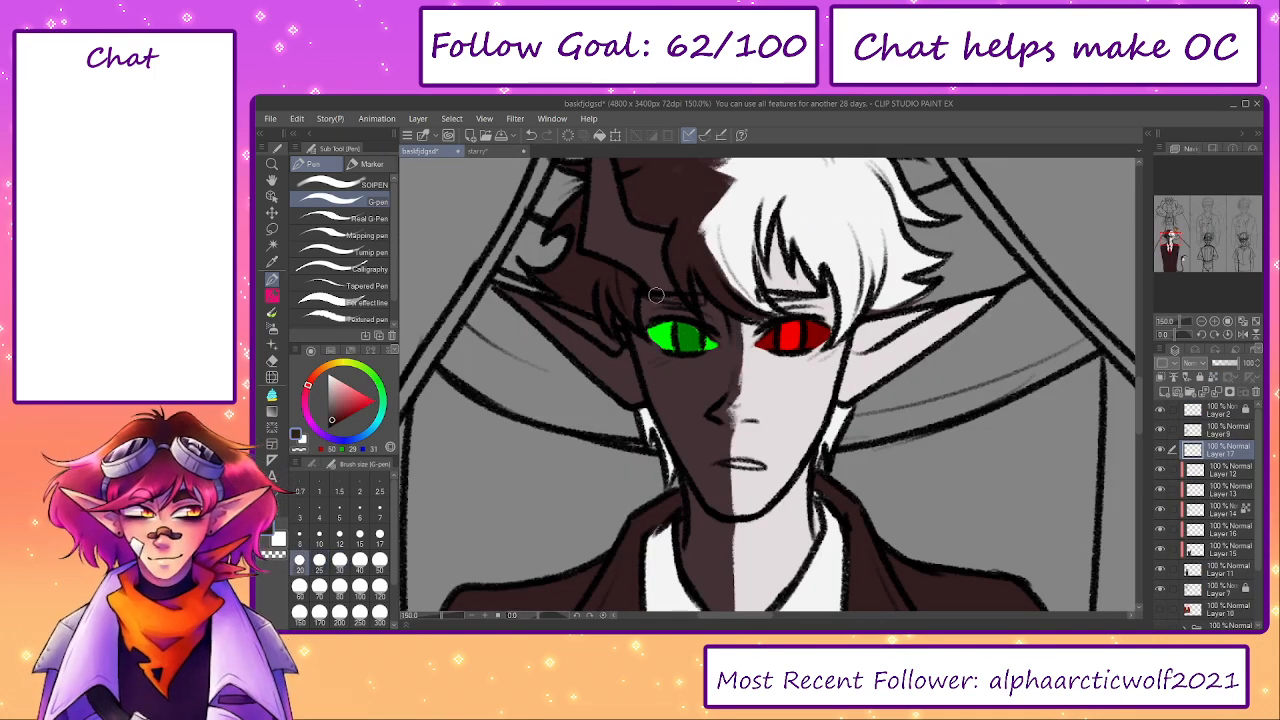
alt+click(829, 257)
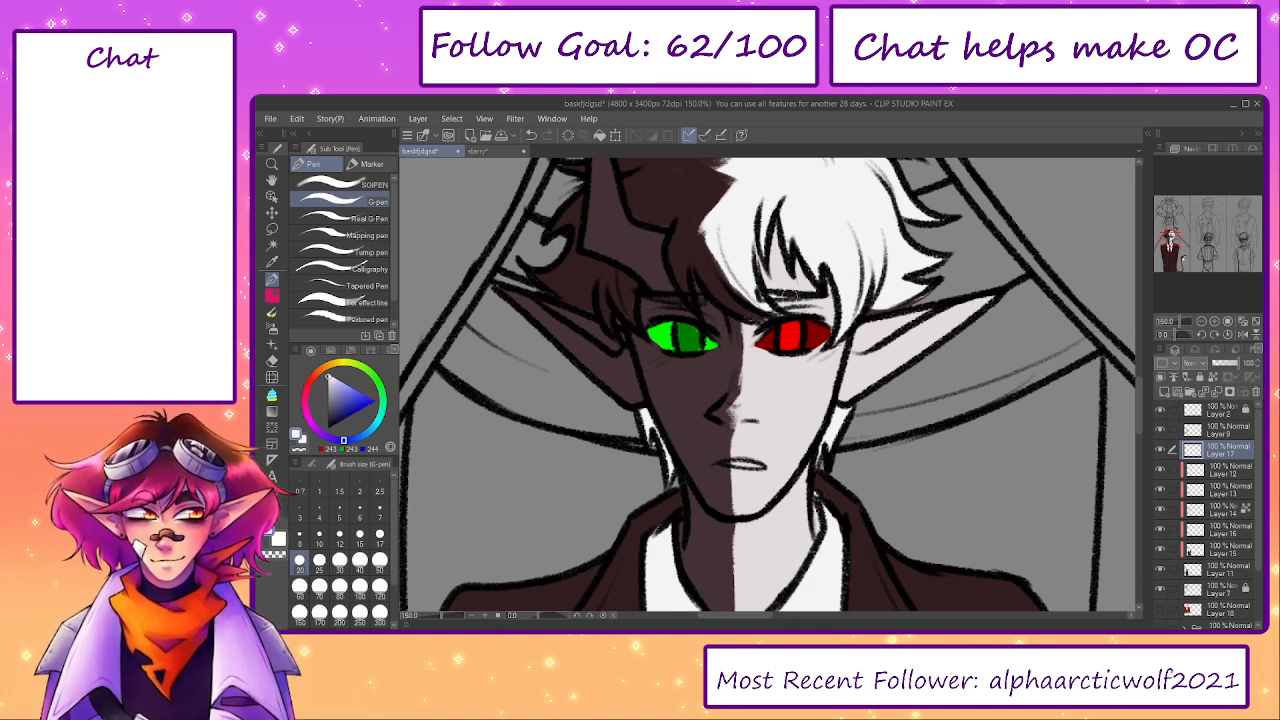
- Colour the mouth dark green on the dark half and dark red on the pale half, sampling both colours from the eyes
alt+click(678, 334)
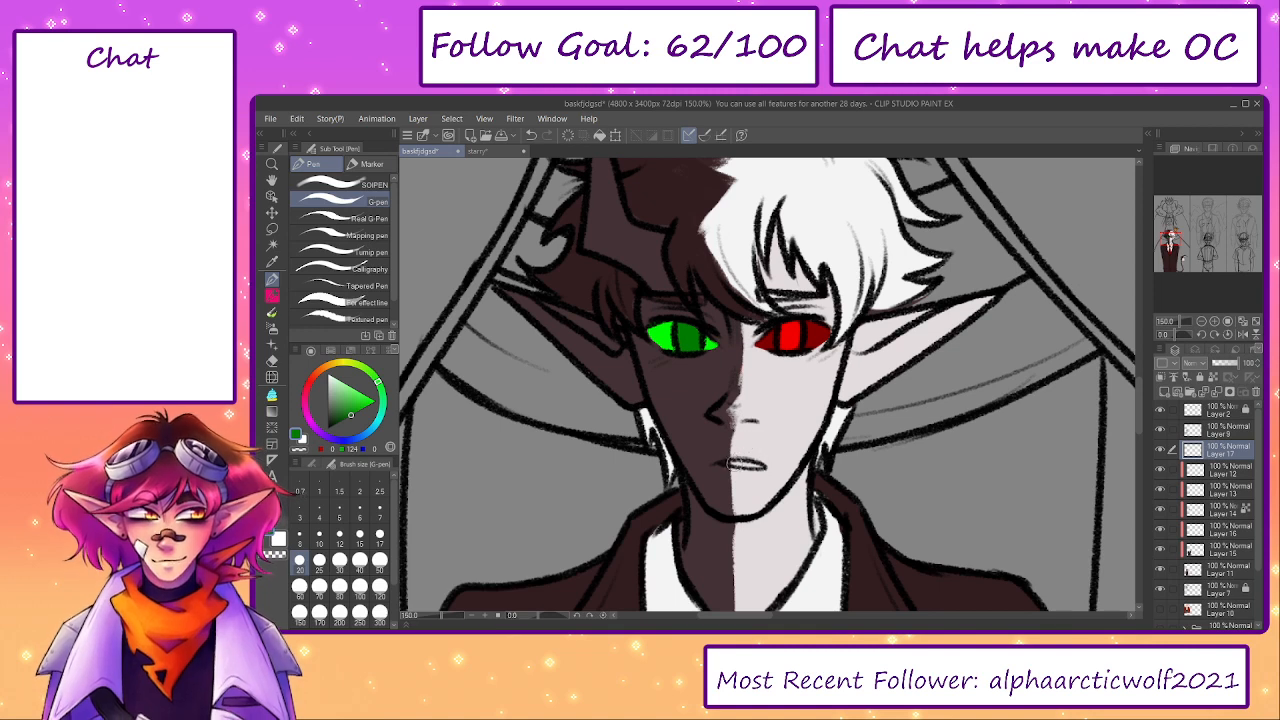
alt+click(790, 334)
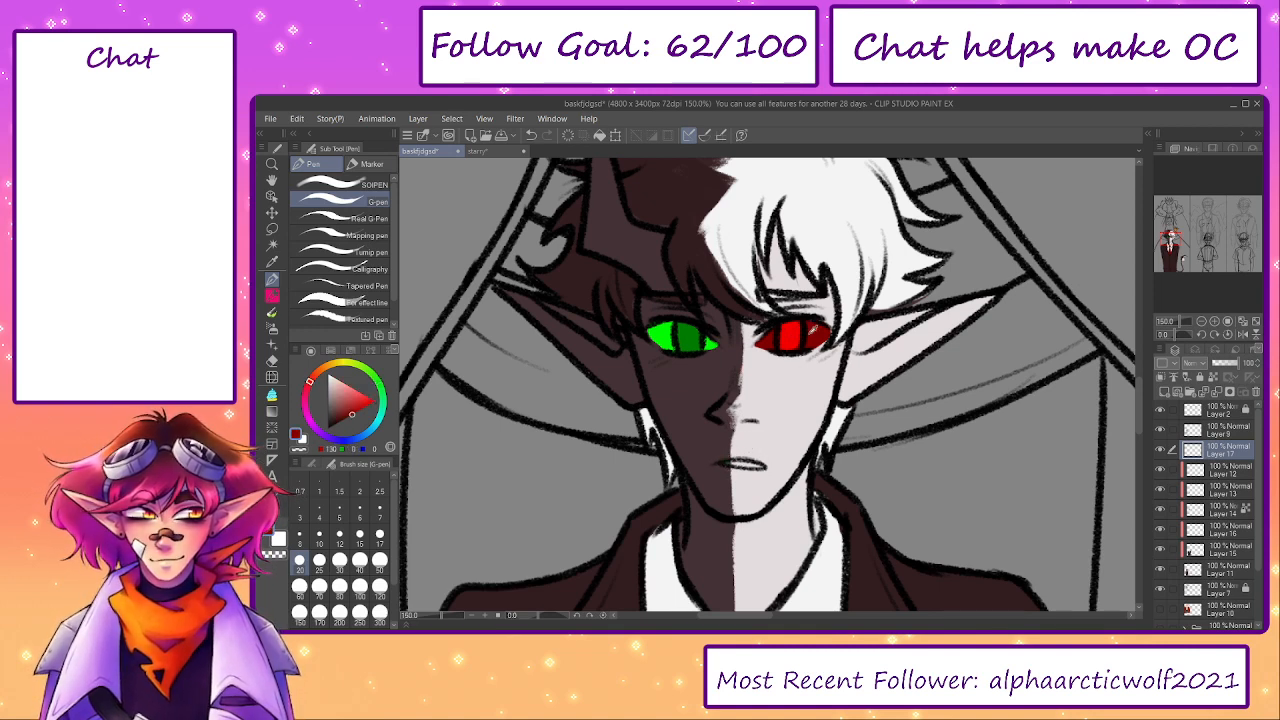
drag(742, 463, 764, 465)
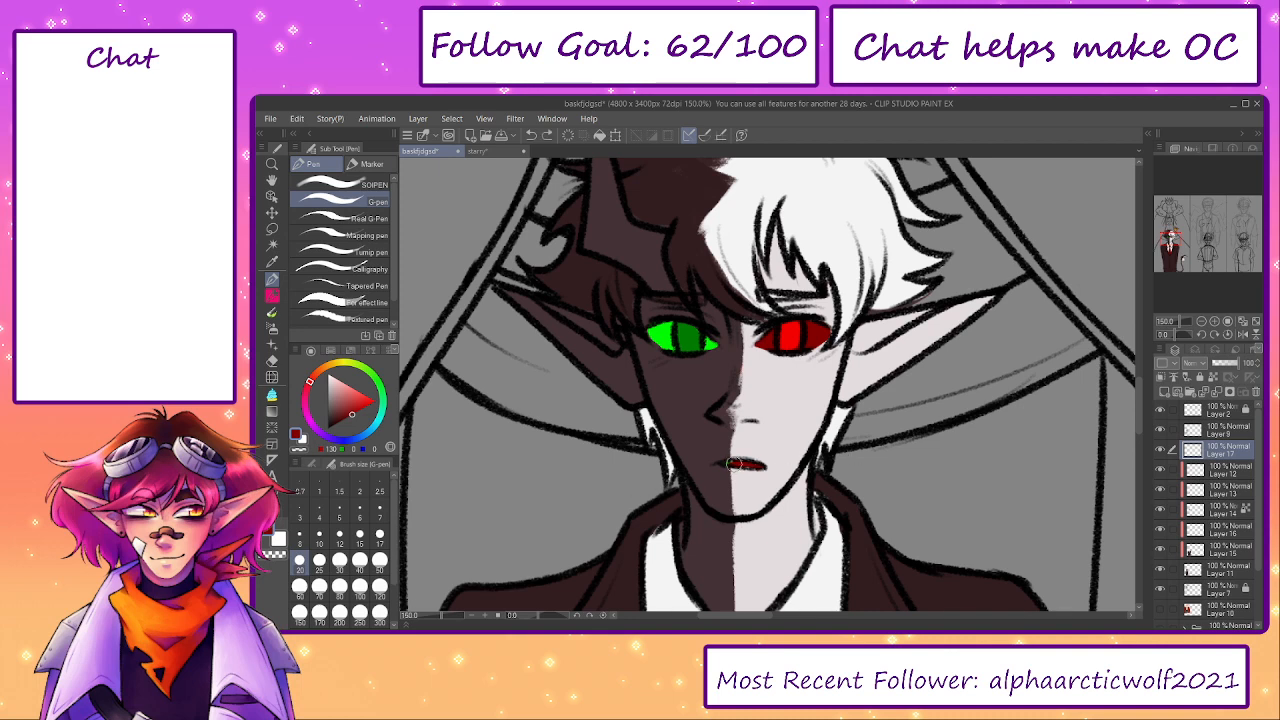
key(ctrl+z)
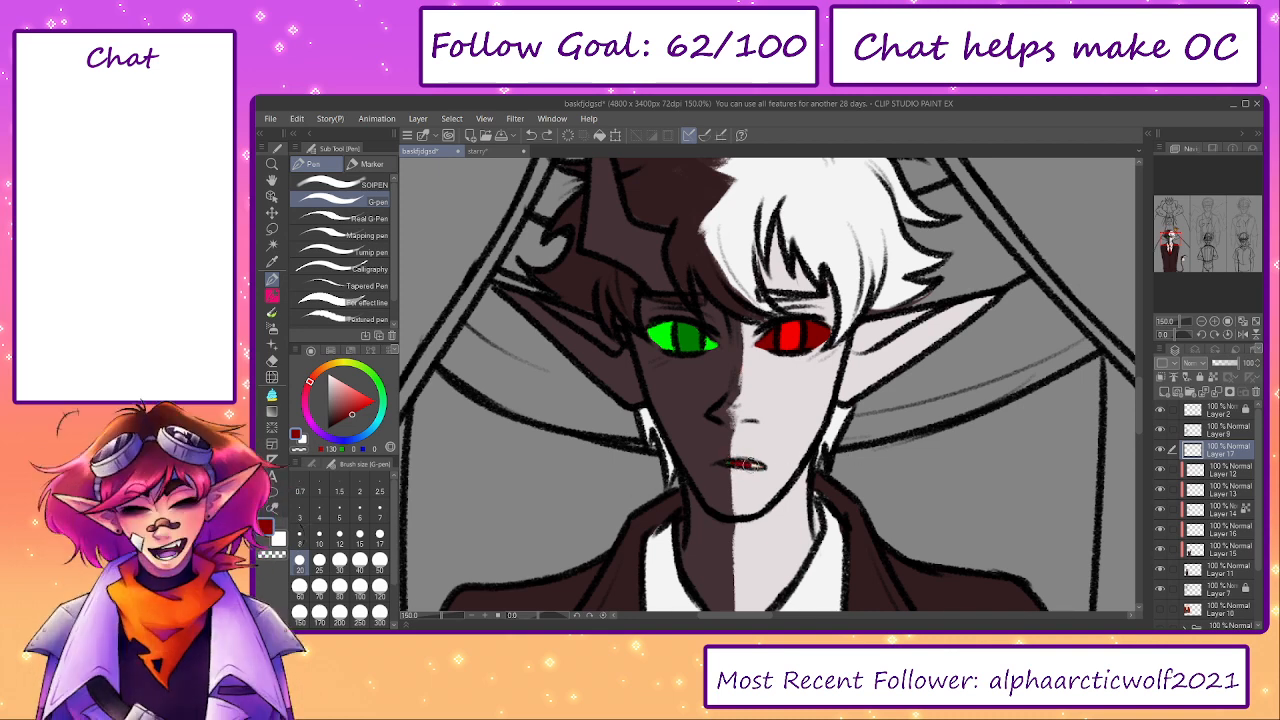
alt+click(693, 341)
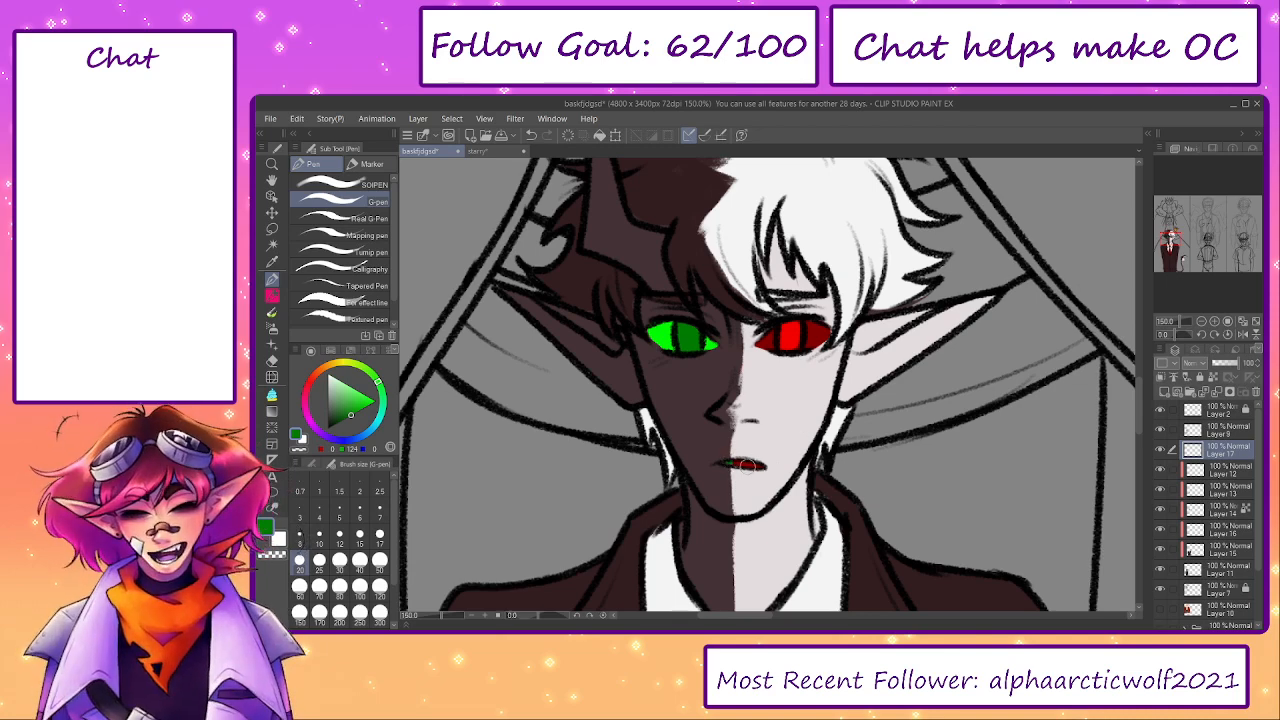
alt+click(789, 334)
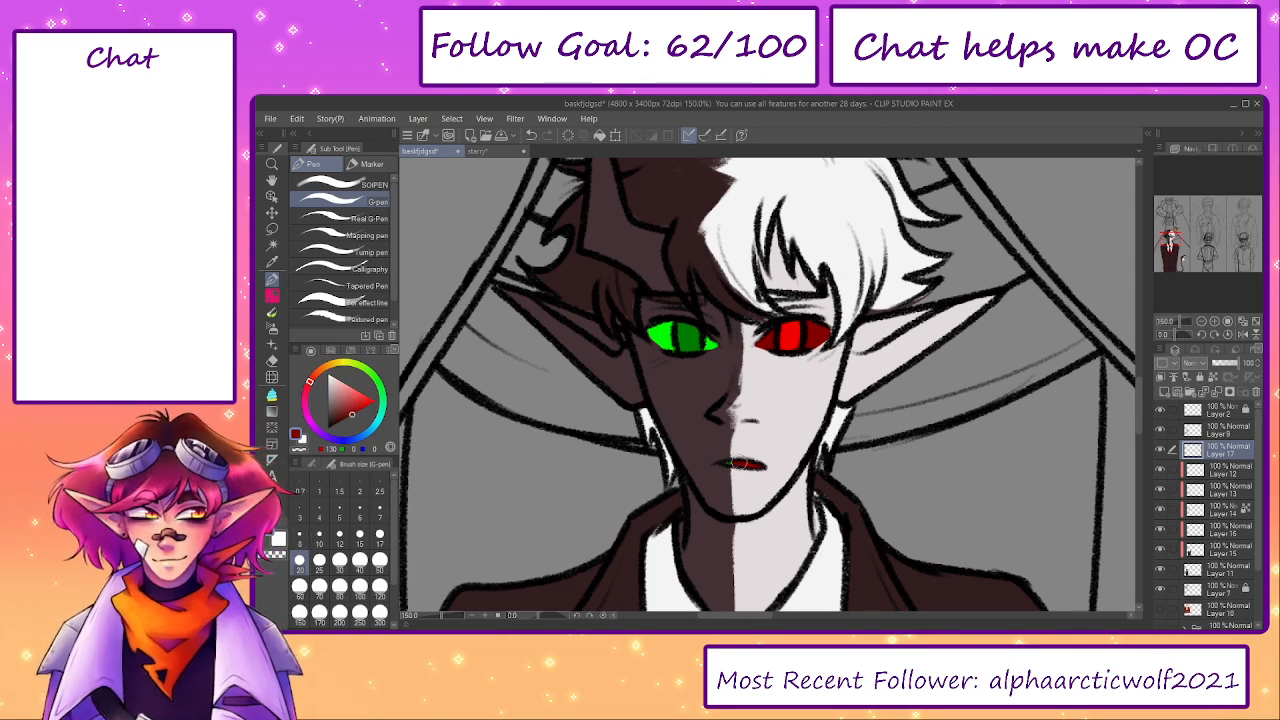
- Lock the transparent pixels of Layer 12 and merge the clipped colour layers down into Layer 11
drag(441, 616, 431, 616)
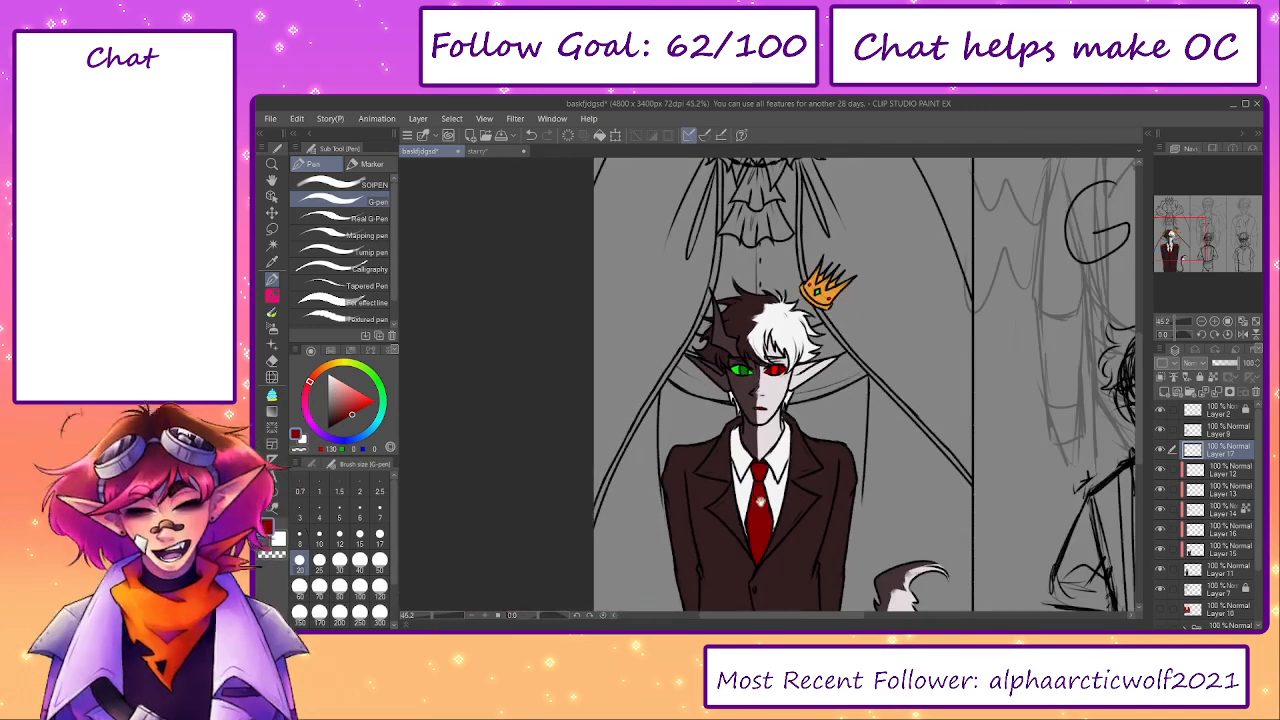
drag(761, 502, 764, 470)
scroll(718, 287, up, 3)
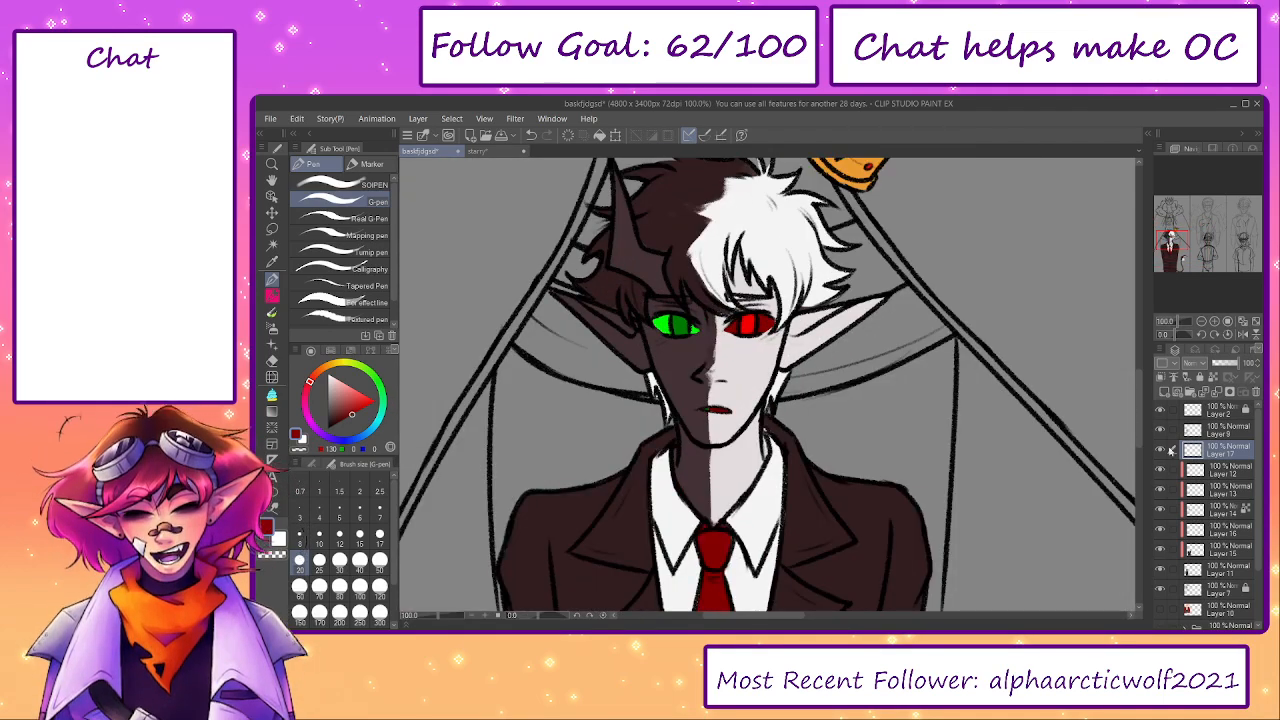
click(1160, 469)
click(1160, 471)
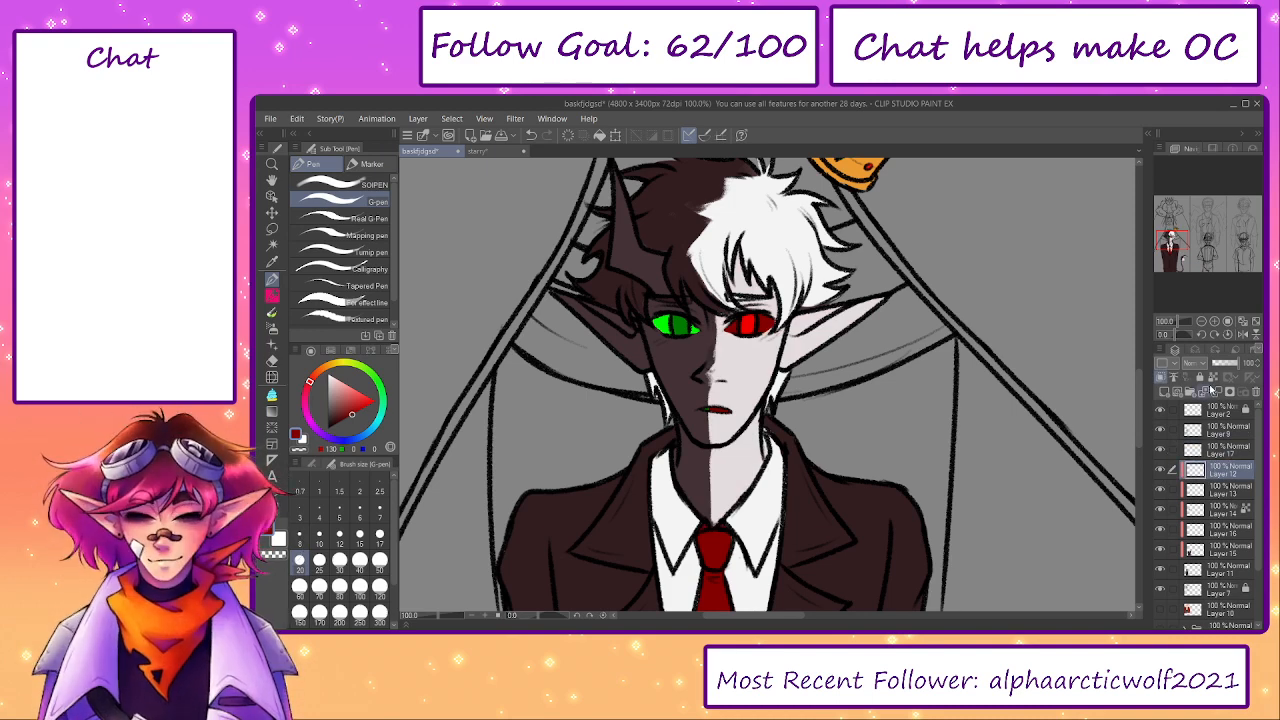
click(478, 151)
click(430, 151)
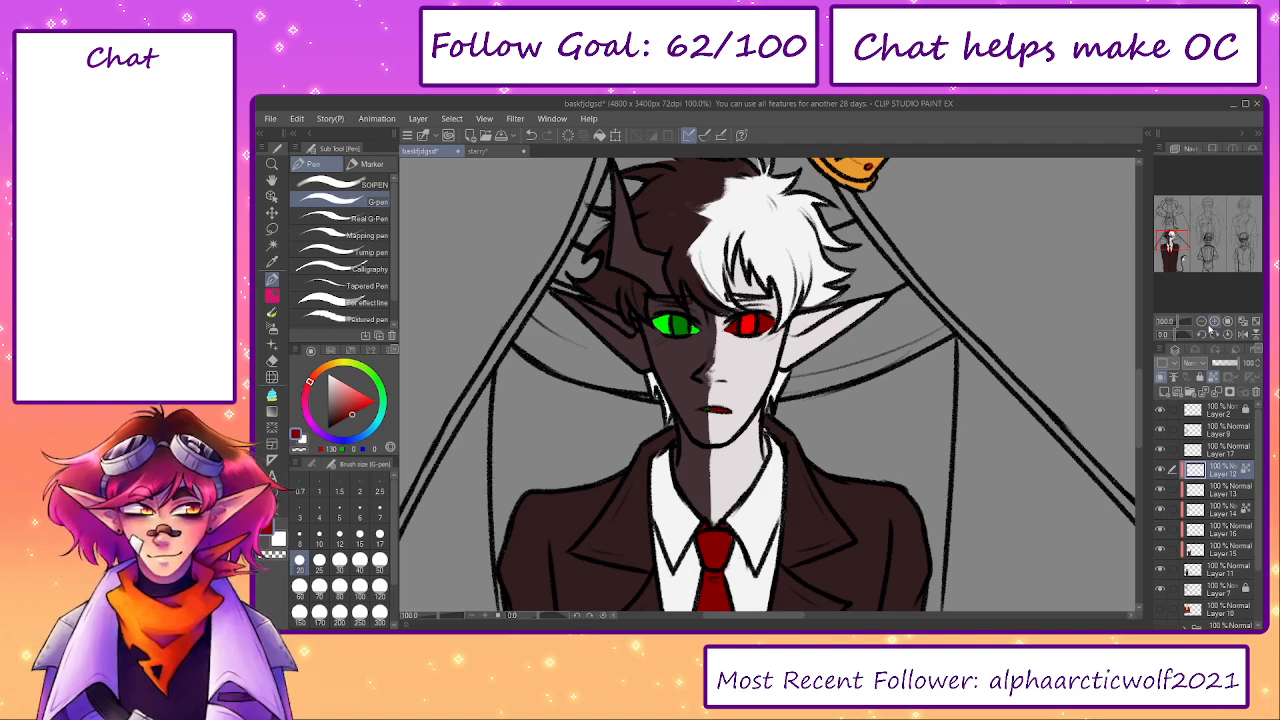
click(1256, 323)
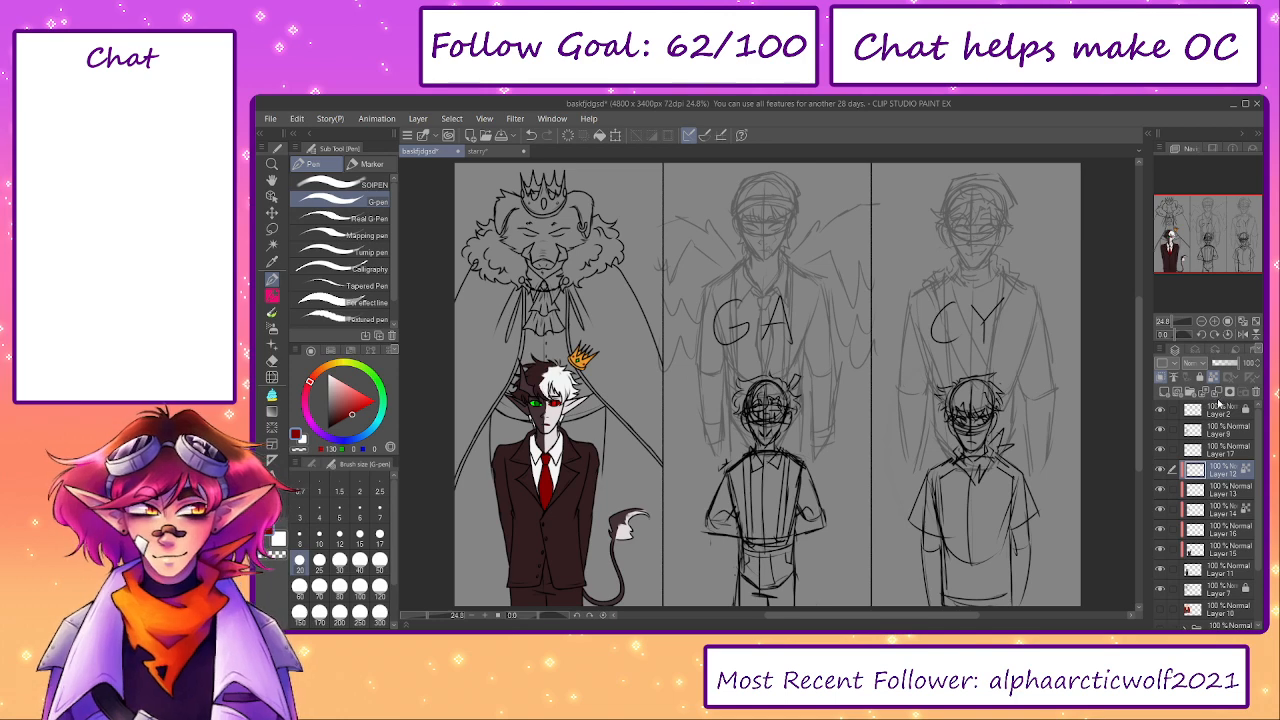
click(1217, 398)
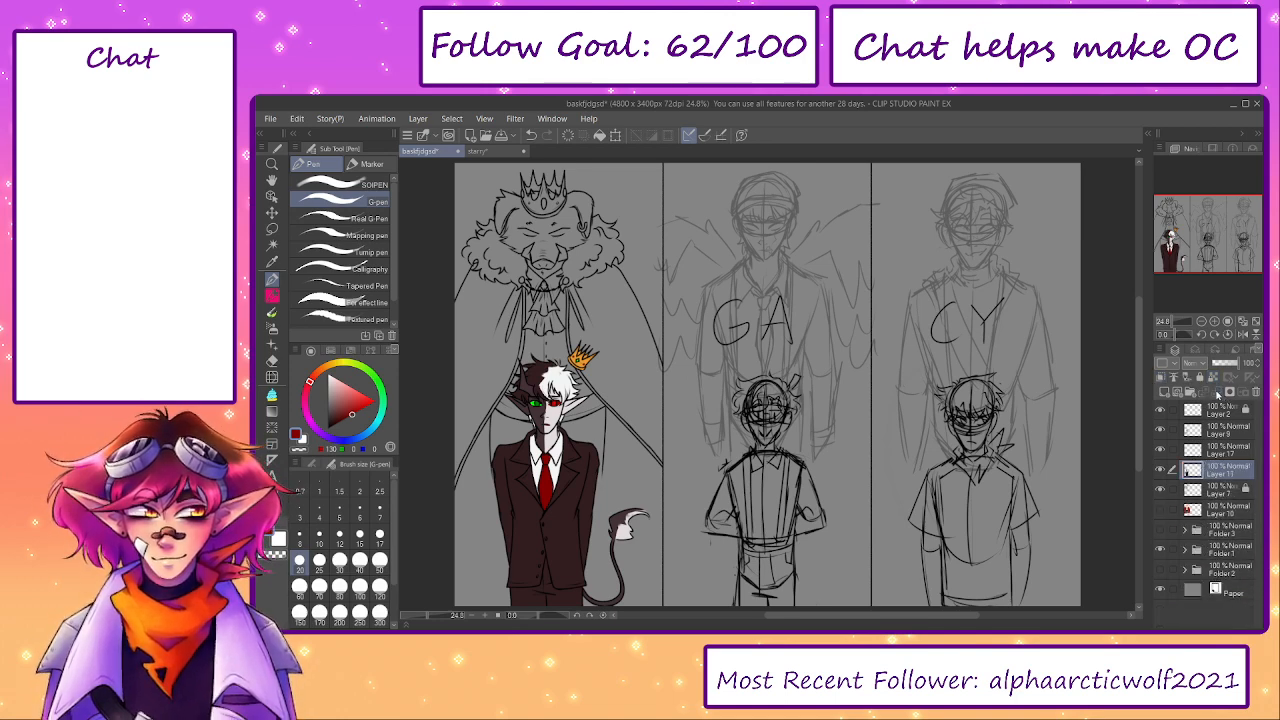
- Show the pig king's colours on Layer 10 and the glowing background in Folder 2, and select Layer 7
click(1163, 471)
click(1163, 471)
click(1162, 510)
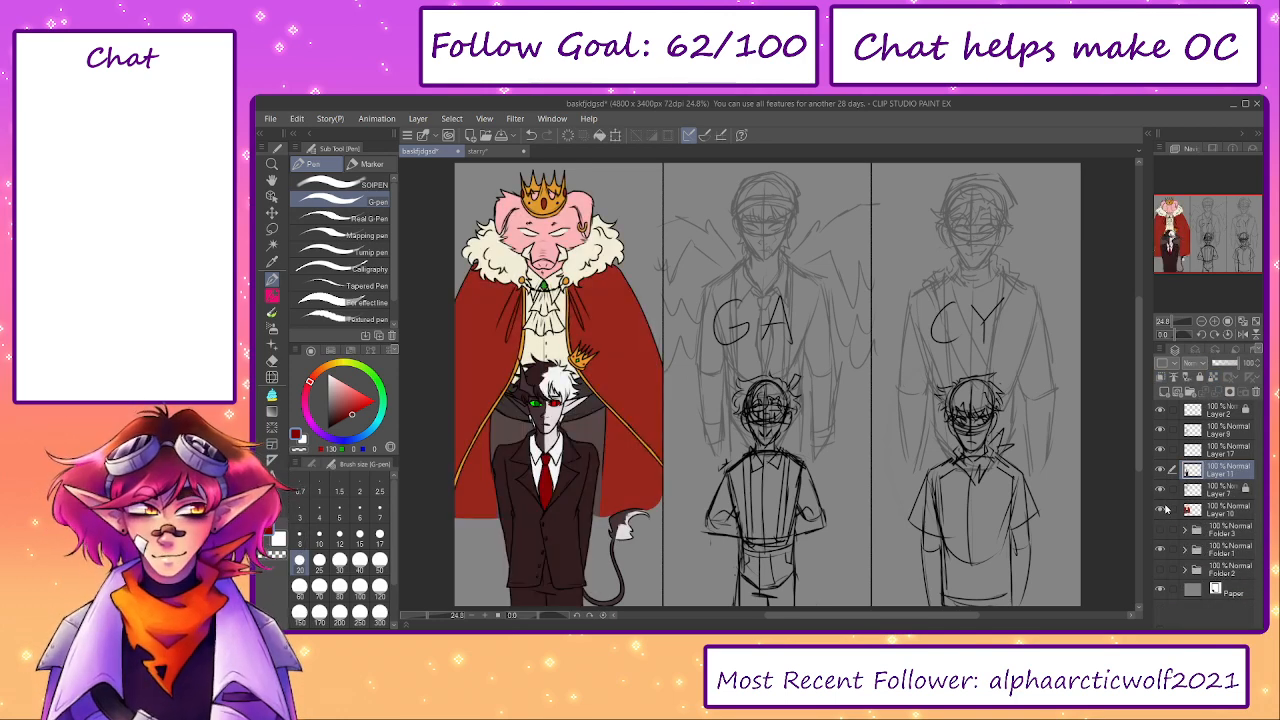
click(1188, 491)
click(1161, 492)
click(1161, 492)
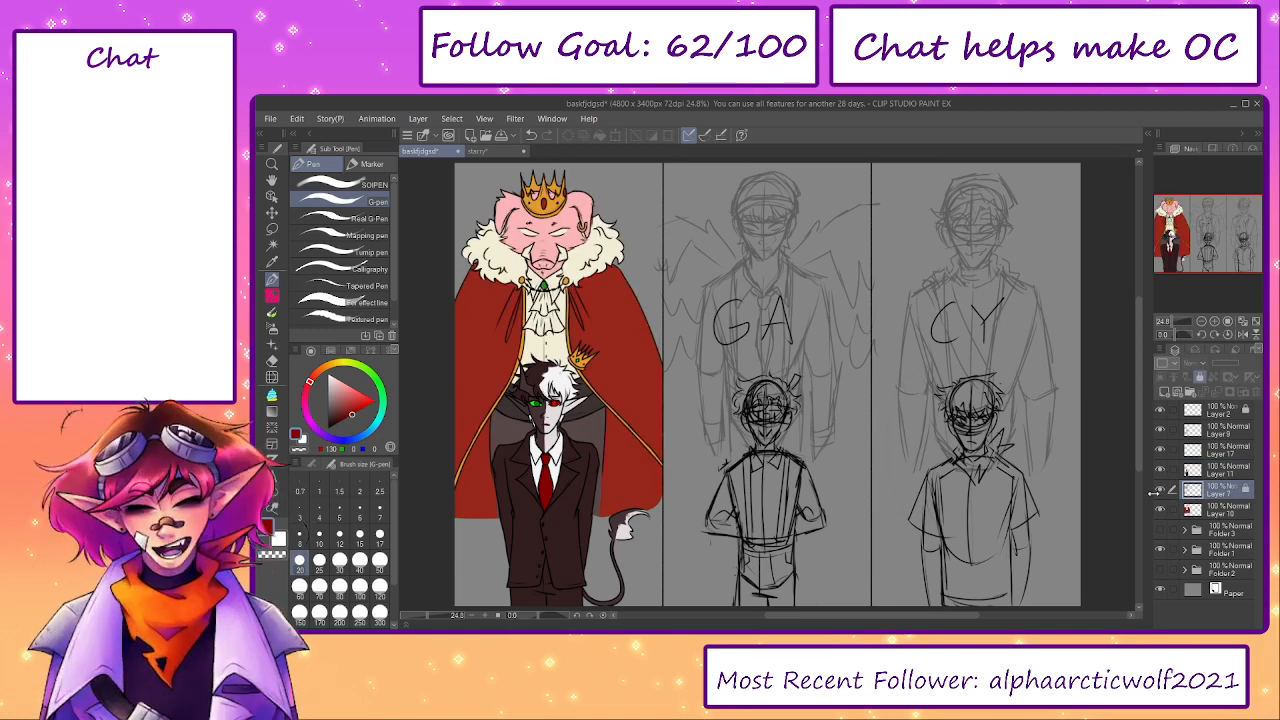
click(1161, 569)
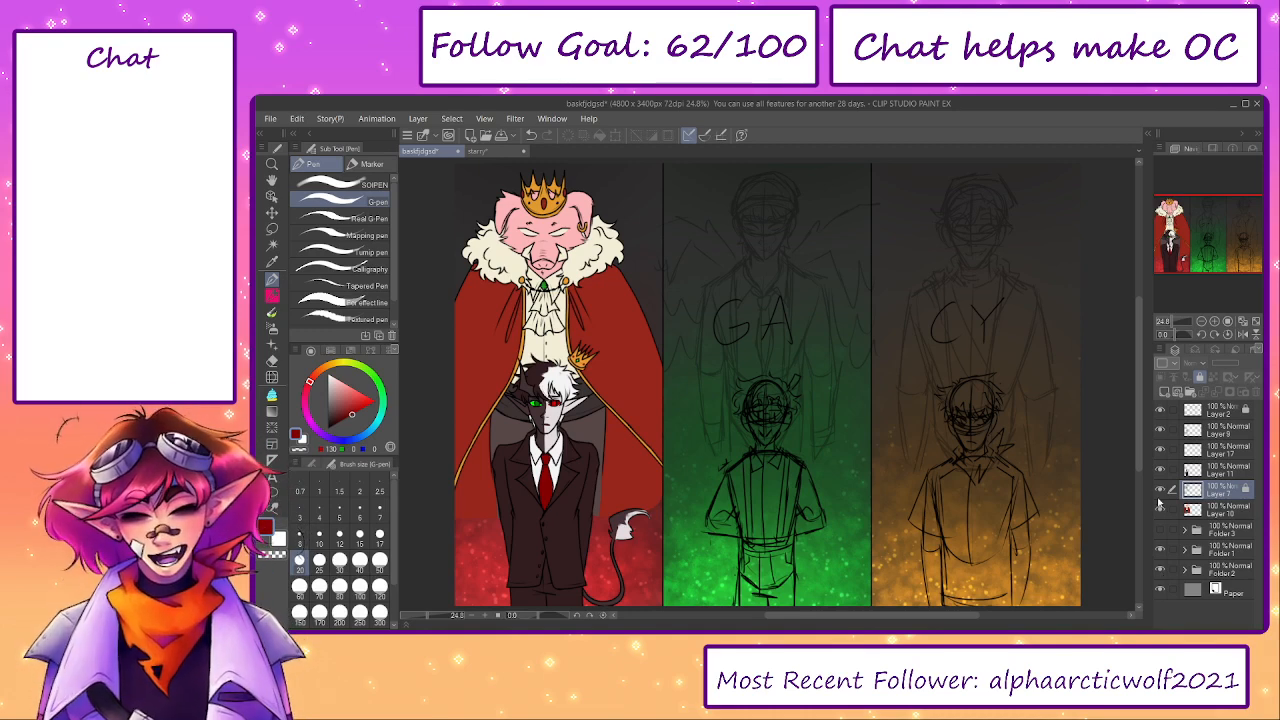
- Try to fade the pig king's cape on Layer 10 with the soft eraser, and undo it
click(1161, 491)
click(1161, 491)
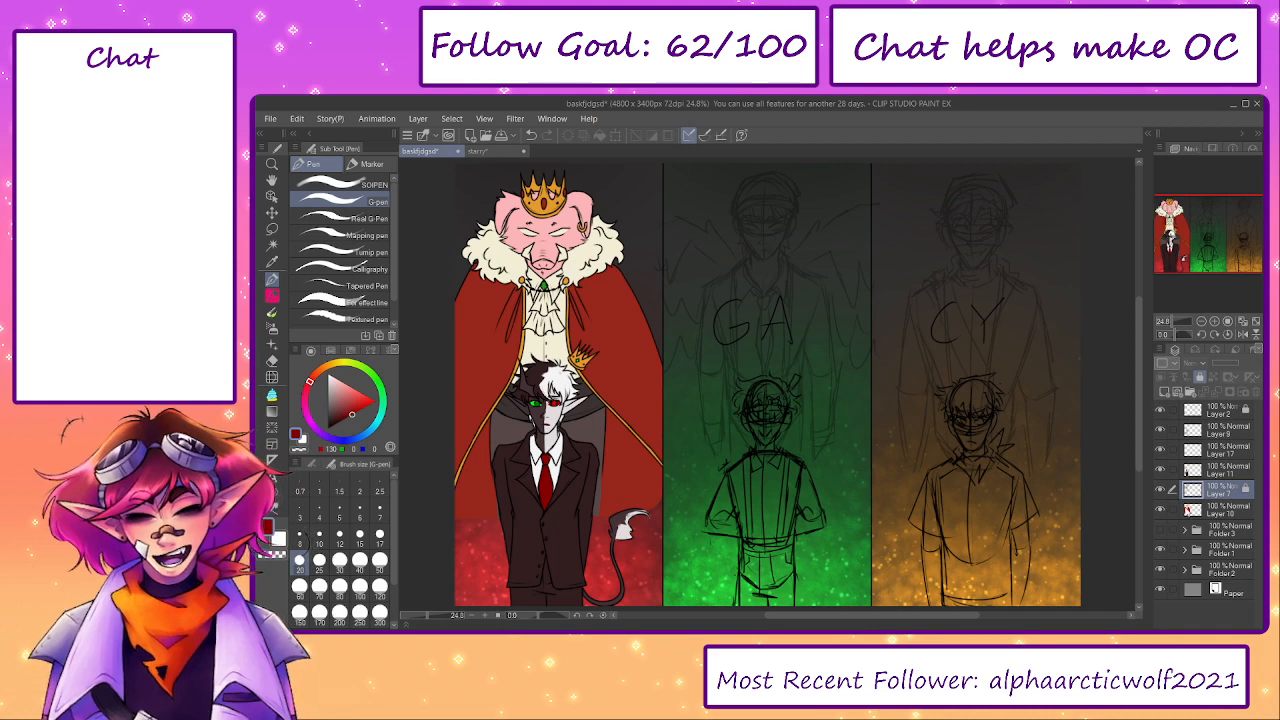
click(1203, 514)
key(e)
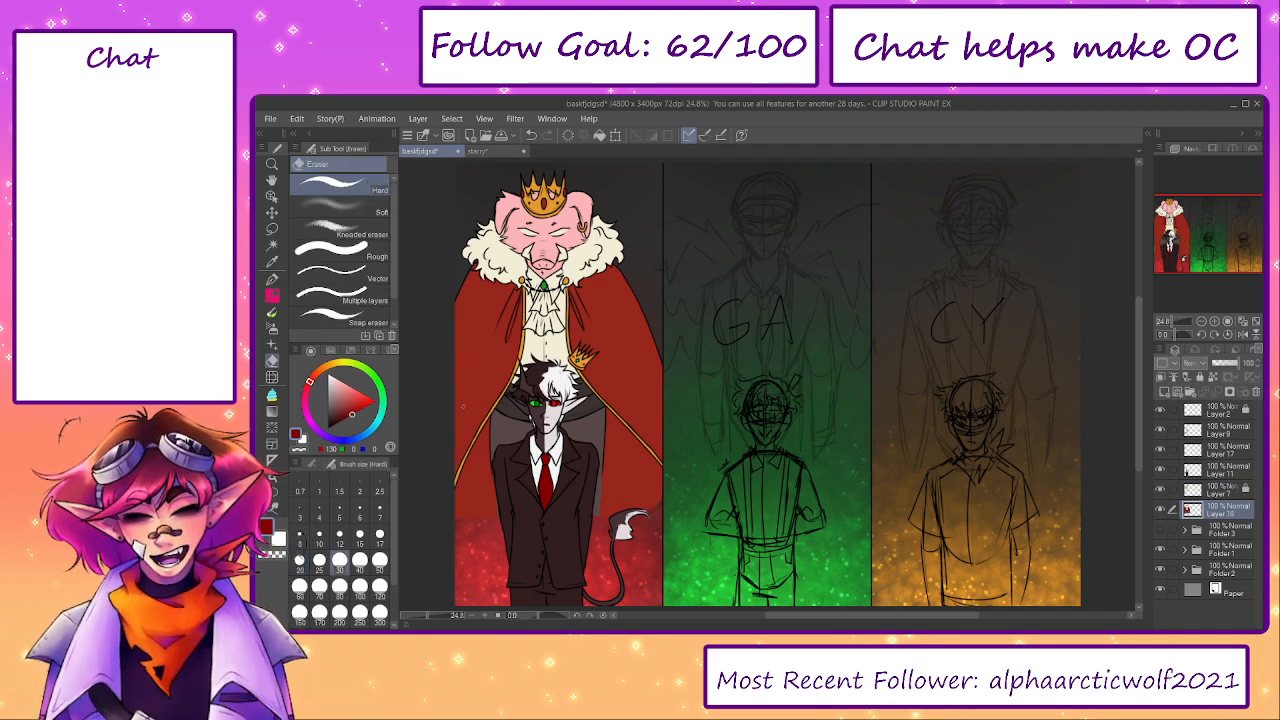
click(355, 205)
mouse_move(439, 458)
mouse_down()
mouse_move(464, 514)
mouse_move(476, 479)
mouse_move(569, 476)
mouse_move(564, 534)
mouse_move(532, 454)
mouse_move(634, 458)
mouse_move(464, 521)
mouse_move(504, 447)
mouse_up()
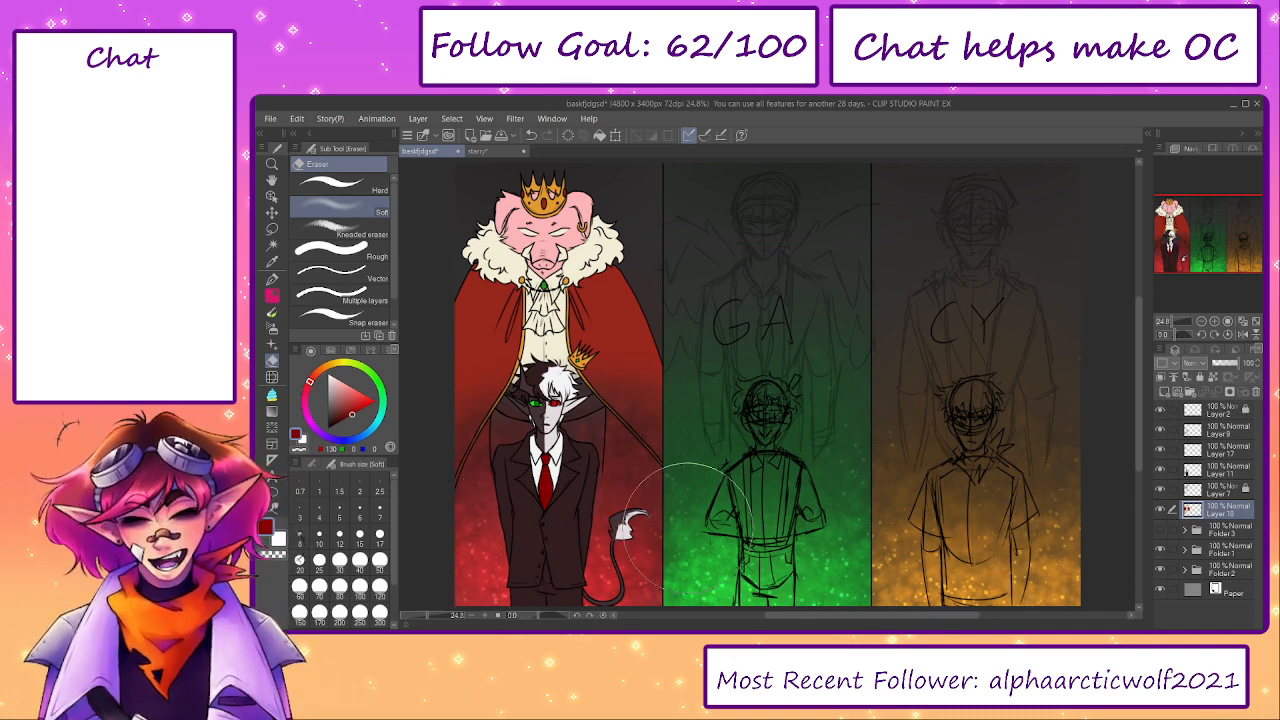
key(ctrl+z)
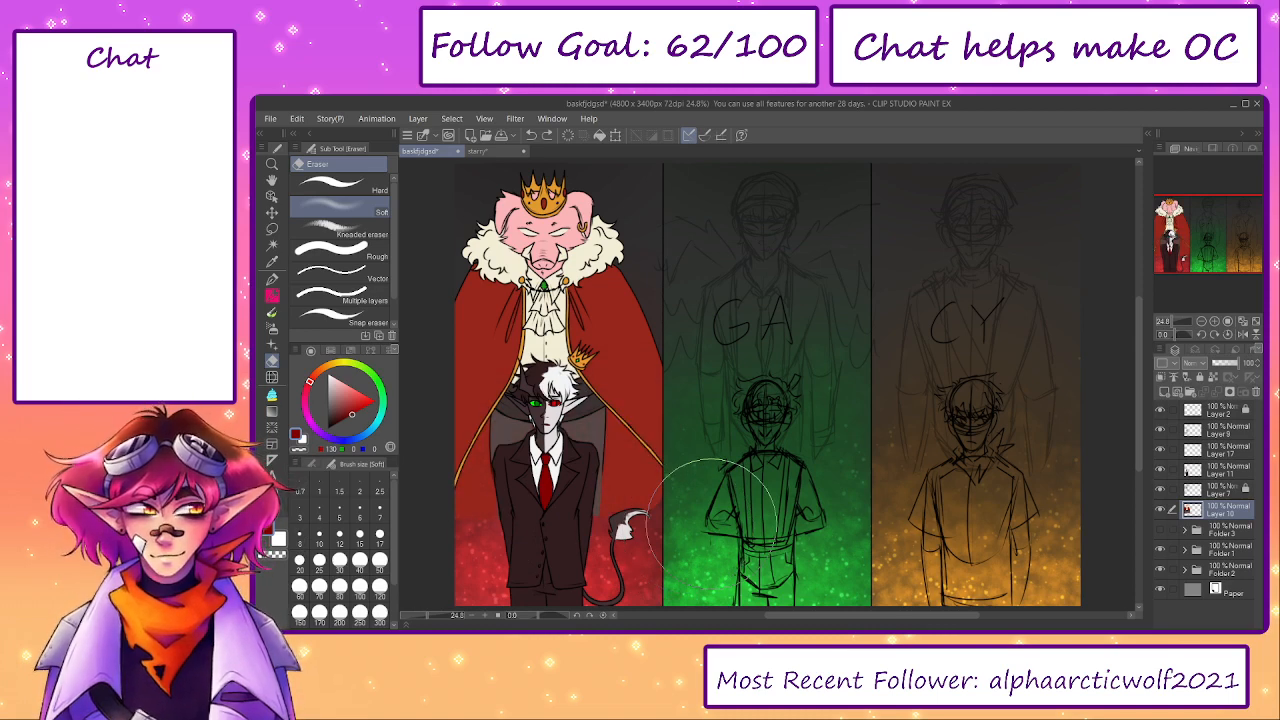
- Hide the glowing background in Folder 2
click(1160, 570)
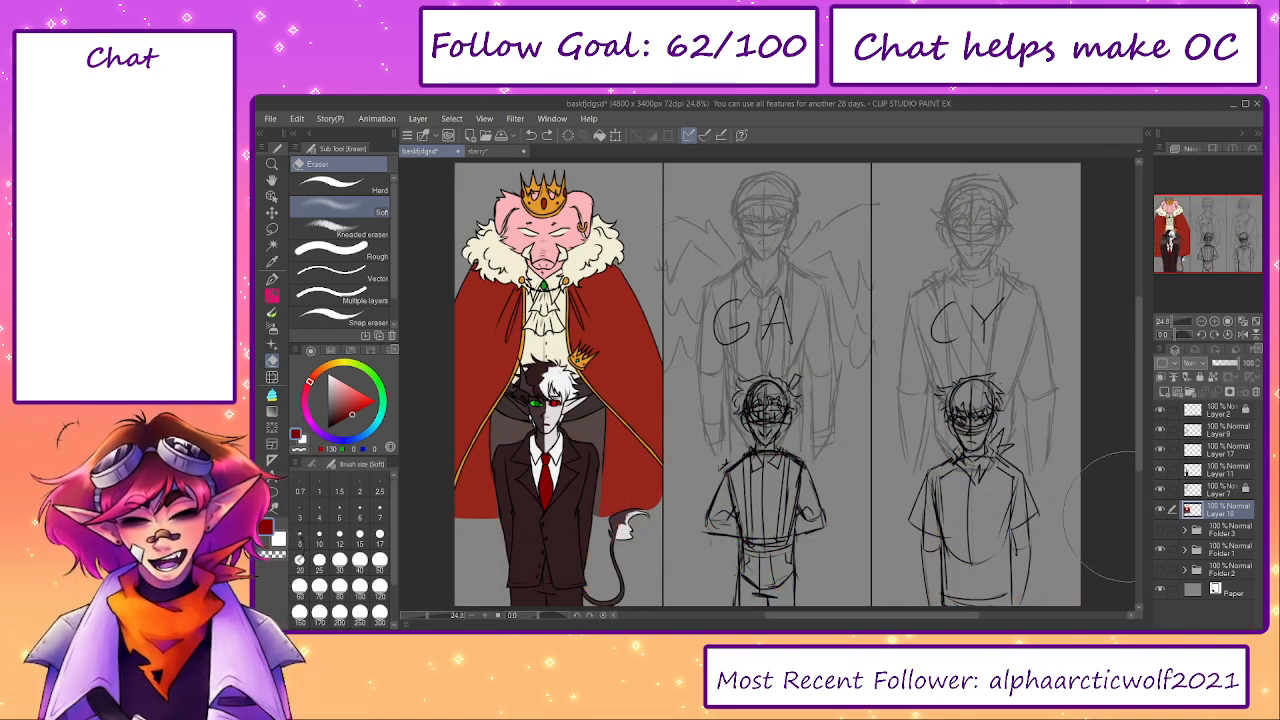
click(1161, 510)
click(1161, 510)
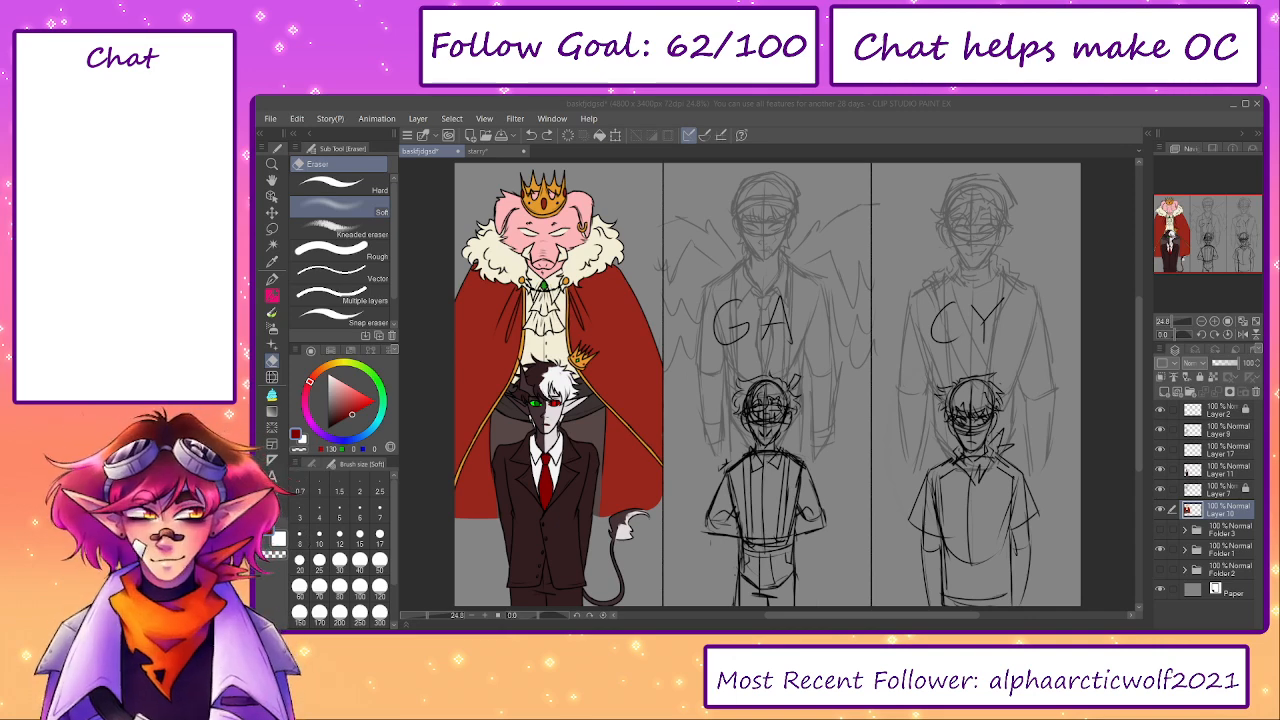
drag(666, 469, 792, 464)
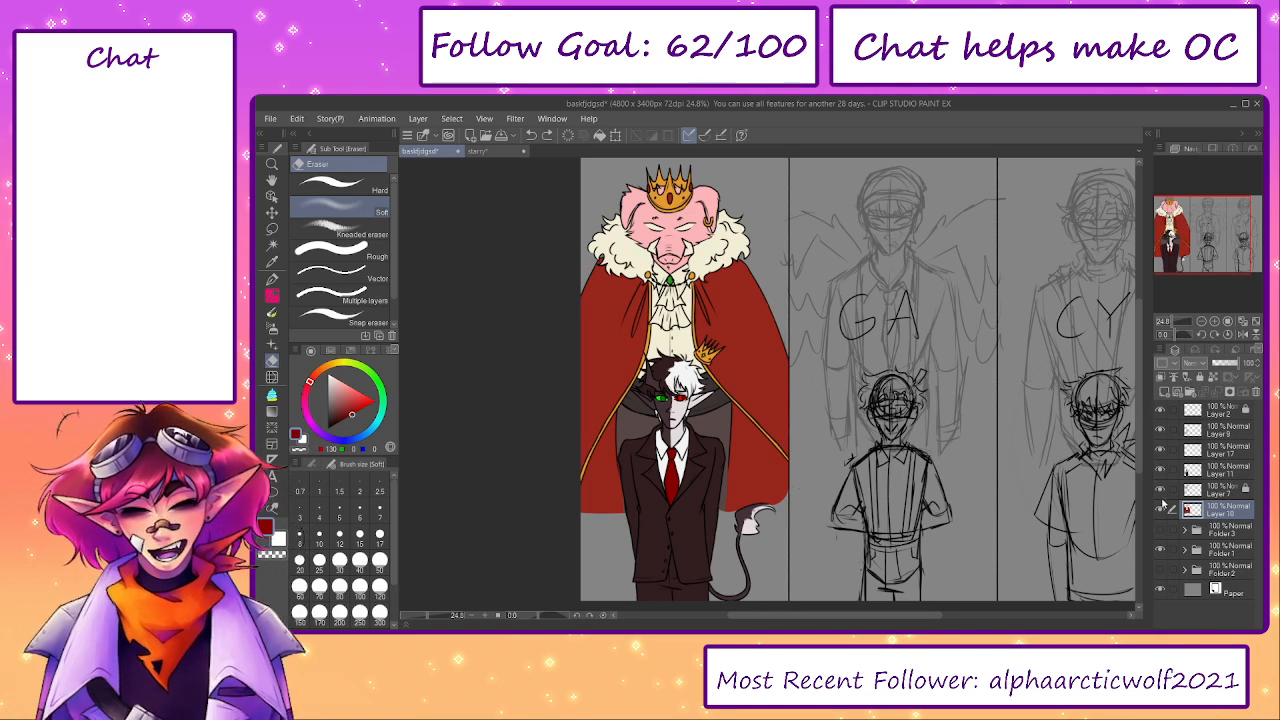
- Add a new Multiply layer clipped to Layer 10 and choose light purple as the shading colour
click(1191, 470)
click(1160, 466)
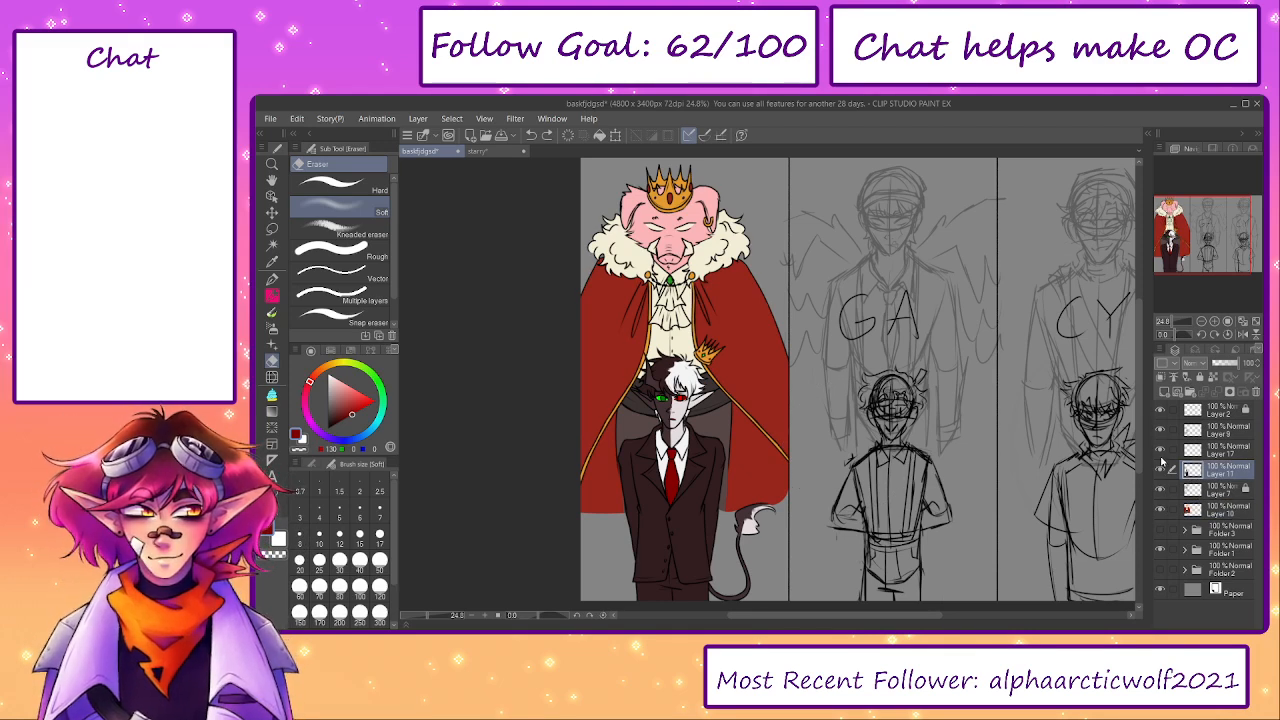
click(1168, 450)
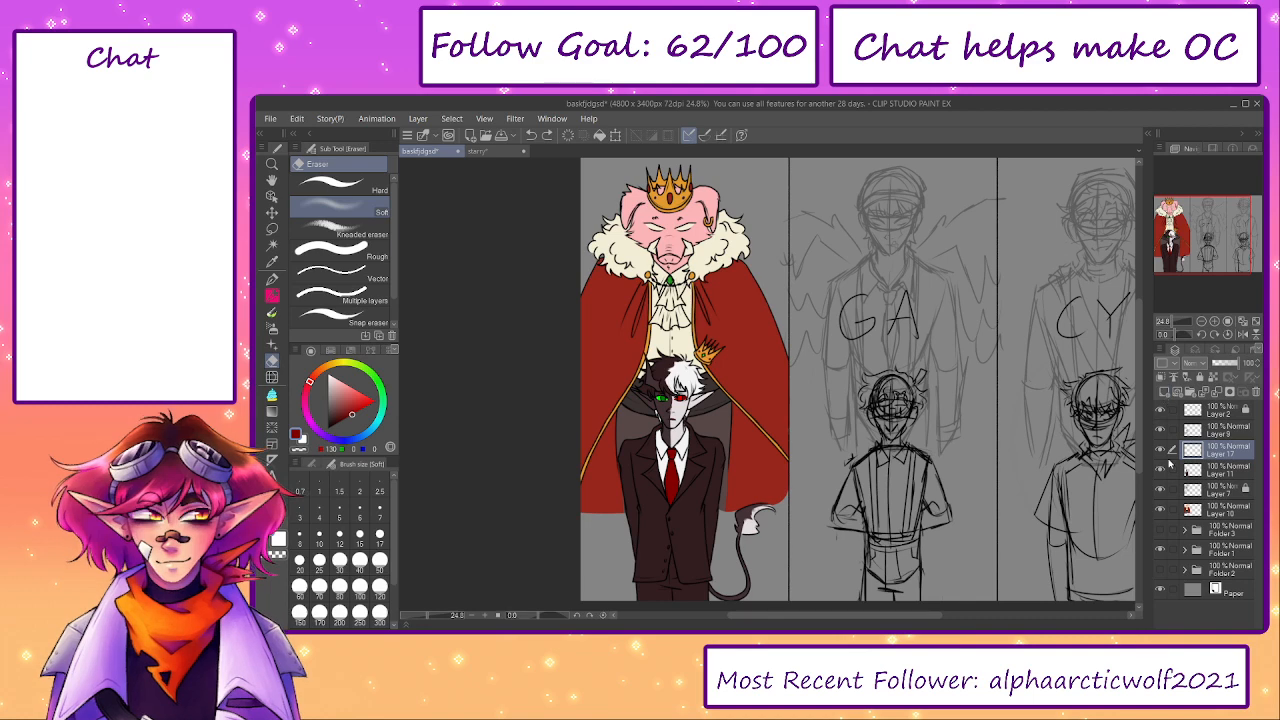
click(1205, 509)
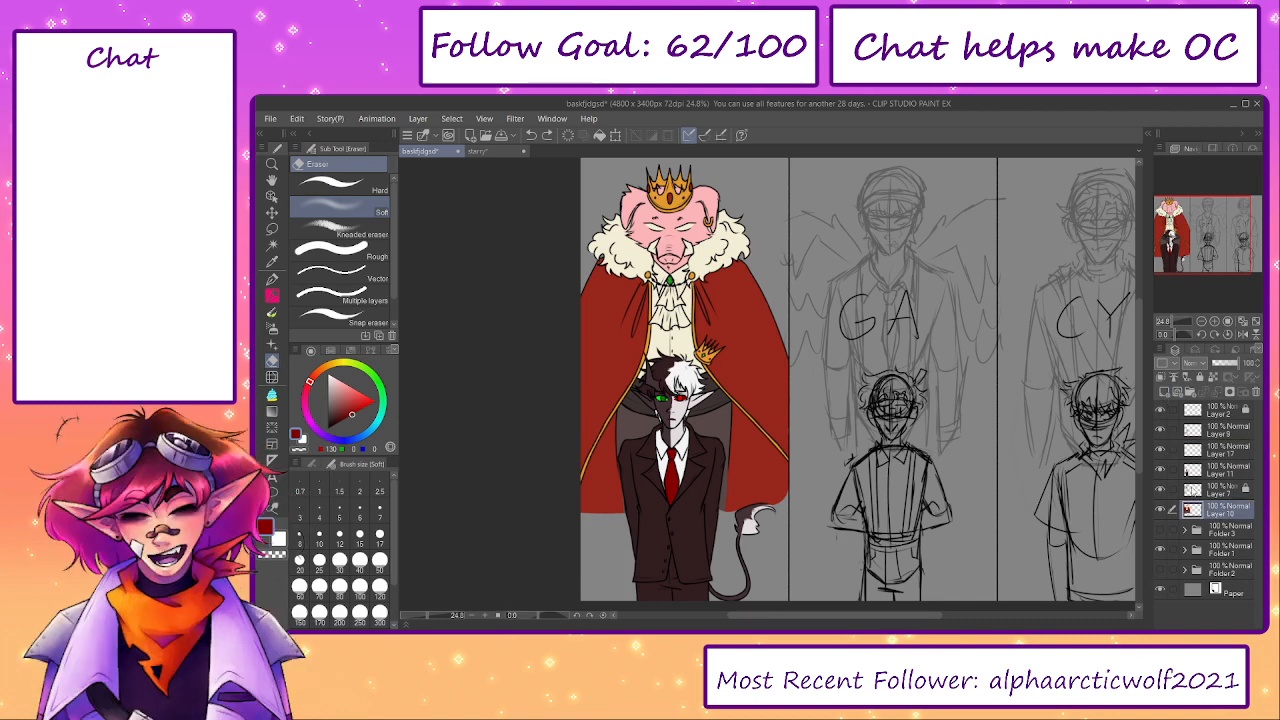
click(1164, 392)
click(1160, 377)
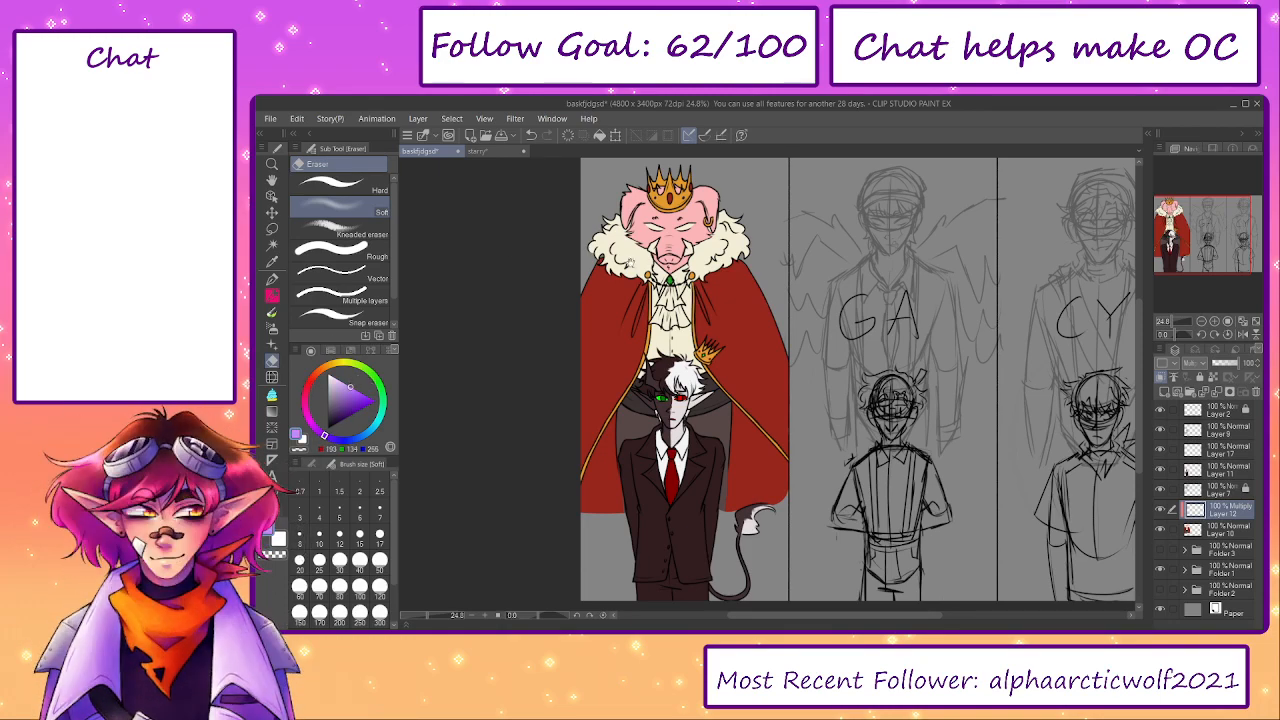
- Shade the folds of both pig ears and the inside and details of the crown with the Opaque 2 brush
scroll(615, 300, up, 4)
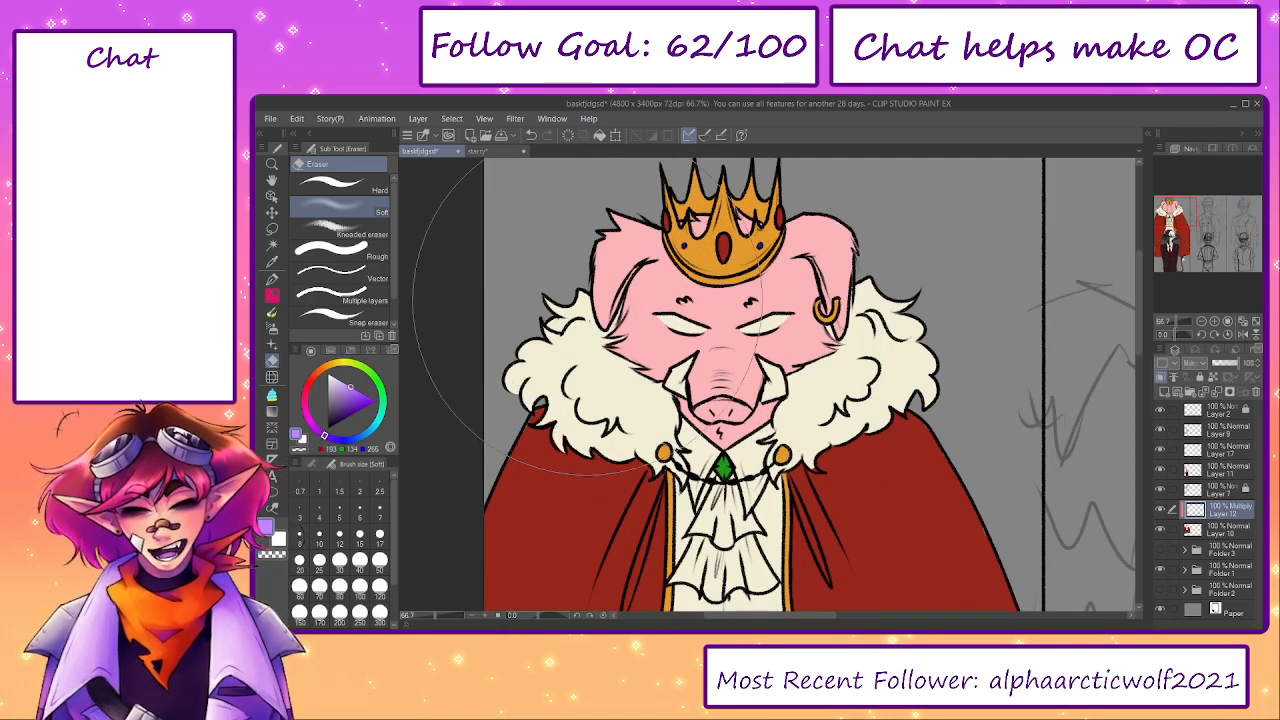
key(b)
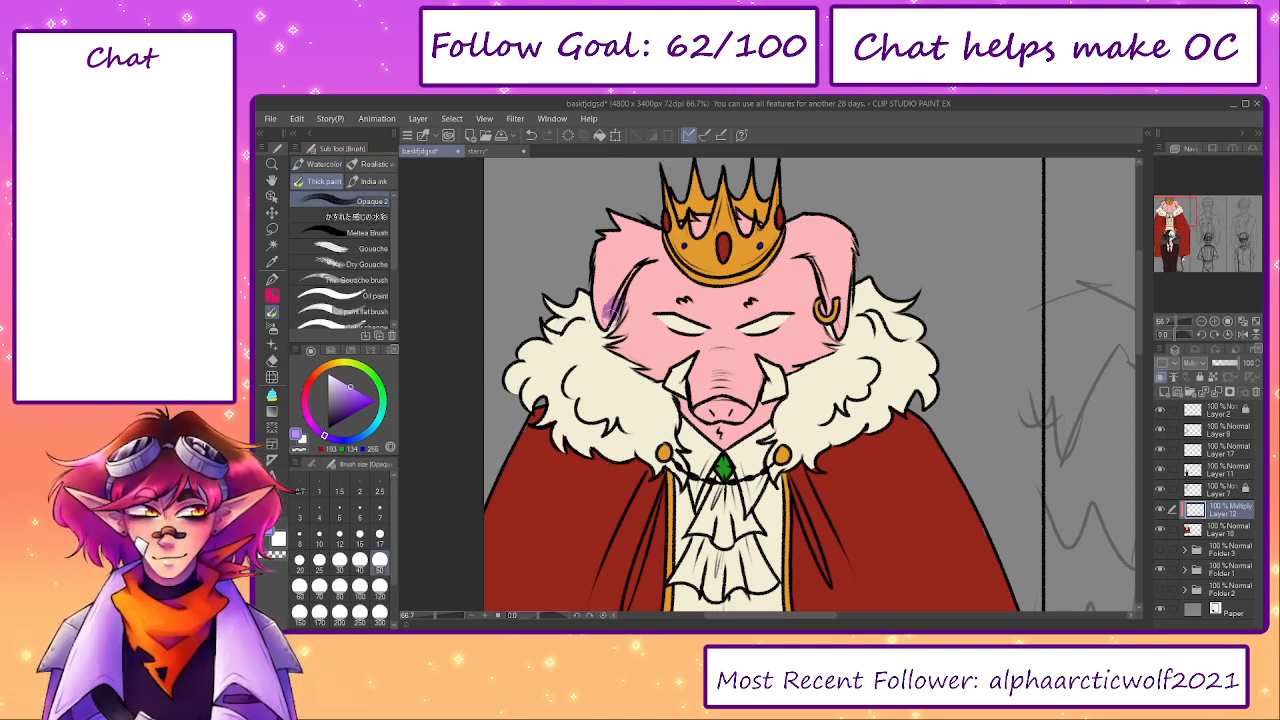
mouse_move(612, 310)
mouse_down()
mouse_move(650, 258)
mouse_move(630, 312)
mouse_move(652, 256)
mouse_move(646, 266)
mouse_up()
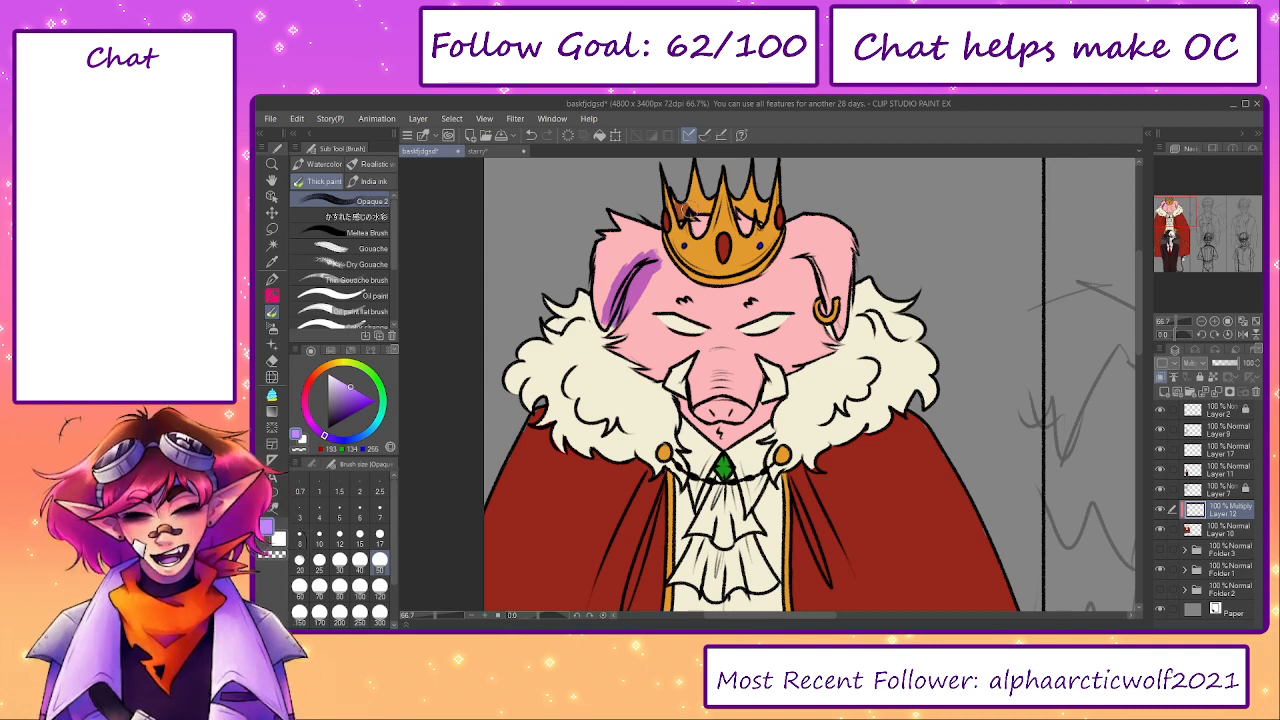
mouse_move(688, 211)
mouse_down()
mouse_move(699, 225)
mouse_move(697, 192)
mouse_move(745, 226)
mouse_up()
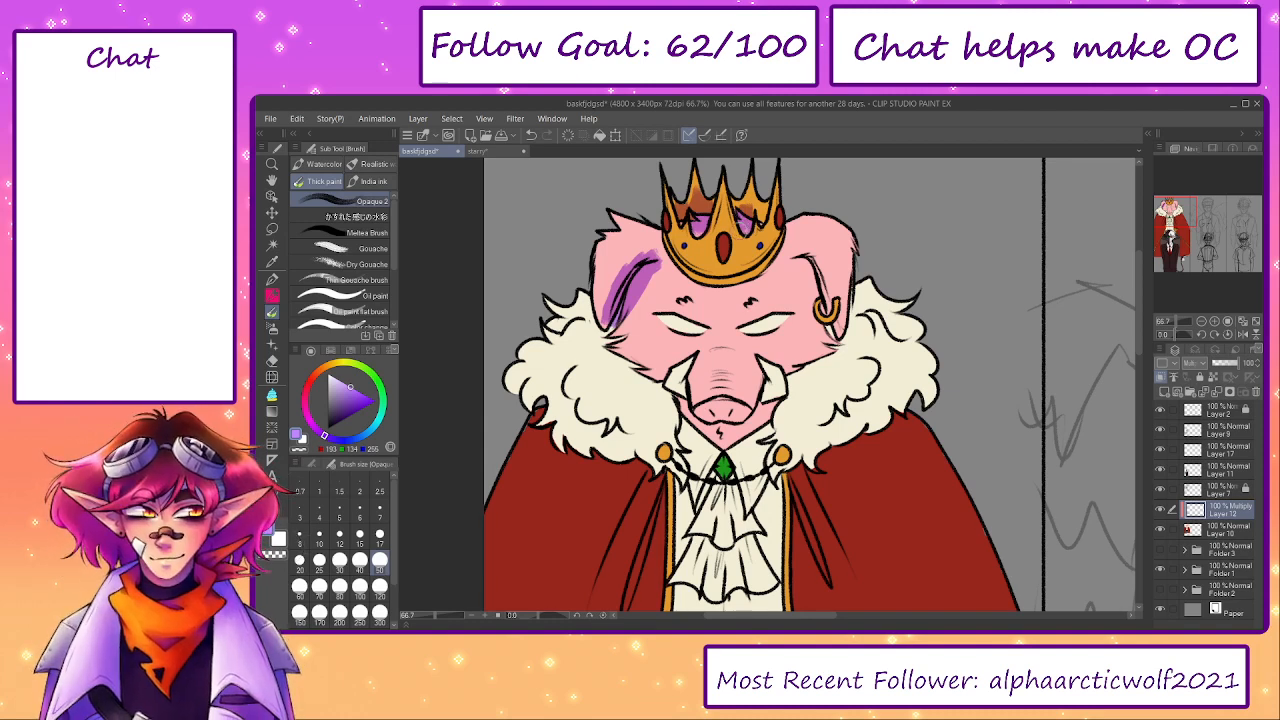
key(bracketleft)
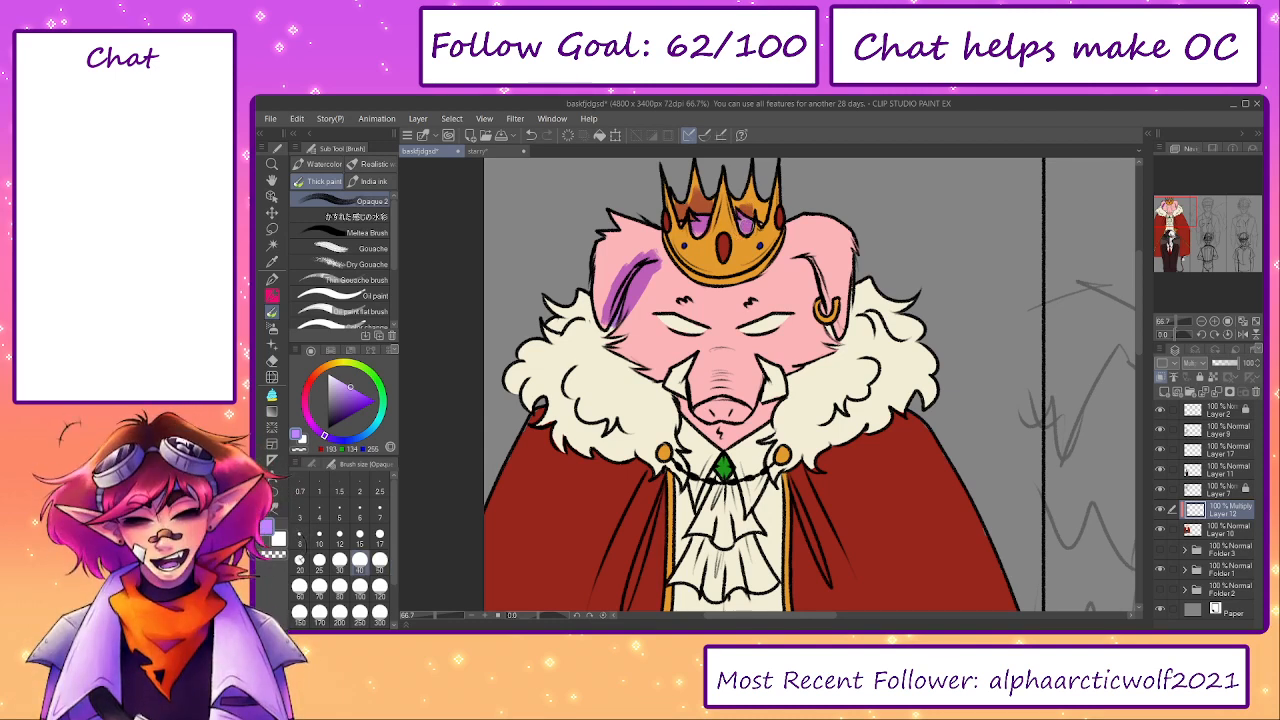
drag(748, 200, 763, 218)
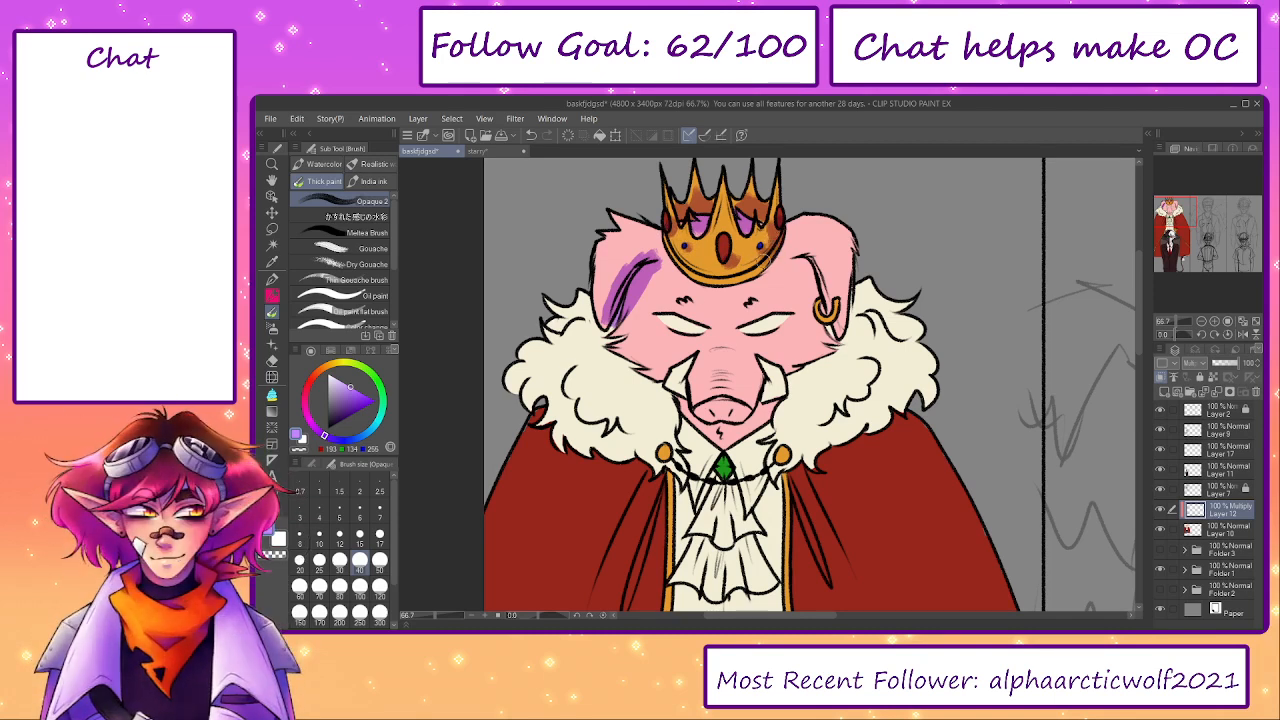
drag(799, 264, 812, 281)
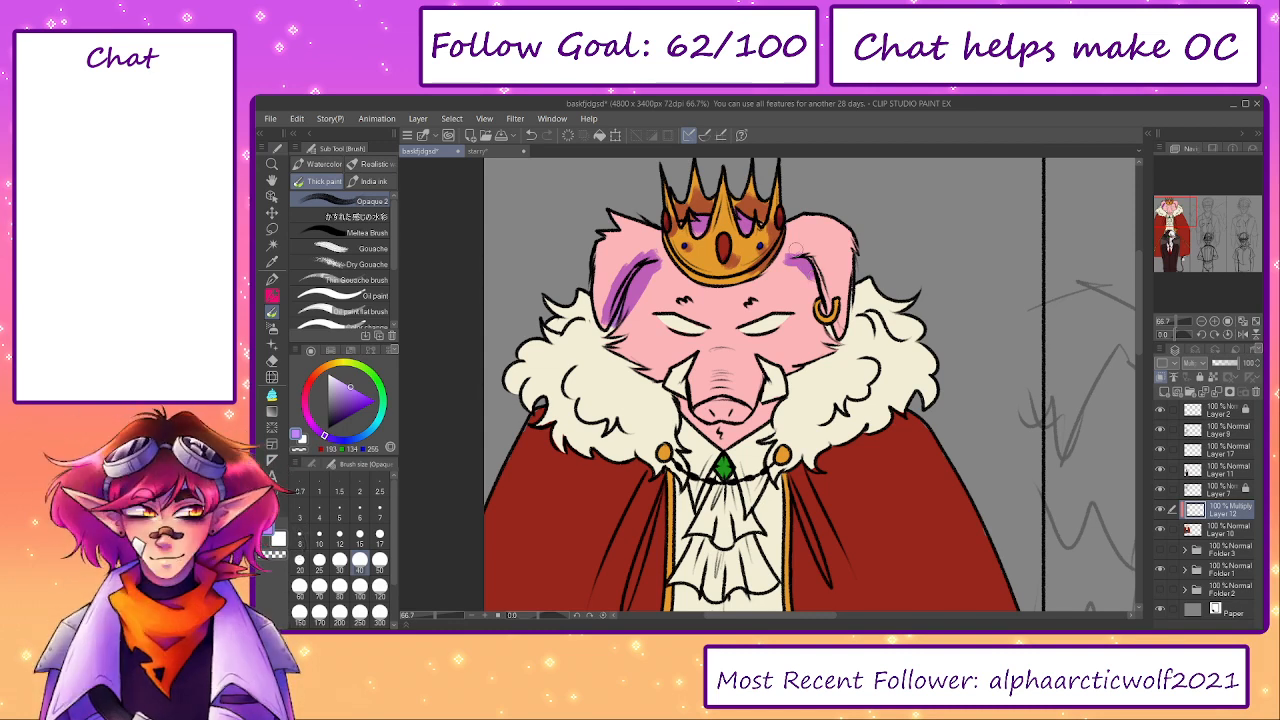
key(bracketright)
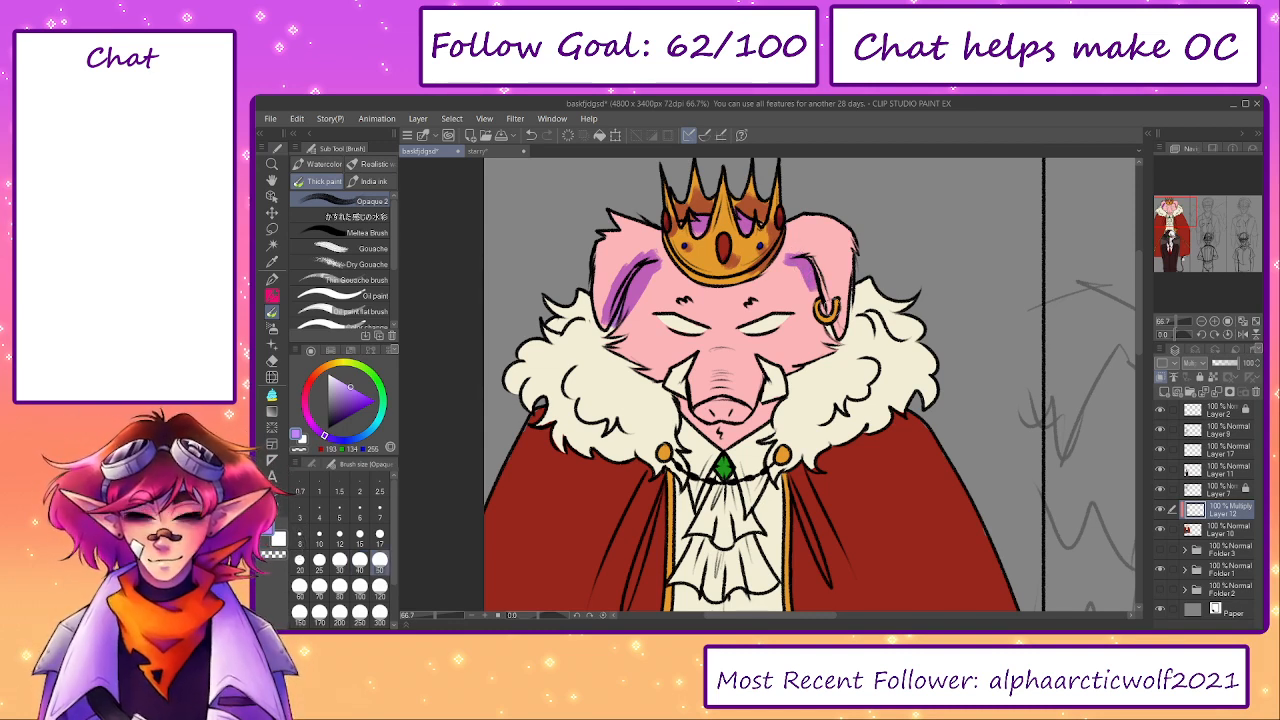
mouse_move(834, 338)
mouse_down()
mouse_move(858, 280)
mouse_move(851, 262)
mouse_move(847, 296)
mouse_up()
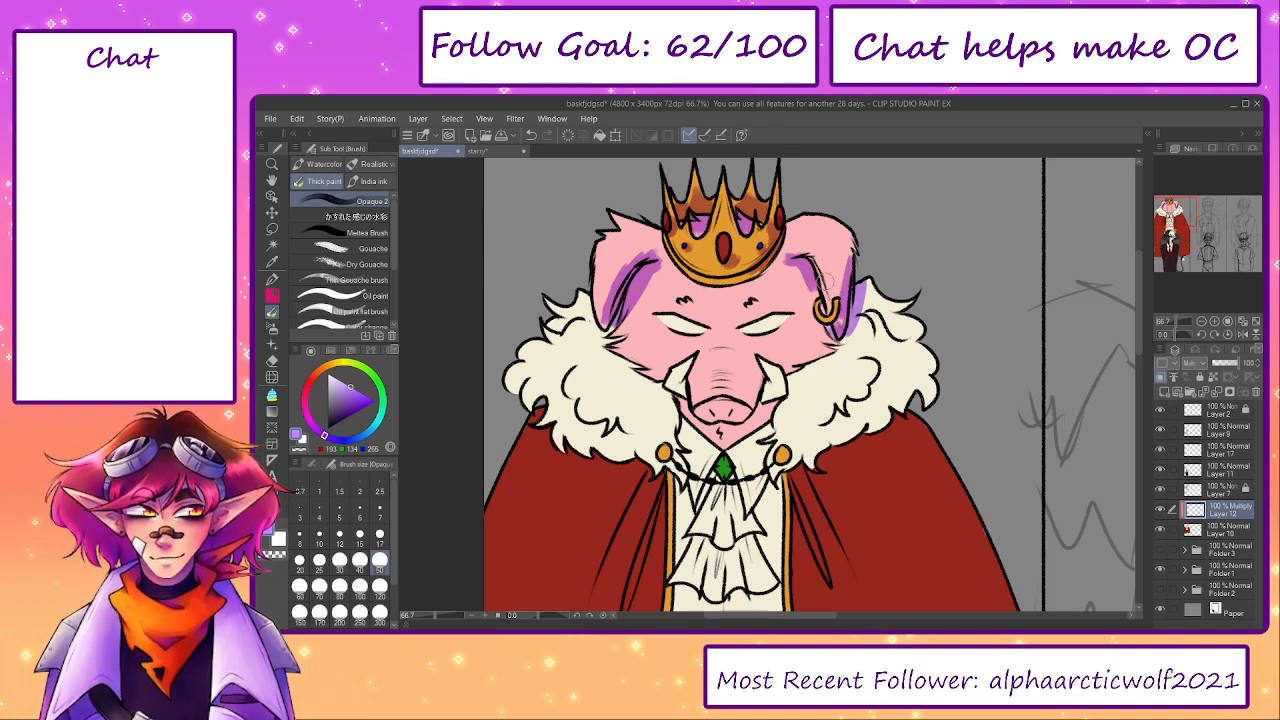
- Shade the fur collar's tufts and the area beneath the snout and tusks in light purple
mouse_move(602, 333)
mouse_down()
mouse_move(554, 321)
mouse_move(576, 315)
mouse_up()
mouse_move(535, 356)
mouse_down()
mouse_move(545, 348)
mouse_move(522, 349)
mouse_up()
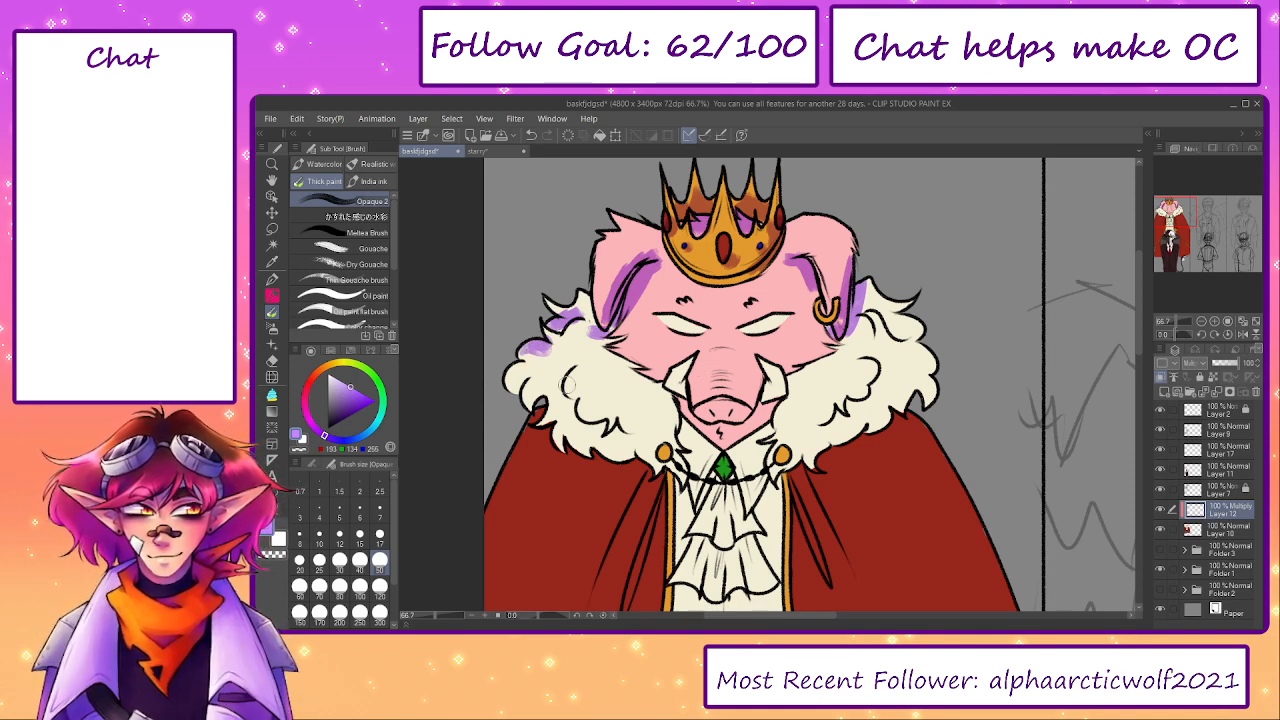
mouse_move(565, 370)
mouse_down()
mouse_move(579, 426)
mouse_move(626, 432)
mouse_up()
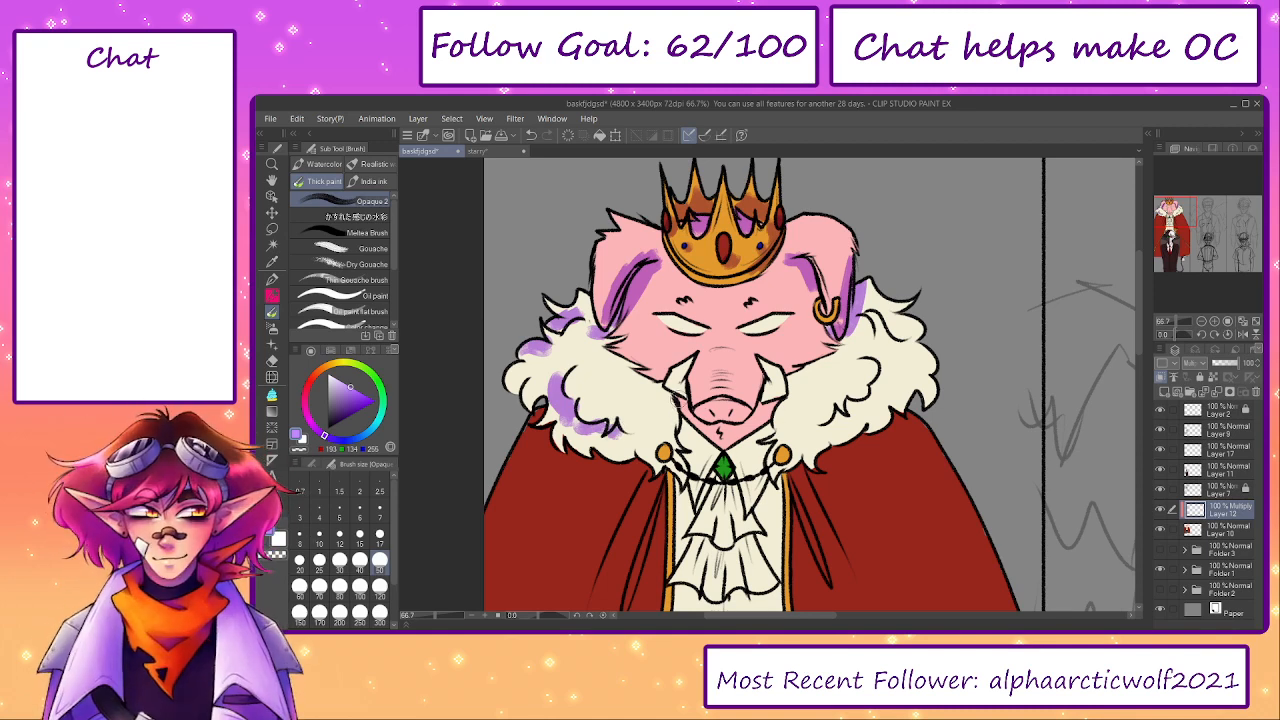
mouse_move(677, 396)
mouse_down()
mouse_move(688, 445)
mouse_move(686, 430)
mouse_up()
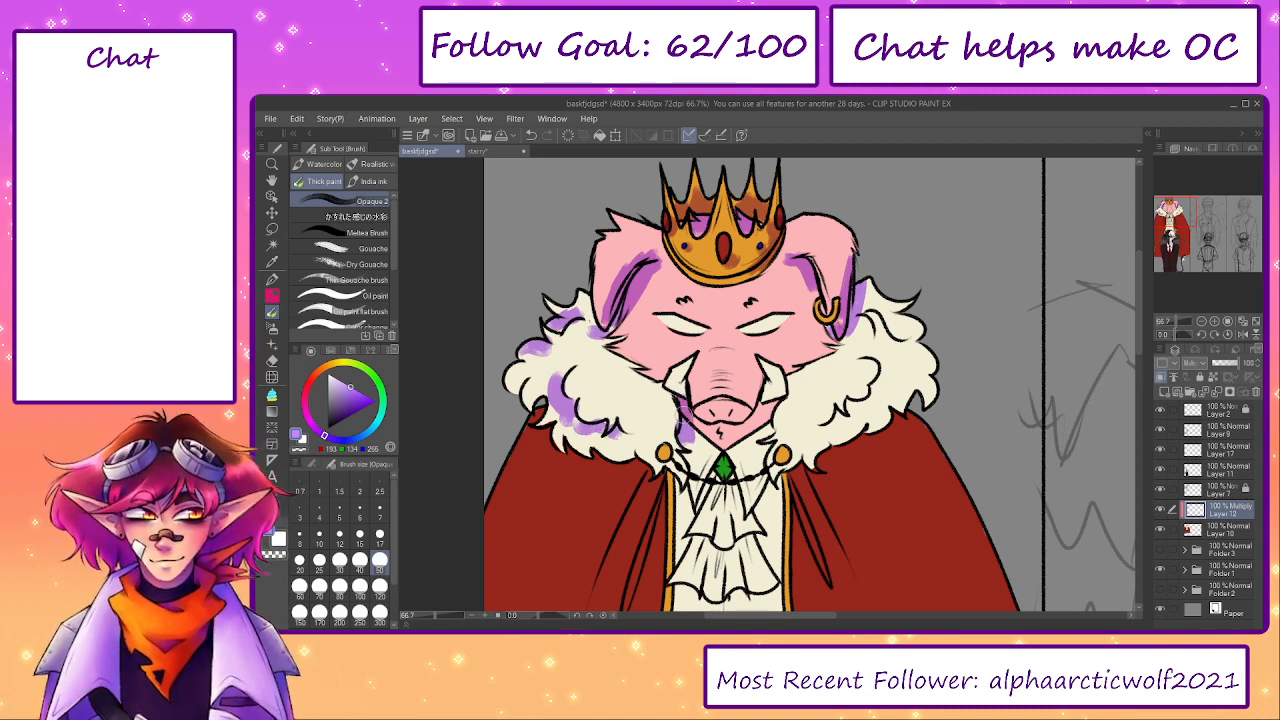
mouse_move(686, 430)
mouse_down()
mouse_move(722, 439)
mouse_move(762, 414)
mouse_move(752, 439)
mouse_move(767, 414)
mouse_move(757, 406)
mouse_move(788, 383)
mouse_up()
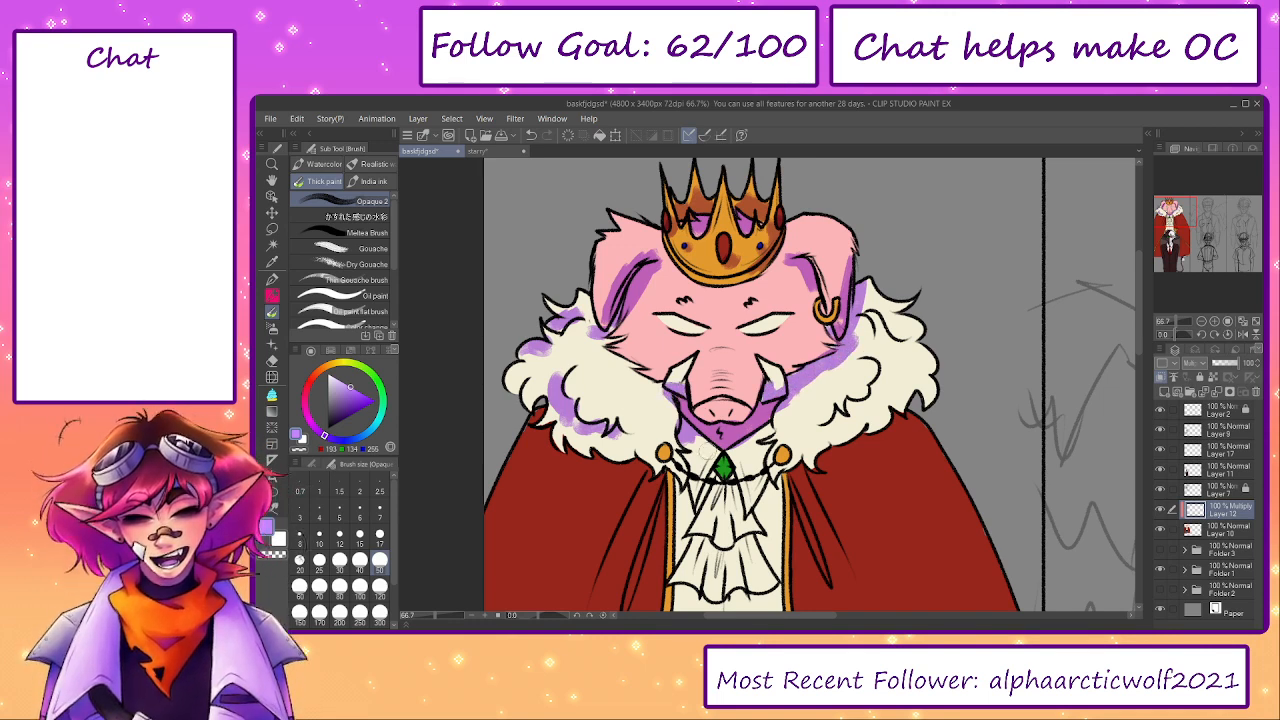
- Shade the shirt collar below the chin and the outer tufts of the fur collar with a larger brush
key(bracketright)
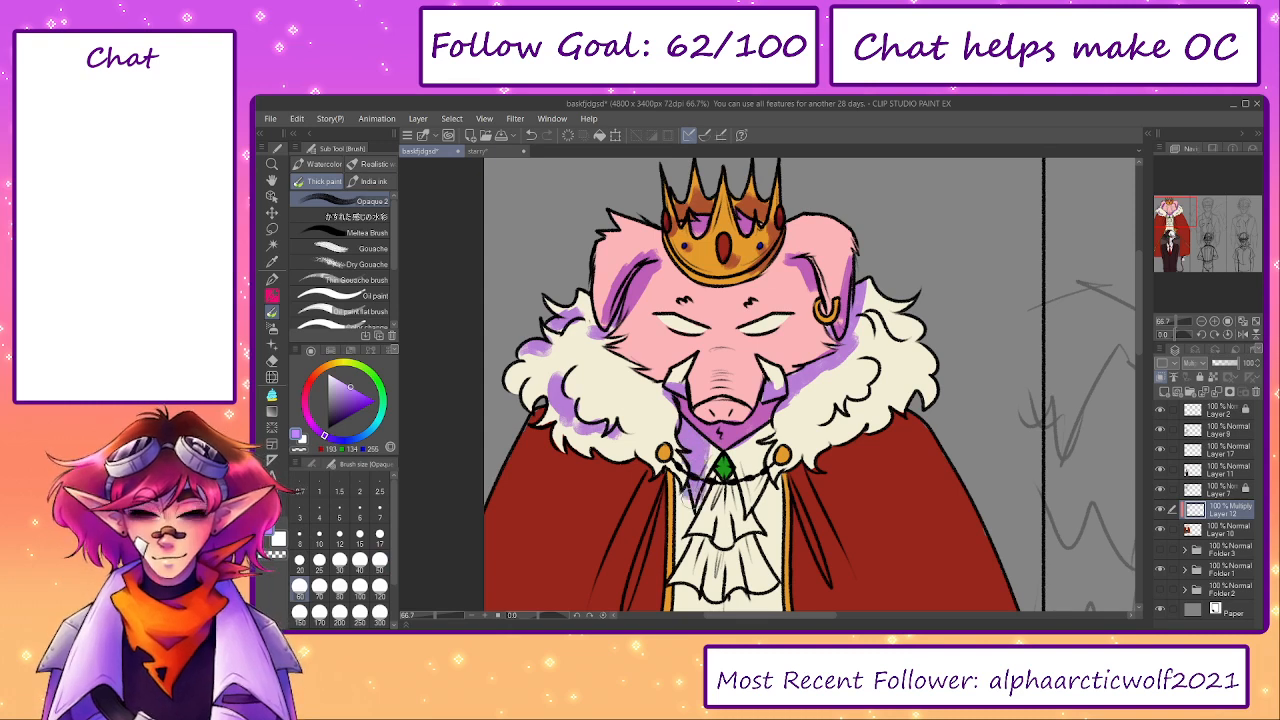
drag(680, 492, 682, 503)
mouse_move(773, 480)
mouse_down()
mouse_move(762, 508)
mouse_move(763, 458)
mouse_up()
key(bracketright)
key(bracketright)
mouse_move(826, 430)
mouse_down()
mouse_move(882, 398)
mouse_move(888, 362)
mouse_move(905, 382)
mouse_up()
mouse_move(852, 278)
mouse_down()
mouse_move(884, 298)
mouse_move(920, 340)
mouse_up()
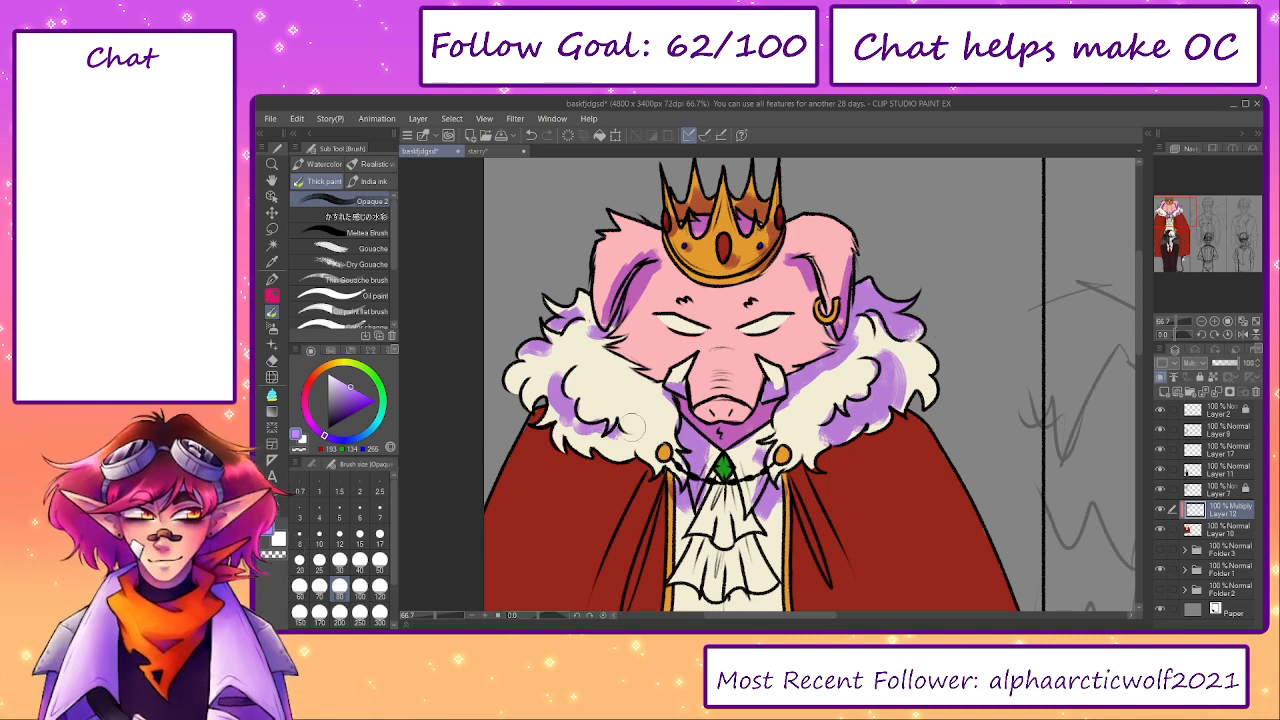
drag(618, 438, 645, 452)
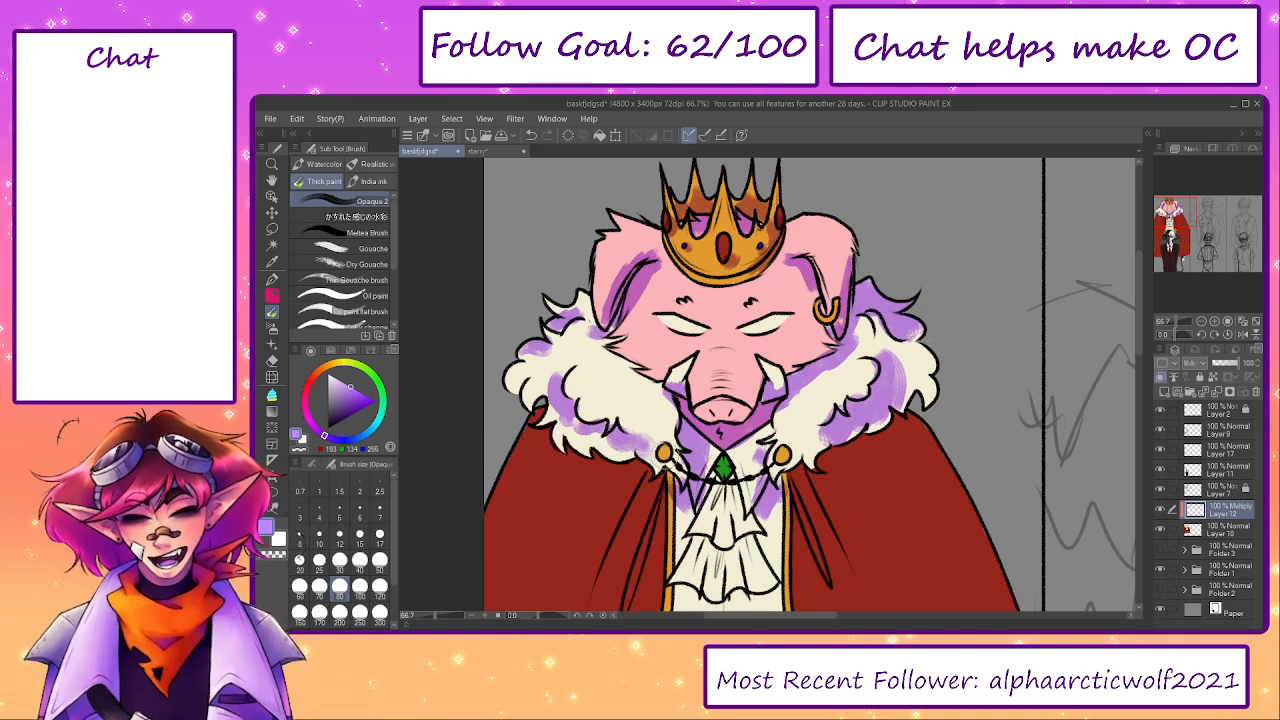
- Set the shading brush to size 40 and touch up the fur collar's edge on Layer 10 with the G-pen in sampled cream
key(bracketleft)
key(bracketleft)
key(bracketleft)
key(bracketleft)
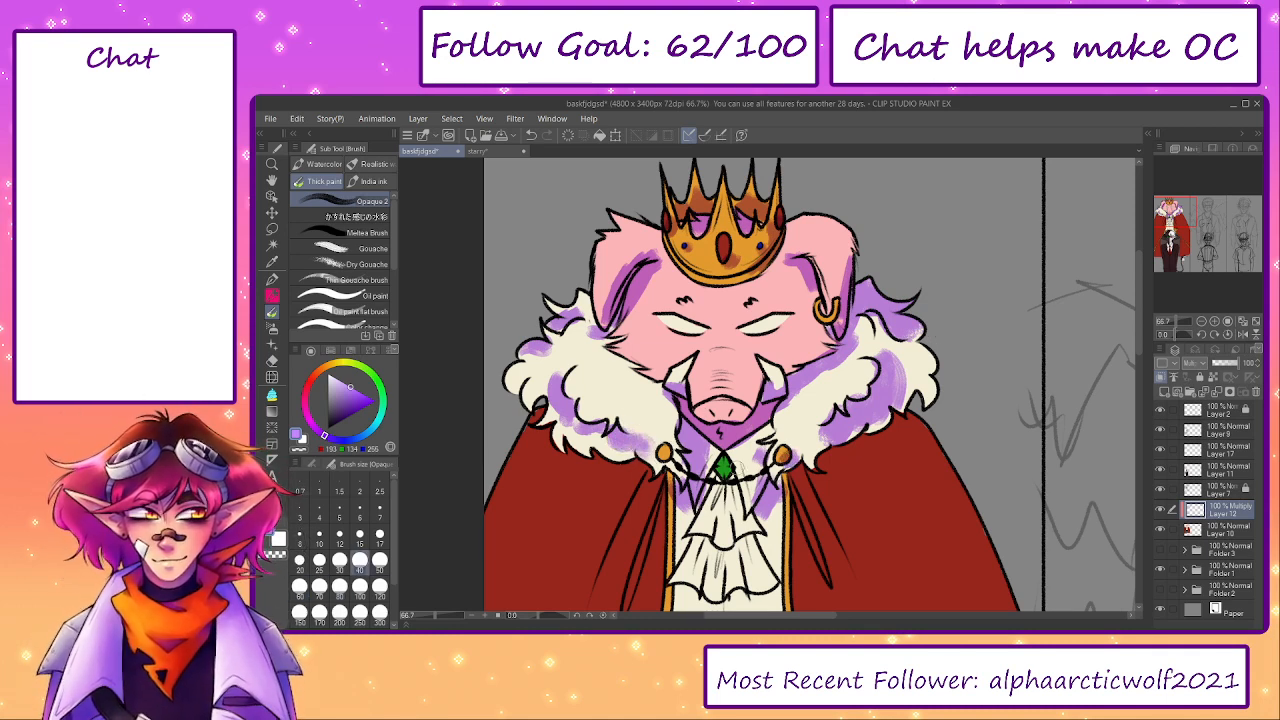
drag(830, 522, 826, 392)
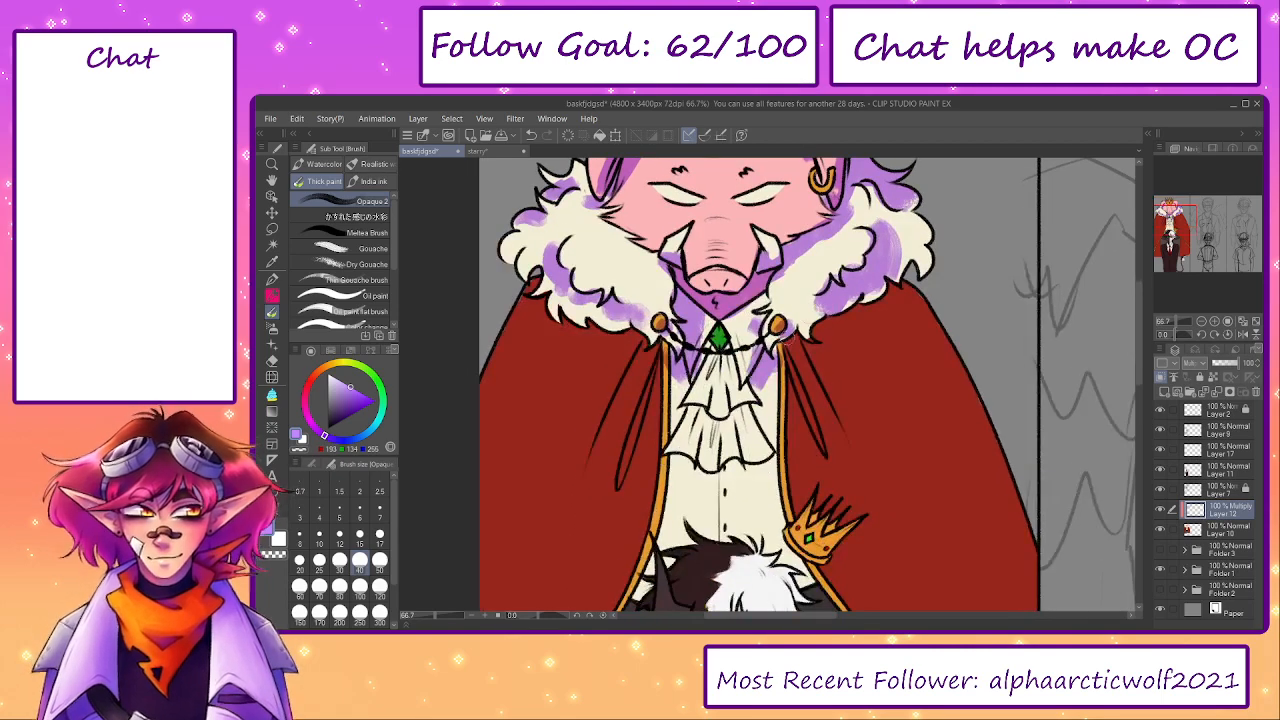
key(ctrl+plus)
click(1224, 533)
alt+click(820, 278)
key(p)
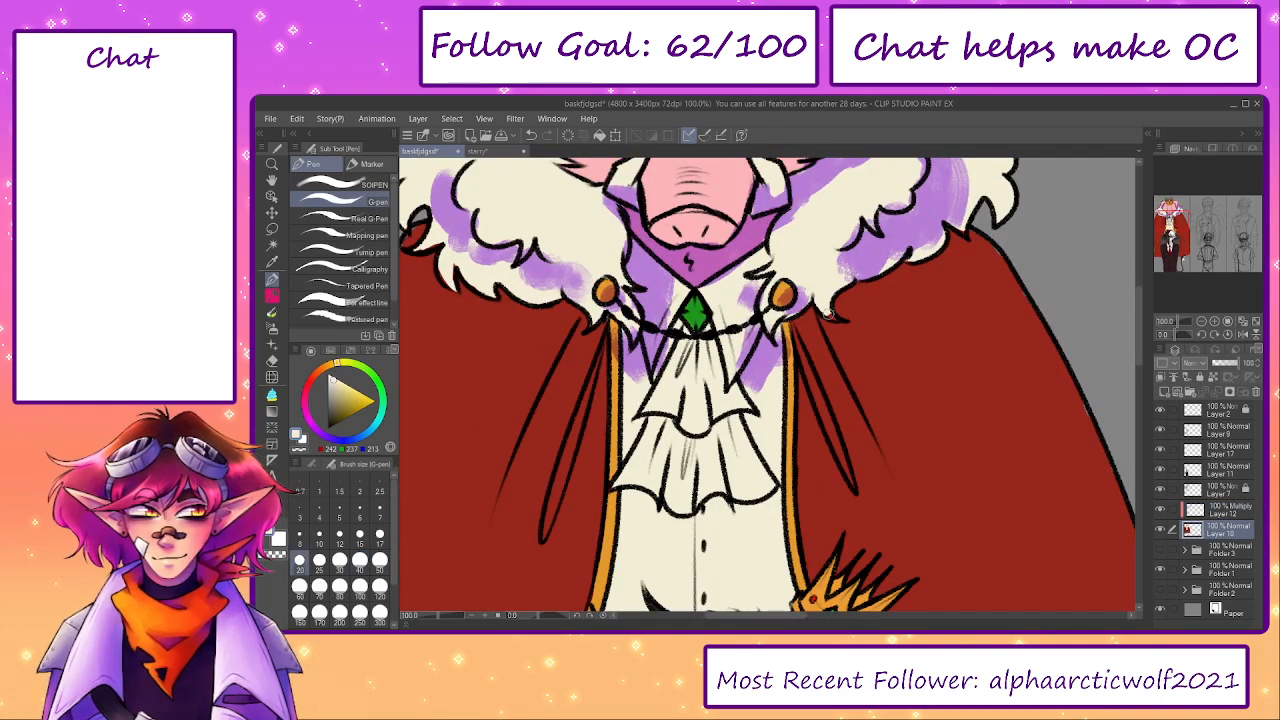
- Shade the folds of the ruffled neckcloth and the shirt around and beneath it in light purple on the Multiply layer
click(1205, 510)
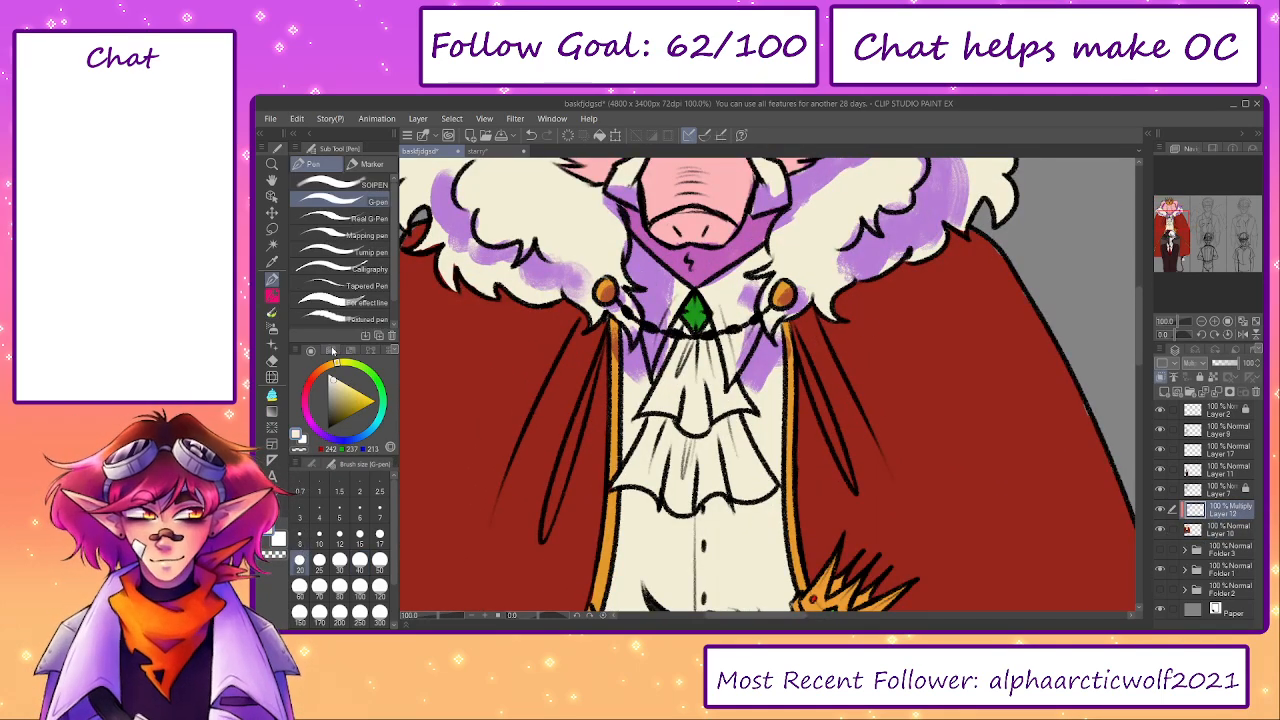
click(331, 350)
click(310, 350)
key(b)
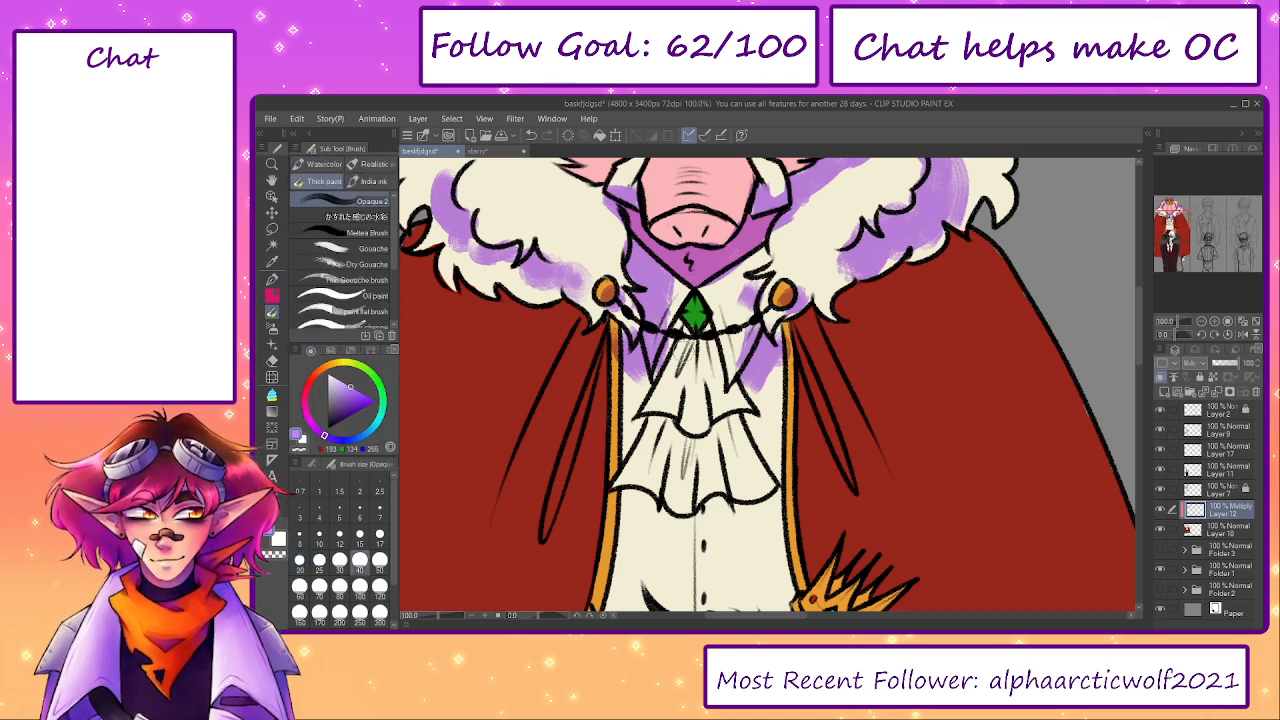
mouse_move(633, 395)
mouse_down()
mouse_move(633, 436)
mouse_move(668, 424)
mouse_move(657, 460)
mouse_move(683, 442)
mouse_move(730, 445)
mouse_move(740, 480)
mouse_move(708, 400)
mouse_up()
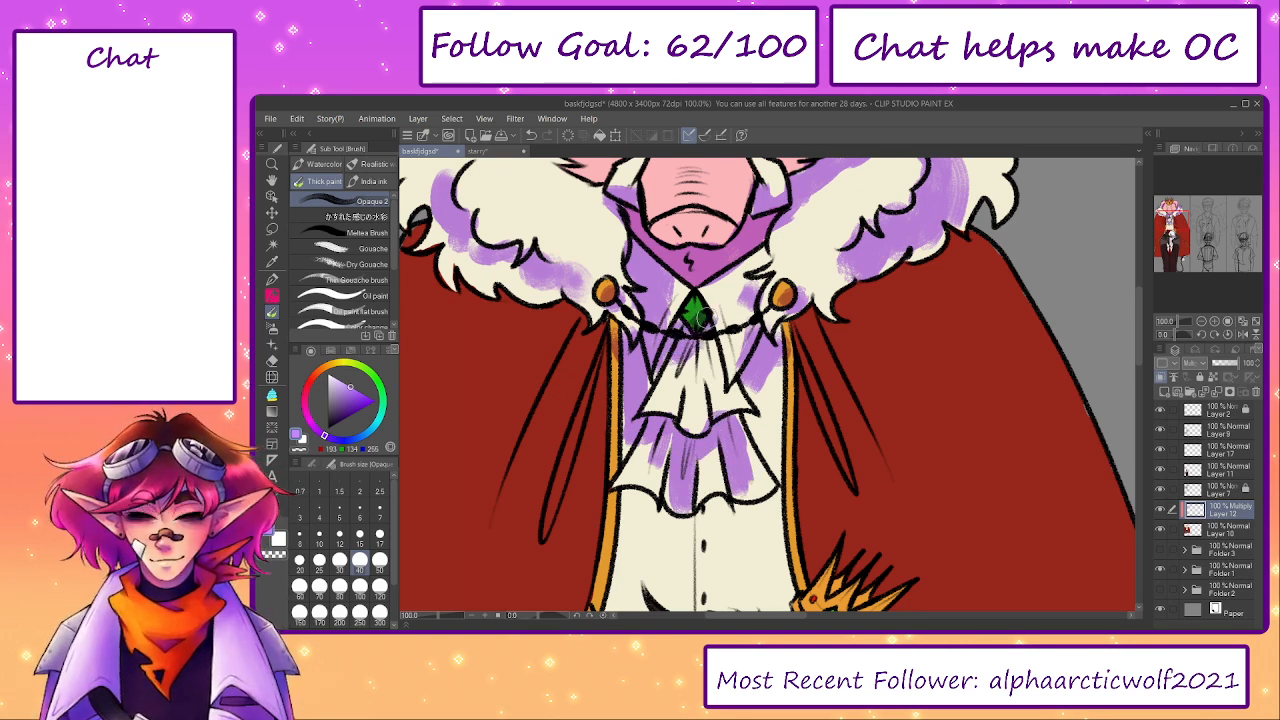
mouse_move(704, 324)
mouse_down()
mouse_move(722, 395)
mouse_move(700, 390)
mouse_move(695, 430)
mouse_up()
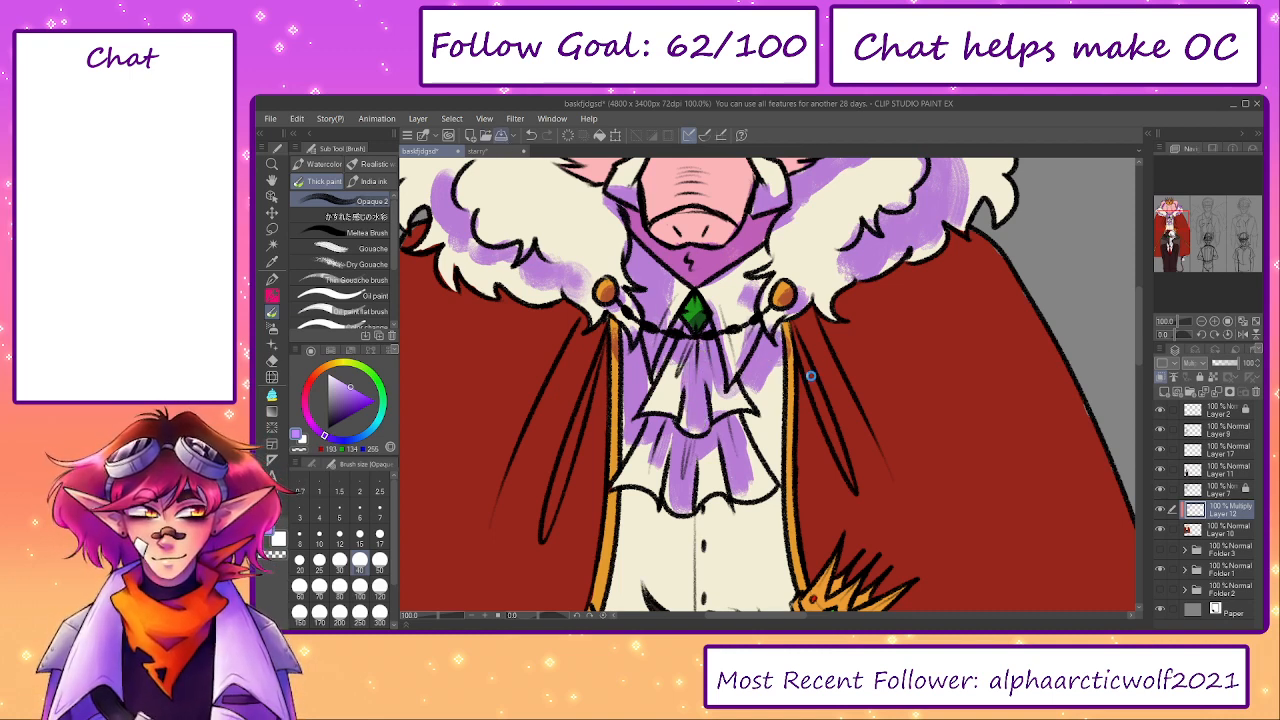
mouse_move(782, 348)
mouse_down()
mouse_move(762, 448)
mouse_move(785, 475)
mouse_move(756, 361)
mouse_up()
mouse_move(608, 392)
mouse_down()
mouse_move(655, 420)
mouse_move(752, 392)
mouse_up()
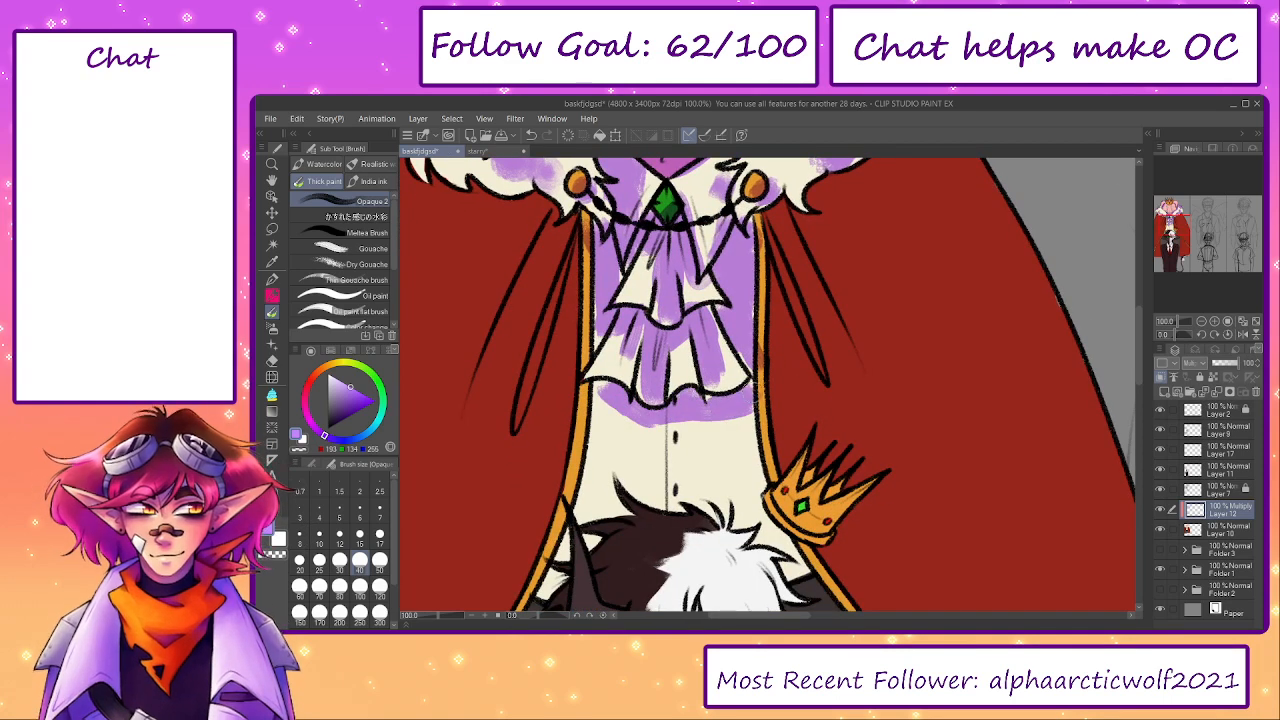
- Shade the left side of the shirt and both ends of the waist sash in light purple, enlarging the brush to 80
drag(708, 470, 716, 368)
drag(612, 290, 565, 484)
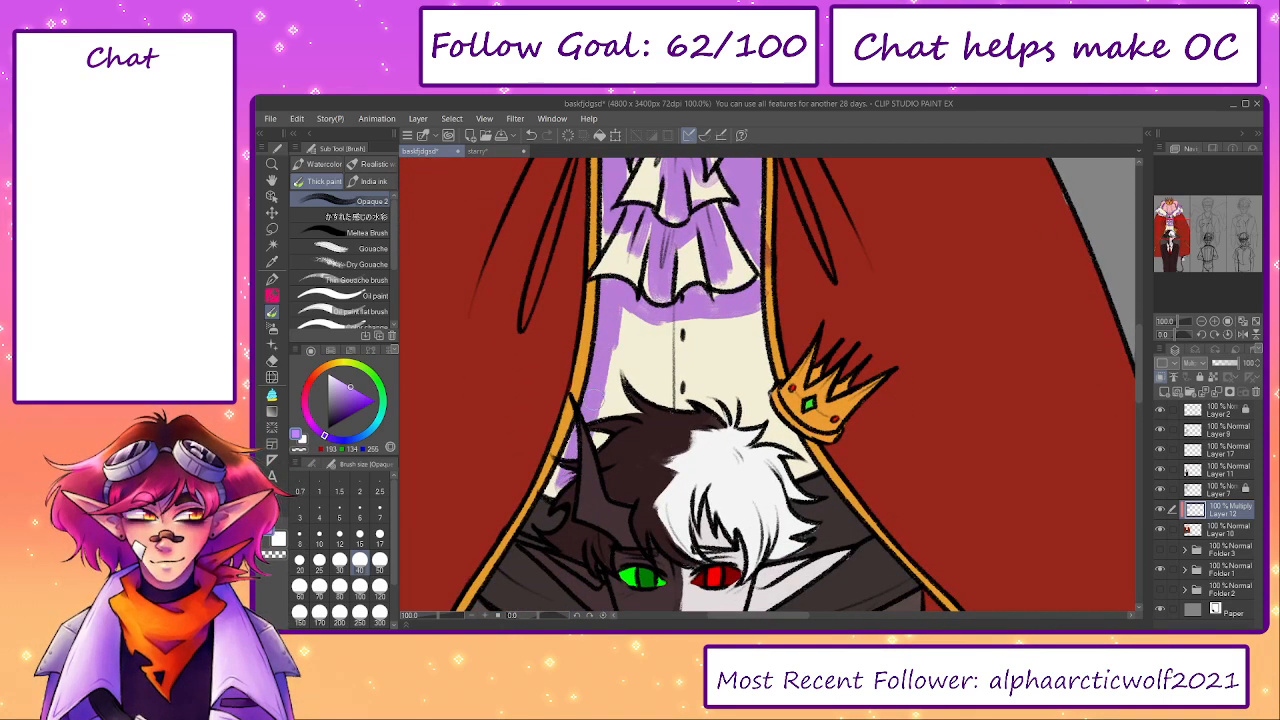
drag(733, 541, 823, 415)
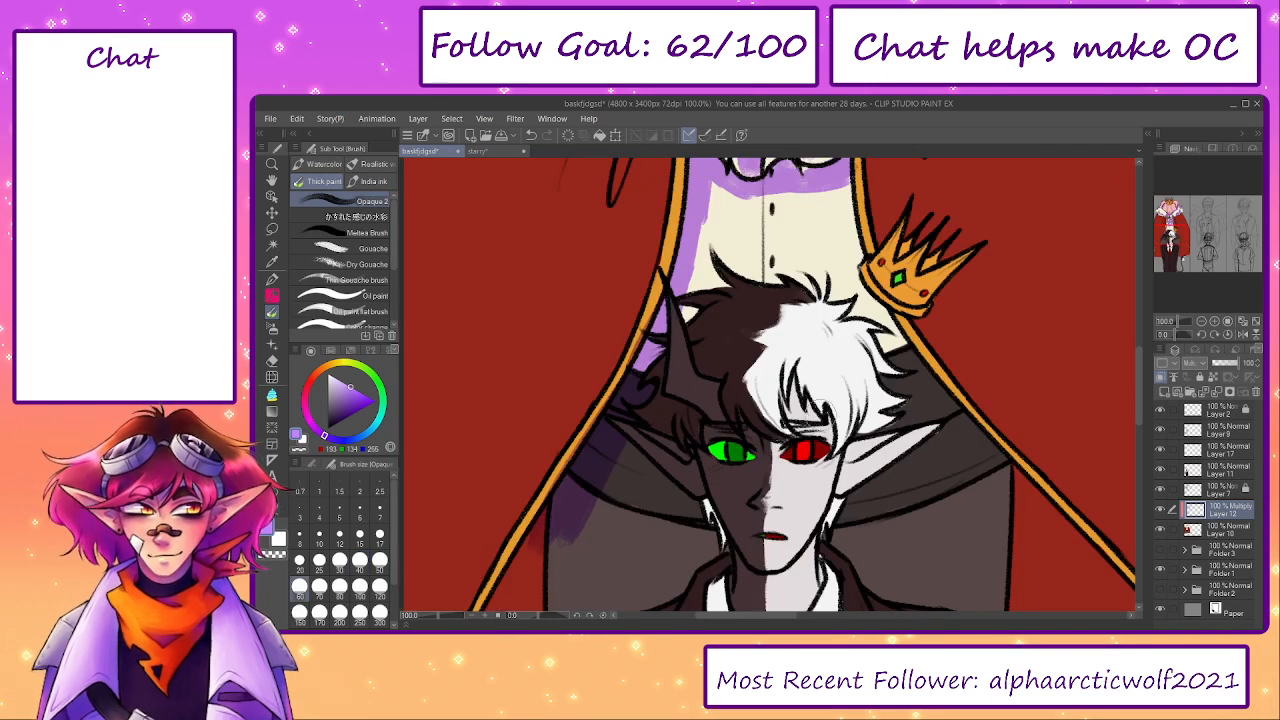
key(bracketright)
key(bracketright)
key(bracketright)
key(bracketright)
drag(614, 439, 634, 469)
mouse_move(956, 405)
mouse_down()
mouse_move(910, 415)
mouse_move(974, 418)
mouse_move(939, 443)
mouse_move(978, 437)
mouse_up()
- Hide Layers 11, 17 and 9, which hold the smaller half-dark, half-white figure
click(1160, 470)
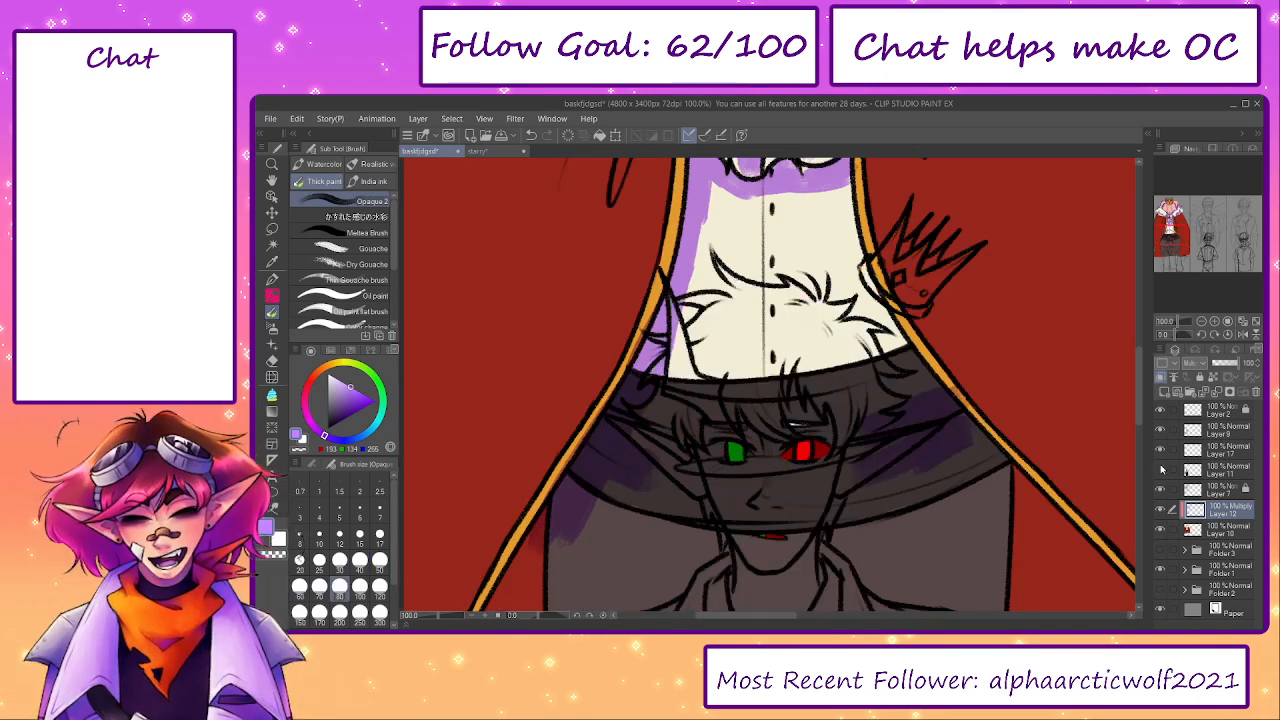
click(1160, 450)
click(1161, 430)
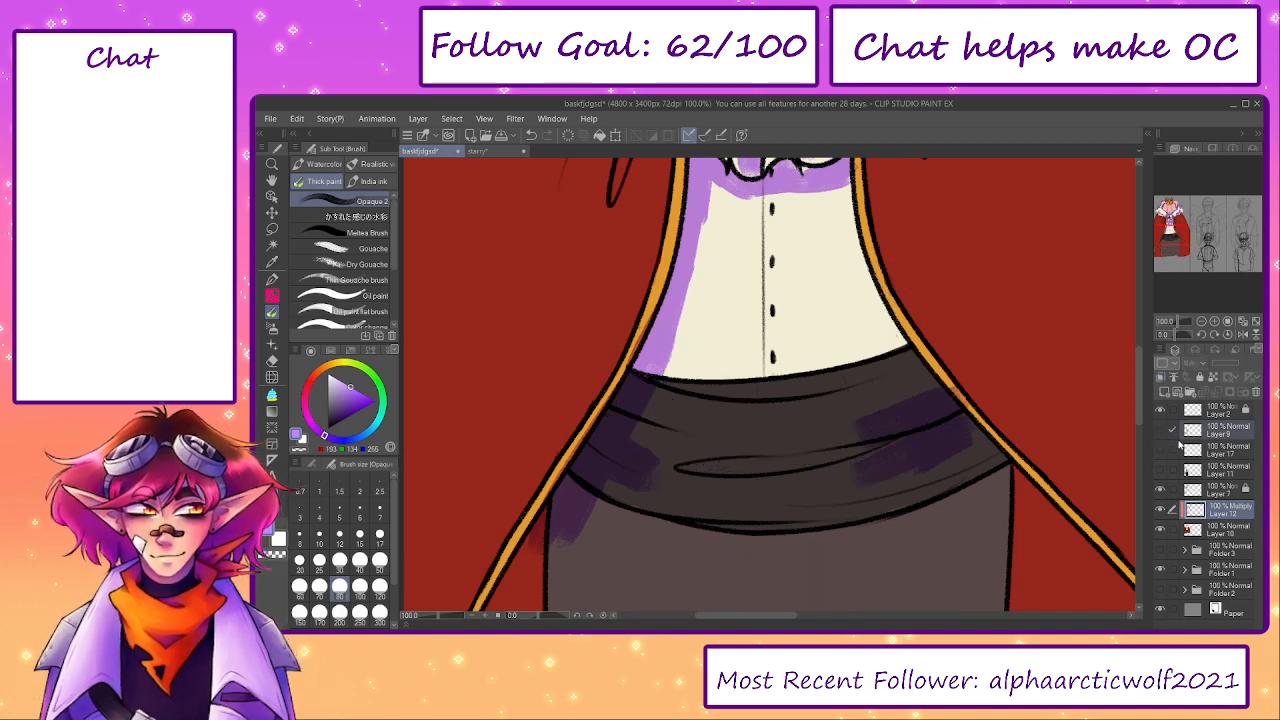
click(1161, 450)
click(1160, 450)
- Delete Layer 17 and show Layer 11 with the smaller figure's flat colours
click(1220, 450)
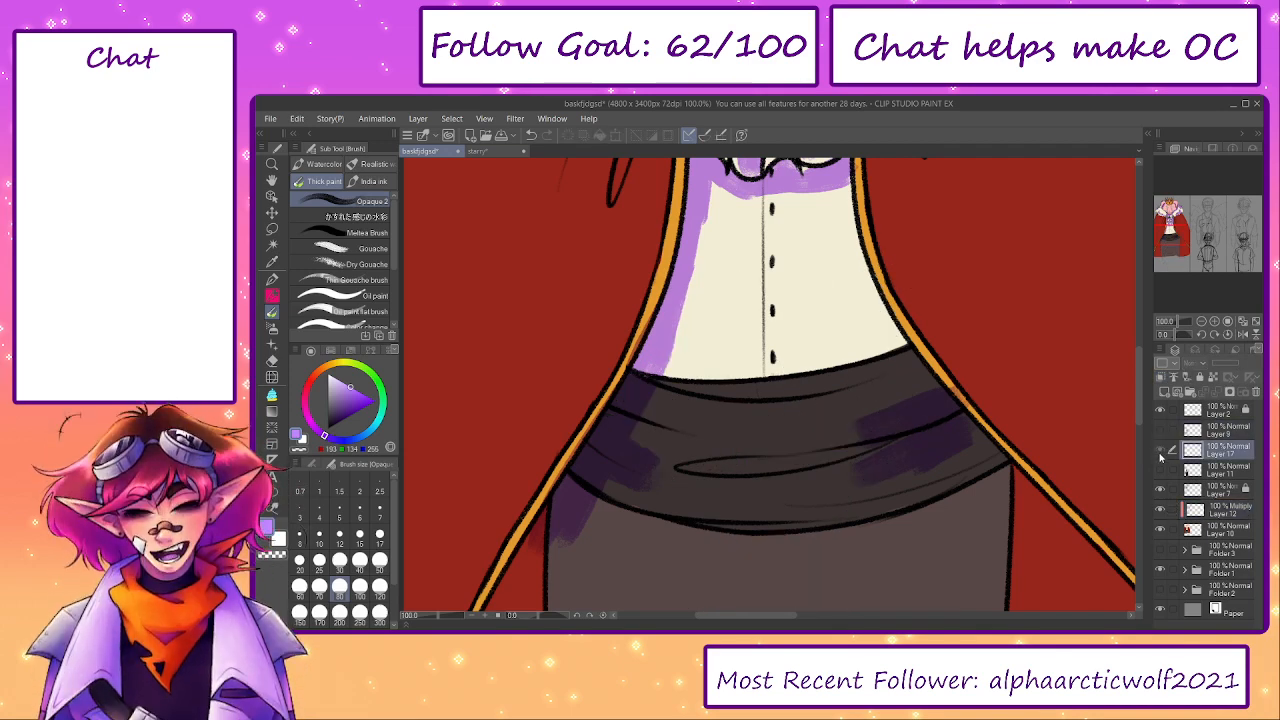
click(1160, 451)
click(1160, 470)
click(1217, 393)
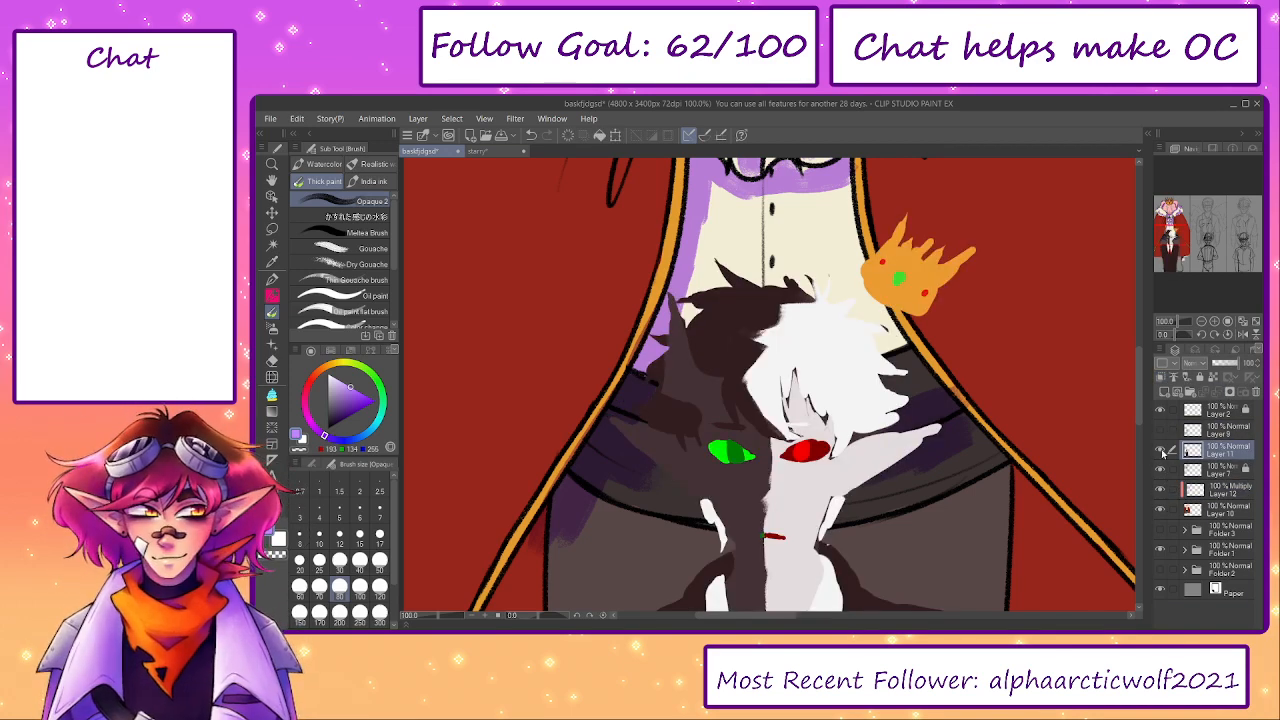
- Hide the smaller figure's line art and colour layers again and make the Multiply Layer 12 active
drag(949, 505, 940, 406)
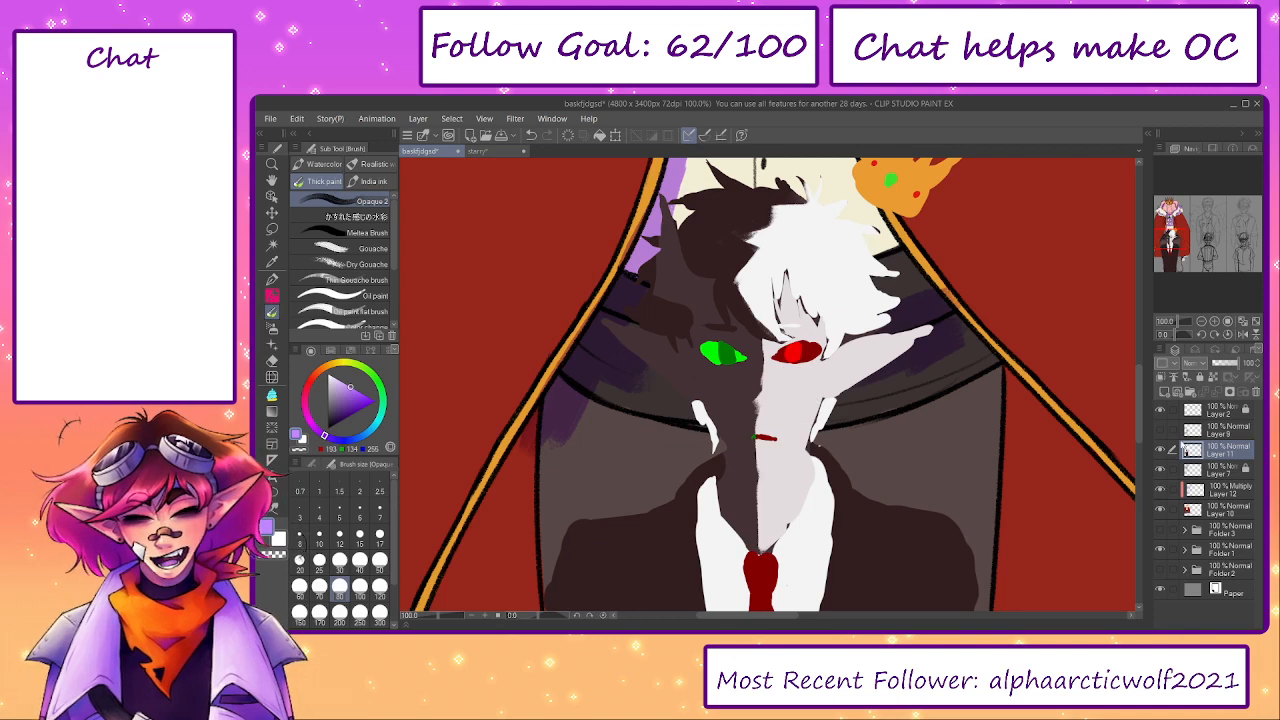
click(1160, 431)
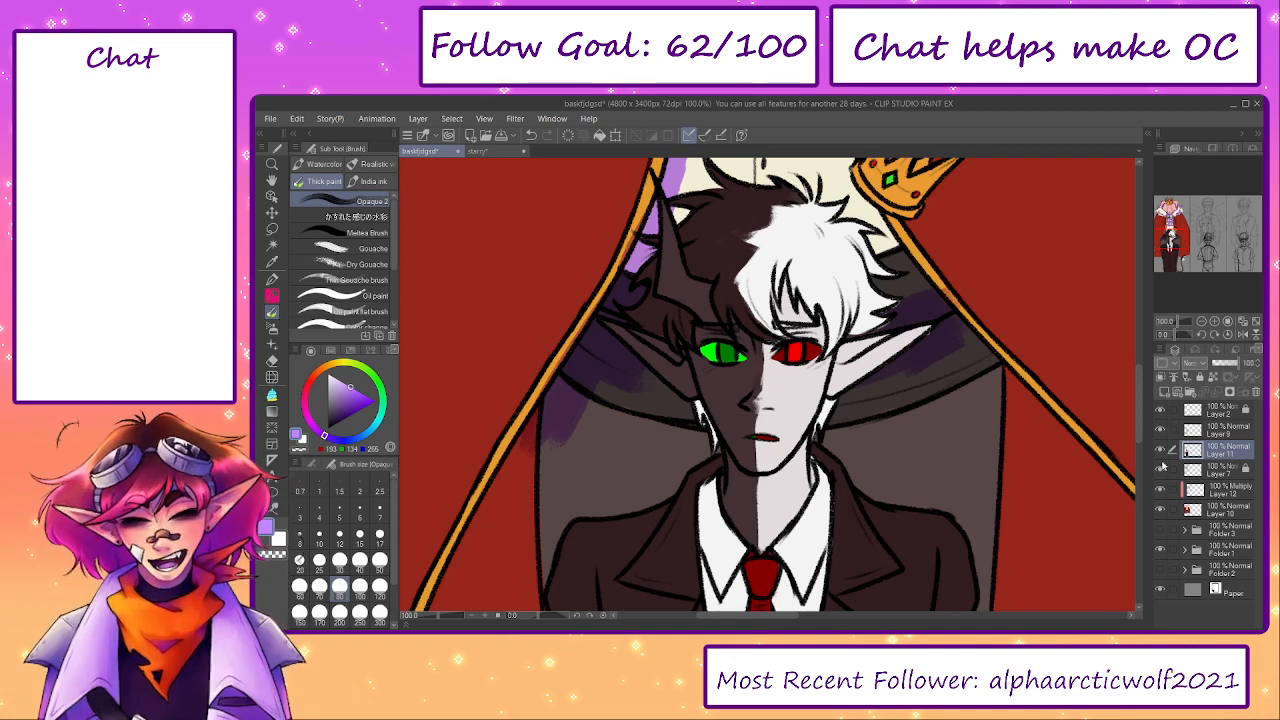
click(1161, 468)
click(1199, 495)
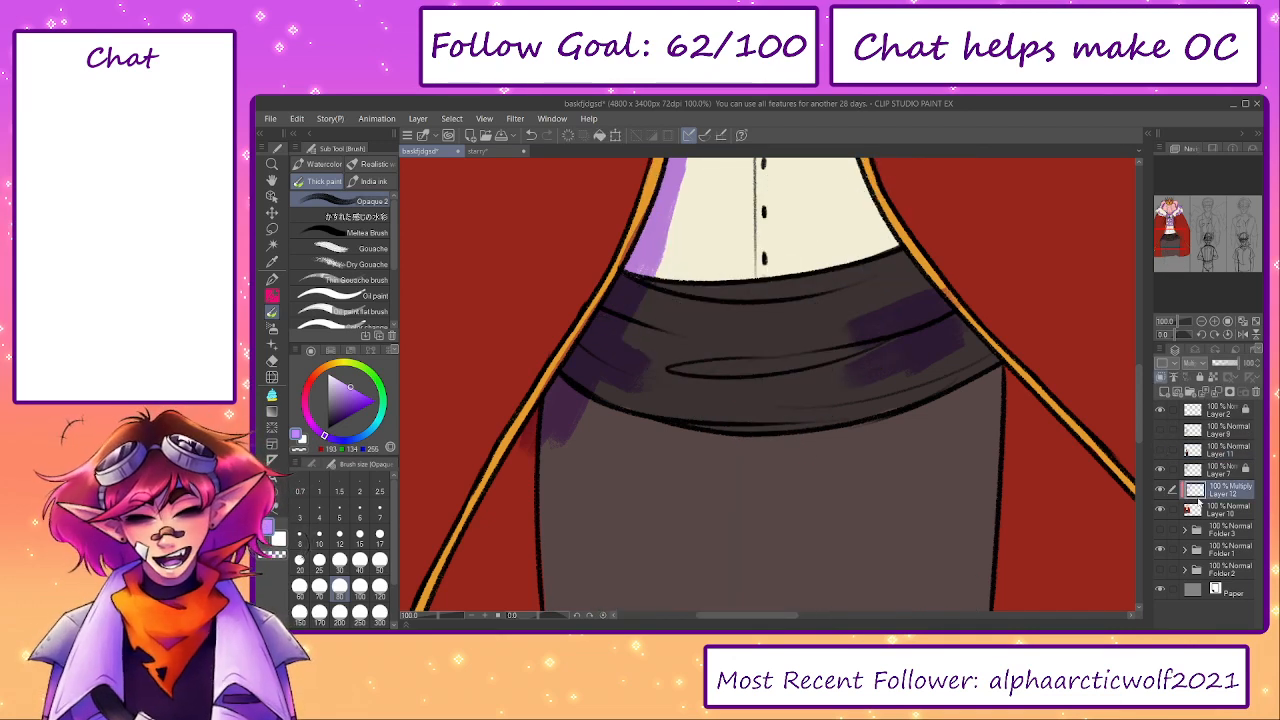
- Shade the right side of the shirt and the folds of the waist sash in light purple with brush size 120
drag(661, 337, 679, 398)
mouse_move(665, 388)
mouse_down()
mouse_move(696, 362)
mouse_move(768, 352)
mouse_move(738, 537)
mouse_up()
key(bracketright)
key(bracketright)
mouse_move(857, 335)
mouse_down()
mouse_move(850, 365)
mouse_move(905, 505)
mouse_up()
drag(861, 445, 817, 326)
drag(819, 284, 829, 318)
drag(898, 421, 701, 435)
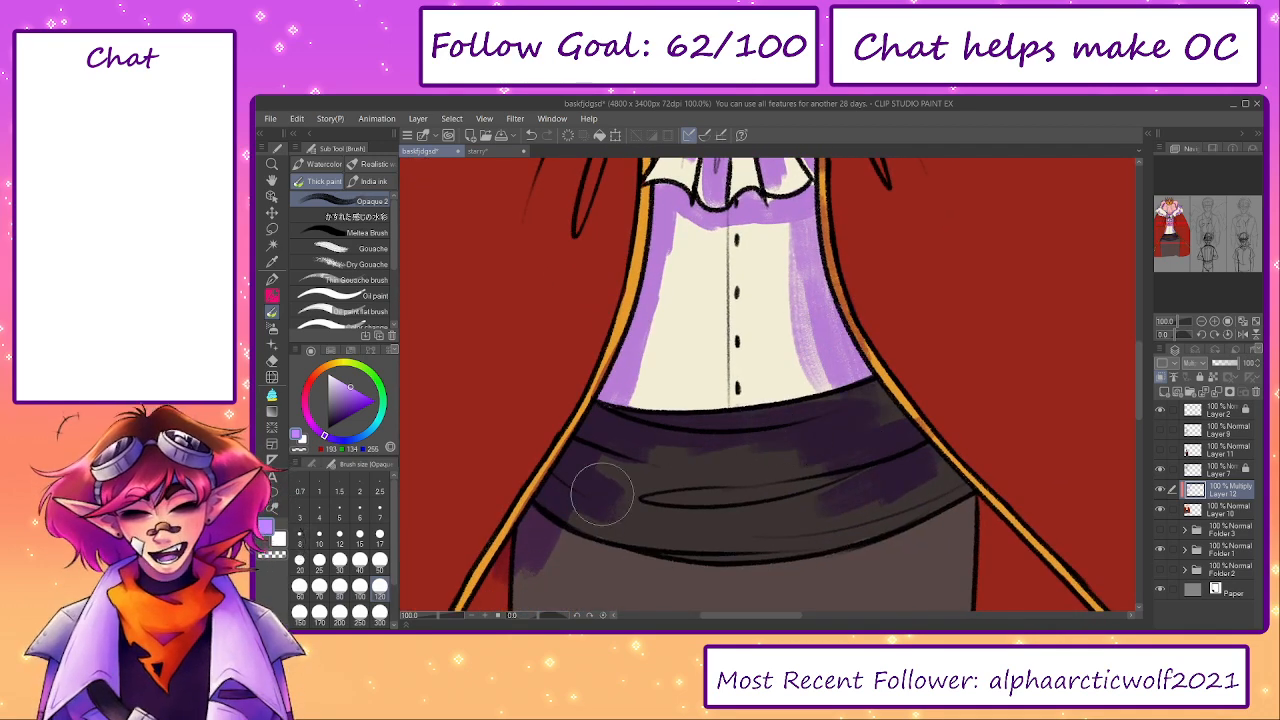
drag(603, 495, 845, 487)
mouse_move(922, 459)
mouse_down()
mouse_move(948, 527)
mouse_move(877, 374)
mouse_up()
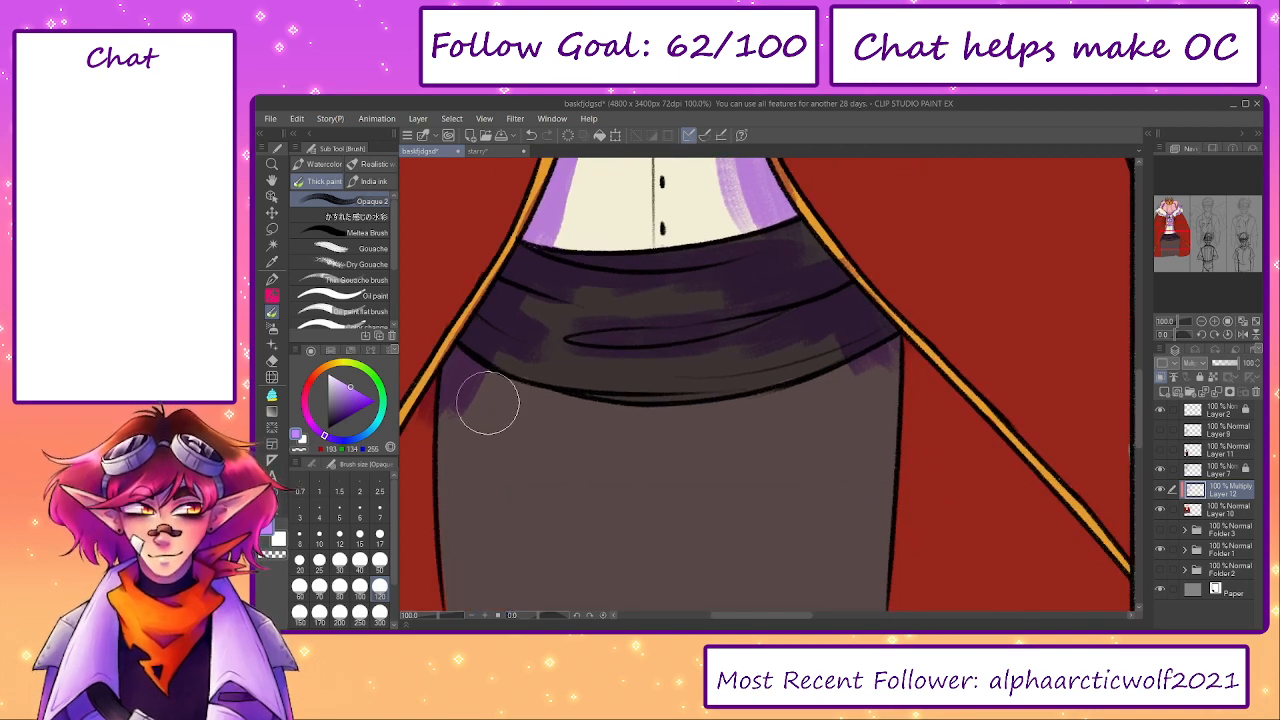
- Shade the dark garment beneath the sash and the cape's left lining in light purple, enlarging the brush to 170
mouse_move(489, 406)
mouse_down()
mouse_move(603, 449)
mouse_move(711, 437)
mouse_move(922, 378)
mouse_up()
mouse_move(550, 444)
mouse_down()
mouse_move(691, 357)
mouse_move(589, 371)
mouse_move(532, 470)
mouse_up()
key(])
key(])
drag(557, 420, 575, 320)
drag(515, 510, 568, 316)
drag(499, 579, 583, 415)
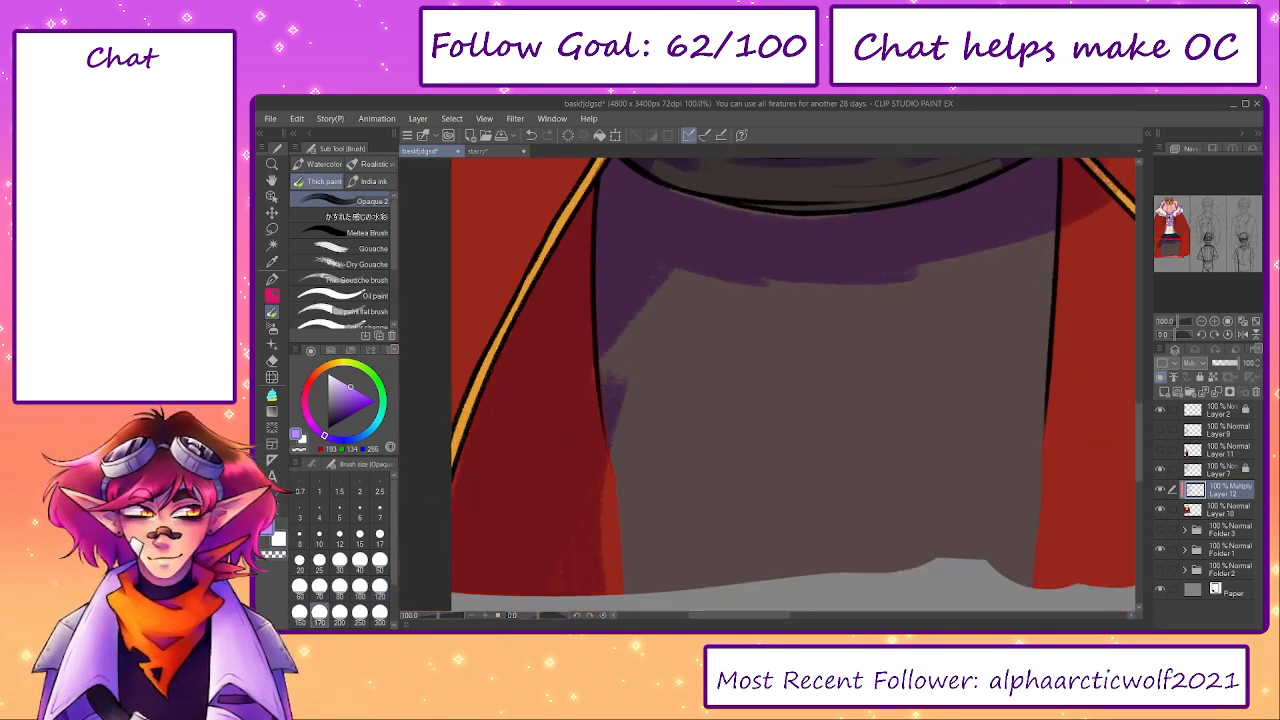
- Shade the cape's right lining and the adjoining edge of the dark lower garment in light purple
drag(939, 376, 721, 443)
mouse_move(886, 257)
mouse_down()
mouse_move(892, 336)
mouse_move(1022, 470)
mouse_up()
mouse_move(902, 325)
mouse_down()
mouse_move(880, 354)
mouse_move(1003, 549)
mouse_up()
drag(816, 343, 798, 546)
- Shade the red cape along the underside of the fur collar on both shoulders in light purple
click(430, 617)
drag(430, 618, 424, 617)
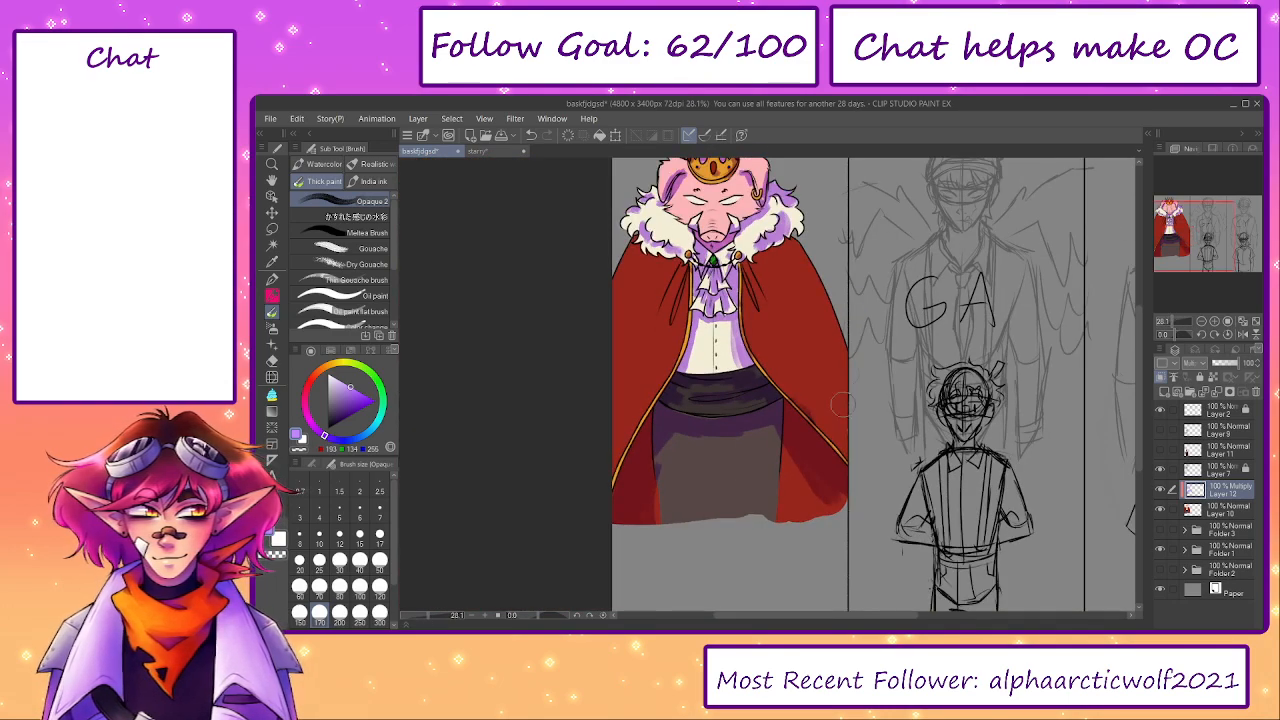
drag(760, 370, 780, 440)
scroll(700, 338, up, 2)
scroll(657, 329, up, 1)
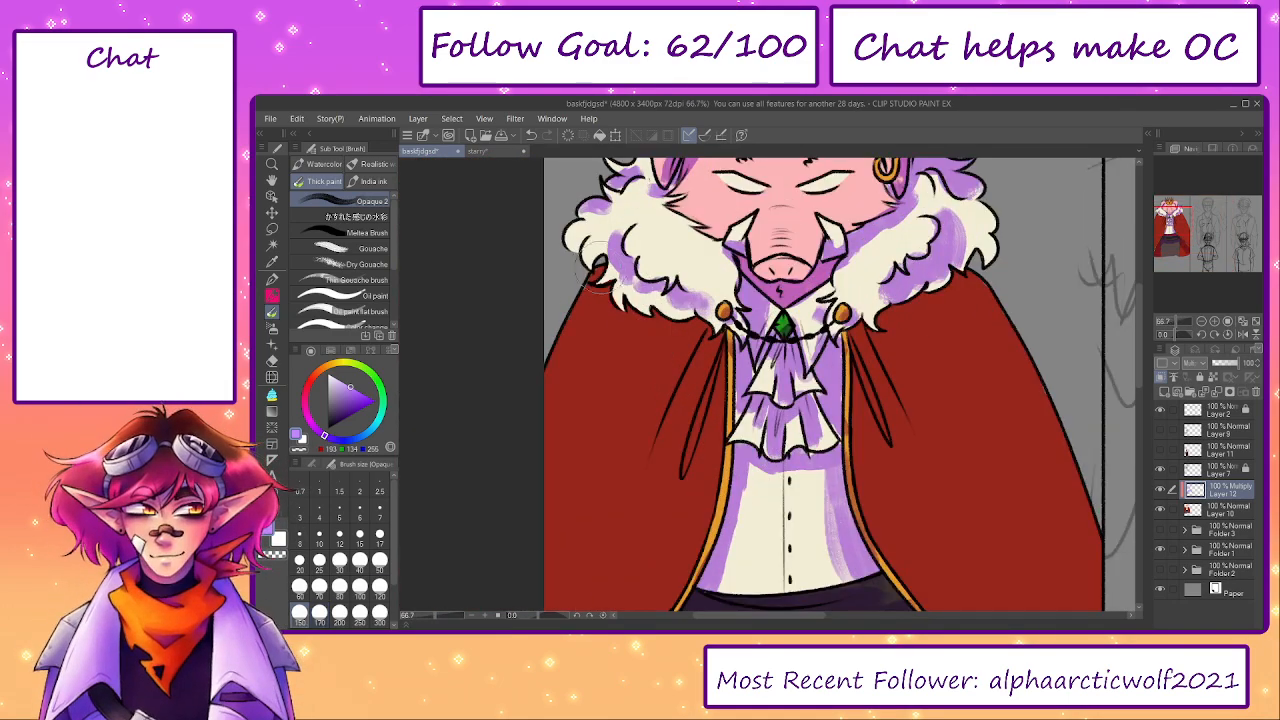
mouse_move(598, 282)
mouse_down()
mouse_move(588, 266)
mouse_move(636, 322)
mouse_move(712, 335)
mouse_move(716, 395)
mouse_up()
mouse_move(737, 289)
mouse_down()
mouse_move(724, 272)
mouse_move(705, 289)
mouse_up()
drag(870, 299, 865, 303)
mouse_move(966, 234)
mouse_down()
mouse_move(952, 200)
mouse_move(938, 200)
mouse_move(978, 245)
mouse_up()
mouse_move(947, 311)
mouse_down()
mouse_move(878, 332)
mouse_move(853, 392)
mouse_move(860, 345)
mouse_up()
mouse_move(703, 370)
mouse_down()
mouse_move(700, 440)
mouse_move(712, 355)
mouse_up()
mouse_move(900, 318)
mouse_down()
mouse_move(880, 335)
mouse_move(977, 290)
mouse_move(964, 302)
mouse_up()
- Shade the cape's hanging folds on both sides of the neckcloth with brush size 100
drag(878, 342, 898, 402)
drag(698, 346, 678, 414)
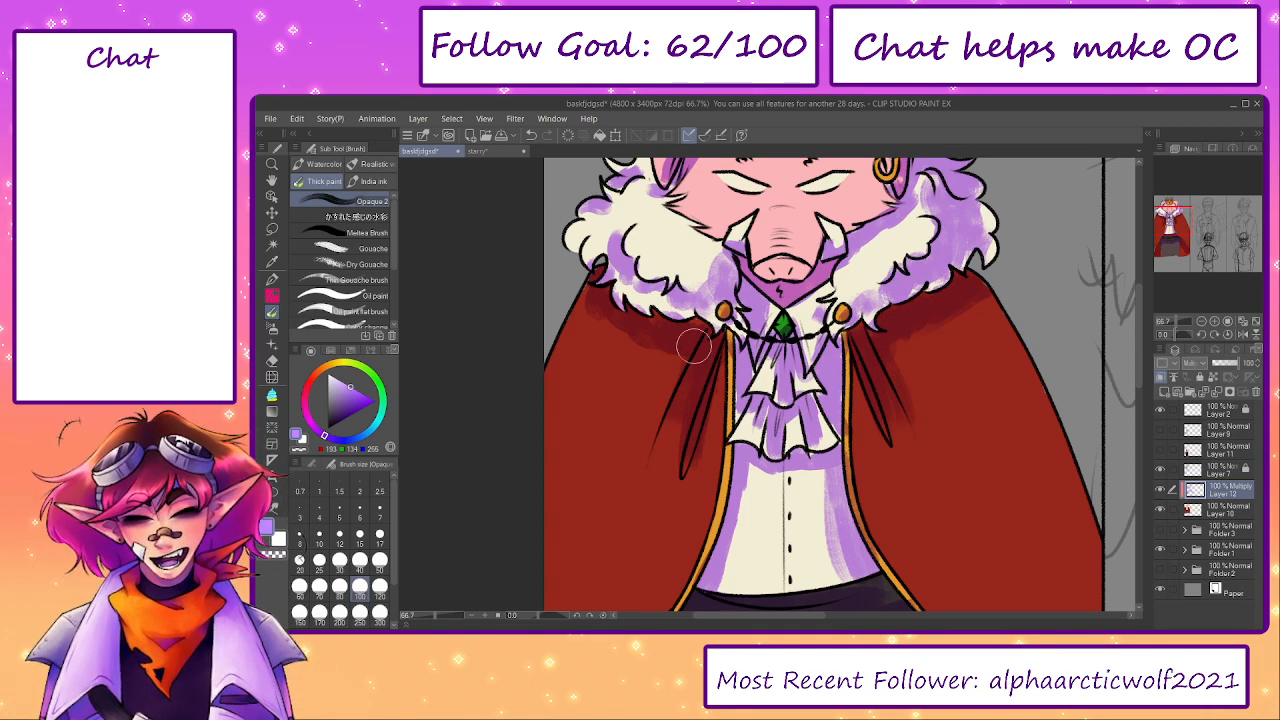
drag(693, 332, 669, 438)
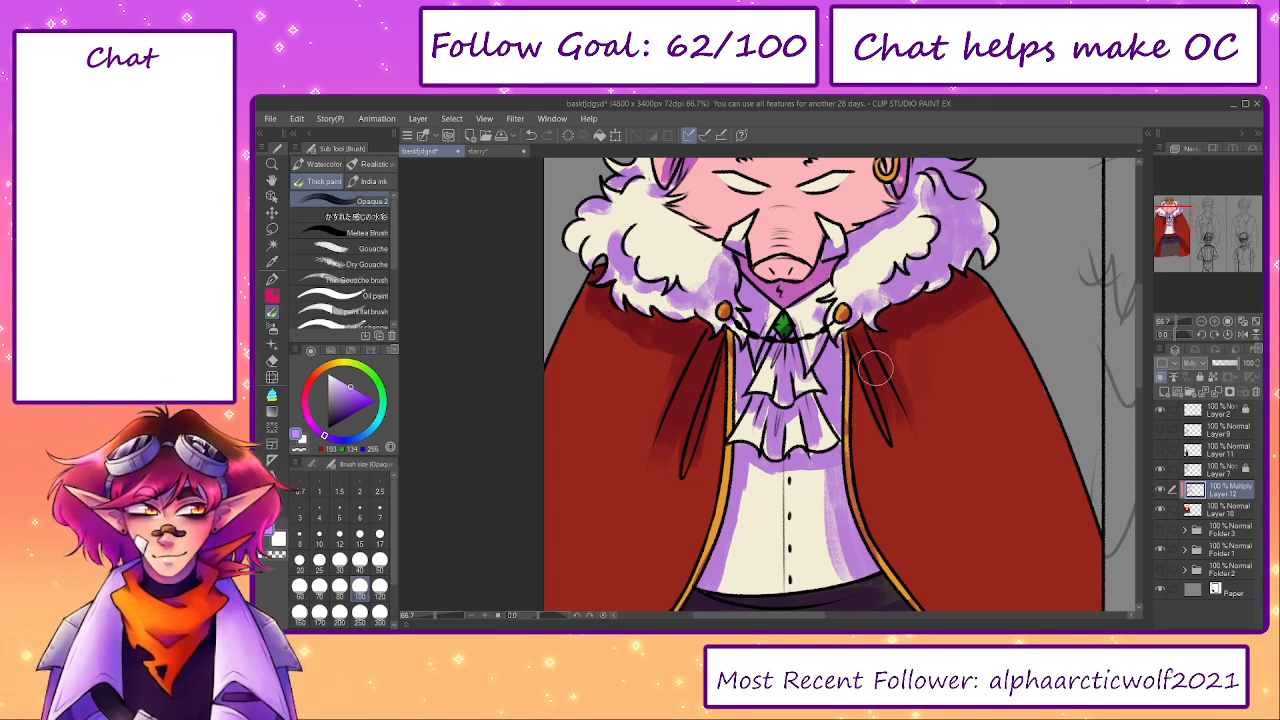
drag(875, 367, 880, 431)
- Shade the fur collar beside the cheeks and the forehead under the crown in light purple with brush size 70
drag(900, 350, 914, 498)
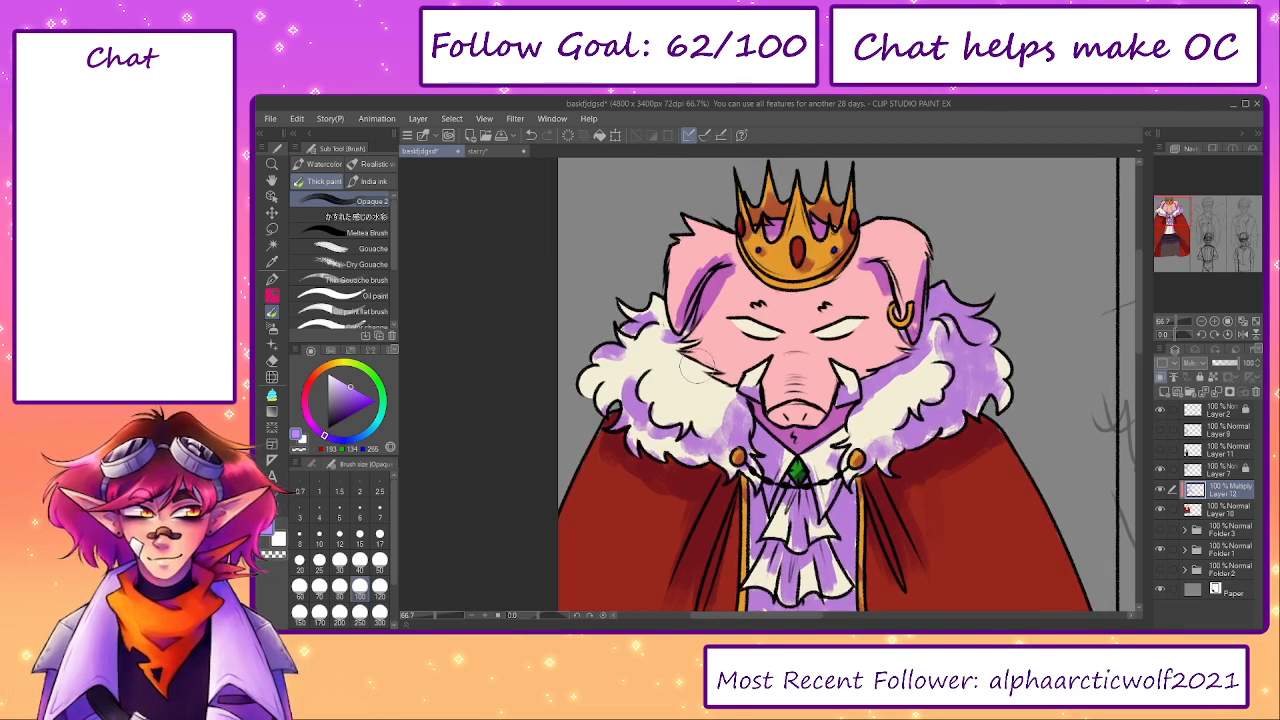
key(bracketleft)
key(bracketleft)
mouse_move(716, 390)
mouse_down()
mouse_move(740, 380)
mouse_move(725, 395)
mouse_up()
mouse_move(886, 380)
mouse_down()
mouse_move(860, 360)
mouse_move(903, 383)
mouse_up()
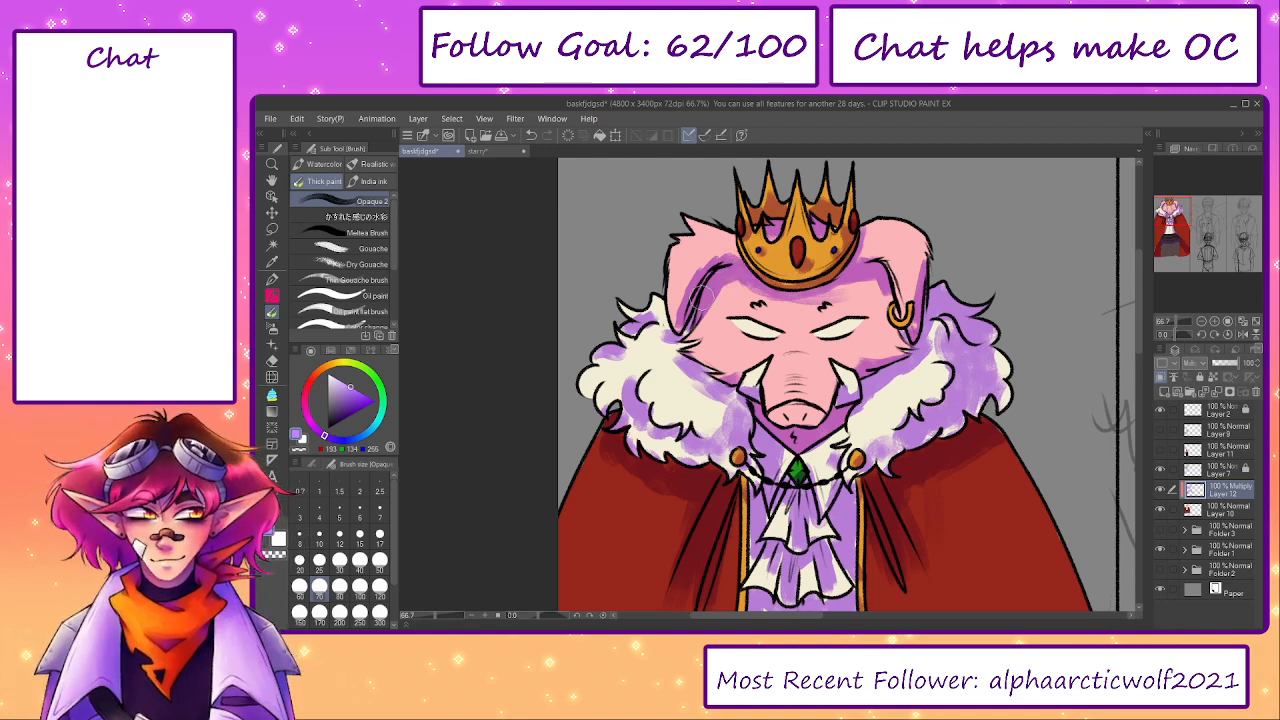
- Shade the upper part of both eyes in light purple with brush size 30
key(bracketleft)
key(bracketleft)
key(bracketleft)
key(bracketleft)
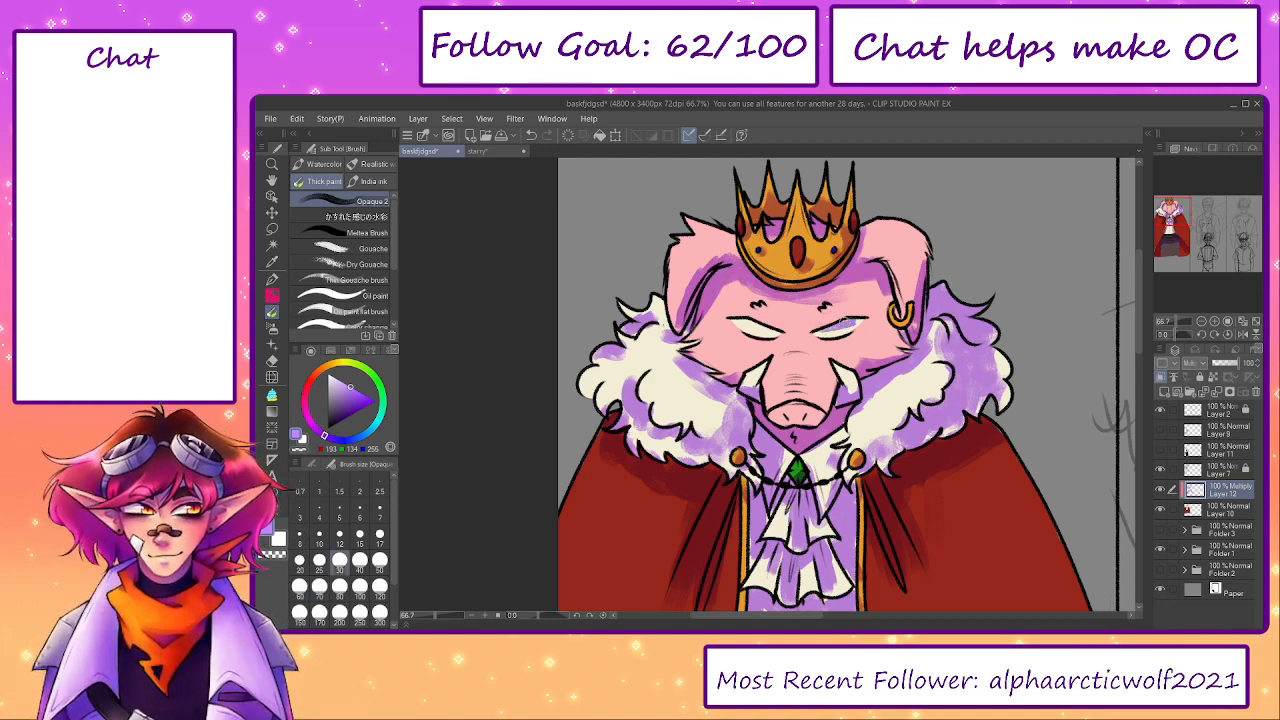
mouse_move(766, 327)
mouse_down()
mouse_move(741, 320)
mouse_move(770, 329)
mouse_up()
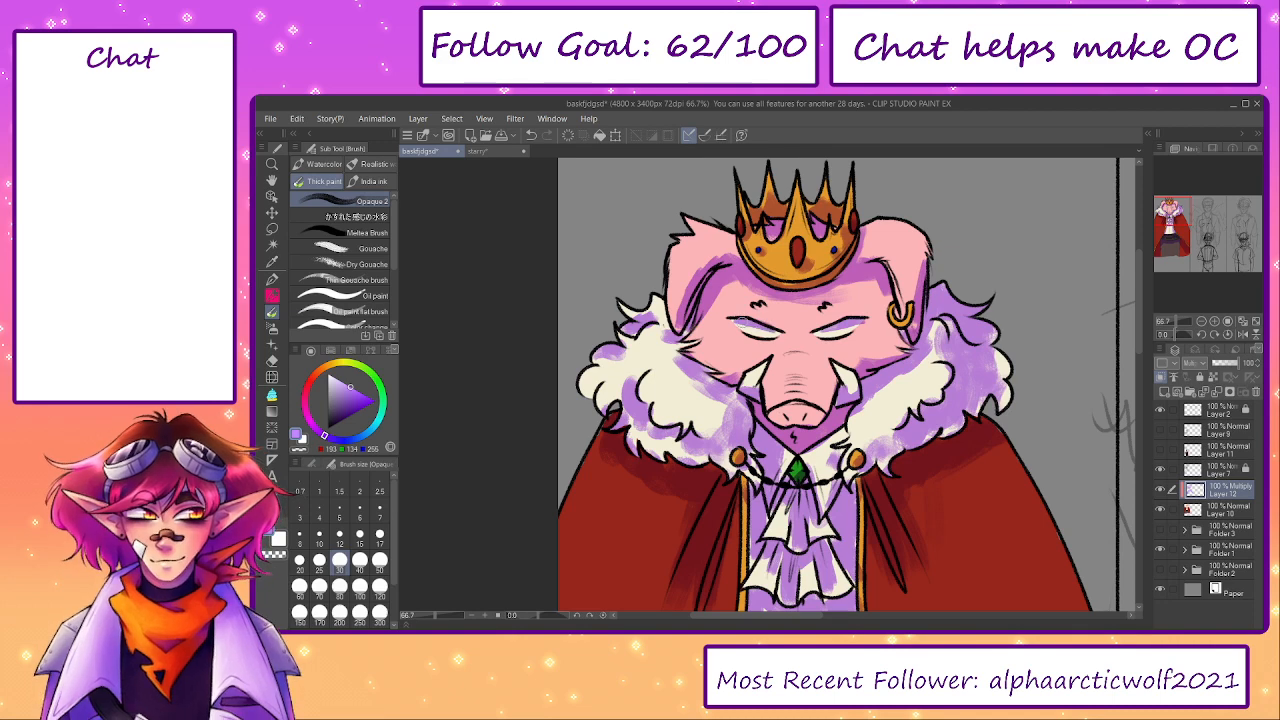
- Shade the pig's snout and cheeks in light purple, reducing the brush to 40
mouse_move(883, 428)
mouse_down()
mouse_move(853, 402)
mouse_move(765, 396)
mouse_move(791, 376)
mouse_up()
key(bracketright)
key(bracketright)
key(bracketright)
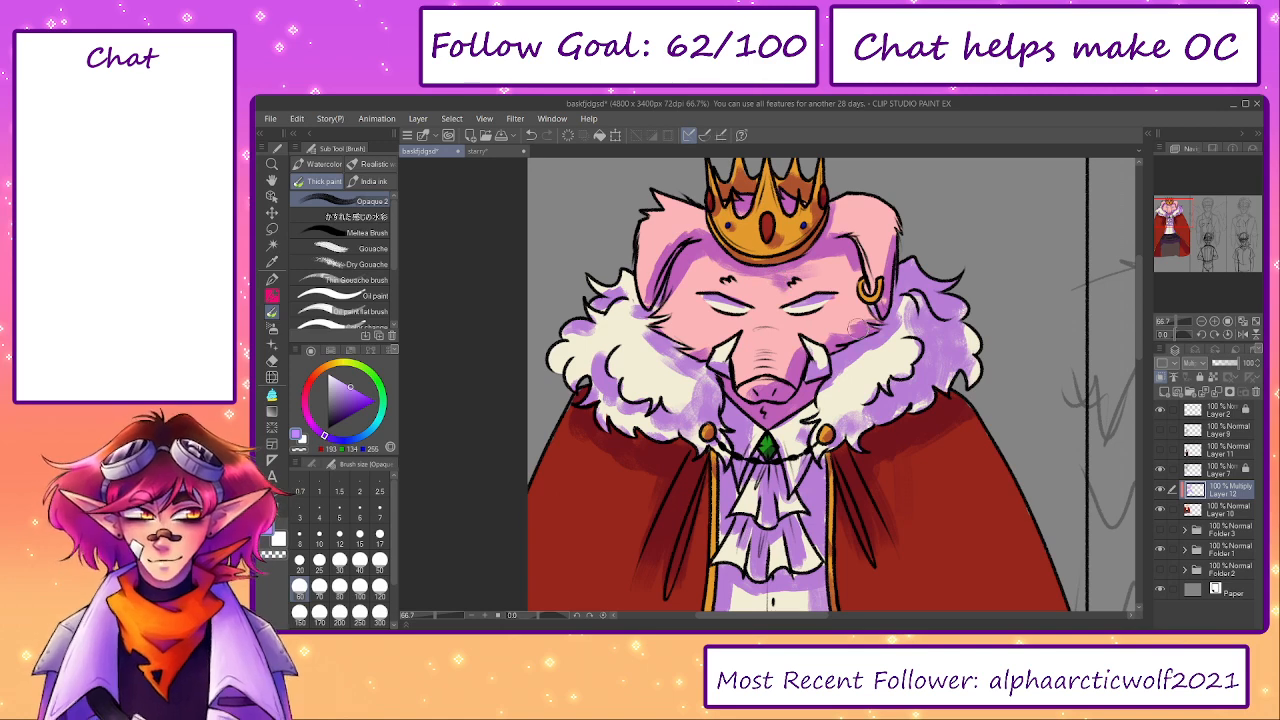
key(bracketleft)
key(bracketleft)
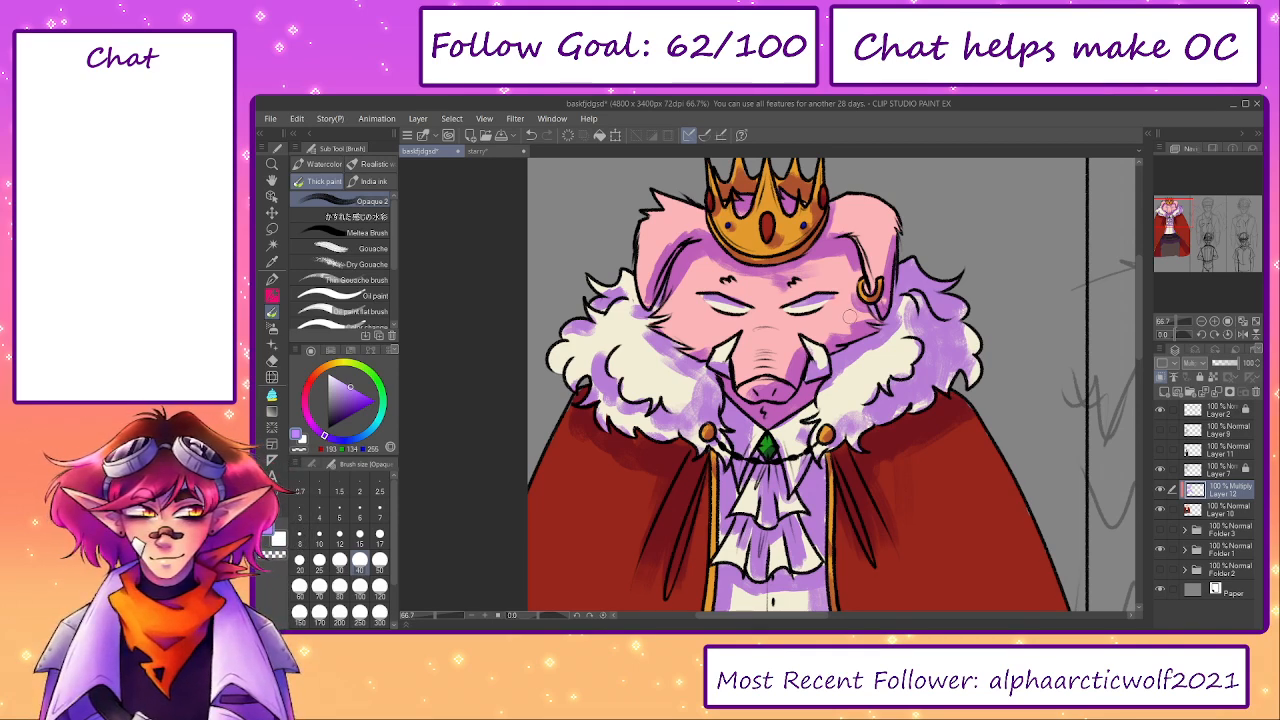
- Shade the outer right side of the red cape with broad strokes, enlarging the brush to 200
drag(971, 359, 920, 233)
key(bracketright)
key(bracketright)
key(bracketright)
key(bracketright)
key(bracketright)
key(bracketright)
key(bracketright)
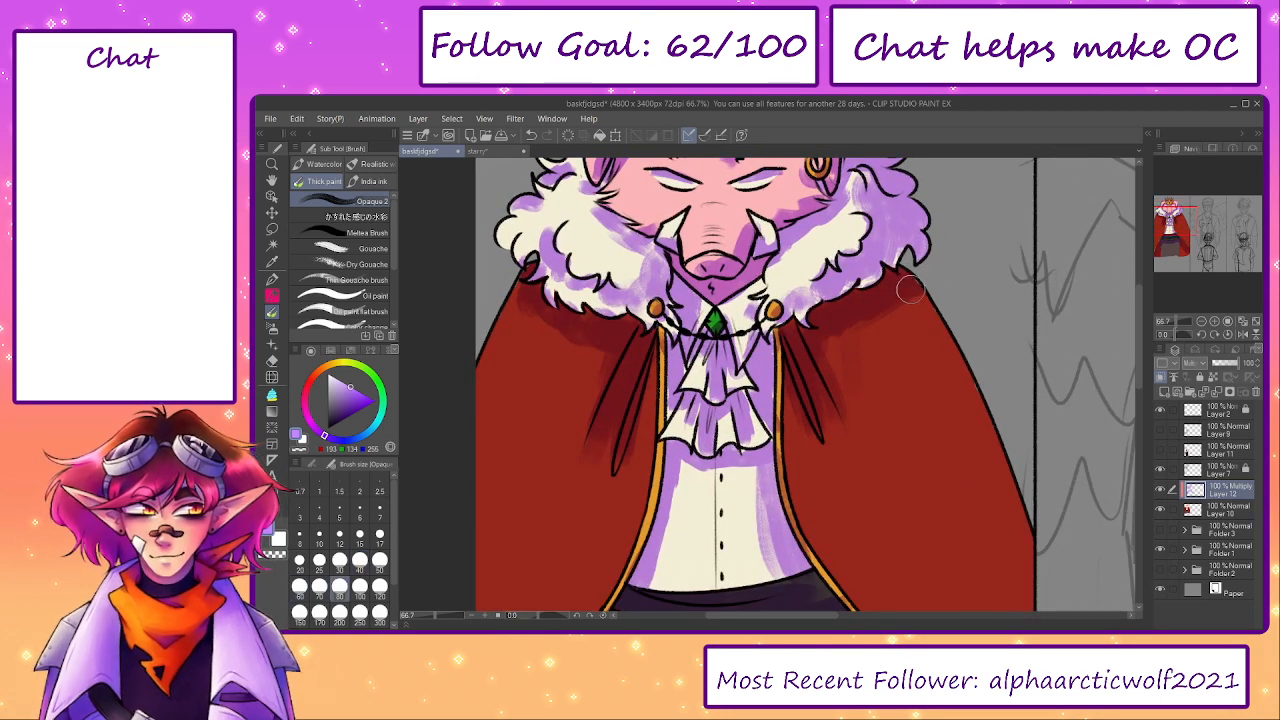
click(430, 616)
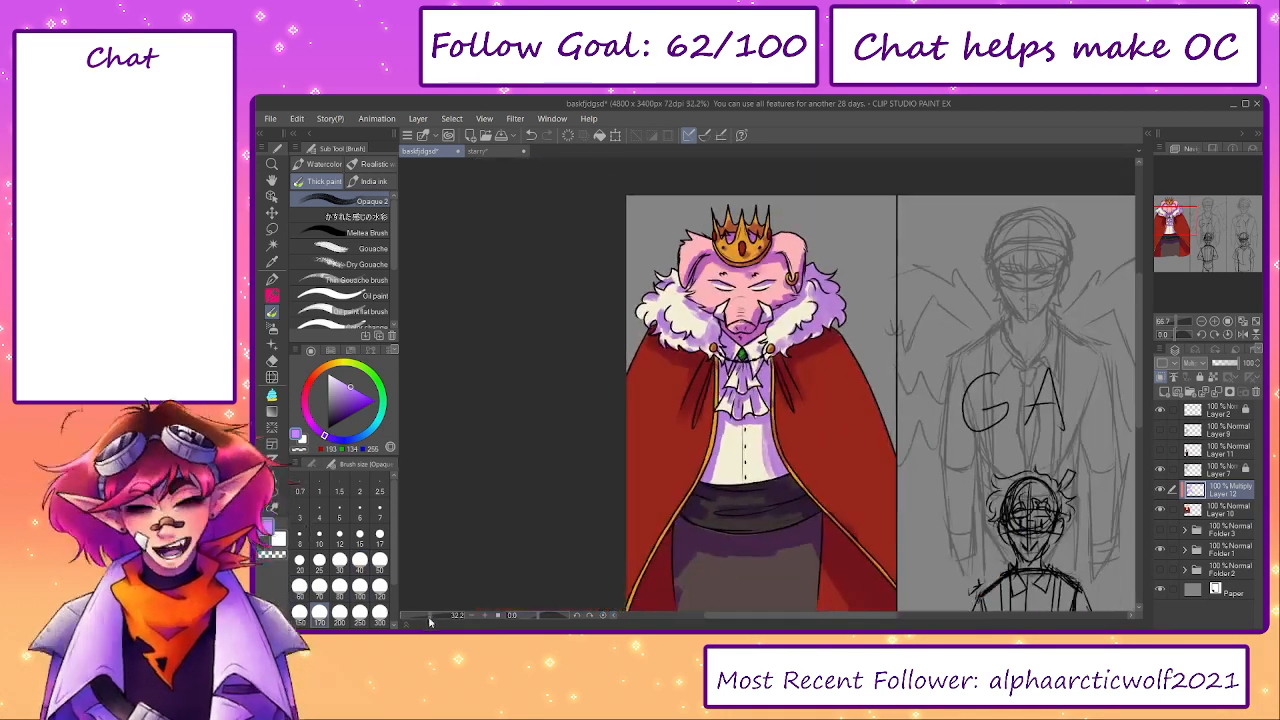
key(bracketright)
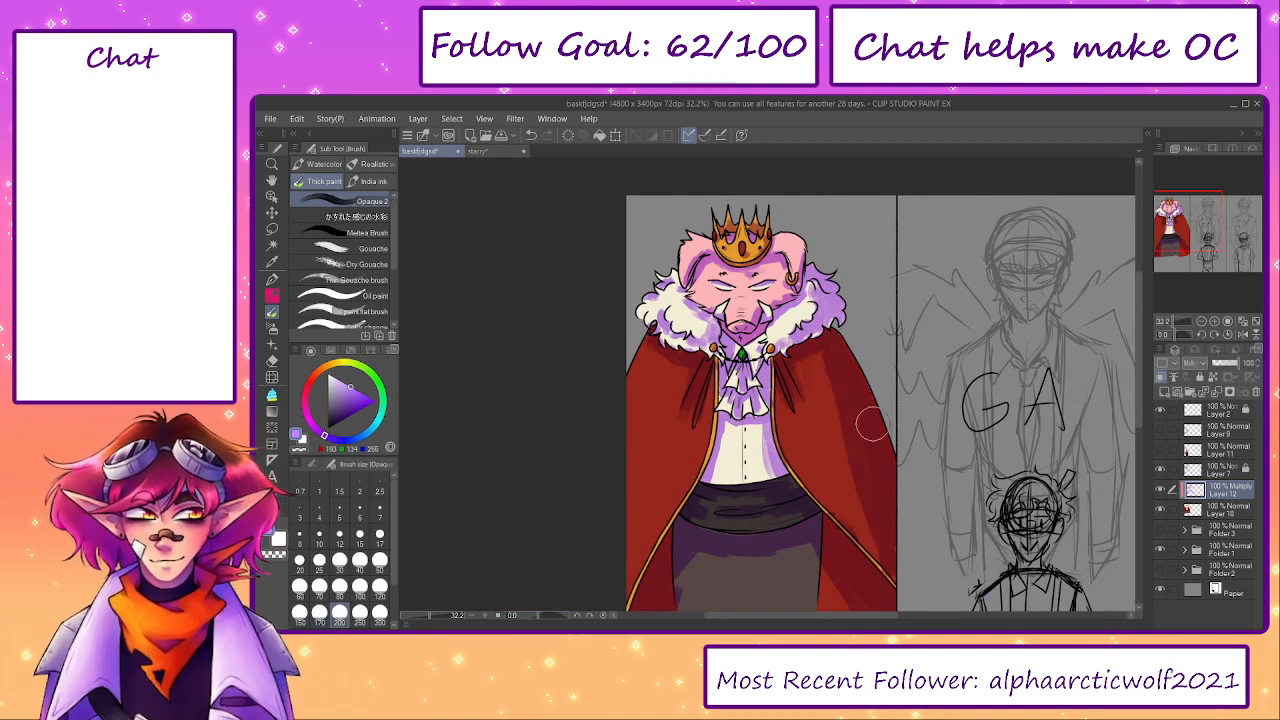
mouse_move(725, 447)
mouse_down()
mouse_move(753, 392)
mouse_move(760, 503)
mouse_up()
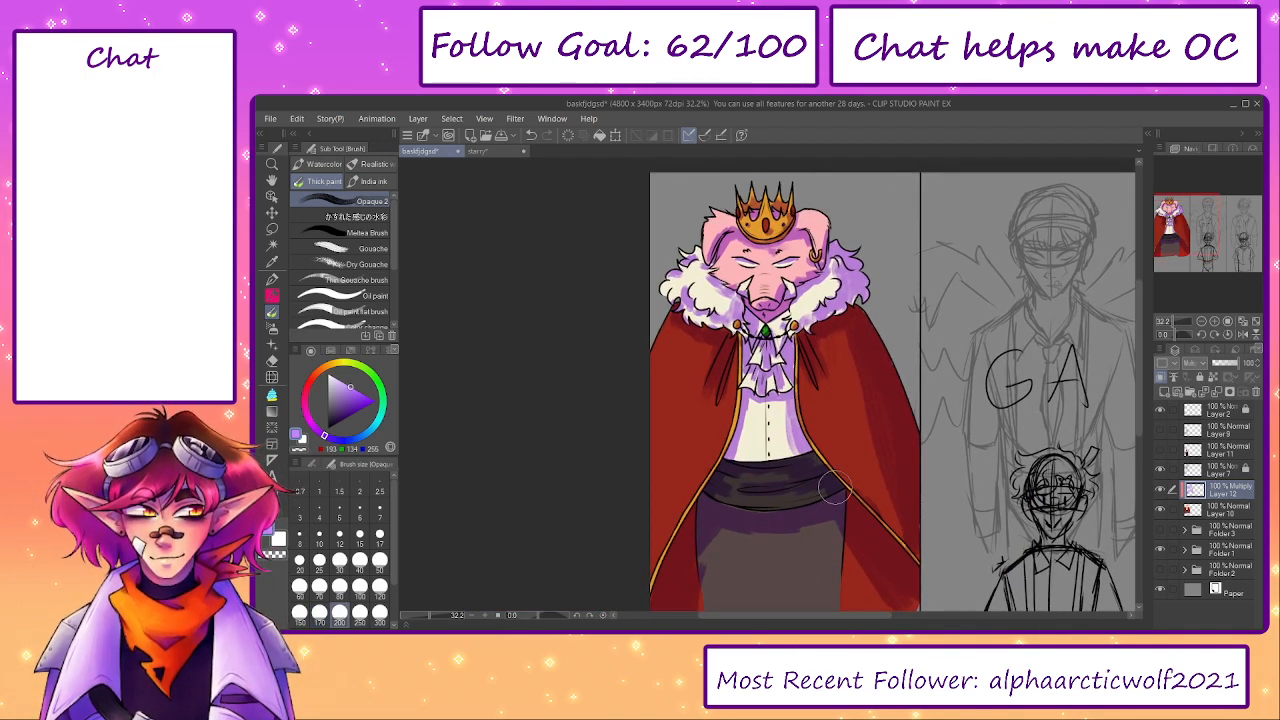
- Shade the forehead below the crown, the ears and the fur collar's outer left tufts in light purple with brush size 80
drag(781, 350, 773, 427)
key(ctrl+plus)
scroll(748, 307, up, 3)
key(bracketleft)
key(bracketleft)
key(bracketleft)
key(bracketleft)
key(bracketleft)
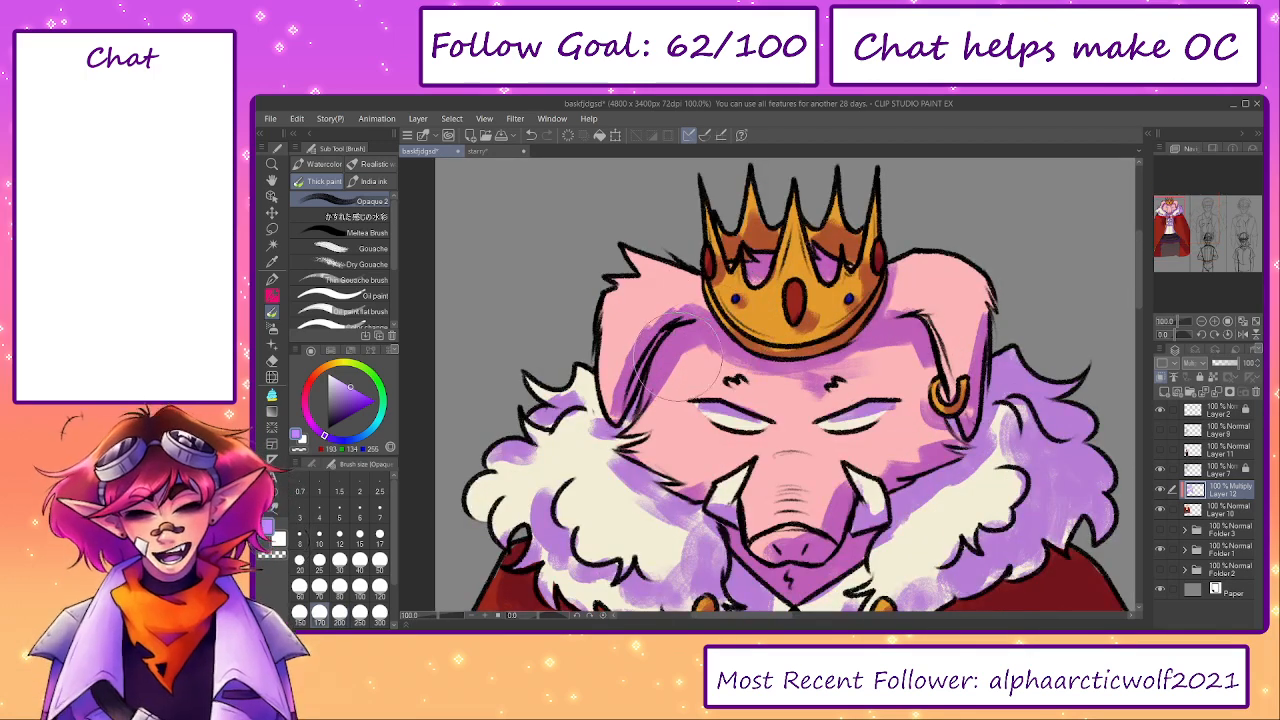
drag(593, 255, 614, 321)
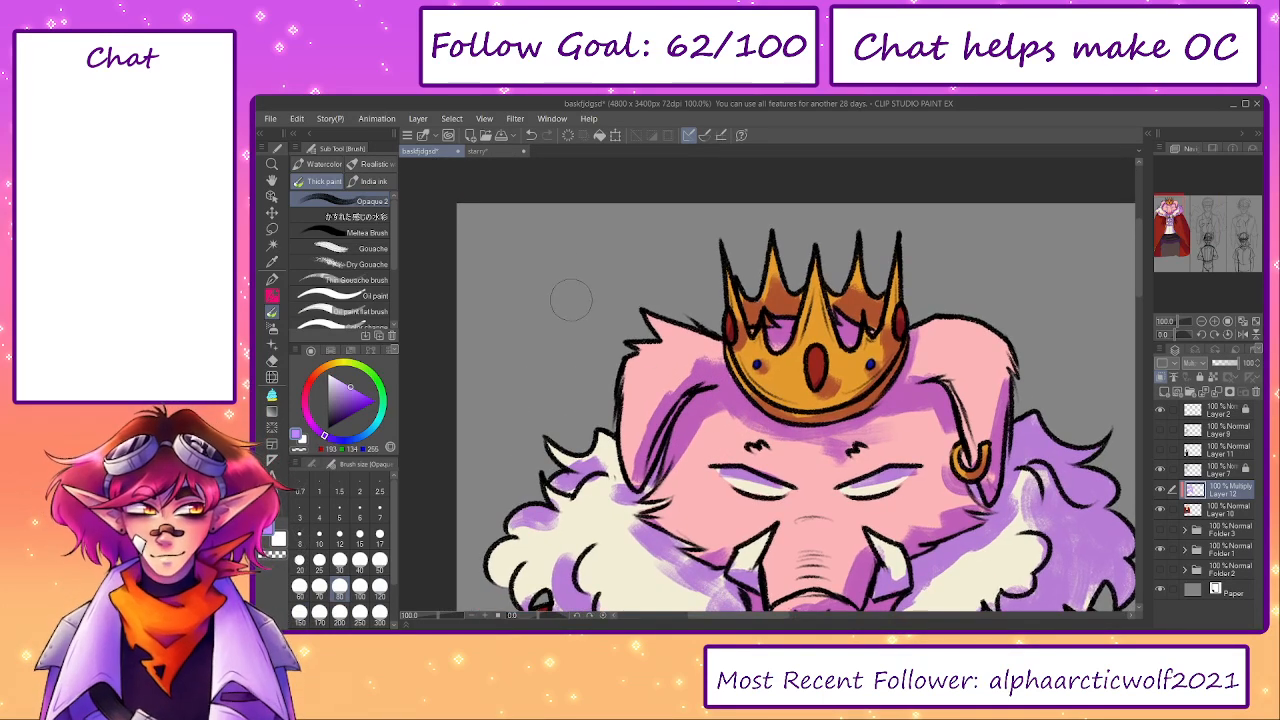
drag(751, 544, 676, 401)
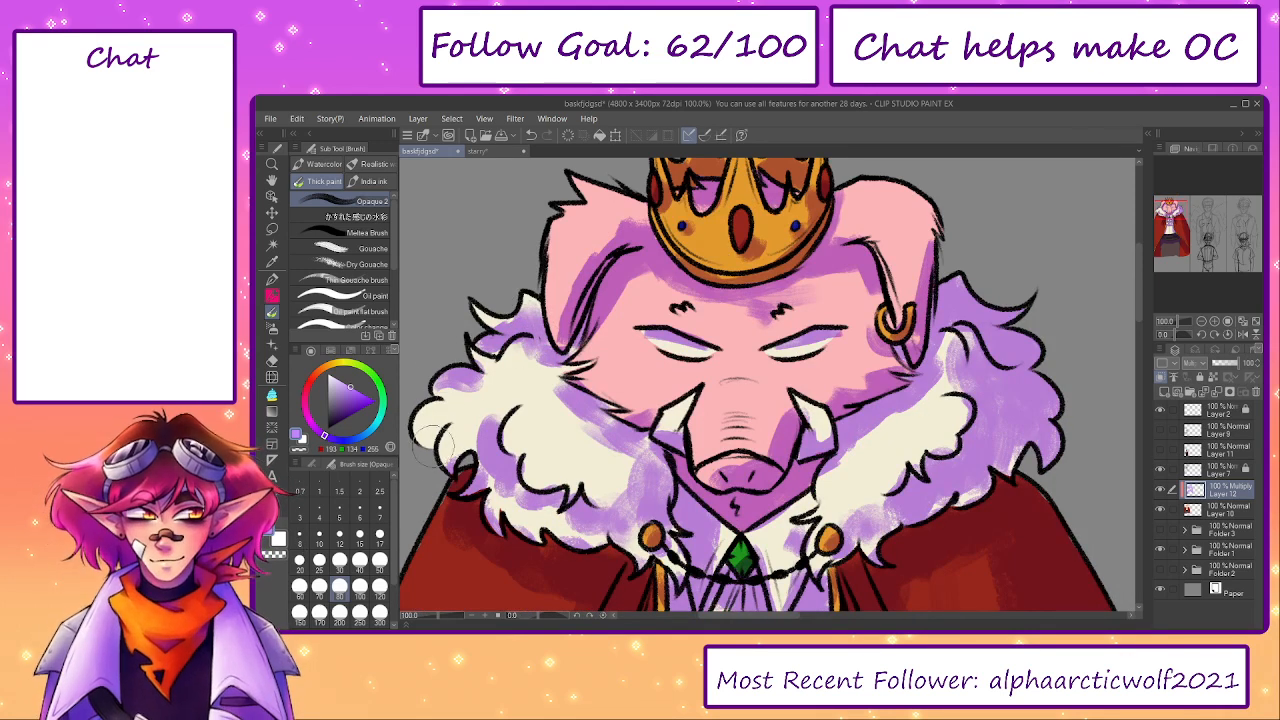
drag(433, 447, 431, 428)
drag(826, 433, 791, 406)
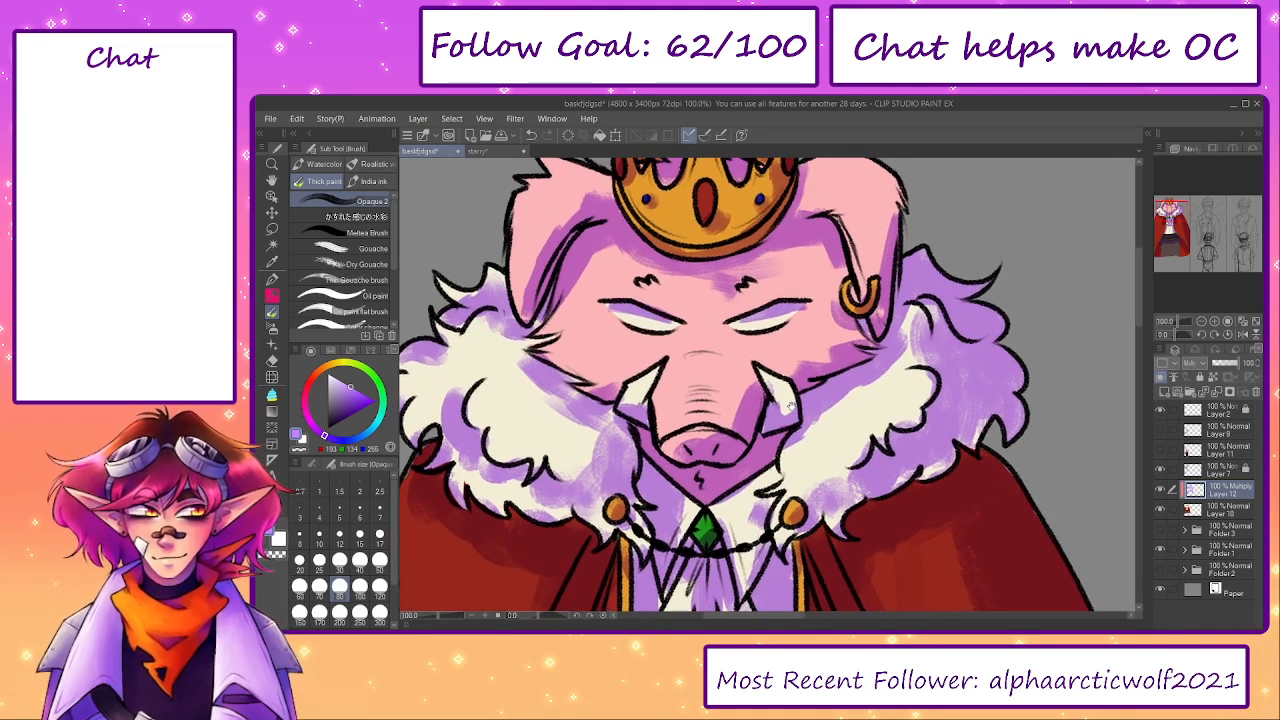
- Lower the opacity of the Multiply shading layer to 78%
scroll(791, 406, down, 5)
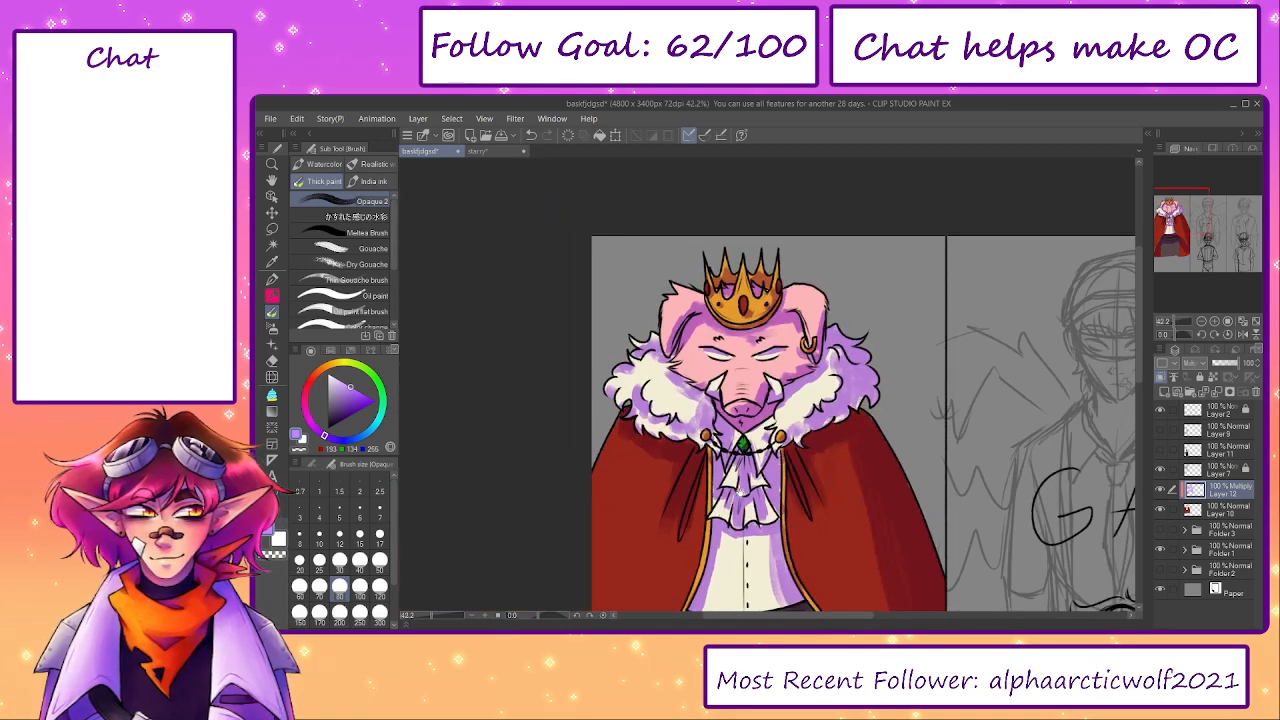
drag(740, 490, 733, 333)
mouse_move(1236, 364)
mouse_down()
mouse_move(1262, 372)
mouse_move(1235, 366)
mouse_up()
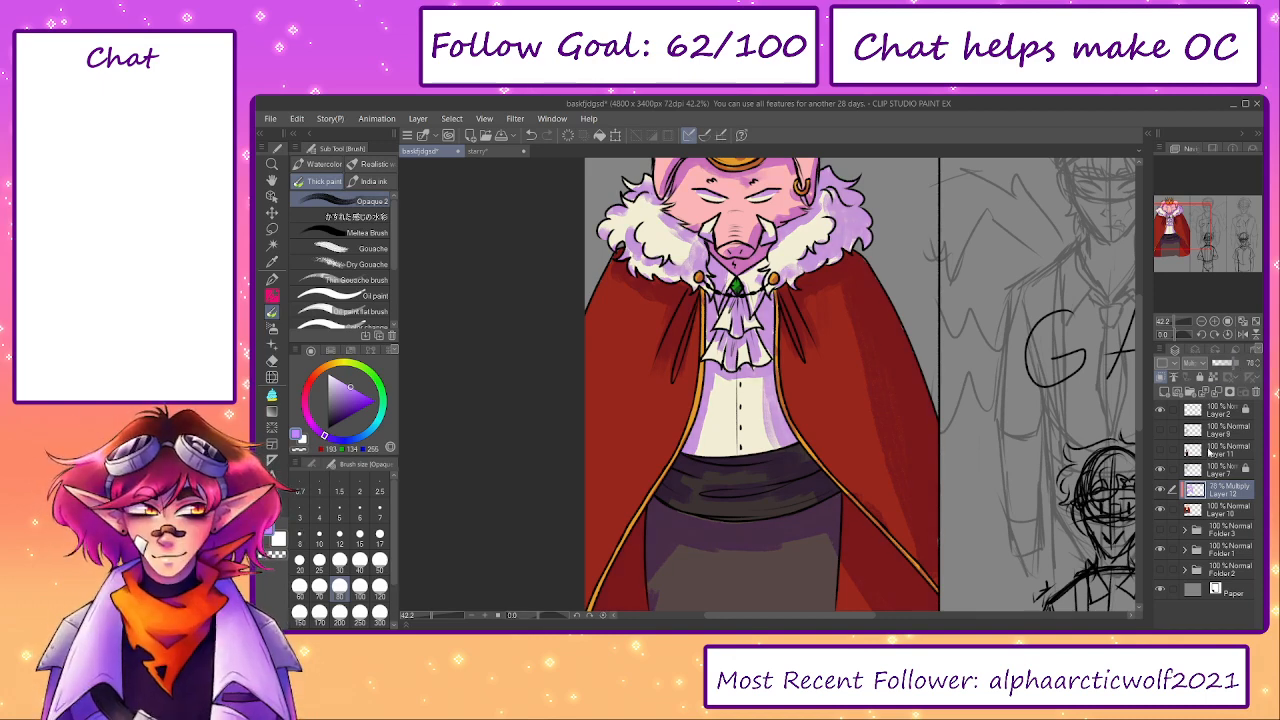
- Add a new layer above the Multiply layer and shade the shirt's top and sides in tan (RGB 213, 187, 145)
click(1165, 391)
scroll(725, 400, up, 2)
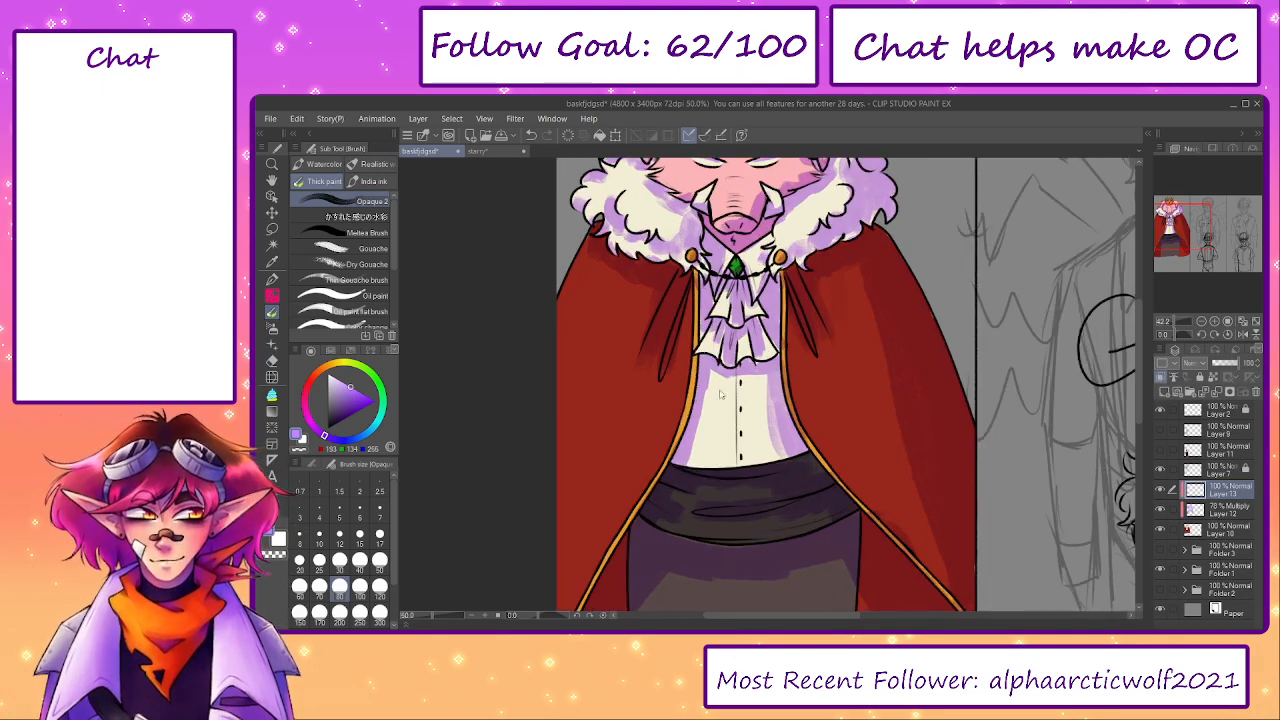
alt+click(723, 403)
click(341, 390)
click(330, 367)
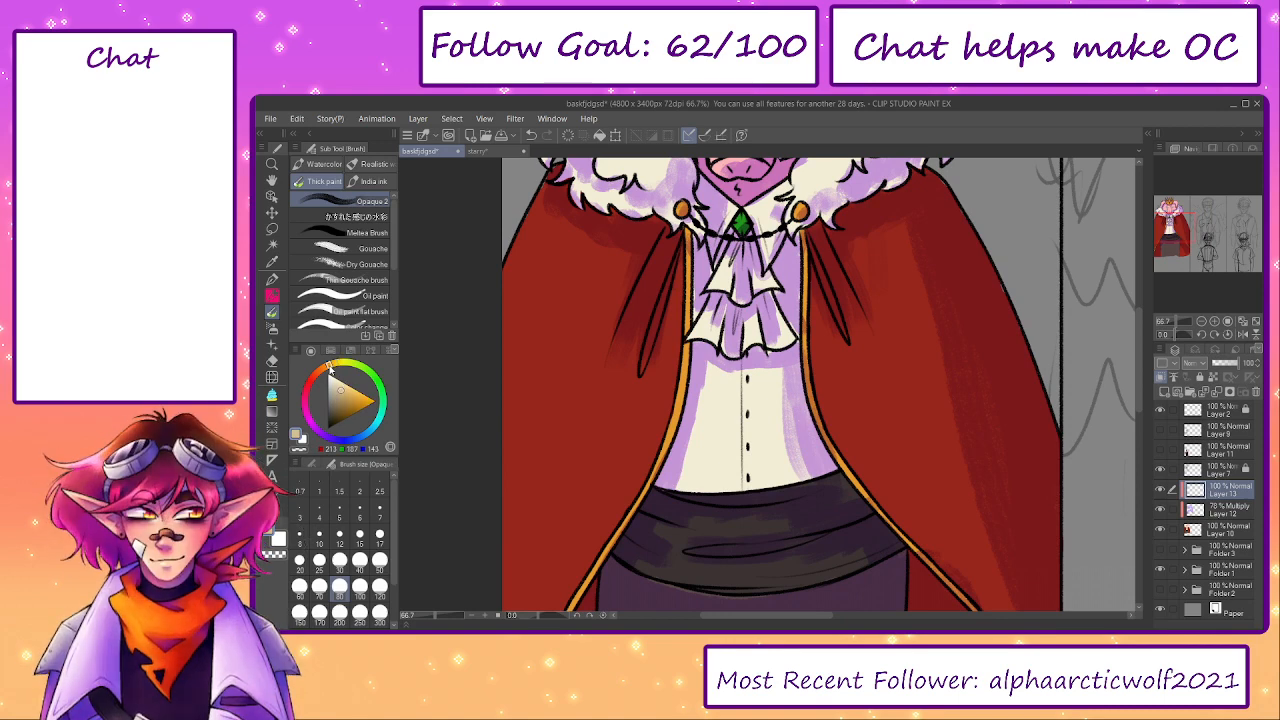
mouse_move(681, 457)
mouse_down()
mouse_move(688, 472)
mouse_move(705, 375)
mouse_move(770, 368)
mouse_move(785, 440)
mouse_move(805, 460)
mouse_move(783, 357)
mouse_move(785, 407)
mouse_up()
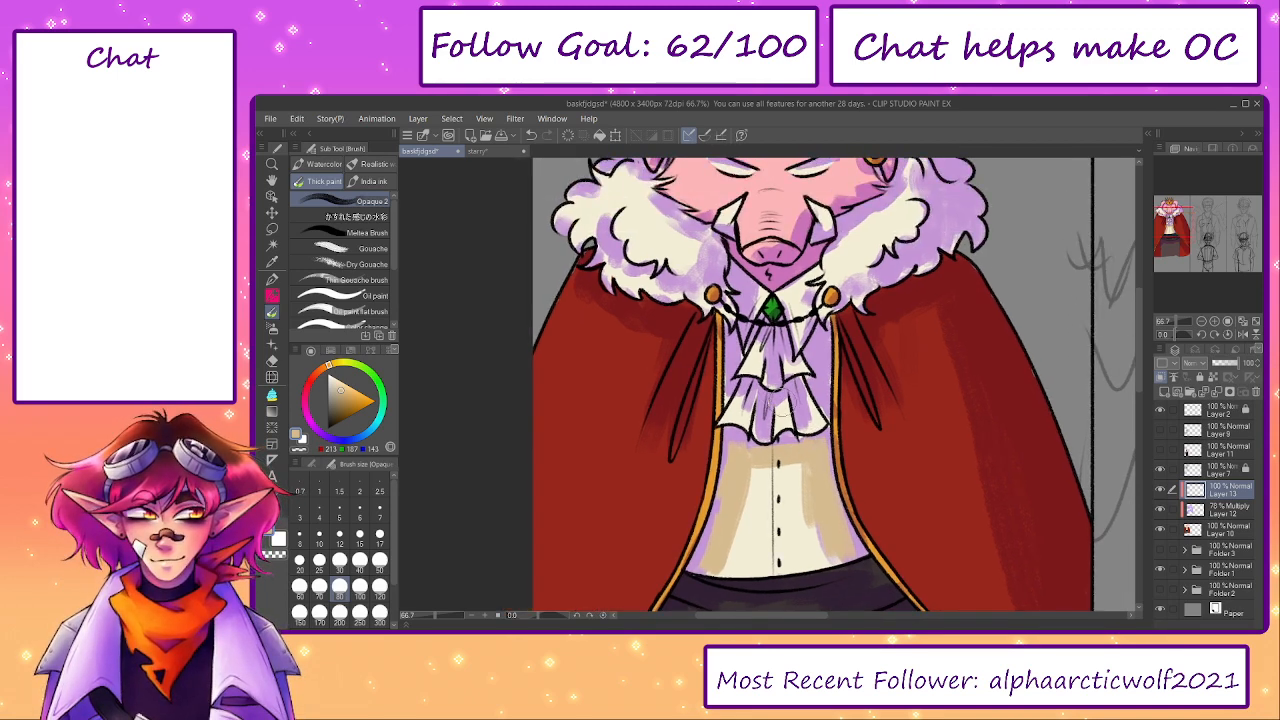
- Shade the folds of both cravat ruffles and the shirt collar in tan with brush size 25
scroll(783, 405, up, 2)
key([)
key([)
key([)
key([)
key([)
key([)
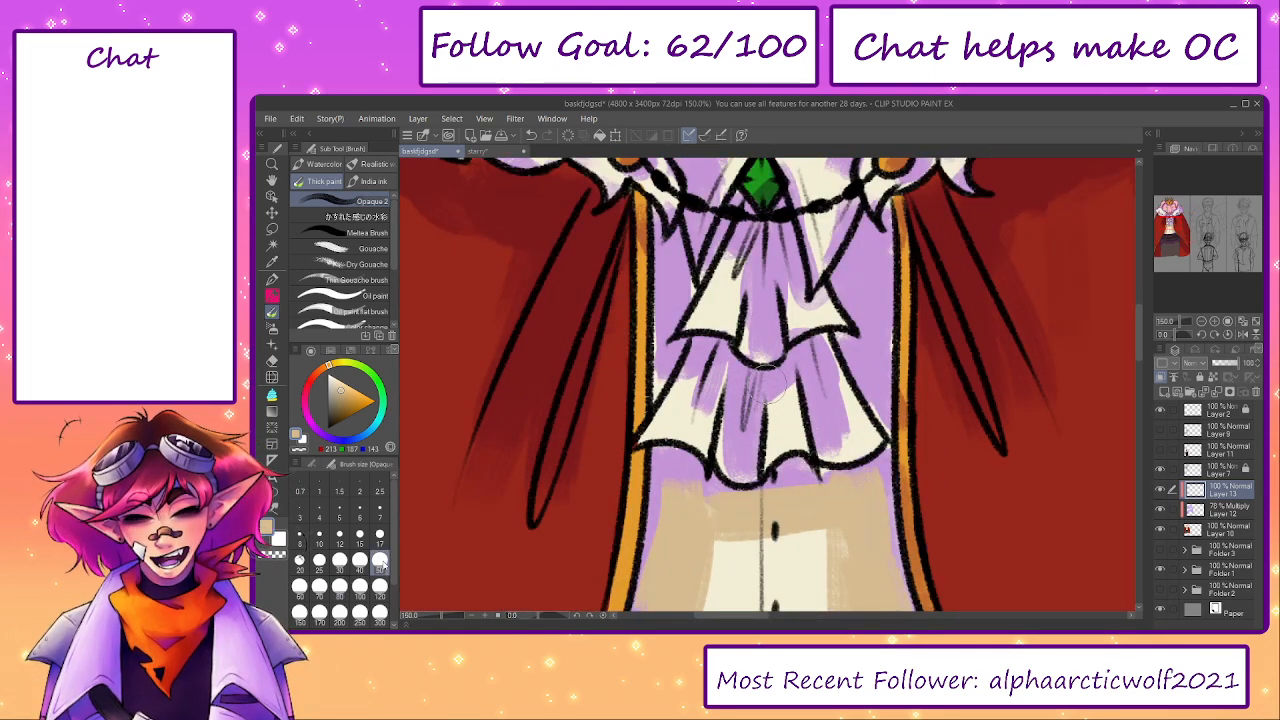
mouse_move(695, 370)
mouse_down()
mouse_move(702, 413)
mouse_move(735, 412)
mouse_move(722, 438)
mouse_move(746, 462)
mouse_up()
drag(778, 402, 784, 389)
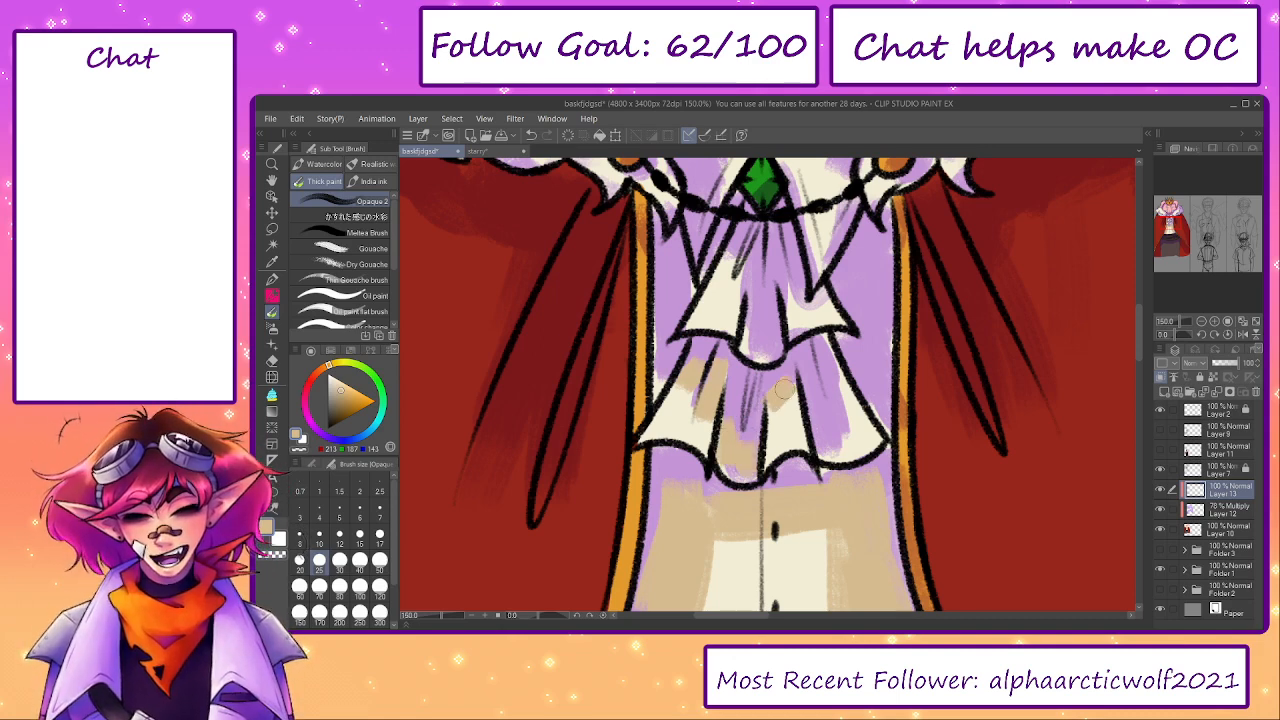
drag(838, 437, 829, 356)
drag(752, 288, 766, 343)
mouse_move(754, 336)
mouse_down()
mouse_move(750, 350)
mouse_move(745, 314)
mouse_up()
mouse_move(809, 366)
mouse_down()
mouse_move(805, 340)
mouse_move(814, 371)
mouse_up()
mouse_move(829, 333)
mouse_down()
mouse_move(859, 367)
mouse_move(849, 405)
mouse_up()
drag(850, 404, 852, 350)
mouse_move(755, 283)
mouse_down()
mouse_move(761, 314)
mouse_move(743, 305)
mouse_up()
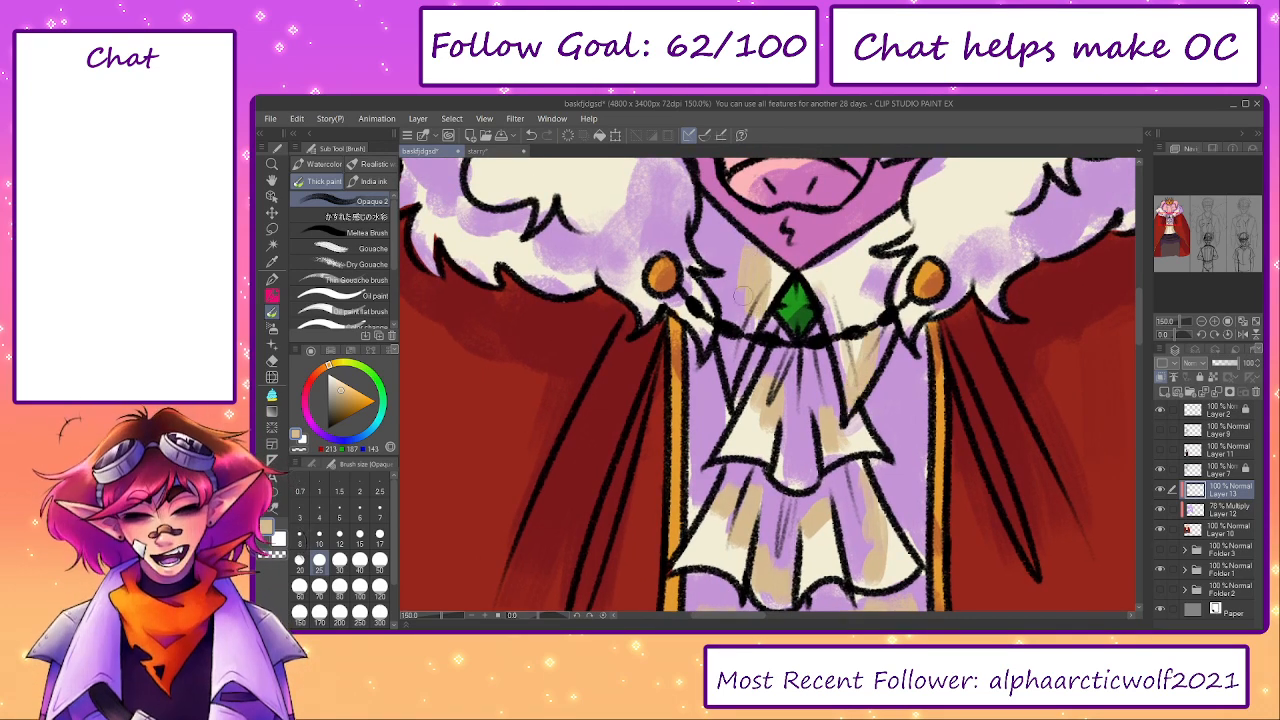
- Shade the right side of the fur collar in dusty pink (RGB 222, 184, 176) with brush size 50
mouse_move(905, 270)
mouse_down()
mouse_move(835, 380)
mouse_move(807, 391)
mouse_up()
key(])
key(])
key(])
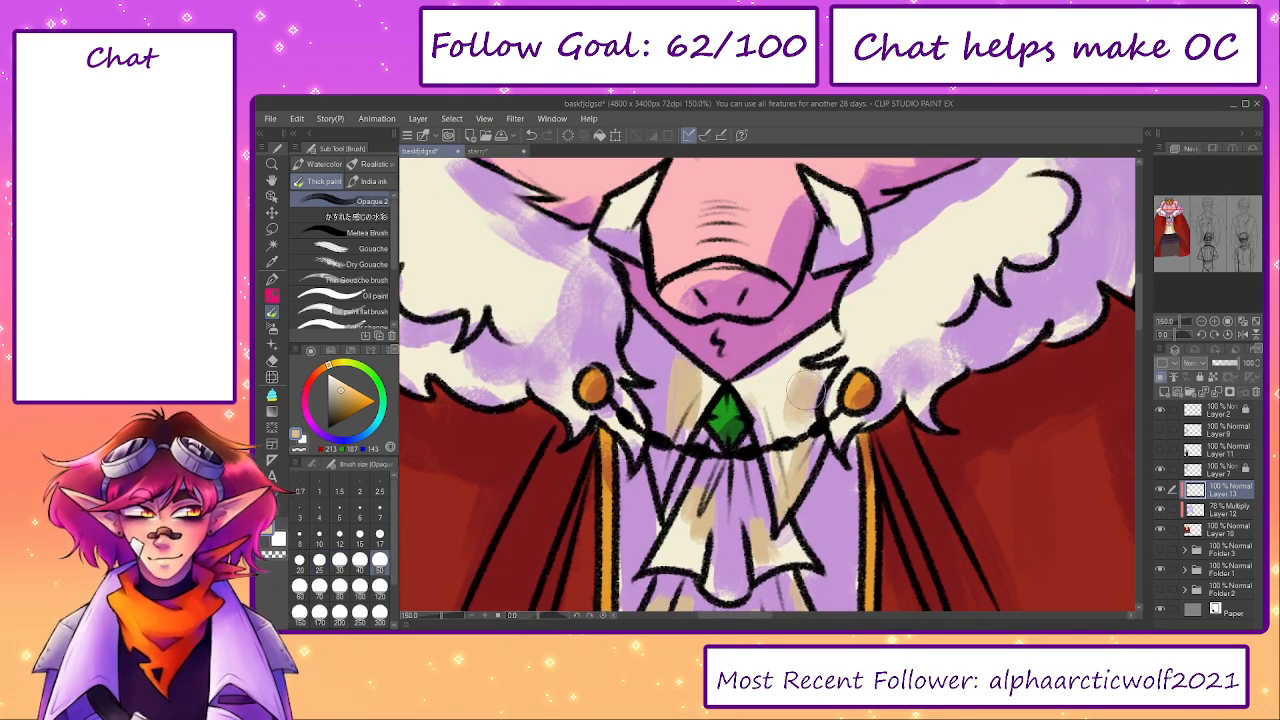
drag(905, 335, 846, 397)
alt+click(850, 377)
click(323, 368)
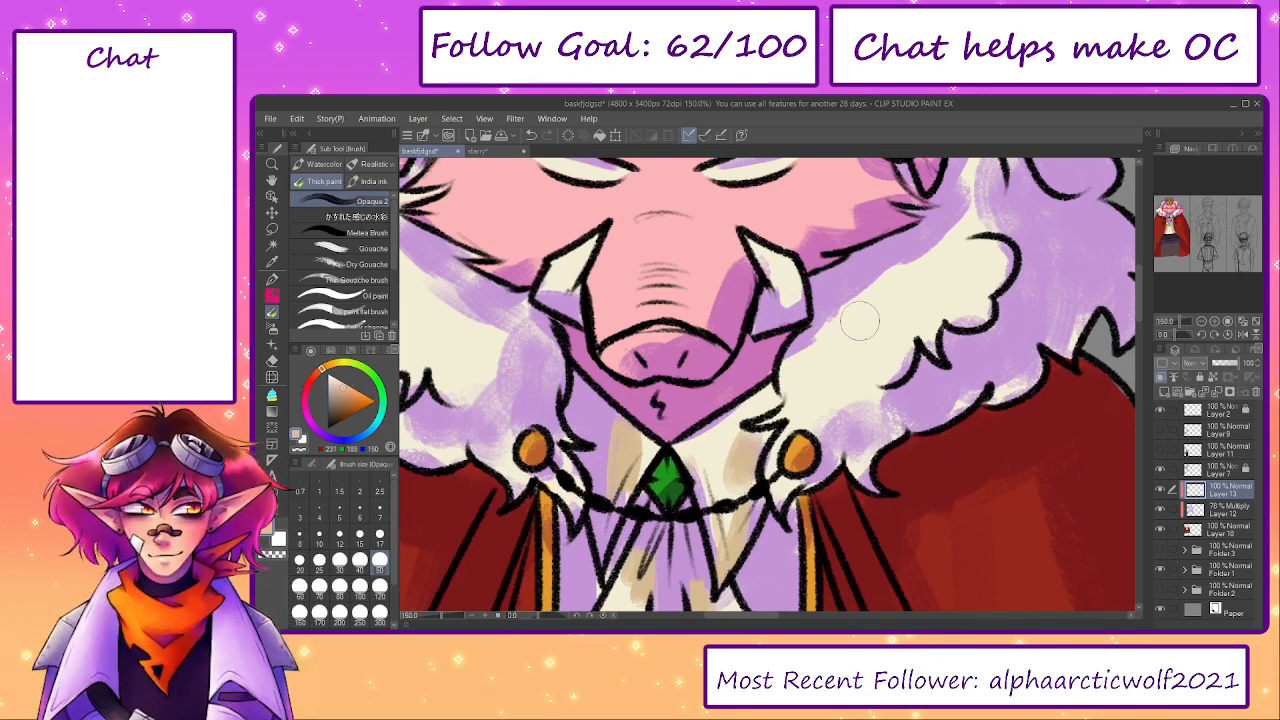
mouse_move(798, 363)
mouse_down()
mouse_move(836, 327)
mouse_move(736, 356)
mouse_move(802, 360)
mouse_move(950, 248)
mouse_up()
key(ctrl+z)
click(313, 377)
mouse_move(987, 225)
mouse_down()
mouse_move(975, 313)
mouse_move(952, 300)
mouse_move(973, 246)
mouse_up()
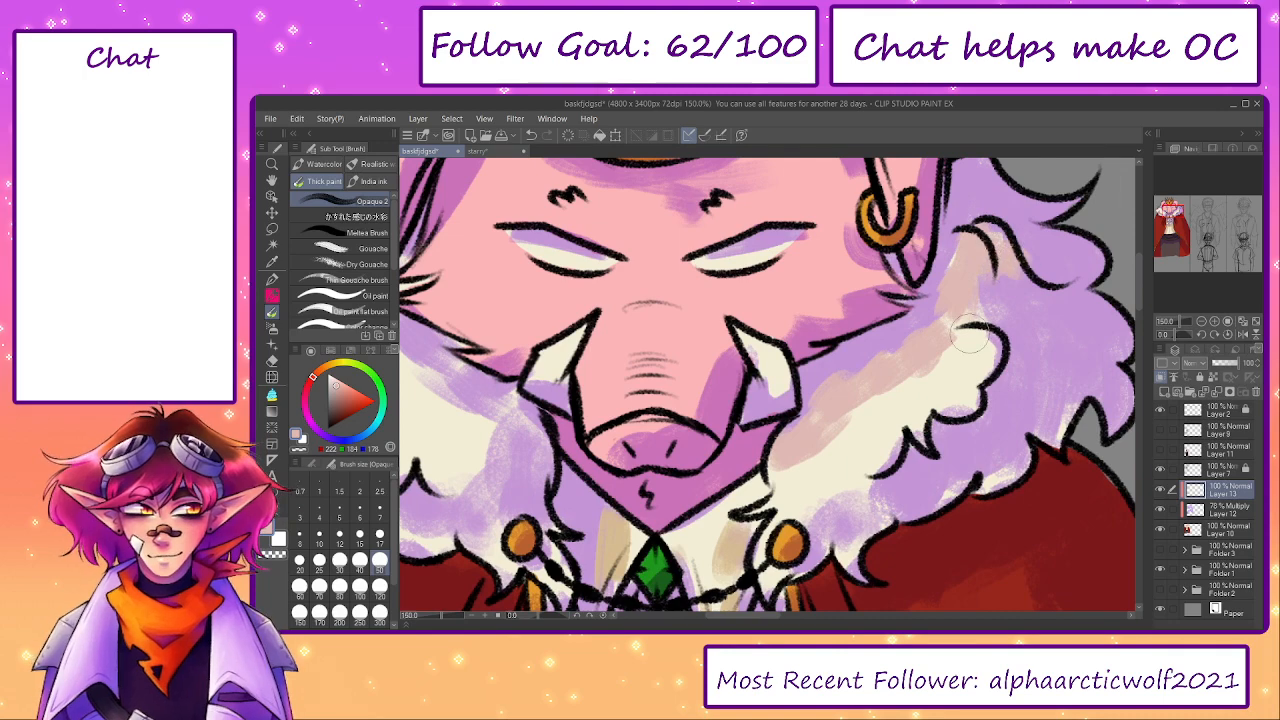
drag(970, 333, 987, 351)
drag(878, 465, 834, 395)
mouse_move(794, 422)
mouse_down()
mouse_move(775, 433)
mouse_move(915, 333)
mouse_move(950, 395)
mouse_move(1022, 335)
mouse_move(1065, 340)
mouse_move(1064, 246)
mouse_move(1043, 236)
mouse_up()
mouse_move(1040, 220)
mouse_down()
mouse_move(1048, 290)
mouse_move(1042, 248)
mouse_up()
- Shade the left side of the fur collar with dusty pink strokes along its purple shadows
drag(420, 421, 700, 351)
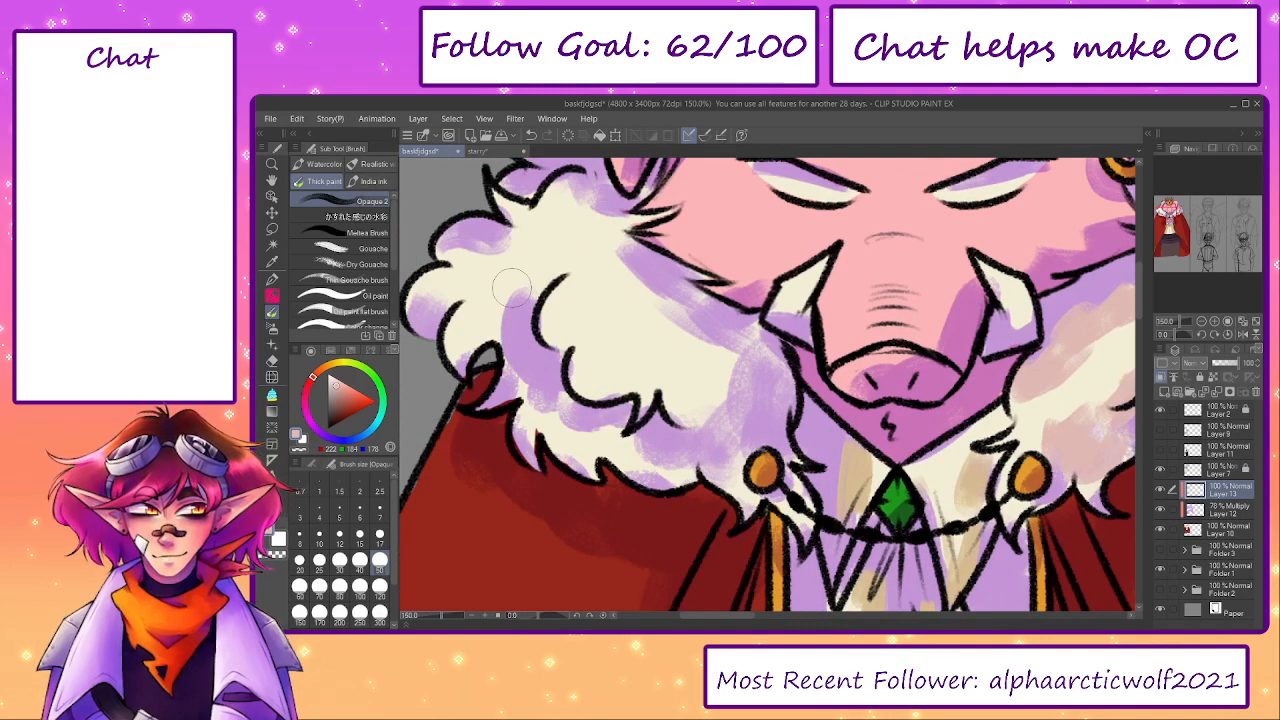
mouse_move(510, 288)
mouse_down()
mouse_move(495, 330)
mouse_move(450, 300)
mouse_move(508, 198)
mouse_move(592, 206)
mouse_move(682, 334)
mouse_move(733, 372)
mouse_move(645, 405)
mouse_move(515, 365)
mouse_move(590, 440)
mouse_move(679, 465)
mouse_move(747, 560)
mouse_up()
drag(685, 352, 672, 371)
mouse_move(835, 352)
mouse_down()
mouse_move(666, 394)
mouse_move(625, 355)
mouse_up()
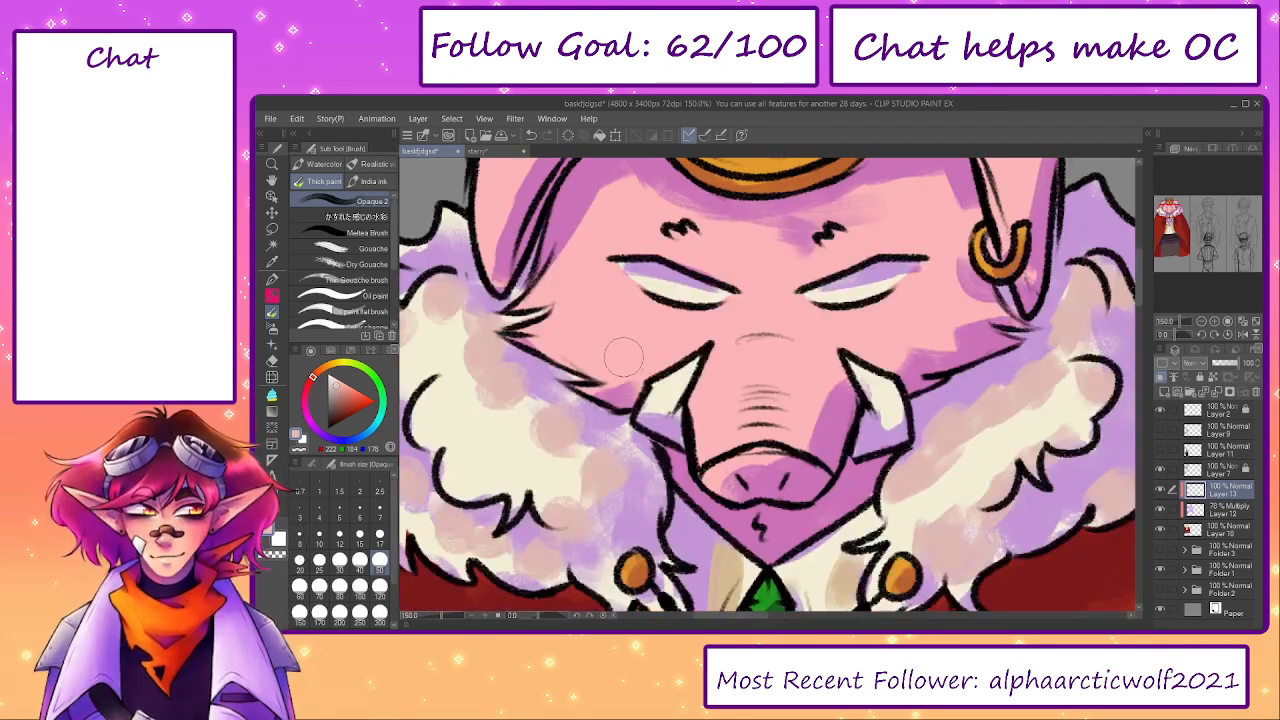
- Shade both tusks in the shirt's tan with brush size 25
alt+click(834, 585)
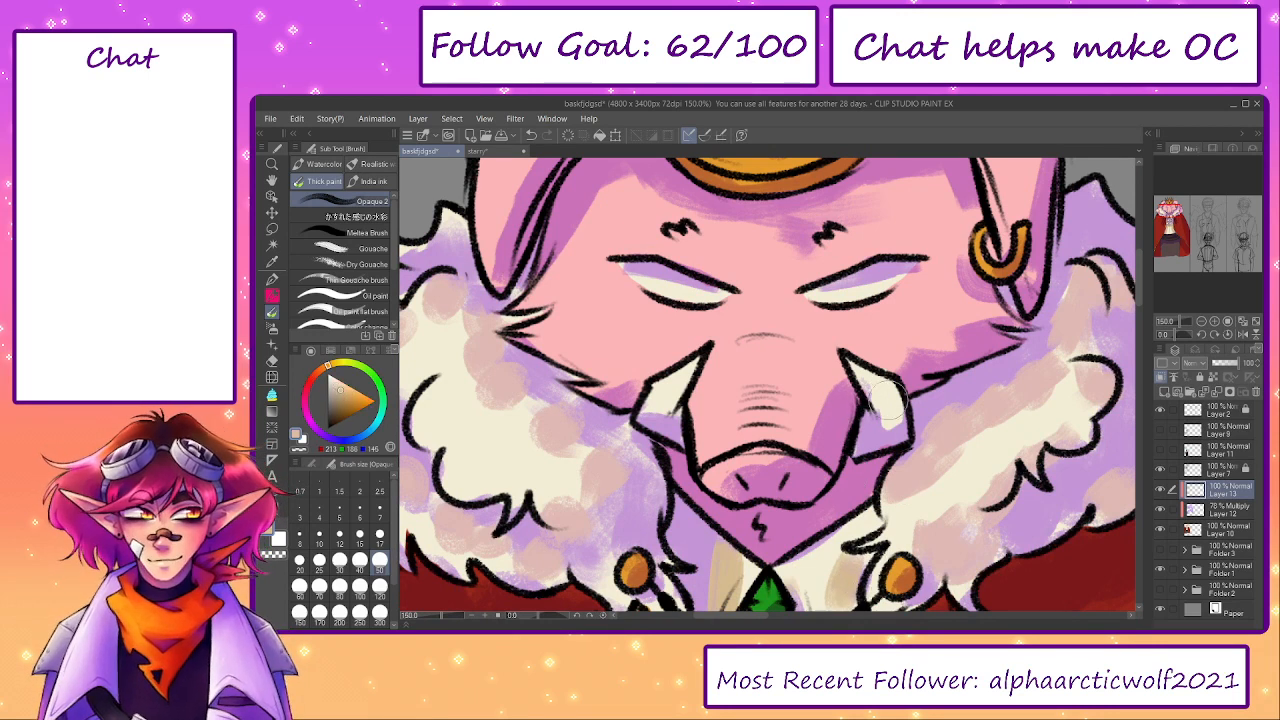
key(bracketleft)
key(bracketleft)
key(bracketleft)
drag(873, 386, 888, 420)
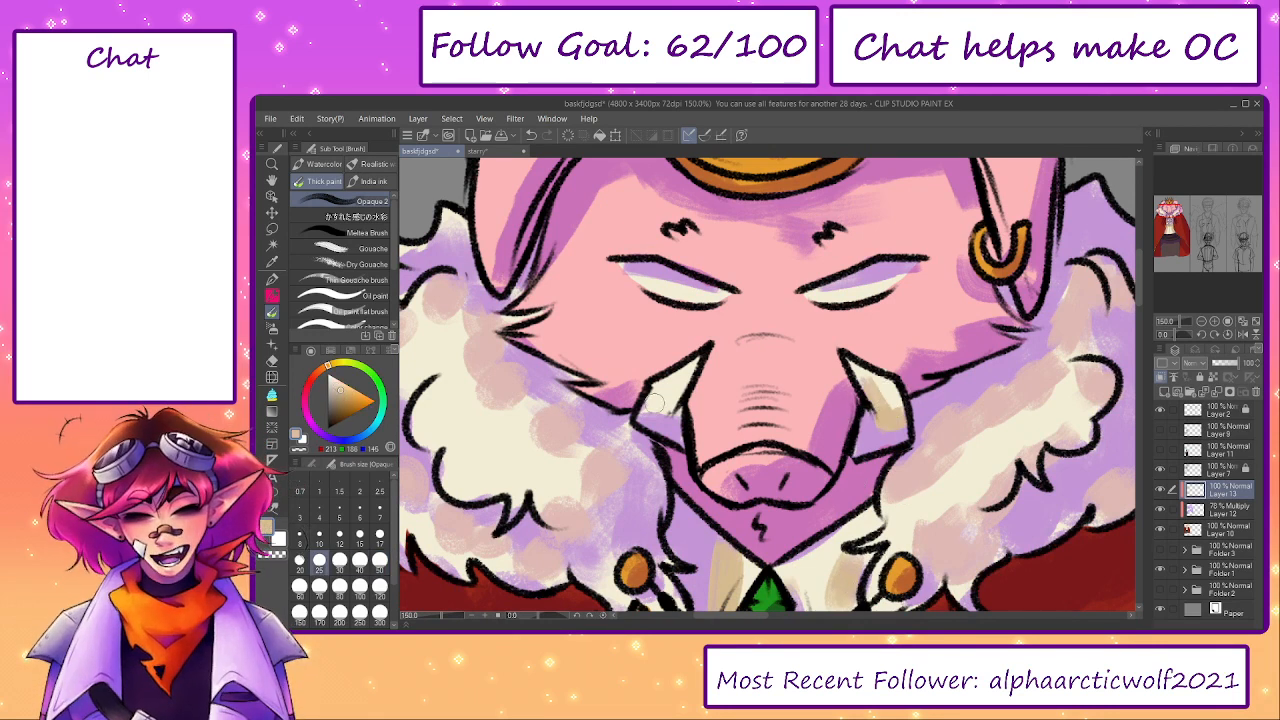
drag(655, 415, 671, 415)
- Shade the crown's inner back and lower right edge in purple (RGB 170, 46, 184)
drag(710, 374, 636, 552)
mouse_move(804, 269)
mouse_down()
mouse_move(848, 243)
mouse_move(871, 308)
mouse_up()
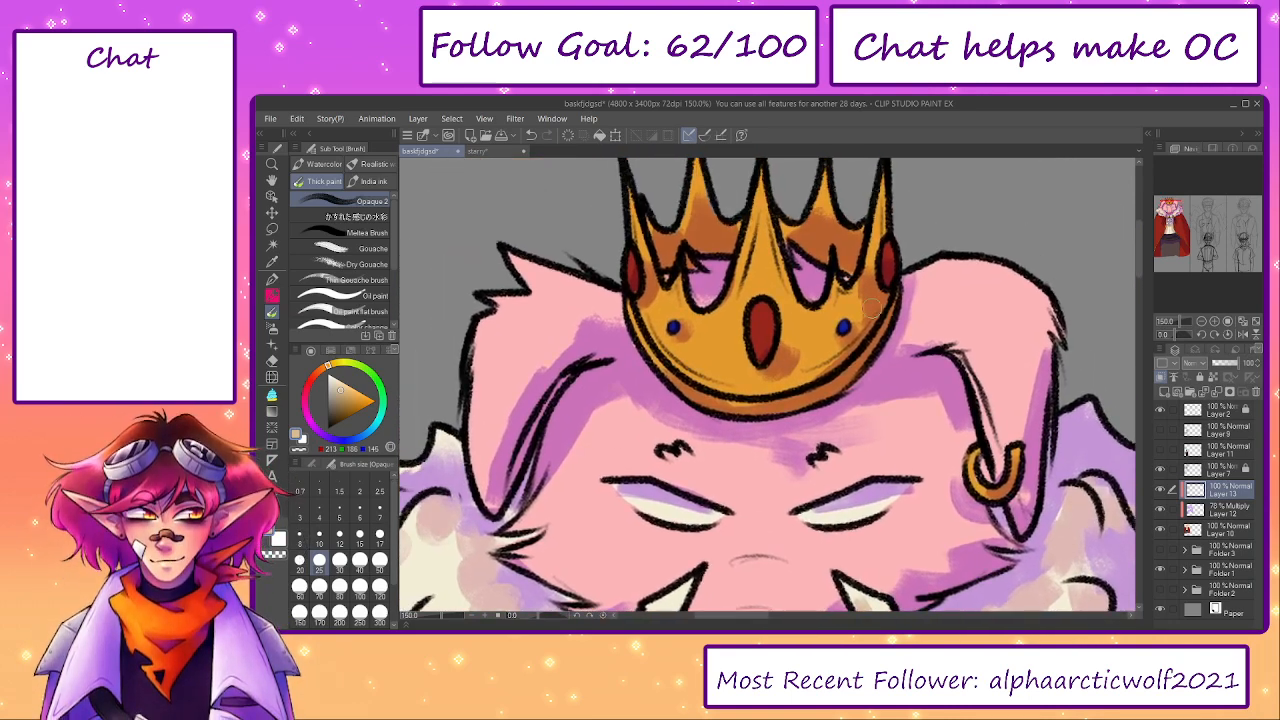
alt+click(878, 298)
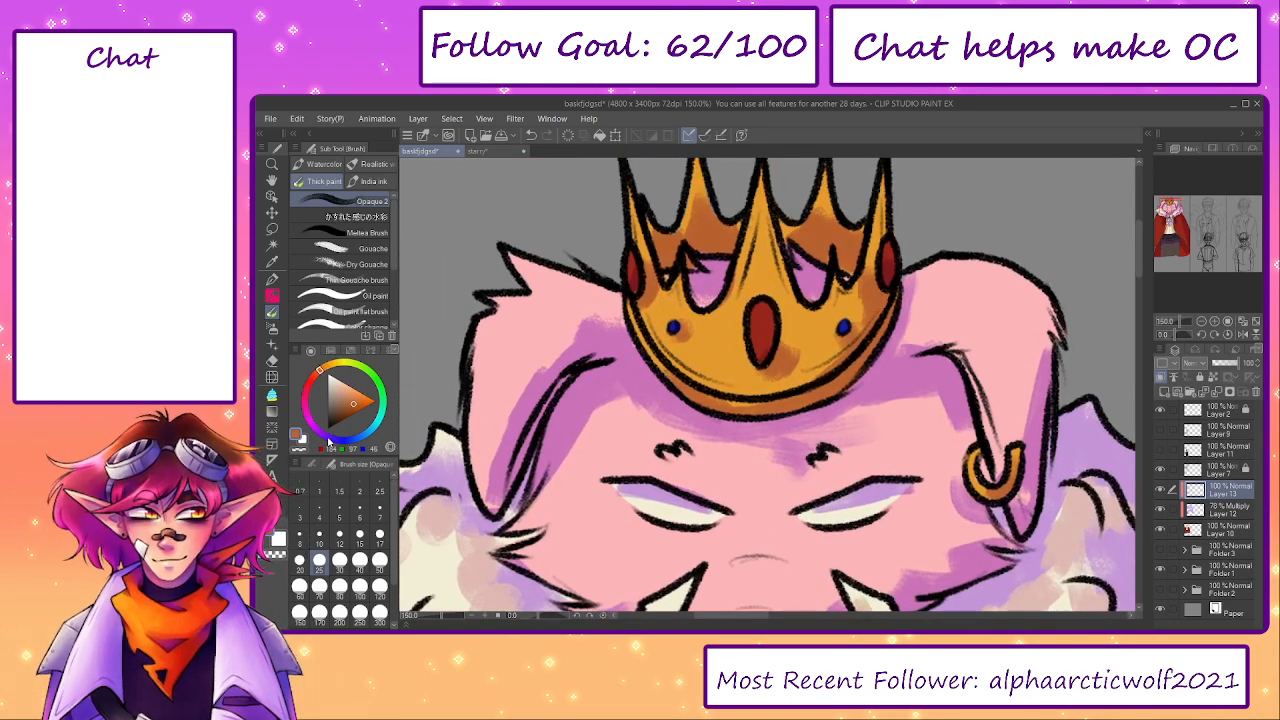
drag(328, 440, 308, 420)
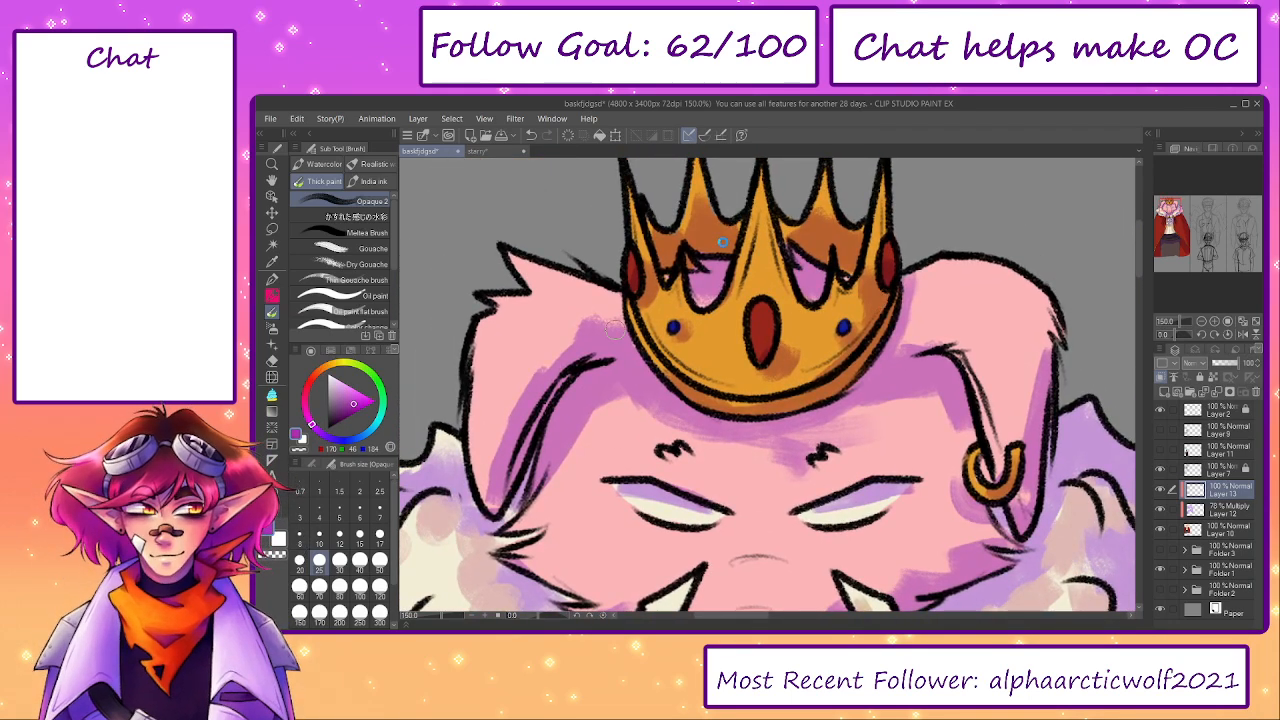
drag(722, 241, 666, 258)
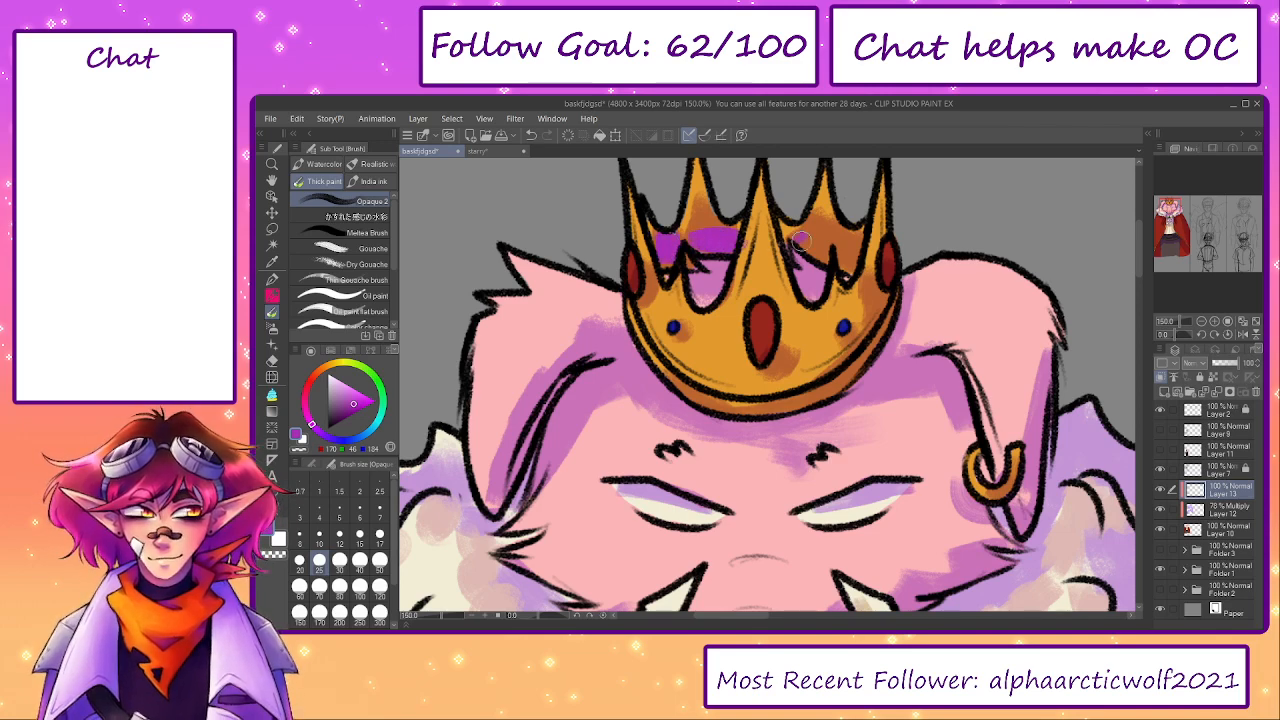
mouse_move(800, 238)
mouse_down()
mouse_move(850, 265)
mouse_move(852, 244)
mouse_move(889, 307)
mouse_move(800, 388)
mouse_up()
- Add darker pink shading beside the purple shadows on both ears and the left side of the forehead
drag(927, 353, 844, 190)
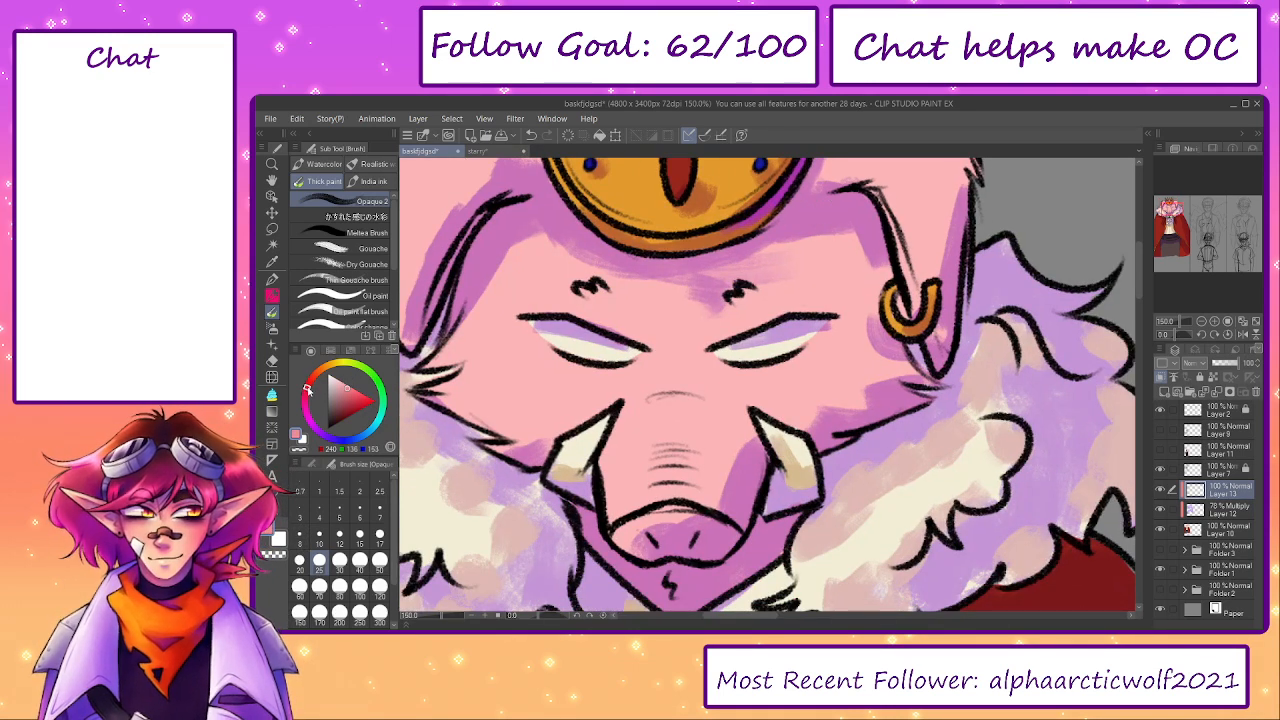
mouse_move(532, 250)
mouse_down()
mouse_move(459, 333)
mouse_move(549, 239)
mouse_move(532, 234)
mouse_up()
drag(540, 240, 601, 330)
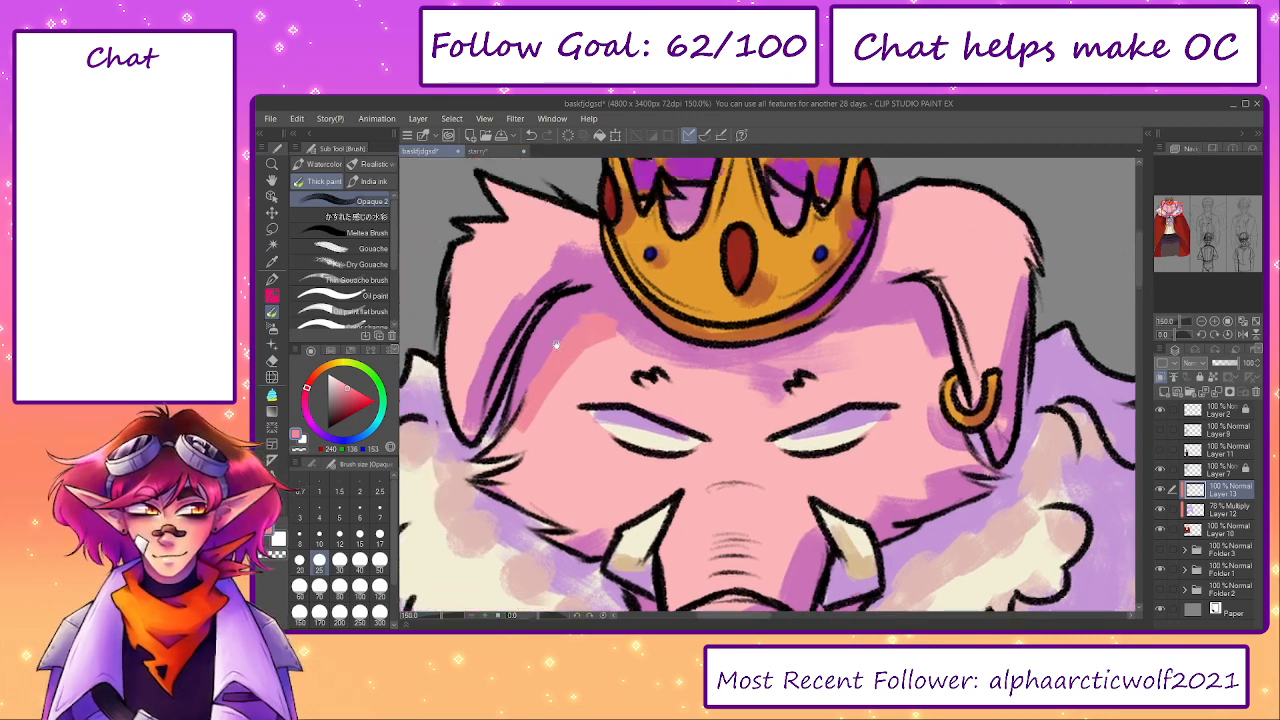
mouse_move(487, 387)
mouse_down()
mouse_move(468, 420)
mouse_move(505, 320)
mouse_move(587, 241)
mouse_up()
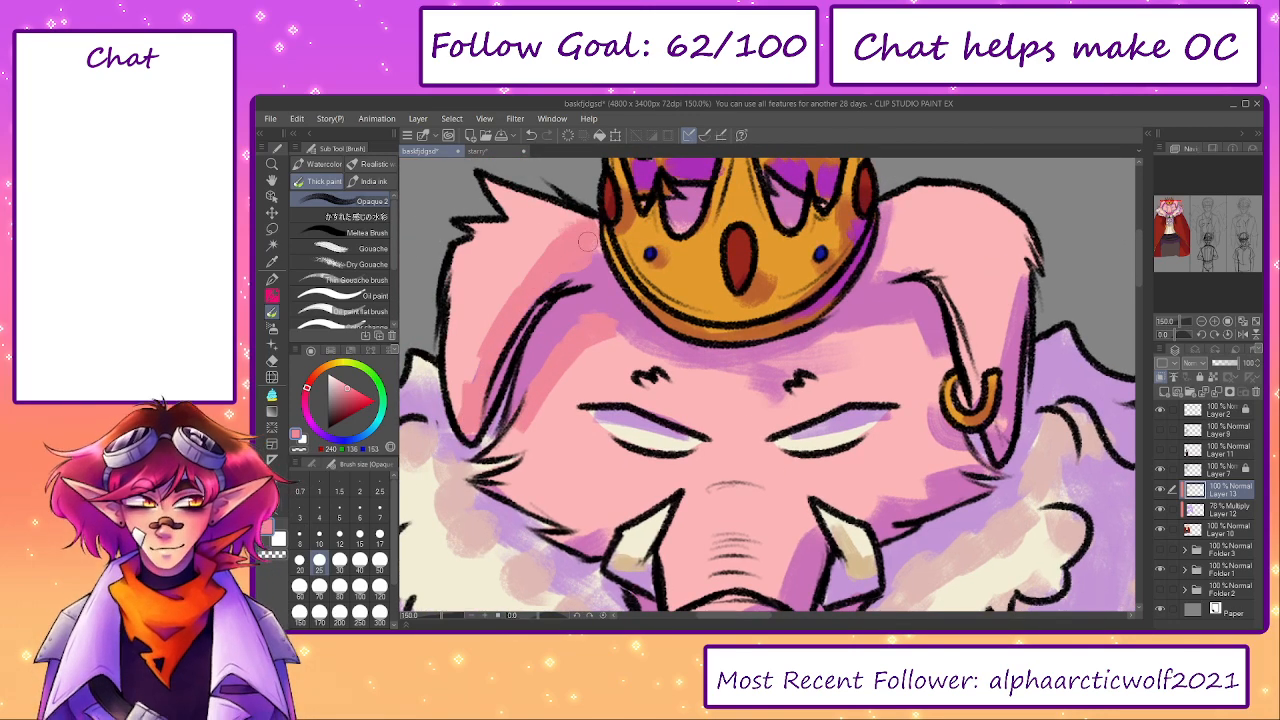
mouse_move(909, 250)
mouse_down()
mouse_move(900, 200)
mouse_move(918, 263)
mouse_up()
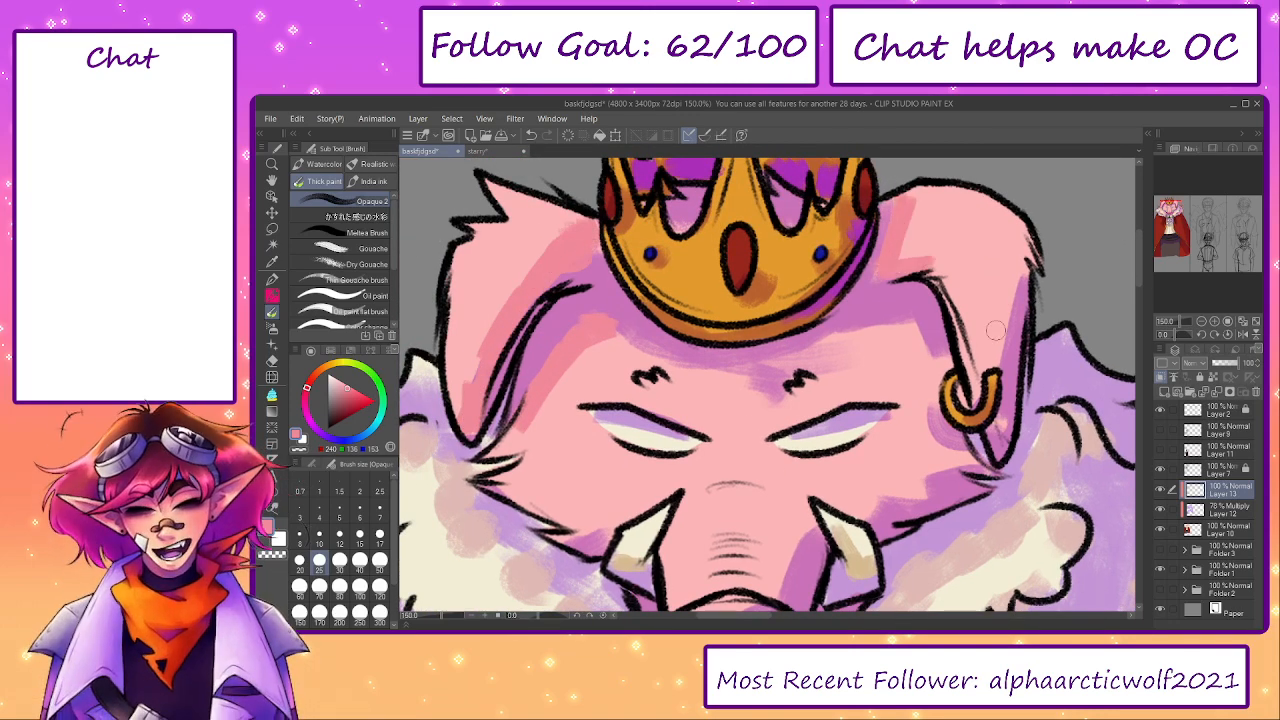
mouse_move(995, 330)
mouse_down()
mouse_move(1018, 262)
mouse_move(1025, 275)
mouse_up()
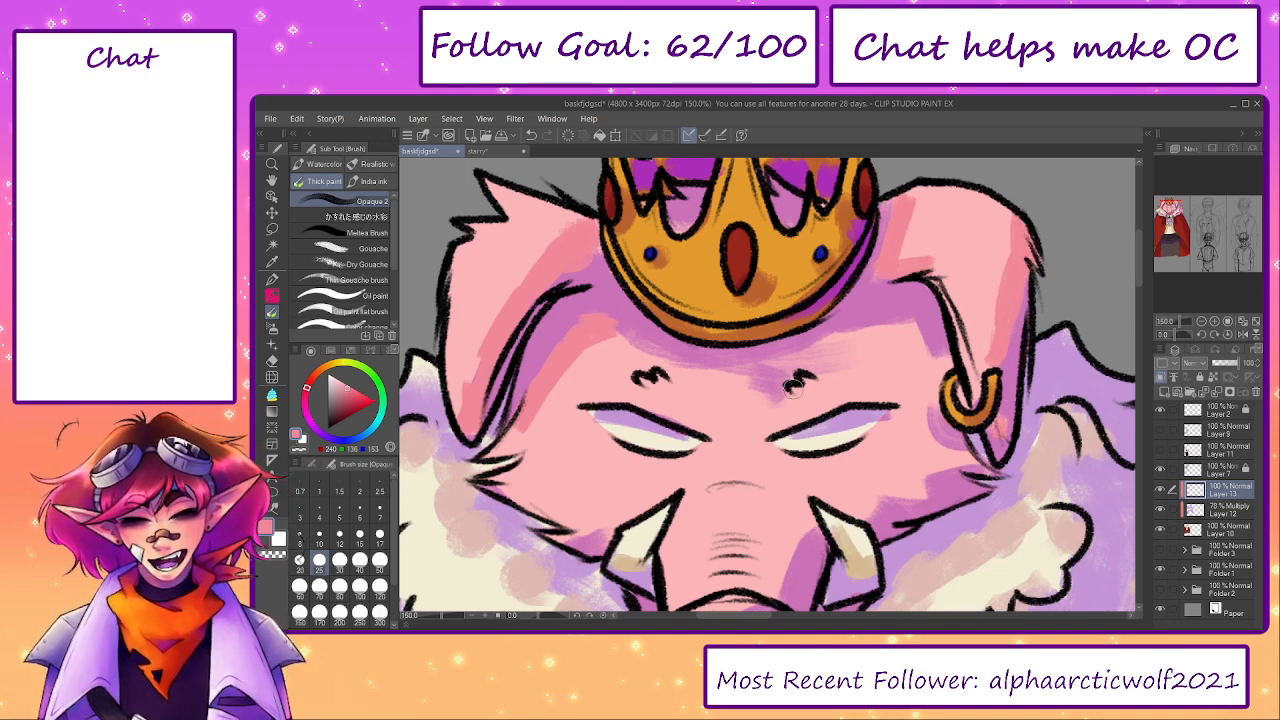
- Shade the forehead below the crown, the right cheek and the snout in darker pink with brush size 30
key(])
key(])
mouse_move(628, 345)
mouse_down()
mouse_move(681, 368)
mouse_move(769, 374)
mouse_move(842, 336)
mouse_move(943, 358)
mouse_up()
mouse_move(937, 402)
mouse_down()
mouse_move(903, 348)
mouse_move(922, 405)
mouse_move(750, 508)
mouse_up()
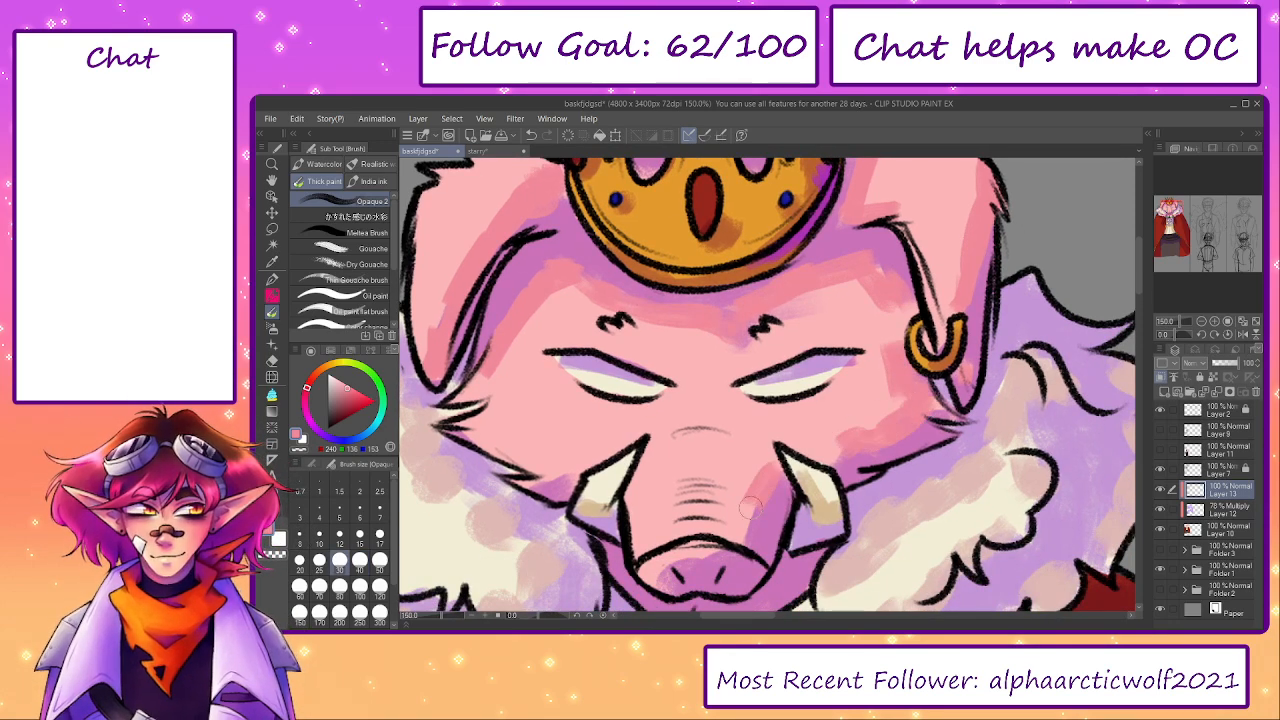
- Shade the outer edge of the cape's right shoulder in dark reddish purple with brush size 60
scroll(700, 500, down, 4)
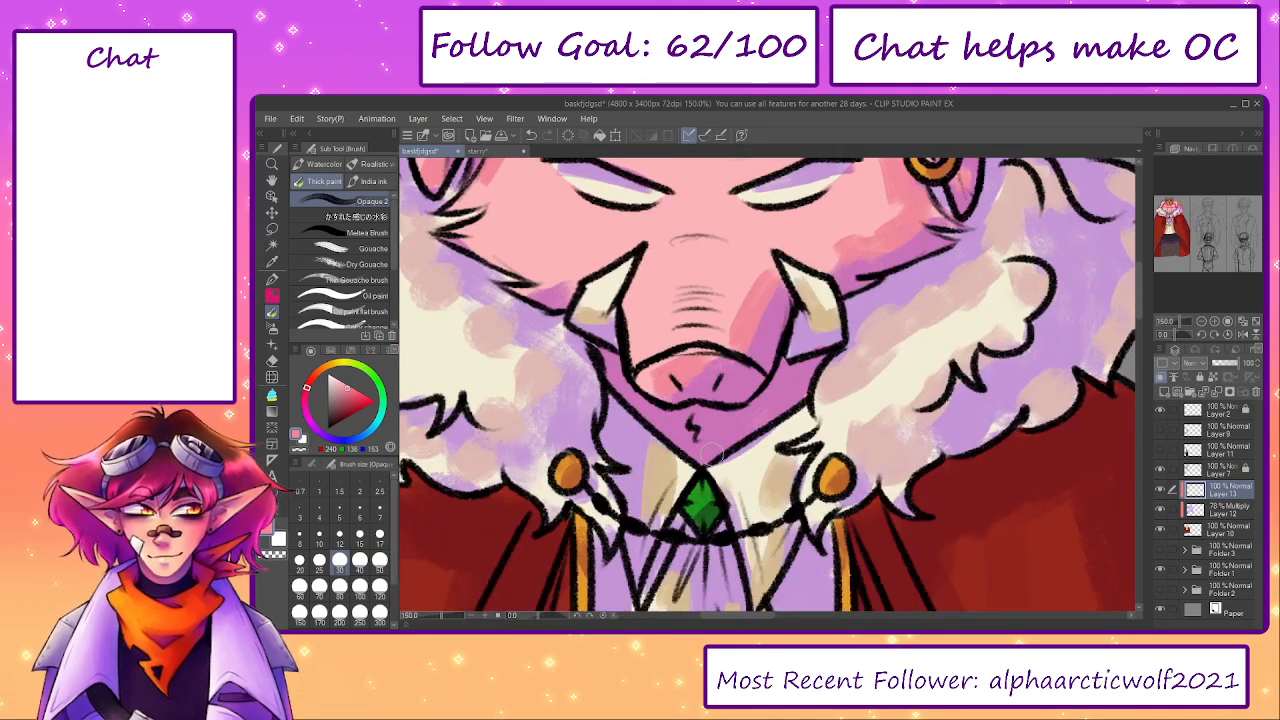
click(429, 616)
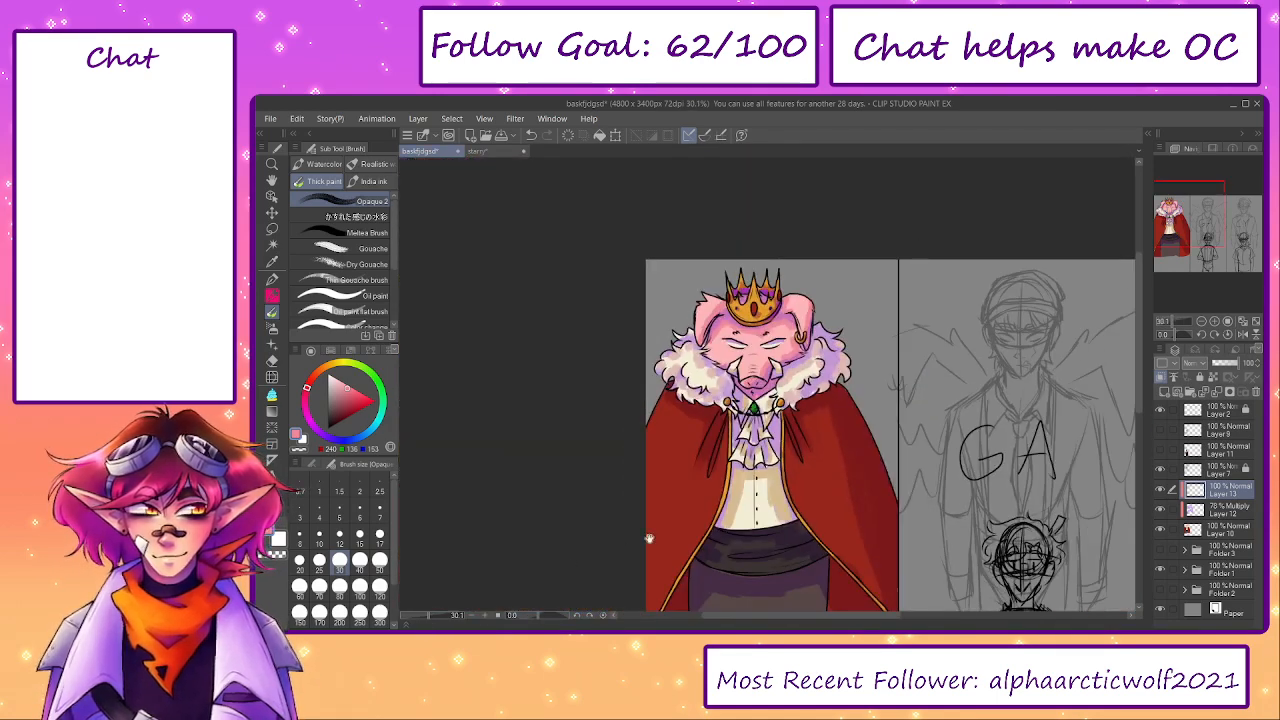
drag(649, 537, 652, 489)
scroll(820, 424, up, 3)
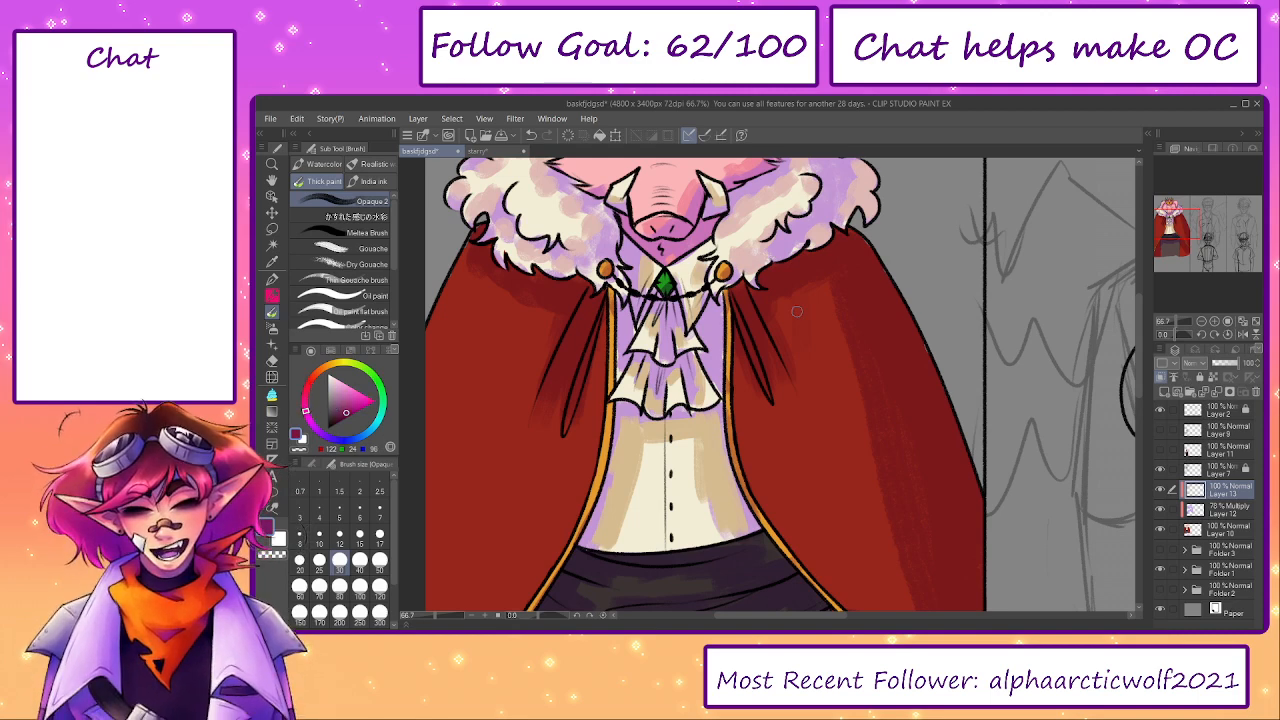
key(bracketright)
key(bracketright)
key(bracketright)
drag(771, 275, 807, 260)
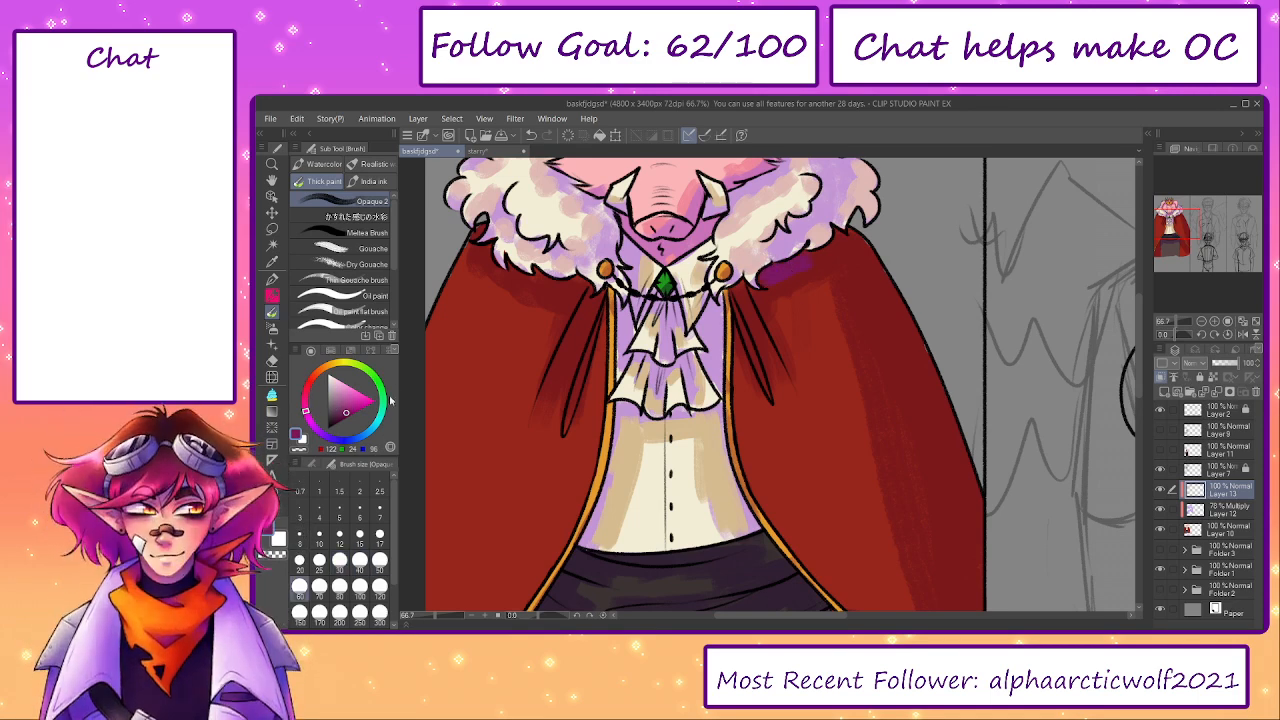
key(ctrl+z)
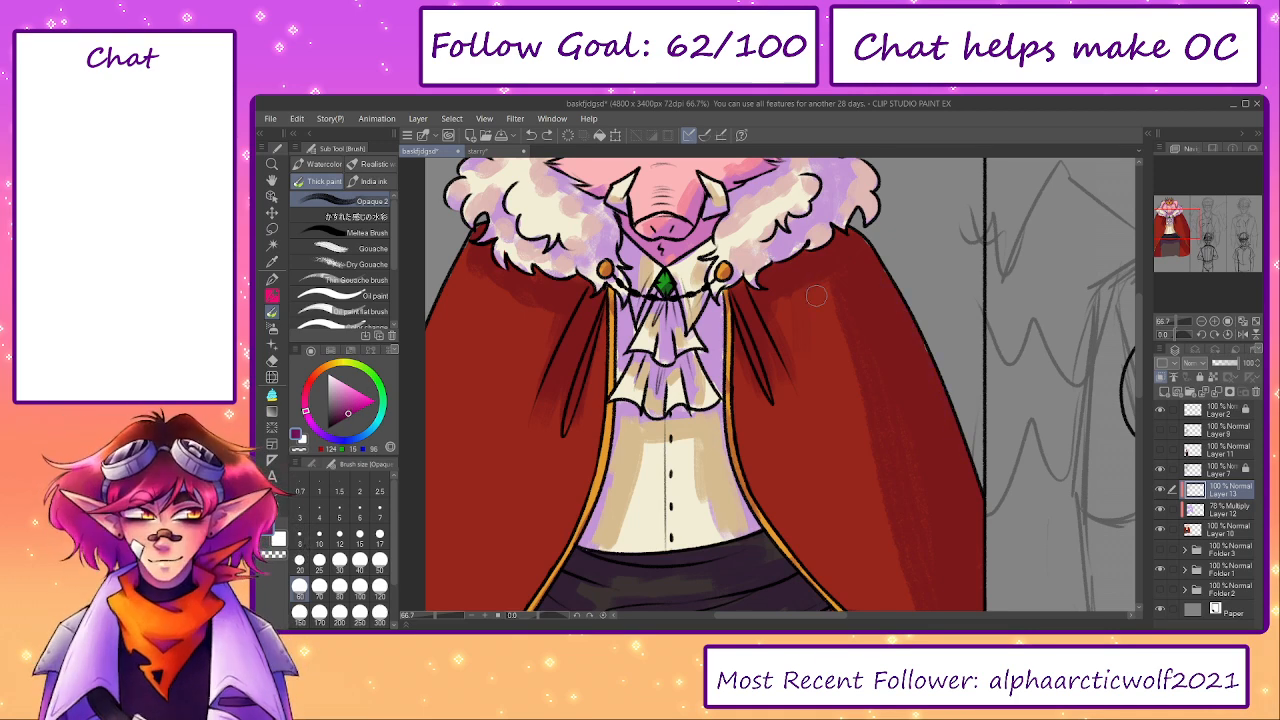
drag(843, 264, 884, 293)
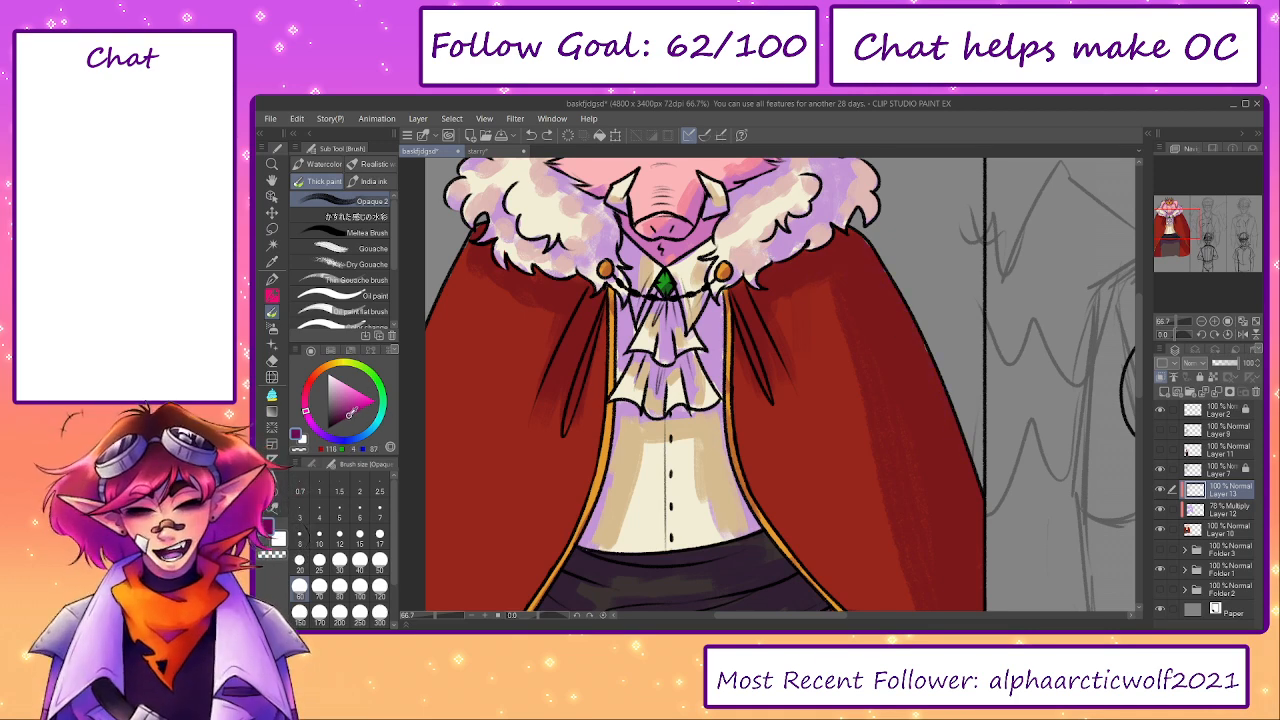
drag(860, 248, 887, 294)
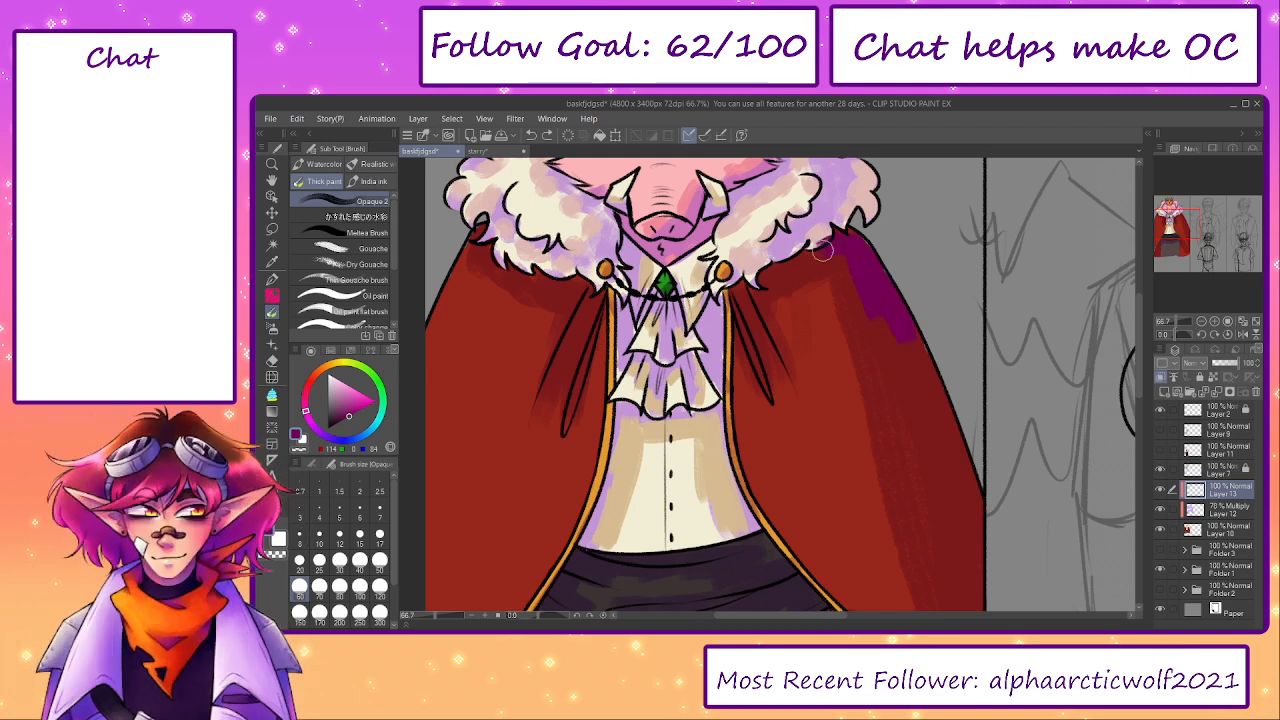
- Shade the cape beneath both sides of the fur collar in dark reddish purple, reducing the brush to size 40
mouse_move(776, 273)
mouse_down()
mouse_move(904, 303)
mouse_move(955, 450)
mouse_up()
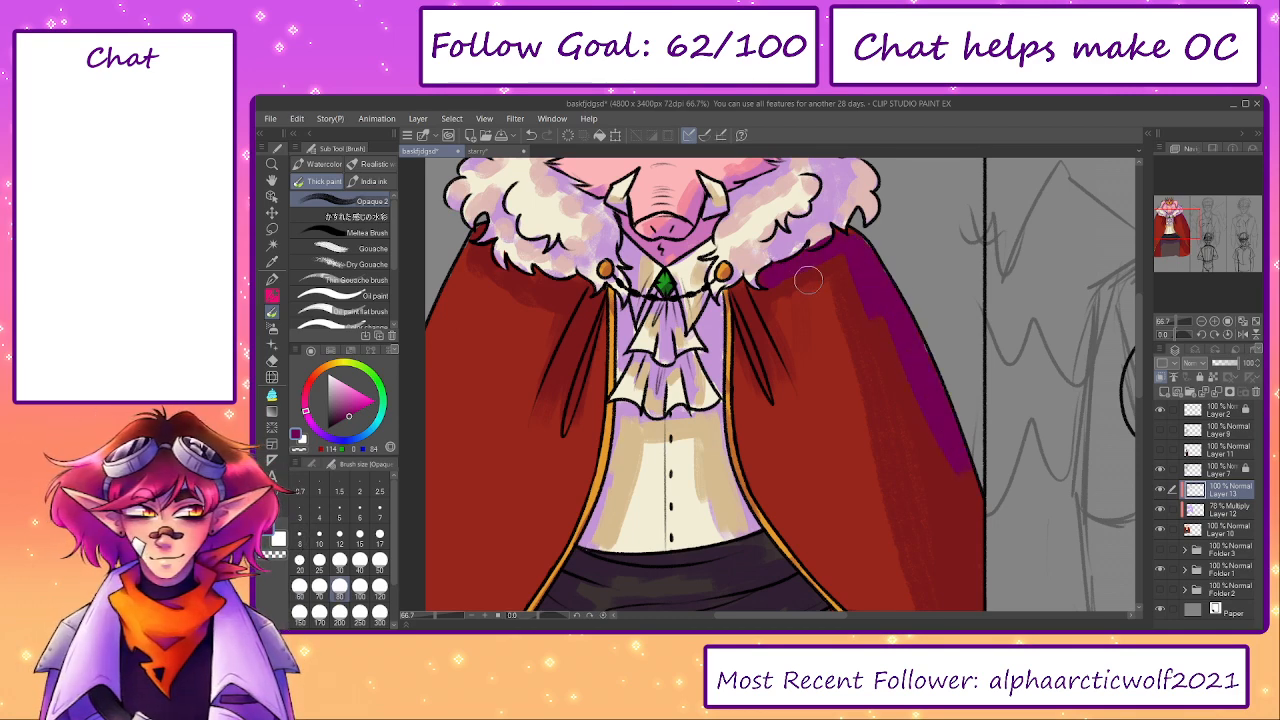
key(ctrl+z)
drag(756, 285, 738, 300)
key(ctrl+z)
key([)
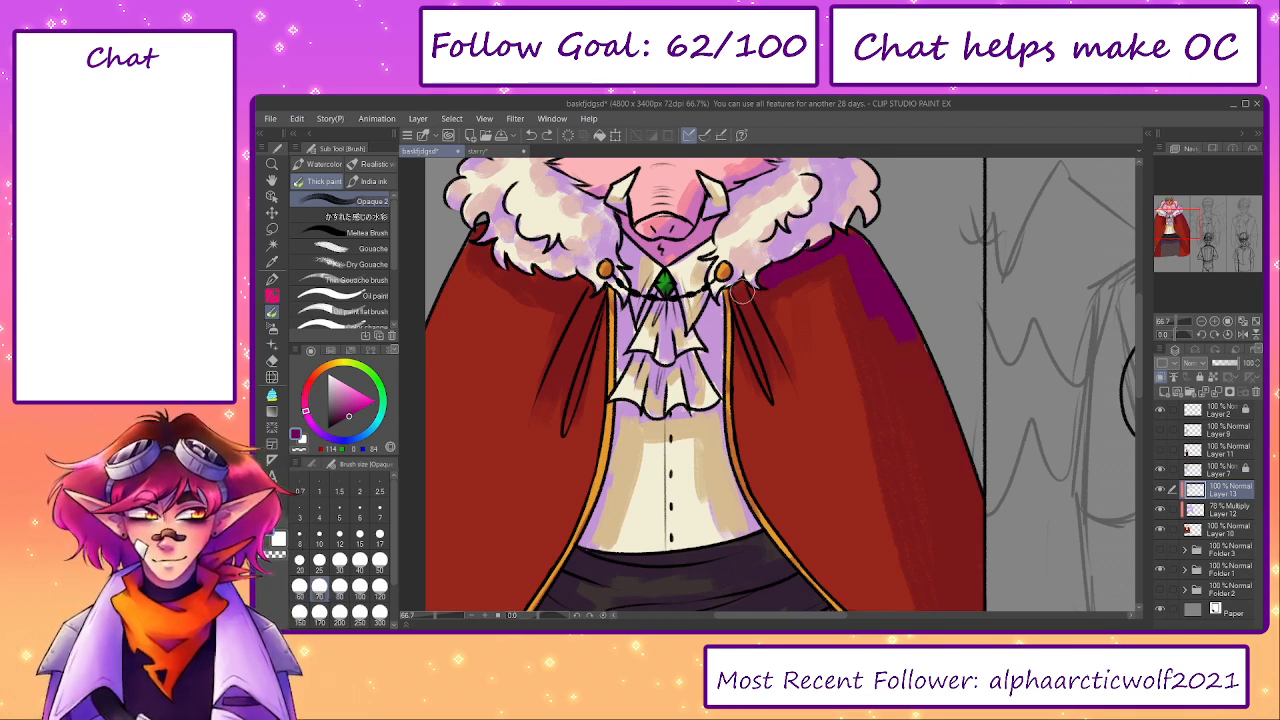
key([)
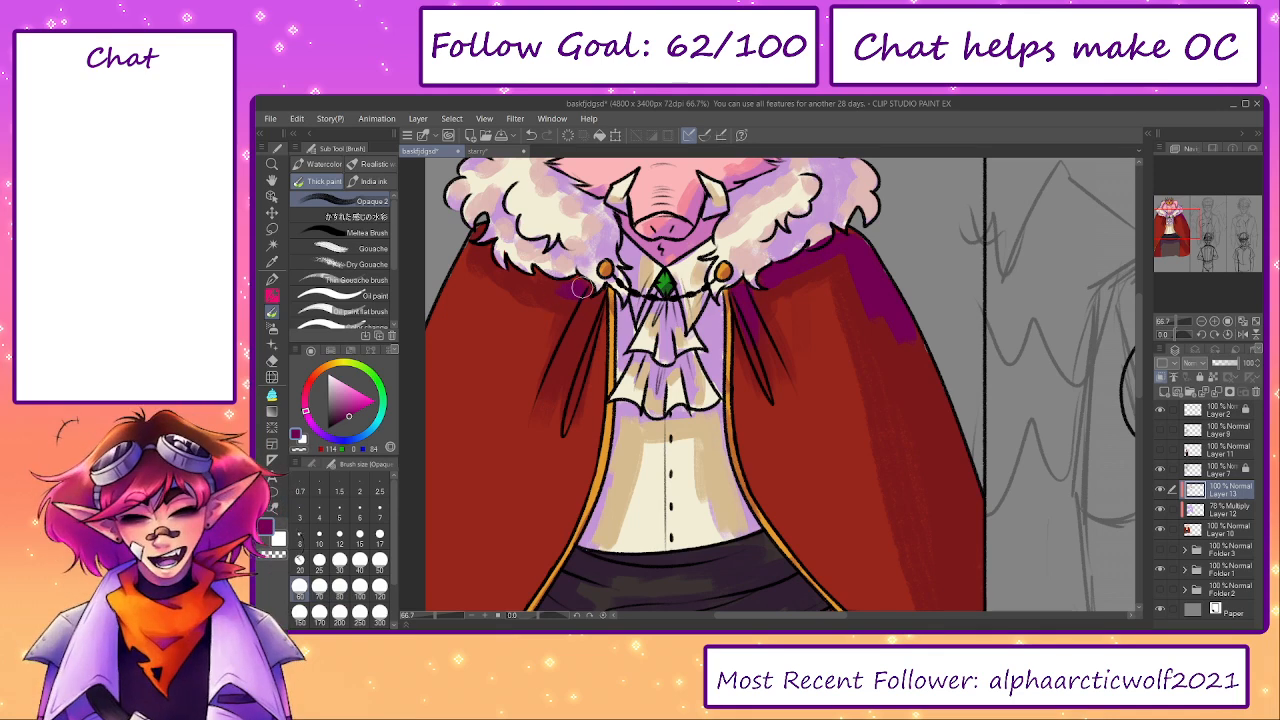
key(bracketleft)
key(bracketleft)
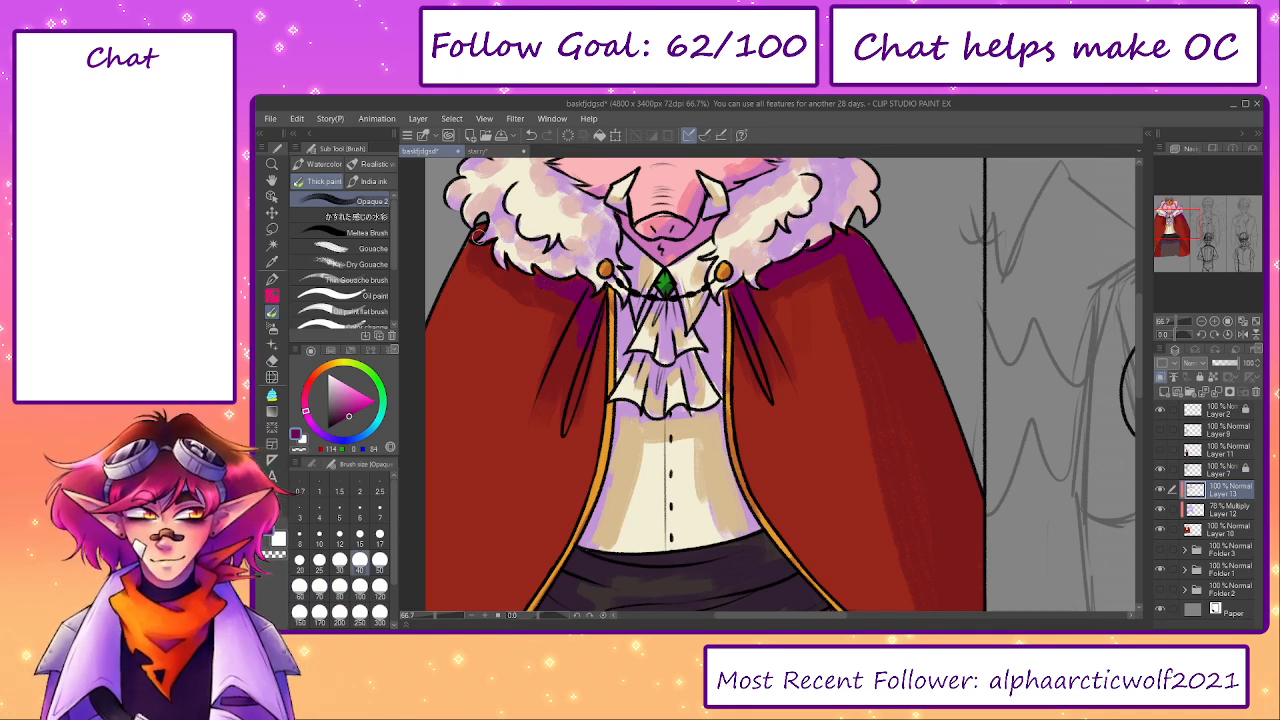
- Shade the cape lining on both sides of the skirt in dark reddish purple with brush size 60
drag(762, 514, 827, 152)
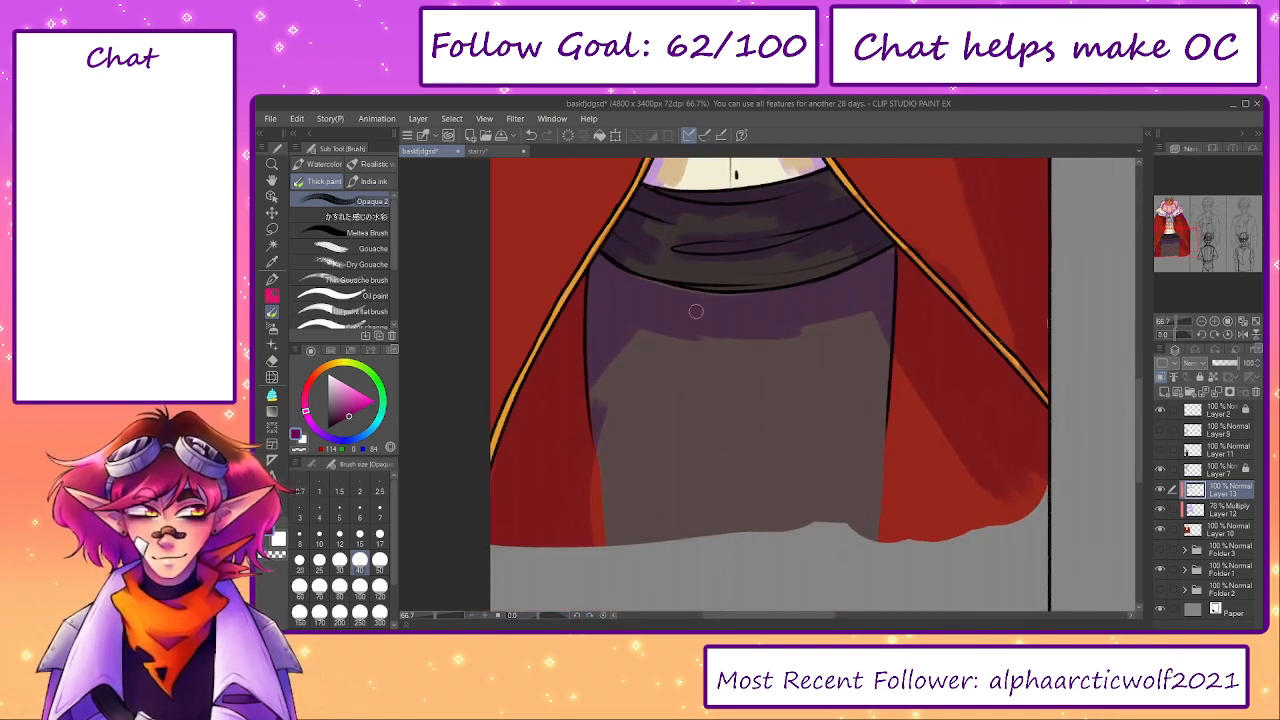
key(])
drag(572, 300, 518, 436)
key(bracketright)
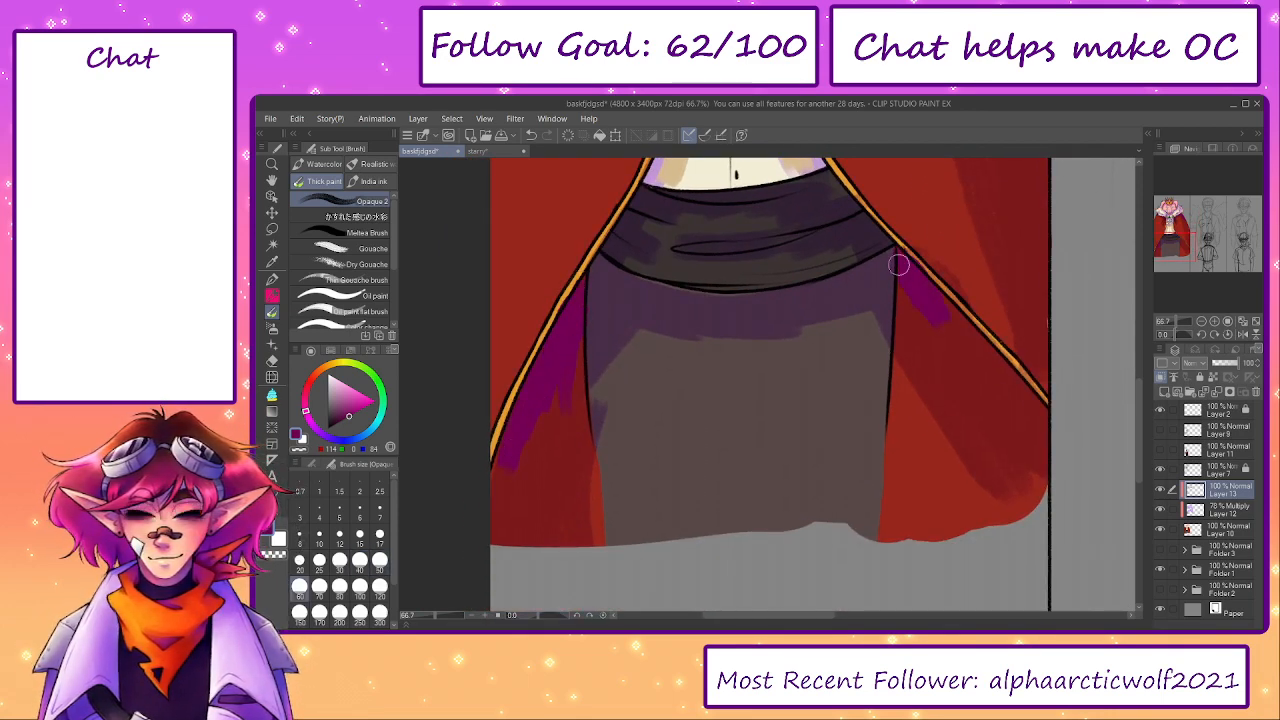
drag(910, 287, 997, 391)
- Shade the upper ends of the cape's gold trim on both sides of the jabot in orange-brown with brush size 25
mouse_move(827, 281)
mouse_down()
mouse_move(774, 414)
mouse_move(765, 485)
mouse_up()
drag(779, 312, 831, 512)
scroll(795, 350, up, 4)
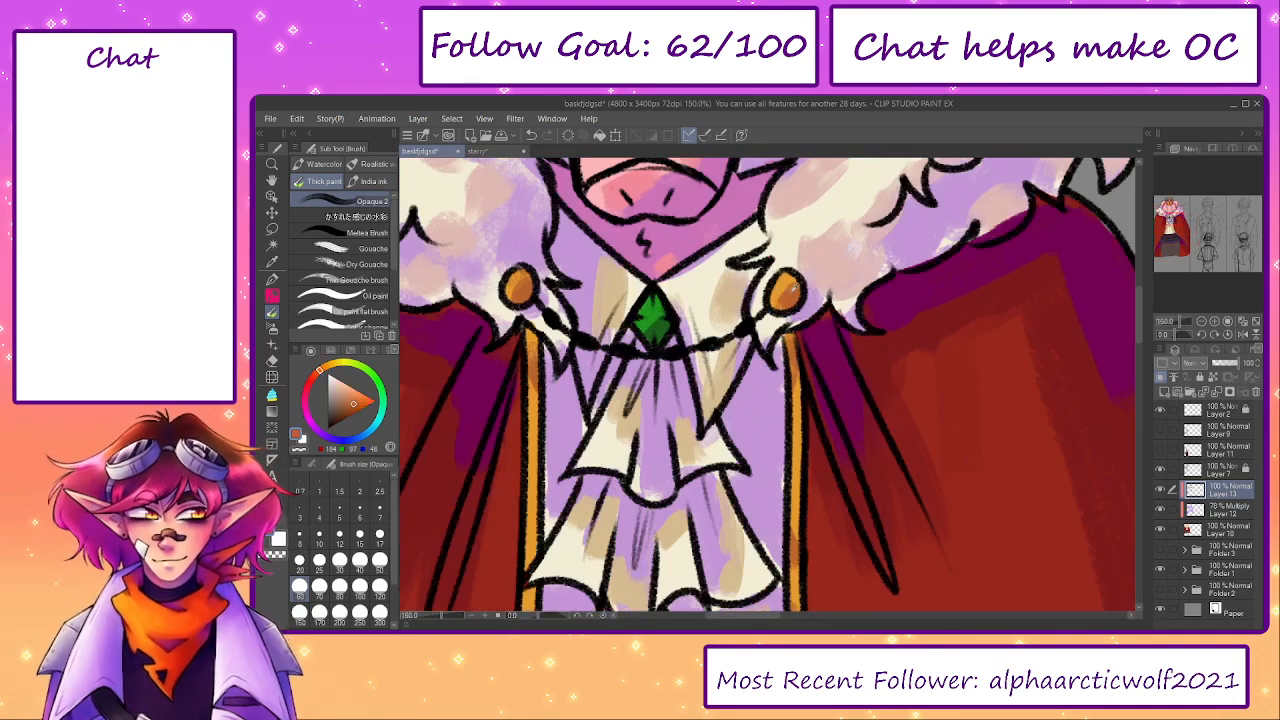
key(bracketleft)
drag(795, 340, 793, 486)
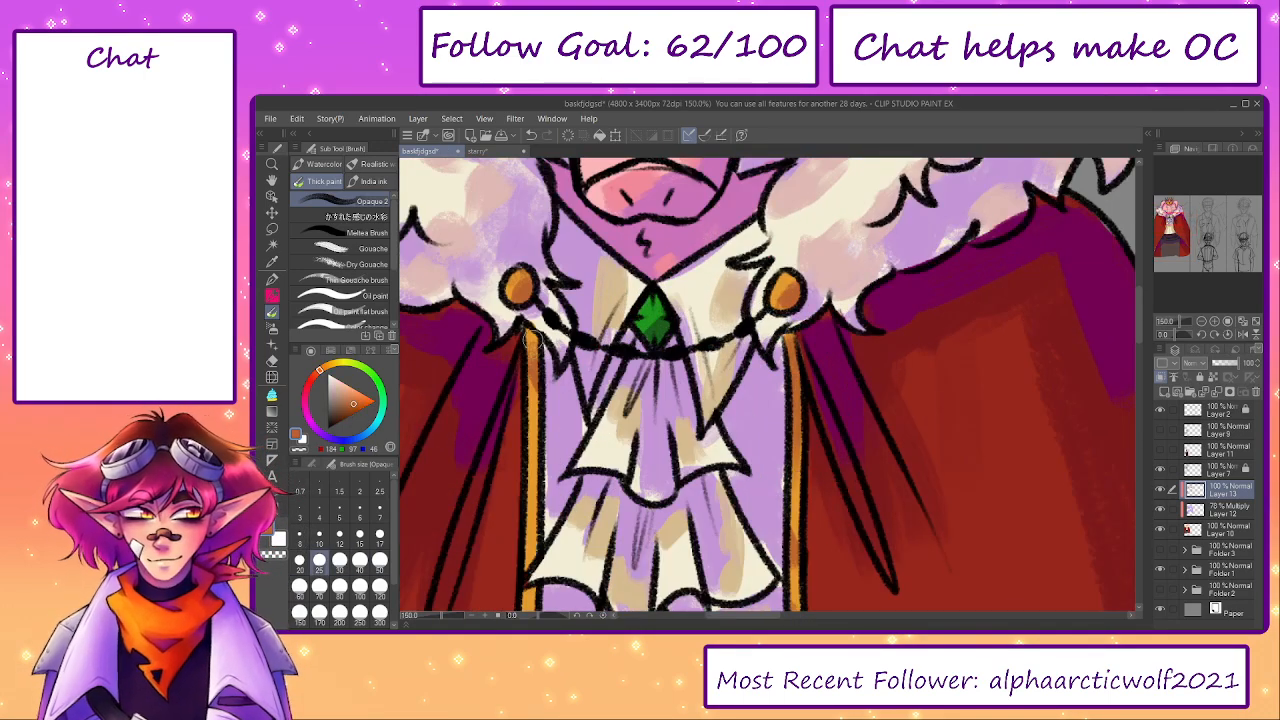
drag(530, 338, 535, 462)
scroll(511, 521, down, 2)
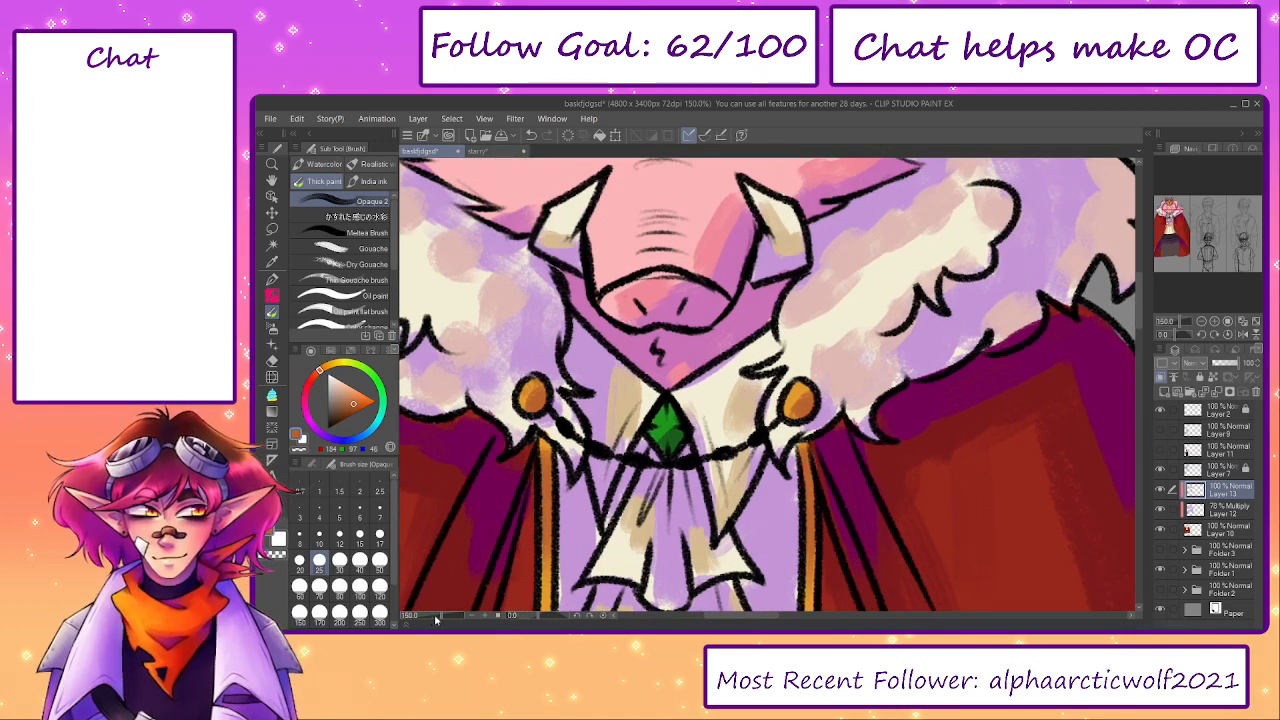
scroll(511, 521, down, 2)
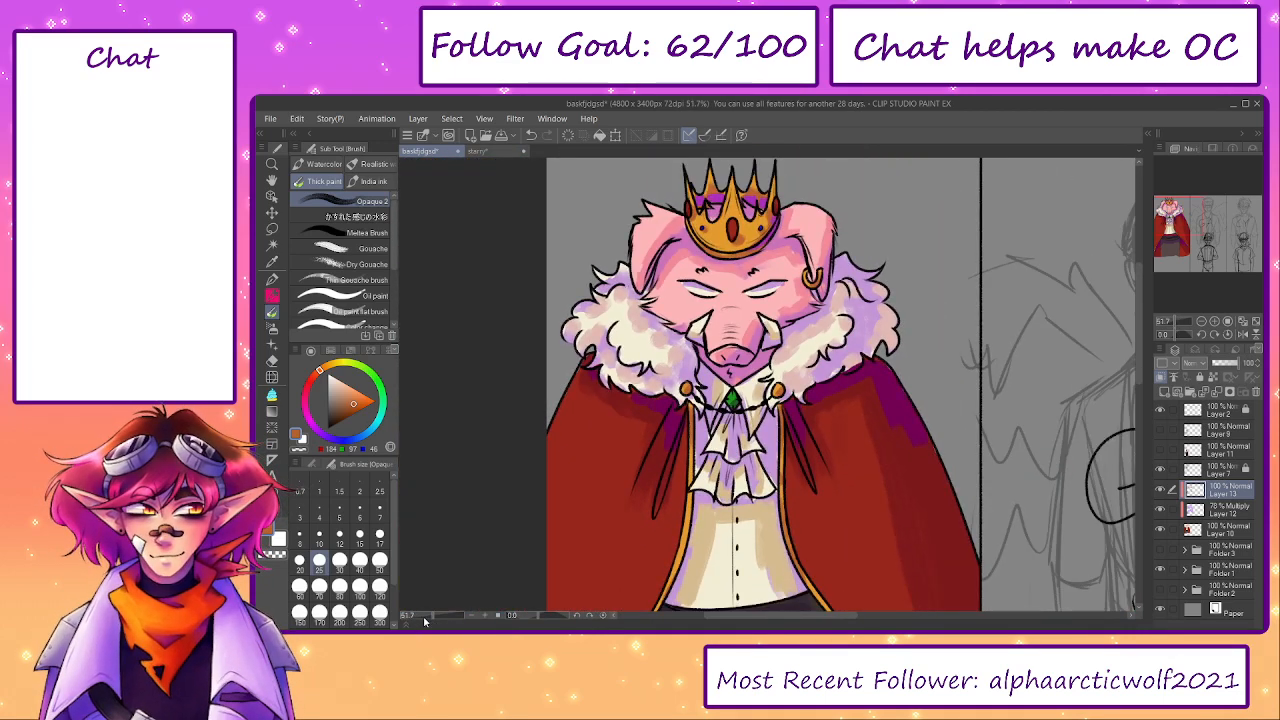
- Shade the crown's red centre gem and both side gems in dark reddish purple with brush size 20
scroll(732, 226, up, 3)
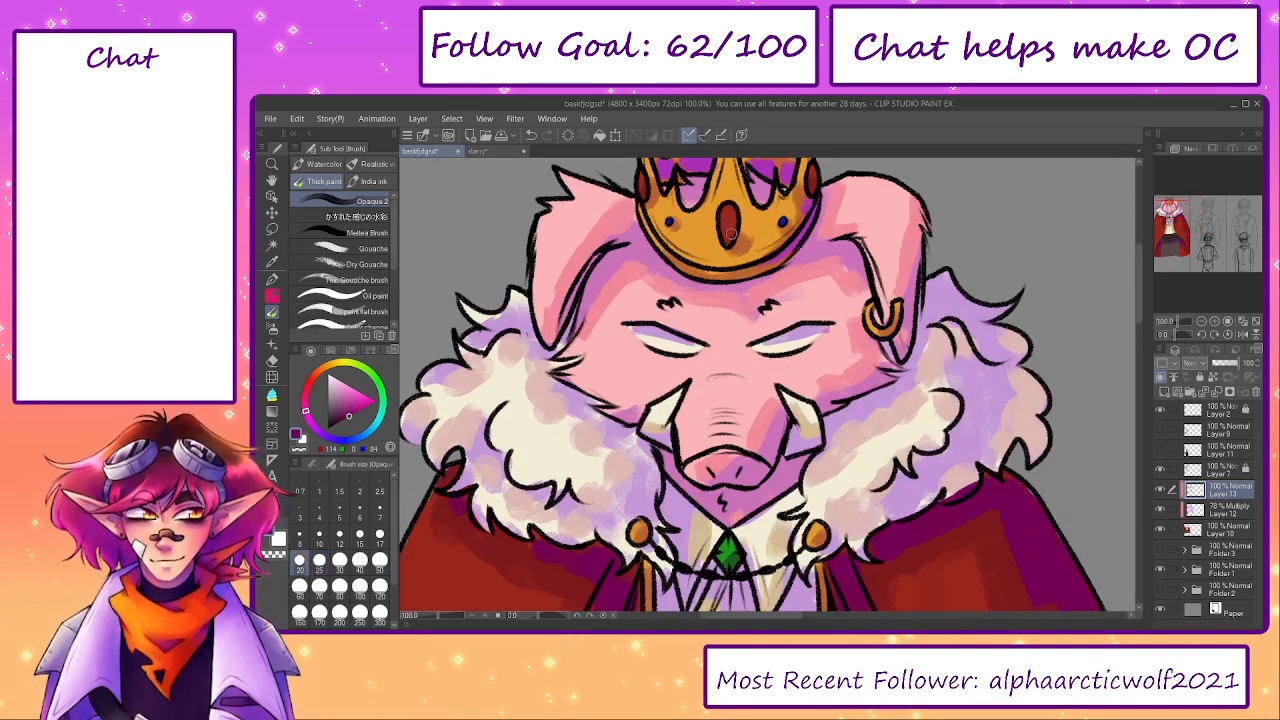
drag(838, 177, 843, 260)
key(ctrl+z)
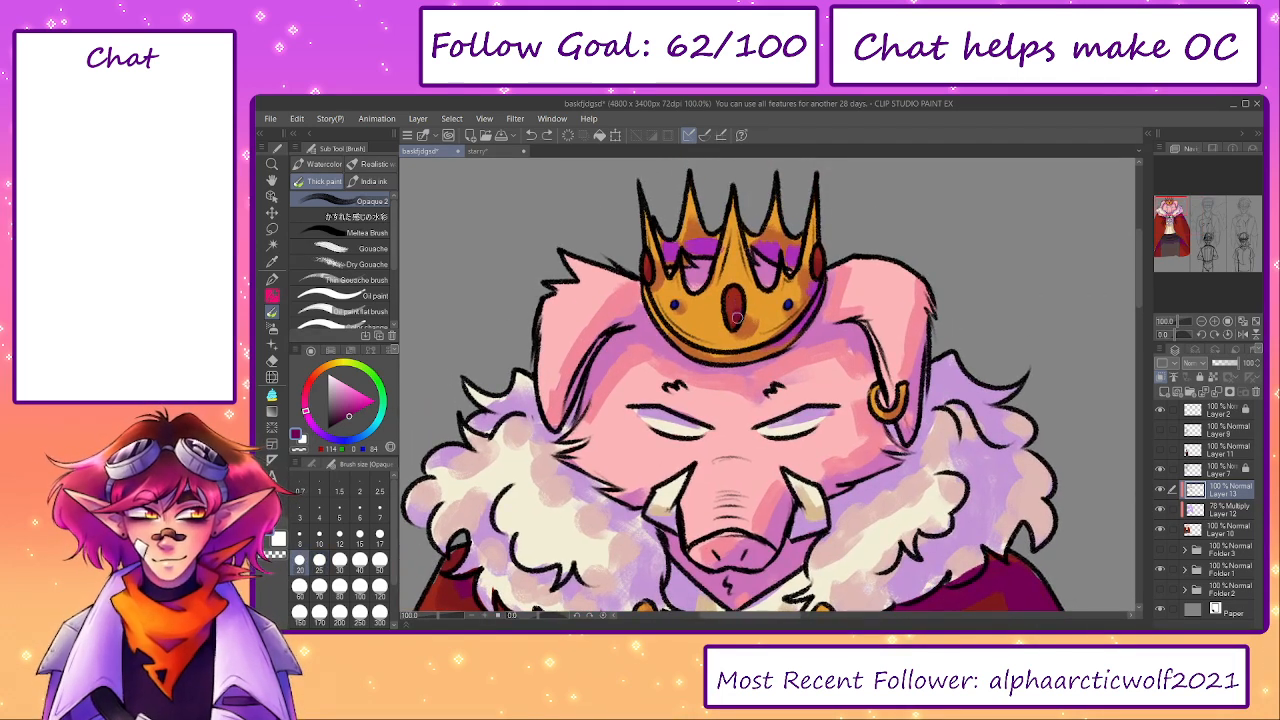
alt+click(816, 267)
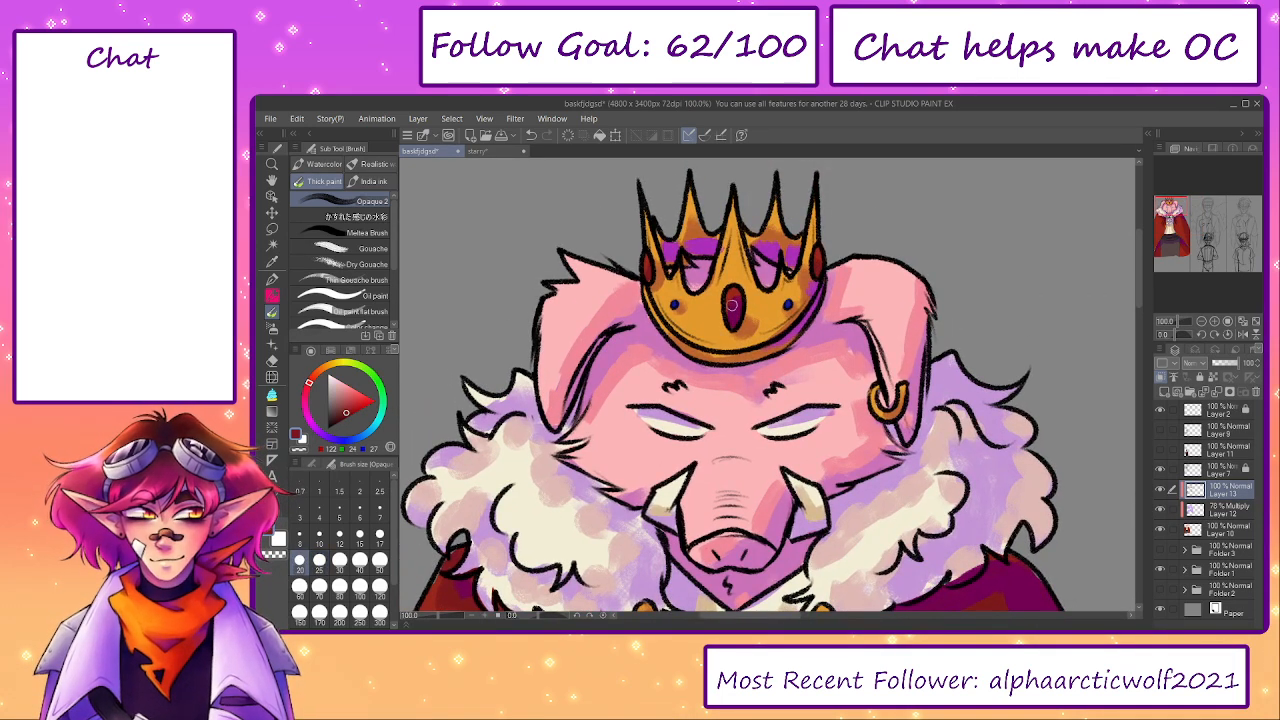
drag(943, 512, 925, 442)
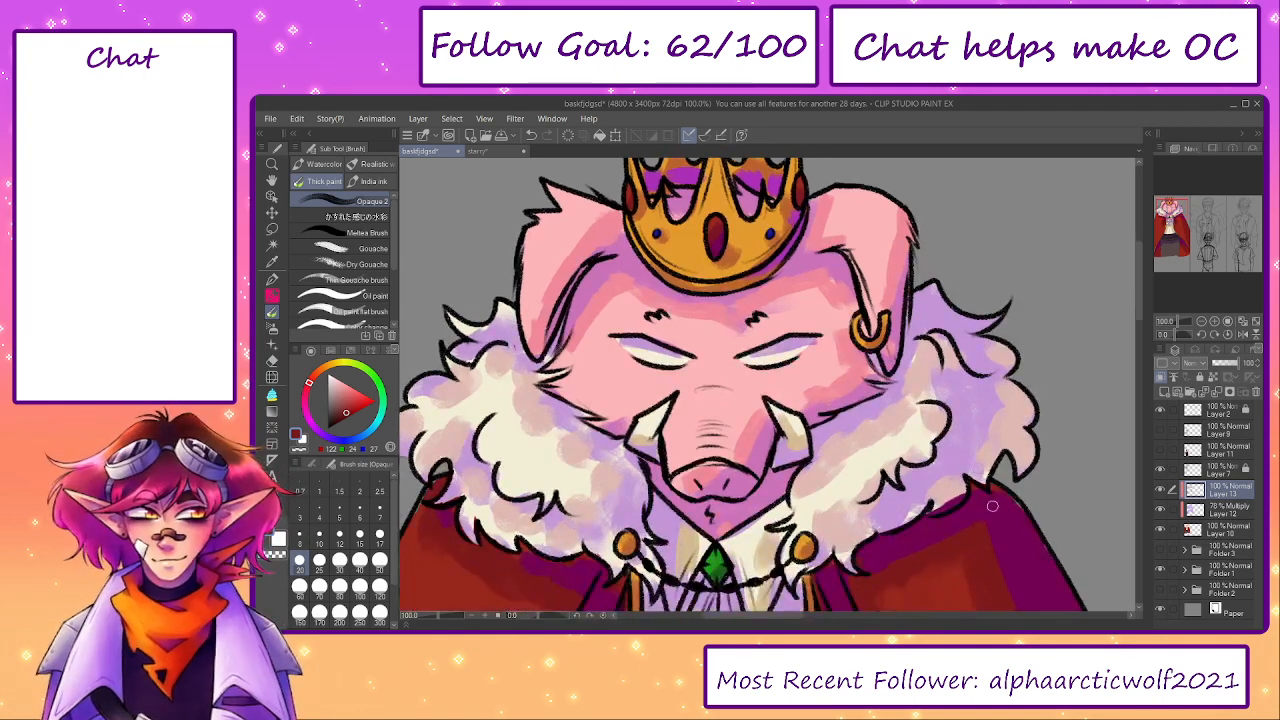
alt+click(989, 497)
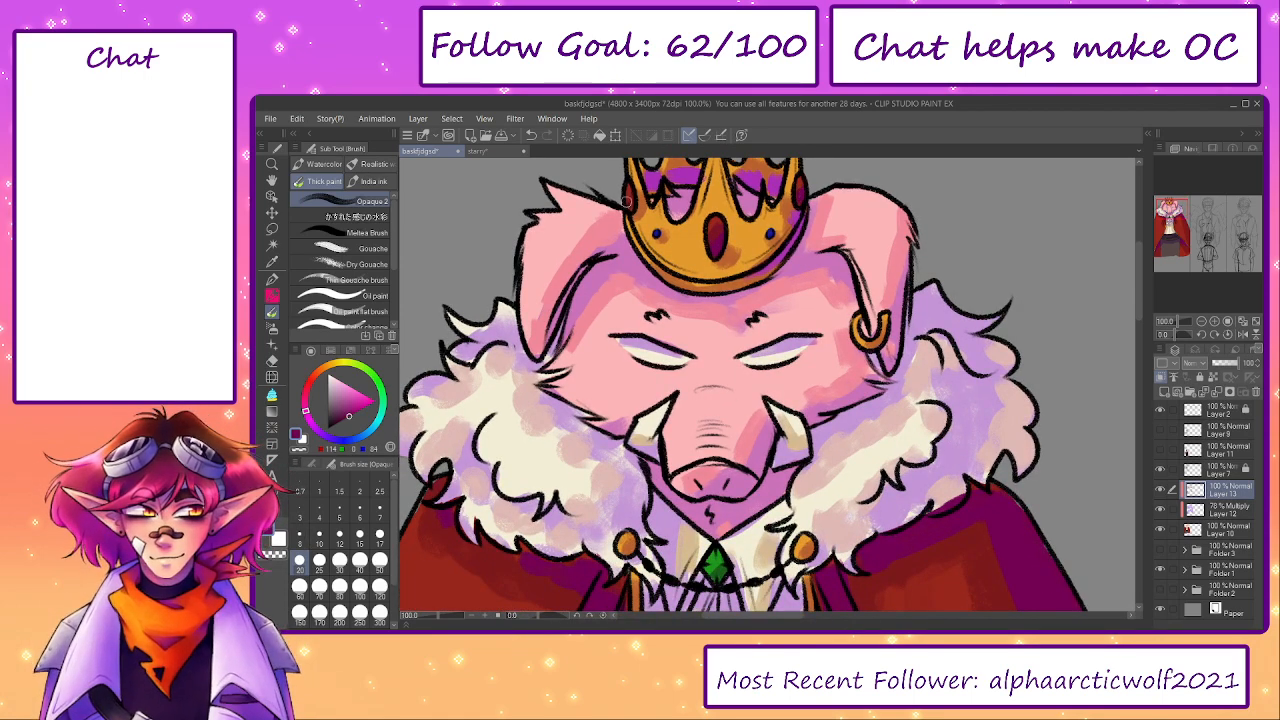
drag(681, 265, 705, 377)
drag(823, 540, 862, 438)
- Shade the whites of both eyes in tan with brush size 20
alt+click(795, 395)
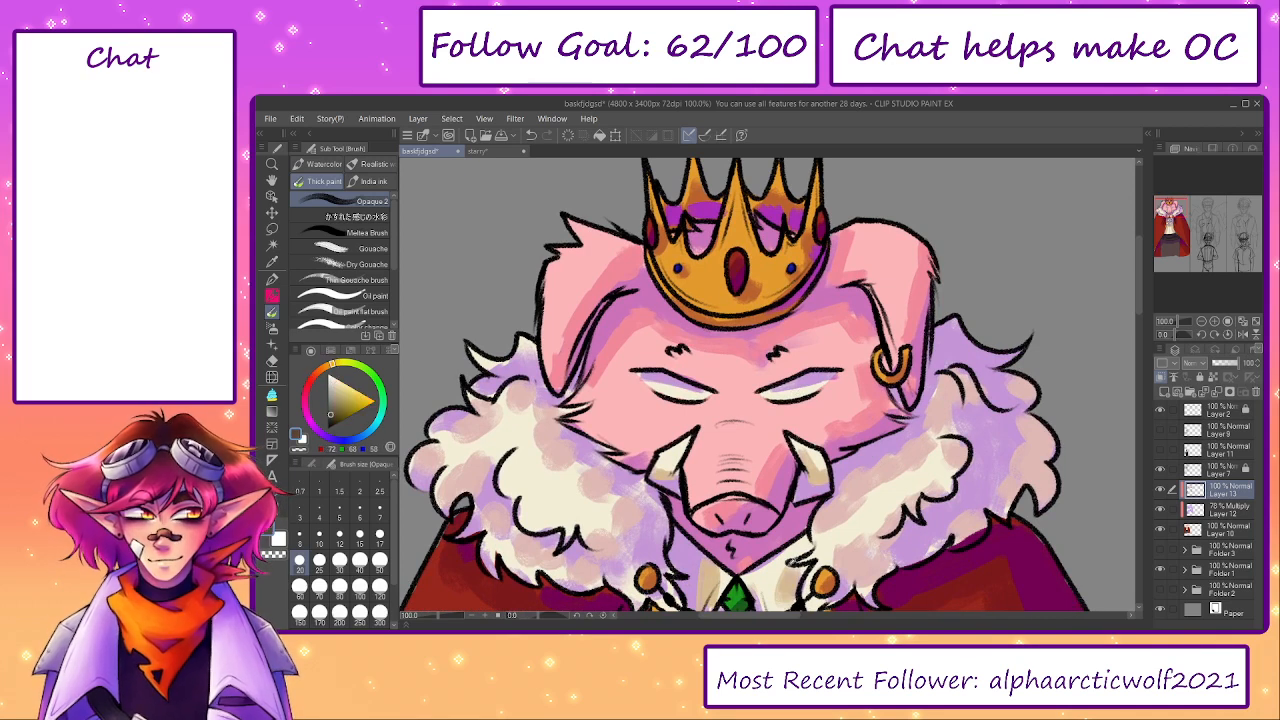
drag(770, 392, 822, 383)
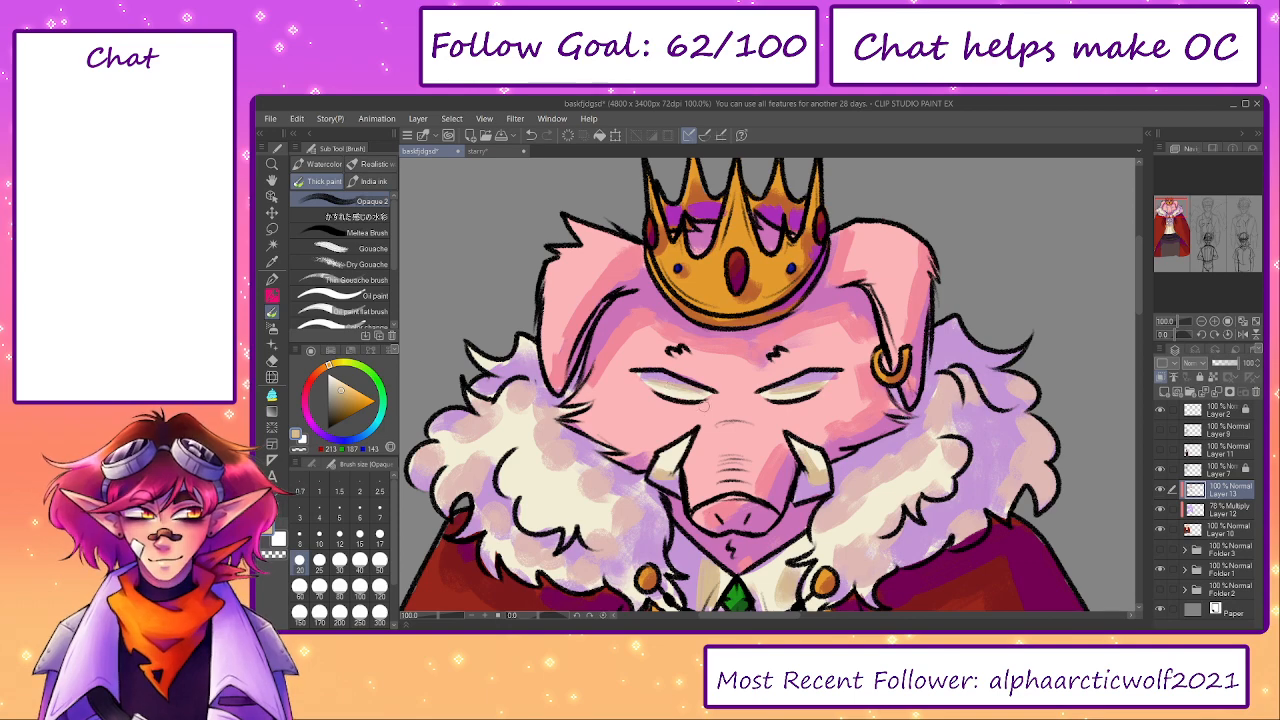
scroll(764, 364, down, 3)
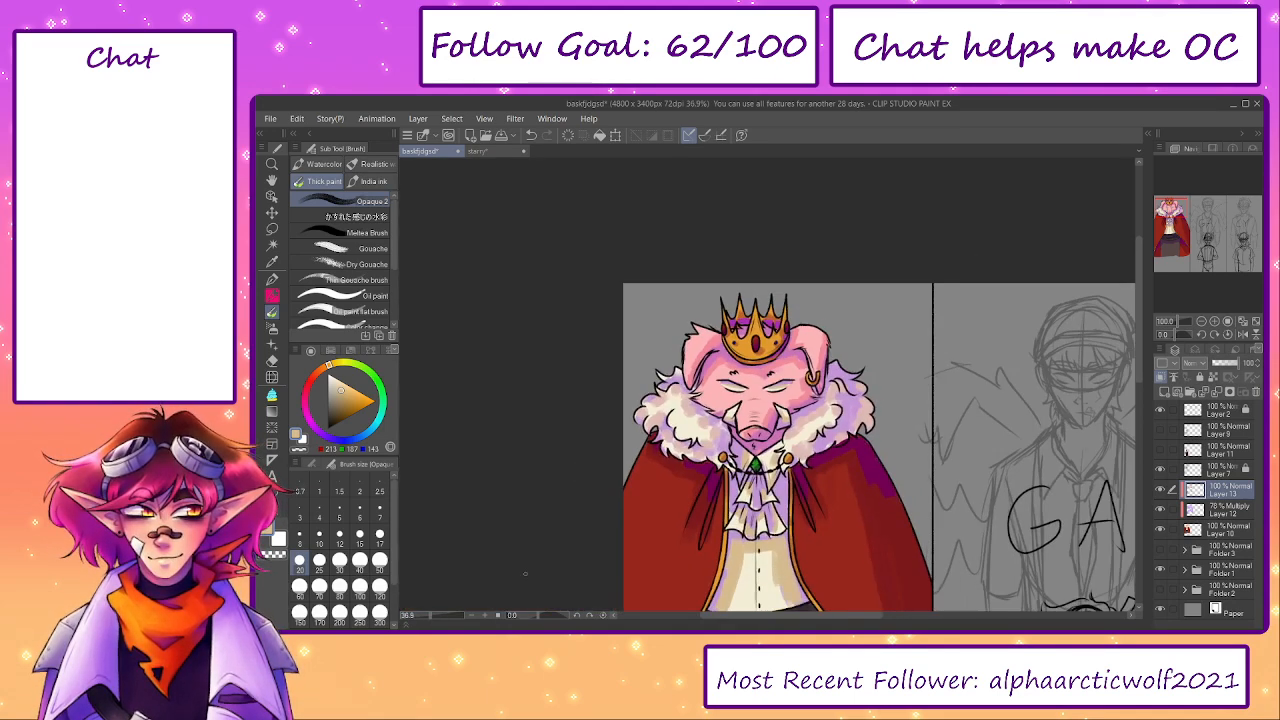
- Shade the lower half of the green collar gem in dark blue and dark green with brush size 20
drag(757, 472, 776, 352)
scroll(776, 355, up, 4)
alt+click(781, 358)
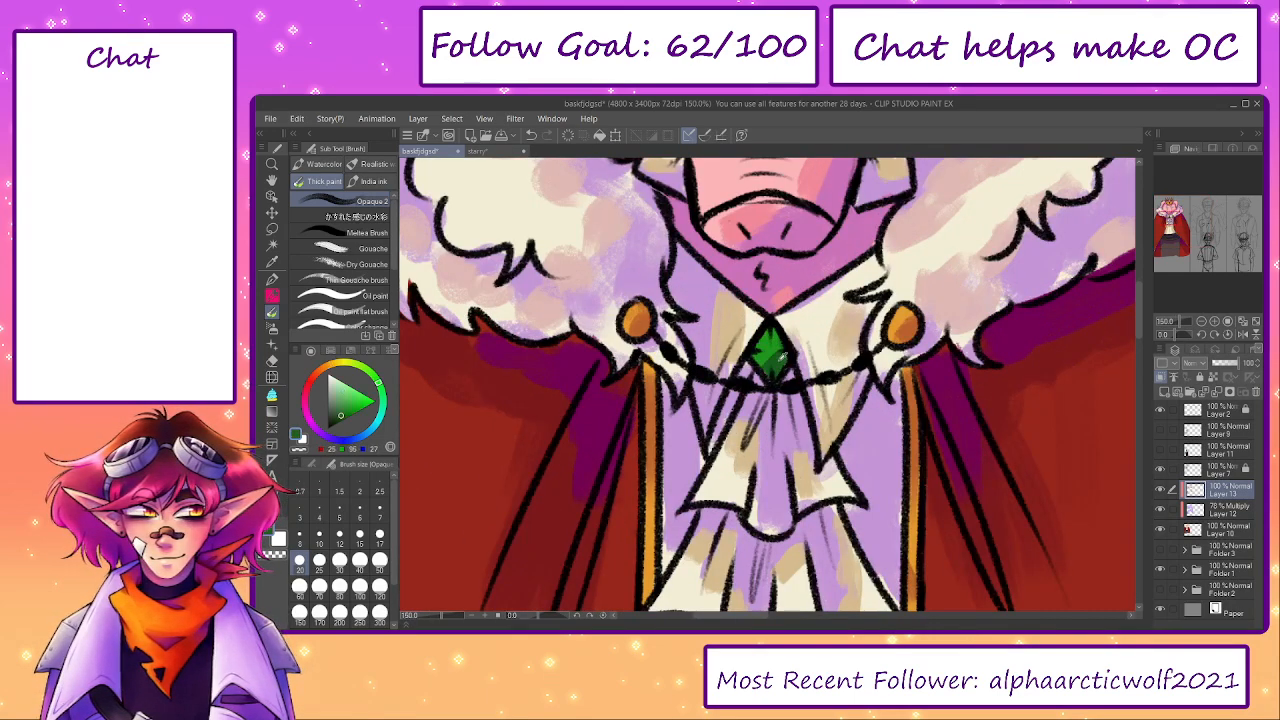
click(371, 432)
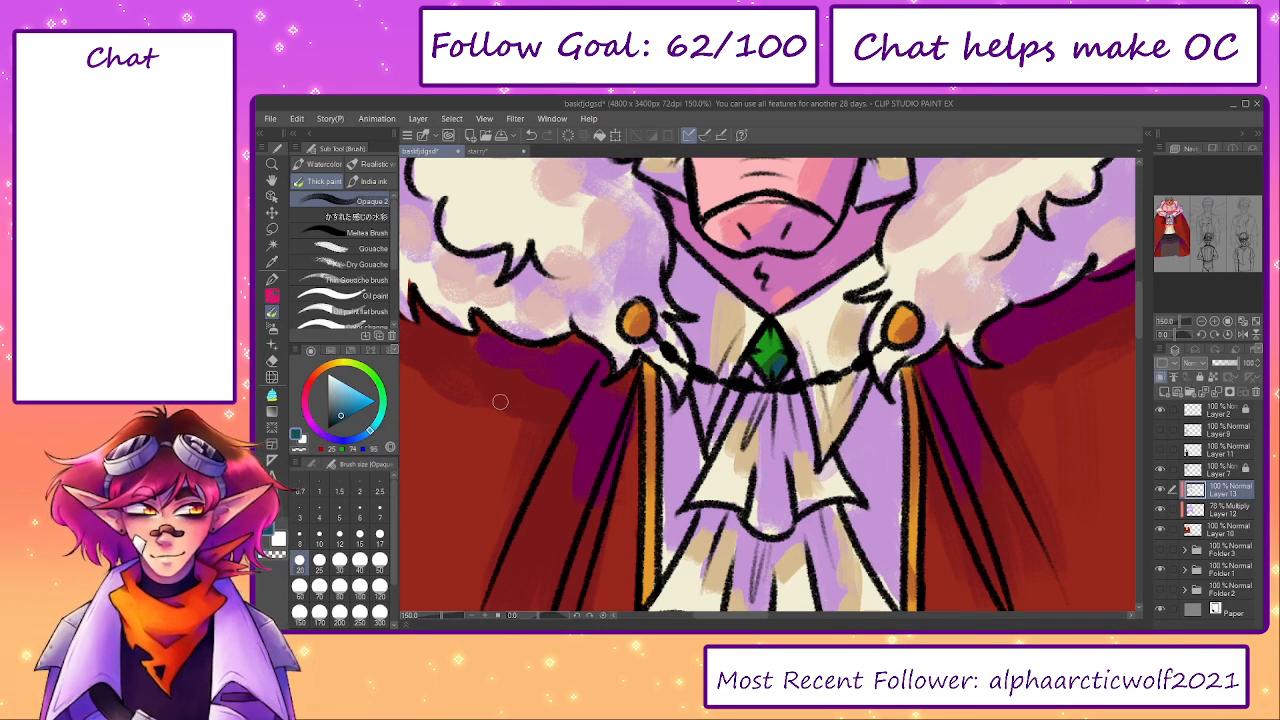
click(337, 442)
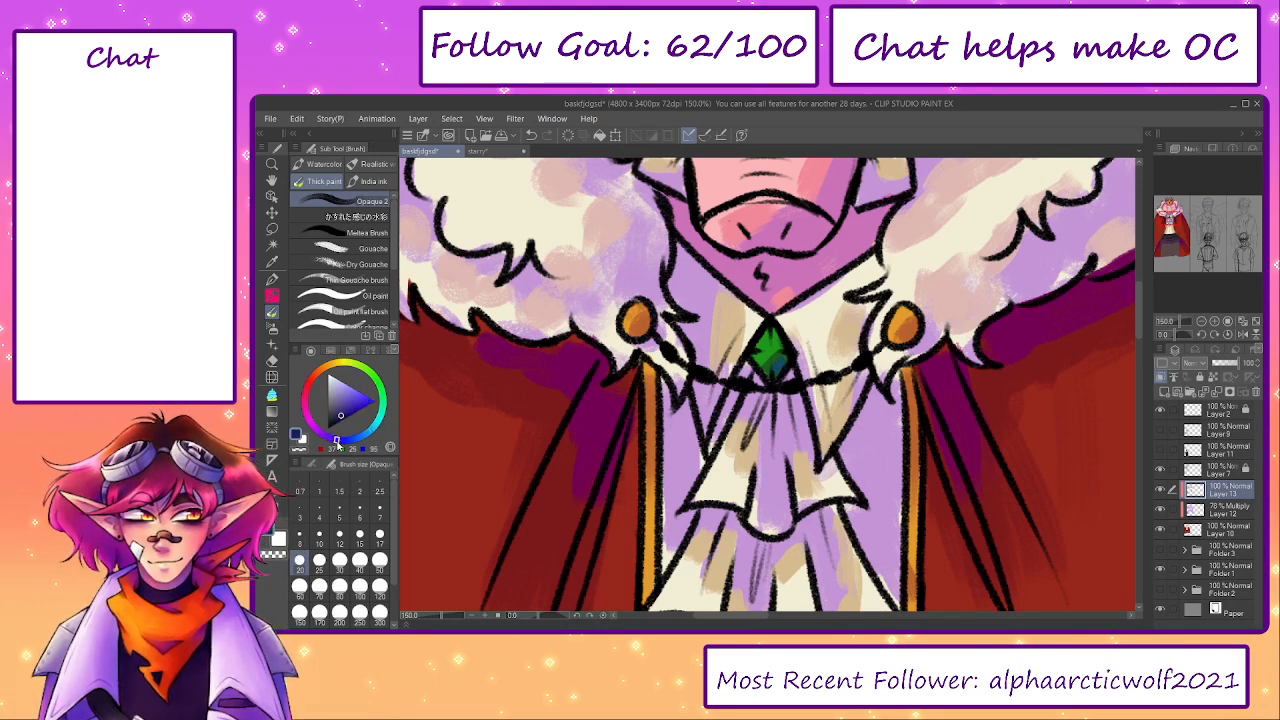
alt+click(775, 360)
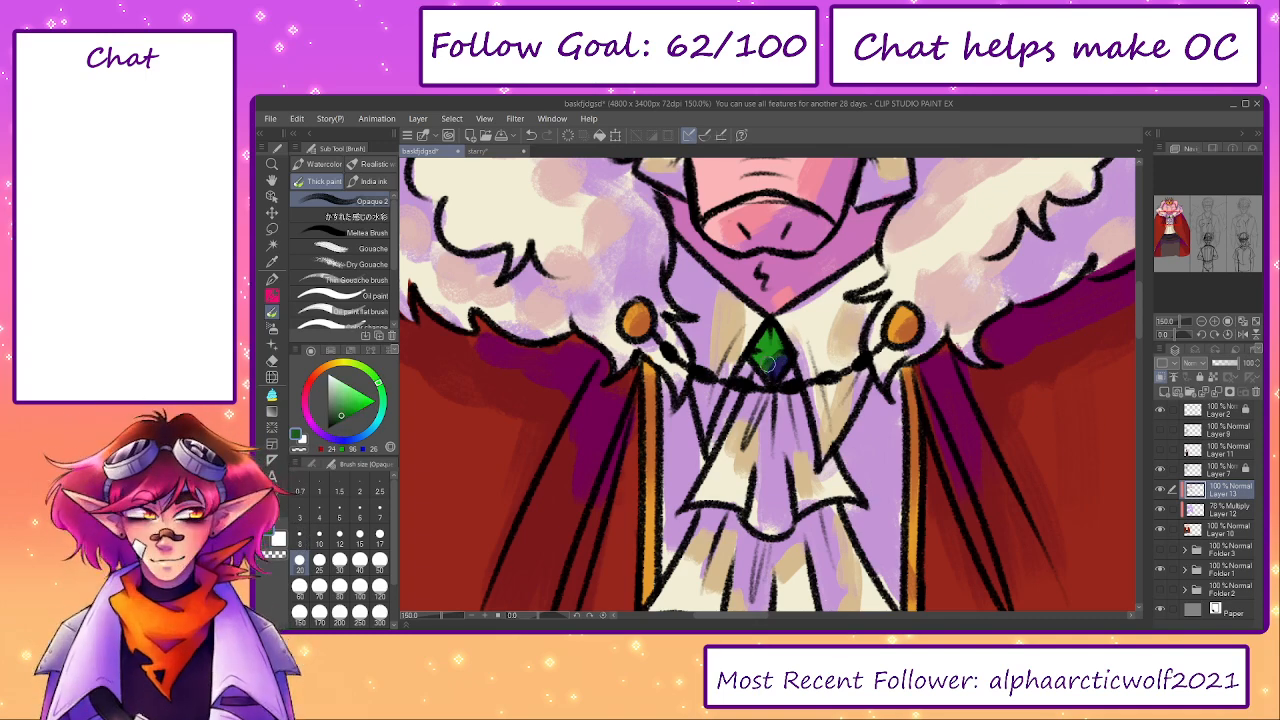
- Shade the sash's folds and both of its ends in dark blue with brush size 40
click(438, 617)
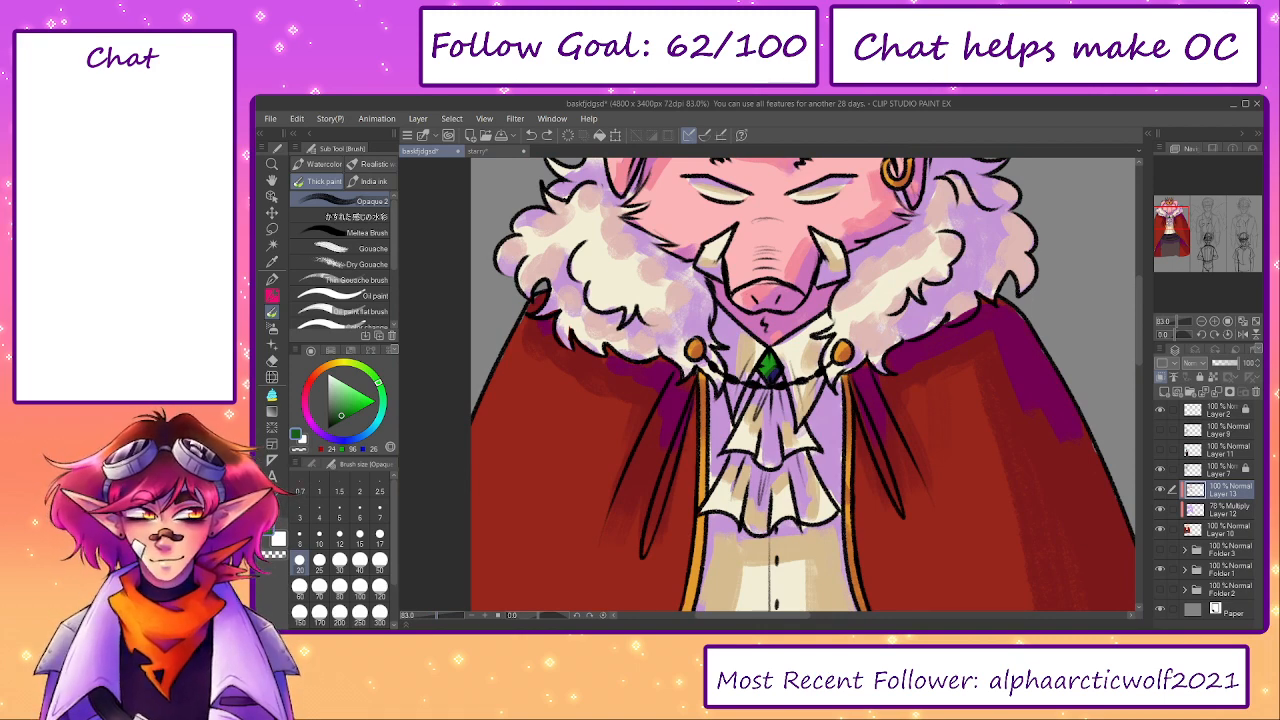
drag(992, 368, 963, 515)
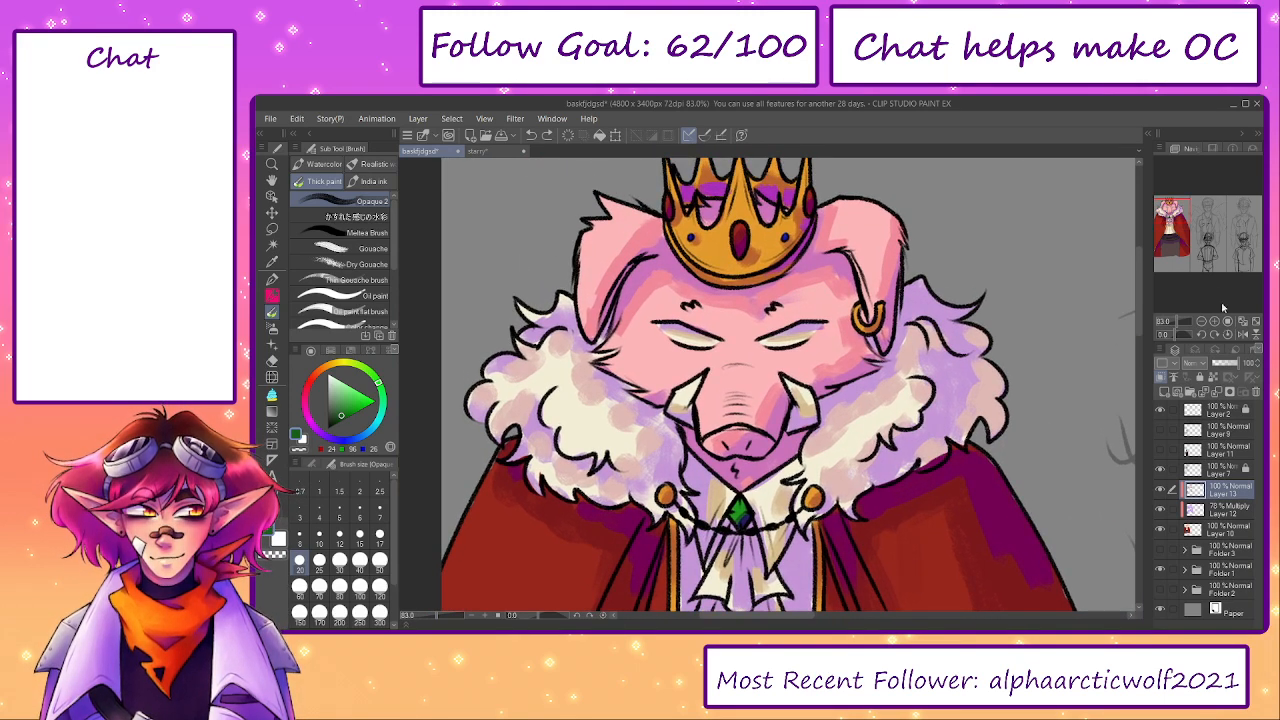
mouse_move(1172, 222)
mouse_down()
mouse_move(1168, 252)
mouse_move(1190, 210)
mouse_move(1147, 254)
mouse_up()
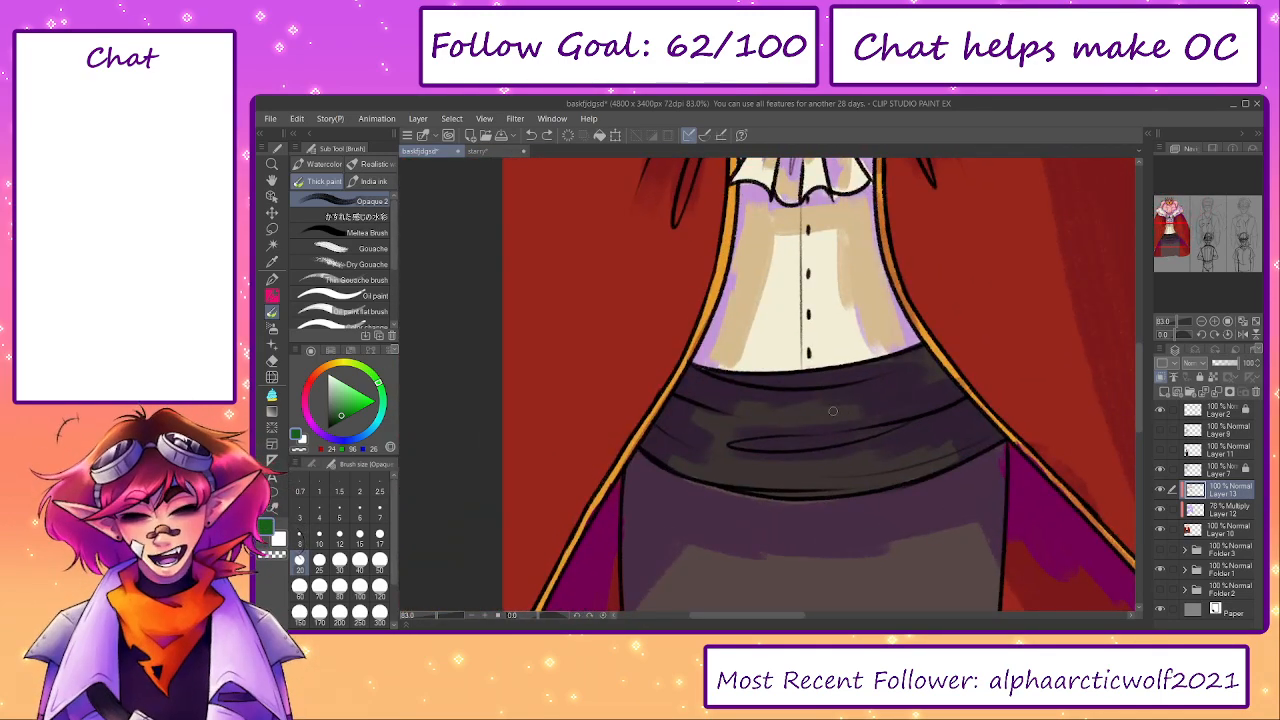
alt+click(885, 393)
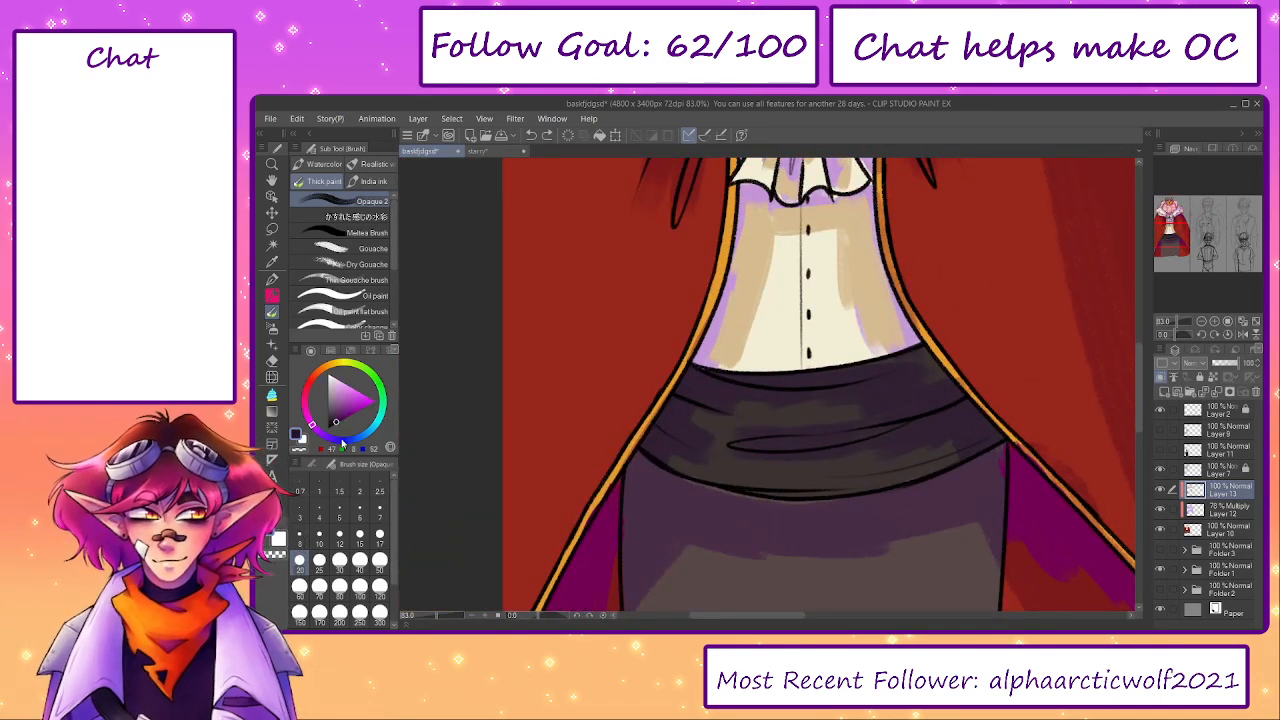
click(342, 443)
key(bracketright)
key(bracketright)
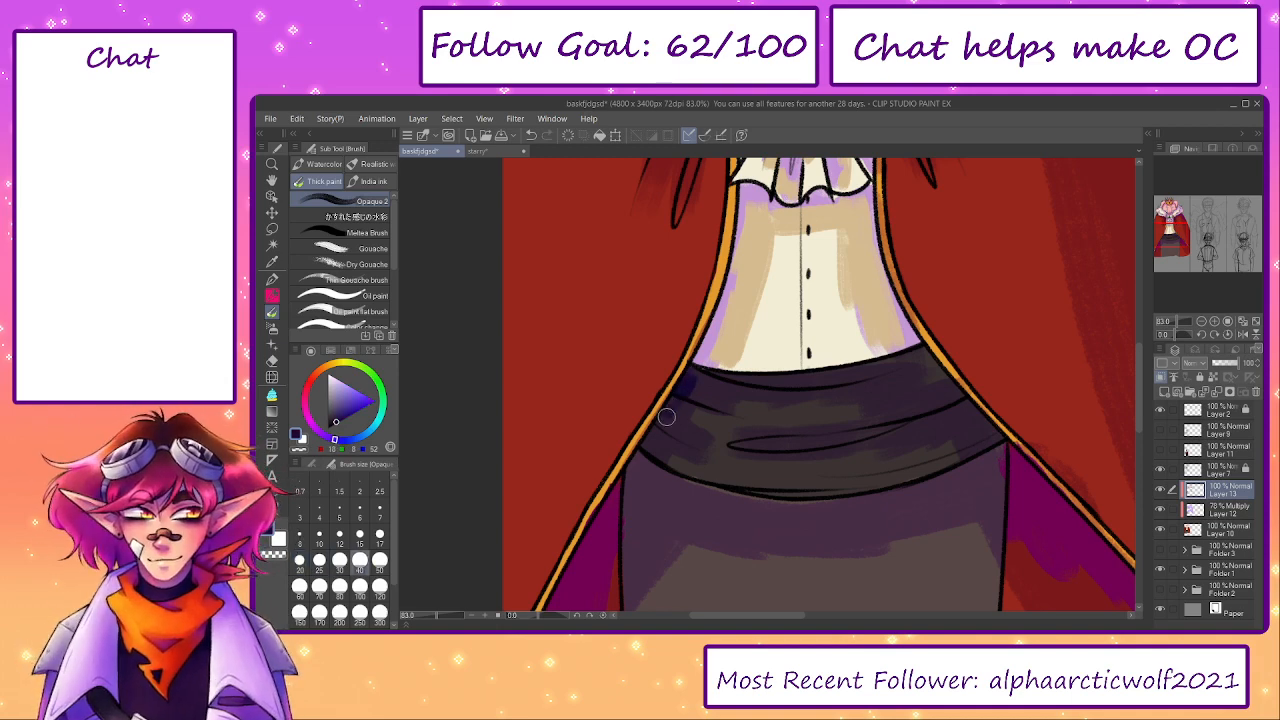
drag(805, 438, 829, 440)
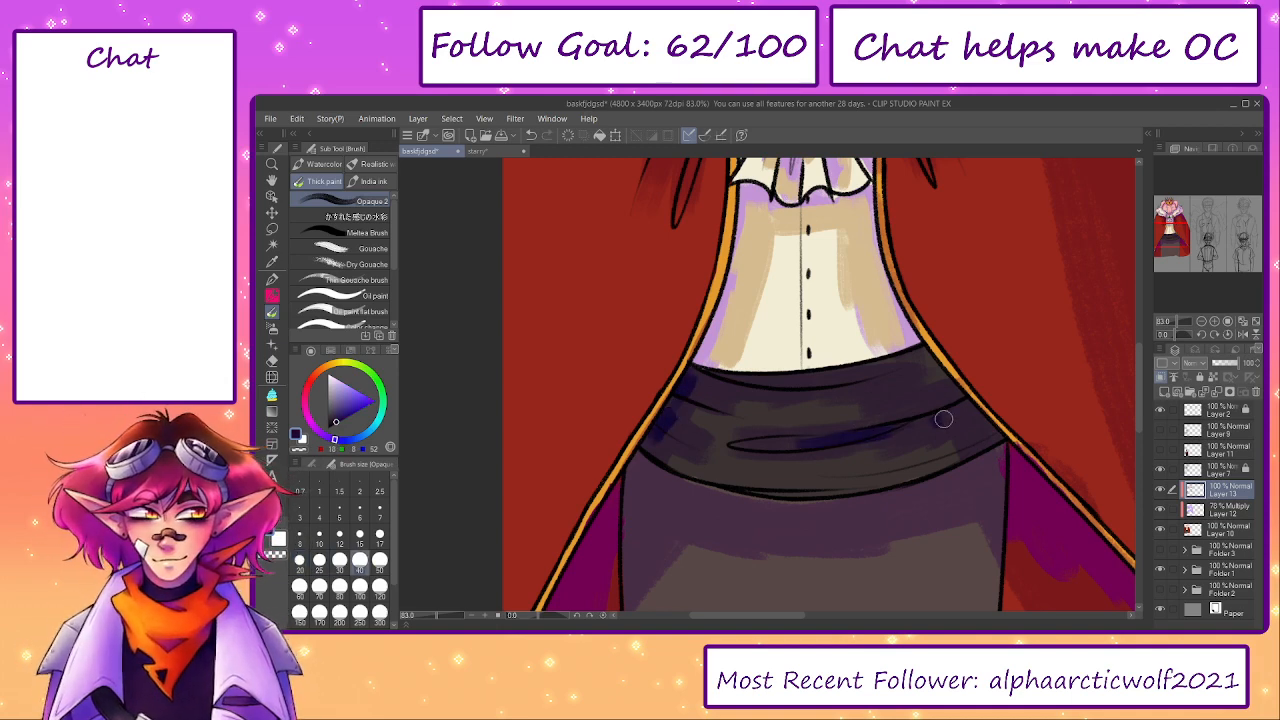
drag(963, 408, 993, 436)
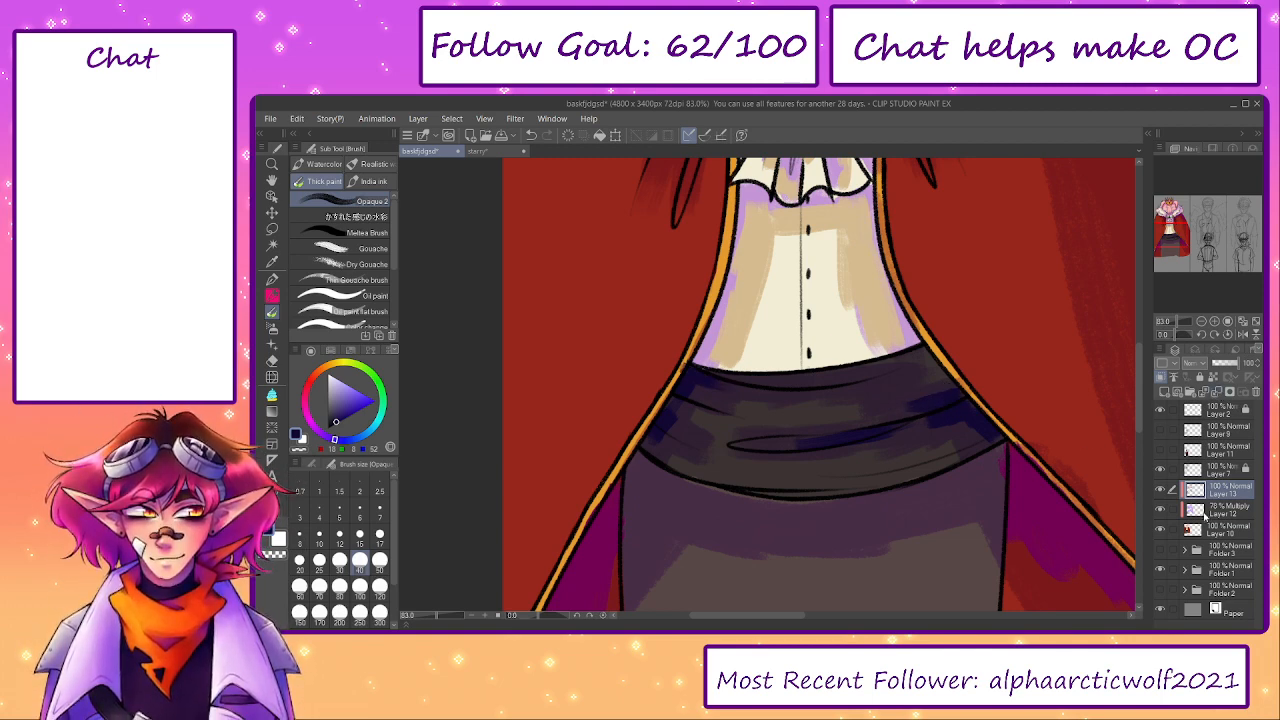
- Merge the Multiply shading layer and the colour shading layer above it down into the base colour Layer 10
click(1206, 512)
click(1217, 394)
click(1223, 492)
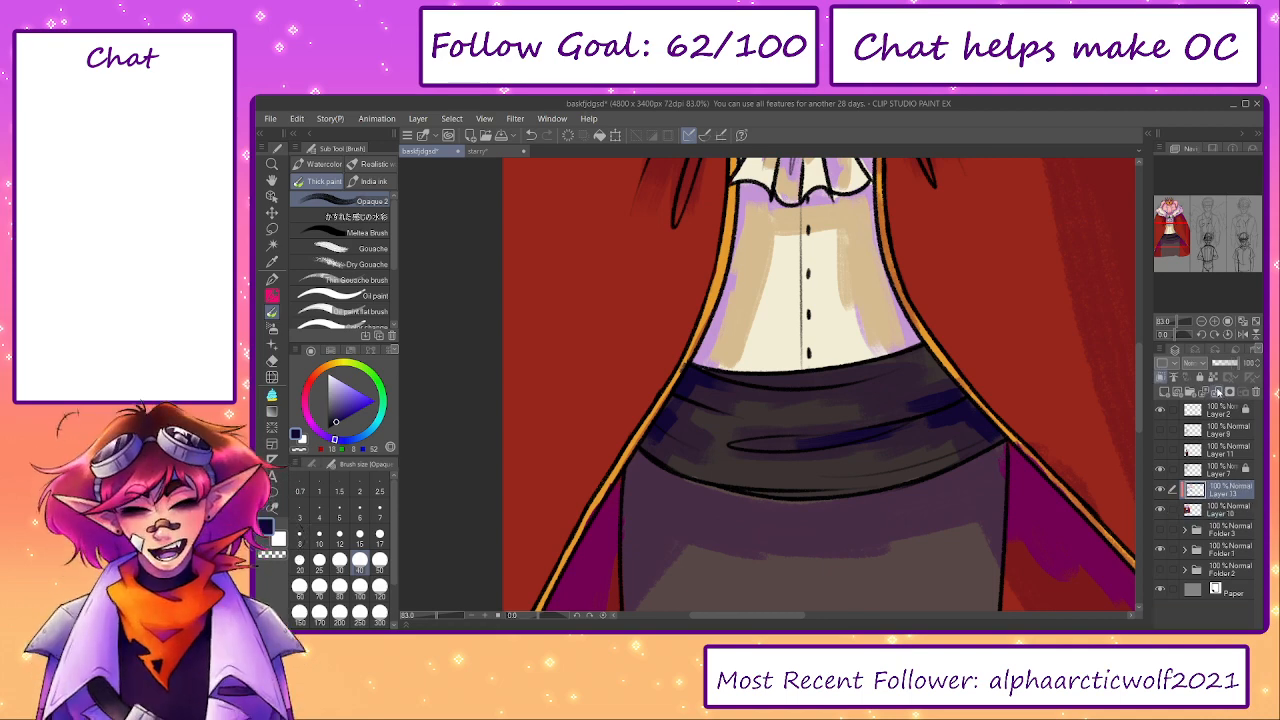
click(1216, 393)
- Blend the purple shadow along the skirt's upper left part with a colour sampled from it and brush size 100
mouse_move(1000, 521)
mouse_down()
mouse_move(889, 381)
mouse_move(976, 313)
mouse_up()
alt+click(628, 316)
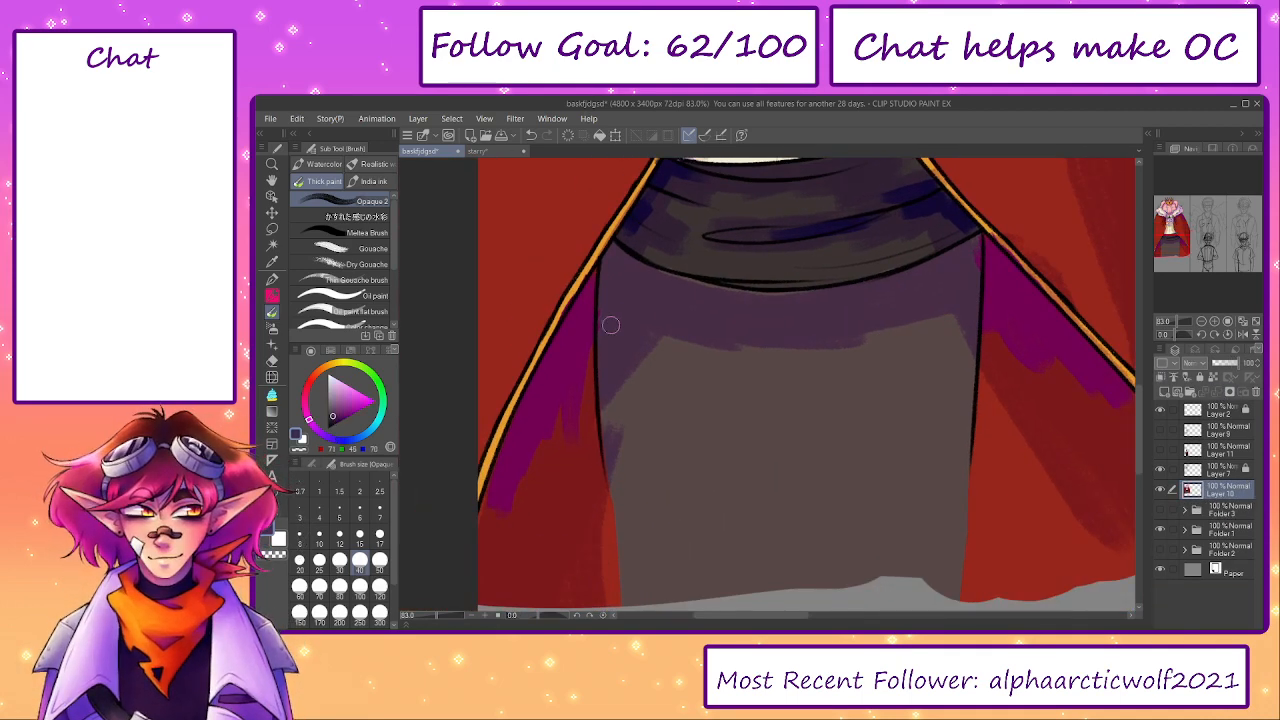
key(bracketright)
key(bracketright)
key(bracketright)
key(bracketright)
key(bracketright)
mouse_move(614, 294)
mouse_down()
mouse_move(620, 458)
mouse_move(643, 332)
mouse_move(671, 351)
mouse_move(729, 333)
mouse_move(644, 291)
mouse_move(722, 312)
mouse_move(666, 298)
mouse_move(810, 311)
mouse_up()
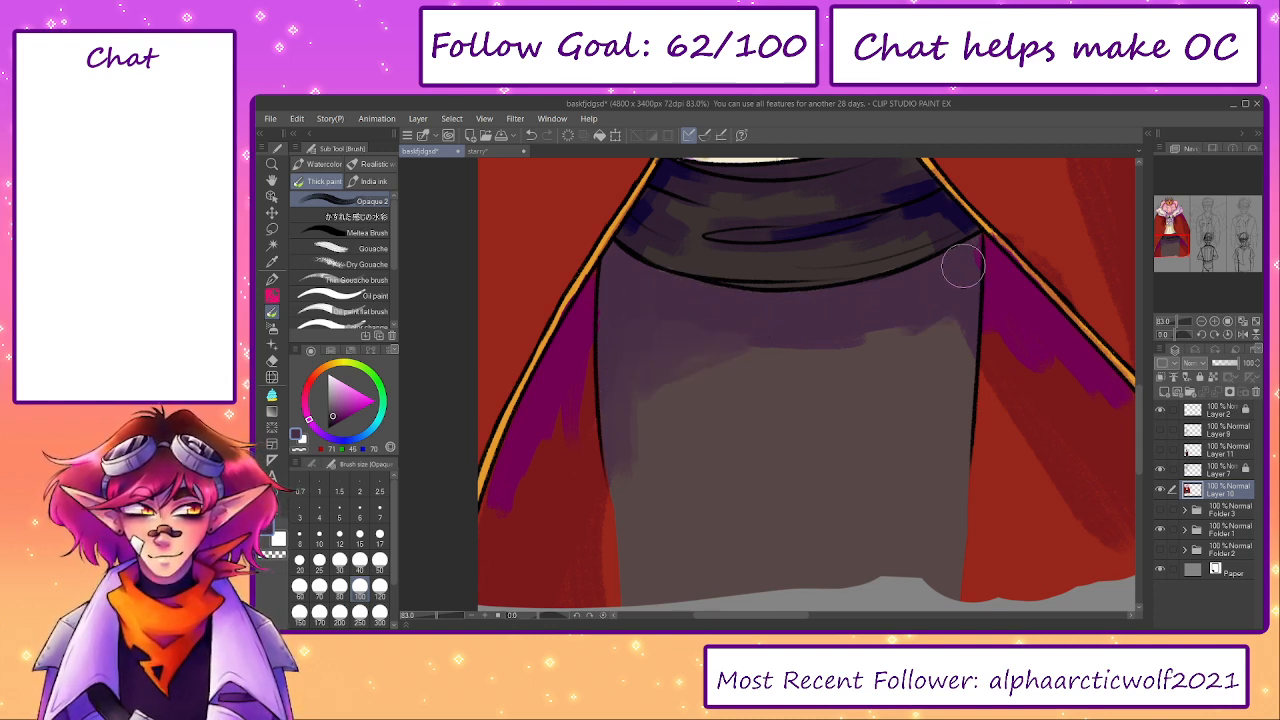
- Extend the purple shadow softly across the skirt's upper right and middle, using brush sizes 70 and 200
key(bracketleft)
key(bracketleft)
key(bracketleft)
key(bracketleft)
key(bracketright)
key(bracketright)
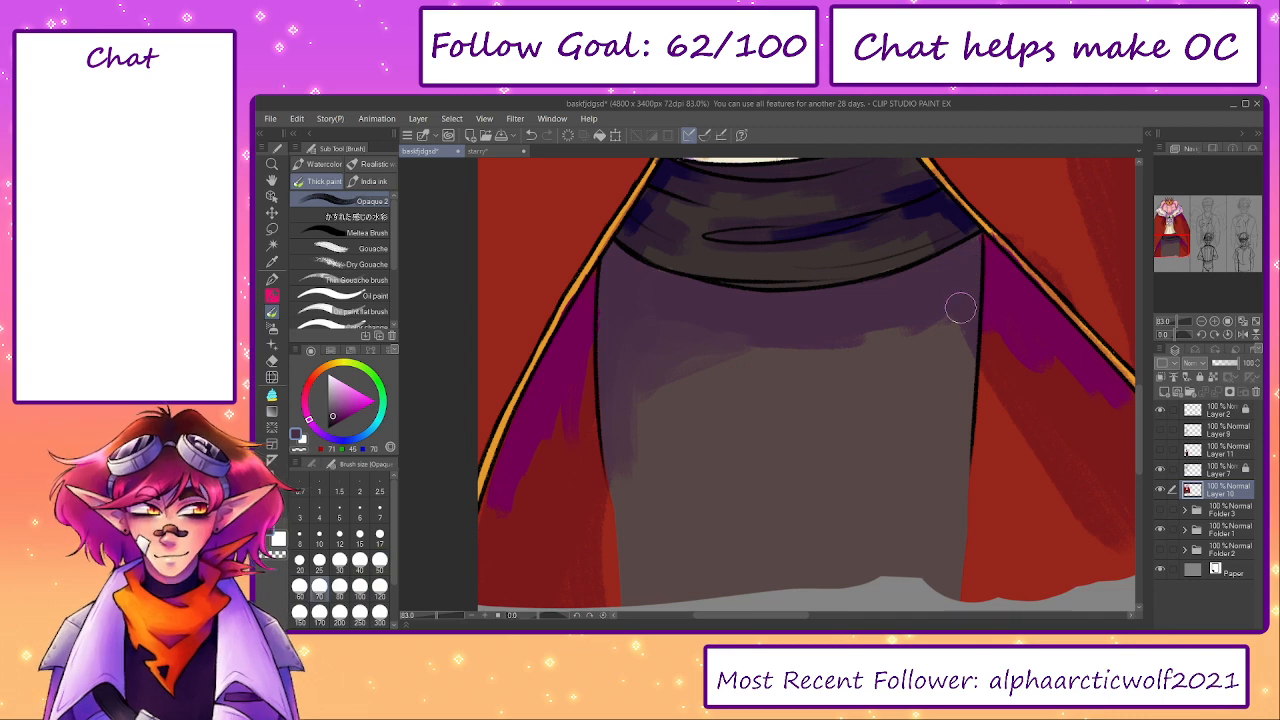
key(bracketright)
key(bracketright)
key(bracketright)
key(bracketright)
key(bracketright)
key(bracketright)
mouse_move(934, 334)
mouse_down()
mouse_move(748, 352)
mouse_move(682, 312)
mouse_move(690, 381)
mouse_up()
- Darken the skirt's lower left side in greyish brown with brush size 200, undoing the last stroke
alt+click(802, 432)
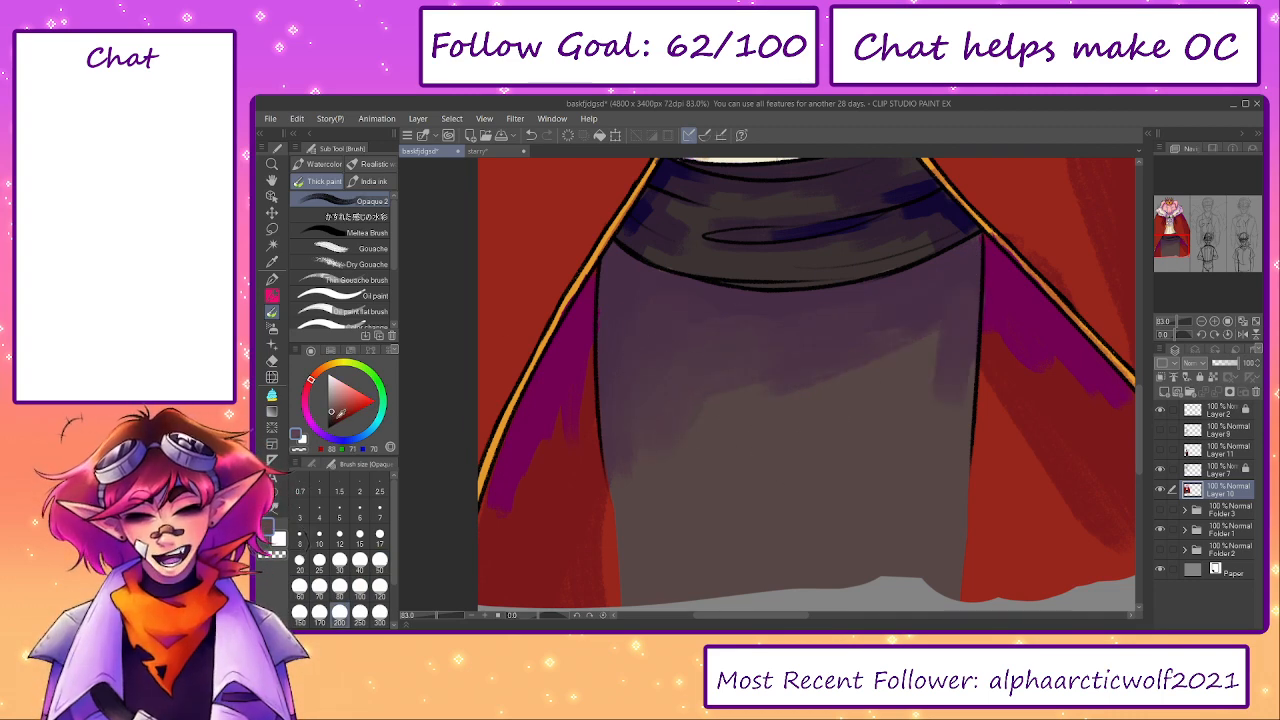
drag(309, 392, 306, 395)
mouse_move(666, 441)
mouse_down()
mouse_move(642, 496)
mouse_move(650, 406)
mouse_move(665, 454)
mouse_move(674, 444)
mouse_move(661, 416)
mouse_move(641, 441)
mouse_move(651, 490)
mouse_up()
key(ctrl+z)
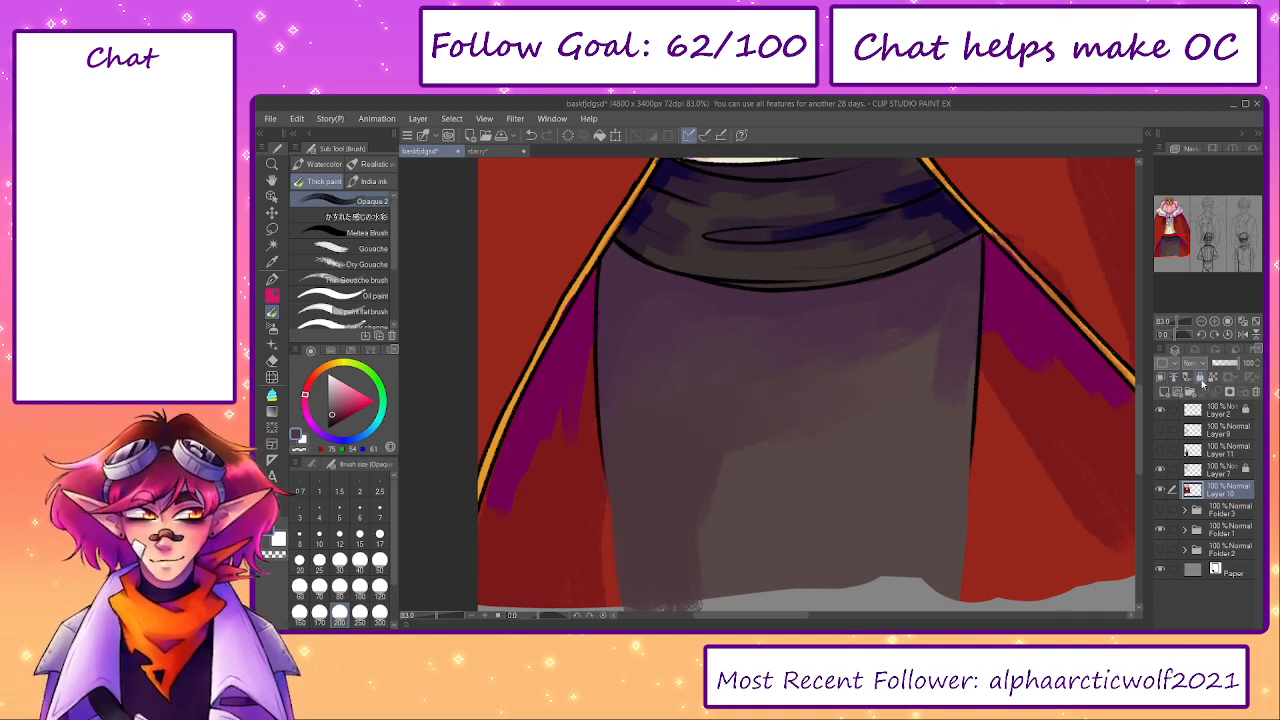
- Lock Layer 10's transparent pixels and blend the shadow down the skirt's right side and lower middle with brush size 200
click(1212, 378)
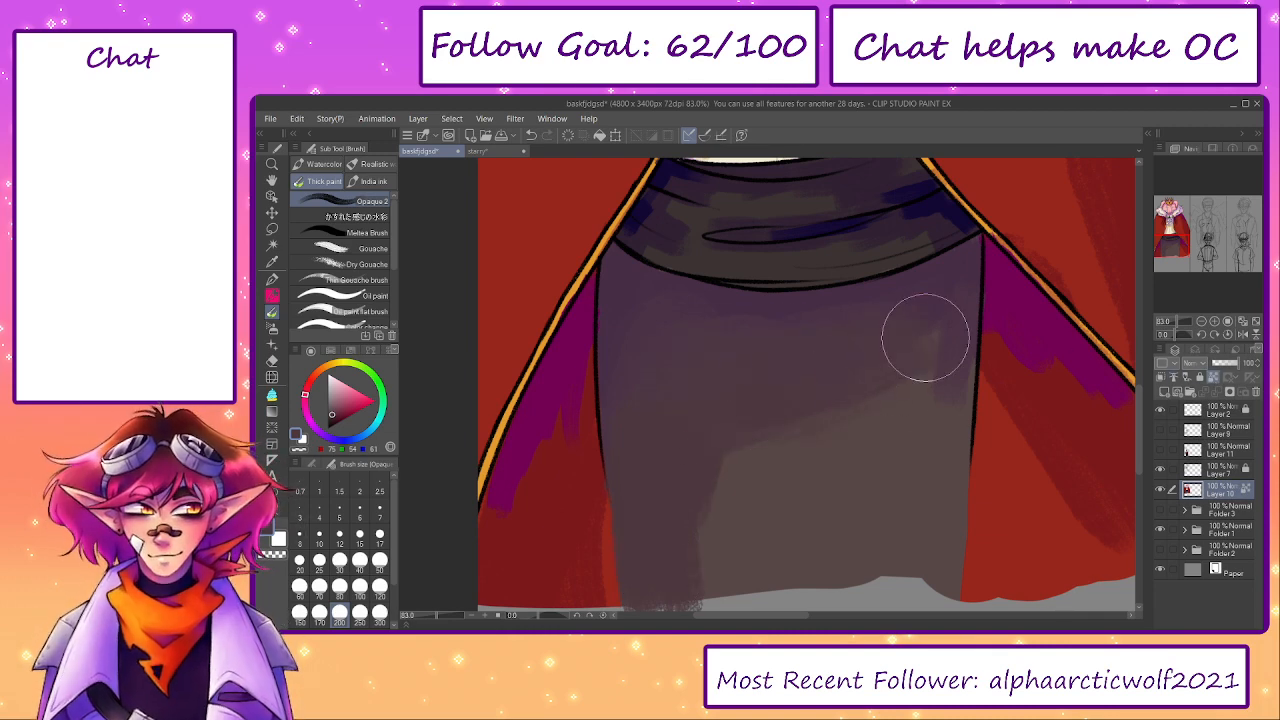
mouse_move(925, 338)
mouse_down()
mouse_move(916, 503)
mouse_move(937, 343)
mouse_move(929, 491)
mouse_up()
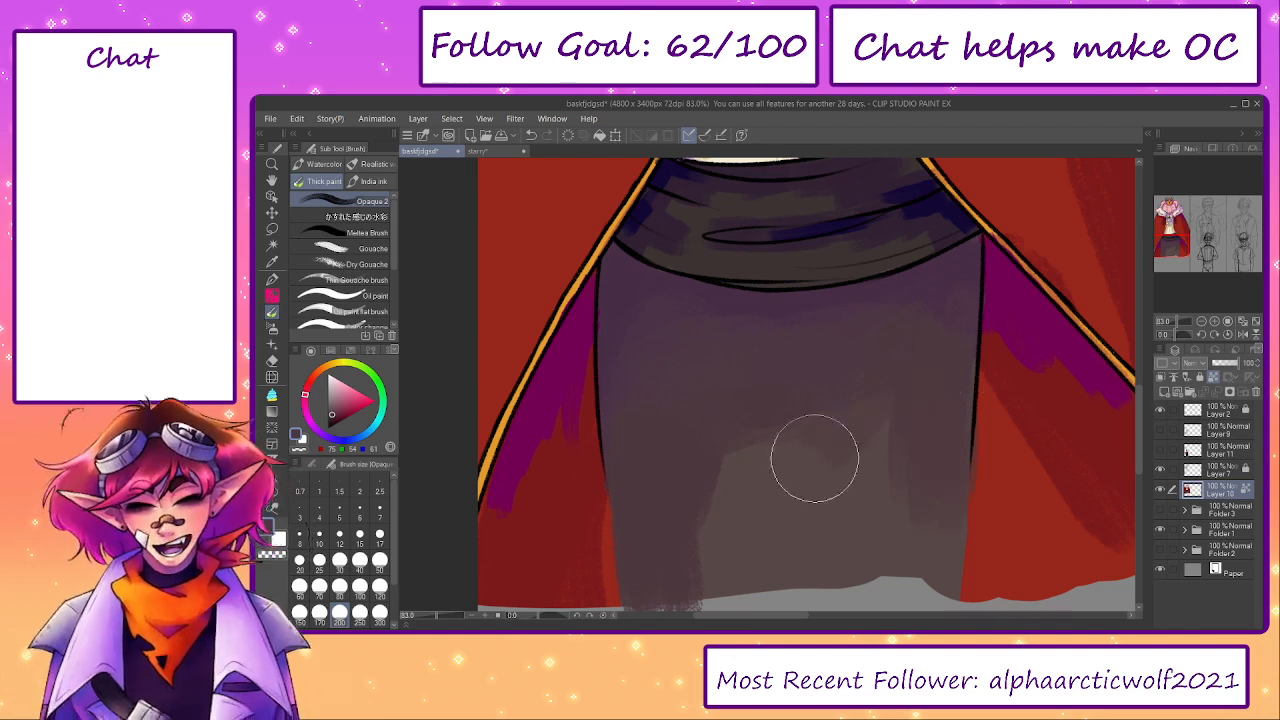
mouse_move(815, 458)
mouse_down()
mouse_move(732, 435)
mouse_move(714, 469)
mouse_up()
alt+click(834, 518)
mouse_move(830, 522)
mouse_down()
mouse_move(791, 537)
mouse_move(709, 532)
mouse_move(694, 546)
mouse_move(682, 496)
mouse_move(697, 467)
mouse_move(686, 516)
mouse_move(785, 450)
mouse_move(909, 453)
mouse_move(926, 410)
mouse_move(710, 443)
mouse_move(705, 418)
mouse_move(904, 356)
mouse_move(744, 342)
mouse_move(770, 314)
mouse_move(760, 301)
mouse_move(700, 326)
mouse_up()
- Smooth the purple-to-brown gradient across the skirt's upper and middle area with brush size 150
key(])
key(])
key([)
key([)
key([)
key([)
alt+click(741, 308)
drag(854, 394, 740, 398)
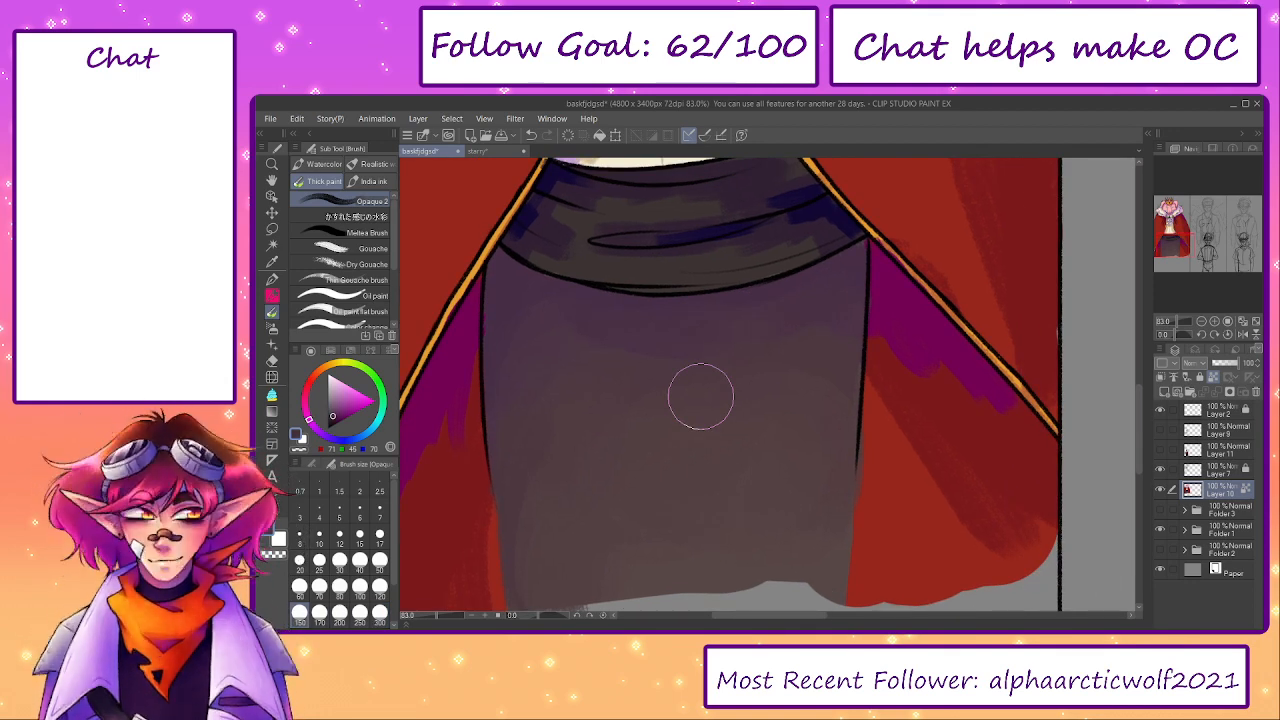
- Blend the purple shadow into the red cape lining on the skirt's right side with sampled red and purple and brush size 170
alt+click(834, 320)
mouse_move(855, 387)
mouse_down()
mouse_move(819, 422)
mouse_move(811, 468)
mouse_move(808, 403)
mouse_move(839, 414)
mouse_move(866, 484)
mouse_move(848, 460)
mouse_move(831, 473)
mouse_move(824, 516)
mouse_move(873, 505)
mouse_move(910, 549)
mouse_up()
key([)
key(])
key(])
alt+click(886, 433)
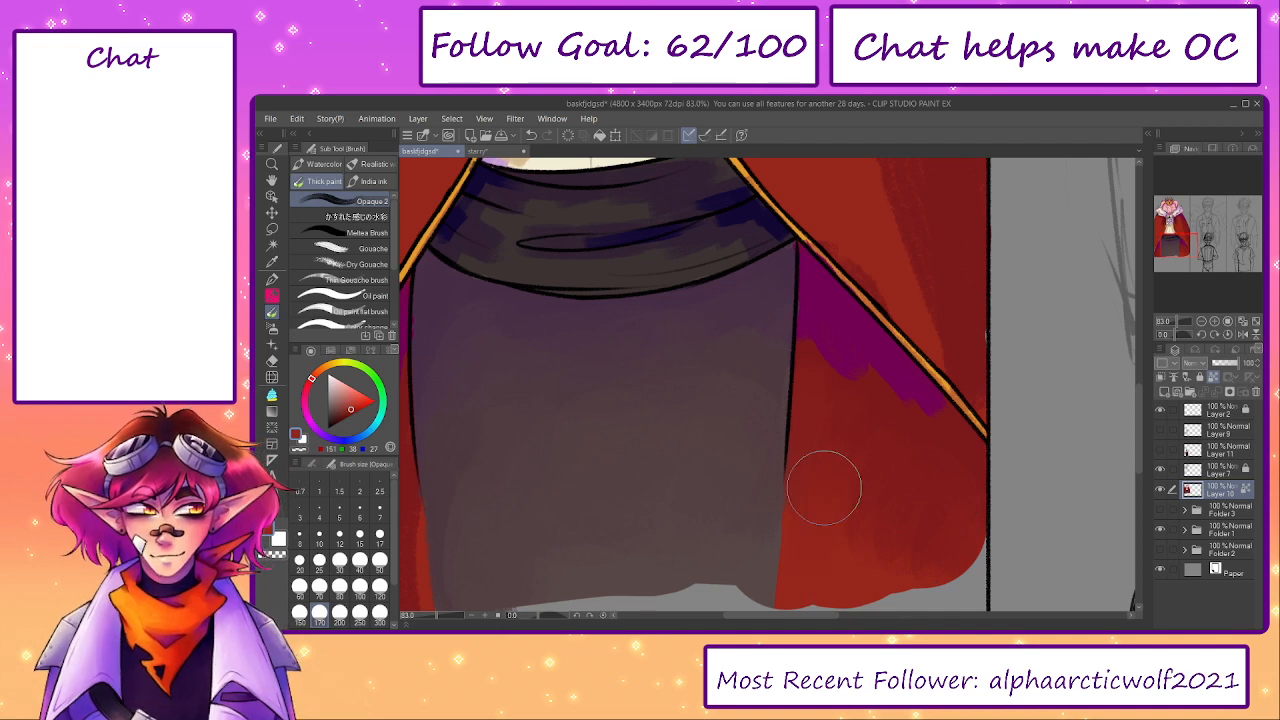
alt+click(834, 343)
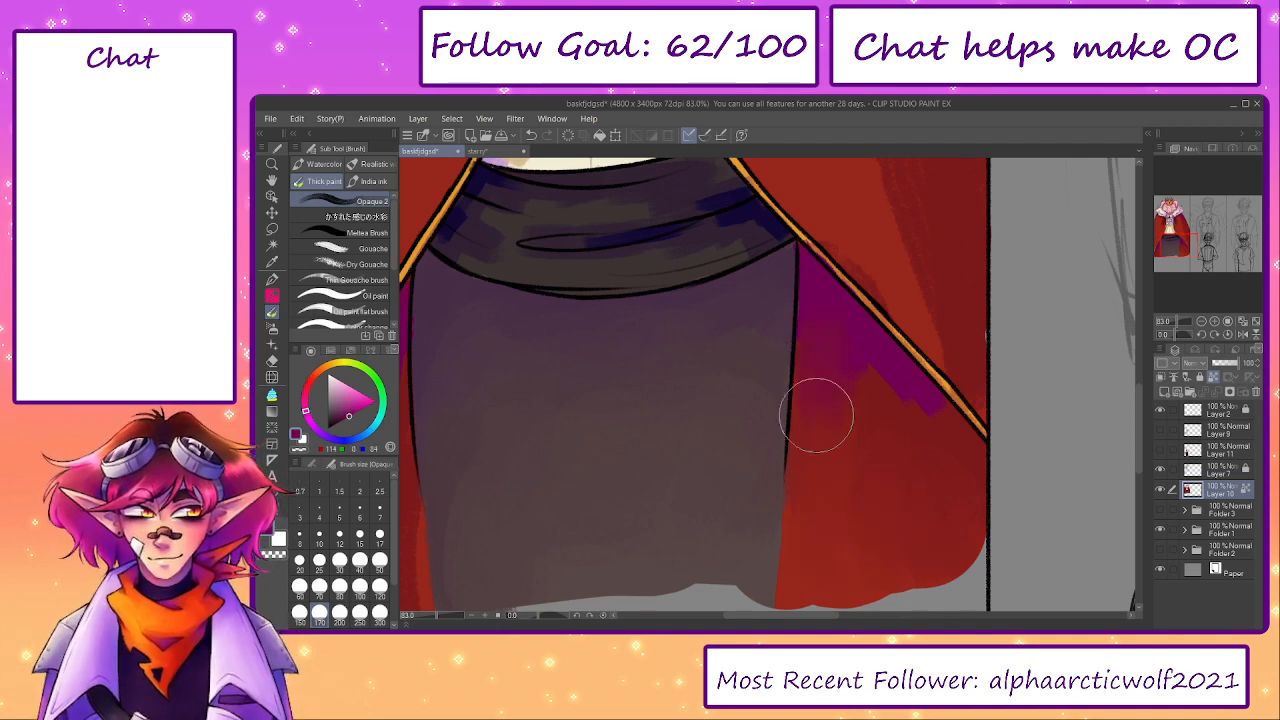
drag(931, 480, 1178, 484)
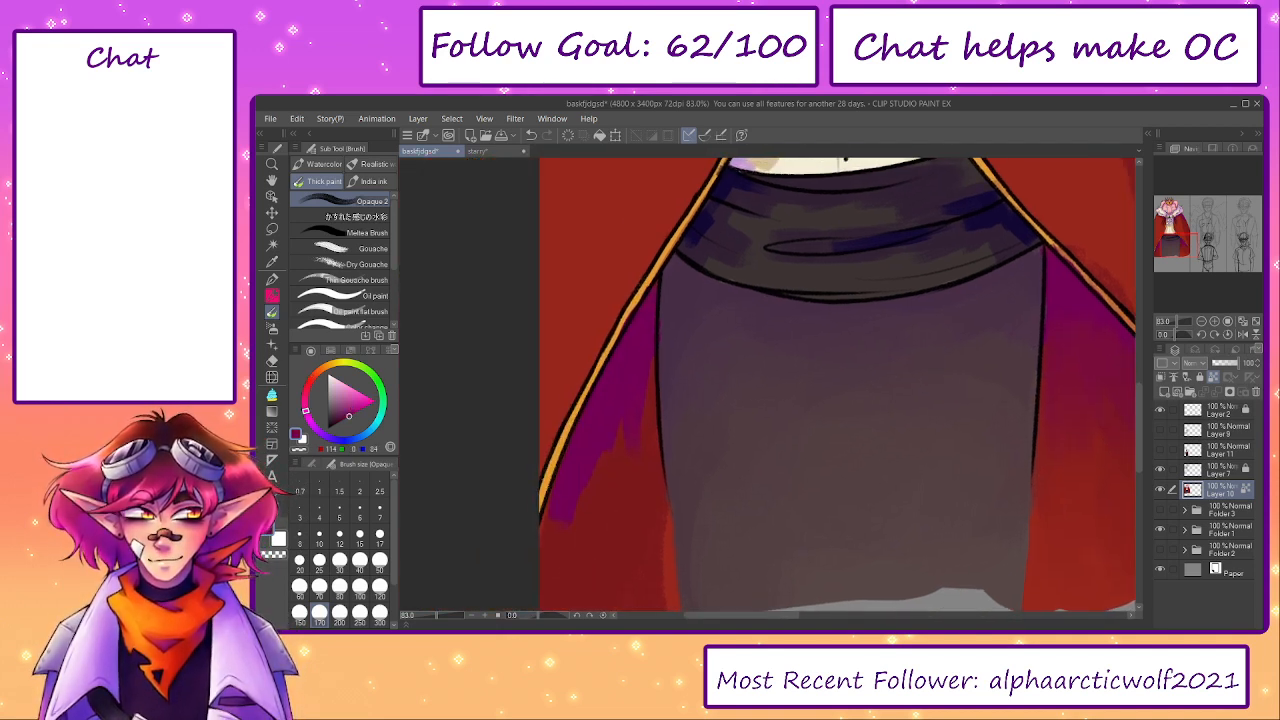
- Blend the purple shadow into the red cape lining on the skirt's left side with sampled reds and brush size 170, undoing the last stroke
alt+click(636, 463)
drag(617, 434, 575, 521)
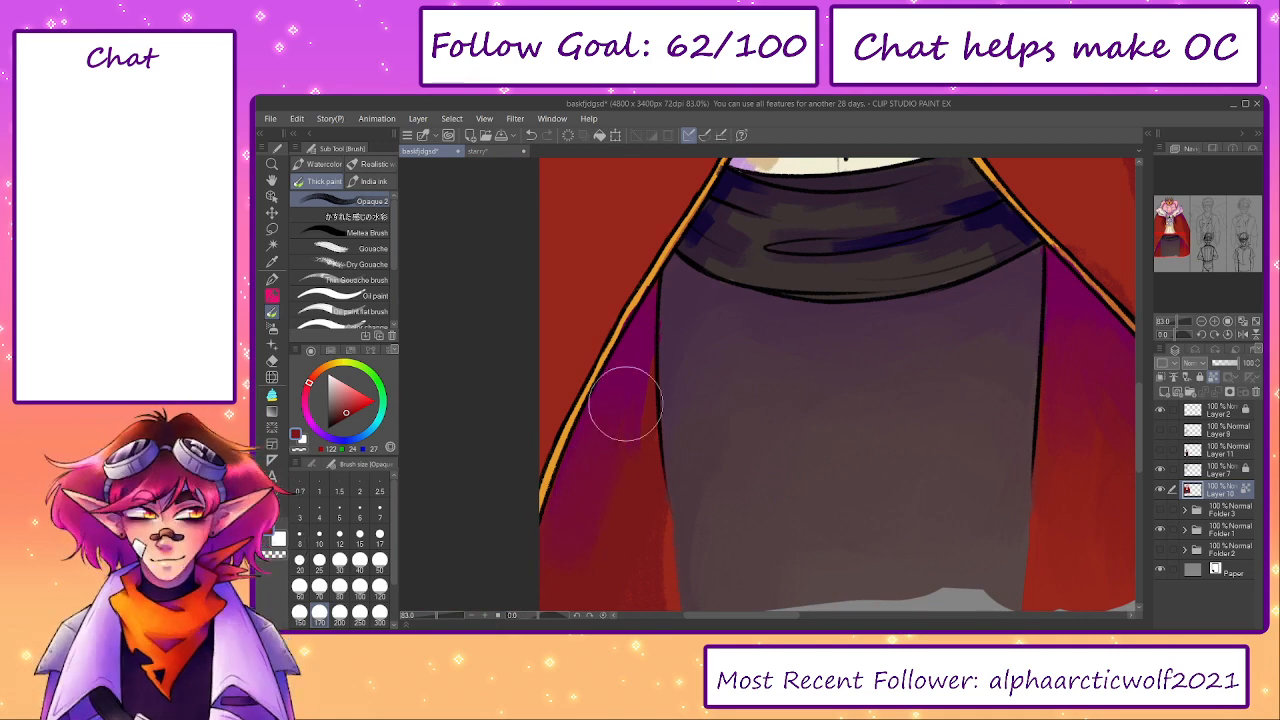
mouse_move(638, 345)
mouse_down()
mouse_move(641, 259)
mouse_move(634, 406)
mouse_move(642, 358)
mouse_up()
alt+click(672, 482)
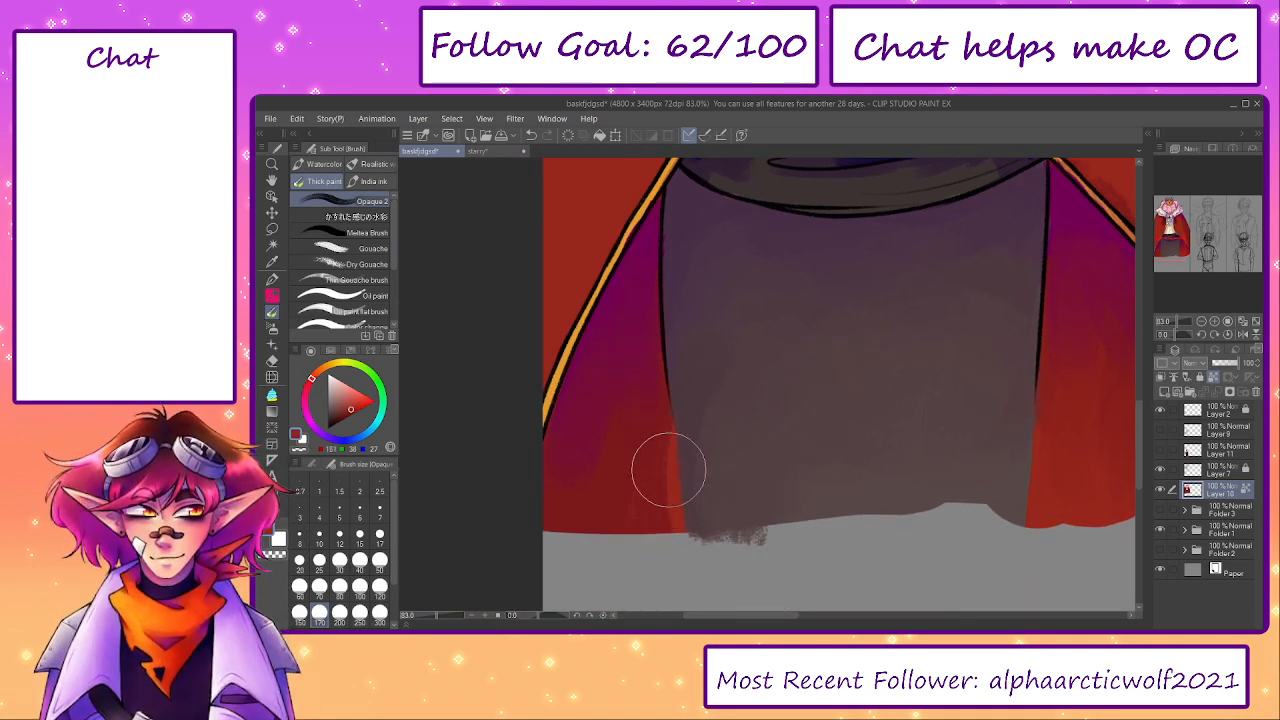
drag(668, 469, 661, 562)
key(ctrl+z)
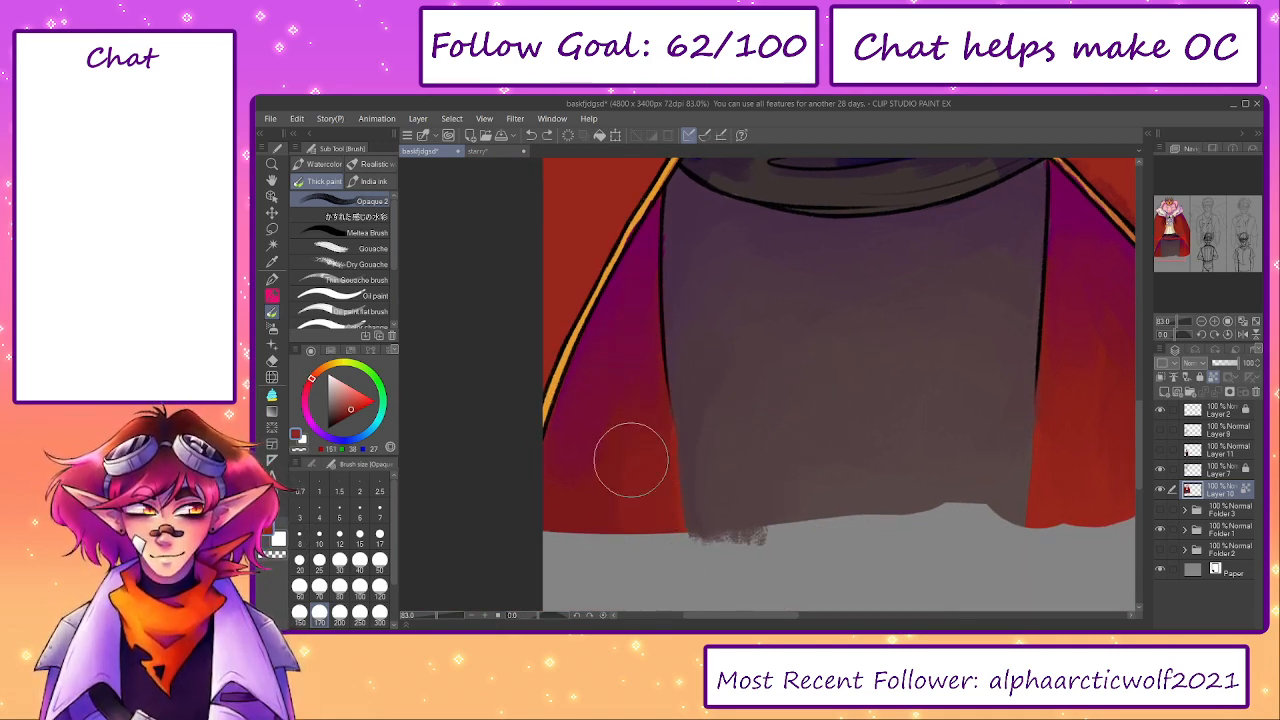
- Soften the navy shadow patches on the sash's left side using sampled dark purple and greyish brown with brush size 60
drag(743, 343, 718, 503)
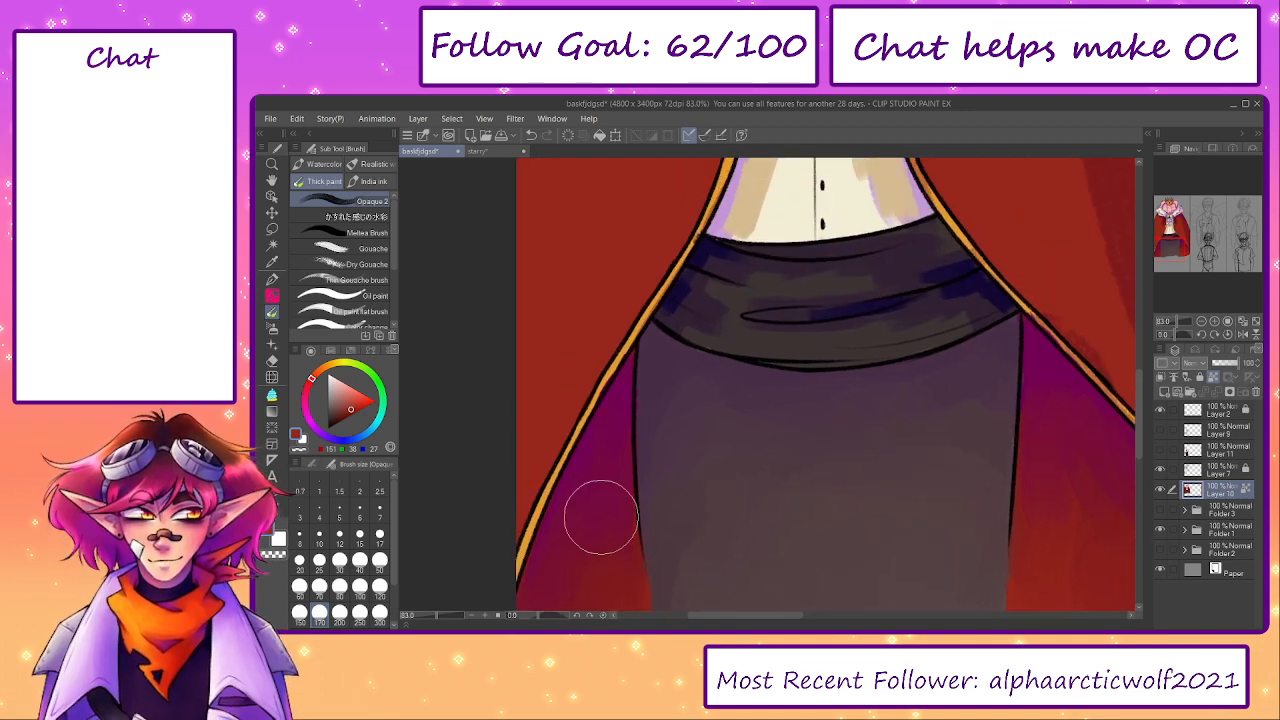
drag(437, 617, 427, 617)
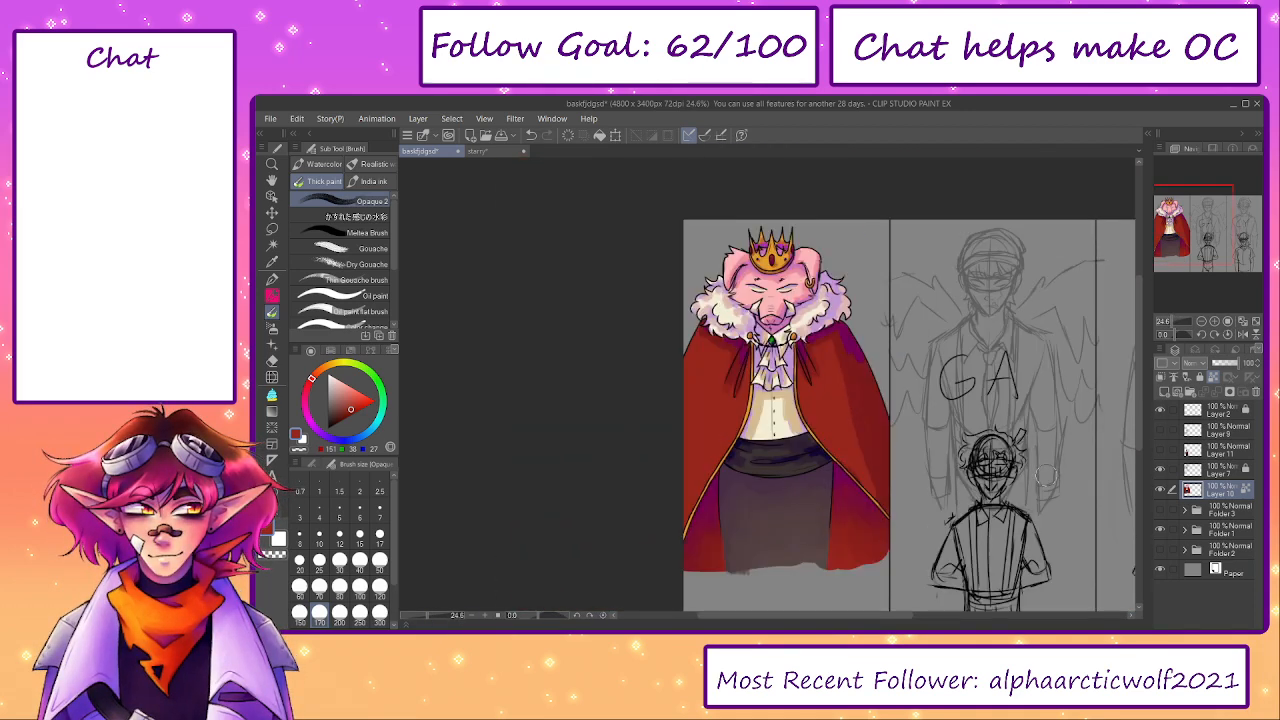
scroll(754, 466, up, 6)
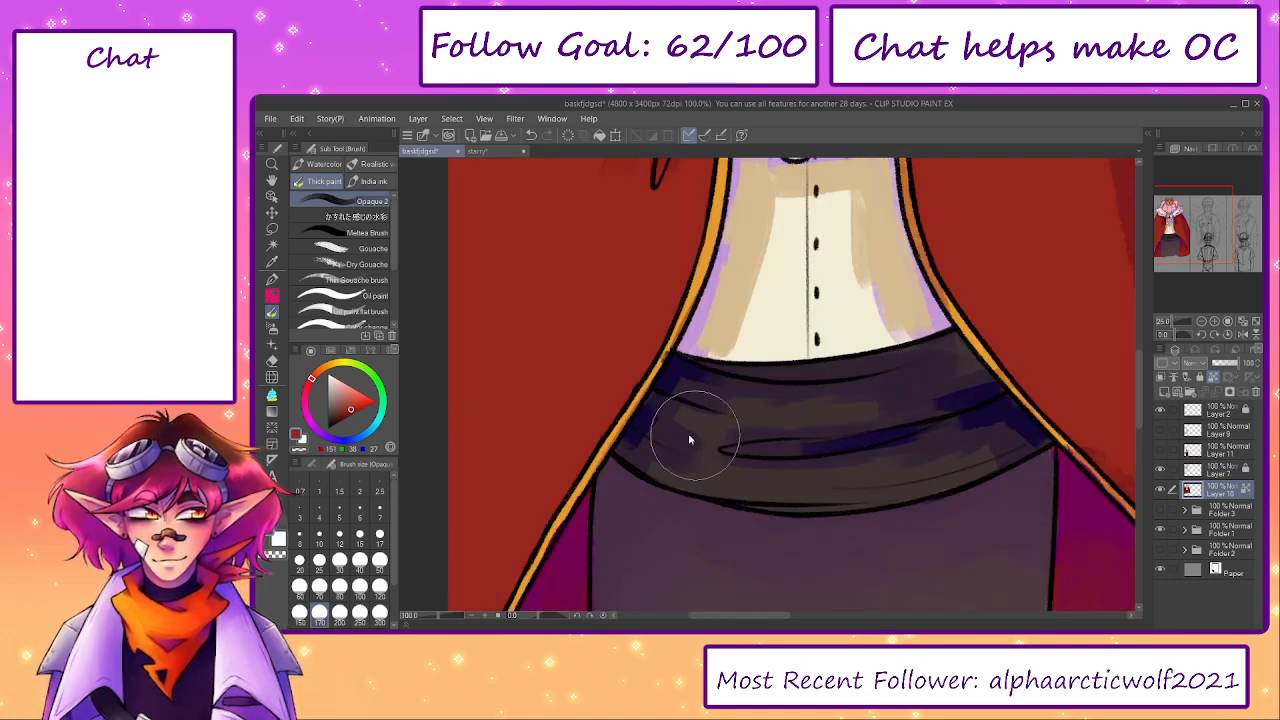
alt+click(704, 418)
key(bracketleft)
key(bracketleft)
key(bracketleft)
key(bracketleft)
key(bracketleft)
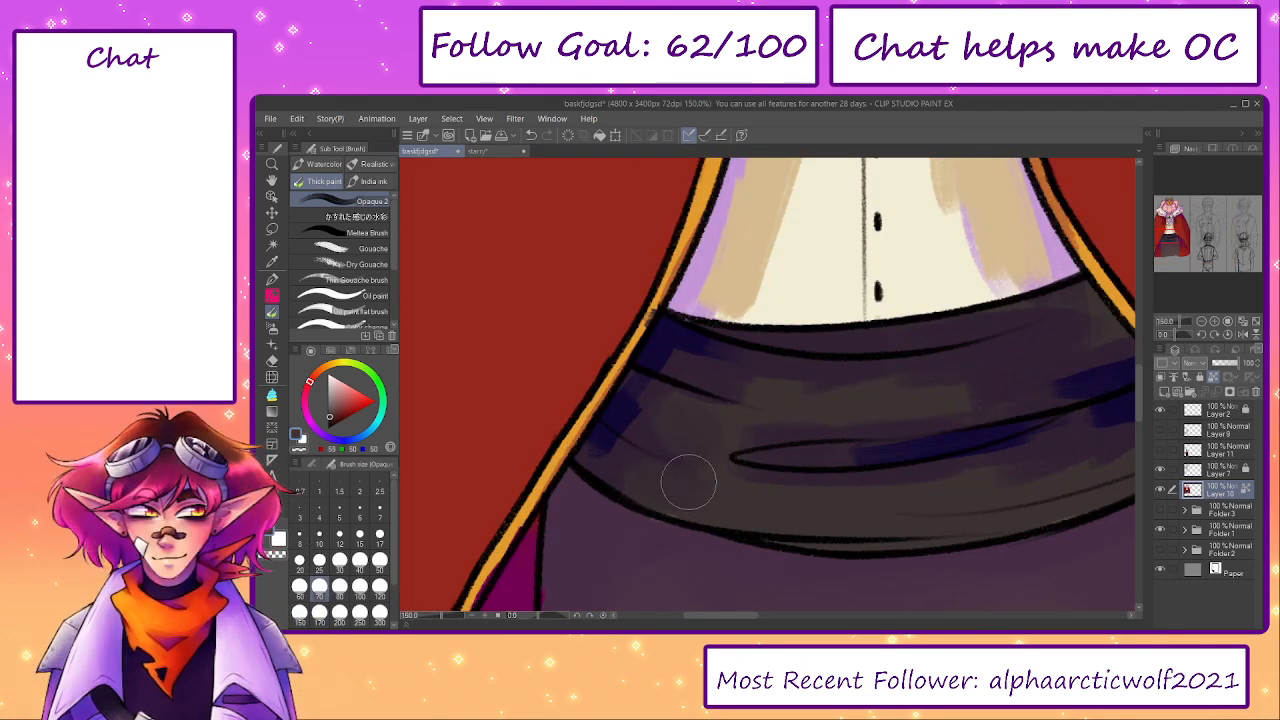
key(bracketleft)
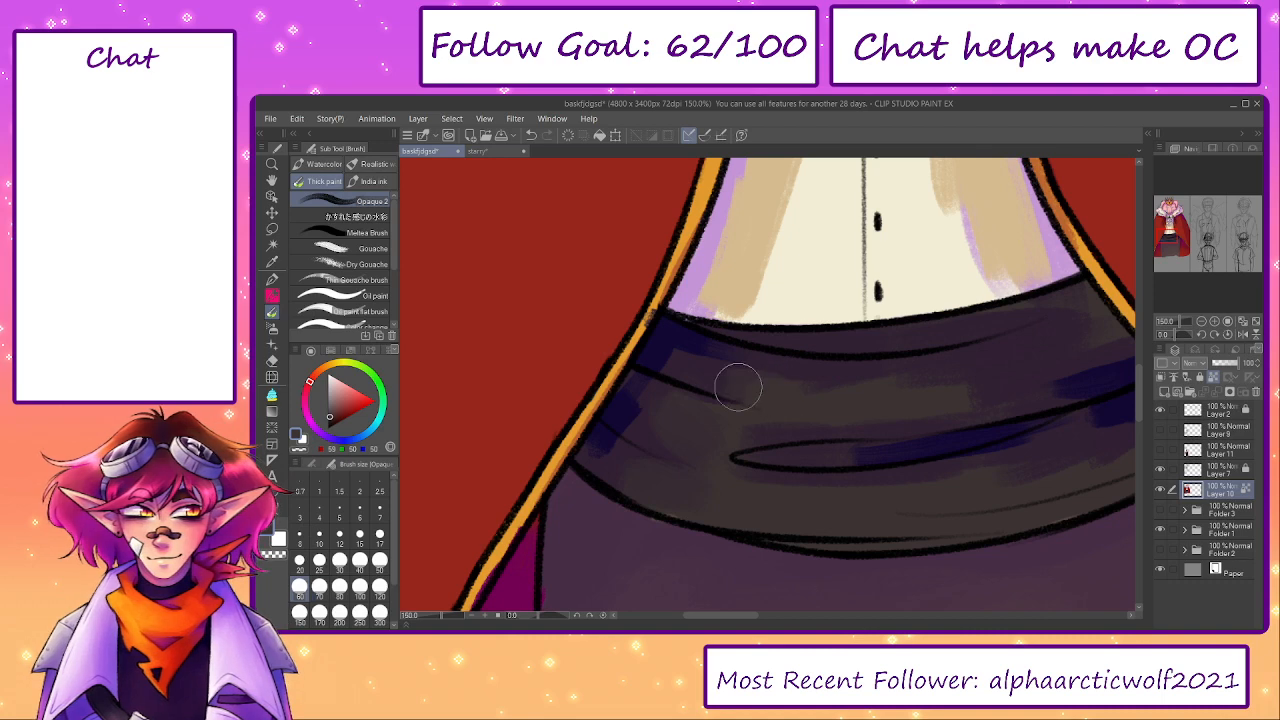
alt+click(684, 352)
drag(680, 339, 711, 351)
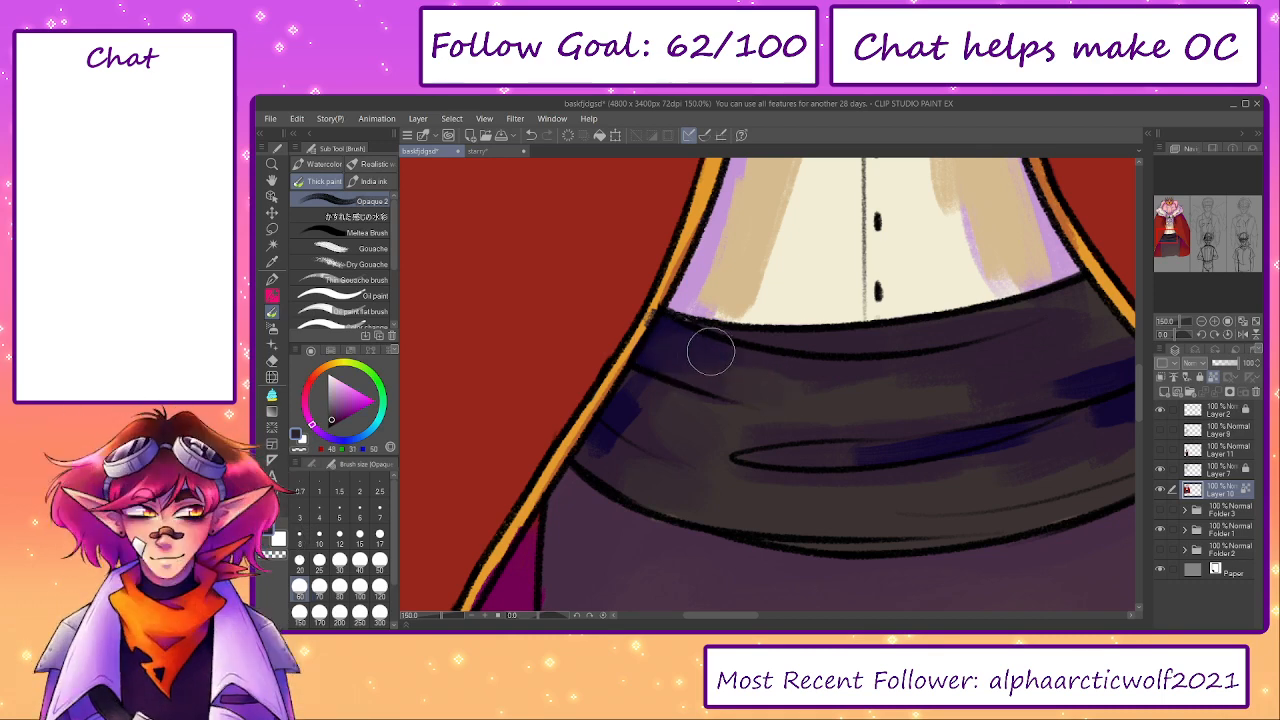
mouse_move(623, 415)
mouse_down()
mouse_move(620, 434)
mouse_move(648, 439)
mouse_move(606, 429)
mouse_move(586, 463)
mouse_move(622, 460)
mouse_up()
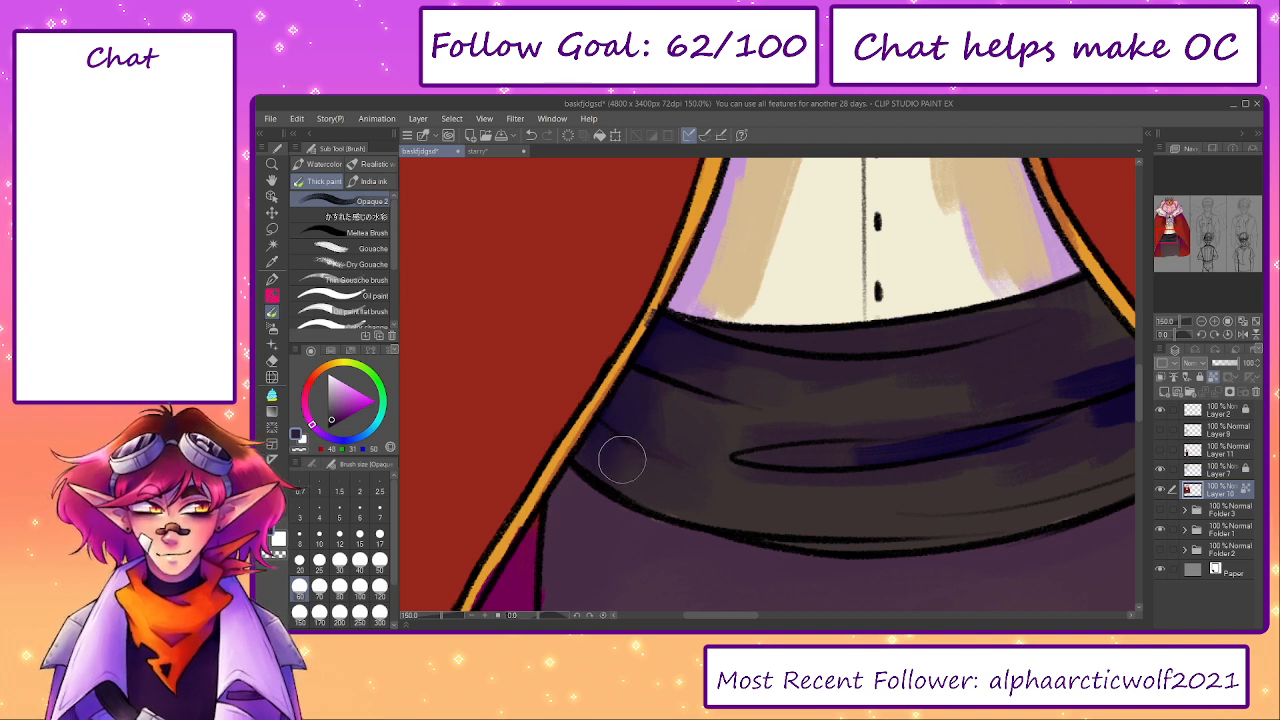
- Blend the shading across the sash's middle and lower area with sampled greyish brown and dark purple at brush sizes 40 and 60
alt+click(712, 494)
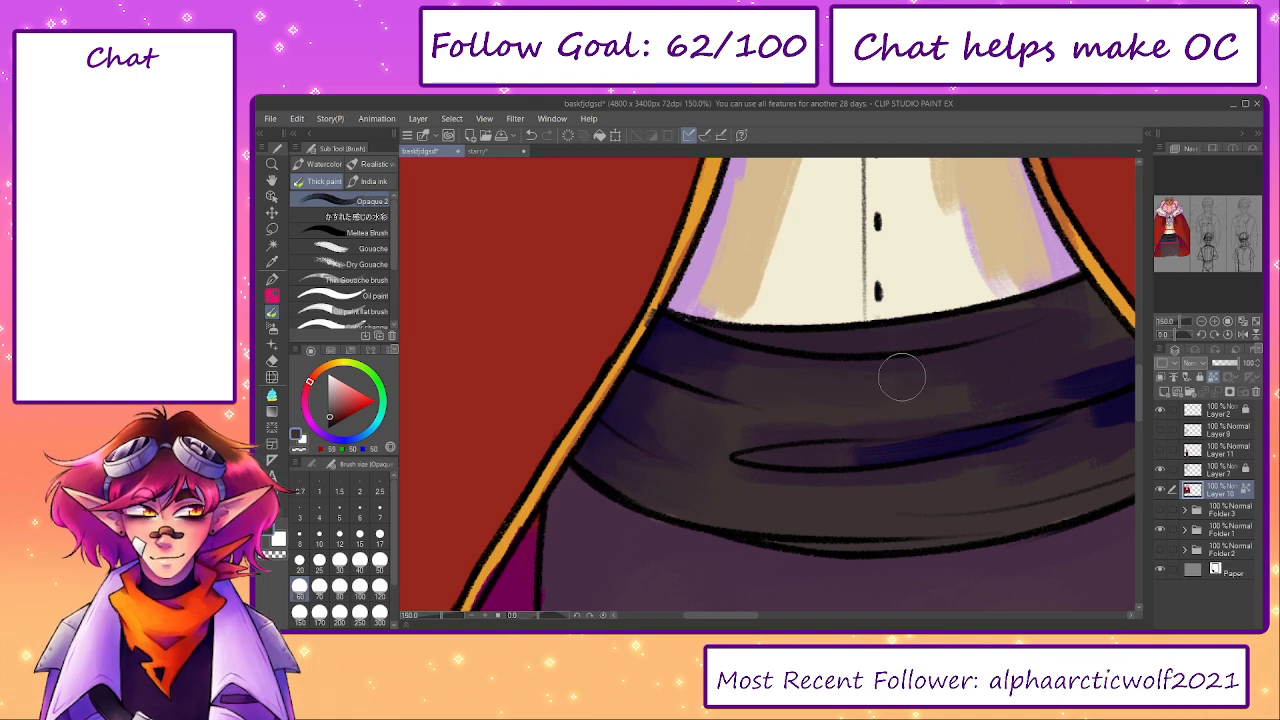
drag(979, 360, 863, 411)
key(bracketleft)
key(bracketleft)
alt+click(780, 502)
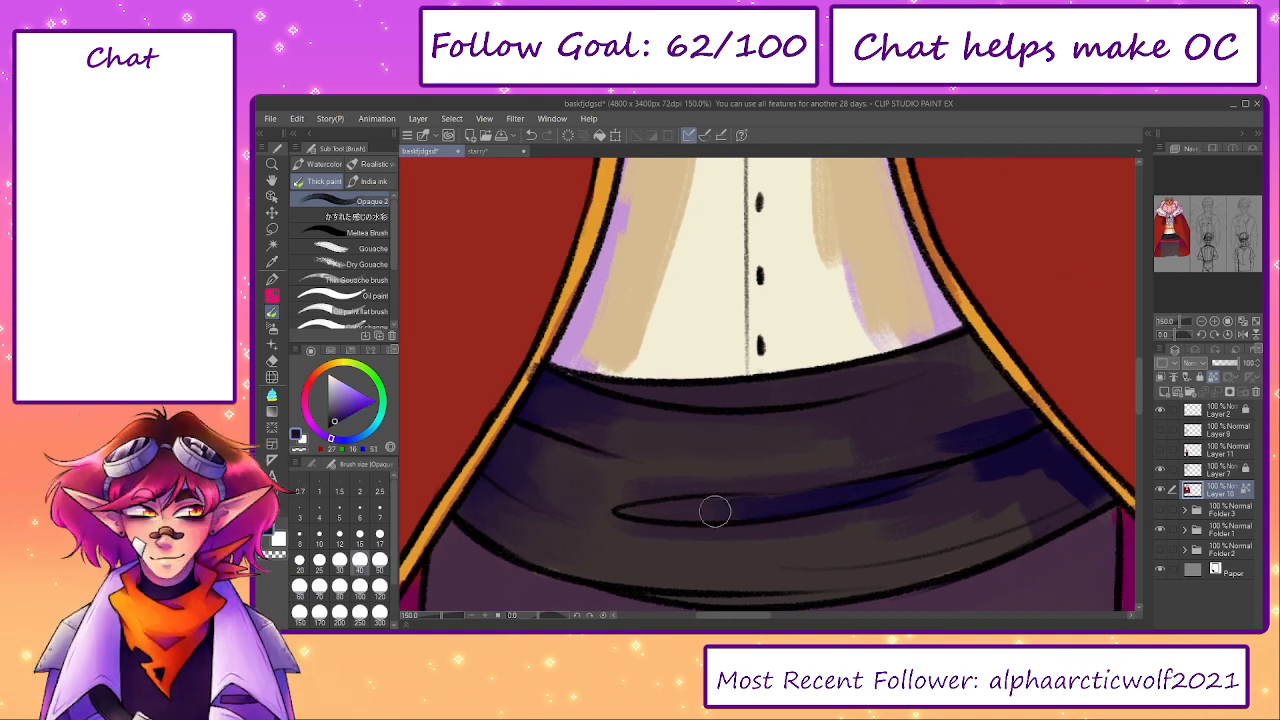
alt+click(638, 556)
key(bracketright)
key(bracketright)
mouse_move(635, 545)
mouse_down()
mouse_move(862, 531)
mouse_move(995, 506)
mouse_up()
- Smooth the shading along the sash's lower hem with a sampled dark colour and brush size 25
alt+click(828, 545)
key(bracketleft)
key(bracketleft)
key(bracketleft)
key(bracketleft)
drag(660, 595, 829, 585)
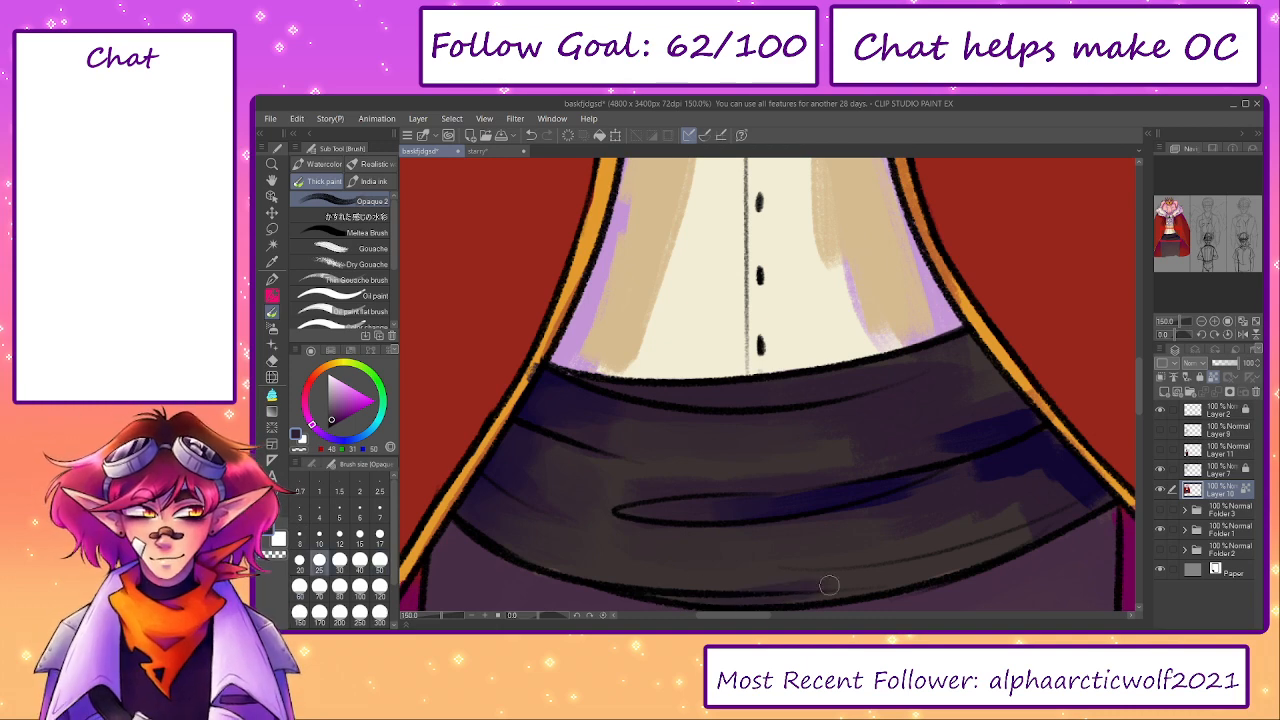
drag(721, 597, 866, 583)
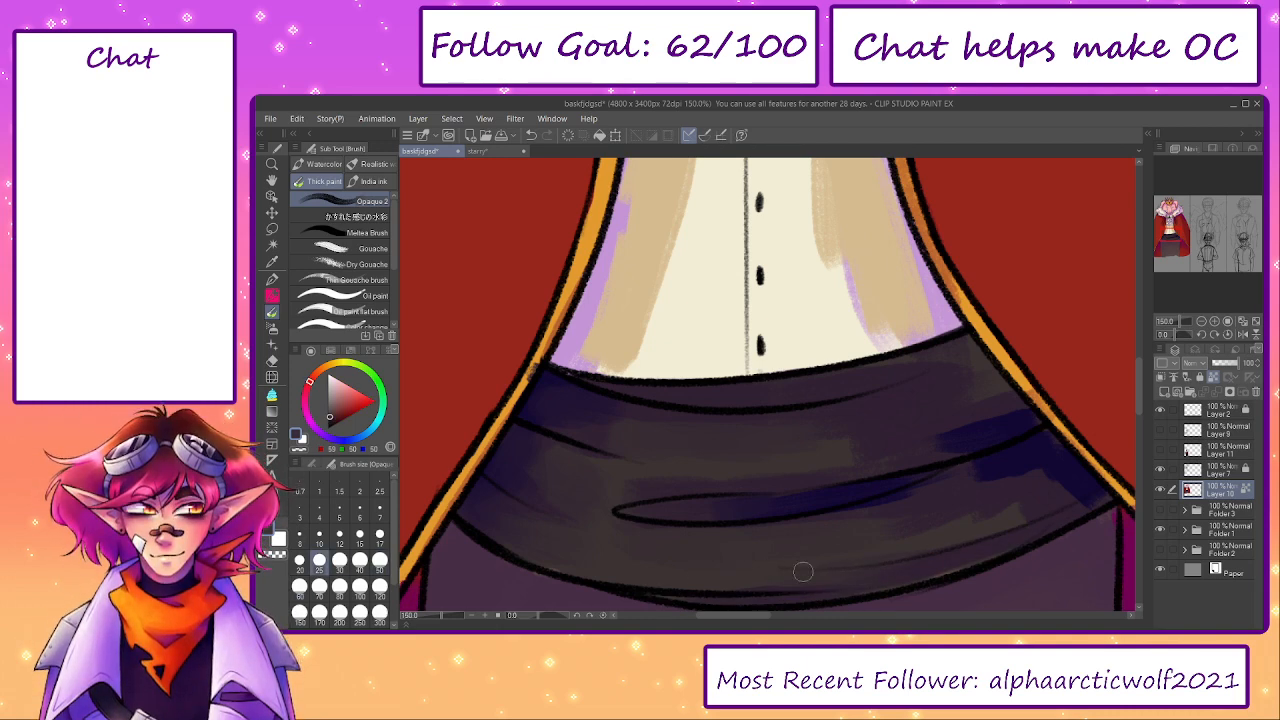
- Blend the navy shadow on the sash's lower right side with sampled dark purple and navy at brush size 60
key(bracketright)
key(bracketright)
key(bracketright)
key(bracketright)
alt+click(1047, 490)
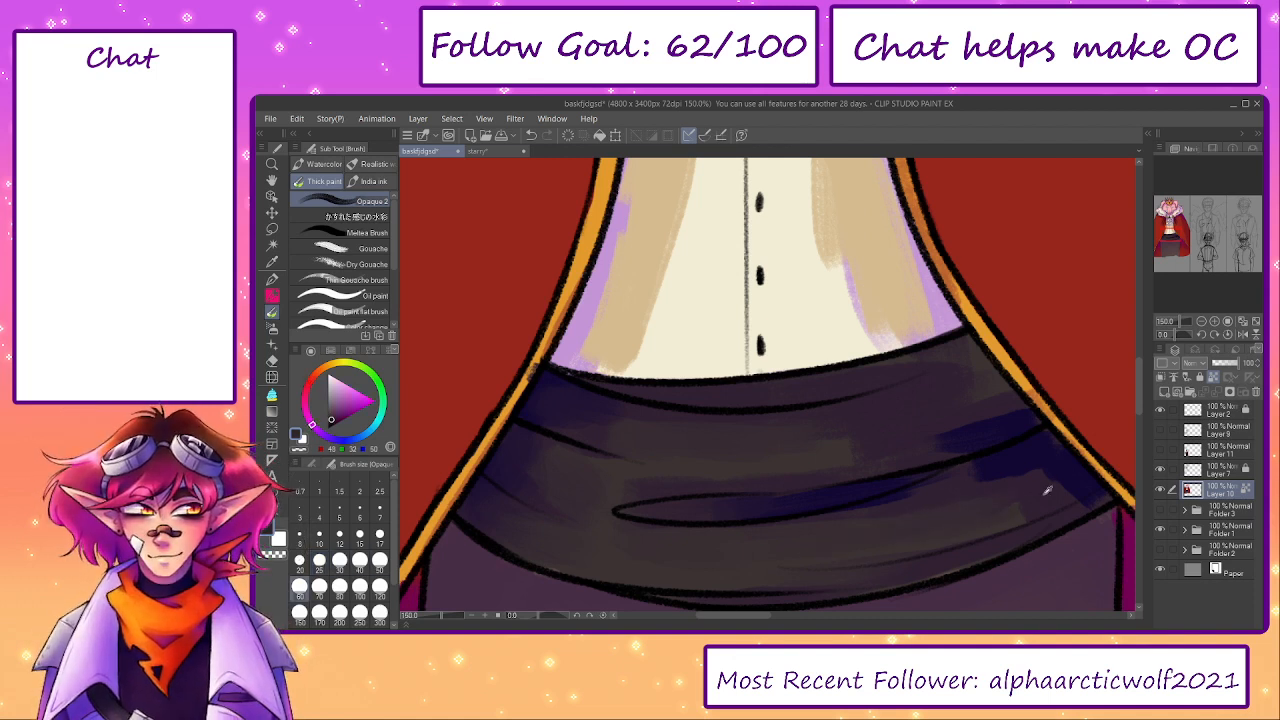
mouse_move(1040, 494)
mouse_down()
mouse_move(908, 531)
mouse_move(1038, 503)
mouse_move(891, 549)
mouse_up()
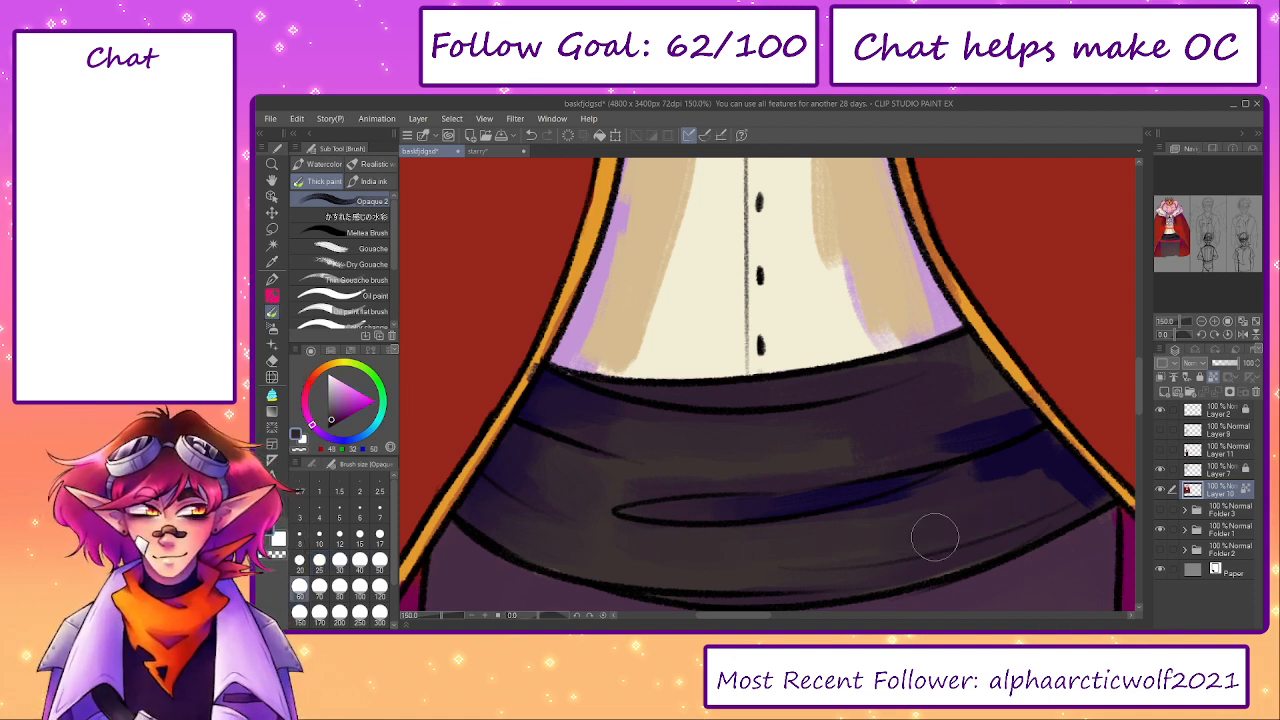
alt+click(1027, 456)
mouse_move(1038, 448)
mouse_down()
mouse_move(1020, 466)
mouse_move(1060, 446)
mouse_move(1069, 474)
mouse_move(1055, 494)
mouse_up()
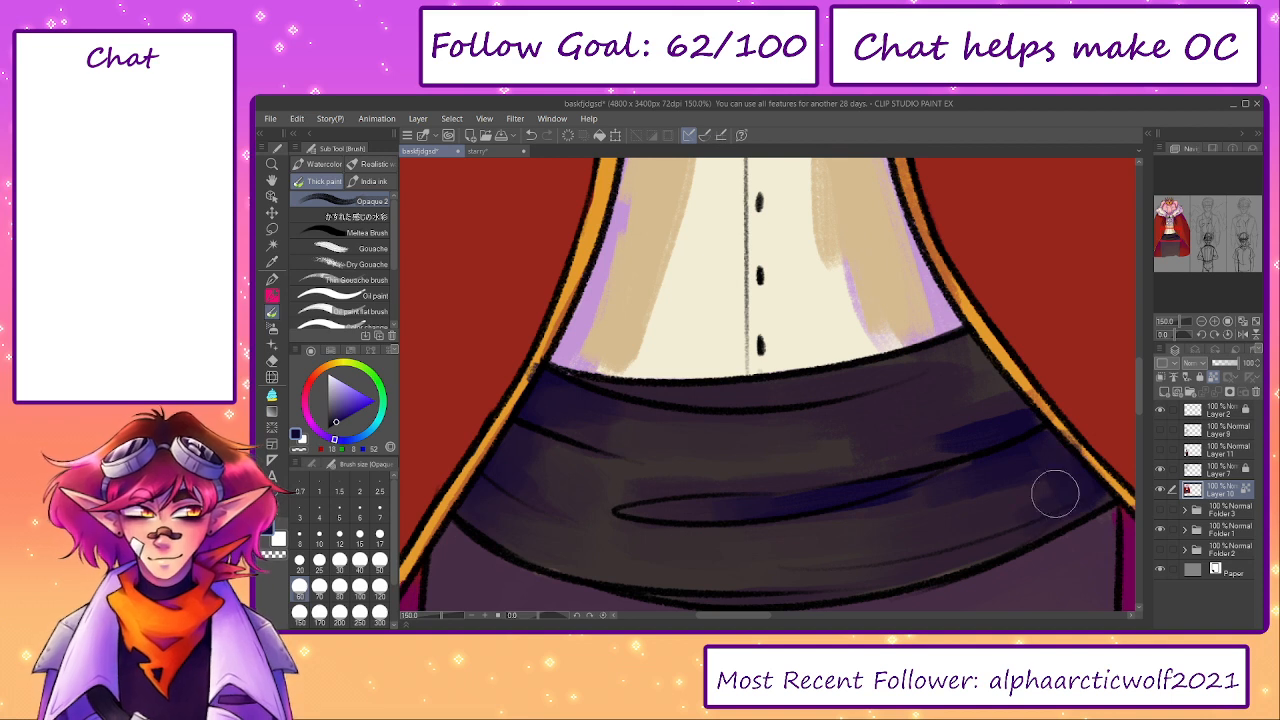
- Smooth the navy shadow into the greyish brown on the sash's upper right side with brush sizes from 40 to 70
alt+click(975, 412)
key(bracketleft)
key(bracketleft)
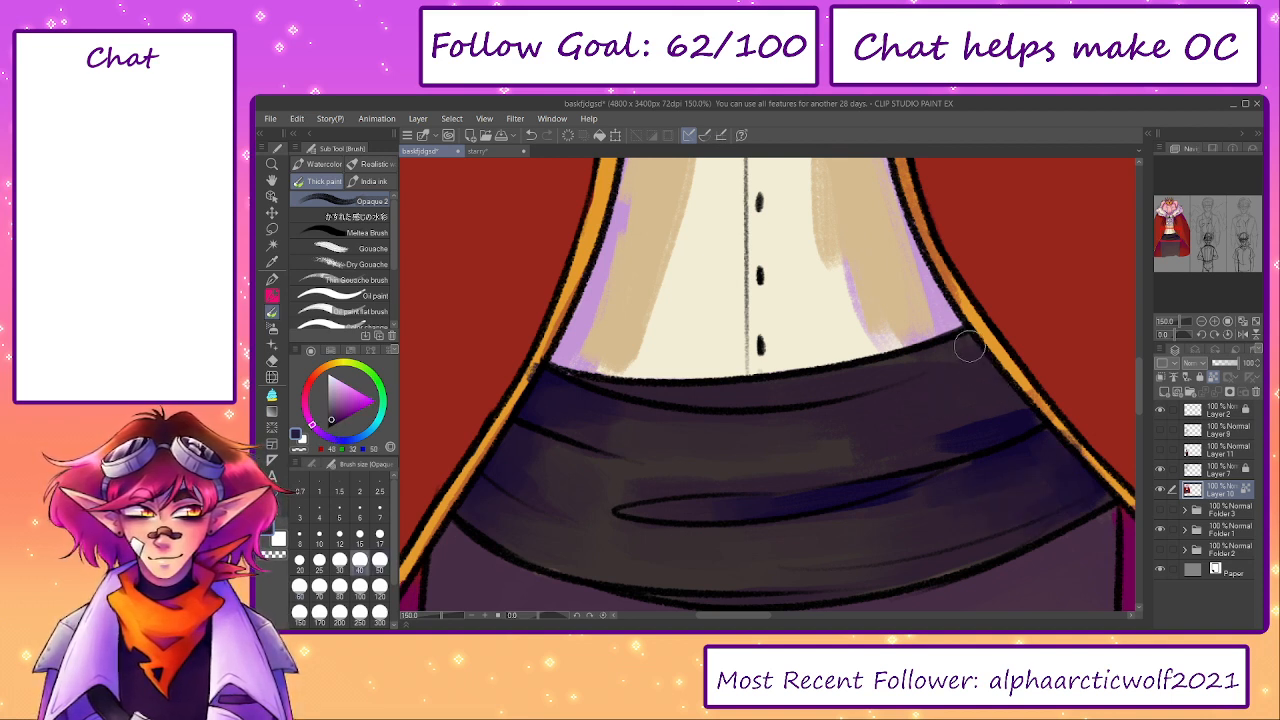
key(bracketright)
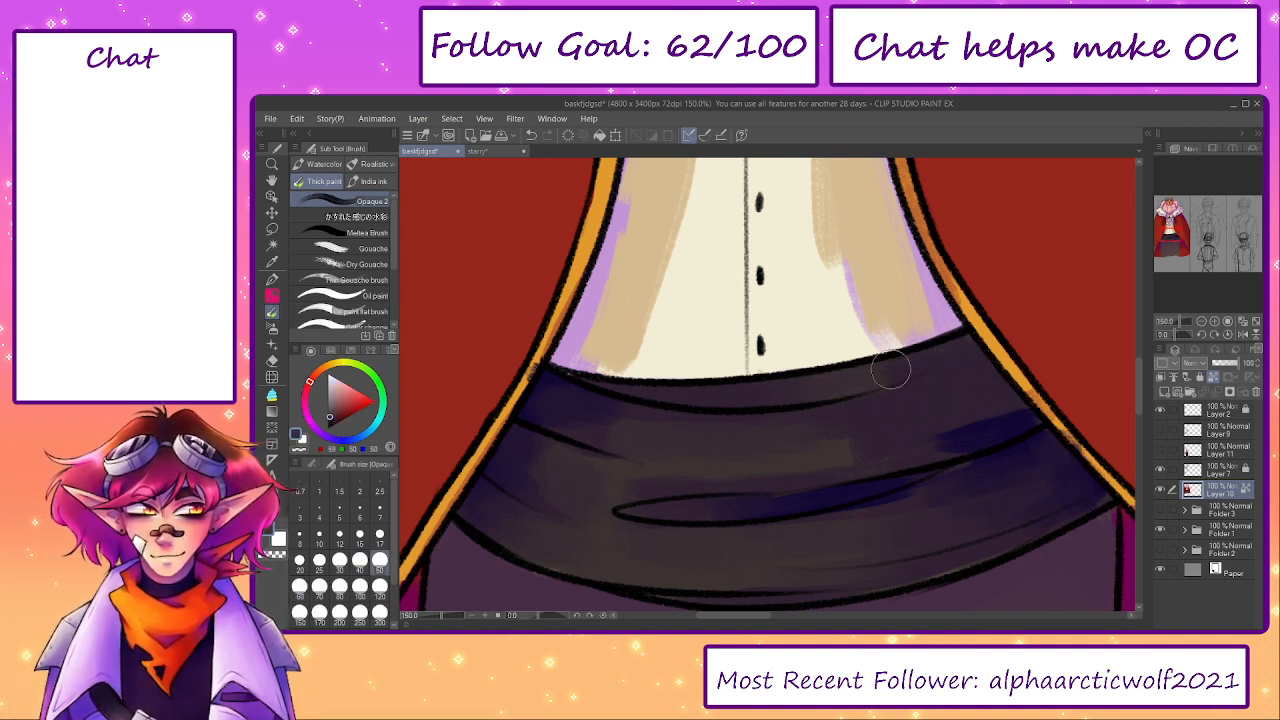
key(bracketright)
key(bracketright)
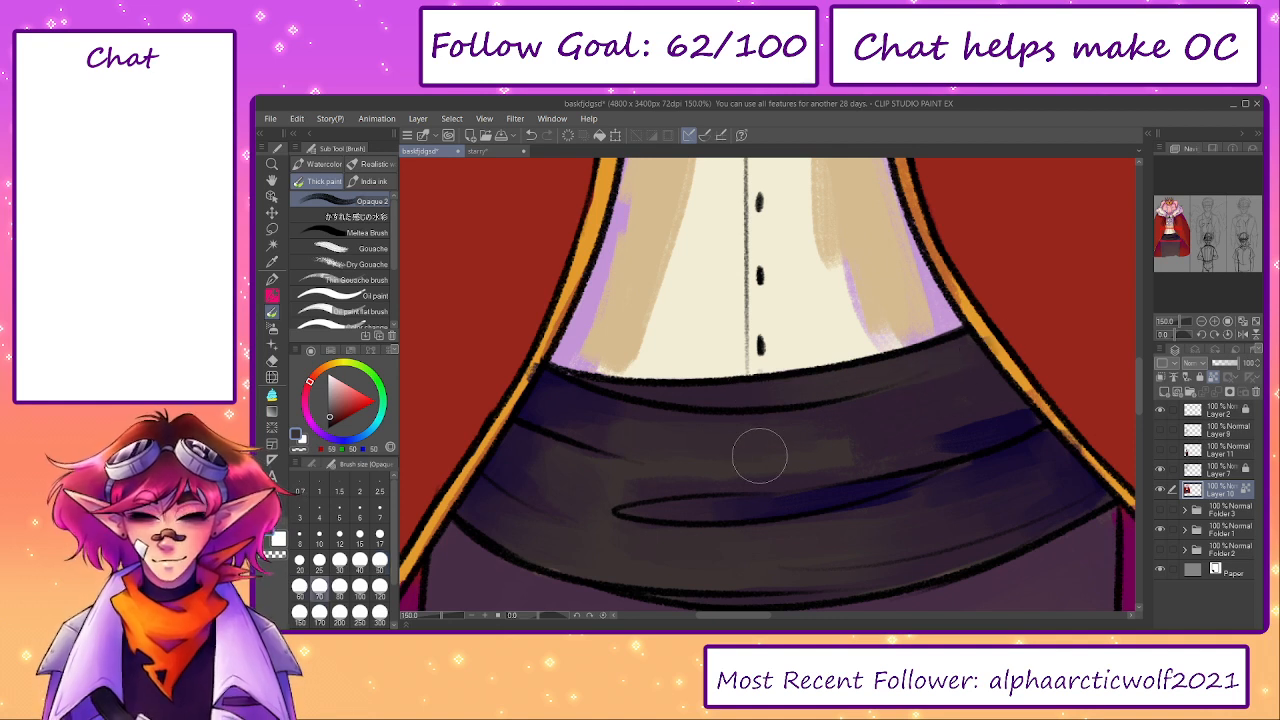
alt+click(966, 420)
mouse_move(923, 431)
mouse_down()
mouse_move(1004, 418)
mouse_move(1020, 431)
mouse_move(1003, 410)
mouse_up()
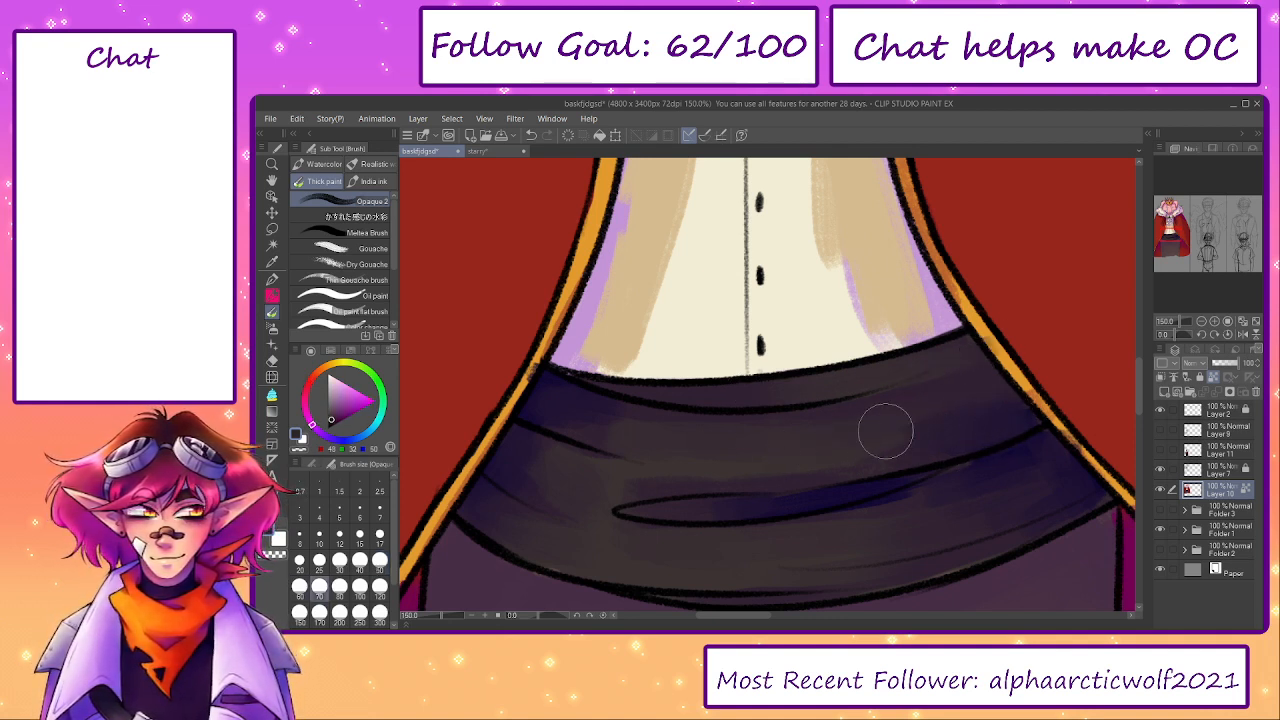
alt+click(930, 409)
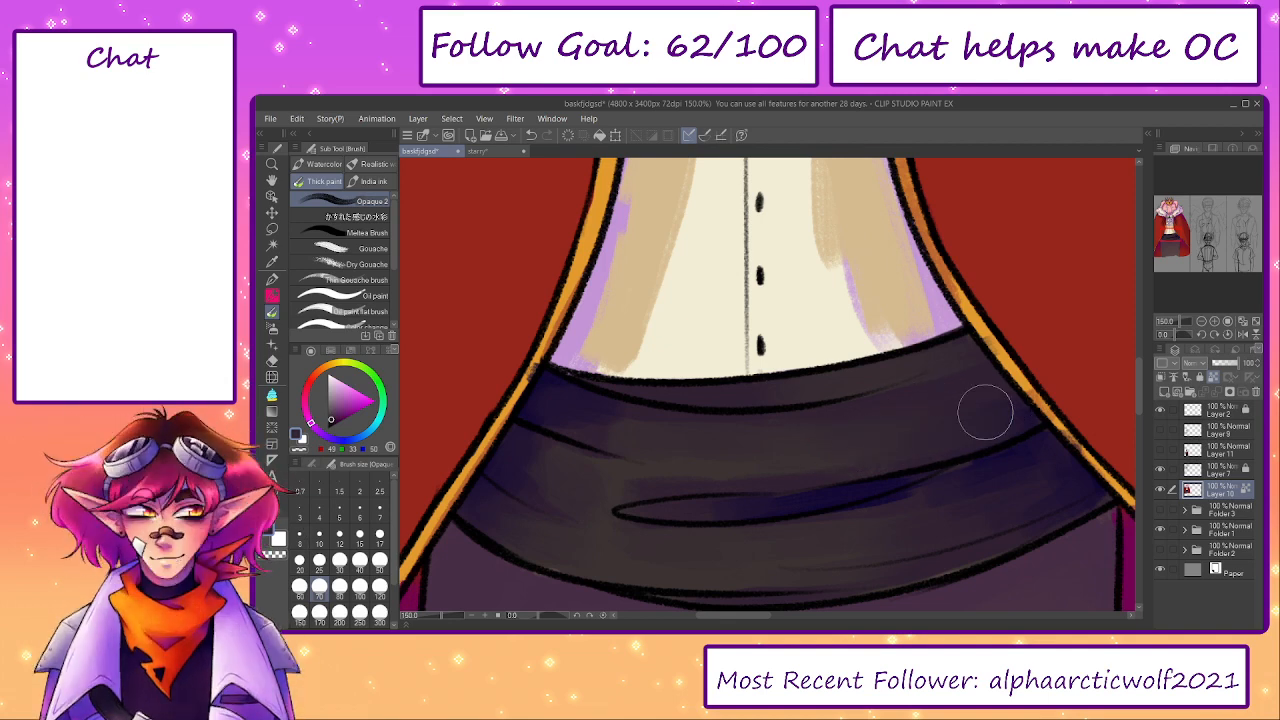
- Fill the sash's central fold with sampled navy and blend the shading around it with brush sizes 25 and 40
alt+click(666, 462)
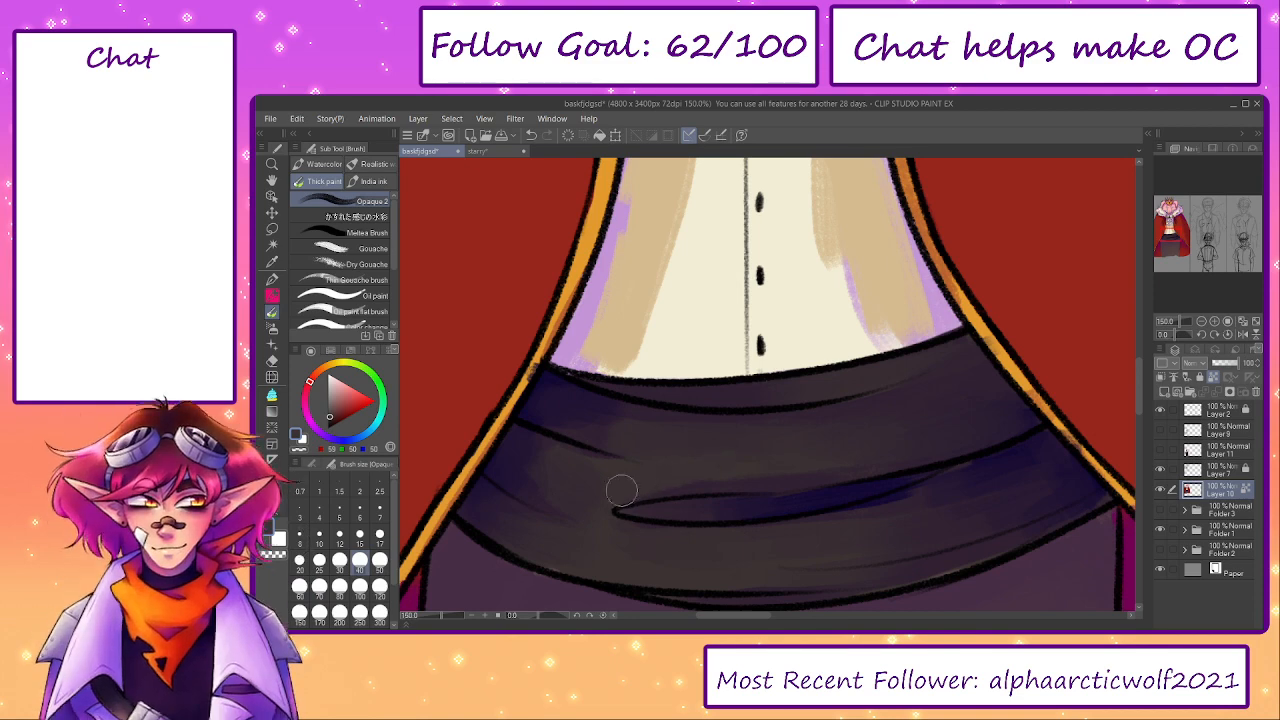
key(bracketleft)
key(bracketleft)
alt+click(844, 498)
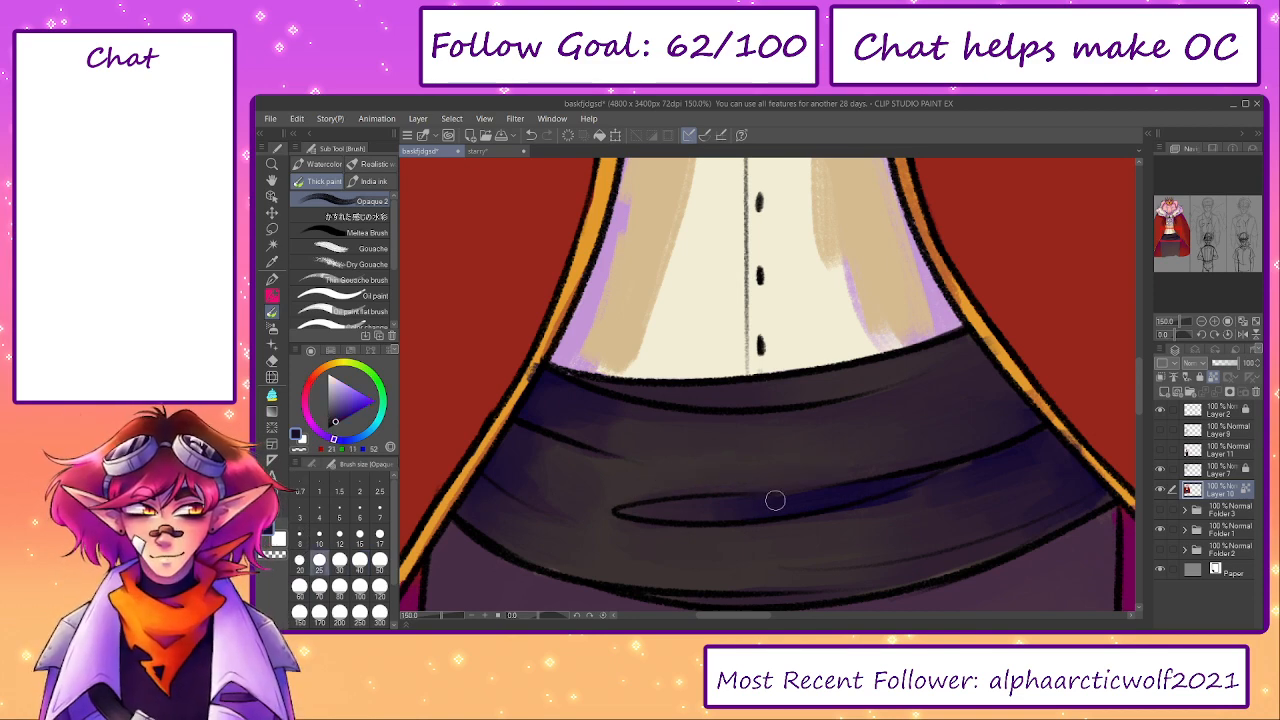
drag(775, 500, 684, 509)
alt+click(979, 413)
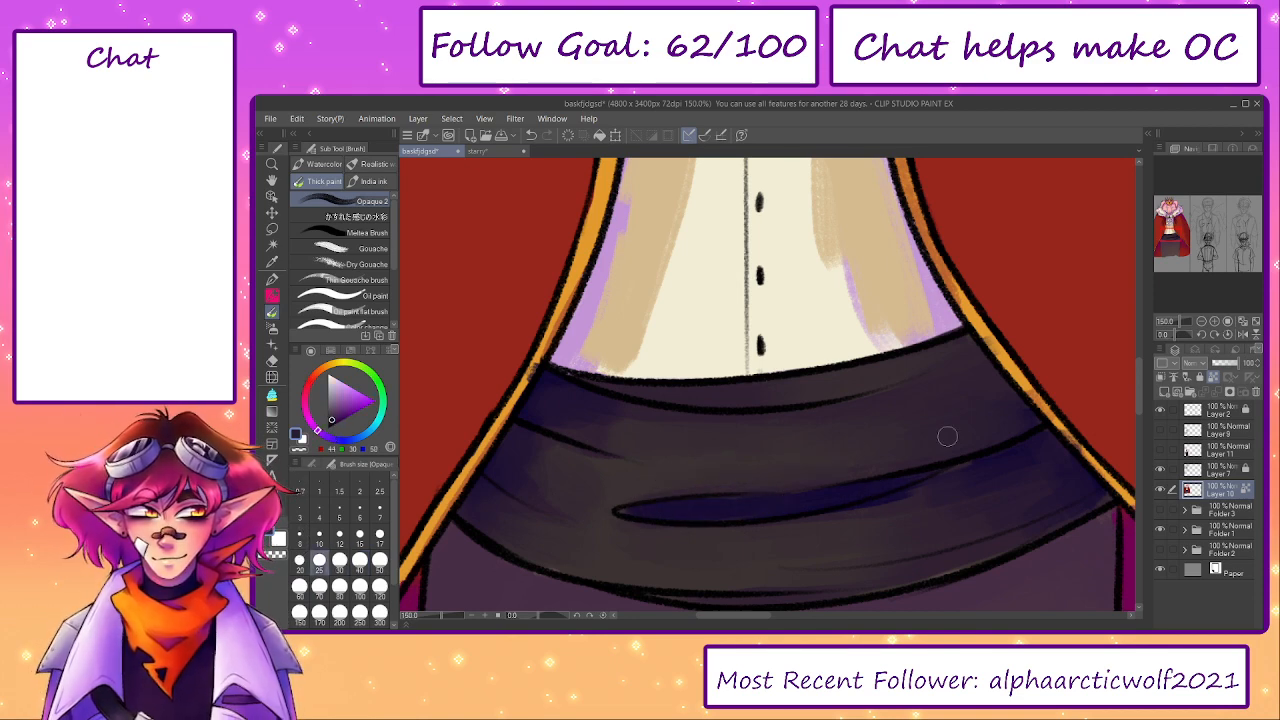
key(bracketright)
key(bracketleft)
drag(921, 476, 806, 499)
key(bracketright)
key(bracketright)
drag(883, 487, 830, 497)
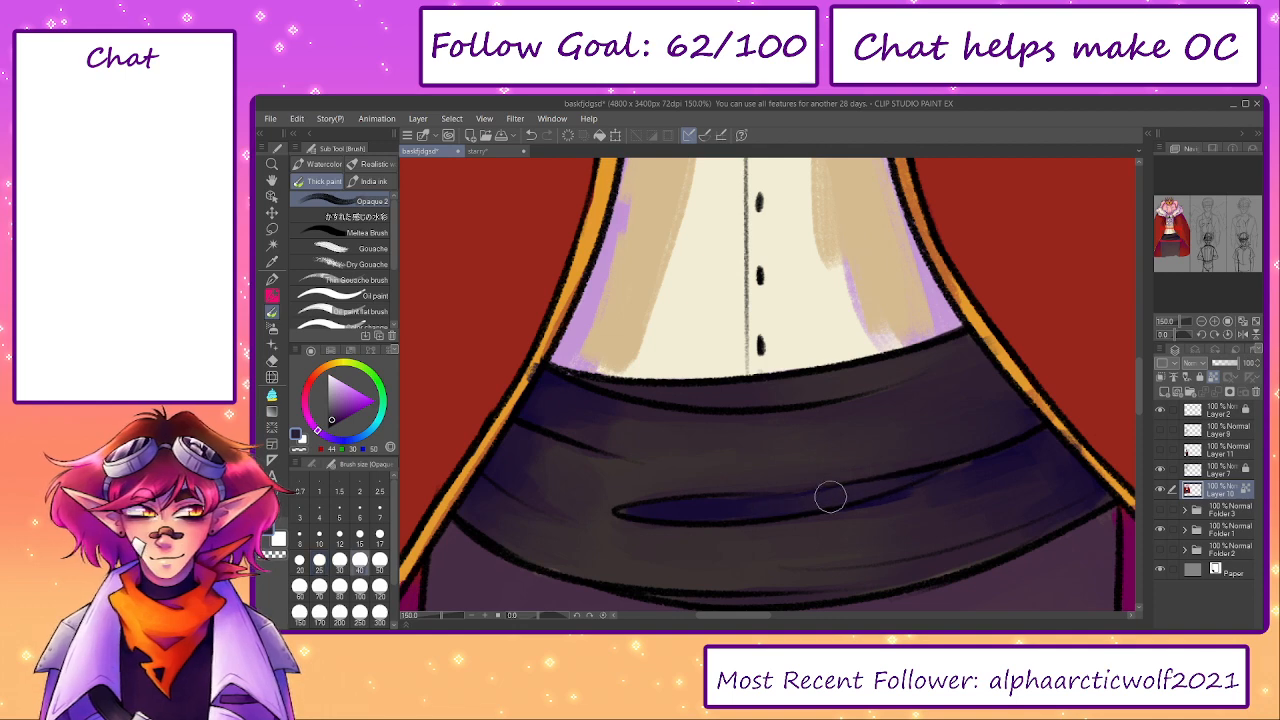
alt+click(935, 493)
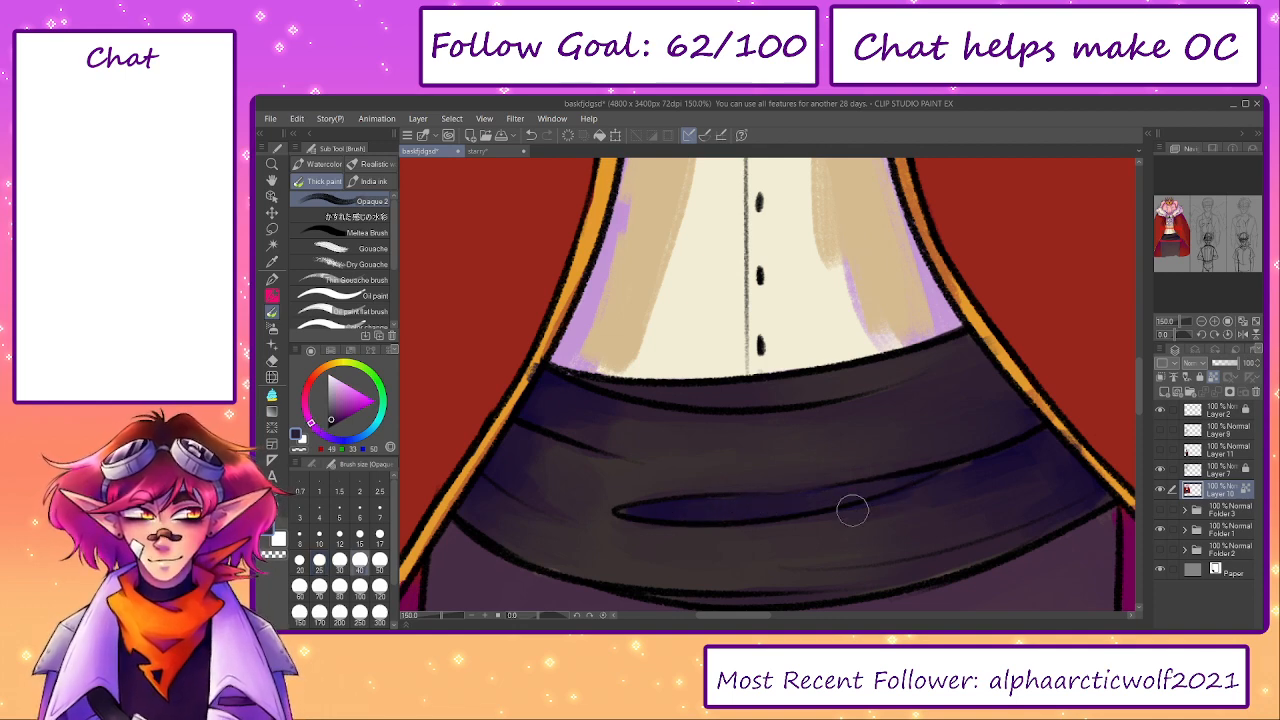
- Paint sampled tan over the lilac shadow at the shirt's lower left edge, raising the brush size to 70
click(1255, 335)
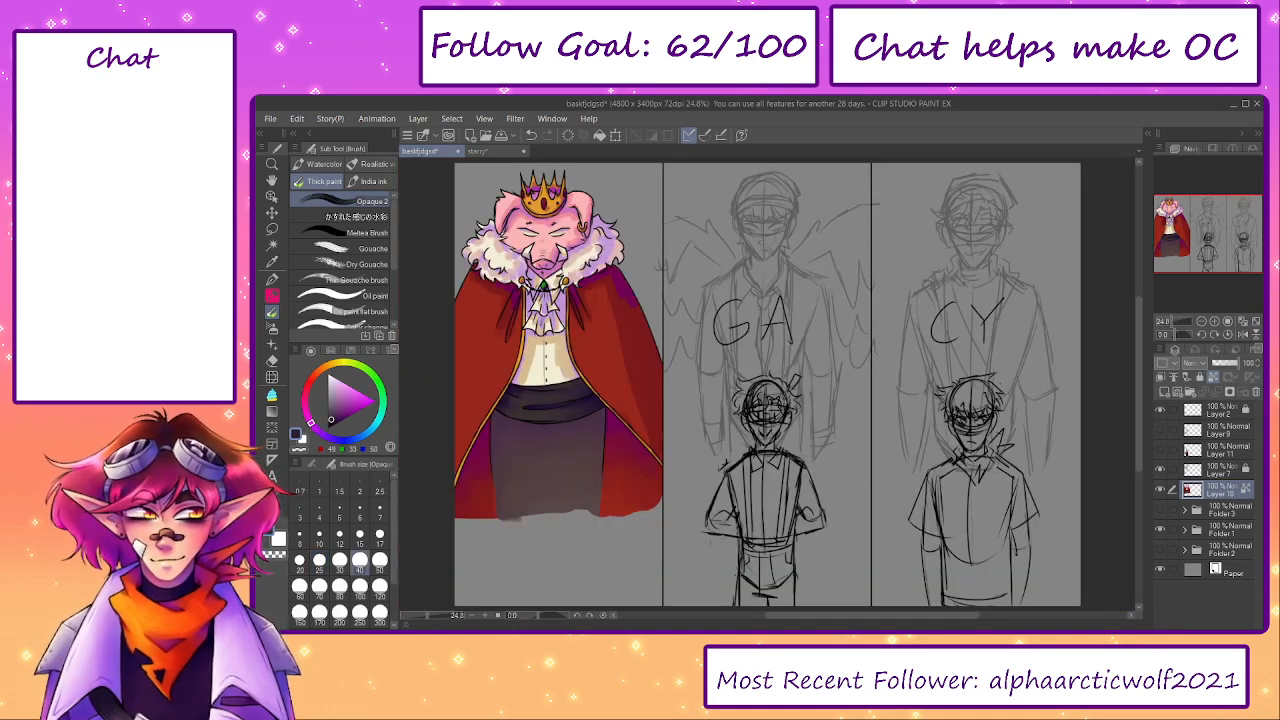
scroll(534, 405, up, 4)
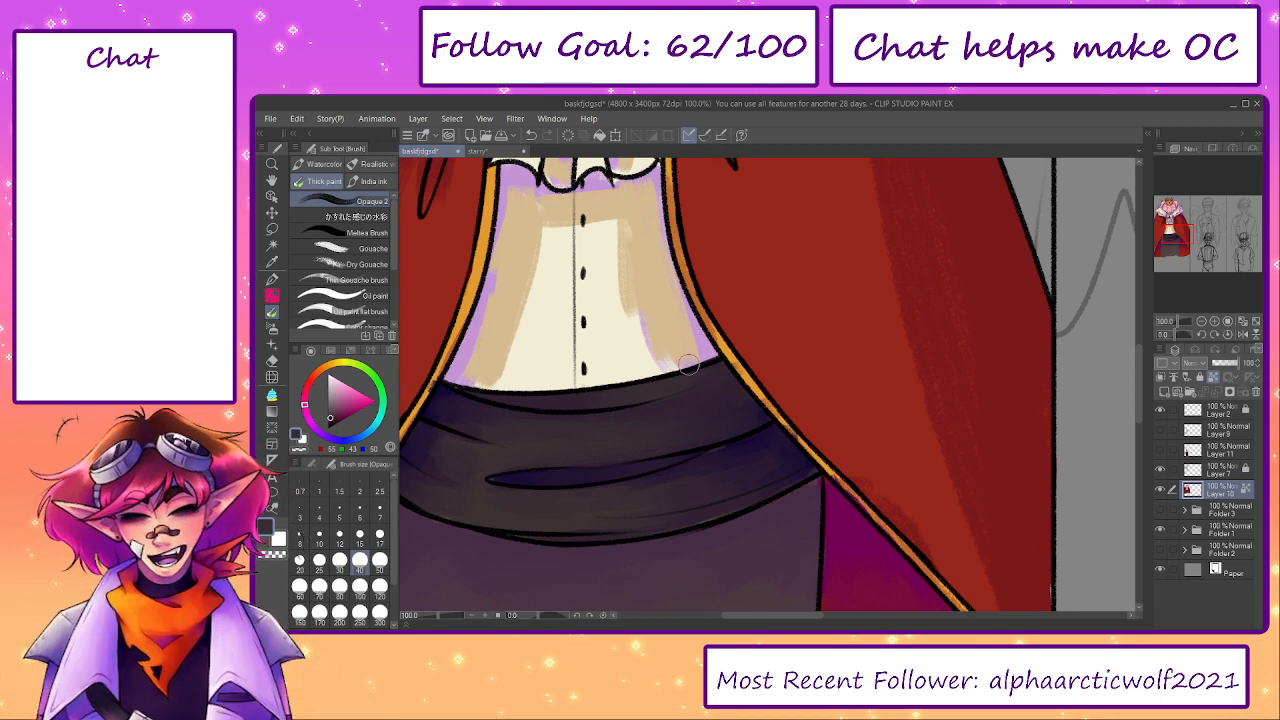
drag(564, 313, 682, 408)
alt+click(616, 375)
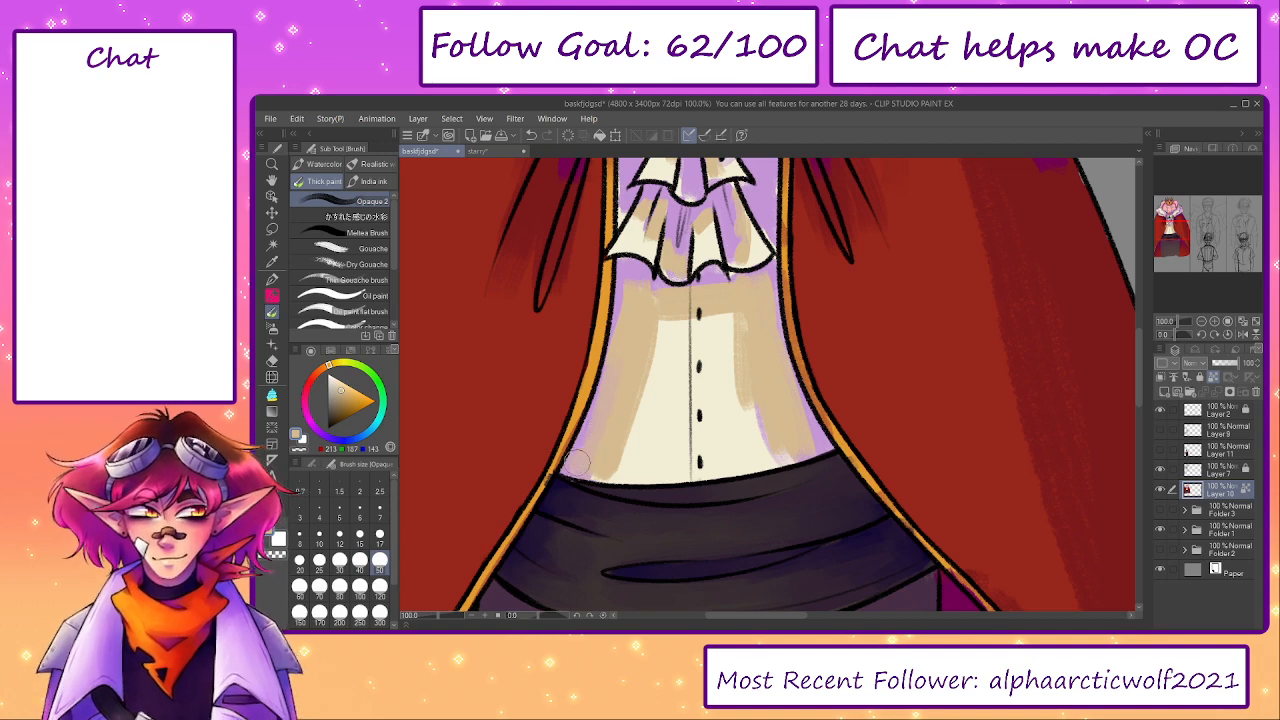
key(bracketright)
key(bracketright)
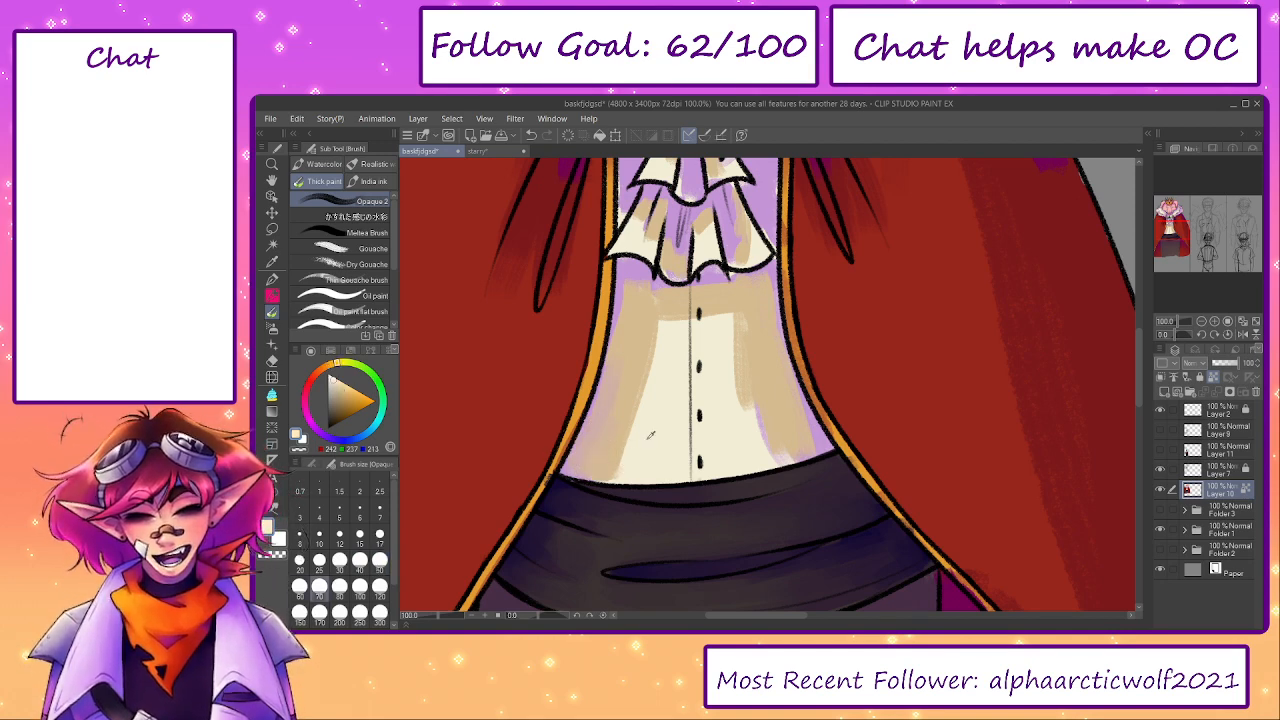
- Blend sampled cream over the tan and lilac shadows on the shirt's left half with brush size 70
alt+click(650, 432)
mouse_move(626, 458)
mouse_down()
mouse_move(586, 464)
mouse_move(609, 451)
mouse_move(645, 382)
mouse_move(603, 427)
mouse_up()
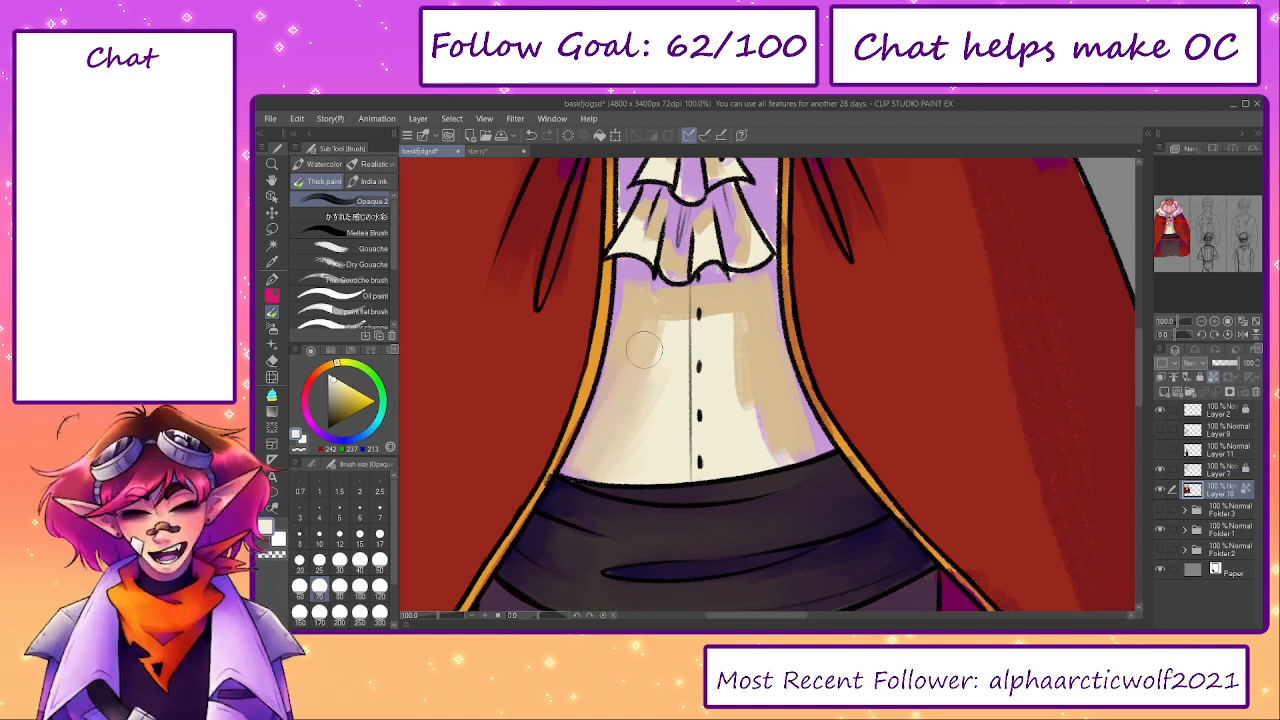
mouse_move(644, 347)
mouse_down()
mouse_move(679, 403)
mouse_move(664, 406)
mouse_move(666, 352)
mouse_move(629, 438)
mouse_move(593, 468)
mouse_move(581, 464)
mouse_move(605, 410)
mouse_up()
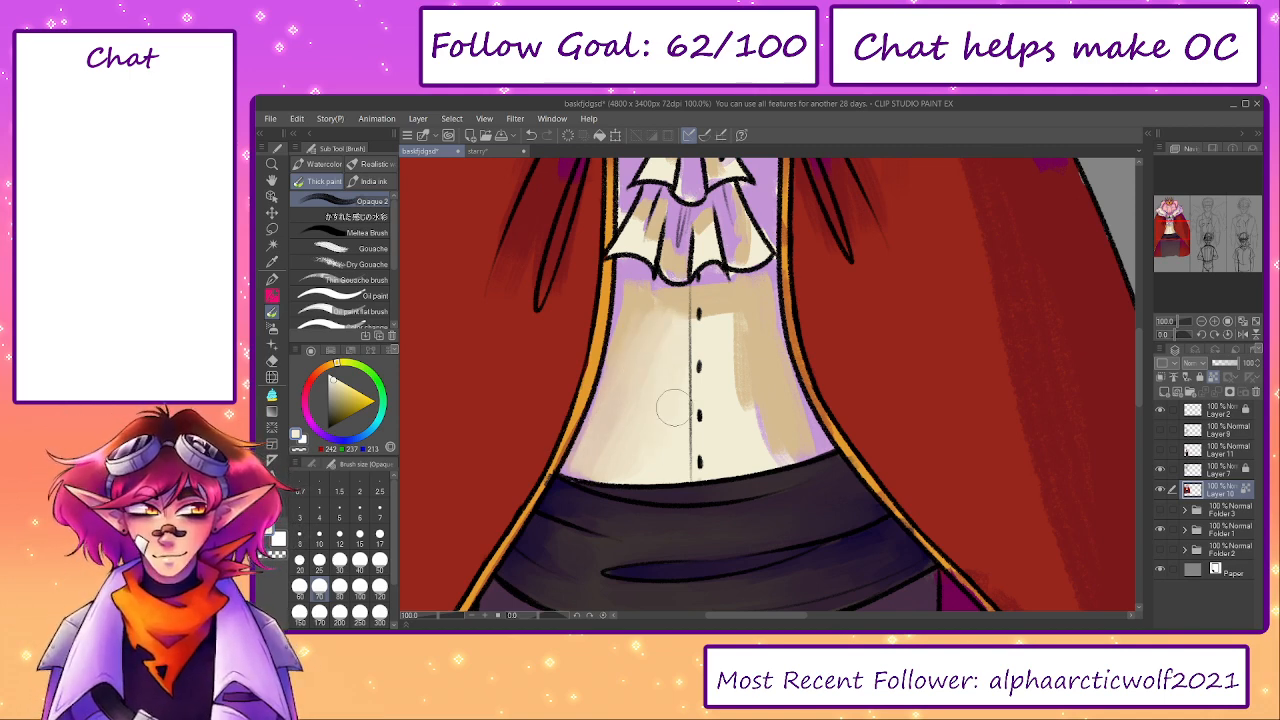
mouse_move(669, 320)
mouse_down()
mouse_move(639, 372)
mouse_move(588, 458)
mouse_move(631, 341)
mouse_up()
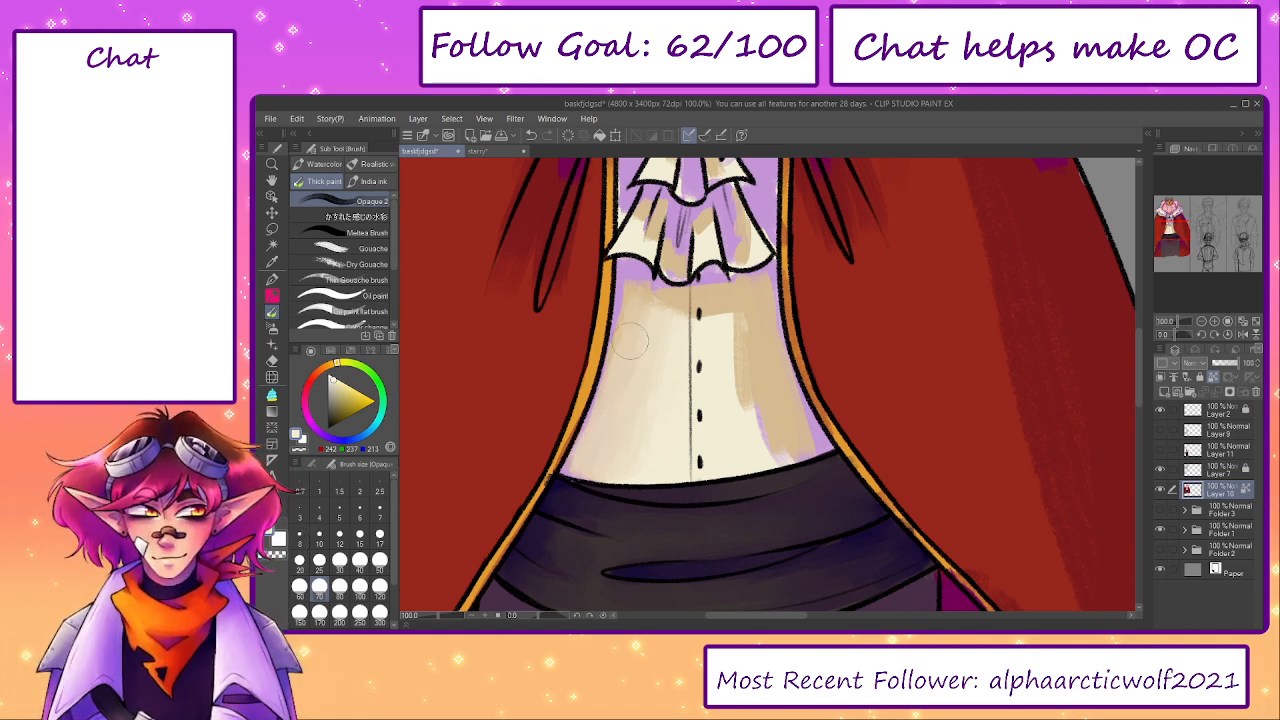
drag(649, 291, 667, 312)
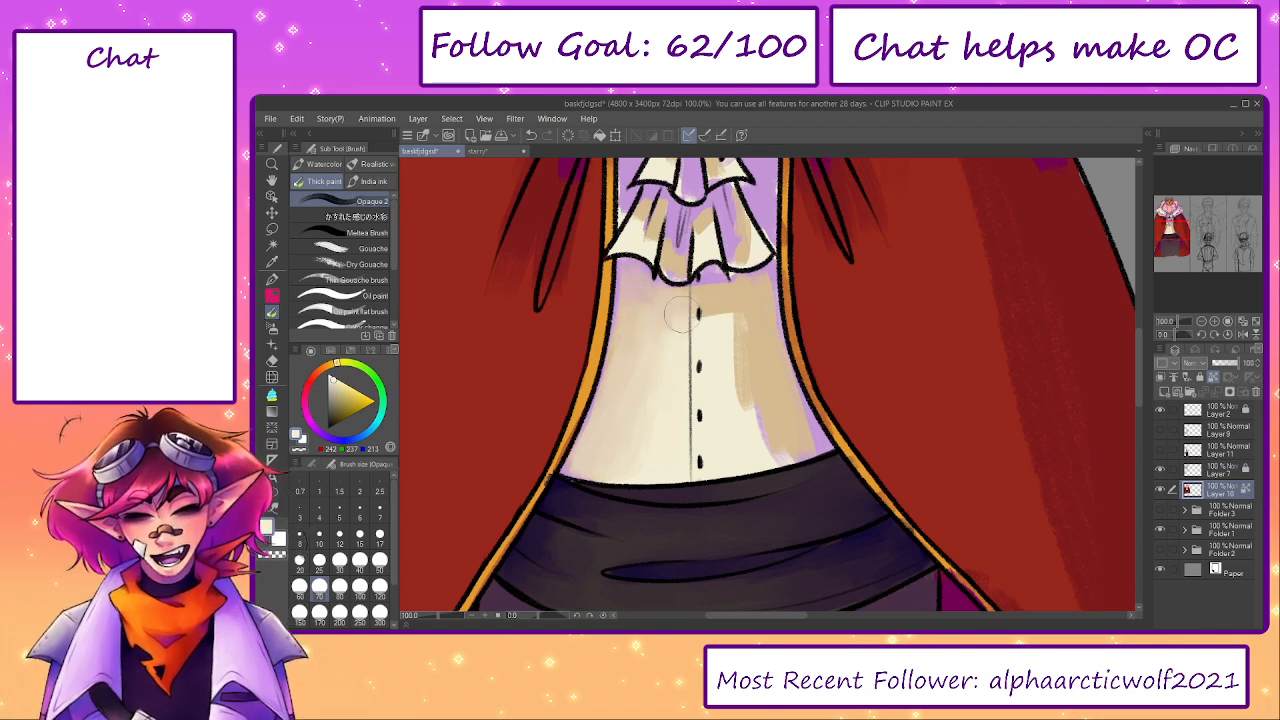
- Paint cream over the tan shadow on the shirt's right half and cover its lilac edge with sampled tan at brush size 50
scroll(718, 355, up, 3)
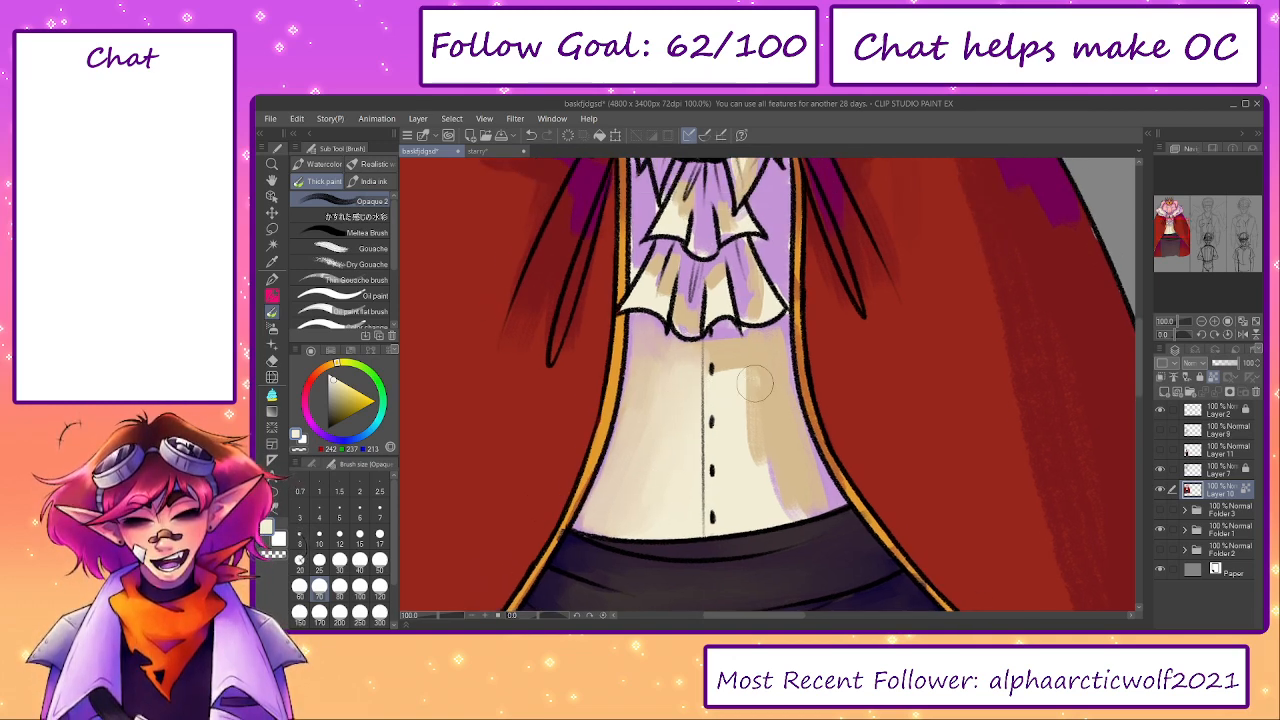
mouse_move(722, 388)
mouse_down()
mouse_move(706, 377)
mouse_move(750, 509)
mouse_move(794, 557)
mouse_move(748, 468)
mouse_up()
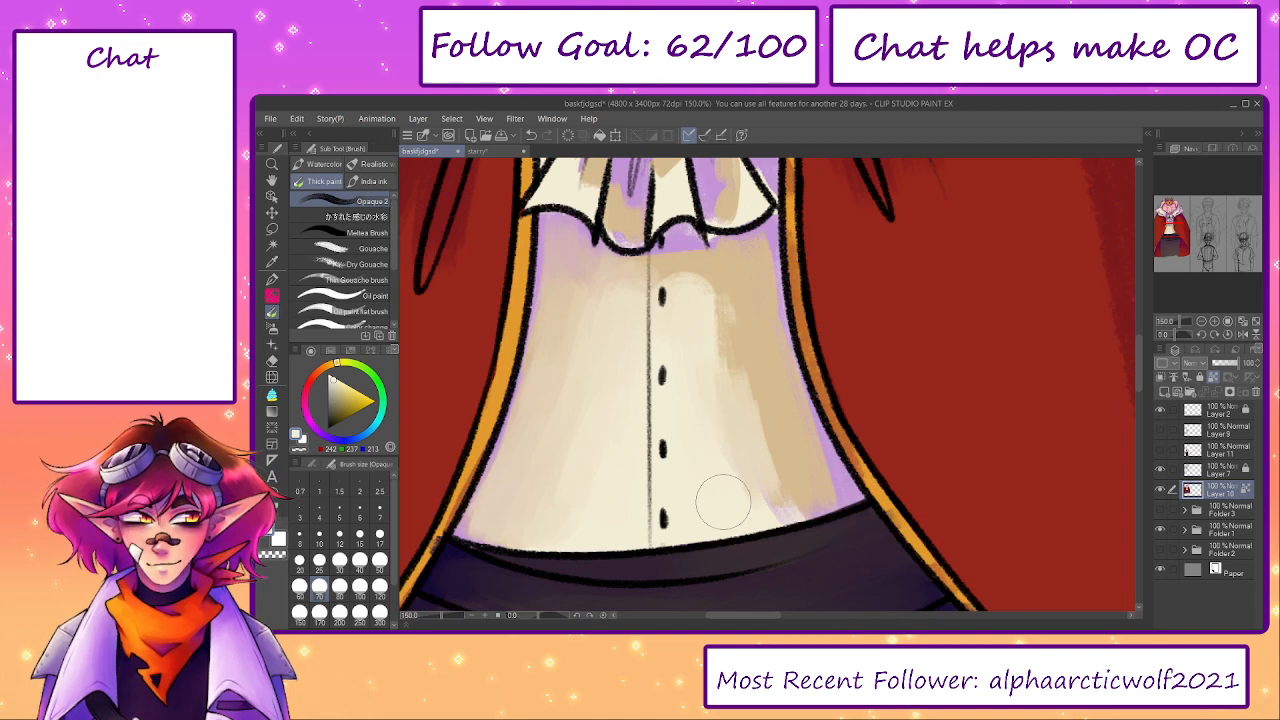
drag(795, 508, 748, 395)
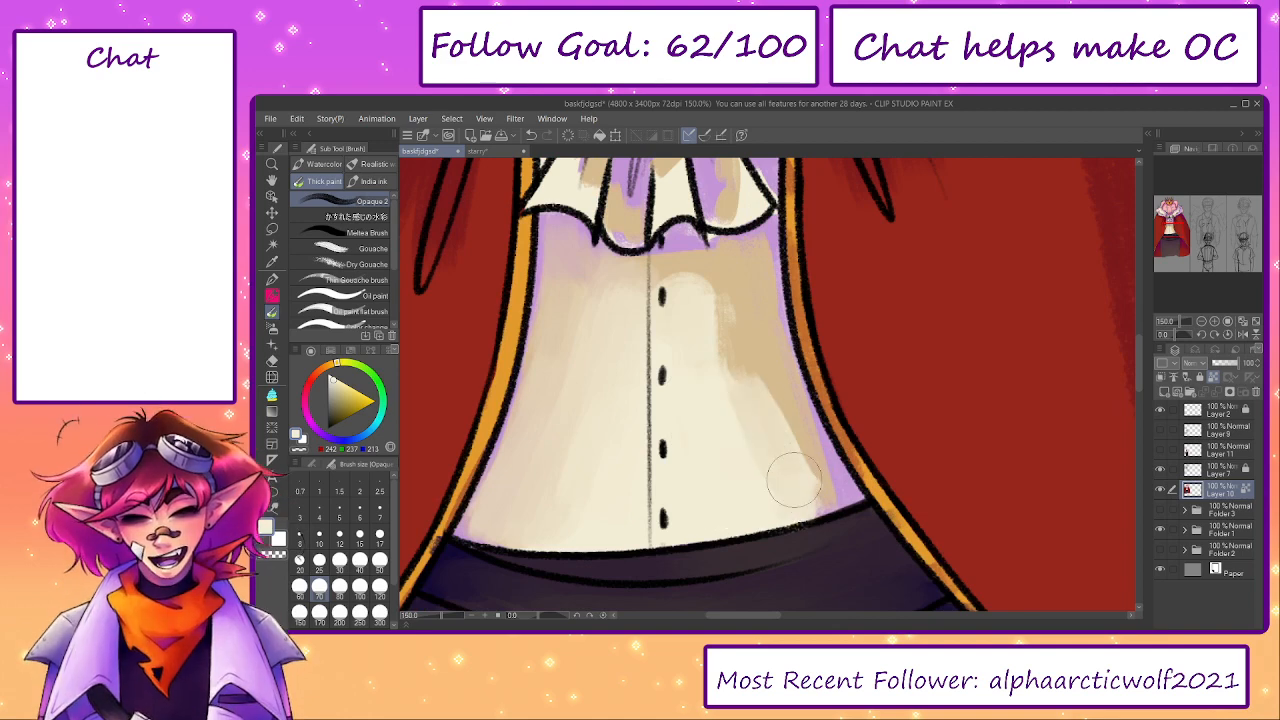
alt+click(818, 454)
key(bracketleft)
key(bracketleft)
drag(818, 458, 827, 492)
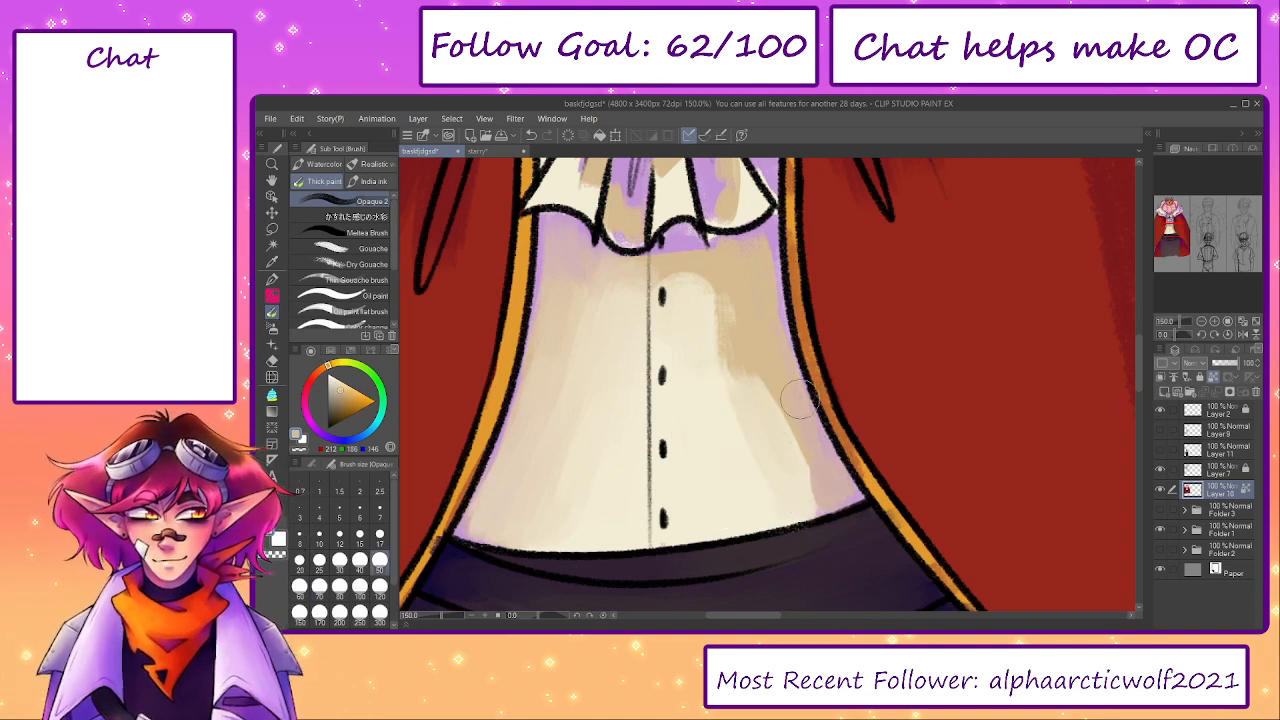
- Soften the tan and lilac shadow beneath the ruffle on the shirt's upper right side, raising the brush size from 50 to 100
drag(732, 248, 655, 254)
alt+click(693, 316)
key(bracketright)
key(bracketright)
mouse_move(656, 315)
mouse_down()
mouse_move(677, 294)
mouse_move(714, 397)
mouse_move(746, 380)
mouse_move(757, 393)
mouse_up()
key(bracketright)
key(bracketright)
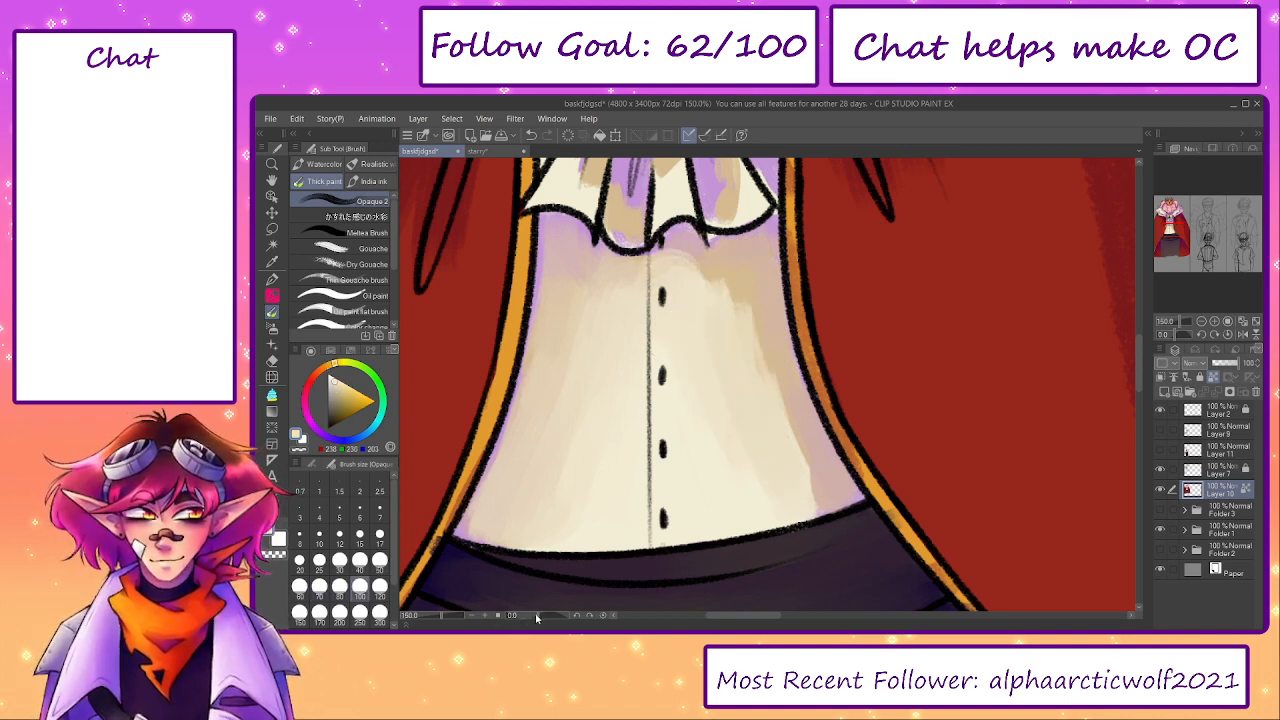
- Rotate the canvas to blend the shirt's cream and tan side shading with brush size 100, and reset the rotation
drag(538, 616, 521, 616)
mouse_move(752, 402)
mouse_down()
mouse_move(852, 335)
mouse_move(826, 338)
mouse_move(854, 295)
mouse_move(695, 430)
mouse_move(680, 506)
mouse_move(672, 462)
mouse_up()
alt+click(868, 408)
mouse_move(868, 408)
mouse_down()
mouse_move(778, 469)
mouse_move(723, 470)
mouse_move(783, 397)
mouse_move(881, 333)
mouse_move(819, 357)
mouse_up()
drag(709, 588, 717, 481)
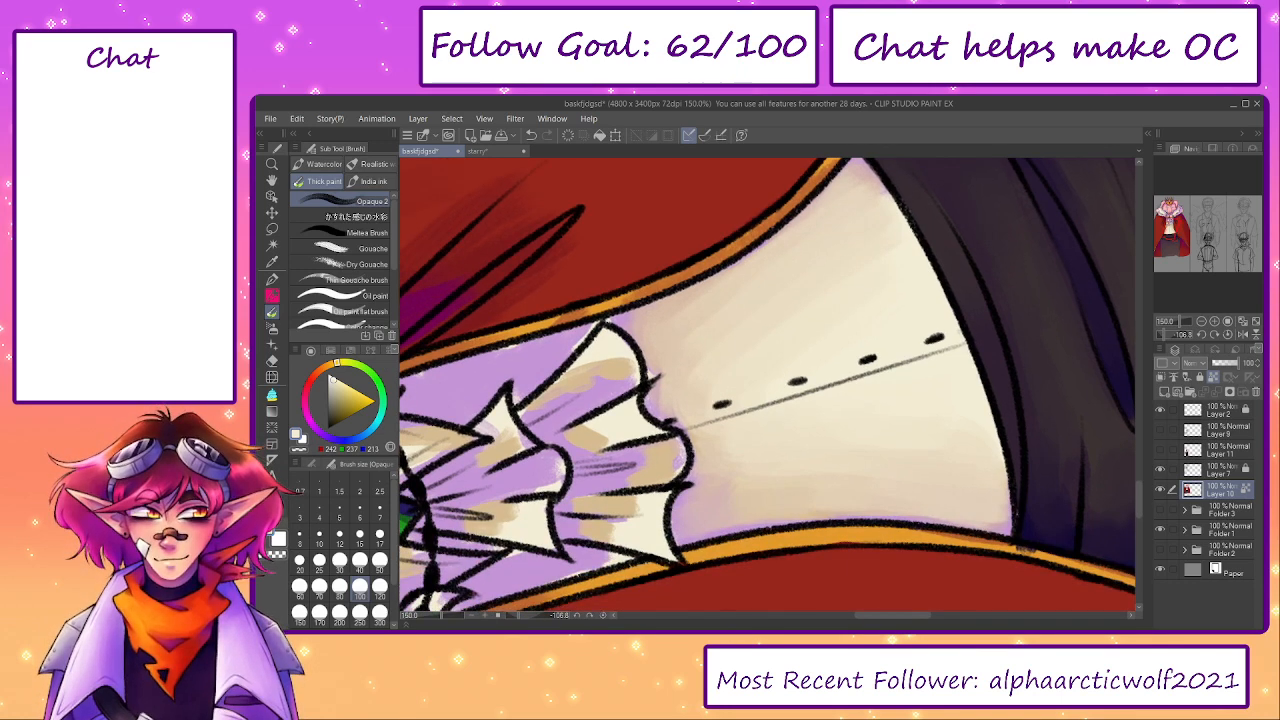
click(603, 618)
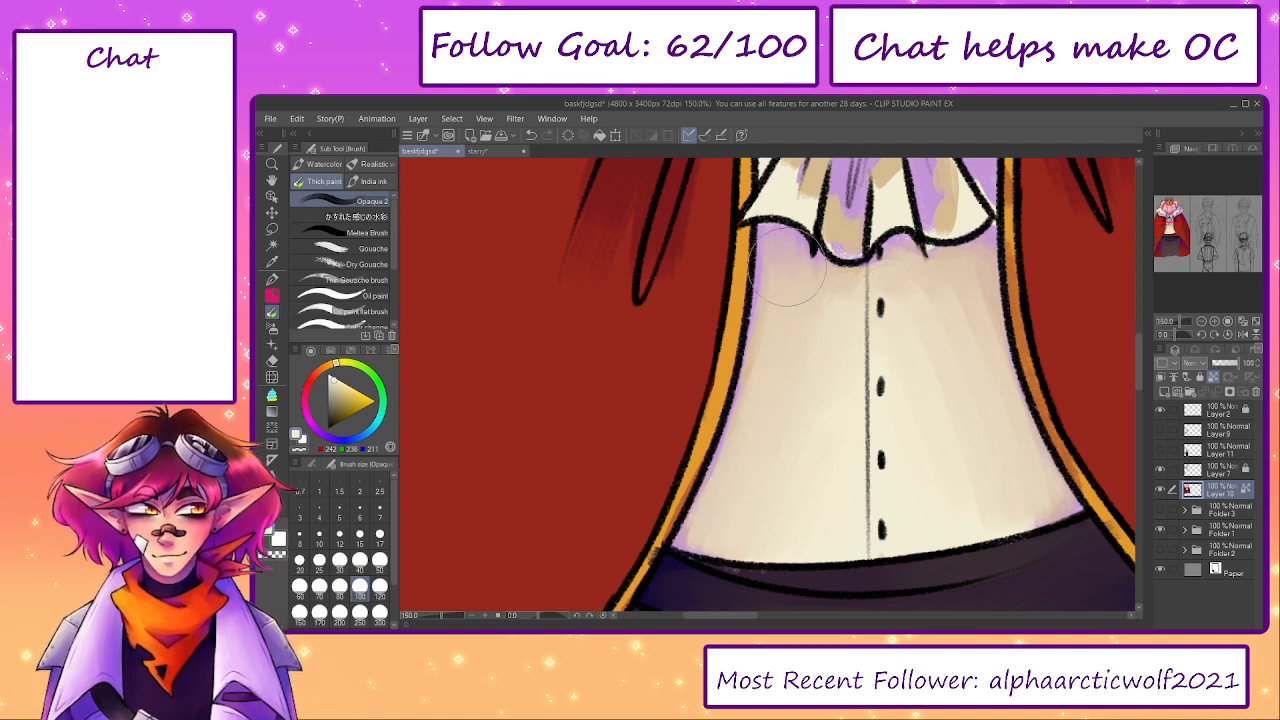
drag(854, 365, 756, 469)
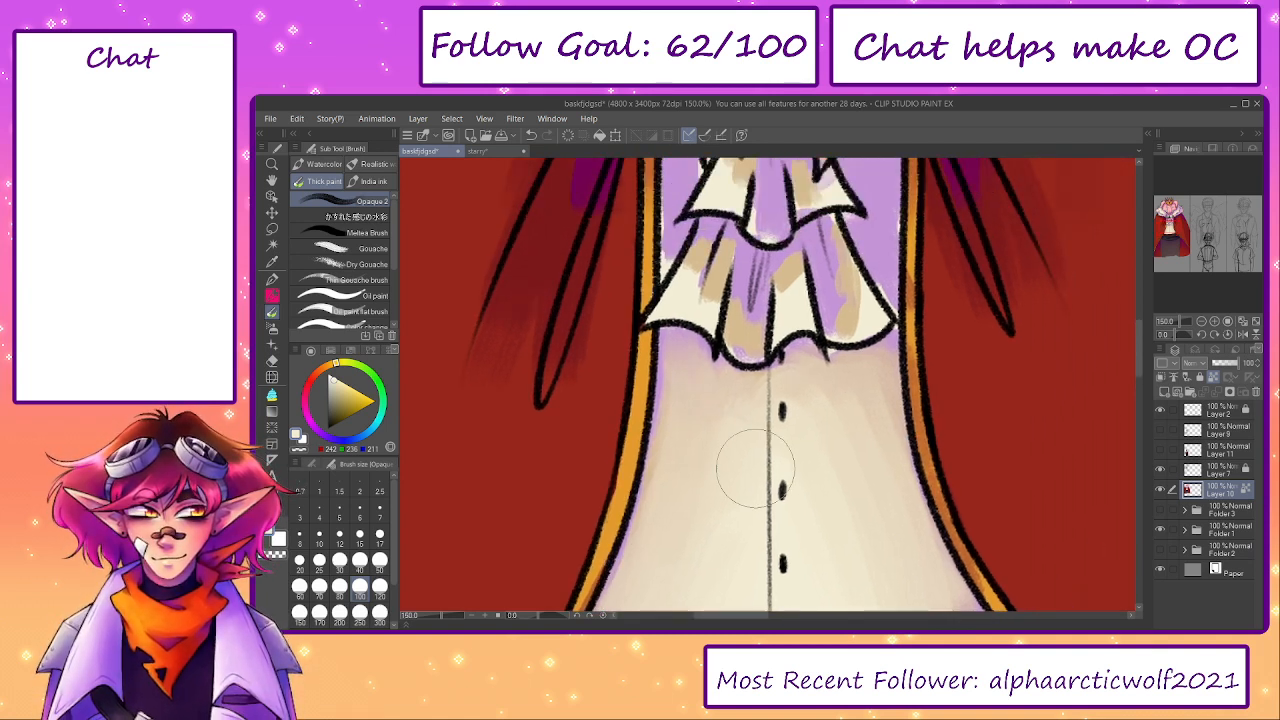
- Blend sampled tan and lilac on the shirt strips on both sides of the ruffles, reducing the brush size to 40 and 25
key(bracketleft)
key(bracketleft)
key(bracketleft)
key(bracketleft)
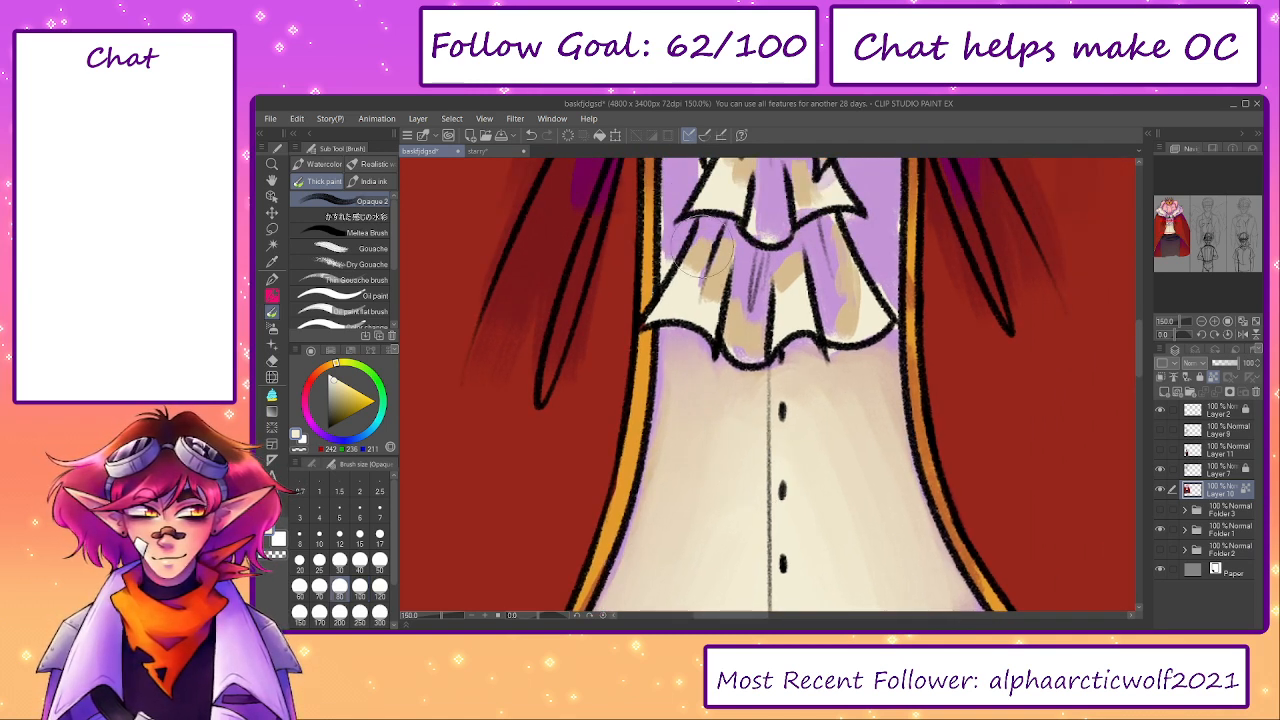
alt+click(699, 259)
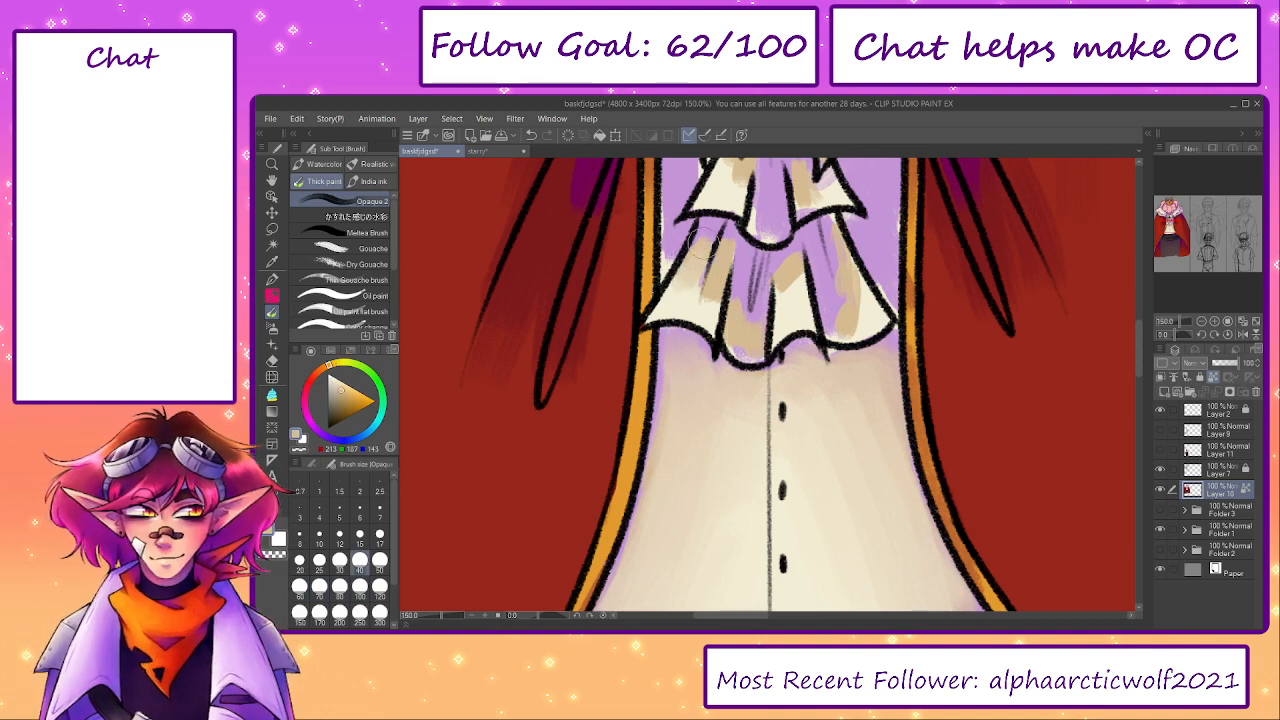
alt+click(683, 247)
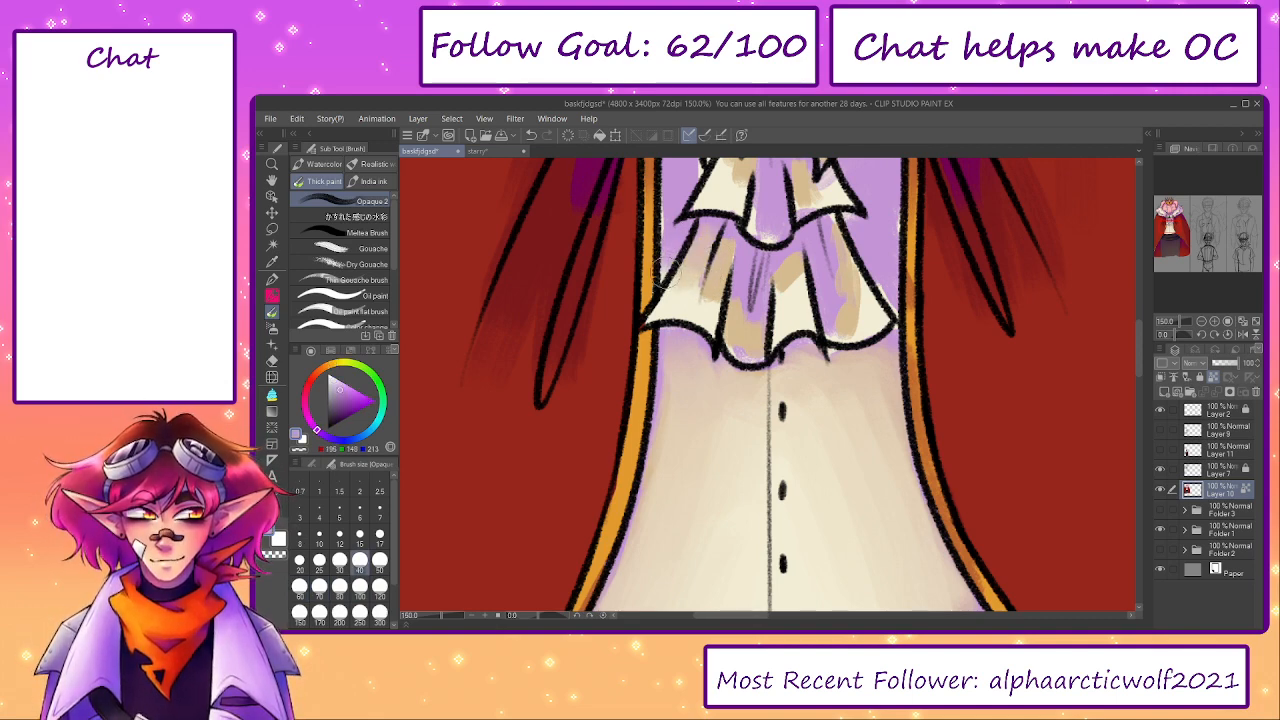
scroll(672, 265, up, 3)
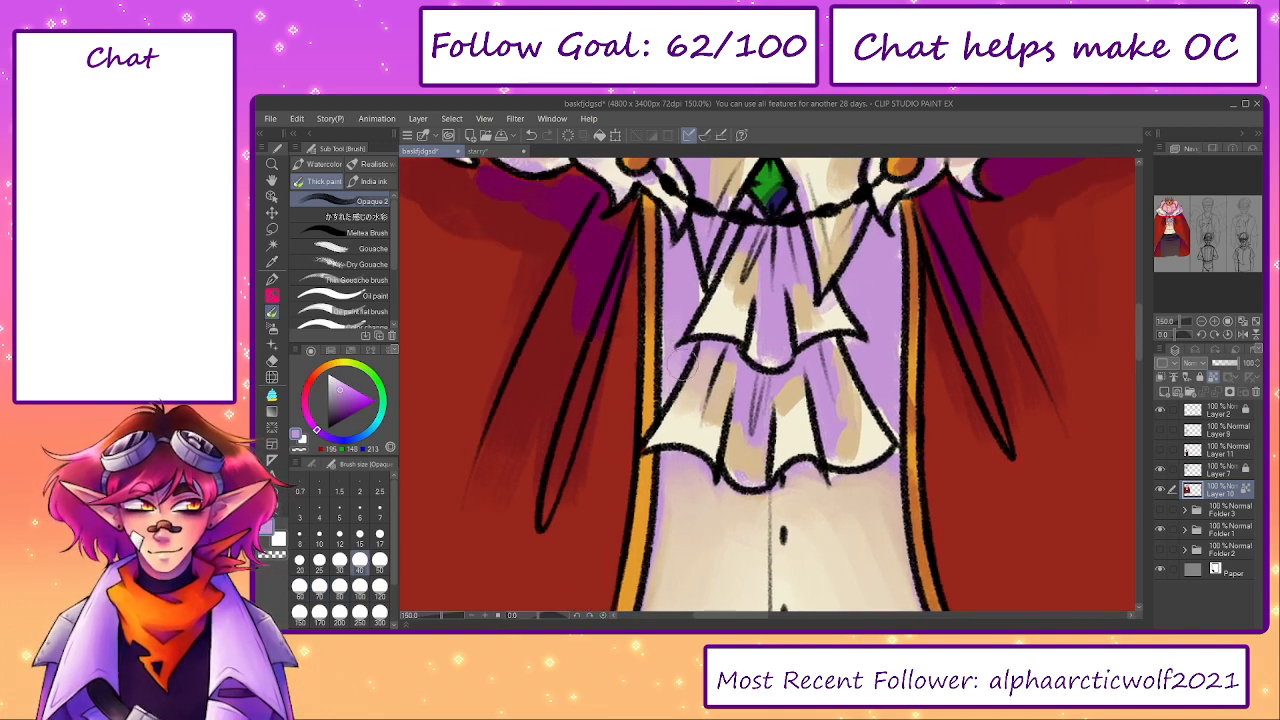
alt+click(716, 382)
key(bracketleft)
key(bracketleft)
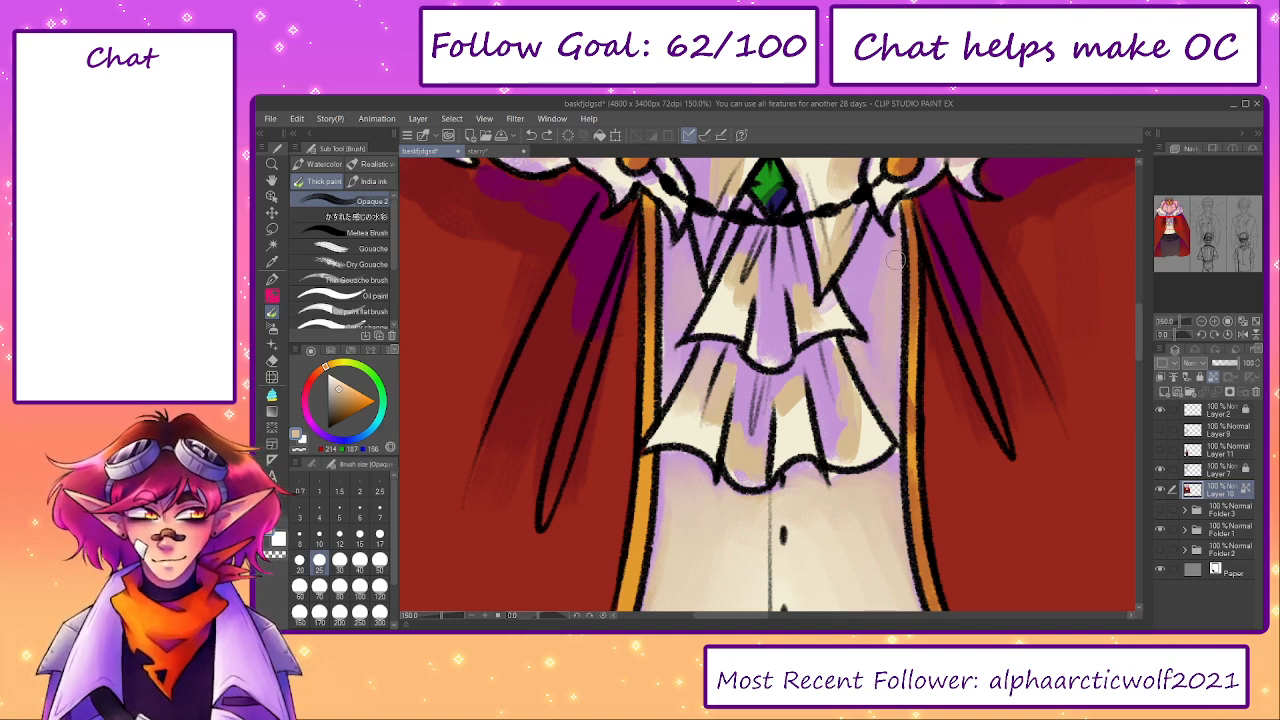
drag(884, 264, 878, 252)
- Blend sampled tan and cream into the lilac shadows on the lower ruffle's left folds with brush size 25
drag(852, 382, 784, 429)
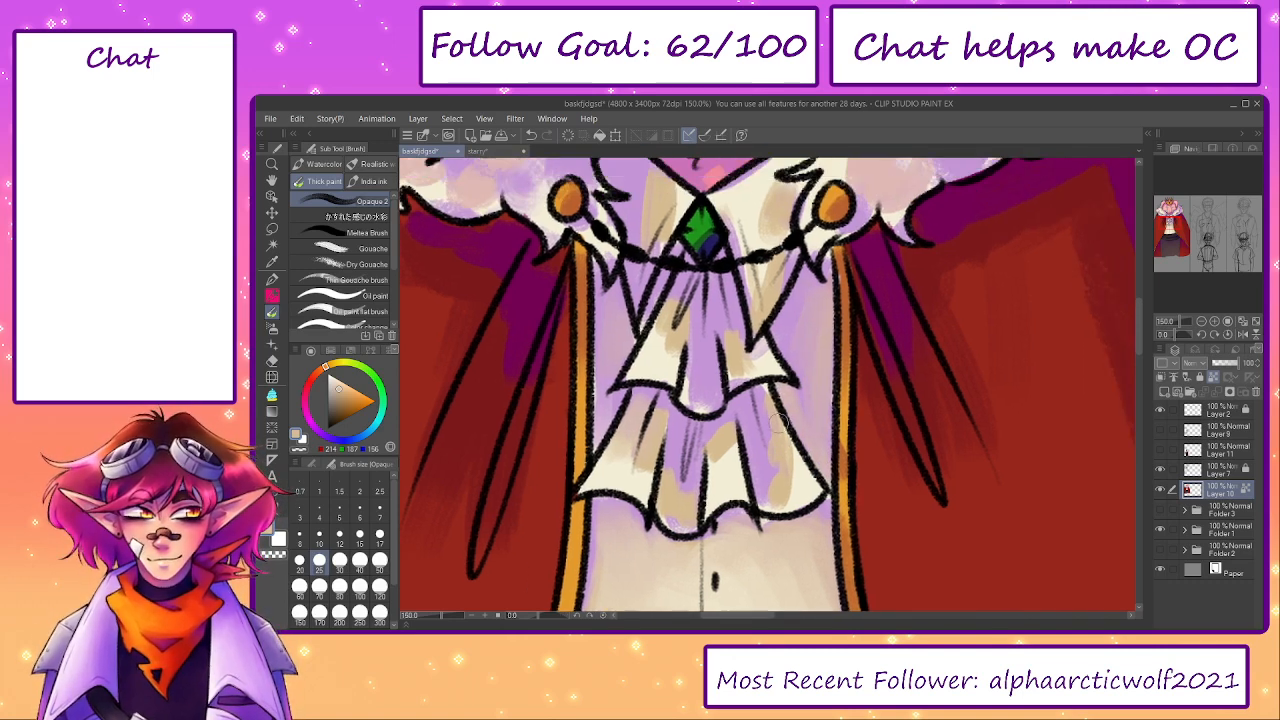
alt+click(716, 441)
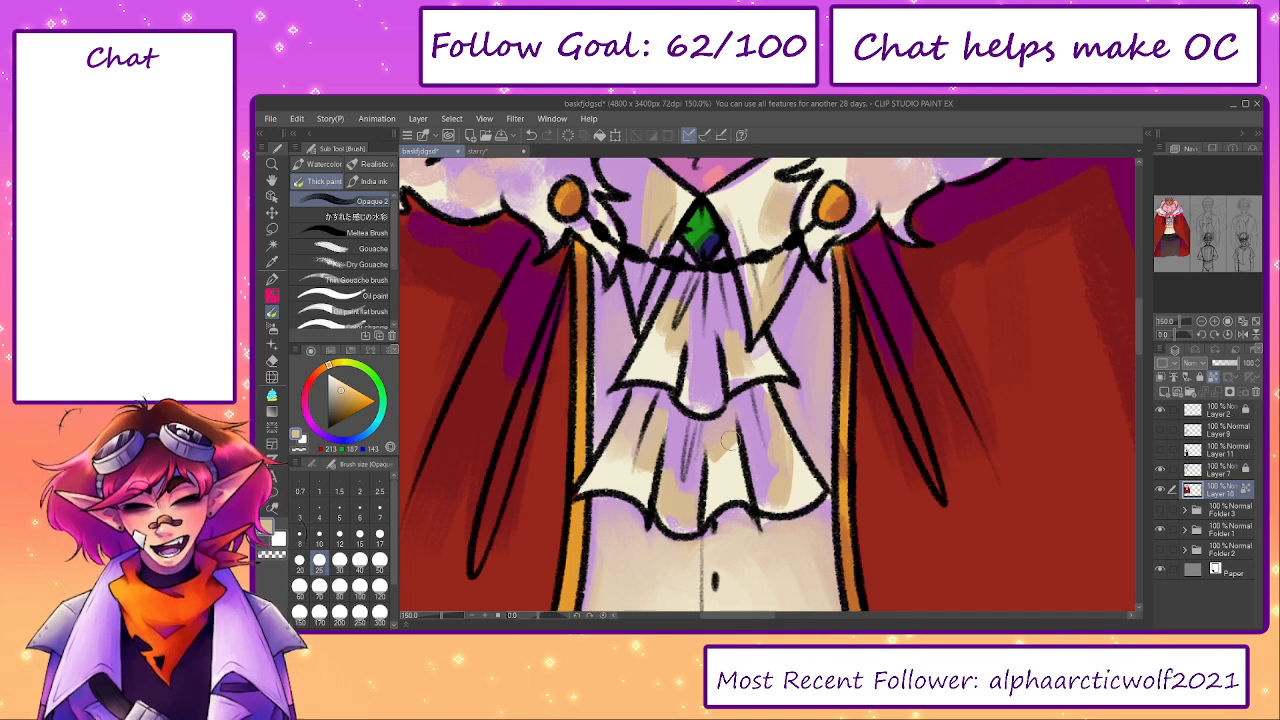
alt+click(724, 442)
alt+click(678, 508)
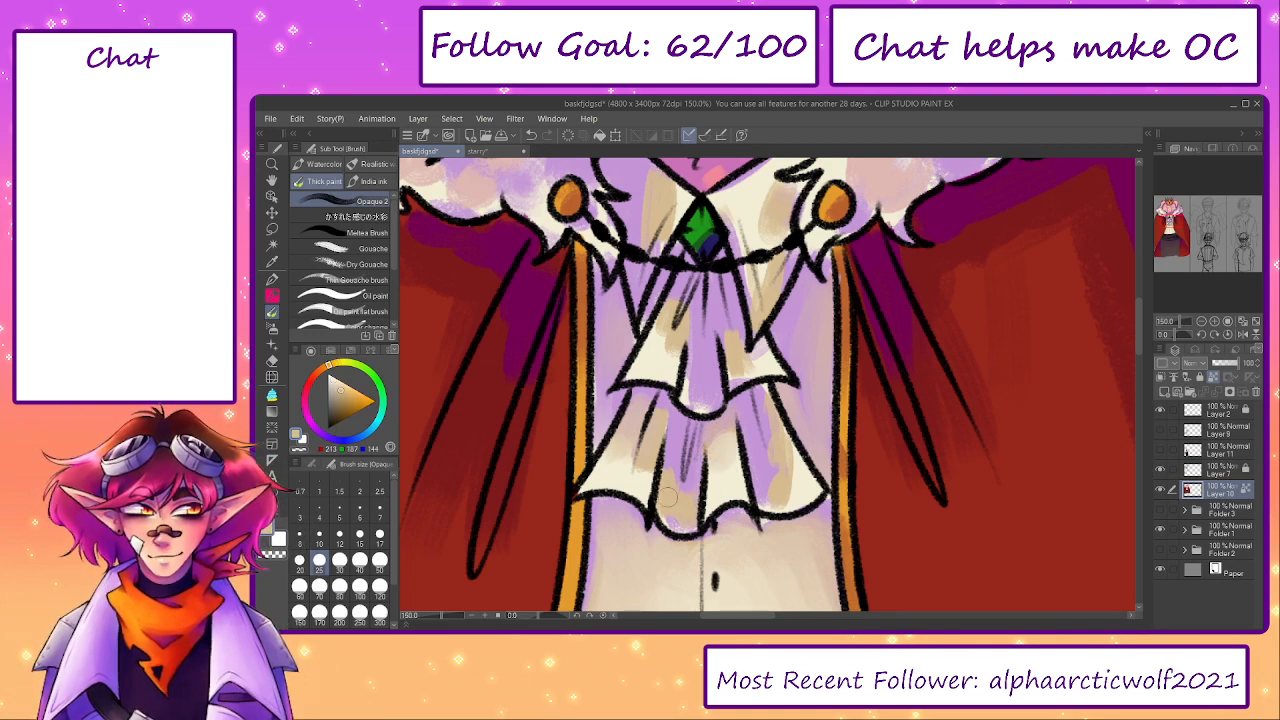
alt+click(641, 481)
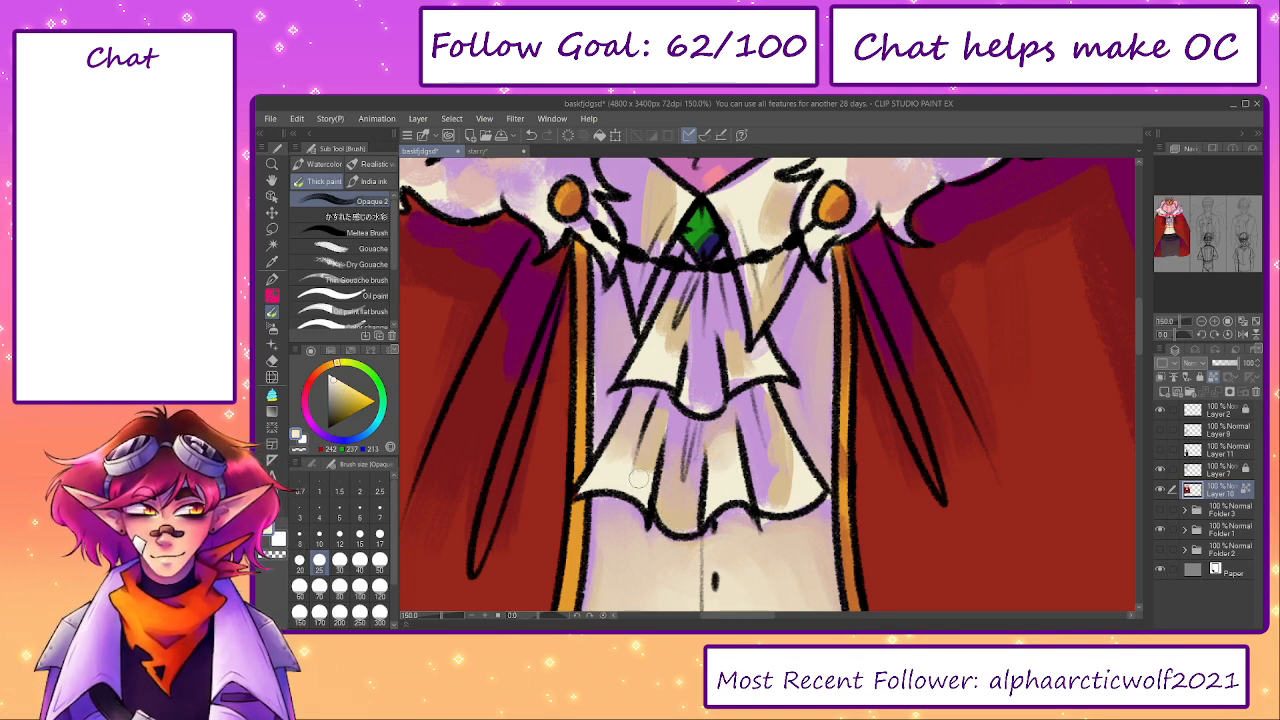
alt+click(655, 421)
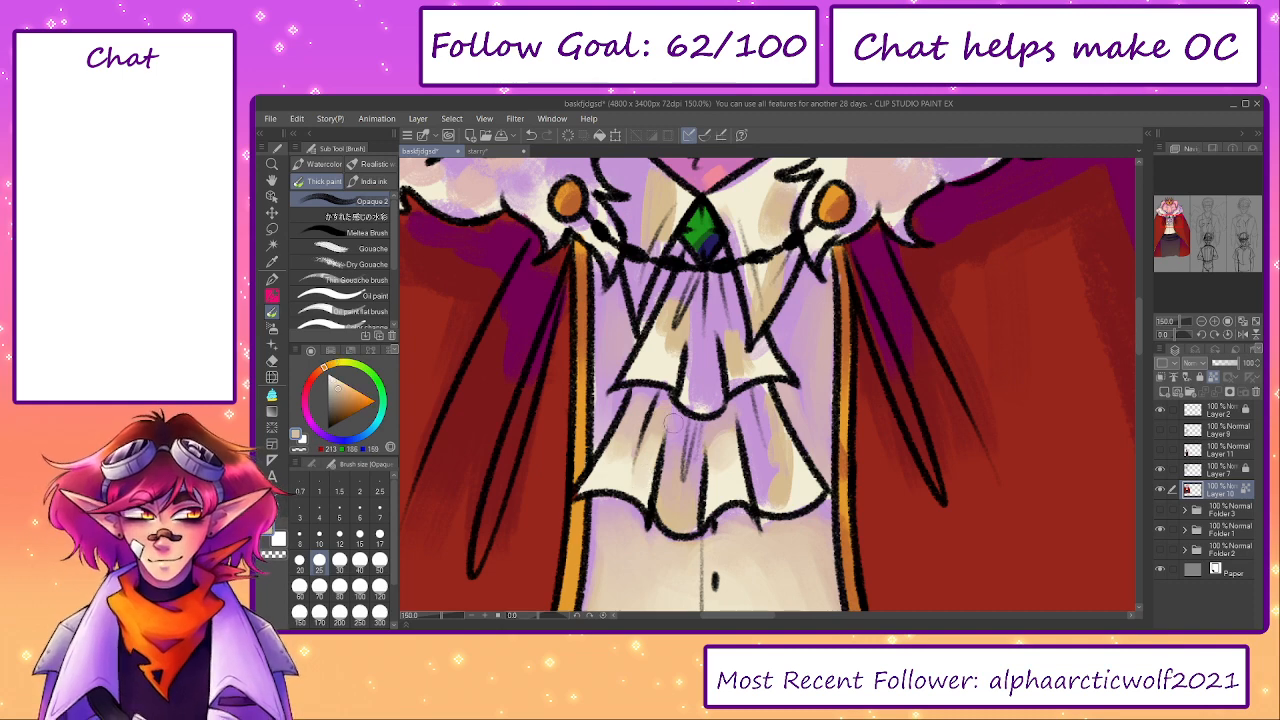
alt+click(617, 452)
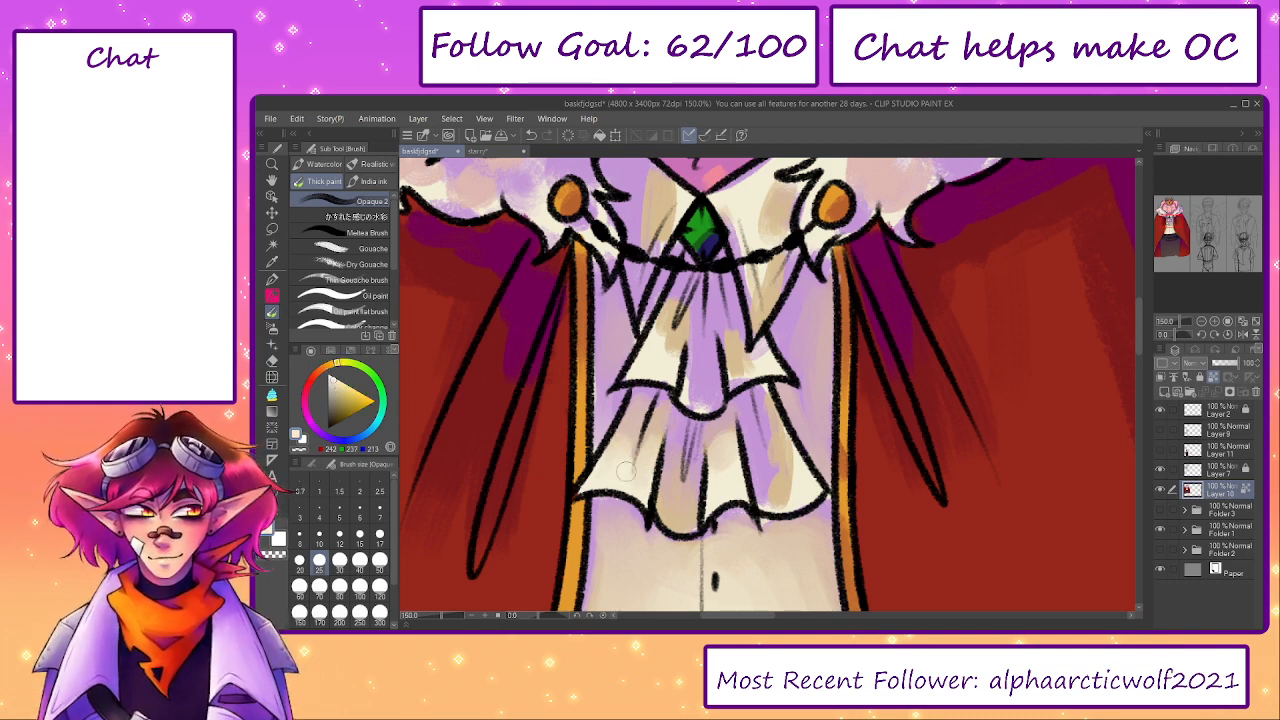
- Smooth the lower ruffle's central folds with sampled tan, mauve and cream at brush size 25
alt+click(708, 490)
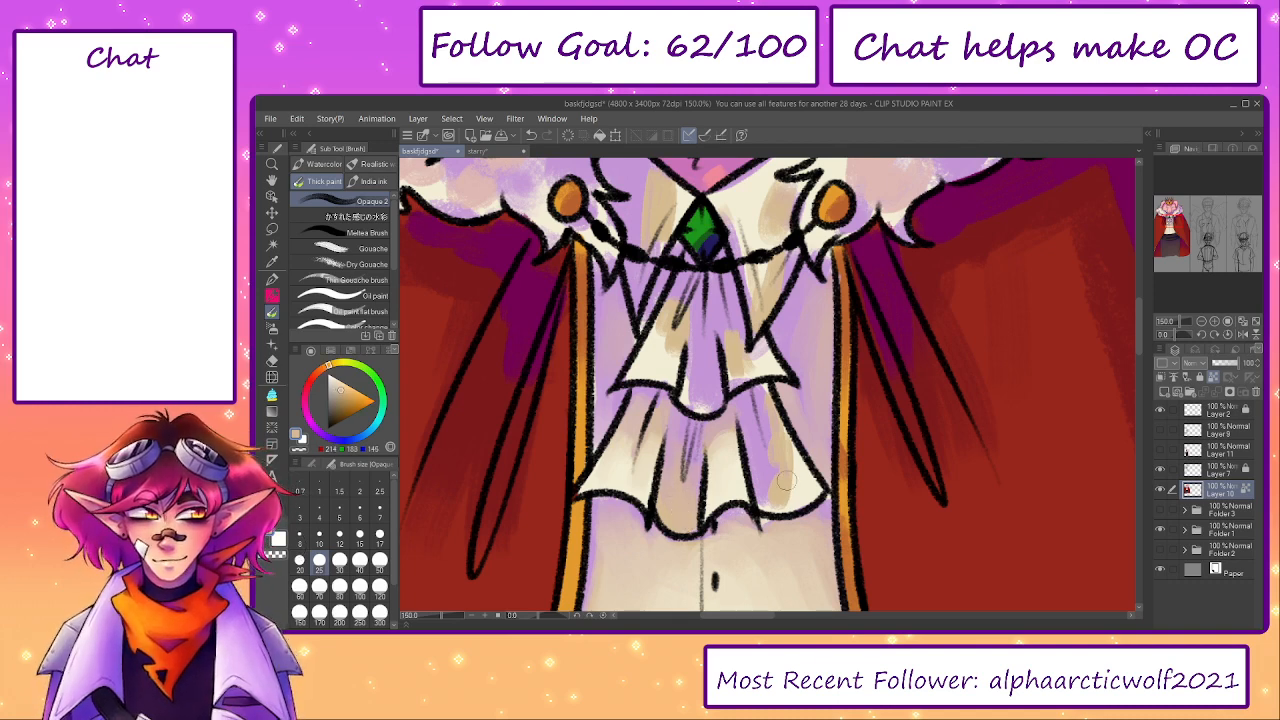
alt+click(724, 424)
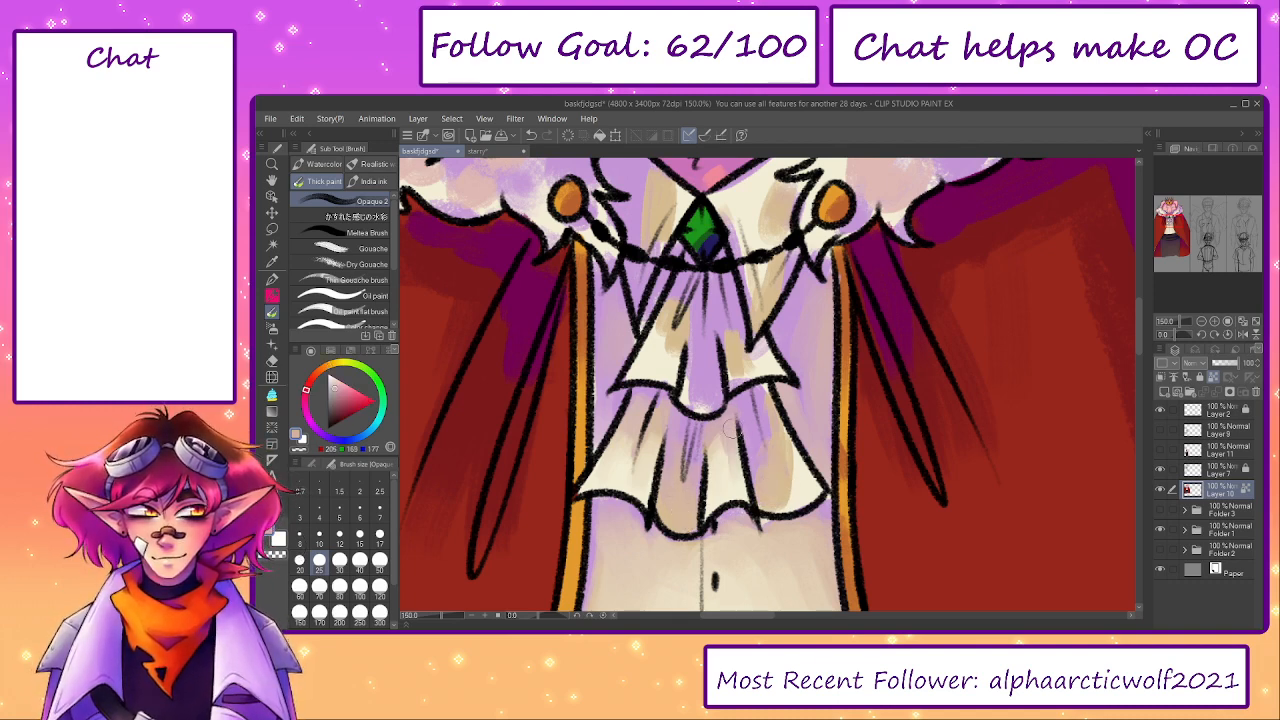
alt+click(655, 425)
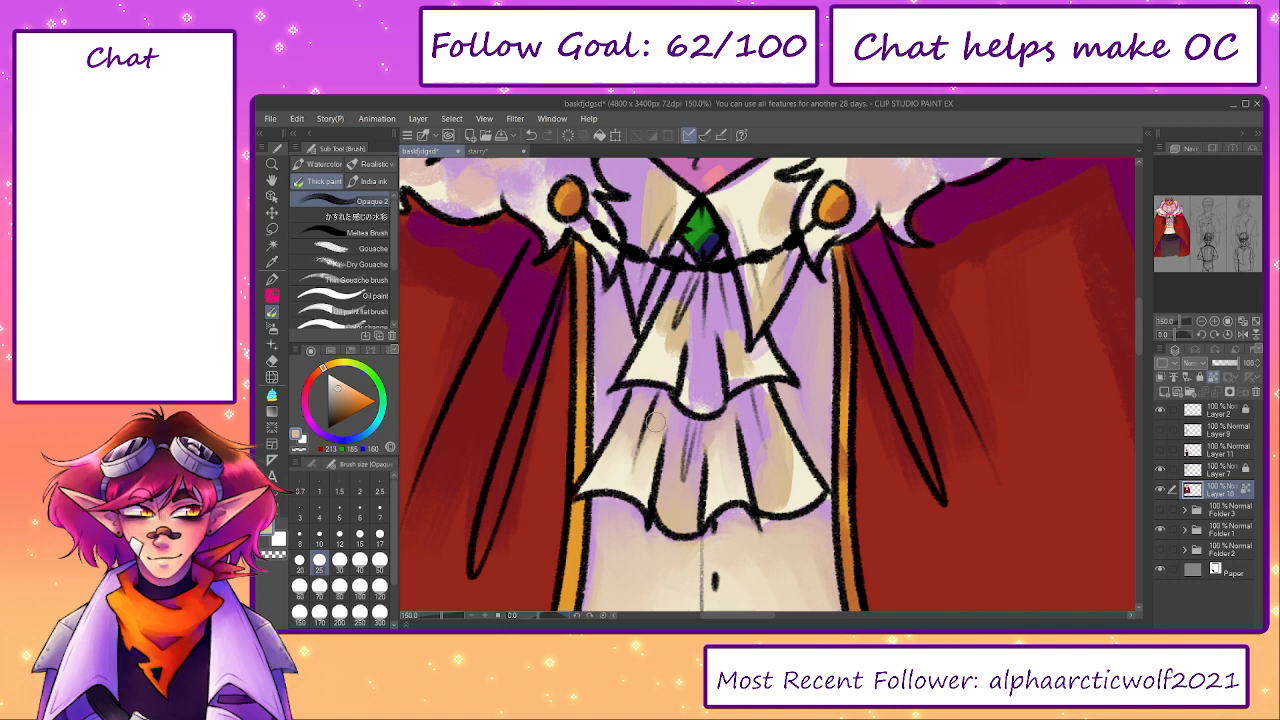
alt+click(637, 489)
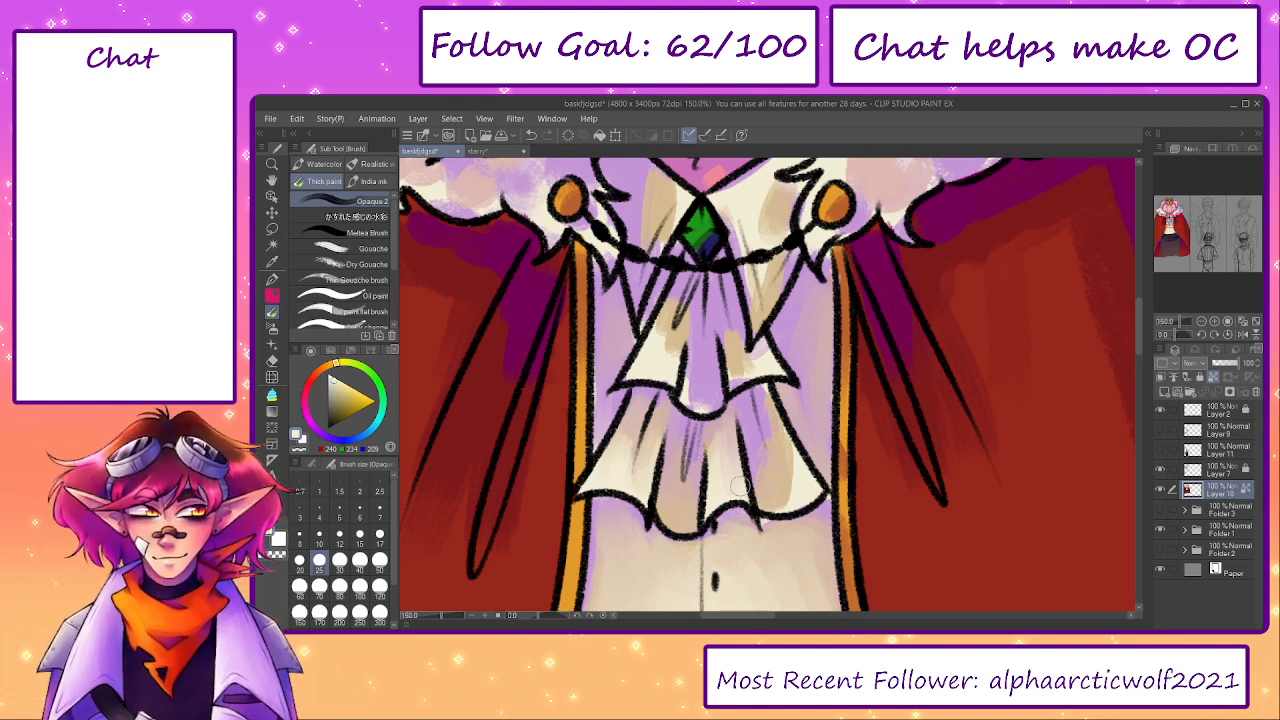
- Blend sampled tan, lilac and cream across the lower ruffle's right folds with brush sizes 25 and 30
alt+click(778, 470)
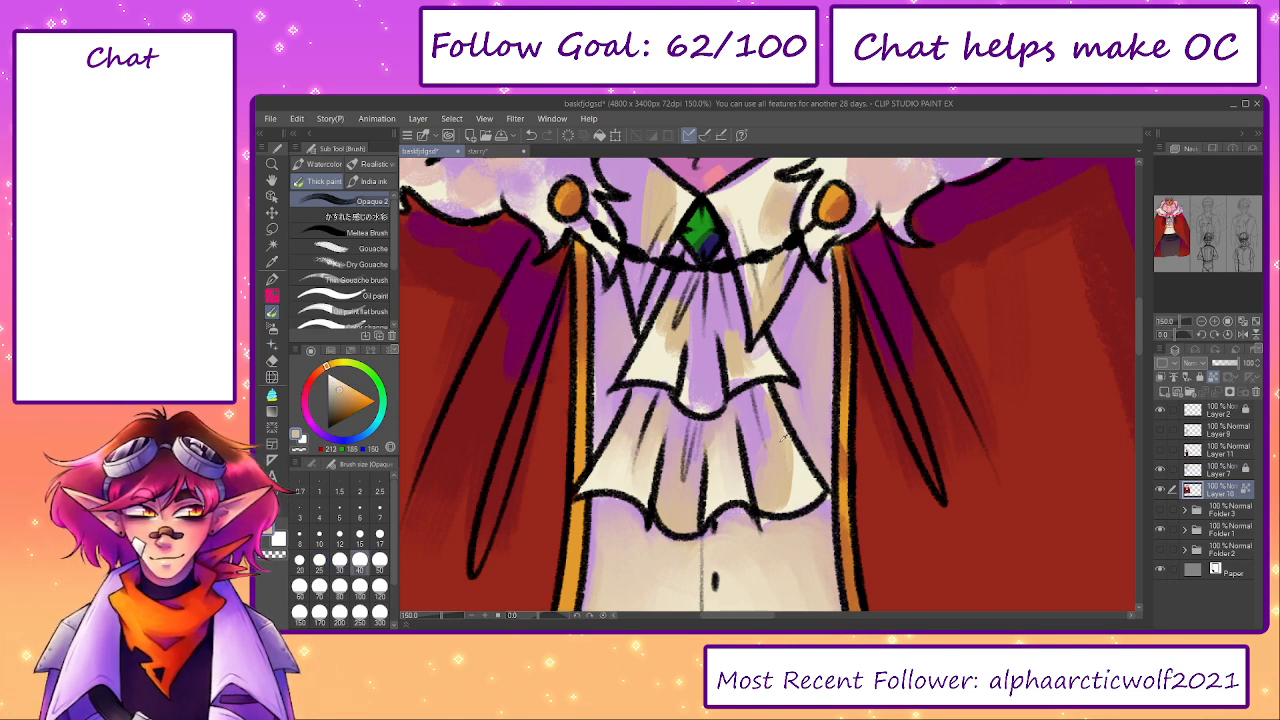
key(])
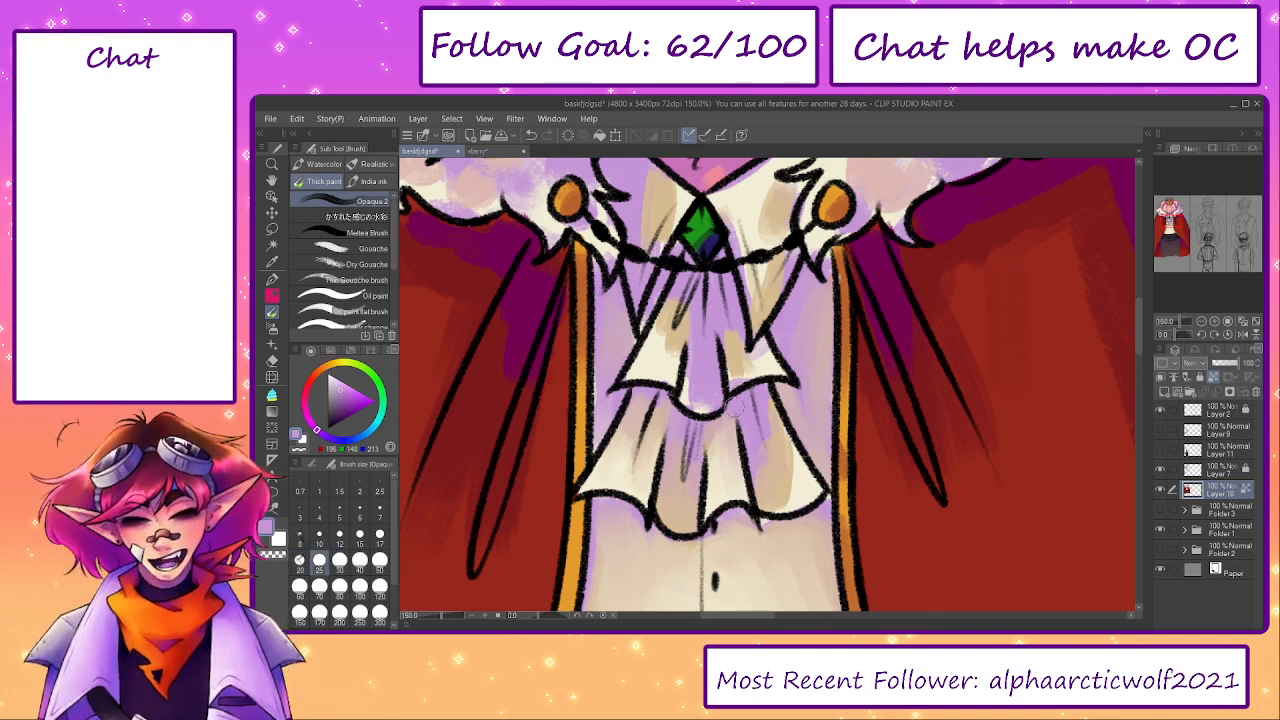
alt+click(787, 461)
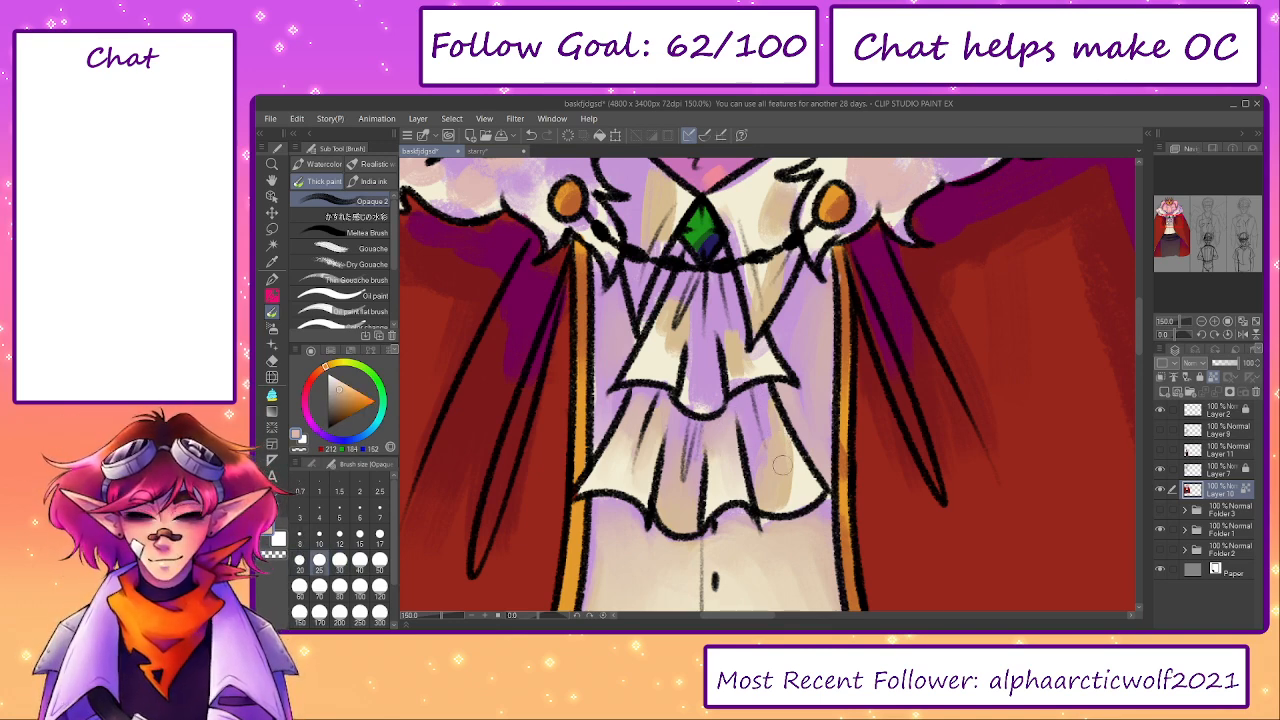
drag(762, 441, 750, 440)
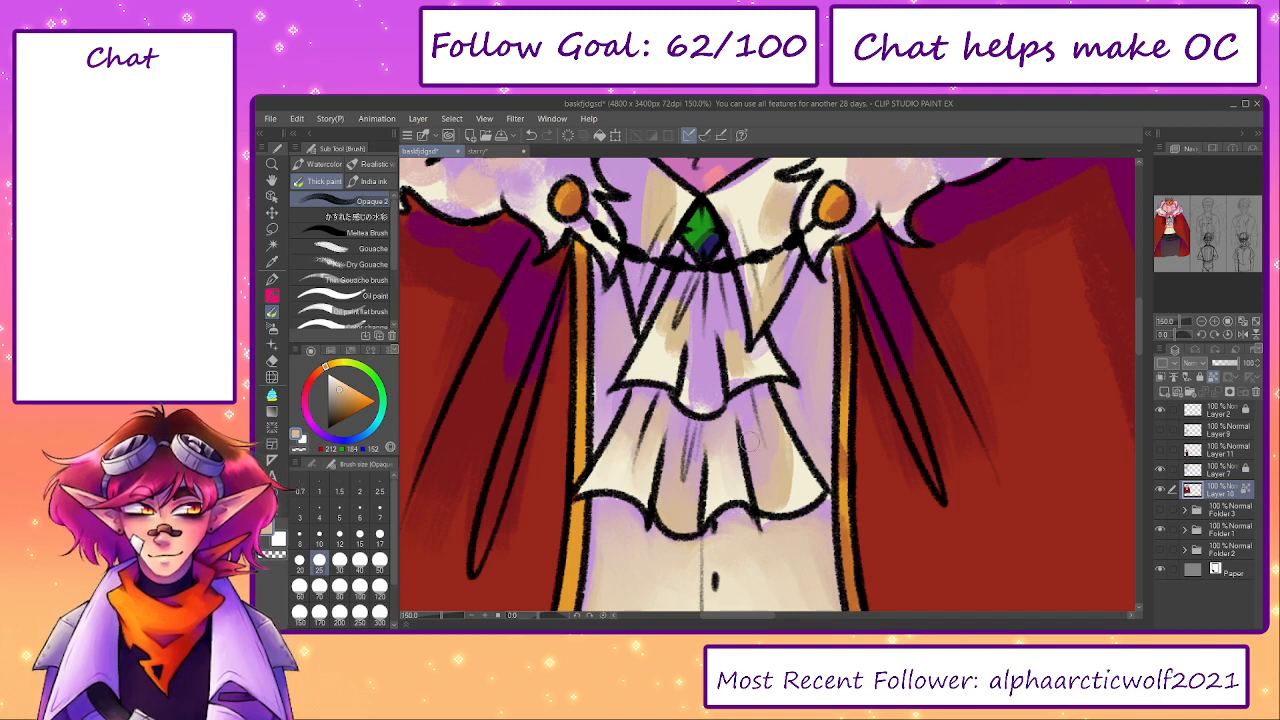
key(bracketright)
alt+click(795, 490)
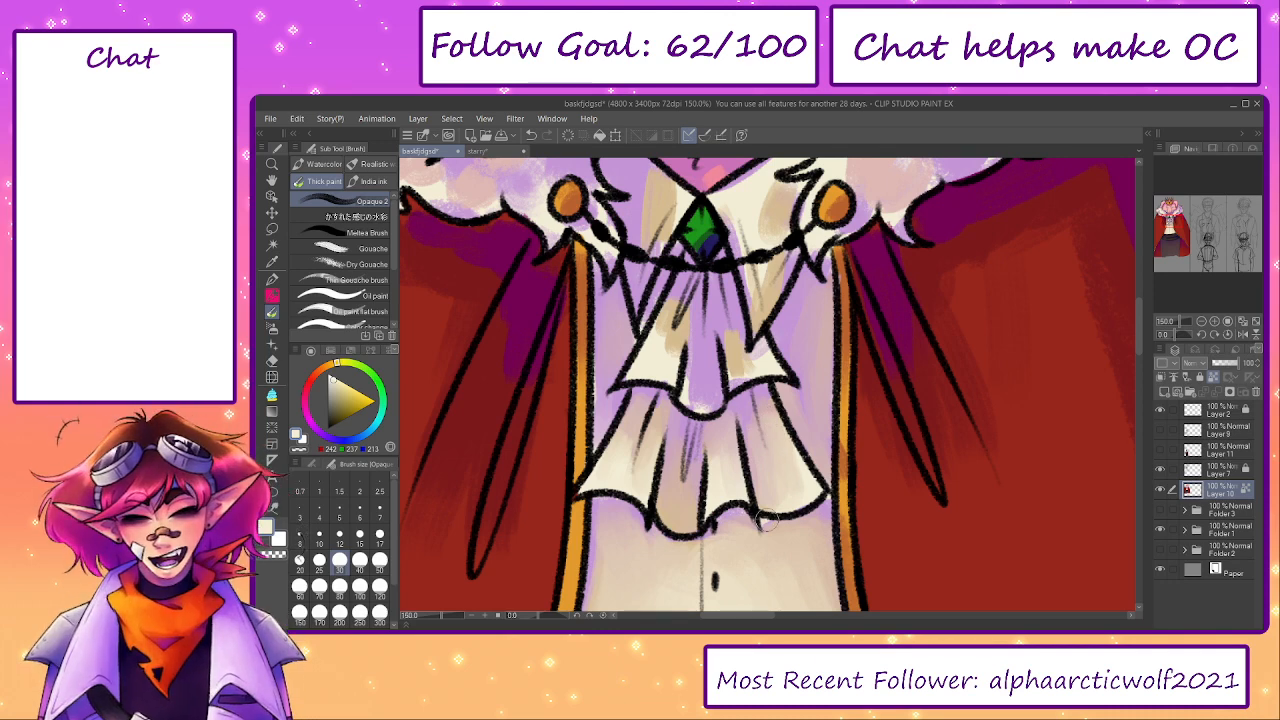
- Blend sampled tan into the upper ruffle's left folds and cream over the shading on the collar's left side with brush size 30
alt+click(672, 340)
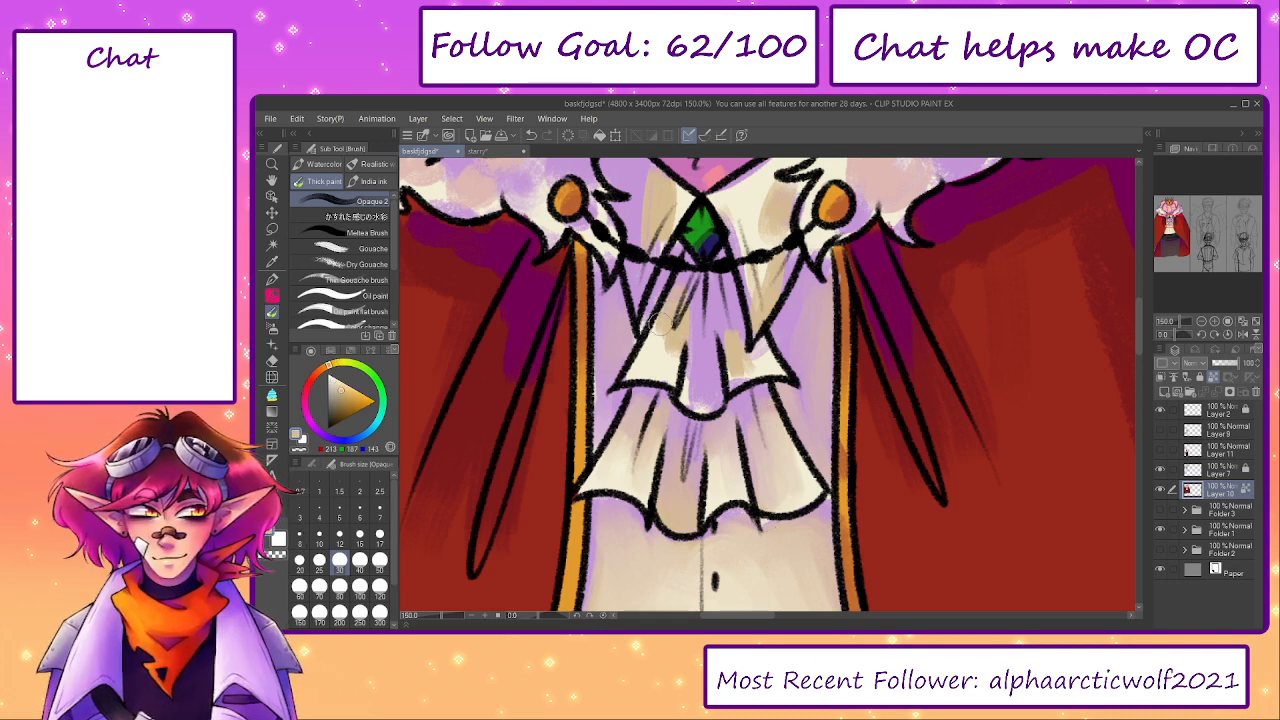
drag(672, 318, 699, 402)
alt+click(682, 299)
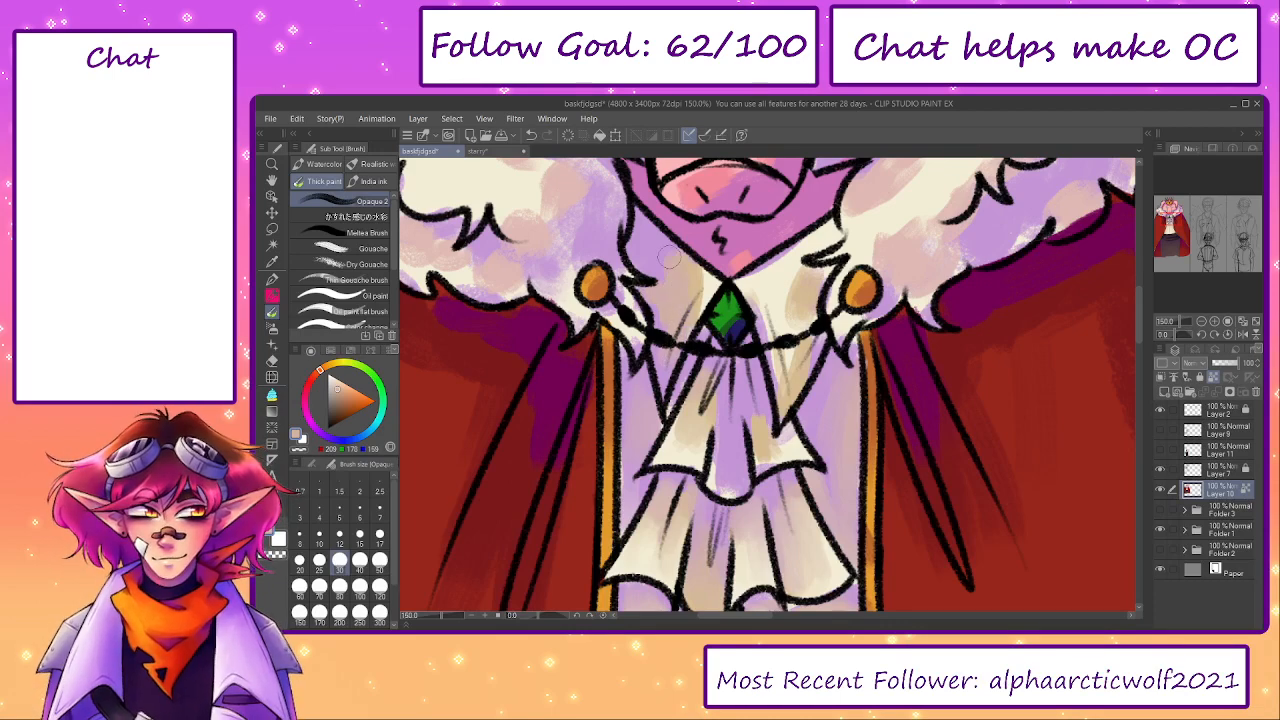
alt+click(706, 287)
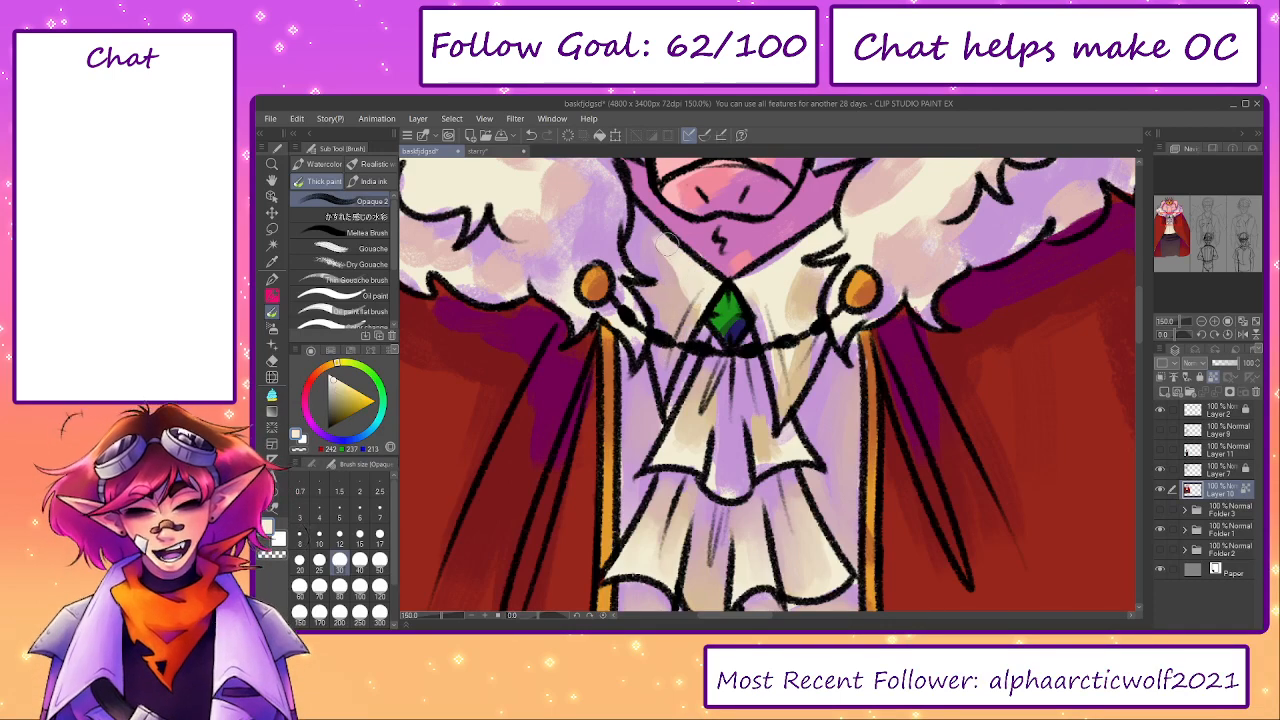
mouse_move(688, 272)
mouse_down()
mouse_move(676, 310)
mouse_move(656, 260)
mouse_up()
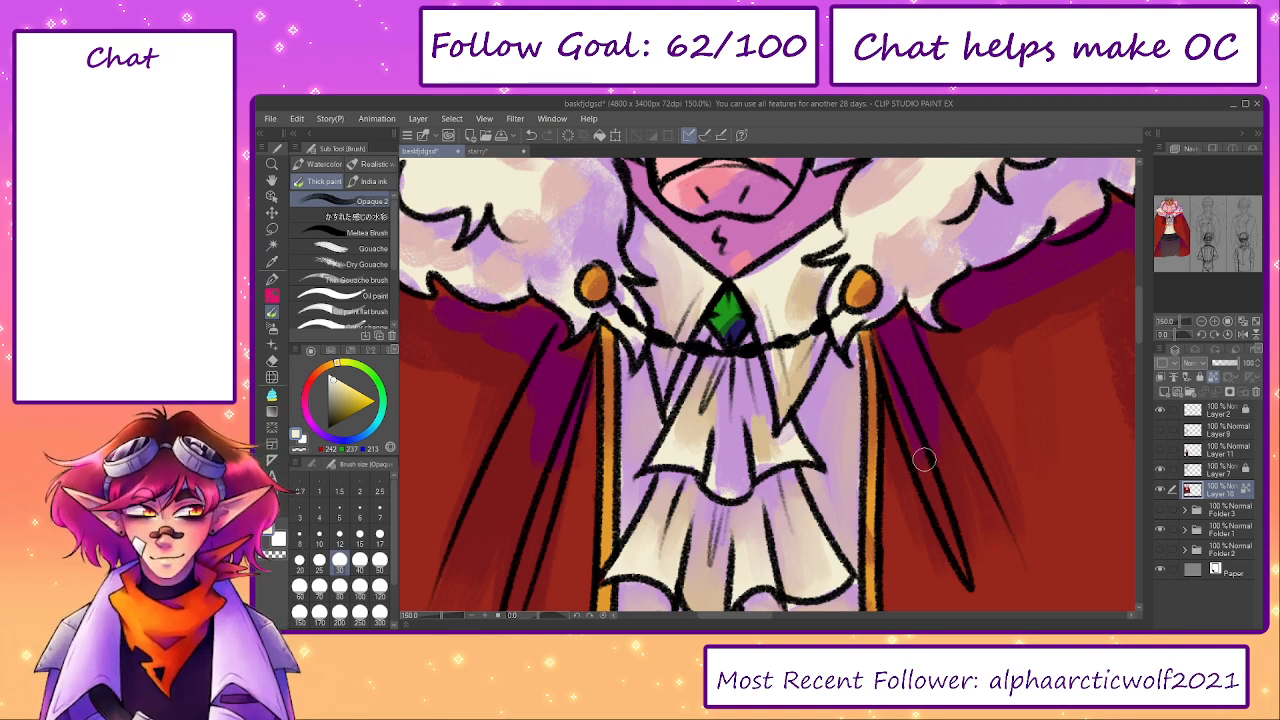
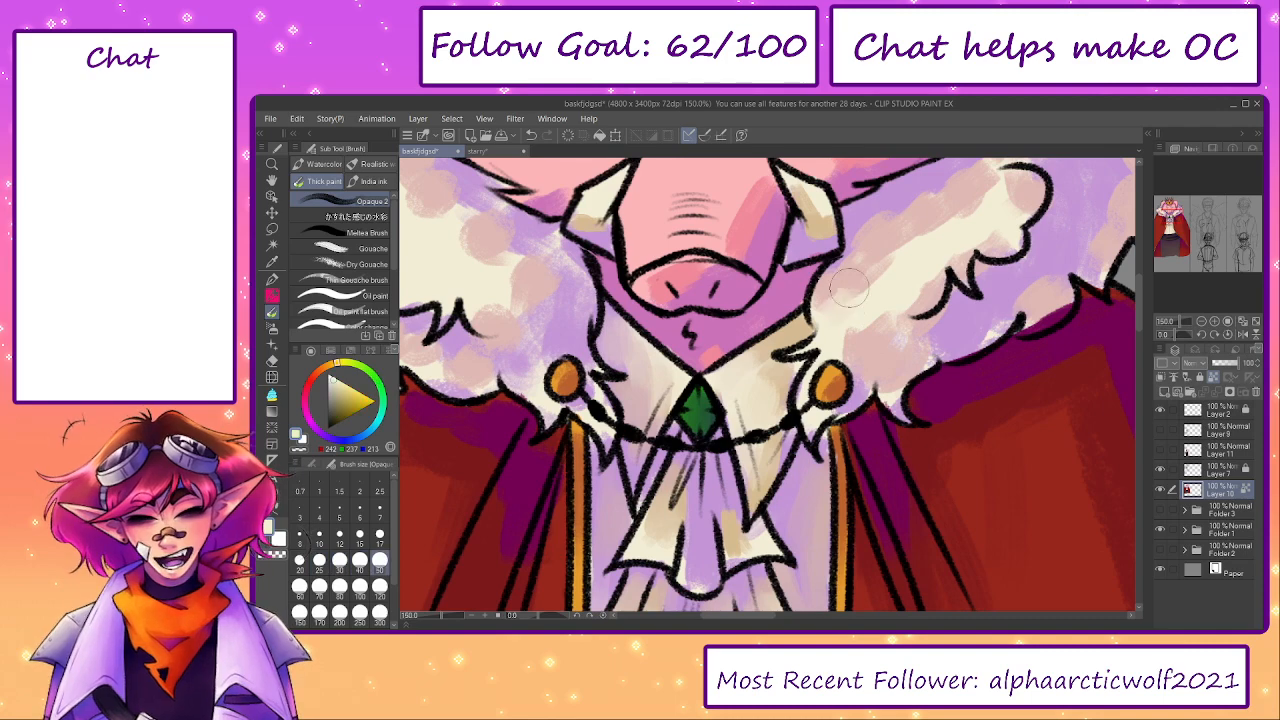
- Blend sampled mauve and cream over the patchy shading on the fur collar's right side with brush sizes 50 and 60
alt+click(876, 267)
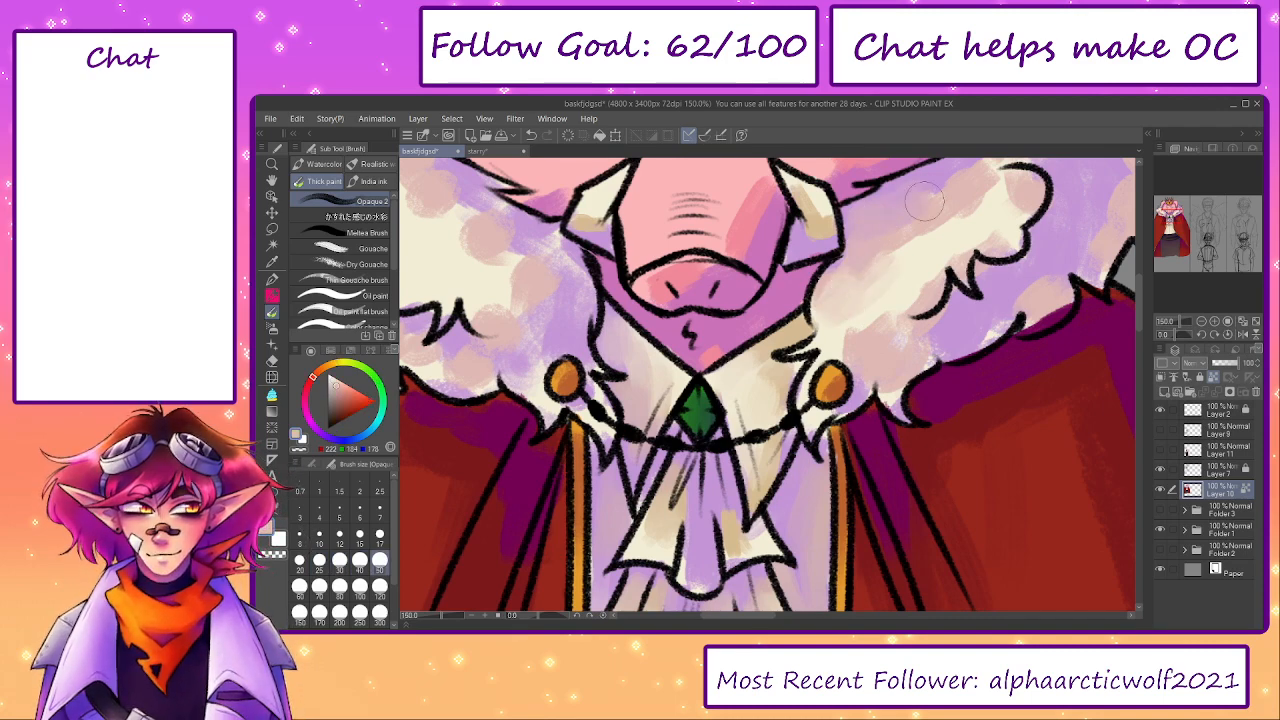
key(bracketright)
alt+click(865, 325)
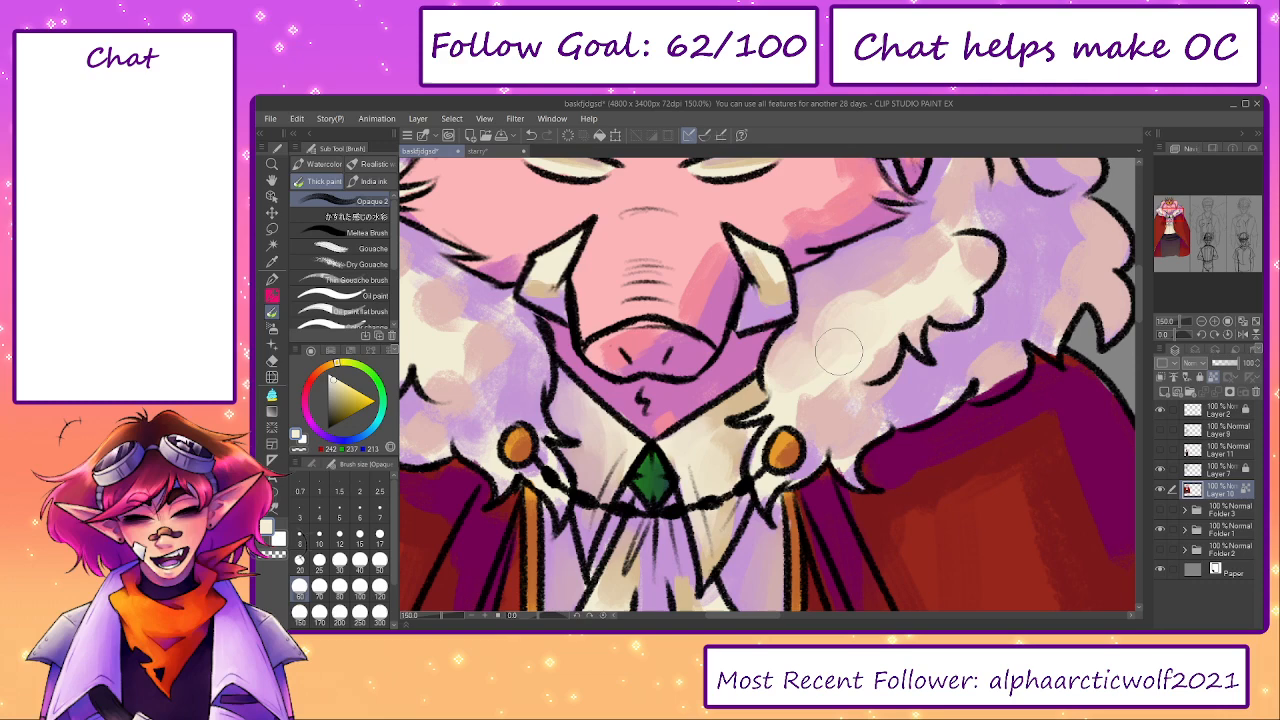
alt+click(846, 338)
drag(876, 298, 906, 290)
mouse_move(958, 203)
mouse_down()
mouse_move(932, 263)
mouse_move(963, 253)
mouse_up()
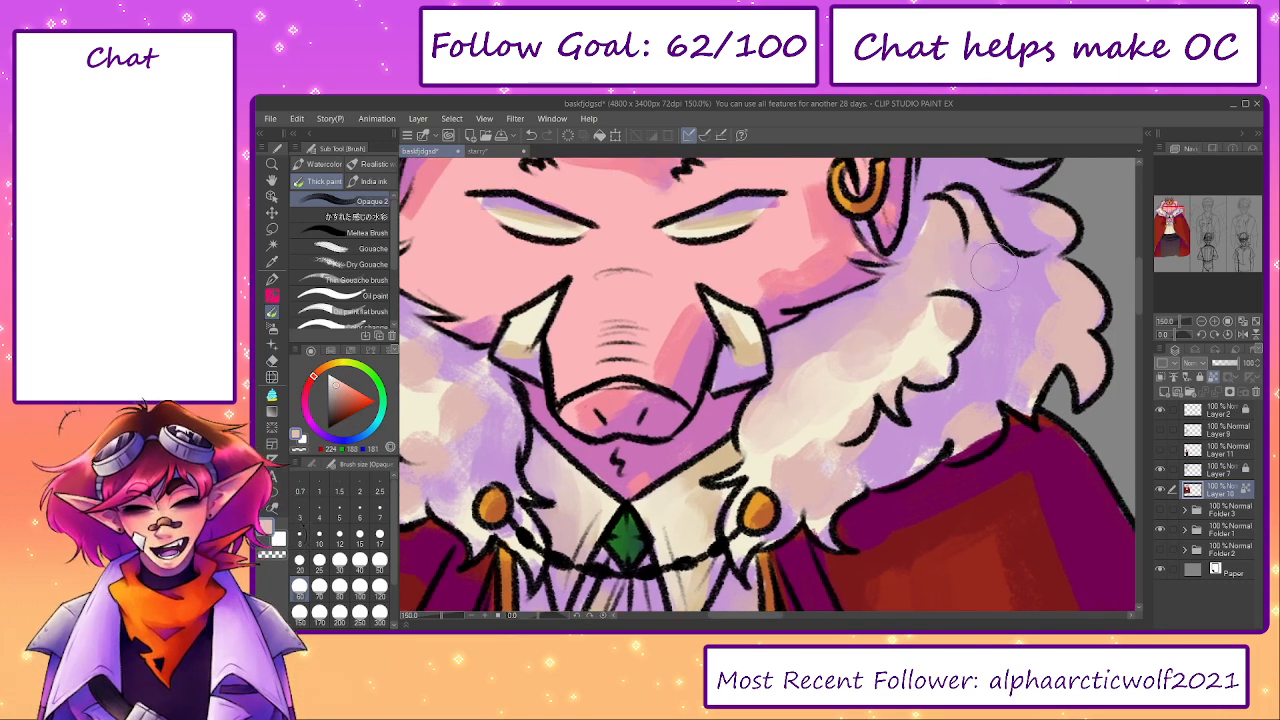
- Soften the mauve patches around the right fur collar's inner curls with sampled cream at brush size 60
scroll(849, 381, down, 5)
scroll(797, 364, down, 2)
scroll(586, 400, up, 4)
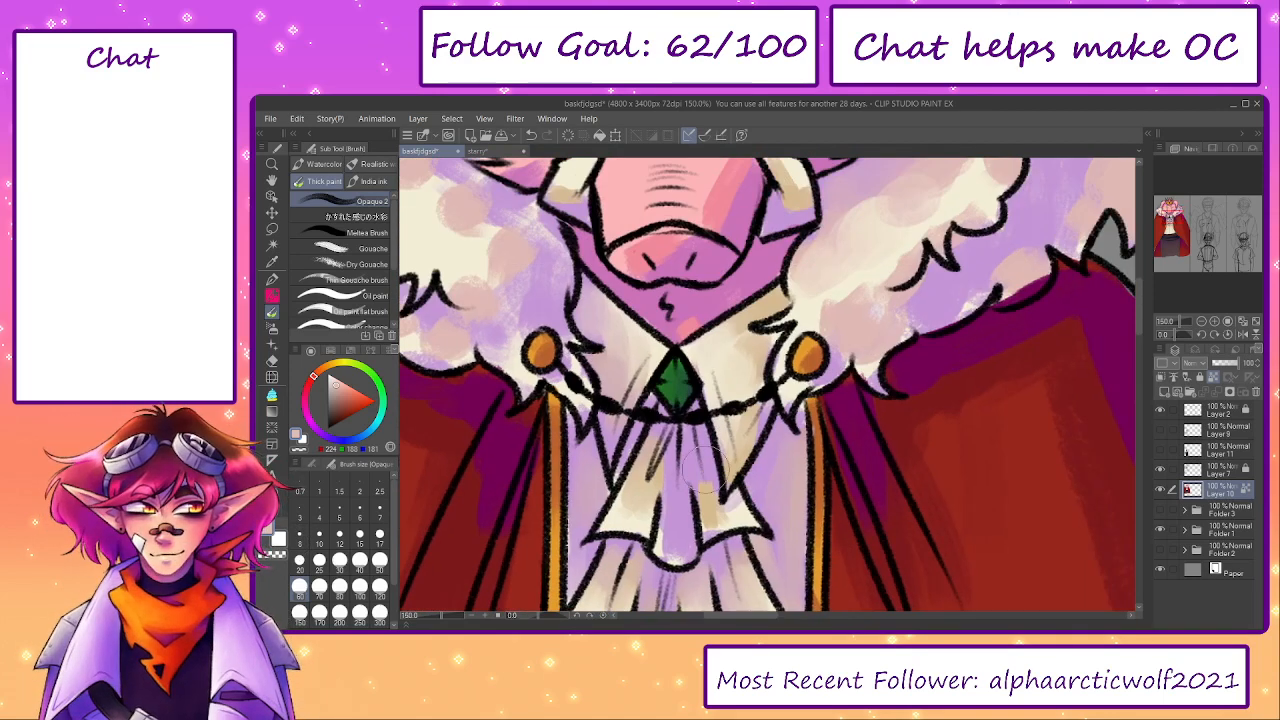
drag(706, 470, 758, 546)
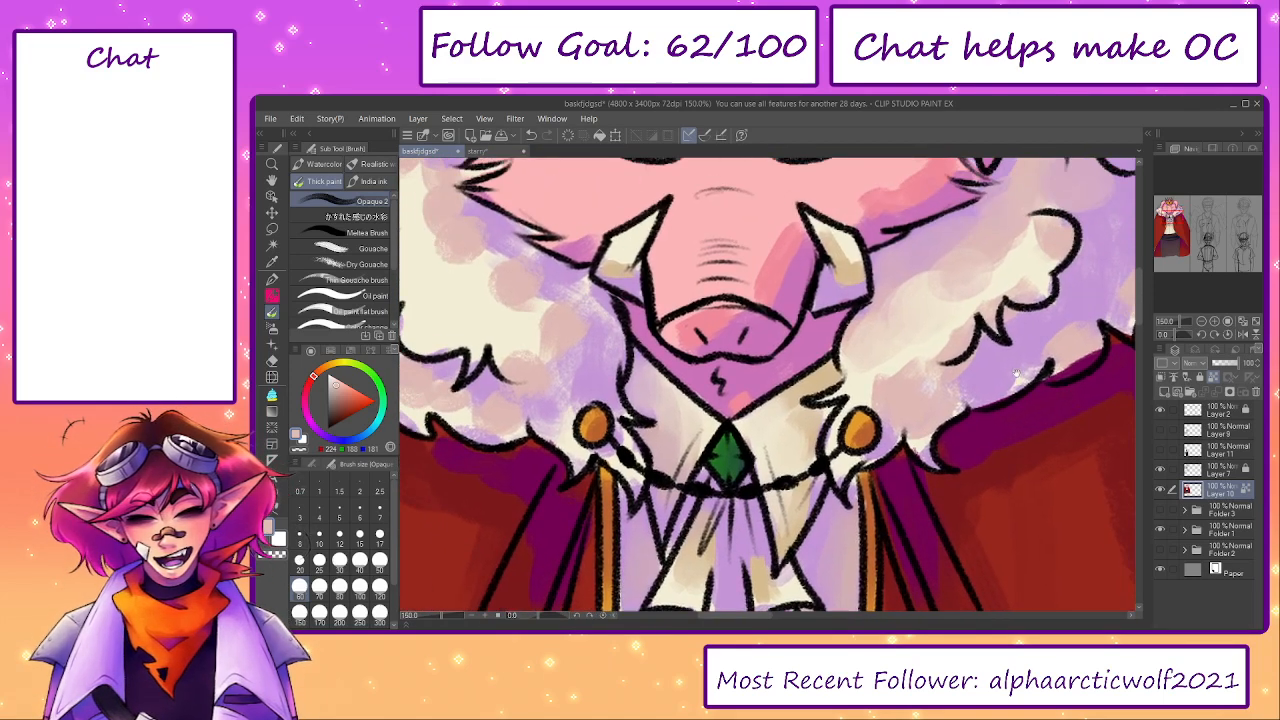
alt+click(1025, 278)
mouse_move(1029, 276)
mouse_down()
mouse_move(1051, 248)
mouse_move(1028, 234)
mouse_move(1011, 243)
mouse_move(1035, 233)
mouse_move(1019, 231)
mouse_move(982, 284)
mouse_move(976, 267)
mouse_move(1001, 243)
mouse_move(955, 268)
mouse_move(949, 297)
mouse_move(958, 288)
mouse_move(924, 338)
mouse_move(950, 318)
mouse_up()
alt+click(922, 272)
drag(941, 275, 962, 243)
alt+click(887, 391)
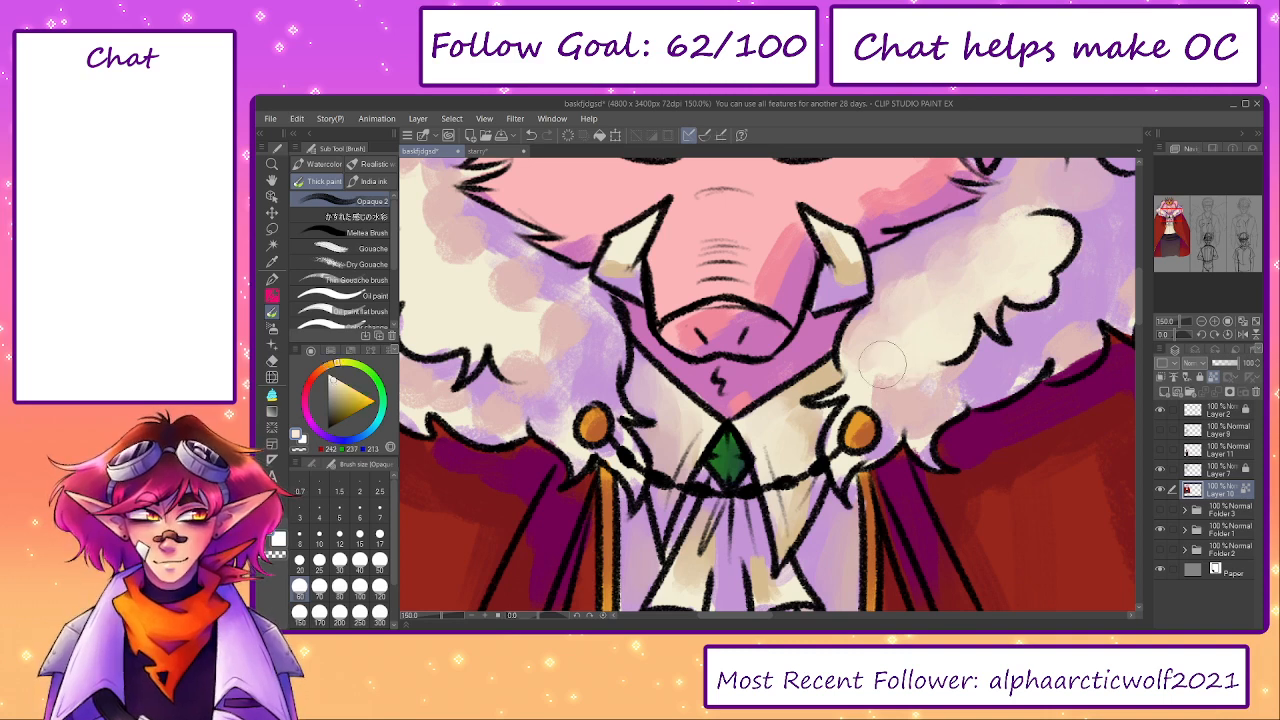
- Smooth the shading on the right cloak brooch with sampled orange at brush size 17
key(bracketleft)
key(bracketleft)
key(bracketleft)
key(bracketleft)
key(bracketleft)
key(bracketleft)
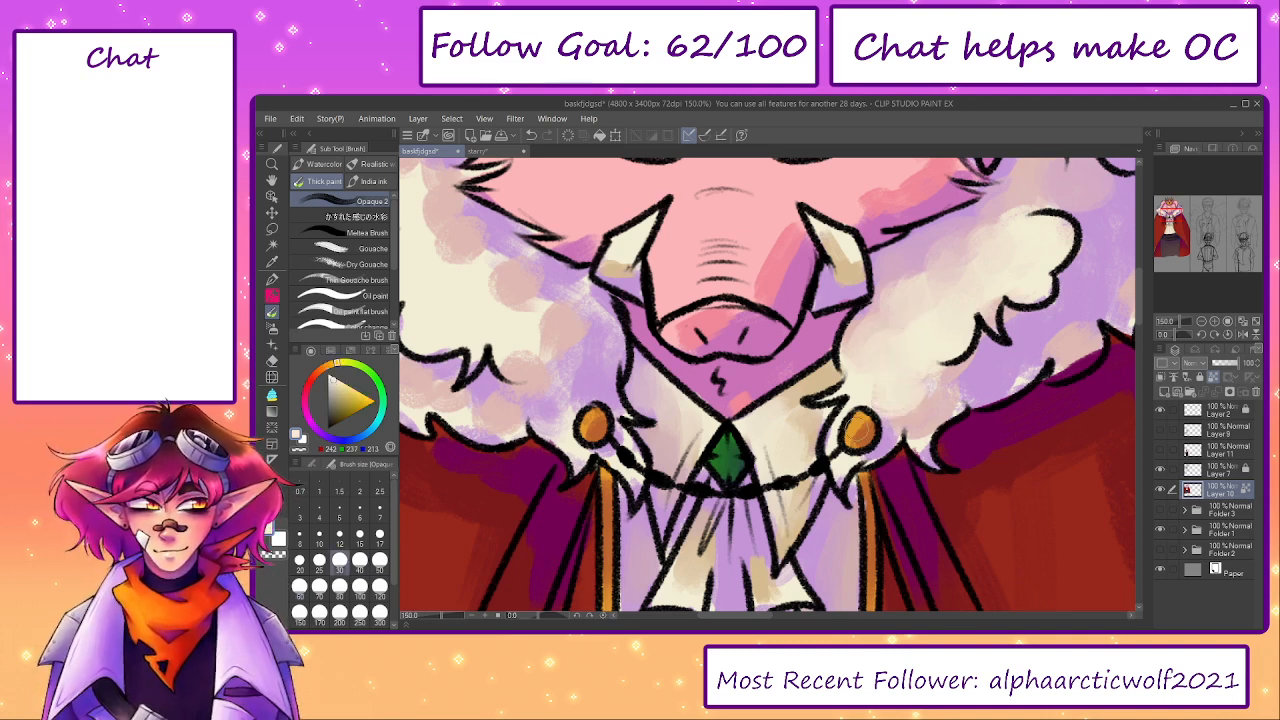
alt+click(865, 434)
alt+click(858, 423)
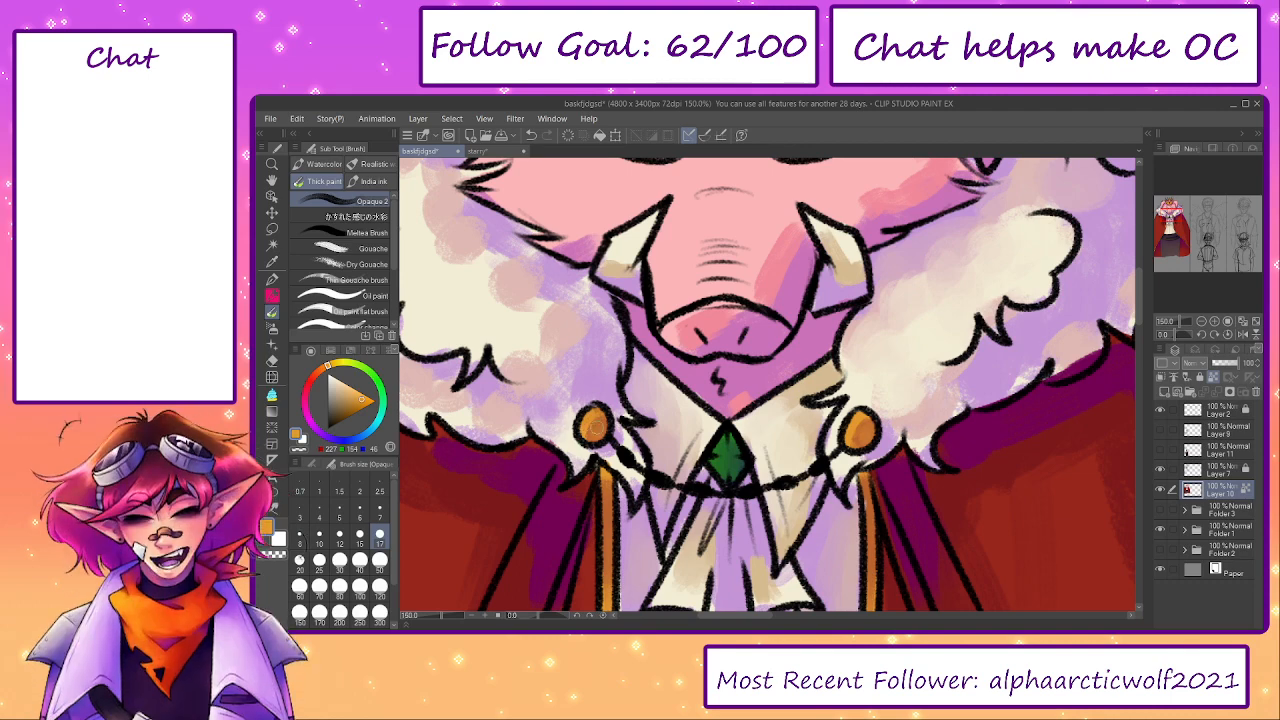
- Blend sampled tan into the upper ruffle and cream into the shirt collar's left side with brush size 30
drag(844, 449, 906, 362)
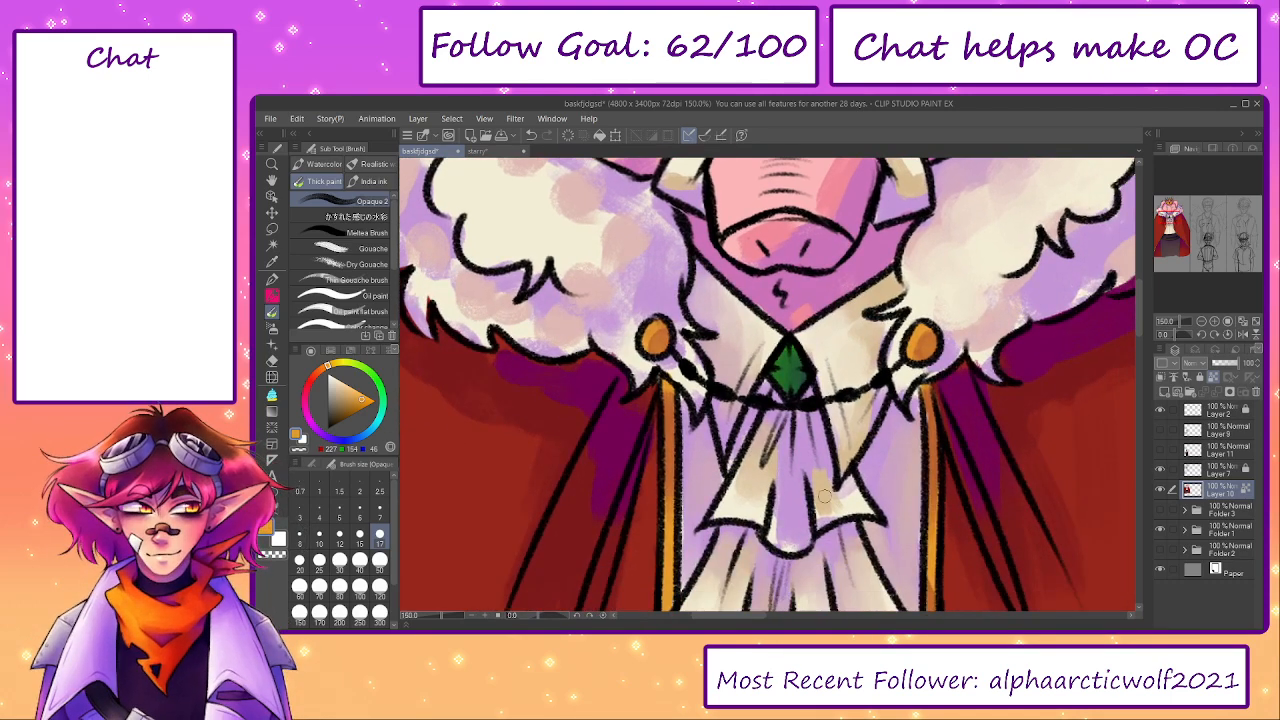
key(bracketright)
key(bracketright)
key(bracketright)
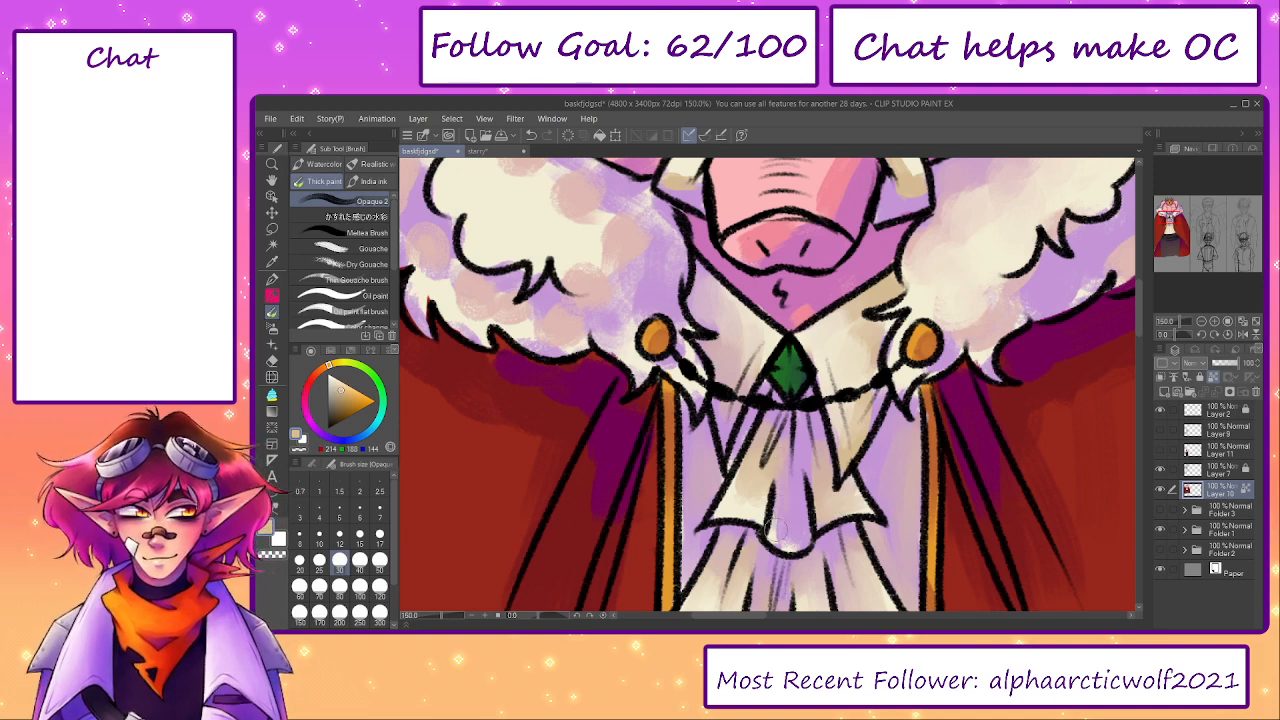
alt+click(752, 470)
drag(765, 387, 876, 519)
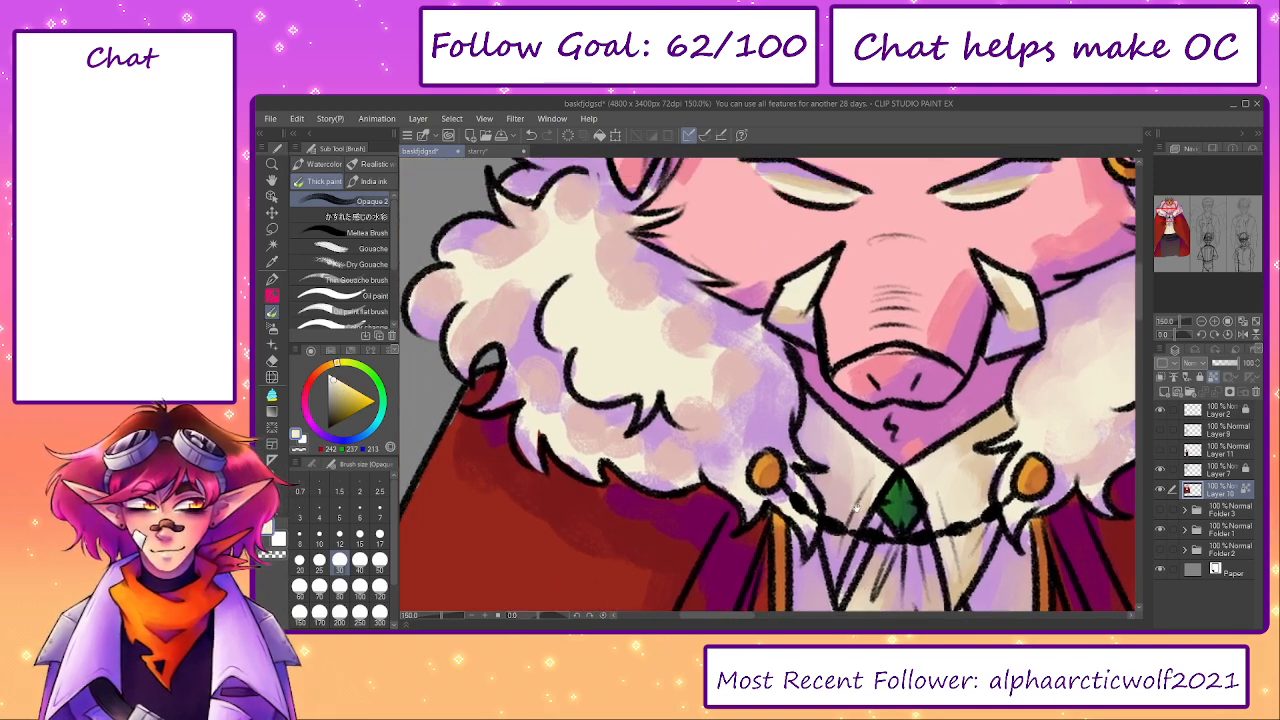
- Blend sampled mauve and lilac across the right fur collar's upper and outer curls with brush size 70
drag(1040, 406, 850, 456)
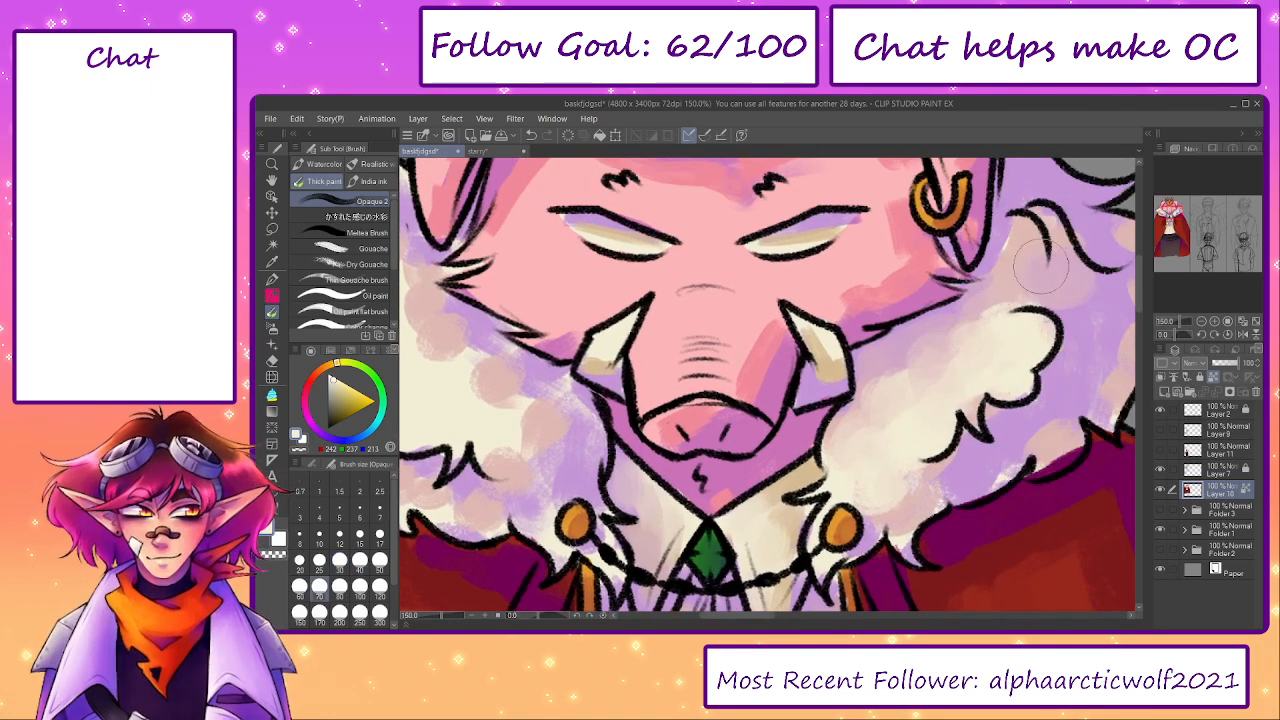
alt+click(1020, 235)
drag(1022, 257, 972, 302)
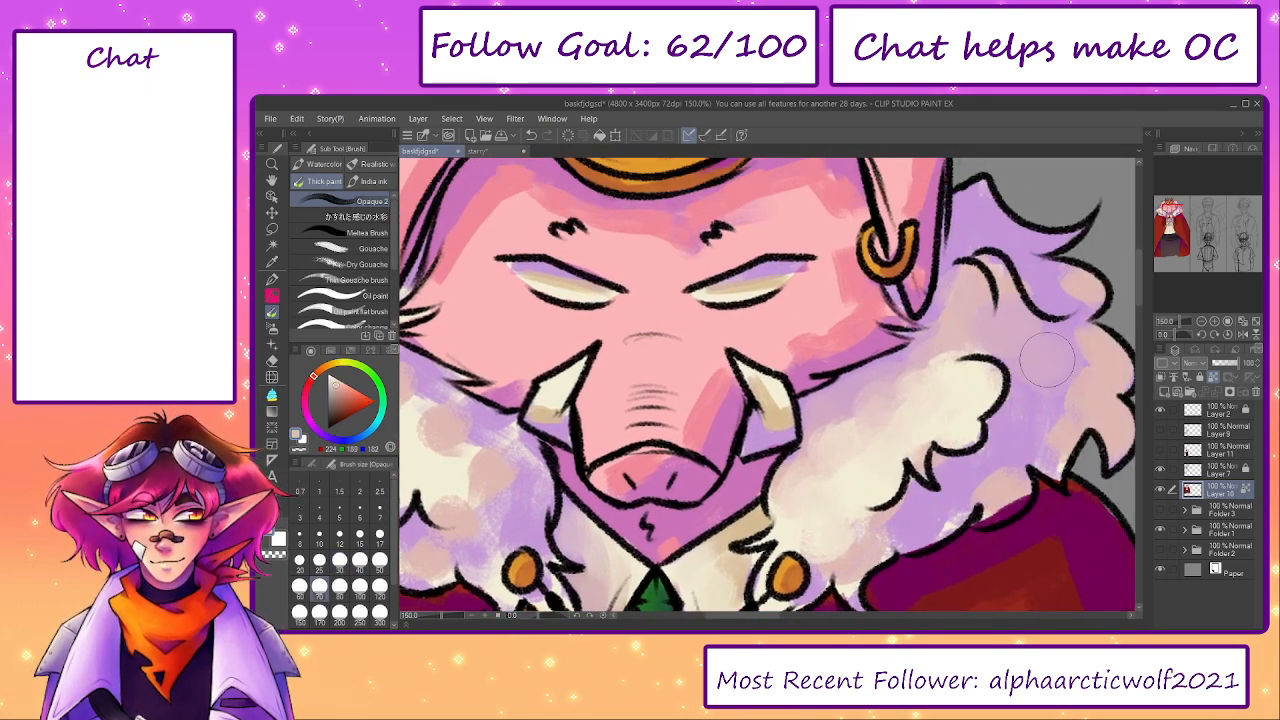
alt+click(1068, 365)
mouse_move(1080, 362)
mouse_down()
mouse_move(1098, 410)
mouse_move(1051, 395)
mouse_up()
alt+click(1063, 423)
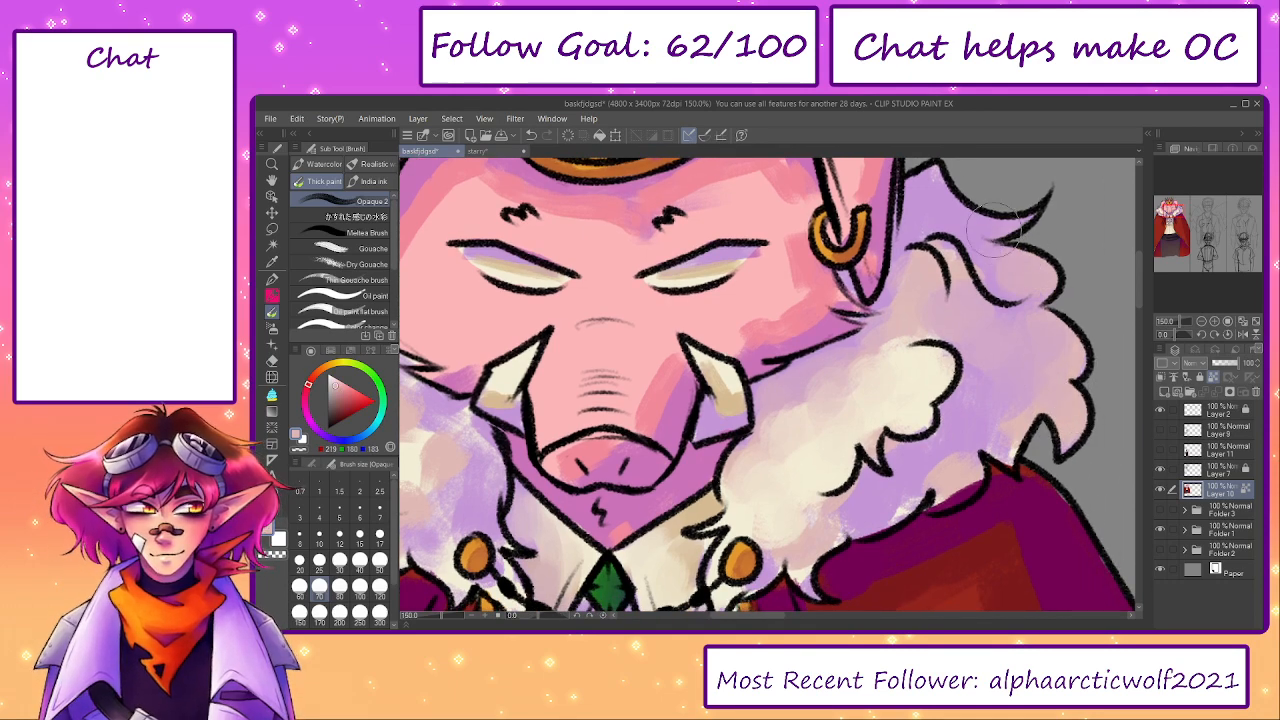
drag(958, 178, 966, 204)
drag(1023, 313, 1005, 265)
alt+click(951, 412)
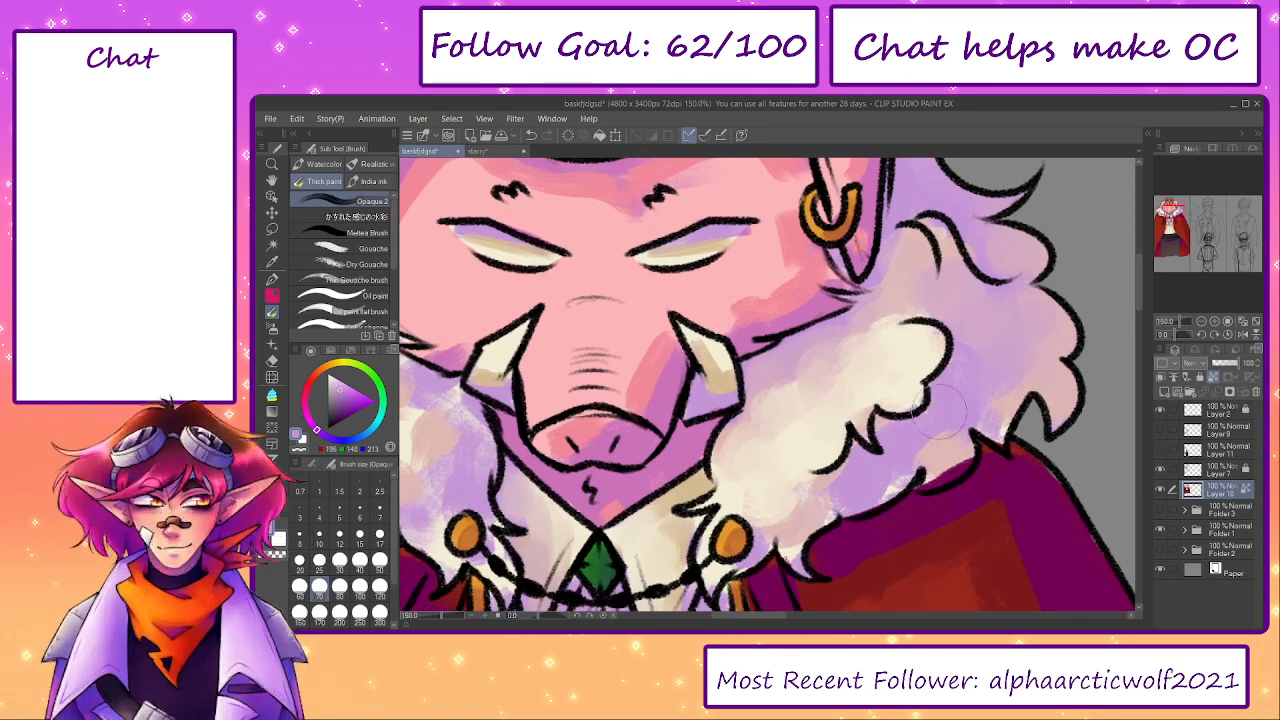
- Smooth the shading along the right fur collar's lower edge above the cape with brush size 40
key(bracketleft)
key(bracketleft)
- Blend the lilac shadow on the fur tufts beside the right brooch with brush size 40
key(bracketleft)
alt+click(941, 463)
mouse_move(936, 470)
mouse_down()
mouse_move(955, 473)
mouse_move(947, 452)
mouse_up()
key(bracketright)
key(bracketright)
alt+click(770, 530)
key(bracketleft)
key(bracketleft)
mouse_move(790, 524)
mouse_down()
mouse_move(861, 476)
mouse_move(857, 454)
mouse_move(881, 459)
mouse_move(868, 494)
mouse_up()
- Blend sampled mauve between the cream and lilac areas of the right fur collar with brush size 60
key(bracketright)
key(bracketright)
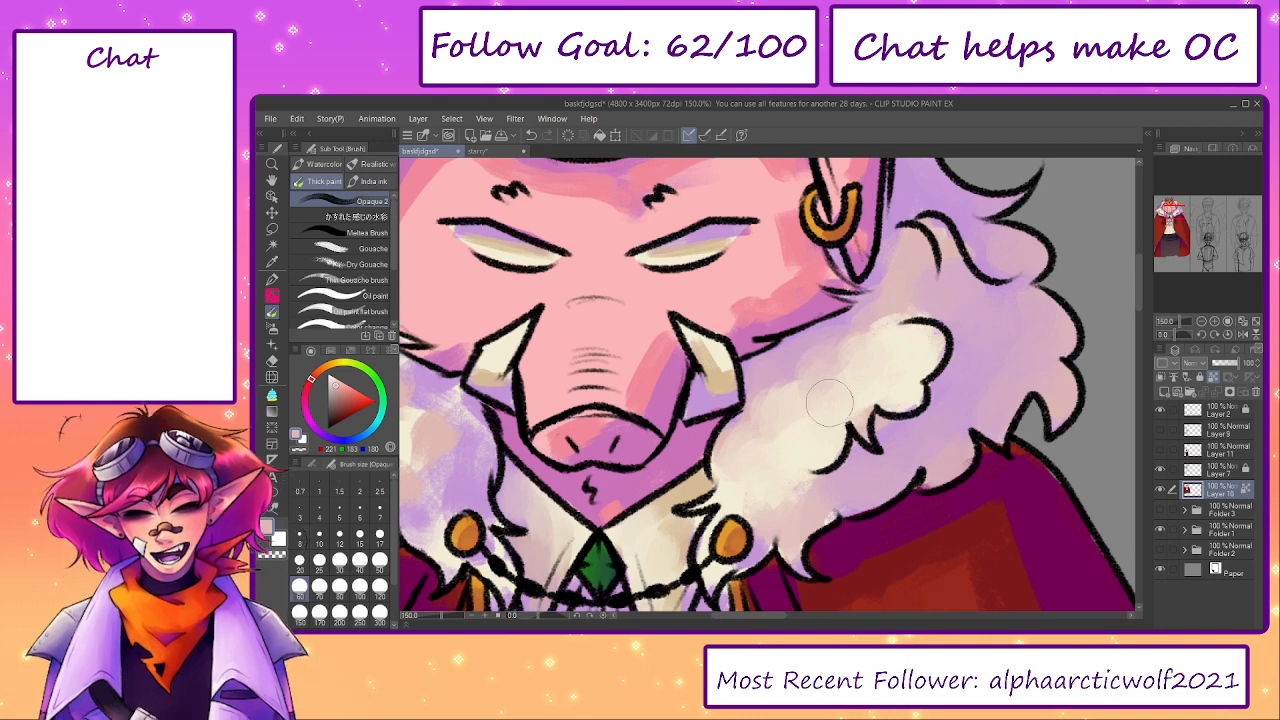
alt+click(815, 432)
mouse_move(993, 315)
mouse_down()
mouse_move(1009, 343)
mouse_move(1056, 311)
mouse_move(1050, 302)
mouse_move(1024, 345)
mouse_move(994, 336)
mouse_move(1047, 345)
mouse_move(1073, 388)
mouse_move(1033, 265)
mouse_move(1043, 236)
mouse_move(1019, 238)
mouse_move(1038, 330)
mouse_move(1029, 279)
mouse_move(1000, 262)
mouse_move(1028, 327)
mouse_move(992, 287)
mouse_move(983, 297)
mouse_move(1024, 332)
mouse_move(994, 410)
mouse_move(990, 475)
mouse_move(992, 409)
mouse_move(974, 363)
mouse_move(893, 389)
mouse_move(919, 385)
mouse_move(950, 346)
mouse_move(993, 353)
mouse_move(993, 335)
mouse_move(831, 455)
mouse_move(850, 457)
mouse_move(913, 409)
mouse_move(914, 424)
mouse_move(922, 386)
mouse_move(908, 327)
mouse_move(938, 274)
mouse_move(970, 278)
mouse_move(952, 259)
mouse_move(944, 271)
mouse_move(967, 297)
mouse_move(975, 455)
mouse_up()
mouse_move(959, 364)
mouse_down()
mouse_move(968, 356)
mouse_move(945, 310)
mouse_up()
- Blend sampled tan and cream over the right tusk's shading with brush size 20
key(bracketleft)
key(bracketleft)
key(bracketleft)
key(bracketleft)
key(bracketleft)
key(bracketleft)
key(bracketleft)
alt+click(720, 455)
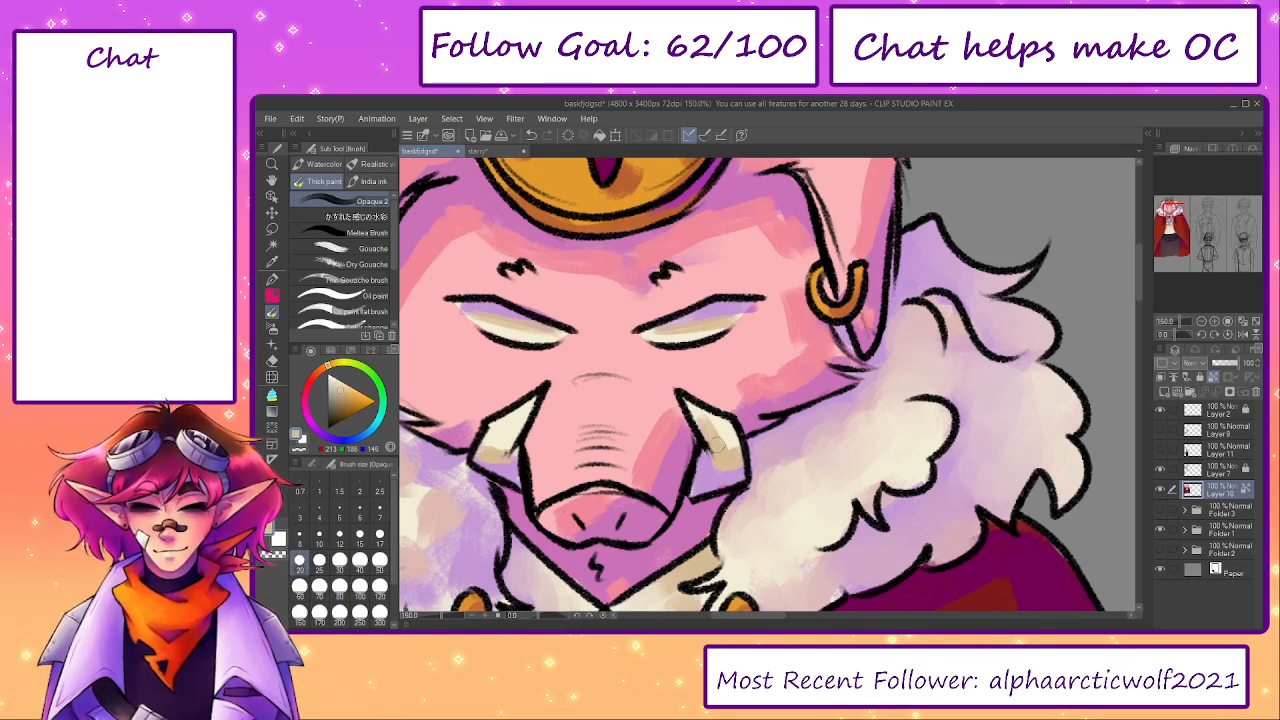
alt+click(716, 426)
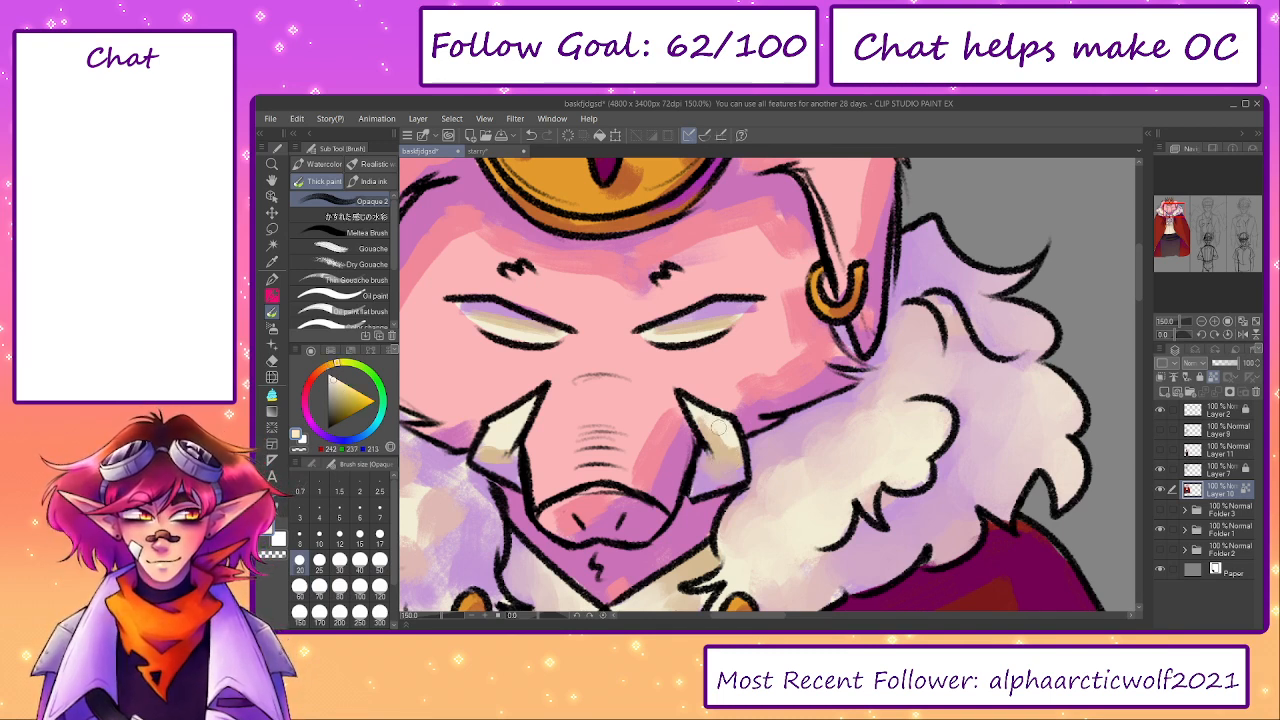
alt+click(735, 451)
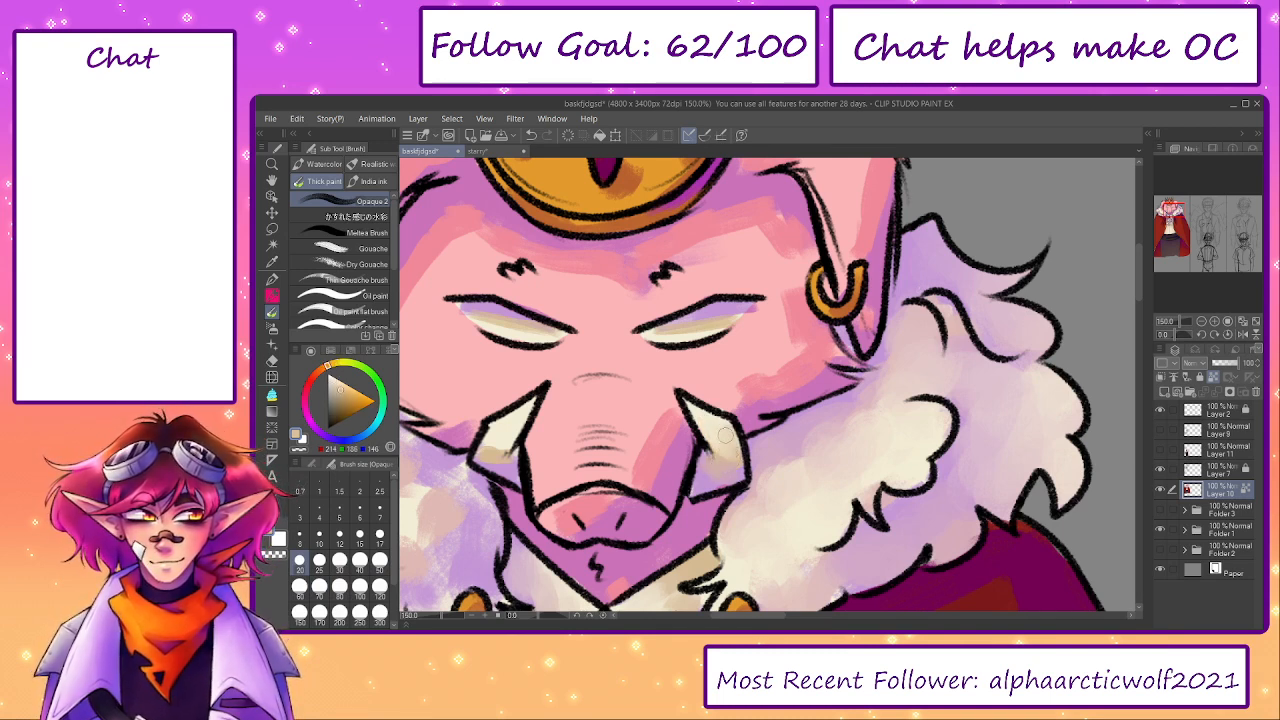
- Blend sampled tan and lilac into the left tusk's shading with brush size 20
mouse_move(715, 472)
mouse_down()
mouse_move(697, 470)
mouse_move(856, 427)
mouse_up()
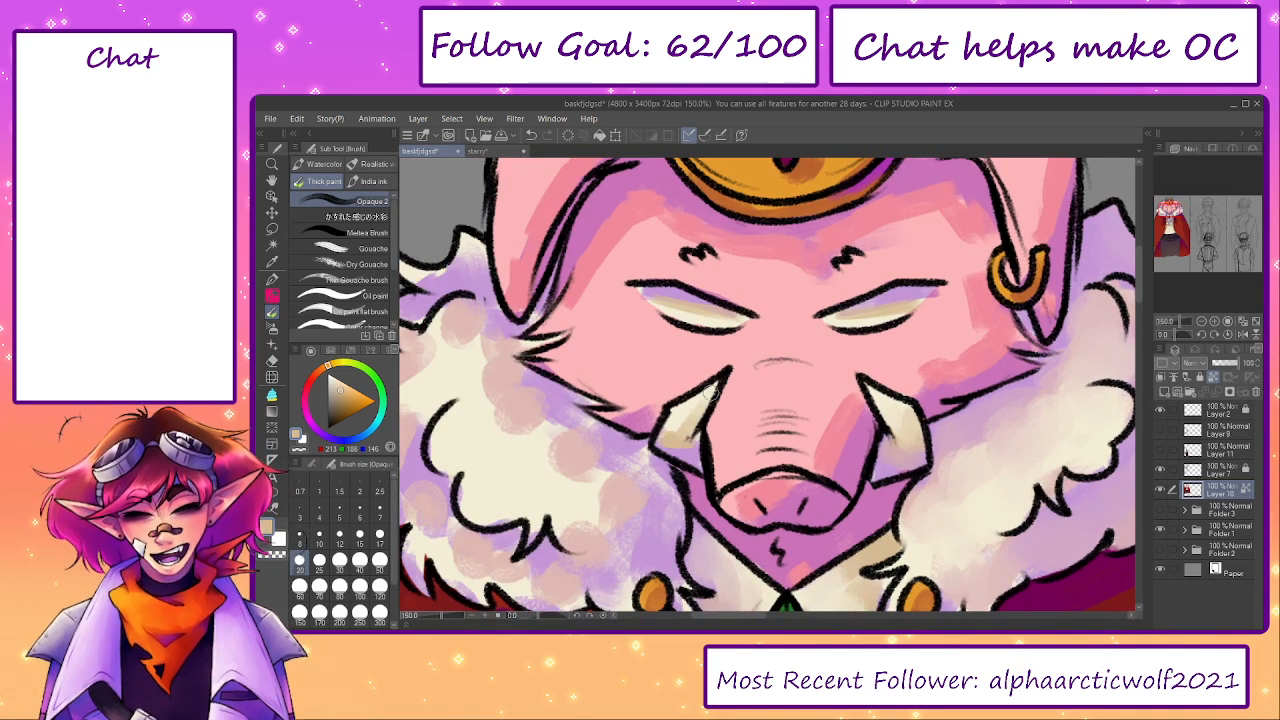
alt+click(683, 441)
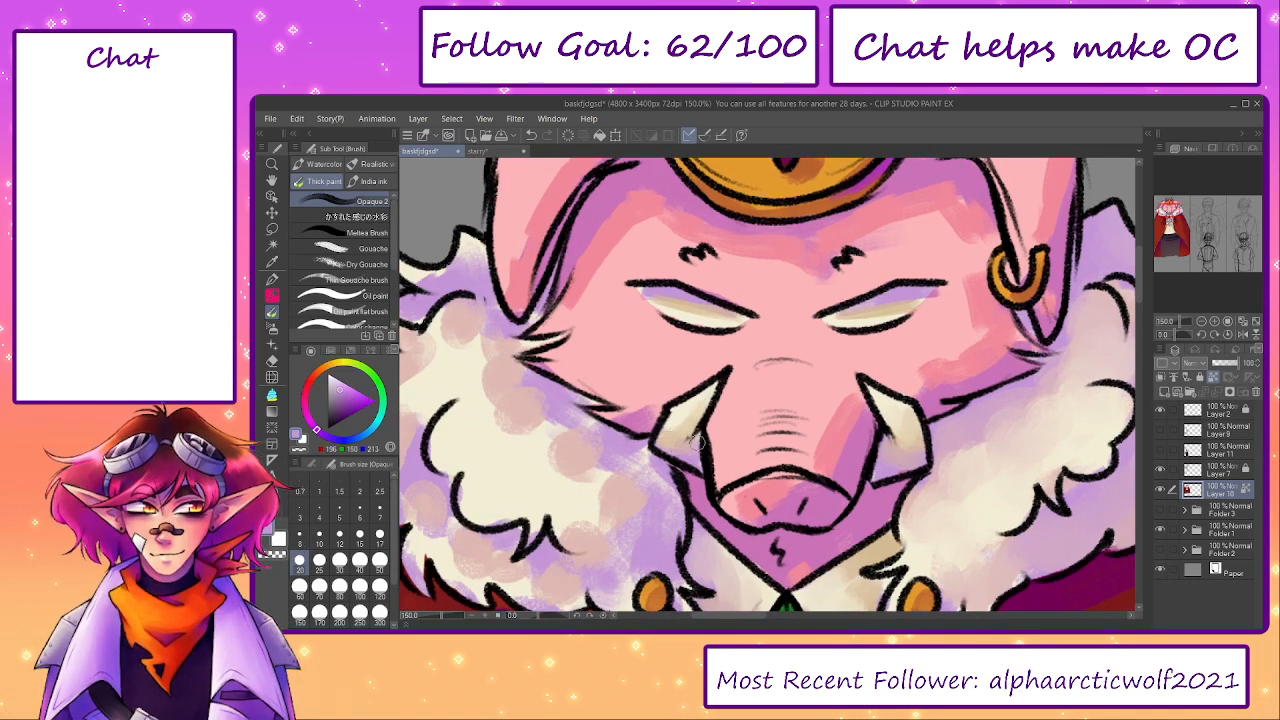
alt+click(680, 421)
- Soften the shadow on the snout bridge's right side with sampled light pink at brush sizes 30 and 50
drag(822, 433, 788, 391)
alt+click(806, 419)
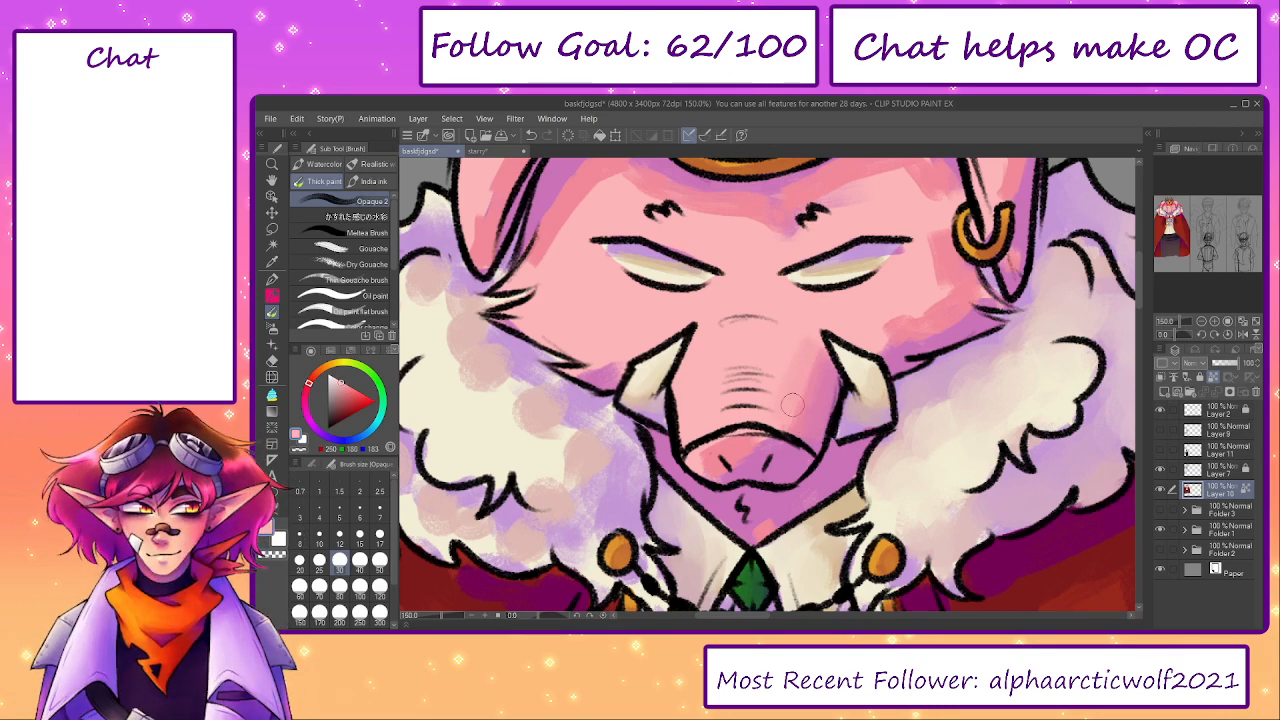
key(bracketright)
key(bracketright)
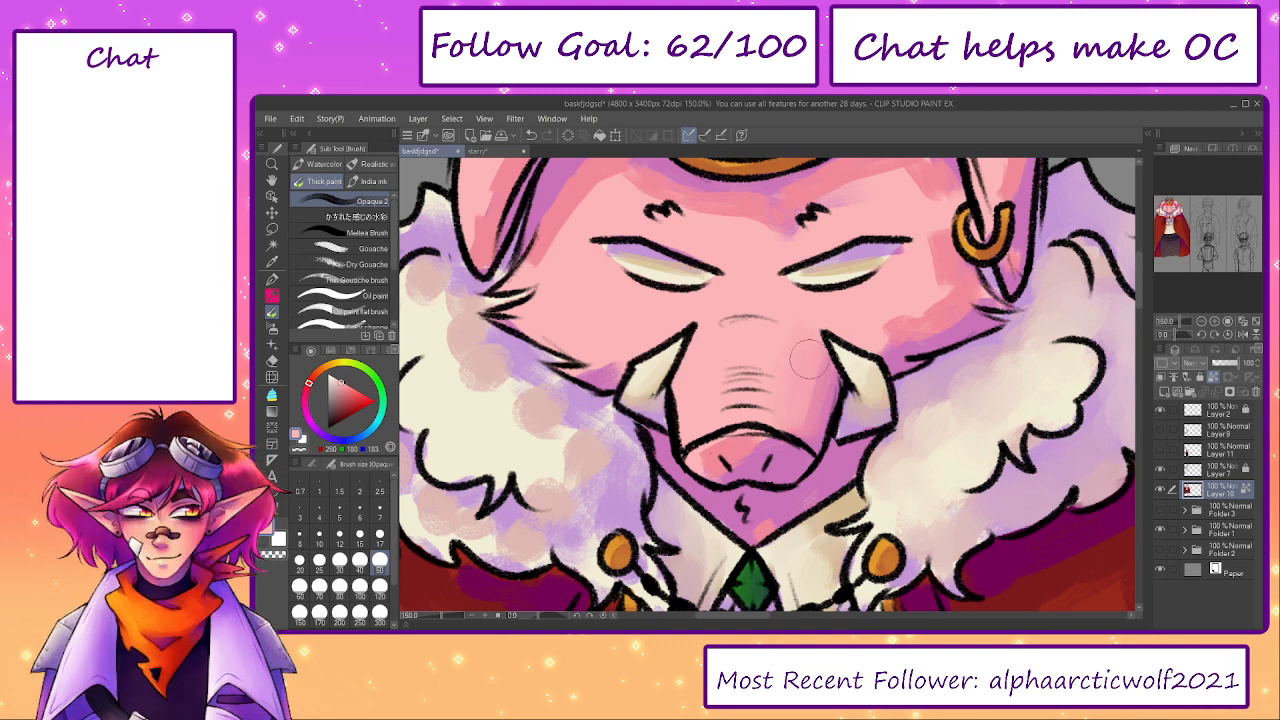
key(bracketleft)
key(bracketleft)
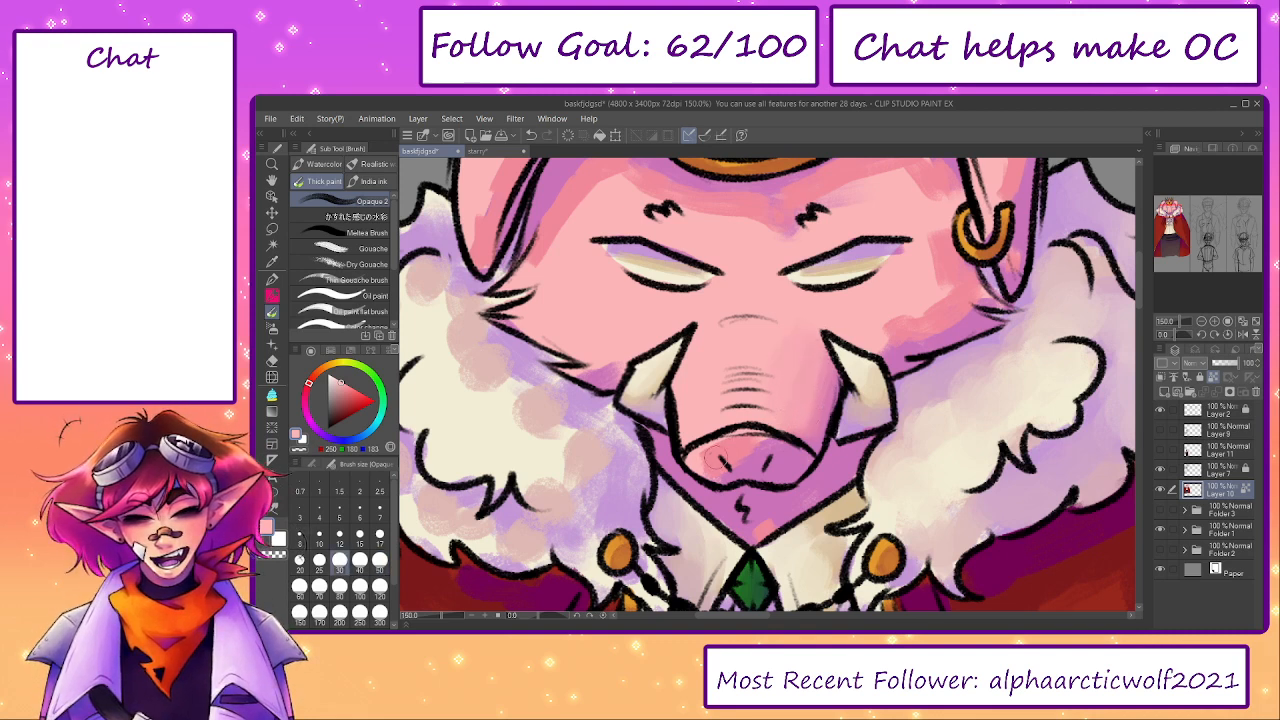
- Blend sampled pinks across the front of the snout around the nostrils with brush size 25
alt+click(714, 458)
key(bracketleft)
drag(704, 460, 746, 450)
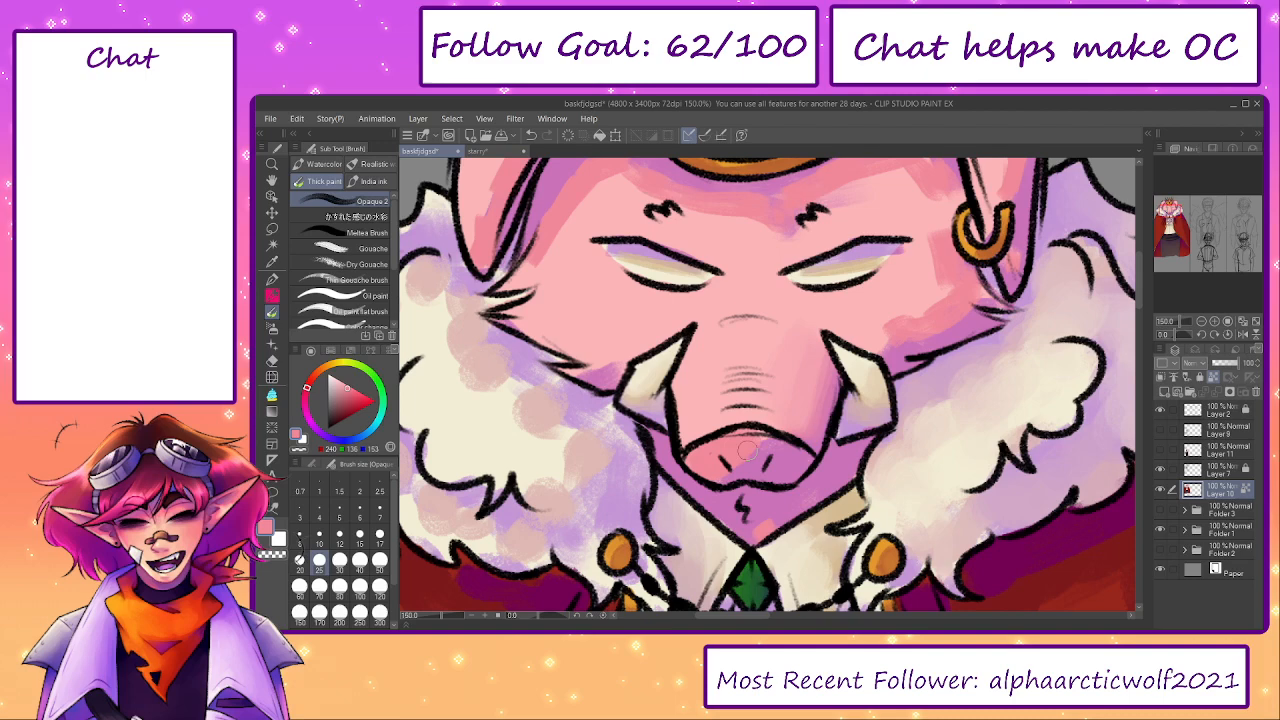
alt+click(728, 472)
- Blend sampled light pink over the shadow on the left cheek beside the ear with brush sizes 25 and 30
drag(722, 472, 884, 569)
alt+click(646, 434)
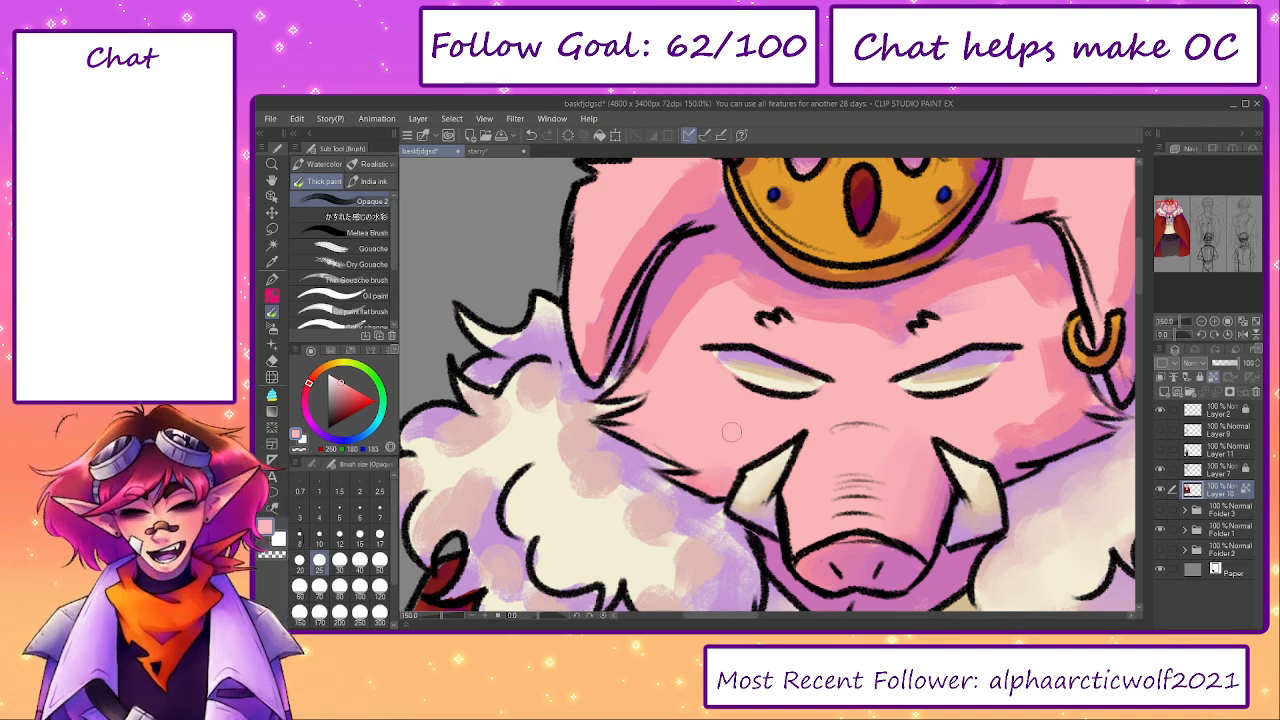
drag(679, 333, 701, 411)
alt+click(687, 391)
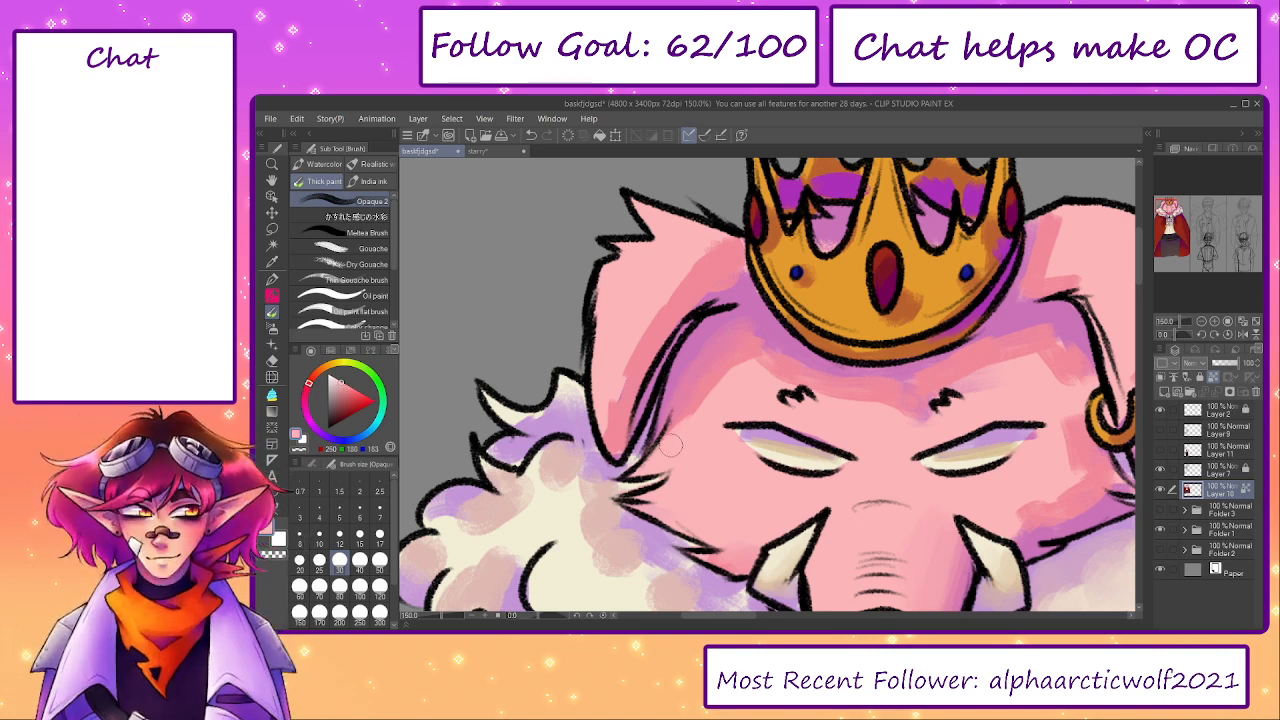
- Smooth the left ear's shading with sampled dark and light pinks at brush size 50
key(bracketright)
key(bracketright)
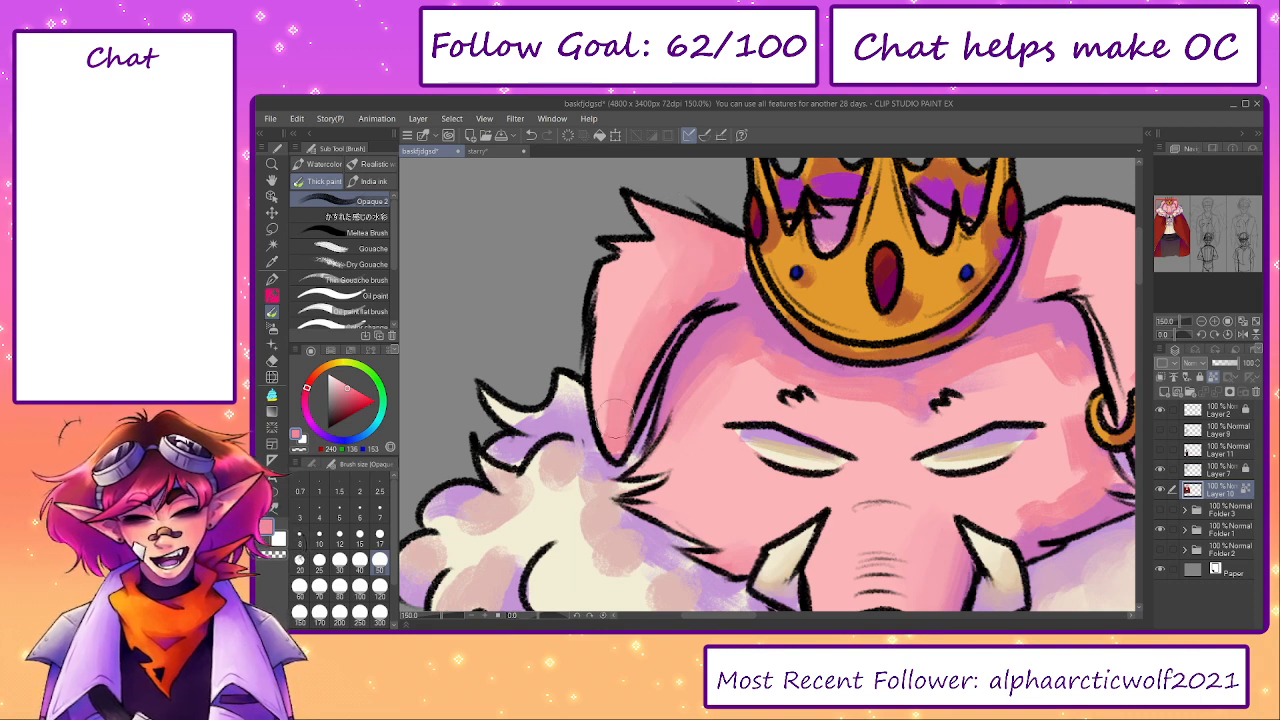
alt+click(625, 345)
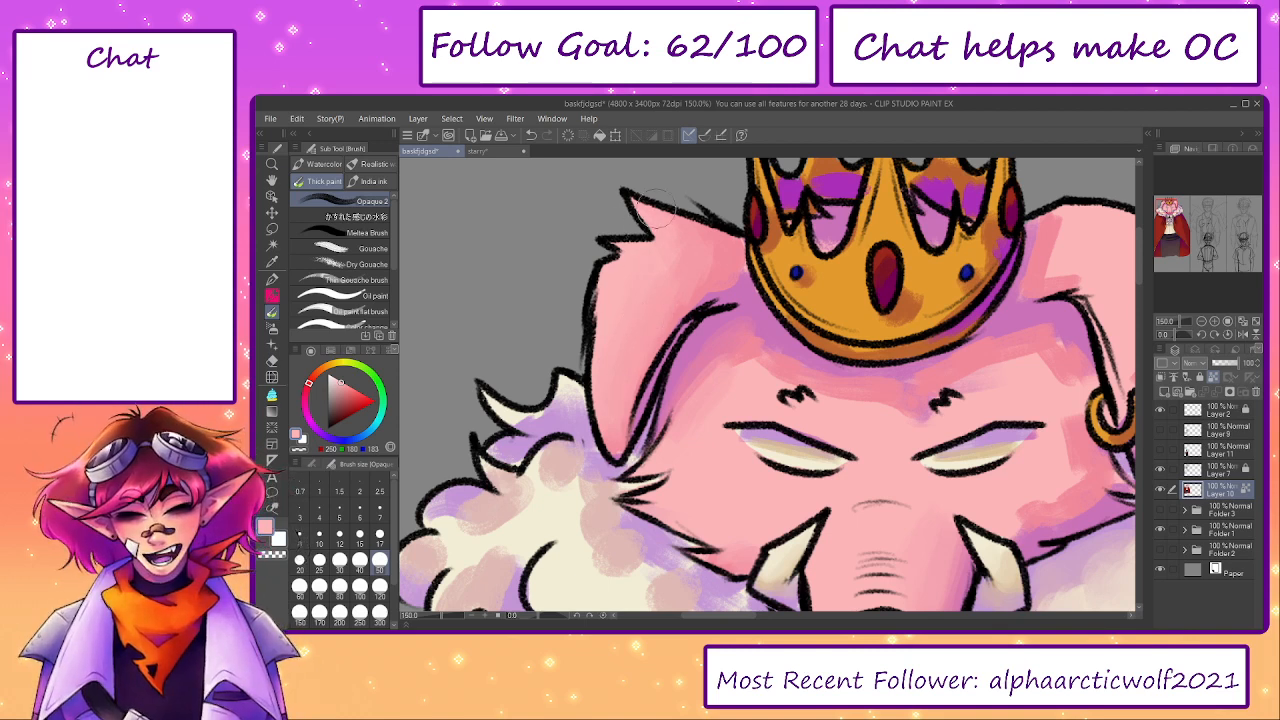
drag(707, 272, 734, 269)
alt+click(729, 279)
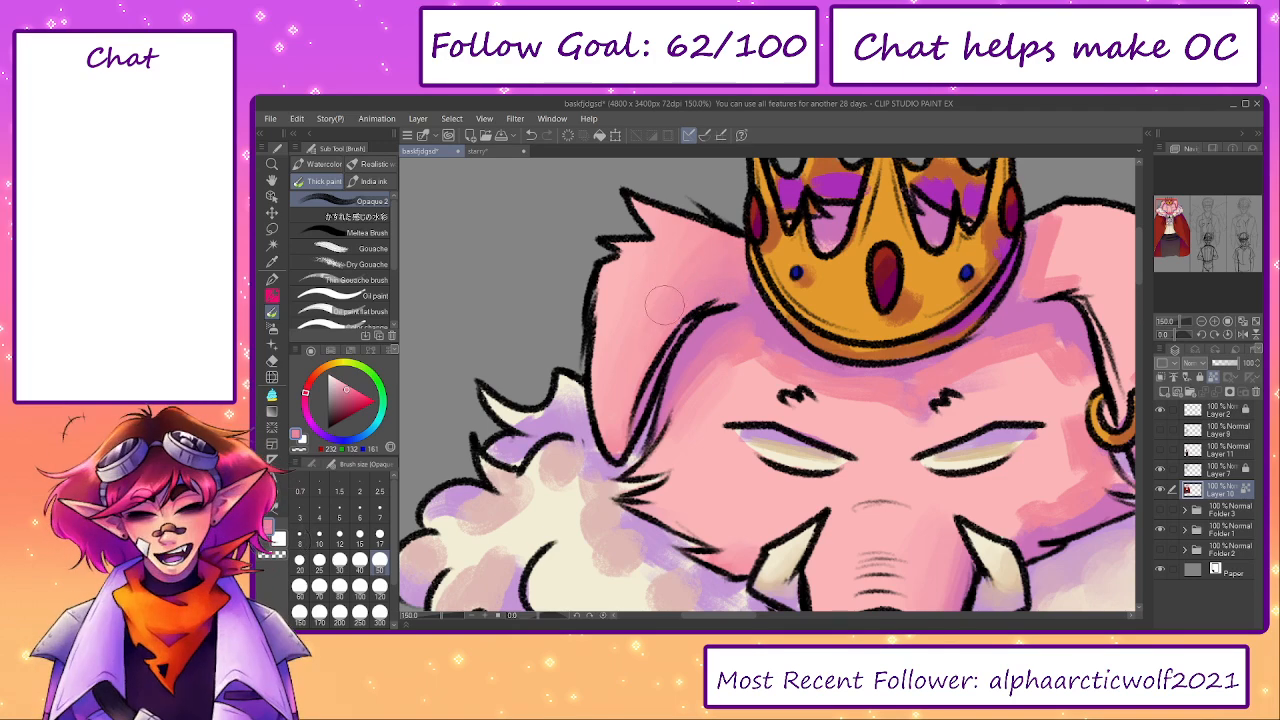
- Blend sampled pinks into the purple shadow on the forehead's left side with brush size 50
alt+click(744, 320)
alt+click(741, 360)
drag(741, 363, 670, 422)
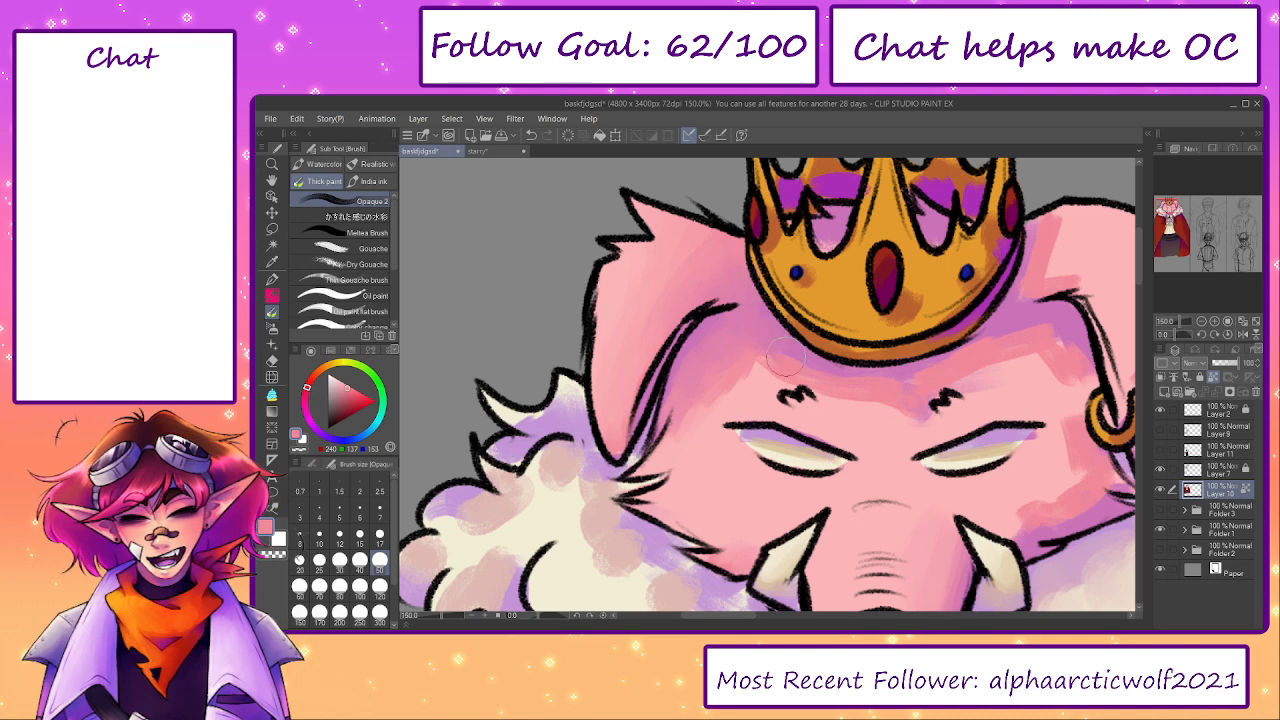
alt+click(753, 387)
mouse_move(760, 378)
mouse_down()
mouse_move(672, 421)
mouse_move(697, 380)
mouse_up()
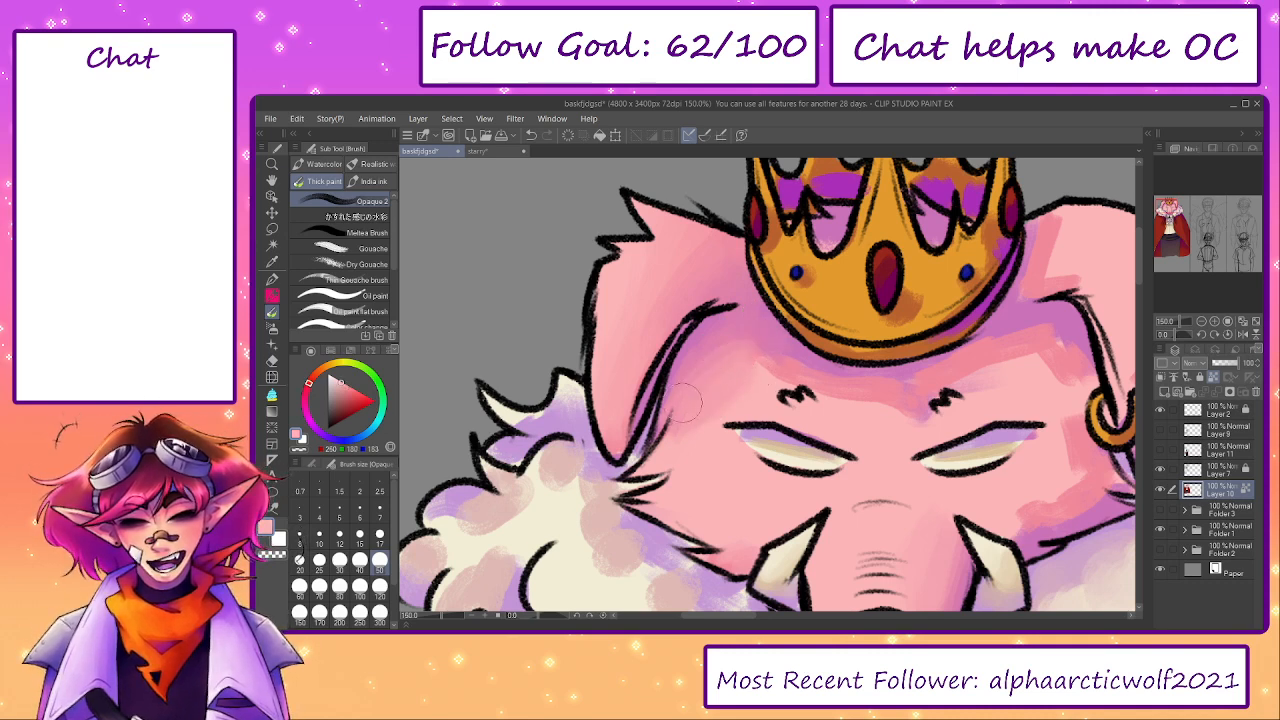
mouse_move(706, 425)
mouse_down()
mouse_move(715, 379)
mouse_move(686, 402)
mouse_up()
- Blend sampled light pink over the top of the right ear with brush sizes 40 and 70
mouse_move(1071, 295)
mouse_down()
mouse_move(936, 343)
mouse_move(926, 284)
mouse_move(903, 300)
mouse_move(938, 313)
mouse_move(943, 333)
mouse_move(935, 297)
mouse_move(953, 269)
mouse_up()
alt+click(908, 312)
key(bracketleft)
alt+click(979, 314)
key(bracketright)
key(bracketright)
key(bracketright)
mouse_move(972, 311)
mouse_down()
mouse_move(960, 275)
mouse_move(958, 300)
mouse_up()
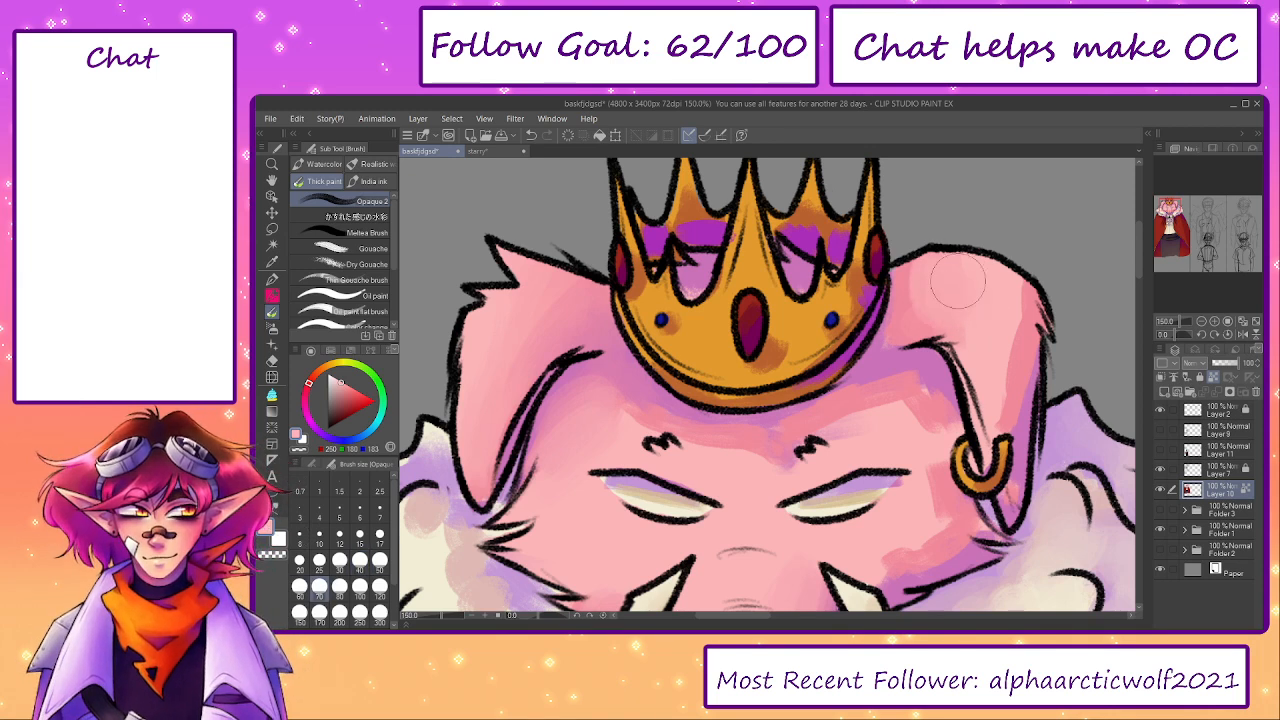
- Smooth the darker pink shadow along the right ear's outer edge with brush size 40
key(bracketleft)
key(bracketleft)
key(bracketleft)
key(bracketleft)
alt+click(1026, 360)
drag(1004, 419, 1023, 286)
alt+click(995, 371)
- Blend sampled light pink down the right ear to its tip with brush sizes 70 and 30
key(bracketright)
key(bracketright)
key(bracketright)
mouse_move(993, 356)
mouse_down()
mouse_move(1001, 415)
mouse_move(1017, 299)
mouse_move(996, 255)
mouse_move(1026, 293)
mouse_move(1010, 372)
mouse_up()
key(bracketleft)
key(bracketleft)
key(bracketleft)
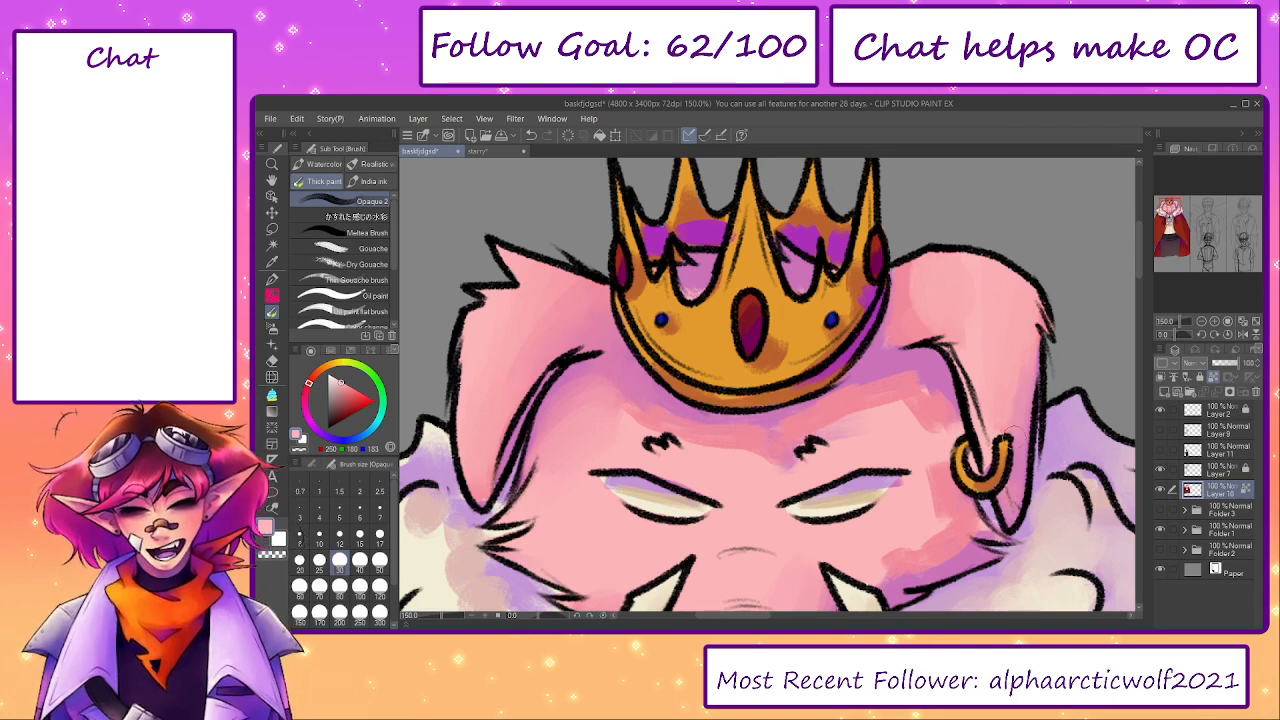
- Blend a sampled pink over the right cheek and up toward the right ear's base with brush size 60
drag(1015, 430, 1003, 325)
alt+click(937, 461)
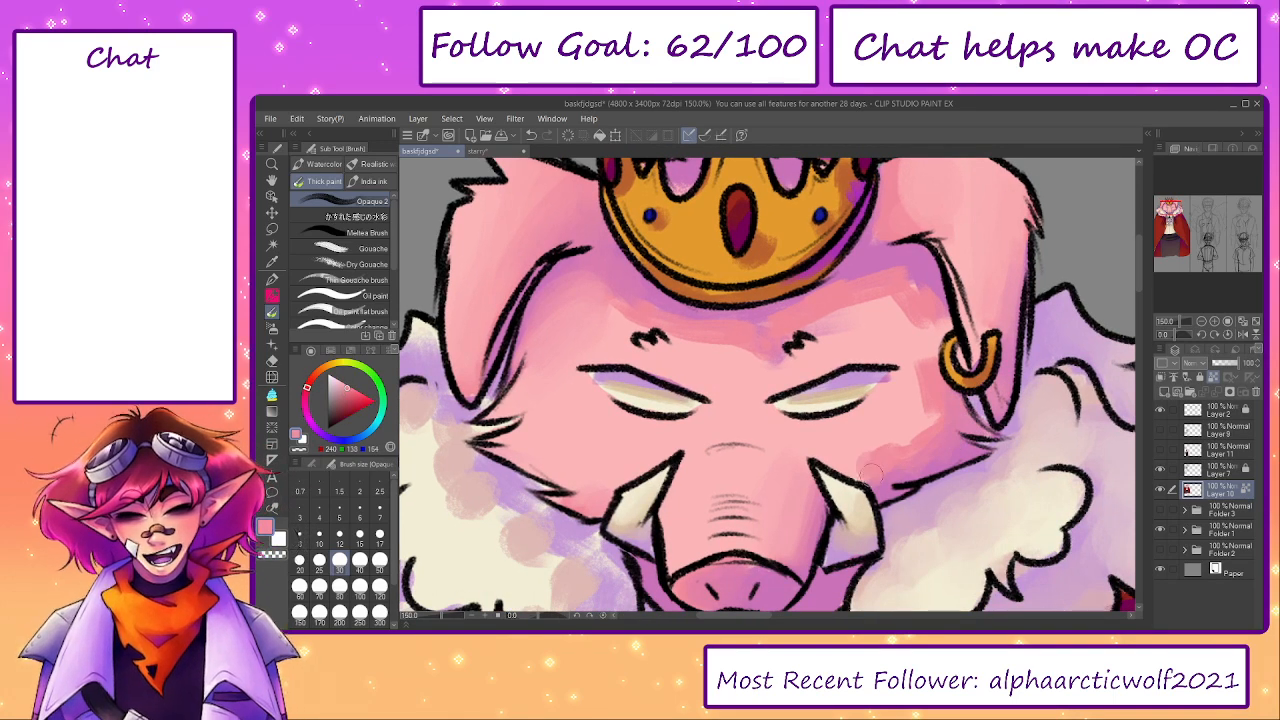
key(bracketright)
key(bracketright)
key(bracketright)
mouse_move(912, 461)
mouse_down()
mouse_move(927, 419)
mouse_move(924, 300)
mouse_move(910, 270)
mouse_up()
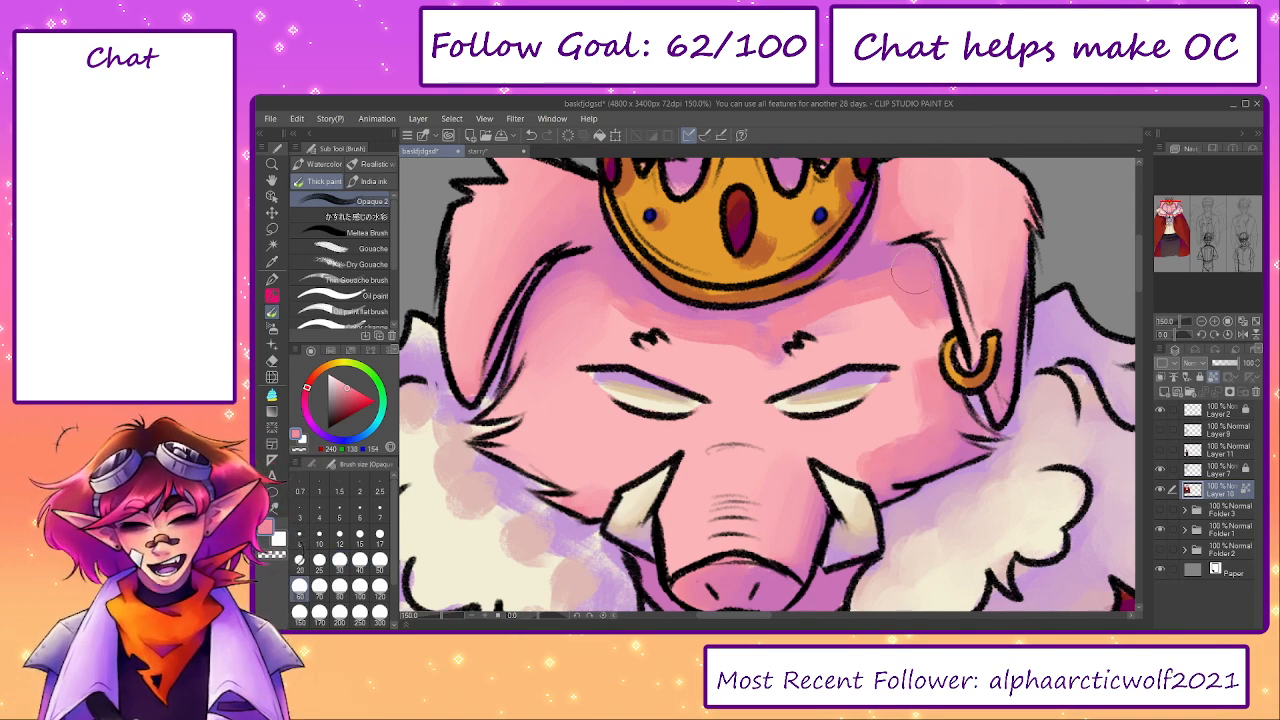
- Smooth the forehead's right side and the area beside the right eye with sampled light pinks
alt+click(893, 328)
mouse_move(913, 319)
mouse_down()
mouse_move(900, 285)
mouse_move(841, 311)
mouse_move(891, 278)
mouse_move(866, 279)
mouse_move(880, 301)
mouse_move(829, 348)
mouse_move(882, 310)
mouse_move(851, 298)
mouse_move(892, 277)
mouse_move(896, 309)
mouse_move(923, 279)
mouse_up()
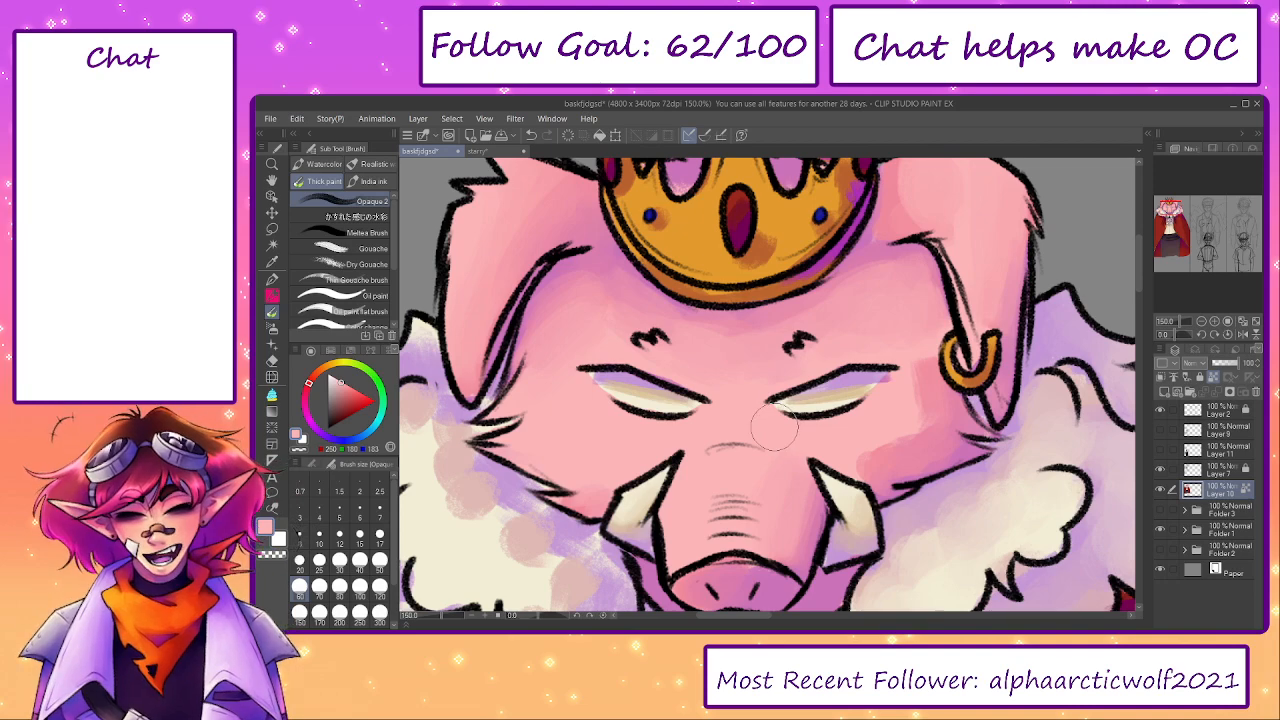
alt+click(895, 356)
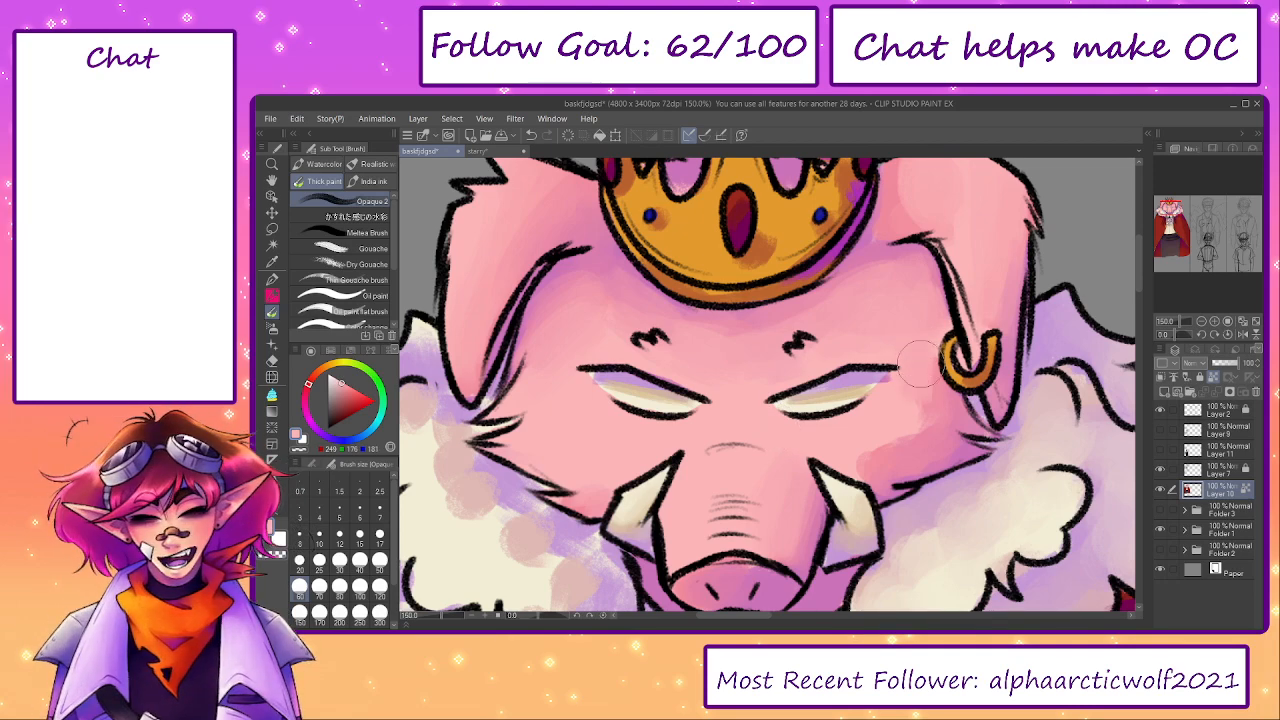
alt+click(875, 417)
- Blend sampled beige and cream into the purple shadows of both eyes with brush size 20
key(bracketleft)
key(bracketleft)
key(bracketleft)
alt+click(843, 398)
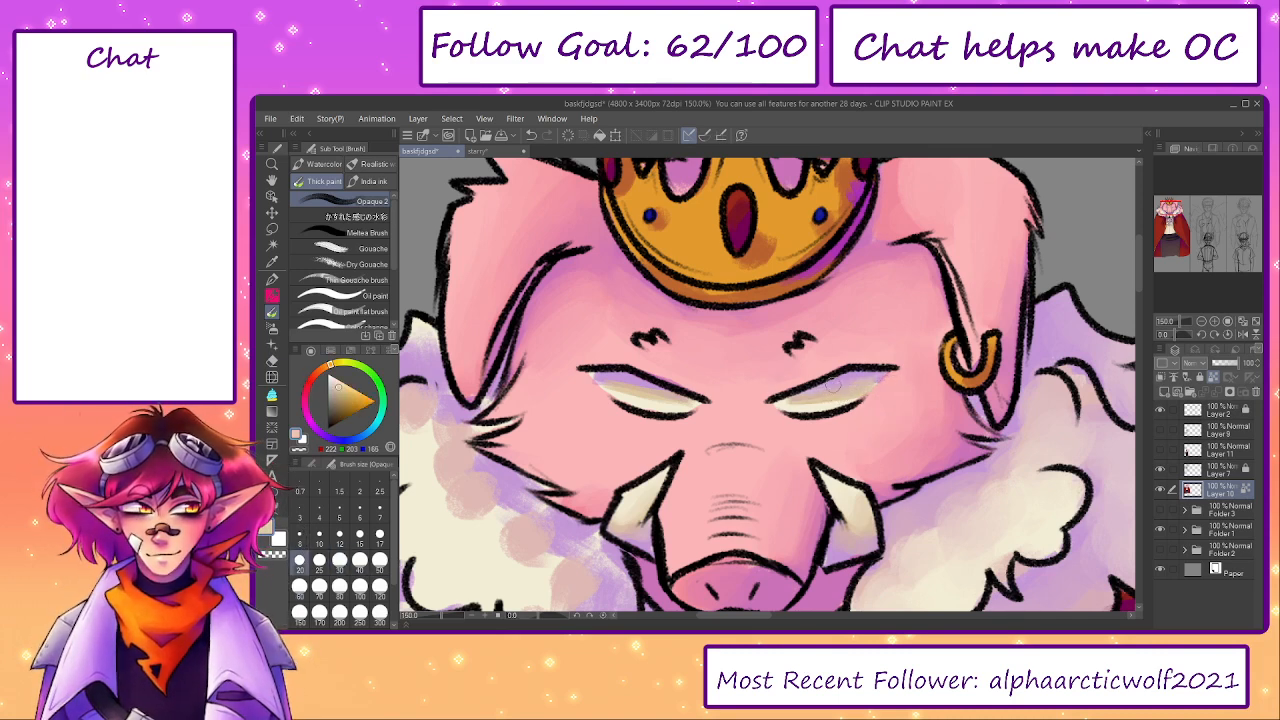
drag(610, 391, 668, 397)
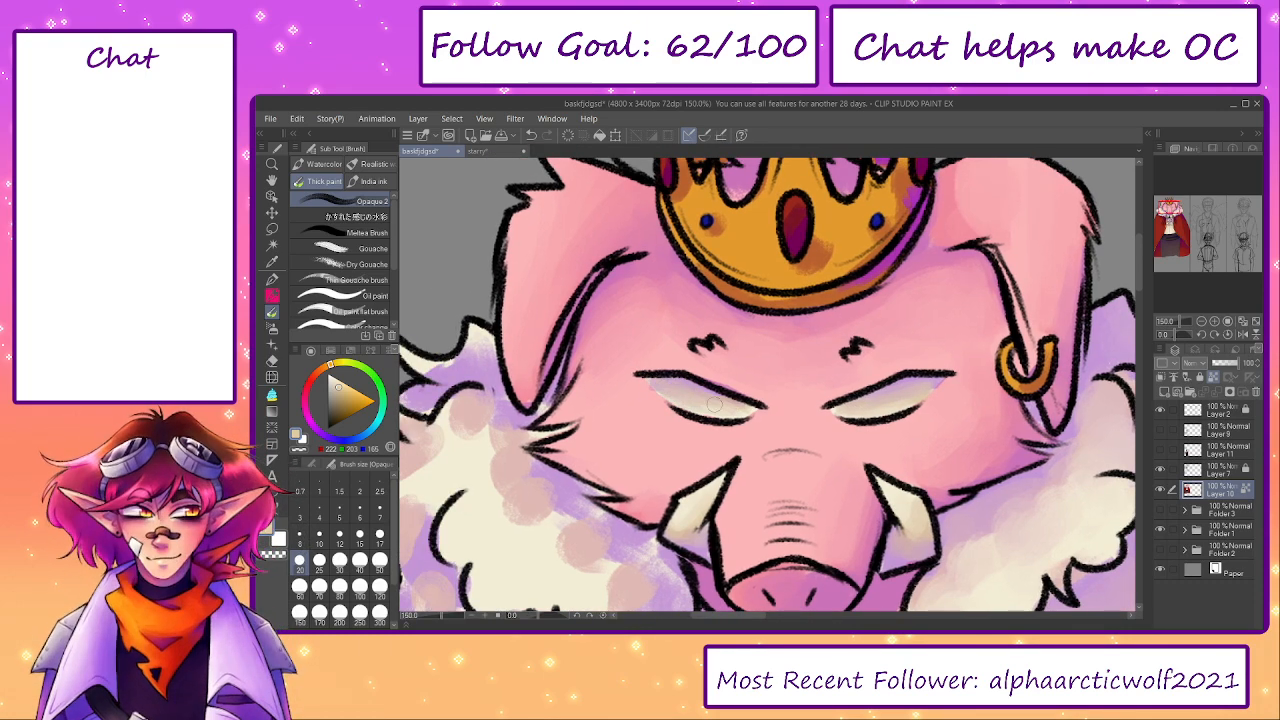
alt+click(506, 538)
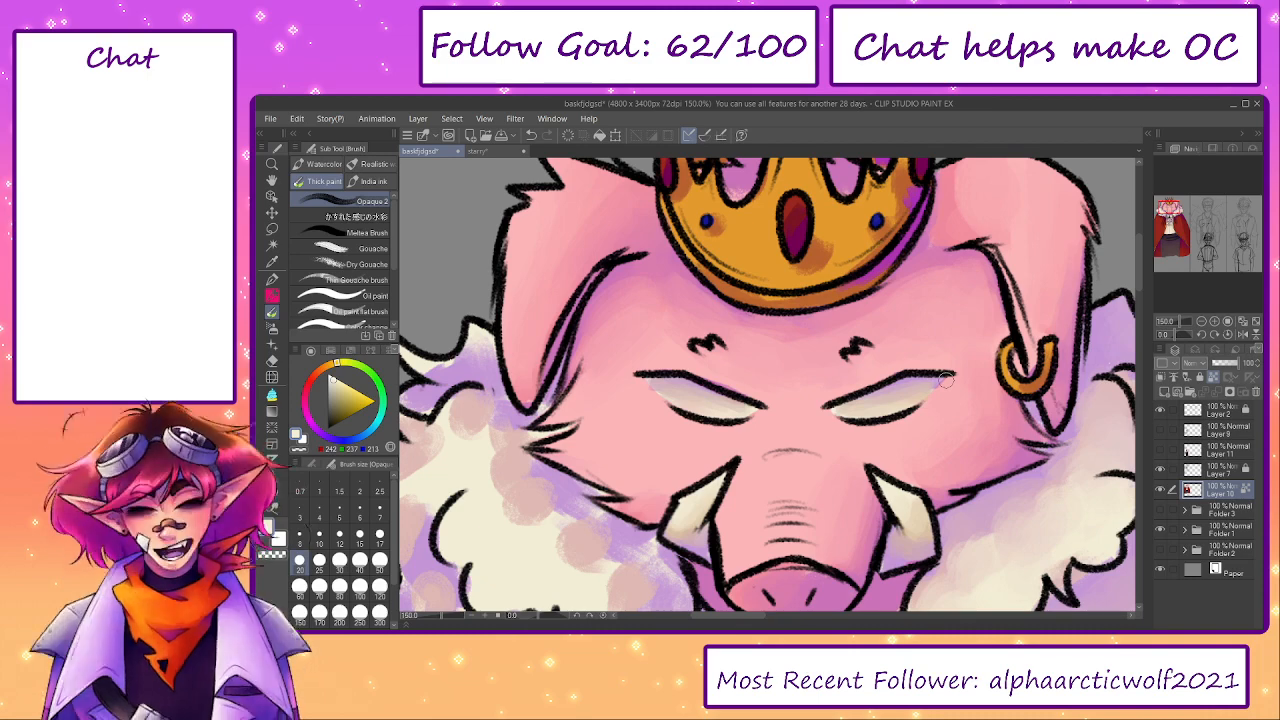
- Blend a sampled dusty pink over the left fur collar's upper tufts with brush sizes up to 70
drag(615, 463, 824, 397)
key(bracketright)
key(bracketright)
drag(670, 374, 667, 350)
alt+click(667, 348)
mouse_move(626, 300)
mouse_down()
mouse_move(641, 311)
mouse_move(674, 282)
mouse_move(686, 307)
mouse_up()
key(bracketright)
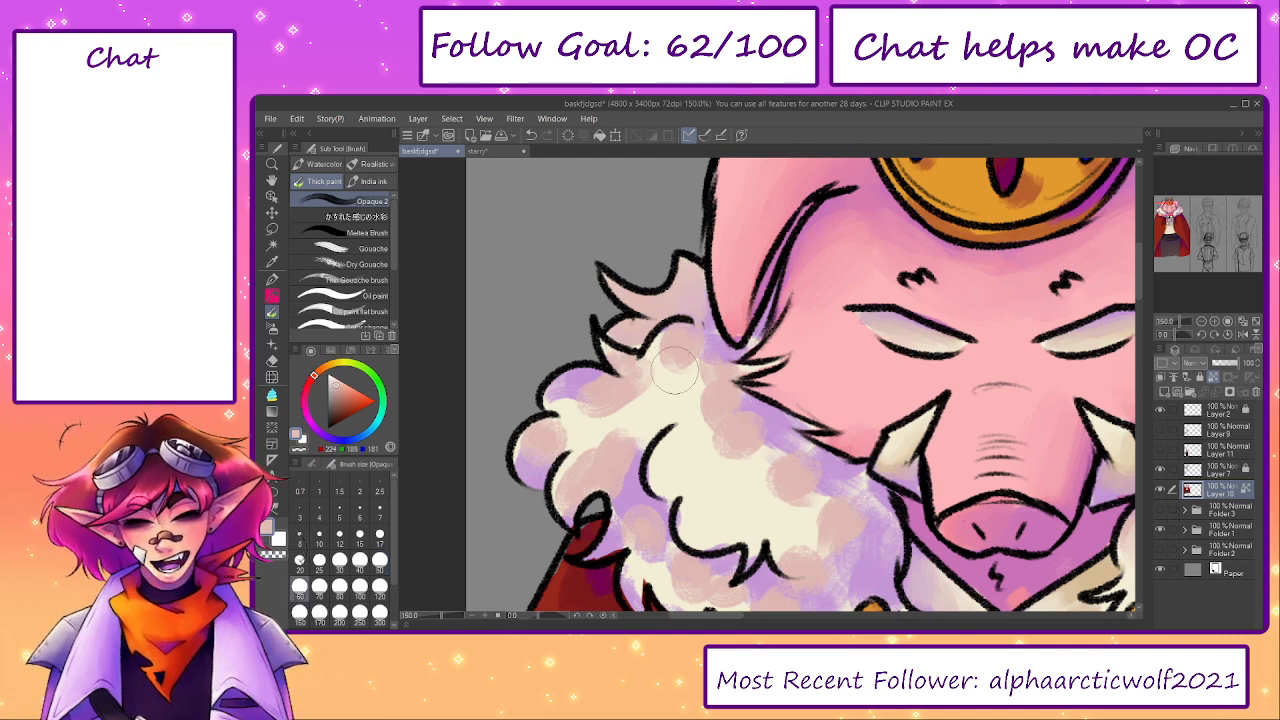
key(bracketright)
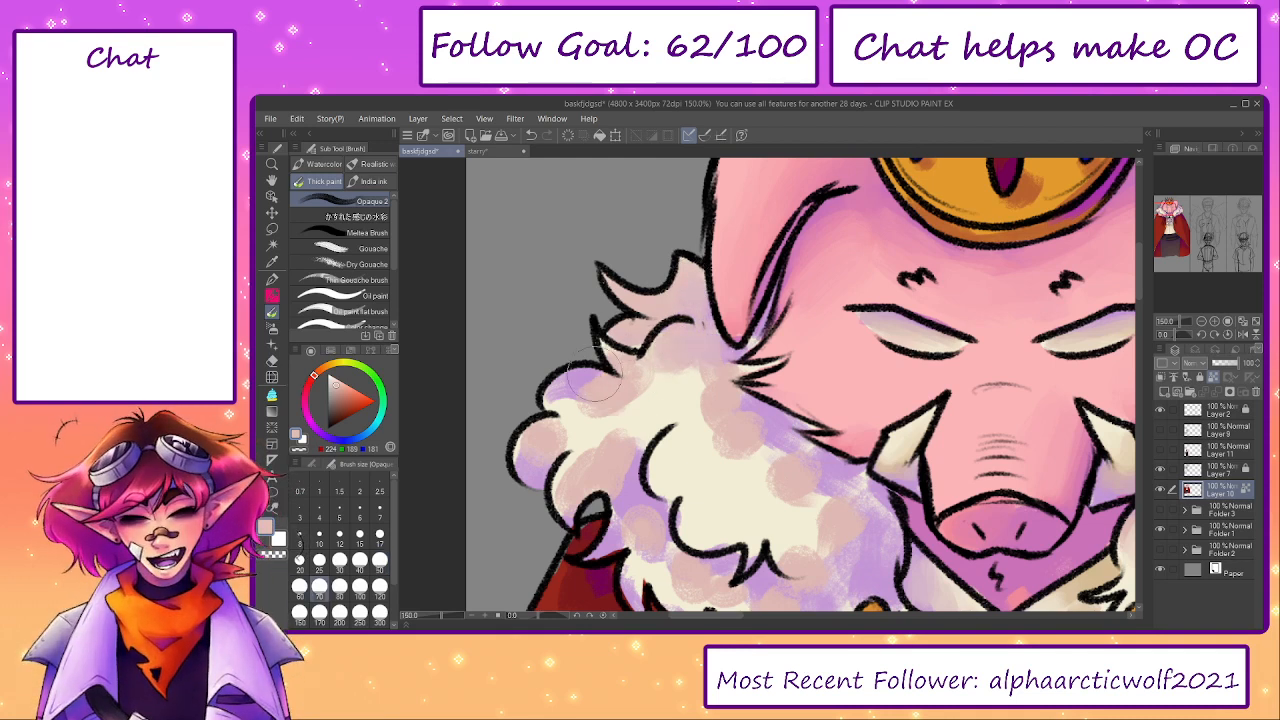
- Blend sampled cream and dusty pink through the left collar's fur below the ear and jaw with brush size 70
alt+click(648, 402)
mouse_move(646, 406)
mouse_down()
mouse_move(624, 395)
mouse_move(587, 423)
mouse_move(596, 399)
mouse_up()
drag(659, 383, 674, 358)
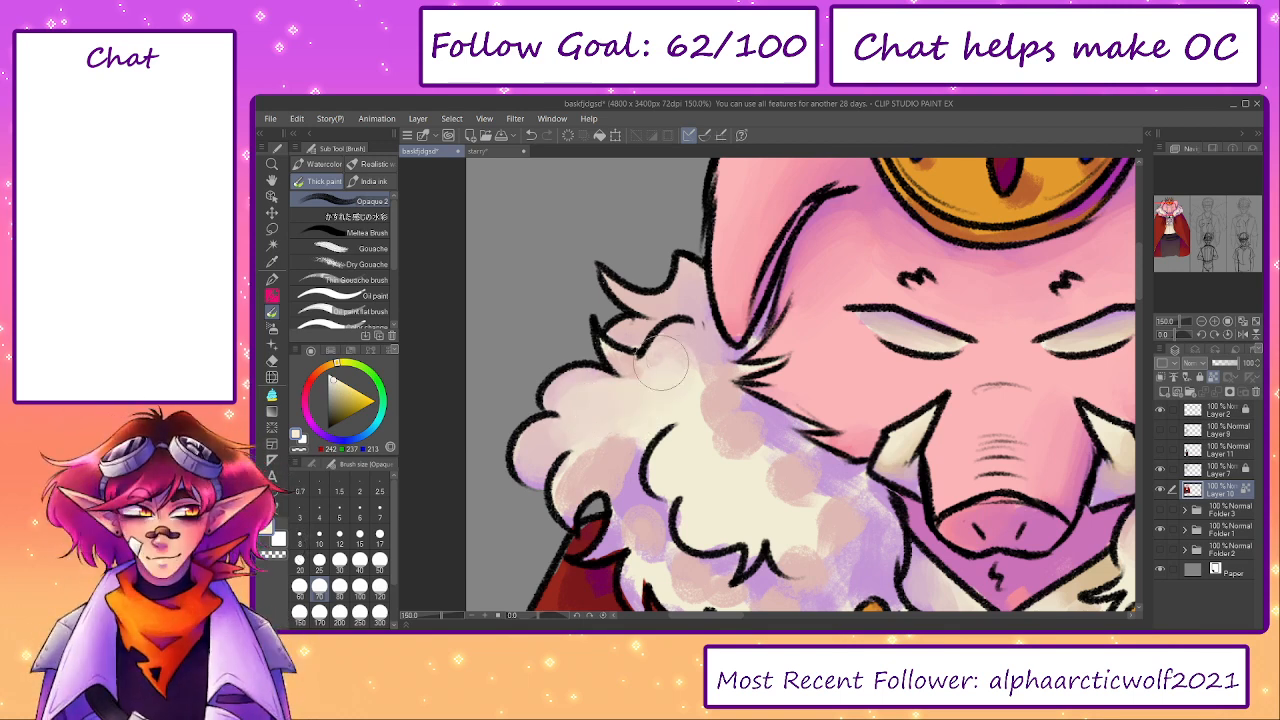
alt+click(714, 421)
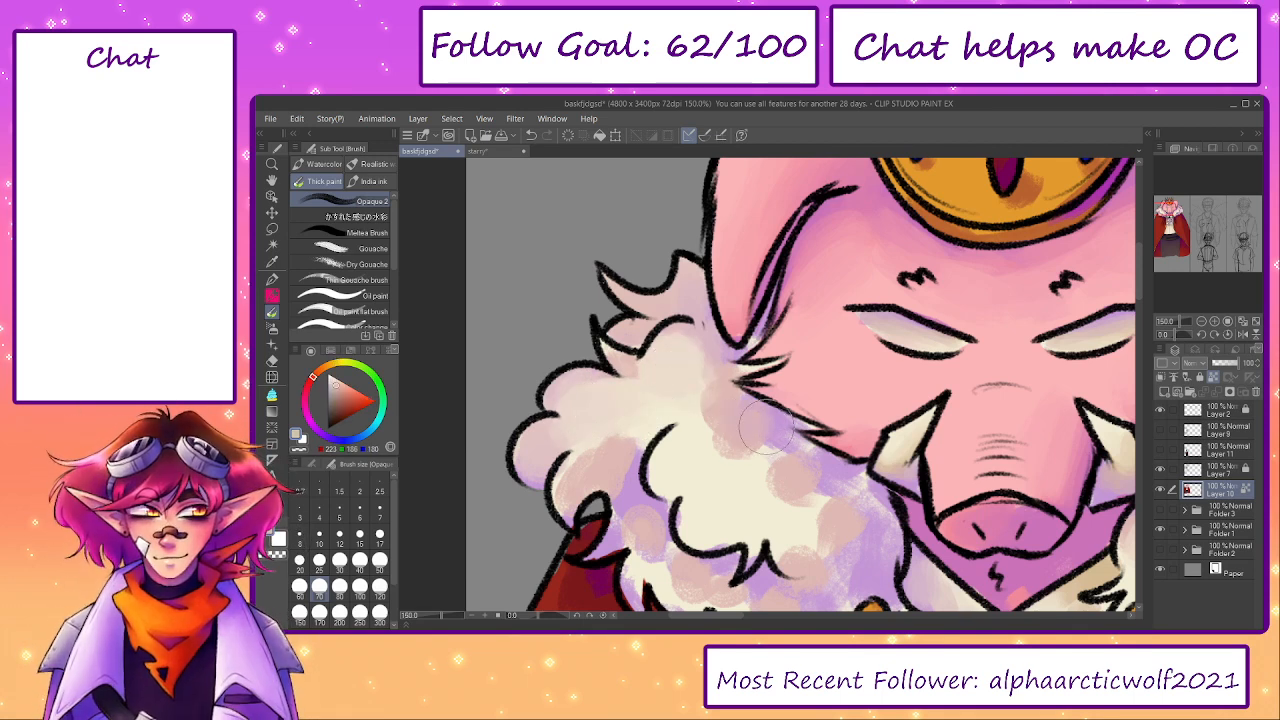
drag(762, 430, 803, 431)
alt+click(803, 431)
- Blend a sampled mauve around the left ear's tip and along the jaw with brush sizes 17 and 20
key(bracketleft)
key(bracketleft)
key(bracketleft)
key(bracketleft)
key(bracketleft)
key(bracketleft)
key(bracketleft)
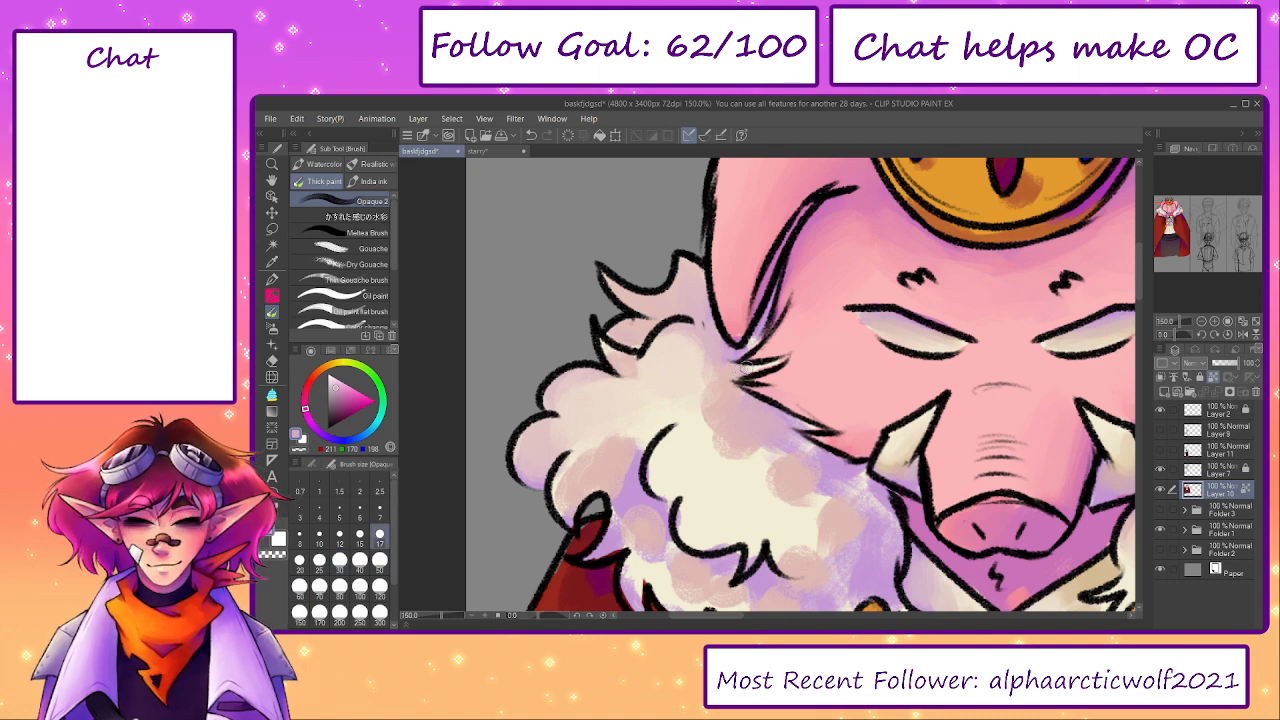
alt+click(746, 340)
key(bracketright)
key(bracketright)
key(bracketright)
key(bracketright)
key(bracketright)
key(bracketright)
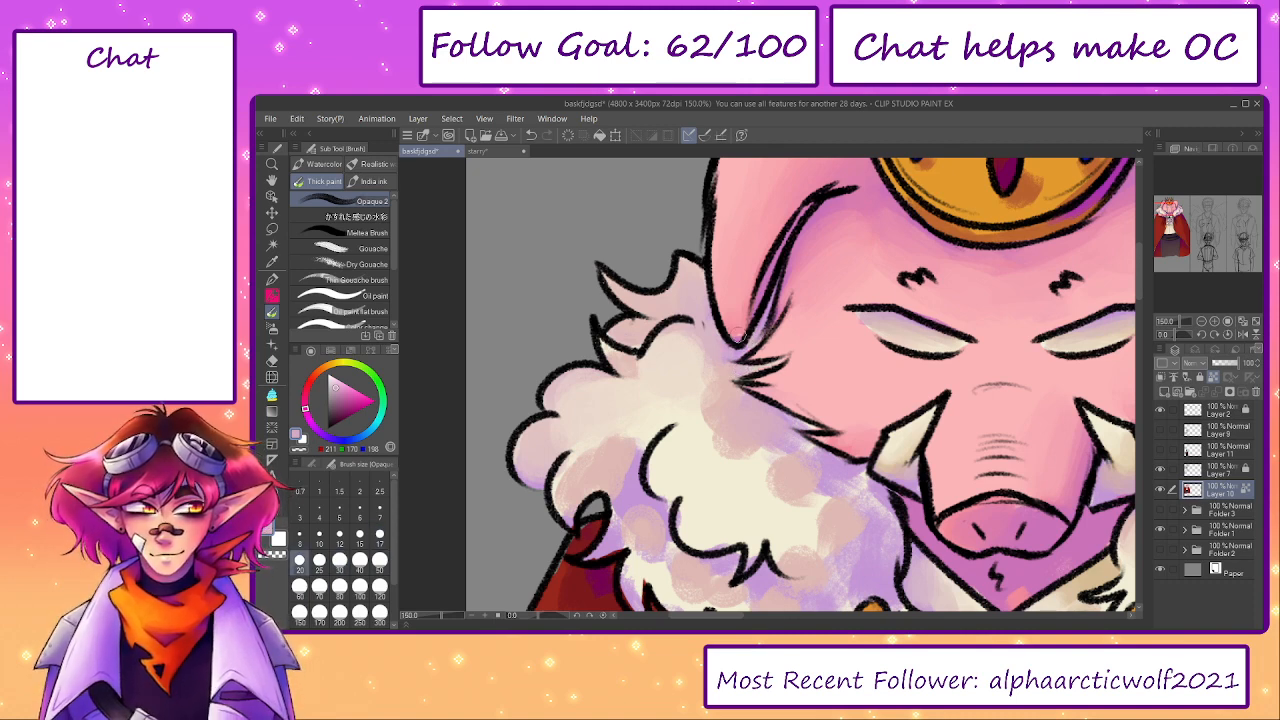
mouse_move(855, 435)
mouse_down()
mouse_move(882, 399)
mouse_move(859, 401)
mouse_move(870, 431)
mouse_up()
- Blend sampled pinks over the snout, nose bridge and right cheek with brush size 60
alt+click(1064, 464)
drag(1066, 490, 1015, 481)
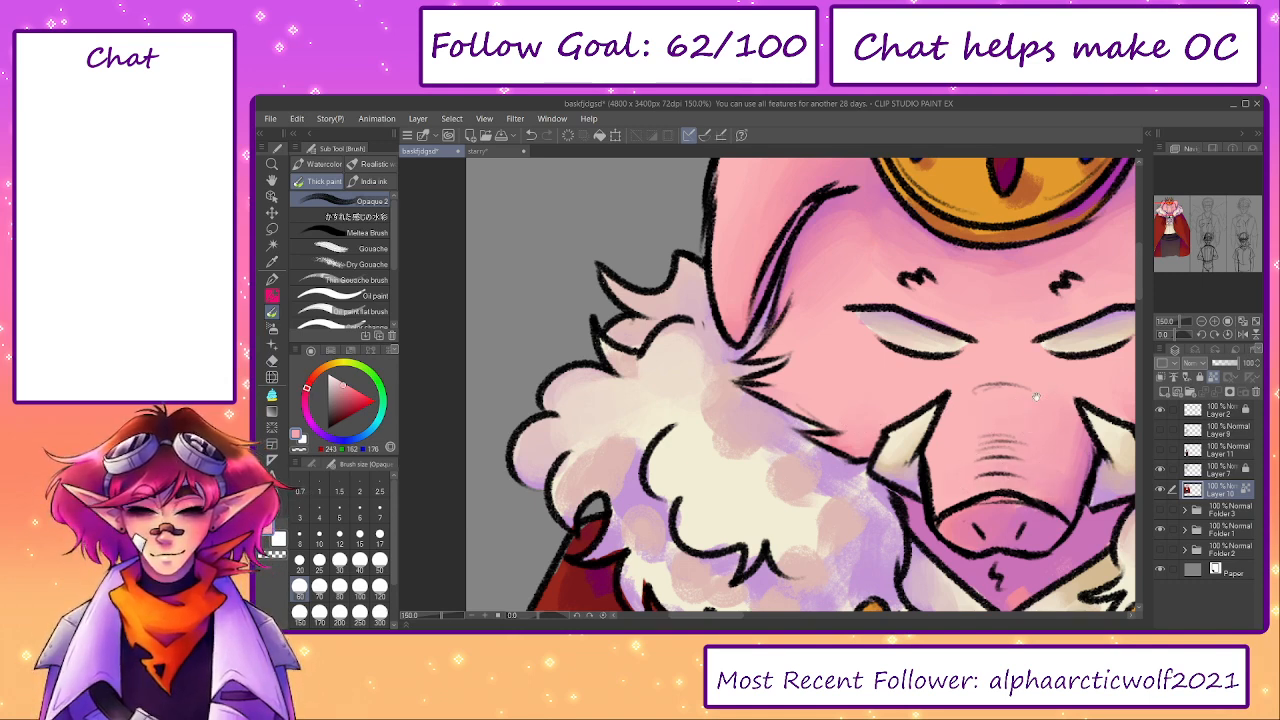
drag(1045, 418, 933, 434)
alt+click(947, 464)
mouse_move(897, 373)
mouse_down()
mouse_move(914, 378)
mouse_move(879, 376)
mouse_move(929, 387)
mouse_move(887, 347)
mouse_move(852, 380)
mouse_up()
alt+click(951, 393)
alt+click(1065, 389)
mouse_move(1038, 404)
mouse_down()
mouse_move(1023, 419)
mouse_move(1075, 392)
mouse_move(1106, 412)
mouse_up()
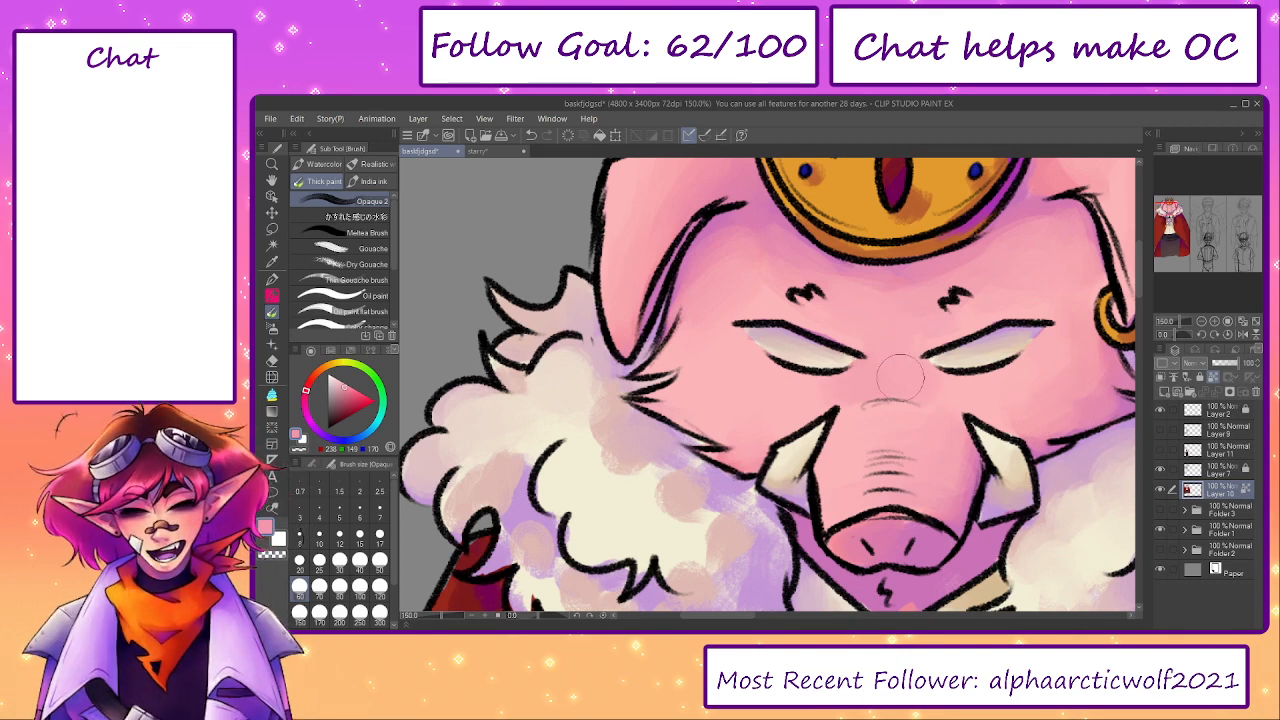
alt+click(873, 419)
alt+click(874, 417)
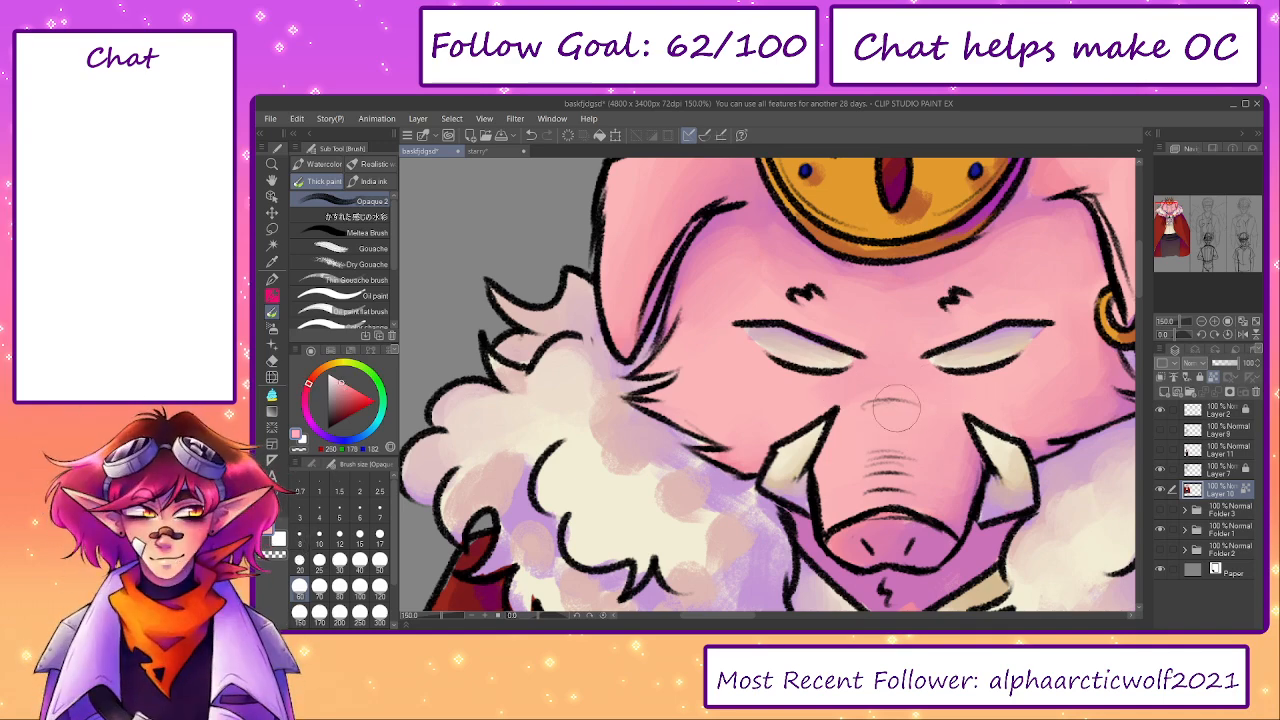
- Smooth the top of the left ear with a sampled light pink at brush size 60
drag(911, 522, 796, 476)
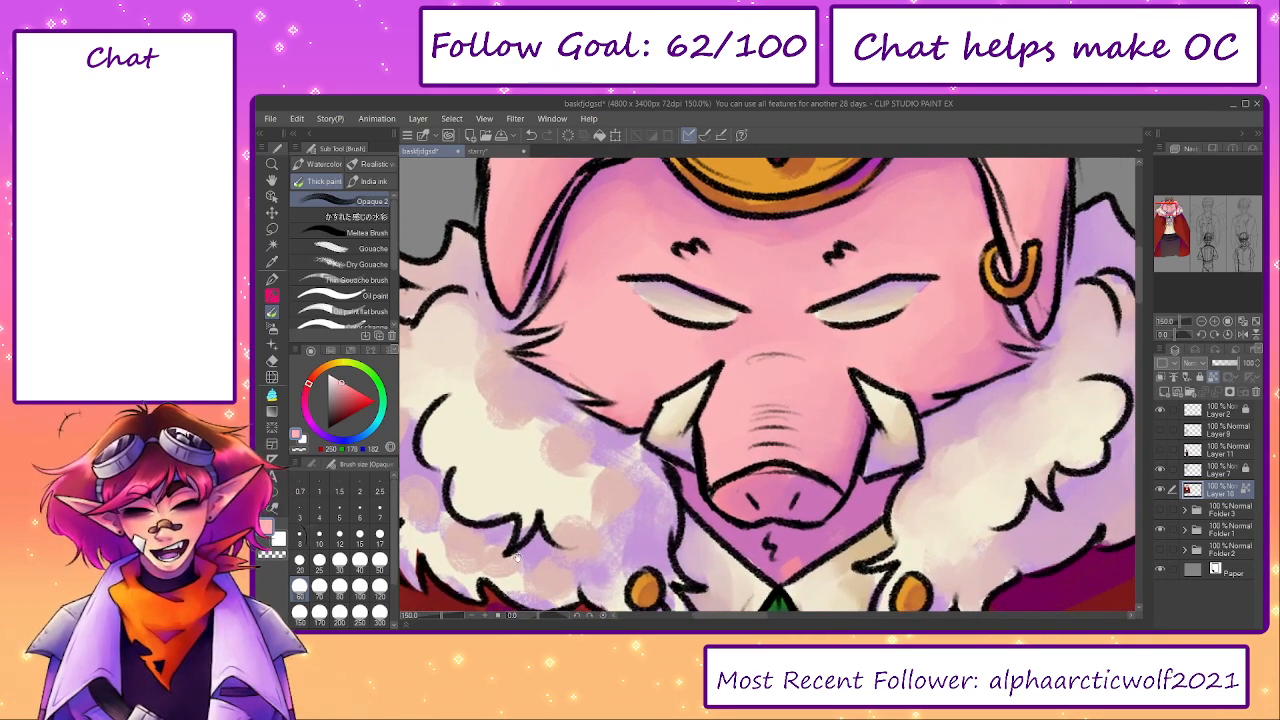
drag(427, 624, 438, 619)
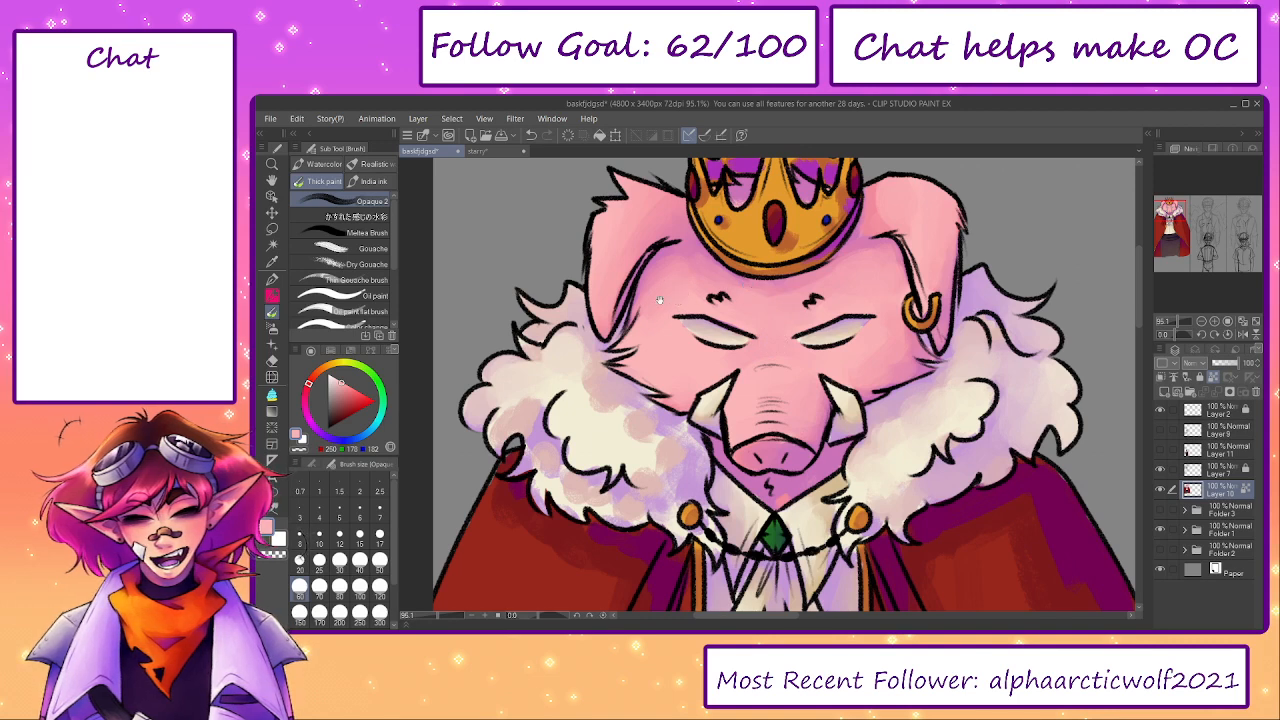
drag(622, 308, 719, 285)
alt+click(728, 188)
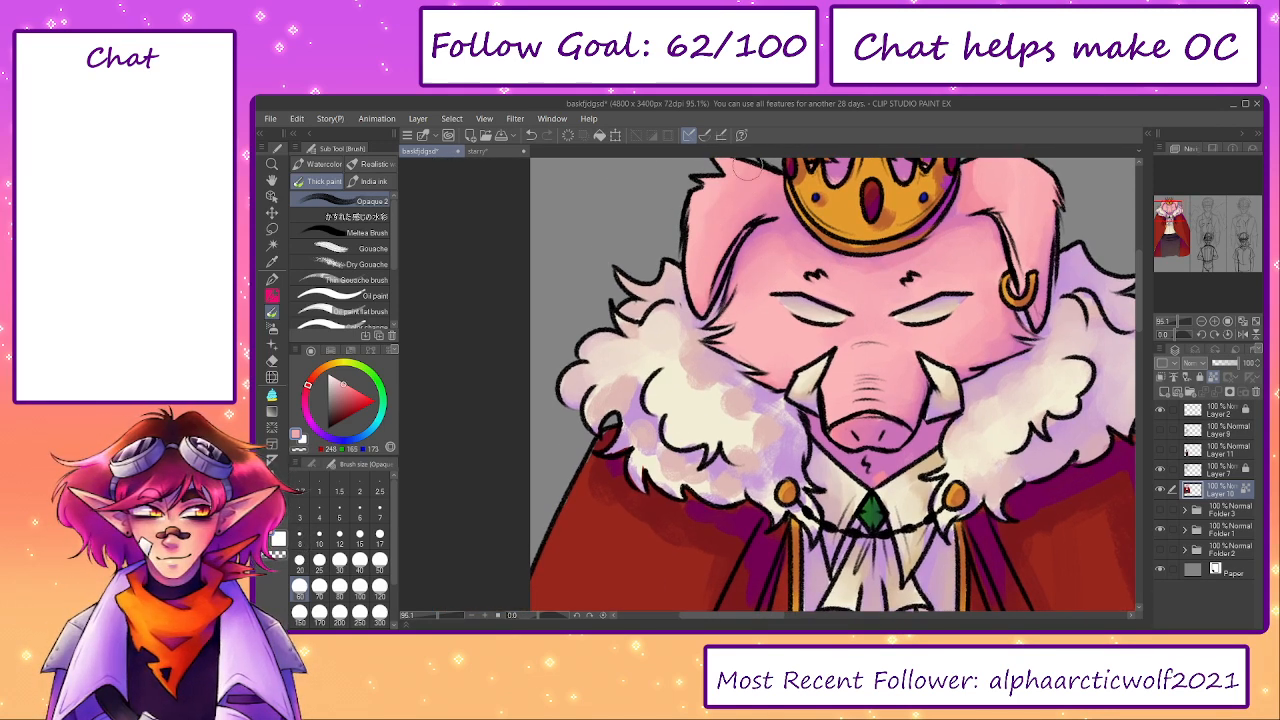
- Blend a sampled dusty pink into the left collar's inner fur below the jaw with brush size 60
alt+click(715, 380)
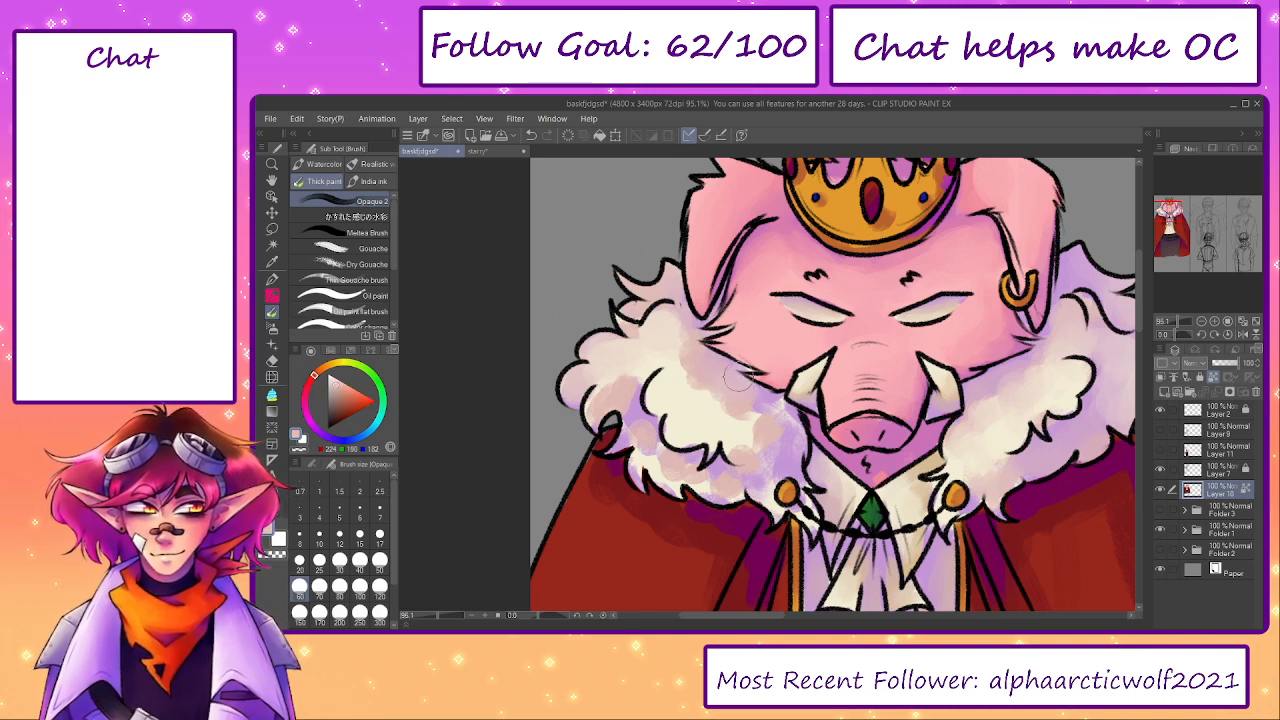
alt+click(685, 396)
drag(690, 396, 739, 411)
- Blend sampled fur tones along the left collar's outer curls and lower edge with brush sizes up to 80
scroll(703, 405, up, 1)
key([)
key([)
alt+click(626, 390)
mouse_move(627, 401)
mouse_down()
mouse_move(634, 390)
mouse_move(619, 444)
mouse_move(643, 441)
mouse_move(633, 467)
mouse_move(664, 487)
mouse_up()
alt+click(625, 350)
key(])
key(])
drag(625, 350, 611, 385)
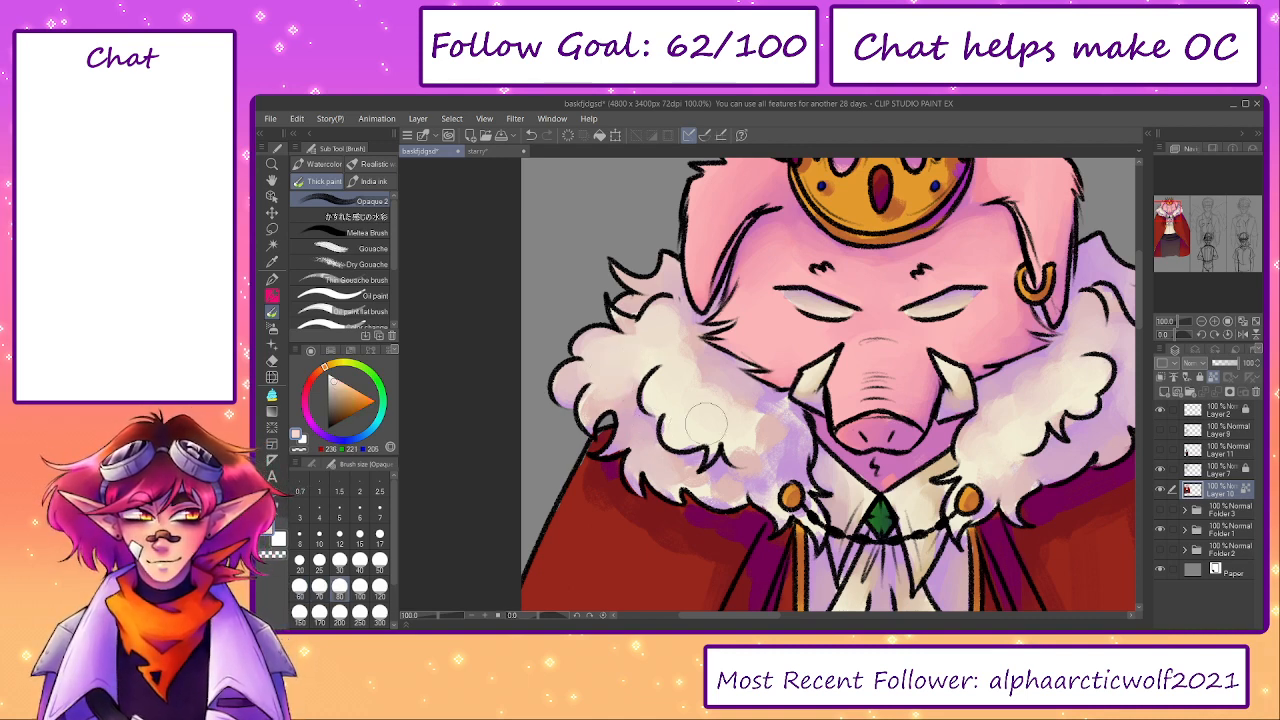
- Blend sampled tones through the blotchy purple fur of the left collar down toward the gold button, varying the brush size
key([)
alt+click(772, 430)
mouse_move(772, 430)
mouse_down()
mouse_move(746, 418)
mouse_move(756, 443)
mouse_move(785, 441)
mouse_move(786, 414)
mouse_move(798, 451)
mouse_move(780, 453)
mouse_move(770, 482)
mouse_move(788, 473)
mouse_move(761, 481)
mouse_move(775, 491)
mouse_move(706, 490)
mouse_move(691, 476)
mouse_move(671, 486)
mouse_move(729, 470)
mouse_up()
key([)
key([)
key([)
alt+click(780, 468)
alt+click(784, 513)
key(])
- Smooth the left collar's central curl with a sampled cream and a larger brush
key(])
alt+click(730, 483)
alt+click(704, 395)
key(])
key(])
mouse_move(719, 425)
mouse_down()
mouse_move(745, 446)
mouse_move(744, 418)
mouse_move(696, 383)
mouse_move(717, 424)
mouse_up()
- Blend cream over the left collar's lower fur and its top tuft with brush size 50
key([)
key([)
key([)
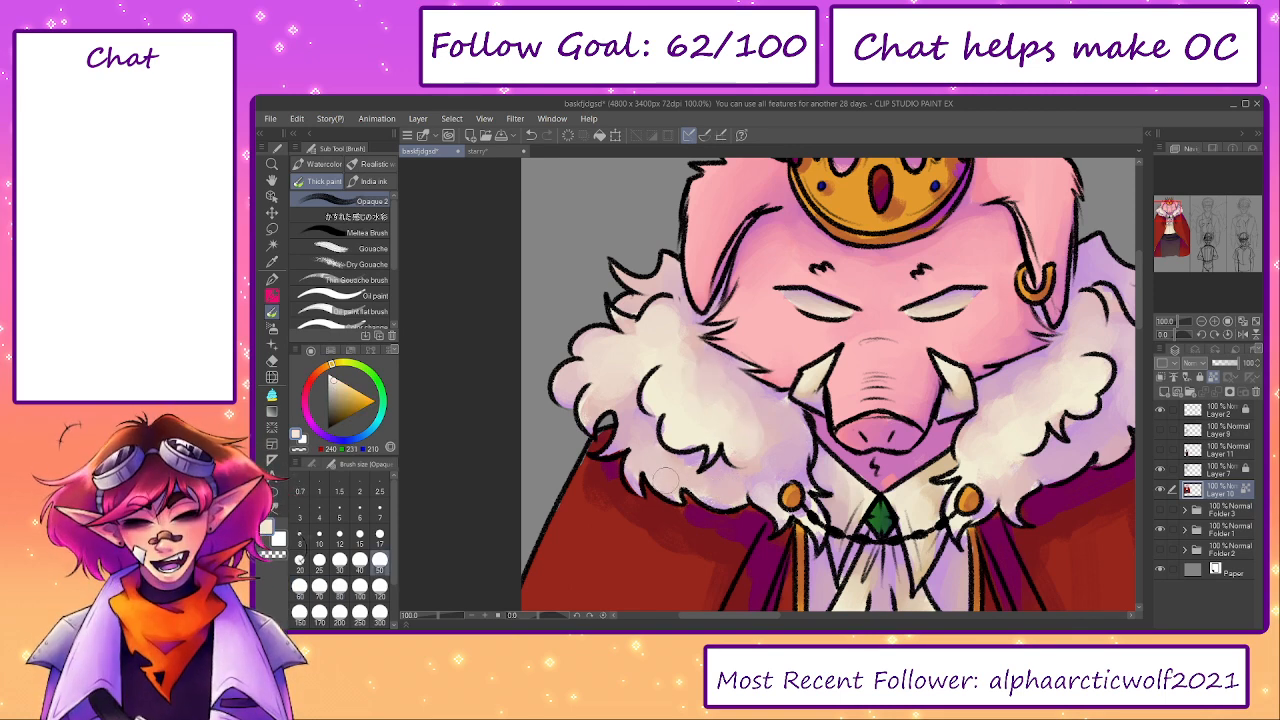
mouse_move(715, 490)
mouse_down()
mouse_move(737, 496)
mouse_move(738, 484)
mouse_move(711, 480)
mouse_up()
key(])
key(])
key([)
key([)
mouse_move(636, 279)
mouse_down()
mouse_move(661, 263)
mouse_move(673, 280)
mouse_up()
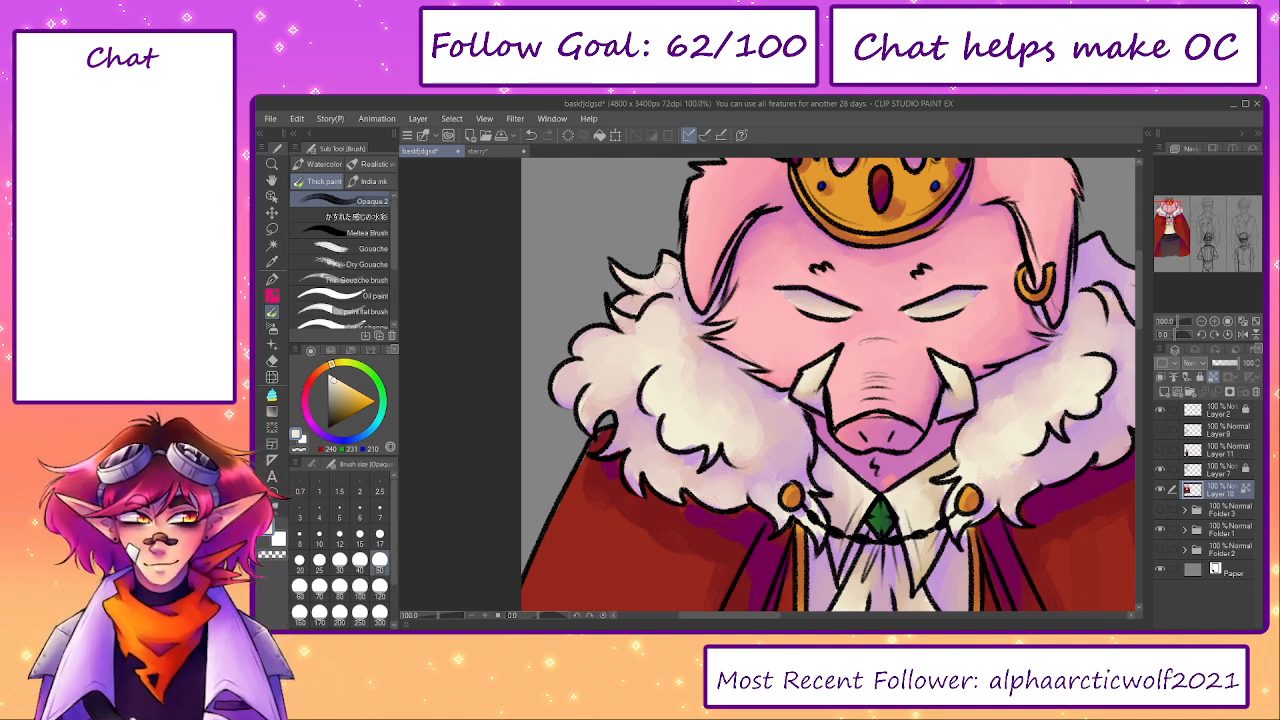
- Brush cream over the left collar's inner edge above the gold button with brush size 60
key(])
key(])
key([)
mouse_move(796, 453)
mouse_down()
mouse_move(773, 419)
mouse_move(769, 459)
mouse_up()
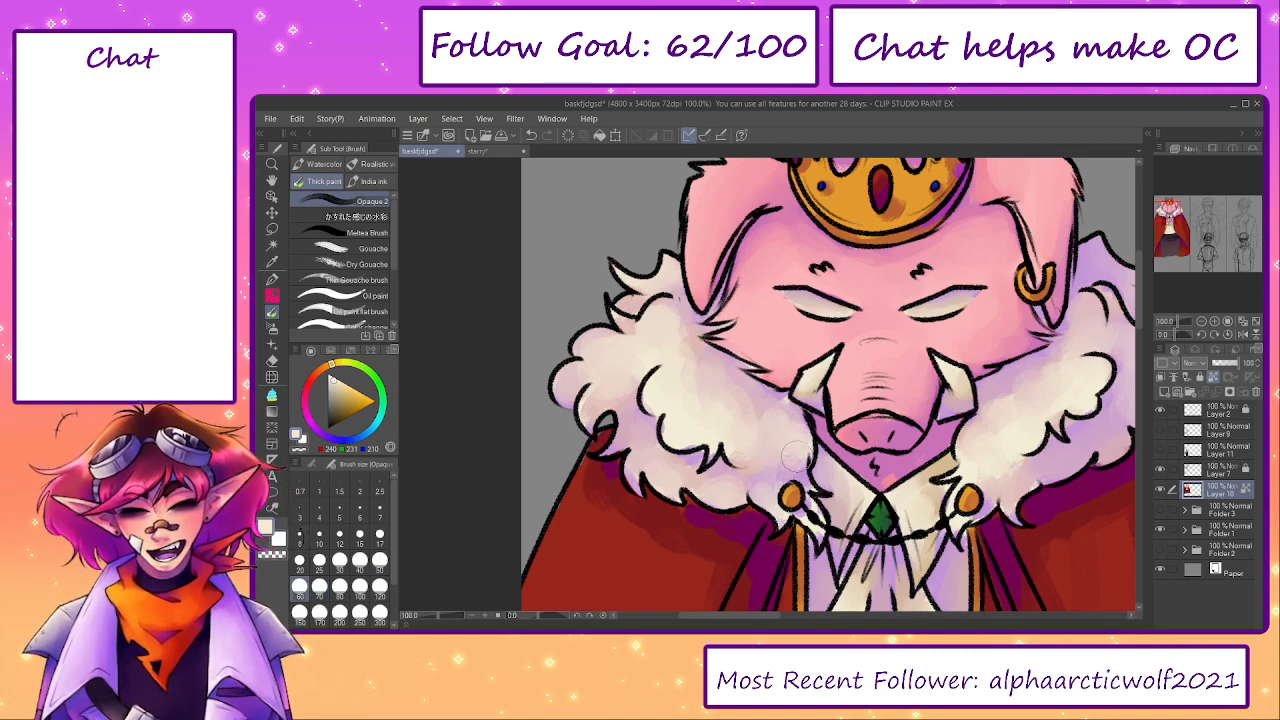
- Blend cream and a sampled beige into the right collar's inner curl with brush size 50
mouse_move(1051, 466)
mouse_down()
mouse_move(950, 460)
mouse_move(972, 458)
mouse_move(976, 435)
mouse_move(966, 465)
mouse_move(941, 466)
mouse_move(960, 454)
mouse_move(937, 475)
mouse_move(909, 485)
mouse_move(937, 464)
mouse_move(901, 487)
mouse_up()
key([)
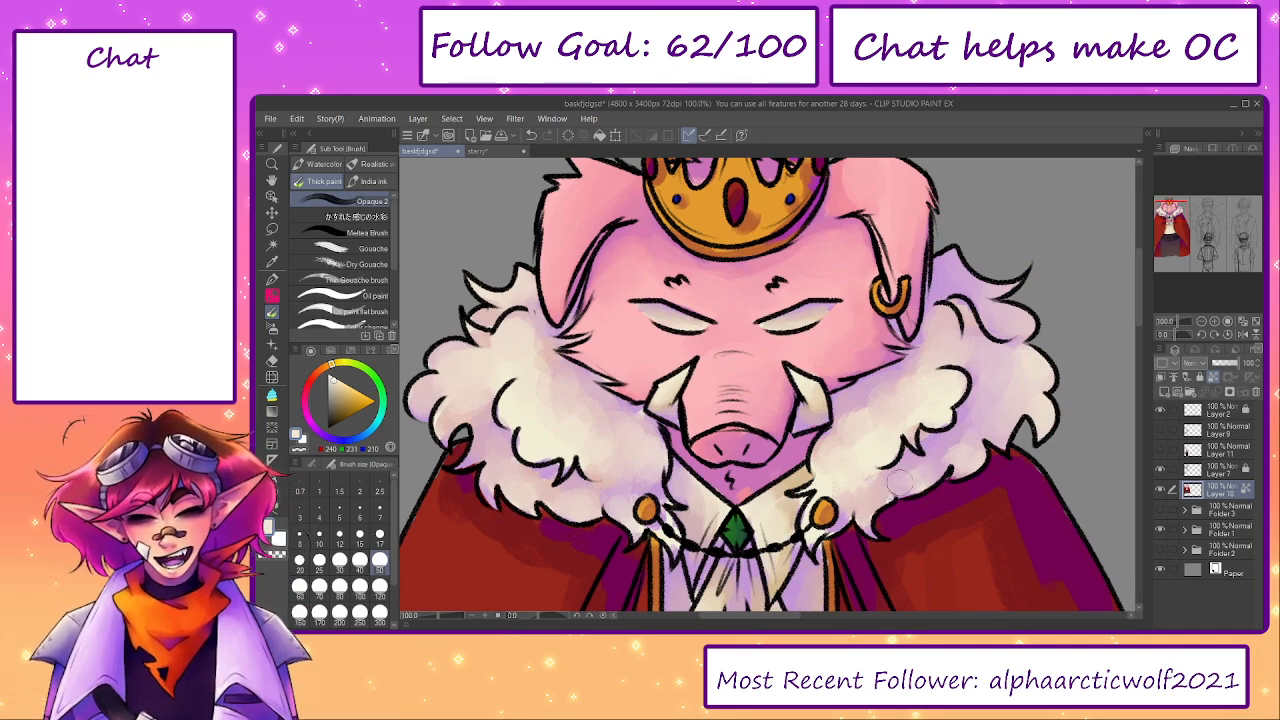
alt+click(927, 441)
alt+click(912, 384)
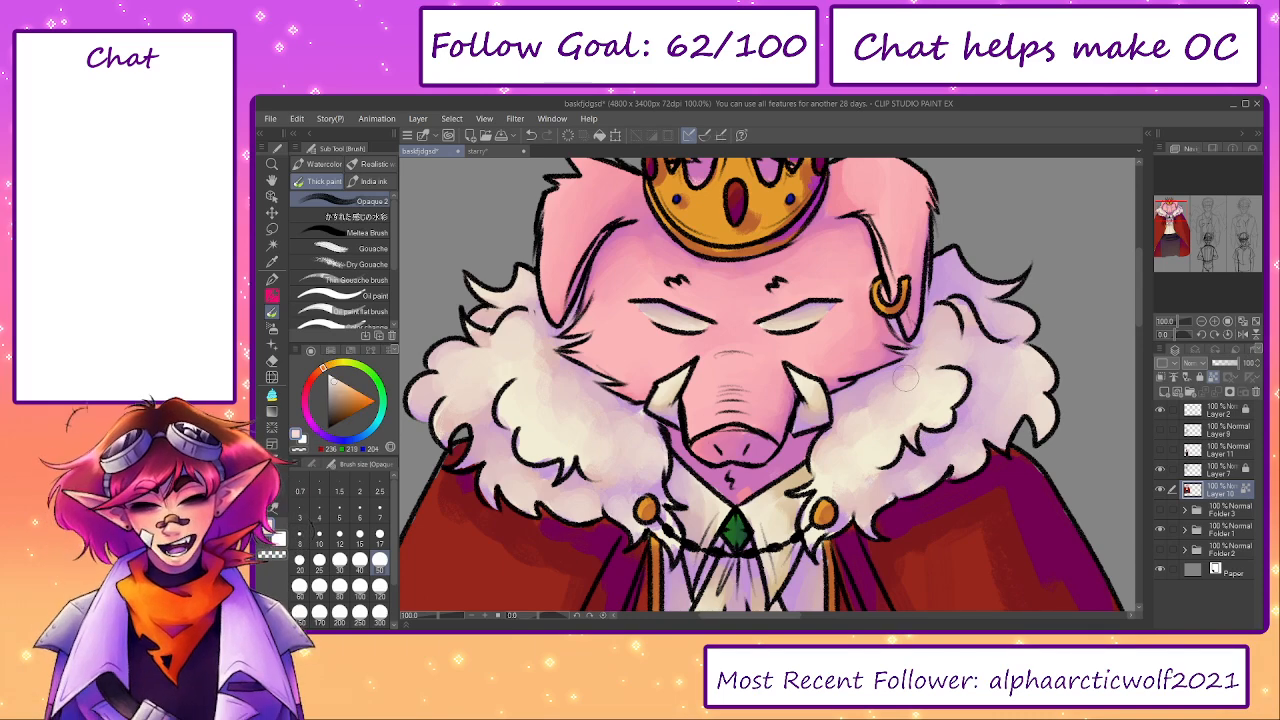
alt+click(855, 403)
- Smooth the right collar's fur from below the jaw to its lower edge with brush size 70
key(bracketright)
key(bracketright)
mouse_move(860, 399)
mouse_down()
mouse_move(900, 379)
mouse_move(849, 413)
mouse_move(943, 361)
mouse_up()
alt+click(906, 391)
drag(898, 451, 951, 473)
- Blend sampled dusty pink and beige over the right collar's outer curls and top tufts with brush sizes 60 to 80
drag(438, 616, 442, 624)
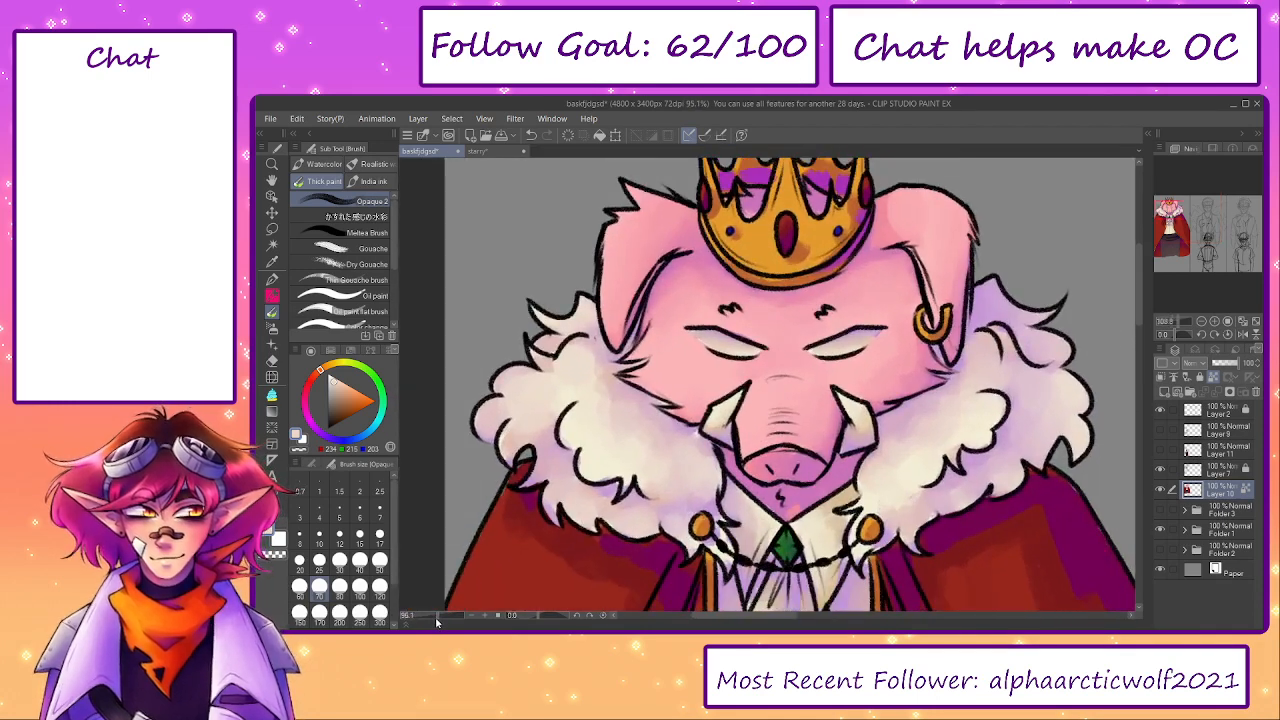
alt+click(610, 377)
mouse_move(1056, 373)
mouse_down()
mouse_move(1041, 414)
mouse_move(1024, 401)
mouse_move(1038, 439)
mouse_move(1058, 404)
mouse_move(1028, 334)
mouse_move(1043, 349)
mouse_move(957, 372)
mouse_up()
key(bracketleft)
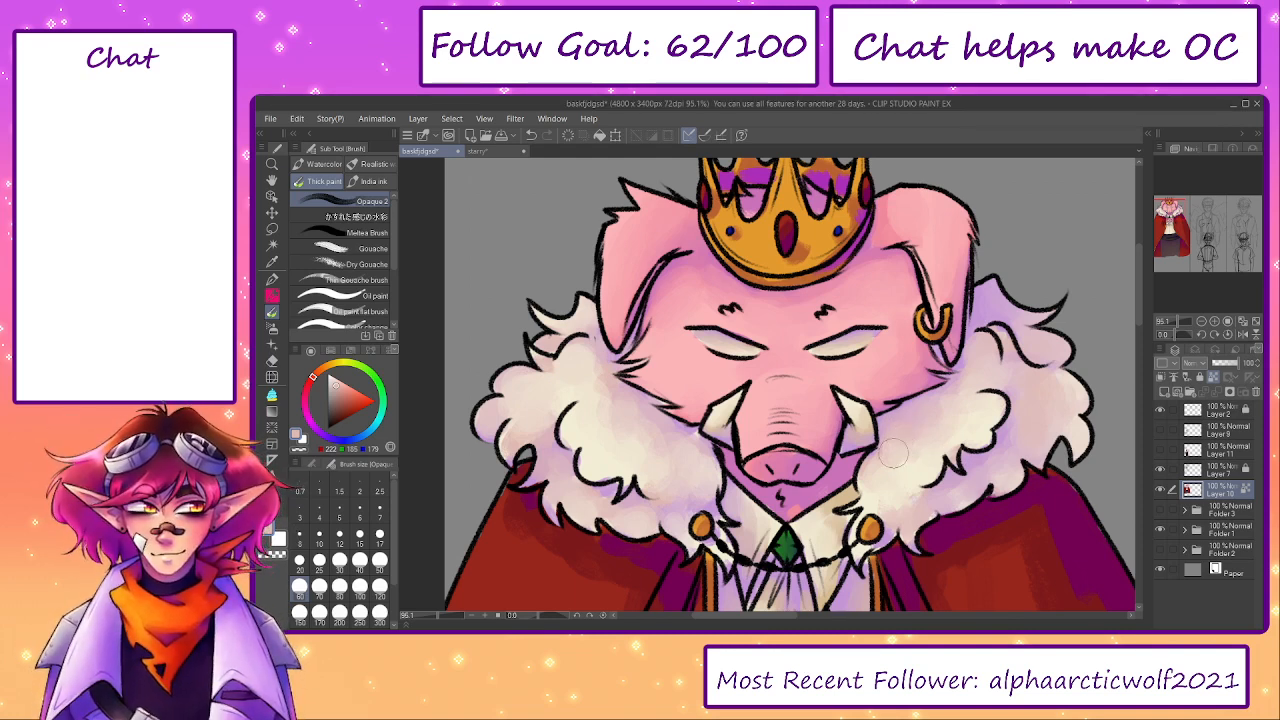
alt+click(952, 441)
key(bracketright)
key(bracketright)
alt+click(1030, 400)
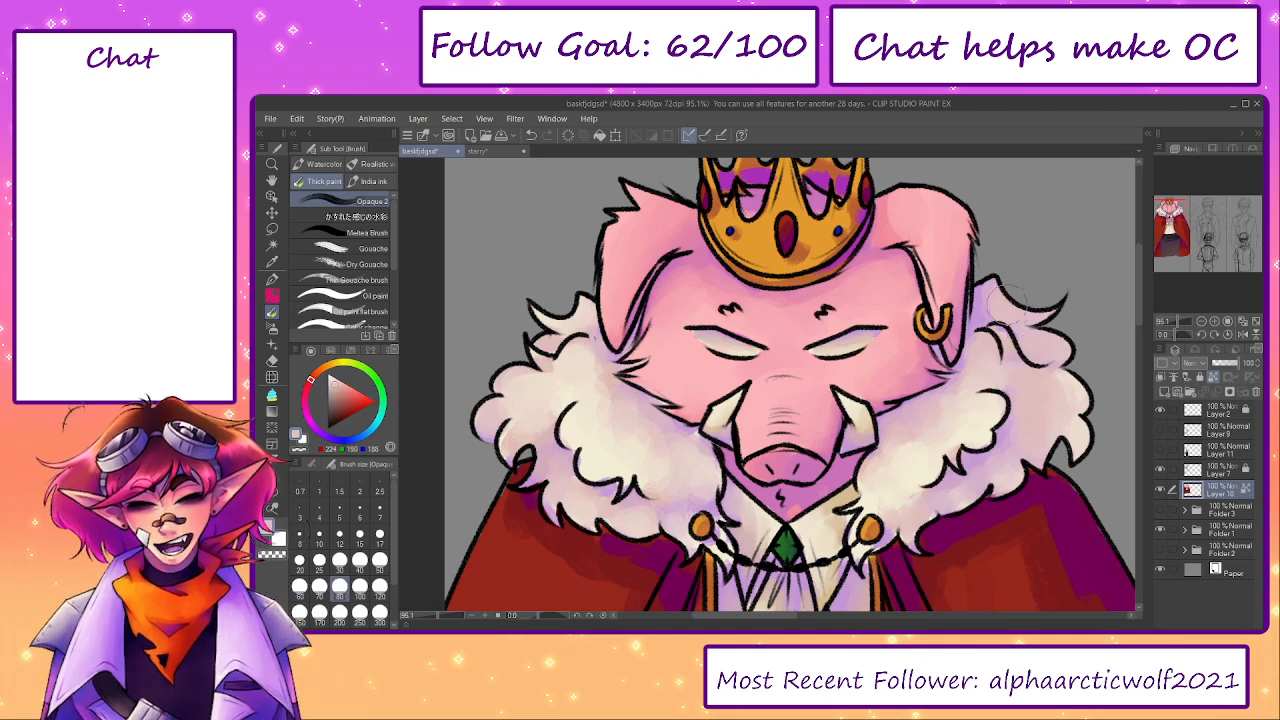
alt+click(1065, 400)
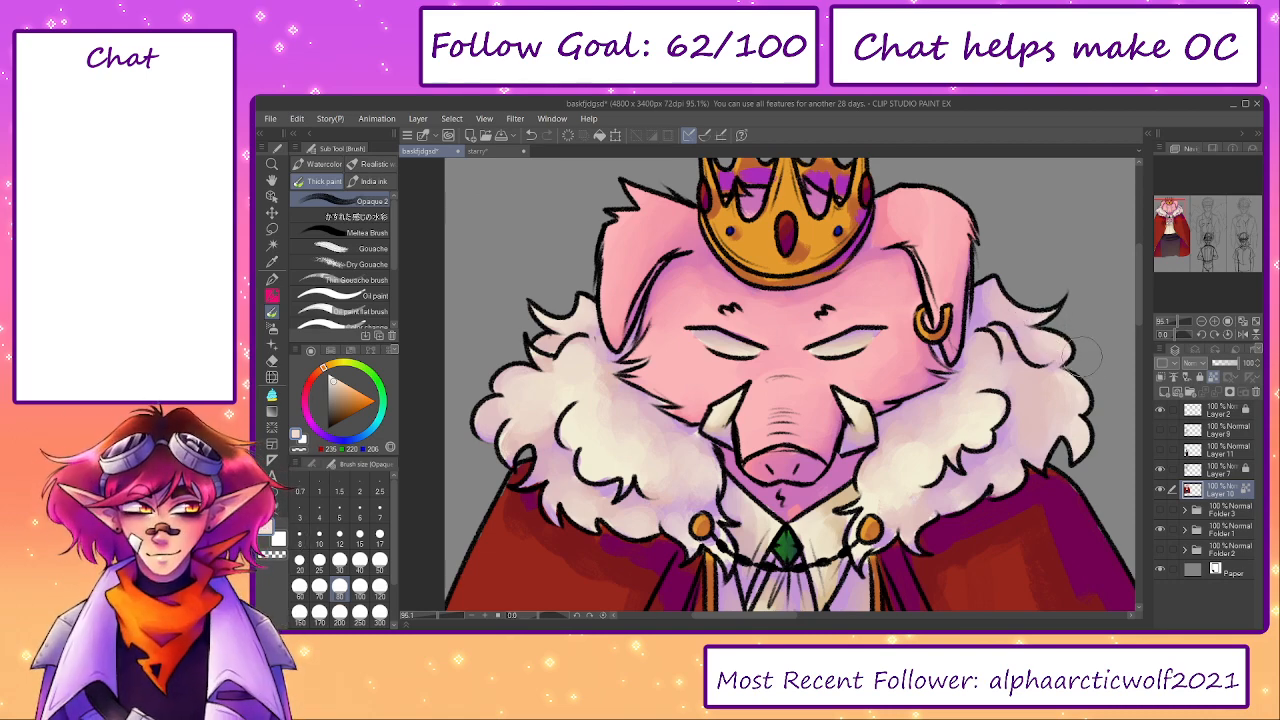
- Blend a sampled dark red over the cape's left shoulder below the fur with brush sizes 80 to 150
mouse_move(1128, 406)
mouse_down()
mouse_move(1113, 296)
mouse_move(1042, 250)
mouse_up()
mouse_move(424, 377)
mouse_down()
mouse_move(647, 302)
mouse_move(643, 273)
mouse_move(640, 288)
mouse_move(658, 287)
mouse_up()
alt+click(664, 291)
alt+click(662, 291)
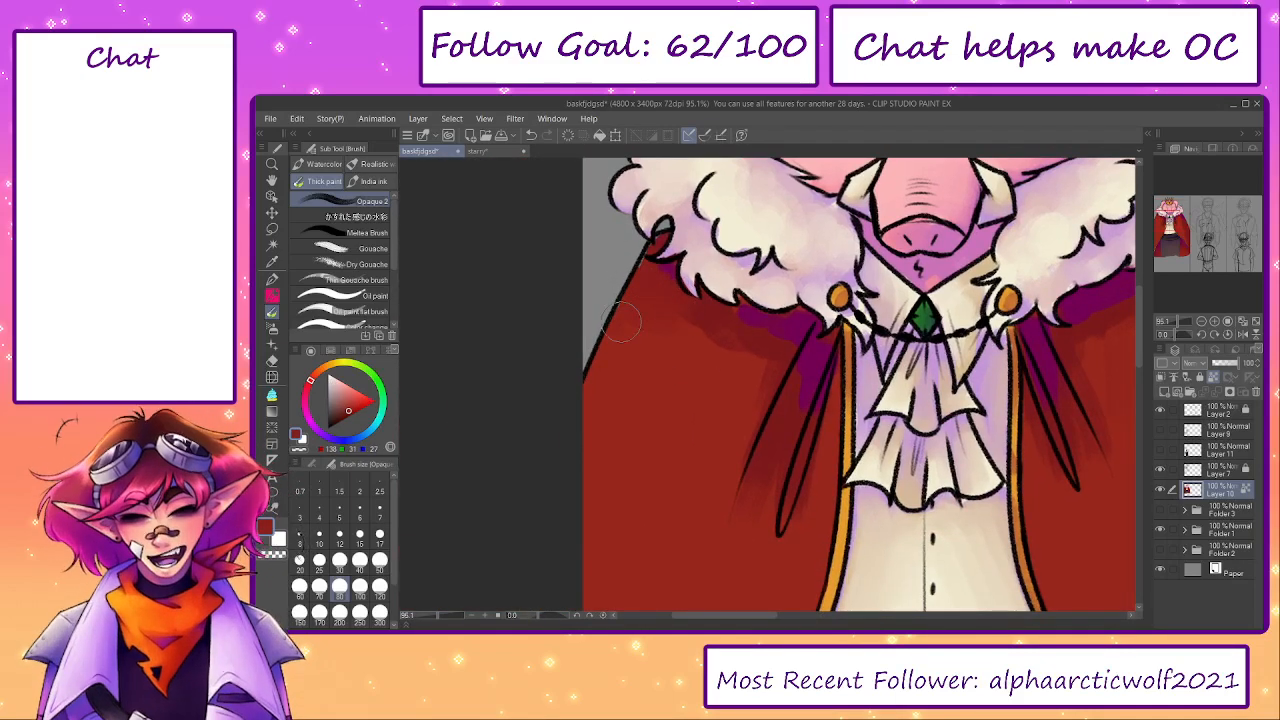
key(bracketright)
key(bracketright)
key(bracketright)
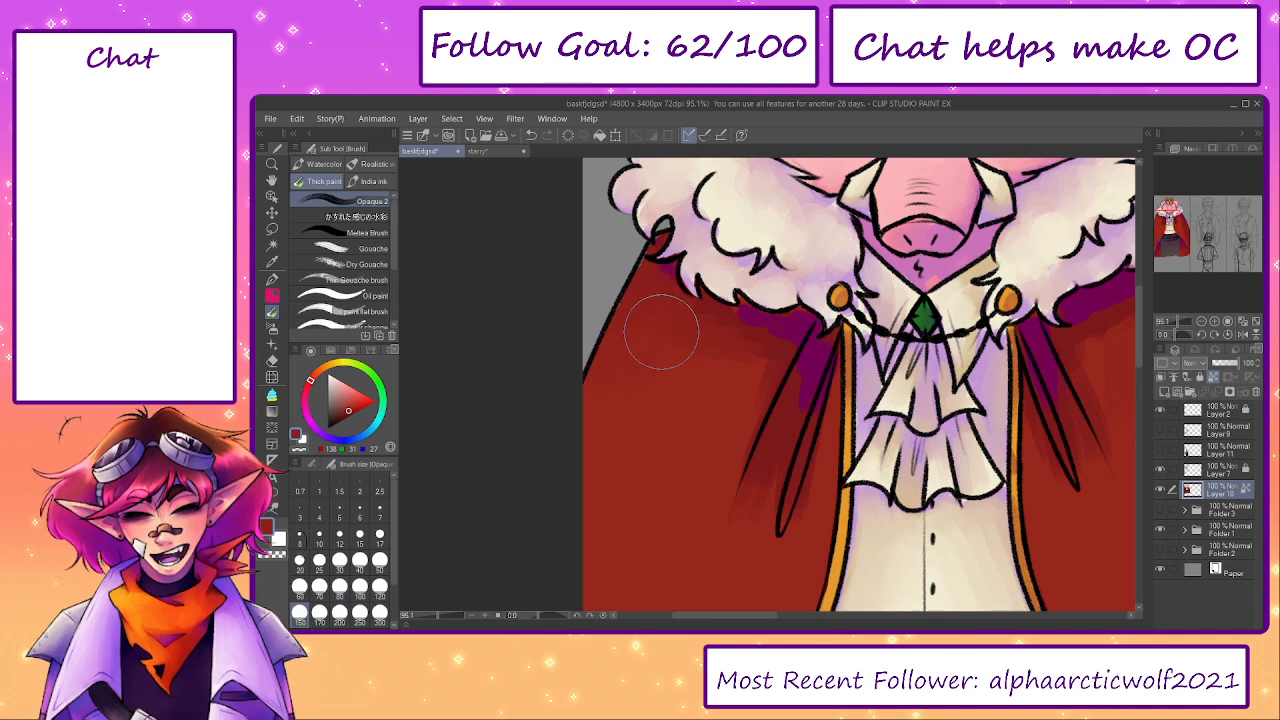
- Smooth the lower part of the cape's left panel beside the fold with a sampled red at brush size 150
drag(754, 491, 765, 305)
alt+click(762, 422)
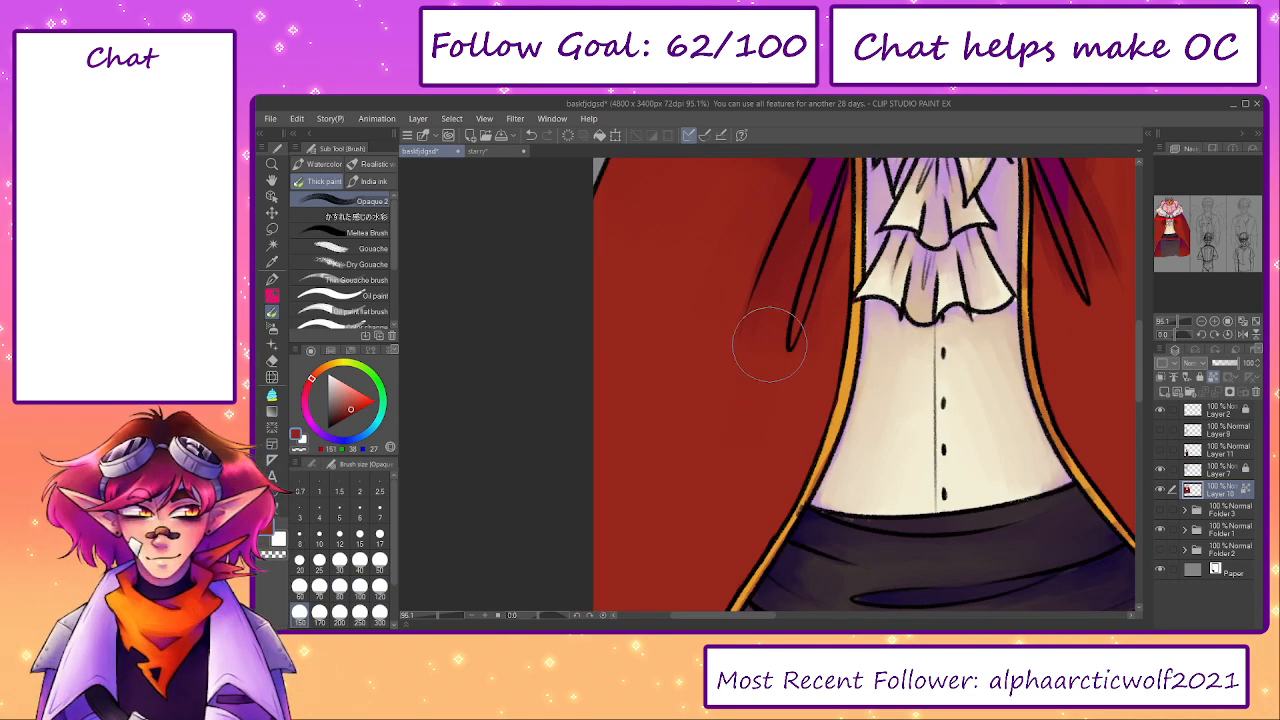
drag(814, 251, 833, 496)
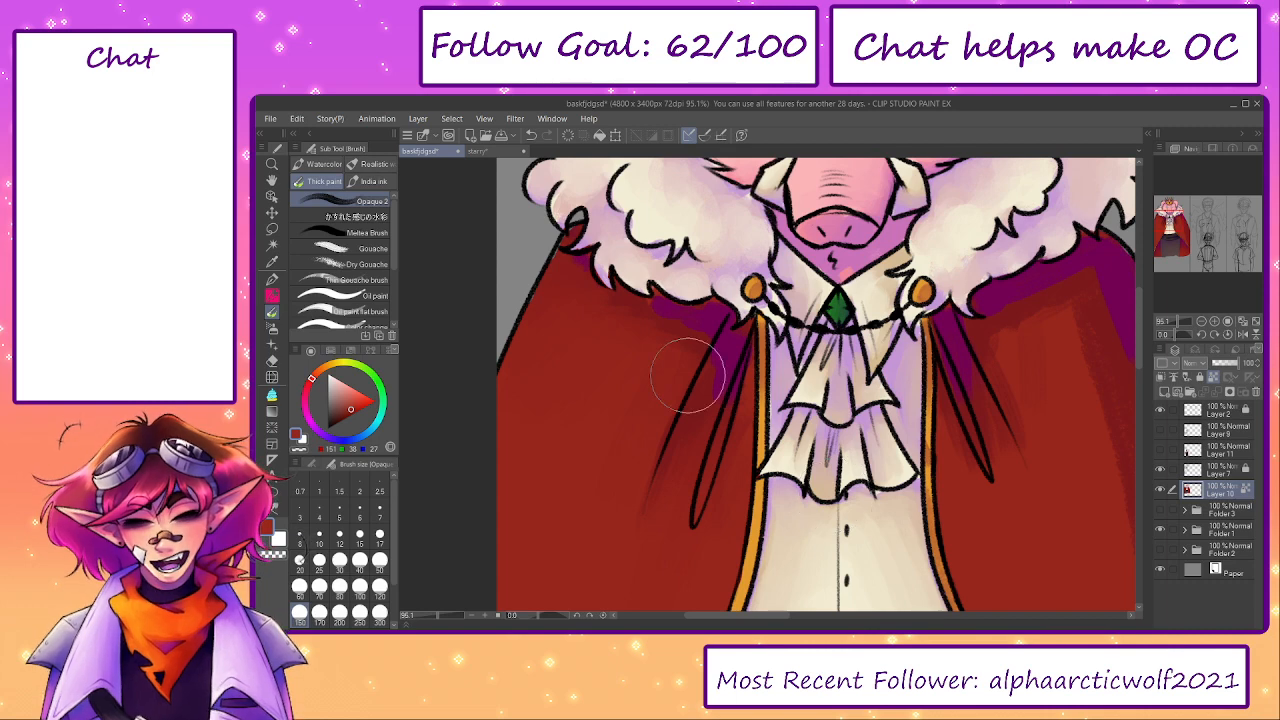
- Blend a sampled purple below the fur on the cape's left panel at brush size 70 and fill the narrow fold with it
key(bracketleft)
key(bracketleft)
key(bracketleft)
key(bracketleft)
alt+click(710, 316)
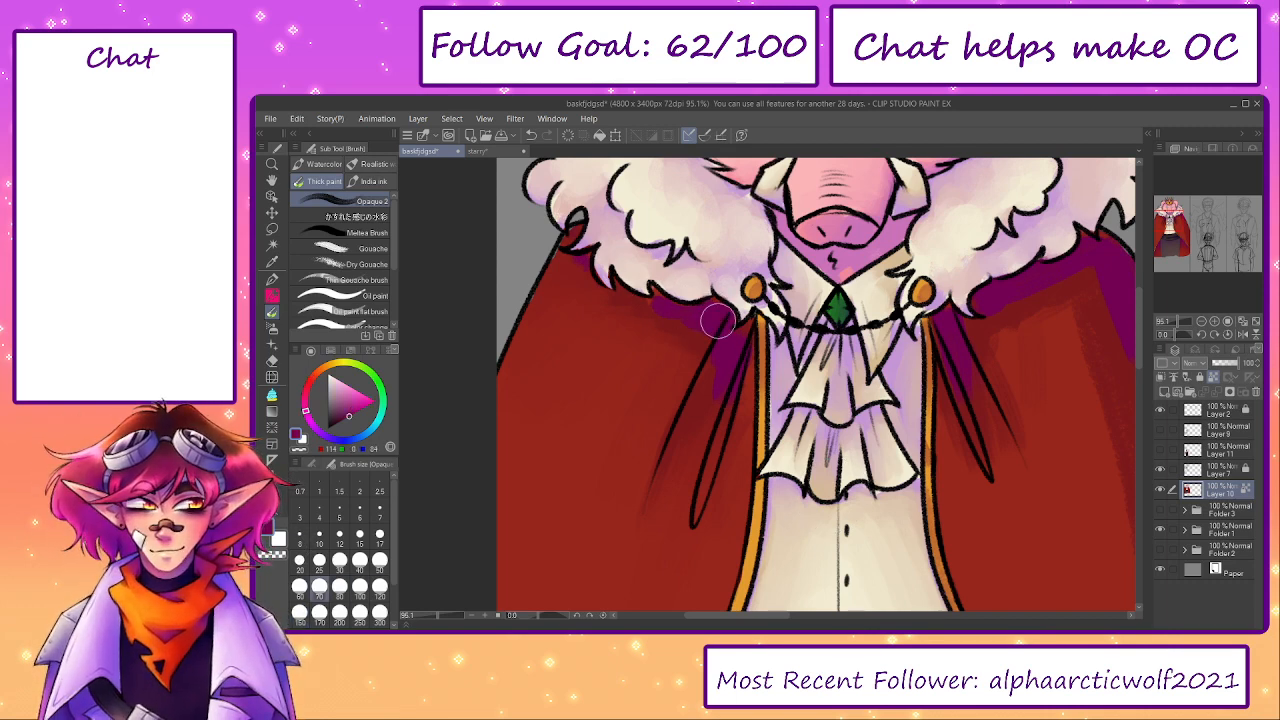
drag(736, 342, 707, 404)
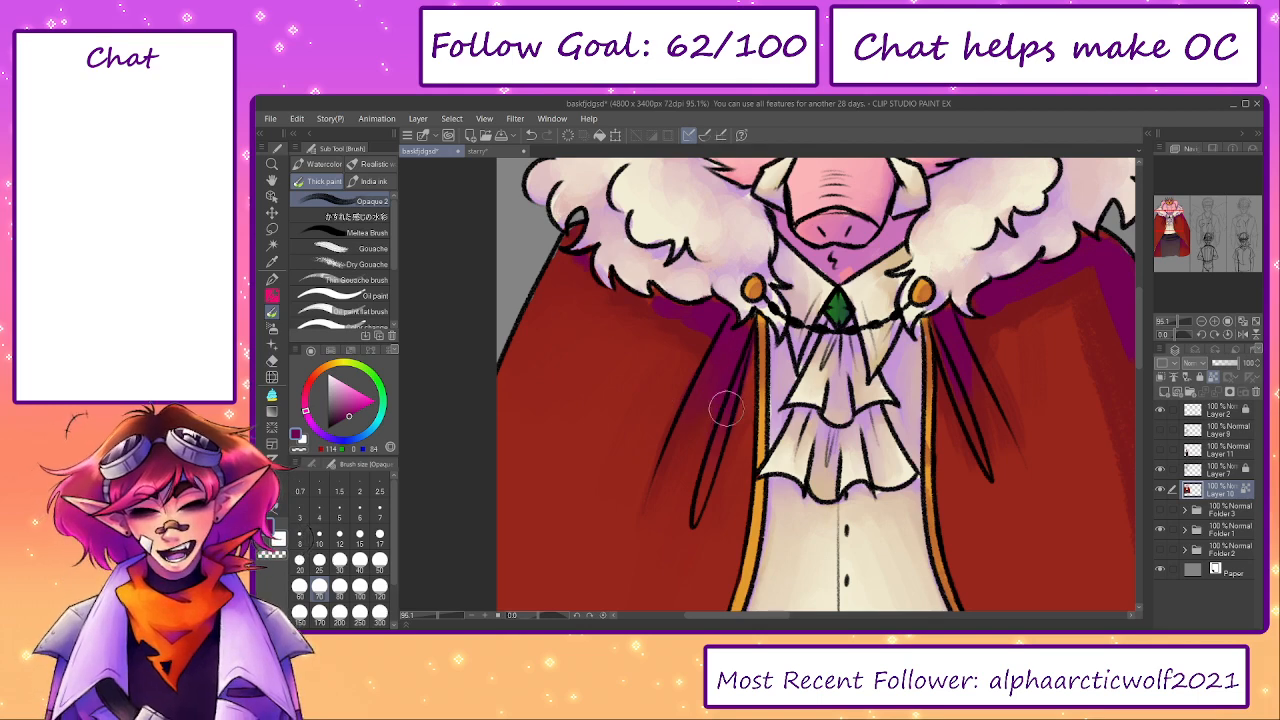
key(bracketleft)
key(bracketleft)
key(bracketleft)
key(bracketleft)
- Smooth the cape's left shoulder below the fur with a sampled dark red, raising the brush size to 170
key(bracketright)
key(bracketright)
key(bracketright)
key(bracketright)
key(bracketright)
alt+click(572, 278)
key(bracketright)
key(bracketright)
mouse_move(631, 316)
mouse_down()
mouse_move(658, 368)
mouse_move(659, 315)
mouse_up()
- Blend sampled dark and brighter reds below the fur on the cape's right panel, using brush sizes up to 200
drag(984, 338, 826, 338)
alt+click(957, 285)
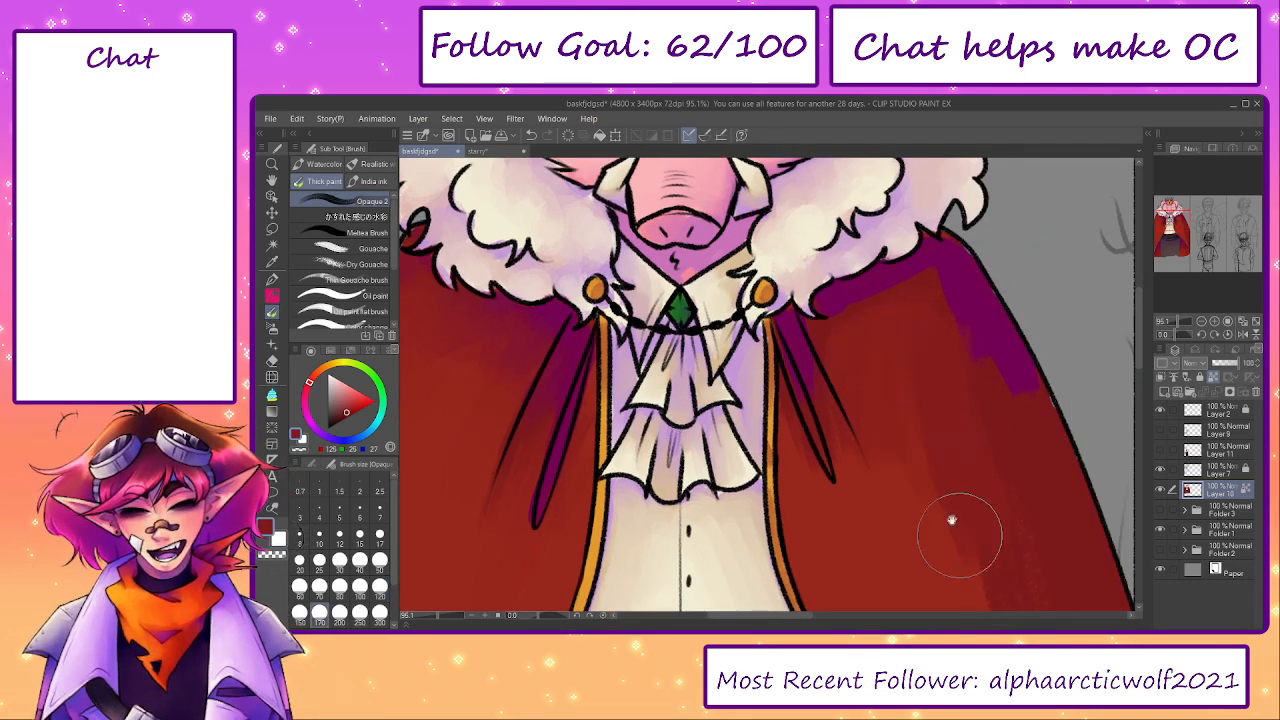
drag(966, 549, 901, 441)
key([)
key([)
alt+click(764, 298)
alt+click(785, 378)
key(])
key(])
key(])
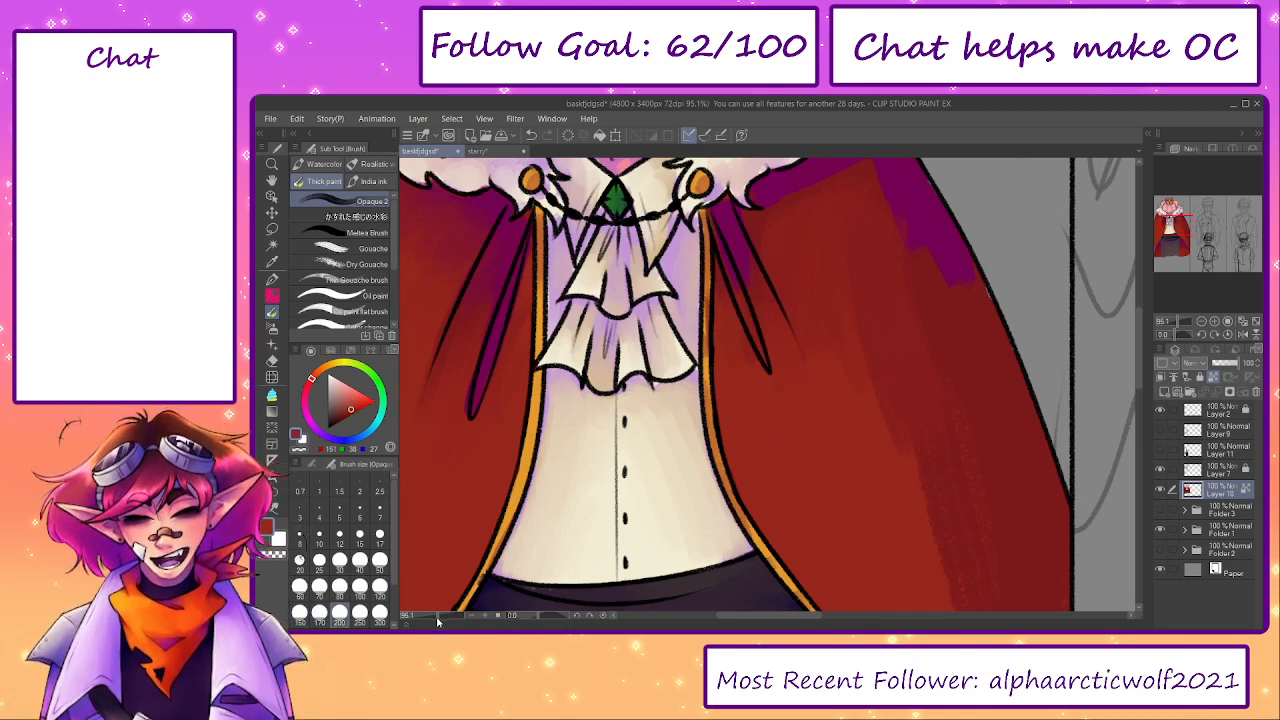
- Smooth the lower outer side of the cape's right panel with the brighter red at brush size 200, working on a rotated canvas
drag(437, 617, 432, 617)
drag(572, 508, 492, 518)
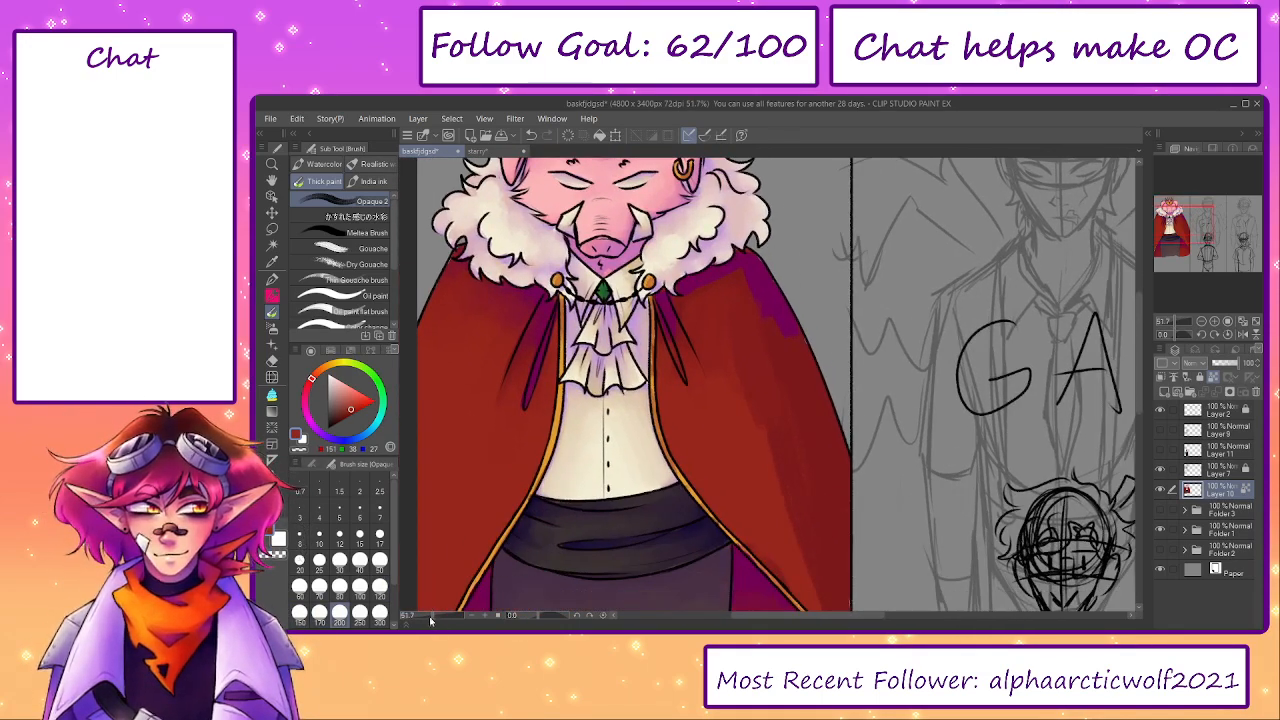
drag(432, 618, 436, 618)
drag(541, 617, 525, 617)
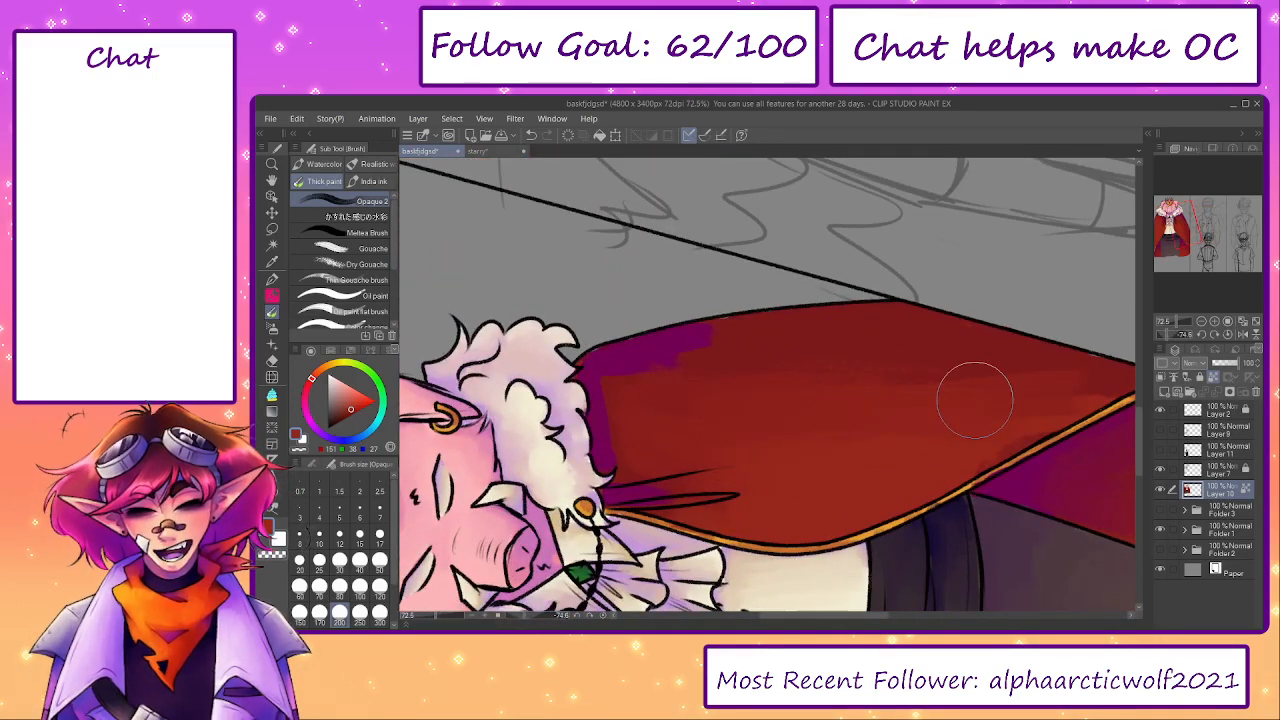
drag(917, 415, 851, 417)
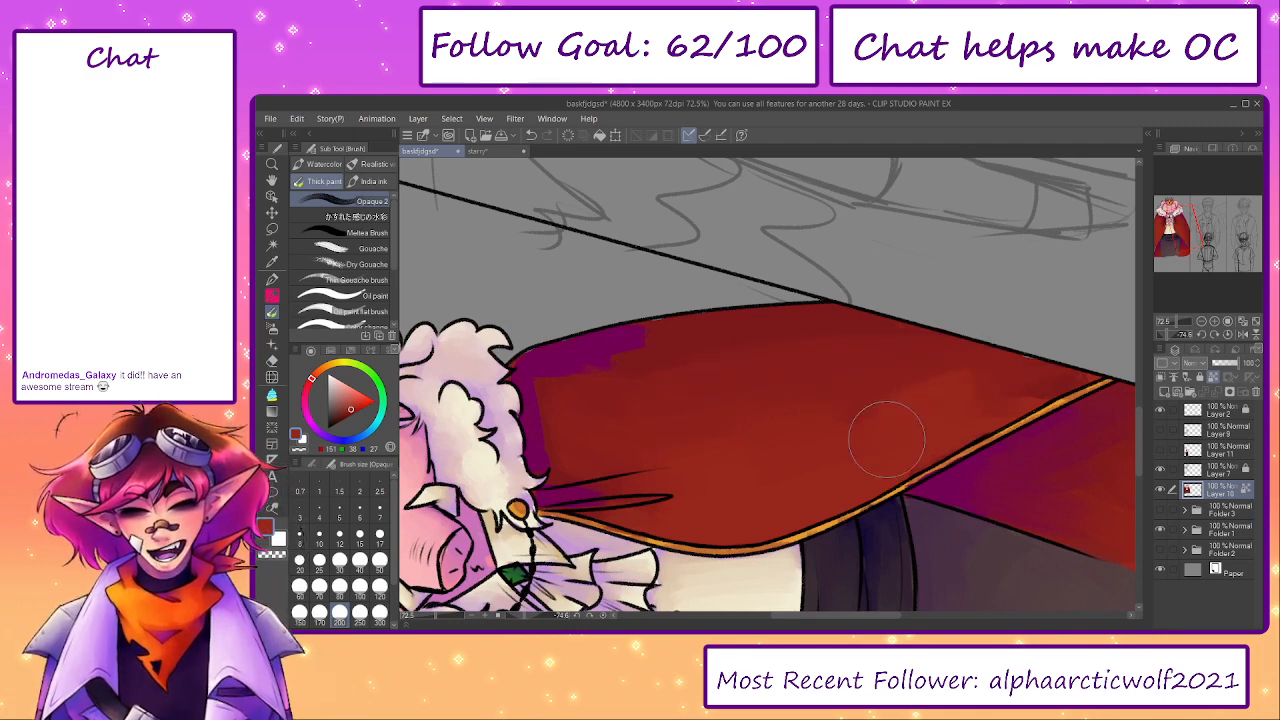
- Blend sampled purple and dark red across the right shoulder of the cape into a smooth gradient toward the red
alt+click(600, 345)
mouse_move(625, 345)
mouse_down()
mouse_move(695, 314)
mouse_move(705, 324)
mouse_move(650, 345)
mouse_move(715, 335)
mouse_move(565, 362)
mouse_move(557, 393)
mouse_move(541, 367)
mouse_move(565, 455)
mouse_move(578, 459)
mouse_move(574, 393)
mouse_move(592, 386)
mouse_move(550, 390)
mouse_move(533, 352)
mouse_move(528, 368)
mouse_move(567, 346)
mouse_move(737, 310)
mouse_move(827, 306)
mouse_move(770, 335)
mouse_move(600, 355)
mouse_move(548, 387)
mouse_move(564, 436)
mouse_move(608, 394)
mouse_up()
key(bracketleft)
key(bracketleft)
key(bracketleft)
key(bracketright)
key(bracketright)
key(bracketright)
alt+click(598, 354)
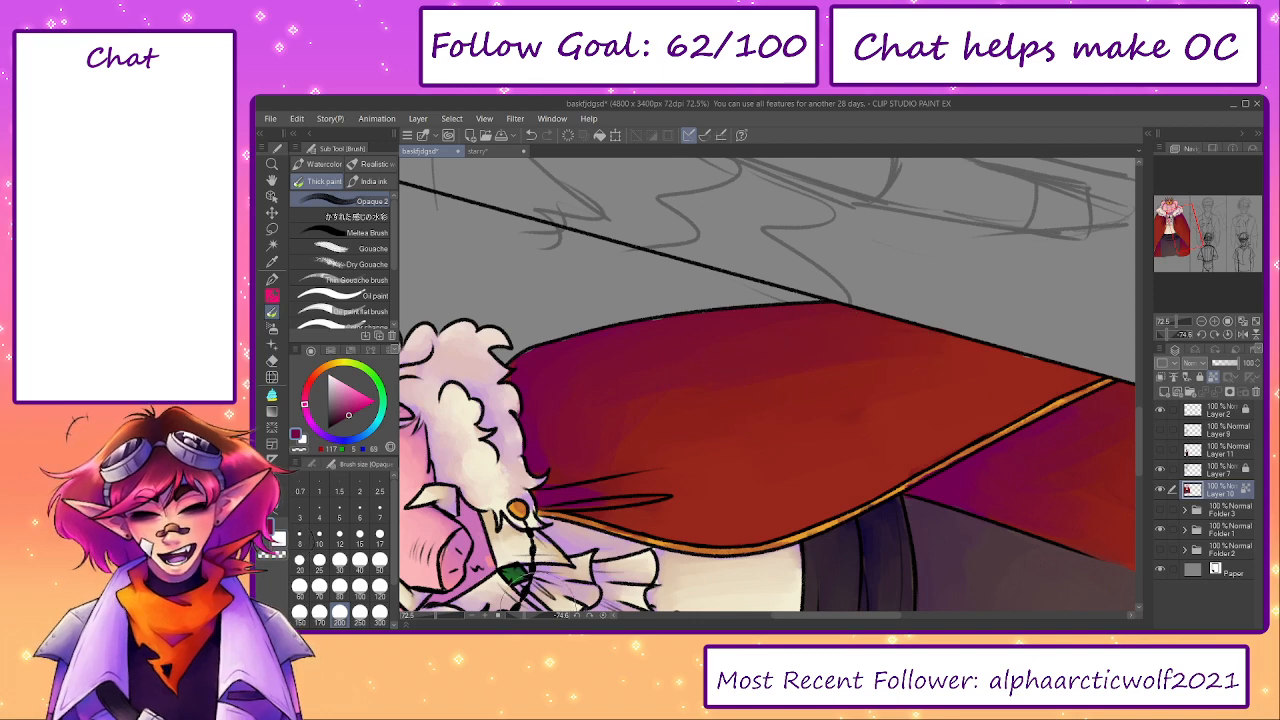
- Reset the canvas rotation and smooth the middle of the cape's right panel with a sampled red at brush sizes 200 to 300
click(600, 618)
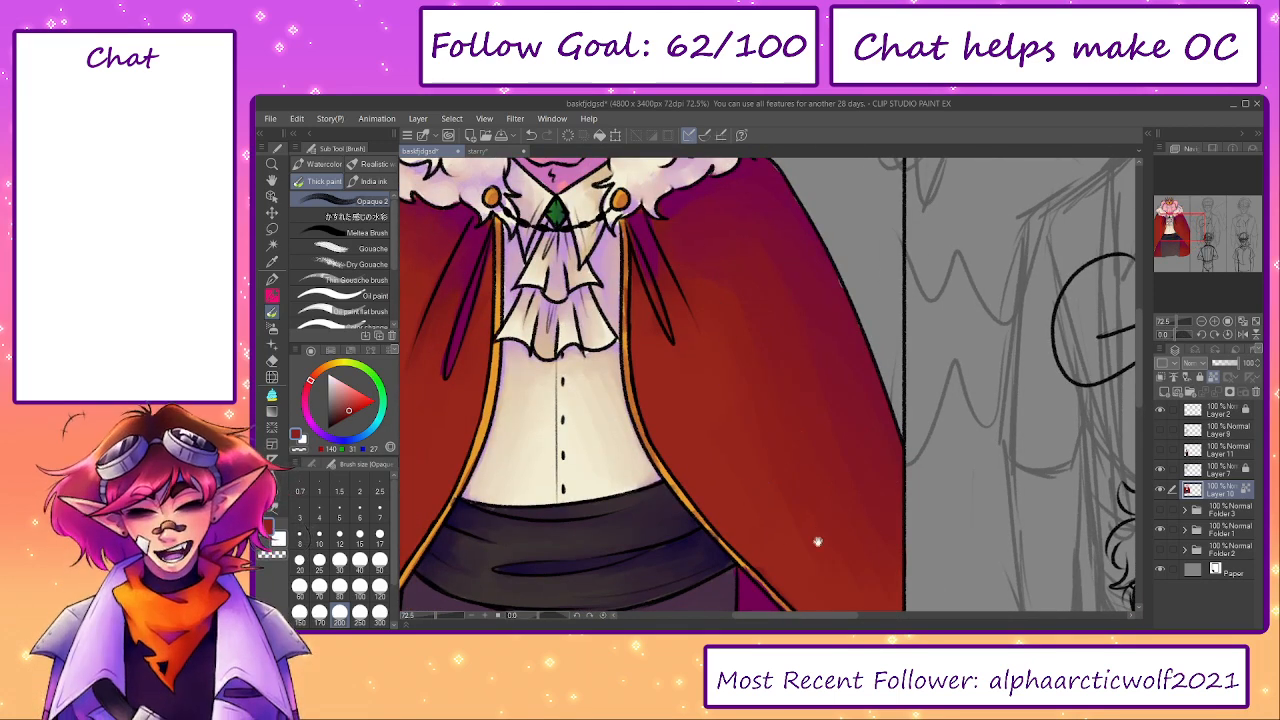
drag(830, 564, 769, 420)
alt+click(687, 371)
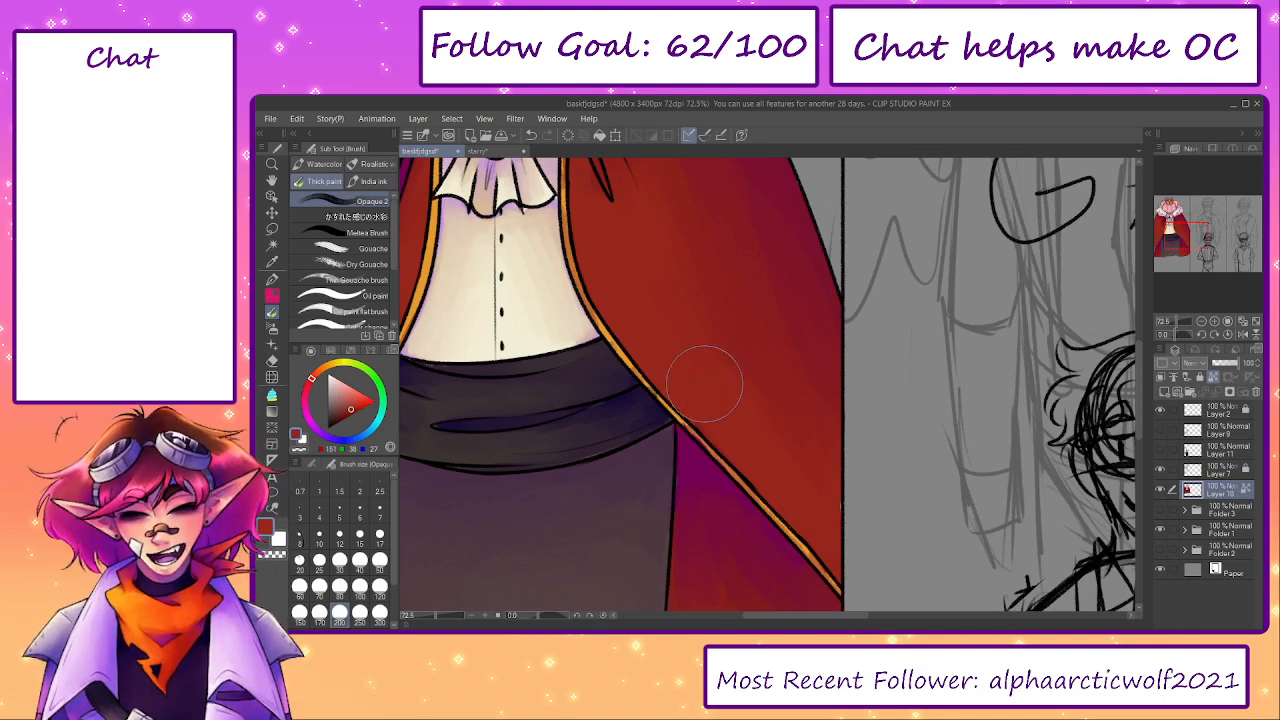
drag(743, 329, 796, 438)
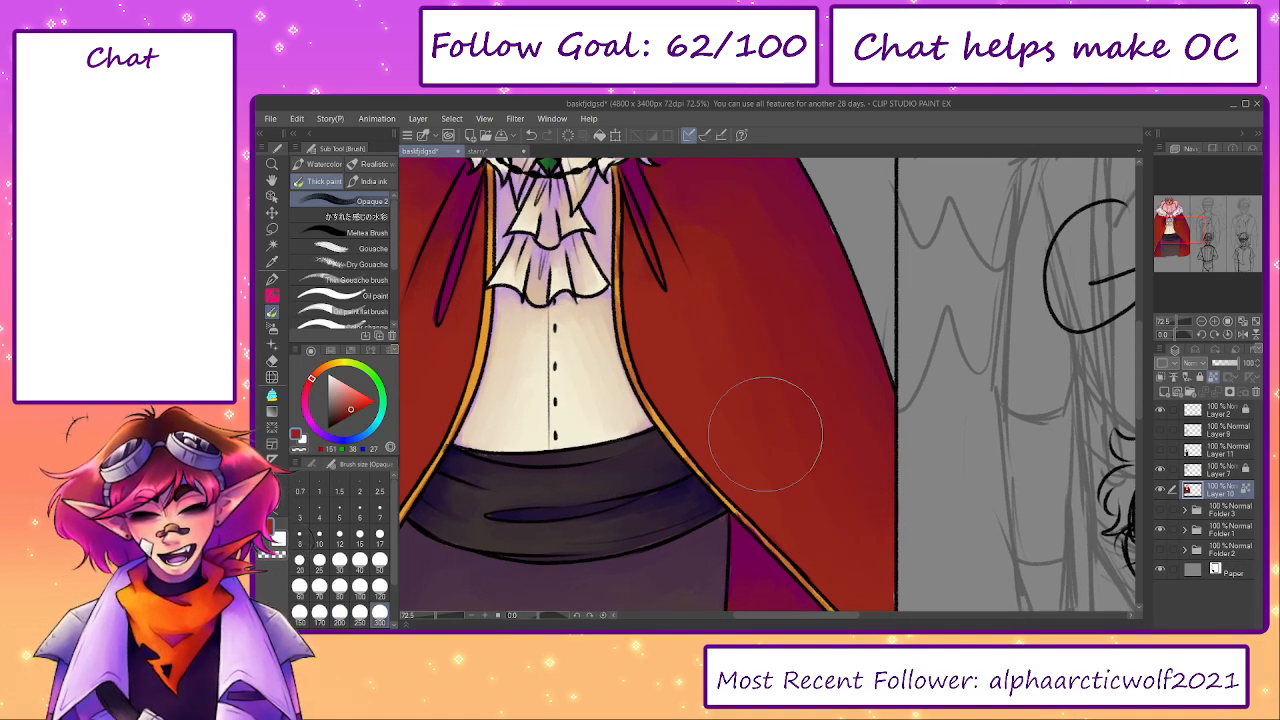
mouse_move(716, 370)
mouse_down()
mouse_move(886, 374)
mouse_move(854, 443)
mouse_move(809, 371)
mouse_up()
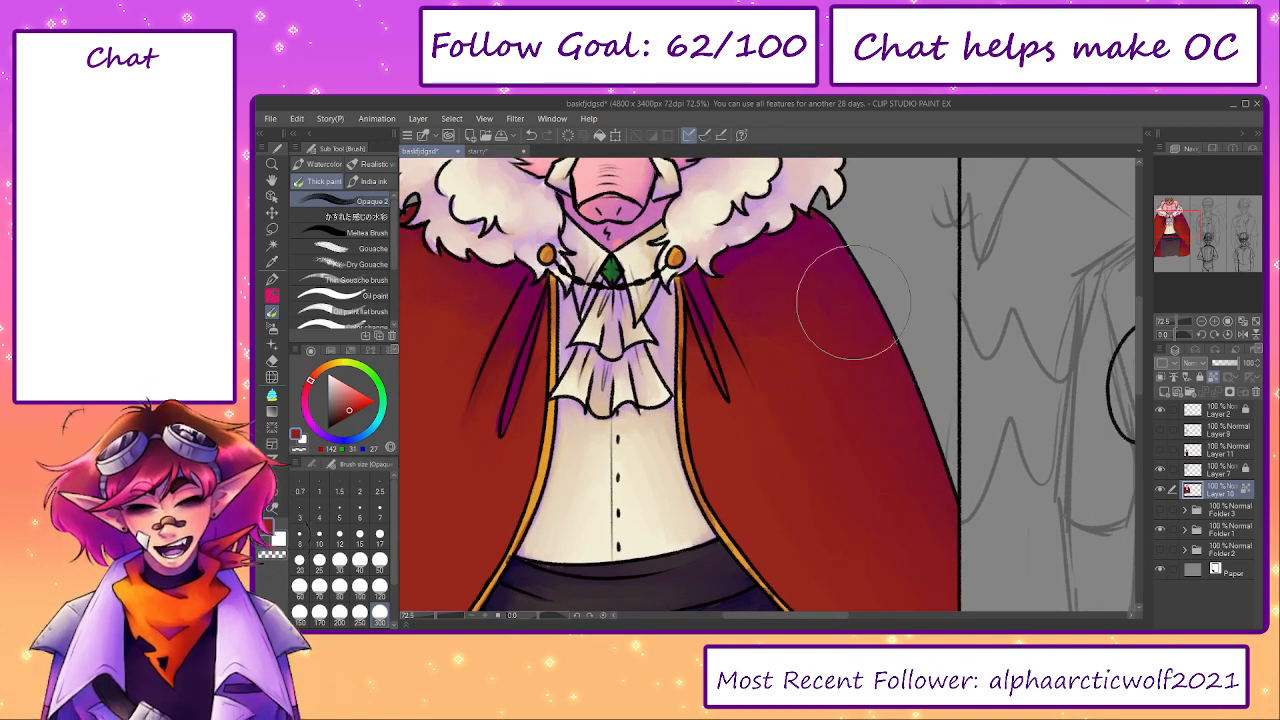
- Blend a sampled red down the outer edge and lower part of the cape's right panel at brush size 300
drag(815, 491, 769, 386)
alt+click(702, 355)
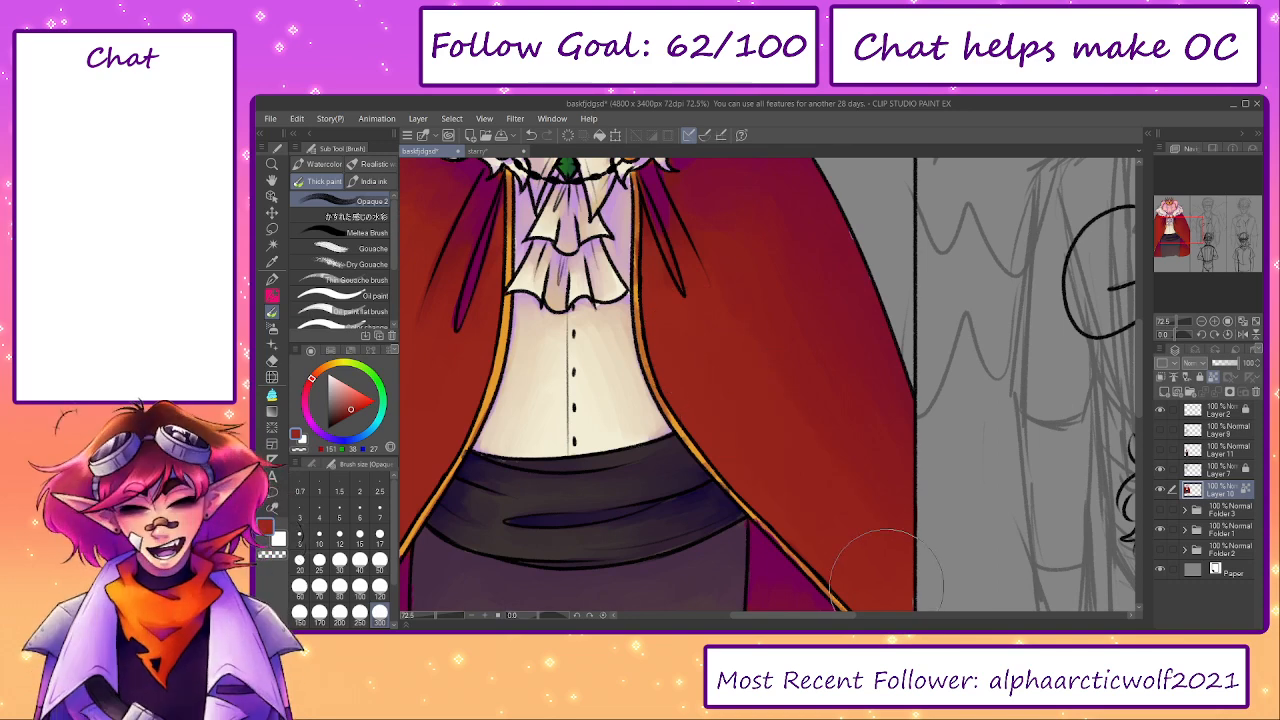
drag(850, 500, 808, 436)
drag(805, 332, 857, 466)
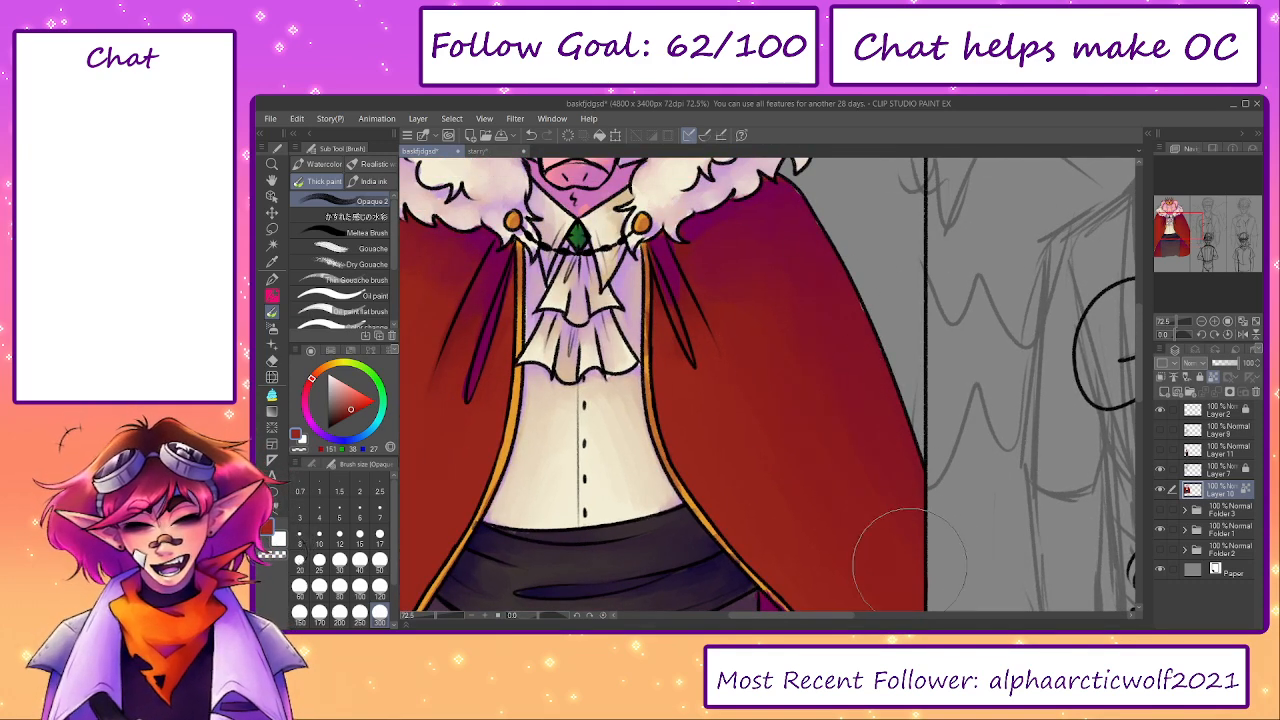
drag(835, 406, 800, 291)
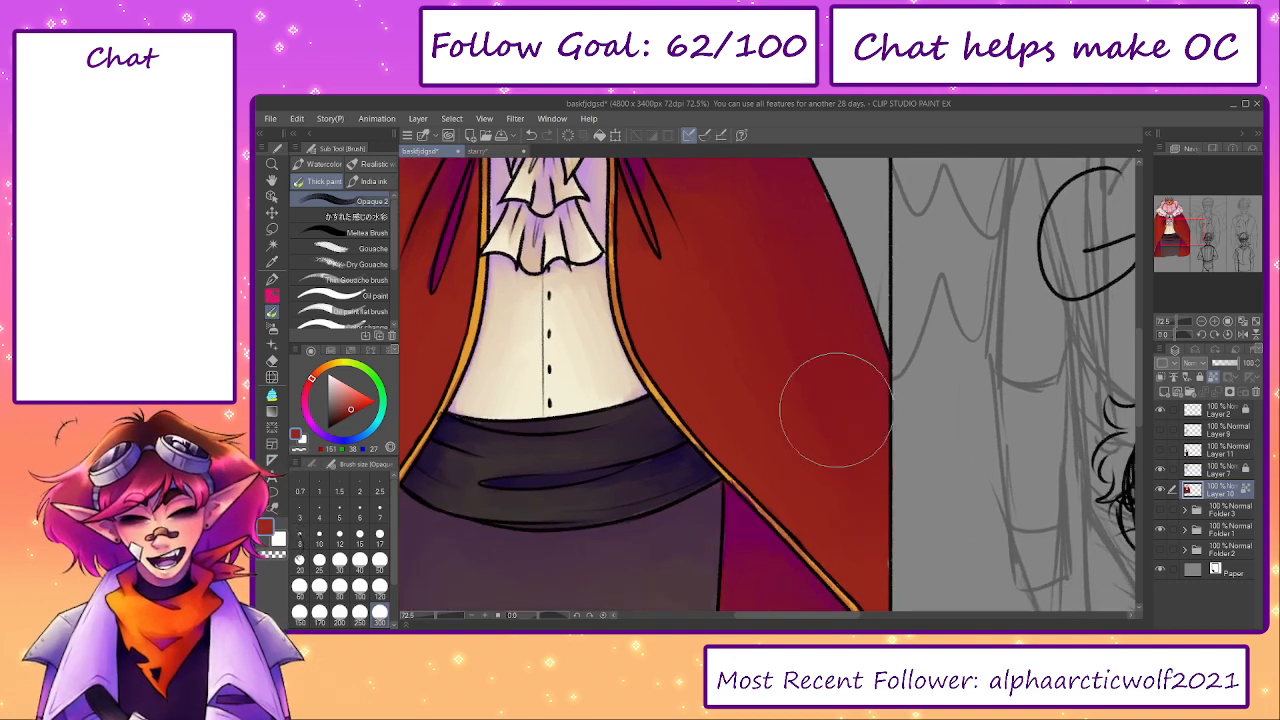
drag(730, 335, 889, 494)
drag(858, 351, 842, 511)
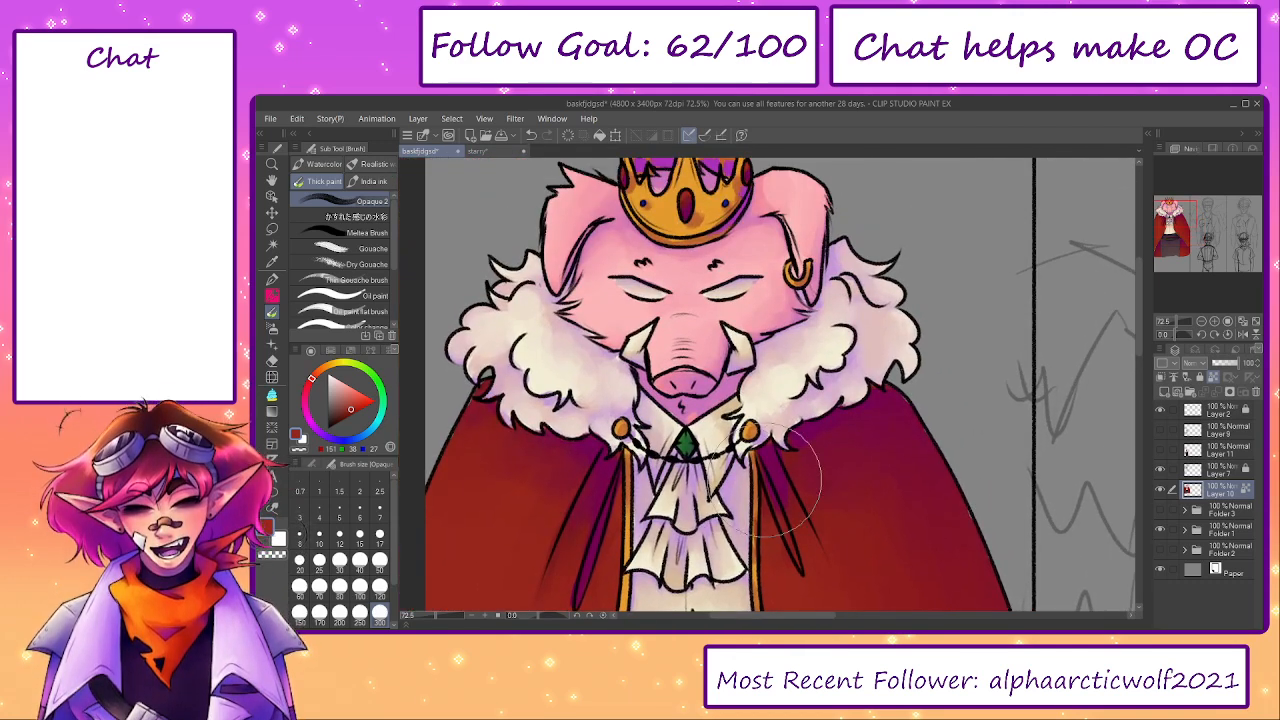
- Paint a sampled dark purple into the narrow fold on the cape's right panel at brush size 50
key(bracketleft)
key(bracketleft)
key(bracketleft)
key(bracketleft)
key(bracketleft)
key(bracketleft)
key(bracketleft)
key(bracketleft)
key(bracketleft)
key(bracketleft)
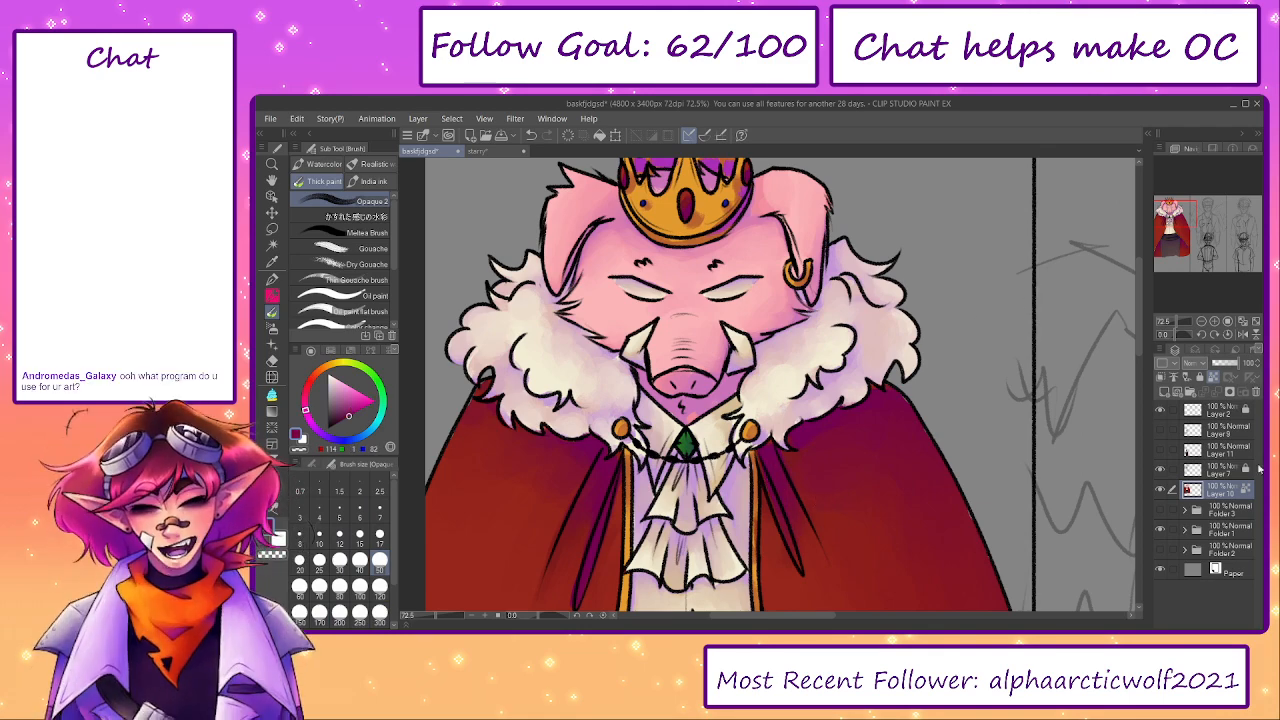
drag(848, 442, 840, 456)
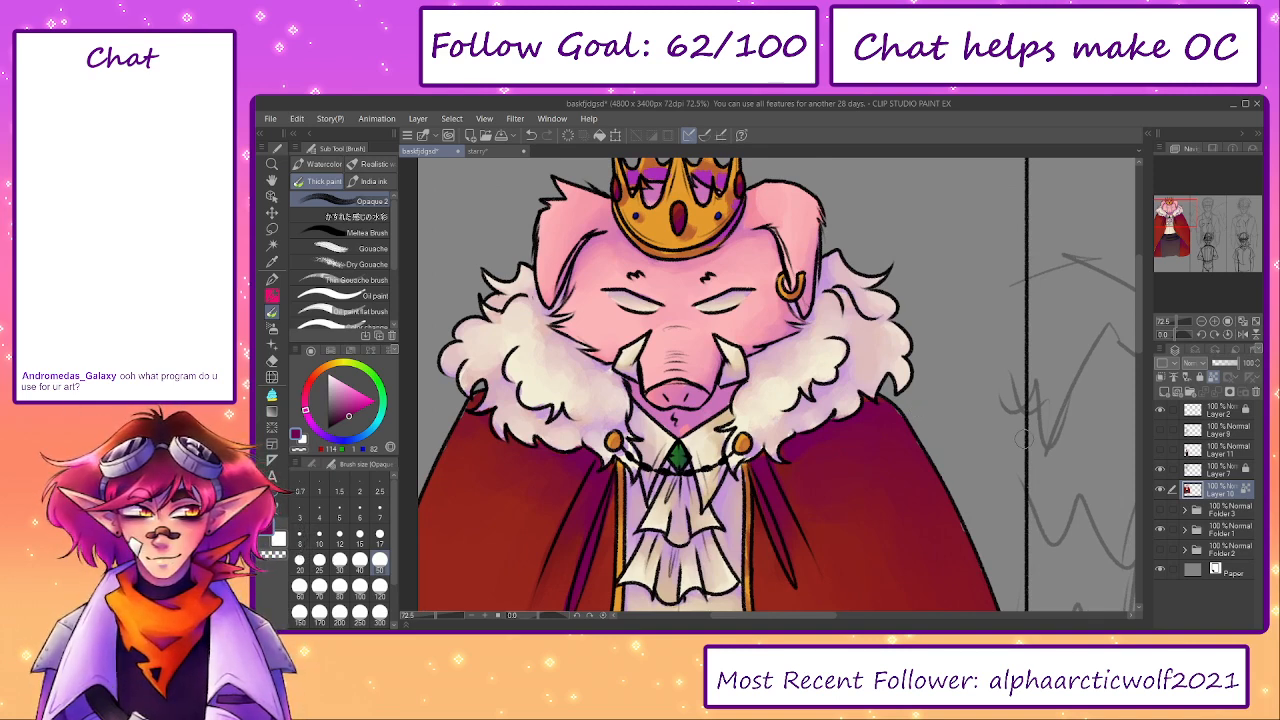
- Blend a sampled dark crimson around the right panel's fold and shoulder at brush size 120
key(bracketright)
key(bracketright)
key(bracketright)
key(bracketright)
alt+click(799, 475)
drag(890, 425, 820, 386)
drag(894, 440, 885, 377)
drag(952, 477, 1070, 623)
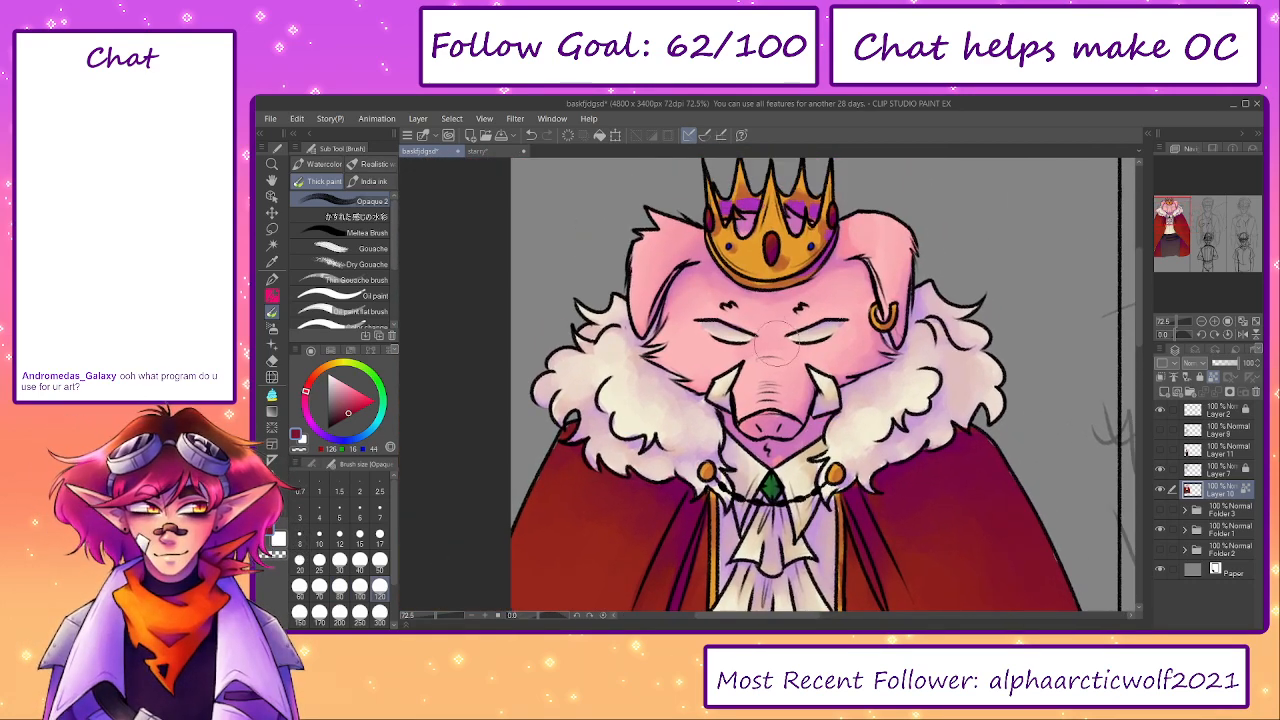
- Smooth the pig's forehead and the top of its right ear with a sampled pink at brush size 60
scroll(785, 365, up, 4)
scroll(720, 290, down, 1)
key(bracketleft)
key(bracketleft)
key(bracketleft)
key(bracketleft)
key(bracketleft)
drag(724, 302, 738, 311)
key(bracketright)
key(bracketright)
alt+click(943, 322)
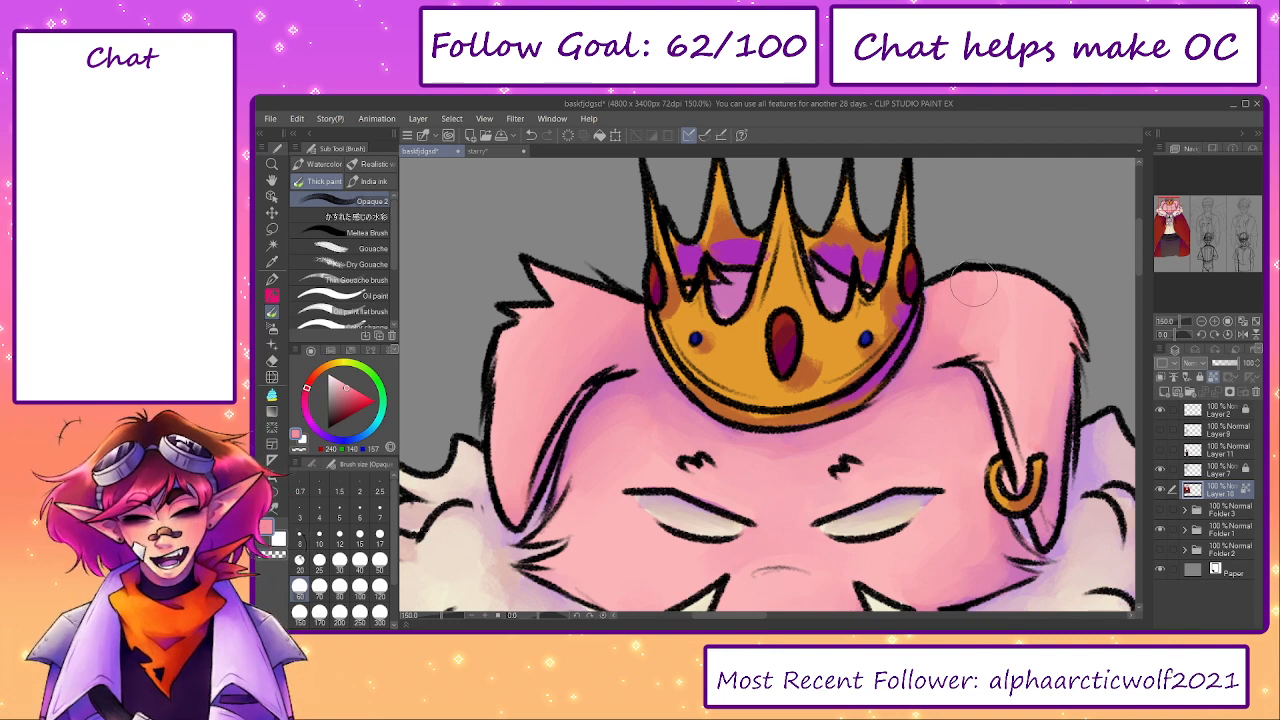
drag(962, 343, 964, 393)
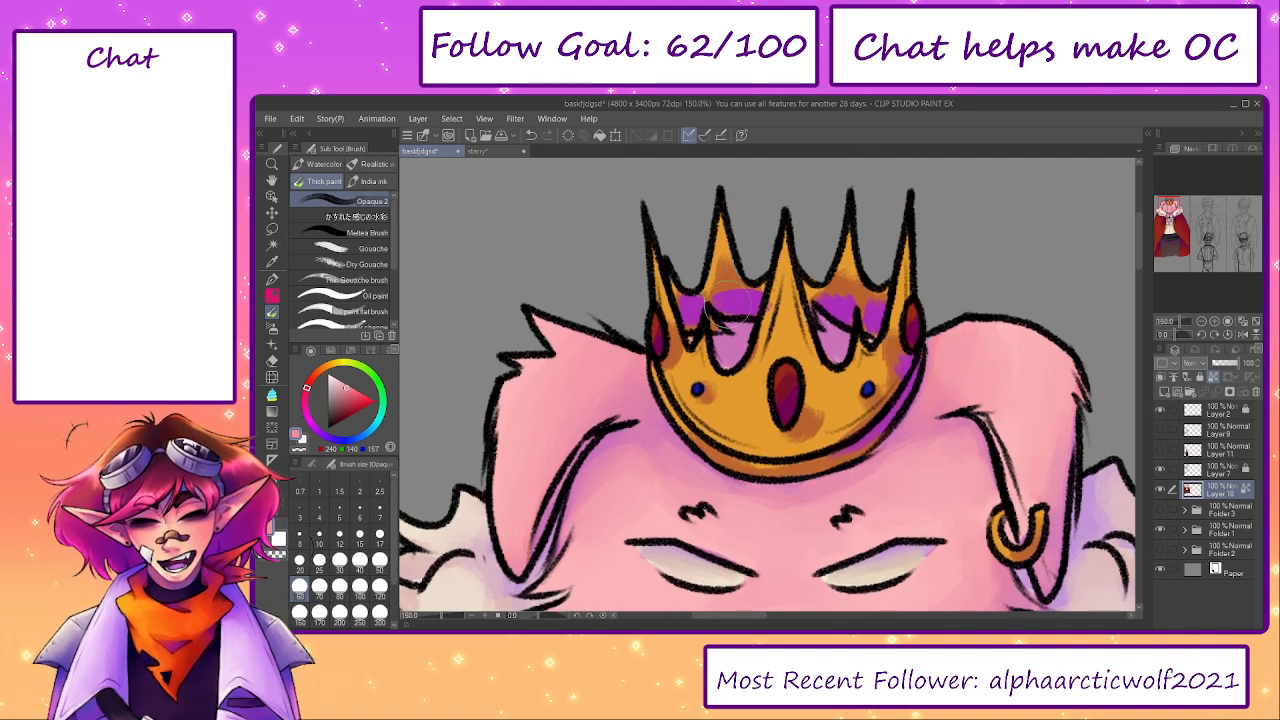
- Blend a sampled purple over the crown's inner back wall between the spikes with brush sizes 25 and 40
key(bracketleft)
key(bracketleft)
key(bracketleft)
key(bracketleft)
alt+click(693, 300)
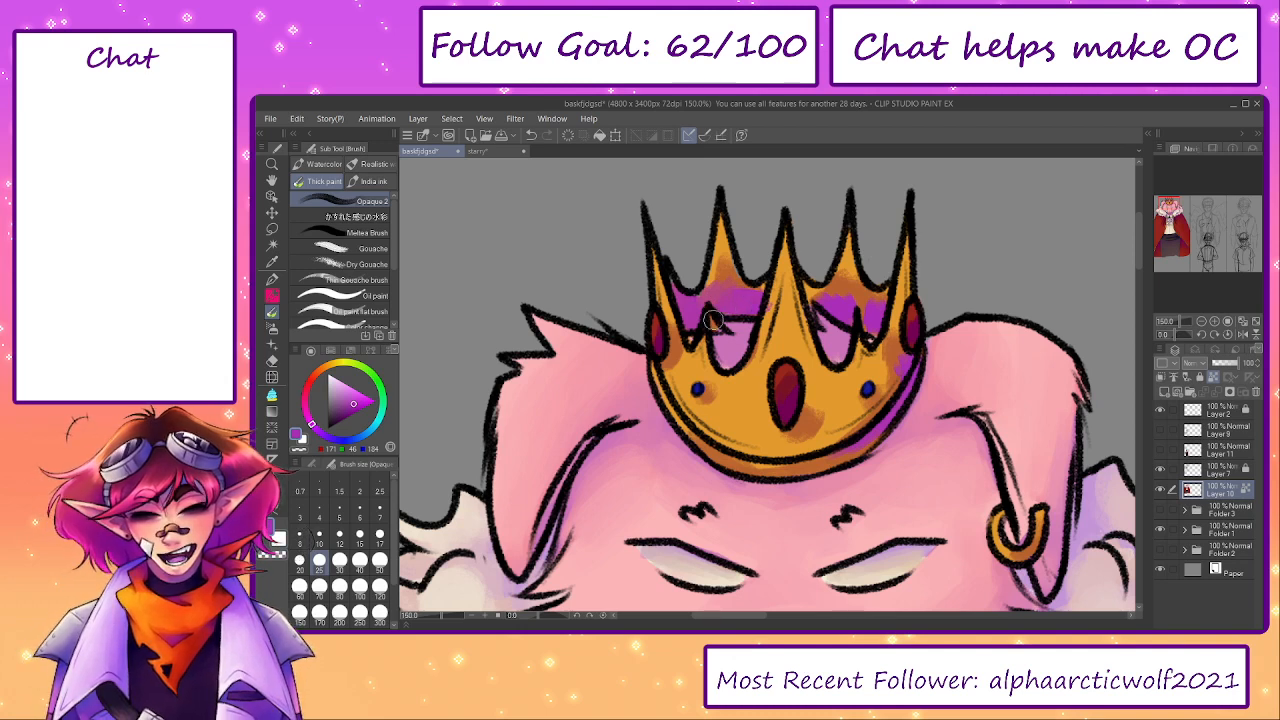
alt+click(720, 284)
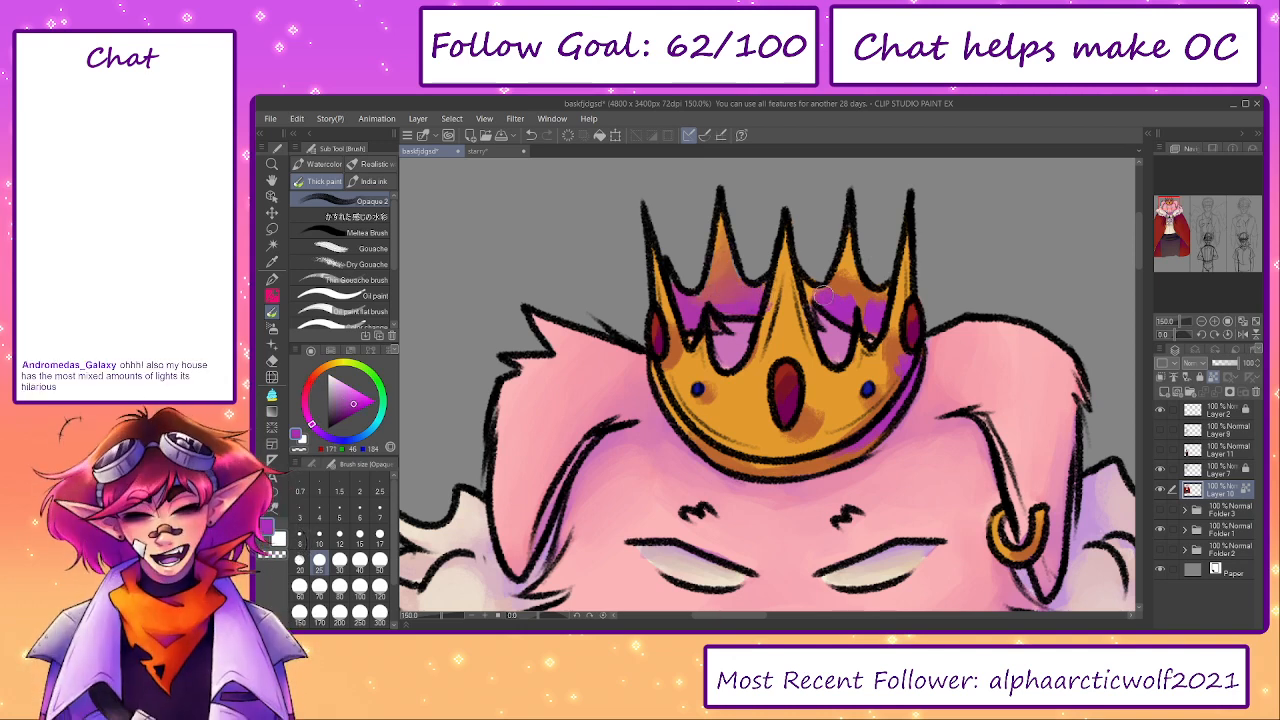
key(bracketright)
key(bracketright)
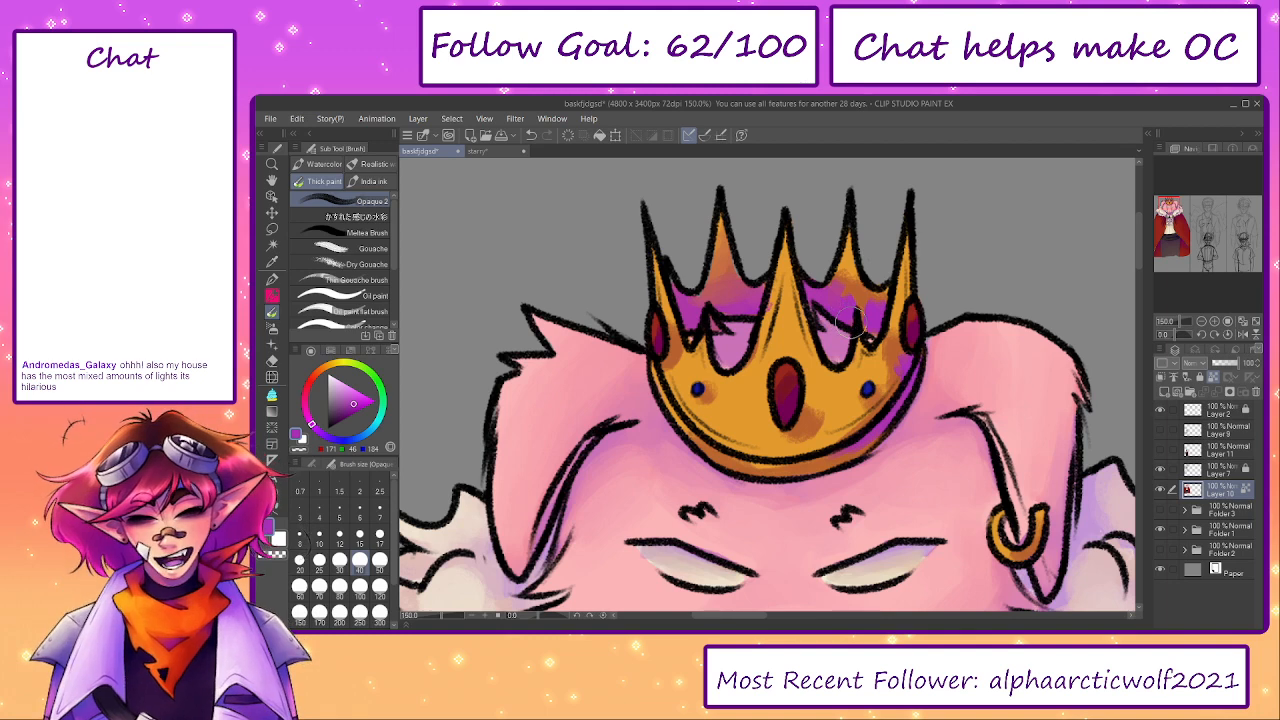
- Shade the crown's two back spikes with a sampled brownish orange at brush size 40, blending it into the purple below
alt+click(852, 284)
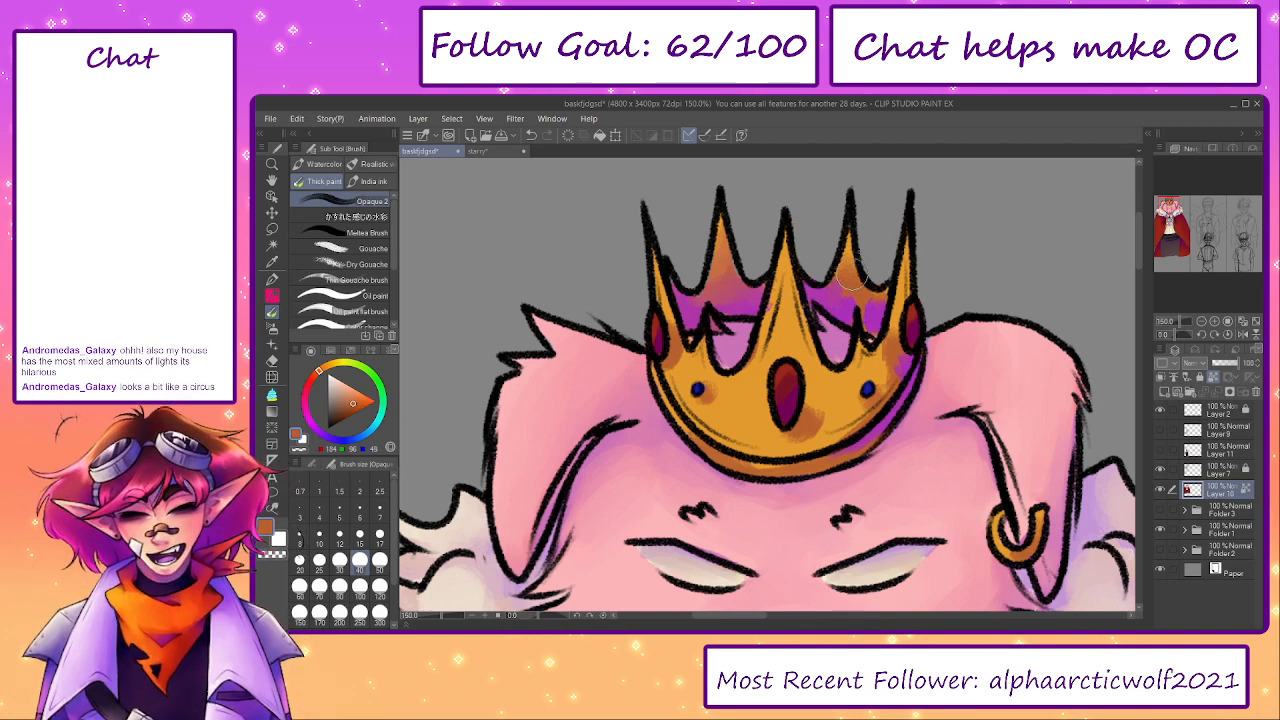
drag(708, 270, 738, 235)
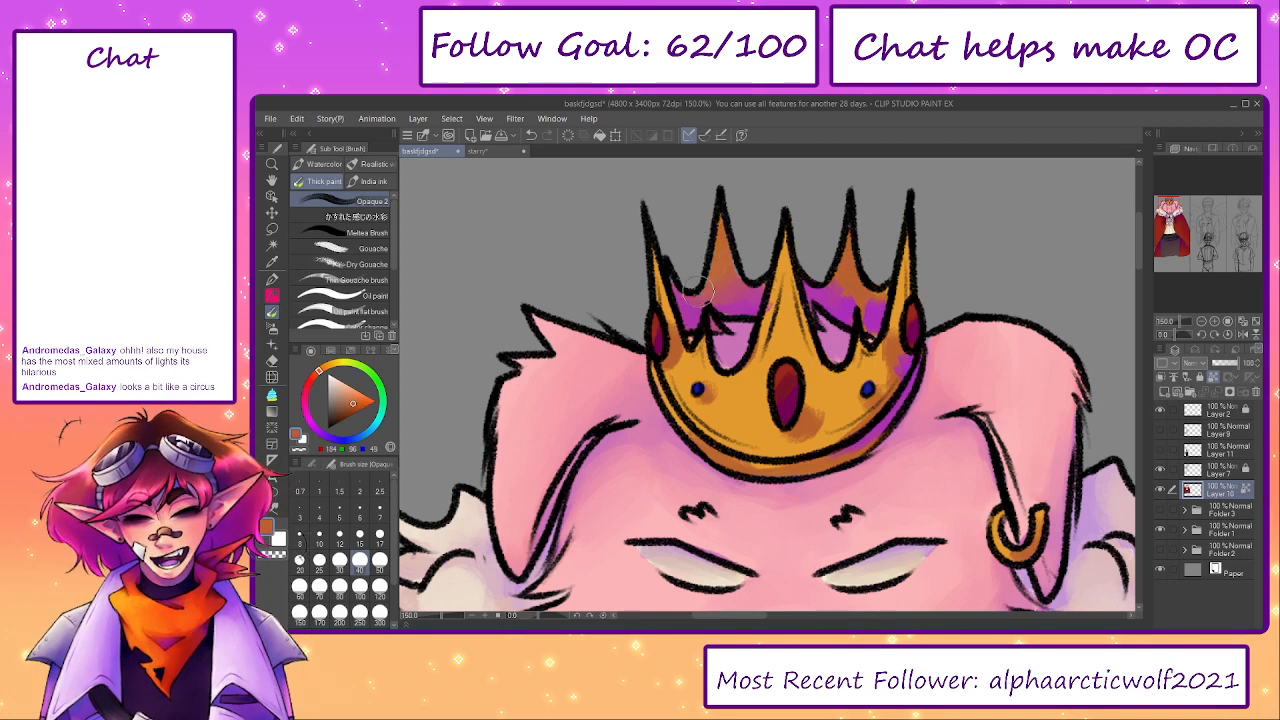
drag(838, 258, 829, 299)
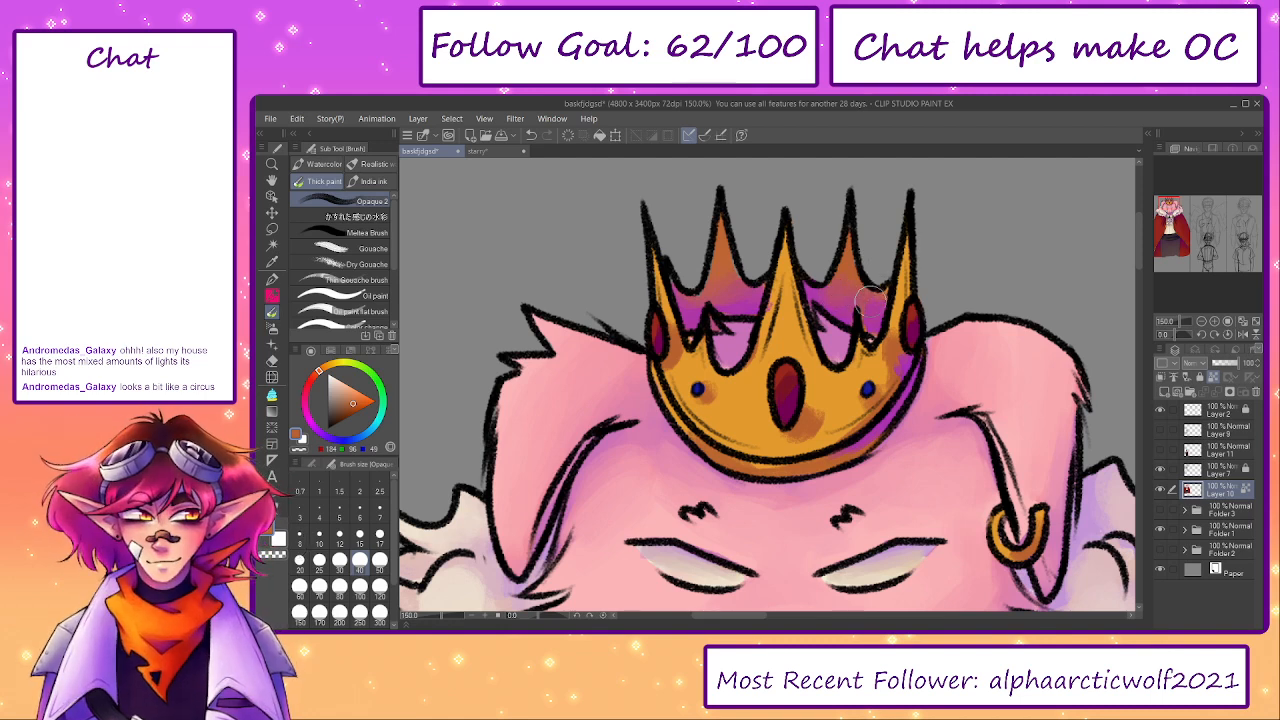
- Blend a sampled gold over the shading on the crown's front around the gems and along its rim at brush size 40
mouse_move(793, 416)
mouse_down()
mouse_move(815, 405)
mouse_move(802, 426)
mouse_move(823, 428)
mouse_up()
alt+click(836, 405)
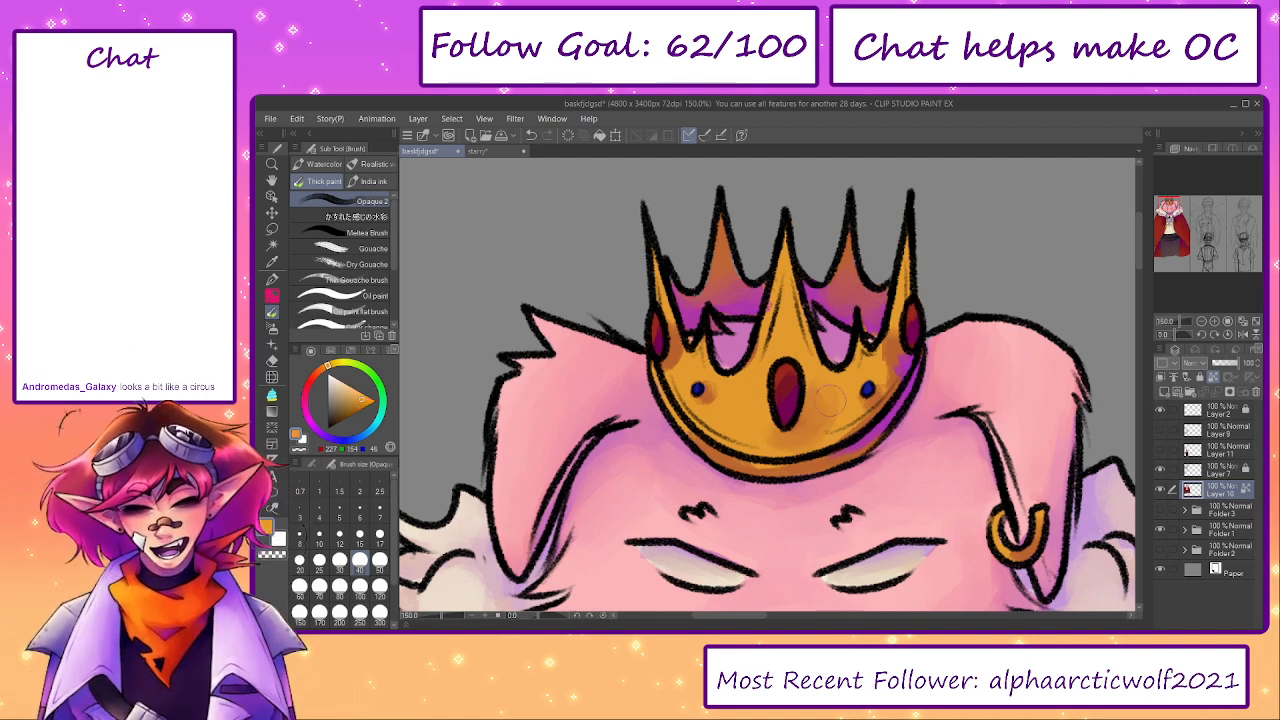
mouse_move(744, 463)
mouse_down()
mouse_move(761, 467)
mouse_move(713, 441)
mouse_up()
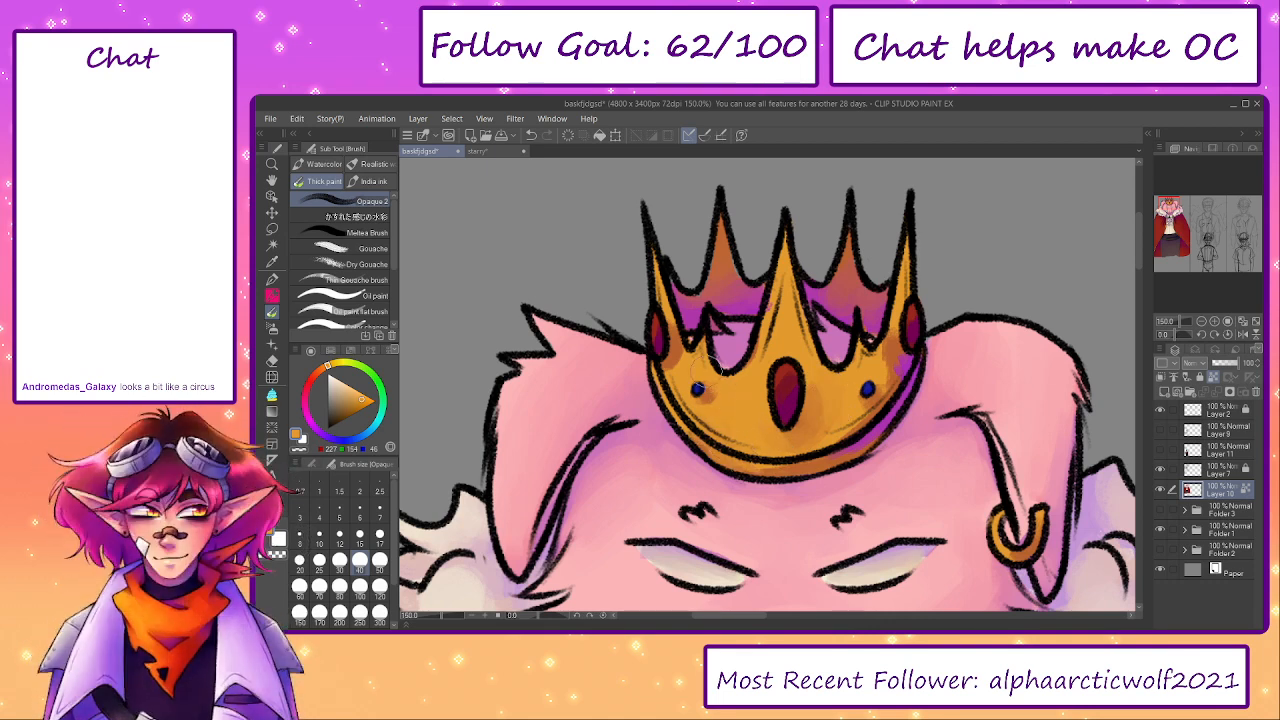
- Smooth the shading of the crown's oval red gems with a sampled red at brush size 25
key(bracketleft)
key(bracketleft)
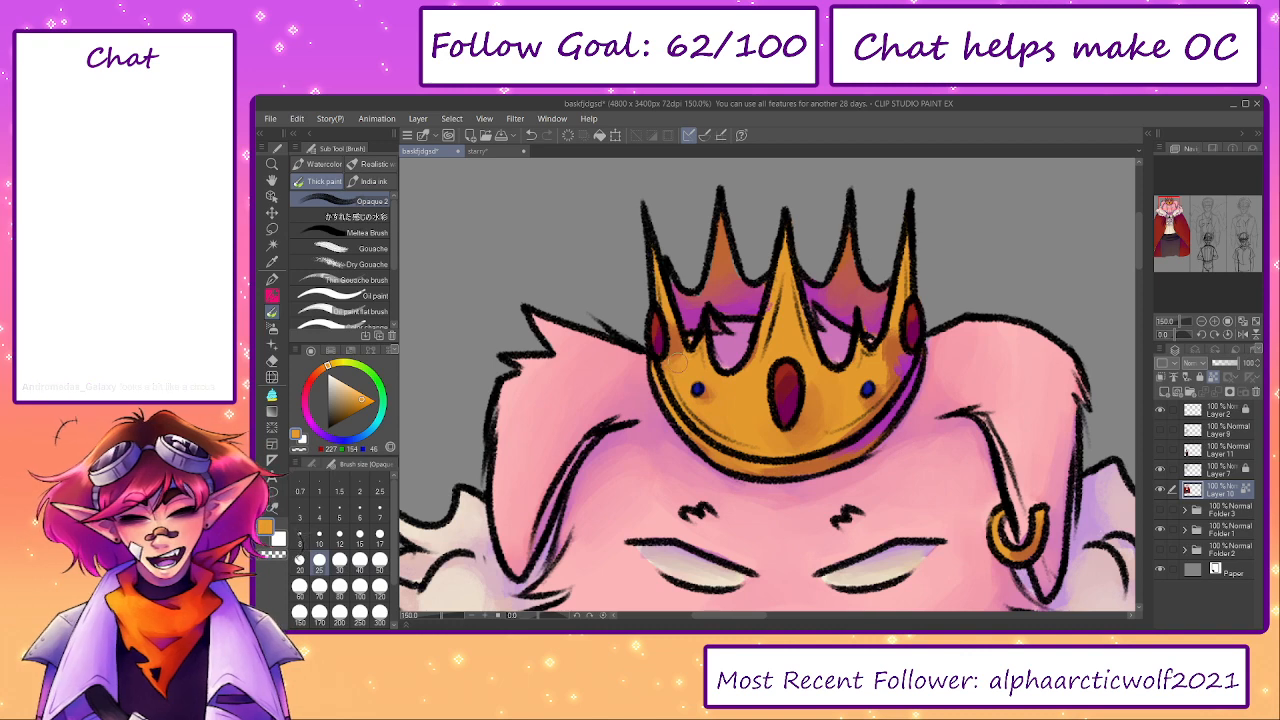
alt+click(657, 333)
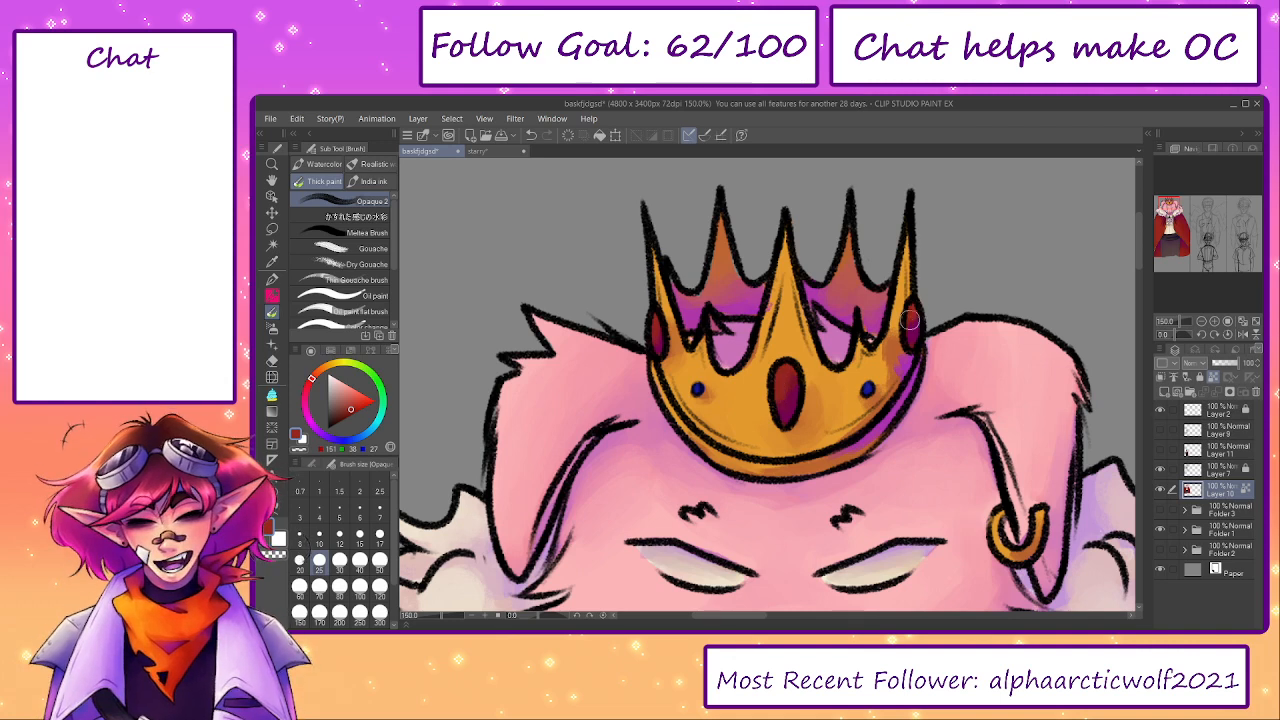
- Blend sampled dusty red, orange, magenta and gold along the crown's right side and lower rim at brush size 25
alt+click(890, 342)
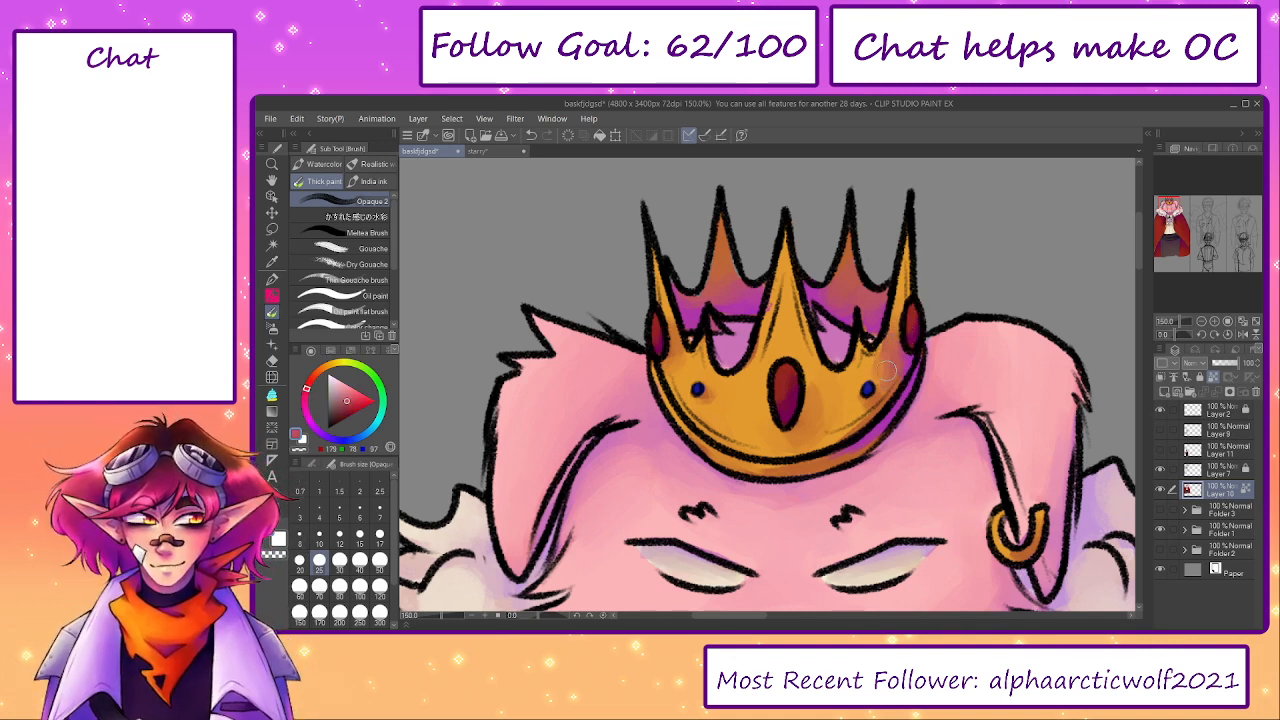
alt+click(852, 398)
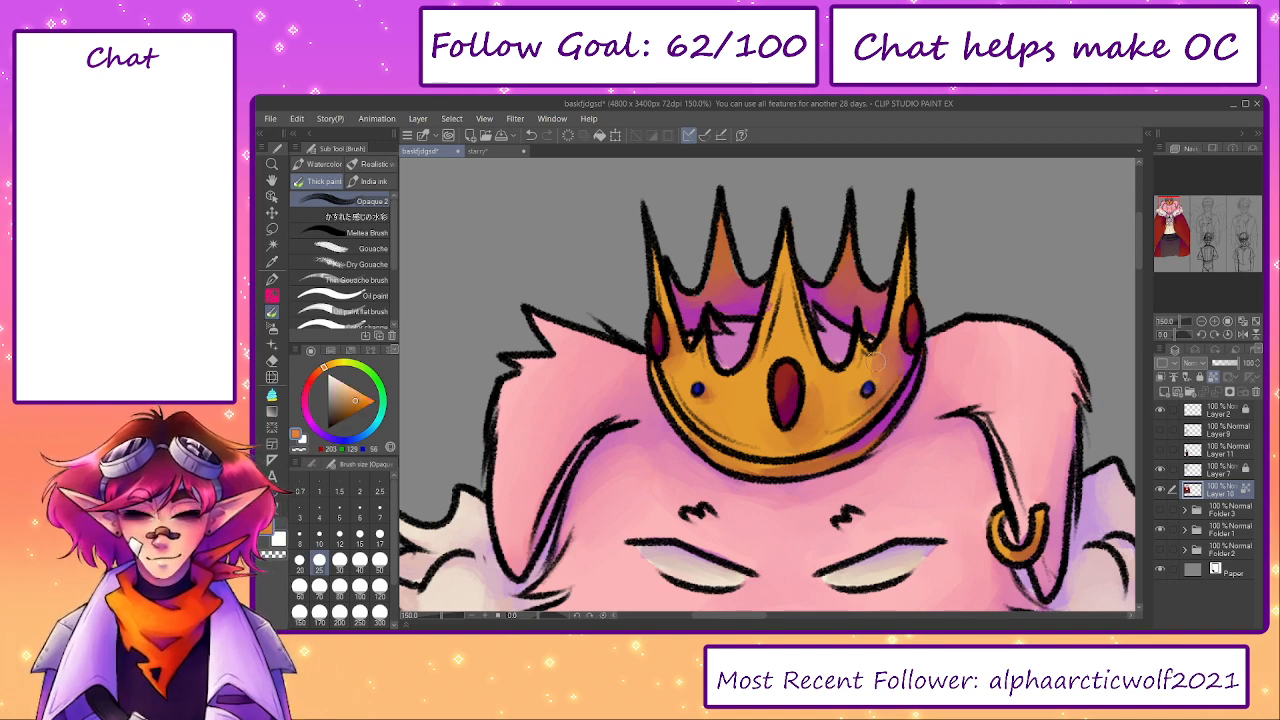
key(bracketleft)
key(bracketleft)
key(bracketright)
key(bracketright)
alt+click(870, 436)
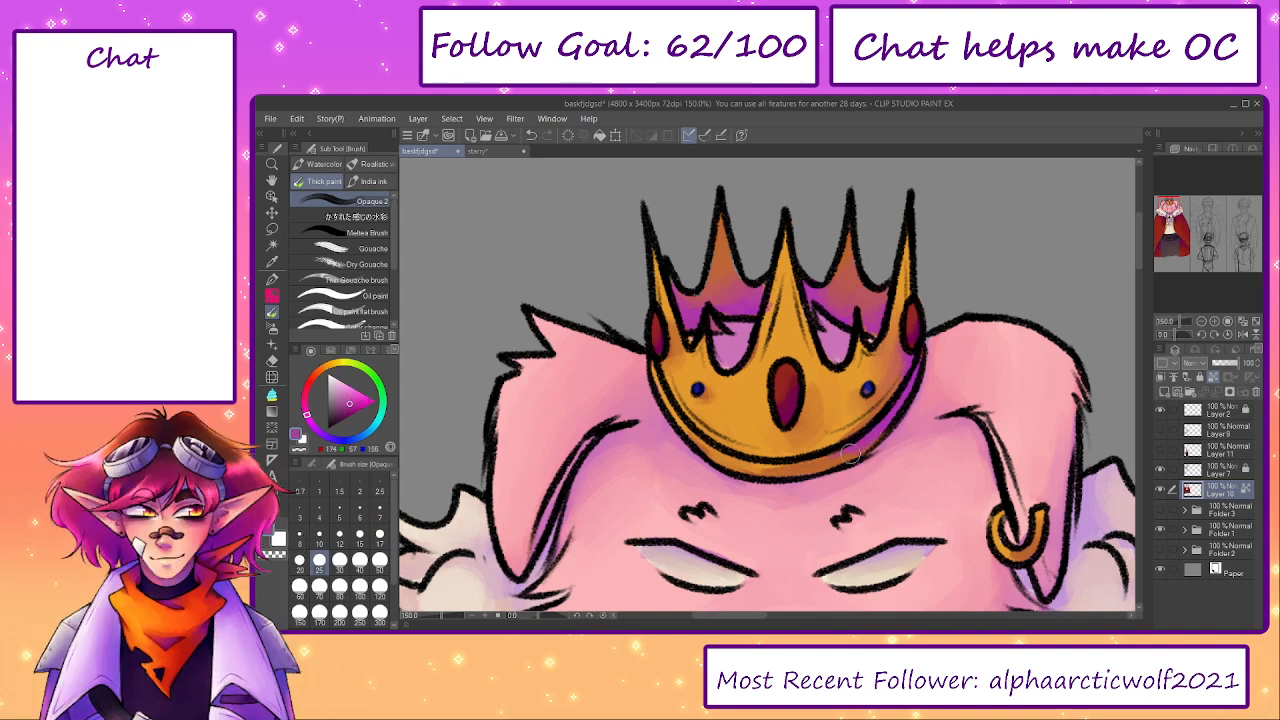
alt+click(743, 427)
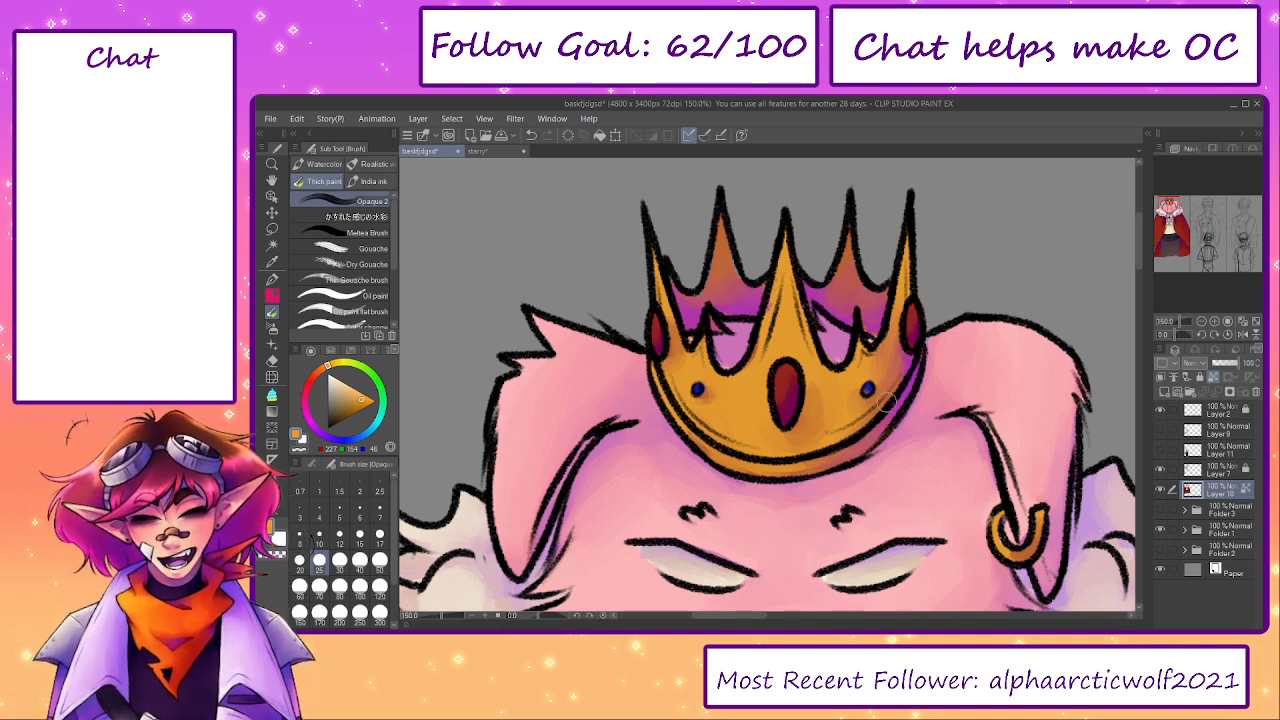
- Blend sampled pinkish purple inside the crown and sampled lavender over the pig's right cheek shading, enlarging the brush to size 50
drag(900, 352, 882, 386)
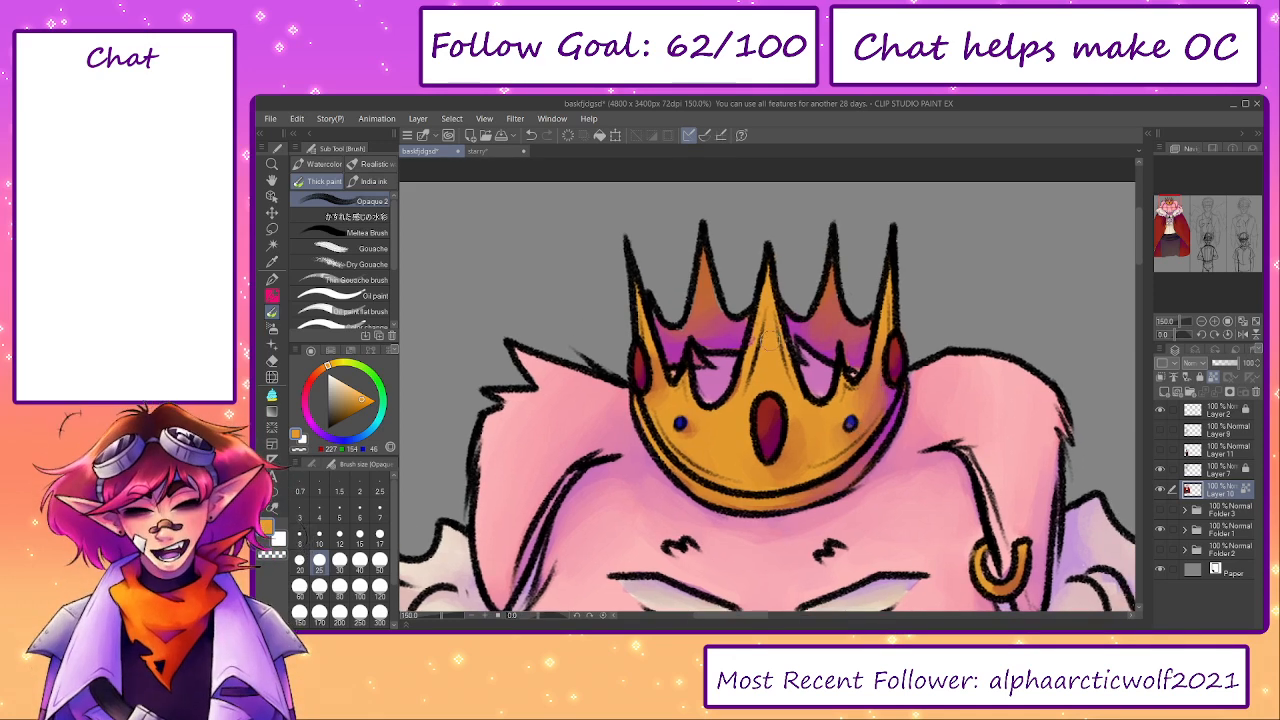
alt+click(714, 384)
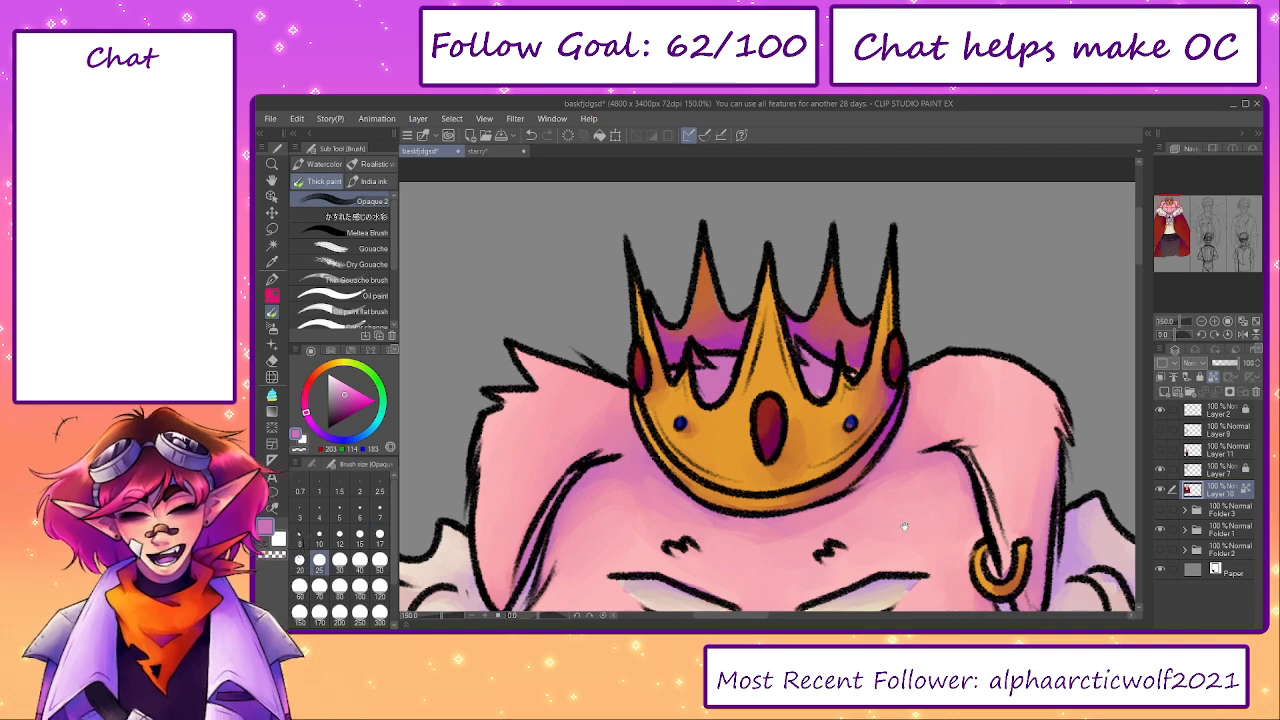
scroll(917, 517, down, 5)
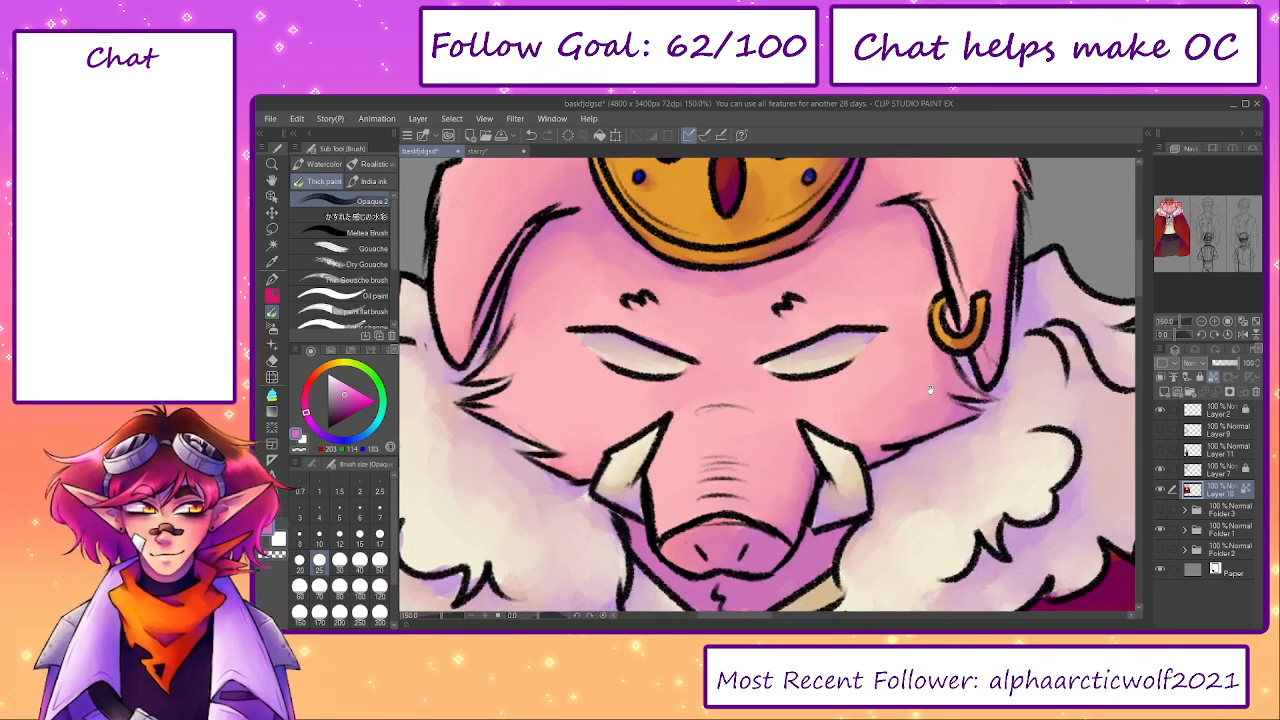
drag(931, 384, 880, 380)
drag(971, 433, 916, 403)
alt+click(912, 348)
alt+click(923, 269)
key(bracketright)
key(bracketright)
key(bracketright)
drag(975, 337, 935, 291)
mouse_move(694, 405)
mouse_down()
mouse_move(839, 409)
mouse_move(897, 442)
mouse_up()
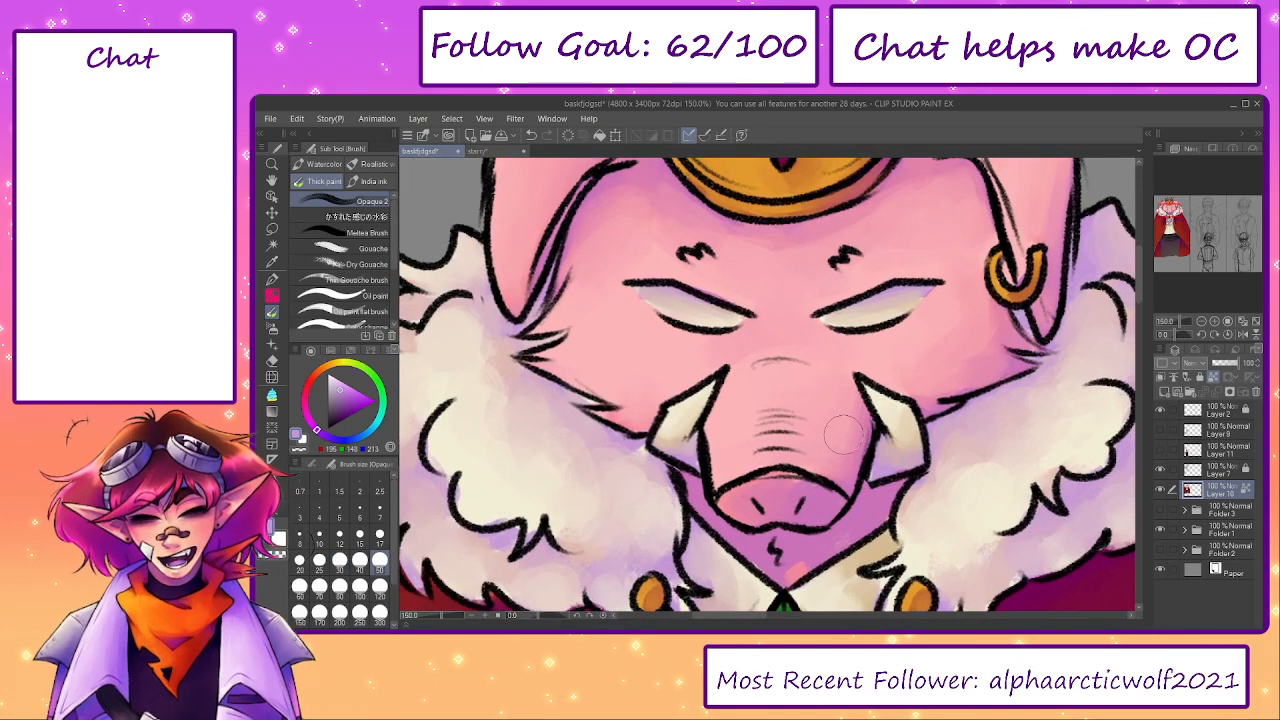
- Soften the shadows in the whites of both eyes with sampled mauve and greyish pink at brush size 15
scroll(772, 434, up, 2)
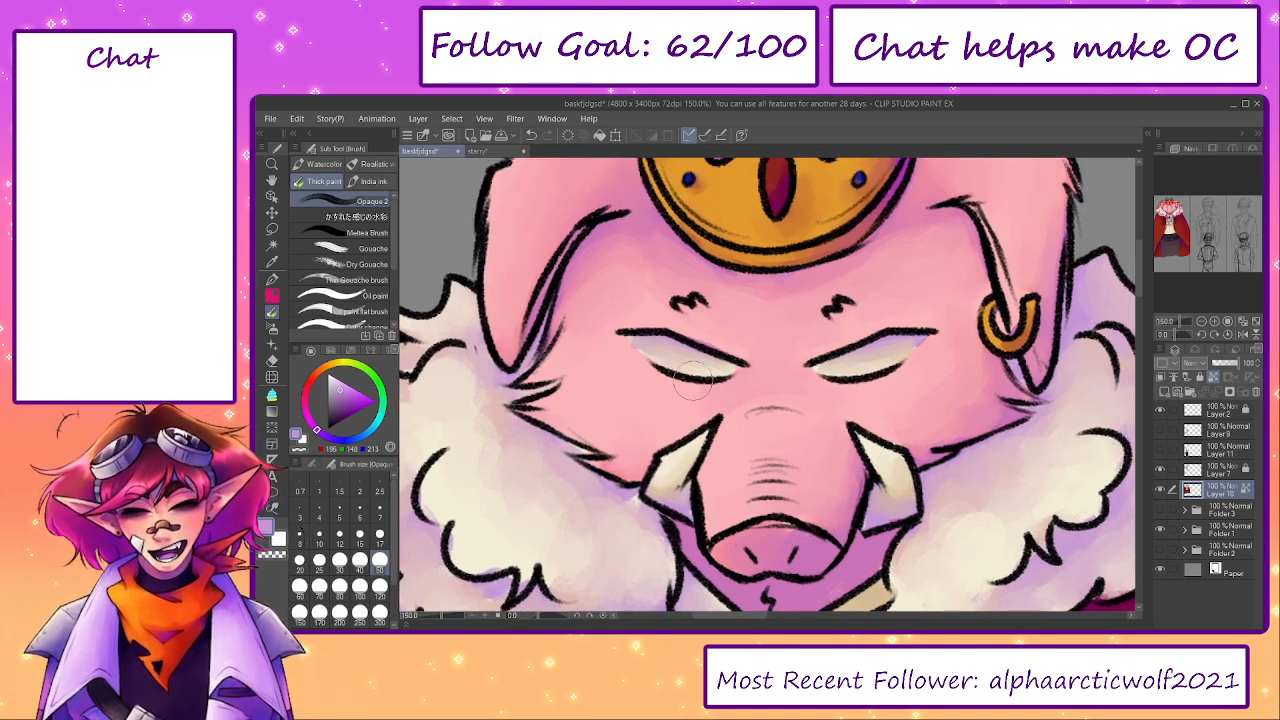
key(bracketleft)
key(bracketleft)
key(bracketleft)
alt+click(642, 343)
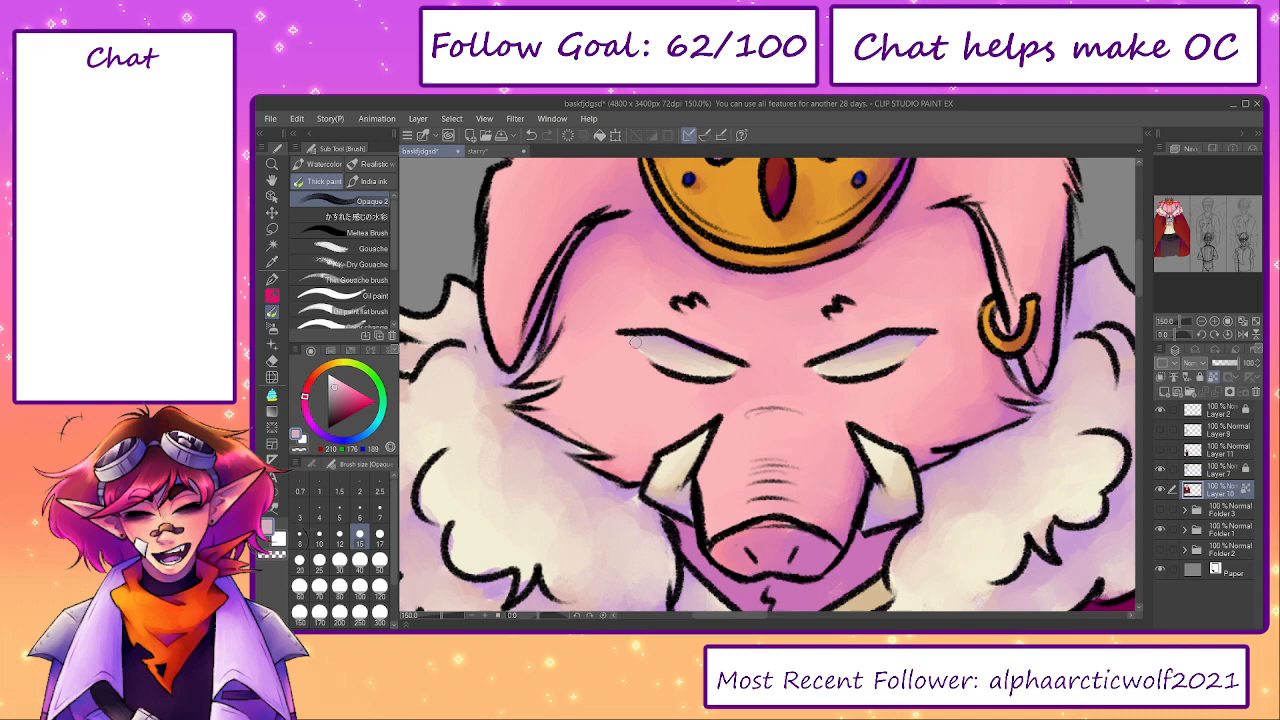
alt+click(855, 360)
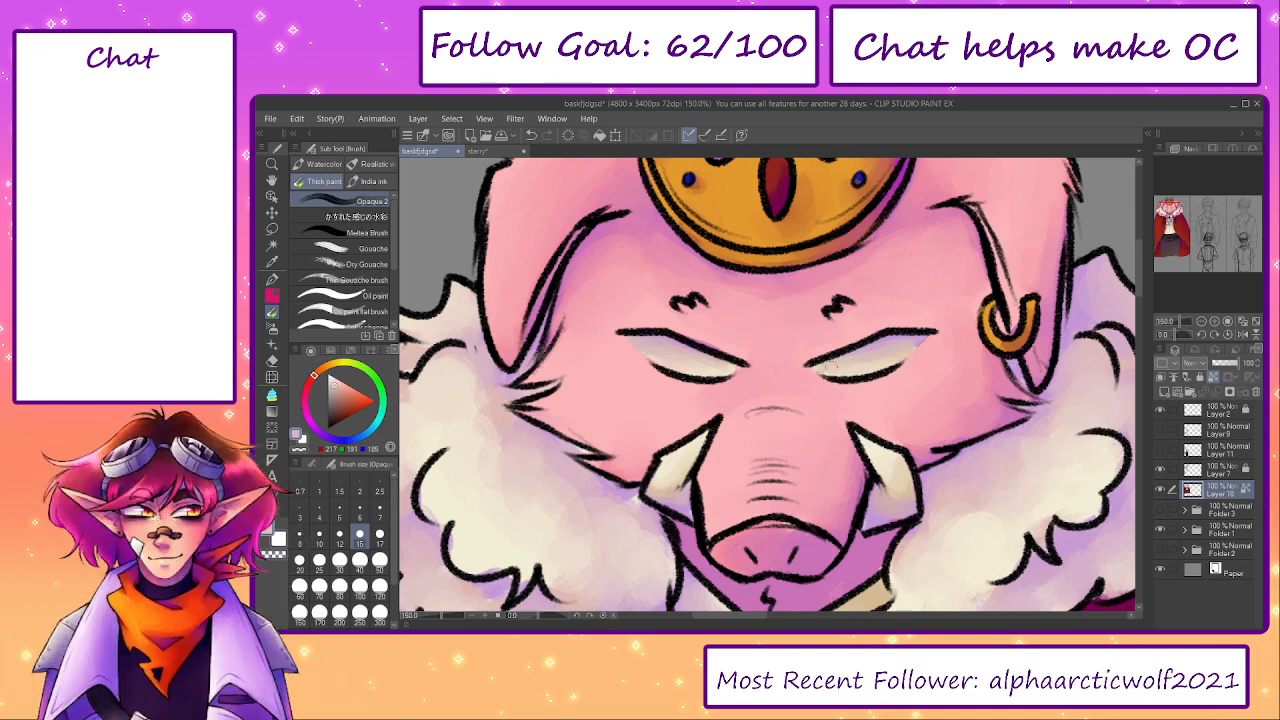
alt+click(905, 352)
scroll(697, 446, up, 3)
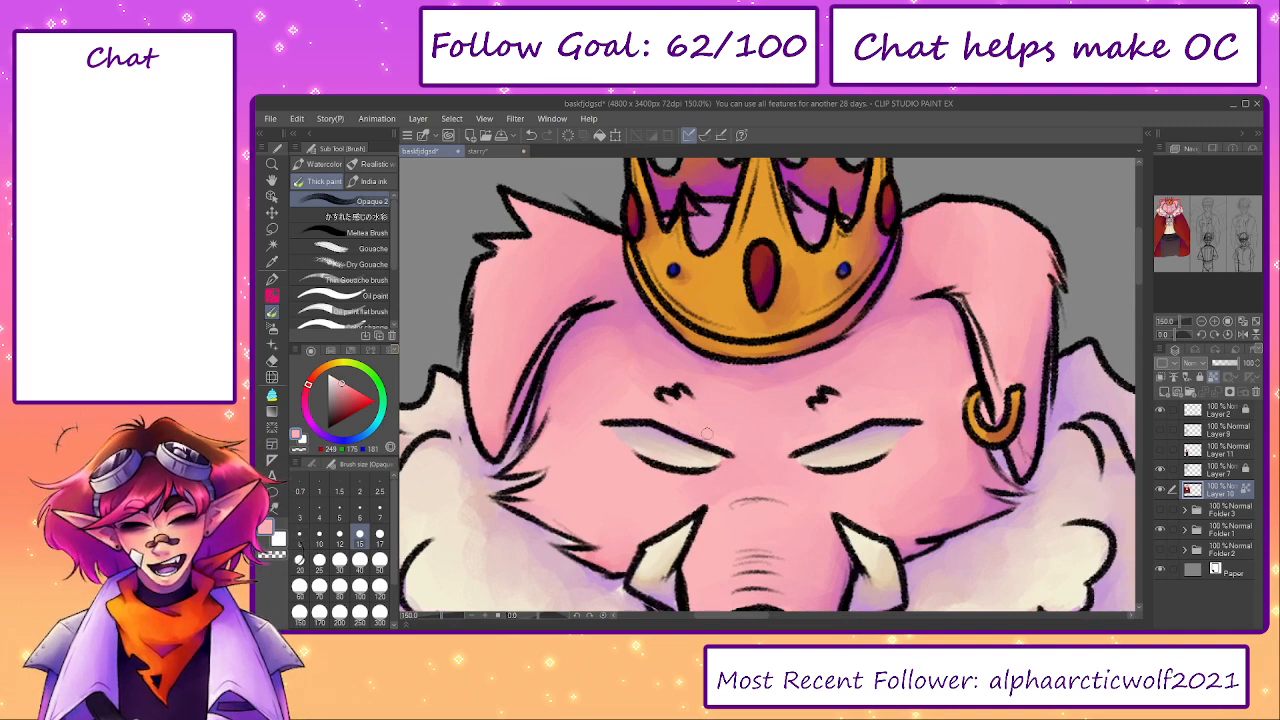
- Smooth the forehead shading below the crown with a sampled pink at brush size 50
drag(708, 433, 682, 368)
key(bracketright)
key(bracketright)
key(bracketright)
key(bracketright)
key(bracketright)
key(bracketright)
alt+click(665, 298)
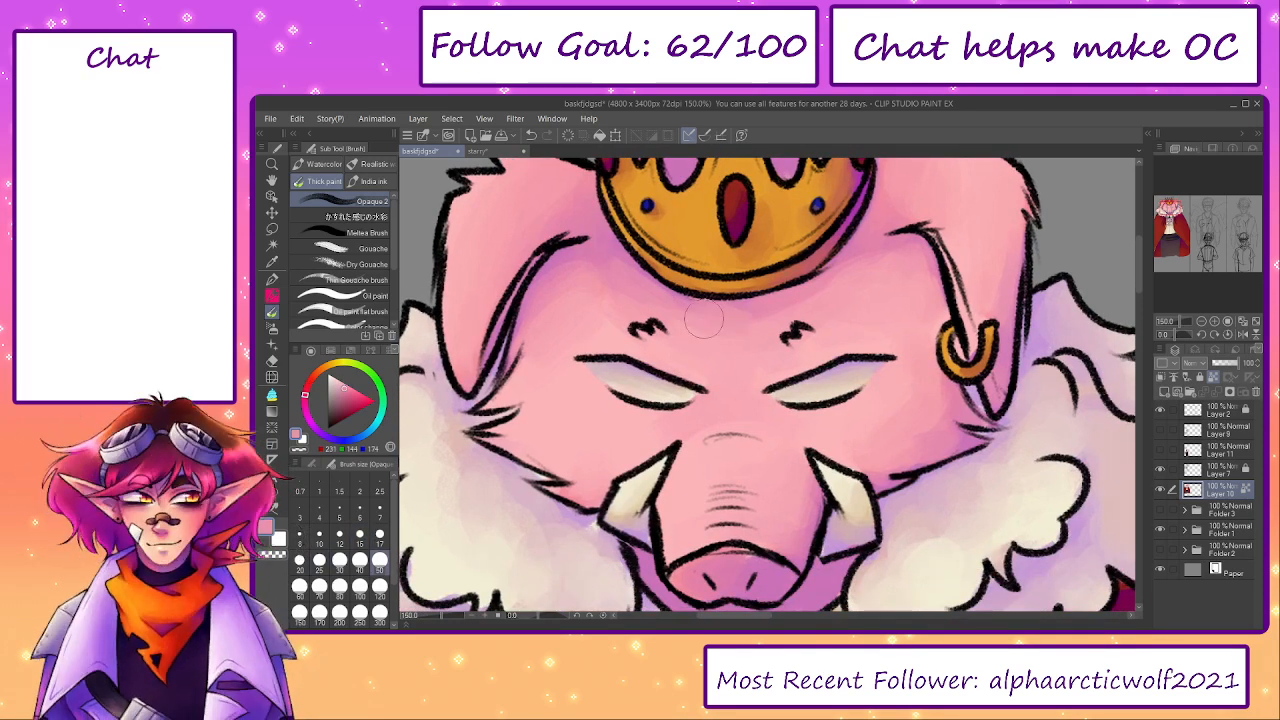
drag(833, 395, 851, 466)
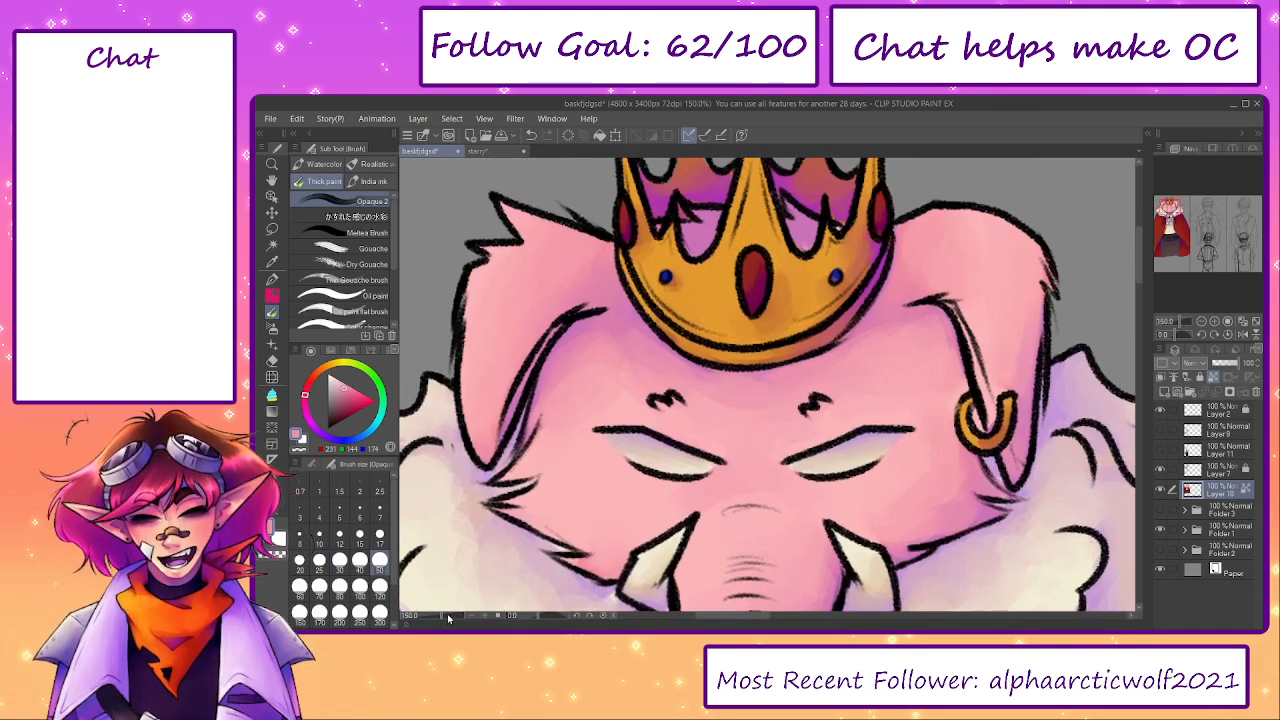
- Paint the cape's left trim beside the waist with a sampled gold at brush size 17
drag(439, 616, 433, 616)
drag(697, 548, 651, 254)
mouse_move(698, 465)
mouse_down()
mouse_move(670, 282)
mouse_move(721, 494)
mouse_move(719, 464)
mouse_up()
scroll(667, 420, up, 3)
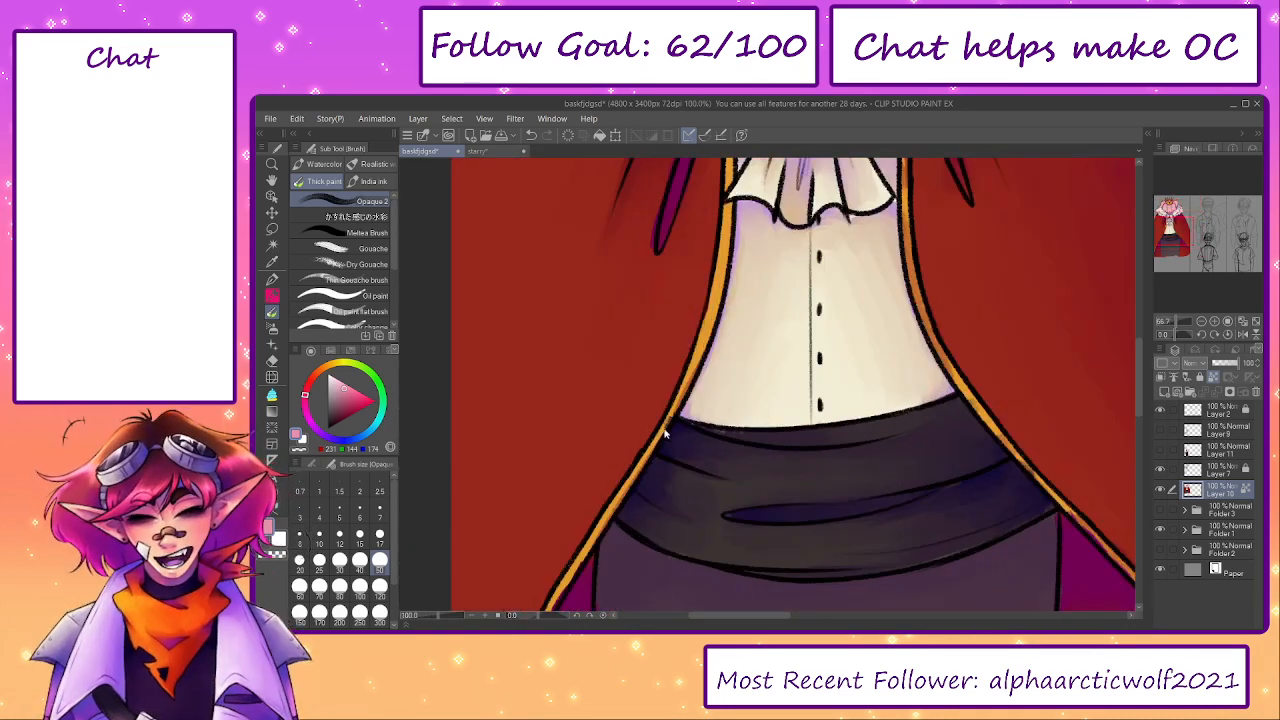
alt+click(712, 314)
key(bracketleft)
key(bracketleft)
key(bracketleft)
key(bracketleft)
key(bracketleft)
drag(660, 436, 706, 318)
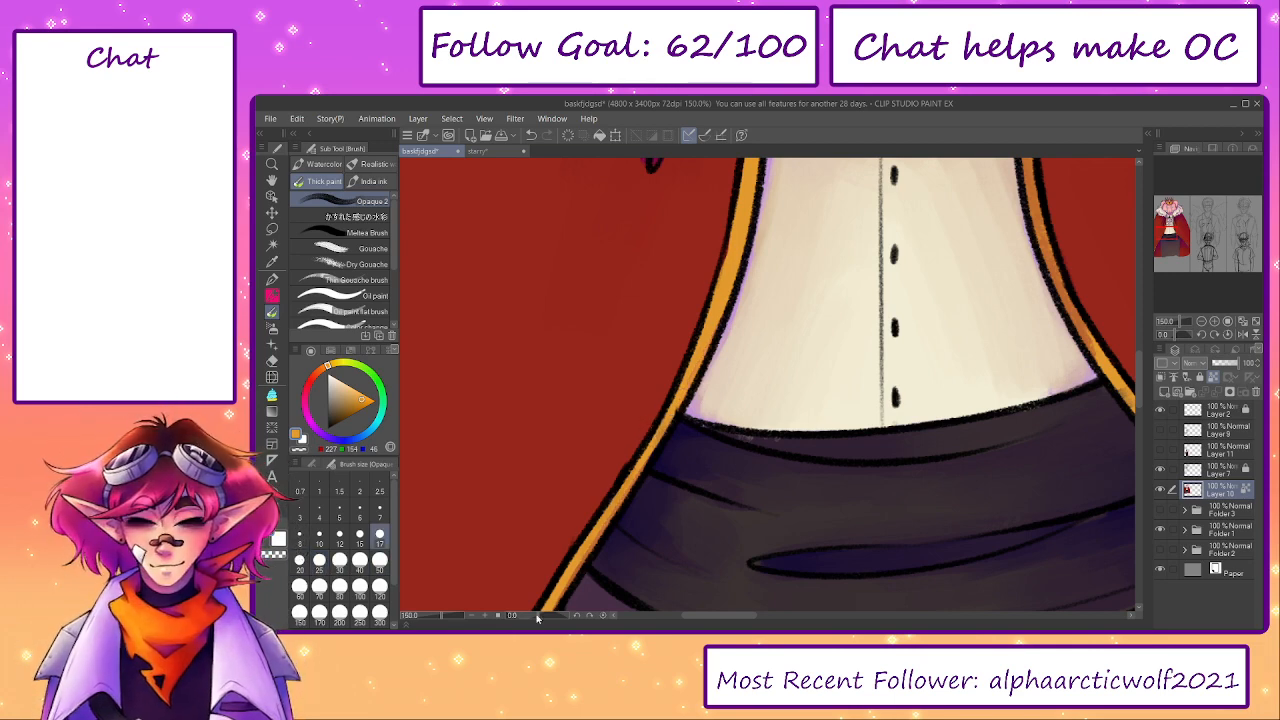
- Continue the gold down the cape's lower left trim and touch up the trousers' outer edge with a sampled dark purple
drag(591, 526, 656, 291)
drag(575, 455, 622, 296)
drag(585, 342, 678, 188)
alt+click(636, 301)
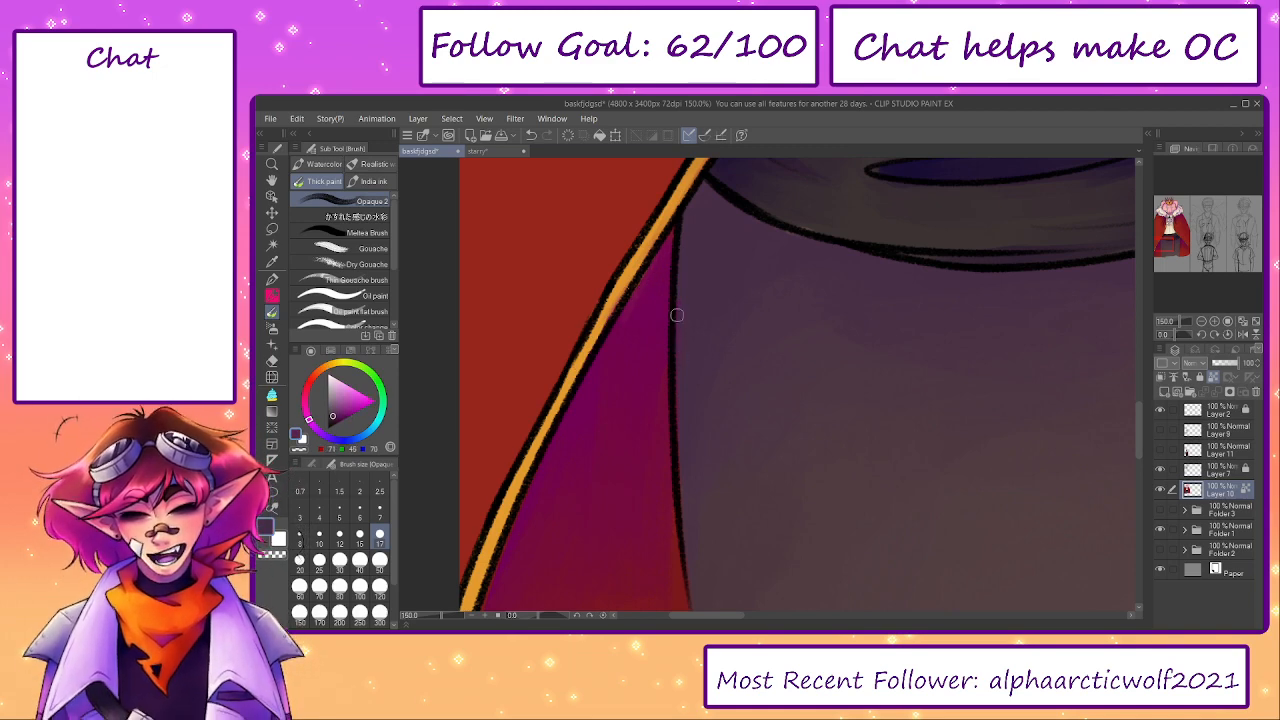
drag(665, 388, 713, 145)
- Blend a sampled brownish orange along the cape's lower right trim up to the waist sash at brush size 17
drag(869, 286, 698, 300)
drag(1181, 249, 1191, 241)
alt+click(1008, 450)
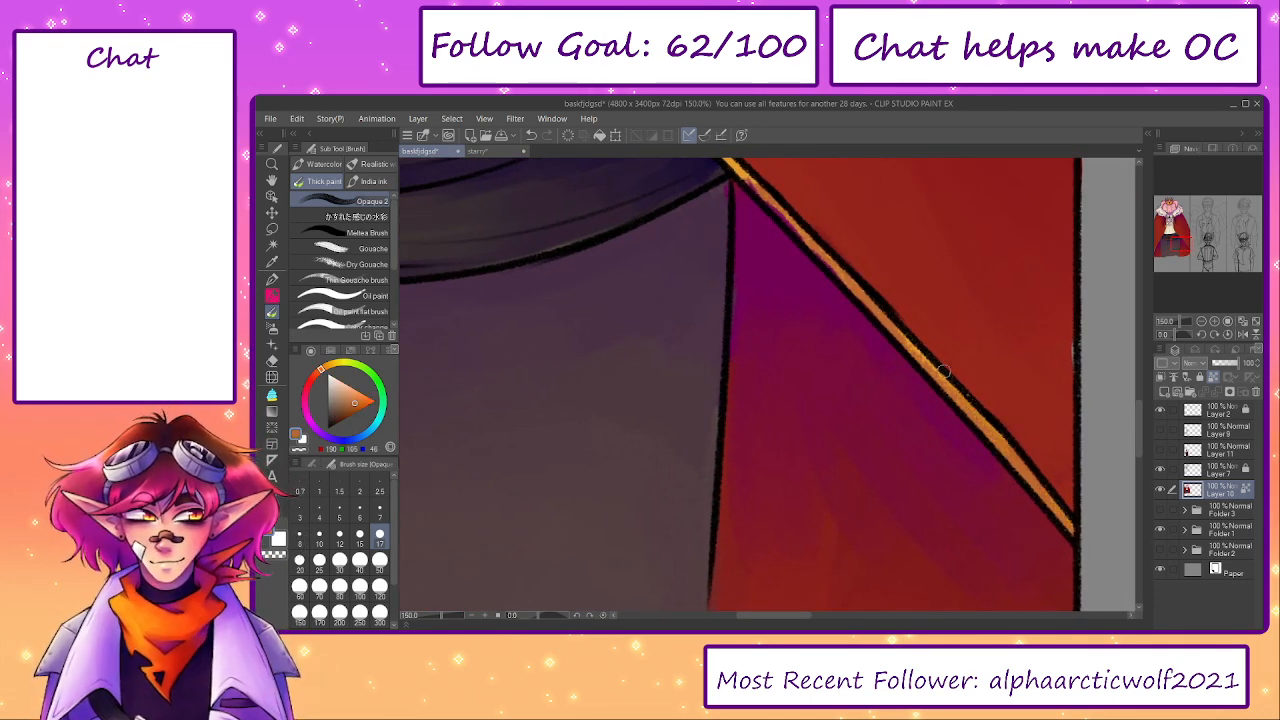
drag(796, 235, 851, 360)
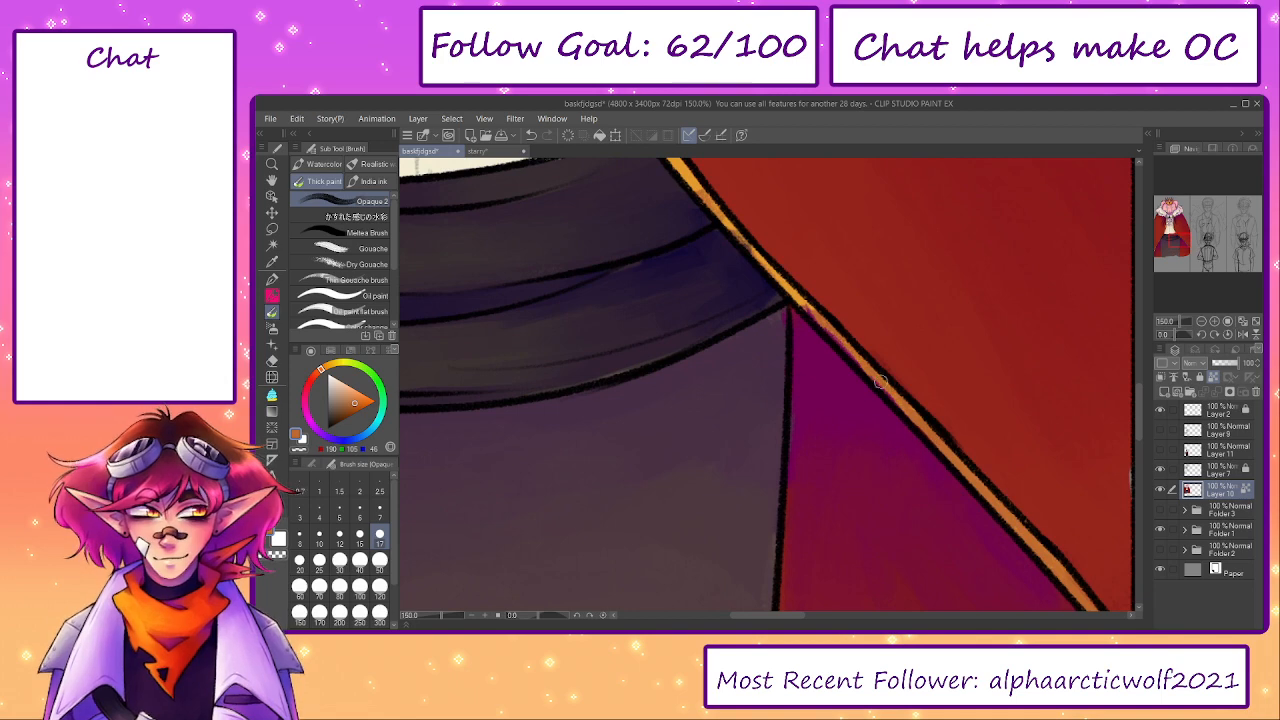
drag(803, 303, 821, 326)
drag(744, 230, 805, 338)
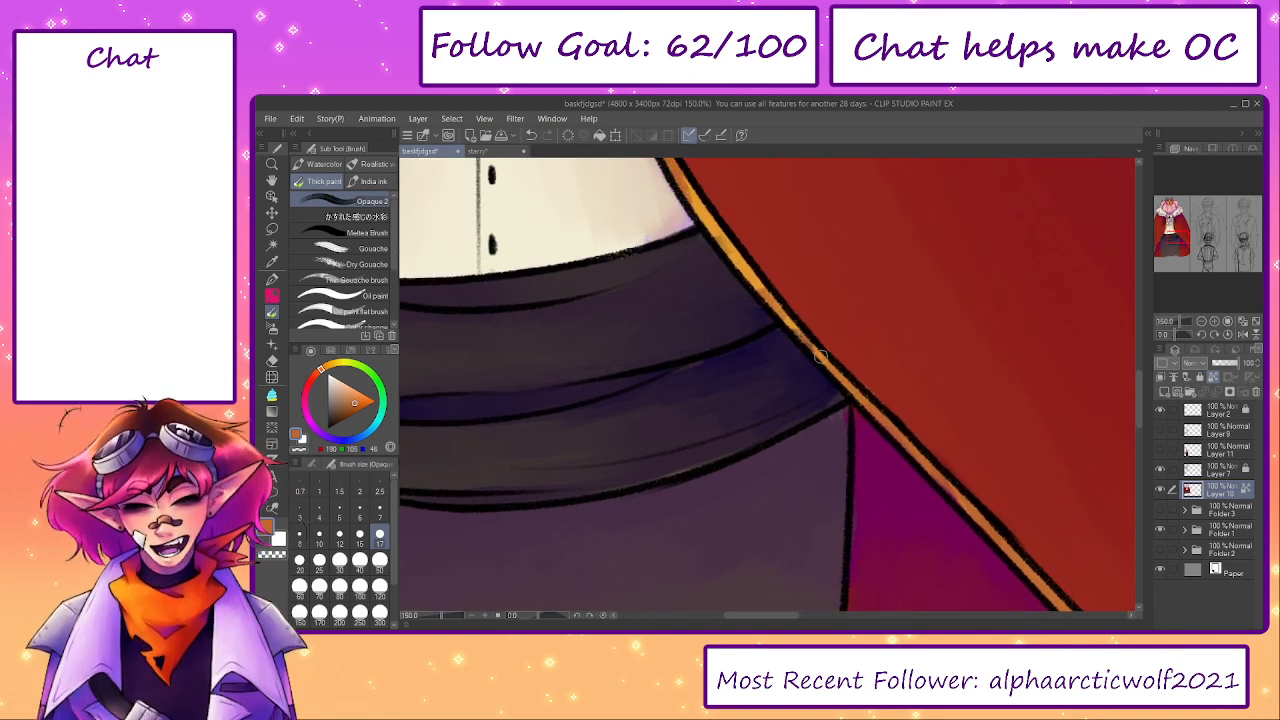
drag(752, 280, 820, 352)
mouse_move(711, 231)
mouse_down()
mouse_move(780, 333)
mouse_move(739, 264)
mouse_move(794, 379)
mouse_up()
- Blend a sampled gold up the cape's right trim from the sash to the jabot and along the upper left trim
alt+click(806, 372)
drag(797, 380, 753, 248)
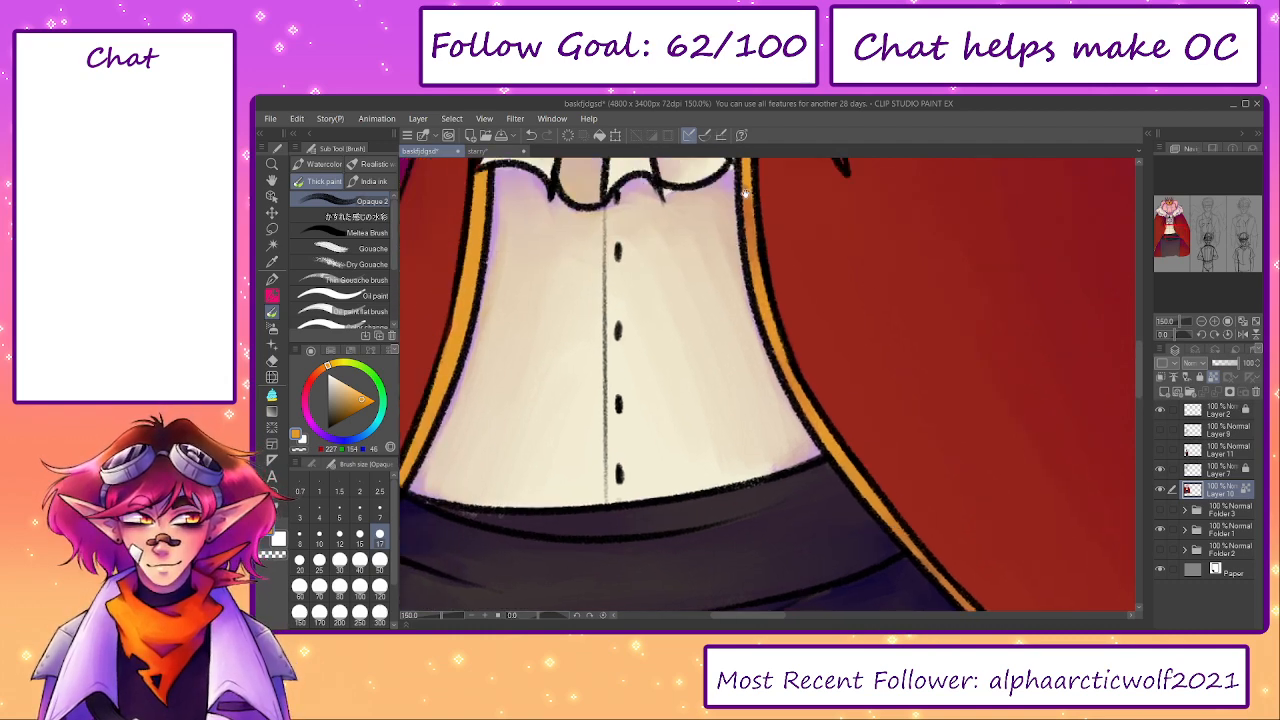
drag(741, 202, 767, 313)
drag(777, 382, 769, 288)
mouse_move(765, 210)
mouse_down()
mouse_move(774, 389)
mouse_move(779, 292)
mouse_up()
drag(506, 377, 514, 262)
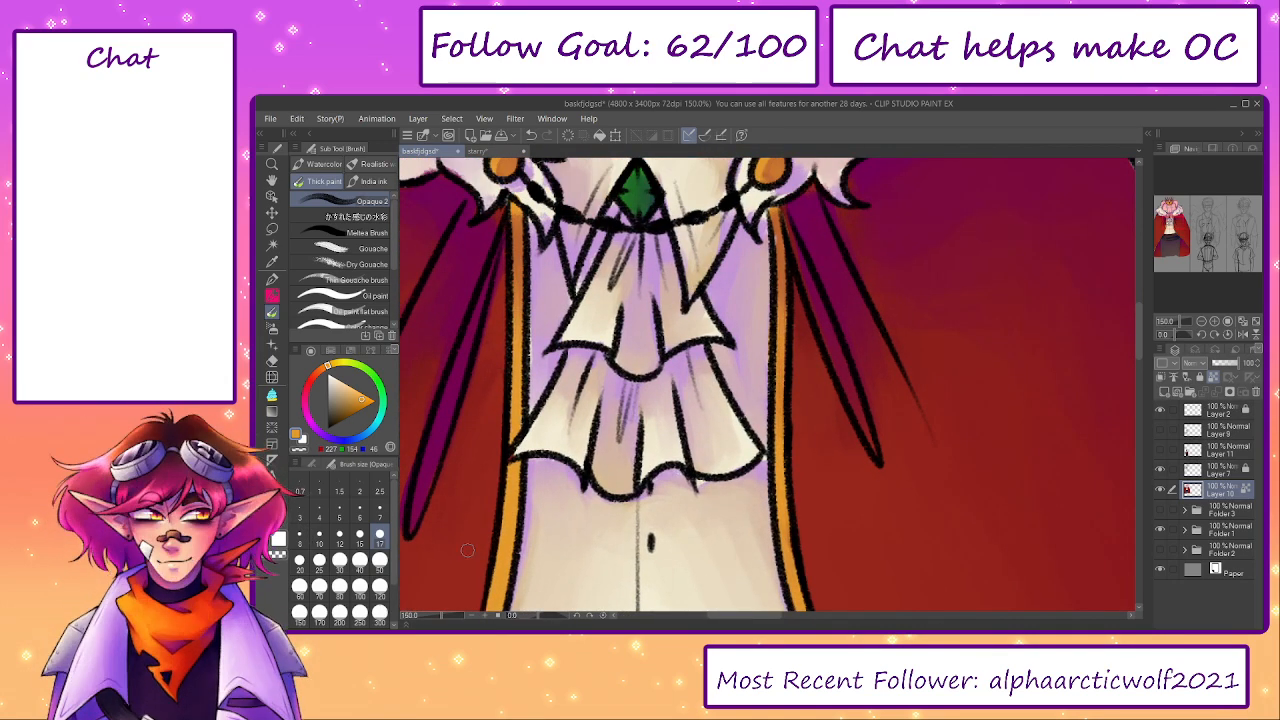
- Hide the pig king's line and colour layers, show the suited elf's layers and clip a new Multiply layer onto its base colours
drag(441, 616, 433, 617)
drag(666, 469, 686, 542)
mouse_move(766, 600)
mouse_down()
mouse_move(754, 471)
mouse_move(757, 610)
mouse_up()
drag(781, 412, 769, 508)
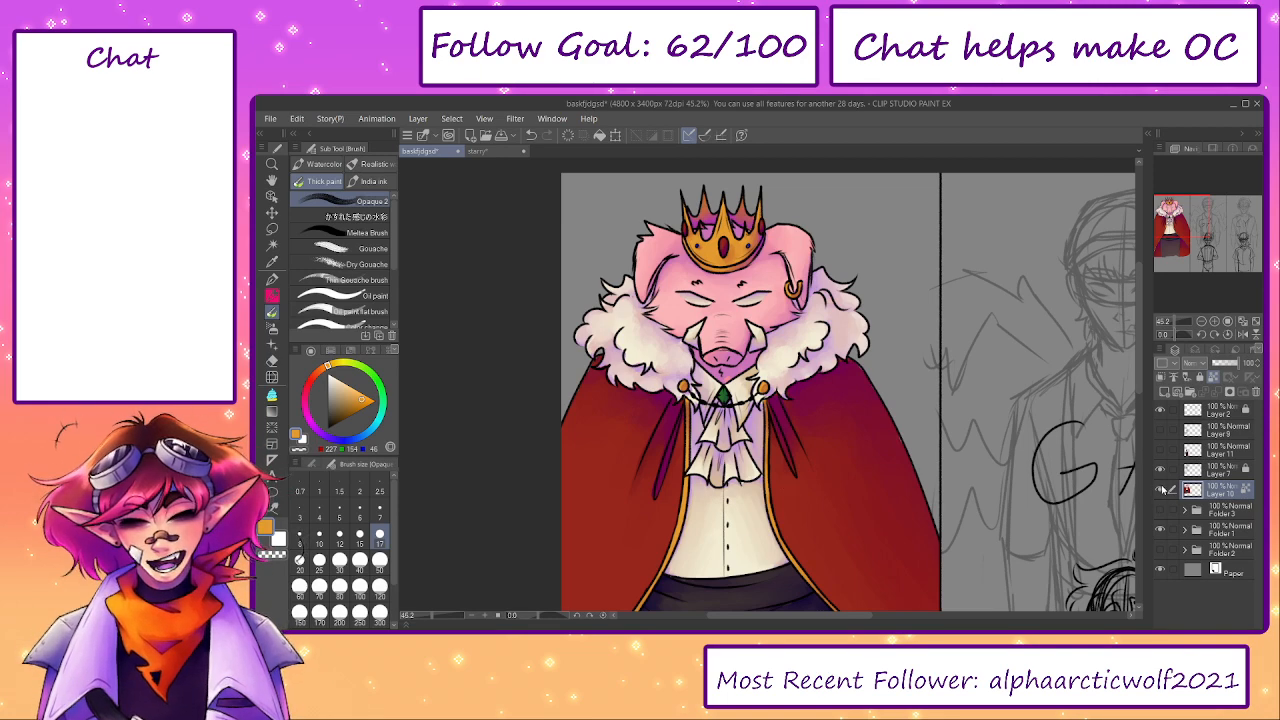
click(1161, 489)
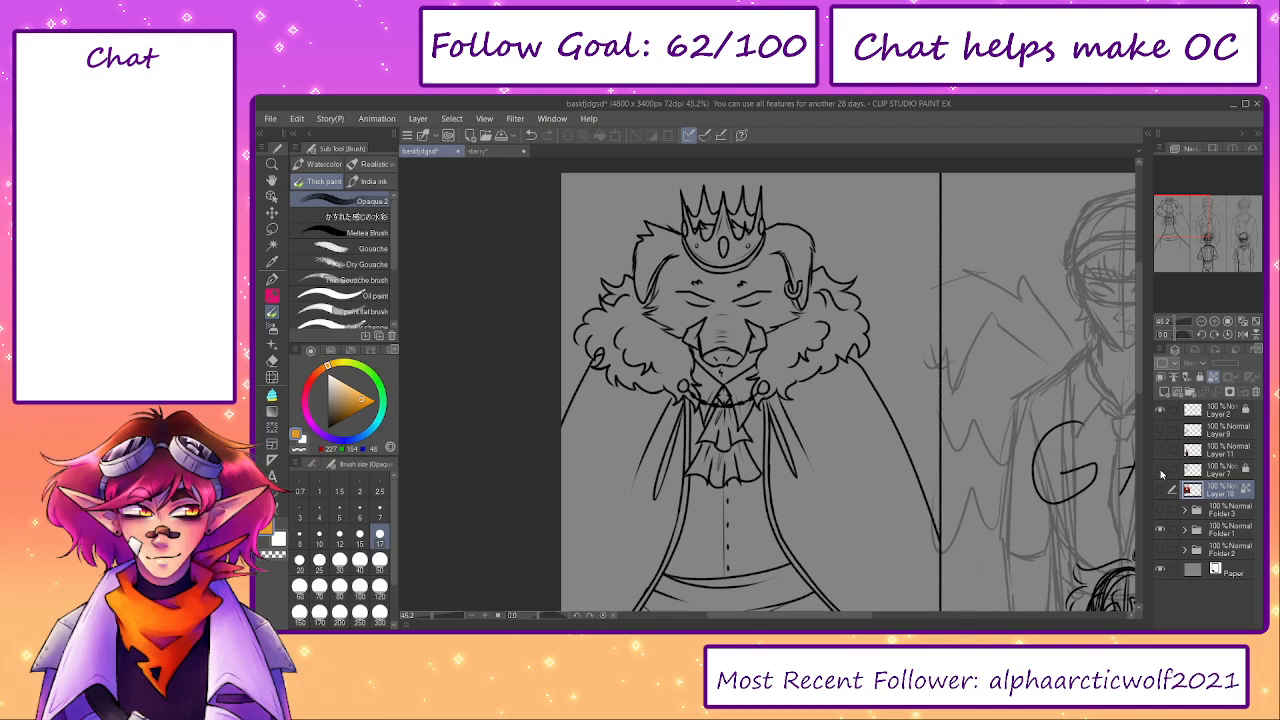
click(1160, 377)
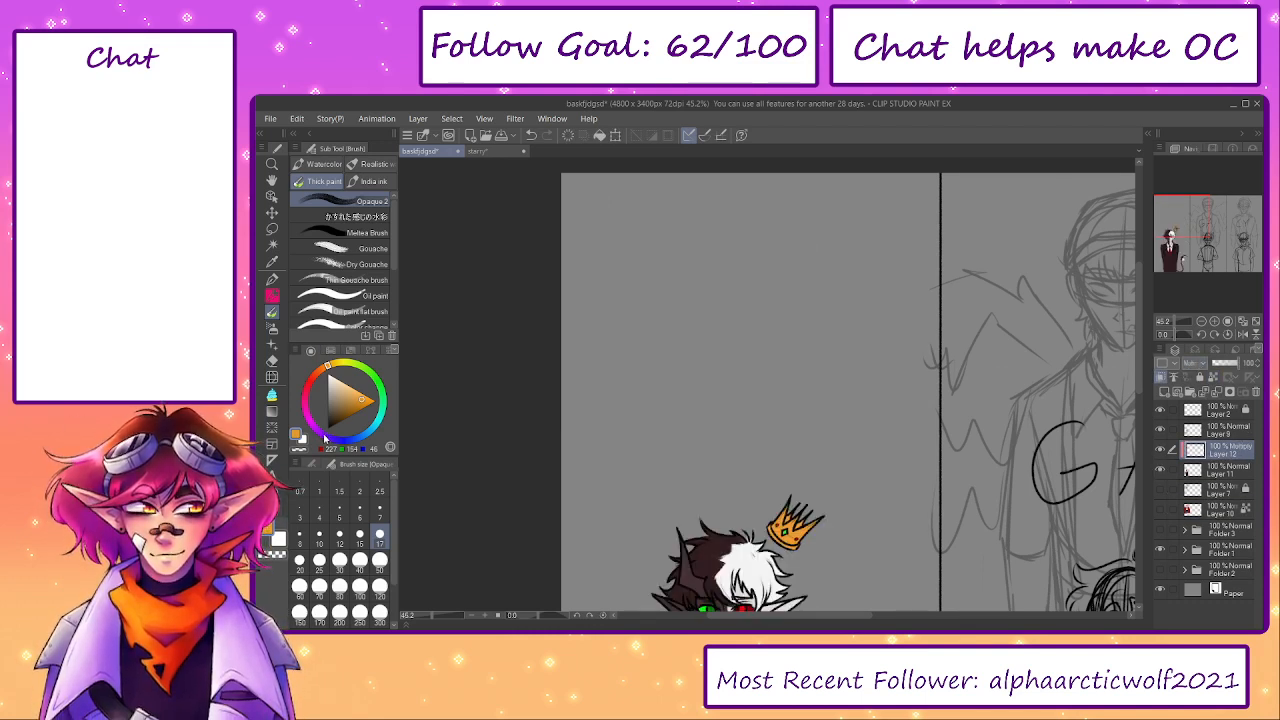
- Choose a light lavender and shade the elf's dark ear and the skin beneath the dark fringe on the Multiply layer
click(323, 435)
click(350, 387)
drag(762, 503, 729, 192)
scroll(663, 275, up, 3)
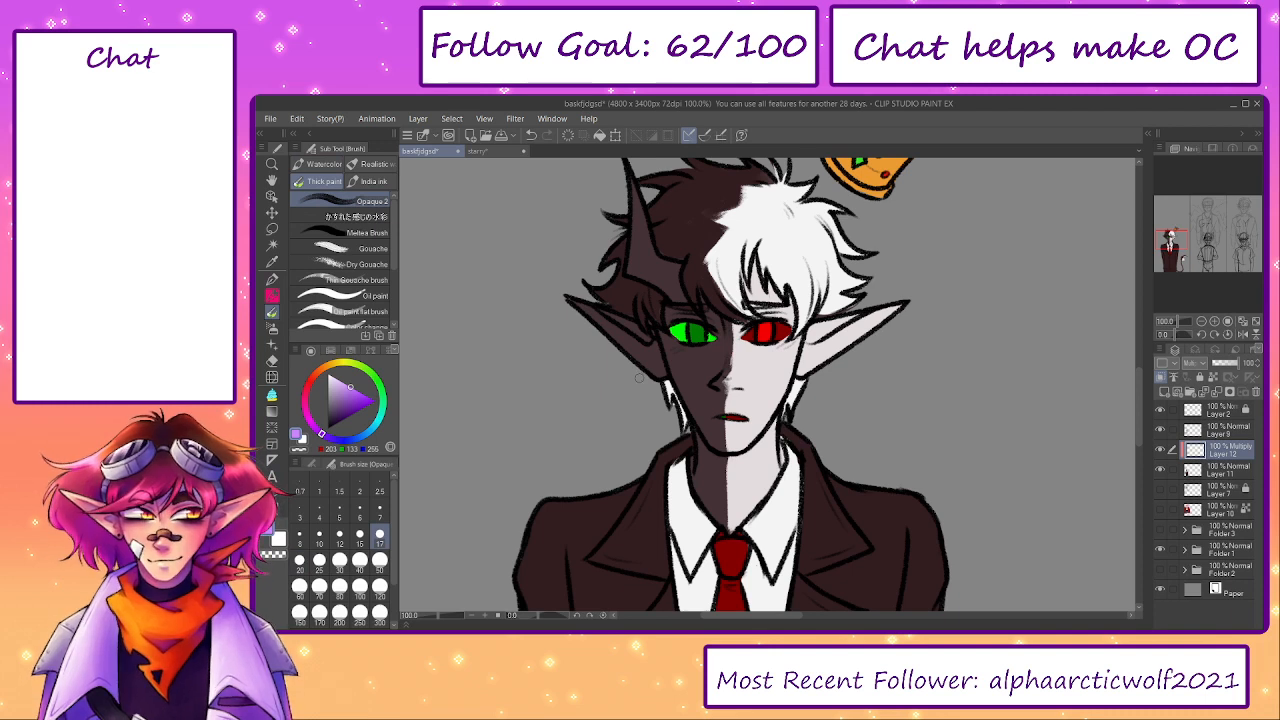
key(p)
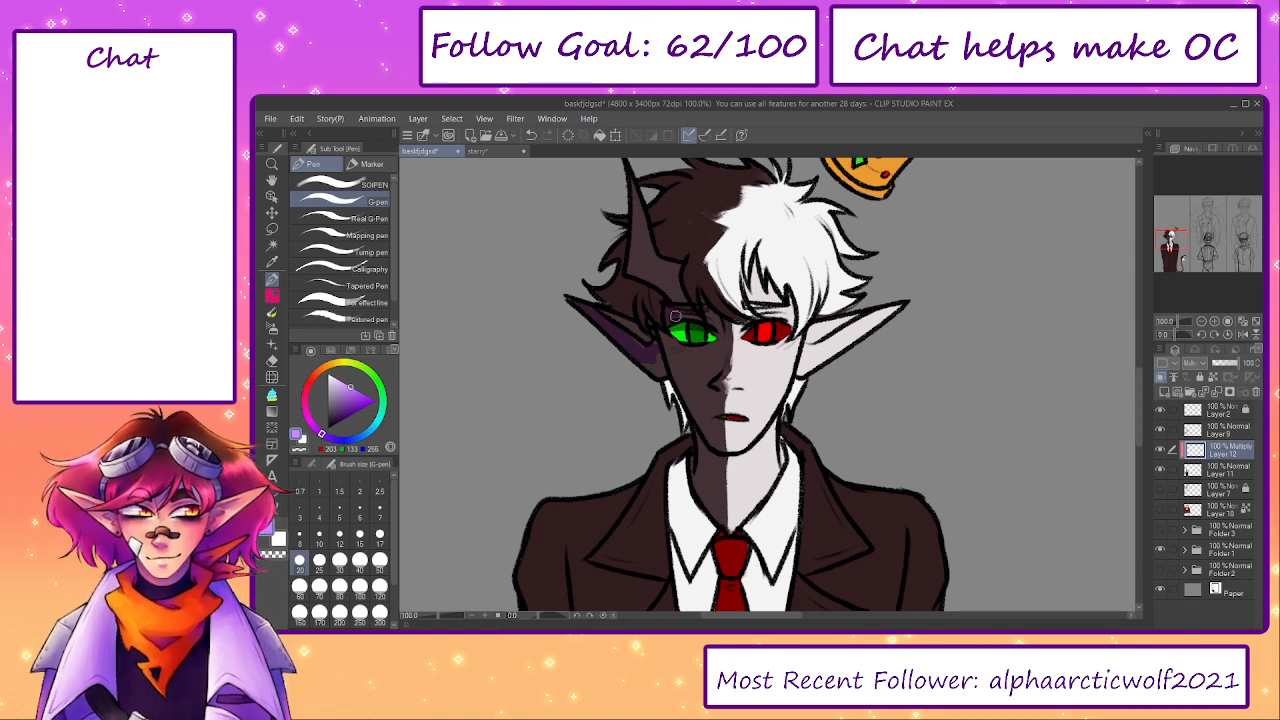
key(b)
- Shade the crown and outer side of the elf's white hair and the pale ear's inner edge with lavender, enlarging the brush to size 50
key(bracketright)
key(bracketright)
key(bracketright)
mouse_move(793, 201)
mouse_down()
mouse_move(774, 188)
mouse_move(752, 200)
mouse_up()
key(bracketright)
key(bracketright)
mouse_move(850, 268)
mouse_down()
mouse_move(830, 305)
mouse_move(818, 300)
mouse_move(815, 345)
mouse_move(842, 322)
mouse_up()
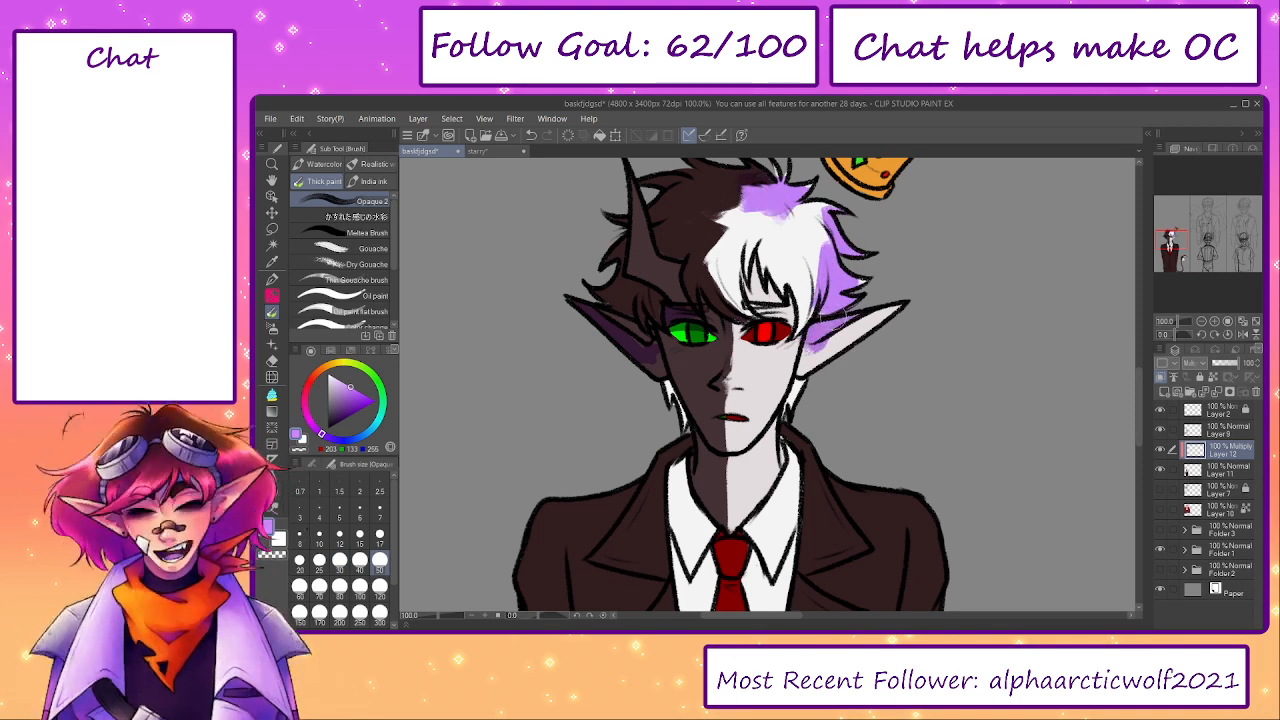
- Hide the Multiply shading layer, select the base colour layer below it and sample the dark red from the elf's eye
click(1160, 450)
click(1160, 450)
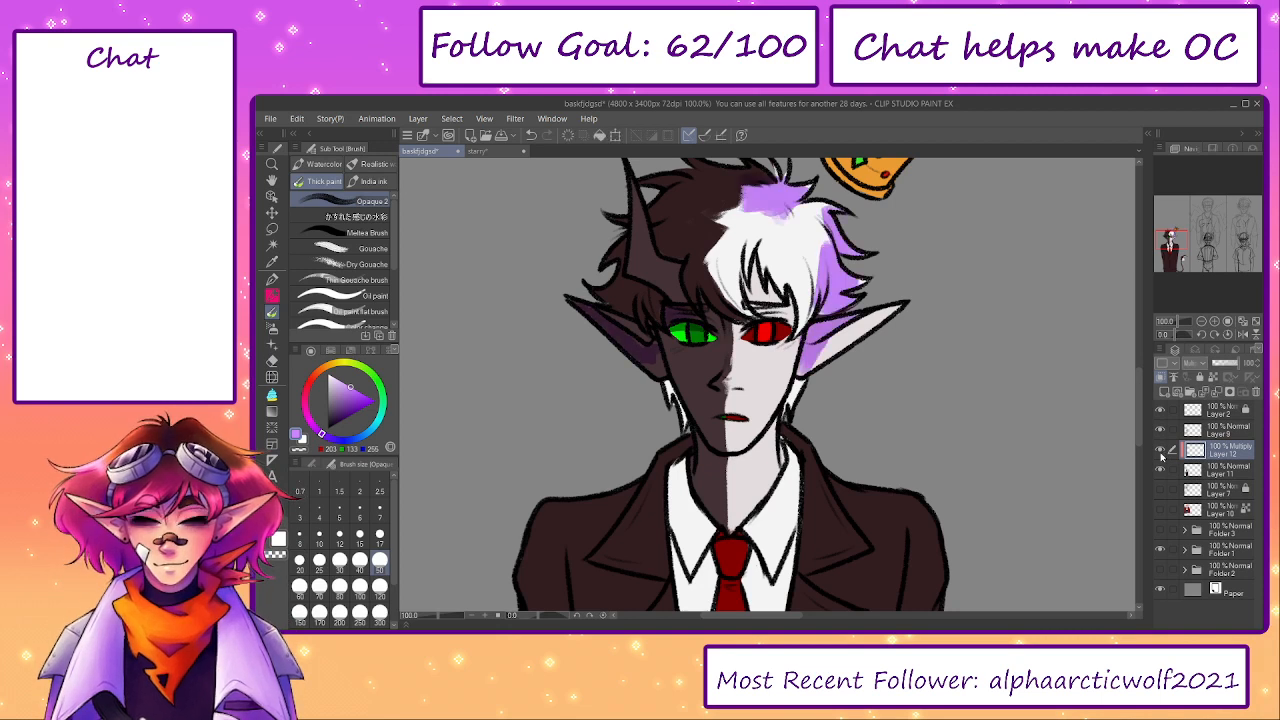
click(1160, 450)
click(1225, 470)
alt+click(770, 331)
key(bracketleft)
key(bracketleft)
mouse_move(812, 354)
mouse_down()
mouse_move(808, 364)
mouse_move(868, 321)
mouse_up()
key(ctrl+z)
key(bracketright)
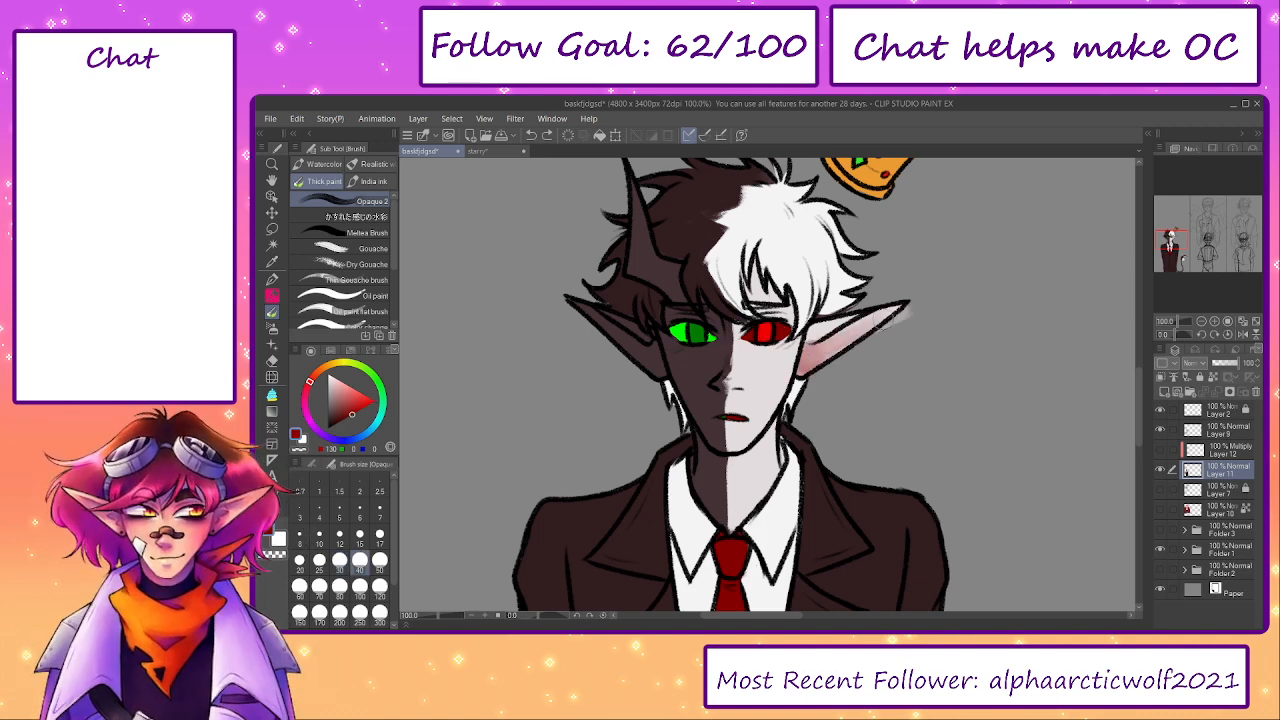
click(1213, 379)
key(ctrl+z)
key(ctrl+z)
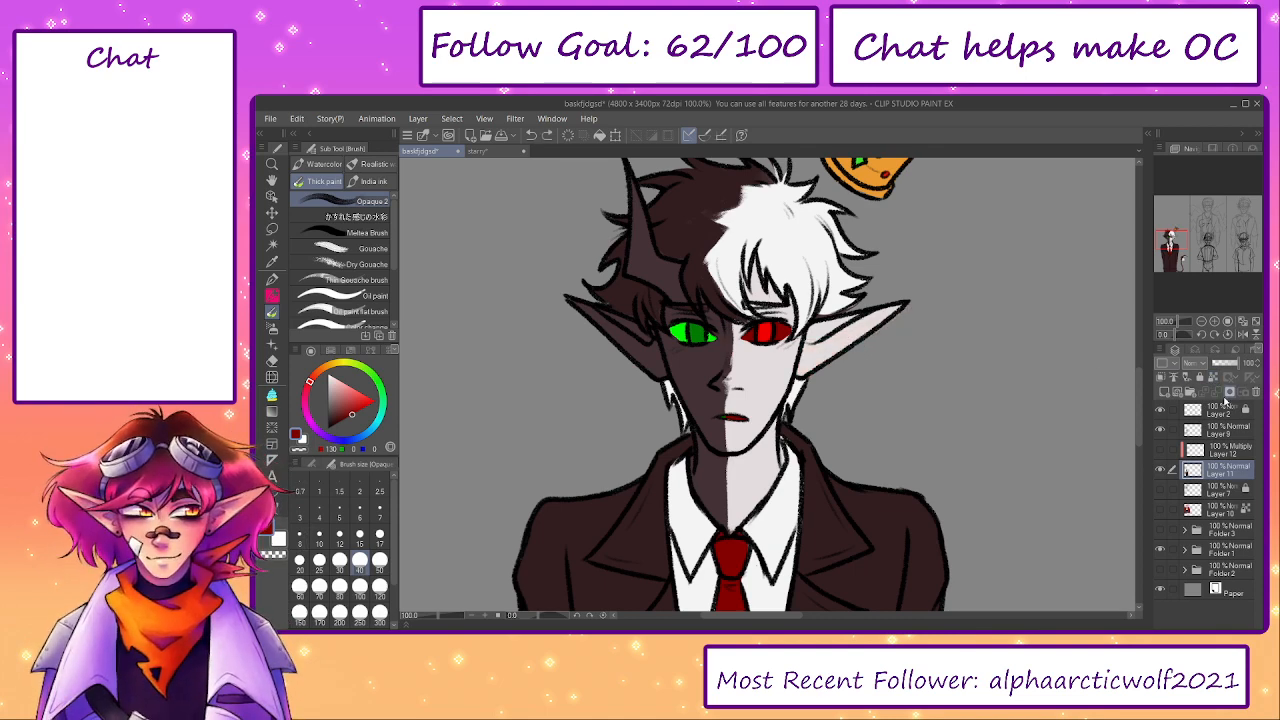
- Lock the base colour layer's transparent pixels and tint the elf's pale ear with the sampled red at brush size 40
click(1213, 380)
drag(804, 362, 818, 342)
mouse_move(908, 308)
mouse_down()
mouse_move(818, 349)
mouse_move(823, 330)
mouse_move(878, 322)
mouse_move(836, 357)
mouse_move(814, 332)
mouse_move(898, 307)
mouse_move(853, 333)
mouse_up()
alt+click(820, 331)
- Tint the elf's dark ear with green sampled from the eye and blend it back with the ear's sampled dark brown
alt+click(703, 330)
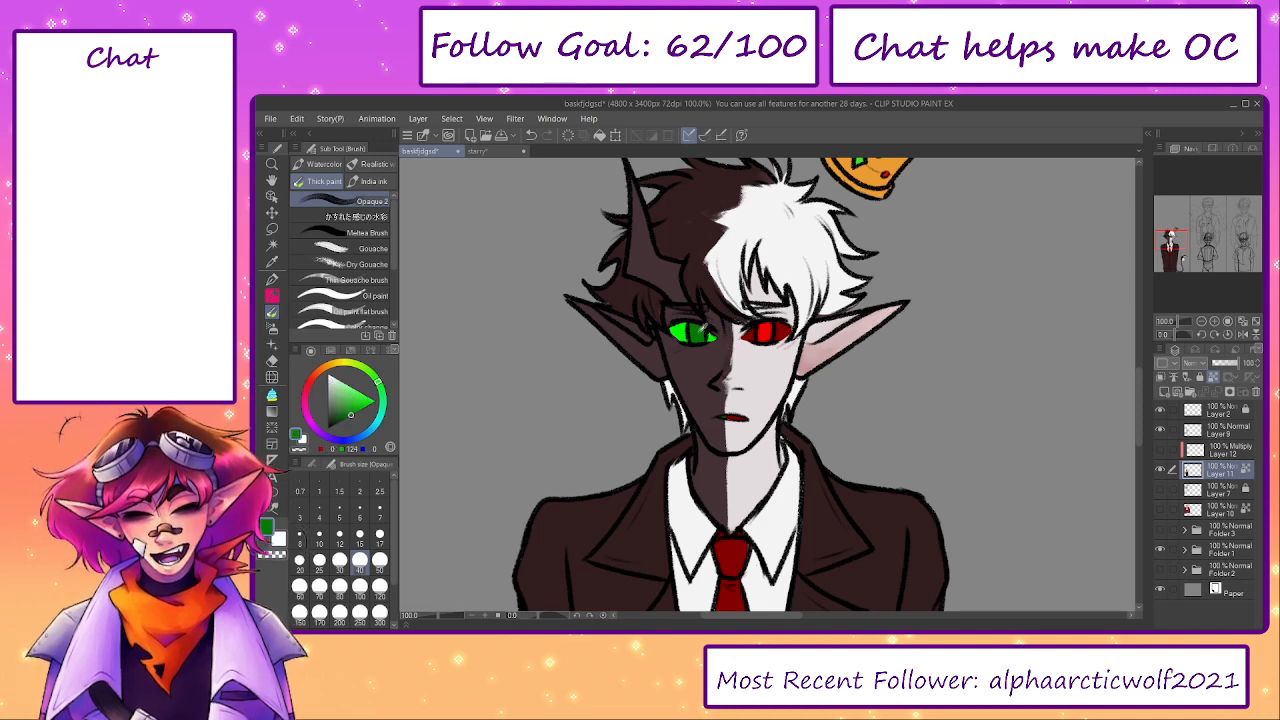
mouse_move(627, 350)
mouse_down()
mouse_move(660, 372)
mouse_move(642, 360)
mouse_up()
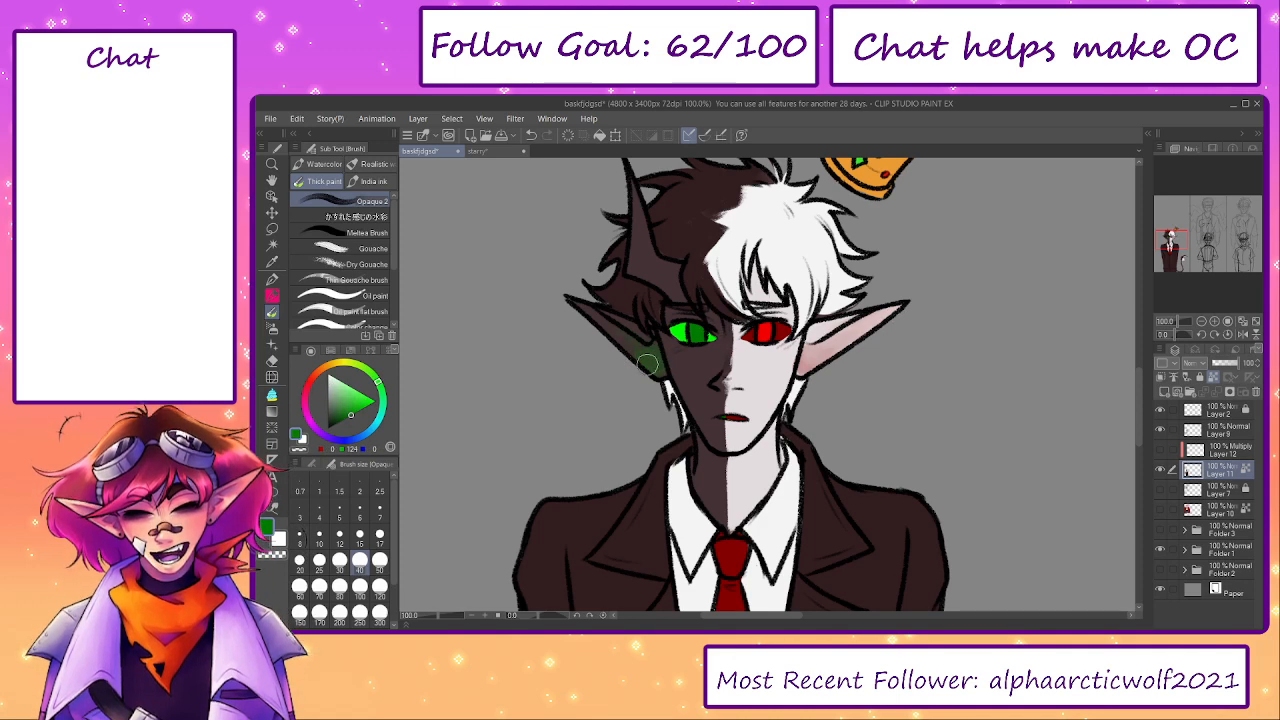
alt+click(648, 342)
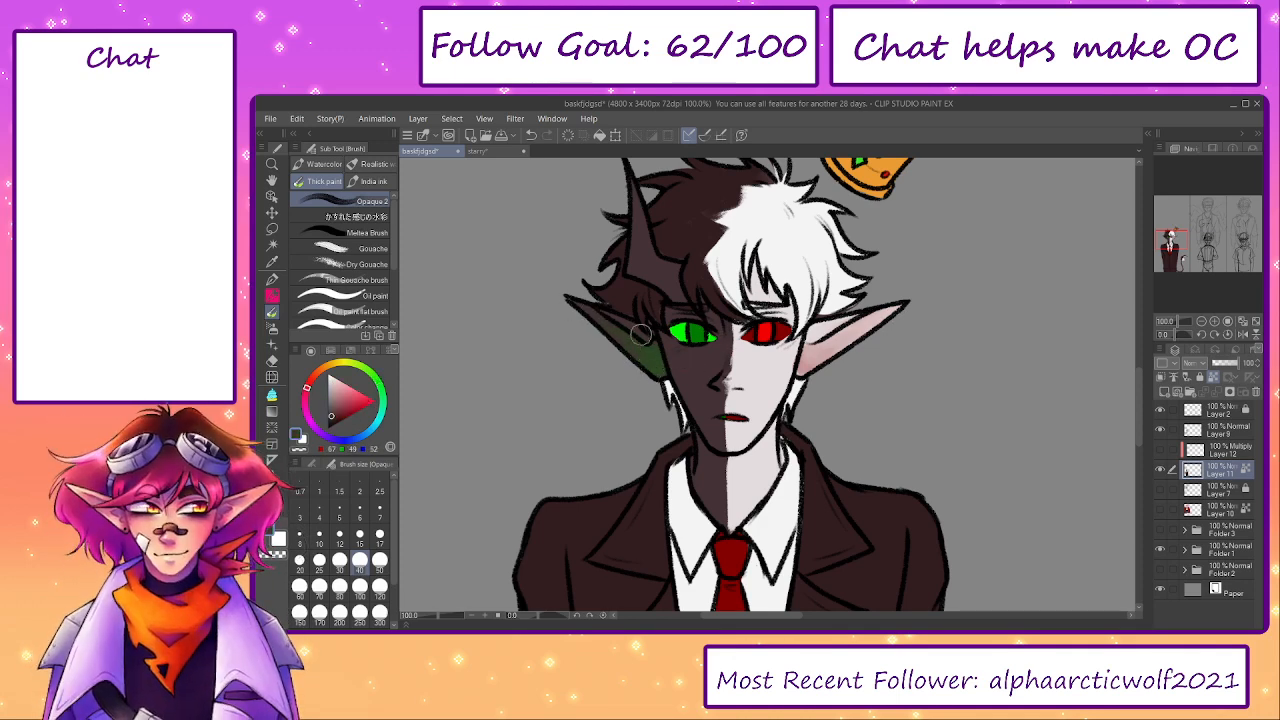
- Show and select the Multiply layer again and shade the elf's dark hair and the area below the white fringe with light lavender
click(1160, 450)
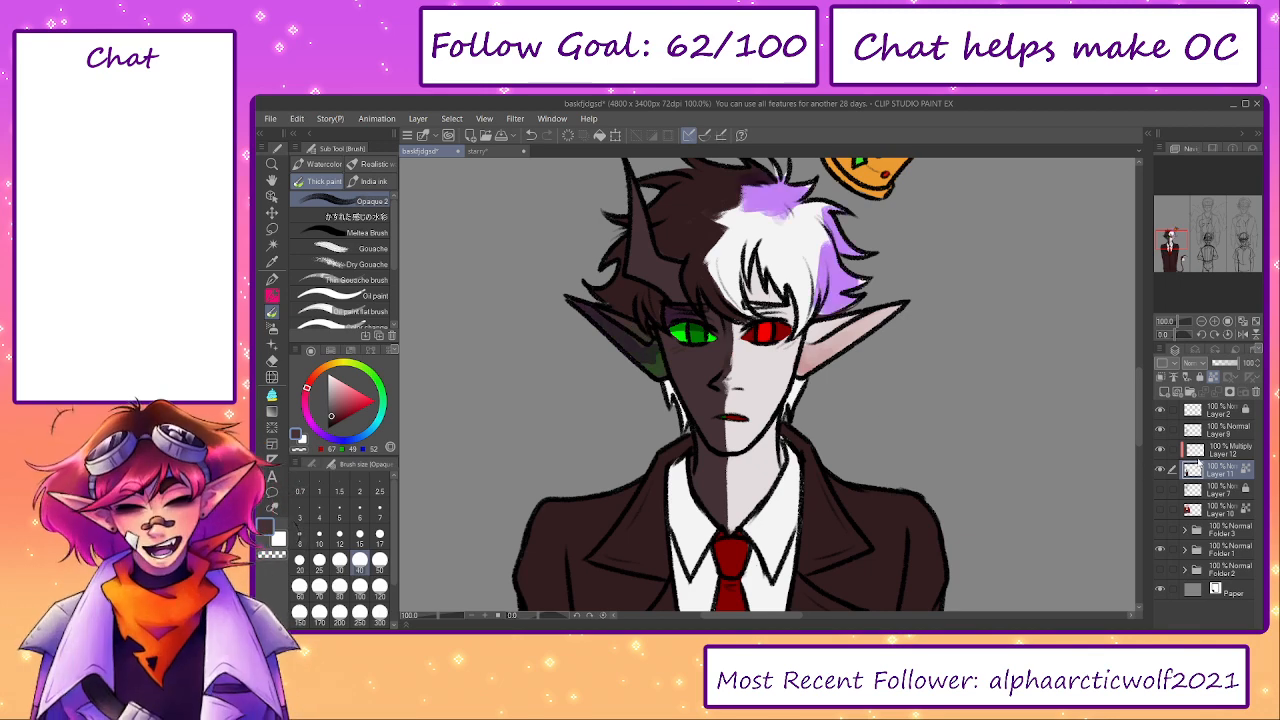
click(1200, 452)
click(330, 350)
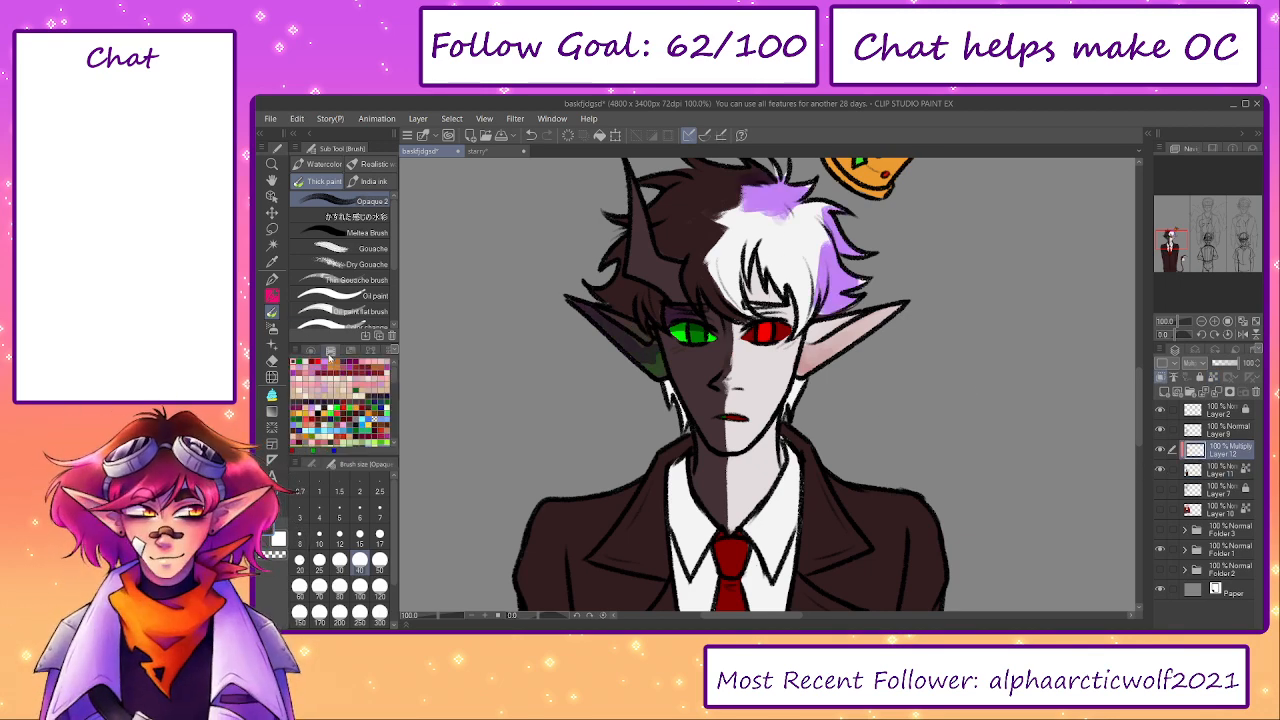
click(310, 350)
click(330, 350)
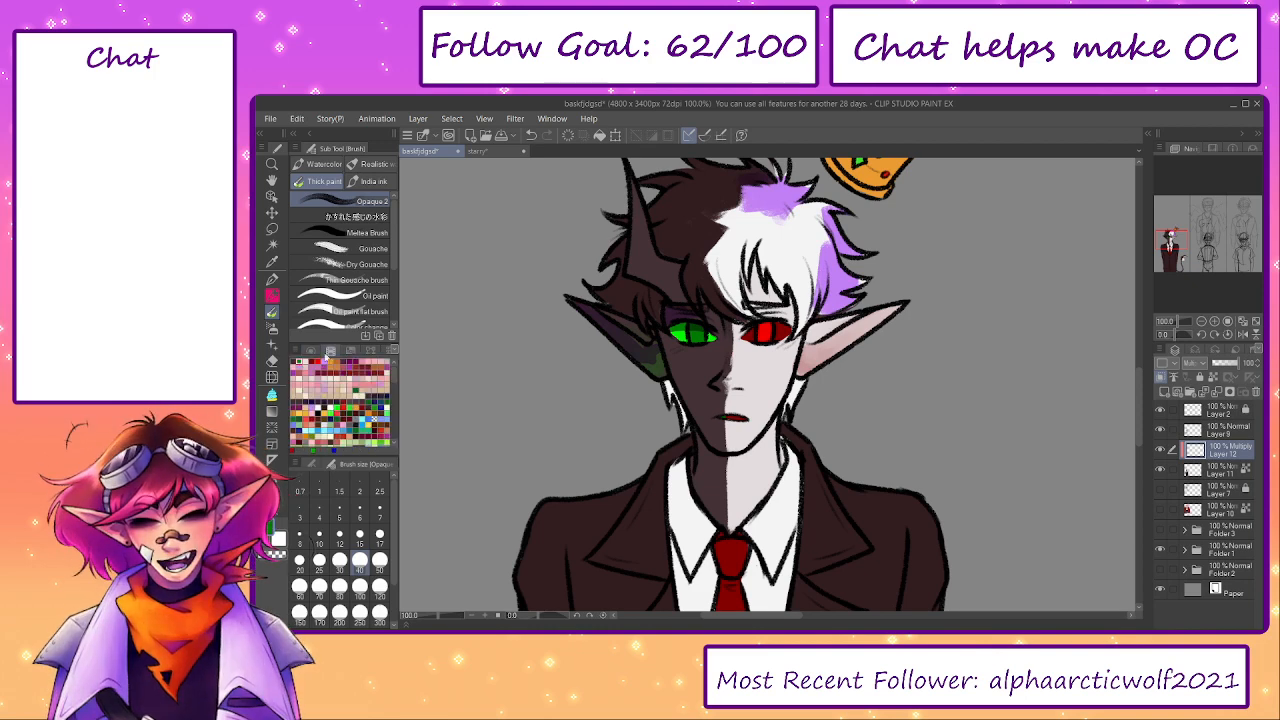
click(310, 350)
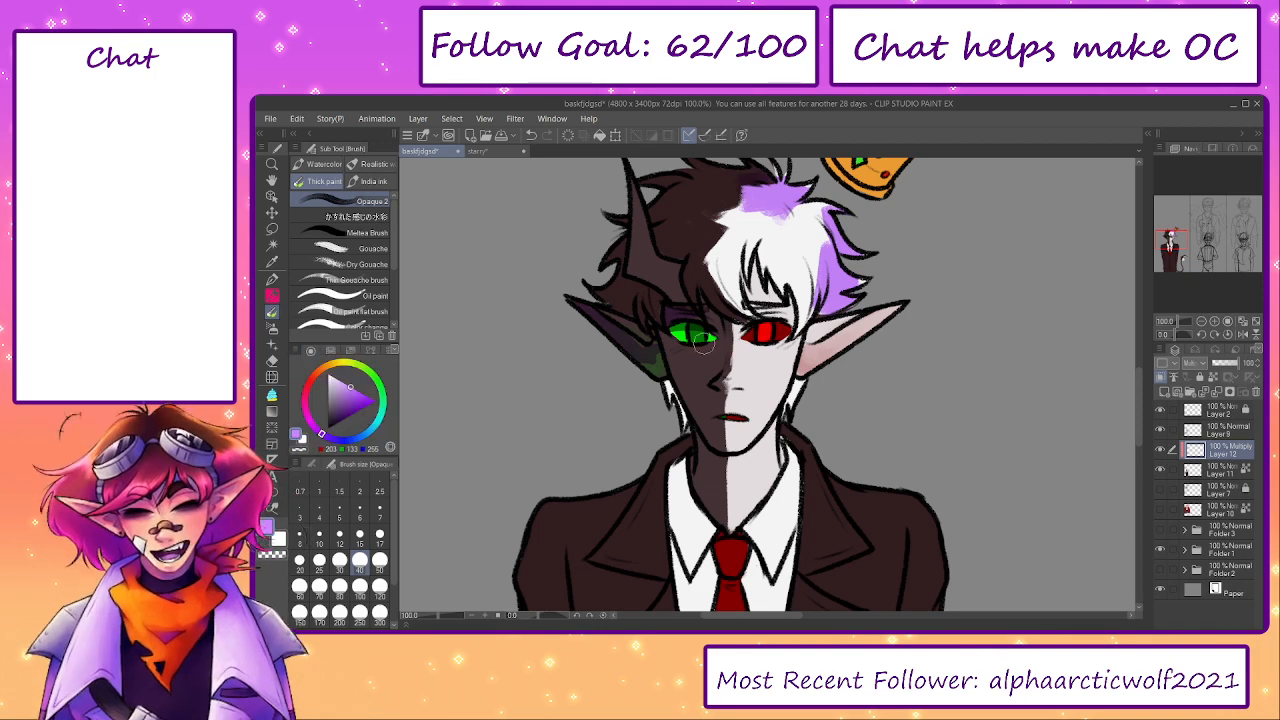
mouse_move(782, 322)
mouse_down()
mouse_move(763, 311)
mouse_move(759, 268)
mouse_move(784, 316)
mouse_up()
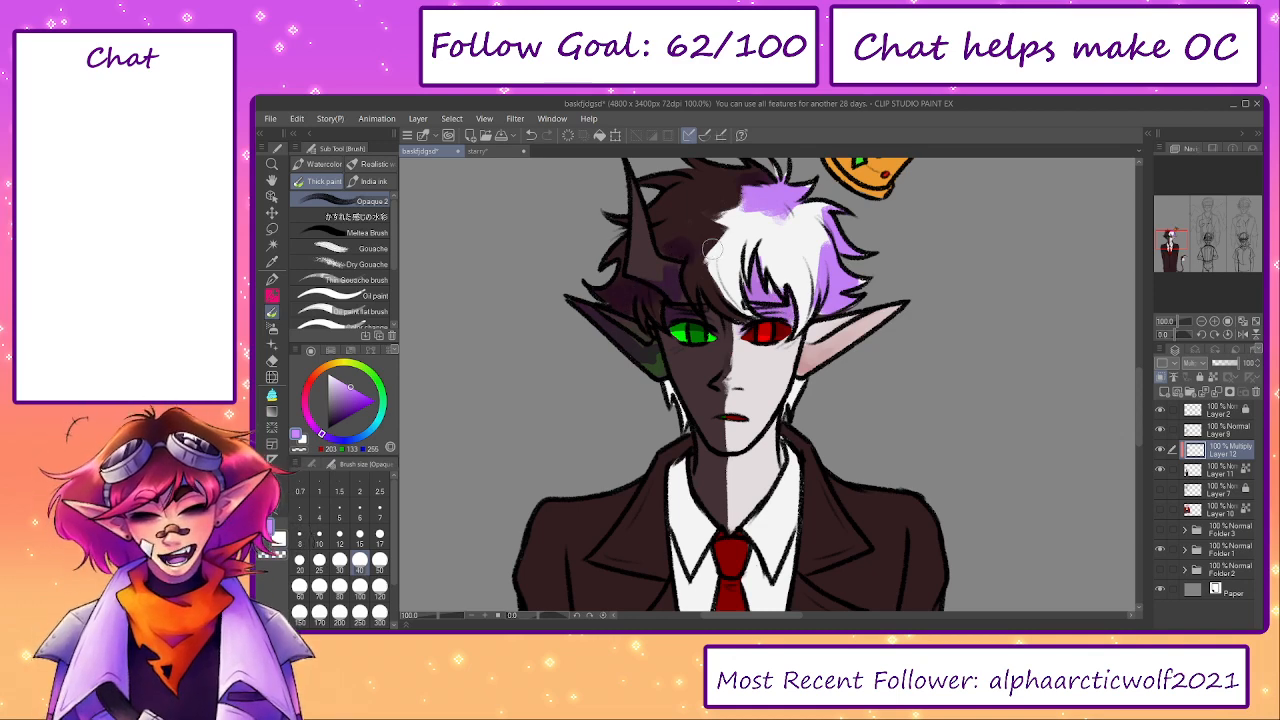
- Shade the locks of the elf's white hair above the red eye in light lavender at brush size 40
drag(775, 276, 765, 242)
mouse_move(811, 288)
mouse_down()
mouse_move(812, 244)
mouse_move(831, 261)
mouse_up()
drag(748, 273, 754, 248)
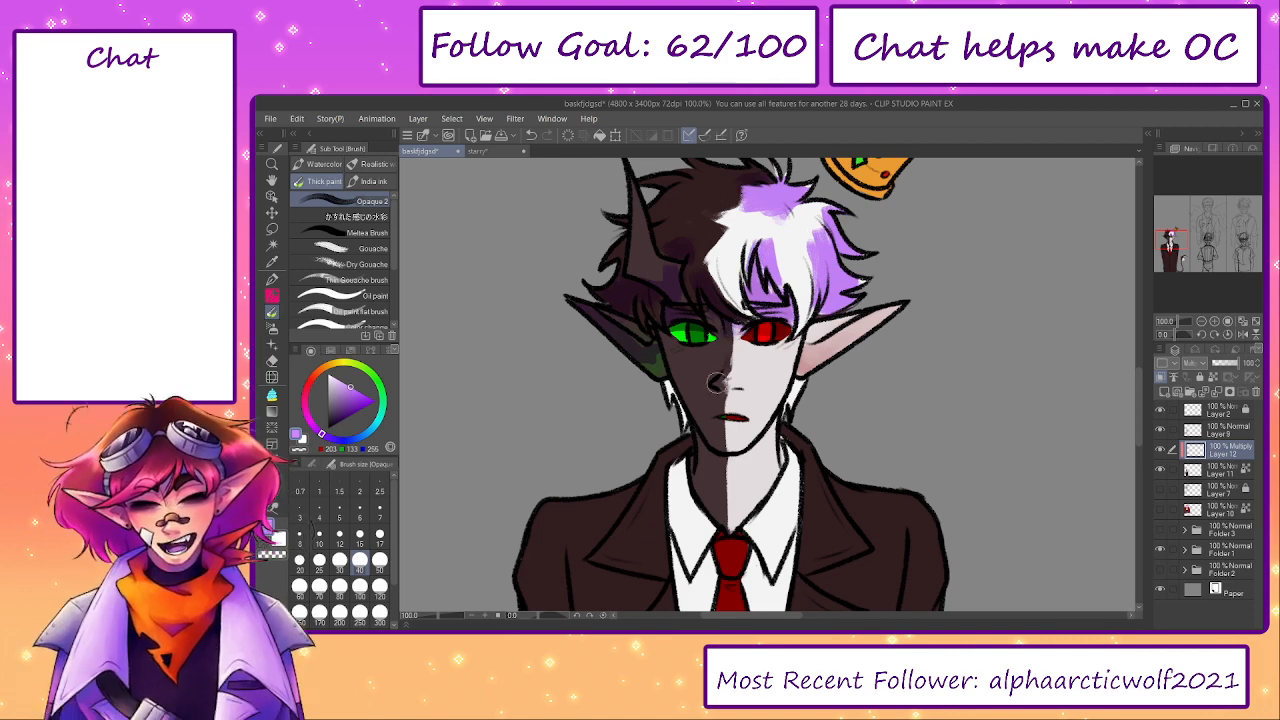
- Shade the nose, chin and outer cheek on the pale half of the face in lavender at brush size 30
key(bracketleft)
key(bracketleft)
drag(736, 394, 720, 388)
drag(722, 433, 740, 436)
drag(810, 330, 790, 415)
- Select the base colour layer and recolour the white hair strand below the dark ear with sampled dark brown using the G-pen
alt+click(713, 188)
click(1200, 472)
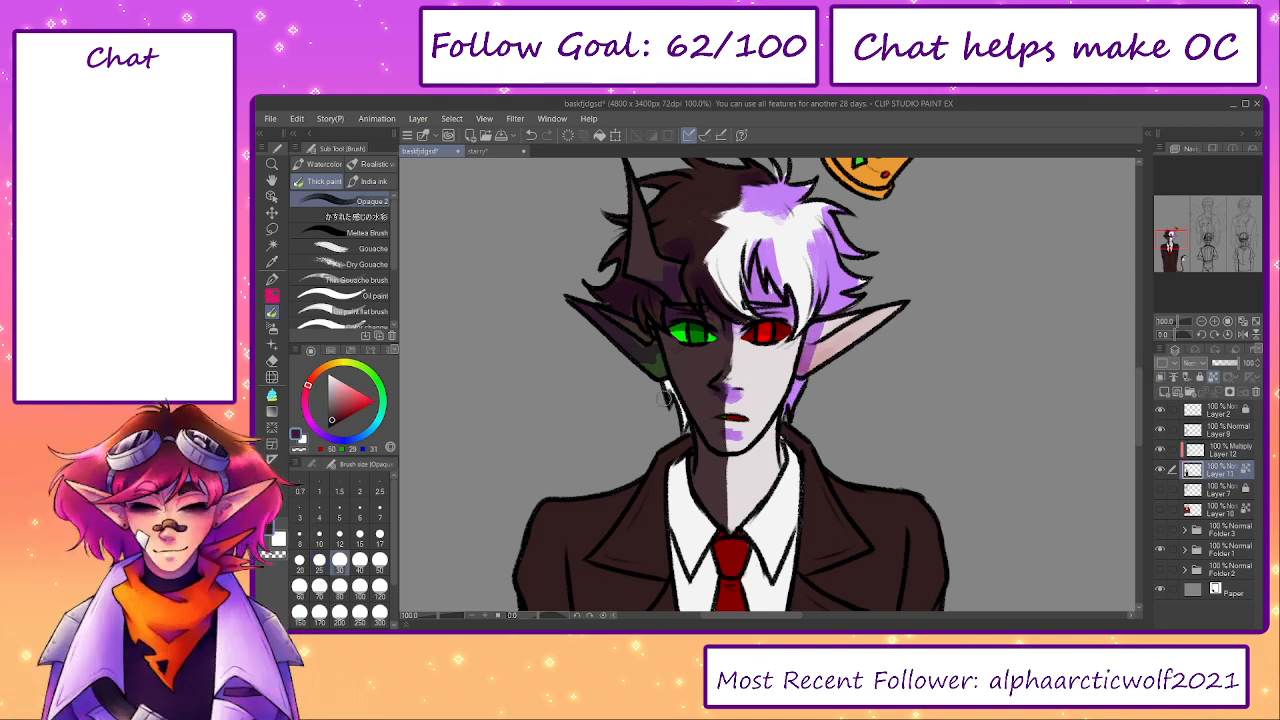
key(p)
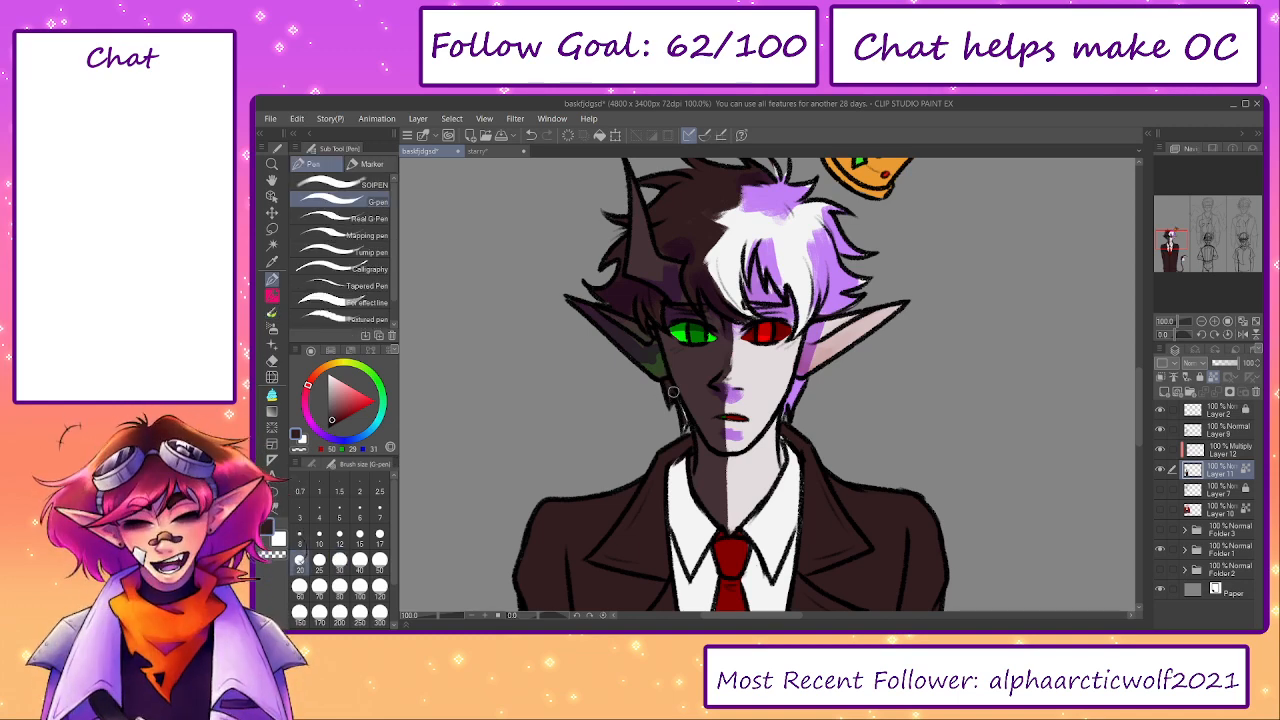
- Return to the Multiply layer with the lavender Opaque brush and shade the dark half of the face and the neck
click(1210, 451)
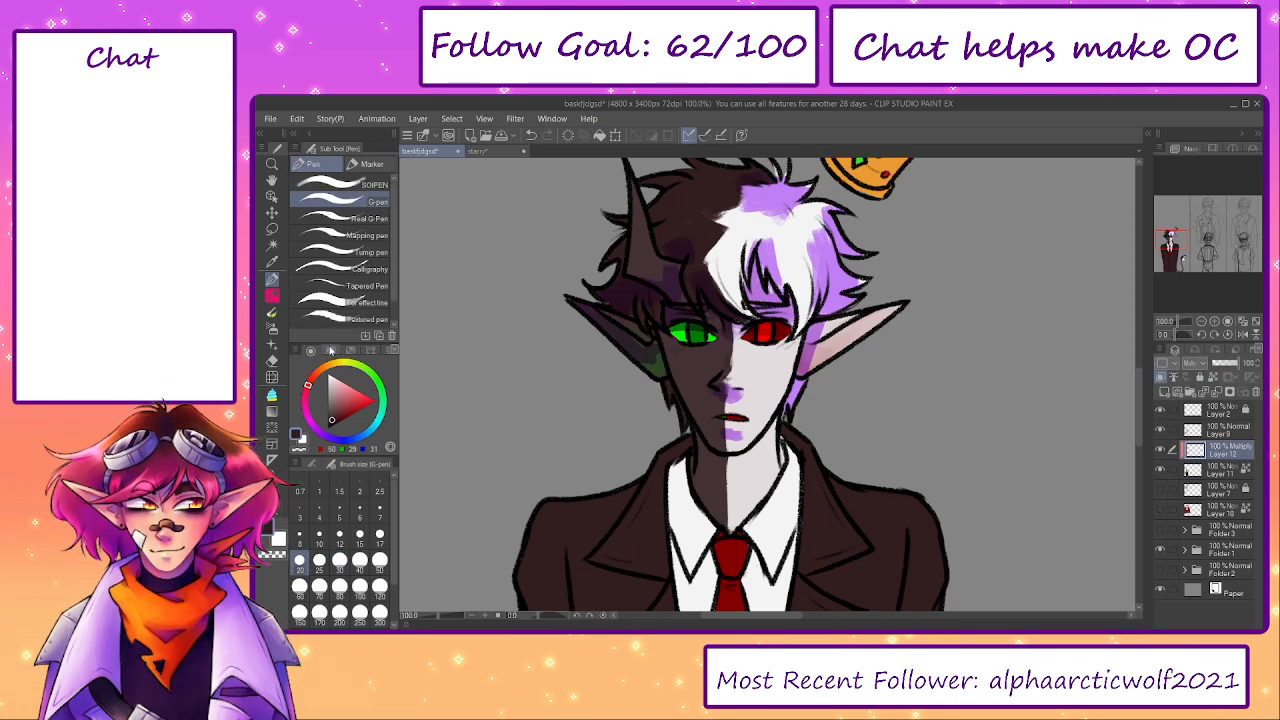
click(330, 350)
click(311, 351)
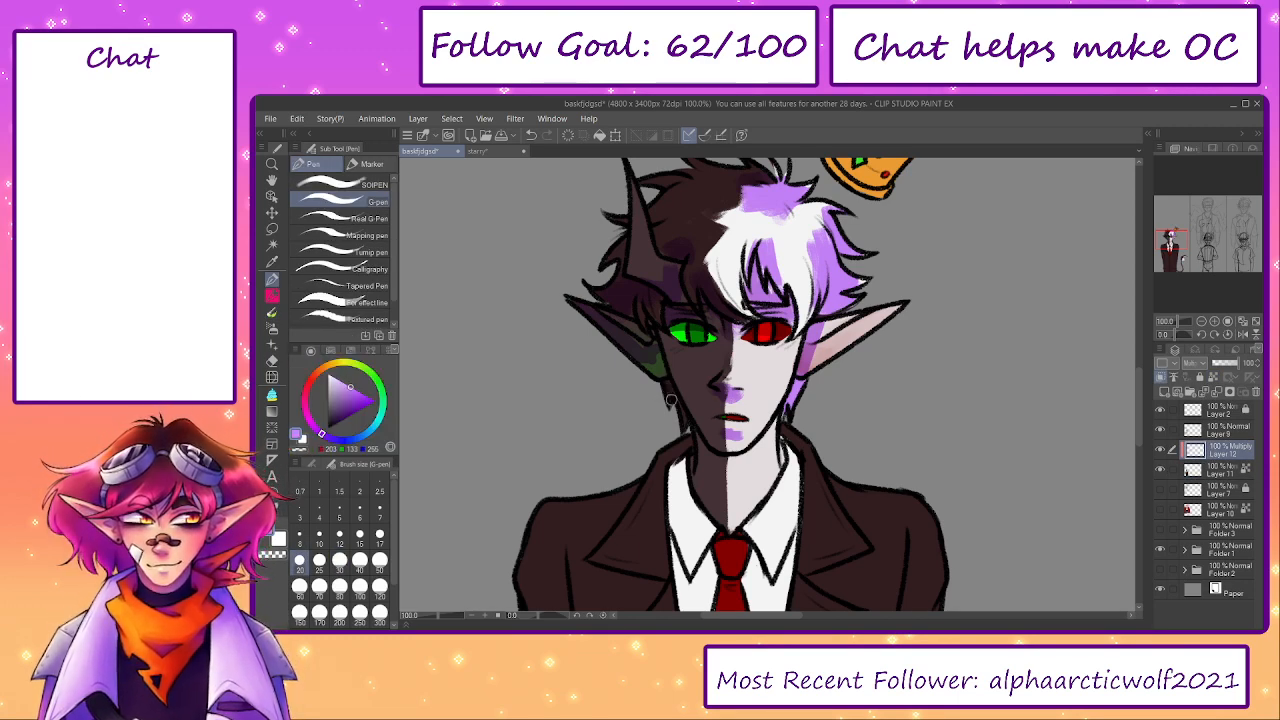
key(b)
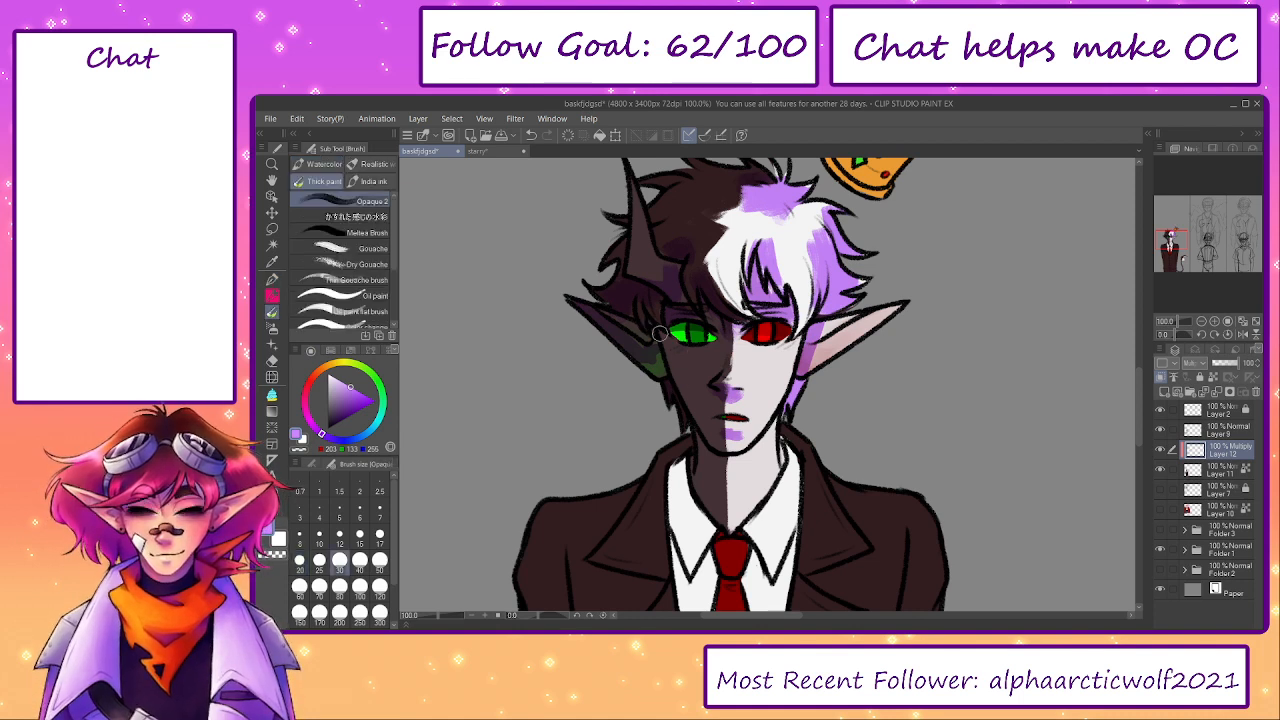
mouse_move(790, 334)
mouse_down()
mouse_move(668, 343)
mouse_move(746, 323)
mouse_move(768, 352)
mouse_move(771, 333)
mouse_move(748, 363)
mouse_move(701, 365)
mouse_move(718, 375)
mouse_move(689, 346)
mouse_move(710, 368)
mouse_up()
key(ctrl+z)
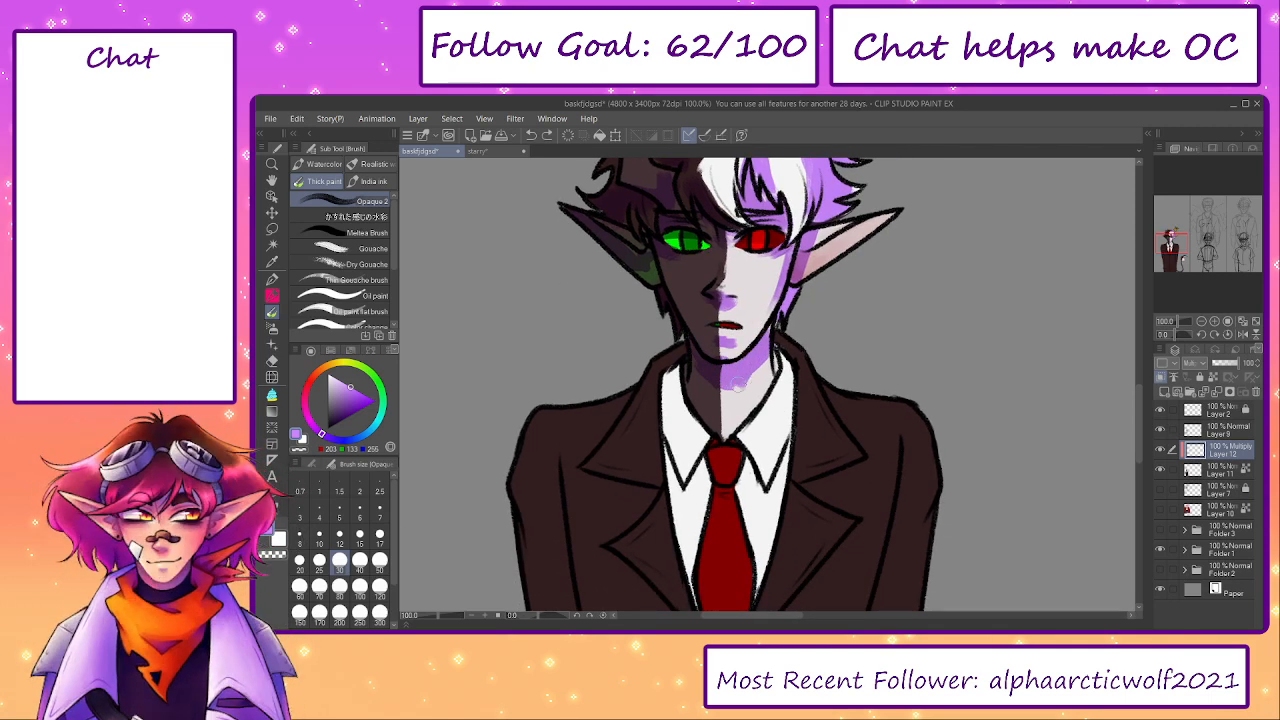
- Shade the shirt collar and the shirt on both sides of the tie in lavender at brush size 30
drag(780, 344, 778, 372)
mouse_move(714, 452)
mouse_down()
mouse_move(754, 467)
mouse_move(763, 495)
mouse_move(779, 455)
mouse_move(763, 441)
mouse_move(660, 440)
mouse_up()
mouse_move(682, 492)
mouse_down()
mouse_move(697, 497)
mouse_move(684, 512)
mouse_move(706, 484)
mouse_move(762, 514)
mouse_move(708, 391)
mouse_up()
key(])
key(])
key([)
key([)
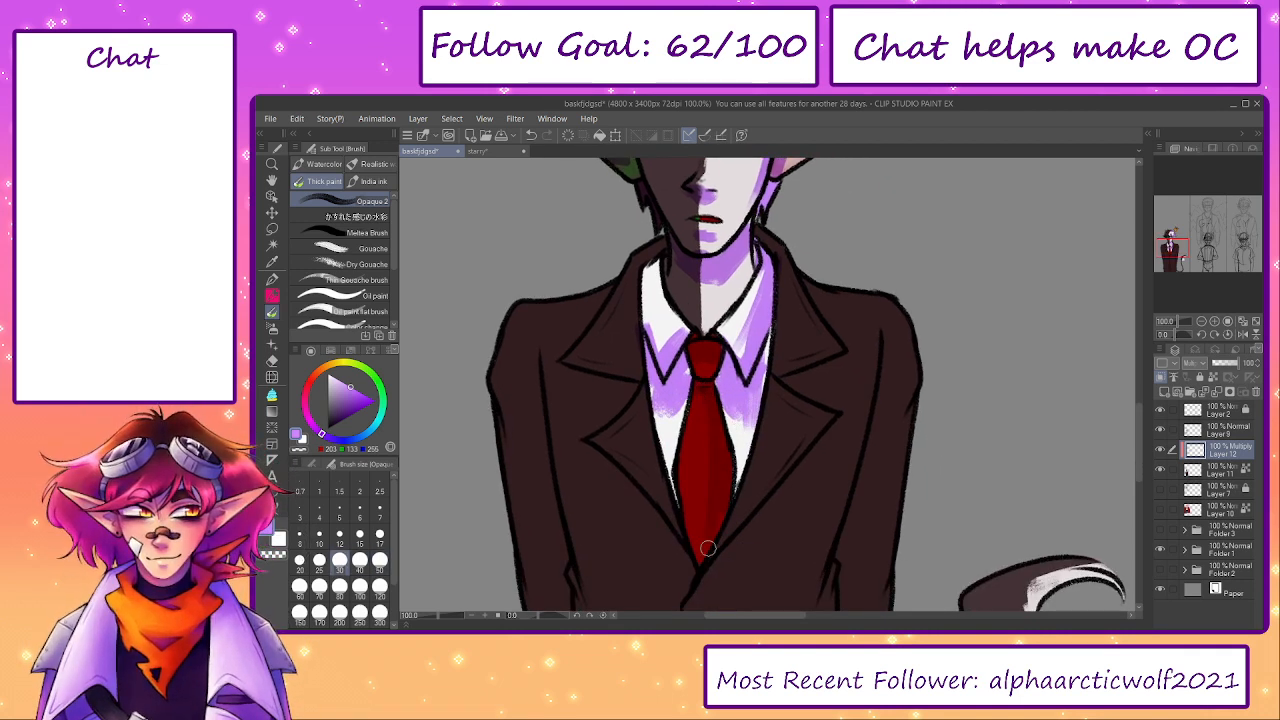
- Shade the jacket's lapels, chest and sleeves in lavender at brush size 60
key(])
key(])
key(])
mouse_move(808, 337)
mouse_down()
mouse_move(829, 346)
mouse_move(815, 290)
mouse_move(861, 350)
mouse_move(854, 400)
mouse_move(871, 394)
mouse_move(877, 430)
mouse_up()
drag(854, 423, 840, 303)
mouse_move(806, 358)
mouse_down()
mouse_move(831, 315)
mouse_move(761, 396)
mouse_move(776, 391)
mouse_up()
drag(692, 367, 737, 450)
mouse_move(674, 263)
mouse_down()
mouse_move(663, 271)
mouse_move(681, 281)
mouse_move(655, 286)
mouse_up()
drag(891, 375, 940, 489)
mouse_move(690, 303)
mouse_down()
mouse_move(707, 290)
mouse_move(679, 326)
mouse_up()
mouse_move(648, 371)
mouse_down()
mouse_move(634, 386)
mouse_move(638, 495)
mouse_up()
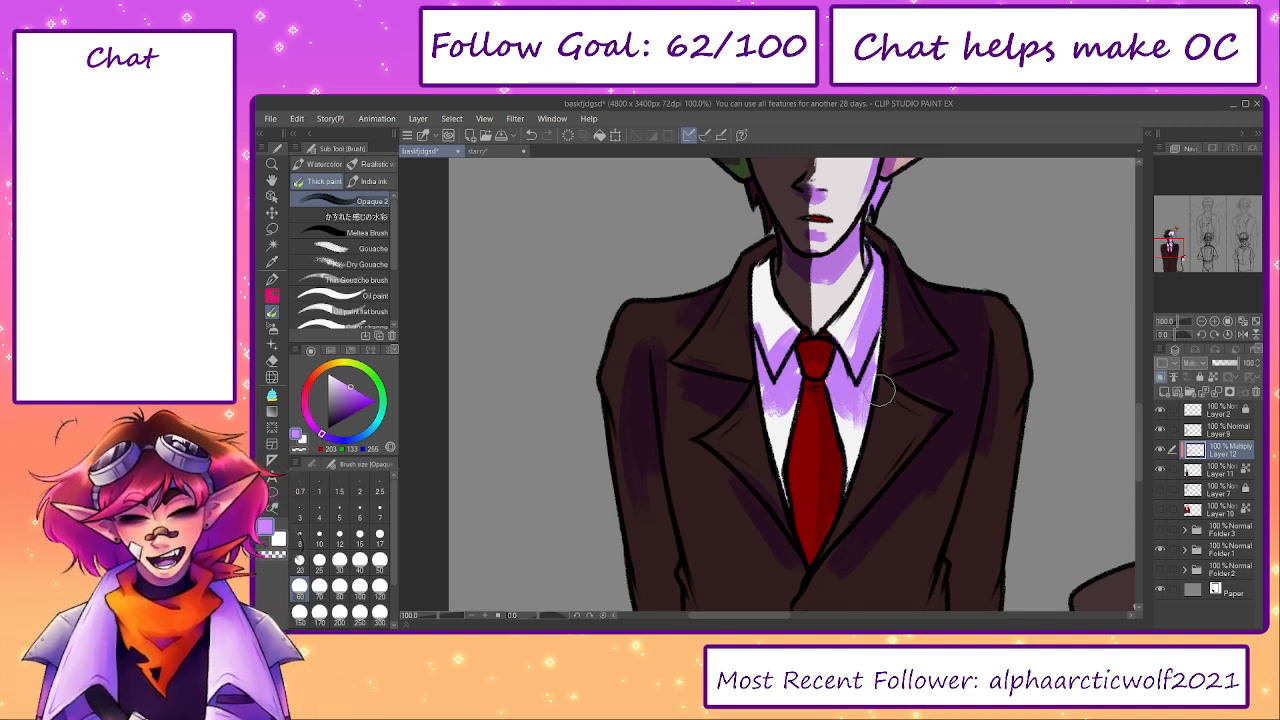
- Extend the lavender shading over the jacket's front and down both sleeves with brush size 80
drag(988, 449, 940, 293)
key(bracketright)
key(bracketright)
mouse_move(957, 343)
mouse_down()
mouse_move(946, 466)
mouse_move(968, 314)
mouse_up()
drag(926, 449, 905, 393)
mouse_move(758, 450)
mouse_down()
mouse_move(727, 293)
mouse_move(731, 509)
mouse_move(606, 531)
mouse_move(769, 583)
mouse_move(727, 549)
mouse_move(688, 588)
mouse_move(791, 514)
mouse_move(894, 514)
mouse_move(911, 425)
mouse_move(888, 193)
mouse_move(894, 360)
mouse_up()
mouse_move(602, 555)
mouse_down()
mouse_move(583, 343)
mouse_move(571, 406)
mouse_move(550, 295)
mouse_up()
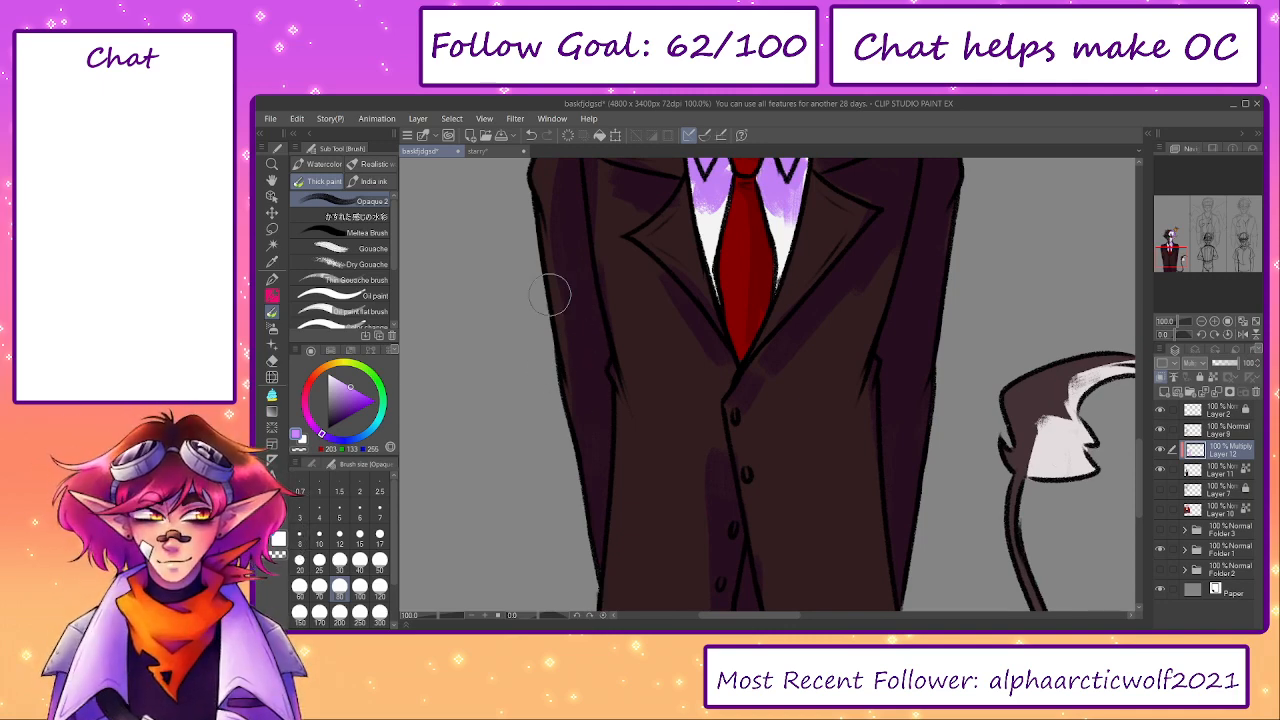
- Continue the lavender shading over the elf's lower body and tail, reducing the brush to size 60 for the narrower areas
drag(975, 435, 877, 256)
mouse_move(810, 515)
mouse_down()
mouse_move(835, 545)
mouse_move(956, 478)
mouse_up()
mouse_move(962, 305)
mouse_down()
mouse_move(950, 312)
mouse_move(985, 290)
mouse_move(990, 268)
mouse_move(975, 255)
mouse_move(944, 290)
mouse_move(1036, 207)
mouse_move(1060, 212)
mouse_up()
mouse_move(957, 277)
mouse_down()
mouse_move(922, 306)
mouse_move(946, 450)
mouse_up()
mouse_move(869, 181)
mouse_down()
mouse_move(891, 443)
mouse_move(1018, 346)
mouse_up()
drag(789, 415, 789, 400)
drag(813, 248, 792, 403)
key(bracketleft)
key(bracketleft)
drag(802, 360, 807, 400)
mouse_move(950, 375)
mouse_down()
mouse_move(911, 480)
mouse_move(896, 485)
mouse_move(888, 541)
mouse_up()
drag(794, 257, 796, 437)
- Shade the floating crown and the pale ear in lavender with brush sizes 25 and 40
key(bracketleft)
key(bracketleft)
key(bracketleft)
key(bracketleft)
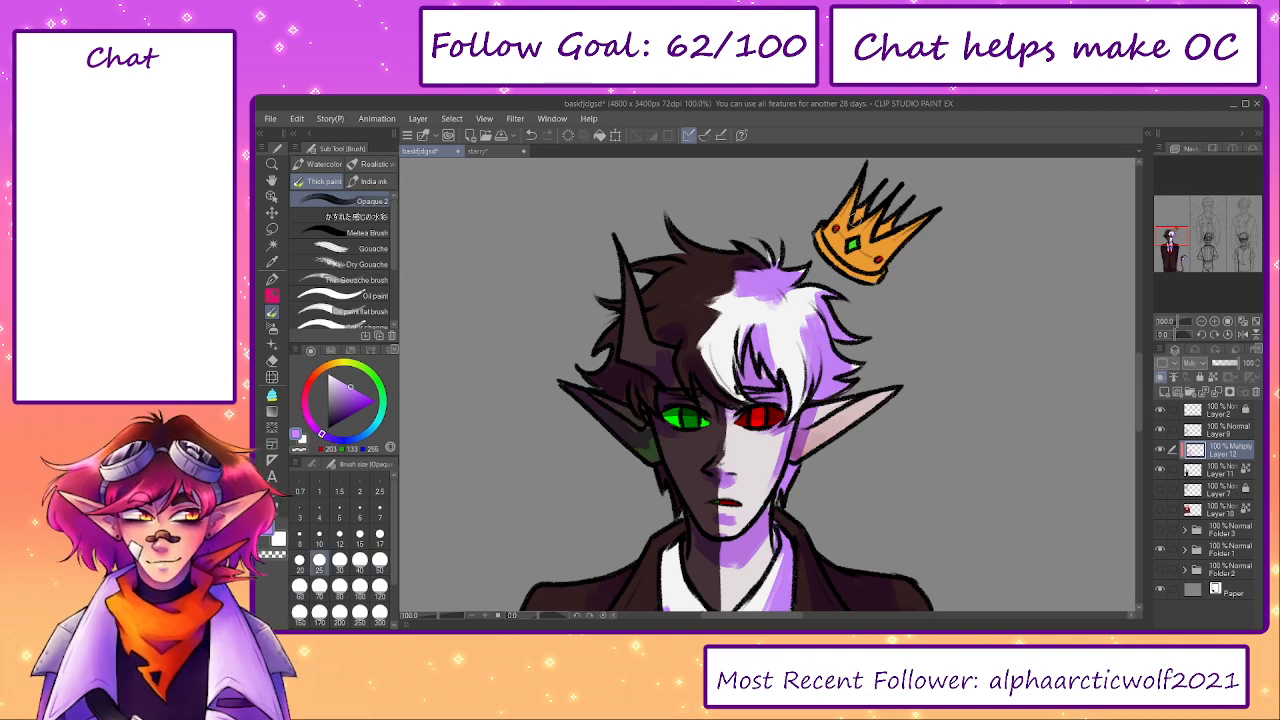
mouse_move(888, 225)
mouse_down()
mouse_move(878, 235)
mouse_move(912, 226)
mouse_move(862, 273)
mouse_move(827, 256)
mouse_move(906, 245)
mouse_up()
key(bracketright)
key(bracketright)
mouse_move(885, 291)
mouse_down()
mouse_move(857, 243)
mouse_move(859, 183)
mouse_up()
mouse_move(771, 332)
mouse_down()
mouse_move(812, 316)
mouse_move(793, 333)
mouse_up()
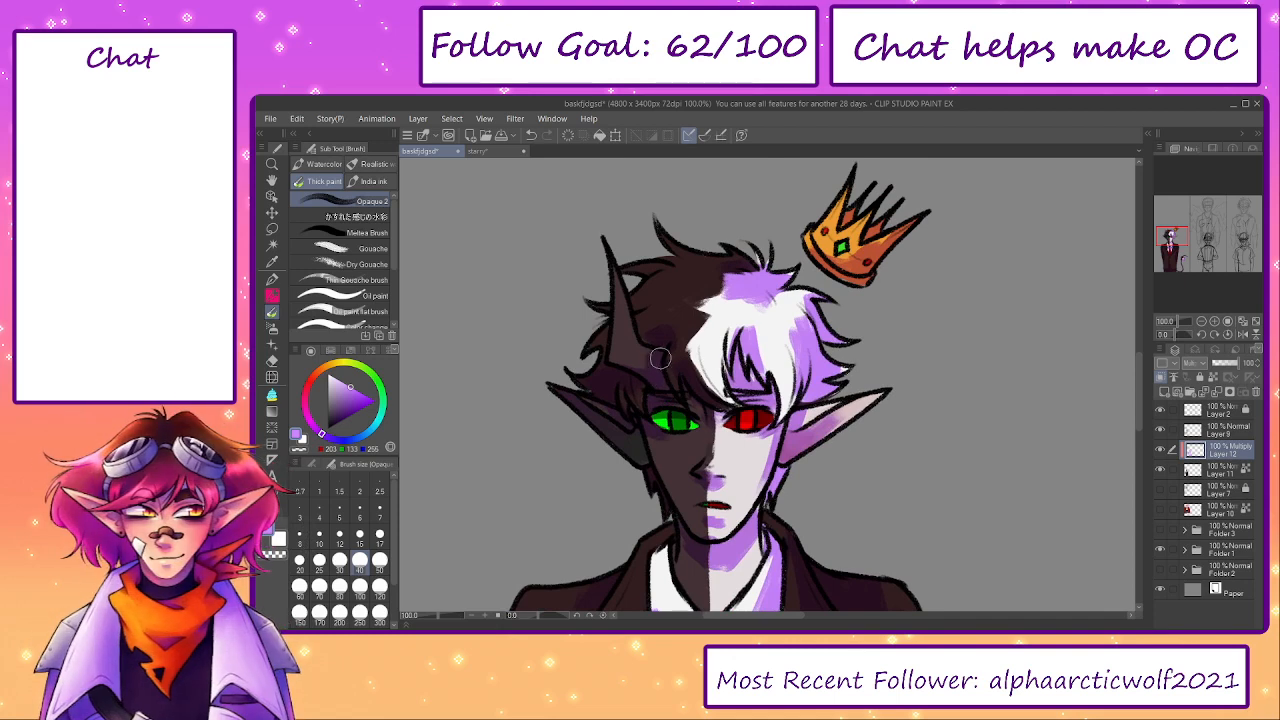
- Touch up the lavender shading on the dark hair and the base of the horn
scroll(777, 328, down, 1)
mouse_move(730, 351)
mouse_down()
mouse_move(732, 380)
mouse_move(716, 371)
mouse_up()
mouse_move(654, 272)
mouse_down()
mouse_move(674, 304)
mouse_move(663, 340)
mouse_move(610, 346)
mouse_up()
drag(440, 617, 434, 617)
drag(712, 580, 737, 342)
mouse_move(740, 450)
mouse_down()
mouse_move(723, 274)
mouse_move(734, 440)
mouse_up()
drag(1018, 380, 1039, 463)
- Add a clipped Normal layer above the Multiply layer and paint pale pink transitions over the white hair
click(1163, 391)
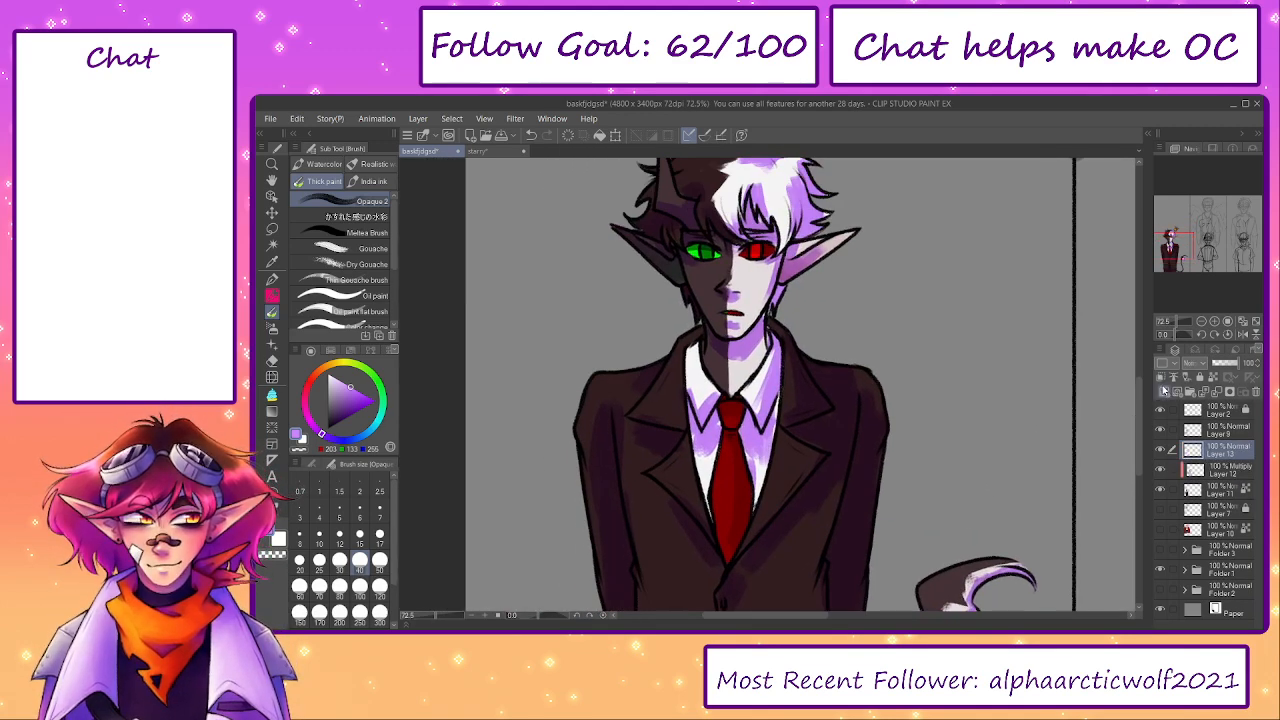
scroll(780, 275, up, 3)
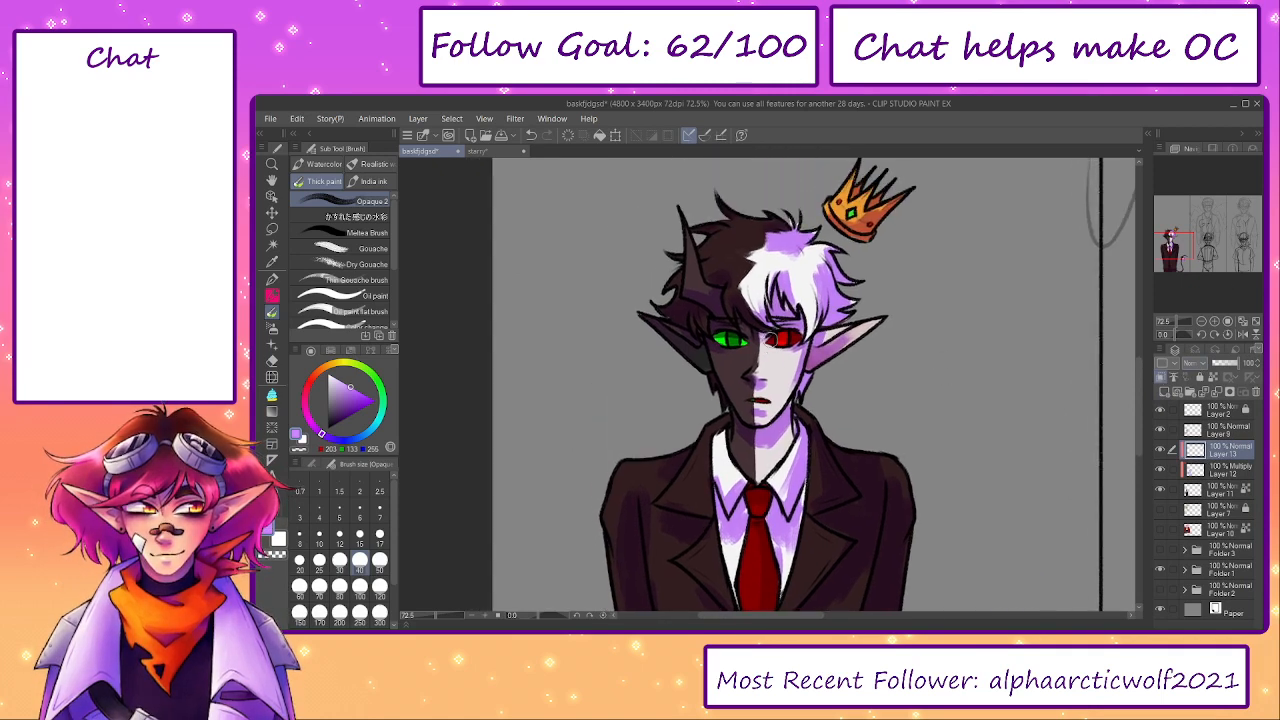
click(305, 402)
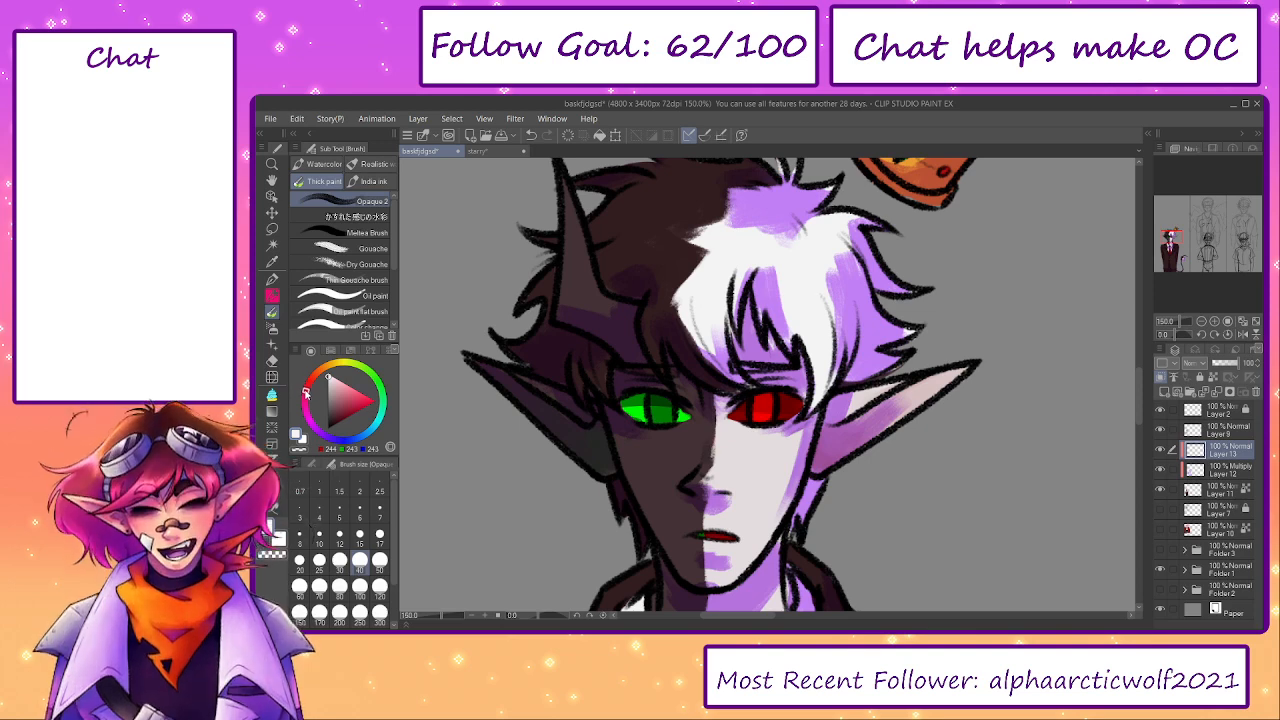
drag(307, 393, 318, 389)
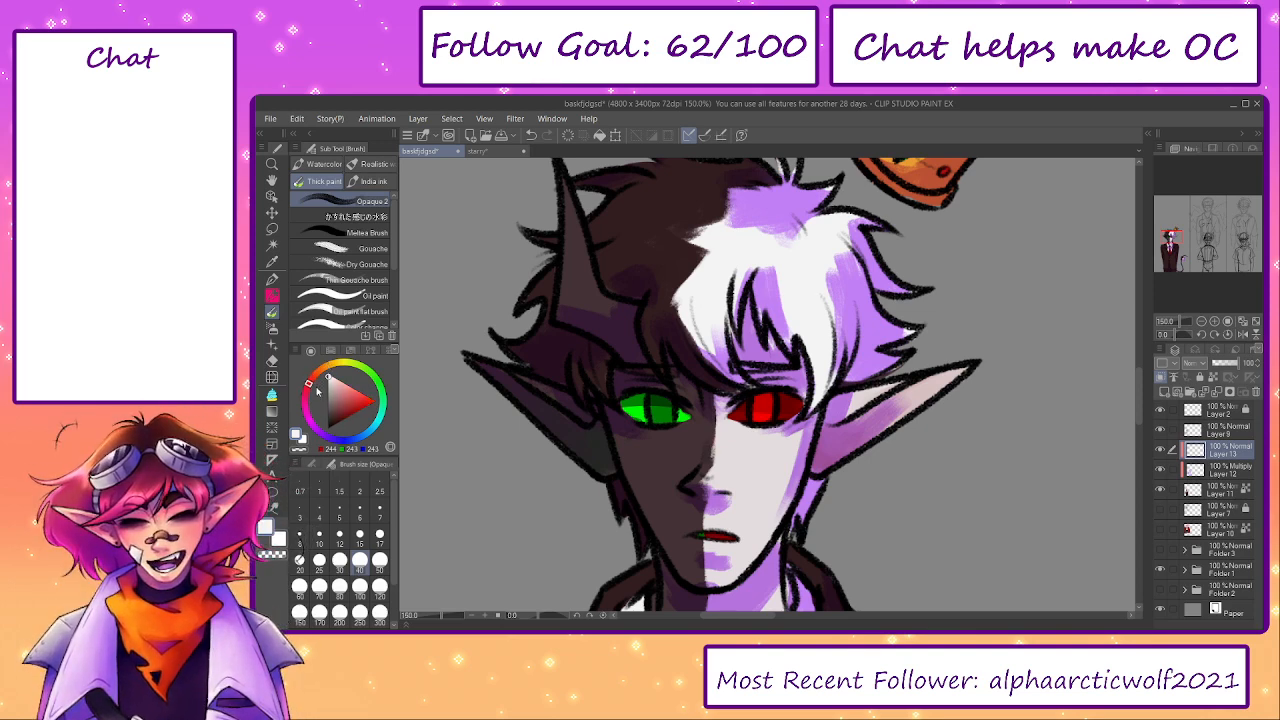
mouse_move(748, 228)
mouse_down()
mouse_move(785, 235)
mouse_move(796, 253)
mouse_move(827, 235)
mouse_move(772, 266)
mouse_move(788, 325)
mouse_move(820, 265)
mouse_move(835, 276)
mouse_move(826, 348)
mouse_move(733, 287)
mouse_move(712, 322)
mouse_up()
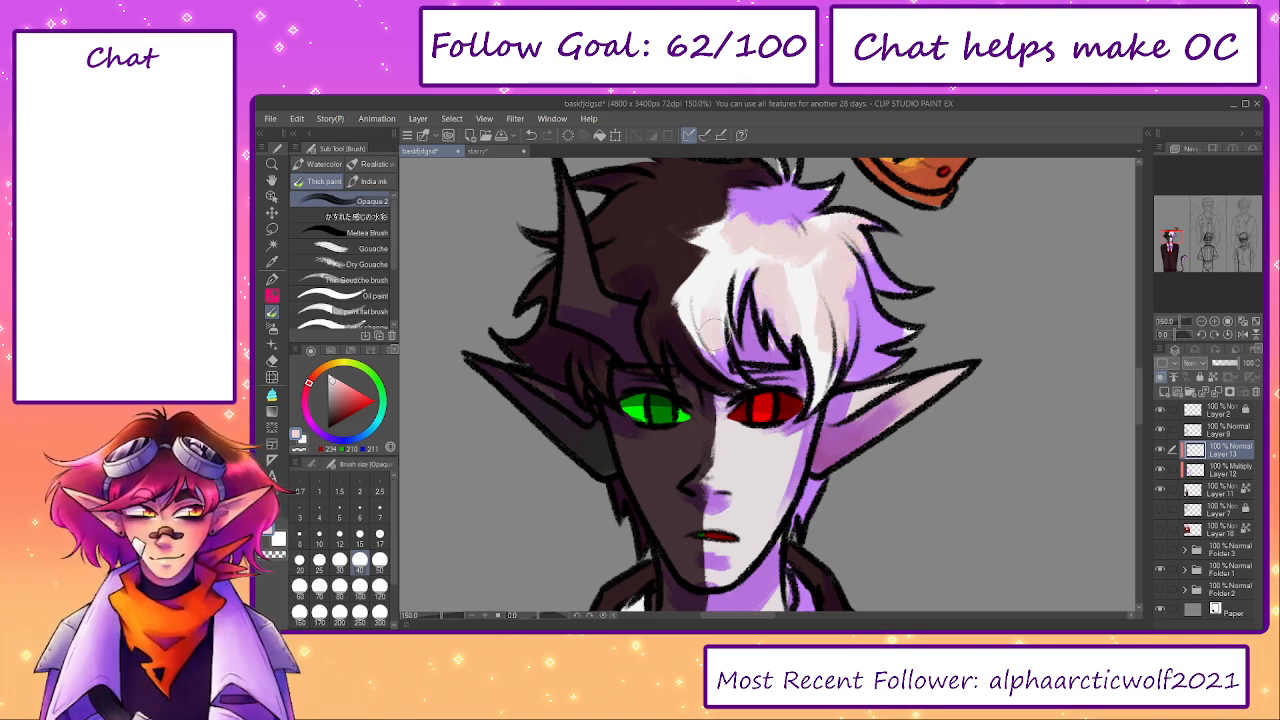
- Paint pink transitions along the lavender shadows of the pale face, neck and ear at brush size 20
drag(770, 462, 740, 347)
alt+click(728, 345)
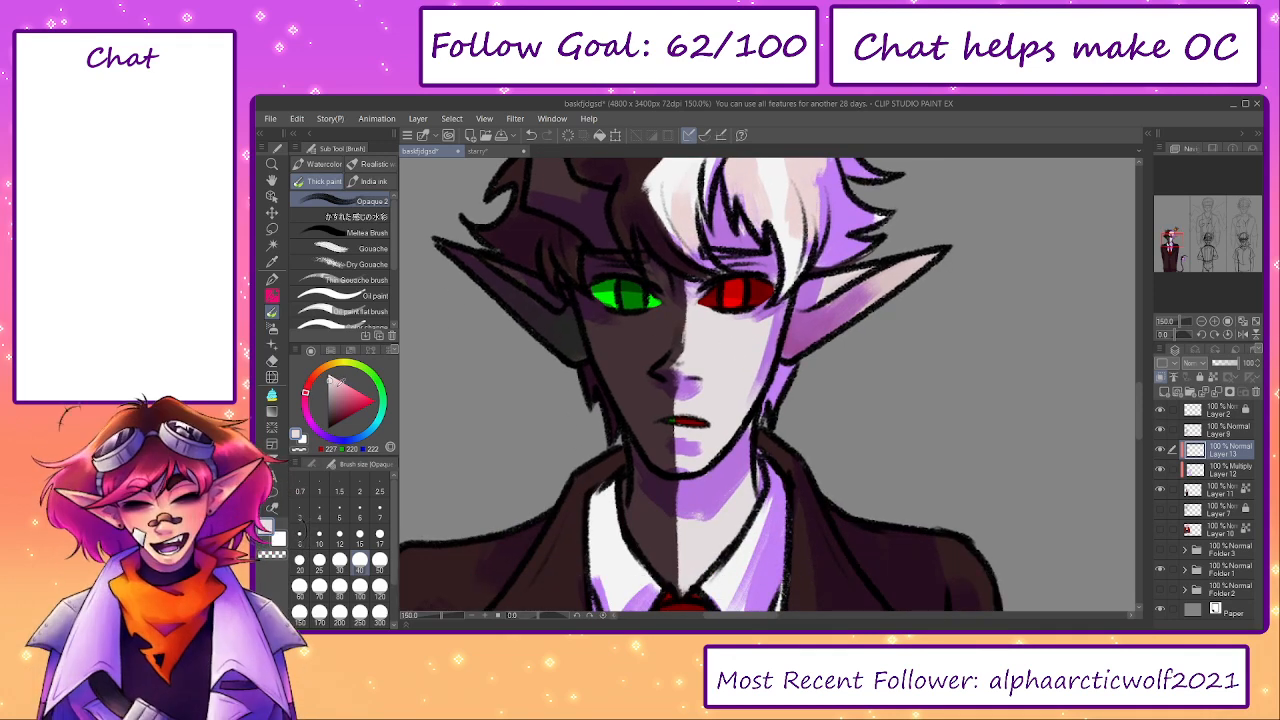
drag(305, 400, 306, 395)
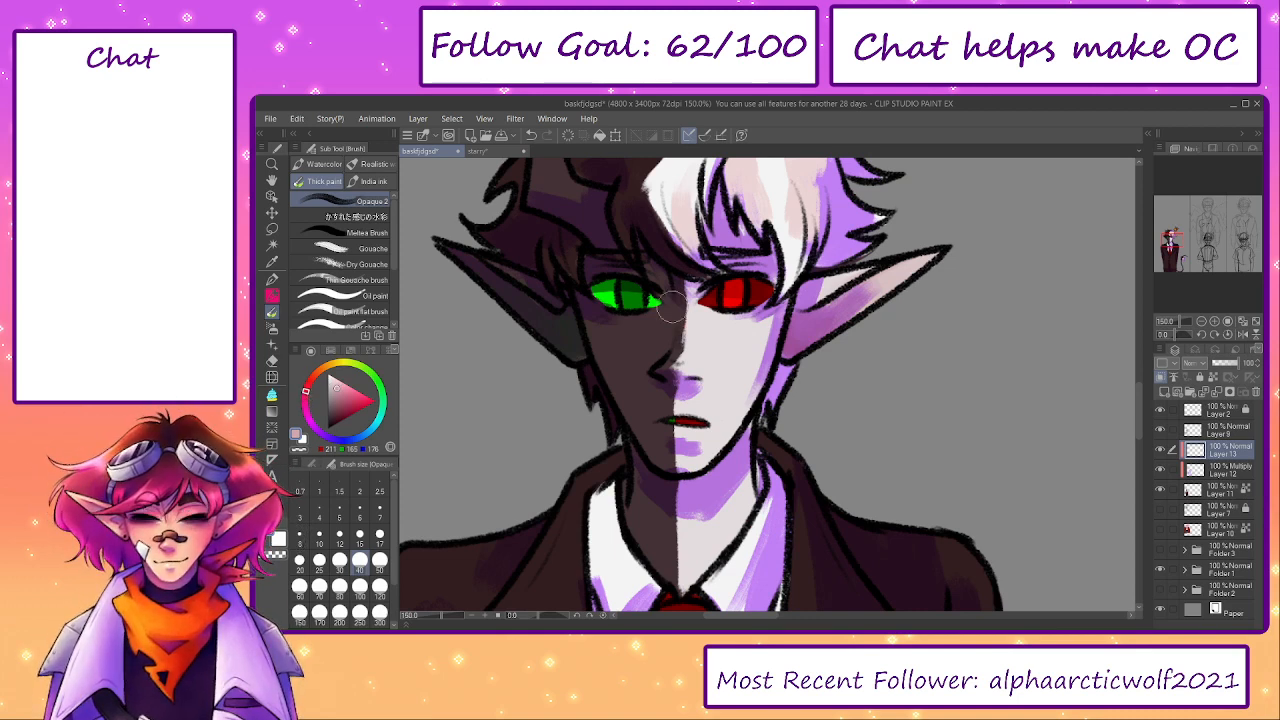
key([)
key([)
key([)
mouse_move(741, 321)
mouse_down()
mouse_move(770, 314)
mouse_move(745, 405)
mouse_up()
click(343, 383)
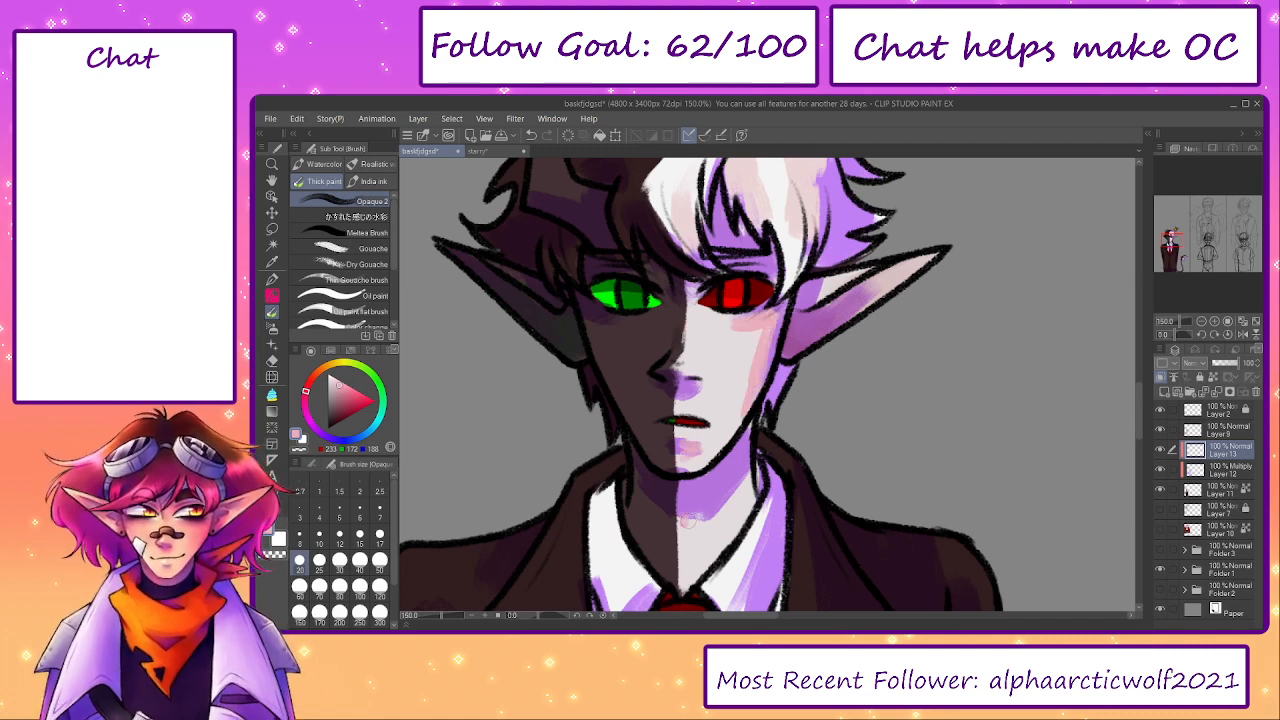
mouse_move(826, 278)
mouse_down()
mouse_move(793, 323)
mouse_move(842, 334)
mouse_move(855, 310)
mouse_up()
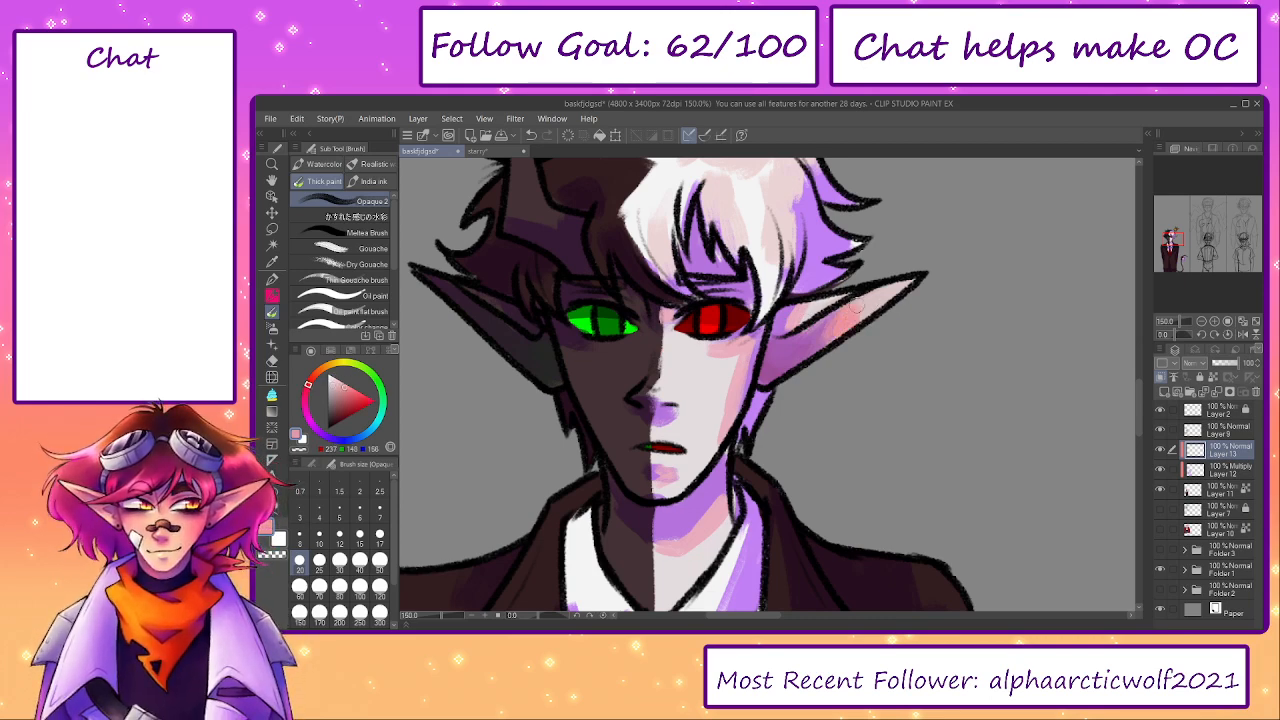
- Paint dark green accents on the horn's base, the dark ear and below the green eye
drag(753, 420, 831, 428)
alt+click(659, 369)
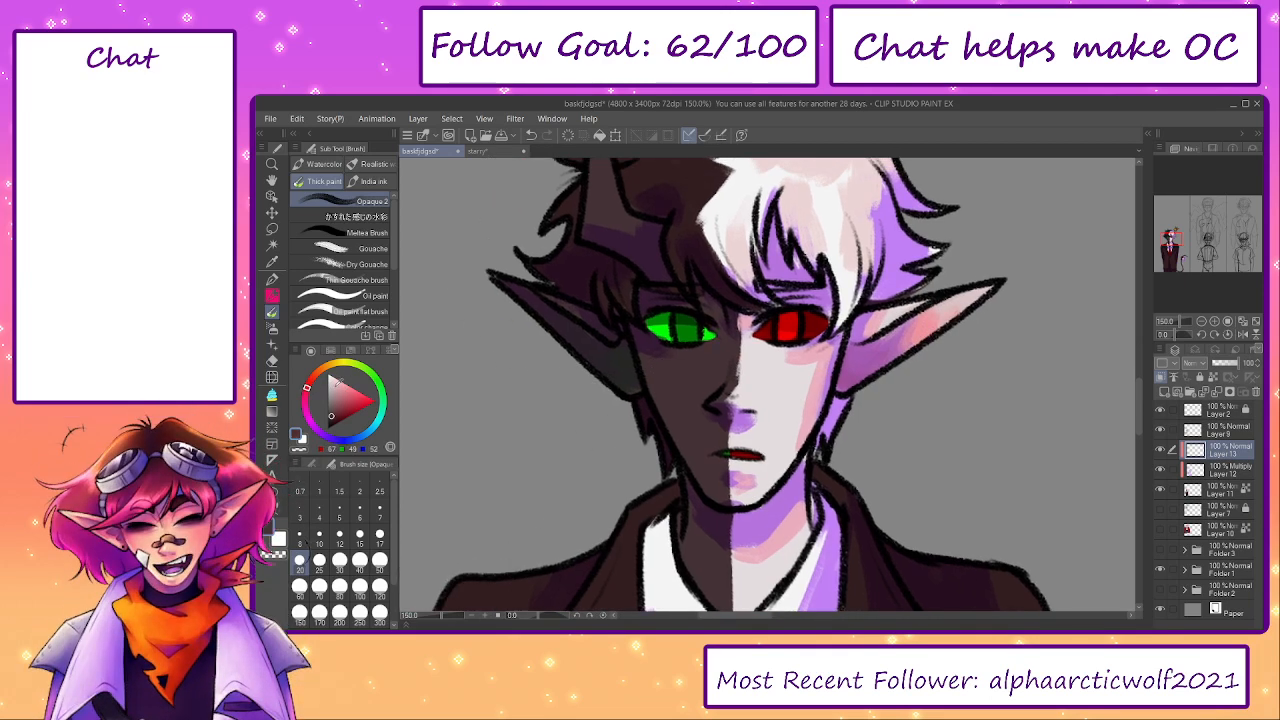
click(377, 381)
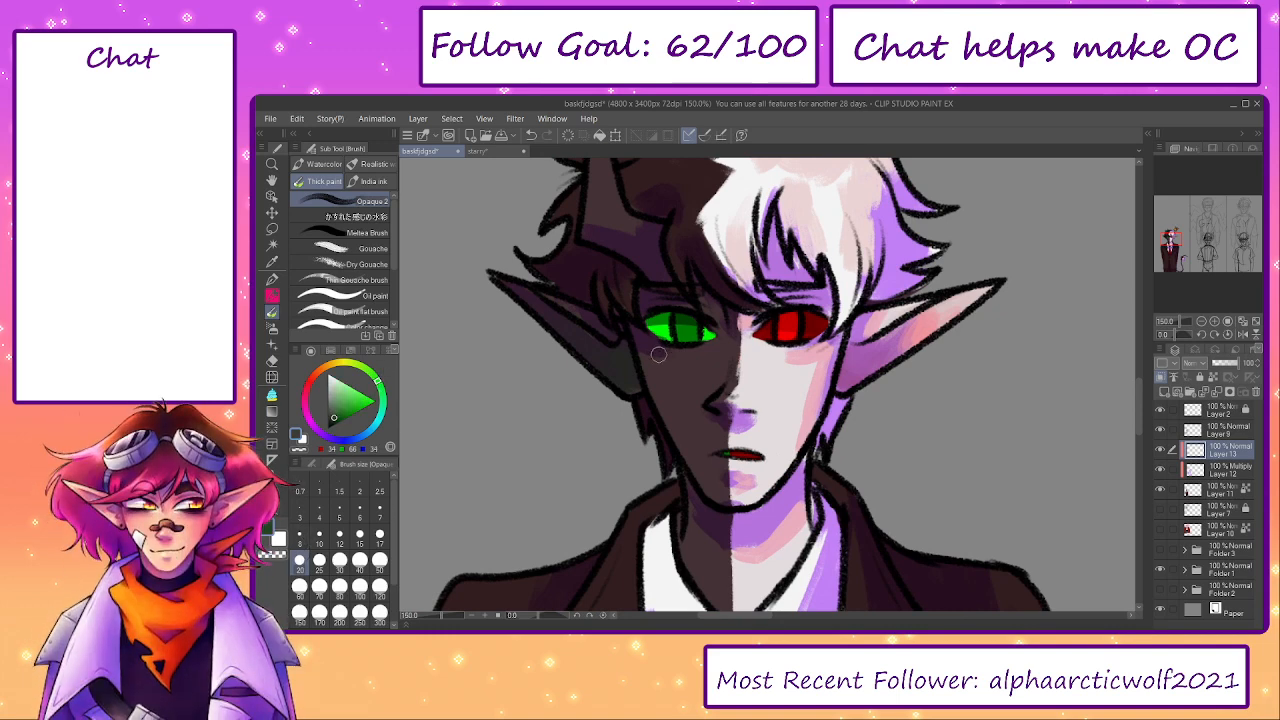
drag(588, 232, 636, 236)
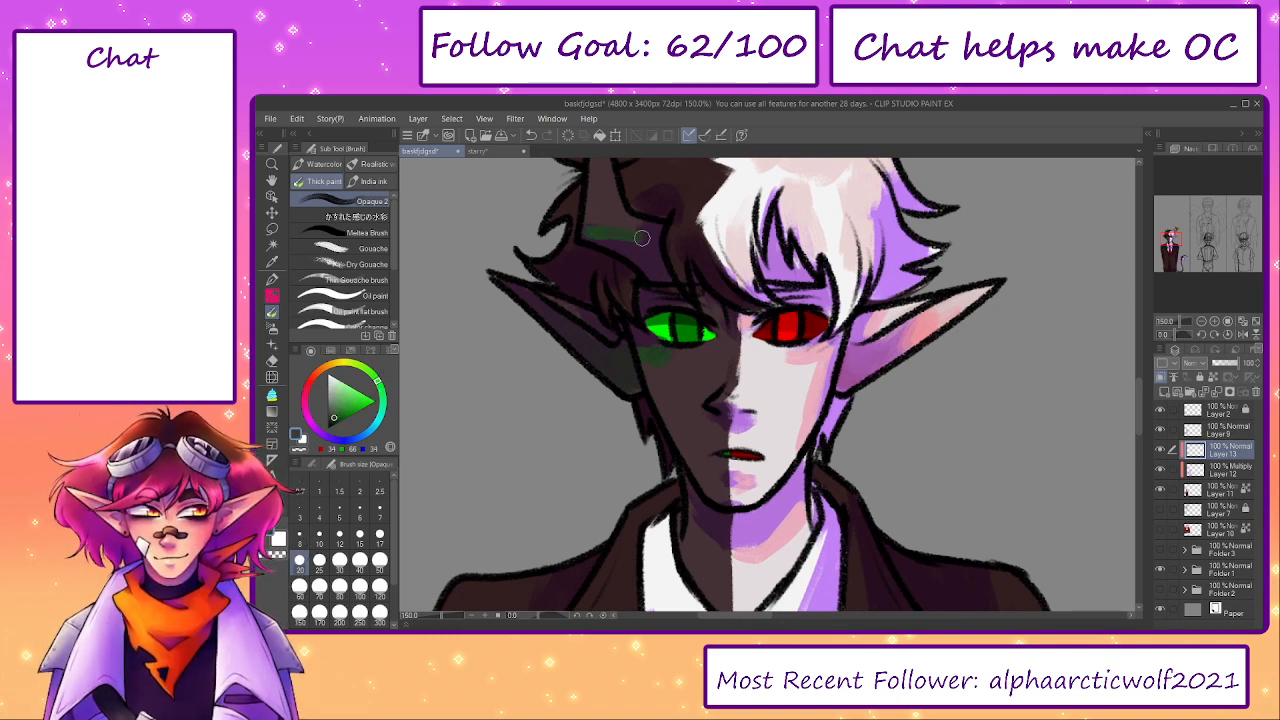
mouse_move(547, 293)
mouse_down()
mouse_move(566, 303)
mouse_move(574, 340)
mouse_up()
drag(659, 339, 621, 448)
- Paint dark green patches through the elf's dark brown hair at brush size 30
alt+click(640, 289)
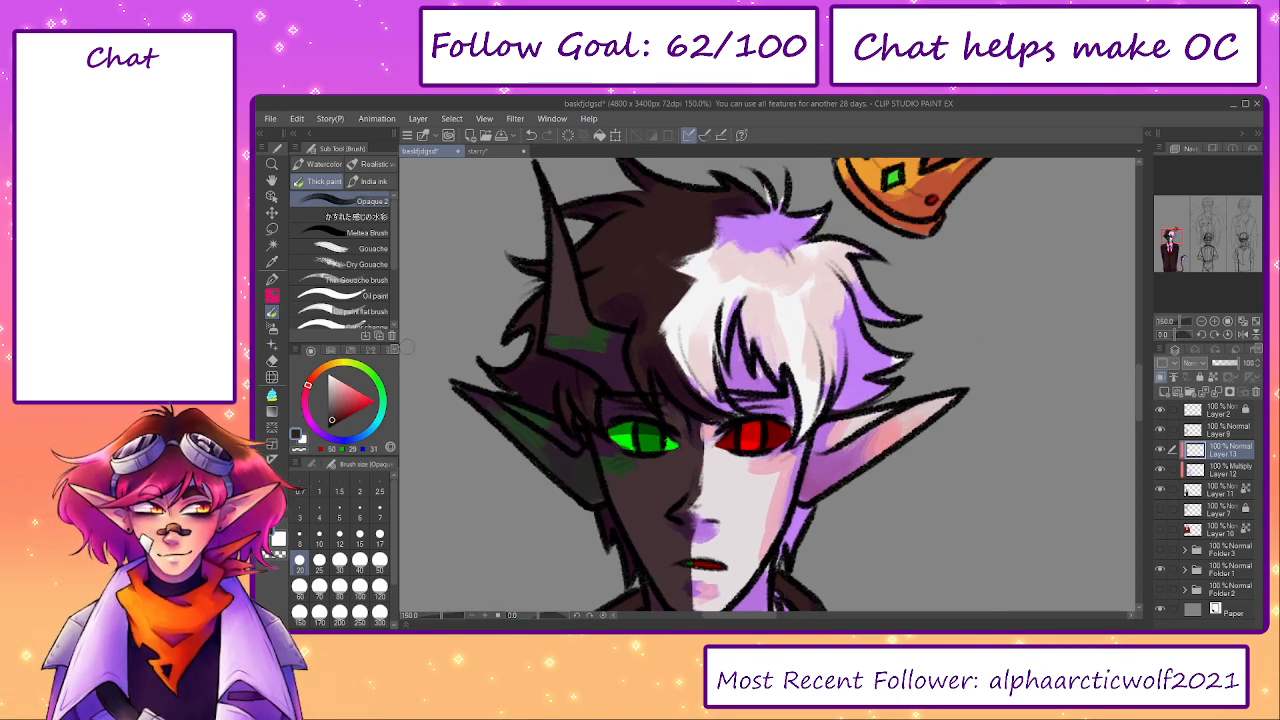
click(339, 412)
click(382, 390)
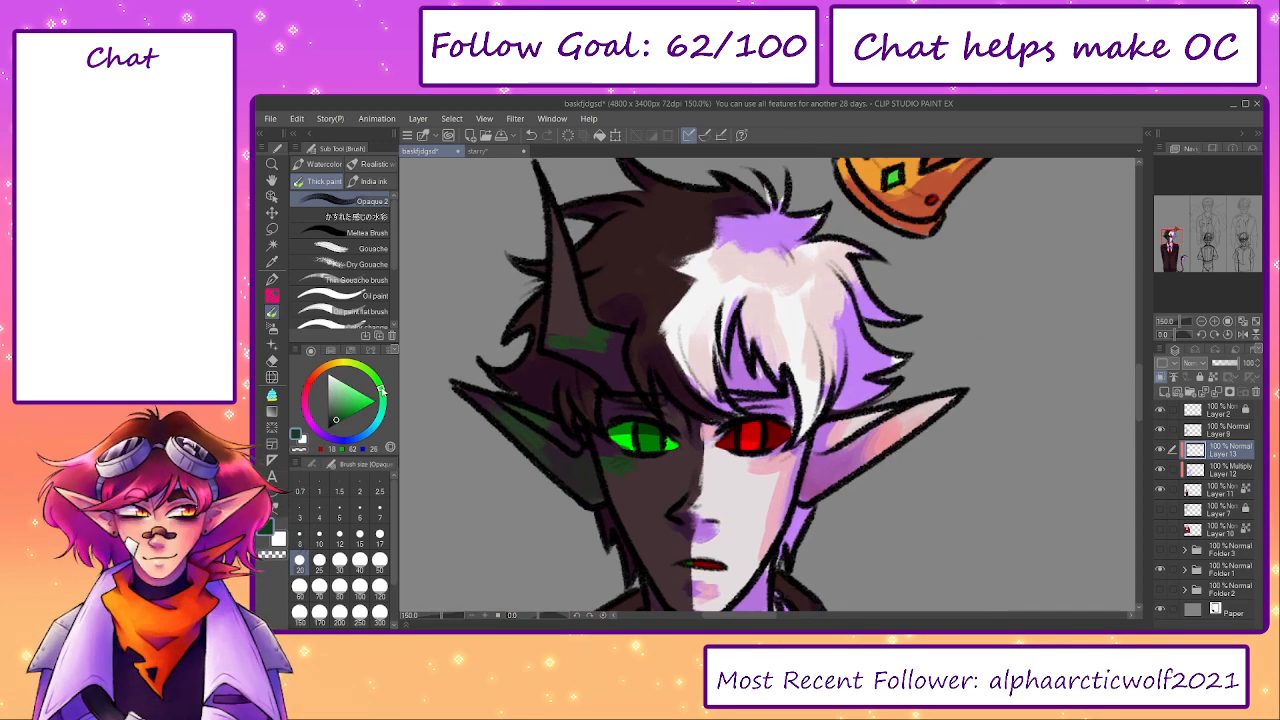
key(bracketright)
key(bracketright)
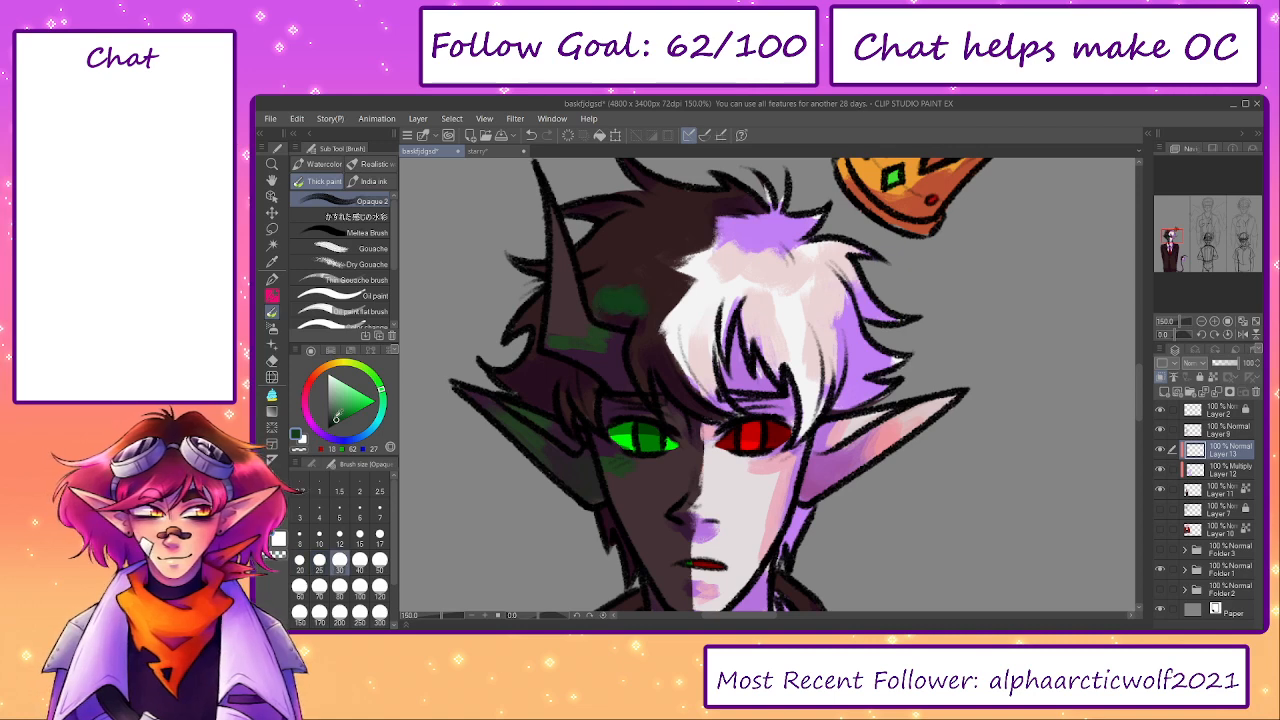
mouse_move(613, 297)
mouse_down()
mouse_move(644, 308)
mouse_move(334, 414)
mouse_move(640, 300)
mouse_up()
key(ctrl+z)
drag(519, 374, 528, 345)
drag(650, 307, 645, 359)
mouse_move(593, 261)
mouse_down()
mouse_move(608, 229)
mouse_move(593, 289)
mouse_up()
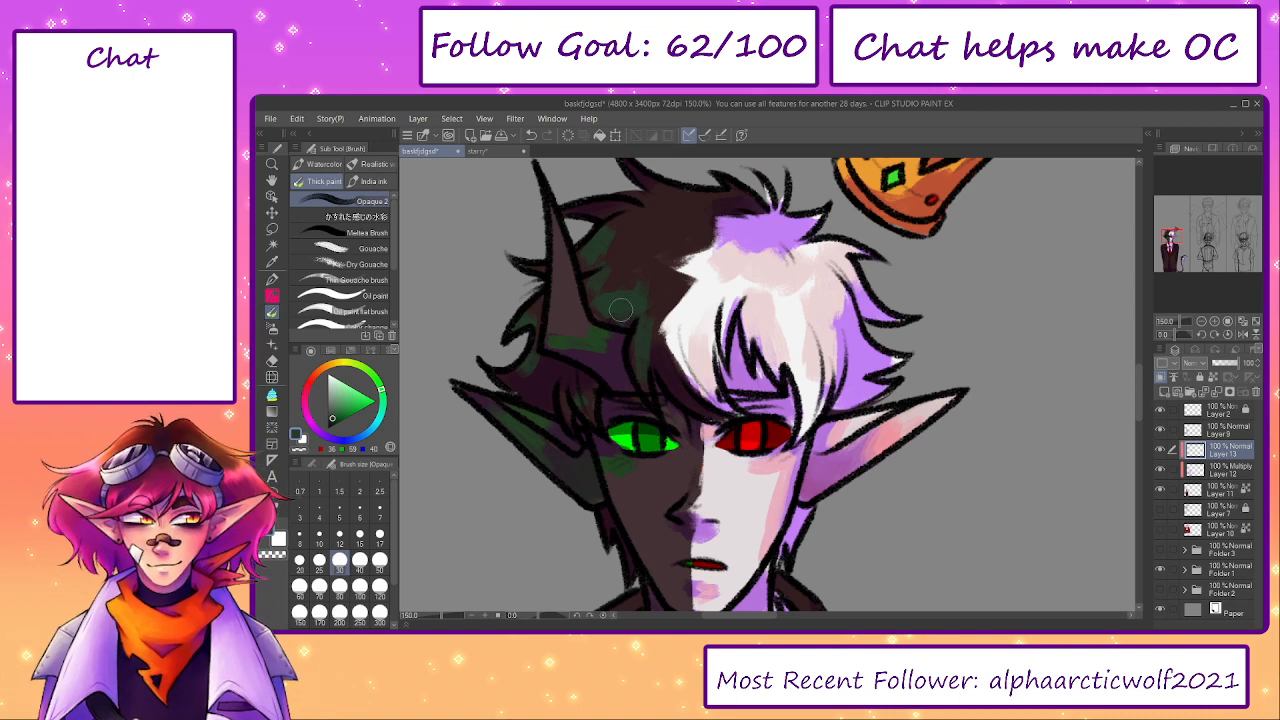
scroll(630, 285, up, 2)
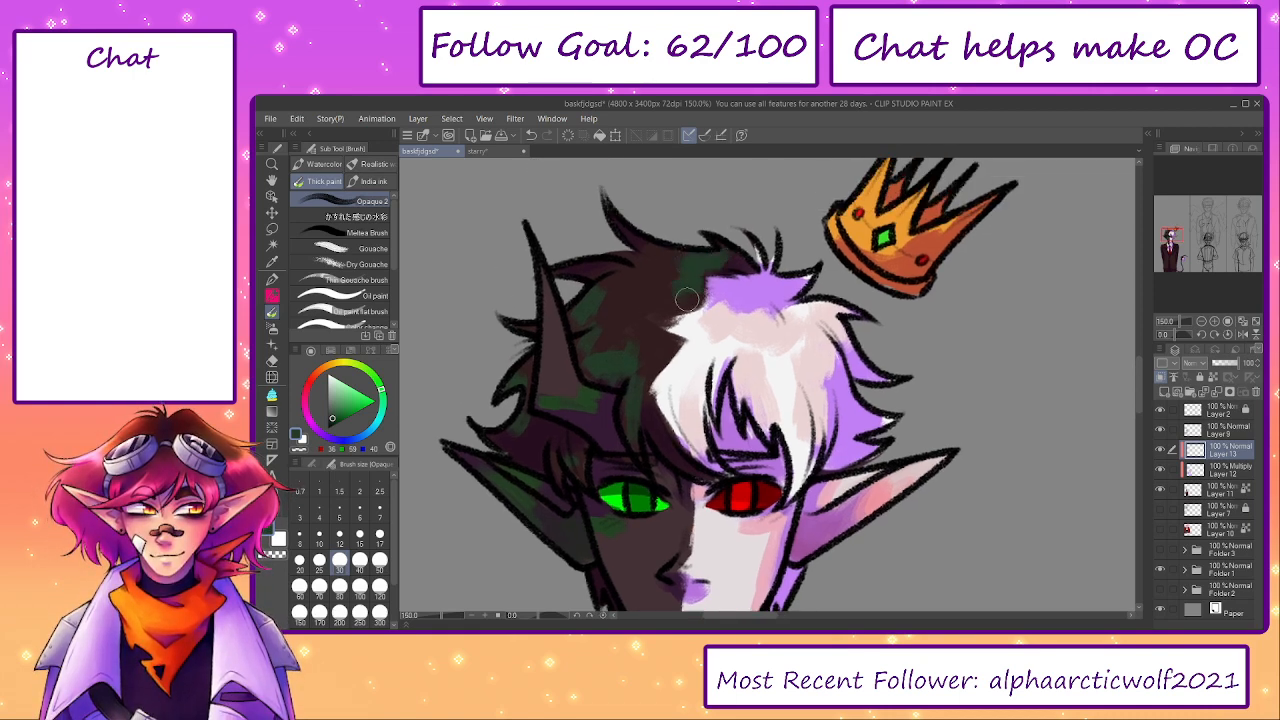
drag(687, 300, 575, 377)
- Paint purple accents on the inner and shaded parts of the crown at brush size 20
alt+click(836, 318)
click(305, 400)
key(bracketleft)
key(bracketleft)
mouse_move(830, 324)
mouse_down()
mouse_move(856, 303)
mouse_move(818, 291)
mouse_move(843, 273)
mouse_move(786, 262)
mouse_up()
key(ctrl+z)
click(309, 420)
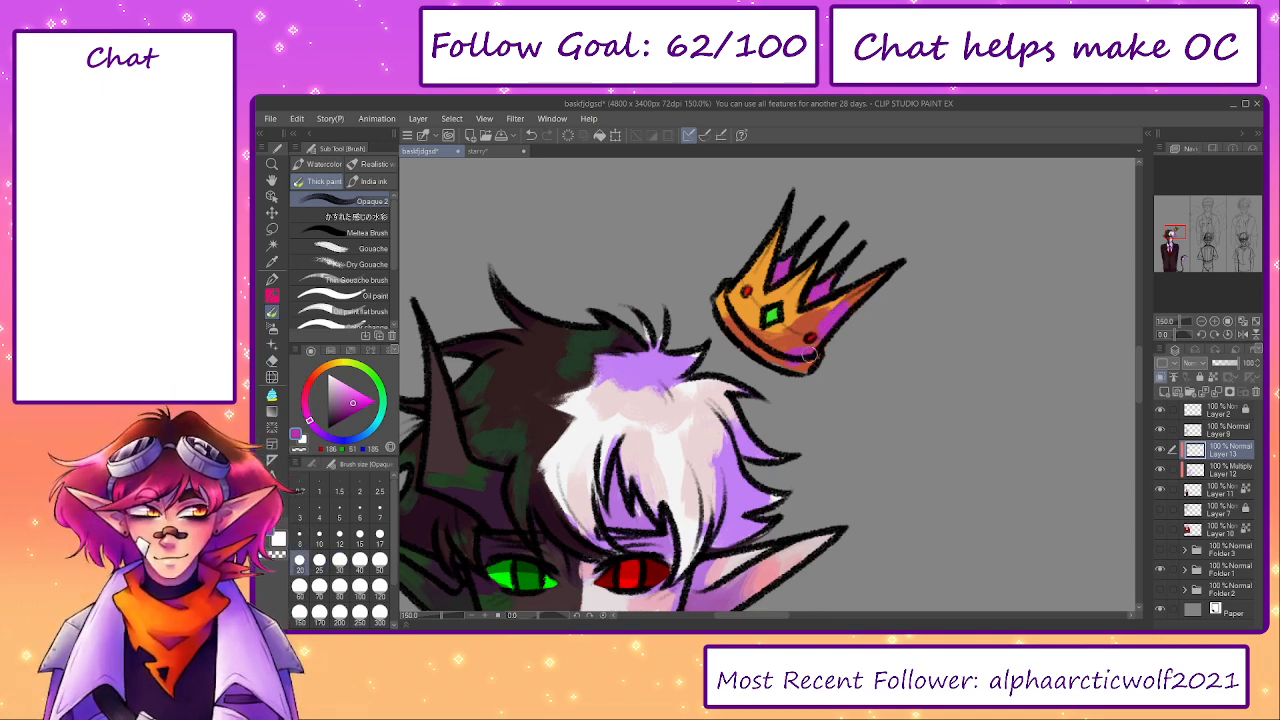
- Paint dark purple shadows on the red tie's knot and along the upper edge of its blade
scroll(814, 457, down, 5)
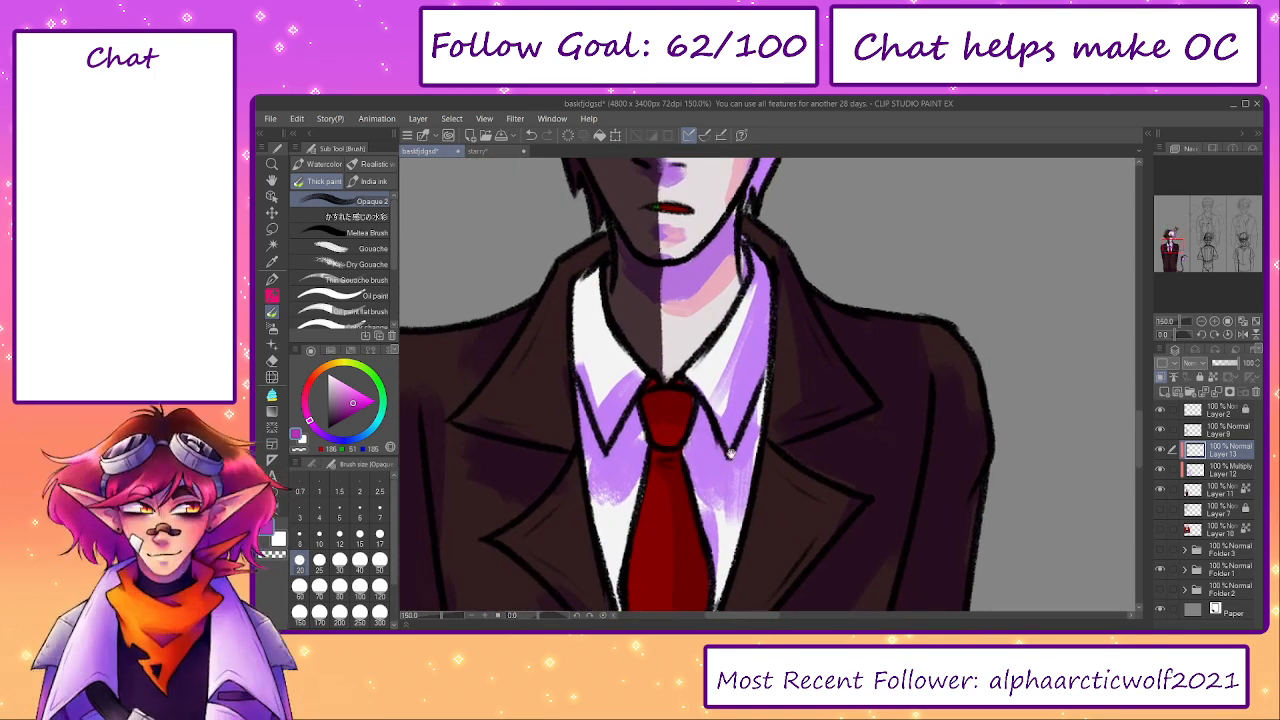
drag(731, 432, 761, 360)
alt+click(699, 325)
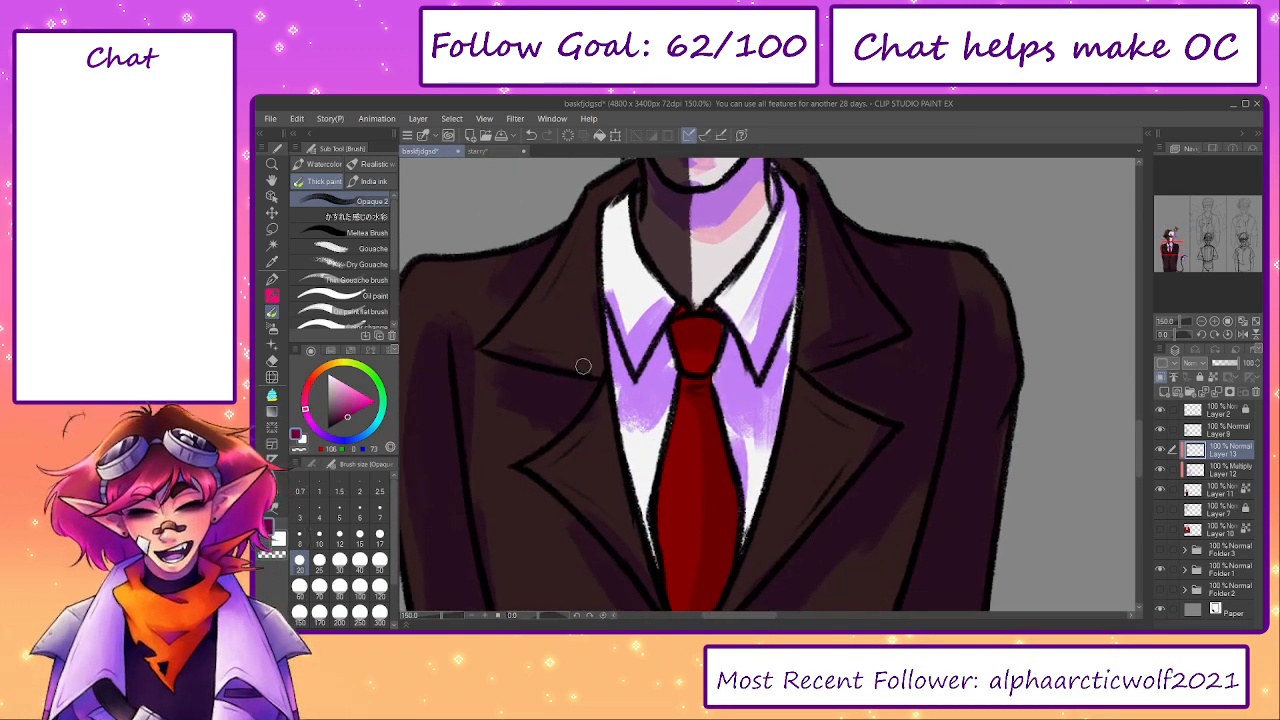
drag(691, 323, 709, 328)
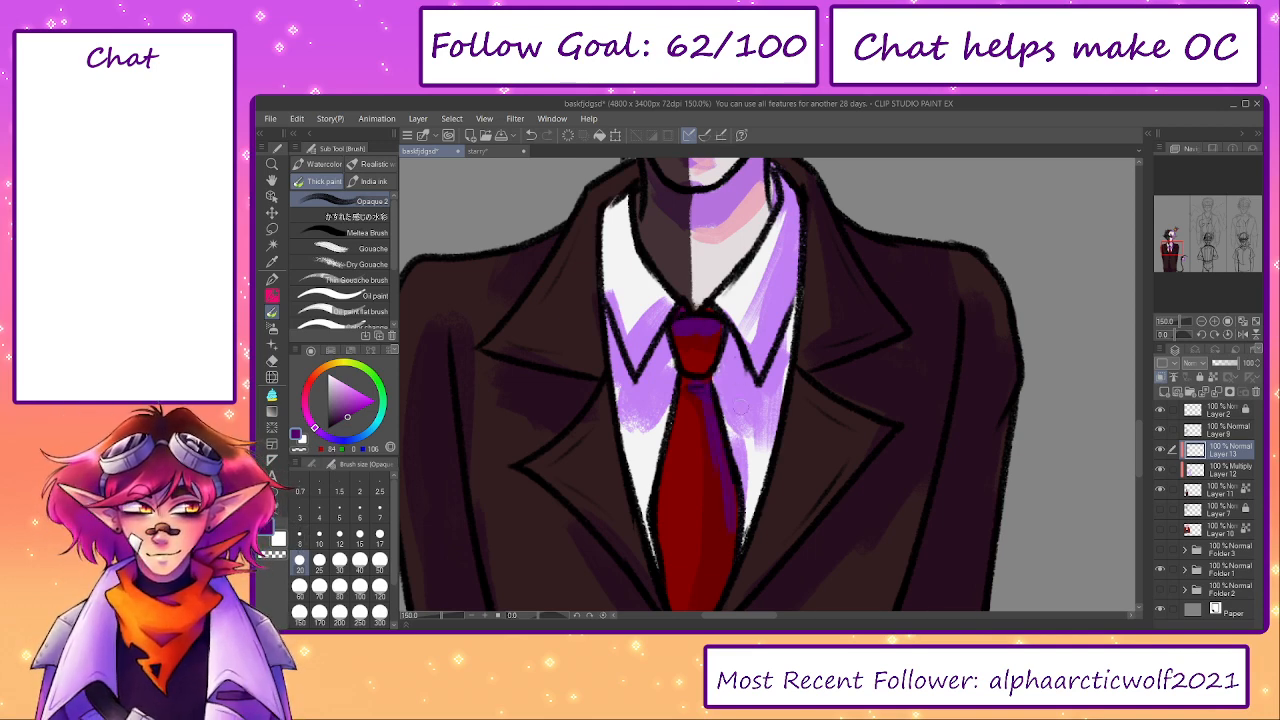
- Sample the shirt's white, shift it to a warm beige and paint it along the lavender shadows on the shirt and collar
alt+click(758, 461)
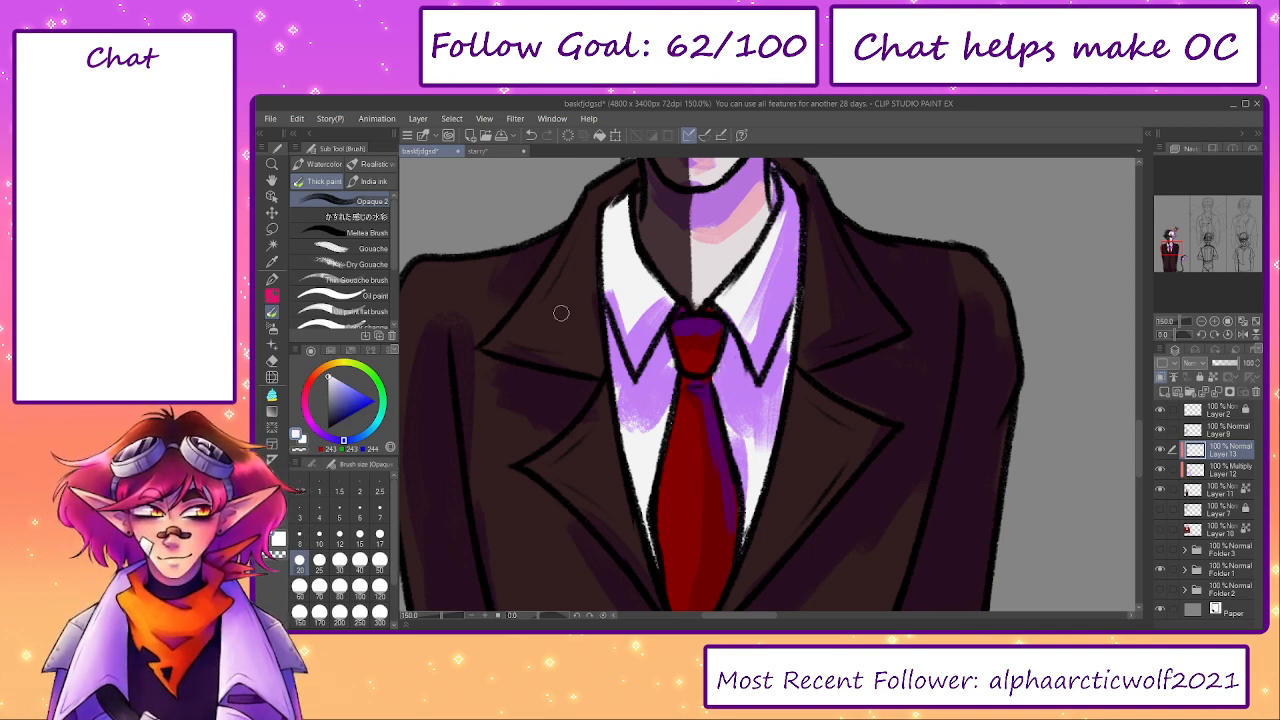
drag(337, 369, 330, 369)
click(334, 384)
mouse_move(620, 414)
mouse_down()
mouse_move(748, 446)
mouse_move(765, 432)
mouse_up()
mouse_move(743, 320)
mouse_down()
mouse_move(770, 252)
mouse_move(782, 300)
mouse_move(786, 220)
mouse_up()
mouse_move(614, 289)
mouse_down()
mouse_move(630, 330)
mouse_move(652, 318)
mouse_up()
mouse_move(802, 375)
mouse_down()
mouse_move(799, 240)
mouse_move(786, 222)
mouse_up()
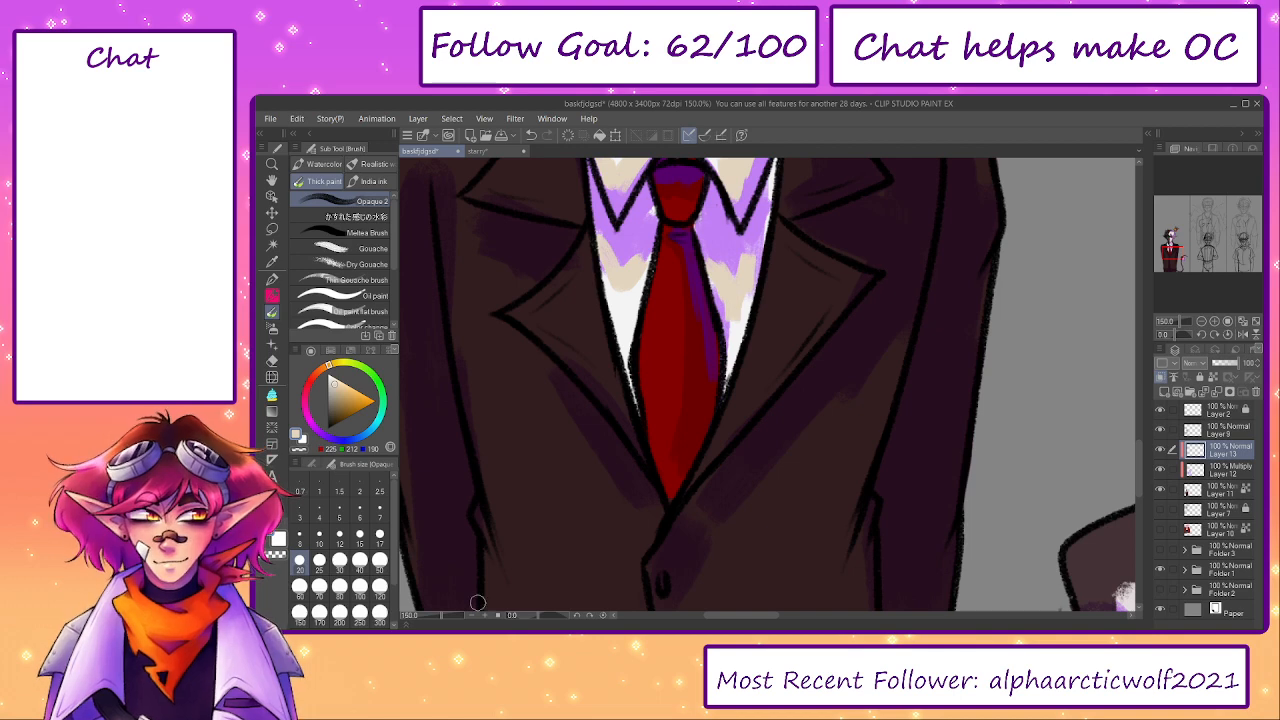
- Paint pale pink transitions and dark green accents on the elf's tail tuft at brush size 30
drag(438, 616, 433, 617)
drag(872, 482, 756, 410)
drag(725, 266, 686, 342)
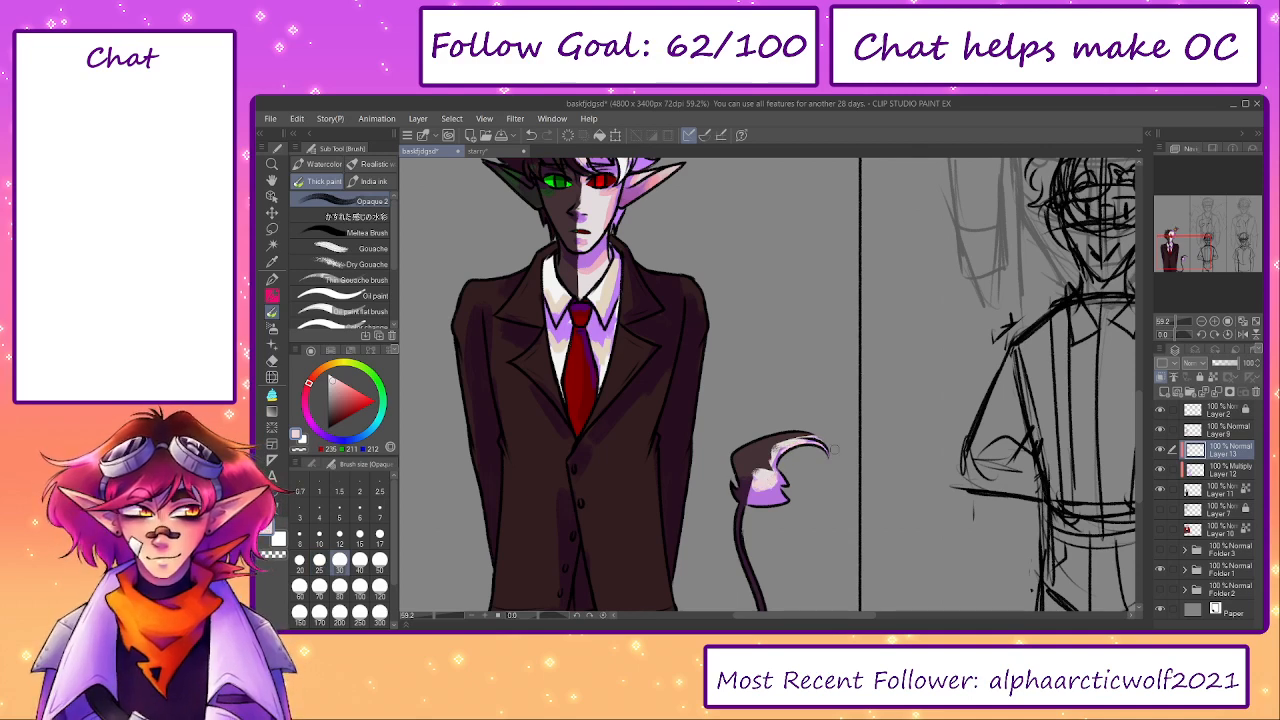
drag(748, 486, 781, 394)
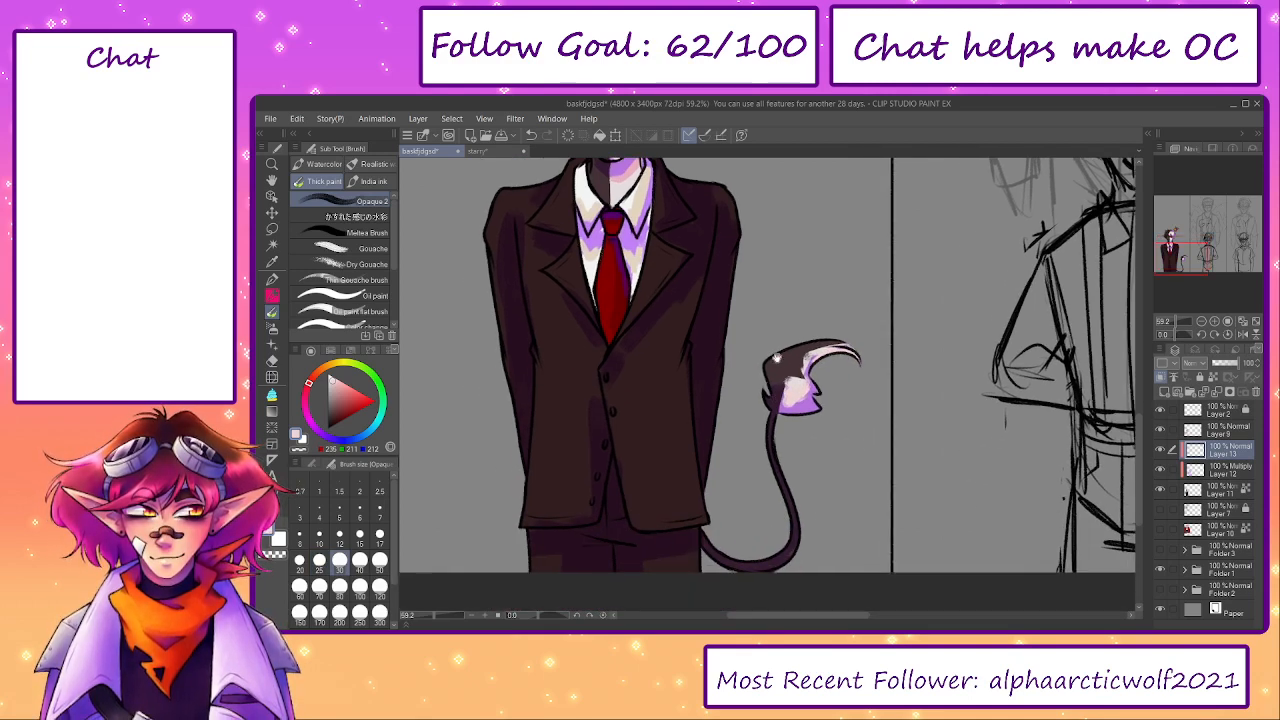
drag(695, 198, 722, 362)
alt+click(617, 198)
mouse_move(805, 544)
mouse_down()
mouse_move(757, 334)
mouse_move(764, 484)
mouse_up()
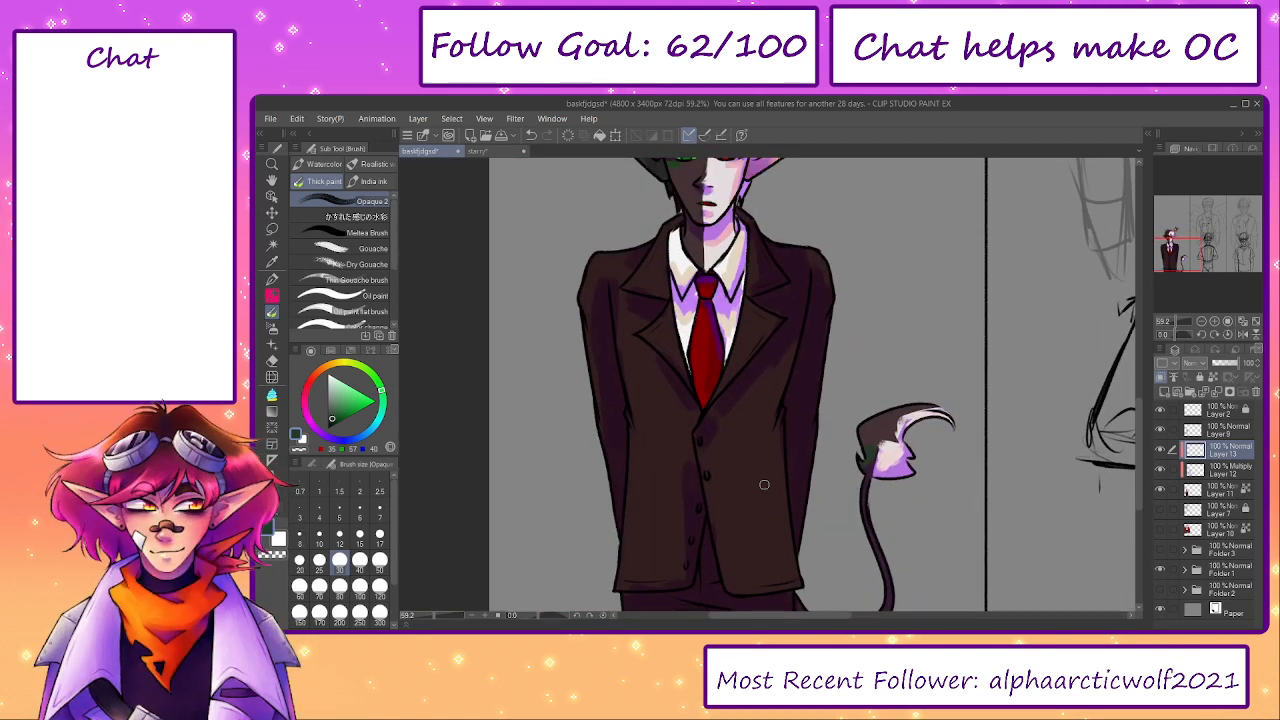
- Sample the jacket's brown, shift it to dark maroon and paint it along the jacket's shadow edges at brush size 70
alt+click(743, 438)
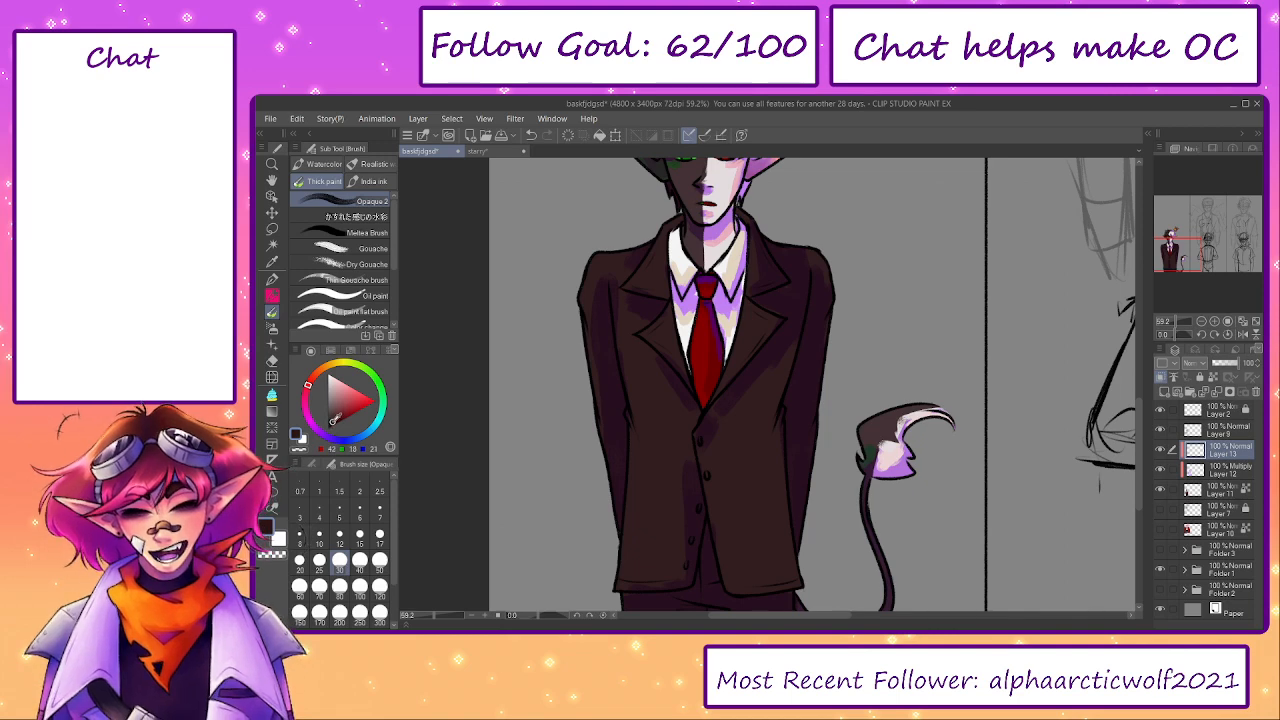
alt+click(799, 302)
key(bracketright)
key(bracketright)
key(bracketright)
key(bracketright)
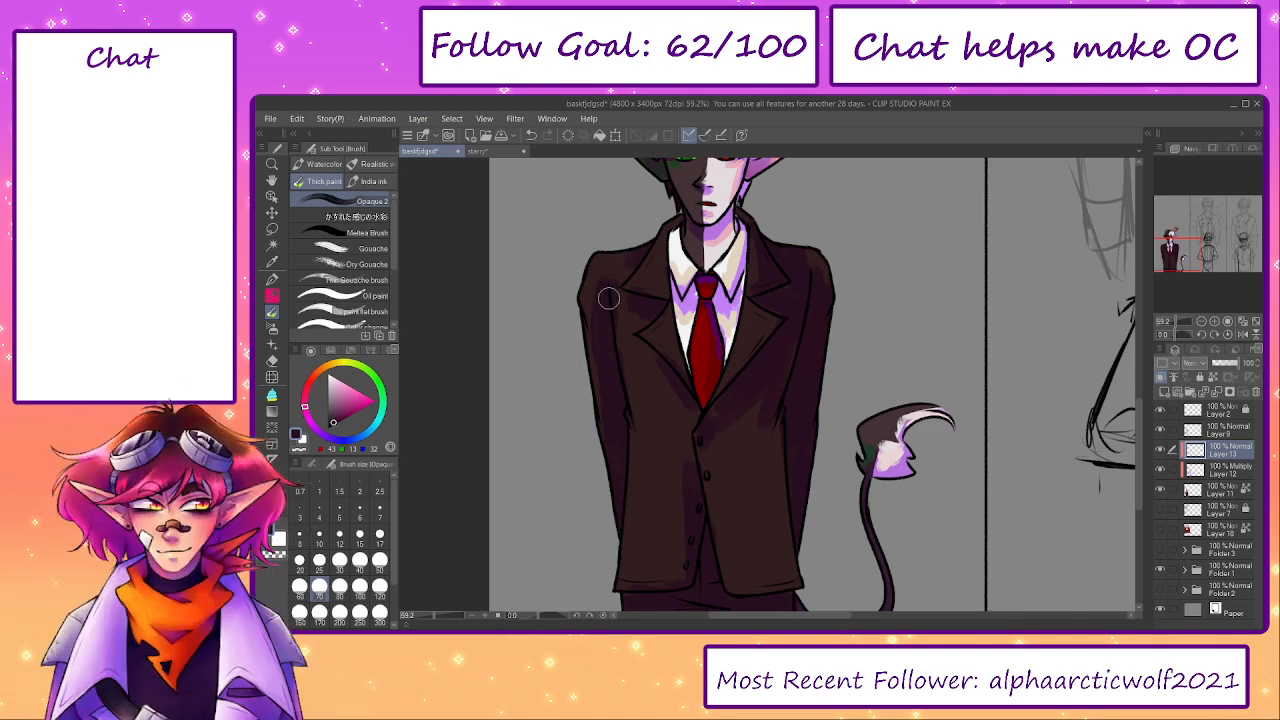
scroll(728, 506, down, 3)
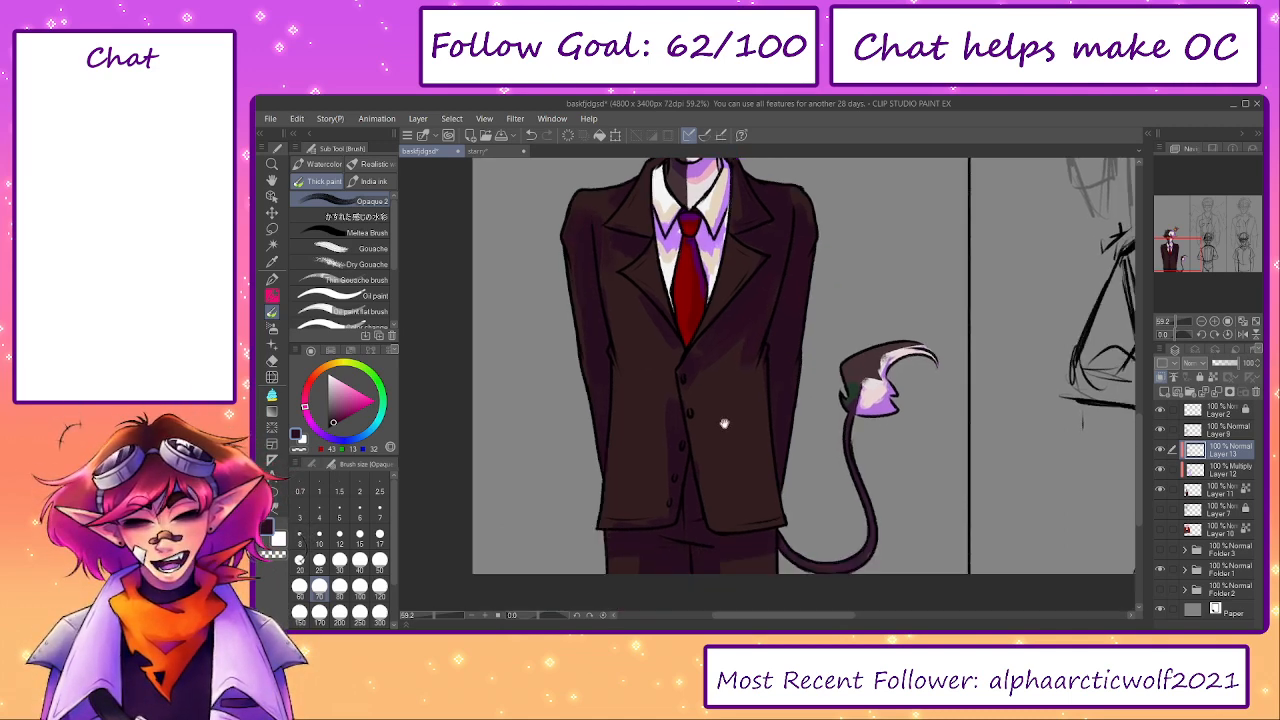
drag(677, 447, 679, 429)
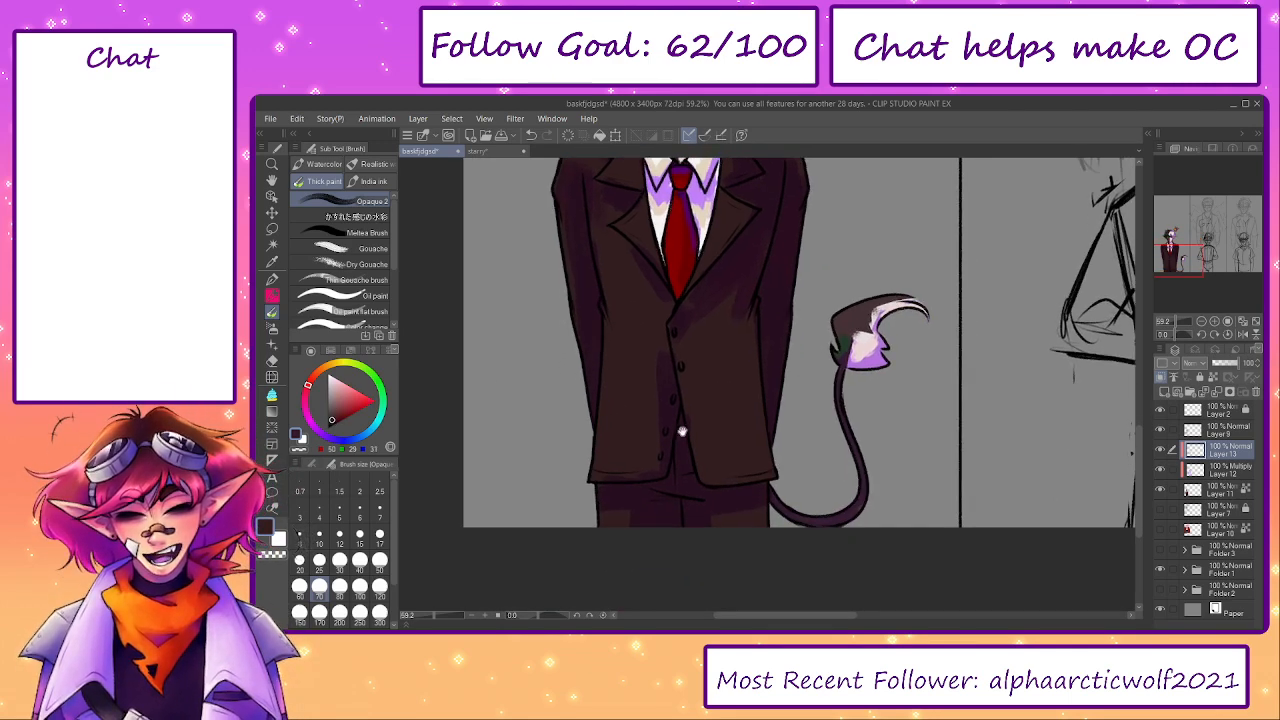
- Pick a very dark blue-violet and paint it on the sleeve nearest the tail and the trousers below the jacket hem
drag(728, 516, 732, 528)
alt+click(780, 369)
drag(325, 422, 336, 420)
click(328, 438)
mouse_move(782, 374)
mouse_down()
mouse_move(779, 418)
mouse_move(780, 297)
mouse_up()
drag(745, 440, 760, 418)
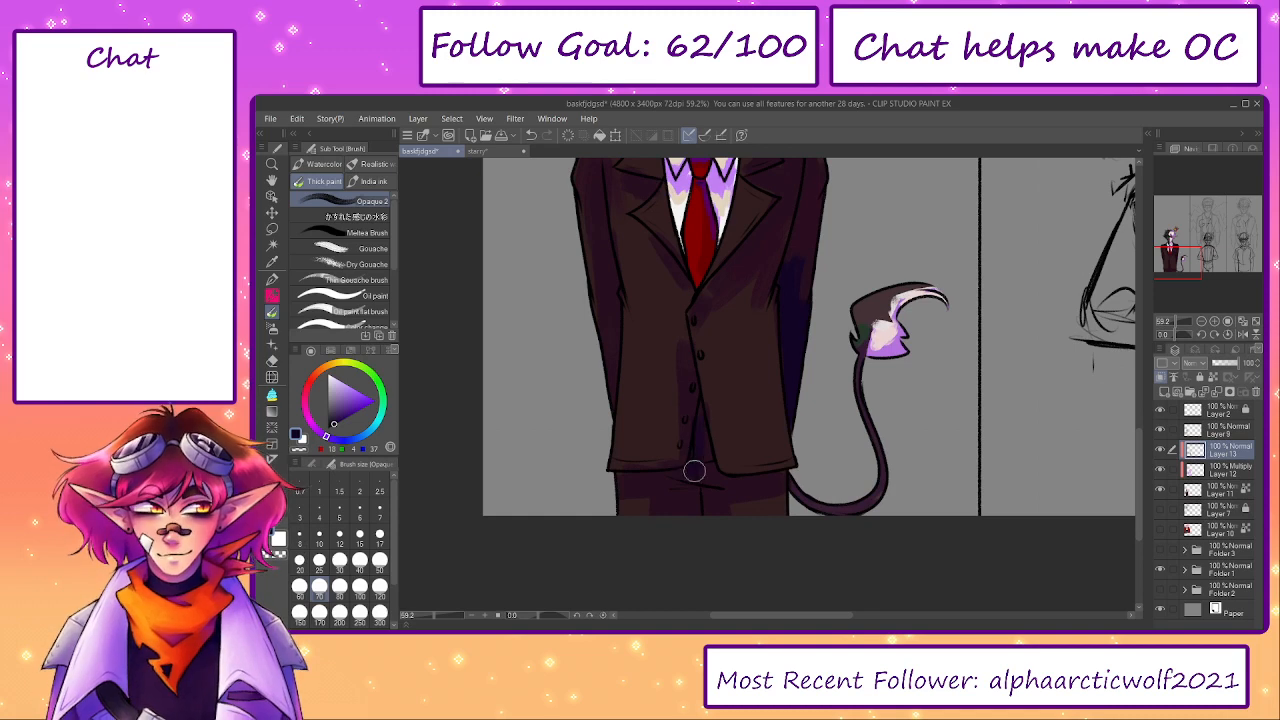
- Paint dark blue-violet accents on the jacket's lapels, shoulders and sleeves at brush size 50
scroll(705, 470, up, 1)
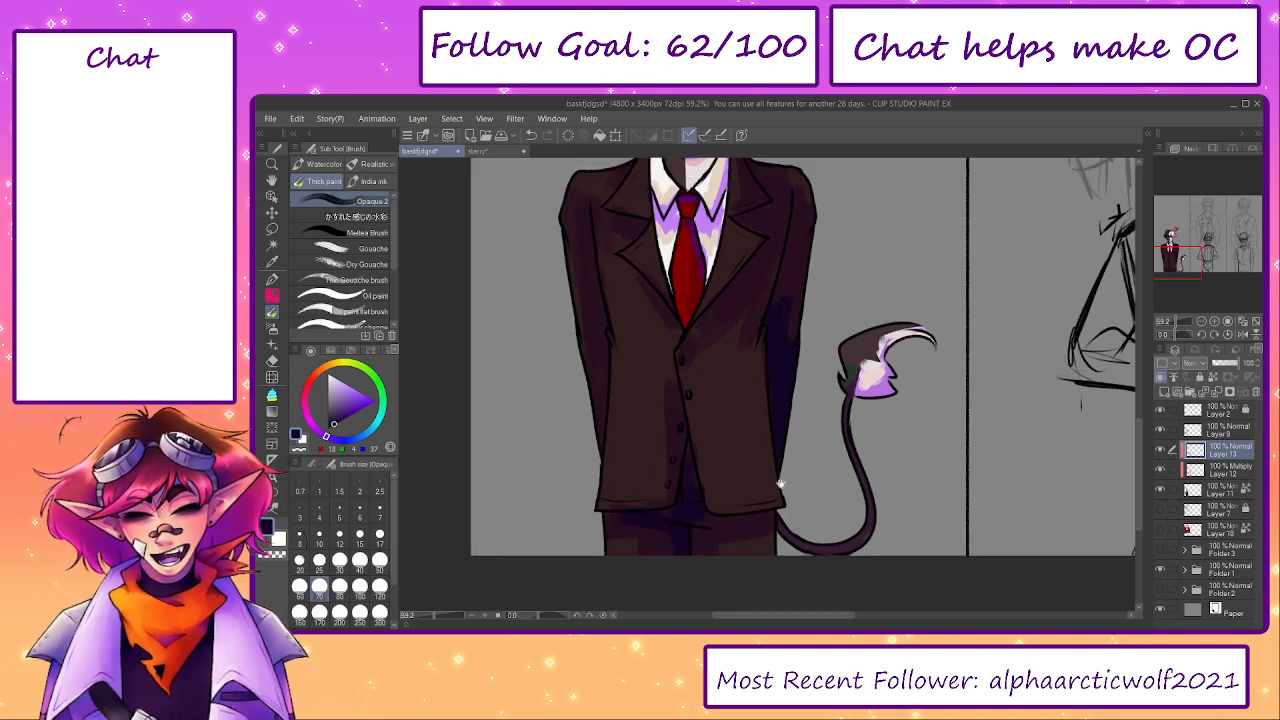
scroll(790, 500, up, 4)
key(bracketleft)
key(bracketleft)
drag(762, 372, 776, 368)
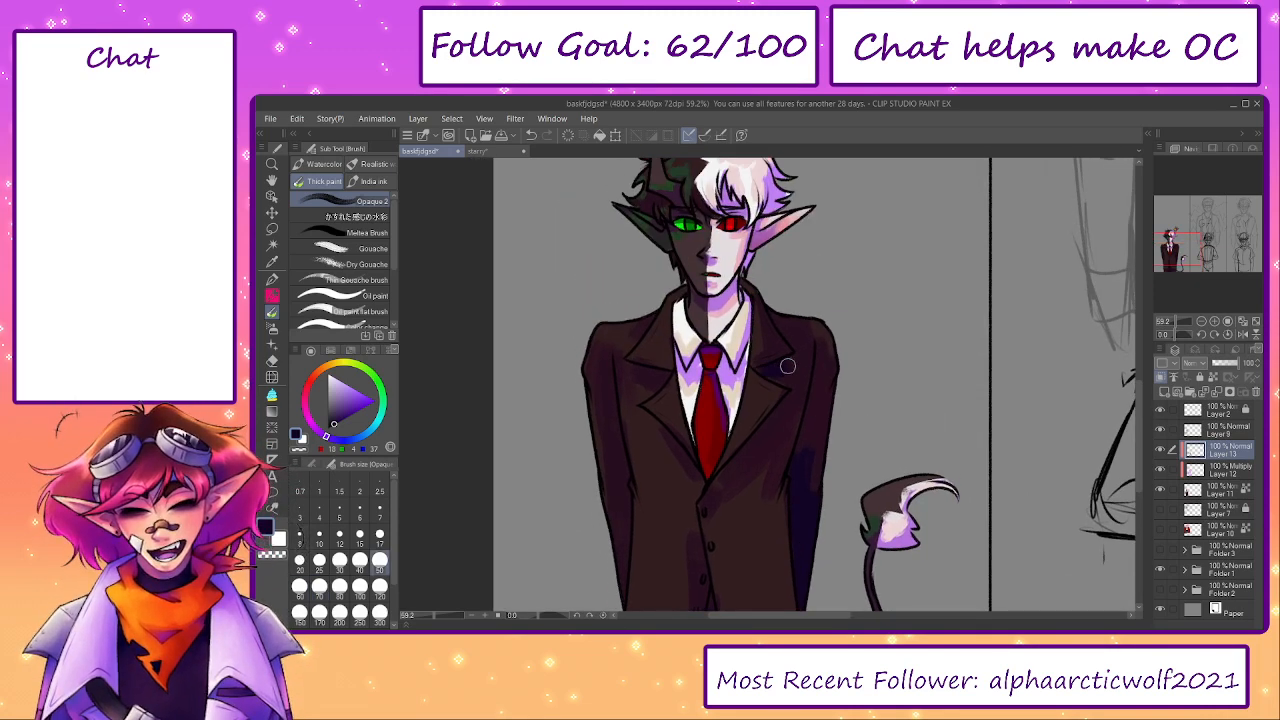
drag(624, 479, 622, 576)
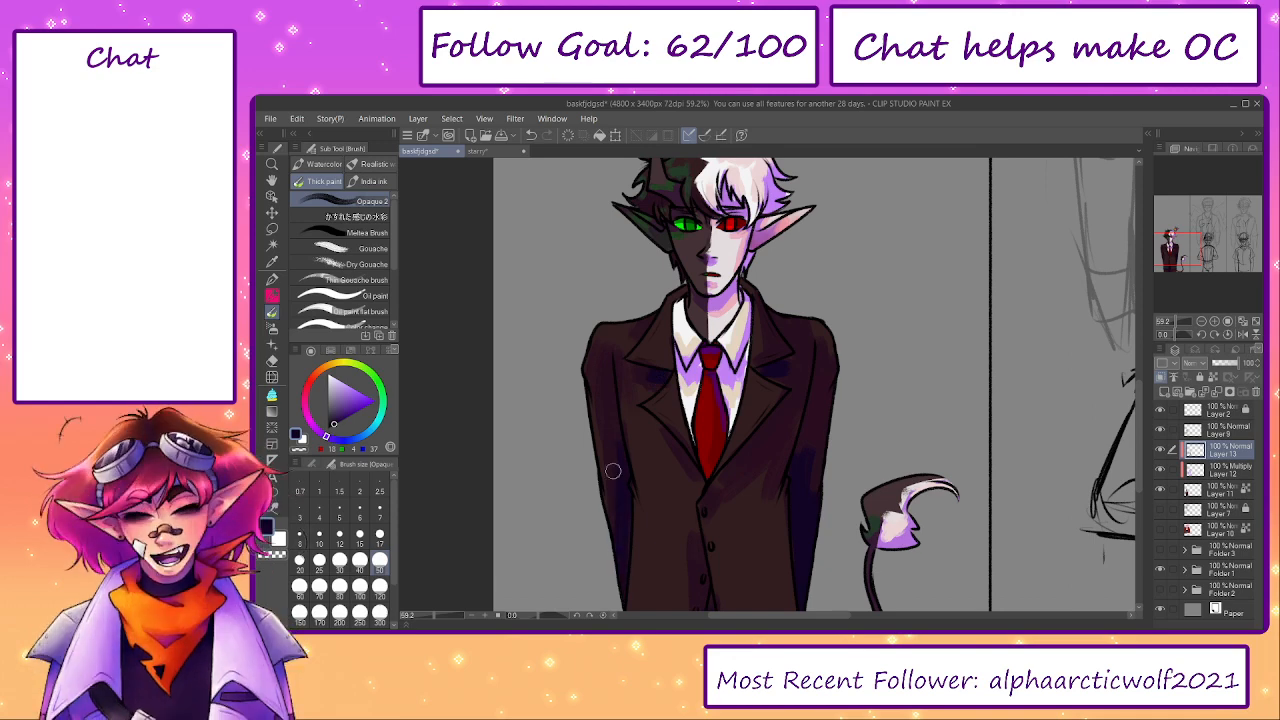
drag(869, 409, 842, 467)
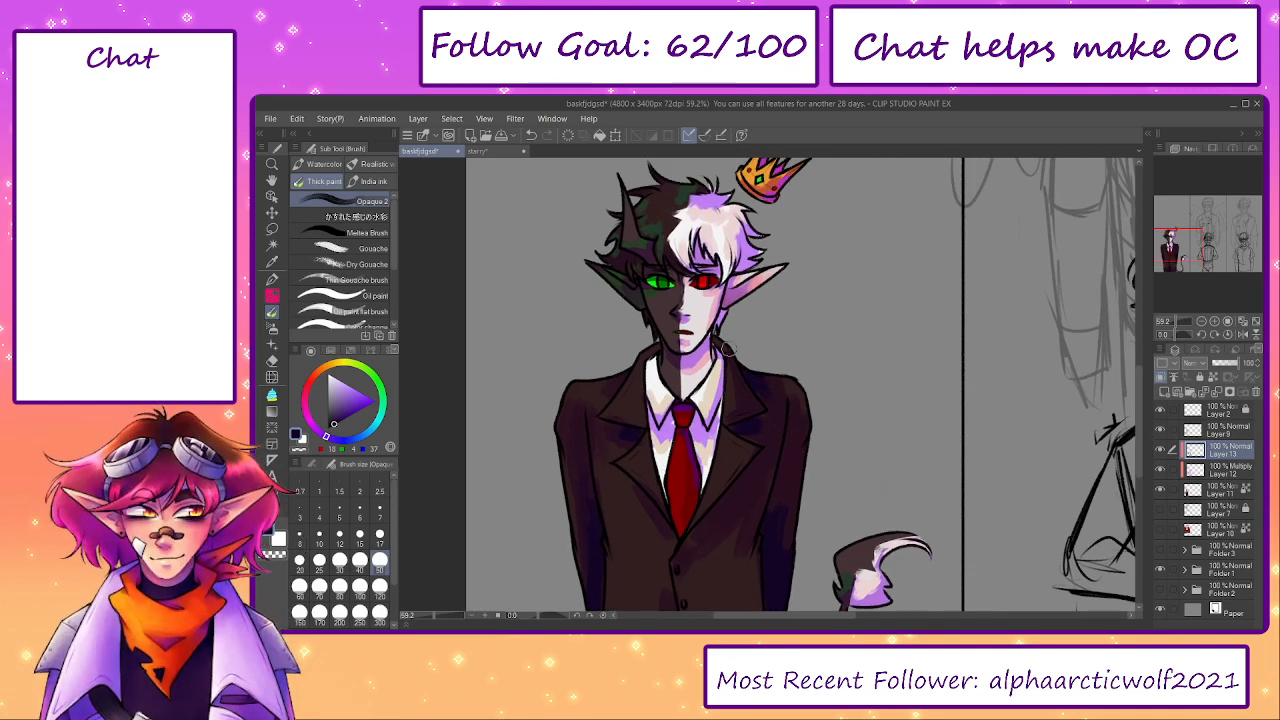
scroll(744, 413, up, 4)
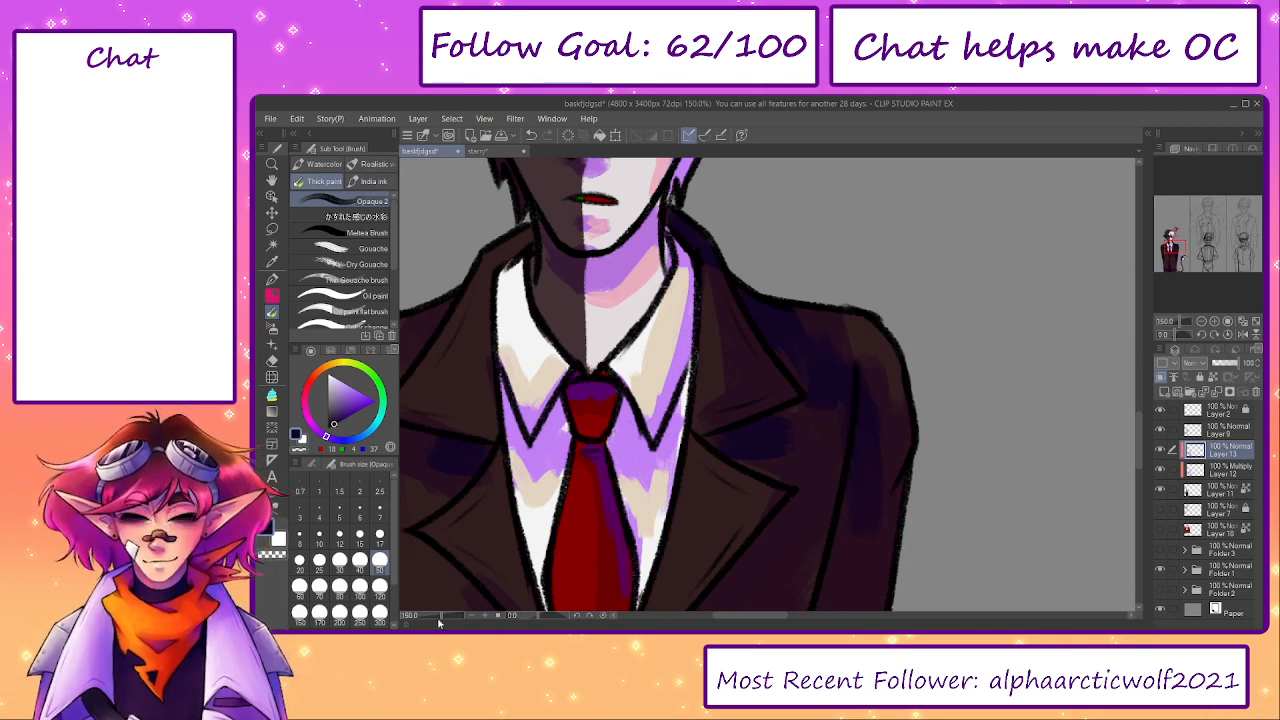
scroll(583, 486, down, 4)
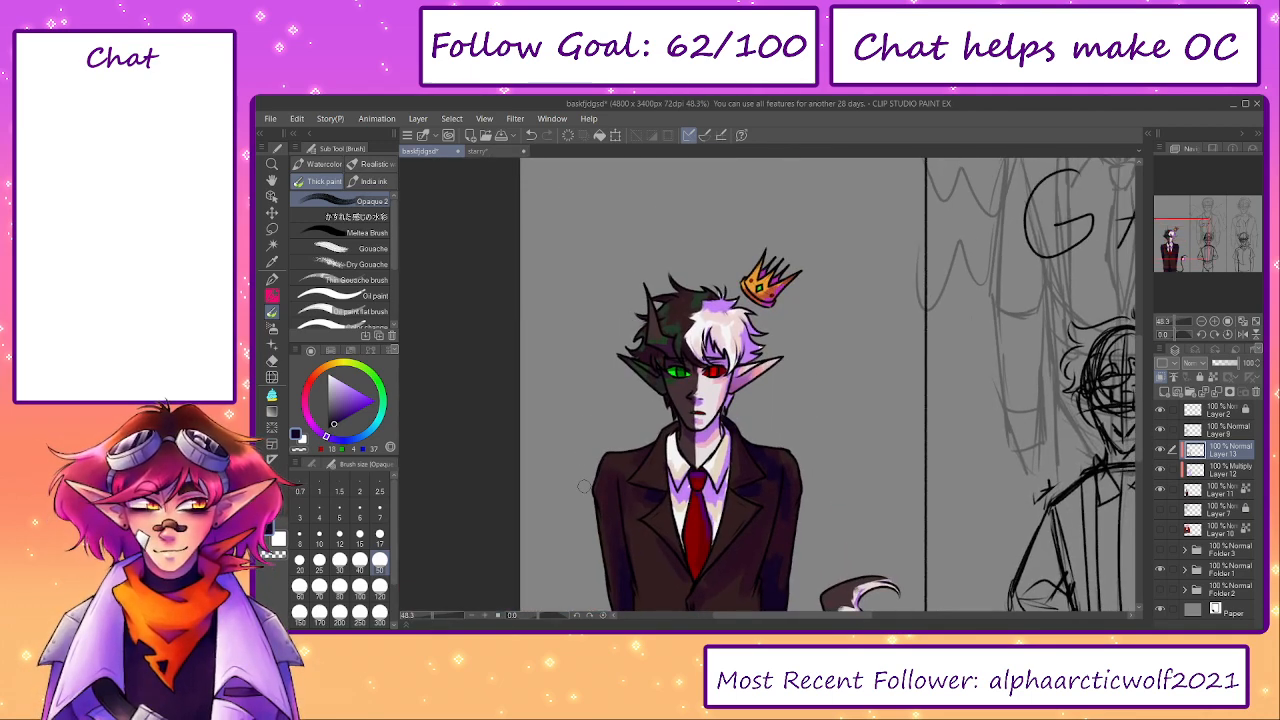
- Sample the dark maroon and paint shadow folds across the jacket's waist and down its lower front edge
drag(1180, 254, 1178, 250)
drag(710, 460, 744, 374)
alt+click(742, 368)
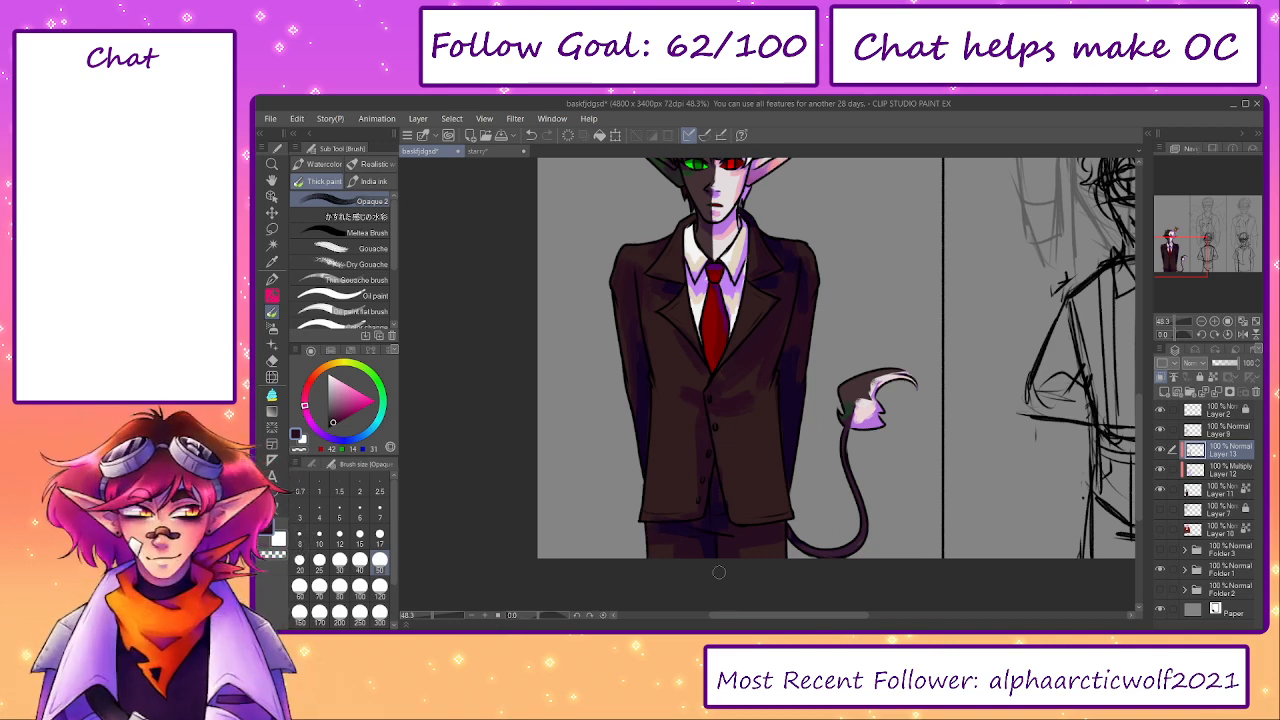
drag(777, 417, 785, 510)
drag(781, 446, 778, 513)
drag(775, 442, 773, 515)
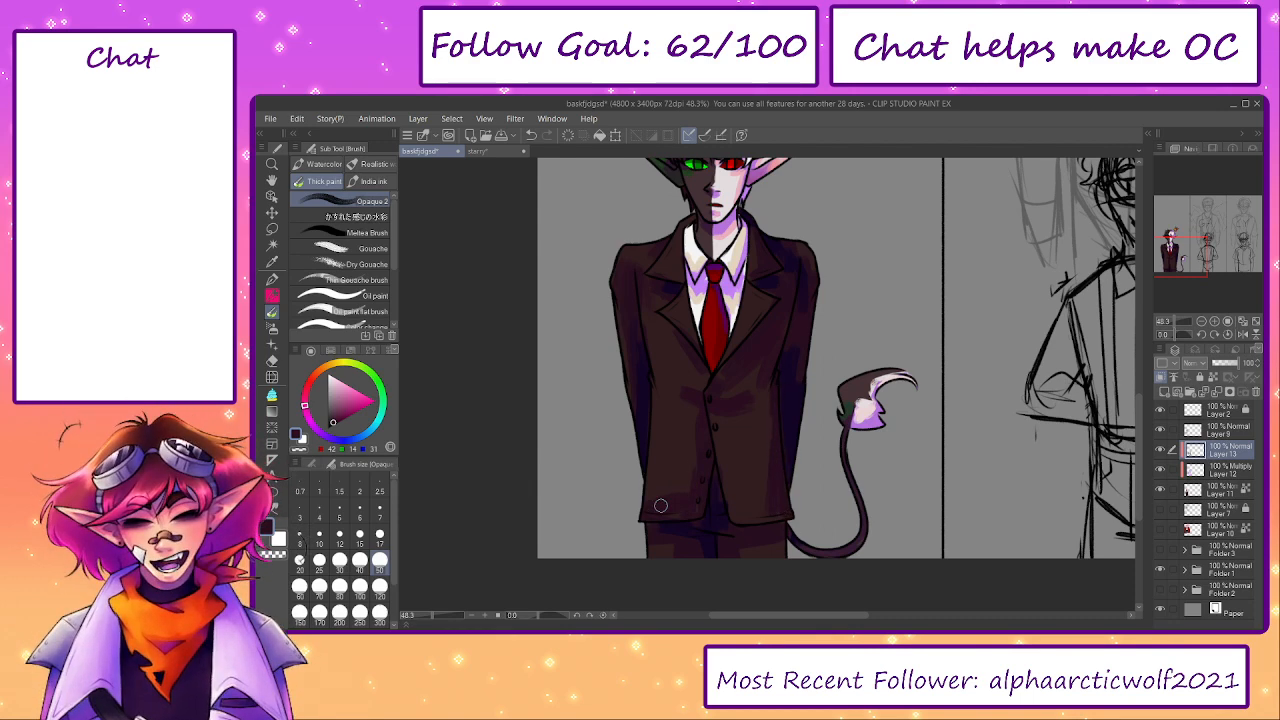
drag(844, 411, 817, 477)
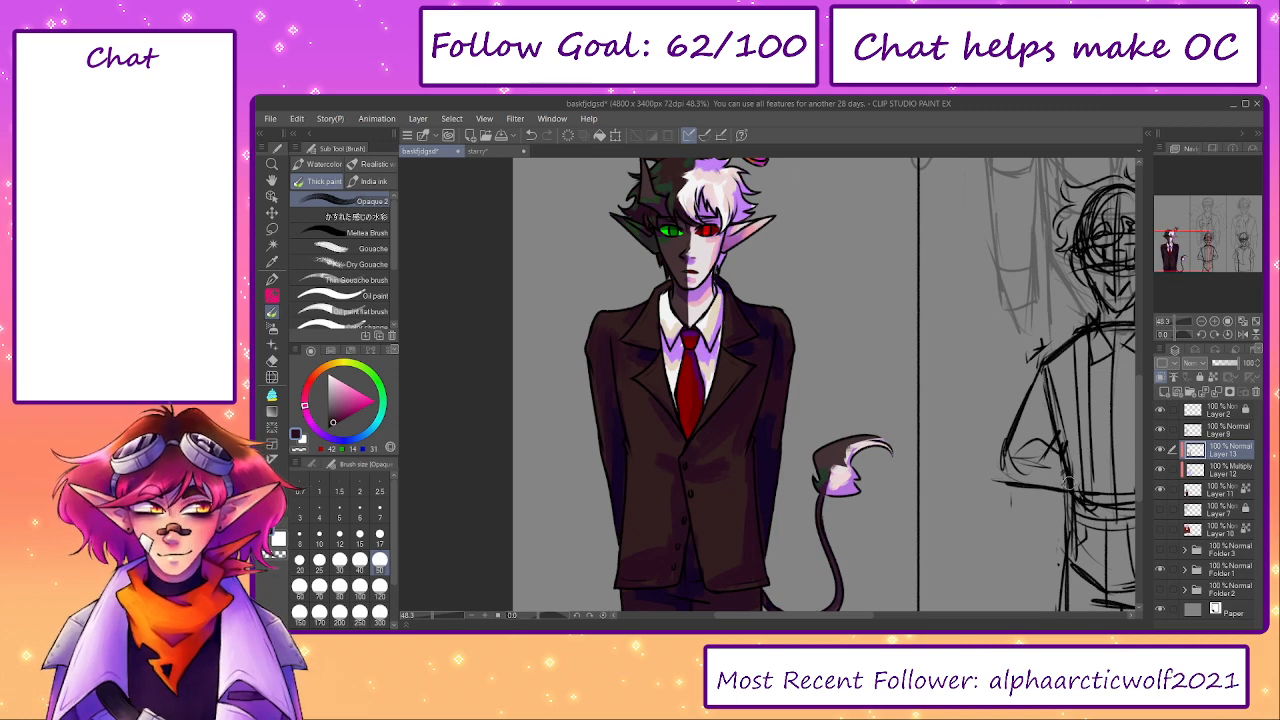
- Merge the Multiply shading layer and the accent layer down into the elf's base colour layer, Layer 11
click(1217, 472)
click(1216, 392)
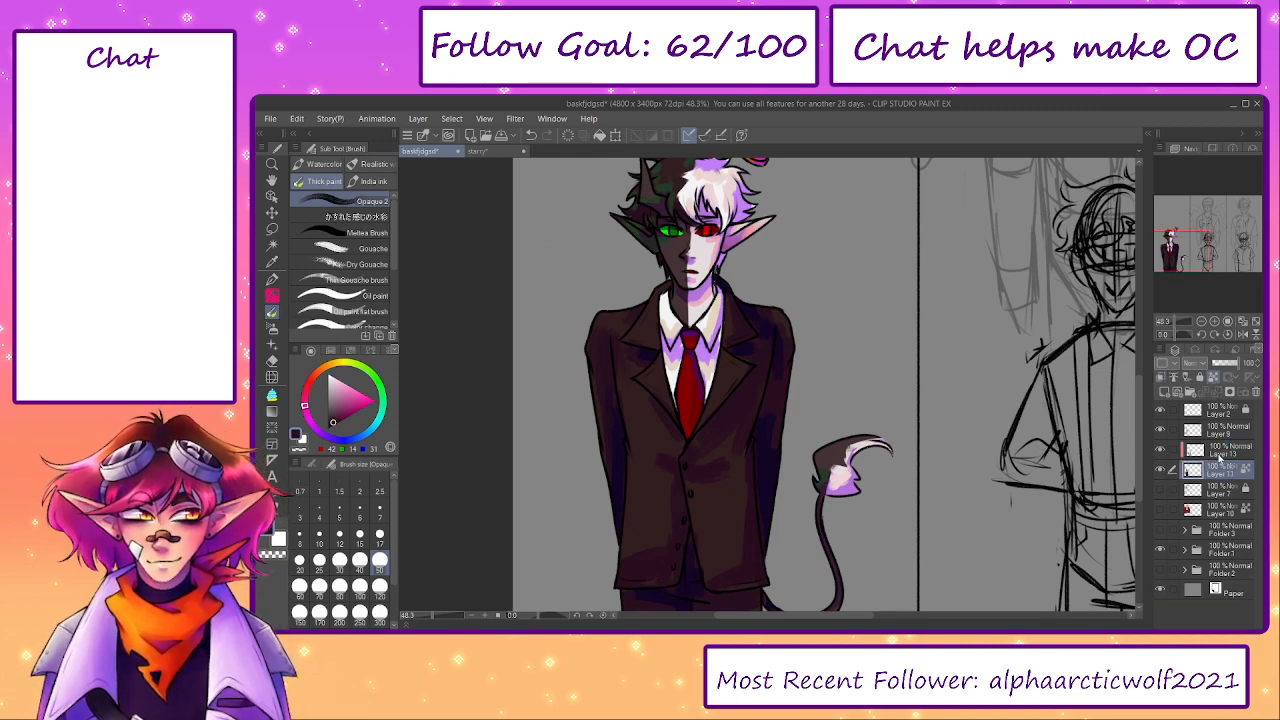
click(1221, 452)
click(1216, 392)
- Sample the hair's near-white and blend it over the lavender shading at the top of the white hair, using brush sizes 25 and 40
drag(767, 456, 792, 560)
scroll(714, 272, up, 4)
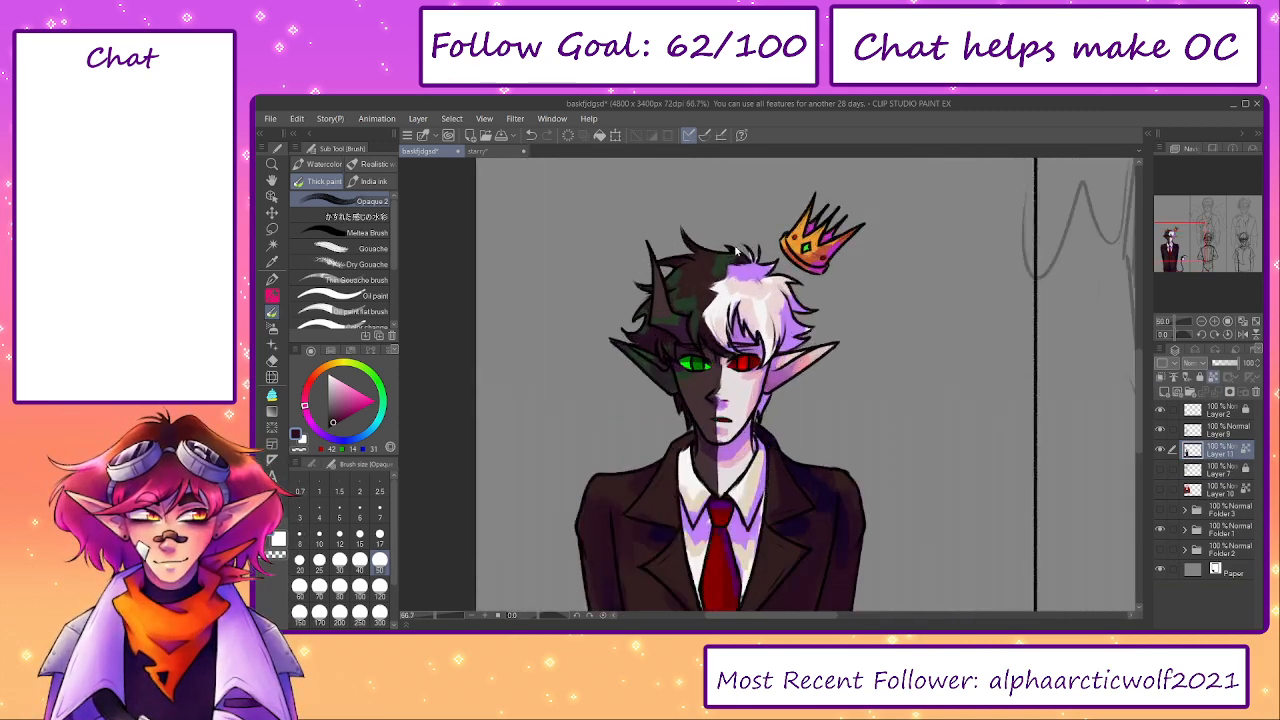
alt+click(723, 326)
key(bracketleft)
key(bracketleft)
key(bracketleft)
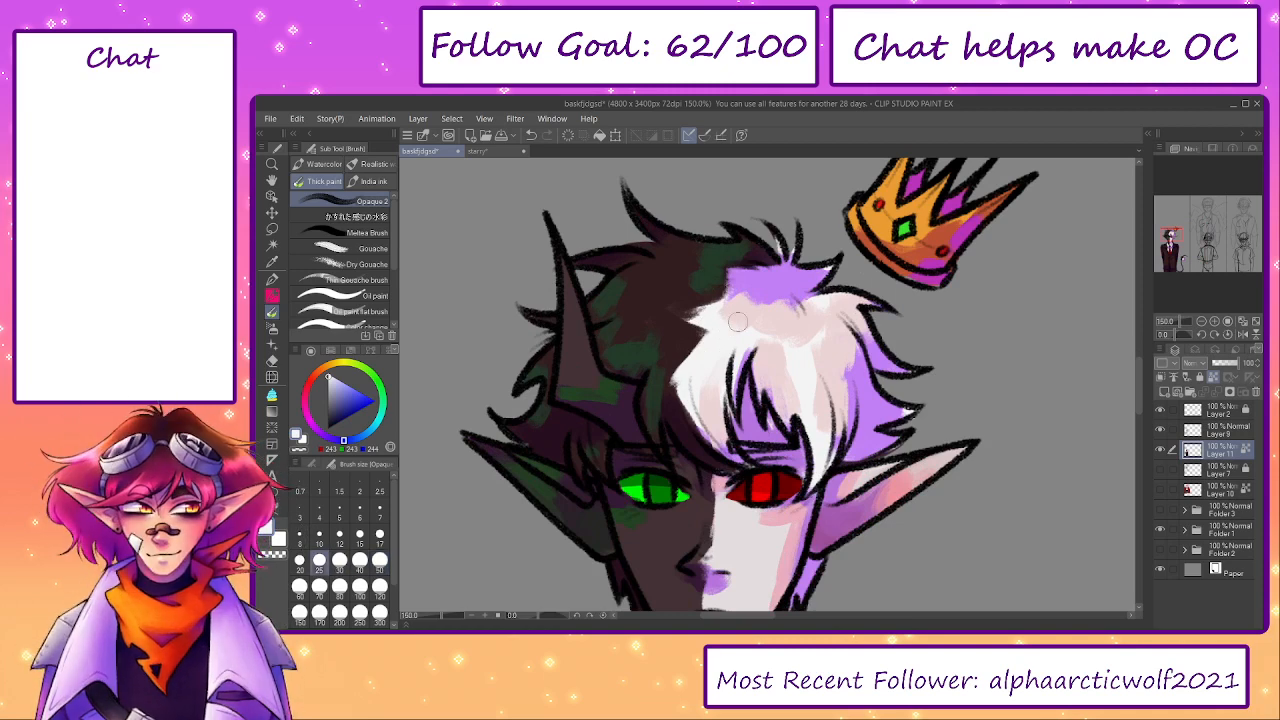
alt+click(728, 311)
mouse_move(736, 307)
mouse_down()
mouse_move(800, 303)
mouse_move(812, 266)
mouse_move(784, 302)
mouse_up()
key(bracketright)
key(bracketright)
alt+click(796, 360)
mouse_move(803, 358)
mouse_down()
mouse_move(761, 321)
mouse_move(767, 334)
mouse_move(800, 315)
mouse_up()
- Sample dark green and brown from the dark hair and blend the patches beside the parting
alt+click(727, 262)
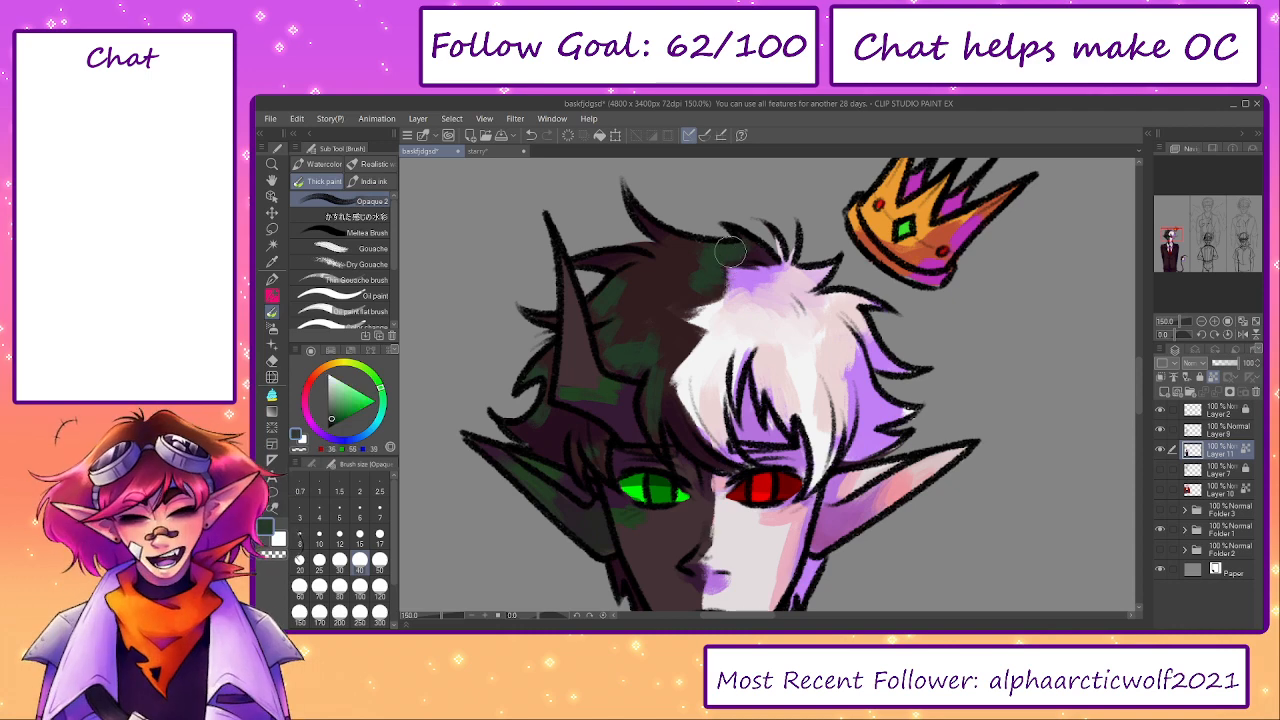
mouse_move(727, 263)
mouse_down()
mouse_move(717, 289)
mouse_move(686, 254)
mouse_up()
alt+click(715, 288)
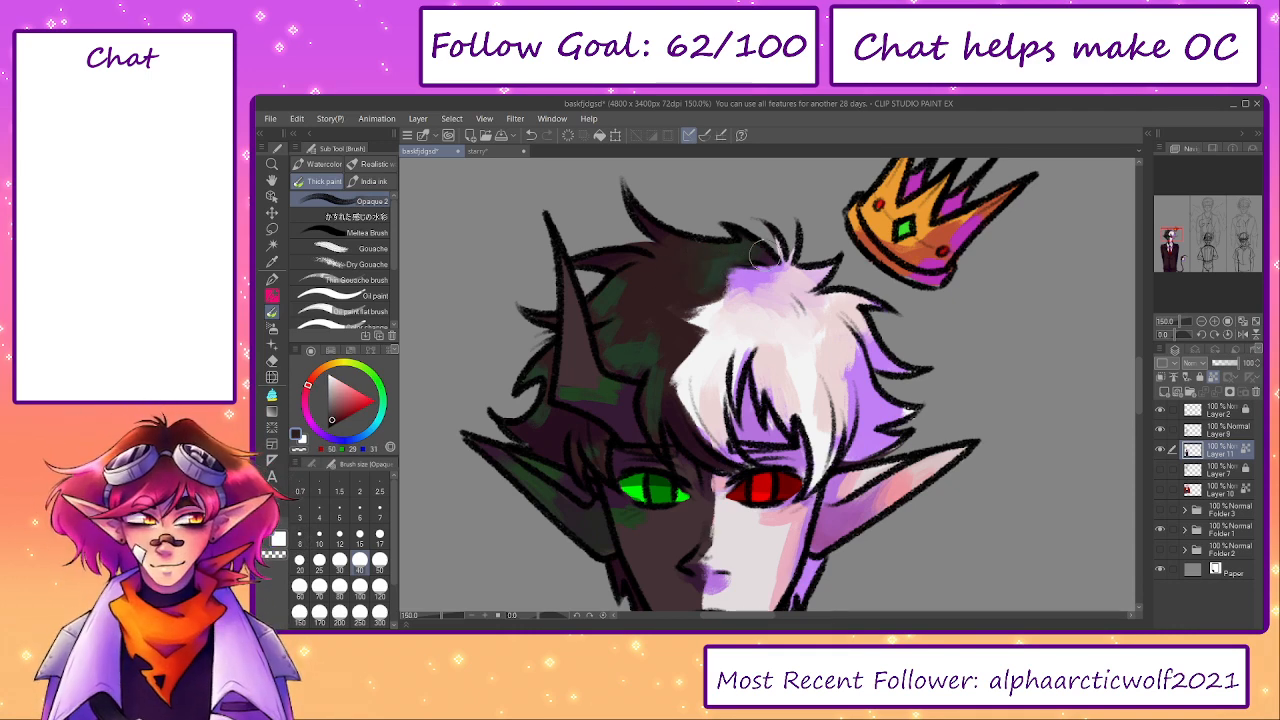
- Blend white and lavender through the crown and outer locks of the white hair at brush size 40
alt+click(715, 334)
mouse_move(712, 339)
mouse_down()
mouse_move(725, 313)
mouse_move(733, 325)
mouse_move(750, 294)
mouse_move(784, 277)
mouse_up()
alt+click(803, 308)
mouse_move(805, 325)
mouse_down()
mouse_move(822, 288)
mouse_move(768, 314)
mouse_move(790, 288)
mouse_move(761, 301)
mouse_move(761, 273)
mouse_up()
alt+click(812, 348)
drag(843, 386, 865, 349)
alt+click(866, 388)
drag(912, 409, 901, 413)
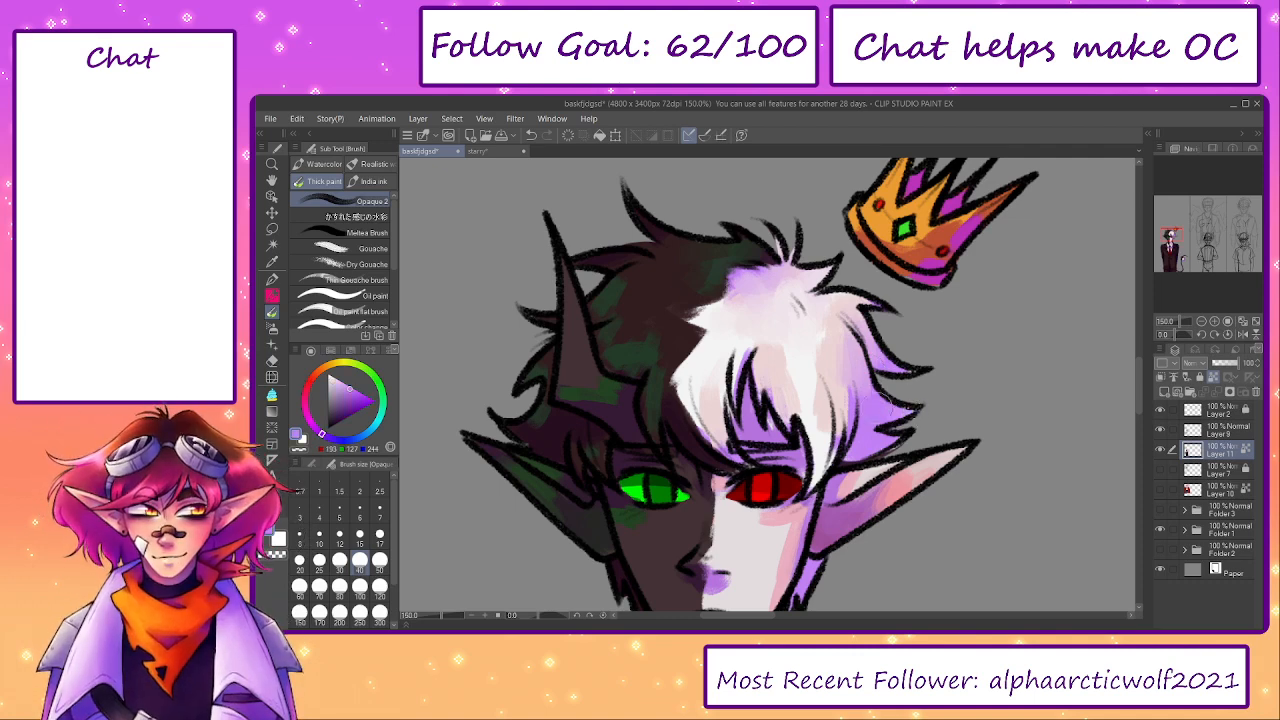
- Smooth the transitions in the middle of the white hair and at its crown with sampled pale pink and lavender tones
alt+click(820, 442)
mouse_move(796, 356)
mouse_down()
mouse_move(779, 348)
mouse_move(772, 368)
mouse_up()
drag(819, 403, 819, 421)
alt+click(827, 335)
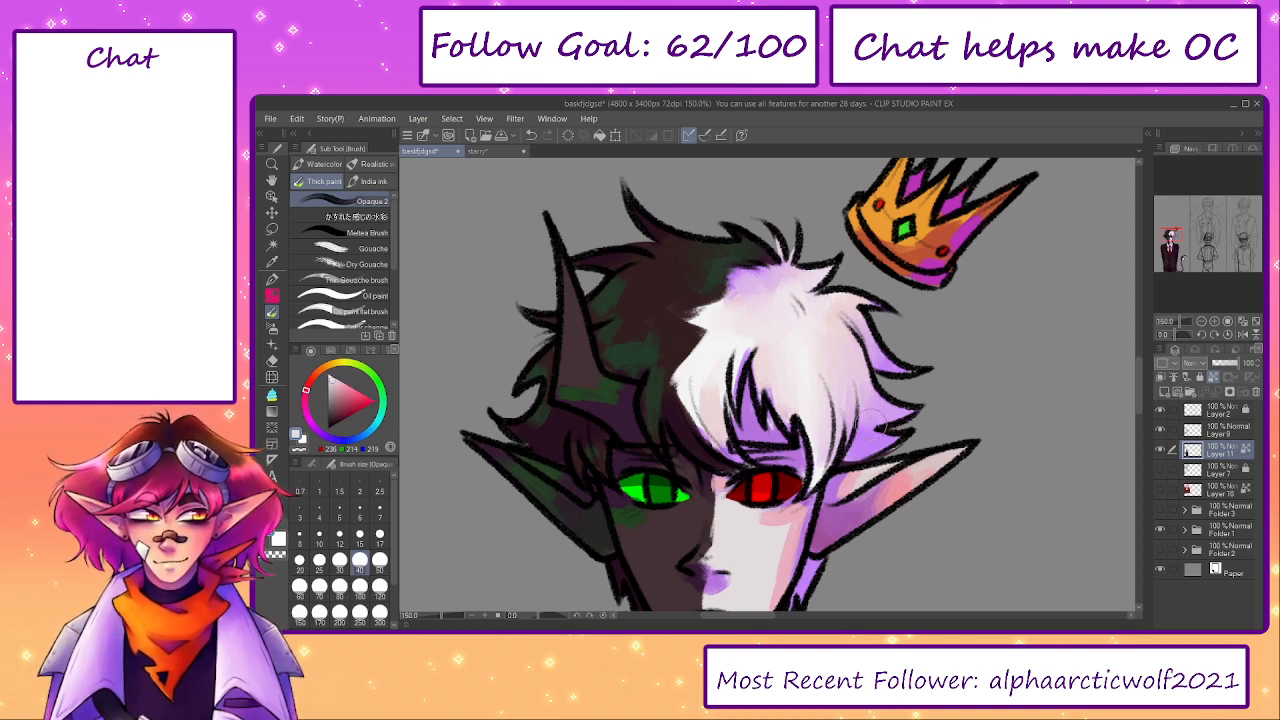
alt+click(790, 292)
mouse_move(778, 280)
mouse_down()
mouse_move(764, 295)
mouse_move(799, 287)
mouse_up()
- Blend pale tones into the white fringe beside the parting, reducing the brush size to 17
alt+click(707, 396)
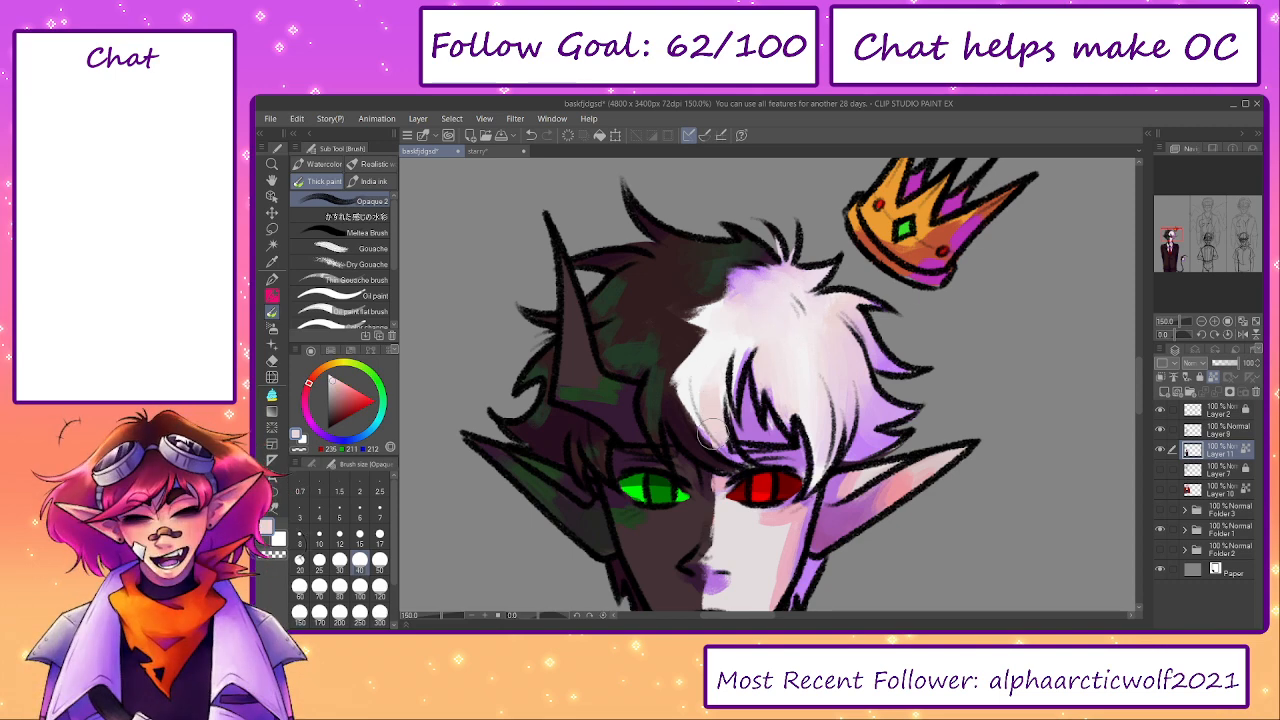
key(bracketleft)
key(bracketleft)
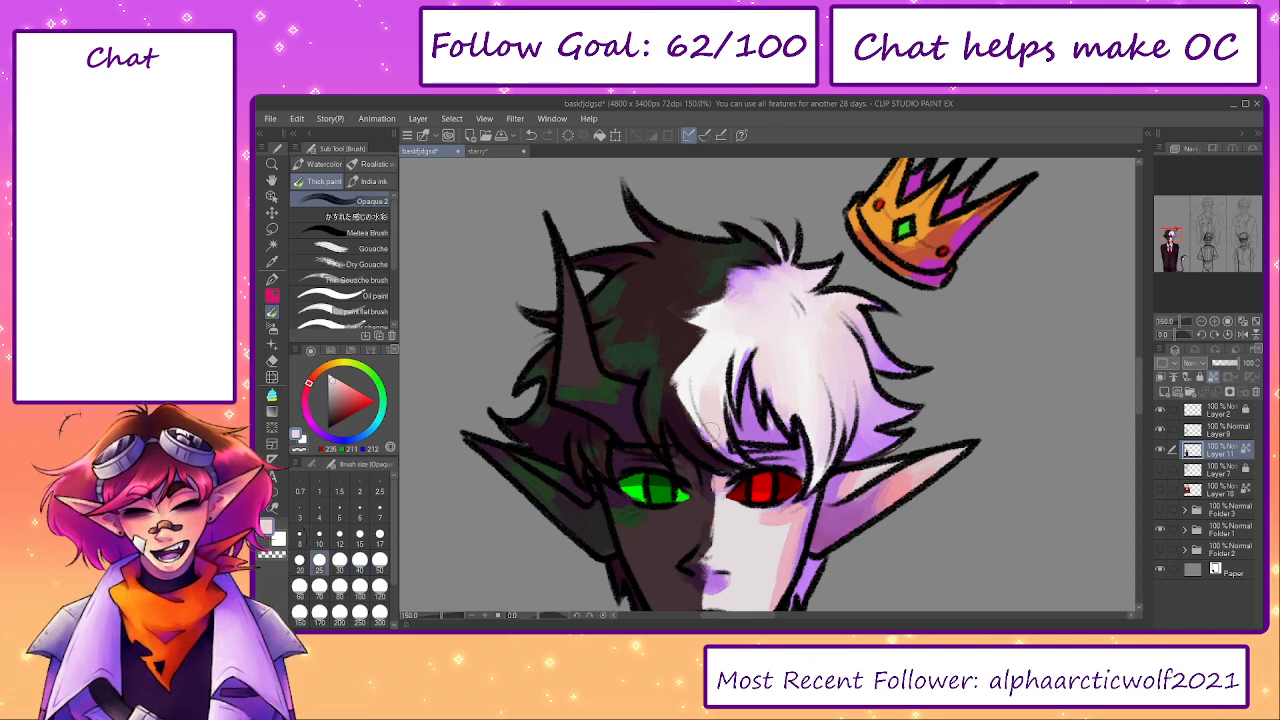
alt+click(709, 359)
key(bracketleft)
alt+click(750, 349)
key(bracketleft)
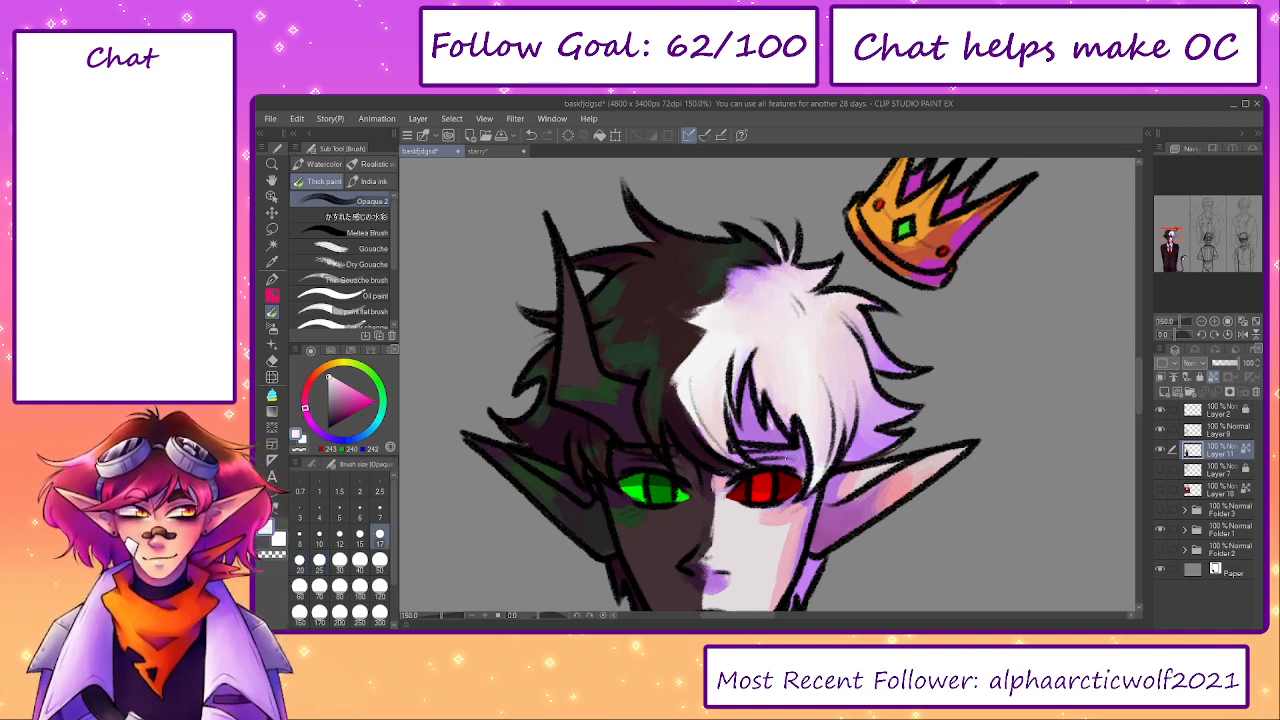
- Sample the cheek's pink and soften the blush below the red eye at brush size 20
alt+click(798, 518)
key(bracketleft)
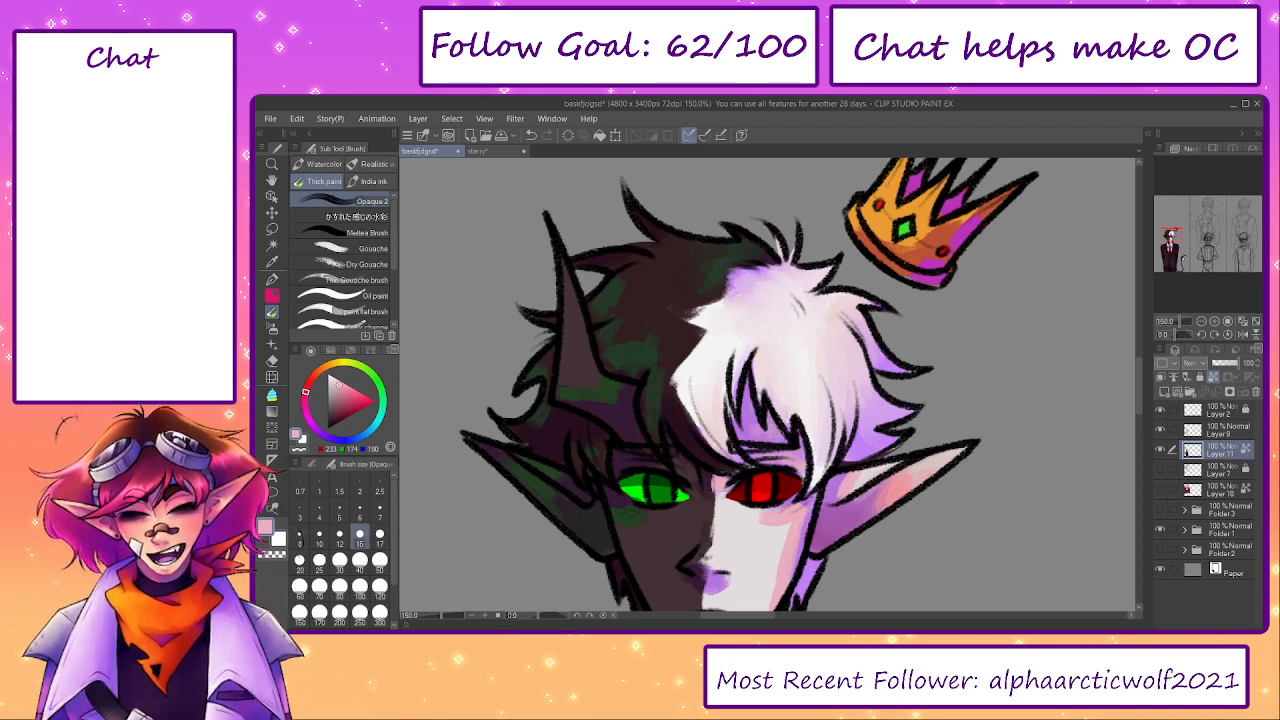
key(bracketright)
key(bracketright)
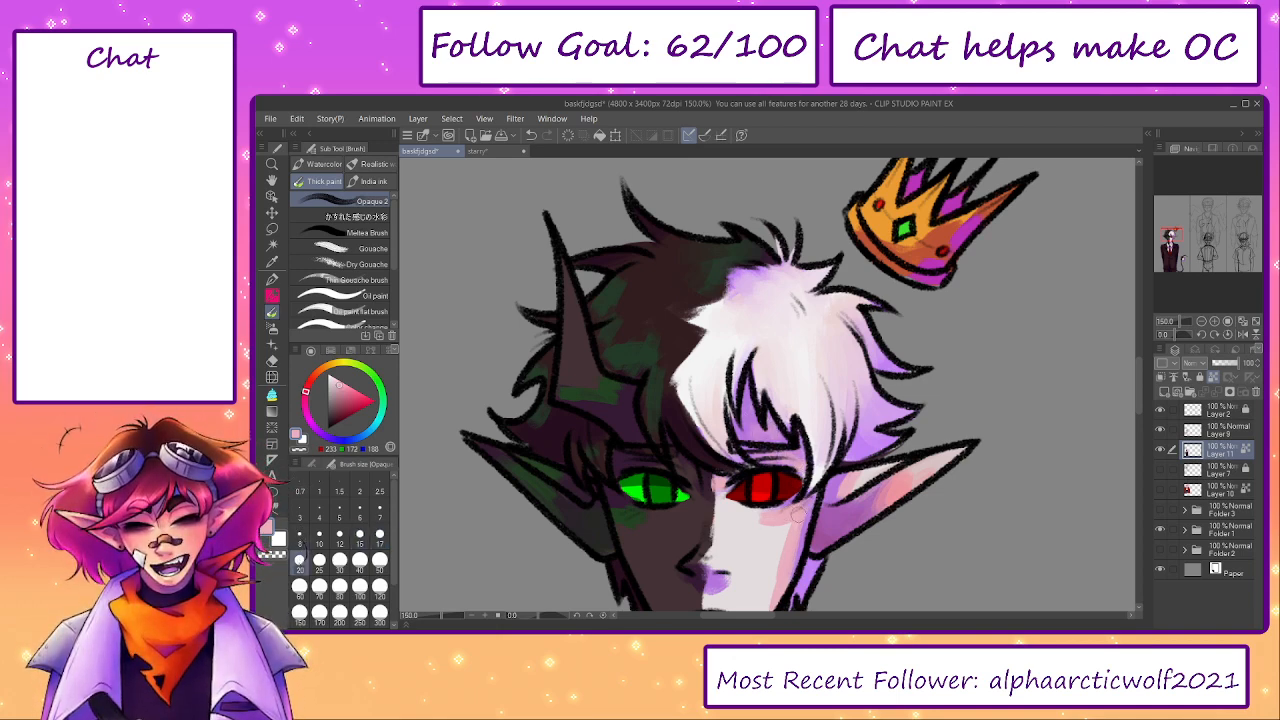
scroll(805, 511, down, 2)
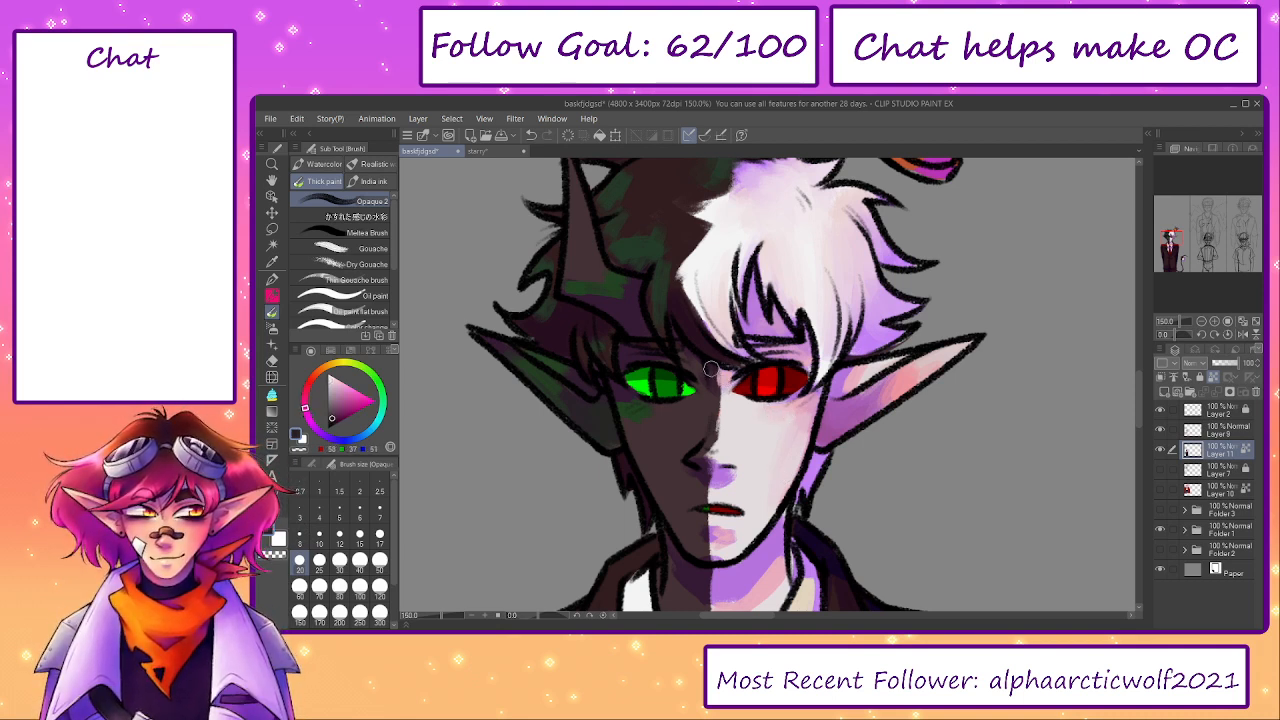
- Blend sampled dark green into the dark cheek below the green eye
alt+click(632, 405)
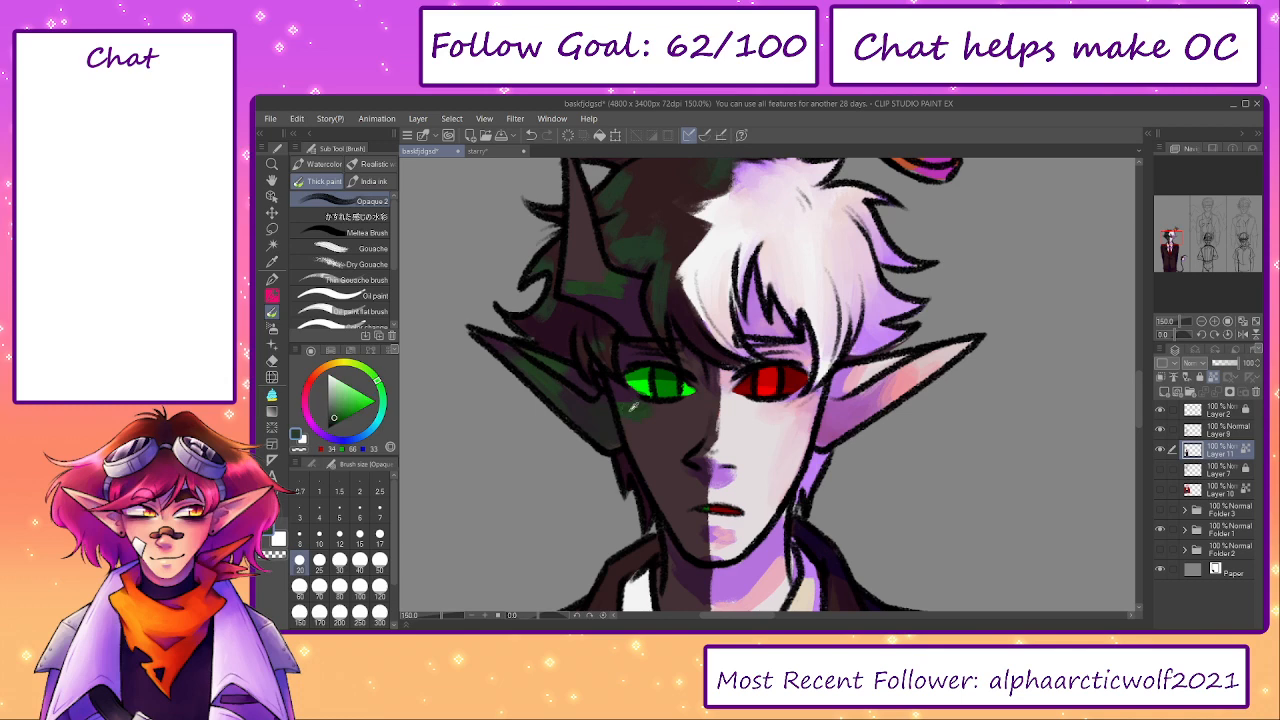
alt+click(648, 461)
alt+click(621, 392)
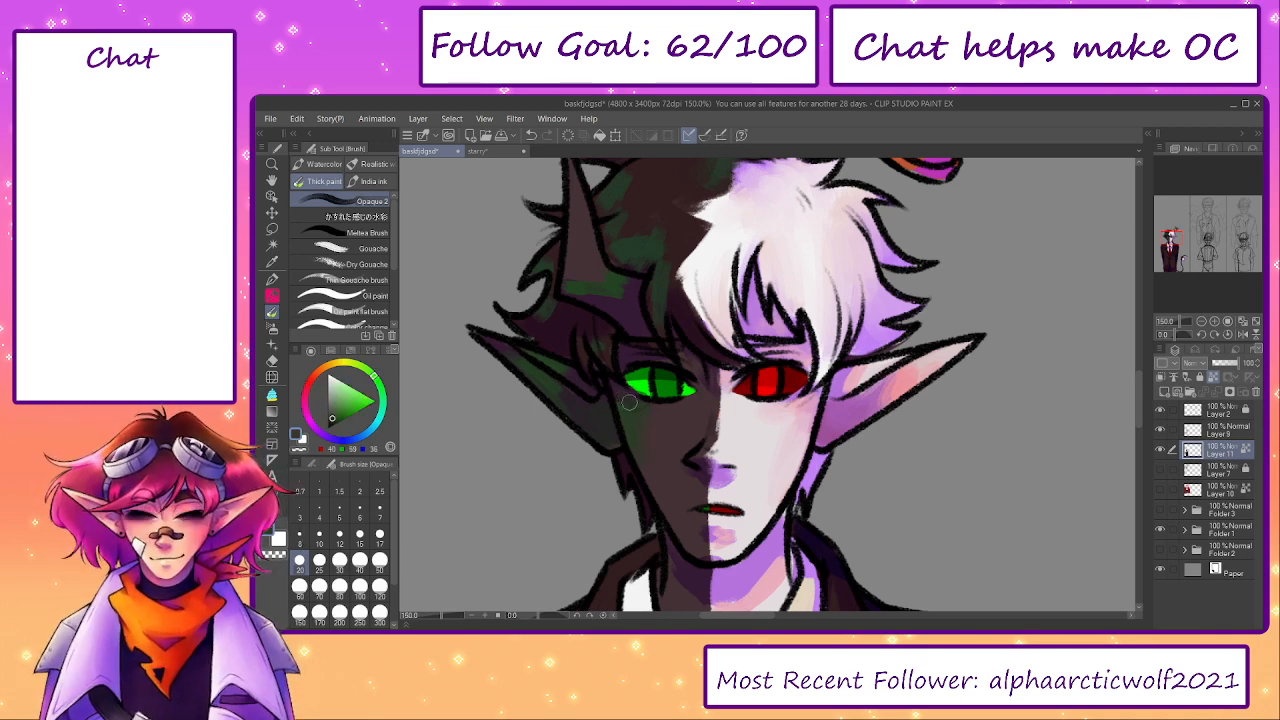
- Sample the pinks inside the pale ear and blend them into its lavender shading
alt+click(898, 378)
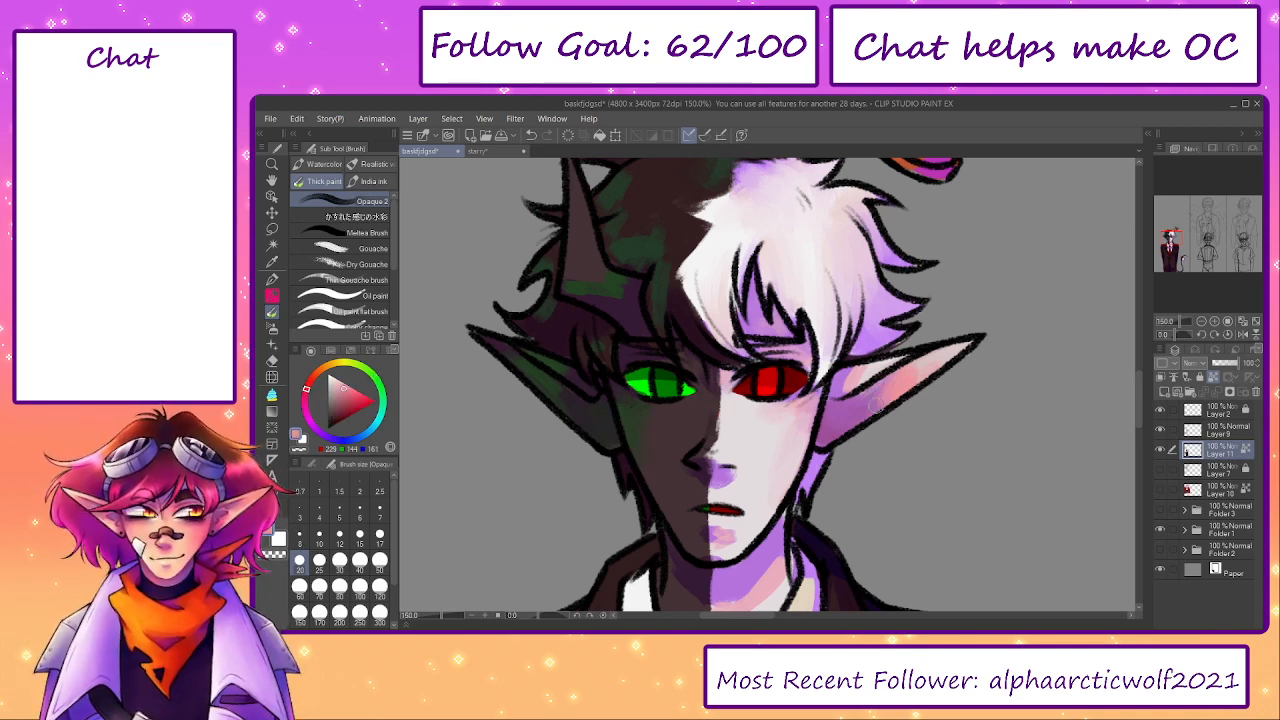
alt+click(922, 366)
alt+click(940, 352)
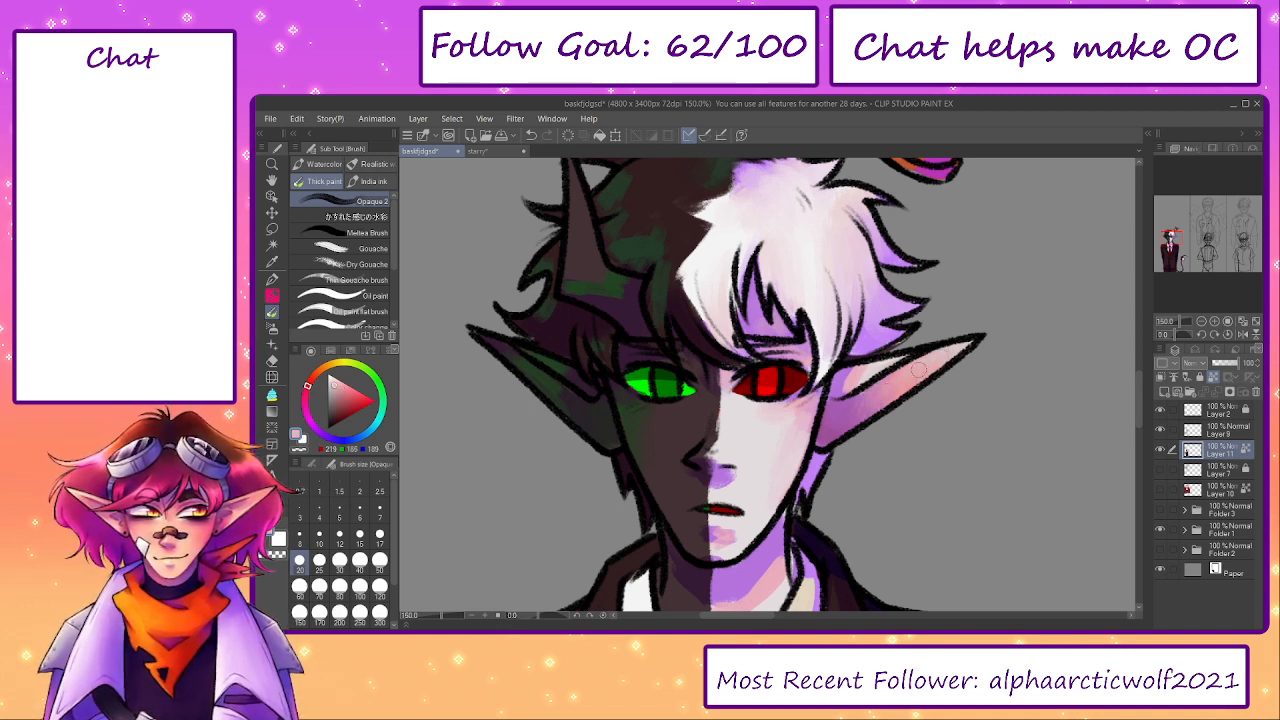
alt+click(851, 377)
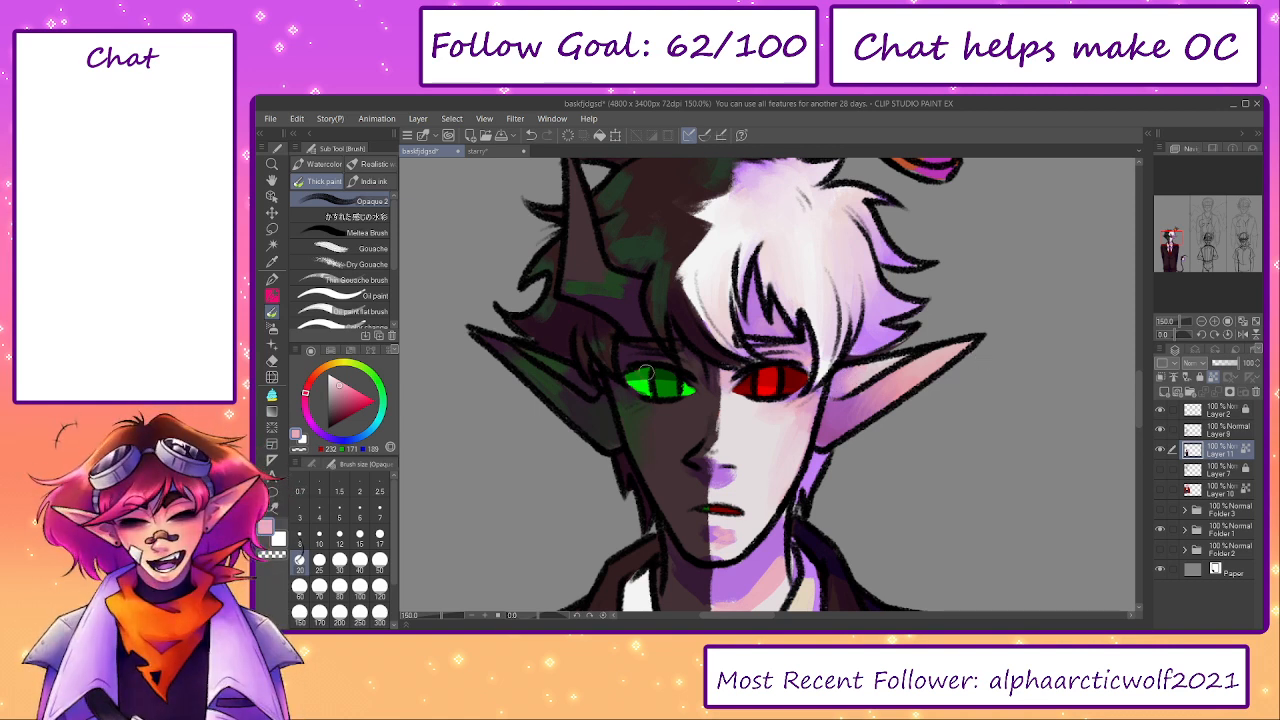
- Soften the green shading on the dark cheek using sampled dark green and the cheek's brown
alt+click(630, 410)
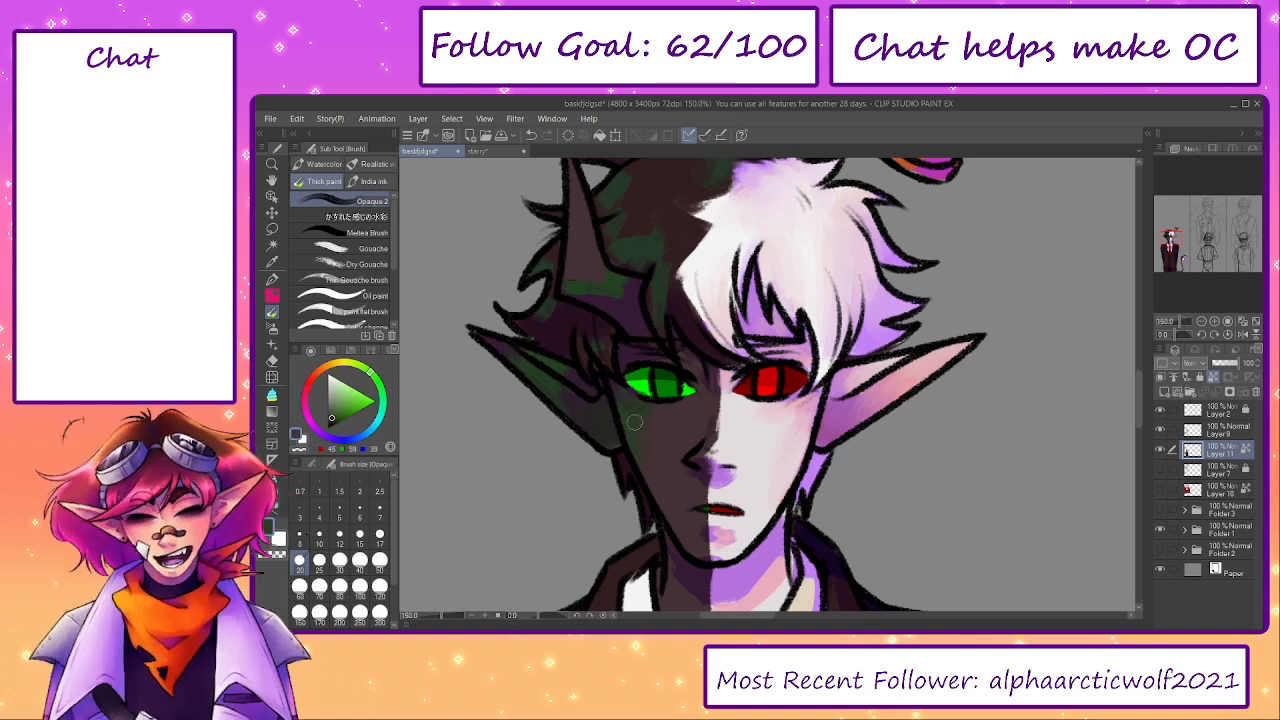
alt+click(656, 459)
drag(688, 459, 664, 393)
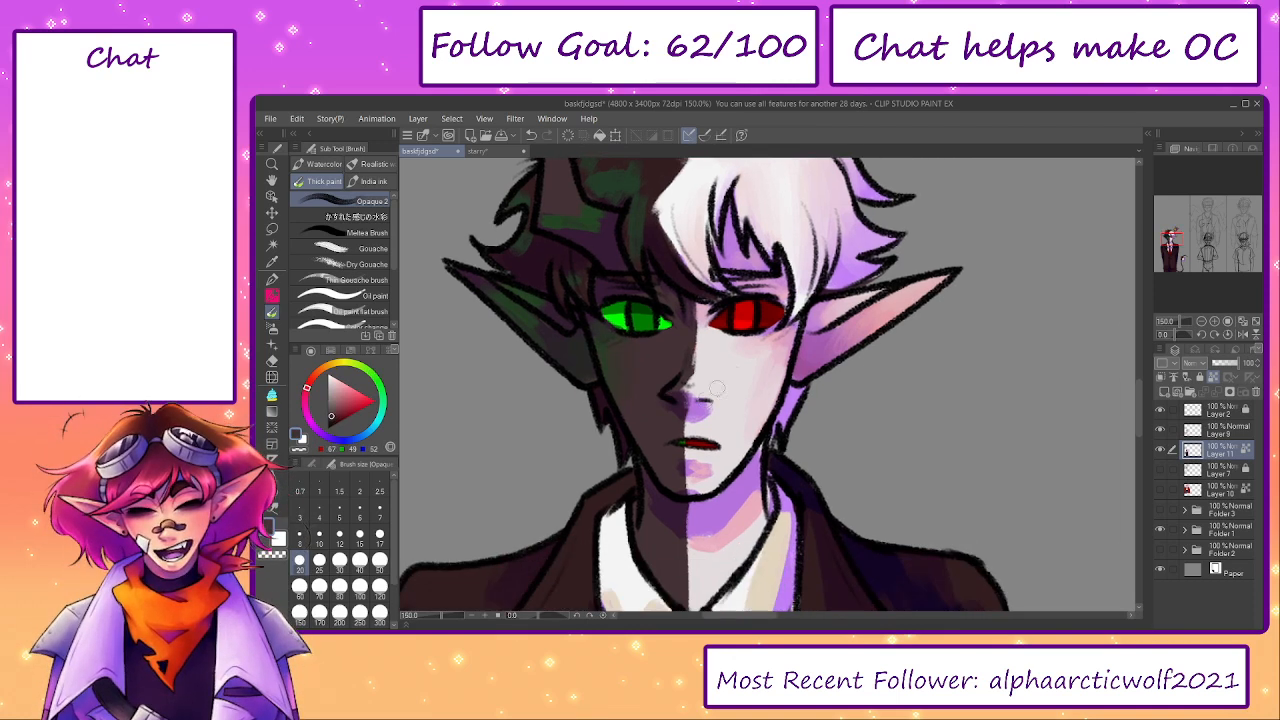
- Add sampled pink beneath the nose on the pale side at brush size 15 and soften it with pale skin tone
alt+click(702, 470)
key(bracketleft)
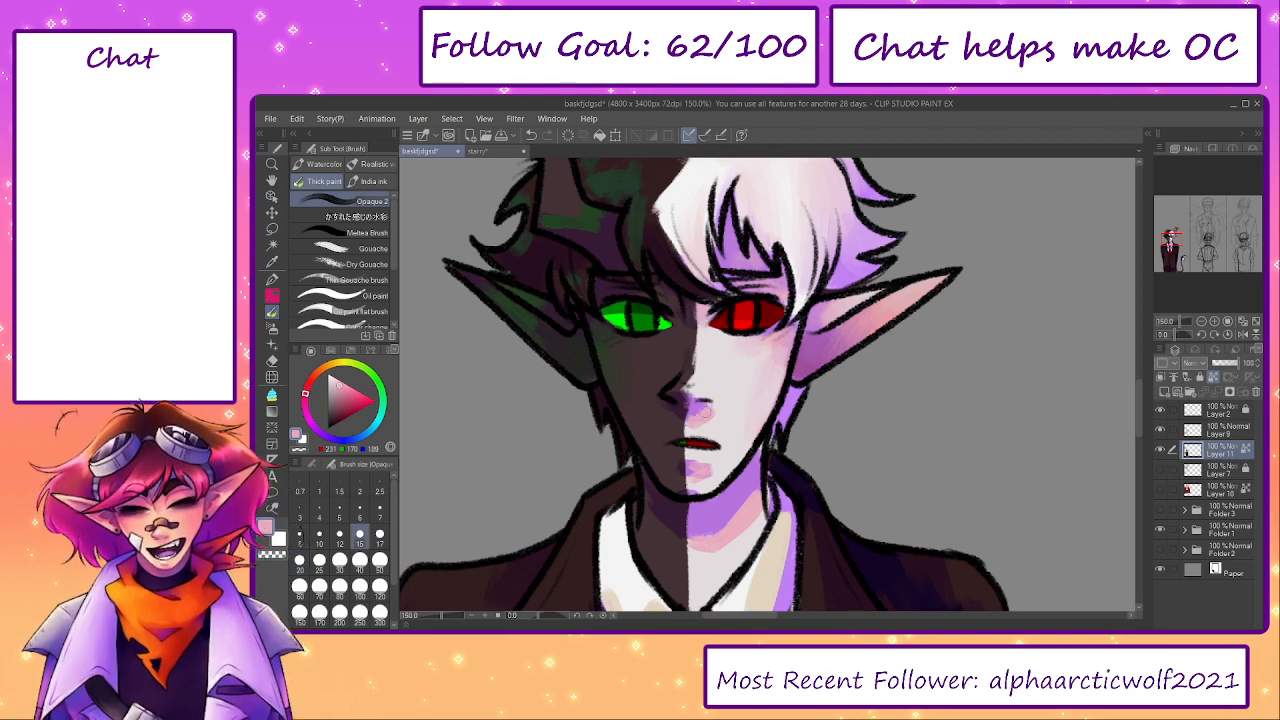
alt+click(714, 418)
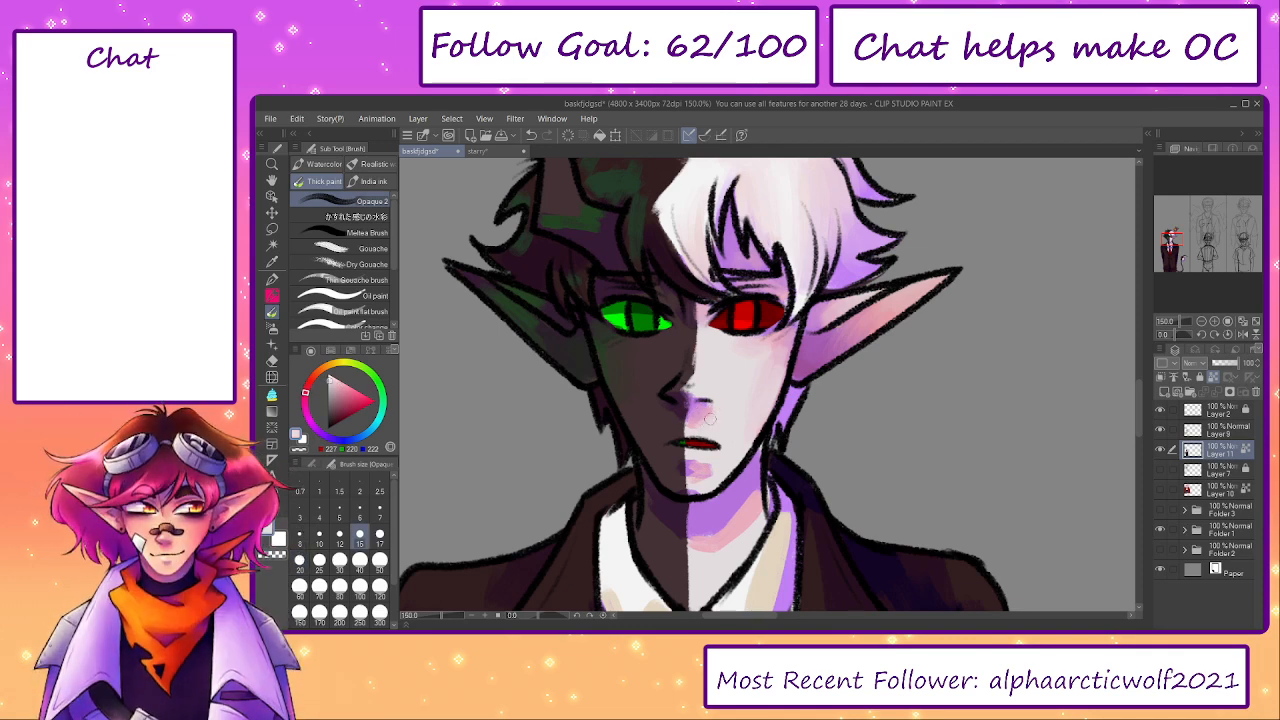
alt+click(693, 396)
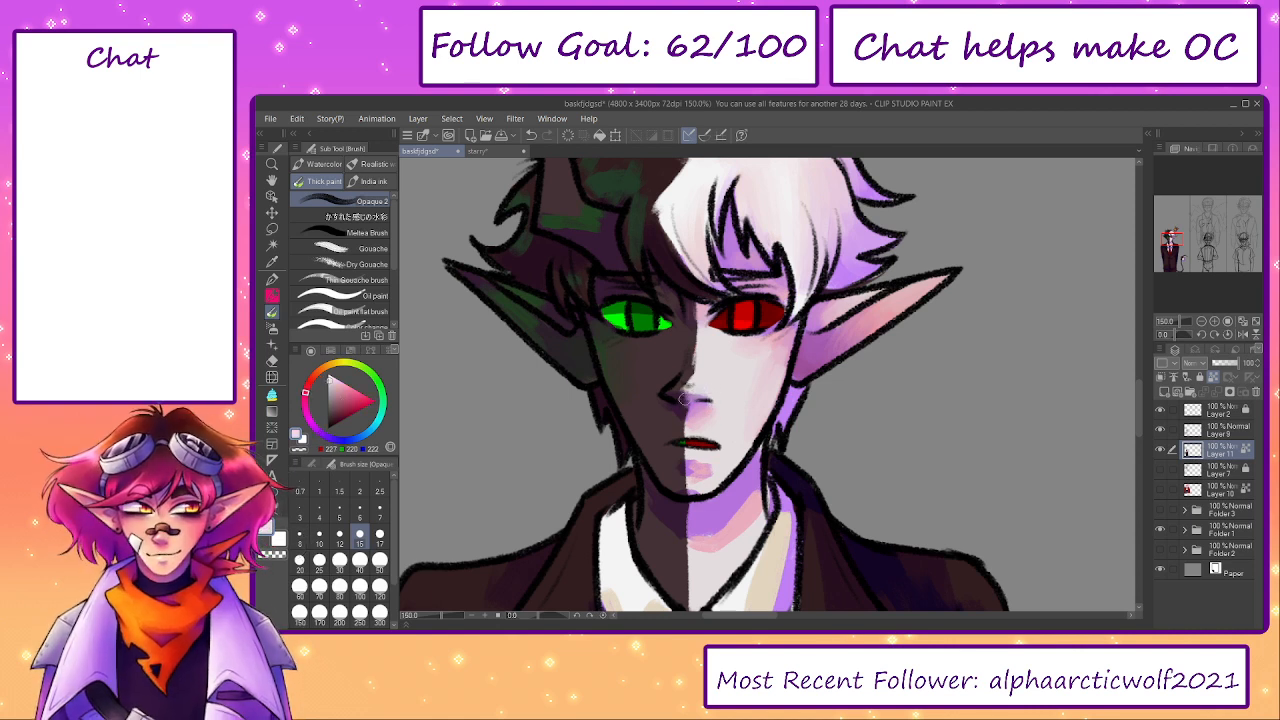
- Blend dark green into the dark side around the mouth and soften the pink below the lips with pale skin tone
alt+click(536, 323)
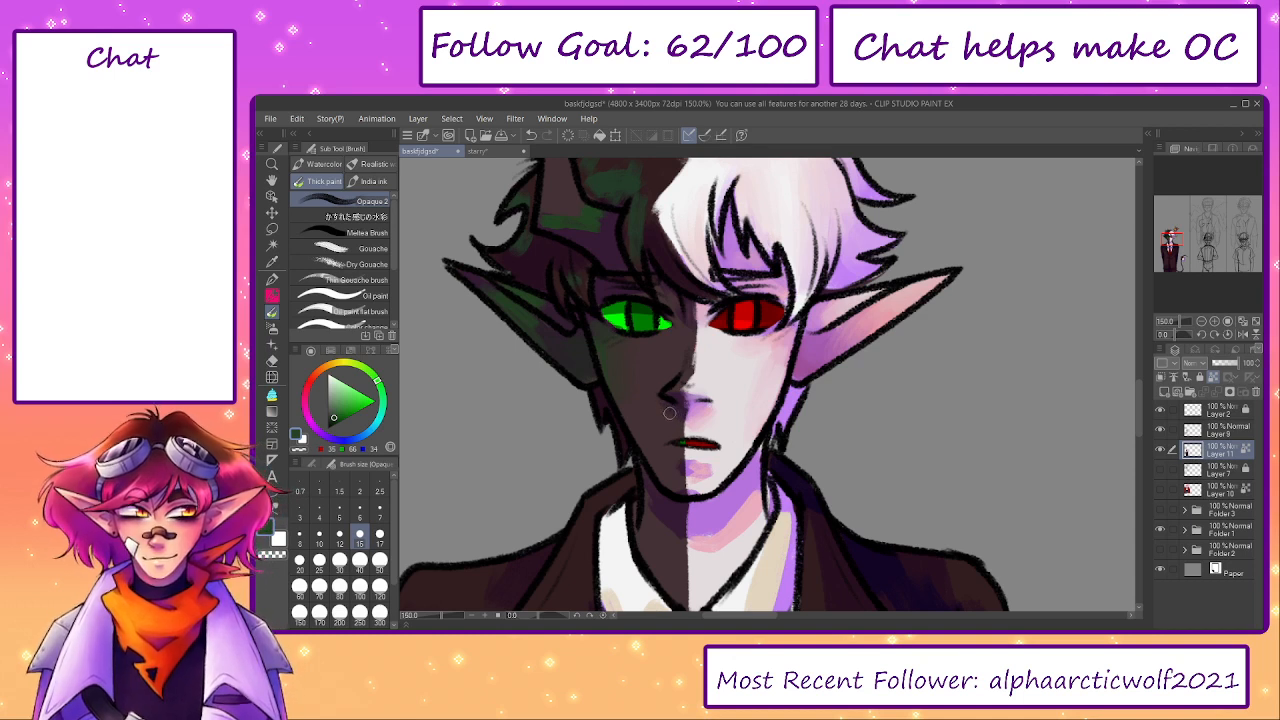
alt+click(690, 449)
alt+click(695, 468)
alt+click(716, 457)
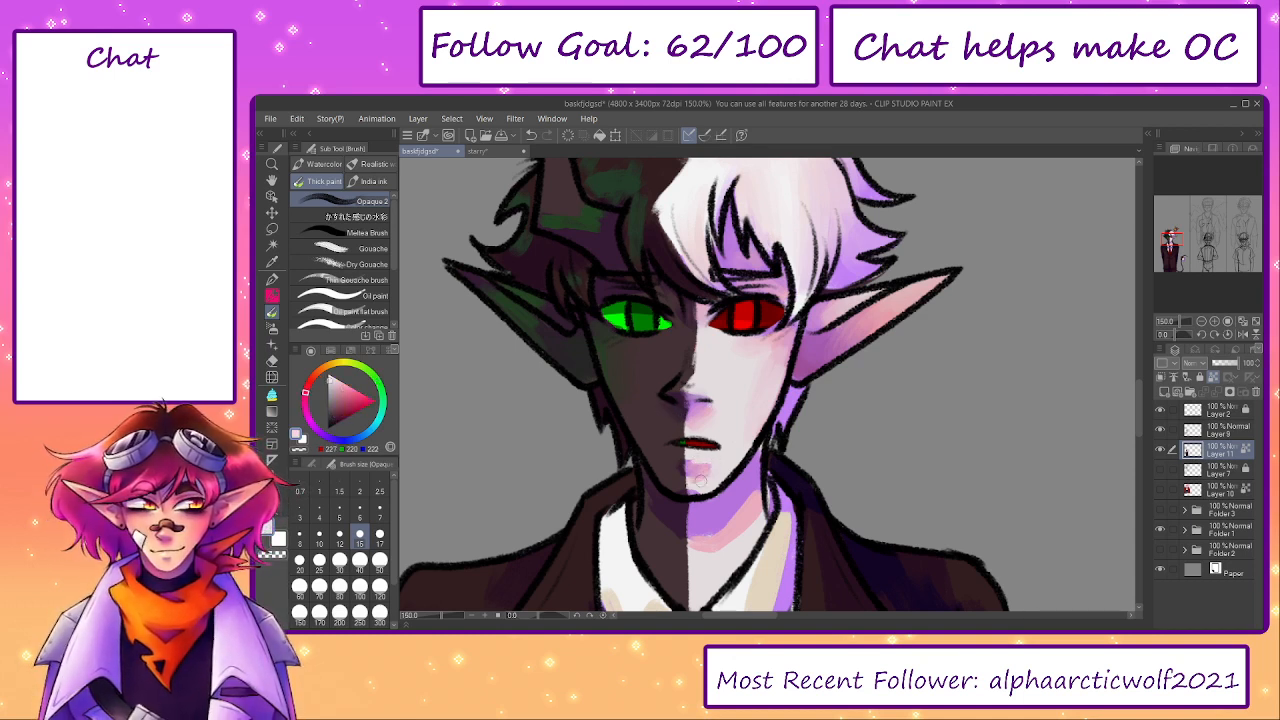
alt+click(698, 455)
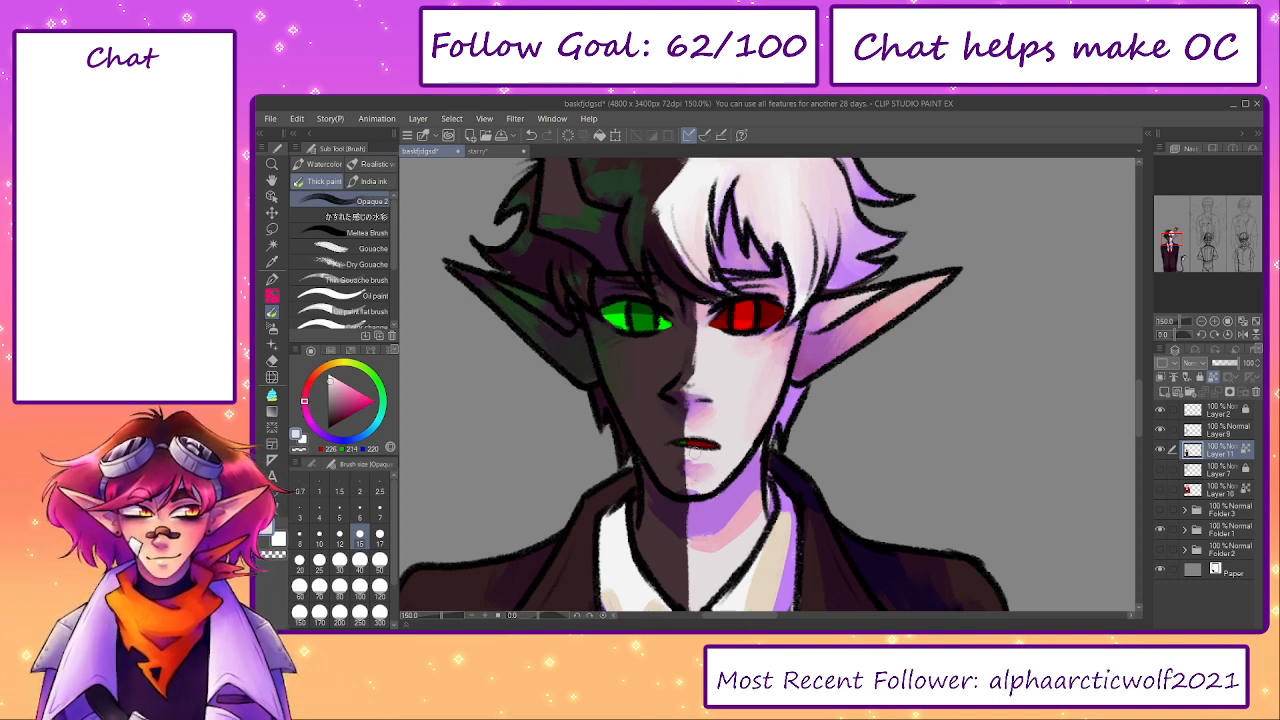
- Blend sampled dark purple and pinkish lavender across the chin and smooth the pale side with light skin tone
alt+click(679, 467)
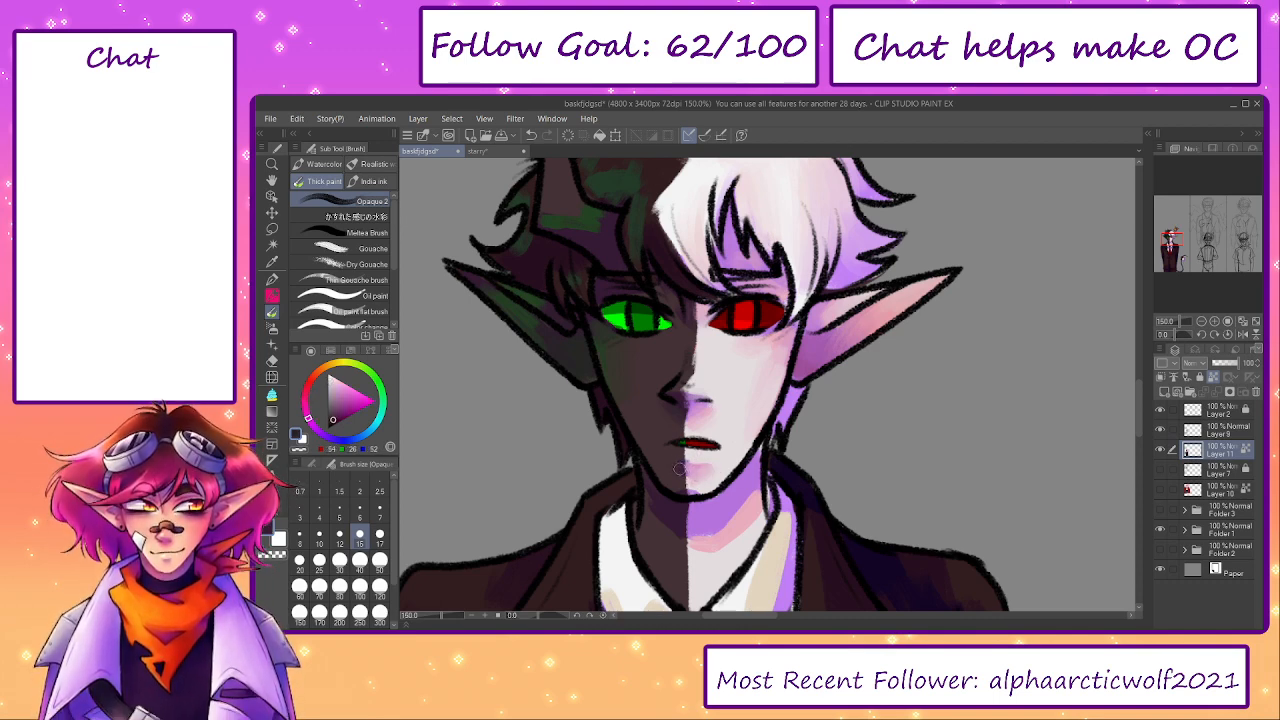
alt+click(700, 488)
alt+click(680, 491)
alt+click(698, 470)
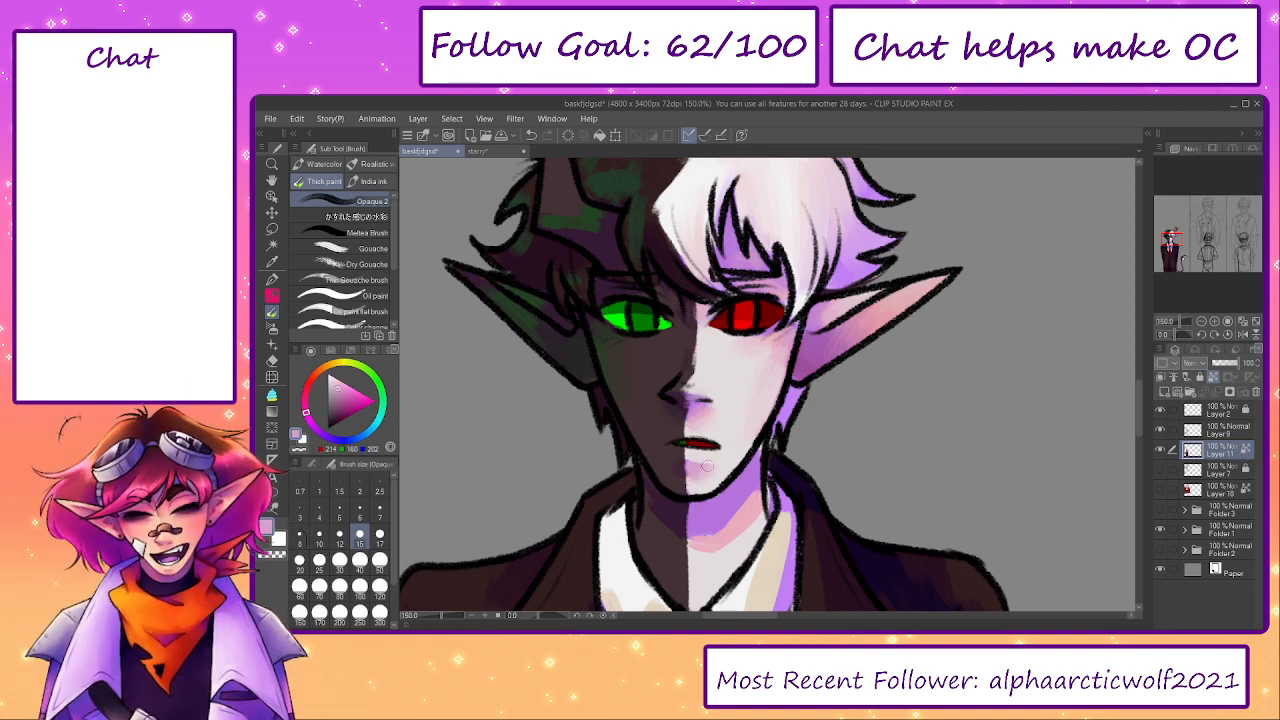
alt+click(717, 459)
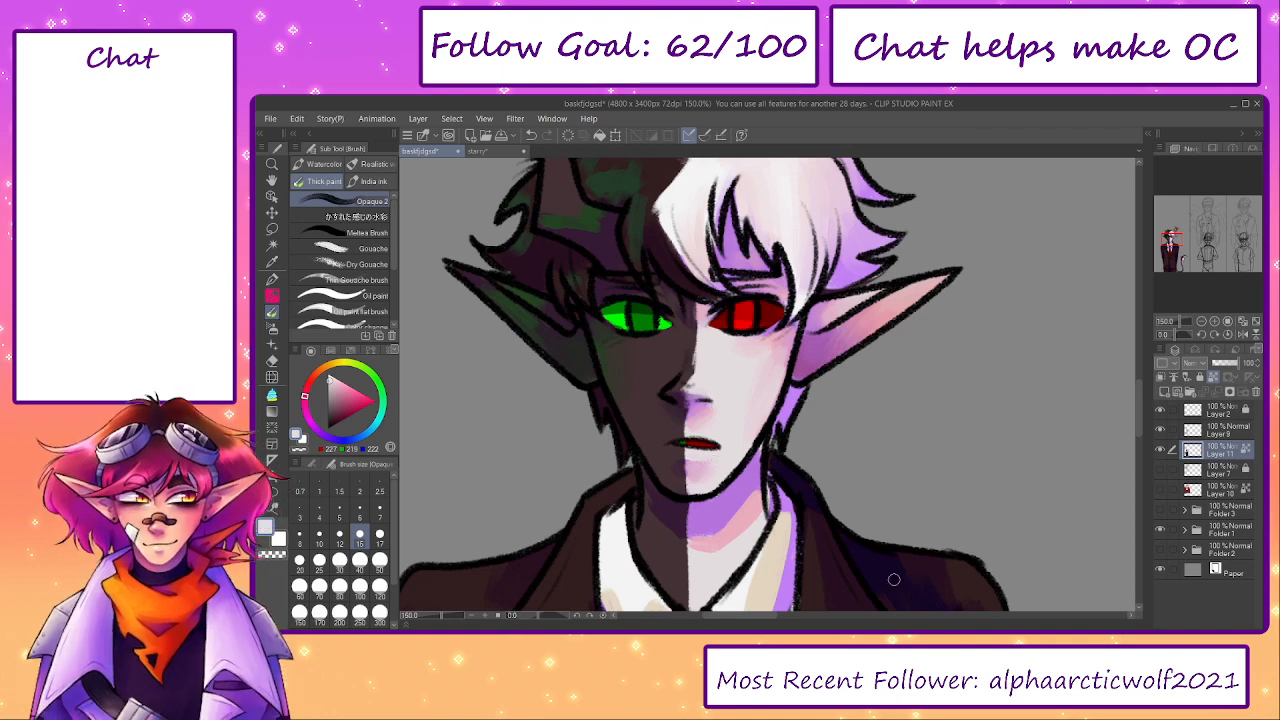
- Sample the dark ear's green and blend it along the tip and inner ear with a larger brush
drag(852, 557, 891, 589)
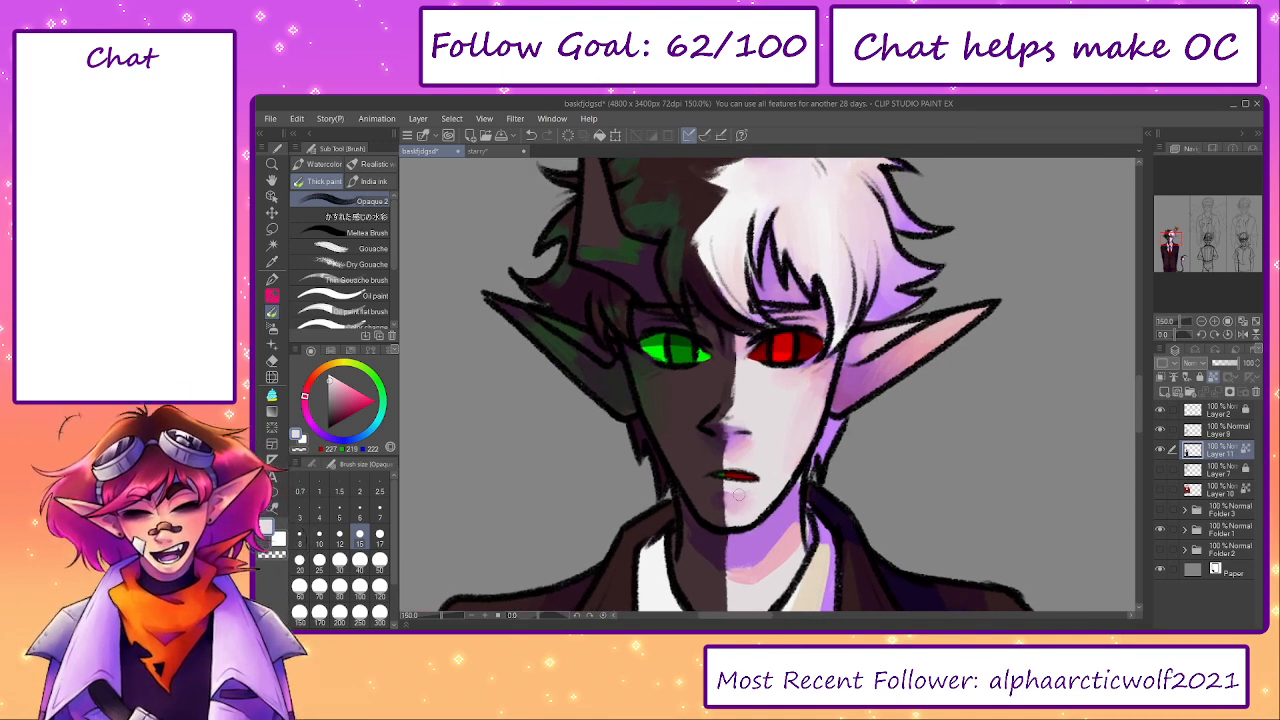
alt+click(553, 337)
drag(537, 327, 508, 305)
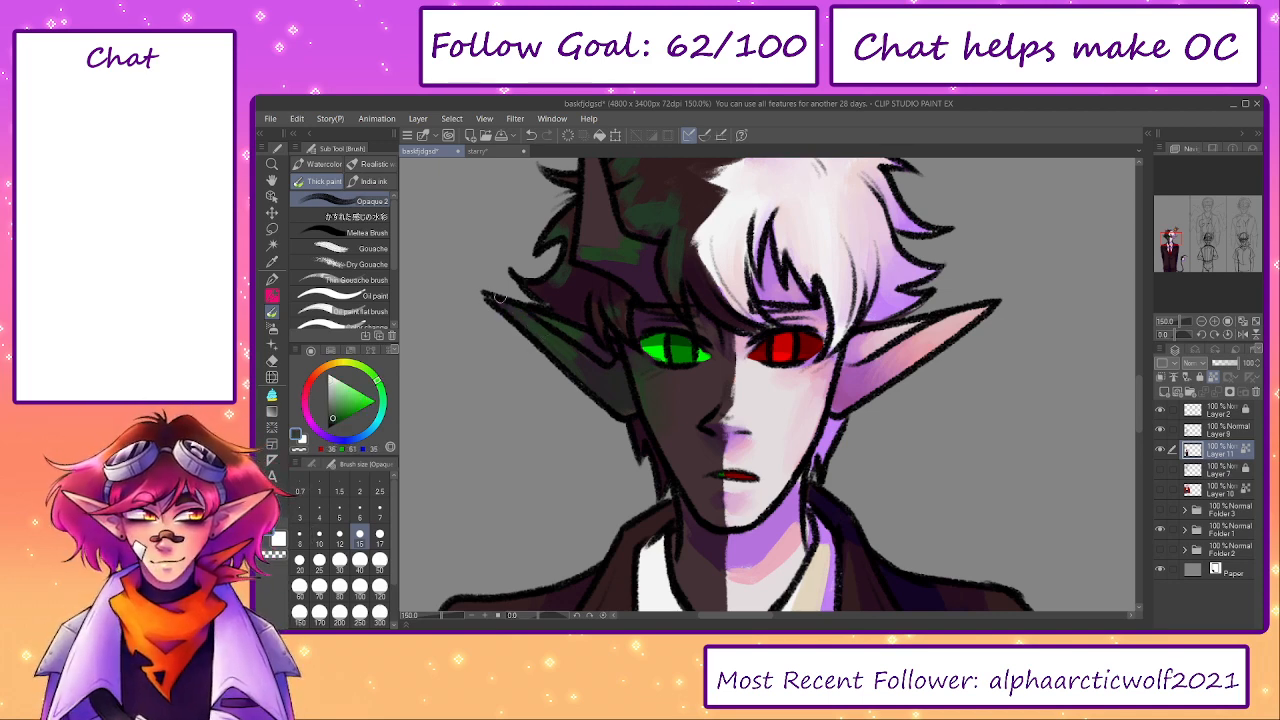
key(bracketright)
key(bracketright)
alt+click(577, 332)
drag(580, 334, 603, 356)
- Blend dark green into the horn's base and the neighbouring dark hair at brush size 30
drag(600, 247, 617, 351)
key(bracketright)
key(bracketright)
alt+click(612, 347)
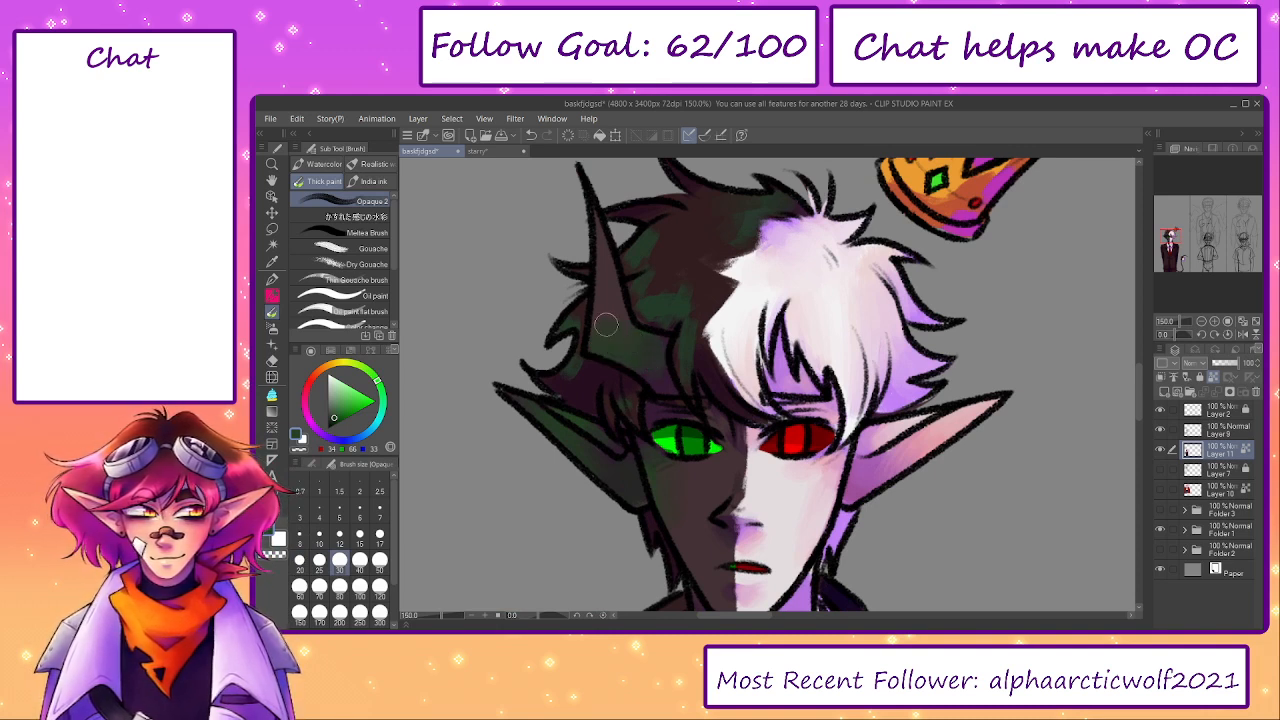
alt+click(572, 370)
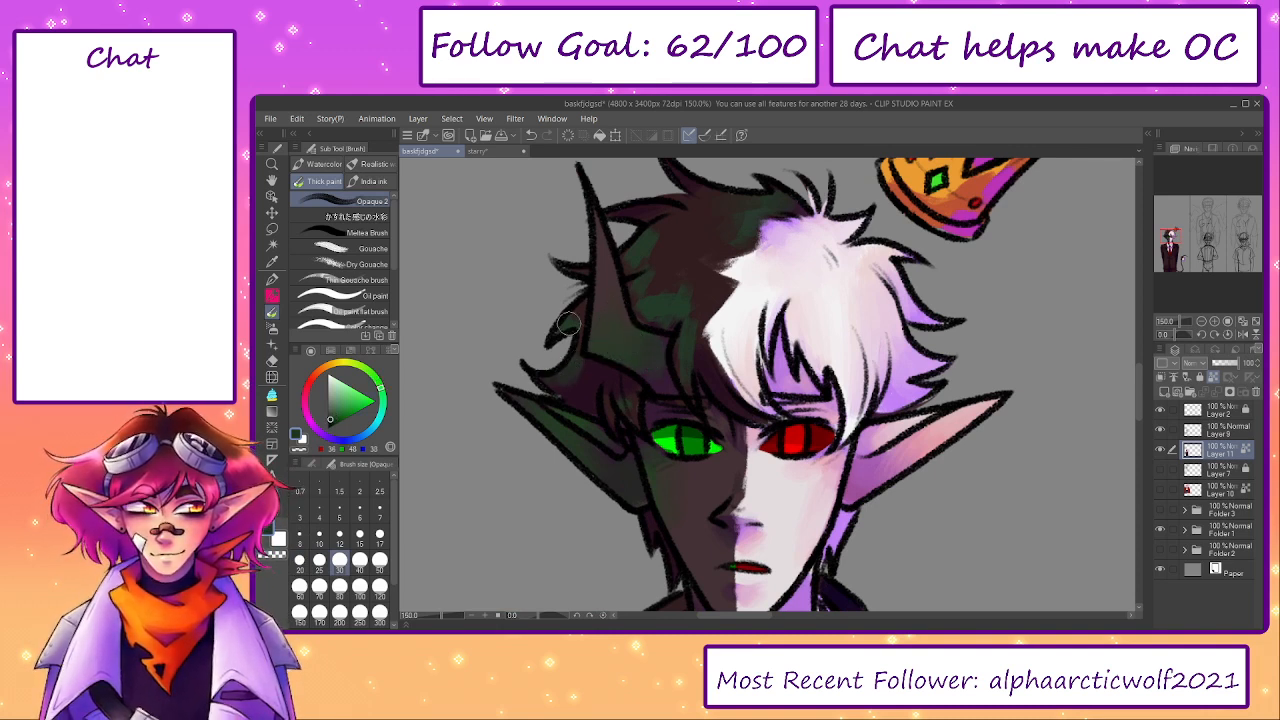
- Sample the dark hair's green and blend it into the locks behind the horn
alt+click(657, 241)
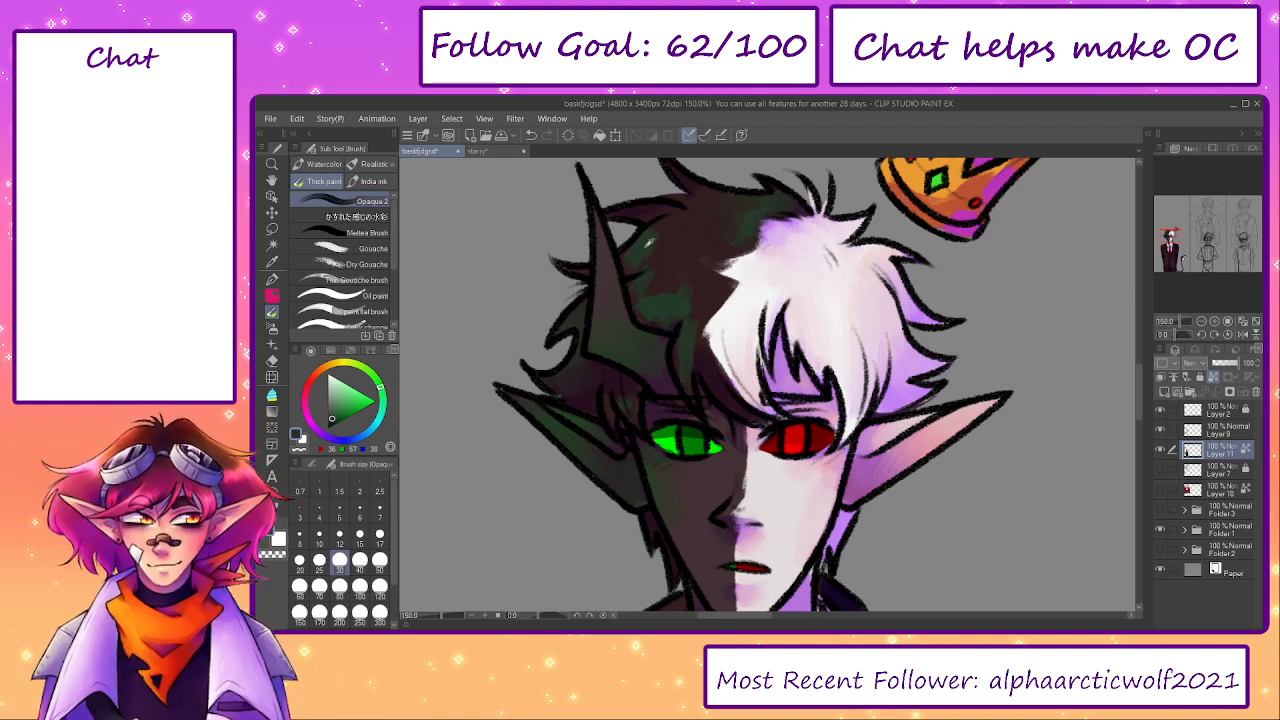
alt+click(634, 254)
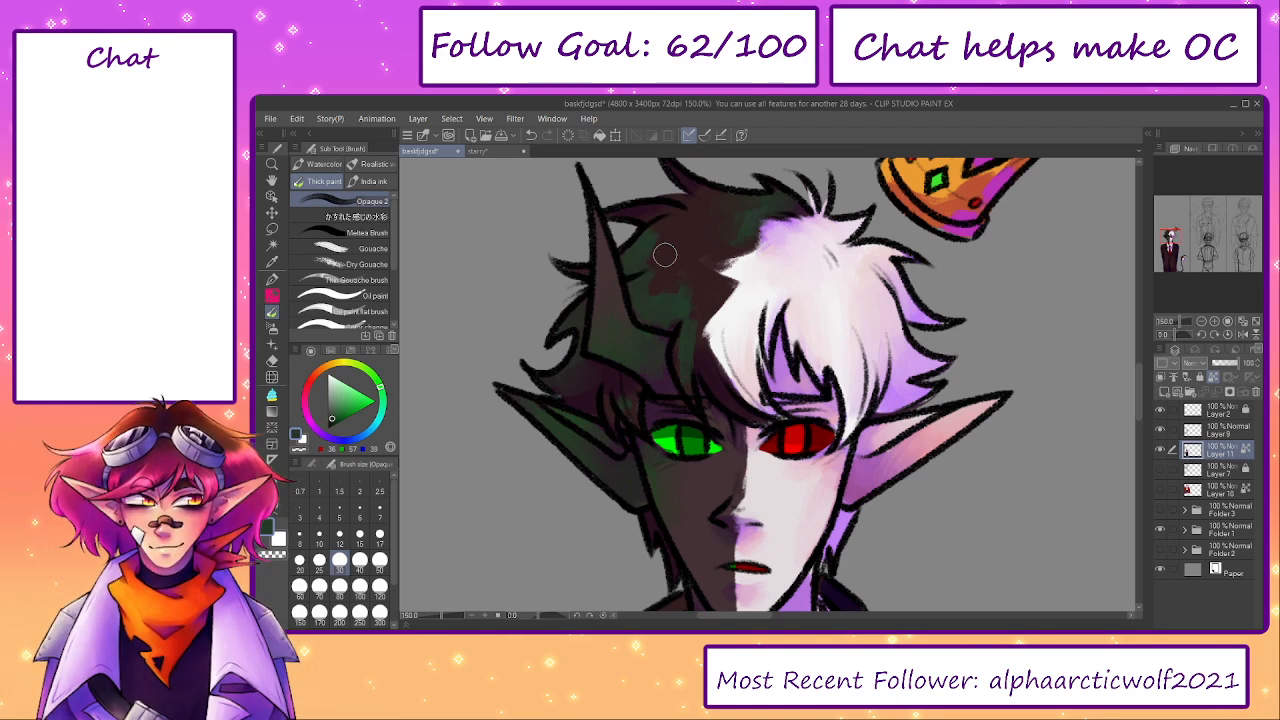
alt+click(662, 254)
- Smooth the green and brown patches across the crown and parting of the dark hair at brush size 50
key(bracketright)
key(bracketright)
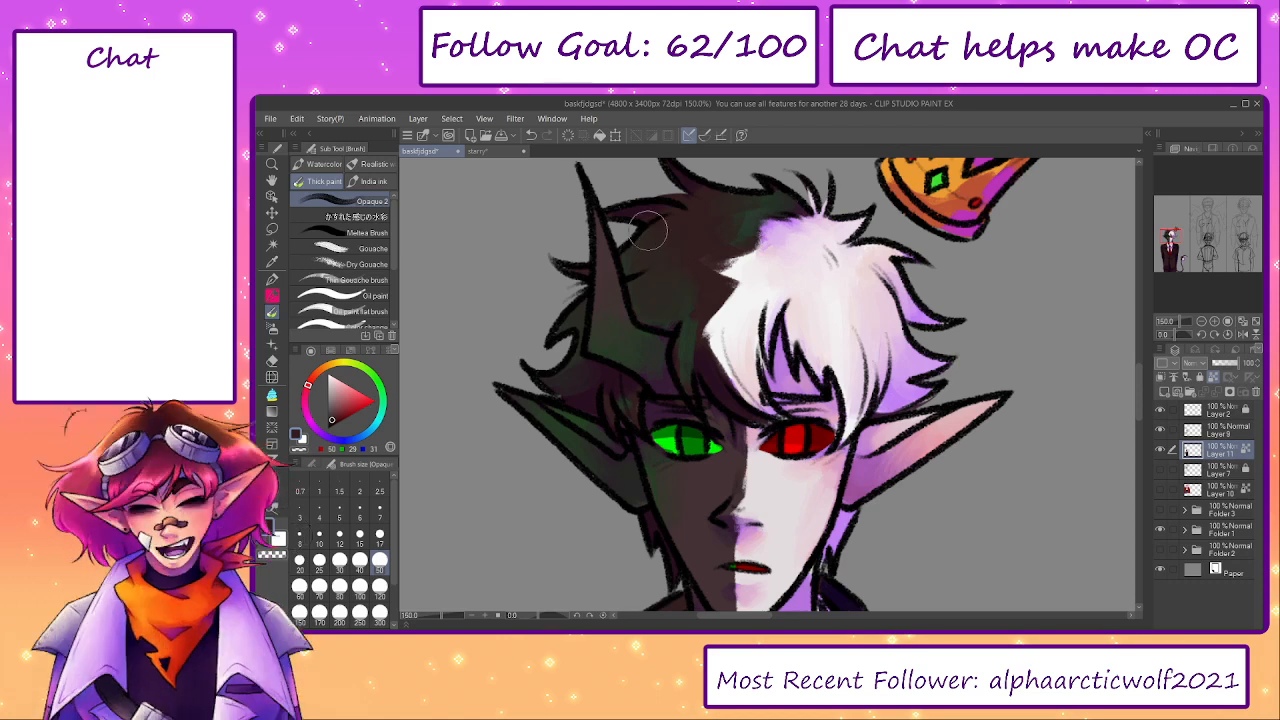
drag(648, 230, 644, 309)
alt+click(737, 308)
mouse_move(744, 299)
mouse_down()
mouse_move(755, 279)
mouse_move(731, 324)
mouse_up()
alt+click(714, 300)
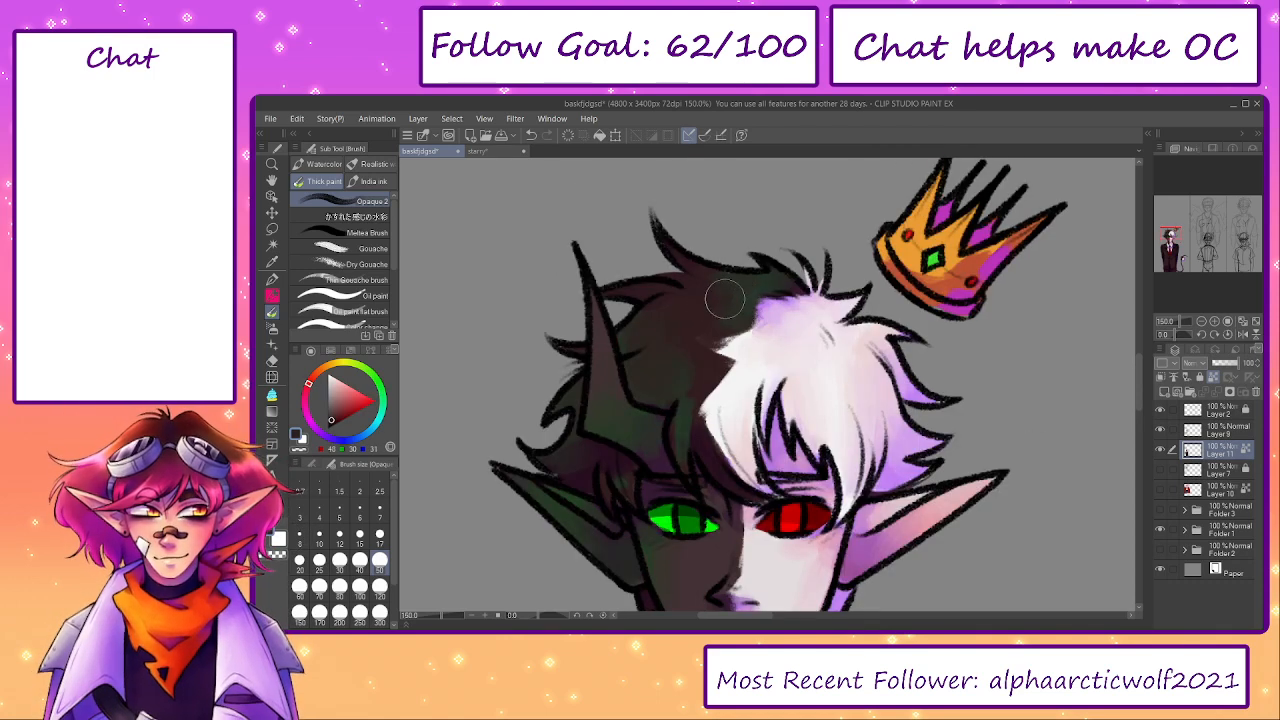
alt+click(700, 394)
- Reduce the brush size to 25 and blend the horn's brown into its green base
key(bracketleft)
key(bracketleft)
key(bracketleft)
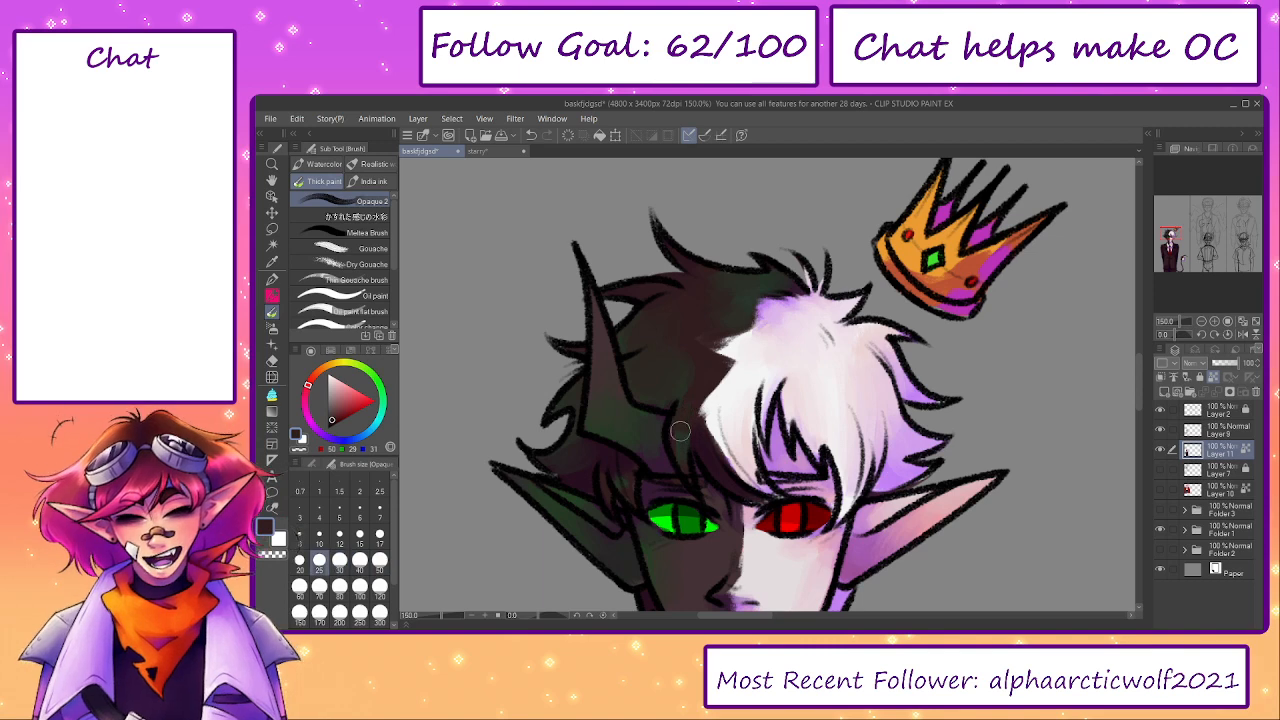
alt+click(630, 430)
alt+click(601, 355)
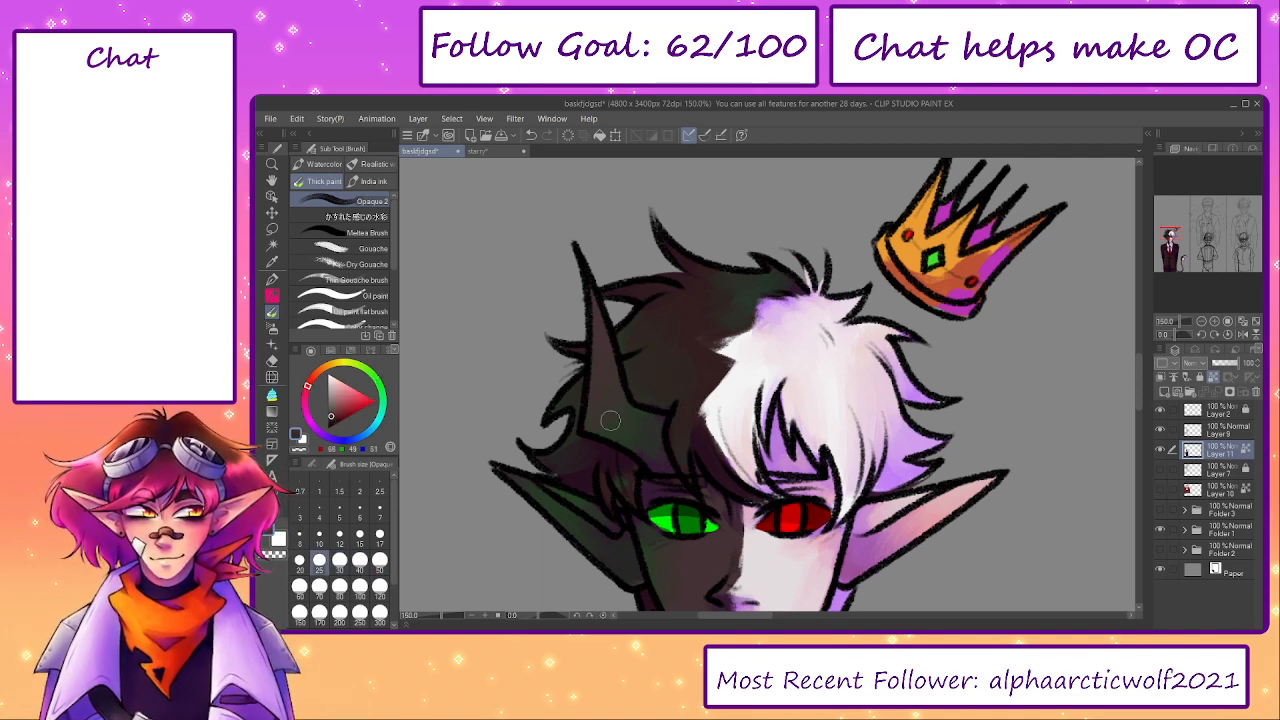
- Pick a deep crimson and shade the red eye's iris around the pupil at brush size 12
drag(706, 498, 665, 336)
alt+click(750, 350)
click(306, 399)
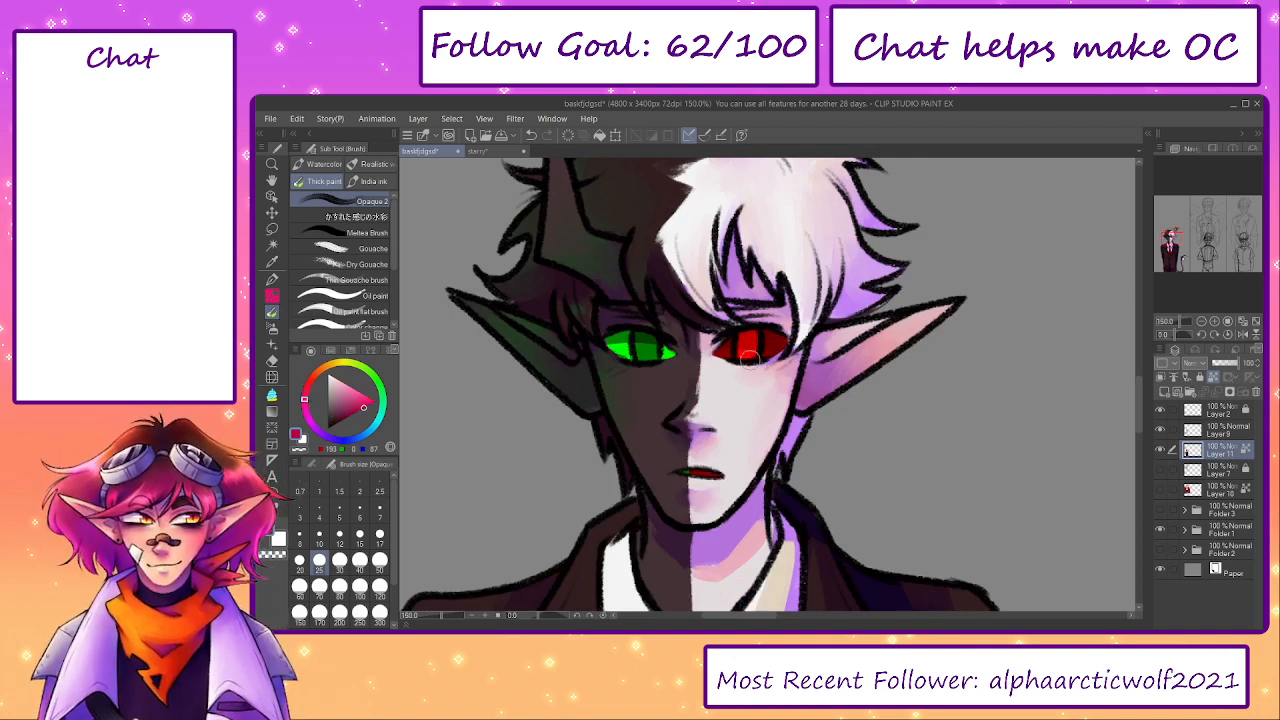
alt+click(743, 343)
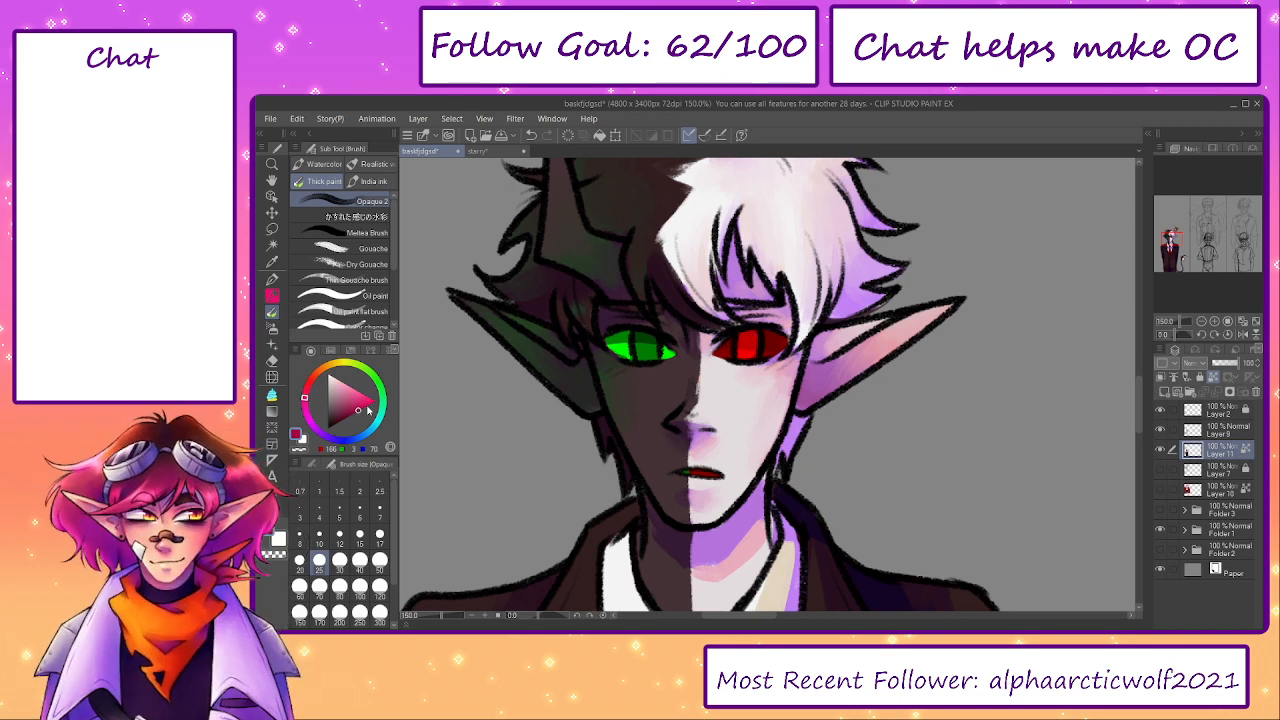
click(339, 534)
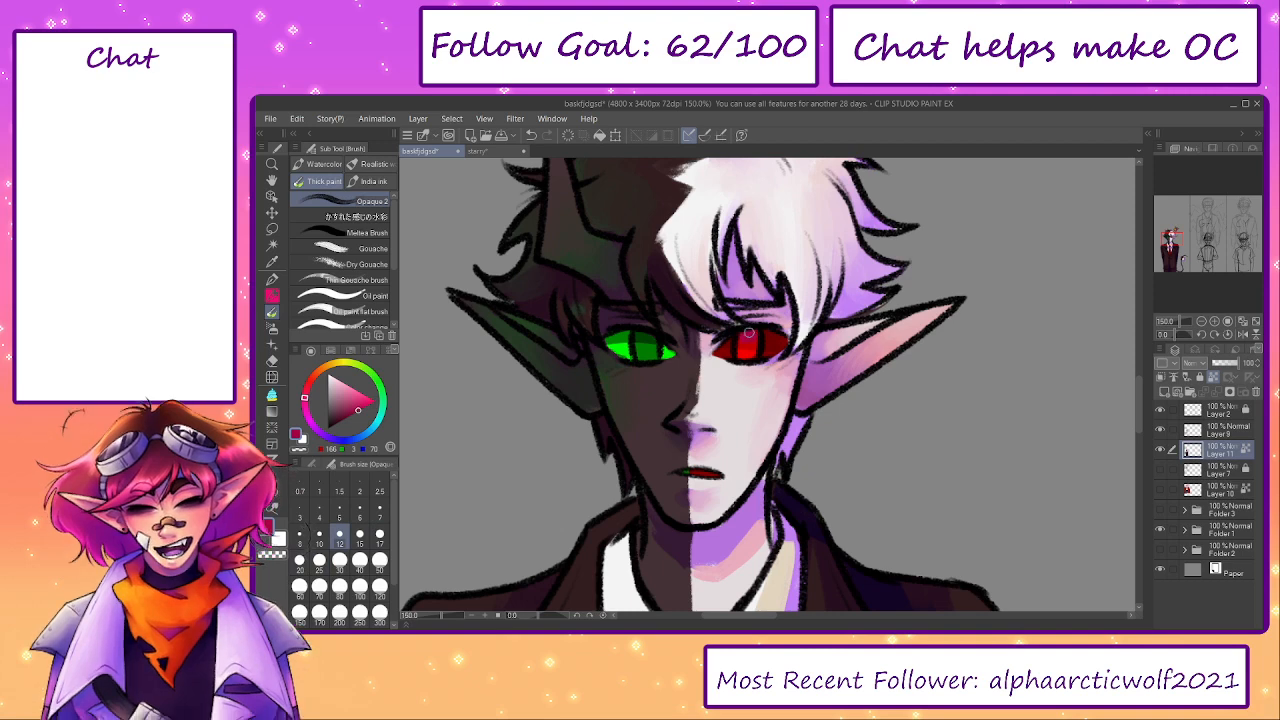
drag(749, 348, 750, 349)
alt+click(748, 337)
- Shift the colour to violet and shade the upper part of the red iris
click(326, 438)
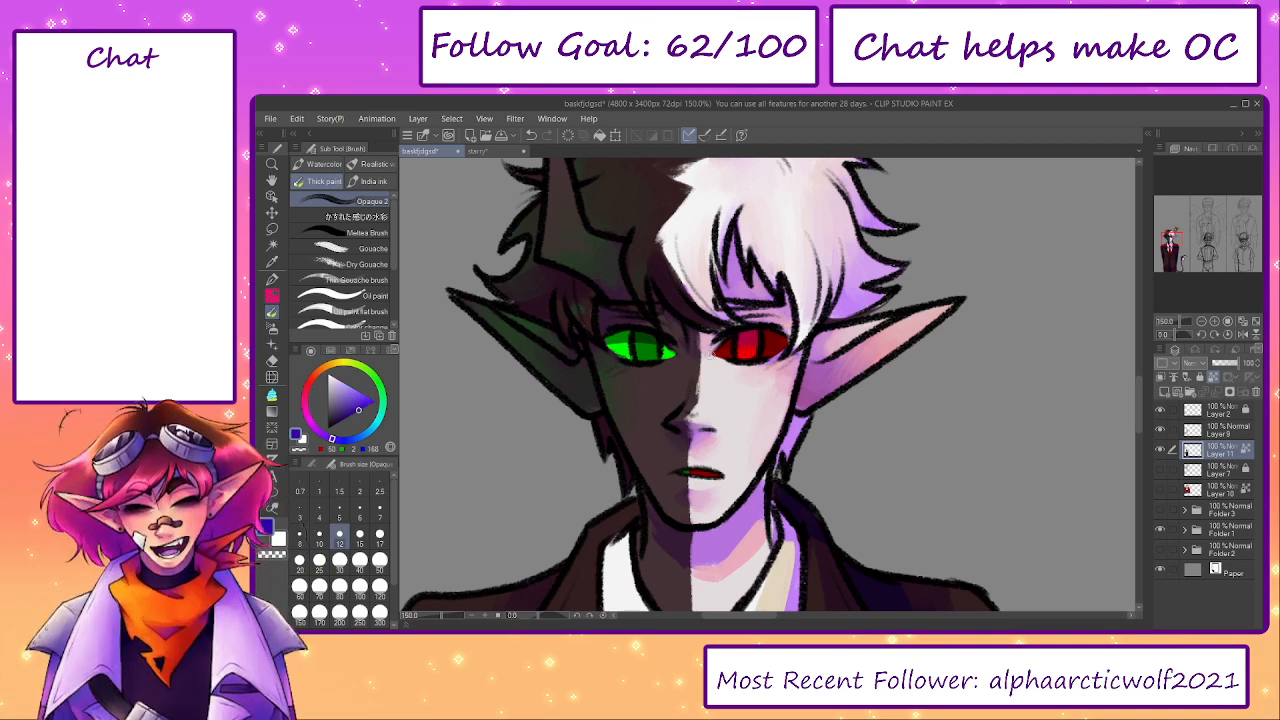
alt+click(748, 347)
alt+click(773, 337)
click(322, 435)
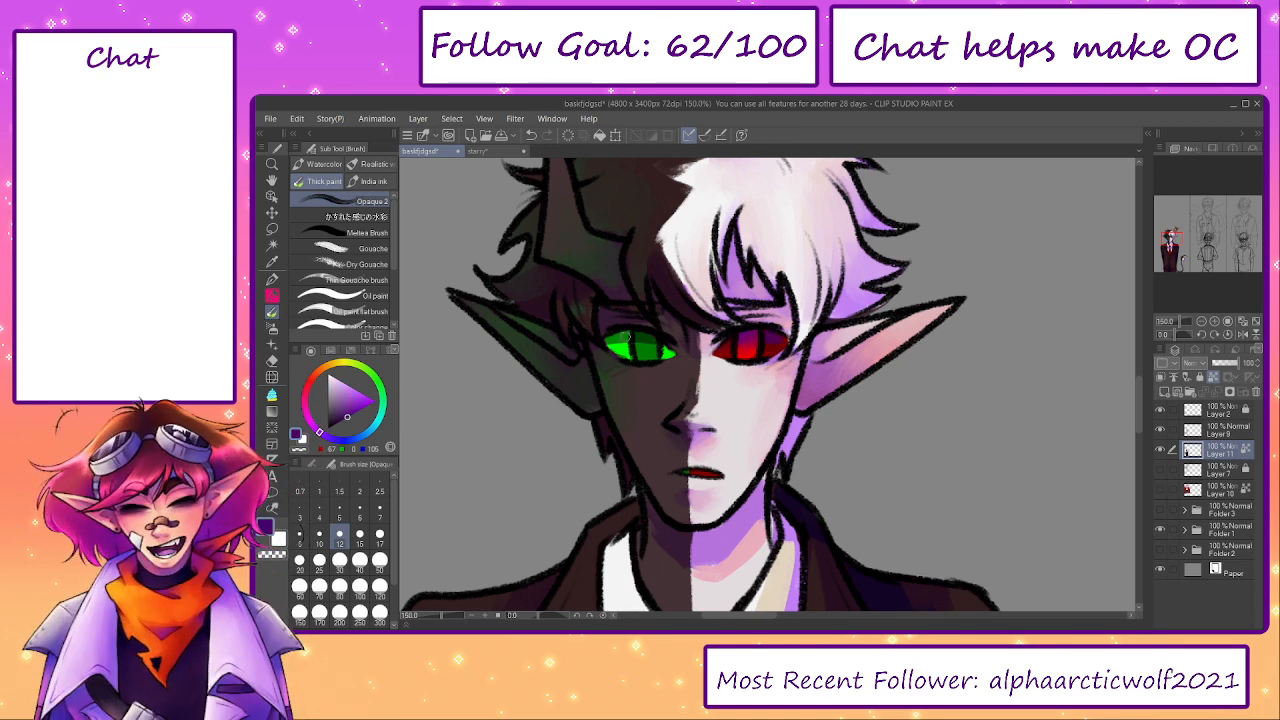
- Shade the green eye's upper iris with dark green and blue, blending in a sampled mid green
alt+click(641, 341)
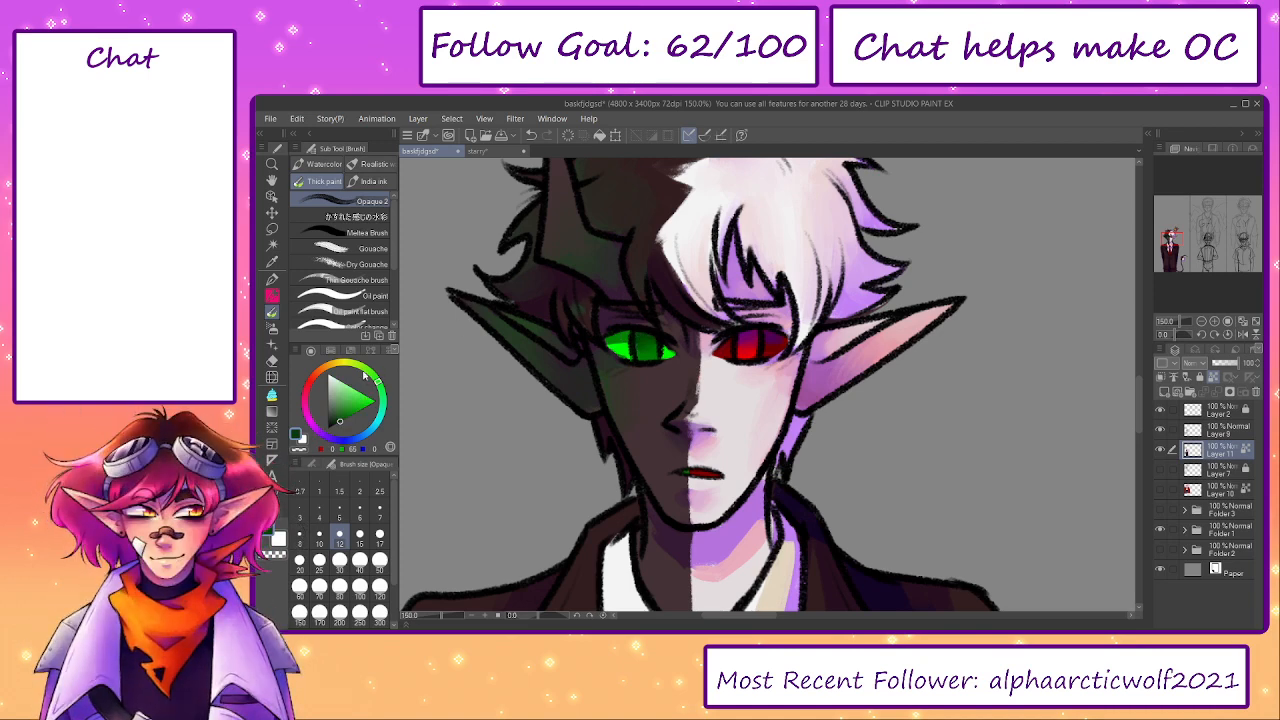
click(353, 433)
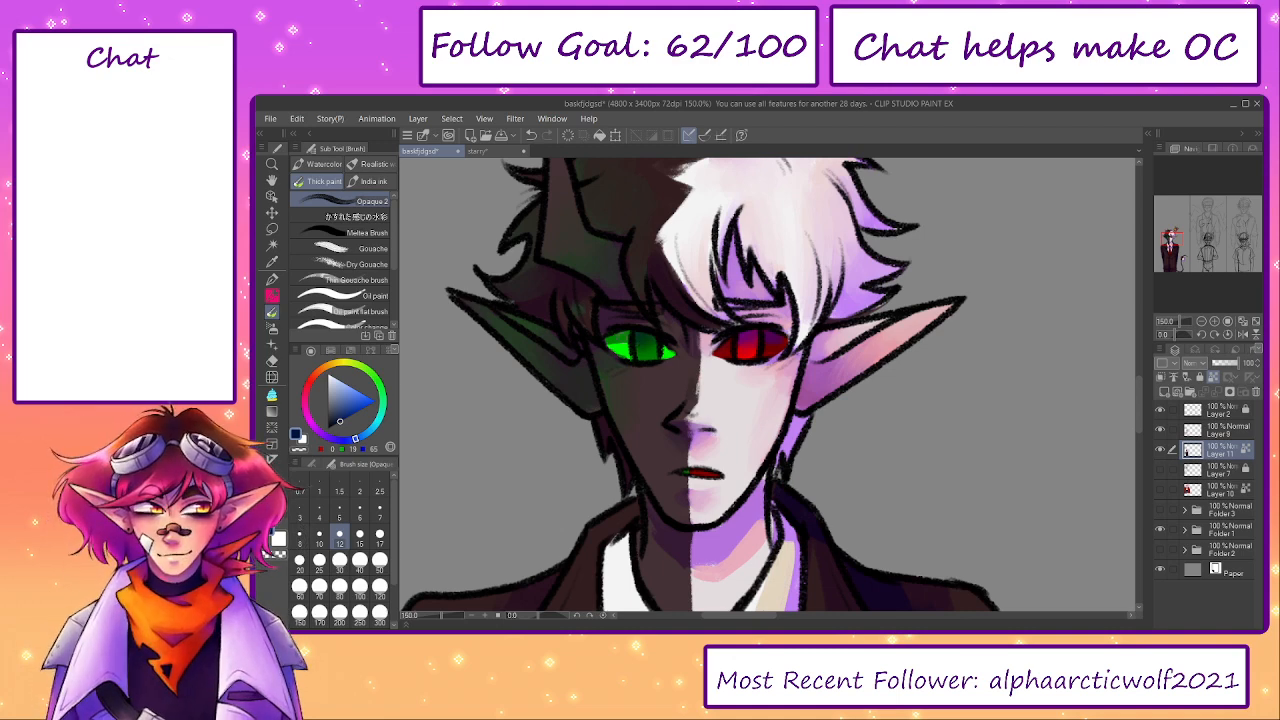
alt+click(624, 336)
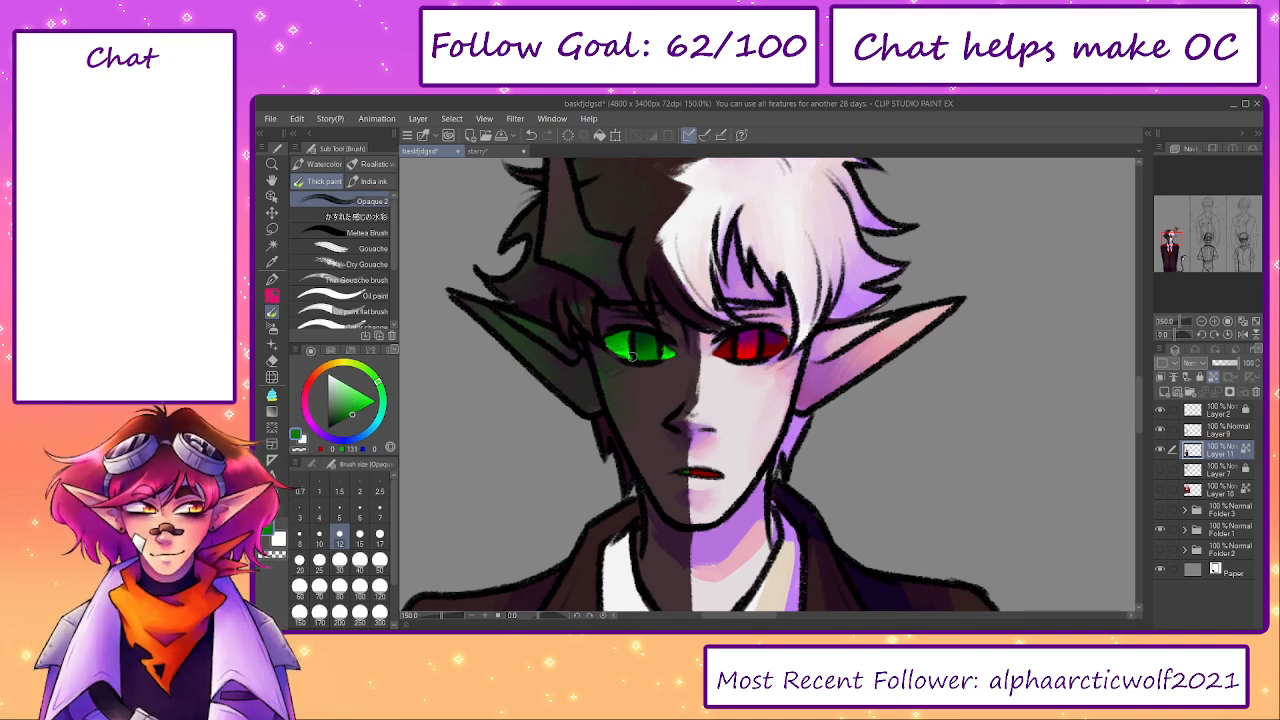
alt+click(628, 332)
click(349, 441)
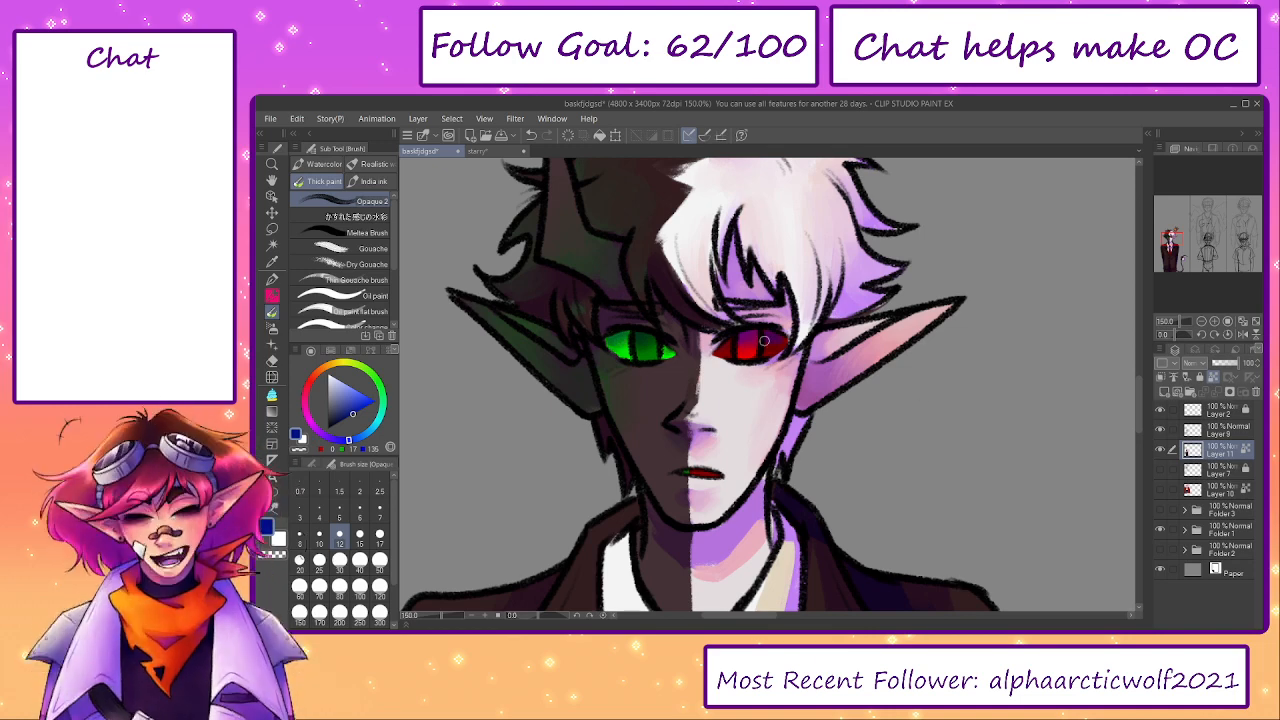
- Blend sampled dark tones into the dark fringe between the horn's base and the ear
scroll(737, 357, down, 5)
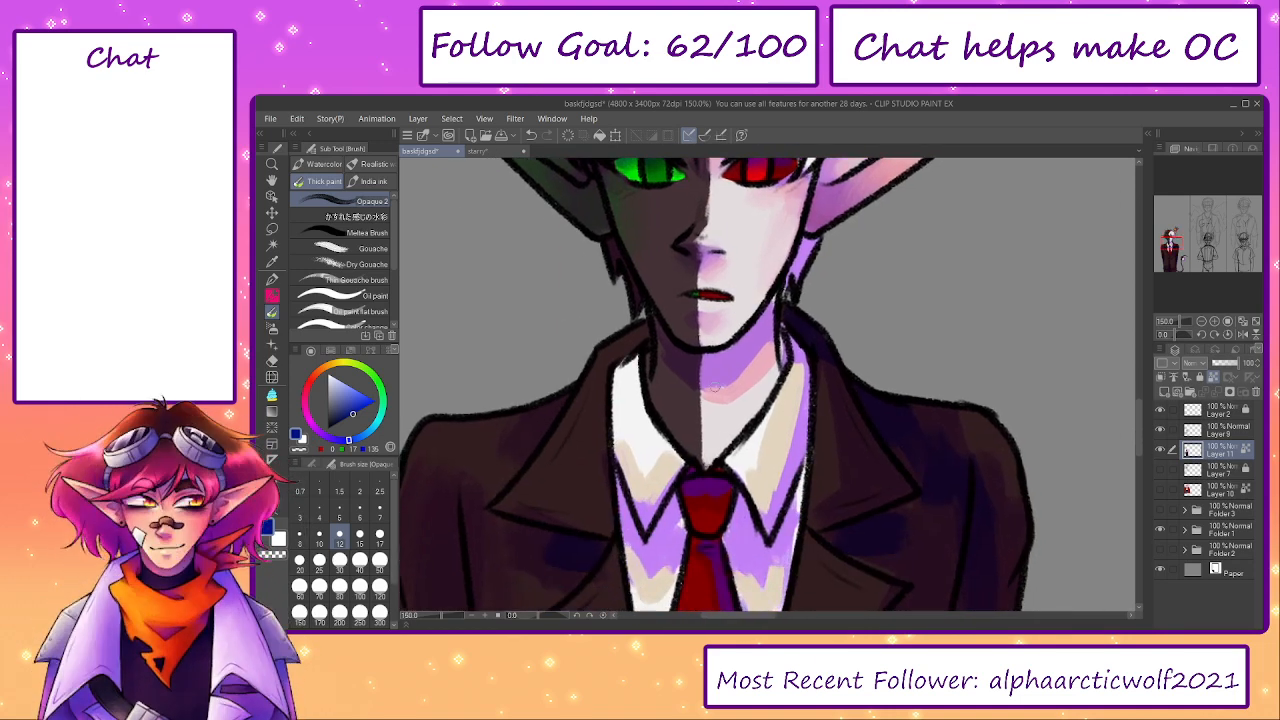
scroll(651, 300, up, 5)
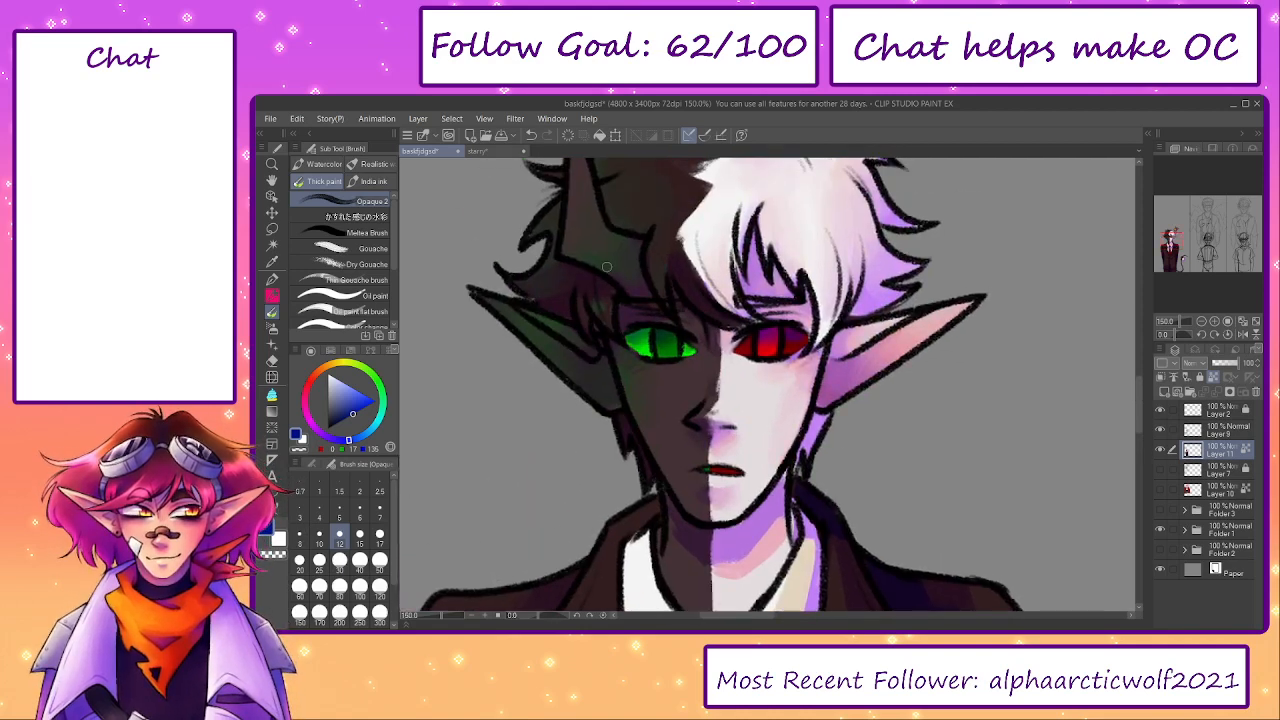
alt+click(612, 262)
alt+click(605, 308)
drag(609, 299, 596, 294)
alt+click(551, 323)
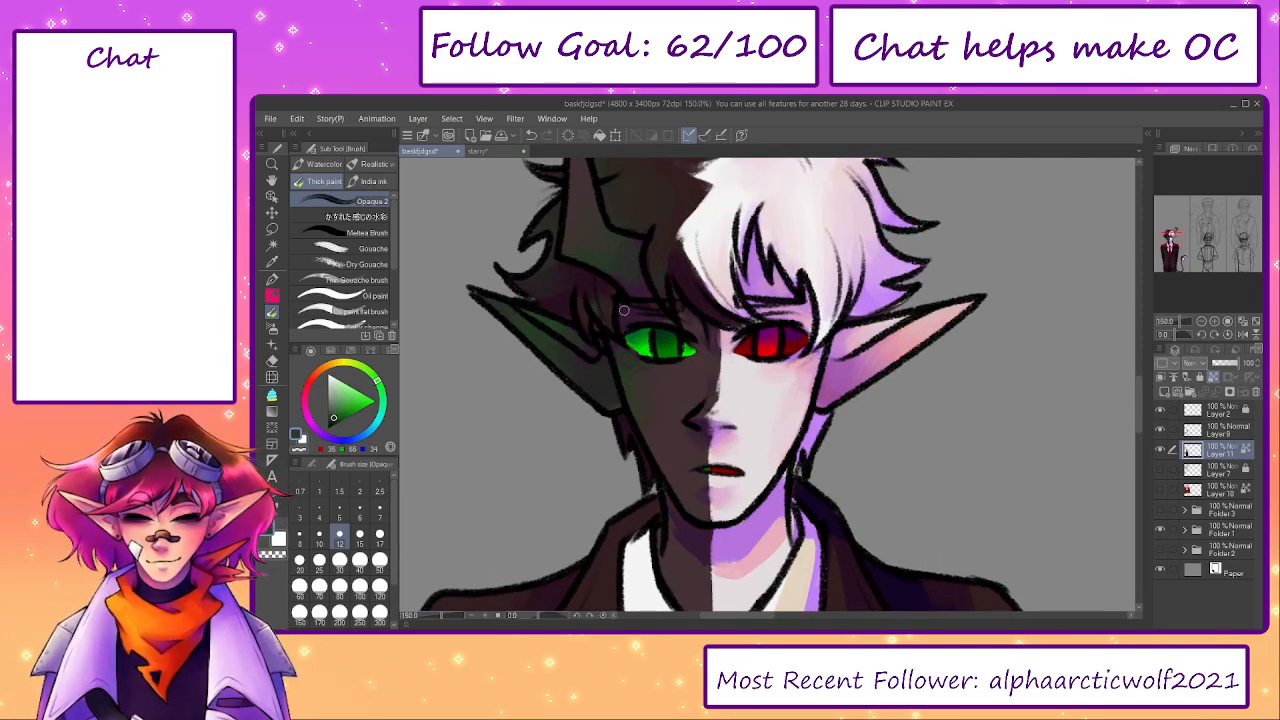
- Sample dark purple beside the green eye and blend it into the dark ear's lower edge at brush size 17
alt+click(624, 311)
key(bracketright)
key(bracketright)
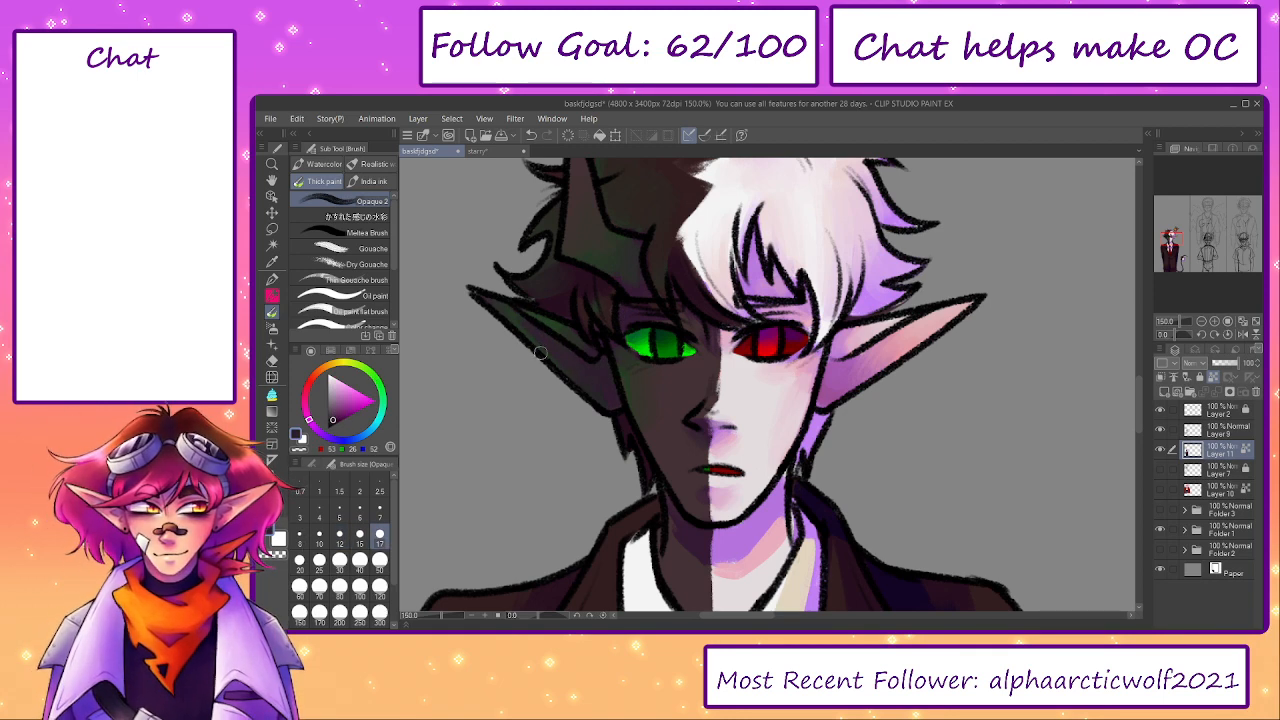
drag(668, 497, 615, 378)
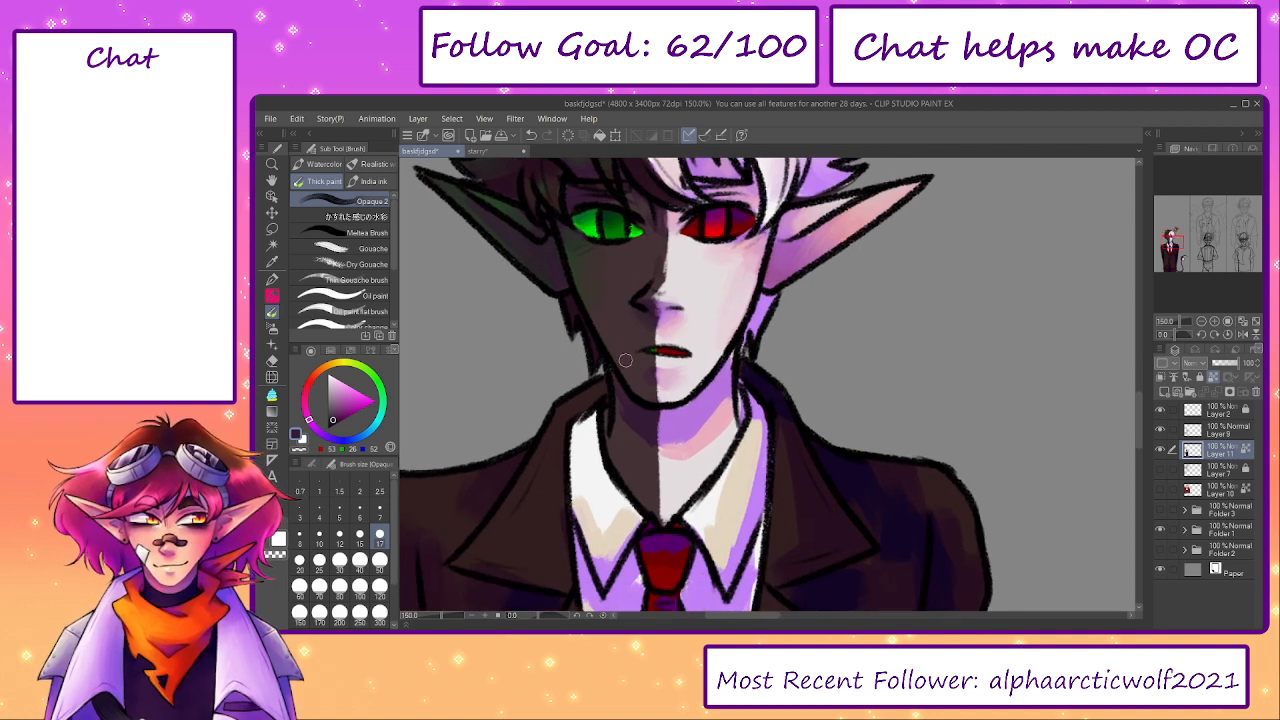
- Shift the sampled neck colour to dark green and shade the dark half of the neck with it
alt+click(636, 442)
click(377, 380)
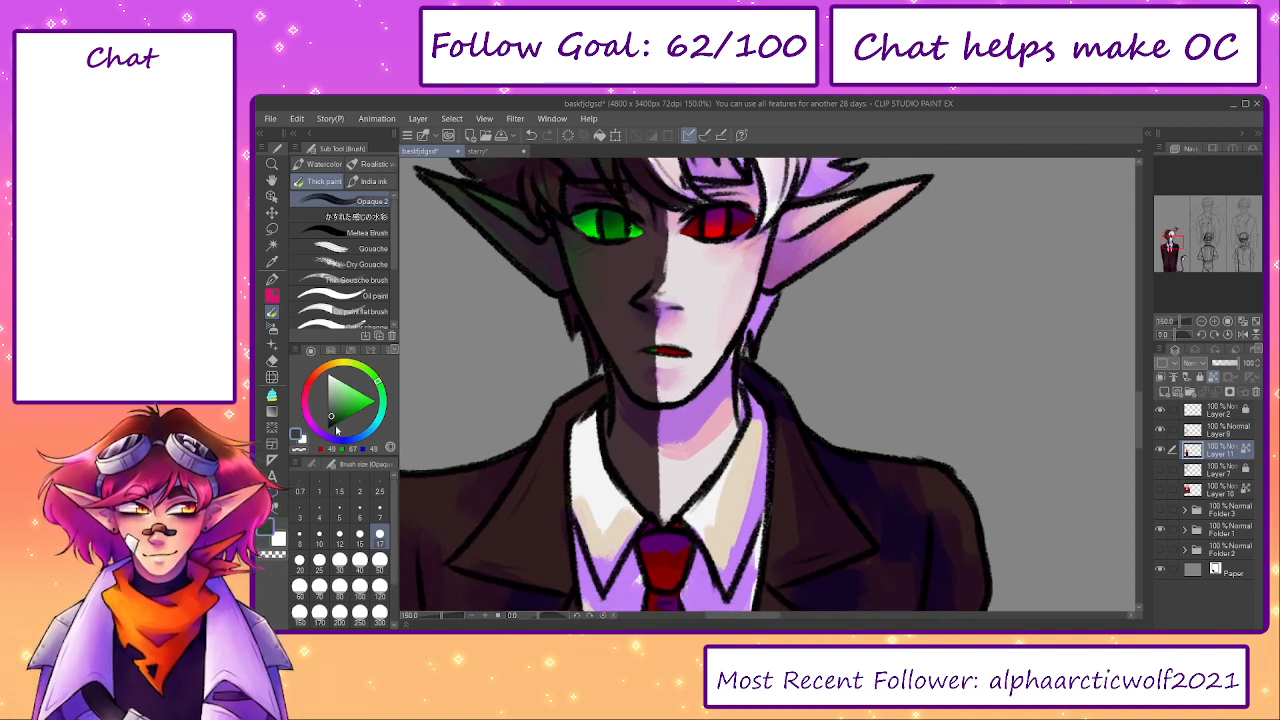
drag(623, 406, 647, 451)
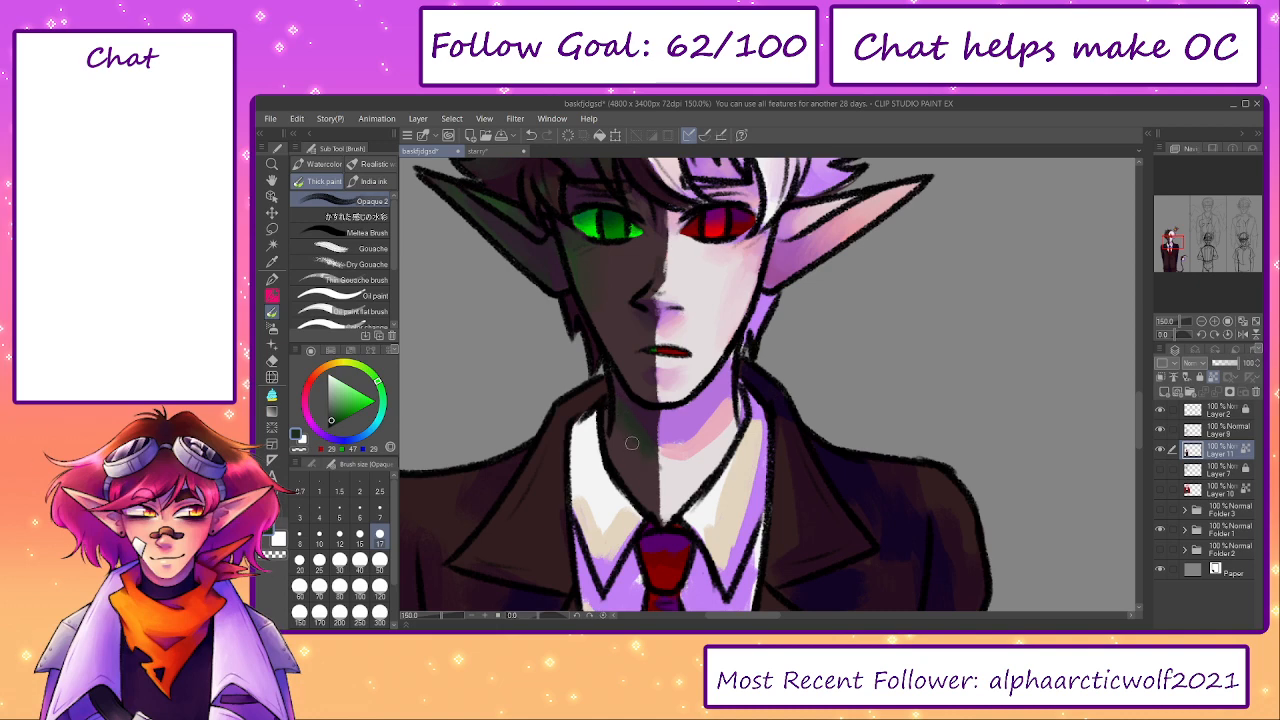
alt+click(641, 471)
- Blend sampled pale and pink tones over the light half of the neck at brush size 25, and save the file
alt+click(667, 464)
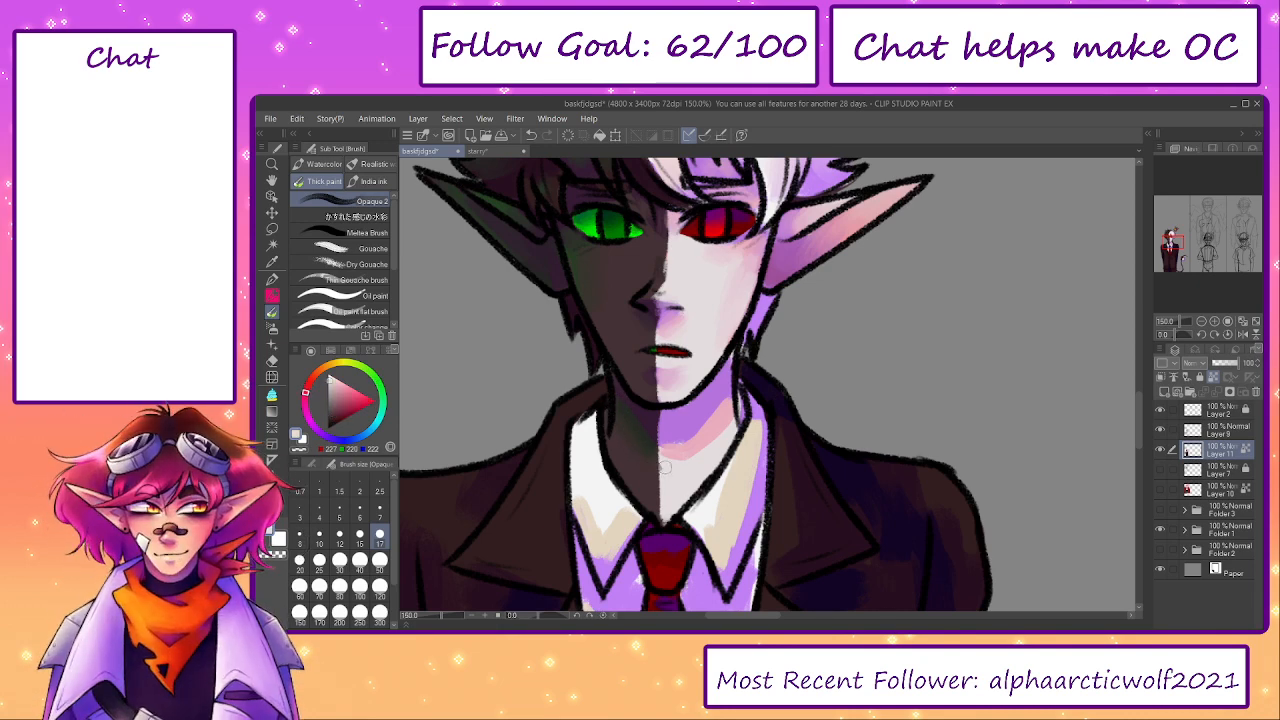
key(bracketright)
key(bracketright)
mouse_move(674, 454)
mouse_down()
mouse_move(674, 410)
mouse_move(697, 421)
mouse_move(716, 410)
mouse_move(730, 362)
mouse_up()
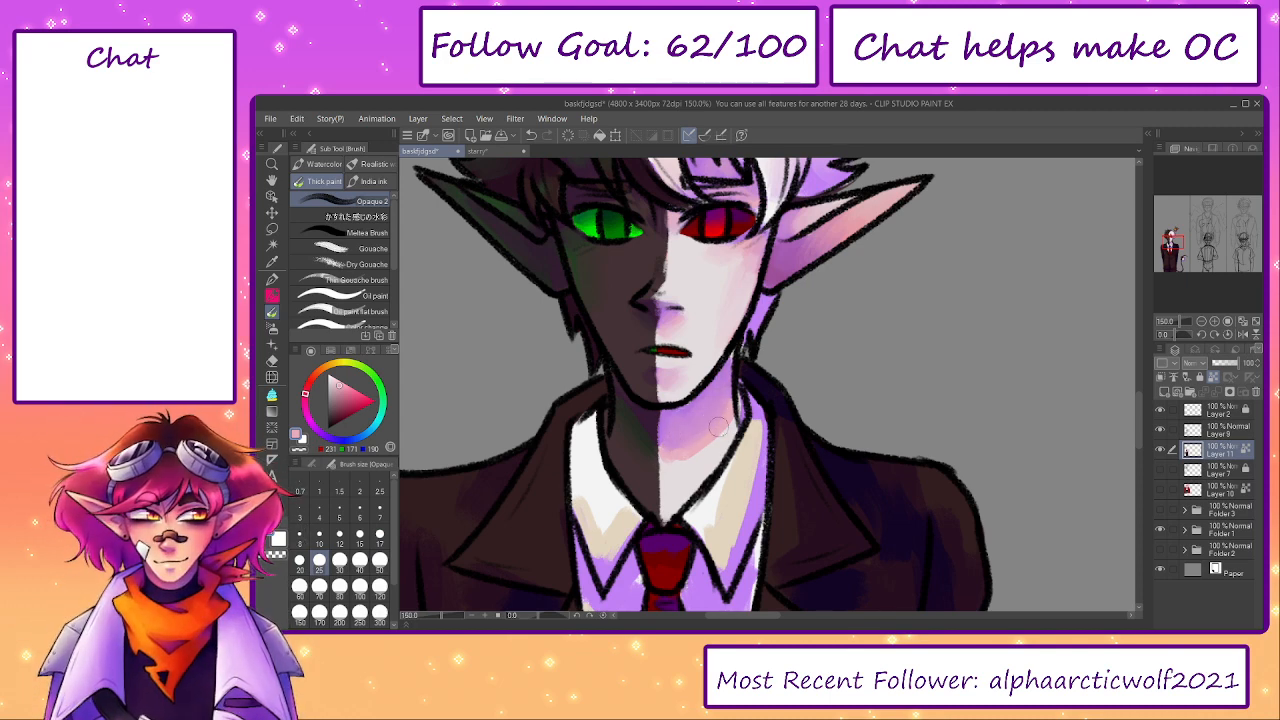
alt+click(678, 467)
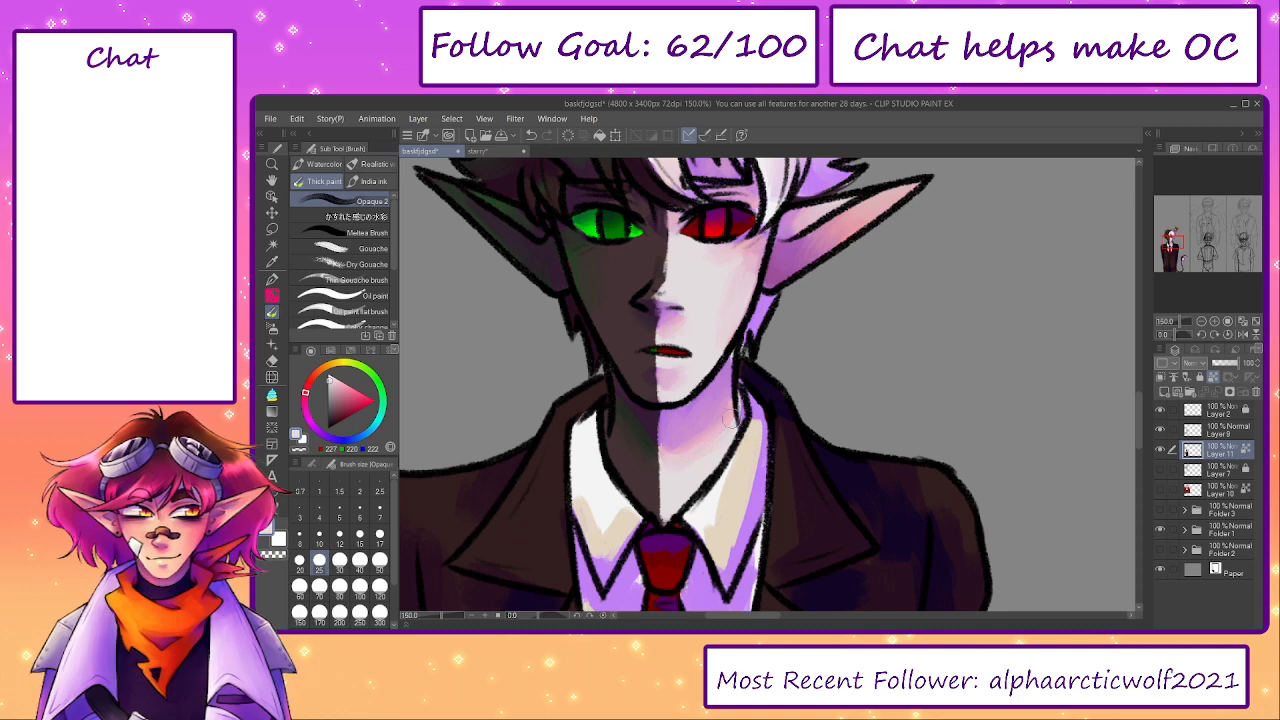
alt+click(683, 450)
alt+click(680, 451)
drag(679, 451, 672, 447)
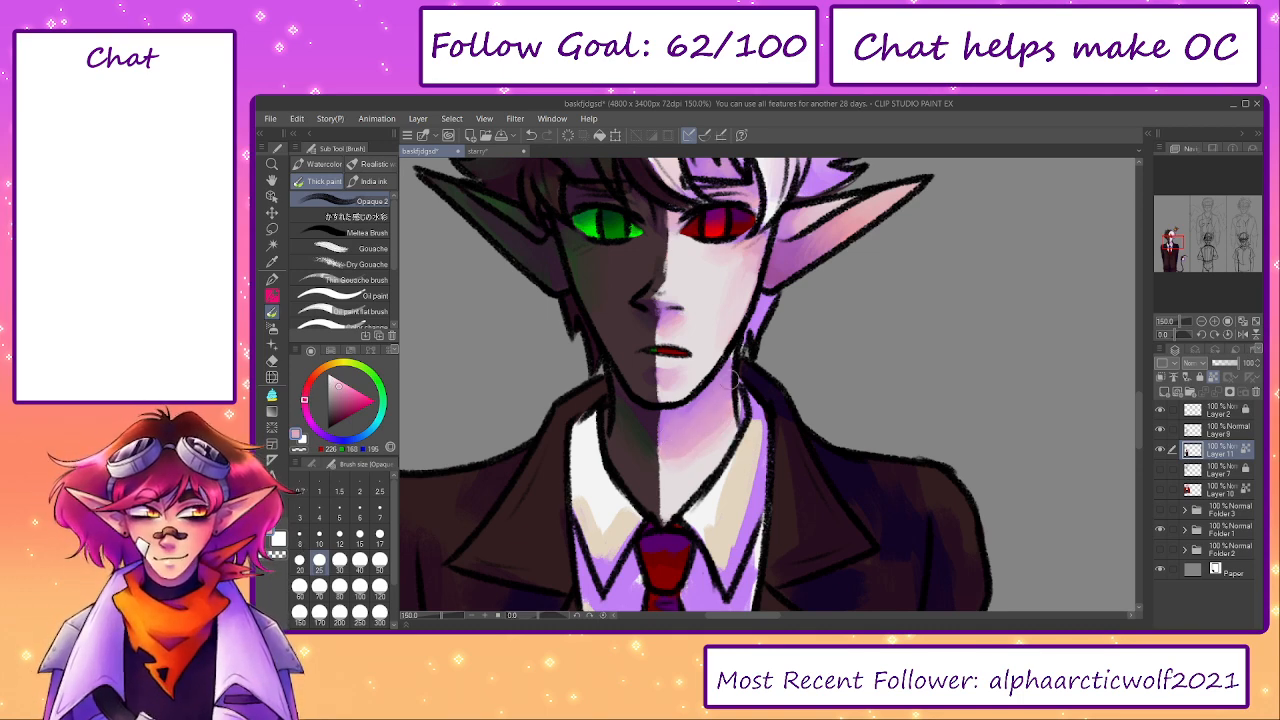
alt+click(710, 442)
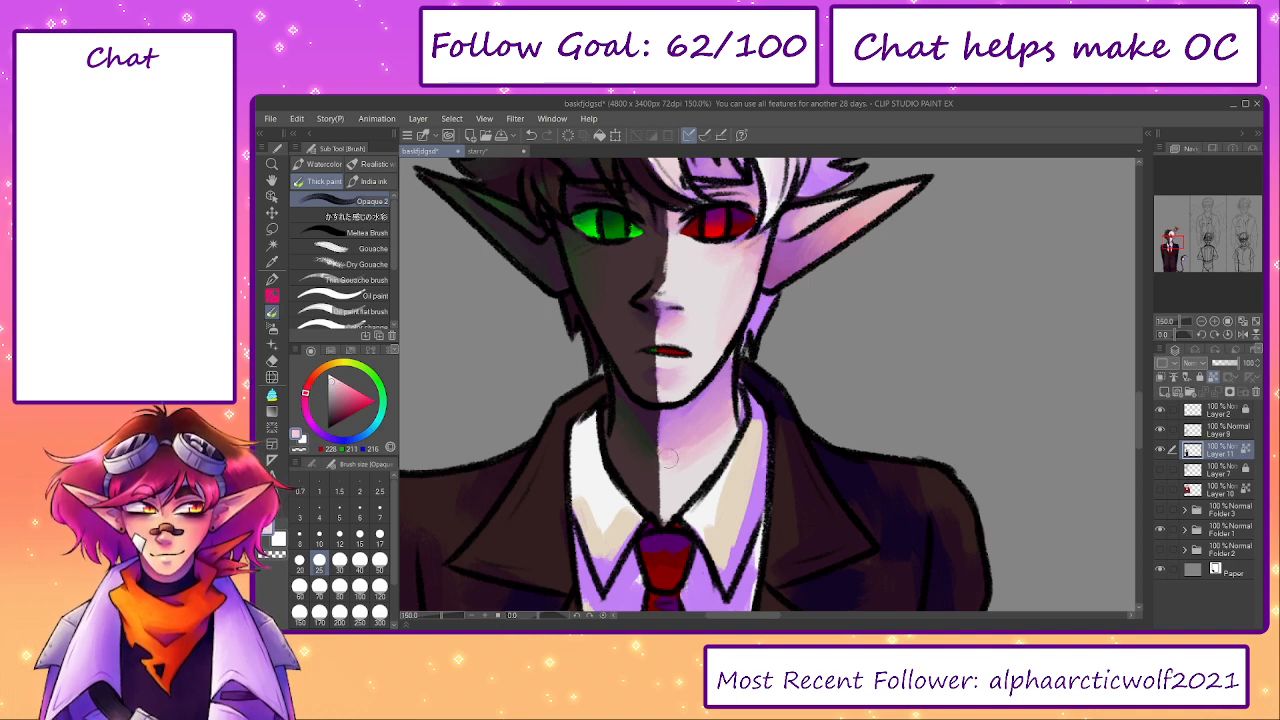
alt+click(684, 474)
mouse_move(799, 364)
mouse_down()
mouse_move(822, 437)
mouse_move(784, 419)
mouse_up()
click(493, 140)
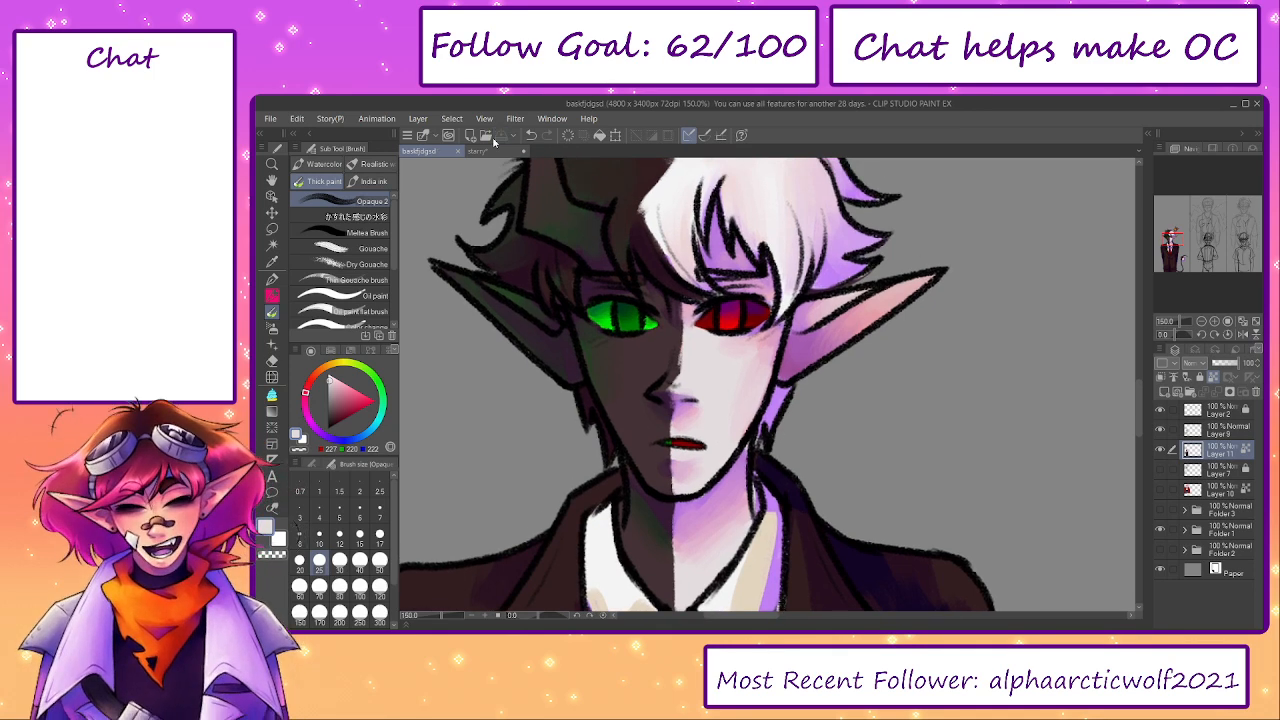
- Blend sampled white and beige tones smoothly across both wings of the shirt collar at brush size 30
mouse_move(845, 579)
mouse_down()
mouse_move(811, 378)
mouse_move(821, 328)
mouse_up()
alt+click(713, 312)
drag(715, 413, 745, 243)
alt+click(688, 375)
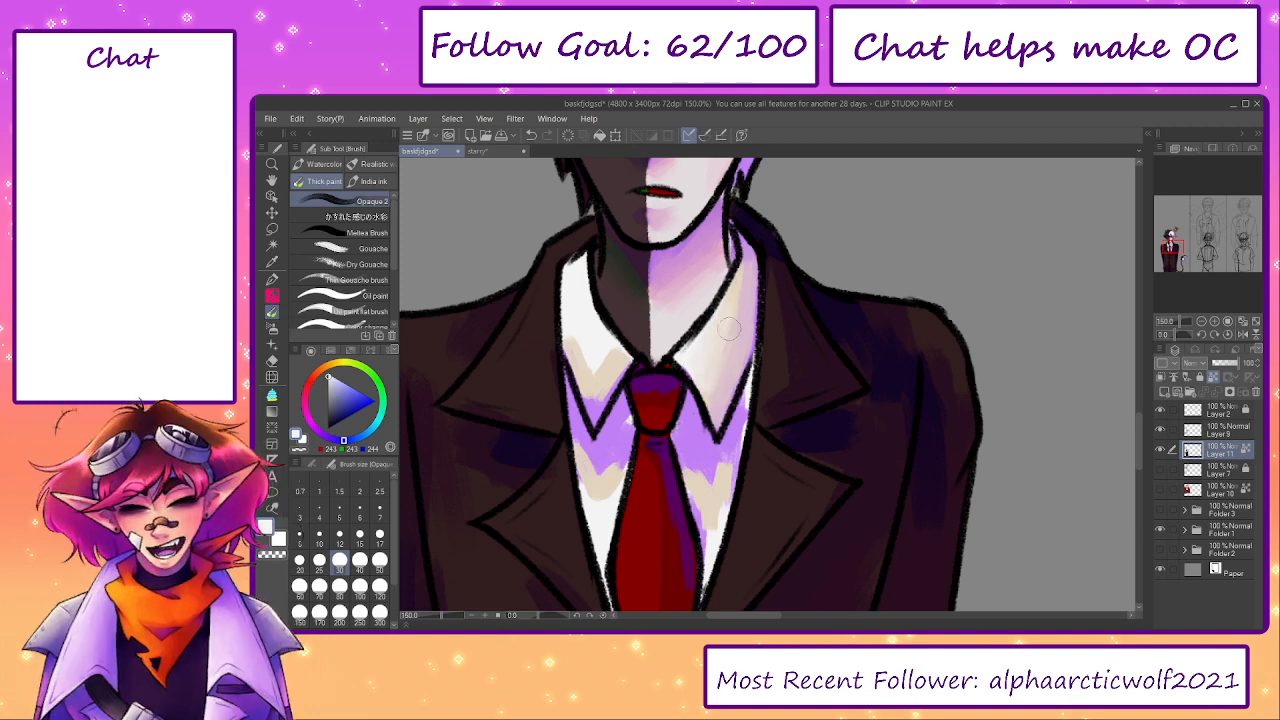
alt+click(586, 383)
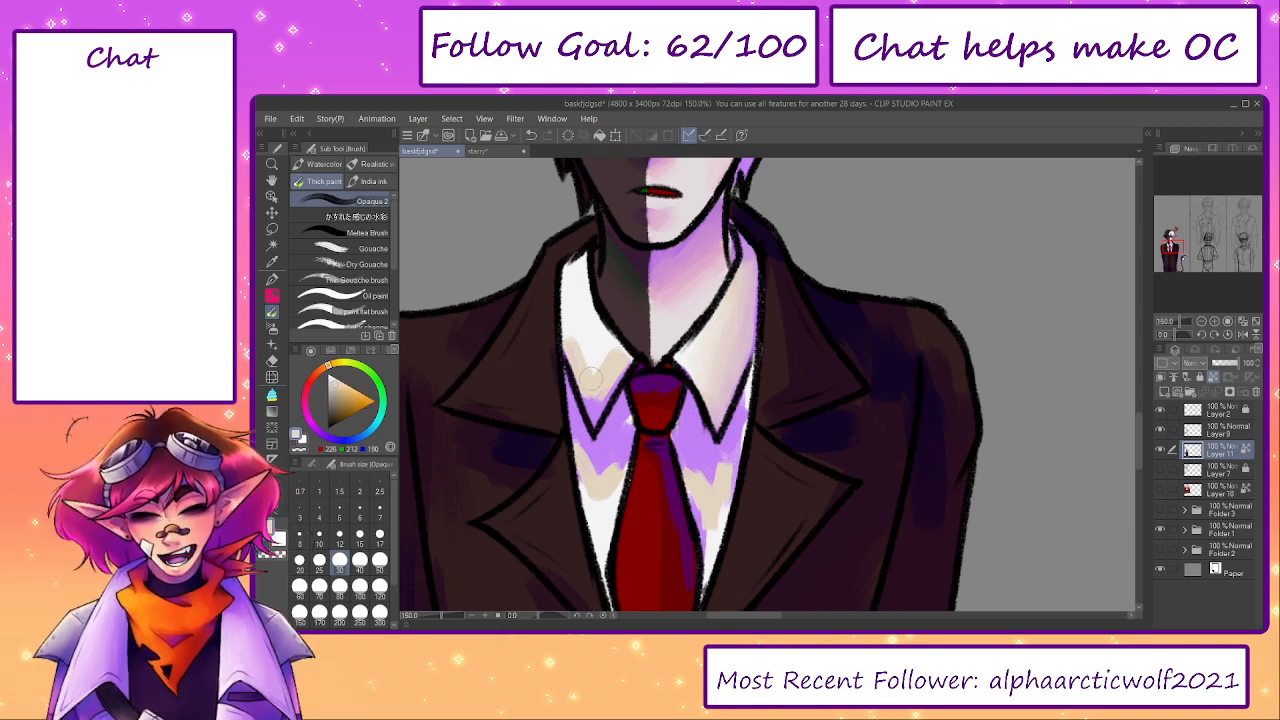
alt+click(573, 313)
alt+click(577, 323)
alt+click(577, 355)
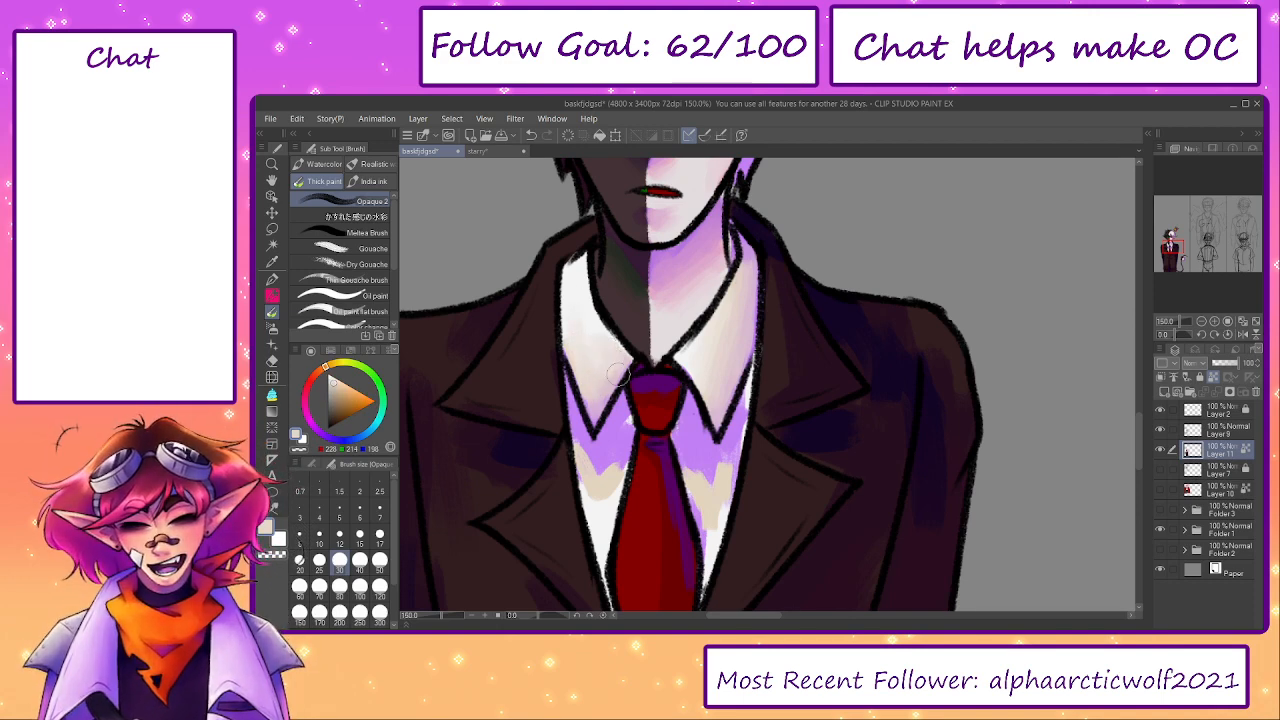
- Blend the beige, white and violet patches of the shirt front on both sides of the tie
drag(668, 345, 676, 580)
mouse_move(673, 494)
mouse_down()
mouse_move(681, 614)
mouse_move(682, 299)
mouse_up()
alt+click(609, 506)
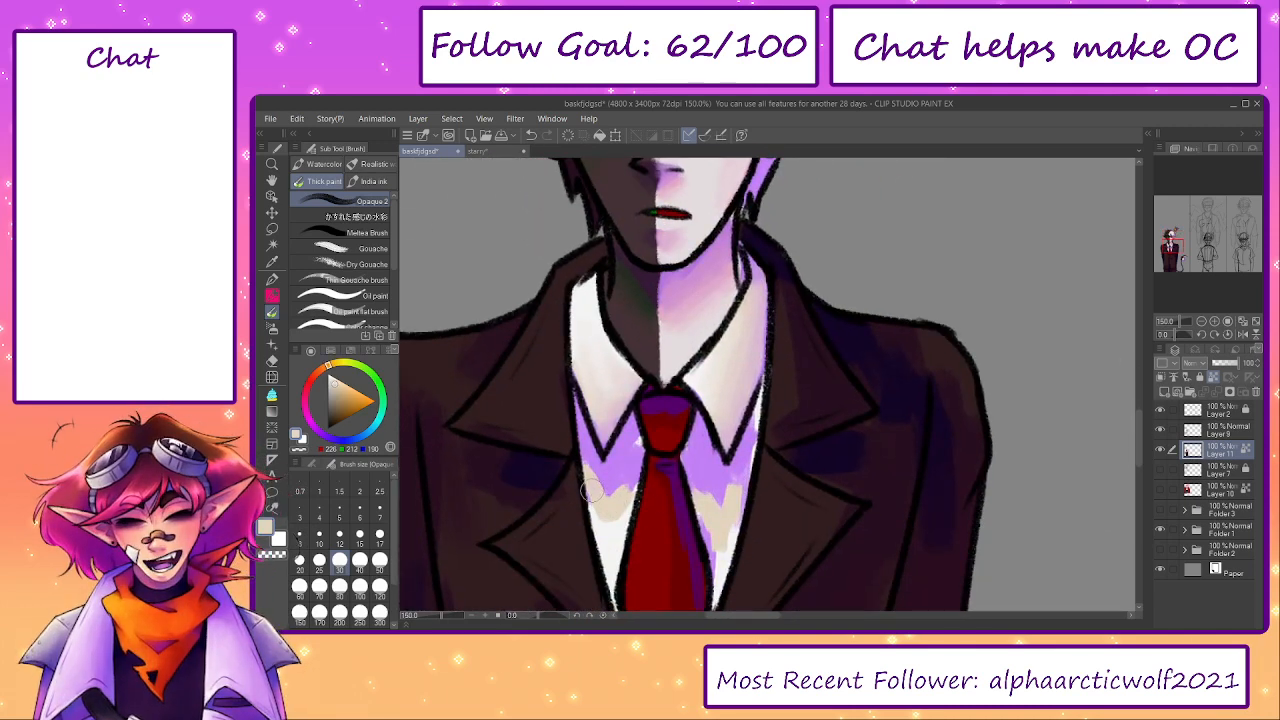
mouse_move(597, 492)
mouse_down()
mouse_move(624, 485)
mouse_move(635, 467)
mouse_move(623, 457)
mouse_up()
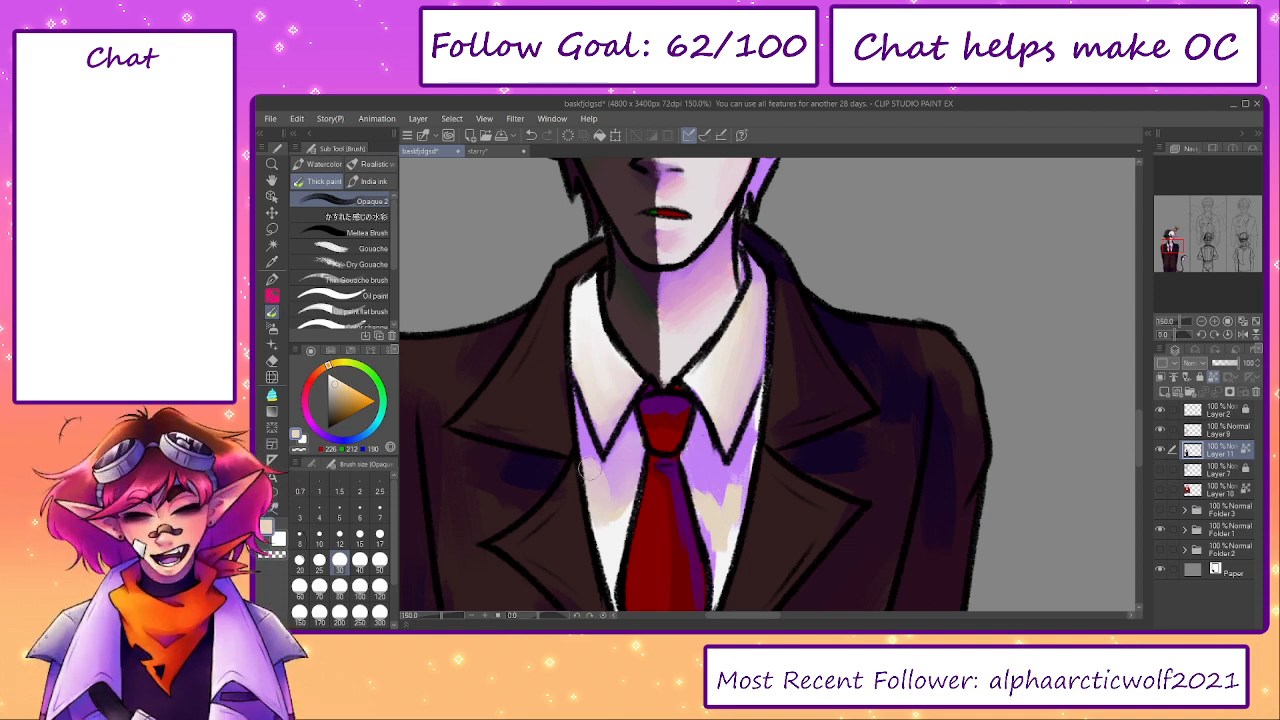
scroll(626, 448, down, 2)
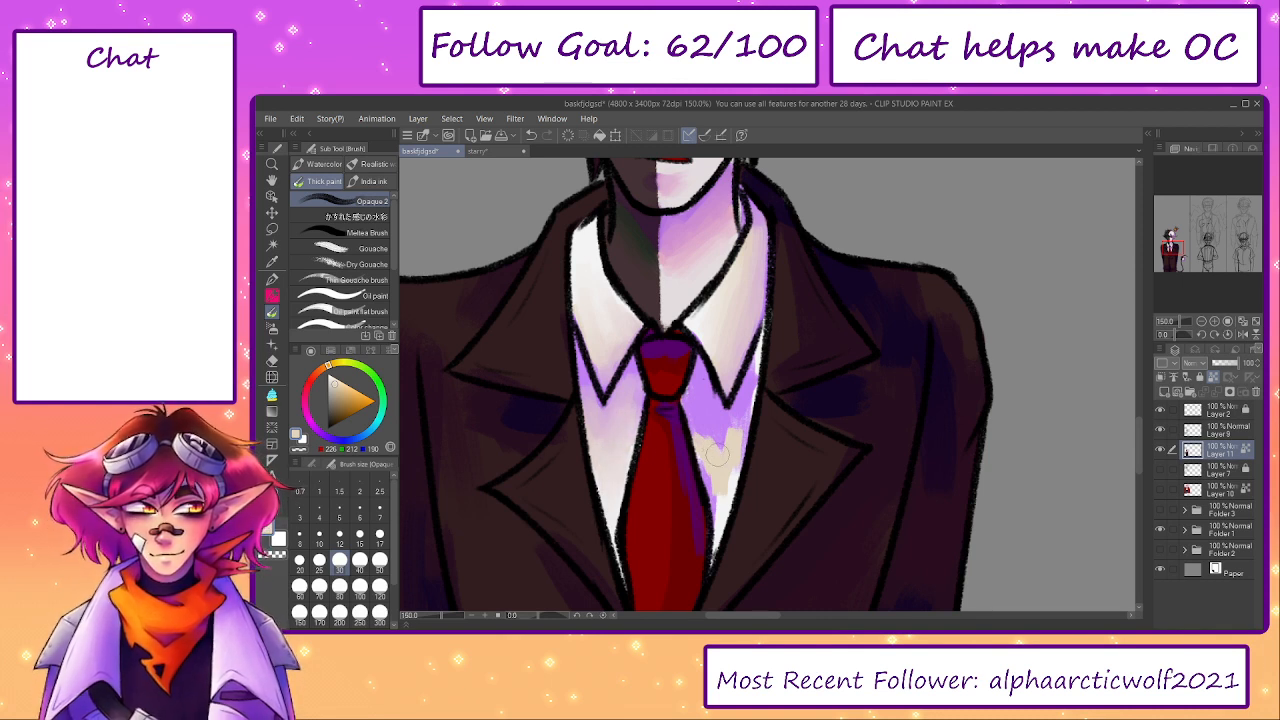
mouse_move(708, 451)
mouse_down()
mouse_move(724, 519)
mouse_move(736, 425)
mouse_move(722, 450)
mouse_move(697, 426)
mouse_up()
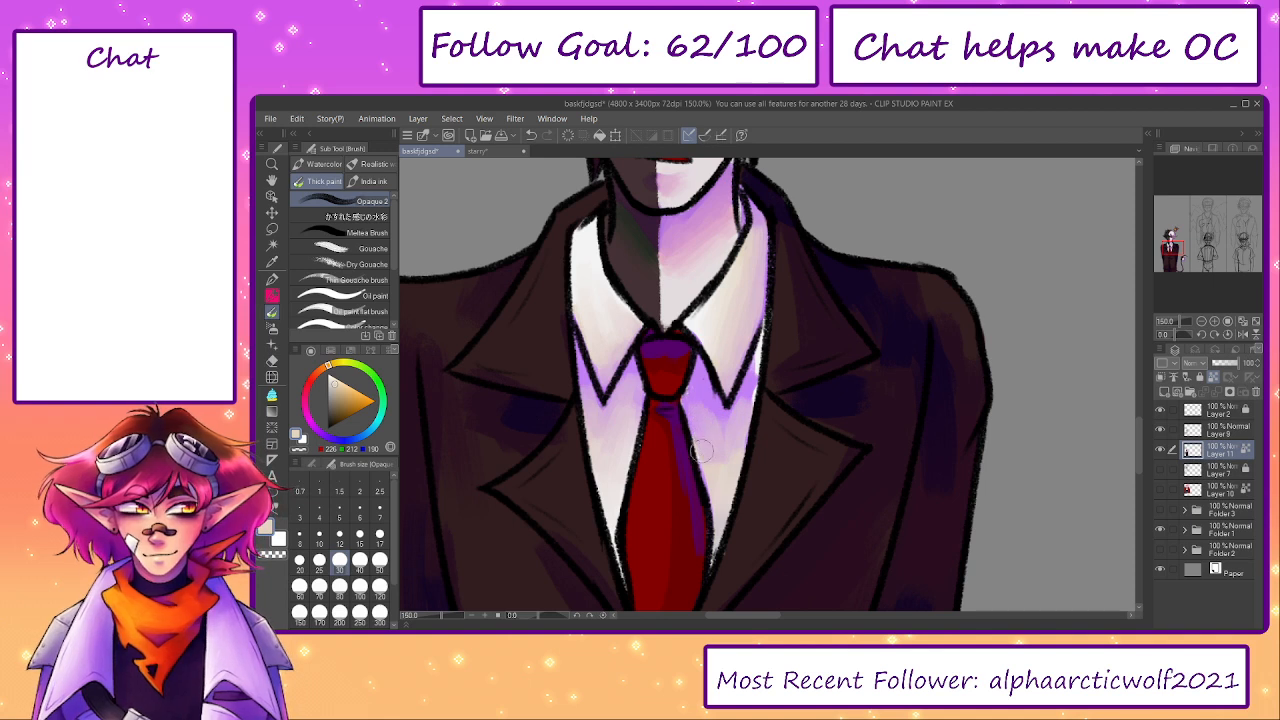
alt+click(750, 386)
drag(750, 380, 765, 325)
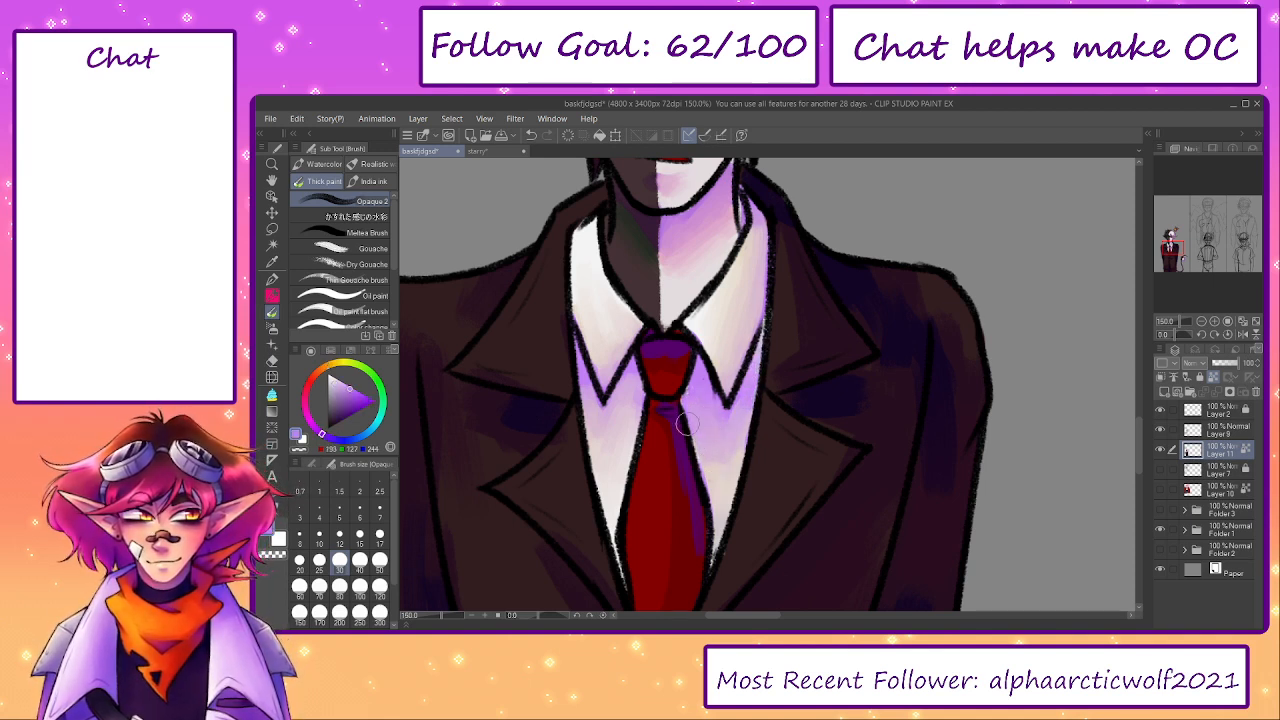
- Blend sampled dark red and purple into the tie's knot and along its length
alt+click(670, 350)
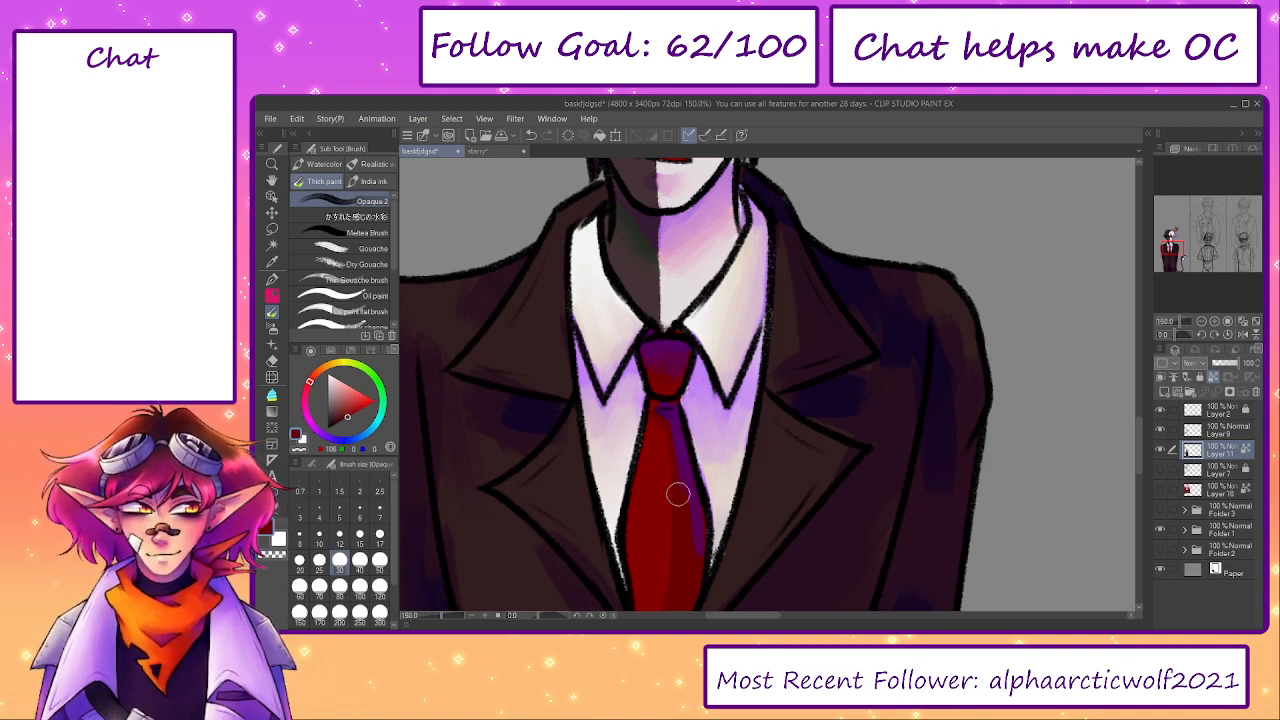
drag(660, 519, 659, 447)
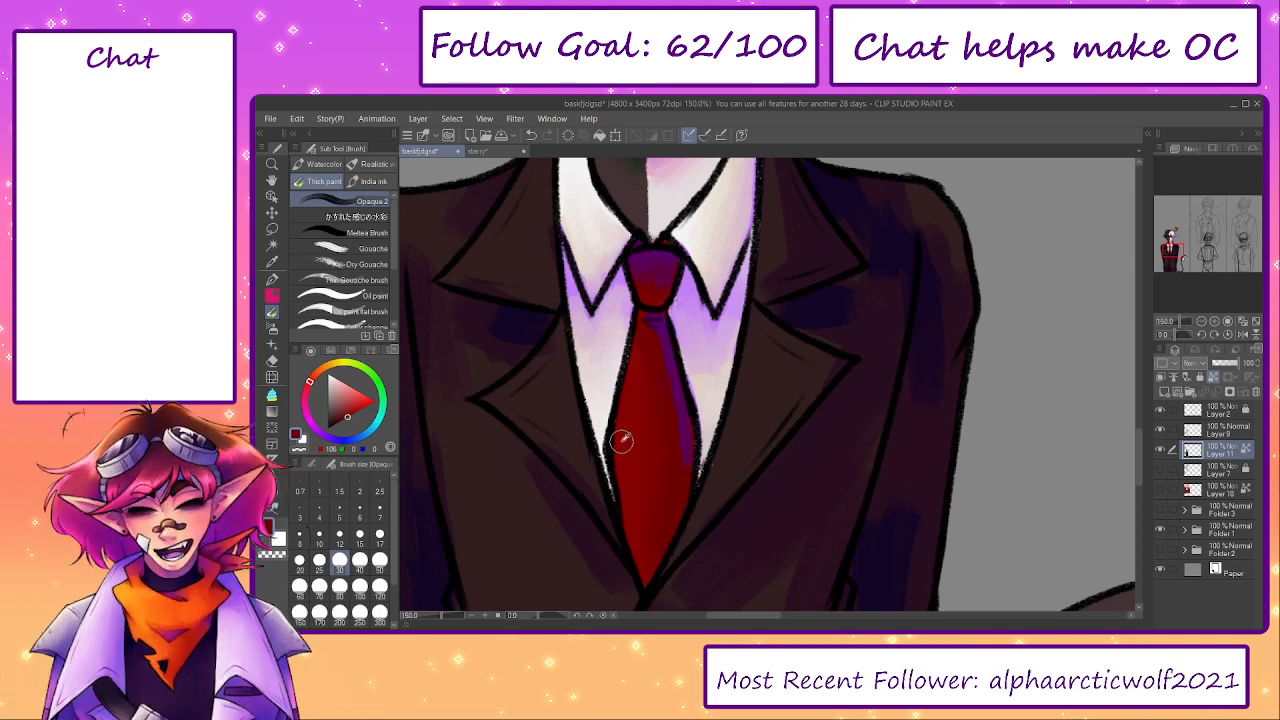
alt+click(657, 331)
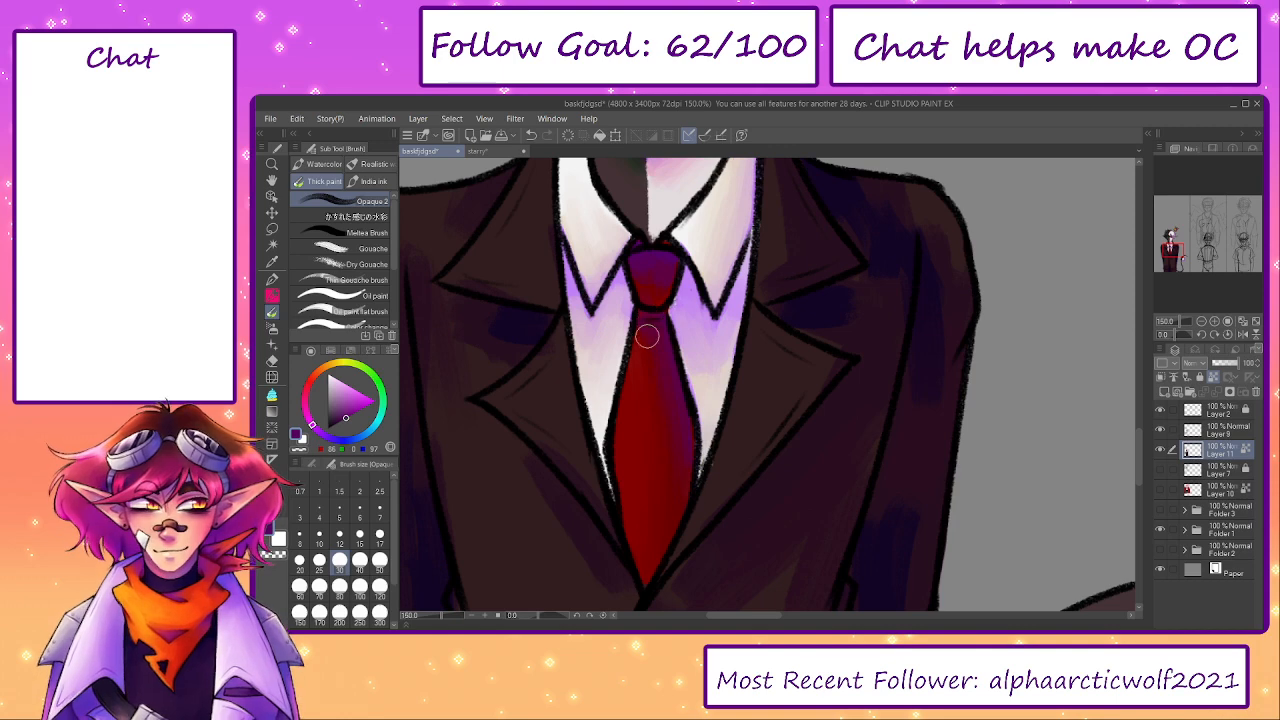
- Blend sampled dark brown and purple tones over the jacket's sleeve and chest on the dark-haired side at brush size 50
scroll(677, 580, up, 5)
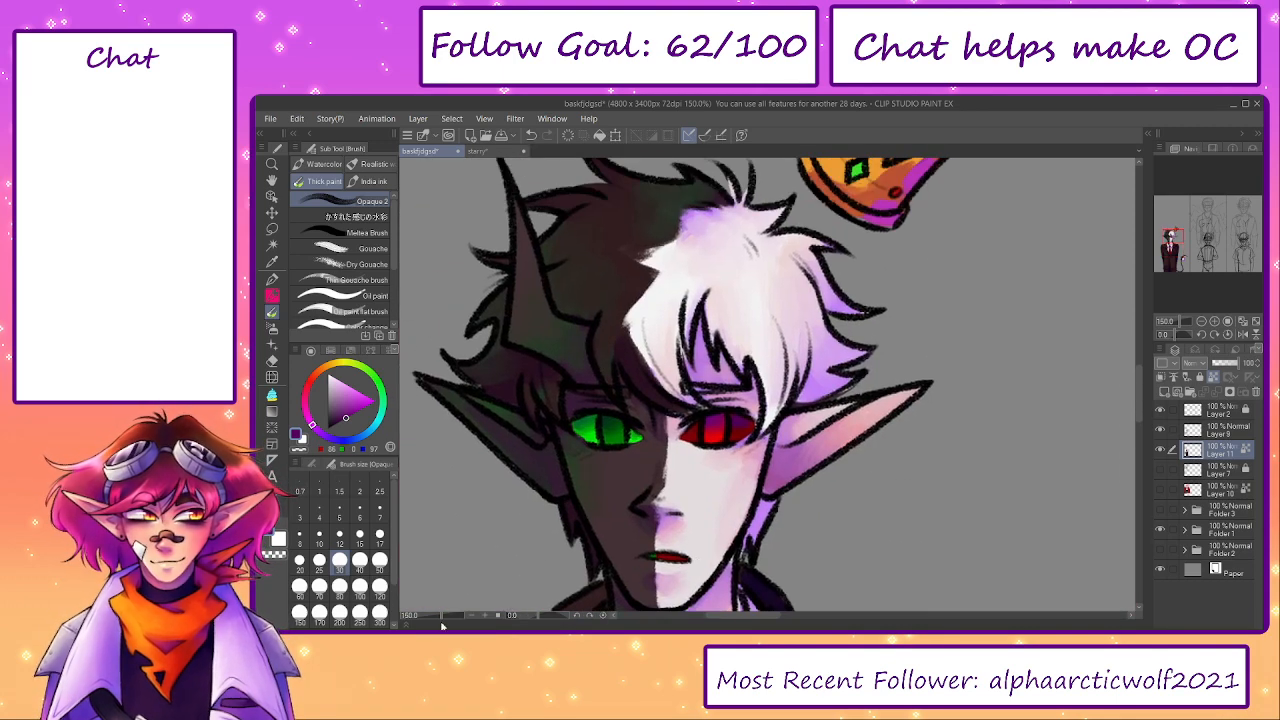
drag(440, 617, 427, 619)
drag(794, 447, 753, 353)
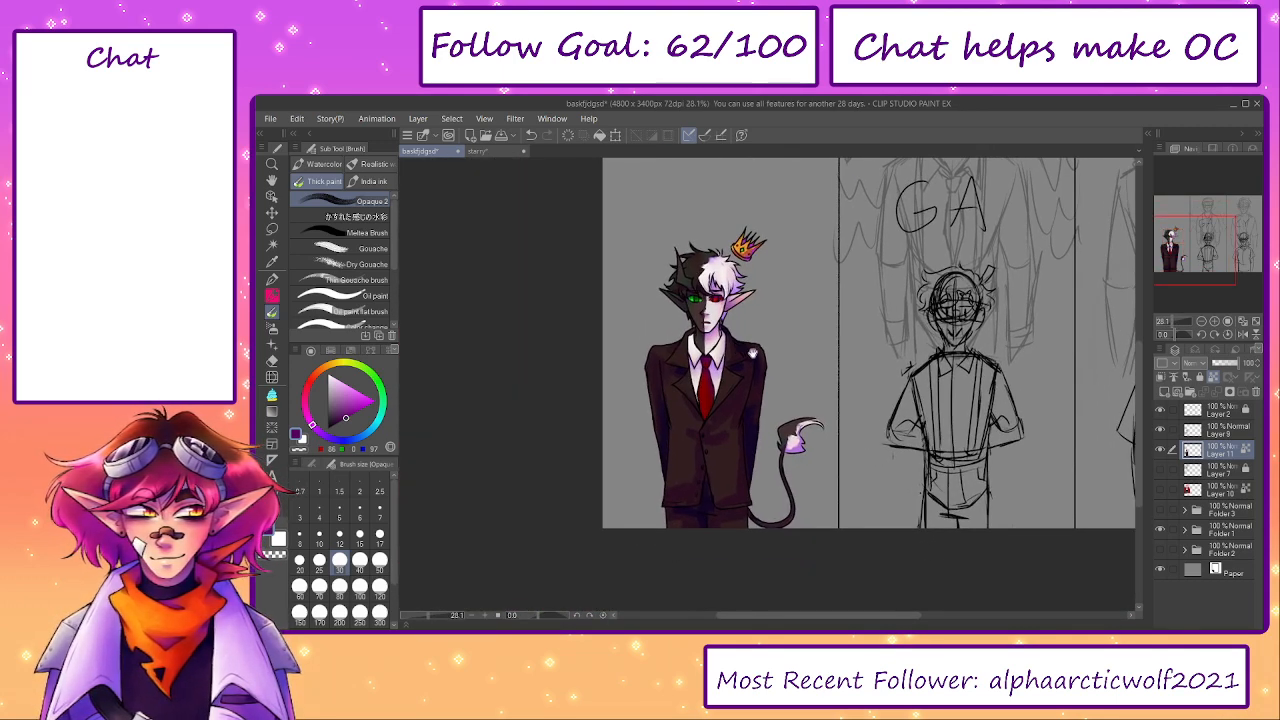
scroll(696, 329, up, 4)
mouse_move(748, 532)
mouse_down()
mouse_move(683, 464)
mouse_move(696, 410)
mouse_up()
key(bracketright)
key(bracketright)
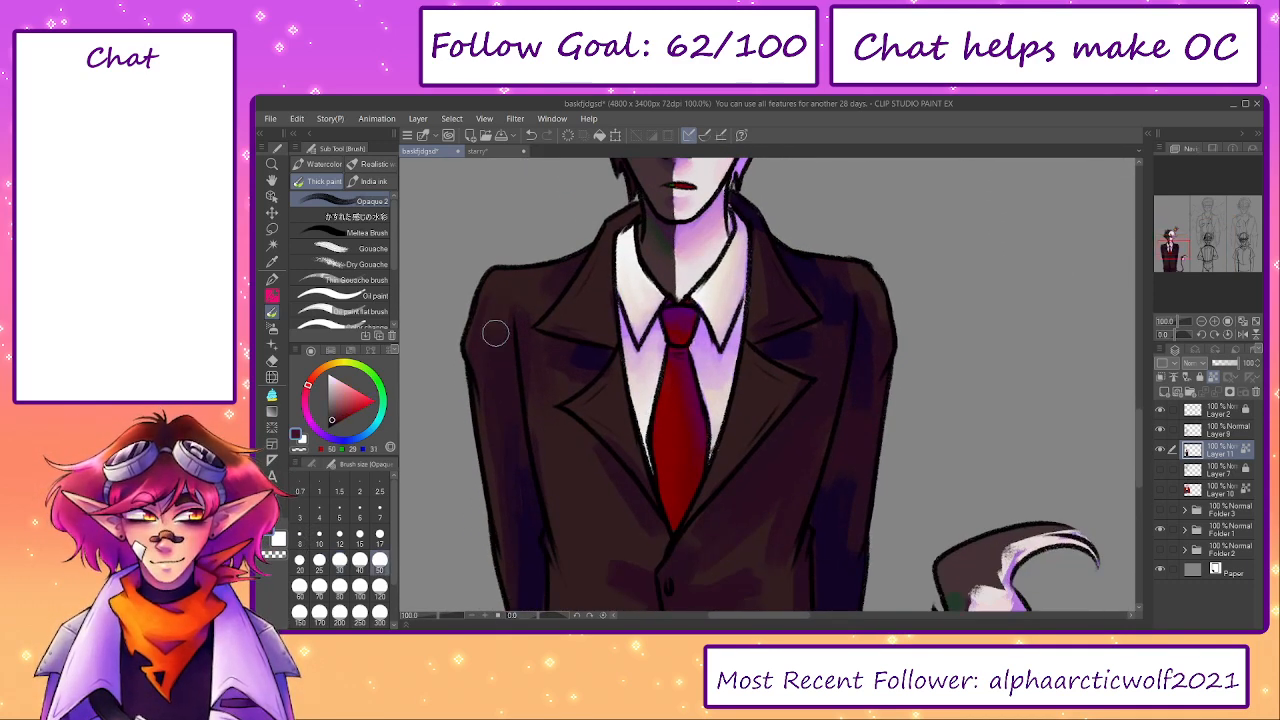
alt+click(534, 354)
mouse_move(527, 358)
mouse_down()
mouse_move(572, 369)
mouse_move(592, 359)
mouse_up()
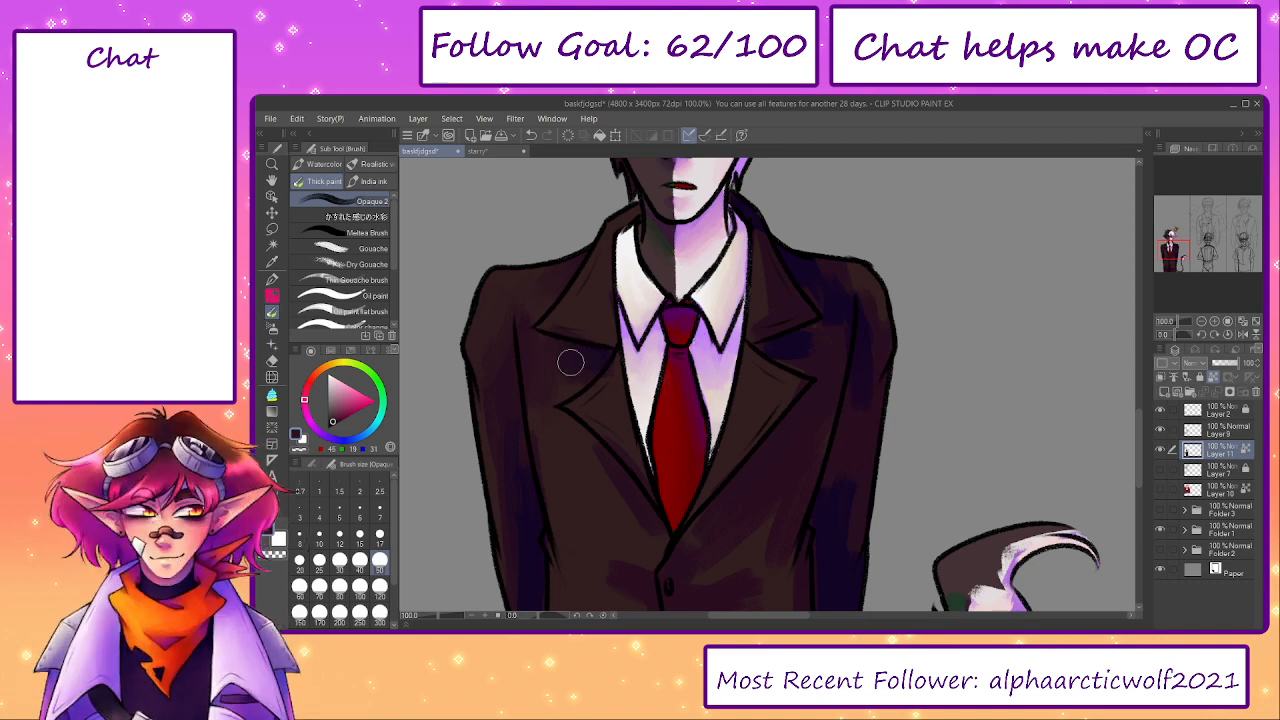
alt+click(563, 346)
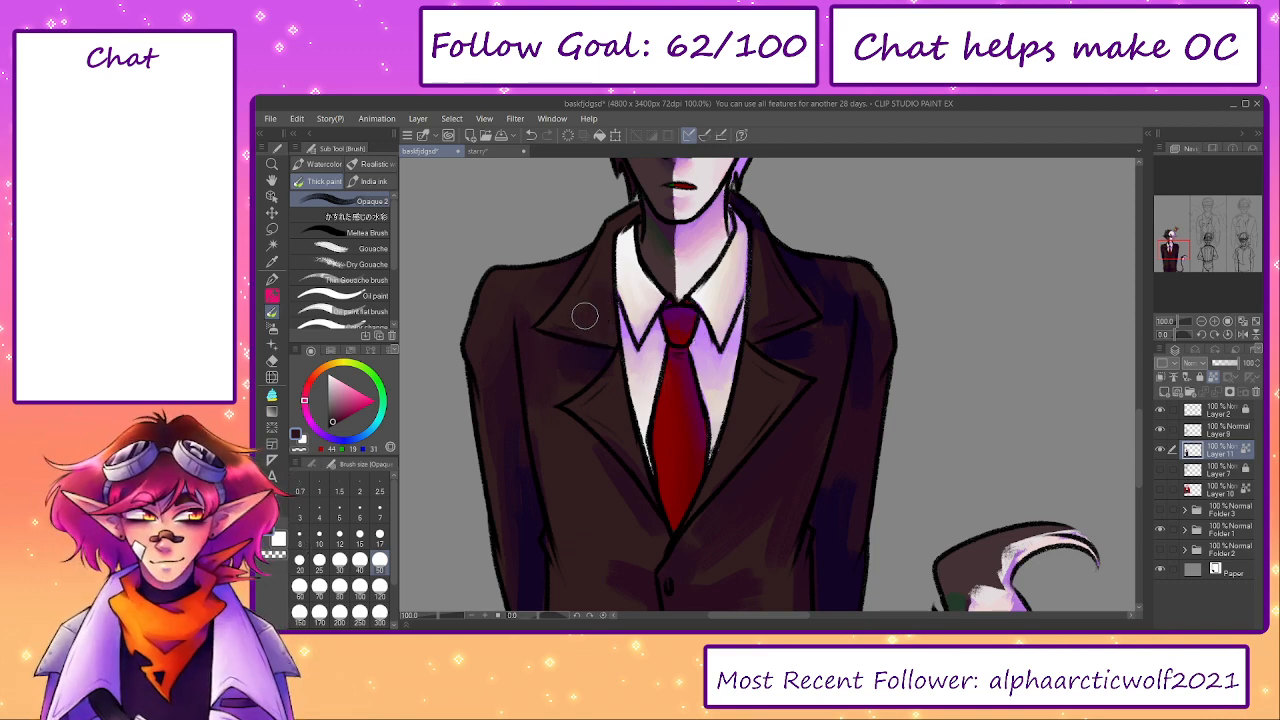
alt+click(562, 350)
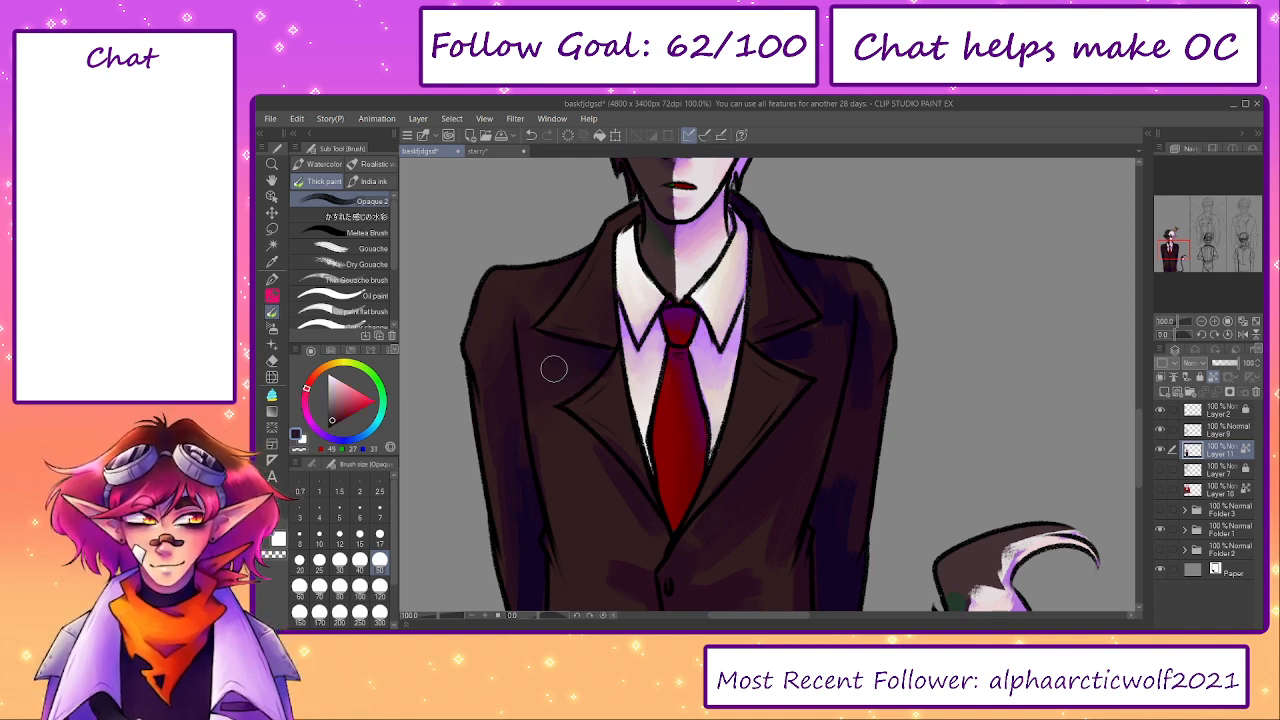
- Blend the purple shadow patches around the jacket's front buttons into the brown at brush size 70
scroll(545, 345, down, 2)
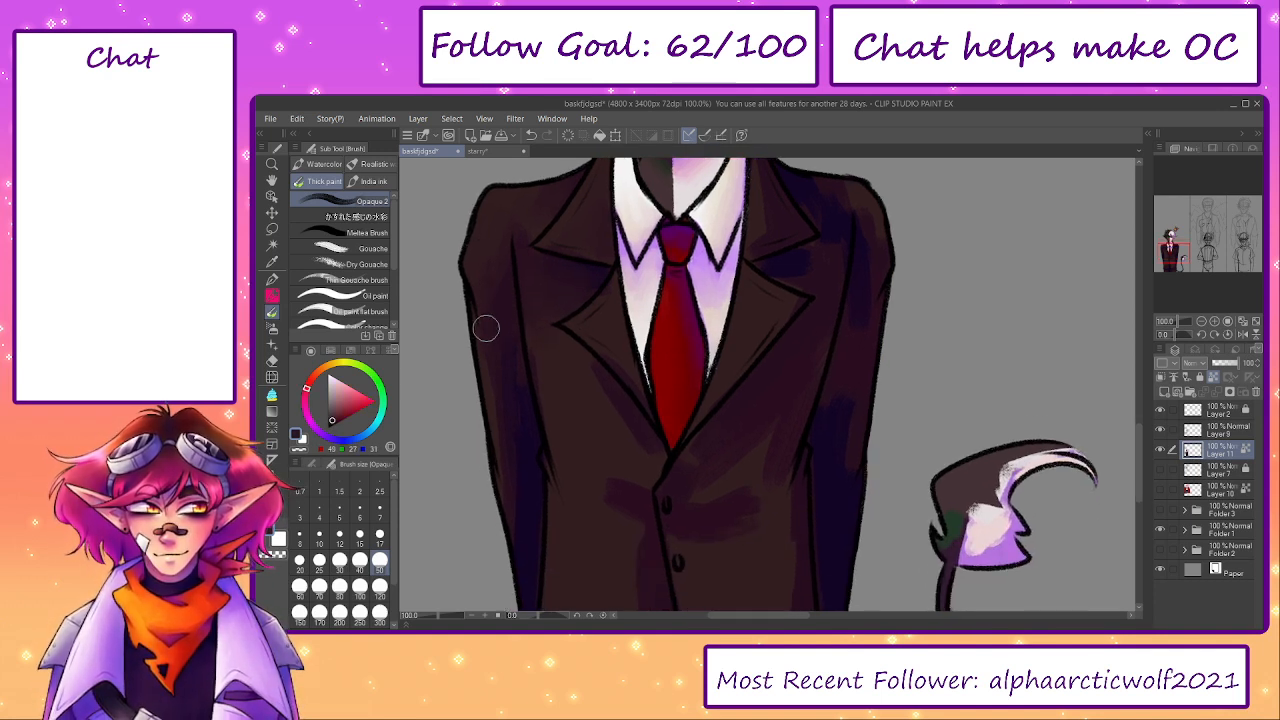
scroll(686, 444, up, 8)
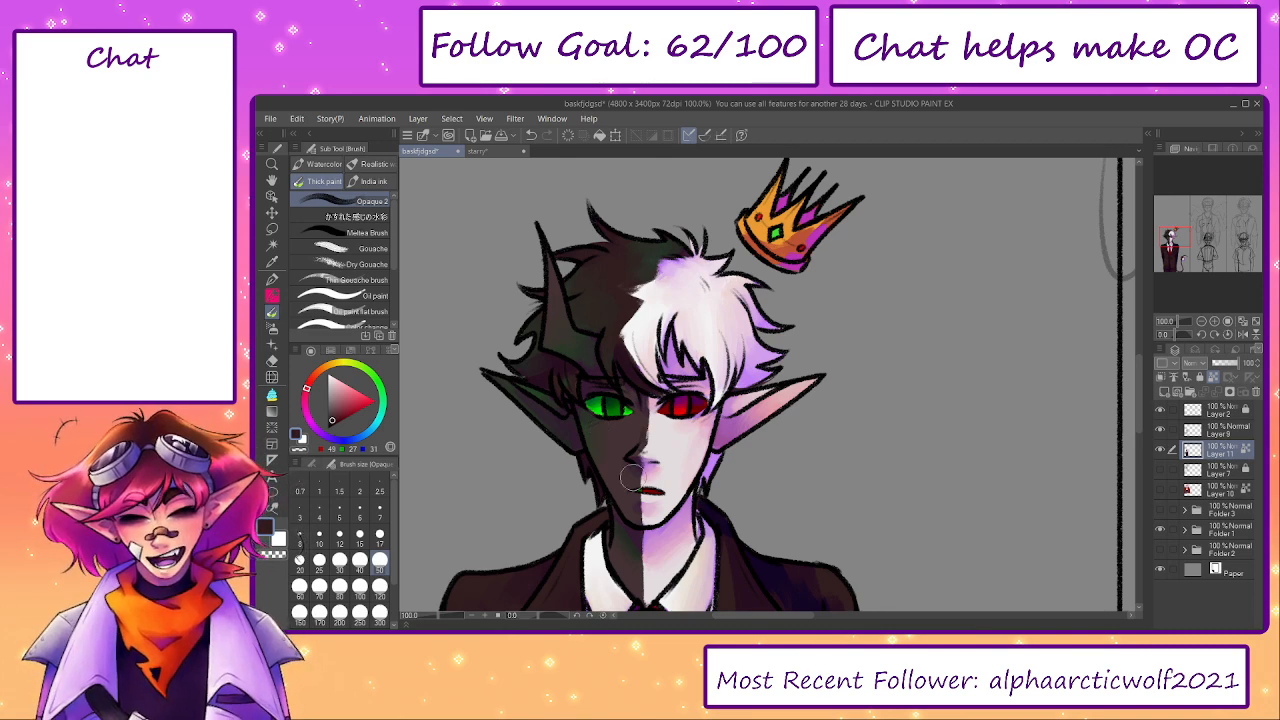
scroll(716, 515, down, 8)
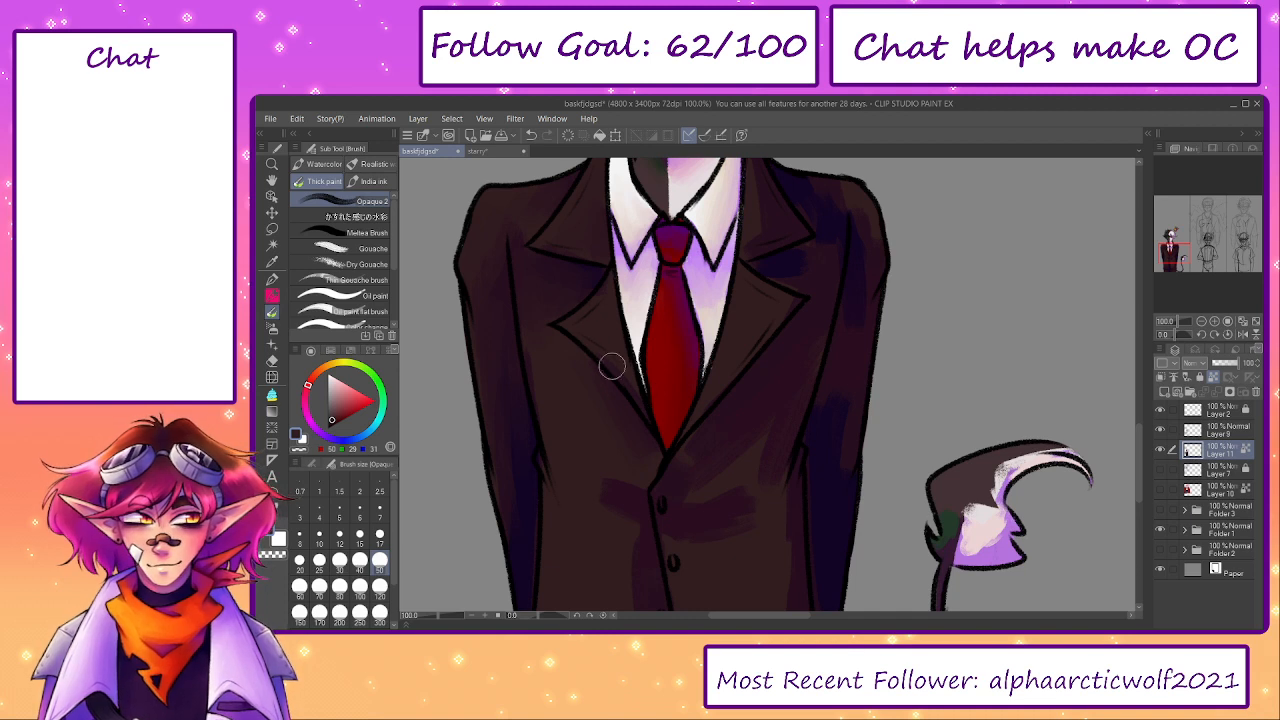
key(bracketright)
key(bracketright)
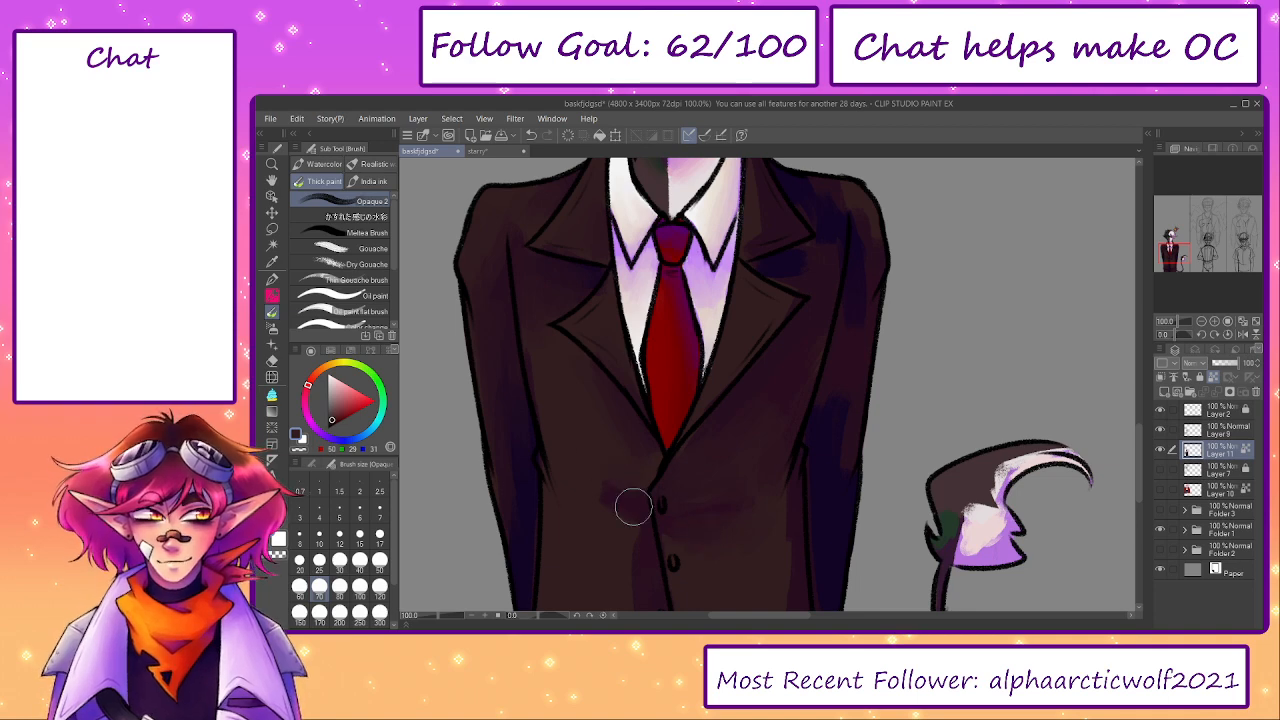
alt+click(646, 541)
mouse_move(609, 508)
mouse_down()
mouse_move(648, 528)
mouse_move(635, 537)
mouse_move(639, 590)
mouse_up()
drag(666, 546, 640, 434)
alt+click(598, 410)
drag(616, 517, 623, 551)
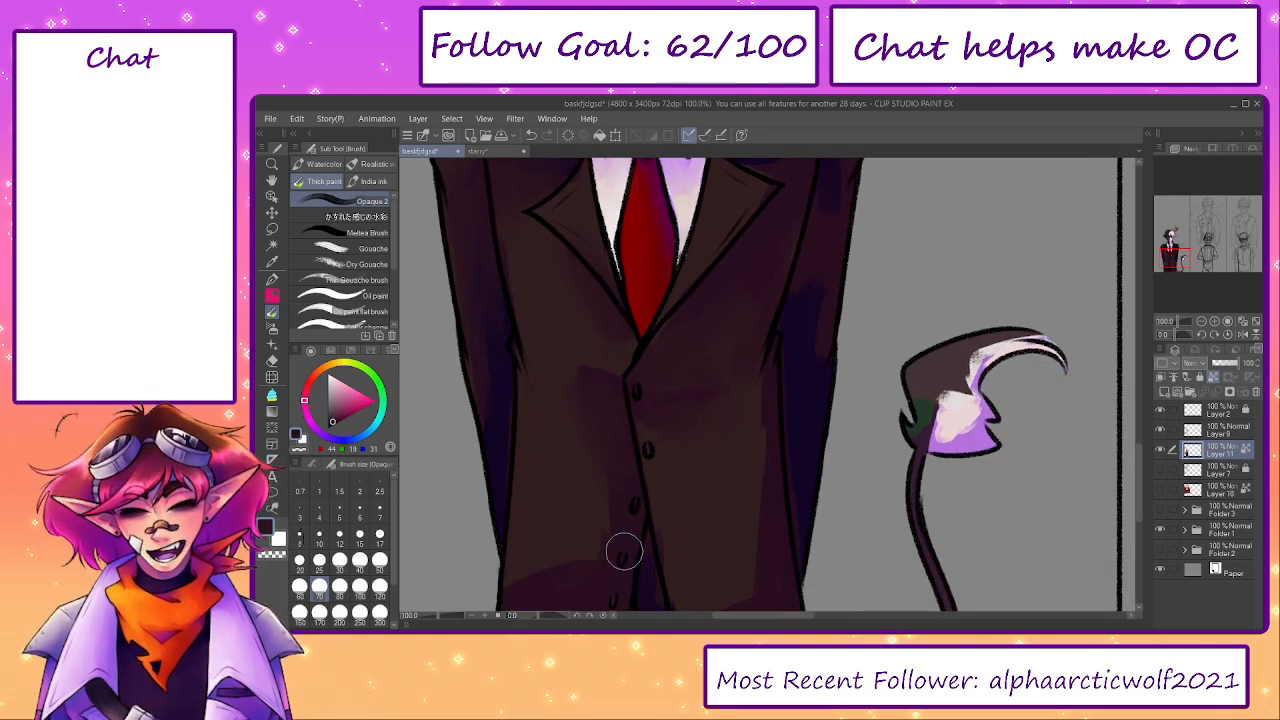
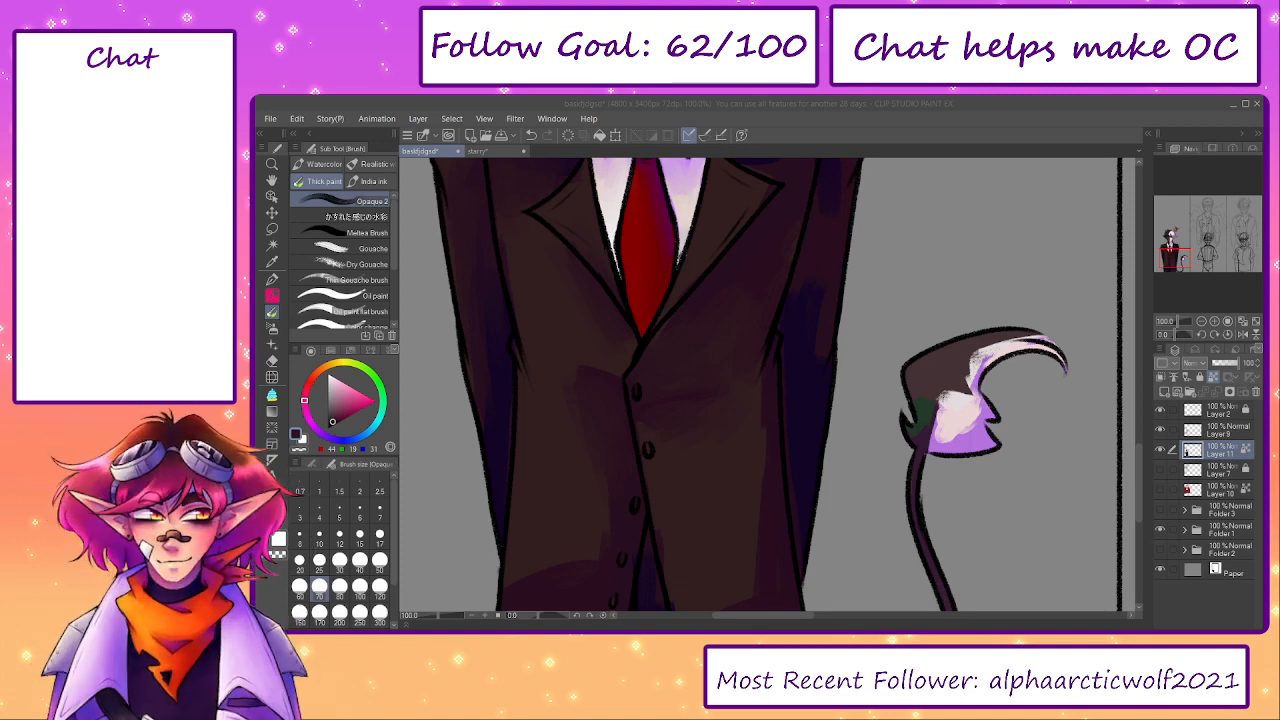
- Blend the dark purple shadows into the brown on the lower half of the suit jacket using the Opaque 2 brush
click(1183, 107)
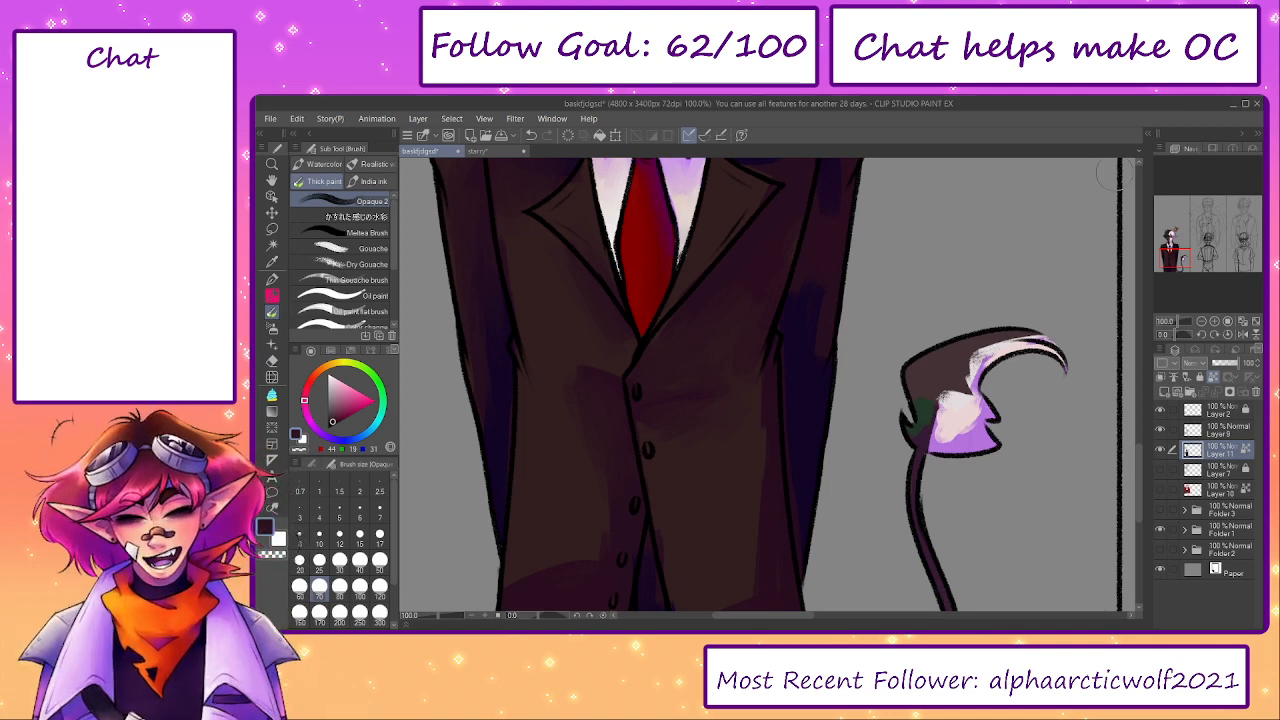
alt+click(597, 401)
drag(605, 365, 619, 372)
scroll(615, 398, down, 3)
alt+click(621, 376)
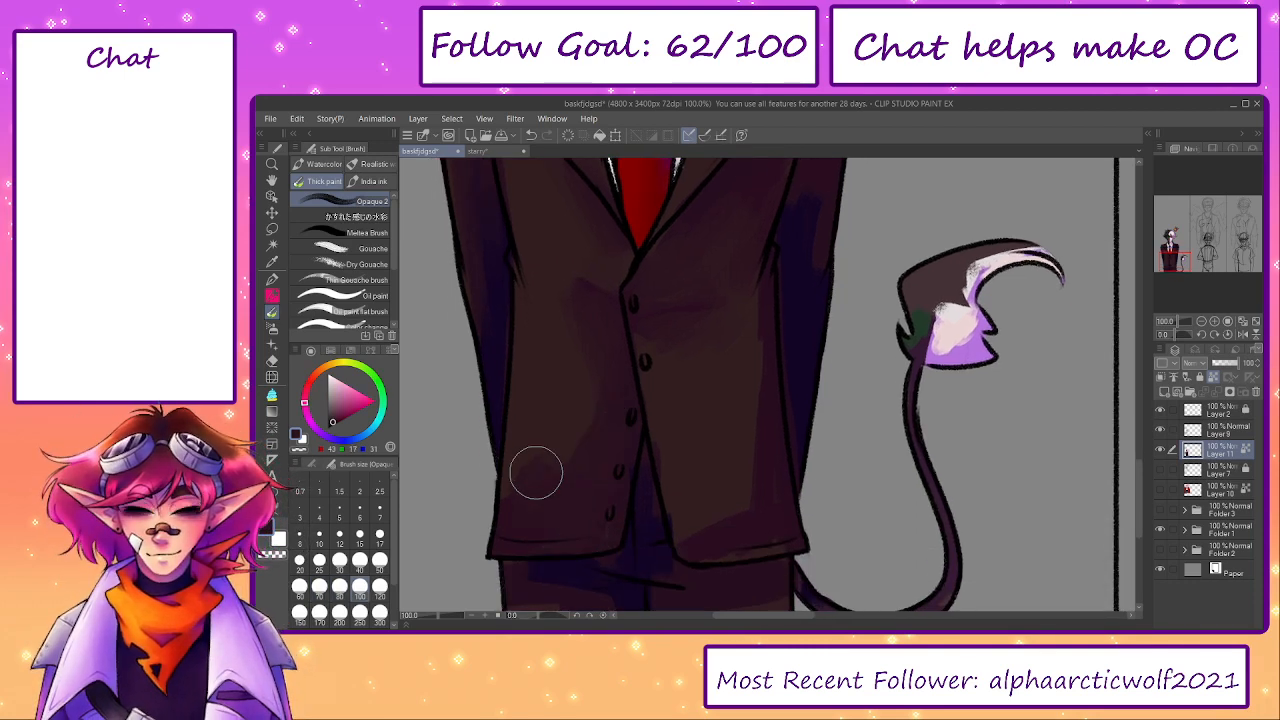
drag(719, 480, 711, 420)
alt+click(744, 463)
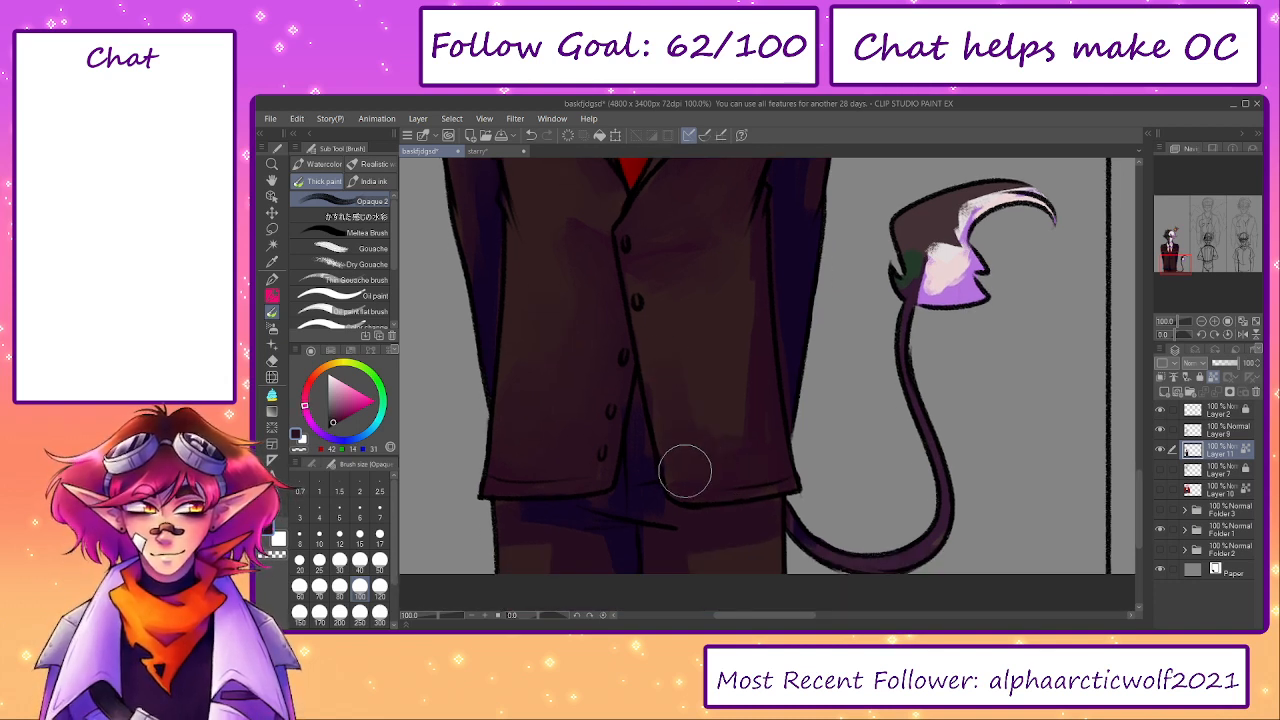
alt+click(680, 332)
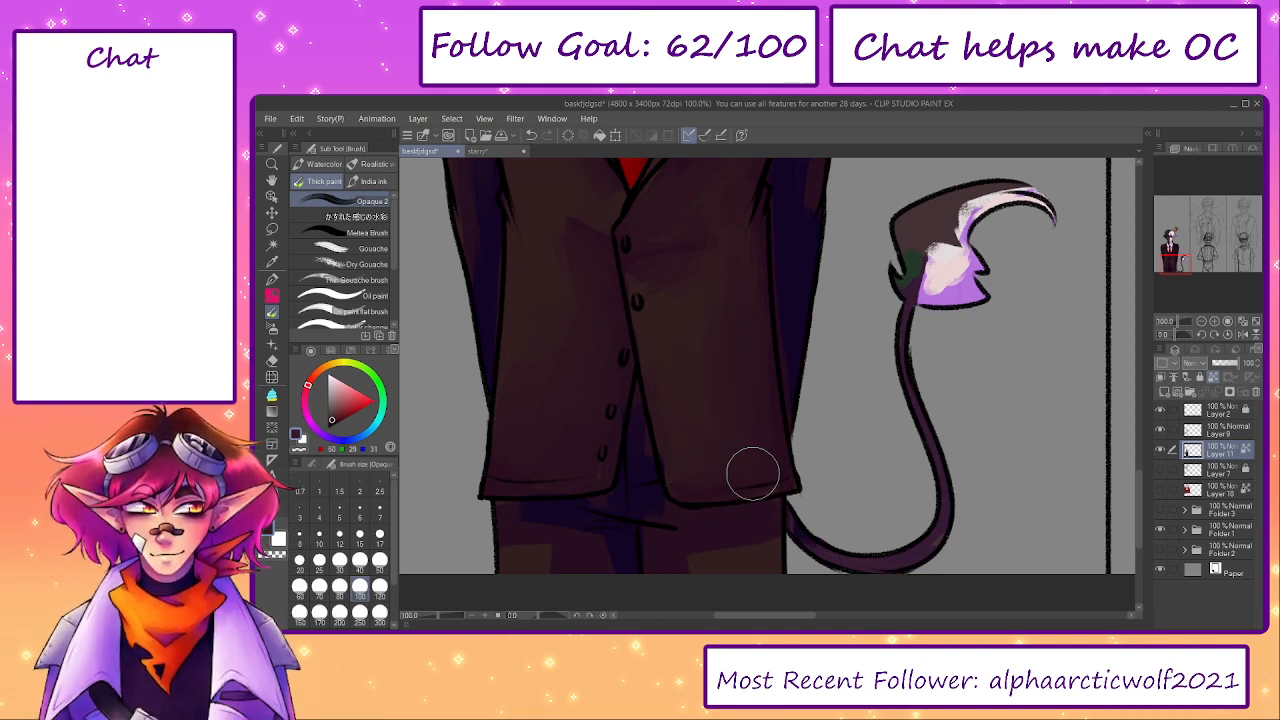
alt+click(788, 291)
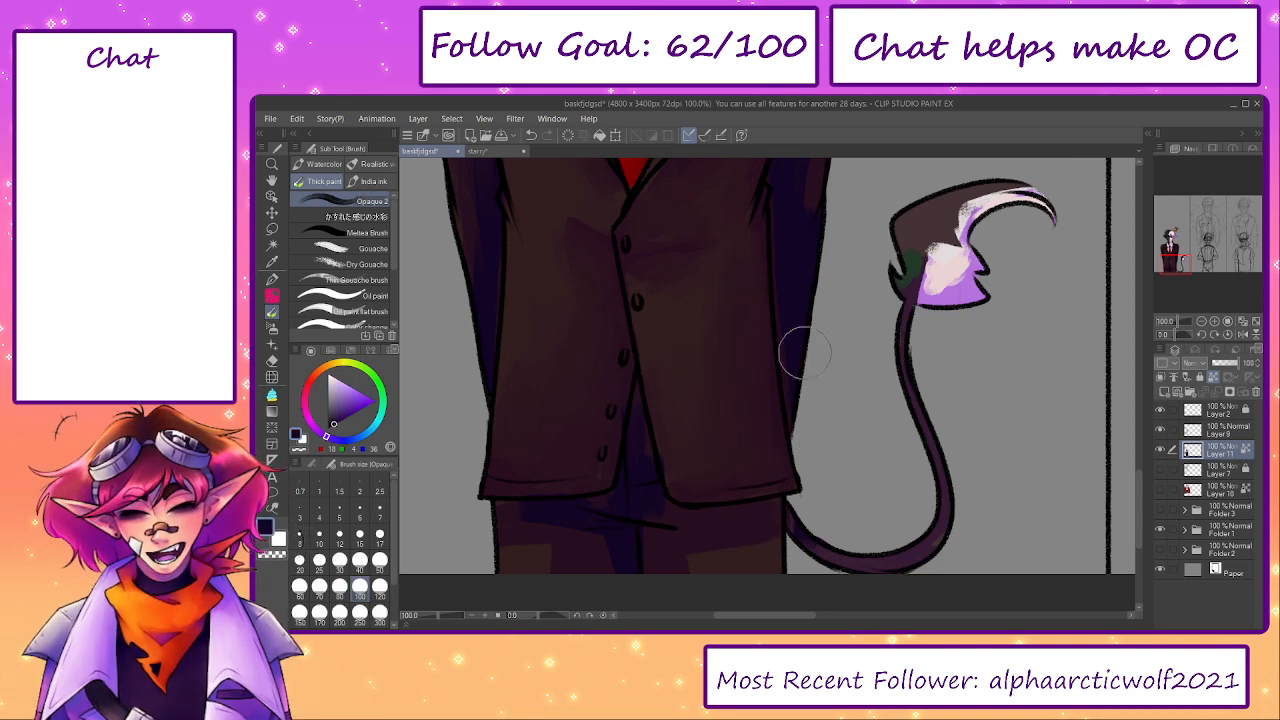
- Smooth the purple shading along the jacket sleeve and shoulder on the tail side of the figure
scroll(790, 350, up, 3)
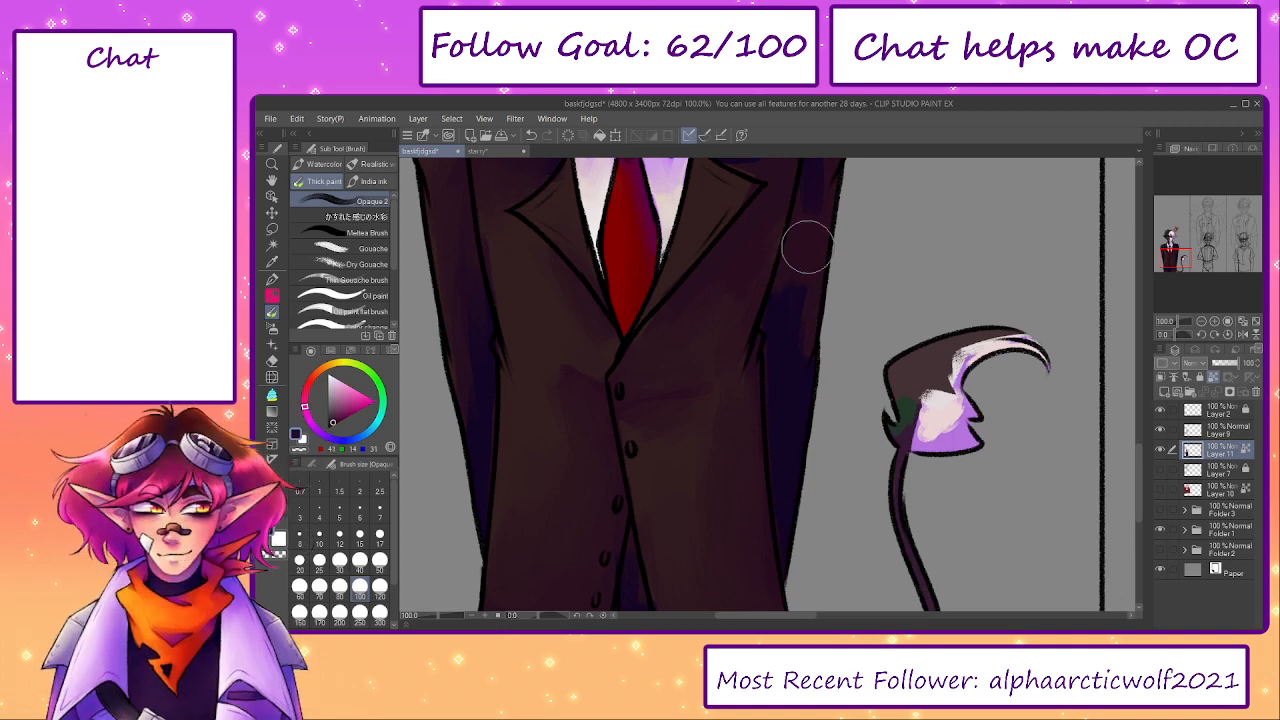
scroll(805, 340, up, 3)
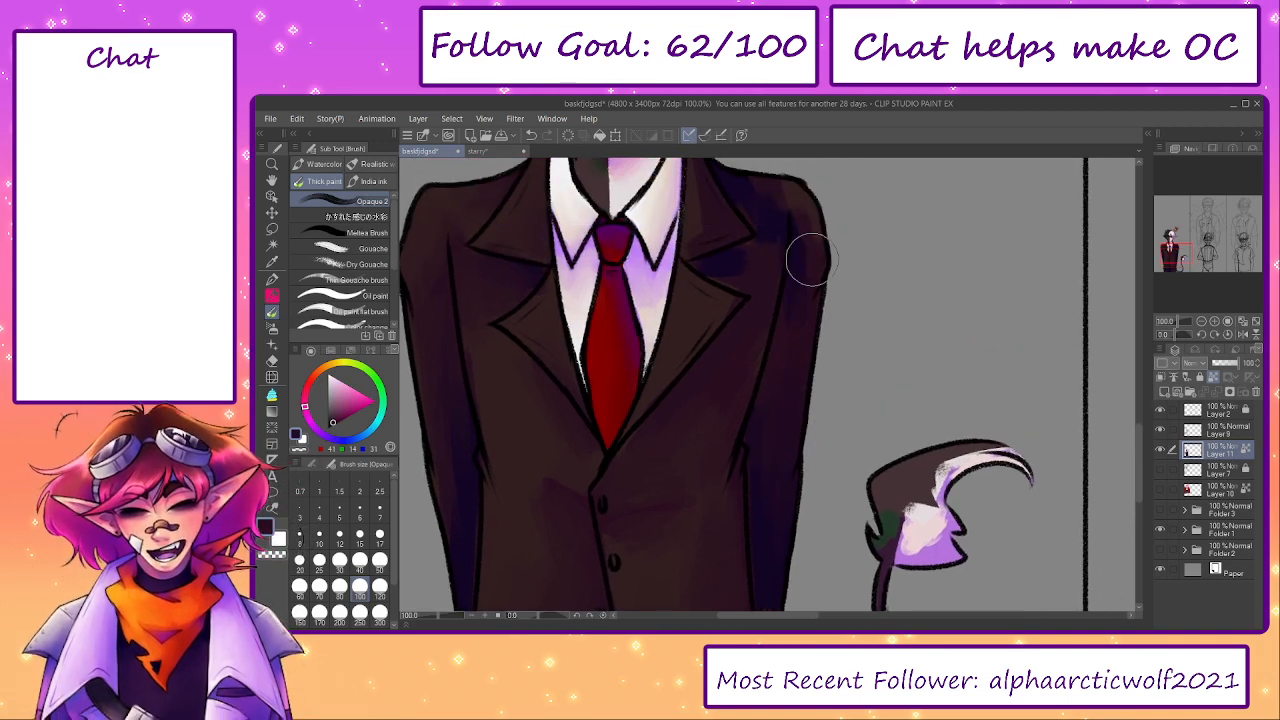
scroll(803, 243, up, 3)
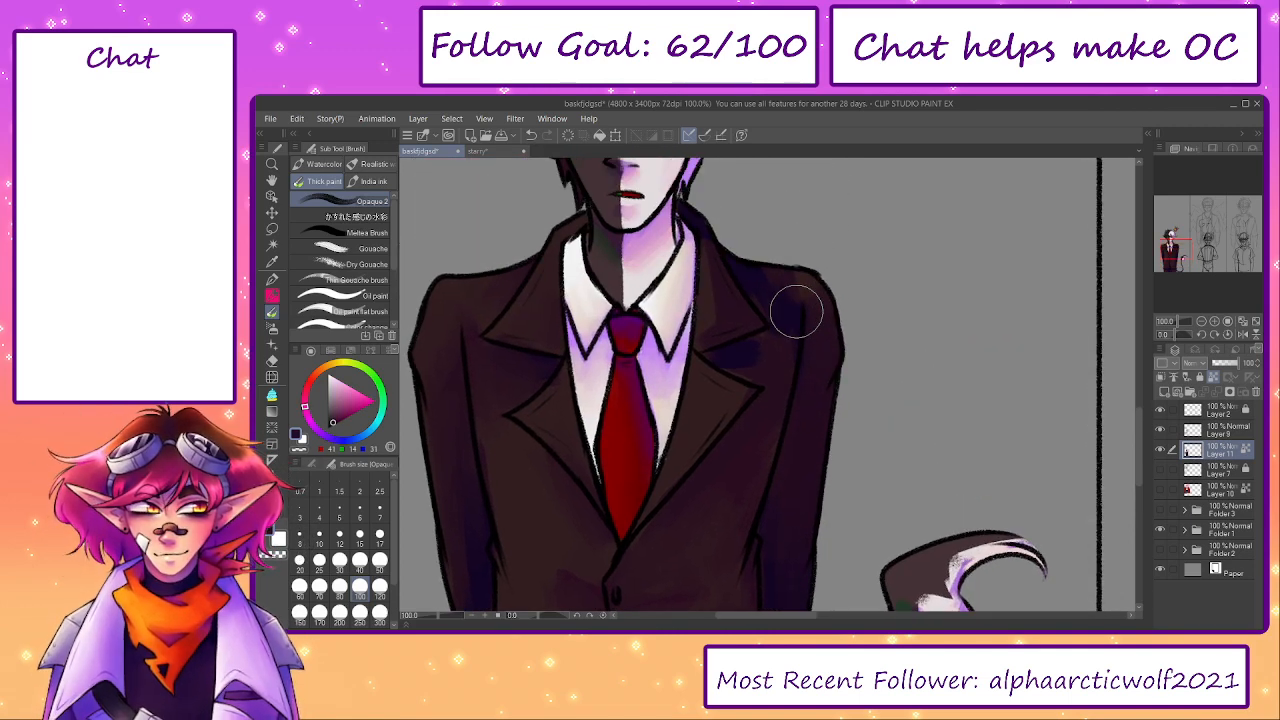
alt+click(803, 289)
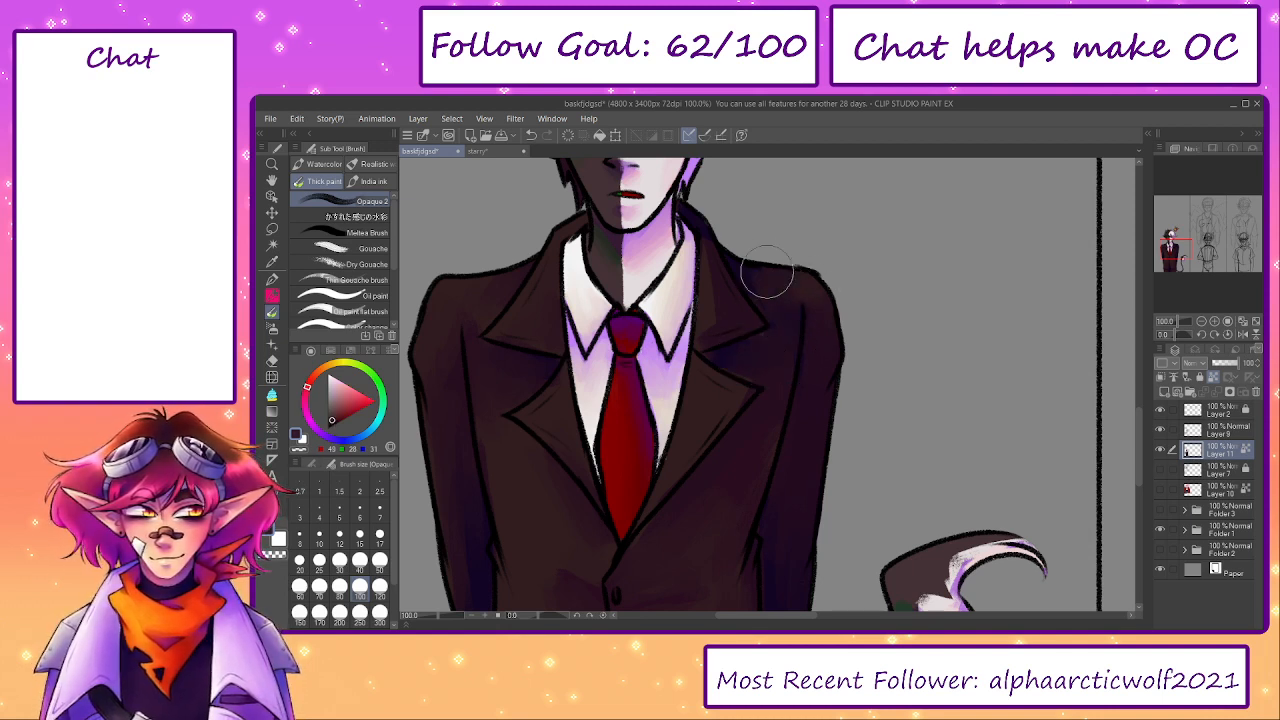
- Reduce the brush size to 50 and blend the shading on the lapel beside the collar and on the opposite sleeve
key(bracketleft)
key(bracketleft)
key(bracketleft)
key(bracketleft)
alt+click(705, 304)
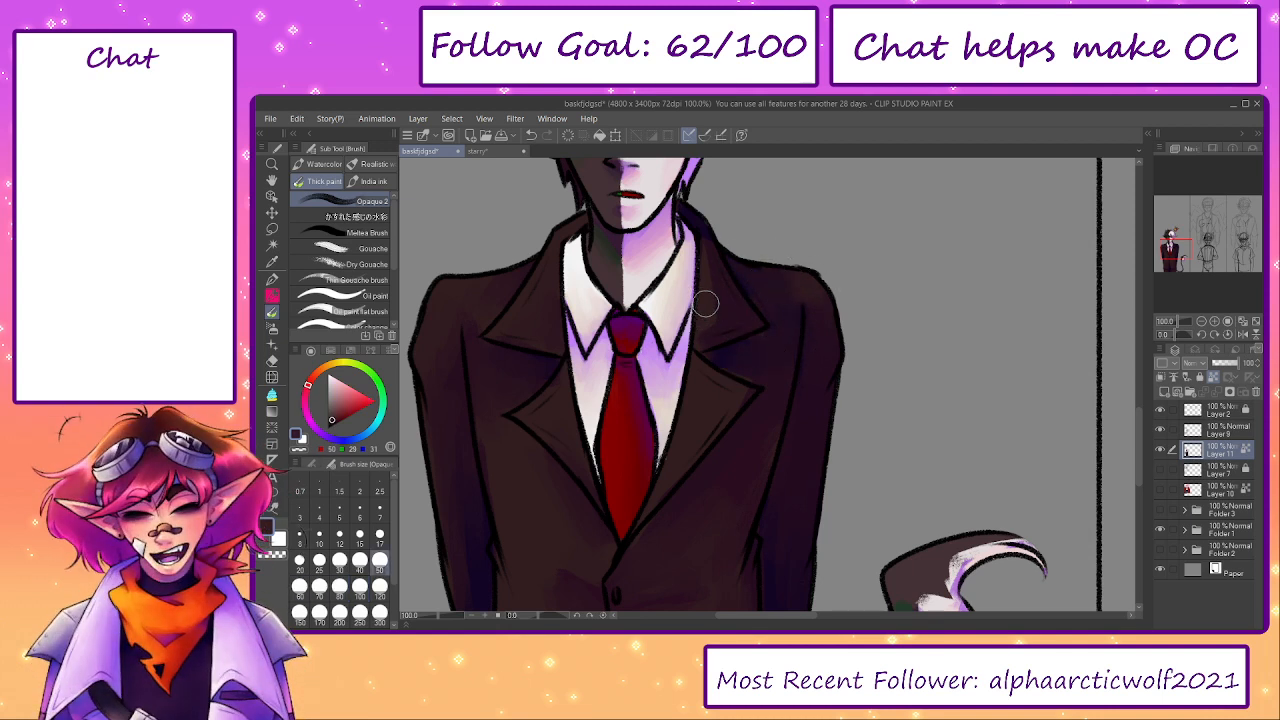
mouse_move(739, 408)
mouse_down()
mouse_move(760, 286)
mouse_move(821, 229)
mouse_up()
alt+click(550, 345)
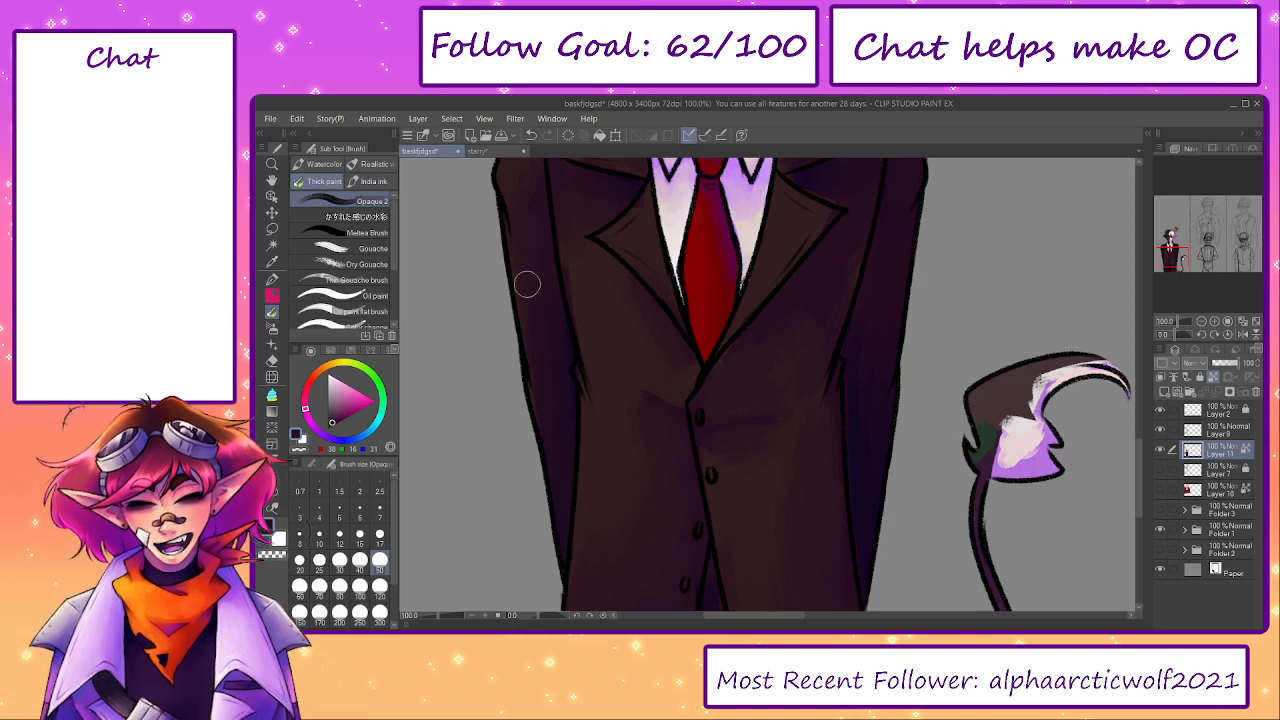
drag(580, 363, 653, 573)
- Soften the tail tuft's shading, blending the dark green patch into the brown and smoothing the pale pink and lavender area
mouse_move(896, 568)
mouse_down()
mouse_move(794, 257)
mouse_move(764, 243)
mouse_up()
mouse_move(813, 497)
mouse_down()
mouse_move(757, 397)
mouse_move(699, 466)
mouse_up()
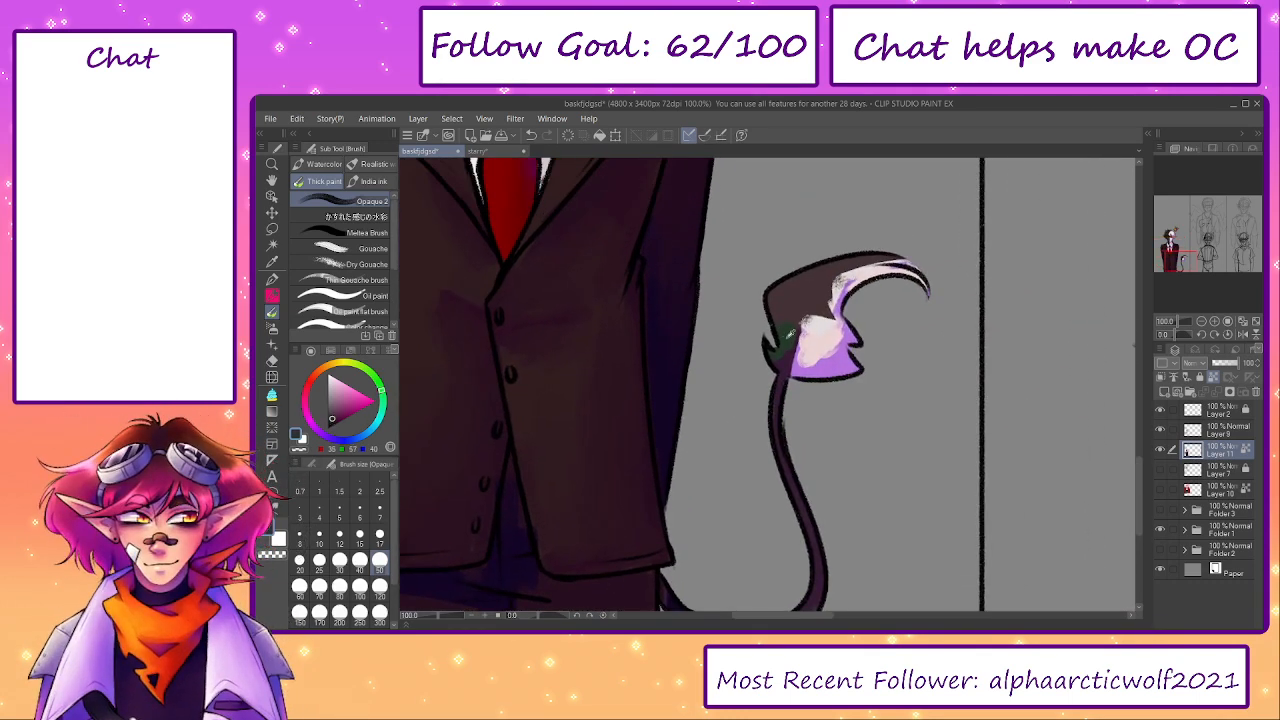
alt+click(785, 339)
drag(786, 335, 780, 362)
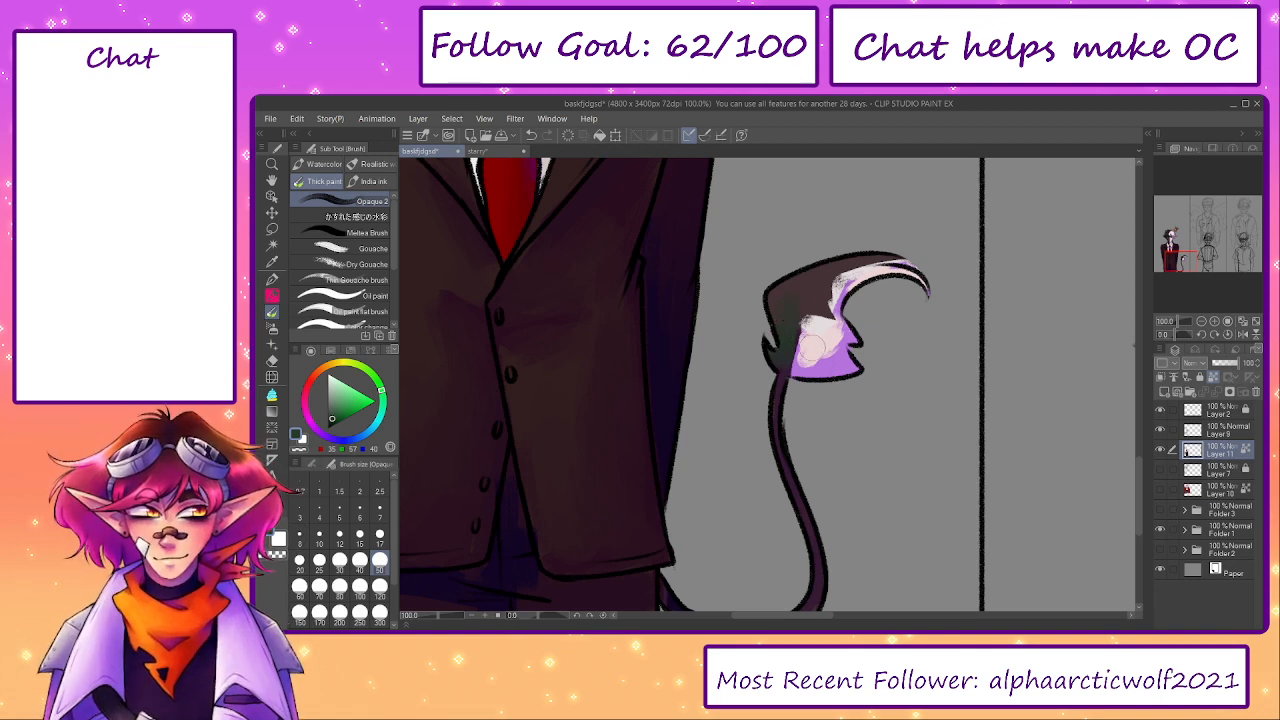
alt+click(808, 345)
mouse_move(808, 345)
mouse_down()
mouse_move(803, 367)
mouse_move(841, 334)
mouse_move(813, 337)
mouse_move(850, 356)
mouse_up()
drag(855, 276, 840, 290)
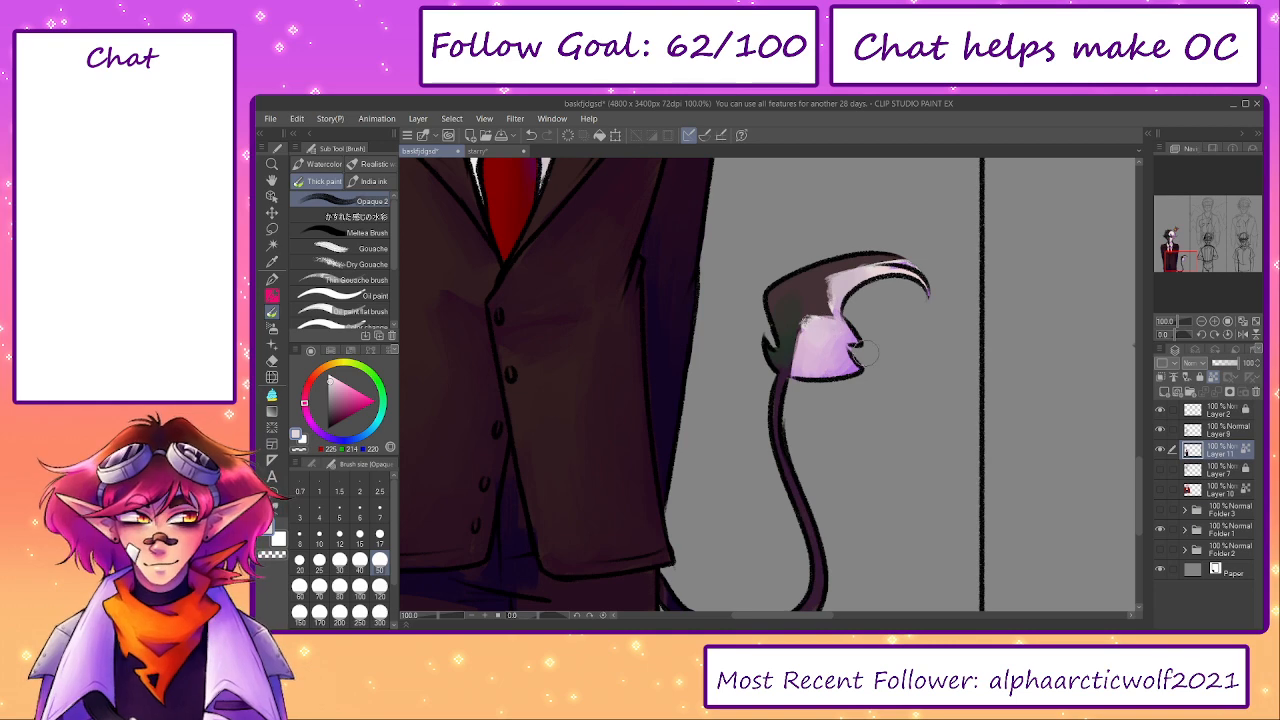
- Cover the lighter brown patches on the trouser legs with dark purplish shading, using brush sizes up to 120
drag(779, 473, 920, 350)
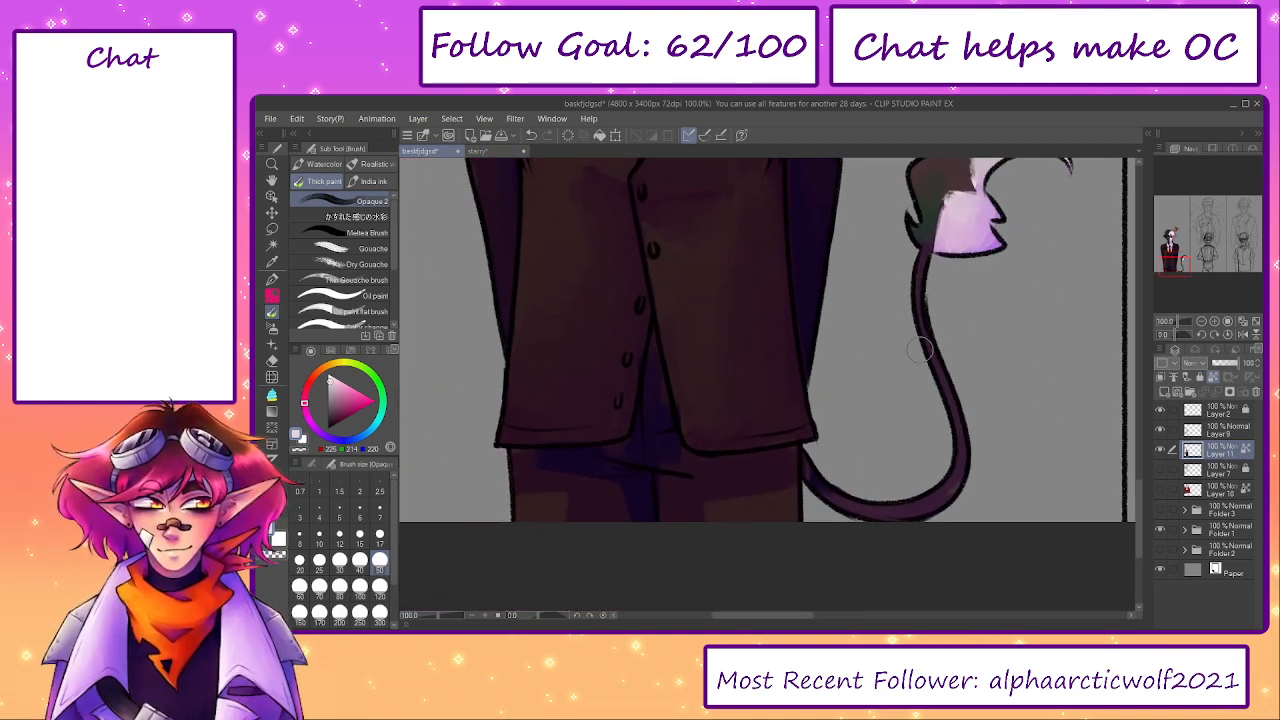
drag(700, 494, 768, 477)
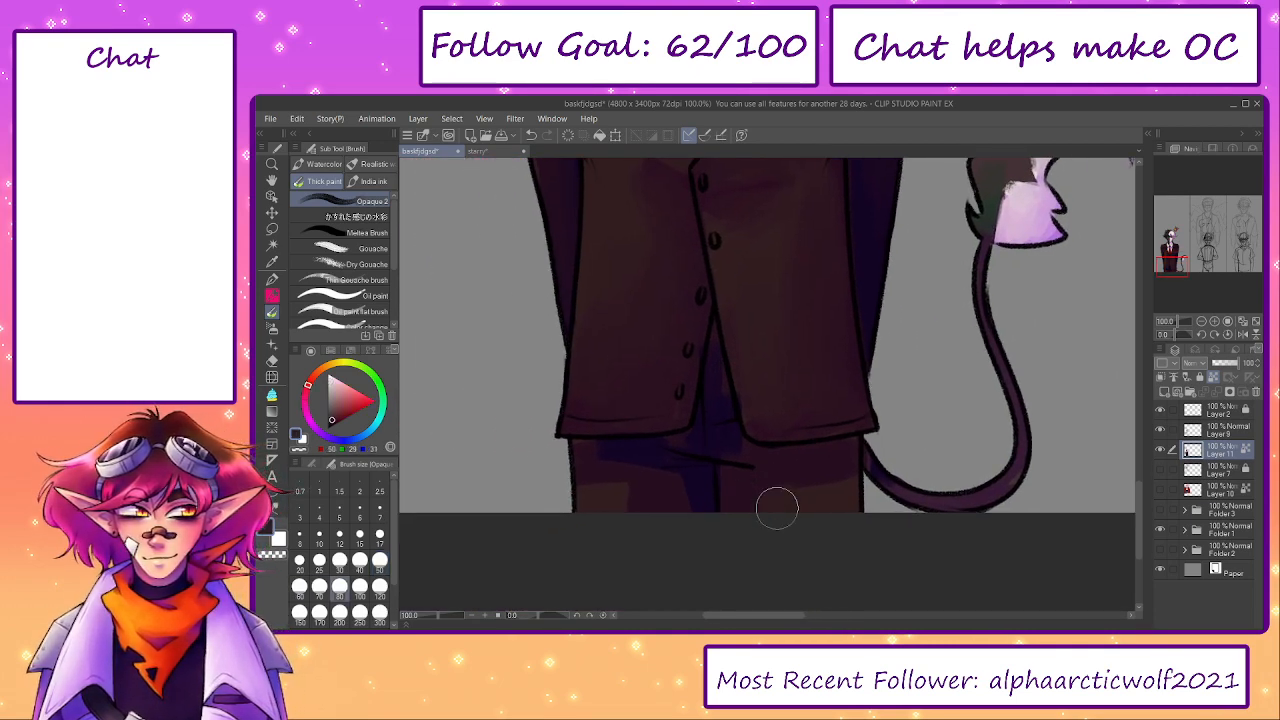
alt+click(724, 438)
mouse_move(724, 438)
mouse_down()
mouse_move(579, 451)
mouse_move(590, 527)
mouse_up()
key(bracketleft)
key(bracketleft)
alt+click(657, 497)
key(bracketright)
key(bracketright)
key(bracketright)
key(bracketright)
drag(620, 474, 591, 470)
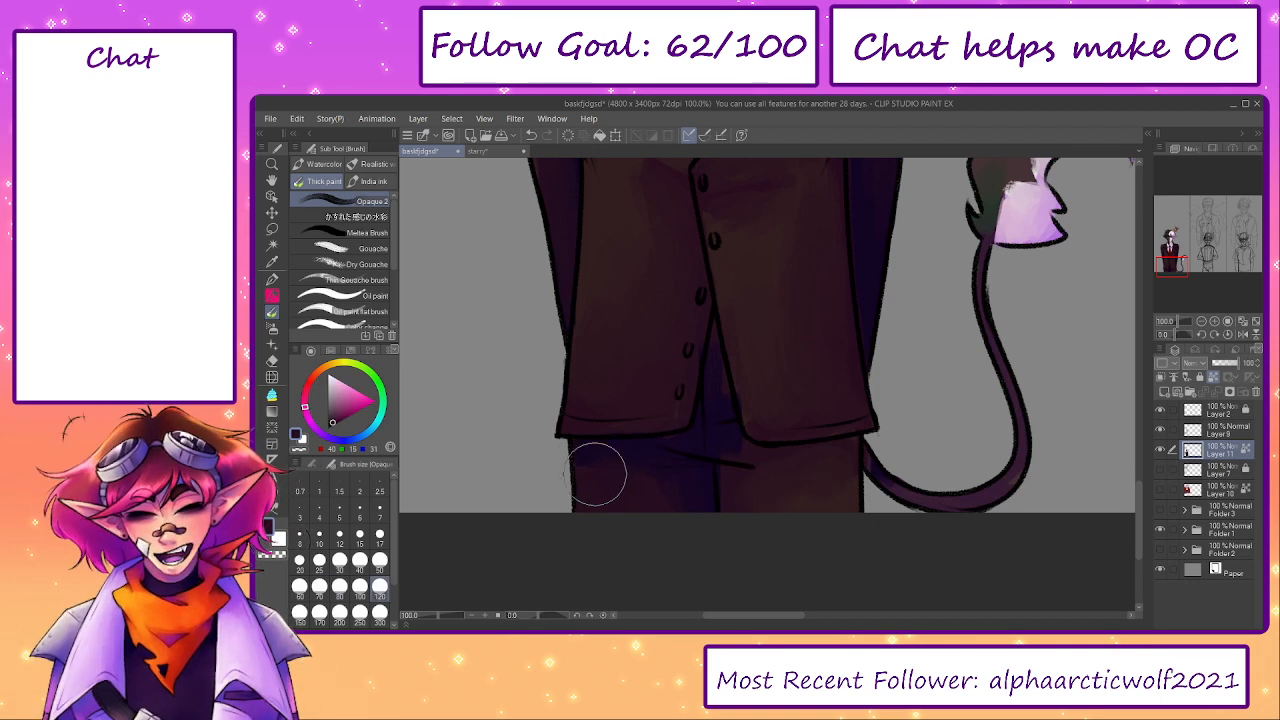
- Reduce the brush size to 30 and paint dark purple shadow into the gap between the jacket's front flaps
key(bracketleft)
key(bracketleft)
key(bracketleft)
key(bracketleft)
key(bracketleft)
key(bracketleft)
alt+click(714, 384)
key(bracketleft)
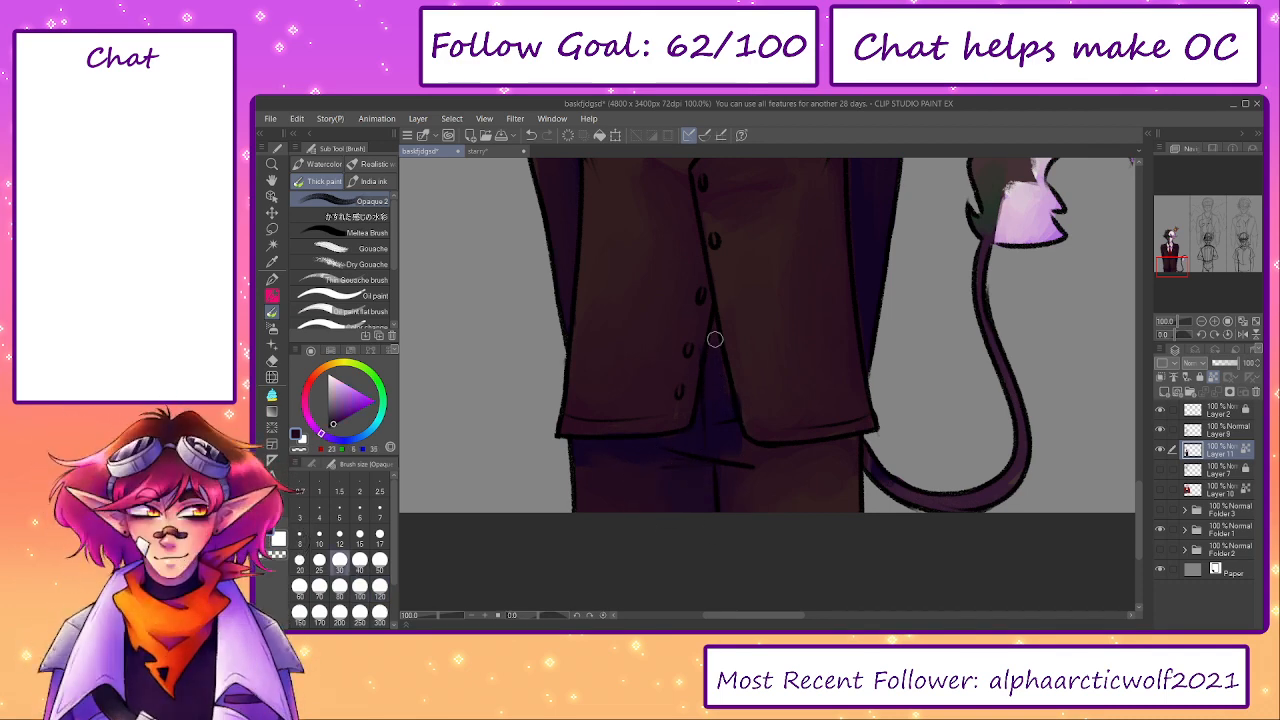
- Smooth the shadows on the trousers just below the jacket hem, enlarging the brush from 70 to 120
key(bracketright)
key(bracketright)
key(bracketright)
key(bracketright)
alt+click(748, 455)
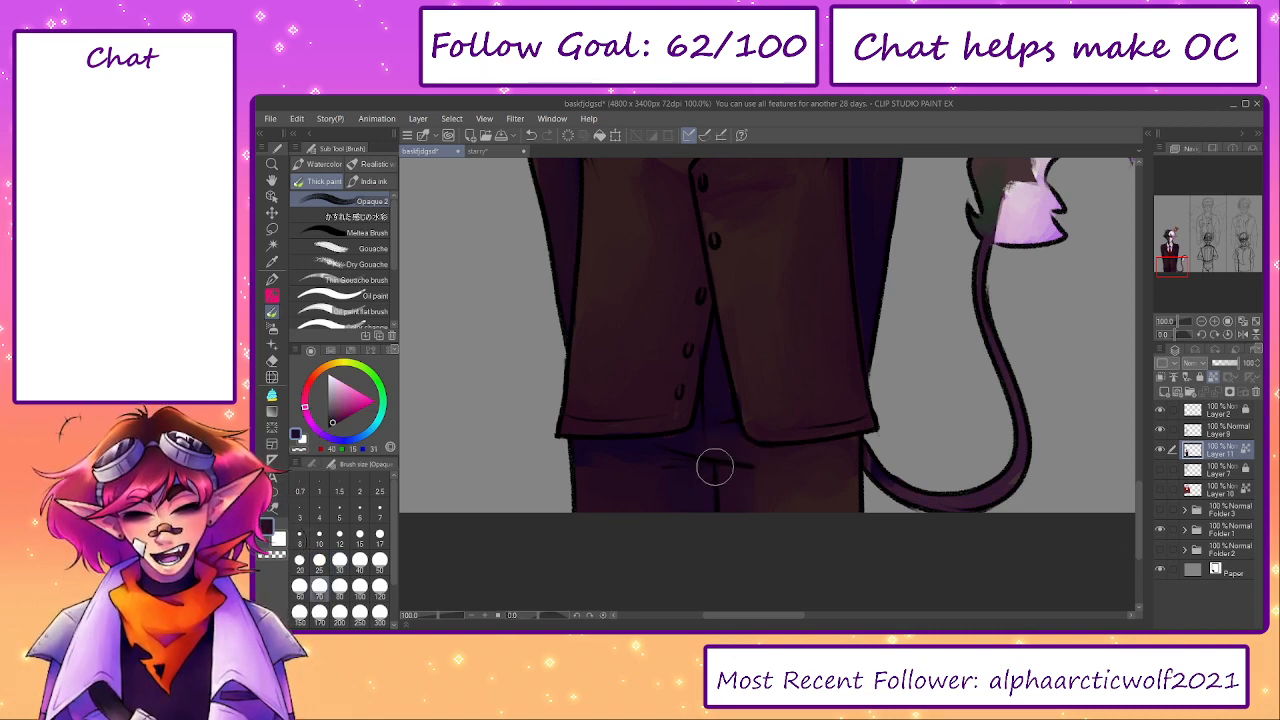
alt+click(699, 449)
key(bracketright)
alt+click(606, 494)
key(bracketright)
key(bracketright)
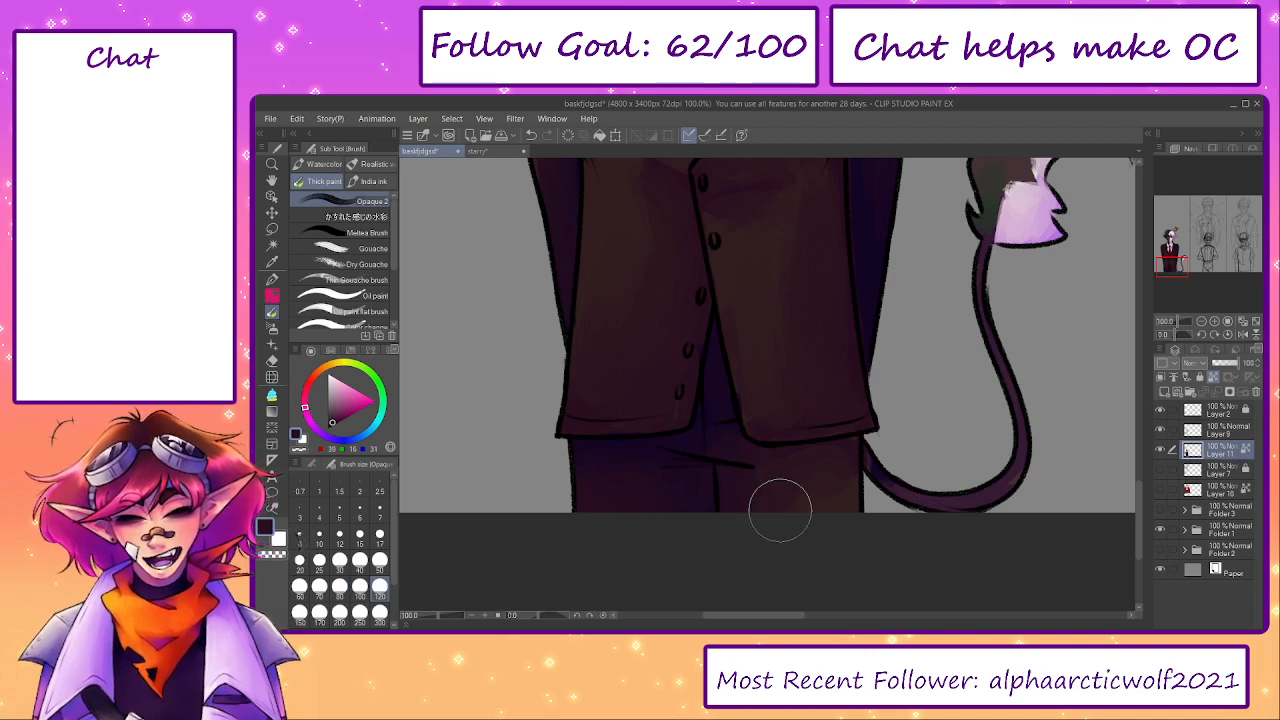
- Blend the remaining purple patches around the buttons and across the jacket front with the size 120 brush
scroll(790, 460, up, 2)
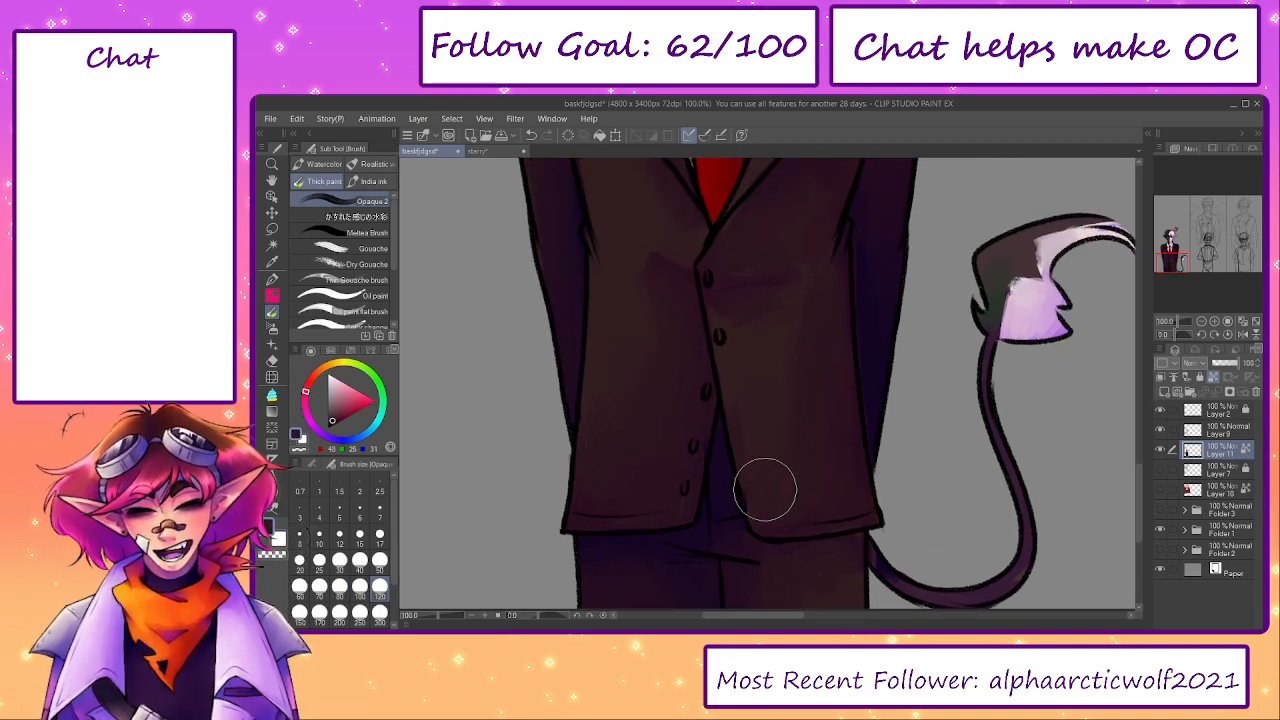
alt+click(746, 294)
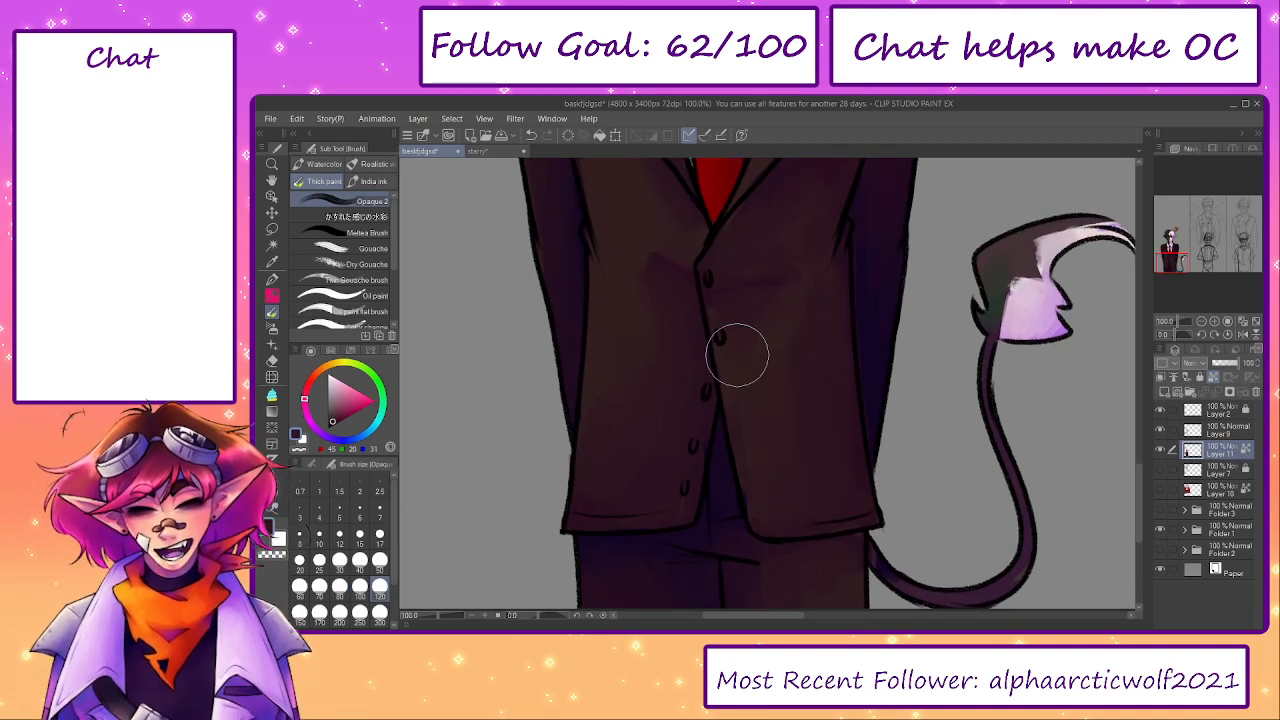
scroll(785, 350, up, 2)
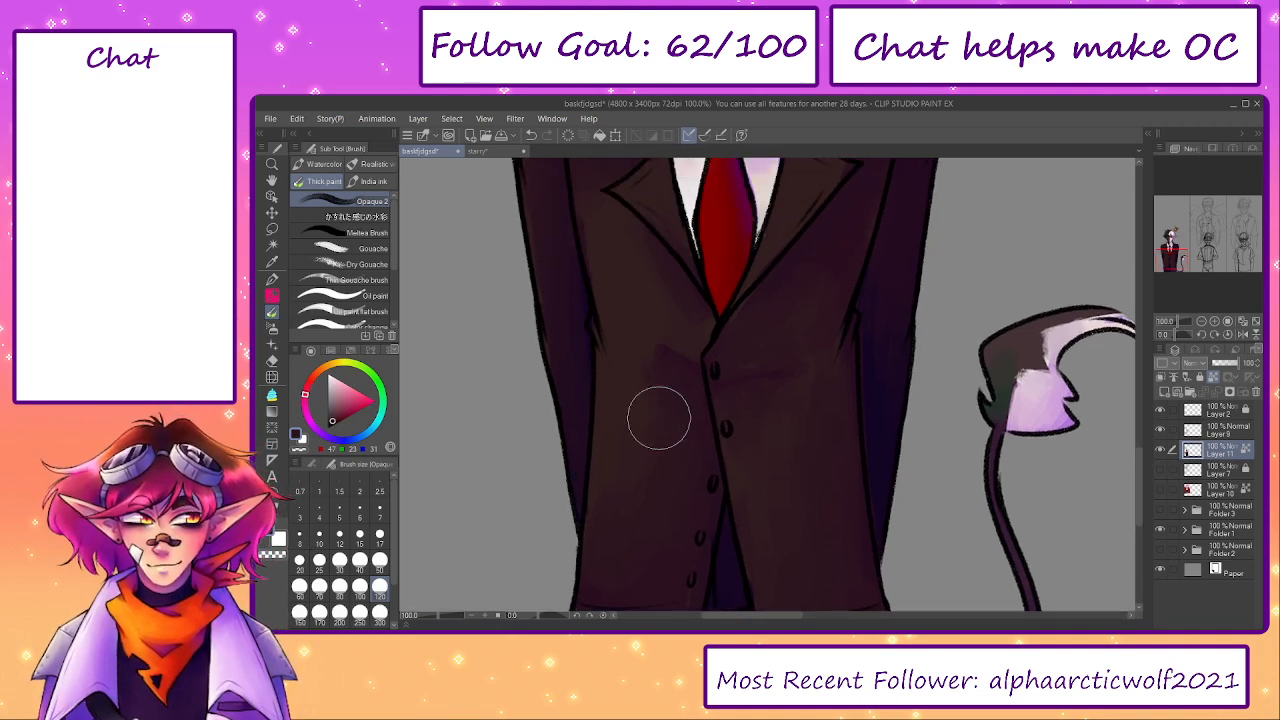
alt+click(629, 467)
drag(629, 467, 651, 567)
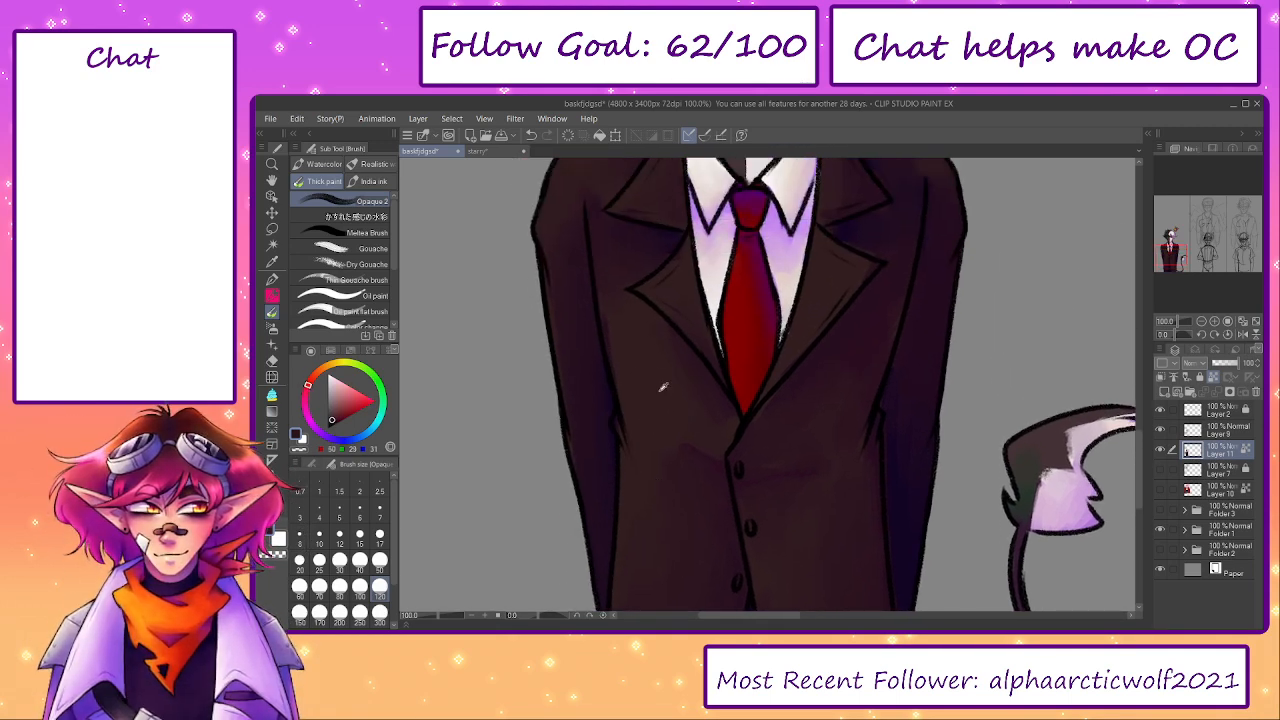
scroll(700, 430, down, 4)
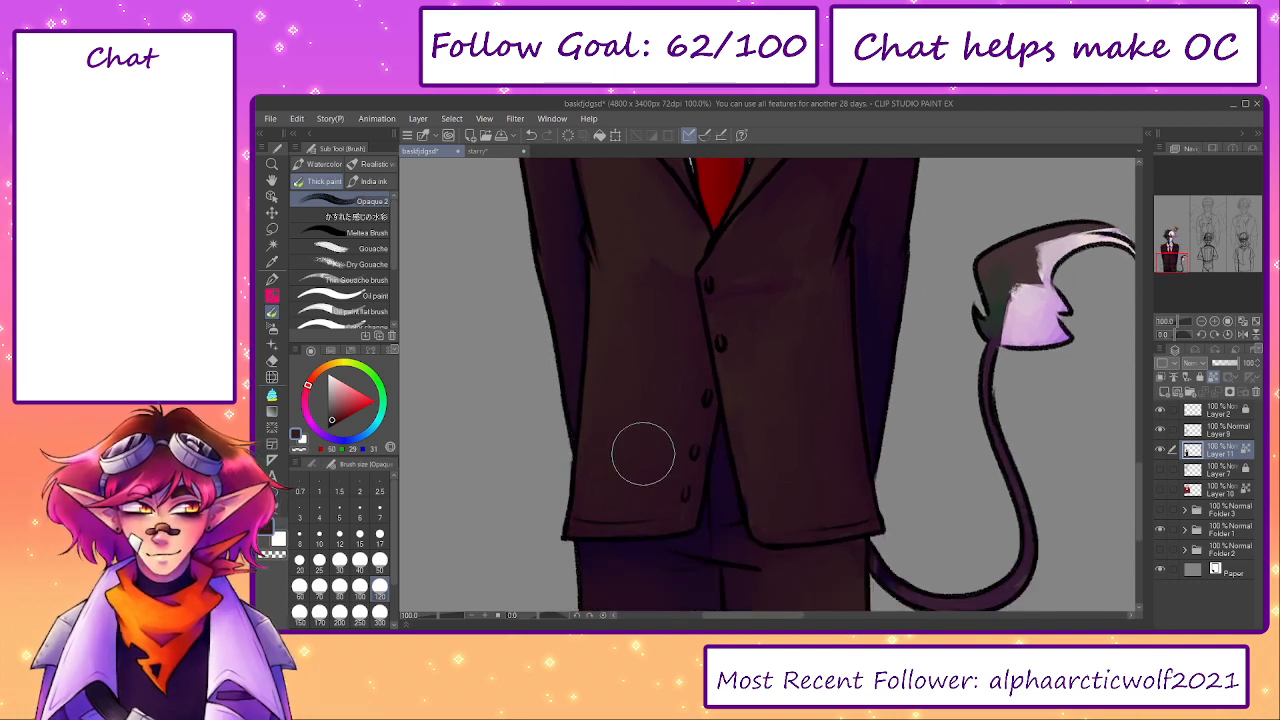
drag(654, 346, 524, 552)
- Blend the crown's purple and orange shading at brush size 20, and refine its green gem at size 12
drag(436, 616, 431, 616)
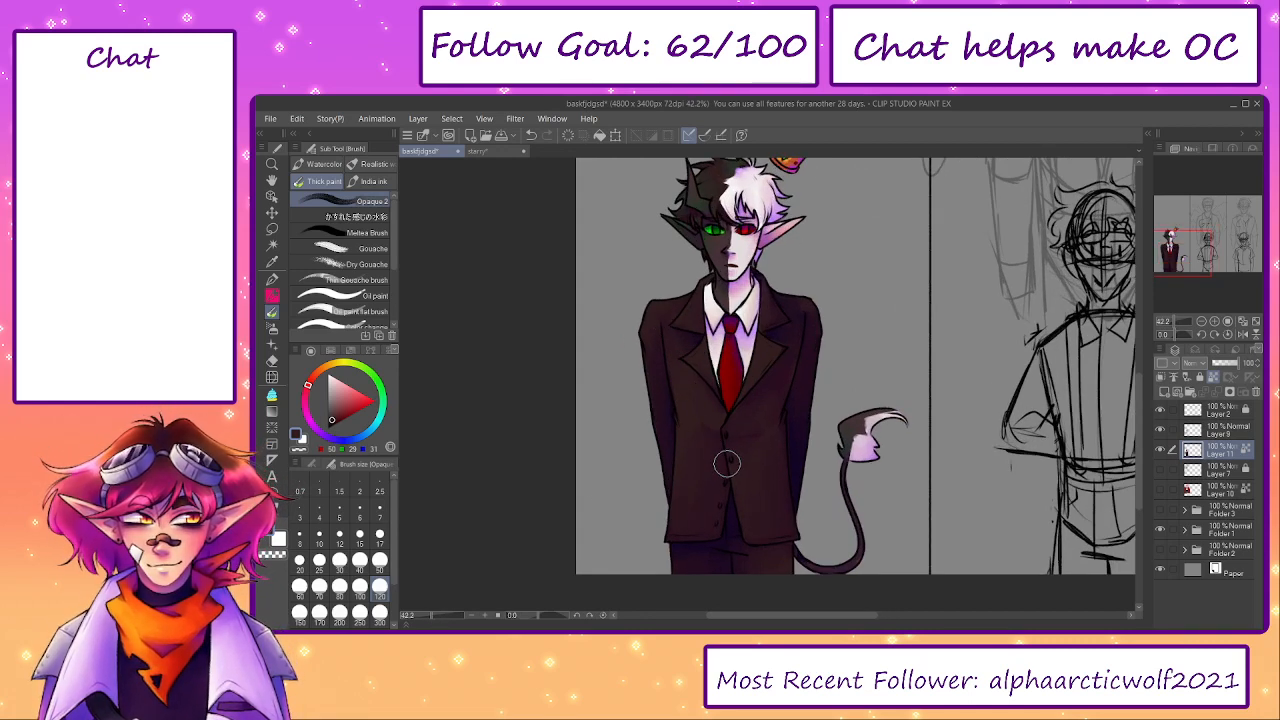
drag(856, 390, 850, 454)
scroll(849, 455, up, 5)
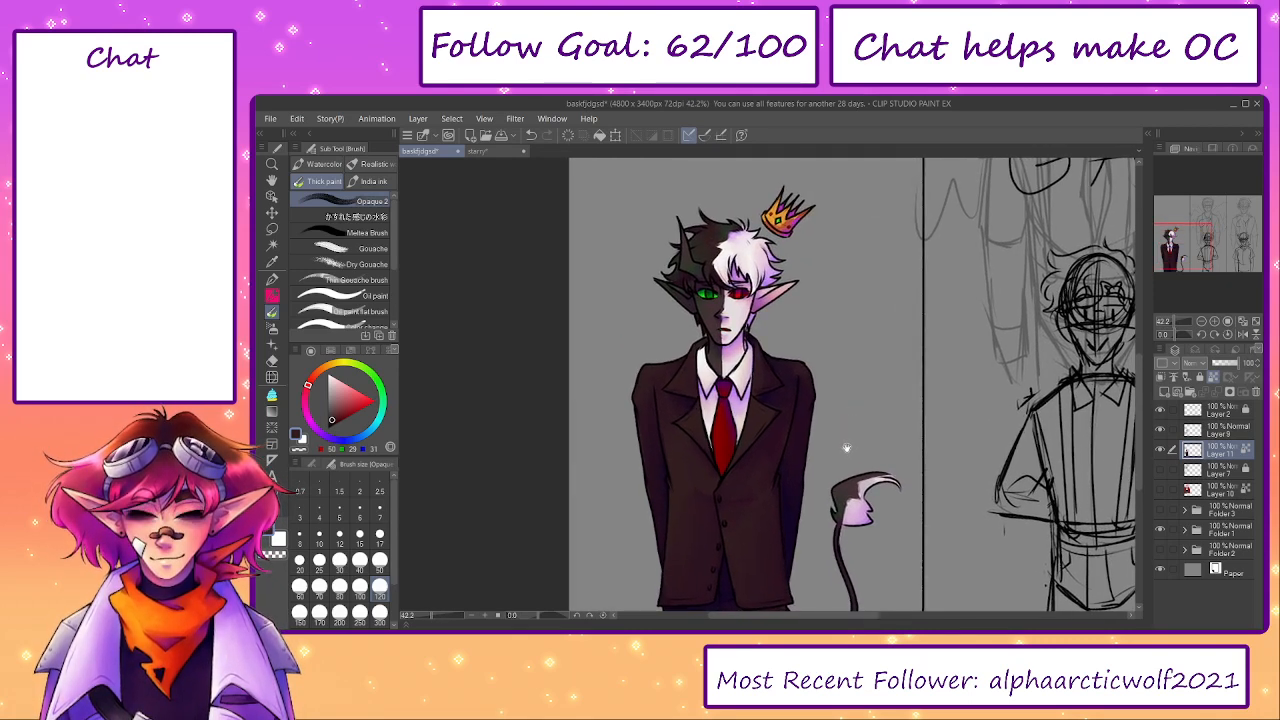
scroll(795, 345, up, 1)
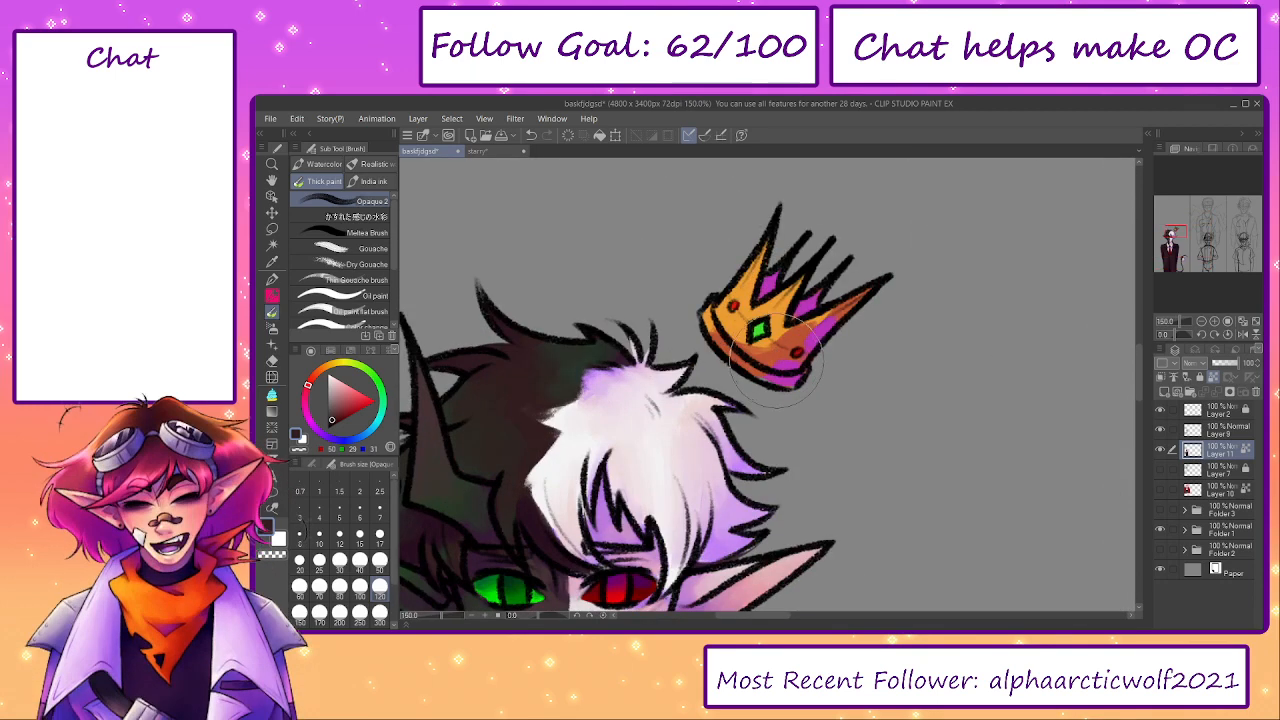
key(bracketleft)
key(bracketleft)
alt+click(787, 367)
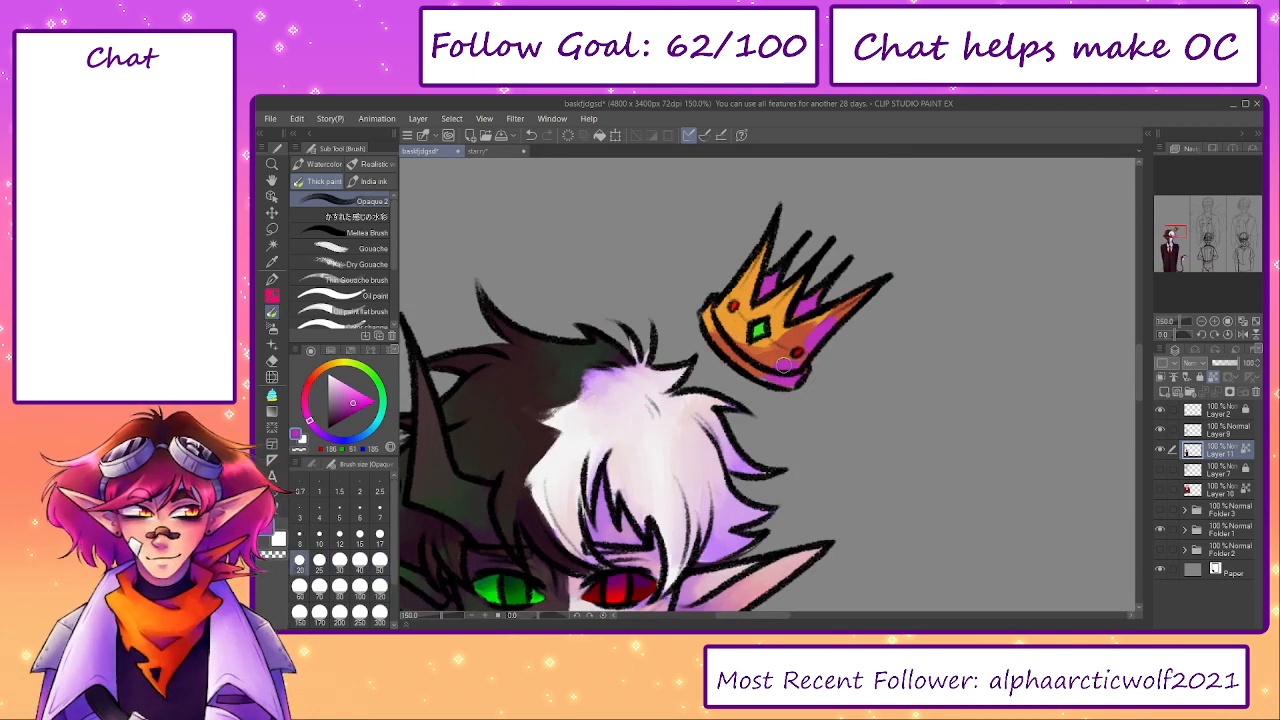
alt+click(767, 362)
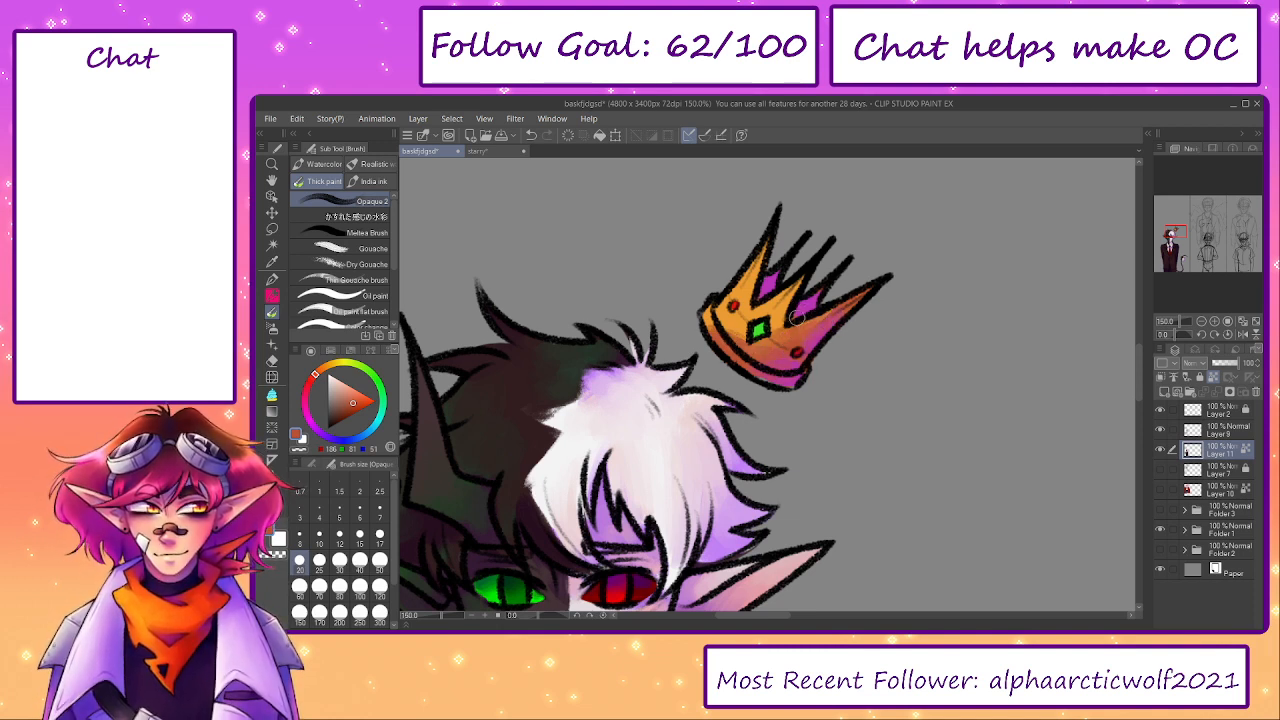
alt+click(775, 289)
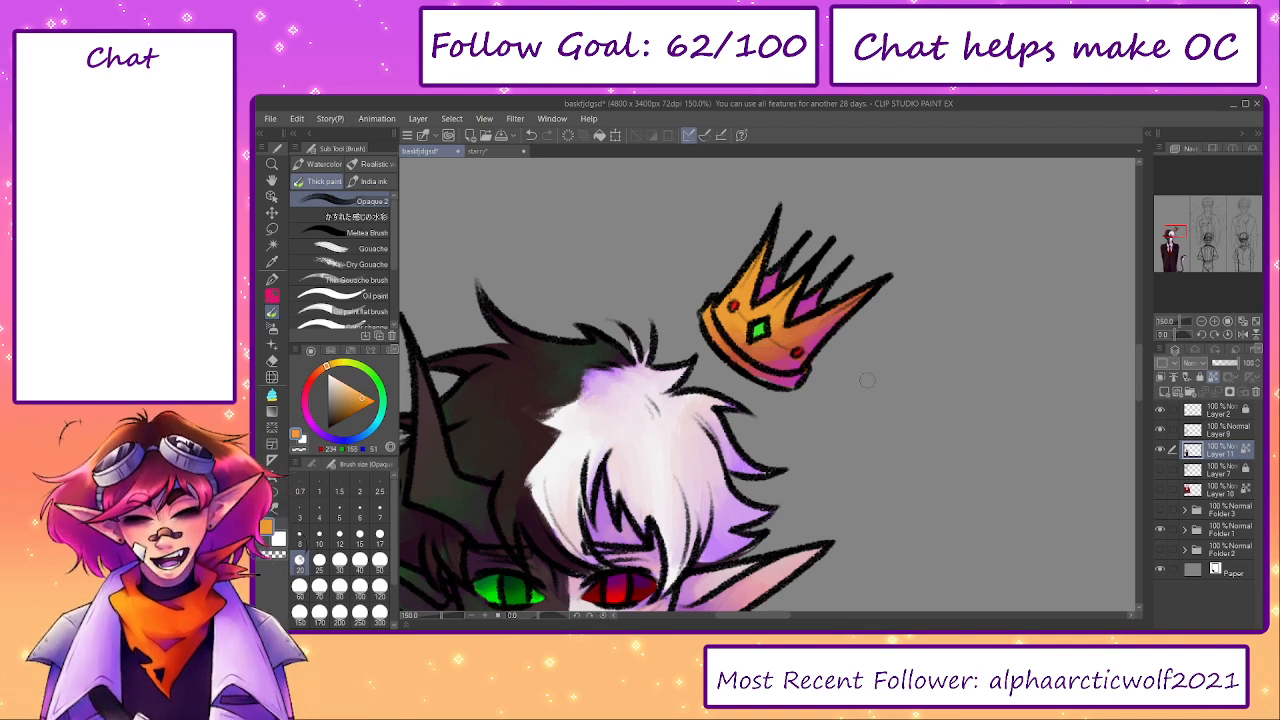
alt+click(760, 330)
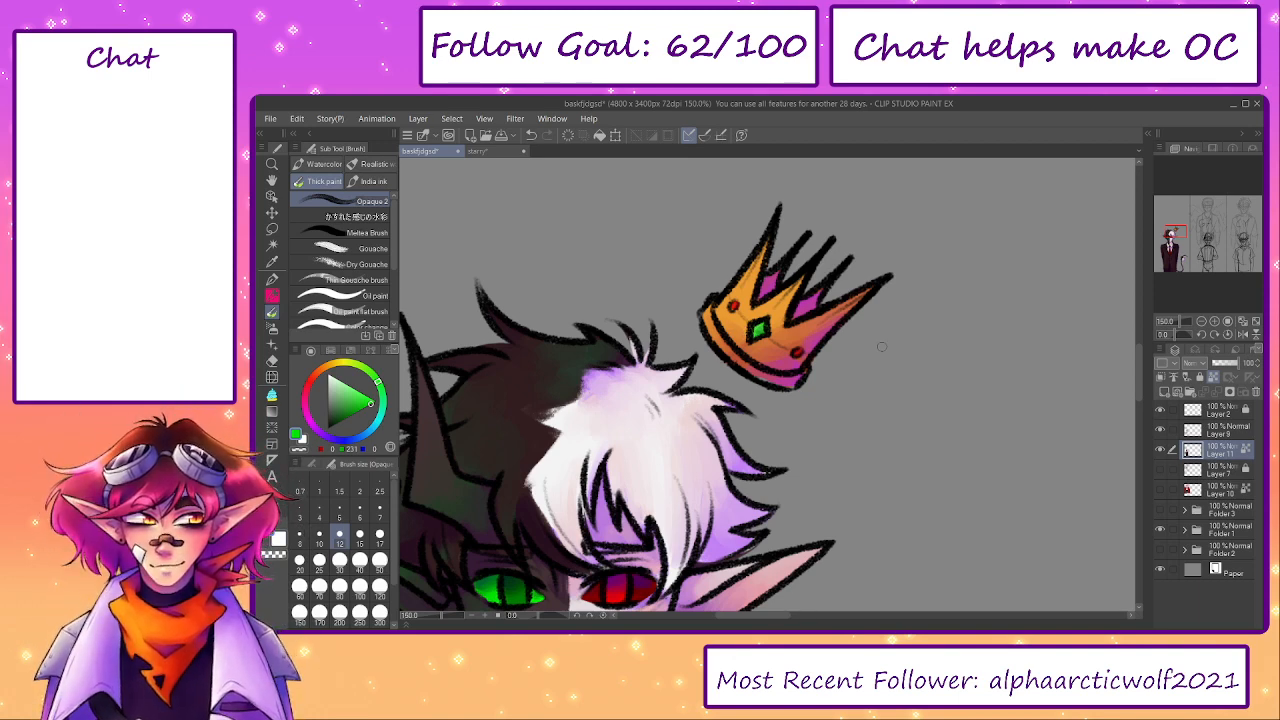
- Fit the whole canvas in view, hide Folder 1, and show Folder 2, Layer 7 and Layer 10
click(1257, 321)
drag(735, 464, 757, 465)
click(1160, 530)
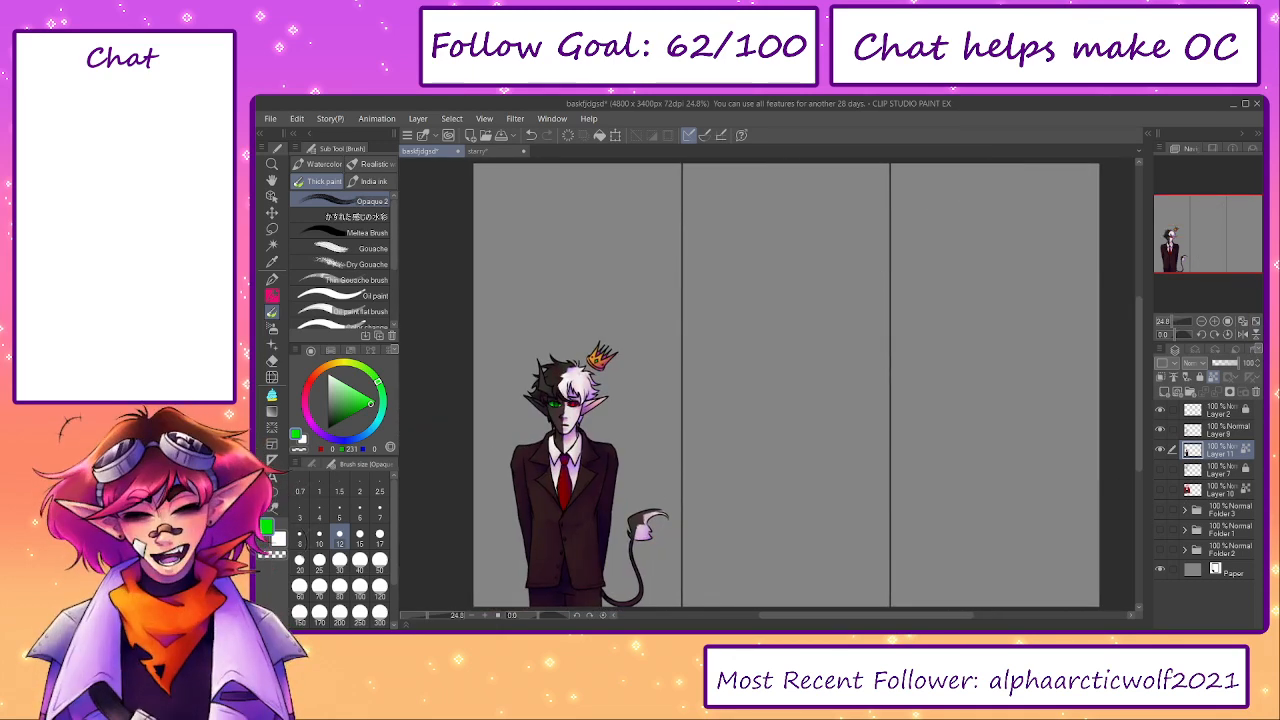
click(1160, 550)
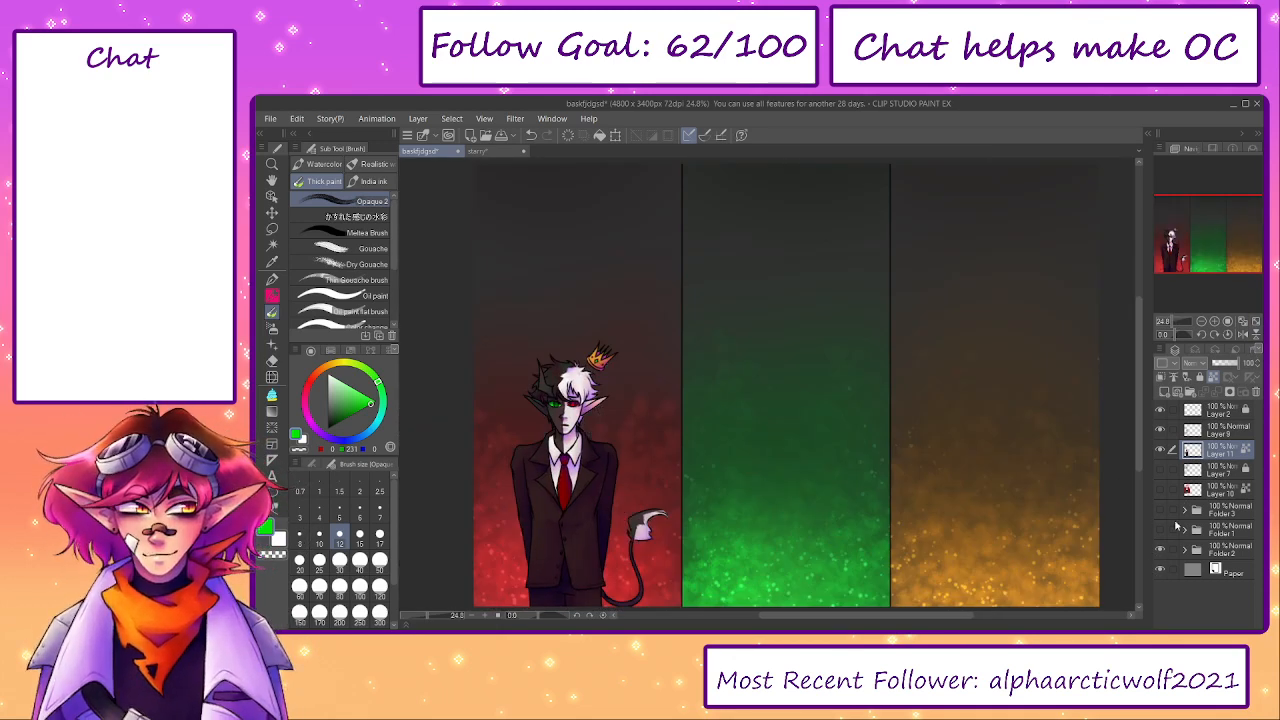
click(1160, 490)
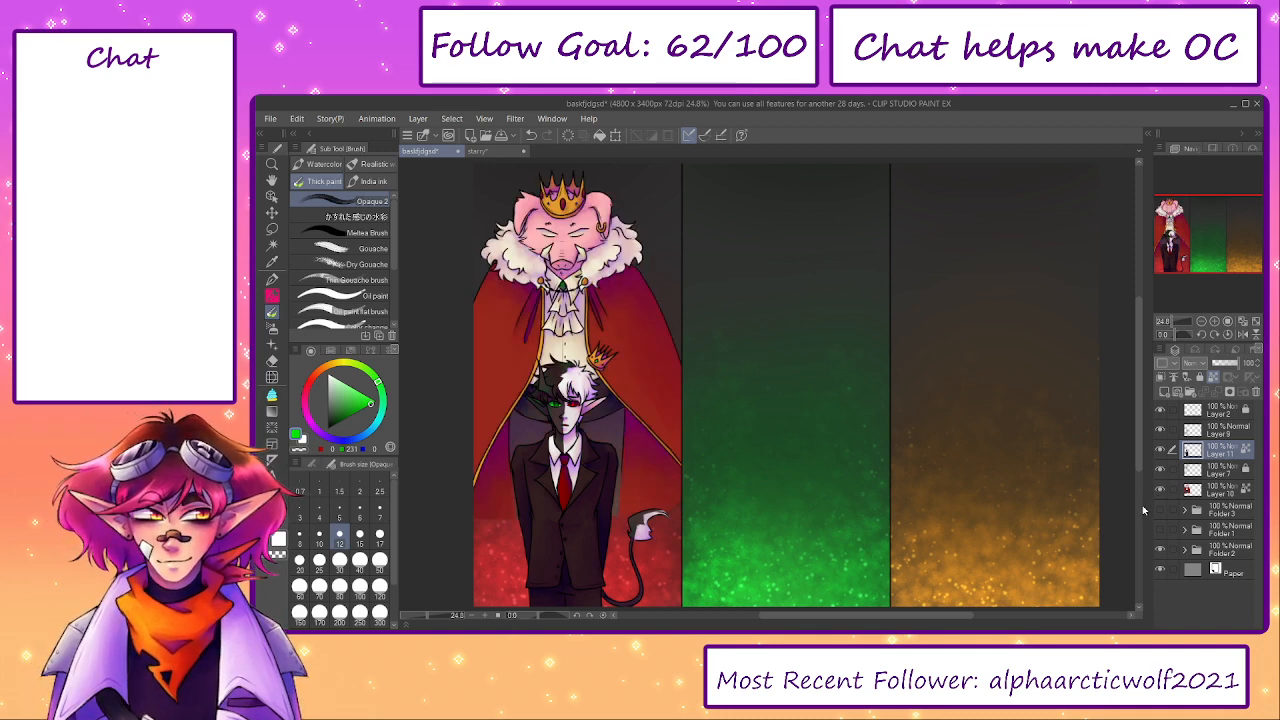
- Hide Folder 2, Layer 11 and Layer 9, and add a clipped Overlay layer above Layer 10
click(1160, 550)
click(1160, 450)
click(1160, 430)
click(1218, 490)
click(1164, 391)
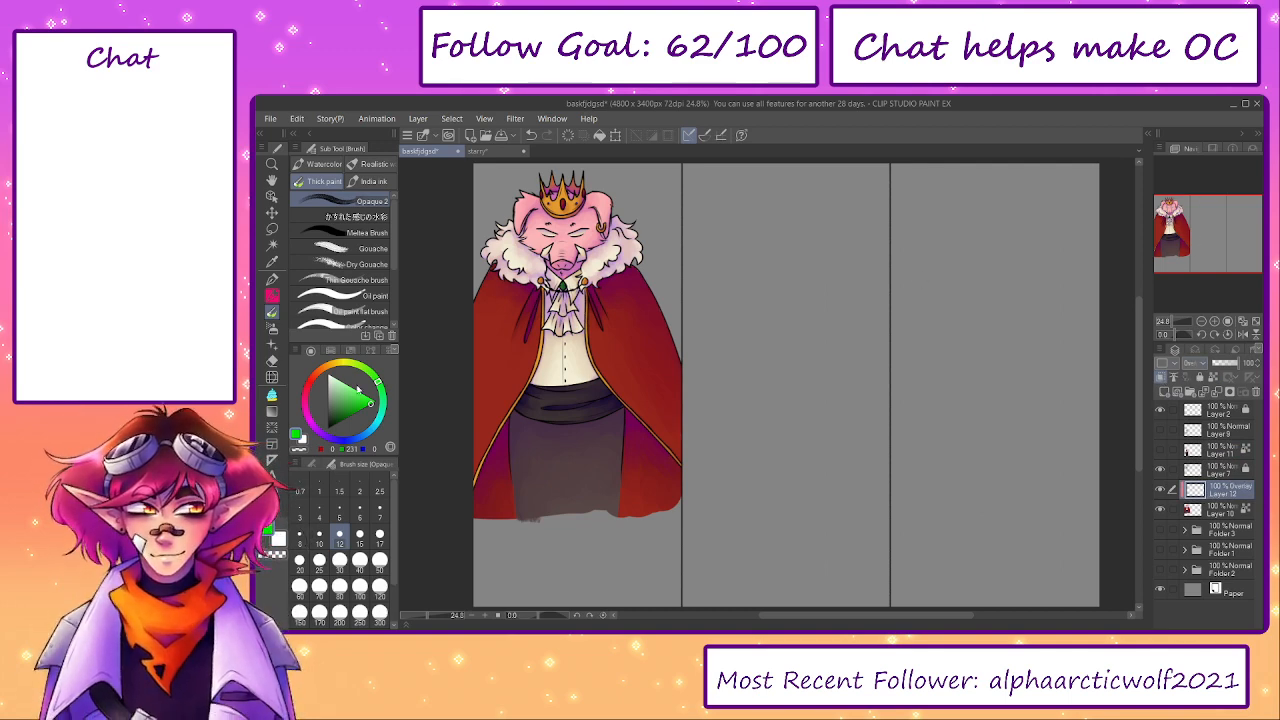
- Choose a light peach highlight colour of about RGB 255, 191, 170, briefly checking it against the Folder 2 background
drag(350, 366, 328, 366)
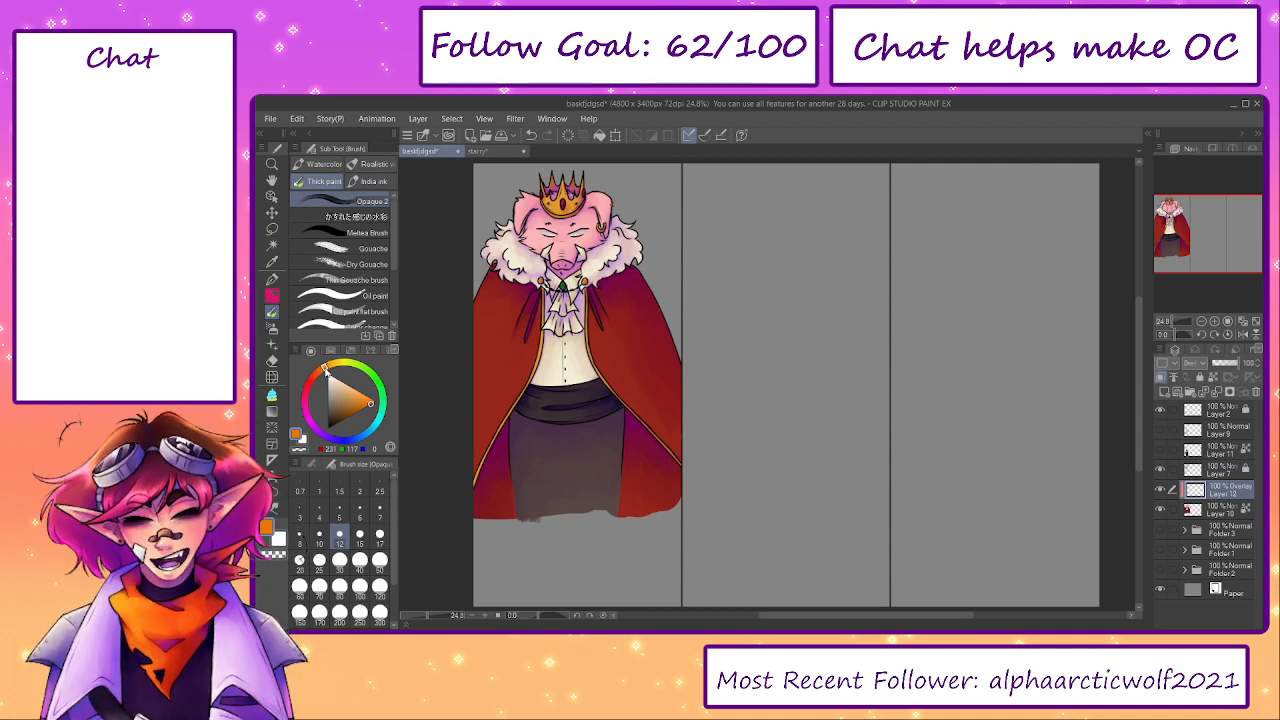
click(343, 383)
click(1161, 570)
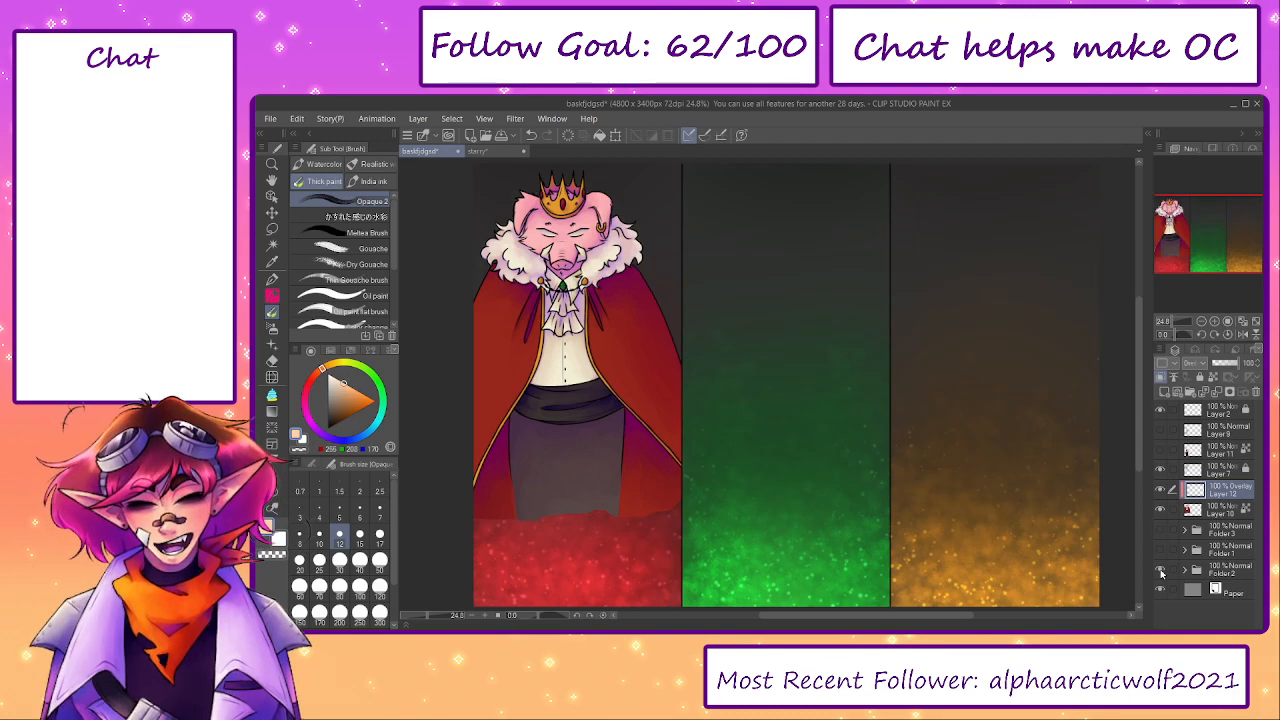
click(1161, 570)
click(339, 366)
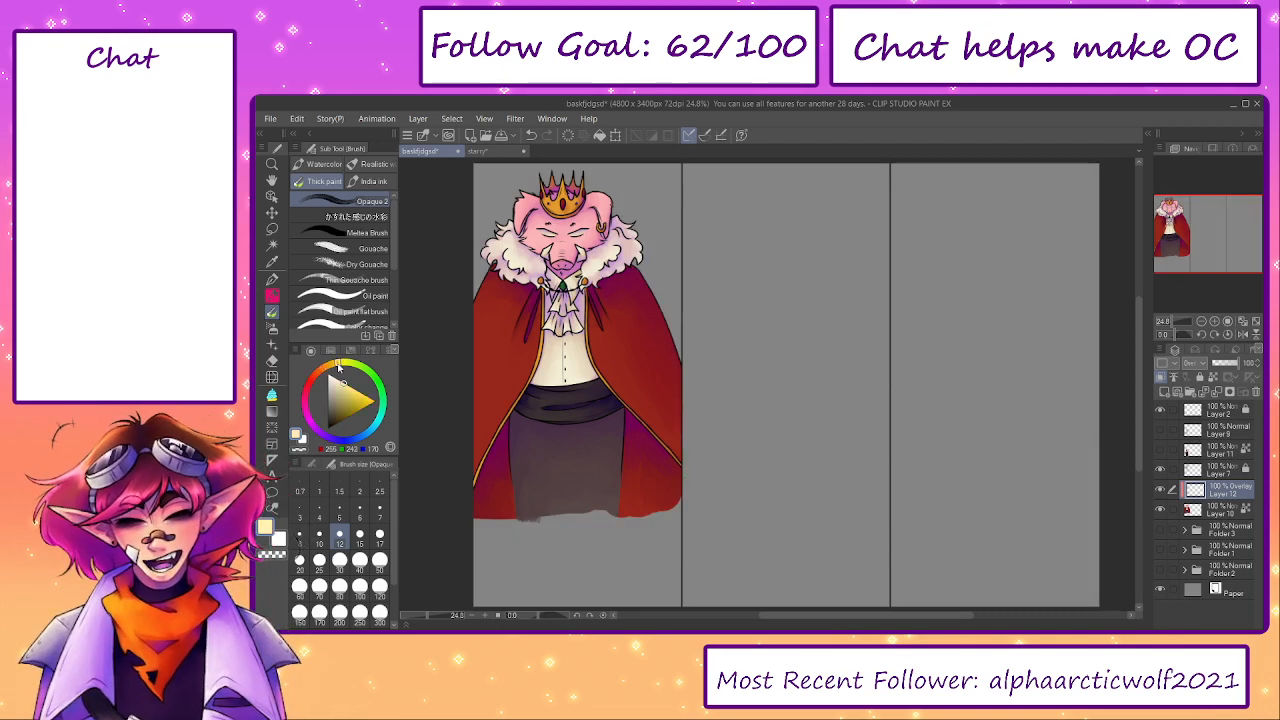
drag(340, 368, 322, 378)
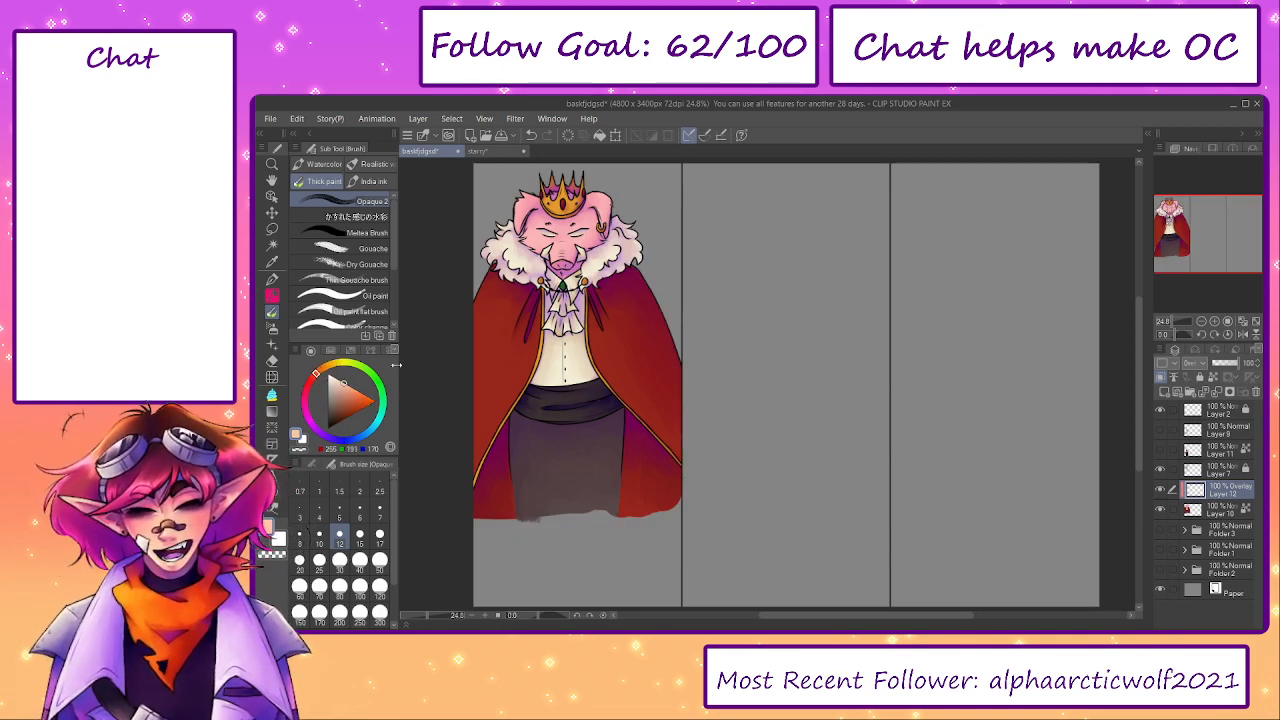
- Paint peach highlights on the pig's ears and face, varying the brush size between 20 and 50
drag(545, 201, 658, 272)
scroll(652, 275, up, 5)
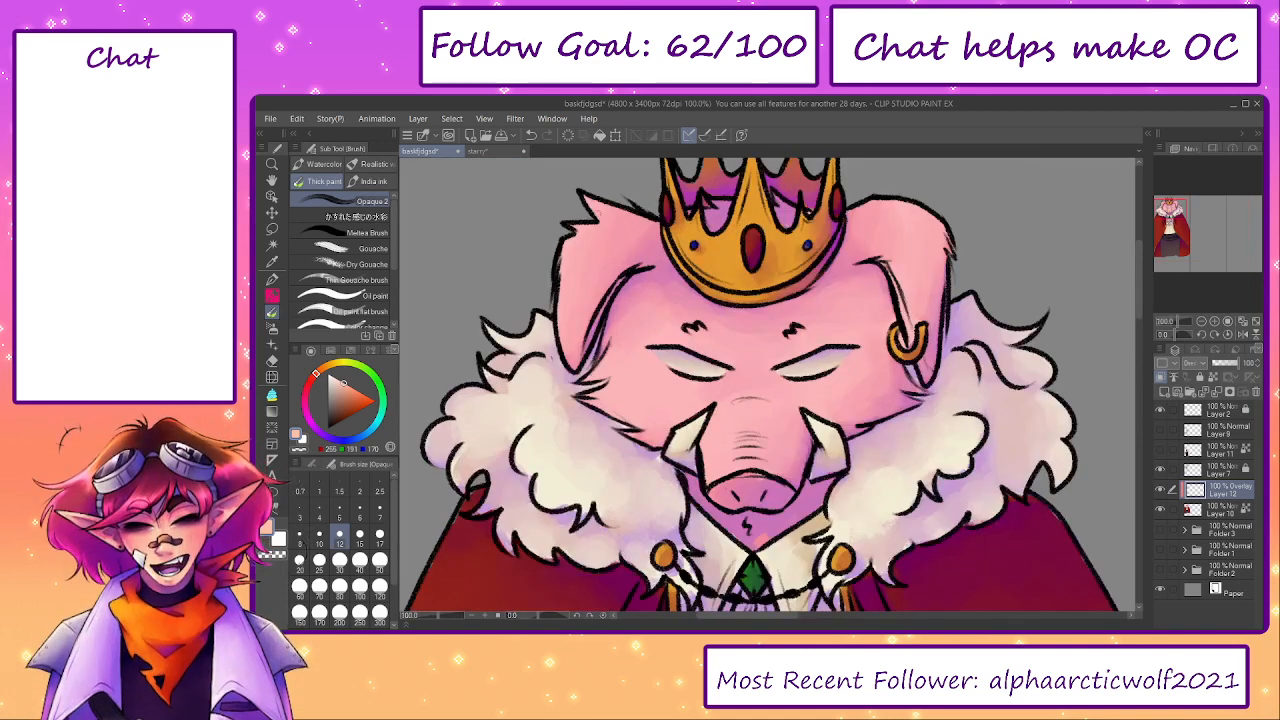
drag(598, 214, 587, 228)
key(bracketright)
key(bracketright)
key(bracketright)
key(bracketright)
key(bracketright)
key(bracketright)
key(bracketright)
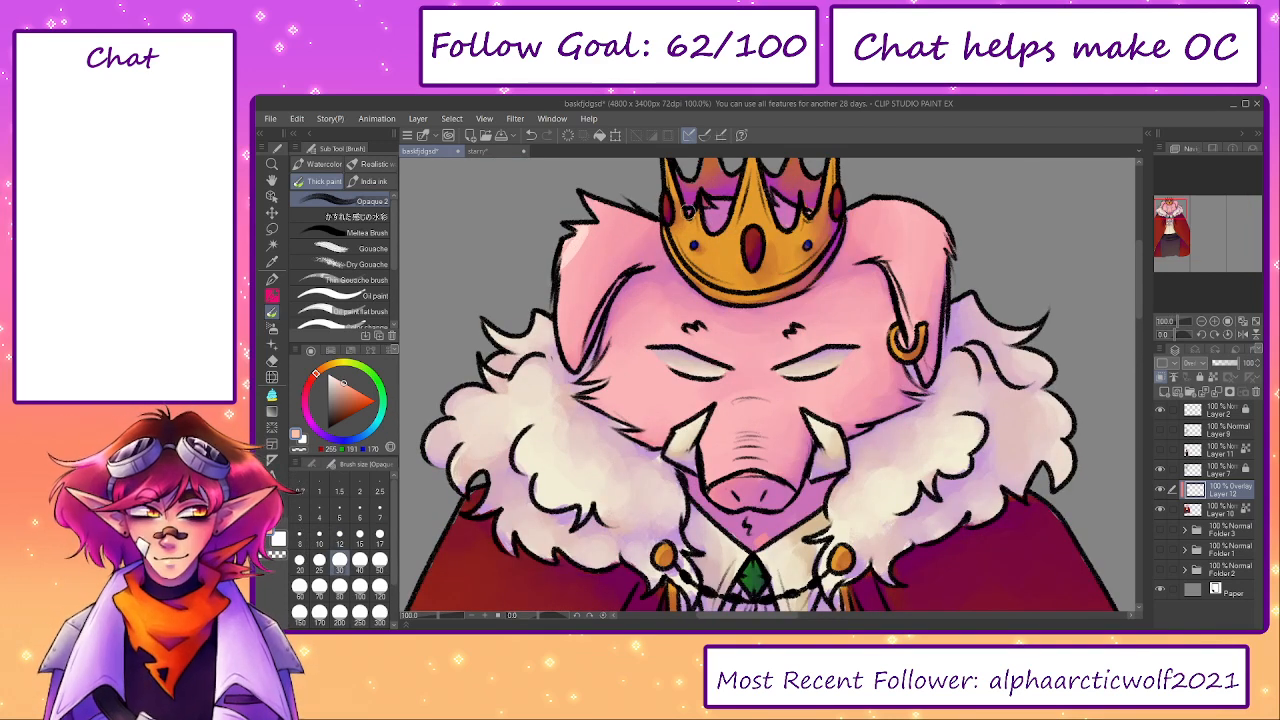
scroll(663, 196, up, 1)
mouse_move(686, 270)
mouse_down()
mouse_move(738, 264)
mouse_move(748, 220)
mouse_up()
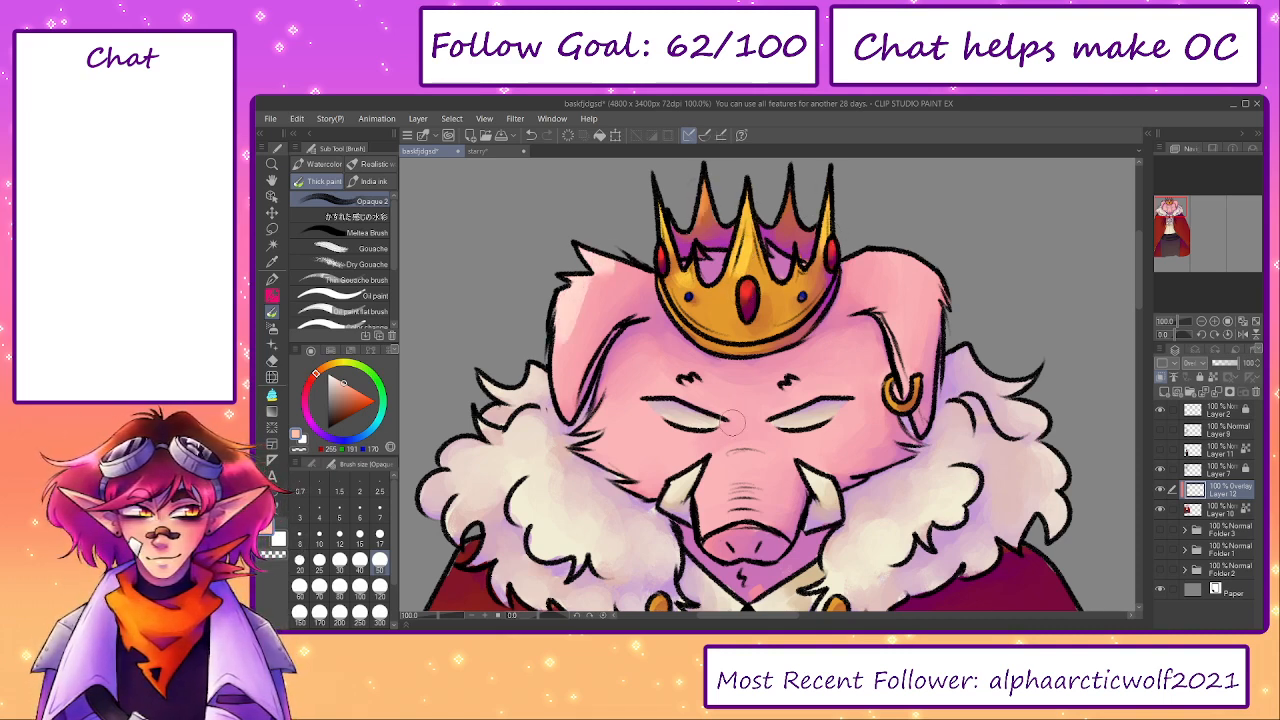
key(bracketleft)
key(bracketleft)
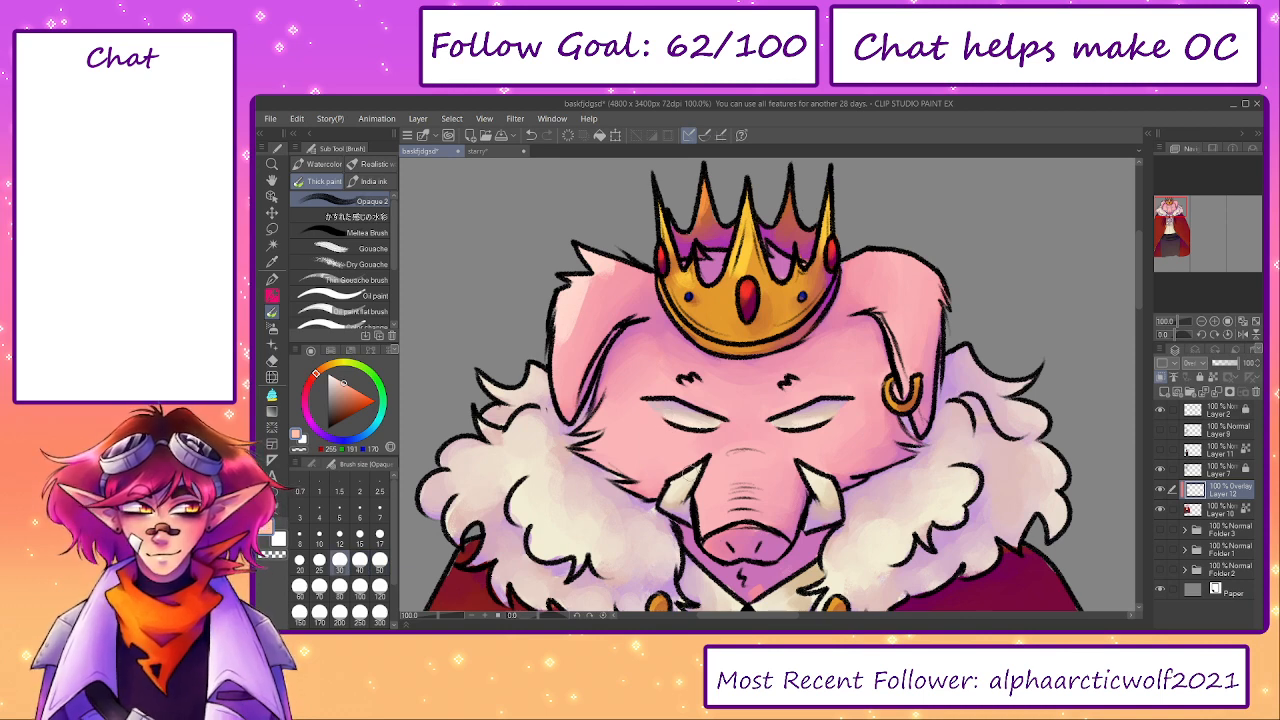
key(bracketleft)
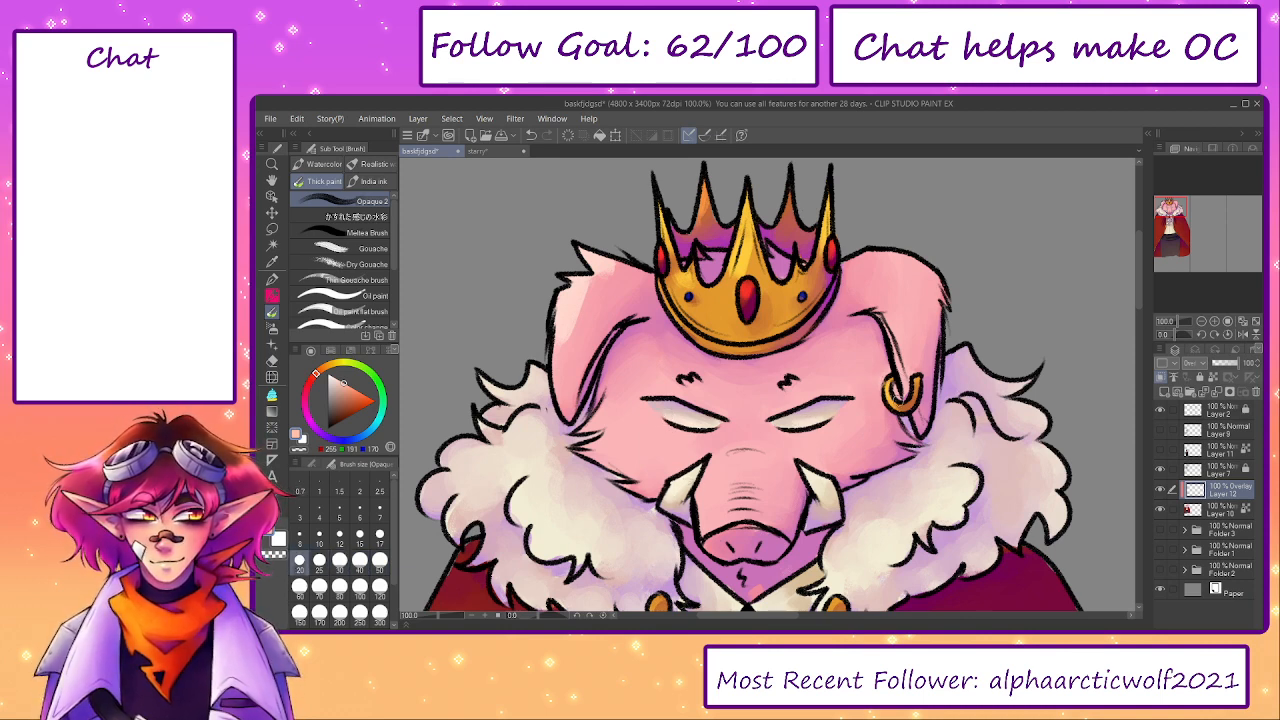
- Paint soft highlights over the fur collar of the cloak with a size 70 brush
key(bracketright)
key(bracketright)
key(bracketright)
key(bracketright)
key(bracketright)
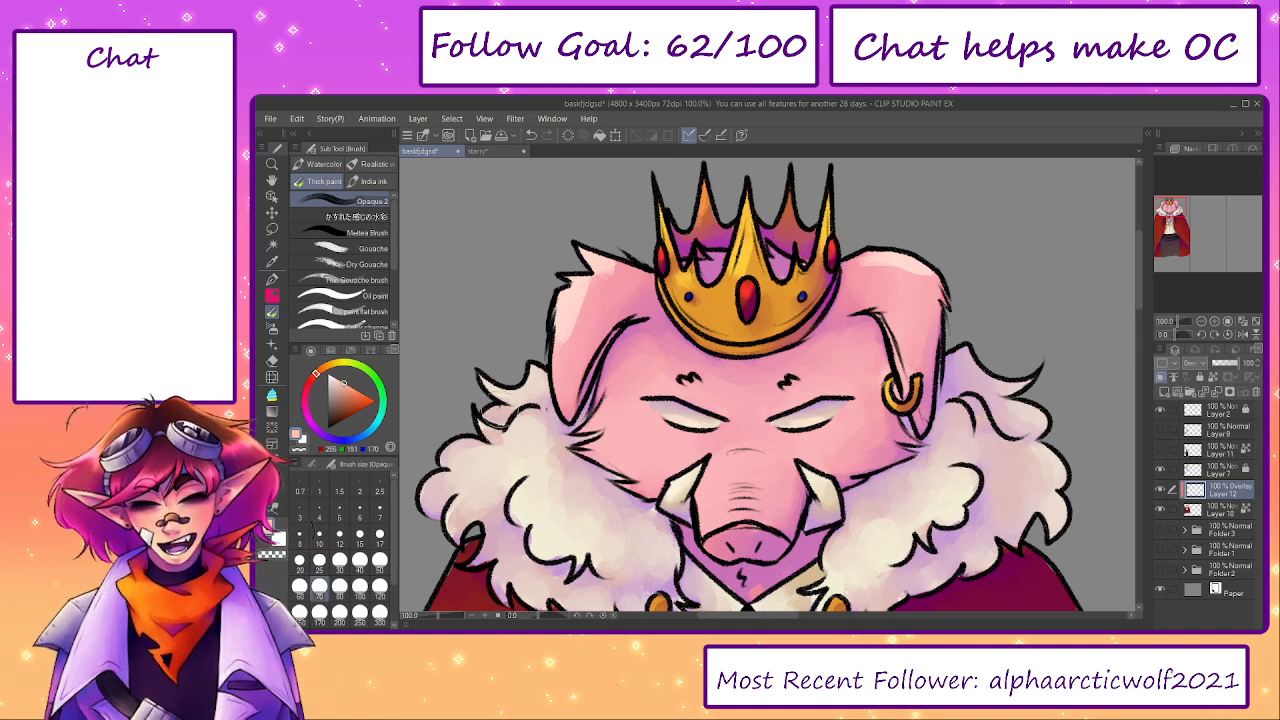
mouse_move(528, 435)
mouse_down()
mouse_move(457, 467)
mouse_move(493, 479)
mouse_move(524, 400)
mouse_move(518, 379)
mouse_up()
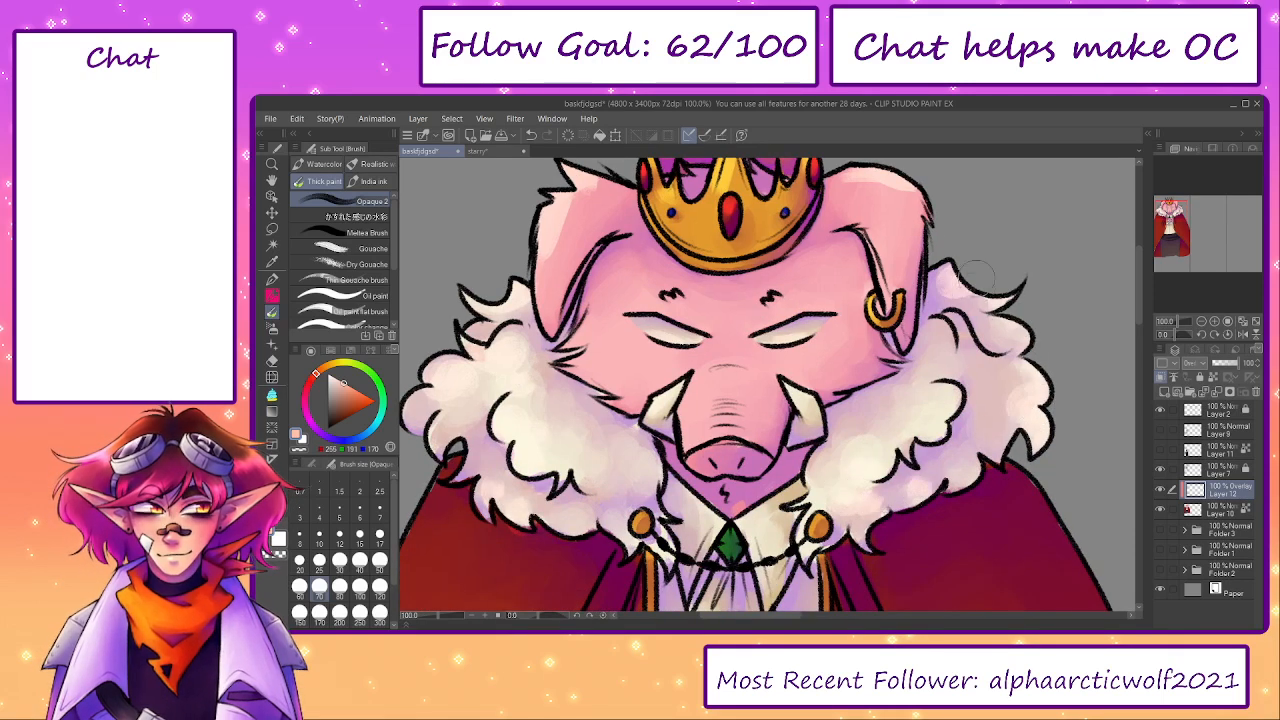
mouse_move(949, 374)
mouse_down()
mouse_move(976, 403)
mouse_move(970, 370)
mouse_up()
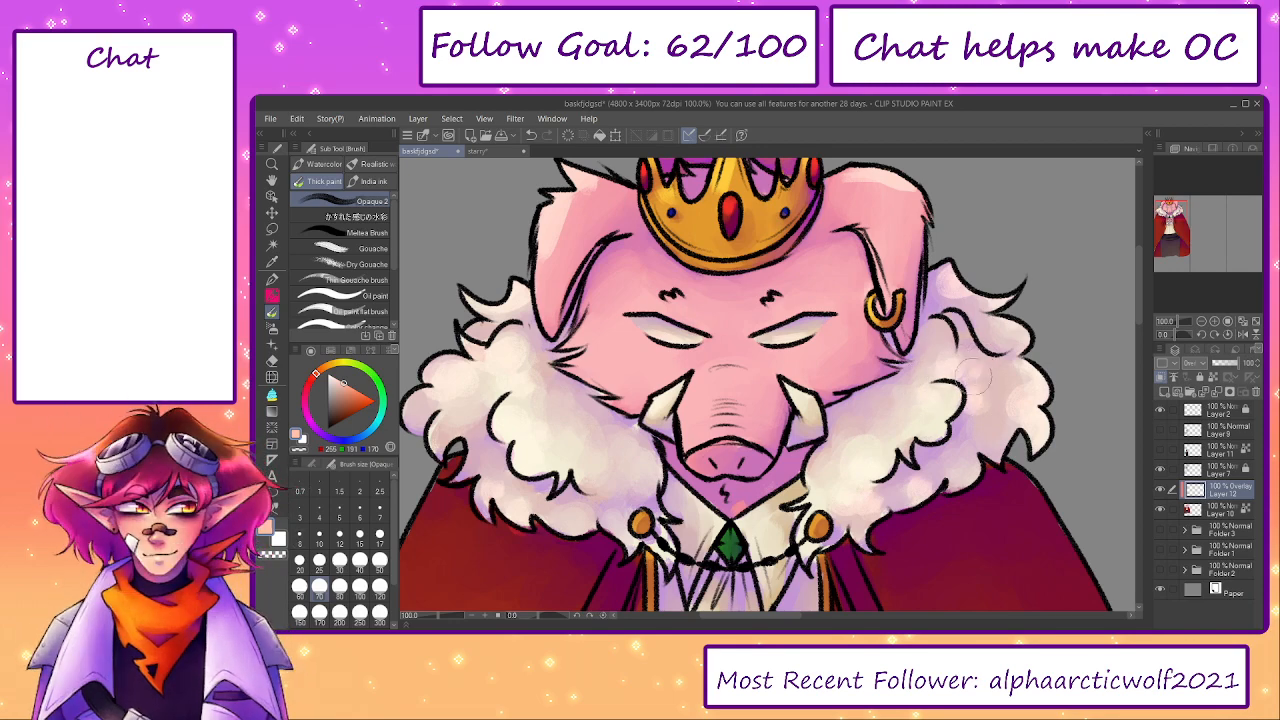
- Highlight the green gem and the white cravat, enlarging the brush from 17 to 40
scroll(900, 390, down, 3)
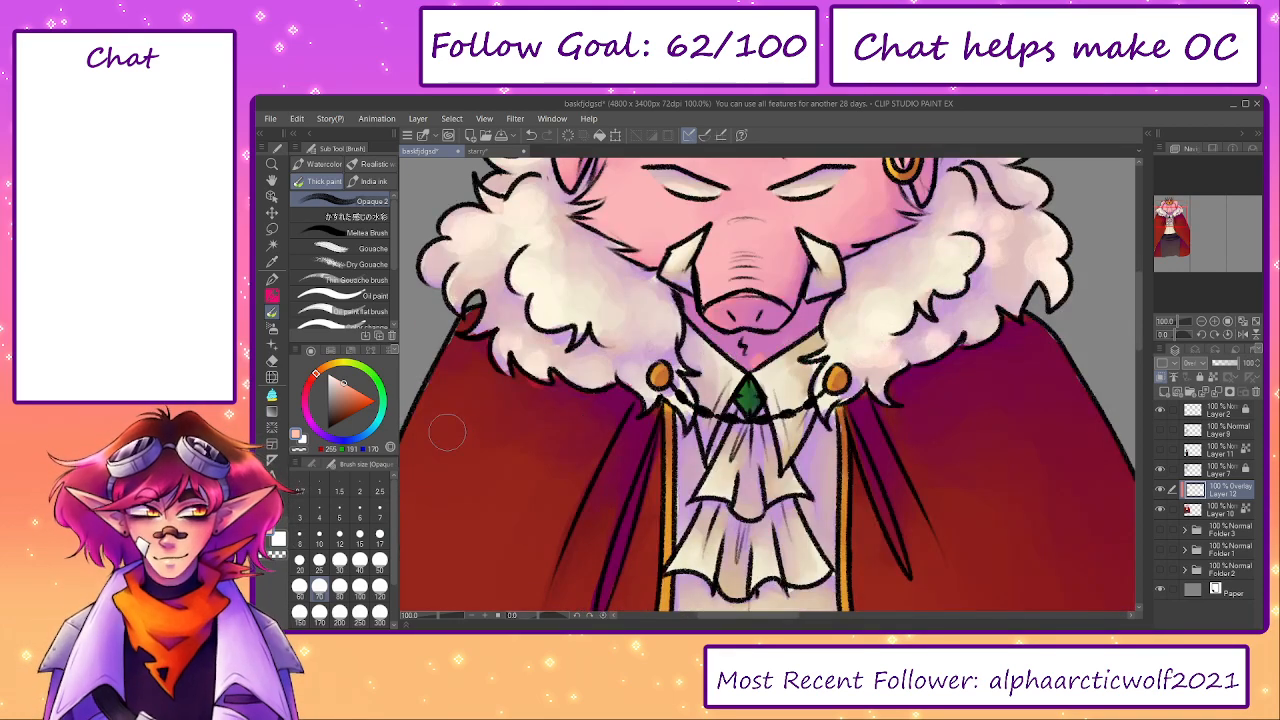
click(379, 530)
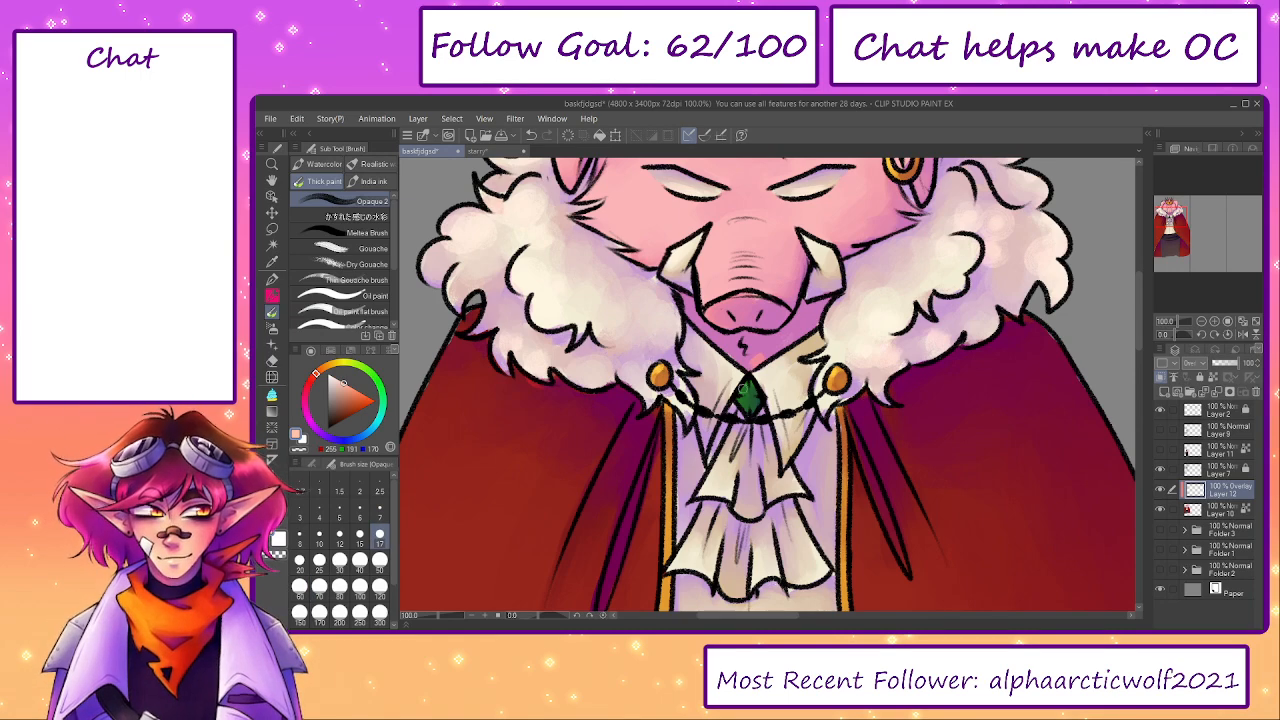
key(])
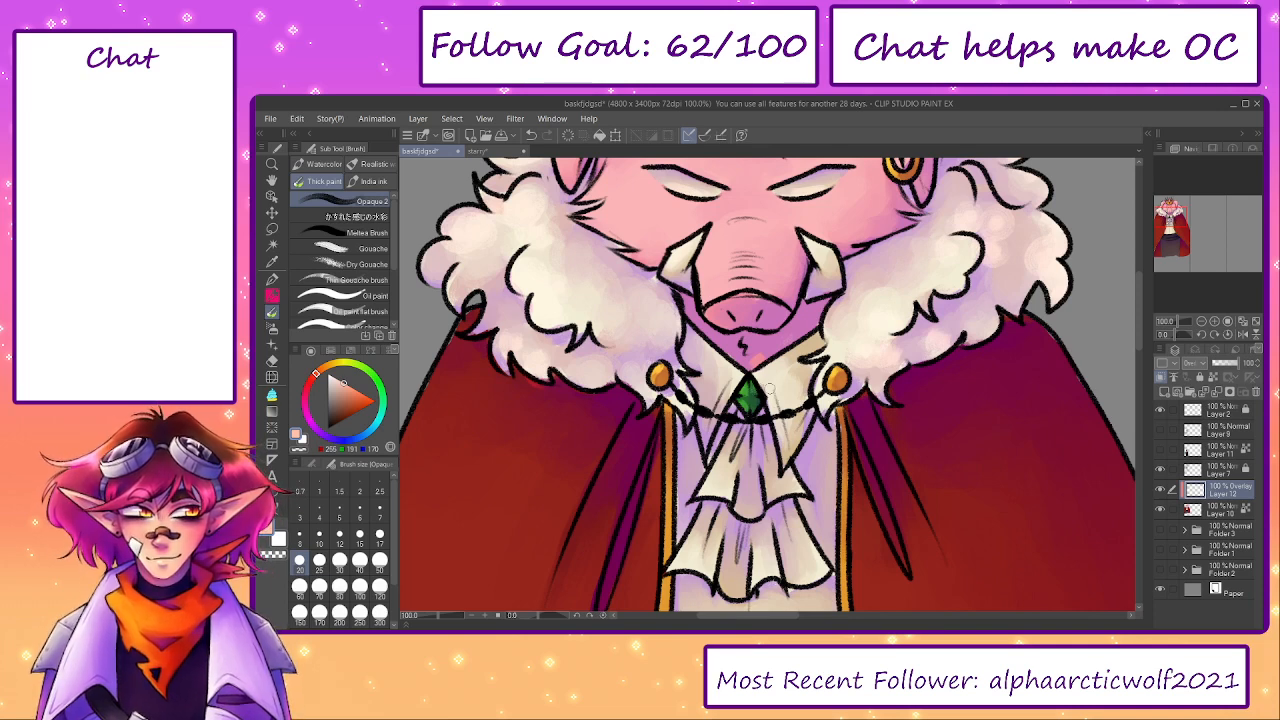
key(])
key(bracketright)
key(bracketright)
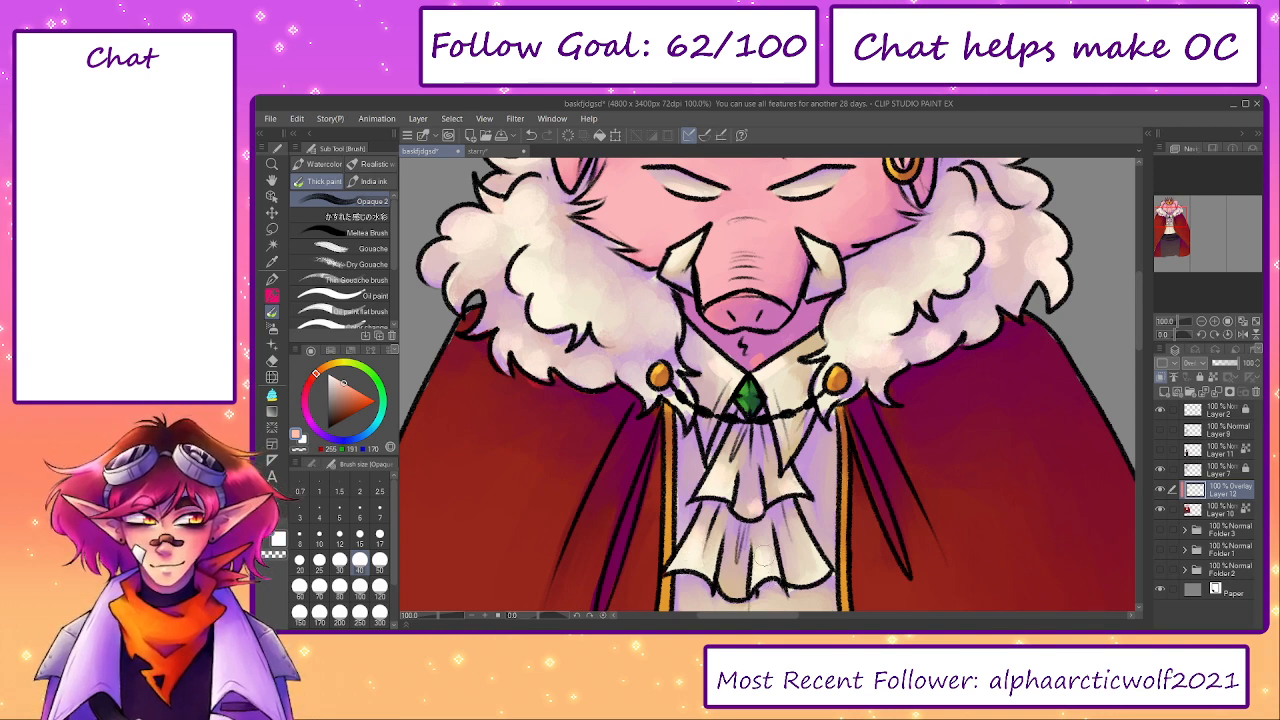
- Paint broad bright red highlights down both sides of the cloak, enlarging the brush to 100
drag(782, 567, 848, 493)
key(bracketright)
key(bracketright)
key(bracketright)
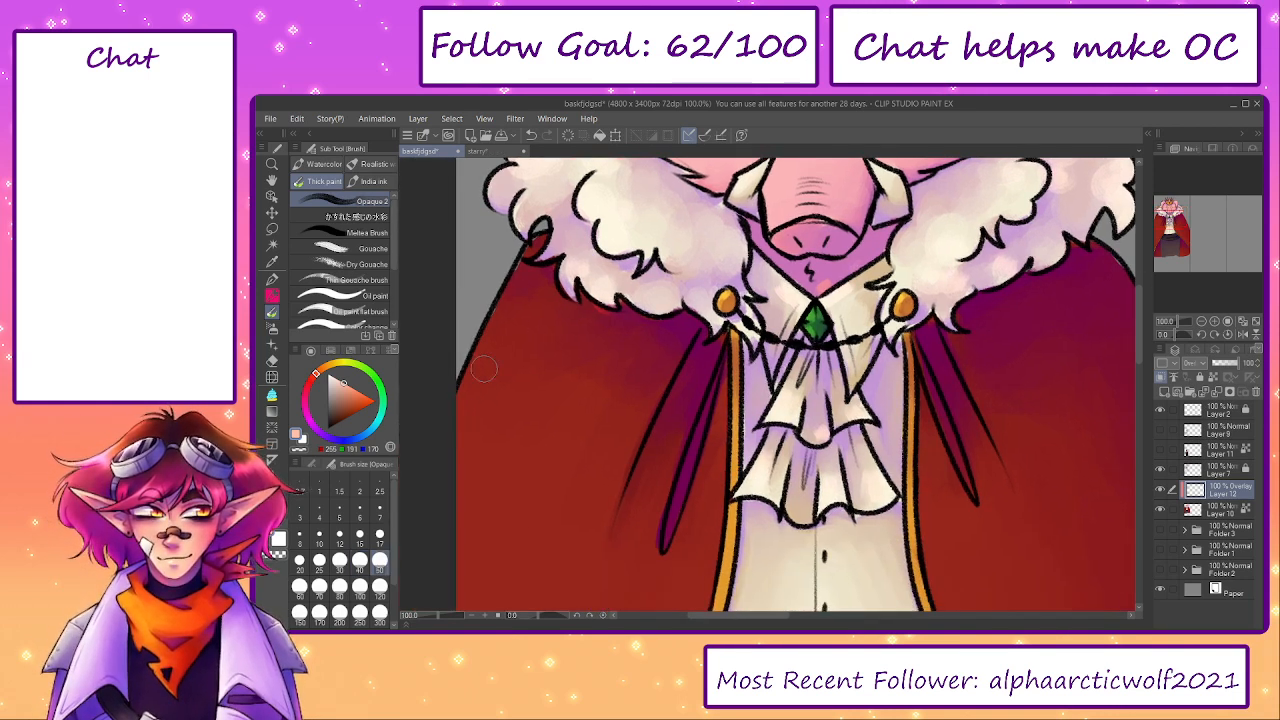
key(bracketright)
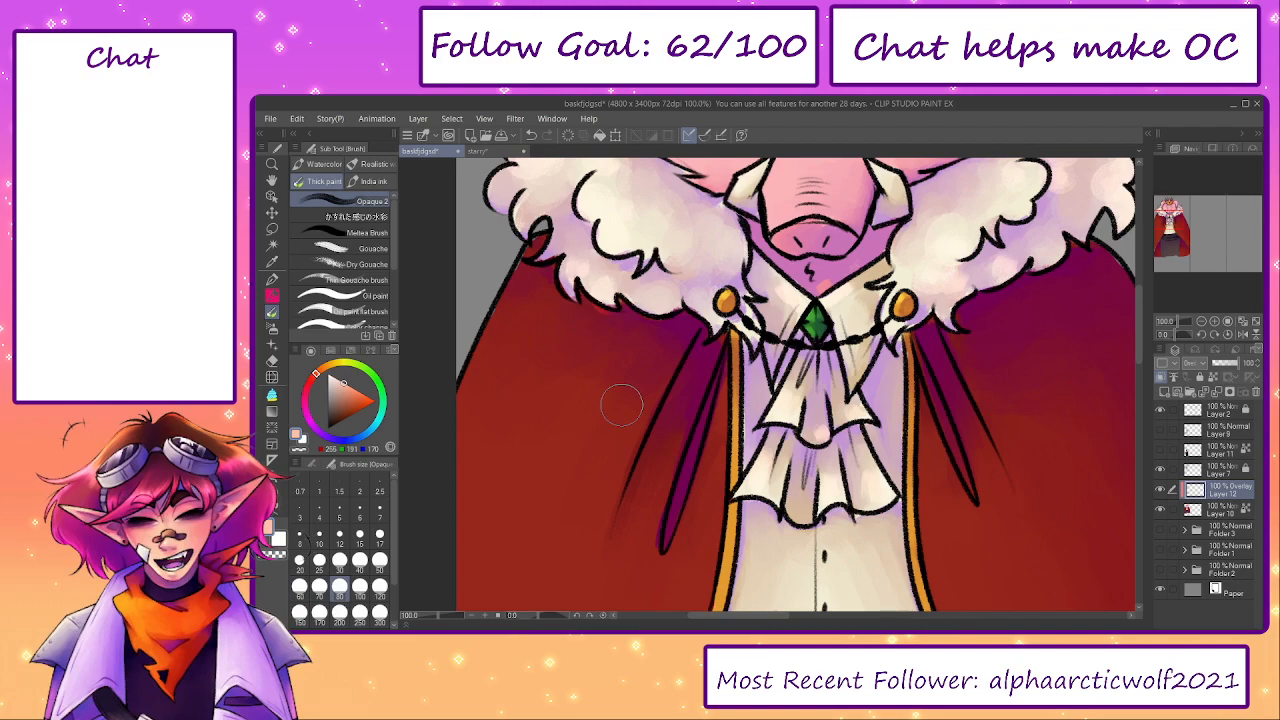
drag(438, 616, 430, 618)
drag(716, 463, 686, 386)
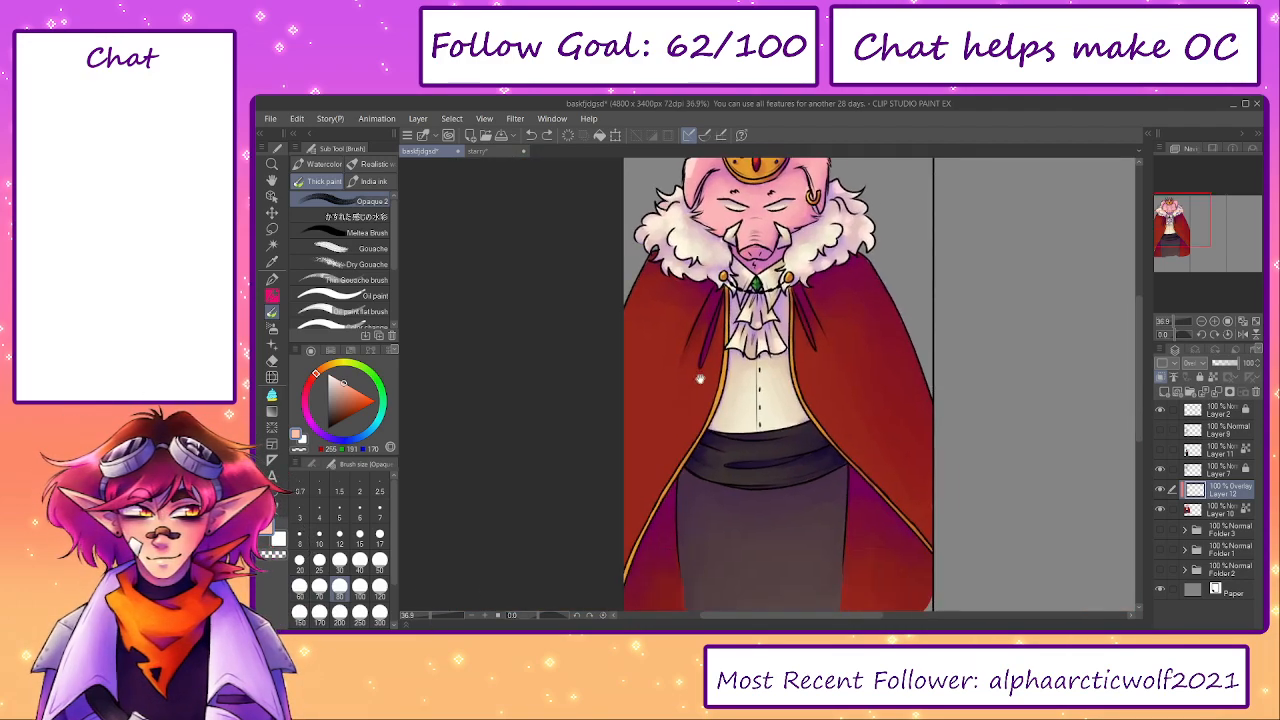
key(bracketright)
key(bracketright)
key(bracketright)
mouse_move(620, 306)
mouse_down()
mouse_move(608, 462)
mouse_move(648, 383)
mouse_move(630, 497)
mouse_up()
drag(807, 370, 838, 416)
- Paint highlights across the folds of the dark waist sash with a size 80 brush
drag(782, 485, 766, 340)
scroll(755, 263, up, 1)
scroll(757, 275, up, 1)
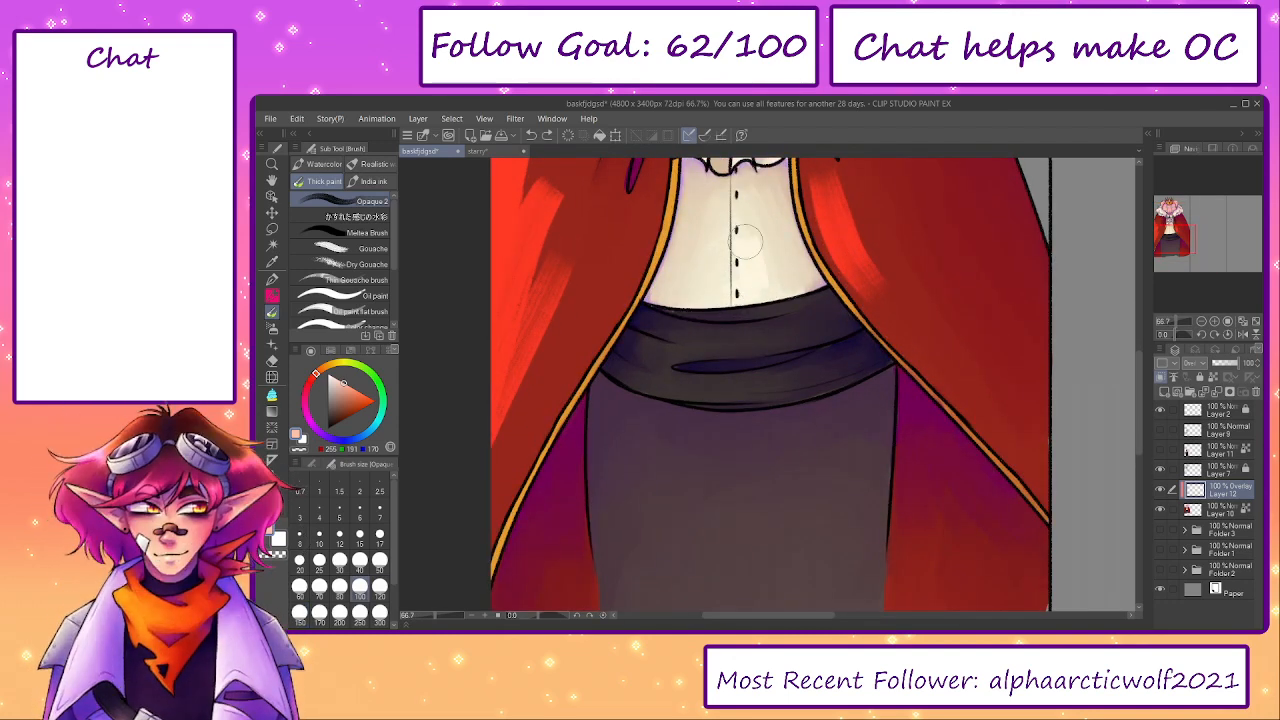
mouse_move(684, 336)
mouse_down()
mouse_move(766, 342)
mouse_move(736, 341)
mouse_up()
drag(661, 387, 731, 388)
drag(738, 316, 799, 303)
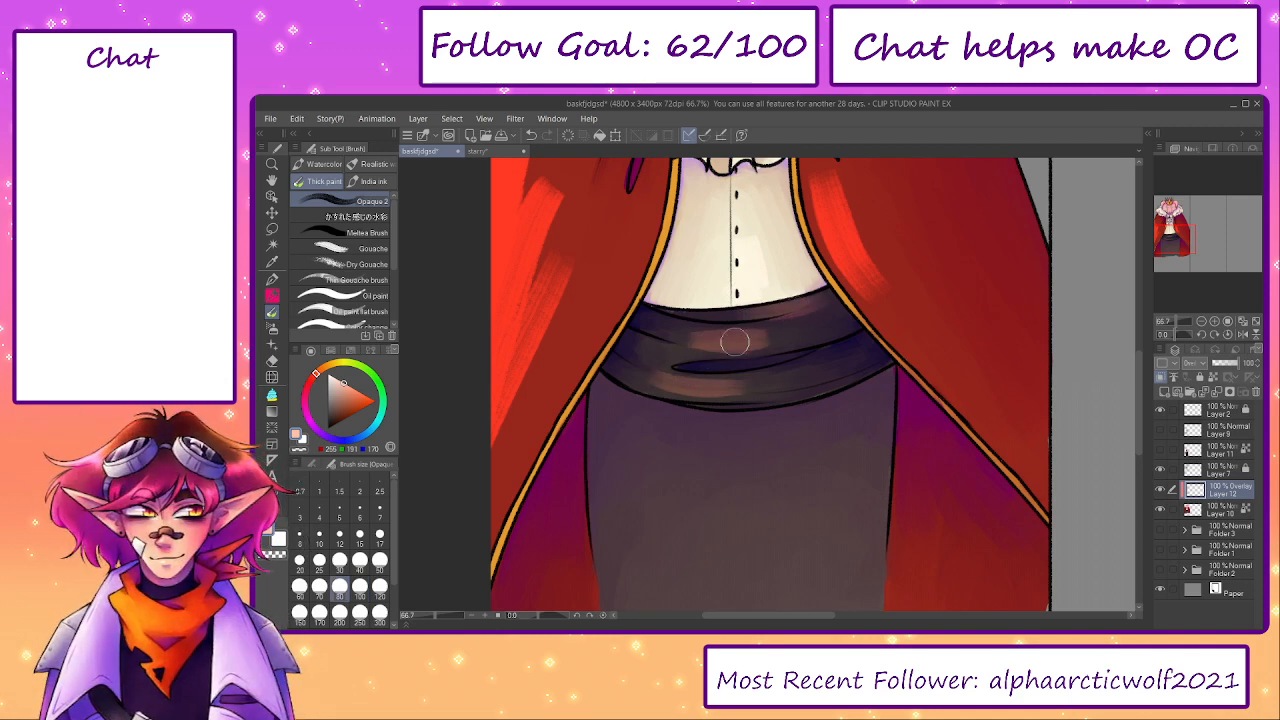
mouse_move(757, 405)
mouse_down()
mouse_move(833, 485)
mouse_move(786, 374)
mouse_up()
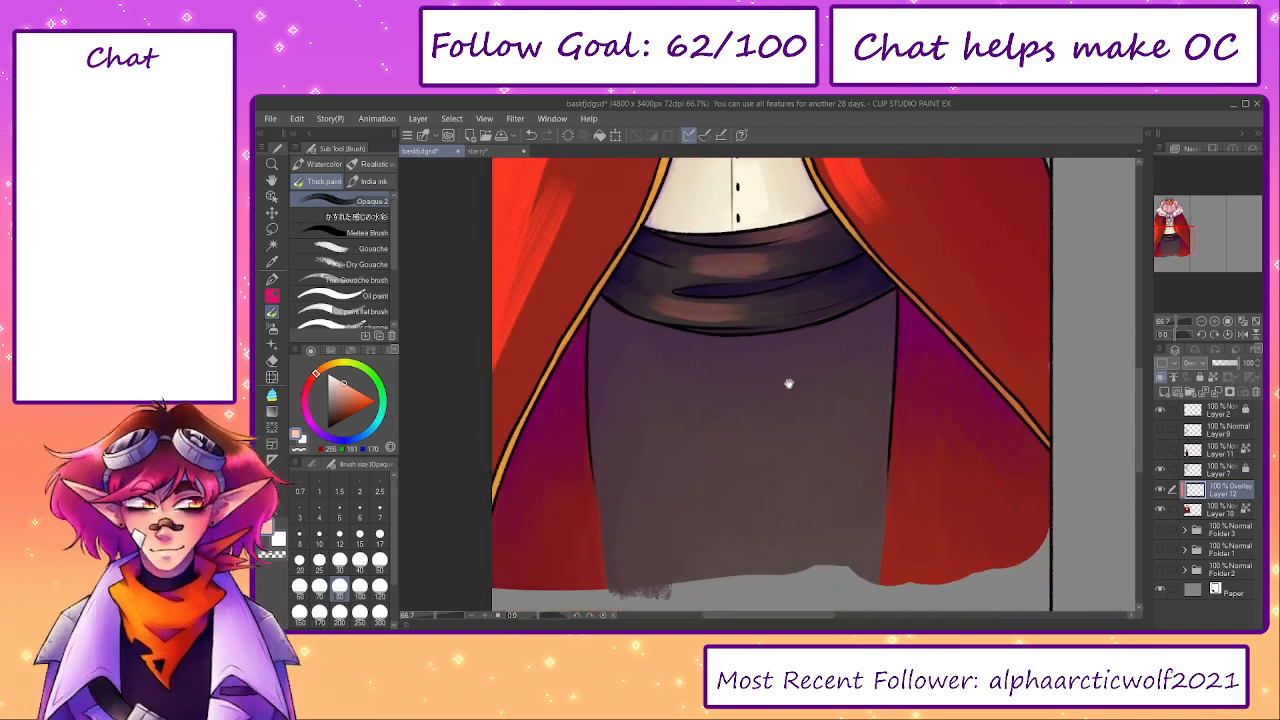
- Touch up the highlights on the pig's head at brush size 50, and merge the Overlay layer into Layer 10
scroll(833, 515, up, 10)
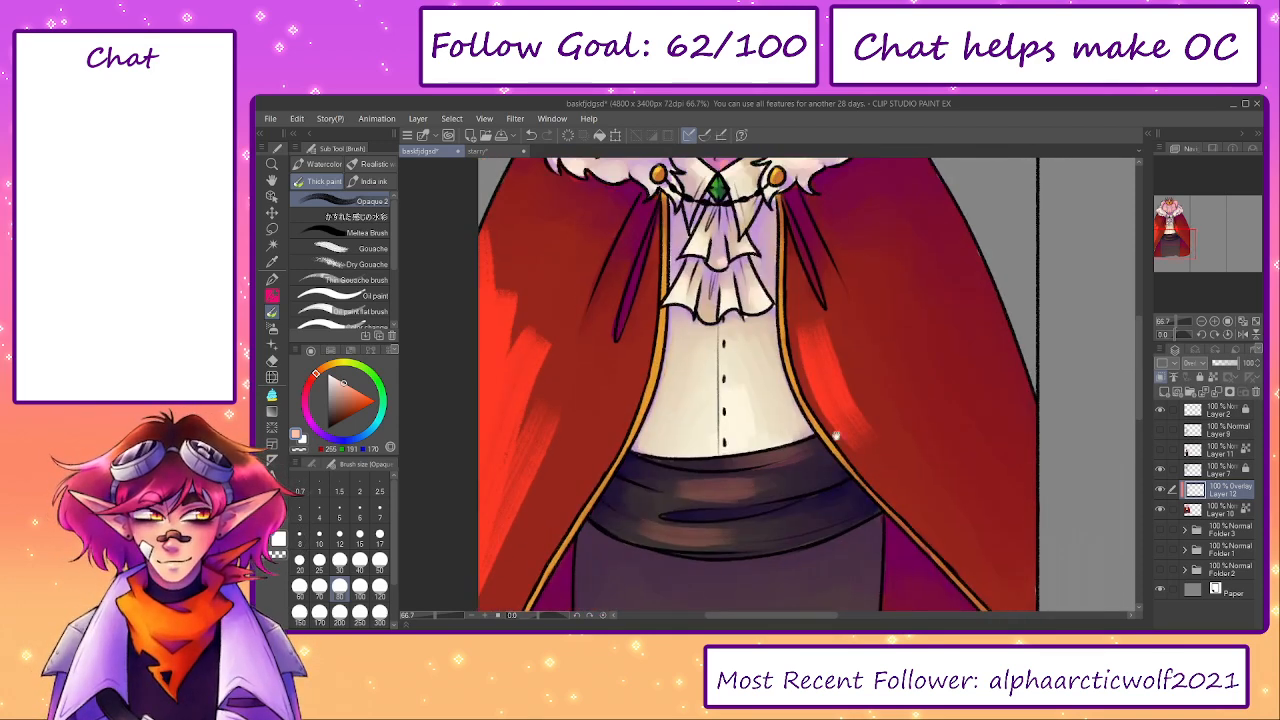
click(380, 560)
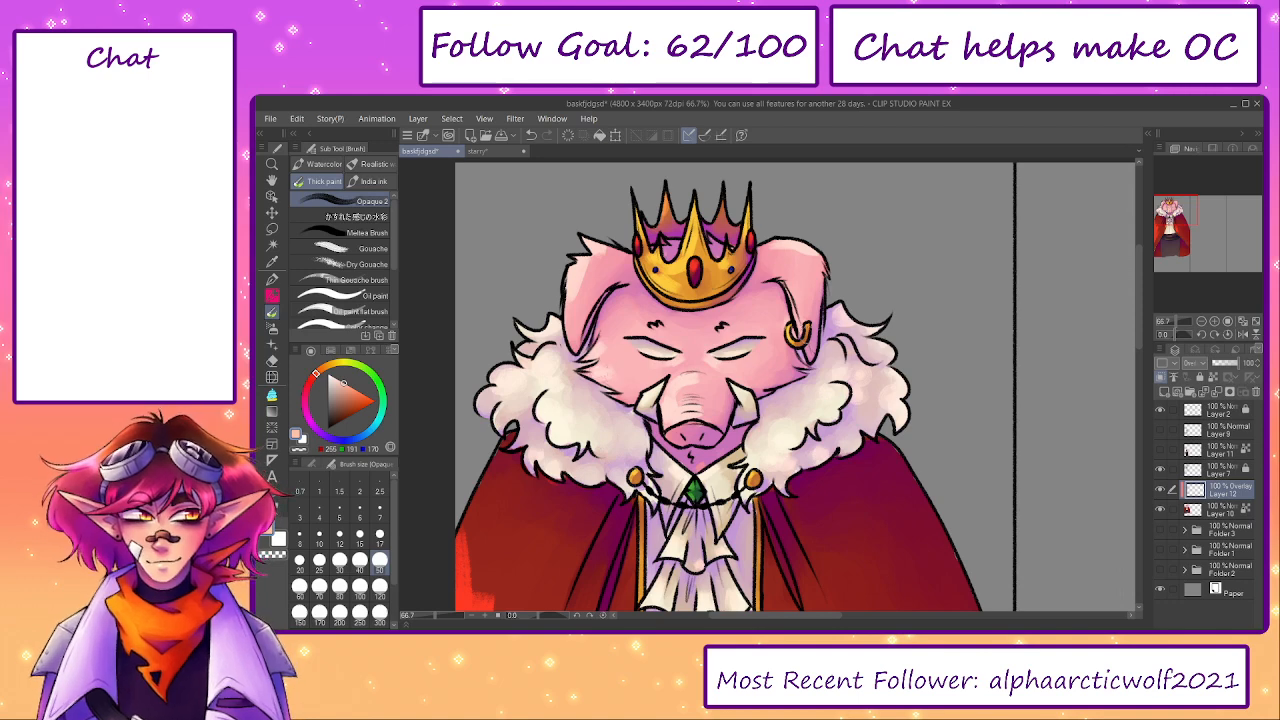
scroll(880, 491, down, 3)
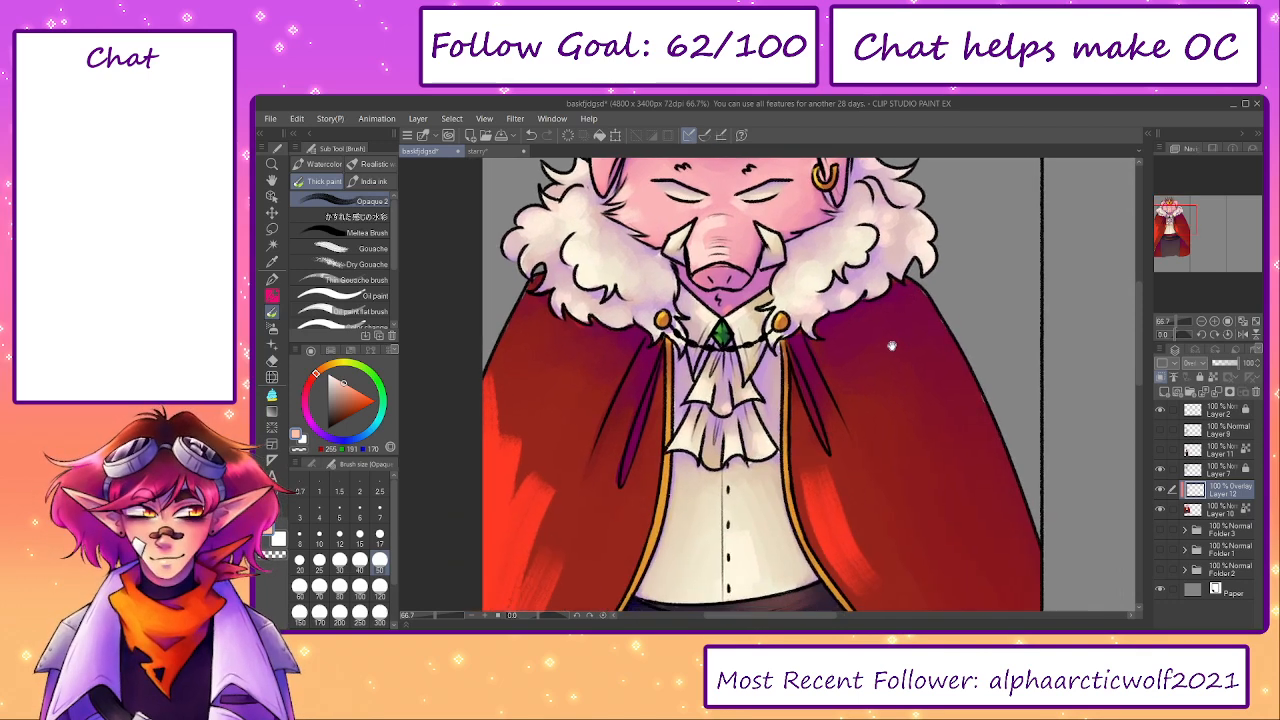
scroll(894, 340, down, 3)
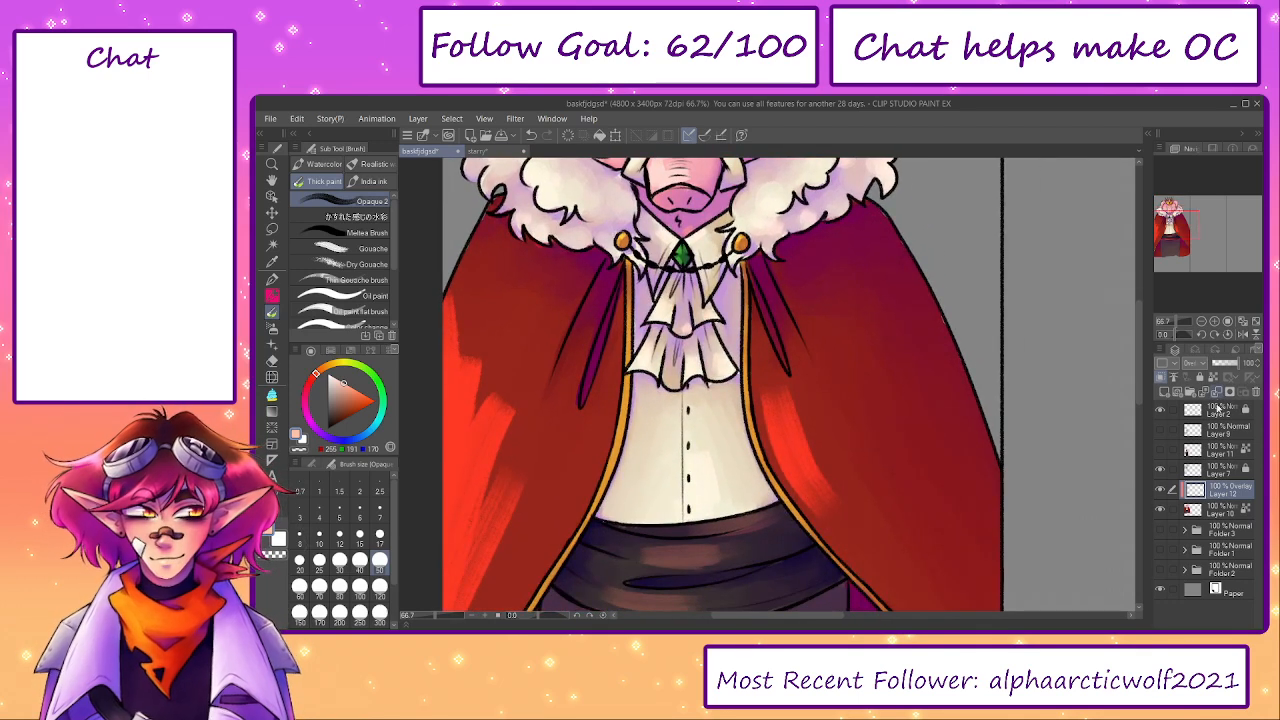
key(ctrl+e)
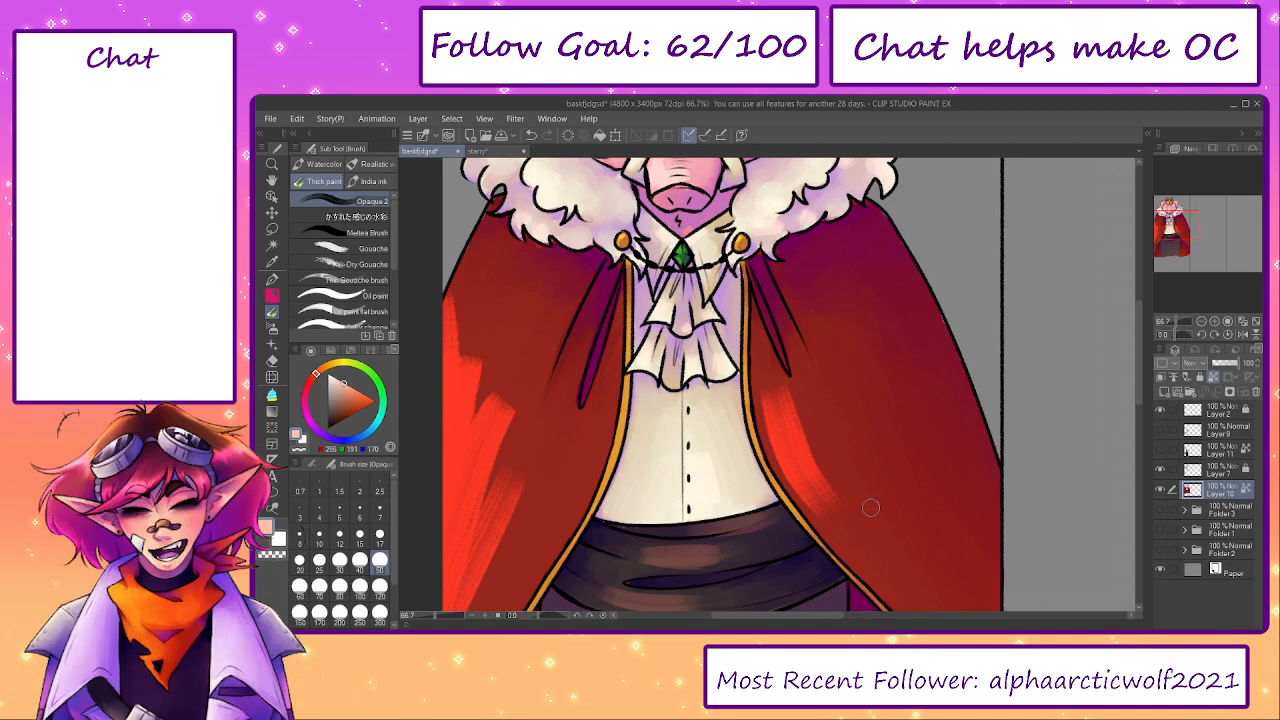
- Blend the bright highlight on the left half of the cloak into the red, using sampled reds at brush size 170
alt+click(871, 508)
key(])
key(])
key(])
key(])
key(])
key(])
key(])
key(])
key(])
key(])
key([)
key([)
key([)
mouse_move(517, 387)
mouse_down()
mouse_move(476, 499)
mouse_move(475, 475)
mouse_up()
drag(493, 347, 442, 390)
mouse_move(563, 455)
mouse_down()
mouse_move(609, 363)
mouse_move(545, 465)
mouse_up()
drag(592, 361, 500, 562)
drag(603, 331, 500, 490)
drag(532, 384, 519, 479)
mouse_move(571, 273)
mouse_down()
mouse_move(492, 404)
mouse_move(479, 455)
mouse_up()
mouse_move(524, 336)
mouse_down()
mouse_move(519, 411)
mouse_move(536, 362)
mouse_move(489, 378)
mouse_move(484, 432)
mouse_up()
alt+click(510, 453)
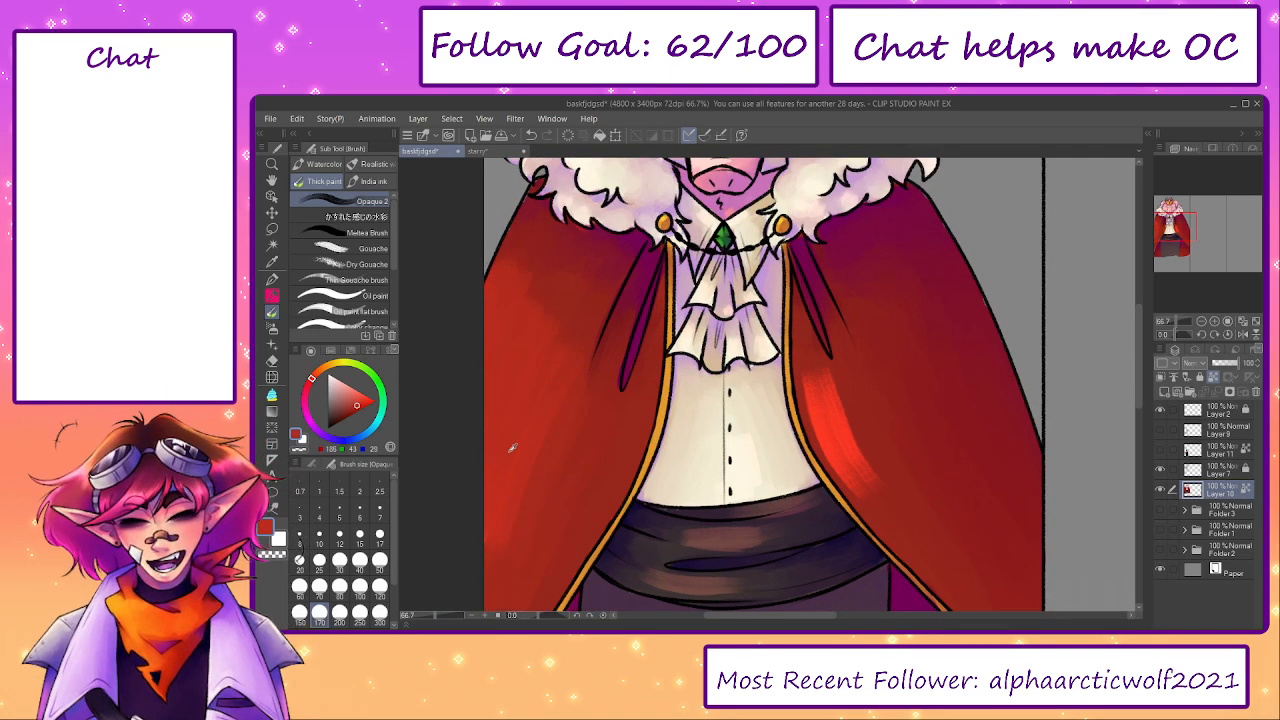
- Smooth the red shading from shoulder to hem on the cloak's left half with a size 250 brush
scroll(510, 507, down, 3)
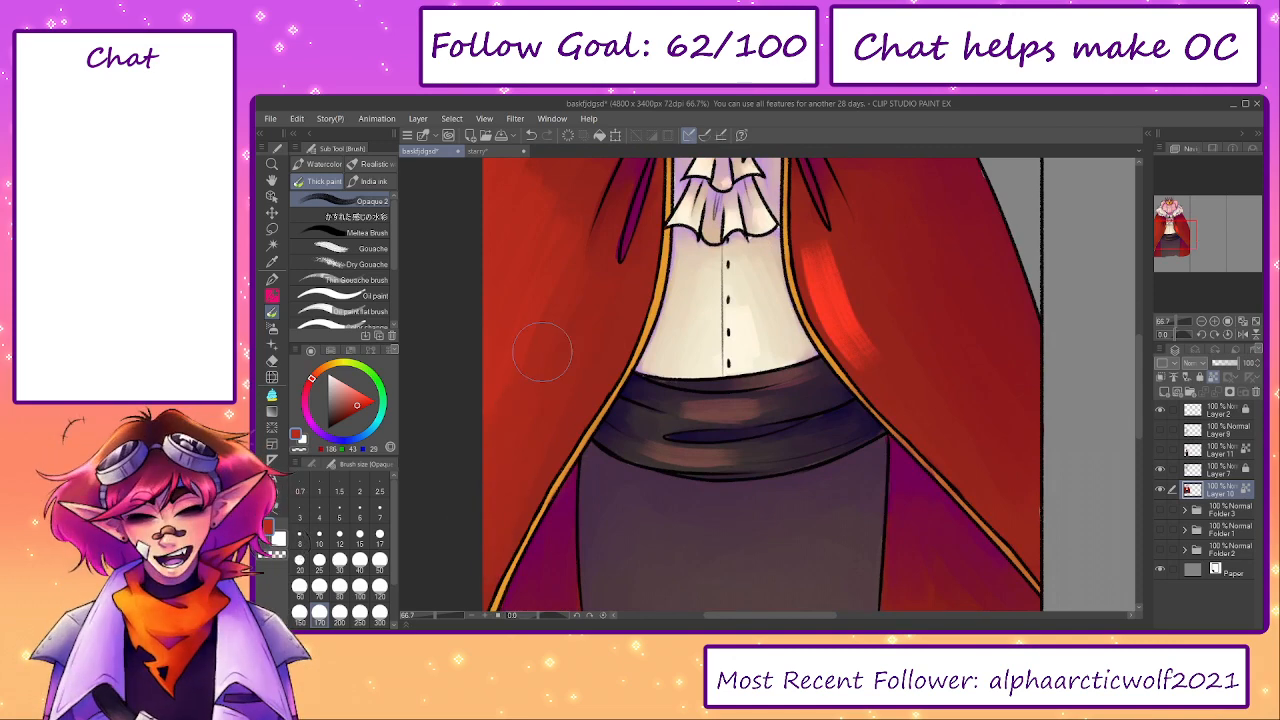
drag(508, 344, 489, 470)
key(bracketright)
key(bracketright)
alt+click(554, 296)
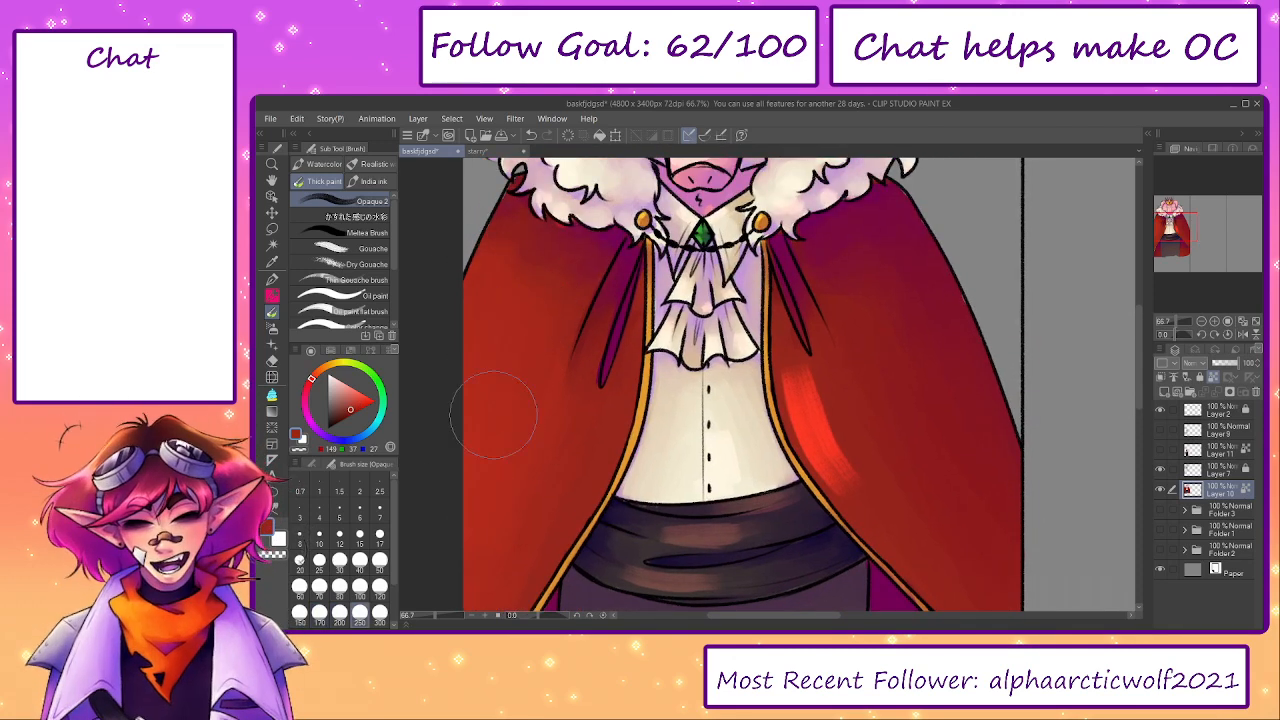
drag(508, 412, 508, 344)
alt+click(553, 345)
drag(591, 347, 600, 442)
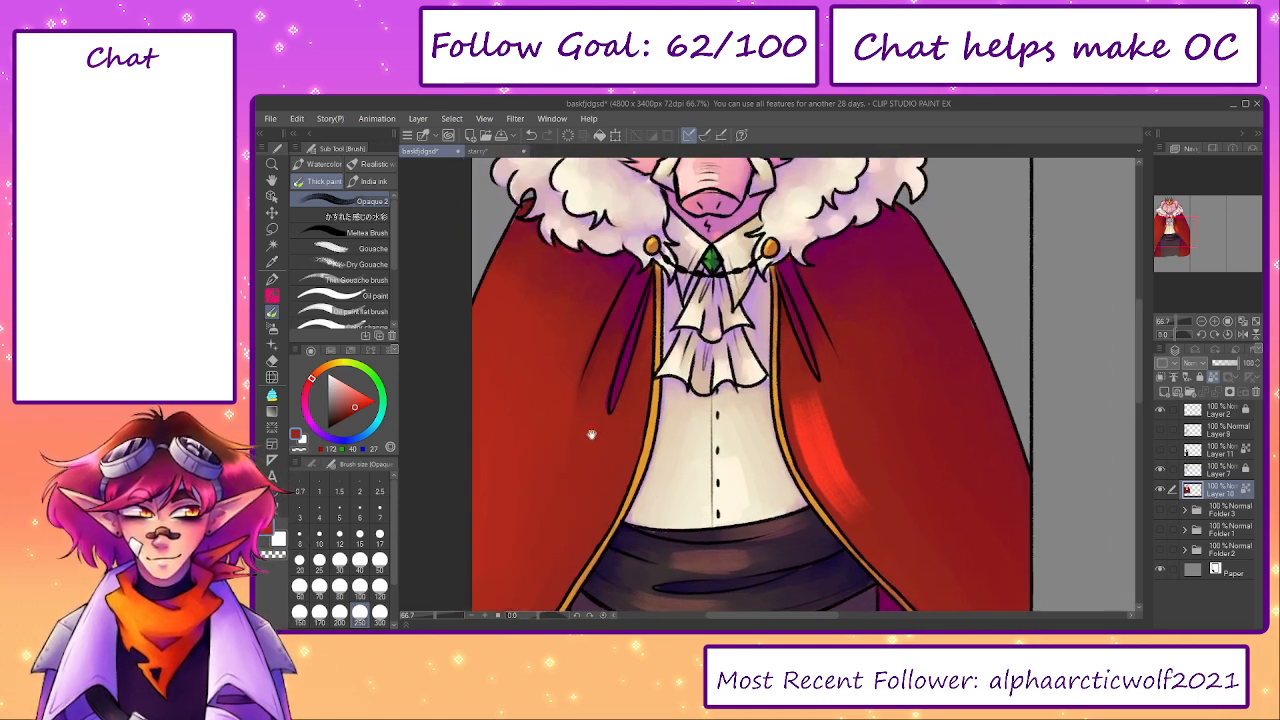
alt+click(527, 303)
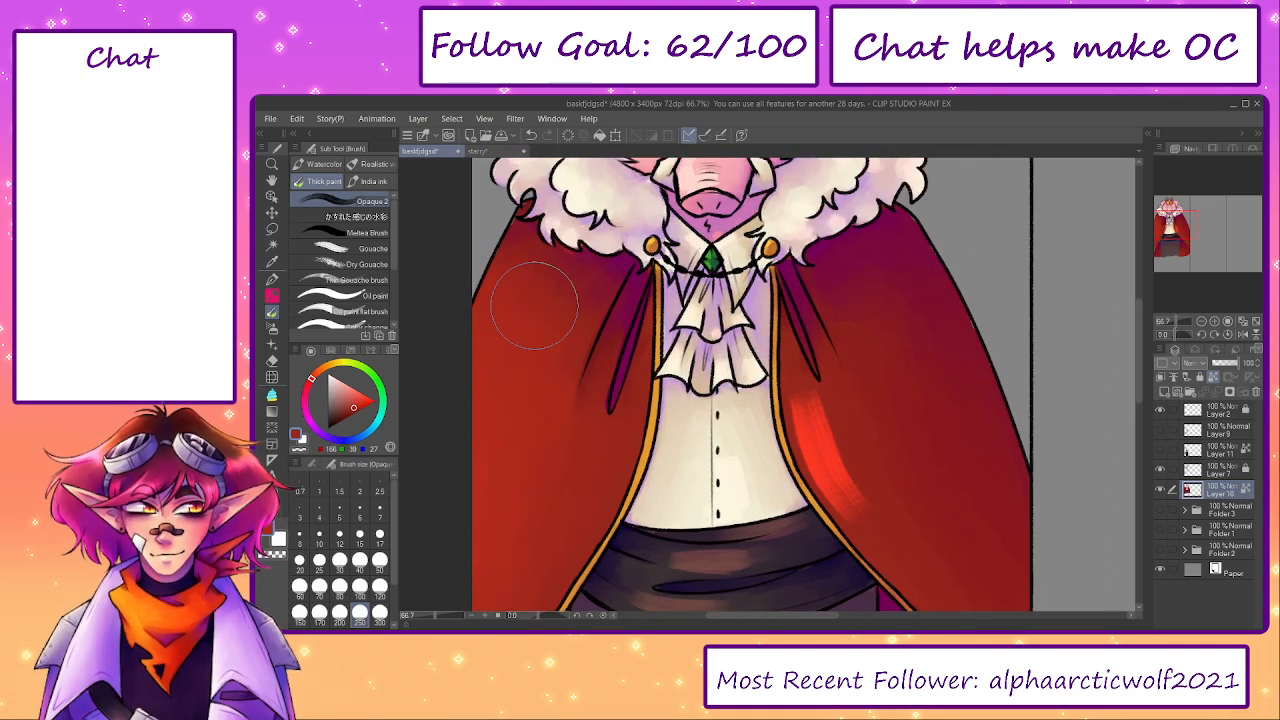
- Blend the bright highlight beside the gold trim on the cloak's right half, reducing the brush to 120
key([)
key([)
key([)
key([)
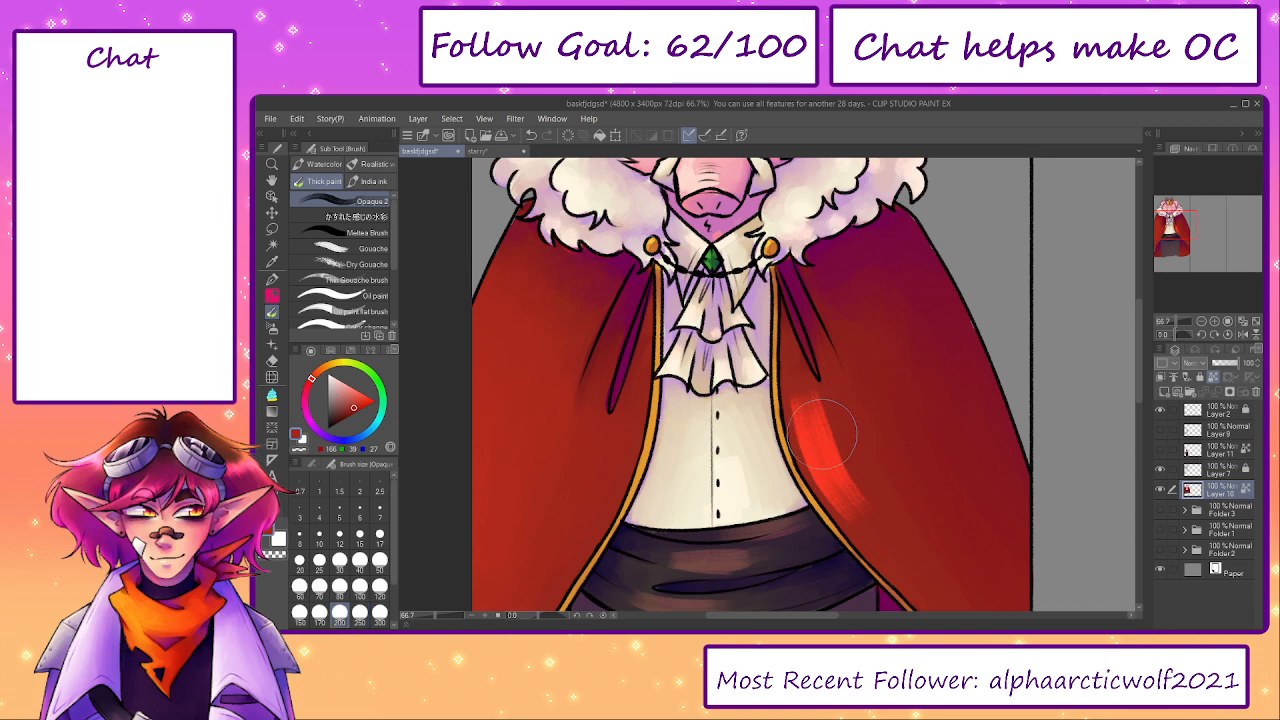
alt+click(815, 429)
mouse_move(814, 427)
mouse_down()
mouse_move(844, 509)
mouse_move(788, 423)
mouse_up()
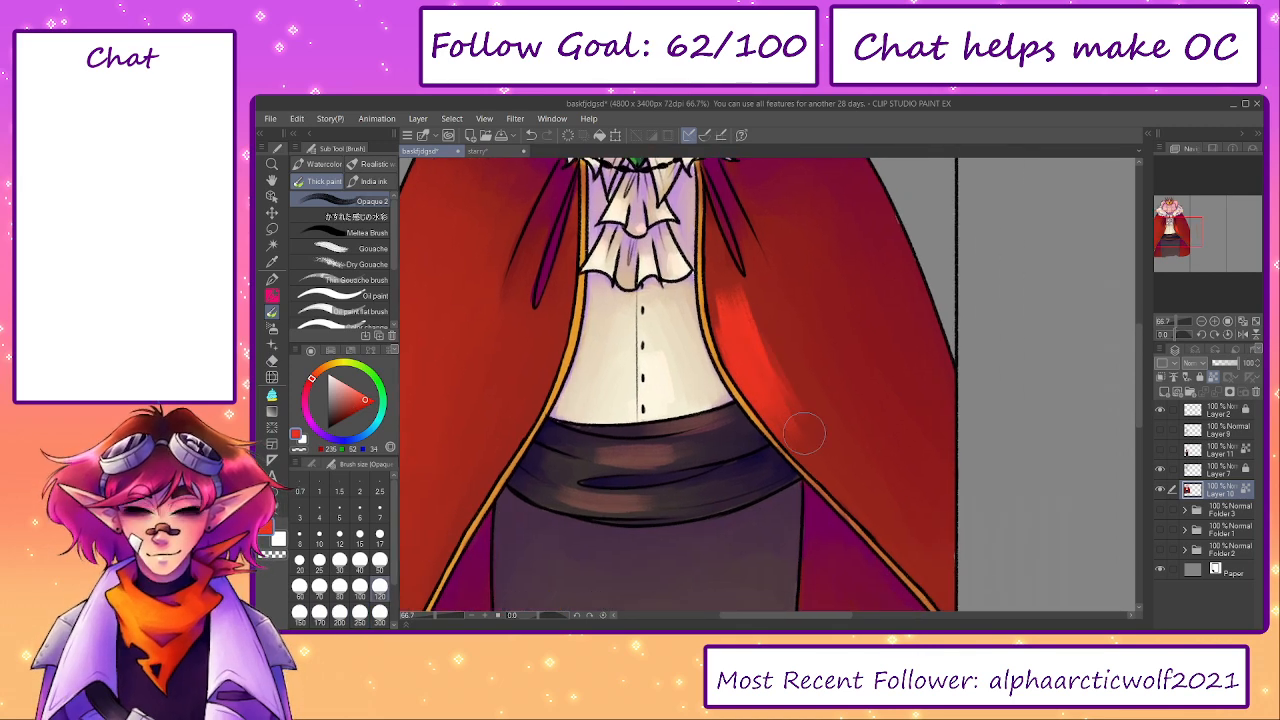
mouse_move(757, 320)
mouse_down()
mouse_move(773, 365)
mouse_move(748, 362)
mouse_up()
alt+click(720, 255)
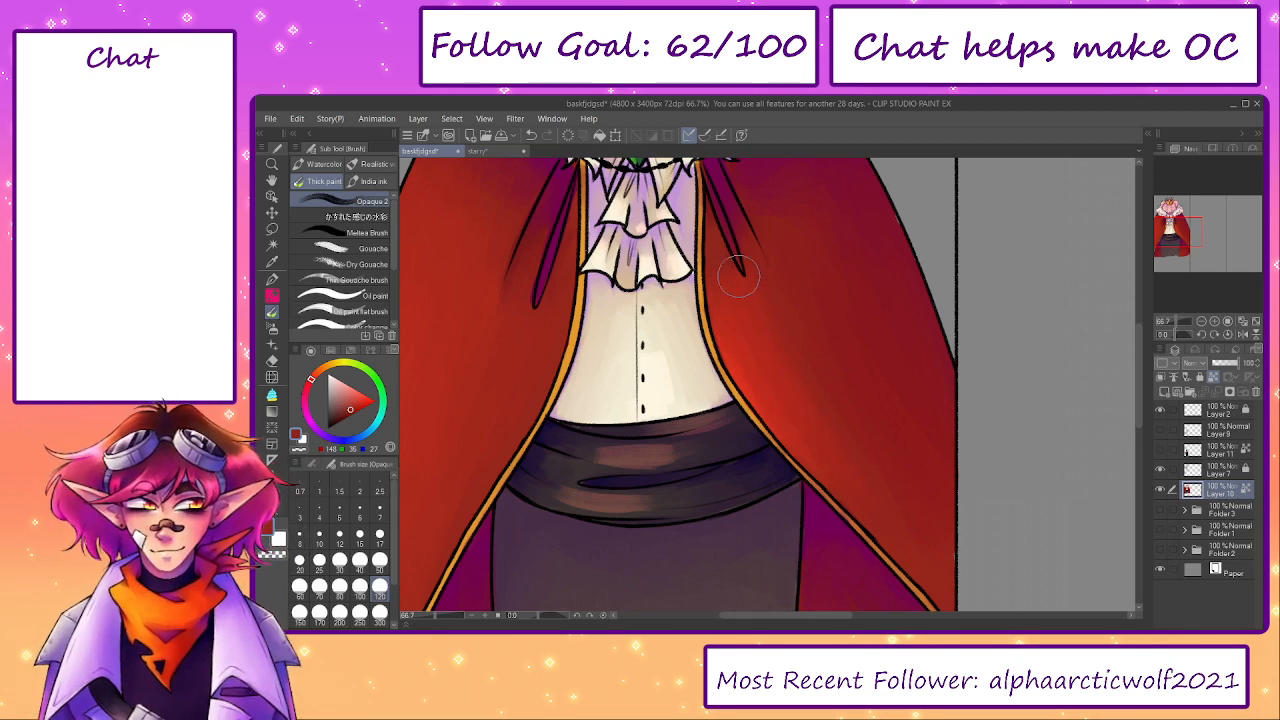
- Smooth the red beside the gold trim on the cloak's right half, using a sampled brighter red and raising the brush to 170
alt+click(756, 338)
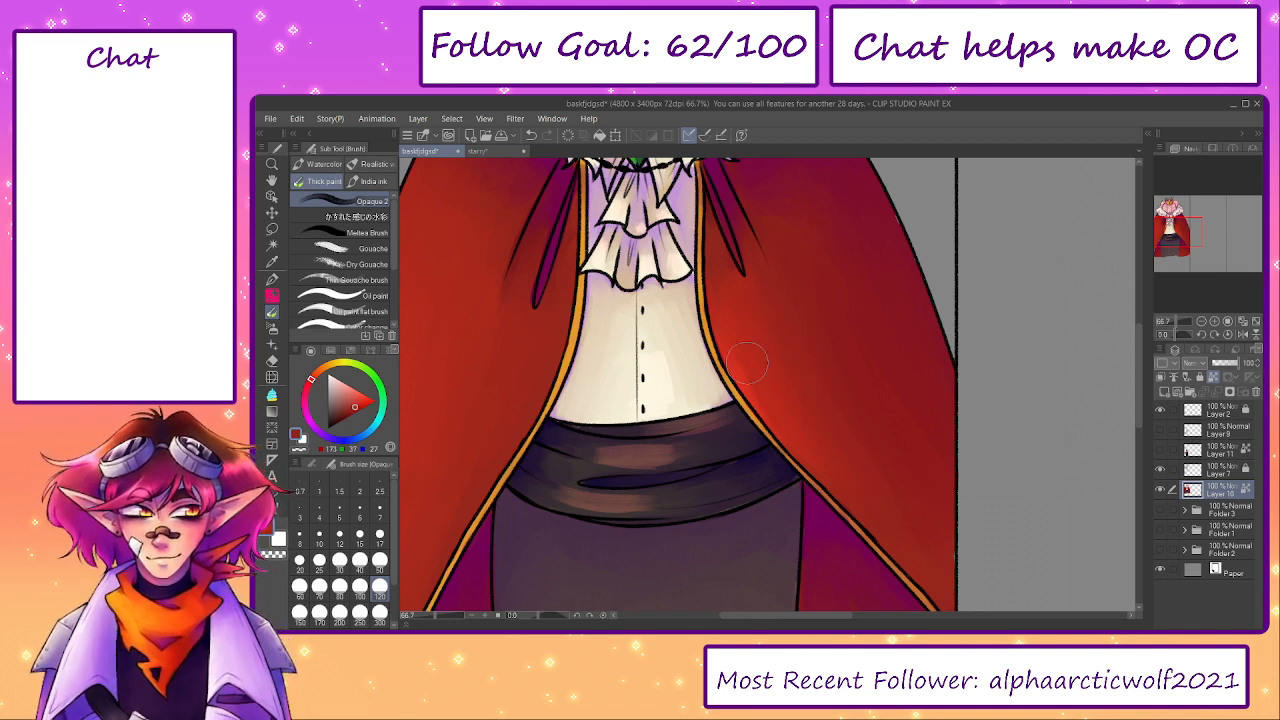
key(])
key(])
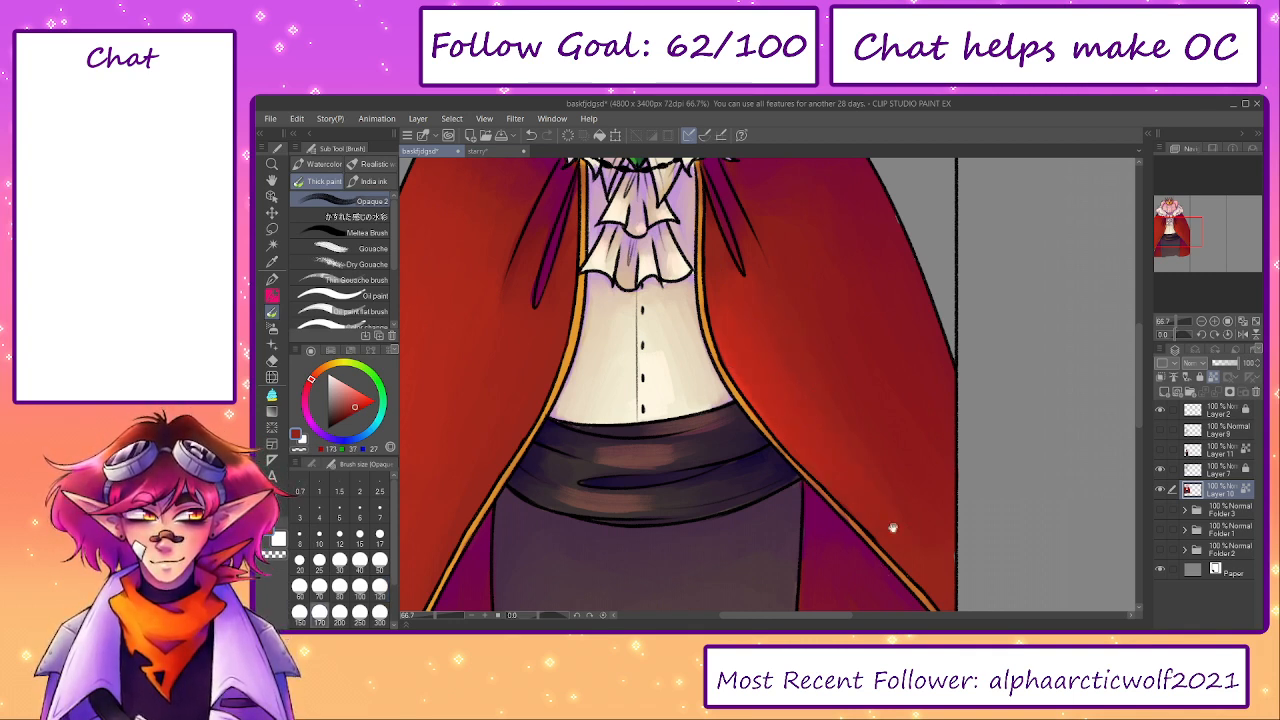
drag(833, 437, 782, 364)
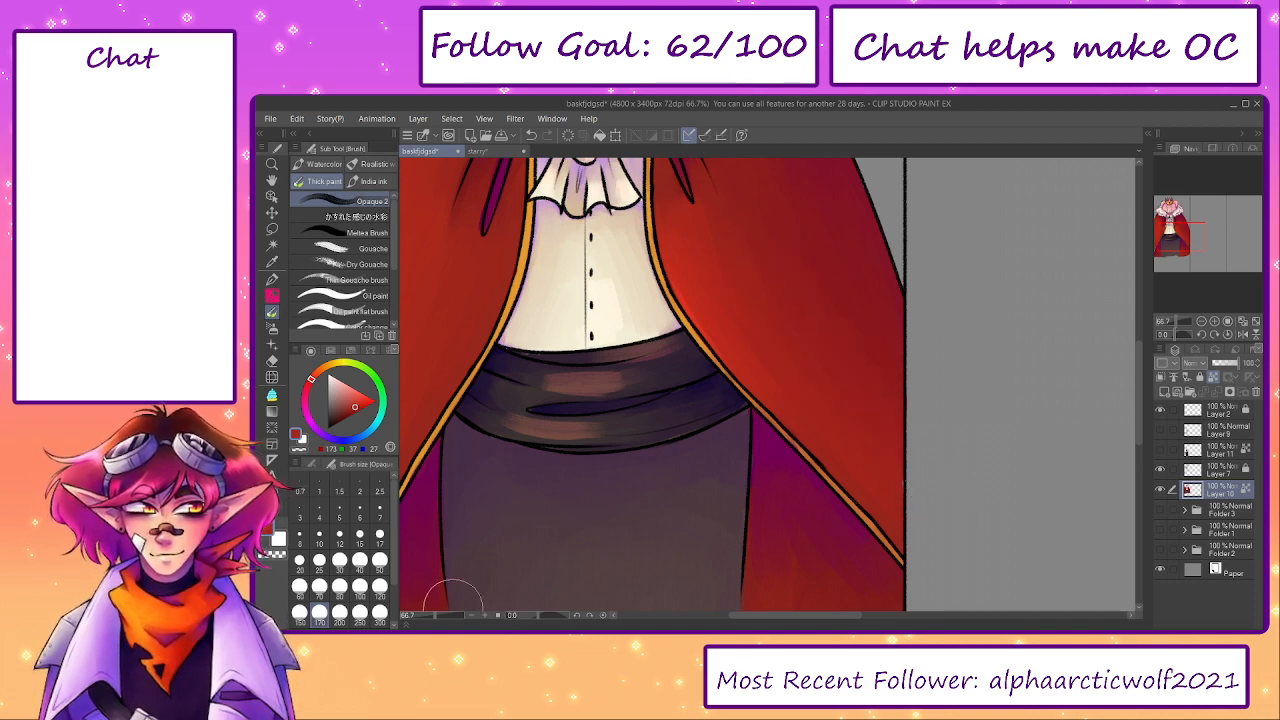
scroll(720, 423, down, 4)
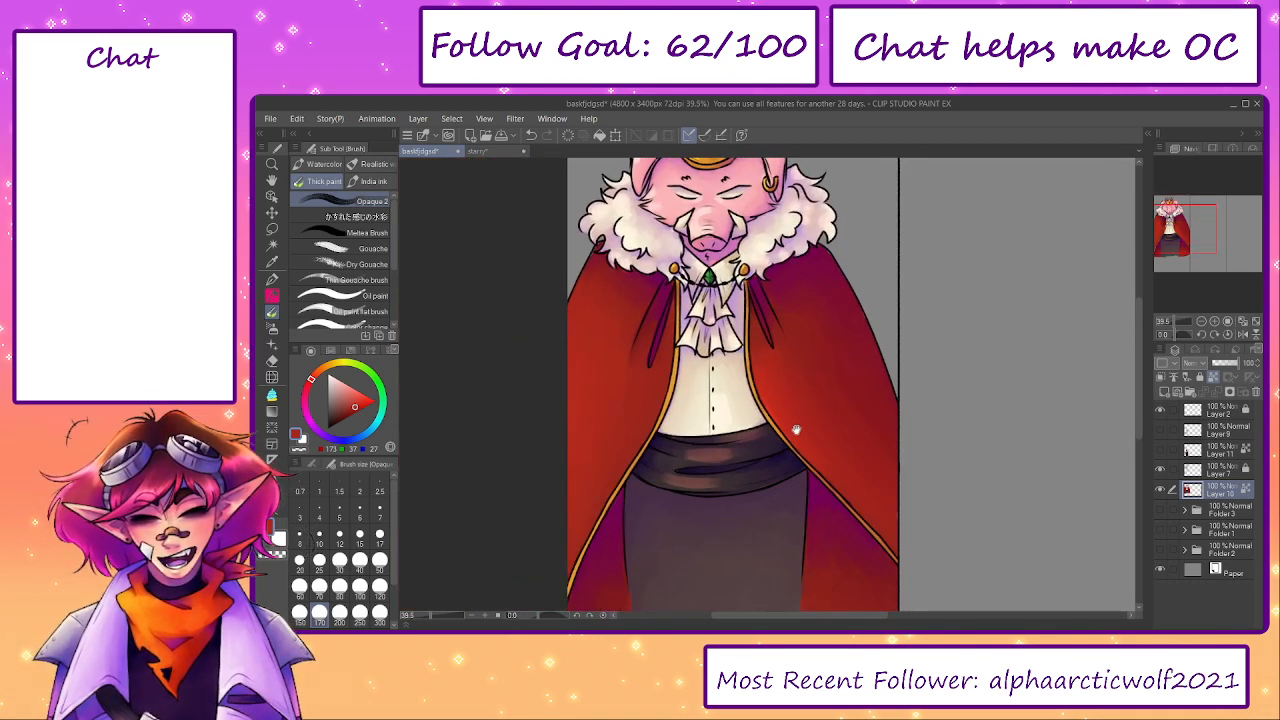
drag(789, 437, 791, 445)
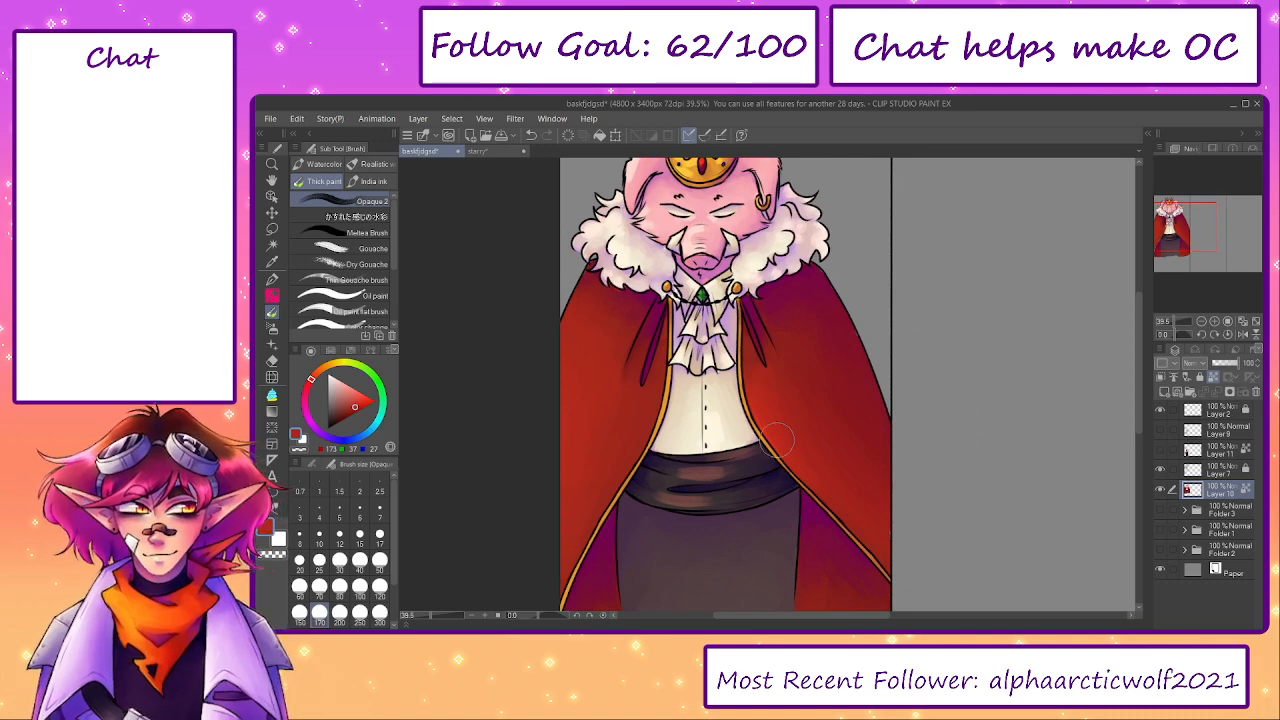
- Blend the brown highlight on the sash's middle band into the surrounding dark colour at brush size 60
scroll(718, 457, up, 5)
key([)
key([)
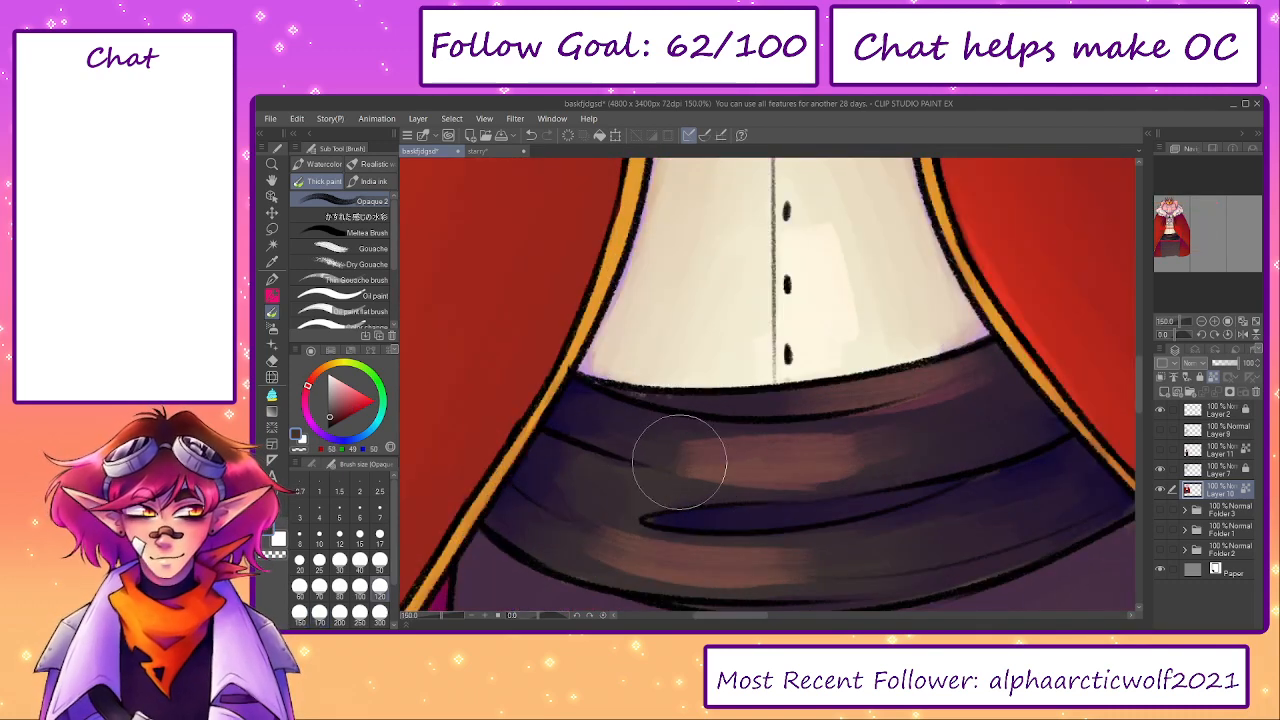
click(380, 563)
key(])
mouse_move(649, 478)
mouse_down()
mouse_move(674, 454)
mouse_move(699, 460)
mouse_move(729, 441)
mouse_move(672, 435)
mouse_move(864, 421)
mouse_move(840, 435)
mouse_move(865, 463)
mouse_up()
alt+click(657, 480)
drag(675, 478, 803, 481)
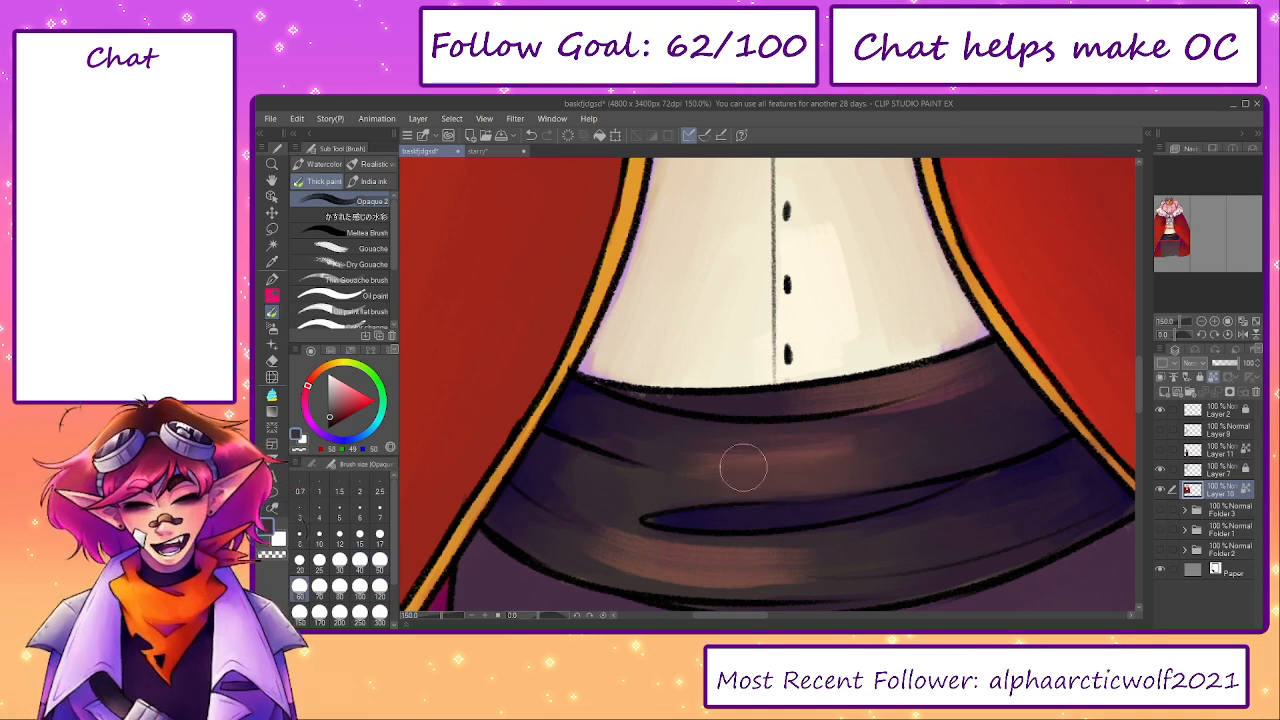
drag(805, 454, 674, 484)
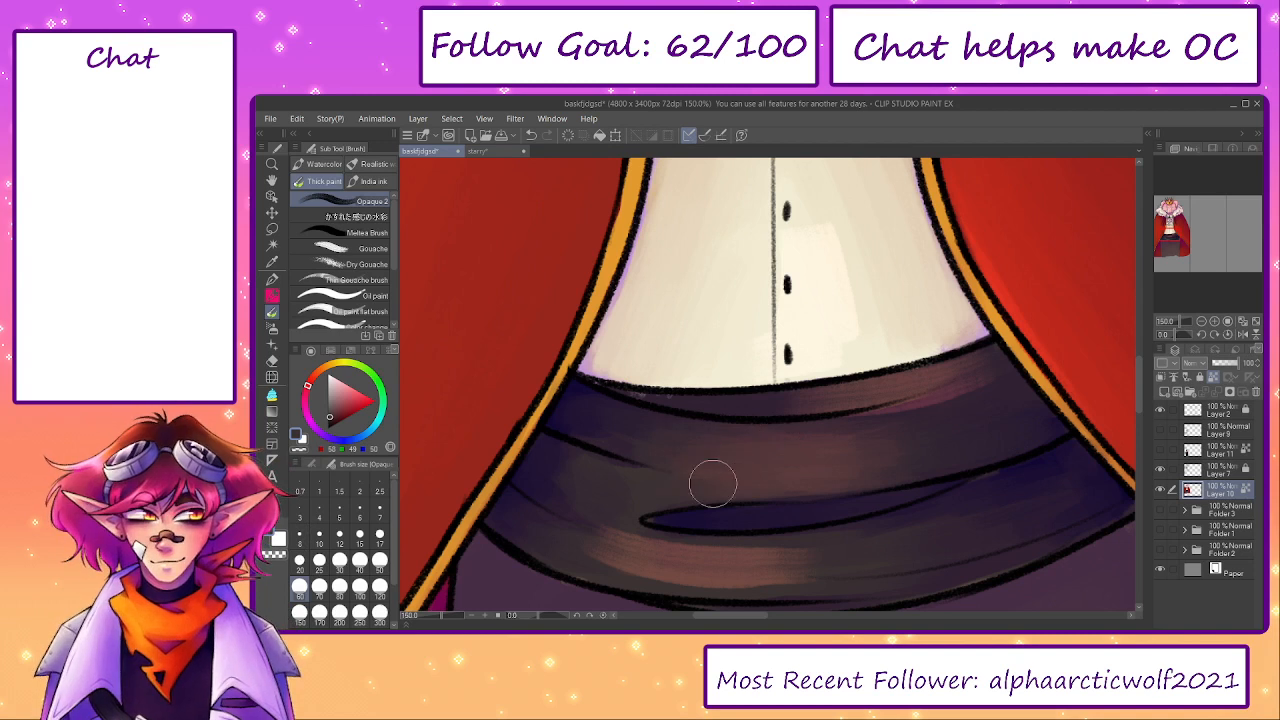
- Soften the highlights on the sash's upper band and lower folds with colours sampled from the sash
alt+click(968, 395)
mouse_move(990, 393)
mouse_down()
mouse_move(914, 409)
mouse_move(893, 395)
mouse_move(952, 377)
mouse_move(874, 394)
mouse_up()
mouse_move(792, 553)
mouse_down()
mouse_move(797, 470)
mouse_move(810, 482)
mouse_up()
alt+click(844, 487)
alt+click(604, 493)
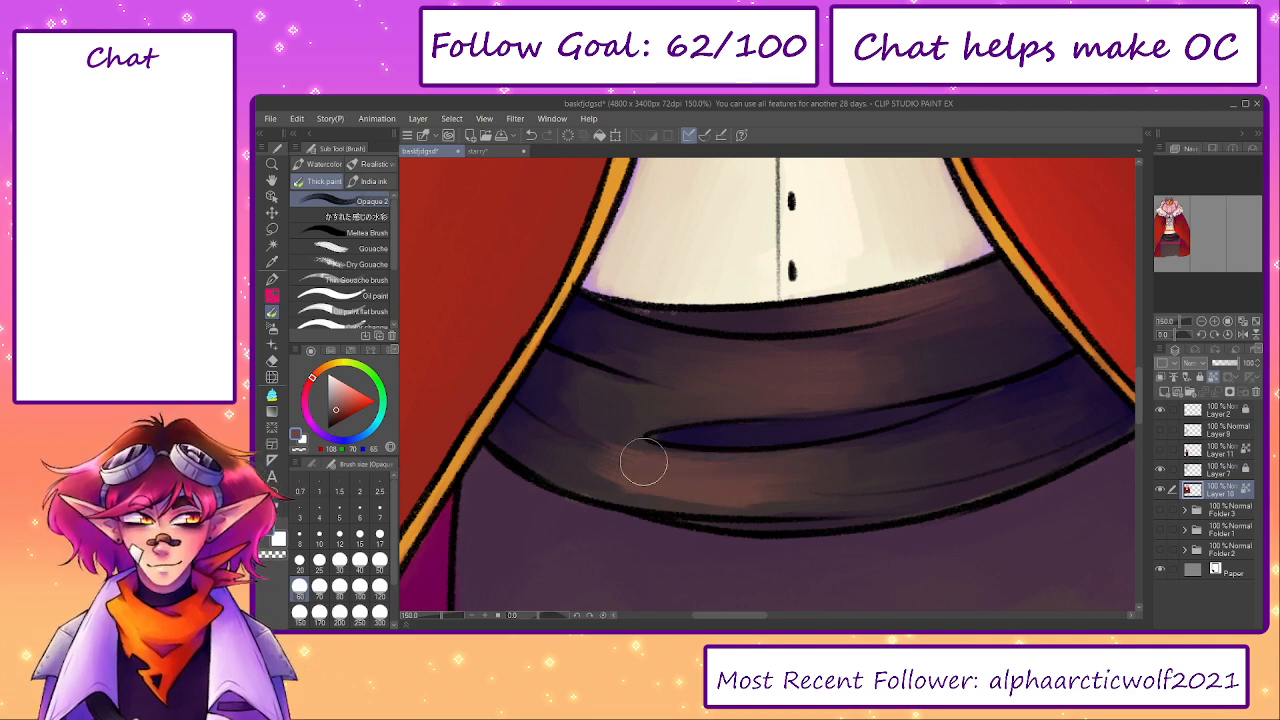
alt+click(614, 410)
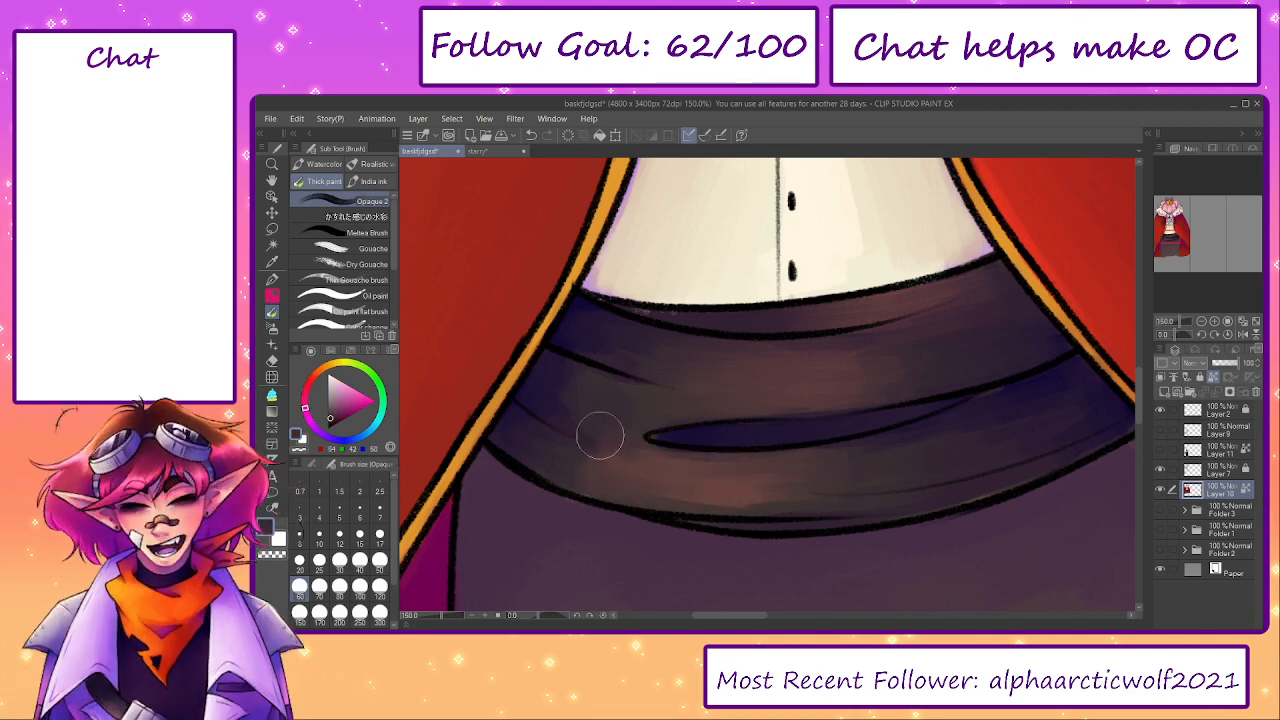
alt+click(613, 490)
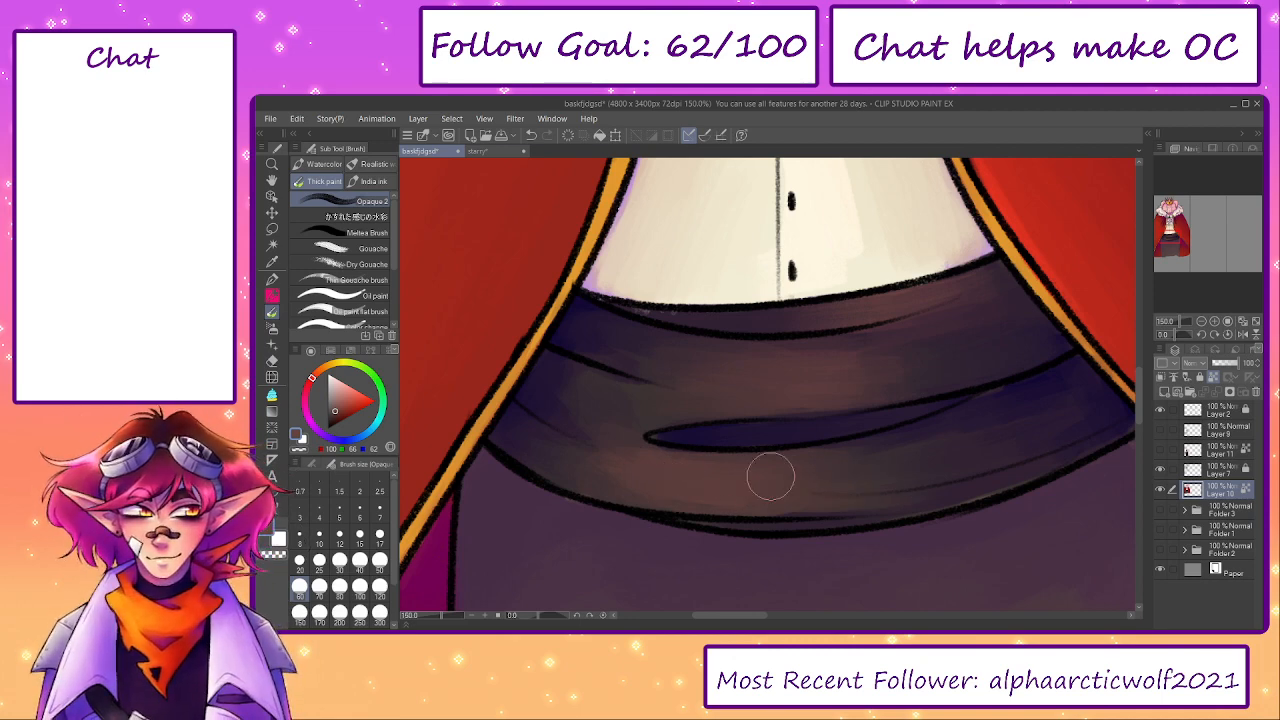
alt+click(875, 474)
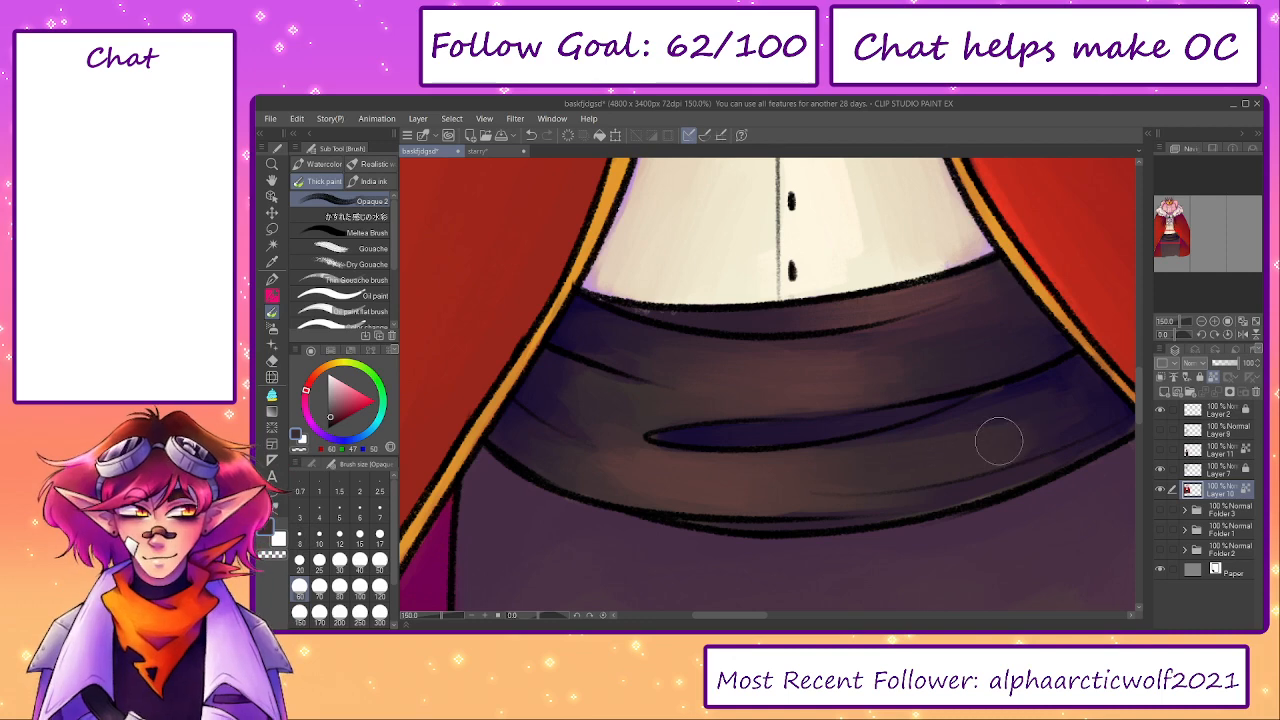
- Blend the dark centre fold of the sash with its surroundings using a sampled dark tone at brush size 30
alt+click(885, 452)
key(bracketleft)
key(bracketleft)
key(bracketleft)
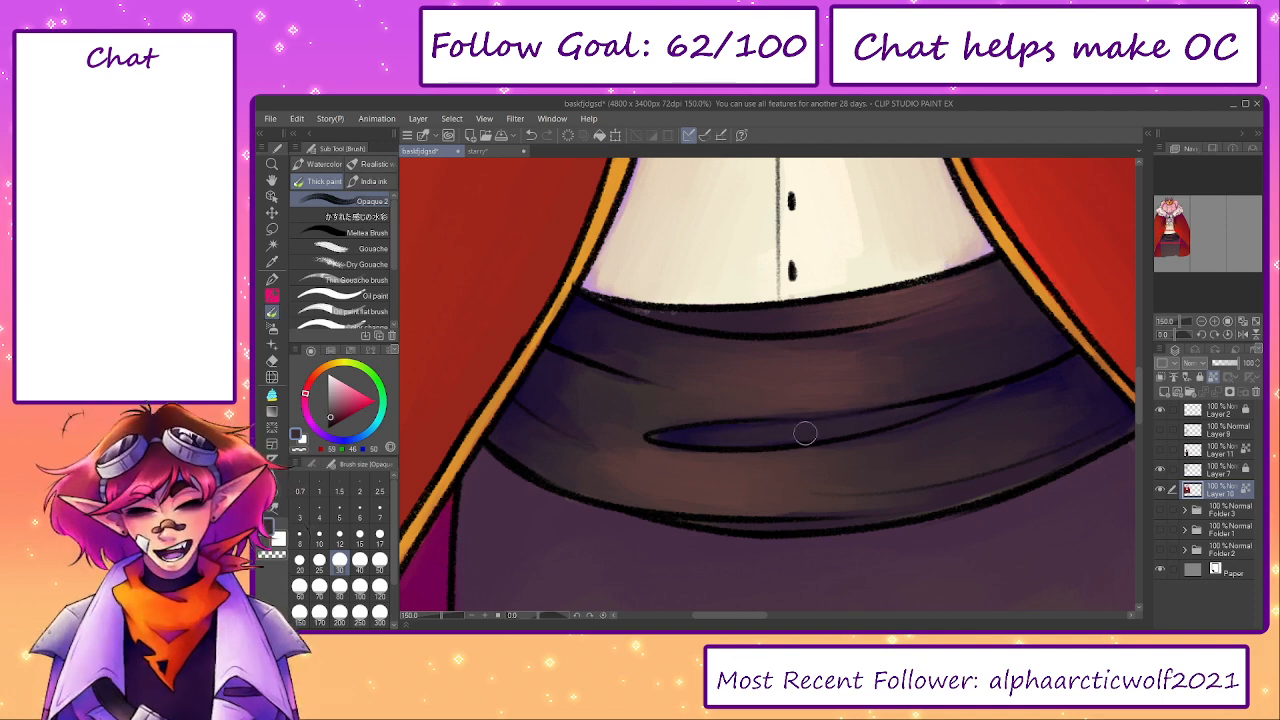
drag(442, 616, 430, 617)
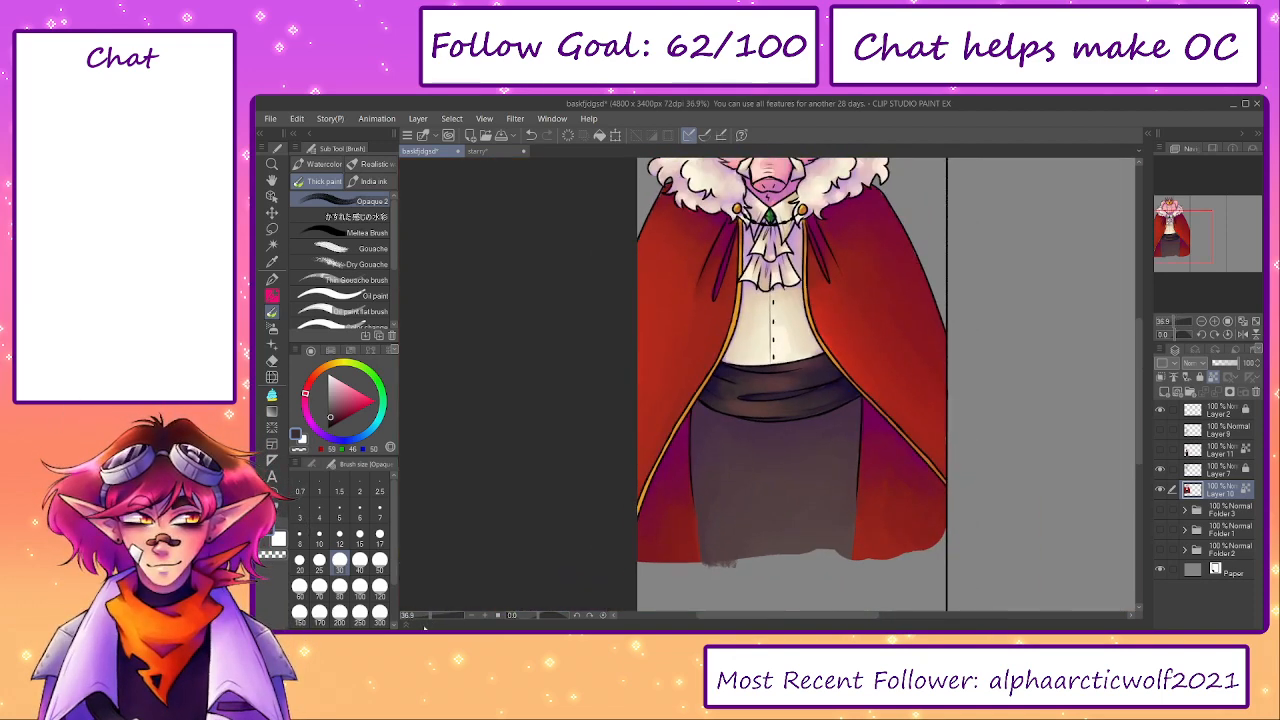
mouse_move(916, 440)
mouse_down()
mouse_move(898, 530)
mouse_move(889, 513)
mouse_up()
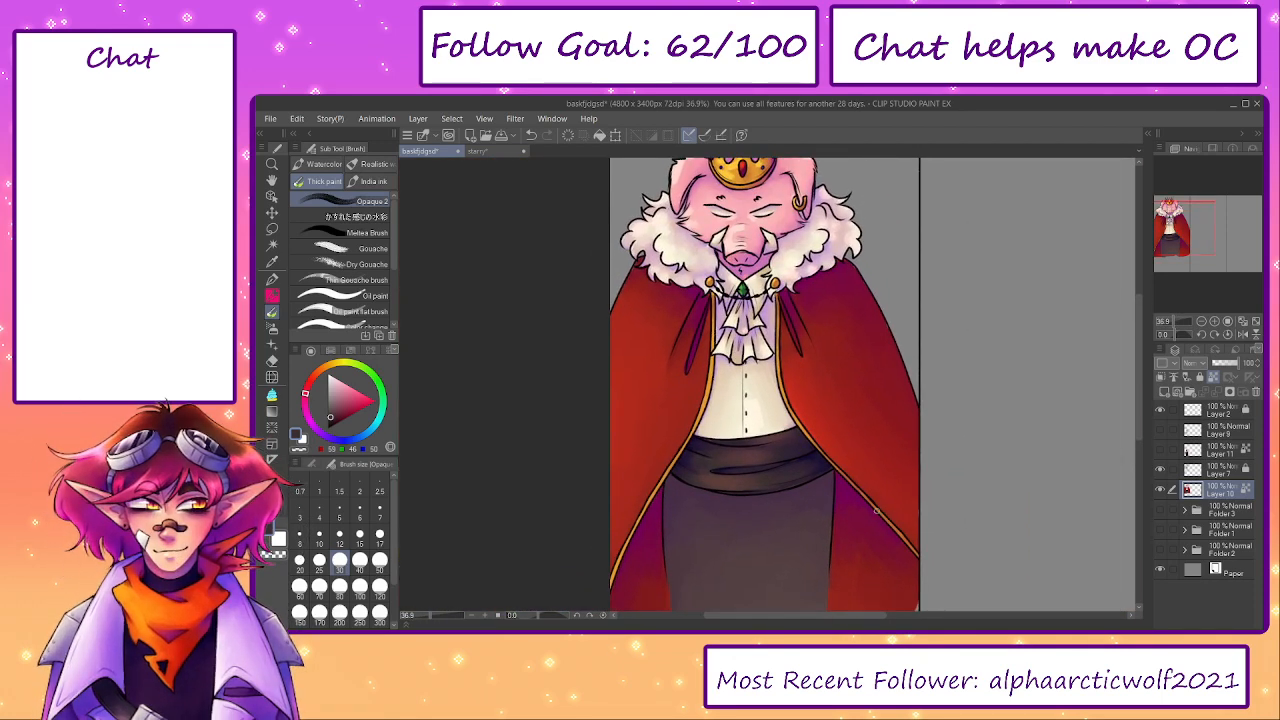
- Rotate the canvas sideways and brush a lighter greyish brown highlight along the sash at brush size 60
scroll(637, 570, up, 2)
drag(538, 616, 552, 616)
key(bracketright)
key(bracketright)
key(bracketright)
alt+click(740, 373)
drag(742, 336, 750, 433)
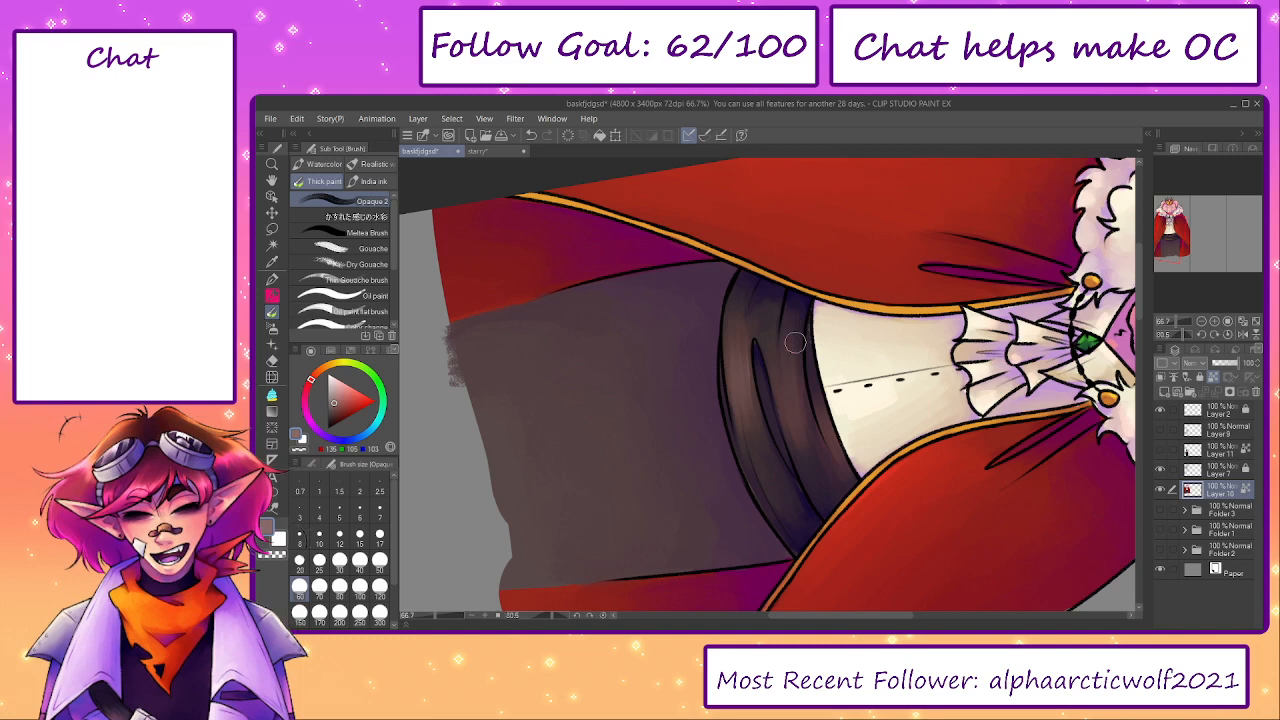
- Touch up the shirt beside the sash with sampled cream at brush size 30, and reset the canvas rotation
key(bracketleft)
key(bracketleft)
key(bracketleft)
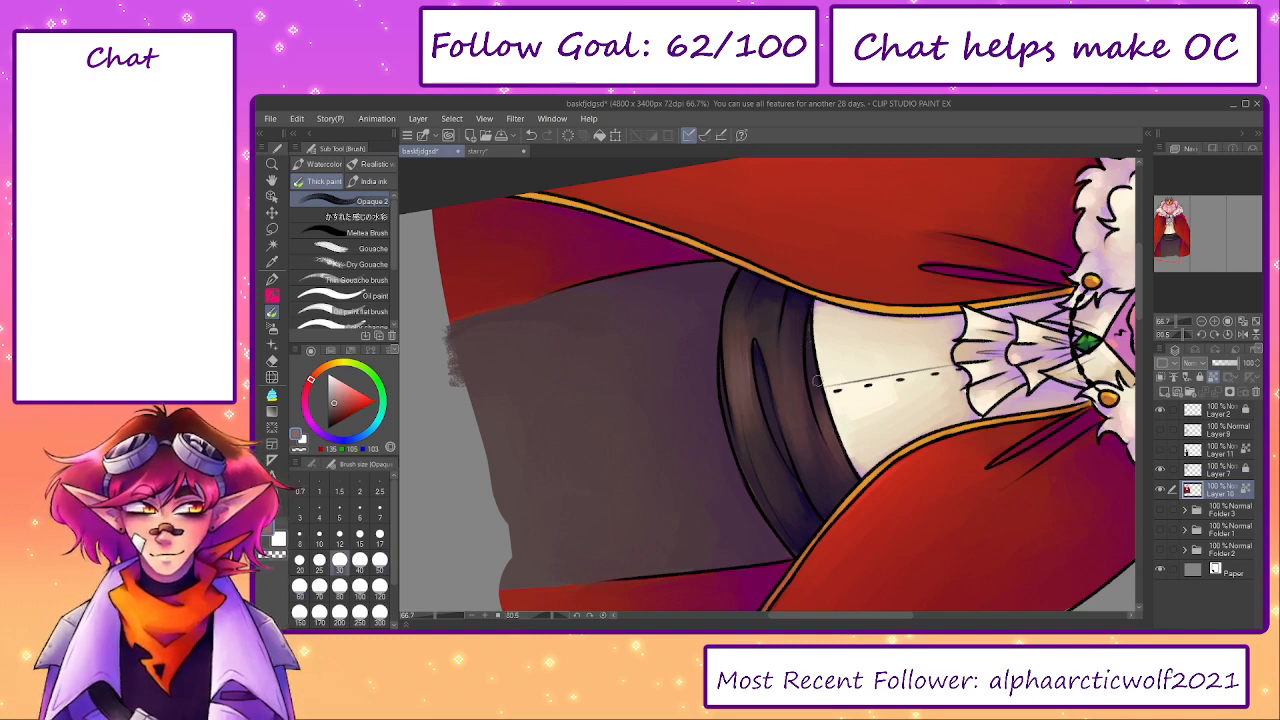
mouse_move(817, 408)
mouse_down()
mouse_move(811, 358)
mouse_move(685, 401)
mouse_up()
alt+click(829, 342)
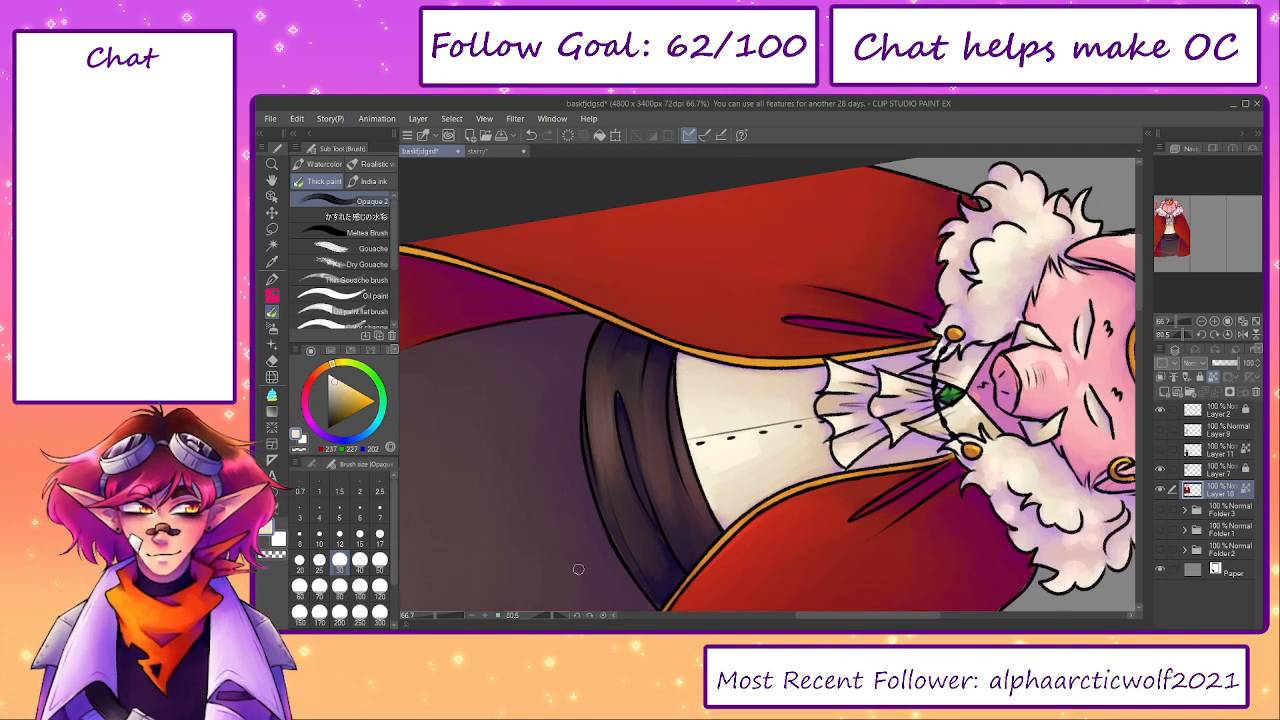
click(603, 615)
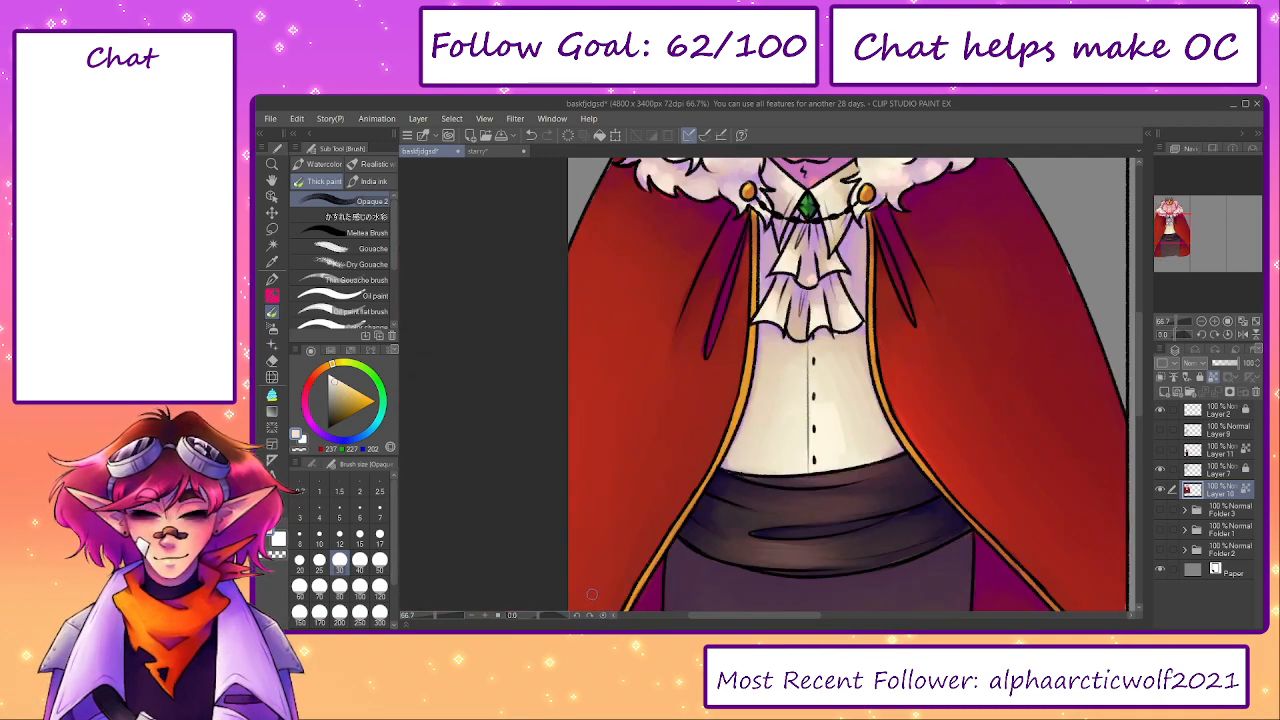
- Shade the sash's lower edge and right end with sampled dark tones at brush size 70
alt+click(847, 553)
key(bracketright)
key(bracketright)
key(bracketright)
key(bracketright)
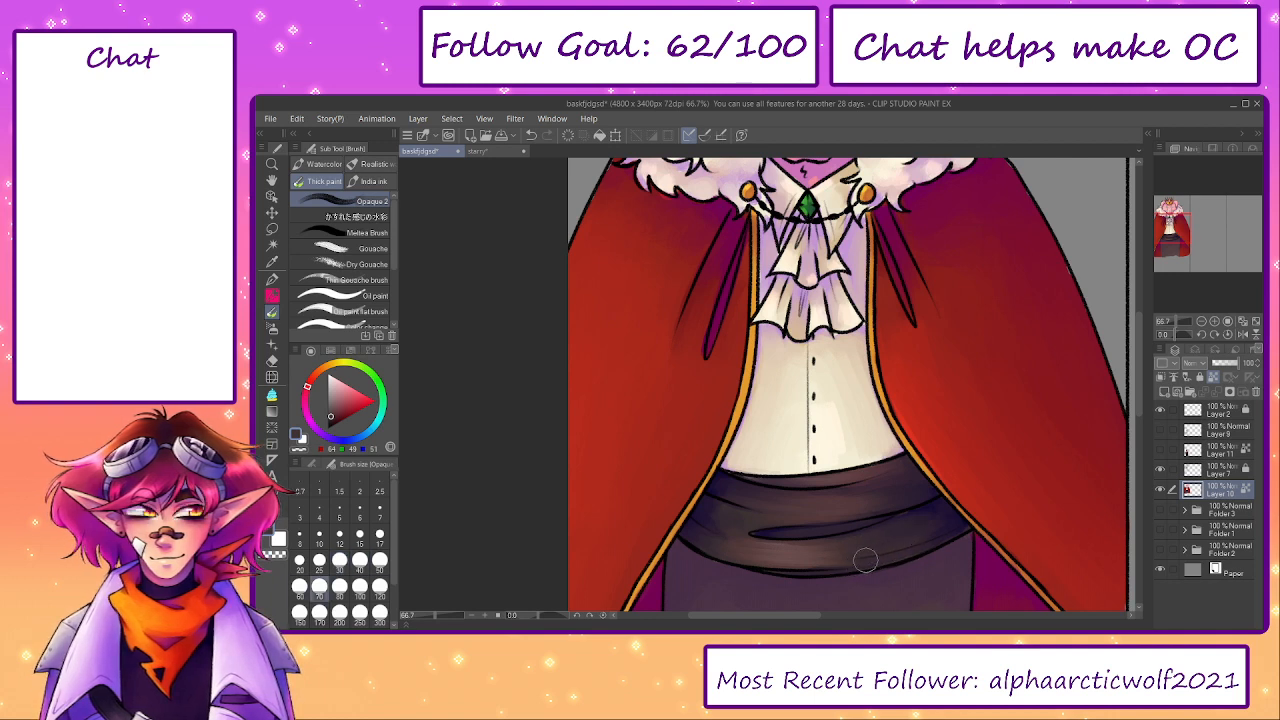
alt+click(960, 522)
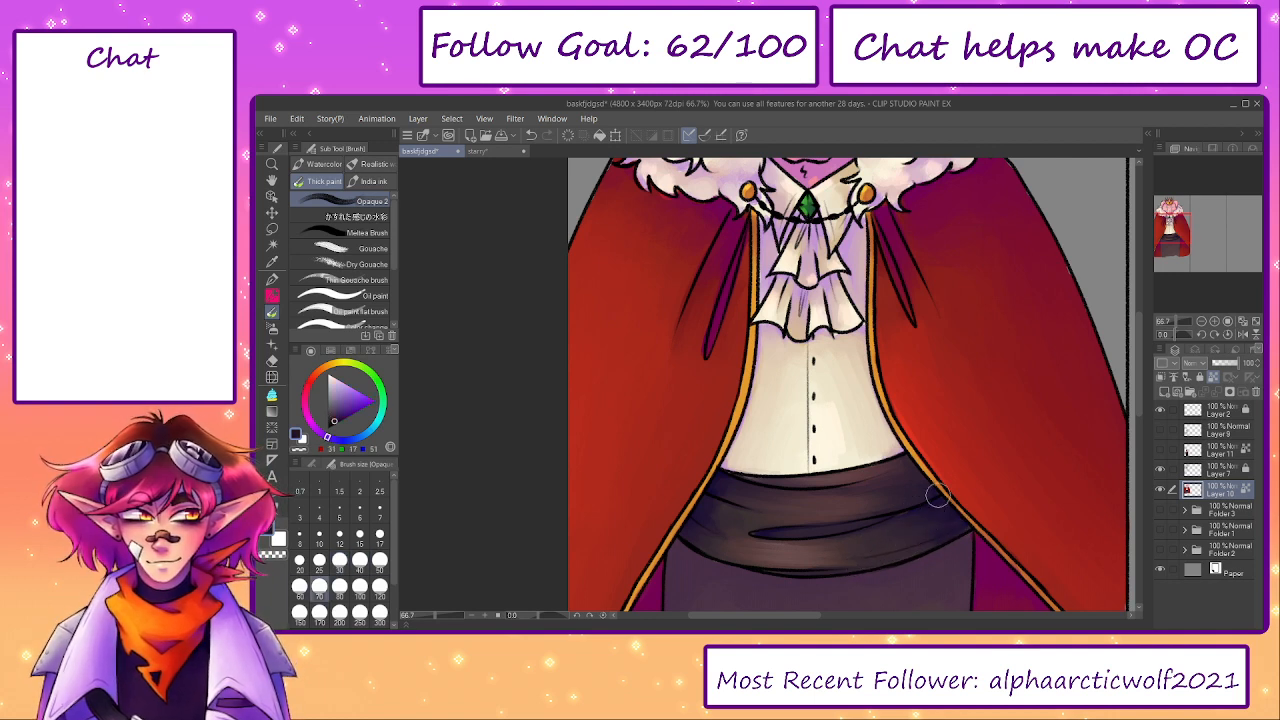
- Blend the bright highlight beside the shirt's buttons down to the sash with sampled cream
scroll(905, 485, up, 2)
alt+click(808, 469)
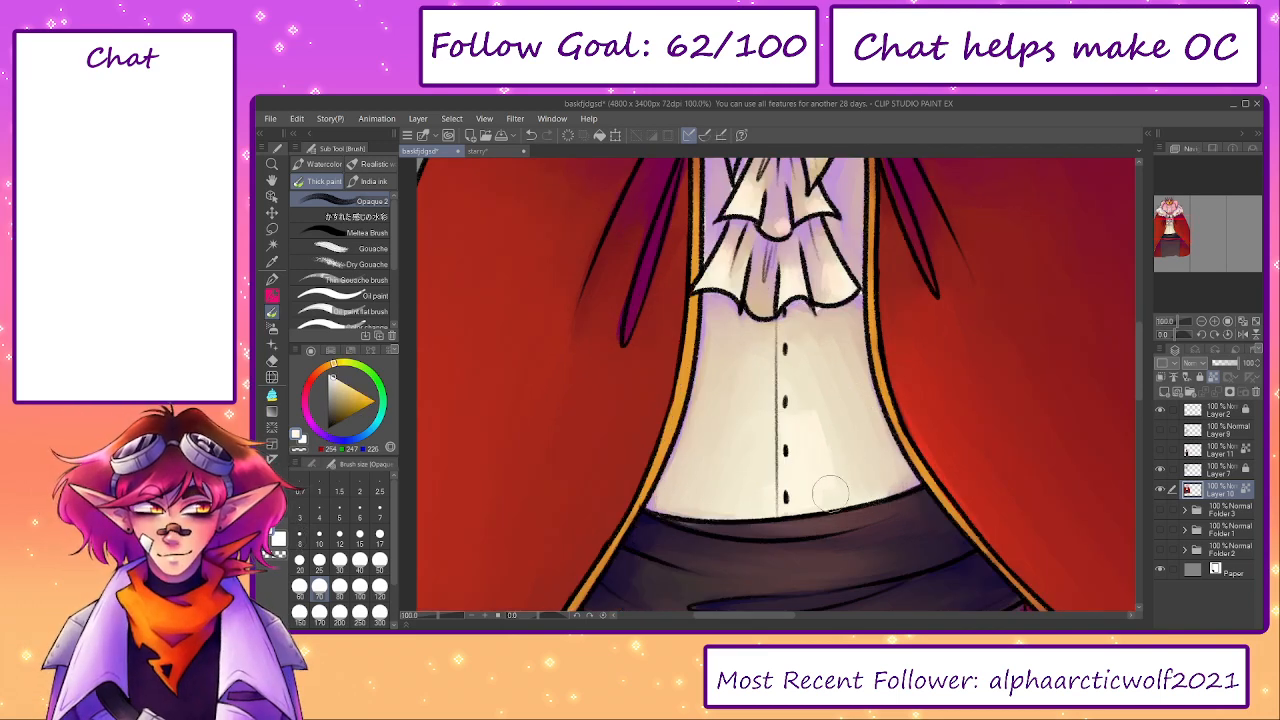
drag(799, 406, 798, 505)
- Blend the highlights on the jabot's ruffles with sampled creams and pinks at brush size 40
scroll(810, 331, up, 1)
key(bracketleft)
key(bracketleft)
key(bracketleft)
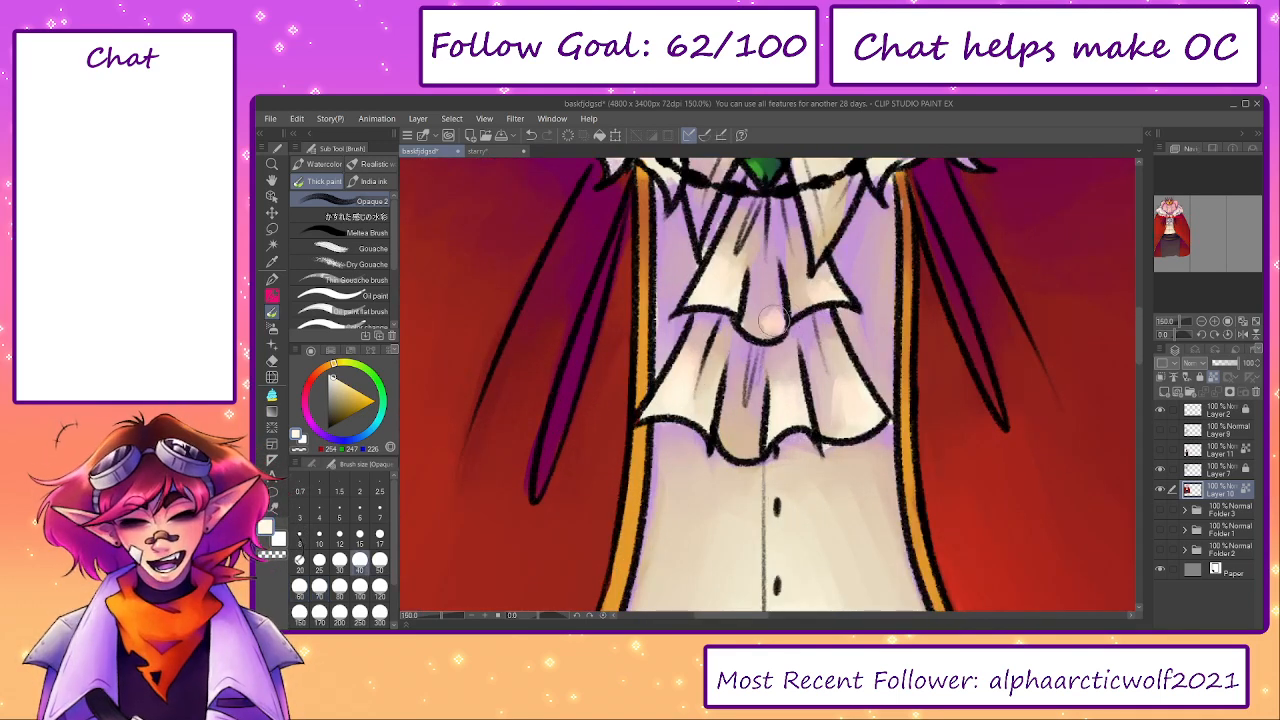
alt+click(774, 319)
alt+click(815, 285)
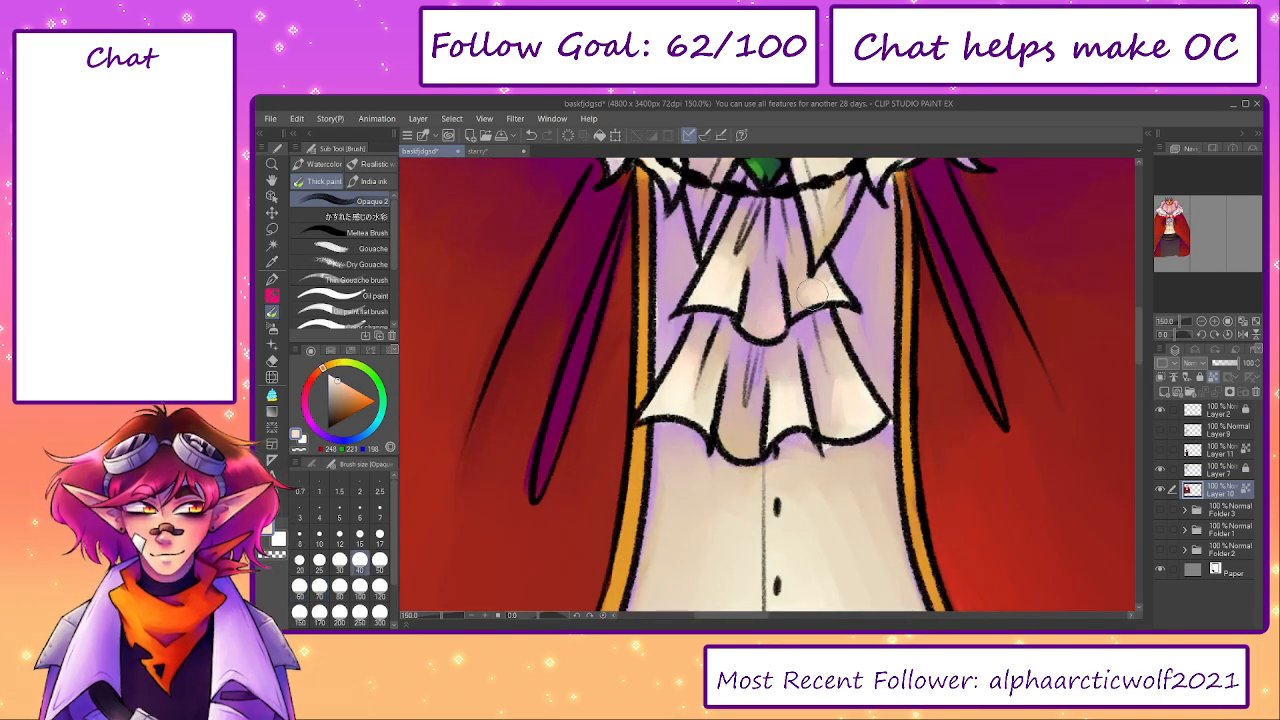
alt+click(855, 395)
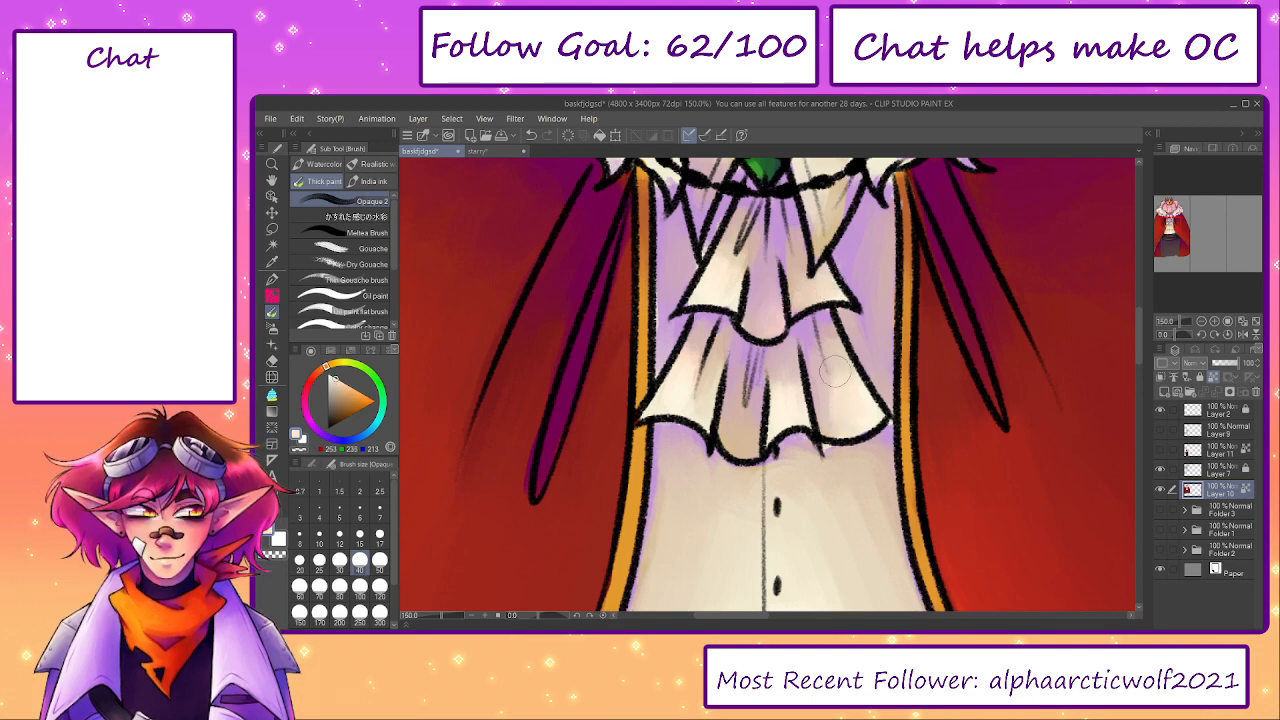
alt+click(783, 408)
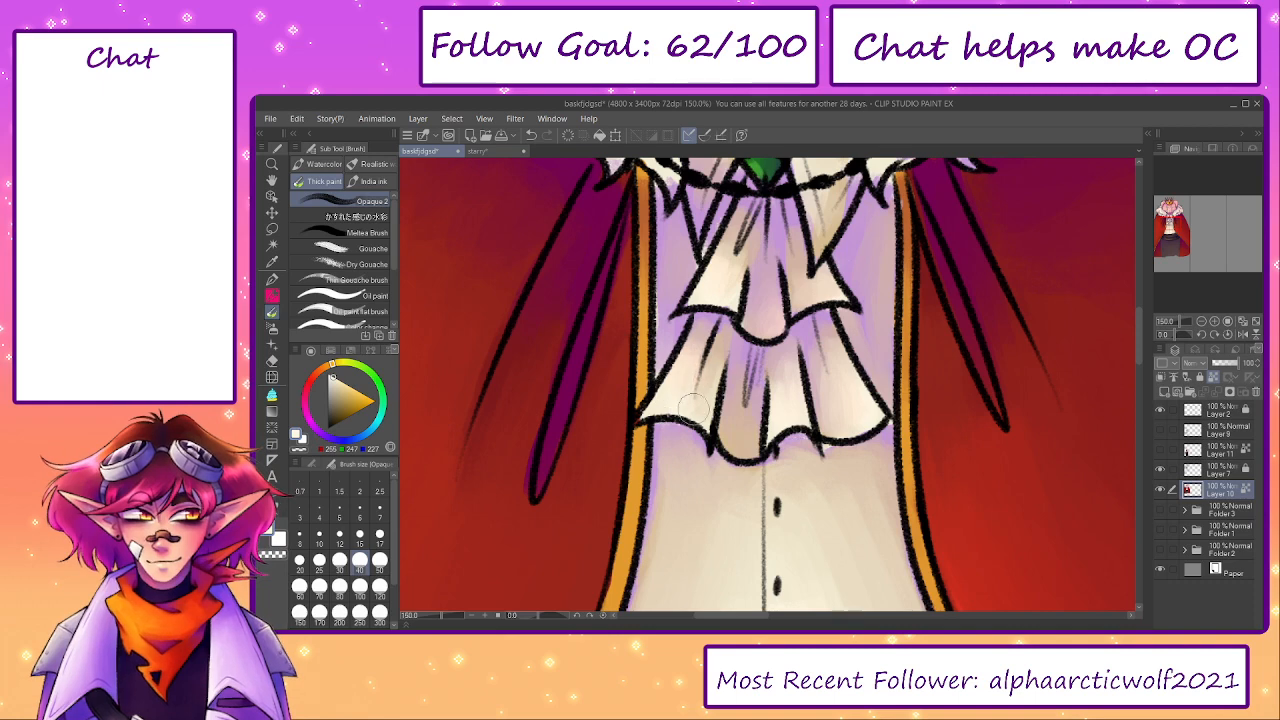
- Refine the green gem's facets with sampled light and dark greens at brush size 17
scroll(722, 382, up, 3)
key(bracketleft)
key(bracketleft)
key(bracketleft)
key(bracketleft)
alt+click(736, 372)
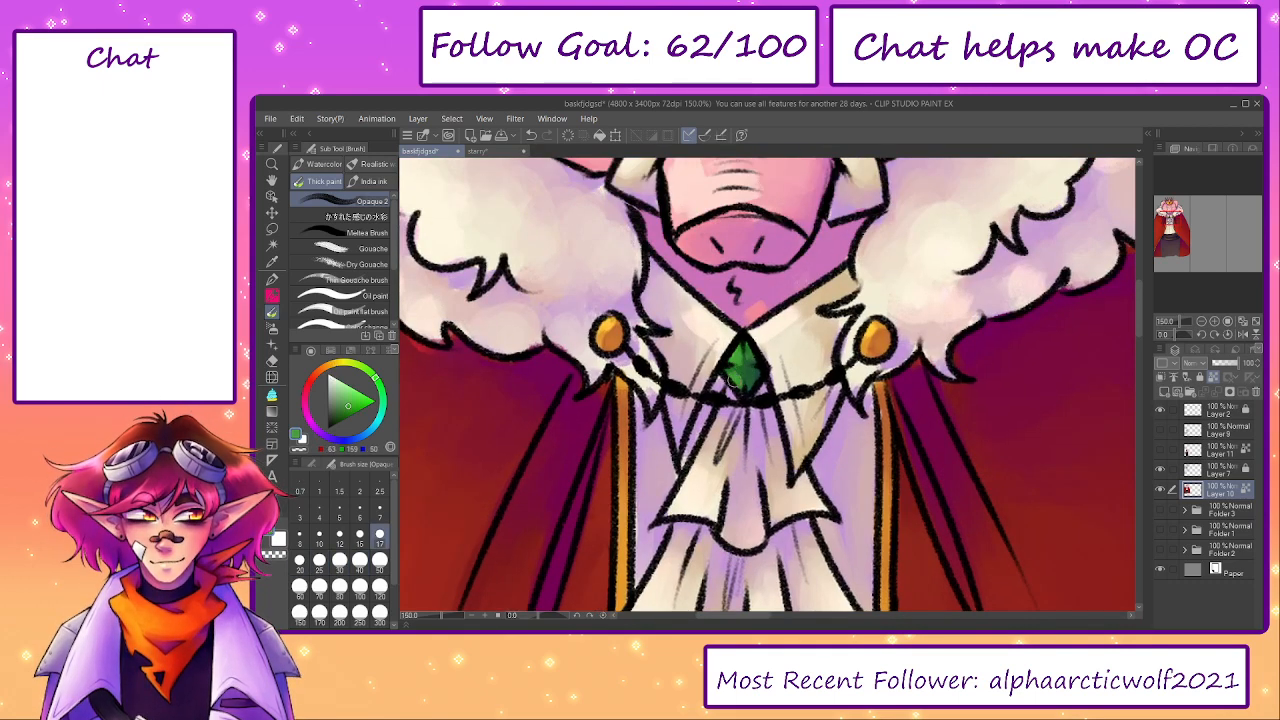
alt+click(746, 370)
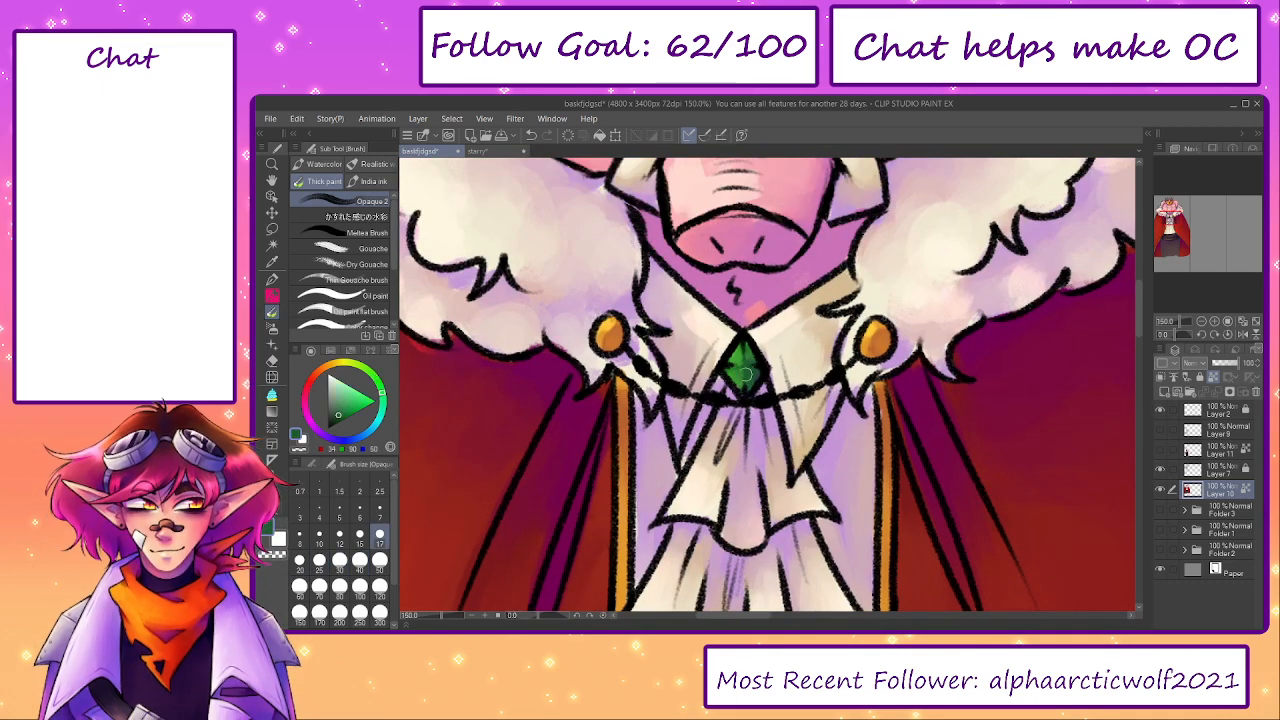
drag(736, 377, 738, 380)
alt+click(746, 368)
- Brighten and blend the shirt collar around the gem with sampled creams at brush size 25
drag(886, 371, 912, 429)
key(bracketright)
key(bracketright)
alt+click(746, 393)
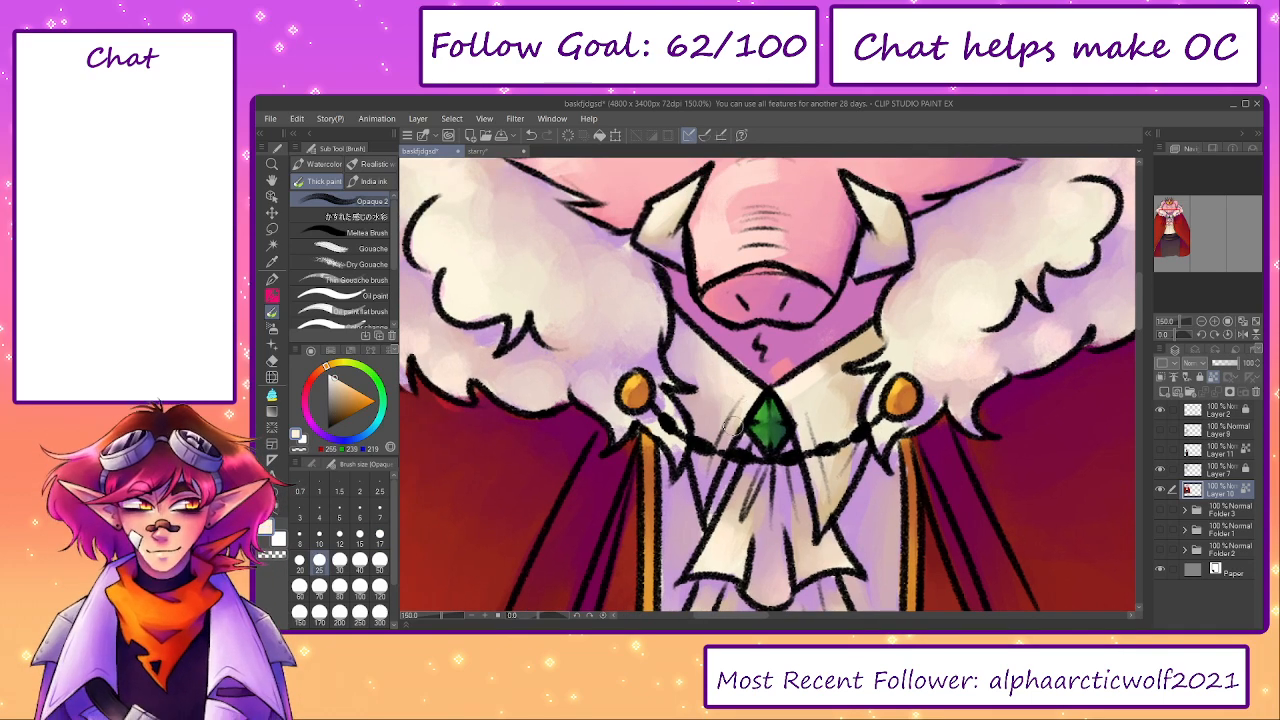
alt+click(803, 385)
drag(827, 364, 819, 367)
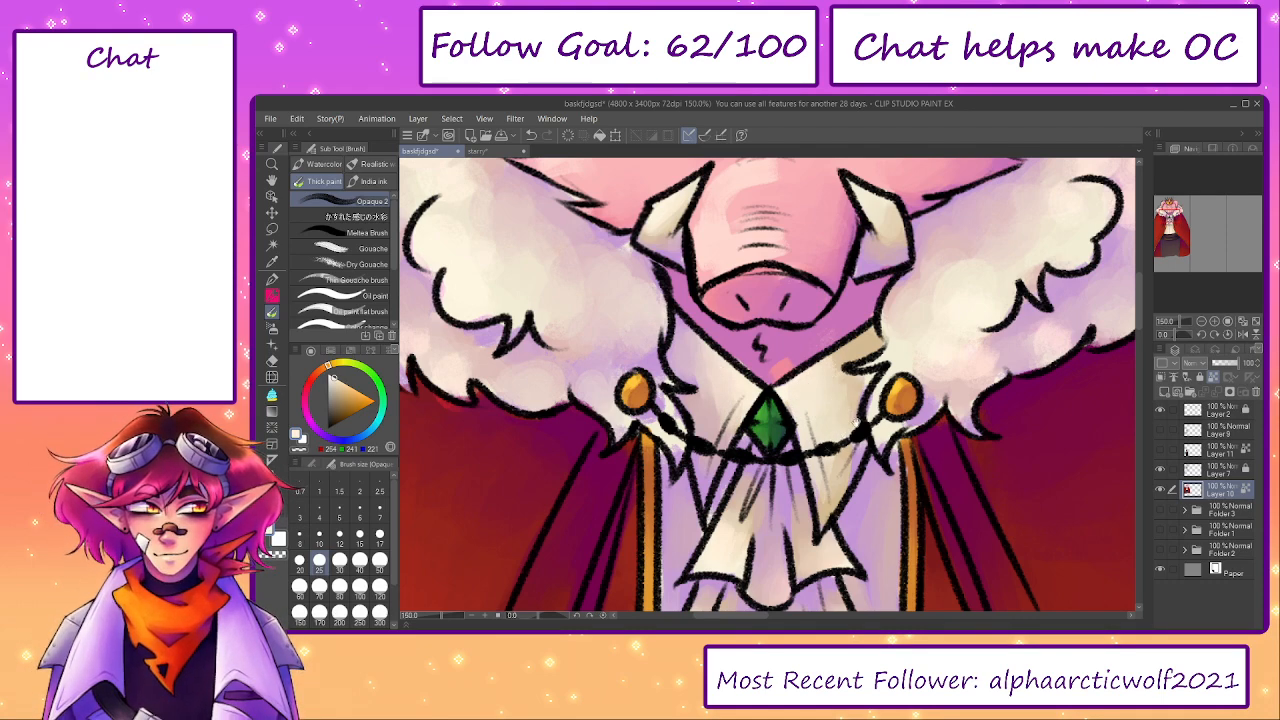
drag(836, 447, 746, 463)
alt+click(805, 418)
- Shade the two gold cloak brooches with purple and blend with sampled gold at brush size 12
drag(753, 359, 751, 590)
drag(773, 222, 790, 371)
alt+click(790, 245)
drag(888, 556, 873, 242)
key(bracketleft)
key(bracketleft)
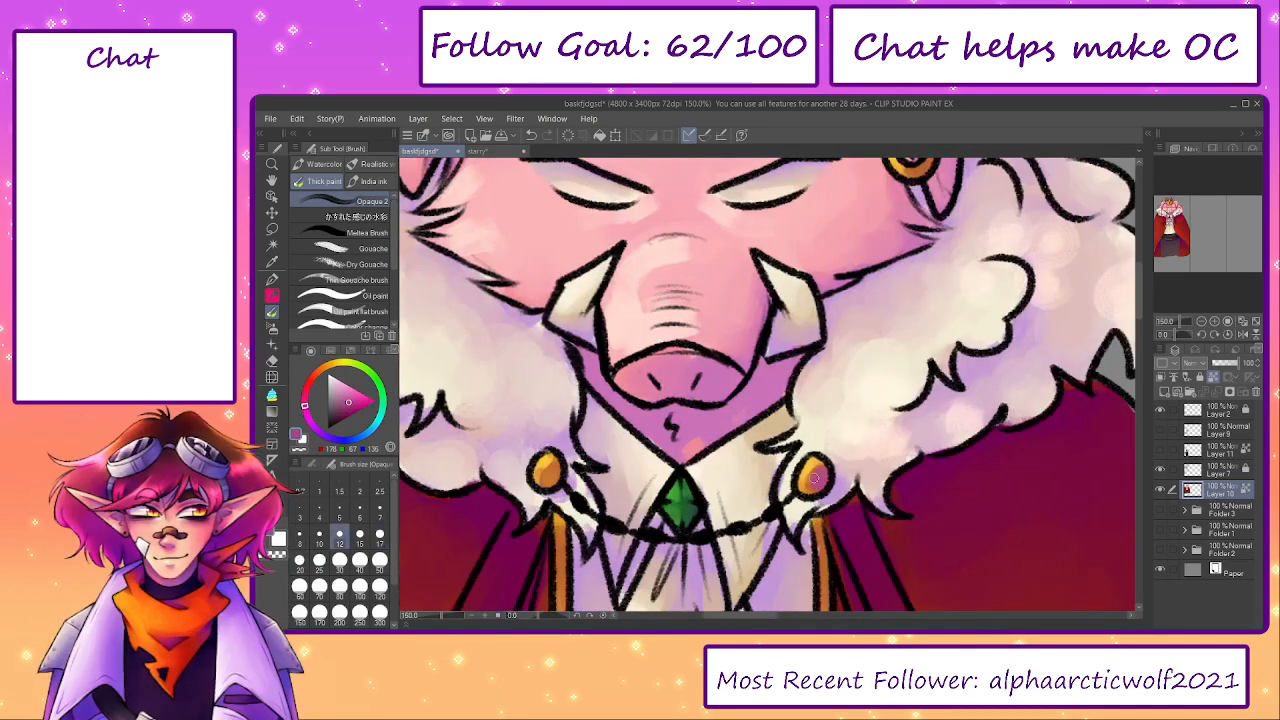
alt+click(546, 472)
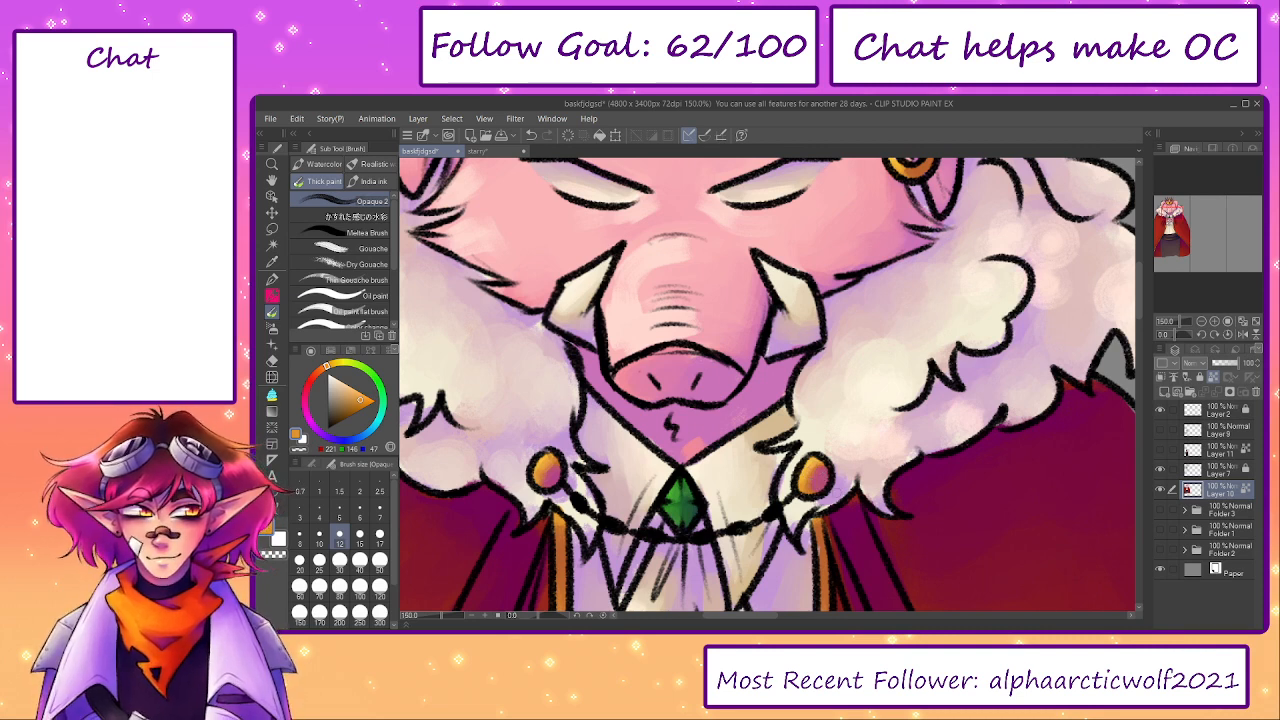
- Touch up the fur around the left brooch with sampled lilac, raising the brush to size 20
drag(565, 477, 663, 392)
key(])
alt+click(659, 414)
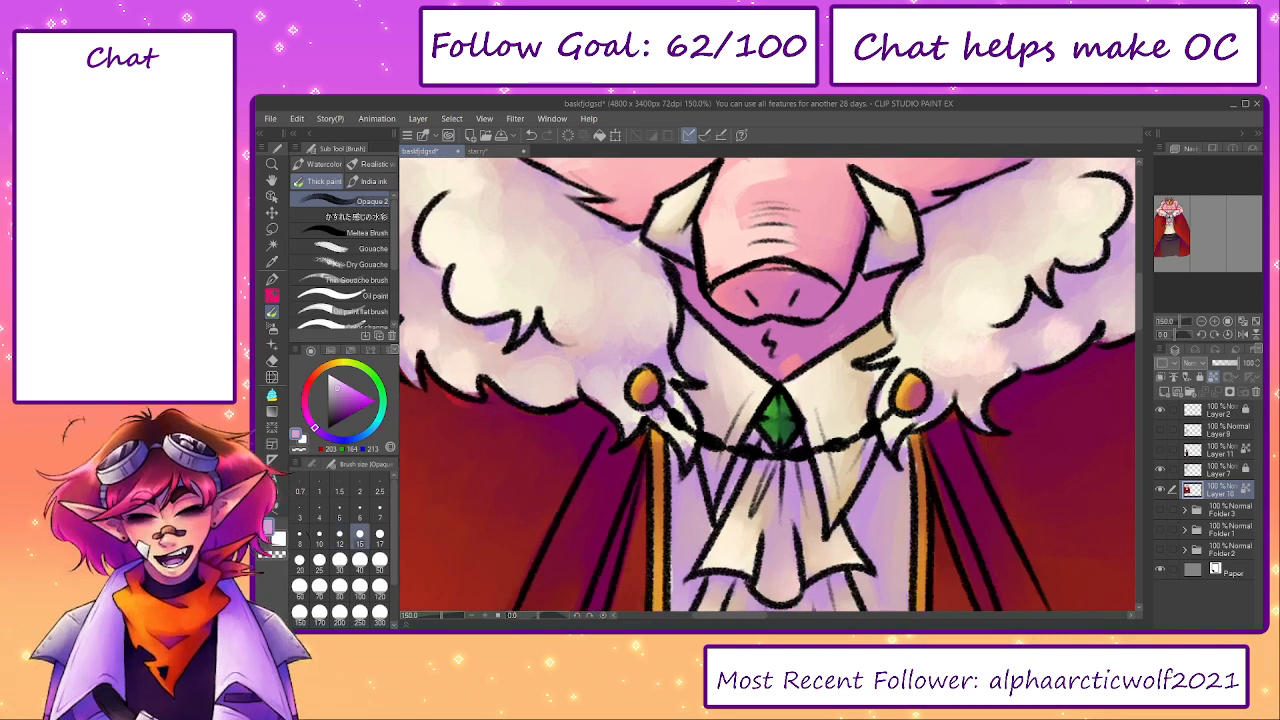
key(])
key(])
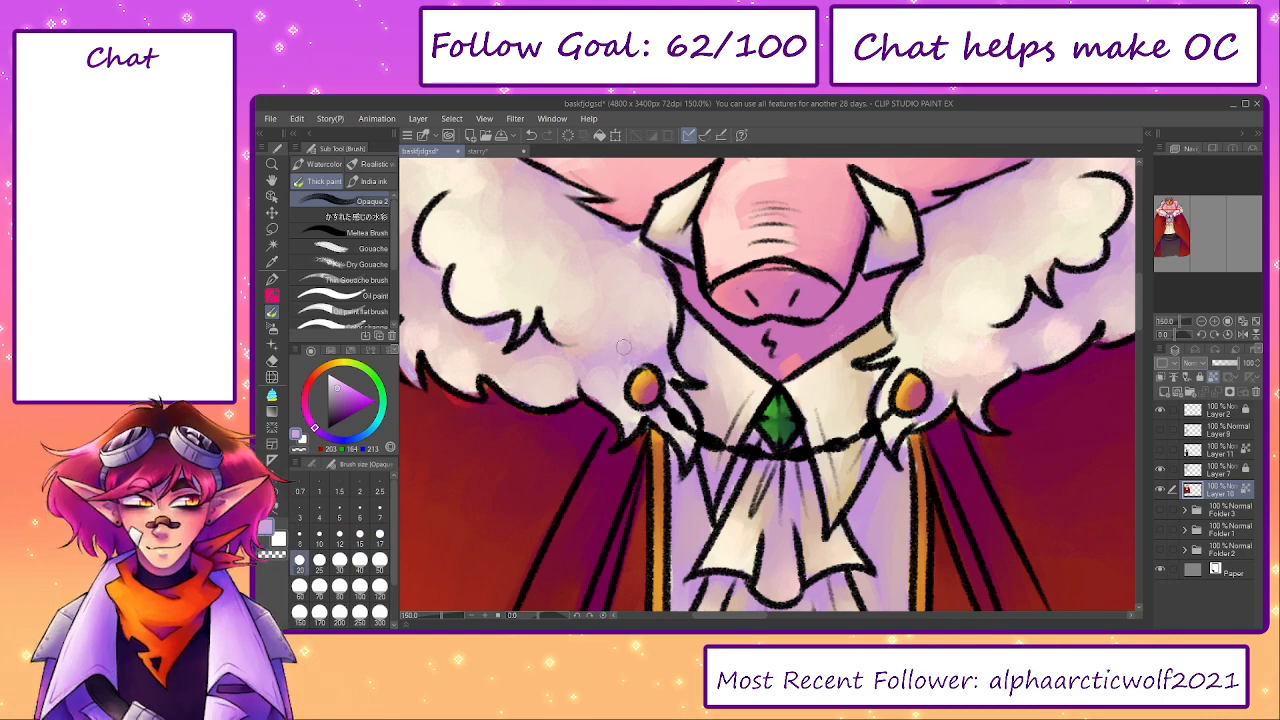
drag(629, 351, 815, 526)
- Blend soft highlights across the left side of the fur collar with sampled cream at brush size 50
key(])
key(])
key(])
key(])
alt+click(591, 341)
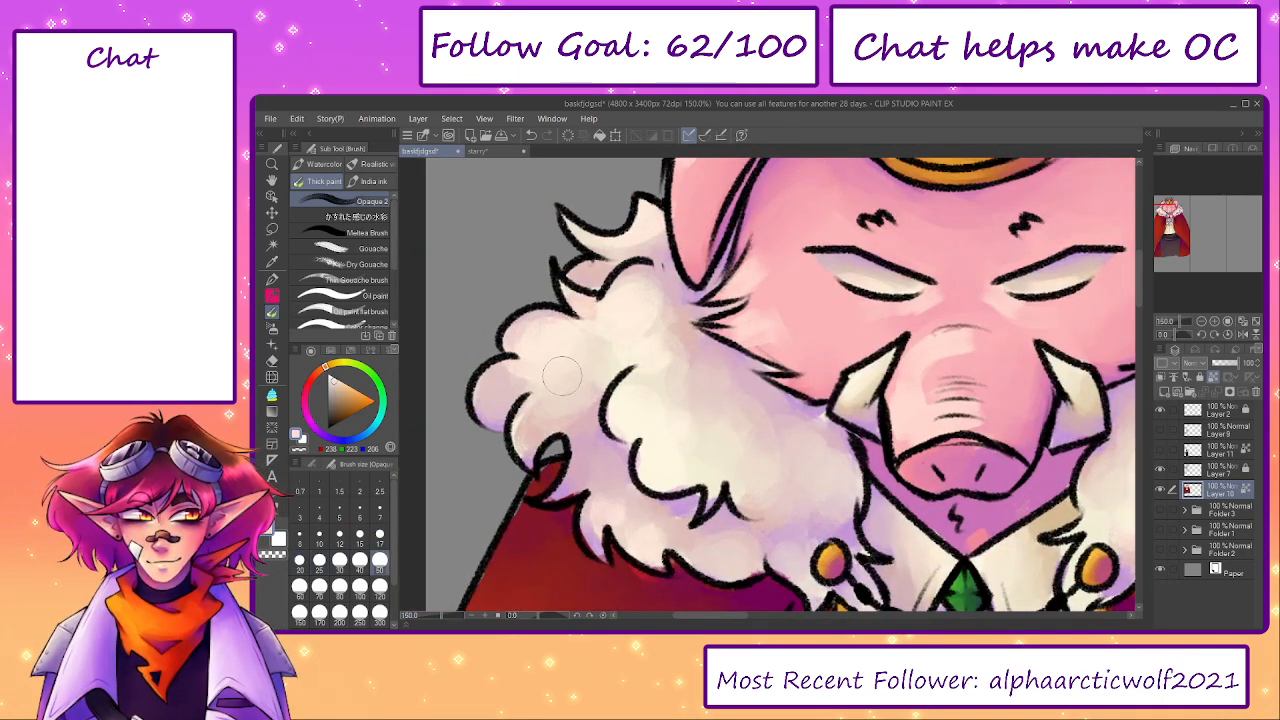
mouse_move(657, 373)
mouse_down()
mouse_move(600, 359)
mouse_move(678, 325)
mouse_move(694, 419)
mouse_move(621, 411)
mouse_move(631, 451)
mouse_up()
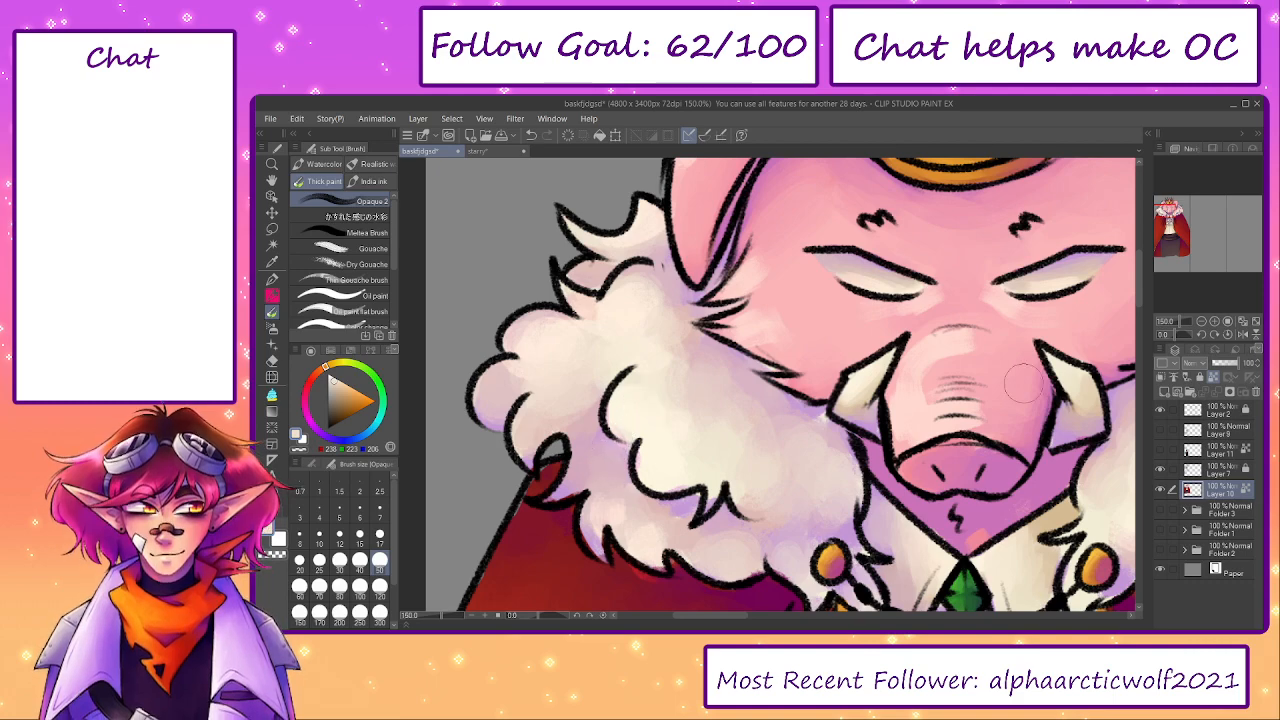
- Smooth the bridge and sides of the pig's snout with sampled light pinks at brush size 50
drag(994, 440, 810, 411)
mouse_move(958, 397)
mouse_down()
mouse_move(892, 405)
mouse_move(887, 389)
mouse_up()
alt+click(697, 334)
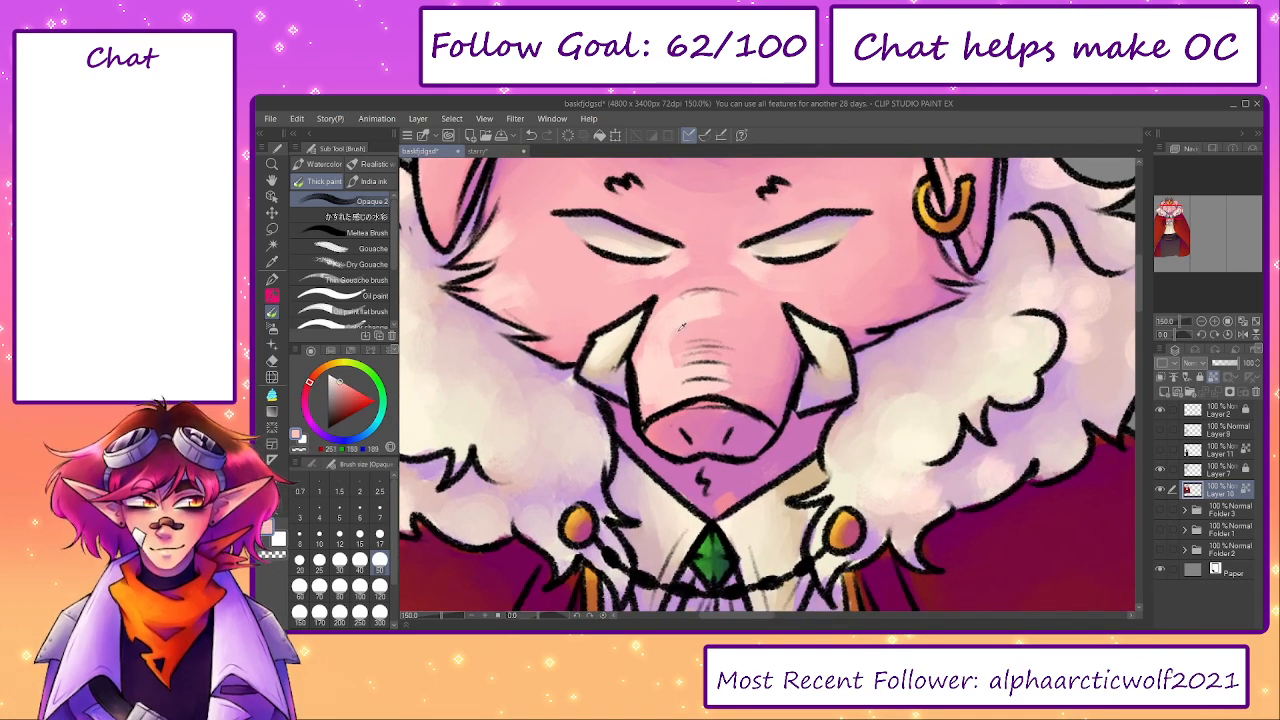
alt+click(686, 320)
mouse_move(690, 320)
mouse_down()
mouse_move(718, 322)
mouse_move(676, 335)
mouse_move(649, 398)
mouse_up()
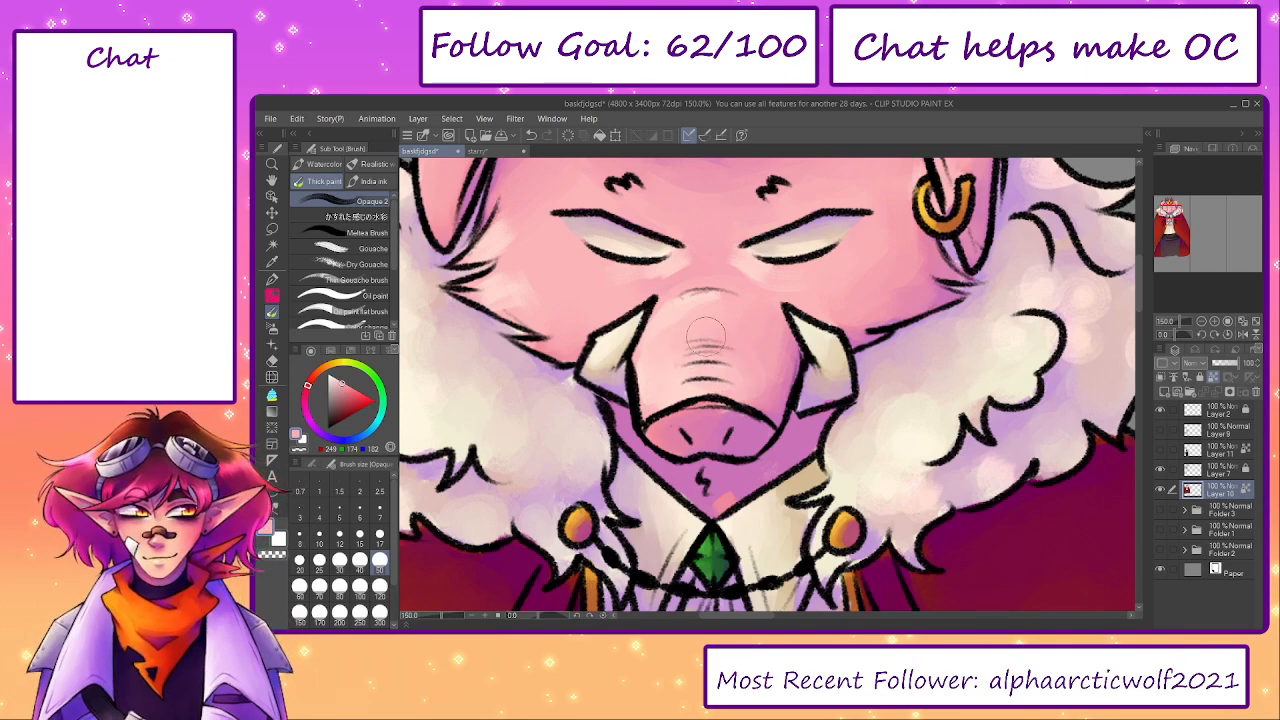
drag(691, 320, 796, 402)
alt+click(642, 367)
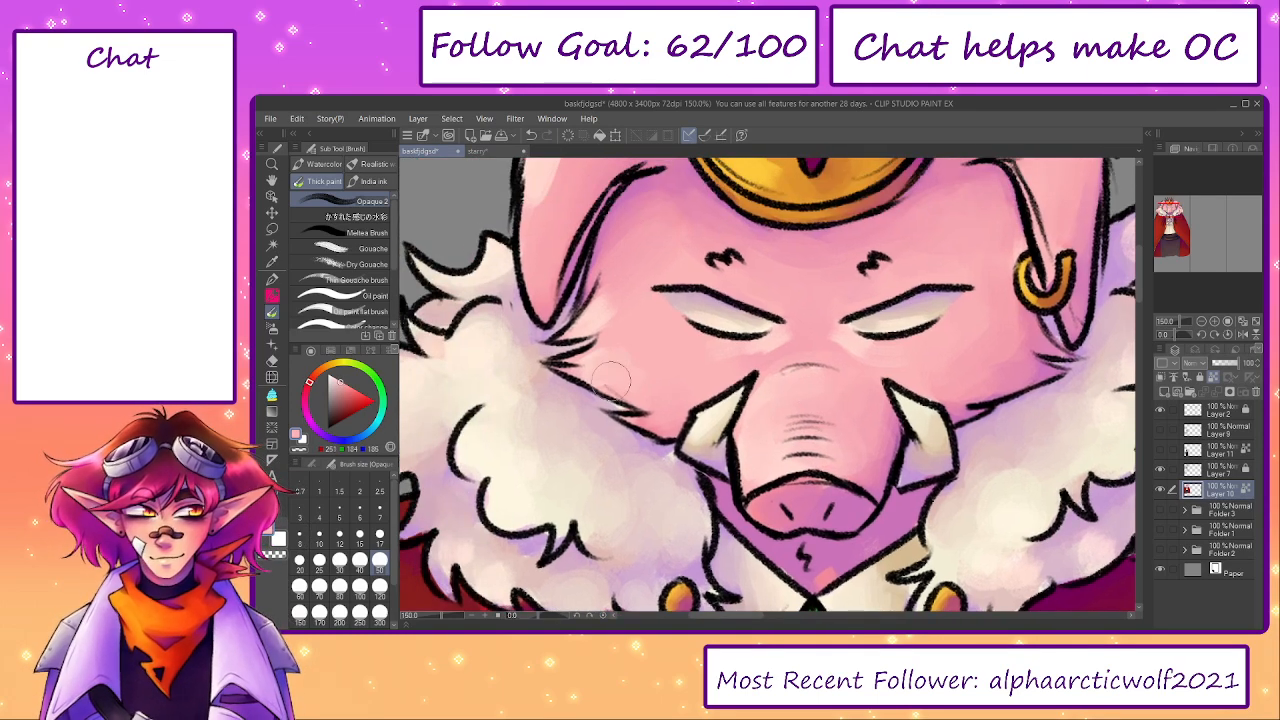
- Blend the pig's cheeks, forehead and ears with sampled pinks at brush size 50
drag(606, 193, 634, 363)
alt+click(601, 323)
mouse_move(601, 323)
mouse_down()
mouse_move(636, 265)
mouse_move(601, 249)
mouse_move(563, 310)
mouse_move(599, 282)
mouse_move(604, 326)
mouse_up()
mouse_move(1024, 284)
mouse_down()
mouse_move(864, 254)
mouse_move(890, 232)
mouse_move(920, 238)
mouse_move(985, 290)
mouse_up()
alt+click(865, 255)
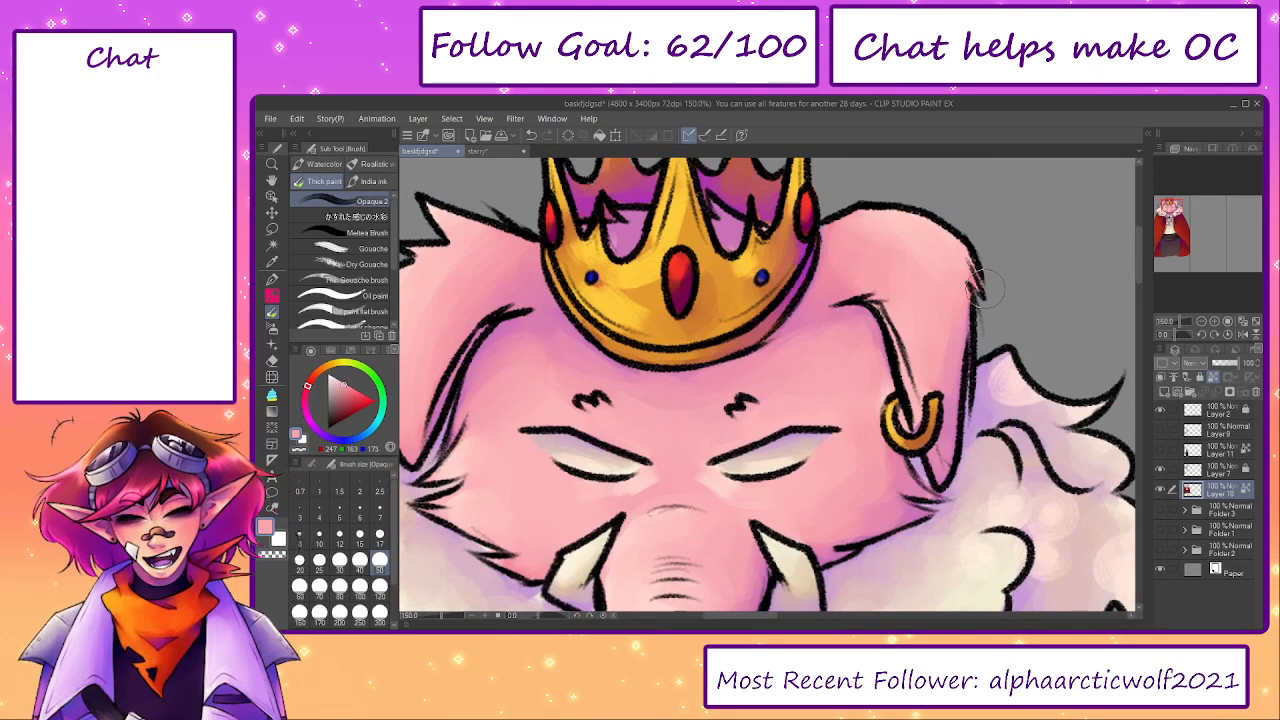
- Highlight the left cheek beside the fur tufts with sampled pale pink at brush size 30
drag(445, 514, 497, 430)
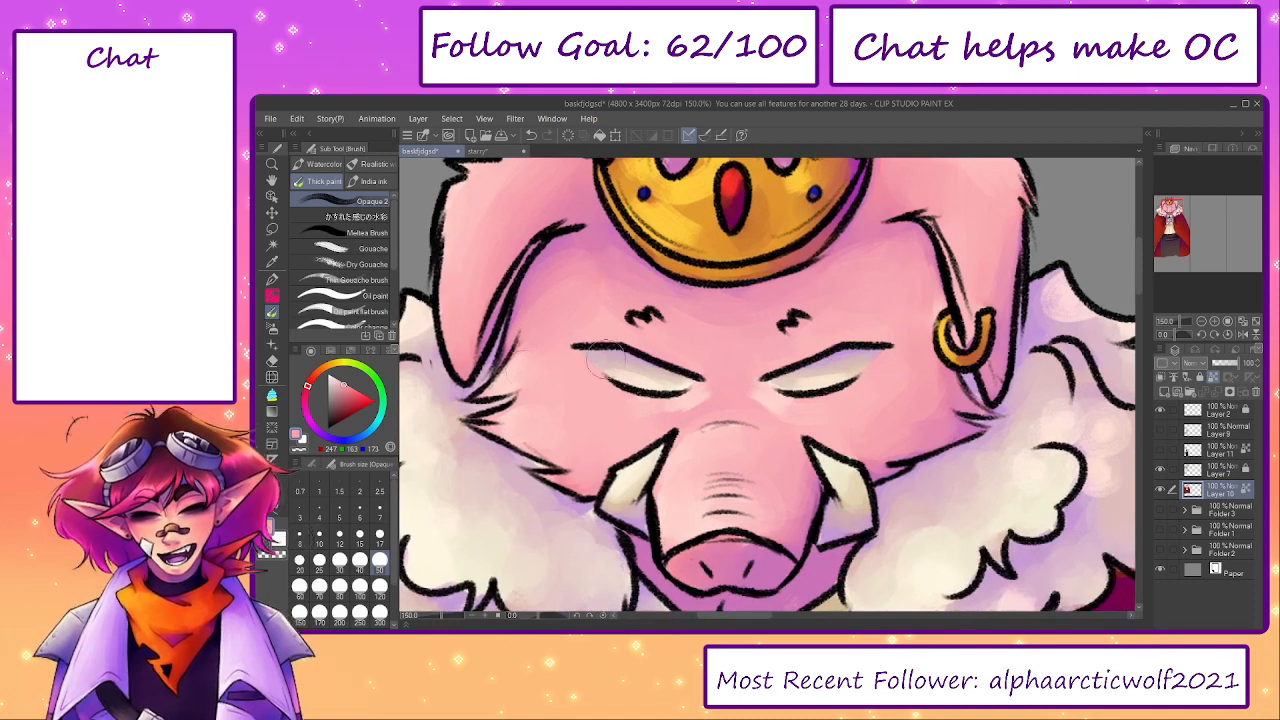
key([)
key([)
alt+click(513, 380)
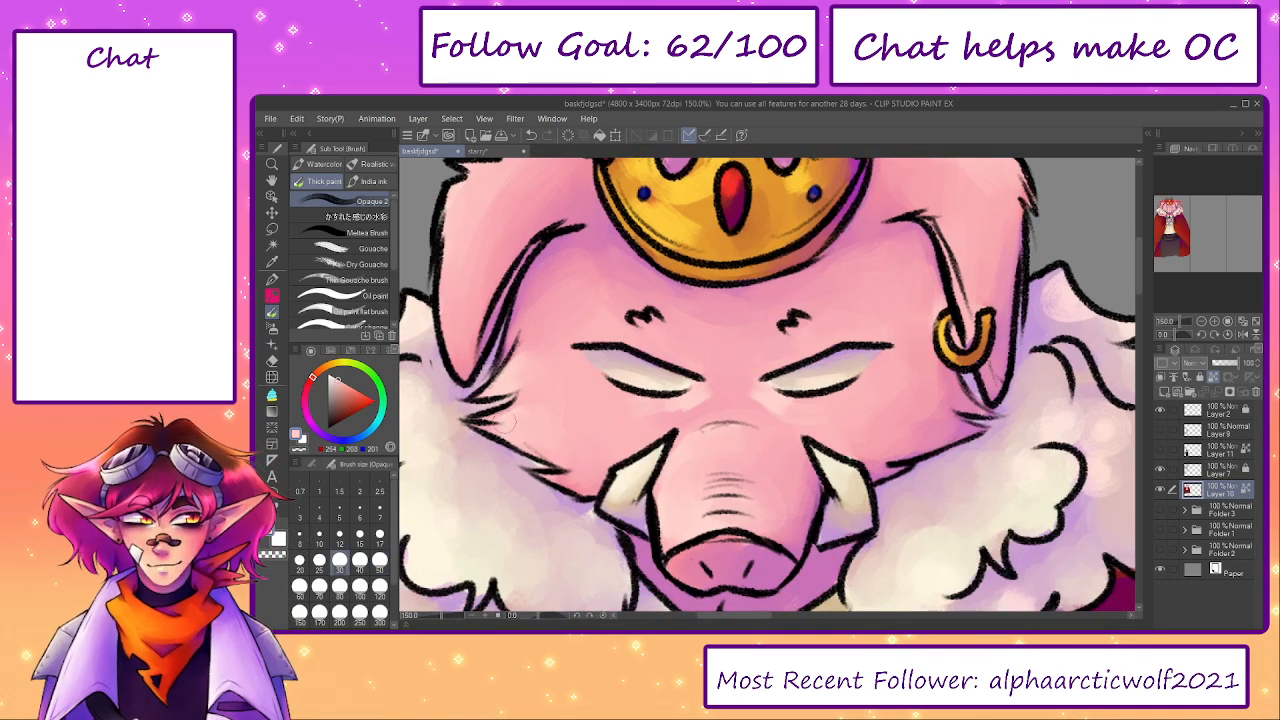
- Blend the whites of both eyes with sampled creams, reducing the brush to size 20
key(])
key([)
key([)
key([)
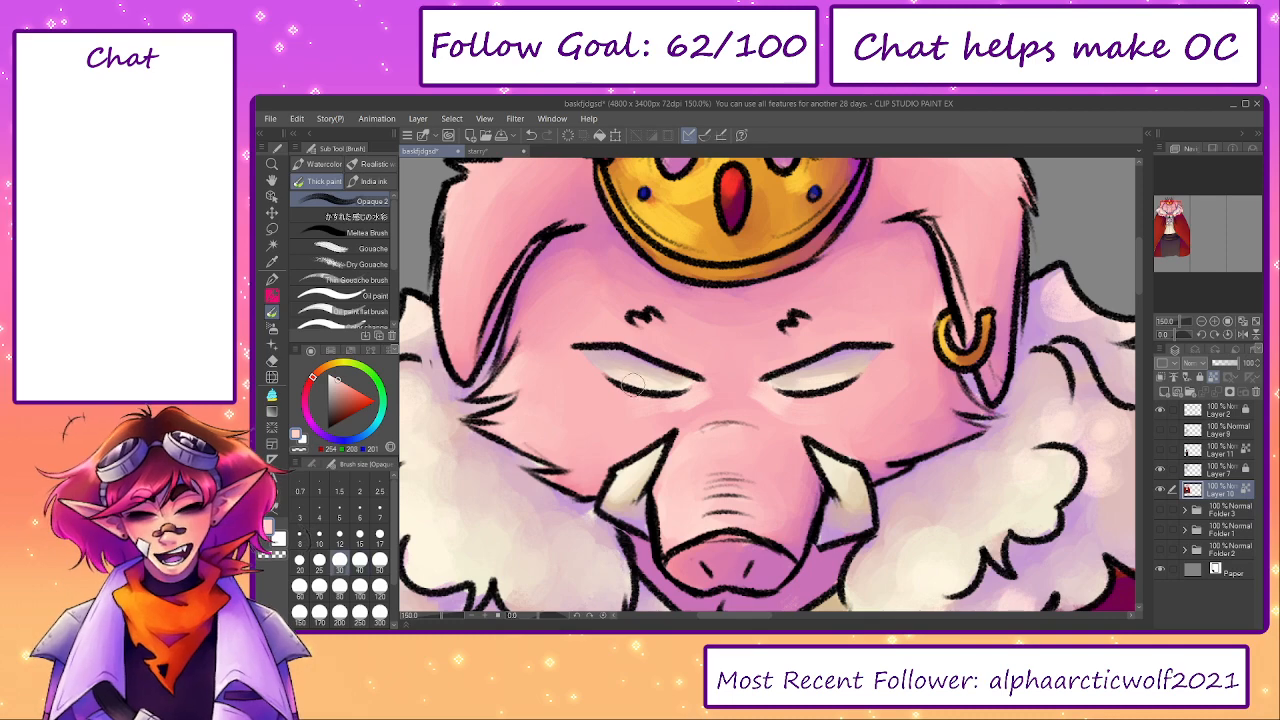
drag(633, 384, 620, 375)
alt+click(618, 374)
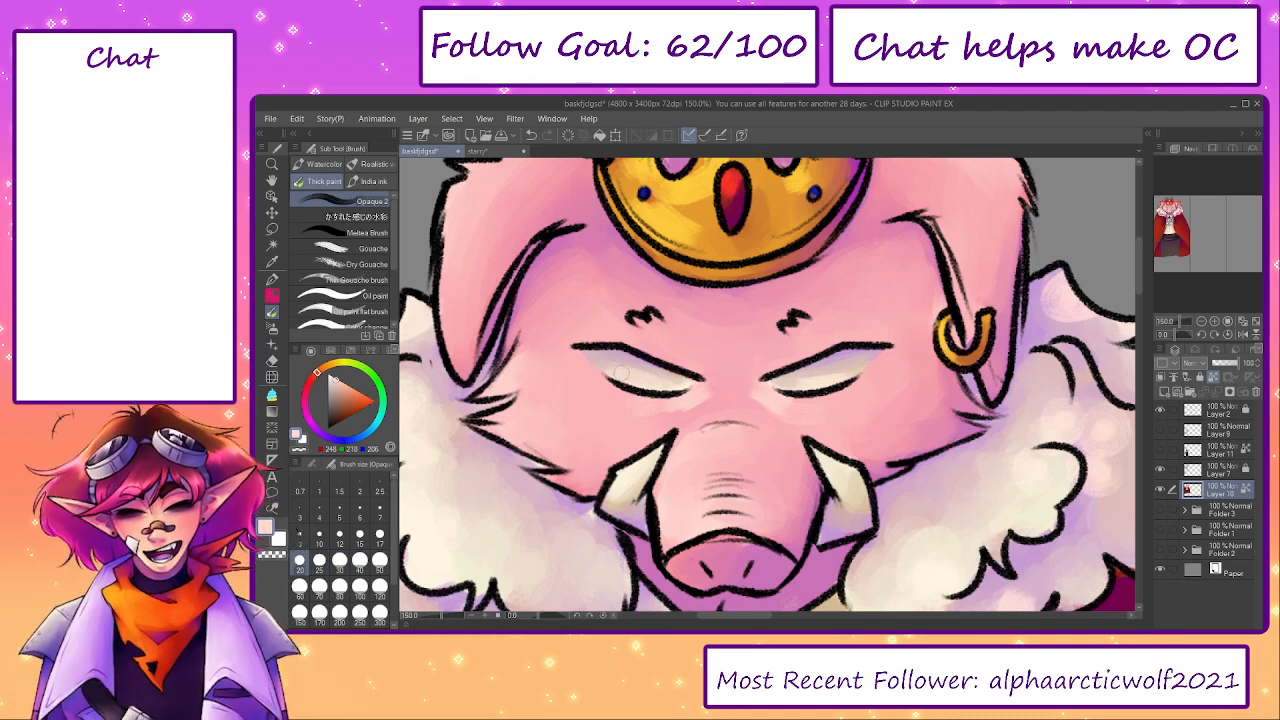
alt+click(825, 377)
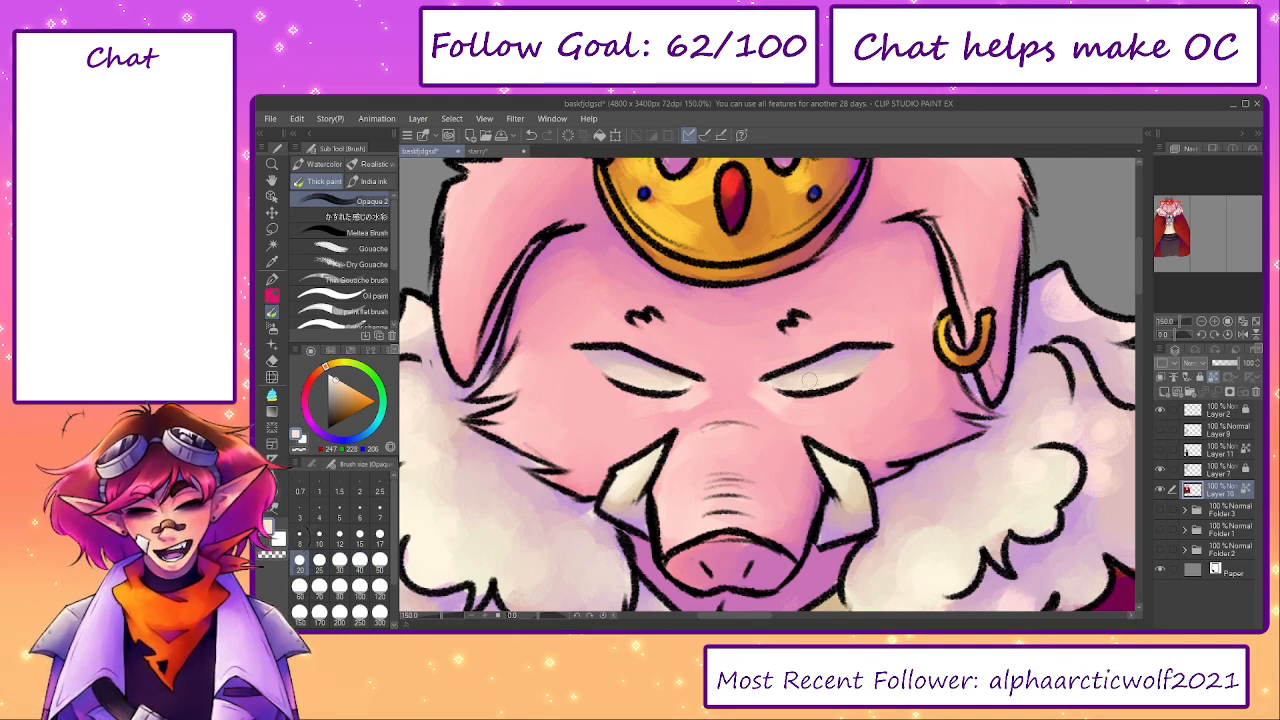
- Refine the gold earring and the skin inside its loop with sampled gold, purple and pinks, reducing the brush from size 17 to 12
drag(822, 378, 740, 427)
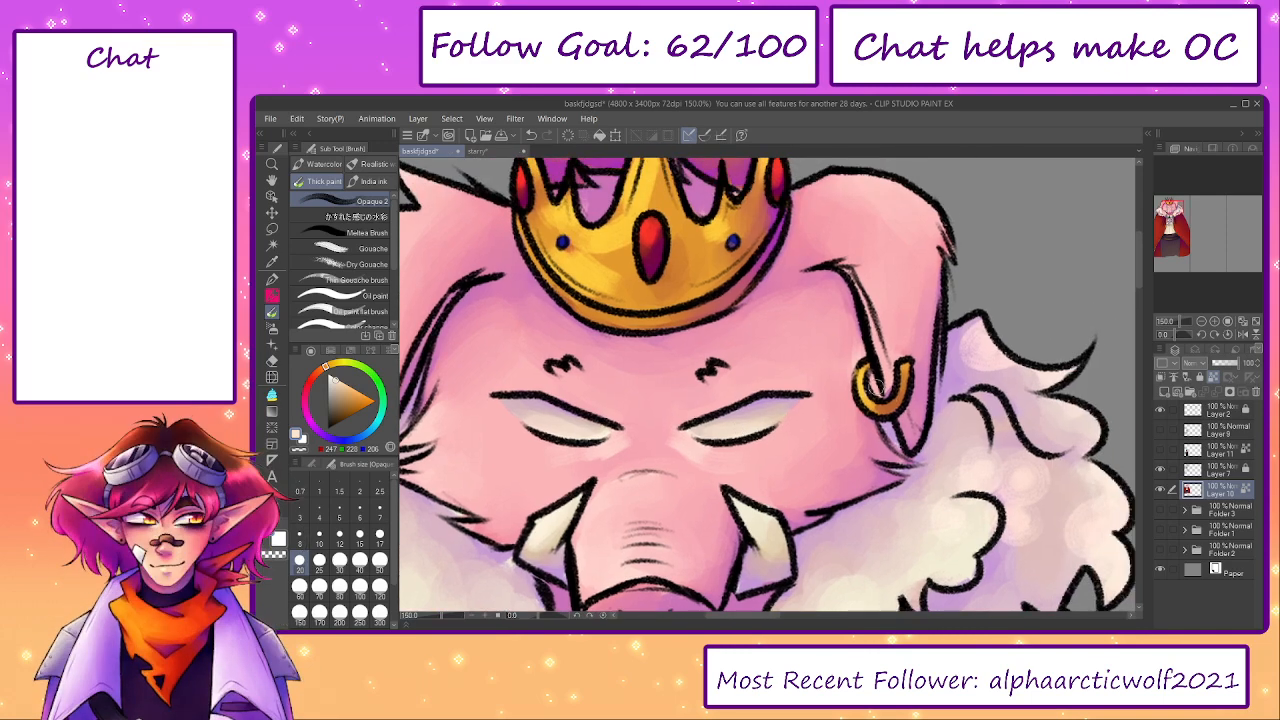
alt+click(691, 249)
key([)
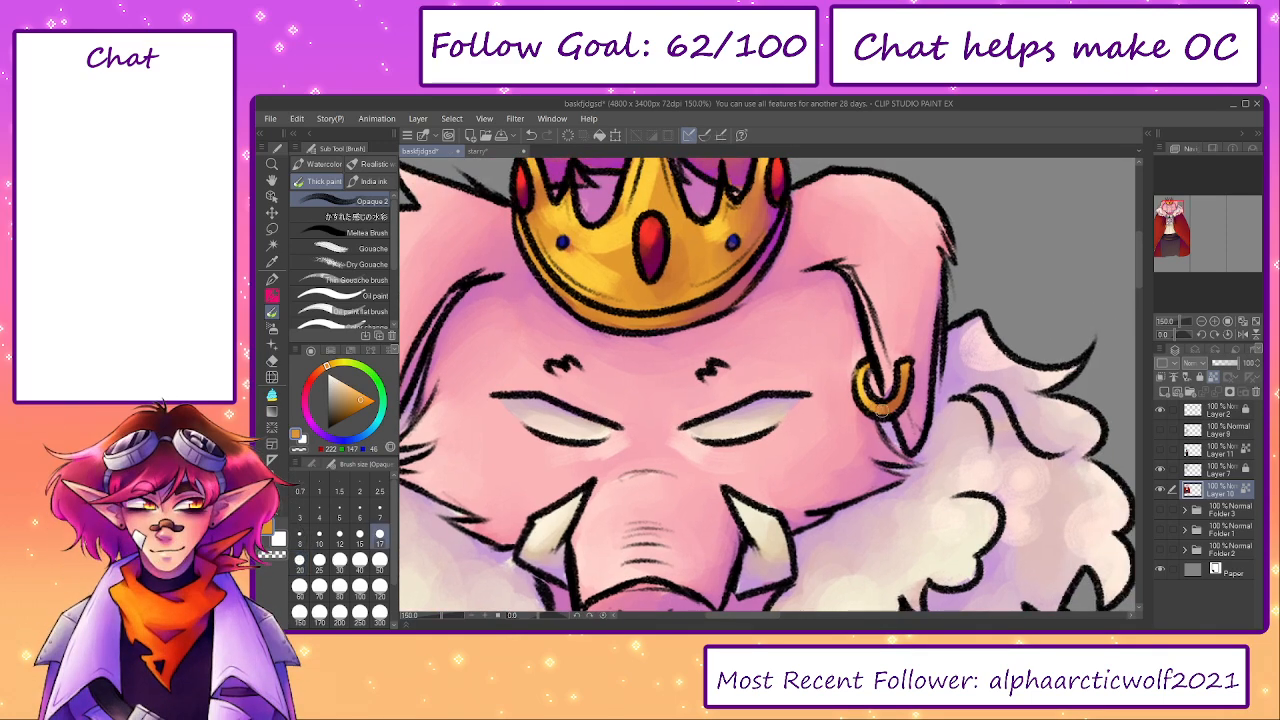
drag(822, 355, 810, 439)
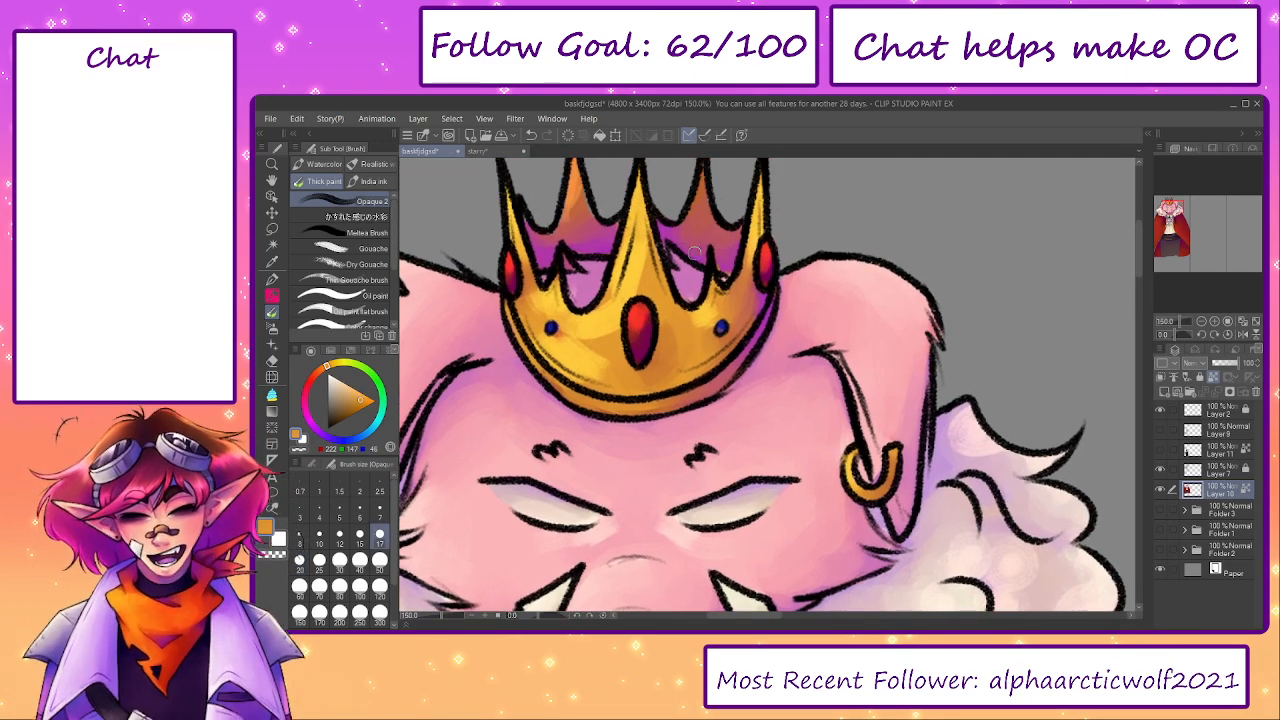
alt+click(702, 252)
drag(919, 455, 904, 392)
key([)
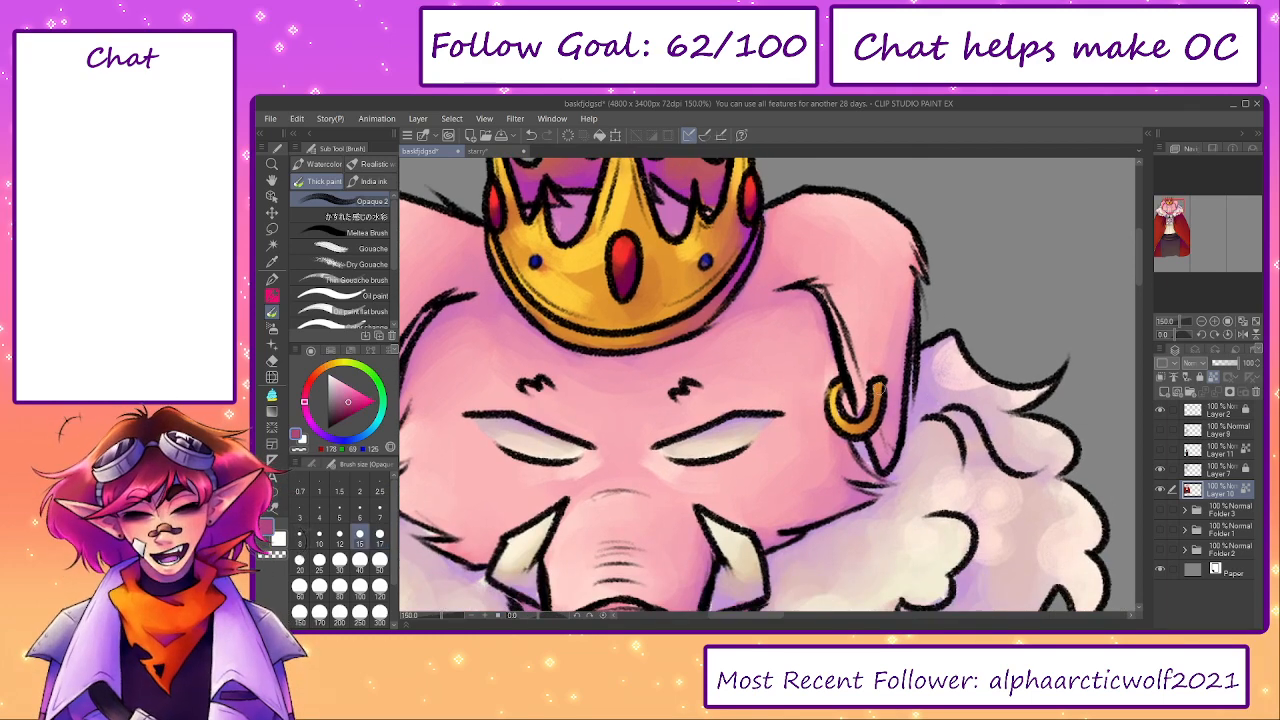
alt+click(861, 396)
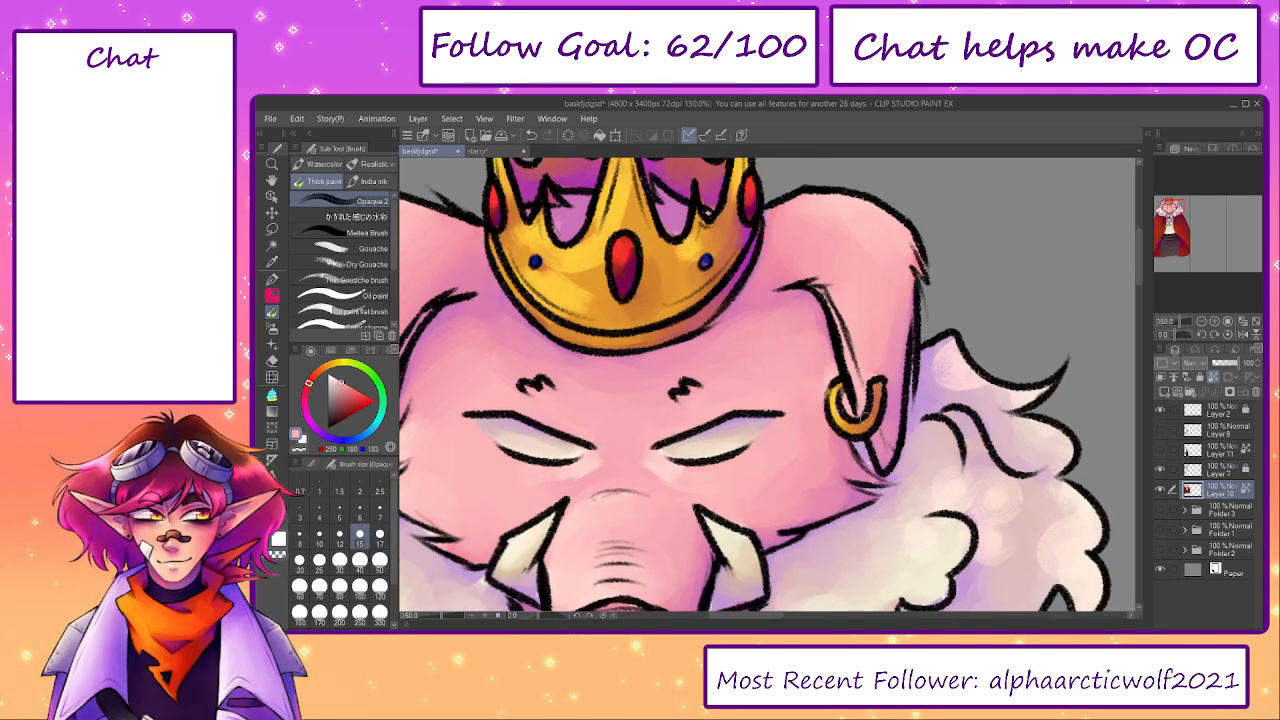
key([)
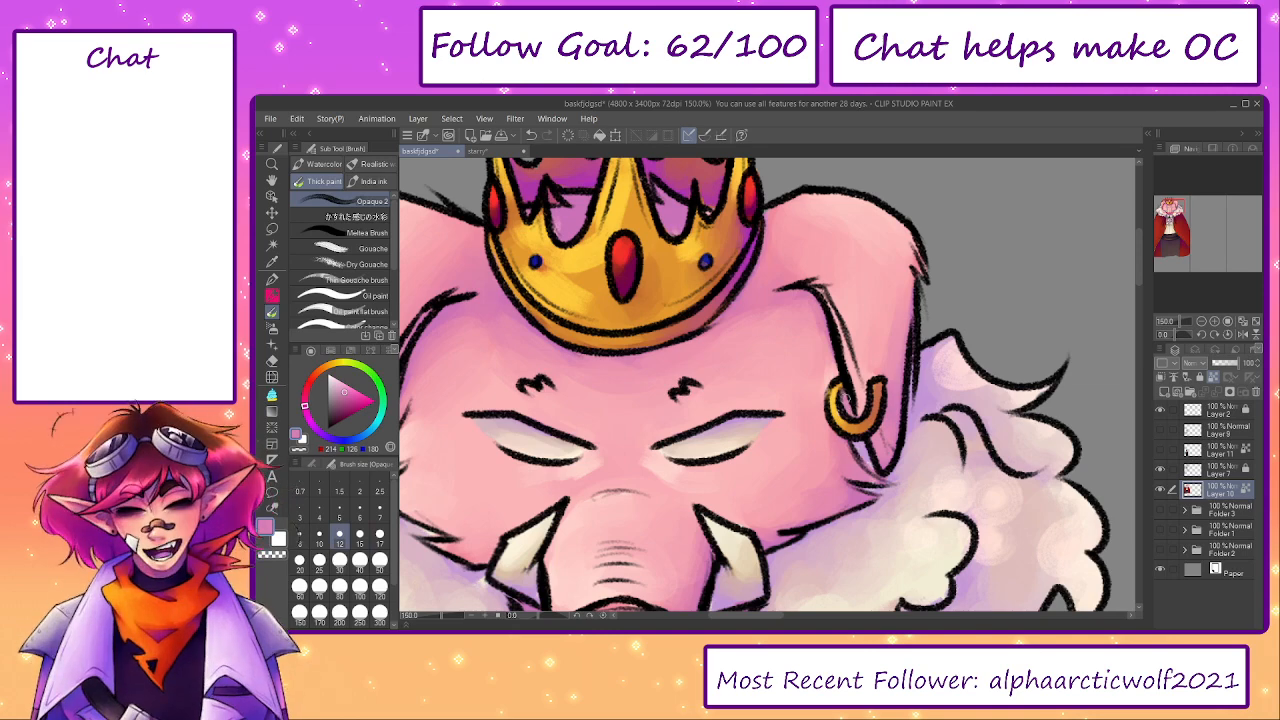
- Blend the orange back spikes of the crown with colours sampled from them at brush size 30
drag(699, 315, 754, 457)
key(])
key(])
key(])
key(])
key(])
alt+click(614, 278)
mouse_move(607, 290)
mouse_down()
mouse_move(634, 268)
mouse_move(729, 257)
mouse_move(747, 288)
mouse_move(607, 286)
mouse_up()
alt+click(735, 289)
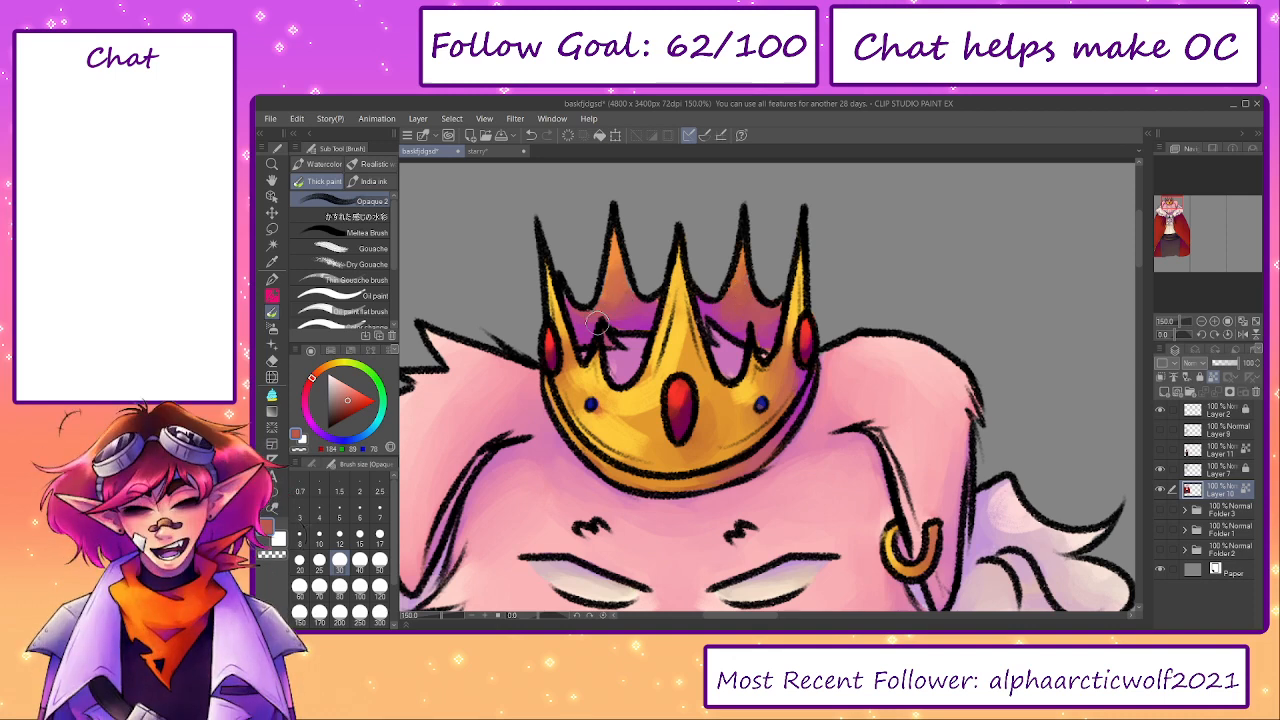
- Smooth the crown's gold front and touch up its red gems with sampled golds, orange and red at brush size 30
alt+click(578, 380)
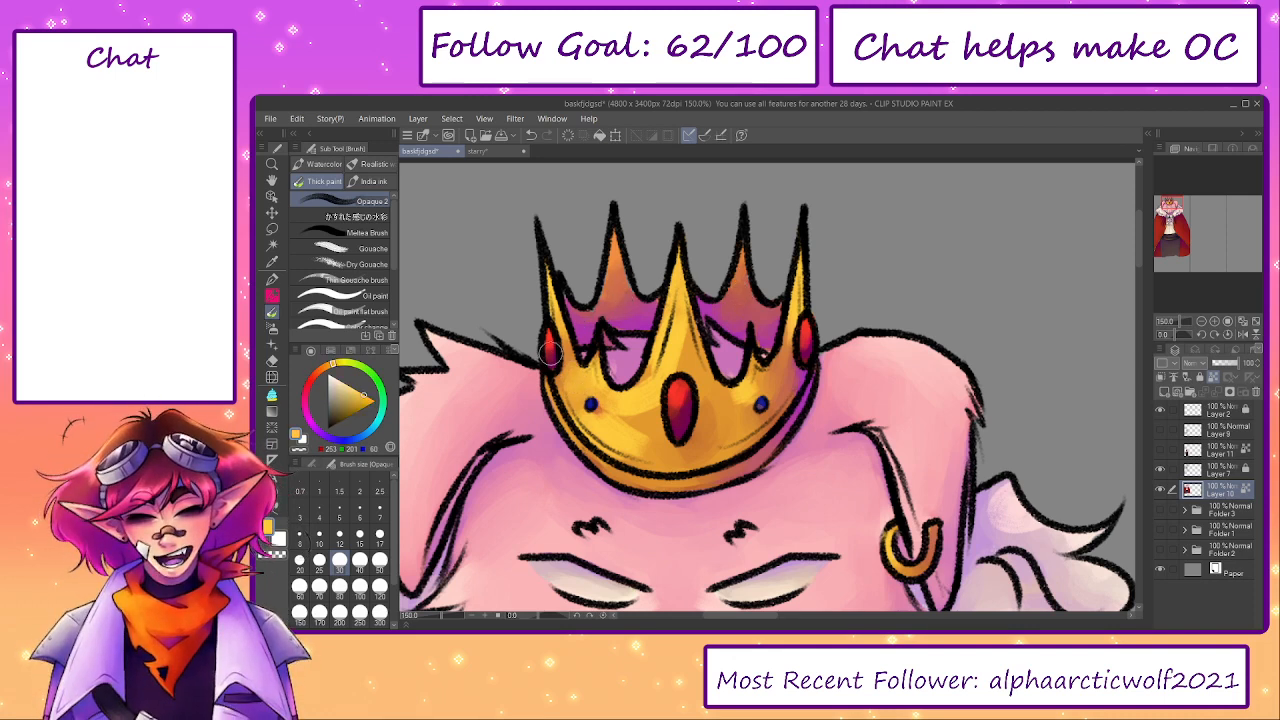
alt+click(672, 410)
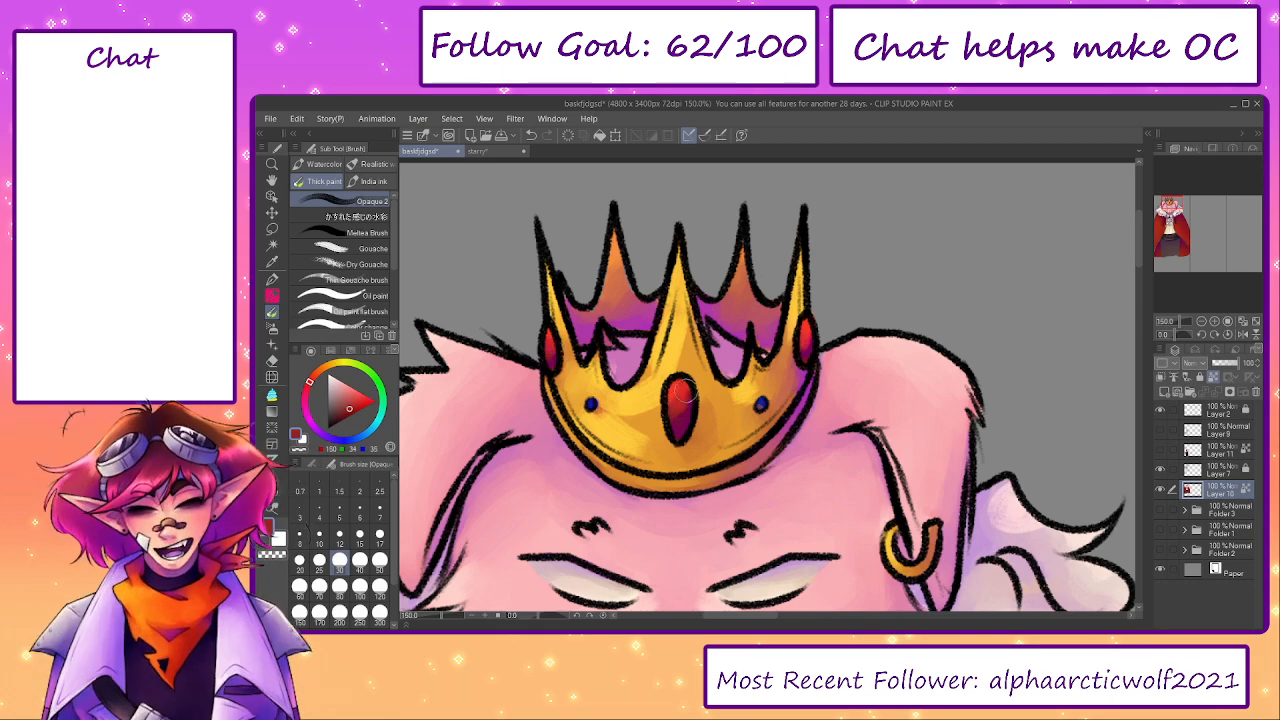
alt+click(748, 388)
alt+click(700, 345)
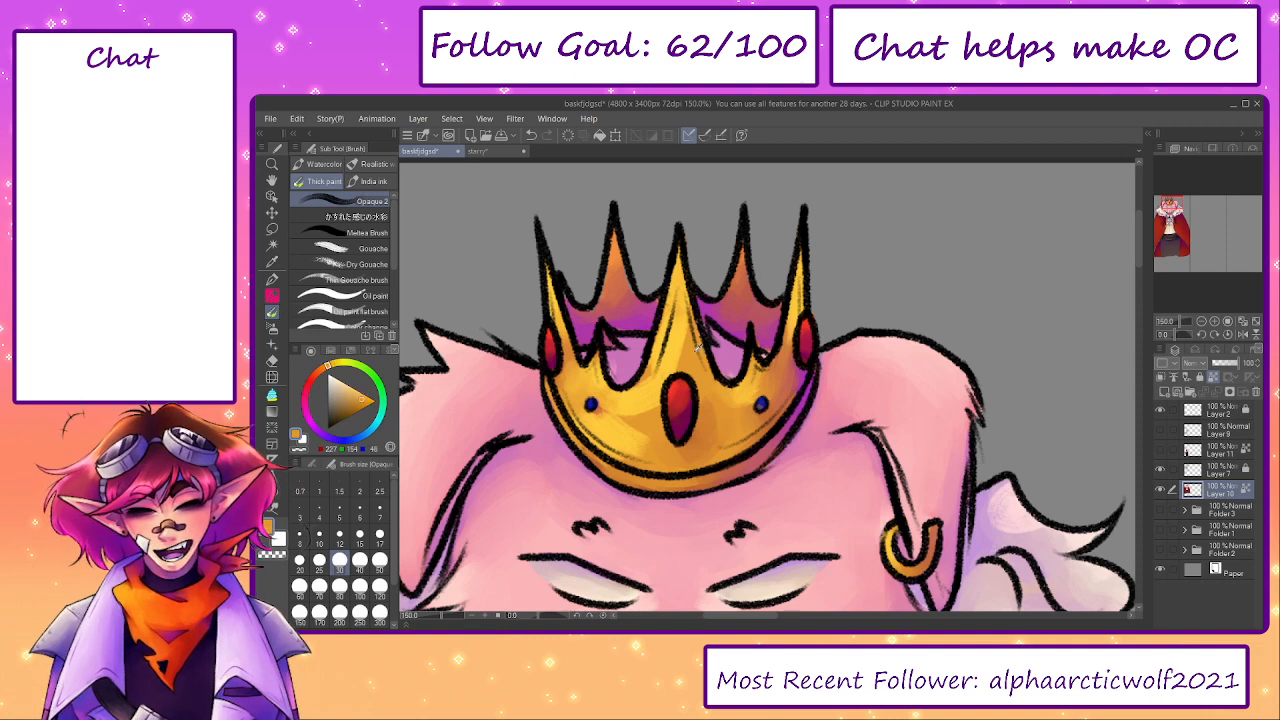
drag(682, 345, 685, 286)
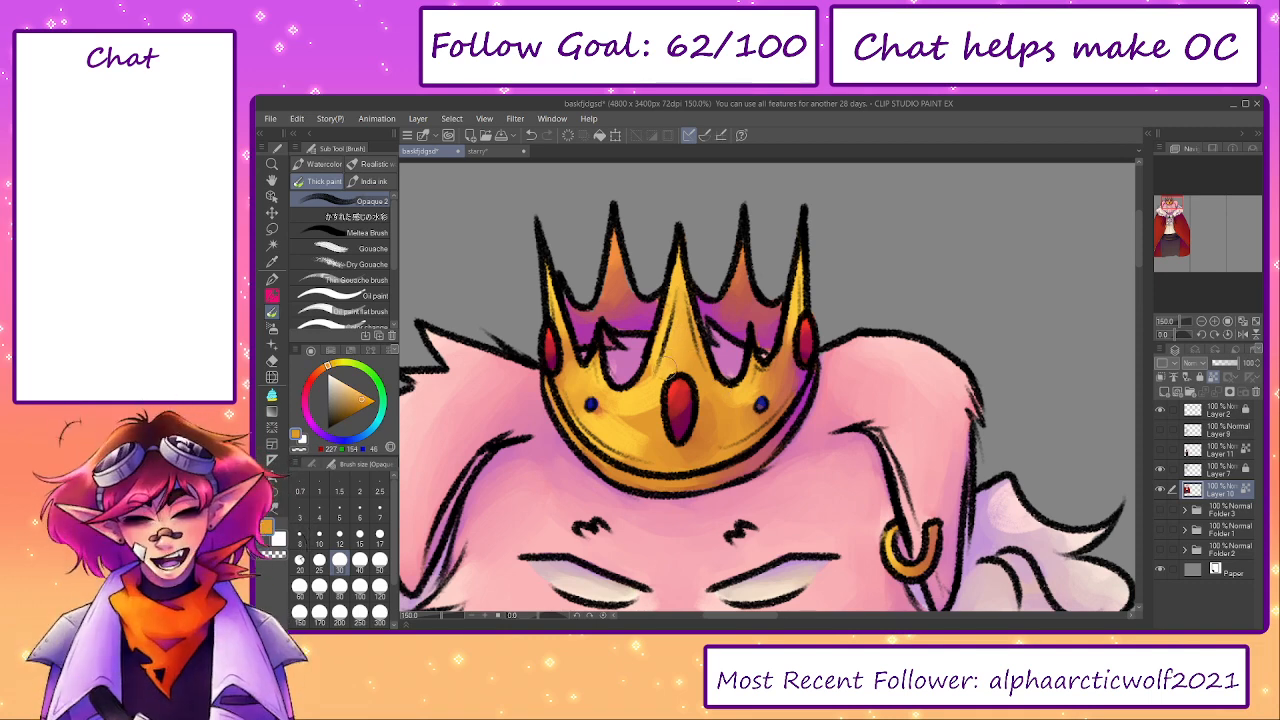
drag(641, 376, 636, 416)
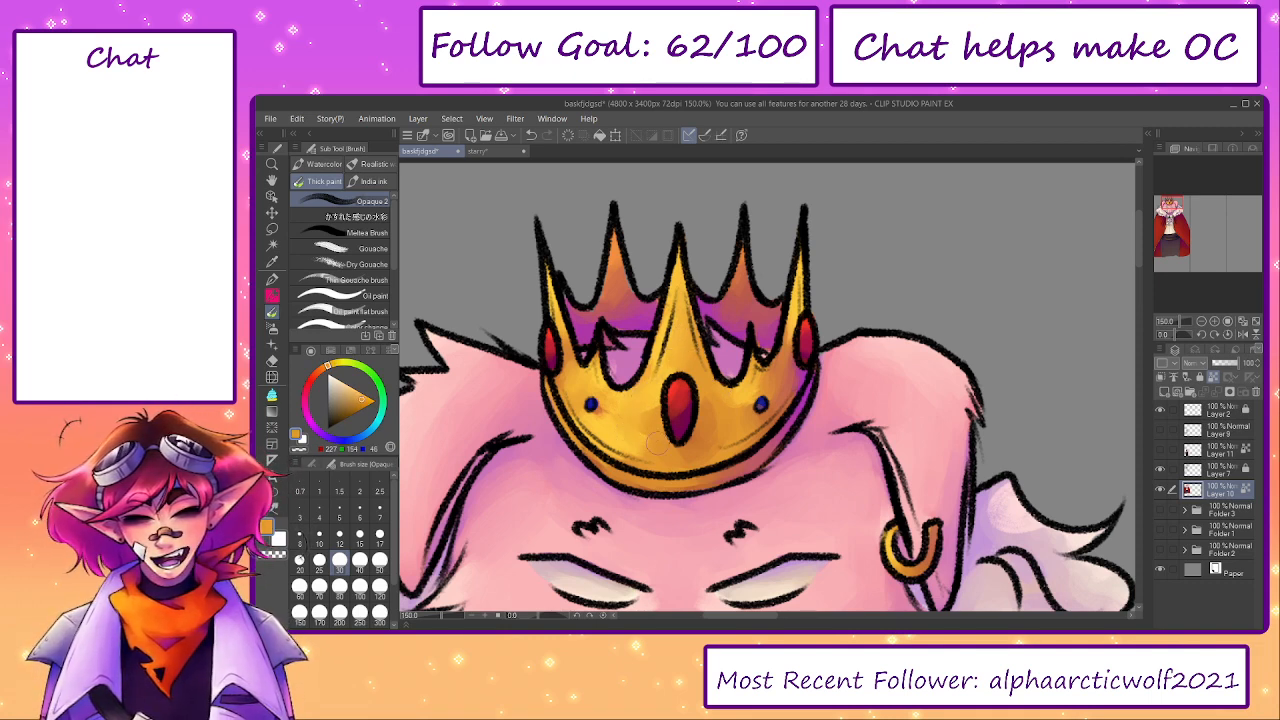
alt+click(654, 438)
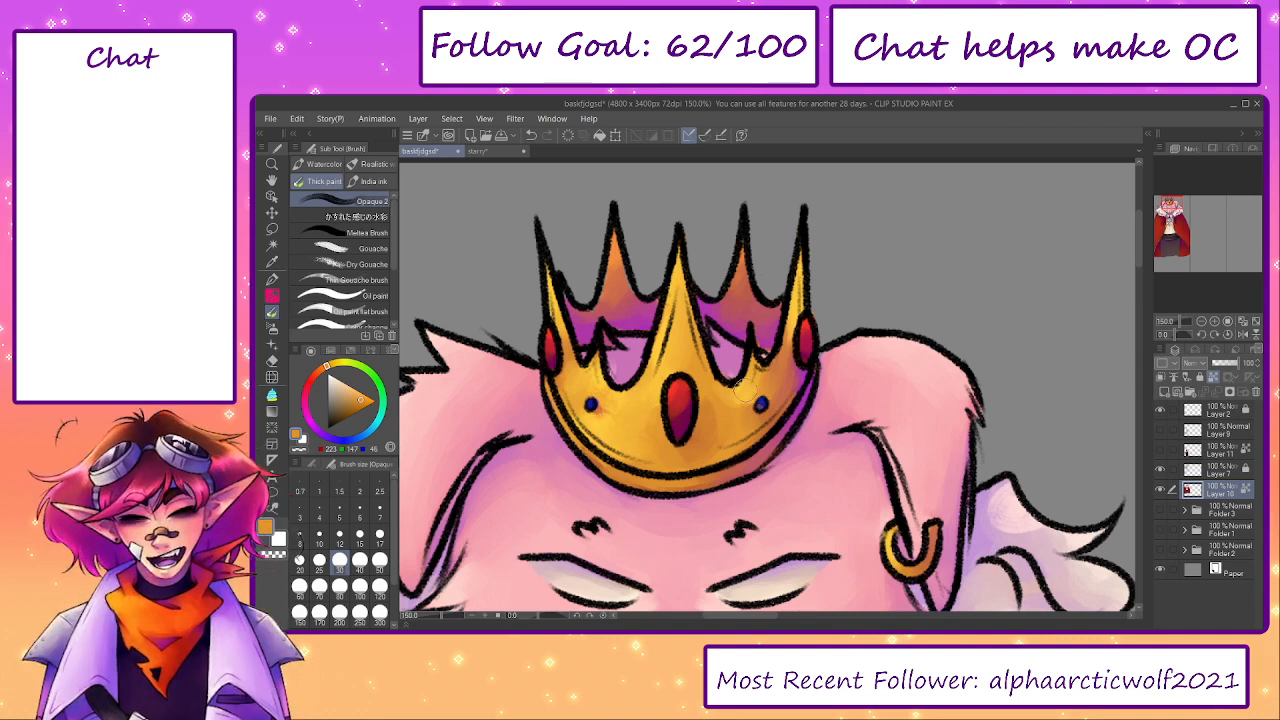
alt+click(790, 348)
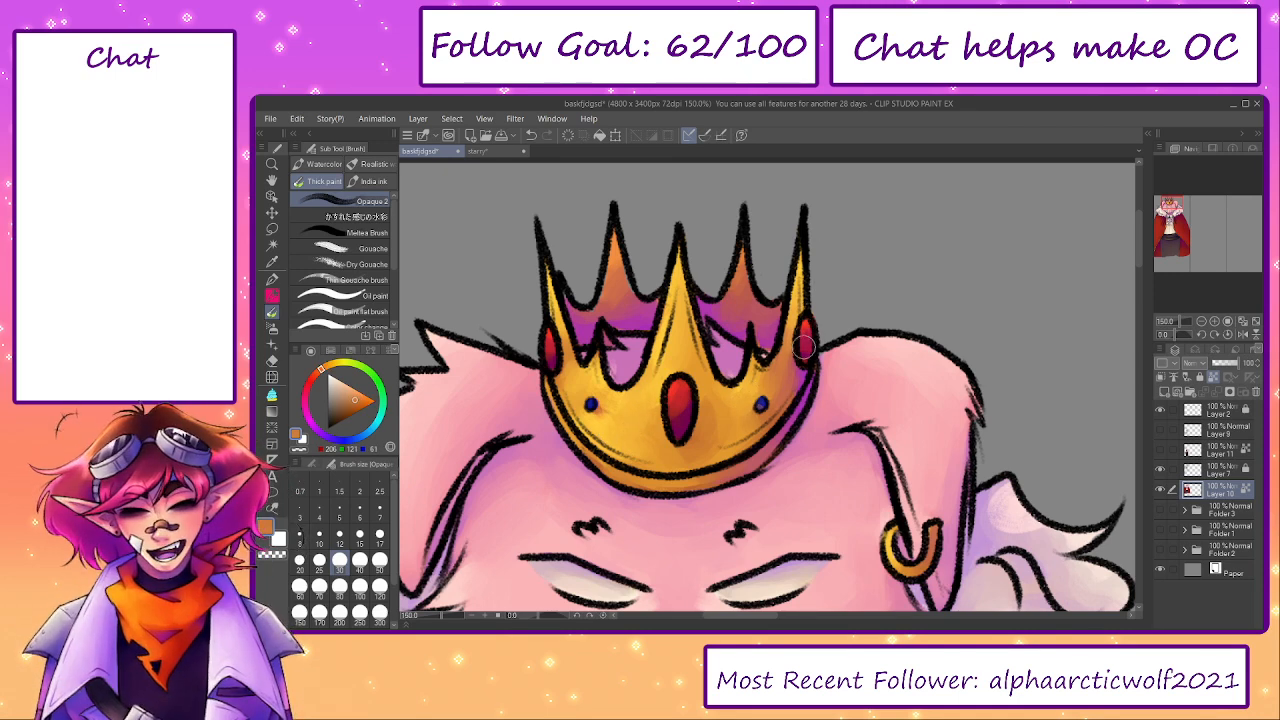
alt+click(720, 402)
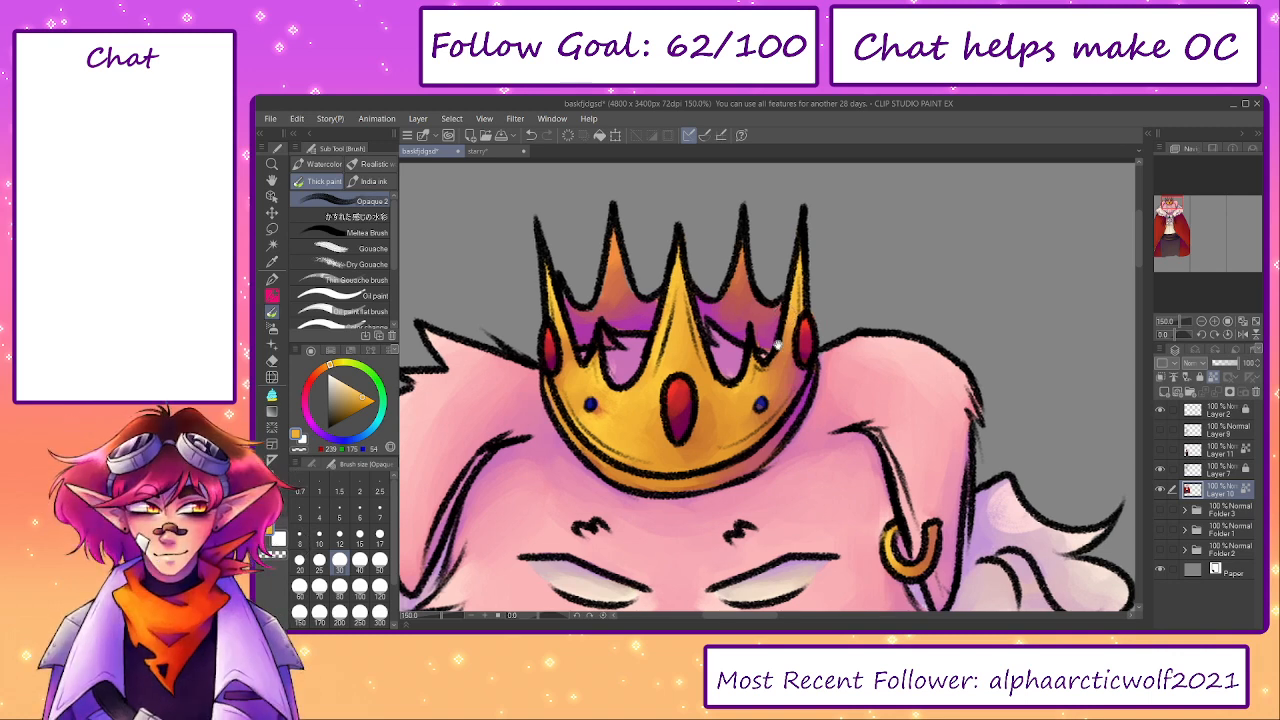
- Touch up the area showing through the crown's left gap with sampled purple, changing to the G-pen
drag(781, 314, 758, 346)
alt+click(598, 389)
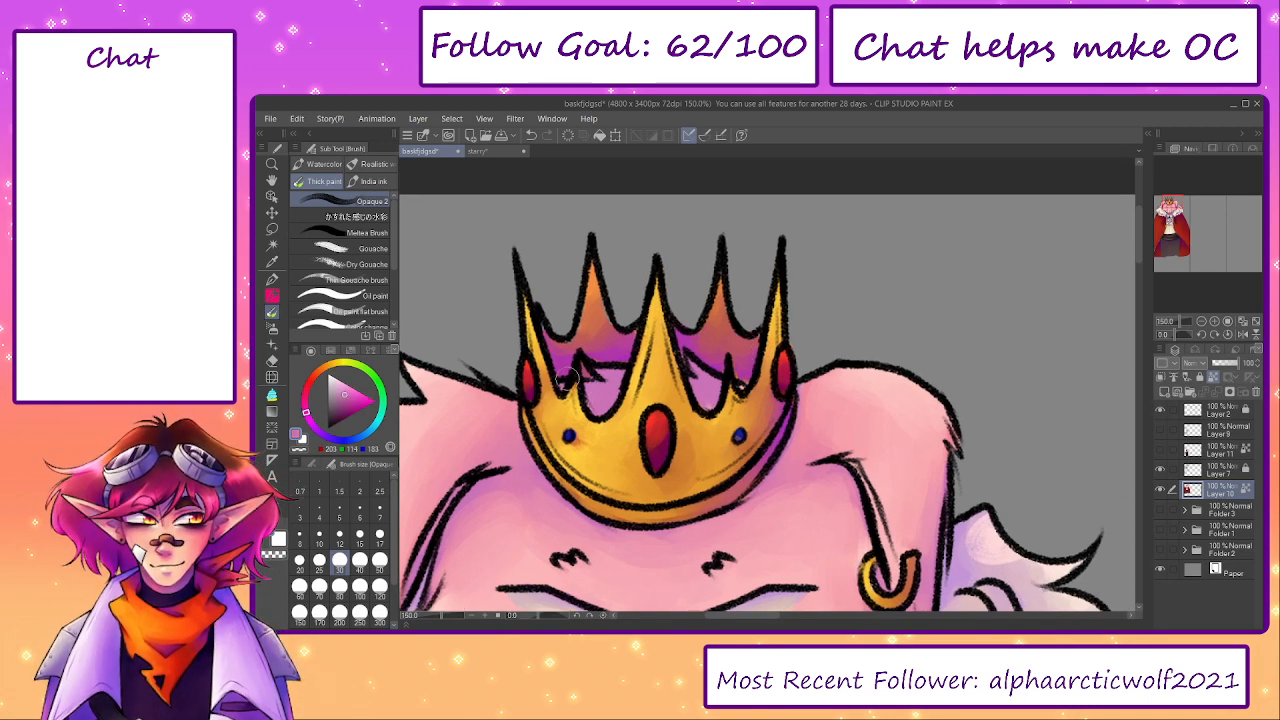
key(p)
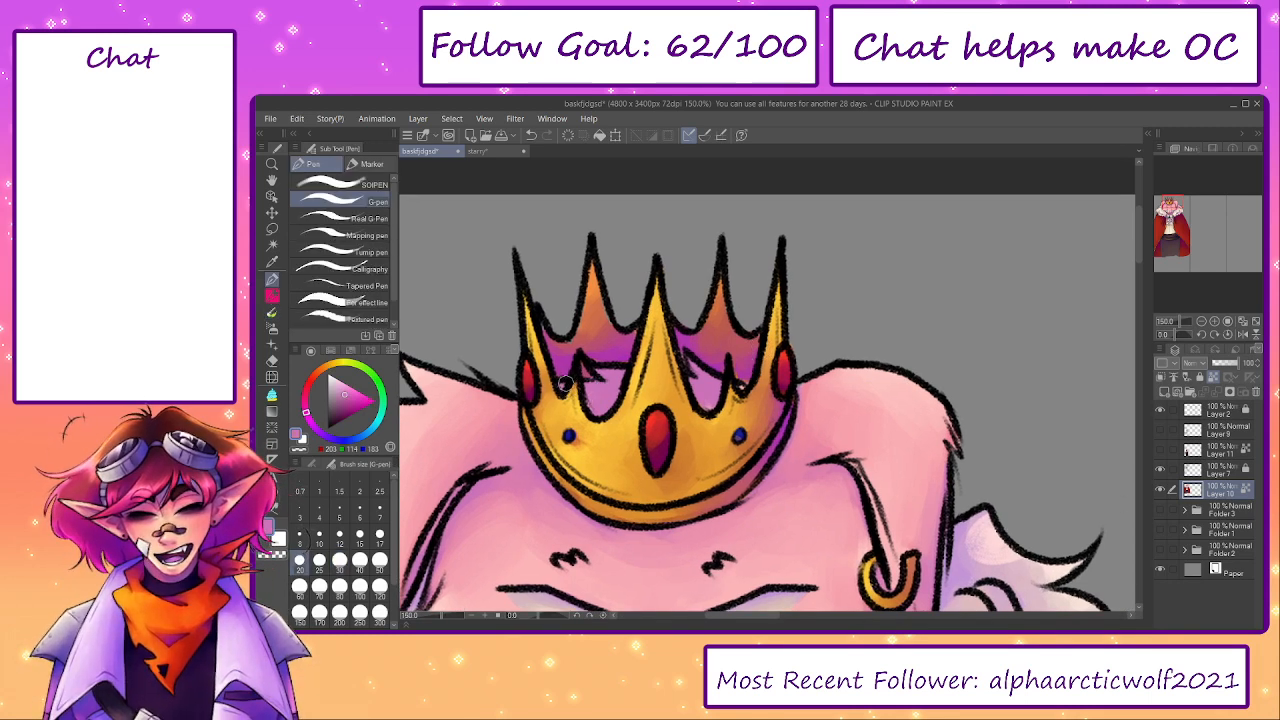
- Return to the Opaque 2 brush and retouch the chin with sampled pink and the tusks with sampled cream at size 30
scroll(819, 450, down, 10)
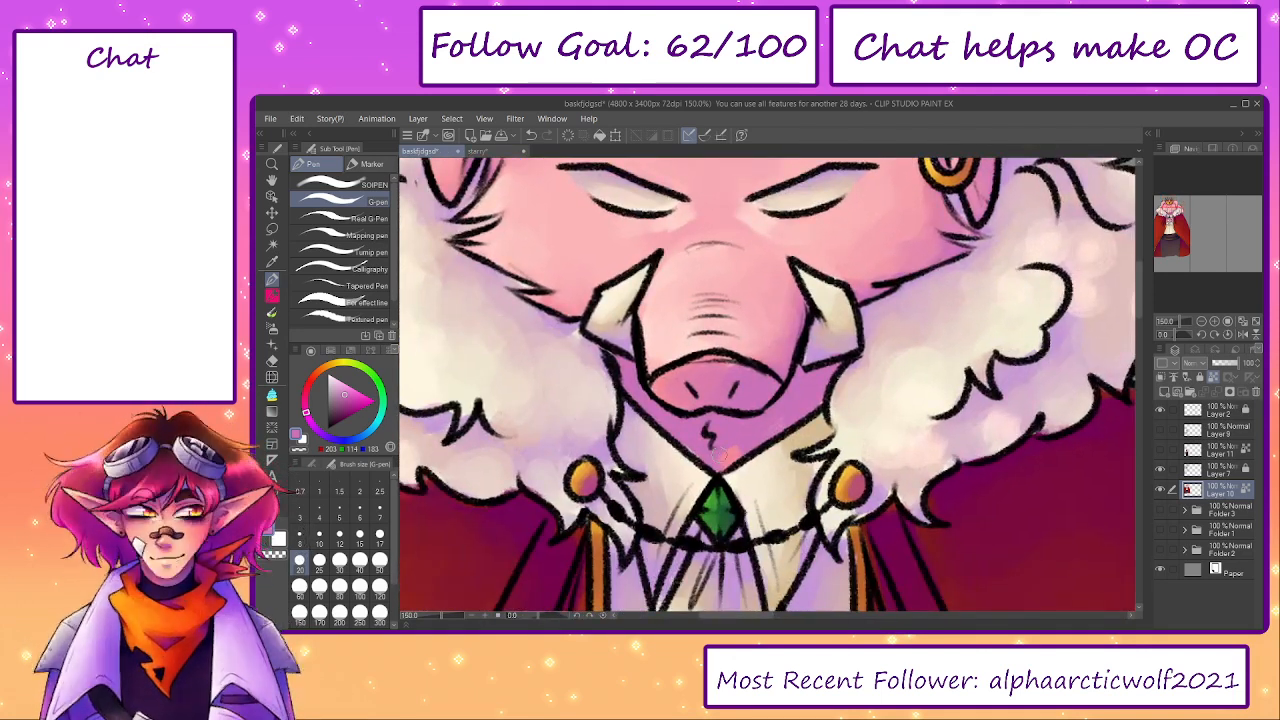
alt+click(728, 450)
key(b)
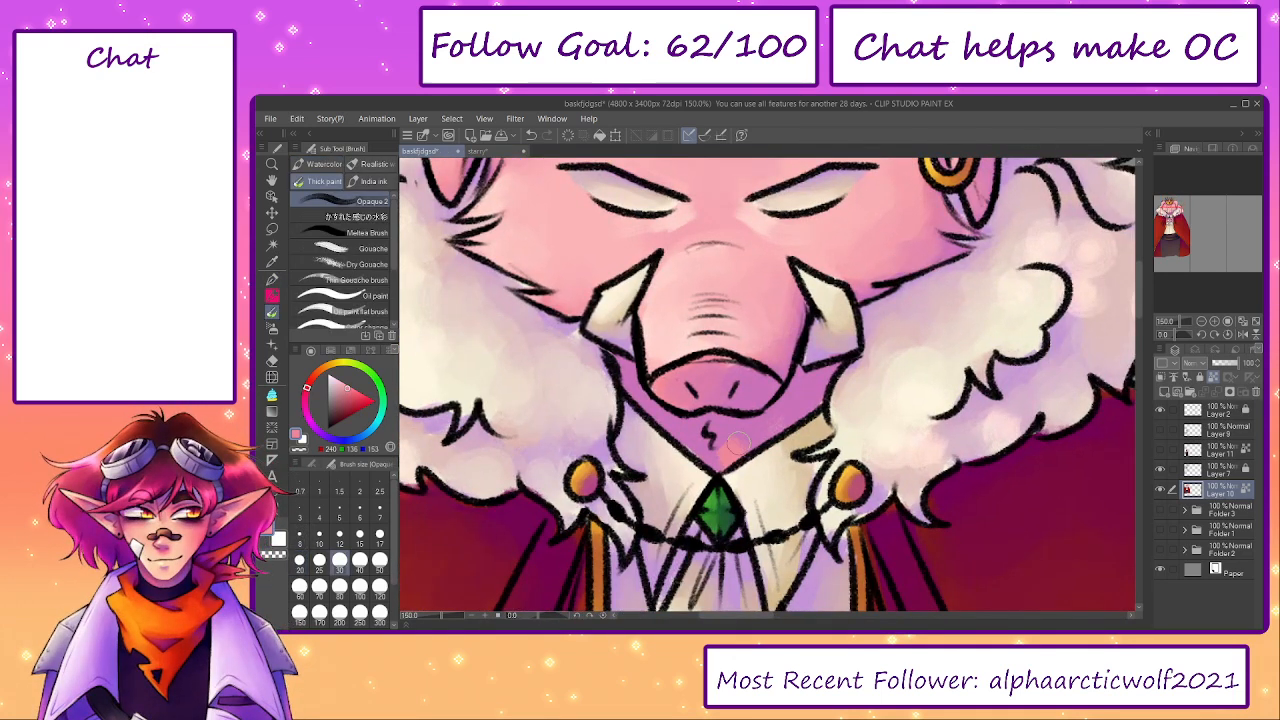
scroll(742, 392, up, 4)
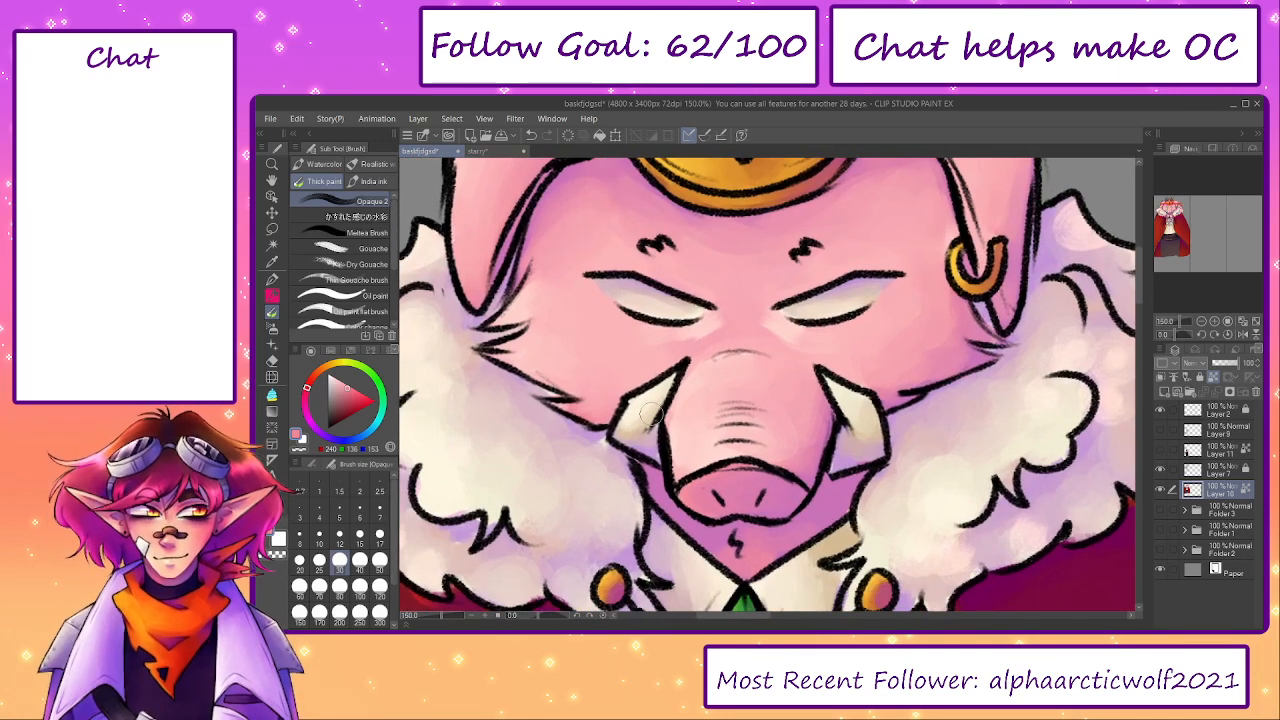
alt+click(648, 415)
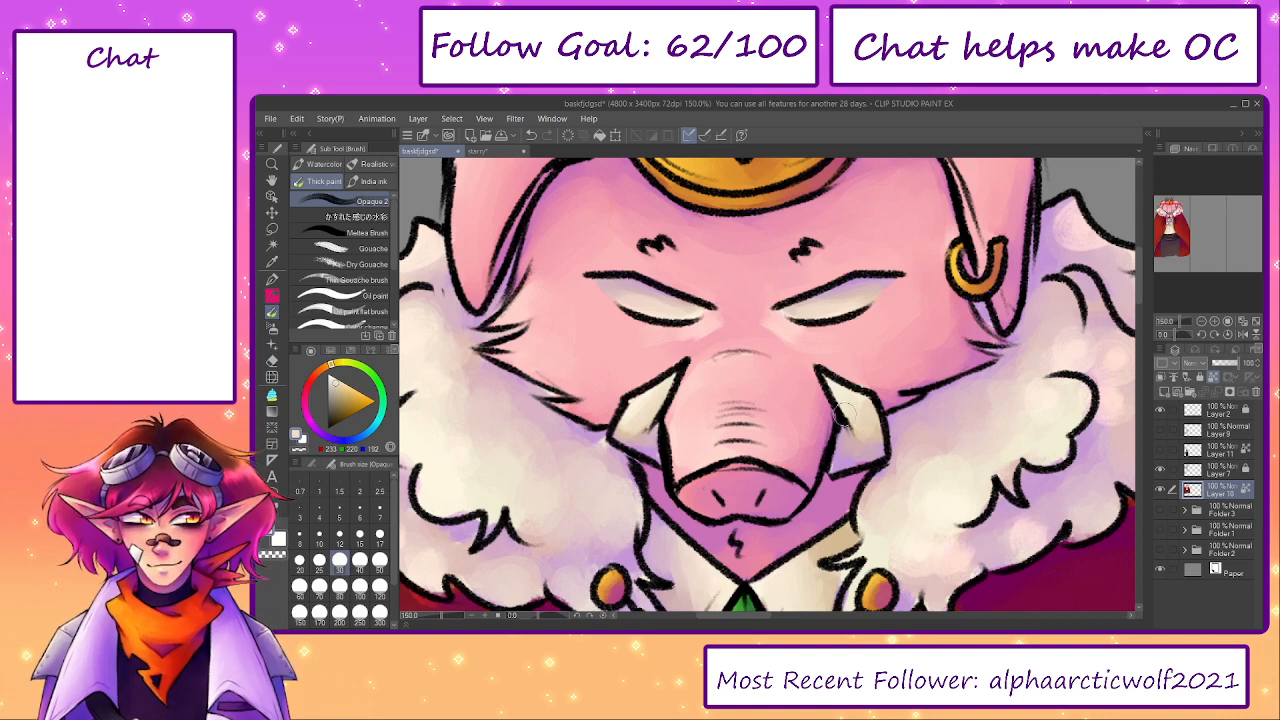
- Refine the skin around the left eye with sampled pink and the left fur collar with sampled cream at brush size 20
alt+click(654, 302)
alt+click(632, 288)
key(bracketleft)
key(bracketleft)
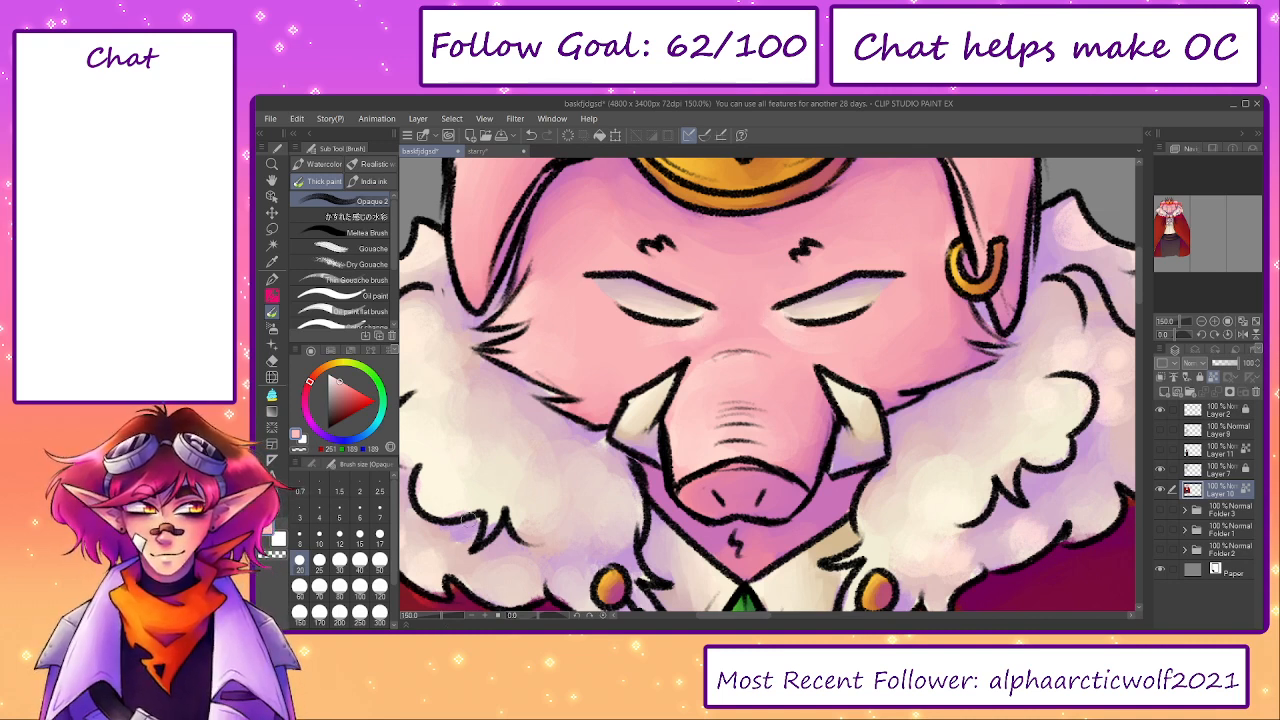
alt+click(464, 526)
alt+click(497, 540)
- Review the whole pig king with Layer 7 hidden and shown, and make Layer 7 the active layer
mouse_move(443, 619)
mouse_down()
mouse_move(423, 618)
mouse_move(436, 626)
mouse_up()
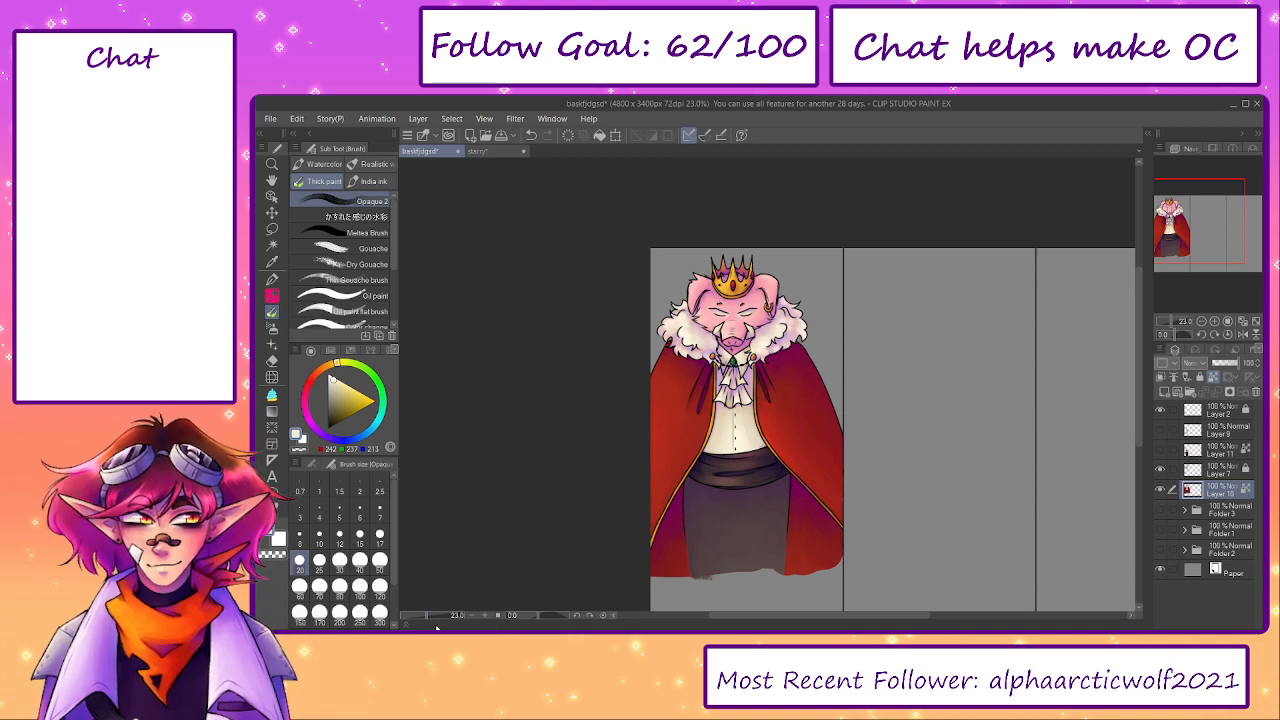
click(1160, 469)
click(1160, 469)
click(1172, 470)
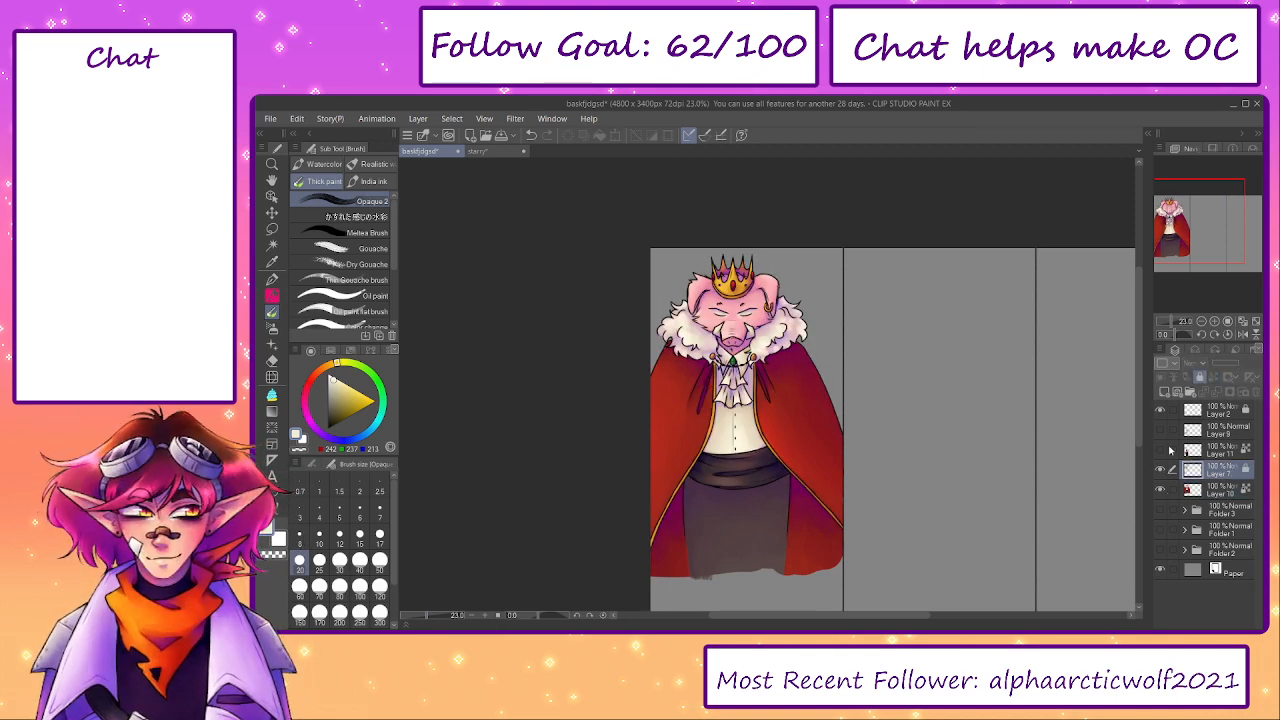
- Hide the pig king's Layers 10 and 7, show Layers 11 and 9, and add a clipped Overlay layer above Layer 11
click(1160, 489)
click(1160, 470)
click(1160, 450)
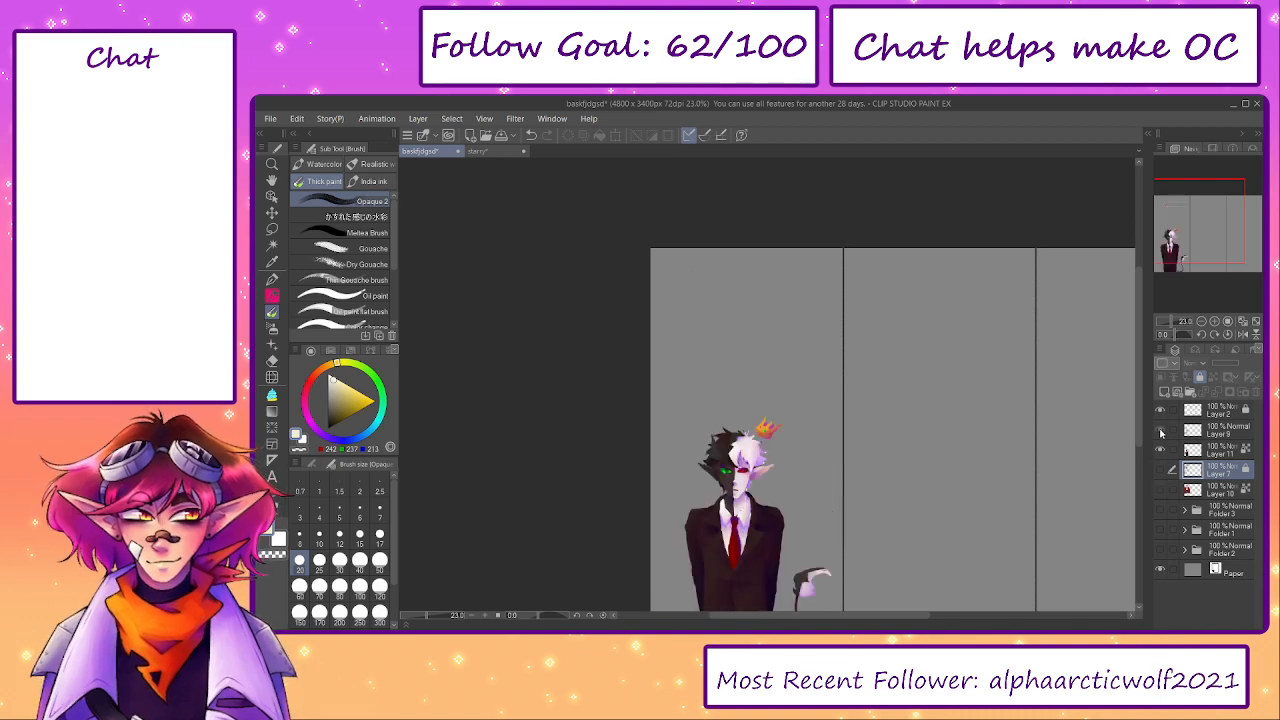
click(1160, 430)
click(1194, 431)
drag(957, 537, 1064, 345)
click(1163, 376)
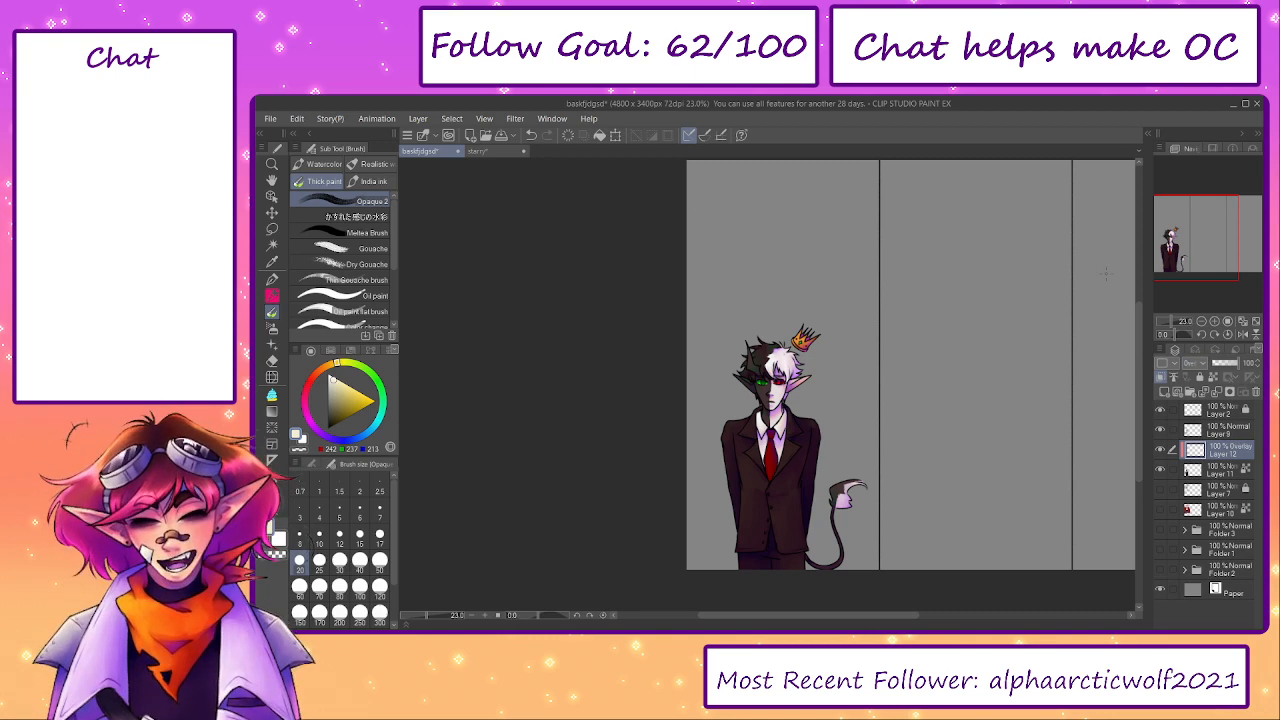
- Choose a light peach from the colour set and highlight the floating crown of the half-dark, half-white horned character
click(330, 351)
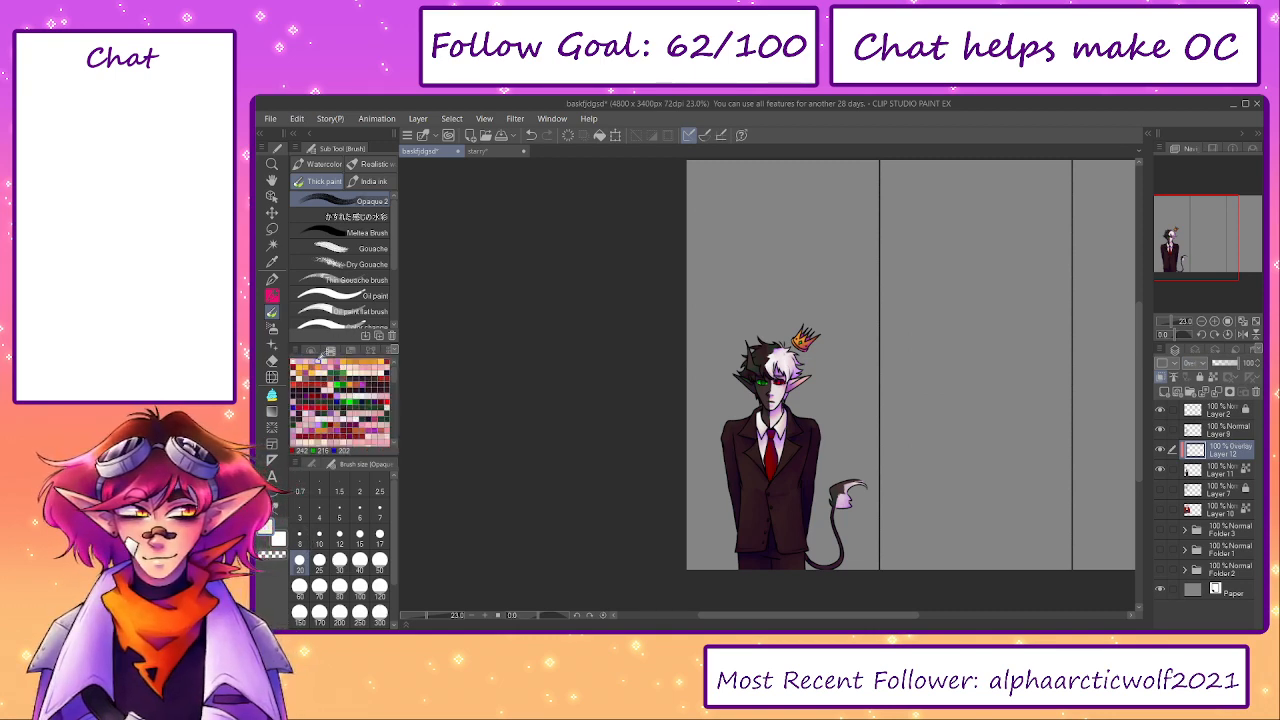
click(364, 362)
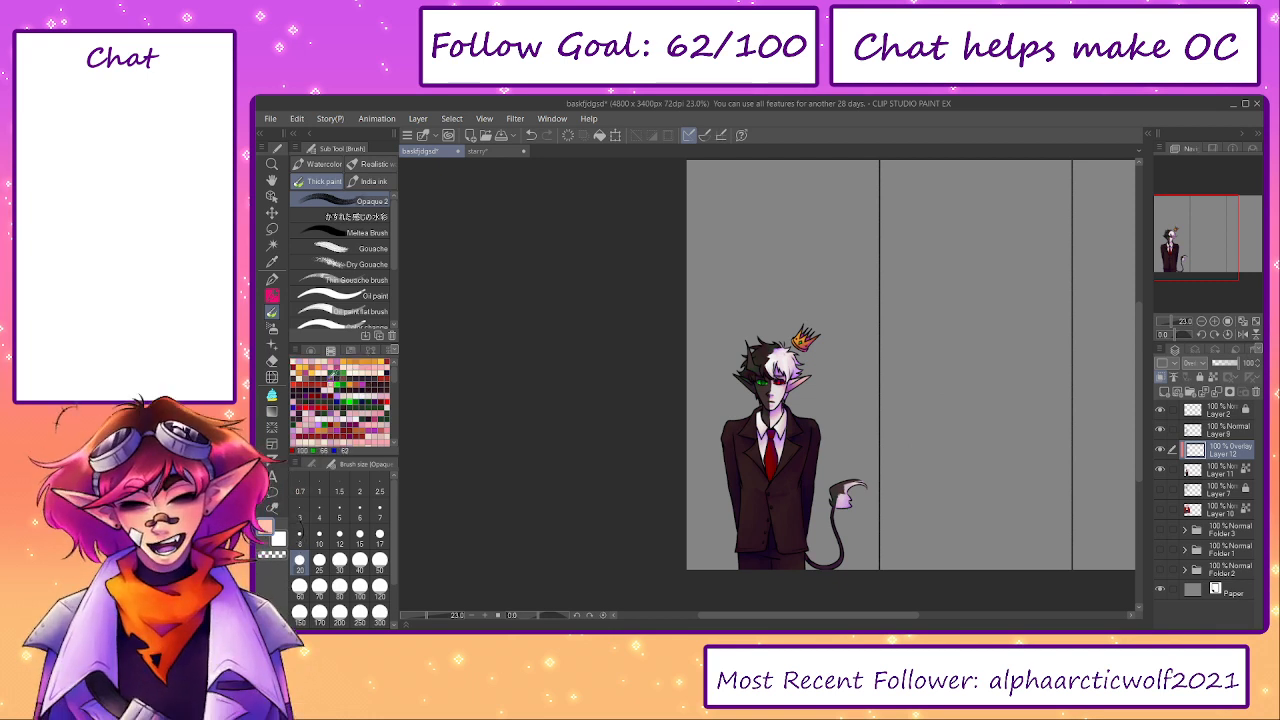
click(311, 352)
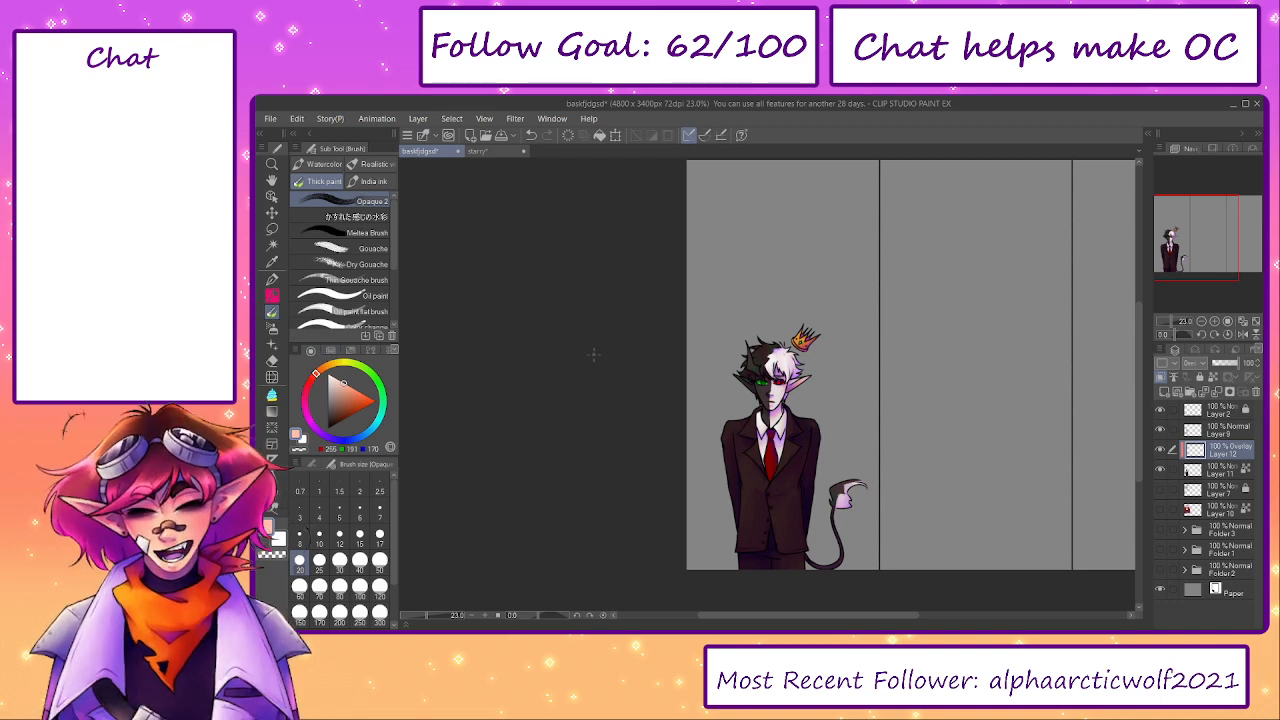
key(ctrl+alt+0)
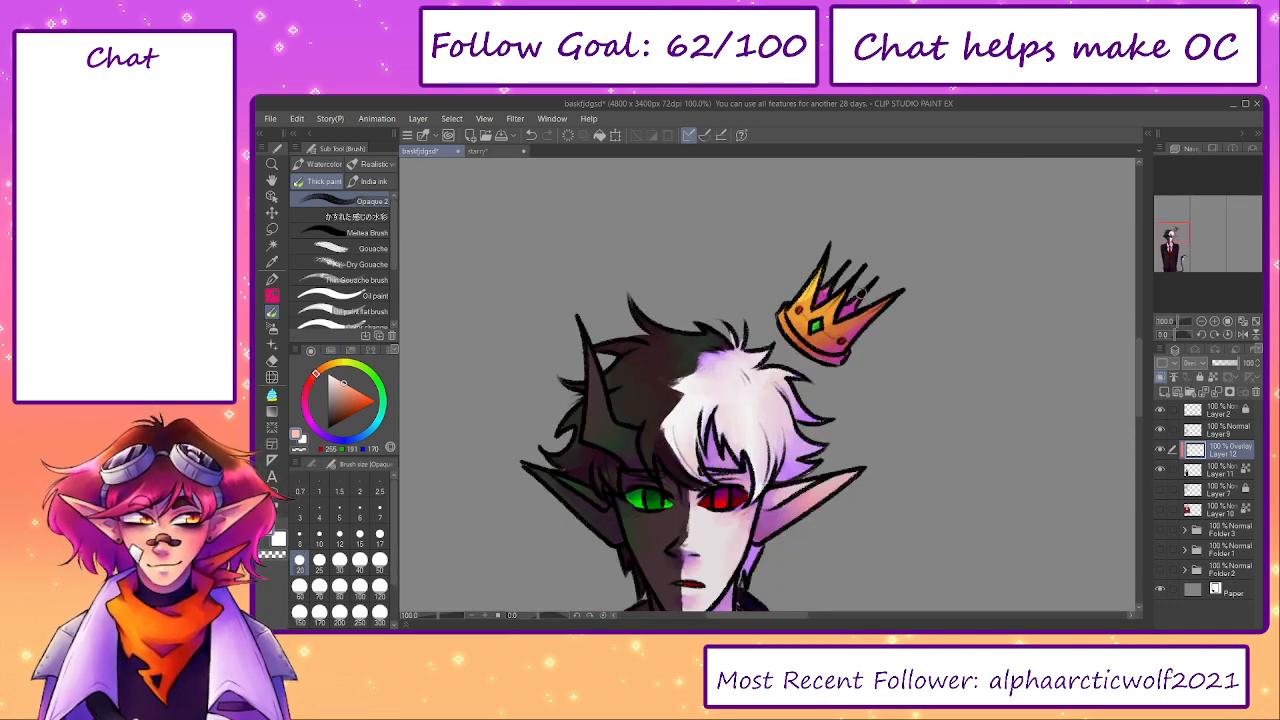
drag(845, 325, 840, 303)
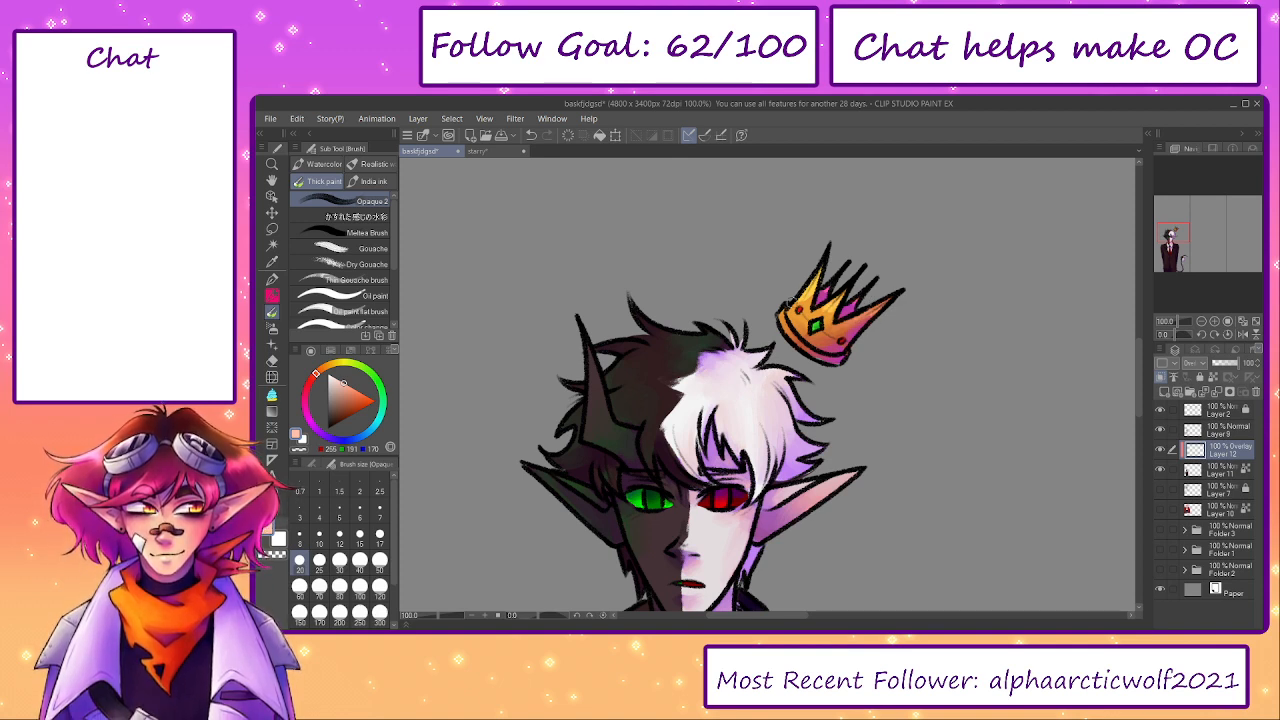
- Highlight the horn, the dark hair and the white hair with light peach on the Overlay layer at brush size 30
drag(591, 326, 588, 411)
key(bracketright)
key(bracketright)
mouse_move(630, 342)
mouse_down()
mouse_move(620, 406)
mouse_move(656, 392)
mouse_move(655, 460)
mouse_up()
drag(596, 414, 616, 381)
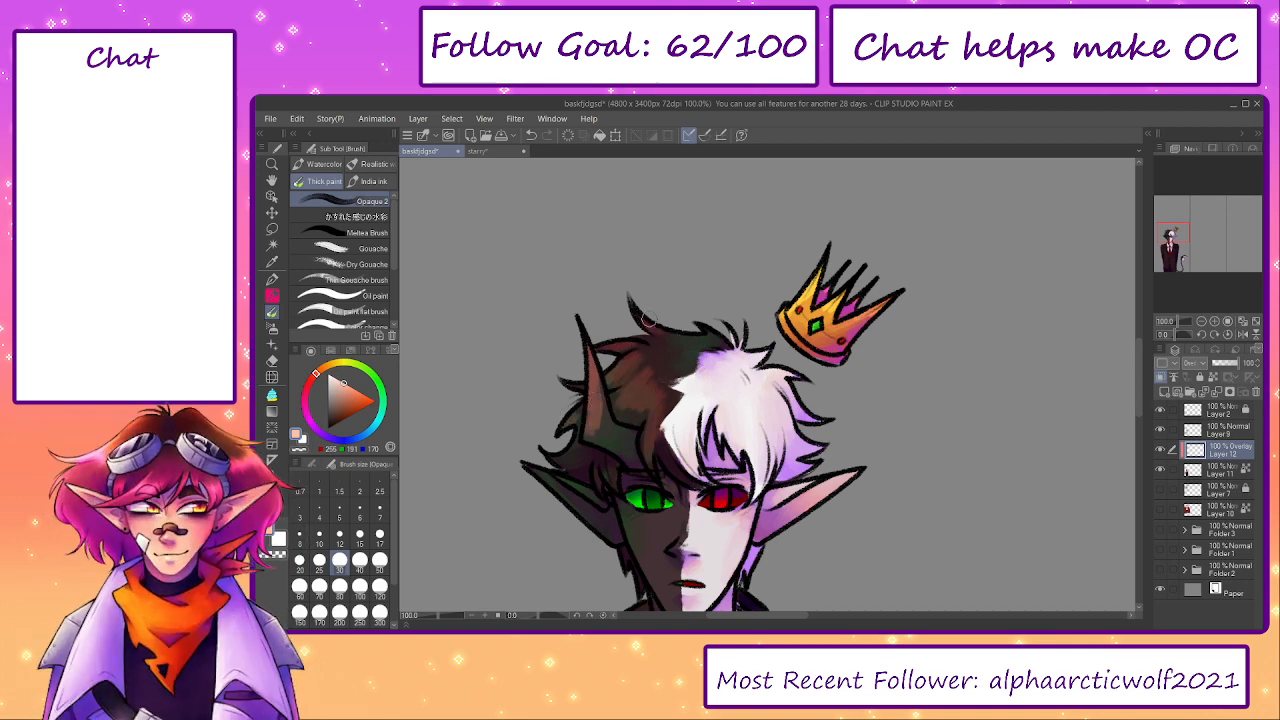
mouse_move(741, 411)
mouse_down()
mouse_move(735, 434)
mouse_move(788, 428)
mouse_up()
drag(782, 383, 798, 412)
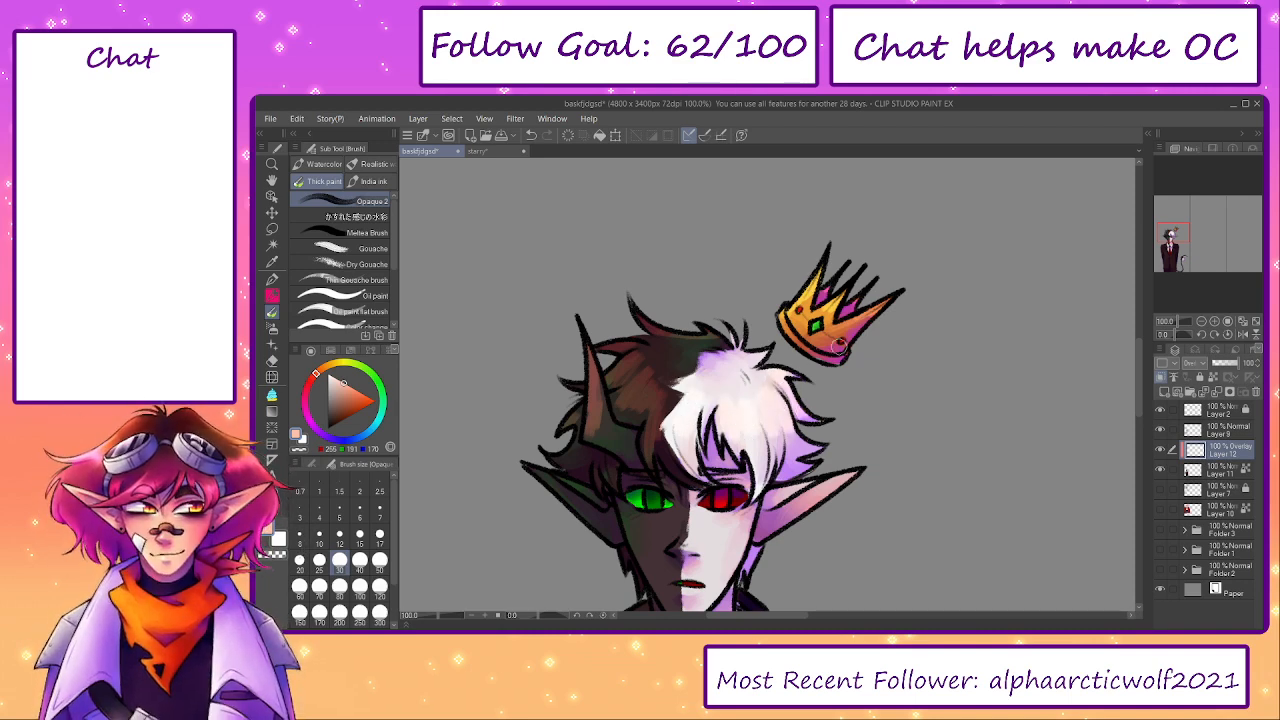
- Brighten the red eye and add small peach highlights to the face and side hair at brush size 17
drag(661, 505, 681, 421)
key(bracketleft)
key(bracketleft)
key(bracketleft)
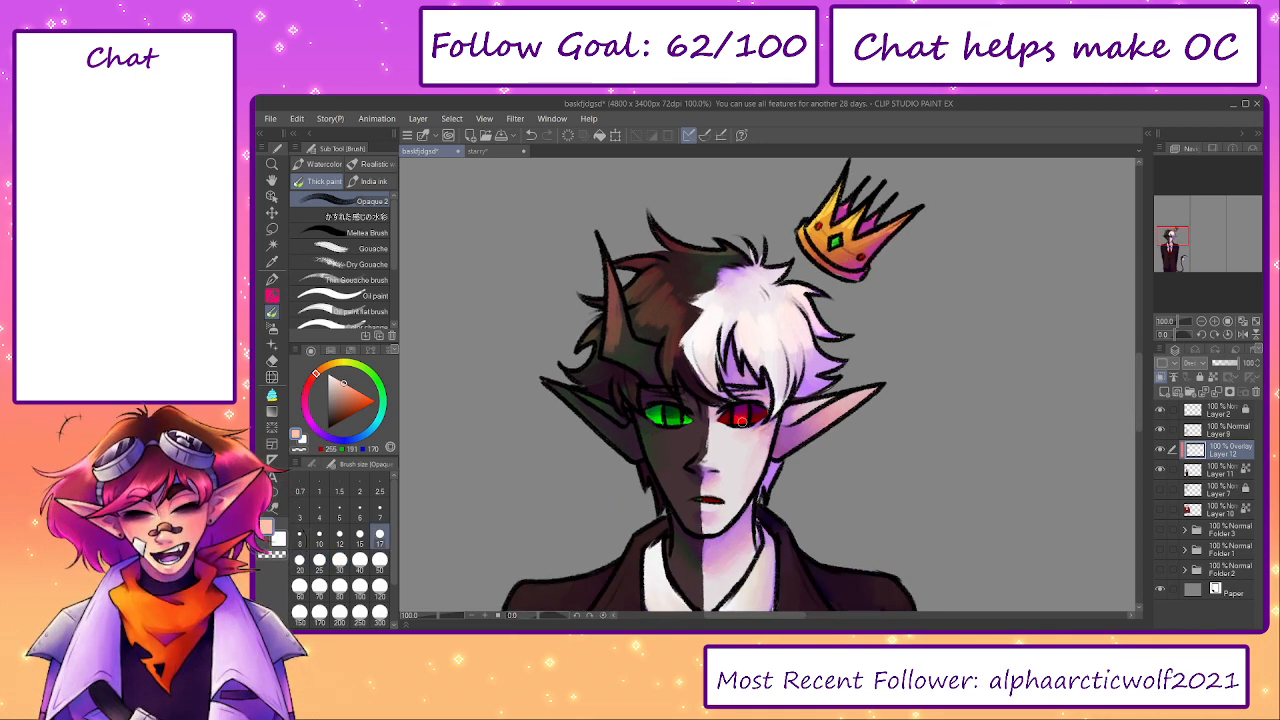
key(bracketleft)
key(bracketright)
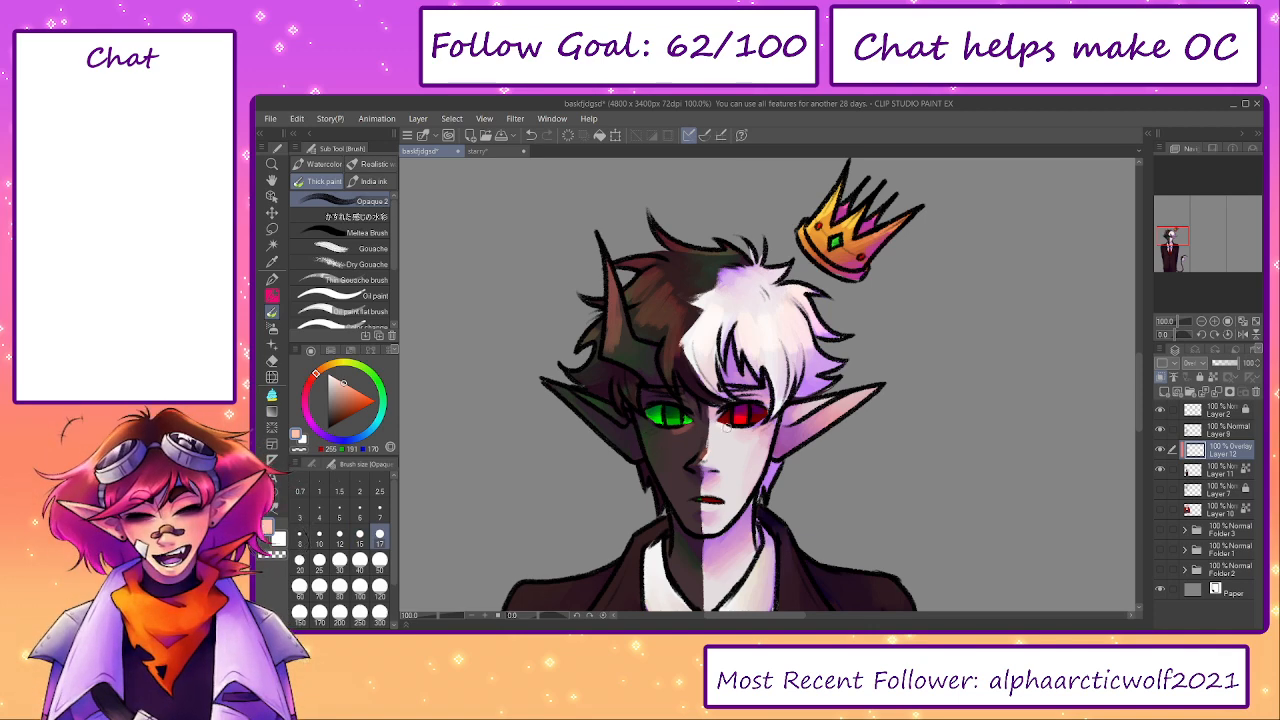
scroll(659, 487, down, 2)
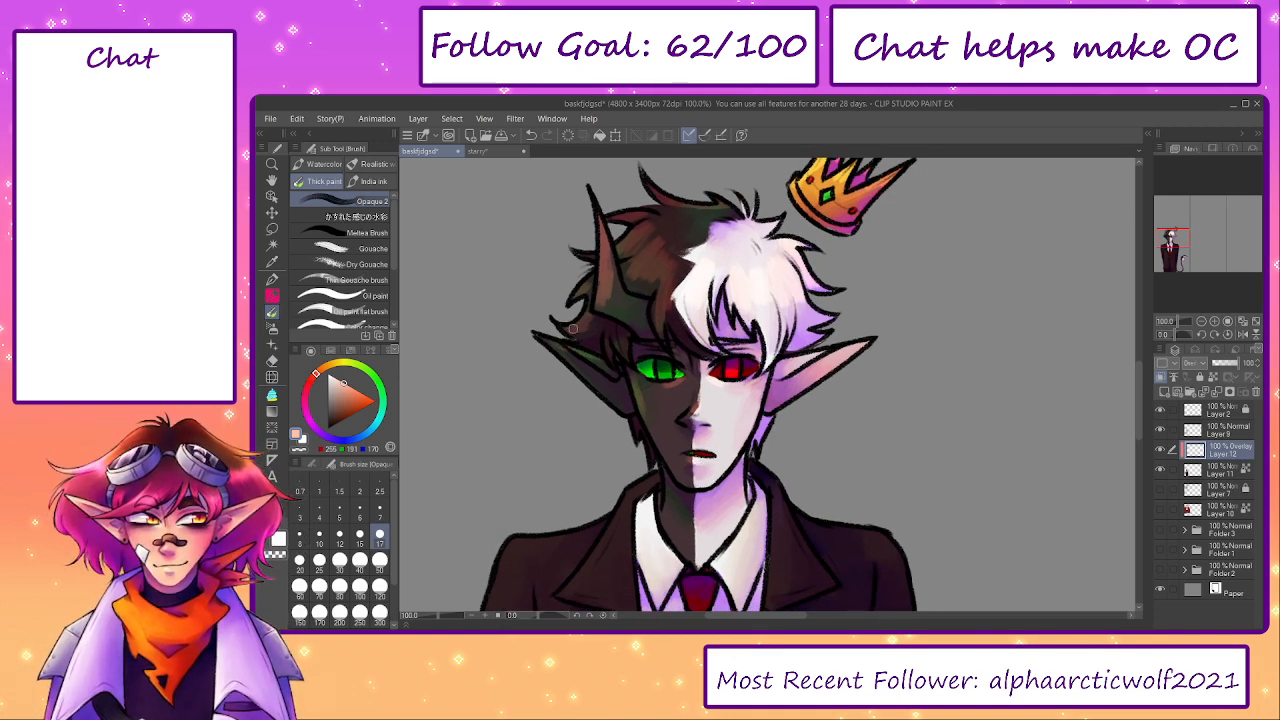
scroll(628, 346, down, 2)
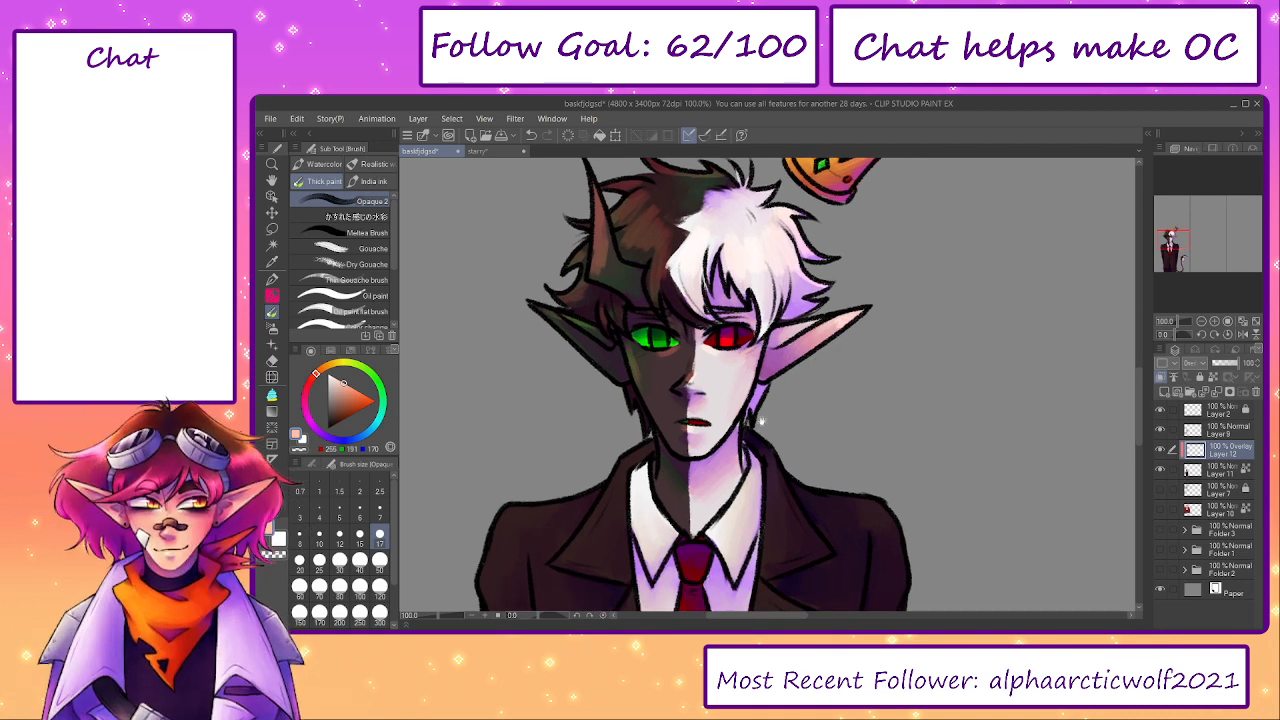
scroll(675, 402, down, 5)
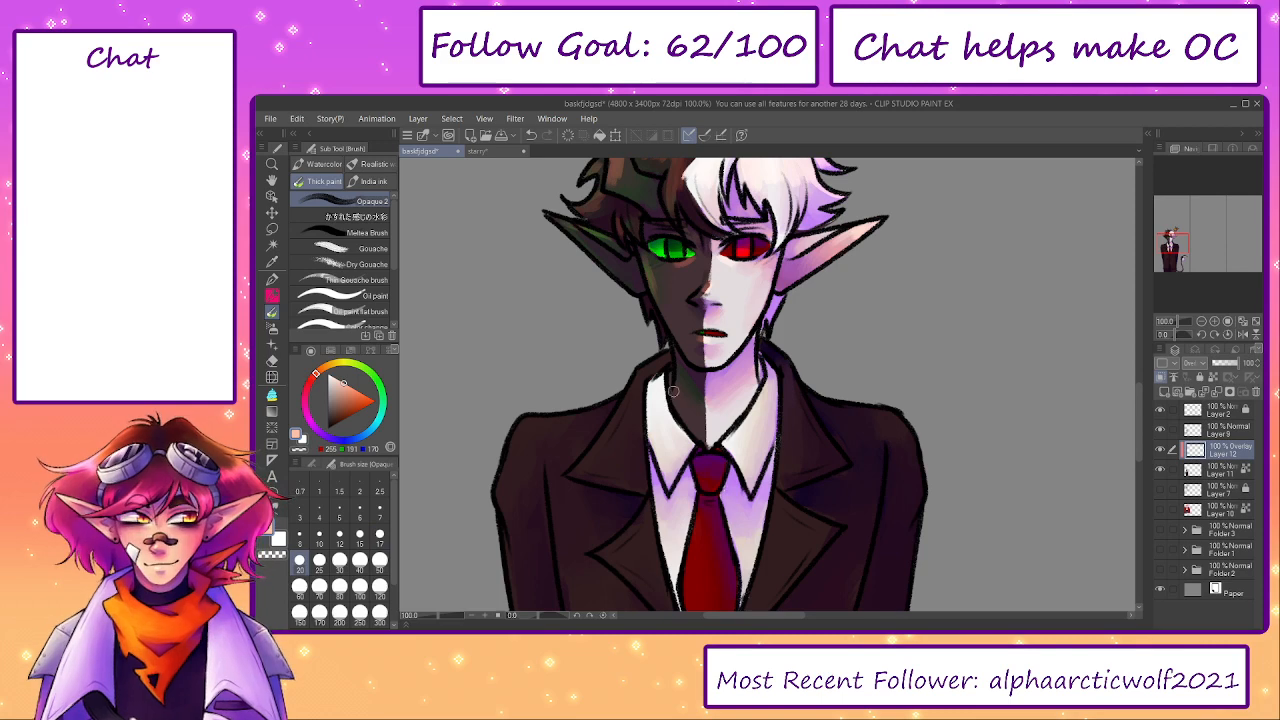
- Highlight the left lapels, shoulder and front edge of the suit jacket with peach, enlarging the brush to size 40
key(])
mouse_move(646, 367)
mouse_down()
mouse_move(597, 462)
mouse_move(609, 432)
mouse_move(590, 464)
mouse_up()
drag(645, 364, 660, 359)
key(])
key(])
mouse_move(592, 404)
mouse_down()
mouse_move(534, 430)
mouse_move(506, 474)
mouse_up()
drag(579, 501, 592, 418)
drag(773, 322, 767, 300)
mouse_move(754, 424)
mouse_down()
mouse_move(742, 458)
mouse_move(734, 346)
mouse_up()
drag(548, 244, 570, 360)
drag(560, 272, 577, 411)
drag(579, 468, 567, 346)
drag(566, 340, 562, 470)
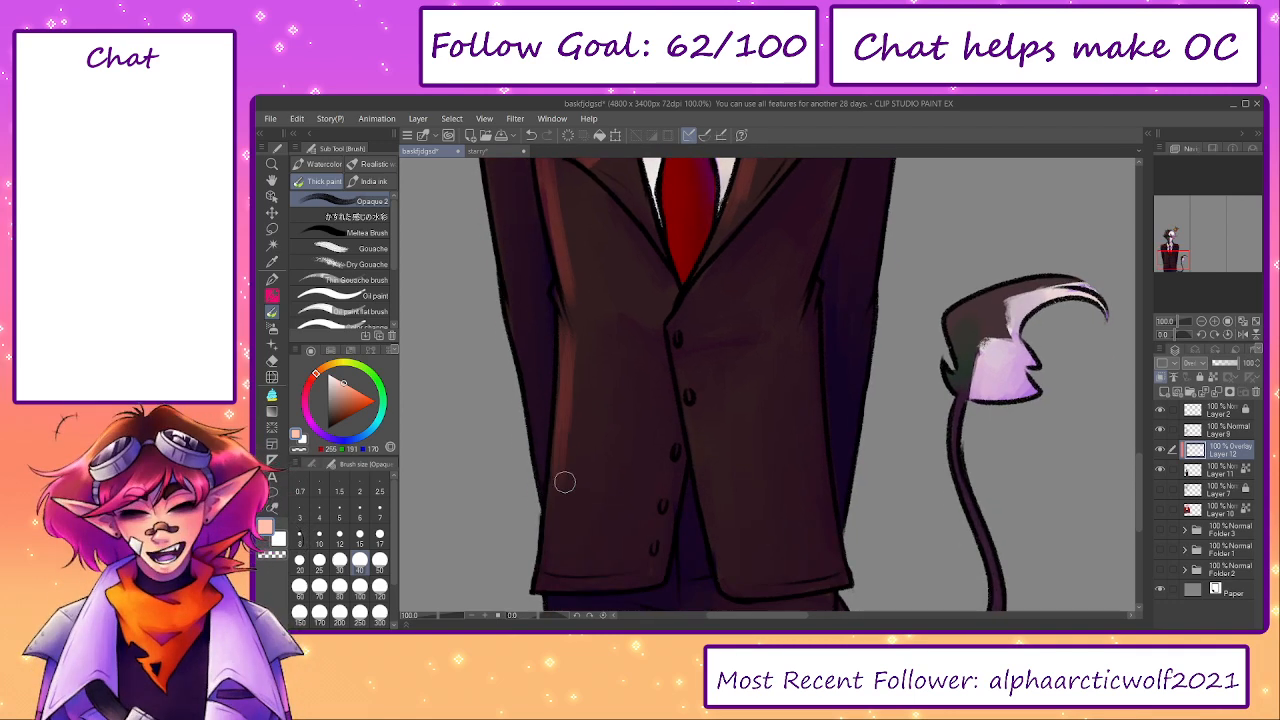
- Highlight the tail tuft and the jacket's right lapels, shoulder, sleeve and lower hem with peach at brush size 40
drag(681, 284, 689, 388)
mouse_move(769, 506)
mouse_down()
mouse_move(748, 311)
mouse_move(728, 273)
mouse_up()
mouse_move(694, 375)
mouse_down()
mouse_move(698, 436)
mouse_move(667, 439)
mouse_move(685, 430)
mouse_up()
drag(736, 512, 804, 518)
drag(850, 400, 751, 594)
mouse_move(848, 373)
mouse_down()
mouse_move(885, 340)
mouse_move(865, 365)
mouse_move(905, 360)
mouse_move(926, 385)
mouse_move(920, 352)
mouse_move(902, 346)
mouse_move(870, 376)
mouse_move(891, 371)
mouse_move(829, 371)
mouse_move(874, 486)
mouse_move(854, 351)
mouse_move(887, 331)
mouse_up()
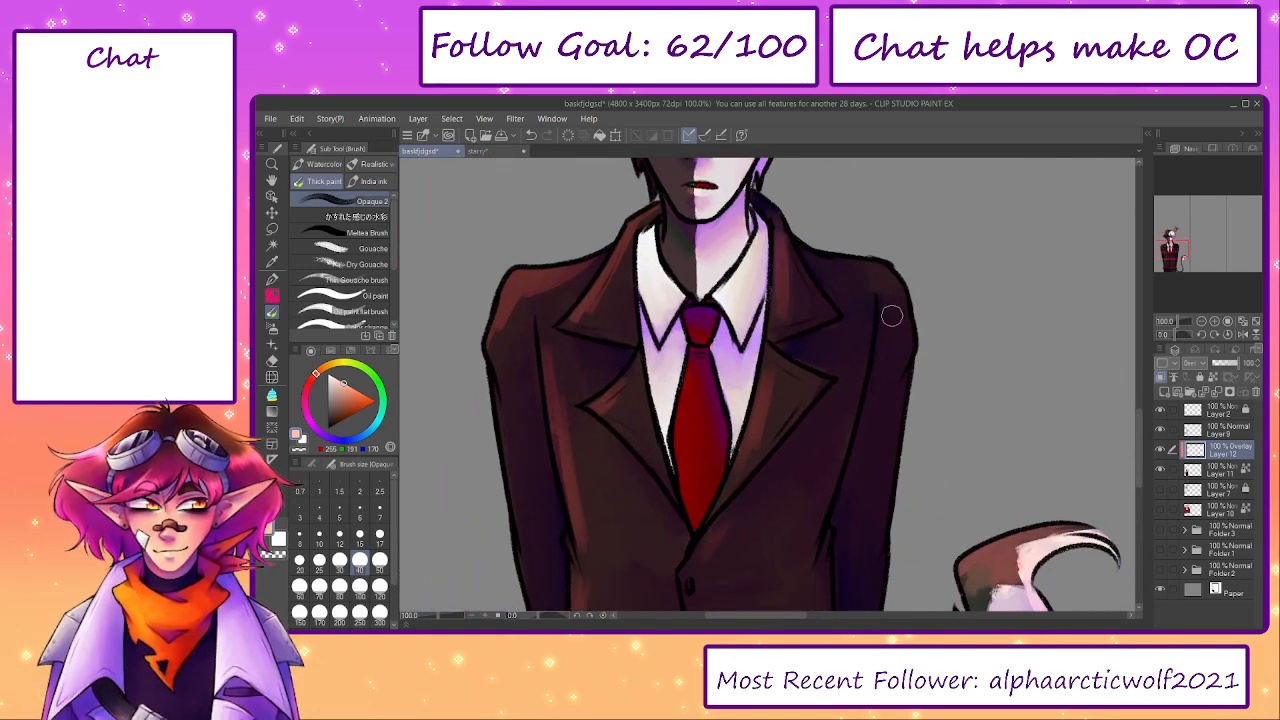
scroll(897, 377, down, 3)
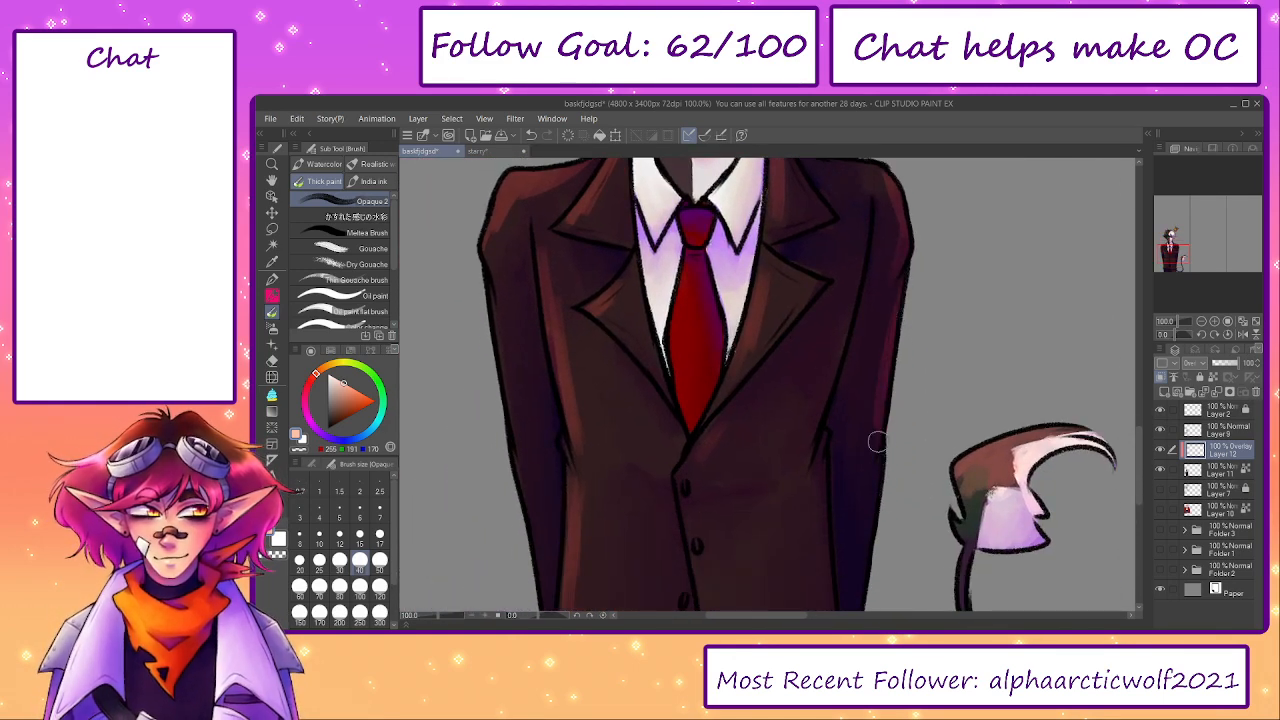
scroll(883, 385, up, 10)
scroll(897, 447, up, 1)
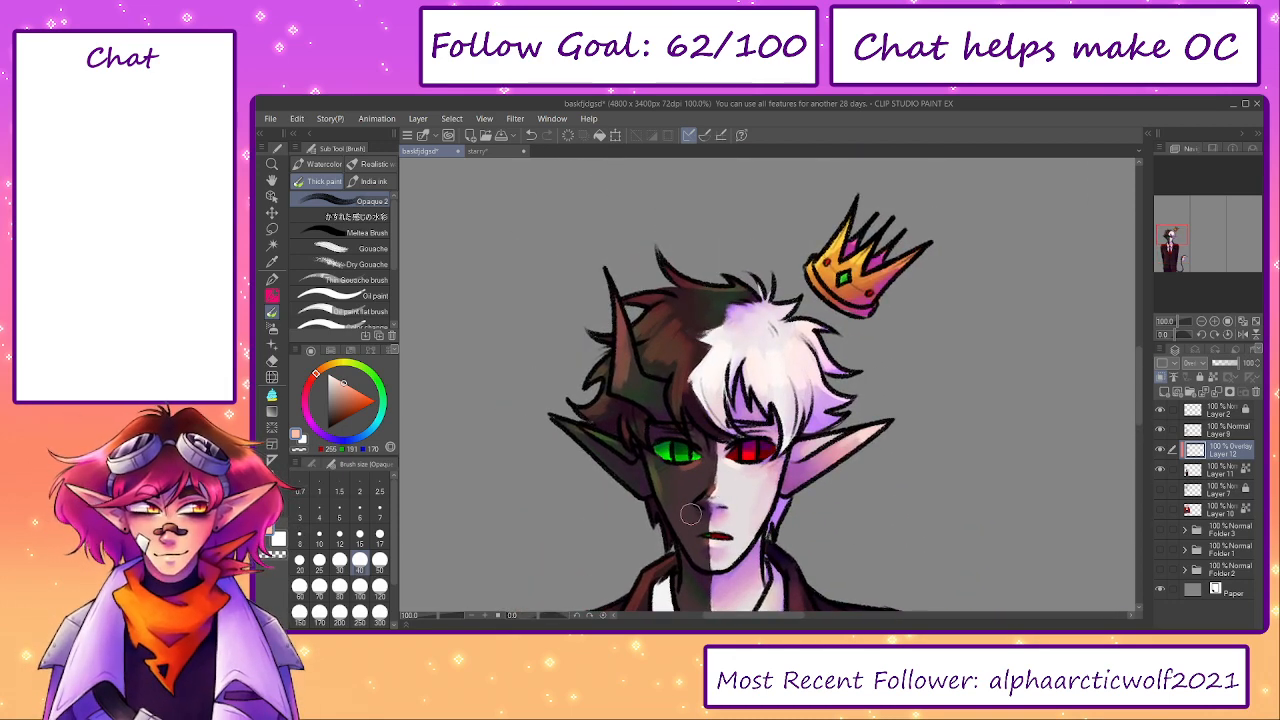
- Brighten the red tie and its knot with peach on the Overlay layer at brush size 25
drag(436, 617, 434, 617)
key(bracketleft)
key(bracketleft)
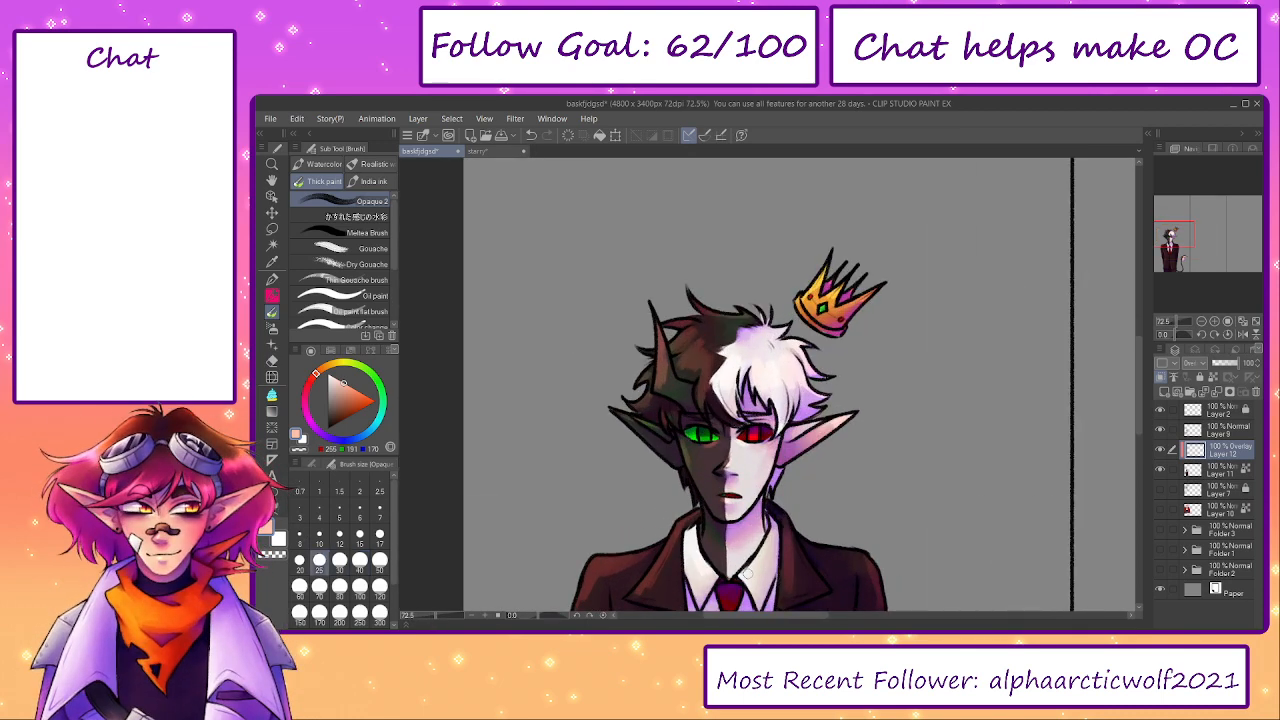
drag(731, 574, 715, 457)
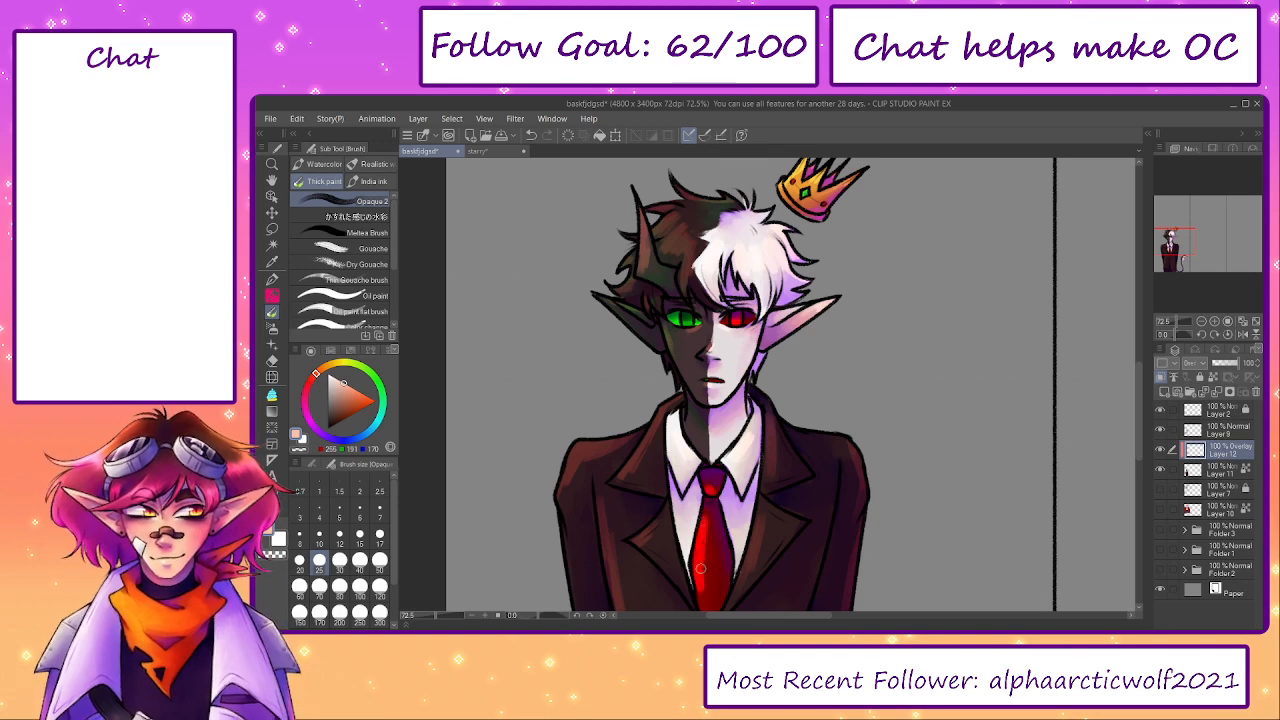
drag(702, 540, 697, 440)
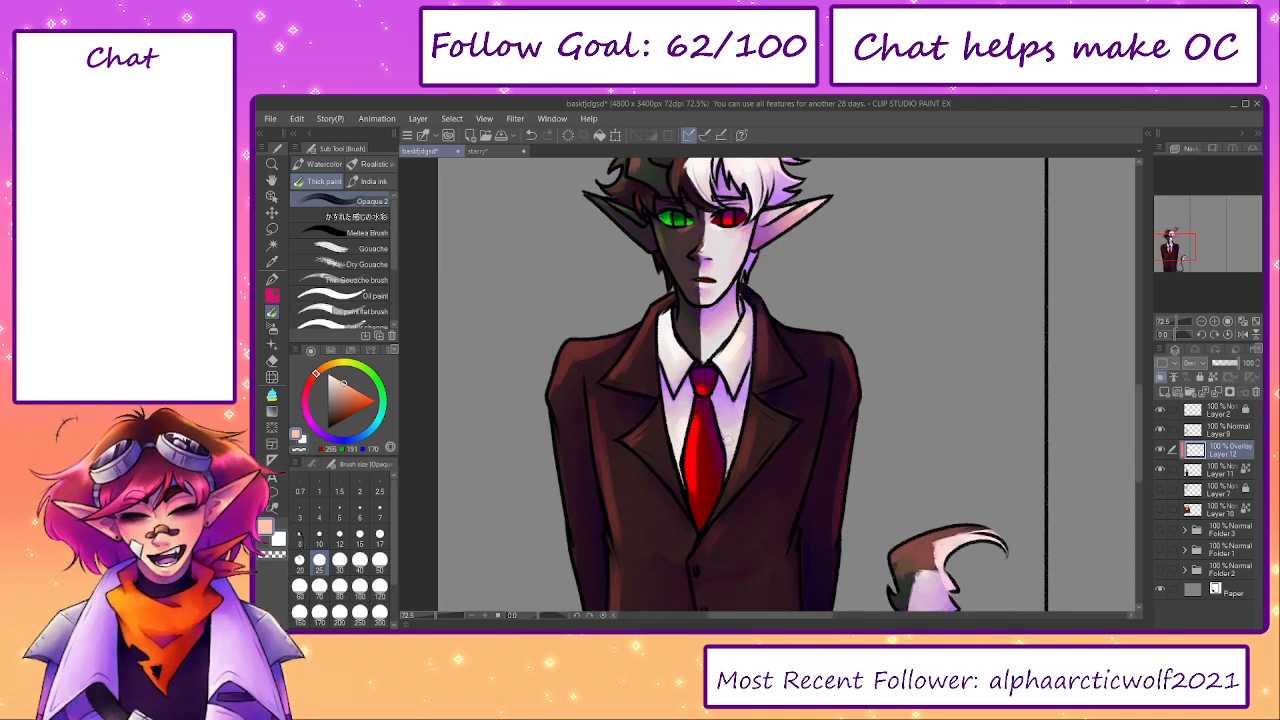
drag(699, 590, 662, 440)
drag(704, 548, 776, 488)
mouse_move(706, 462)
mouse_down()
mouse_move(703, 500)
mouse_move(708, 470)
mouse_up()
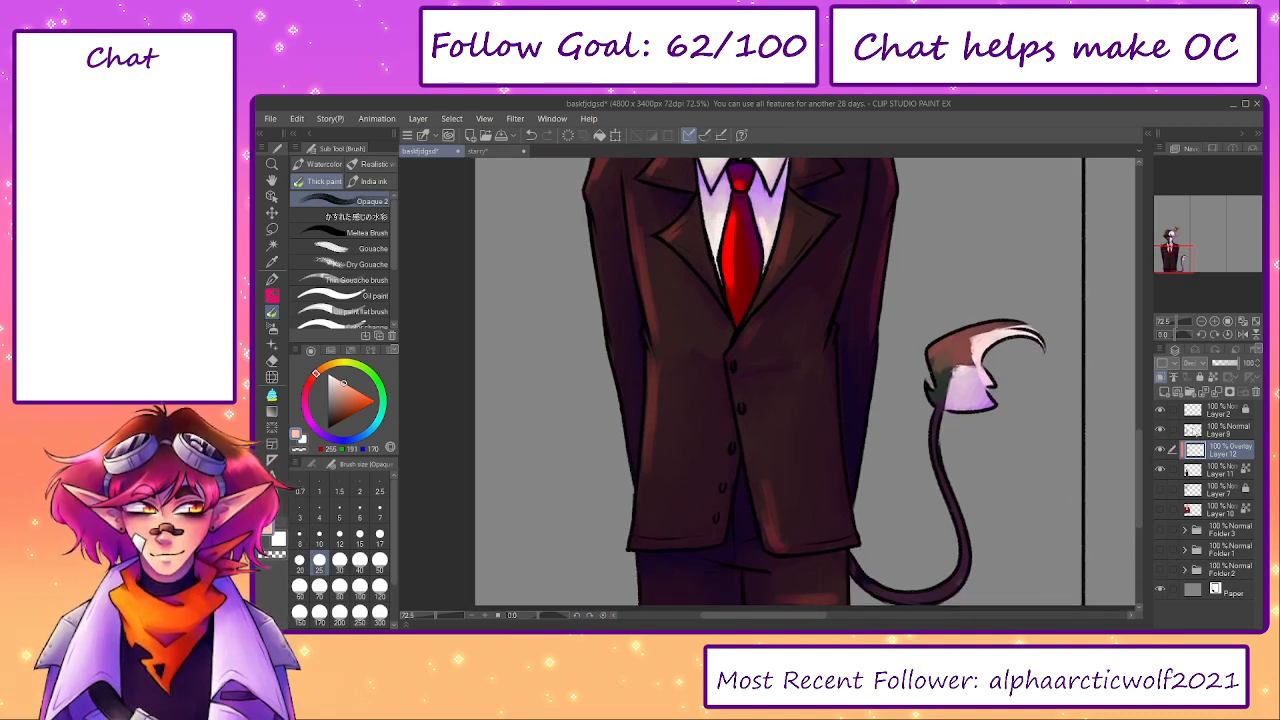
- Check the whole suited figure and merge the Overlay Layer 12 down into Layer 11
drag(430, 616, 433, 616)
drag(1103, 403, 1101, 489)
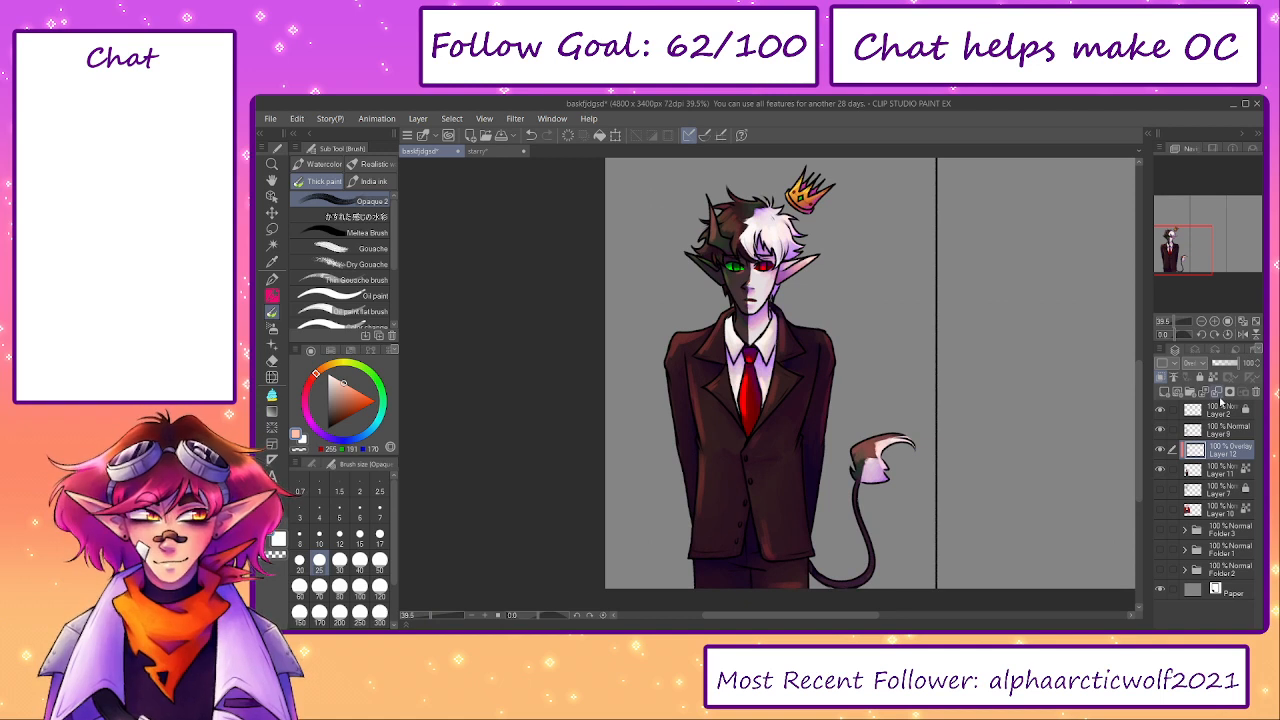
click(1217, 392)
- Blend the highlight along the jacket's left front edge with sampled browns on Layer 11 at brush size 50
scroll(706, 469, up, 2)
alt+click(697, 466)
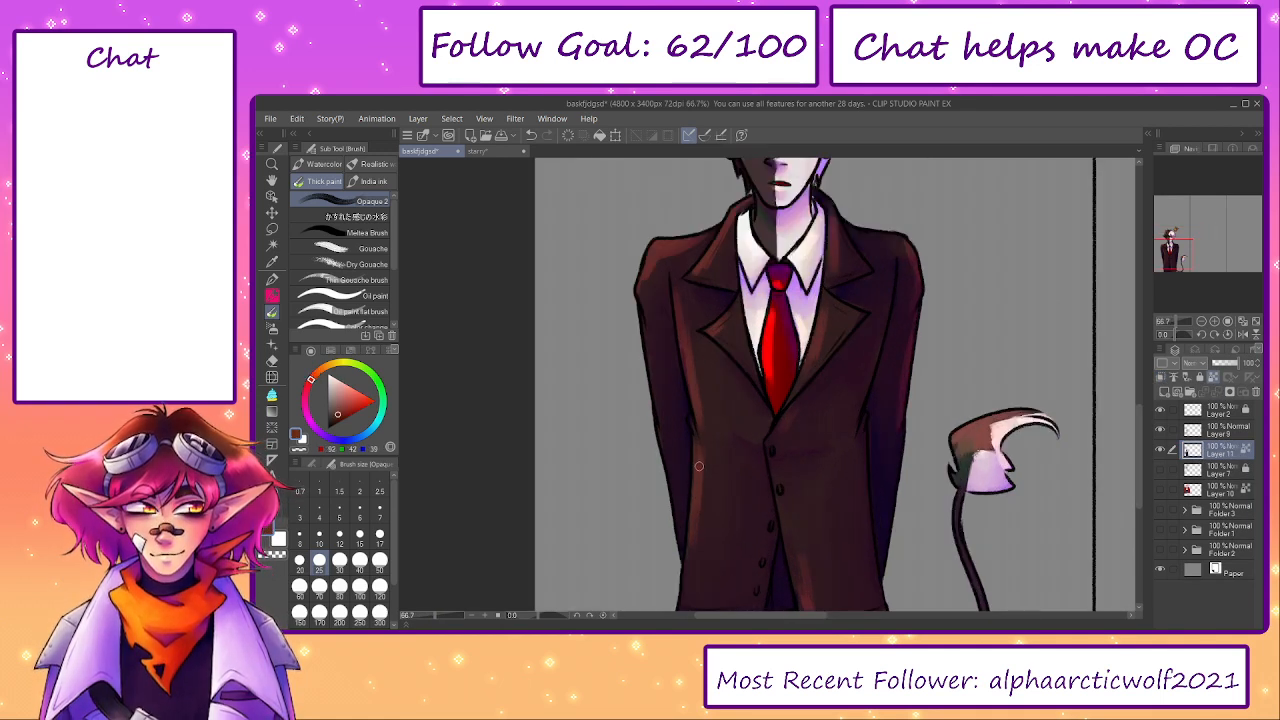
key(bracketright)
key(bracketright)
key(bracketright)
alt+click(708, 437)
drag(708, 446, 696, 571)
alt+click(700, 483)
drag(696, 532, 691, 448)
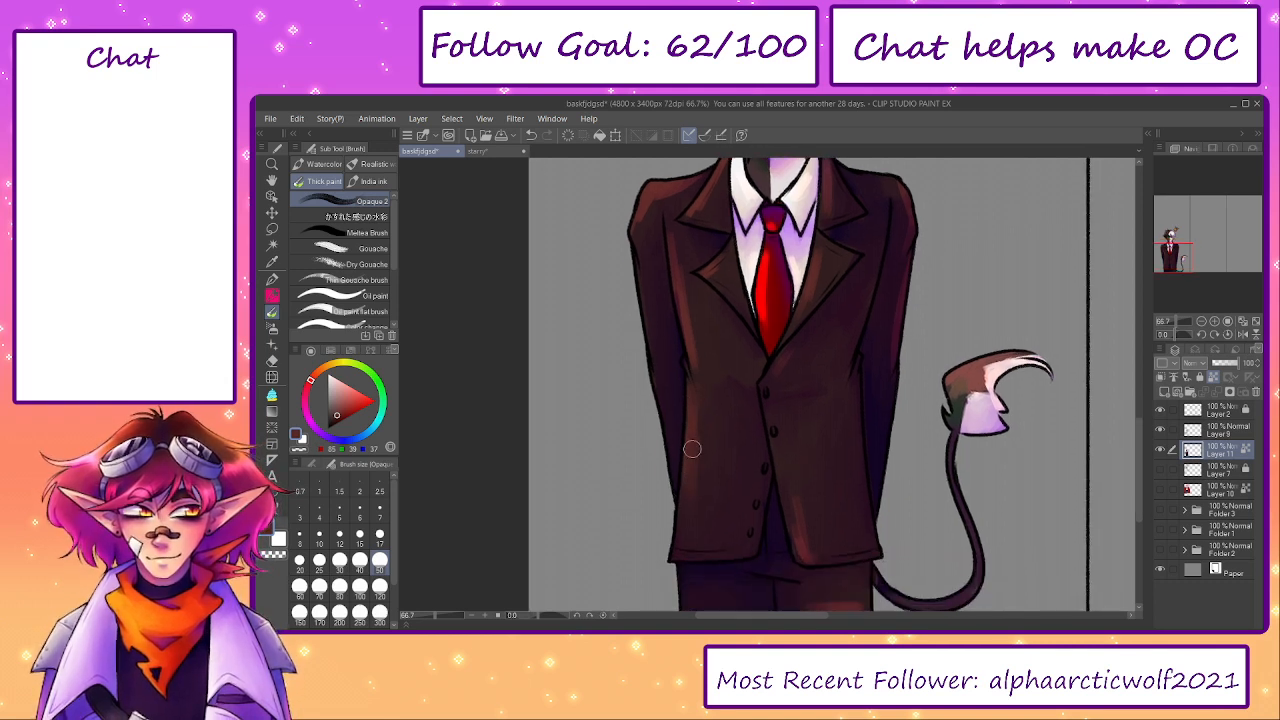
- Smooth the jacket's left front, chest and upper sleeve with sampled dark browns at brush size 70
alt+click(717, 481)
key(bracketright)
key(bracketright)
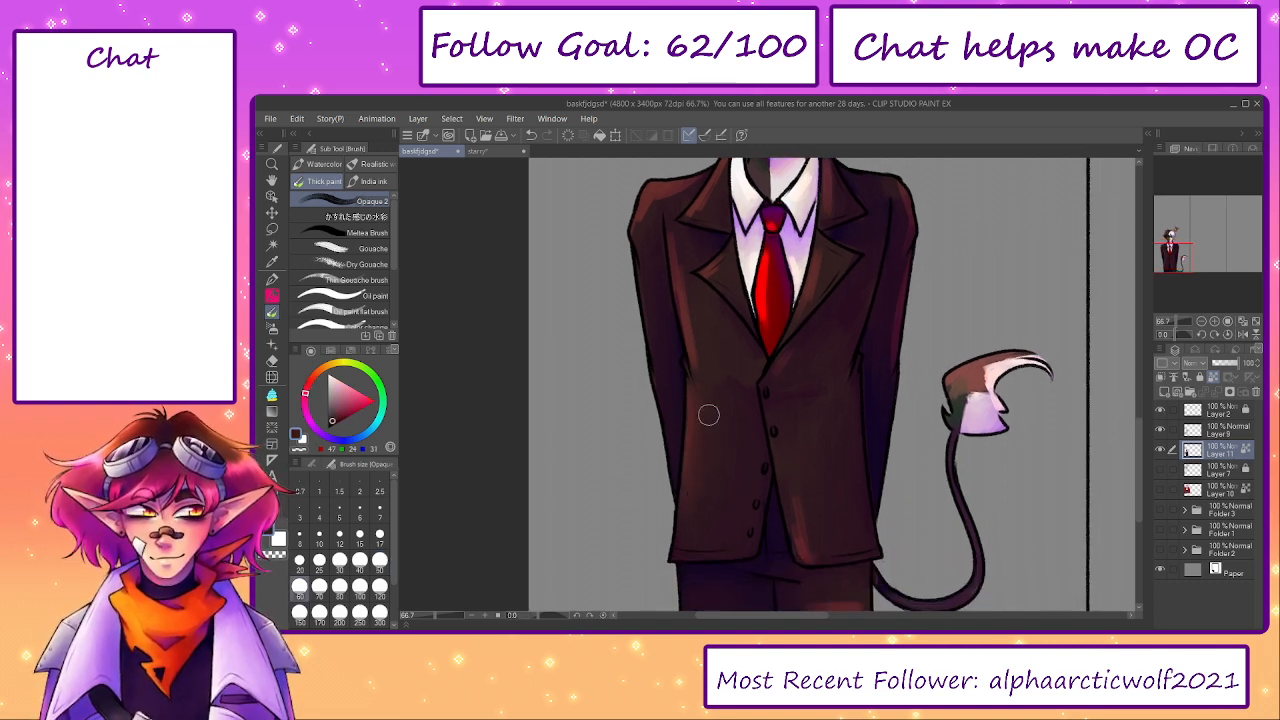
drag(706, 383, 700, 417)
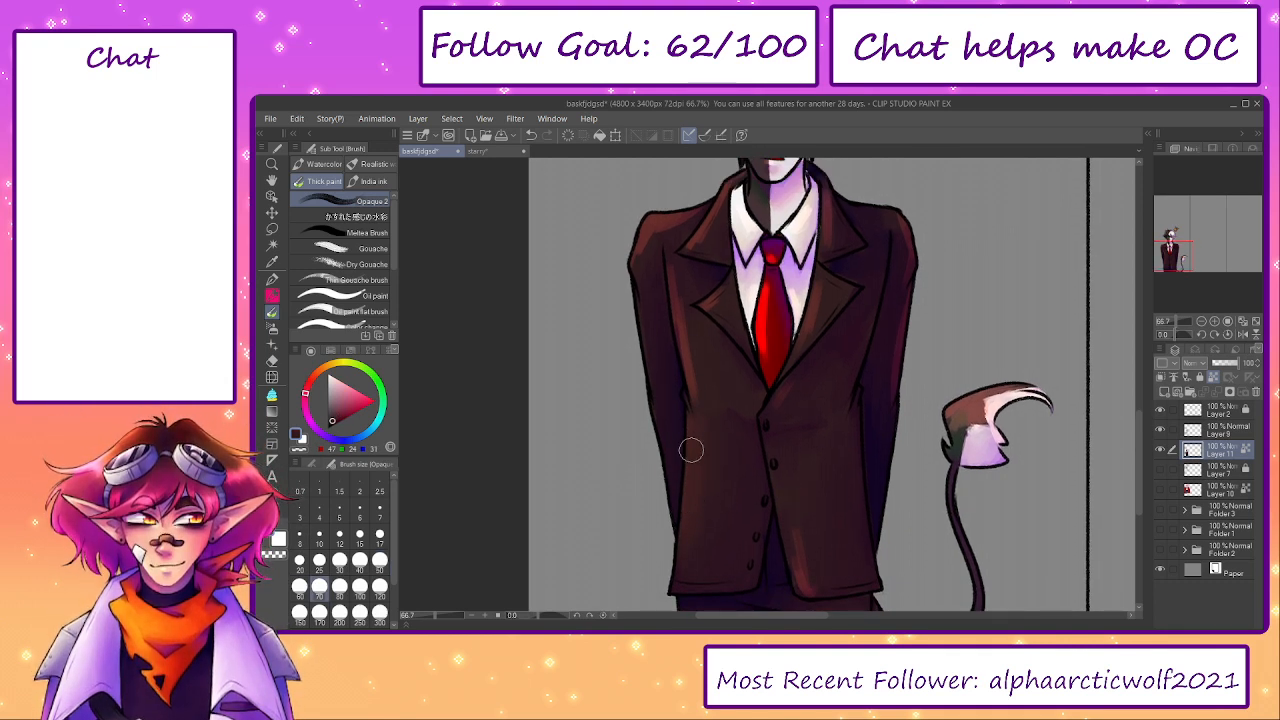
alt+click(701, 379)
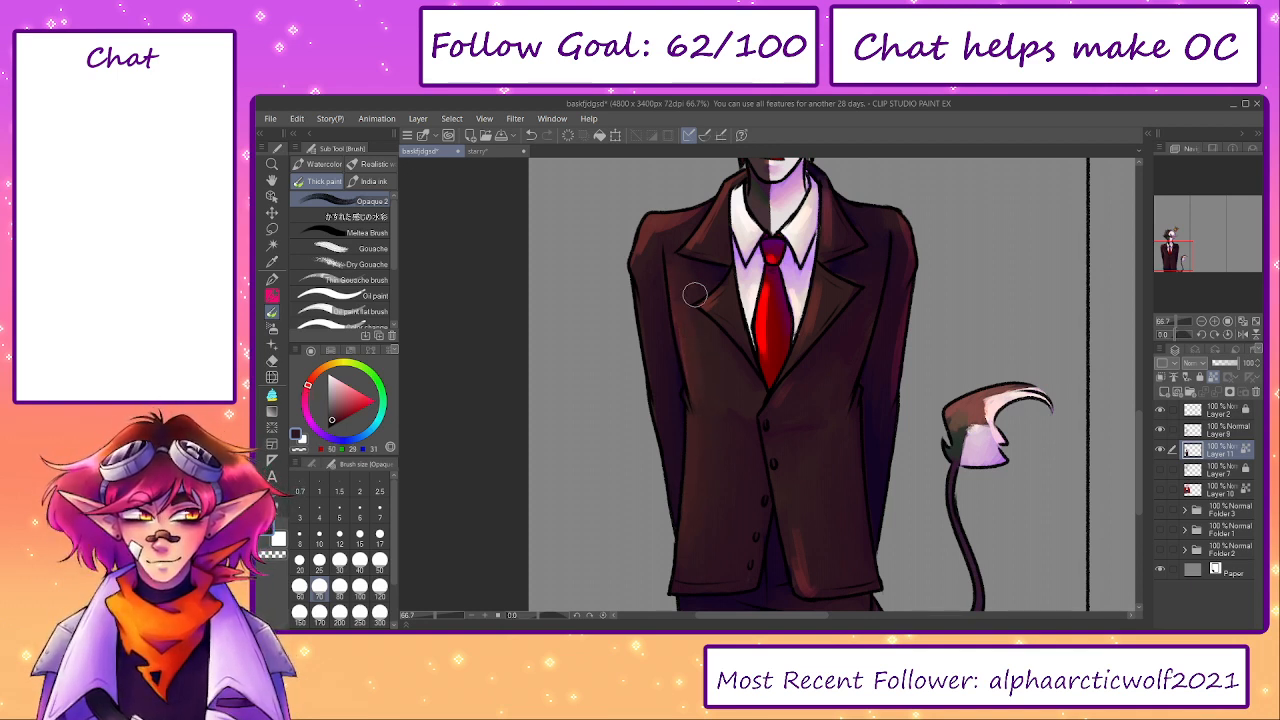
alt+click(697, 342)
mouse_move(685, 274)
mouse_down()
mouse_move(703, 336)
mouse_move(667, 294)
mouse_move(671, 338)
mouse_move(680, 306)
mouse_move(664, 301)
mouse_up()
alt+click(674, 286)
alt+click(703, 290)
drag(765, 440, 697, 383)
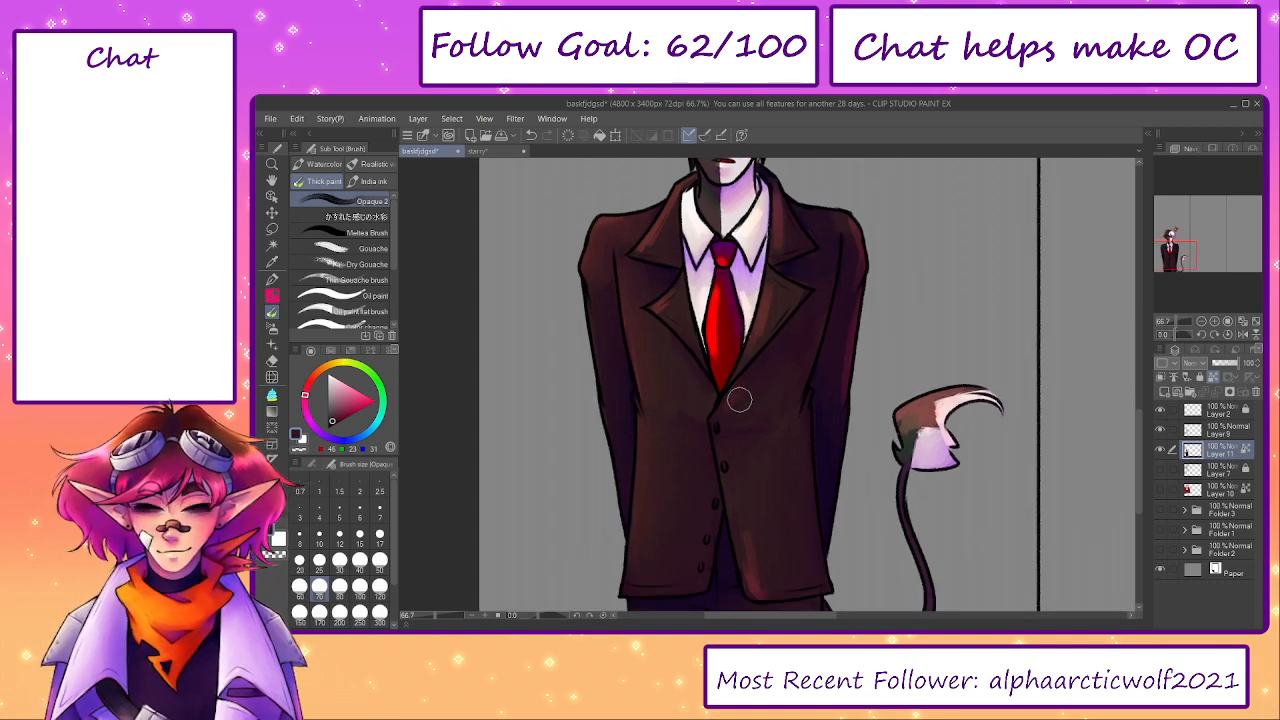
- Blend the jacket's right lapels and right shoulder with sampled browns at brush size 50
key(bracketleft)
key(bracketleft)
alt+click(774, 278)
drag(772, 274, 769, 304)
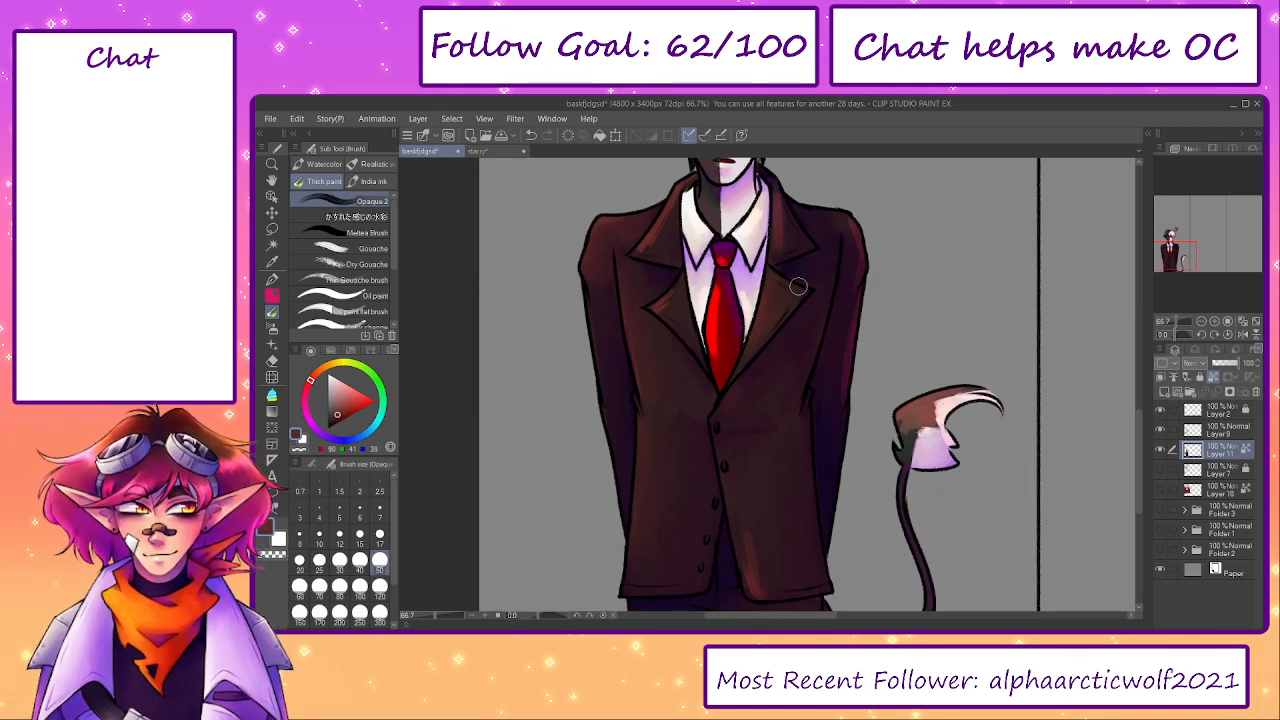
alt+click(780, 226)
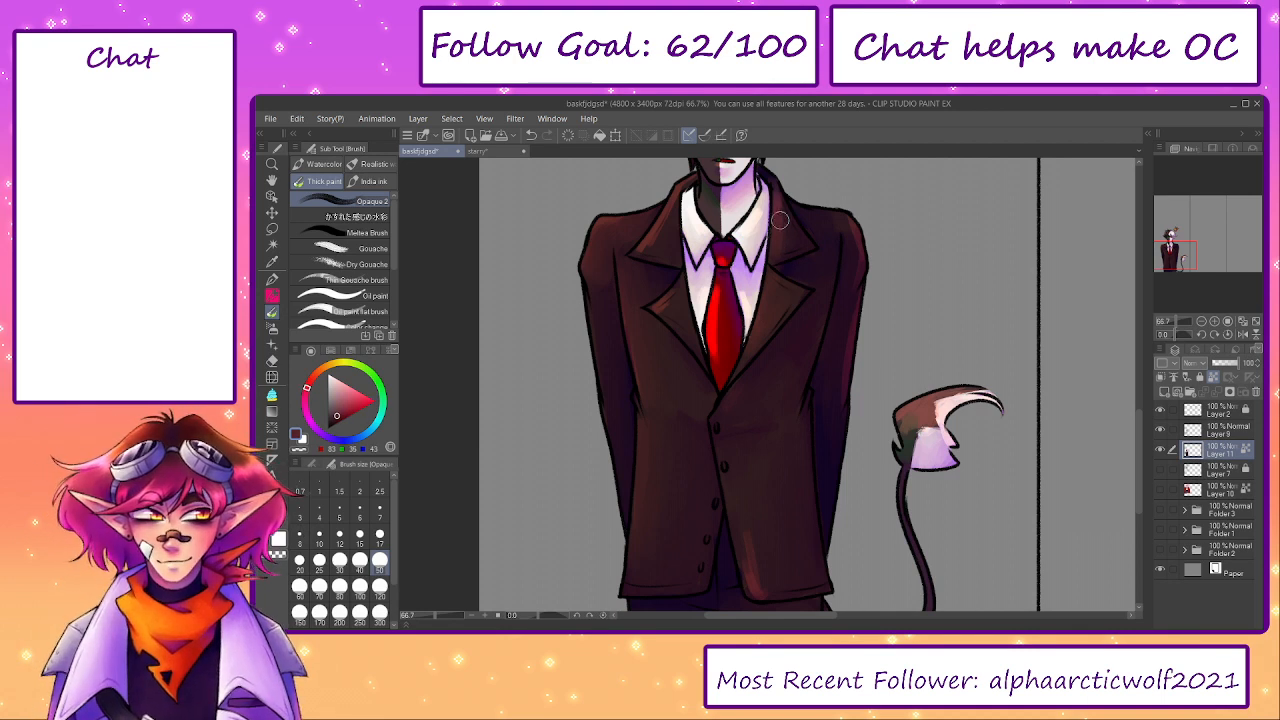
alt+click(856, 246)
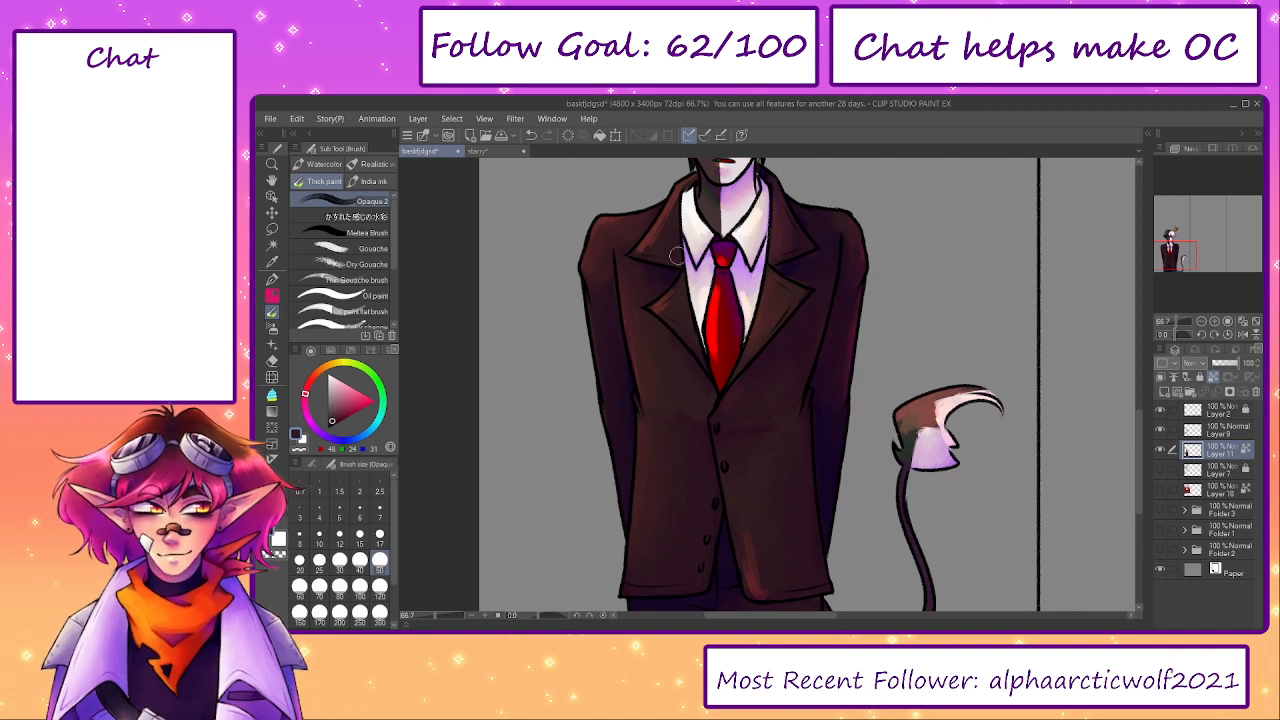
- Blend the jacket's left lapels with sampled browns, using brush size 50 for the upper lapel and 30 for the lower
alt+click(648, 232)
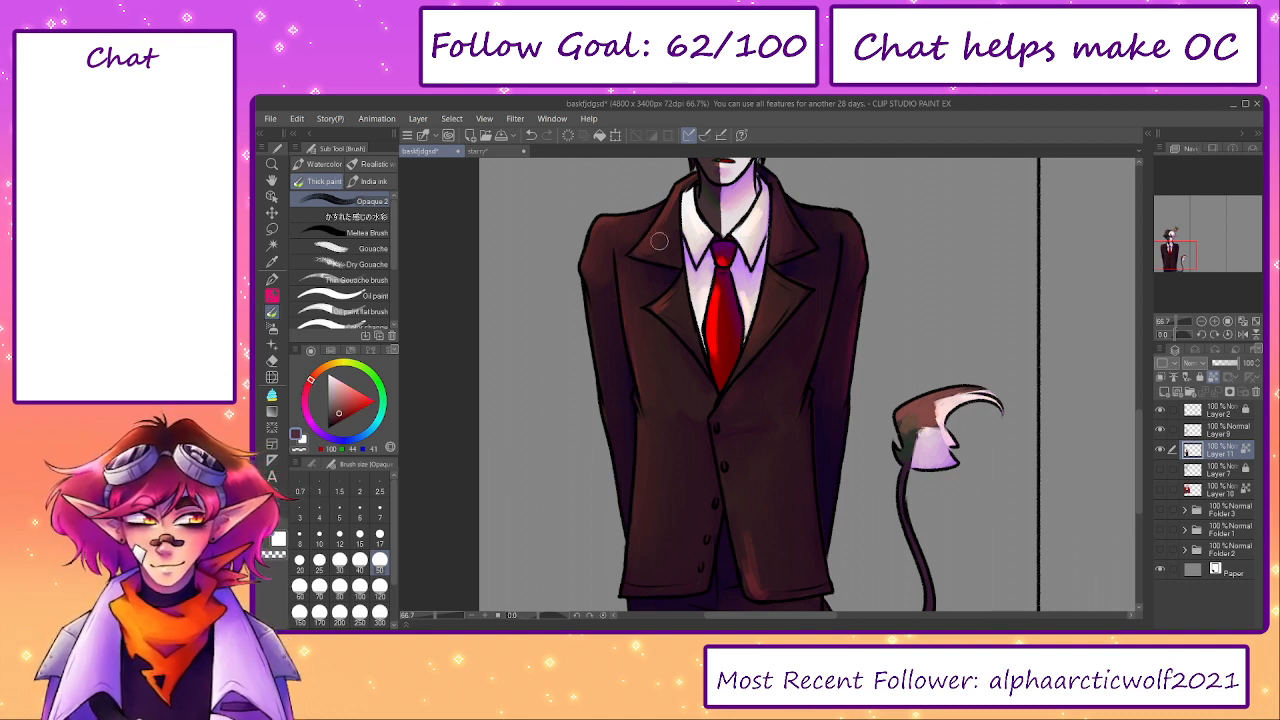
alt+click(671, 240)
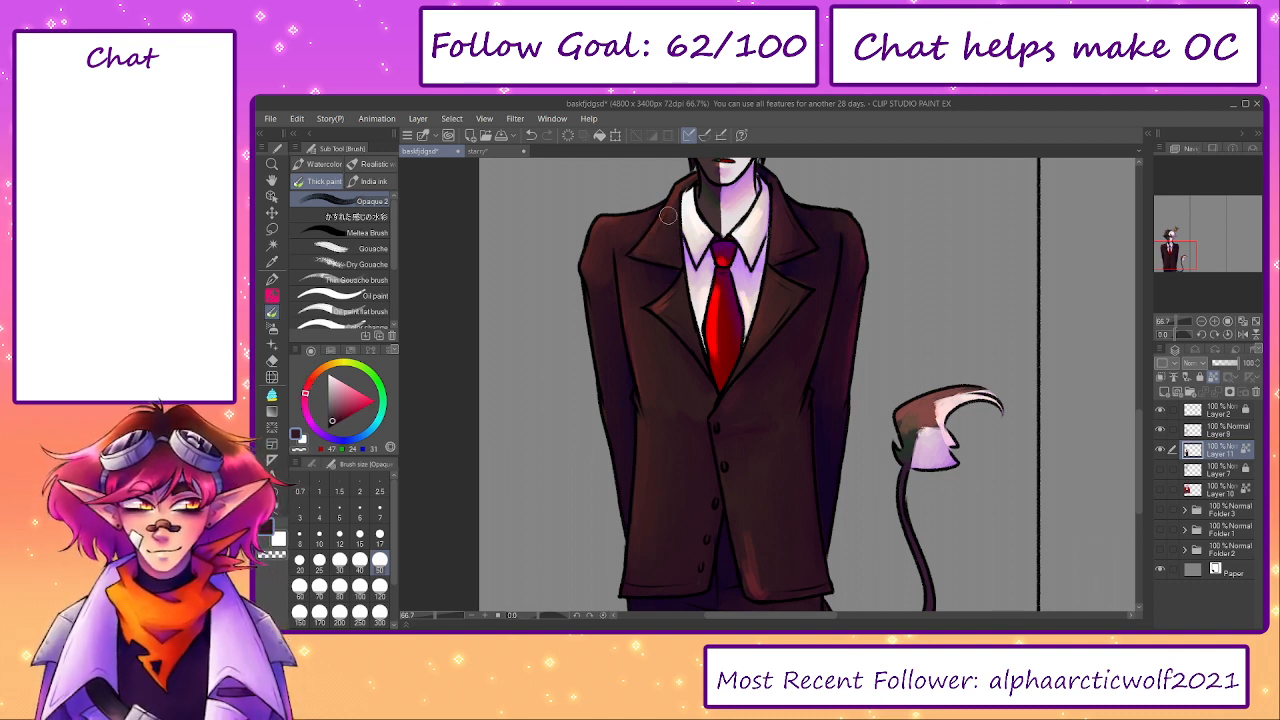
key(bracketleft)
key(bracketleft)
alt+click(660, 305)
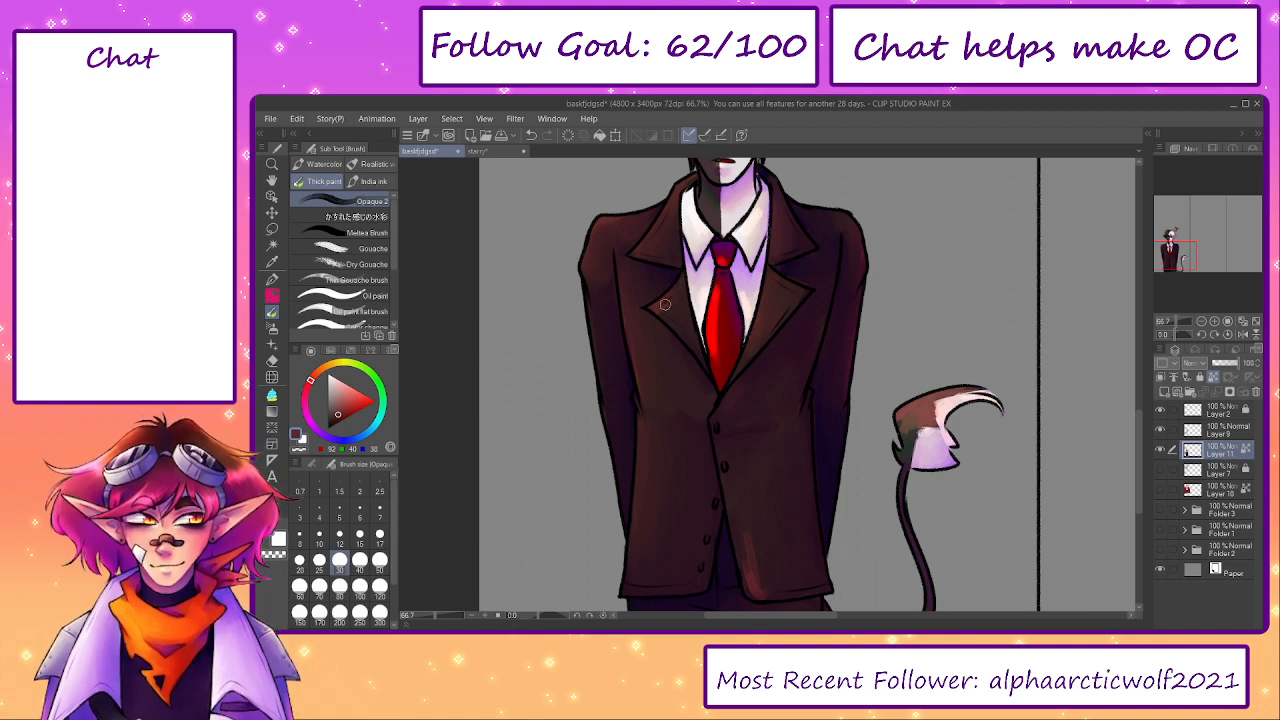
- Smooth the reddish highlight on the jacket's lower right hem with sampled dark browns, enlarging the brush to size 80
drag(845, 558, 832, 472)
key(bracketright)
key(bracketright)
alt+click(737, 481)
mouse_move(751, 502)
mouse_down()
mouse_move(736, 506)
mouse_move(777, 498)
mouse_up()
alt+click(766, 486)
key(bracketright)
key(bracketright)
key(bracketright)
alt+click(765, 546)
mouse_move(749, 549)
mouse_down()
mouse_move(766, 560)
mouse_move(791, 546)
mouse_up()
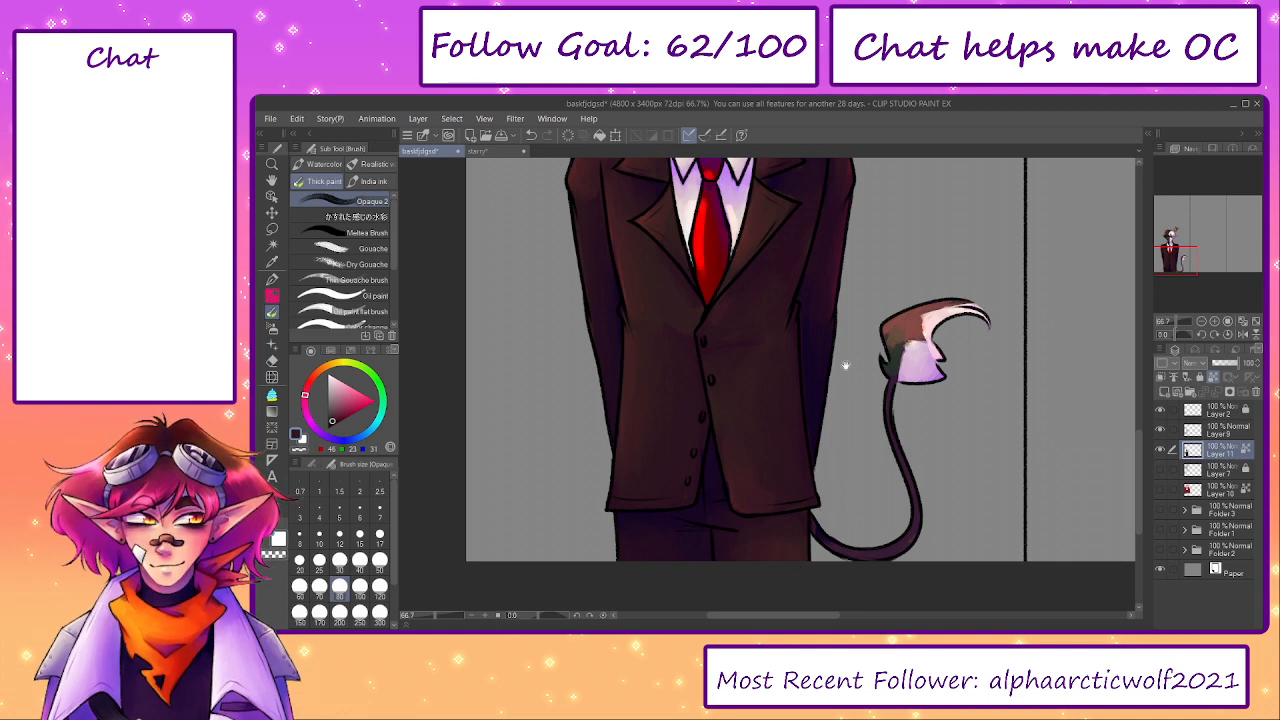
- Soften the shading on the red tie and its knot with sampled reds at brush size 30
scroll(846, 371, up, 3)
key(bracketleft)
key(bracketleft)
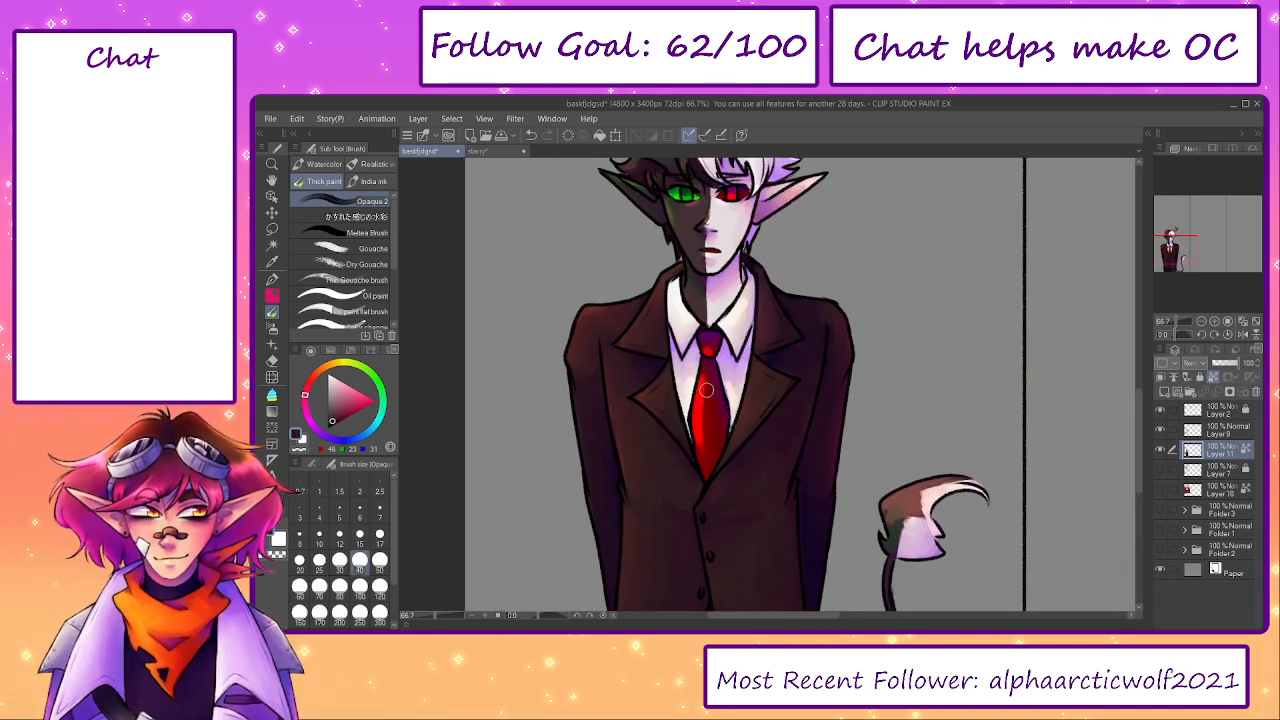
key(bracketleft)
alt+click(707, 384)
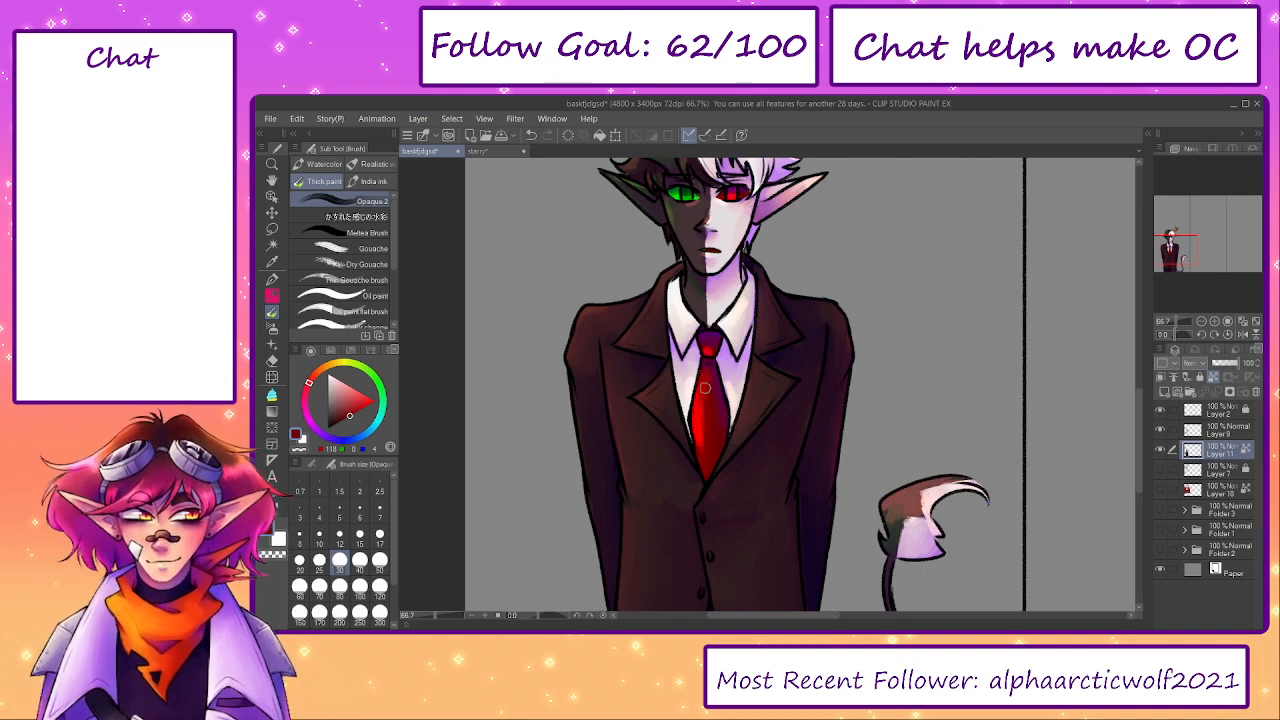
alt+click(706, 416)
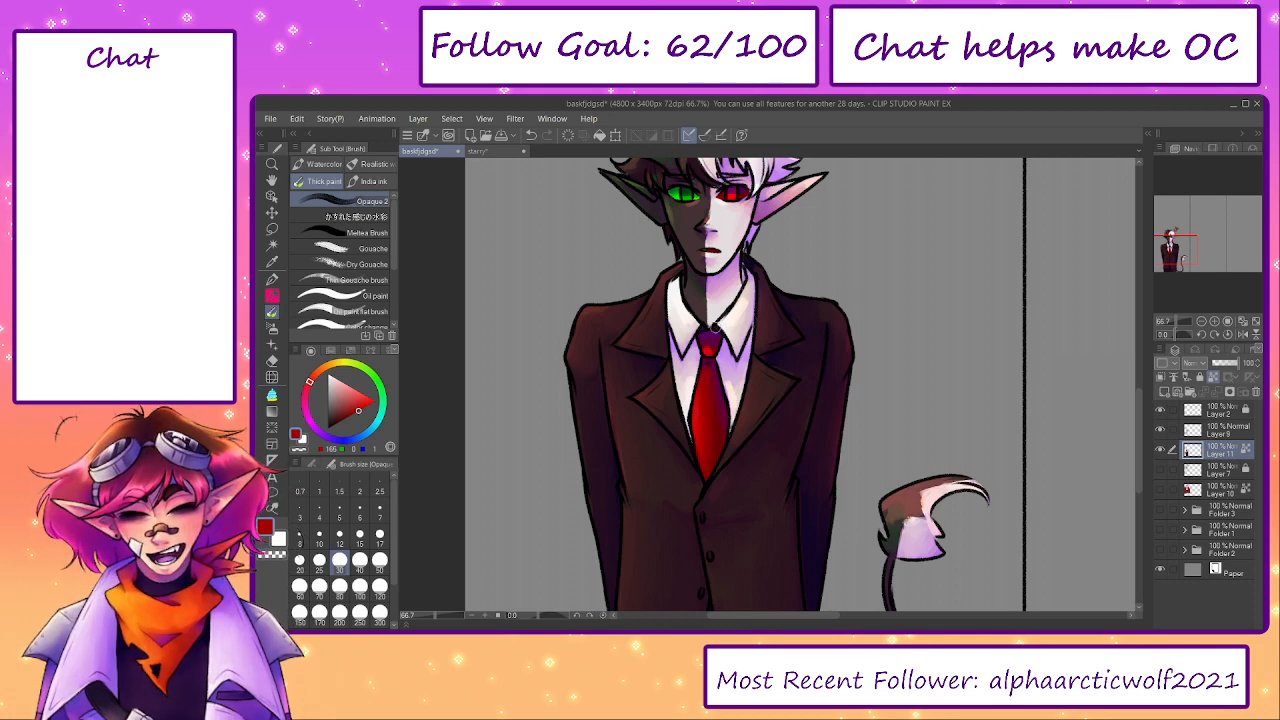
drag(722, 318, 761, 364)
scroll(757, 388, up, 1)
alt+click(741, 398)
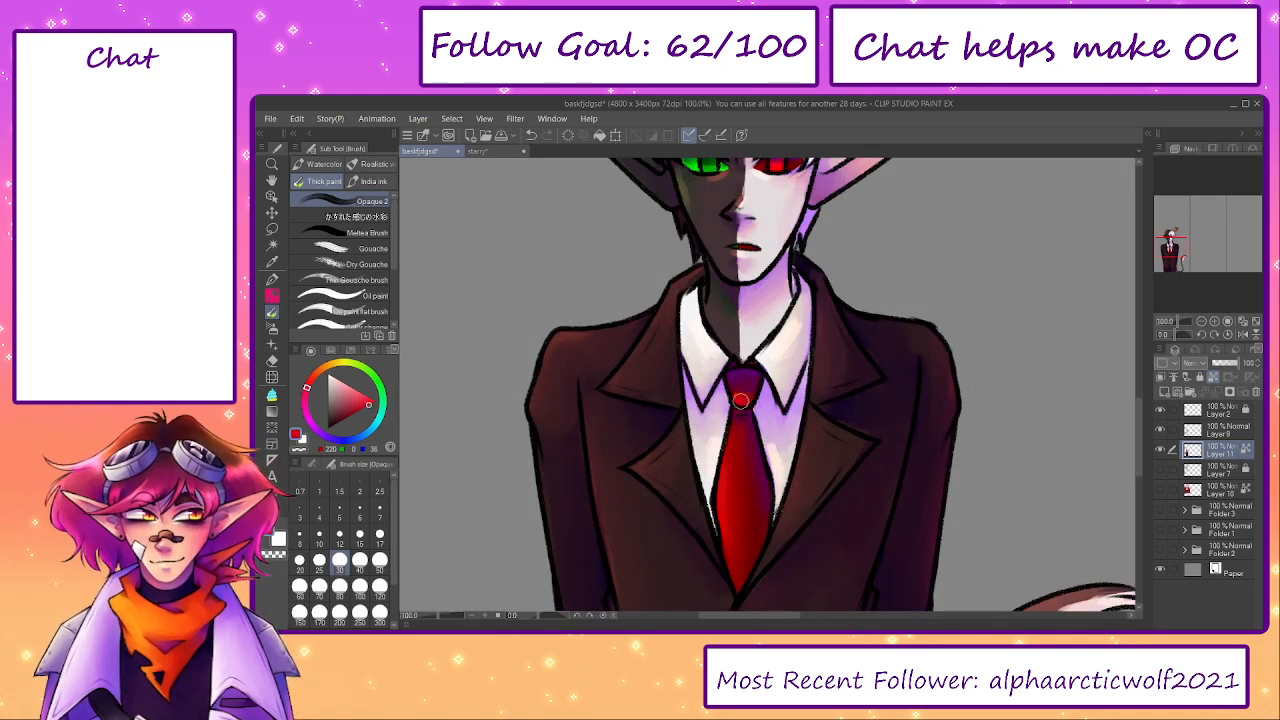
- Blend the white shirt front and collar on both sides of the tie with sampled off-whites at brush size 30
alt+click(793, 331)
alt+click(778, 460)
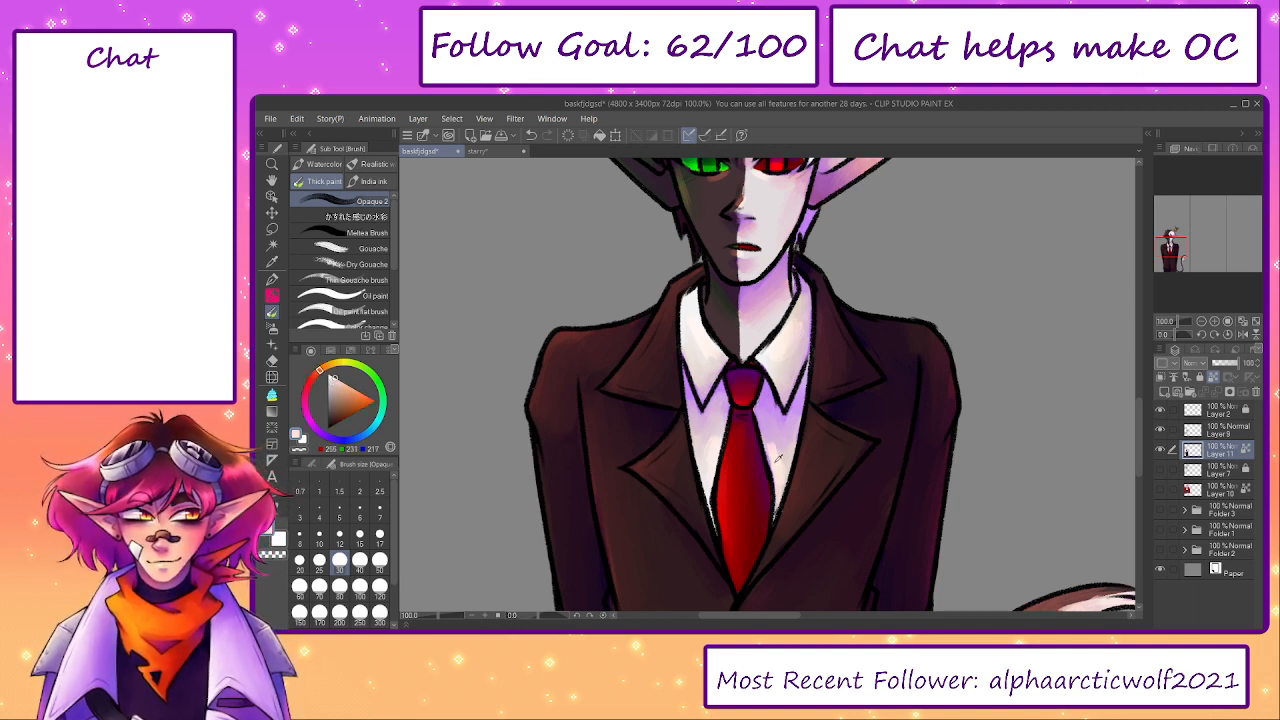
alt+click(710, 441)
drag(716, 399, 714, 498)
alt+click(692, 440)
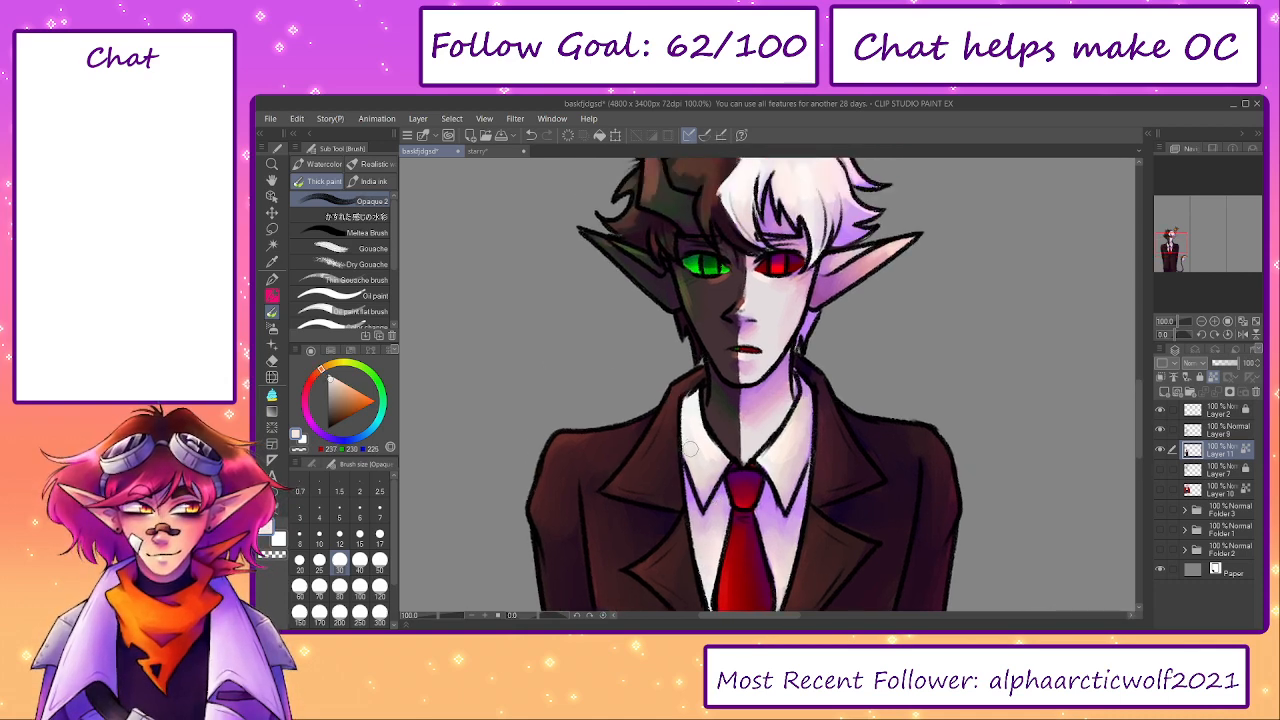
- Touch up the dark half of the face and the left ear with sampled skin tones at brush size 20
drag(716, 390, 740, 478)
alt+click(732, 385)
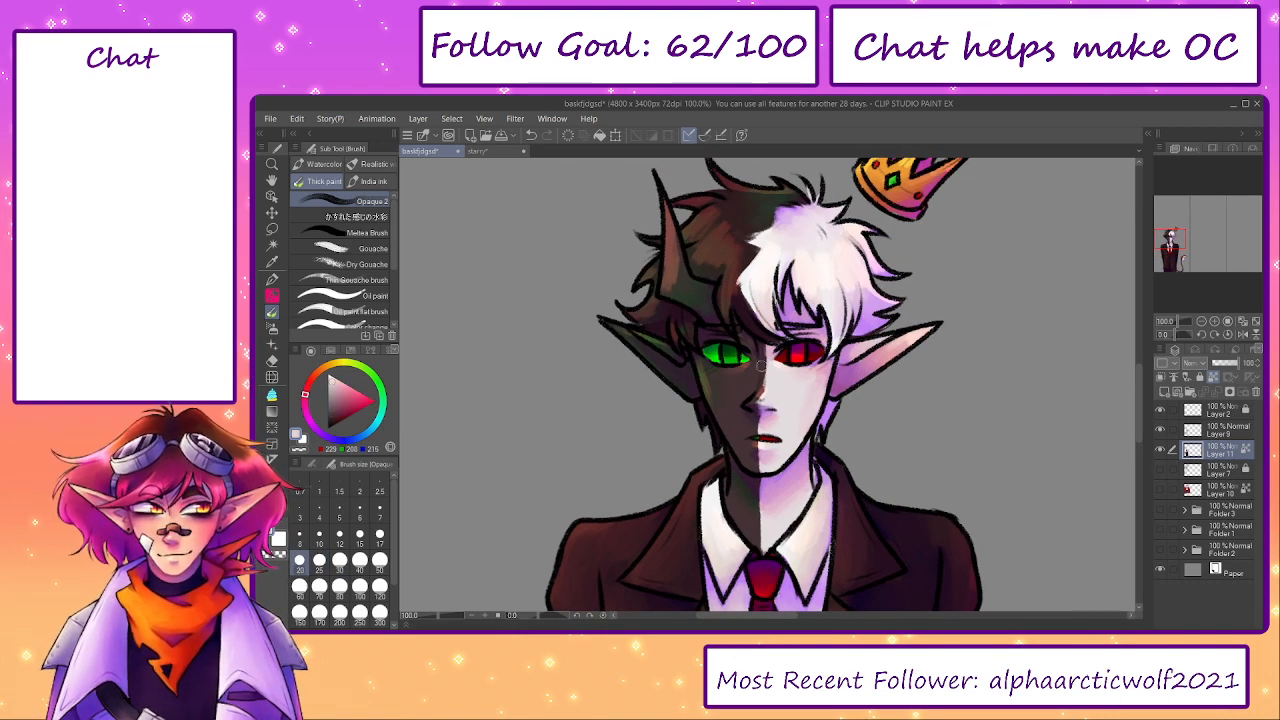
alt+click(733, 369)
alt+click(704, 366)
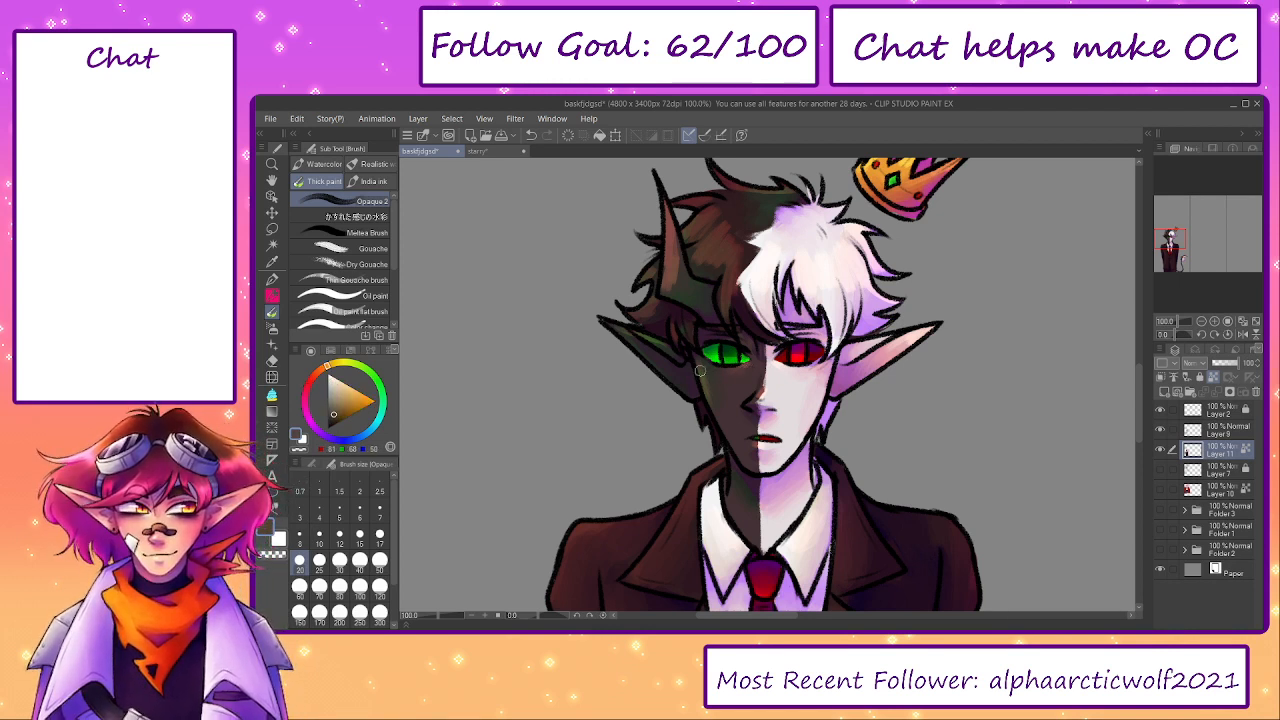
alt+click(642, 338)
- Blend the horn and the dark hair around it with sampled dark browns, mostly at brush size 30
key(bracketright)
alt+click(678, 278)
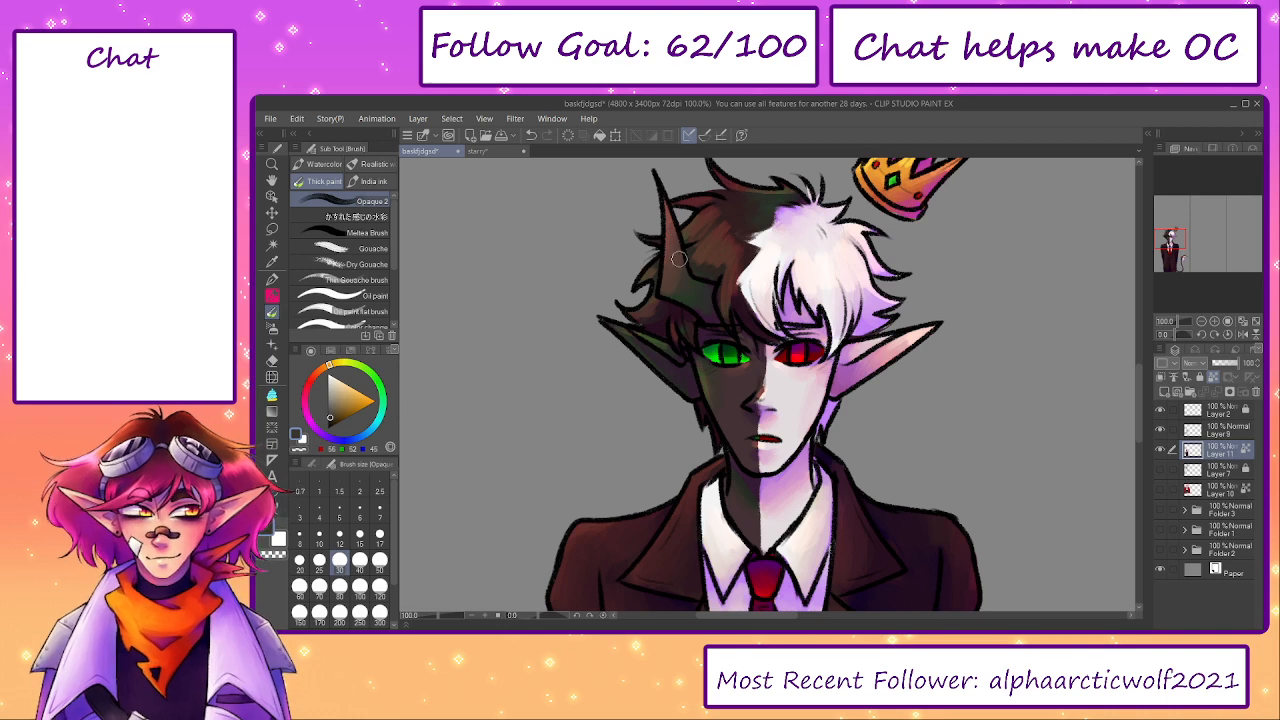
key(bracketright)
key(bracketright)
alt+click(737, 218)
key(bracketleft)
key(bracketleft)
alt+click(707, 262)
alt+click(730, 240)
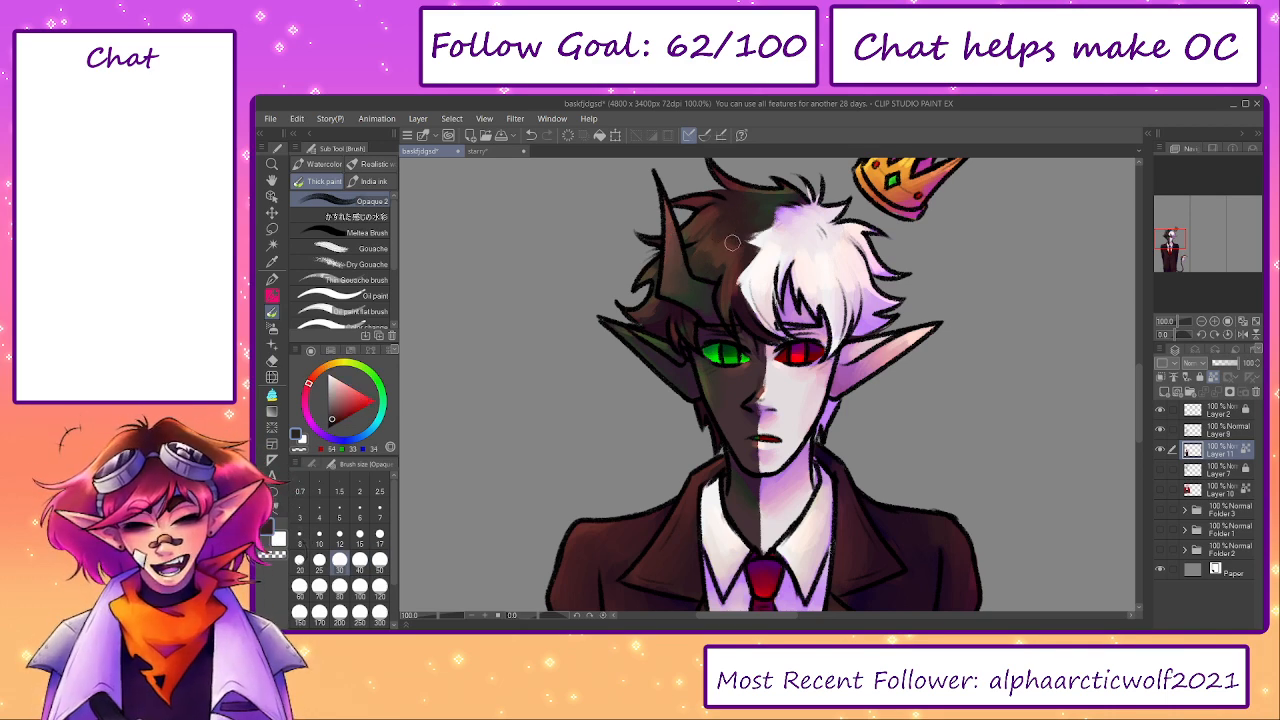
key(bracketleft)
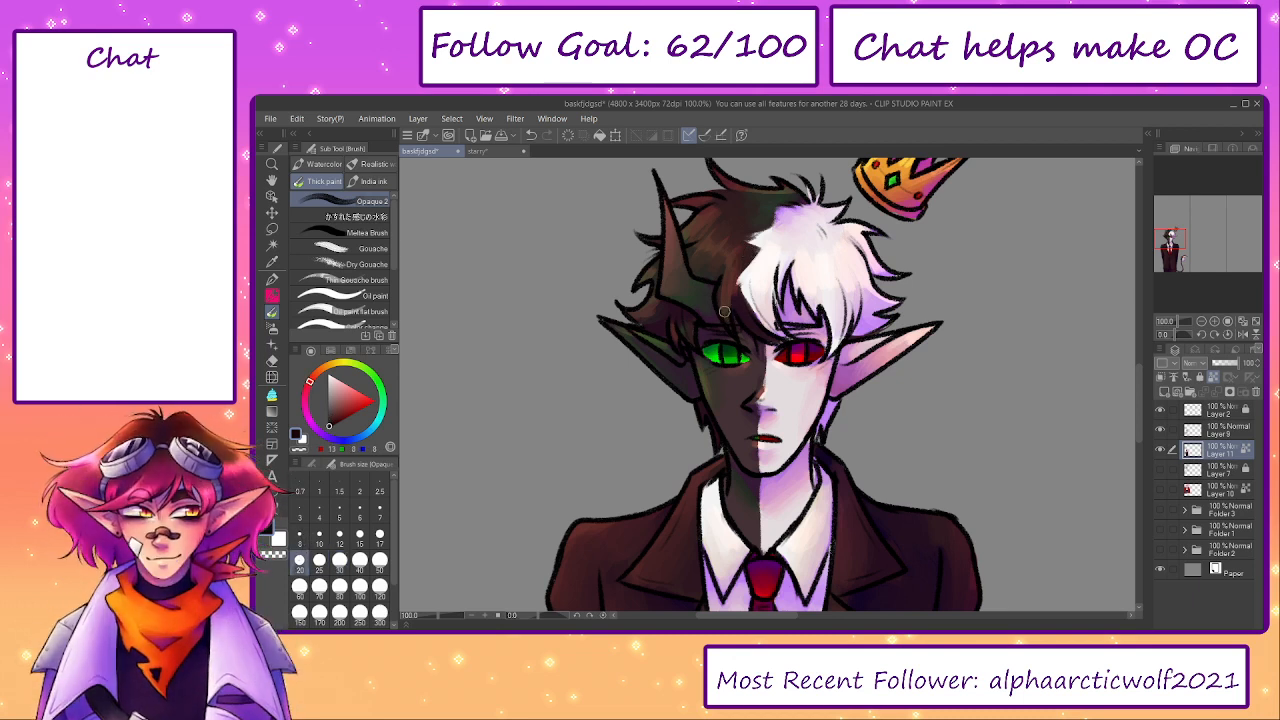
- Refine the top and left edge of the dark hair with sampled dark tones at brush sizes 30 and 25
alt+click(724, 202)
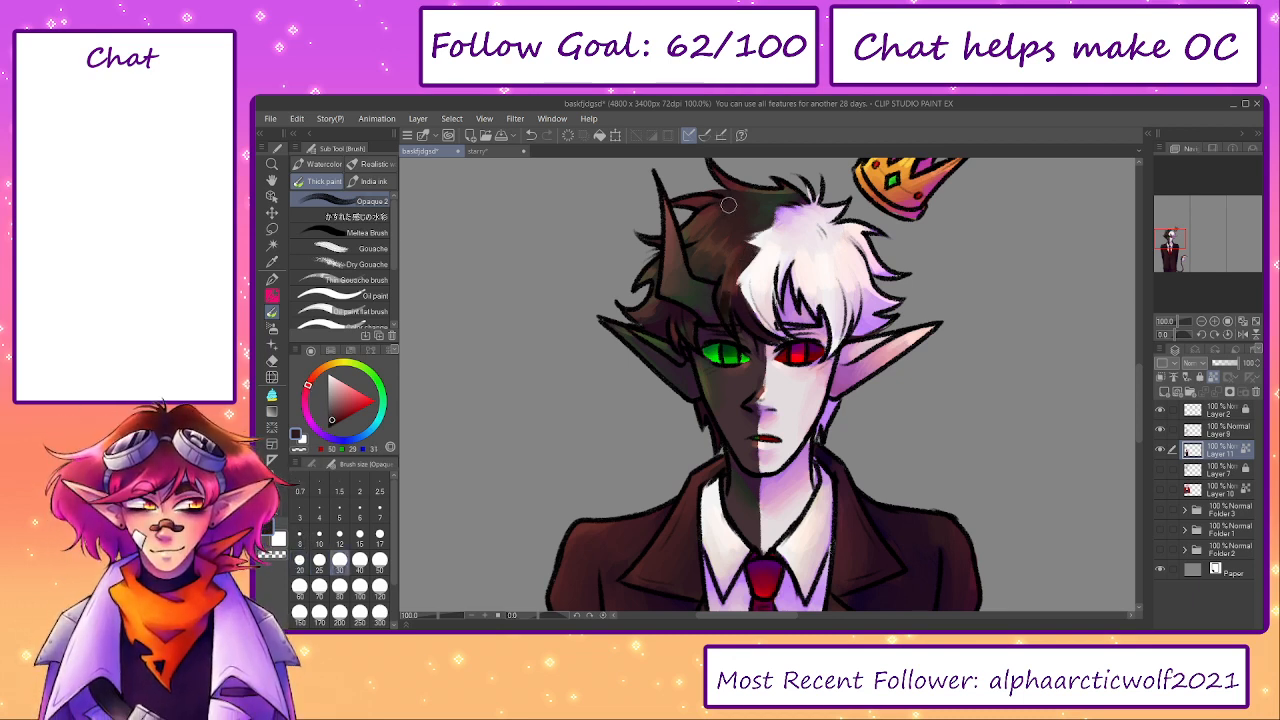
alt+click(689, 236)
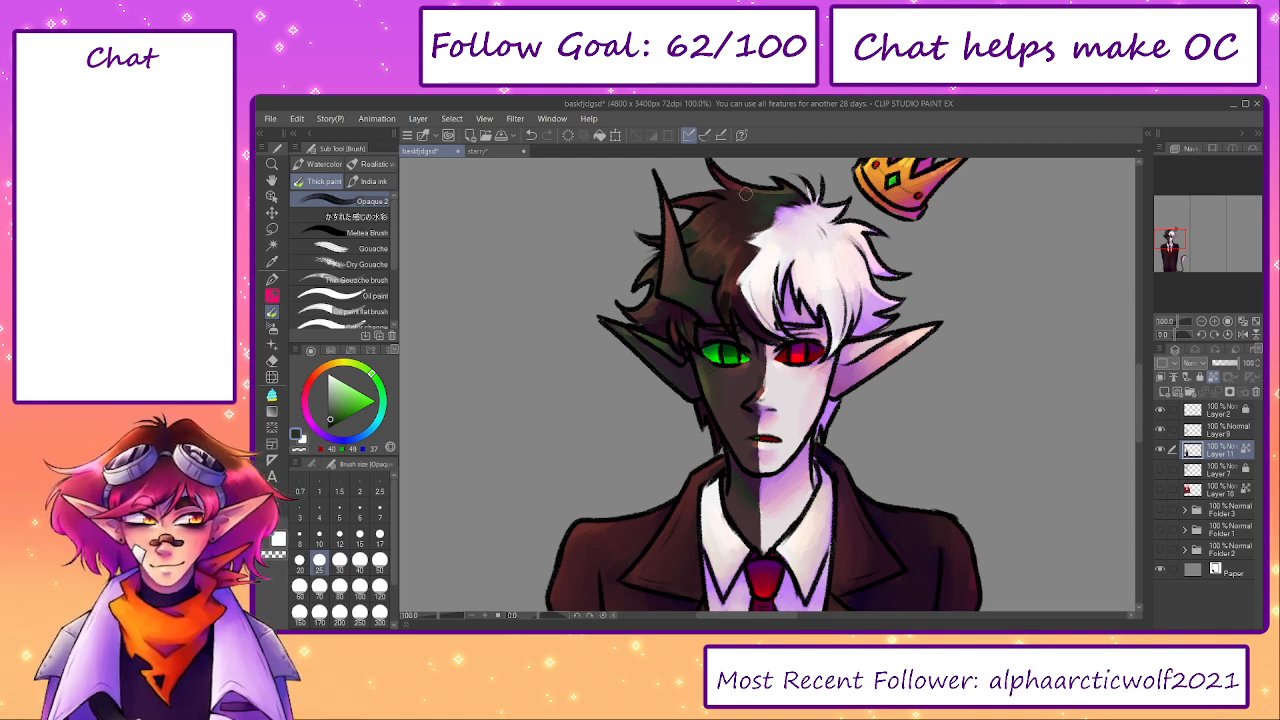
alt+click(652, 303)
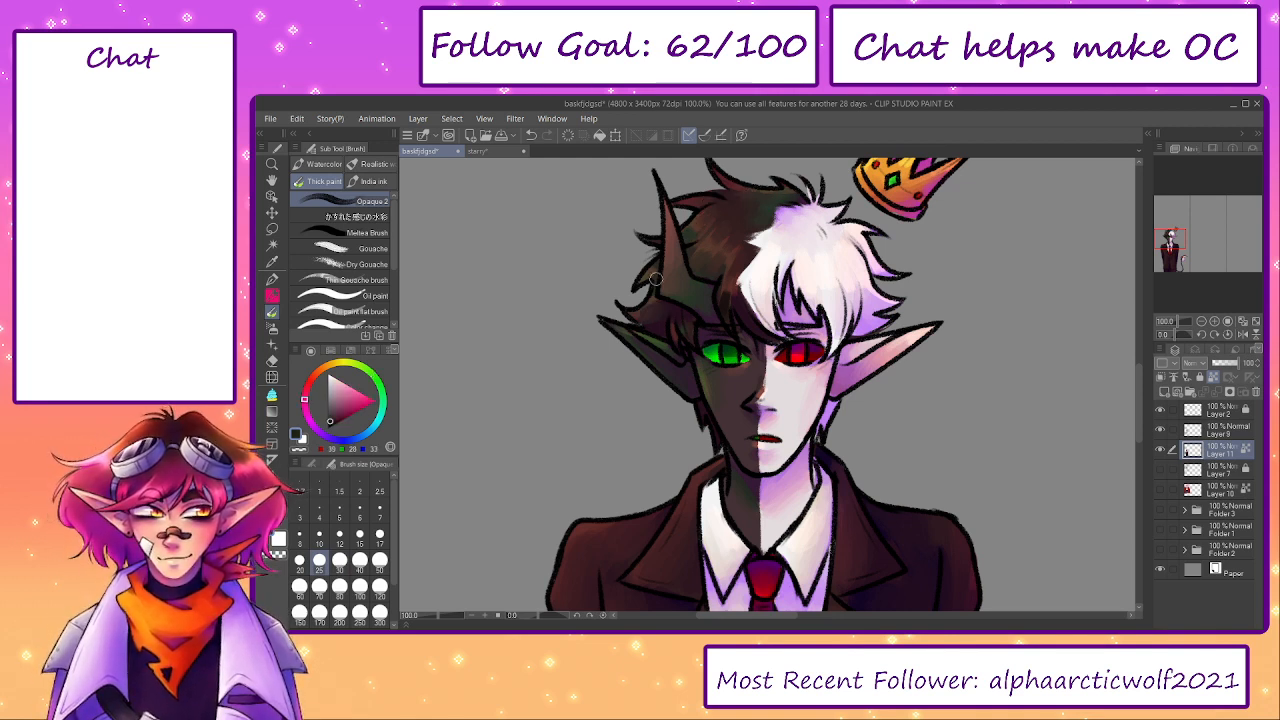
key(bracketright)
key(bracketright)
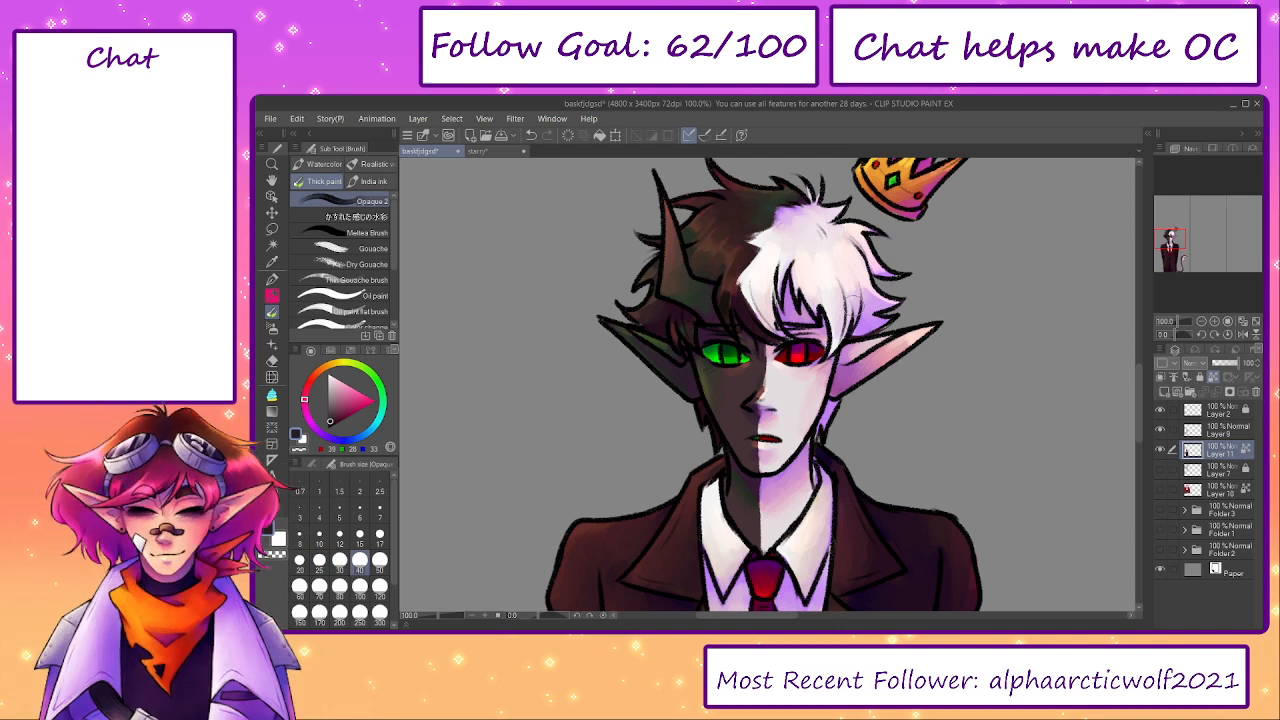
- Blend the white half of the hair with sampled lavenders and pinkish whites at brush size 30
key(bracketleft)
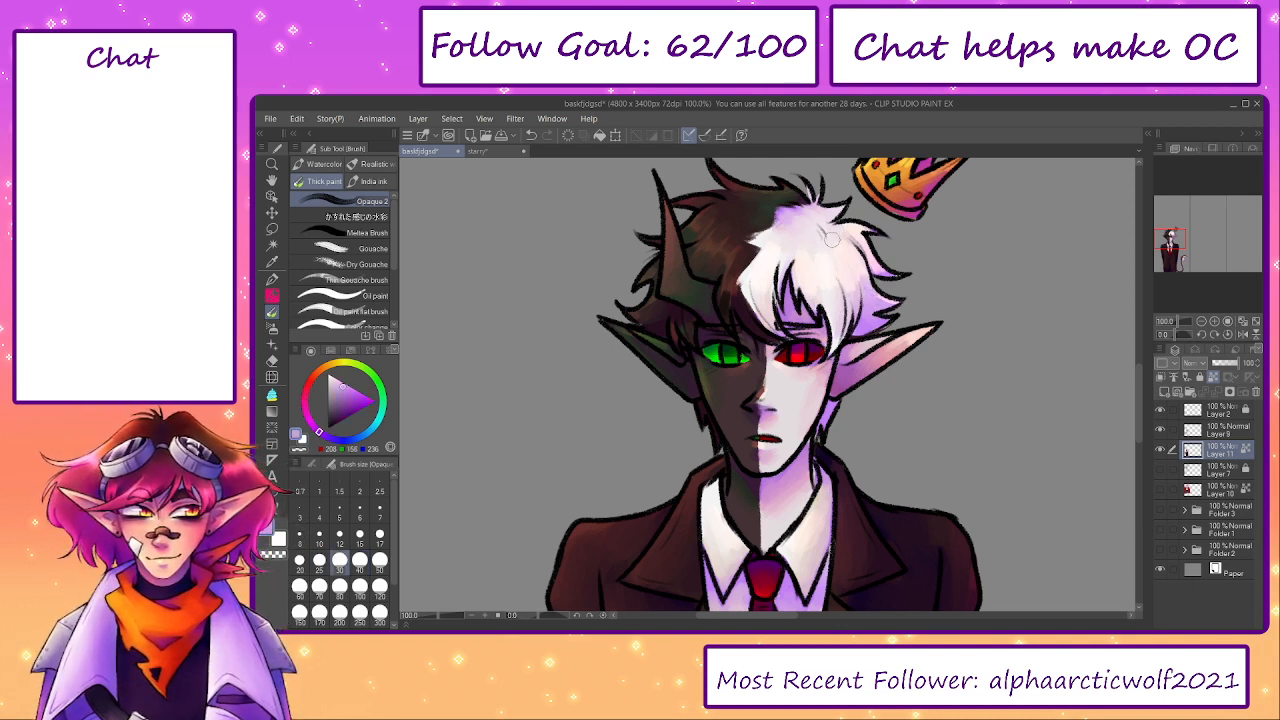
alt+click(836, 238)
alt+click(852, 292)
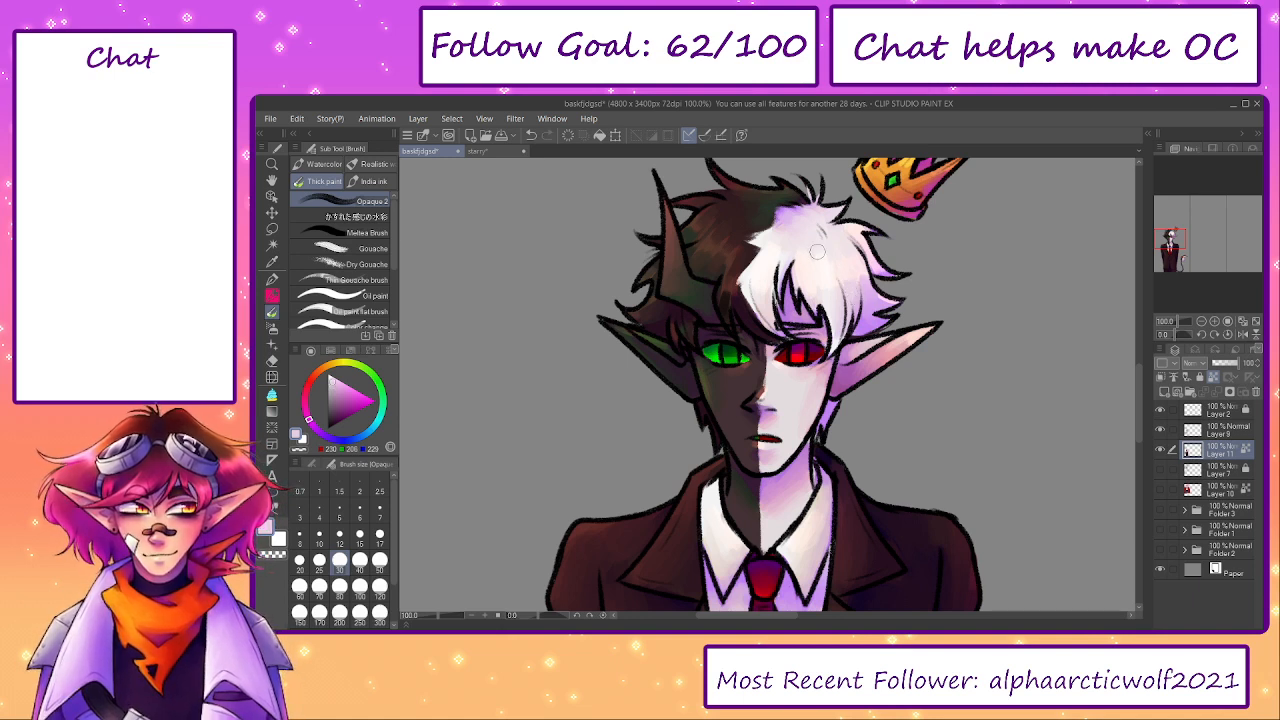
alt+click(836, 280)
alt+click(799, 248)
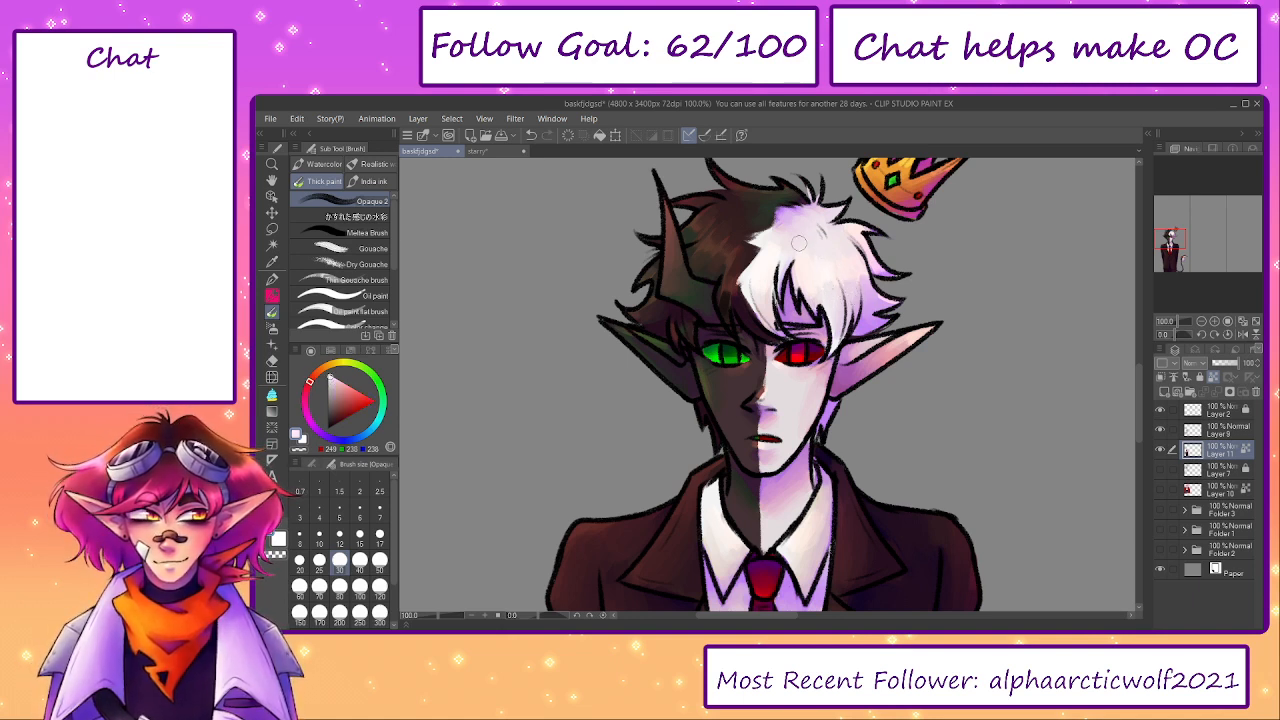
alt+click(815, 300)
alt+click(767, 285)
alt+click(850, 230)
alt+click(886, 275)
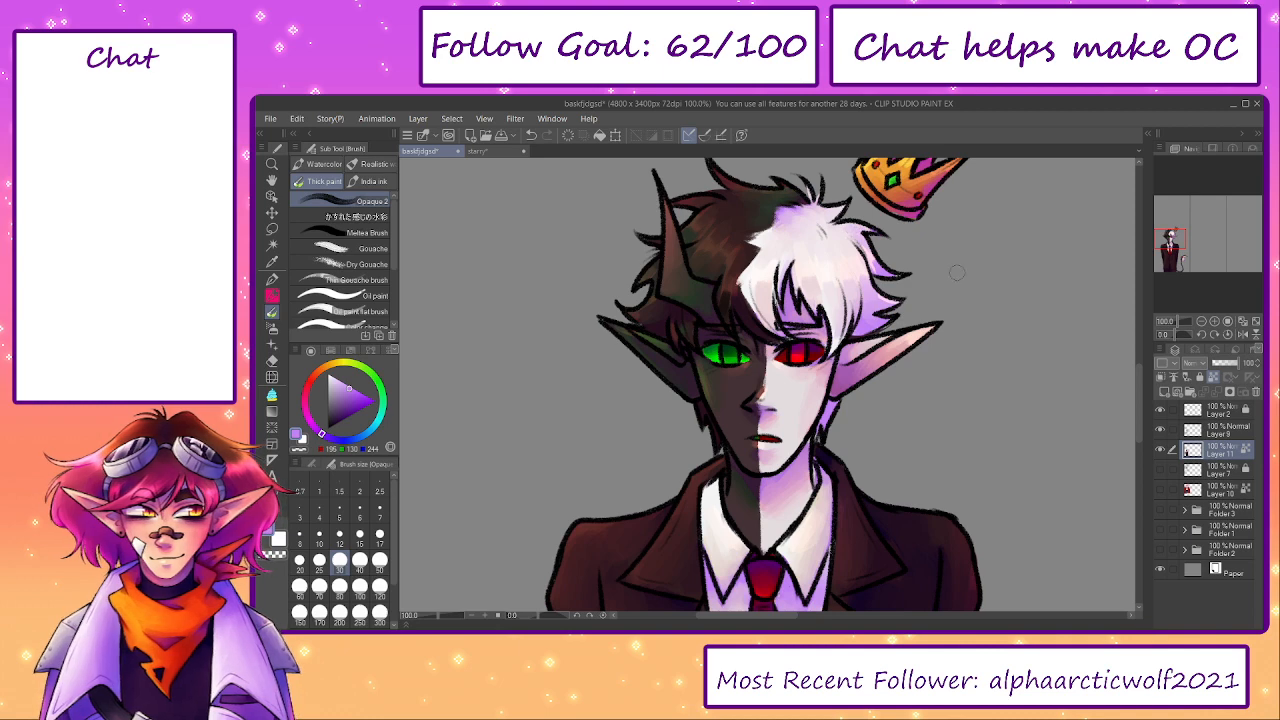
- Touch up the crown's gold band, points and pink lining with sampled yellows, pink and orange at brush size 25
drag(848, 455, 817, 520)
key(bracketleft)
alt+click(802, 237)
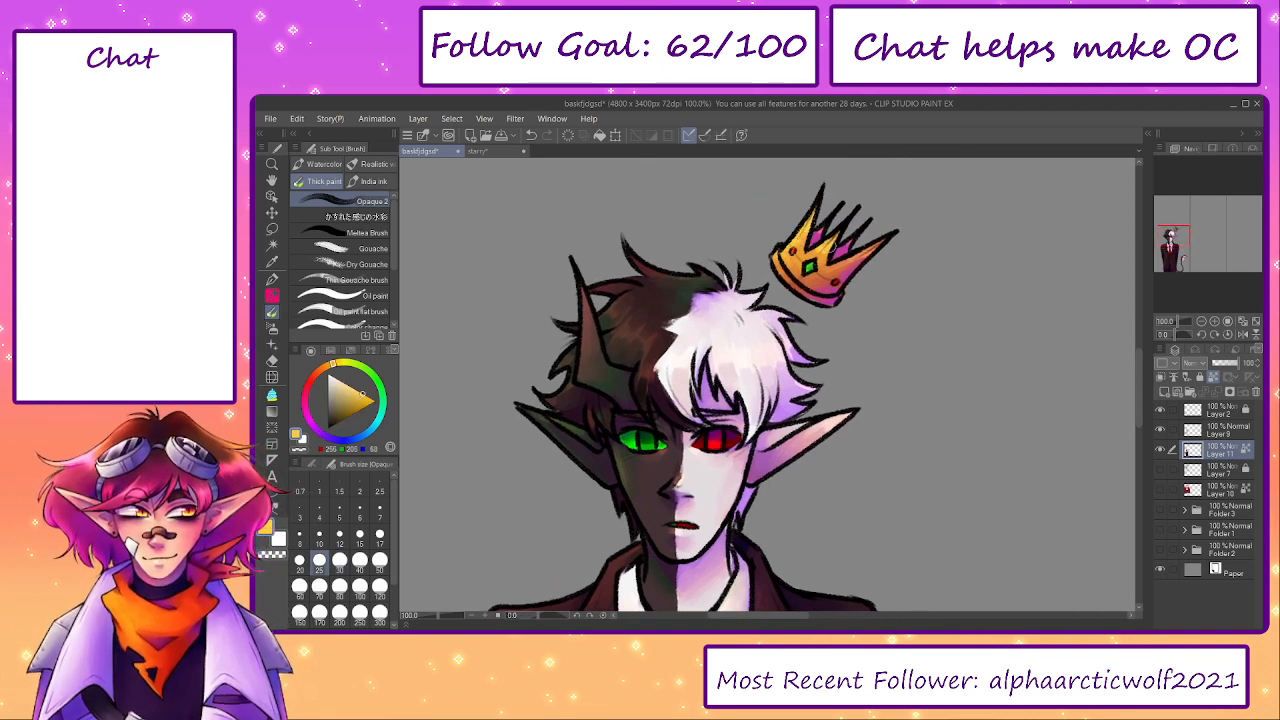
alt+click(820, 231)
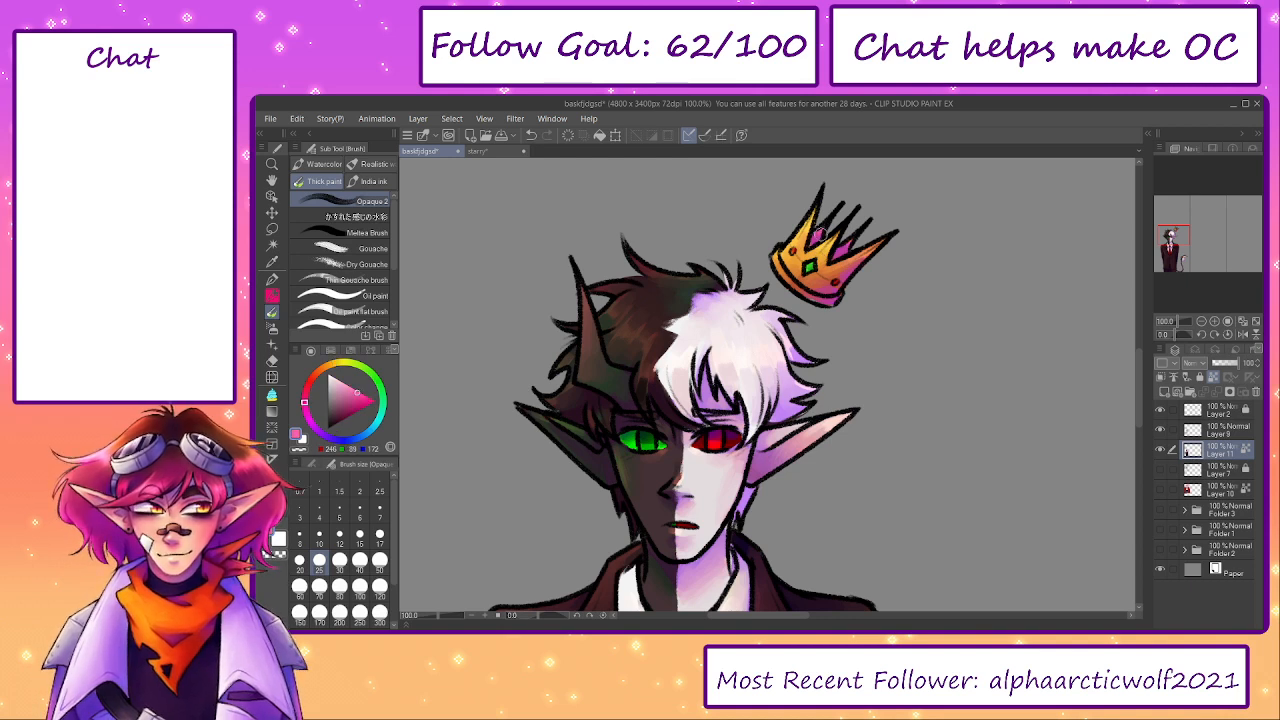
alt+click(858, 262)
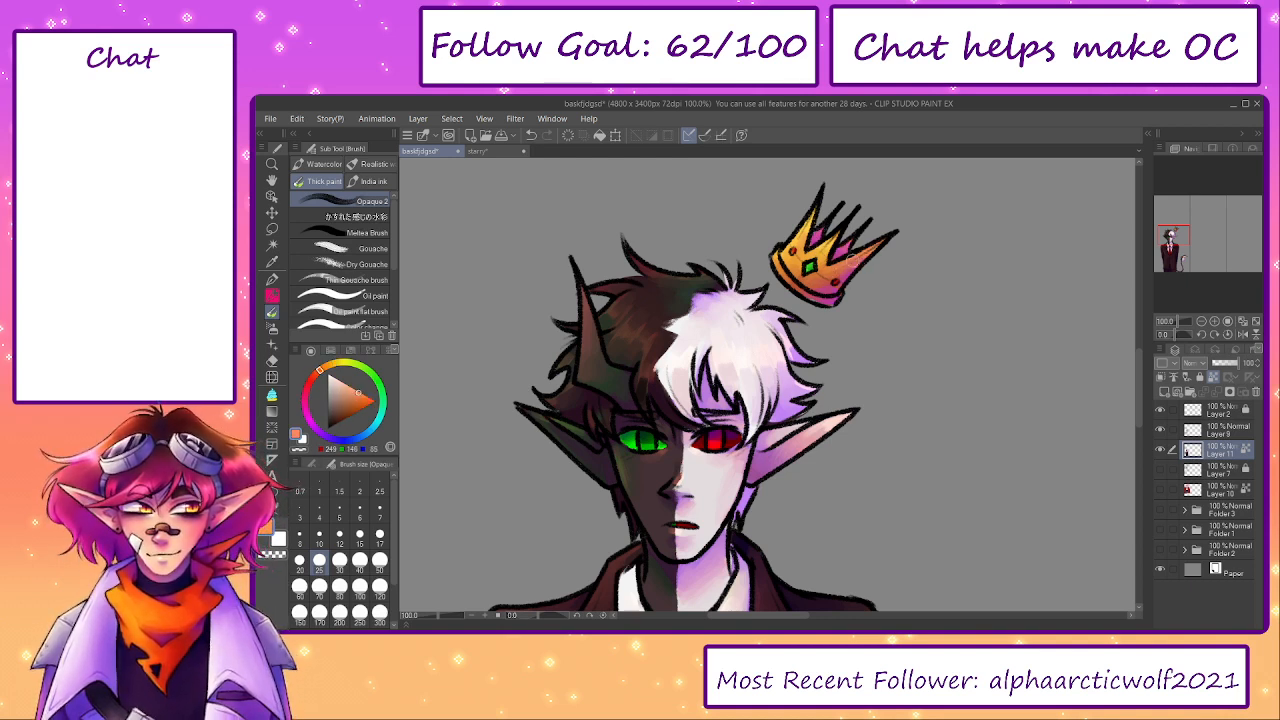
alt+click(820, 267)
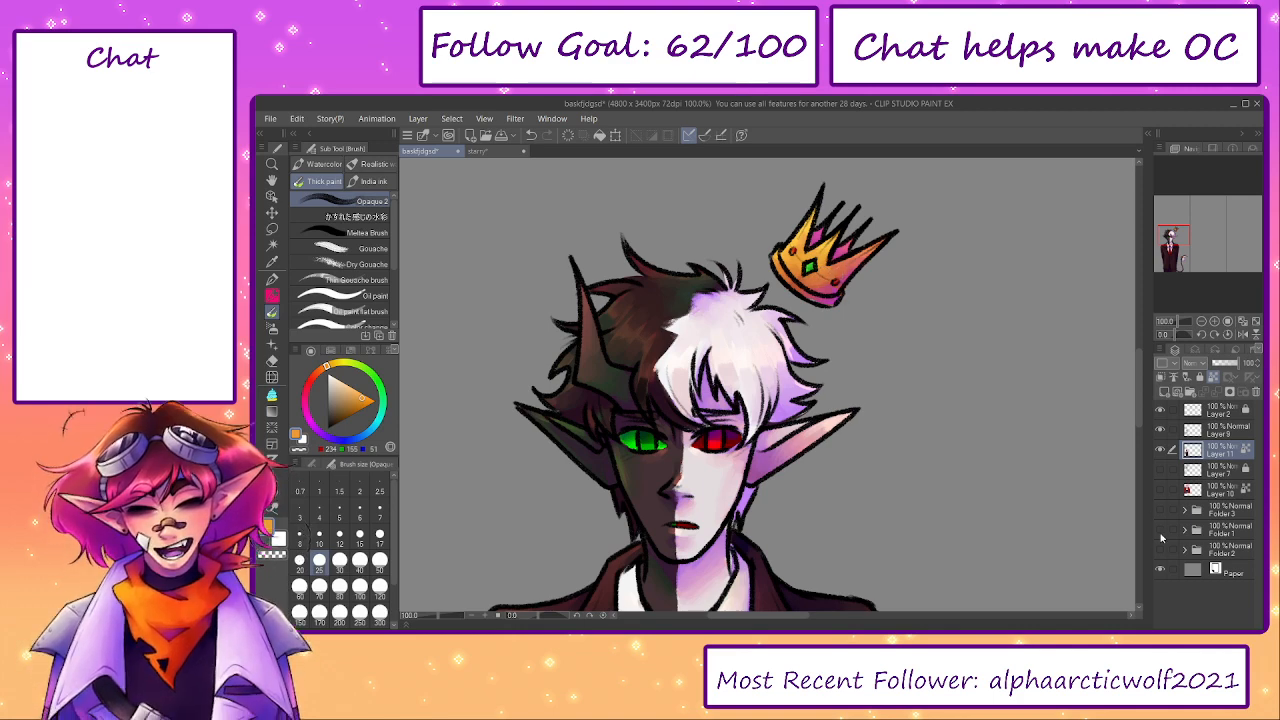
- Show the Folder 1 sketches and check the middle panel's sketch beside the suited figure
click(1160, 550)
click(1160, 550)
click(1160, 530)
drag(1173, 235, 1210, 247)
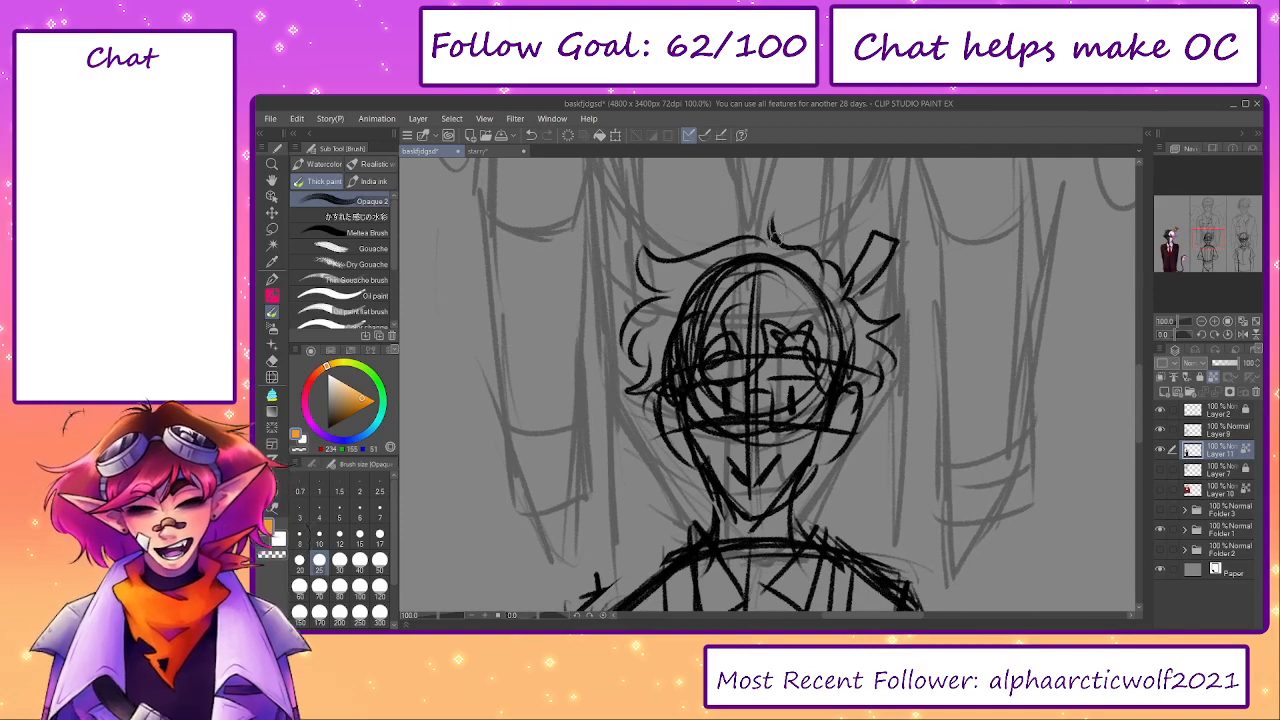
drag(740, 467, 737, 389)
mouse_move(1172, 235)
mouse_down()
mouse_move(1205, 241)
mouse_move(1160, 240)
mouse_move(1171, 240)
mouse_up()
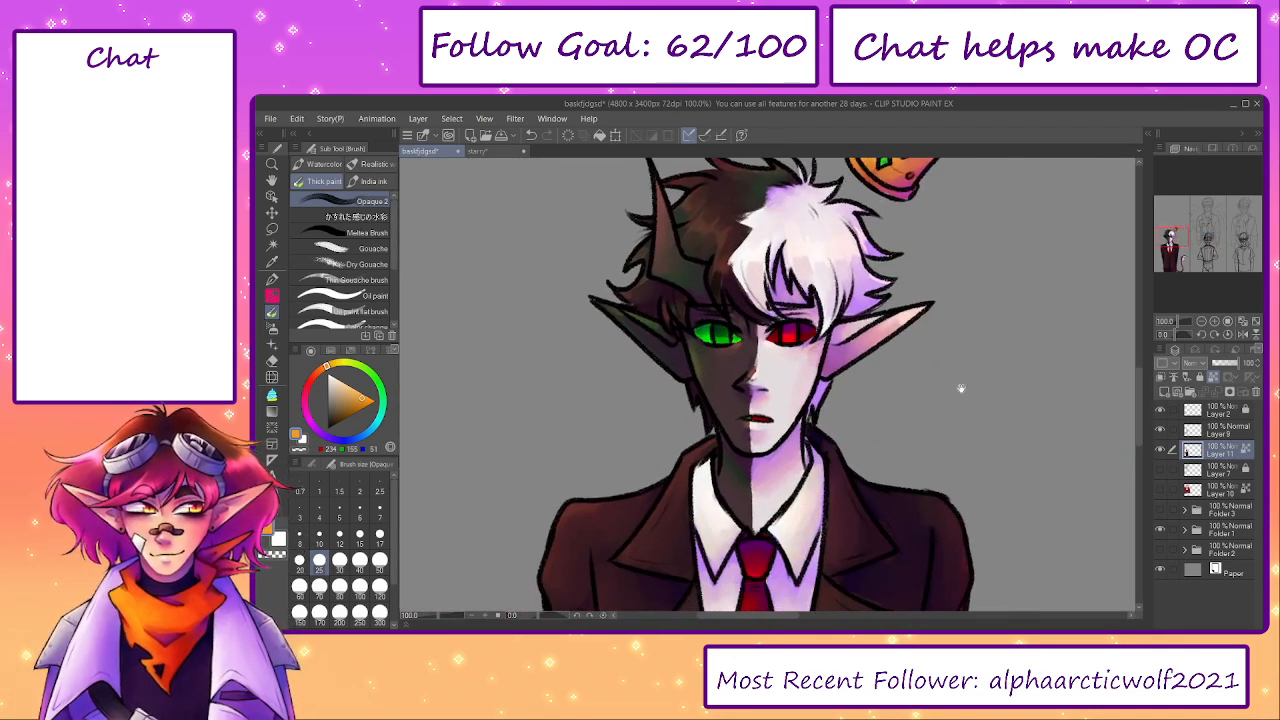
scroll(794, 418, down, 1)
drag(438, 616, 429, 616)
drag(1174, 250, 1174, 246)
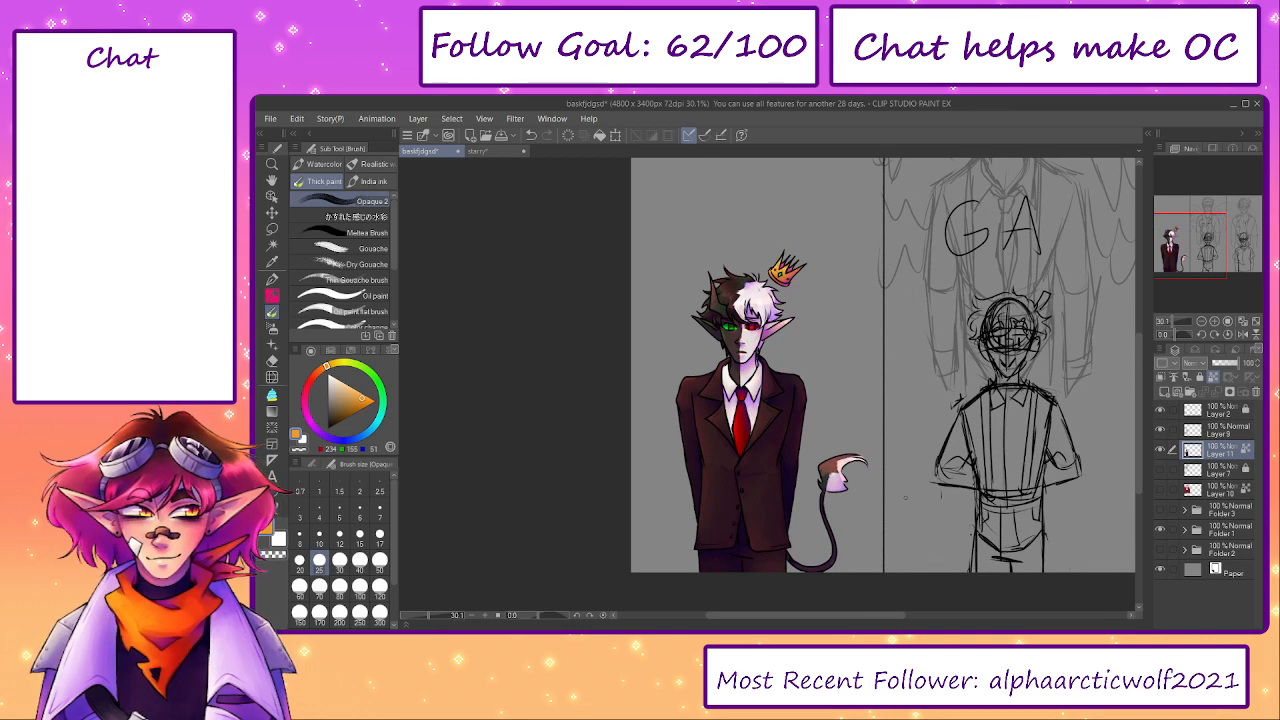
- Shade the tail tuft's pale curl and left brown area with sampled colours at brush size 50
scroll(835, 476, up, 4)
alt+click(845, 449)
key(bracketright)
key(bracketright)
key(bracketright)
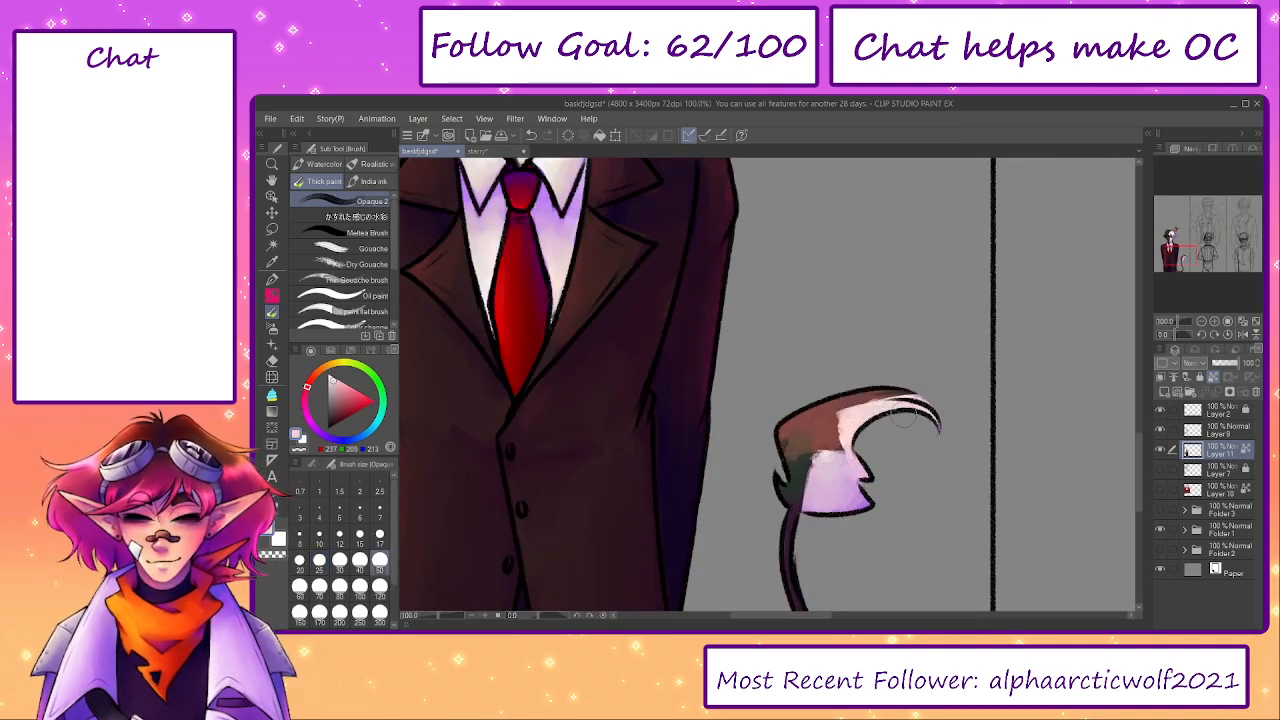
alt+click(840, 483)
mouse_move(935, 415)
mouse_down()
mouse_move(836, 431)
mouse_move(790, 474)
mouse_move(792, 447)
mouse_move(913, 383)
mouse_move(838, 395)
mouse_move(785, 447)
mouse_move(800, 459)
mouse_move(817, 435)
mouse_move(807, 417)
mouse_move(832, 411)
mouse_move(813, 446)
mouse_move(830, 416)
mouse_move(836, 510)
mouse_move(767, 468)
mouse_move(808, 411)
mouse_move(836, 398)
mouse_move(794, 421)
mouse_move(848, 393)
mouse_move(802, 413)
mouse_up()
alt+click(793, 469)
alt+click(804, 441)
- Darken and blend the brown part of the tail tuft with sampled dark browns and greens at brush size 30
key([)
key([)
alt+click(801, 457)
alt+click(818, 413)
alt+click(814, 446)
alt+click(816, 428)
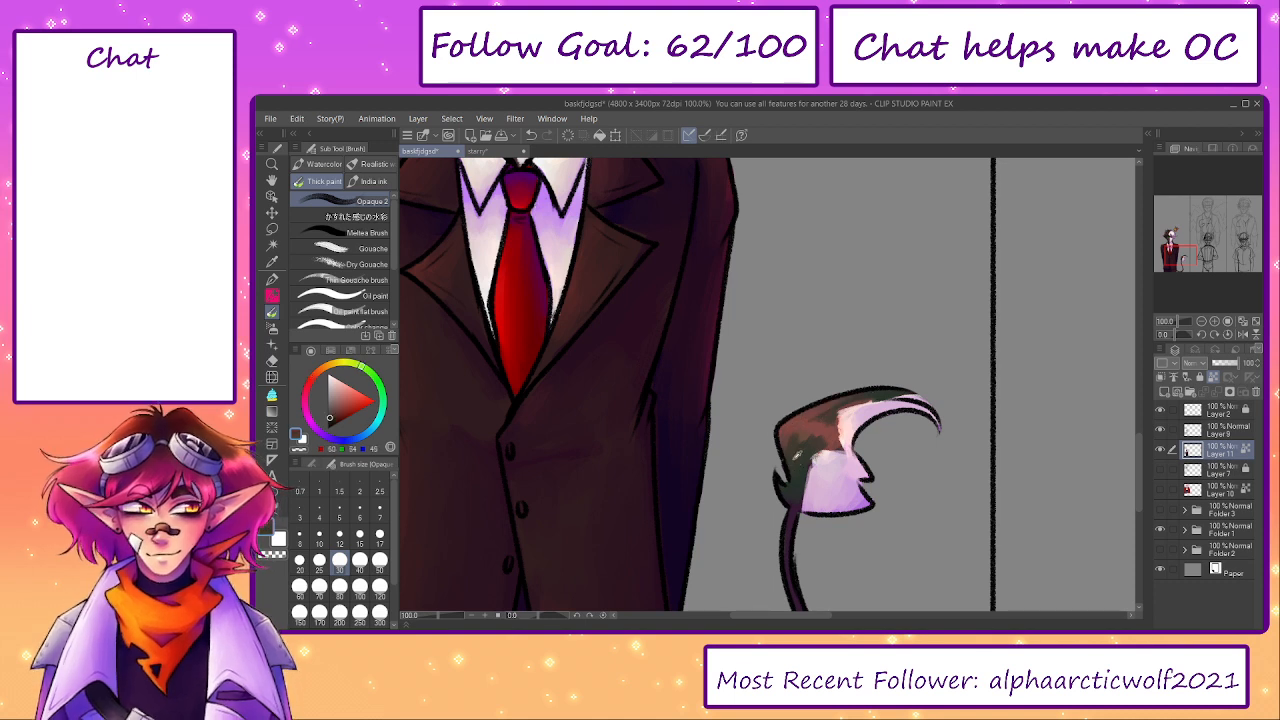
alt+click(792, 457)
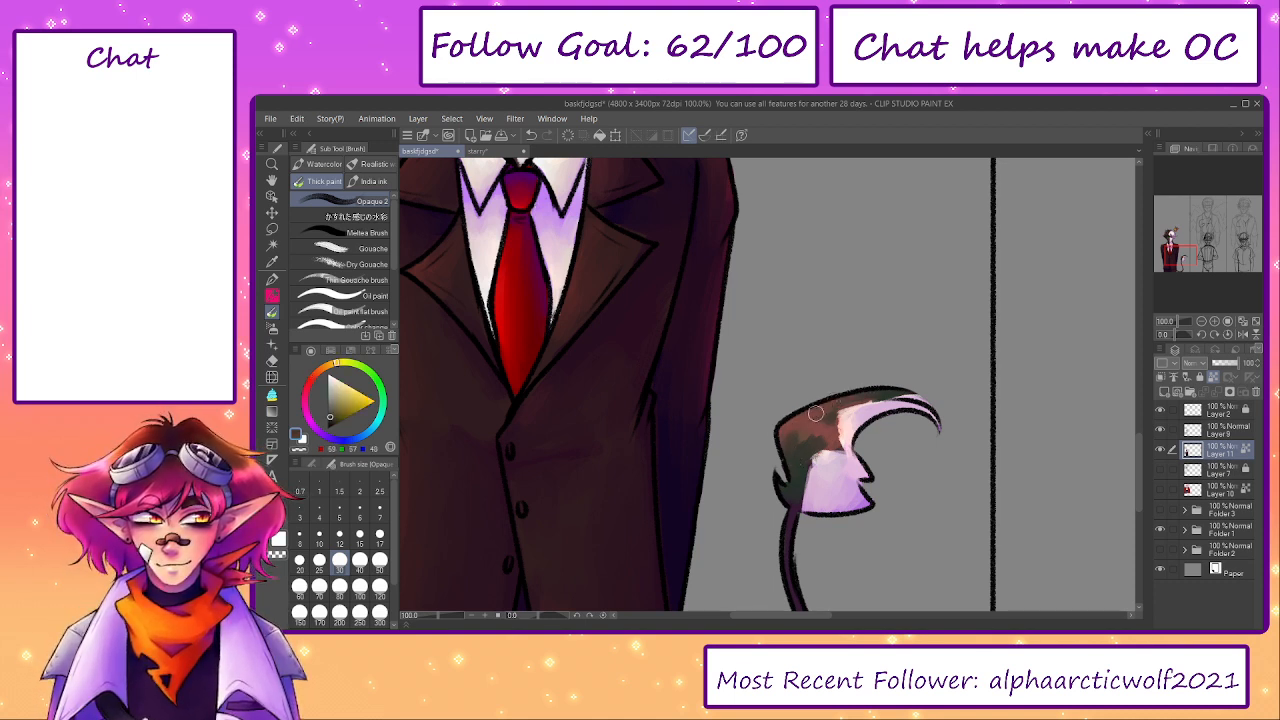
alt+click(827, 419)
alt+click(806, 452)
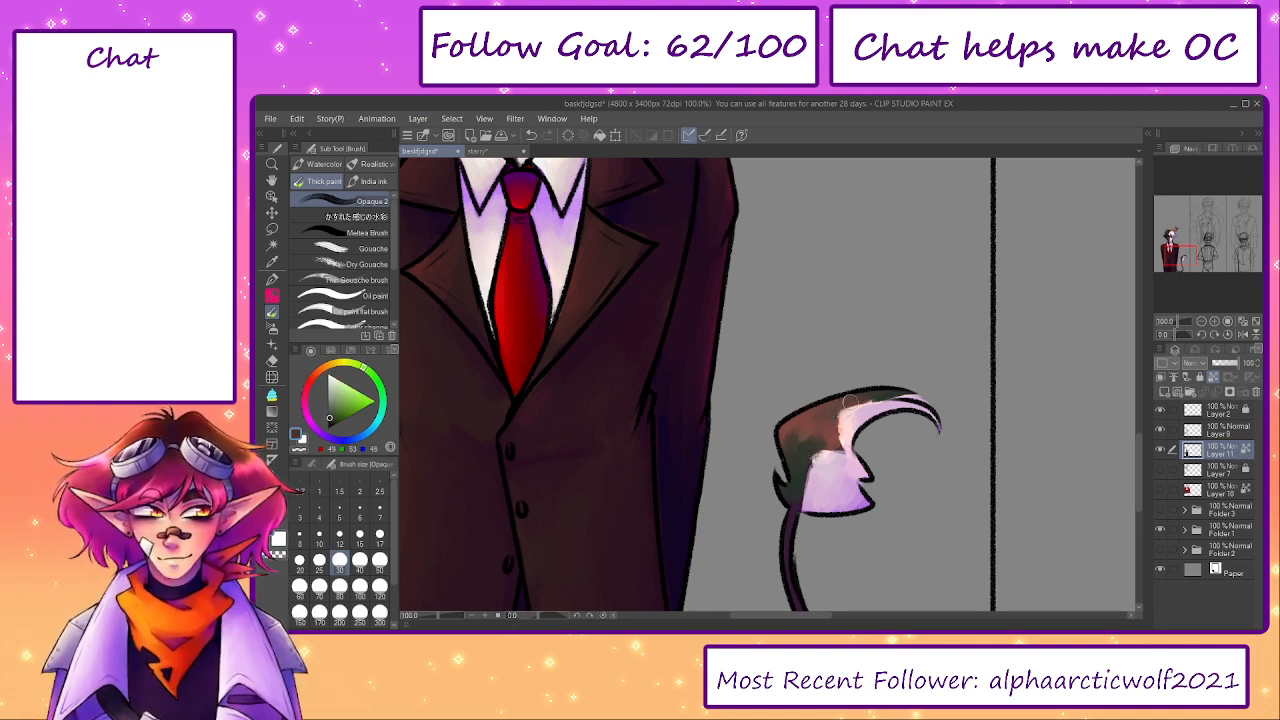
alt+click(888, 393)
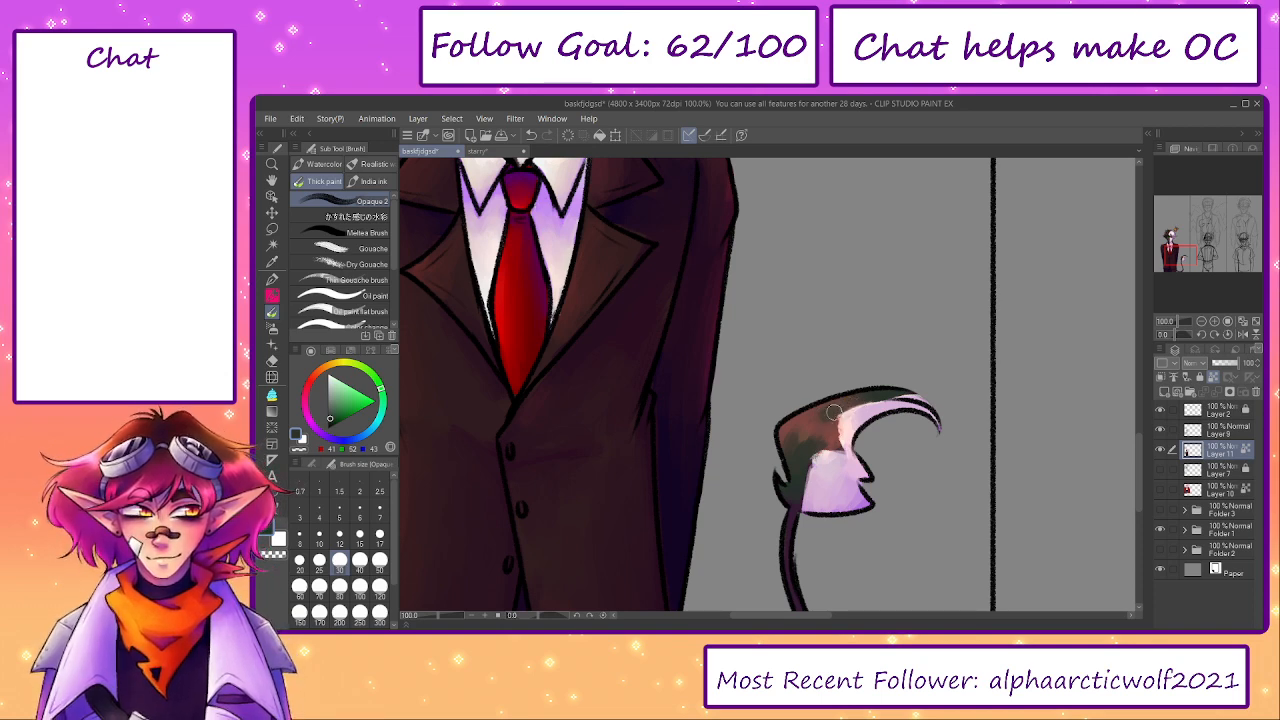
alt+click(816, 444)
- Show Layer 7, Layer 10, Folder 3 and the Folder 2 backgrounds to view the whole illustration
drag(438, 616, 428, 616)
drag(738, 460, 754, 490)
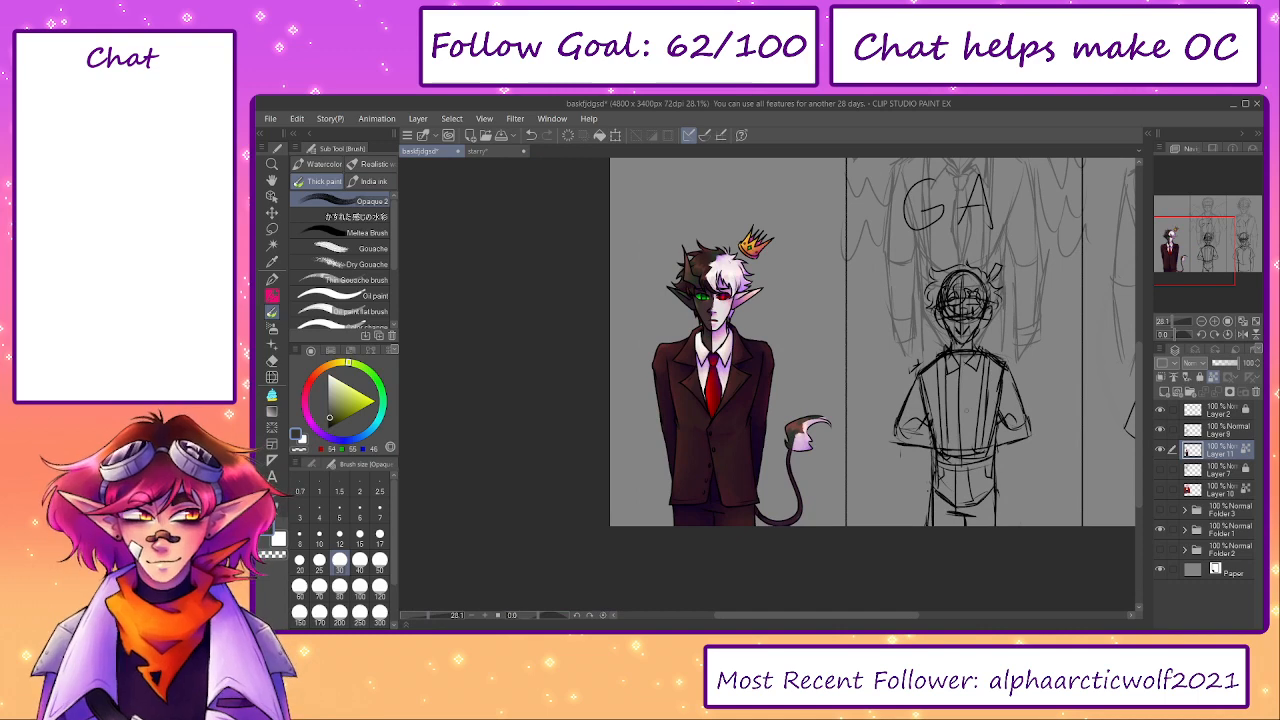
click(1161, 489)
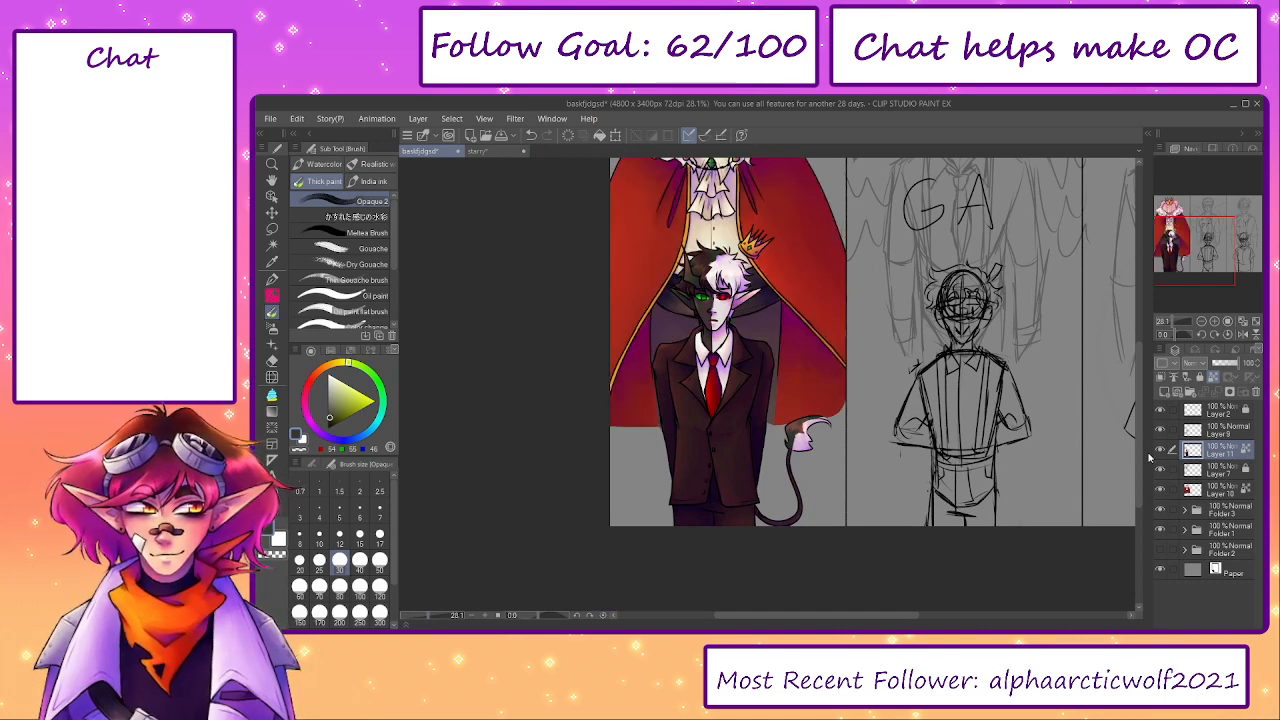
drag(1205, 275, 1170, 262)
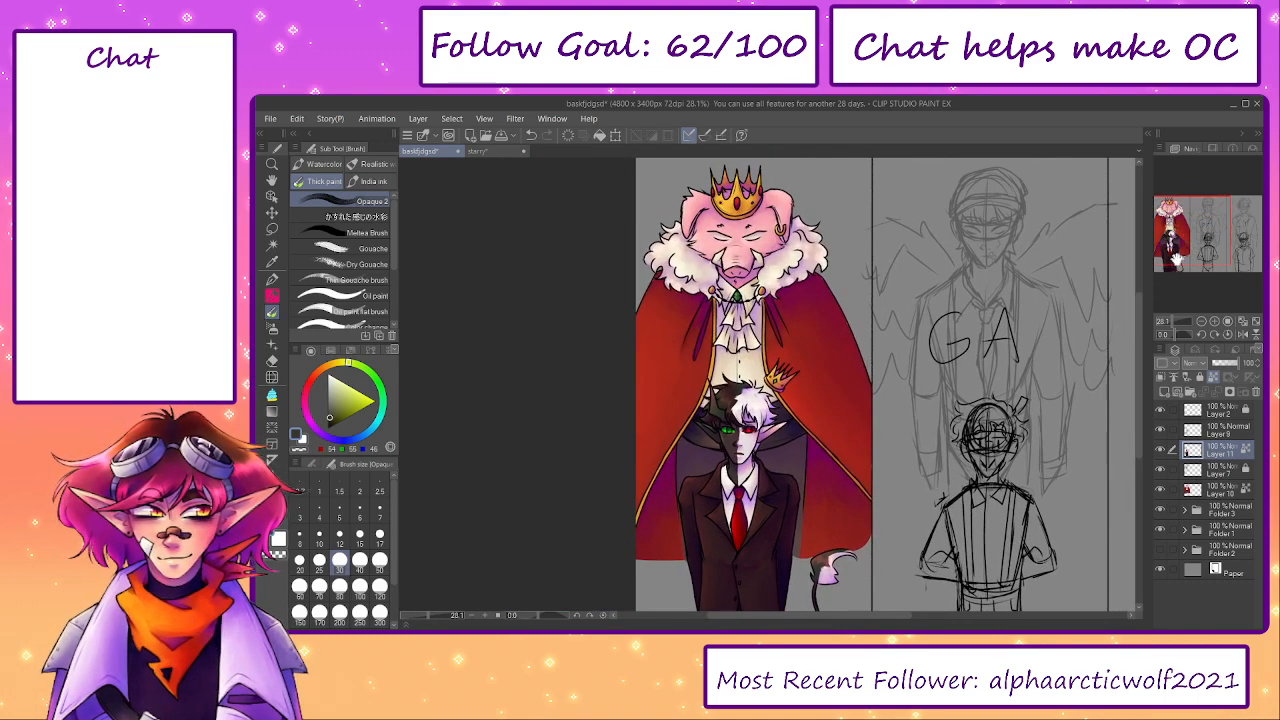
click(1160, 549)
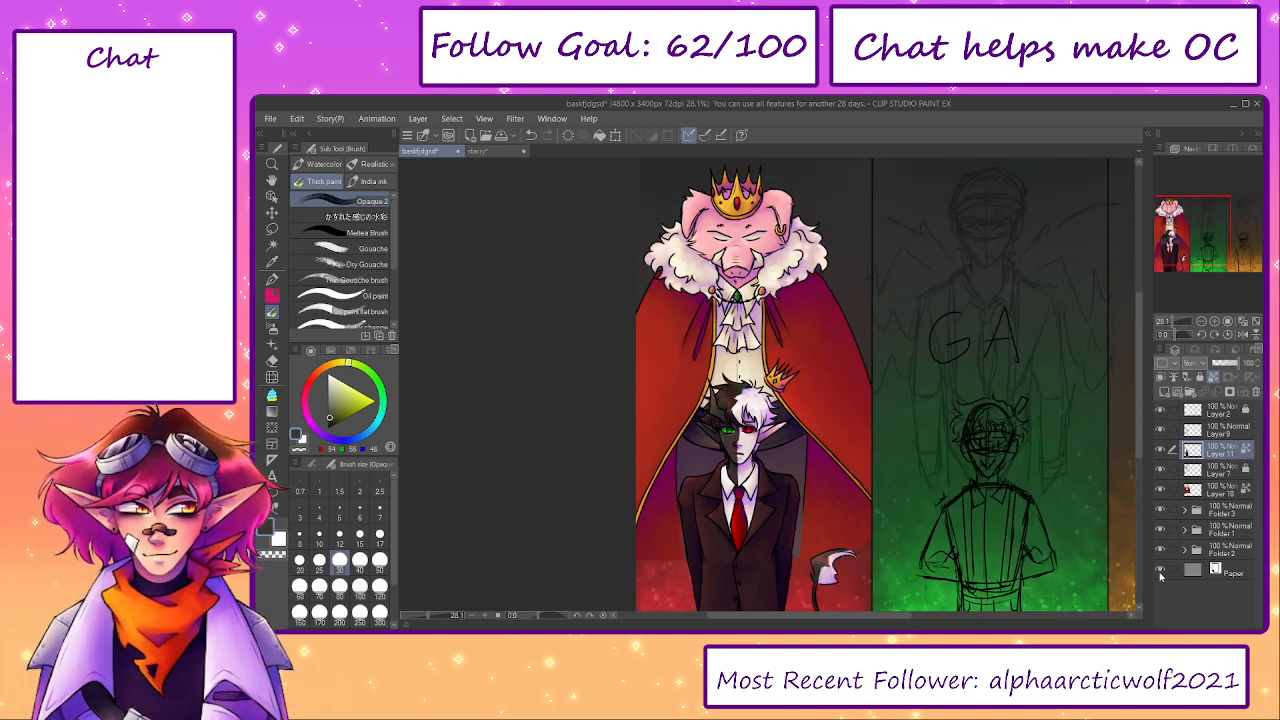